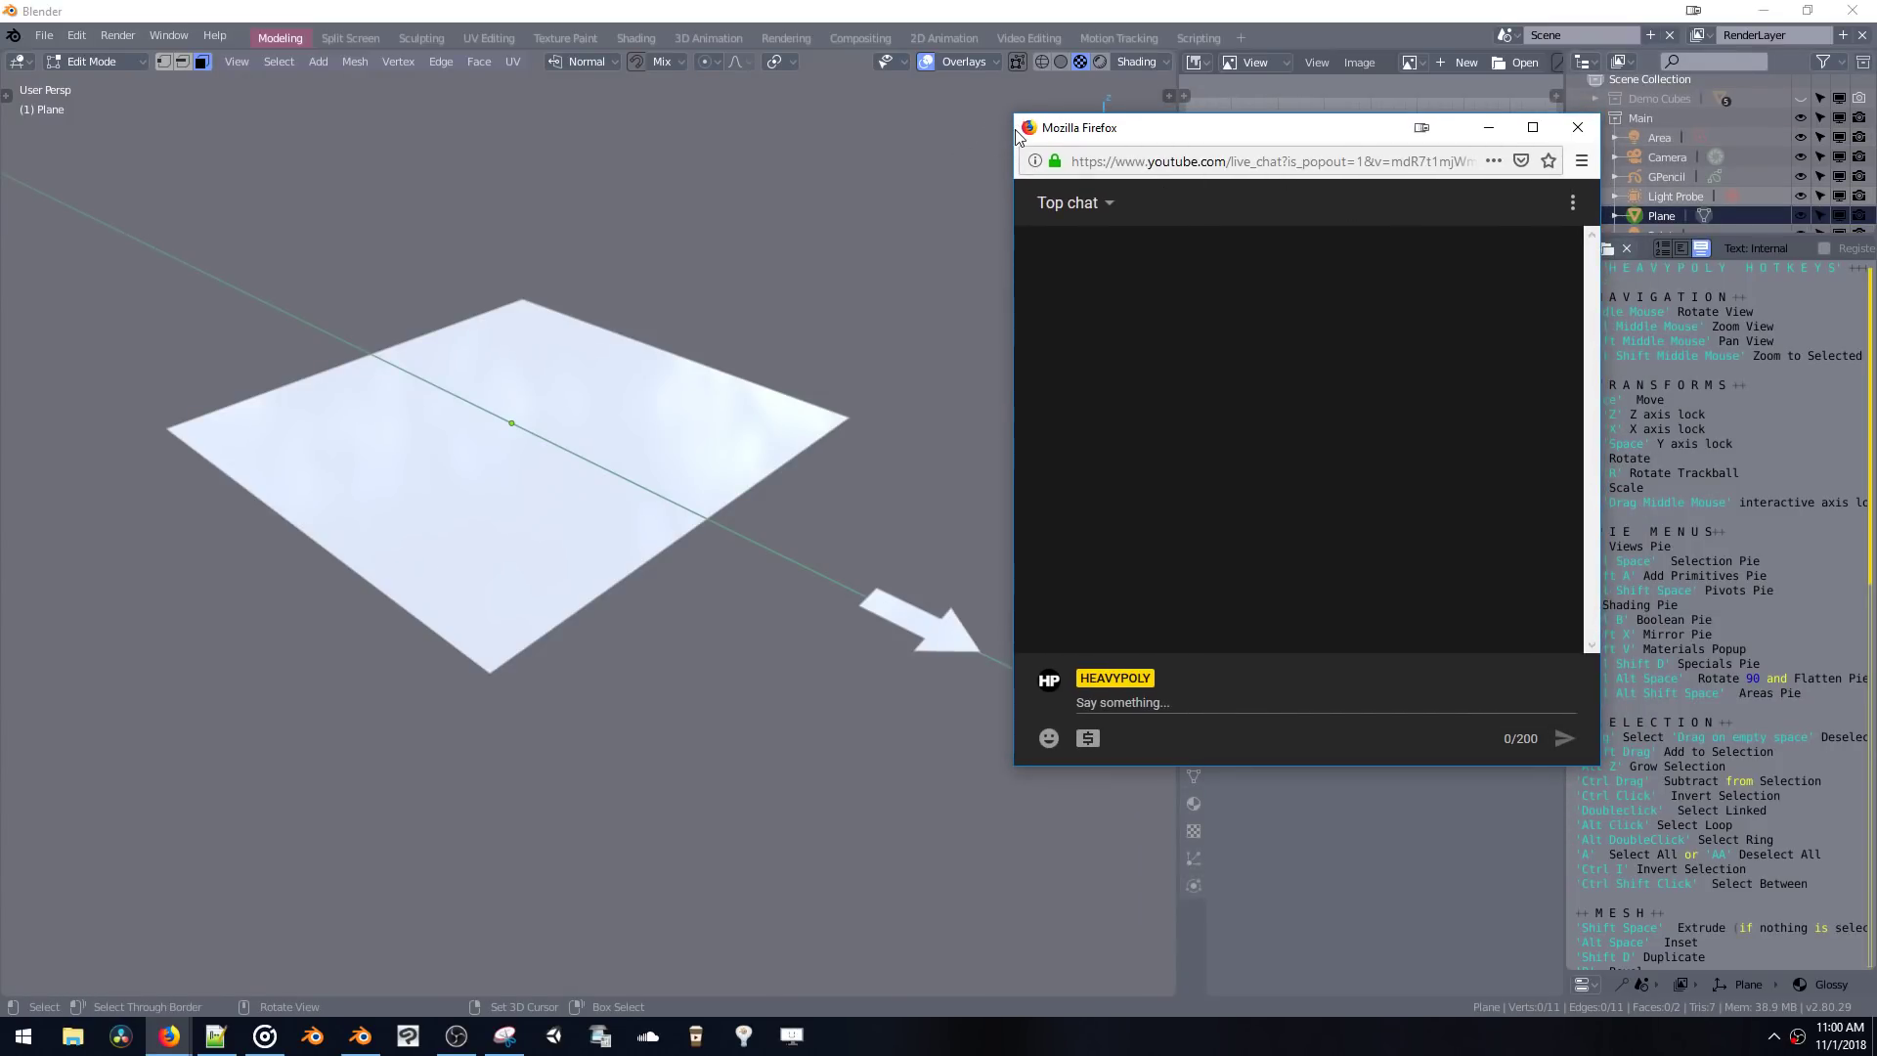
- Arrange the live chat browser window and the Blender window side by side, with the plane's vertices selected for editing
drag(1014, 115, 1615, 25)
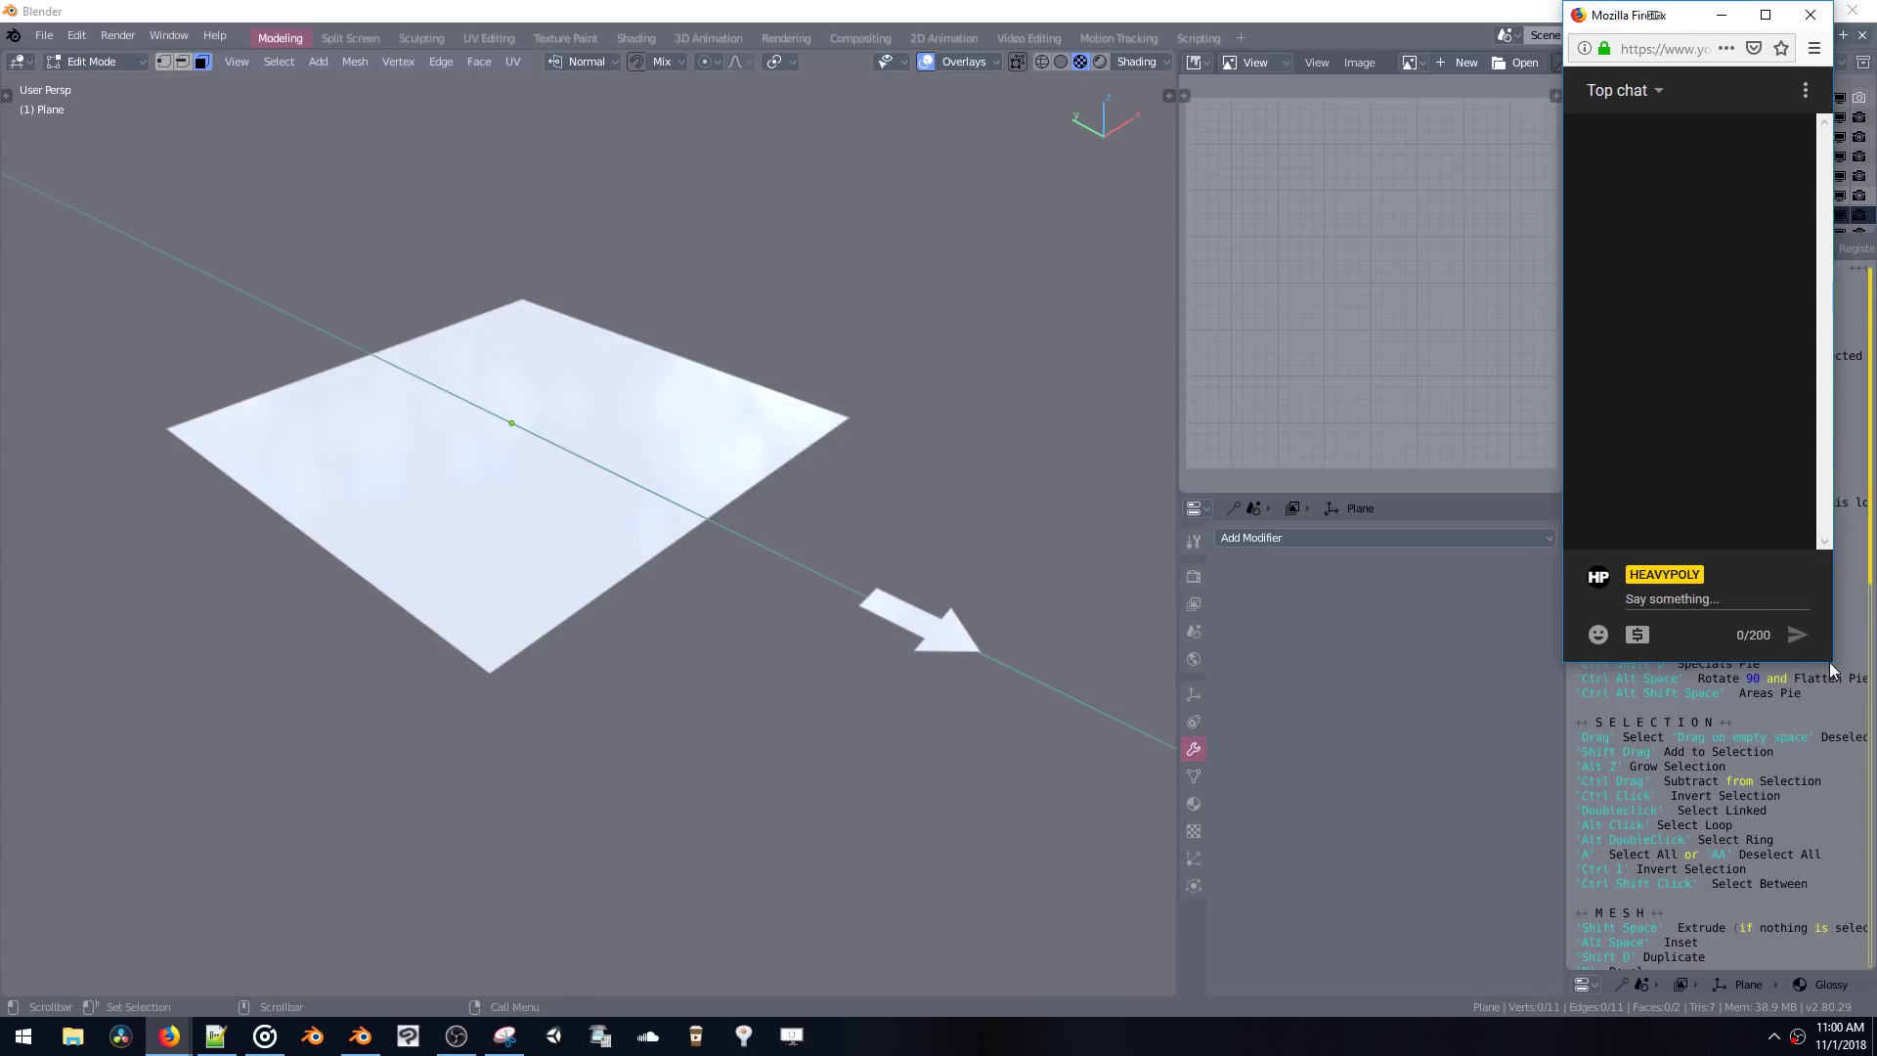
drag(1831, 665, 1870, 1019)
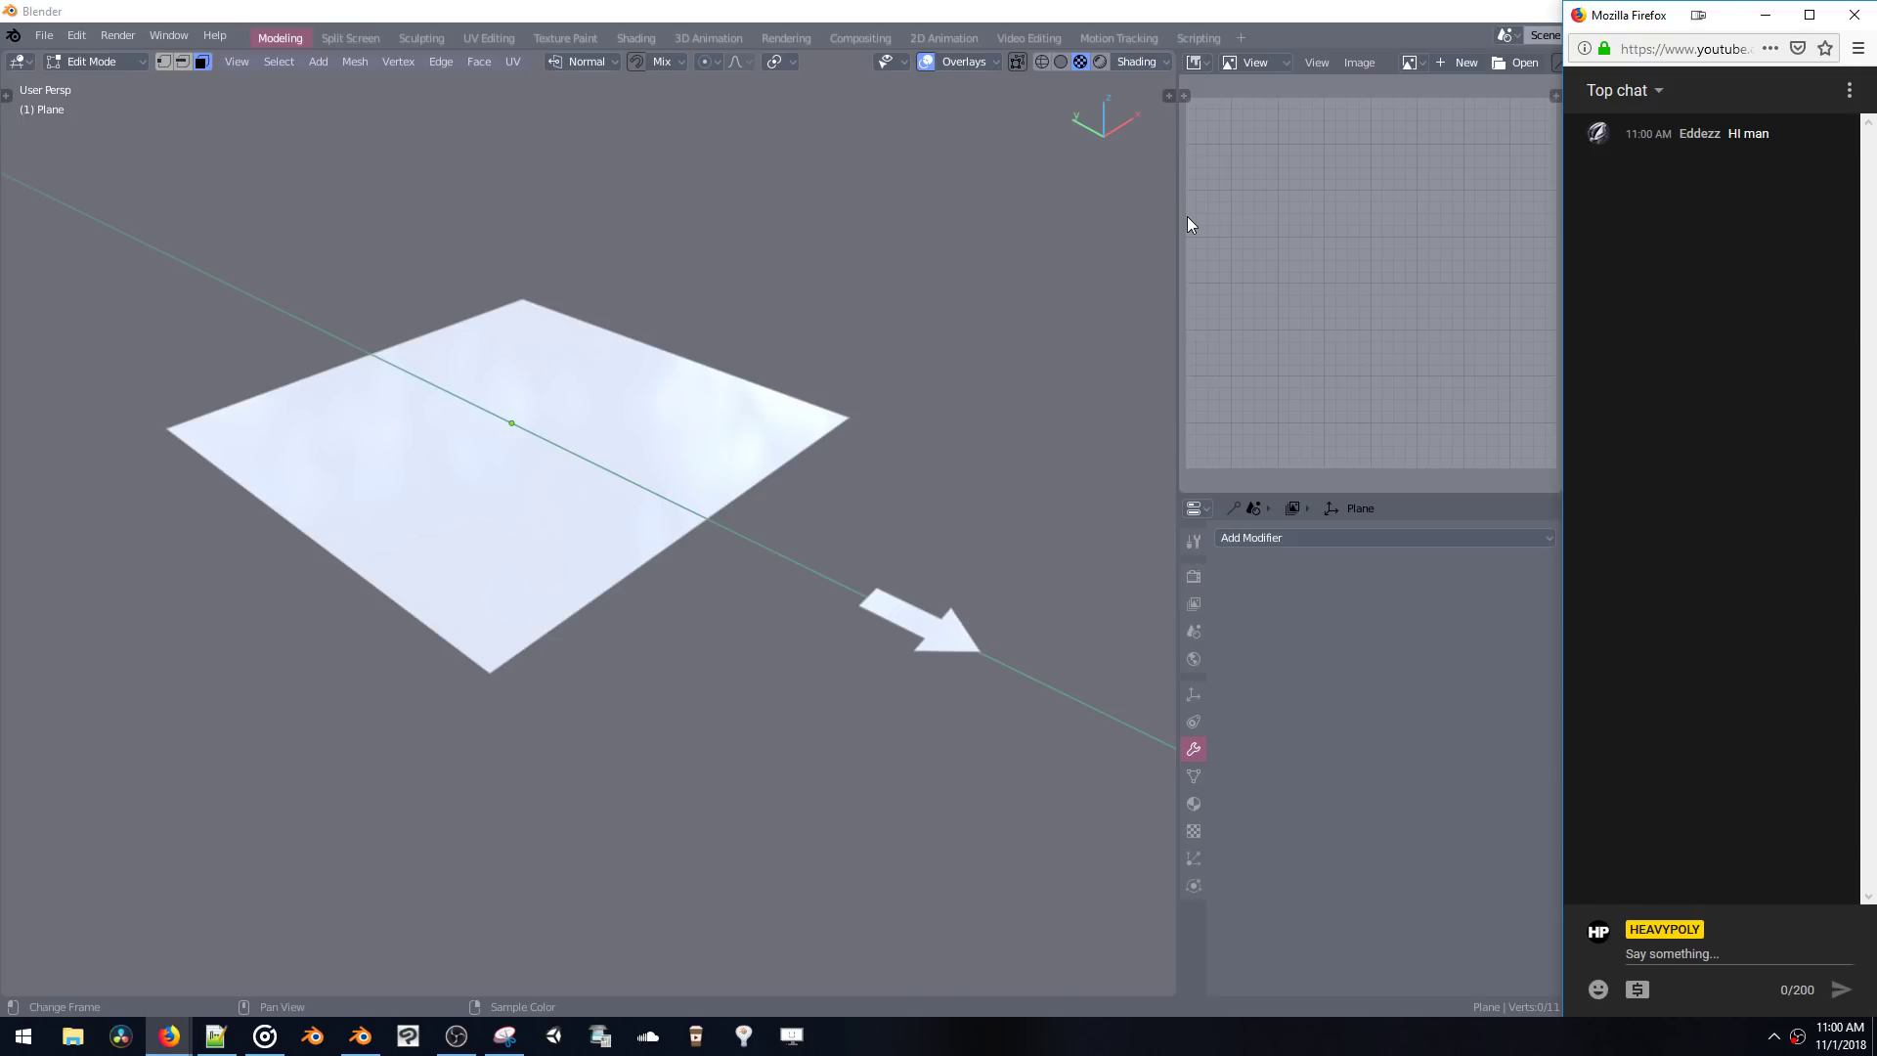
click(636, 451)
key(1)
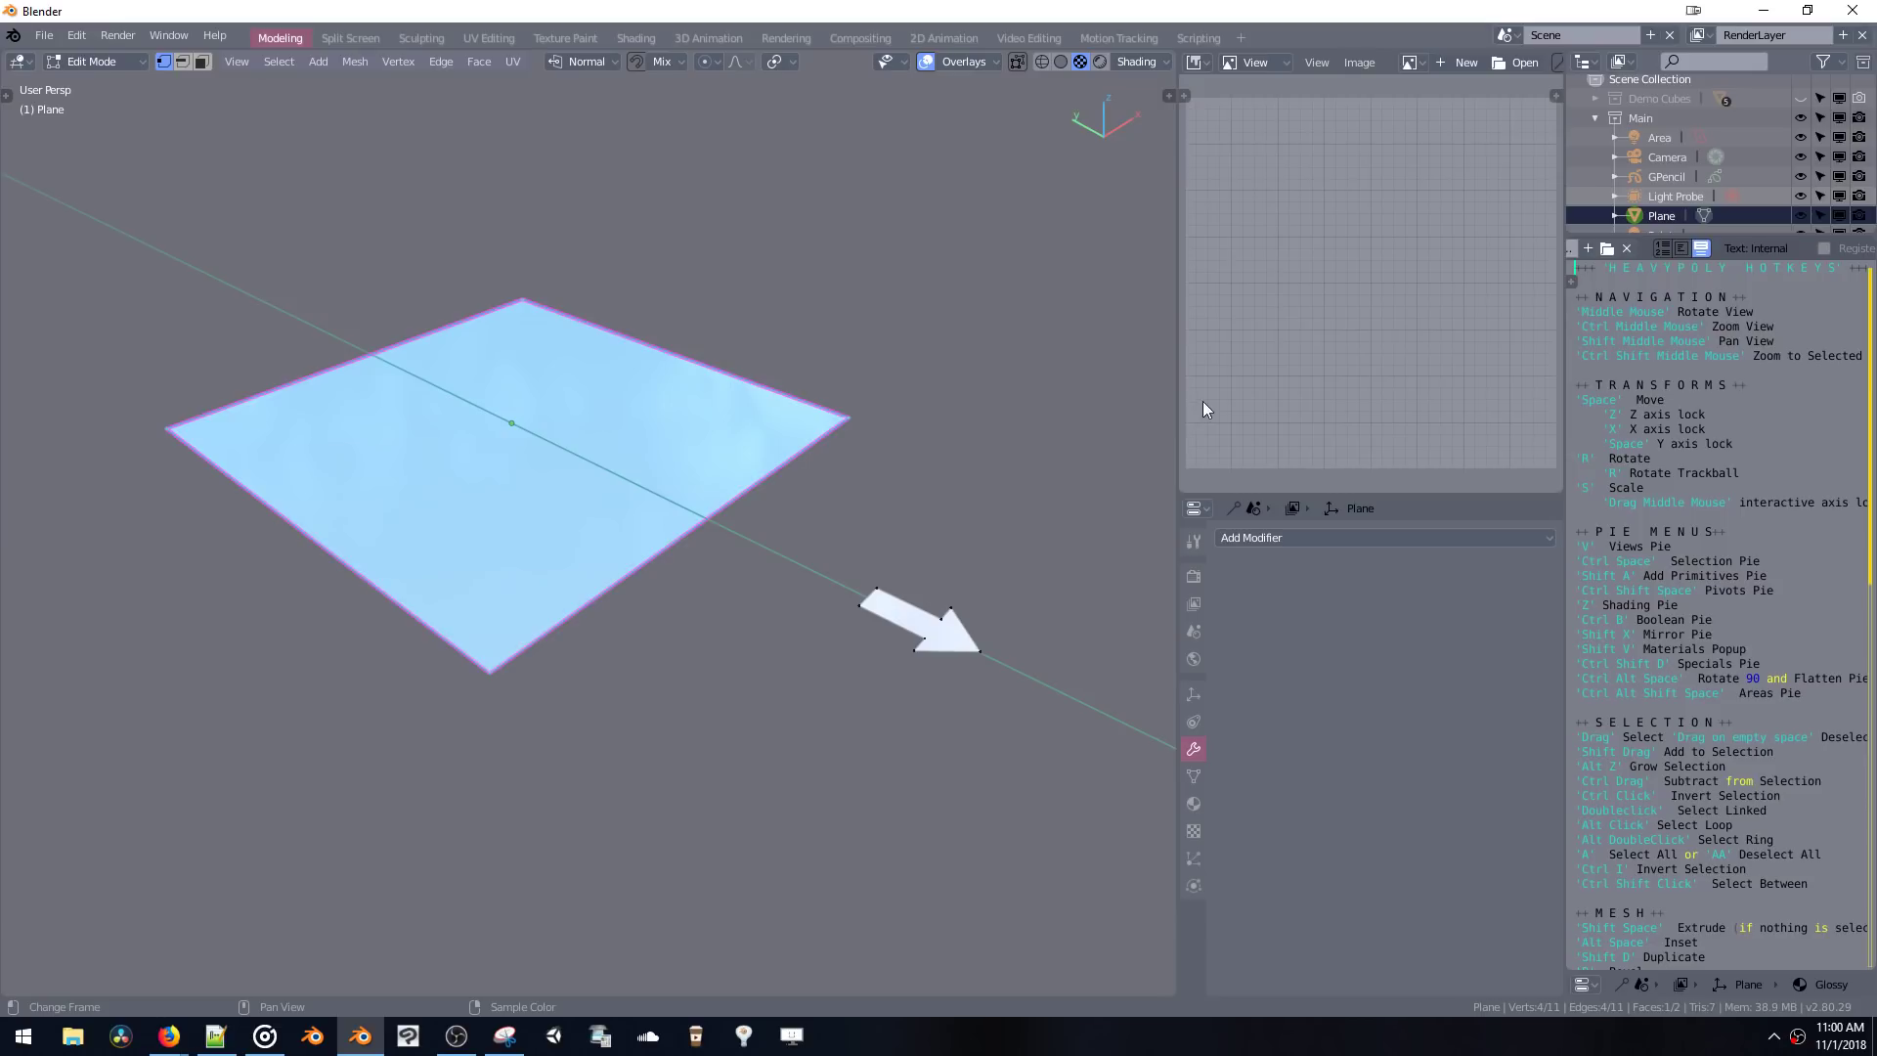
click(1806, 11)
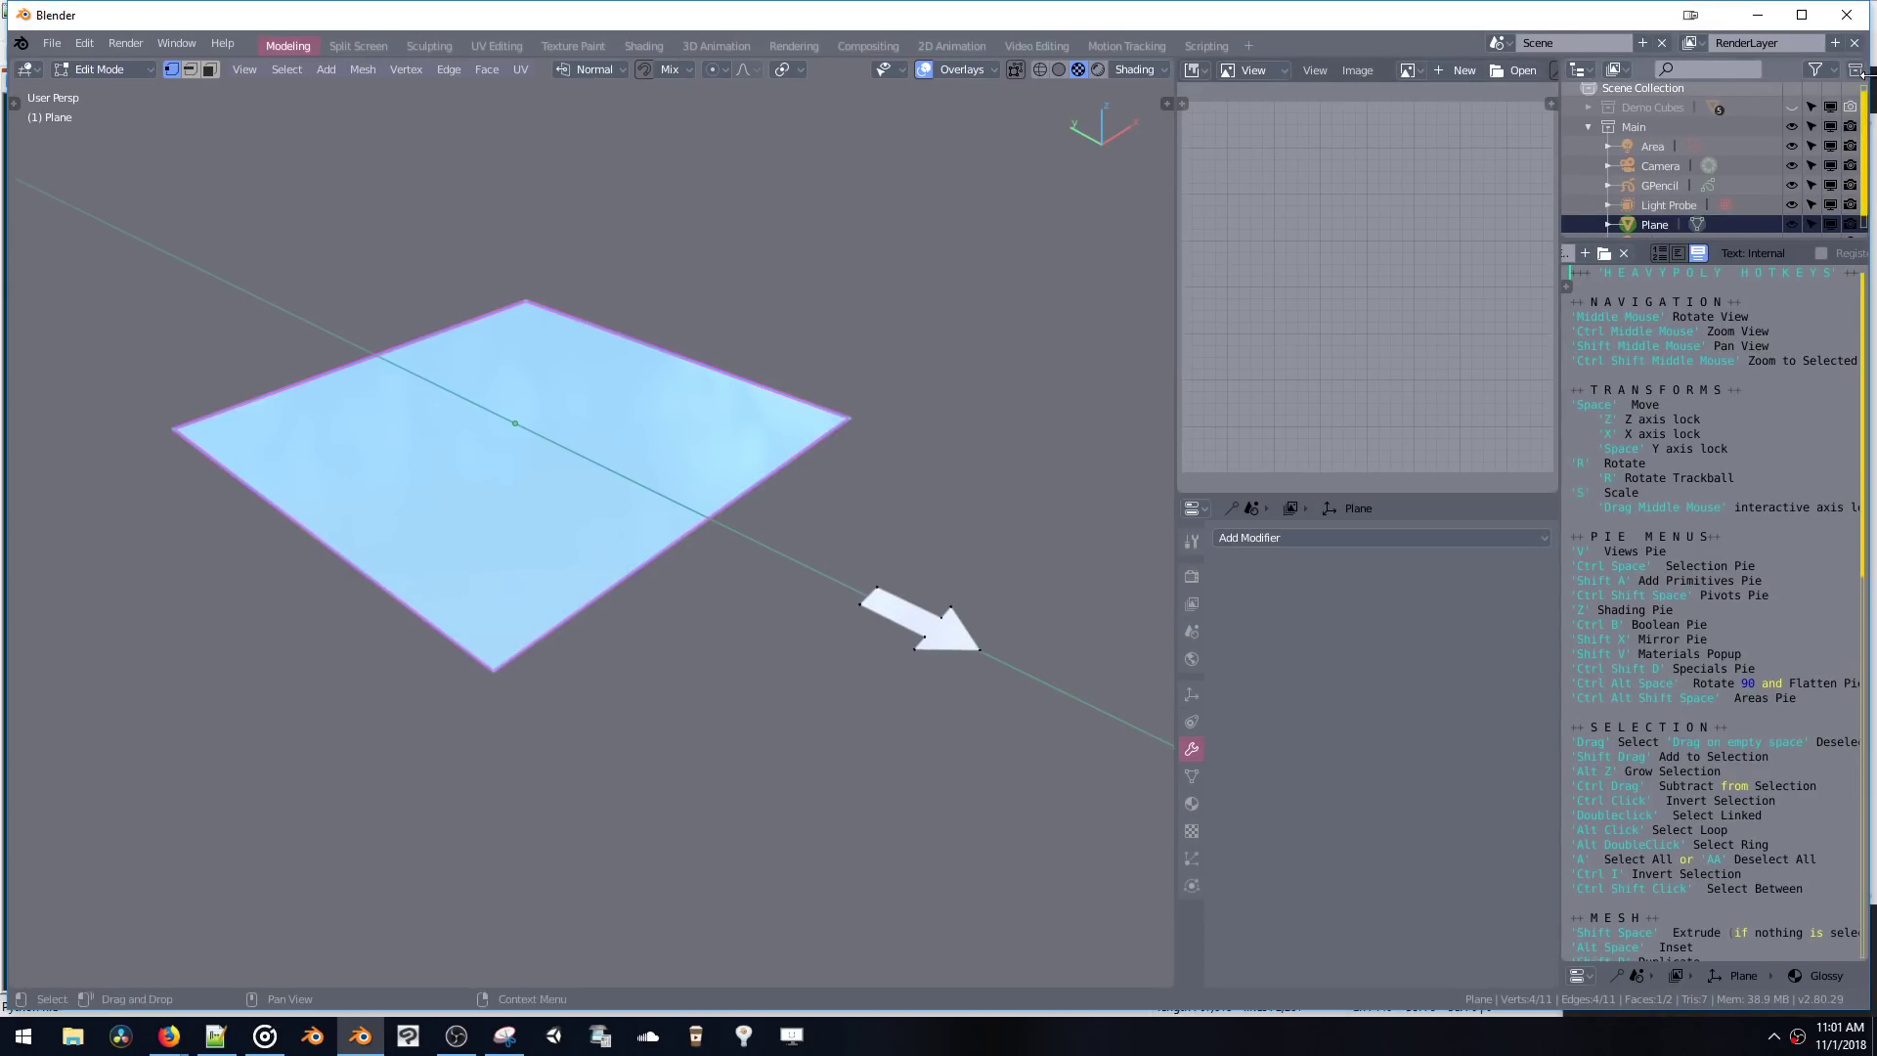
drag(1865, 77, 1565, 109)
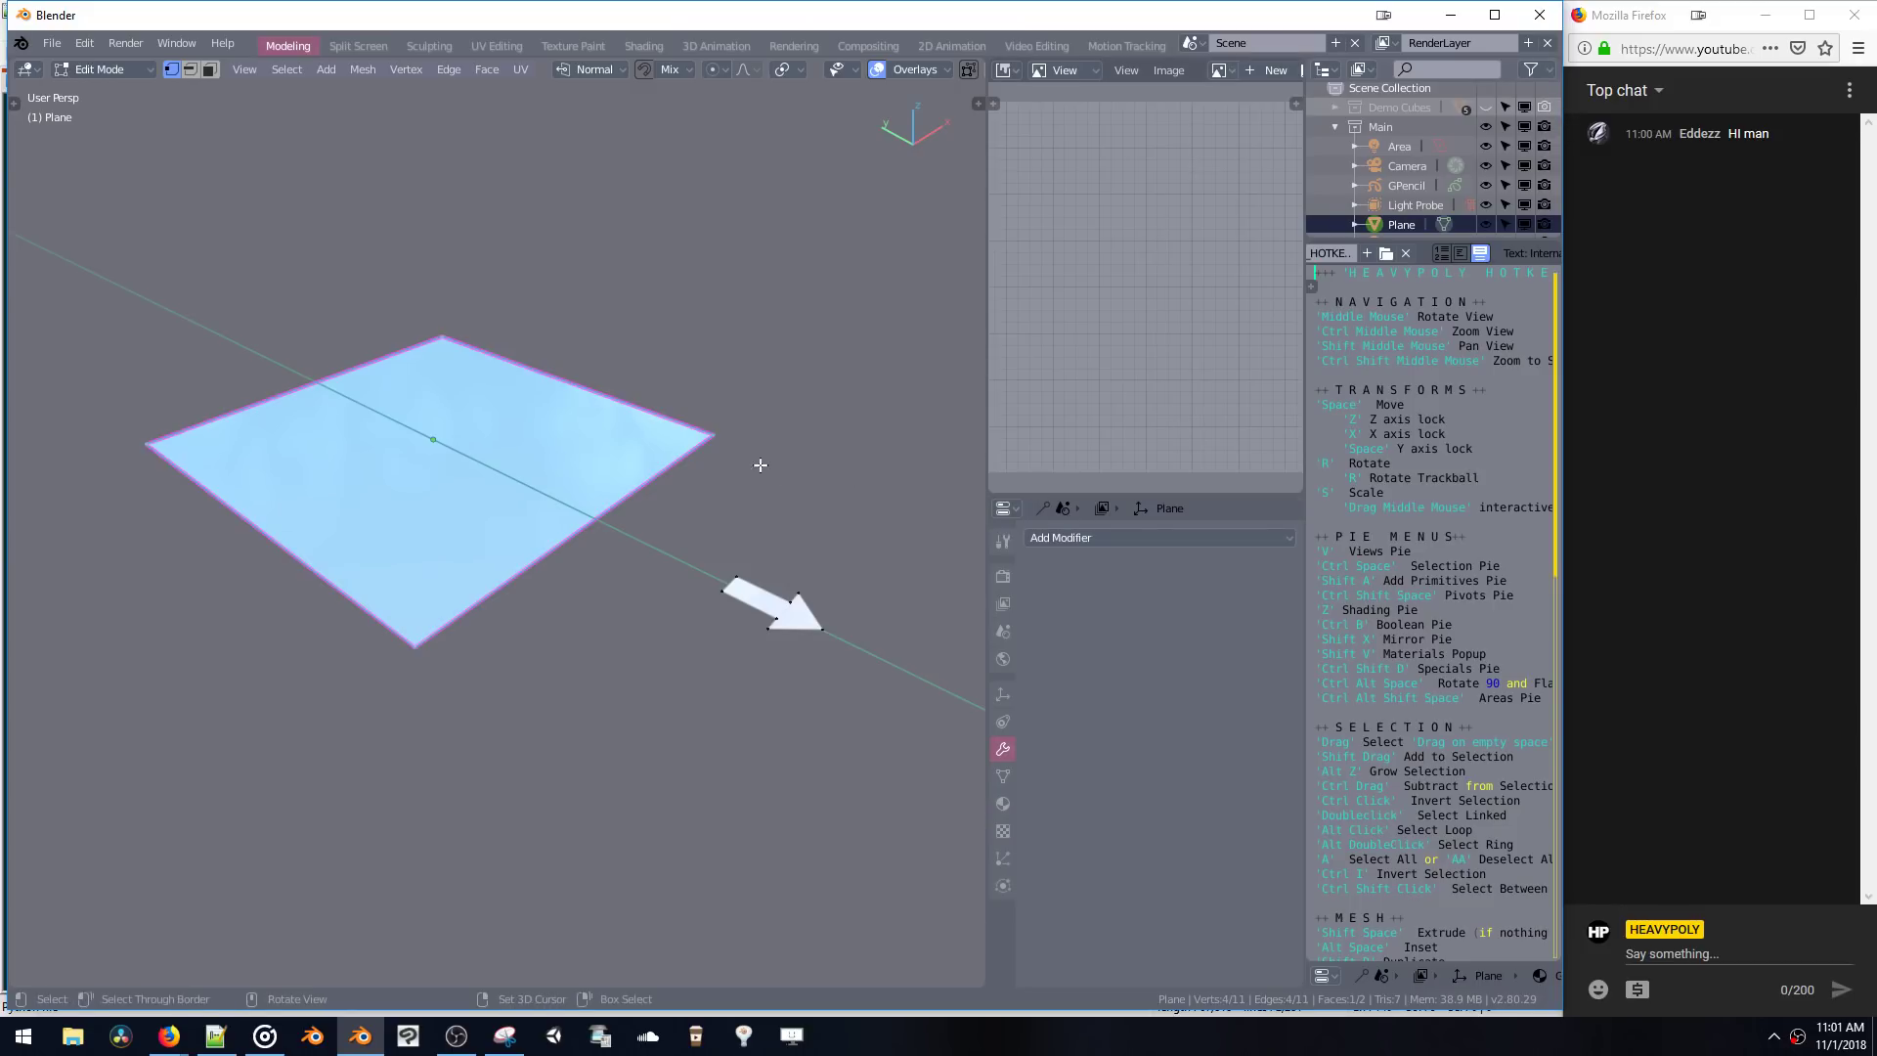
- Vertex-bevel the plane's four corners with an offset of about 0.47 and enough segments to make them smoothly round
key(ctrl+shift+b)
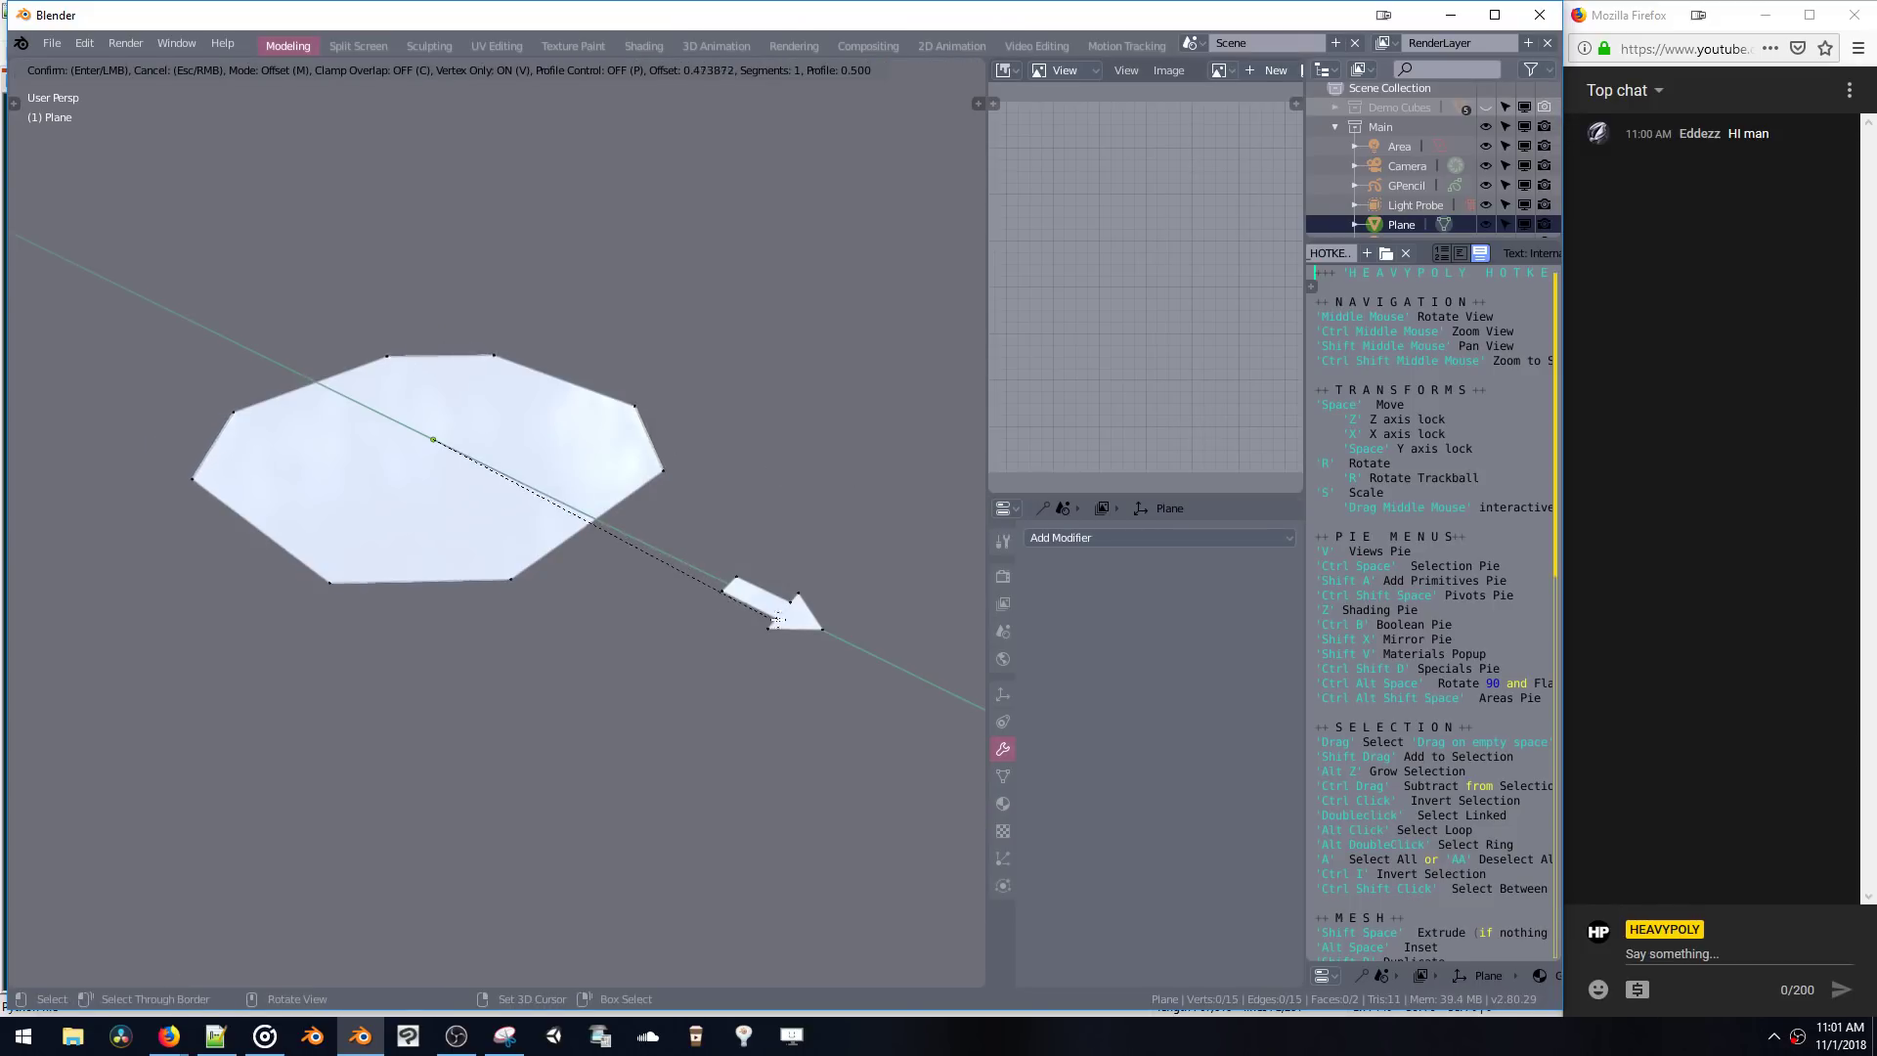
scroll(880, 694, up, 6)
click(895, 733)
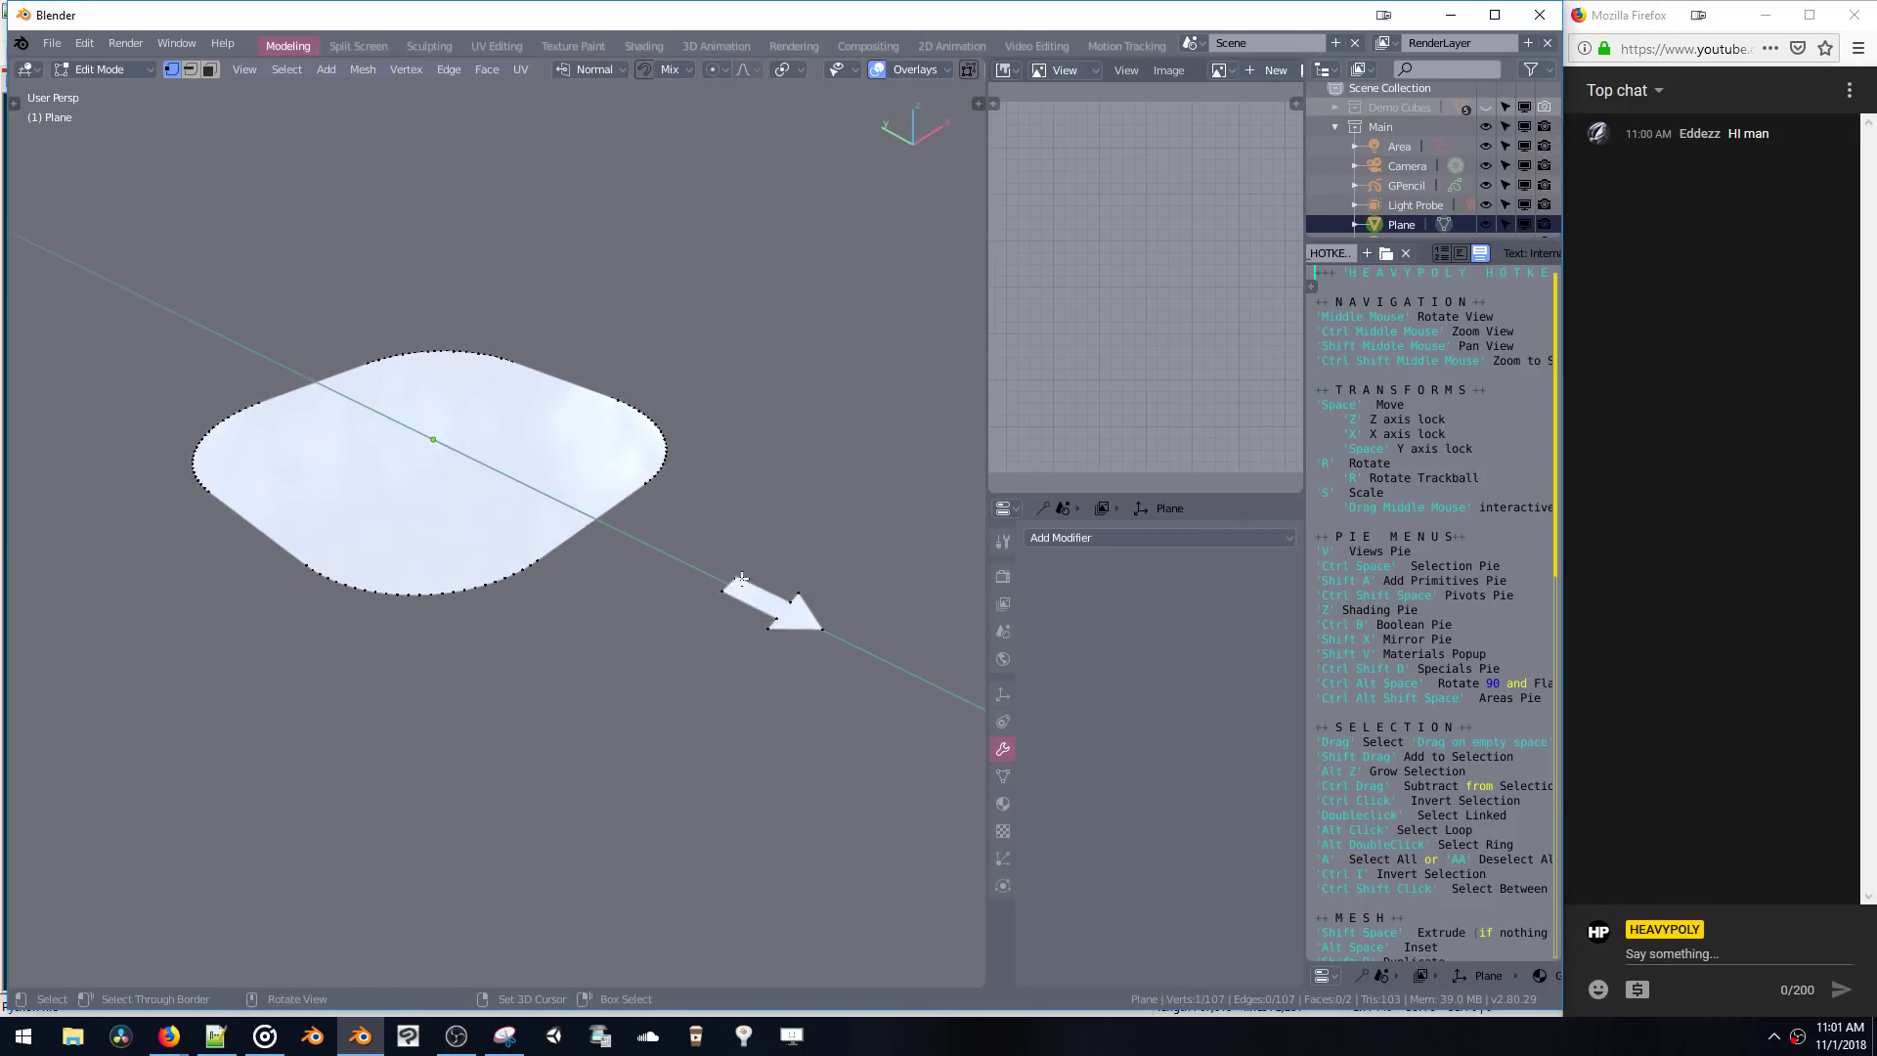
- Scale the small arrow beside the plane up by about 1.4 and vertex-bevel its corners slightly
key(ctrl+l)
key(s)
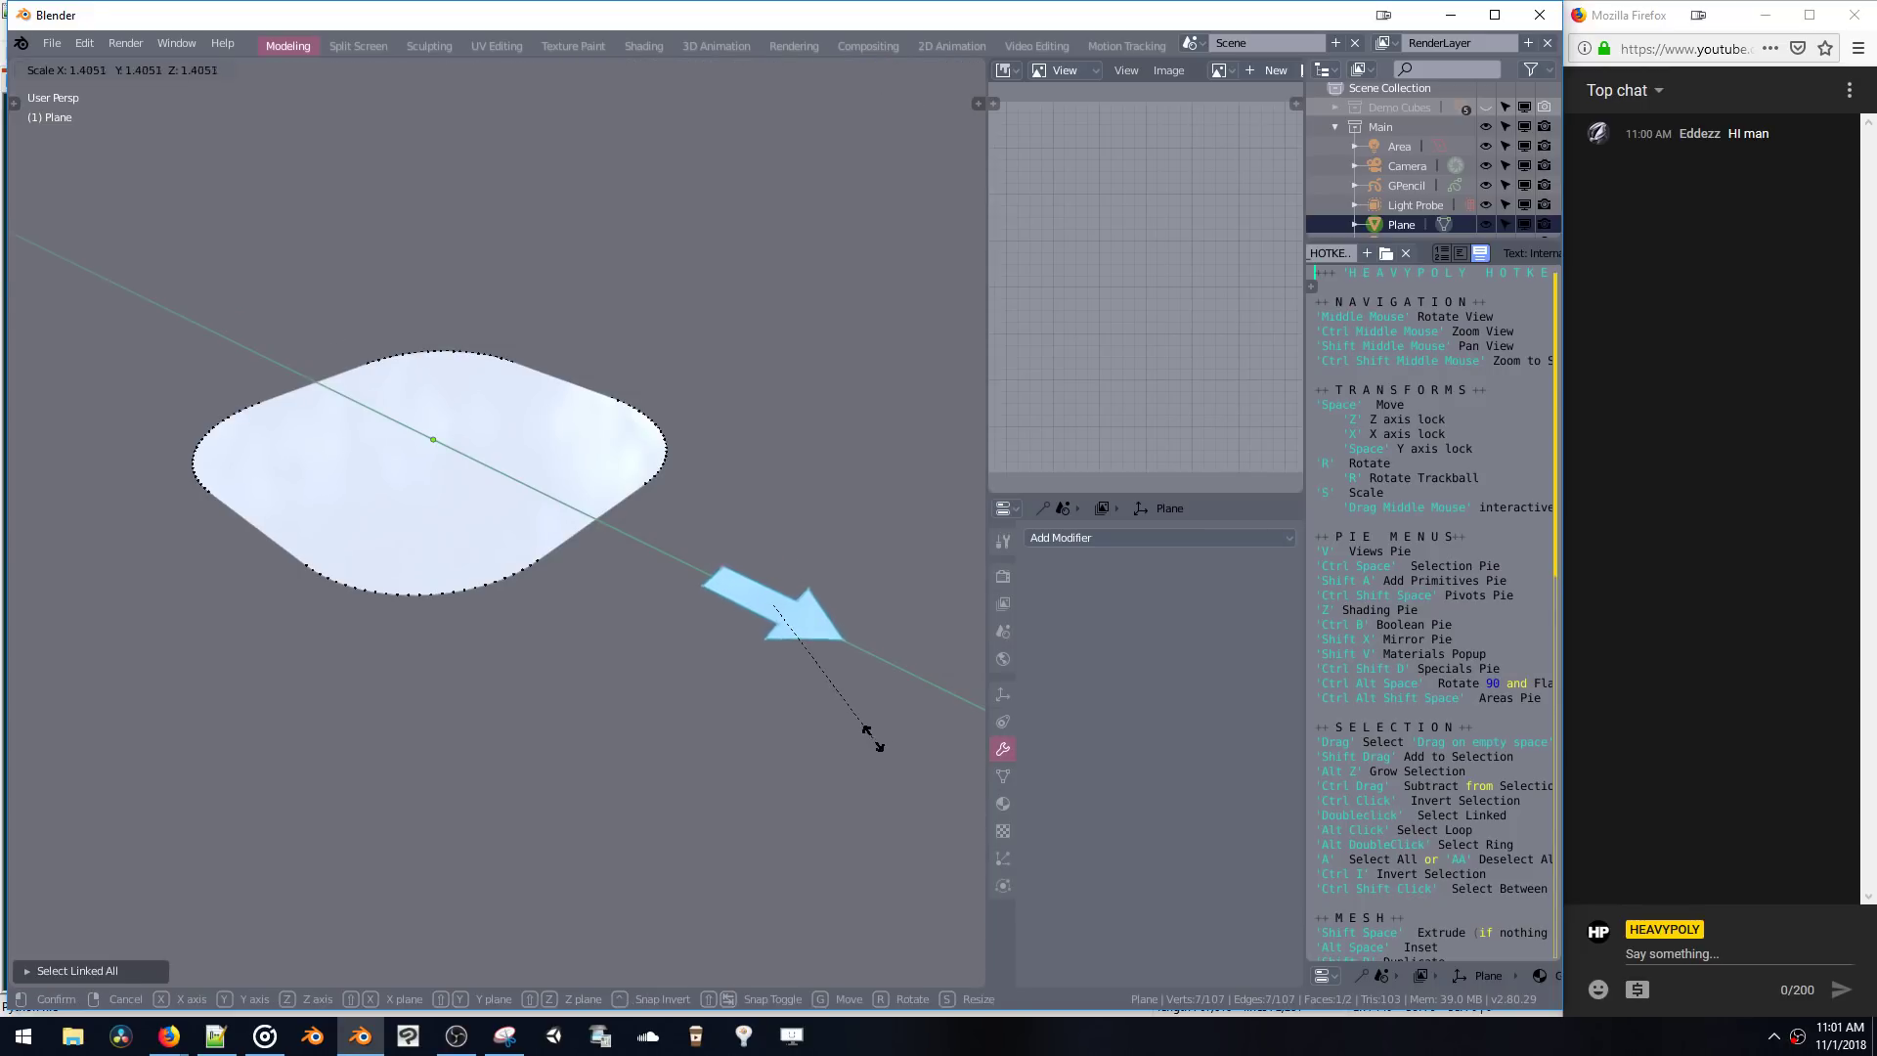
click(865, 730)
key(ctrl+shift+b)
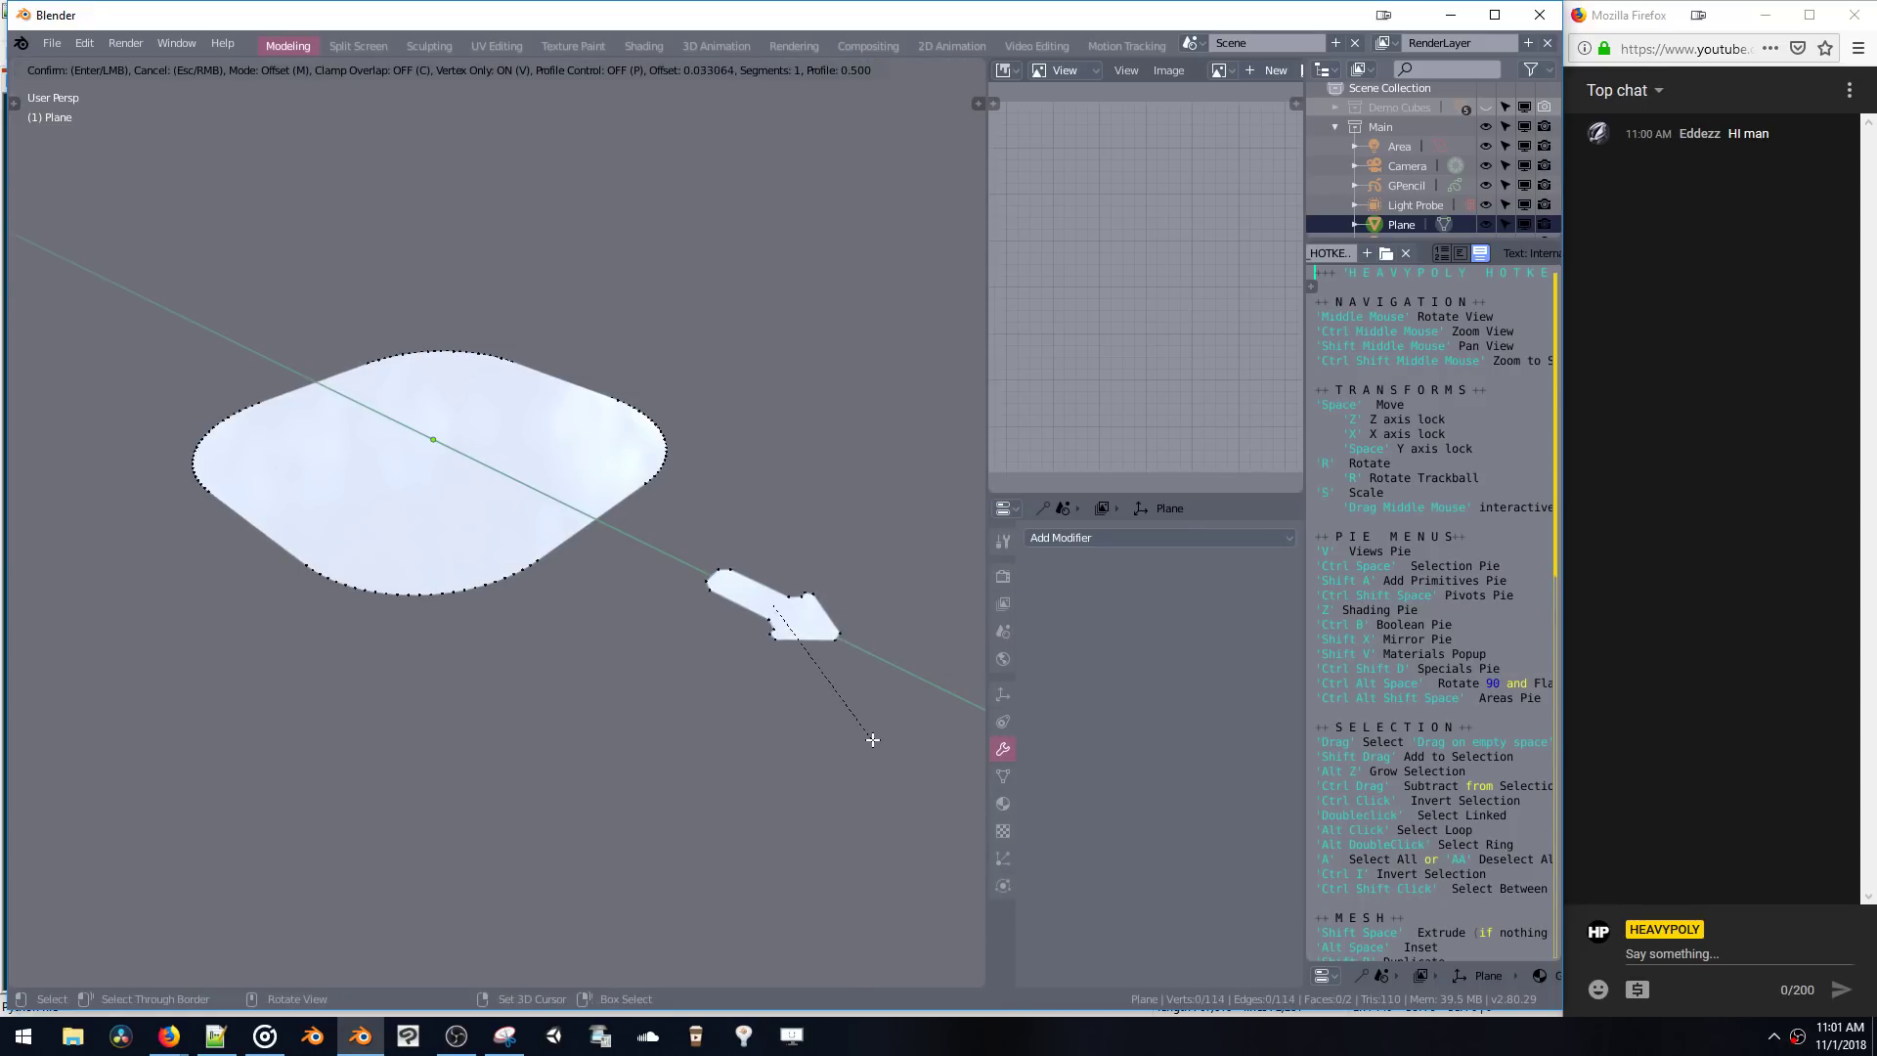
click(909, 782)
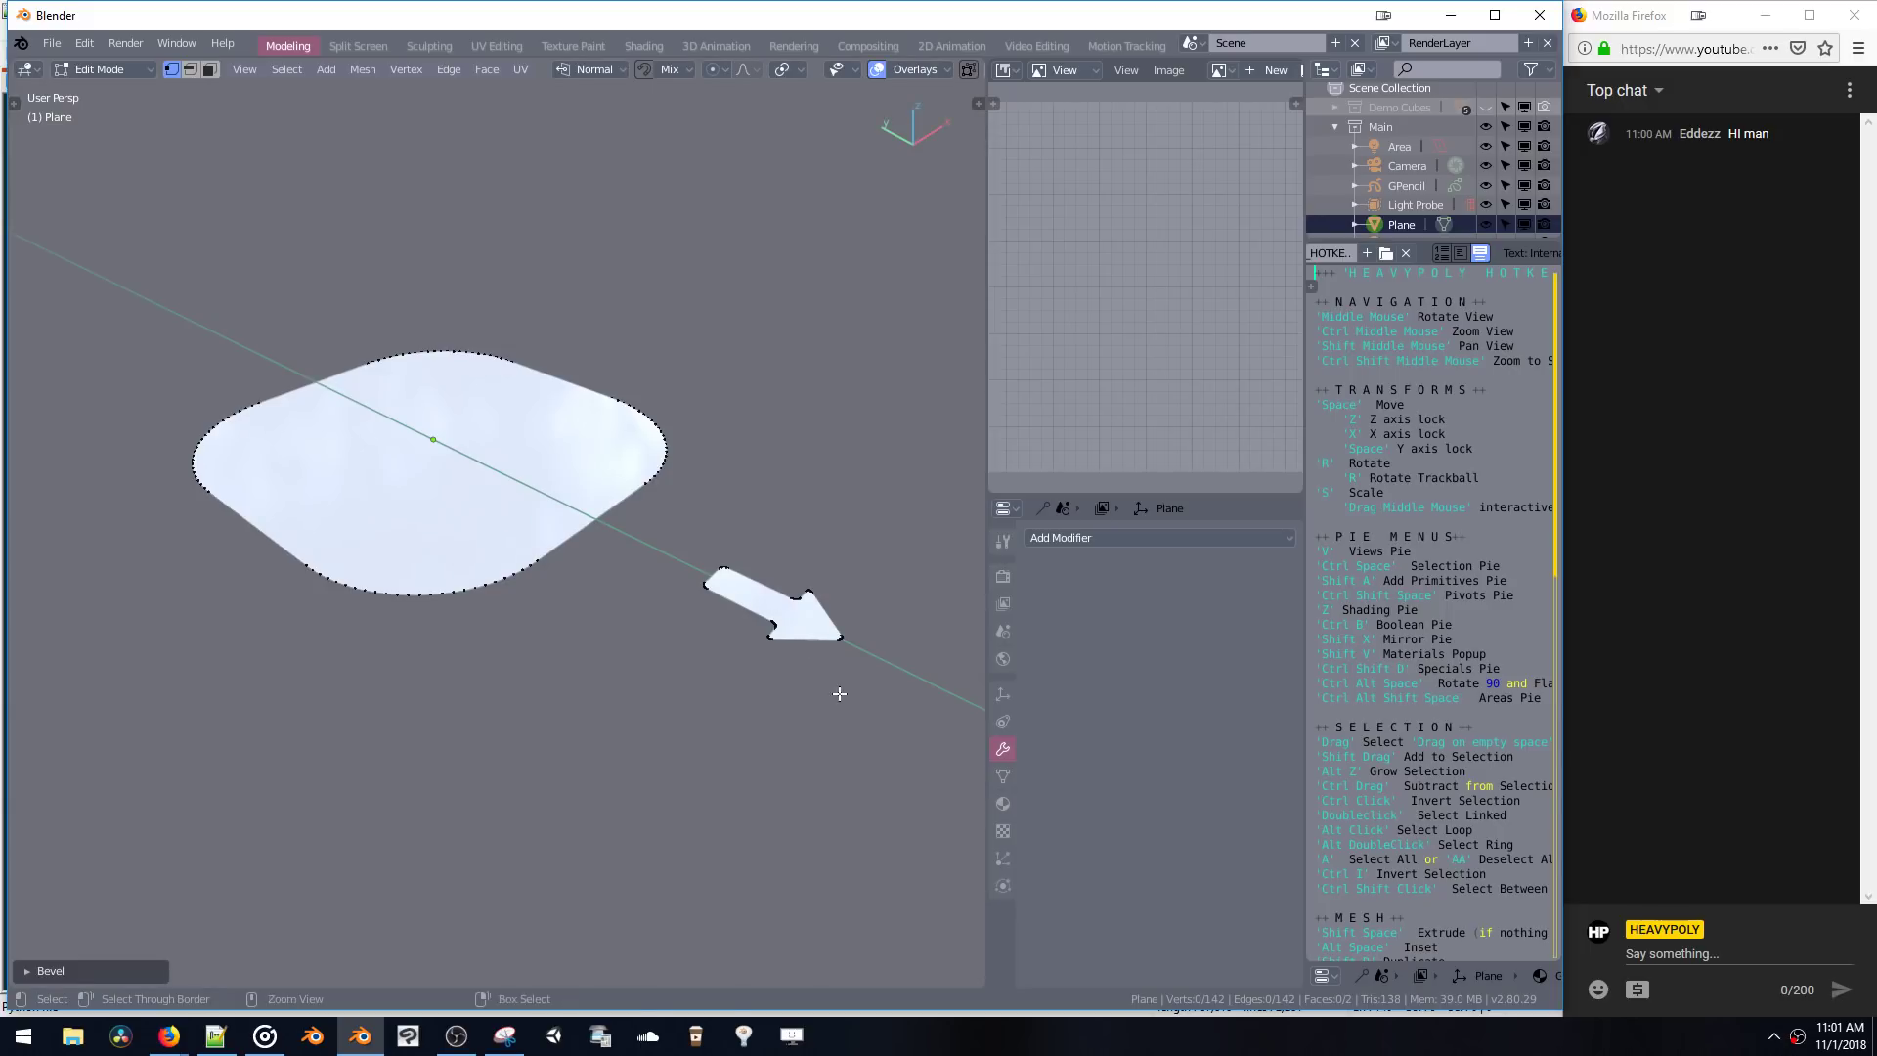
middle_drag(837, 689, 564, 515)
key(a)
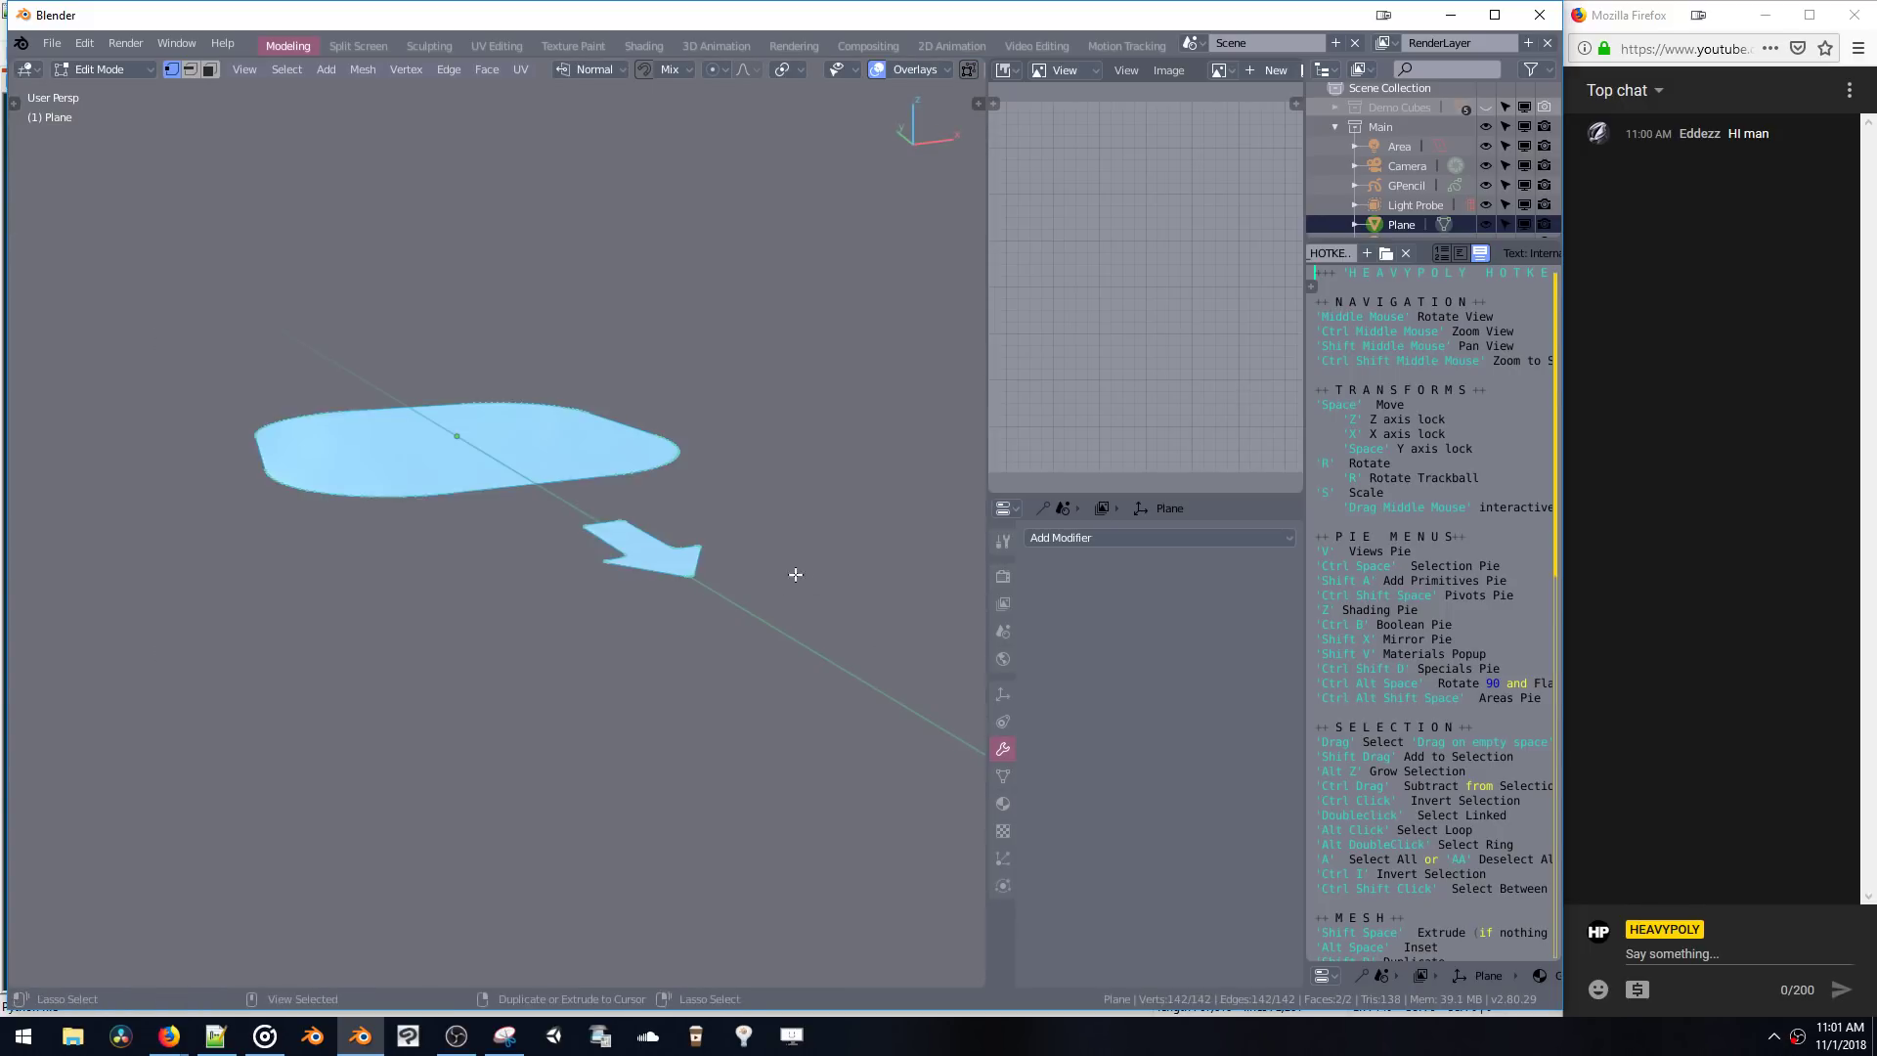
middle_drag(796, 574, 220, 316)
drag(220, 315, 809, 587)
middle_drag(808, 586, 440, 533)
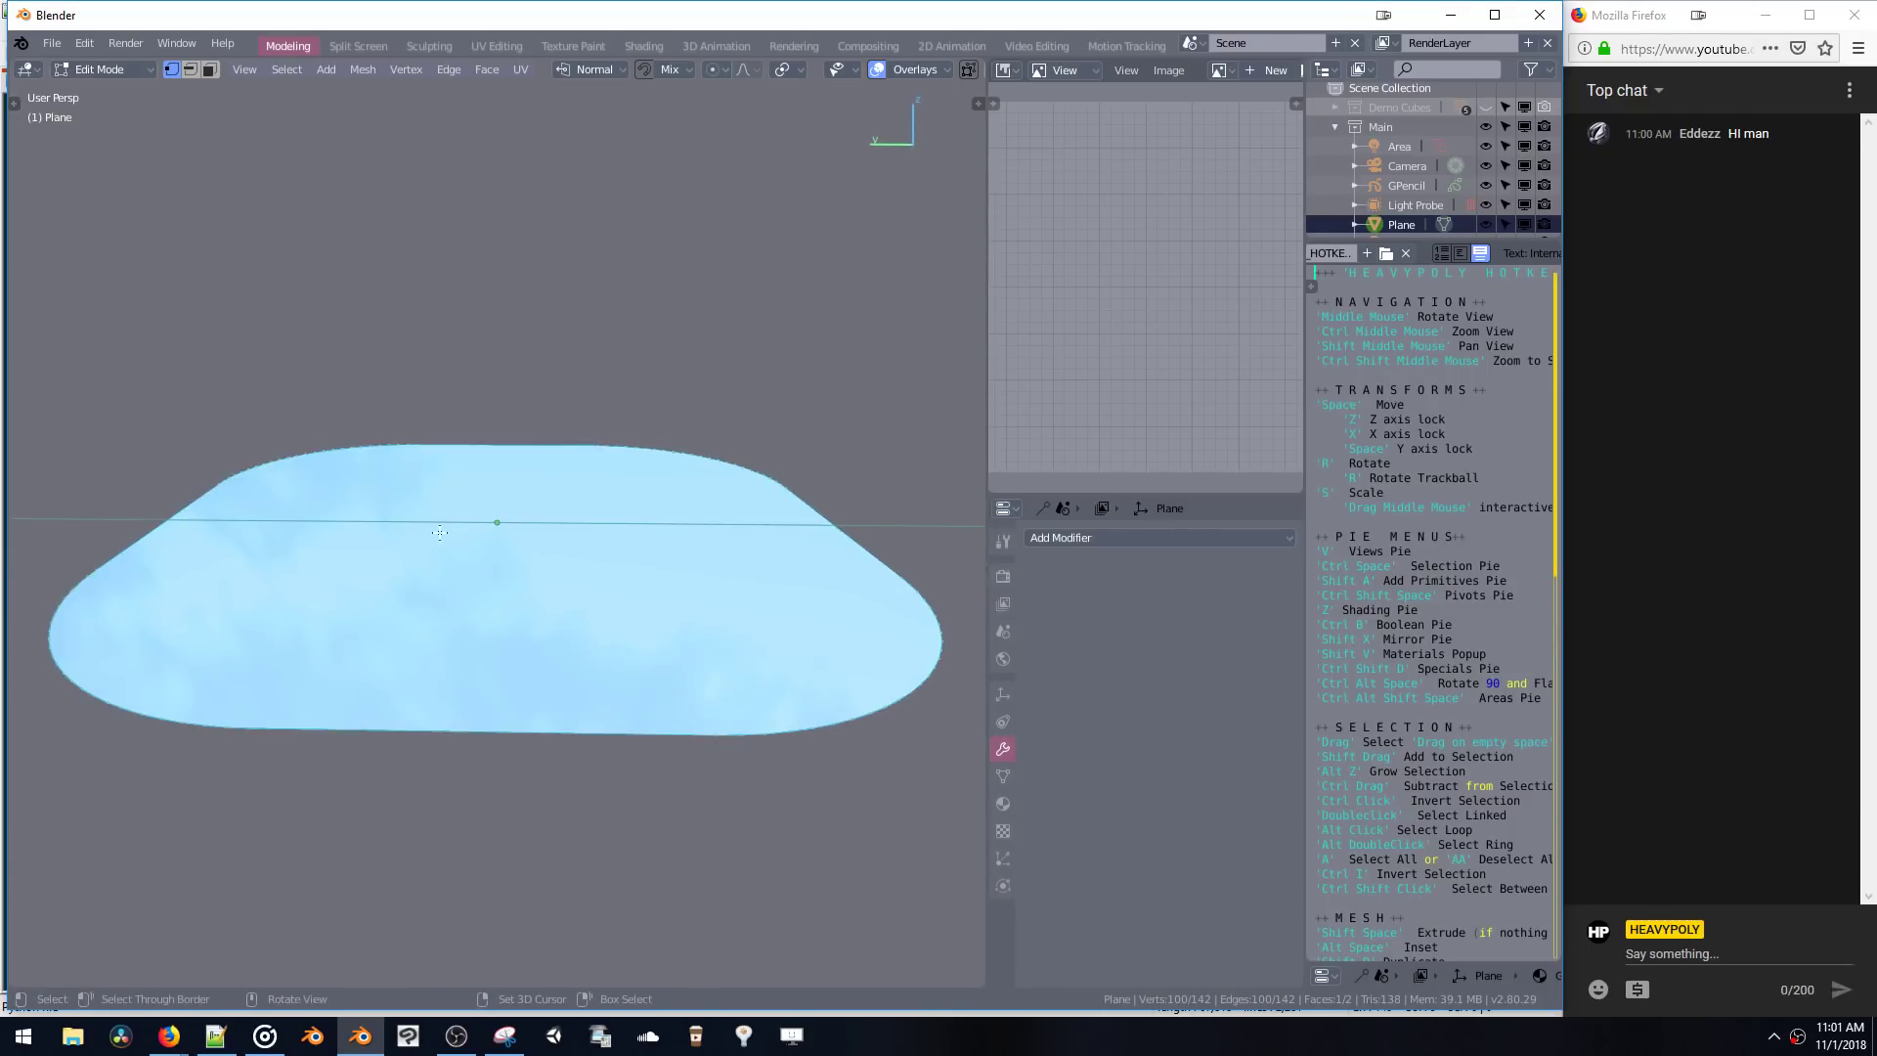
click(60, 498)
middle_drag(60, 497, 322, 630)
drag(322, 630, 580, 718)
middle_drag(554, 669, 752, 684)
scroll(743, 635, down, 3)
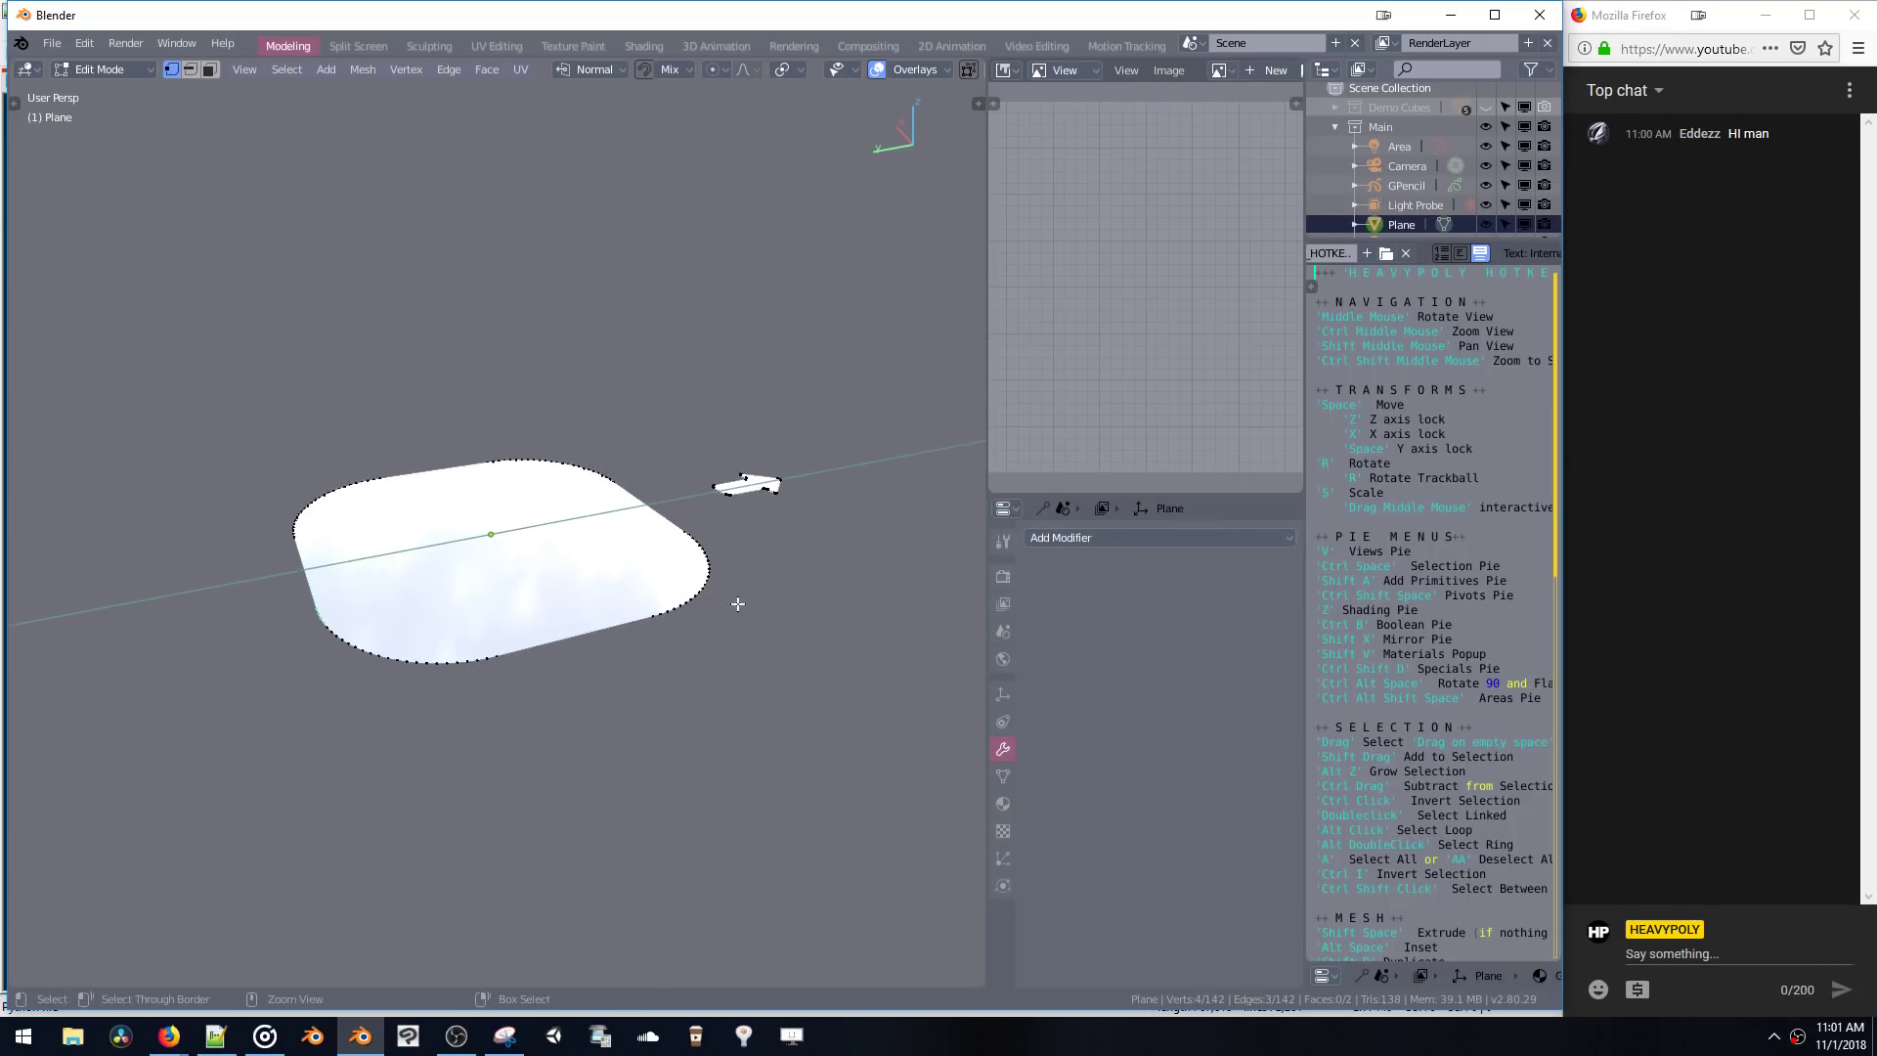
middle_drag(737, 599, 531, 530)
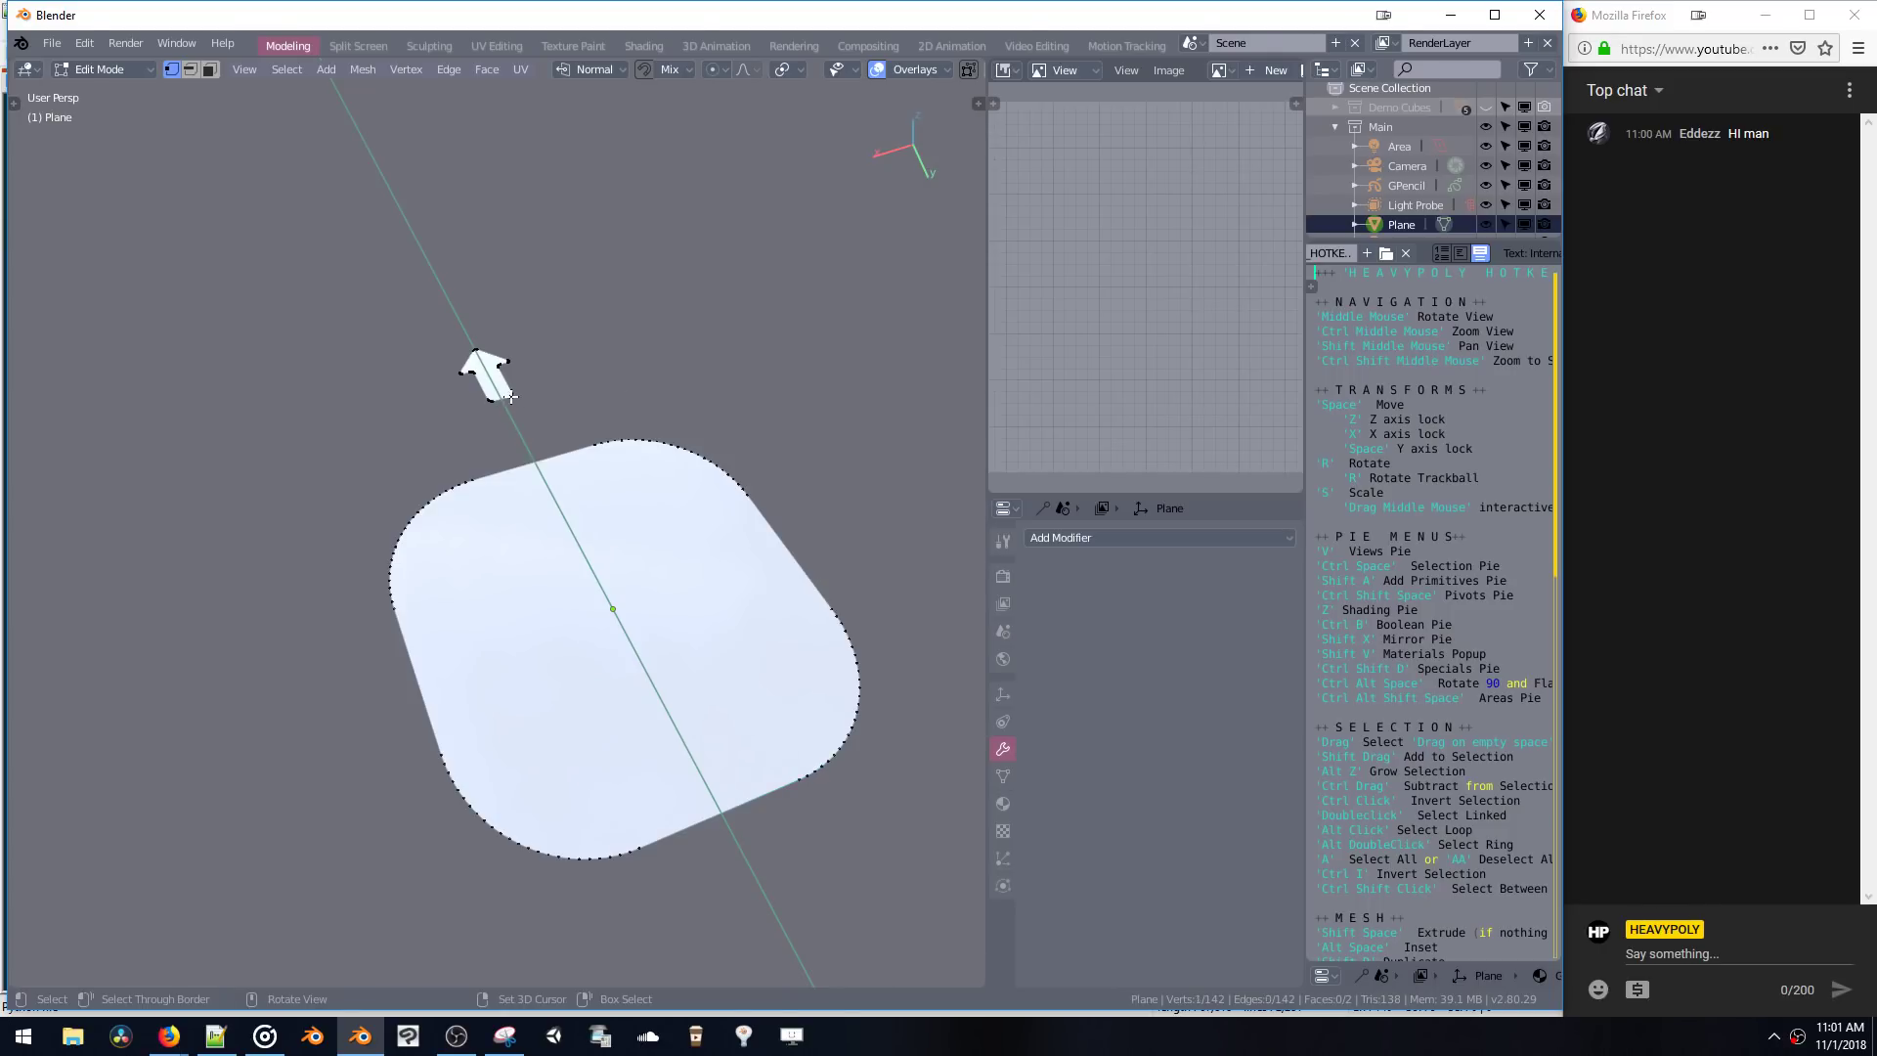
- Select the whole linked arrow beside the rounded plane and delete it
double_click(506, 427)
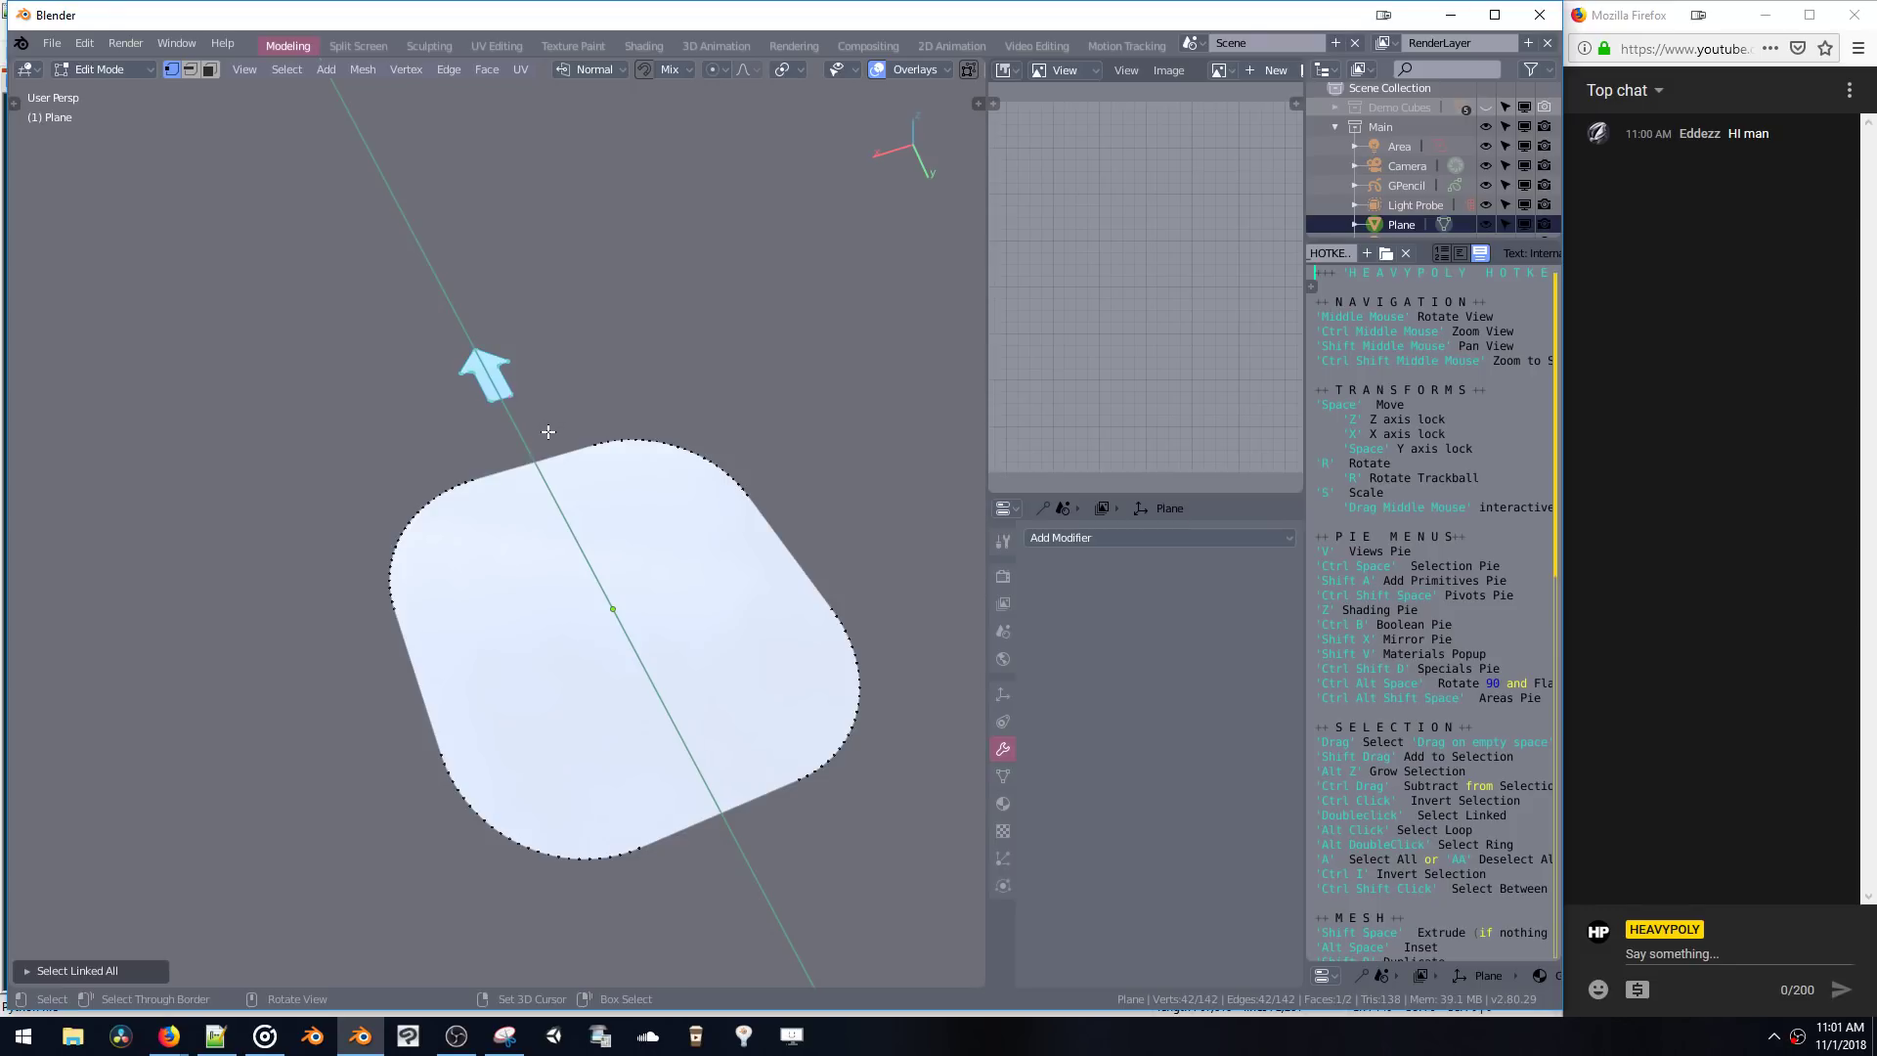
middle_drag(548, 431, 460, 328)
key(Delete)
scroll(505, 437, down, 2)
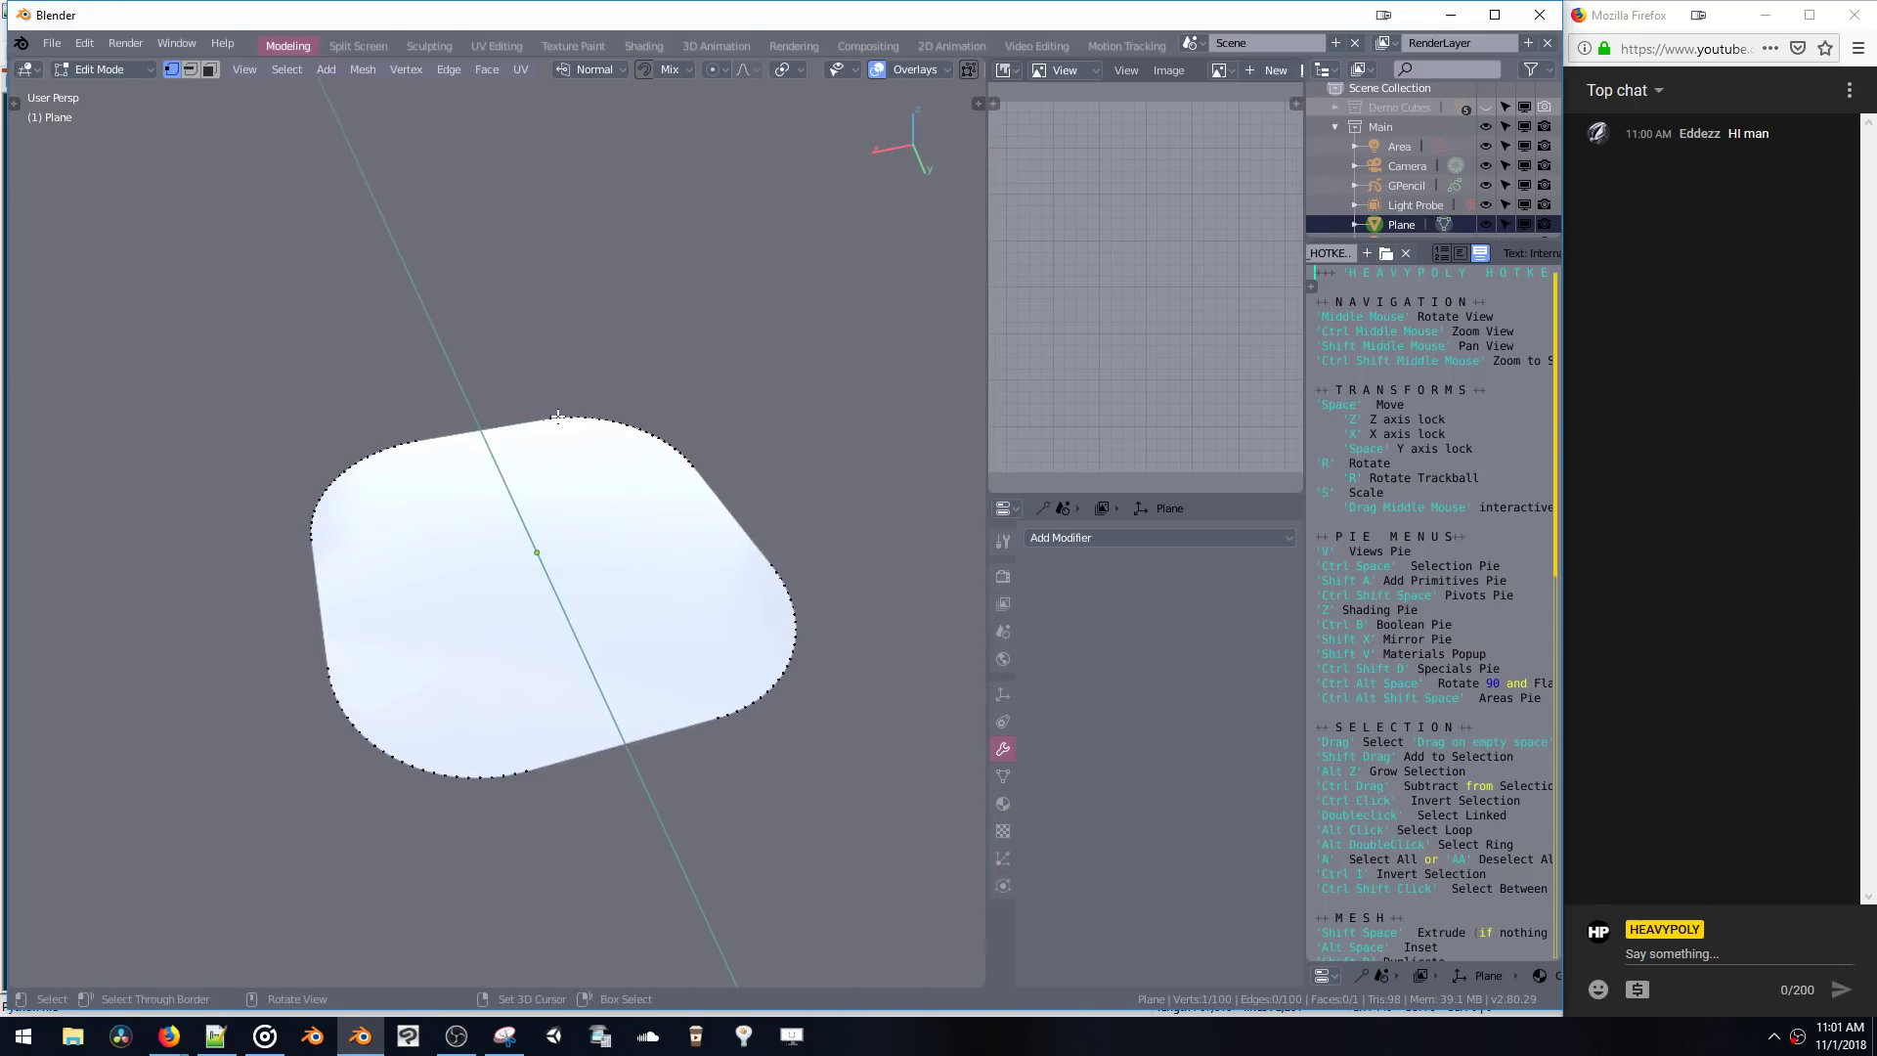
- Switch to face selection and extrude the rounded plane's face upward into a thick block
shift+click(517, 419)
shift+click(370, 462)
drag(737, 386, 774, 424)
key(ctrl+space)
middle_drag(620, 587, 645, 586)
key(ctrl+space)
click(653, 590)
key(shift+space)
click(659, 684)
key(ctrl+v)
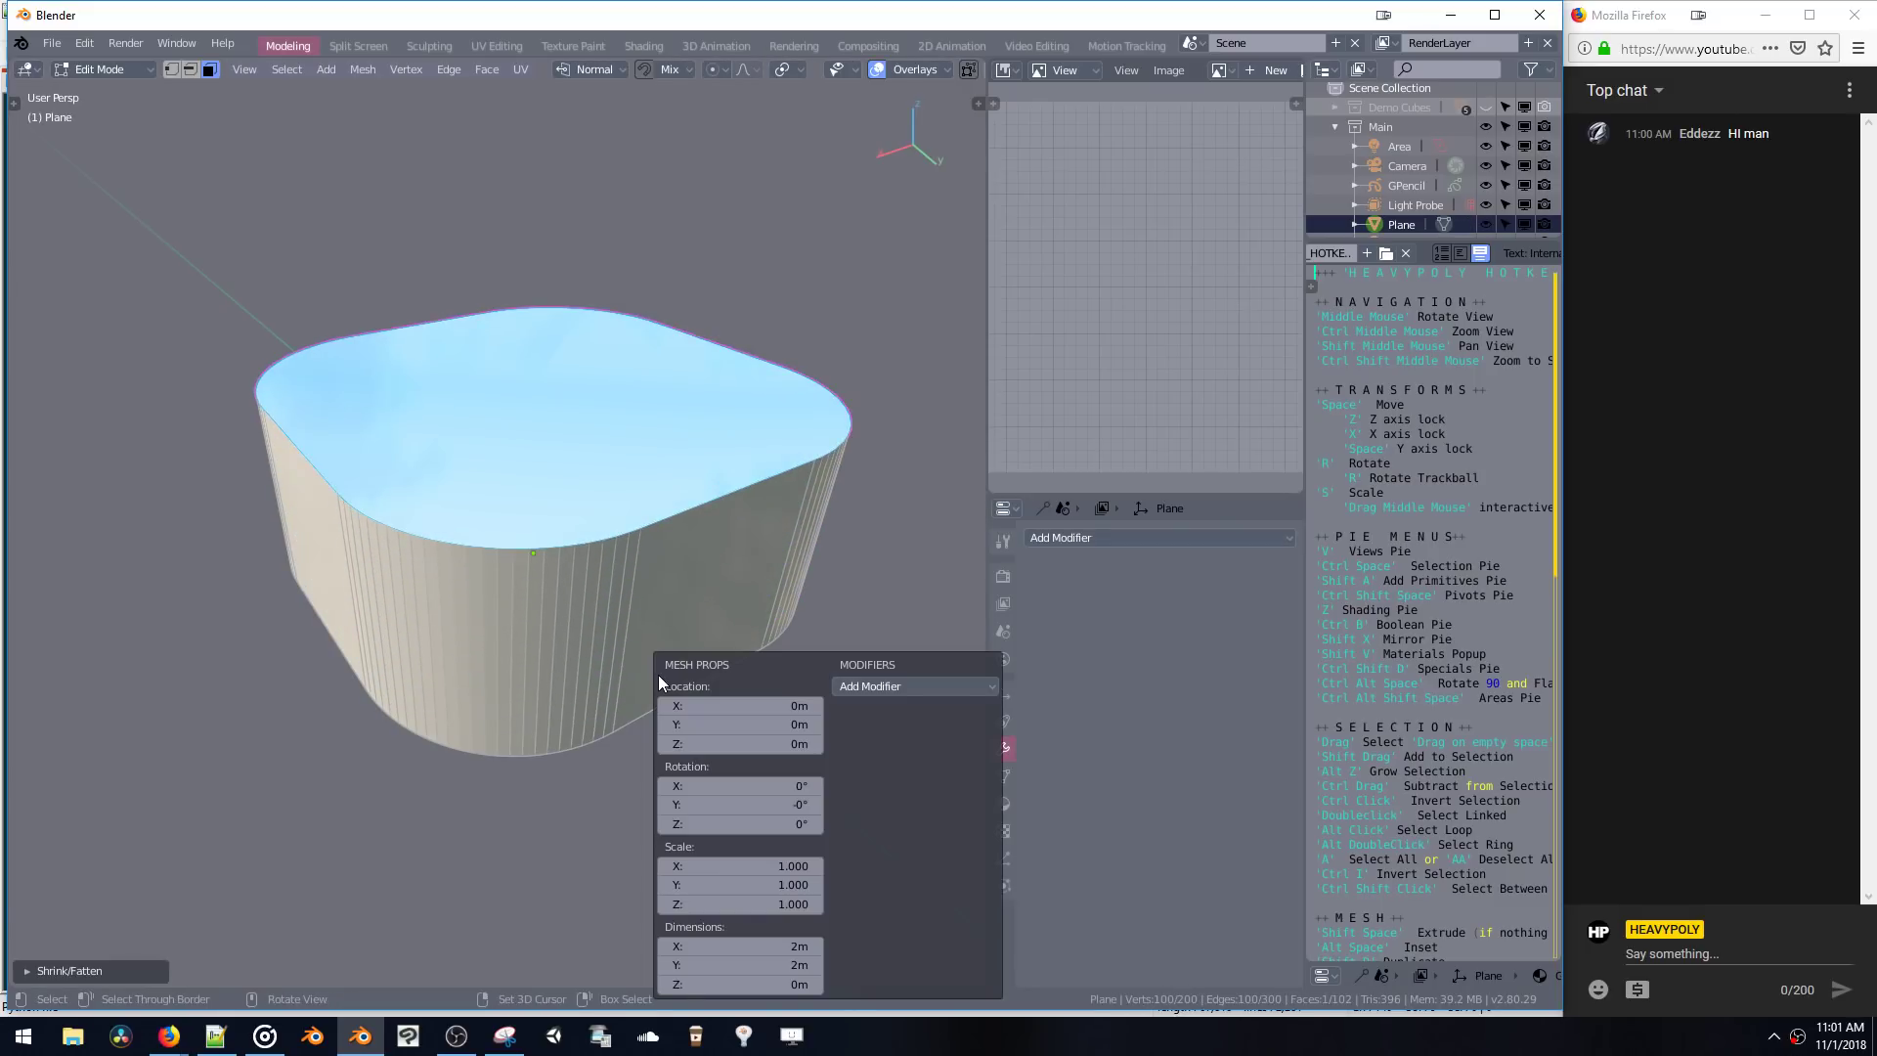
key(shift+v)
mouse_move(631, 451)
middle_down()
mouse_move(595, 460)
mouse_move(636, 460)
middle_up()
key(ctrl+space)
key(ctrl+space)
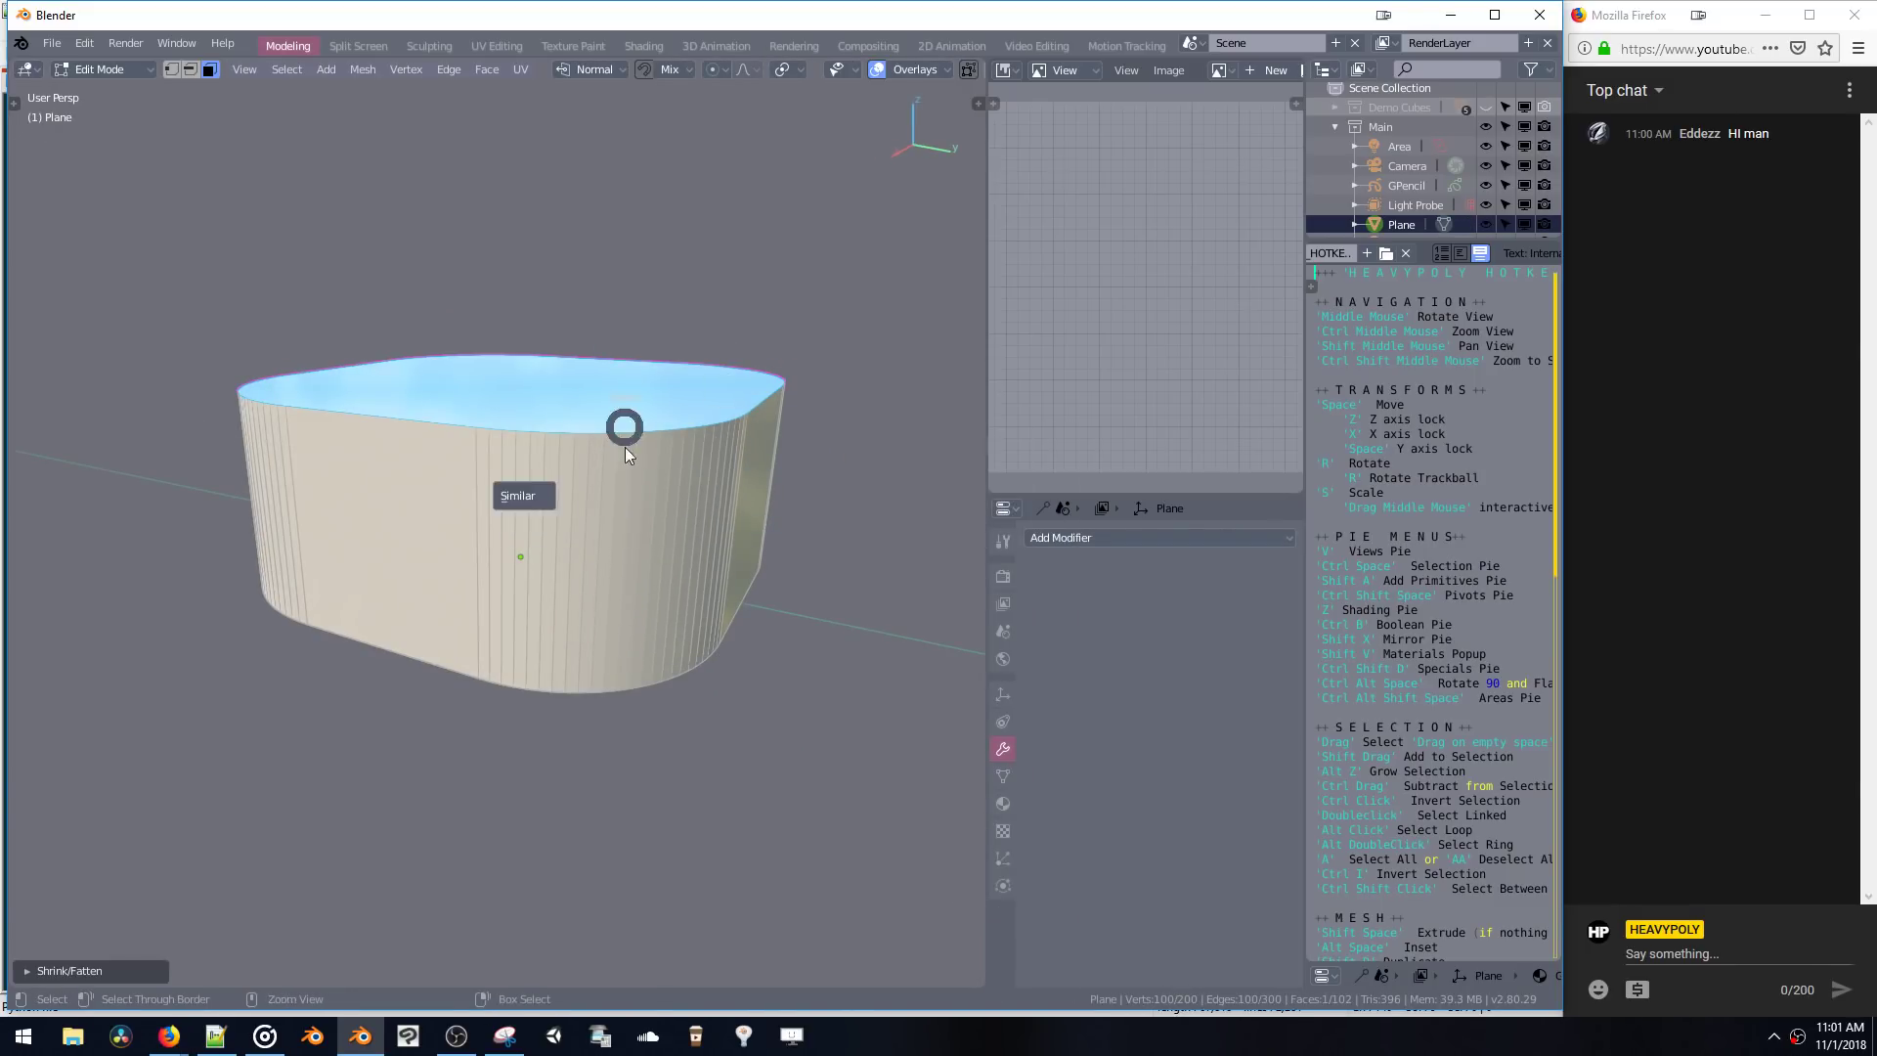
- Return to Object Mode, add a point light and place it above the block at about X -0.66, Y 0.31, Z 1.22 m
key(Tab)
key(shift+a)
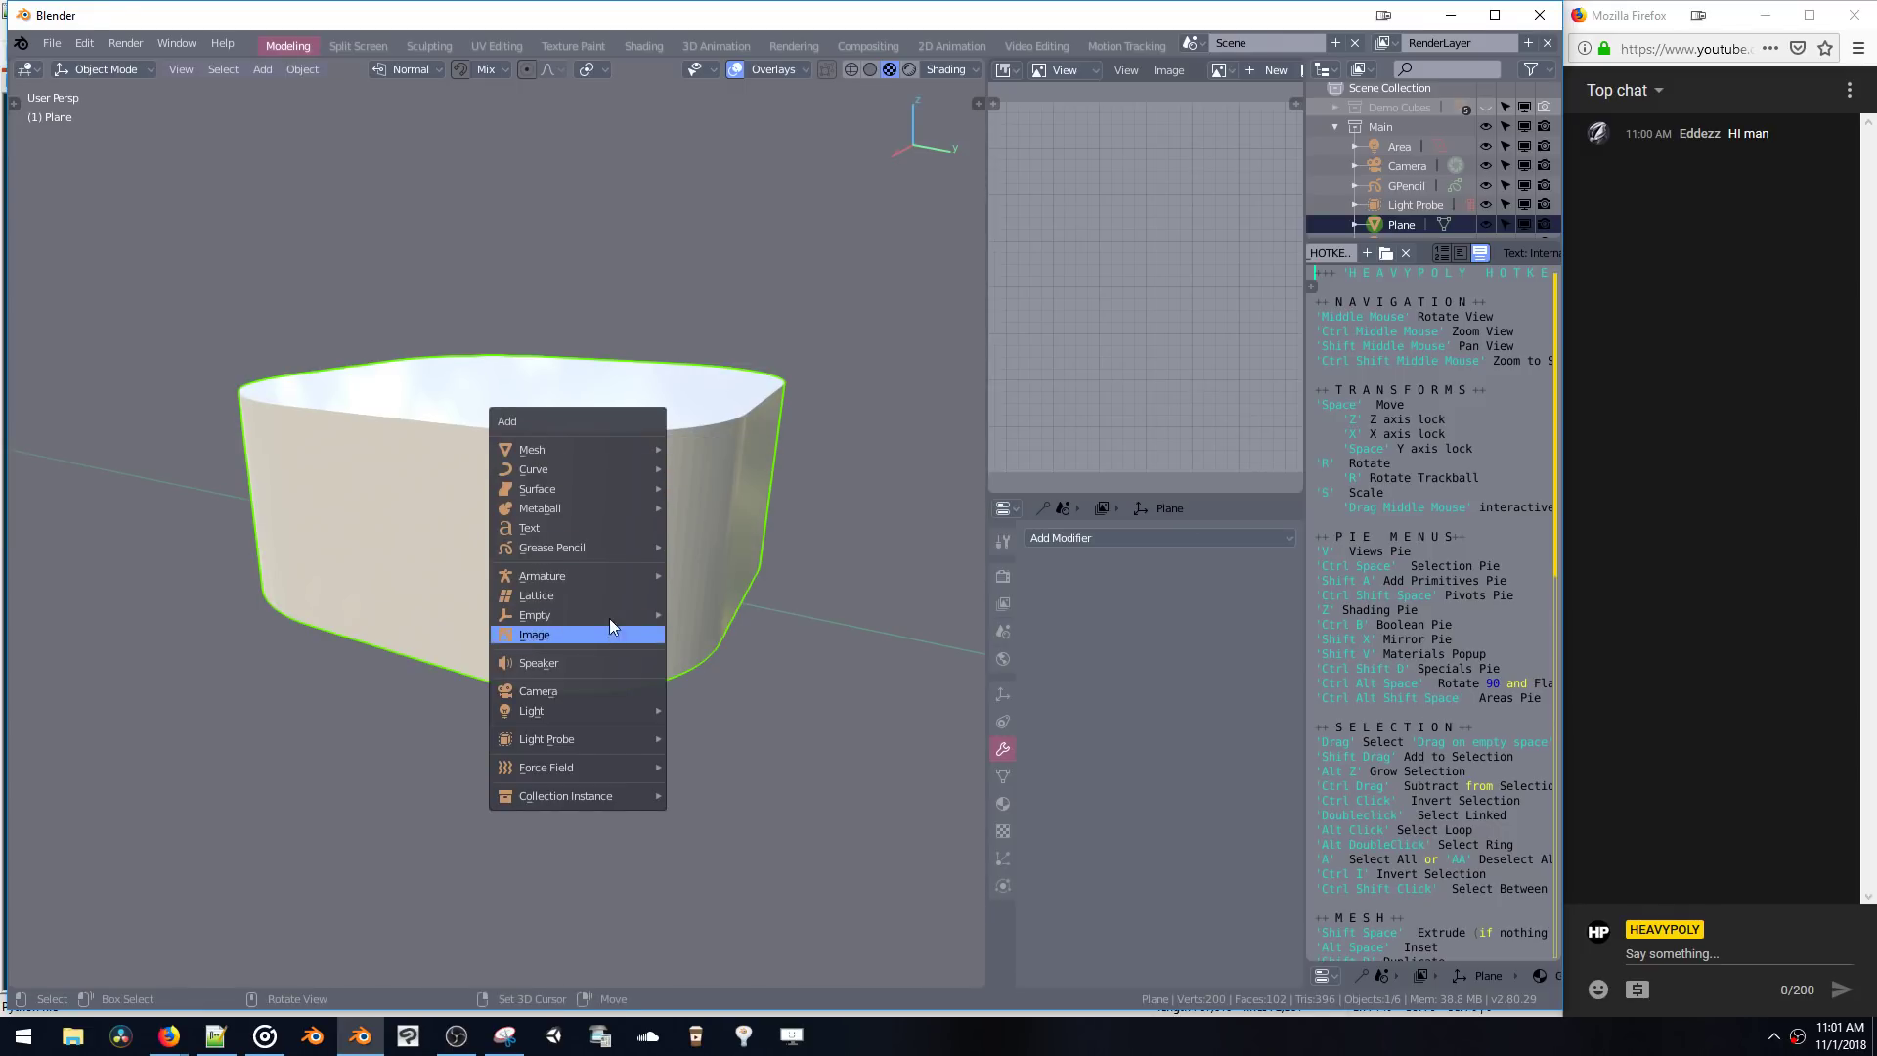
mouse_move(606, 711)
click(694, 712)
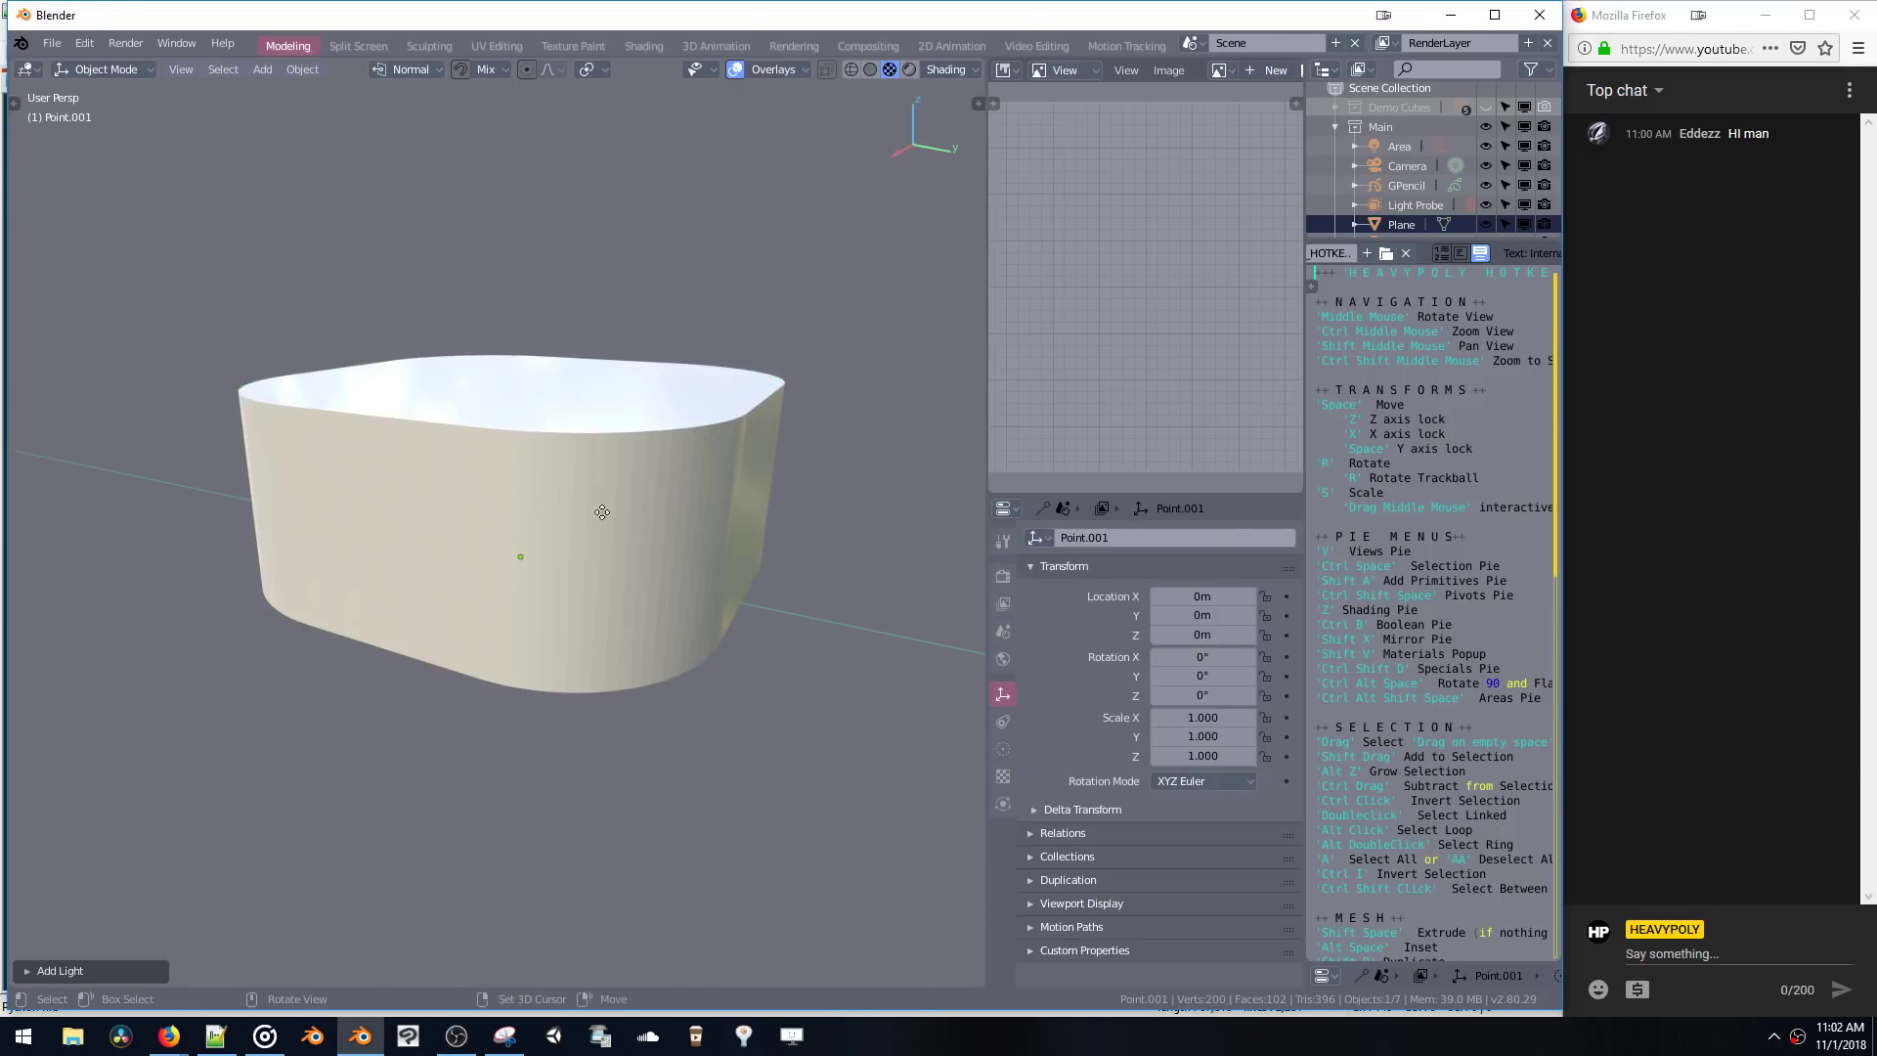
key(space)
click(729, 238)
- Switch the viewport to Rendered shading and move the point light to about X -1.20, Y 1.11, Z 1.43 m
key(z)
click(729, 268)
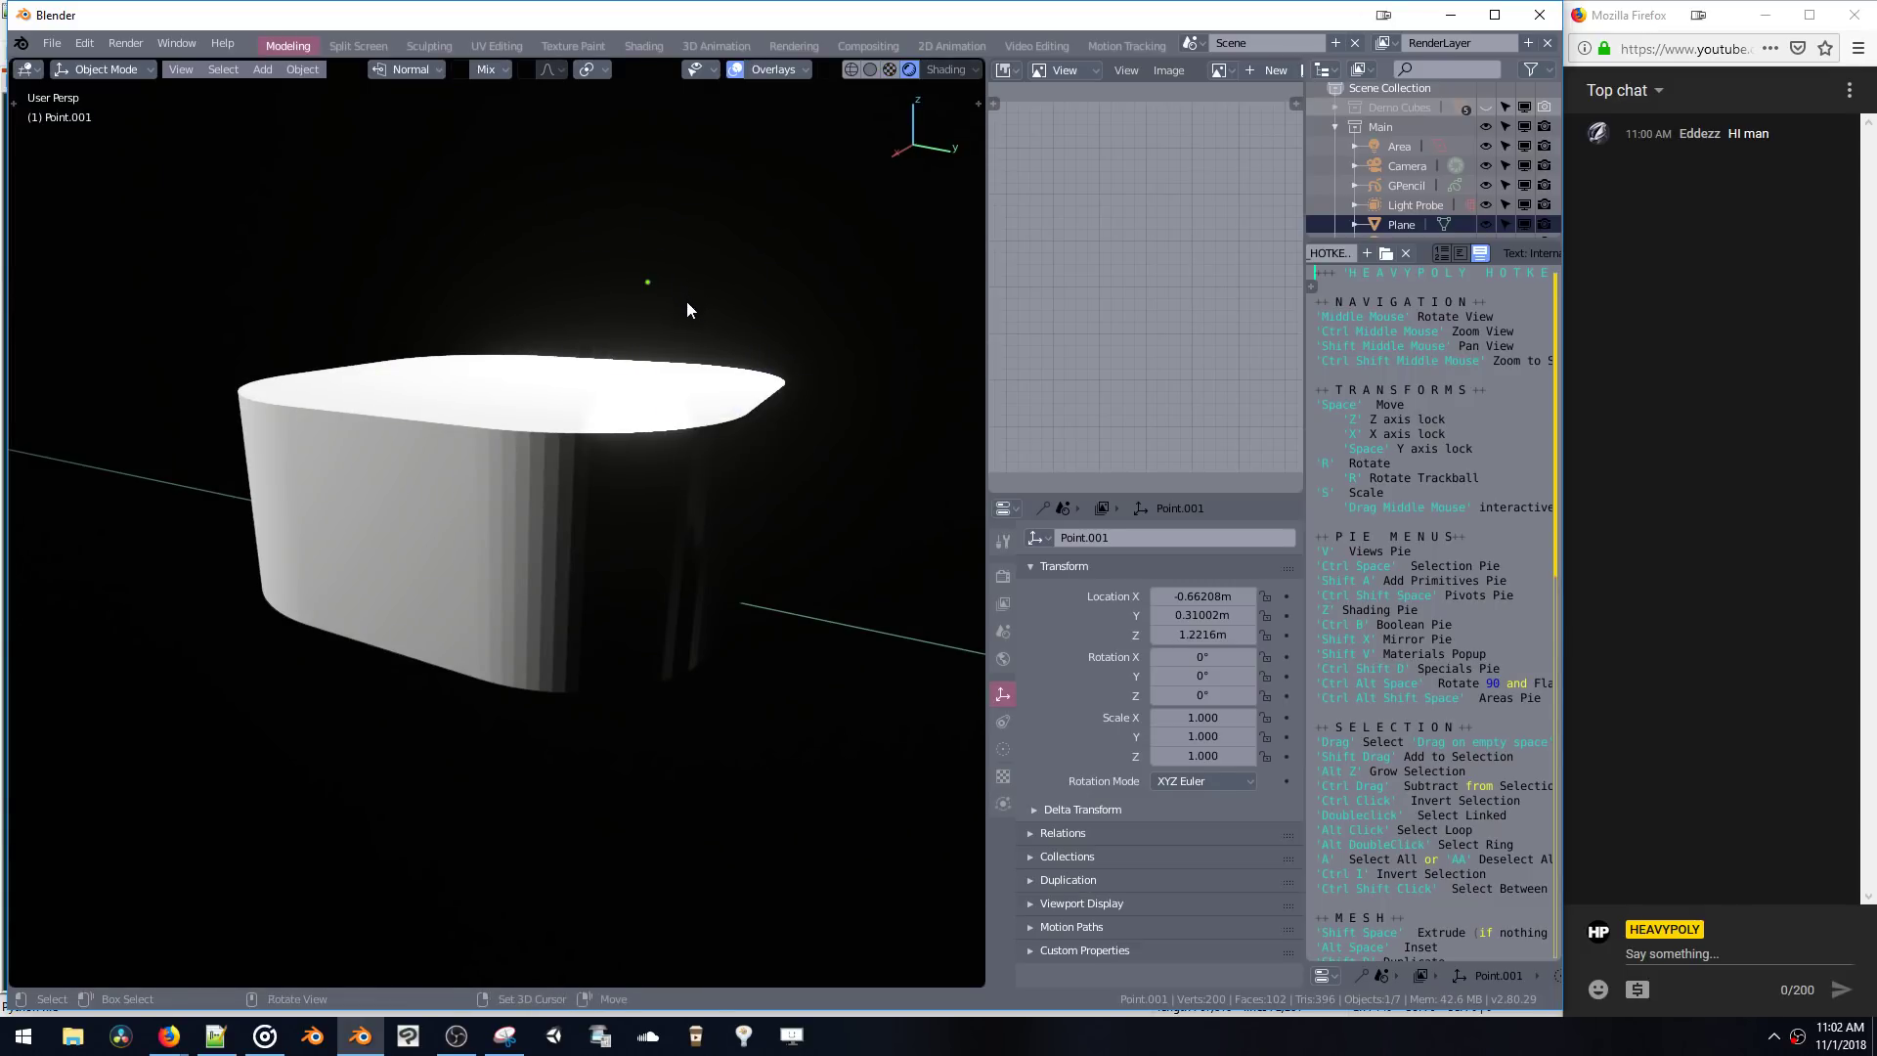
key(F9)
key(space)
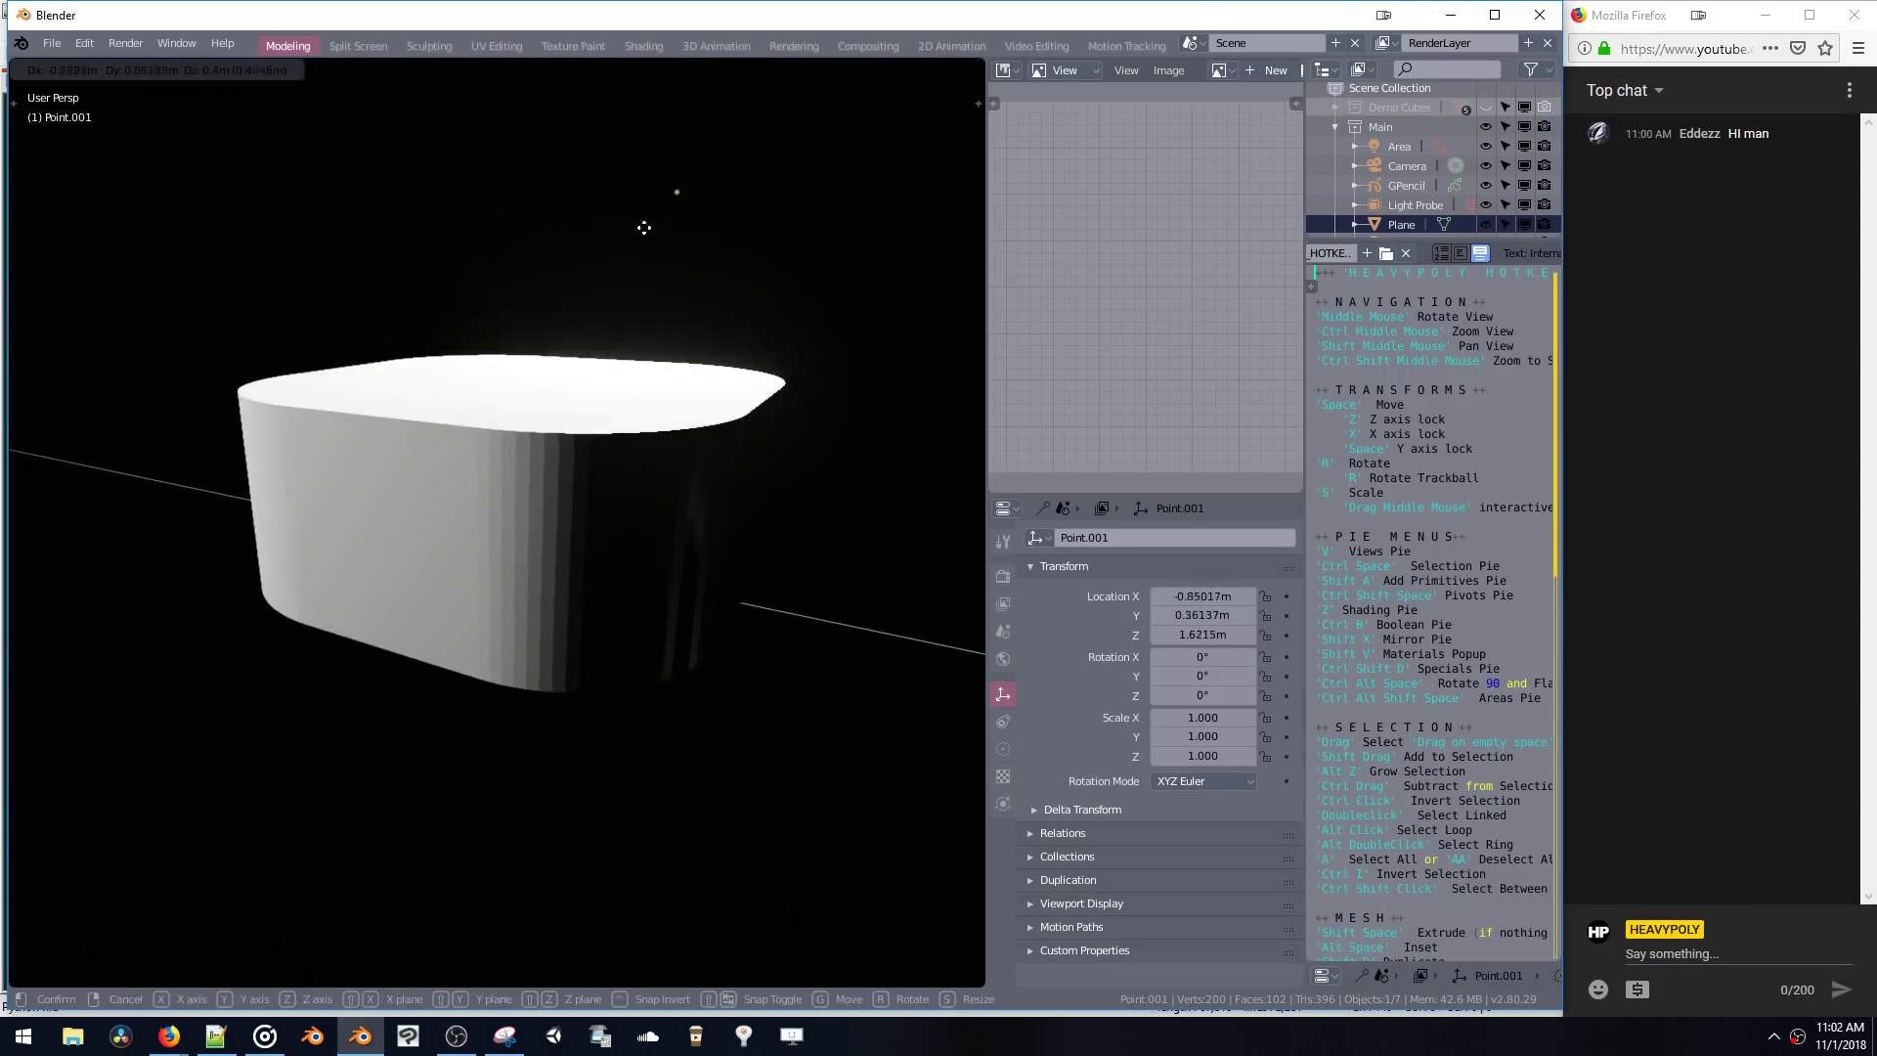
click(866, 271)
- Change the point light's color to green
key(F9)
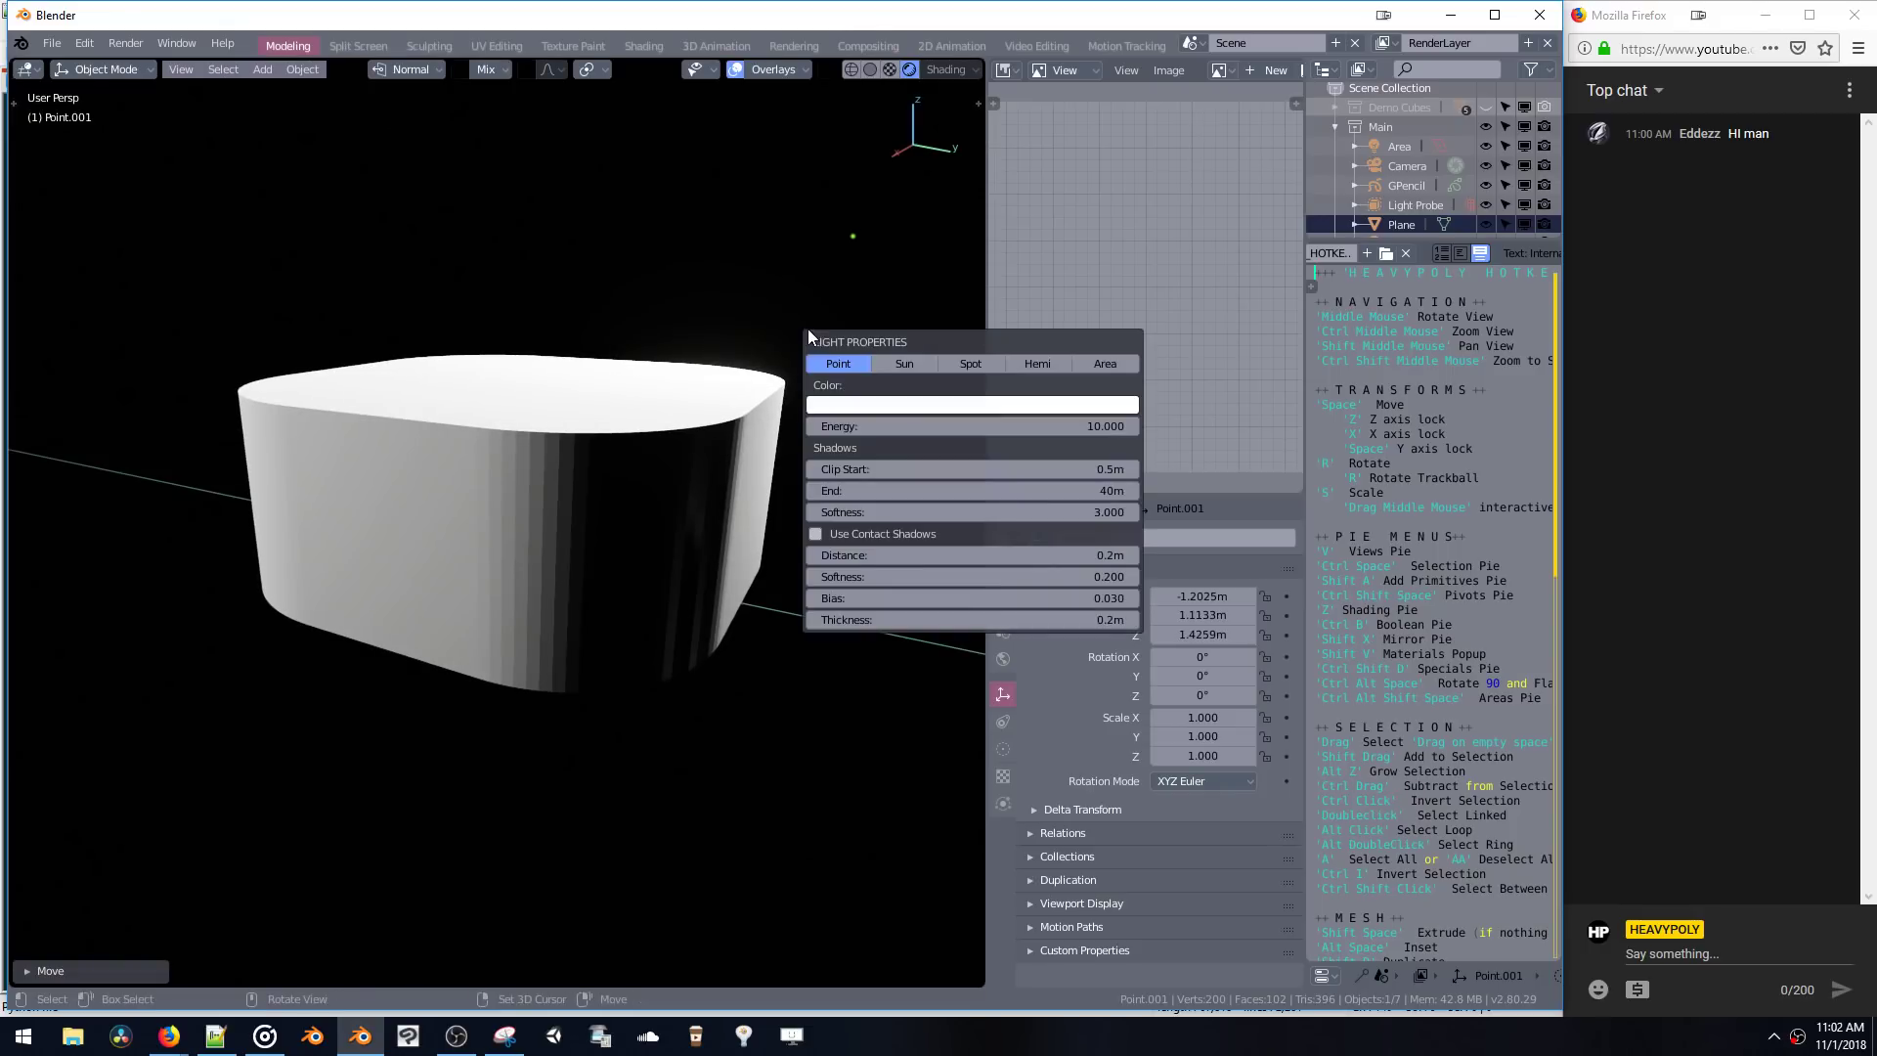
click(868, 406)
drag(870, 196, 872, 168)
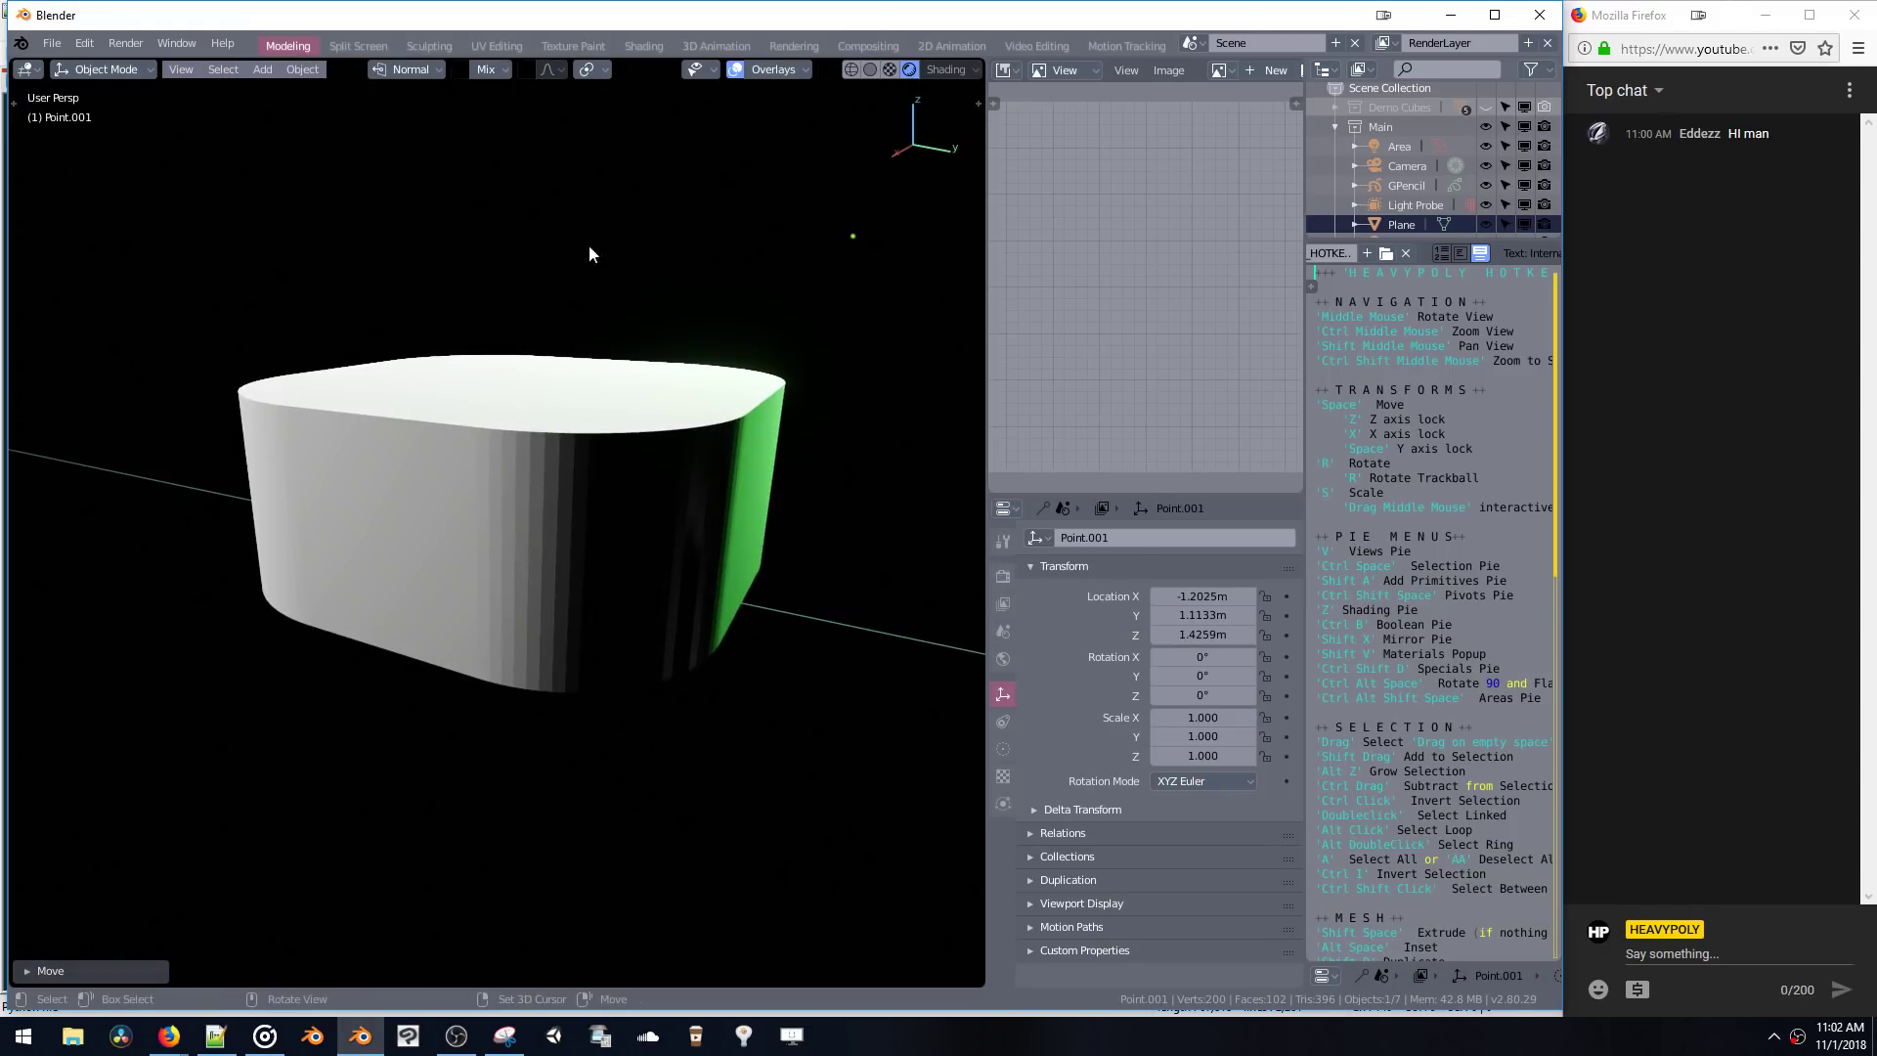
middle_drag(589, 248, 599, 415)
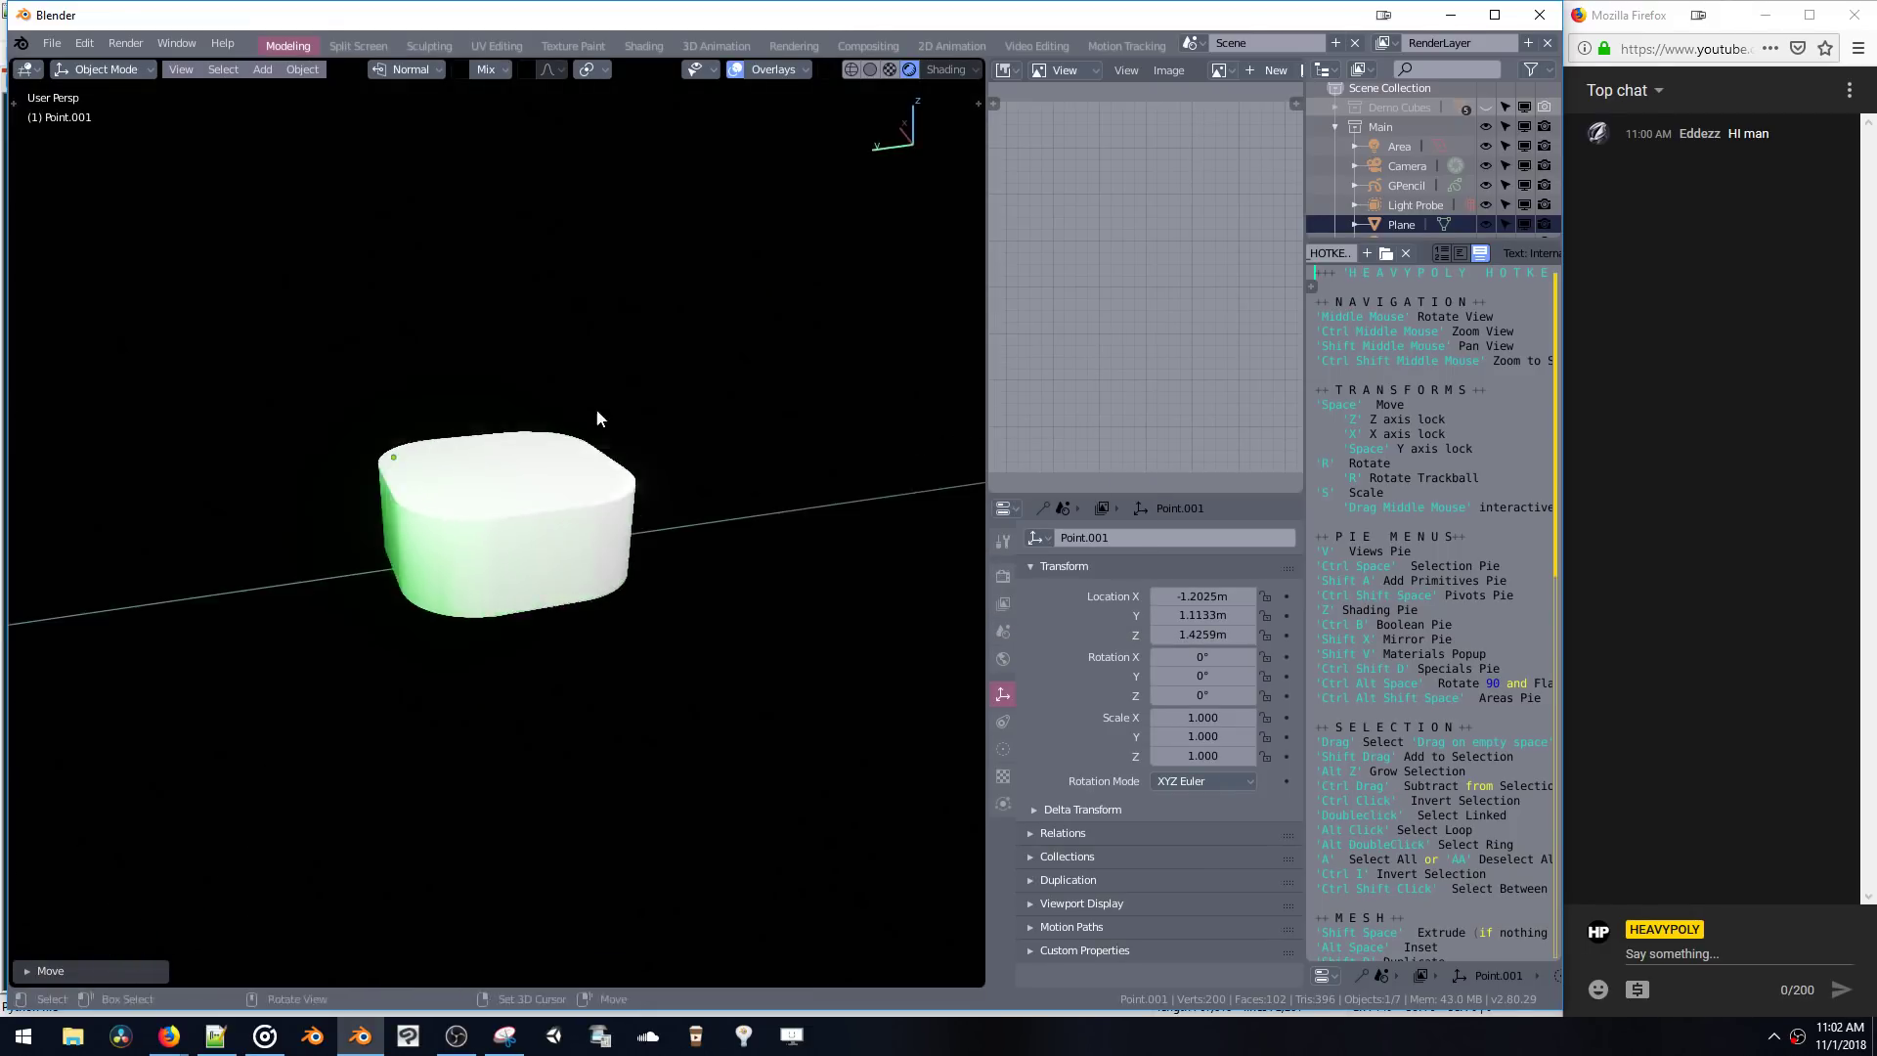
- Move the green light along the Y axis to about 1.75 m, and slide it along the X axis in front of the block
key(space)
key(space)
click(293, 466)
middle_drag(293, 466, 690, 434)
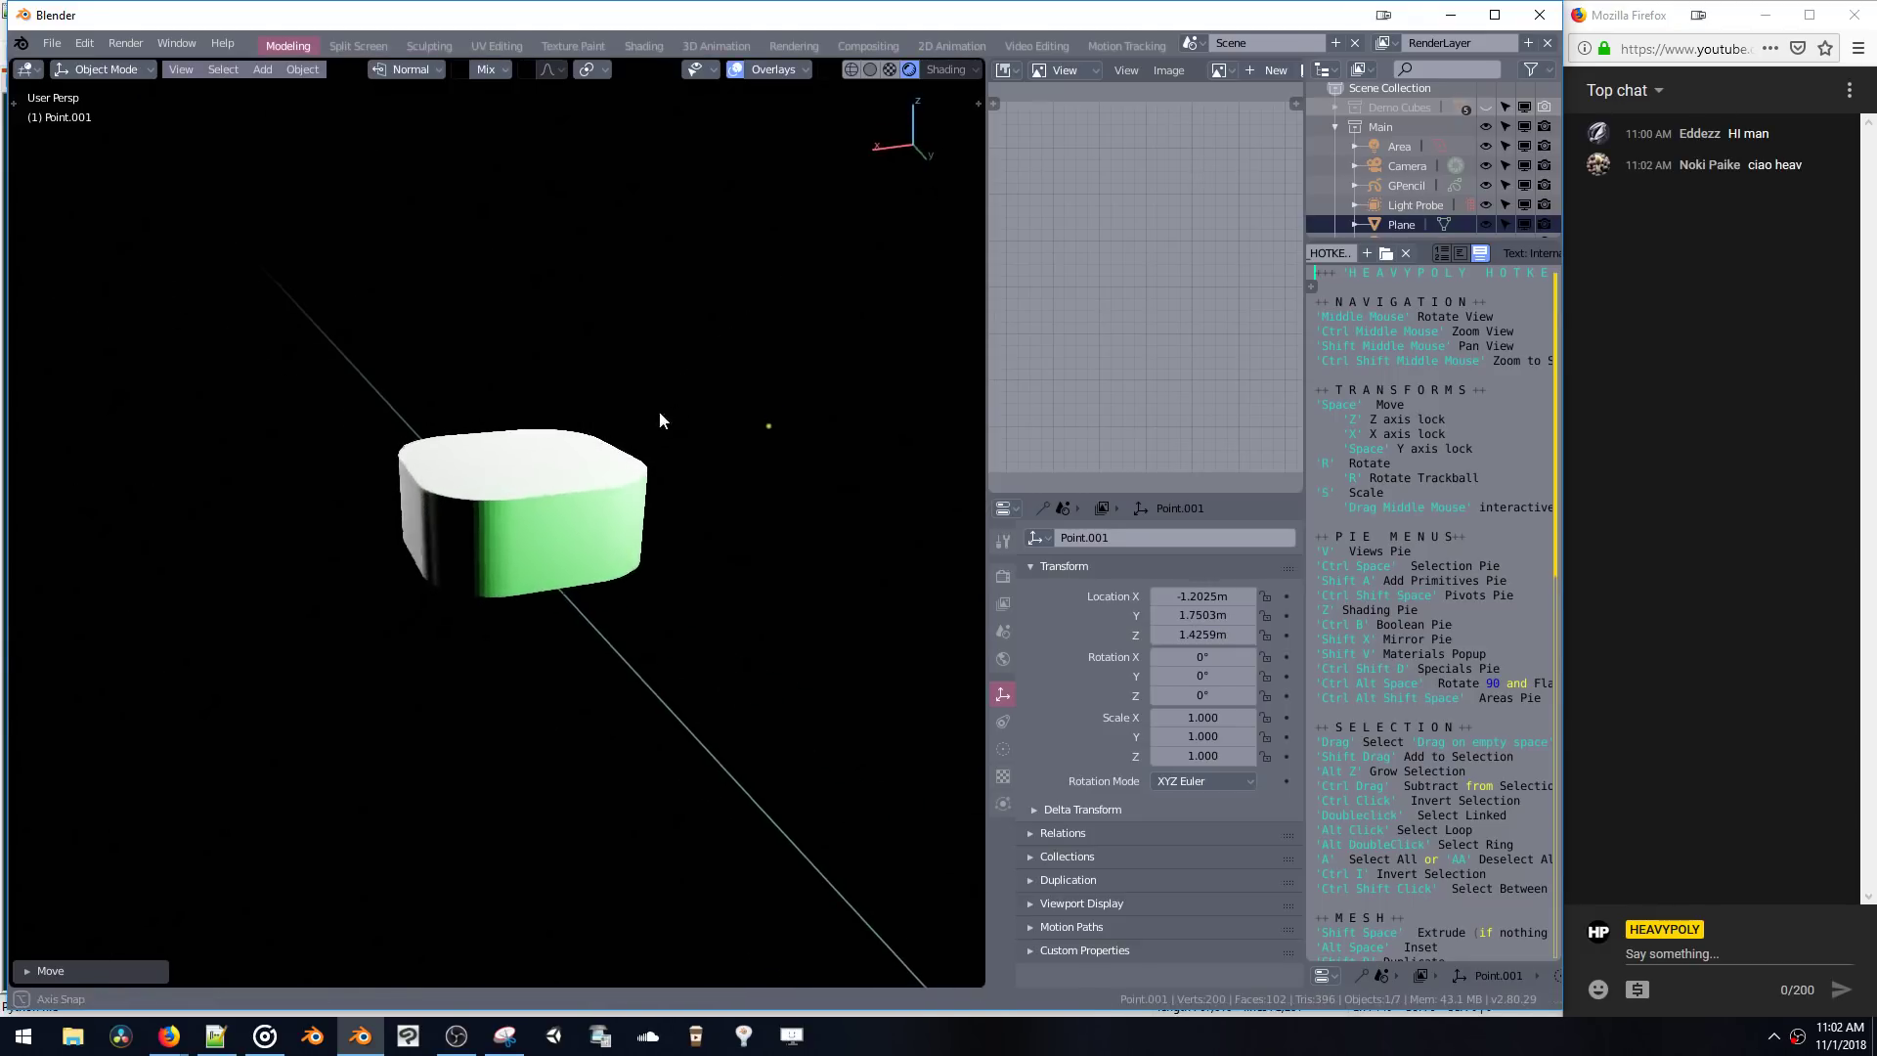
key(space)
key(x)
click(369, 401)
middle_drag(369, 401, 366, 390)
key(space)
key(x)
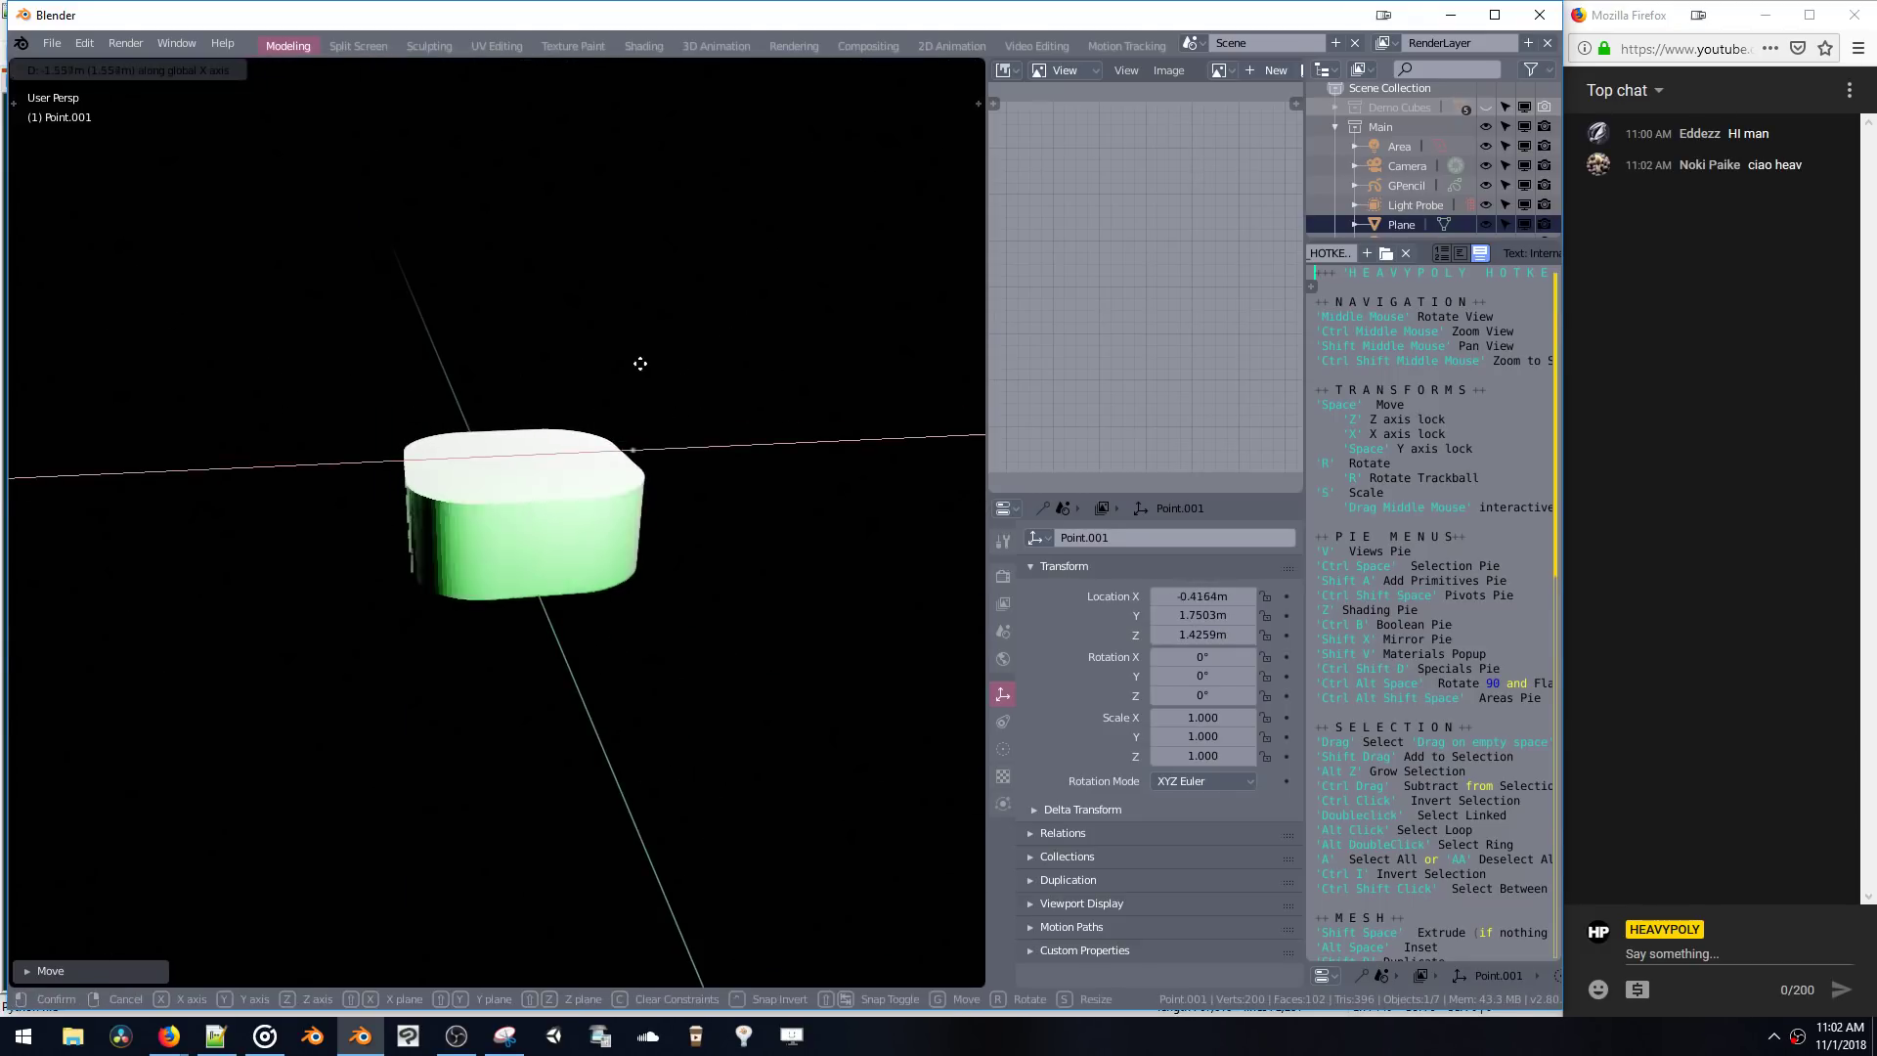
click(636, 395)
mouse_move(637, 395)
middle_down()
mouse_move(436, 389)
mouse_move(720, 385)
mouse_move(662, 420)
middle_up()
- Delete the point light and the rounded block, and set the viewport back to Material shading
key(Delete)
click(528, 469)
key(Delete)
middle_drag(528, 470, 661, 462)
key(z)
click(608, 256)
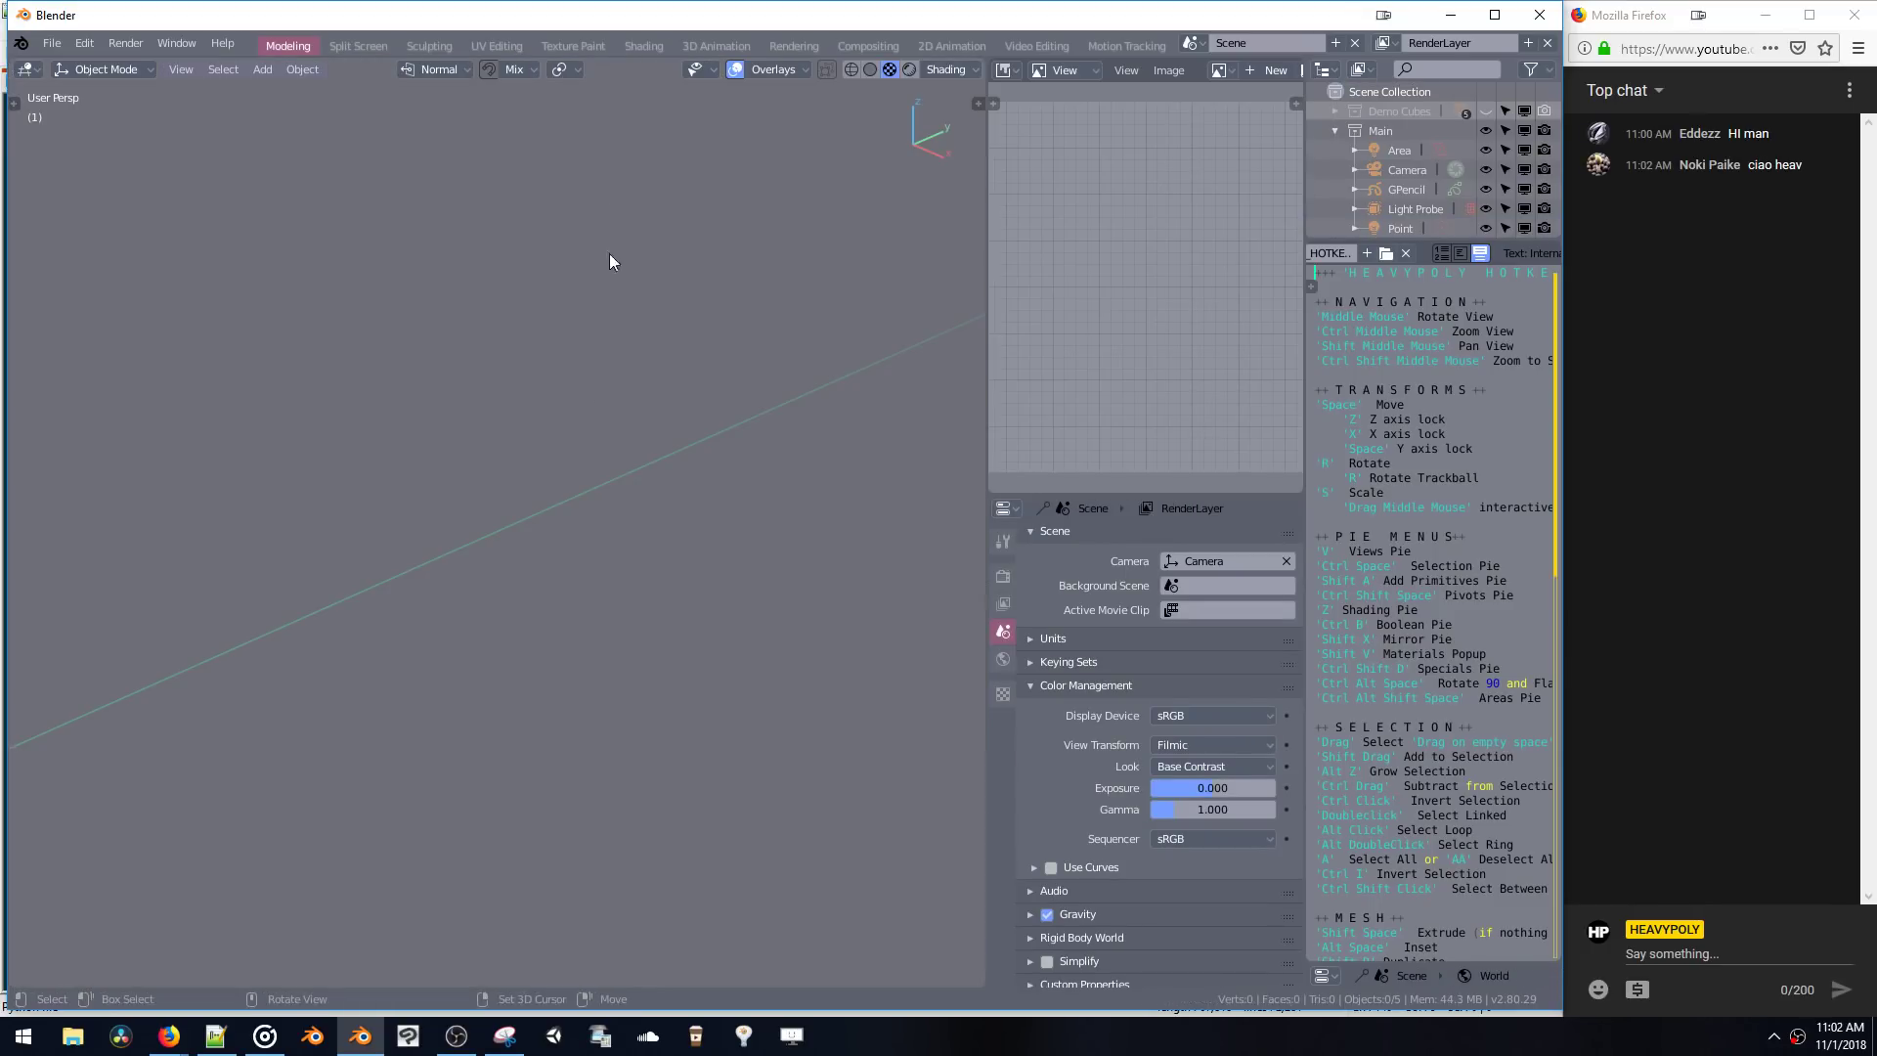
mouse_move(606, 337)
middle_down()
mouse_move(593, 420)
mouse_move(517, 469)
mouse_move(591, 437)
middle_up()
key(z)
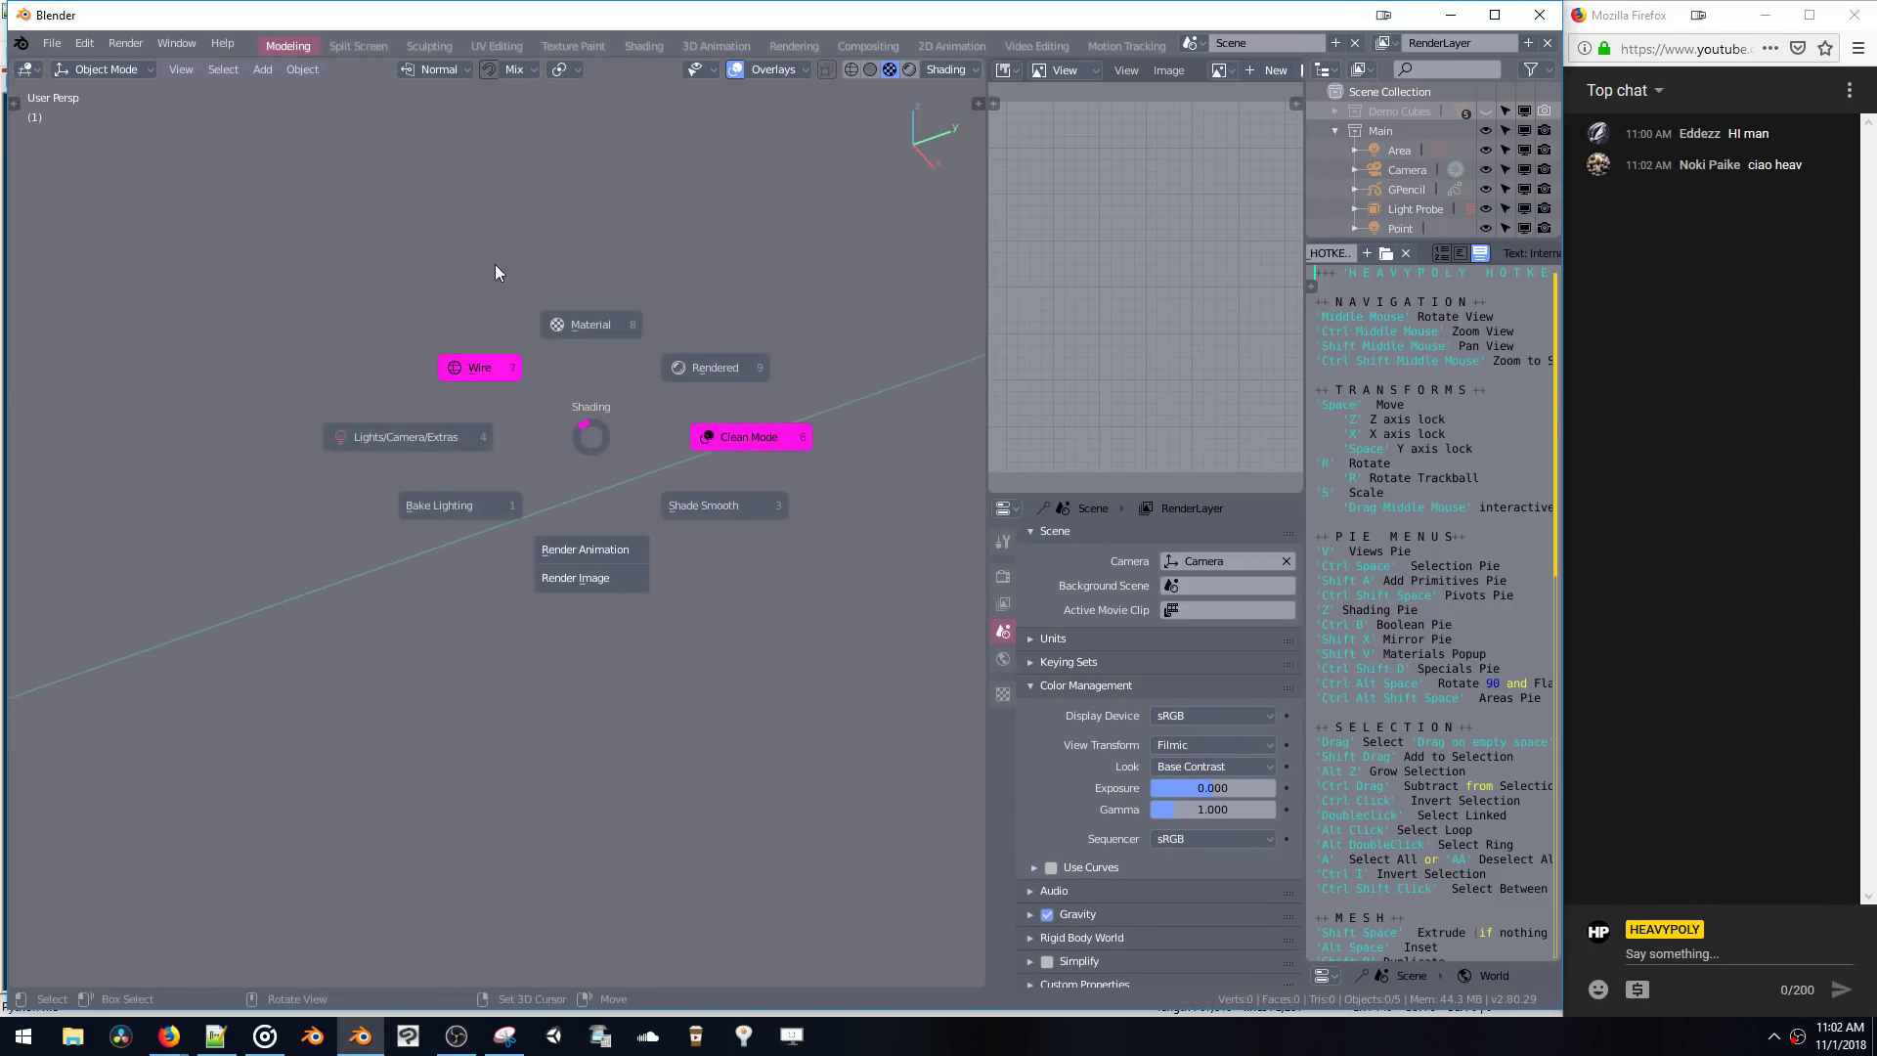
key(z)
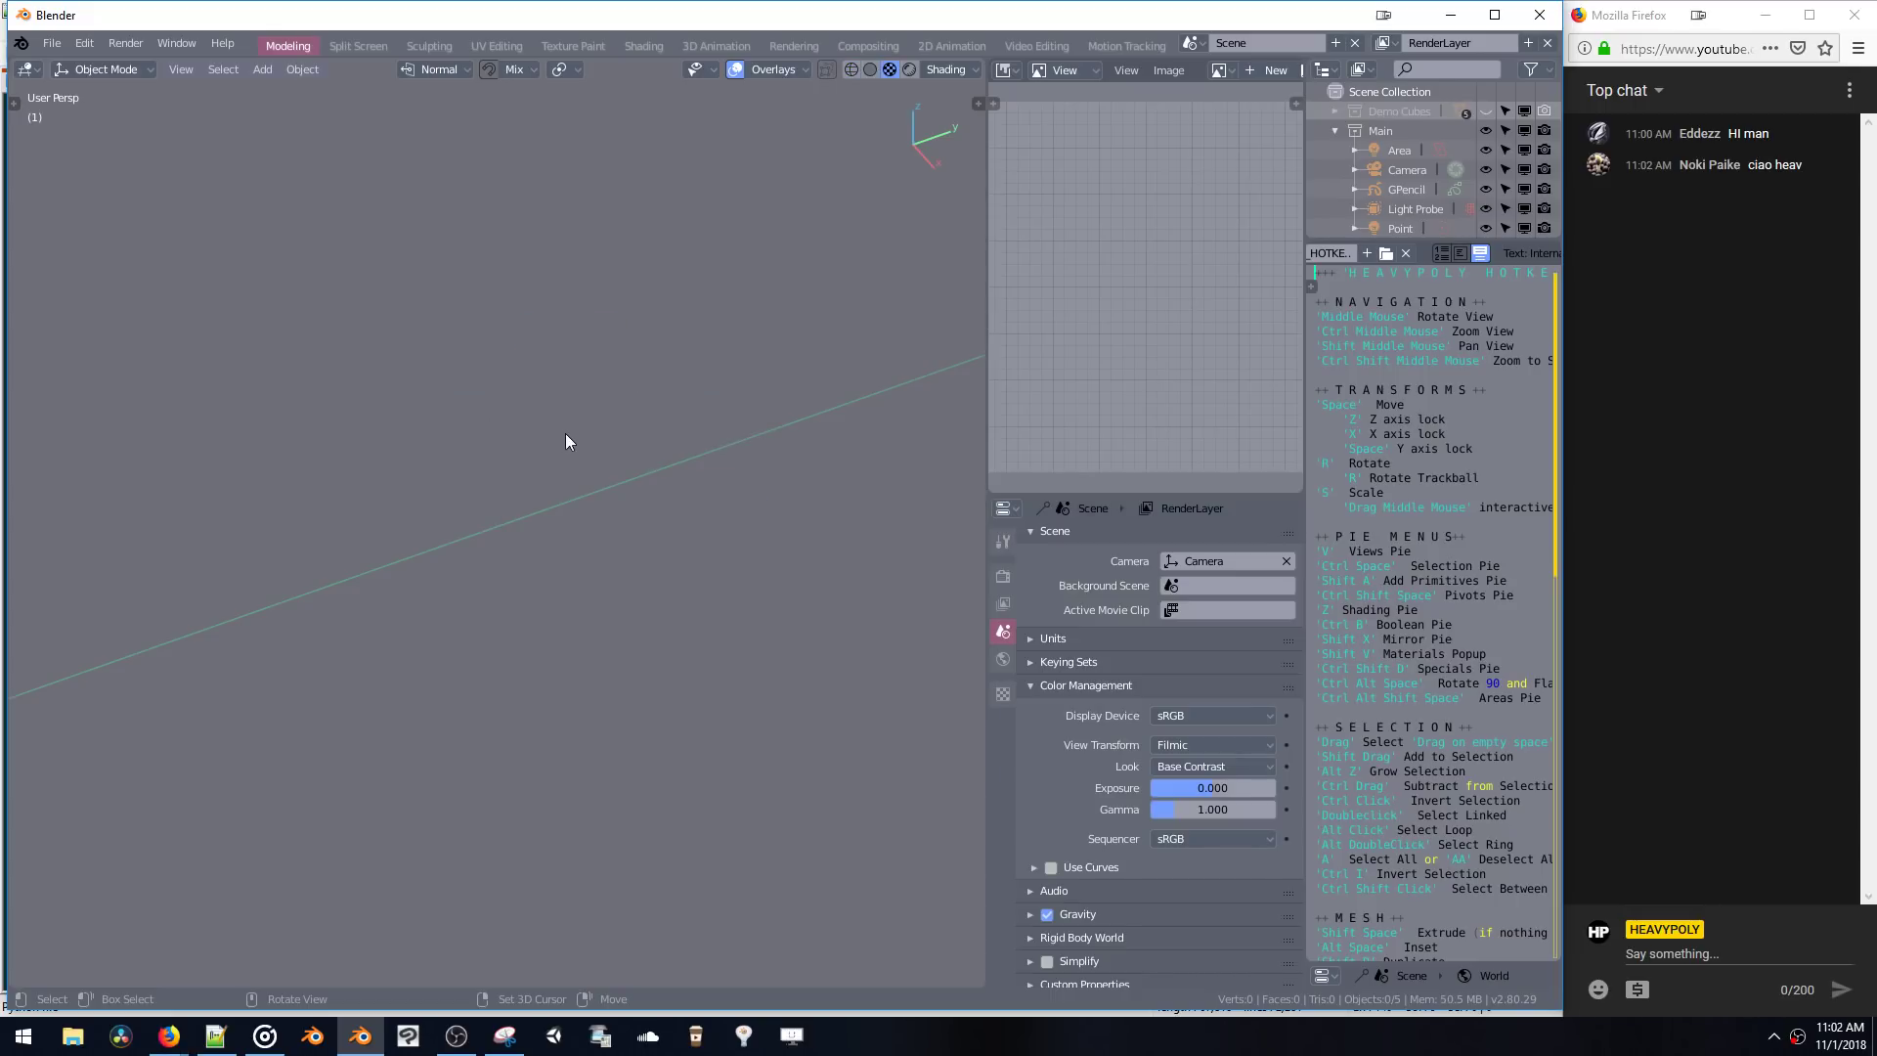
- Switch to the orthographic top view and add a blank Grease Pencil object
alt+middle_drag(566, 442, 669, 432)
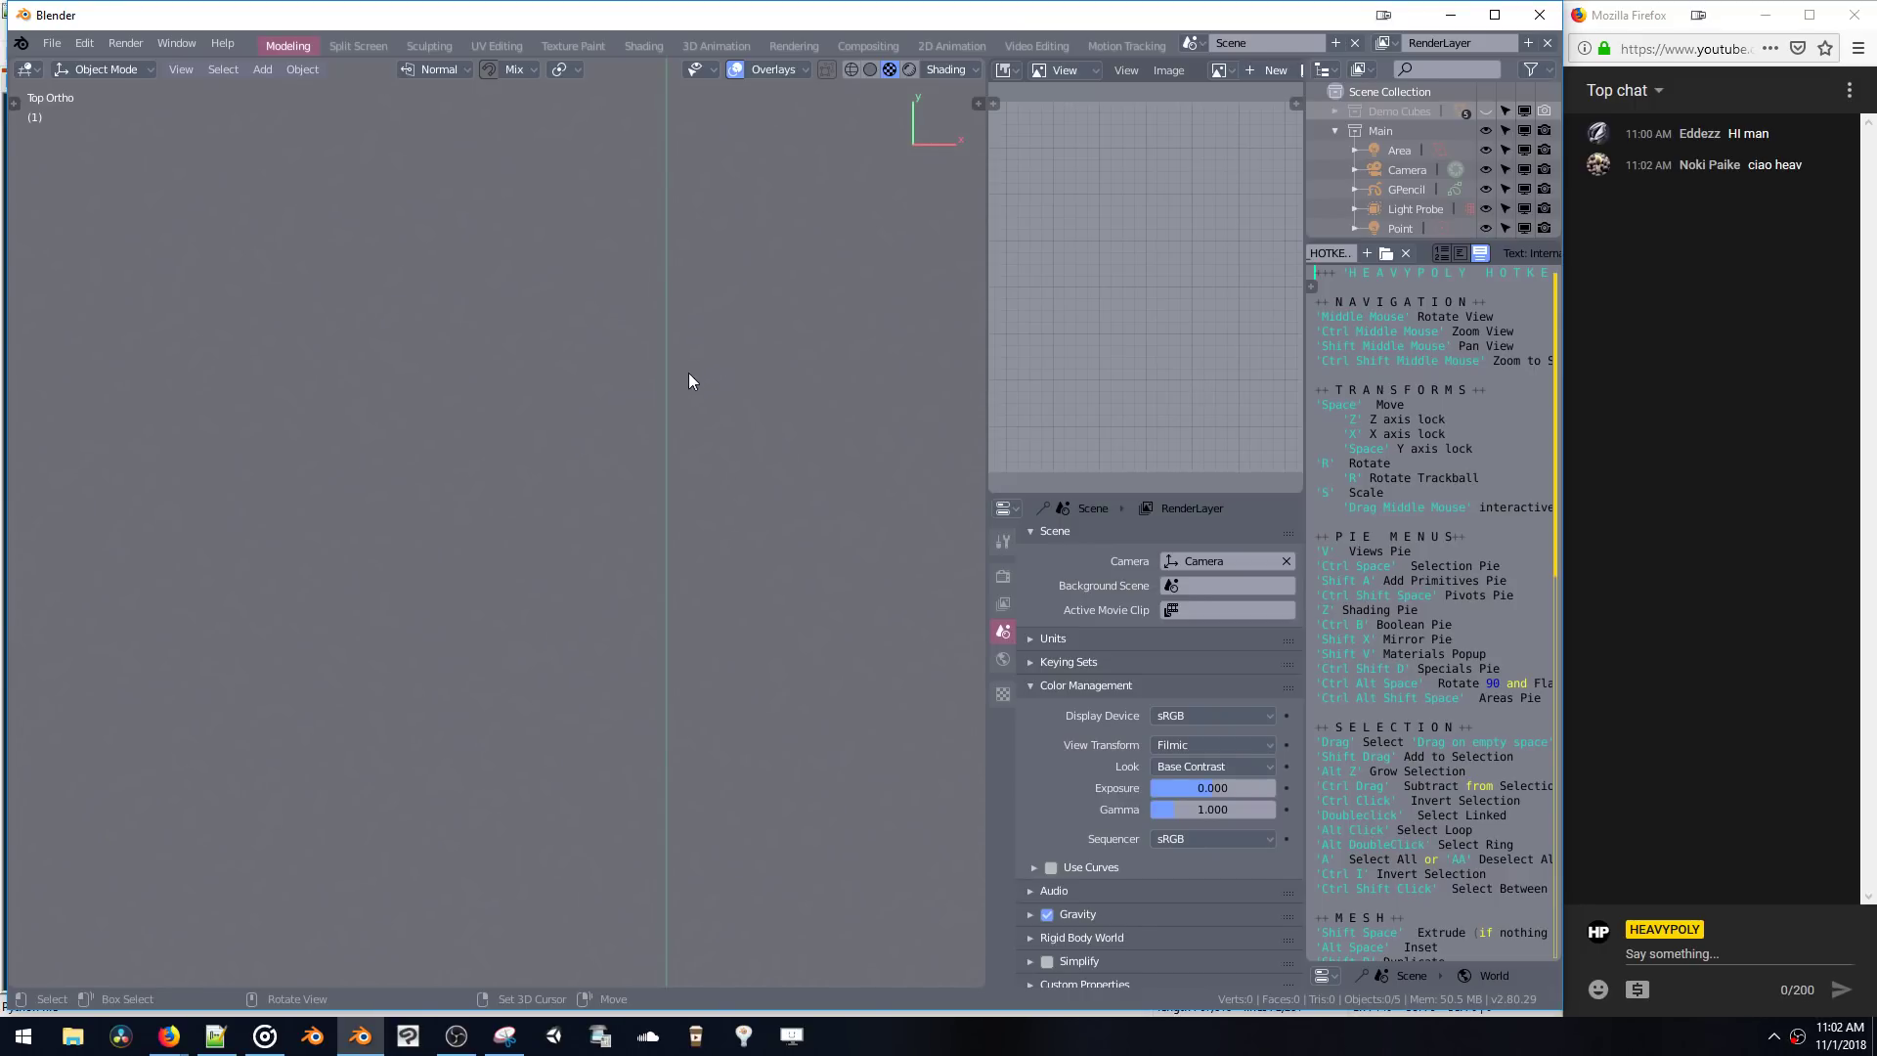
key(shift+a)
mouse_move(643, 207)
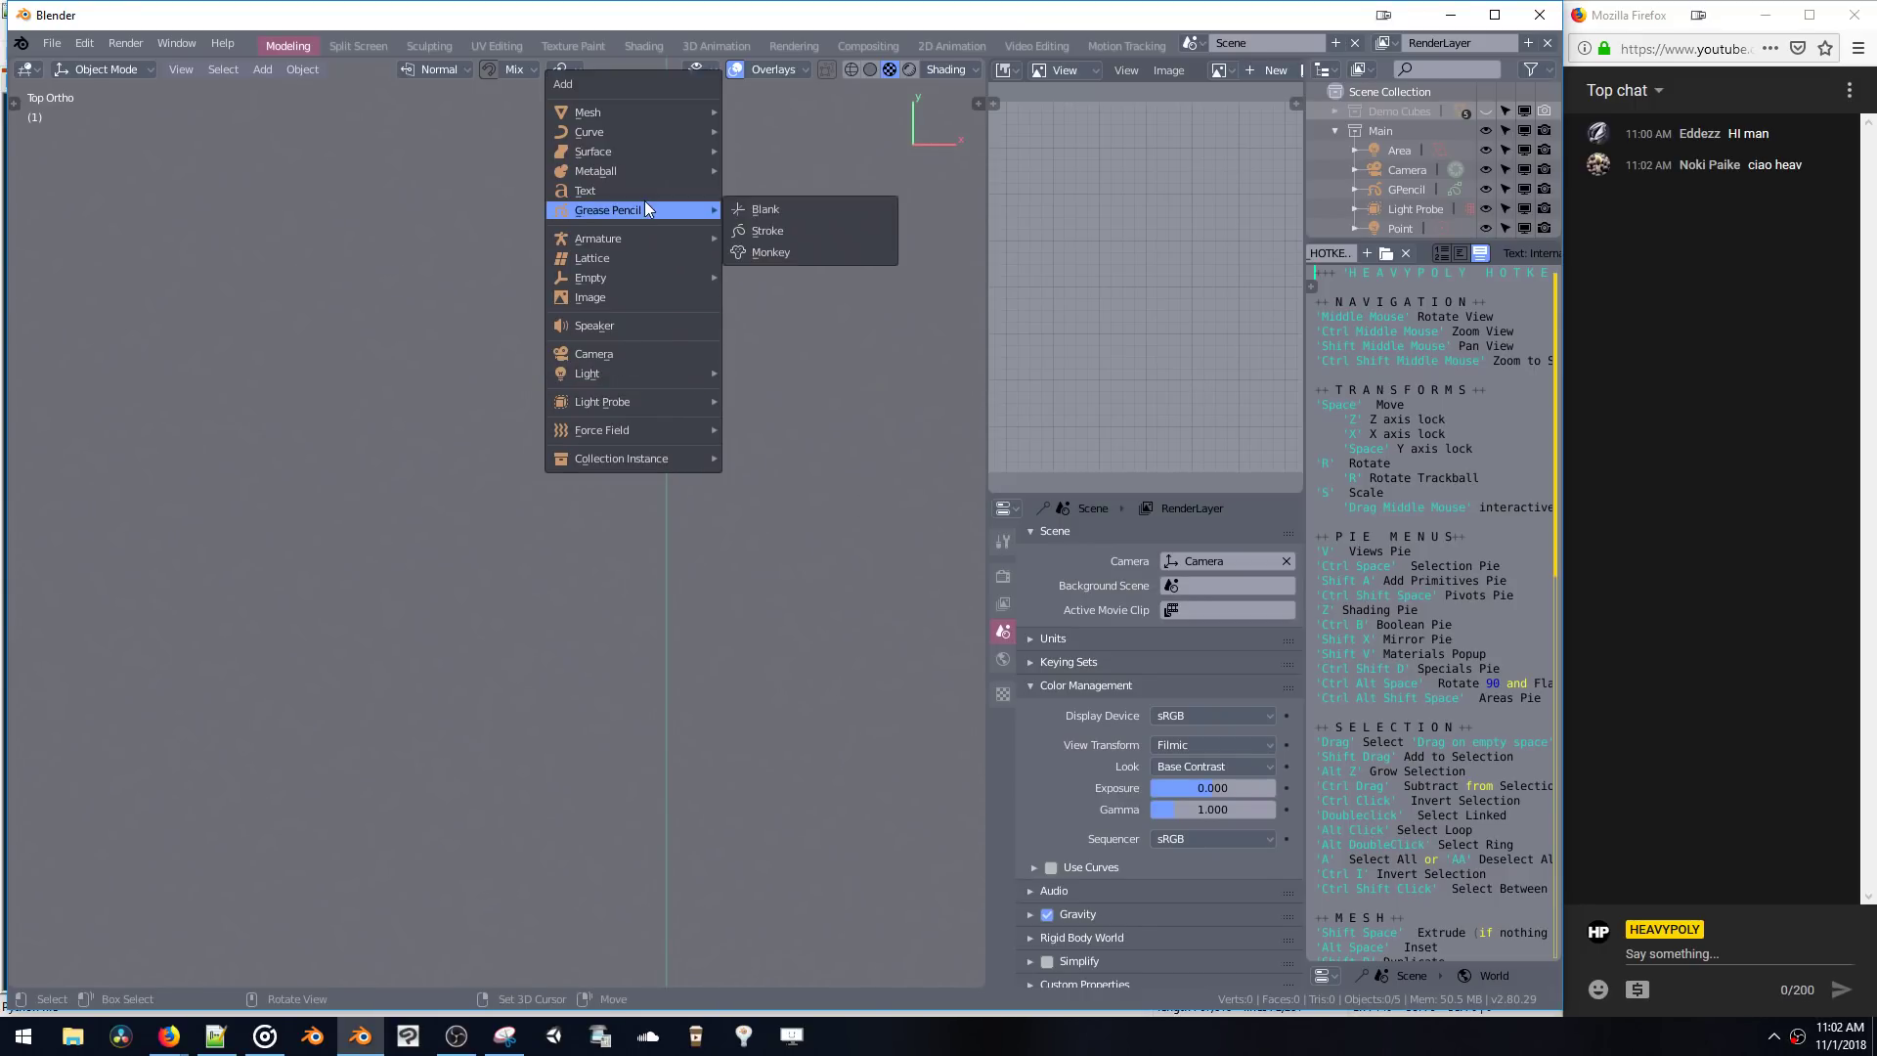
click(767, 213)
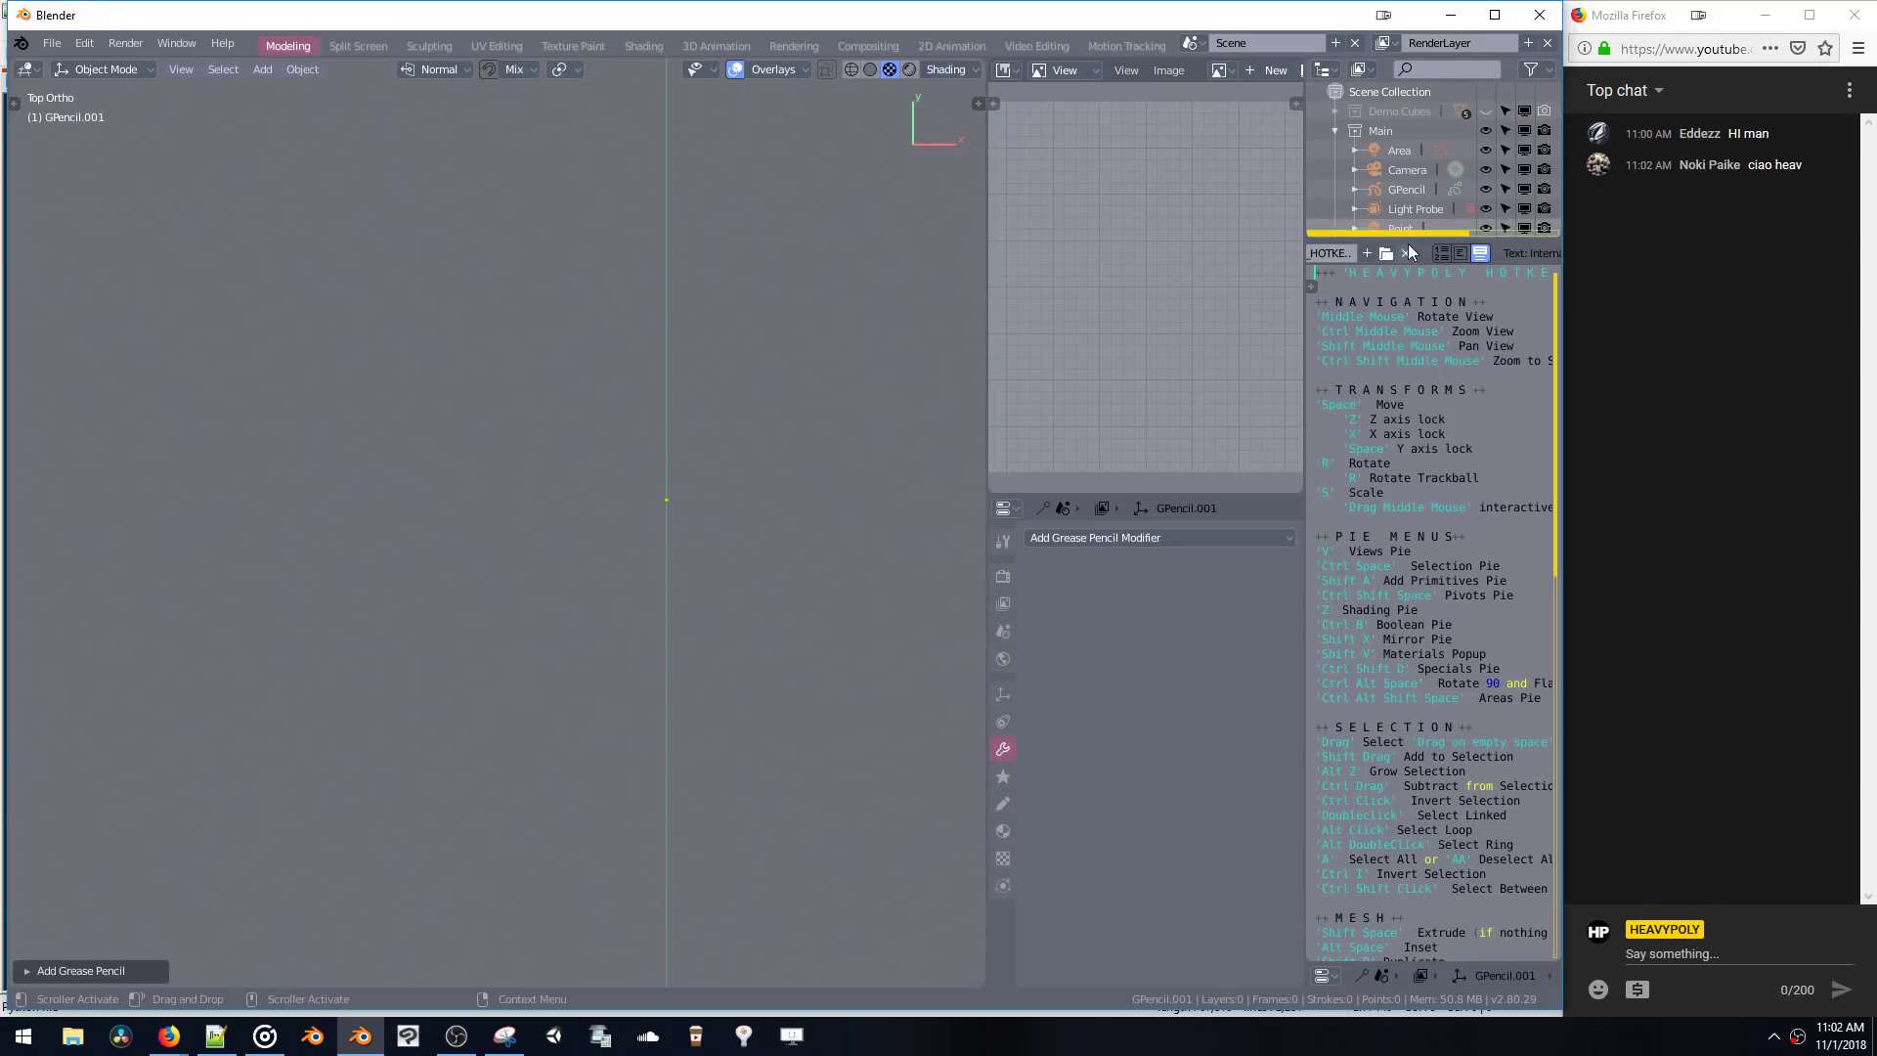
- Enlarge the Outliner area to show the full scene list and put the new Grease Pencil object into Draw mode
mouse_move(1415, 236)
mouse_down()
mouse_move(1415, 531)
mouse_move(1415, 511)
mouse_up()
key(ctrl+Tab)
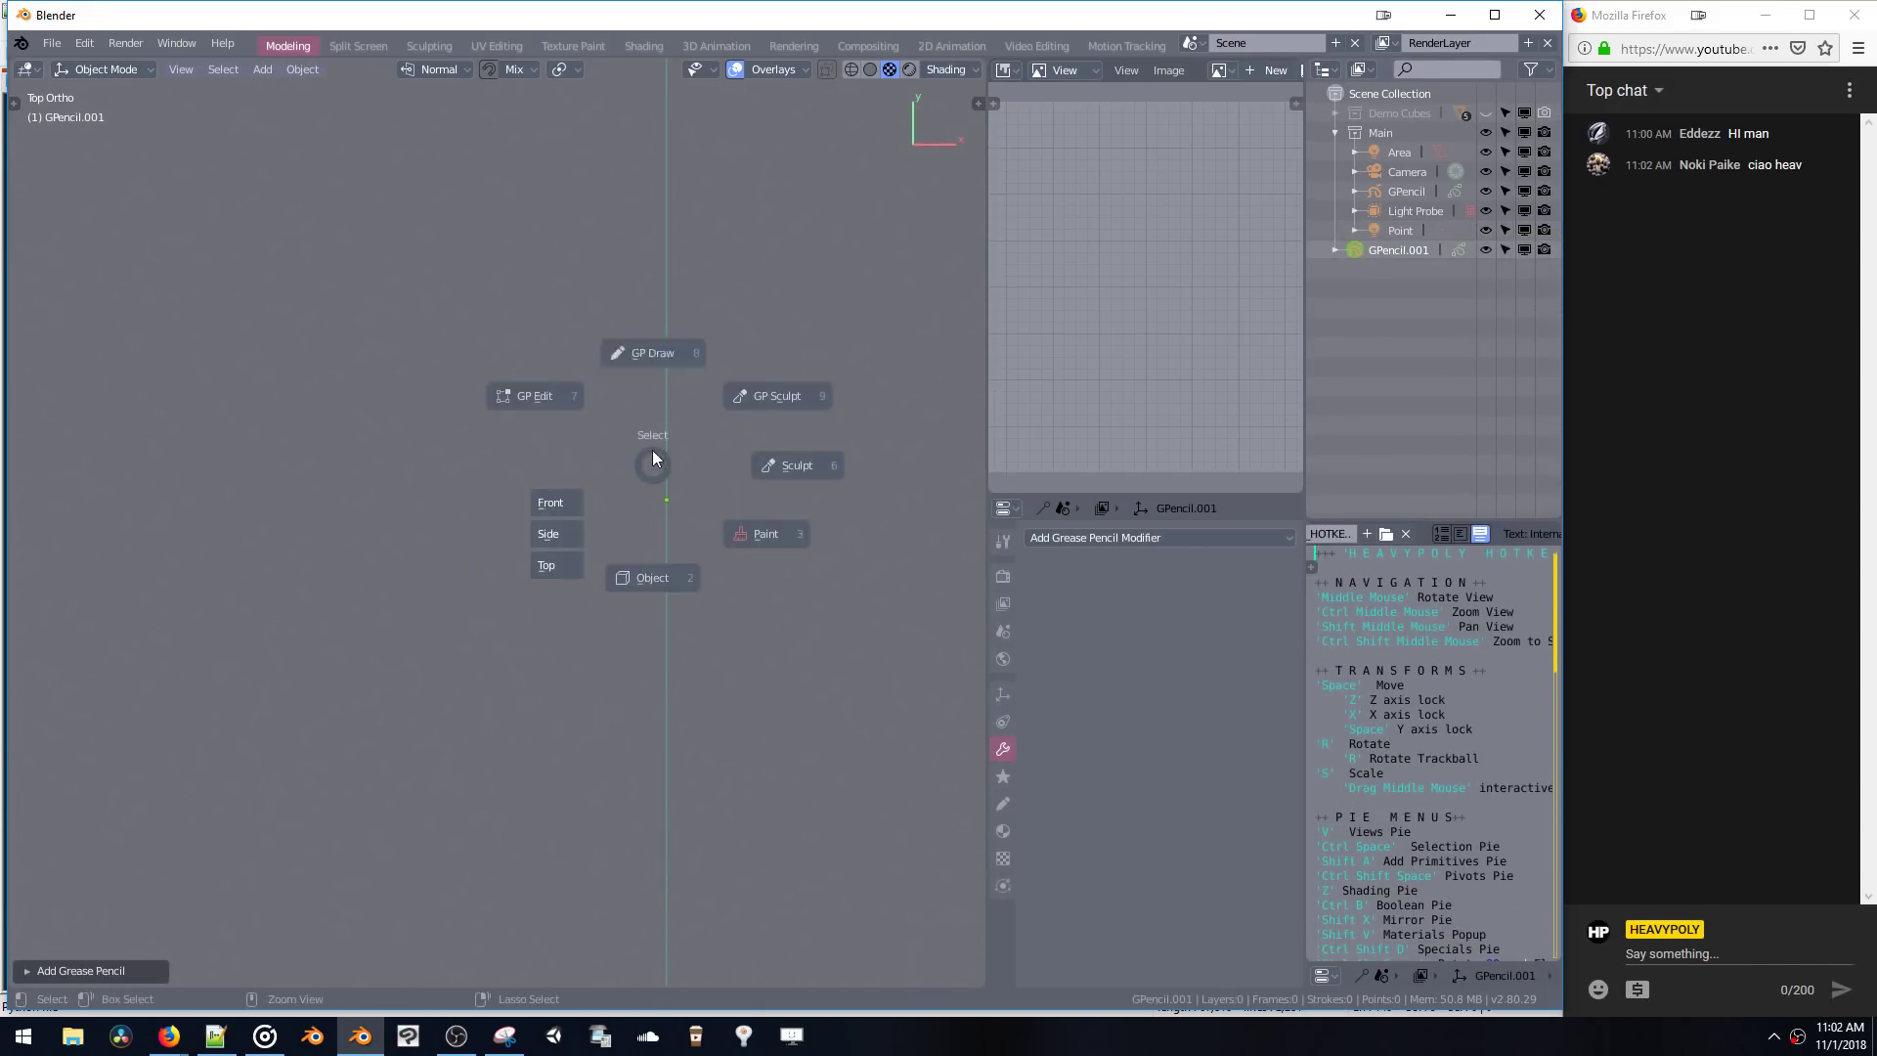
click(624, 330)
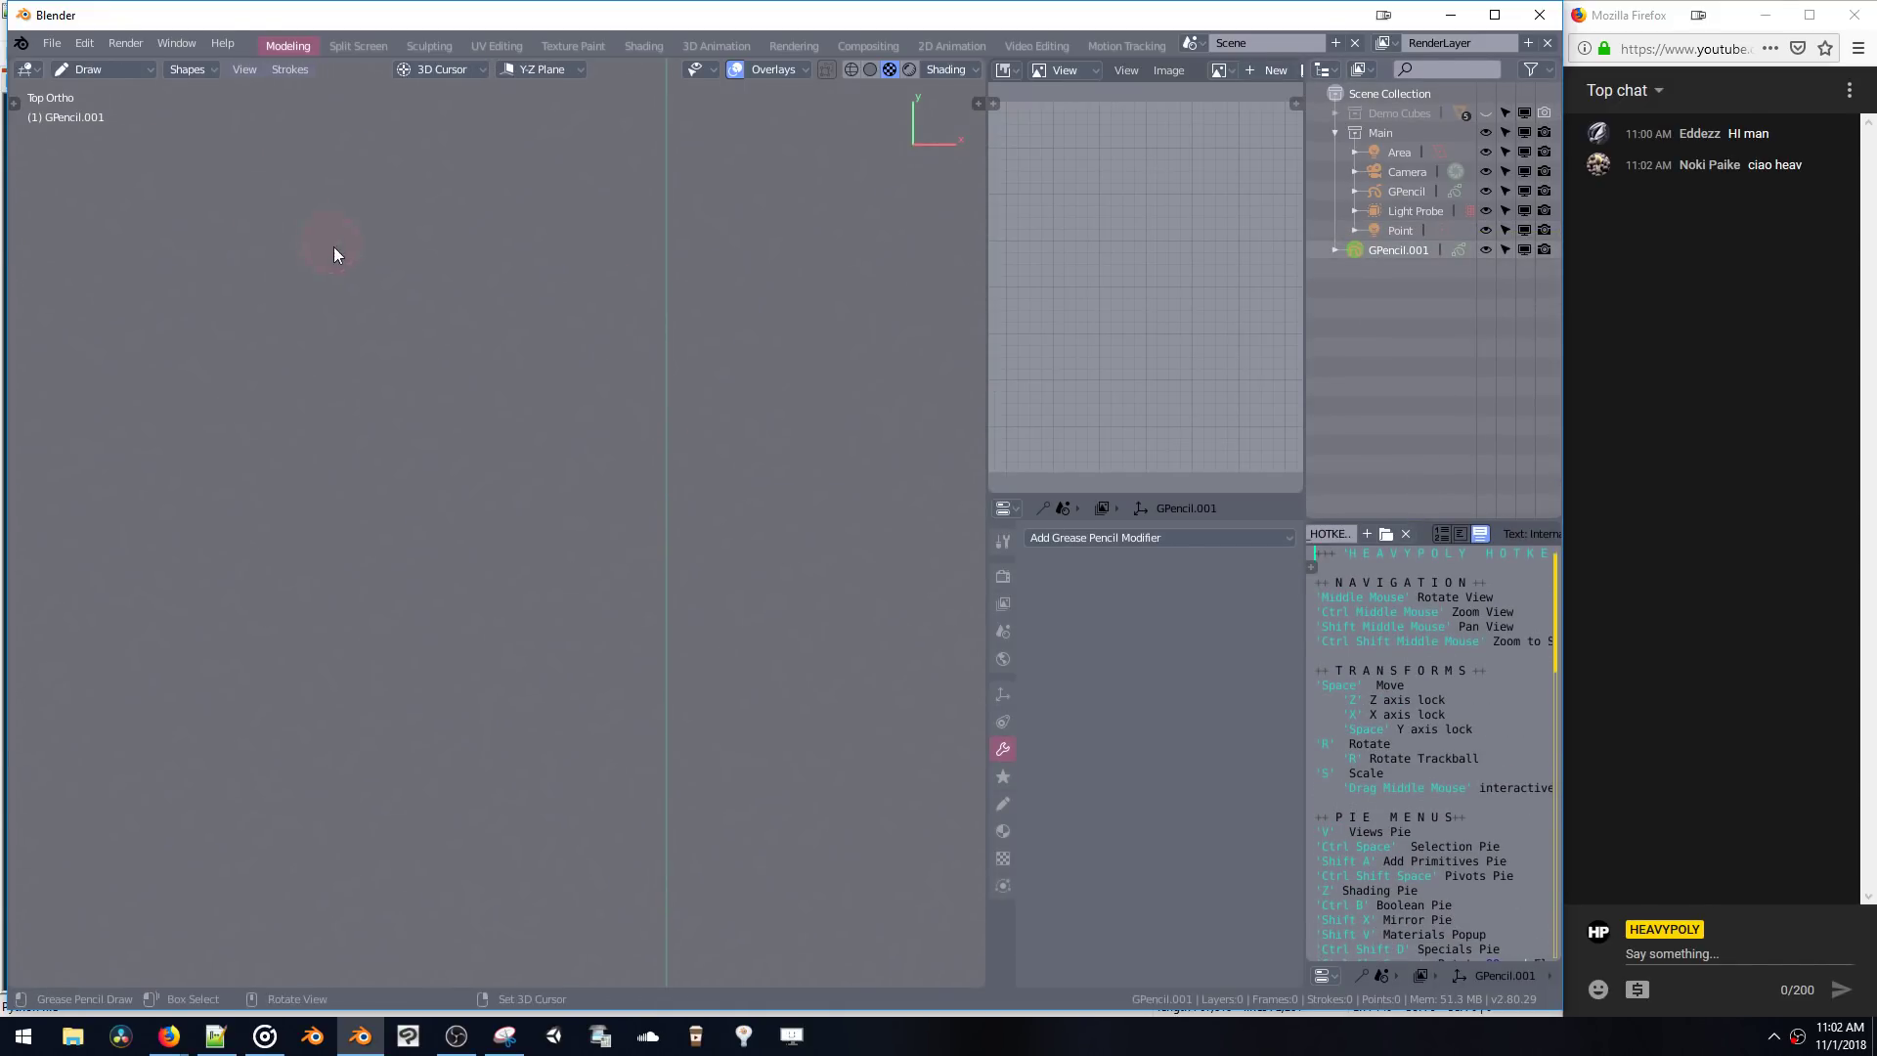
- Show the Grease Pencil brush tools with Draw Pencil active and shift the program window flush into the corner of the desktop
key(t)
click(103, 113)
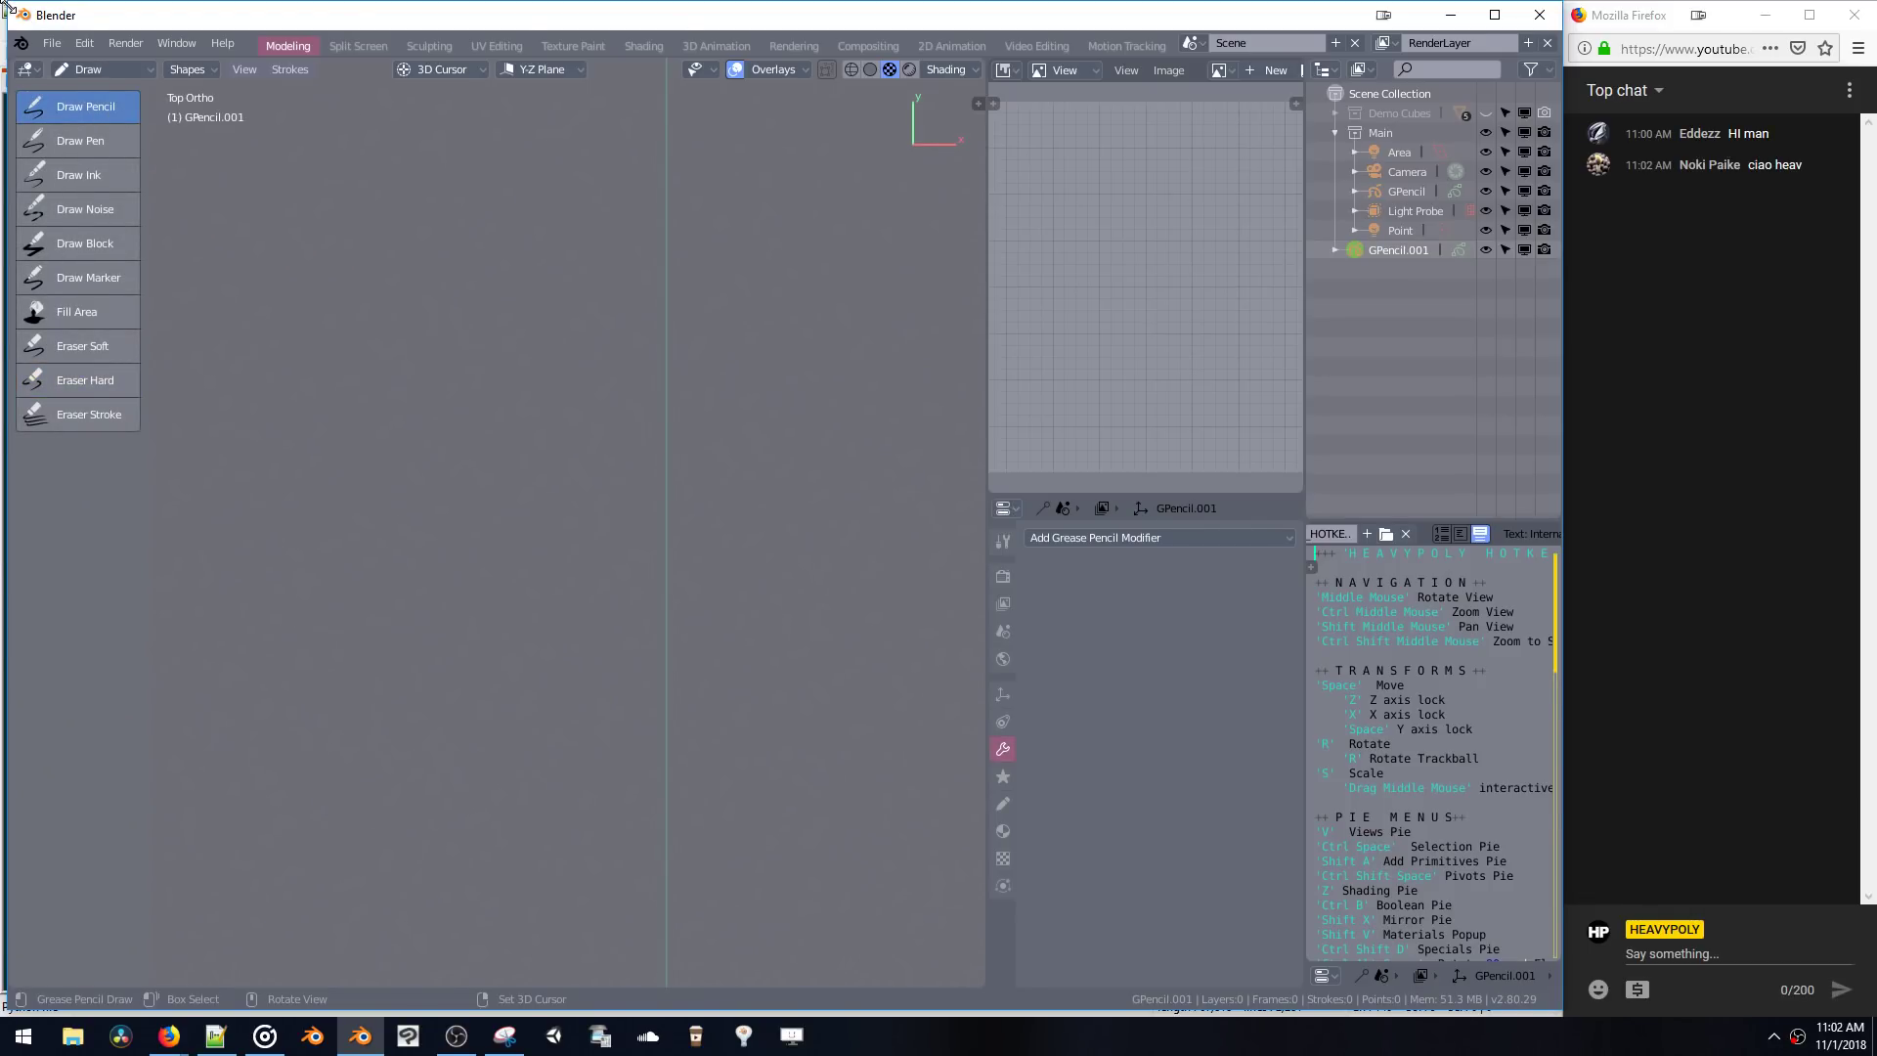
drag(4, 5, 0, 0)
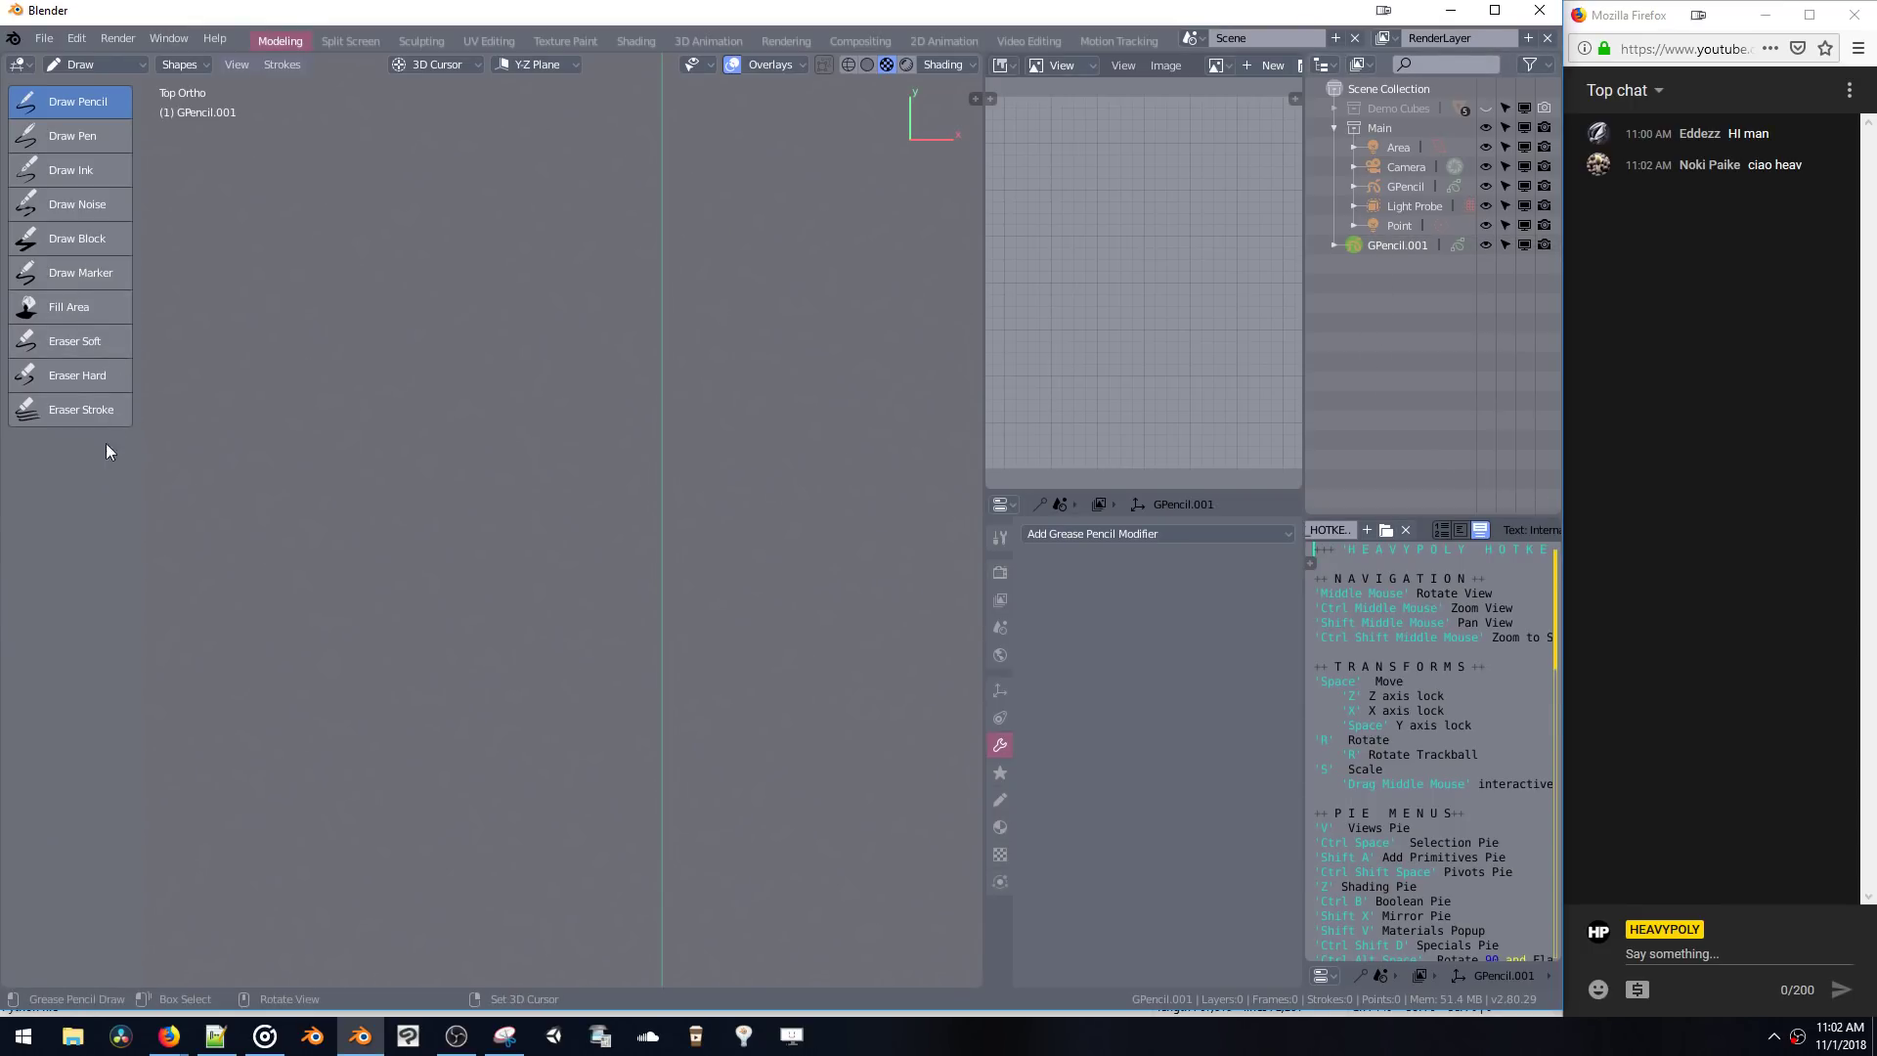
- Draw a long curly pencil stroke with several loops down the middle of the canvas, and erase its upper loops
drag(160, 350, 216, 335)
mouse_move(586, 298)
mouse_down()
mouse_move(524, 348)
mouse_move(549, 381)
mouse_move(598, 294)
mouse_move(516, 398)
mouse_move(189, 323)
mouse_move(278, 323)
mouse_up()
mouse_move(577, 217)
mouse_down()
mouse_move(633, 455)
mouse_move(439, 583)
mouse_move(495, 733)
mouse_move(626, 779)
mouse_up()
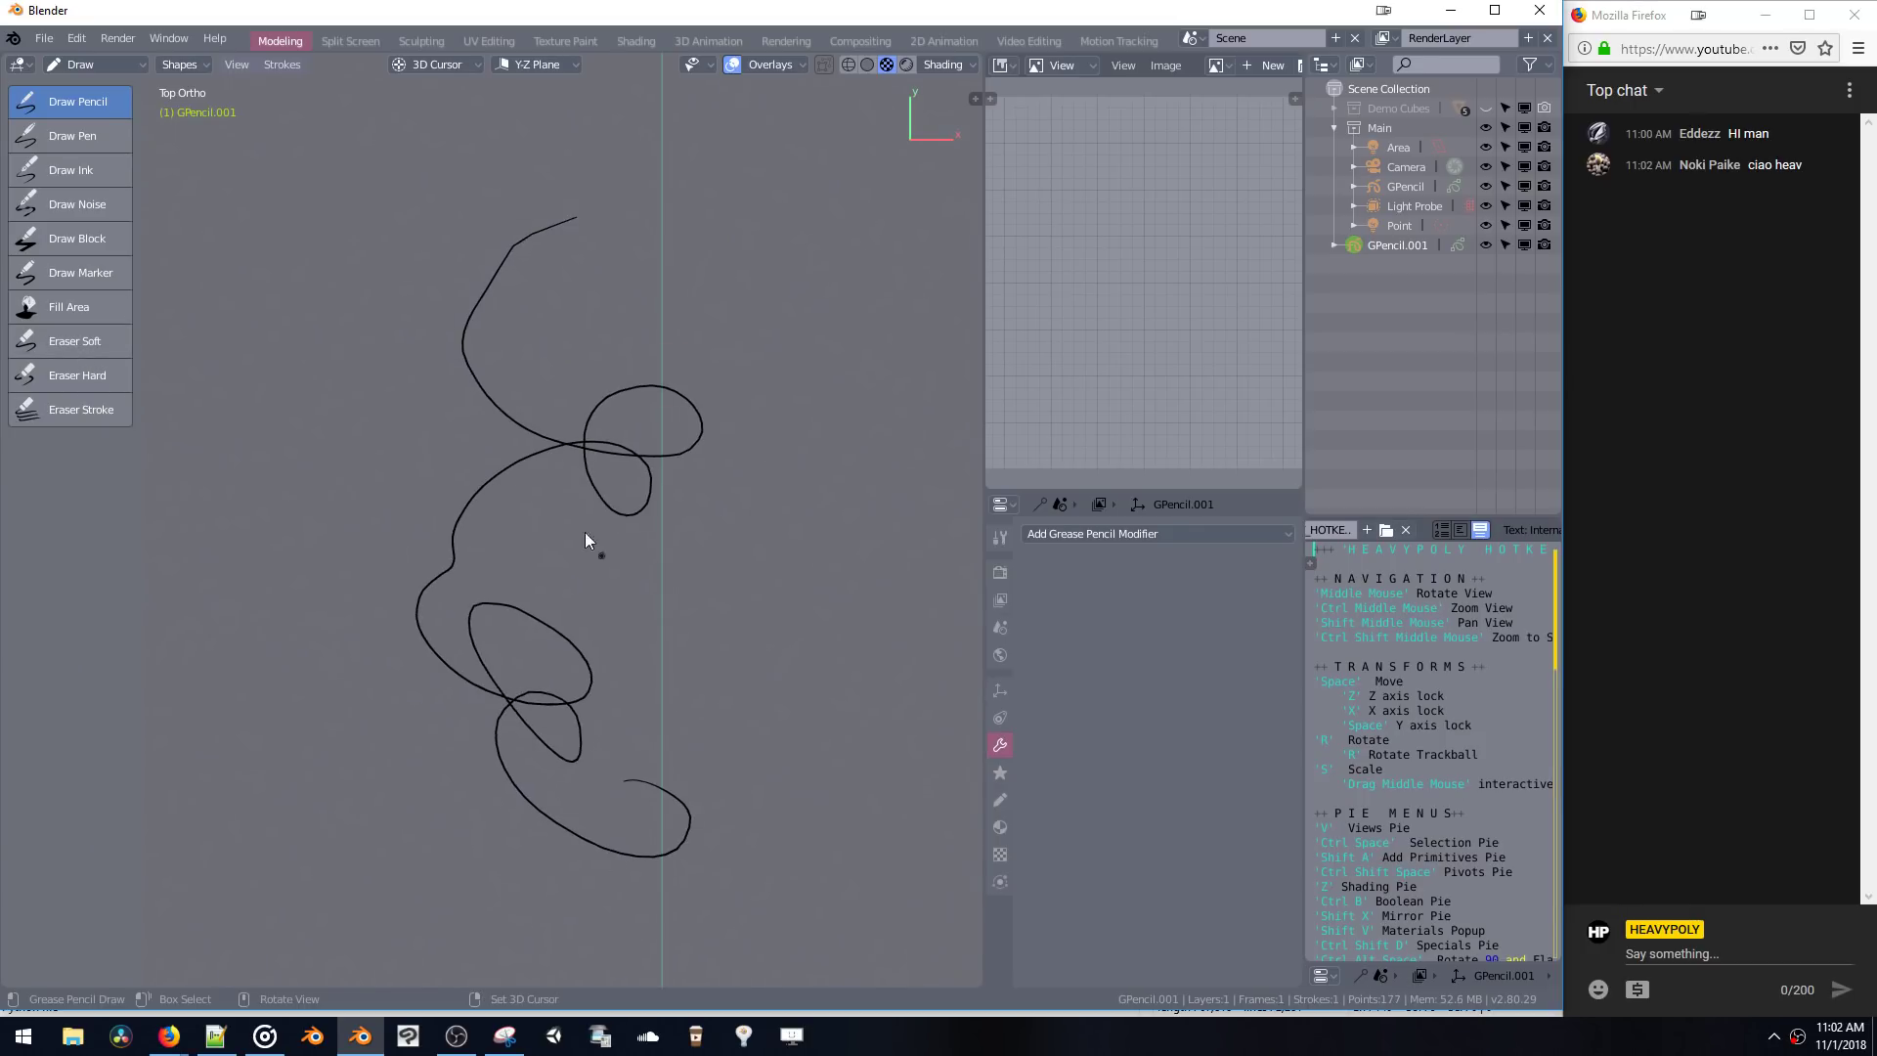
mouse_move(581, 448)
ctrl+mouse_down()
mouse_move(536, 464)
mouse_move(582, 508)
mouse_move(661, 402)
mouse_move(557, 420)
mouse_move(479, 401)
ctrl+mouse_up()
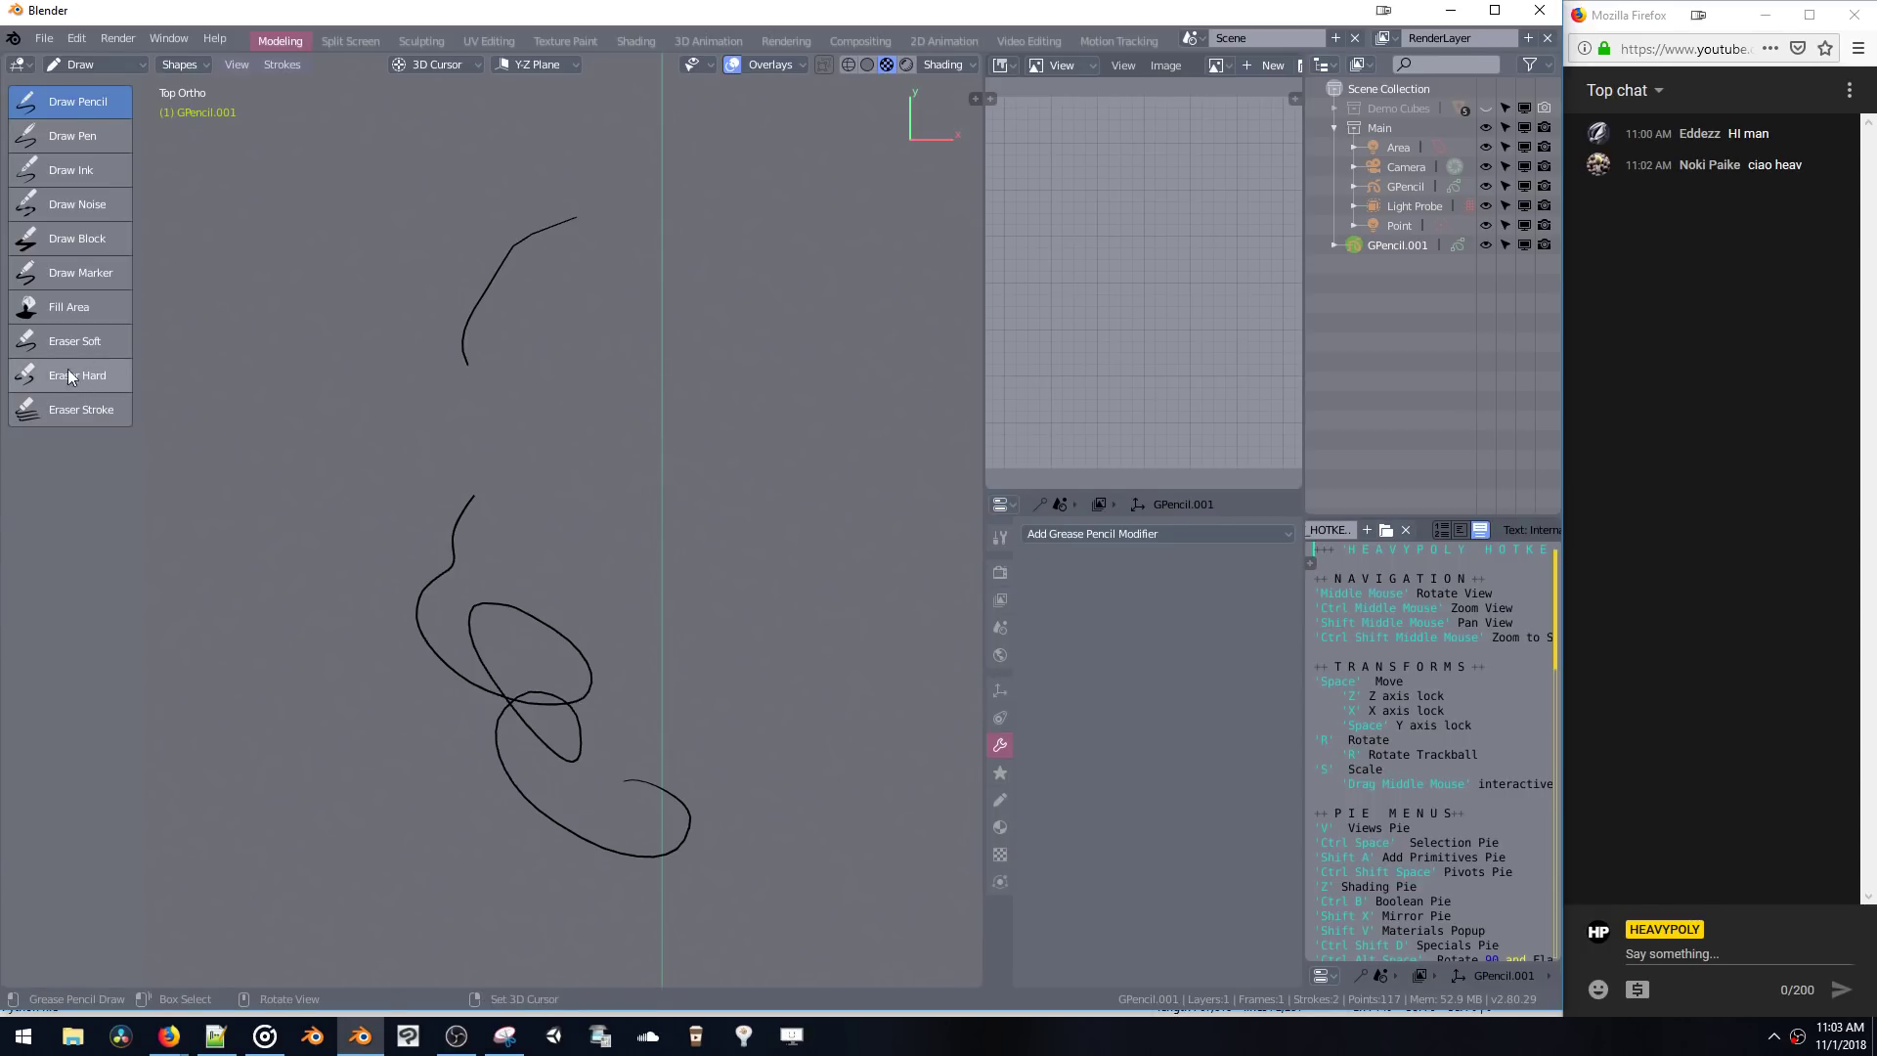
- Show the brush settings, make Eraser Soft the default eraser, and rub over the upper arc and the lower loops with Draw Pencil active
click(74, 376)
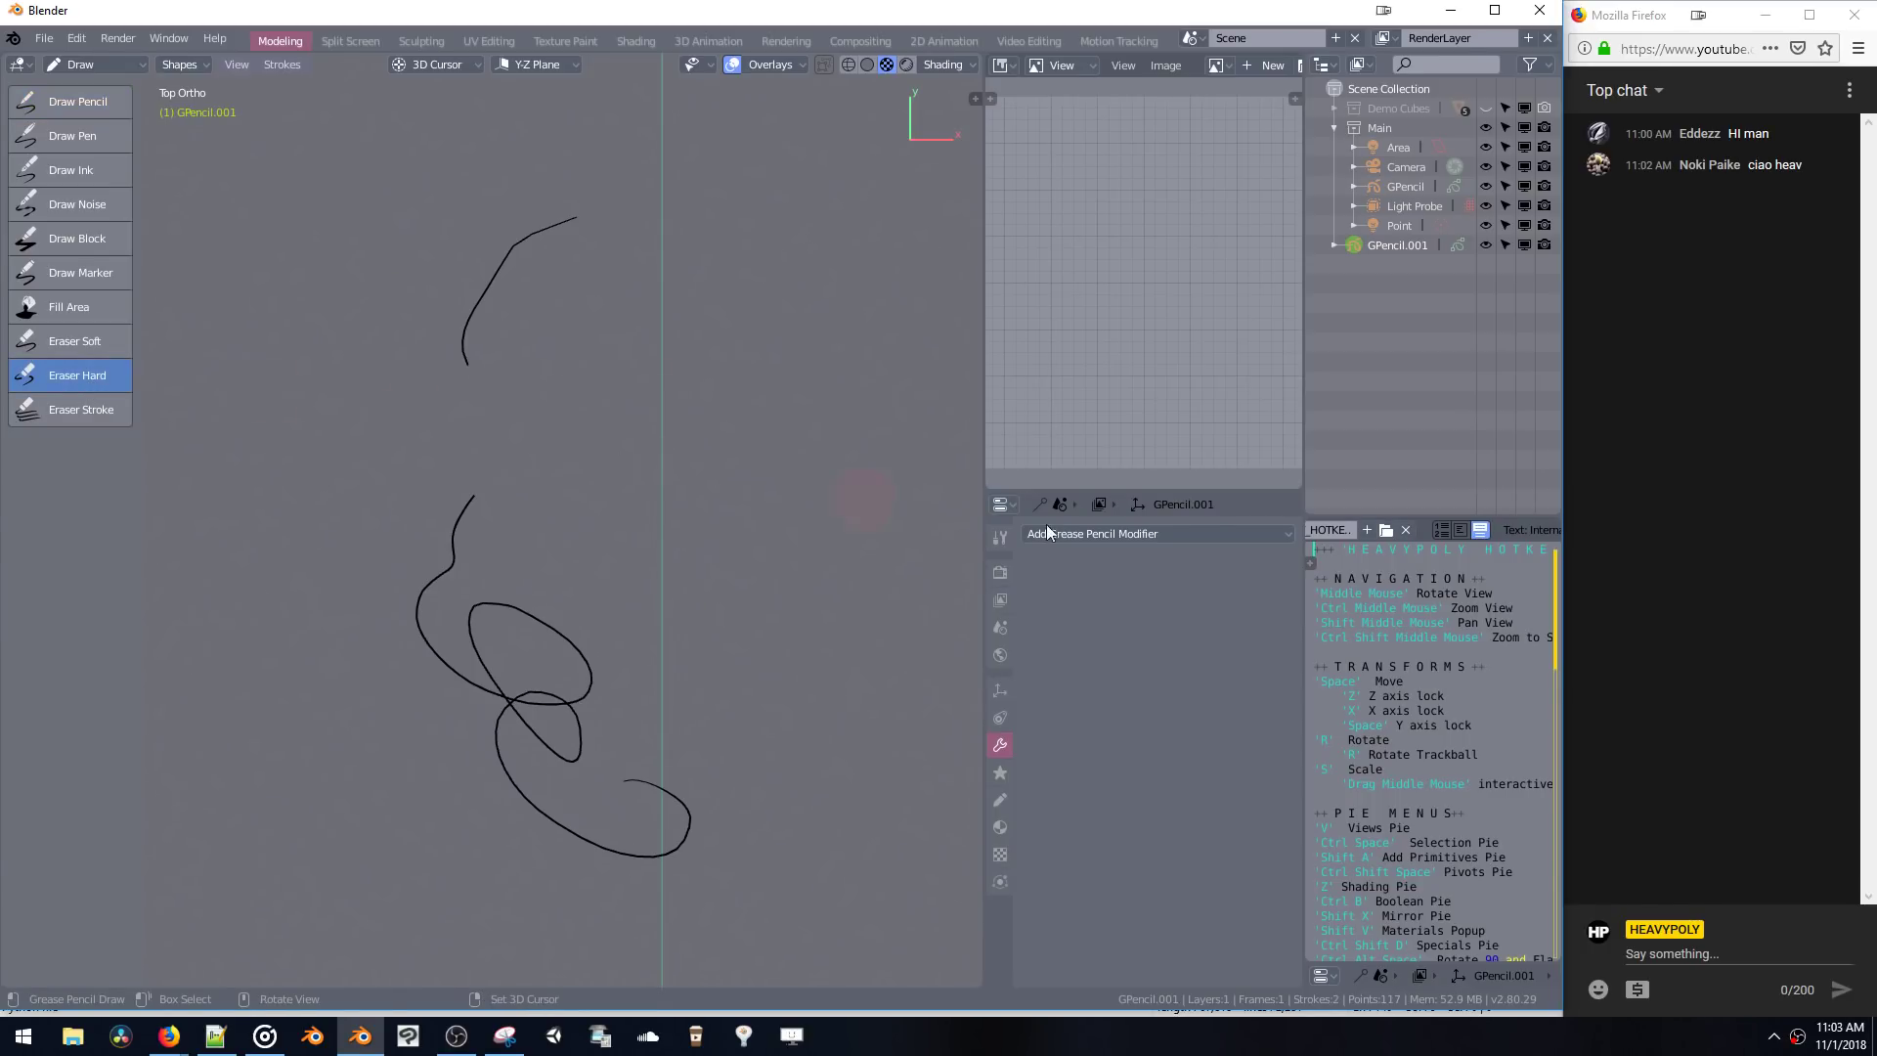
click(998, 538)
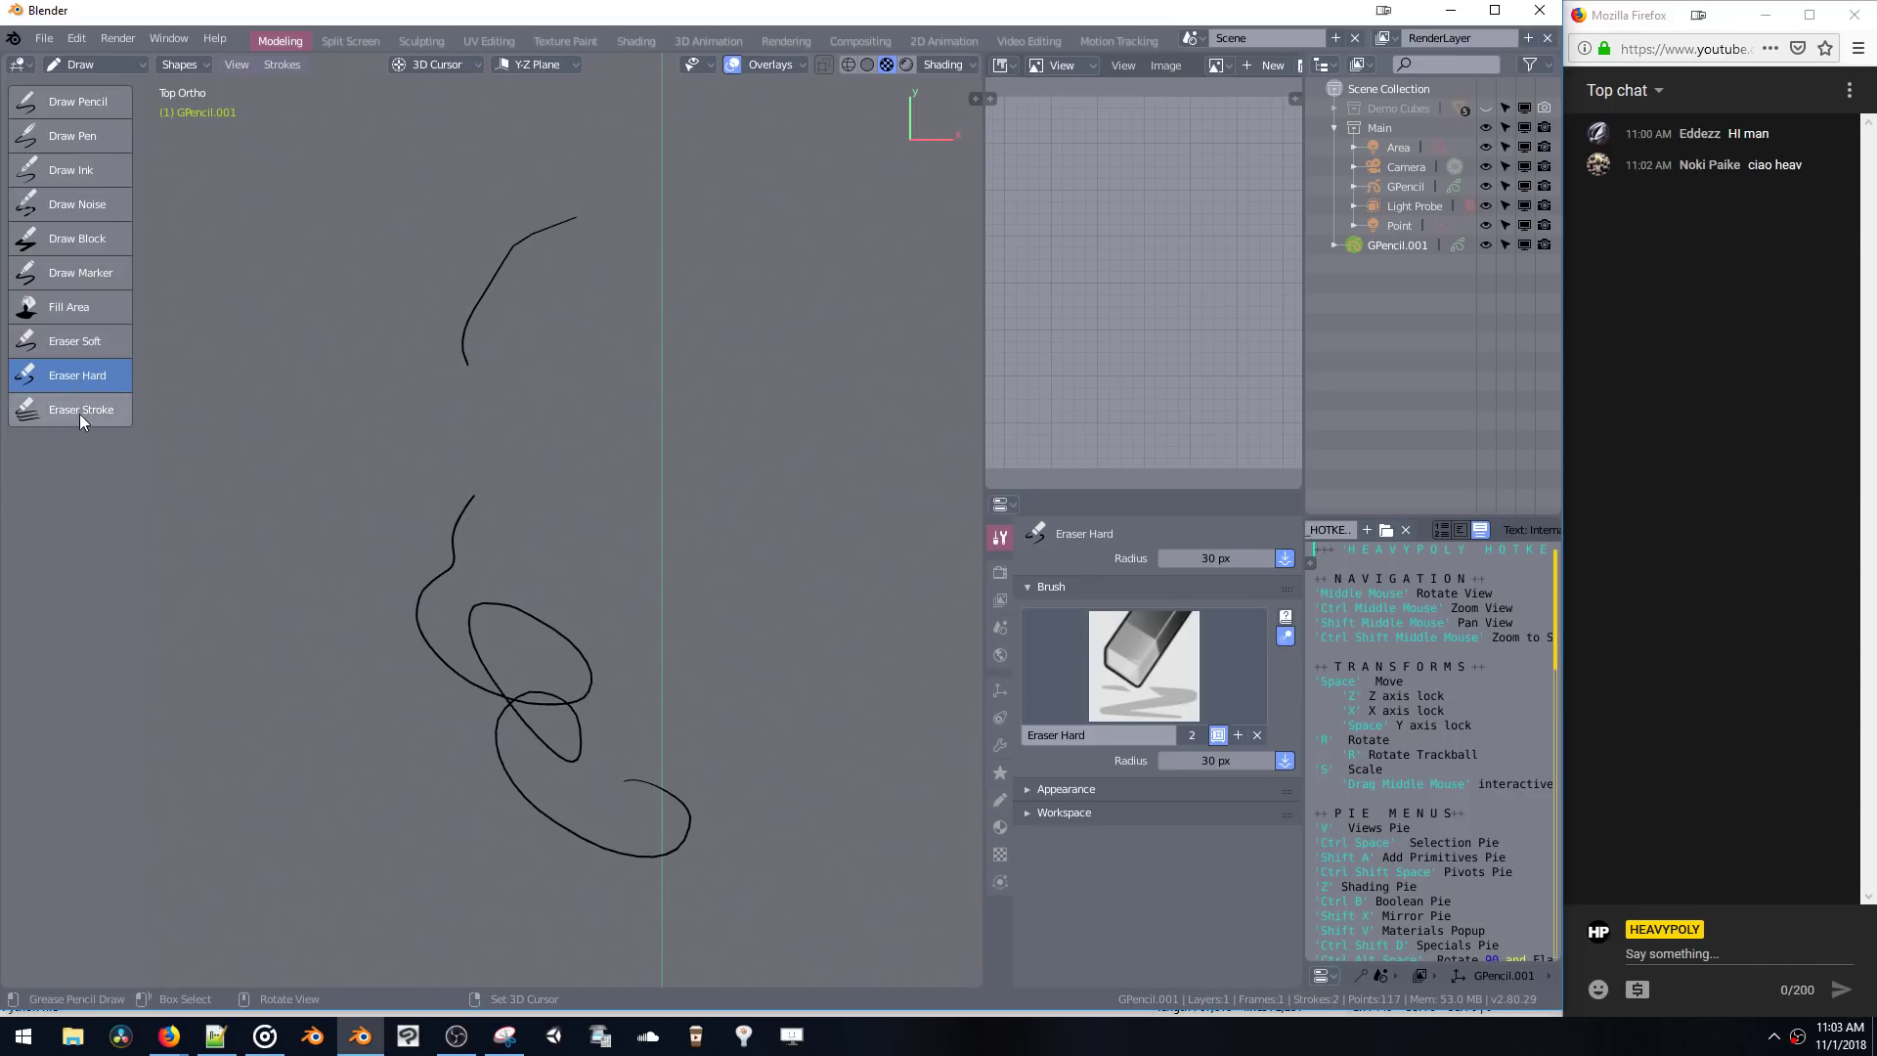
click(73, 341)
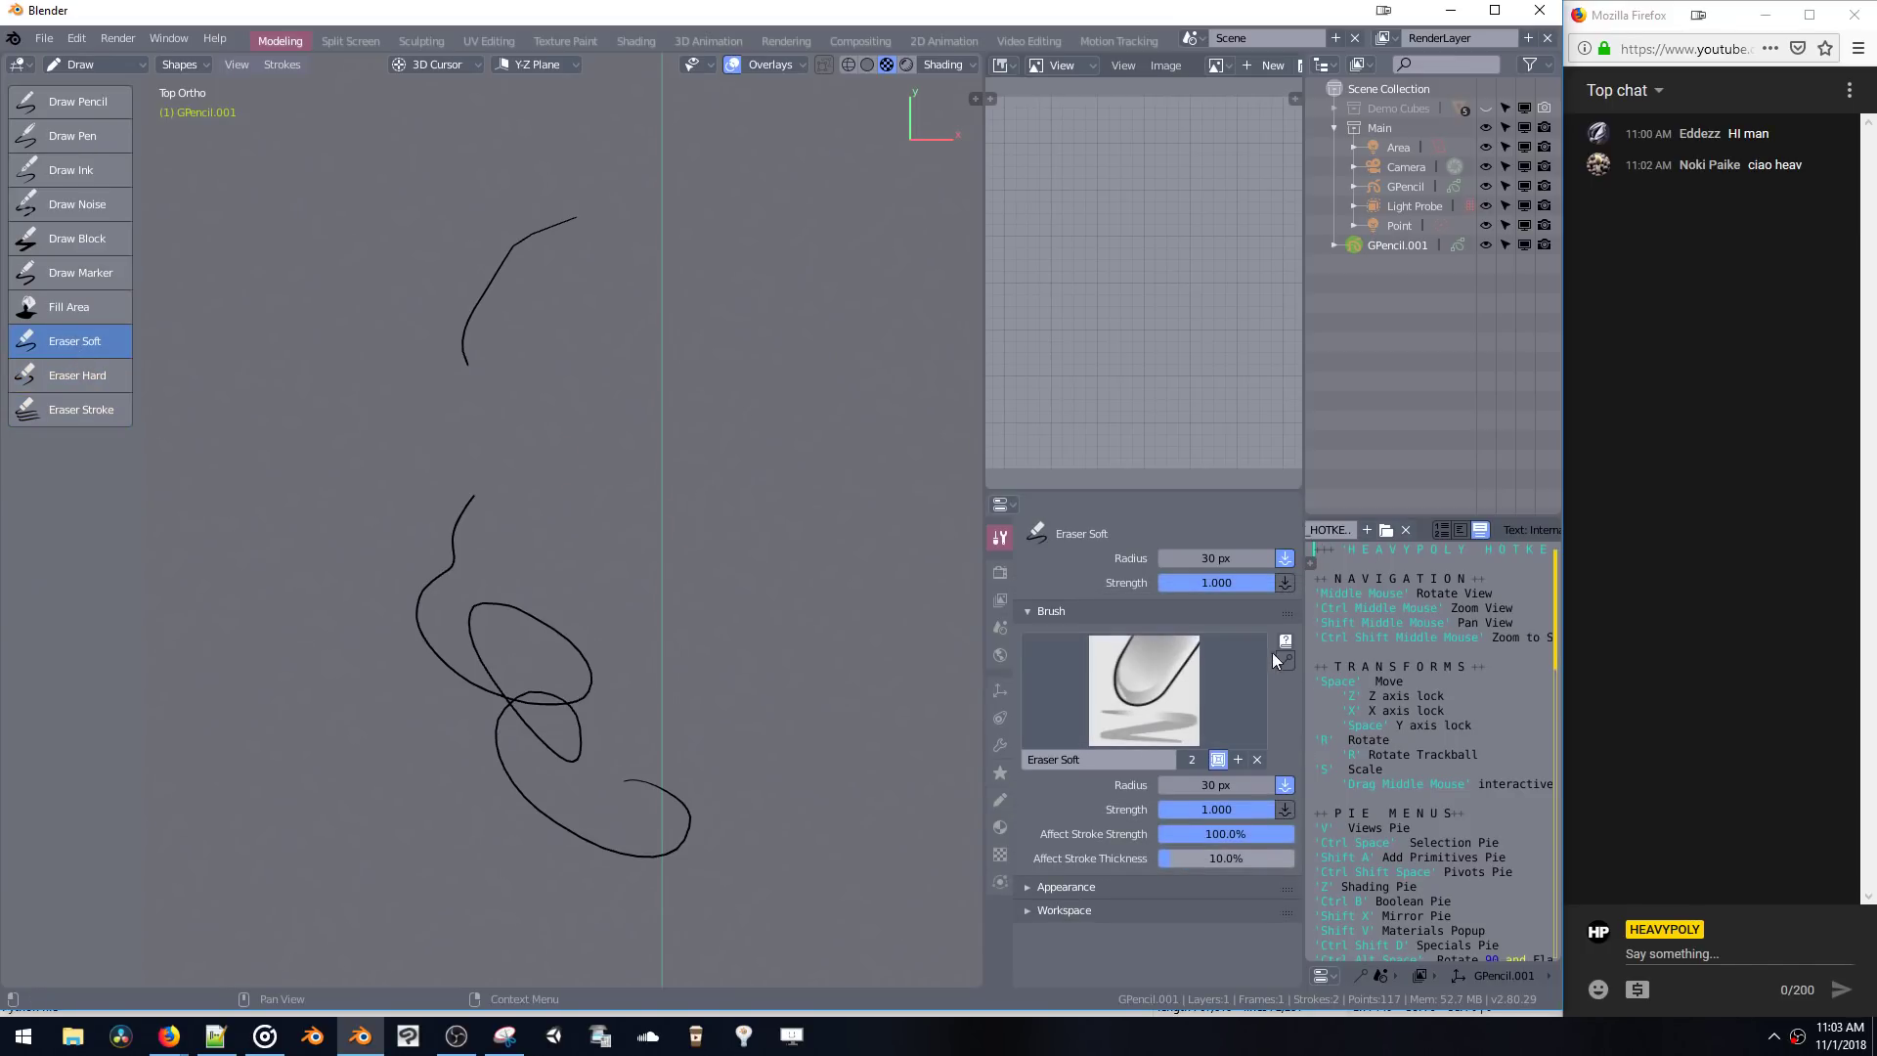
mouse_move(496, 373)
mouse_down()
mouse_move(459, 337)
mouse_move(478, 361)
mouse_move(481, 285)
mouse_move(557, 230)
mouse_up()
click(79, 101)
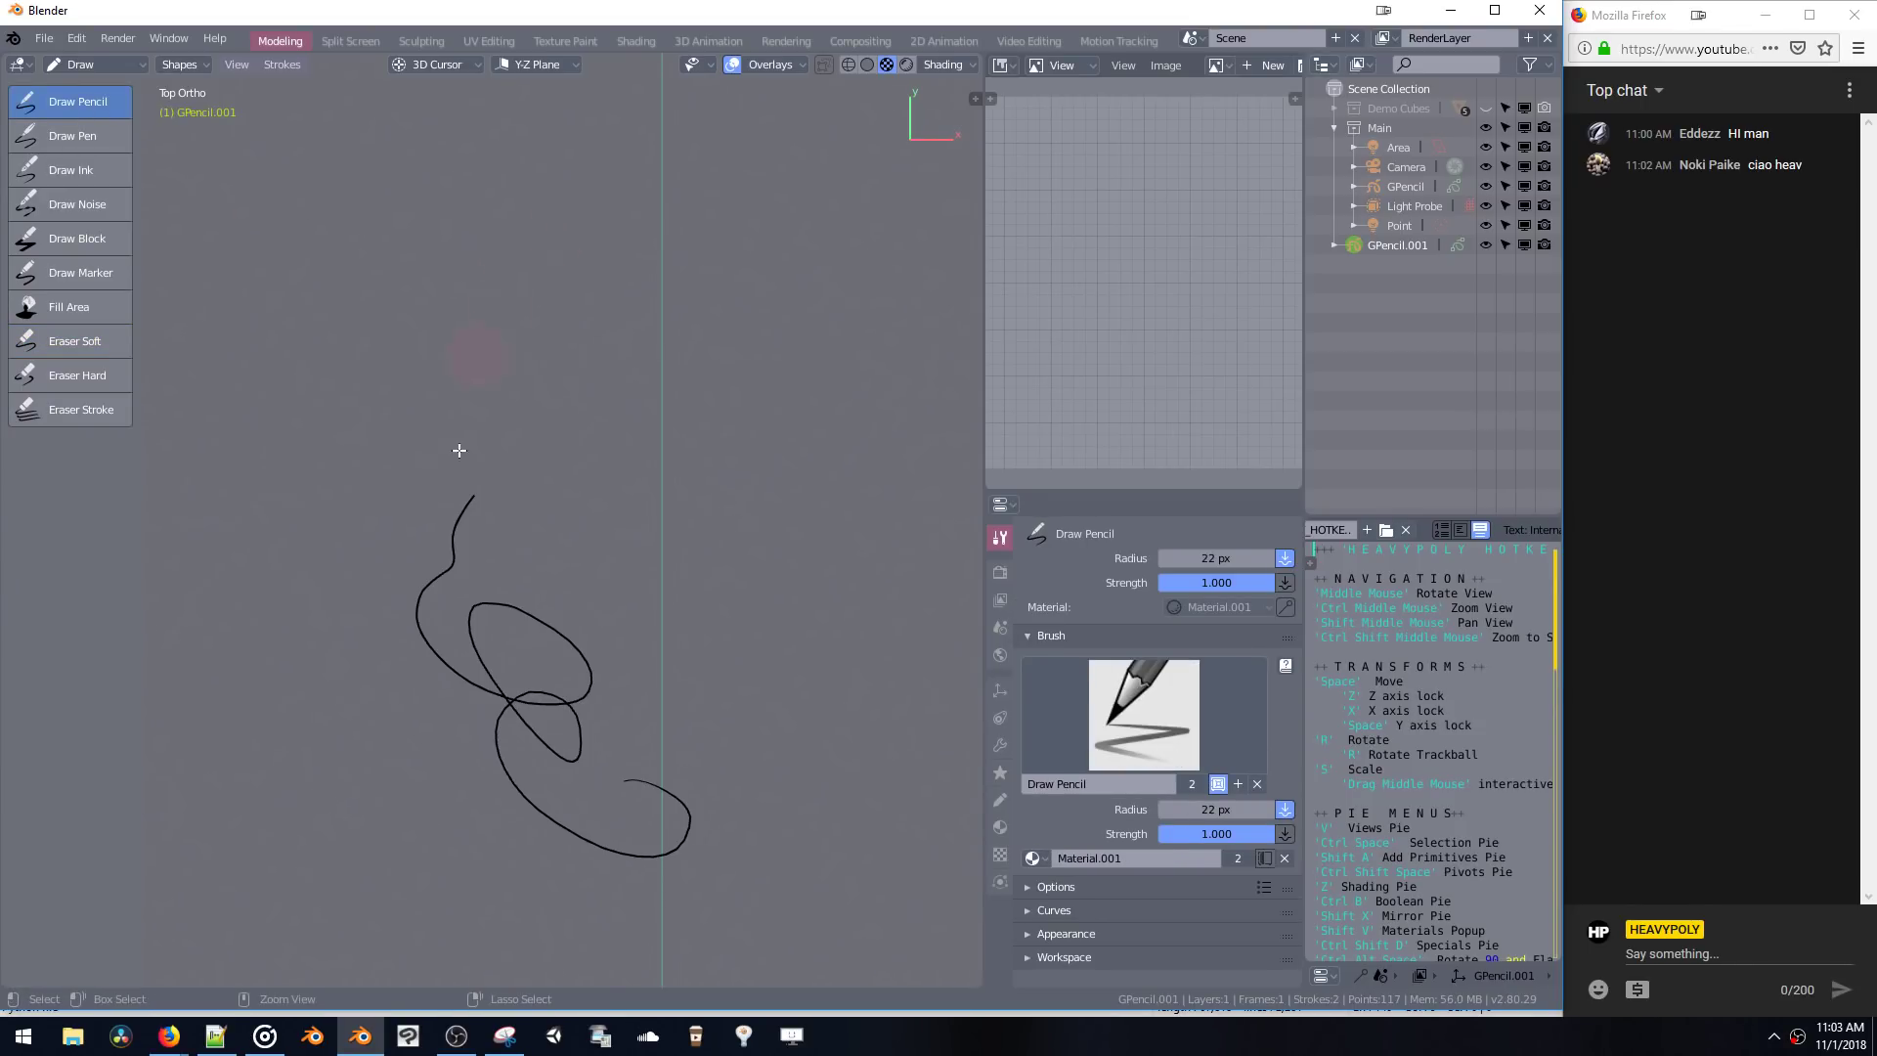
mouse_move(459, 450)
ctrl+mouse_down()
mouse_move(436, 653)
mouse_move(507, 637)
mouse_move(538, 712)
mouse_move(575, 641)
mouse_move(587, 684)
ctrl+mouse_up()
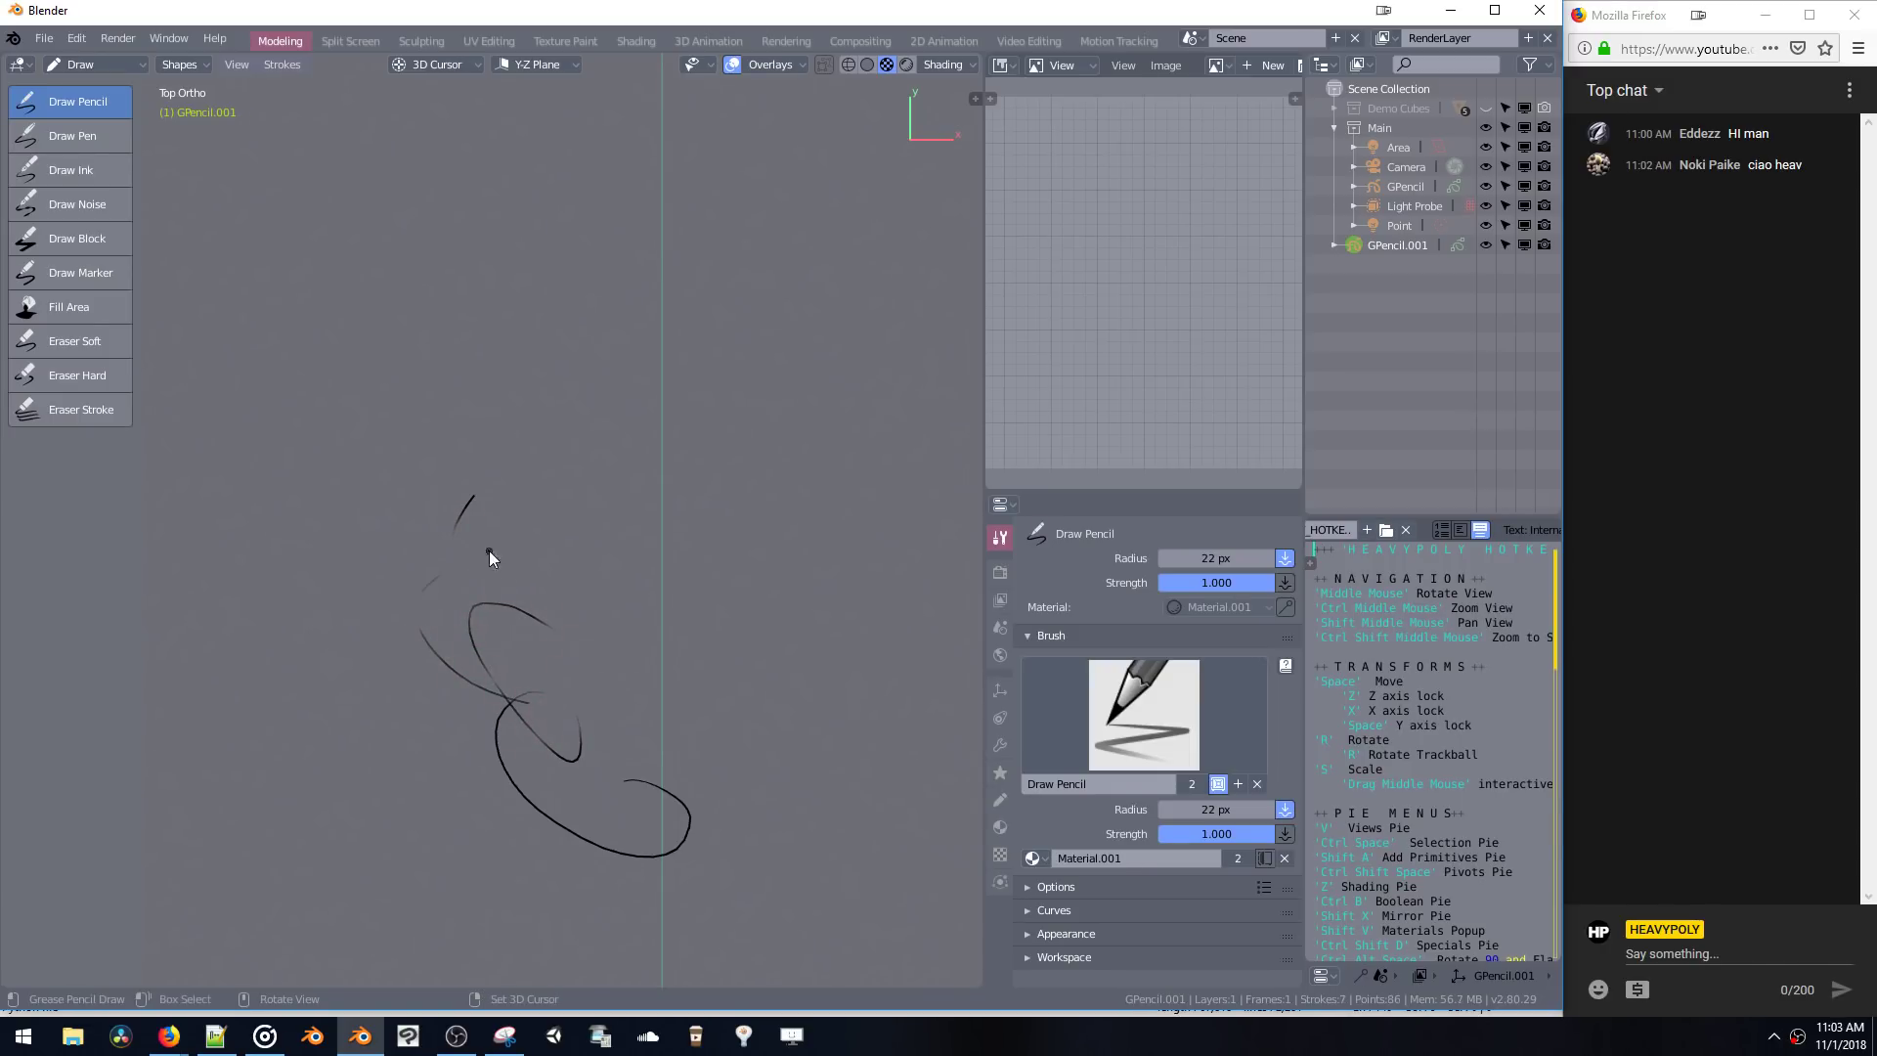
- Compare the Eraser Soft and Eraser Hard brush settings, and make Eraser Hard the default eraser
click(116, 352)
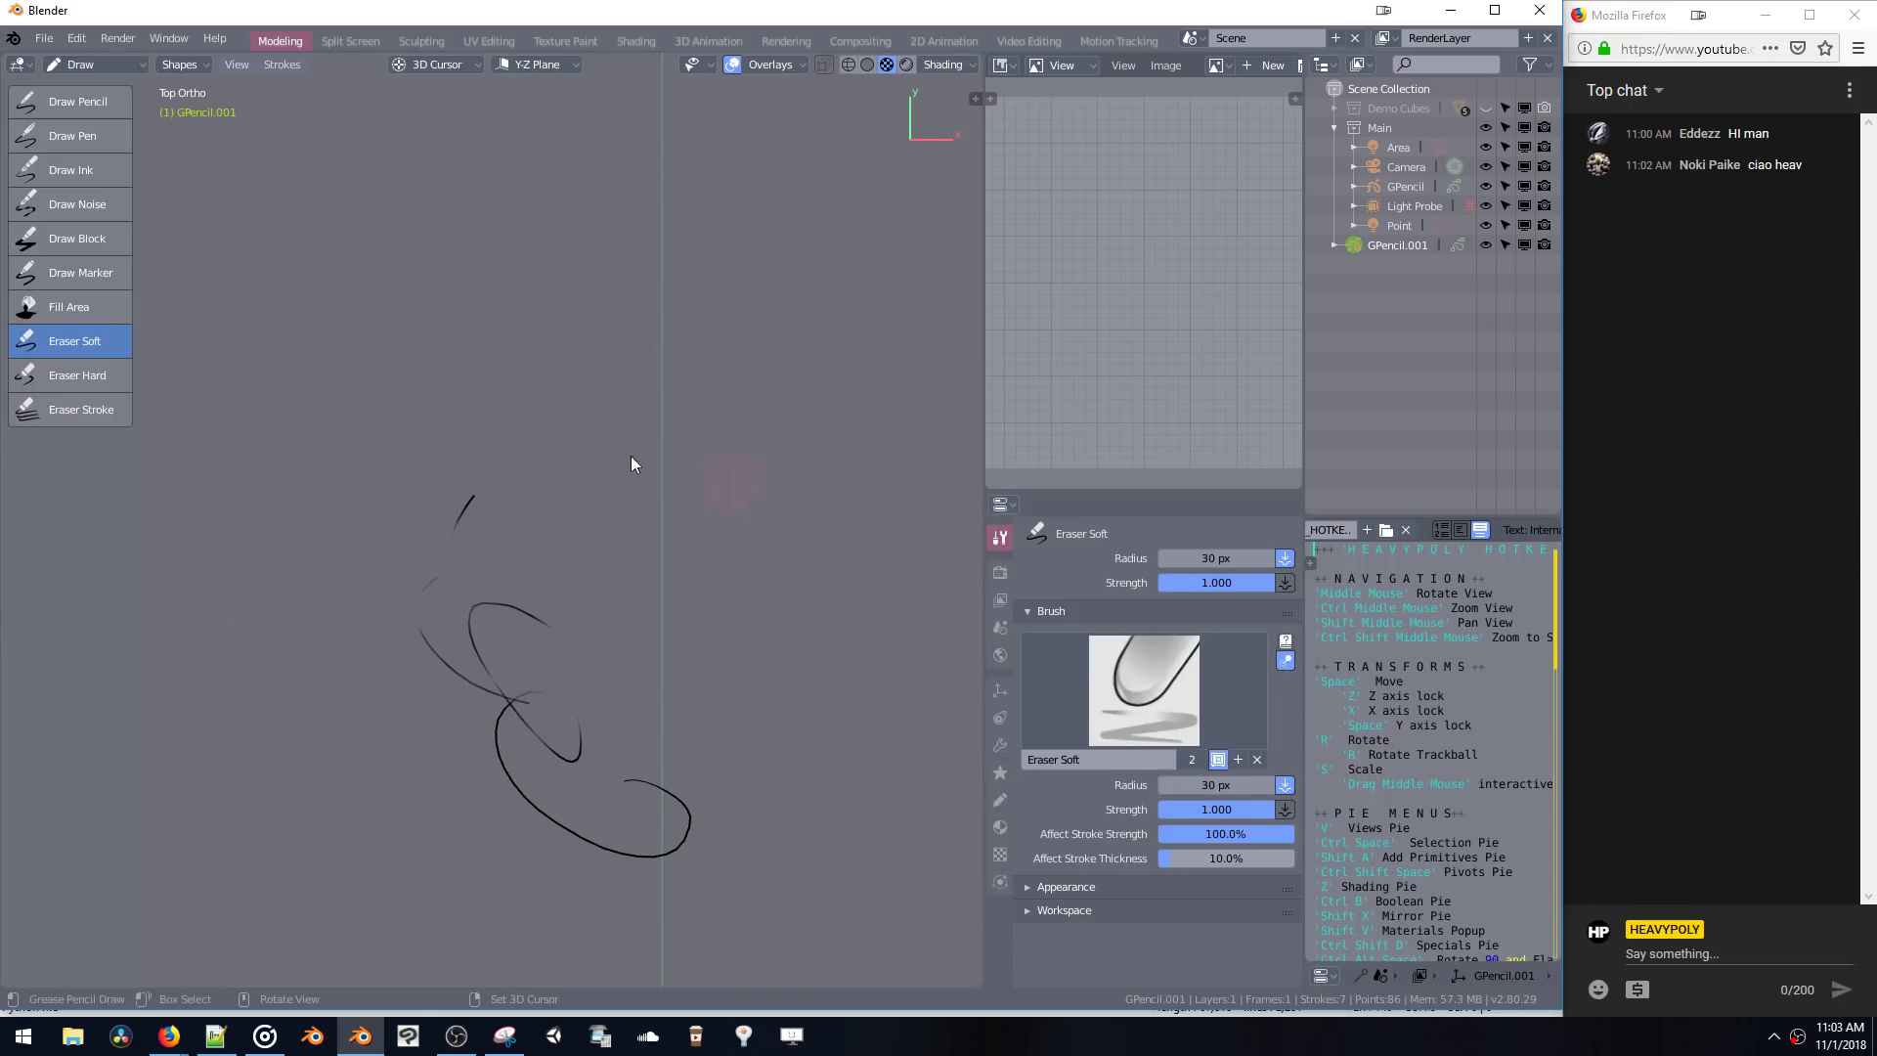
click(100, 376)
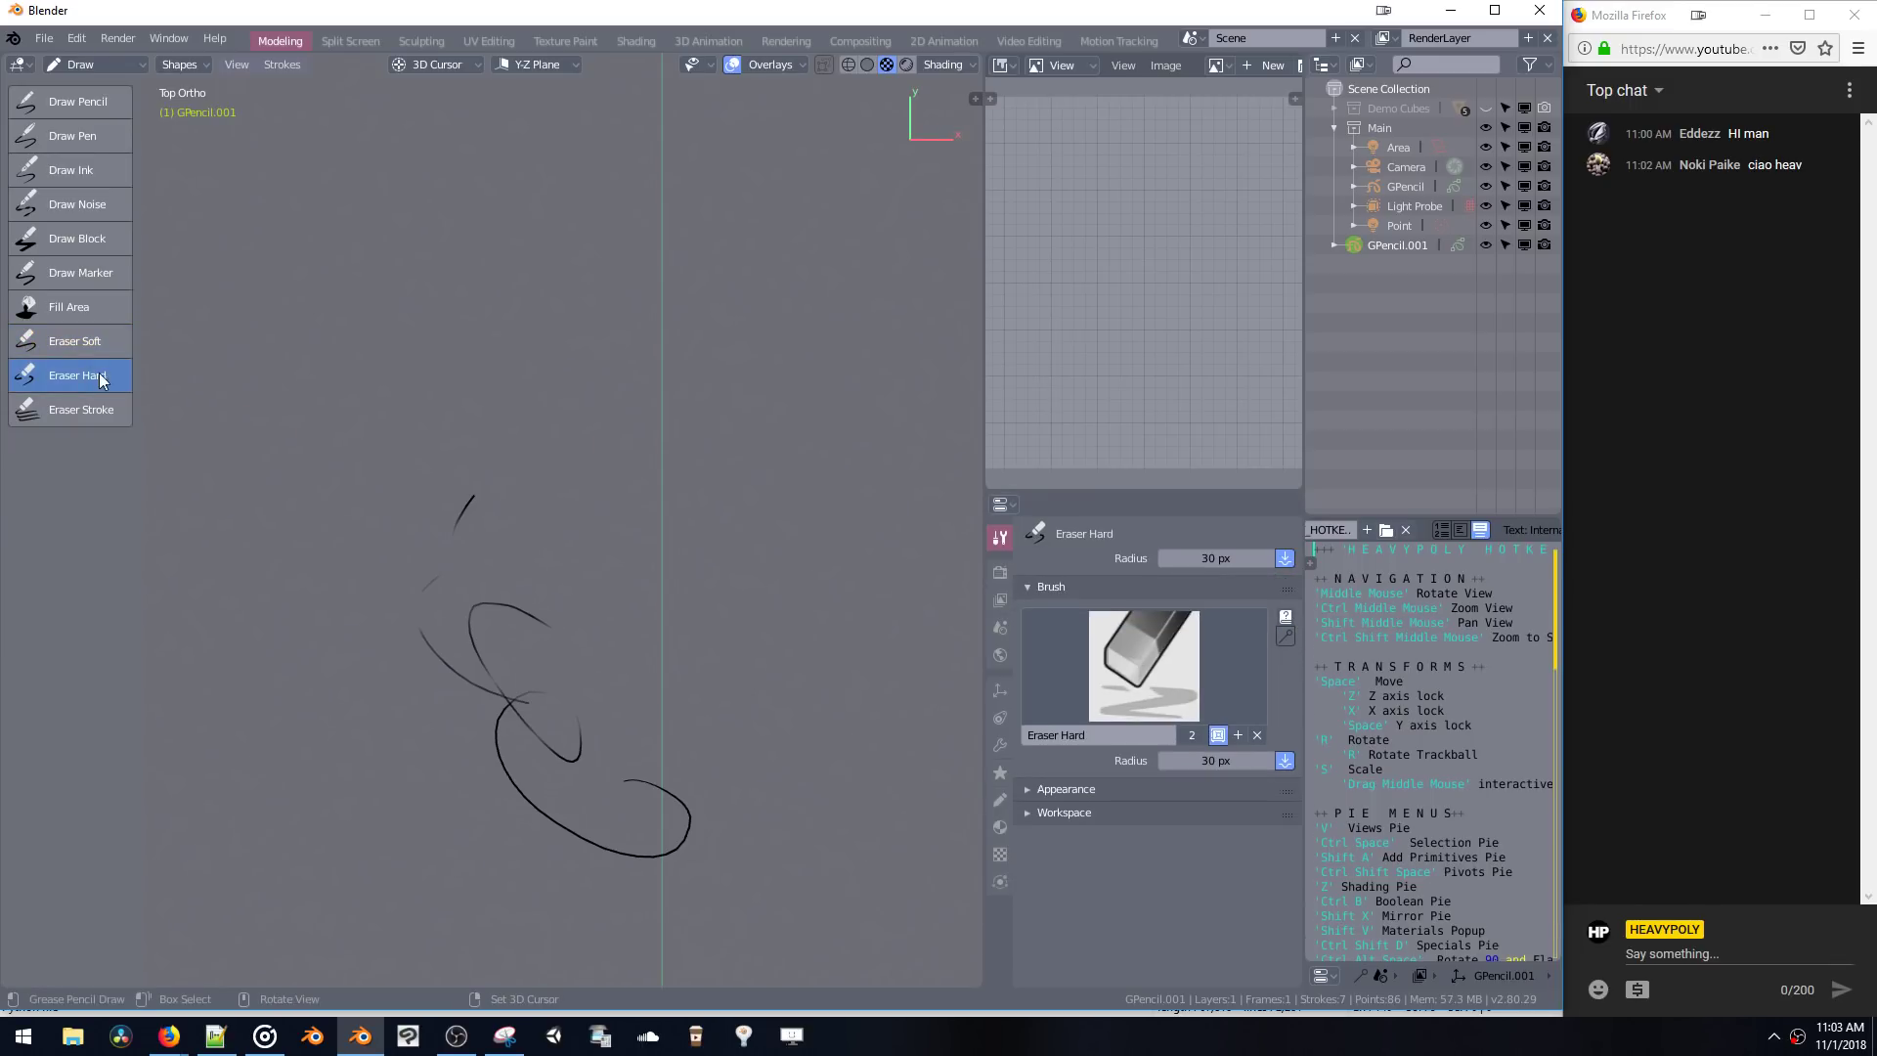
click(1286, 637)
click(1285, 635)
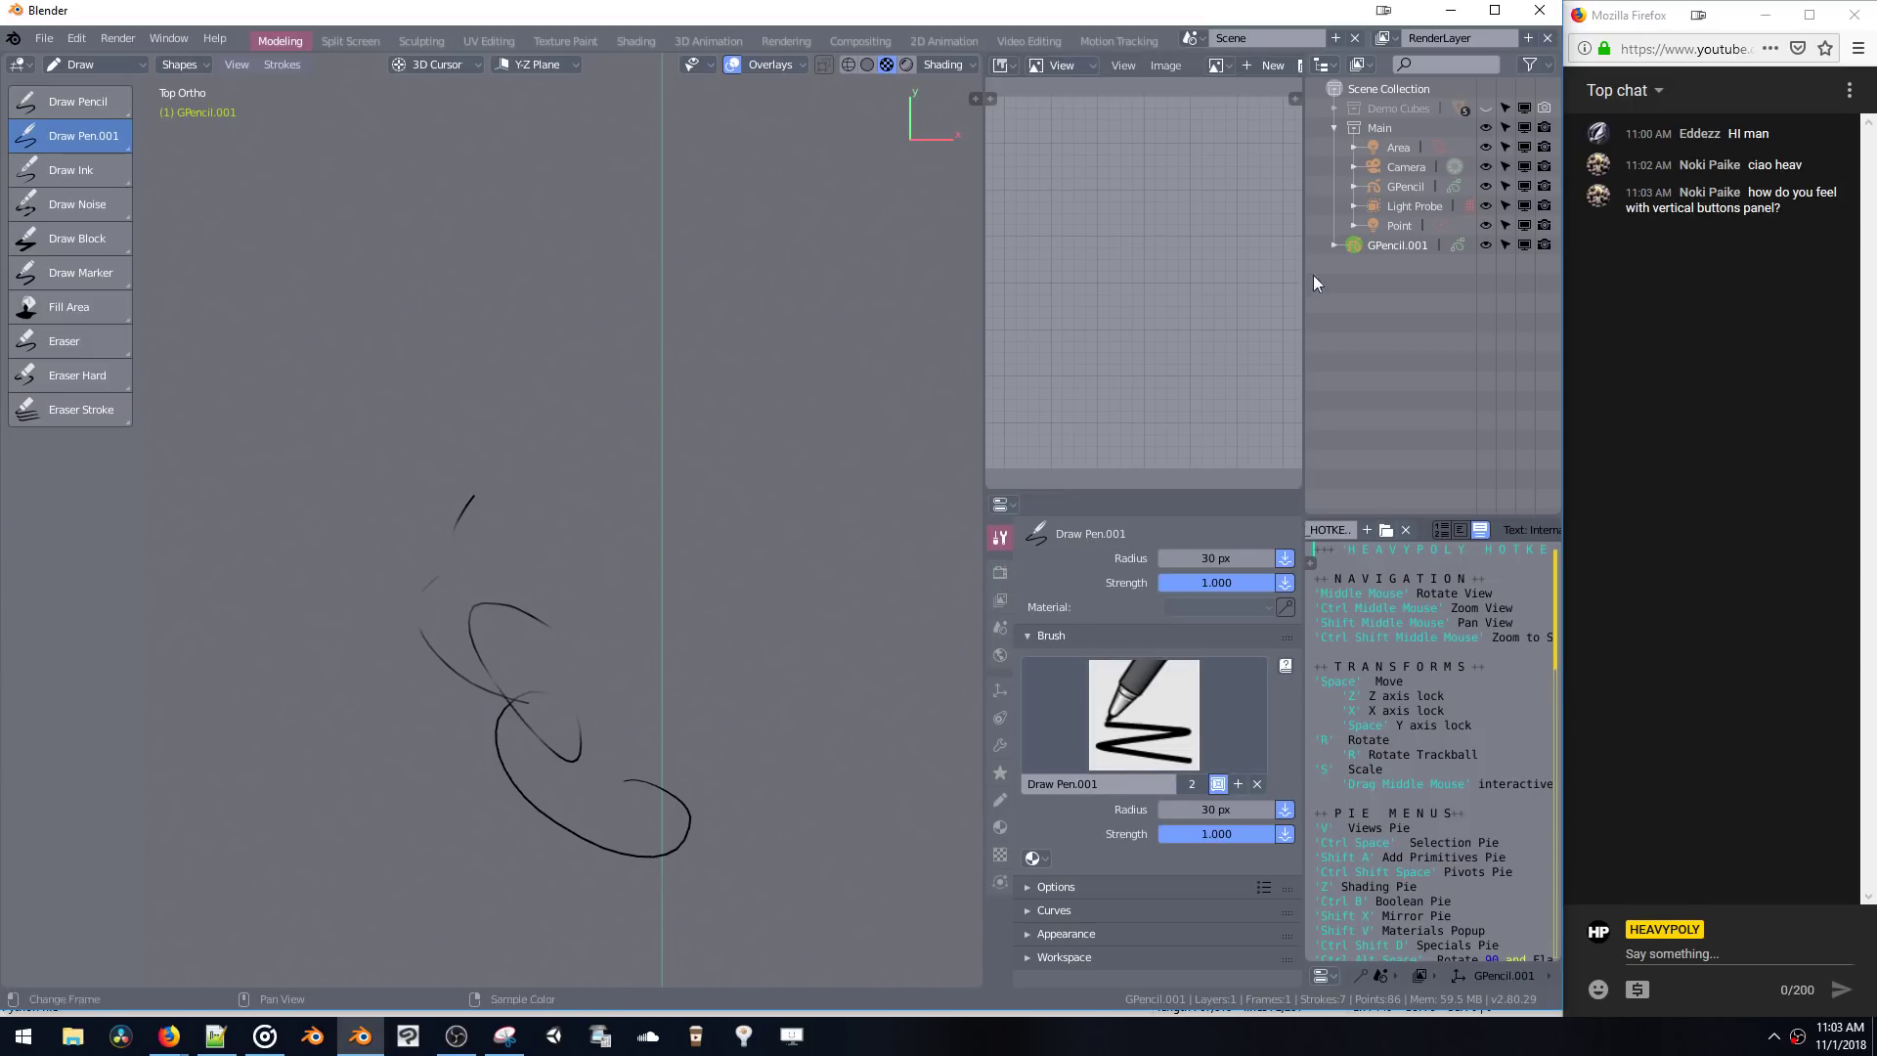
- Minimize the Grease Pencil window, switch to the other Blender window with the plane, and resize it to fit beside the live chat
click(1450, 9)
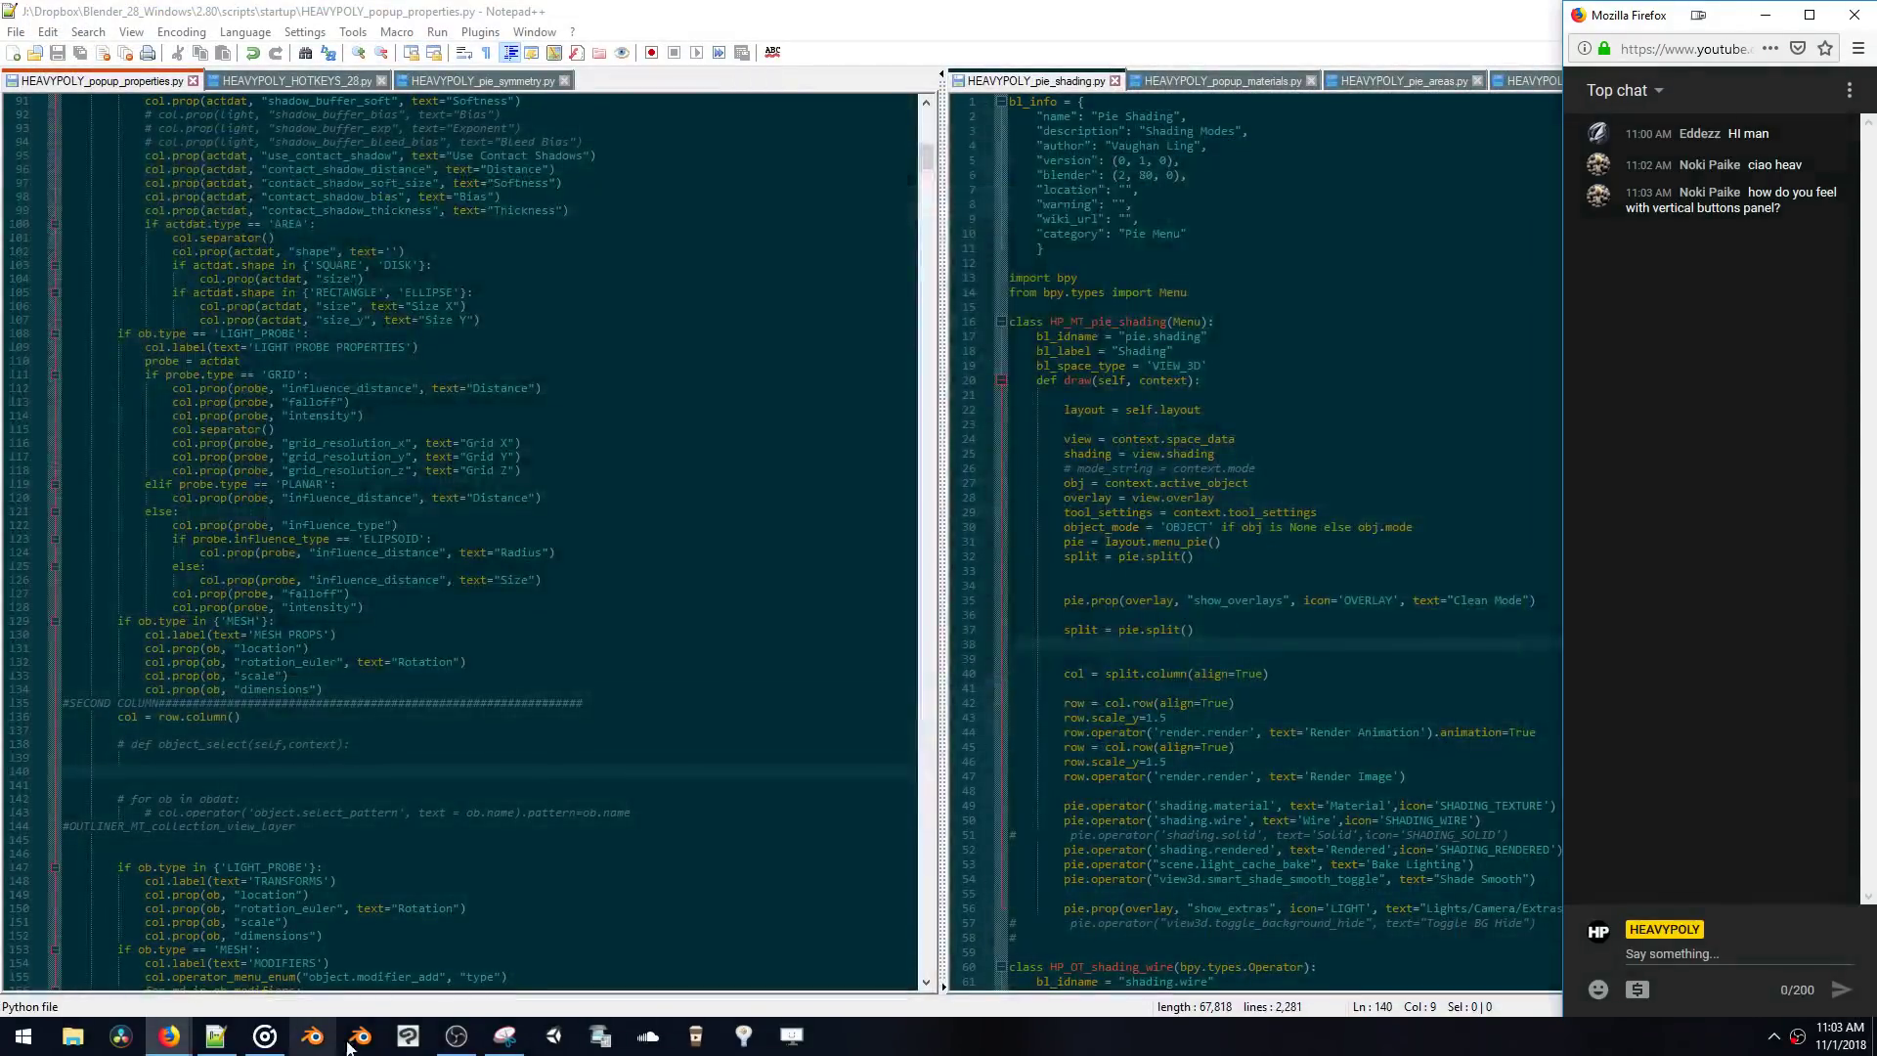
click(360, 1036)
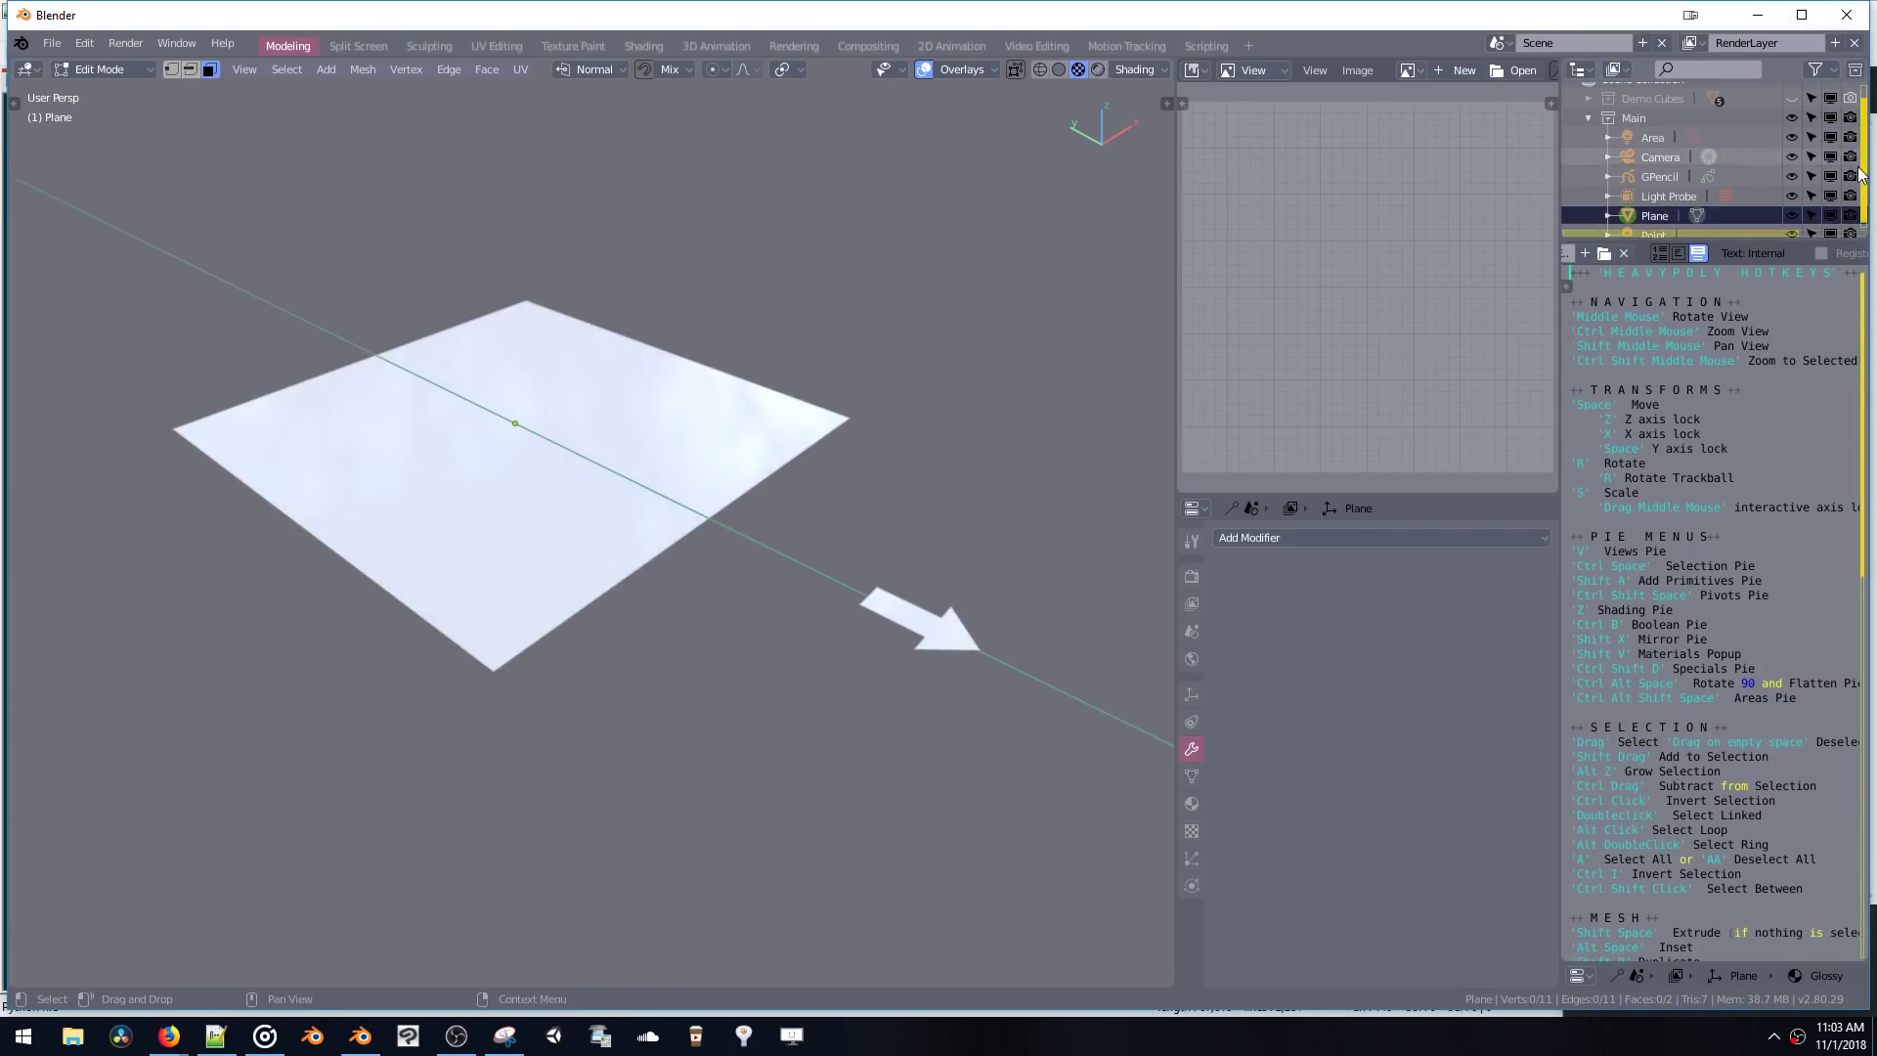
drag(1869, 177, 1561, 216)
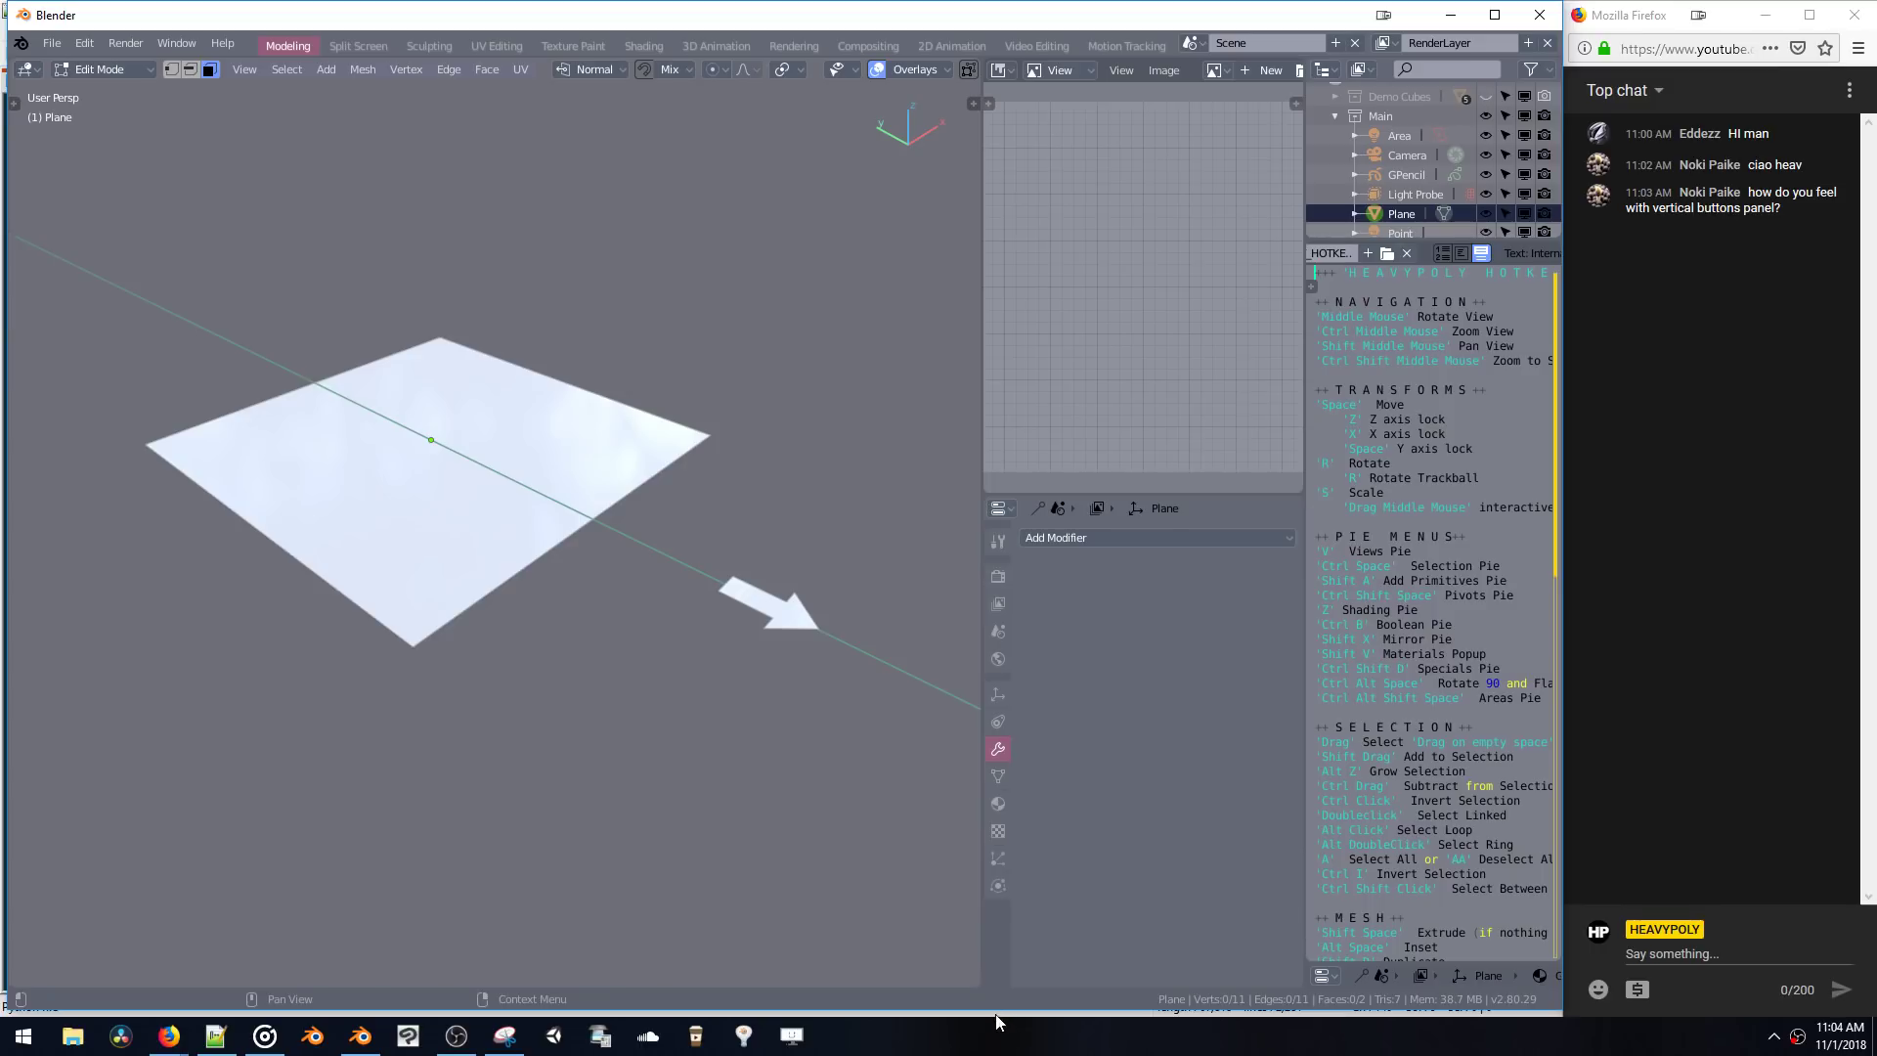
drag(996, 1014, 995, 1019)
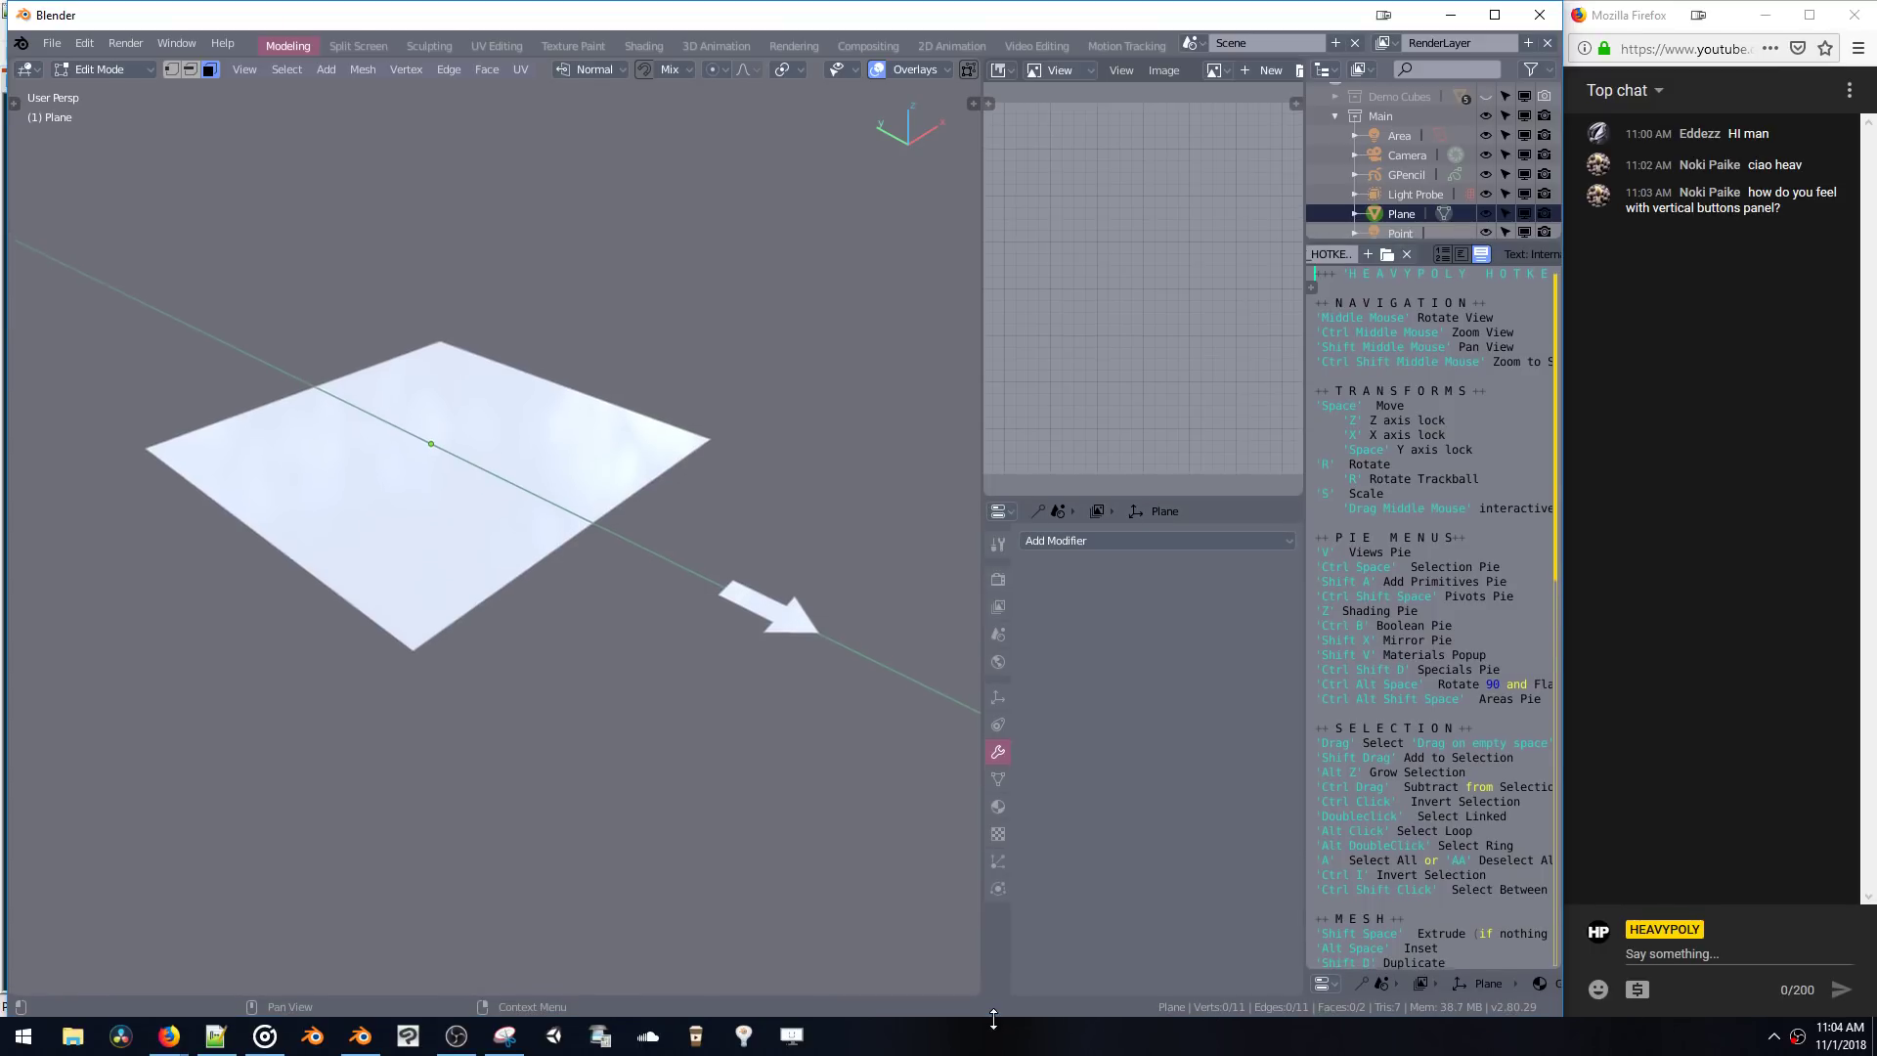
- Examine the vertical Properties categories of the plane, including constraints, modifiers, material, particles, physics, texture and object transforms
click(997, 608)
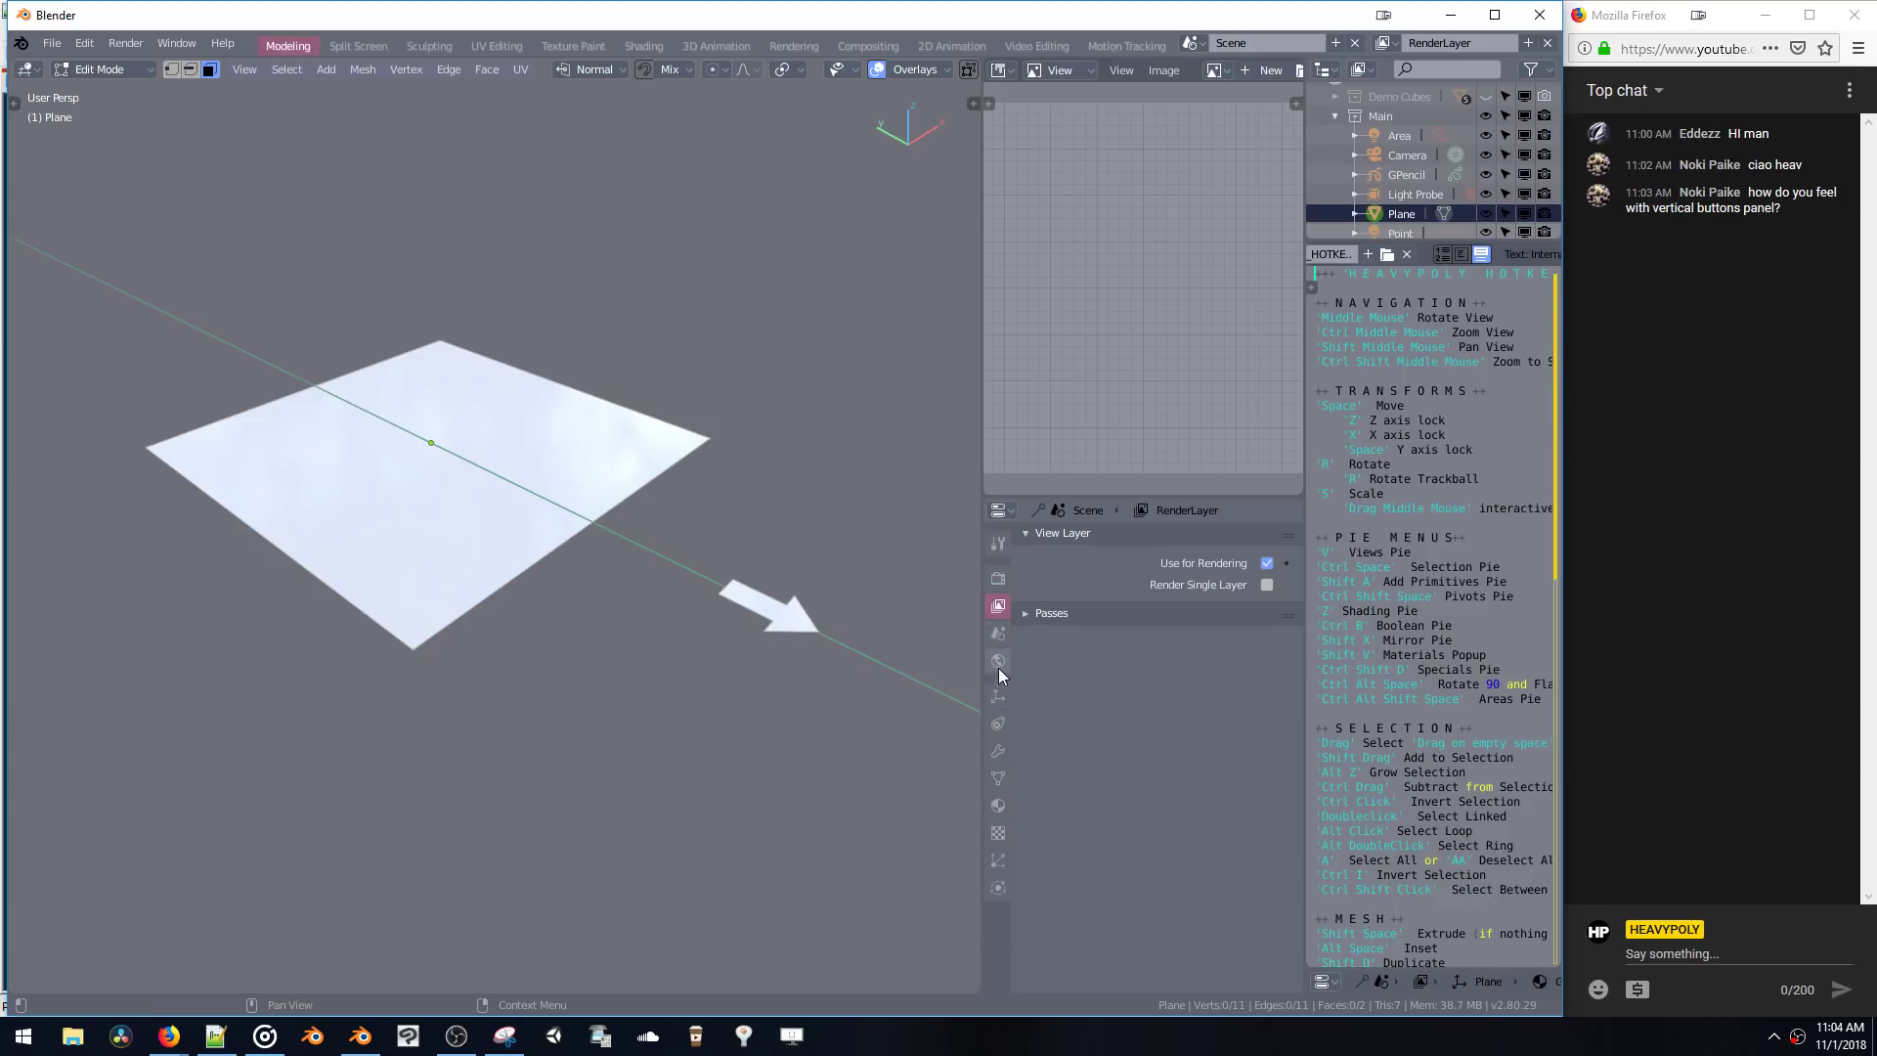
click(998, 665)
click(998, 696)
click(1001, 723)
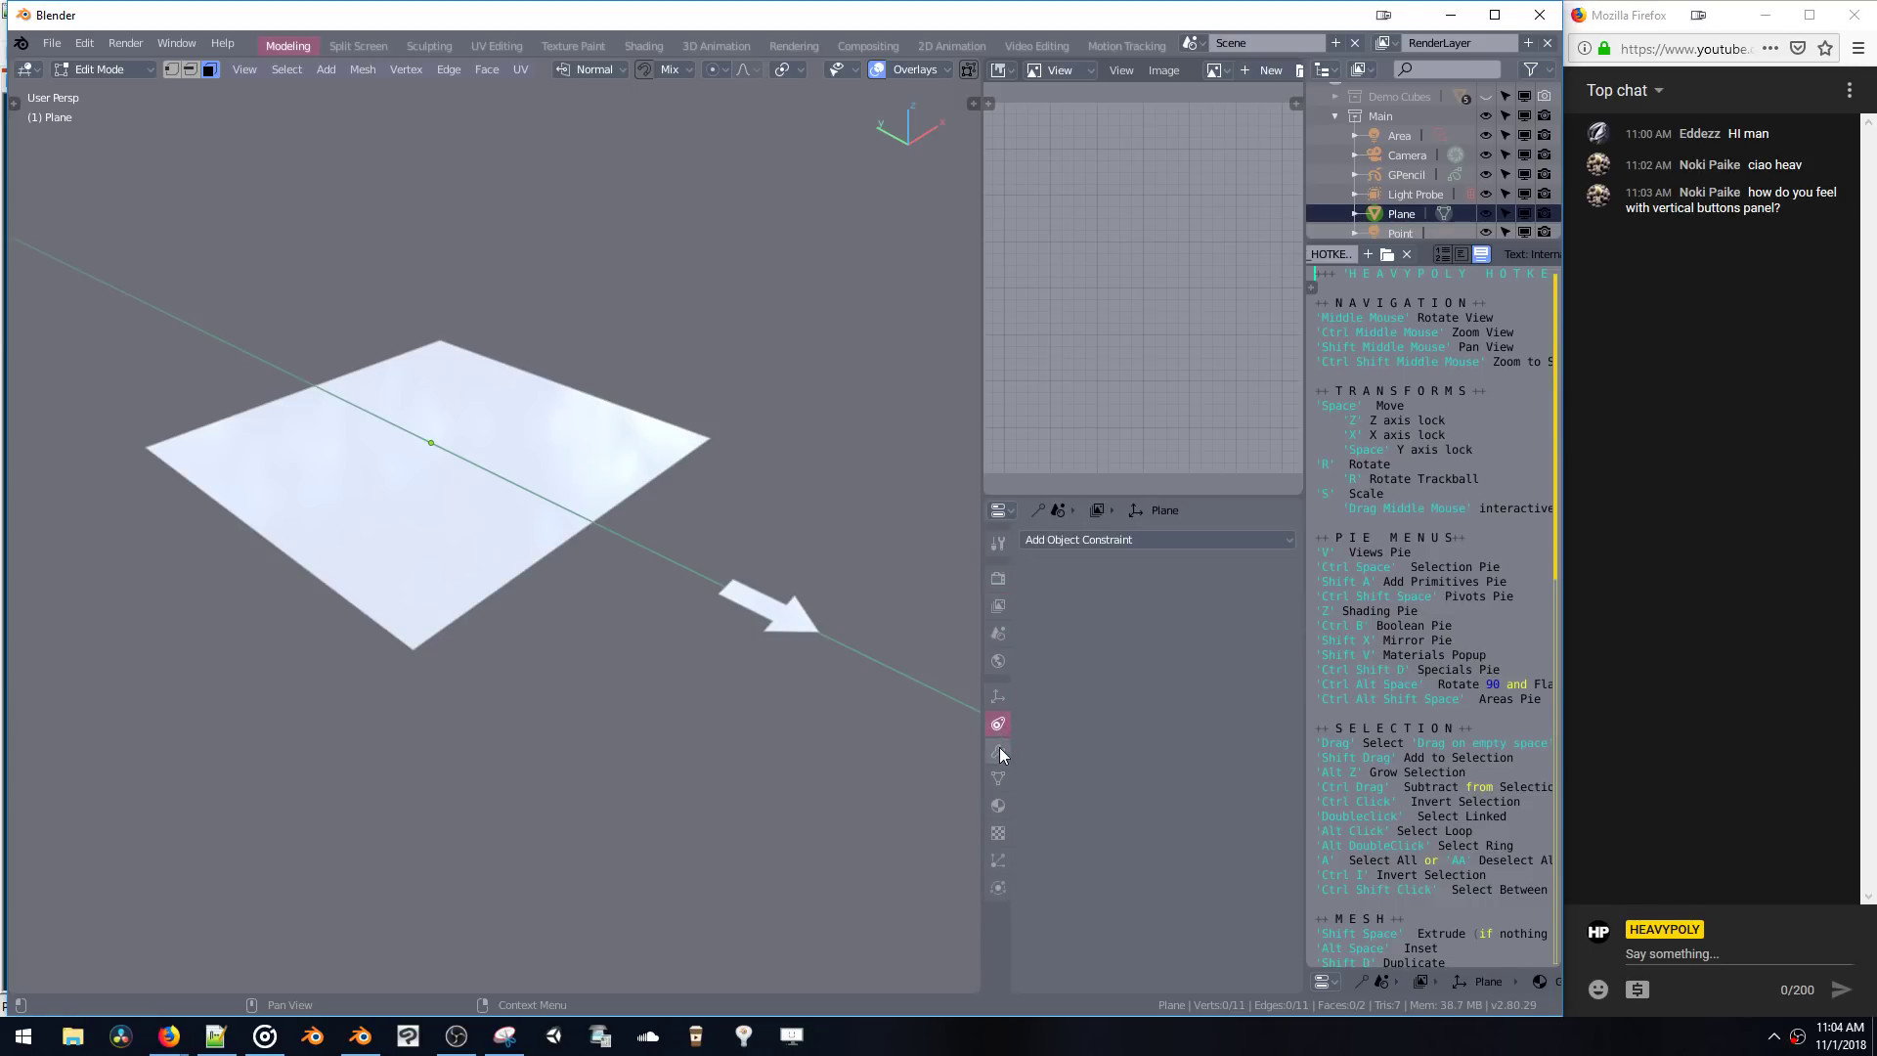
click(999, 751)
click(999, 805)
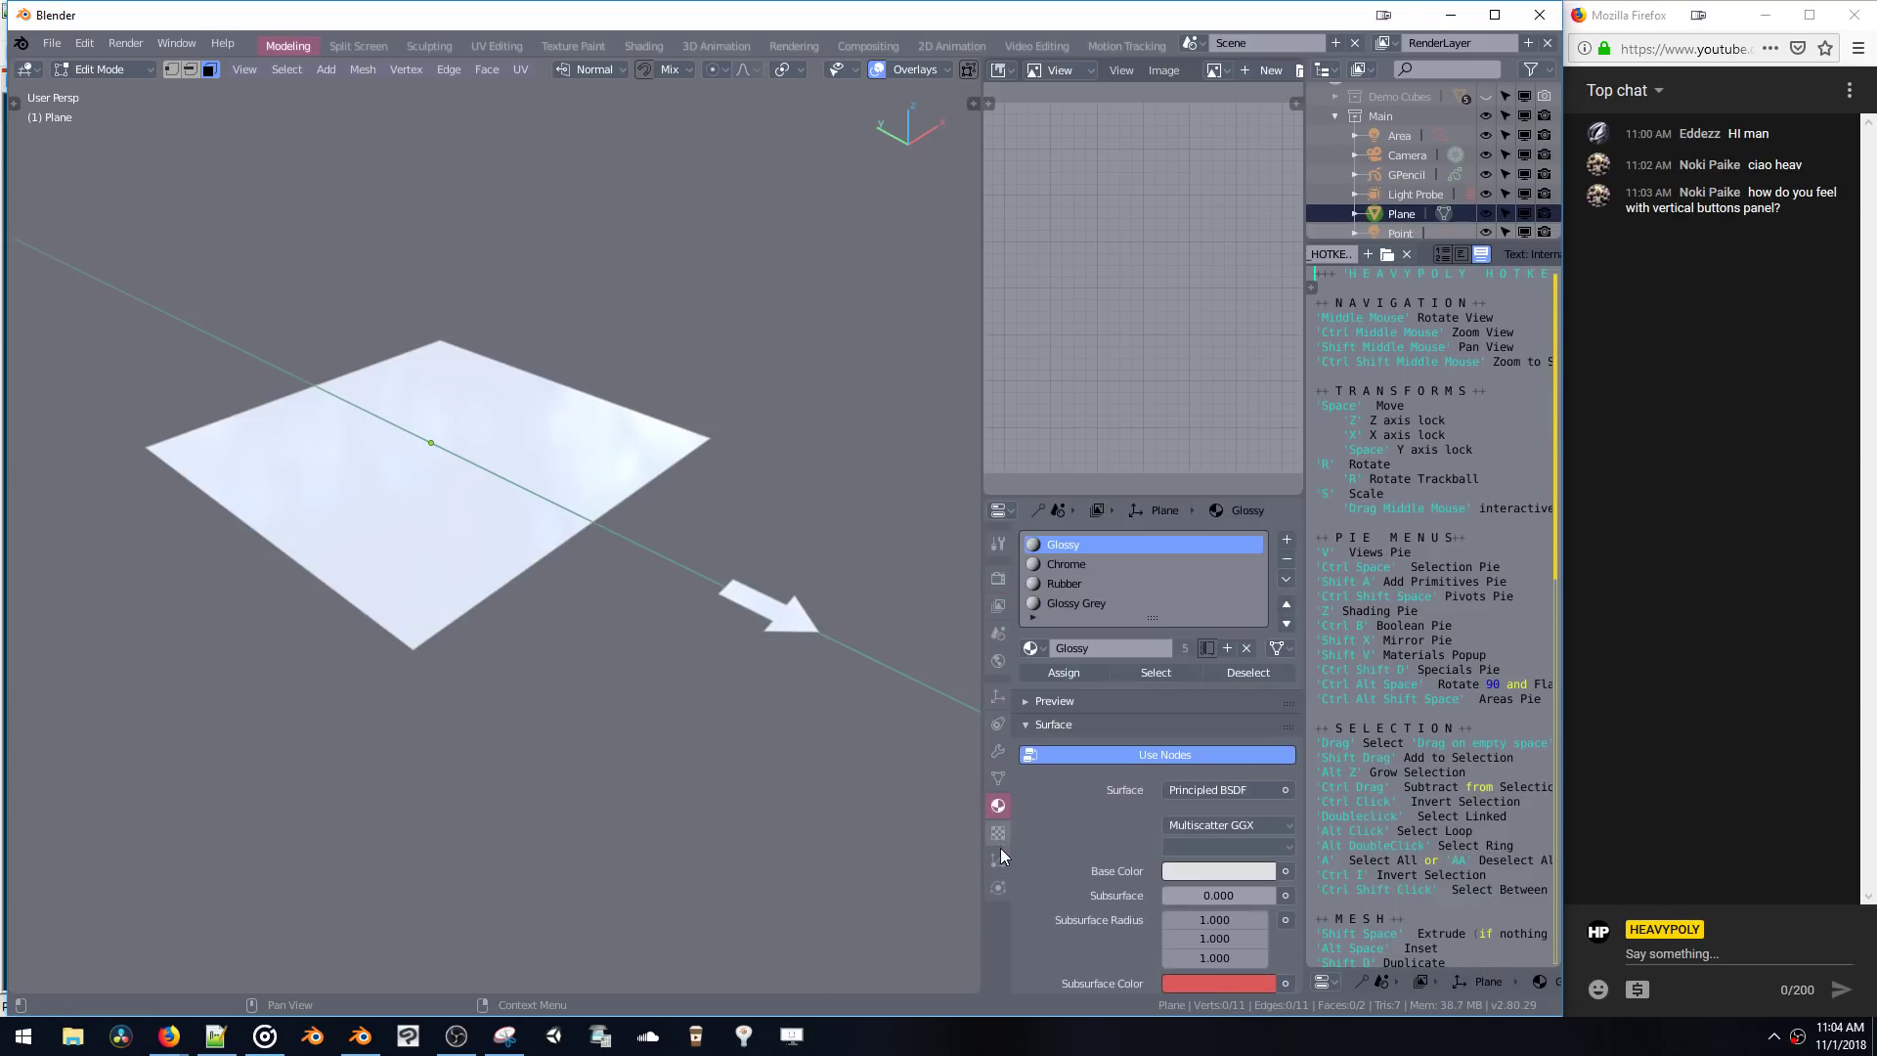
click(999, 852)
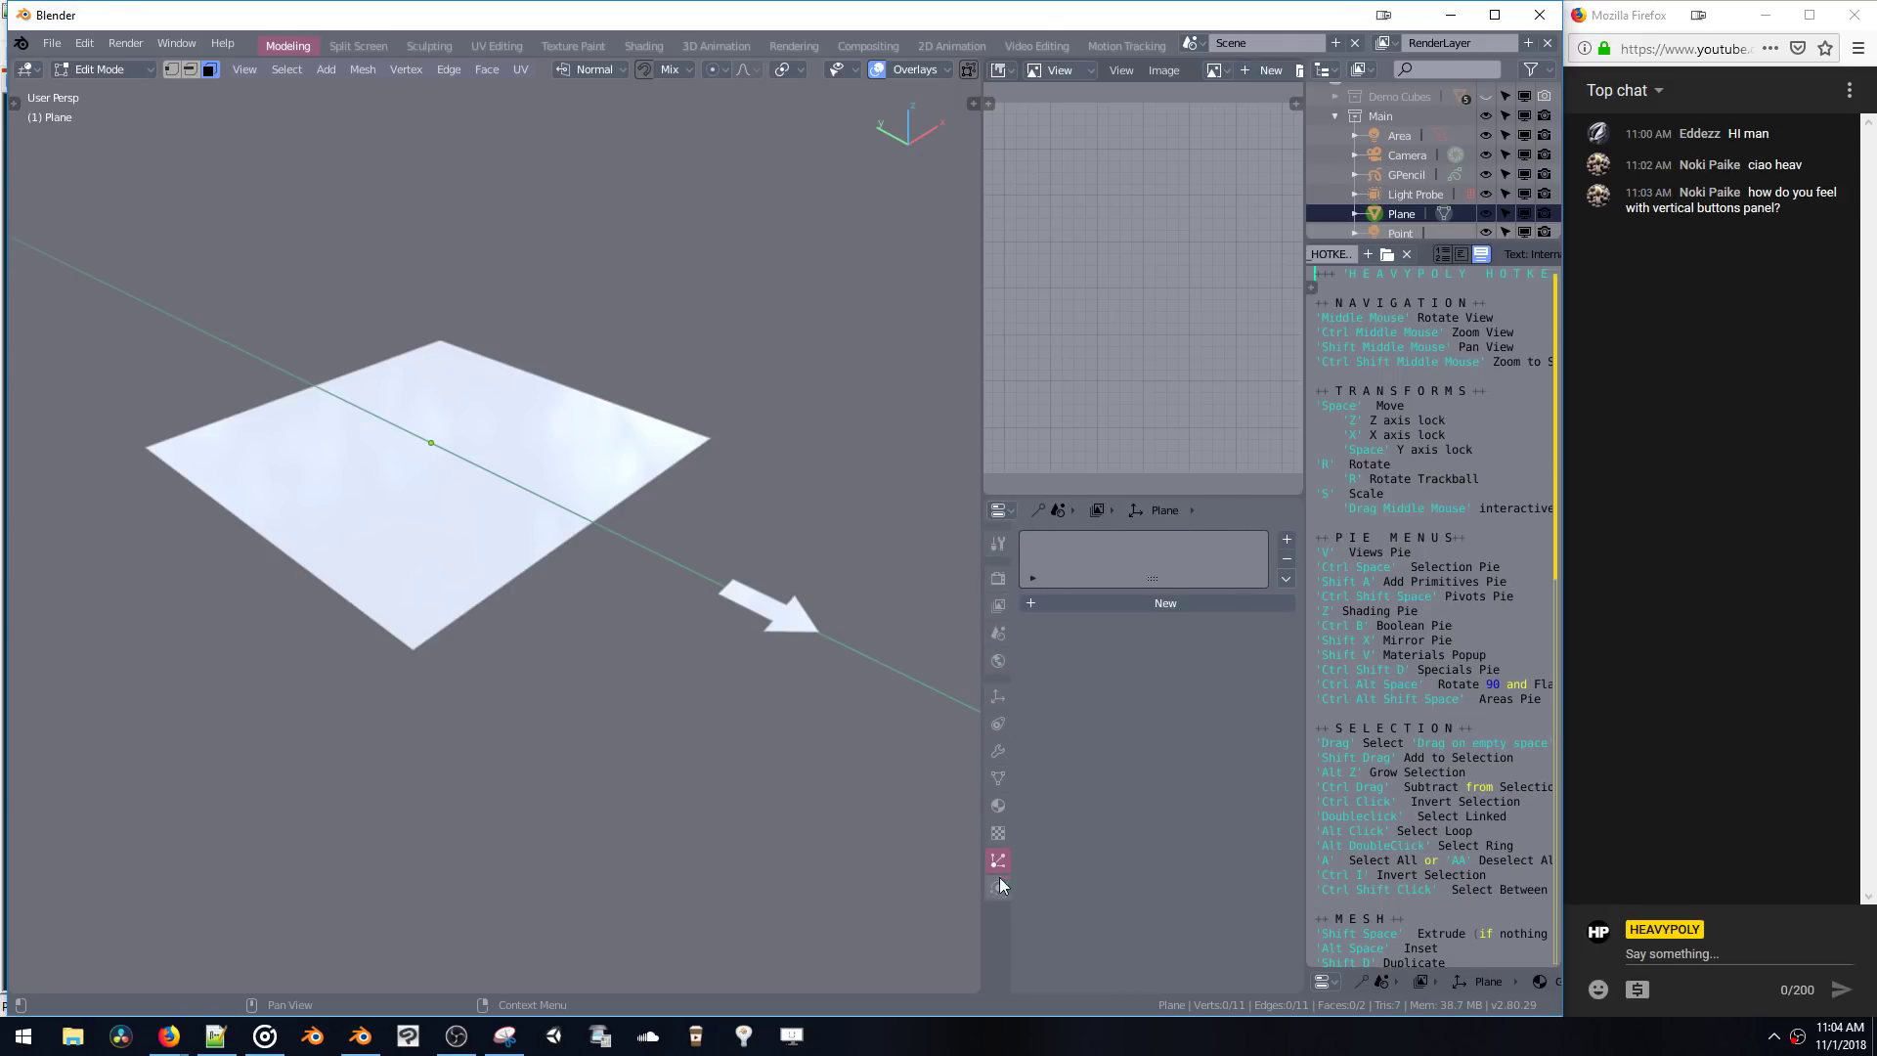
click(999, 696)
click(996, 726)
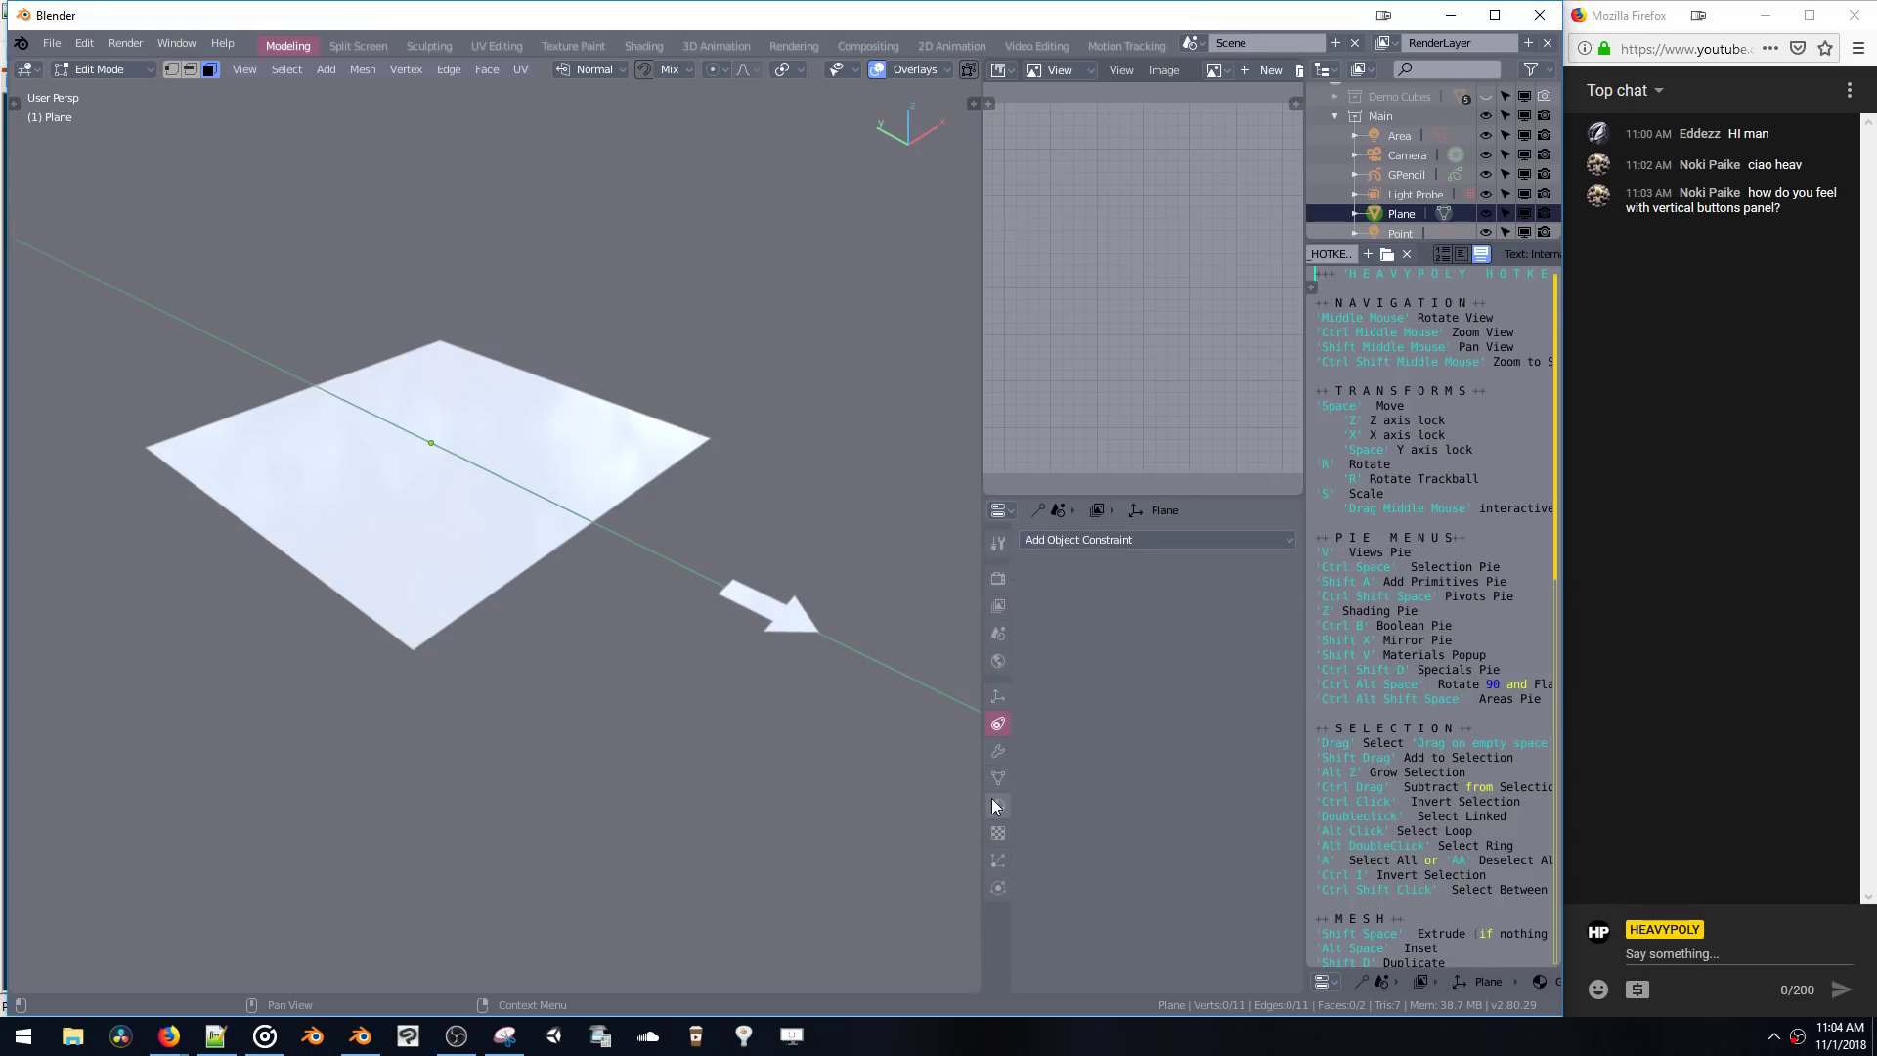
click(996, 806)
click(997, 860)
click(997, 887)
click(997, 833)
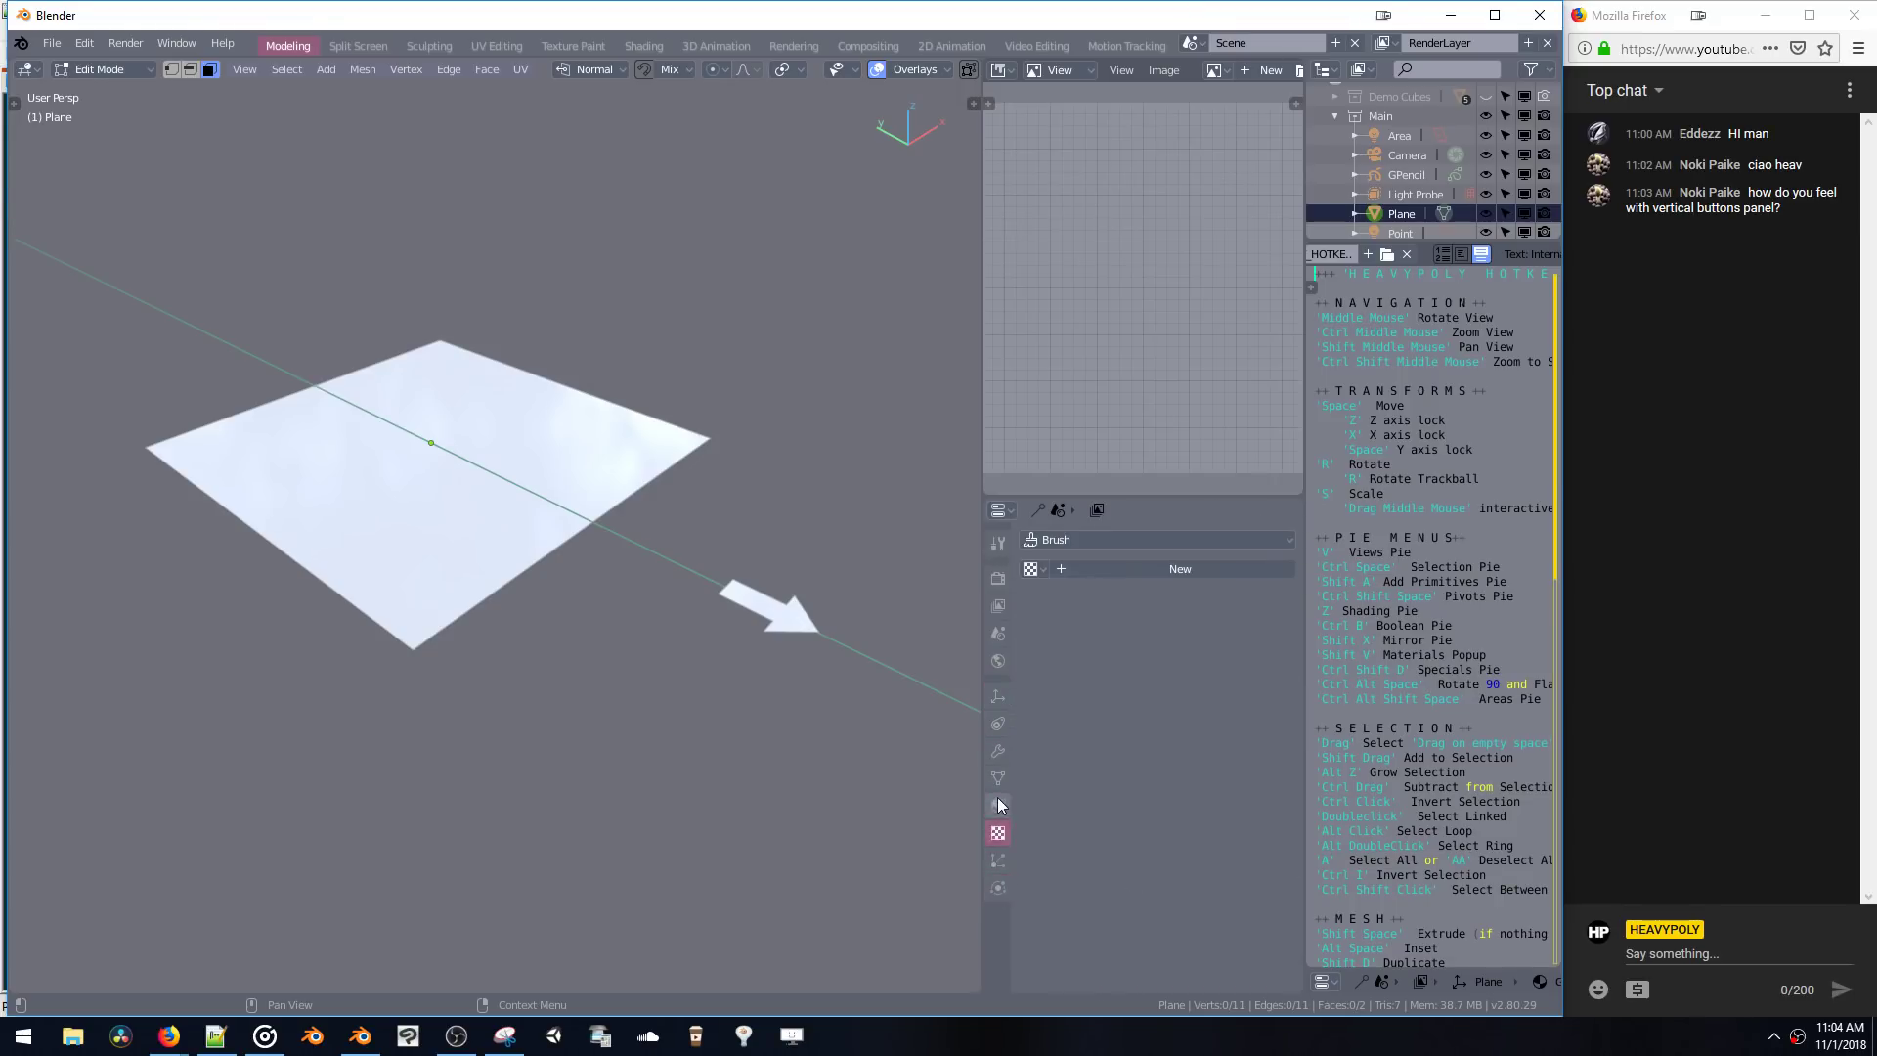
click(997, 803)
click(997, 691)
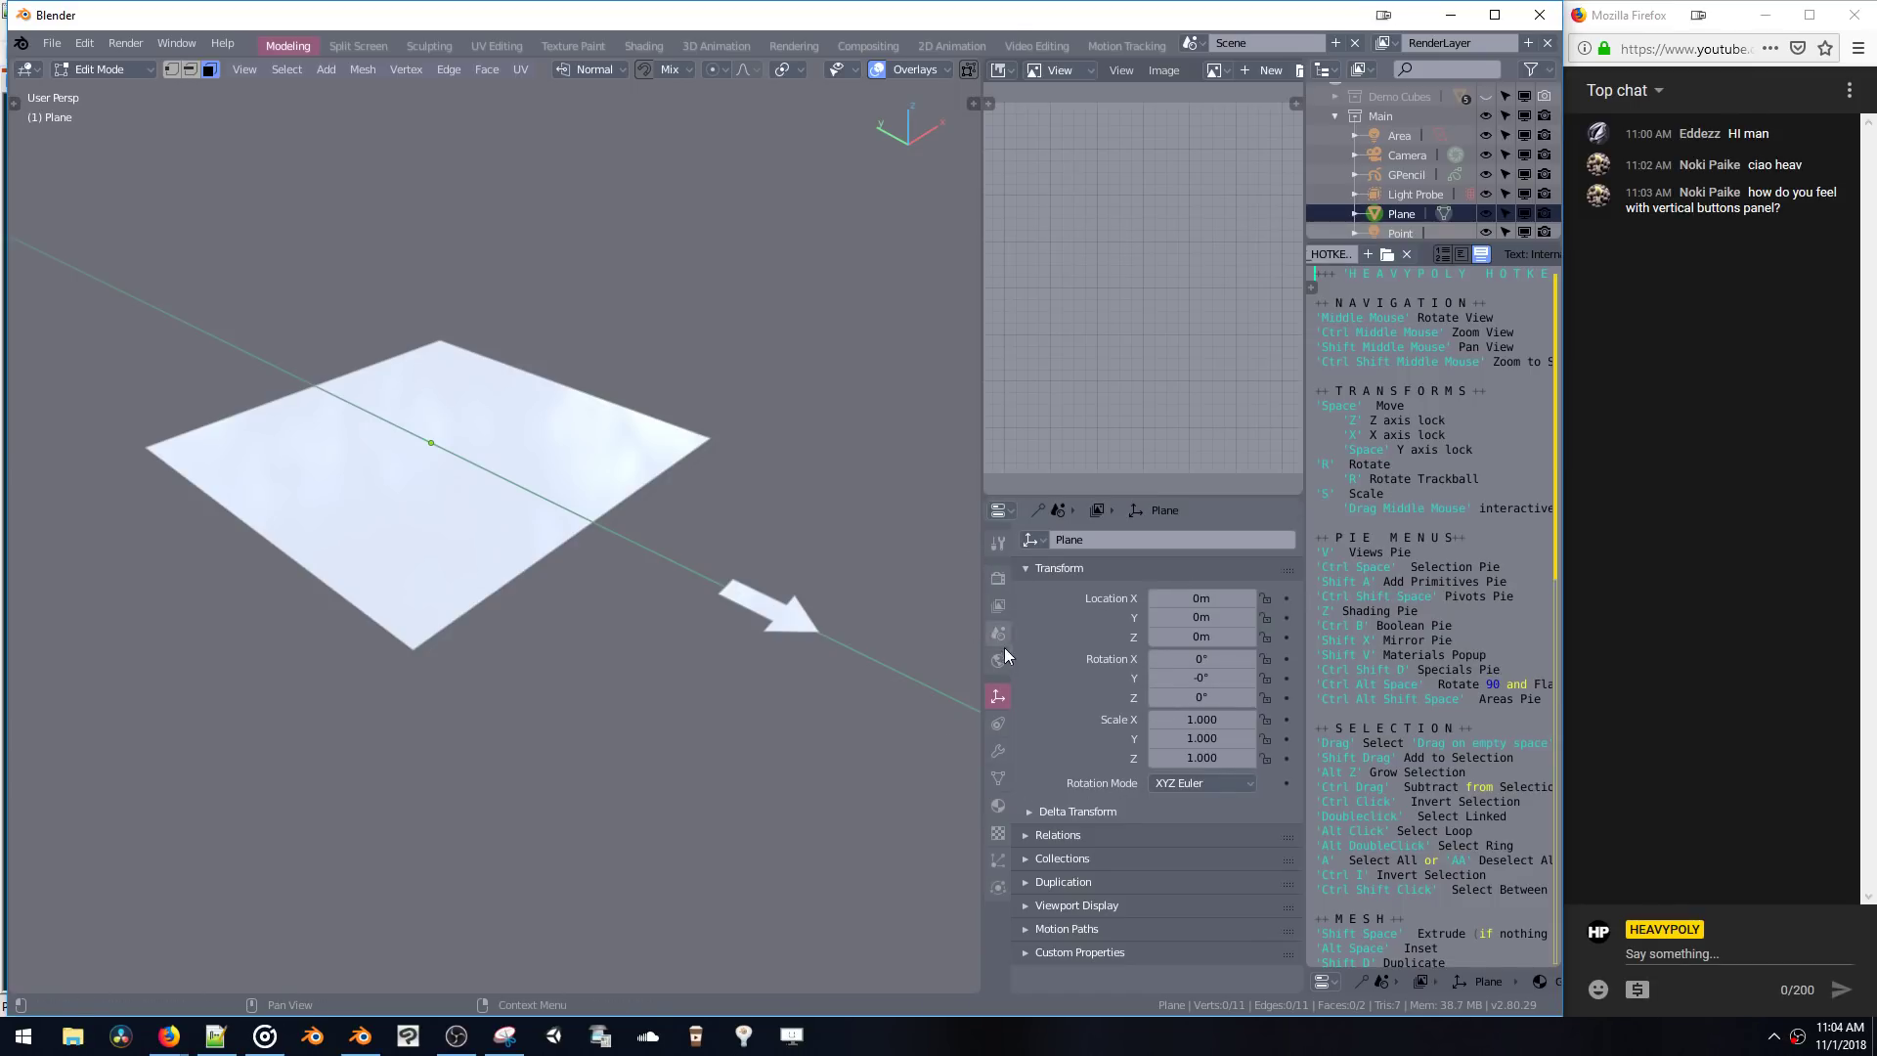
- Compare the contents of the Render, View Layer, Scene and World properties by switching back and forth between them
click(997, 581)
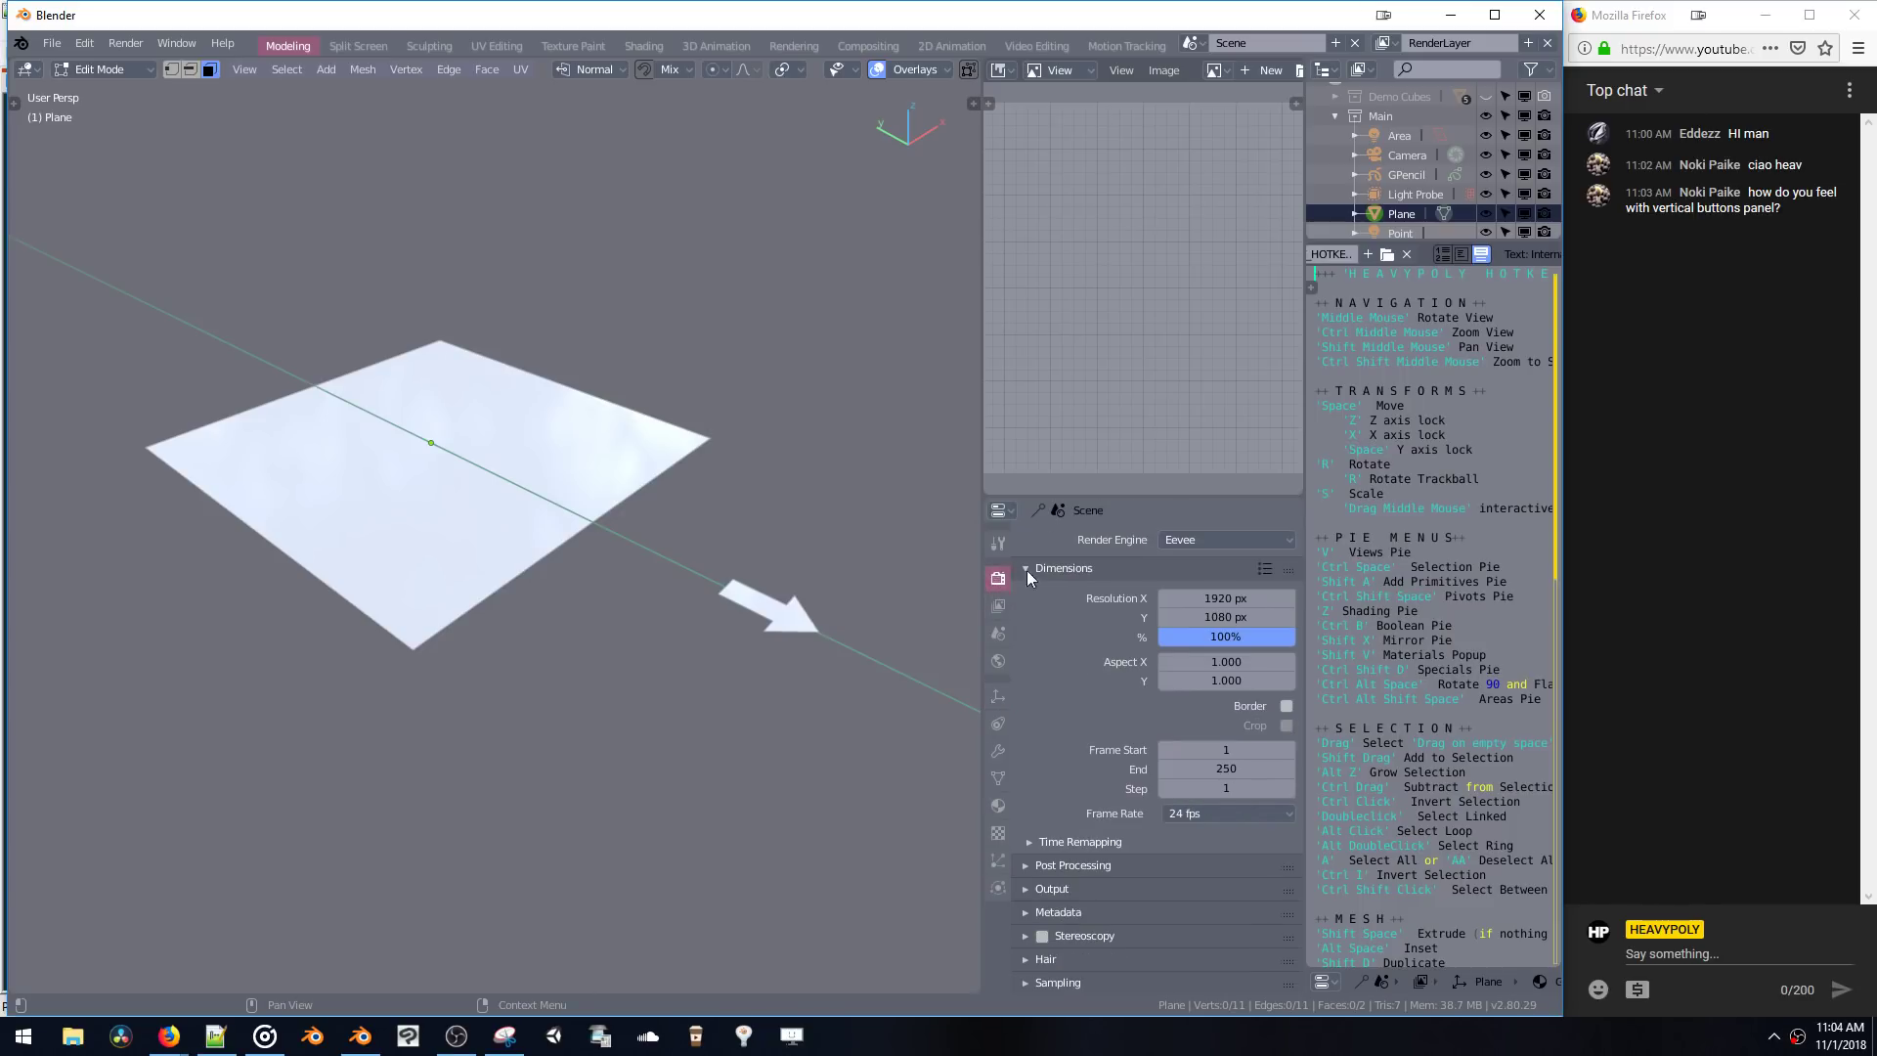
click(1000, 608)
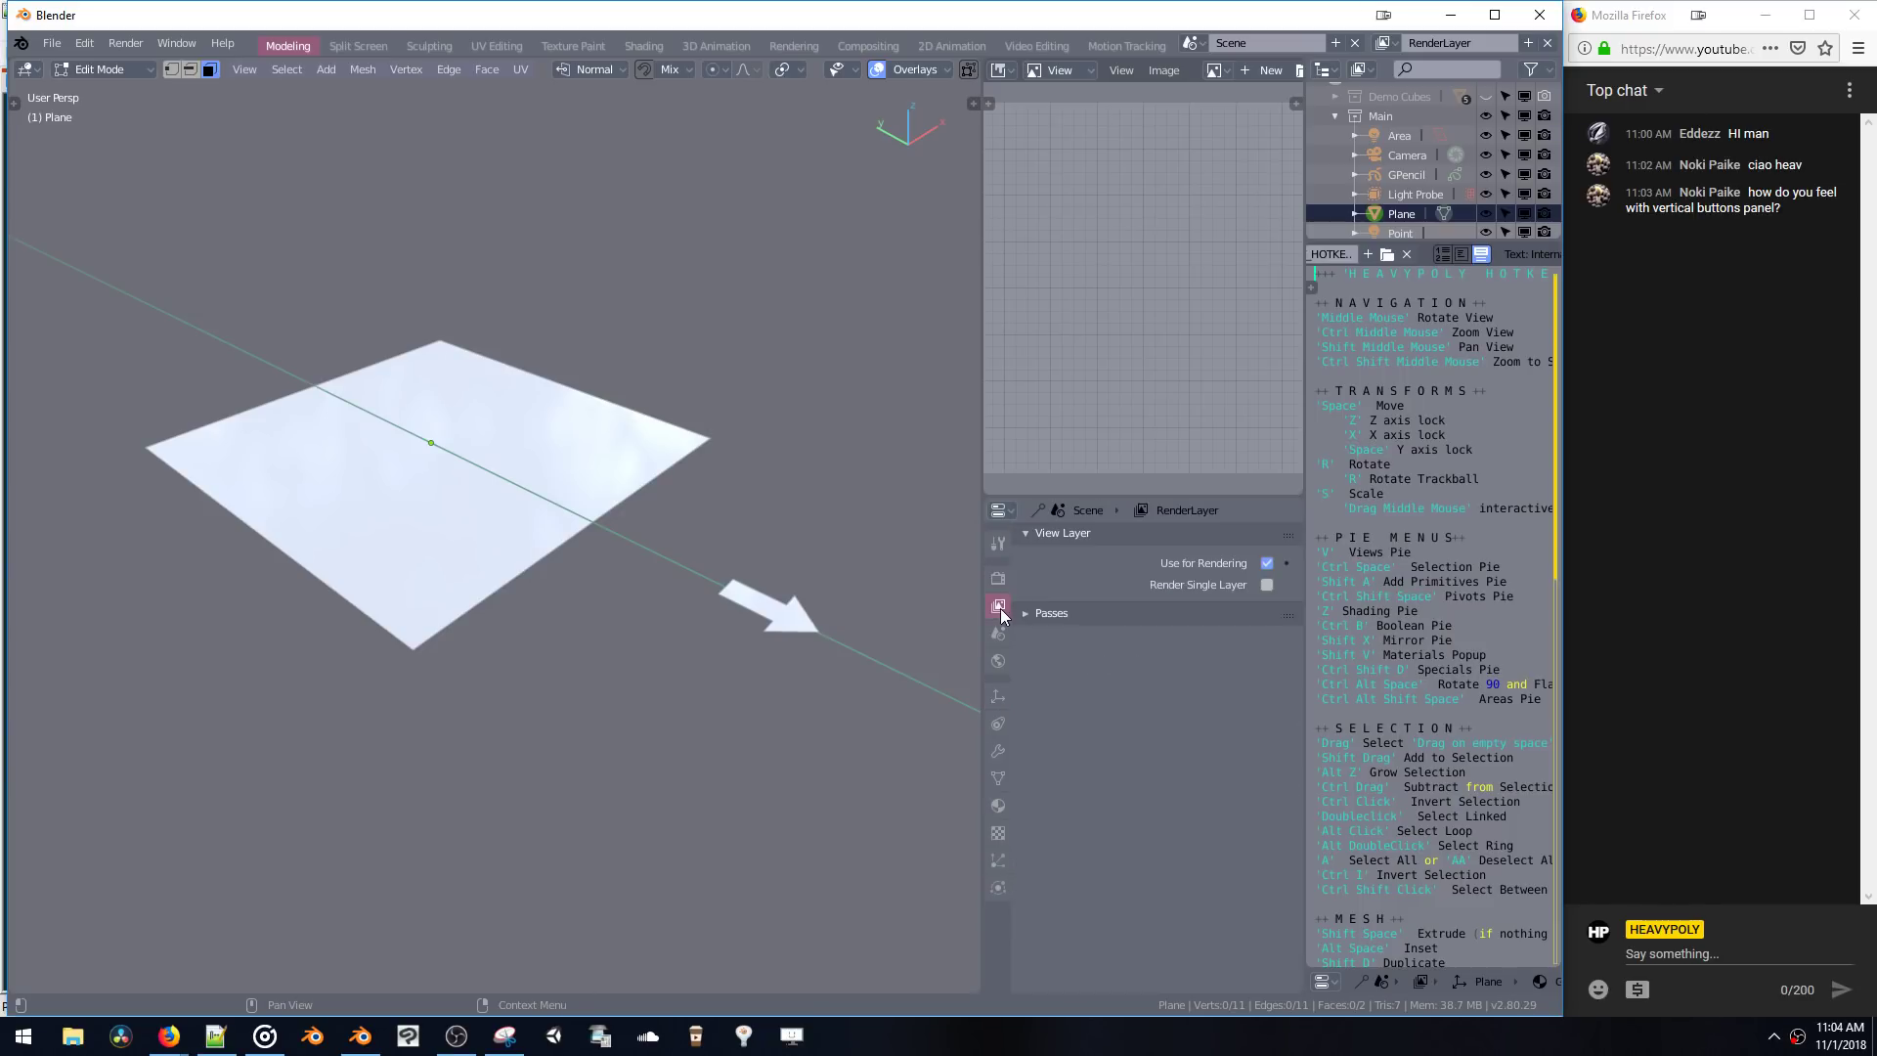
click(996, 577)
click(996, 606)
click(997, 634)
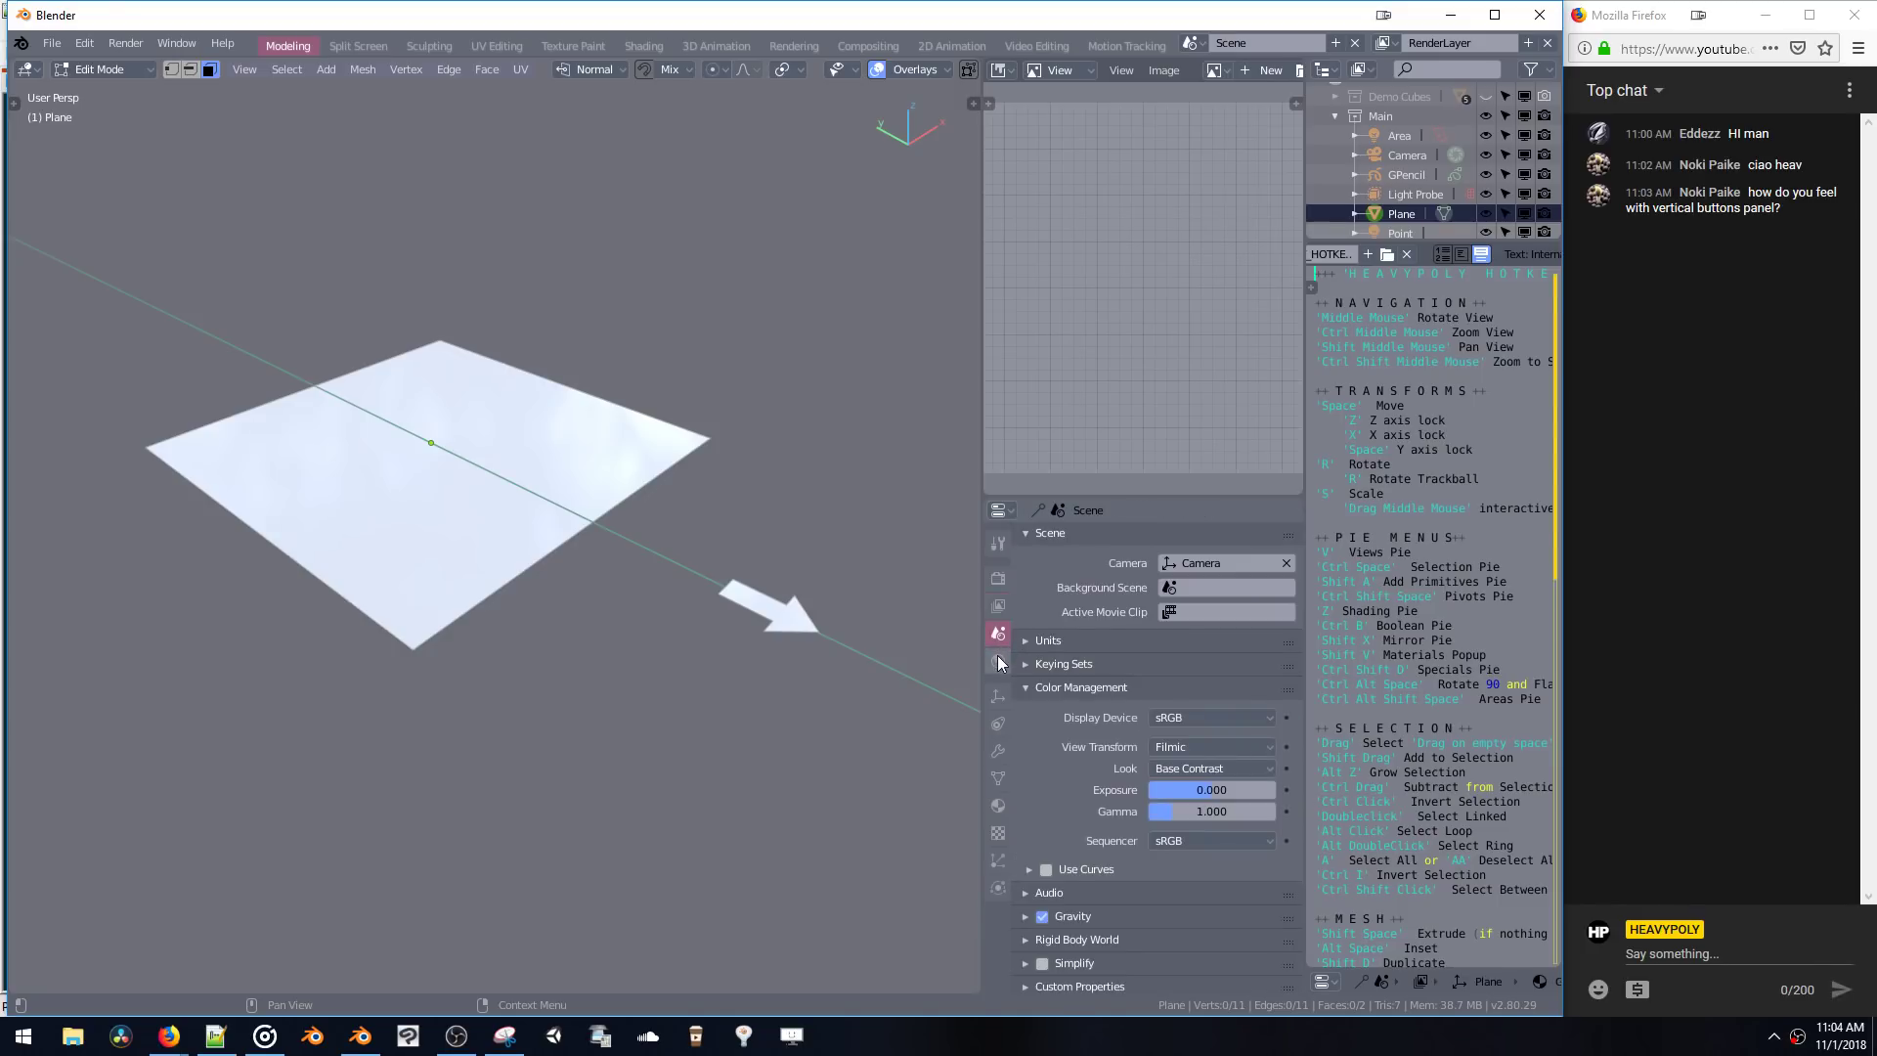
click(997, 662)
click(1000, 628)
click(998, 663)
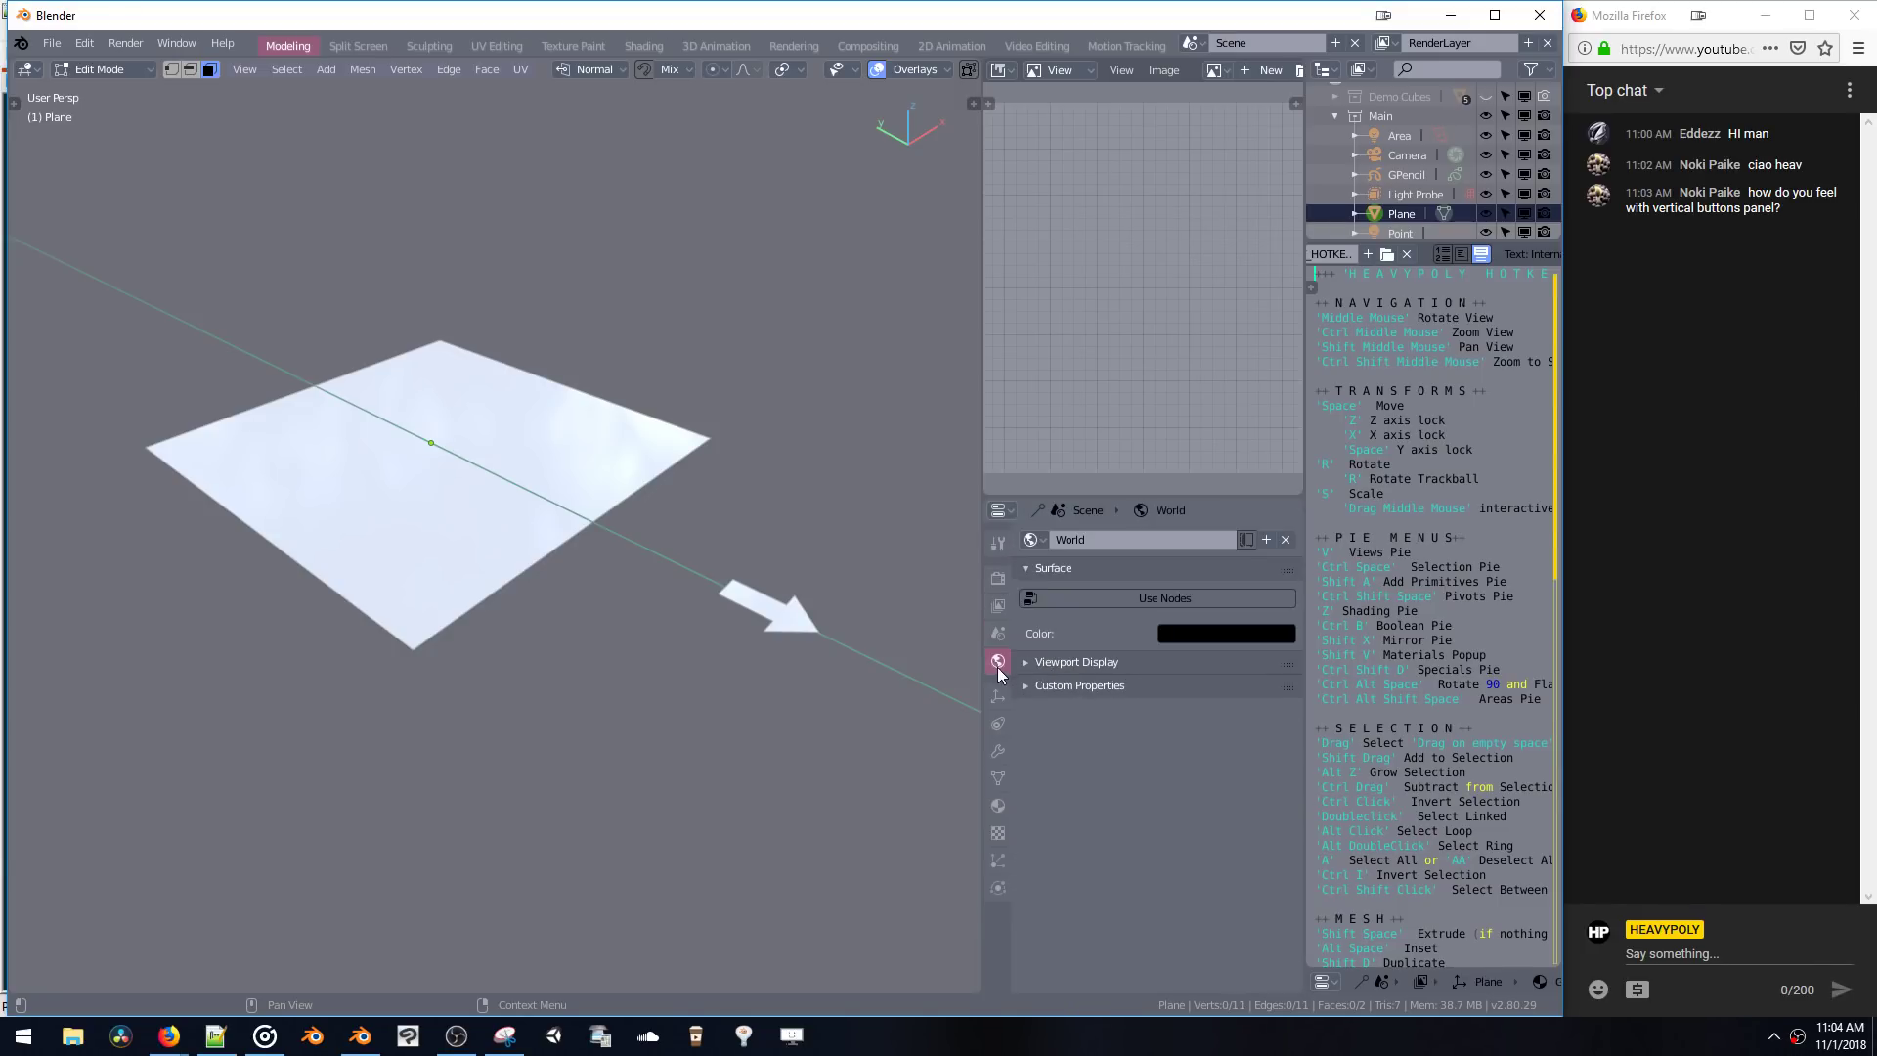
click(999, 634)
click(999, 577)
click(998, 635)
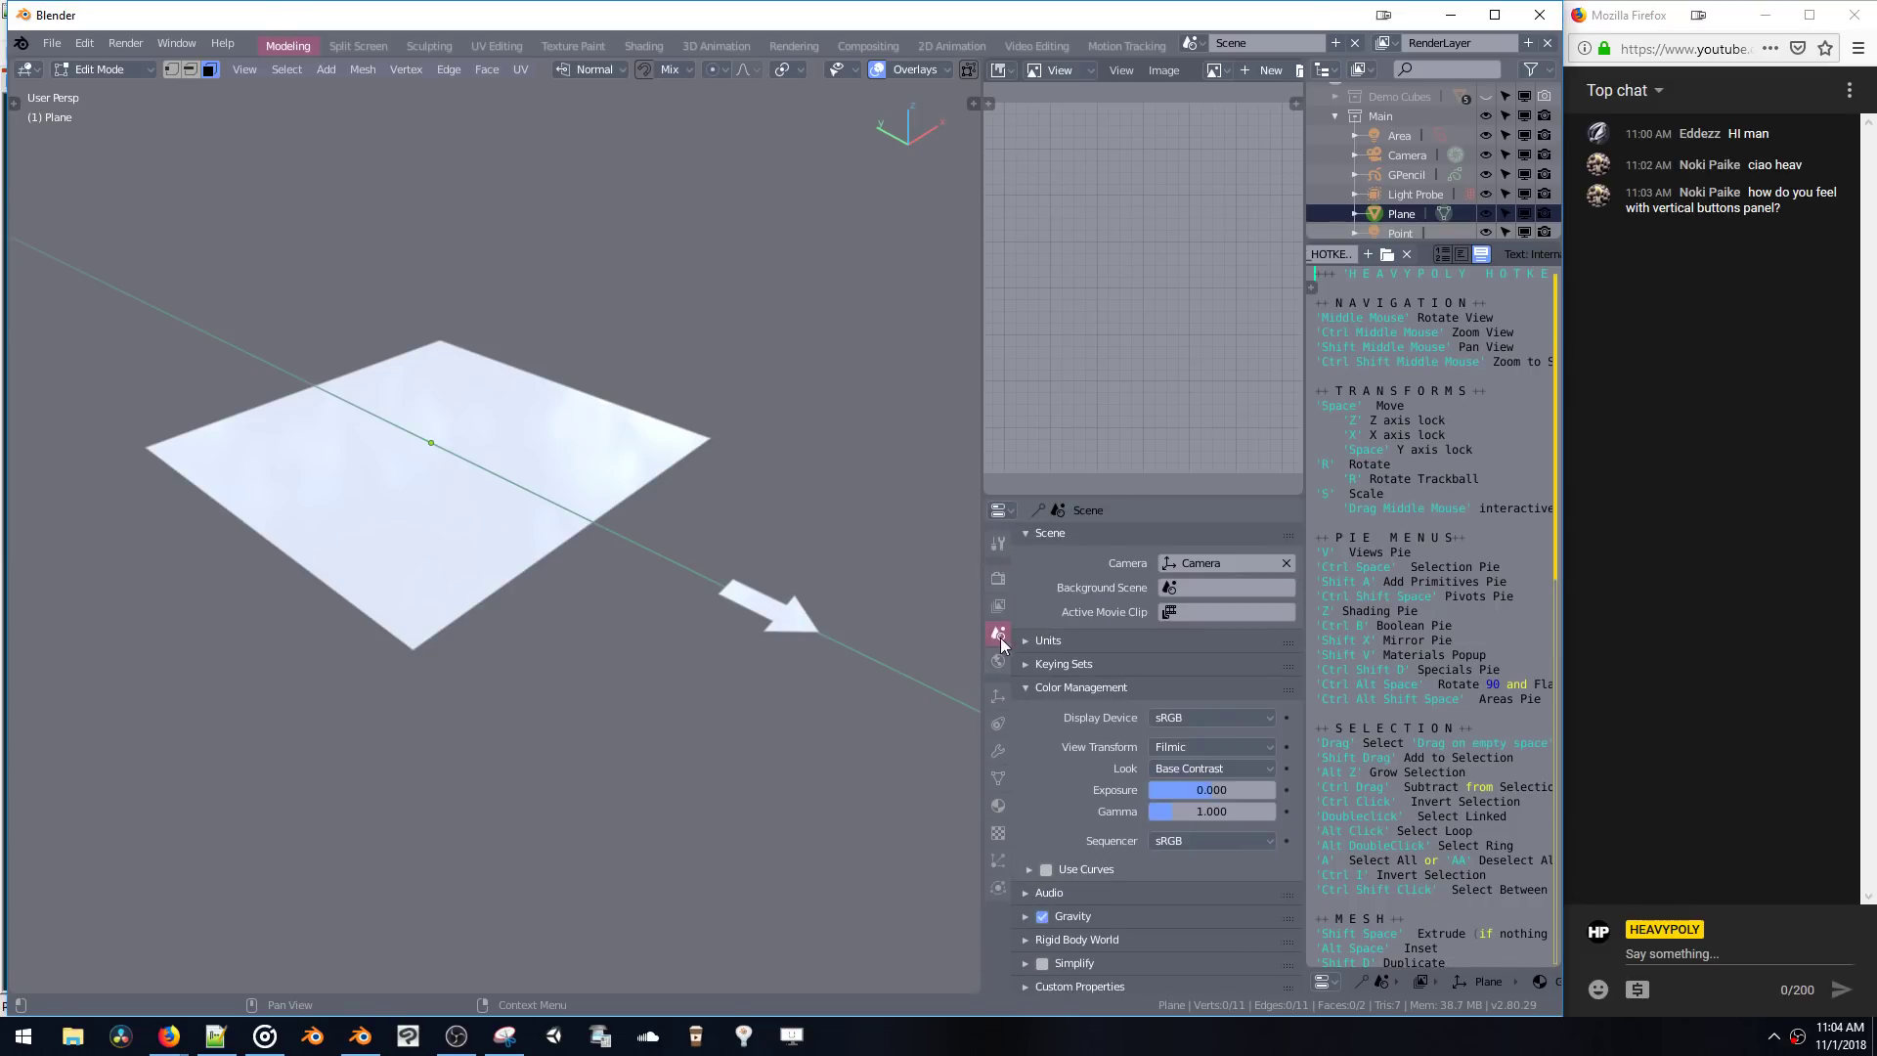
click(1000, 578)
click(999, 636)
click(998, 661)
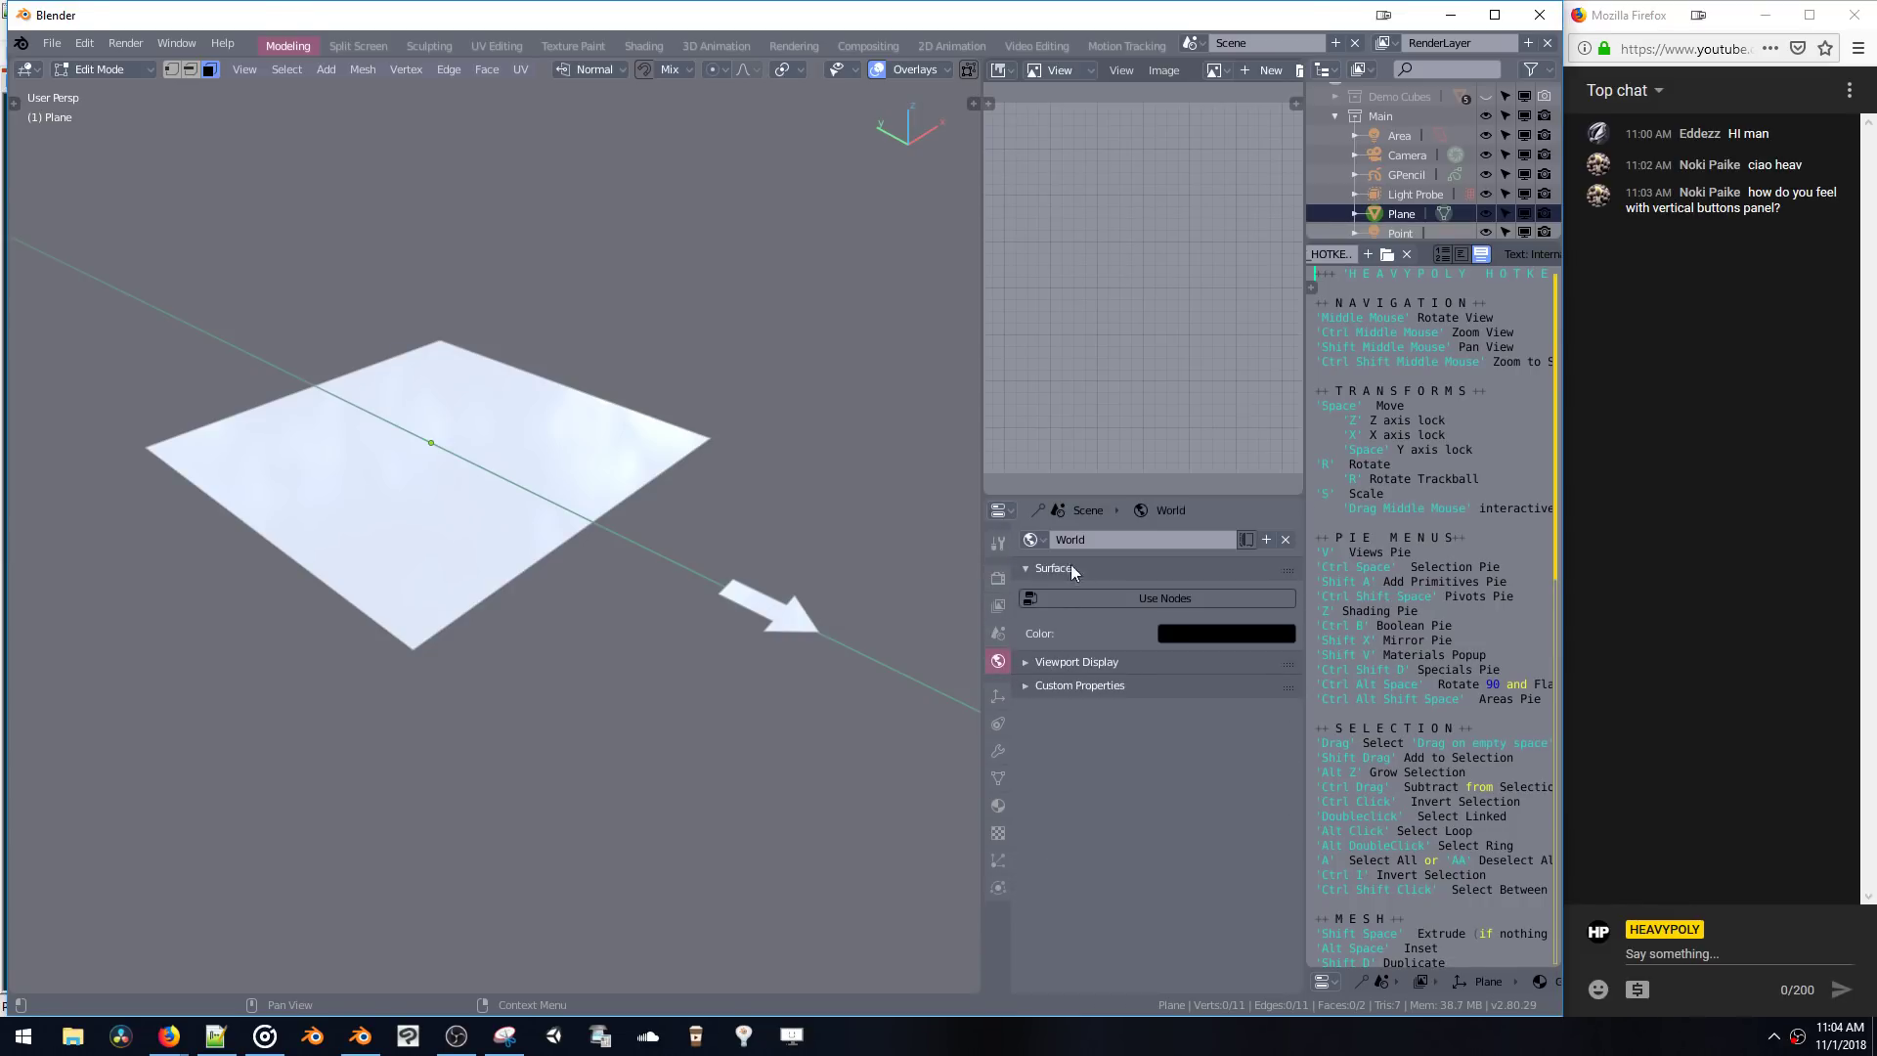
- Go through the plane's modifier, constraint, mesh data, particle, physics and texture properties, and back up through World and Scene to Render and View Layer
click(998, 751)
click(998, 723)
click(998, 778)
click(998, 860)
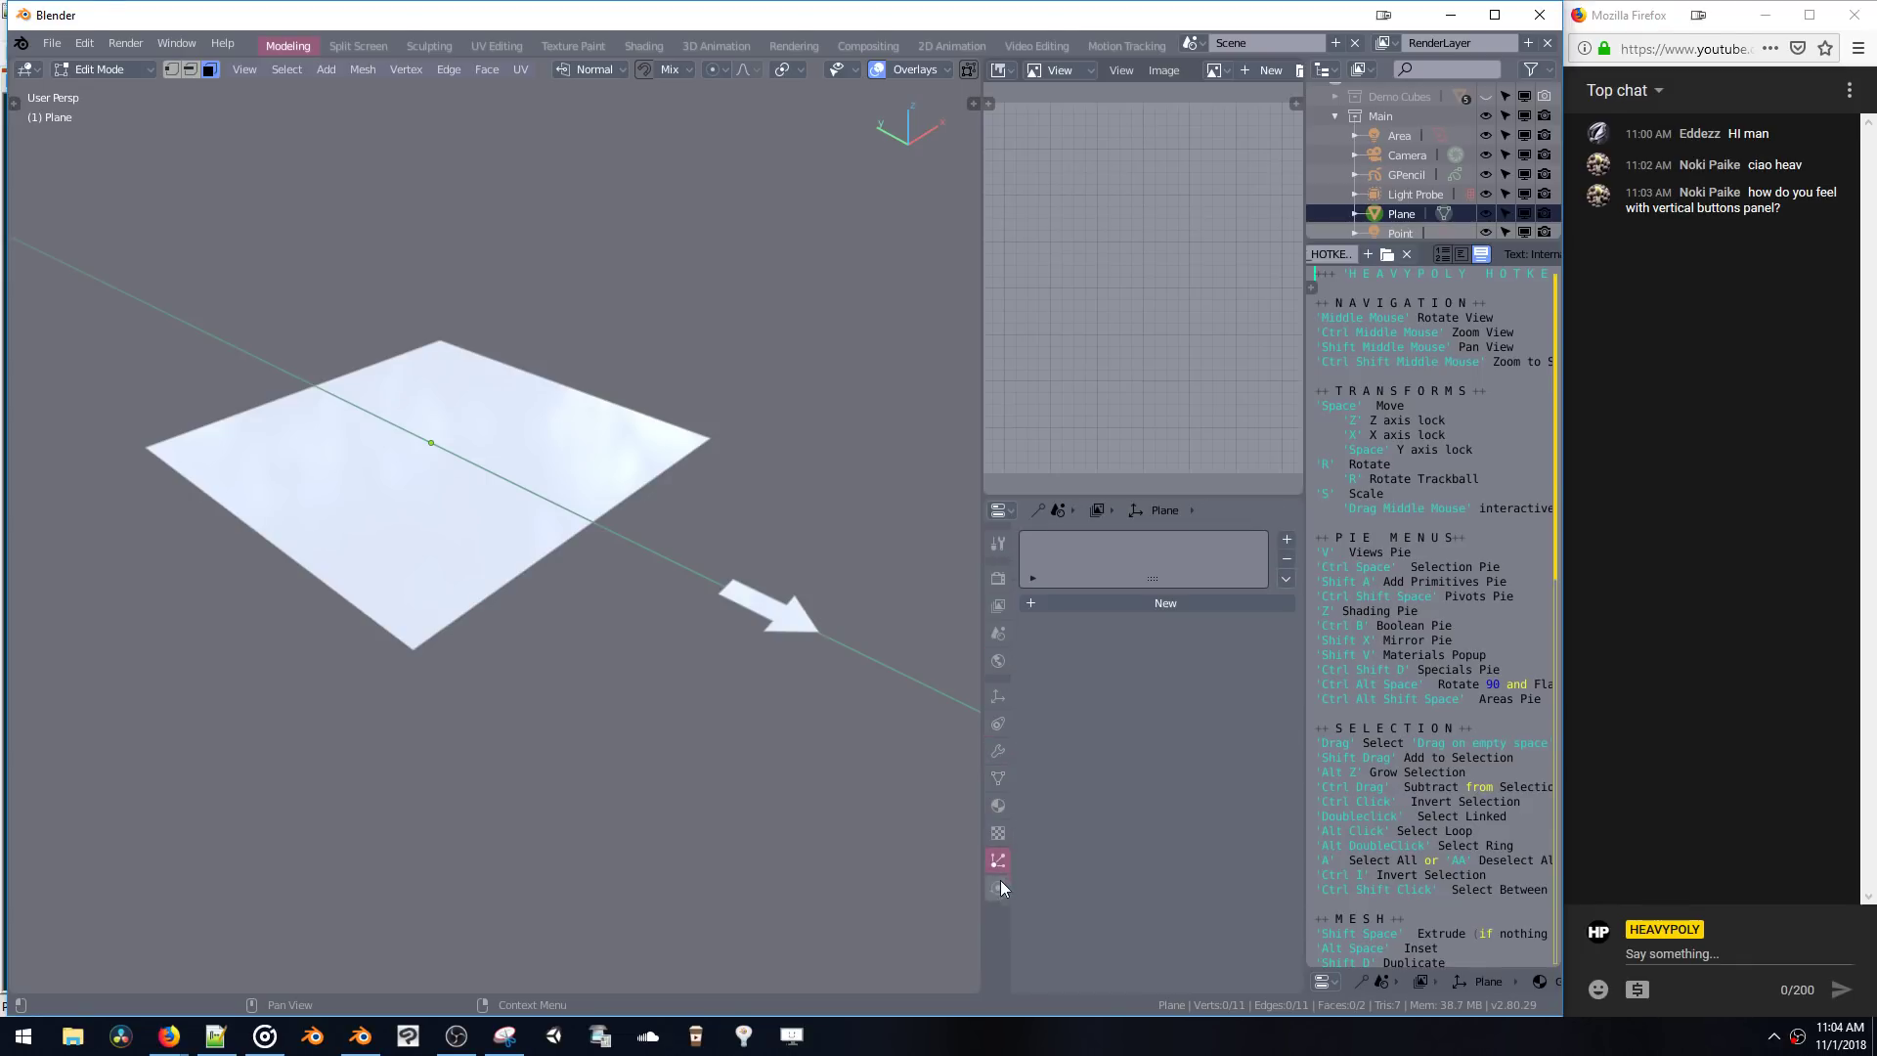
click(1000, 885)
click(998, 833)
click(998, 780)
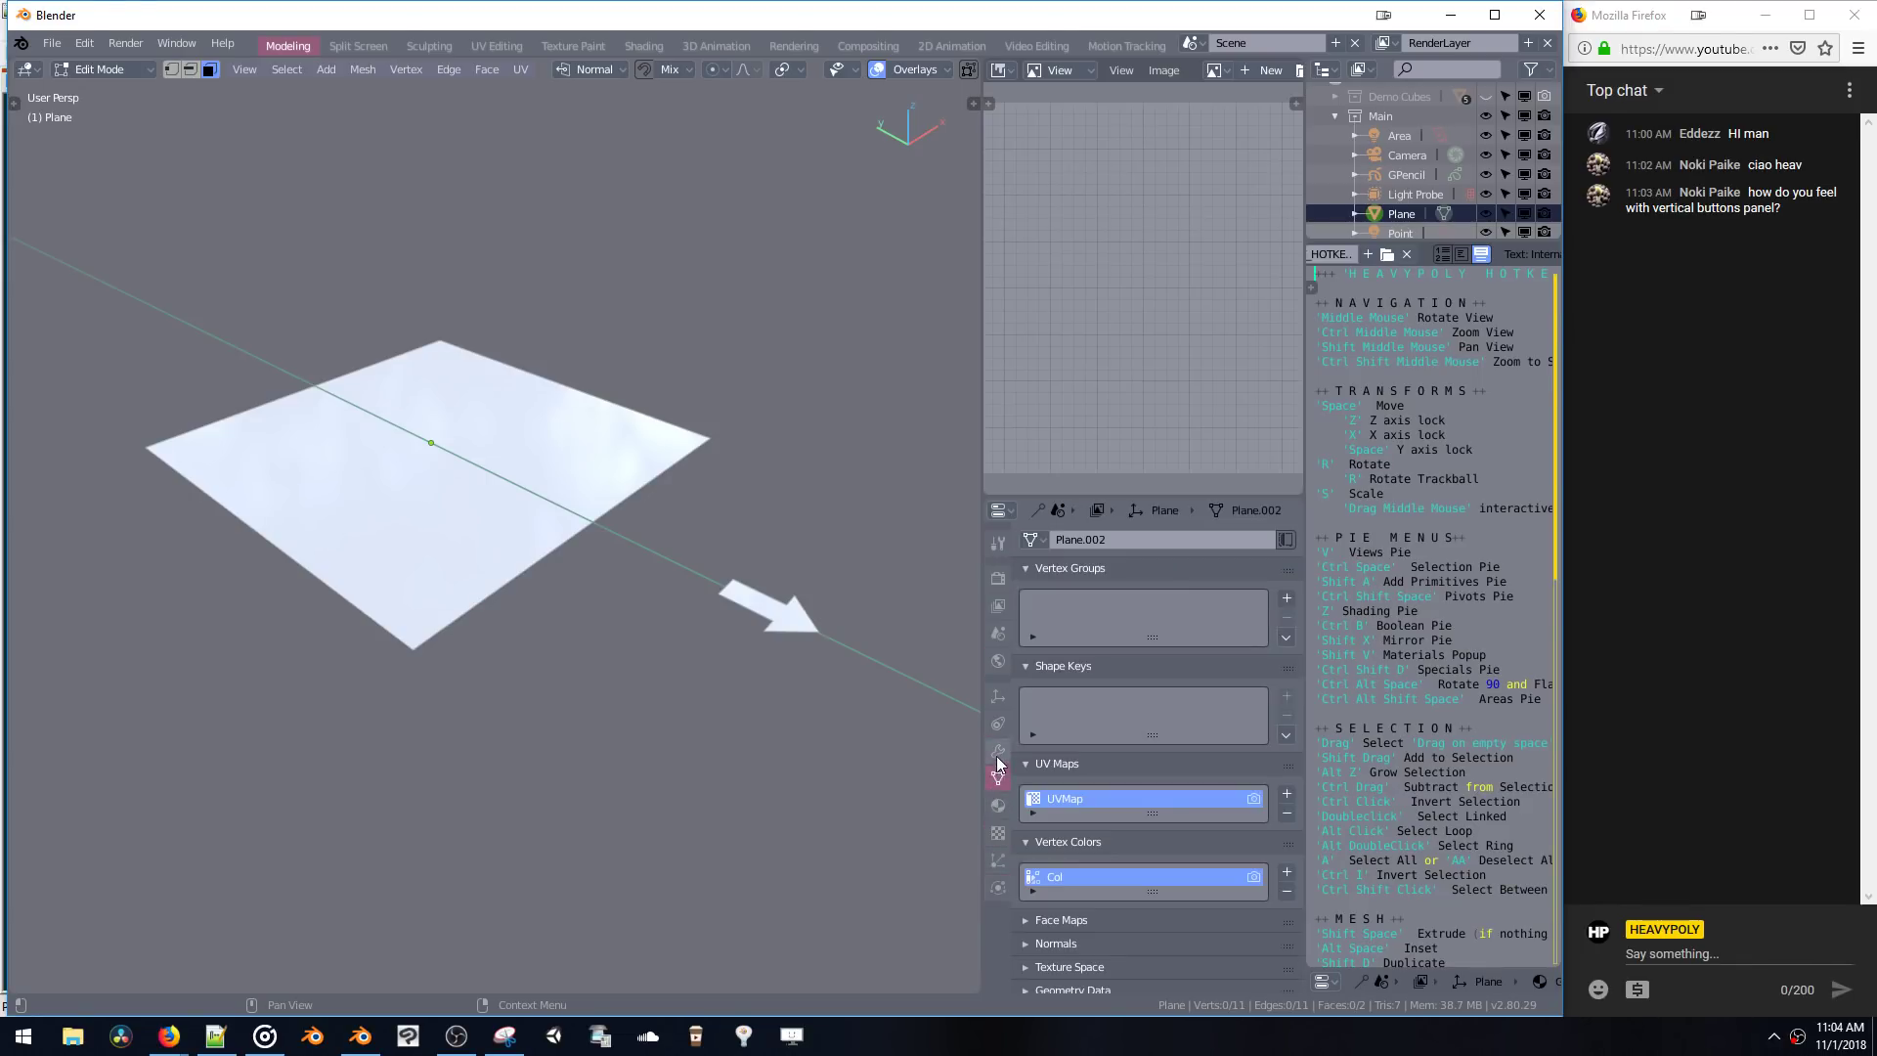
click(998, 750)
click(998, 724)
click(998, 696)
click(998, 661)
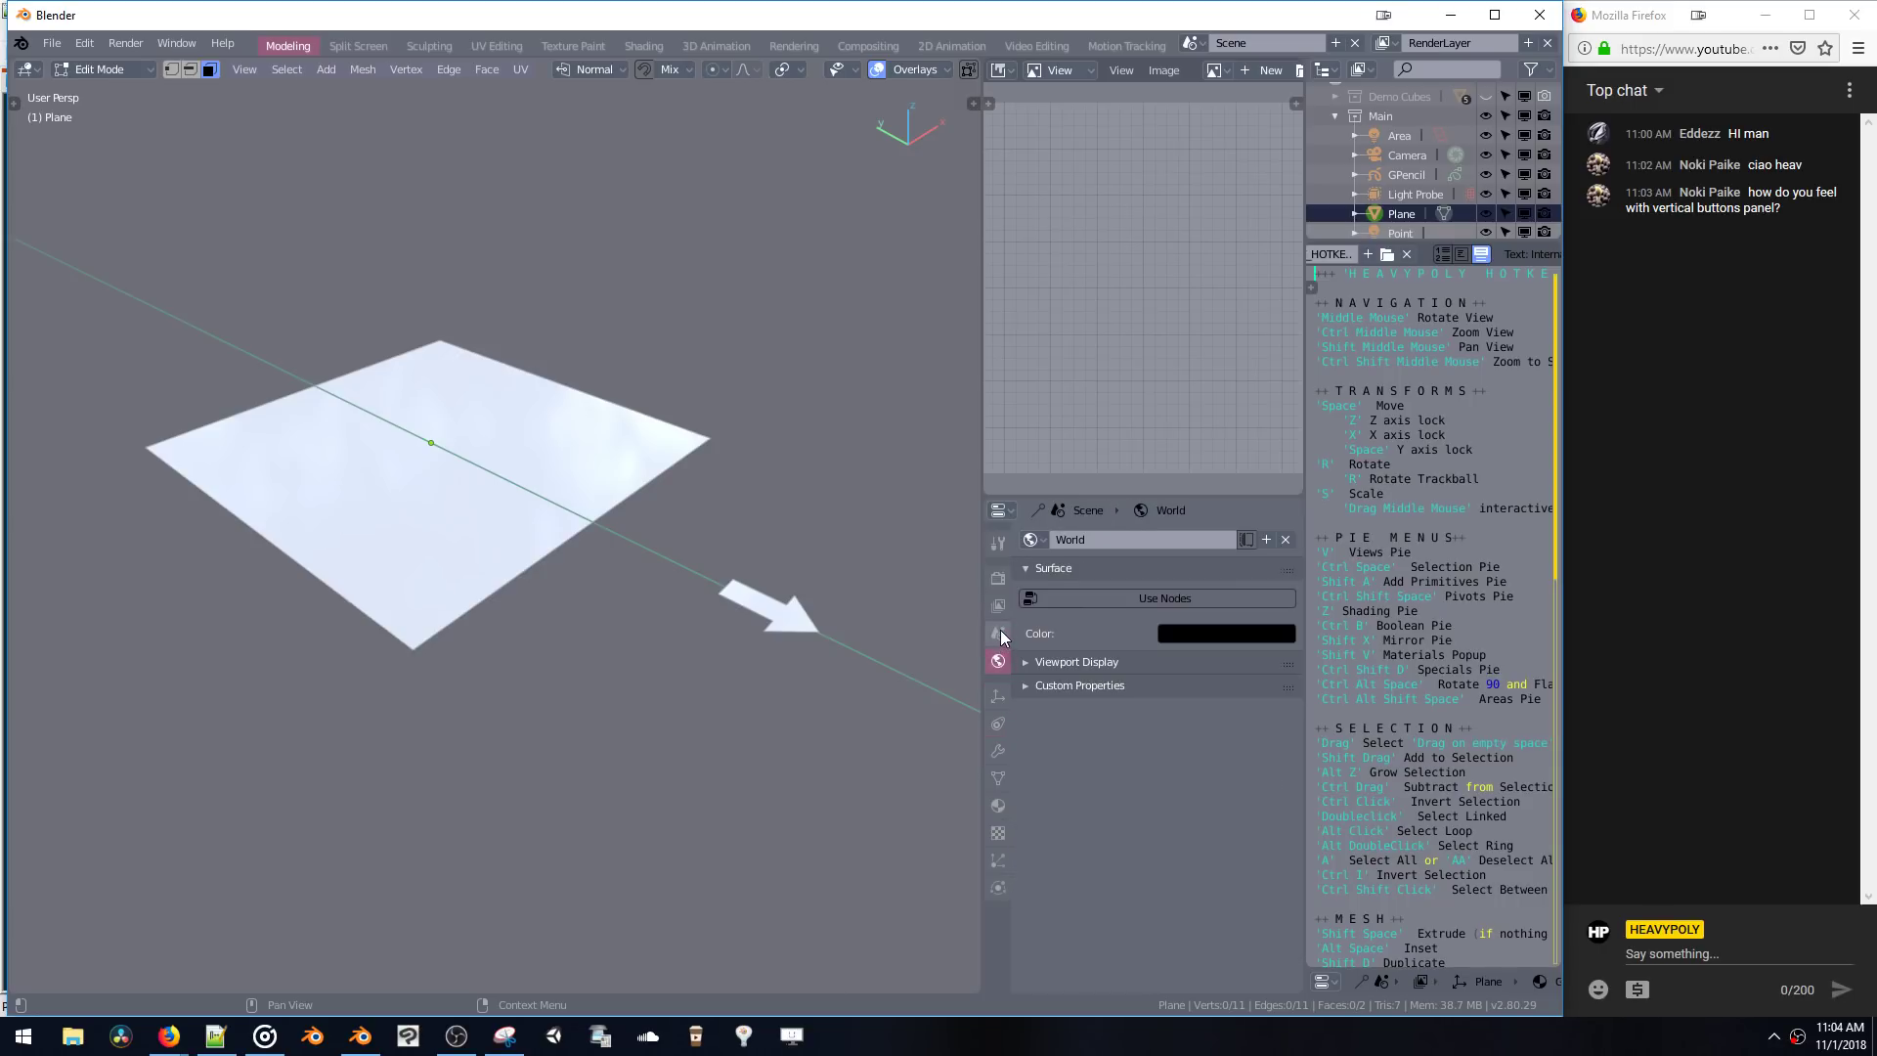
click(1000, 634)
click(1000, 604)
click(1001, 578)
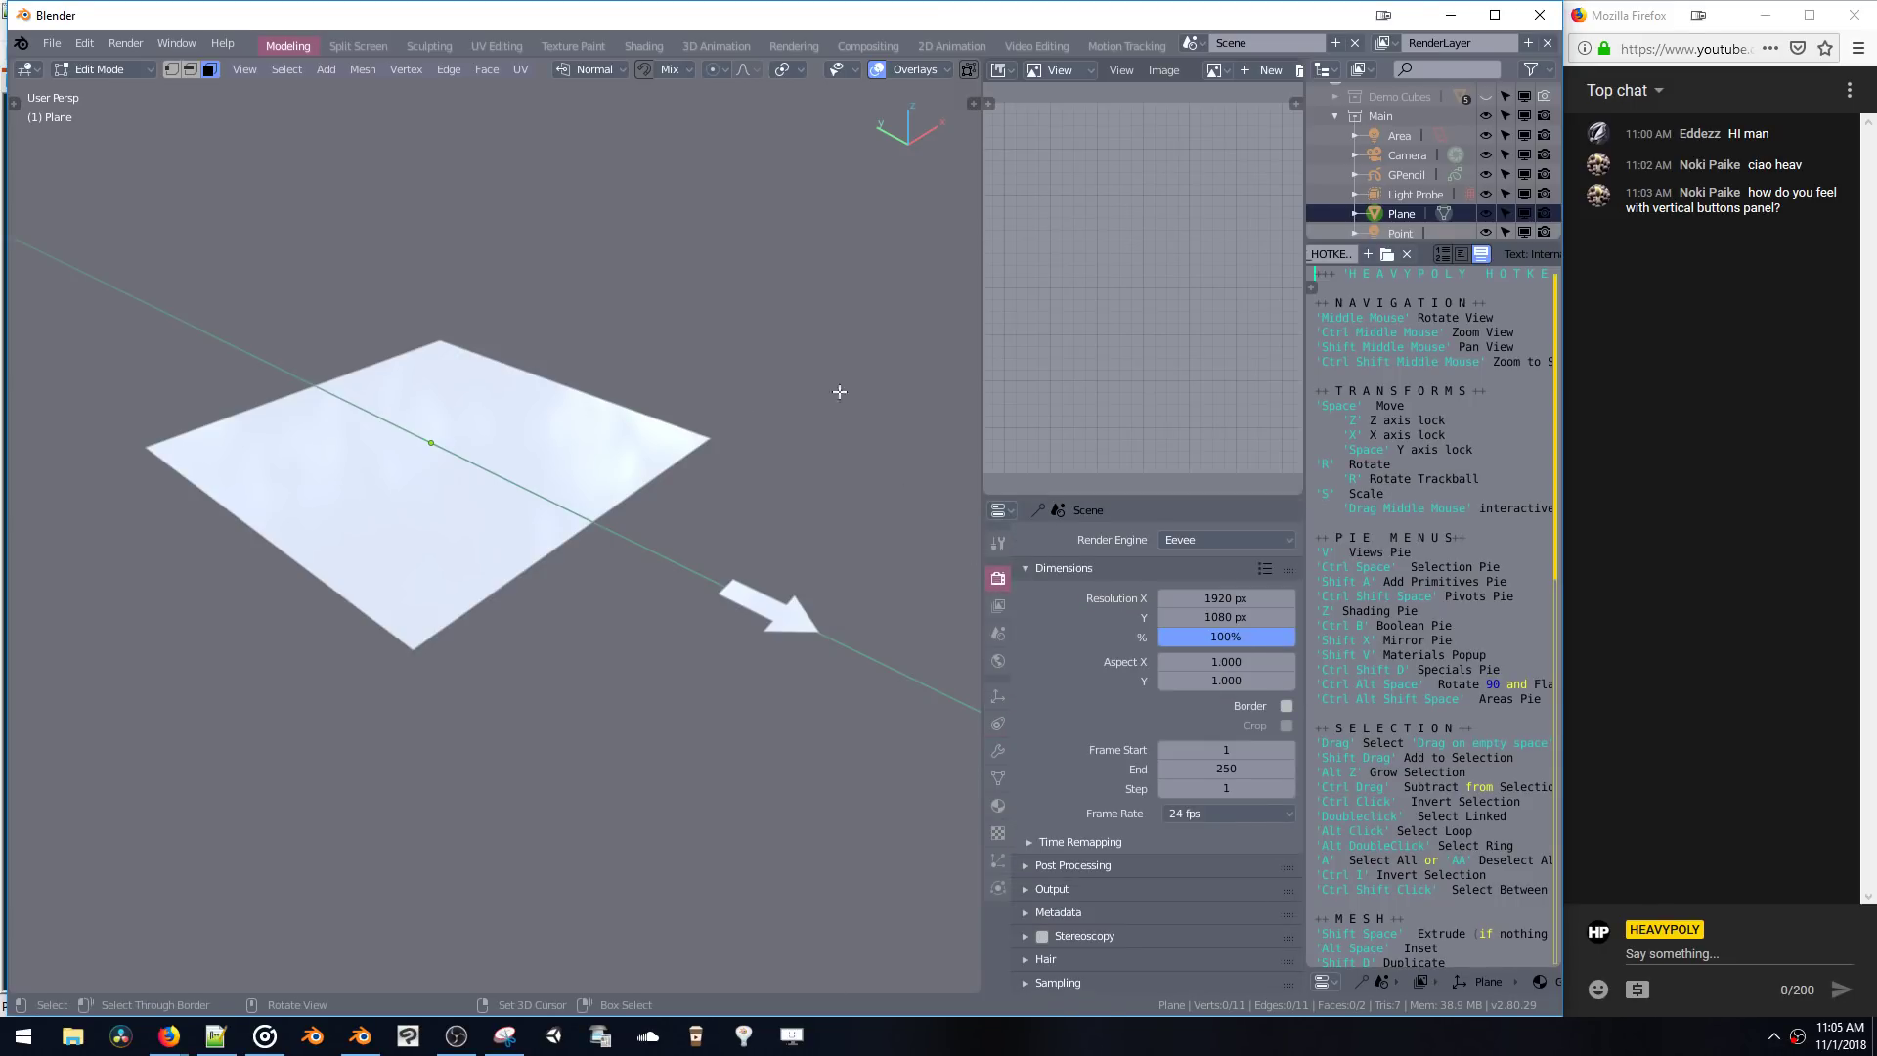
click(998, 605)
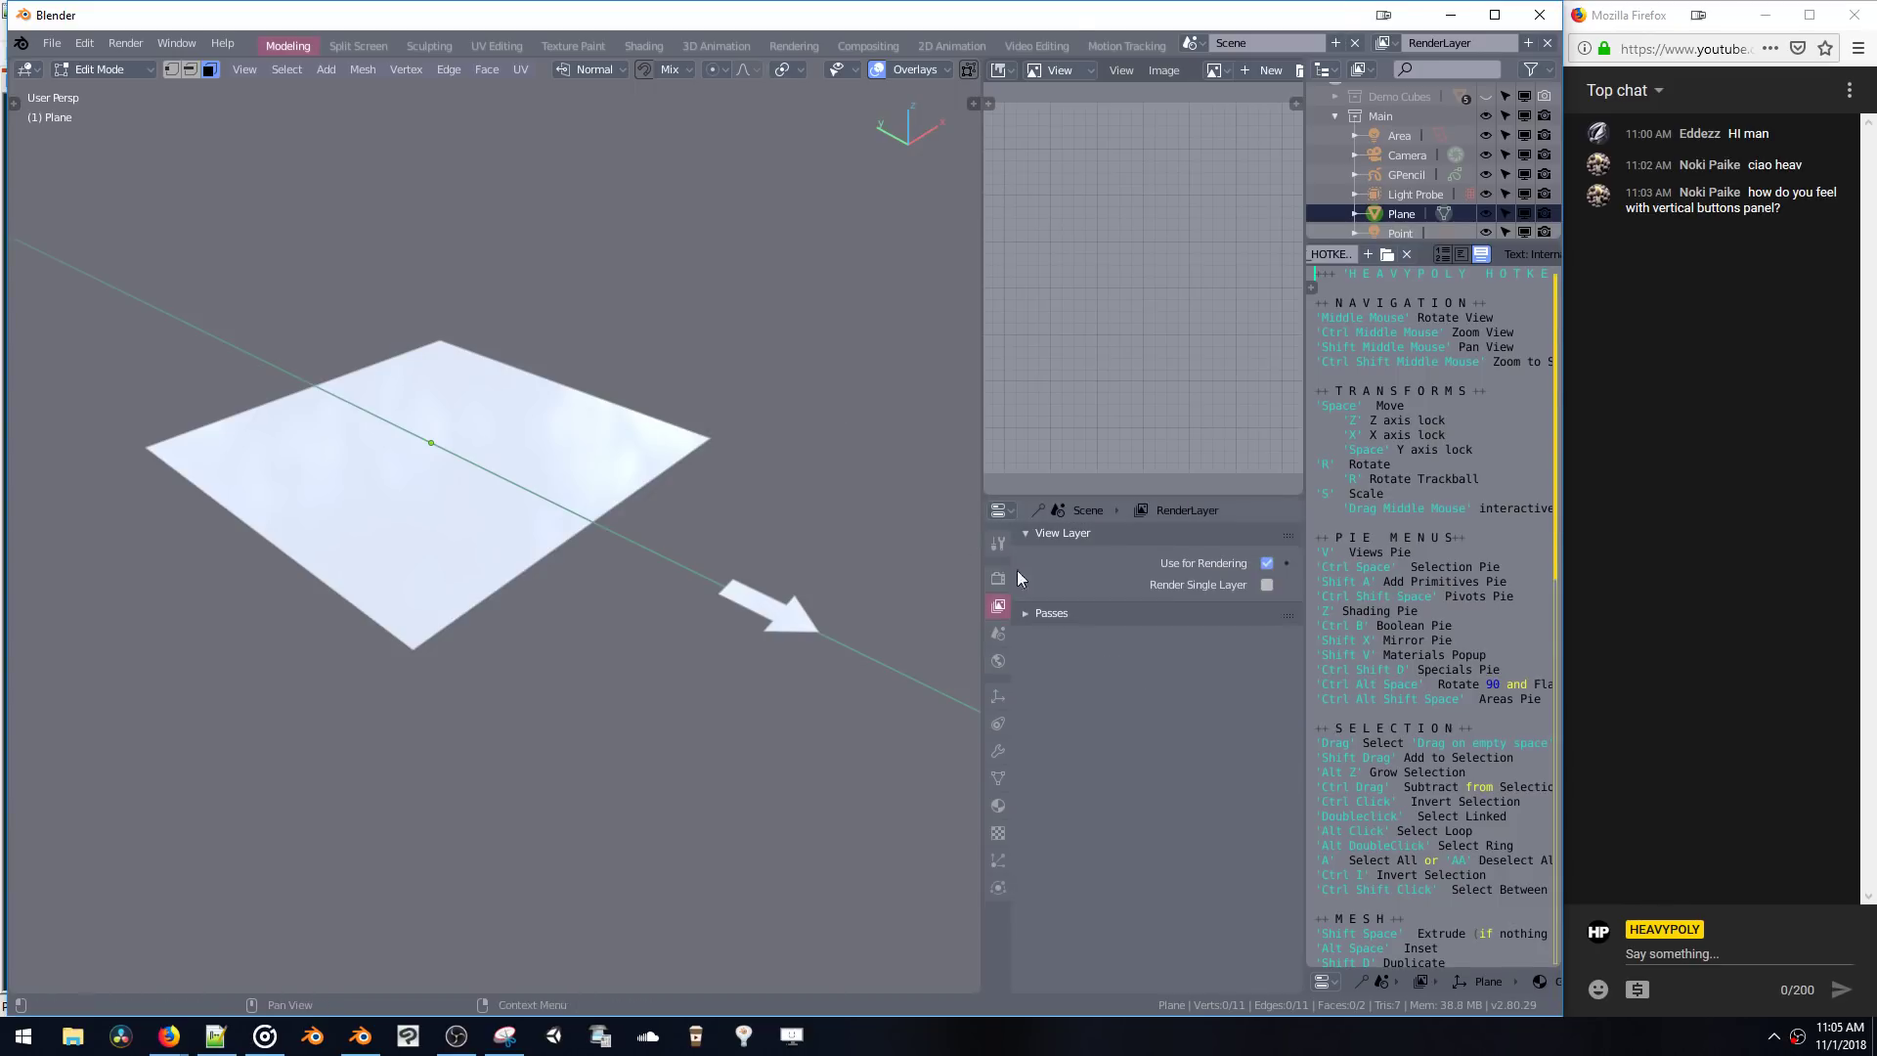
key(F4)
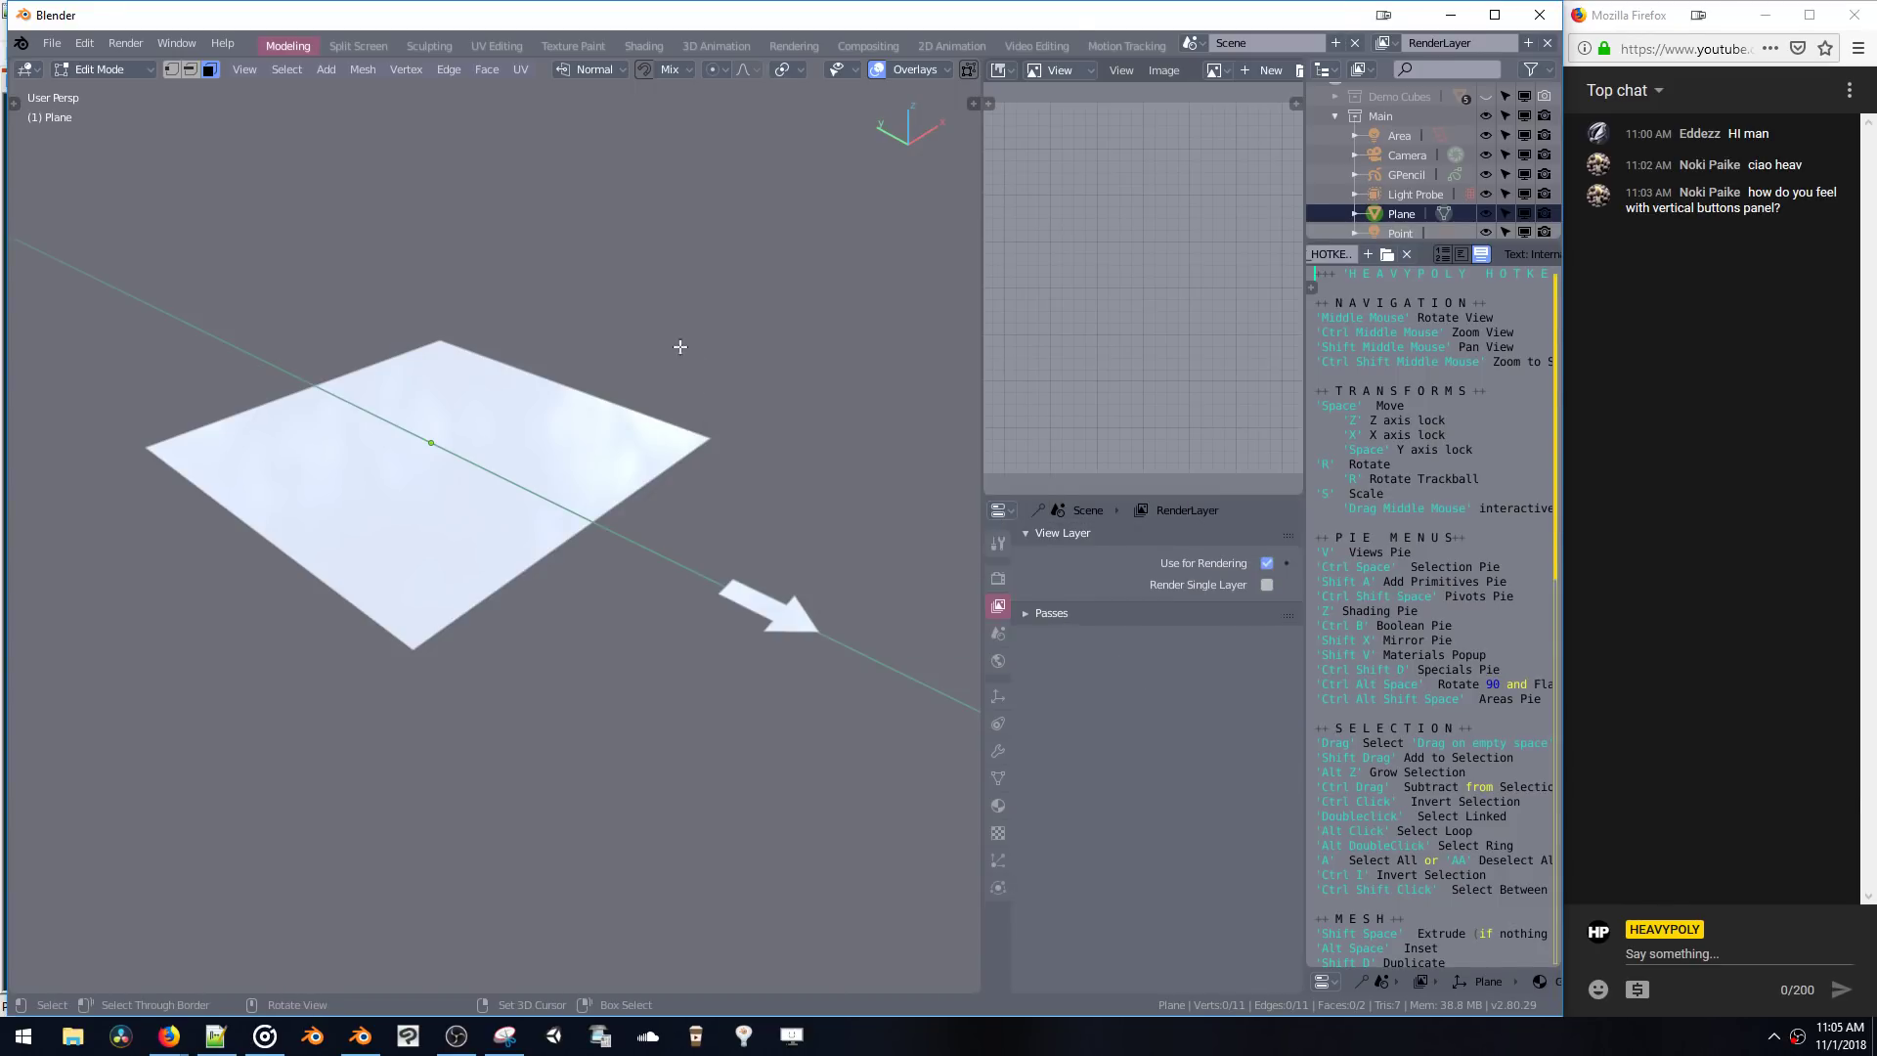
- Select the whole plane and examine its quick mesh properties, including the list of modifiers that can be added
key(F4)
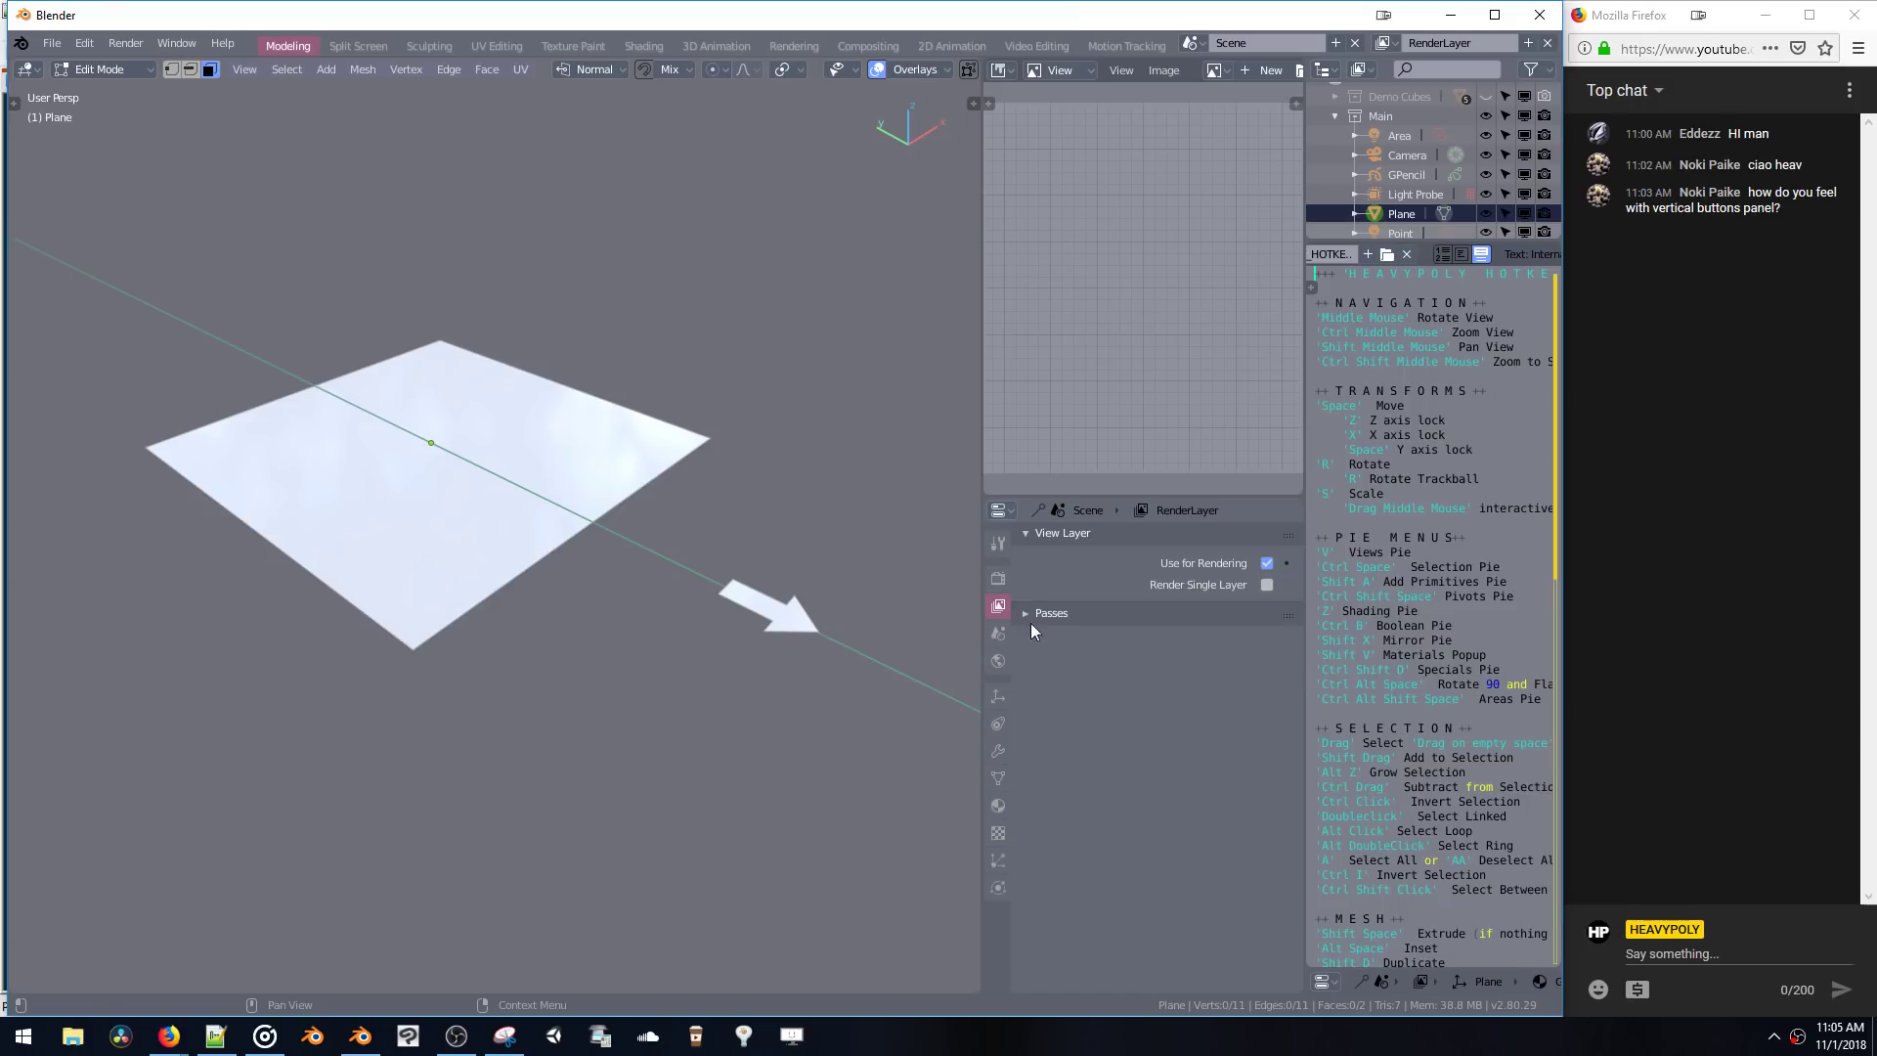
middle_drag(735, 475, 762, 478)
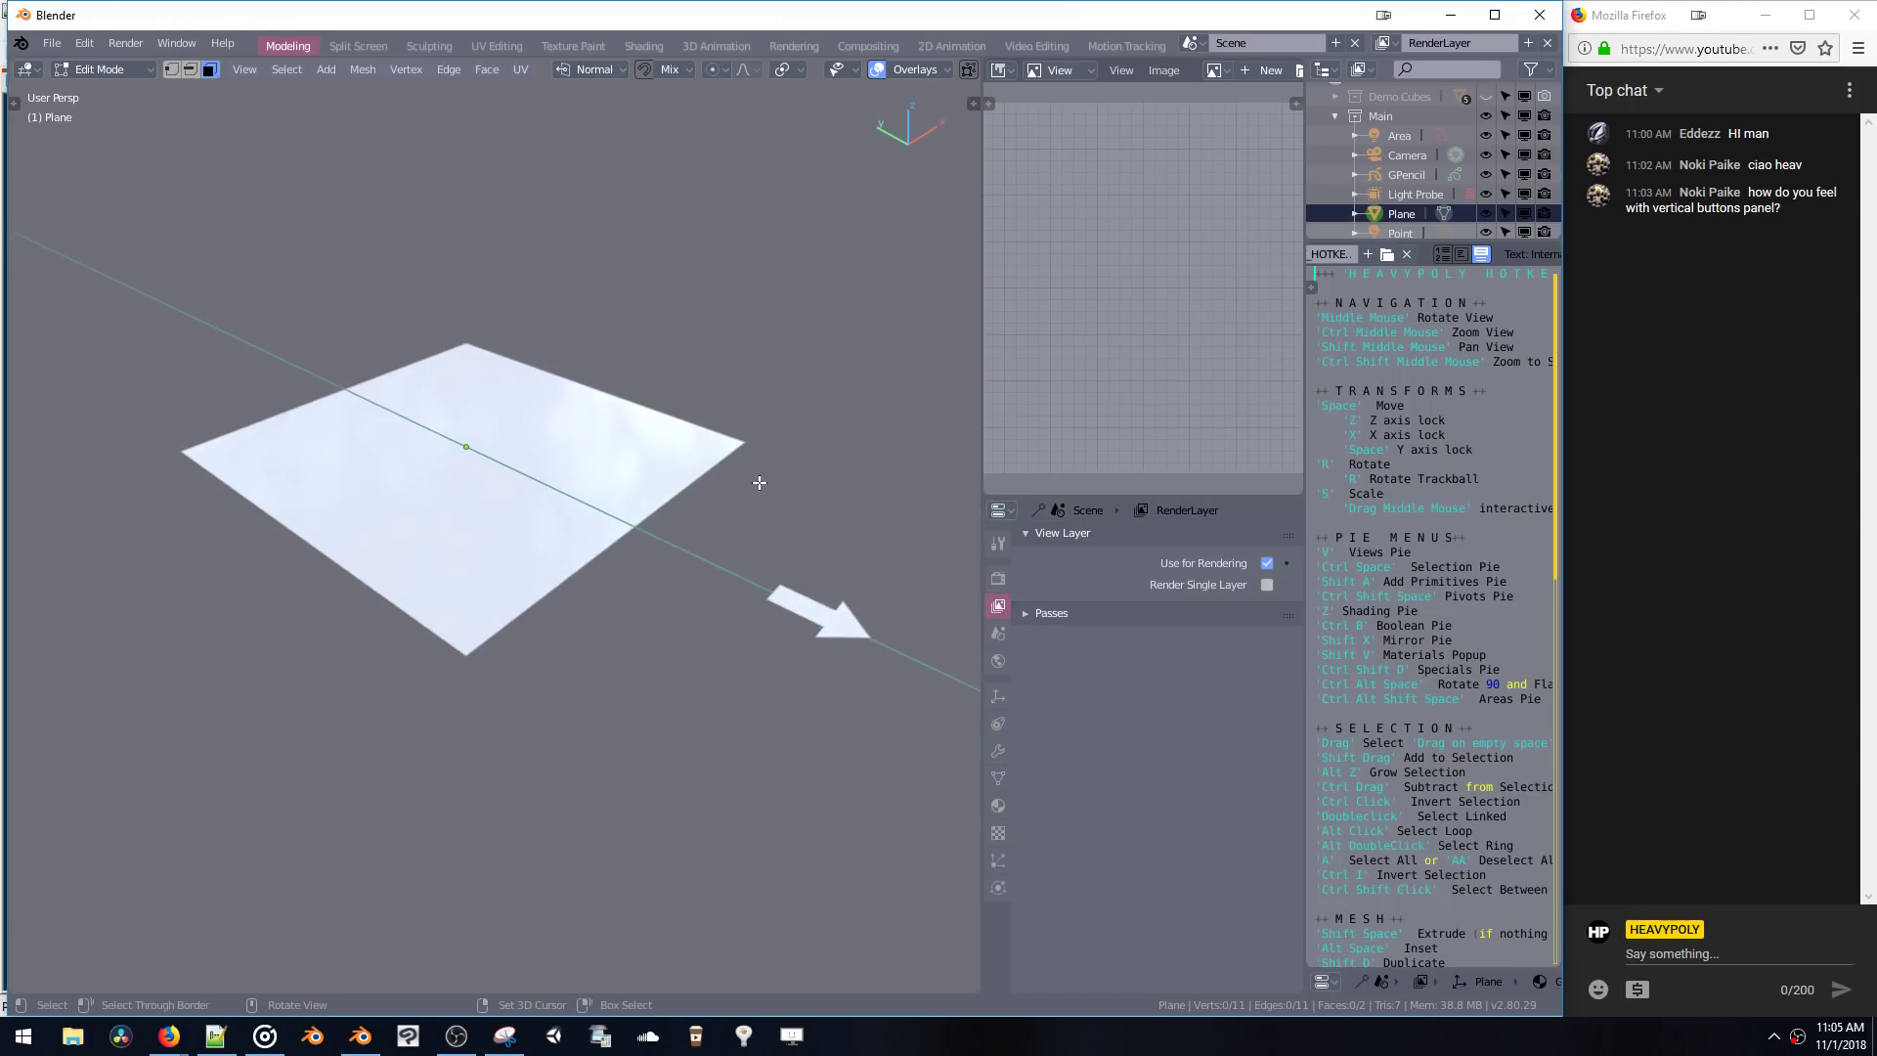
click(733, 449)
middle_drag(637, 422, 682, 384)
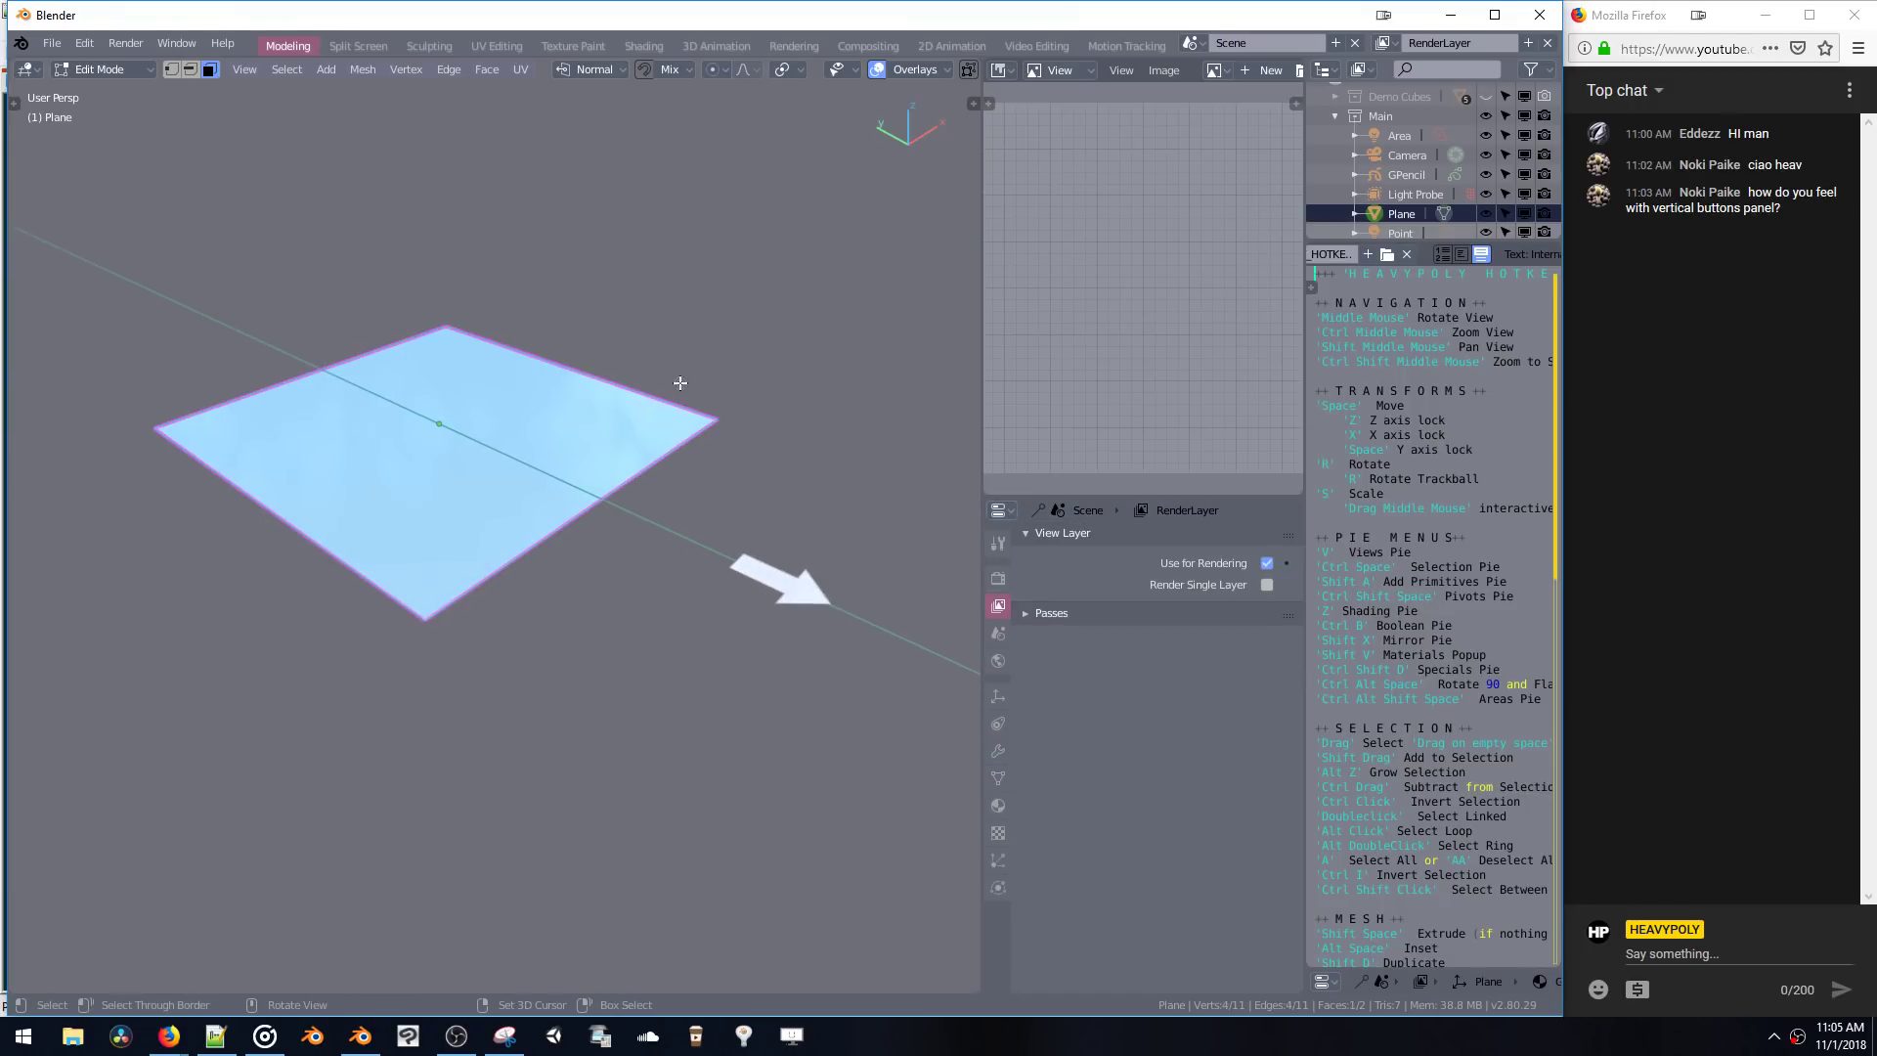
key(F4)
key(F4)
key(F4)
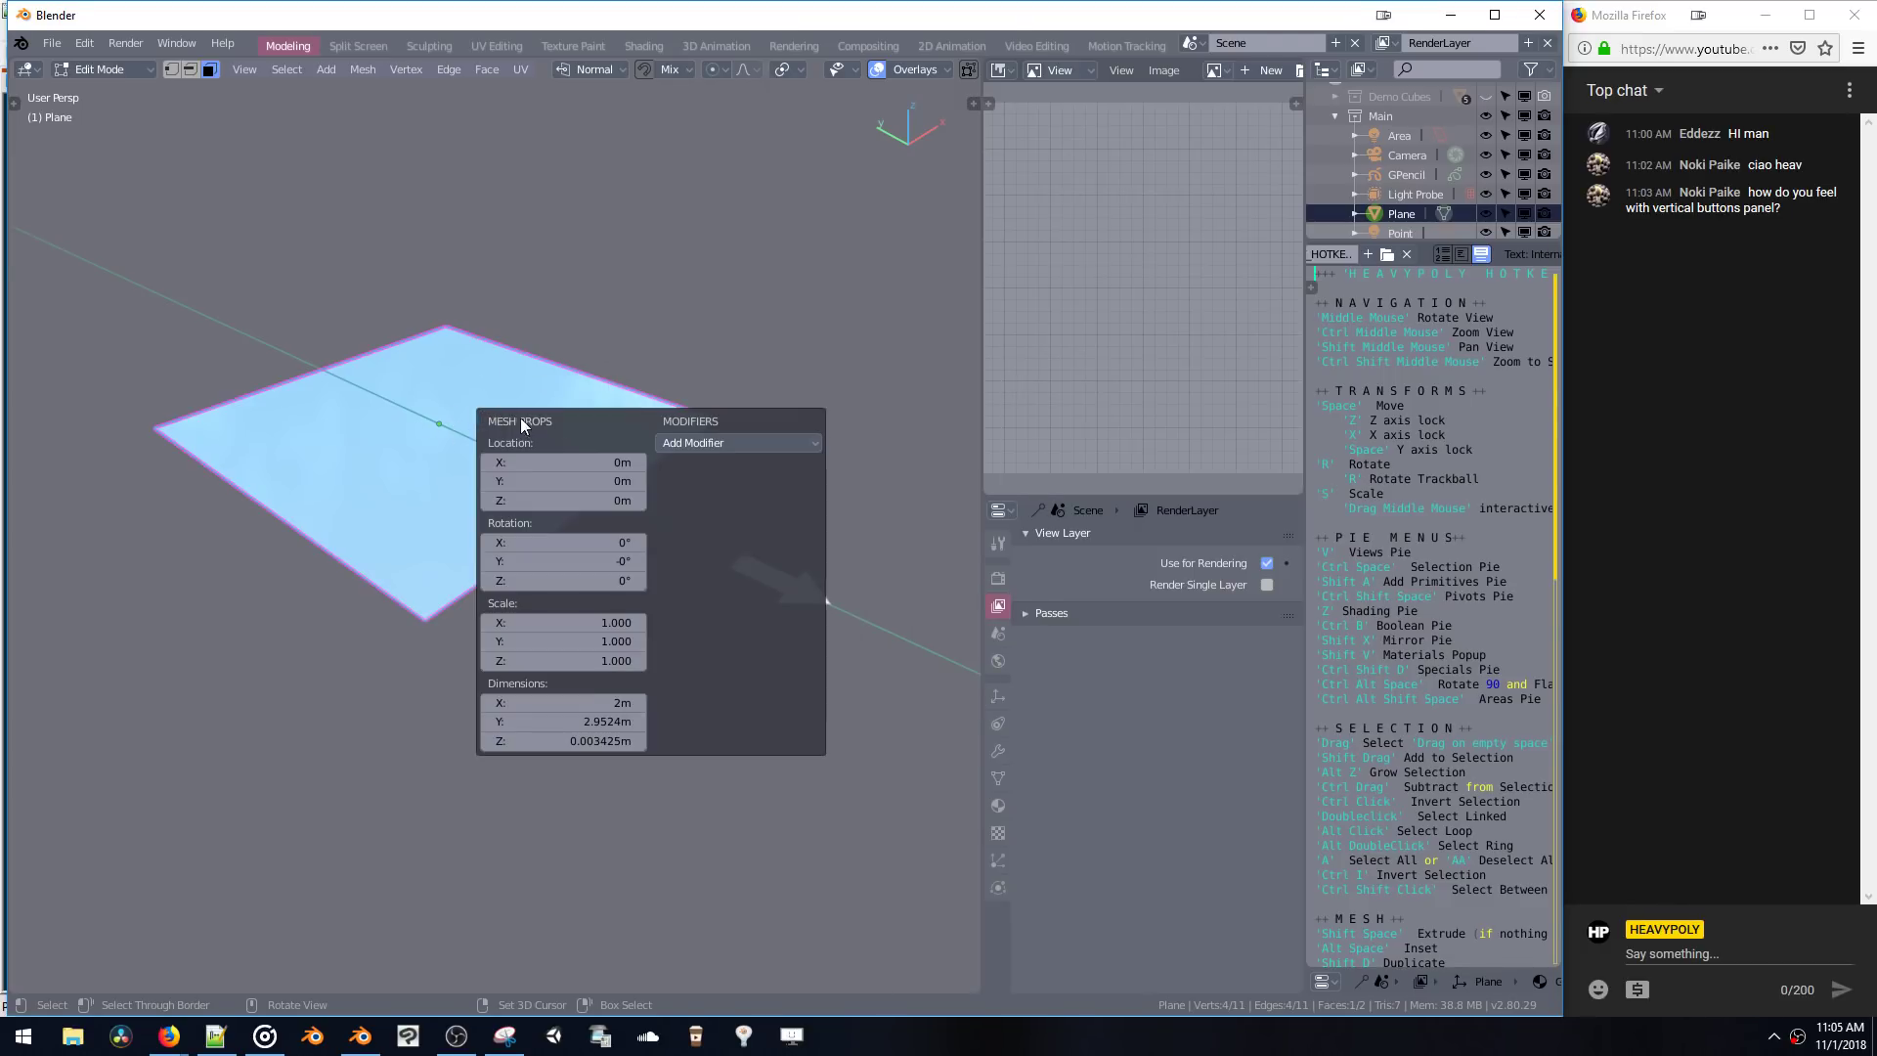
click(695, 442)
click(736, 442)
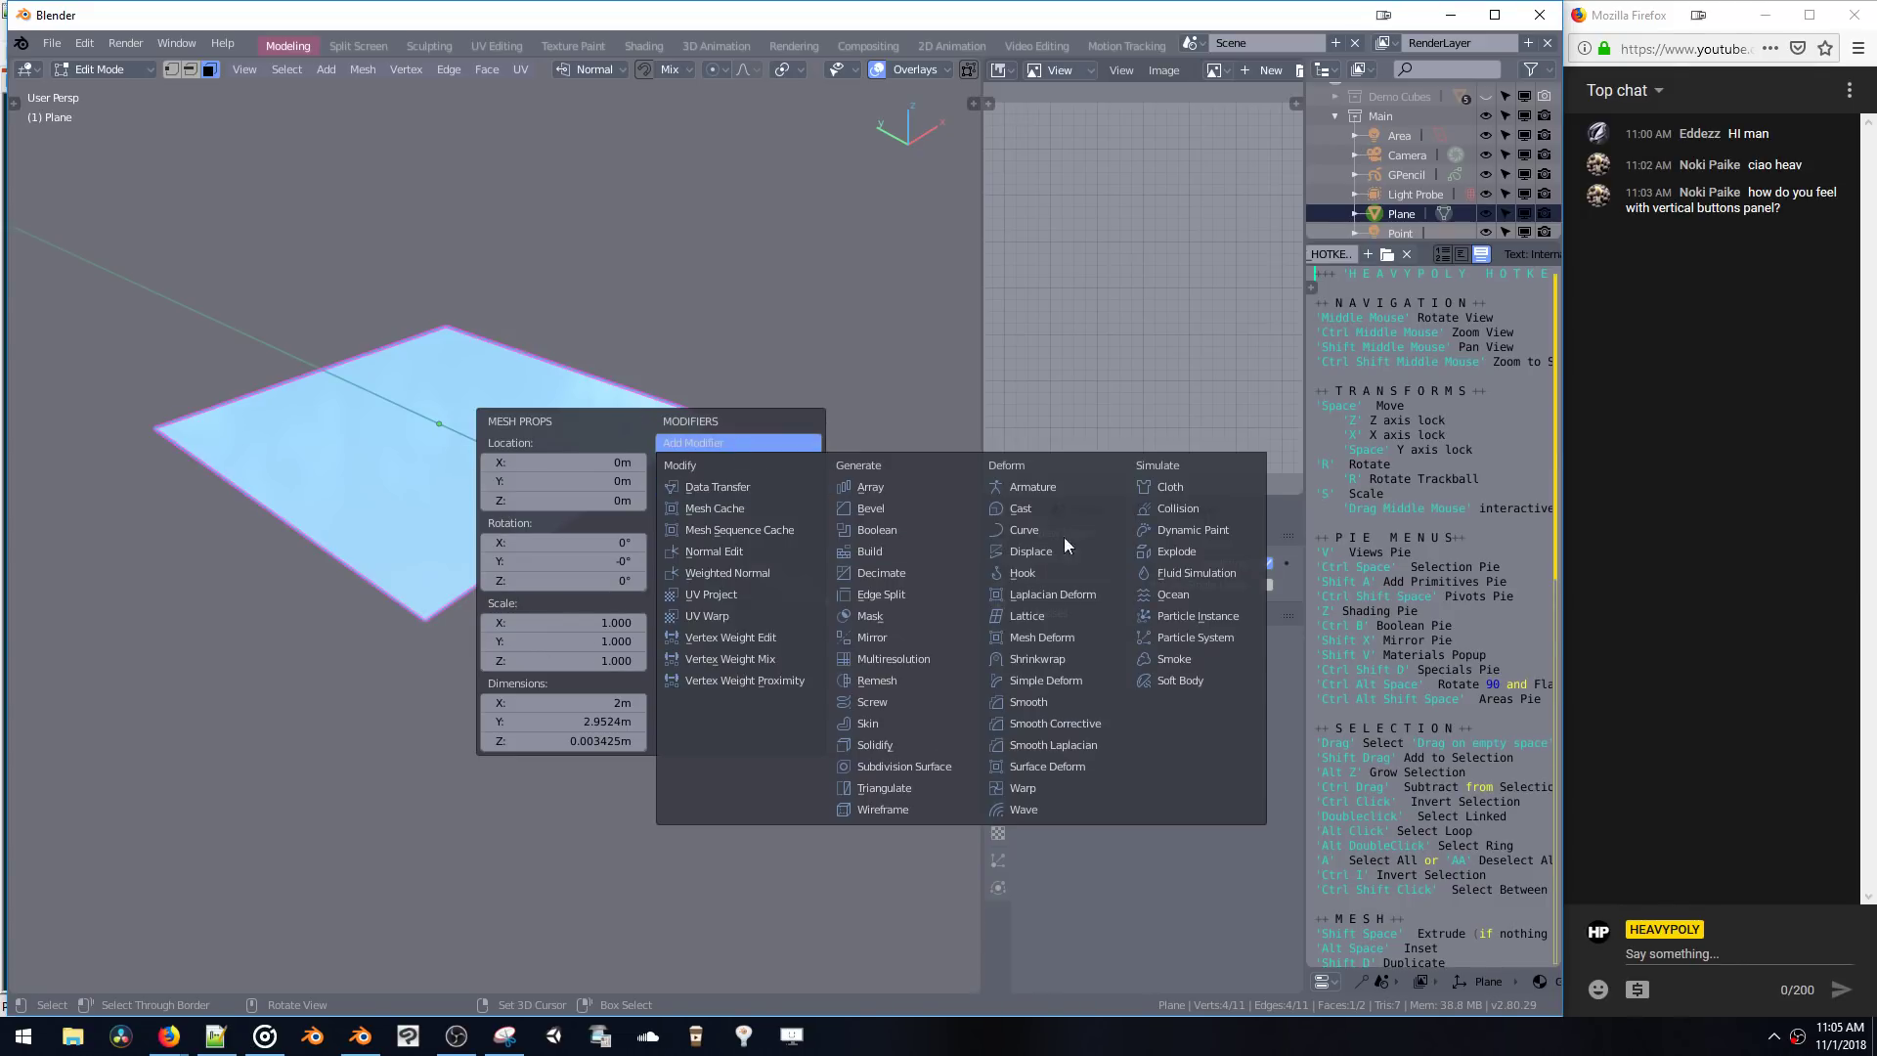
- Apply Live Mirror to the plane and move the plane away from the mirror line
key(shift+x)
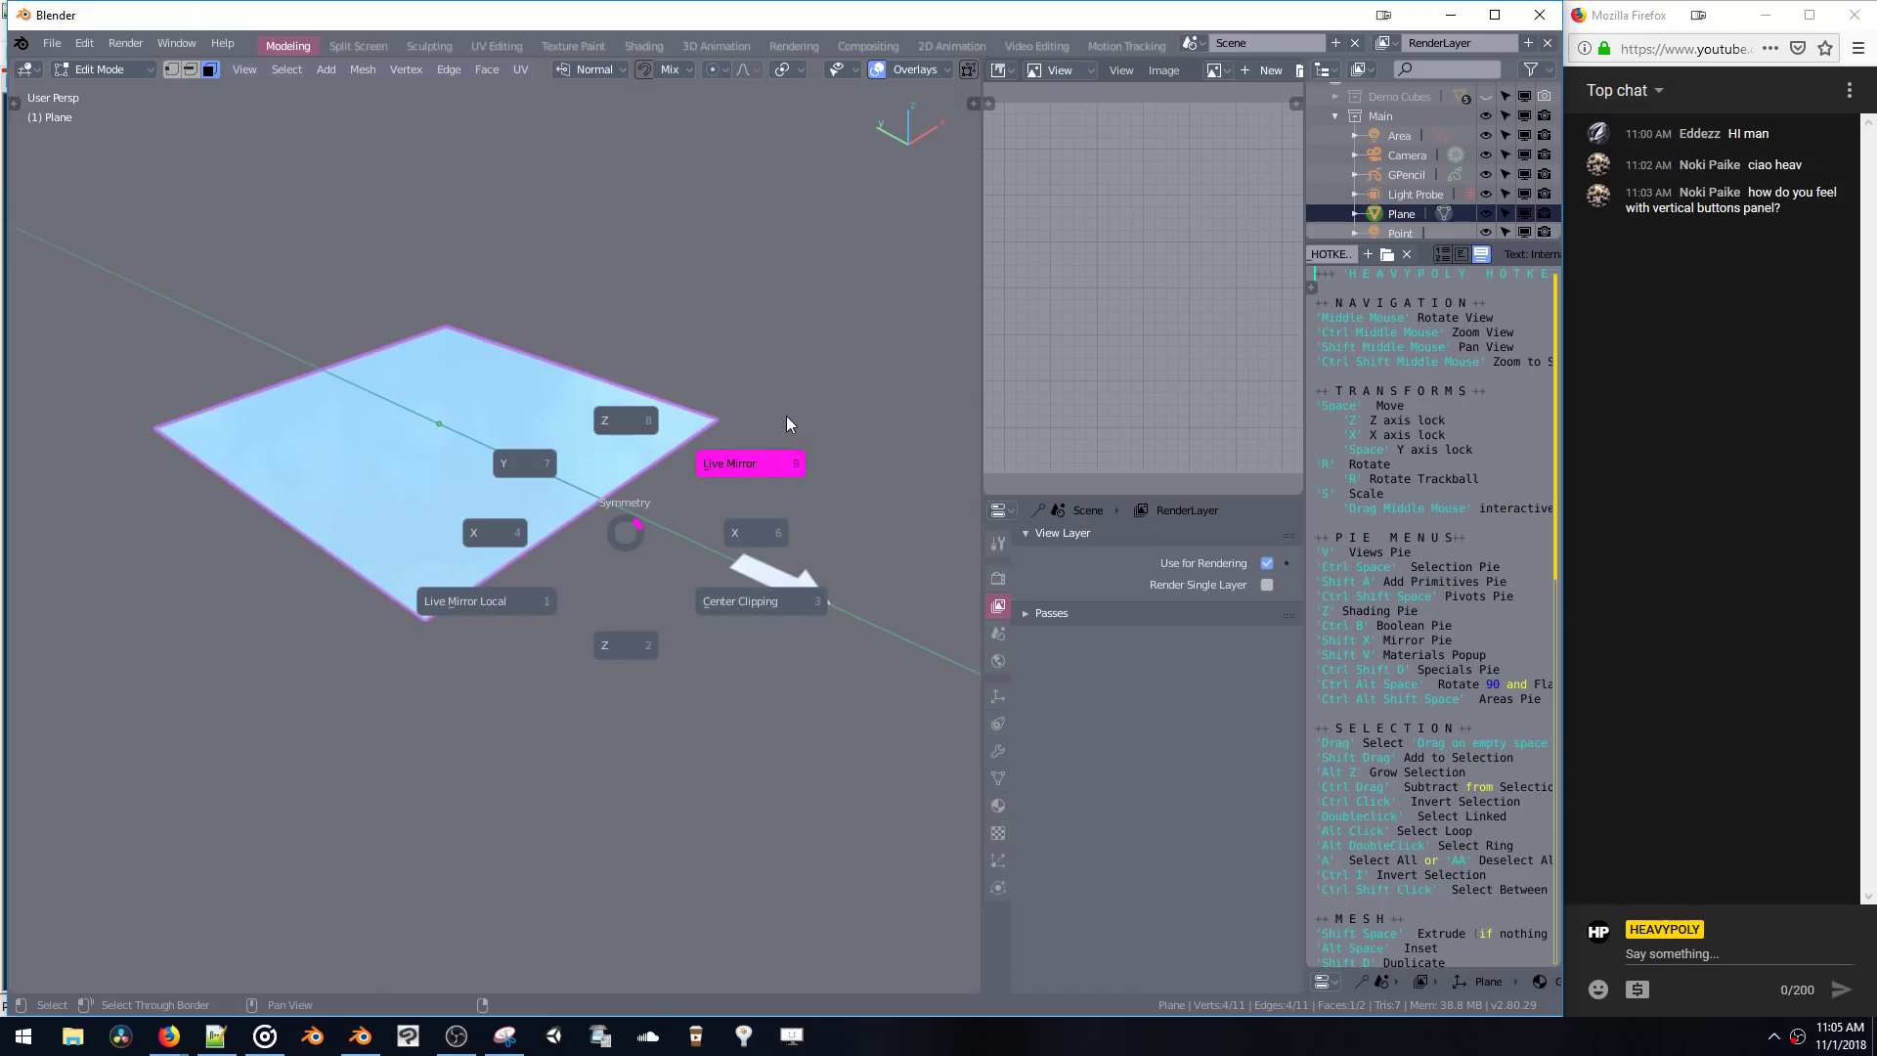
click(786, 423)
key(space)
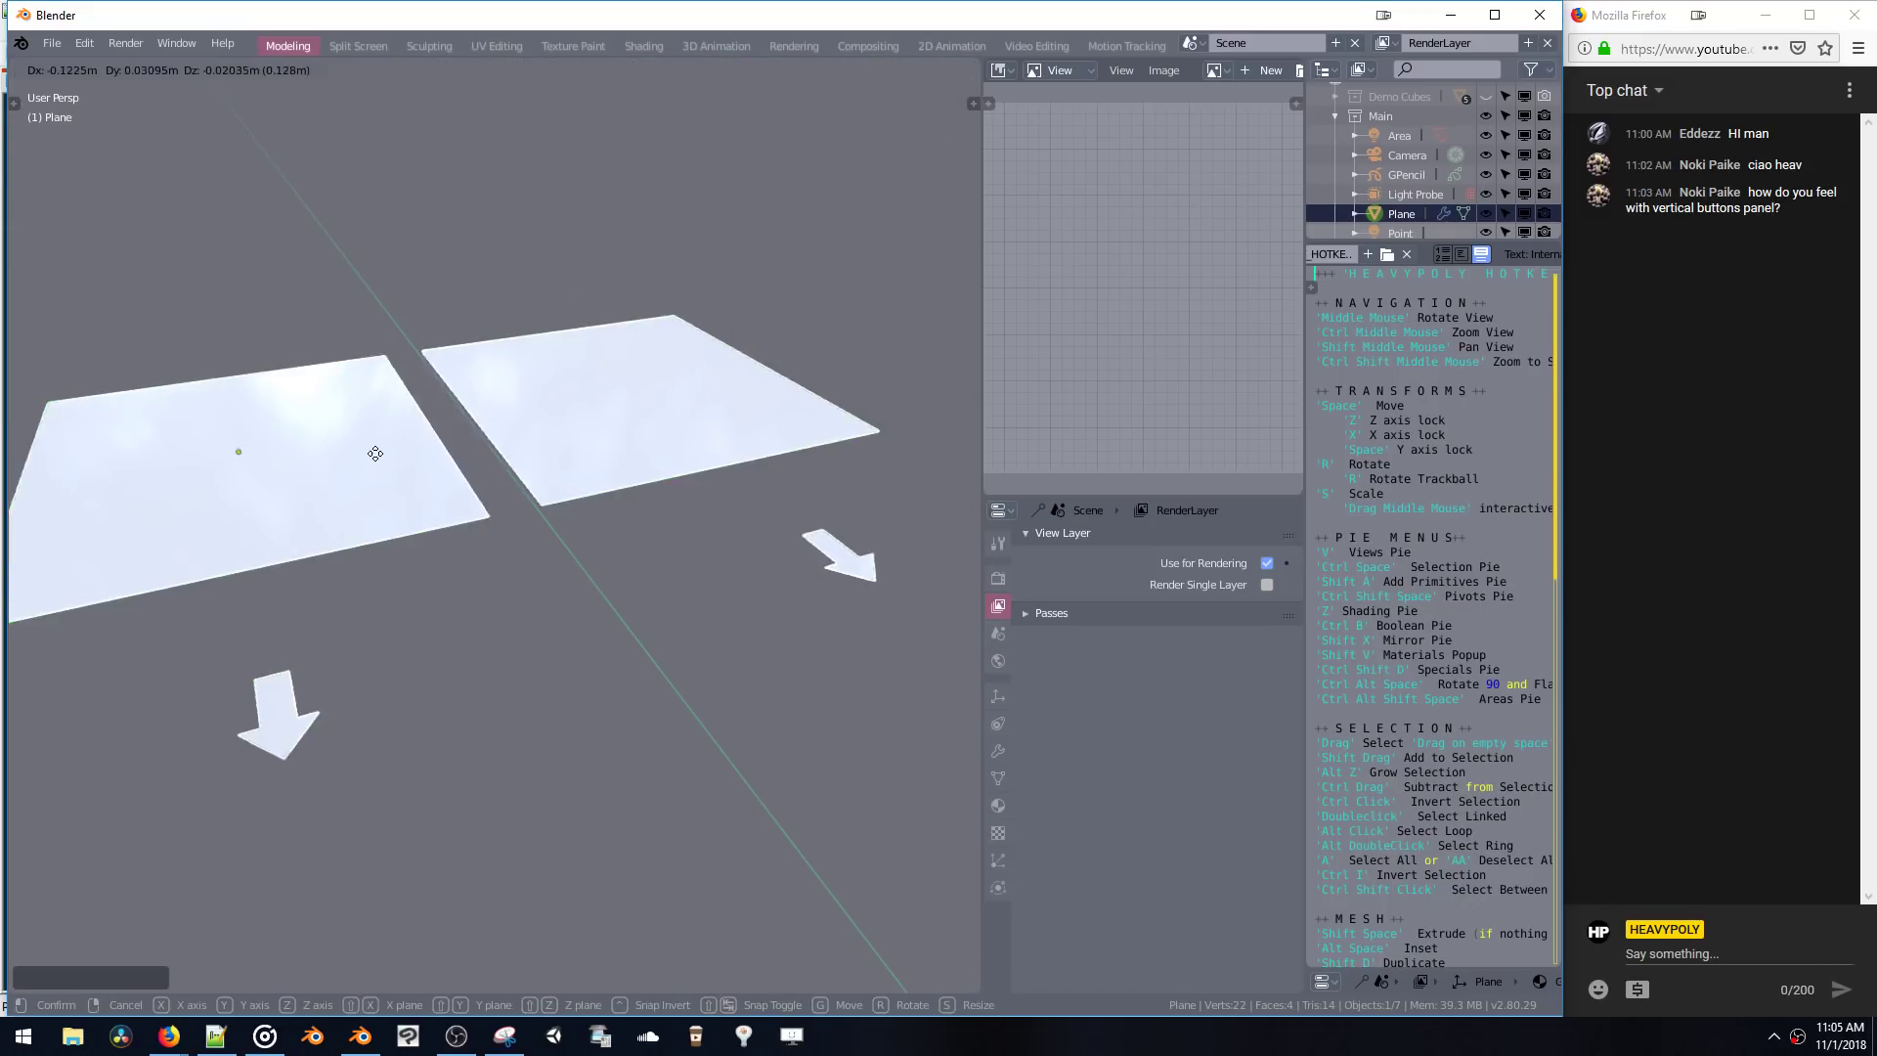
click(375, 454)
key(shift+x)
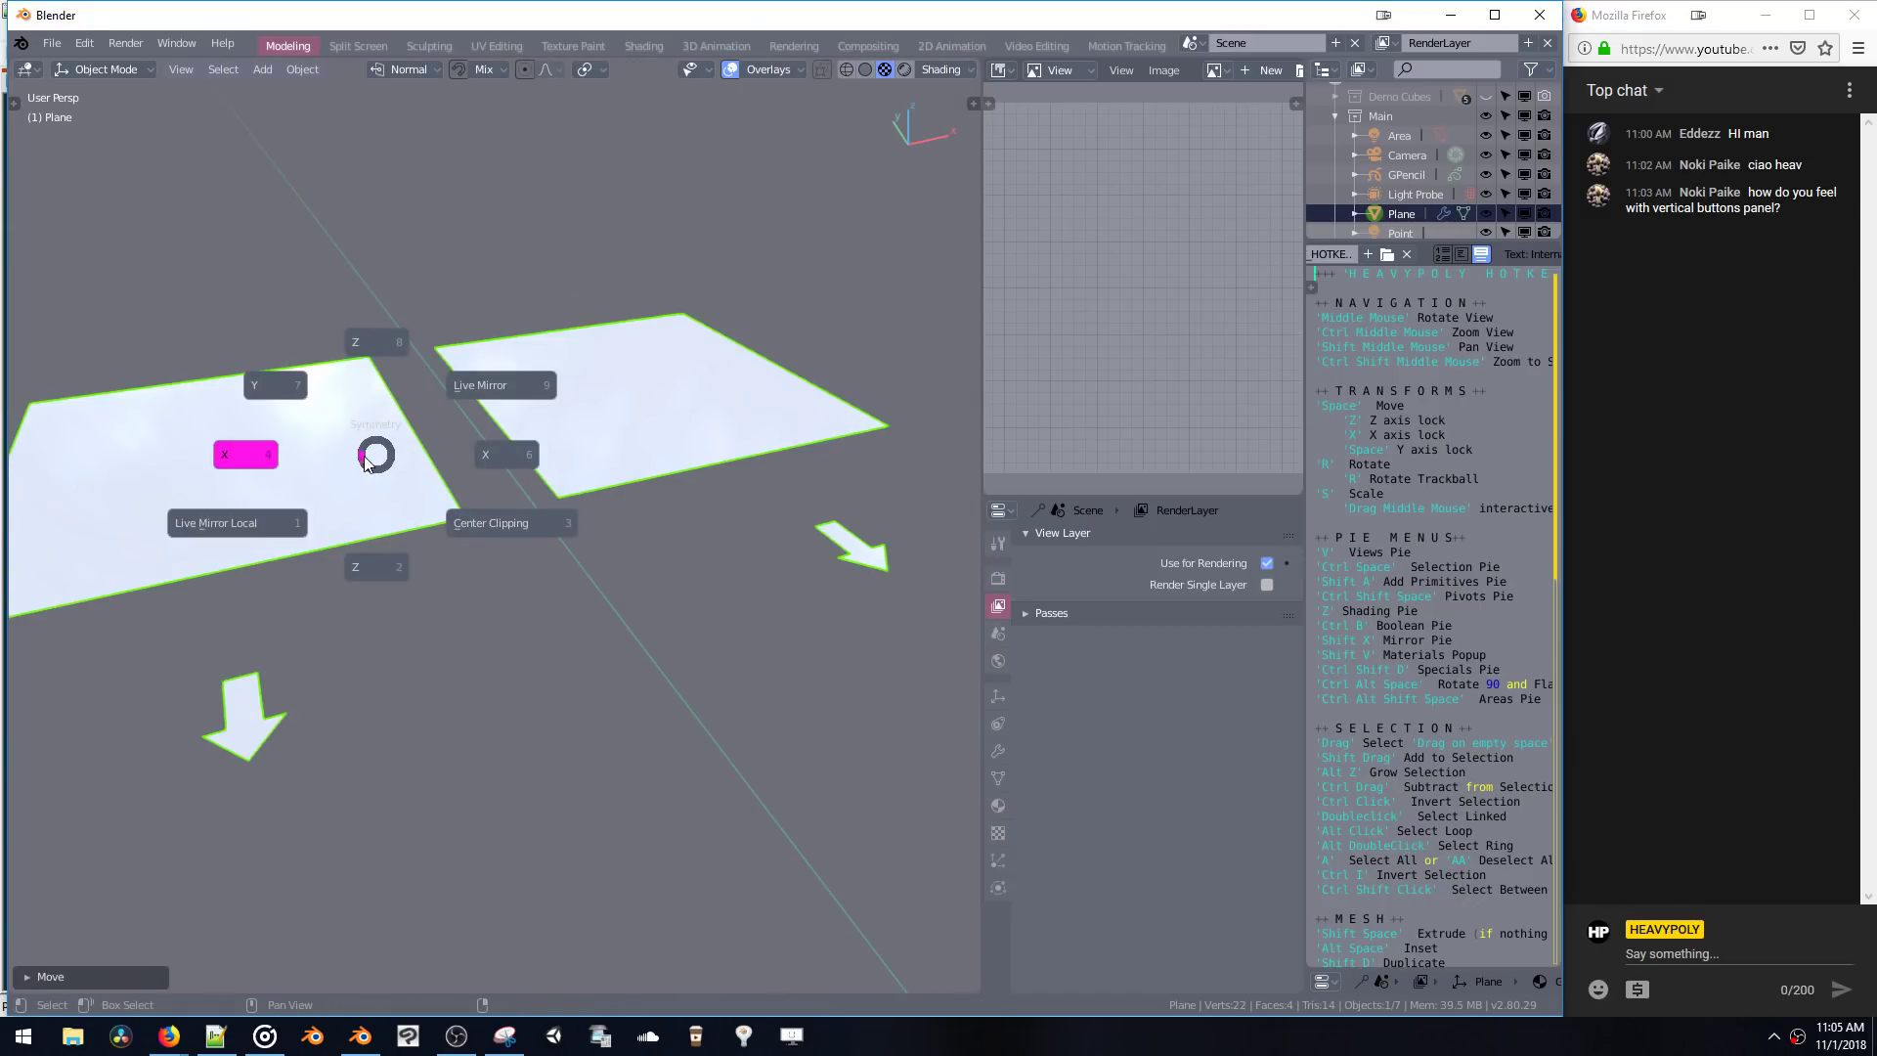
key(Escape)
- Duplicate the mirrored plane in place and give the copy a level 3 Subdivision Surface modifier
key(shift+d)
click(376, 455)
key(ctrl+3)
- Raise the subdivided copy along Z above the original plane and bring up its quick mesh and modifier settings
middle_drag(466, 422, 549, 405)
key(space)
key(z)
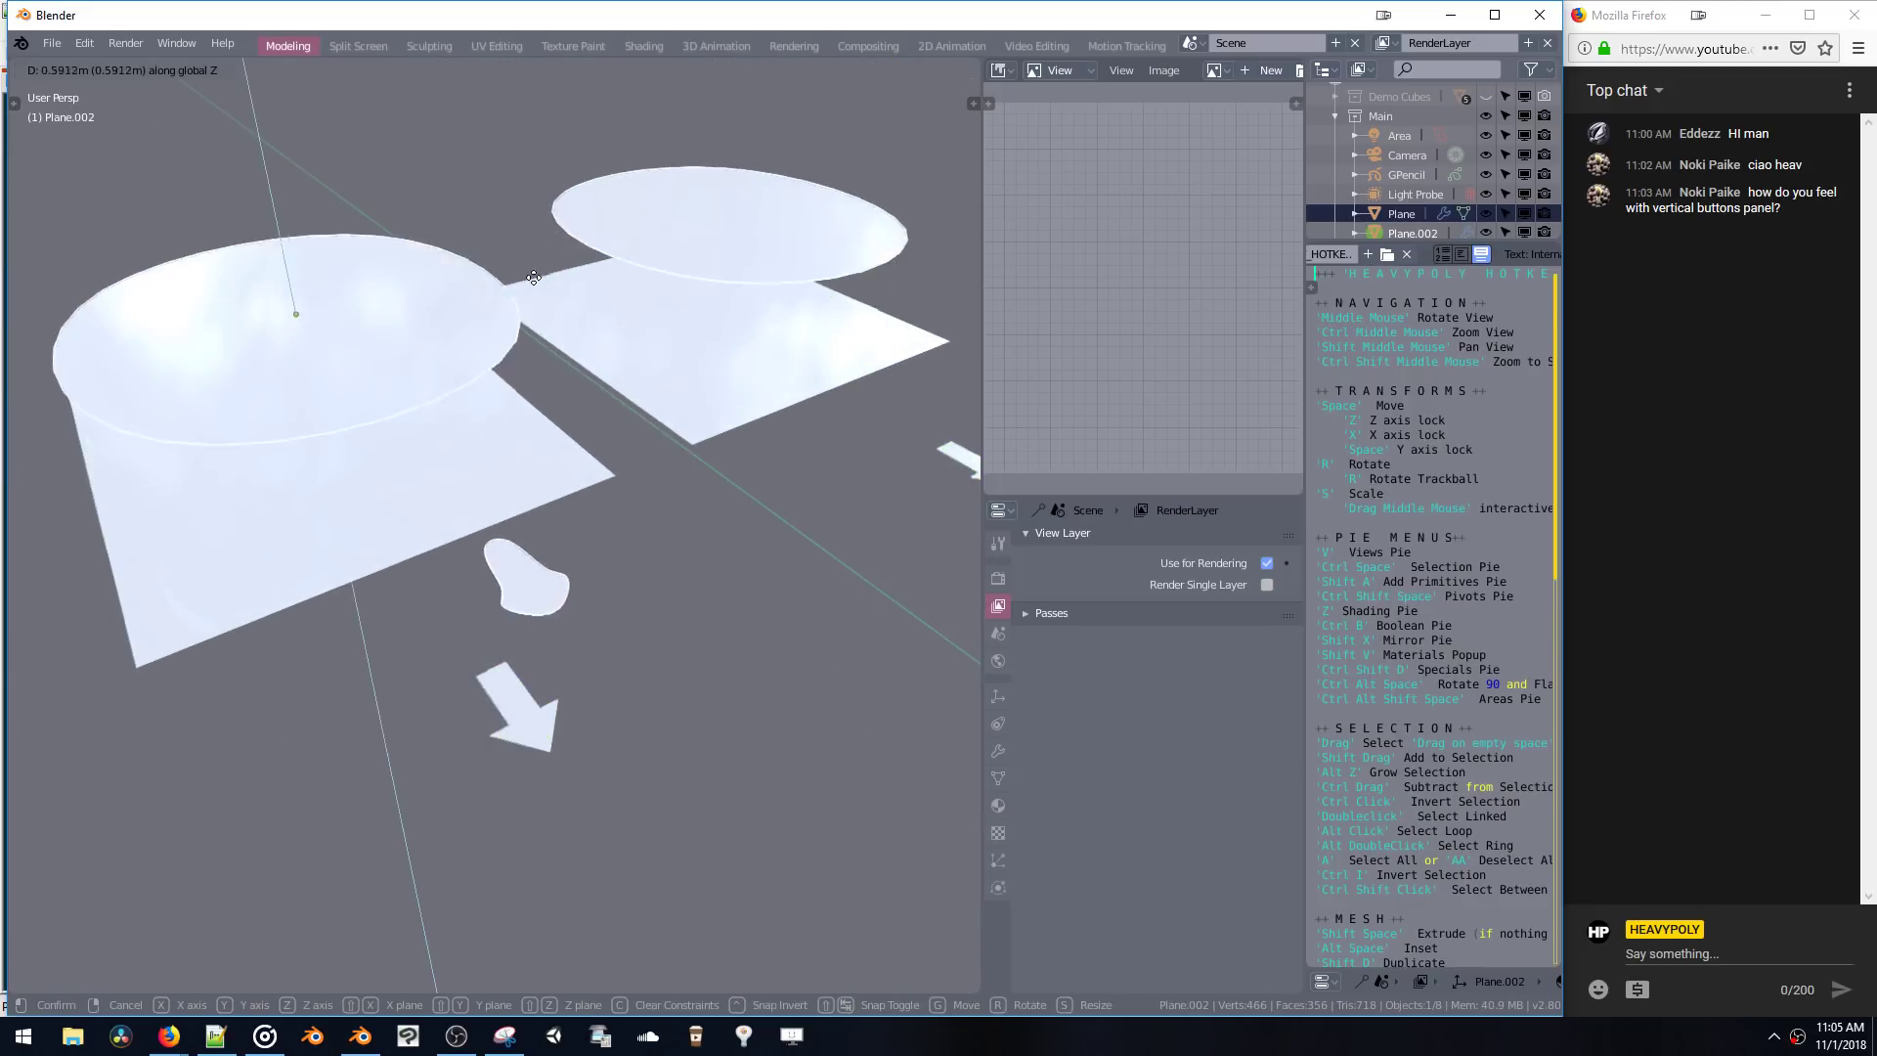
click(541, 332)
key(F3)
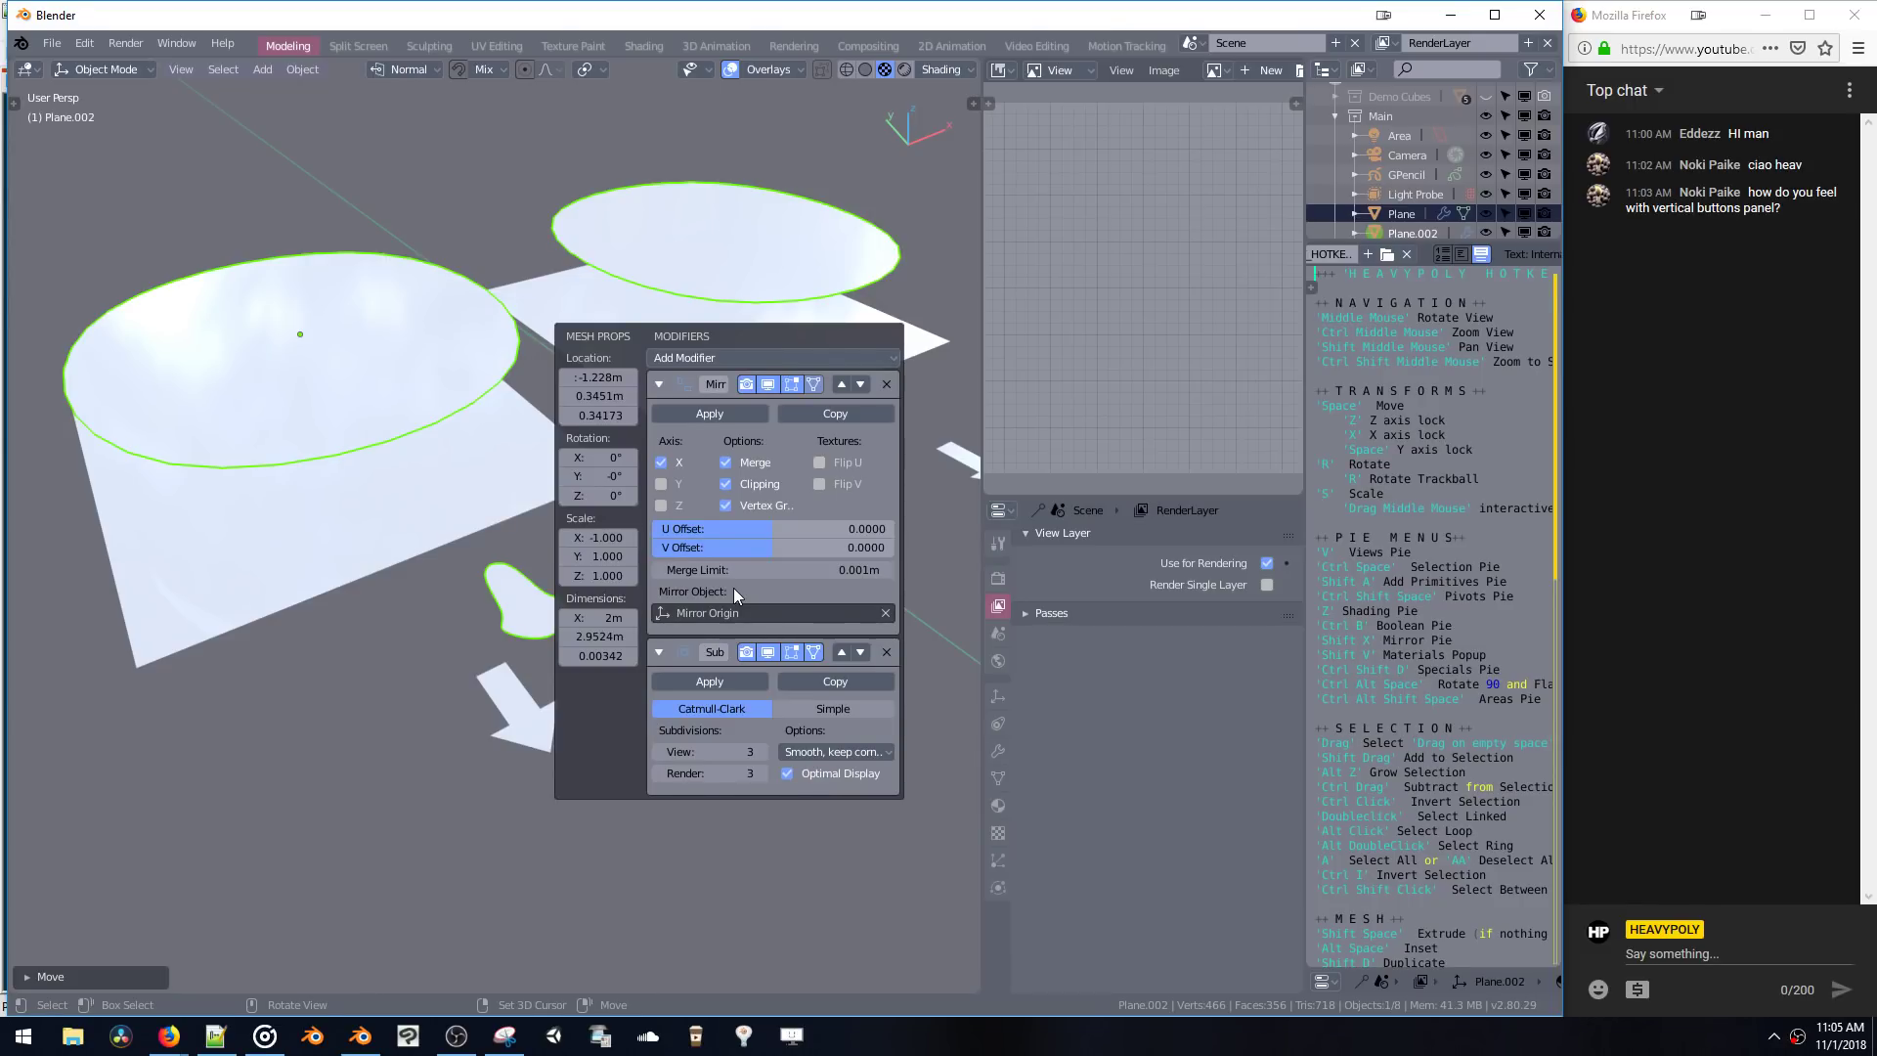
- Add a point light to the scene and raise it along Z above the planes
key(shift+a)
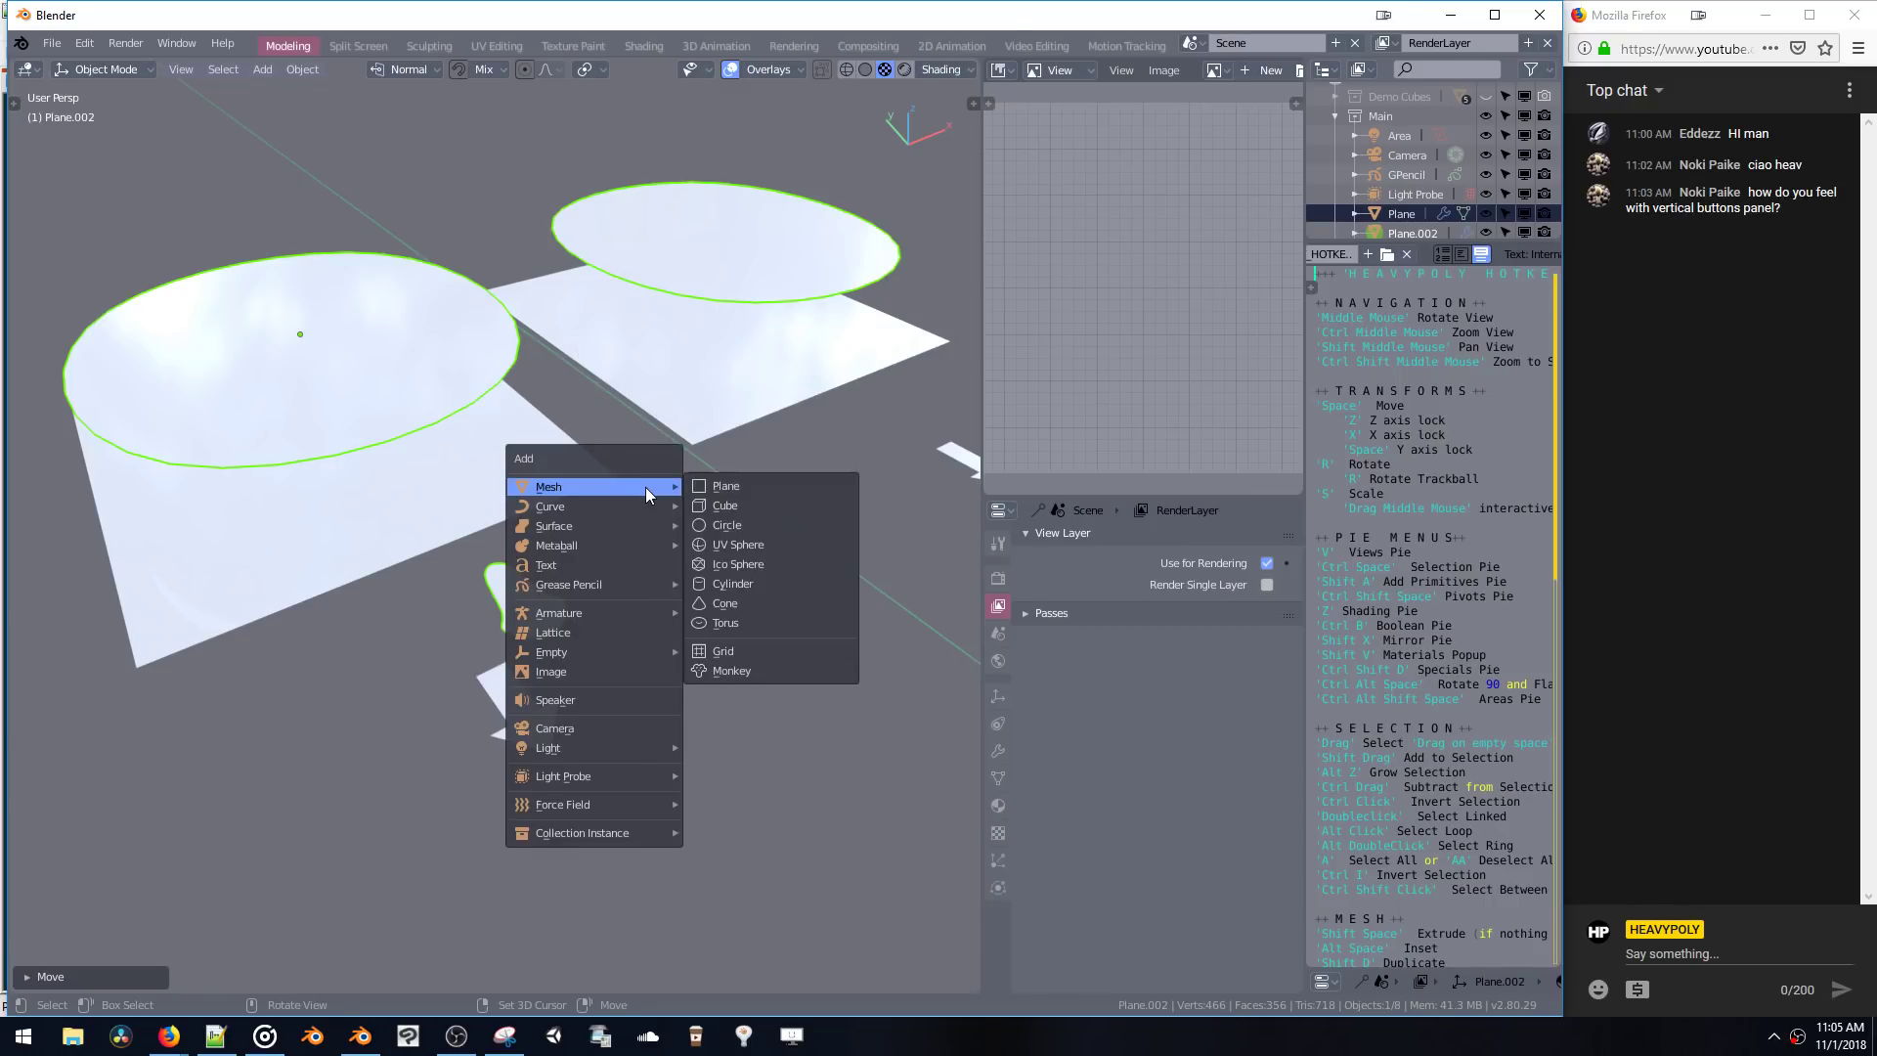
mouse_move(607, 652)
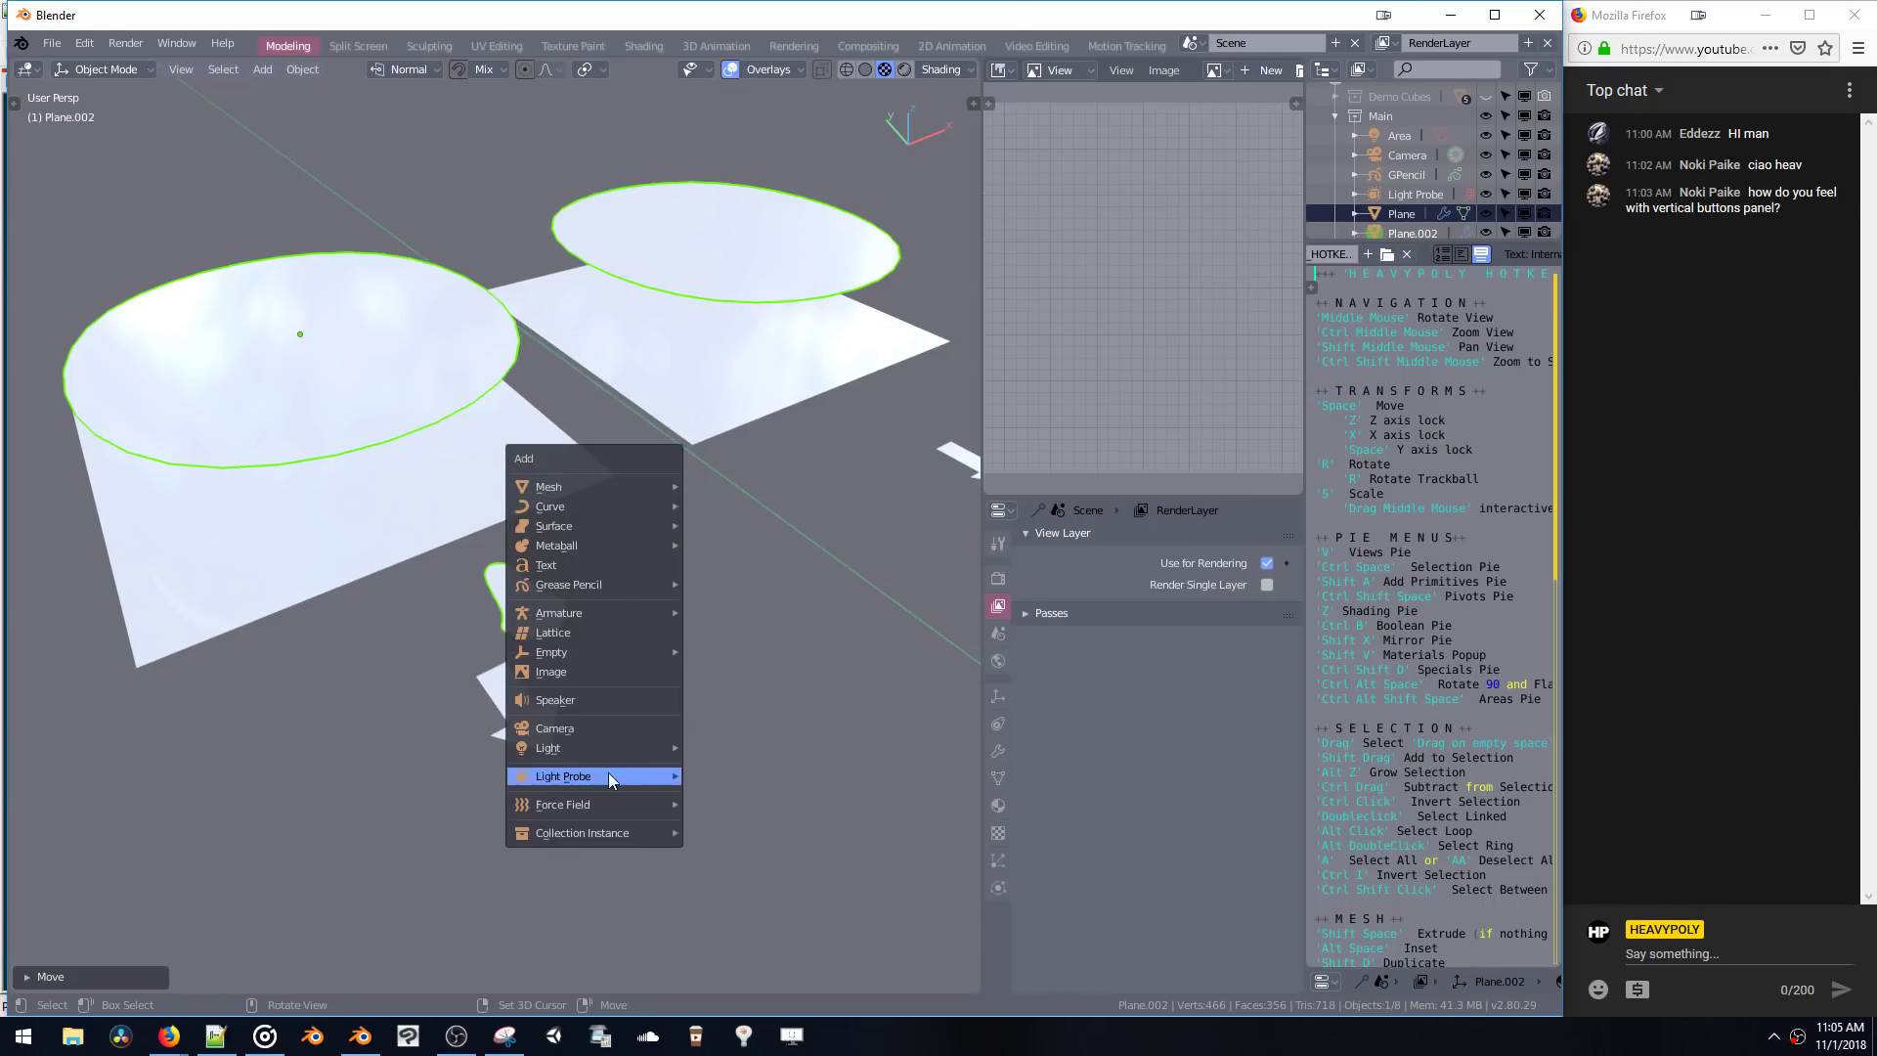
mouse_move(604, 748)
click(724, 747)
key(space)
key(z)
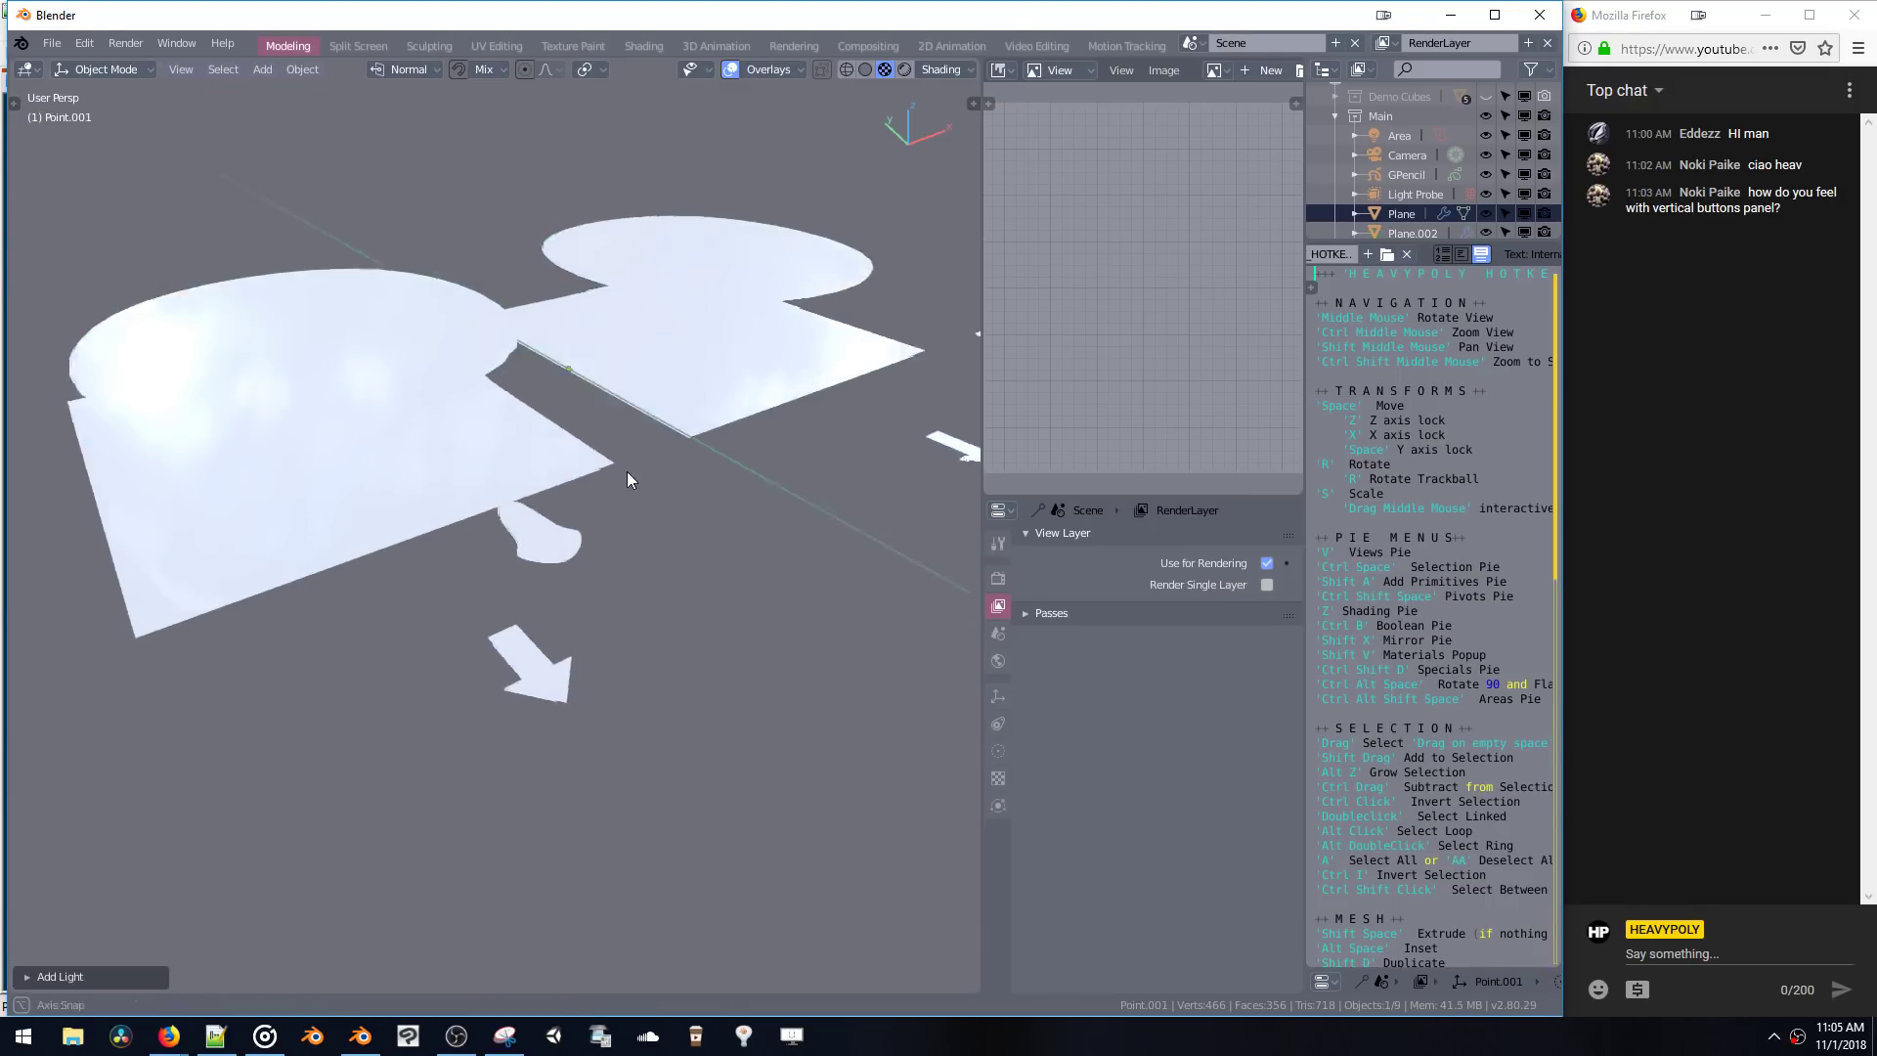
click(645, 196)
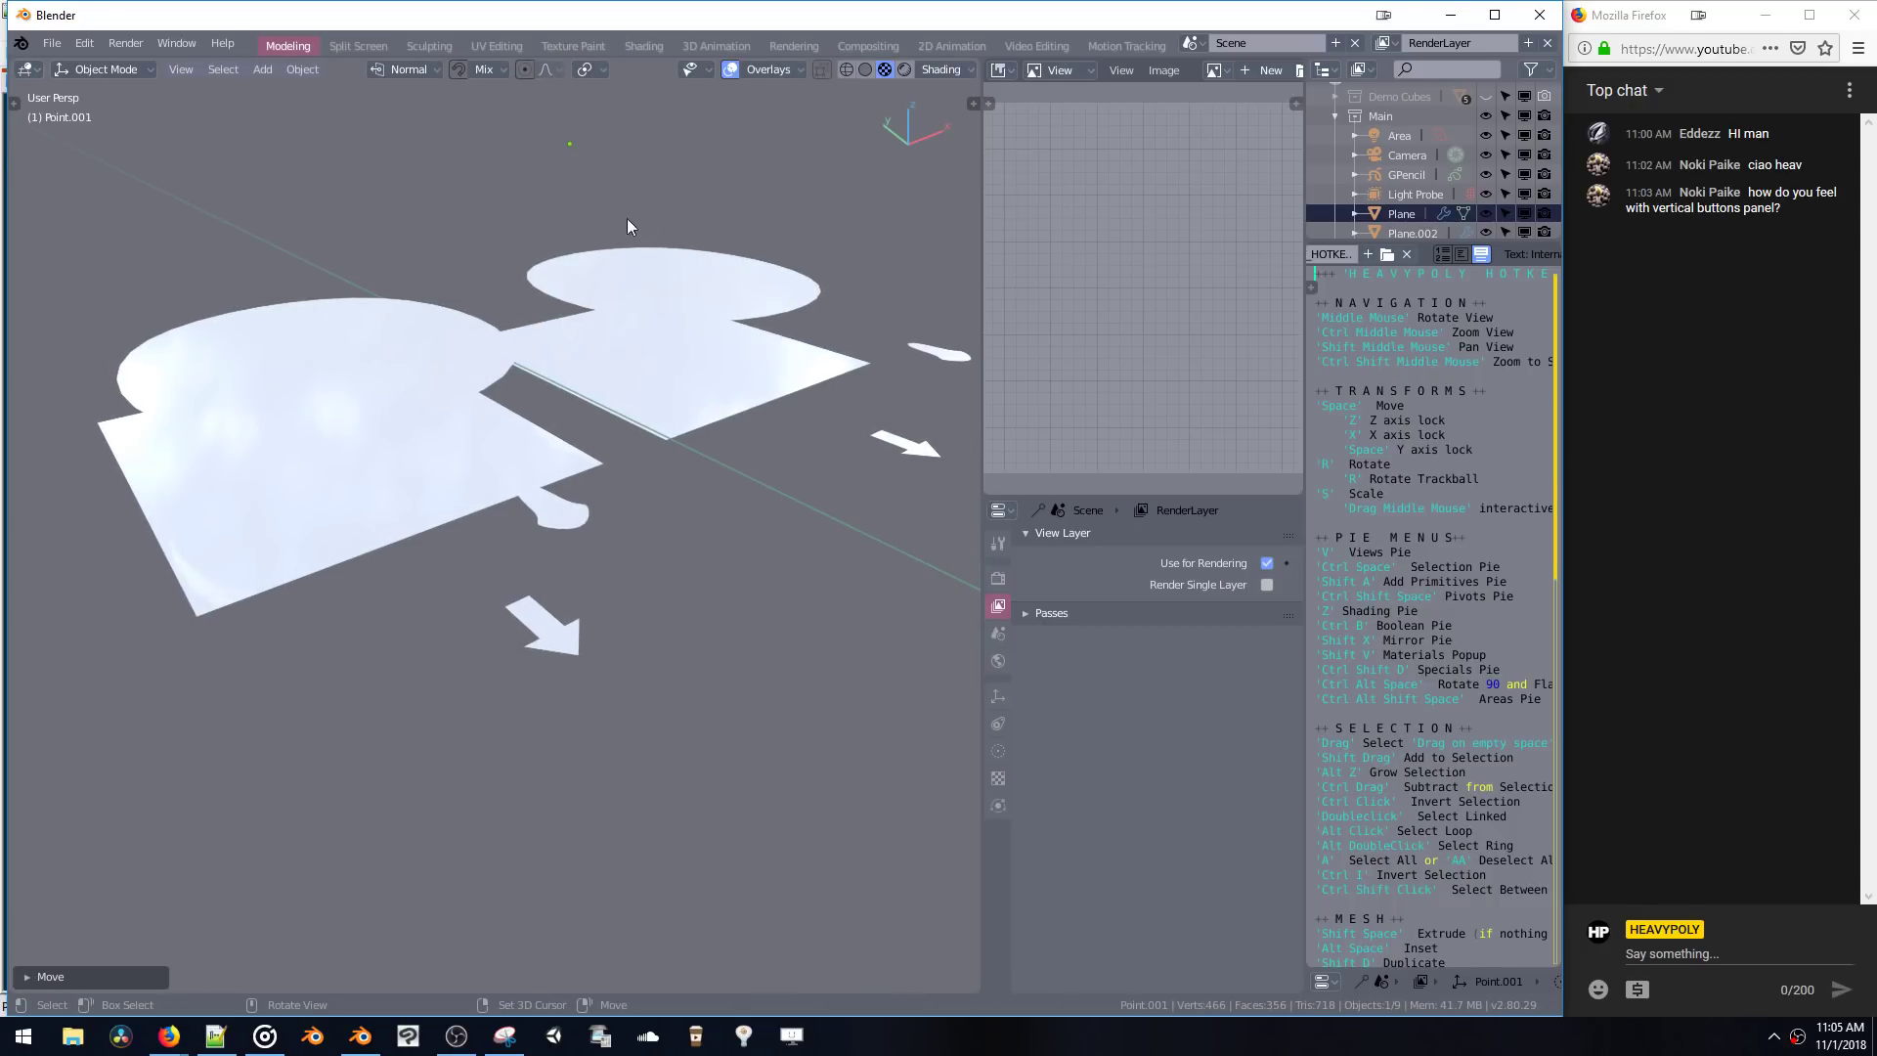
- Show the lights and other helper objects in the viewport and move the point light sideways over the planes
key(z)
click(418, 198)
middle_drag(606, 217, 606, 244)
key(space)
click(725, 258)
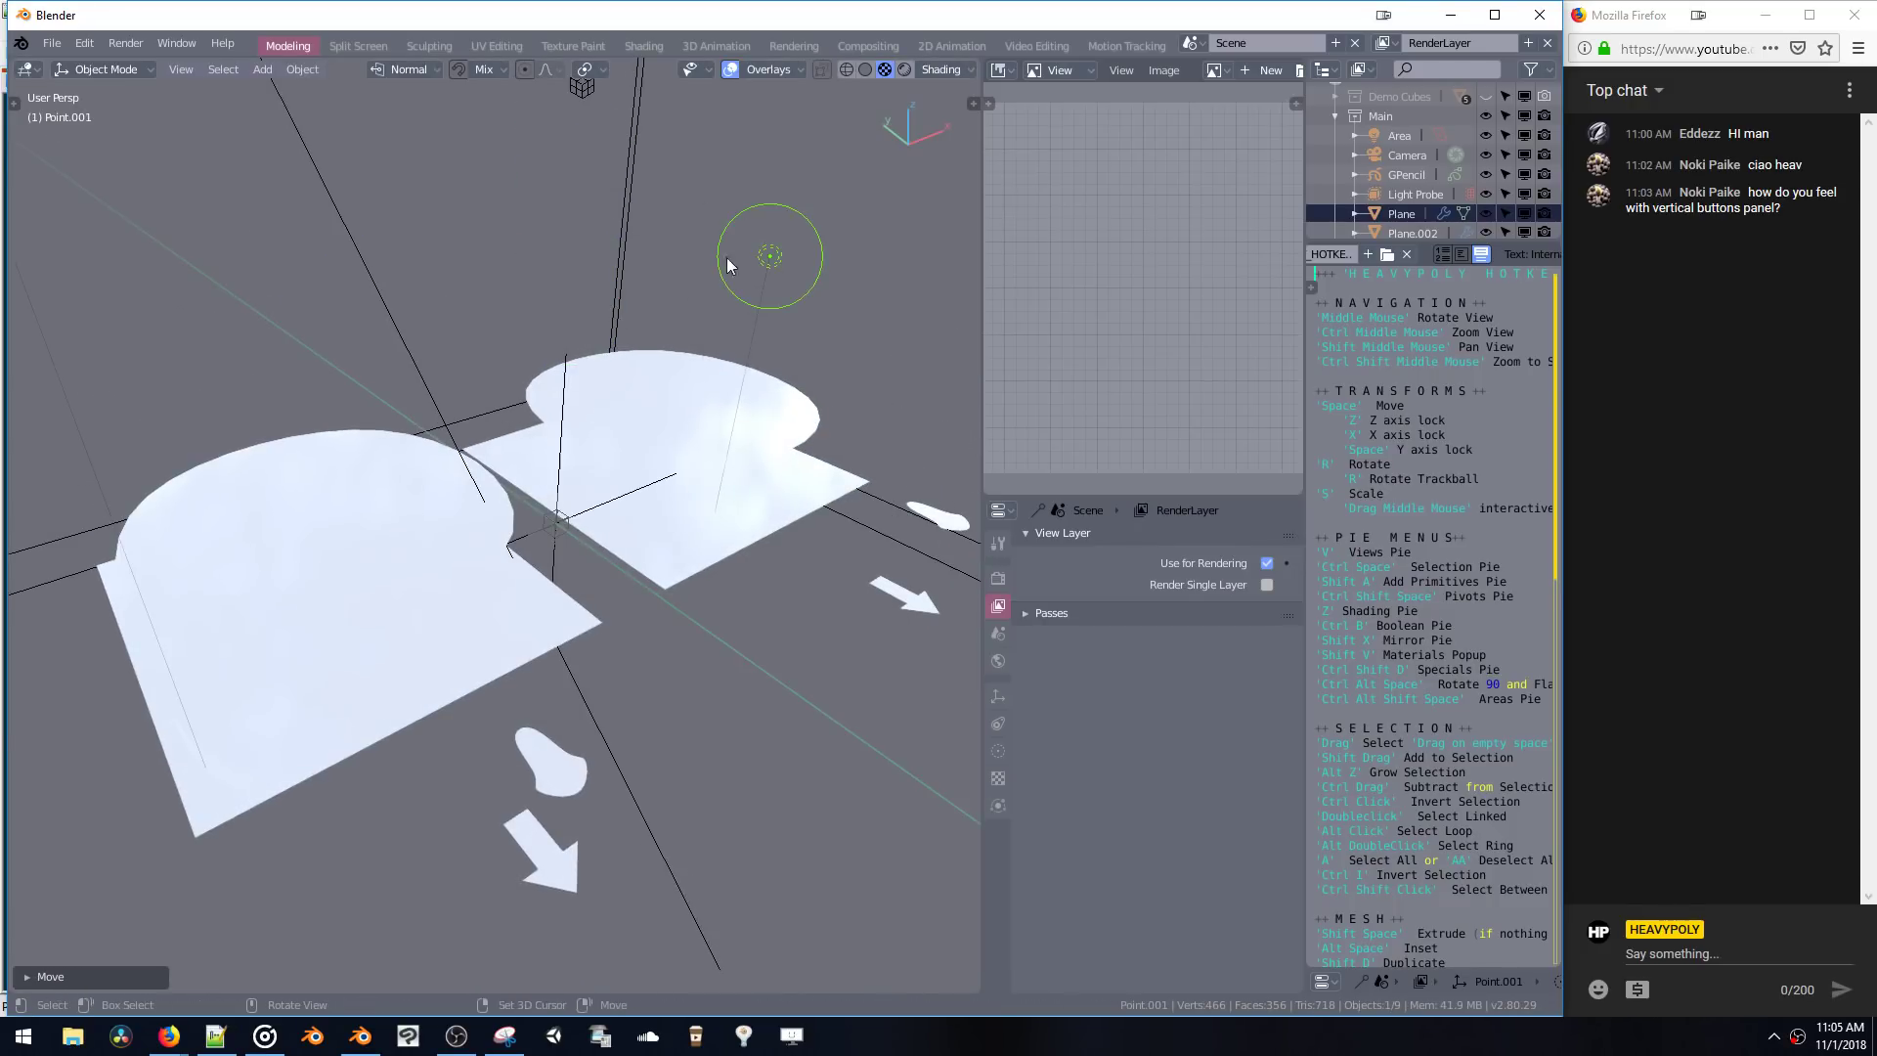
shift+middle_drag(726, 256, 606, 190)
- Bring up the point light's quick light properties and change its color to blue-violet
key(shift+l)
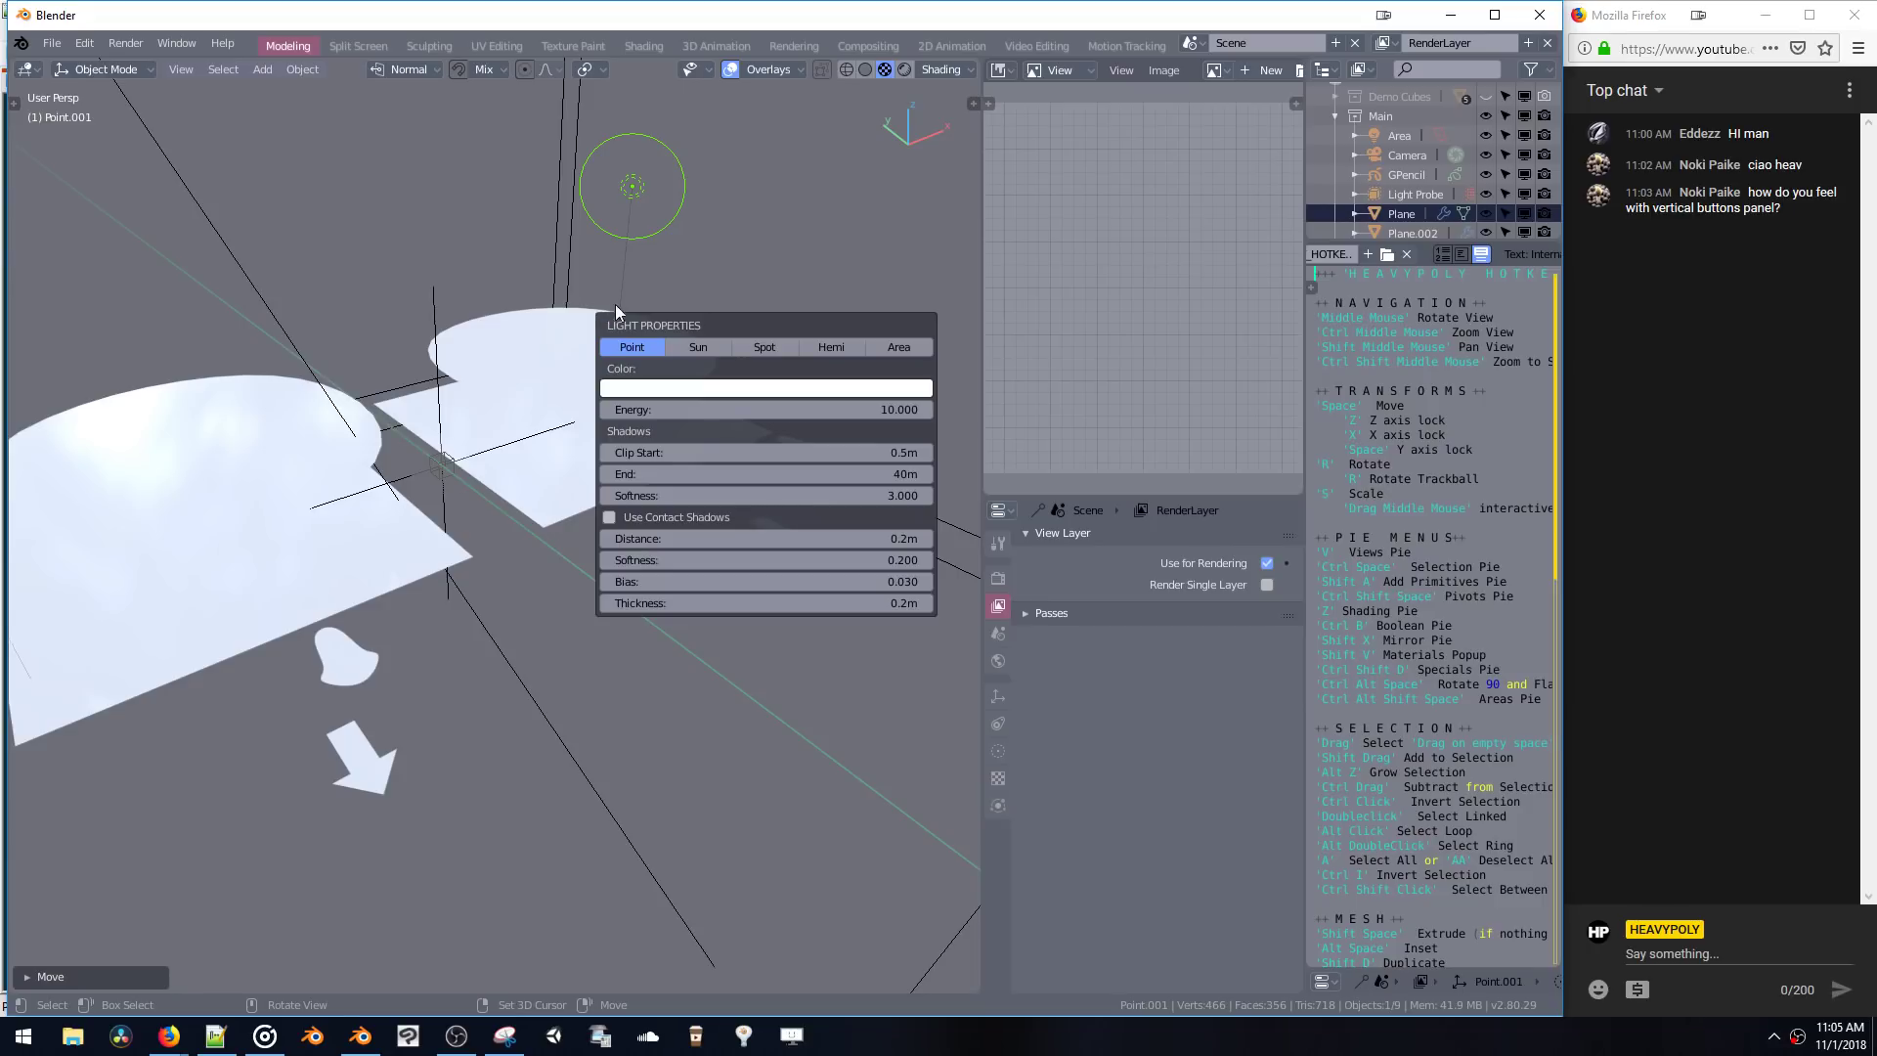
key(shift+l)
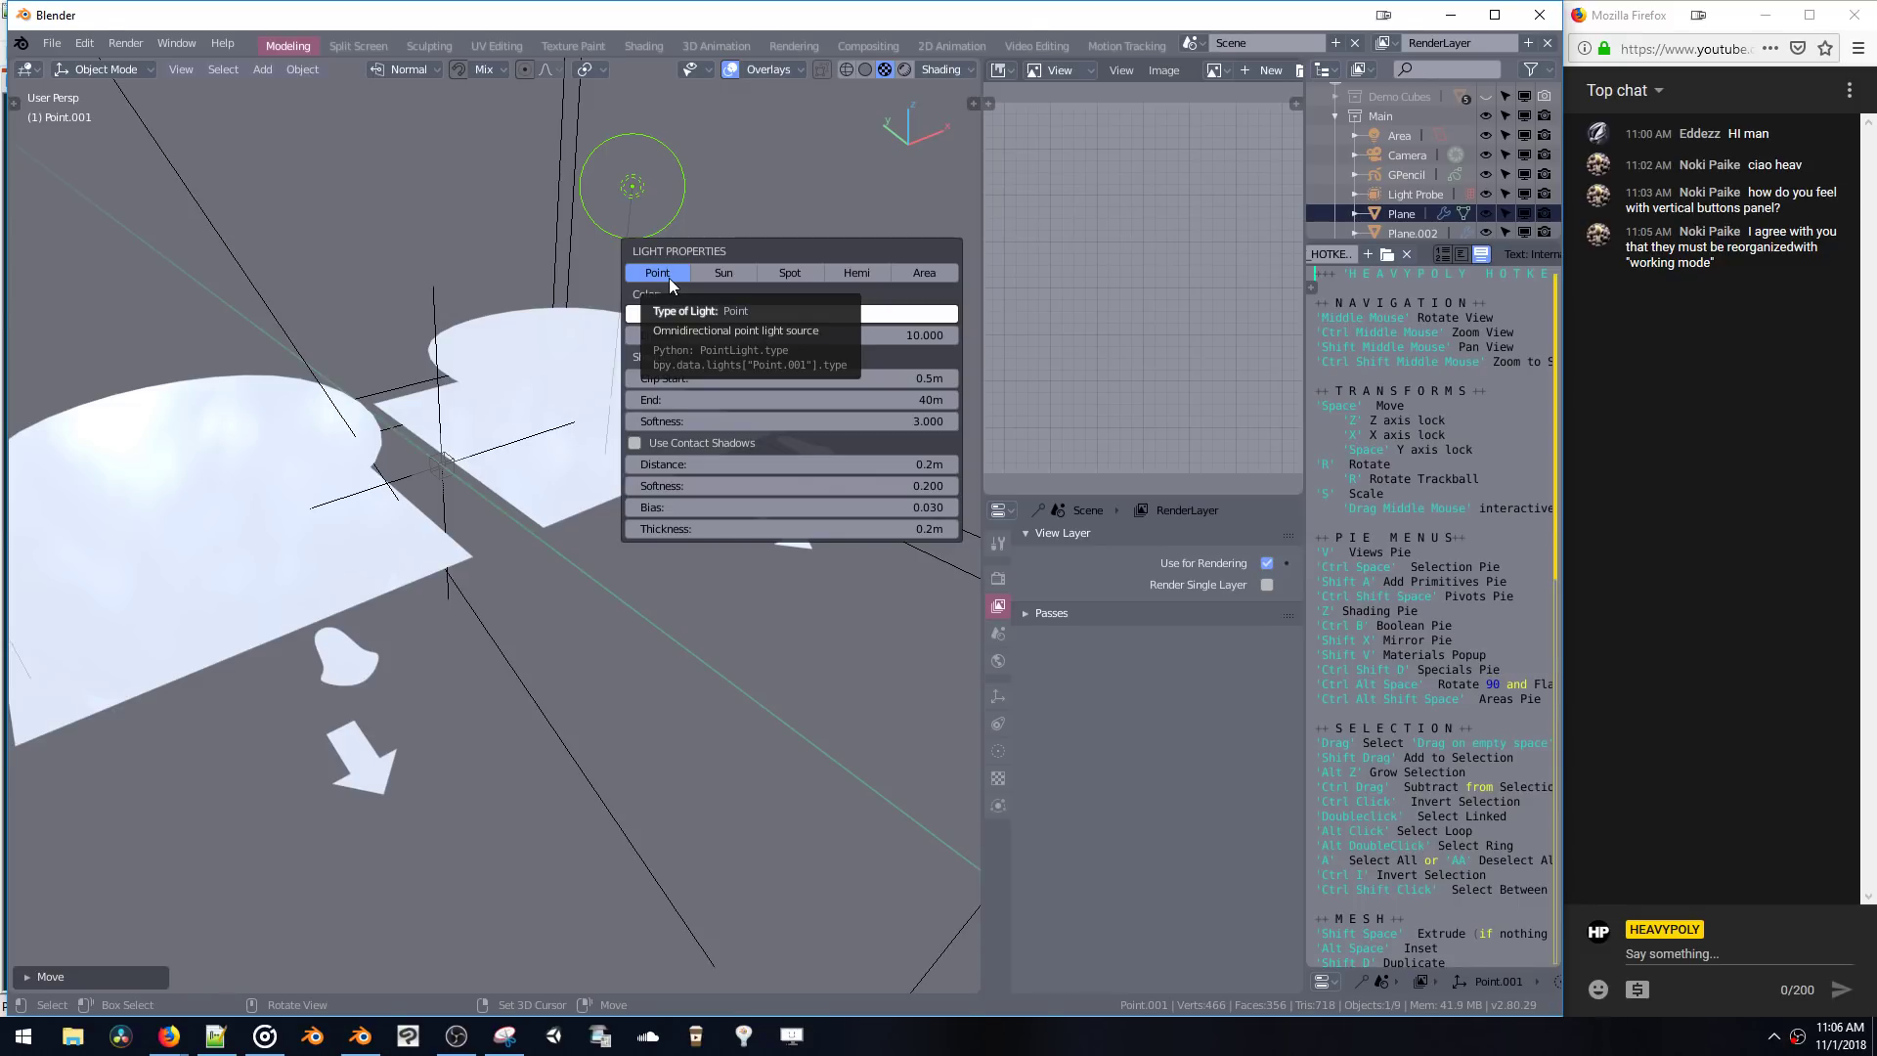
key(shift+l)
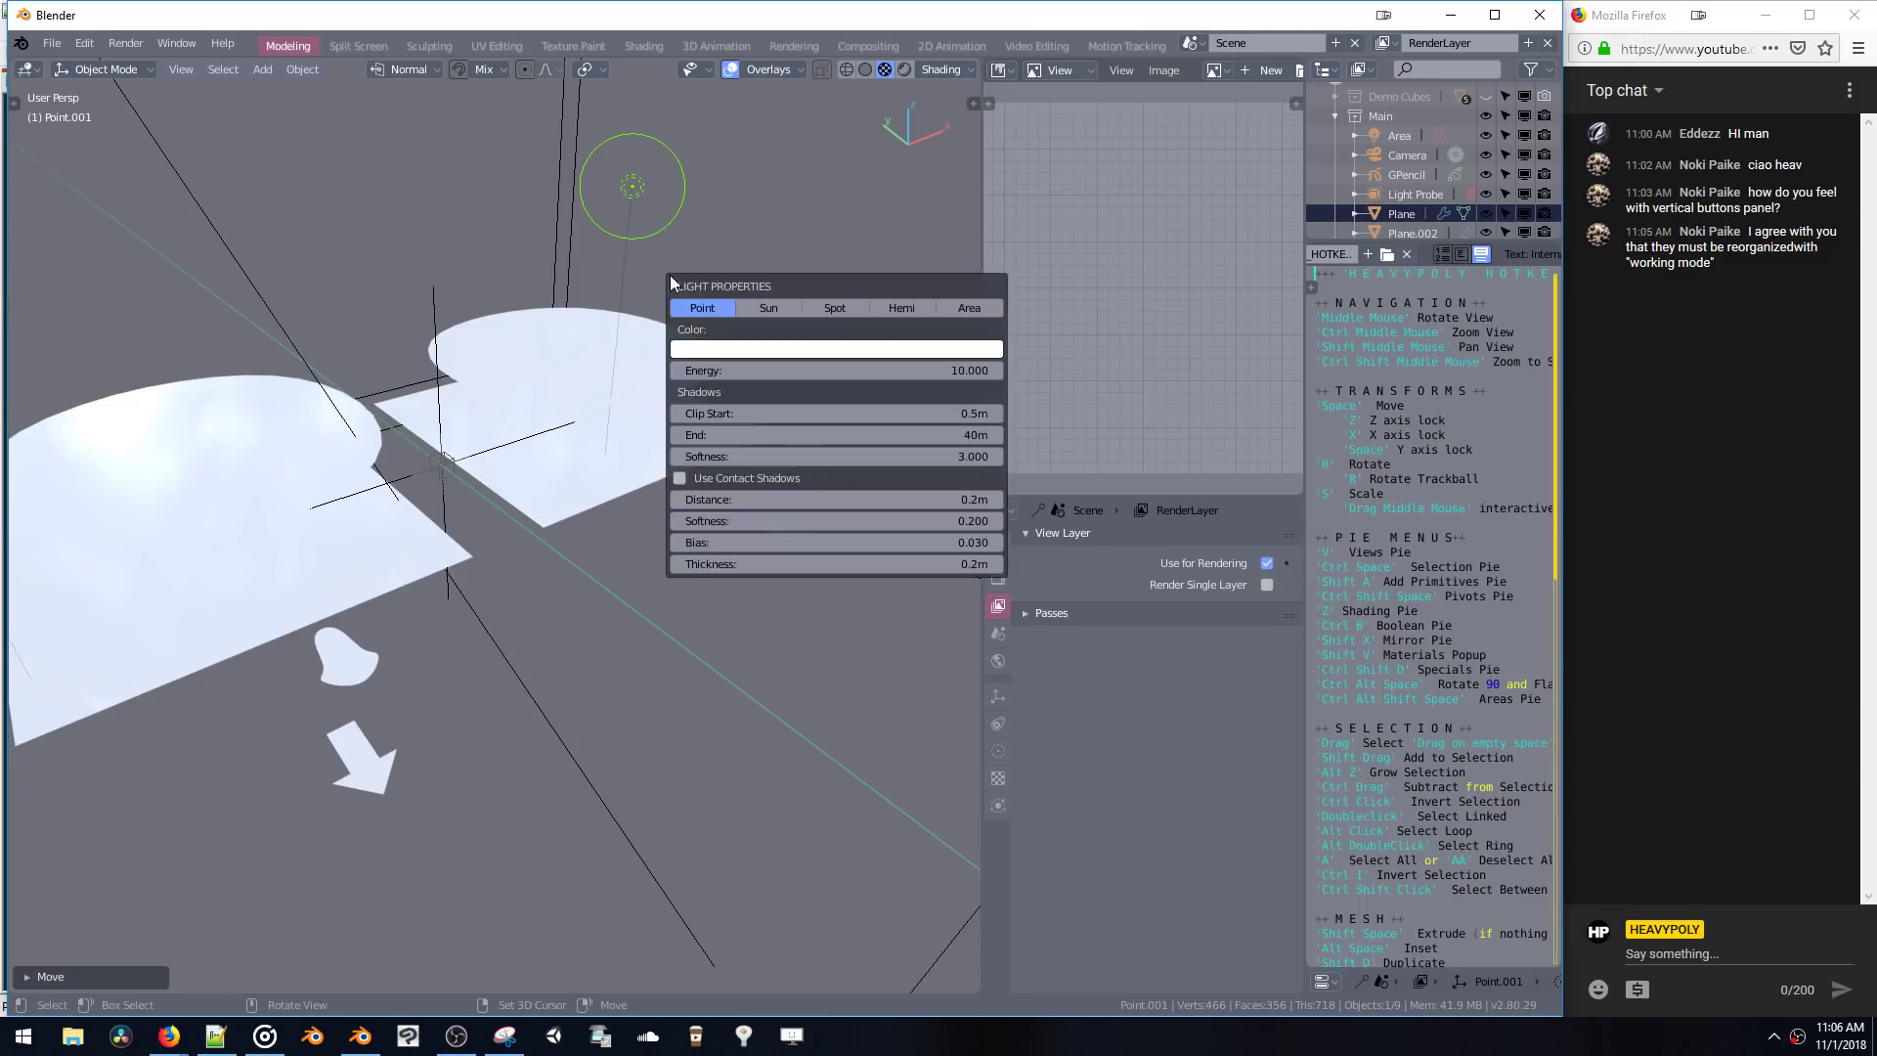
click(768, 360)
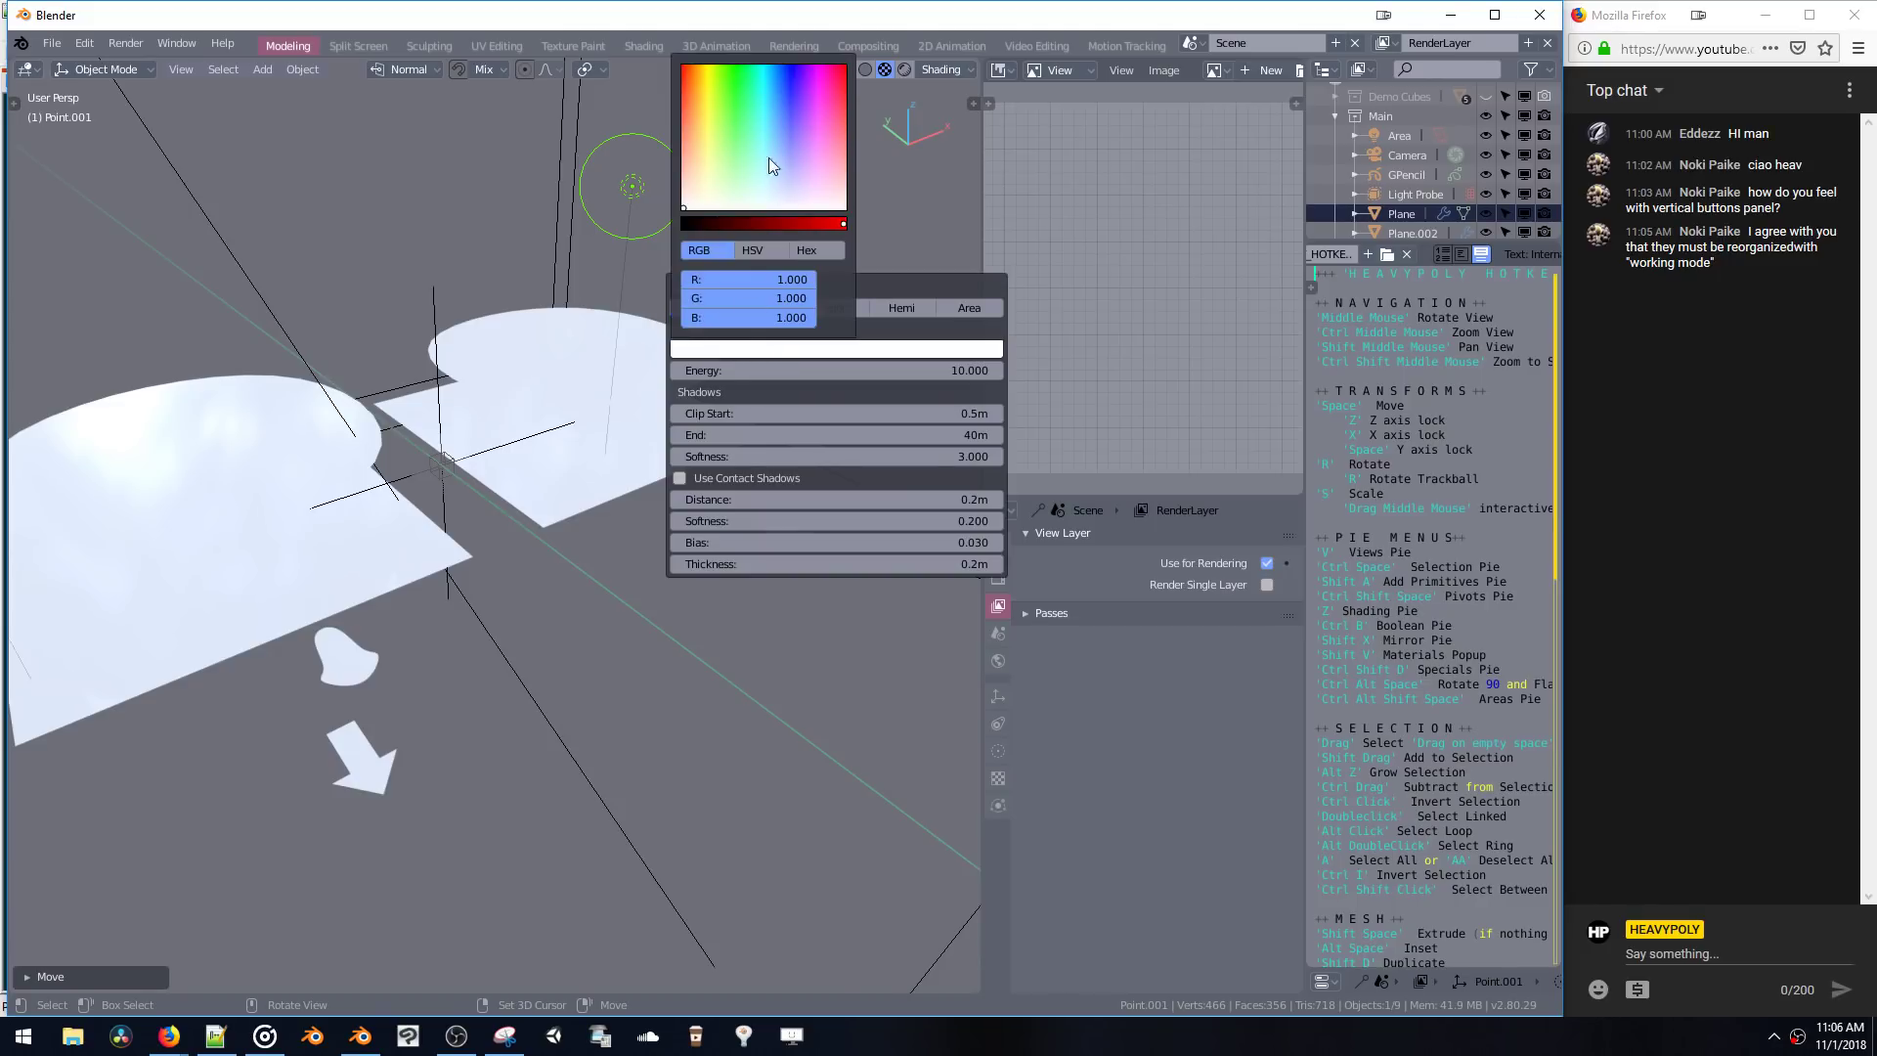
drag(769, 157, 784, 110)
- Switch the viewport to rendered shading and set the point light's shadow Clip Start to 0 m
key(z)
click(730, 242)
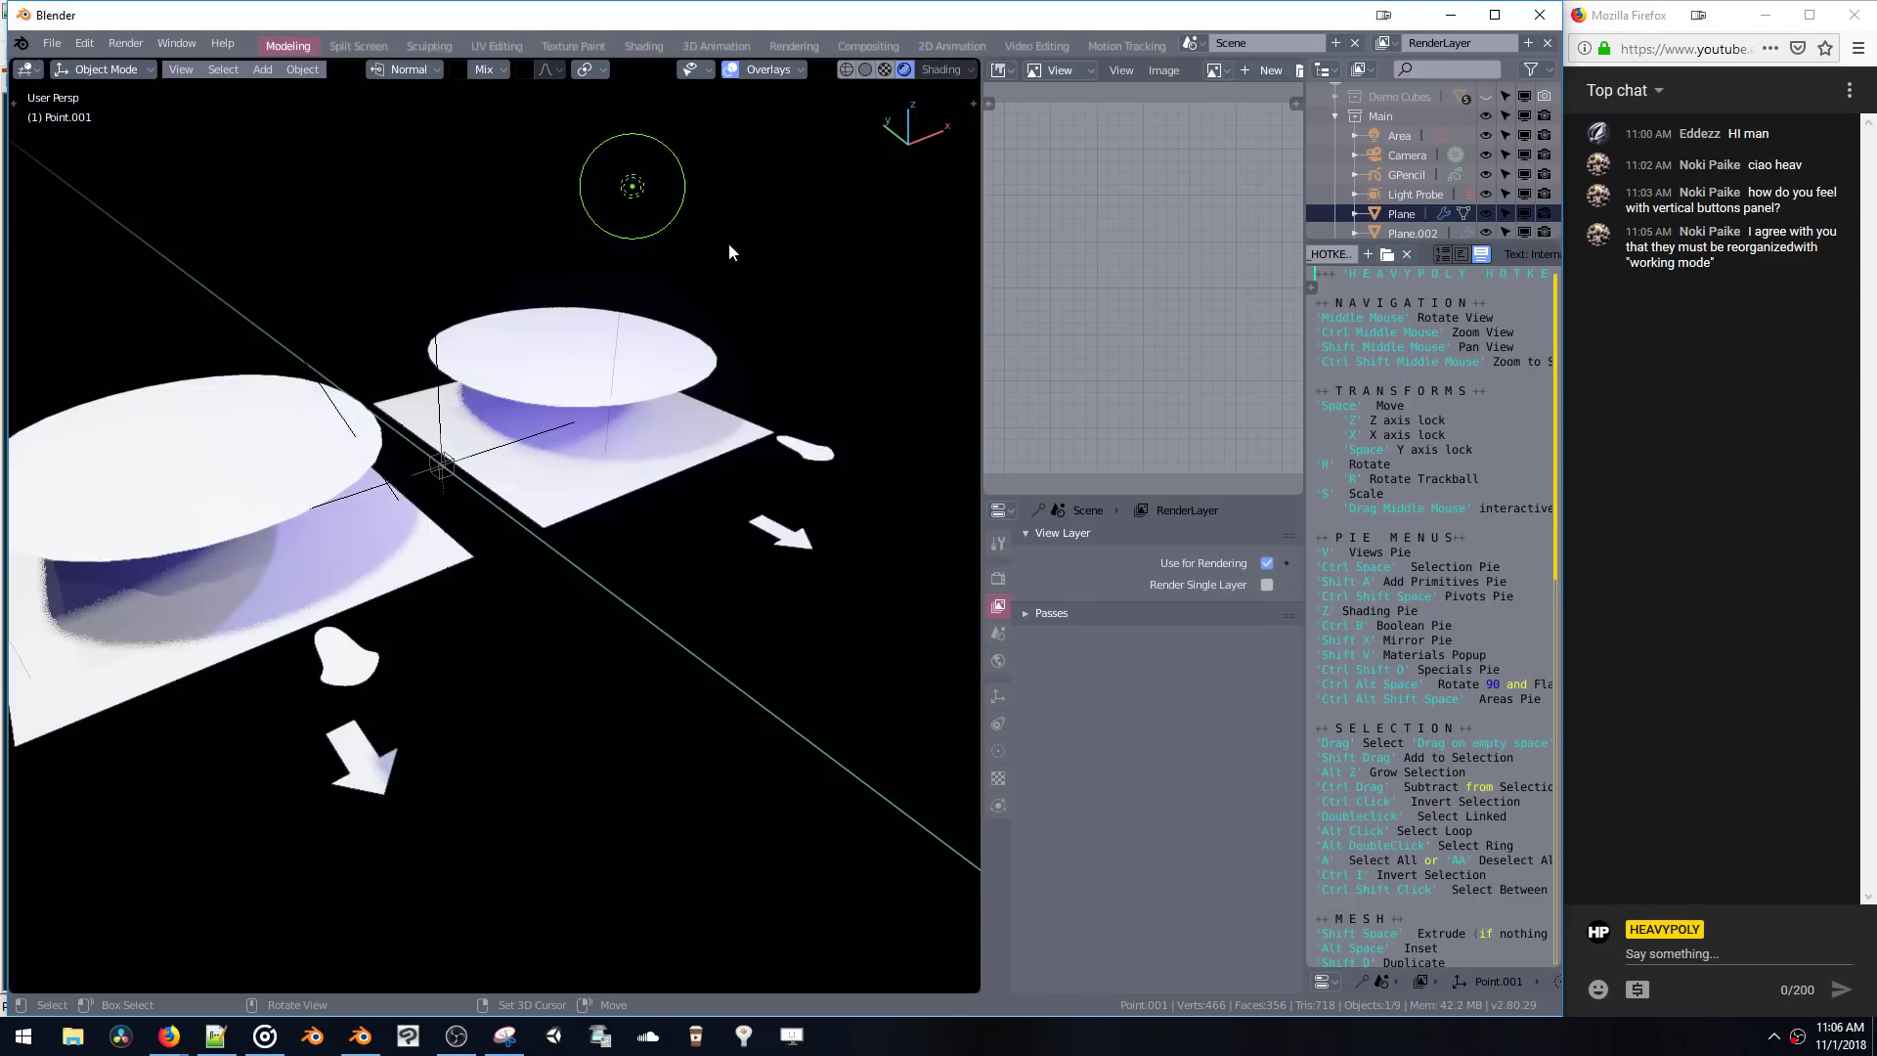
key(shift+l)
drag(777, 417, 29, 426)
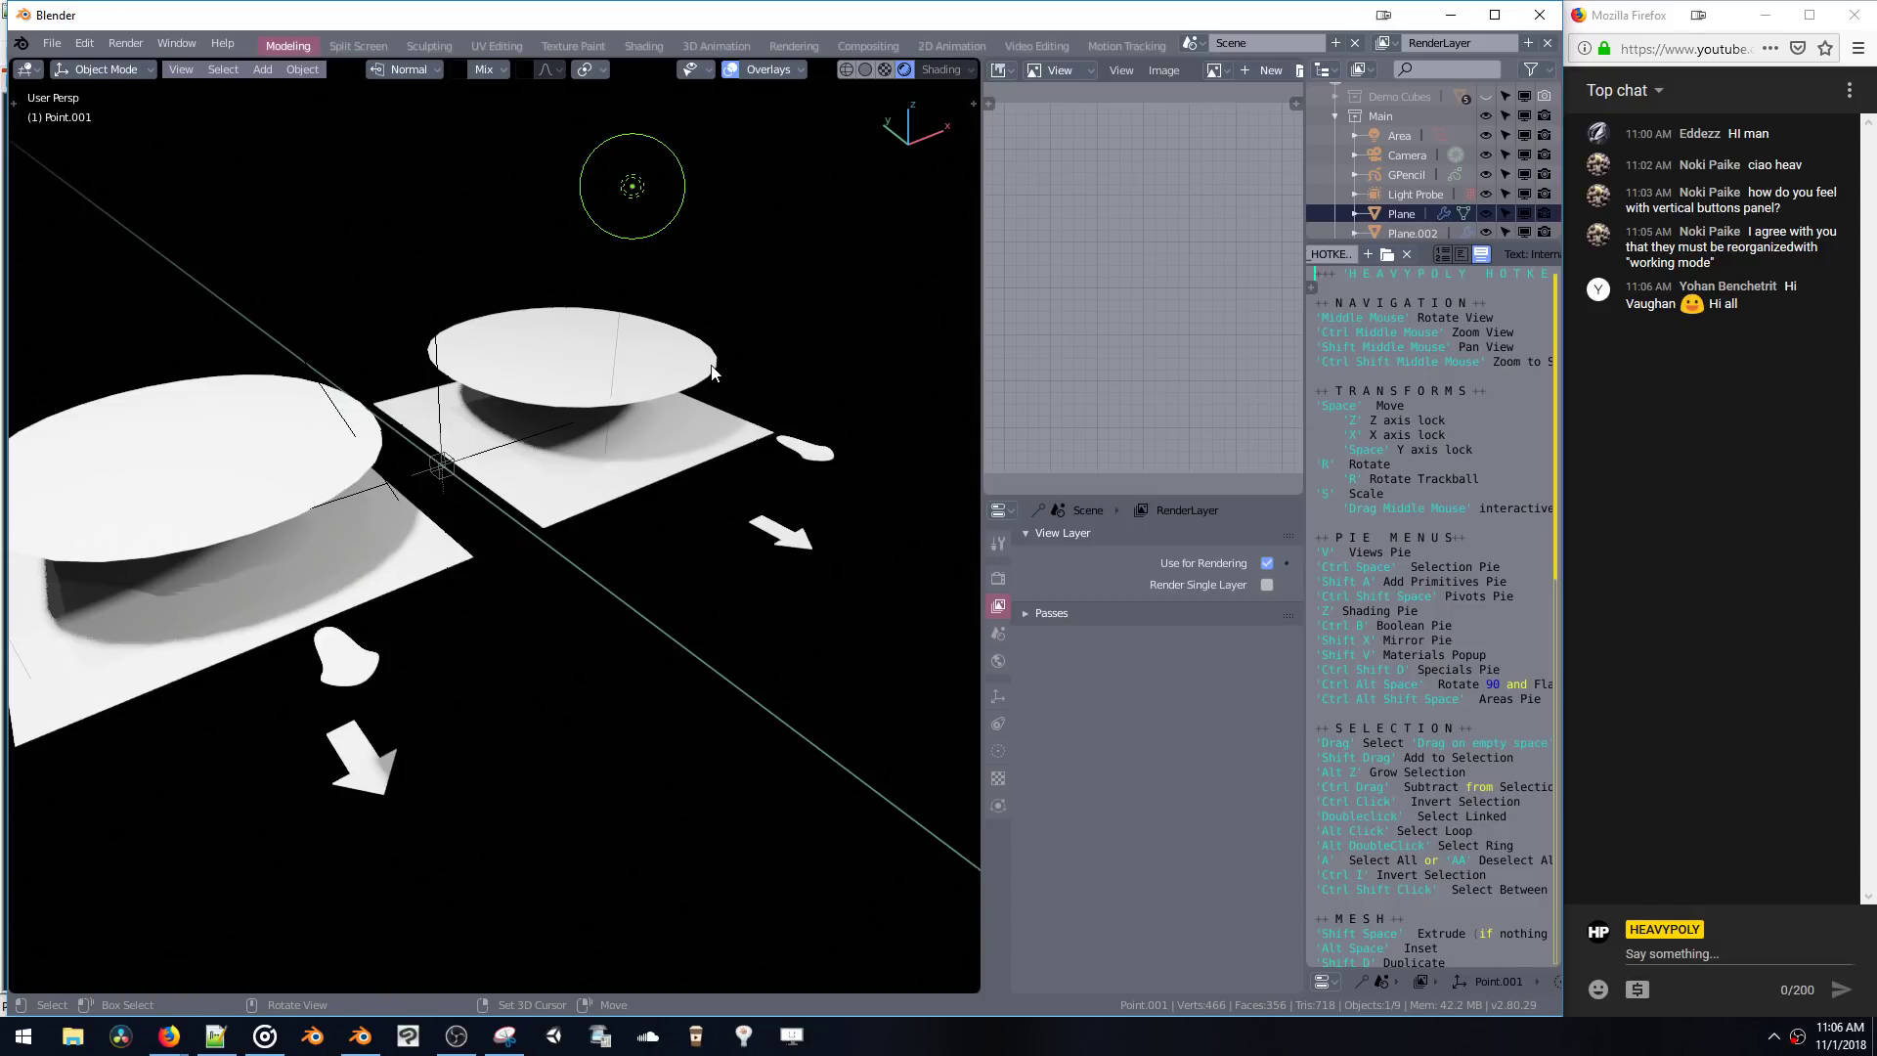
- Try the Area, Hemi, Spot, Sun and Point types on the light and set it to Spot
key(shift+l)
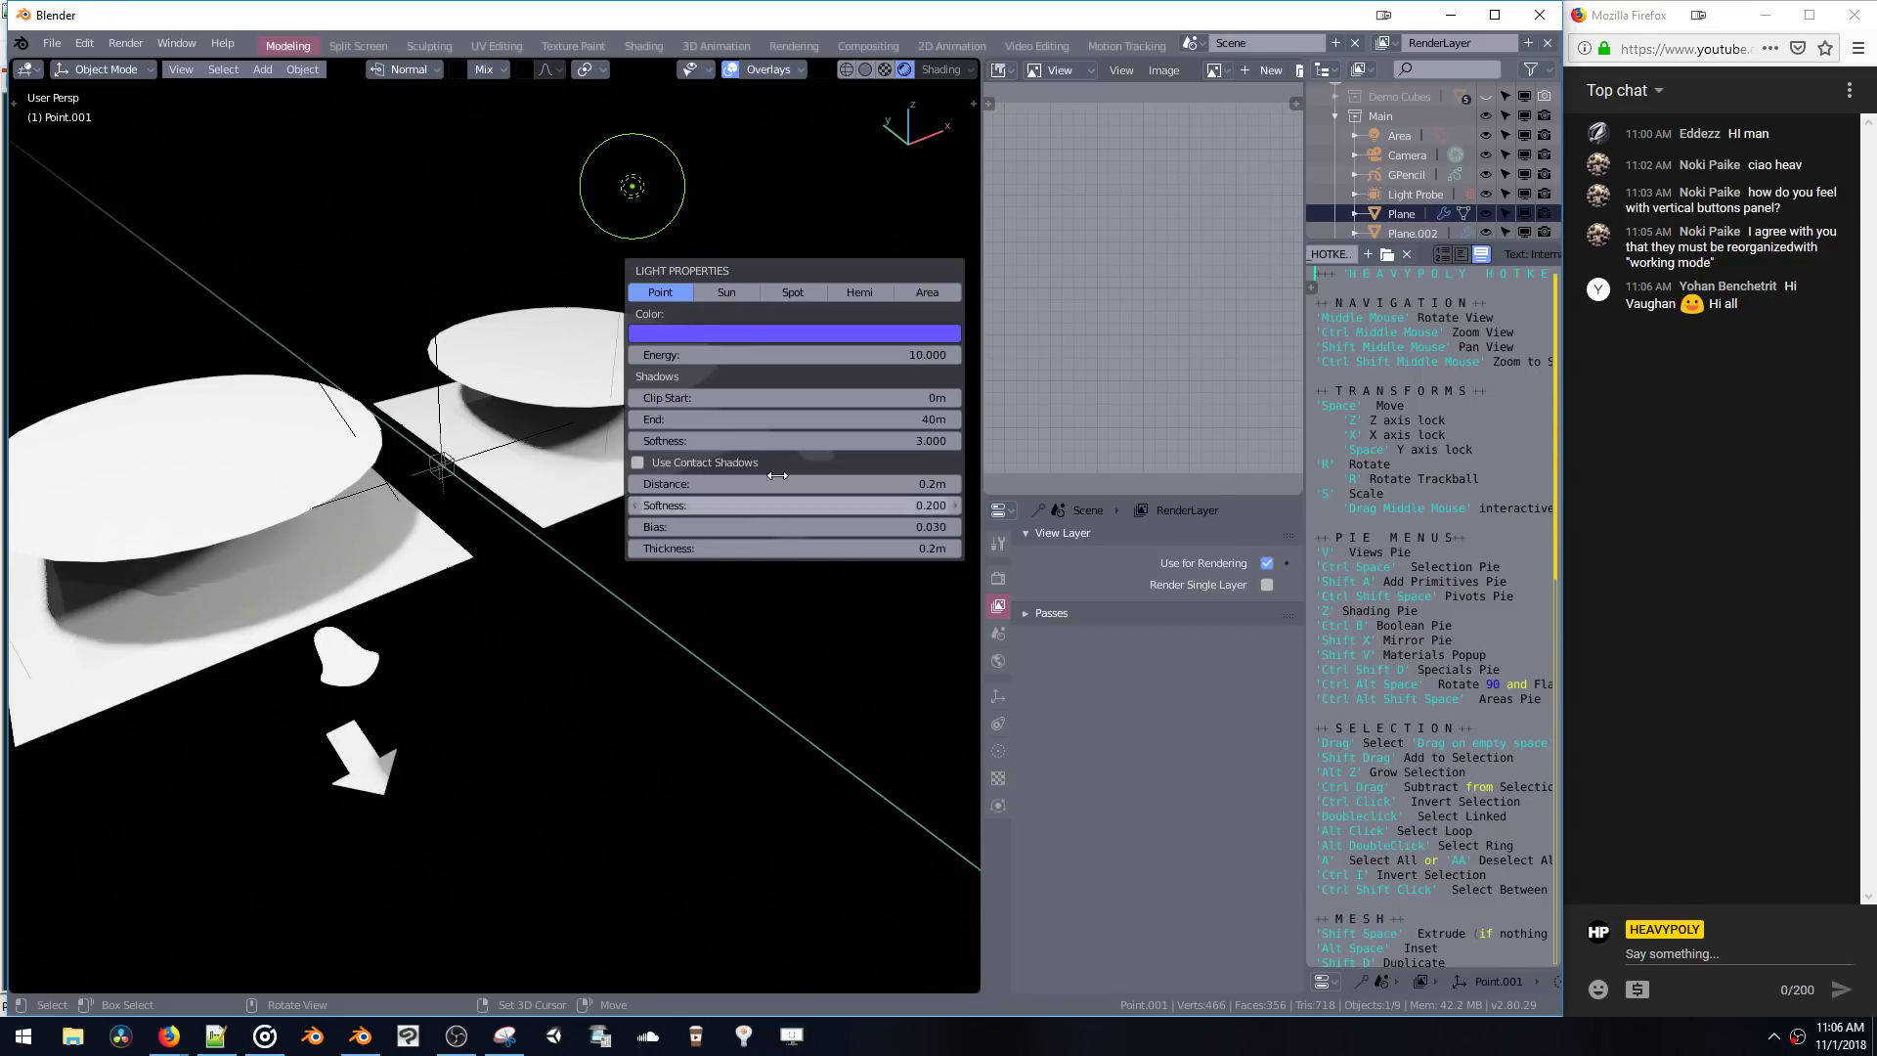
click(921, 291)
click(857, 292)
click(796, 293)
click(733, 295)
click(690, 295)
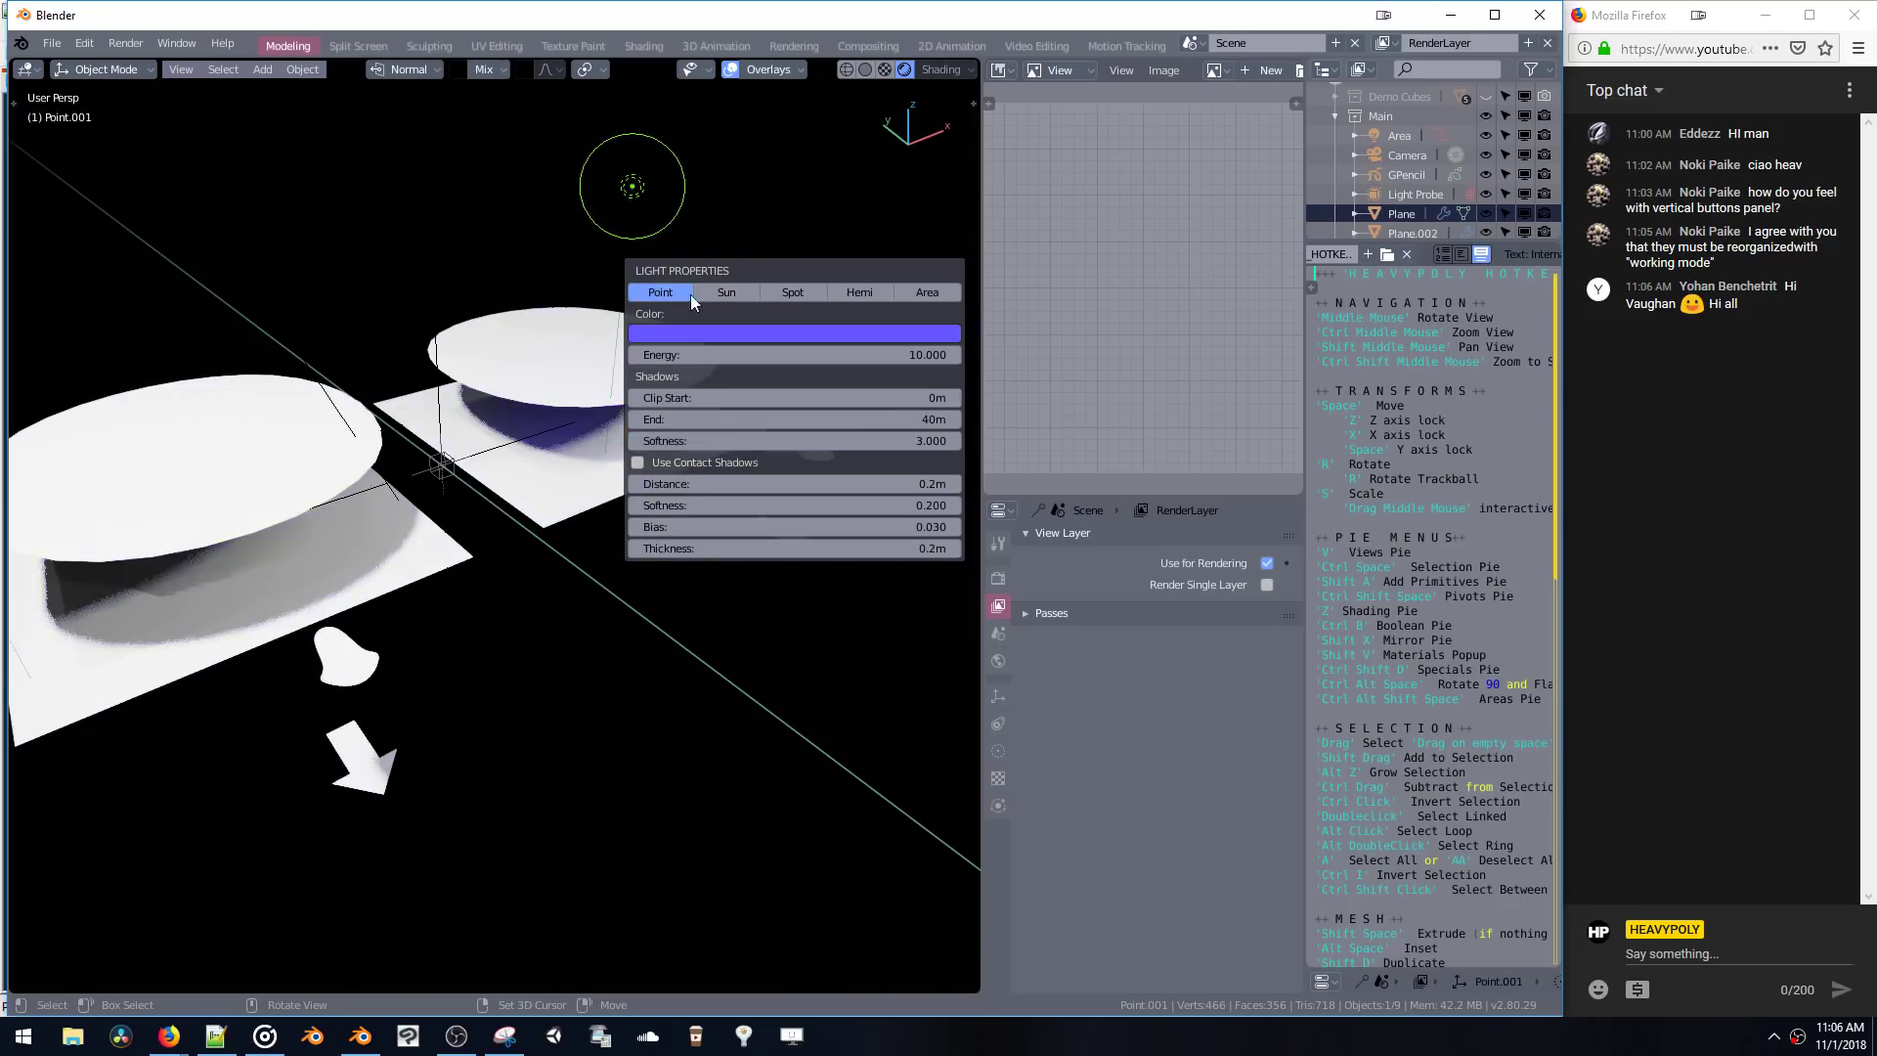
click(777, 292)
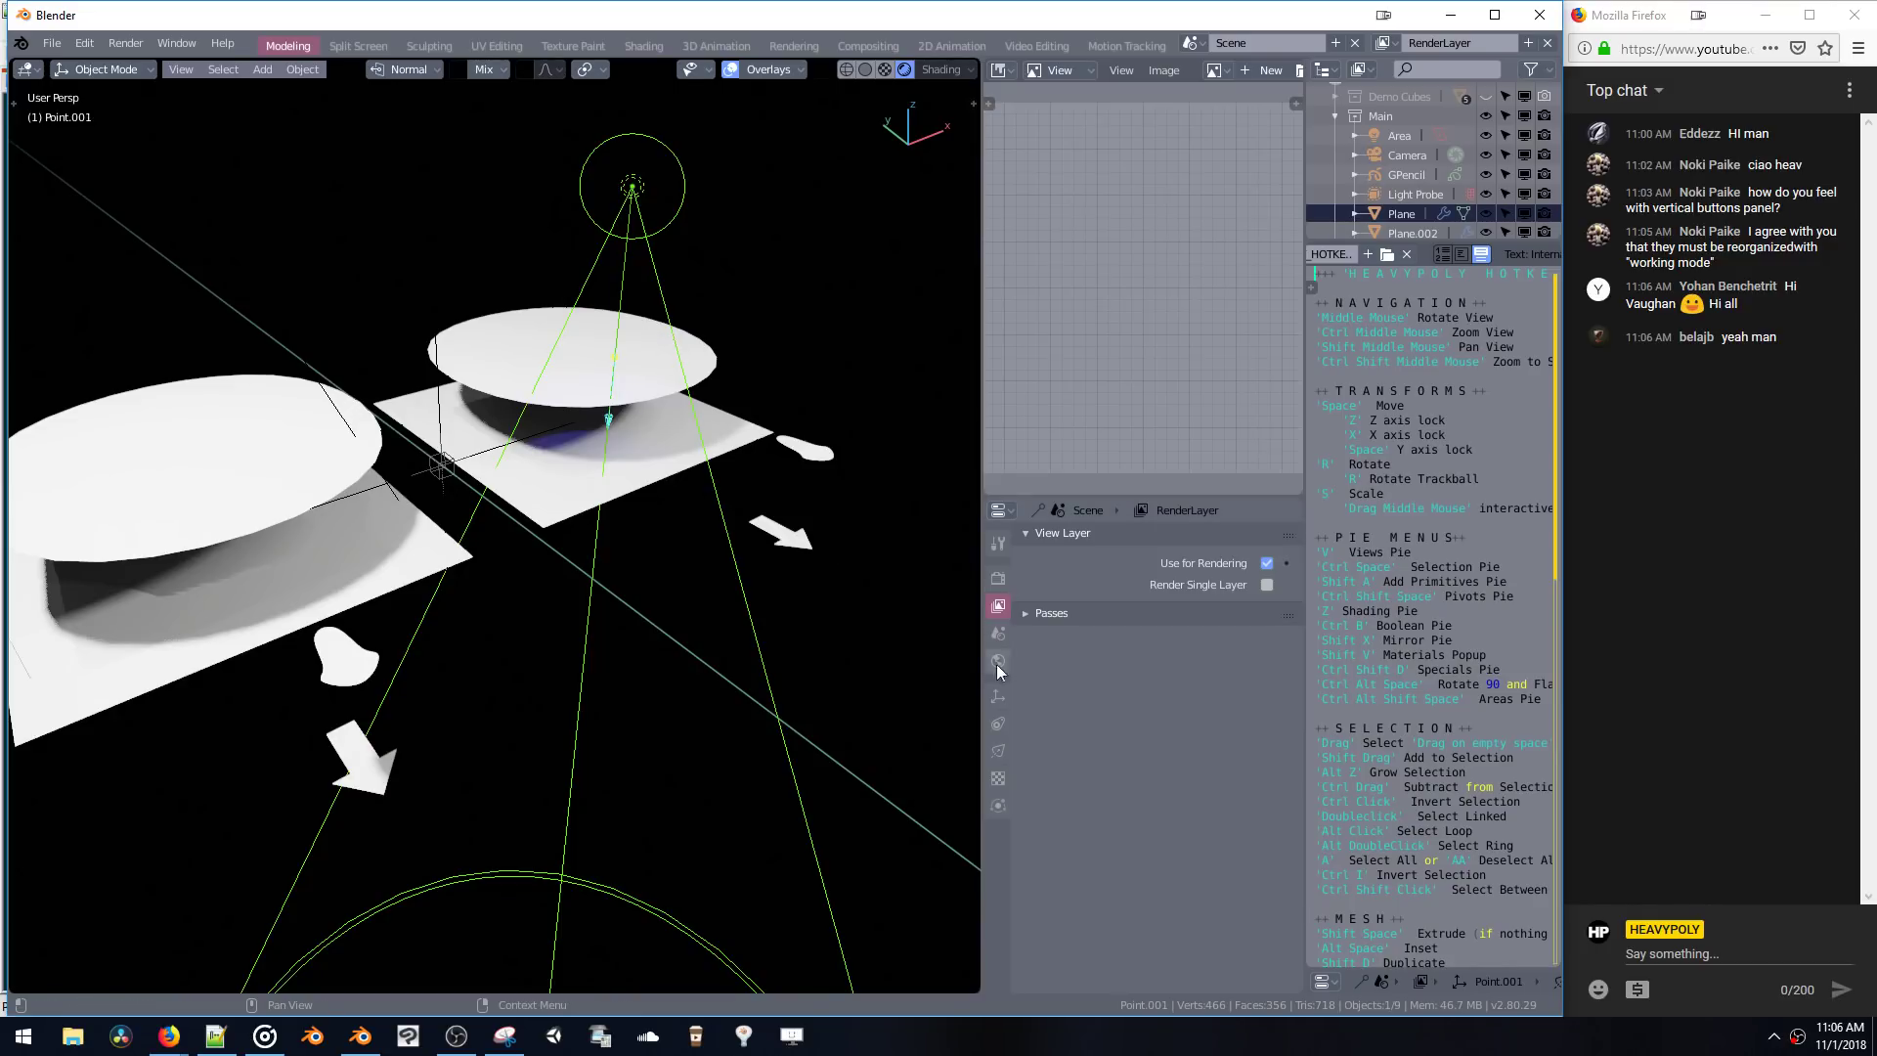
- Examine the spot light's Preview, Light, Spot Shape and Shadow sections in the Properties editor and collapse them
click(999, 751)
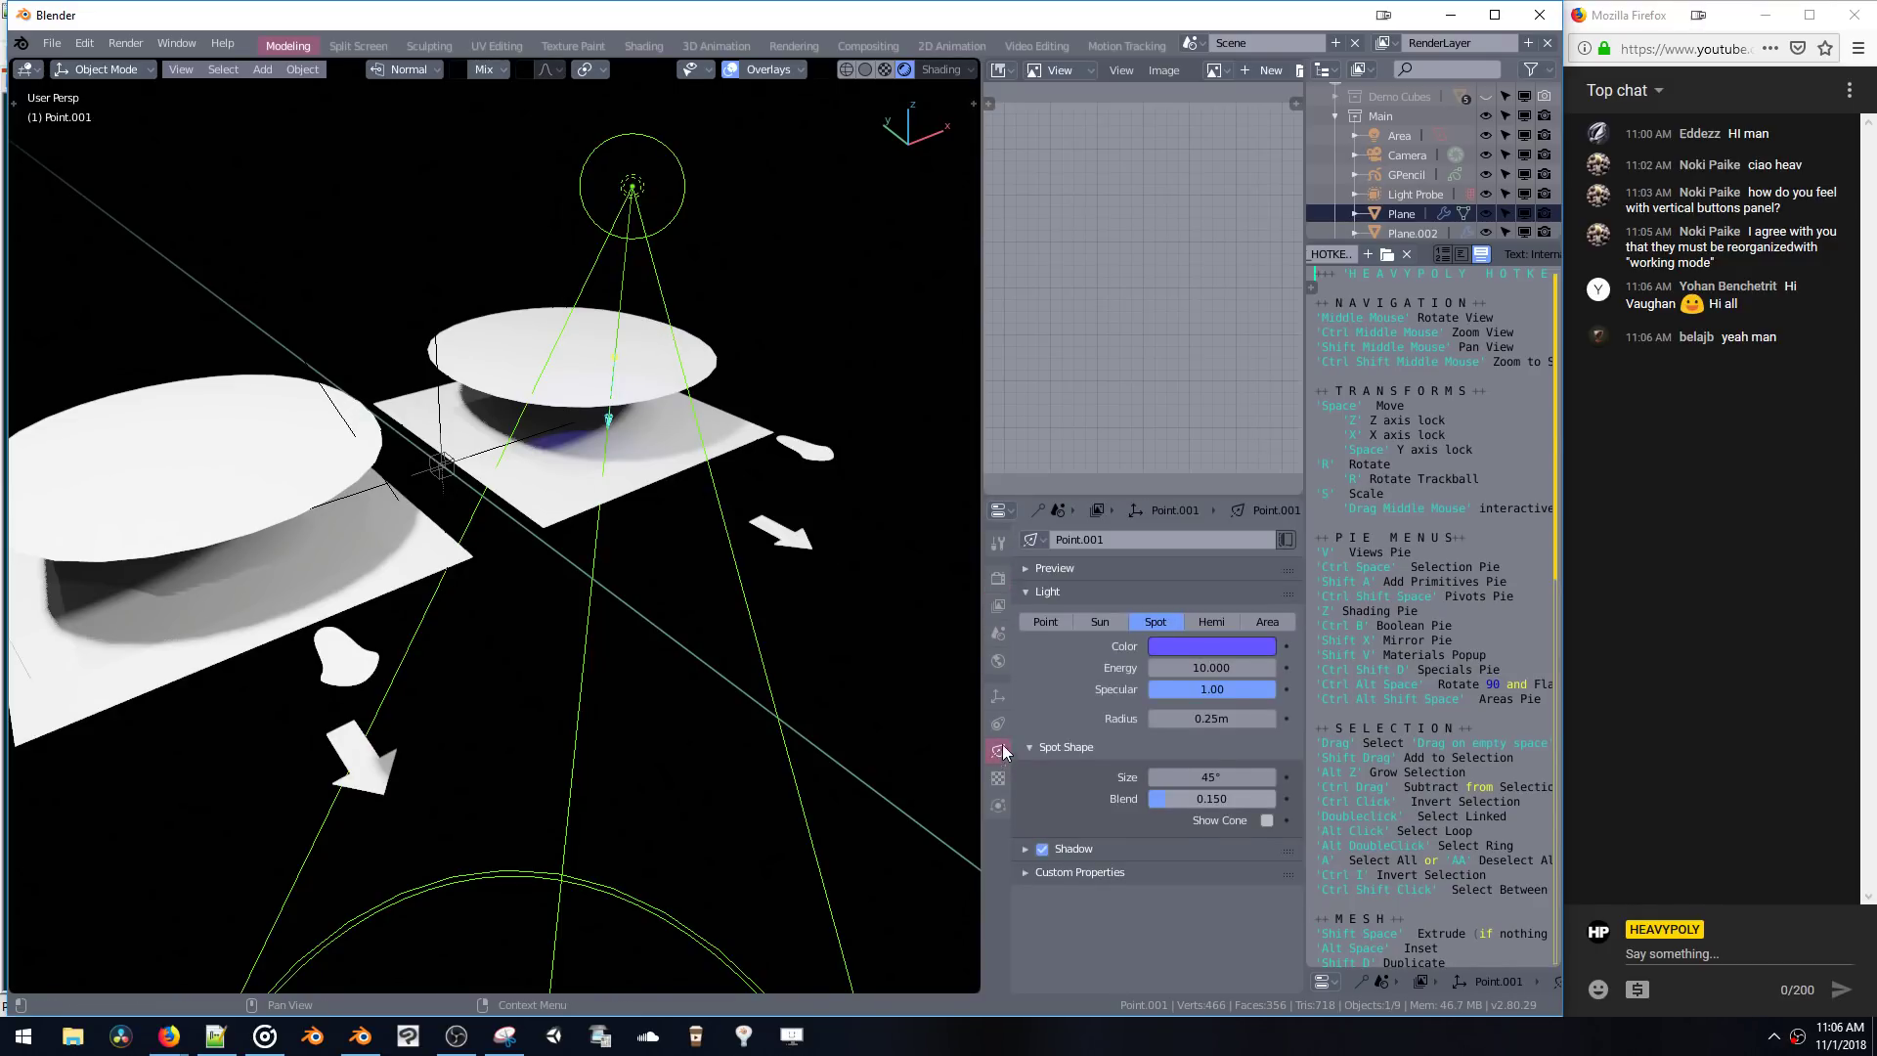
click(1052, 570)
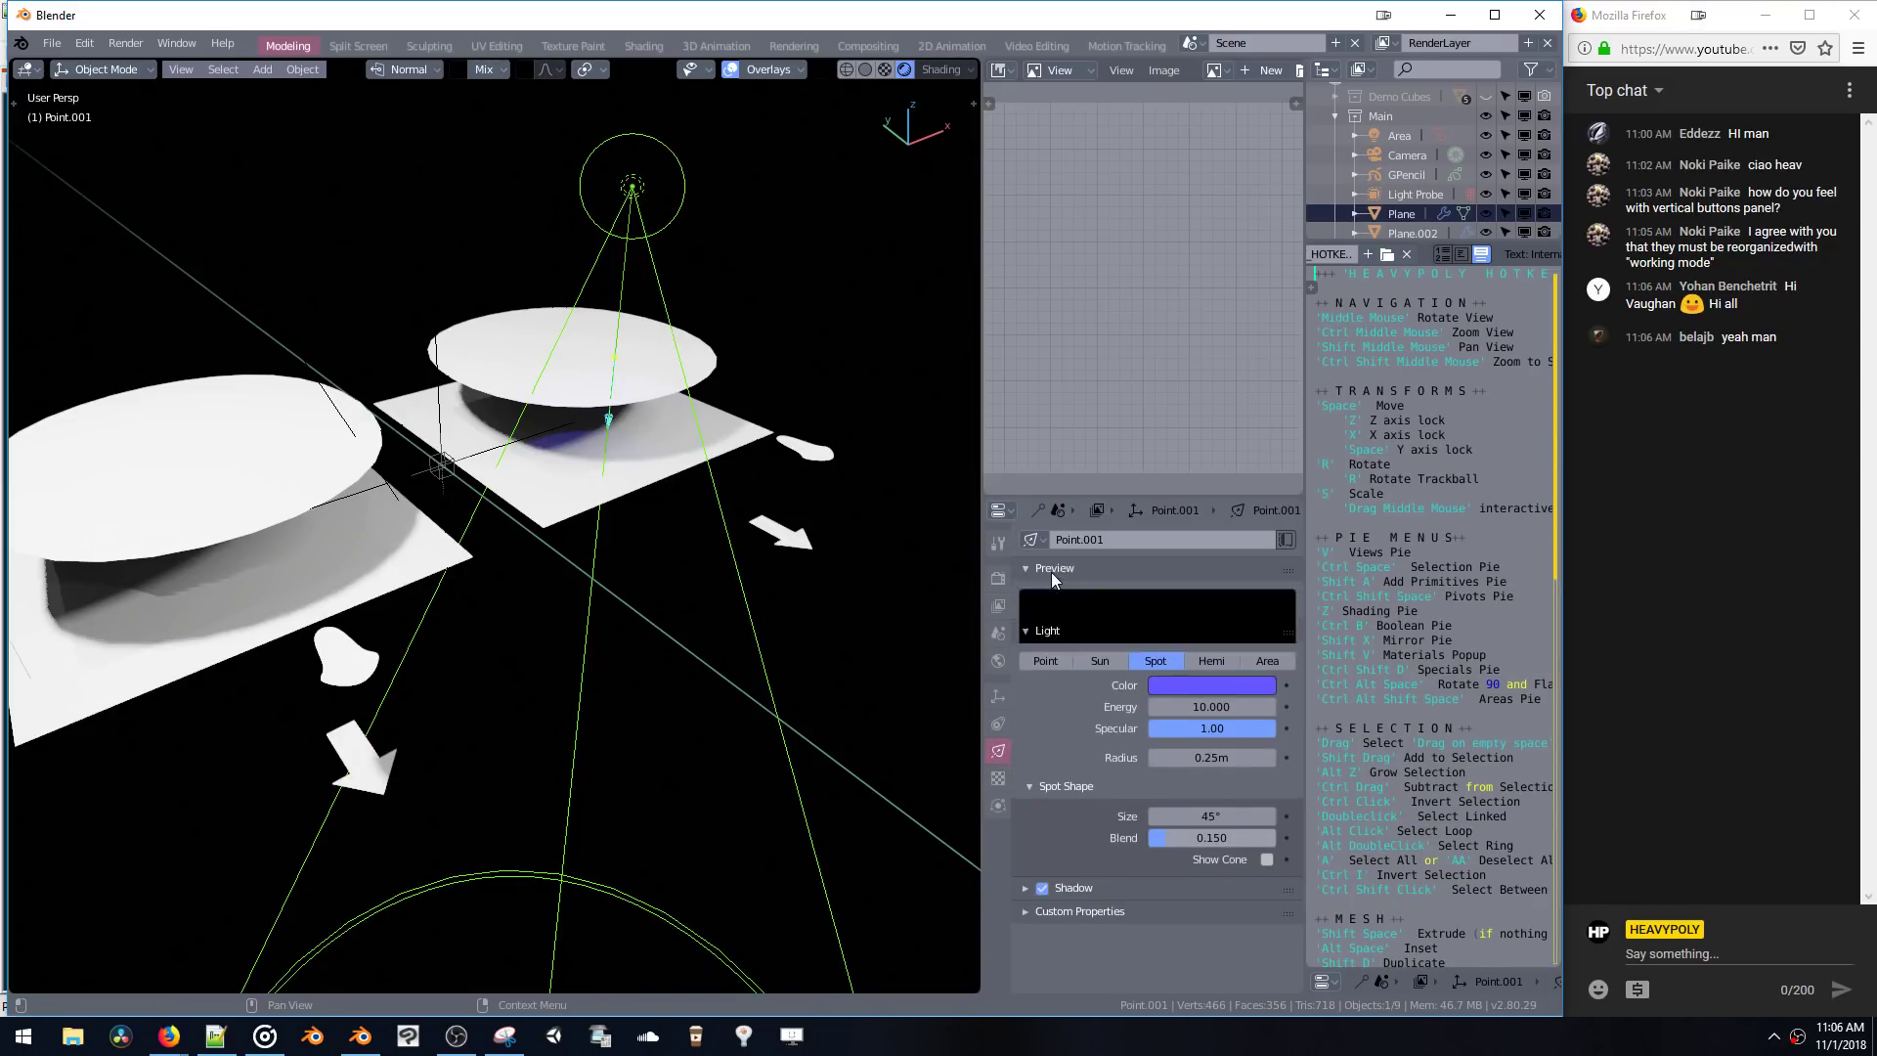
click(1044, 568)
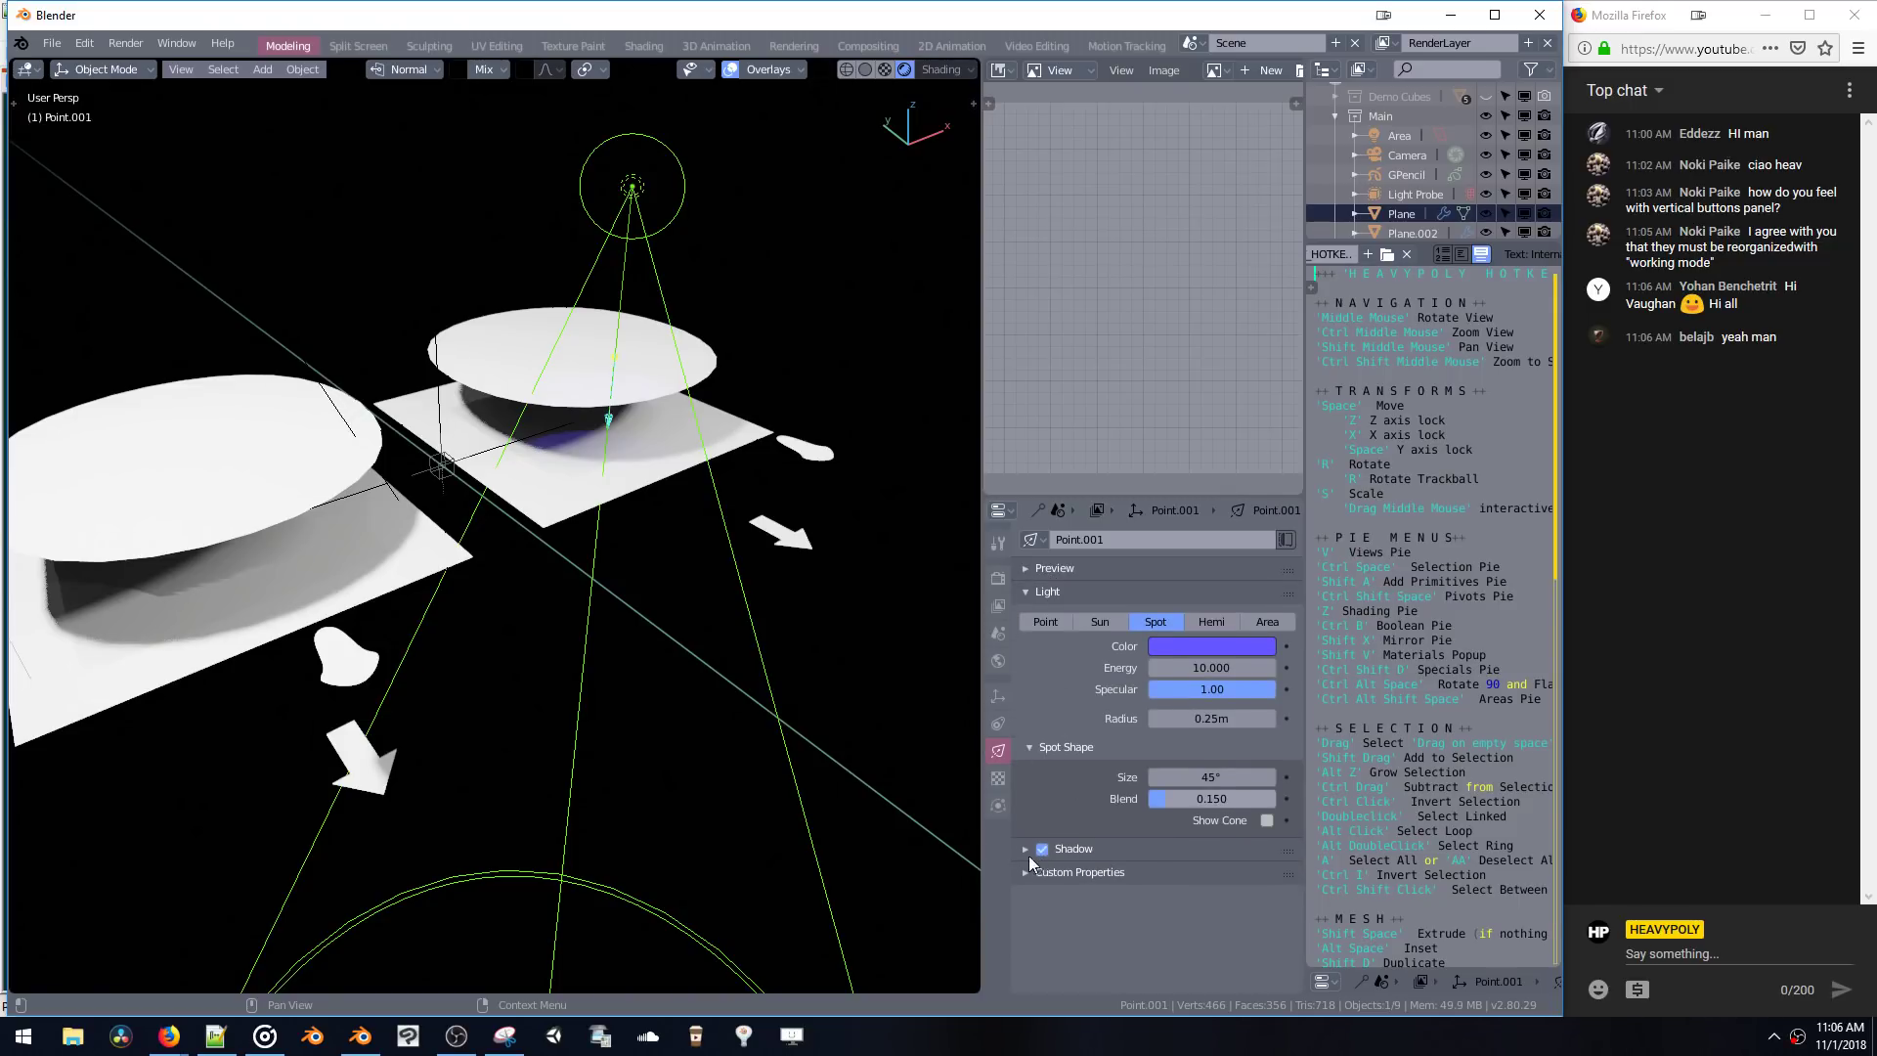
click(1026, 849)
scroll(1113, 600, down, 4)
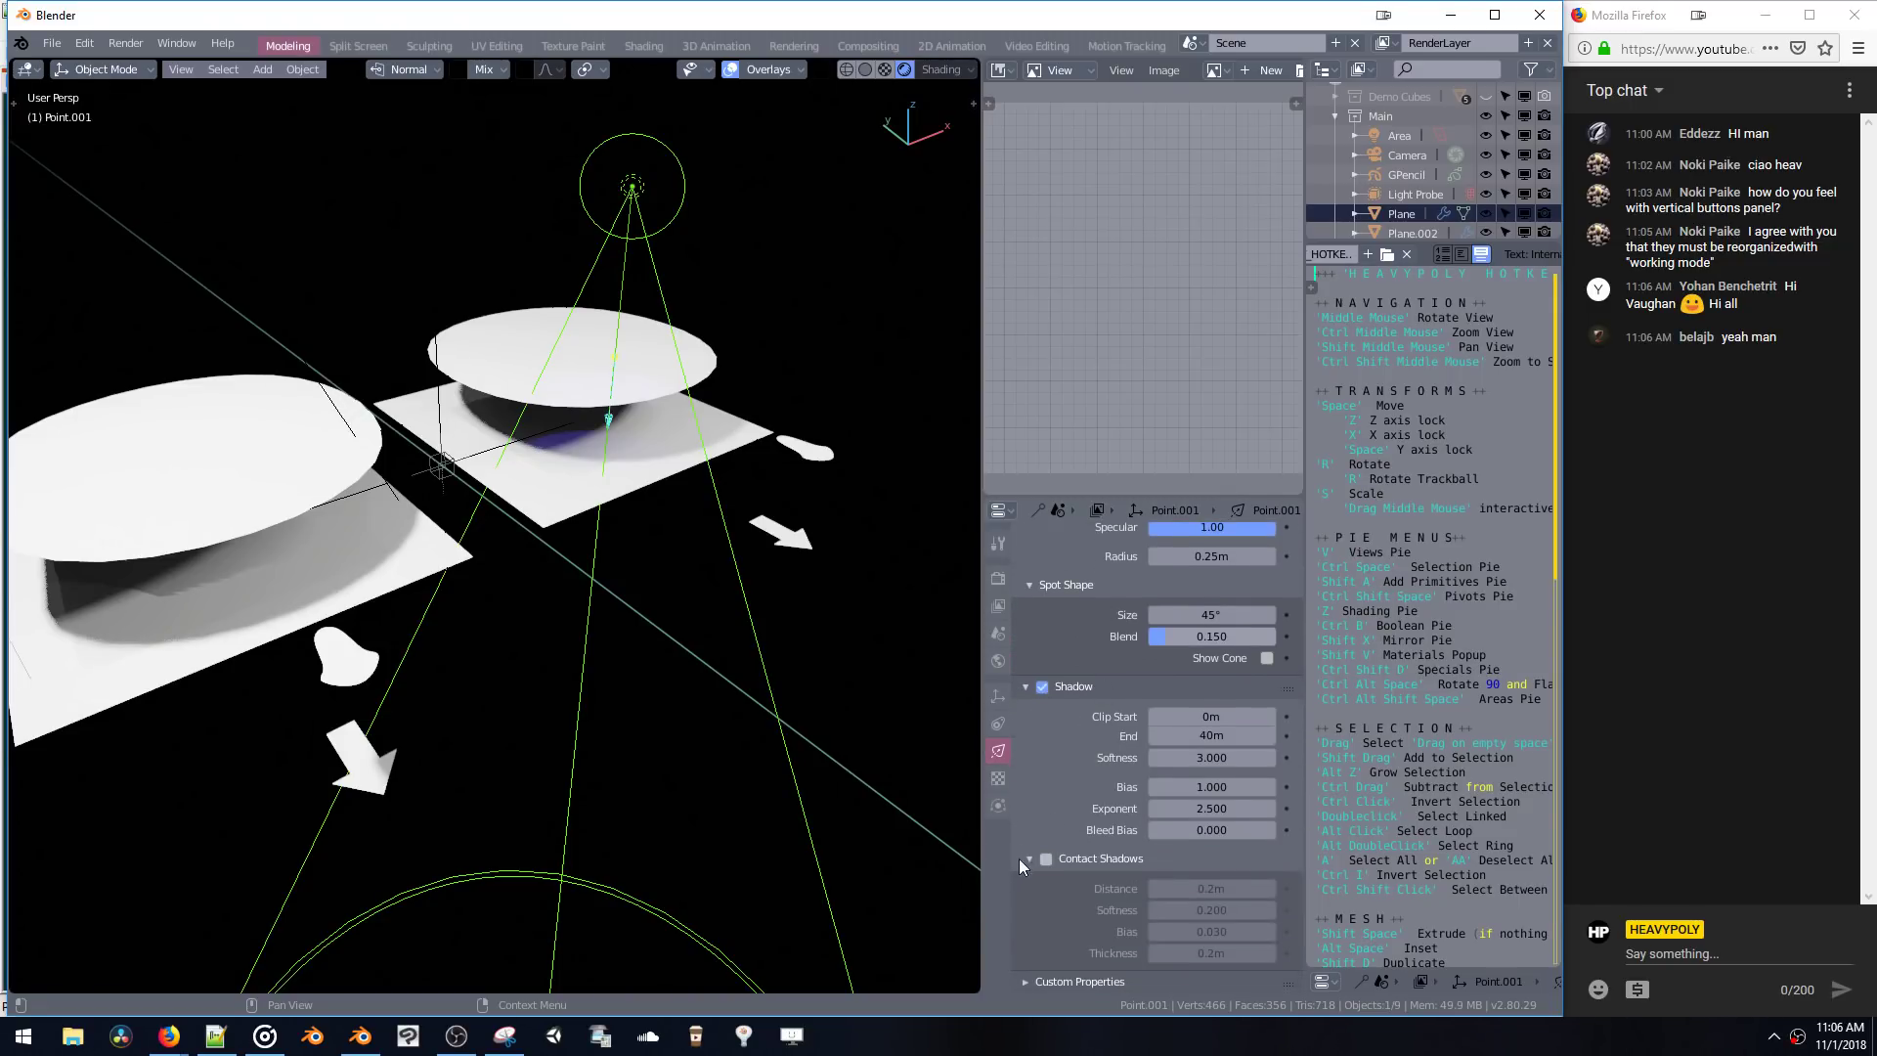
scroll(1072, 690, up, 4)
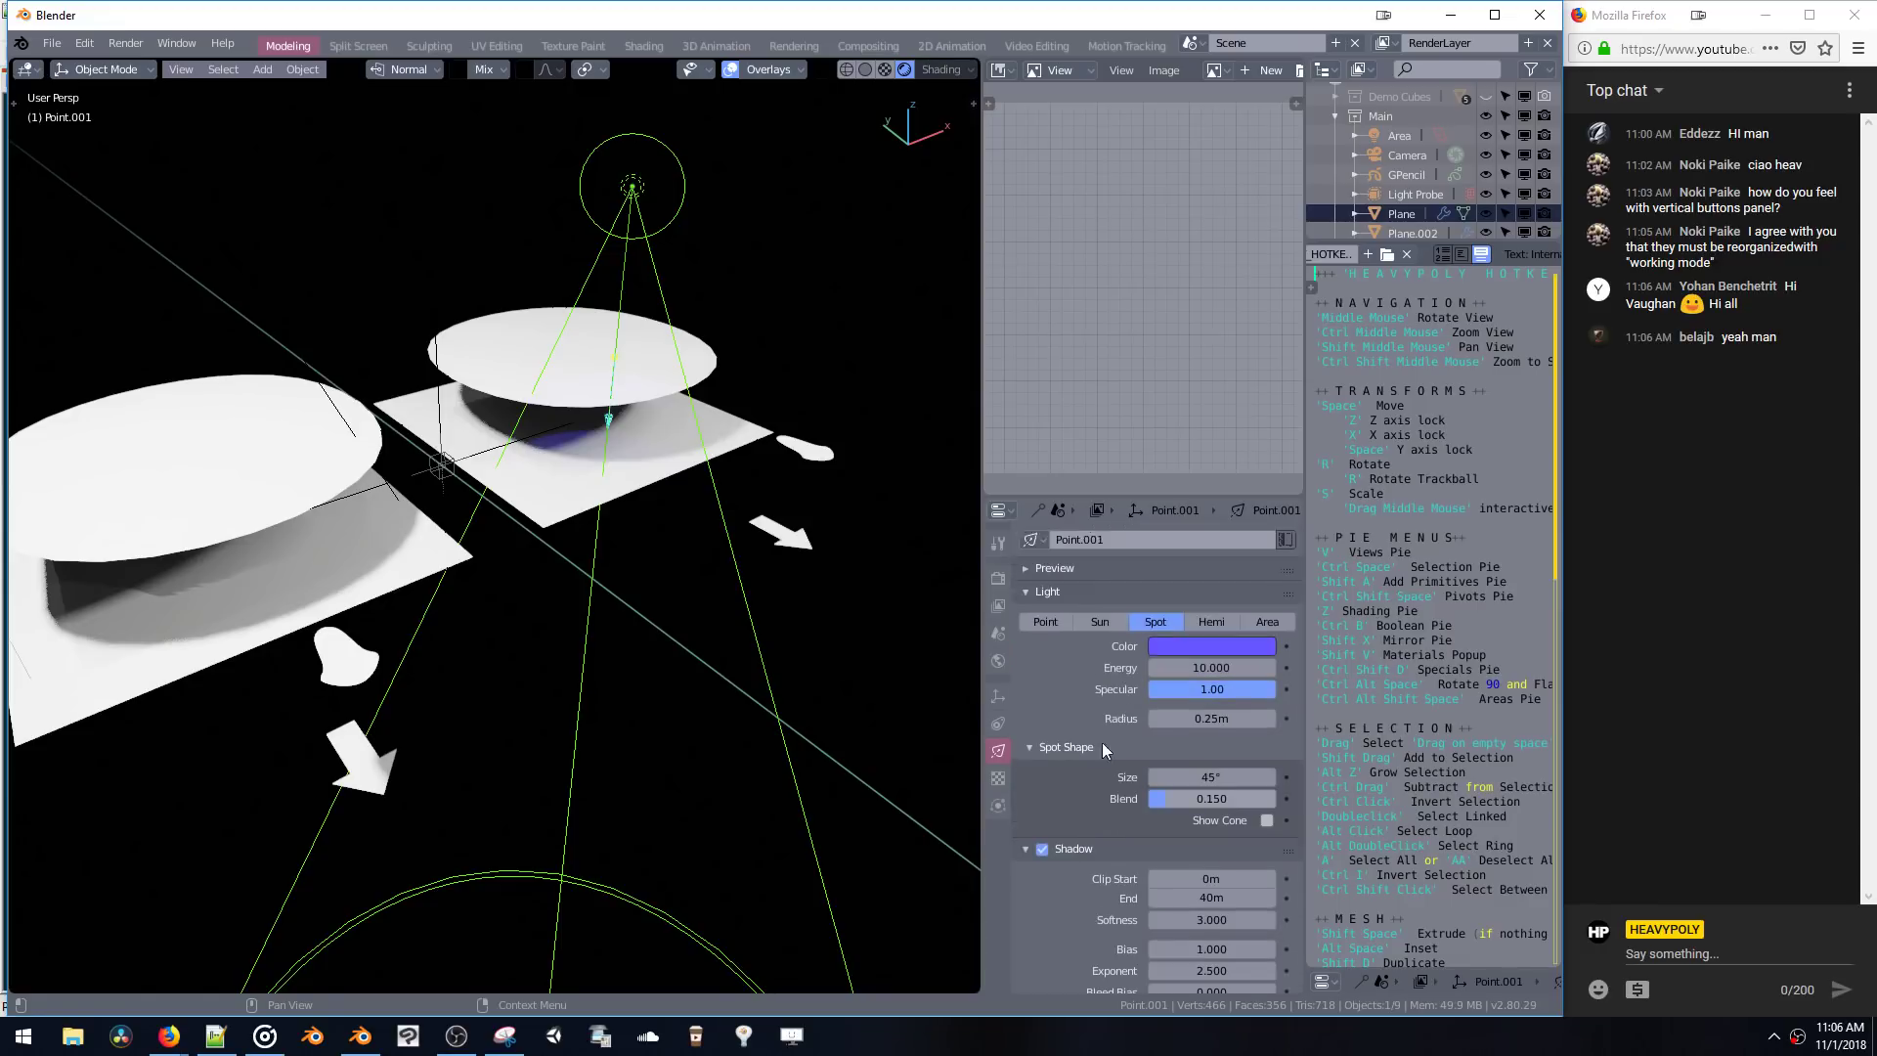
scroll(1134, 664, down, 2)
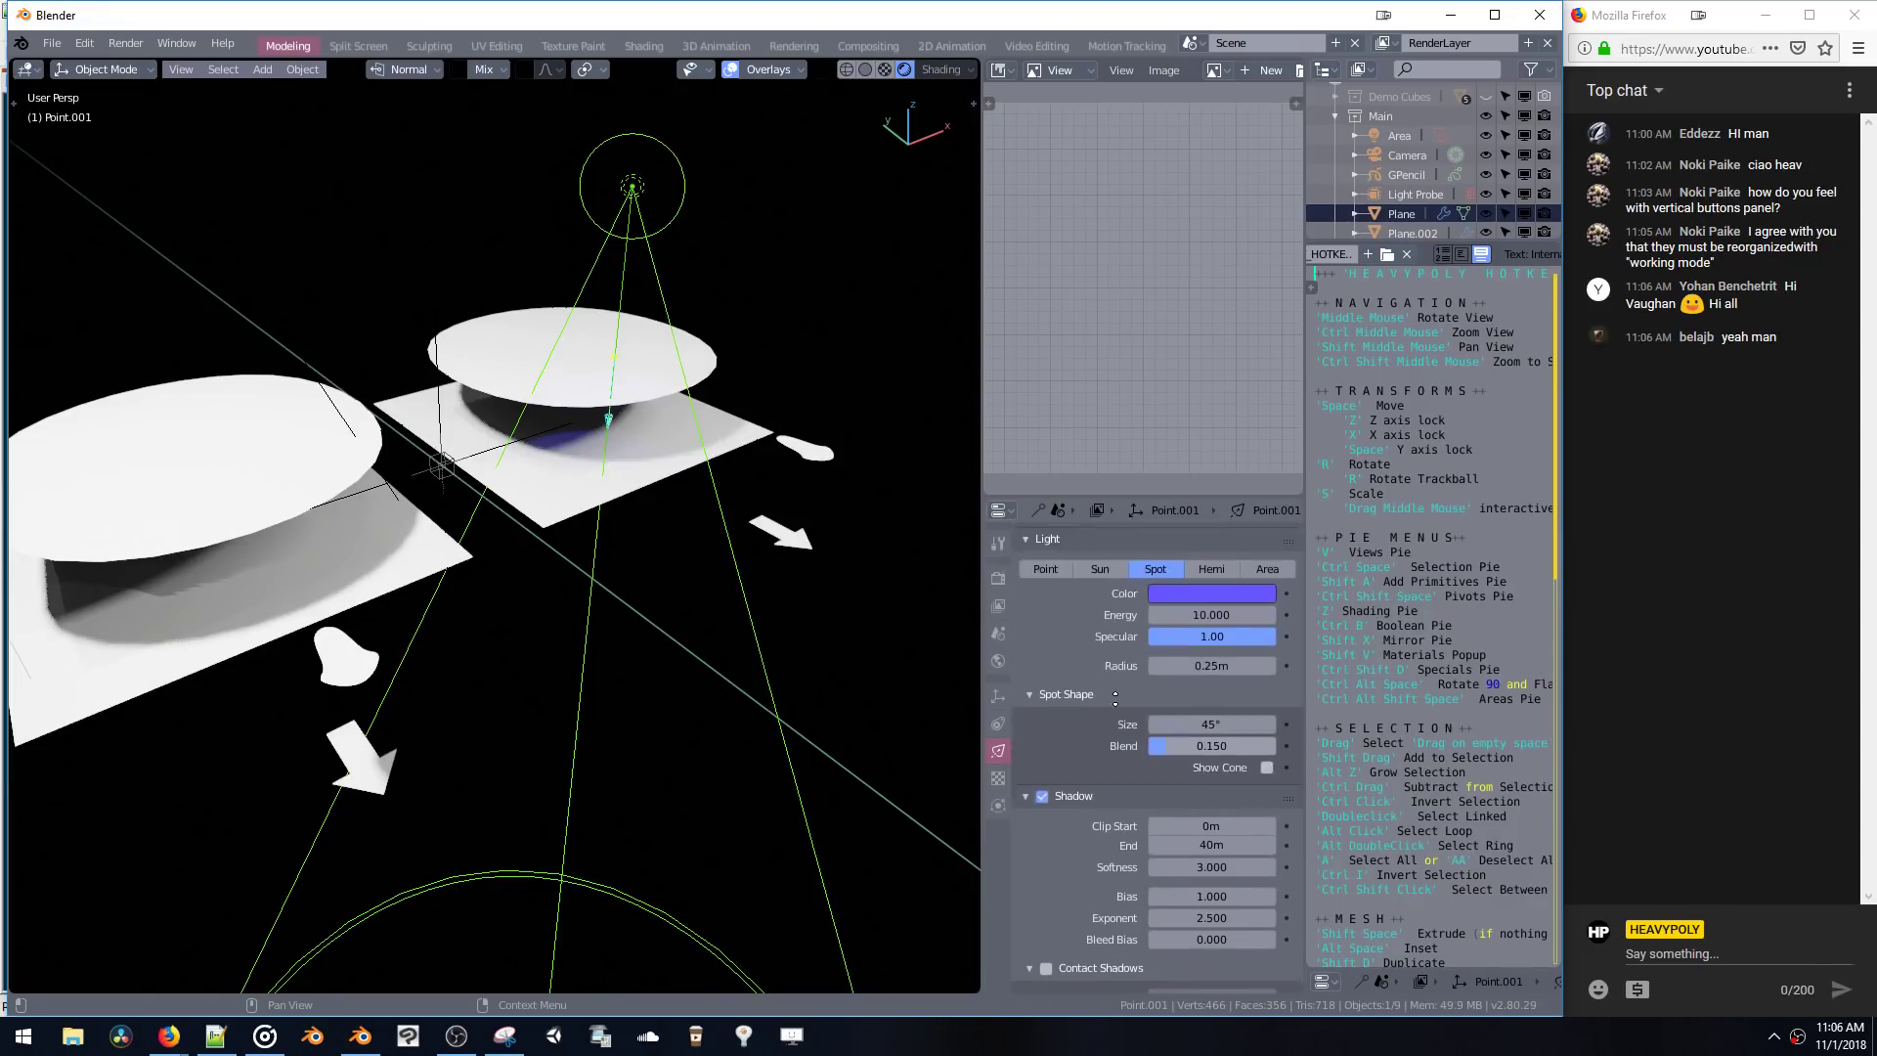
scroll(1132, 664, up, 2)
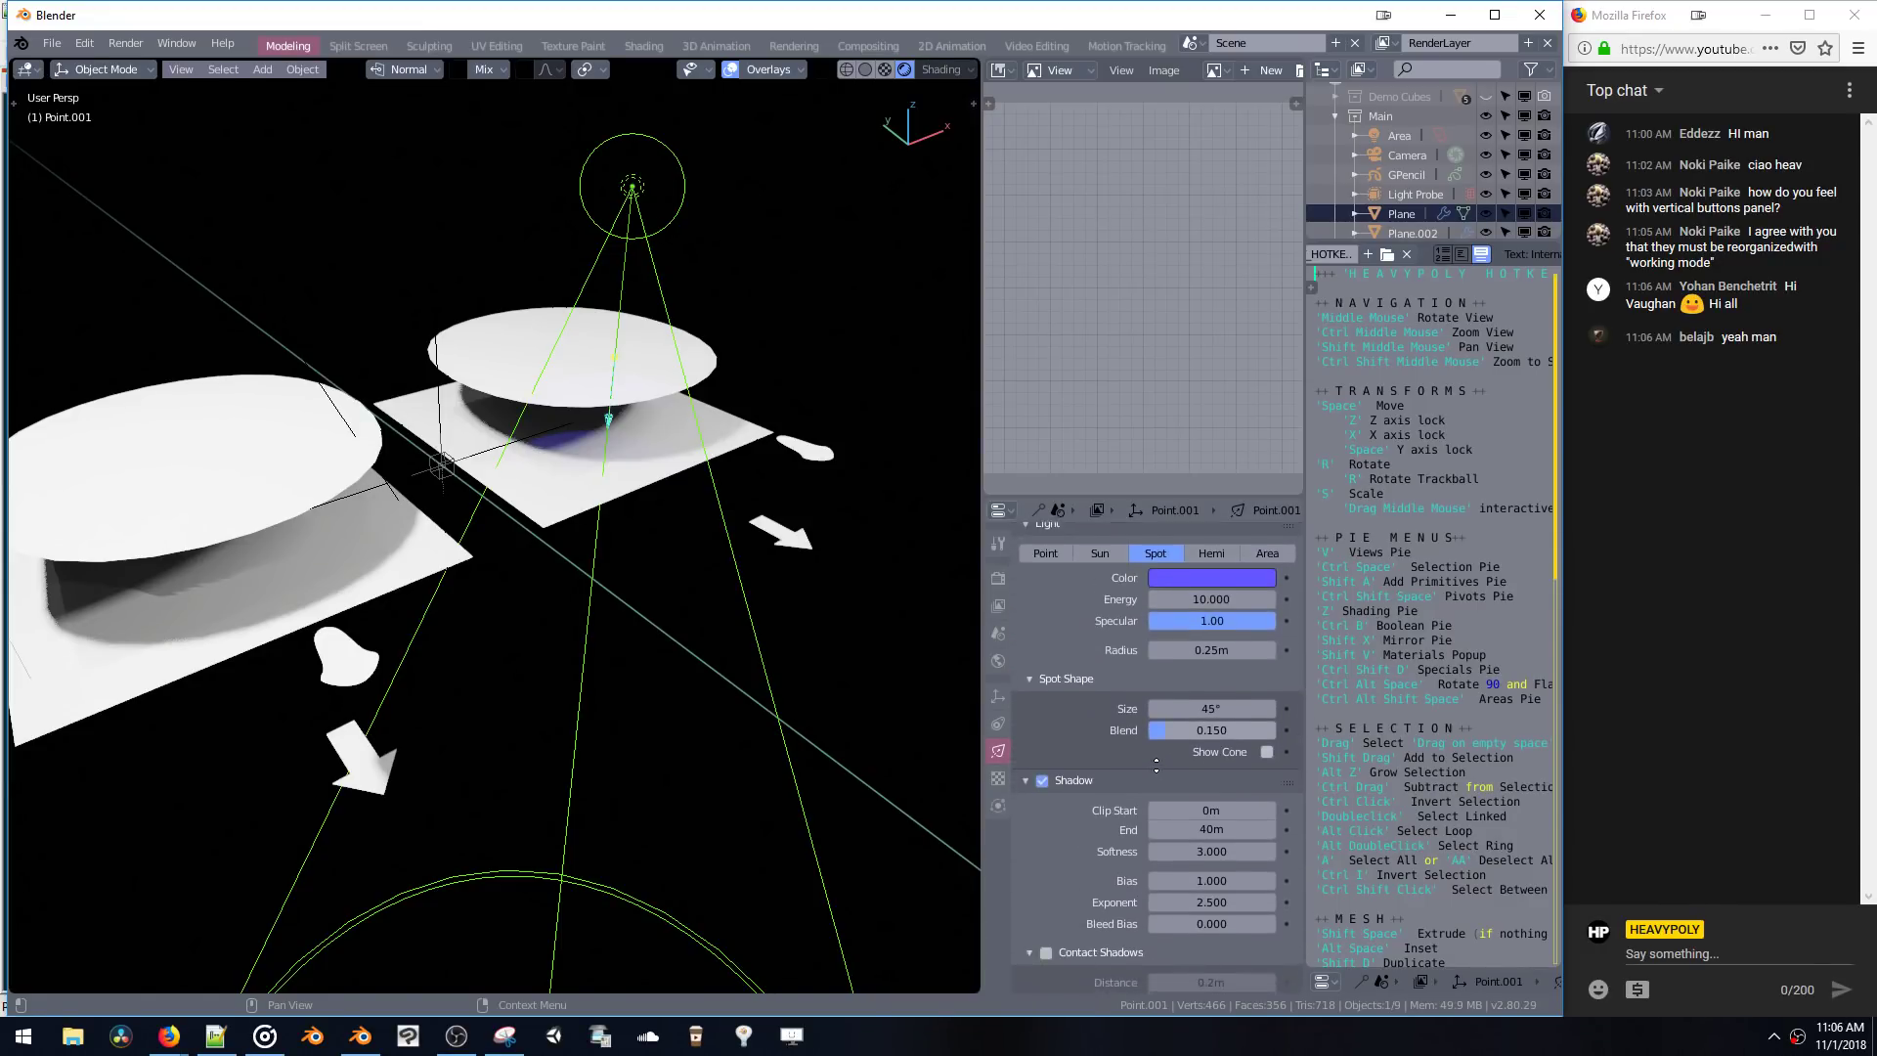
scroll(1151, 773, down, 3)
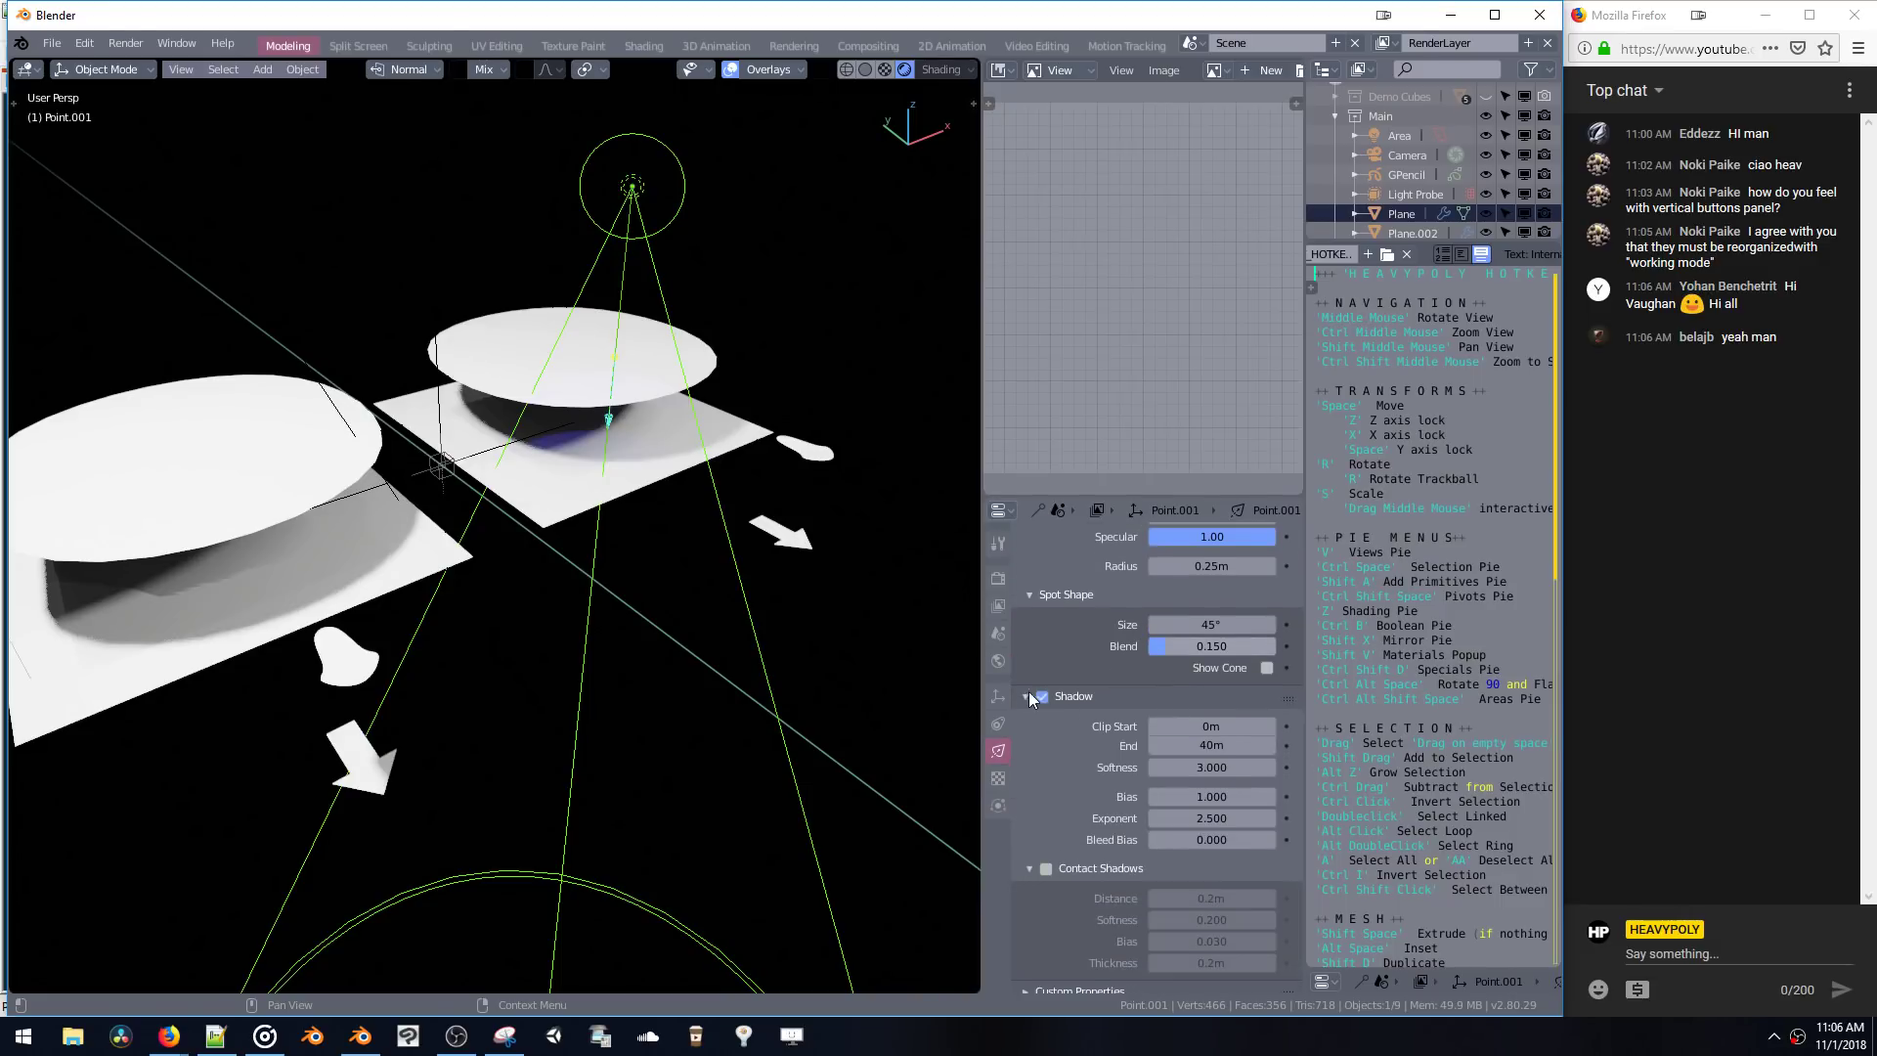
click(1028, 696)
click(1025, 591)
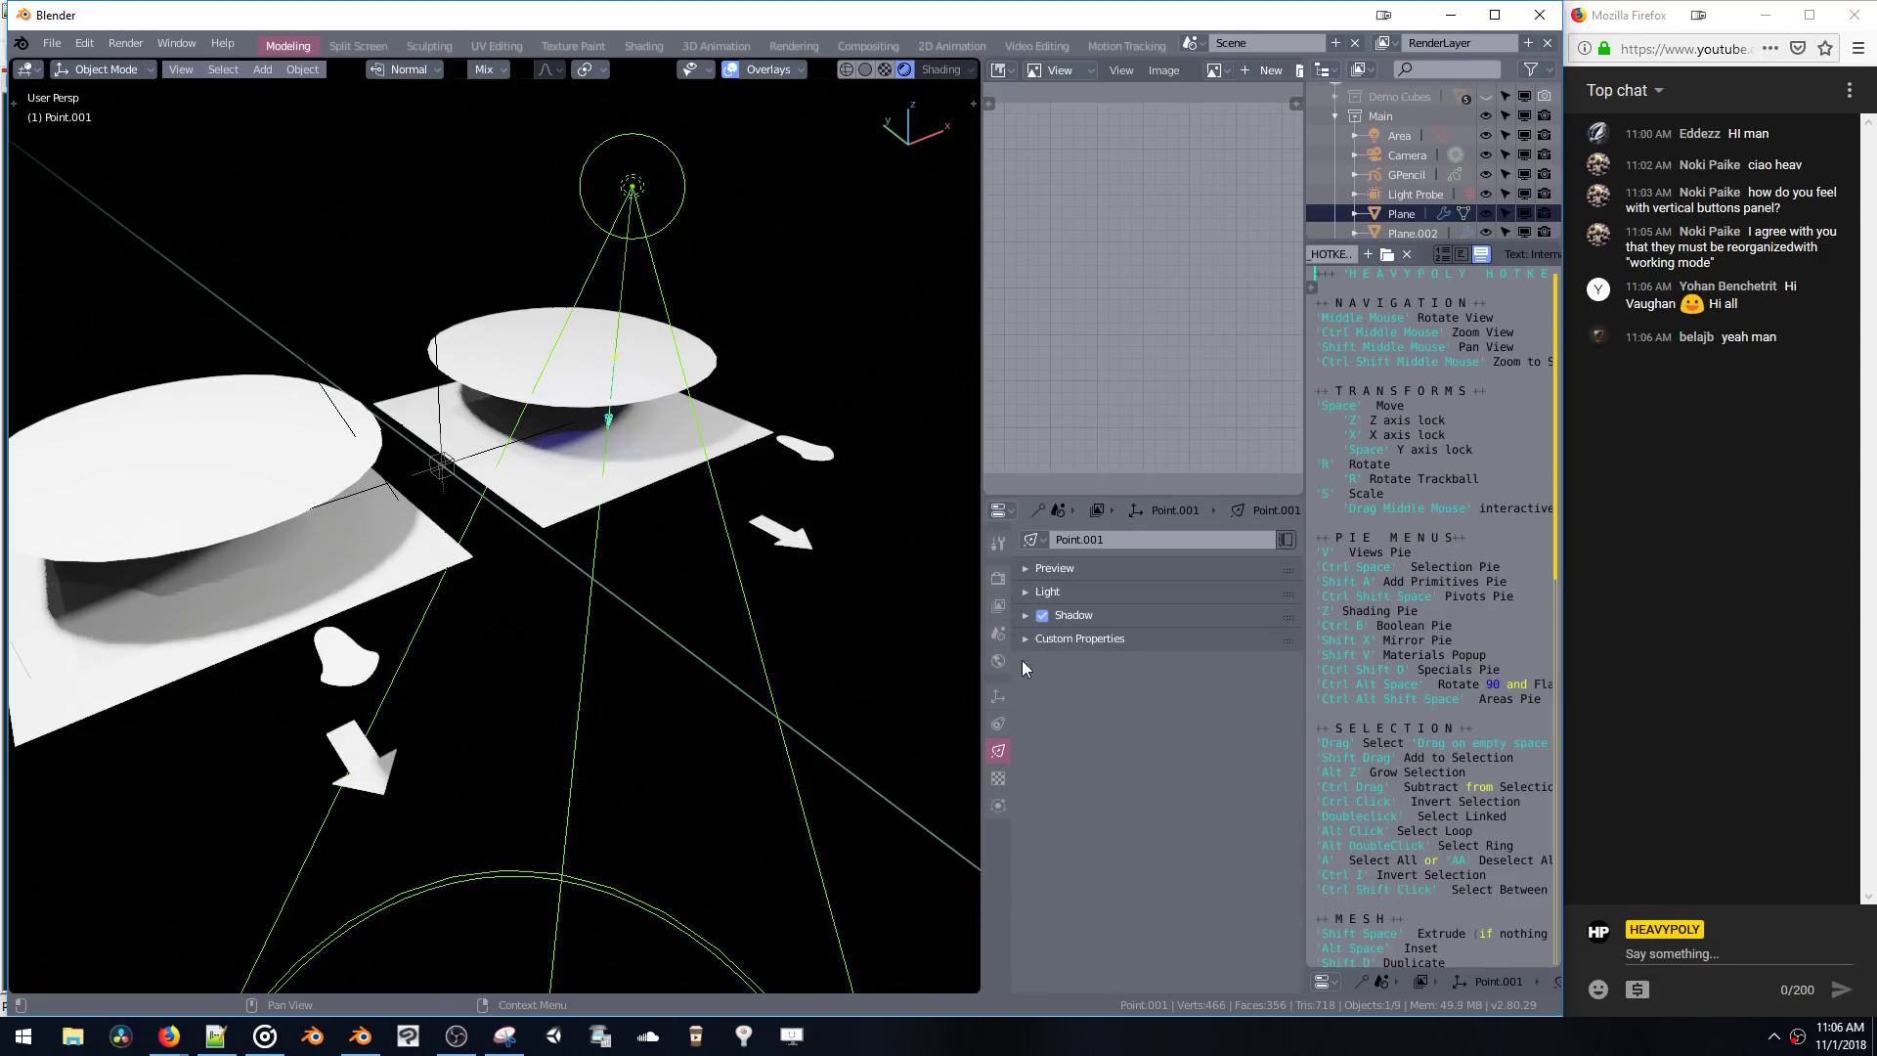
- Review the spot light's settings in the quick light properties and check the Custom Properties section in the Properties editor
key(shift+l)
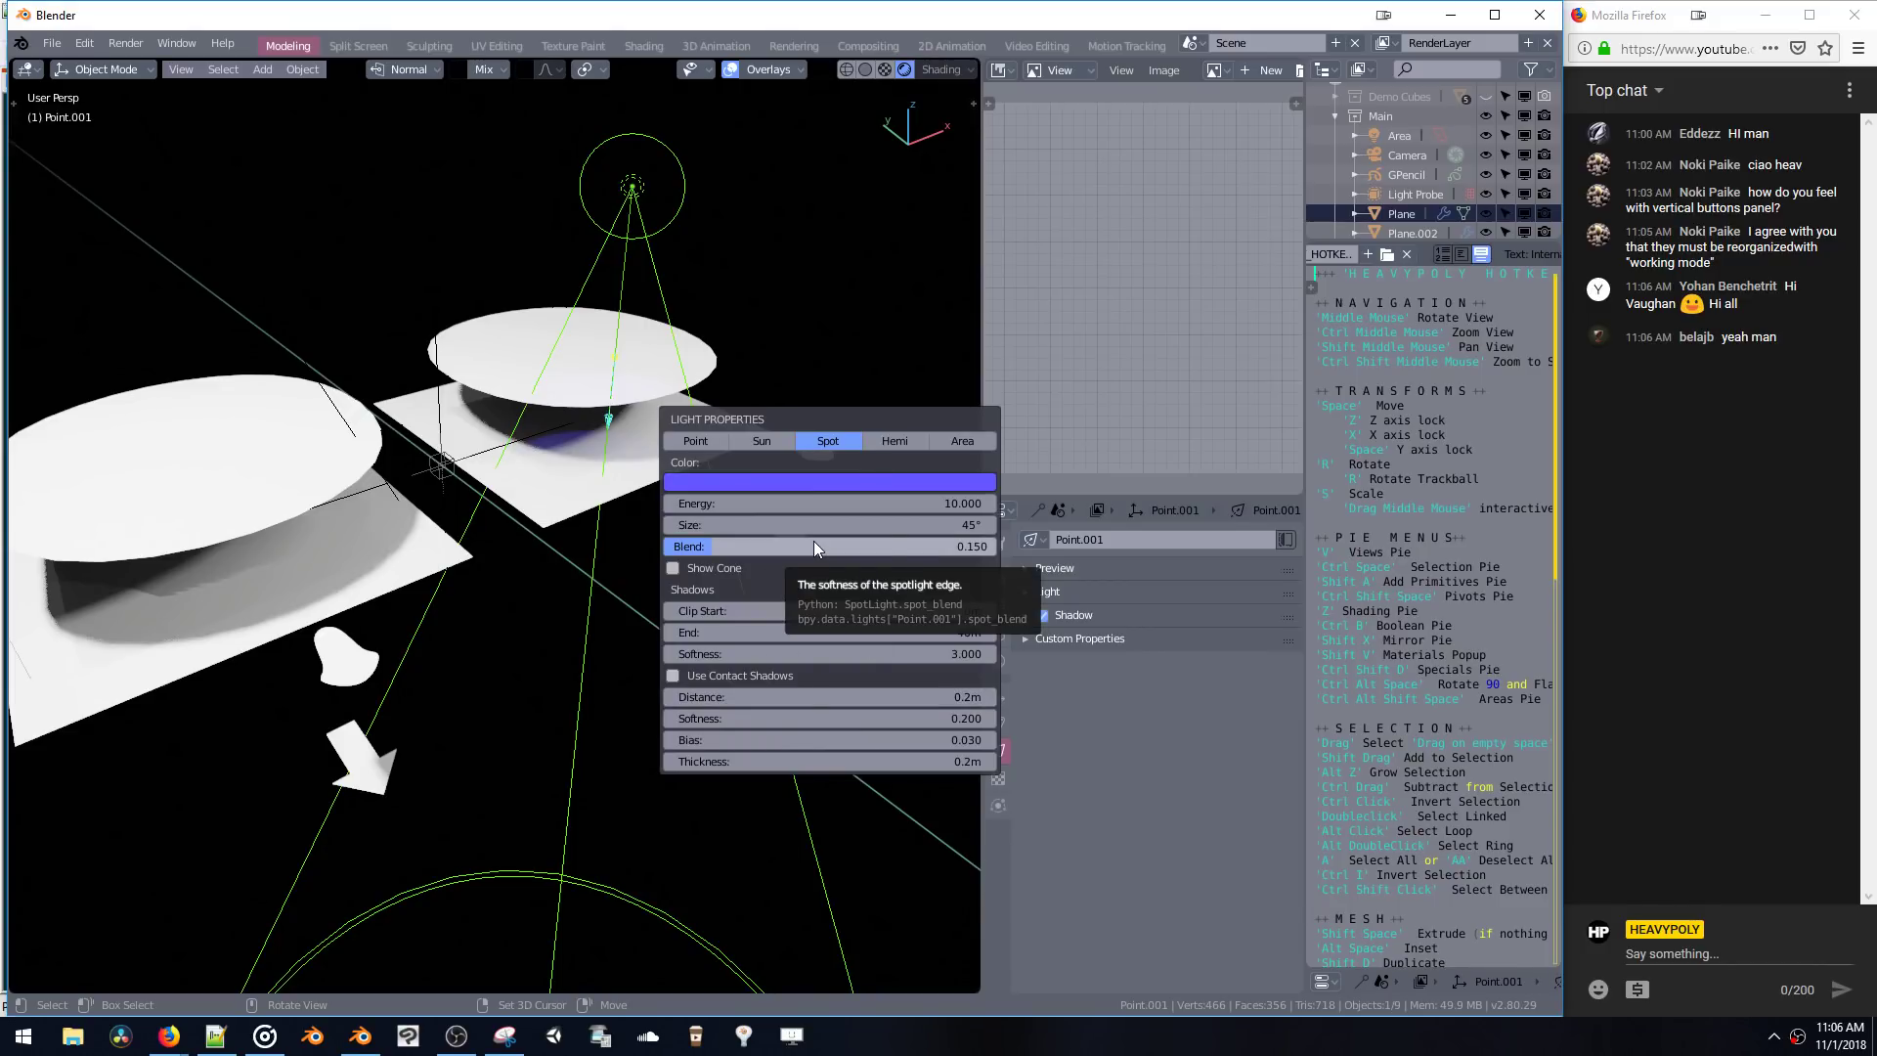
click(1025, 639)
click(1023, 639)
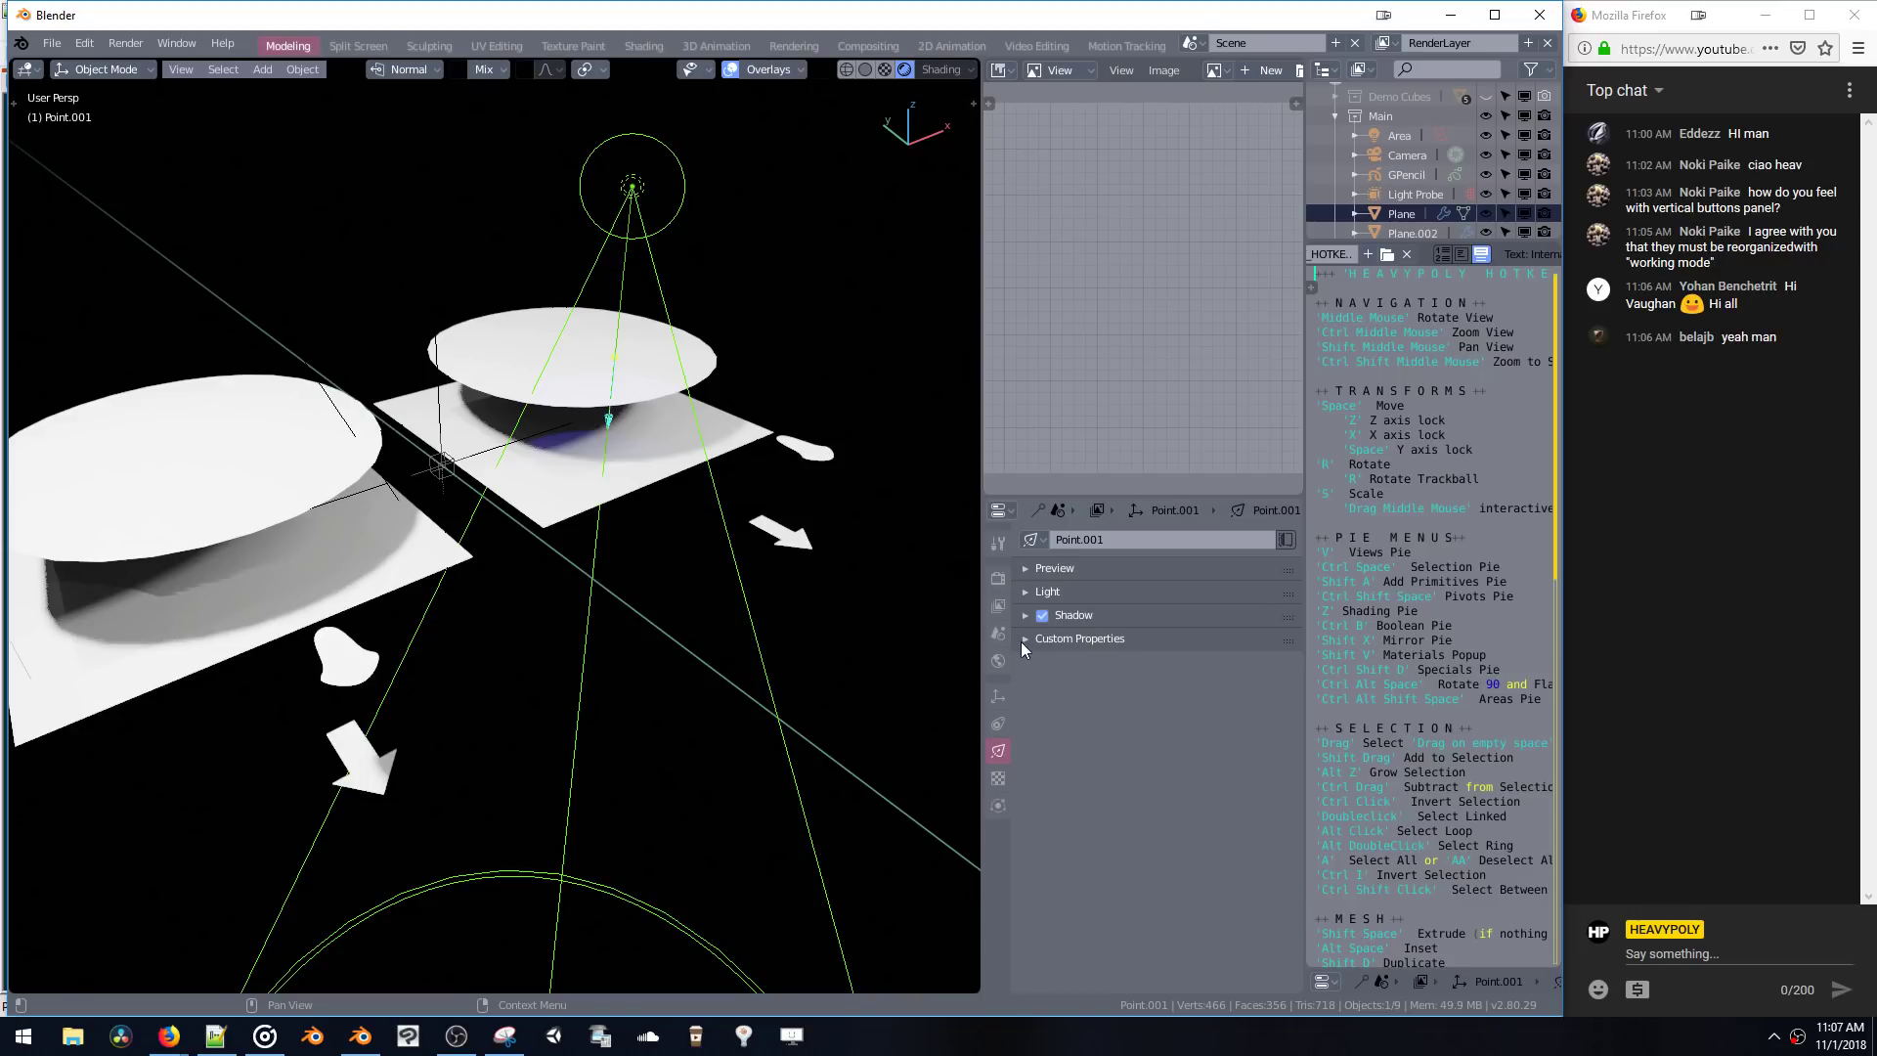
- Examine the spot light's Custom Properties, Shadow, Light and Preview sections in the Properties editor and collapse them
key(shift+v)
click(1024, 639)
click(1024, 639)
click(1024, 616)
click(1022, 591)
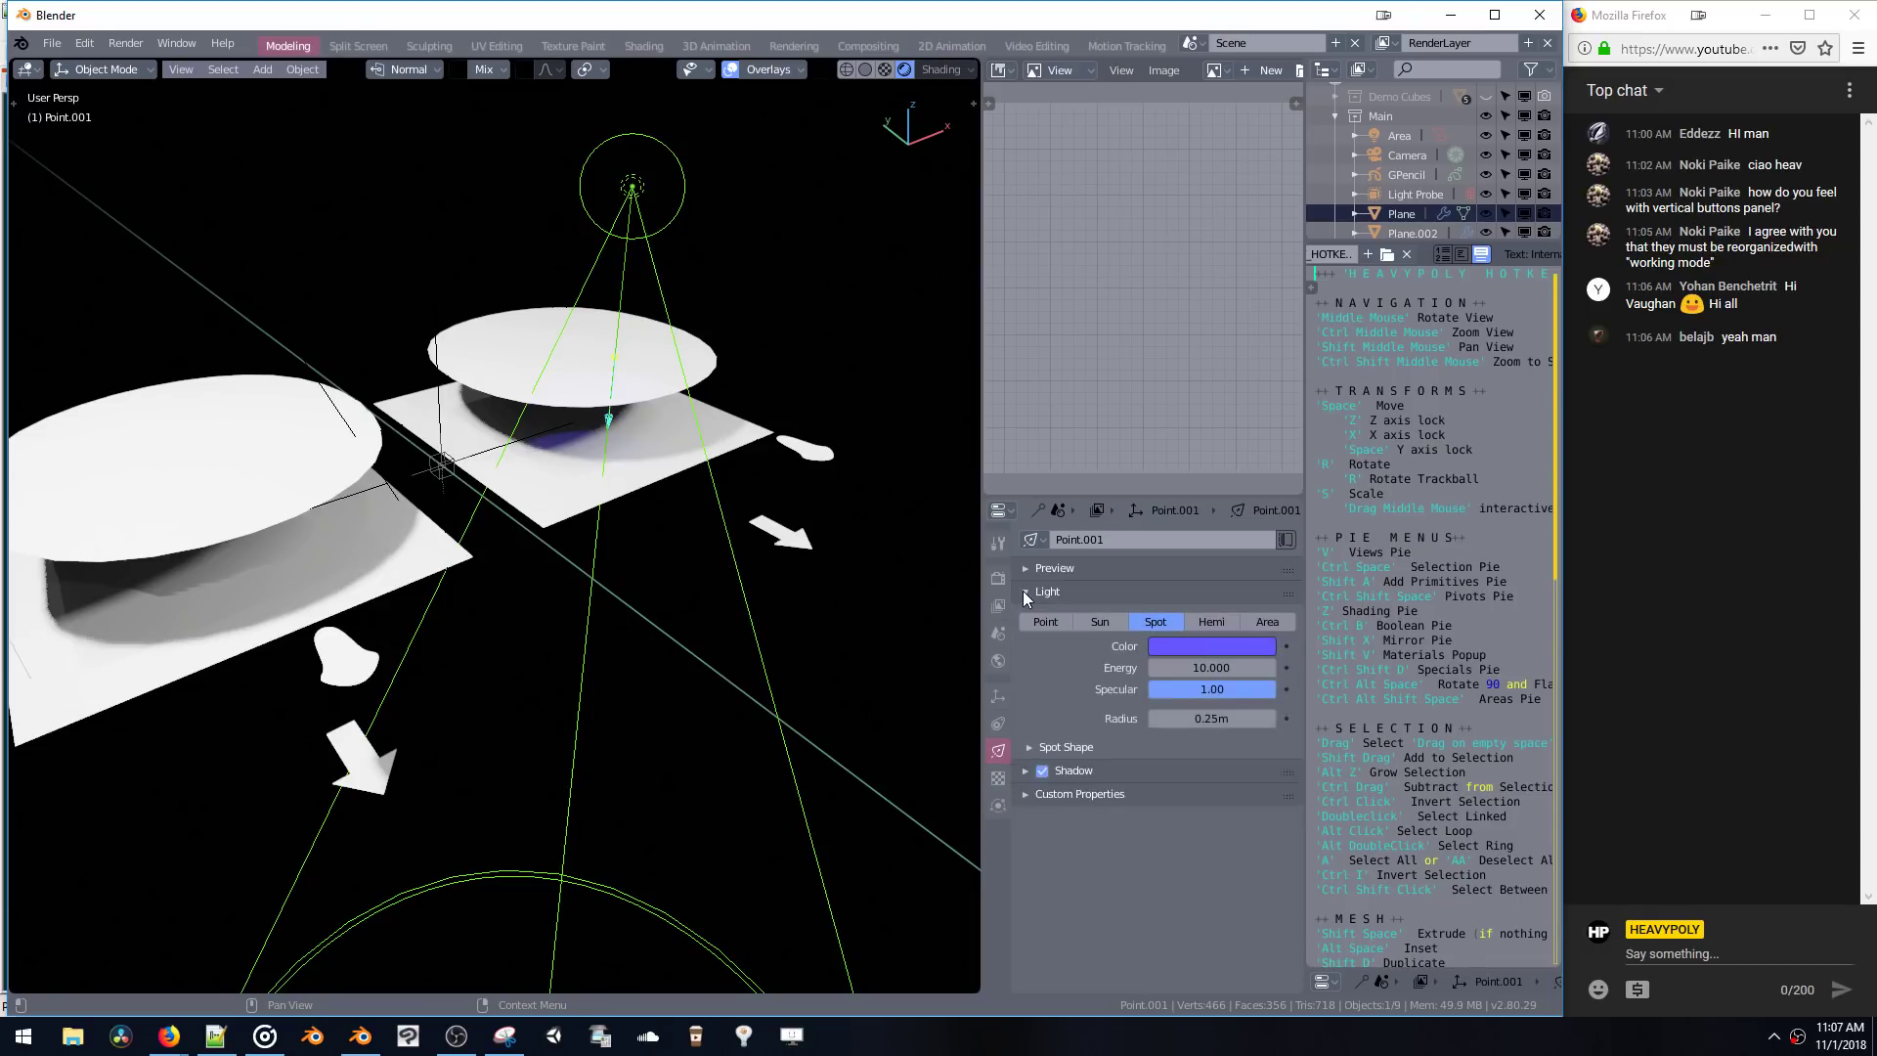
click(1023, 590)
click(1023, 571)
click(1026, 571)
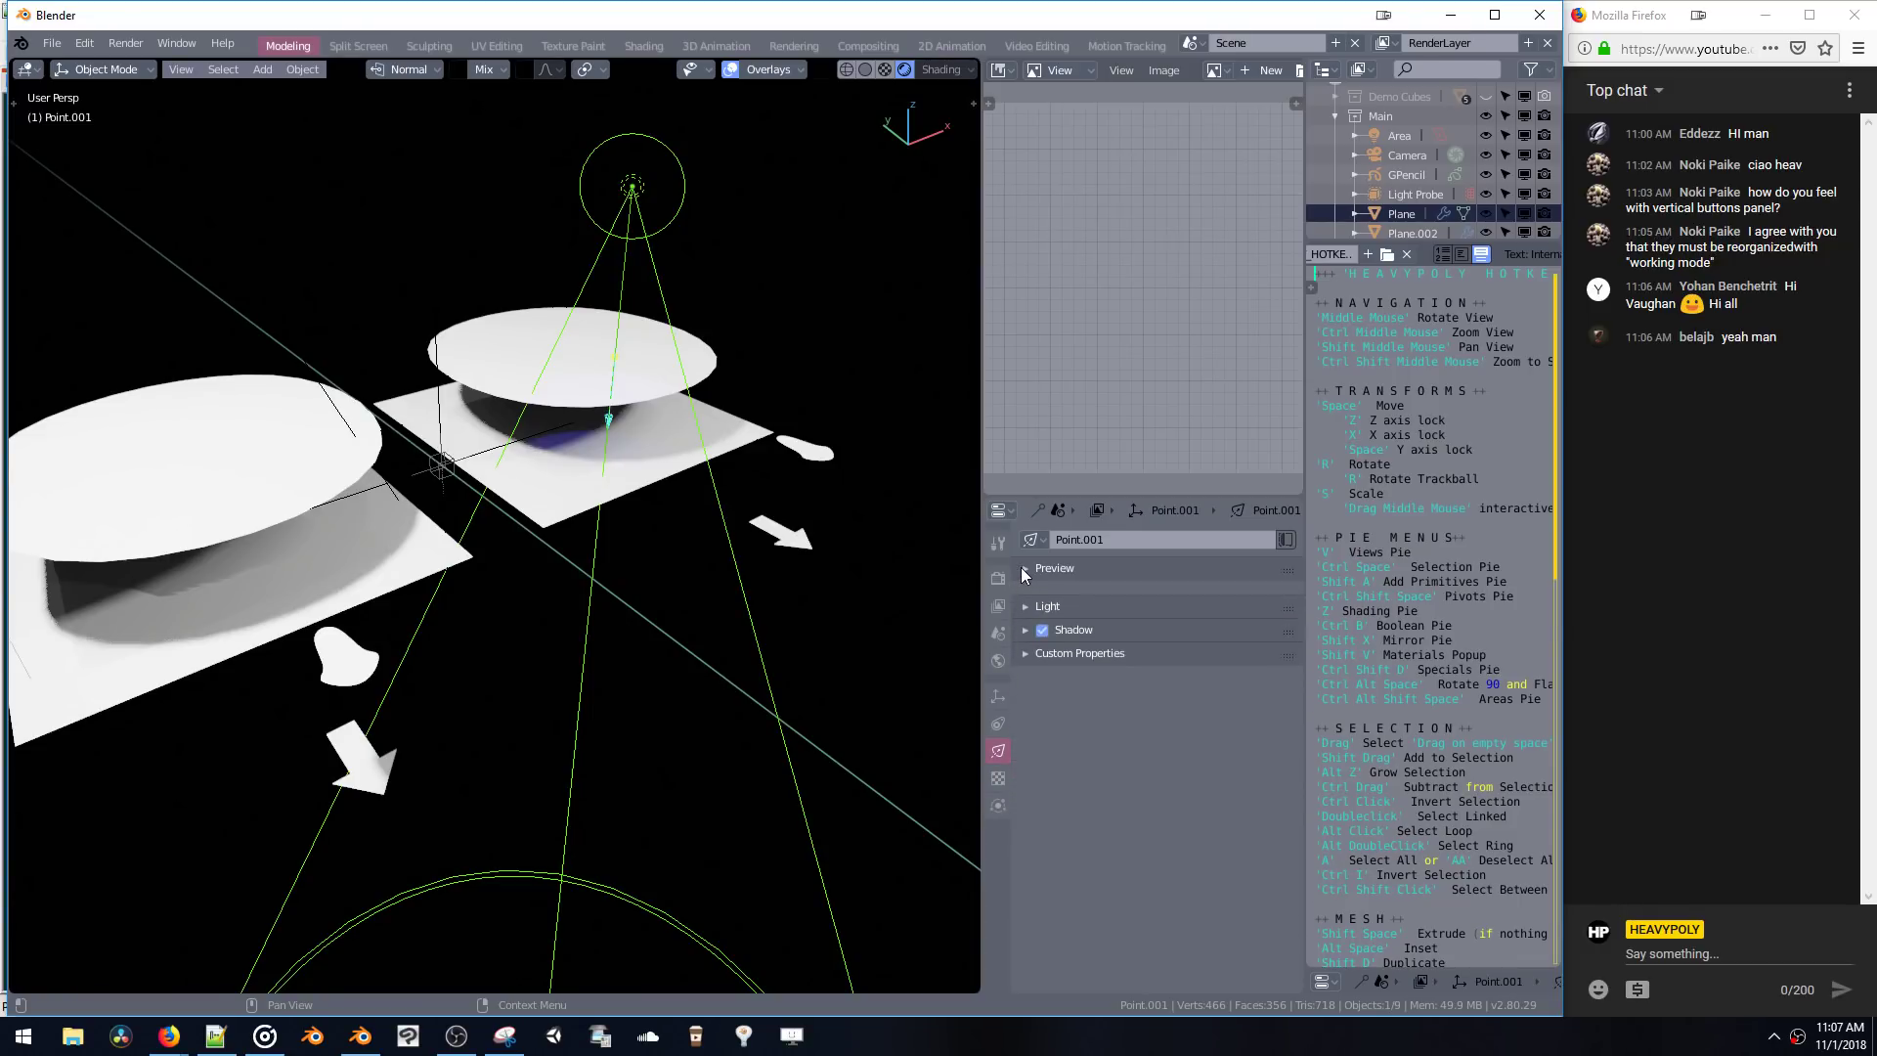
click(1025, 570)
click(1026, 571)
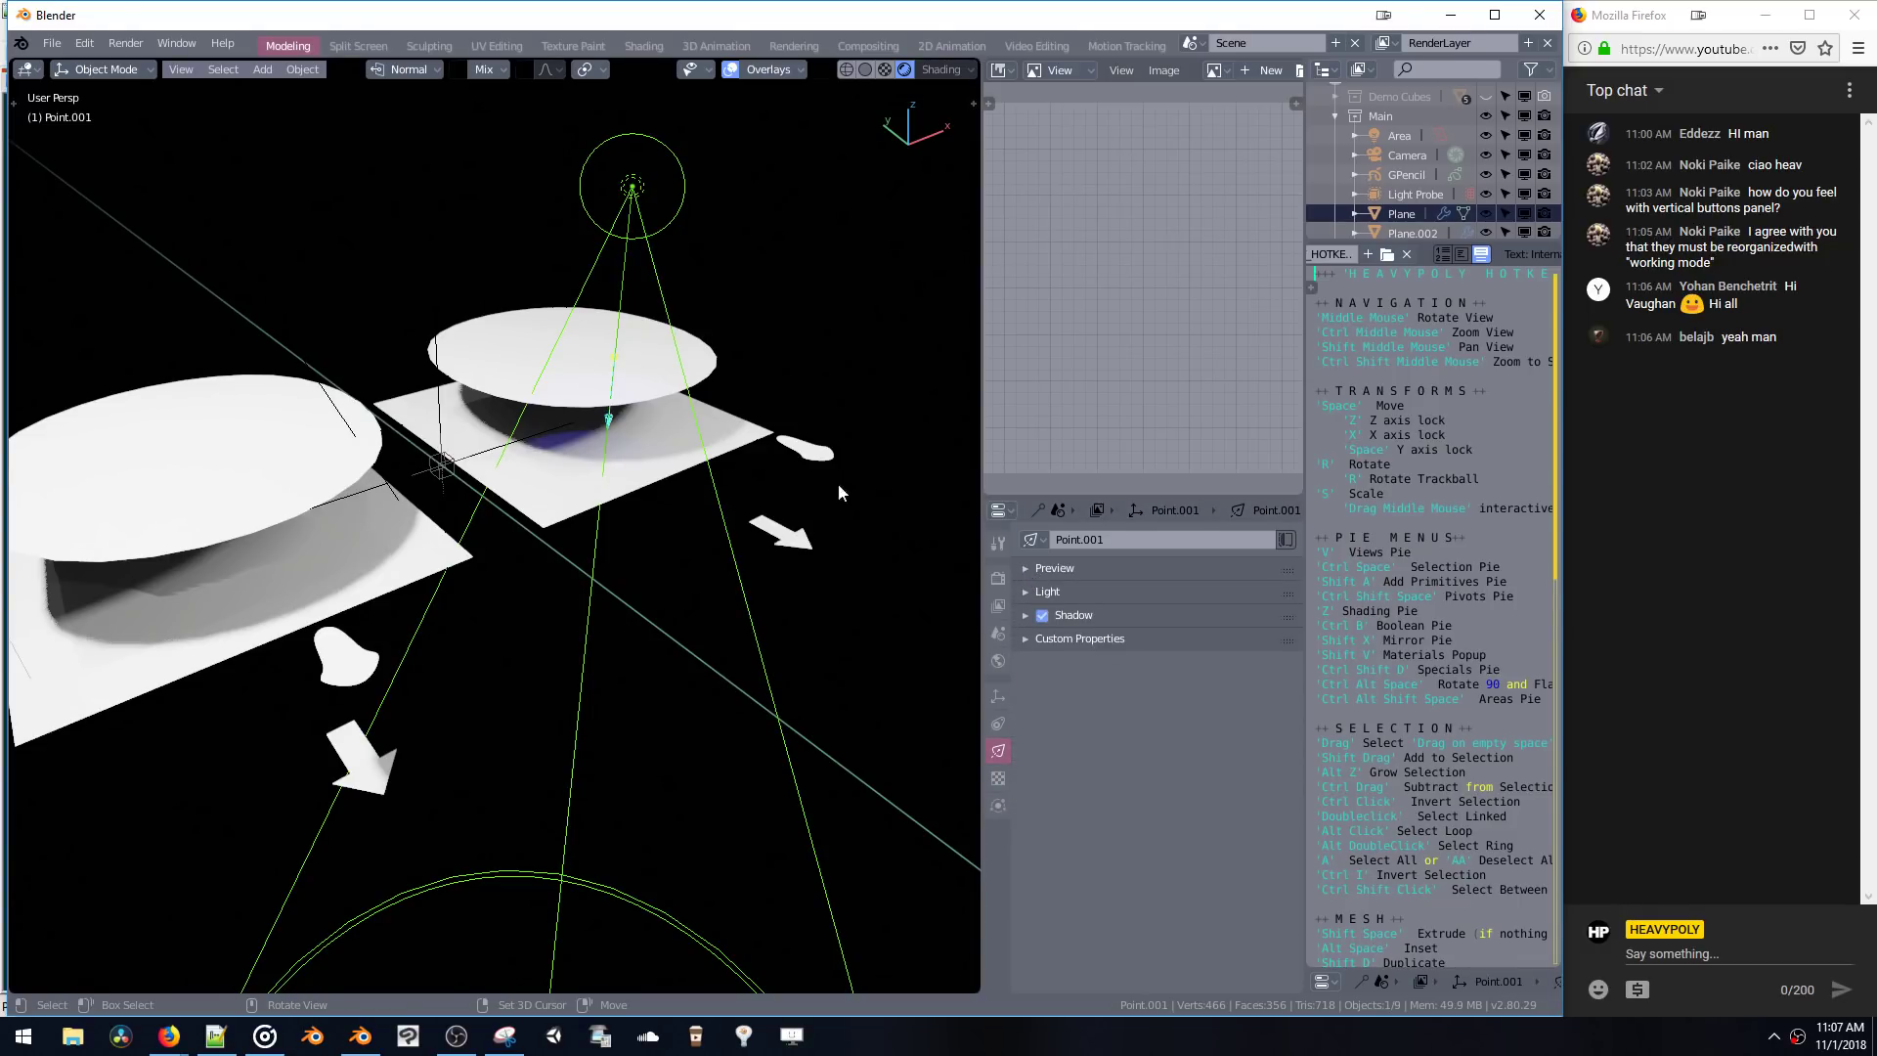
- Rotate the spot light slightly and review its settings in the quick light properties
key(r)
click(567, 518)
key(shift+v)
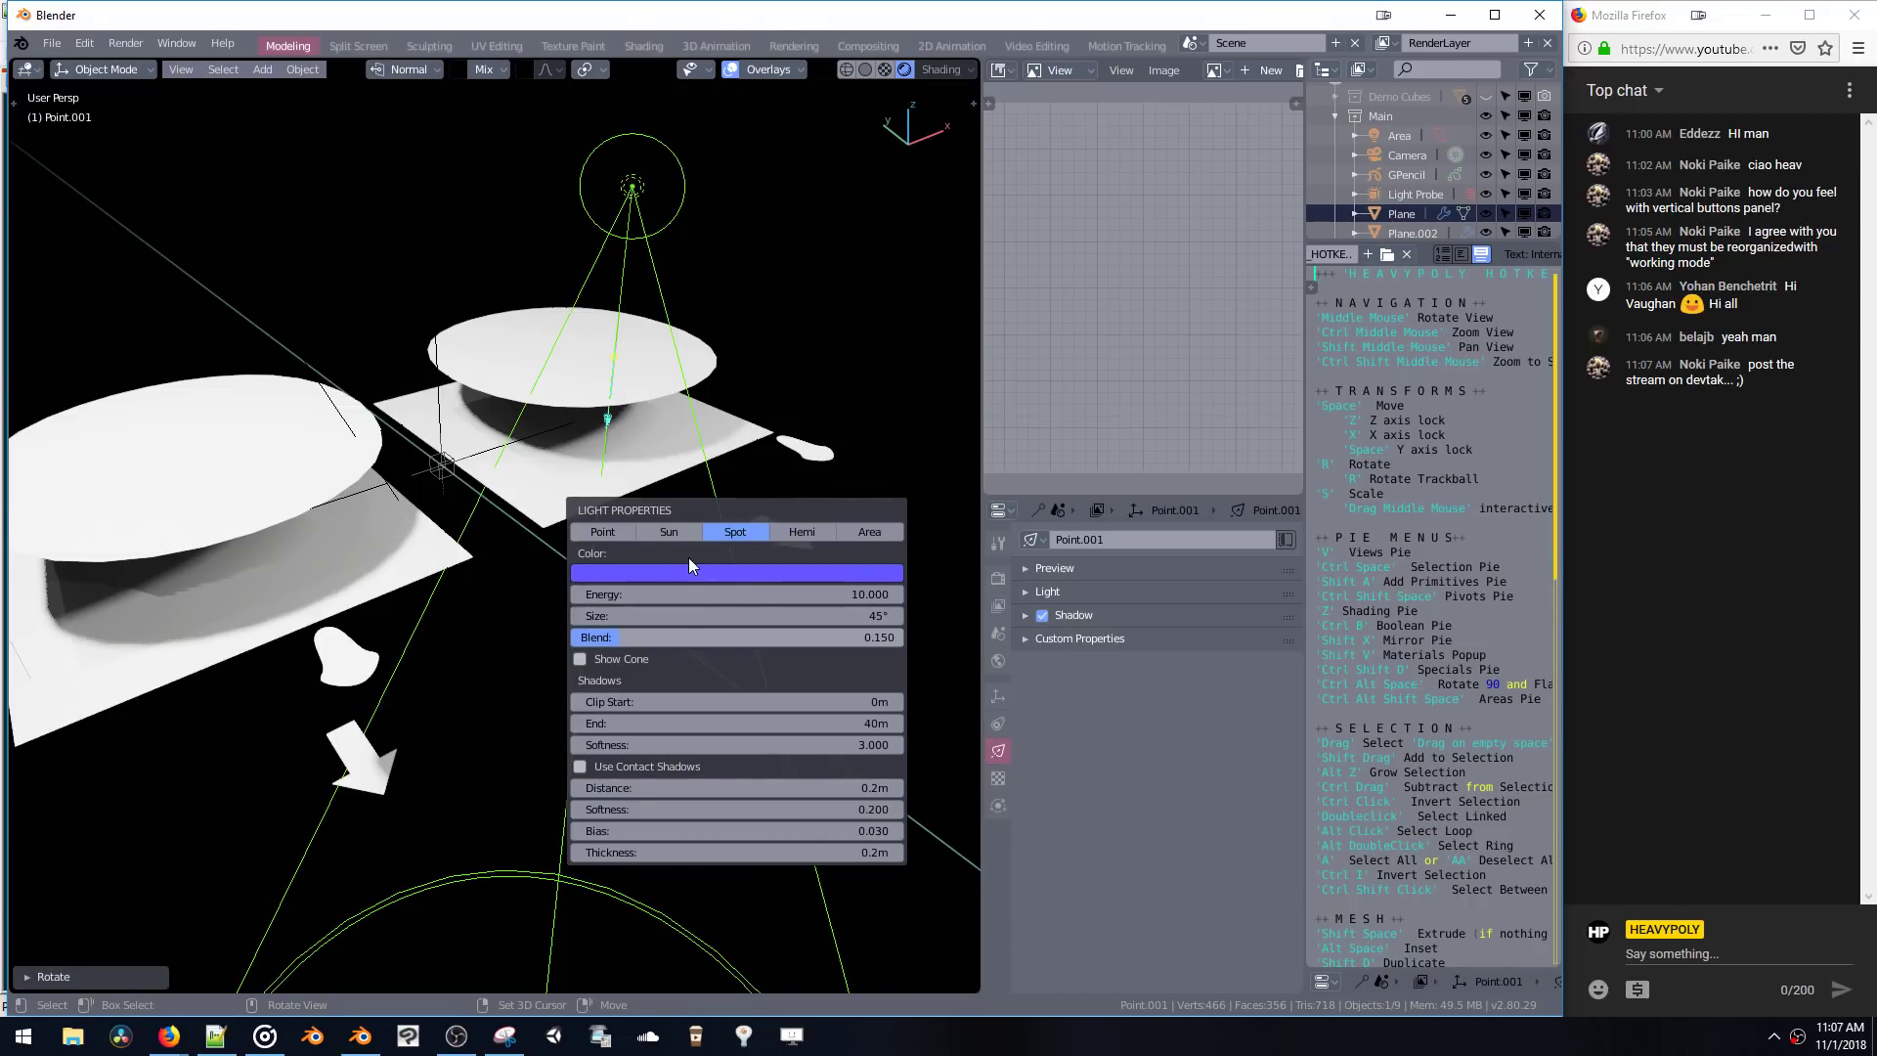
key(shift+v)
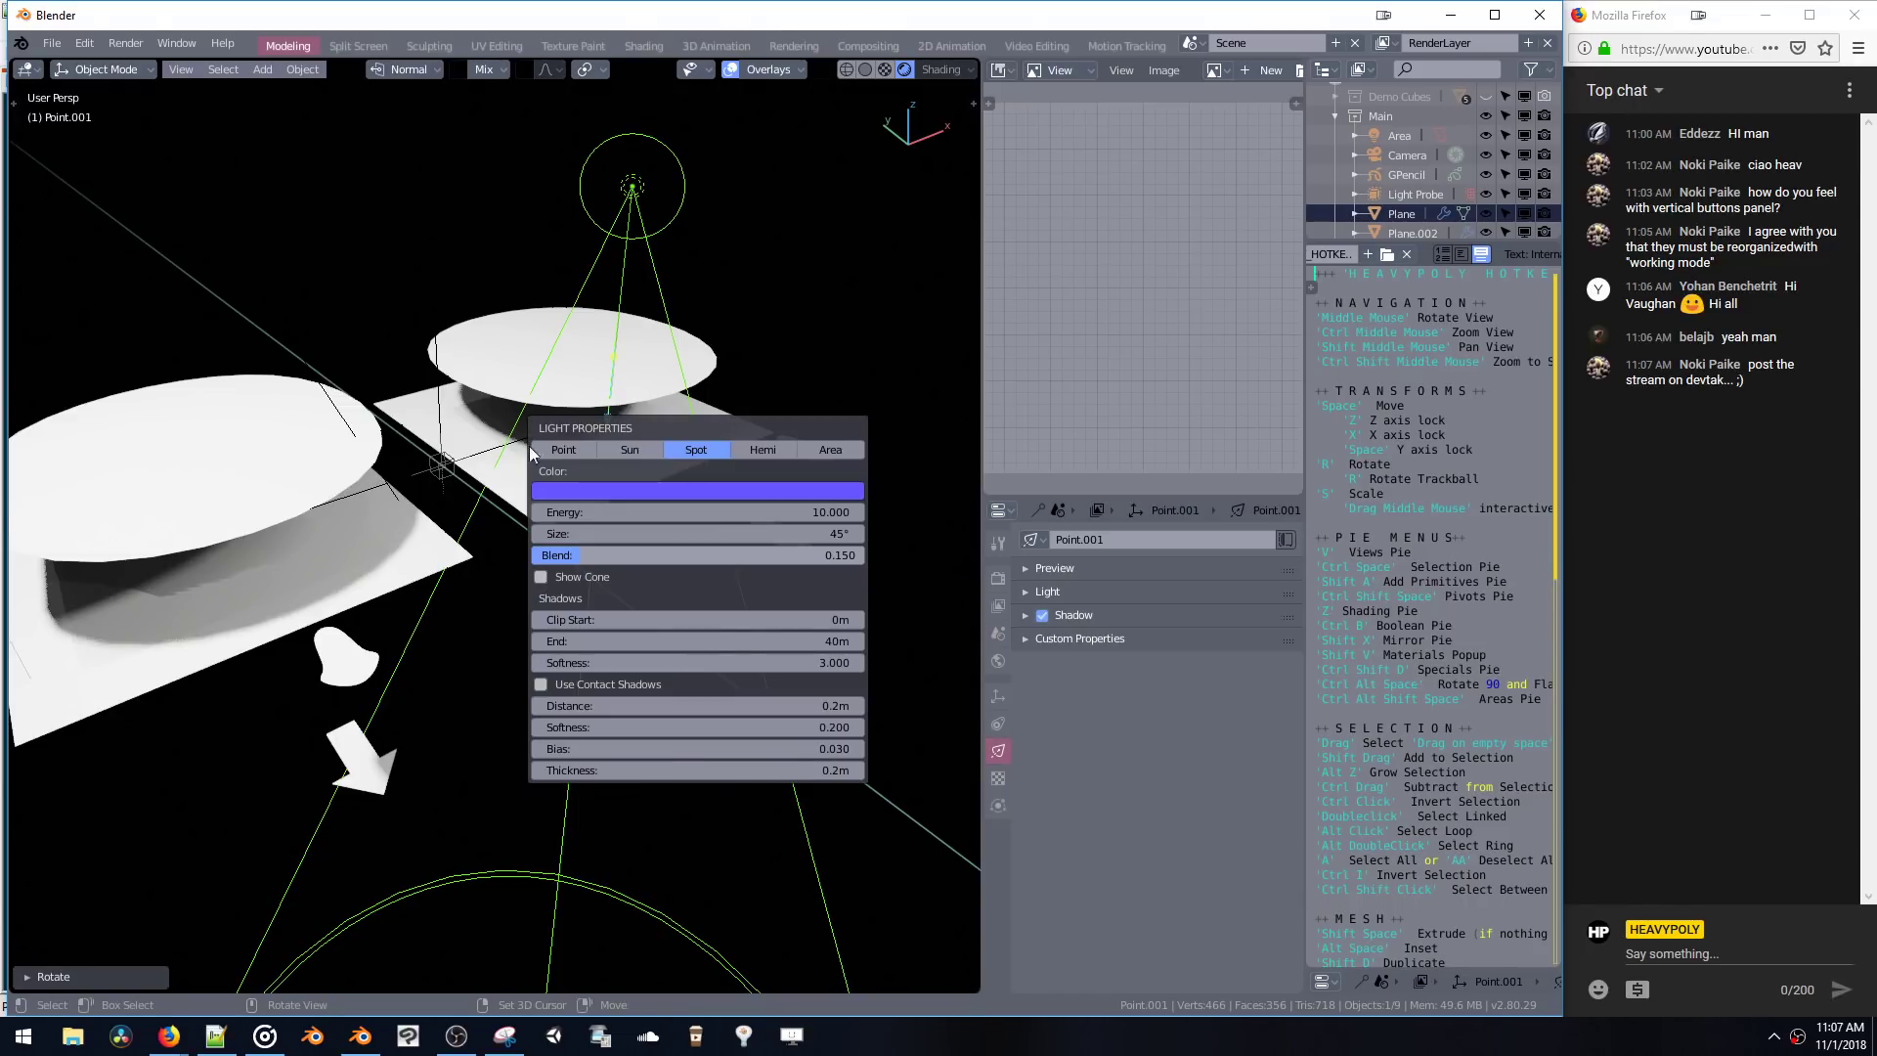
key(shift+v)
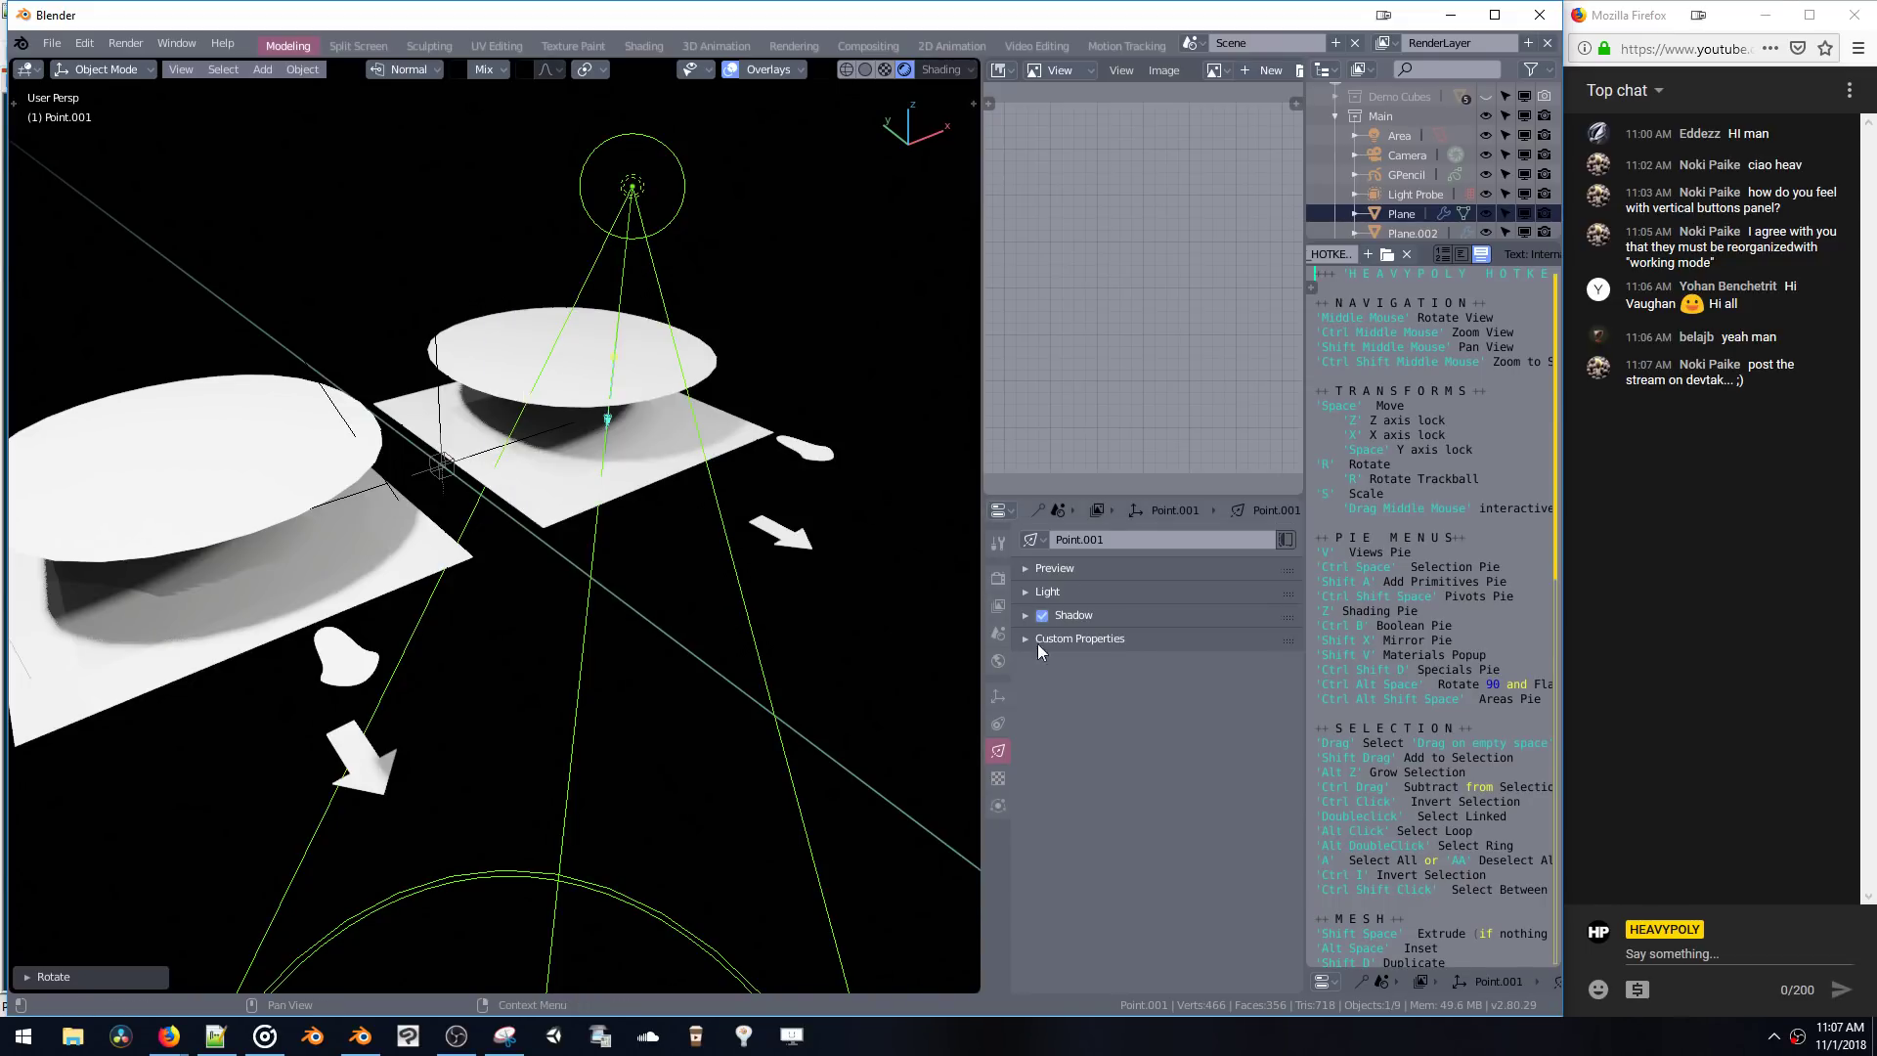
- Add an Array modifier to the mirrored ground plane through its quick mesh properties
click(485, 354)
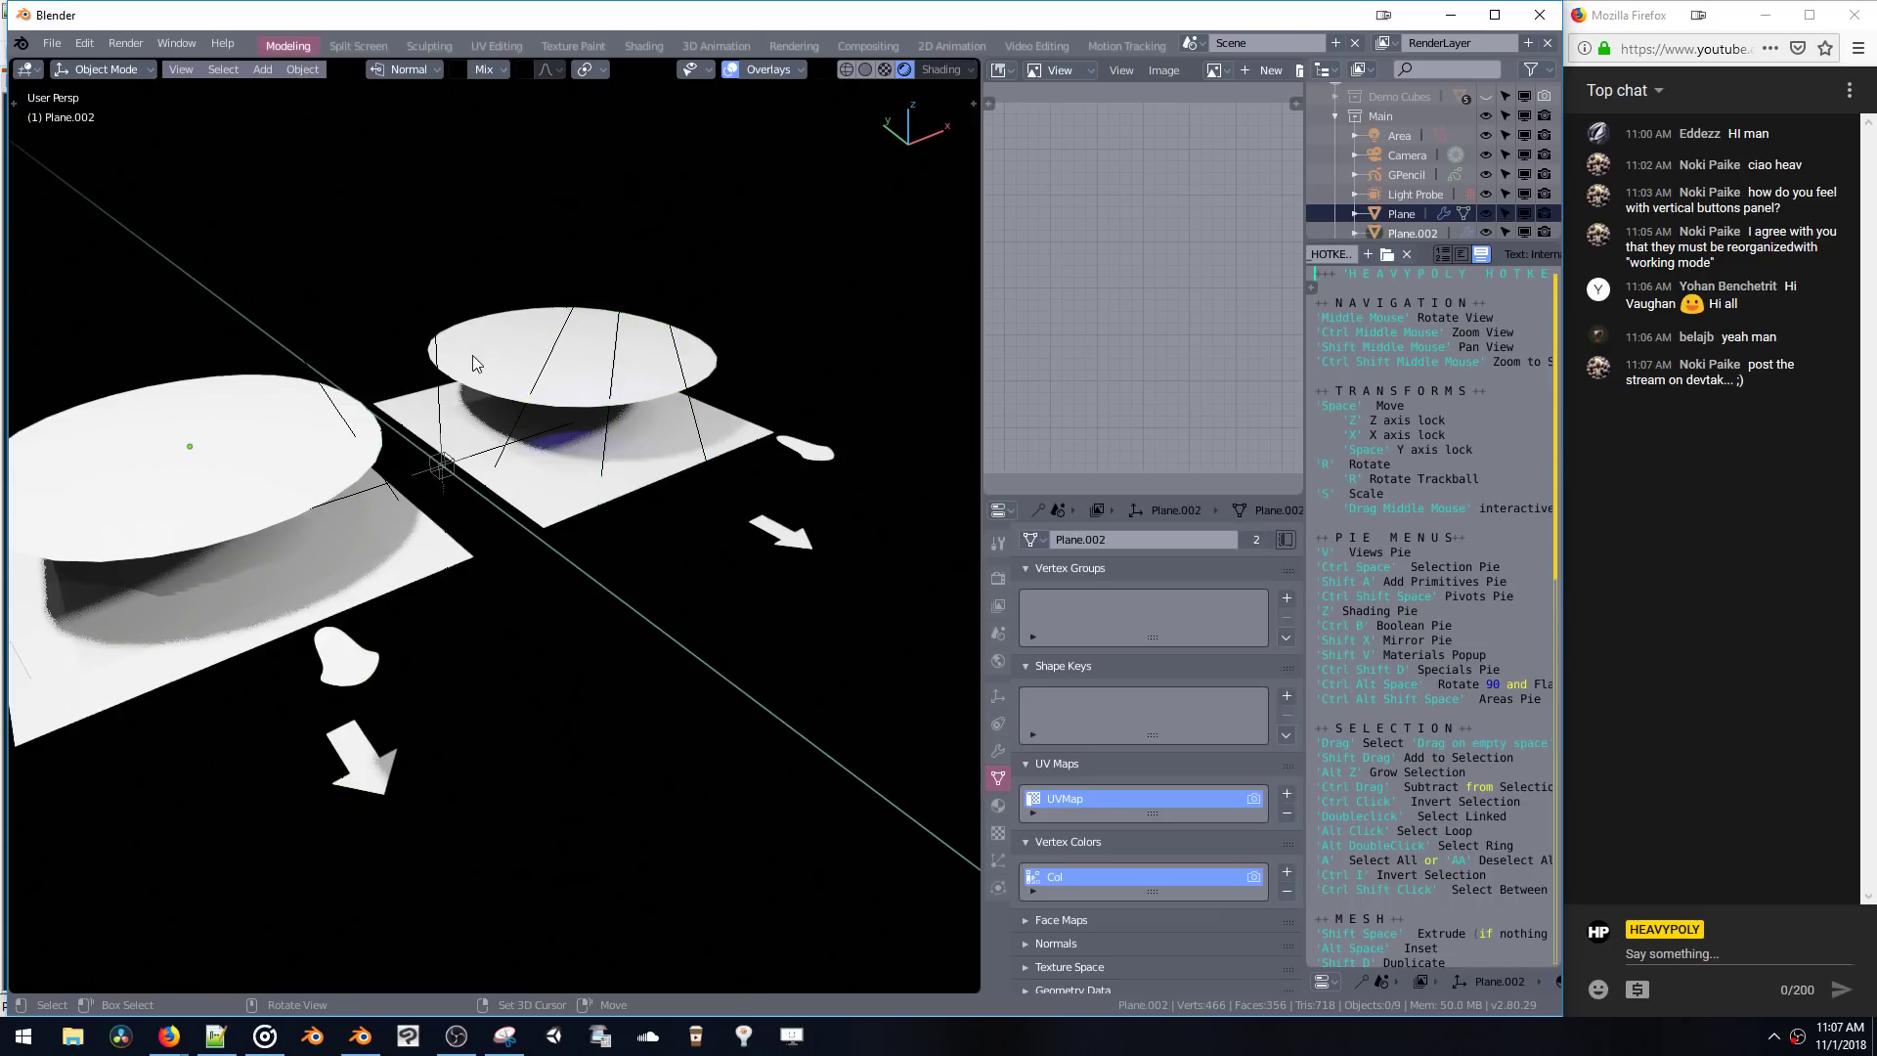
click(463, 444)
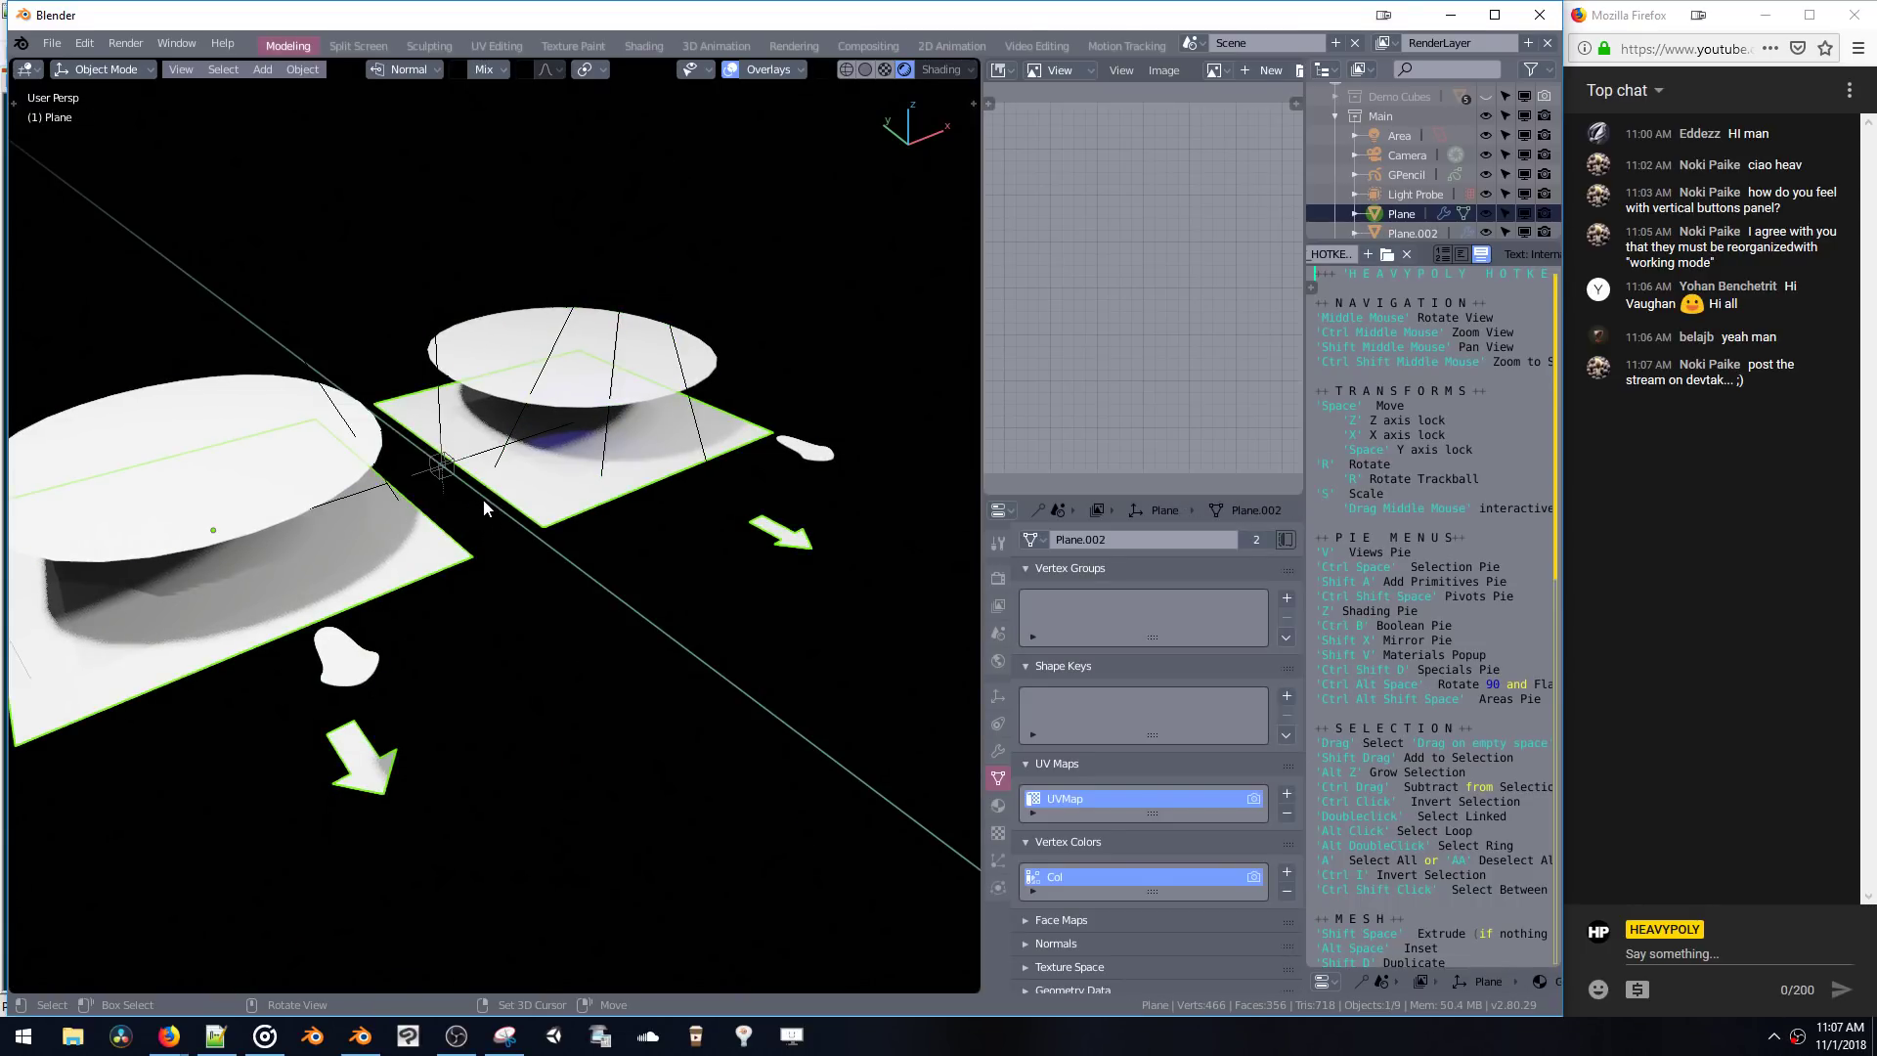
right_click(451, 408)
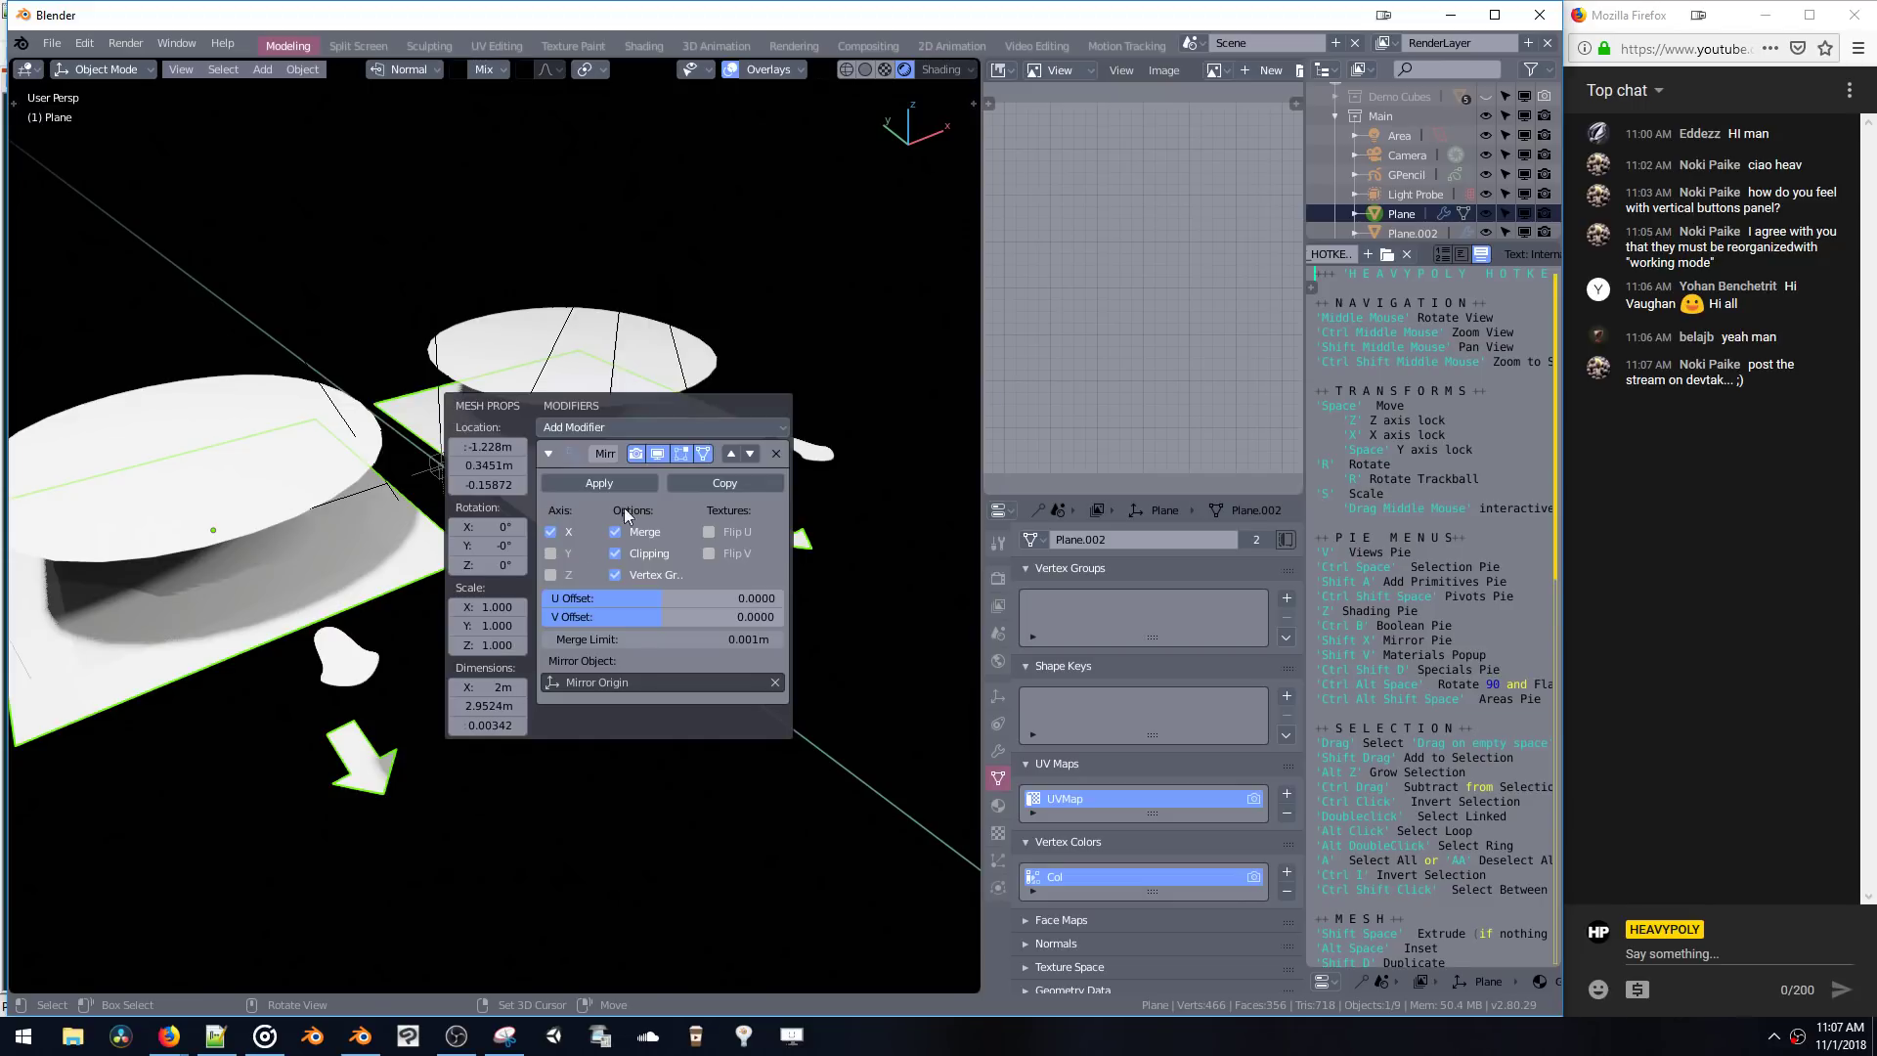
click(592, 427)
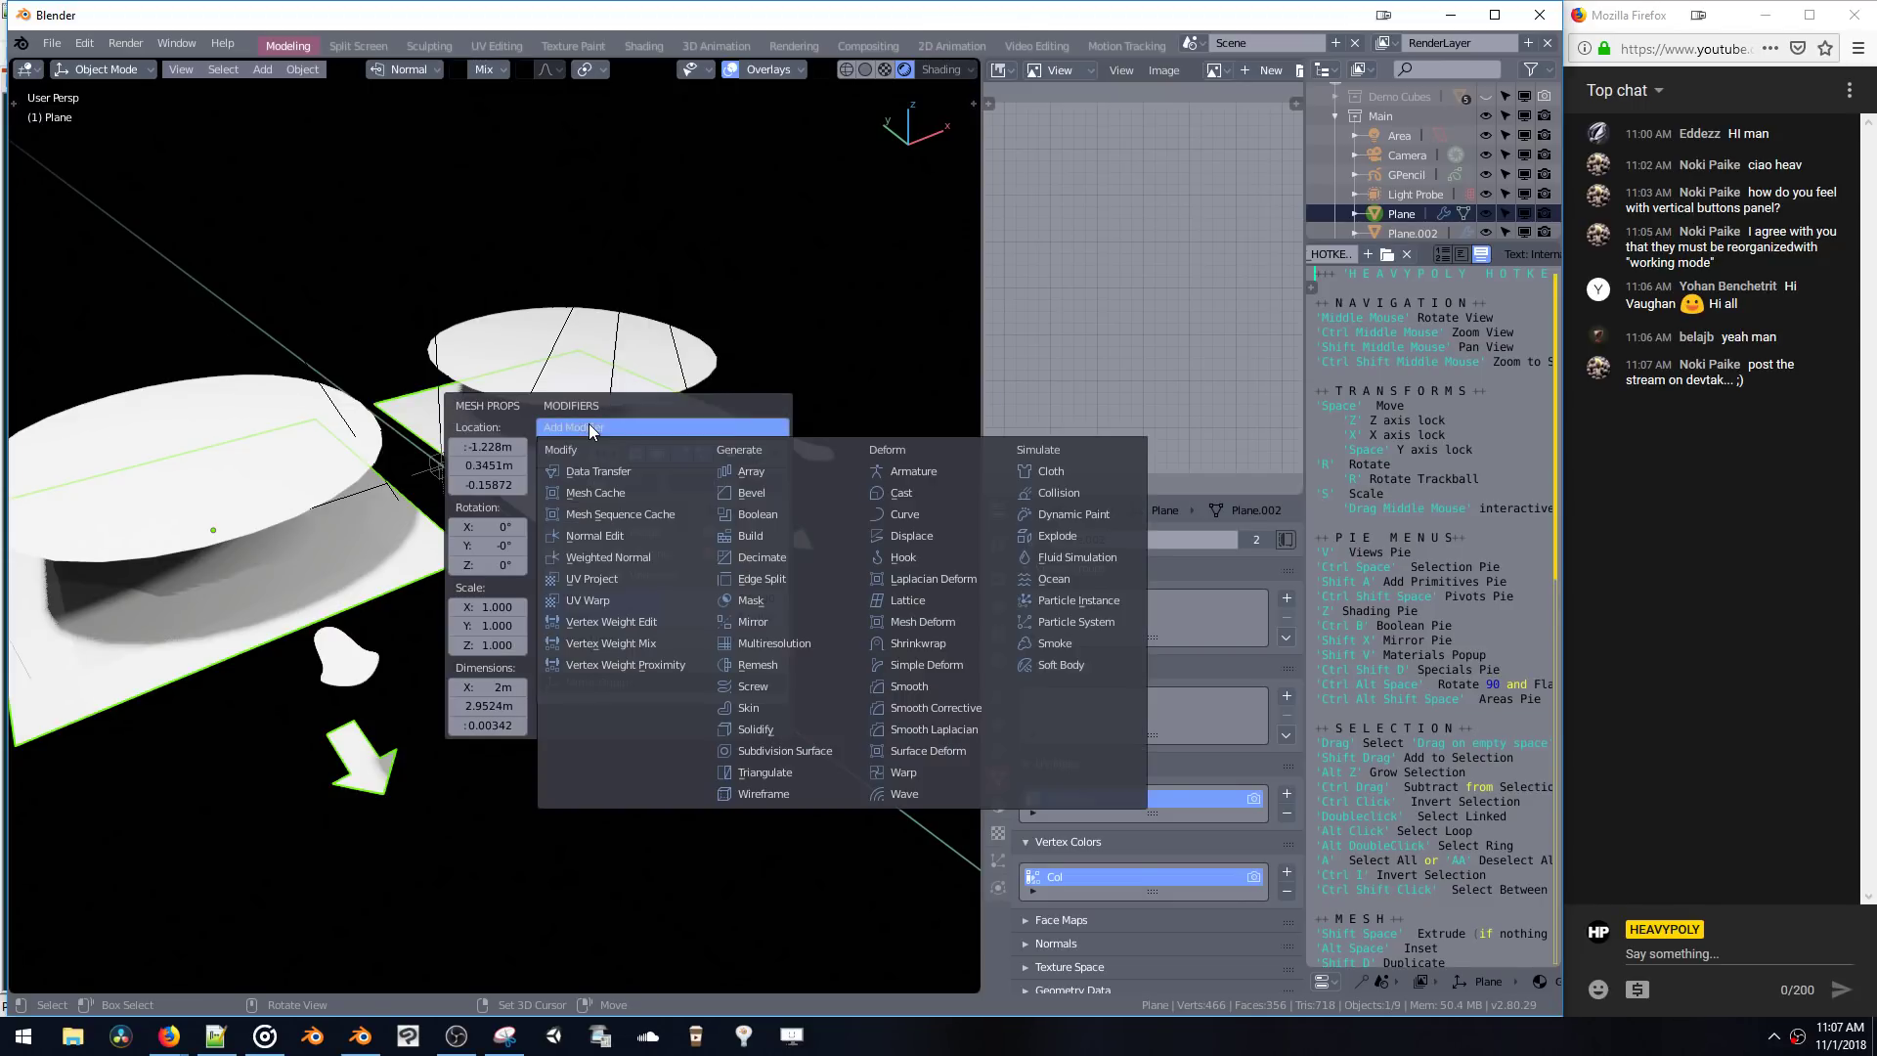
click(653, 430)
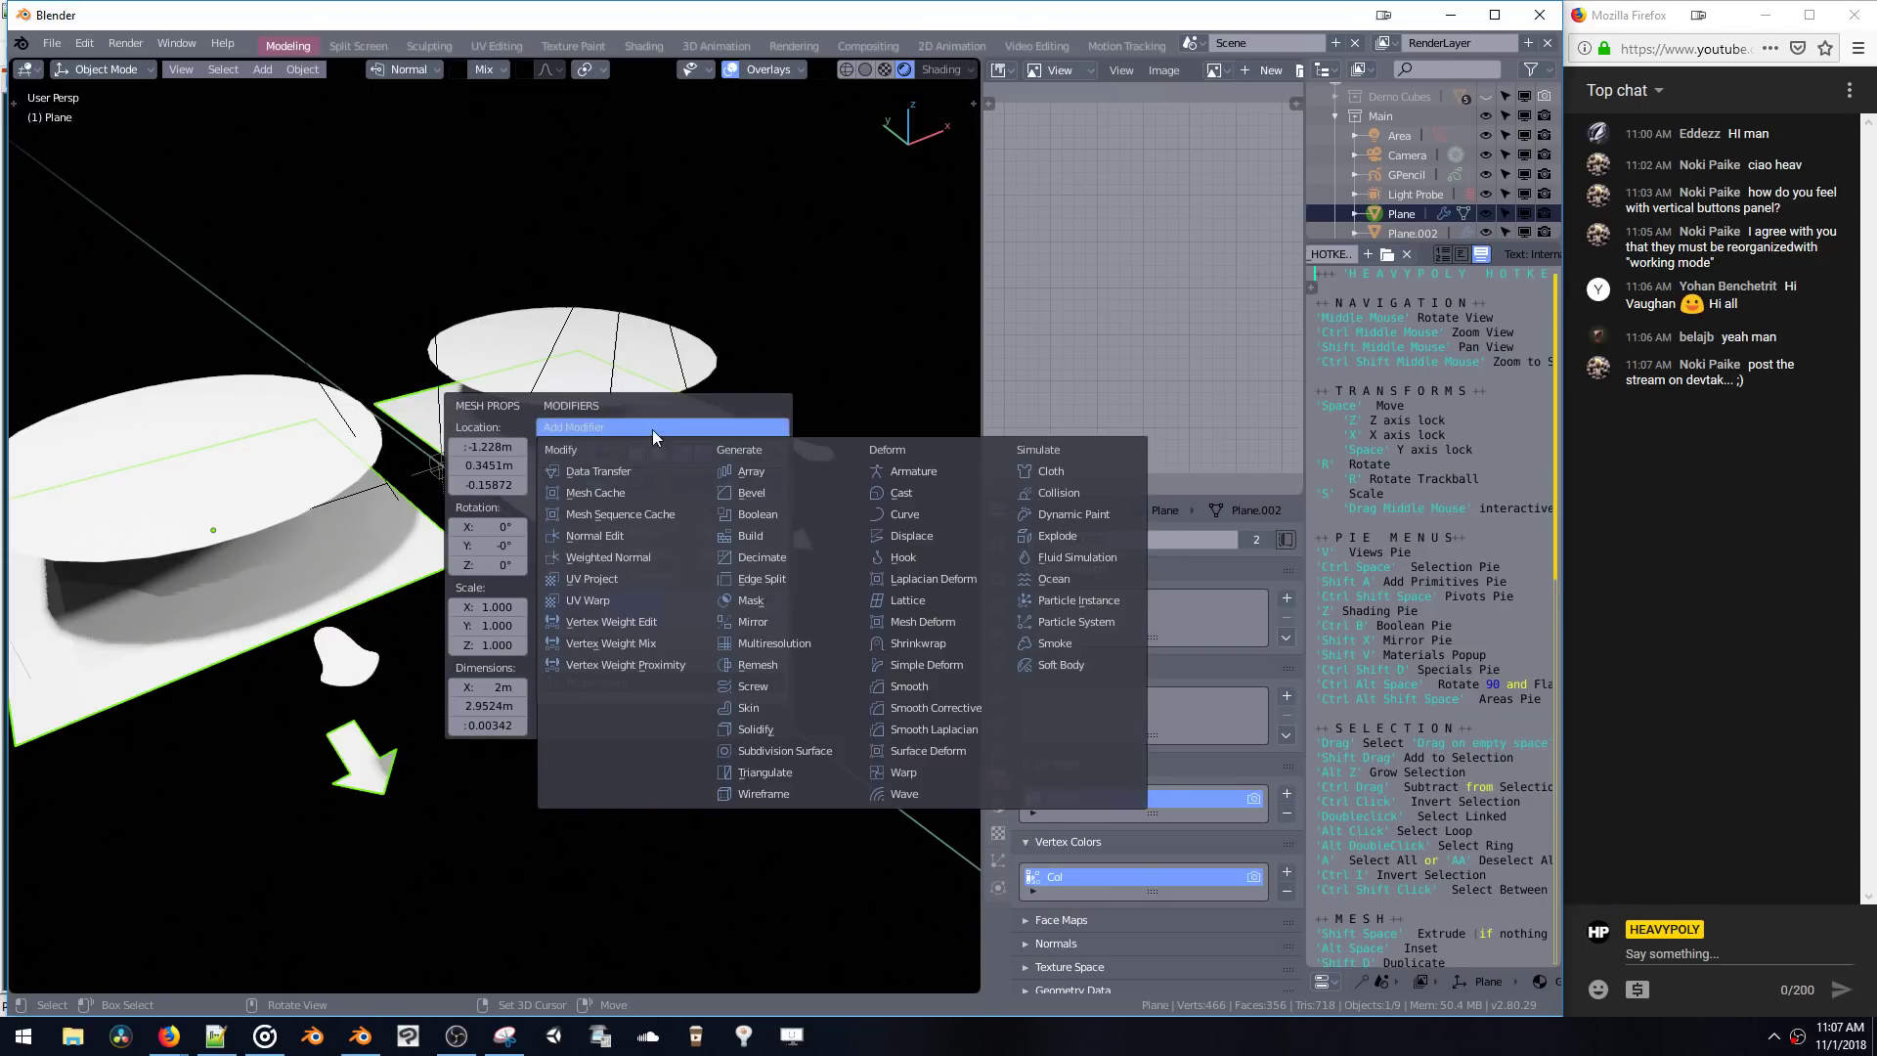
click(733, 471)
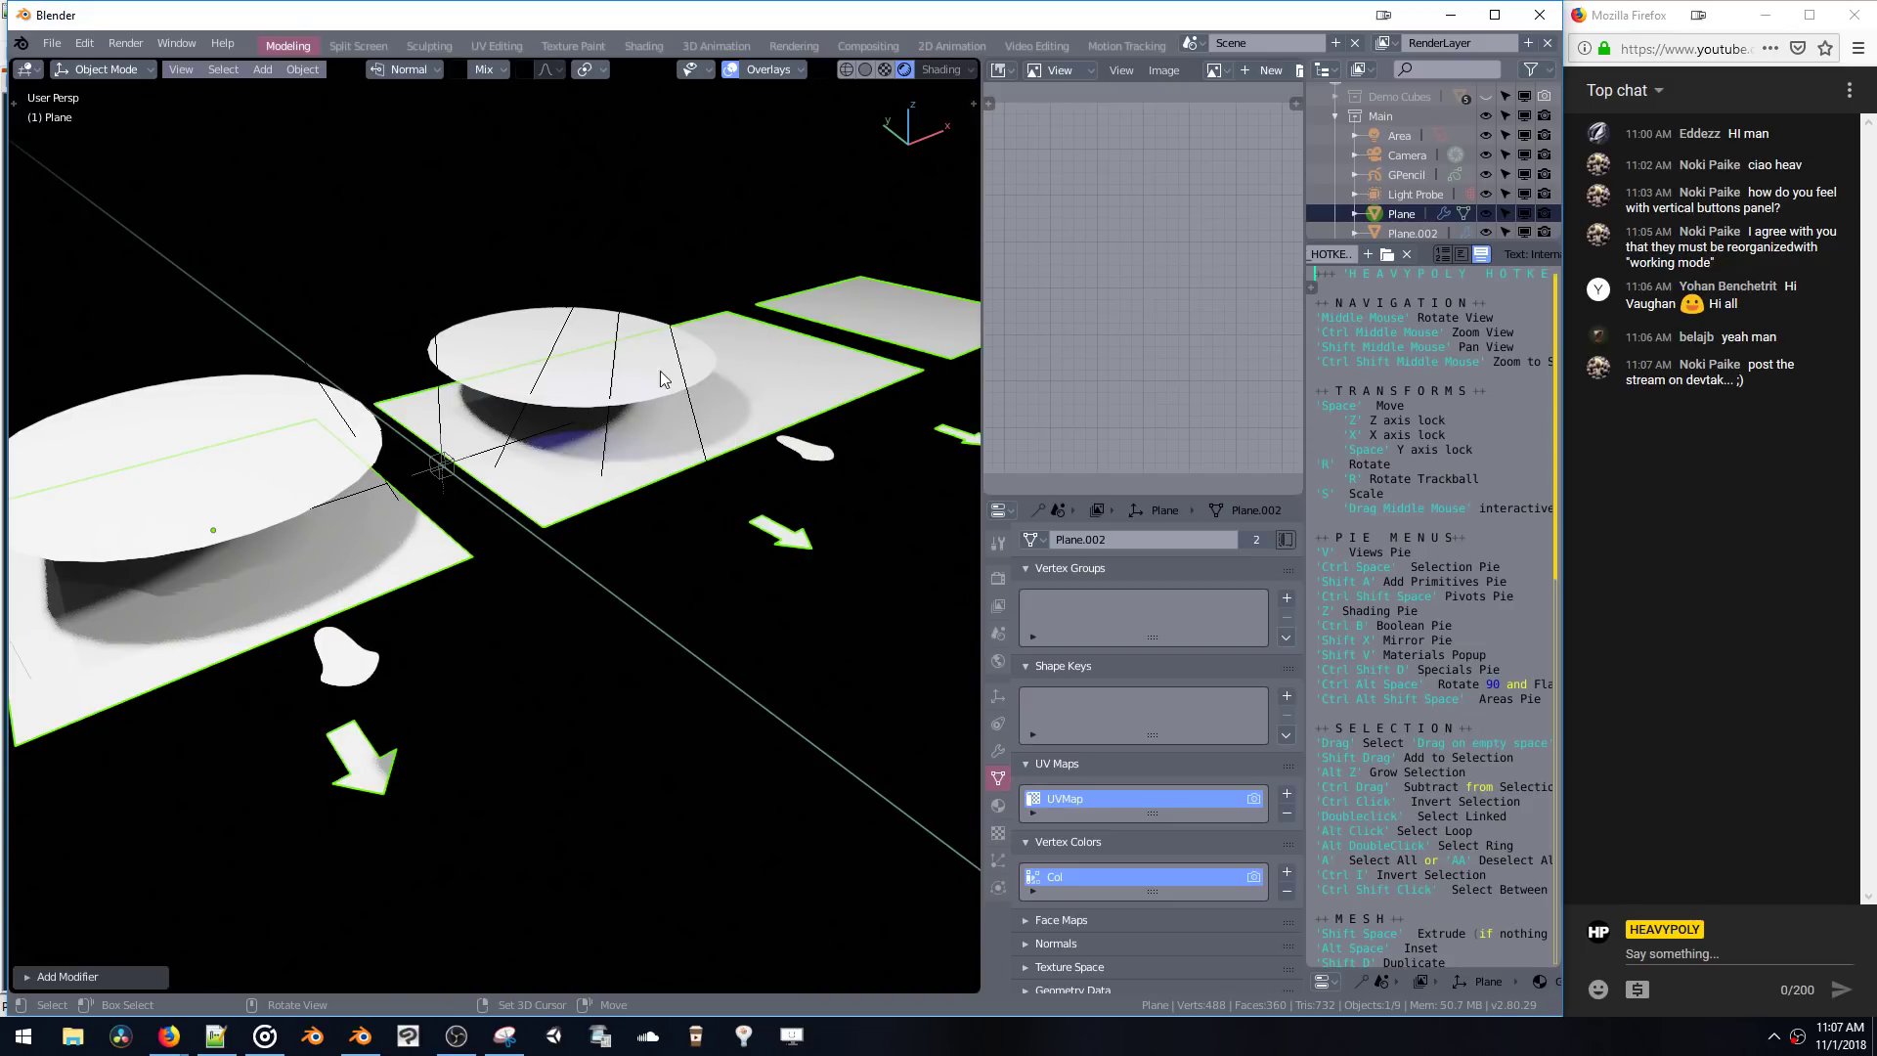
- Add a camera to the scene and move it in front of the ground planes
click(552, 324)
key(shift+a)
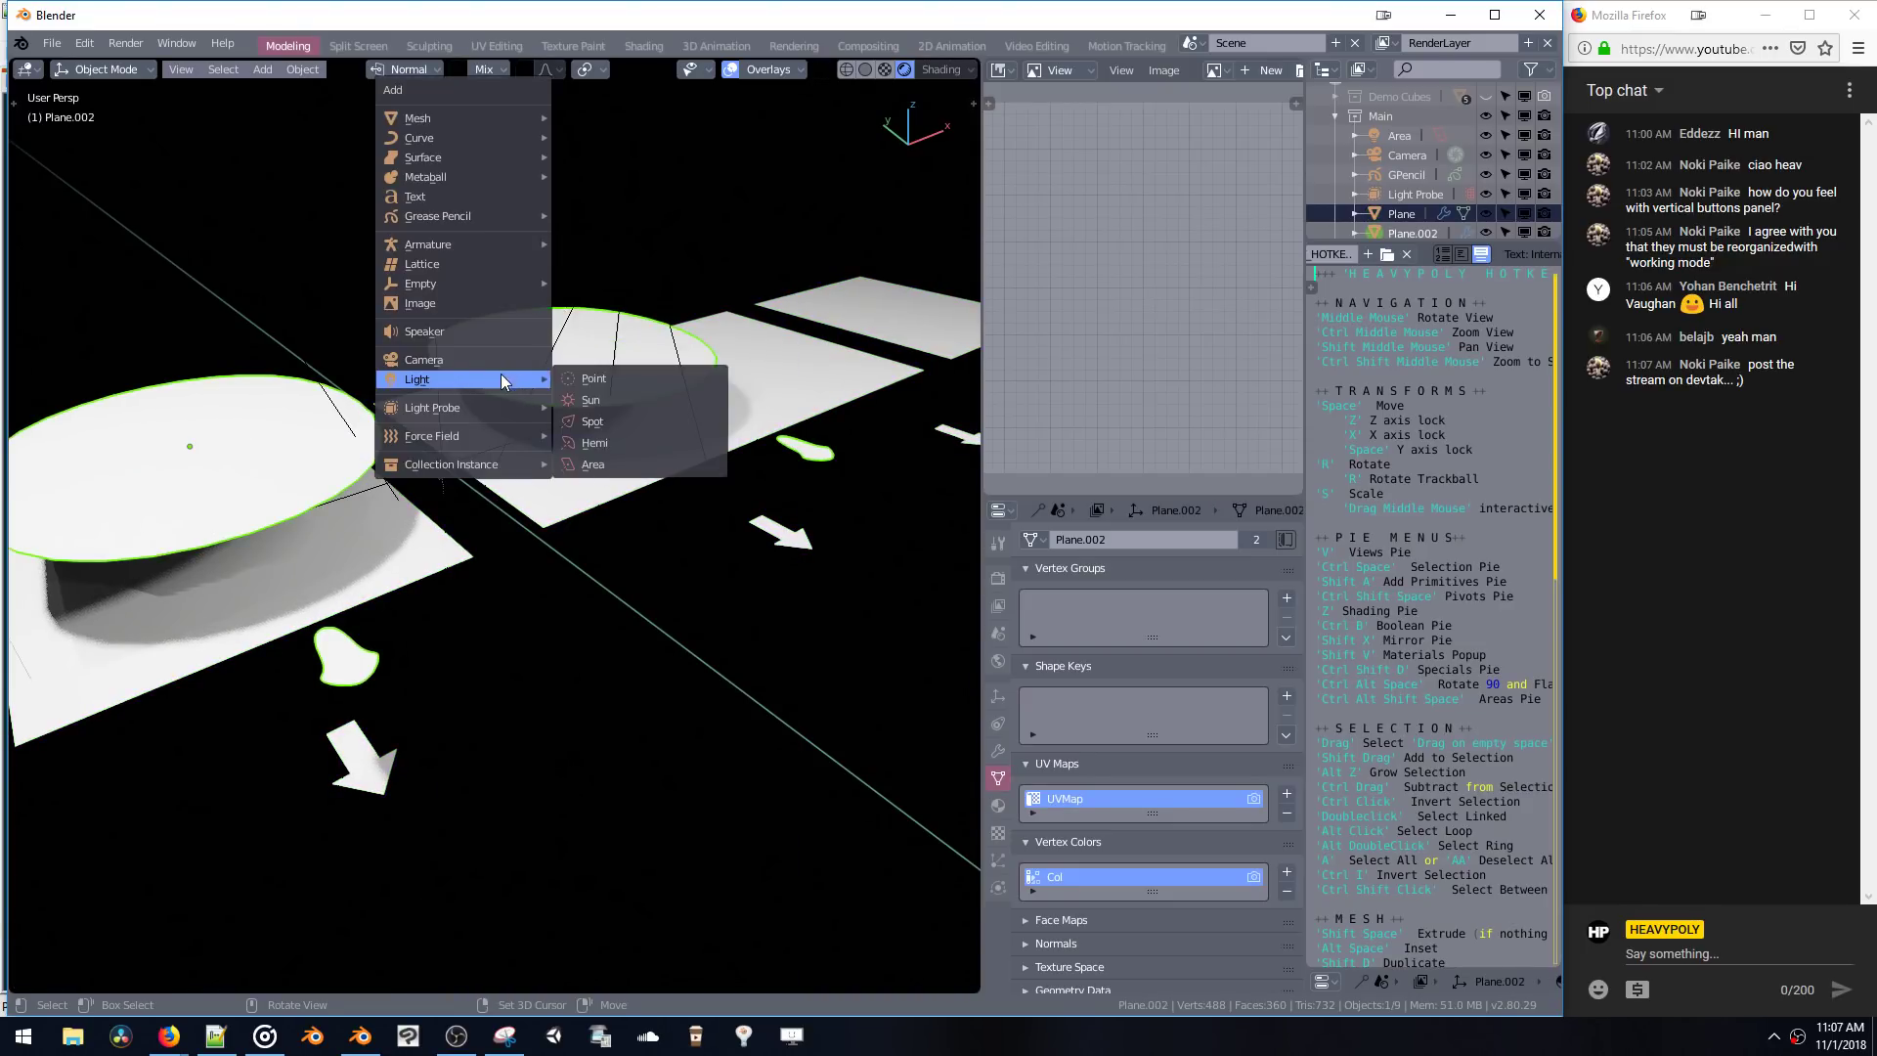
click(496, 354)
key(space)
click(684, 567)
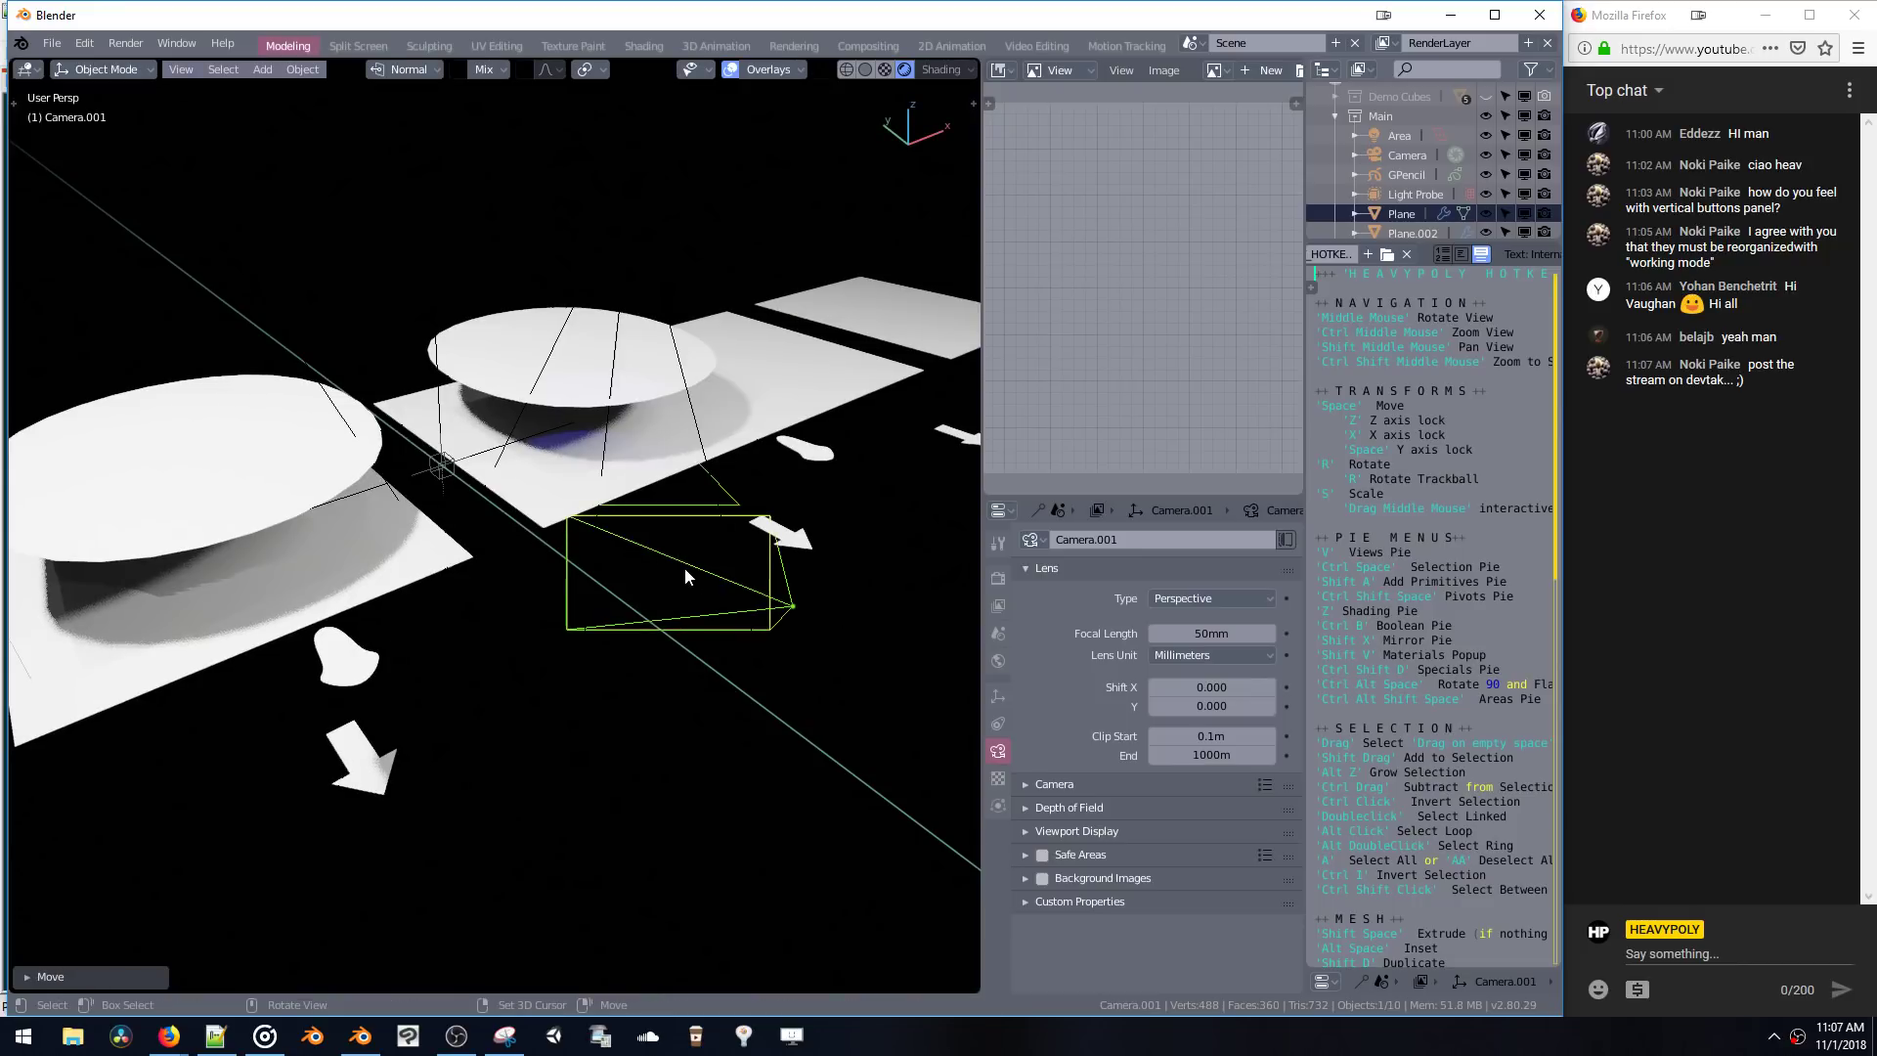
- Try Camera.001 as the render camera in the quick camera properties and set it back to Camera
right_click(675, 565)
right_click(463, 488)
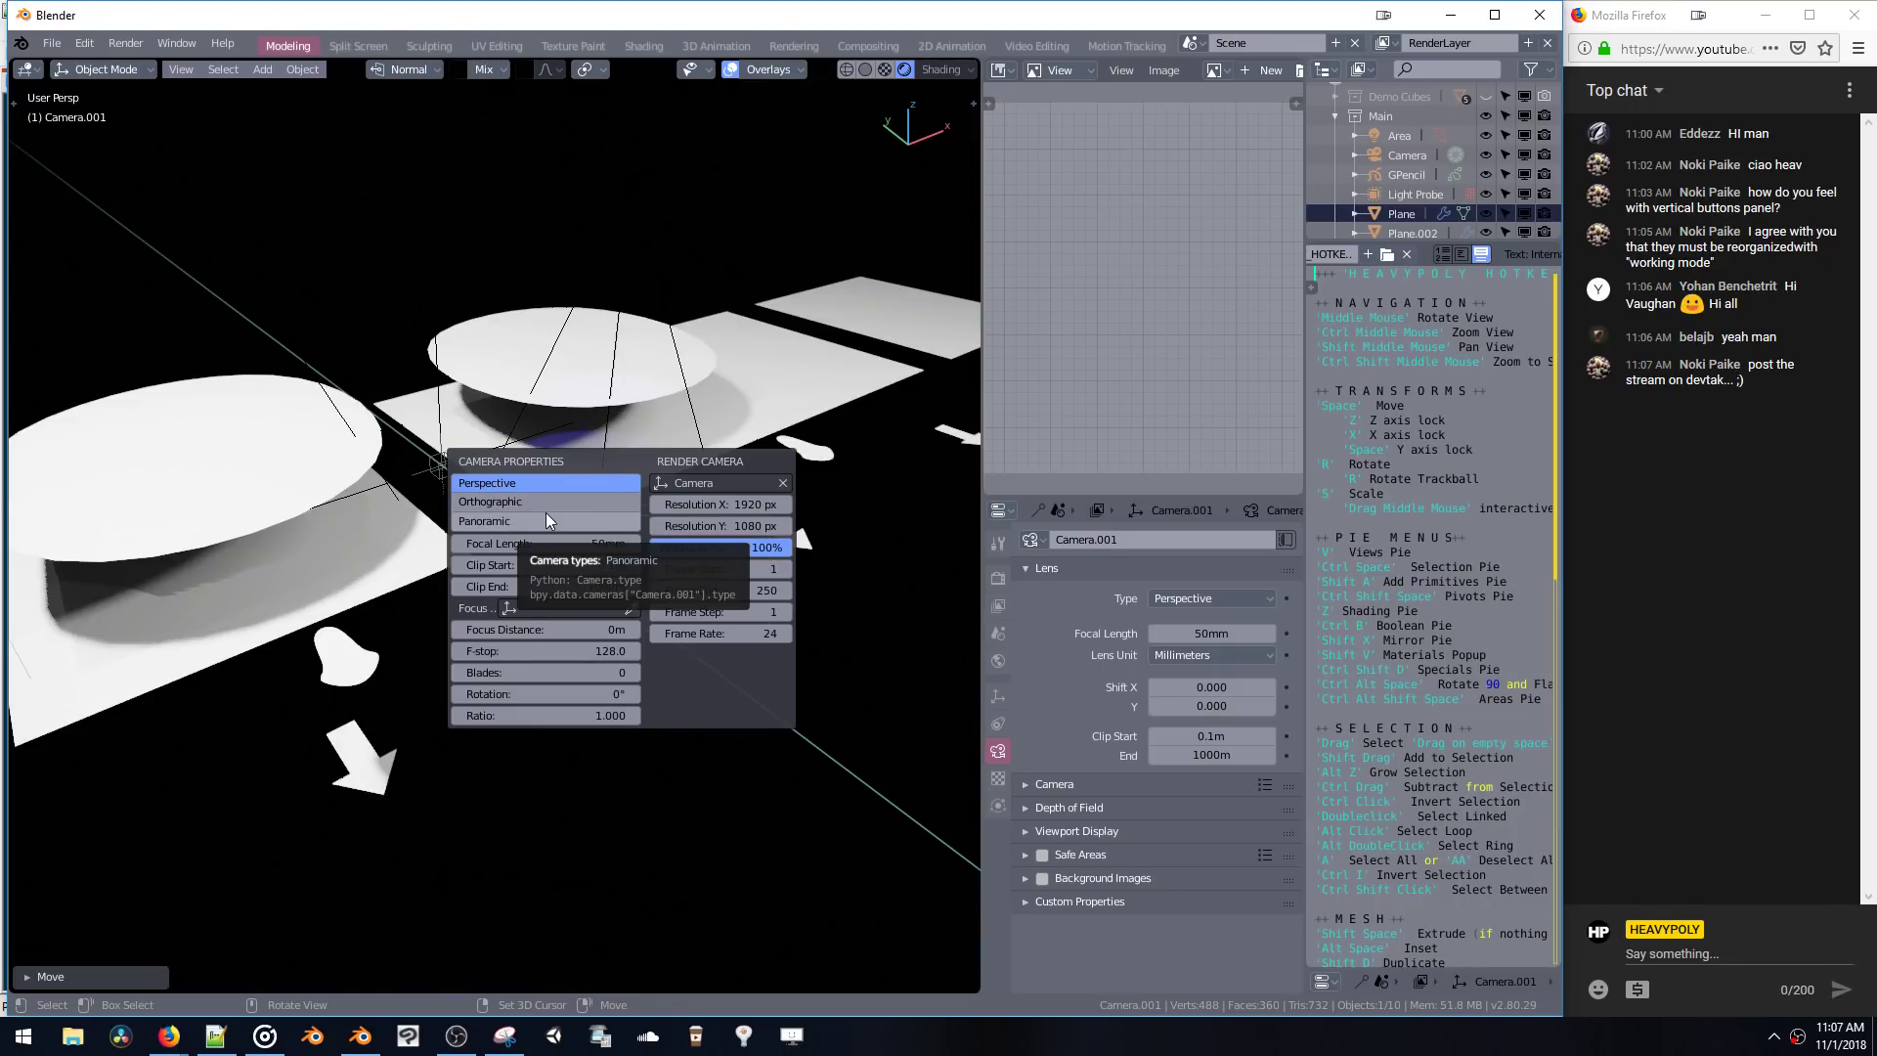
key(Escape)
key(alt+c)
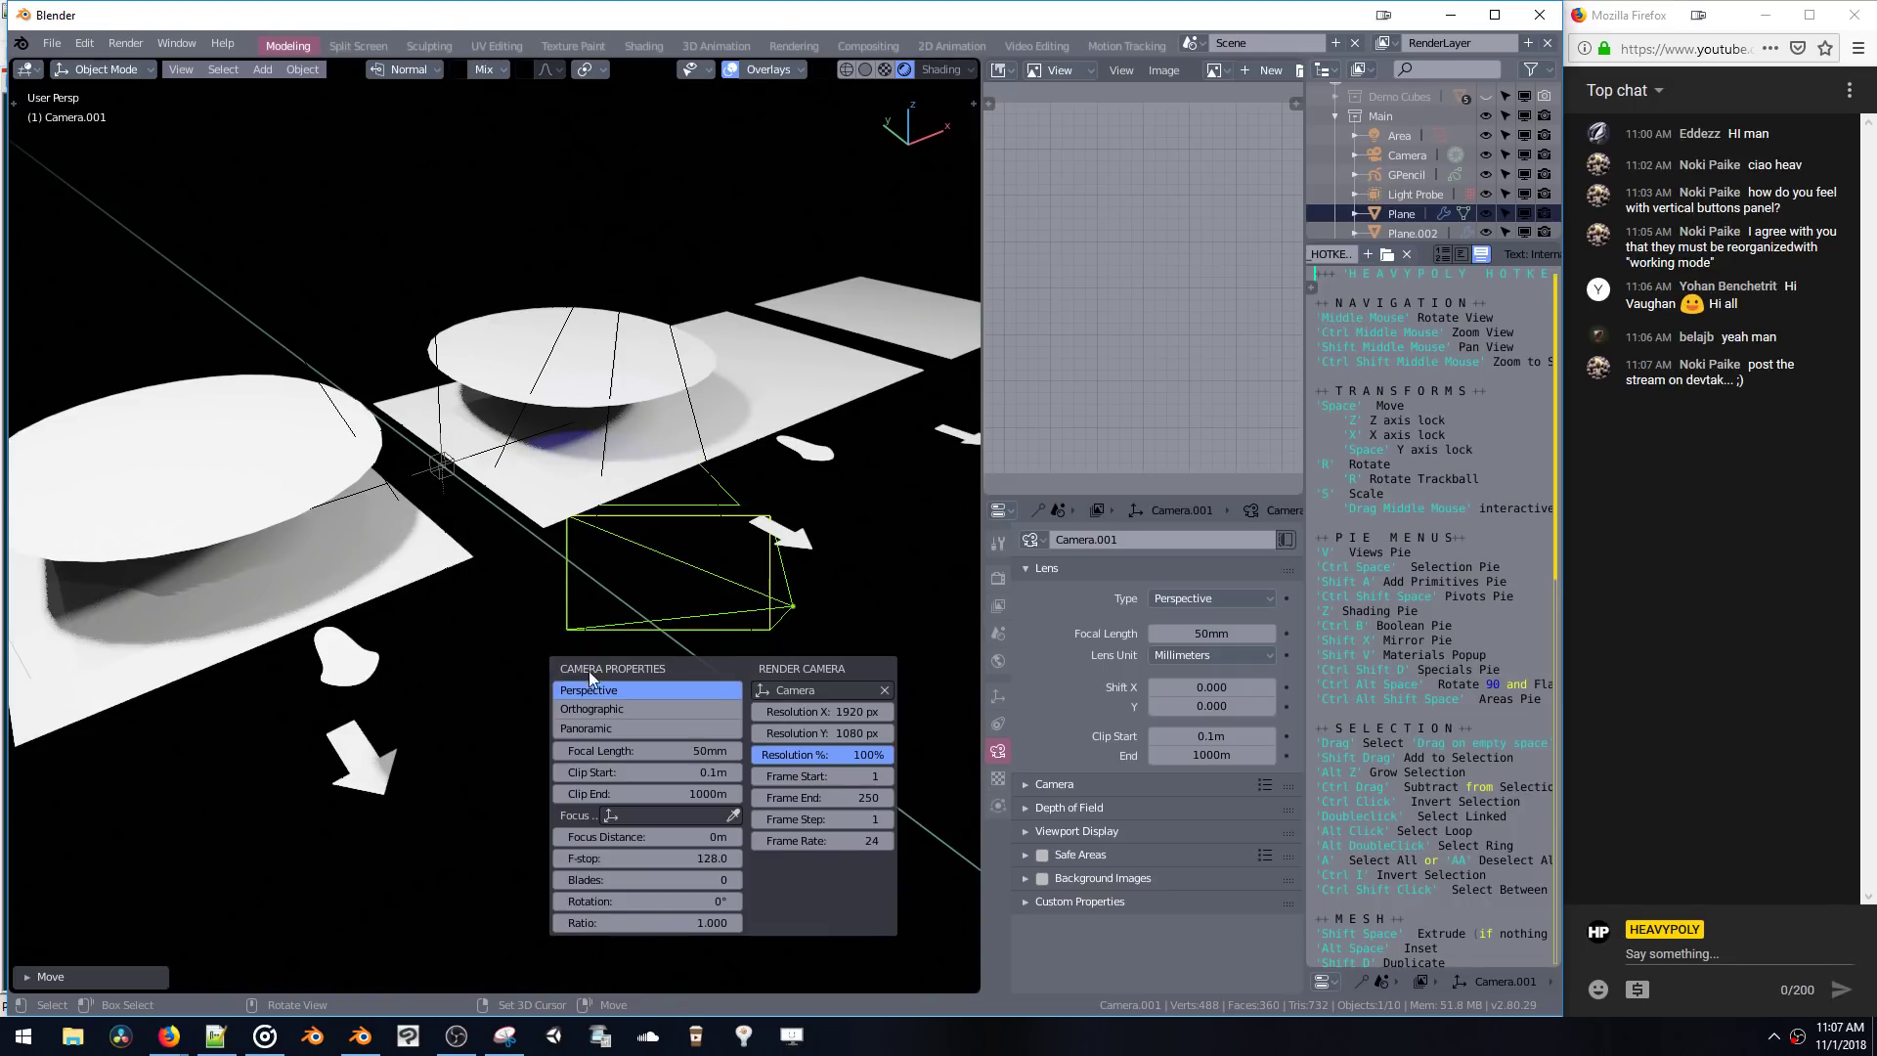
click(801, 691)
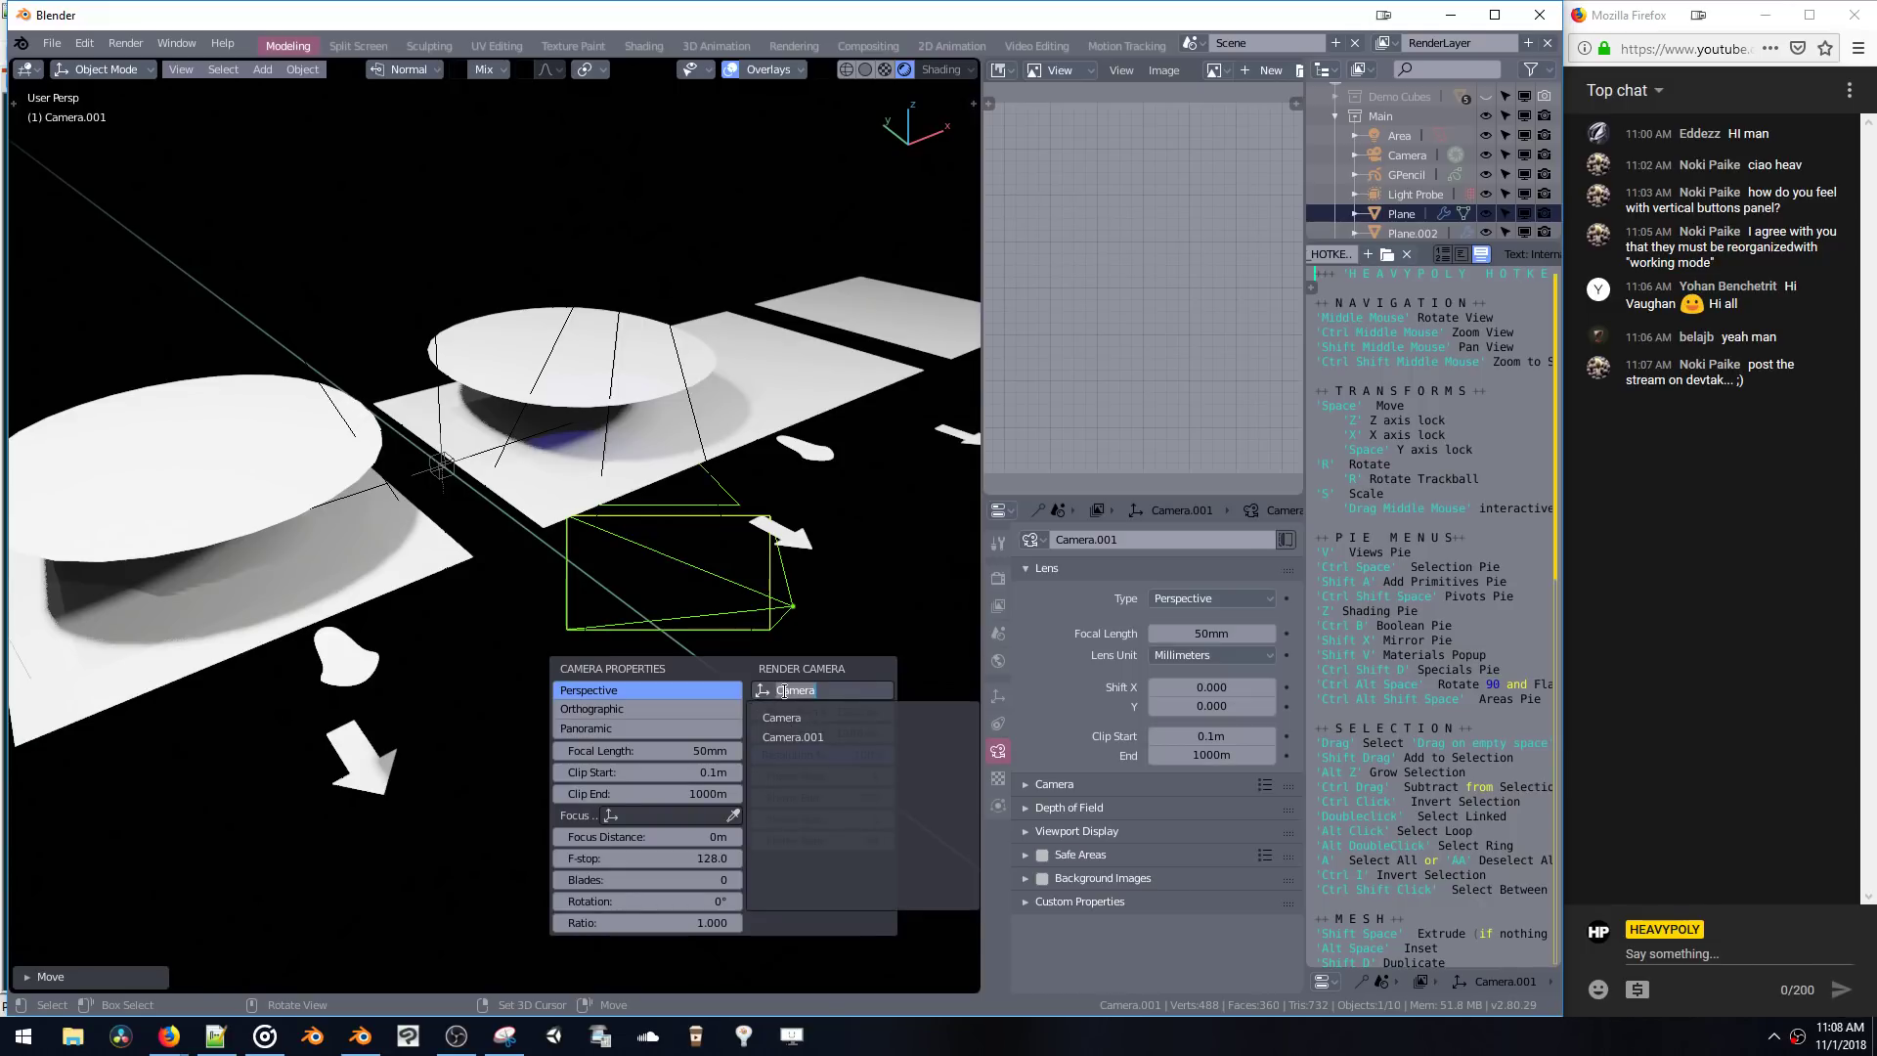
click(773, 740)
click(772, 691)
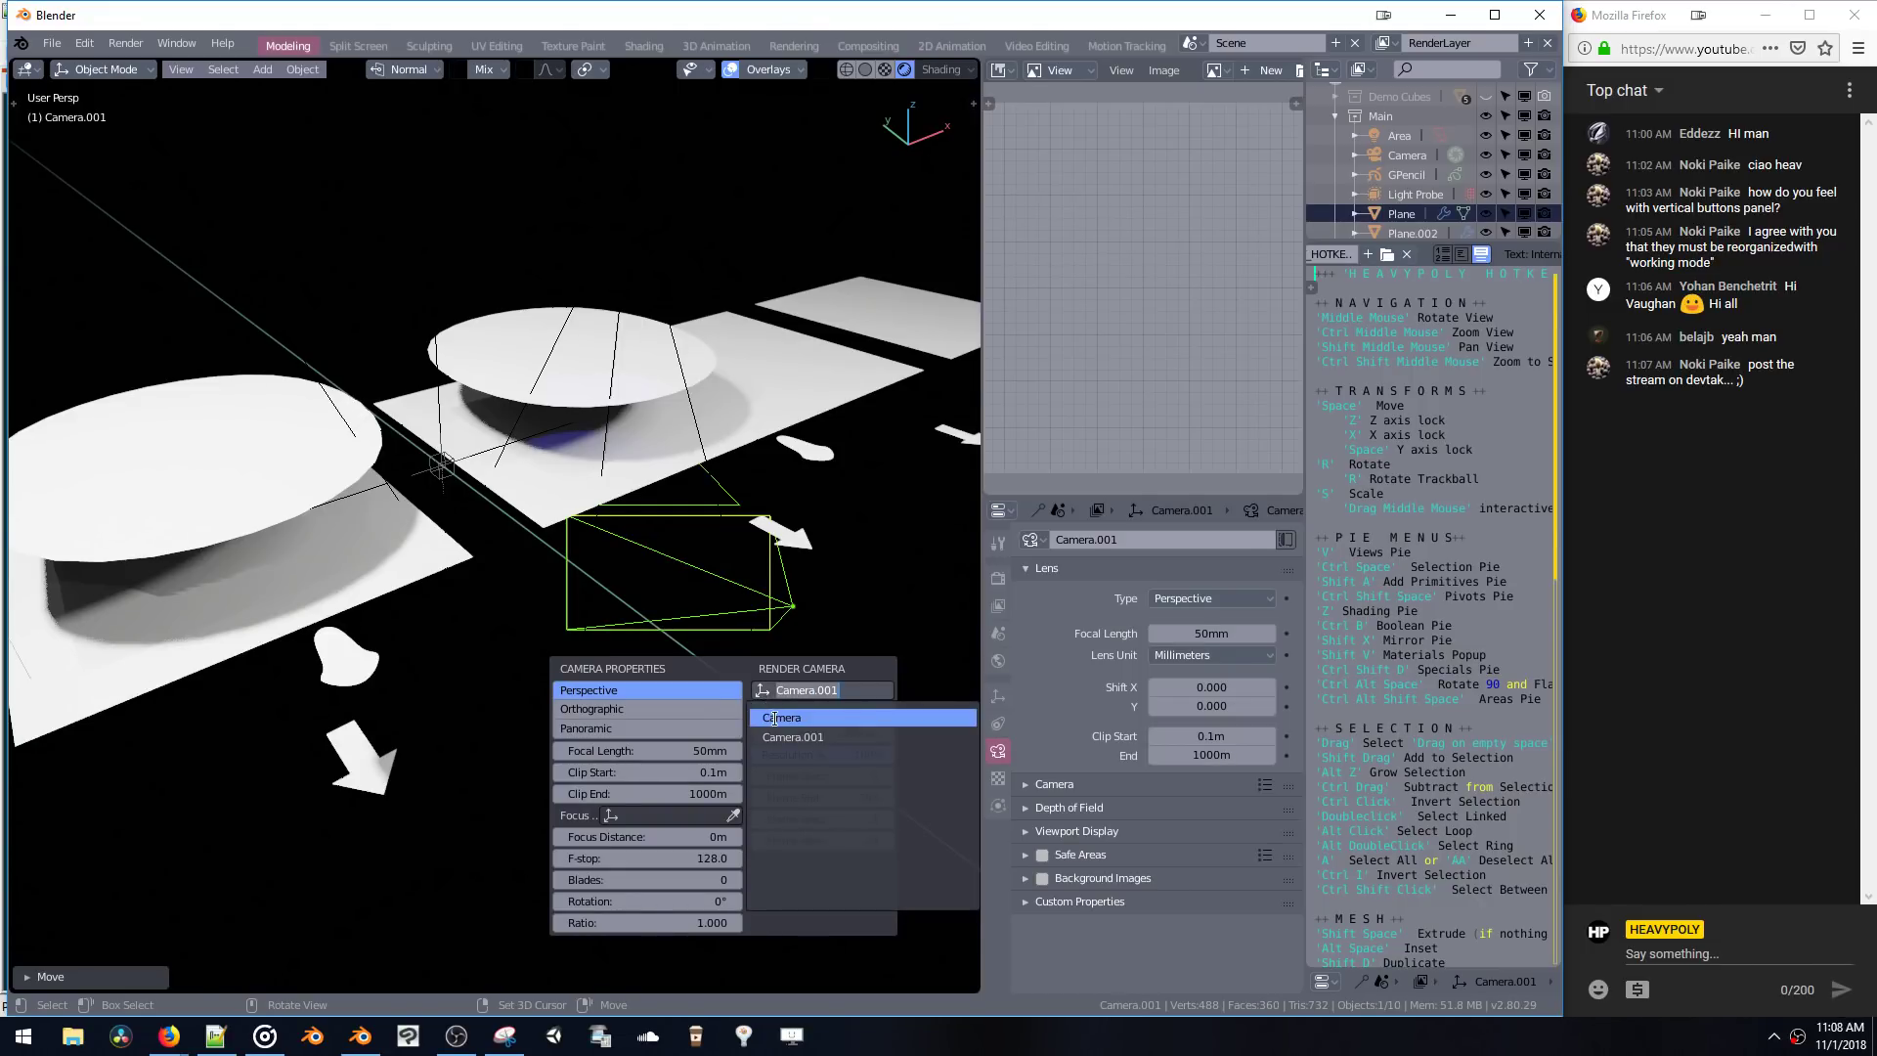
click(763, 715)
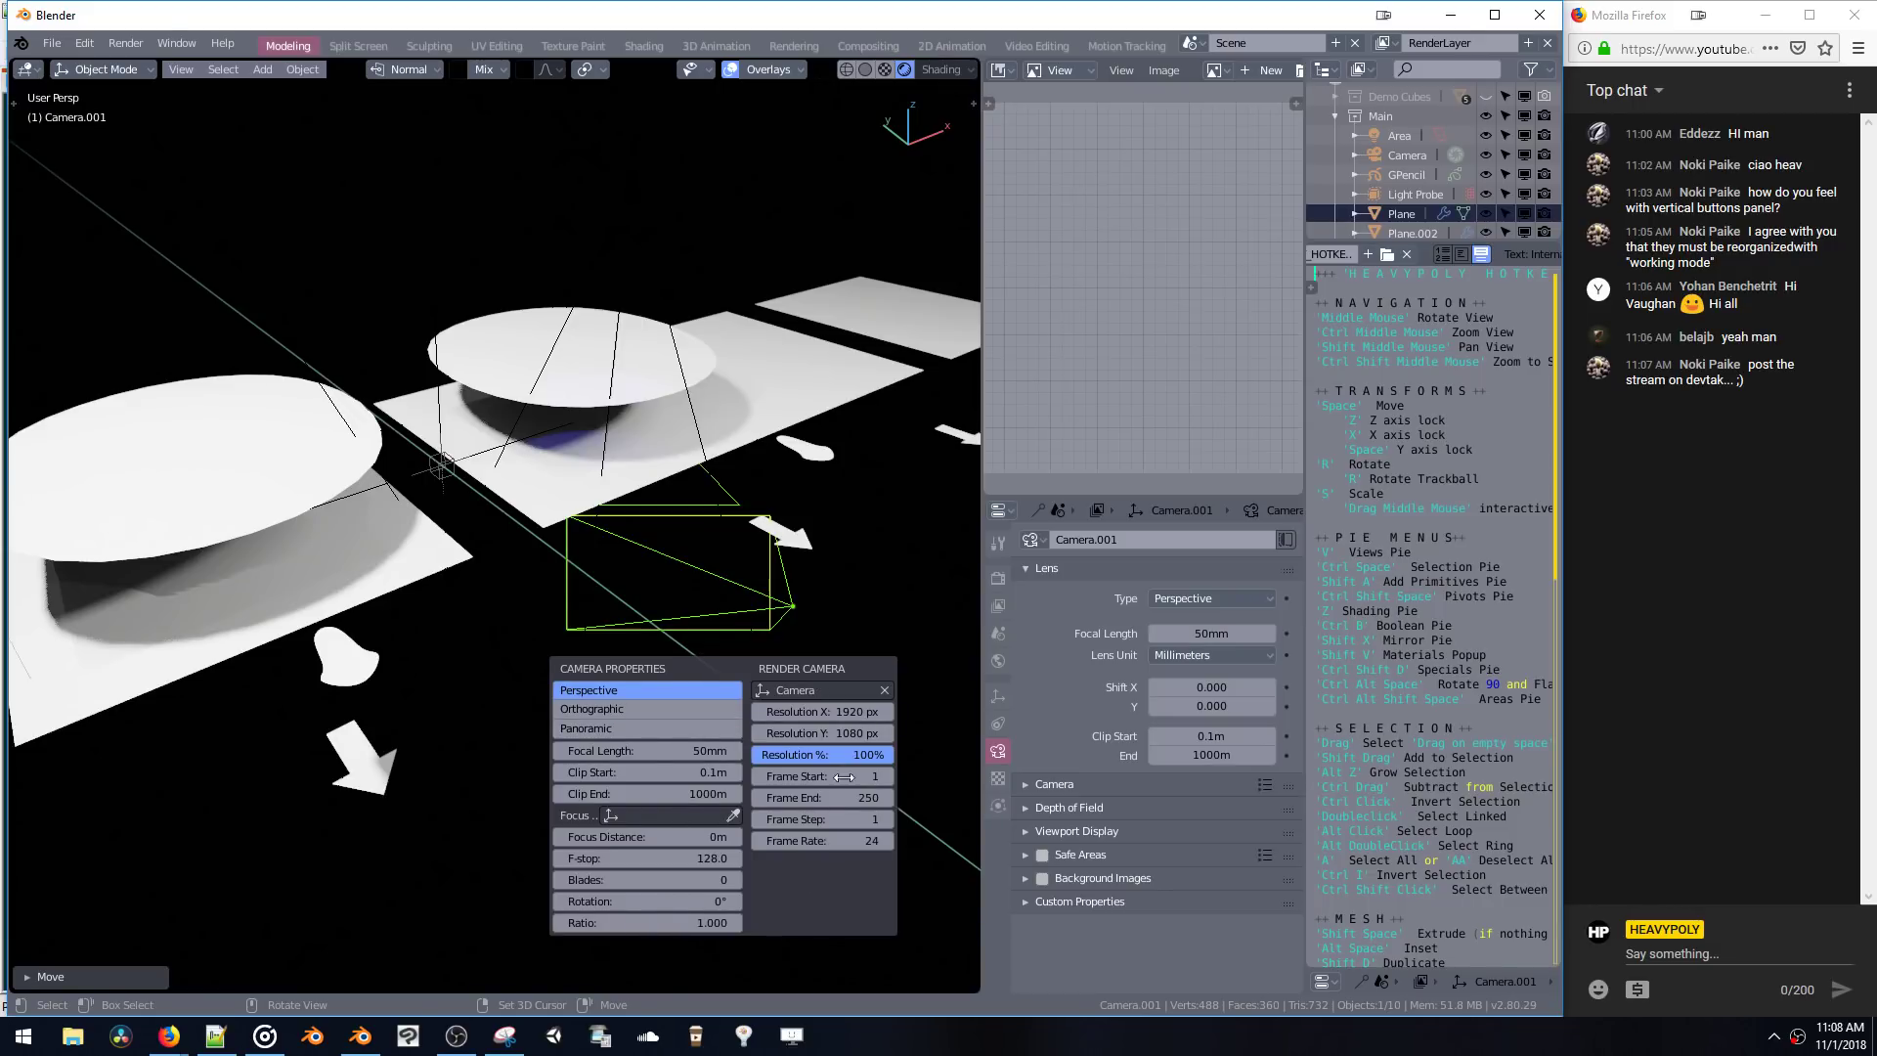
- Compare the quick camera properties with the Camera, Depth of Field and Viewport Display sections in the Properties editor
key(shift+v)
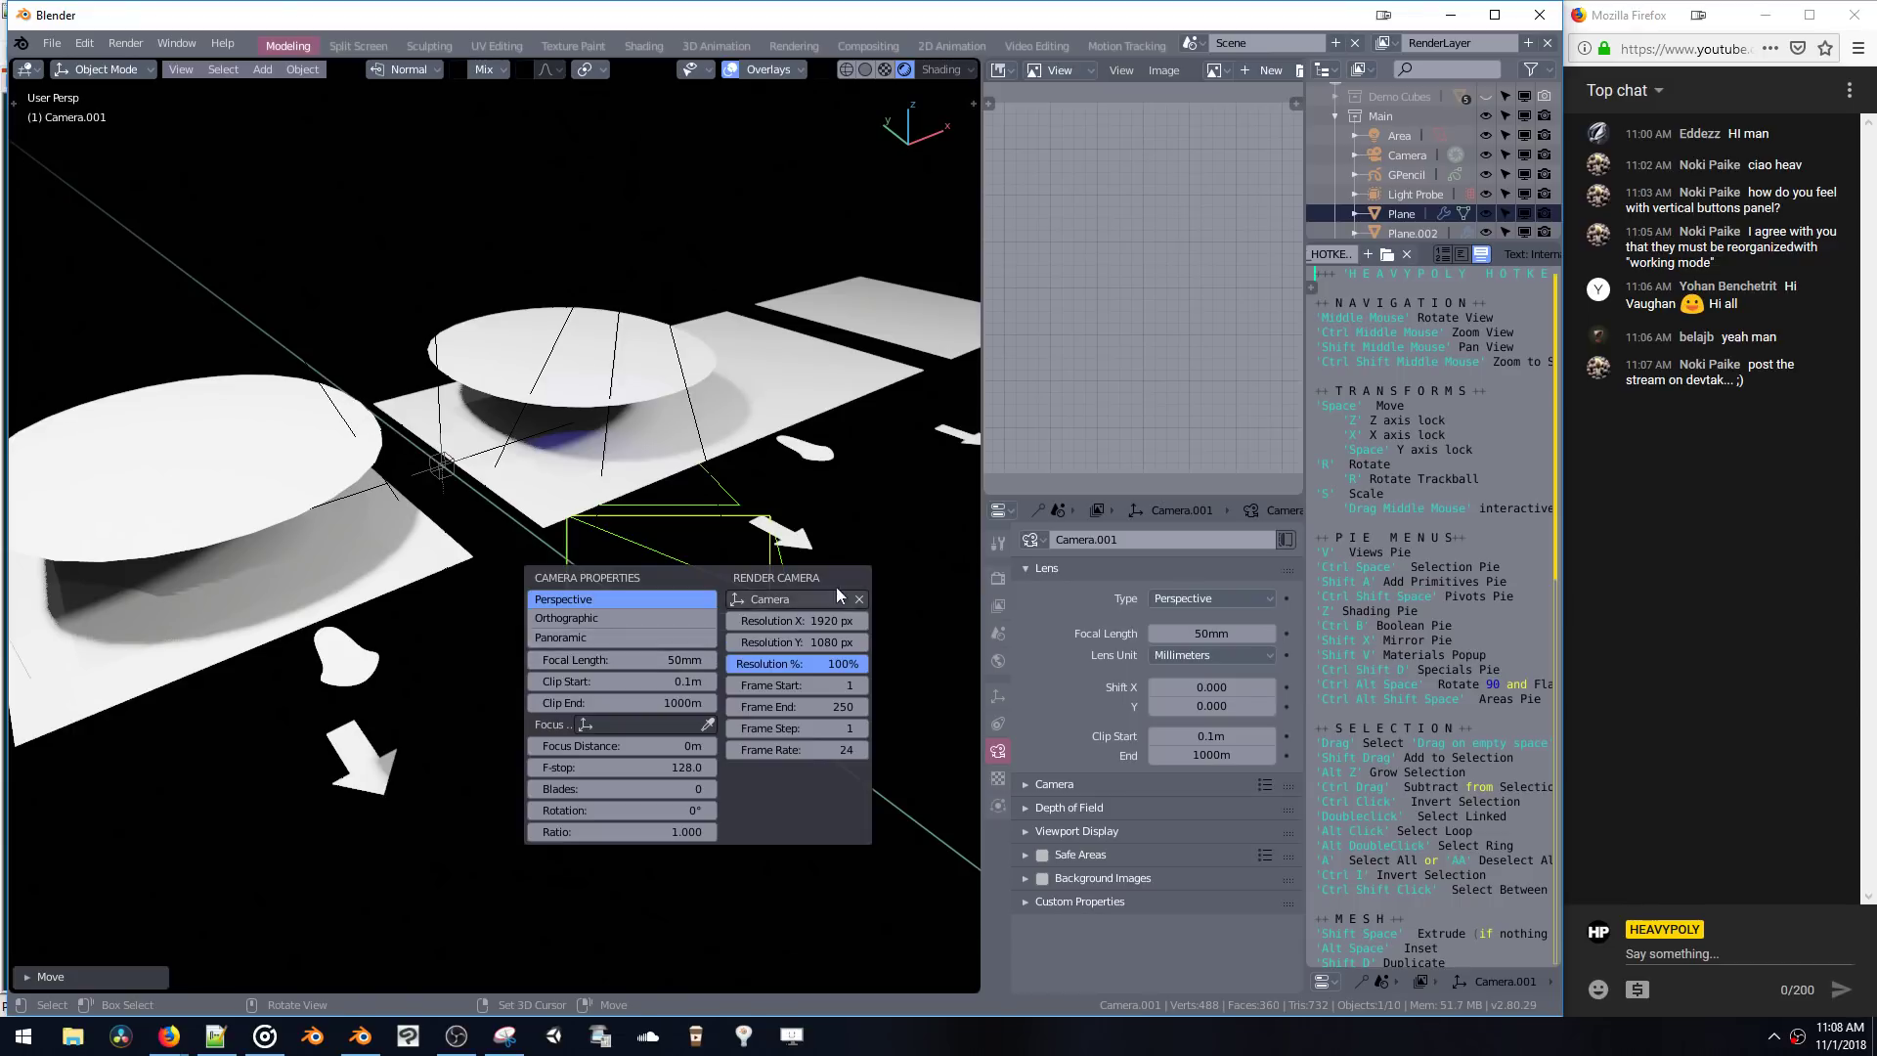
key(shift+v)
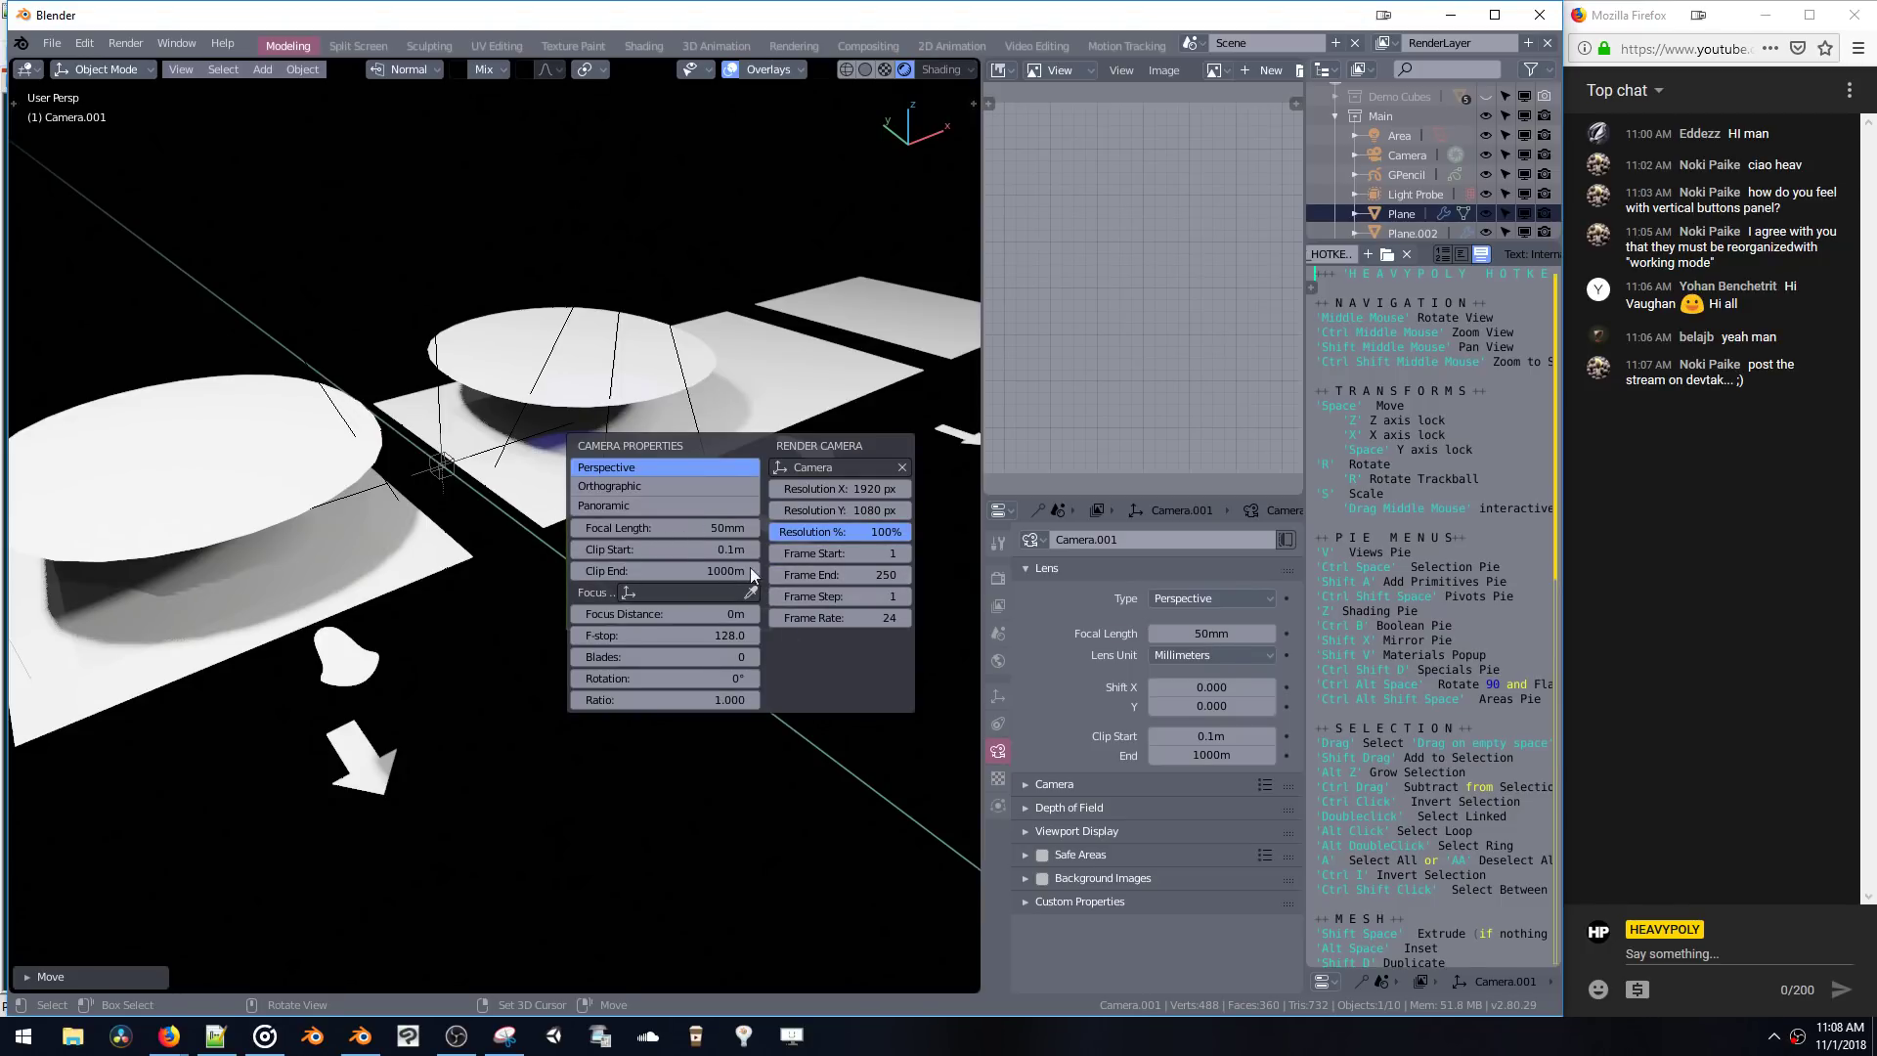
click(1026, 784)
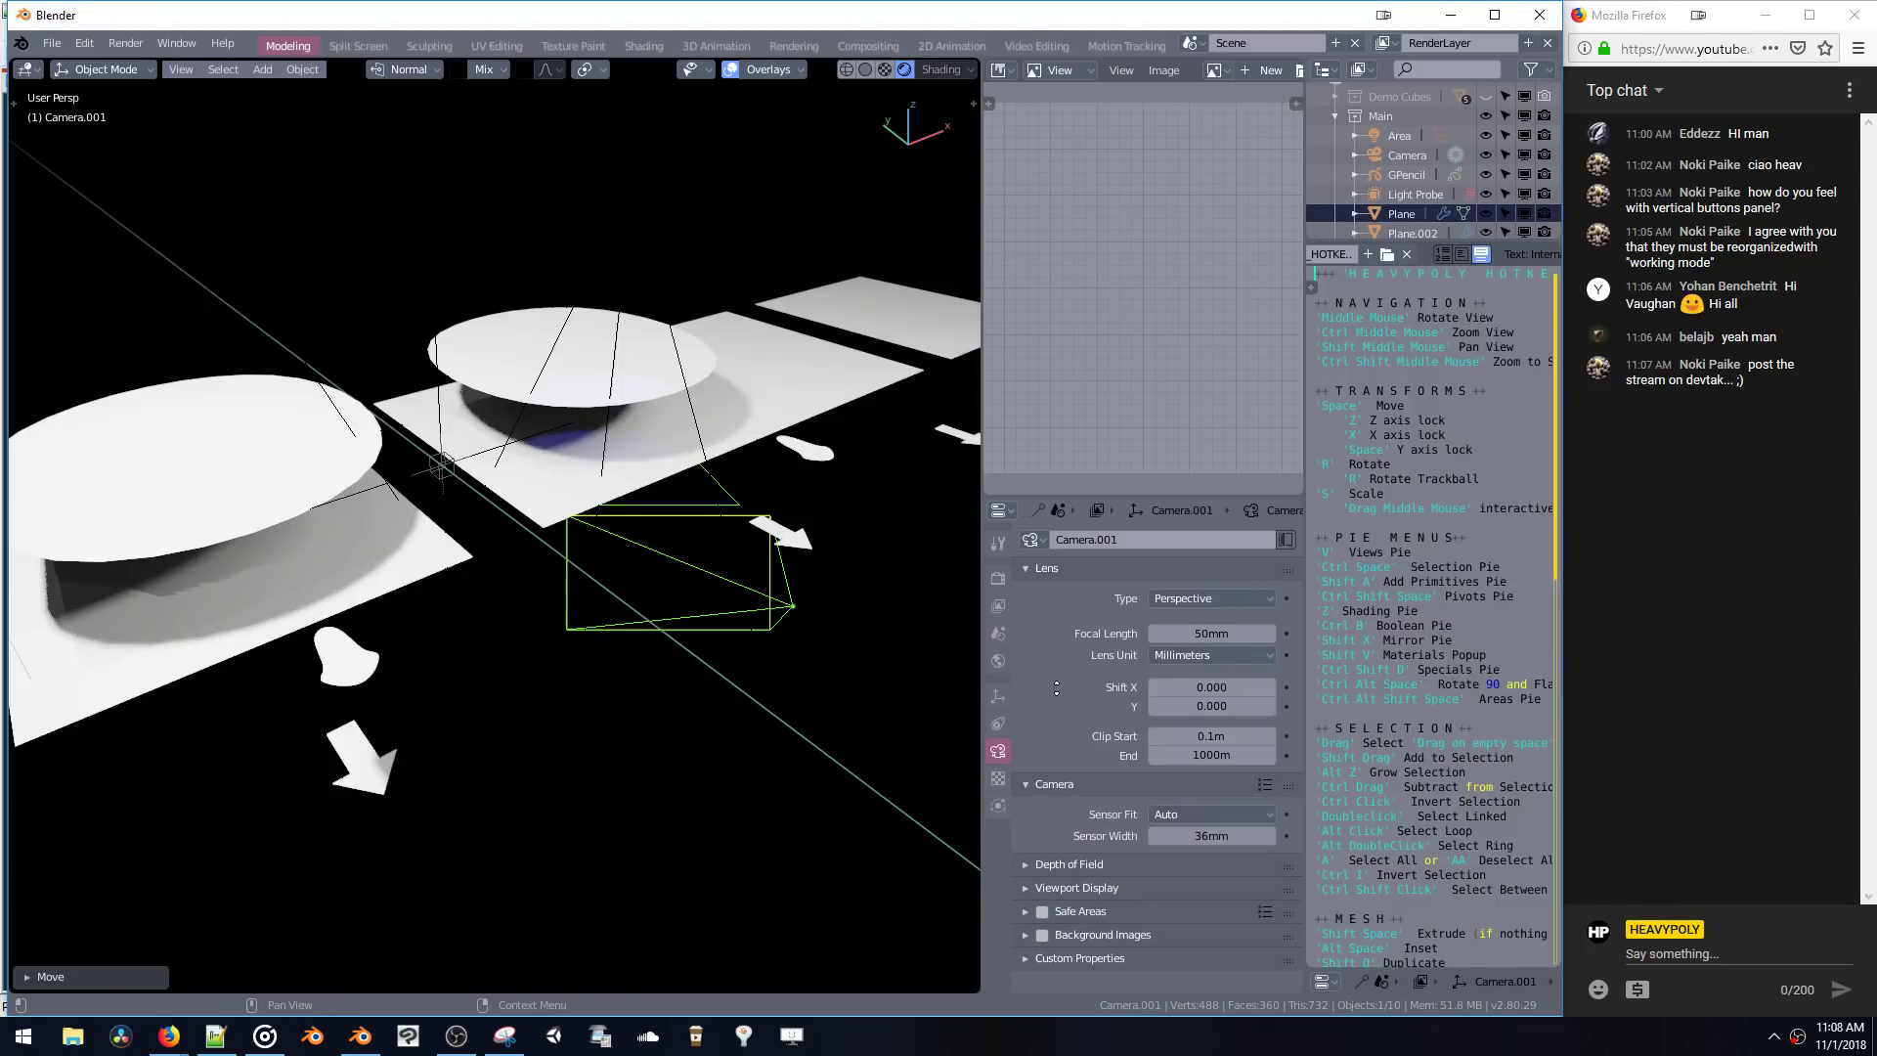
click(1026, 866)
scroll(1060, 589, down, 4)
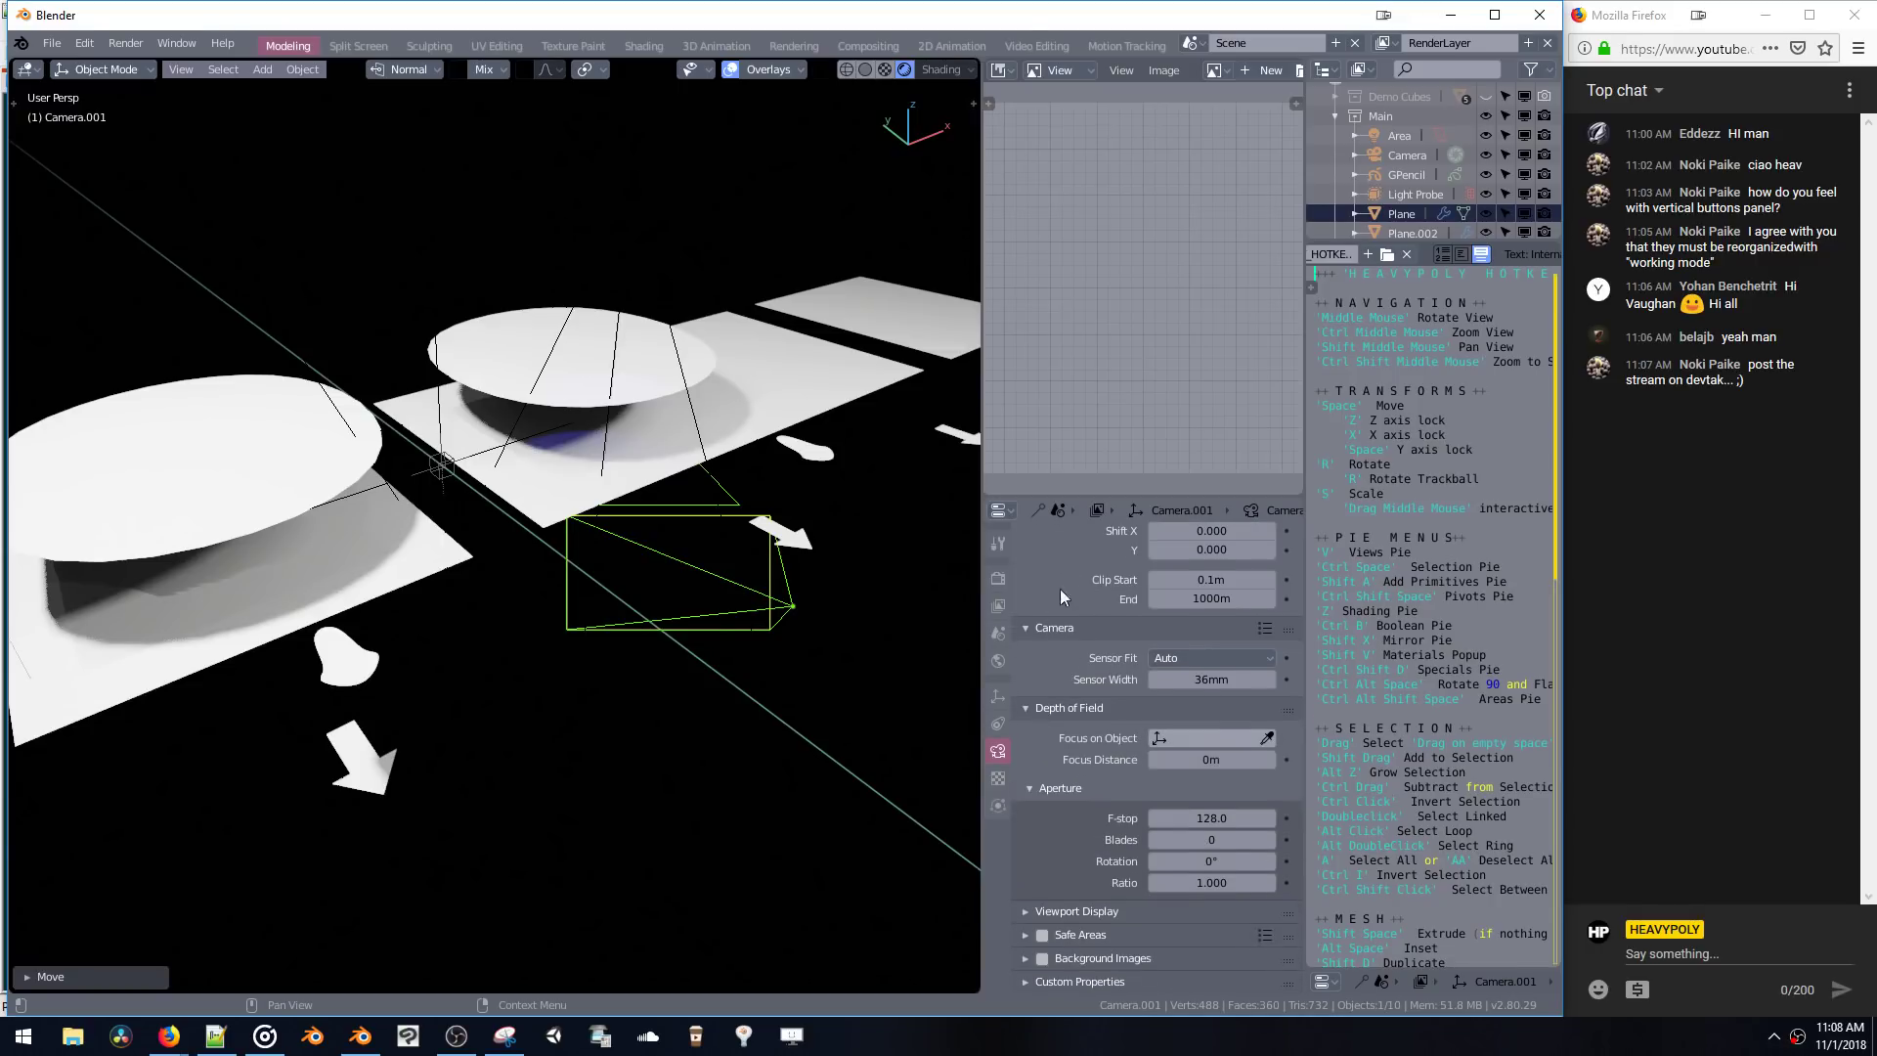
click(1031, 909)
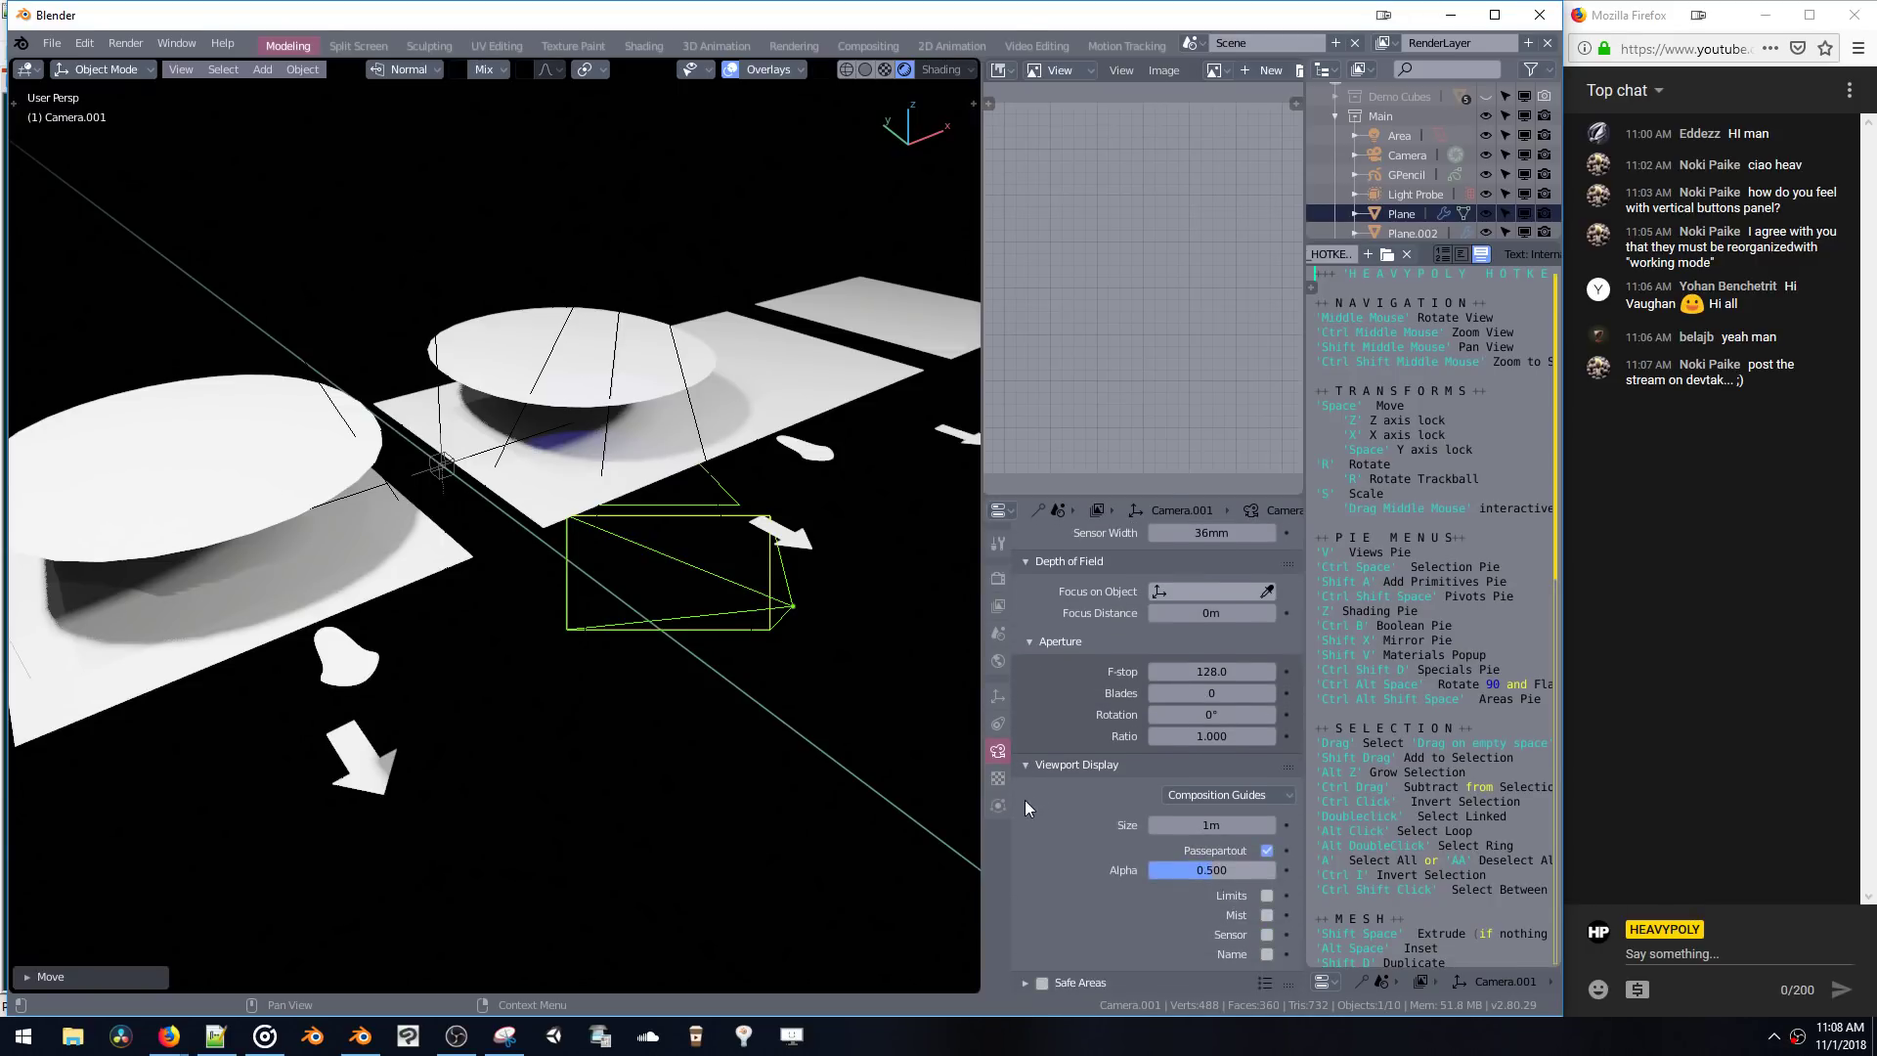
click(1027, 771)
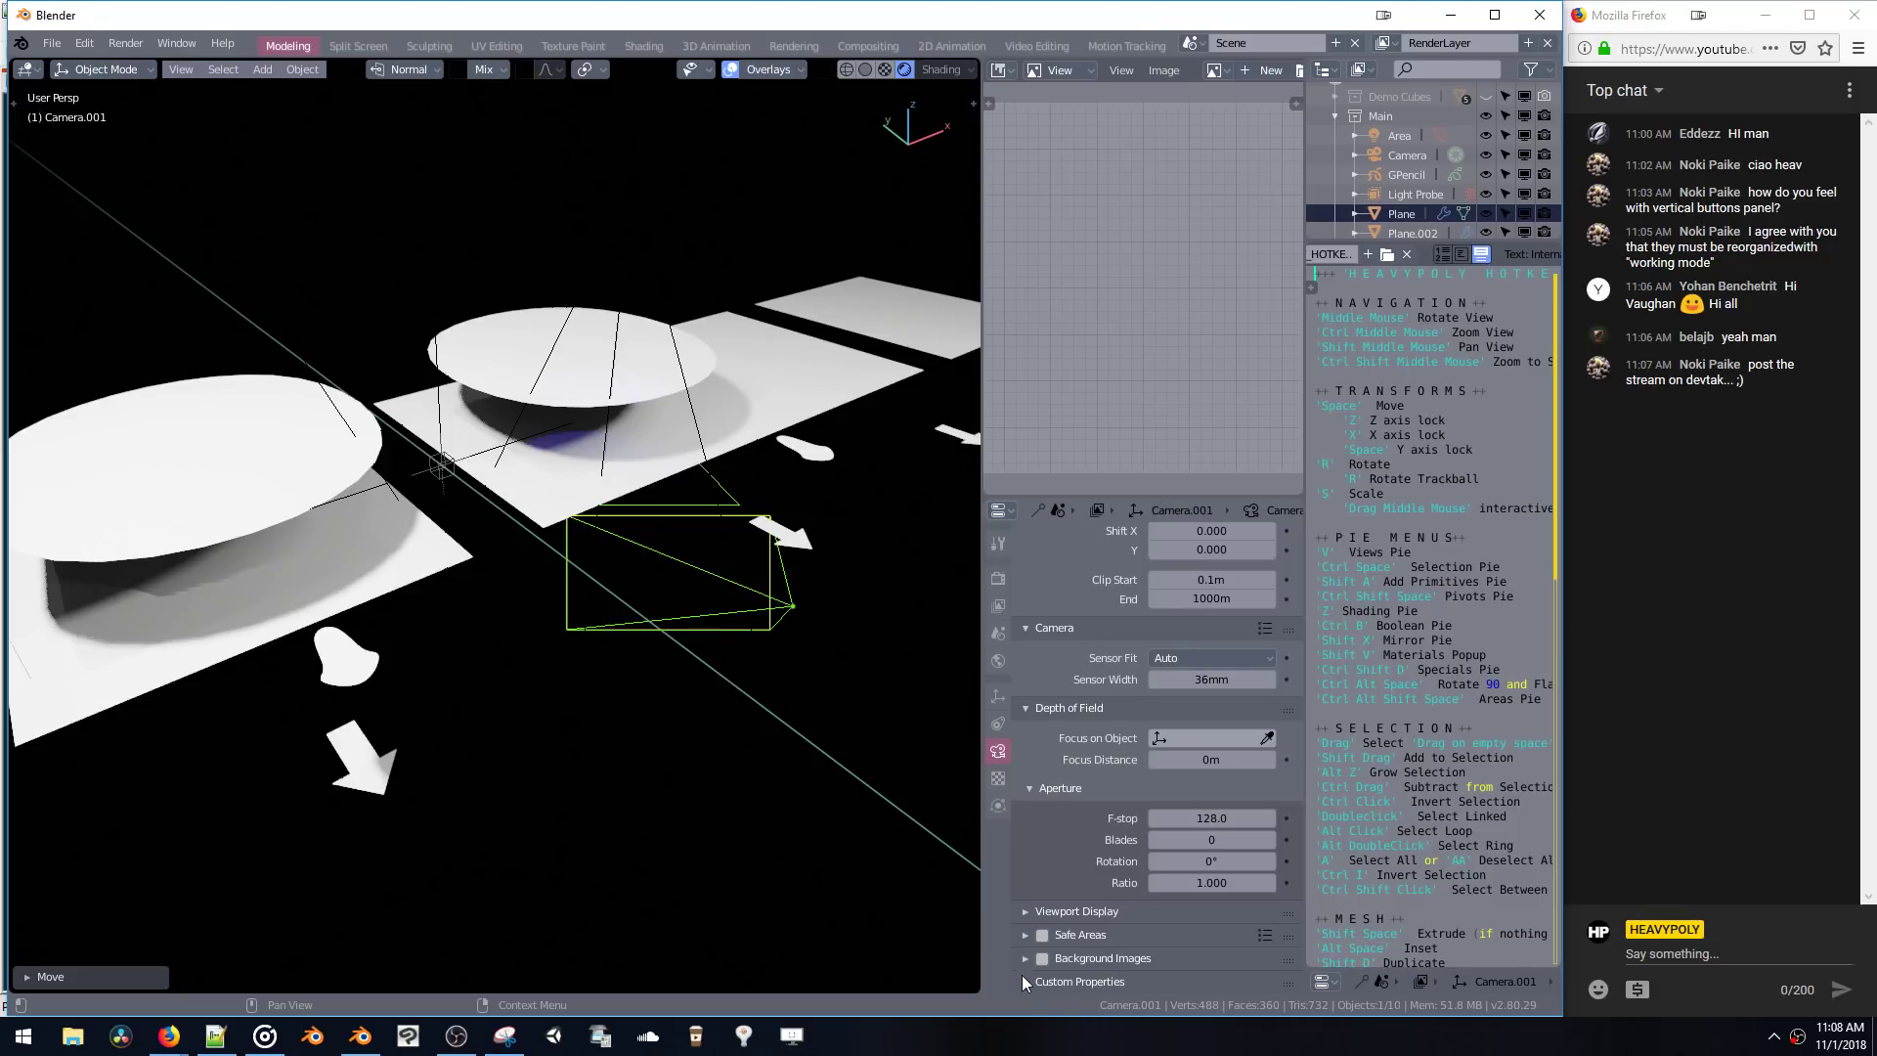
scroll(1083, 704, up, 2)
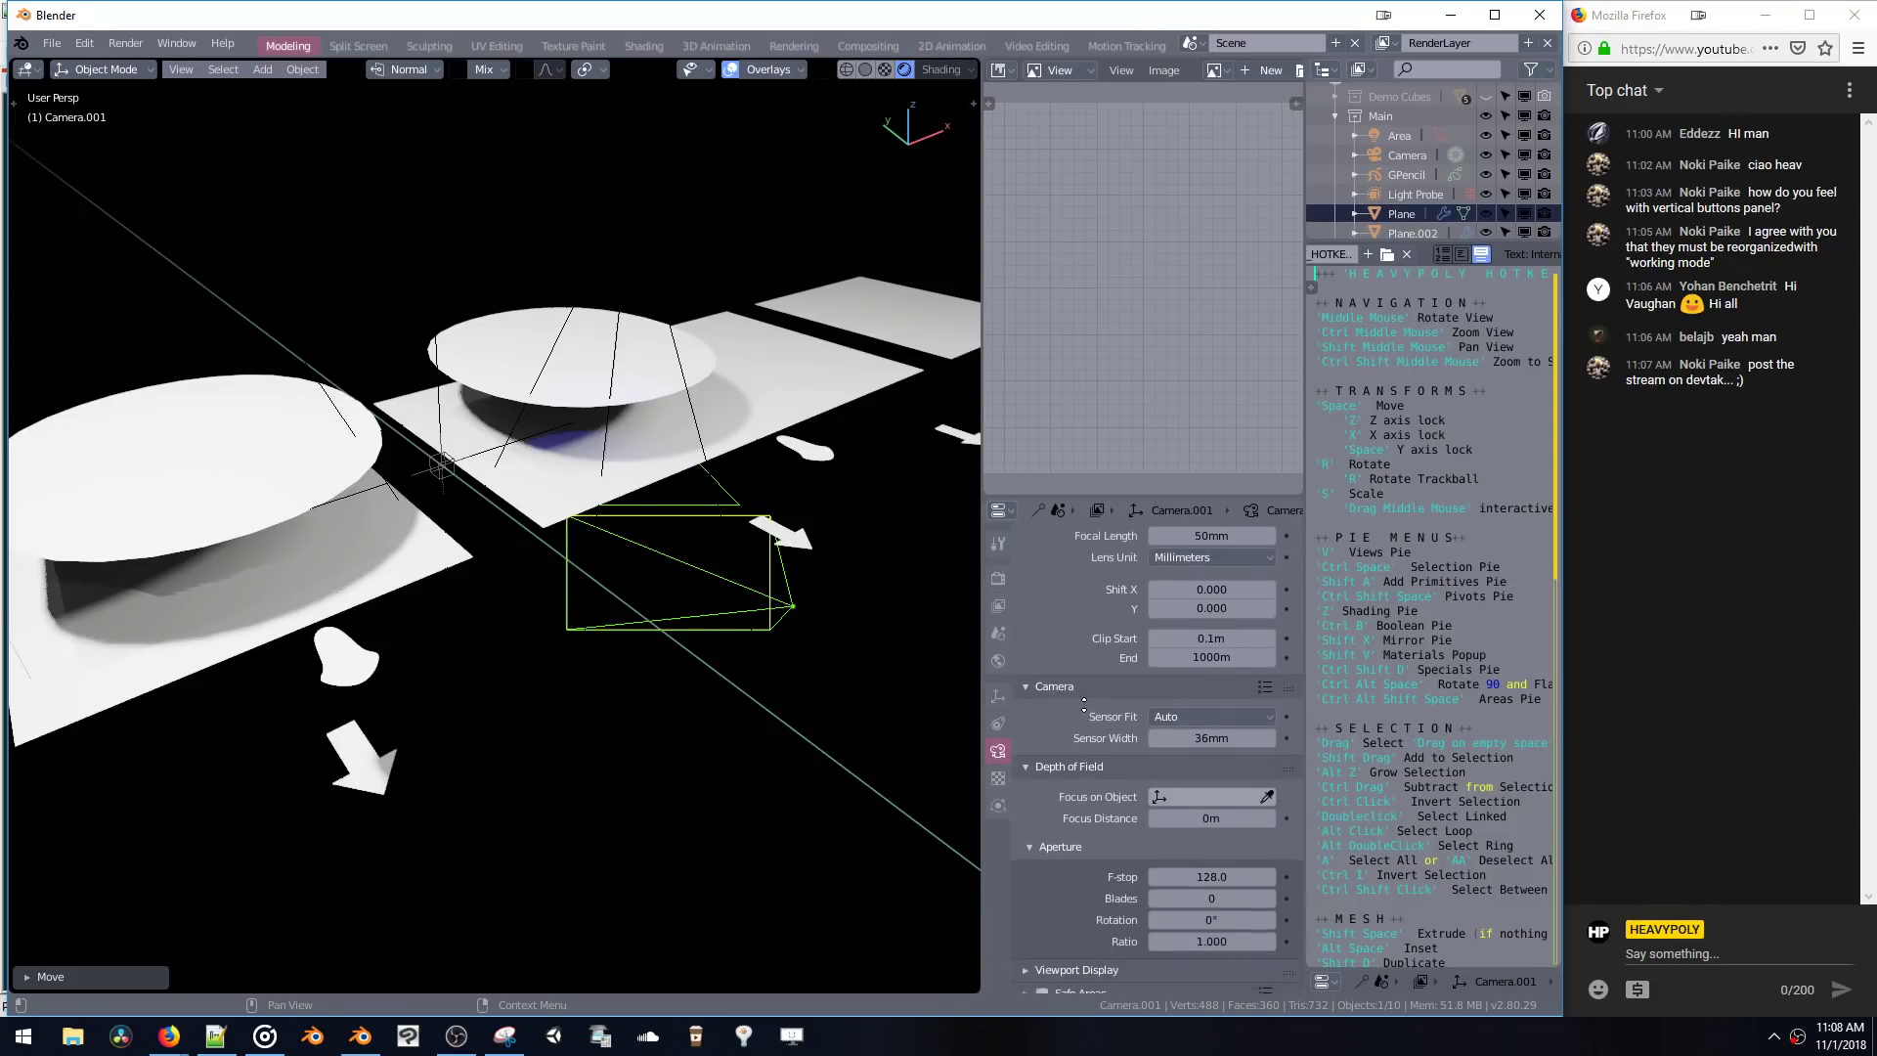
- Make the Properties editor taller and slightly narrower so that all the camera's sections fit
middle_drag(1083, 704, 1085, 689)
drag(1120, 496, 1105, 290)
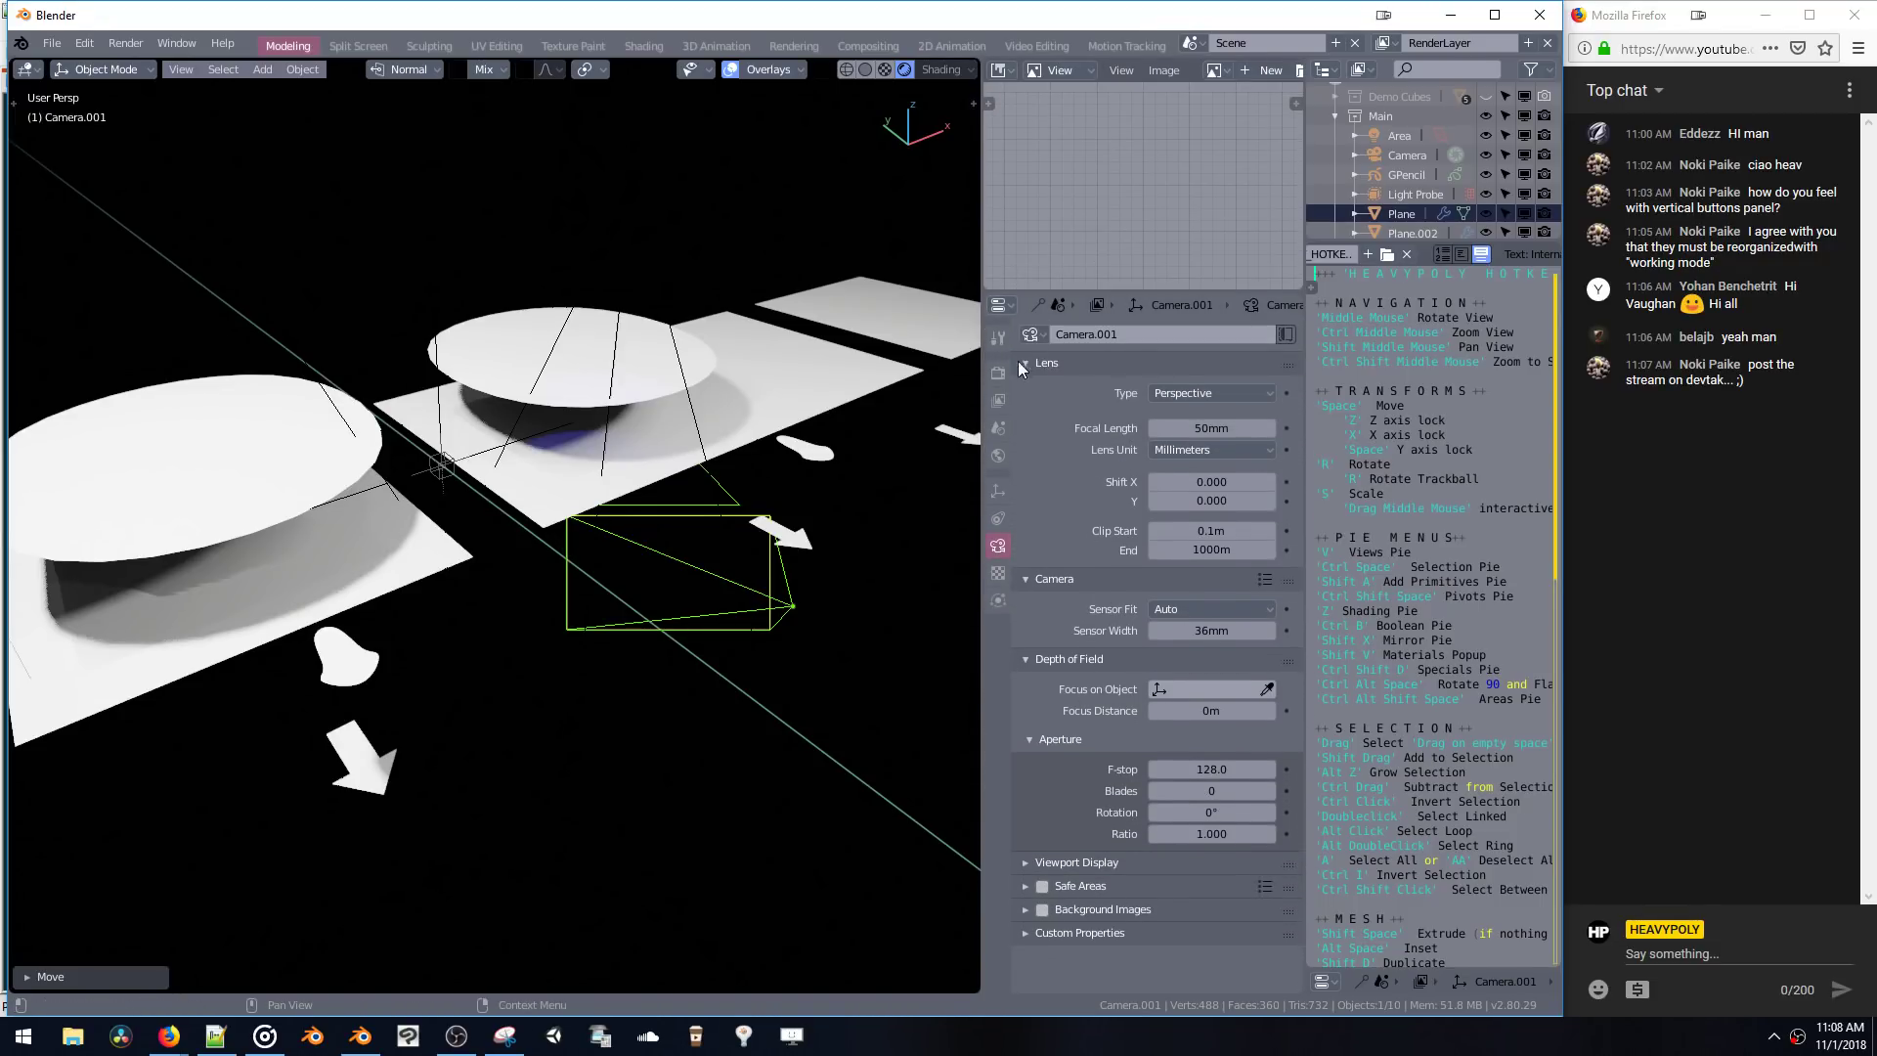
mouse_move(982, 357)
mouse_down()
mouse_move(811, 364)
mouse_move(993, 381)
mouse_up()
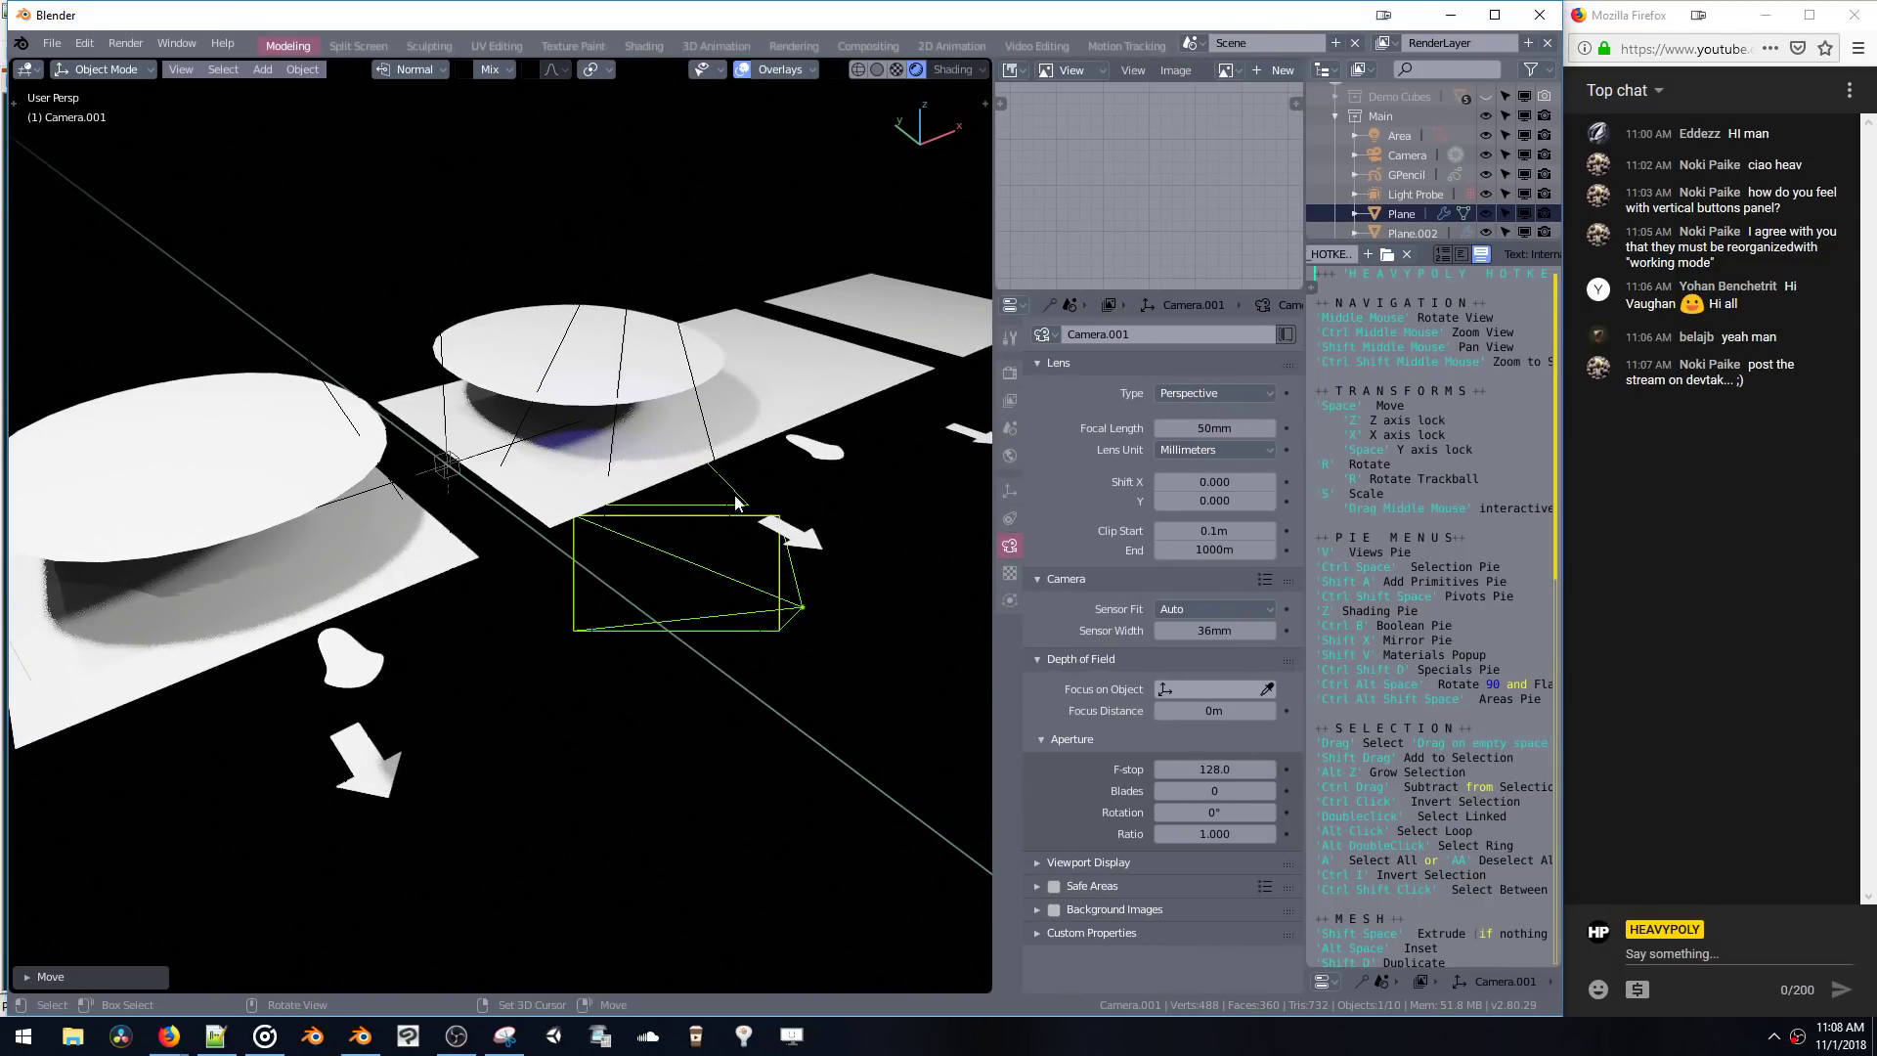
- Compare the render, object constraint and camera data categories in the Properties editor with the quick camera properties
key(shift+v)
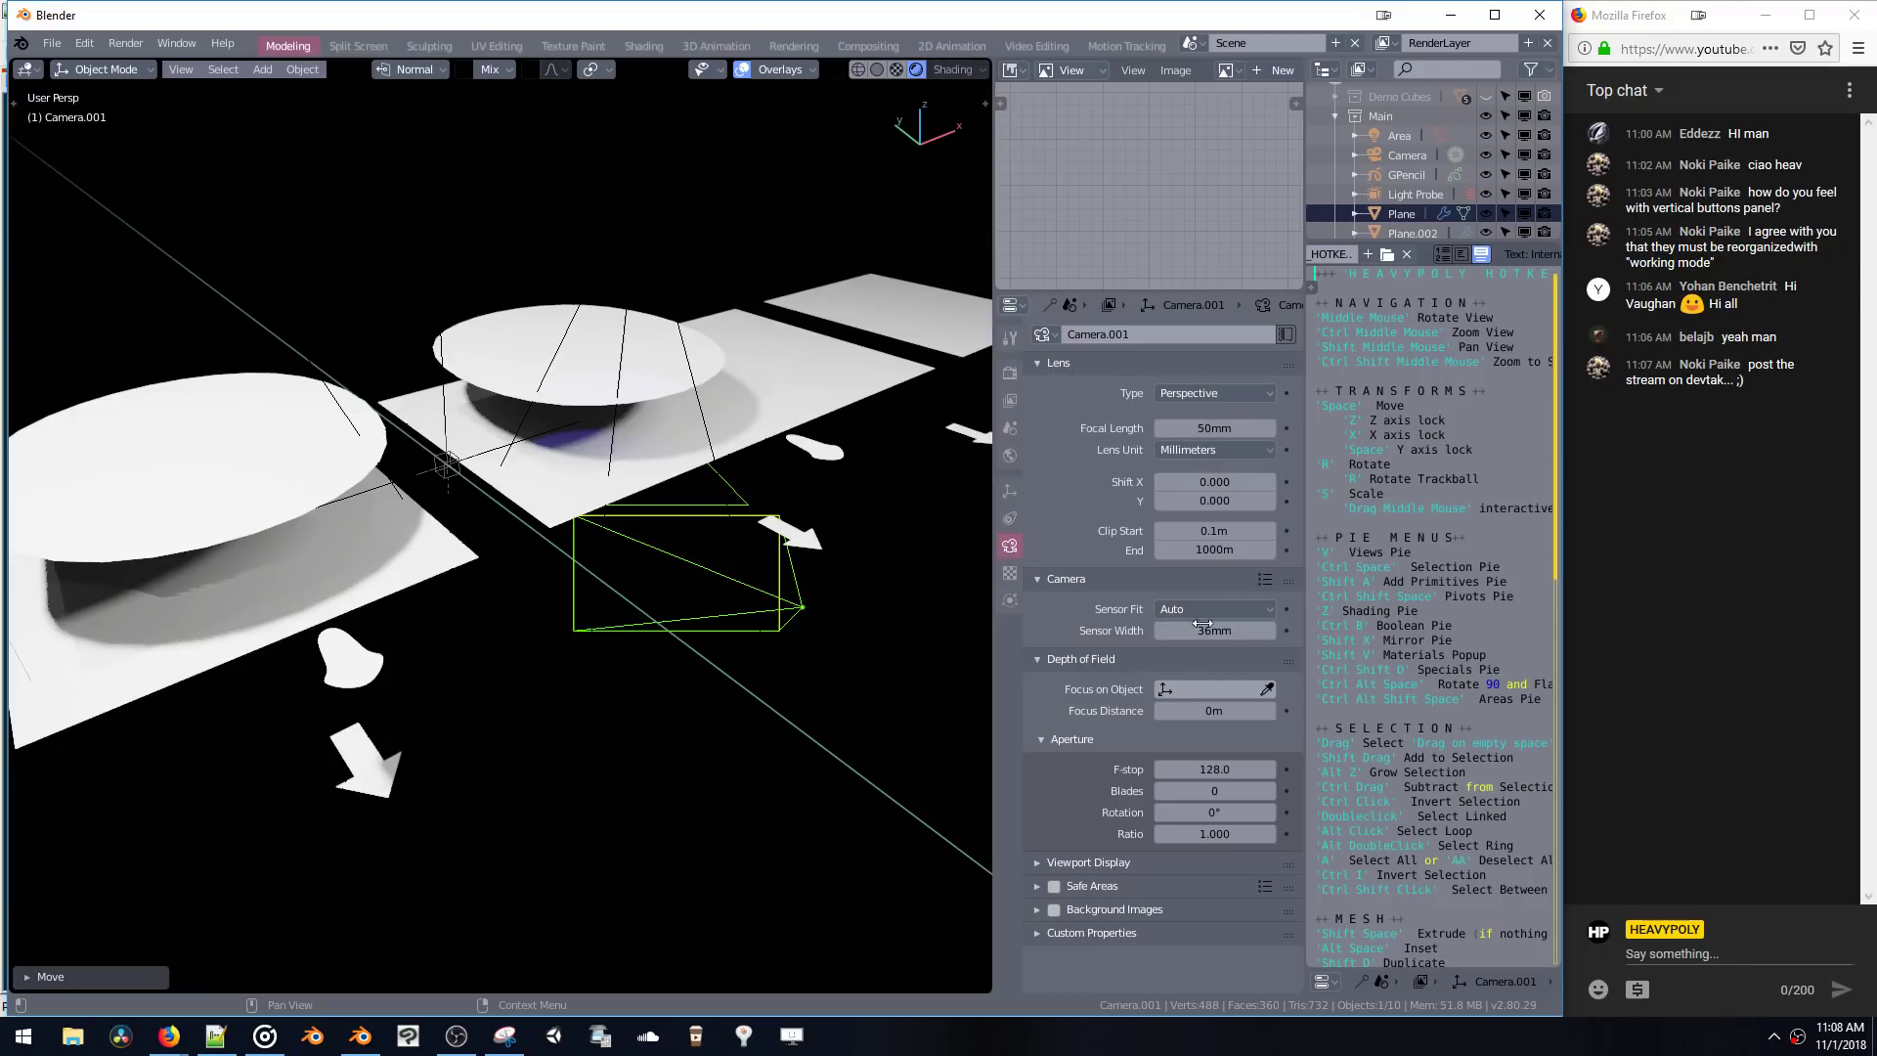
click(1010, 373)
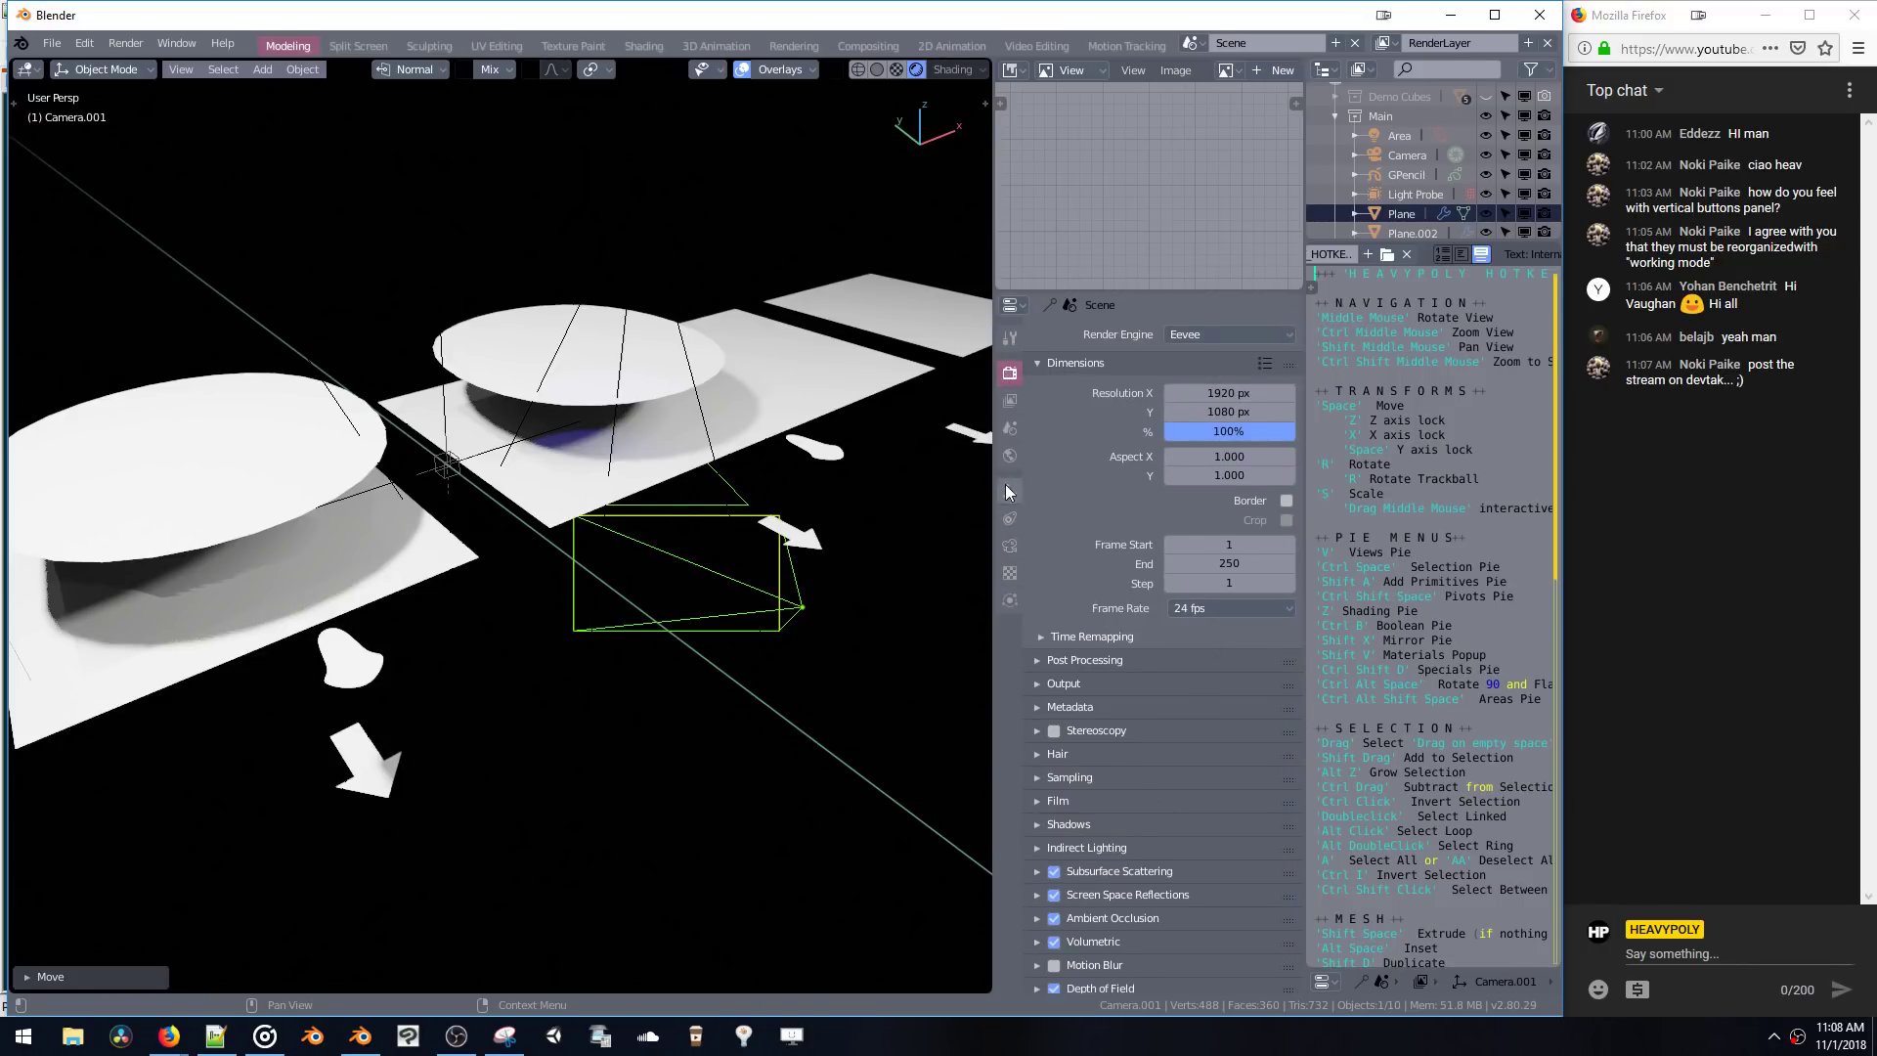
click(1011, 545)
click(1010, 385)
click(1010, 521)
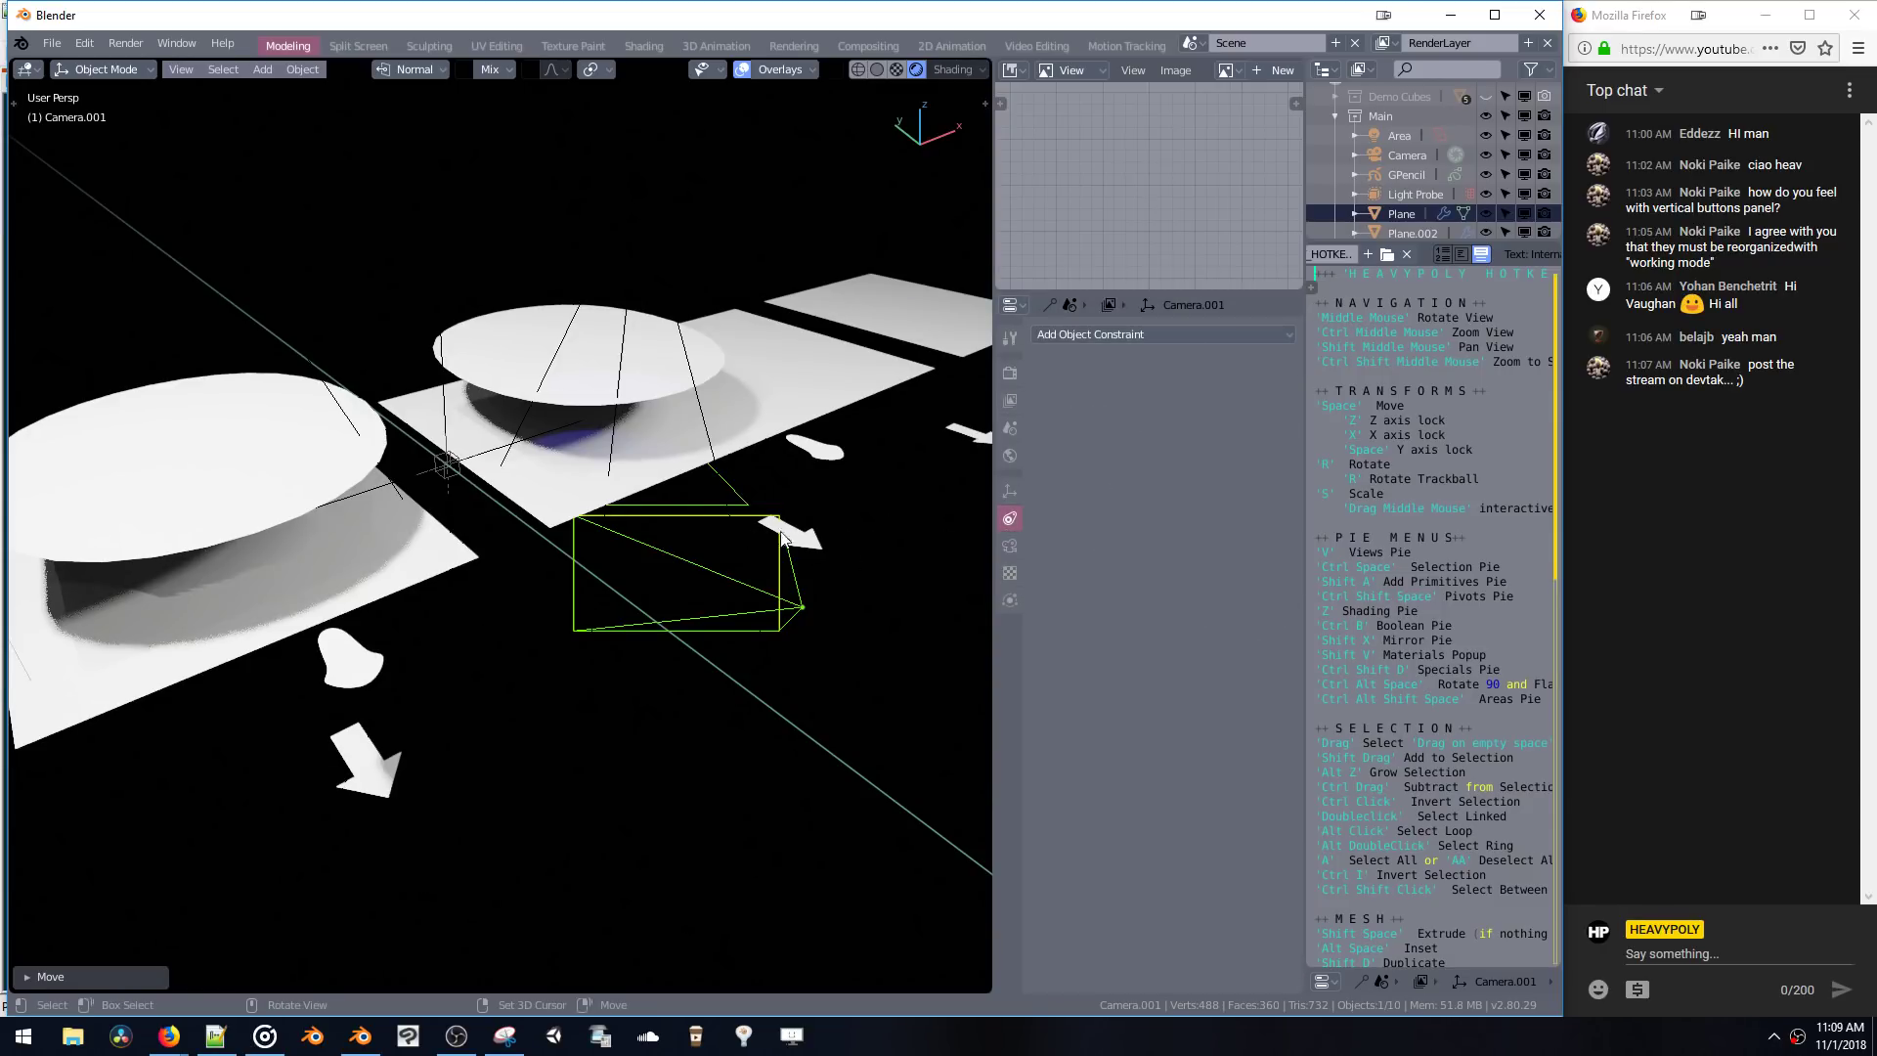
click(1009, 545)
key(alt+c)
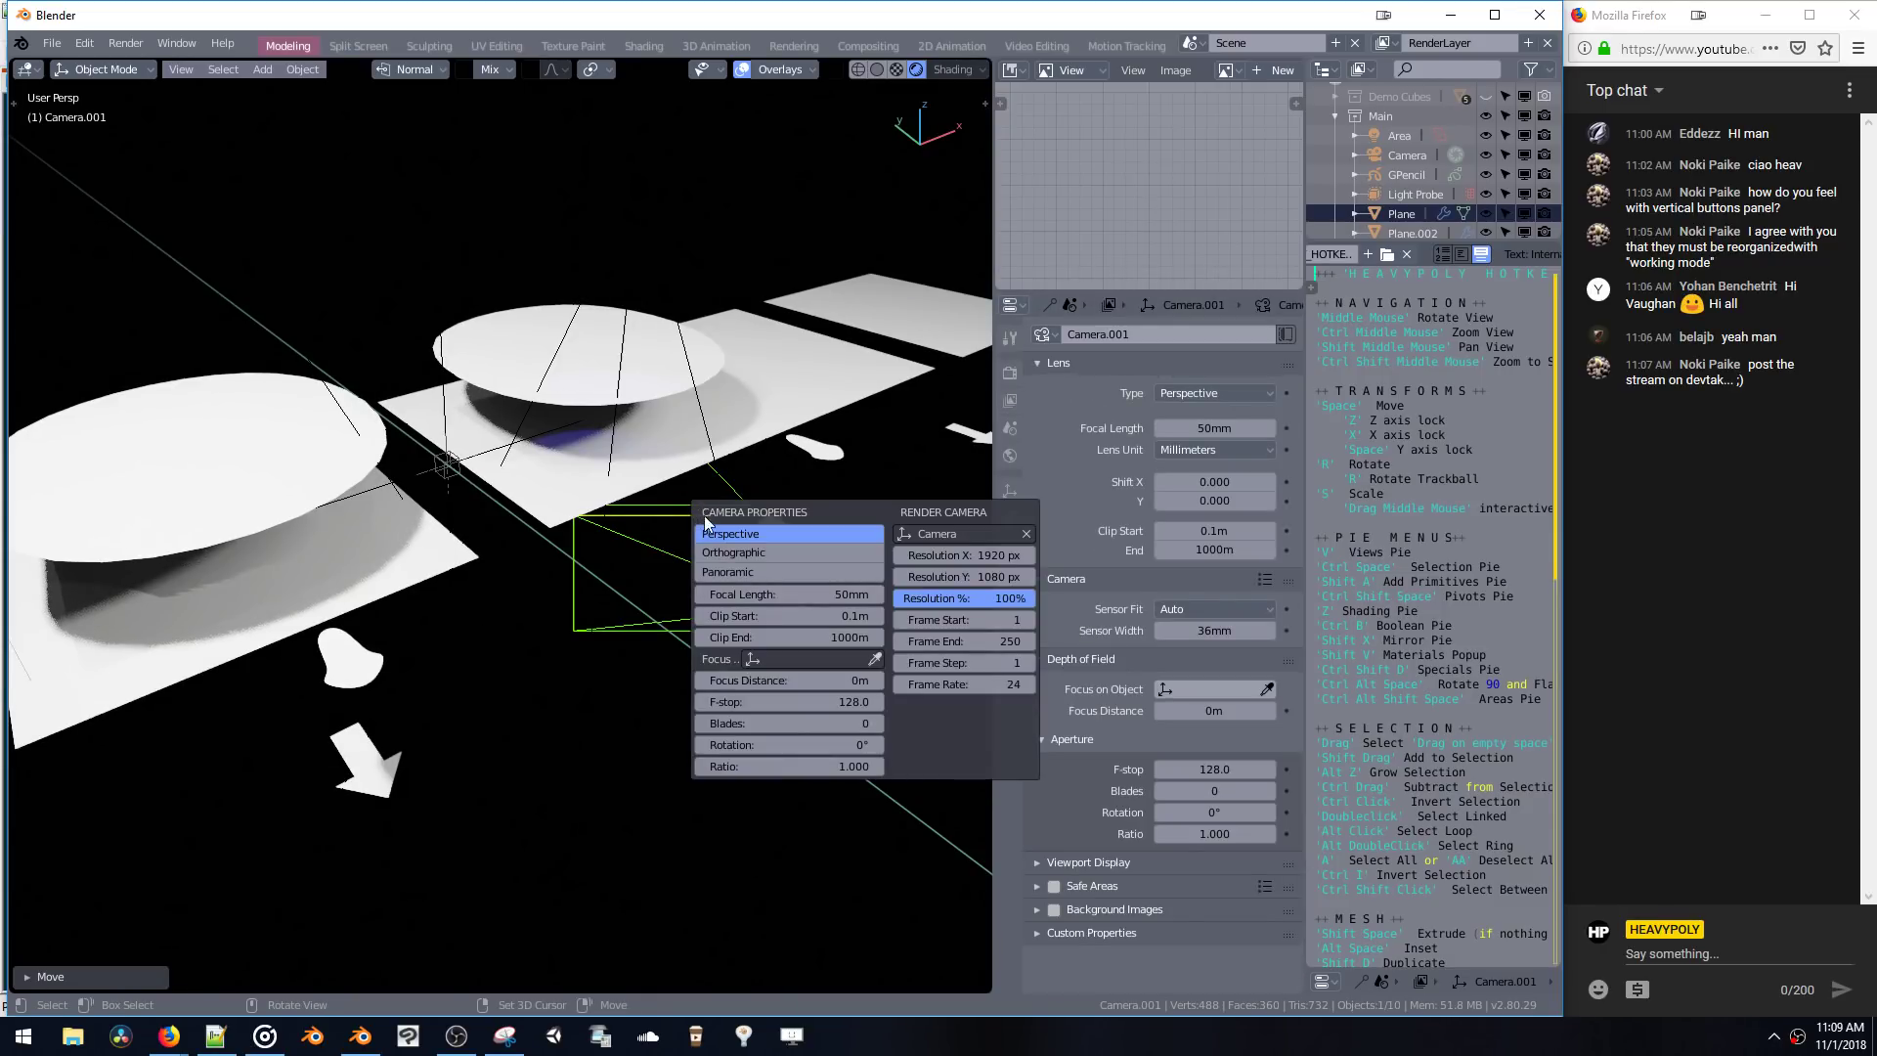
- Close the quick camera properties and select only the Light Probe
click(807, 477)
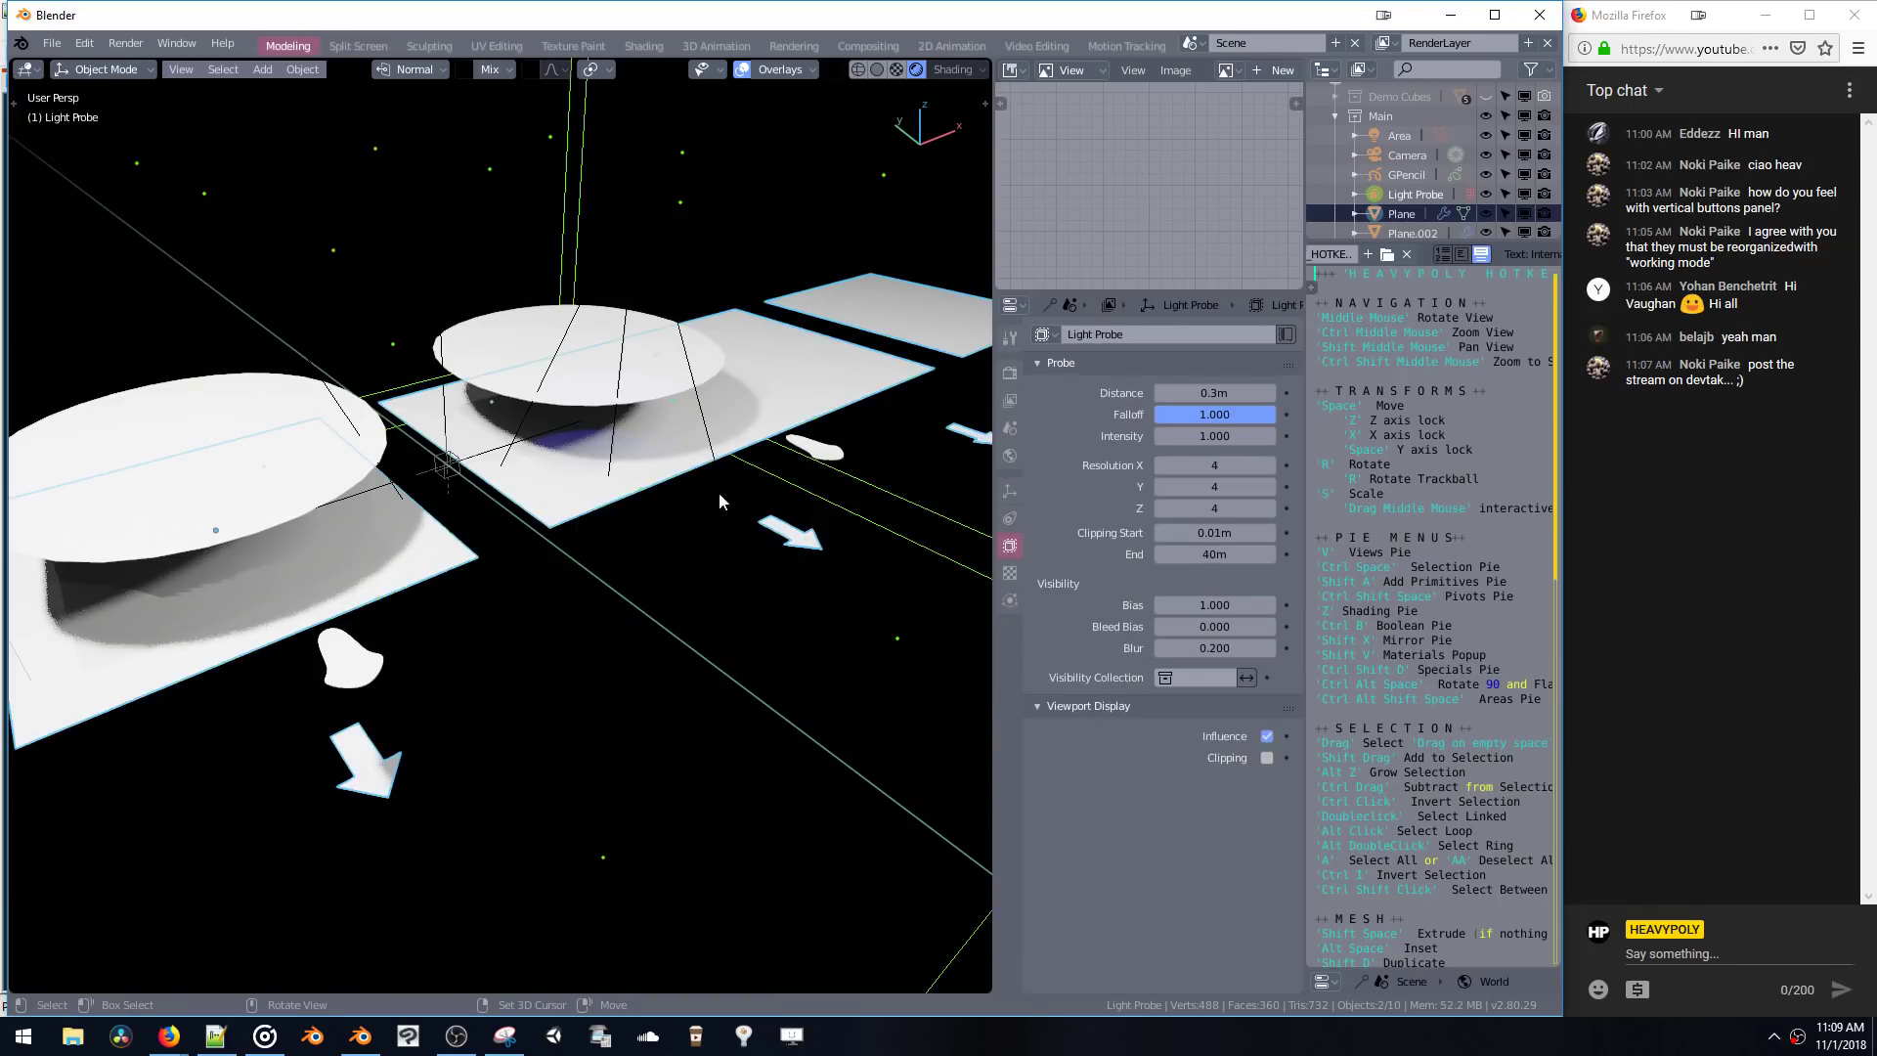
click(627, 525)
key(alt+c)
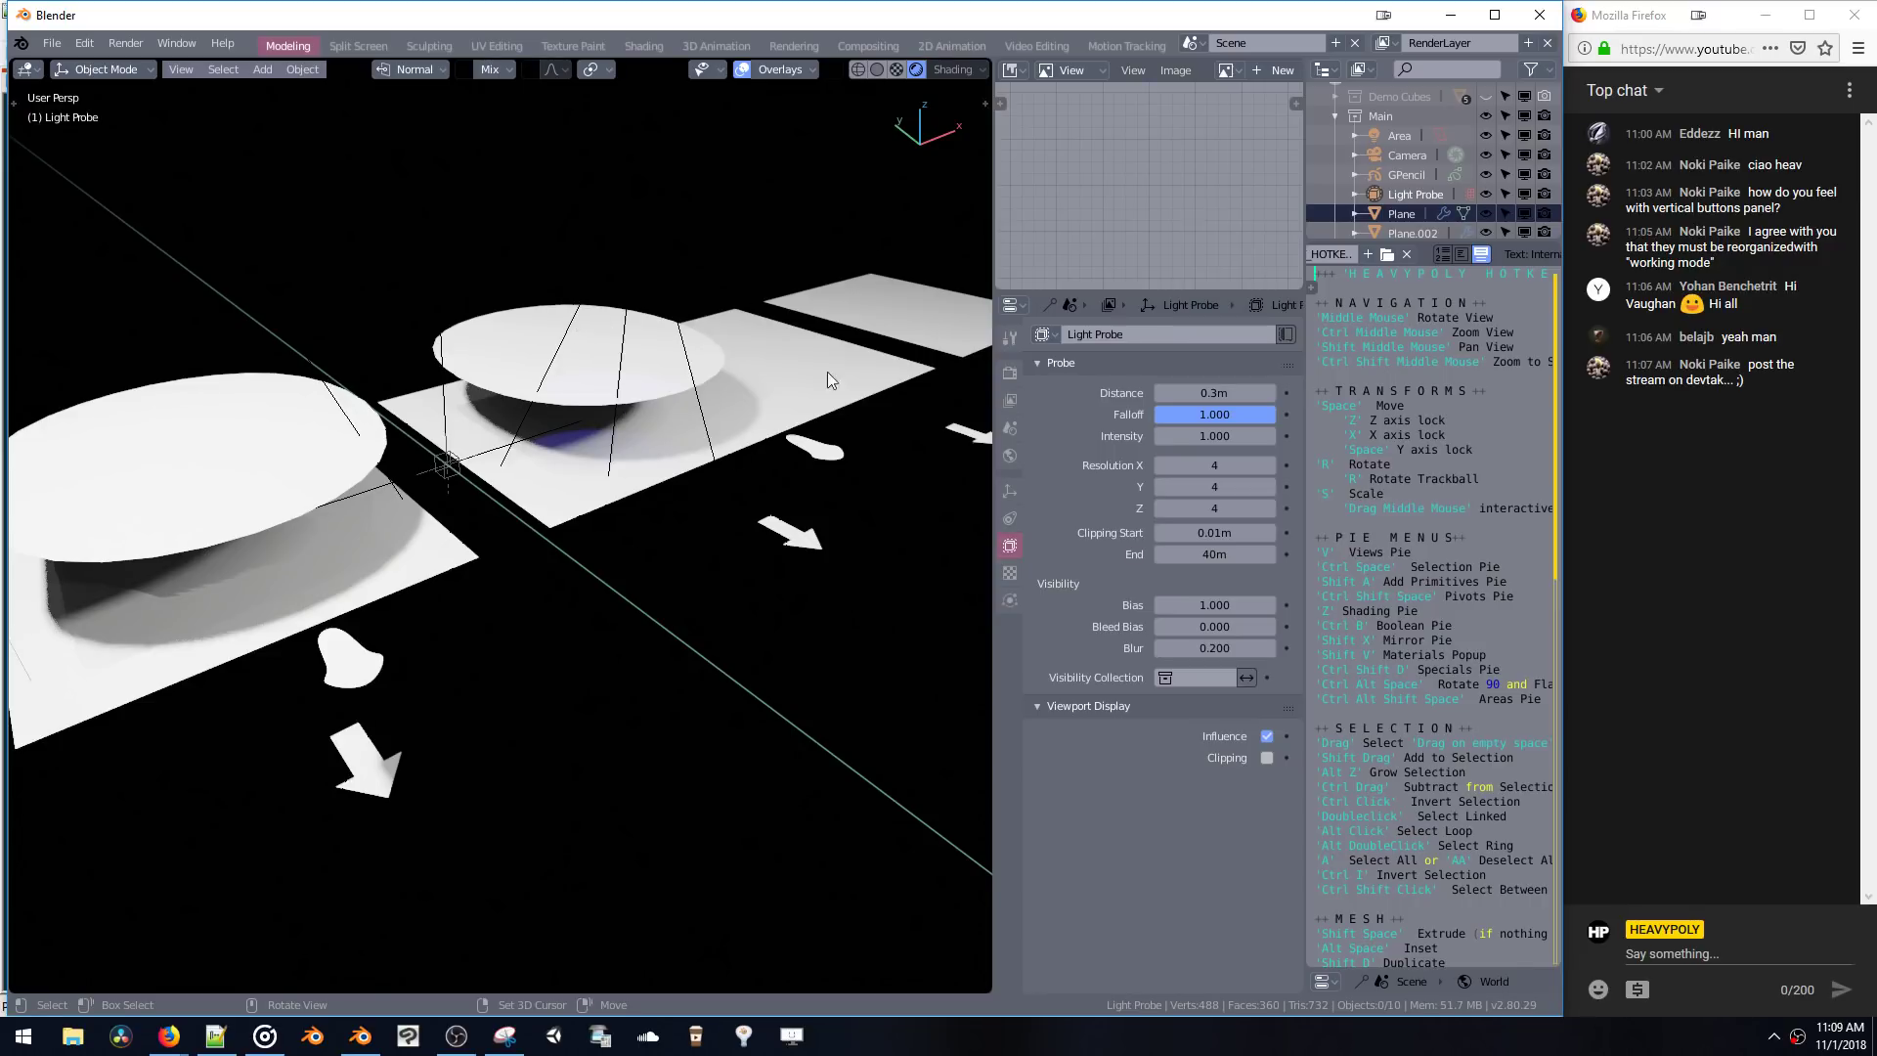
middle_drag(933, 411, 826, 400)
click(1374, 194)
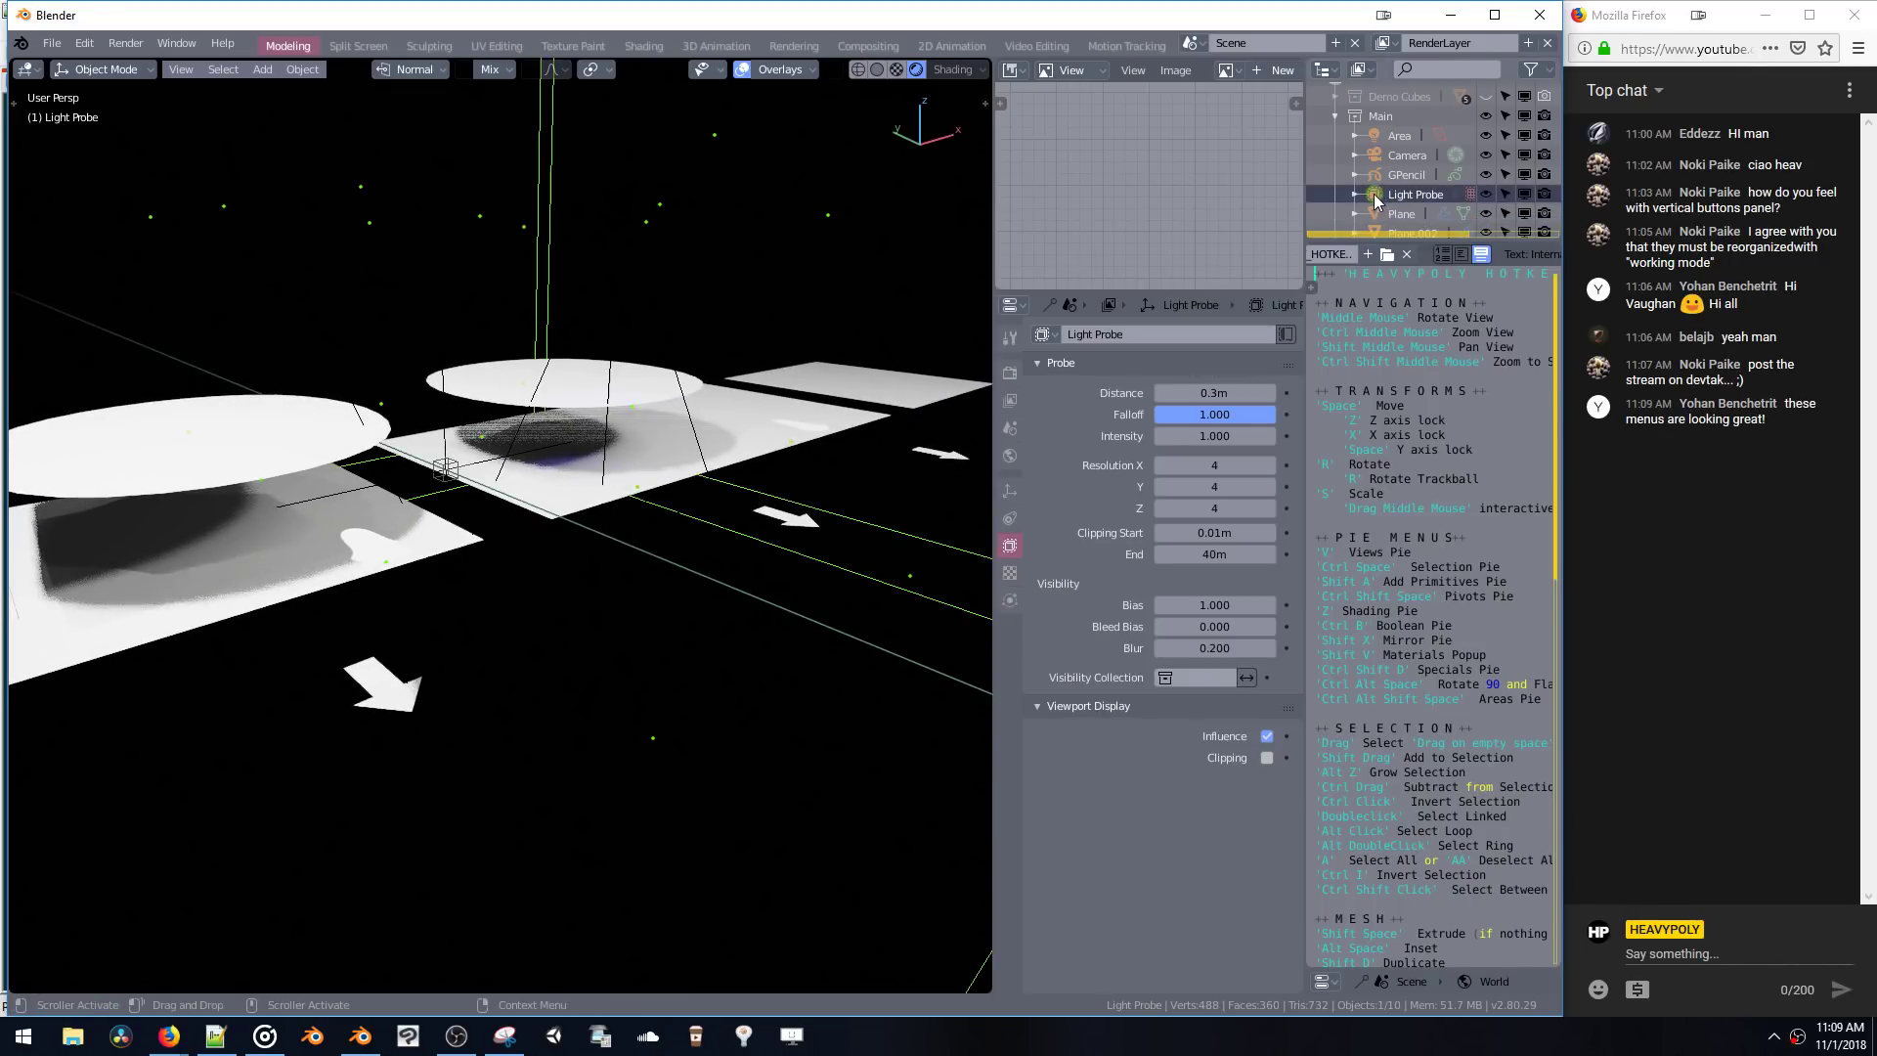
- Set the Light Probe's Grid X, Grid Y and Grid Z to 7 in the quick light probe properties
middle_drag(926, 261, 590, 273)
key(w)
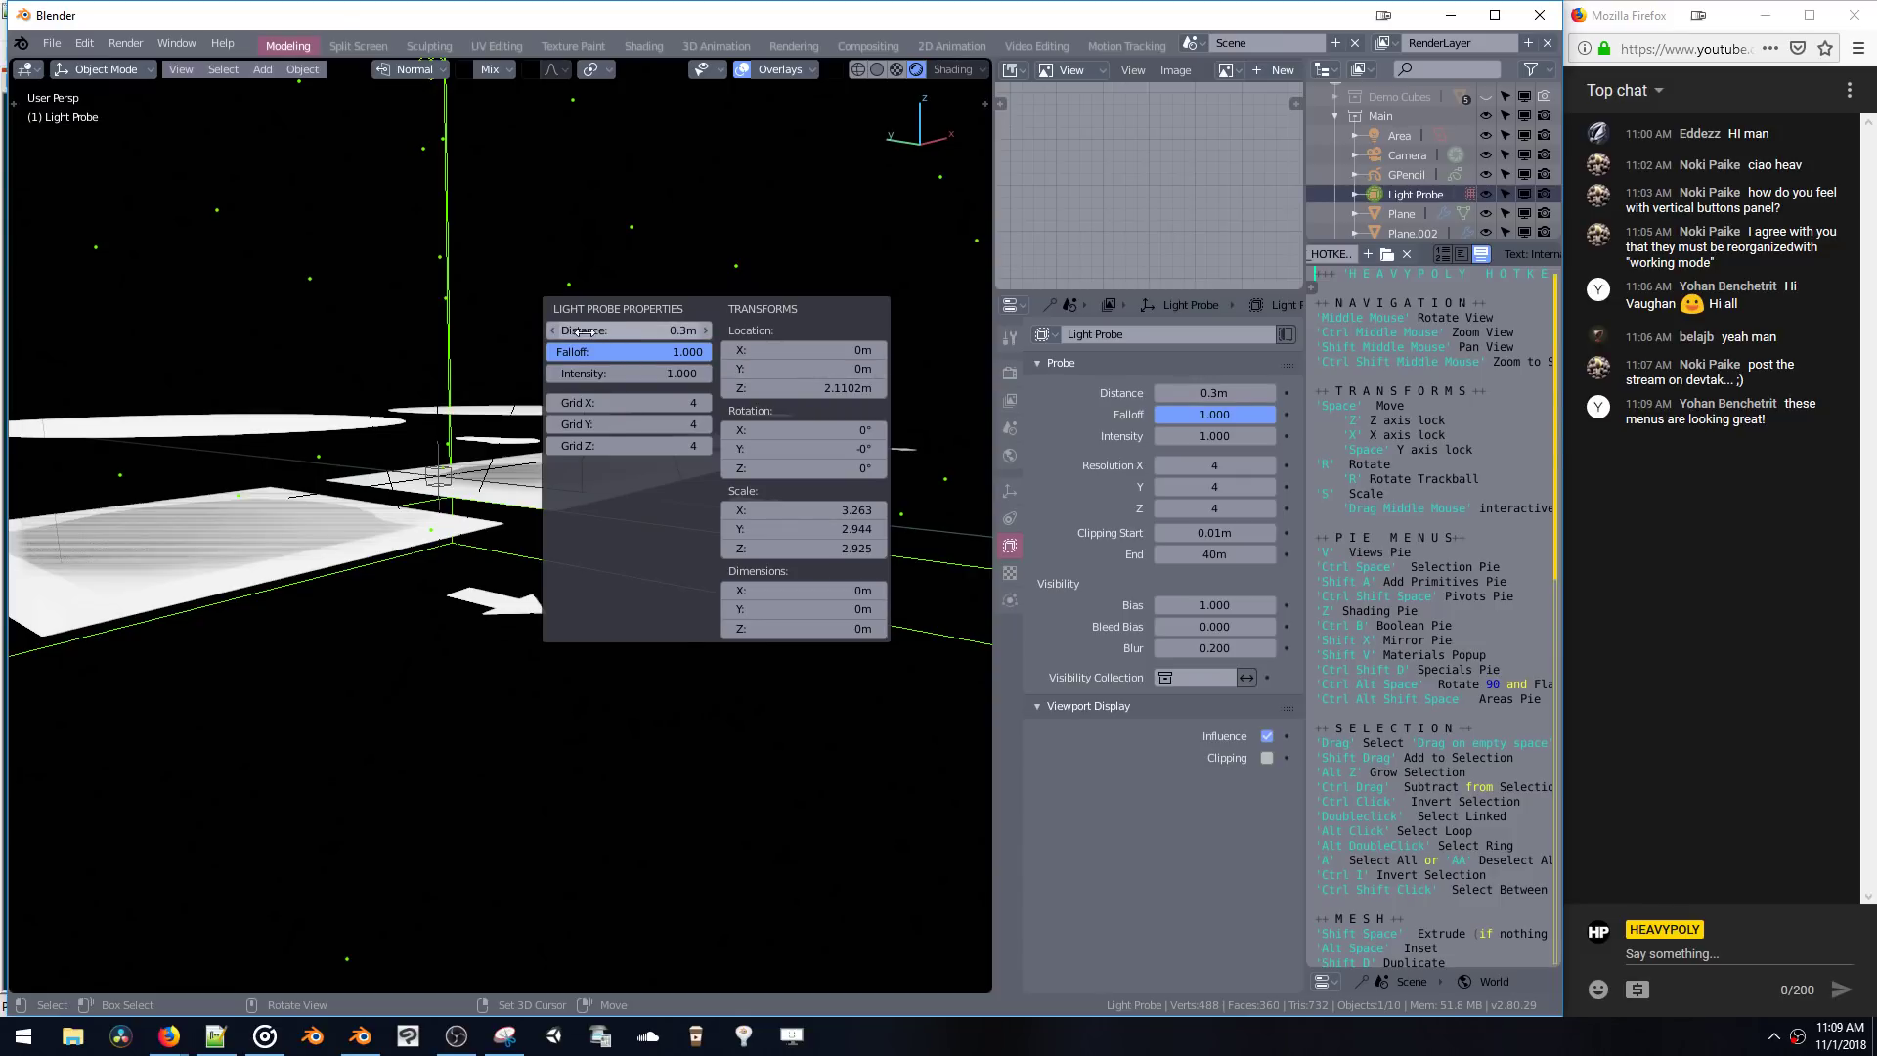
click(705, 402)
click(705, 402)
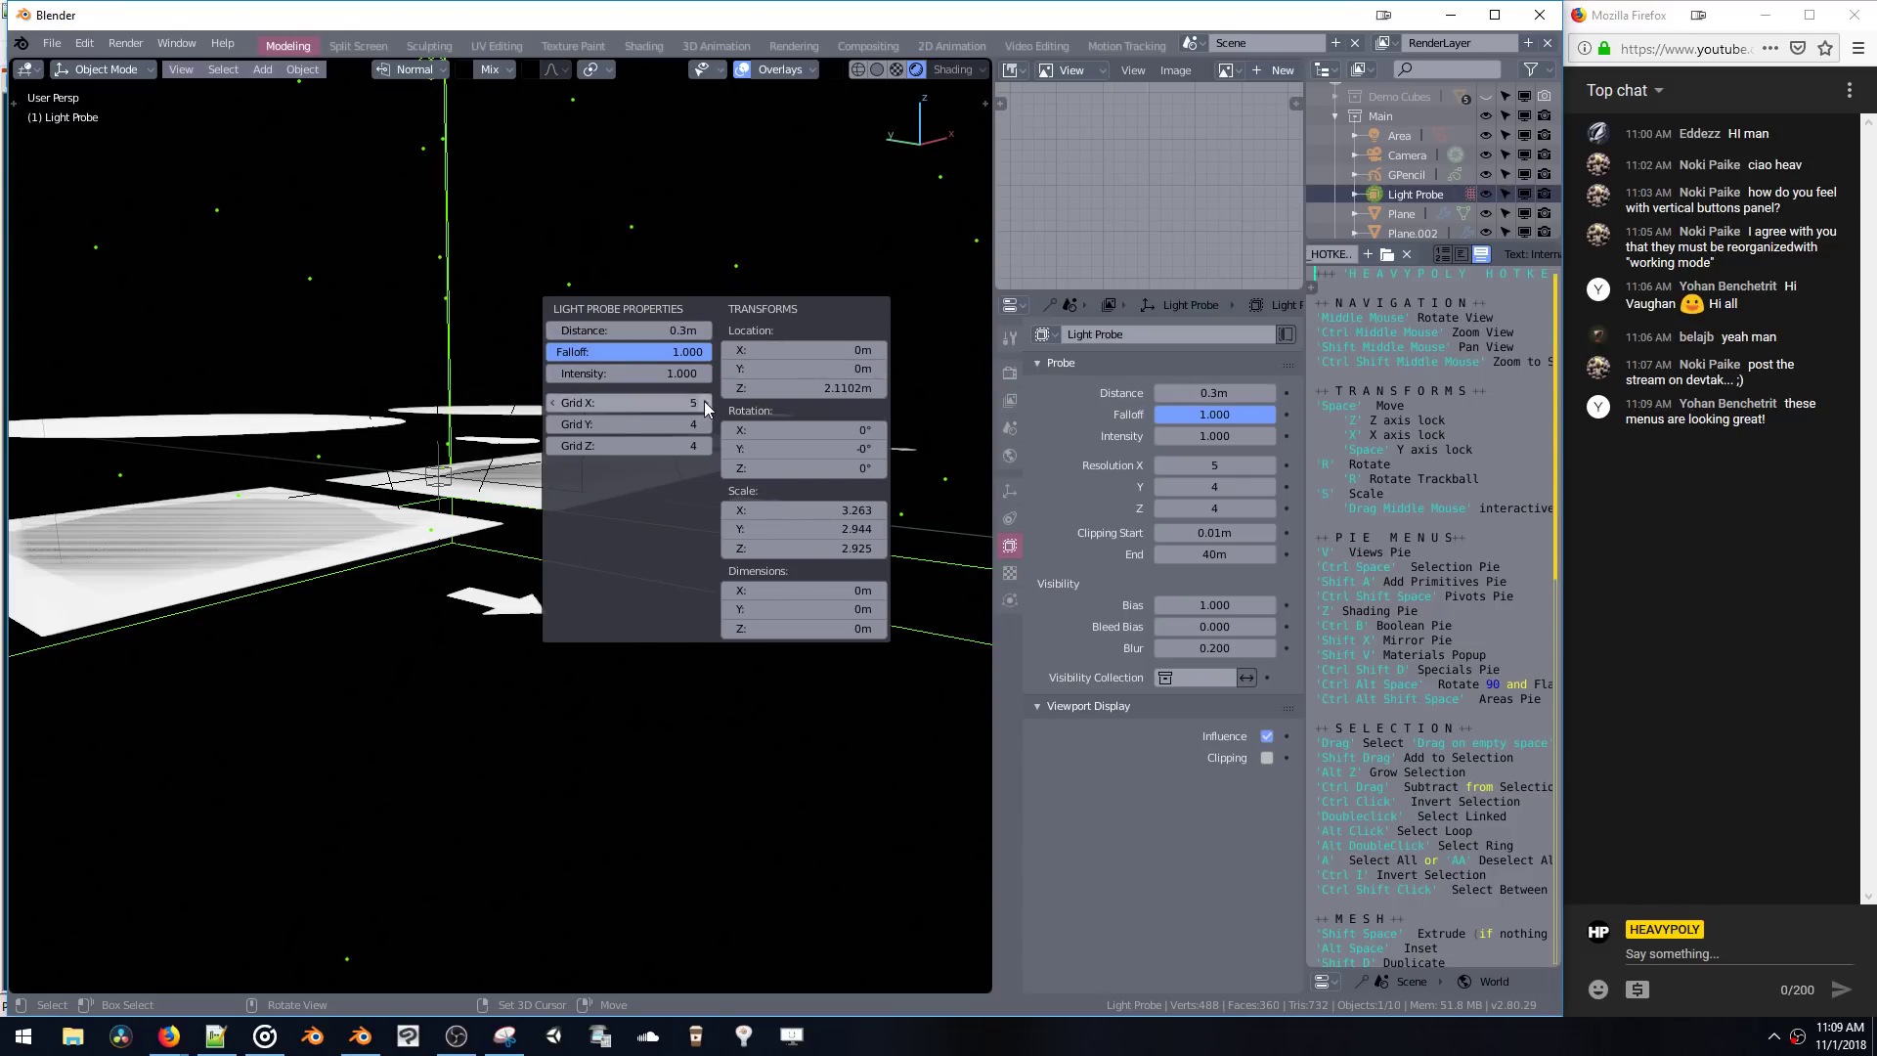
click(705, 401)
click(706, 424)
click(706, 424)
click(706, 424)
click(707, 447)
click(706, 446)
click(707, 446)
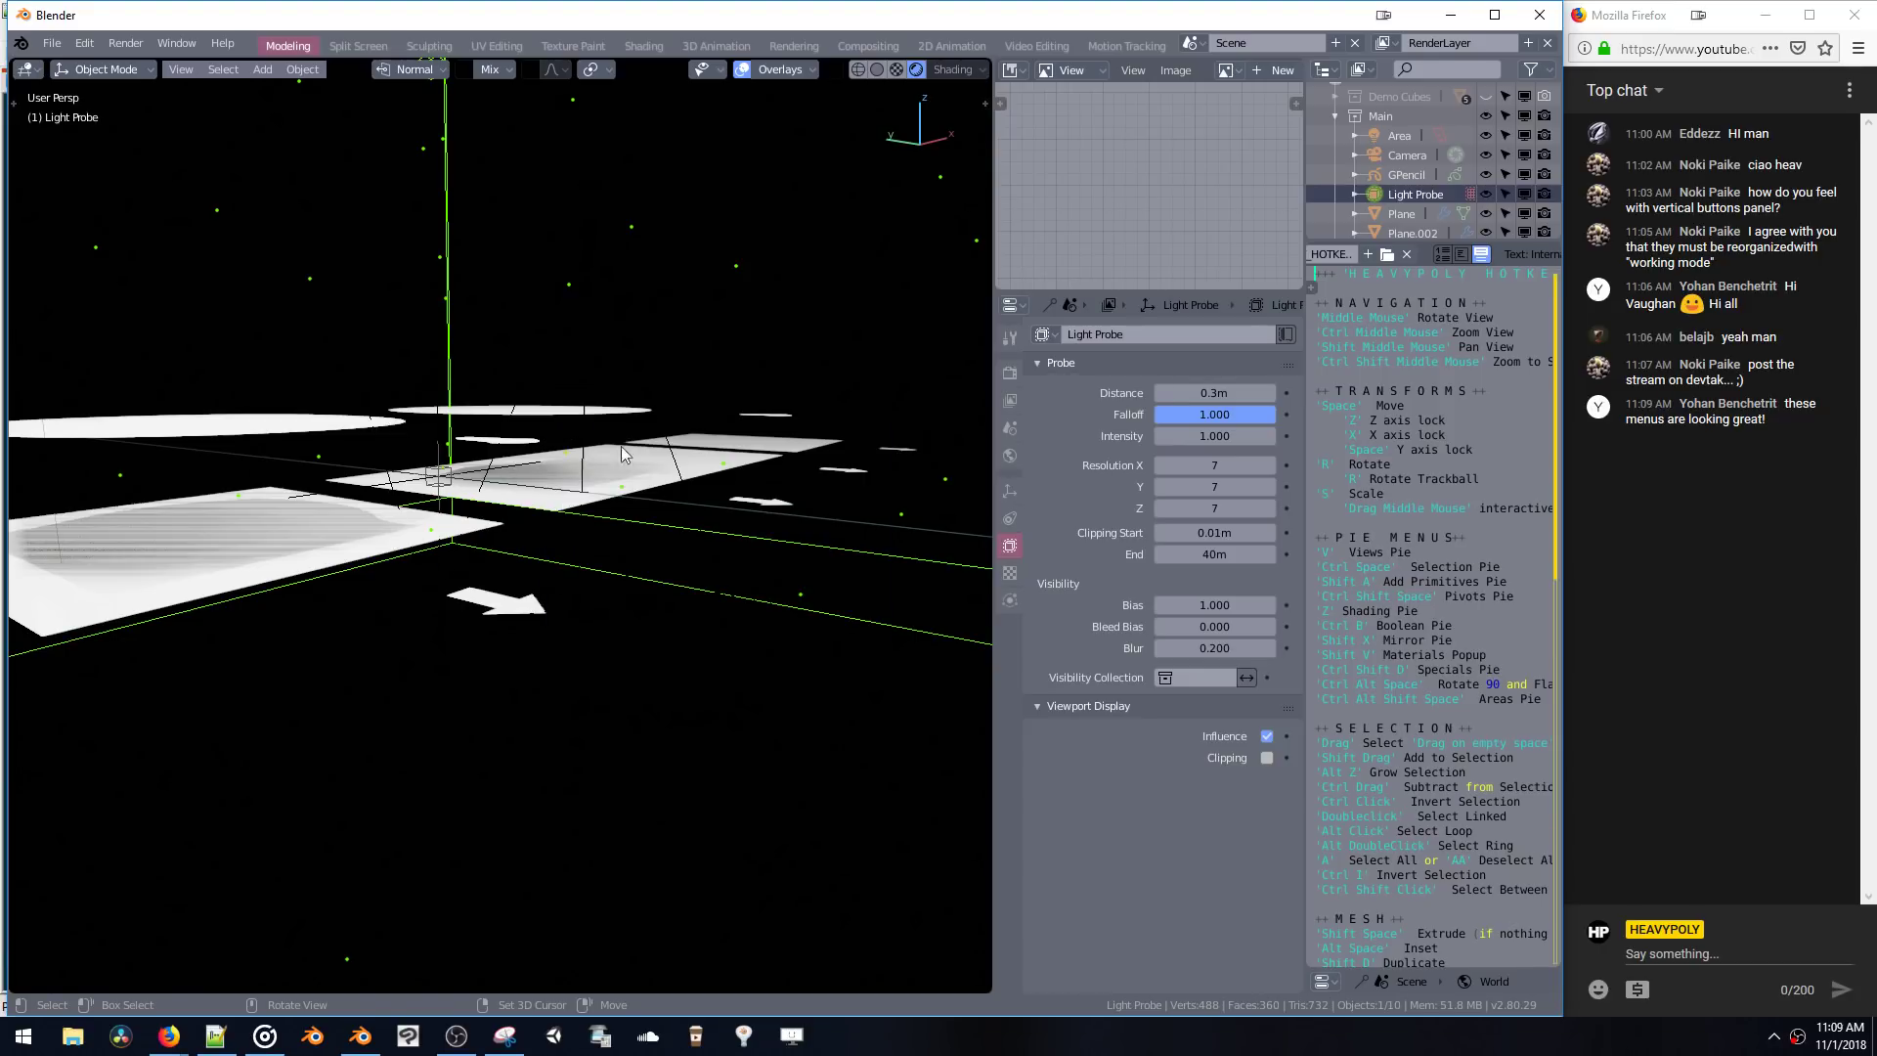
- Reduce the Light Probe's Grid X and Grid Y to 5 in the quick light probe properties
middle_drag(623, 452, 699, 532)
key(w)
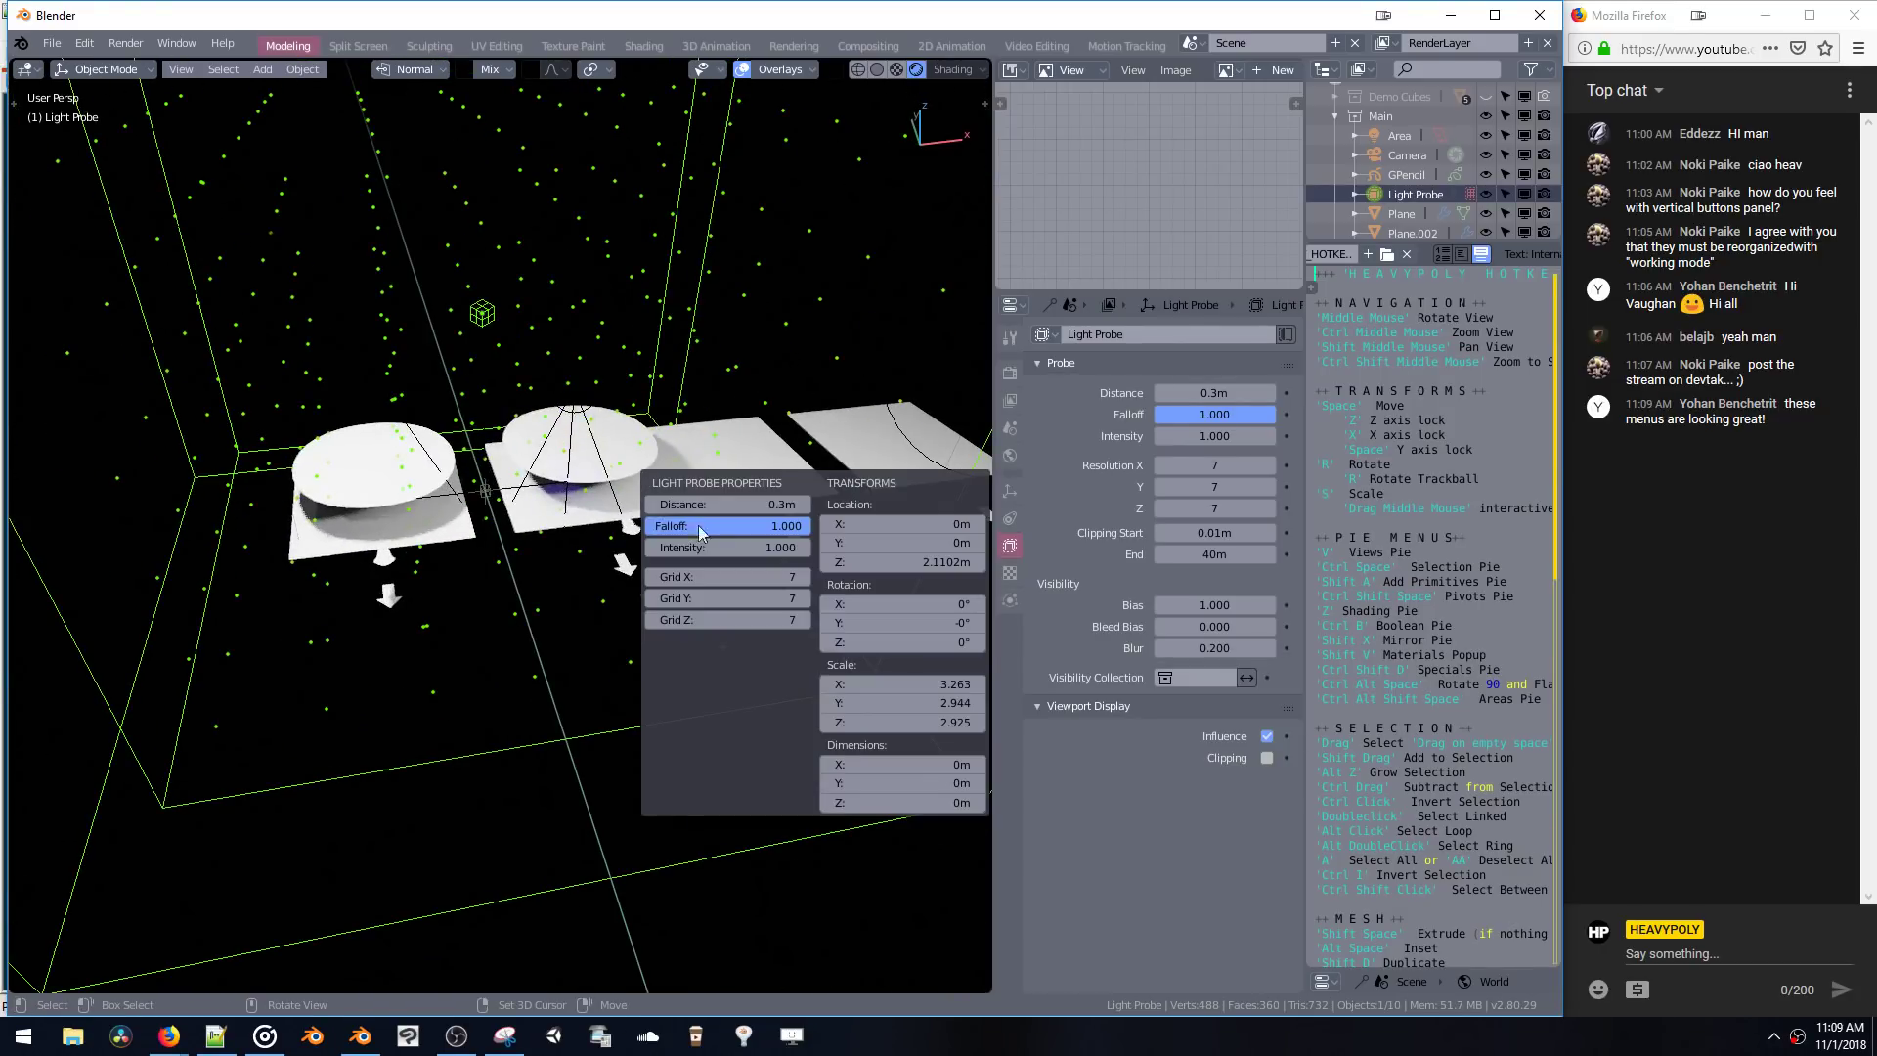
double_click(654, 576)
key(Escape)
click(654, 597)
click(654, 597)
click(654, 619)
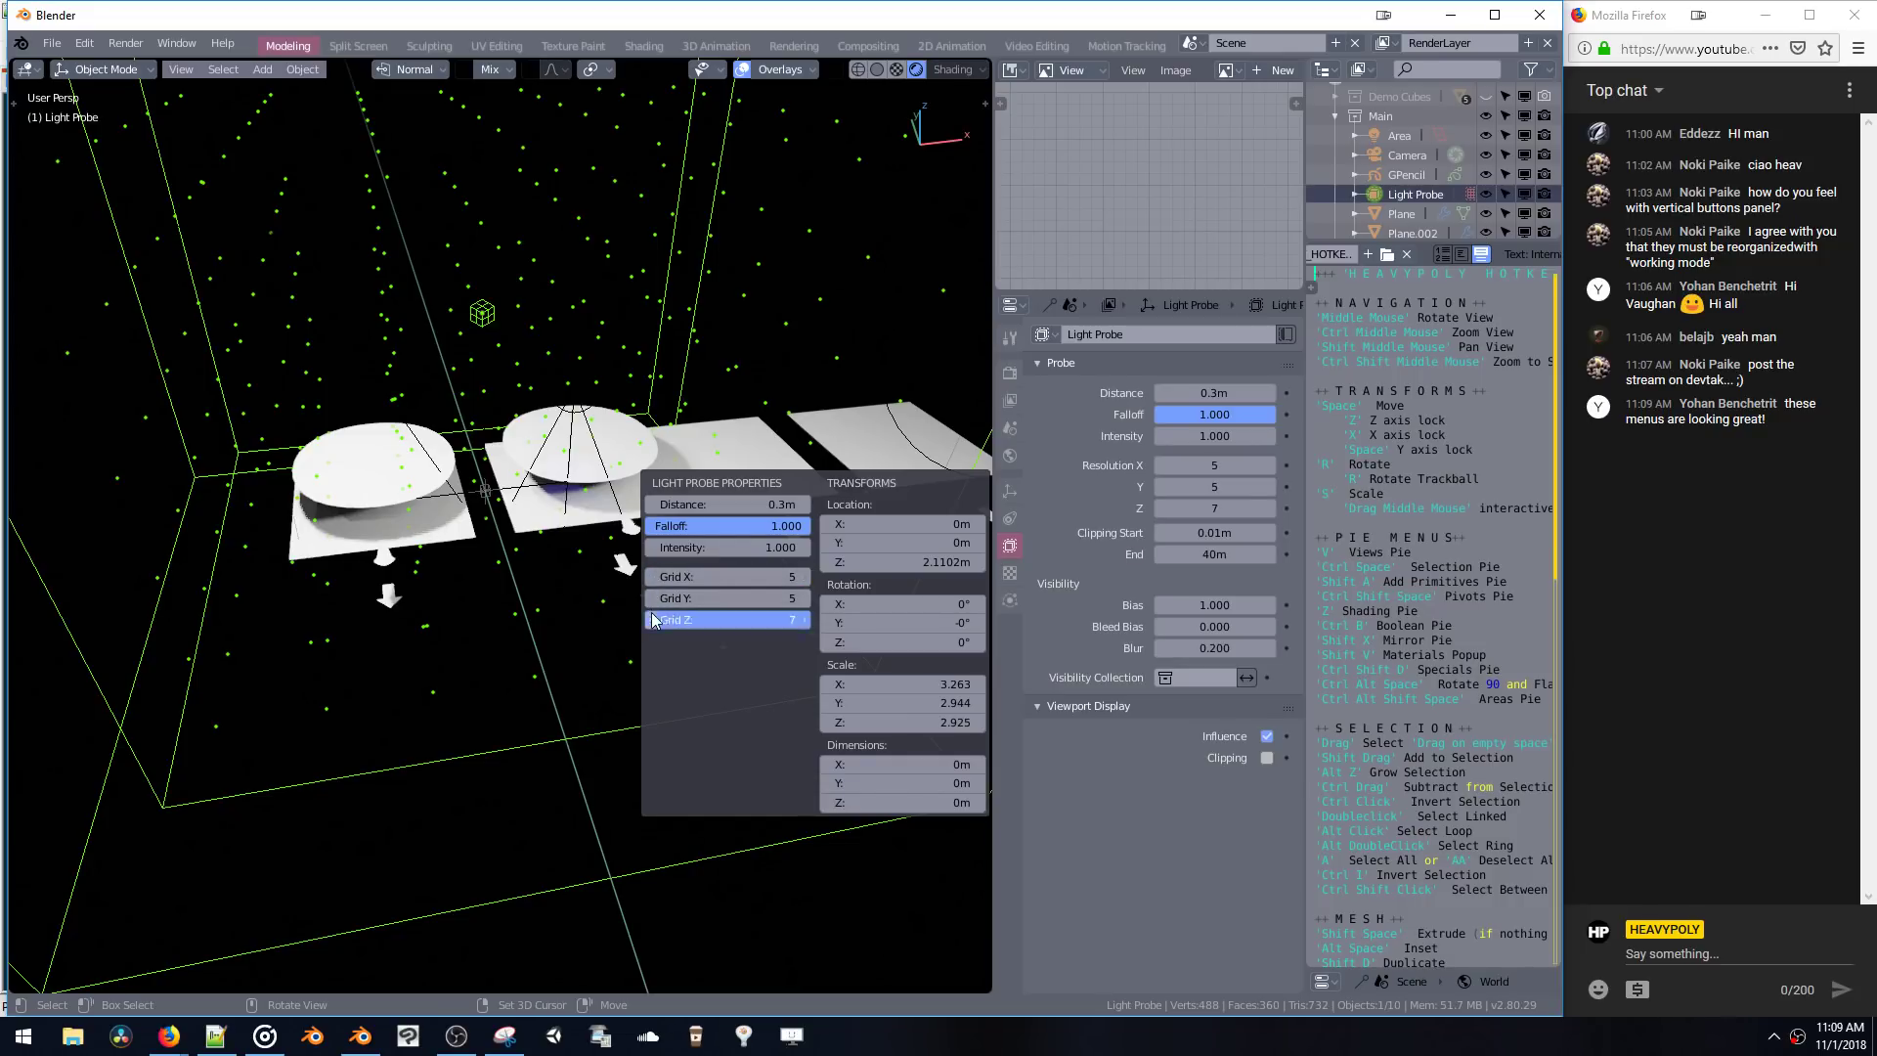
- Close the quick light probe properties and select the point light above the discs
middle_drag(585, 360, 549, 393)
right_click(690, 491)
click(601, 385)
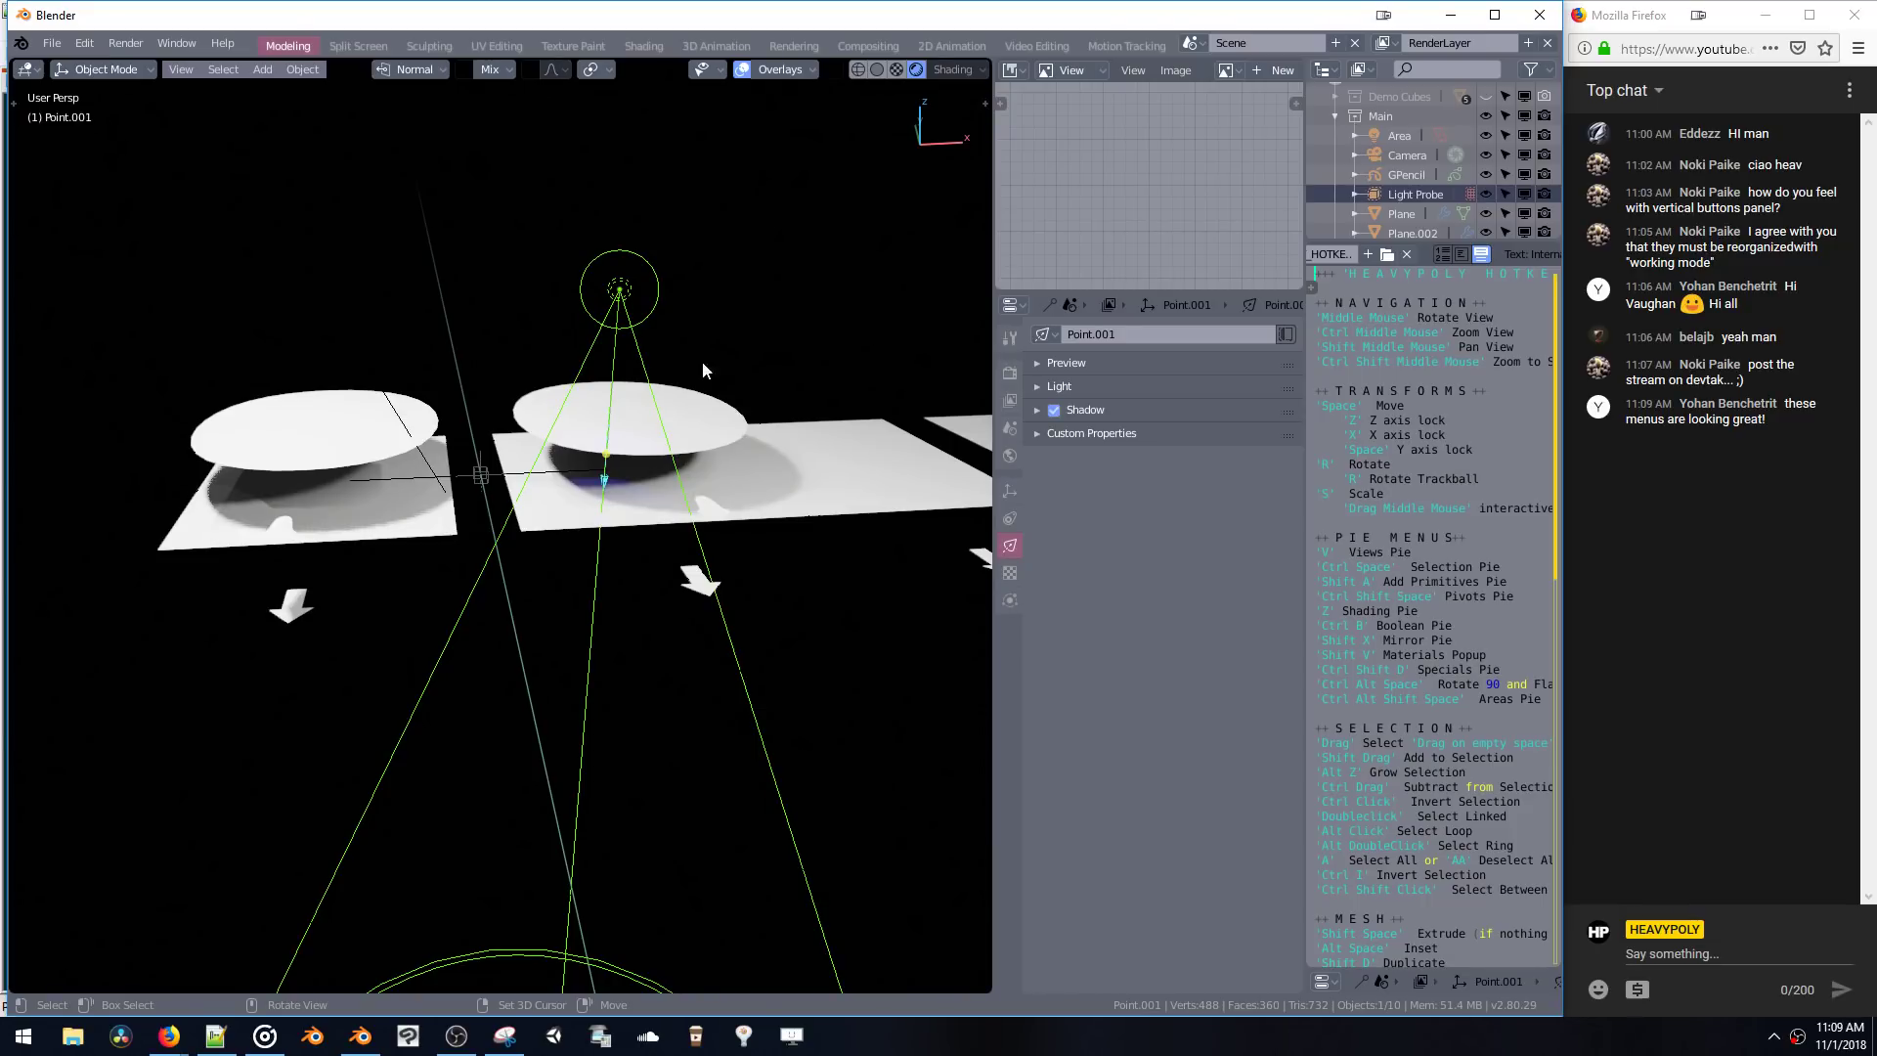
- Add a blank Grease Pencil object and switch it to GP Draw mode
middle_drag(666, 387, 672, 377)
key(shift+a)
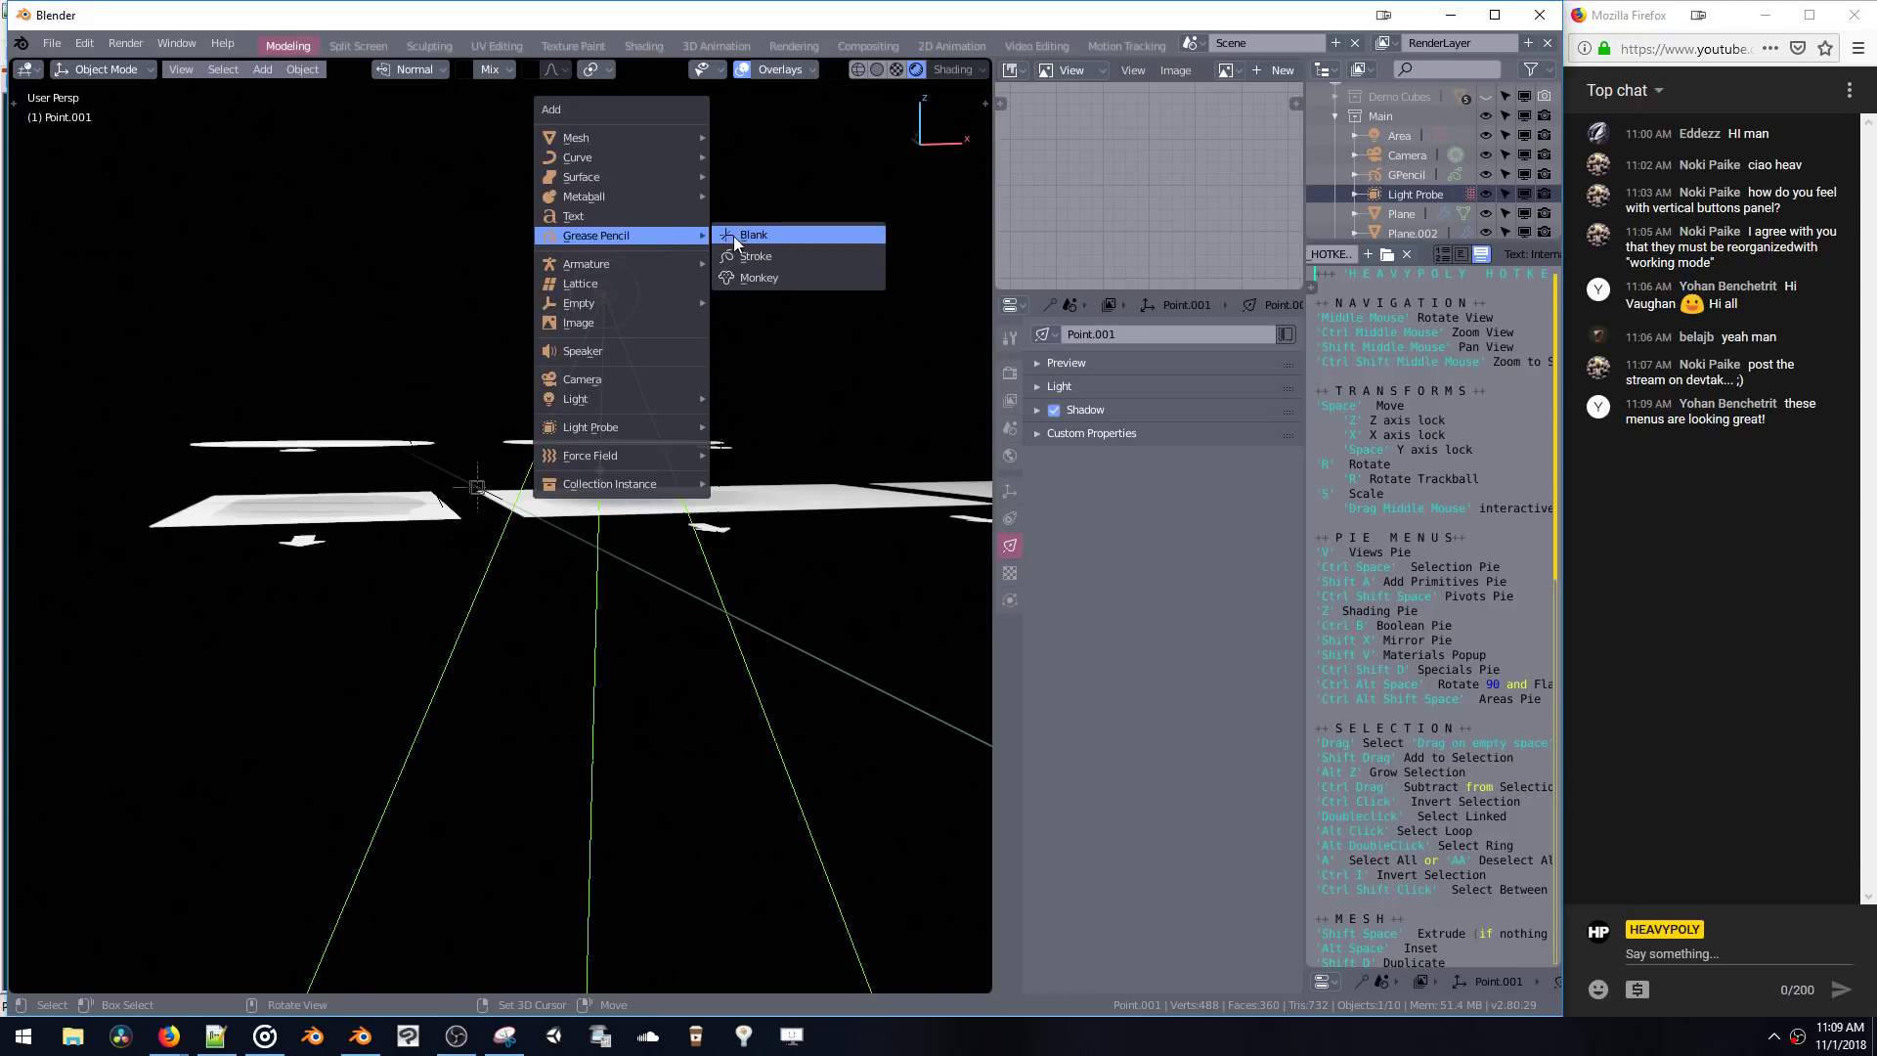
click(735, 235)
mouse_move(735, 235)
middle_down()
mouse_move(614, 411)
mouse_move(621, 380)
middle_up()
key(ctrl+Tab)
click(552, 308)
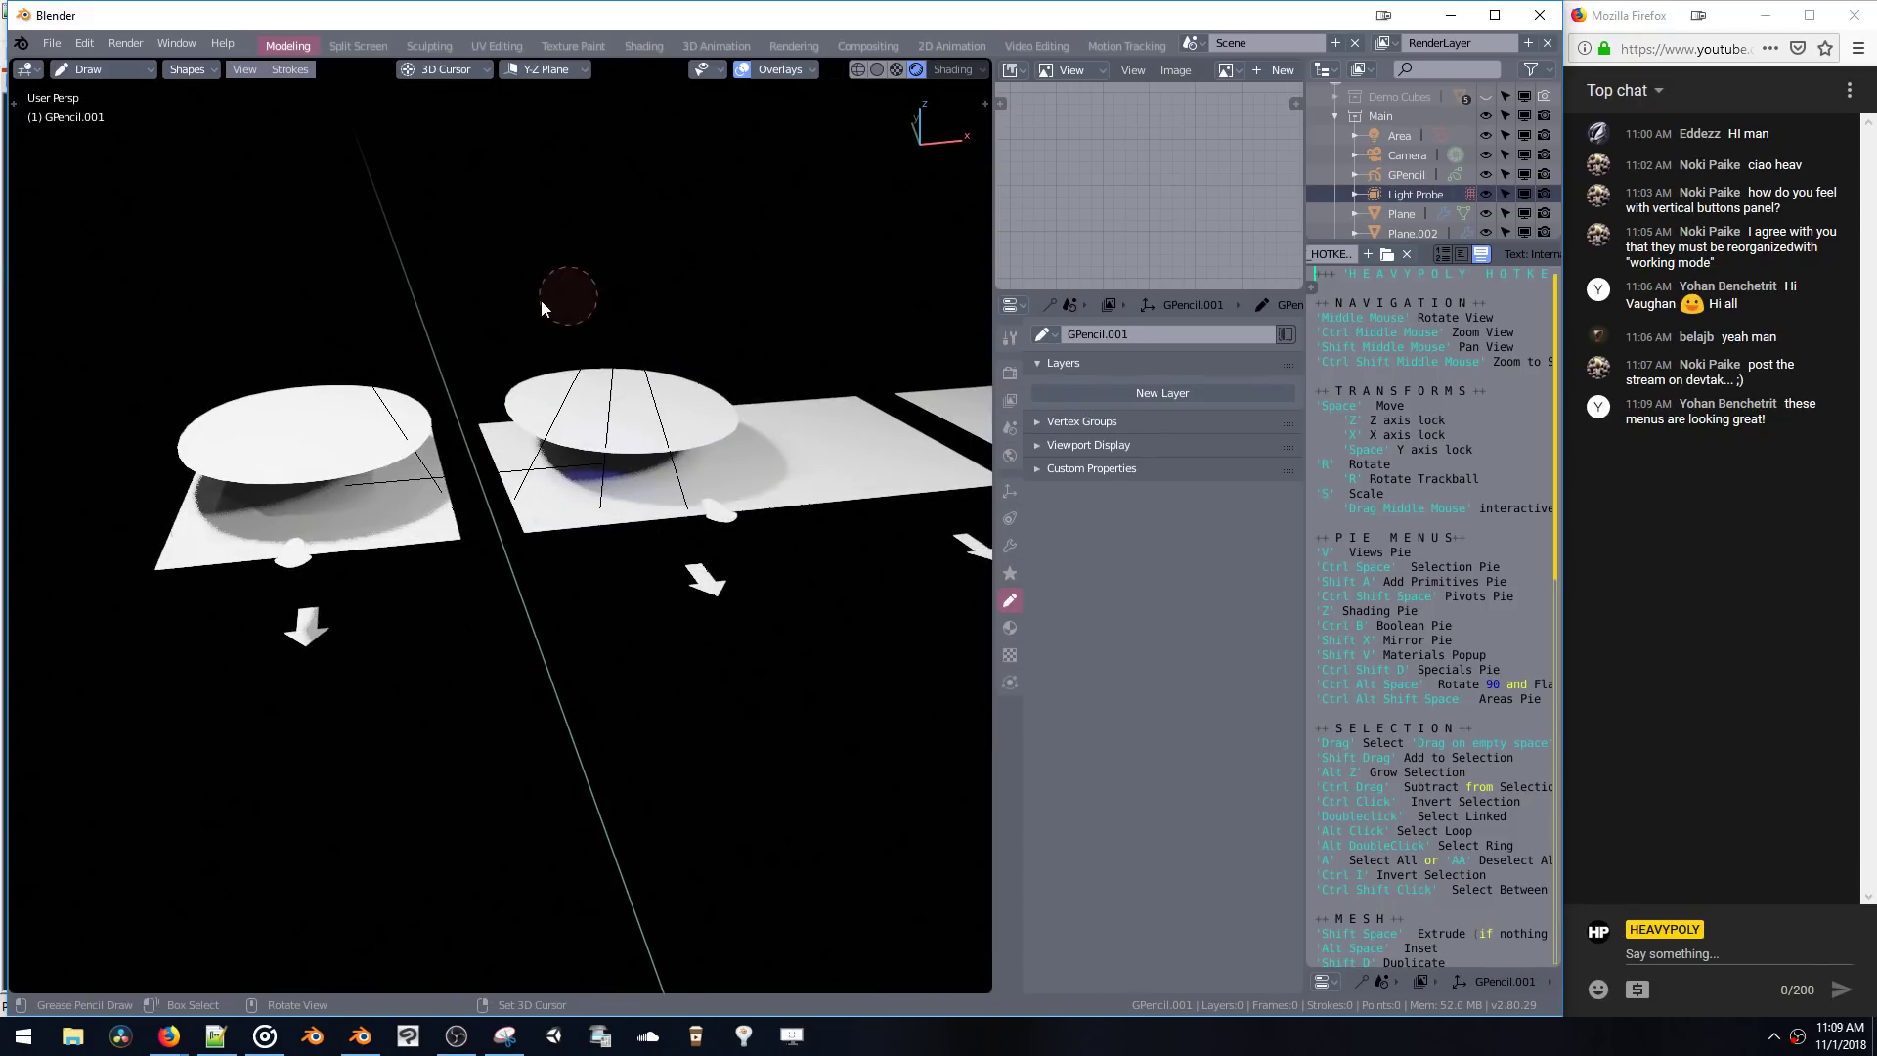
- Show the drawing tools and draw a zigzag stroke across the central disc with Draw Pencil
key(ctrl+Tab)
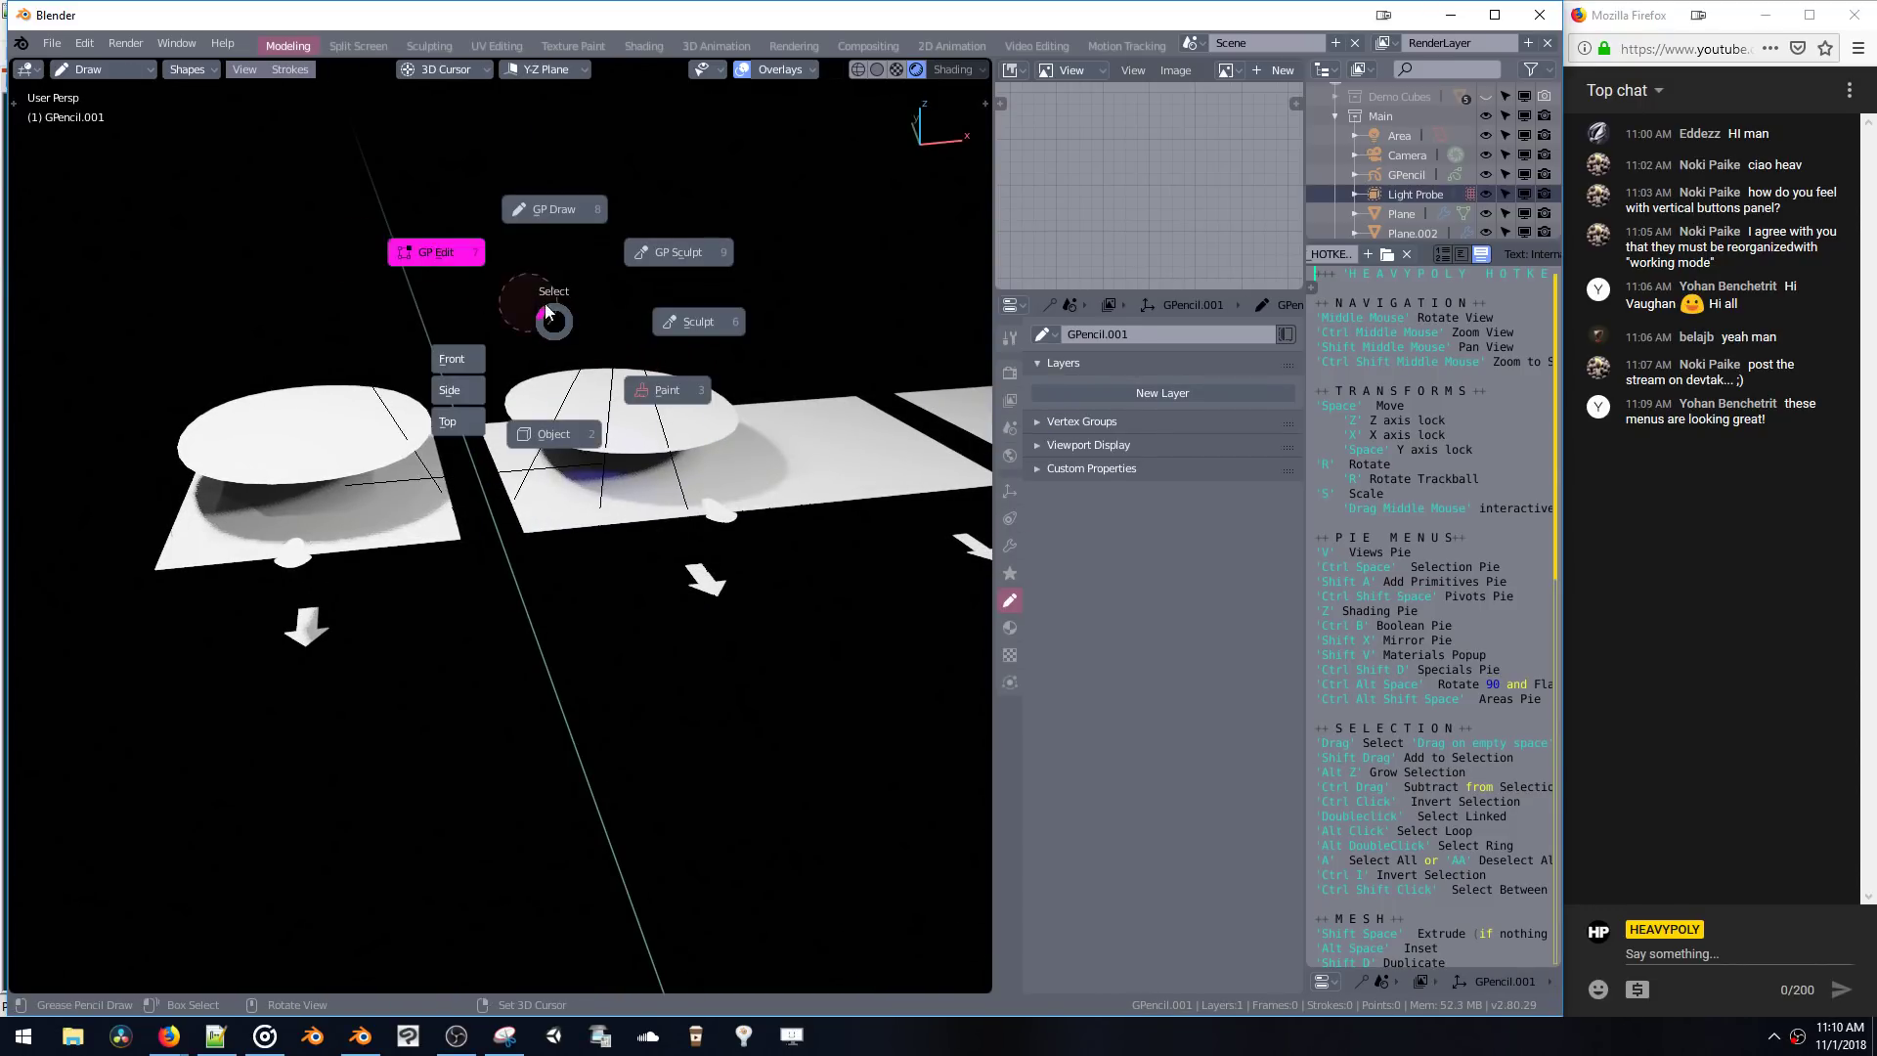
key(t)
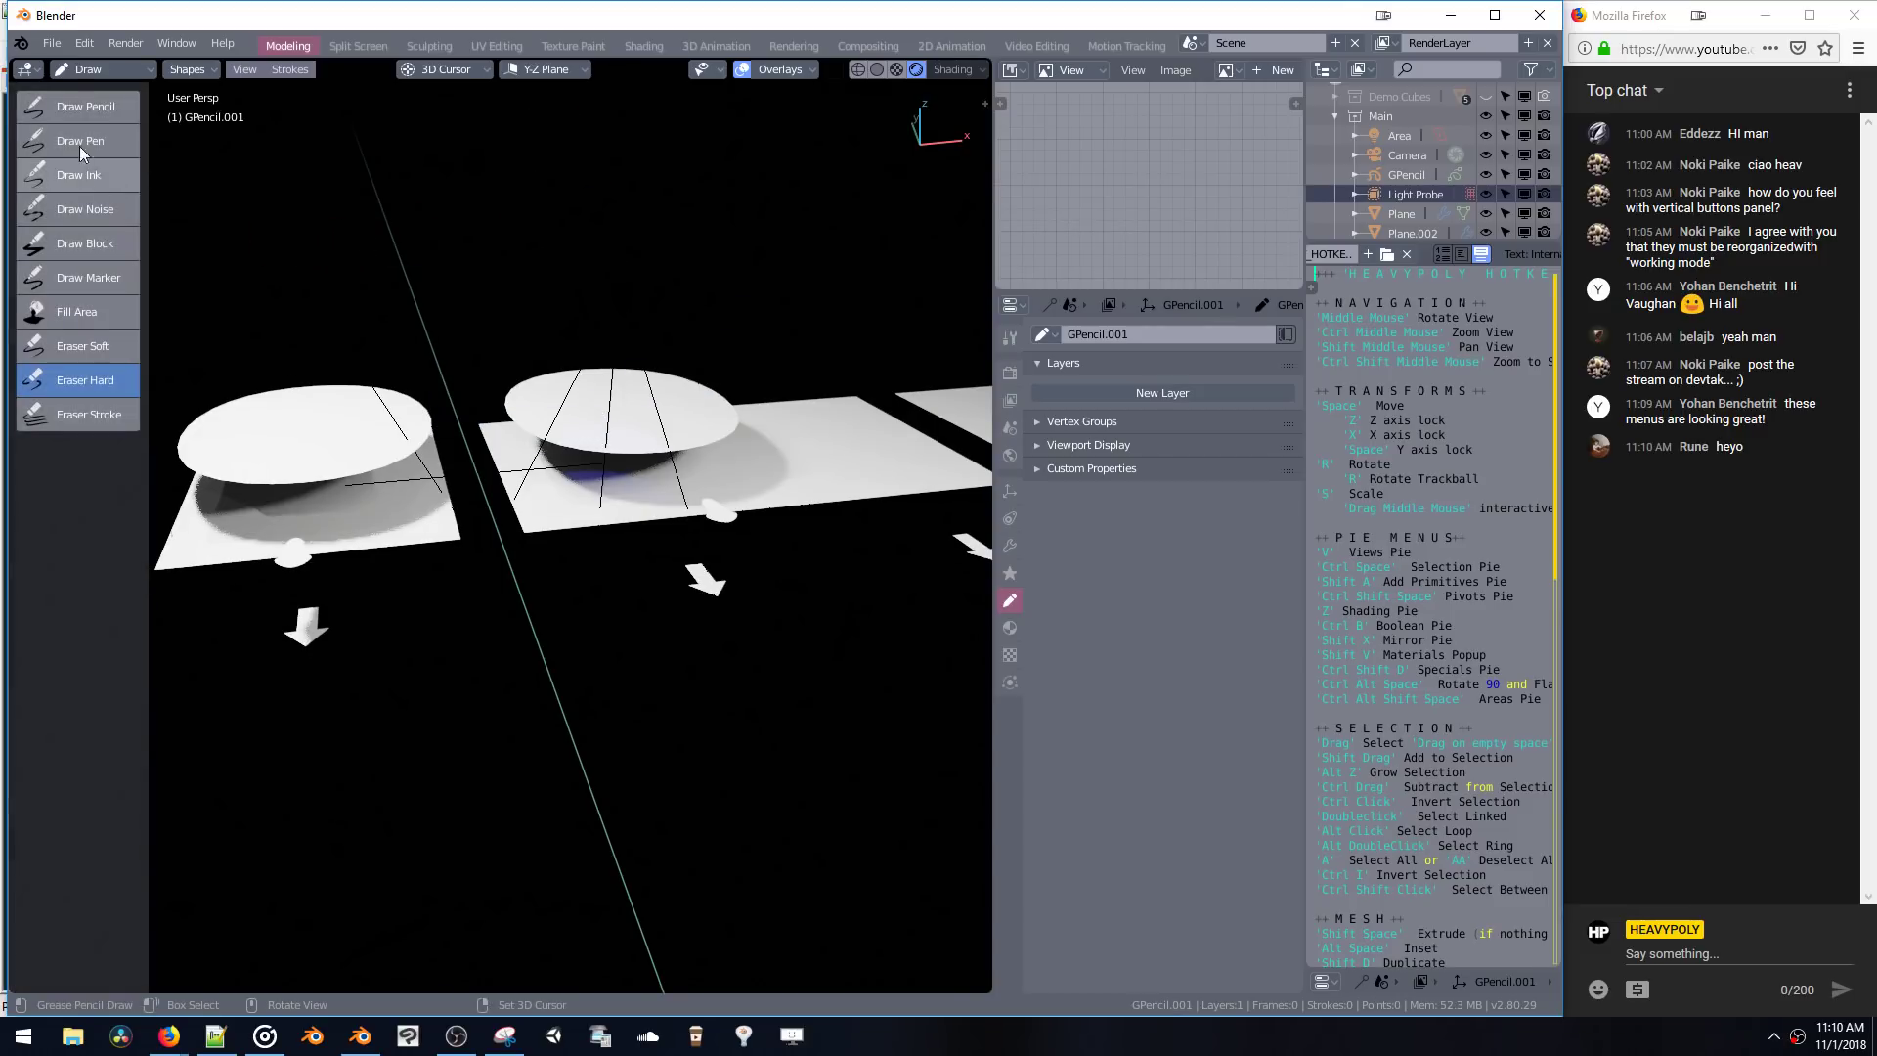
mouse_move(508, 425)
mouse_down()
mouse_move(525, 383)
mouse_move(735, 424)
mouse_move(929, 411)
mouse_up()
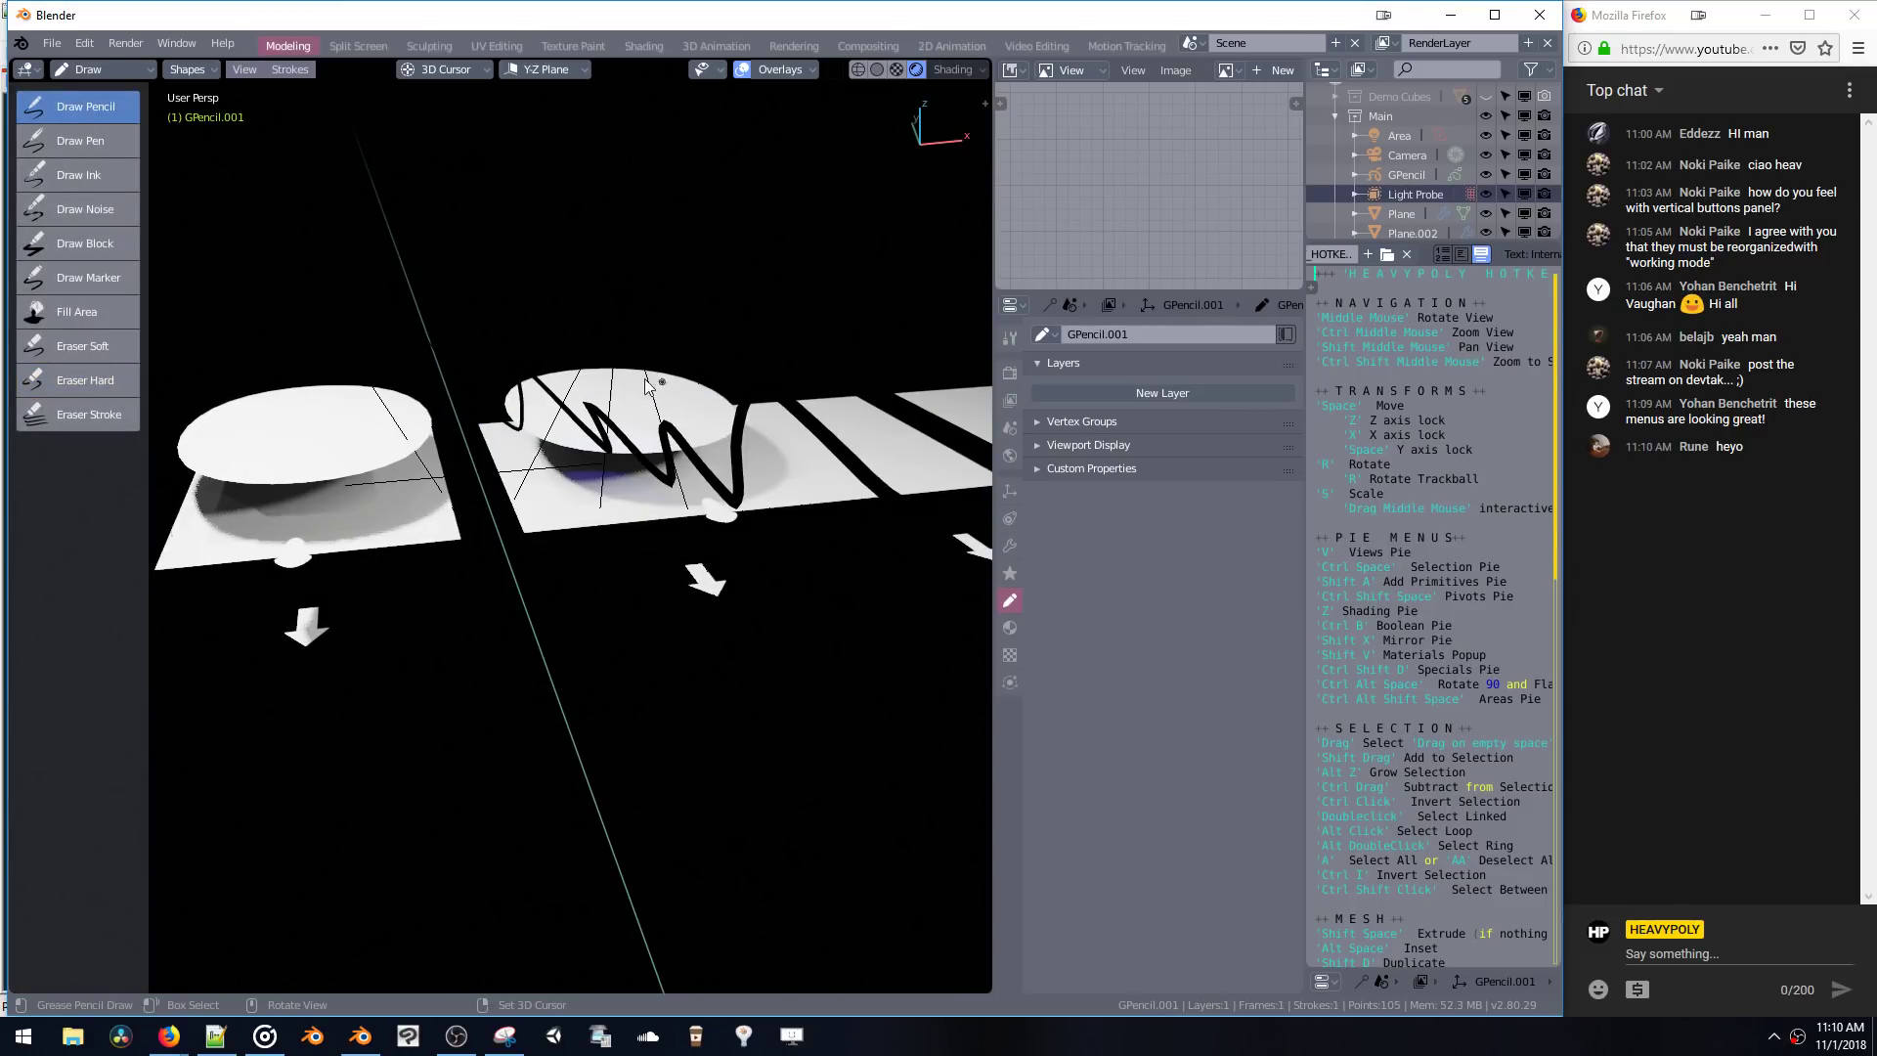
- Add Build and Mirror modifiers to the Grease Pencil object and review their settings in the quick modifier popup
click(667, 399)
click(627, 383)
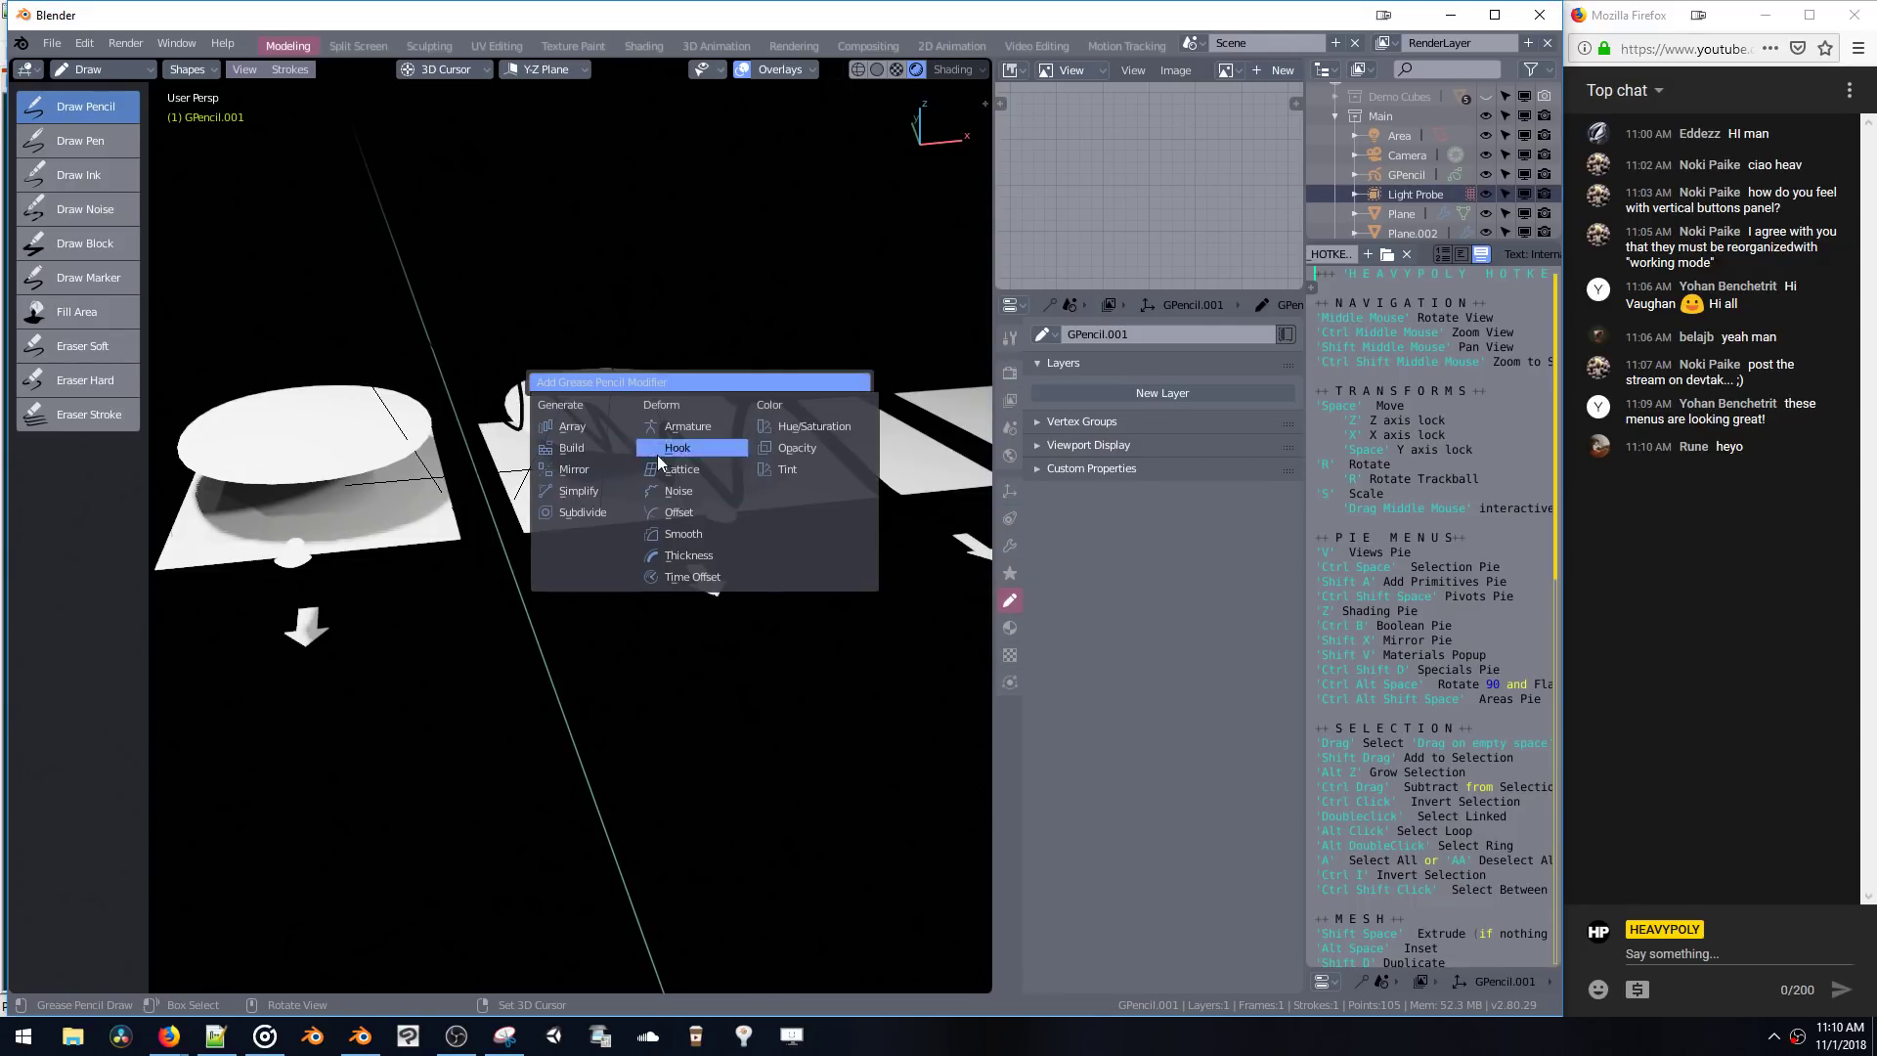
click(577, 448)
click(666, 384)
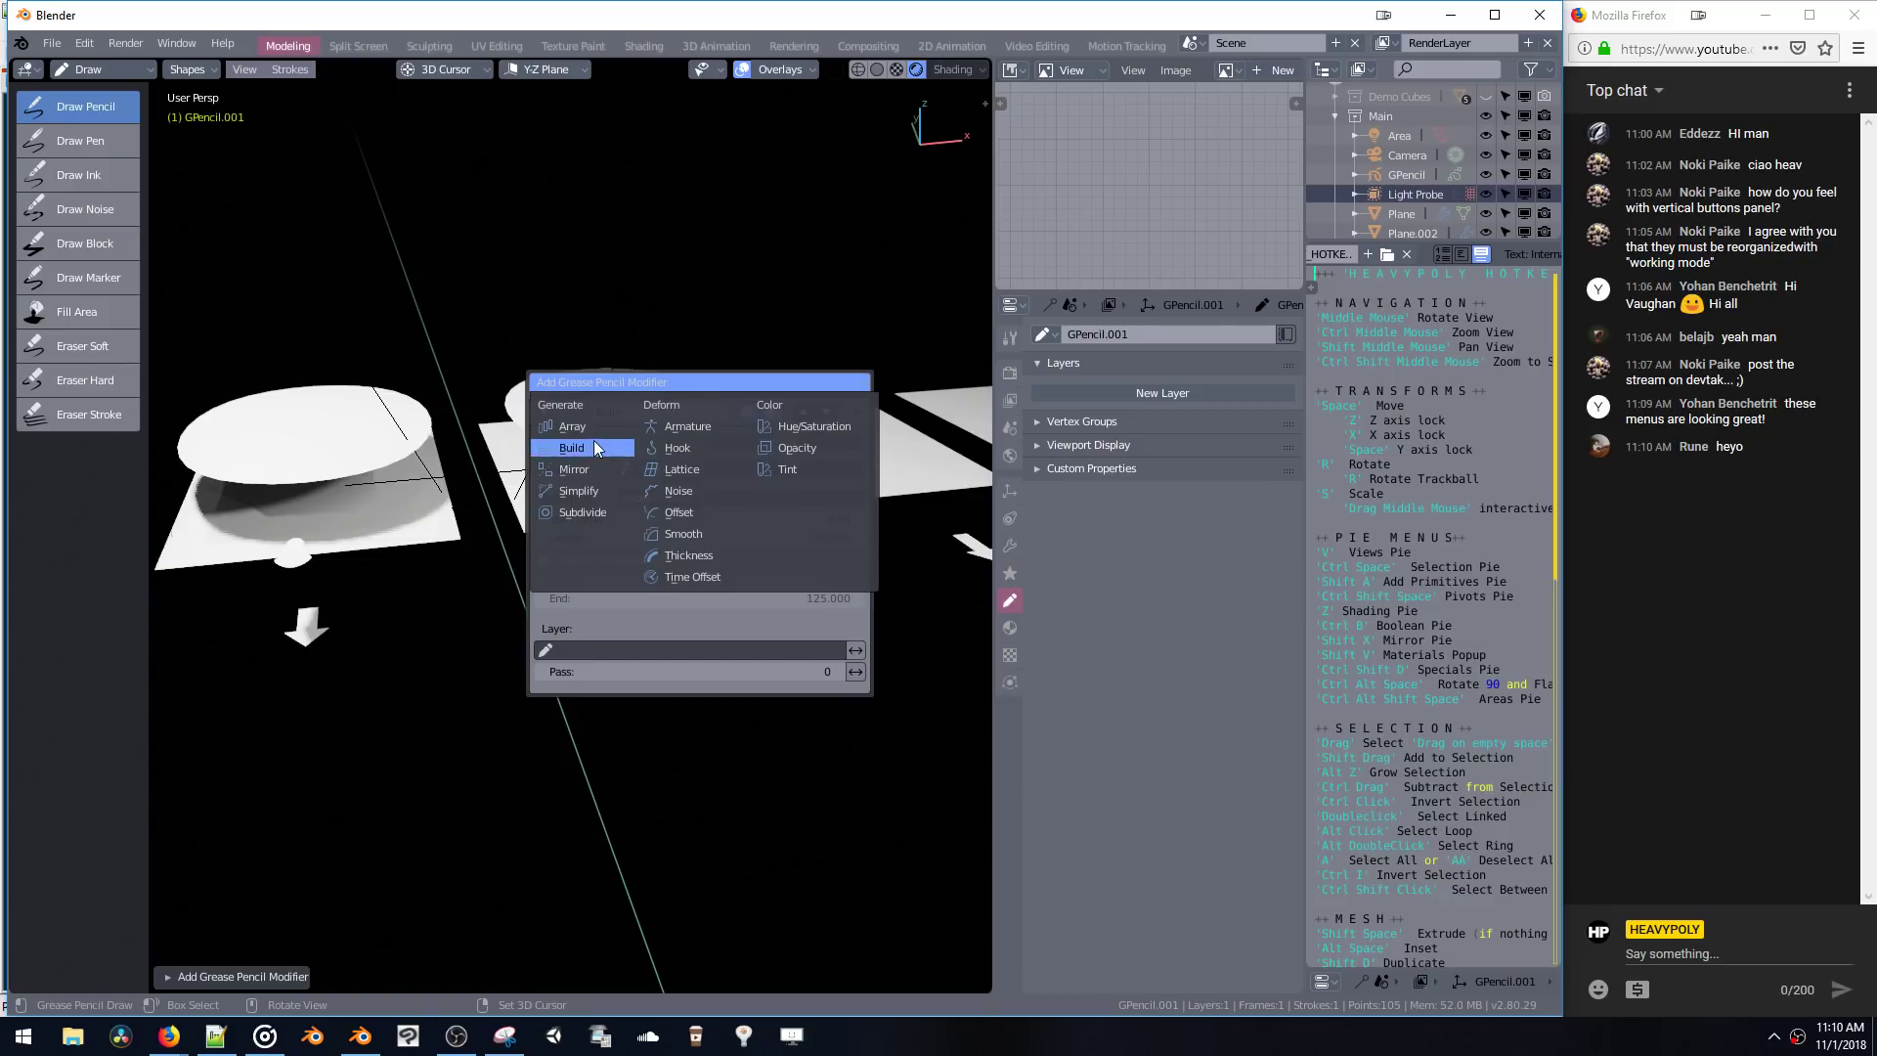
click(660, 468)
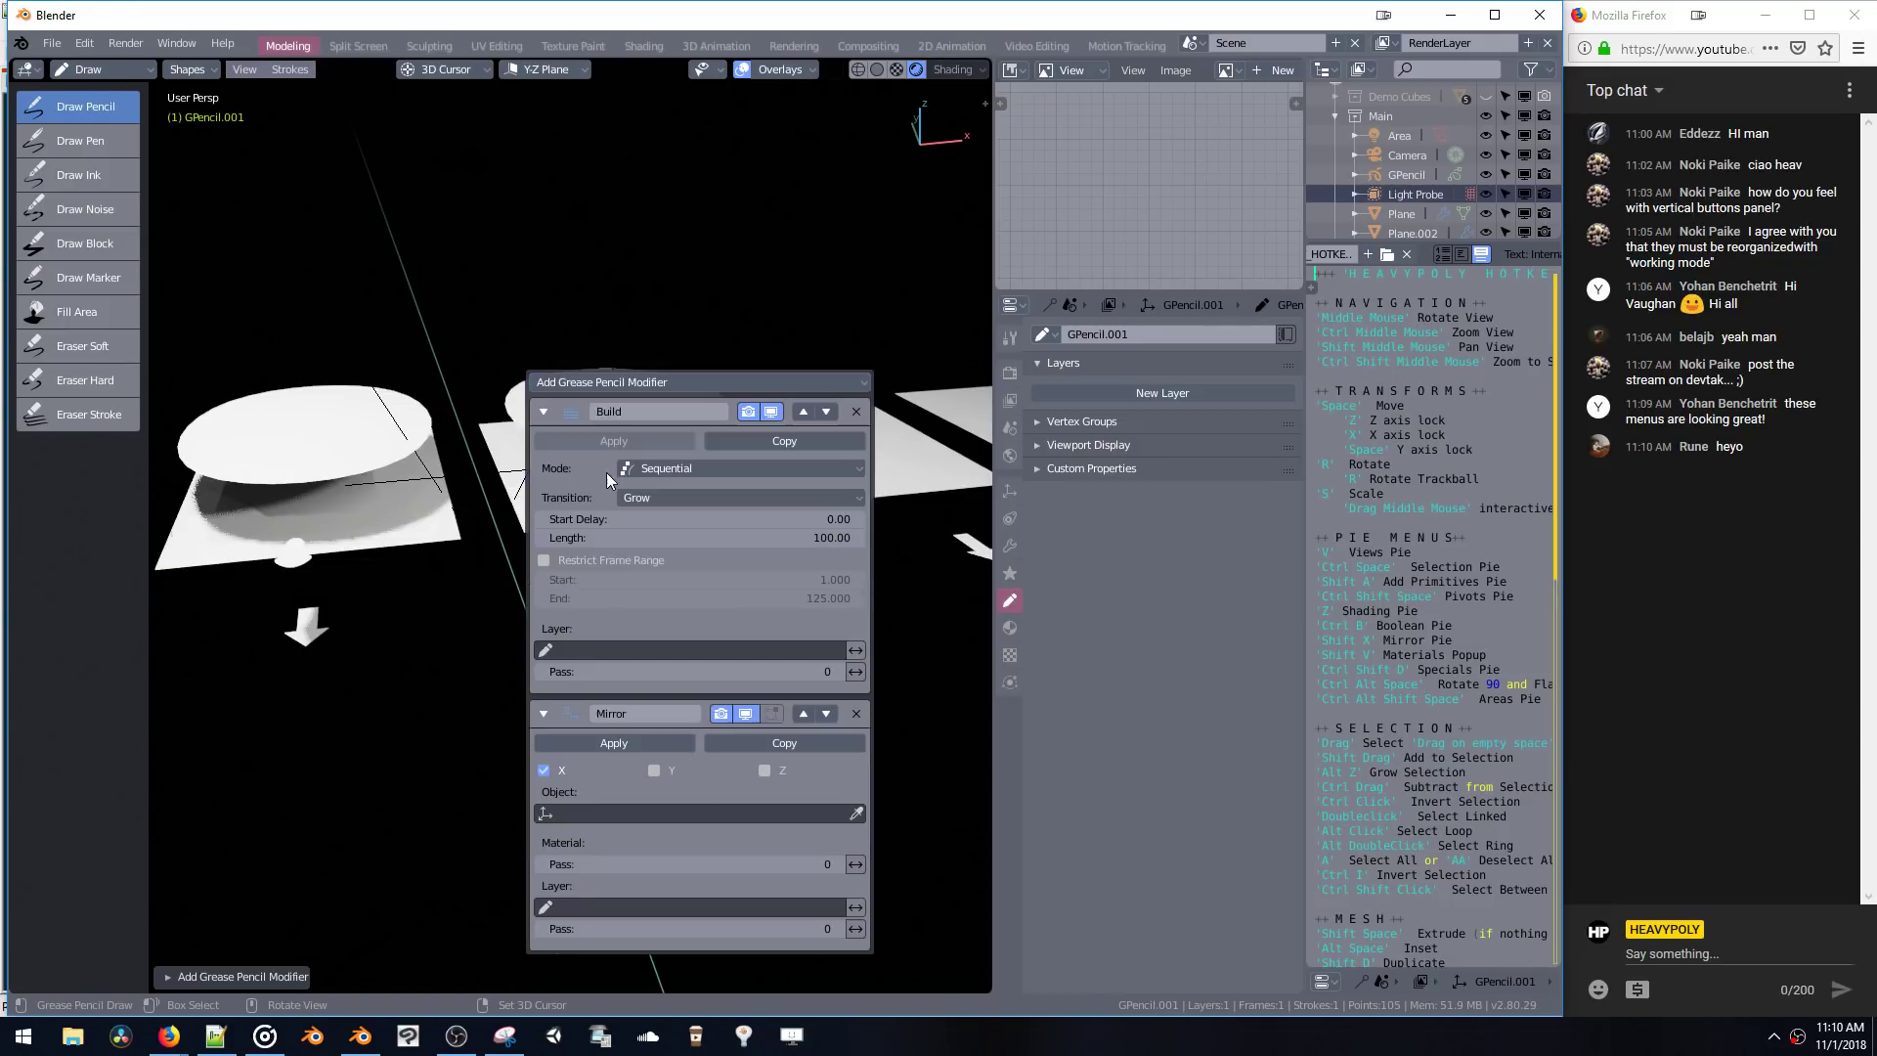
mouse_move(635, 446)
middle_down()
mouse_move(707, 395)
mouse_move(672, 443)
middle_up()
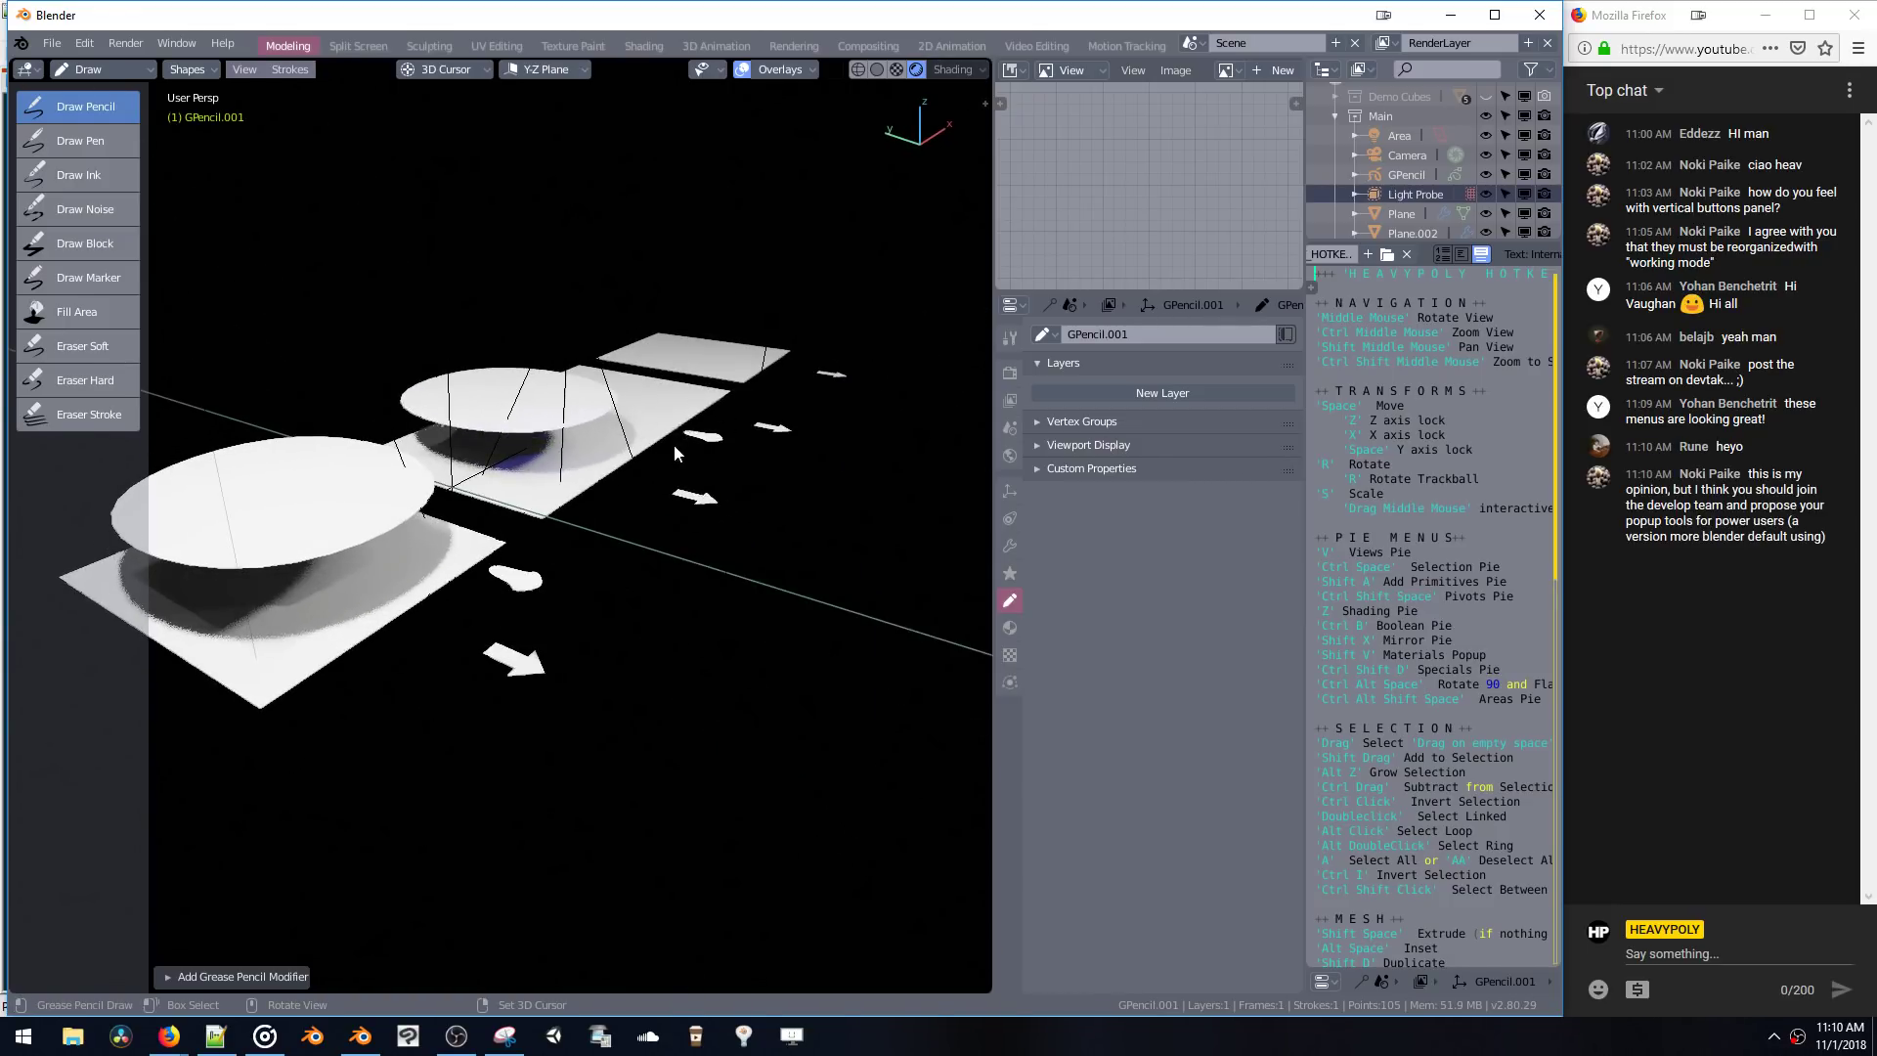
key(ctrl+shift+m)
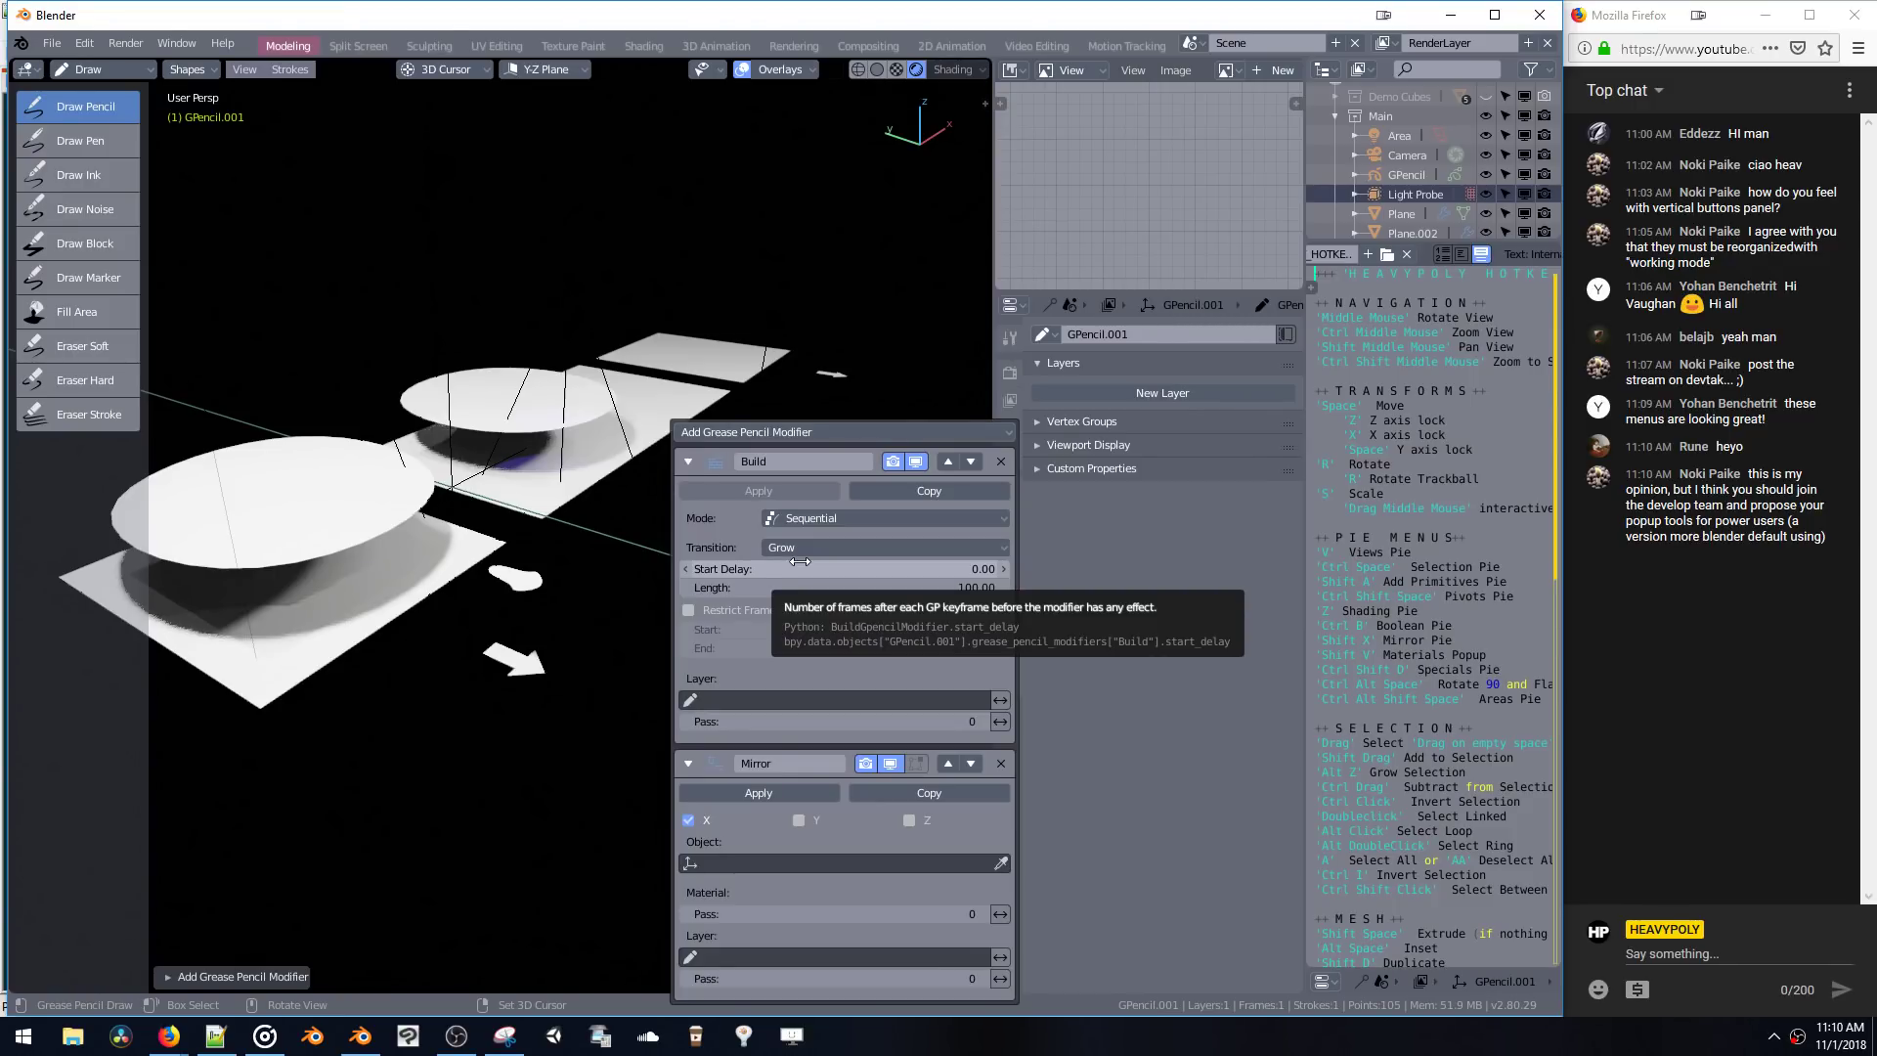
- Maximize the 3D viewport and hide the drawing tools
key(ctrl+alt+shift+space)
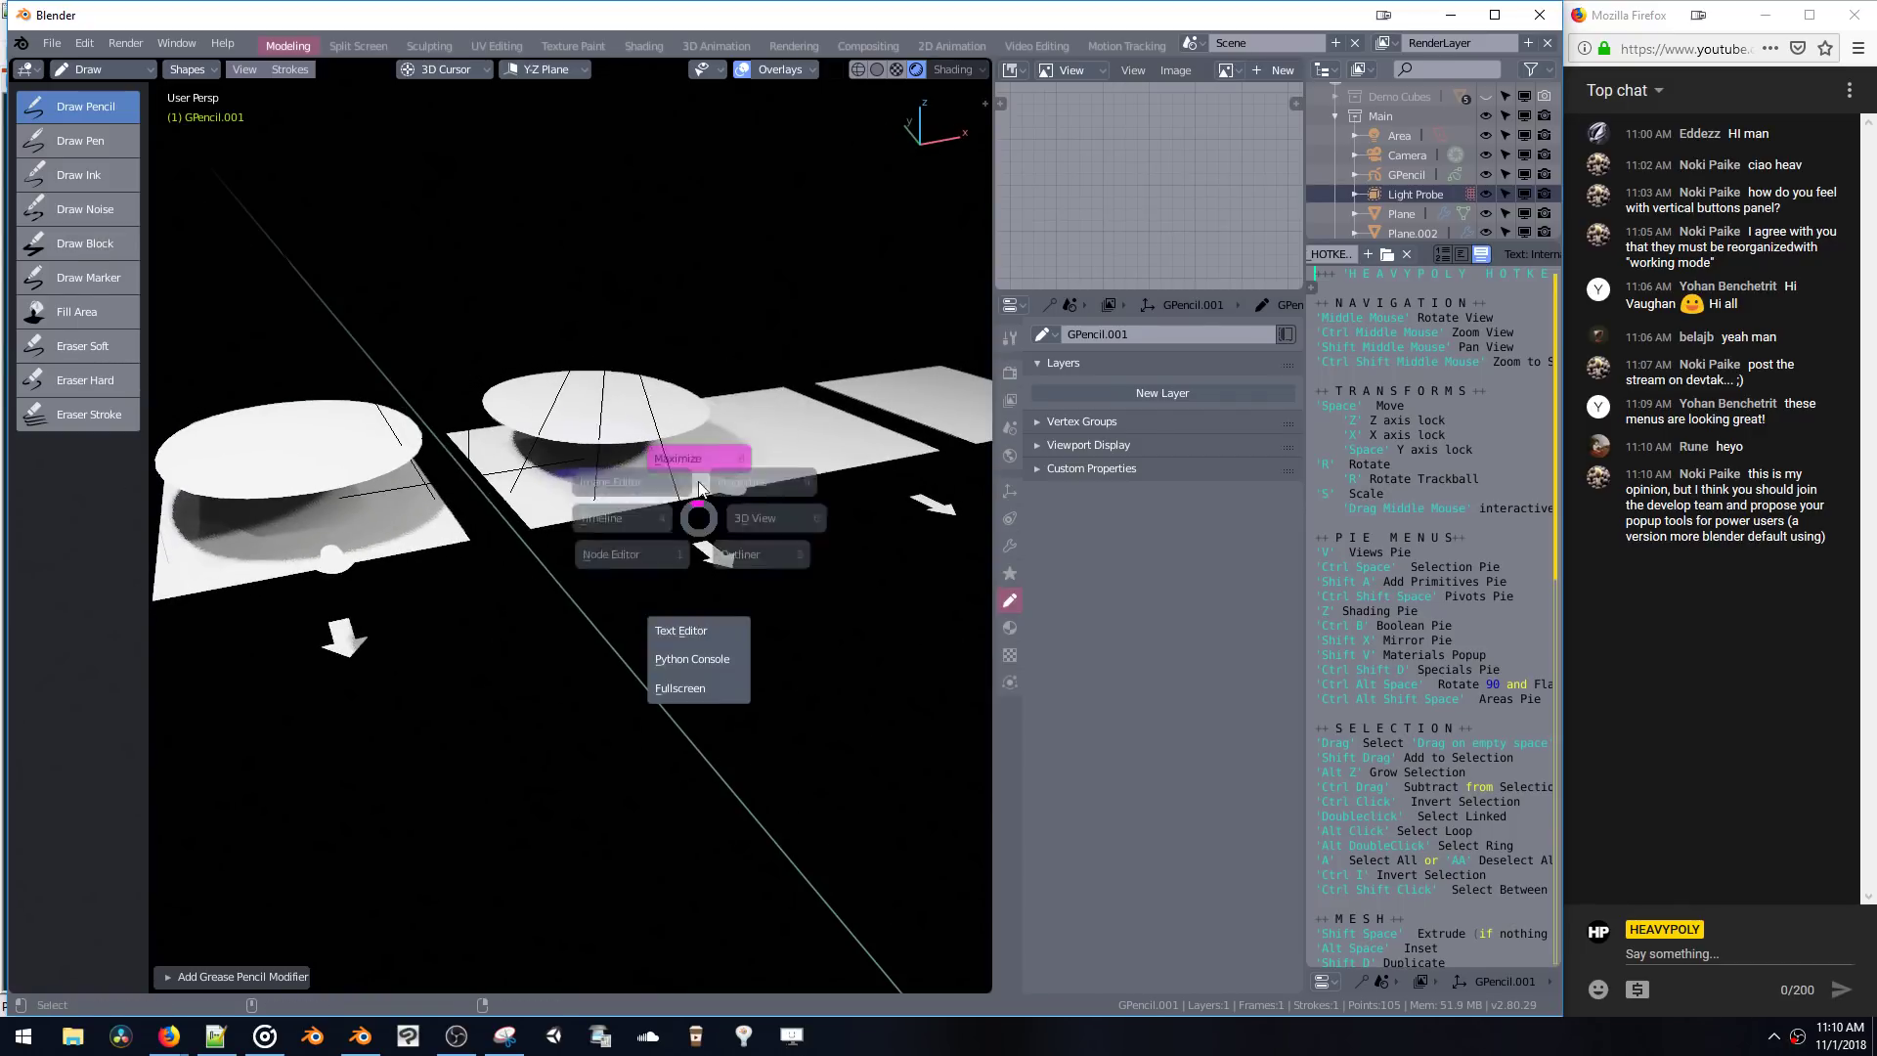
click(704, 407)
middle_drag(704, 407, 874, 478)
key(t)
- Compare the quick Grease Pencil modifier popup with the material, stroke, fill and layer popup
key(F9)
key(F9)
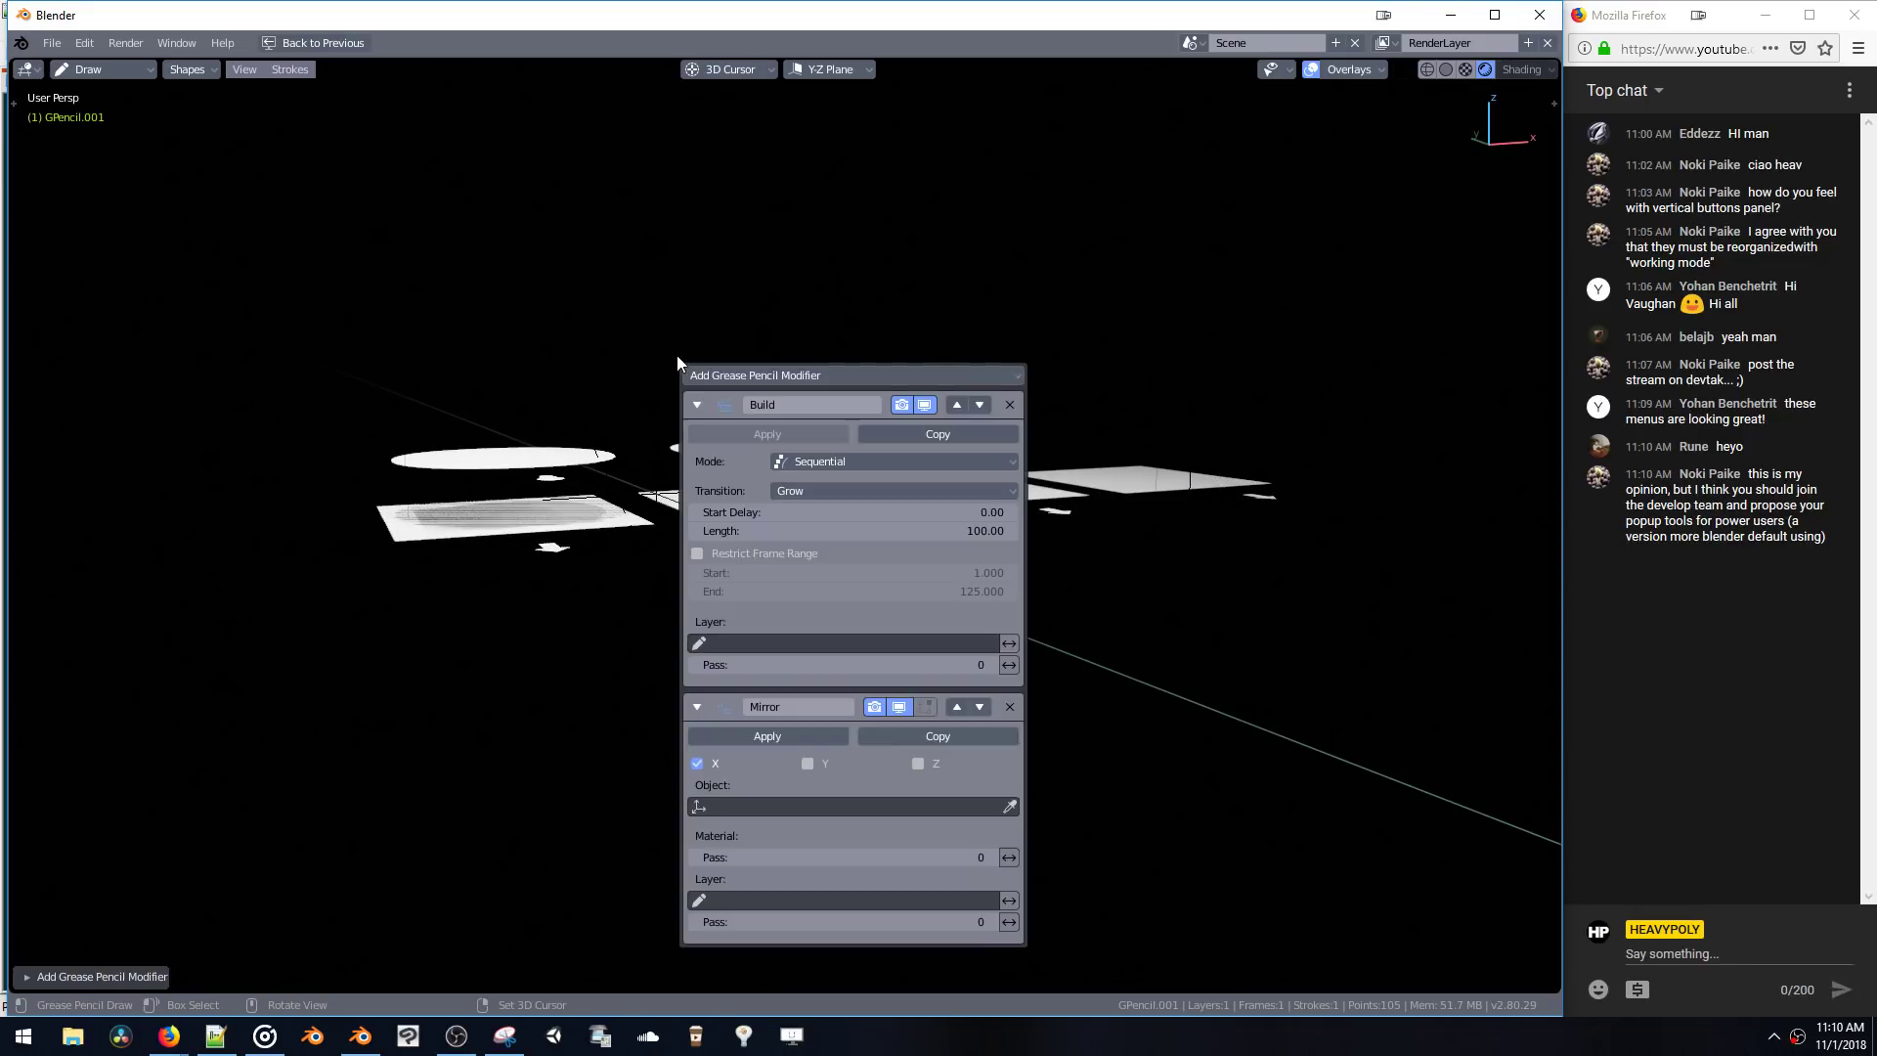
key(F9)
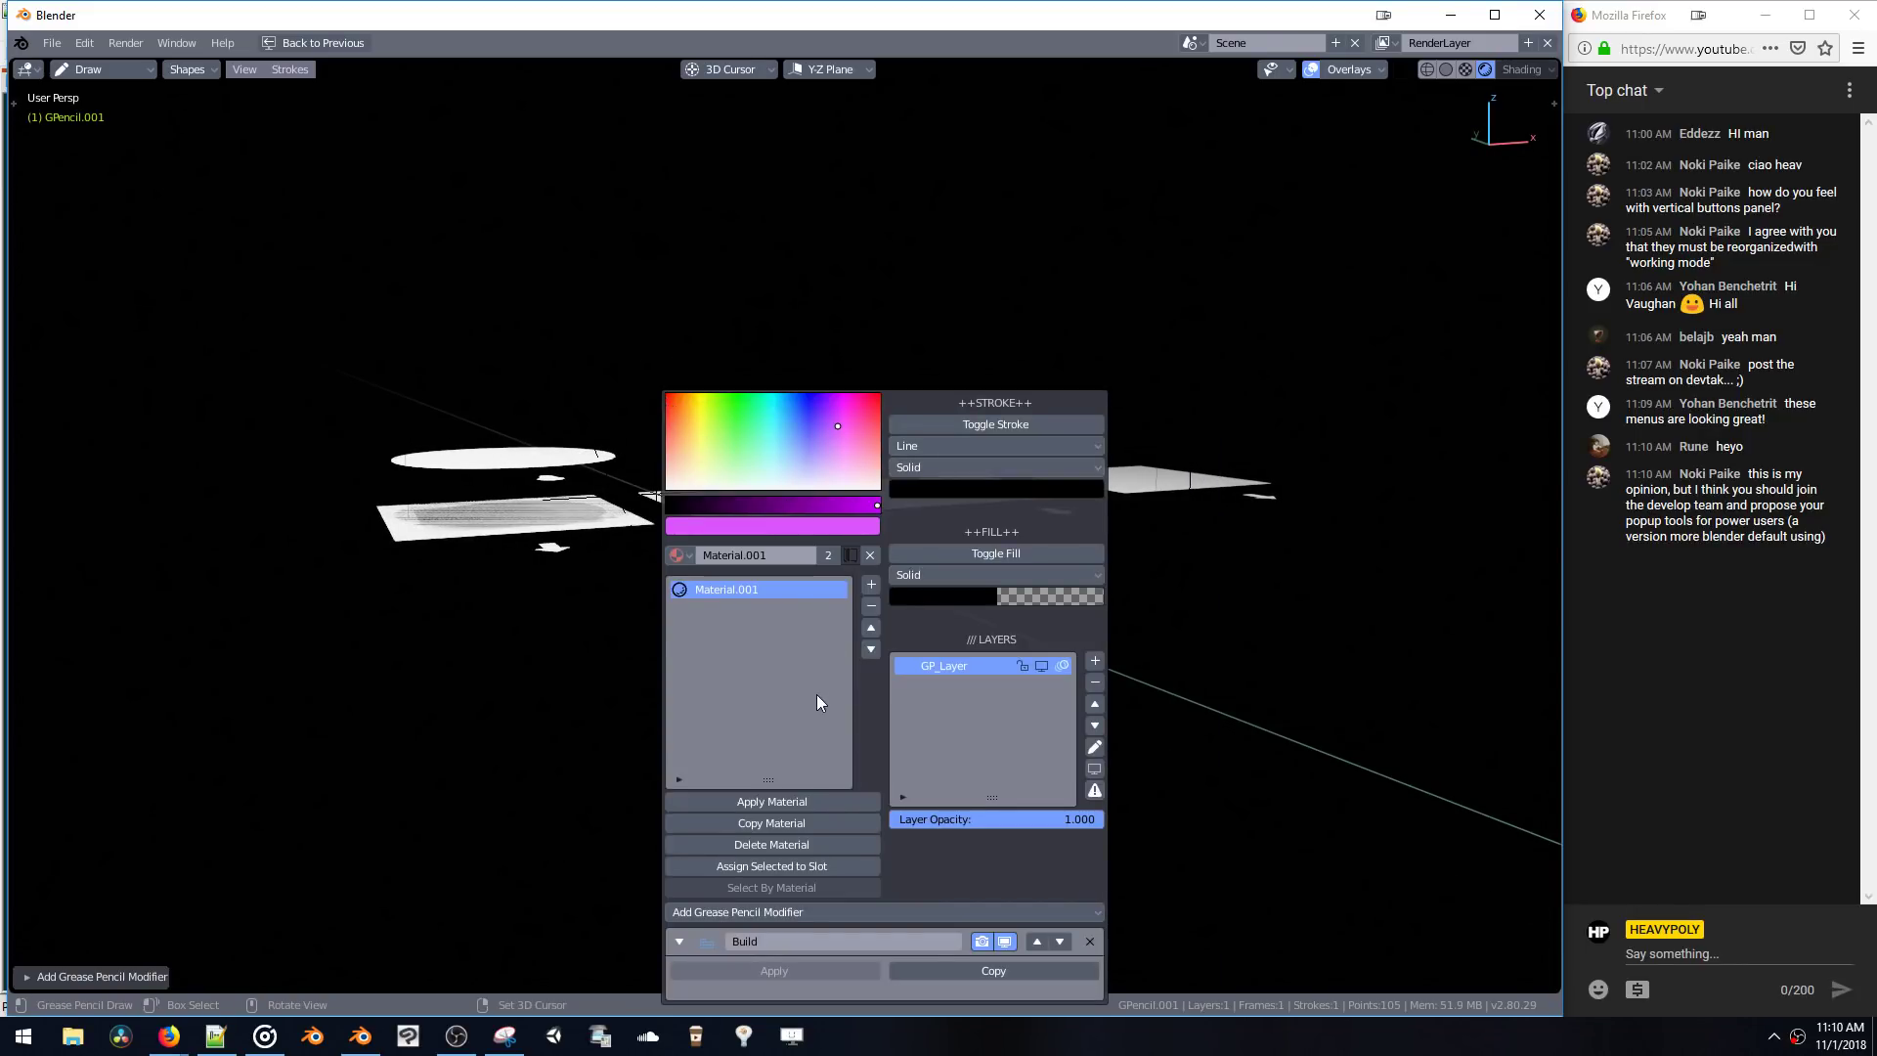
key(F9)
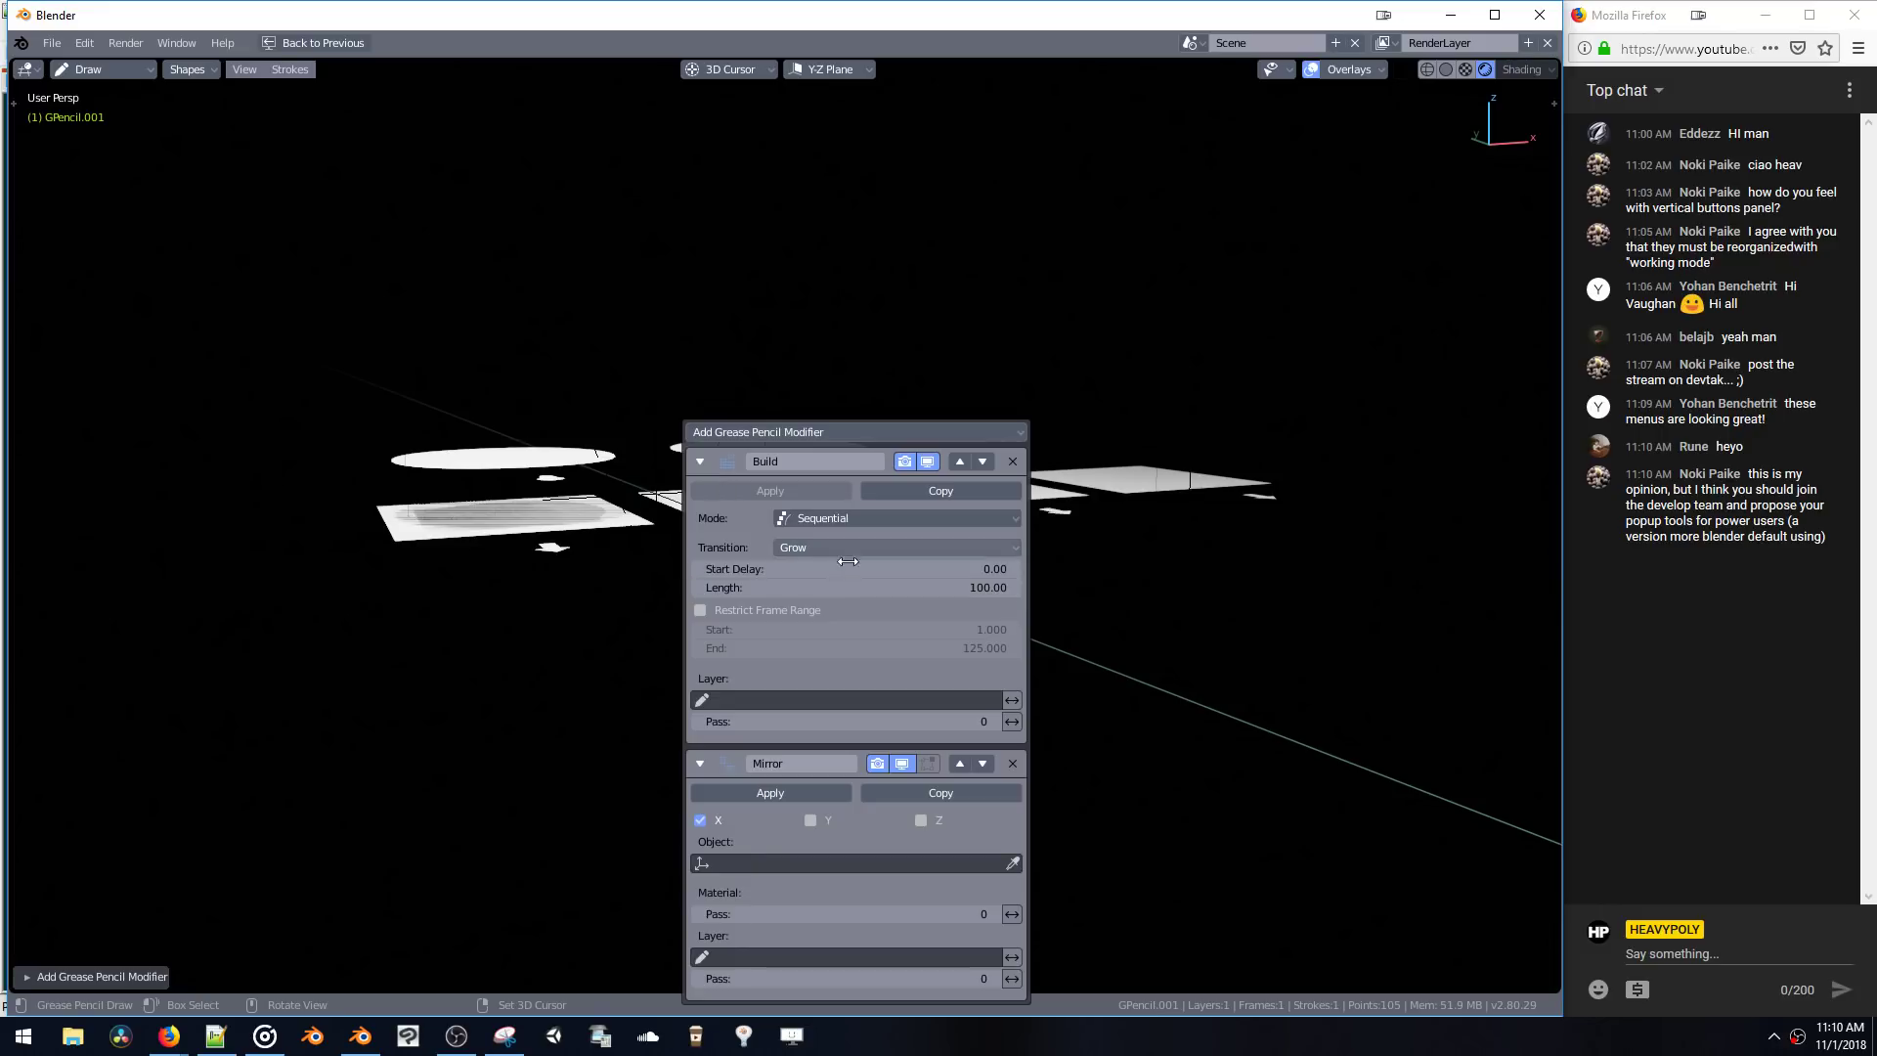
- Return to Object Mode, select the ground planes and view the mesh mode choices
key(ctrl+Tab)
click(841, 572)
click(850, 512)
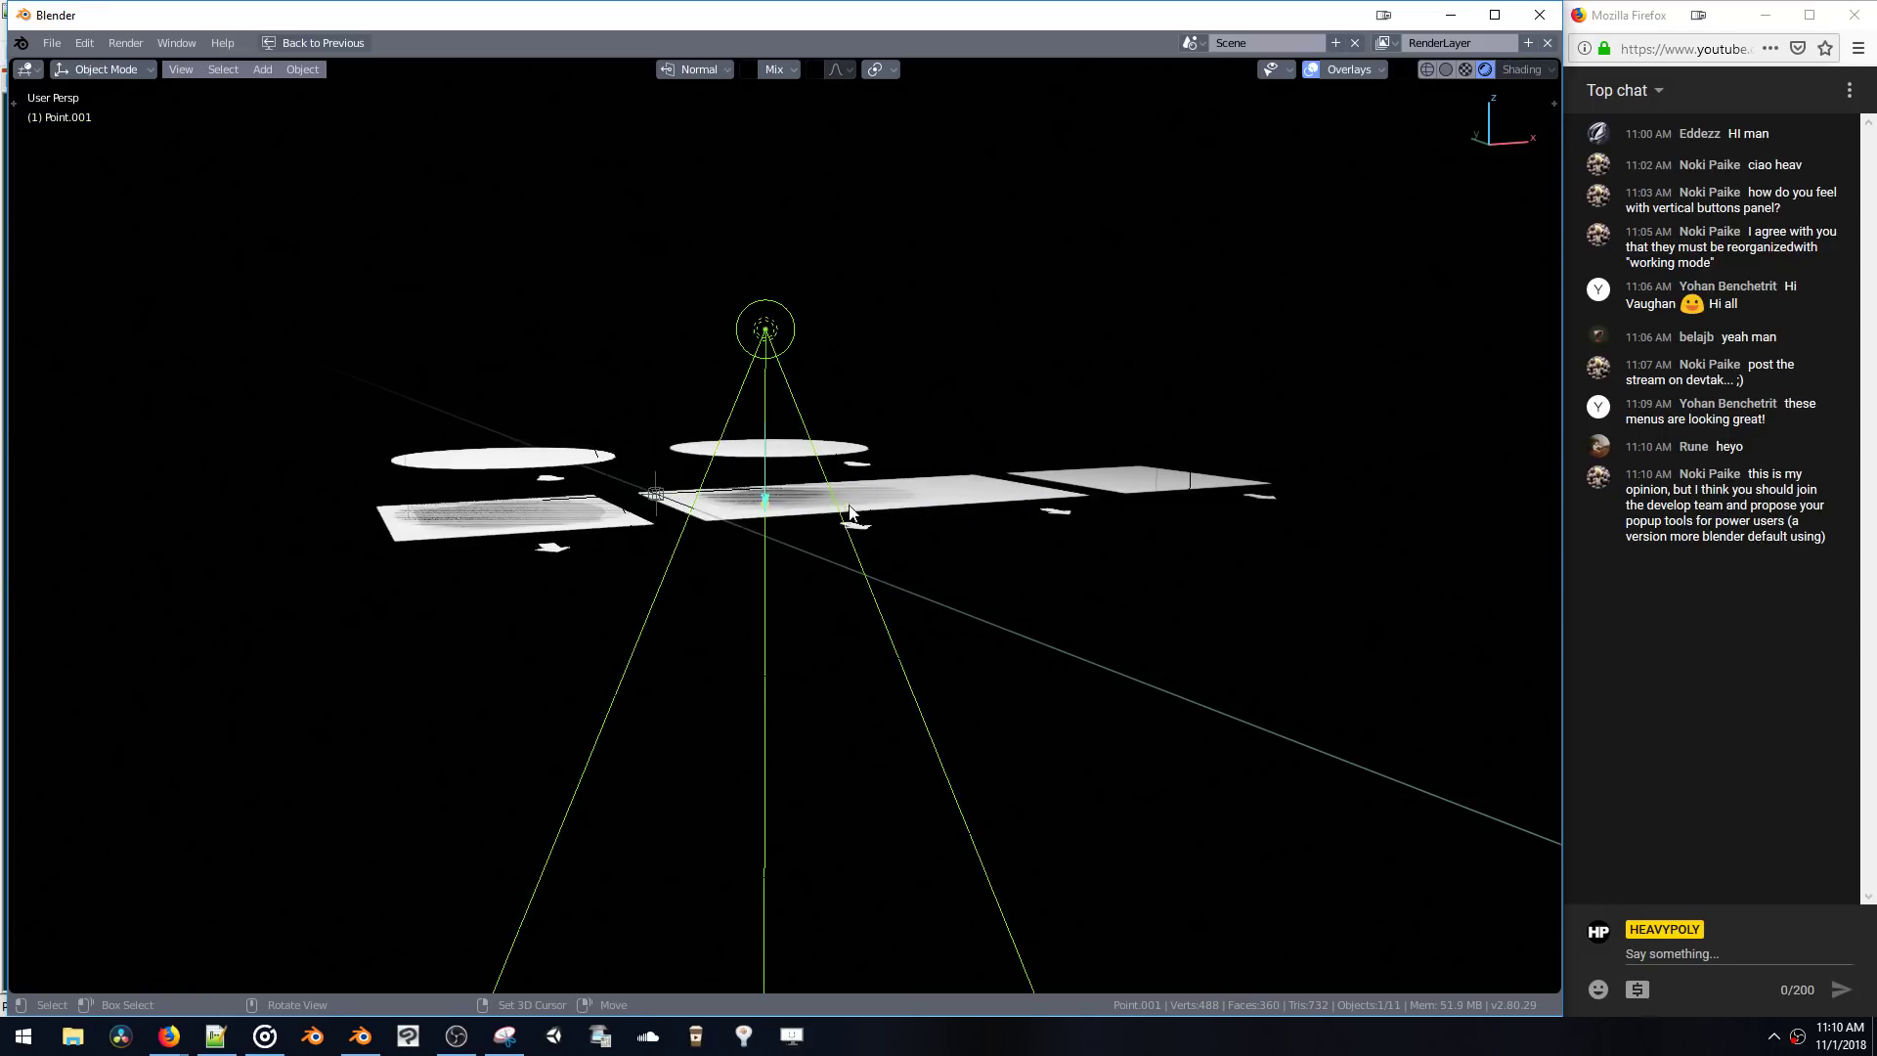
middle_drag(850, 512, 865, 494)
click(872, 479)
key(ctrl+Tab)
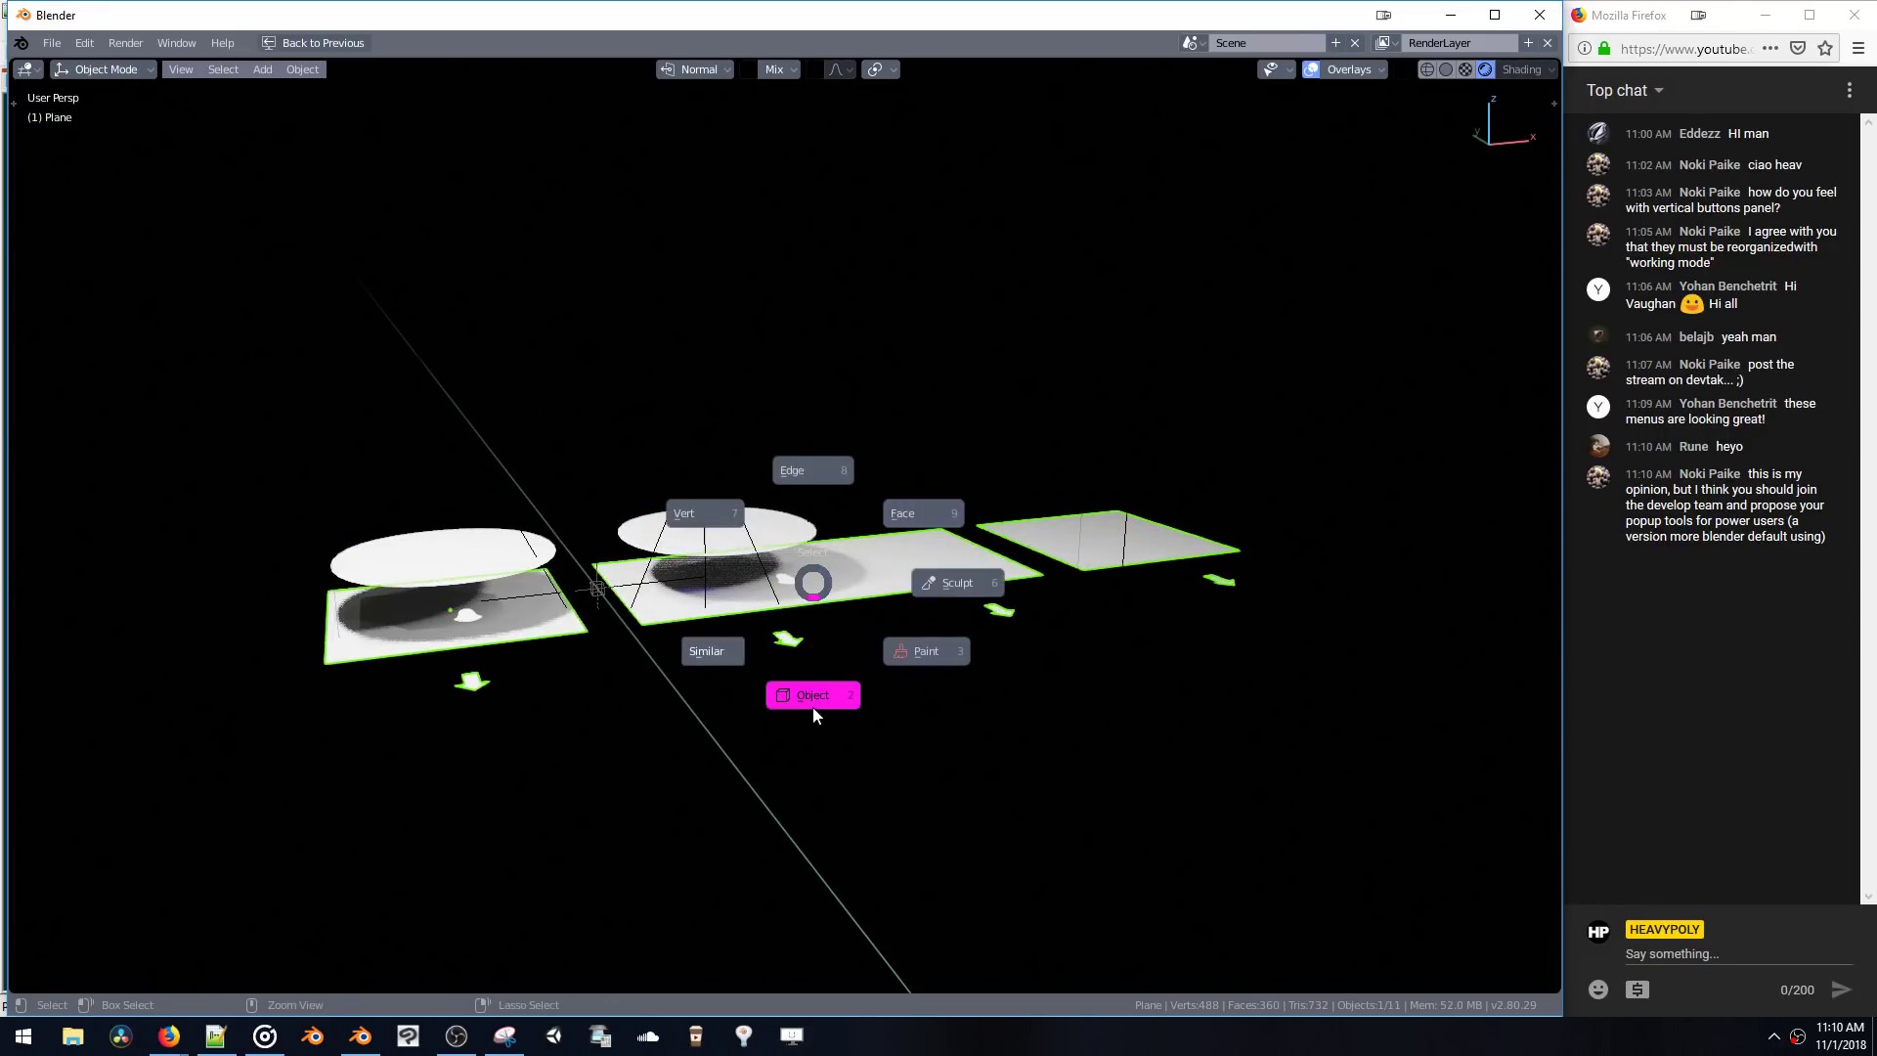
click(809, 584)
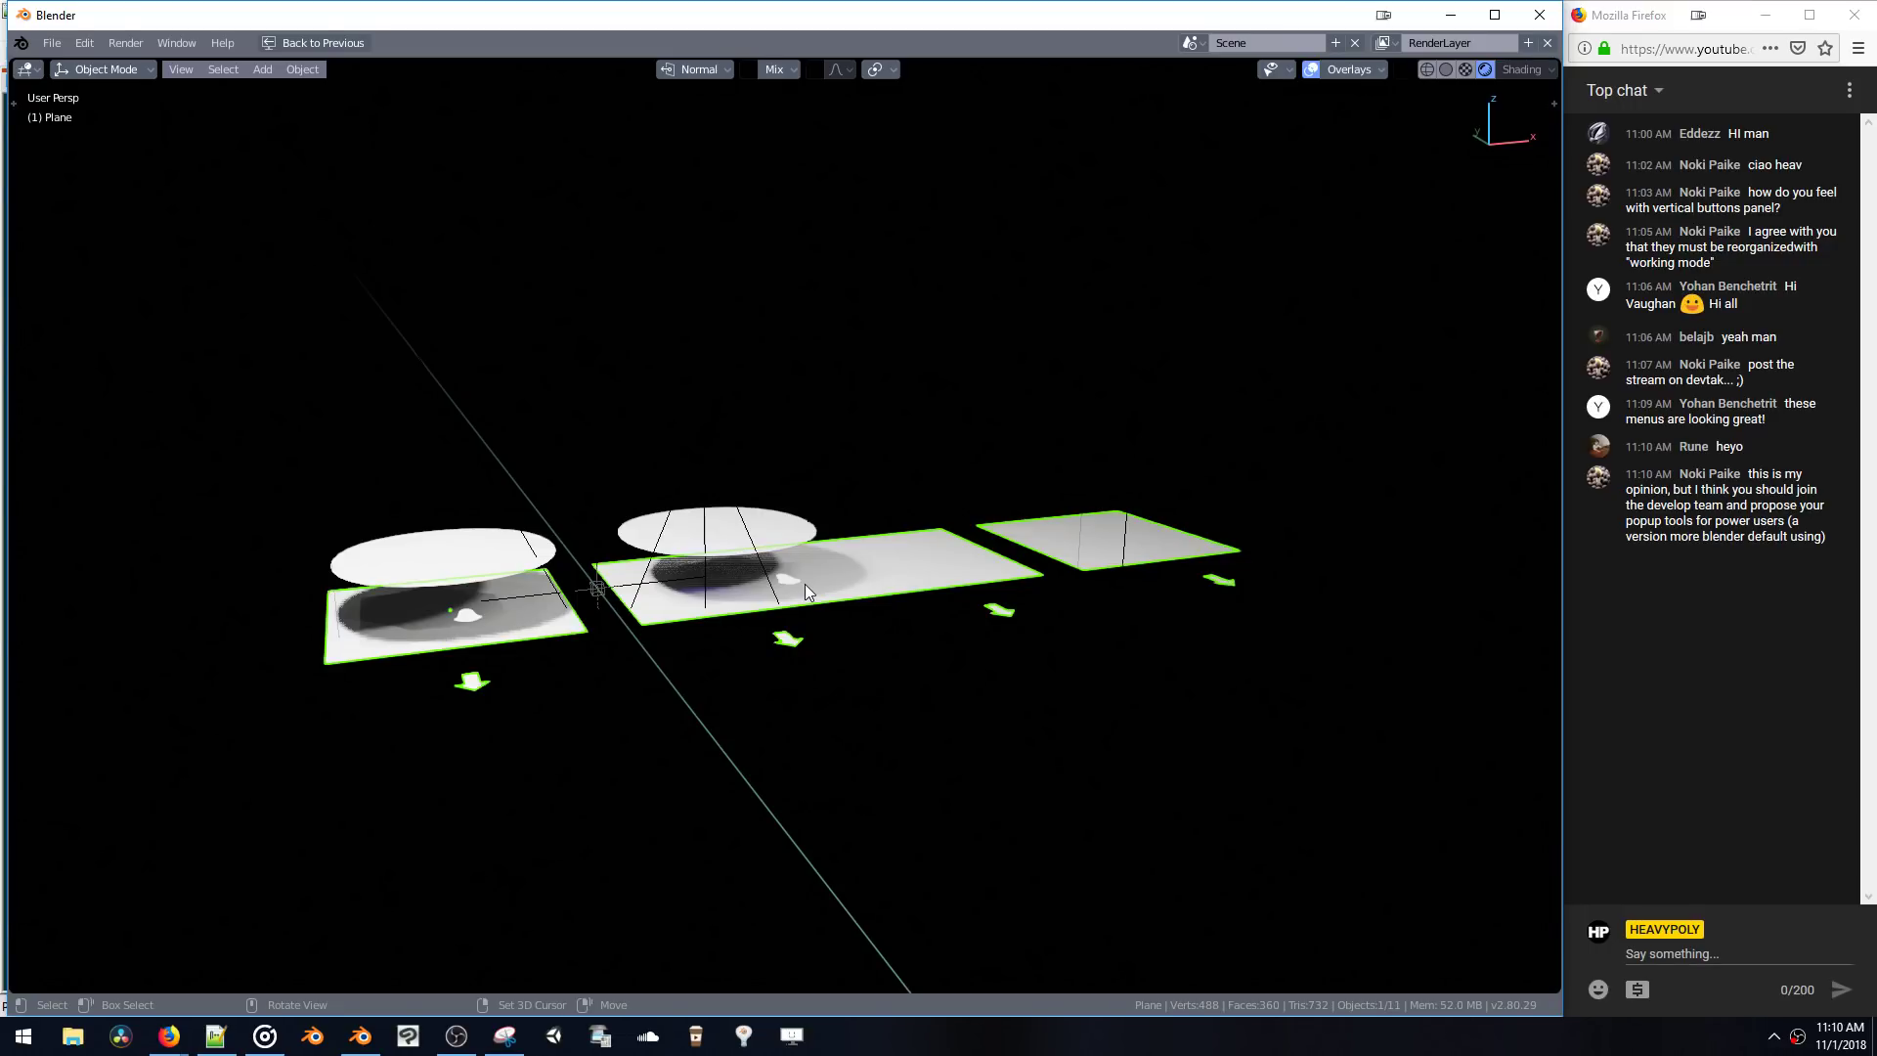
- Switch the maximized area to the Outliner and back to the 3D View
key(alt+space)
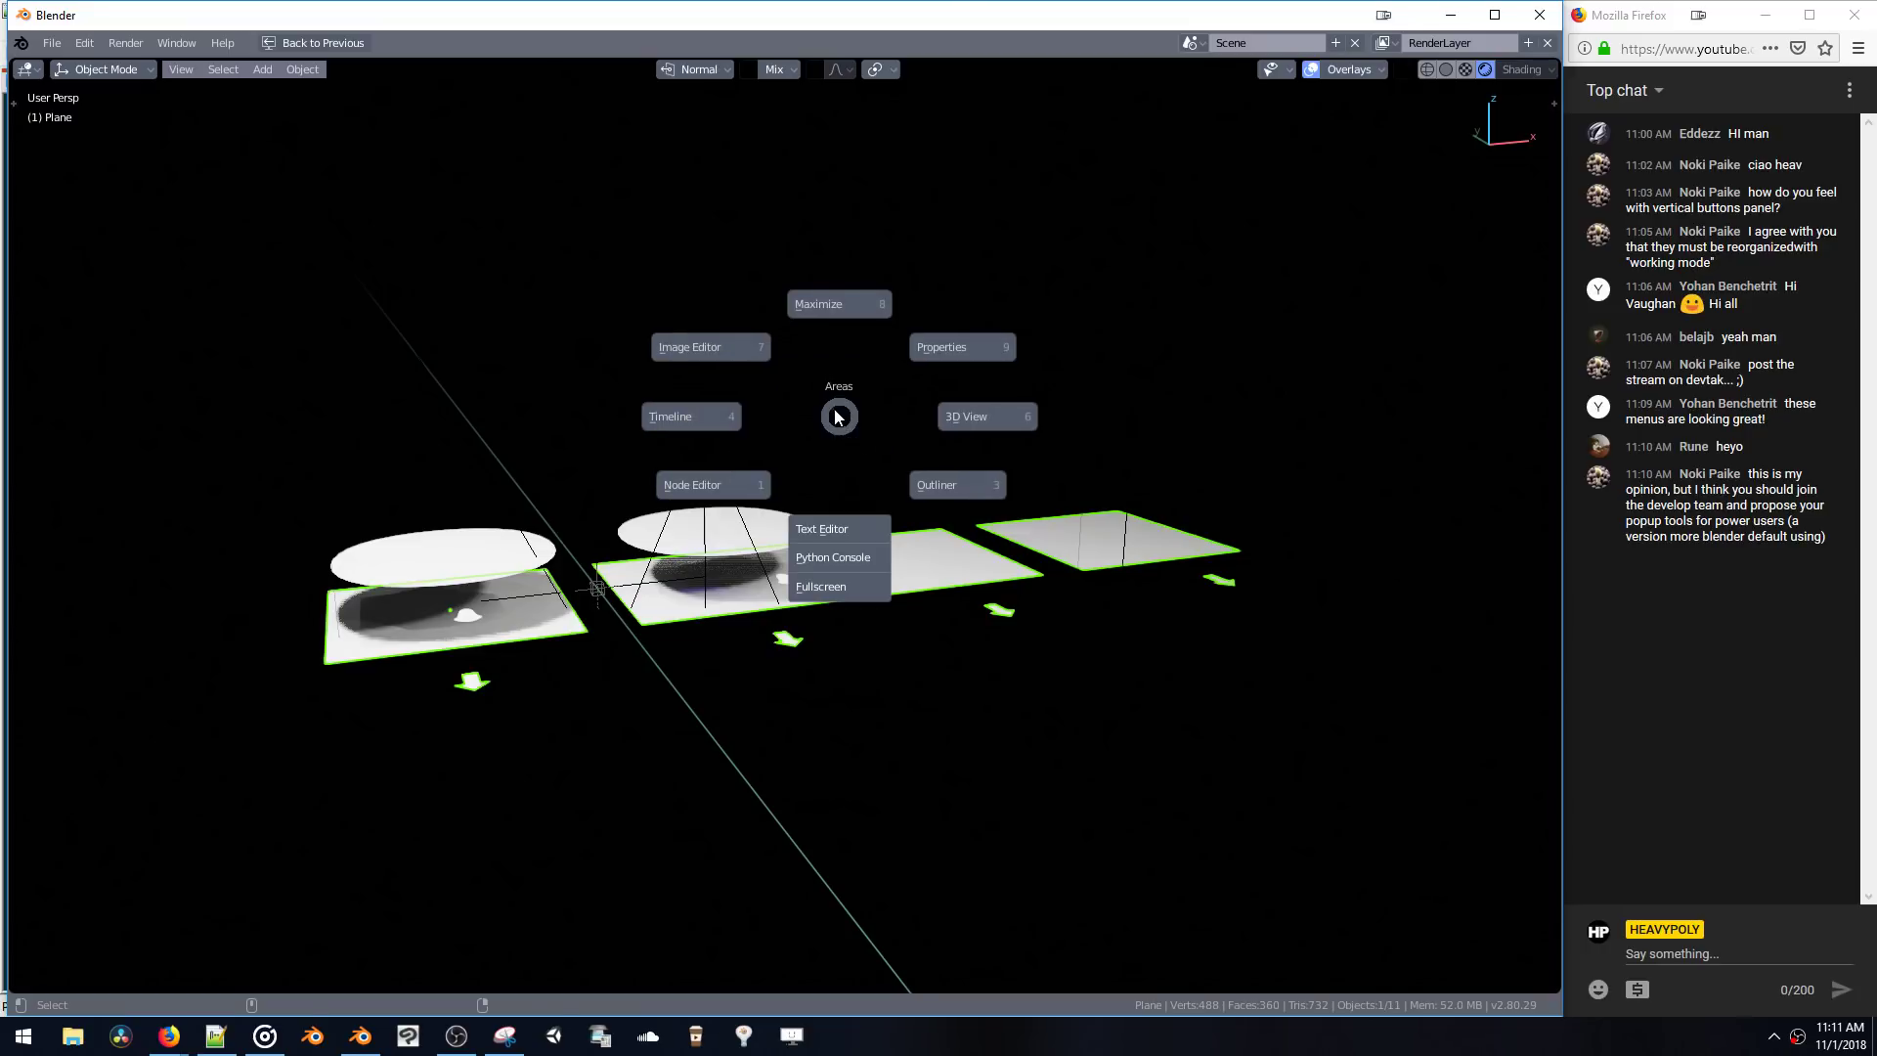
click(929, 477)
key(alt+space)
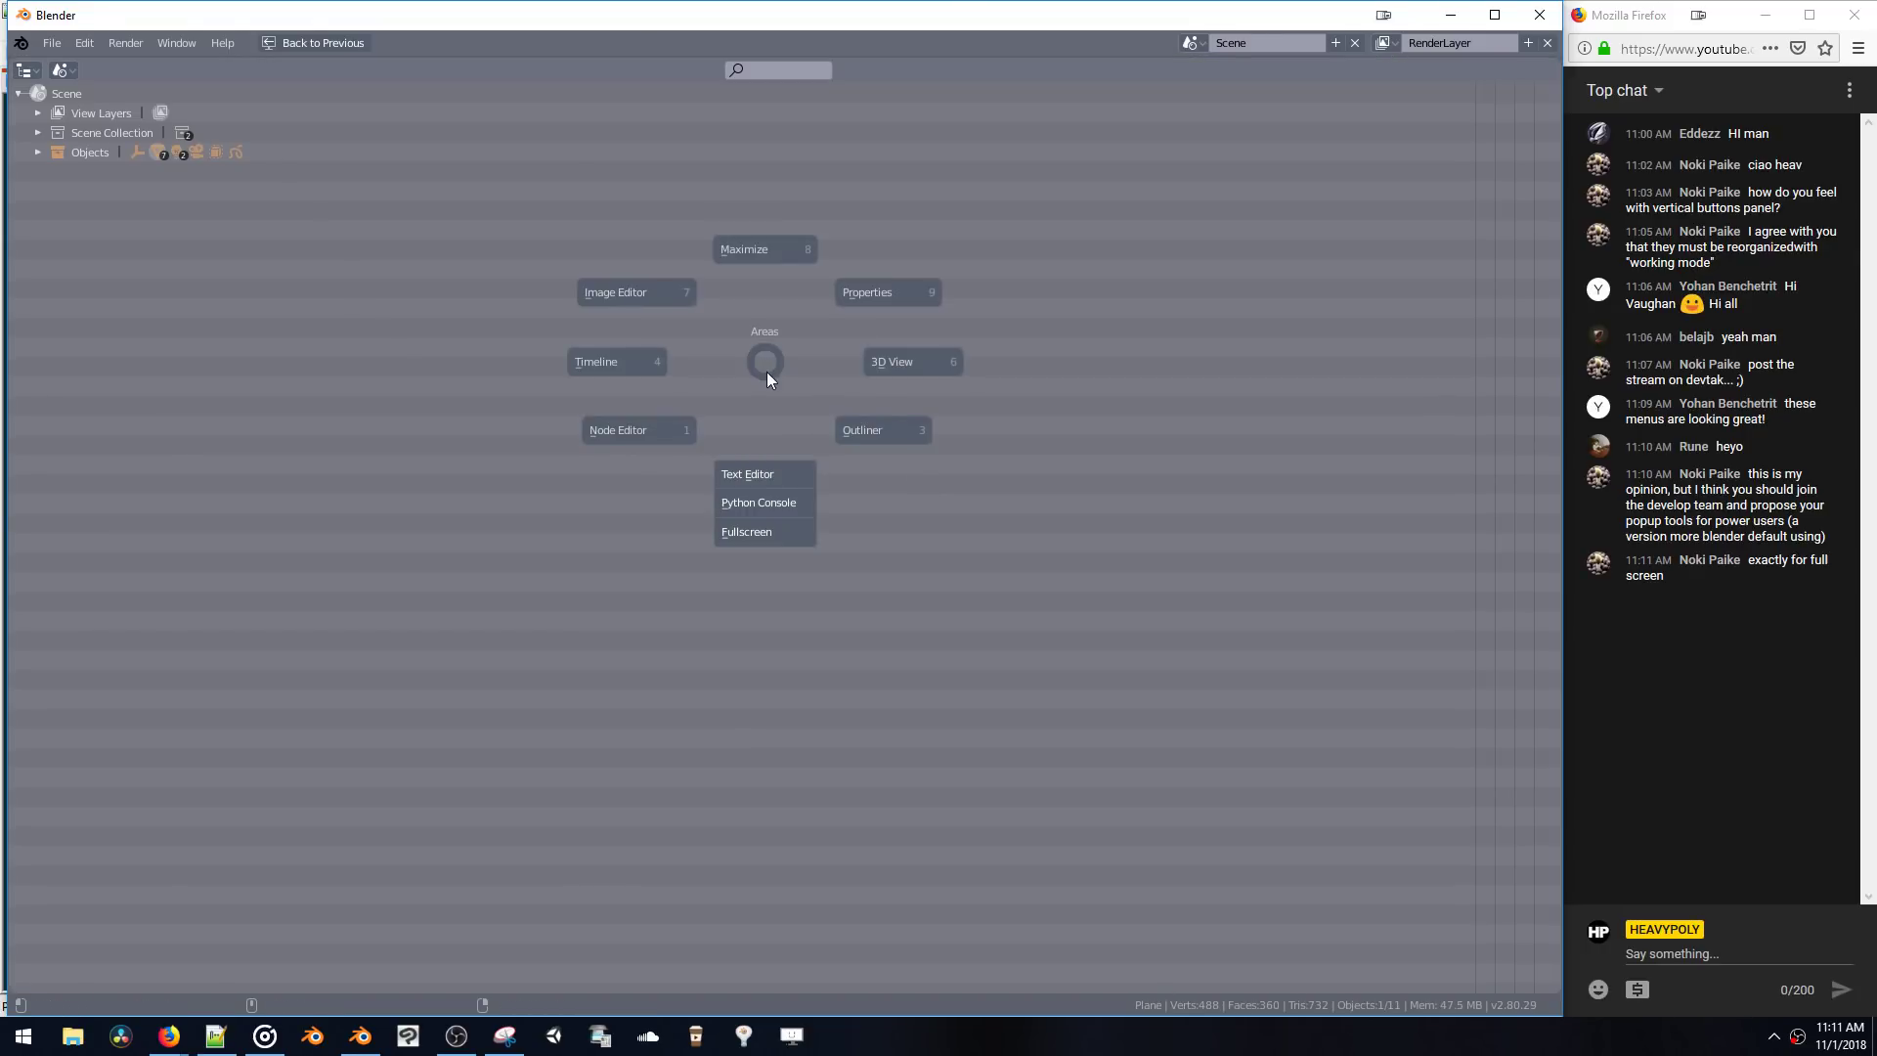
click(846, 426)
key(alt+space)
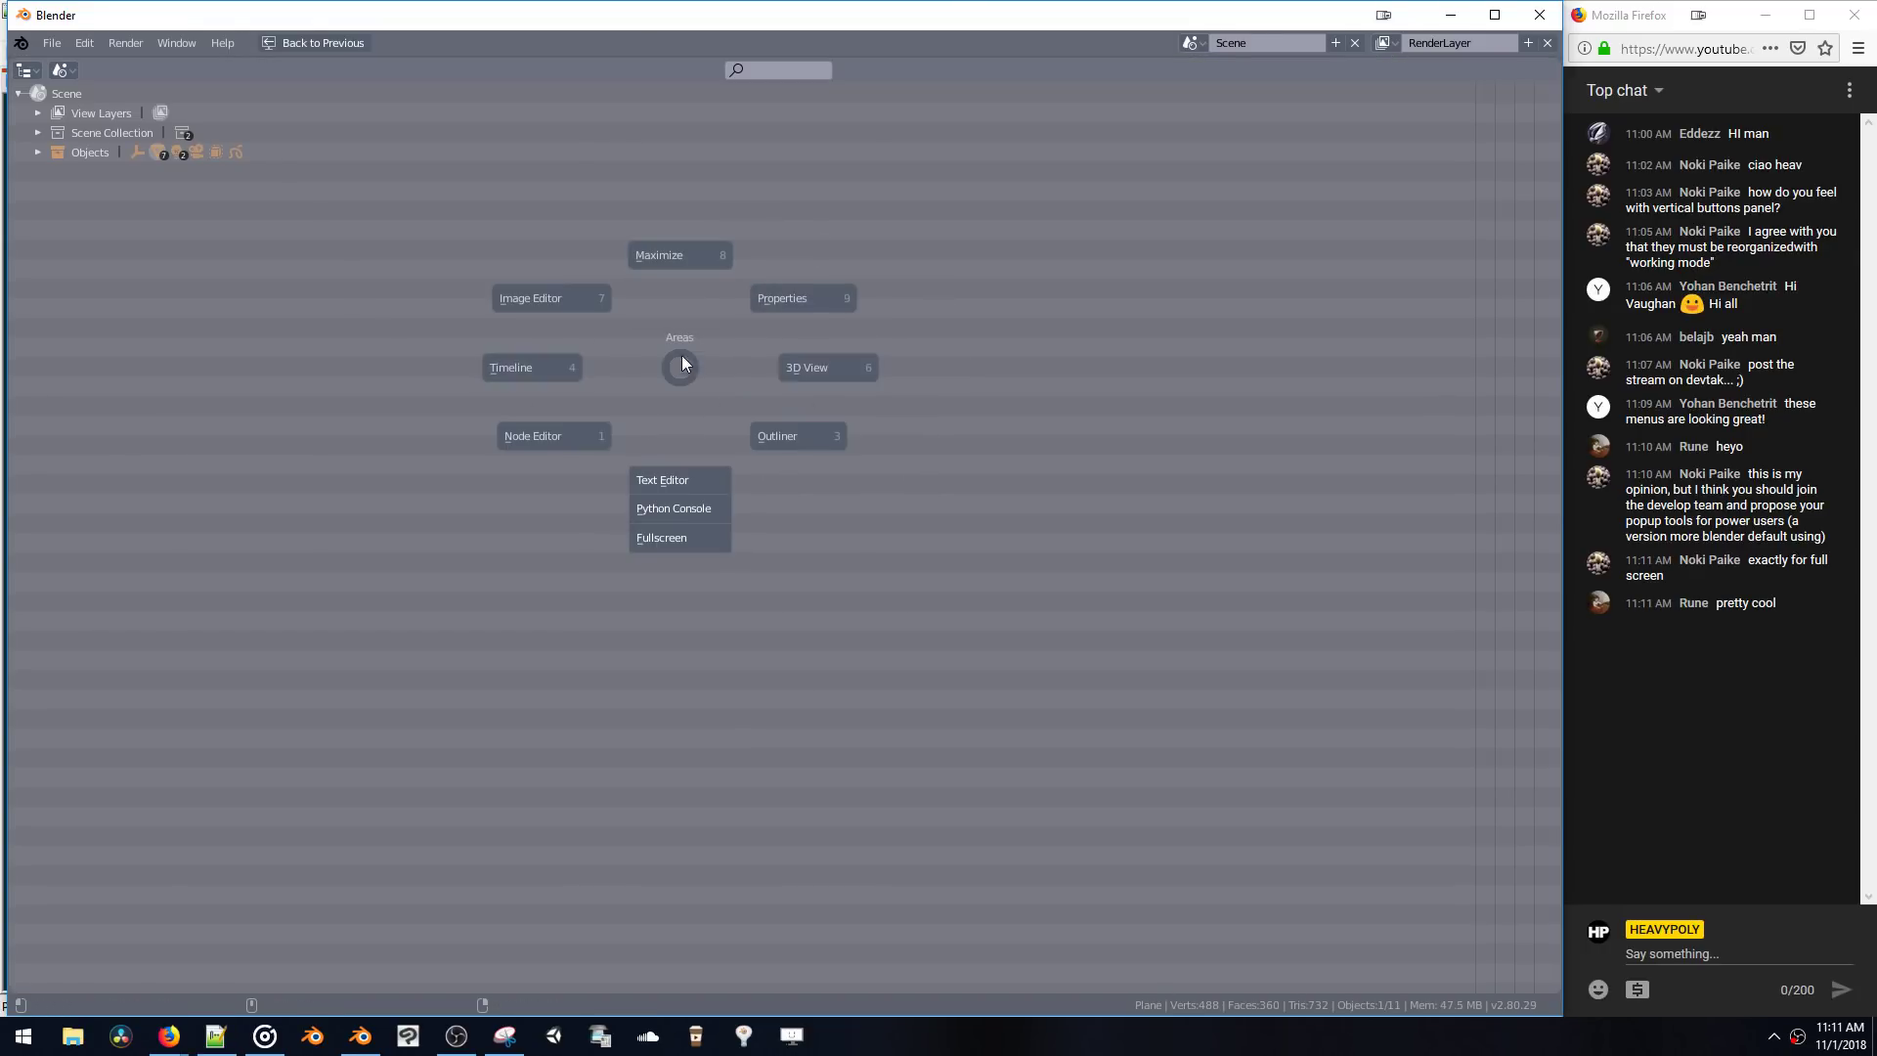
click(811, 368)
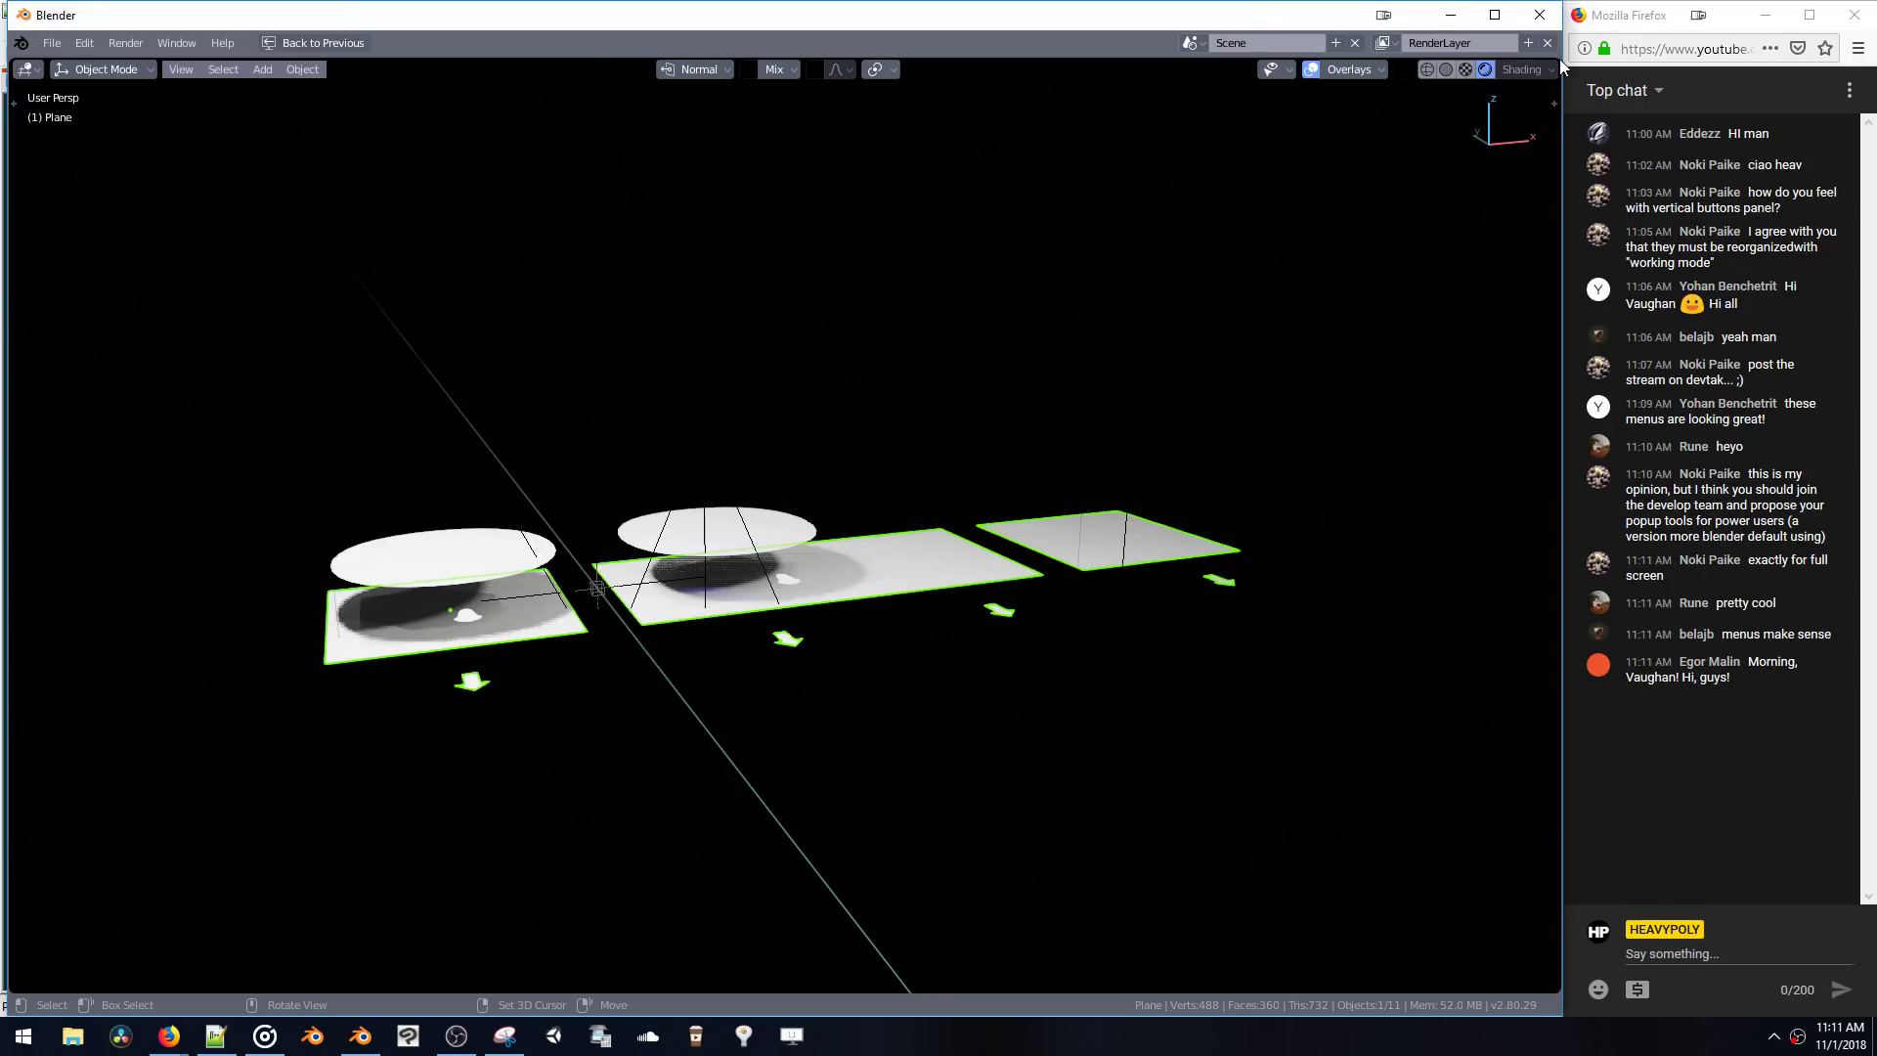
- Undo and redo the recent actions, and expand and collapse the viewport's tool settings header
key(ctrl+z)
key(ctrl+z)
key(ctrl+shift+z)
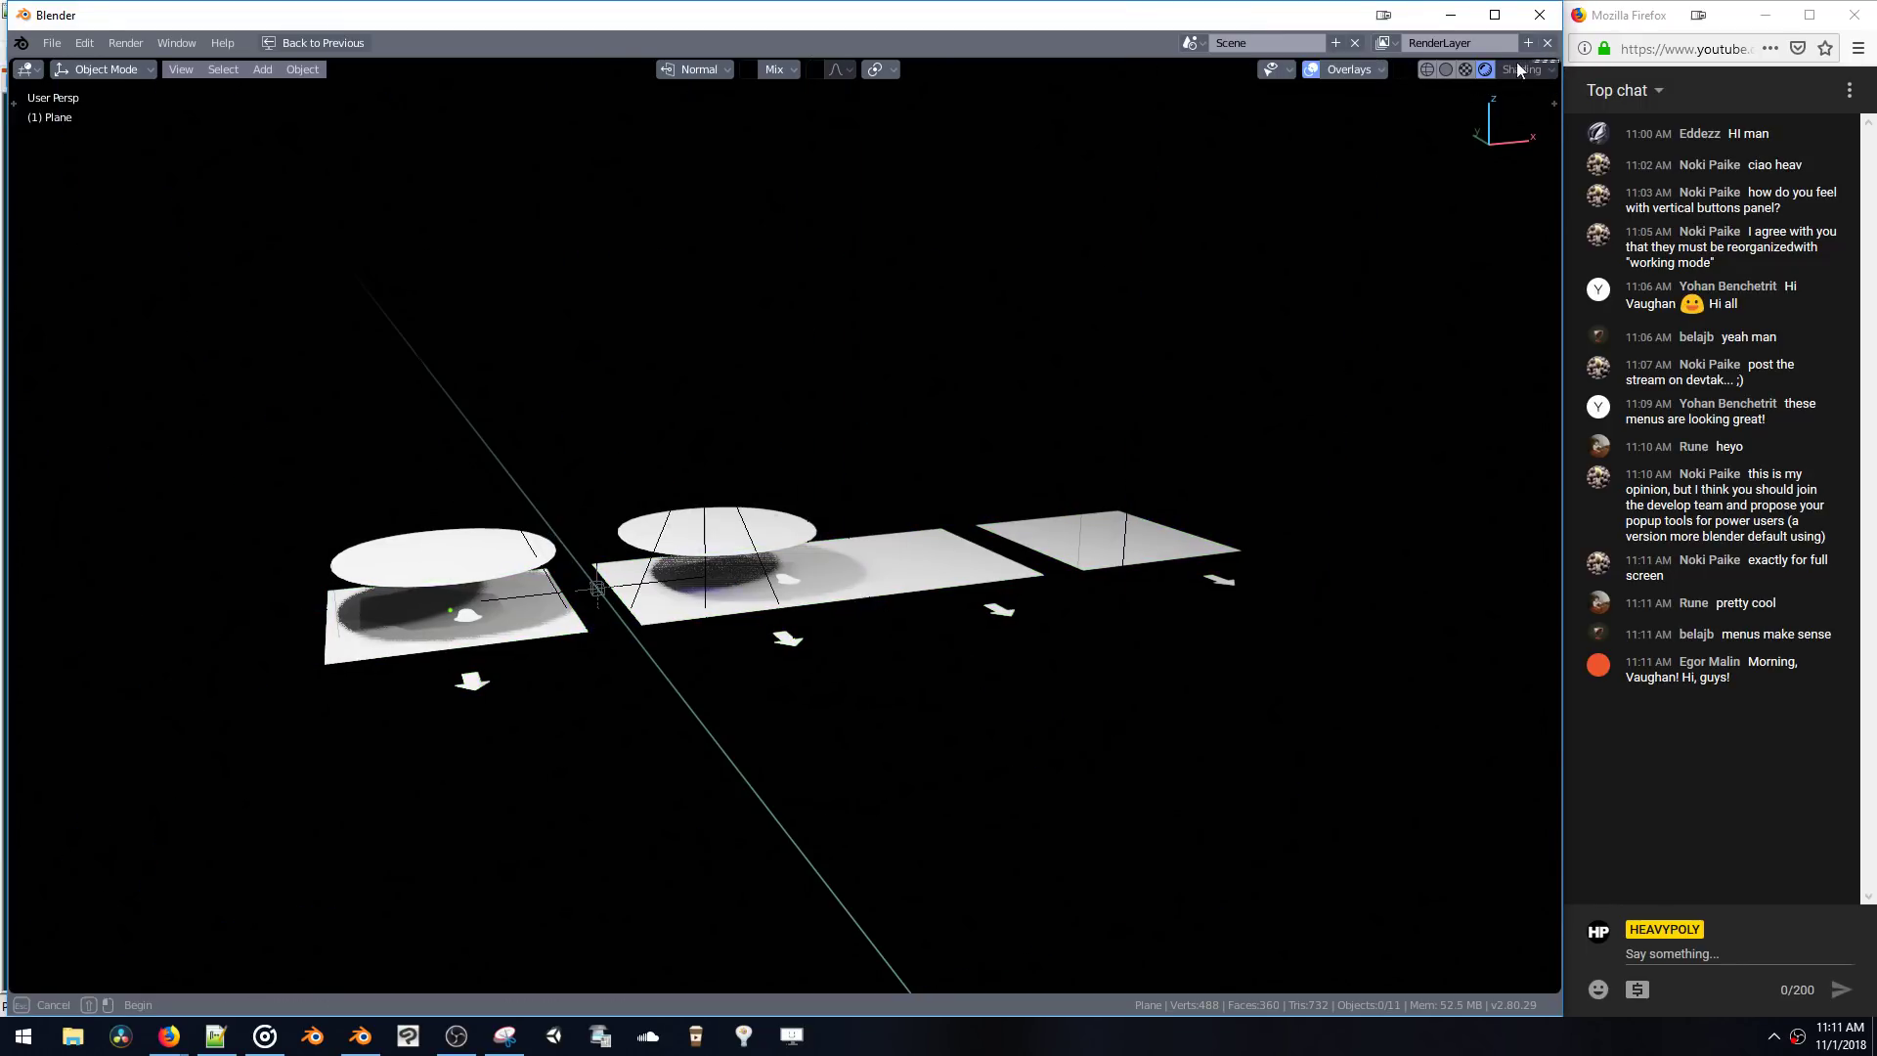
key(ctrl+z)
key(ctrl+shift+z)
click(1556, 58)
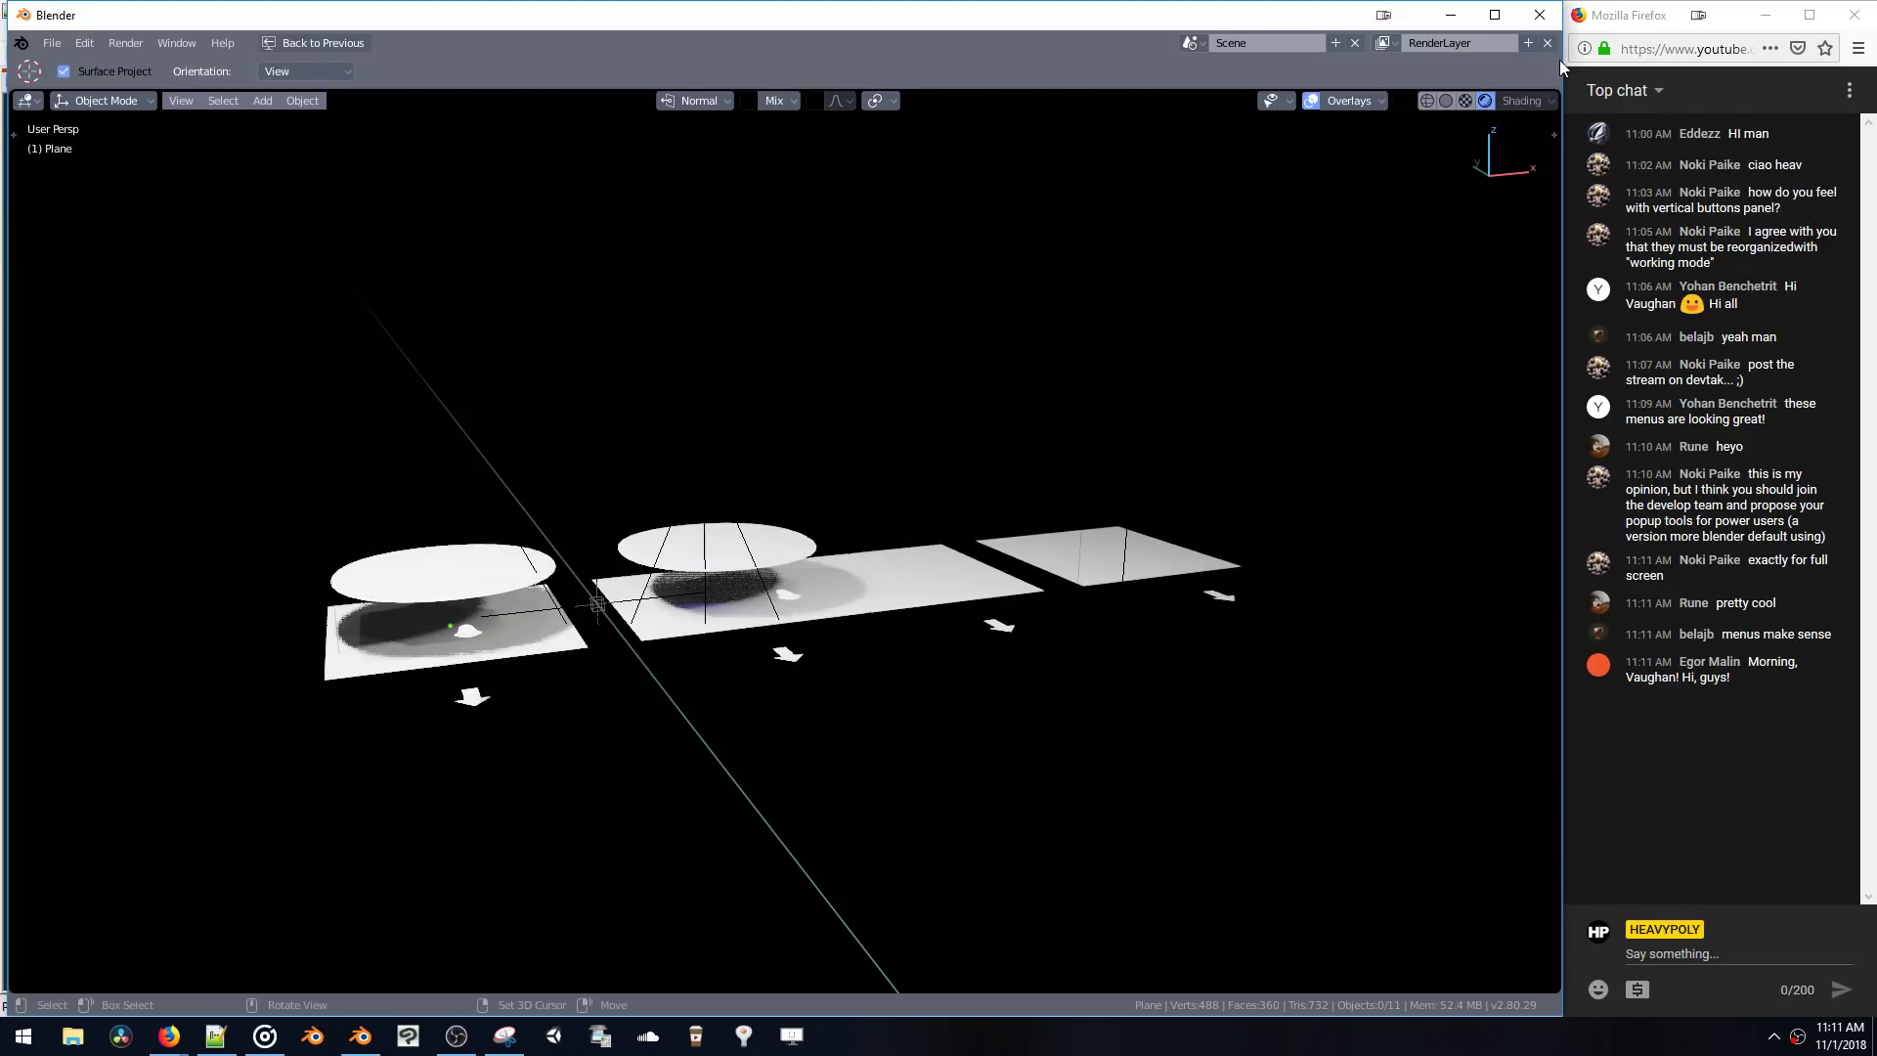
drag(1202, 88, 1194, 39)
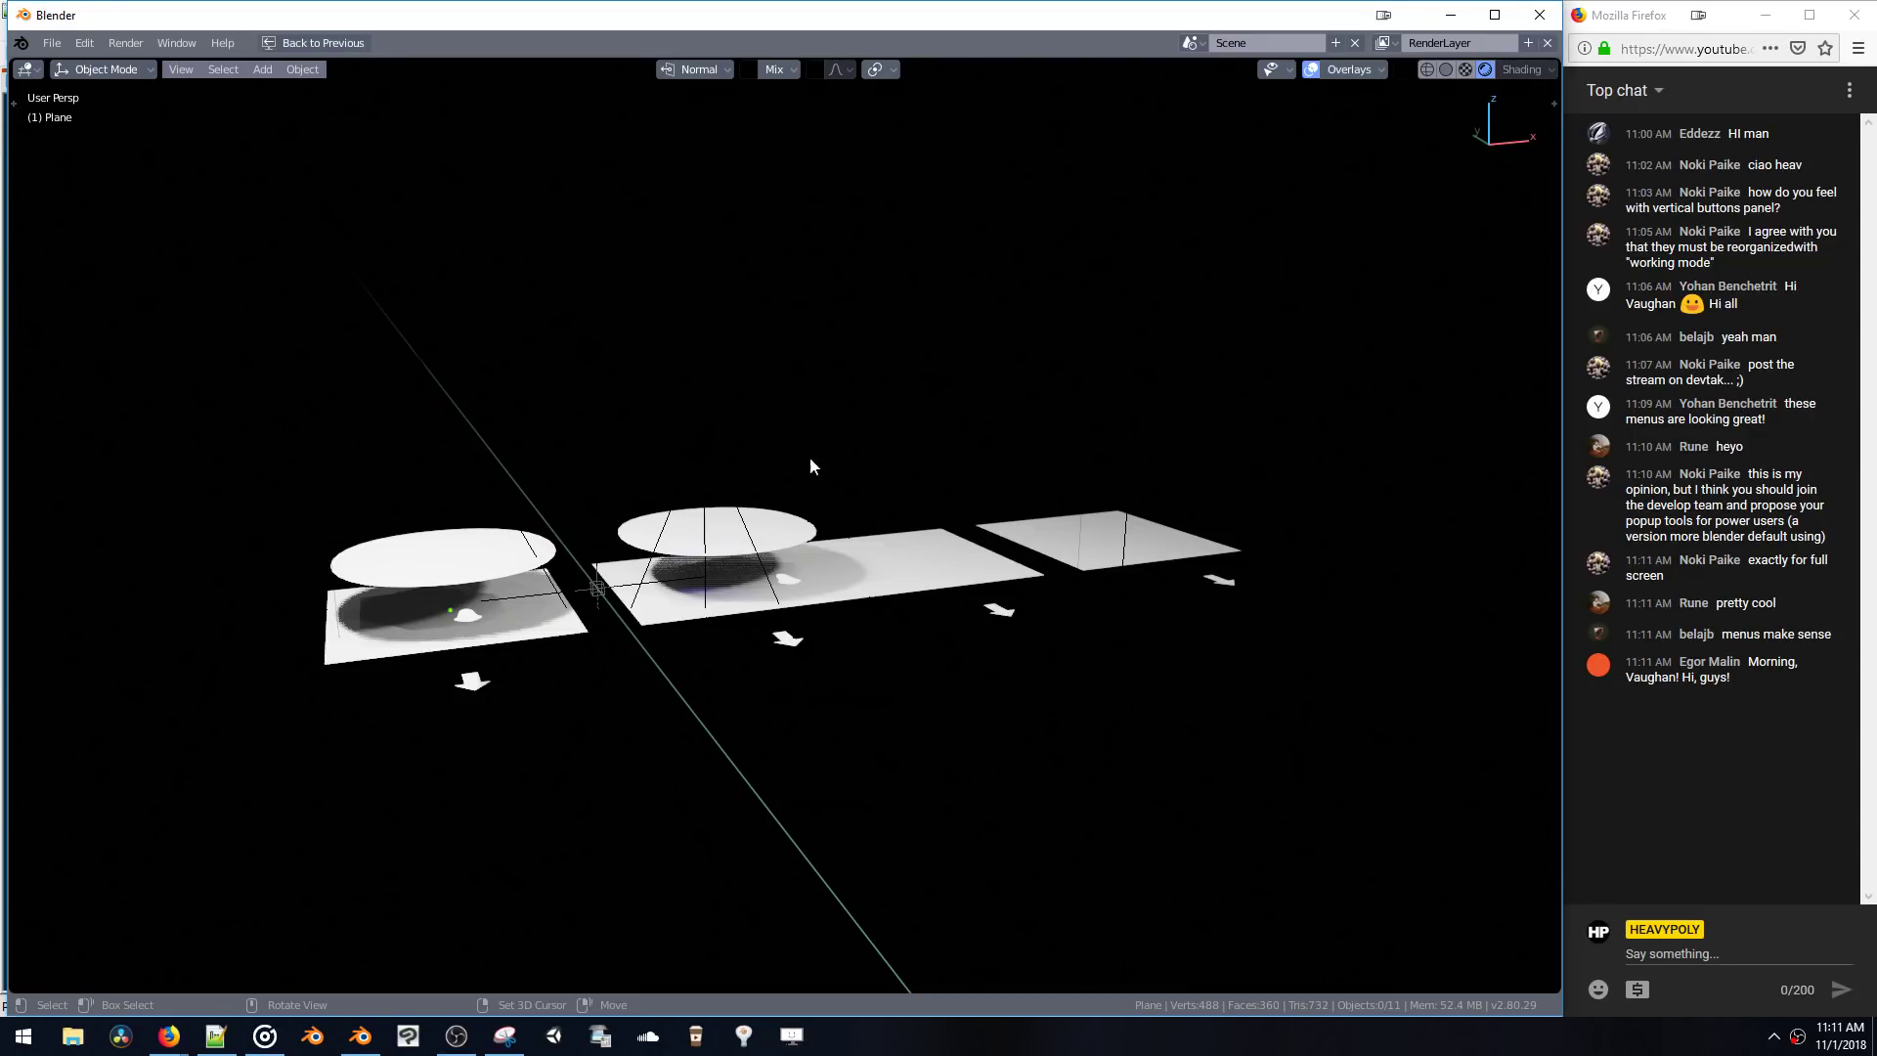
- Select all faces of the round discs in Edit Mode and return to Object Mode
middle_drag(742, 465, 728, 557)
click(739, 533)
key(Tab)
key(a)
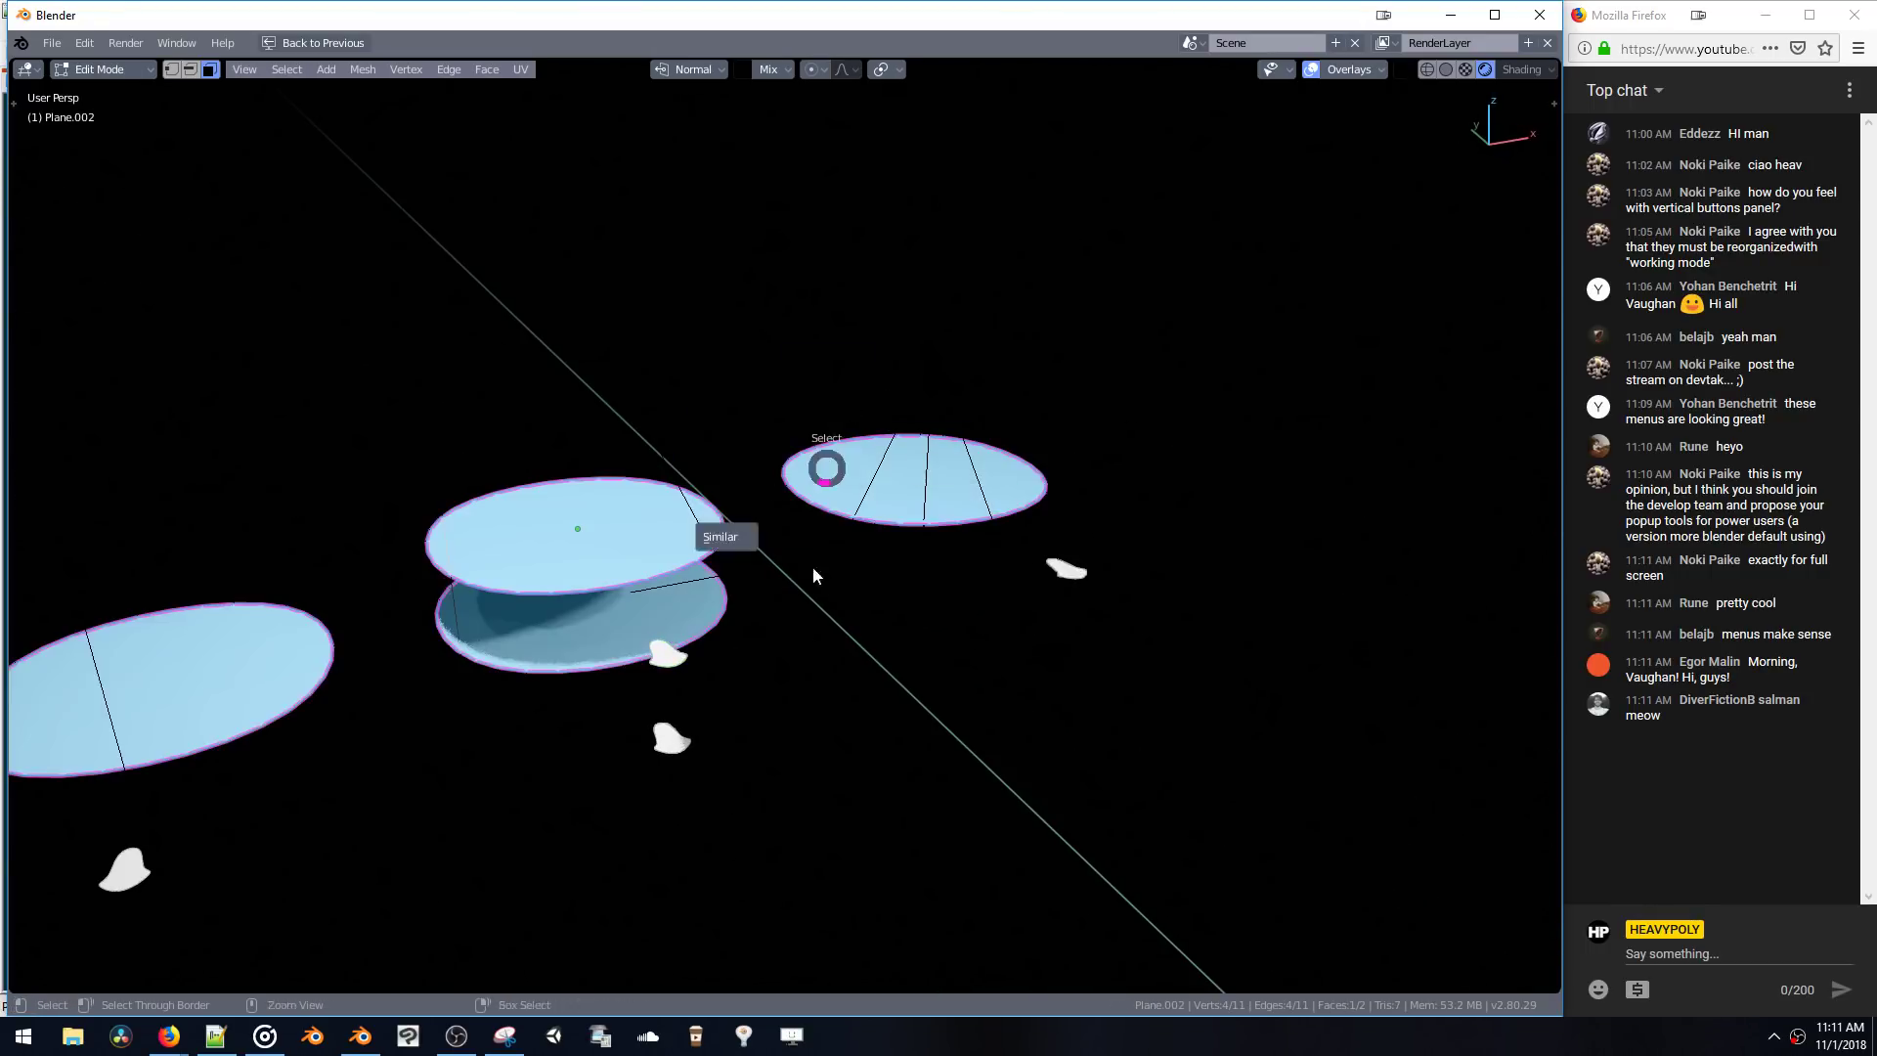
key(Tab)
- Restore the multi-editor layout and delete the ground planes and the round discs
click(851, 608)
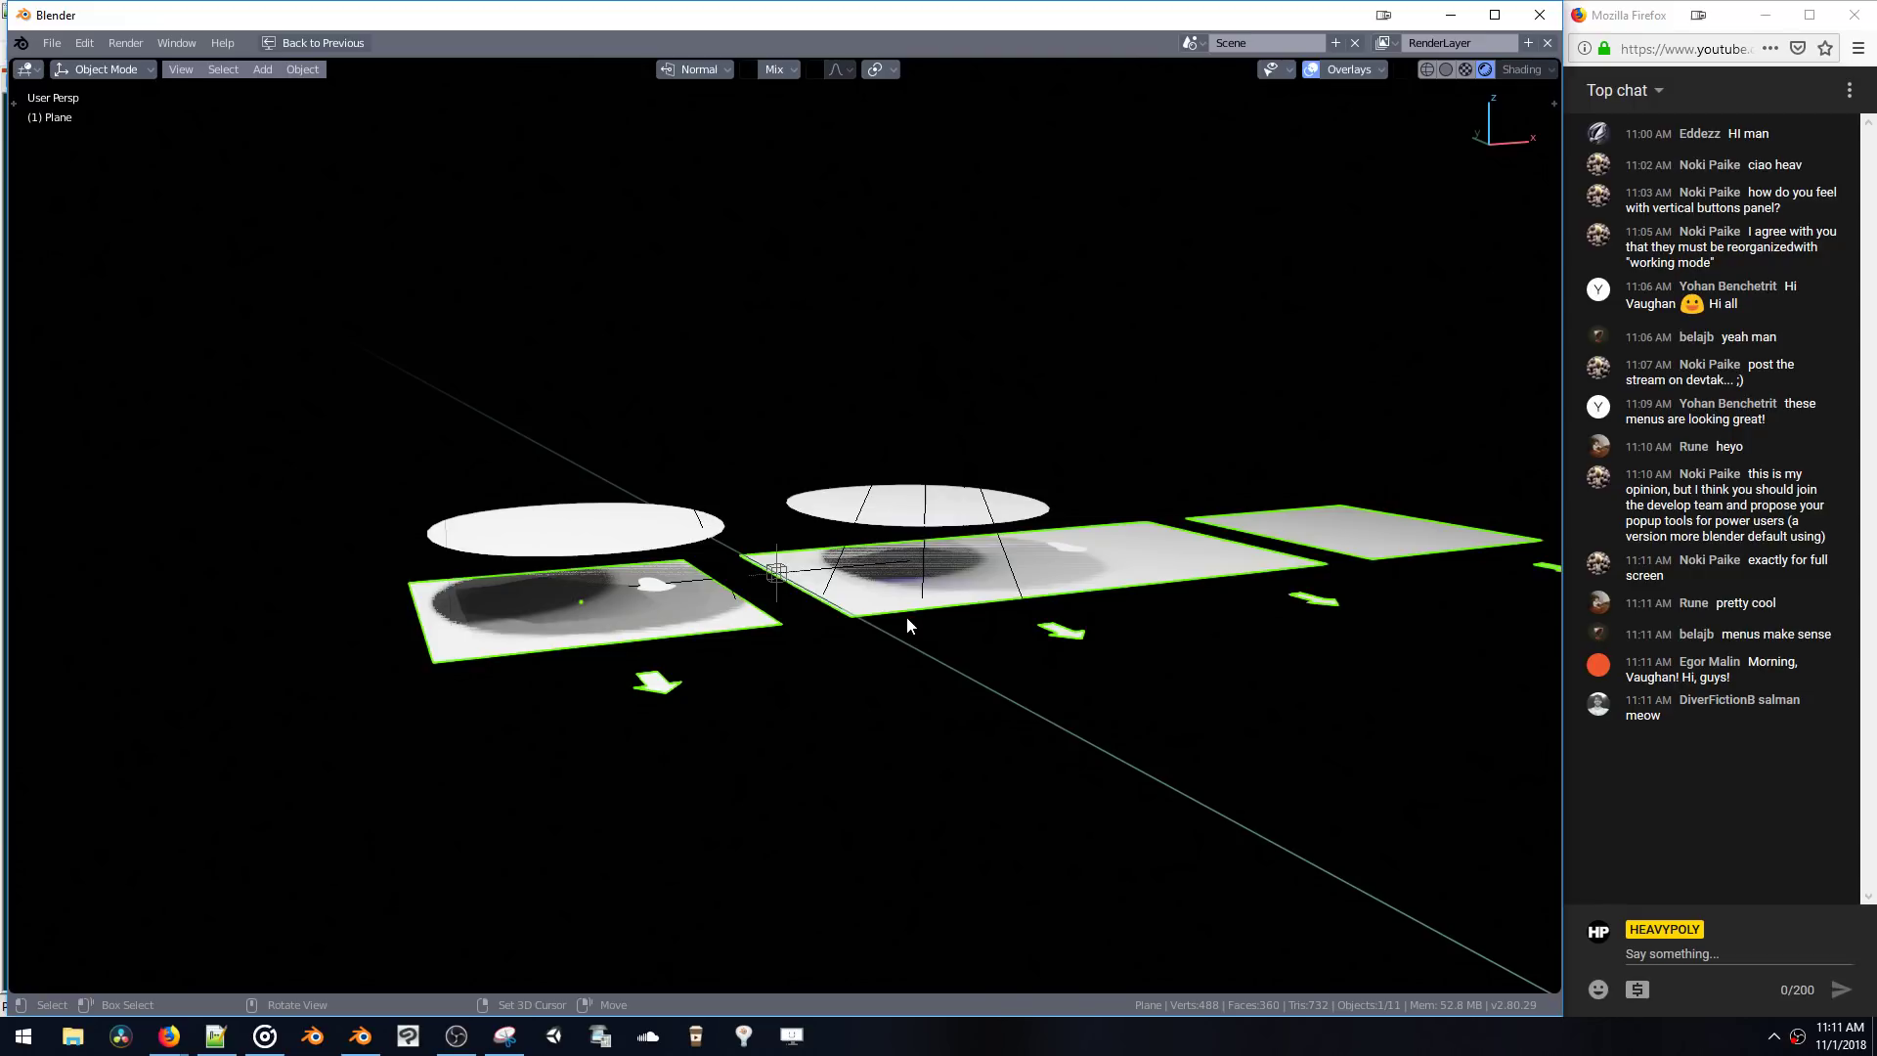
key(ctrl+space)
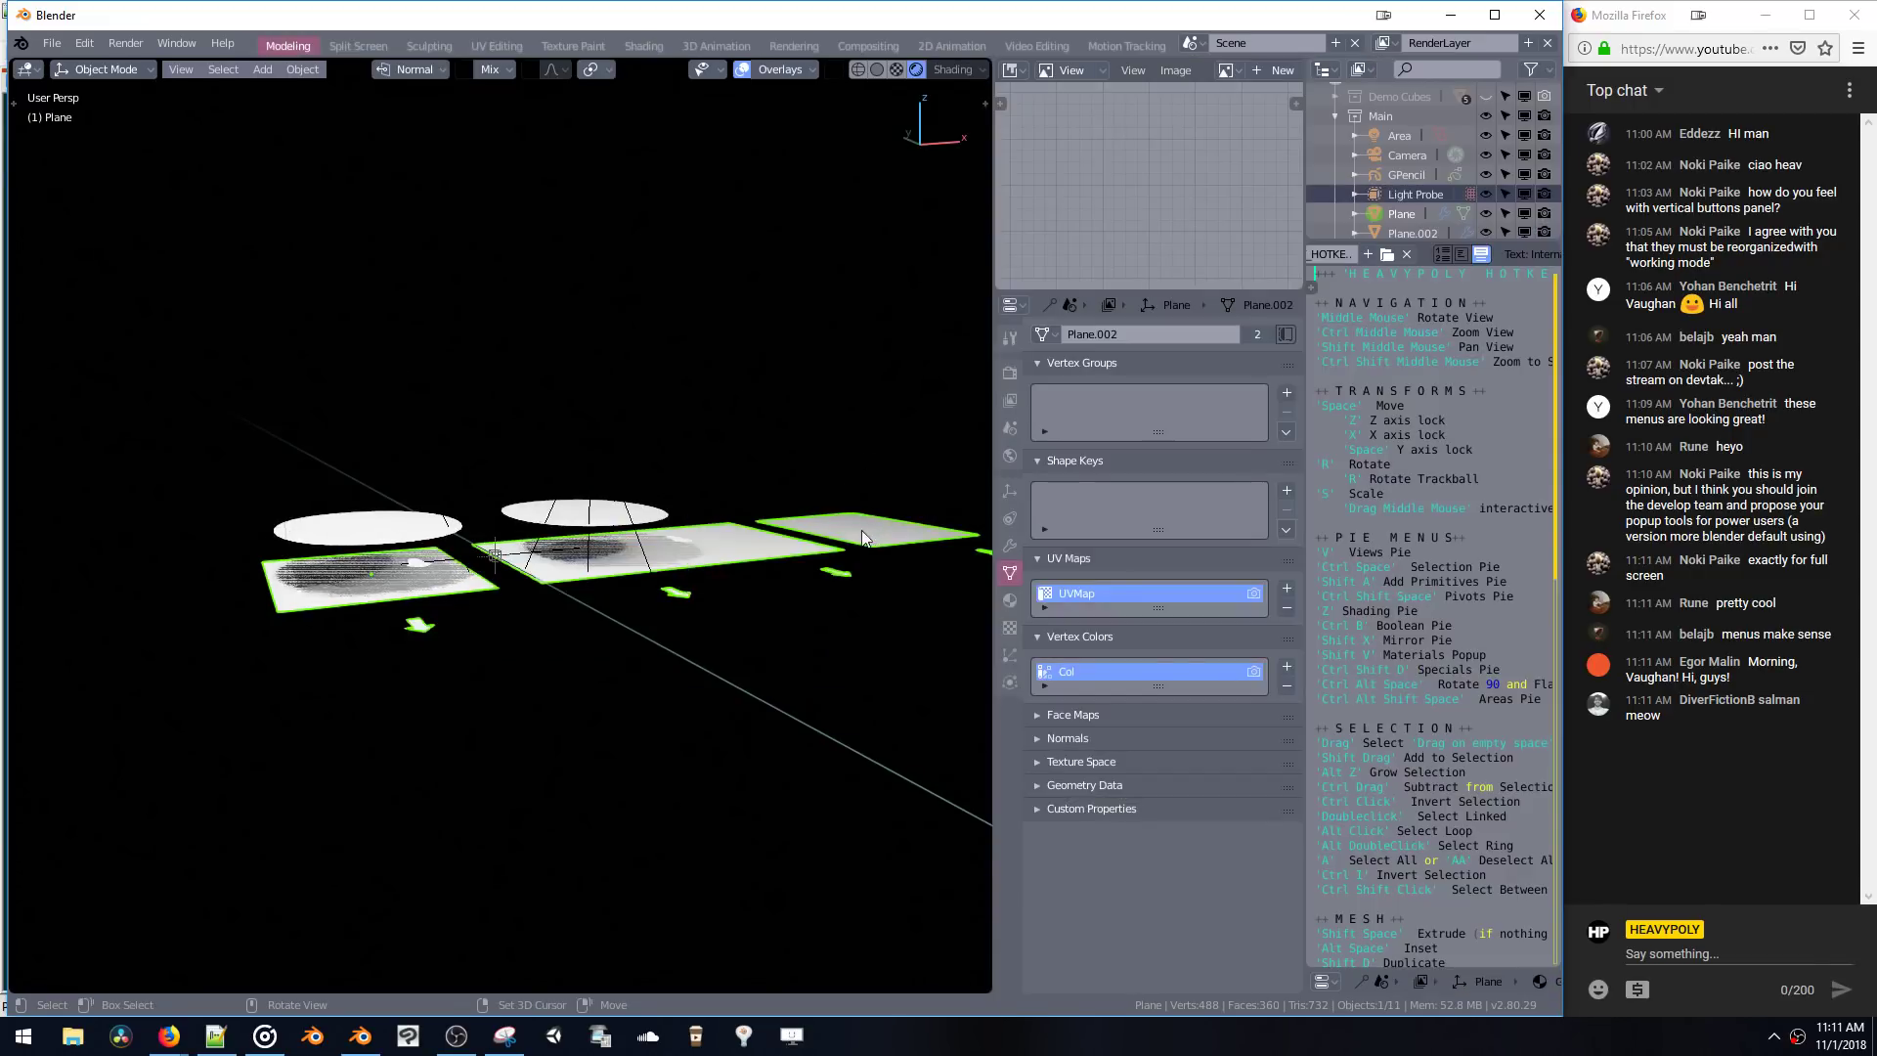
middle_drag(864, 537, 643, 531)
key(Delete)
click(598, 558)
key(Delete)
- Add a mesh plane to the emptied scene
key(shift+a)
mouse_move(602, 474)
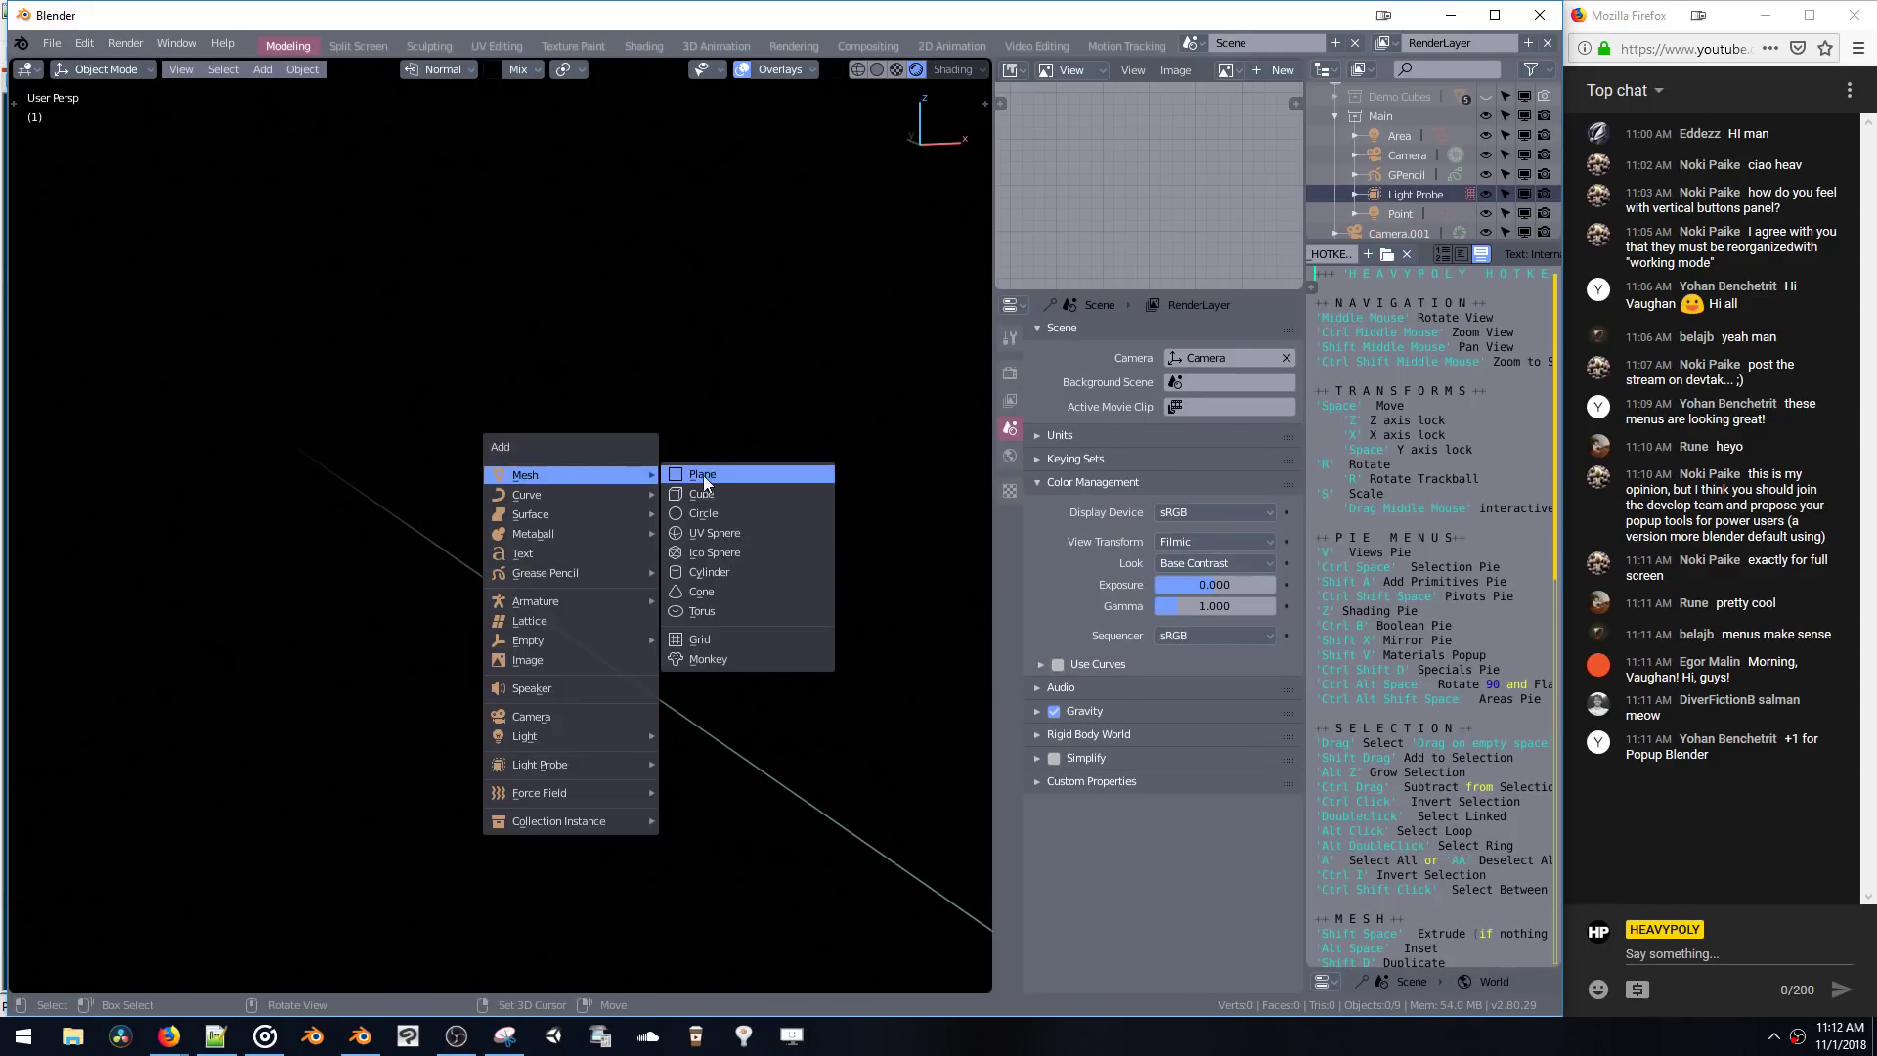
click(703, 475)
scroll(635, 528, up, 4)
middle_drag(636, 528, 685, 642)
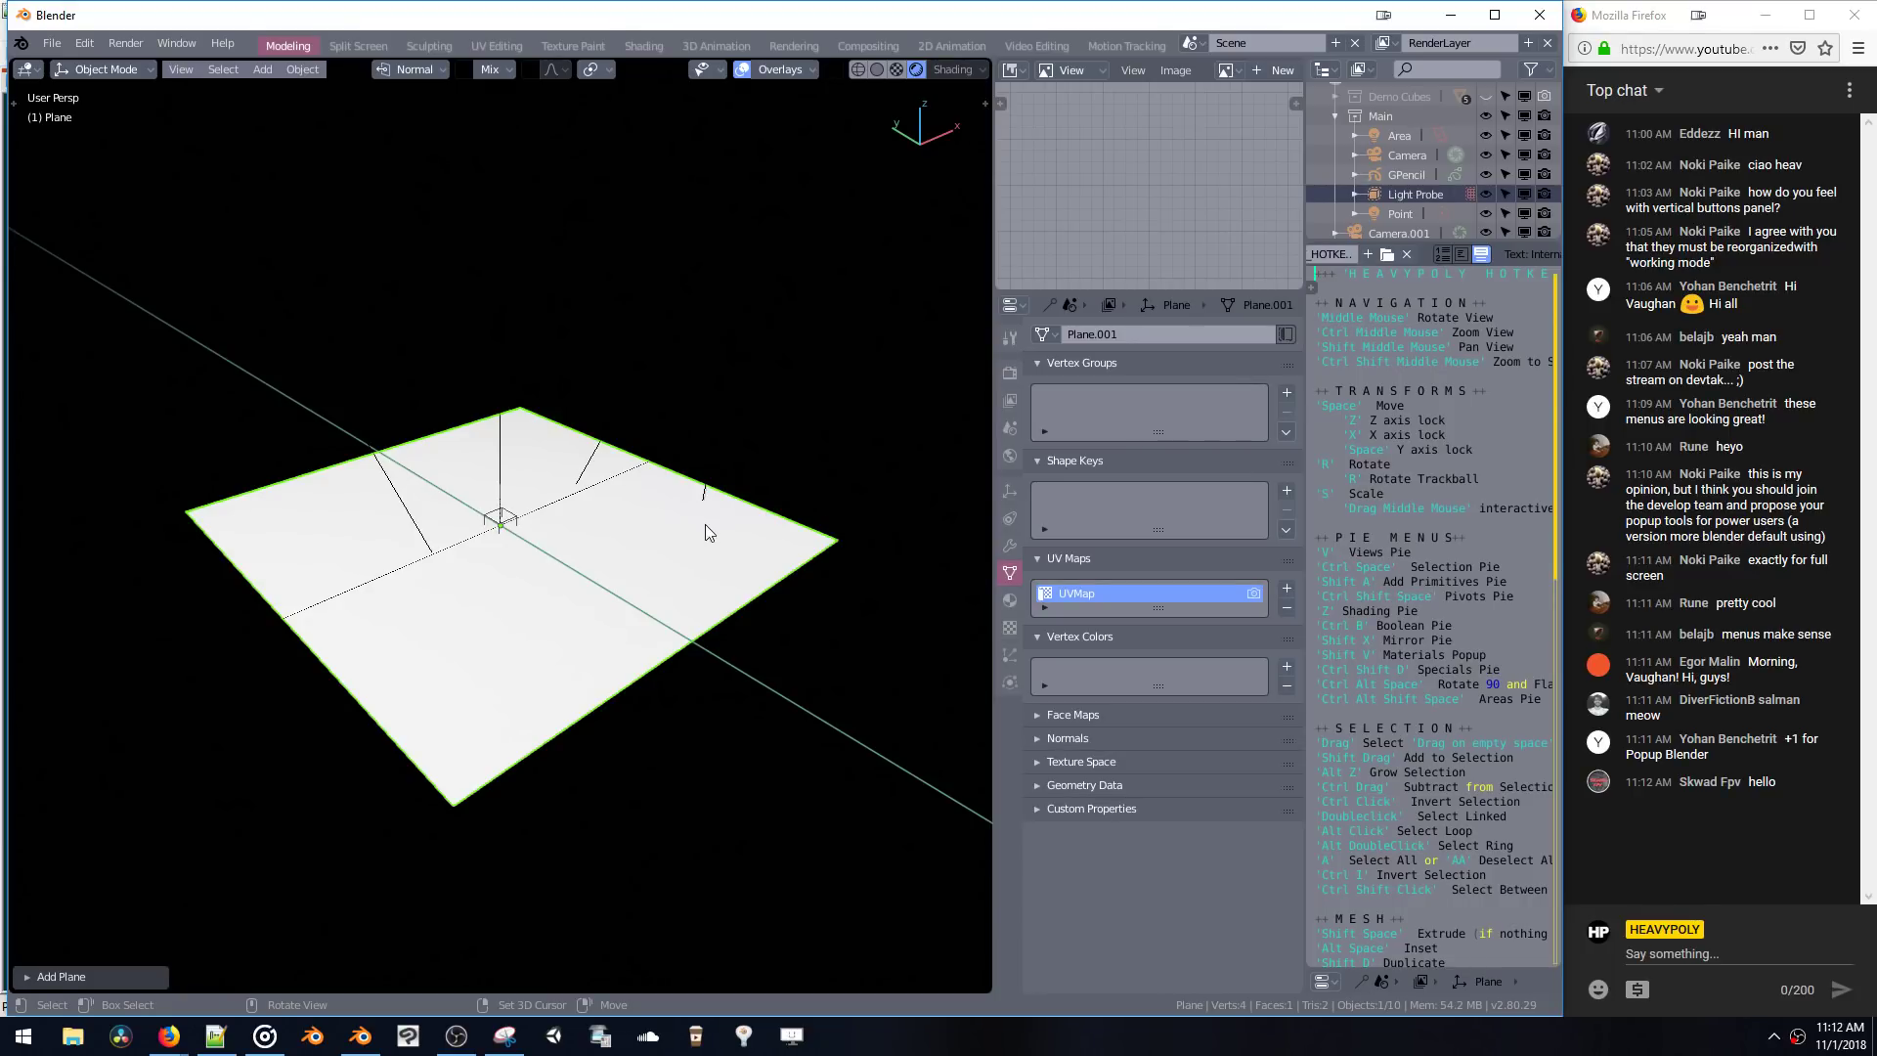
- Enter Edit Mode on the plane and scale it repeatedly along the X axis into a narrower rectangle
middle_drag(726, 566, 774, 522)
key(Tab)
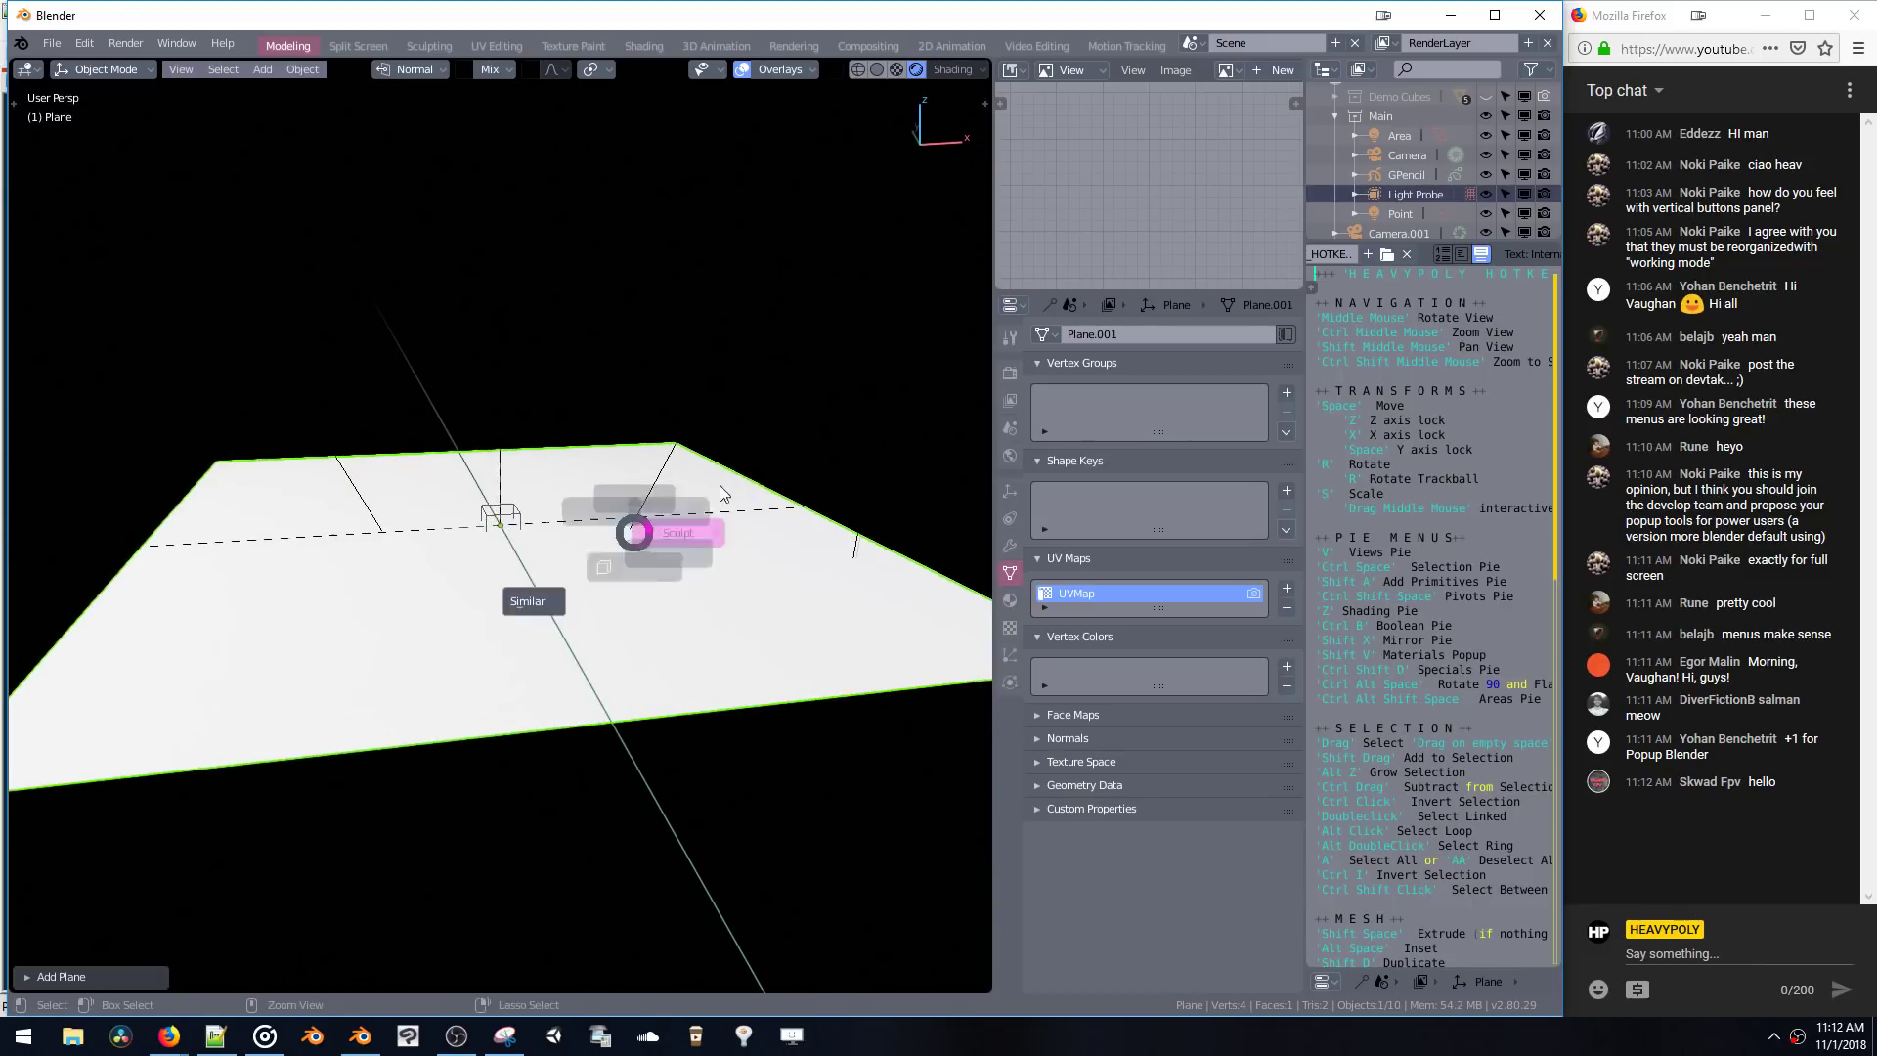
key(s)
key(x)
click(587, 554)
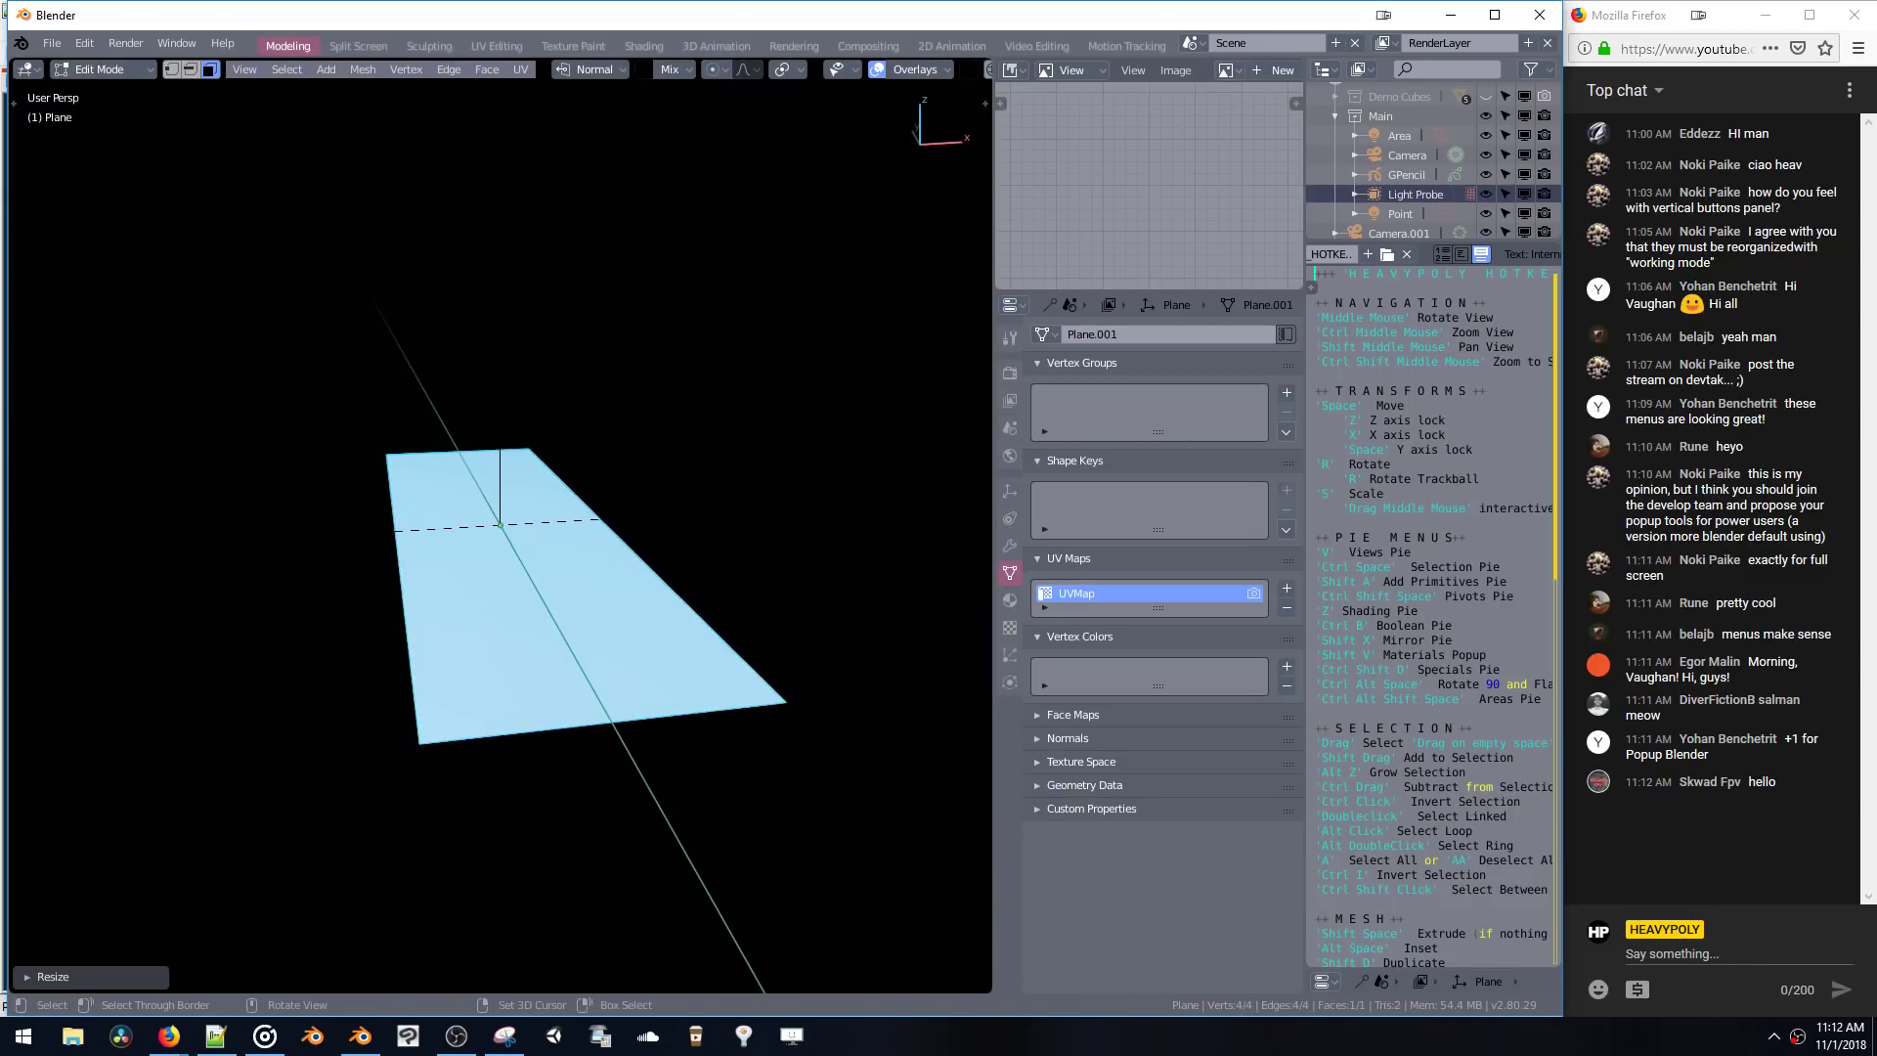
key(s)
key(x)
click(741, 541)
key(s)
key(x)
click(724, 544)
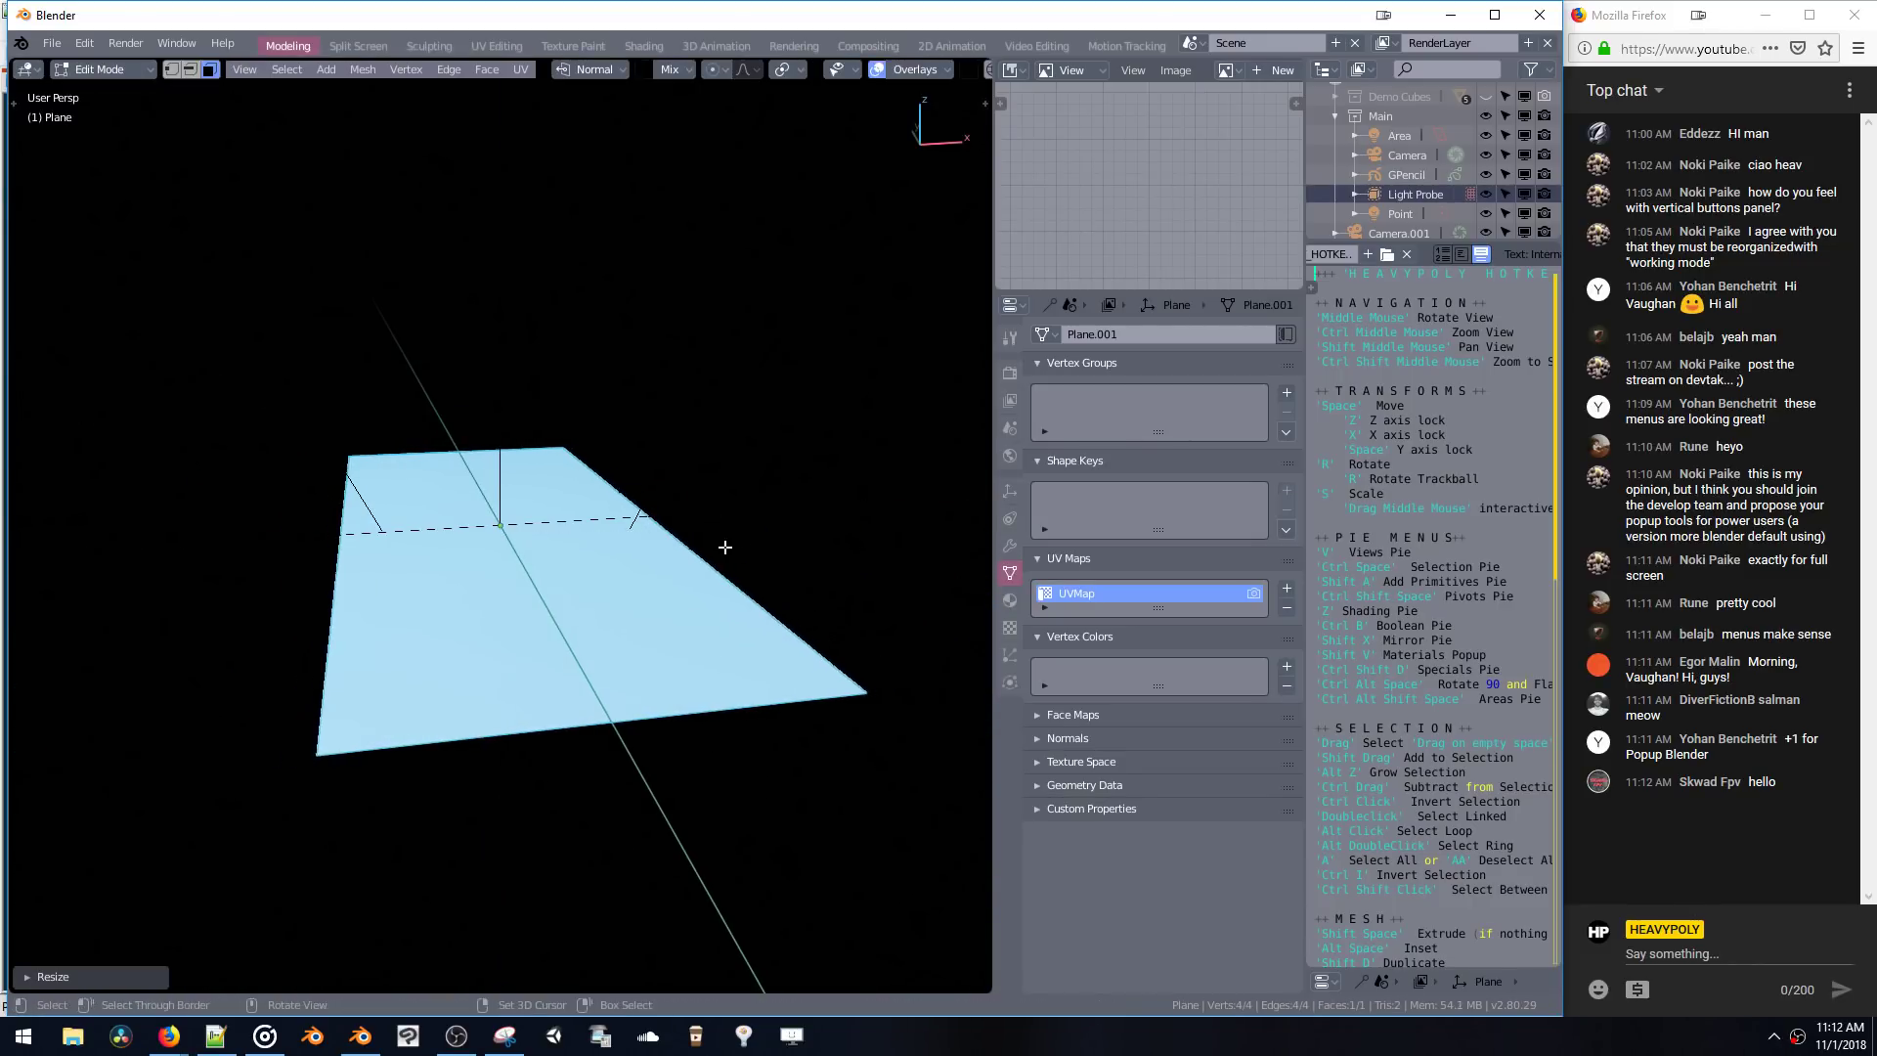
middle_drag(724, 544, 711, 618)
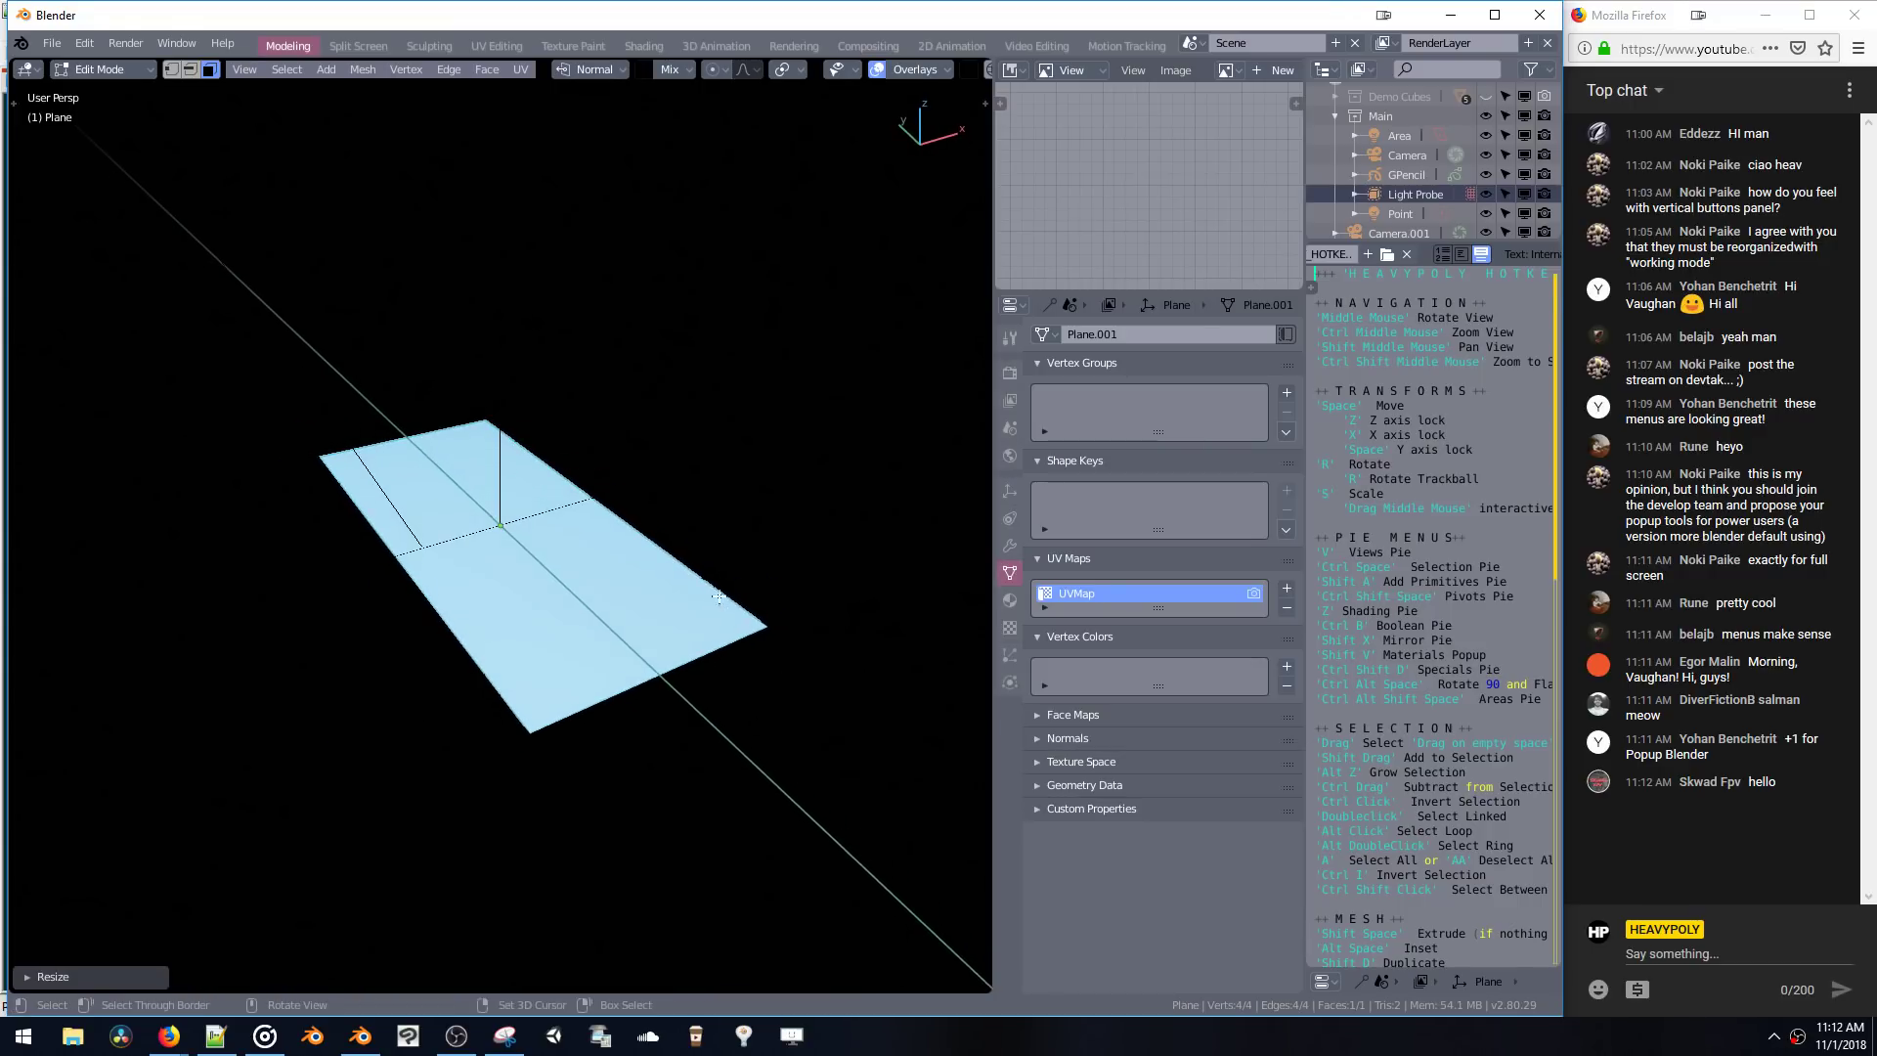
- Return to Object Mode and delete the plane and the two Grease Pencil objects at the origin
key(Tab)
key(Delete)
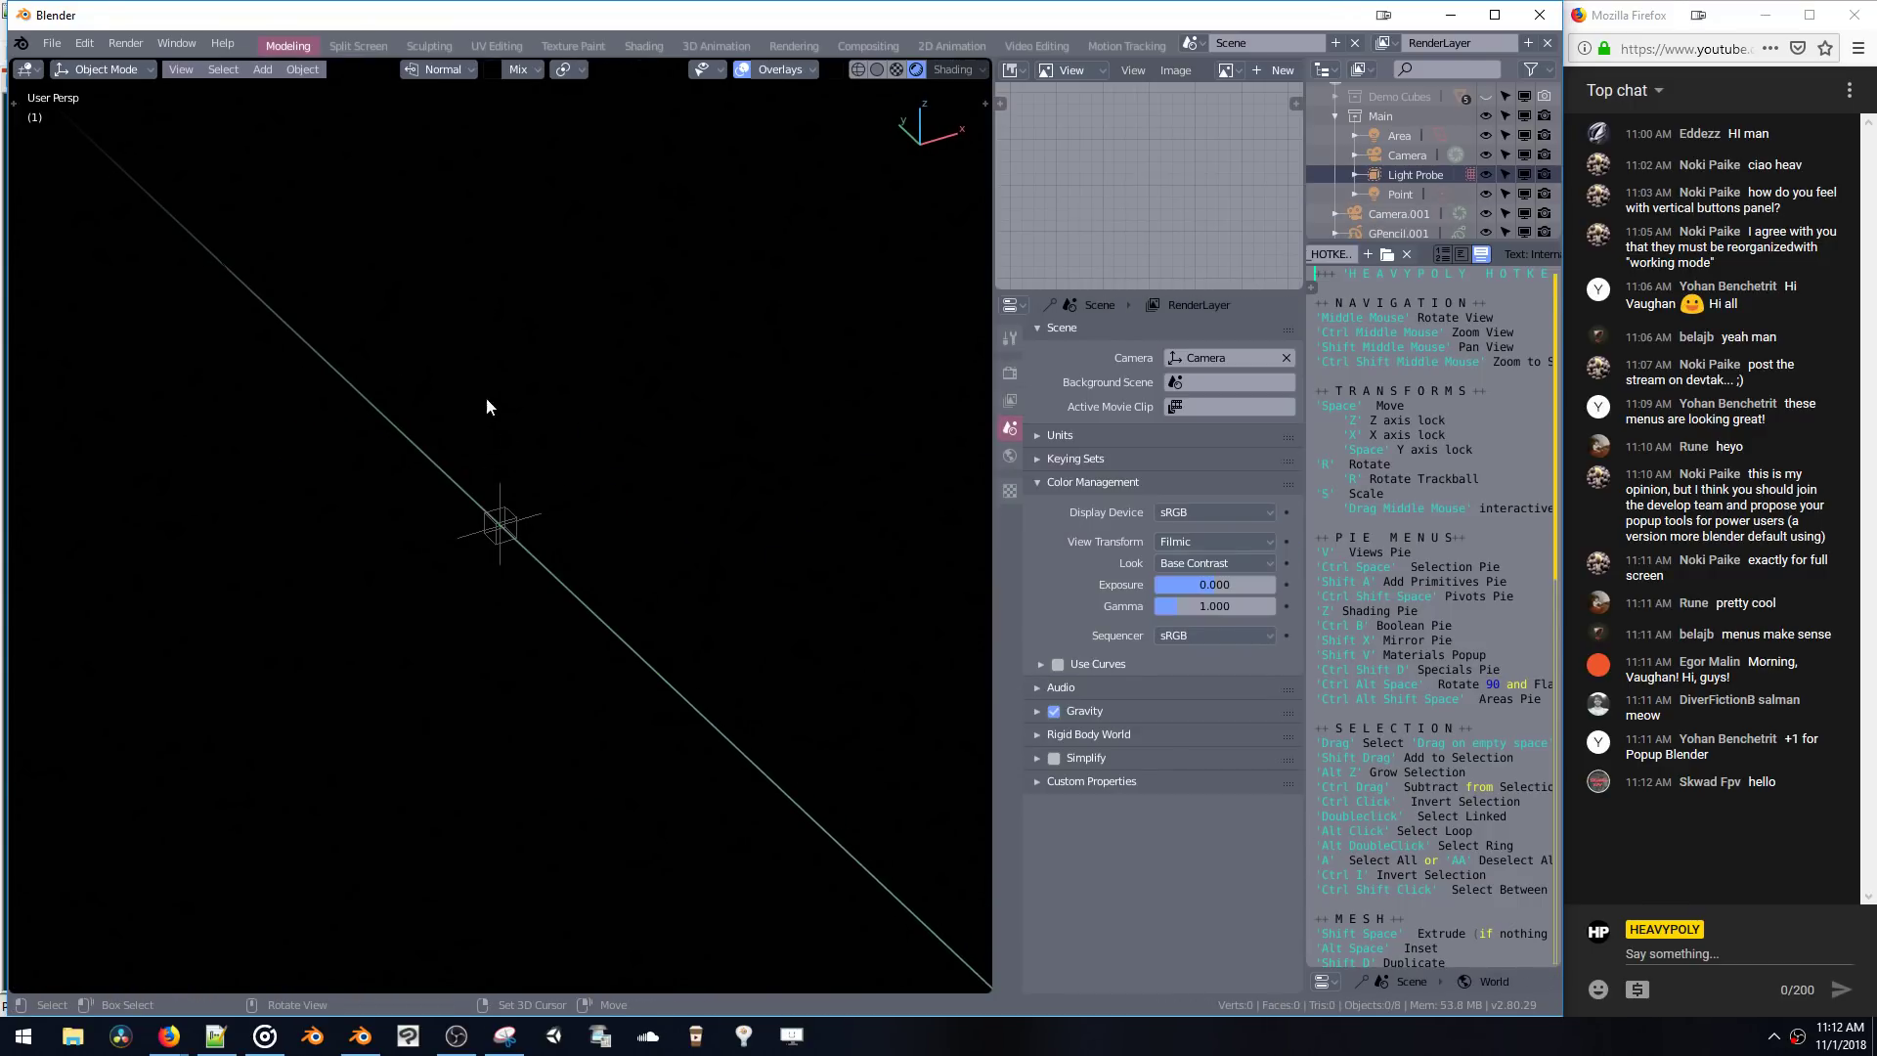
click(506, 518)
key(Delete)
- Switch the viewport to solid shading and delete the Point.001 light and the light probe
click(878, 69)
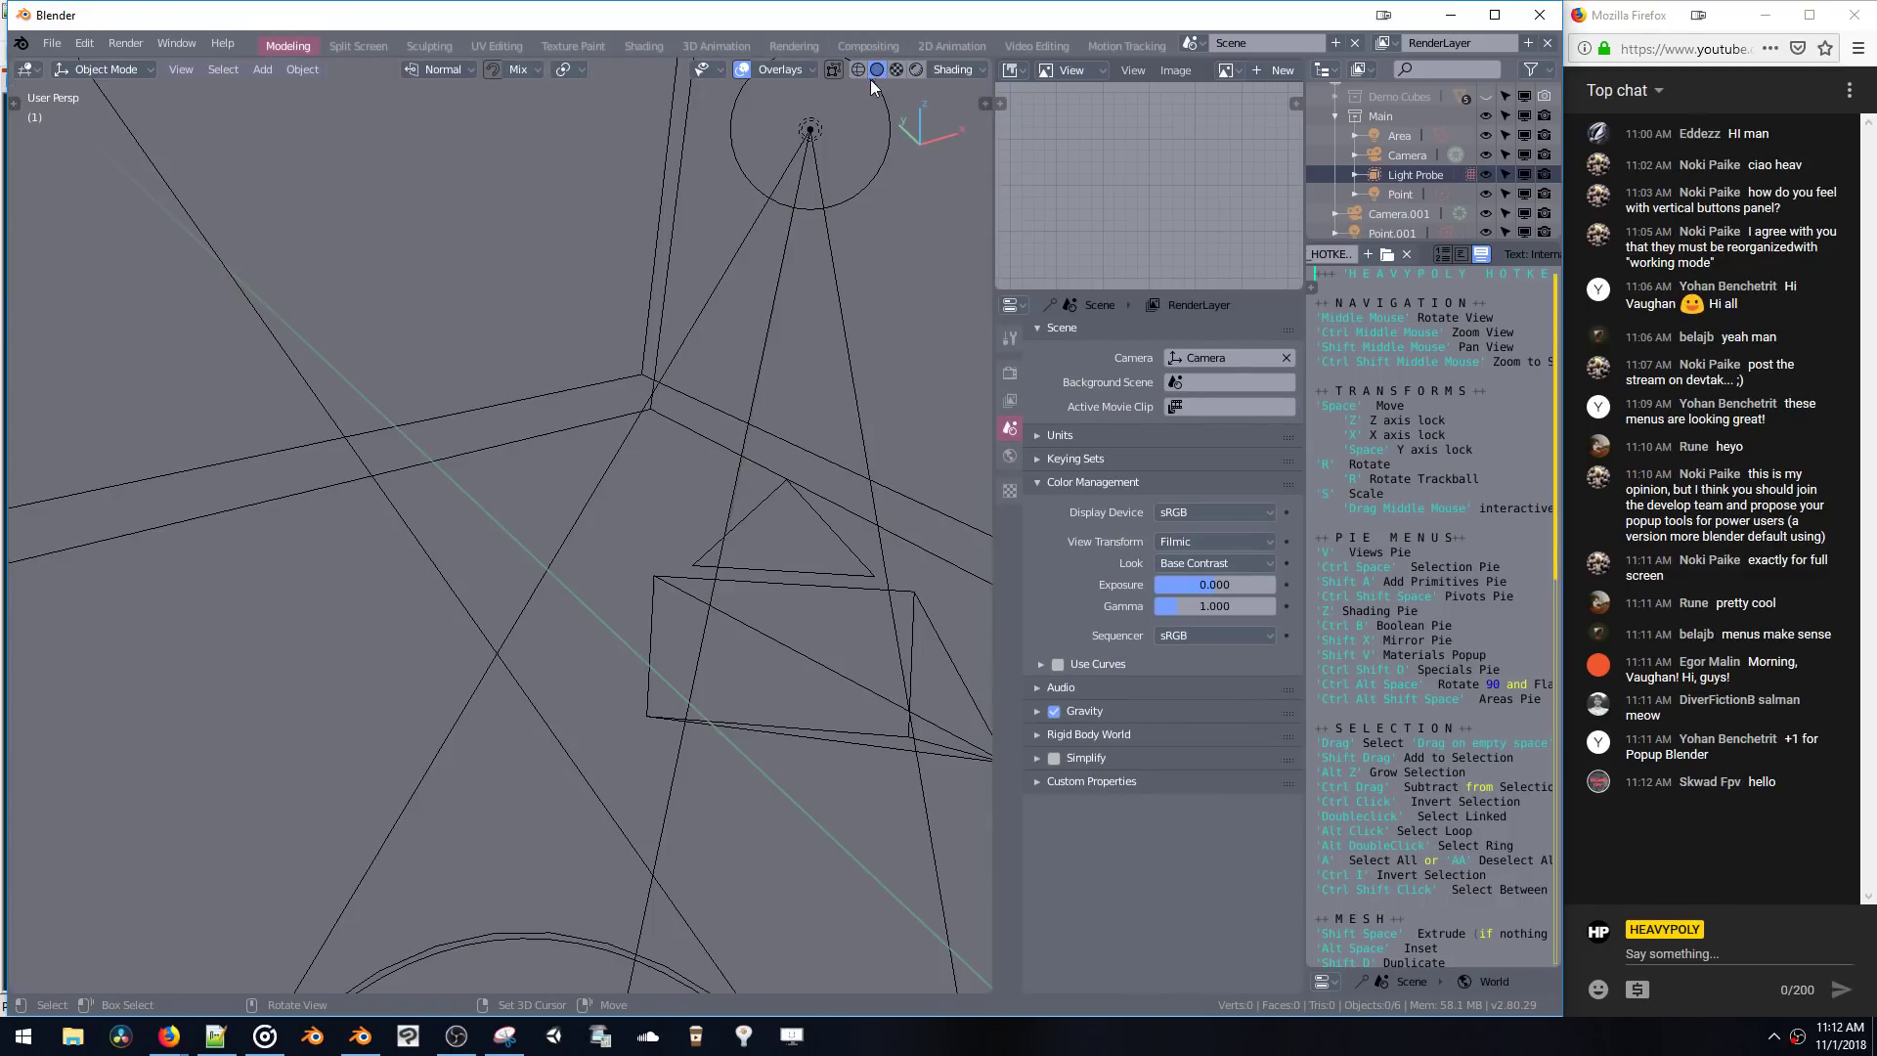
middle_drag(749, 291, 626, 393)
click(592, 424)
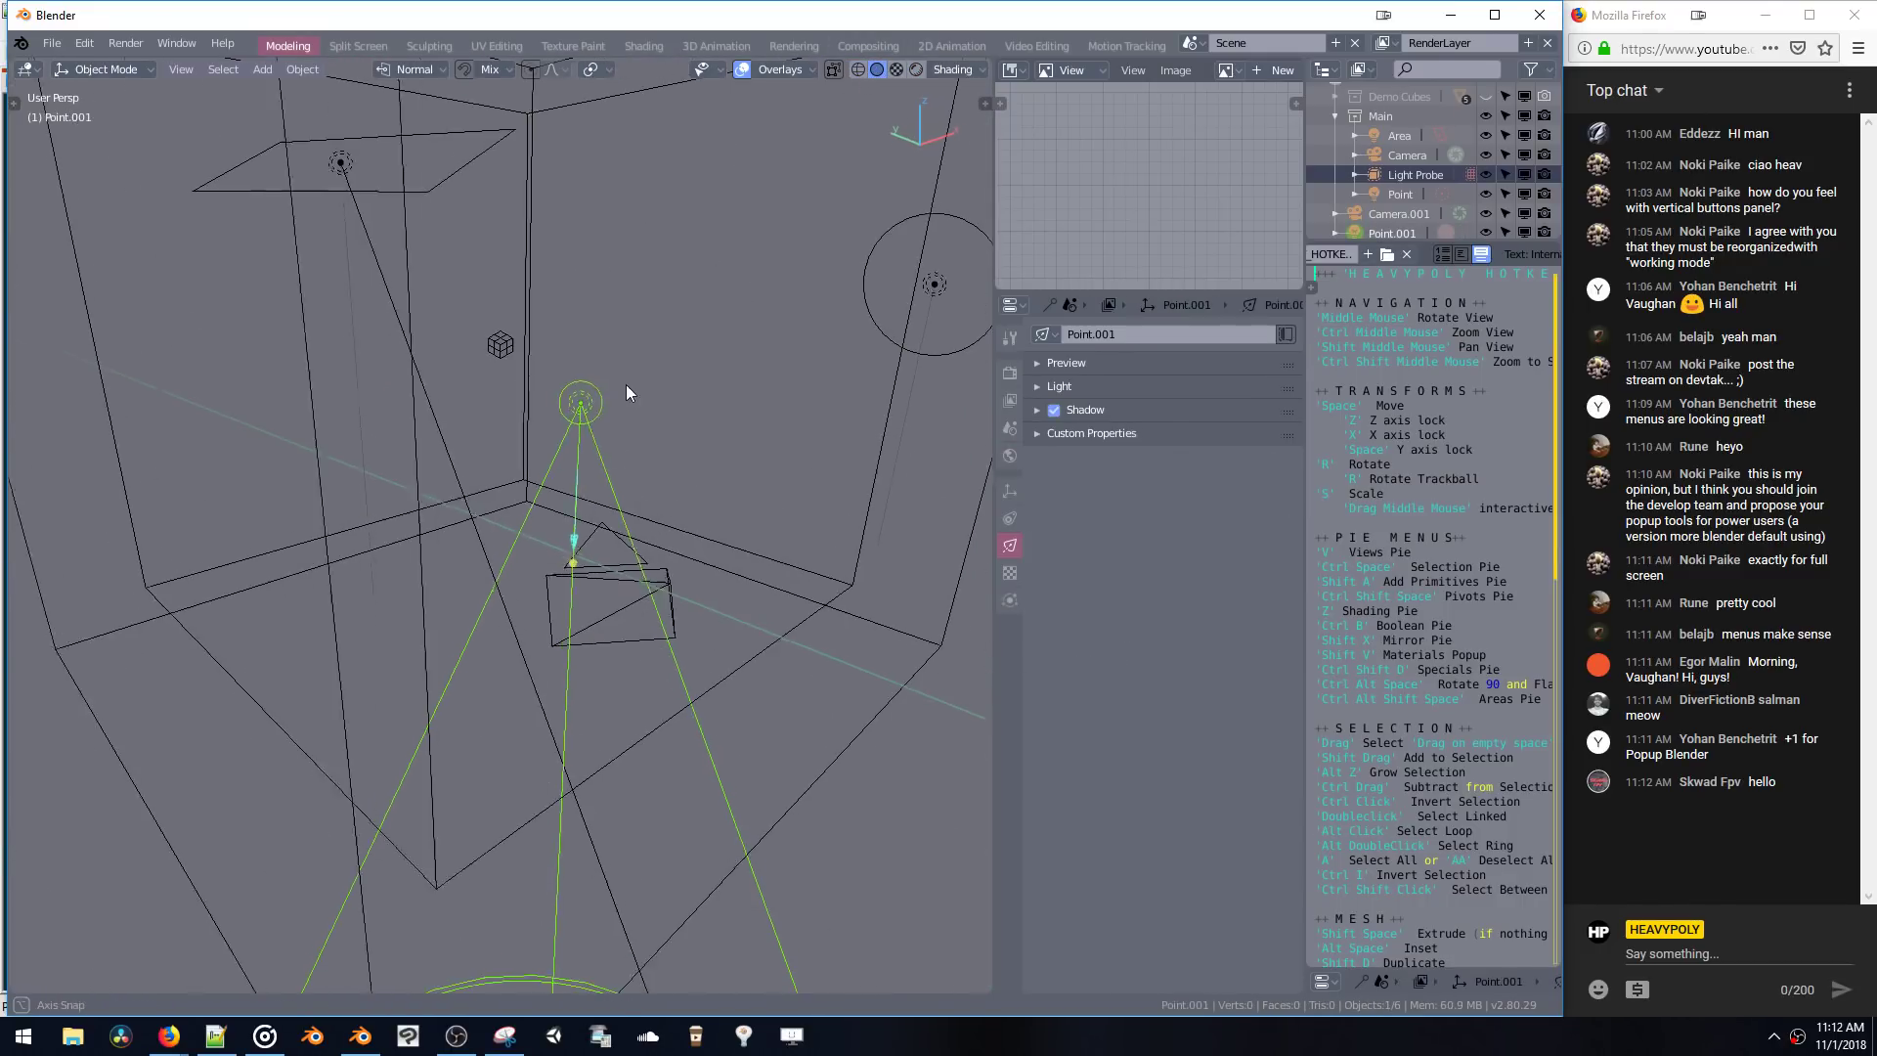
key(Delete)
click(460, 309)
key(Delete)
- Delete the area light, the remaining point light and the Camera.001 object
click(364, 172)
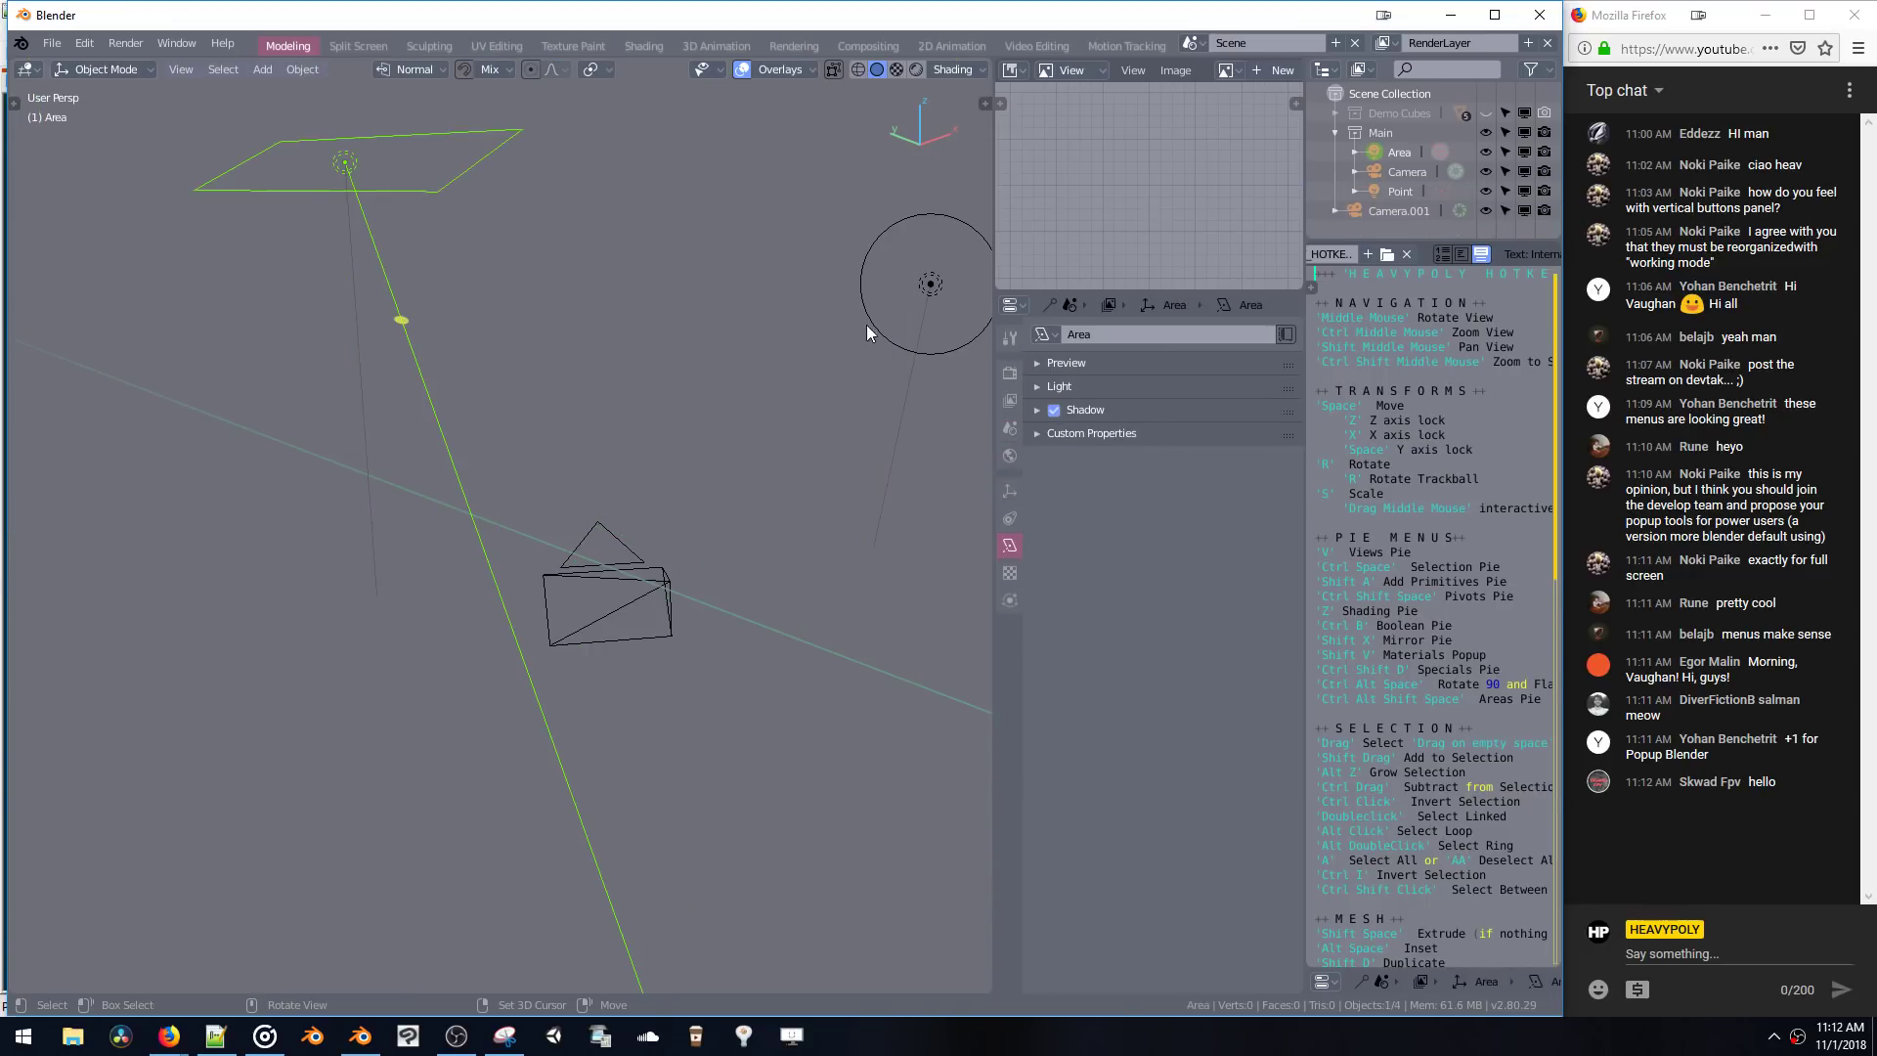
key(Delete)
click(930, 285)
key(Delete)
click(640, 555)
key(Delete)
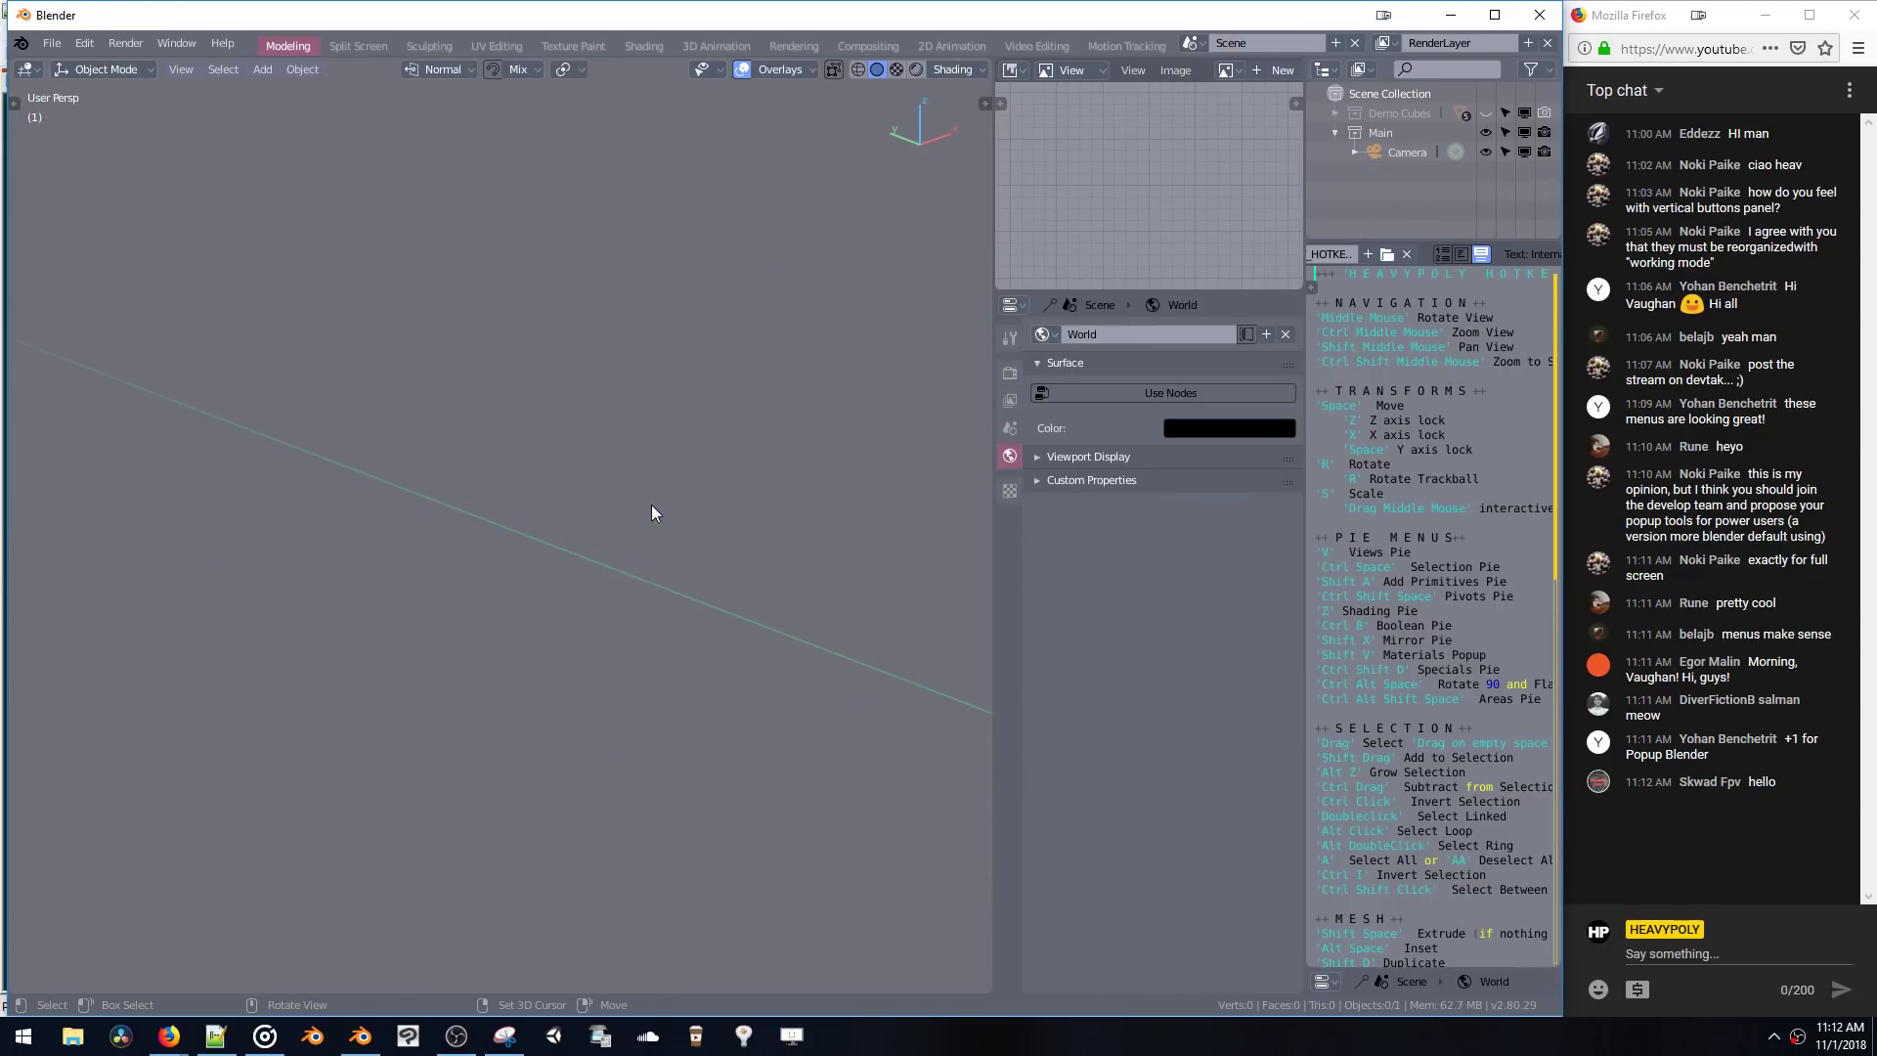
- Toggle the 3D viewport's Maximize option from the Areas pie menu and leave the viewport maximized
middle_drag(651, 504, 671, 424)
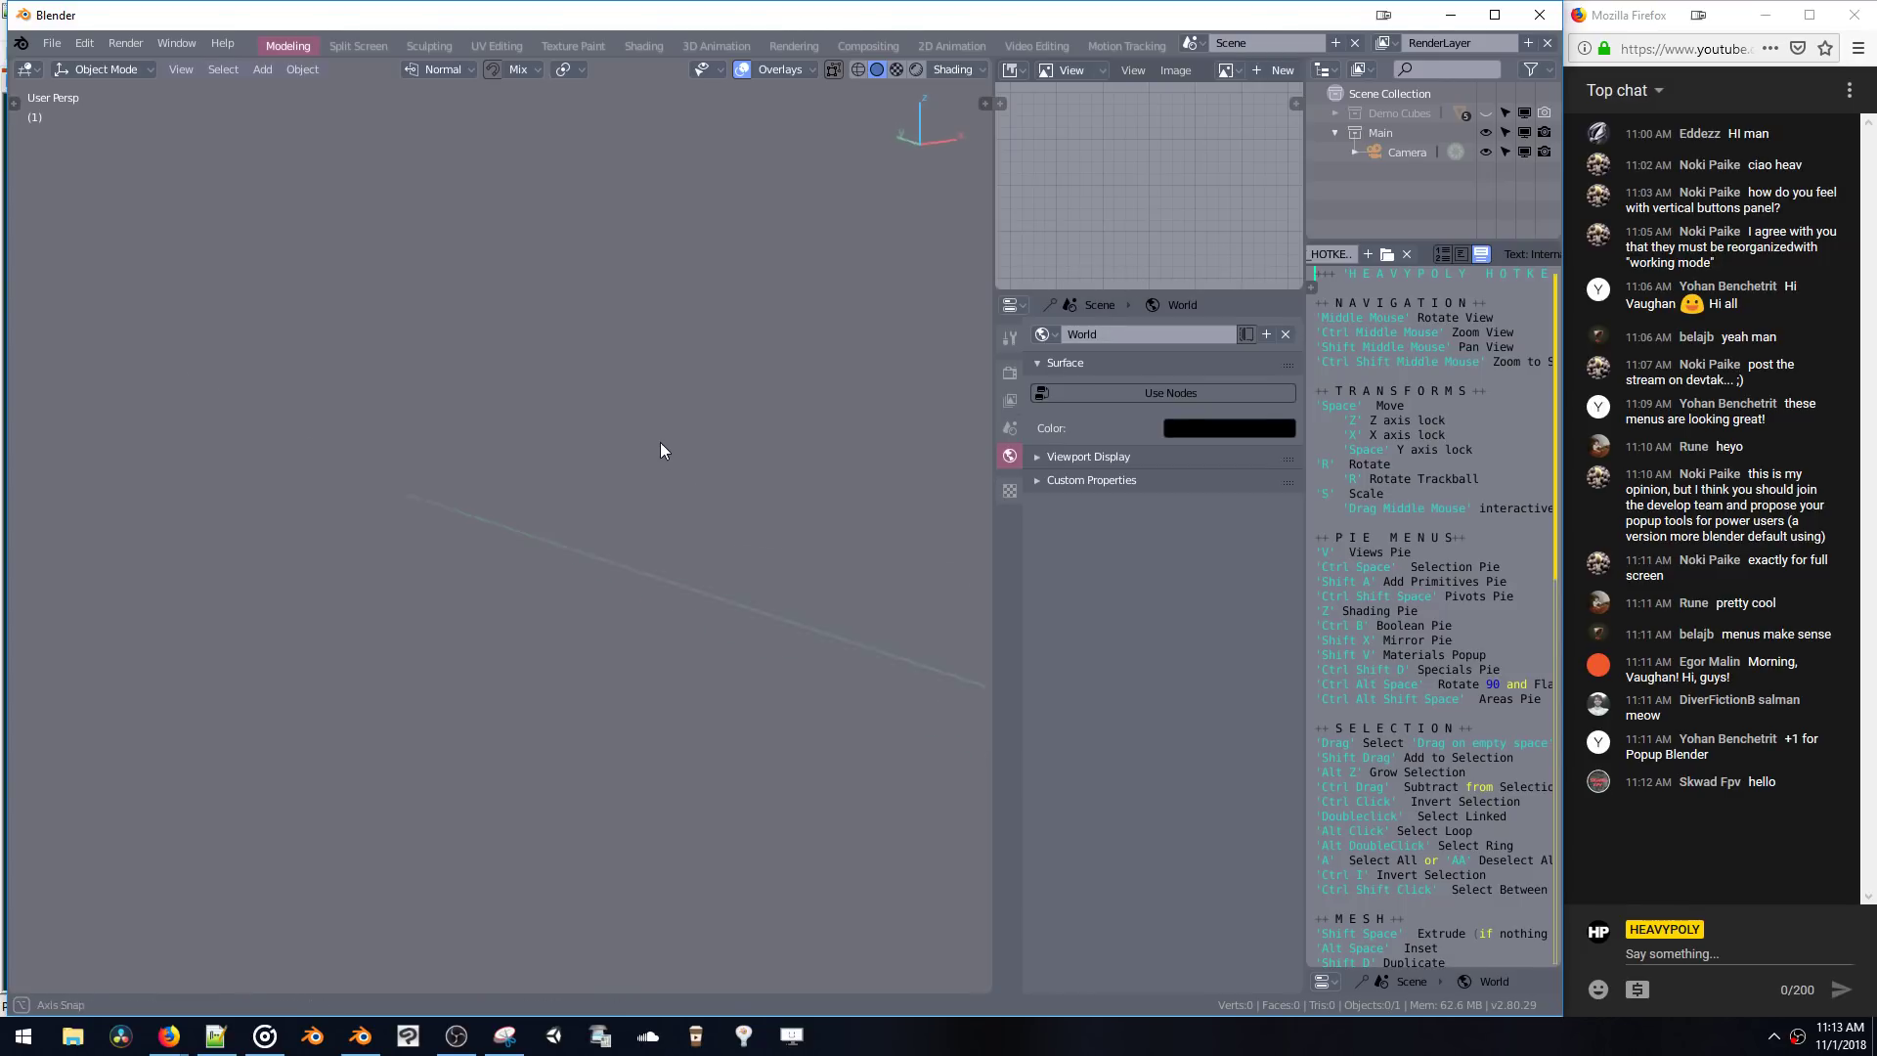
middle_drag(660, 442, 659, 450)
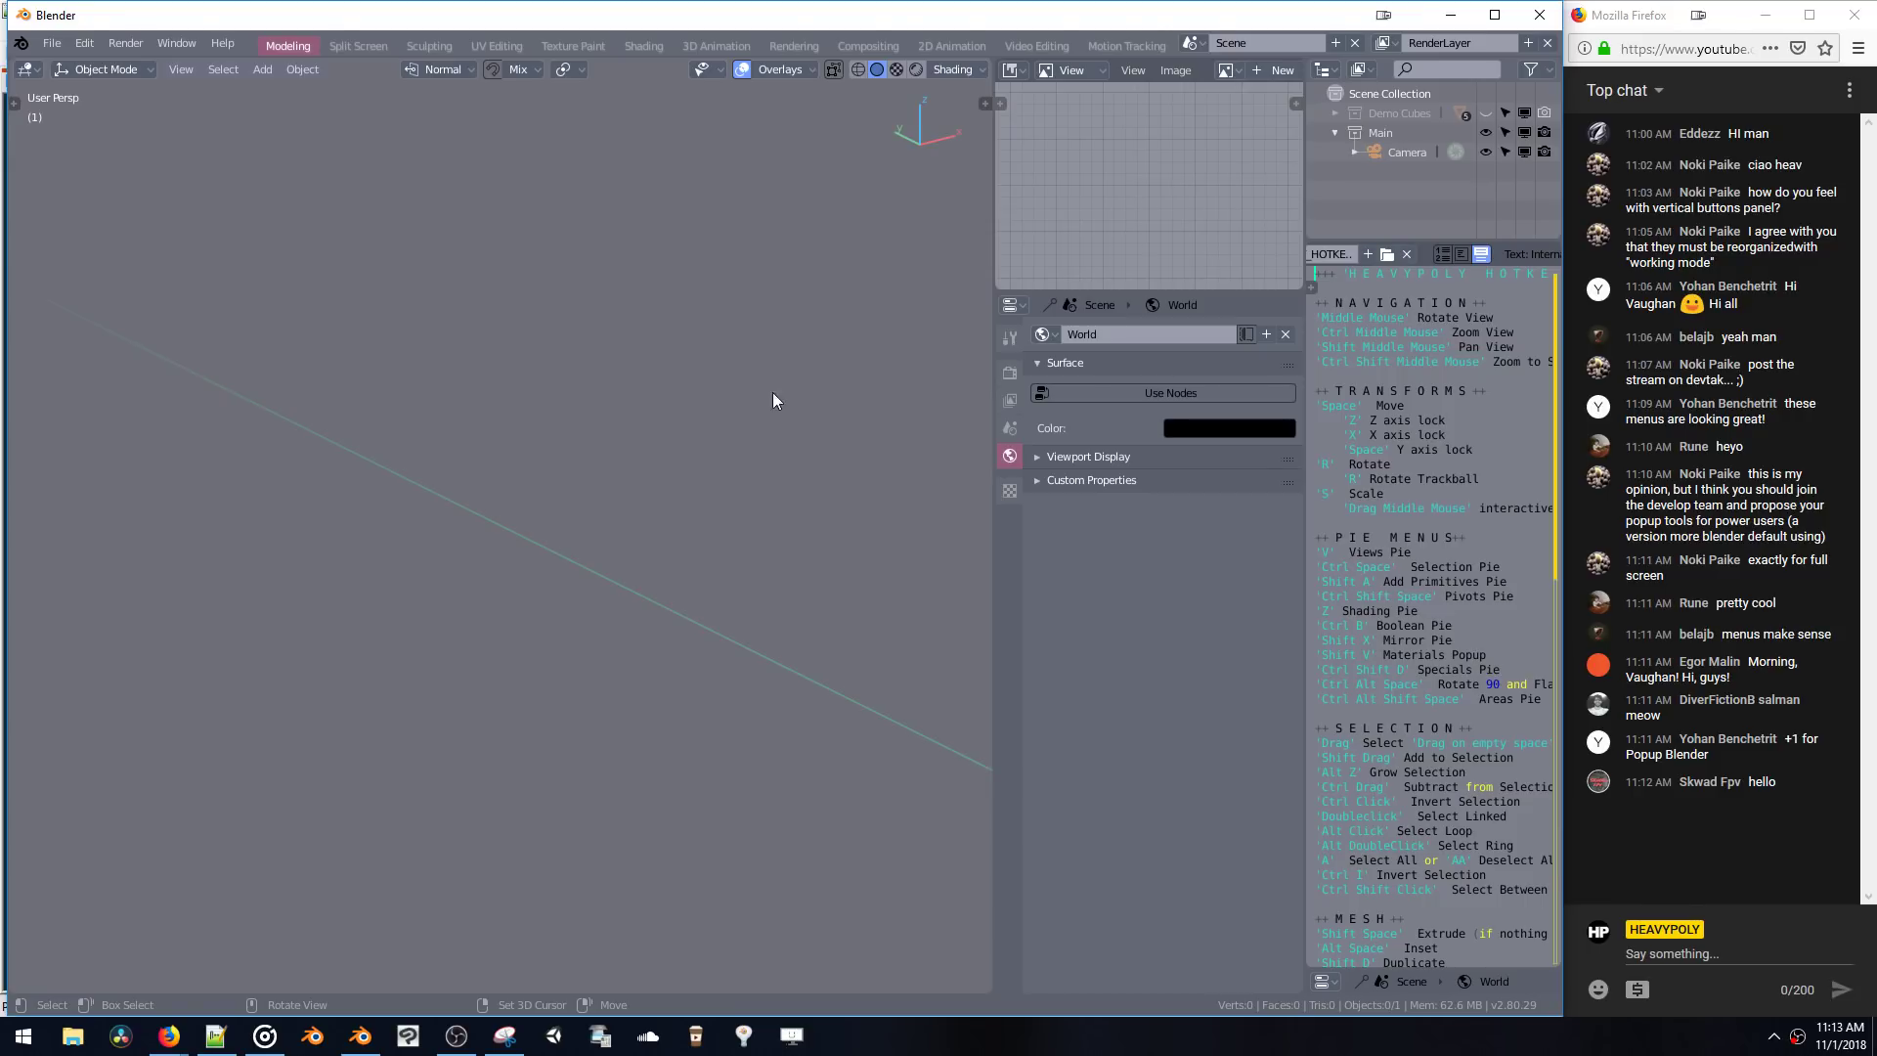
key(ctrl+alt+shift+space)
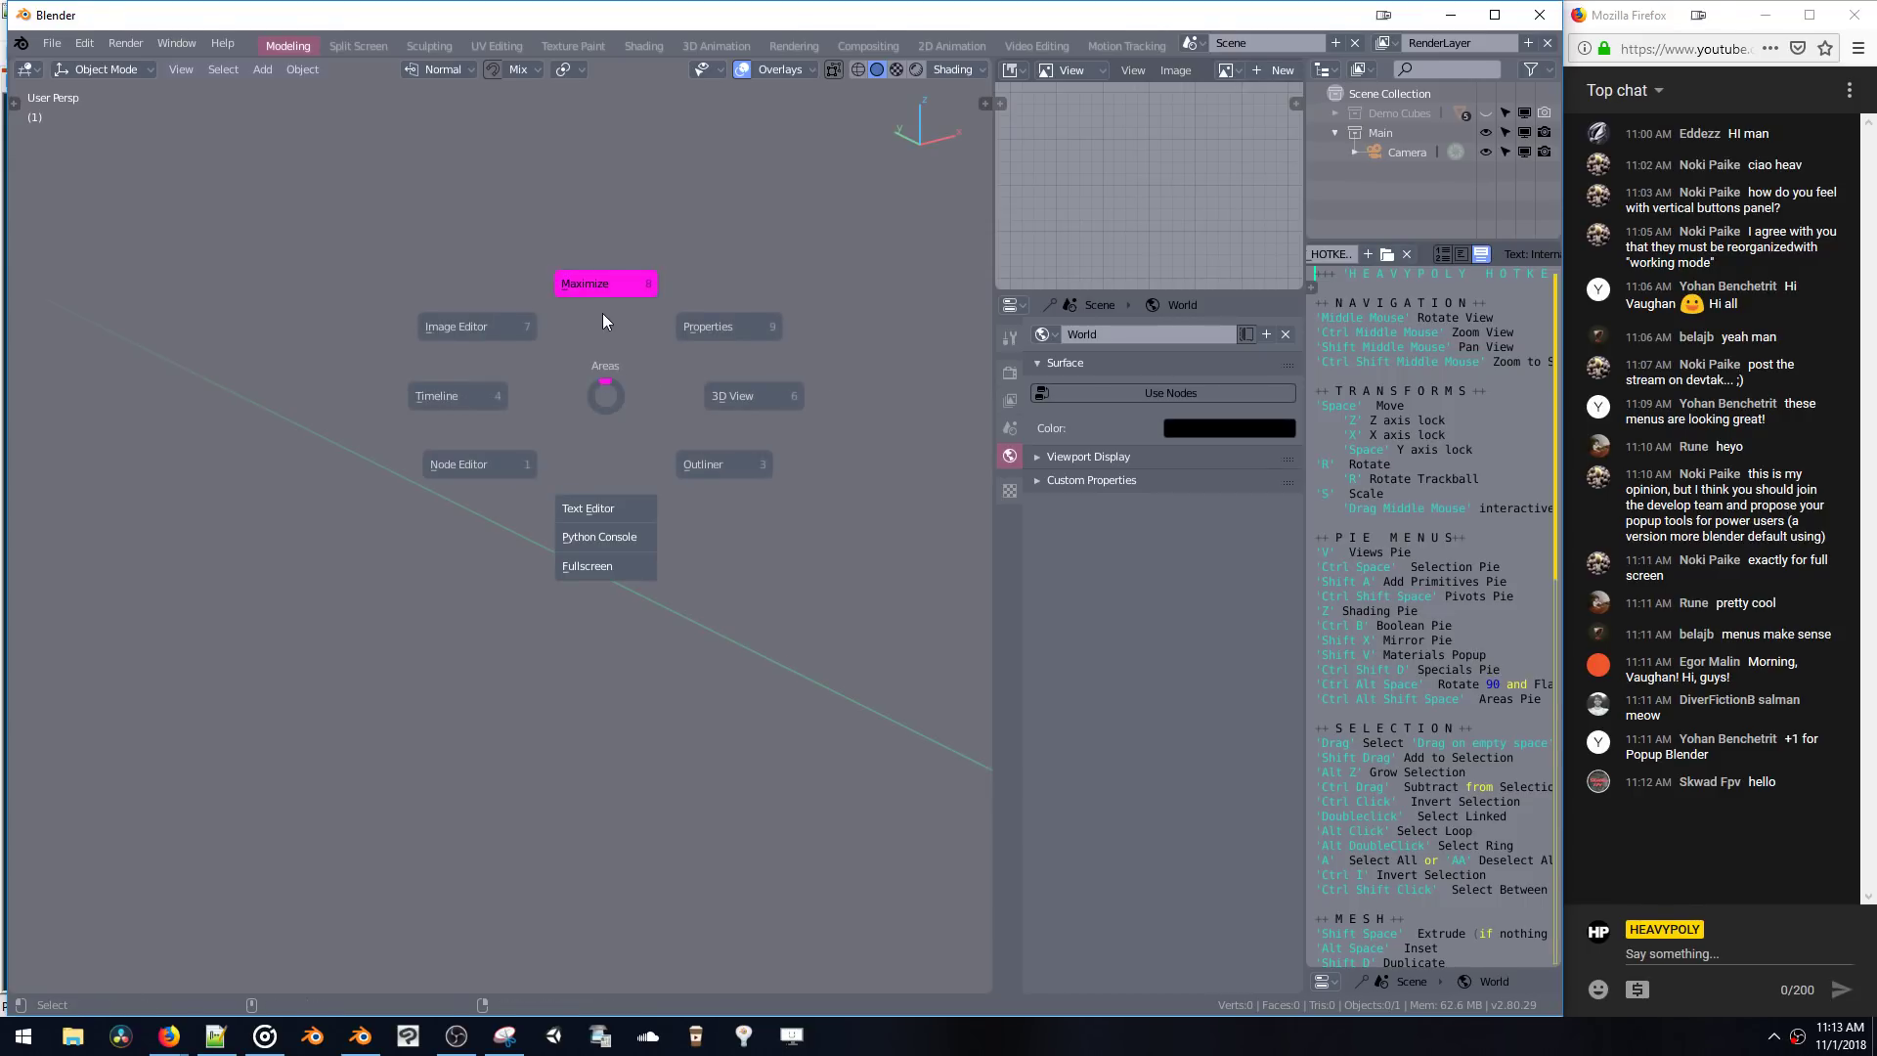
click(600, 305)
key(ctrl+alt+shift+space)
click(616, 370)
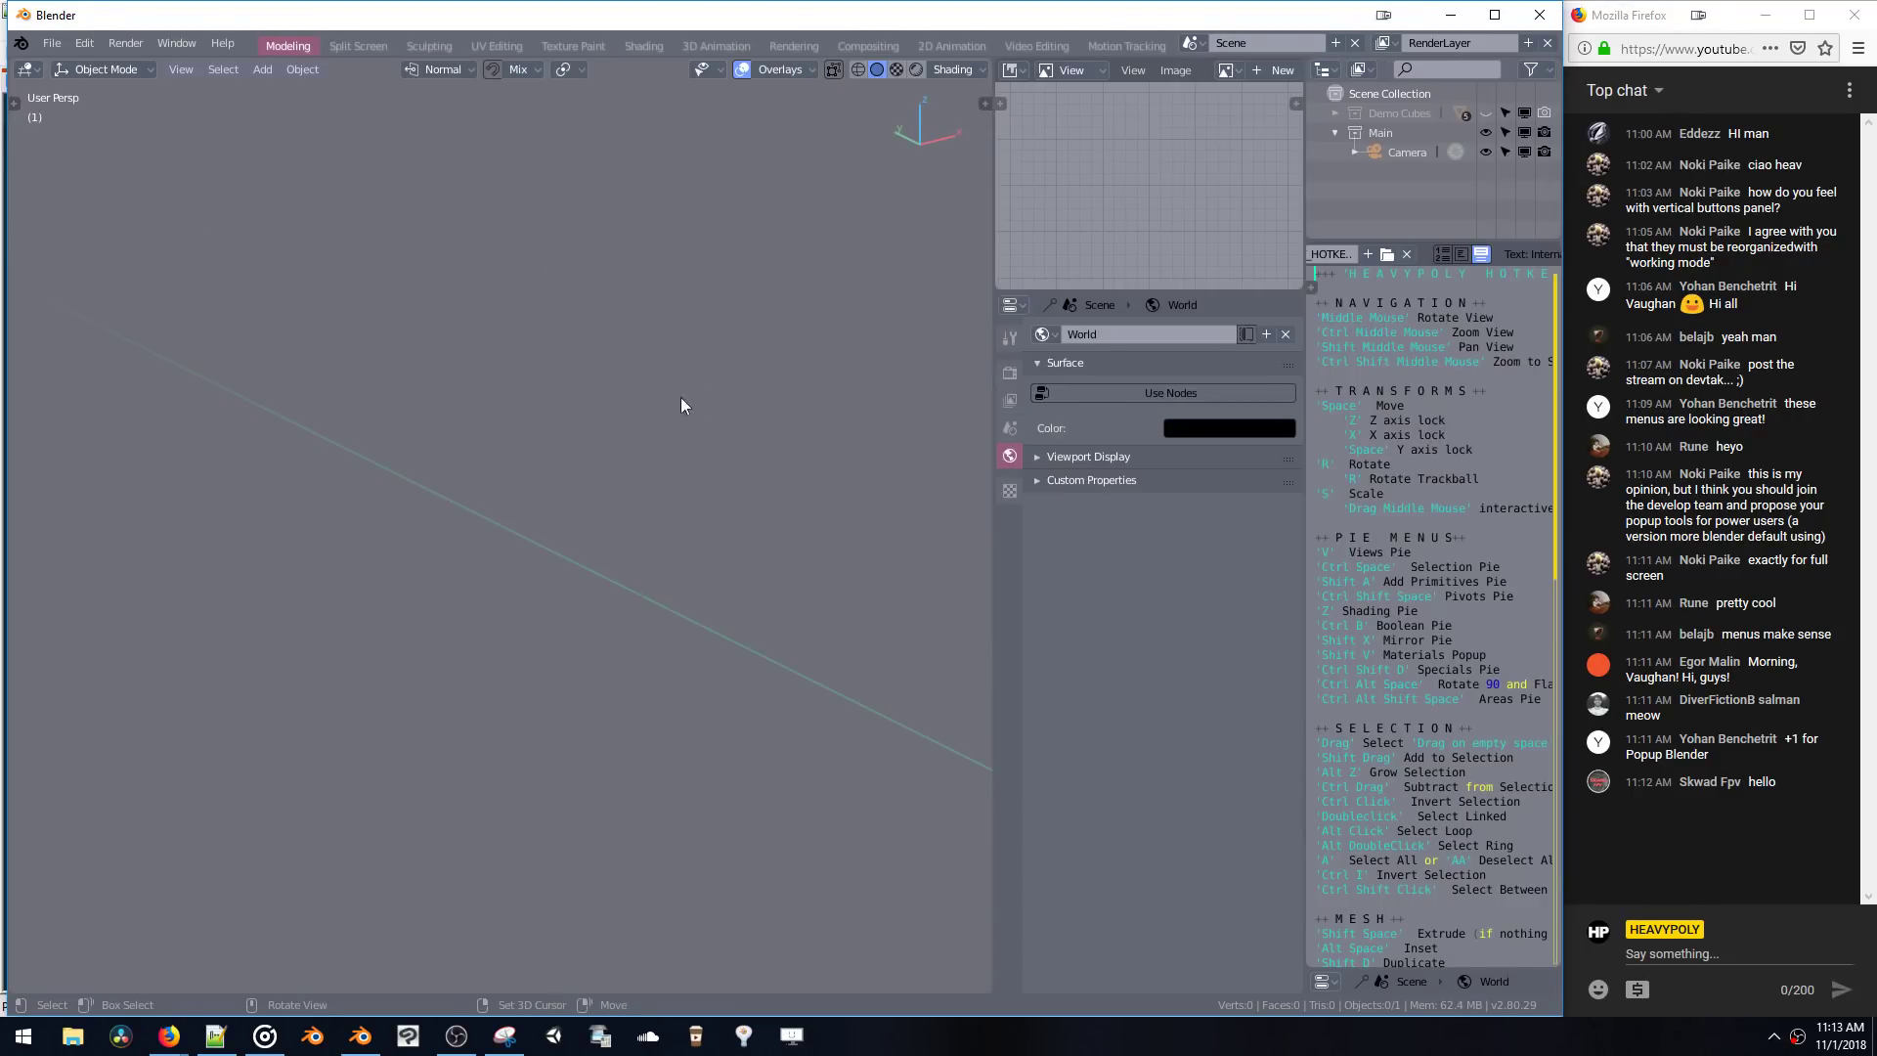
key(ctrl+alt+shift+space)
click(676, 223)
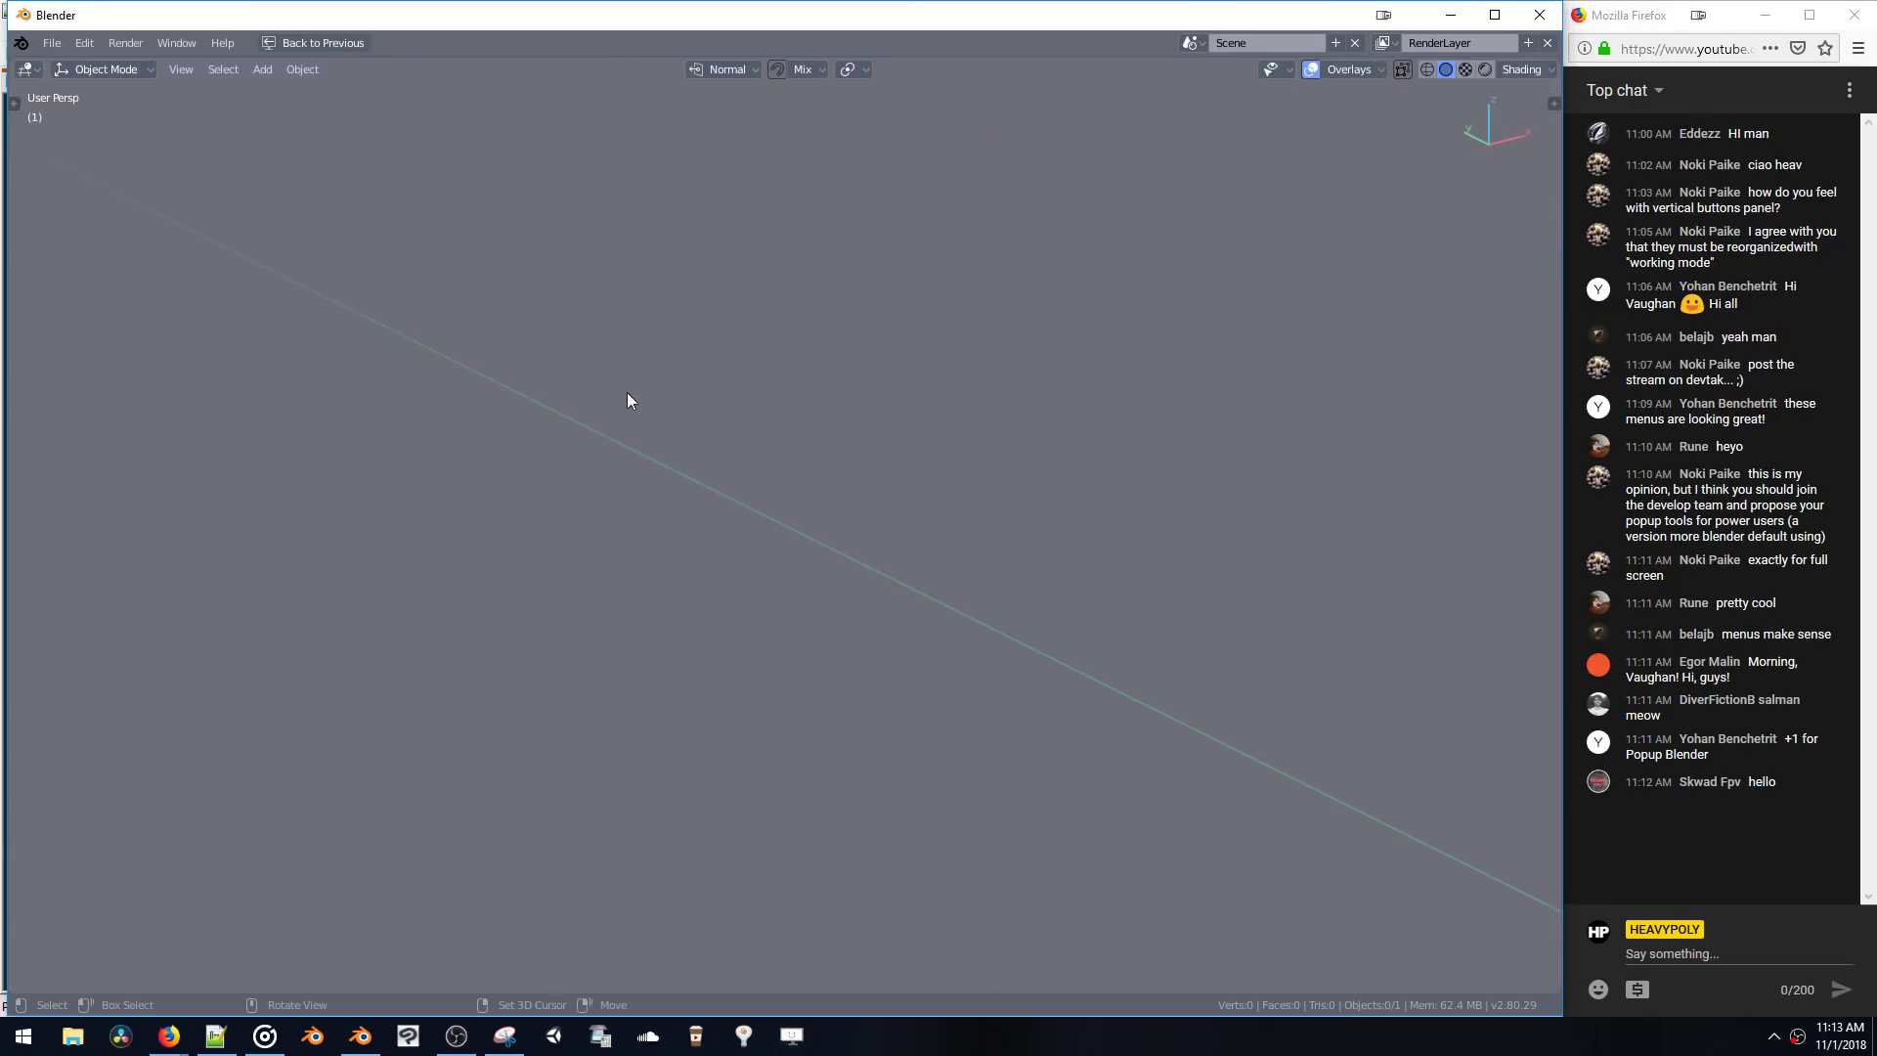
- Find the last remaining camera in the viewport and delete it
middle_drag(645, 399, 565, 483)
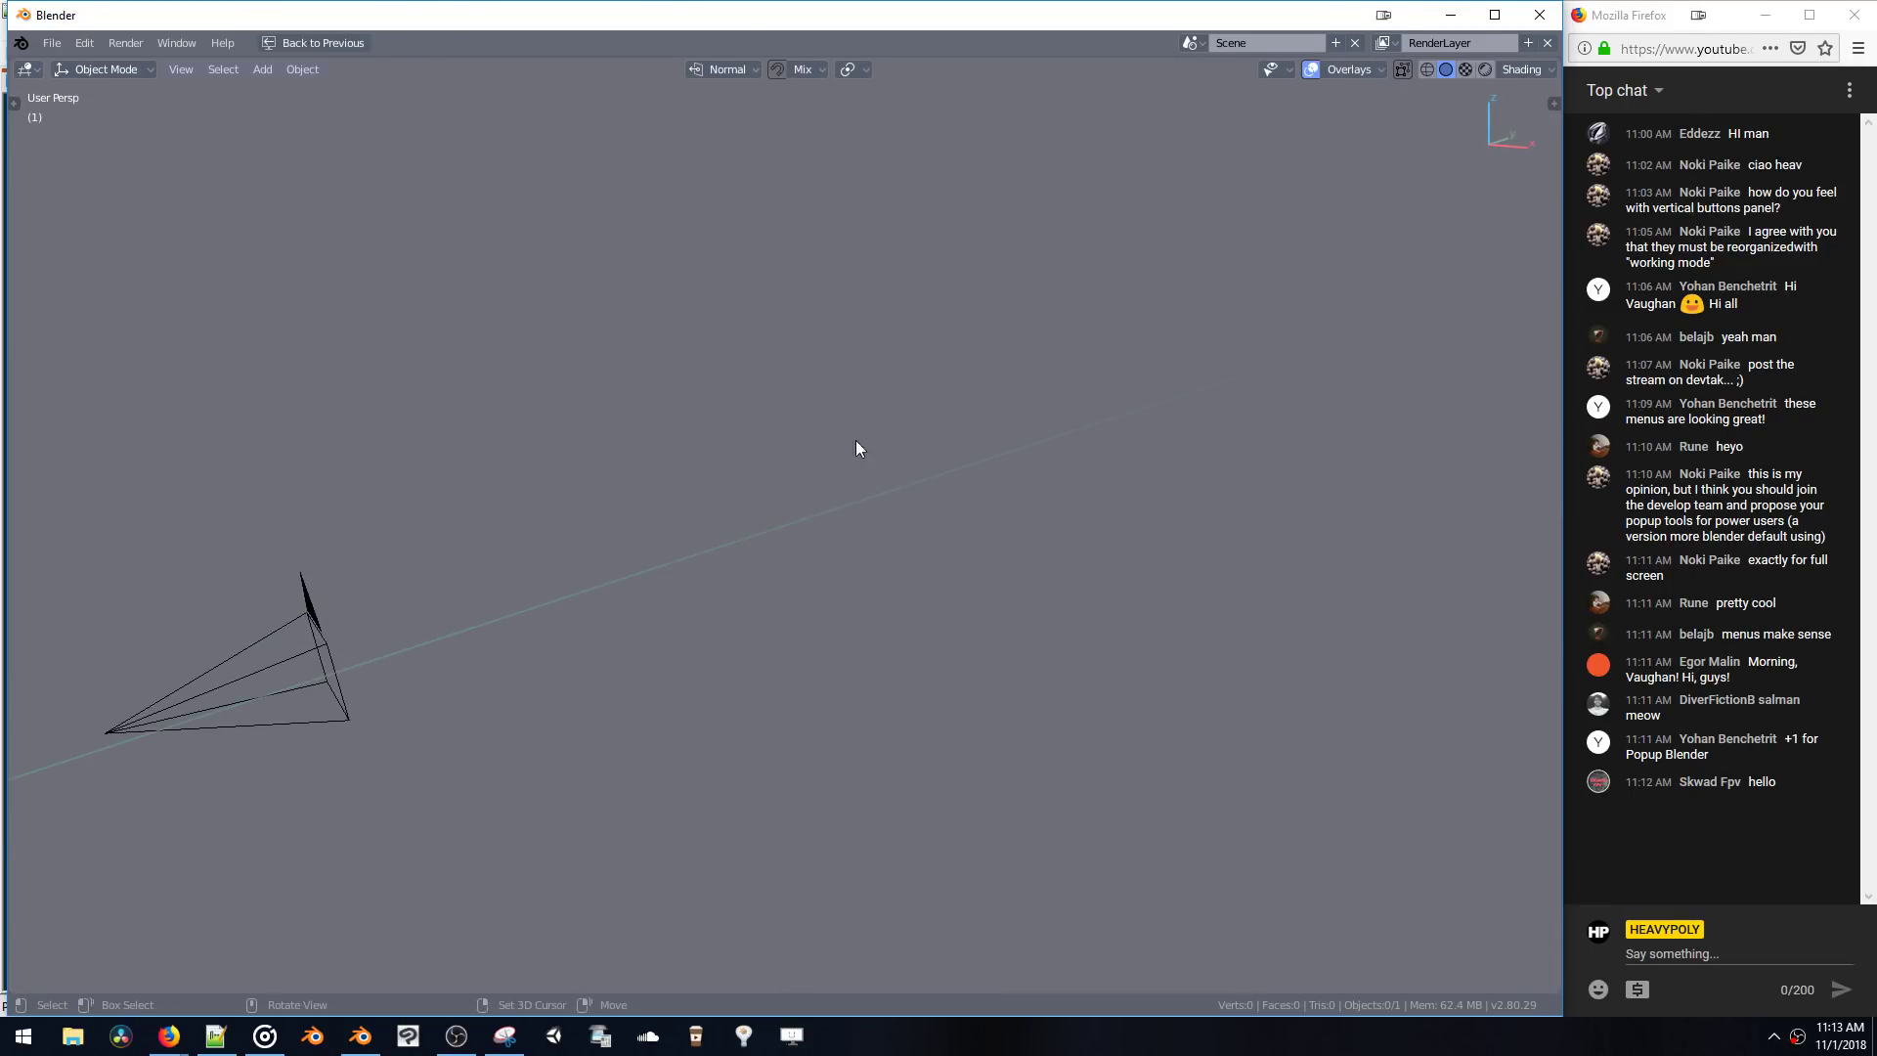
middle_drag(857, 448, 900, 449)
key(ctrl+alt+shift+space)
click(887, 361)
middle_drag(887, 361, 747, 425)
click(661, 709)
key(Delete)
- Set the emptied viewport to the top orthographic view
key(KP_5)
key(KP_7)
key(ctrl+alt+shift+space)
click(737, 337)
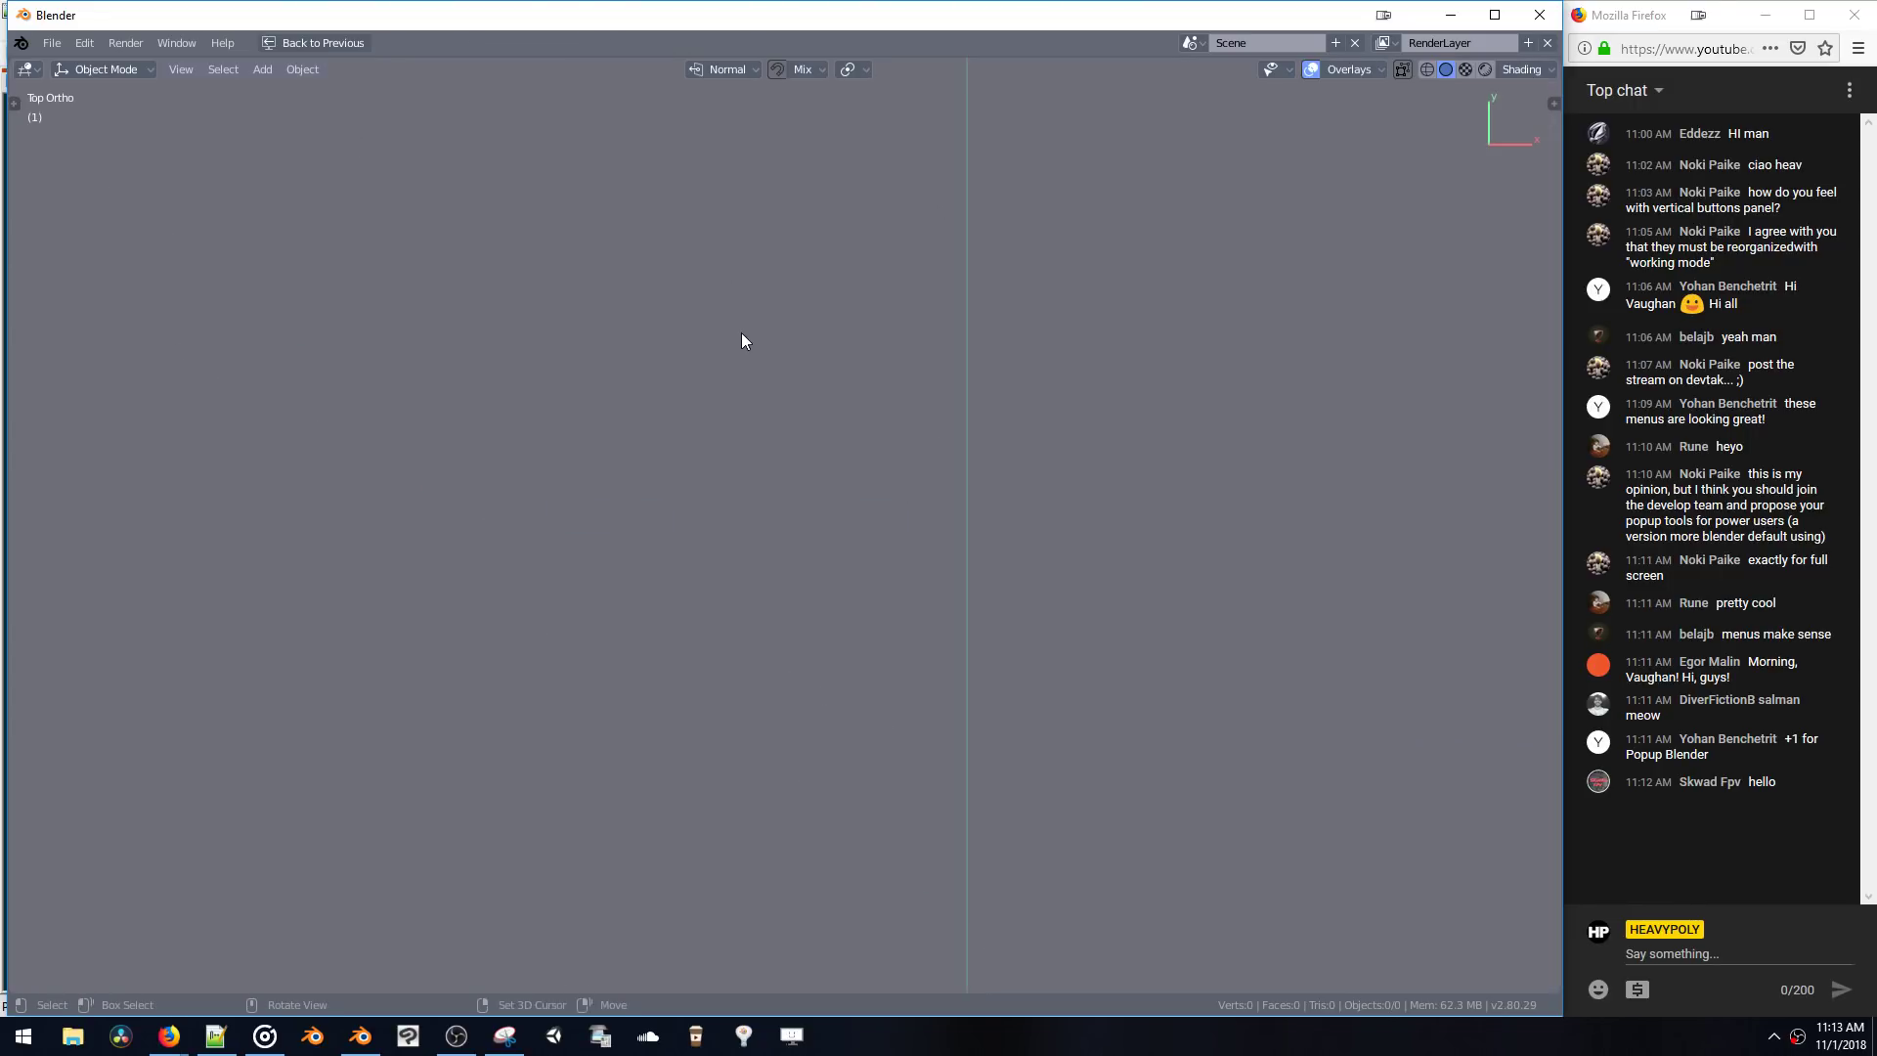
scroll(739, 372, down, 5)
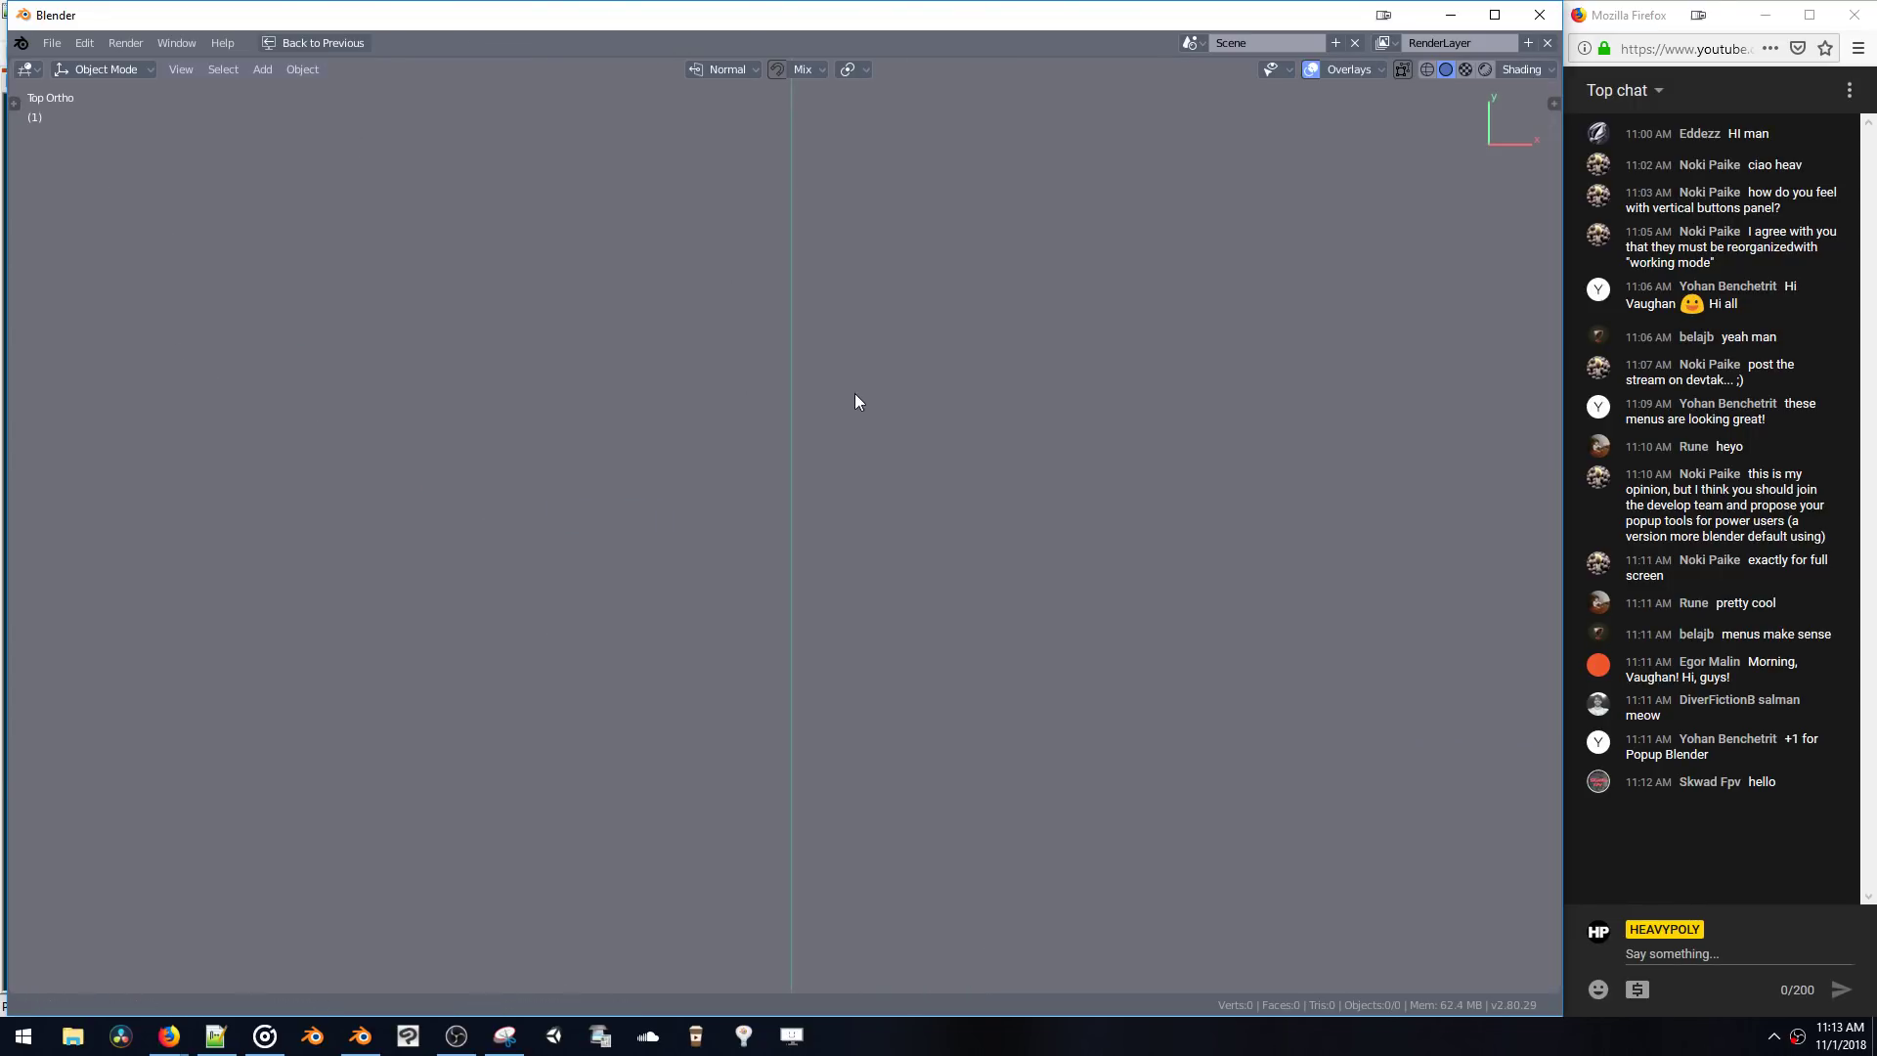
scroll(854, 400, up, 1)
- Add a blank Grease Pencil object and switch it to Draw mode
key(ctrl+Tab)
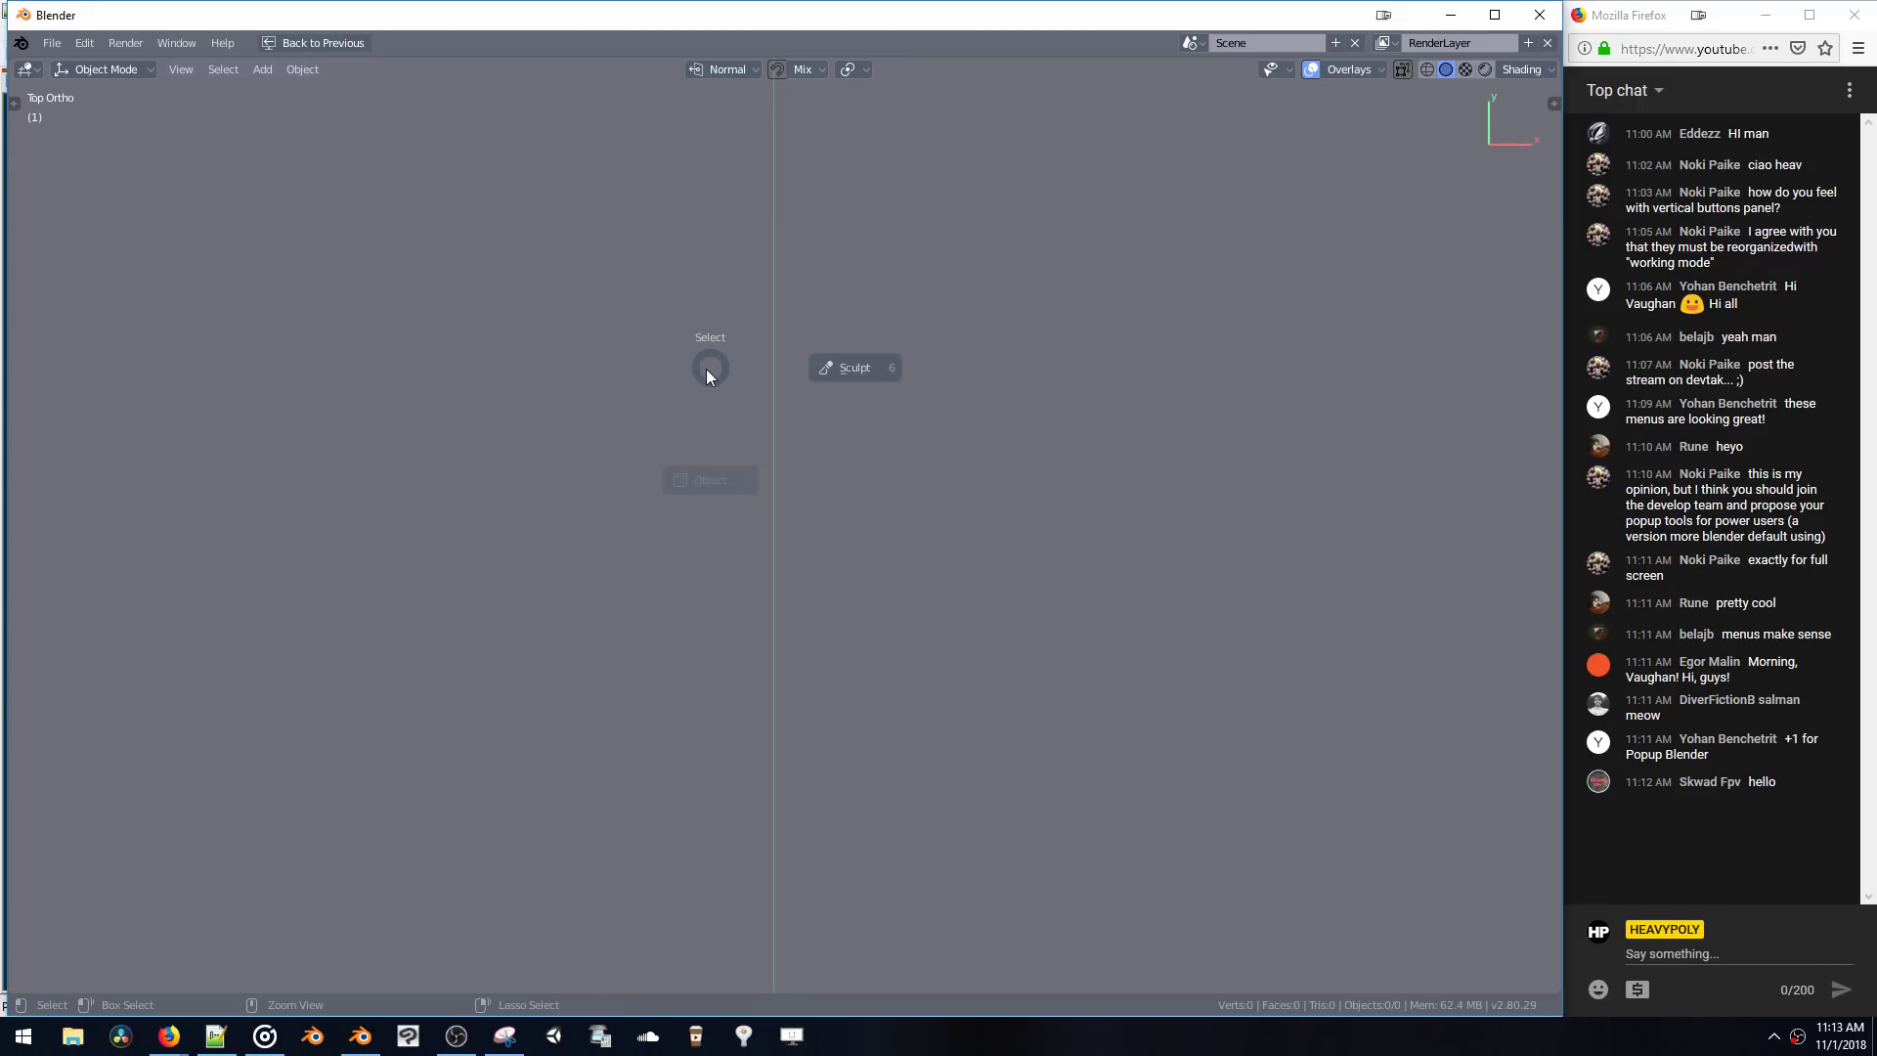
key(shift+a)
mouse_move(663, 465)
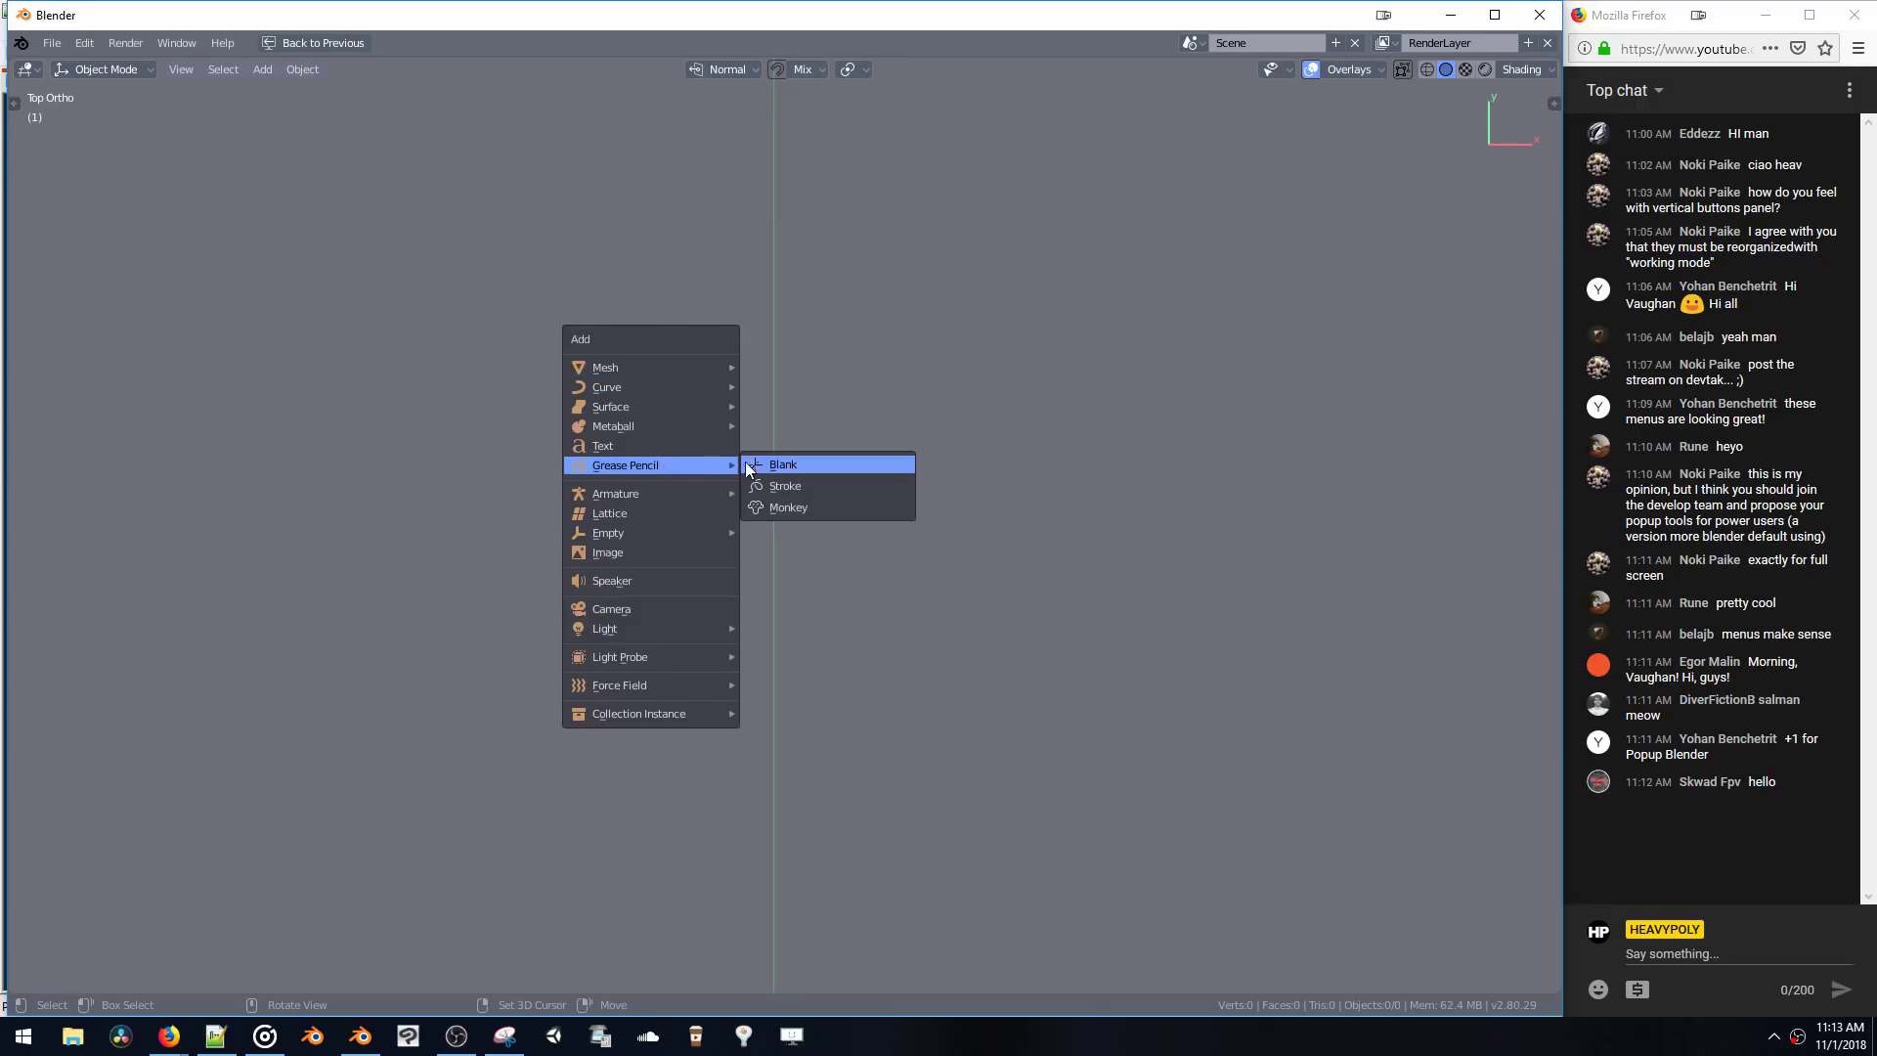
click(746, 465)
key(ctrl+Tab)
click(759, 356)
- Draw freehand strokes for half of a figure's head, body and leg on the negative X side of the Y axis
mouse_move(744, 359)
mouse_down()
mouse_move(667, 430)
mouse_move(745, 592)
mouse_move(758, 695)
mouse_up()
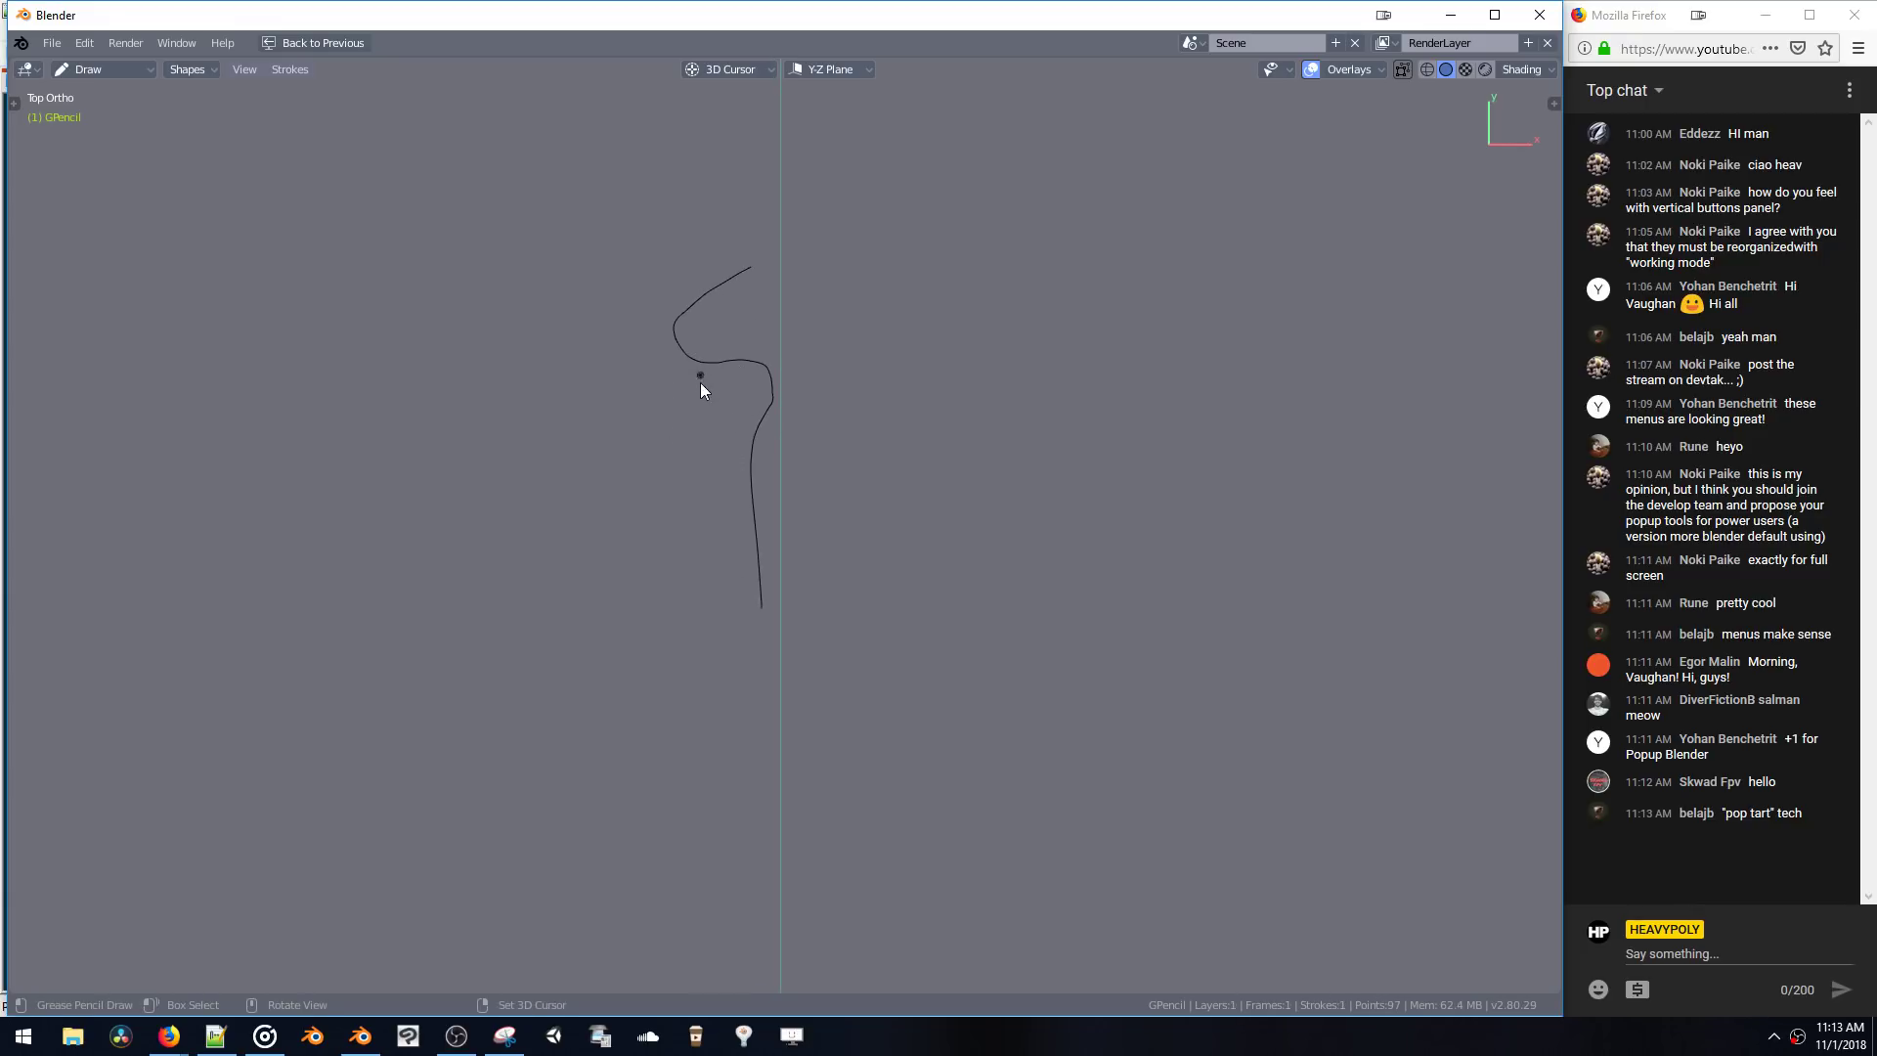
mouse_move(737, 408)
mouse_down()
mouse_move(705, 461)
mouse_move(666, 782)
mouse_up()
drag(768, 636, 714, 660)
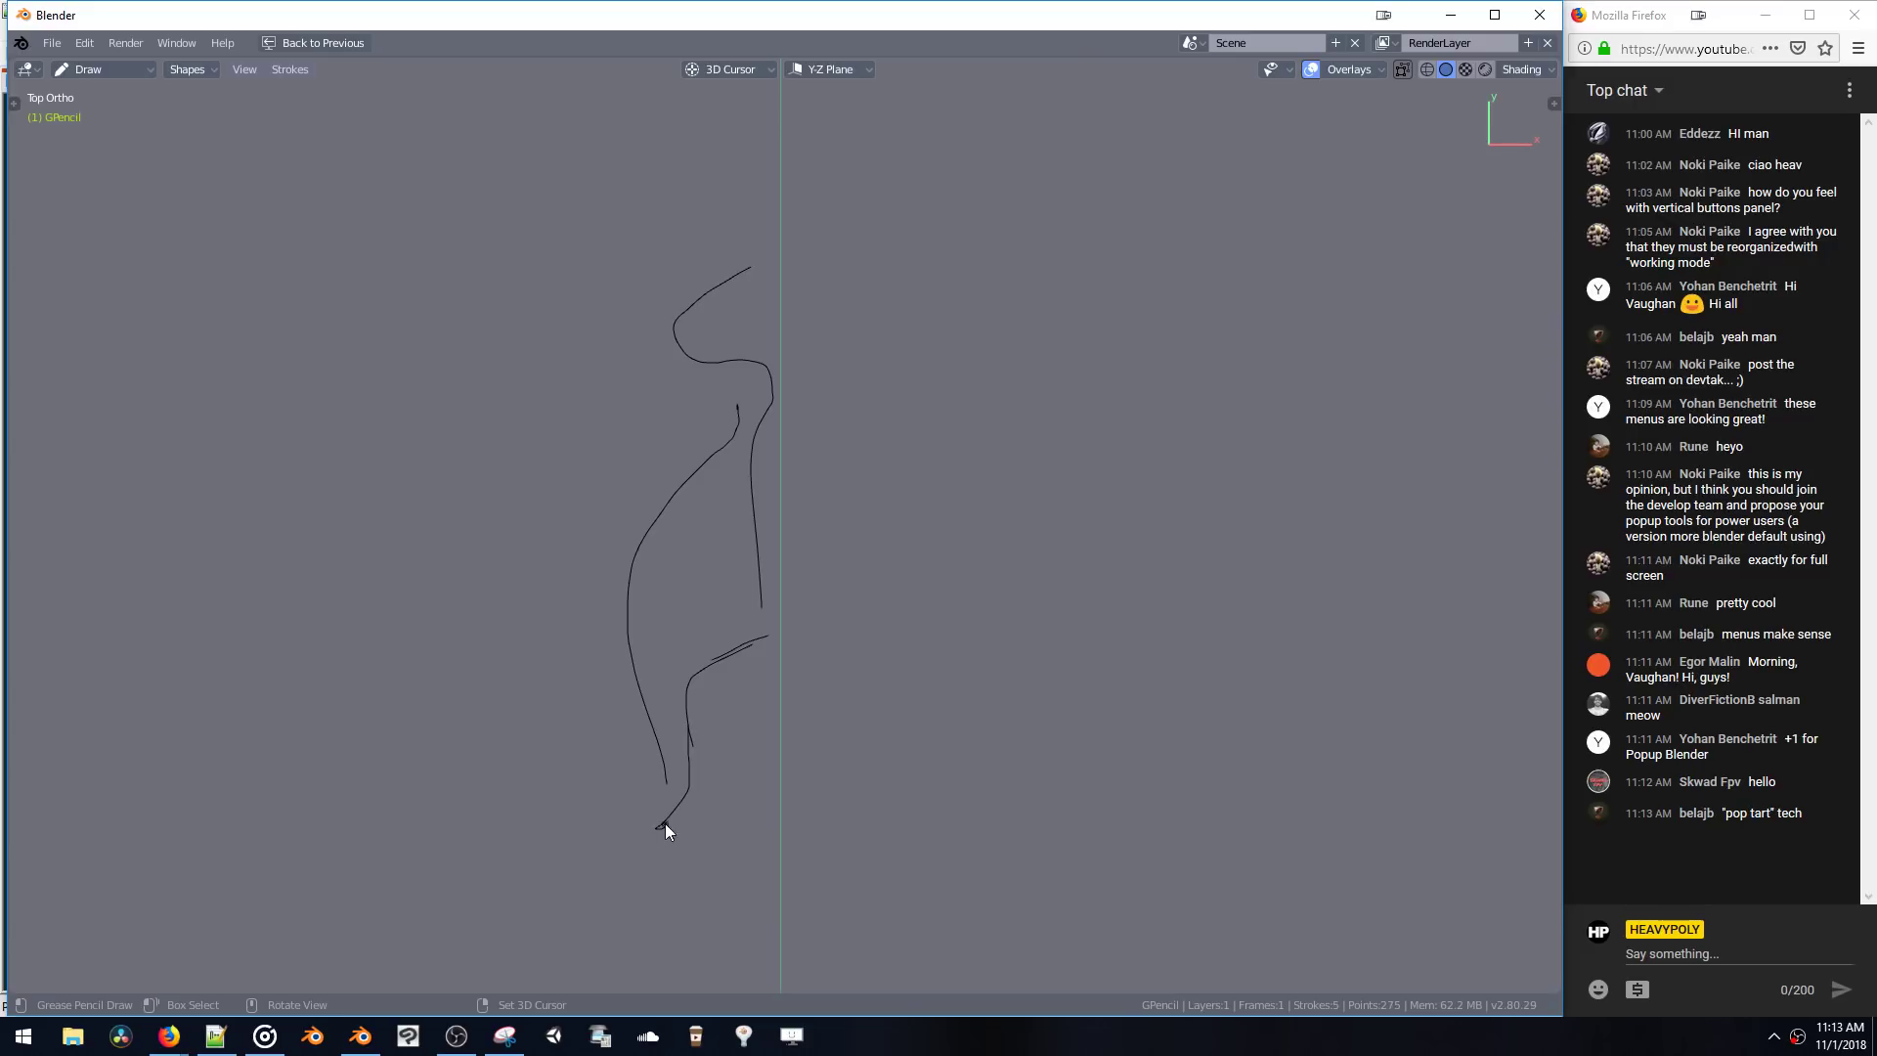
- Add a Mirror modifier to the Grease Pencil drawing from the modifiers popup
key(ctrl+shift+v)
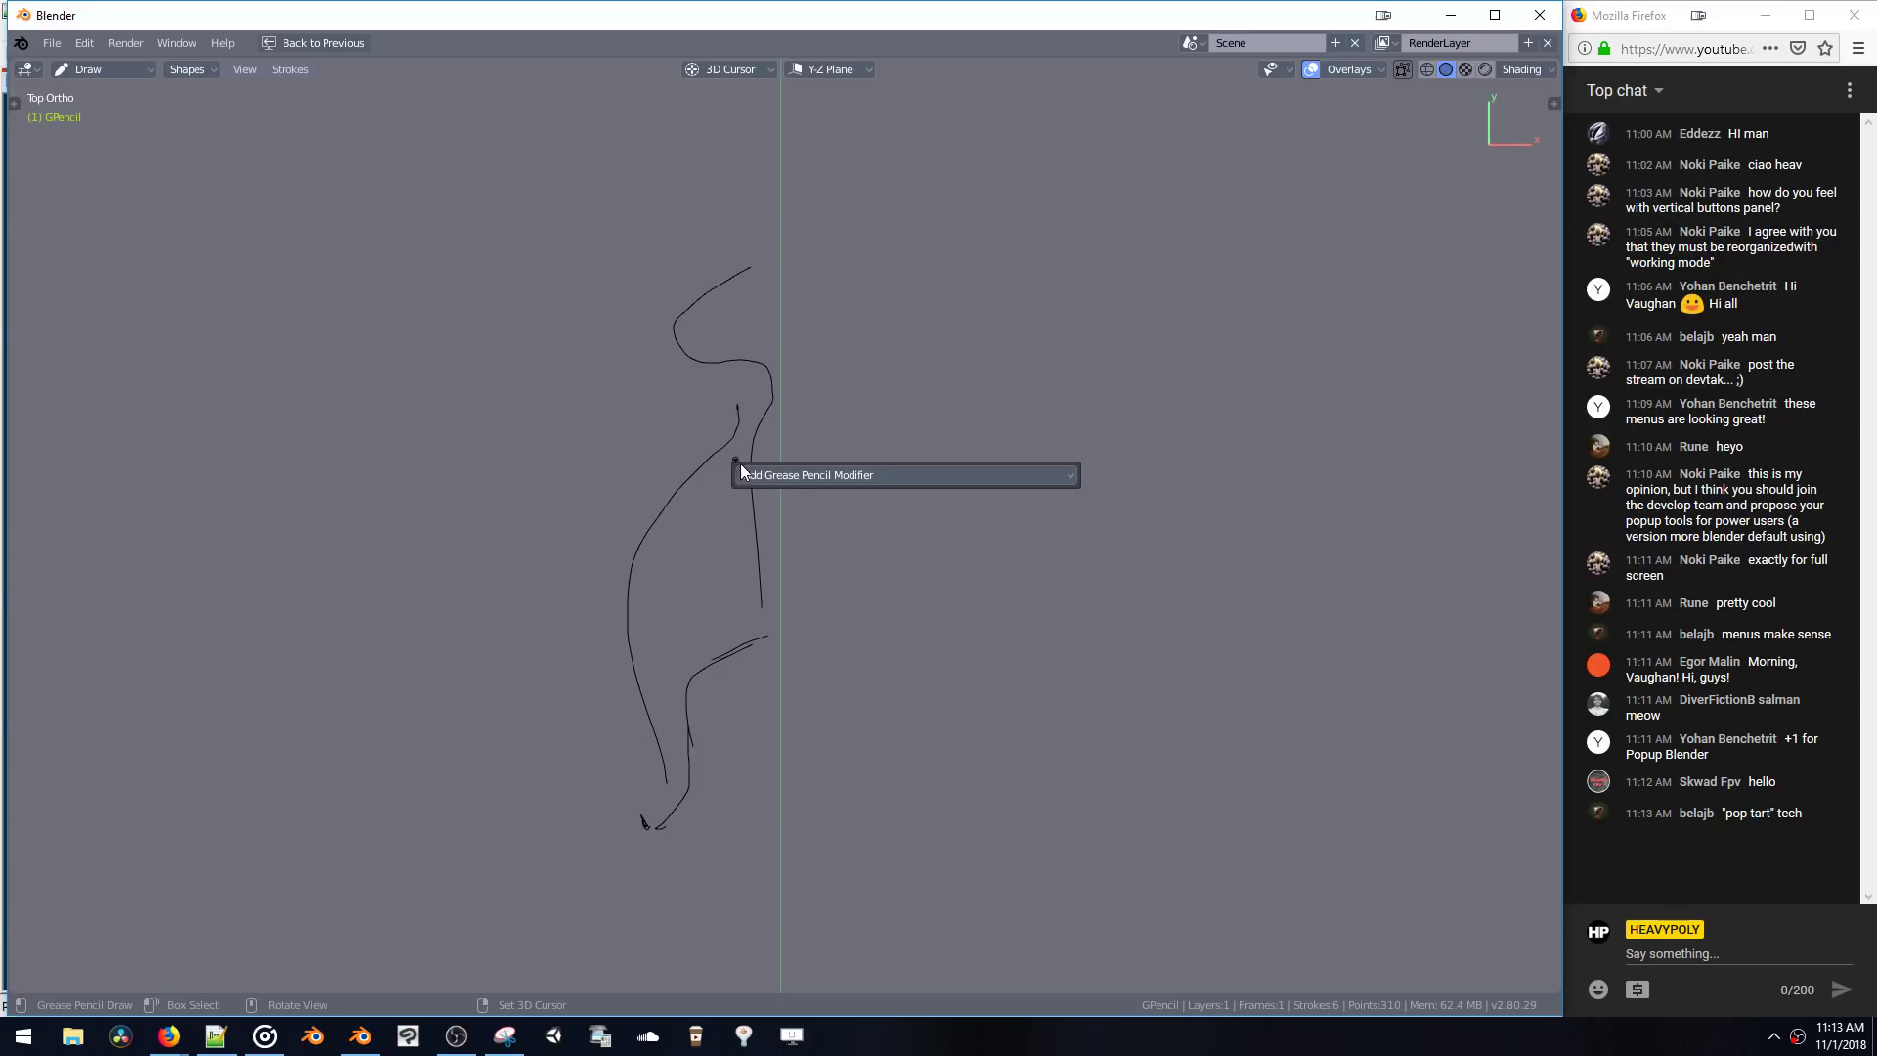
click(773, 473)
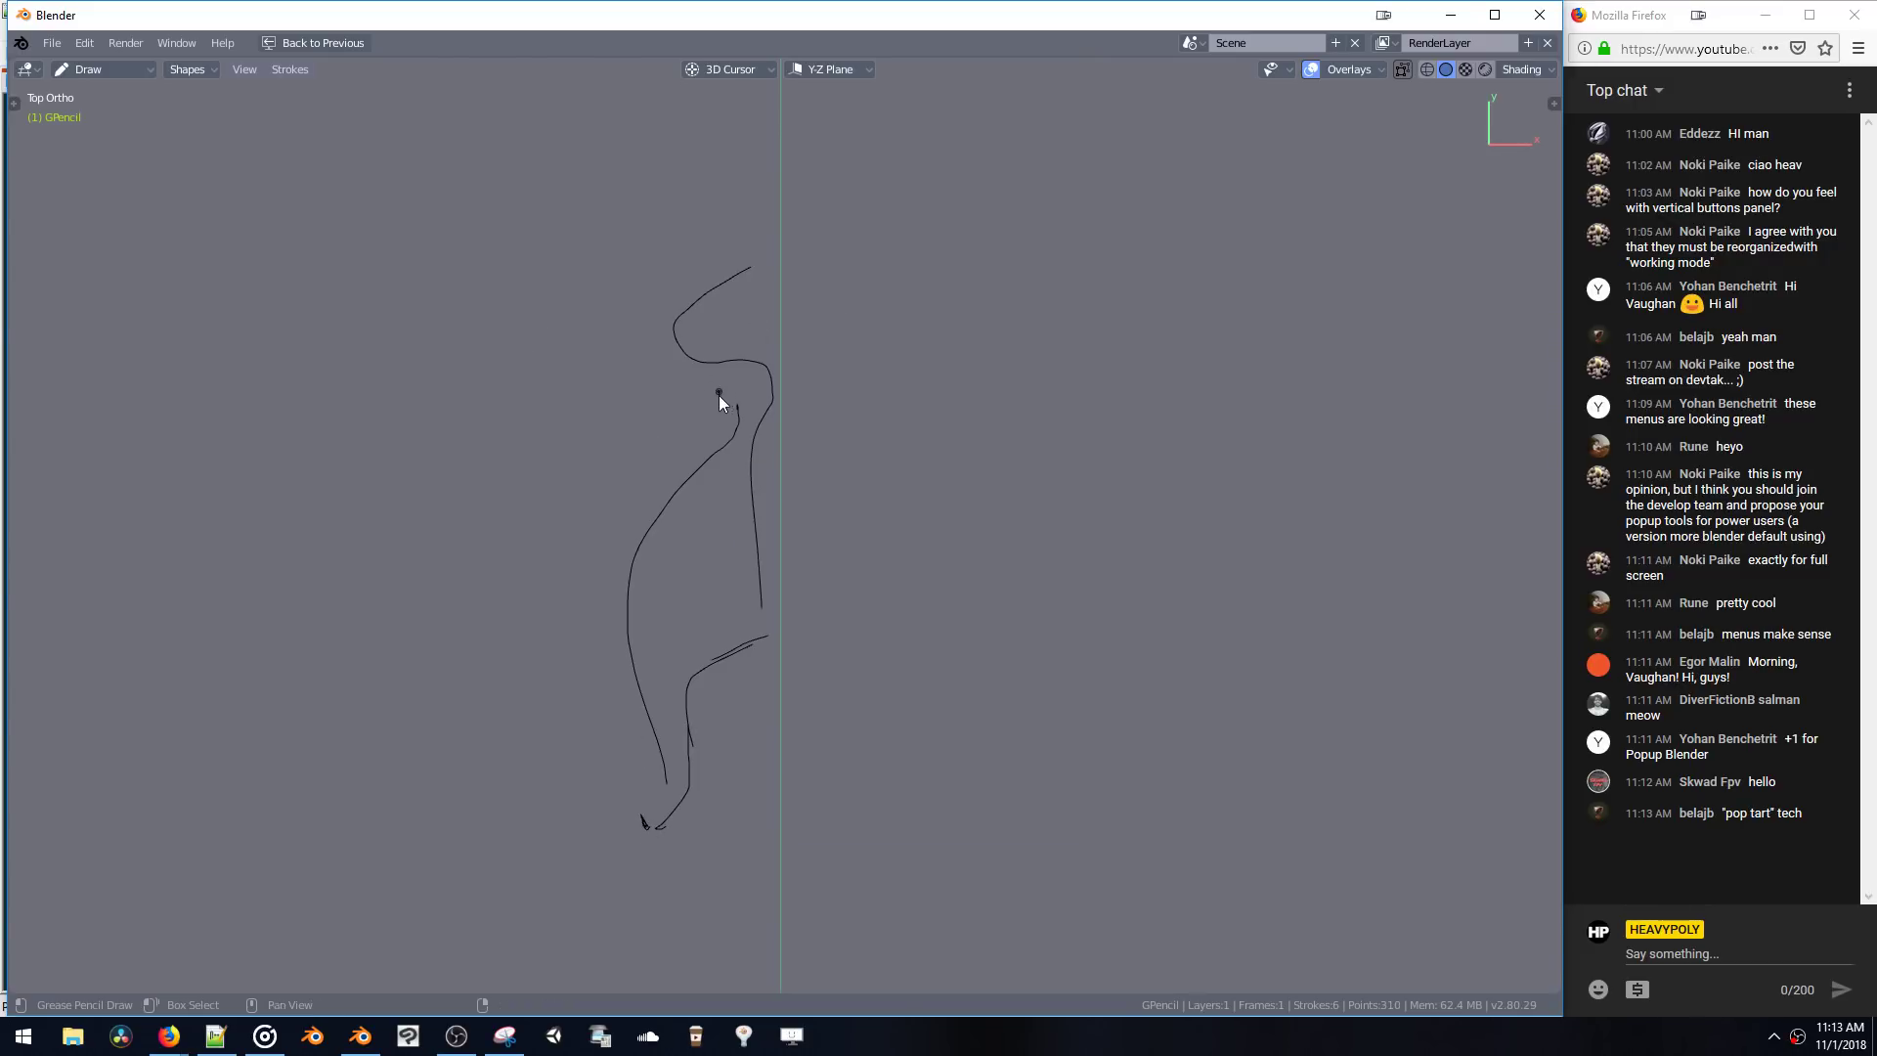
scroll(719, 395, up, 2)
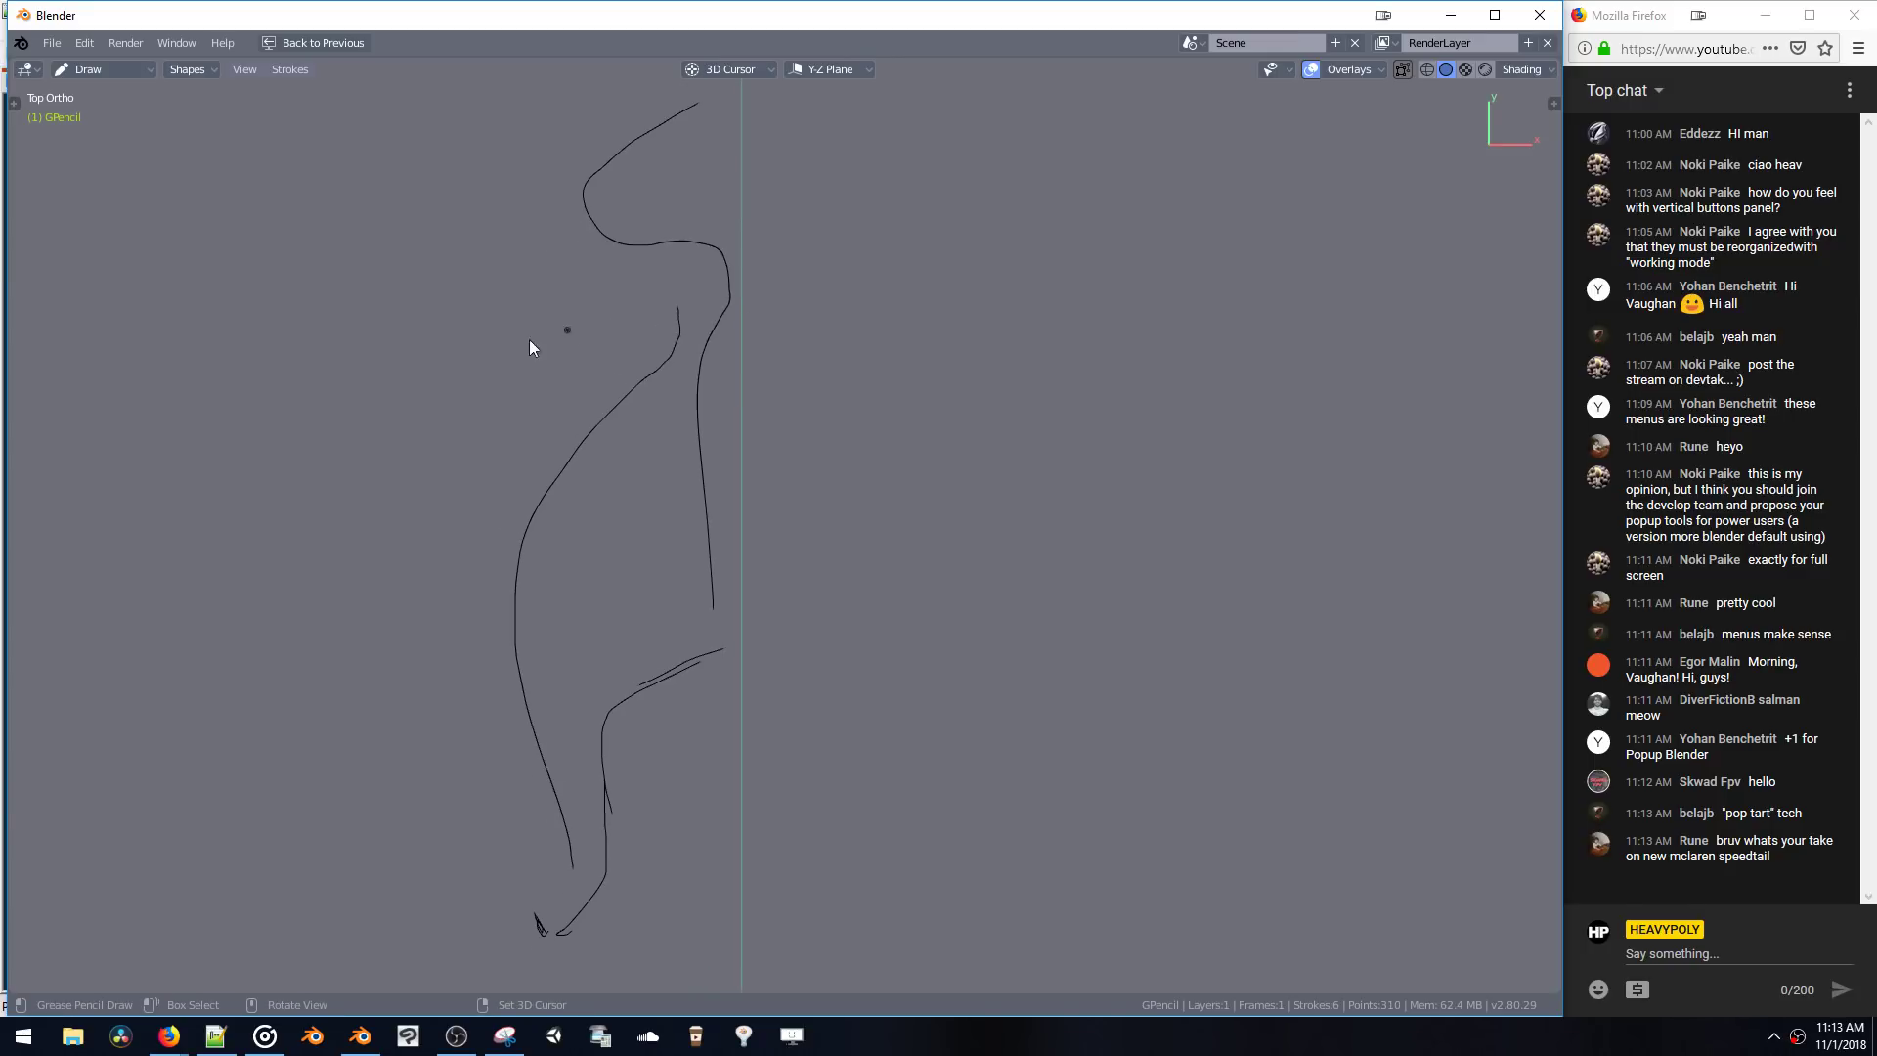
key(F3)
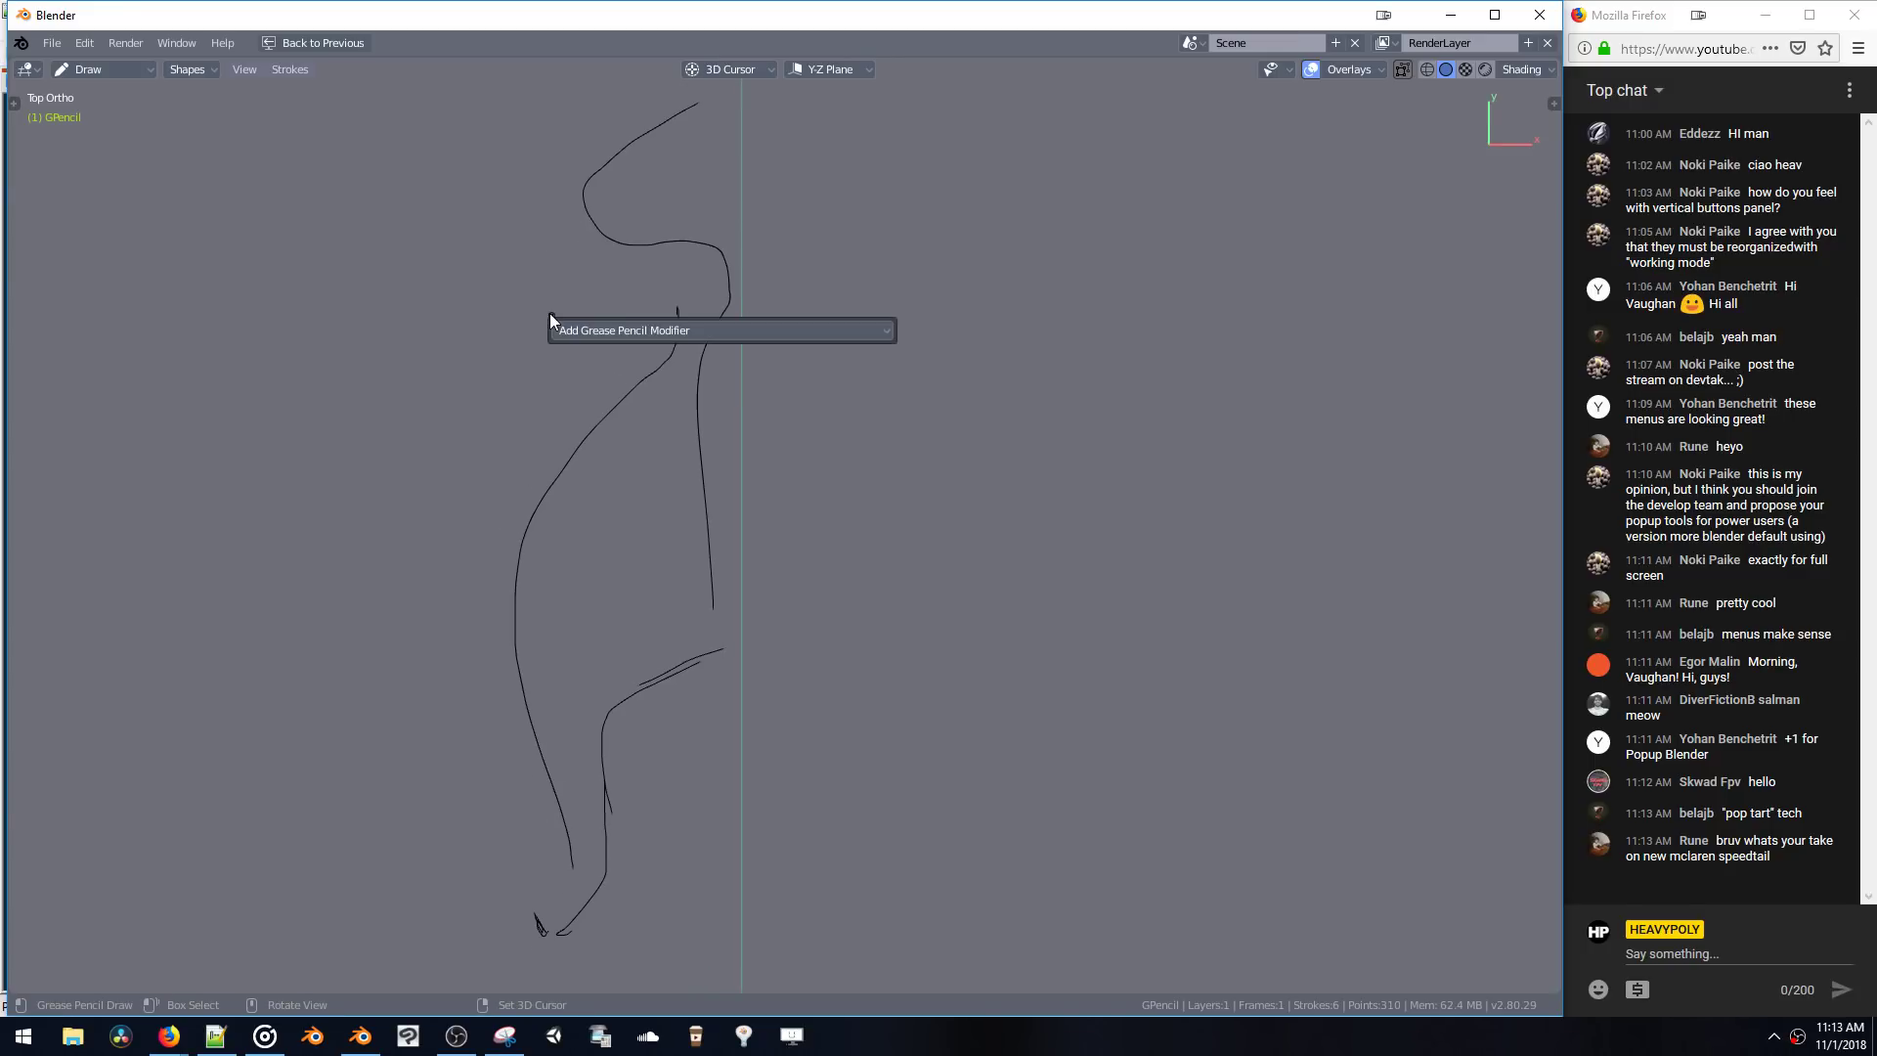
click(635, 328)
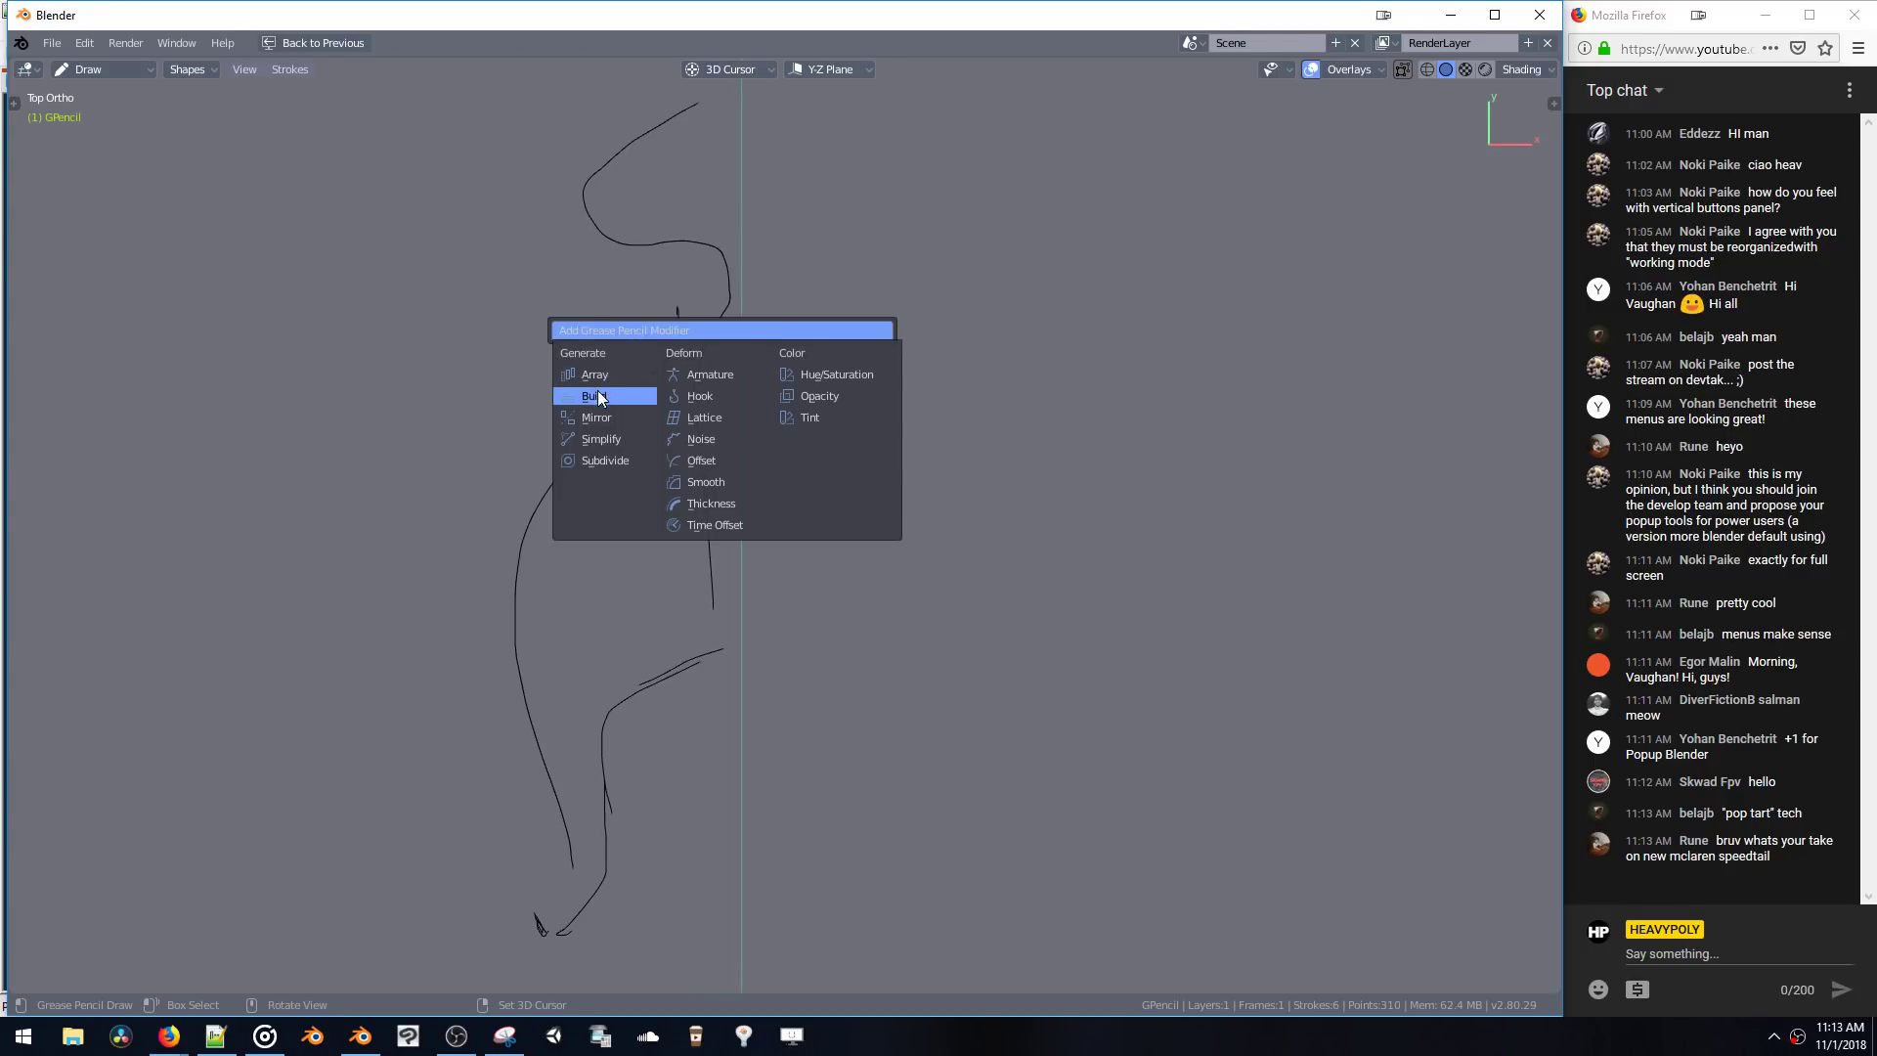
click(598, 416)
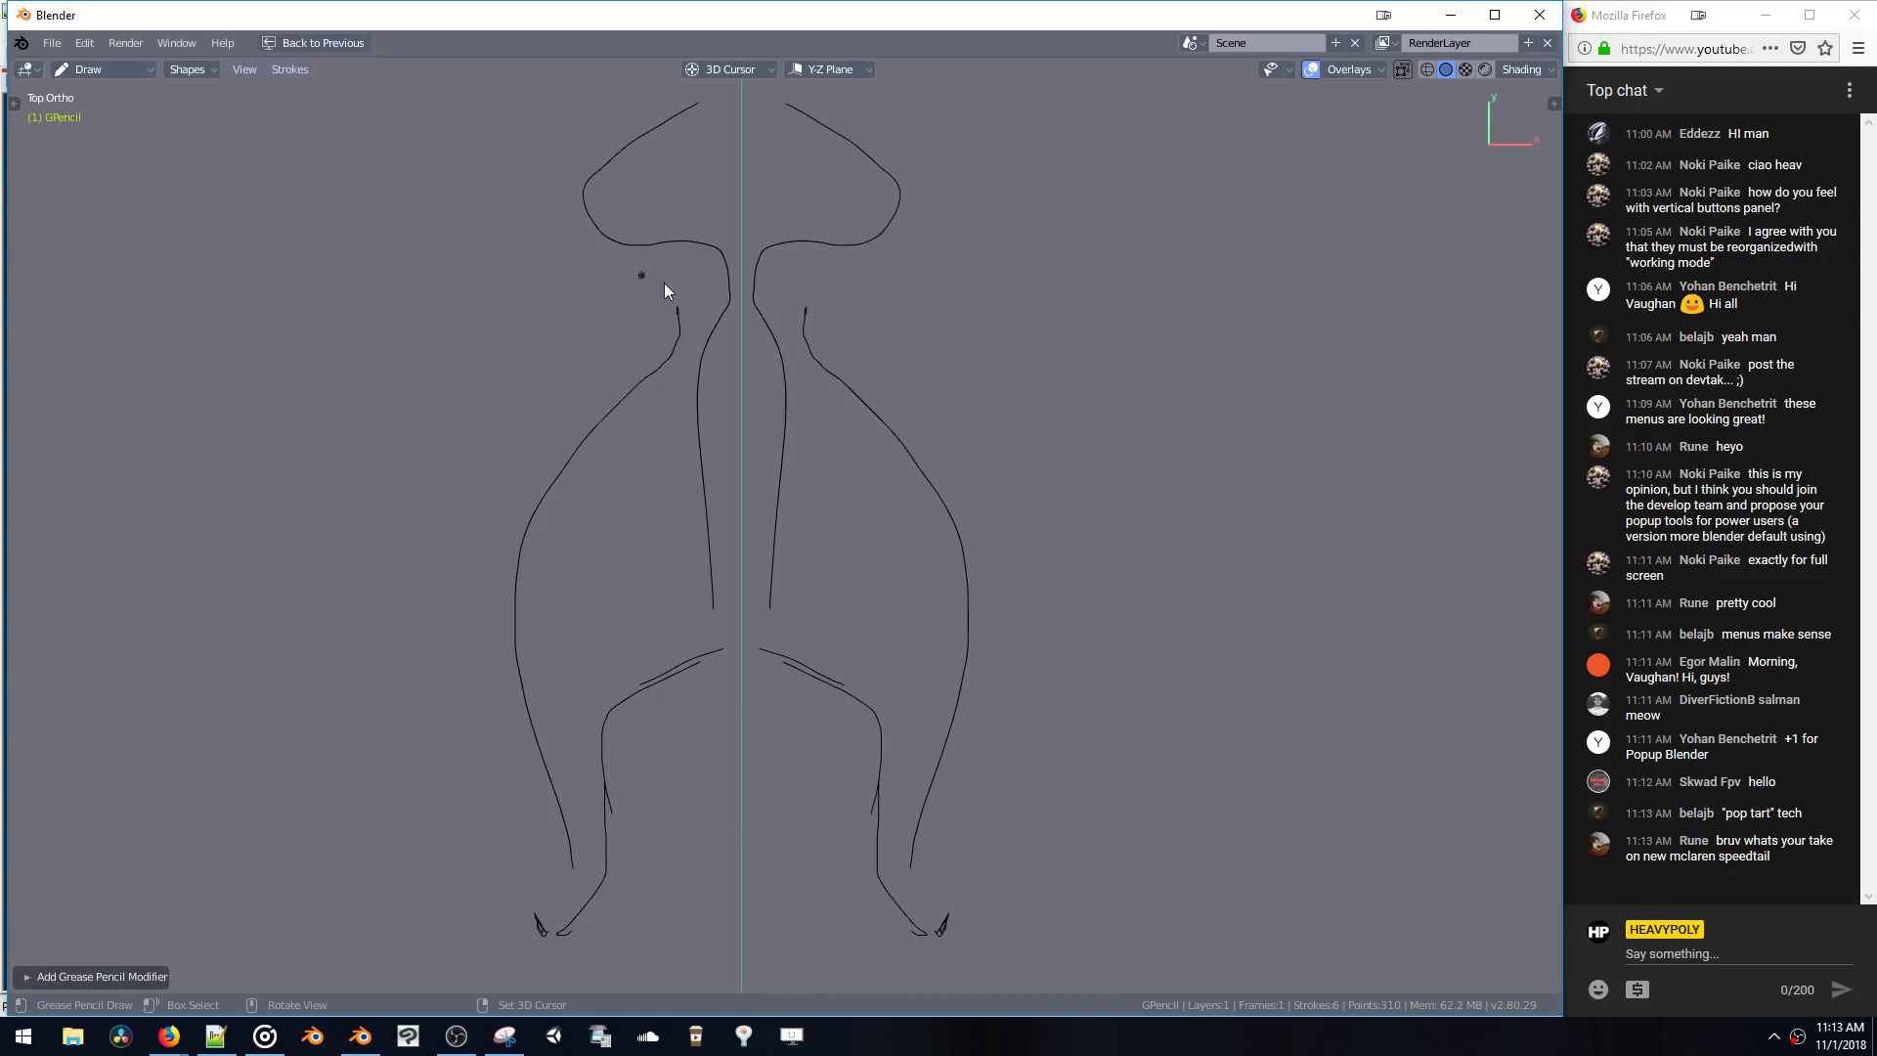
- Add a Thickness modifier to the drawing, collapse the Mirror settings and raise the thickness for bold lines
key(ctrl+m)
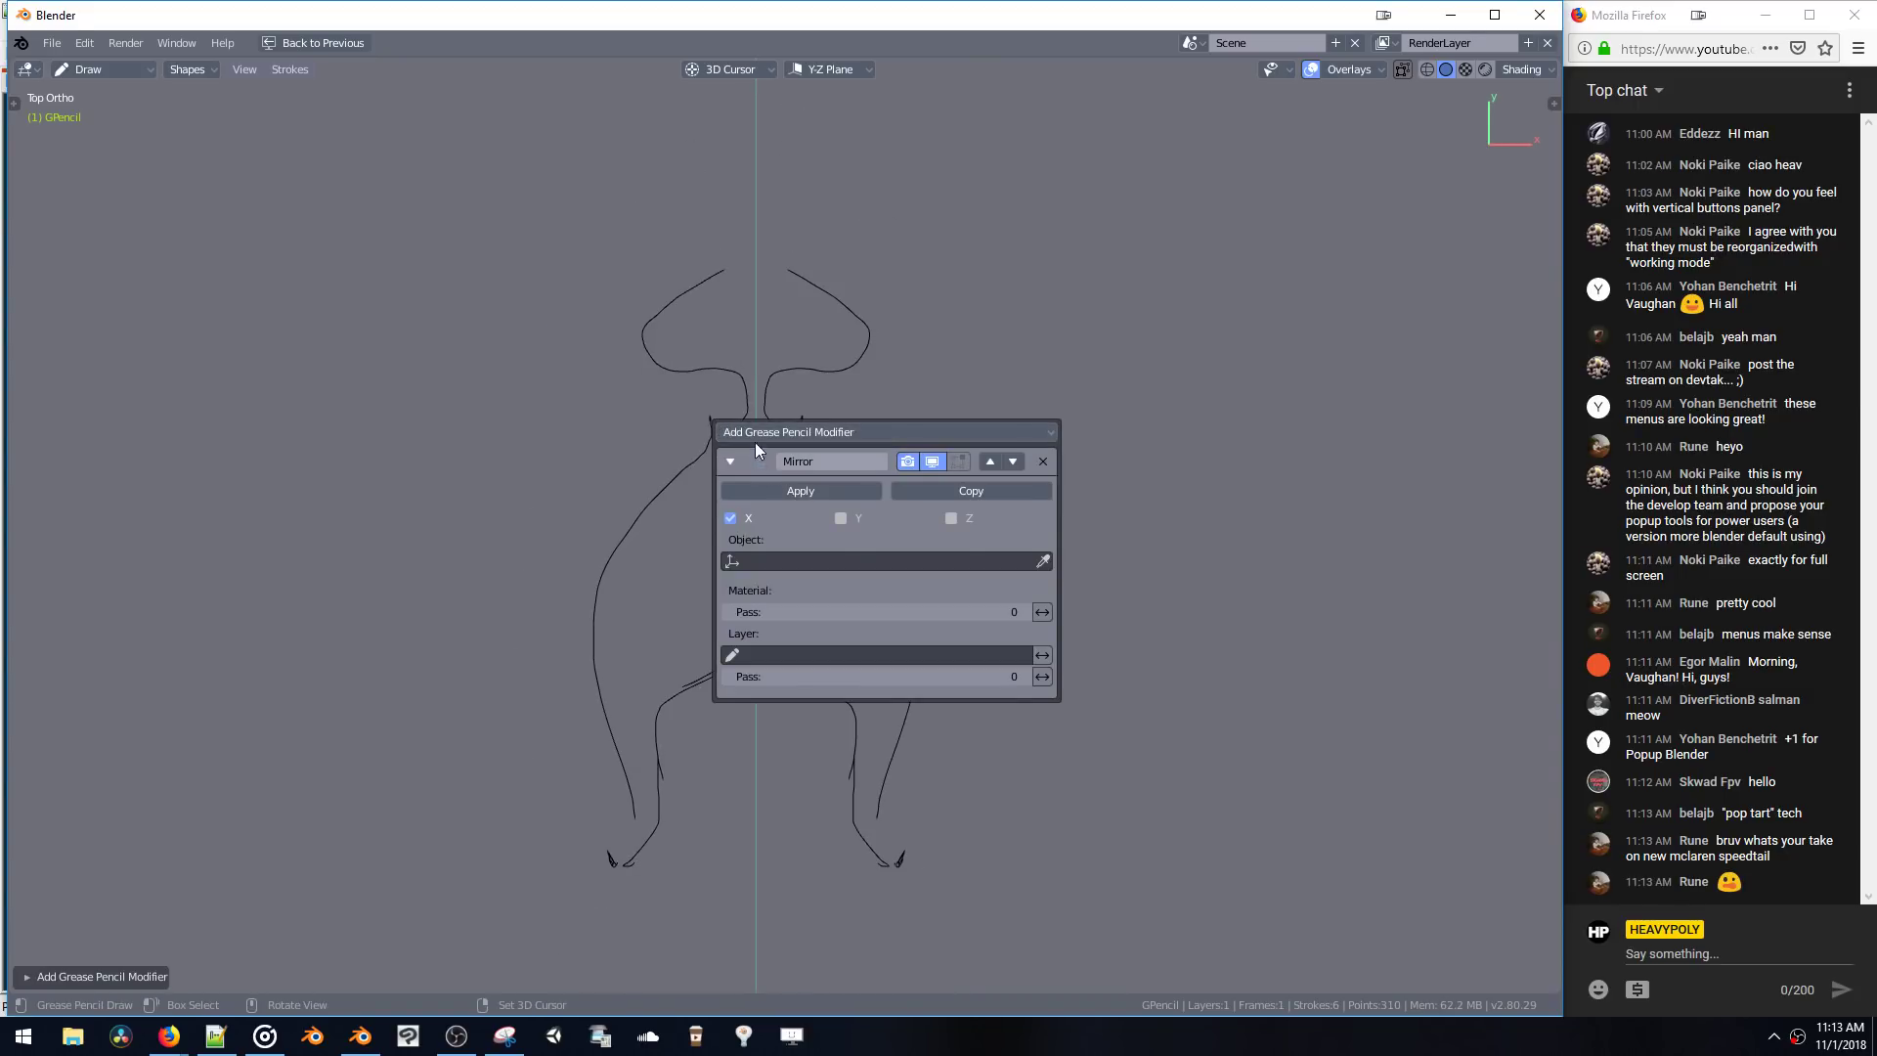
click(755, 441)
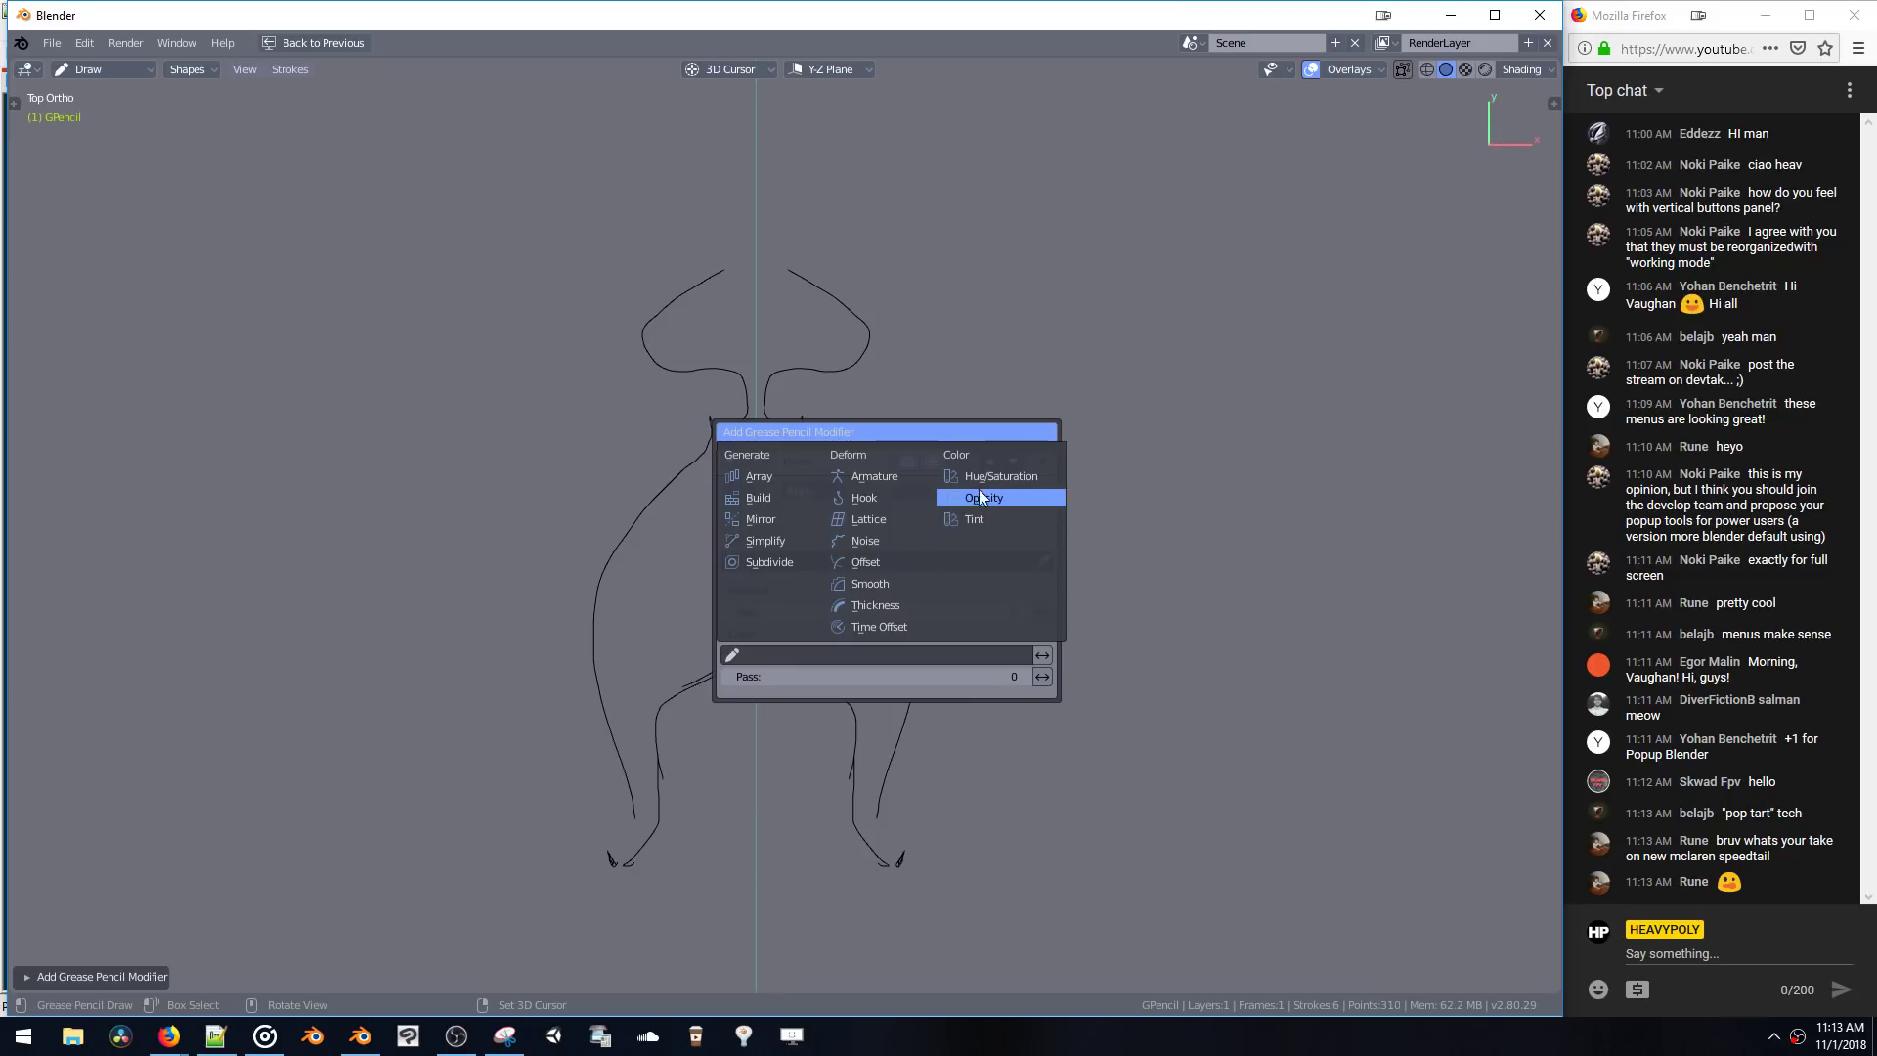
click(868, 604)
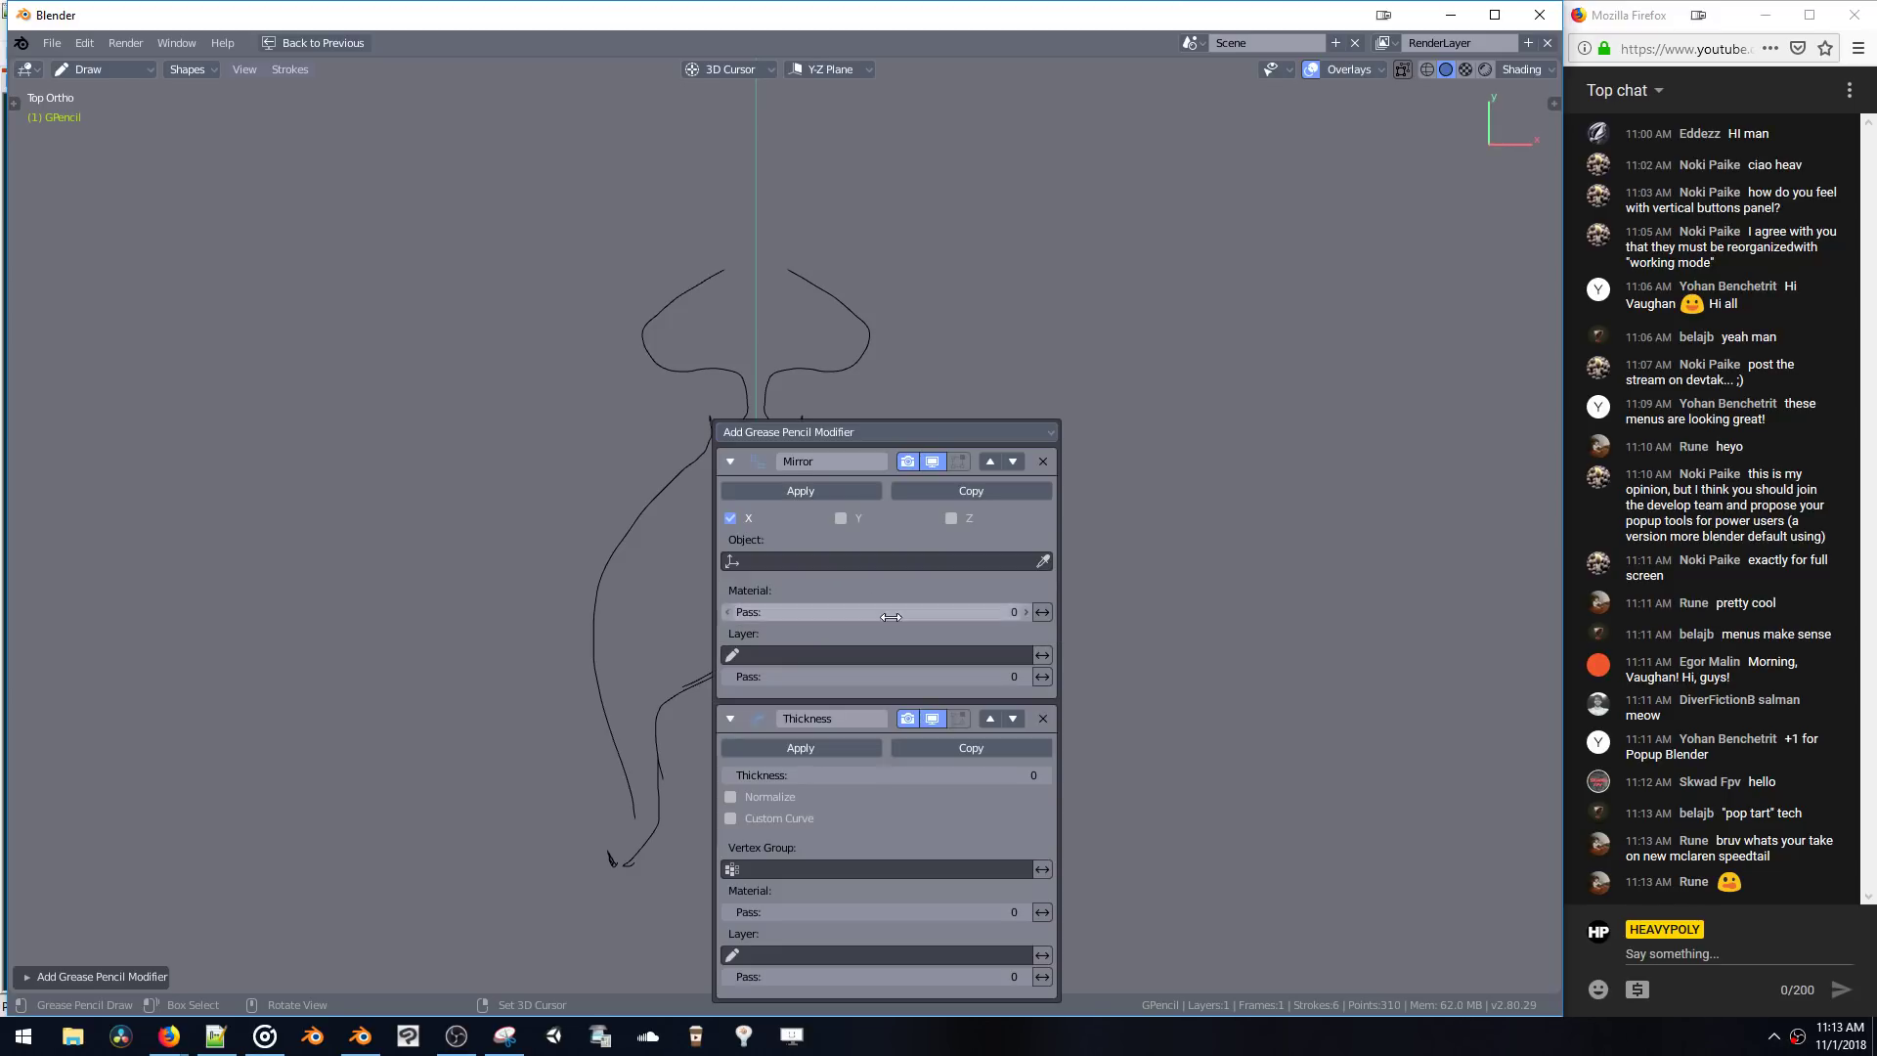
click(730, 460)
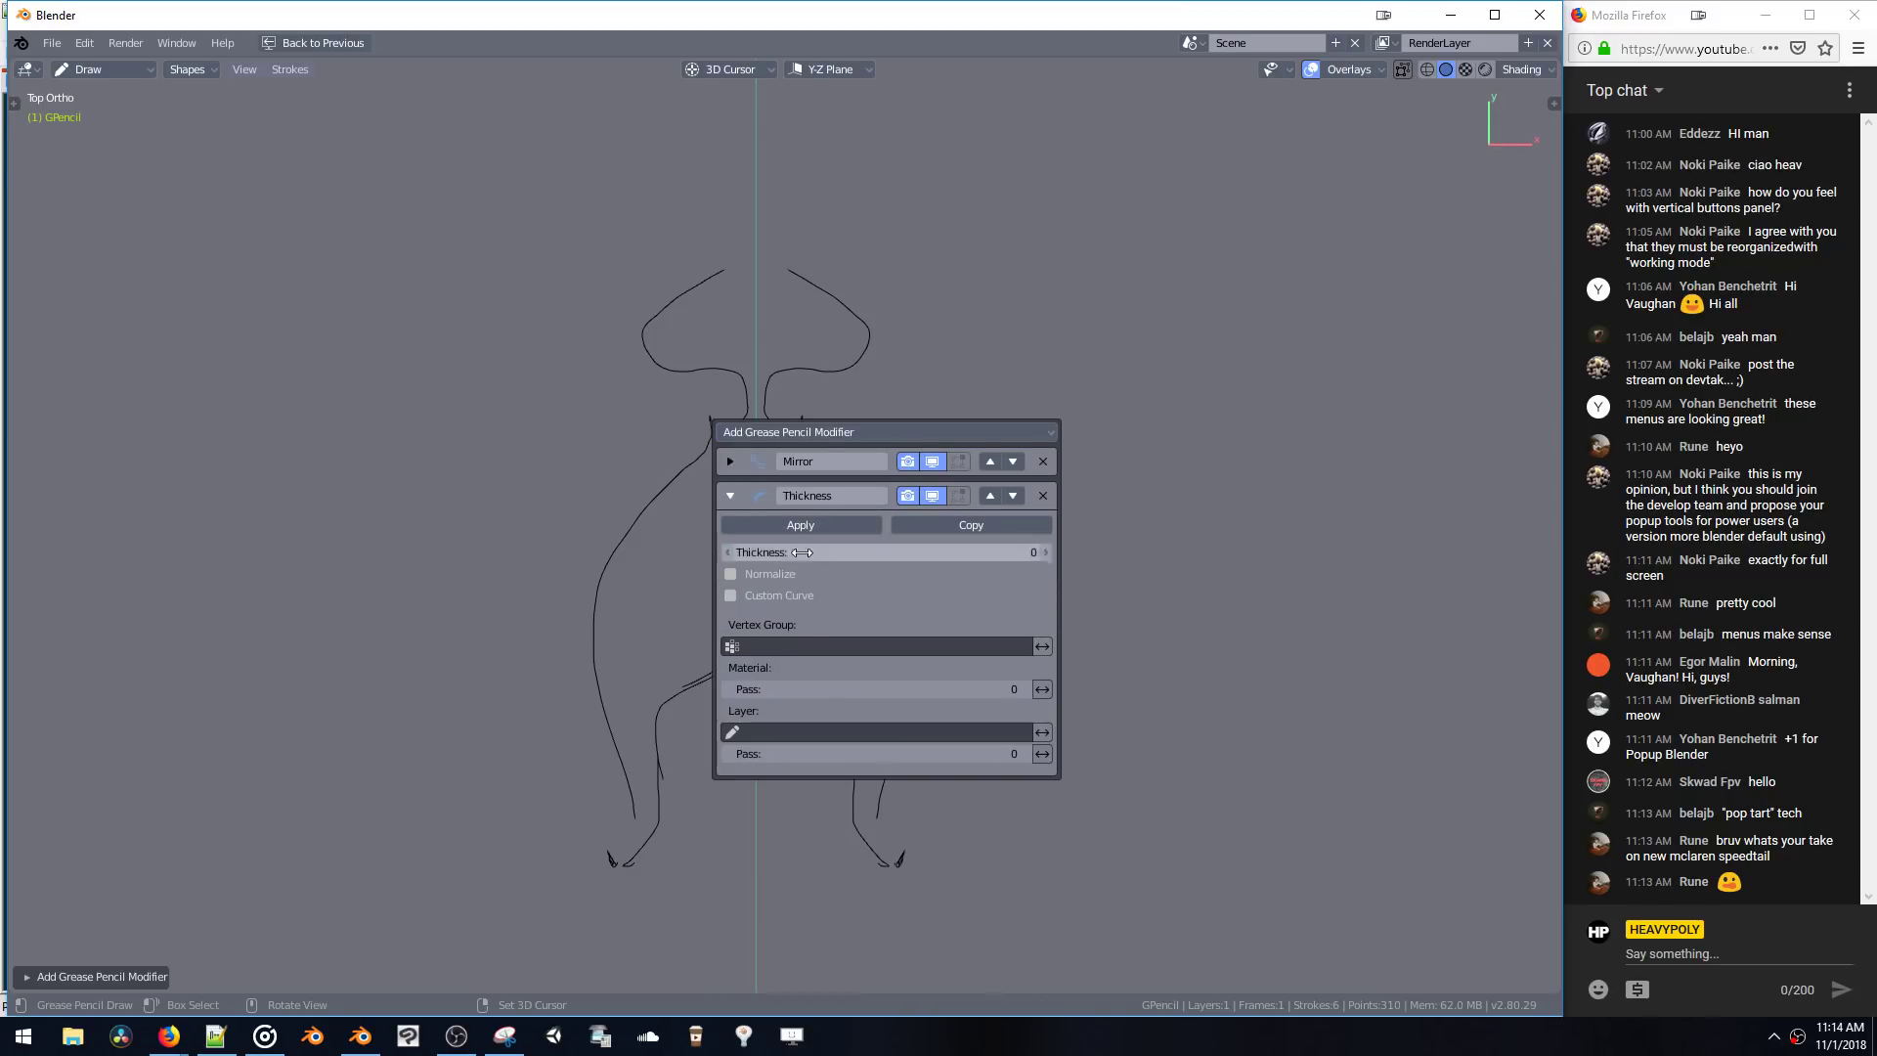
mouse_move(798, 554)
mouse_down()
mouse_move(841, 553)
mouse_move(812, 554)
mouse_up()
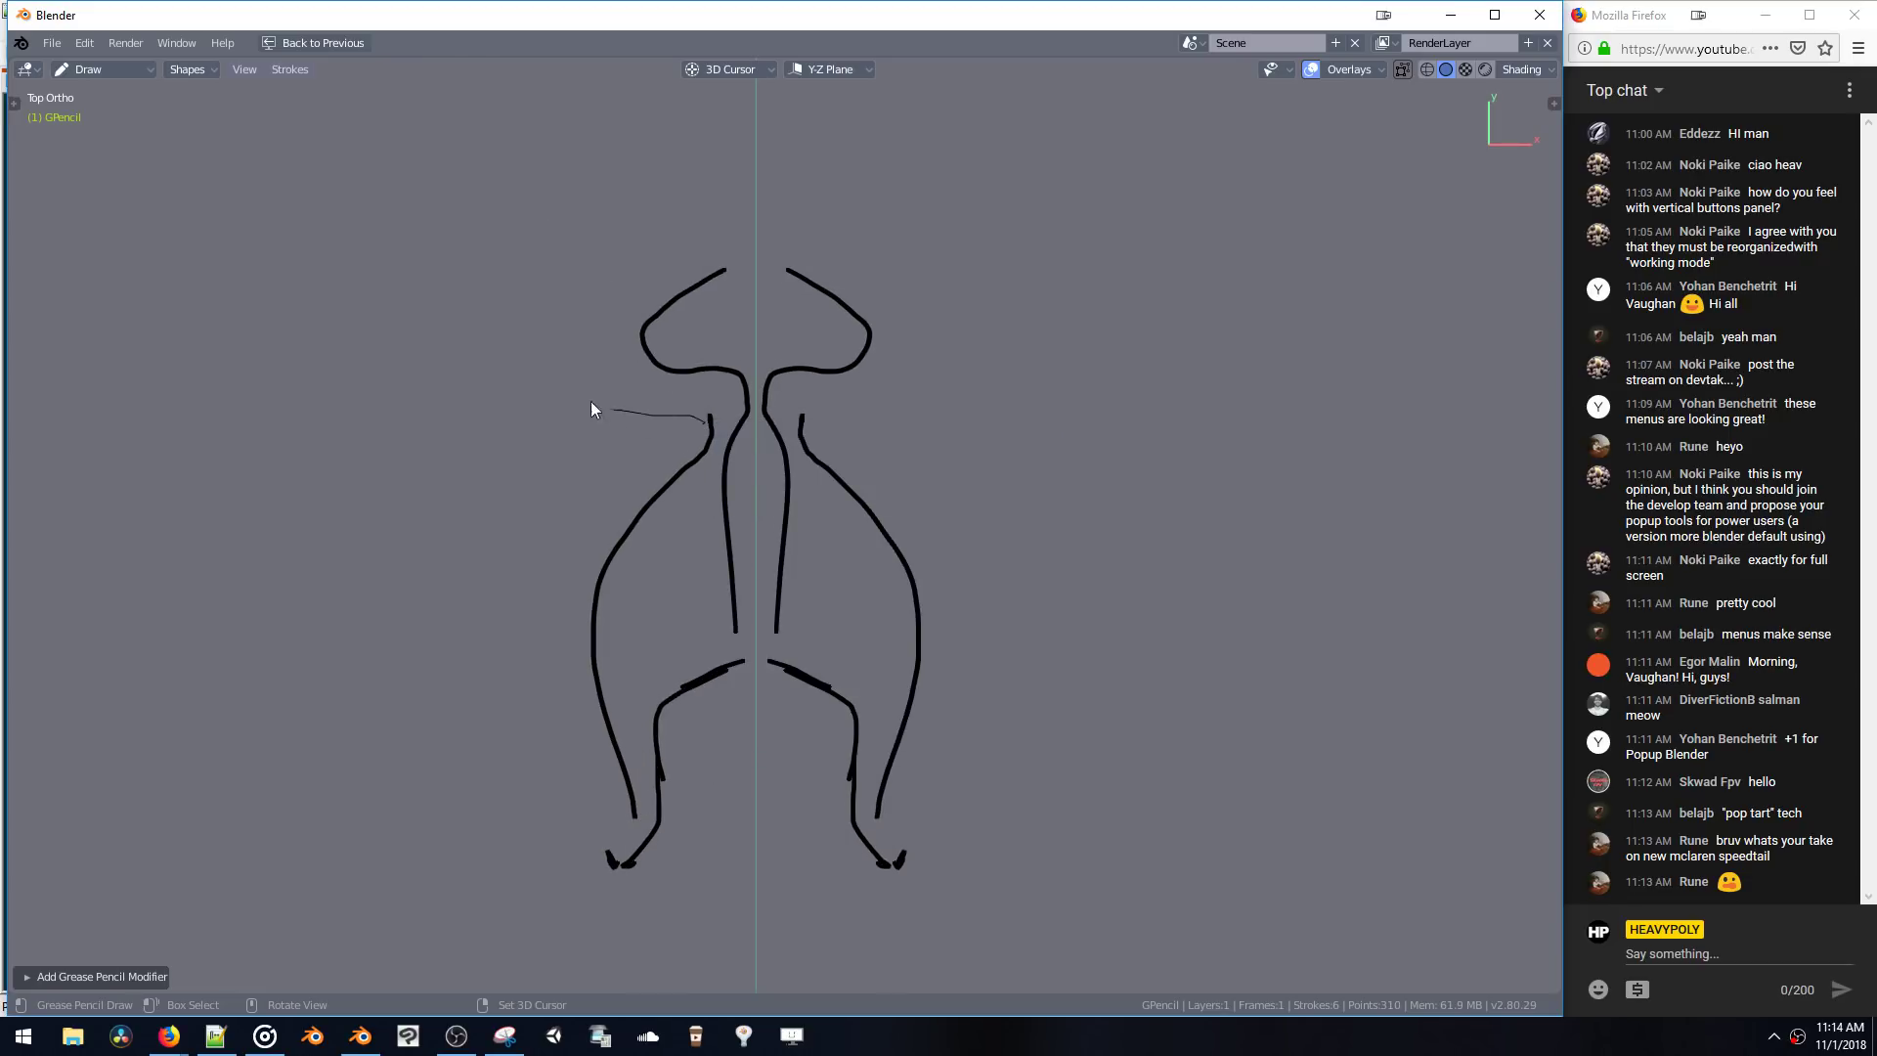
- Draw an outer contour around the figure's head and a crown-like outline above it, mirrored across the axis
mouse_move(591, 409)
mouse_down()
mouse_move(600, 315)
mouse_move(634, 275)
mouse_up()
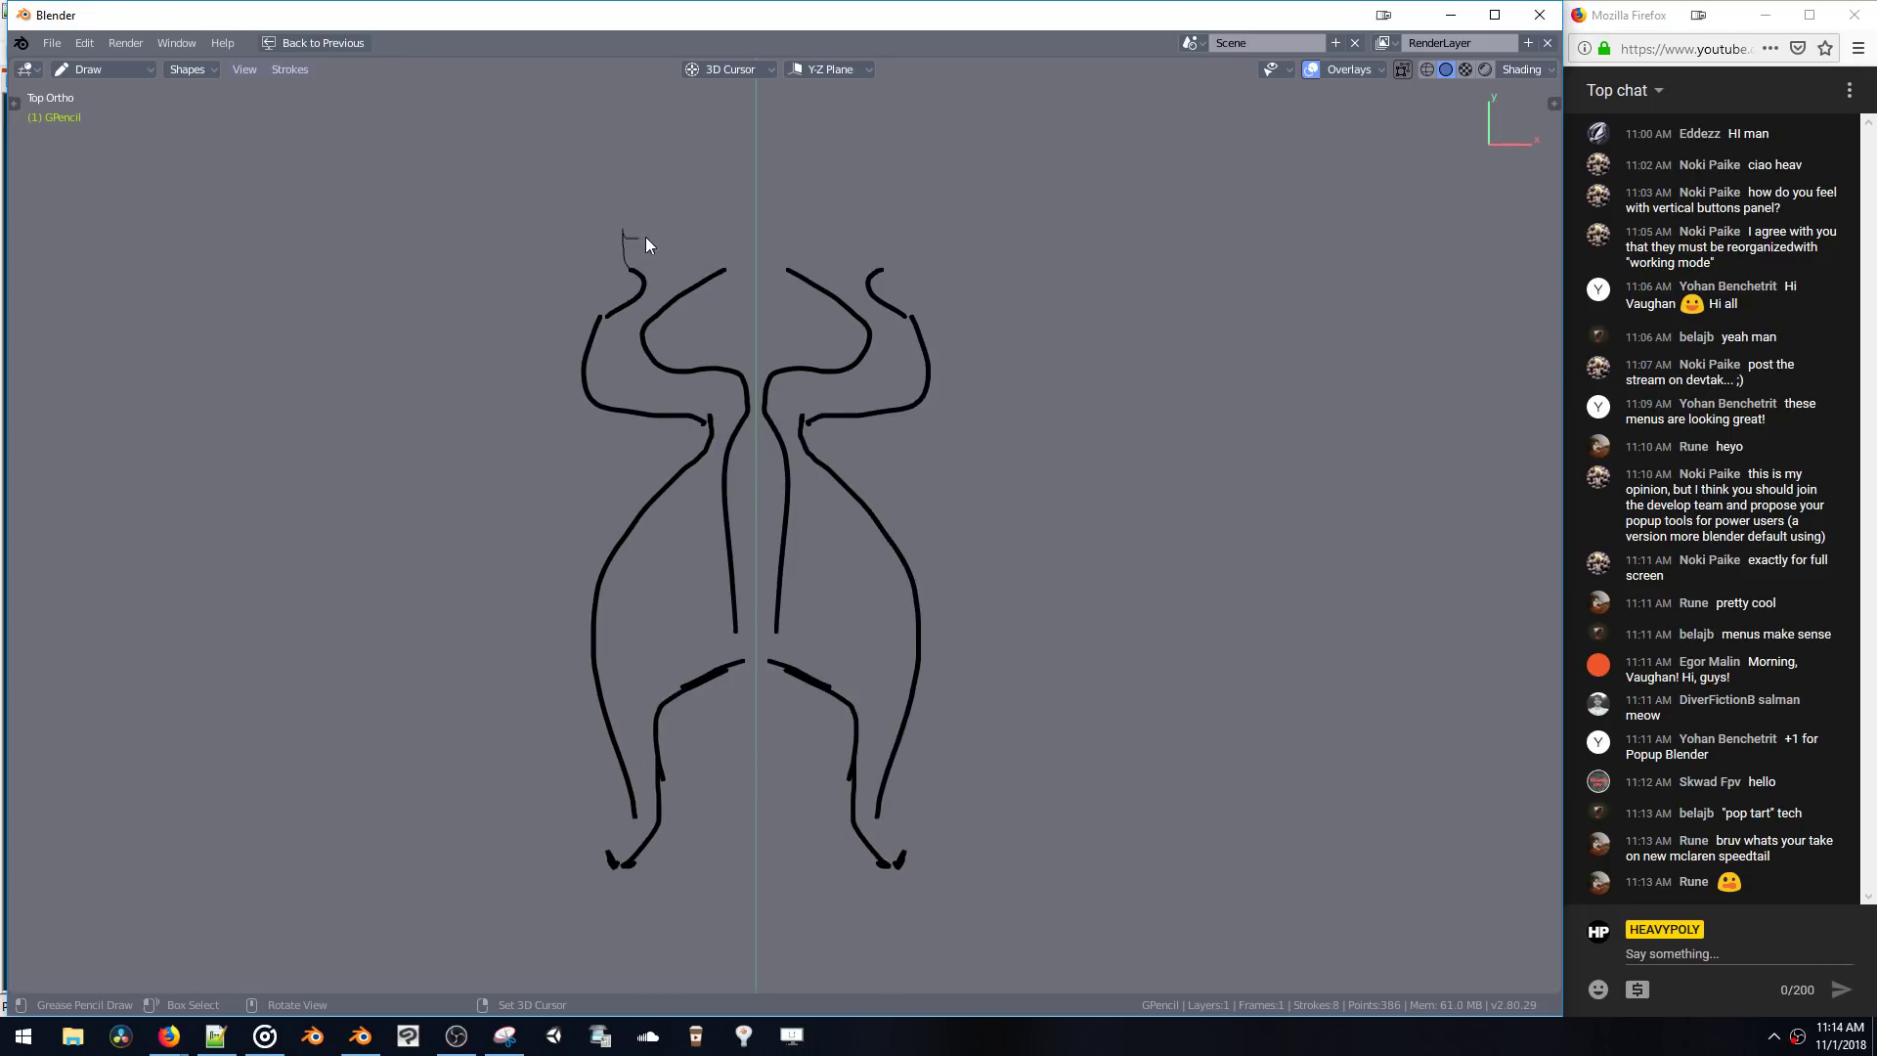
mouse_move(704, 201)
mouse_down()
mouse_move(765, 172)
mouse_move(746, 256)
mouse_move(710, 294)
mouse_up()
click(592, 422)
- Draw a middle pair of jointed limbs reaching outward from the figure's shoulders, mirrored across the axis
drag(645, 432, 657, 471)
drag(661, 445, 629, 460)
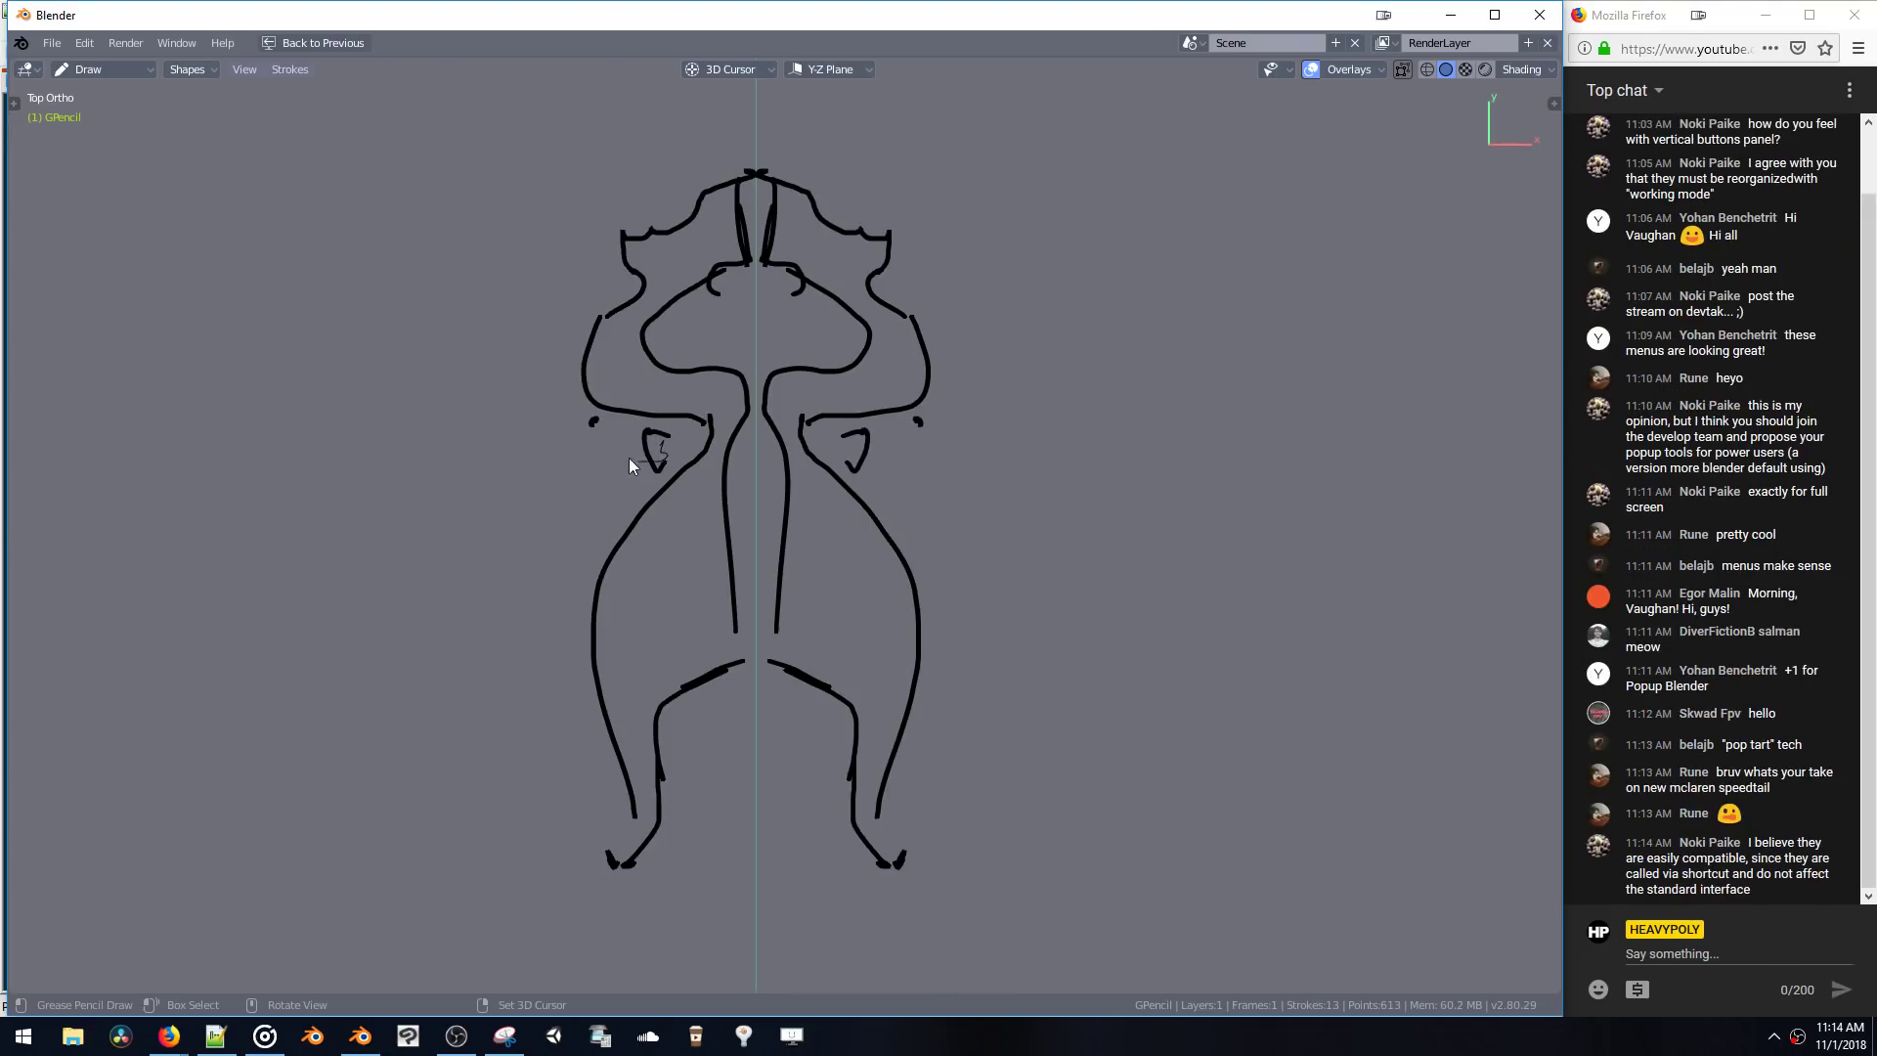
drag(464, 466, 618, 443)
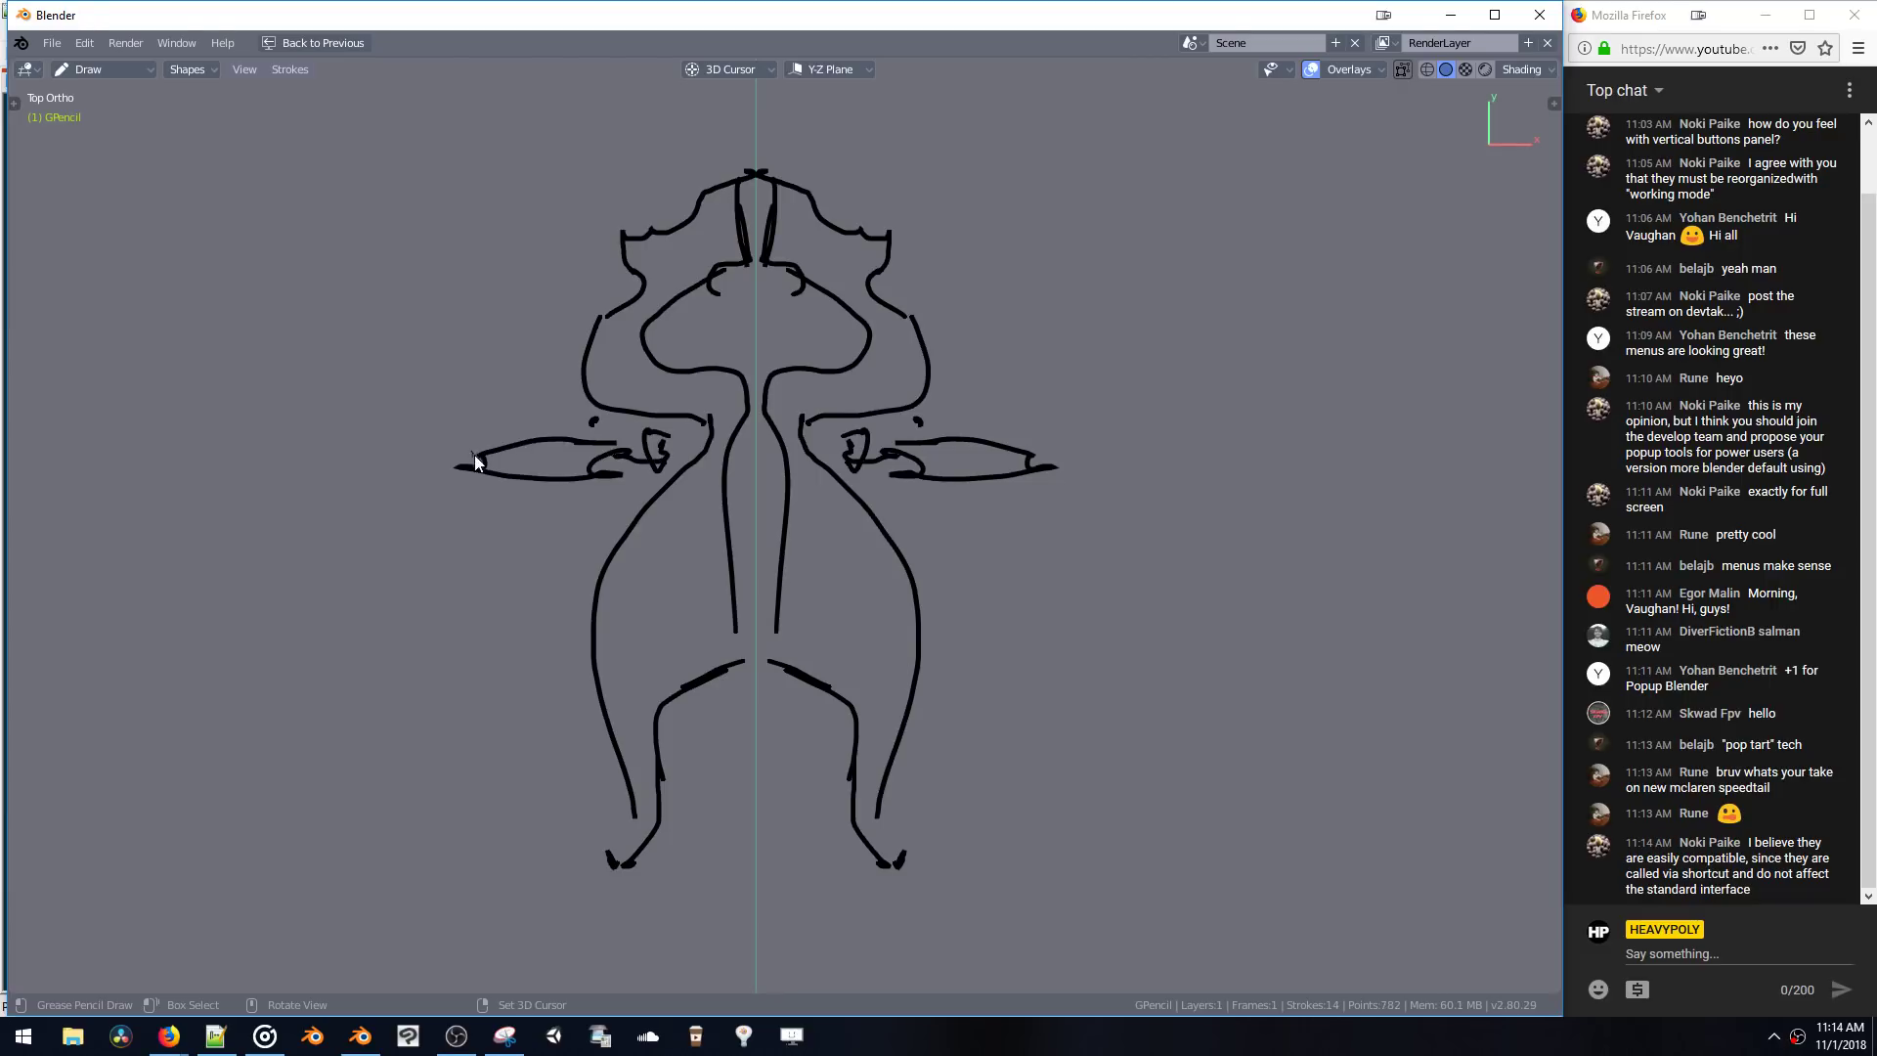
drag(483, 477, 469, 488)
- Draw a lower pair of long jointed limbs angling outward and down from the torso, mirrored across the axis
drag(626, 533, 629, 508)
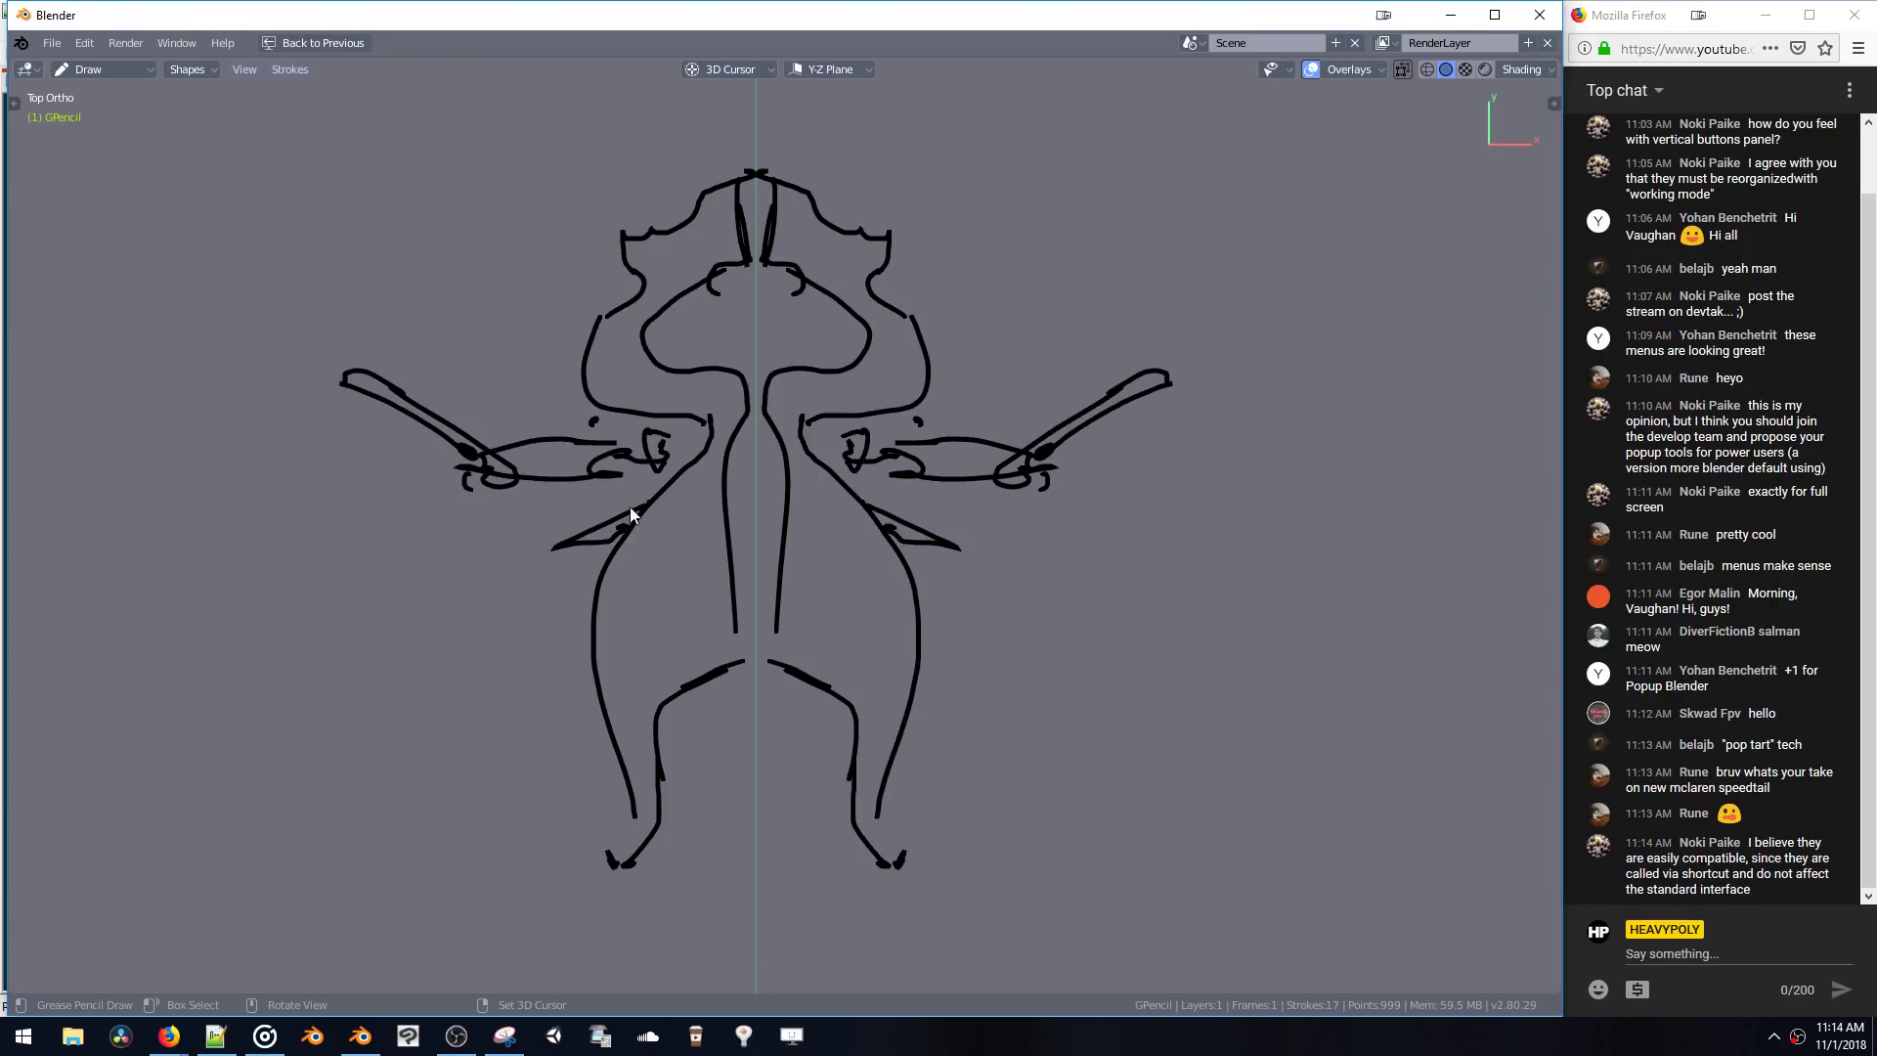
drag(492, 597, 594, 575)
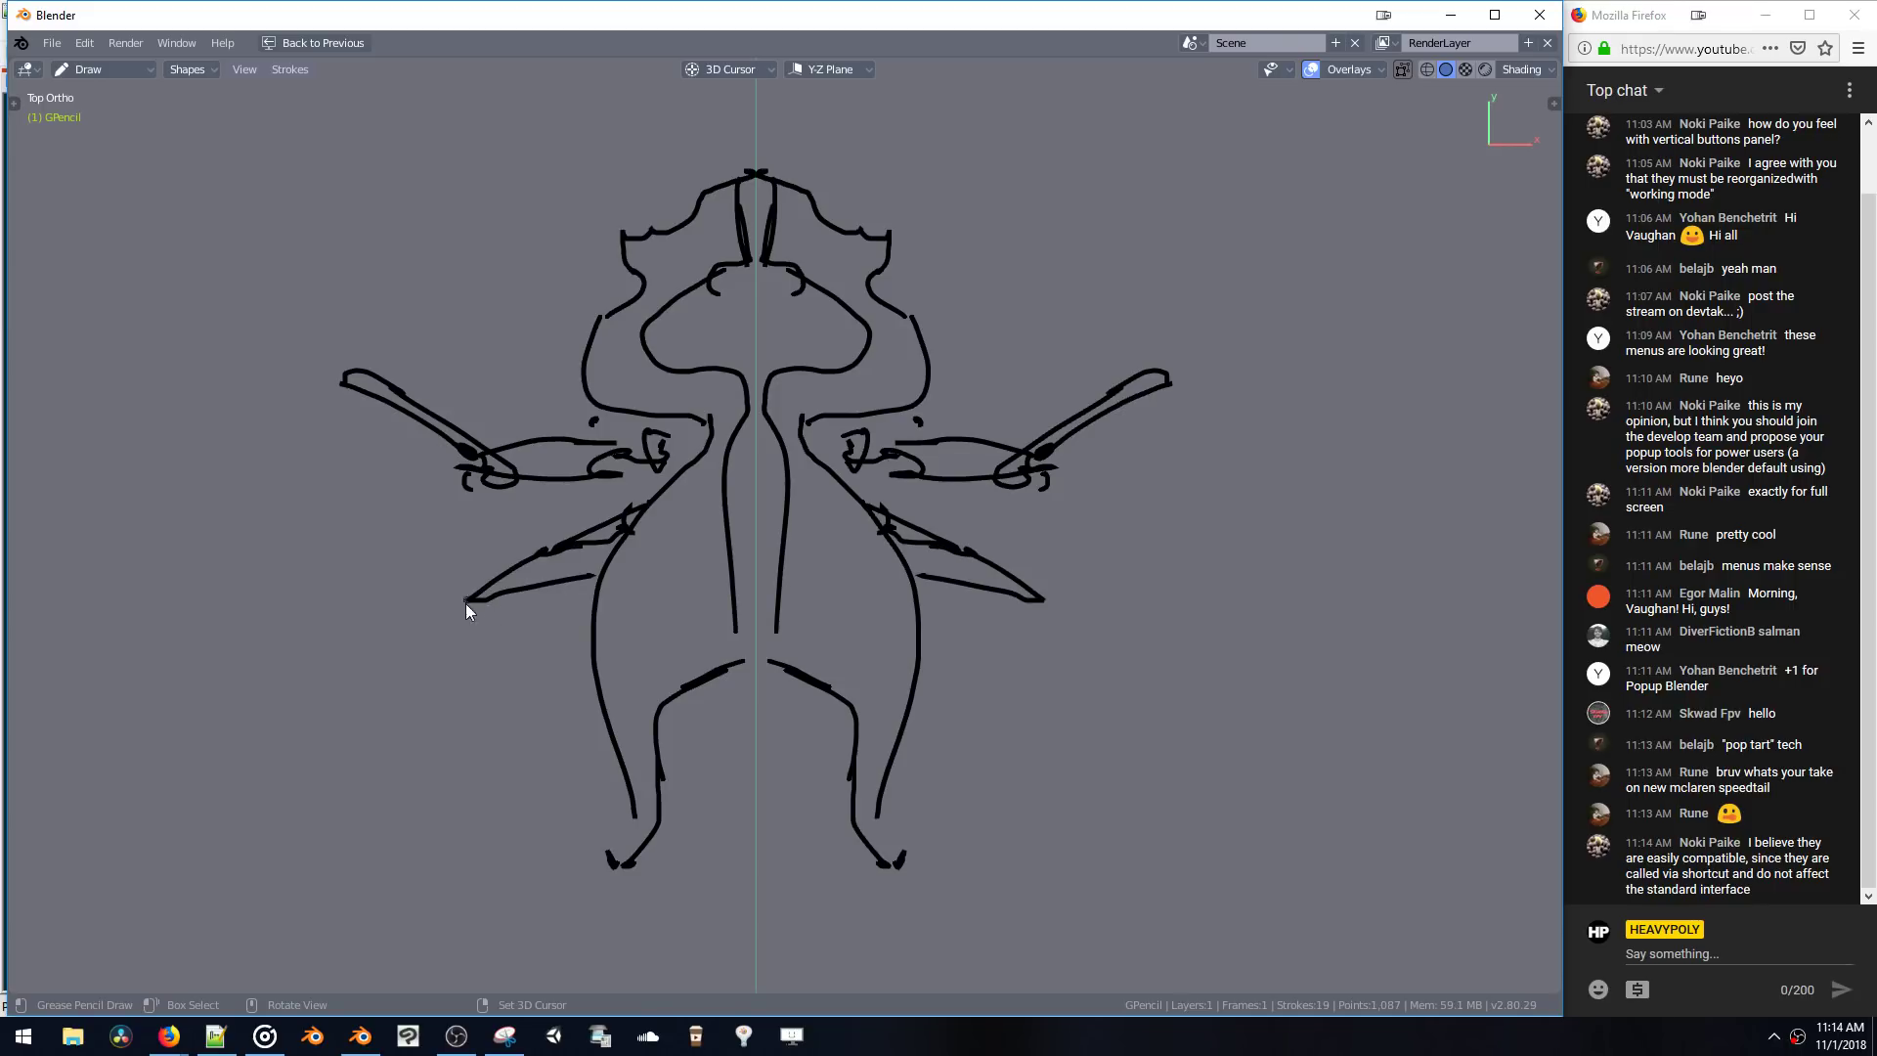
drag(466, 602, 349, 799)
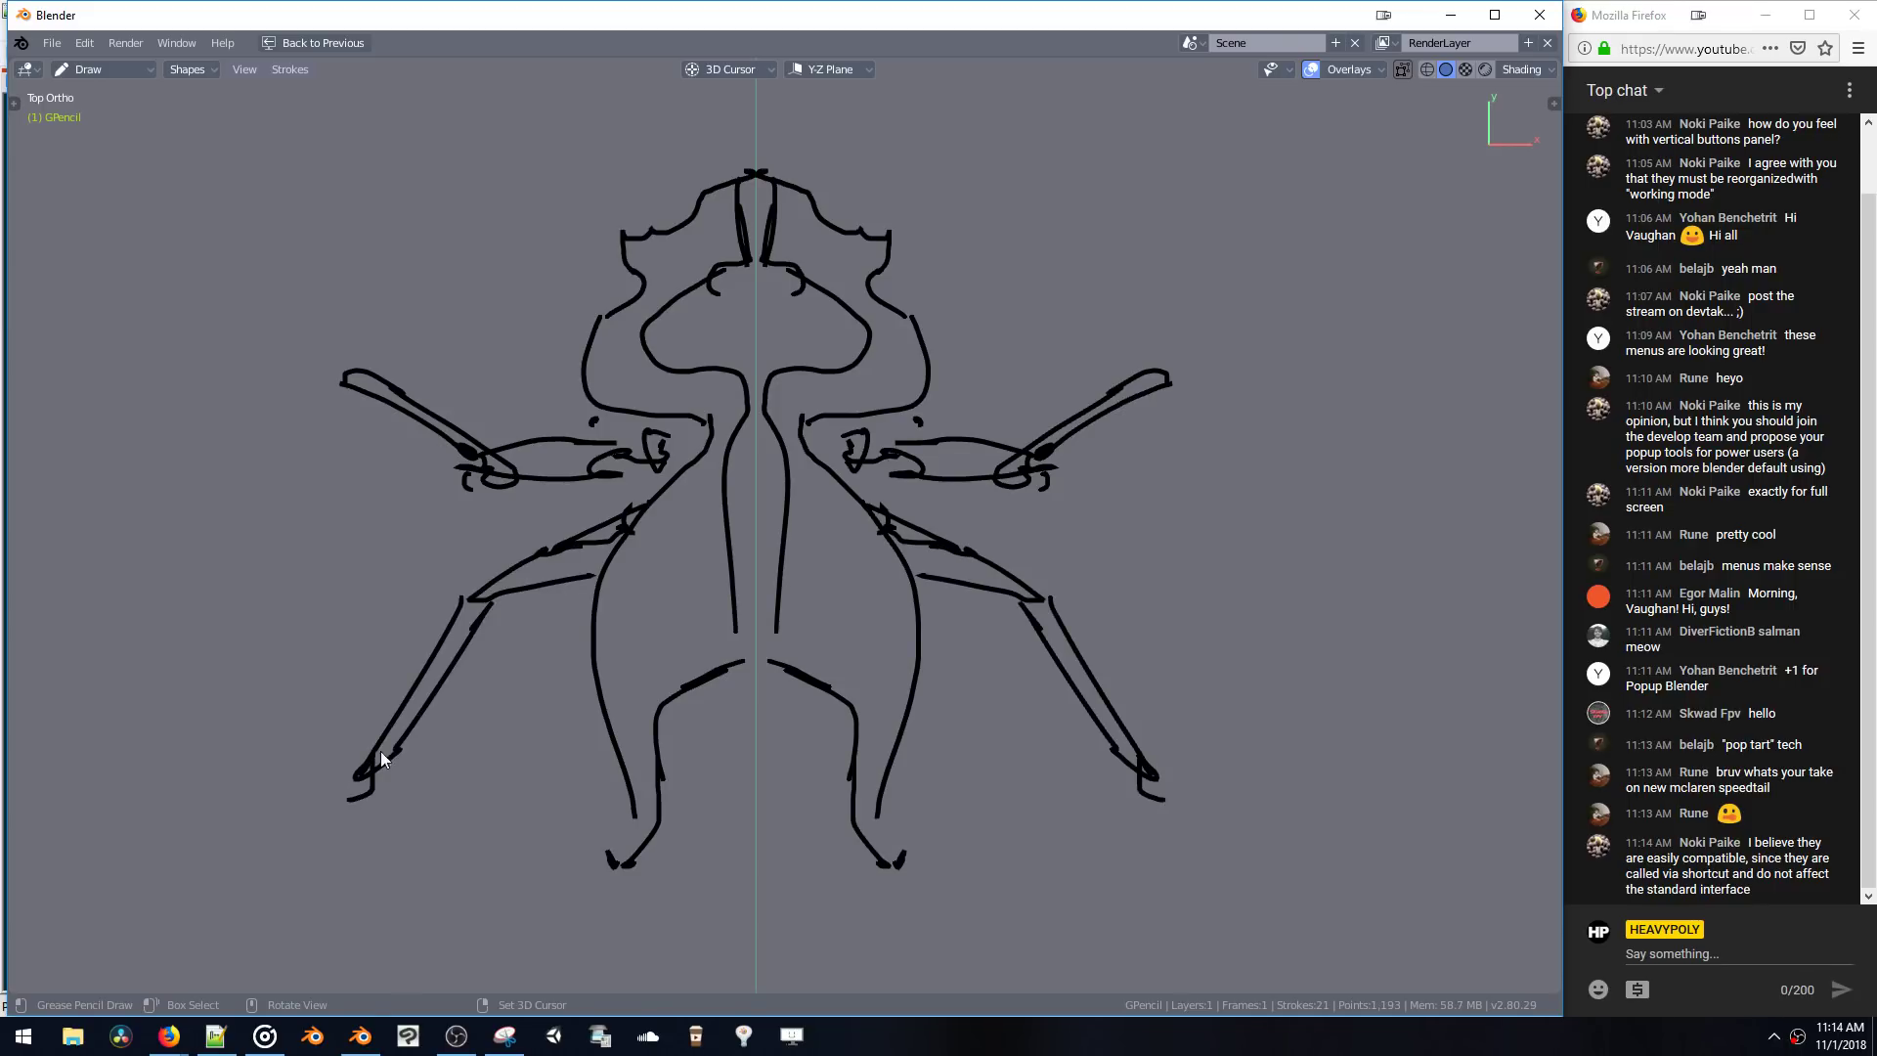
mouse_move(434, 700)
mouse_down()
mouse_move(367, 782)
mouse_move(428, 732)
mouse_up()
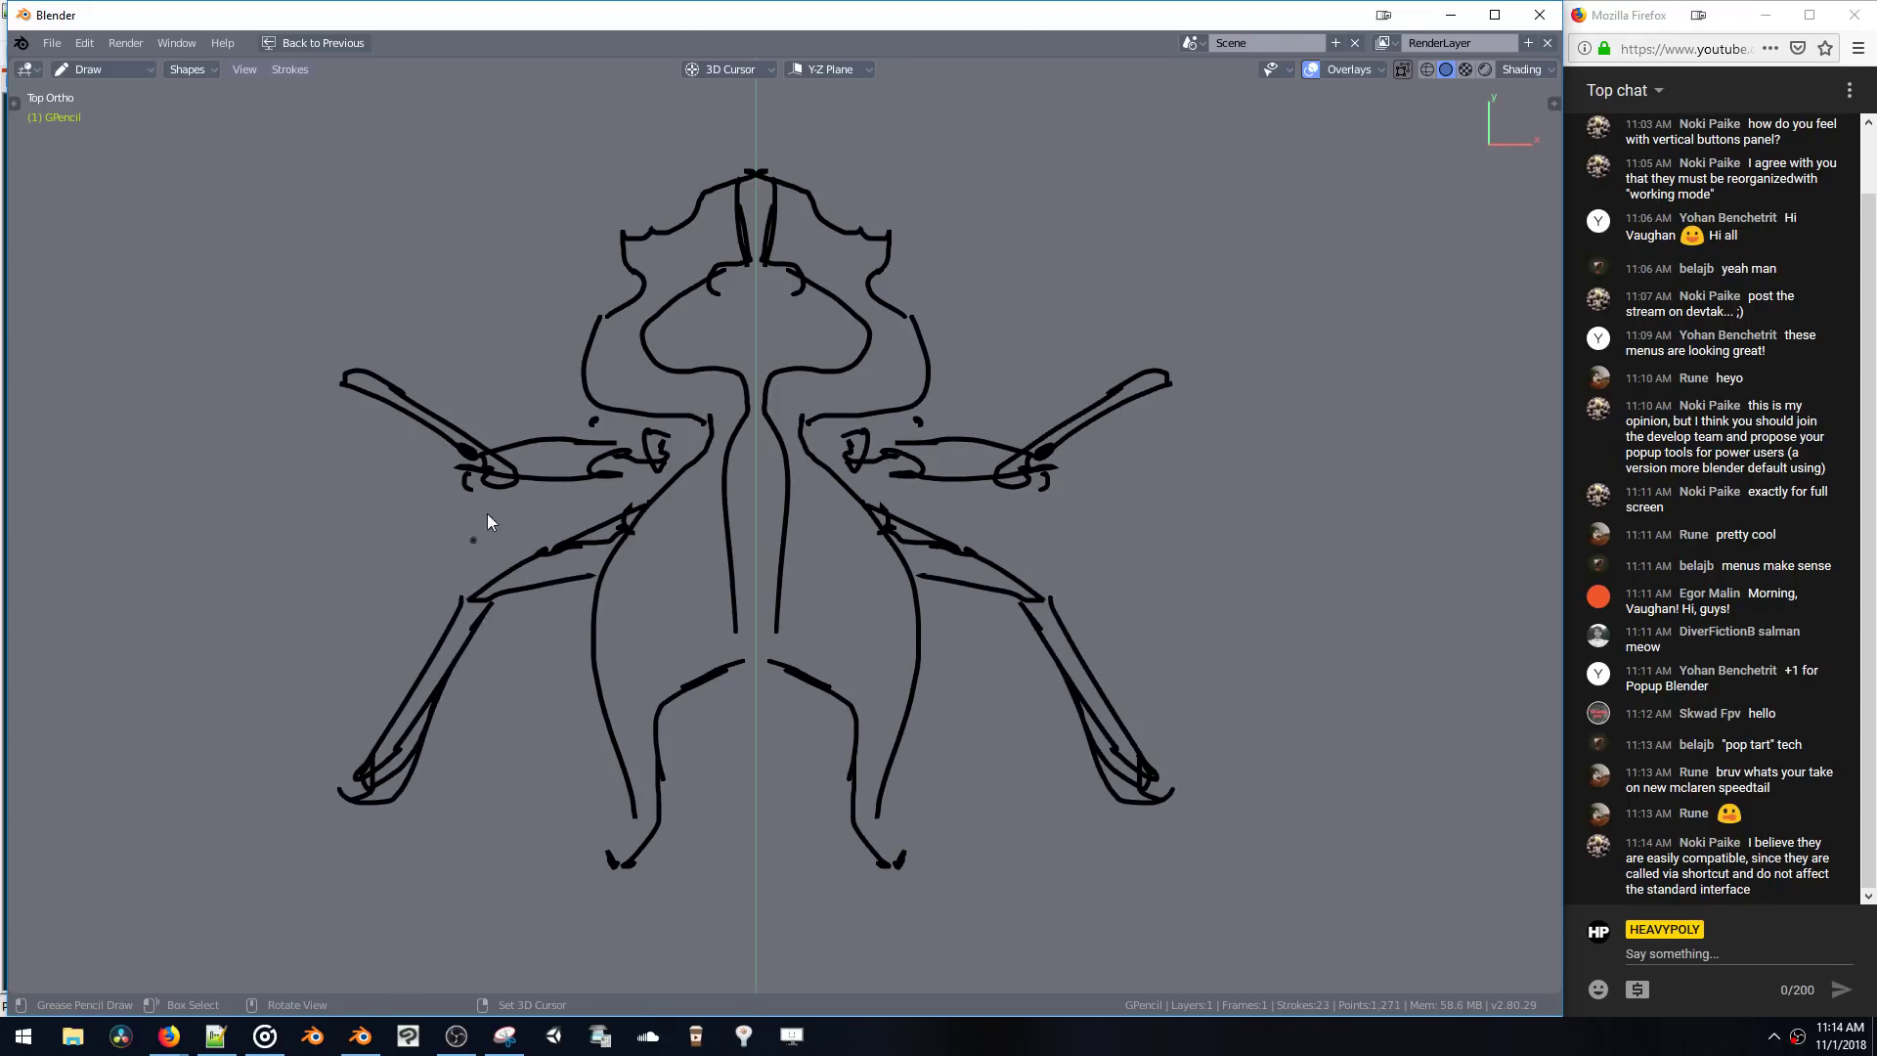
- Start an upper pair of limbs beside the figure's head with two roughly parallel diagonal strokes, redoing the first attempt
drag(483, 327, 583, 395)
key(ctrl+z)
mouse_move(499, 308)
mouse_down()
mouse_move(574, 360)
mouse_move(616, 348)
mouse_up()
- Lower the Thickness modifier's value to -100 for thin lines and draw the outer segments of the upper limbs
key(ctrl+m)
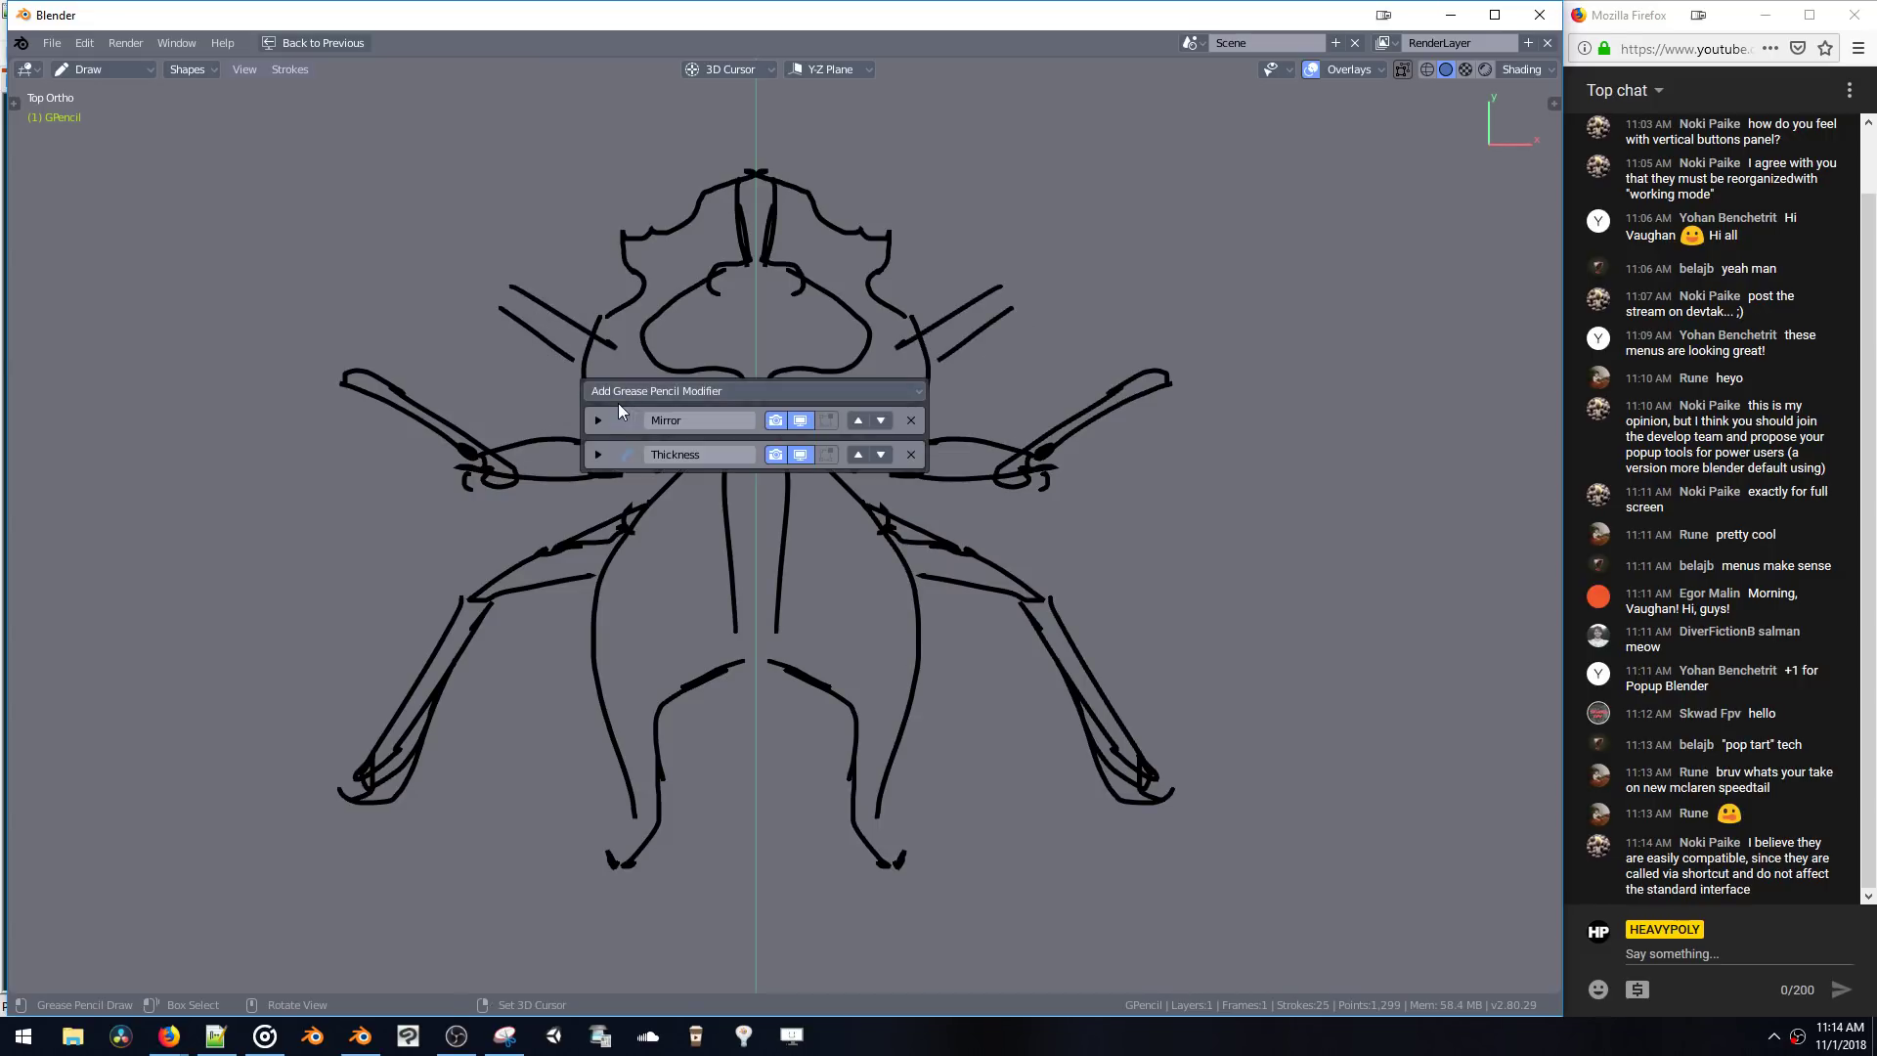
click(599, 455)
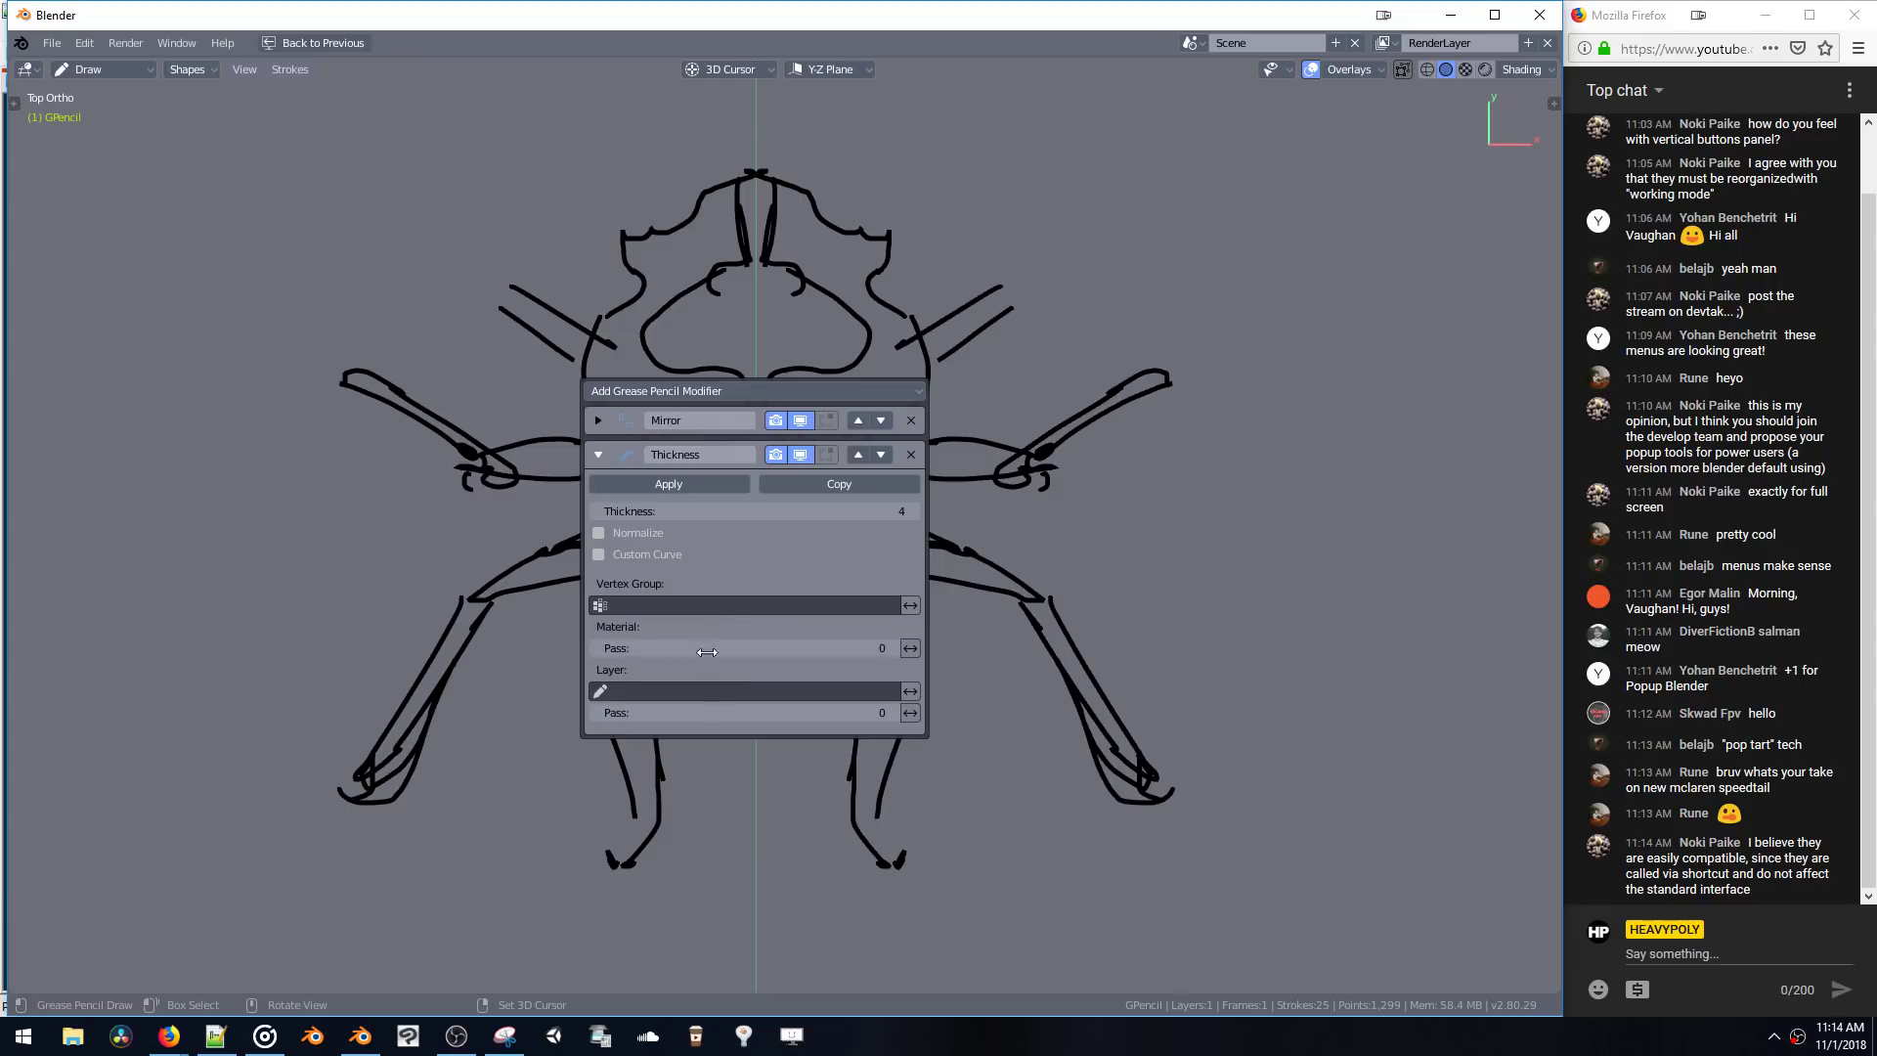
drag(699, 512, 606, 510)
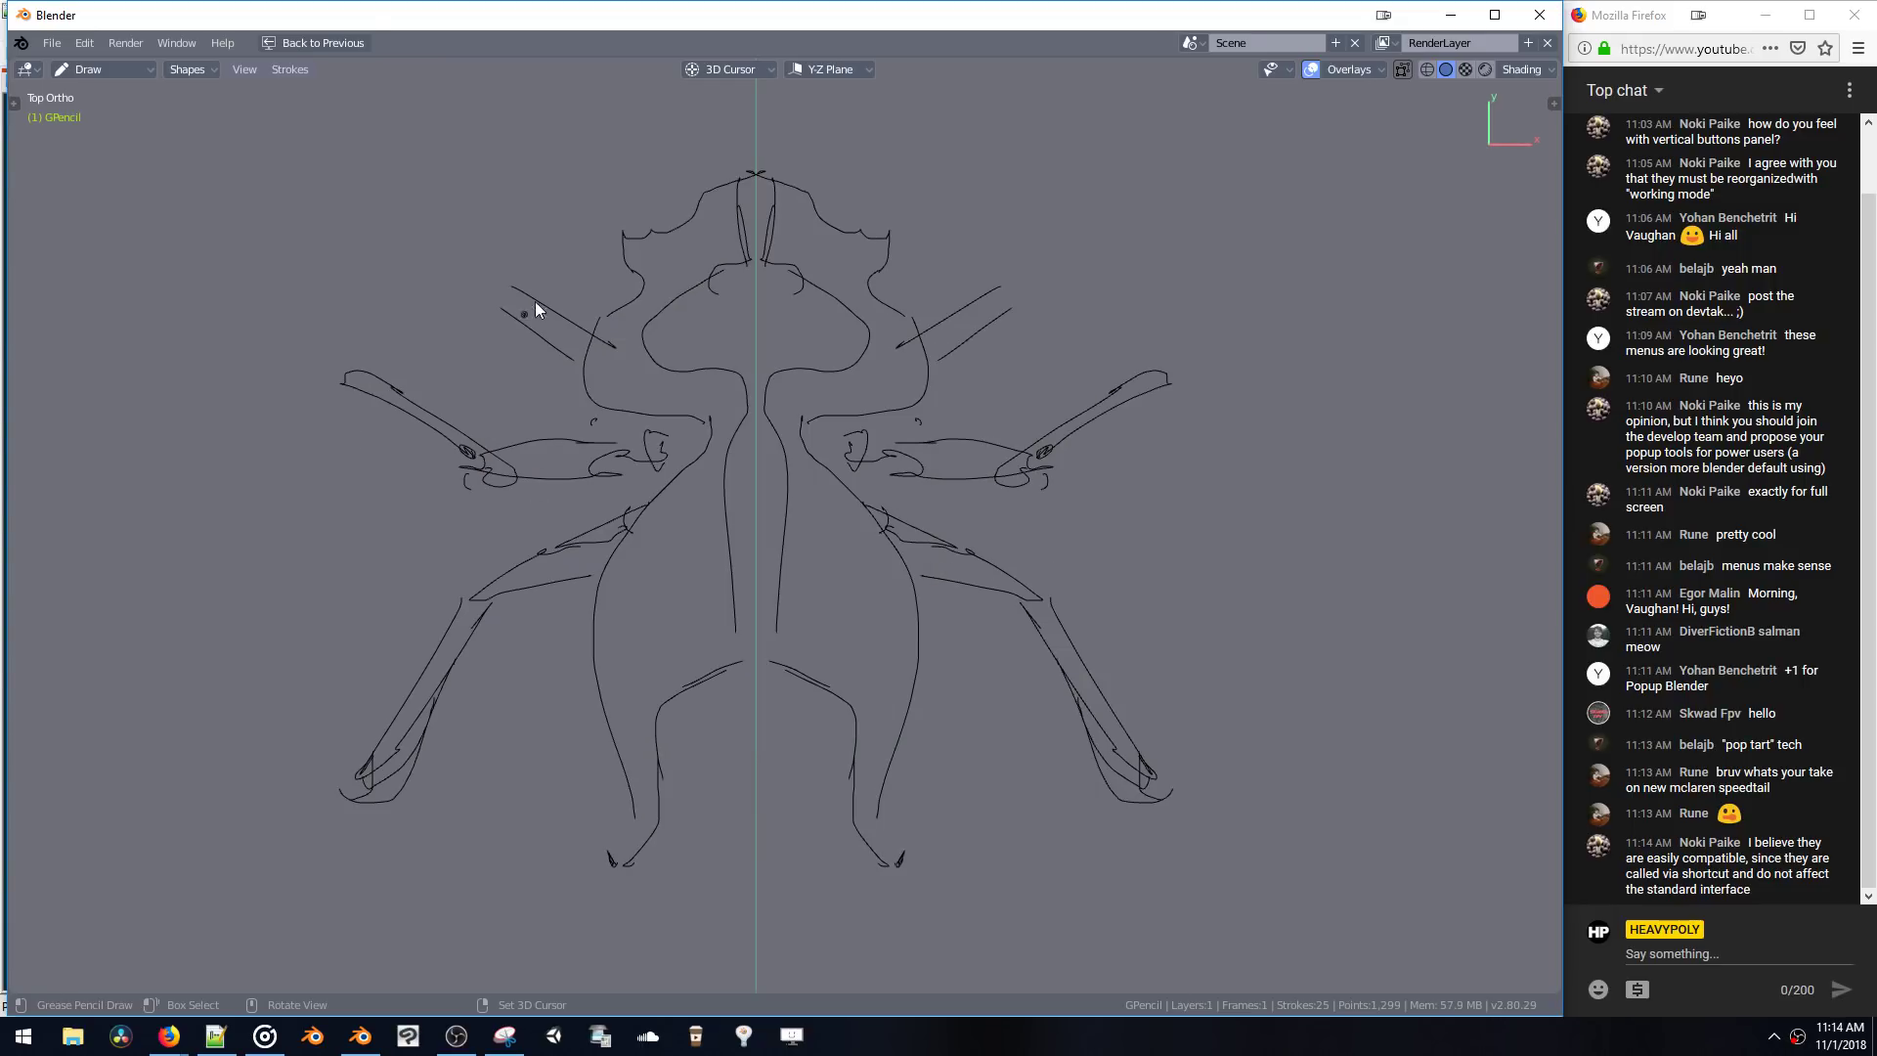
mouse_move(501, 295)
mouse_down()
mouse_move(489, 259)
mouse_move(532, 327)
mouse_up()
- Add a Hue/Saturation modifier to the drawing, collapse the Thickness settings, and set H to 0.968 and V to 2.000
key(ctrl+m)
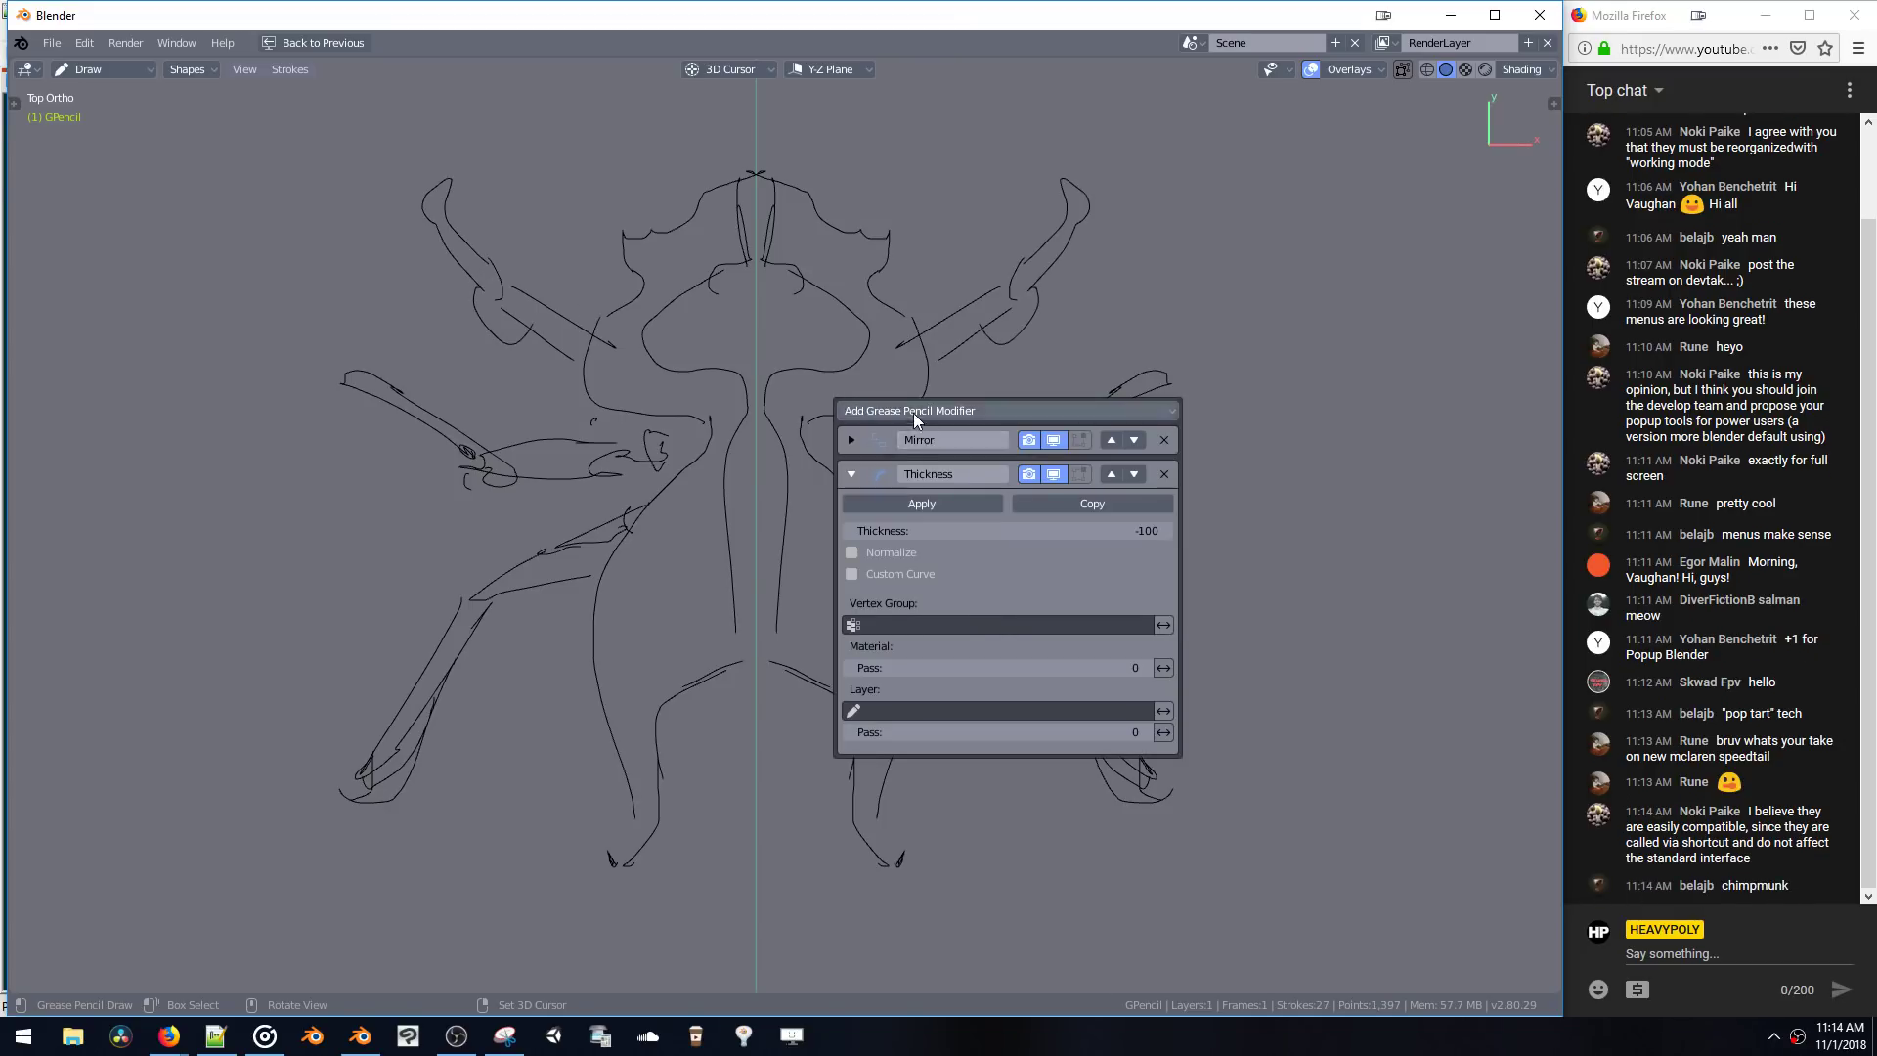
click(1017, 410)
click(1108, 451)
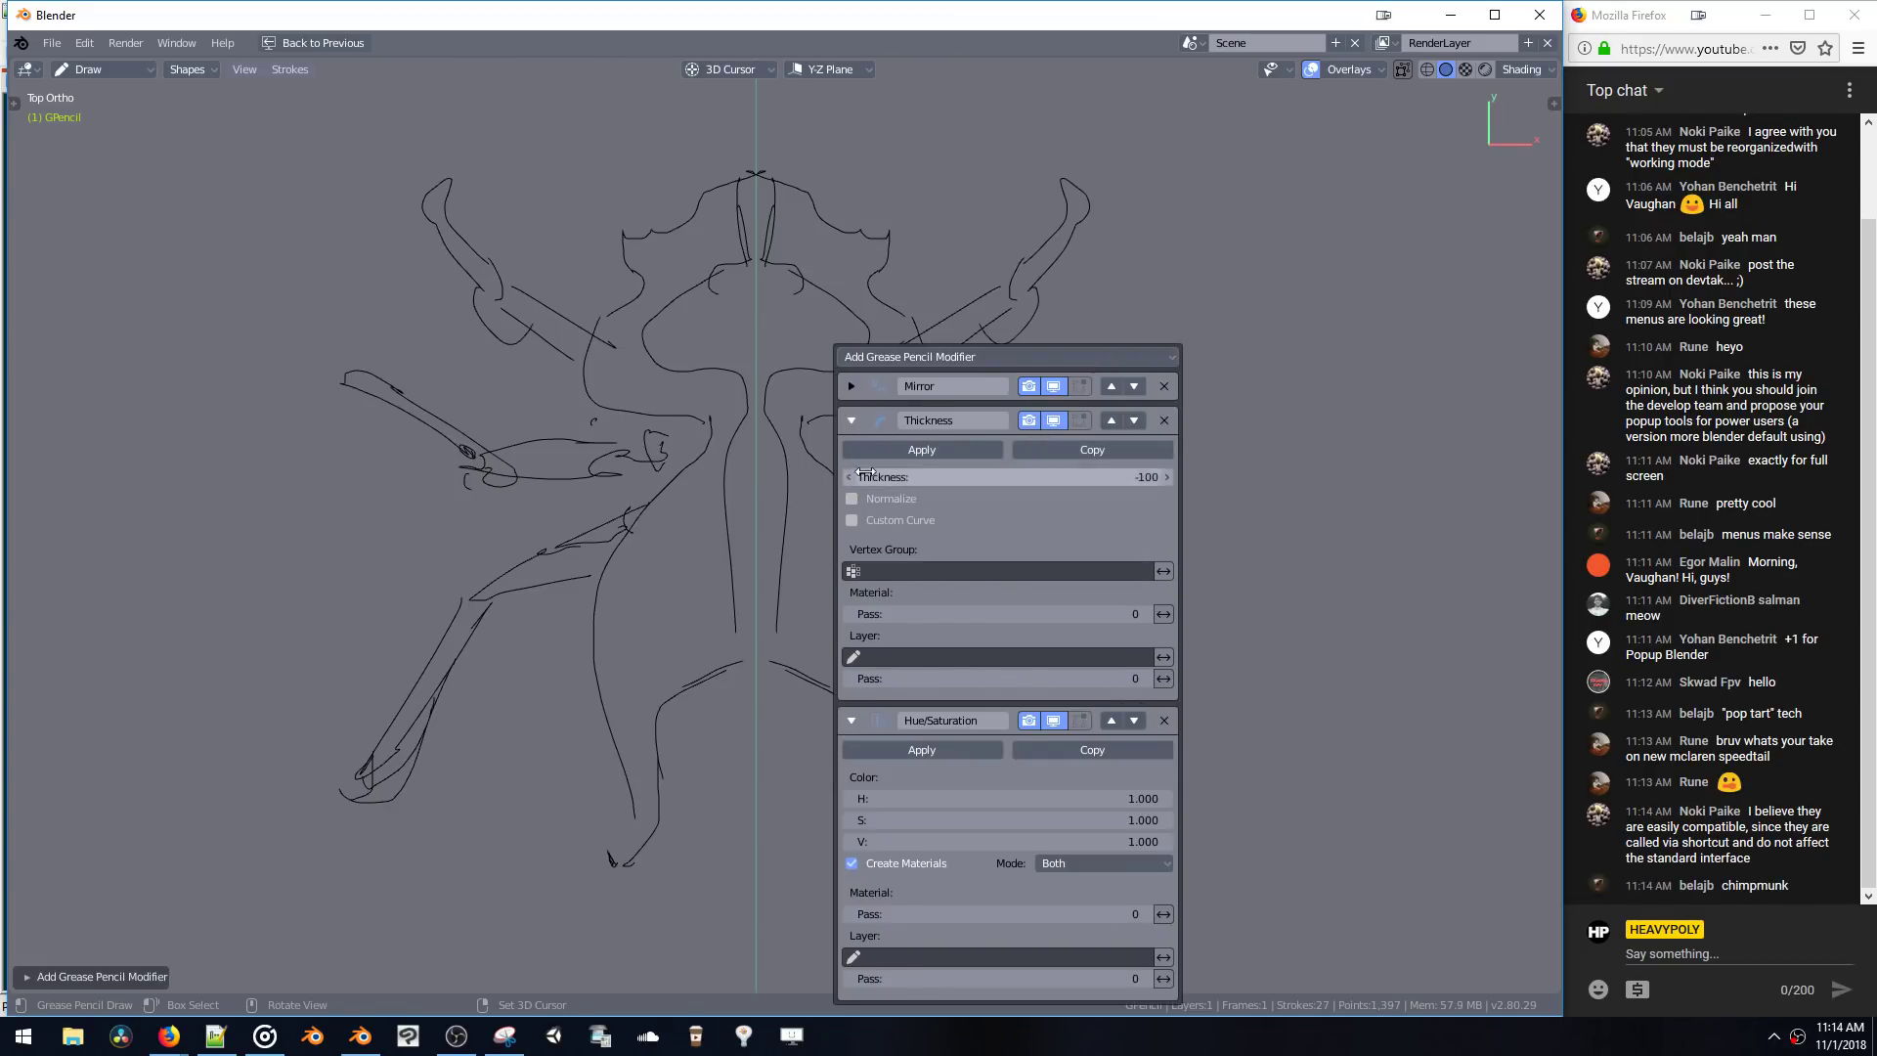
click(850, 420)
drag(979, 532, 1271, 565)
click(1064, 266)
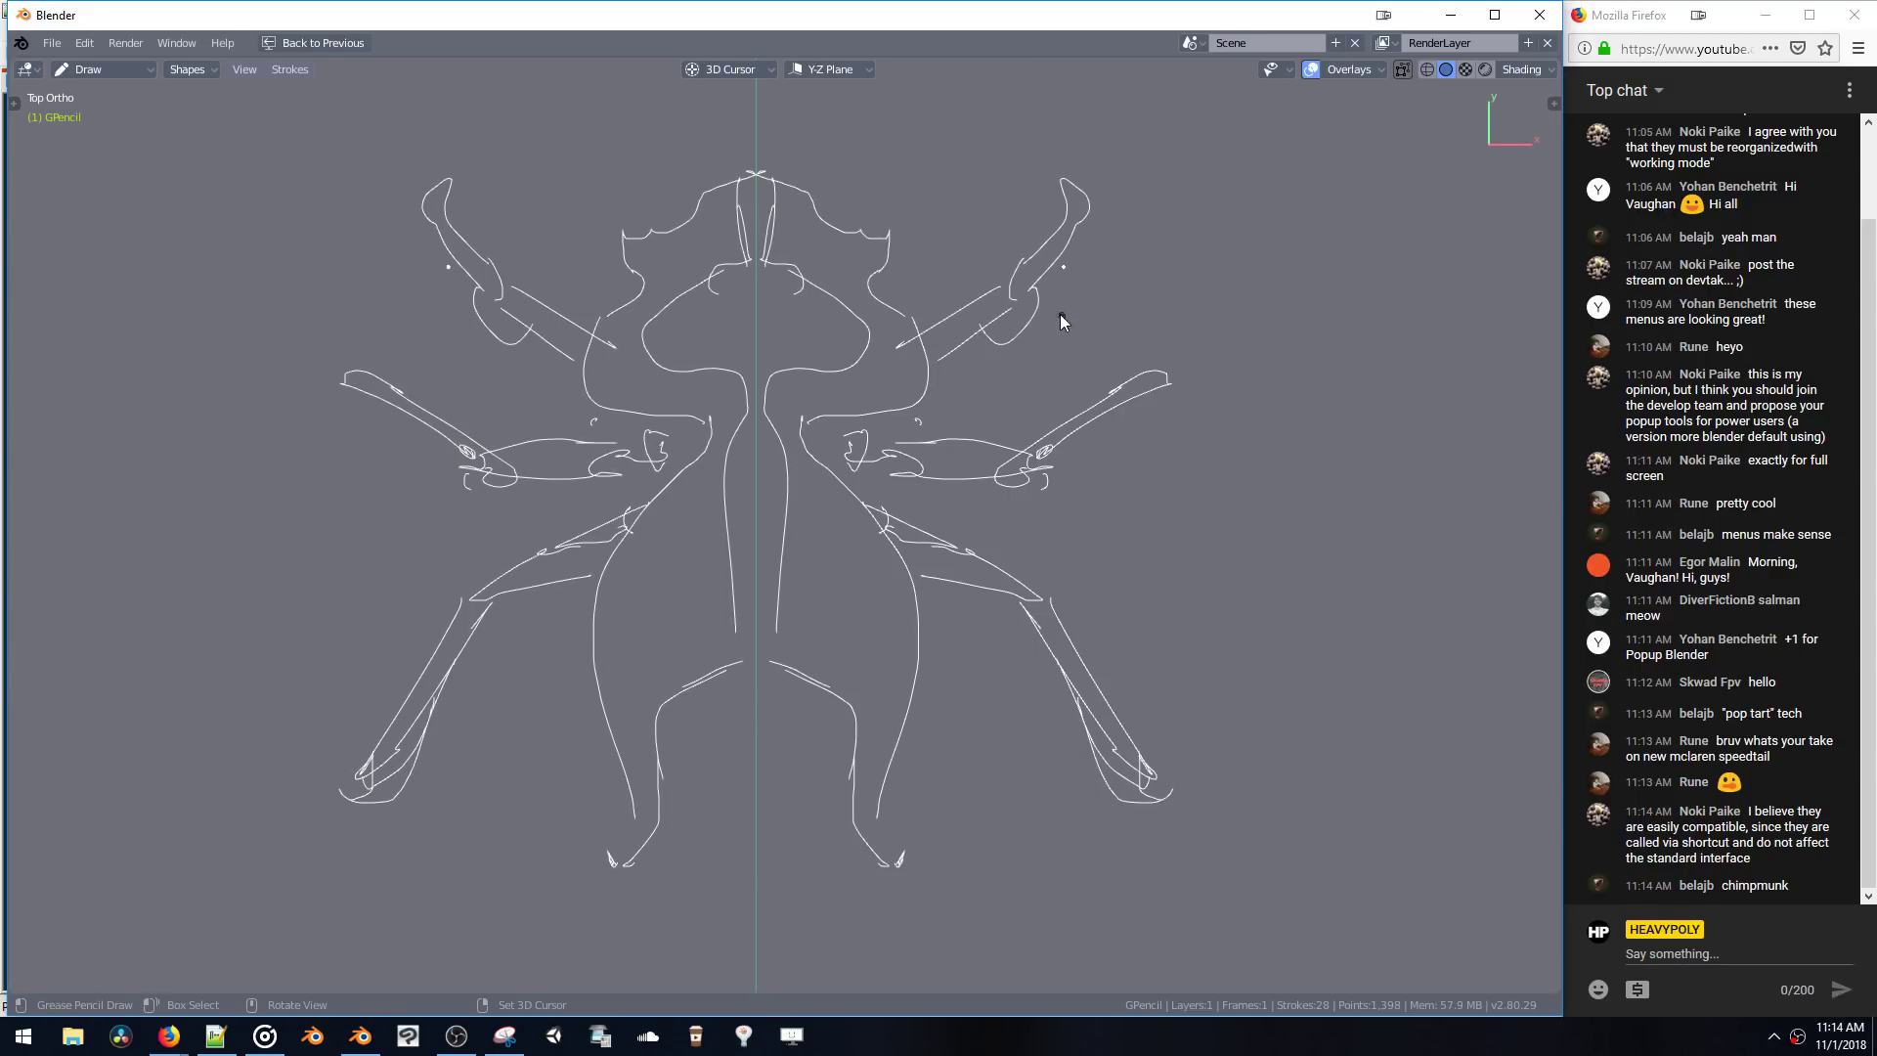
drag(1074, 328, 1224, 445)
key(ctrl+z)
key(ctrl+z)
key(ctrl+z)
- Lower the Hue/Saturation modifier's V value until the strokes turn black, keeping the mode at Both
key(ctrl+m)
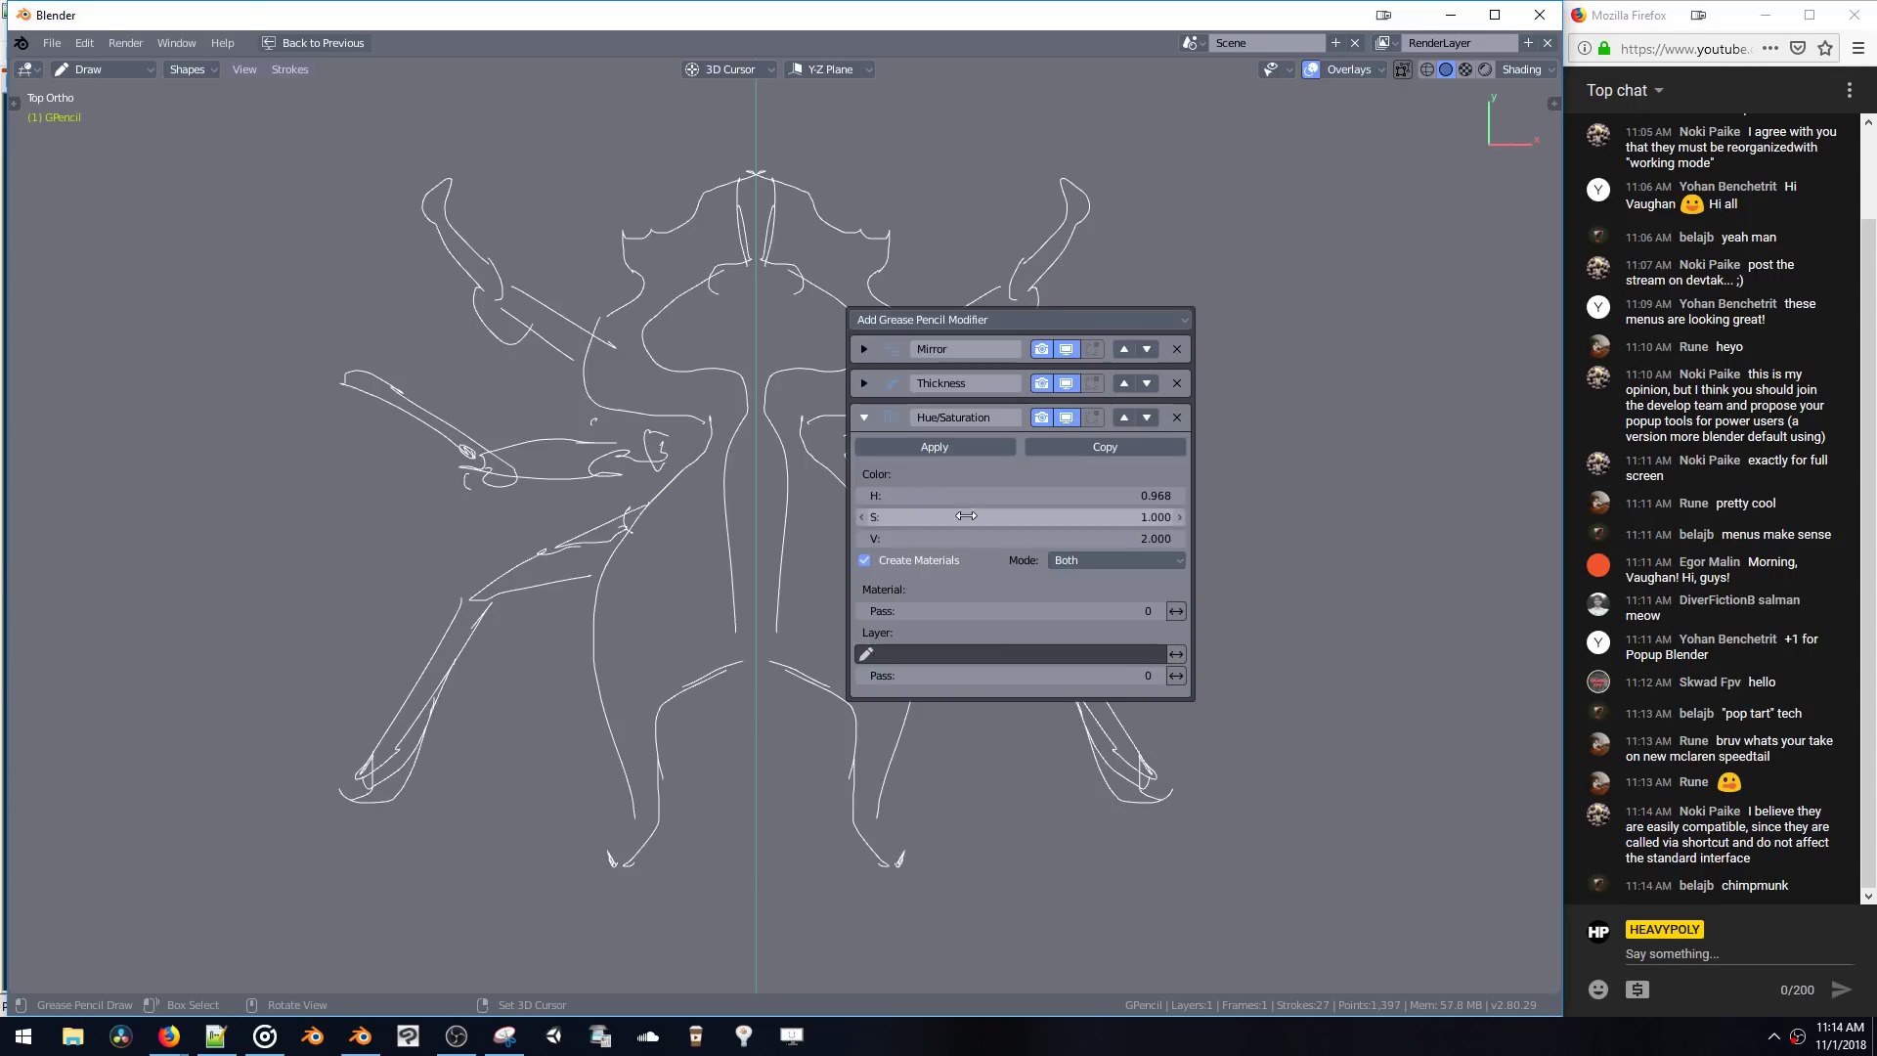
click(1077, 559)
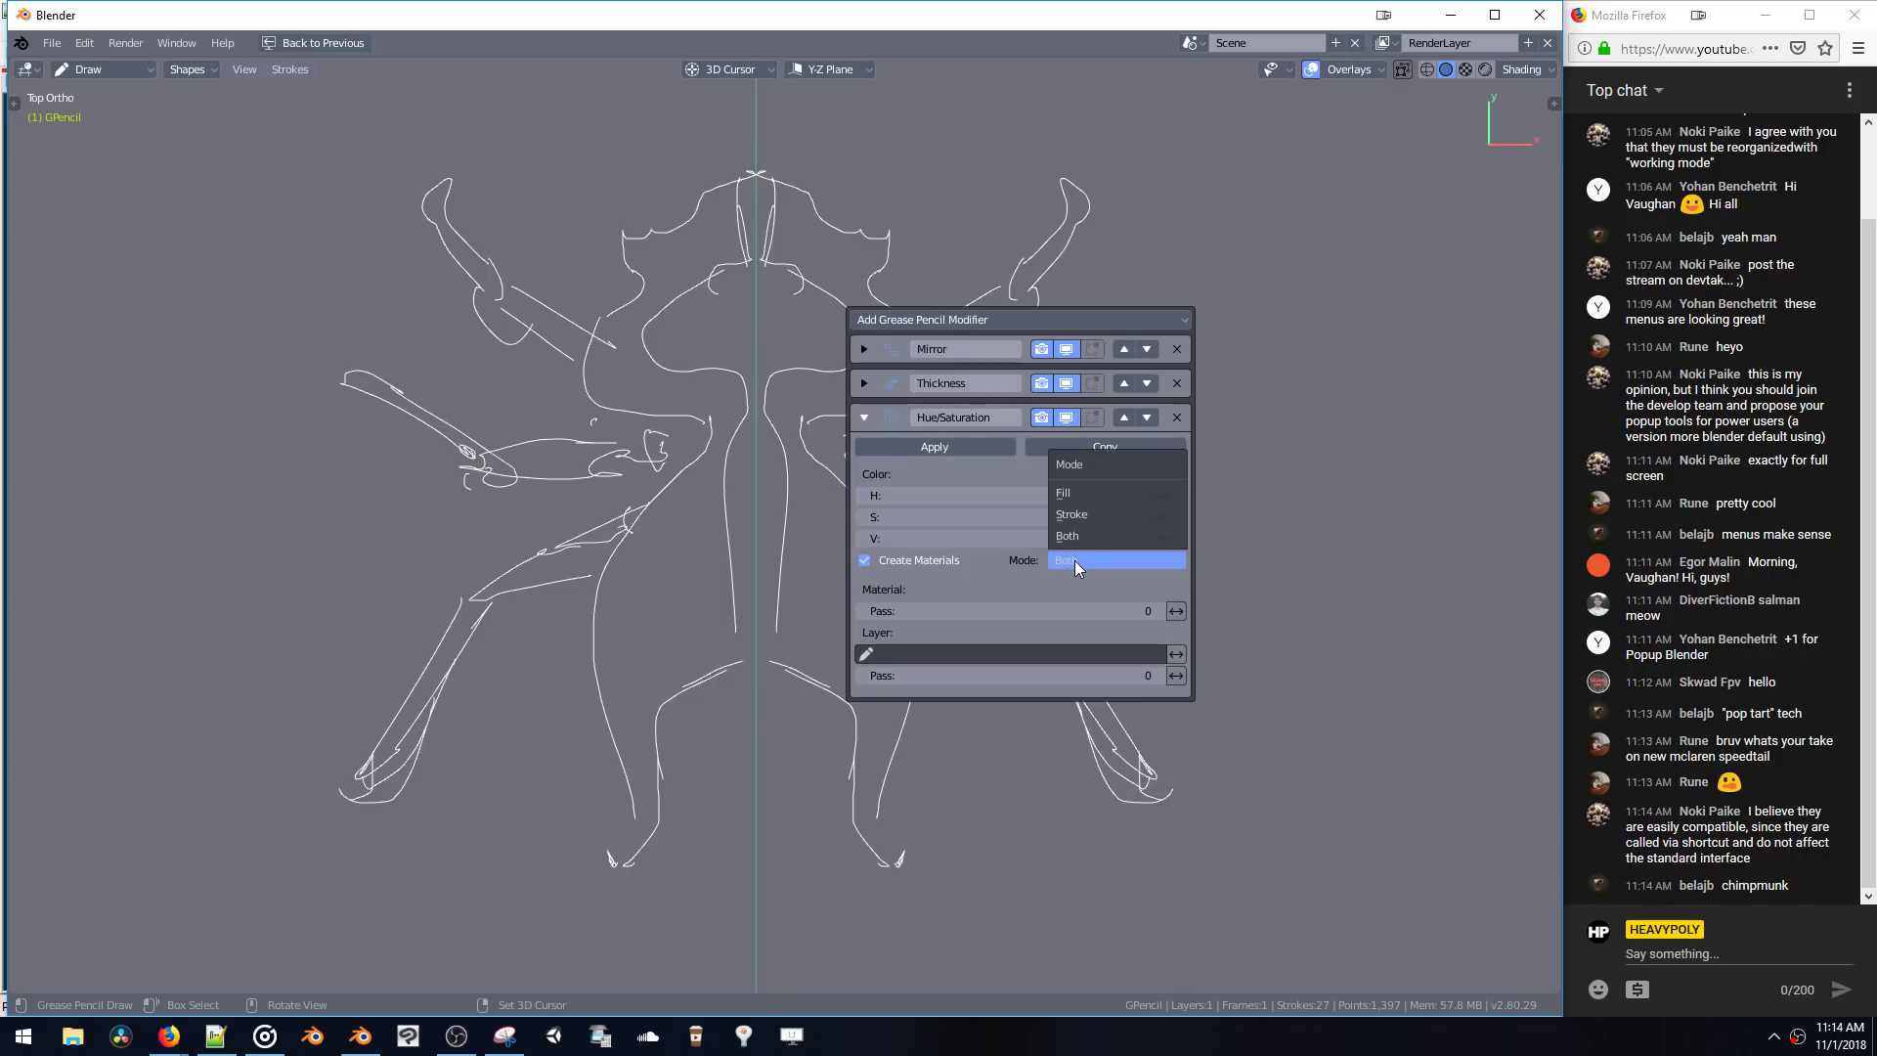
click(1075, 560)
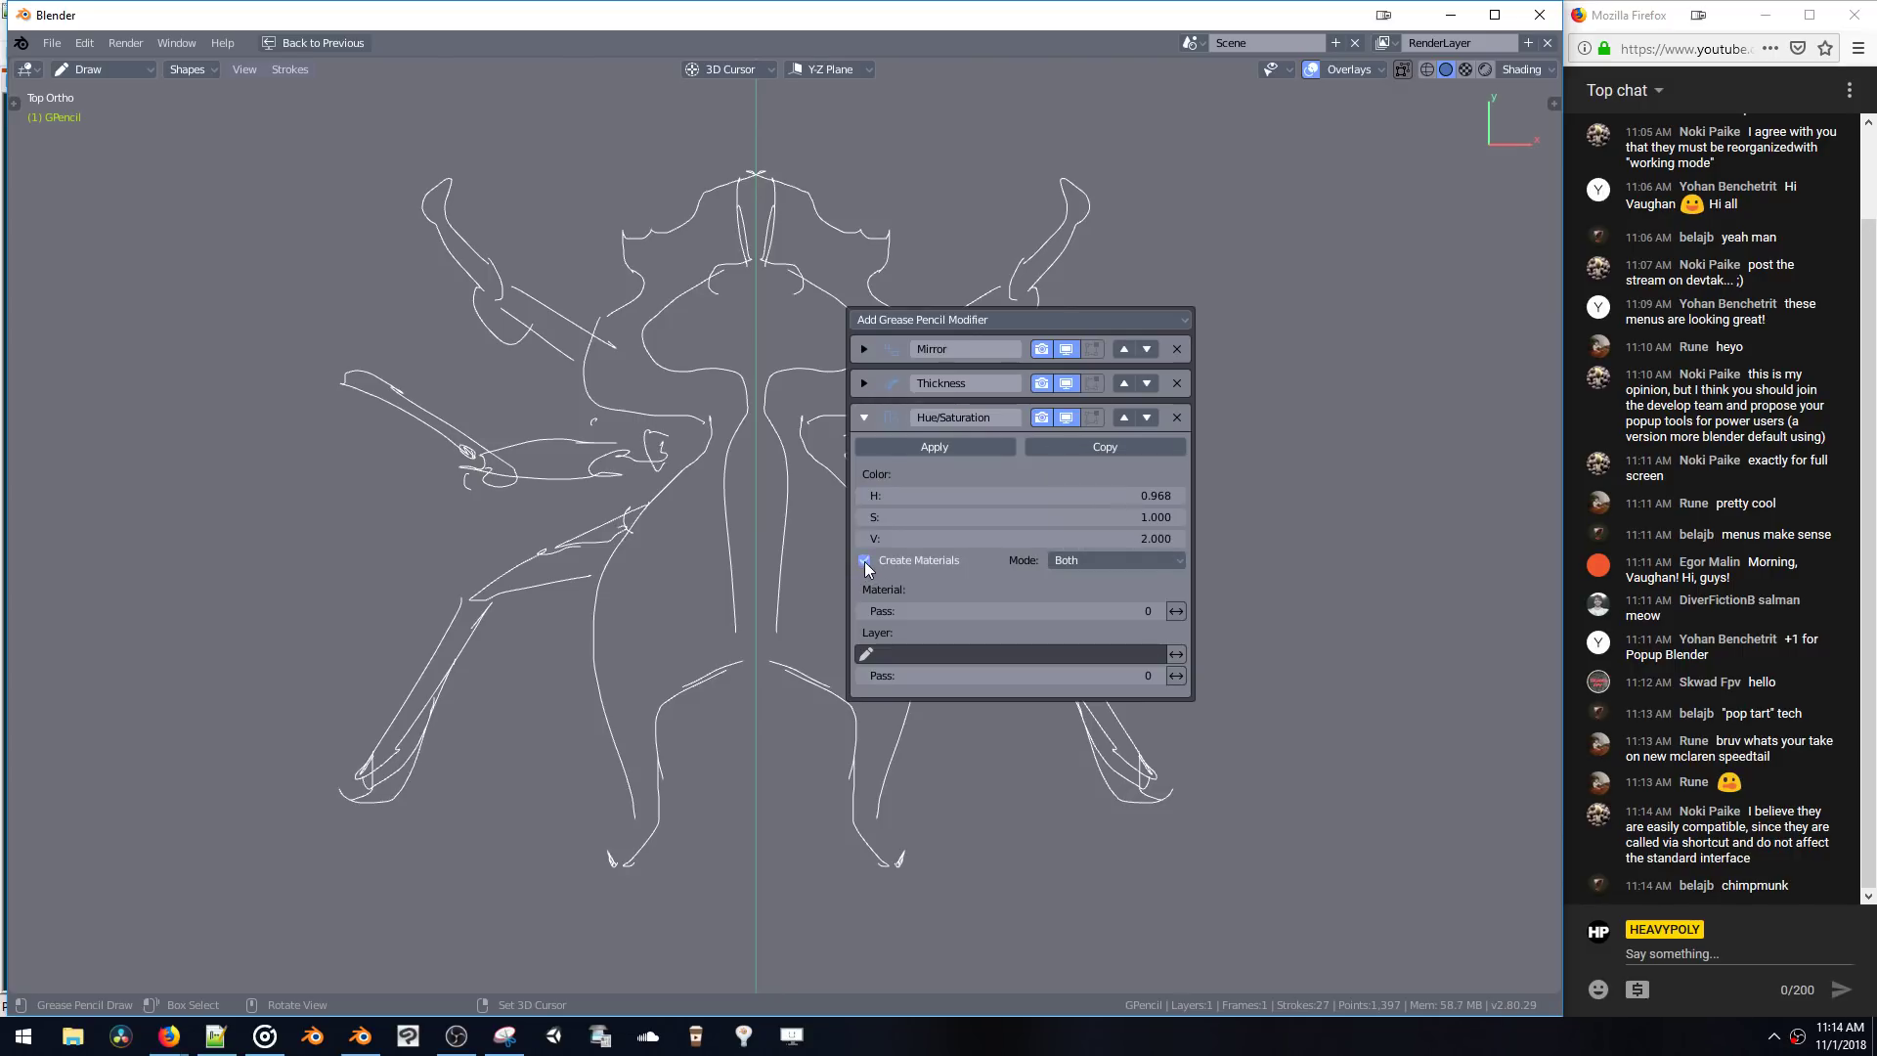
double_click(864, 418)
drag(1036, 538, 489, 495)
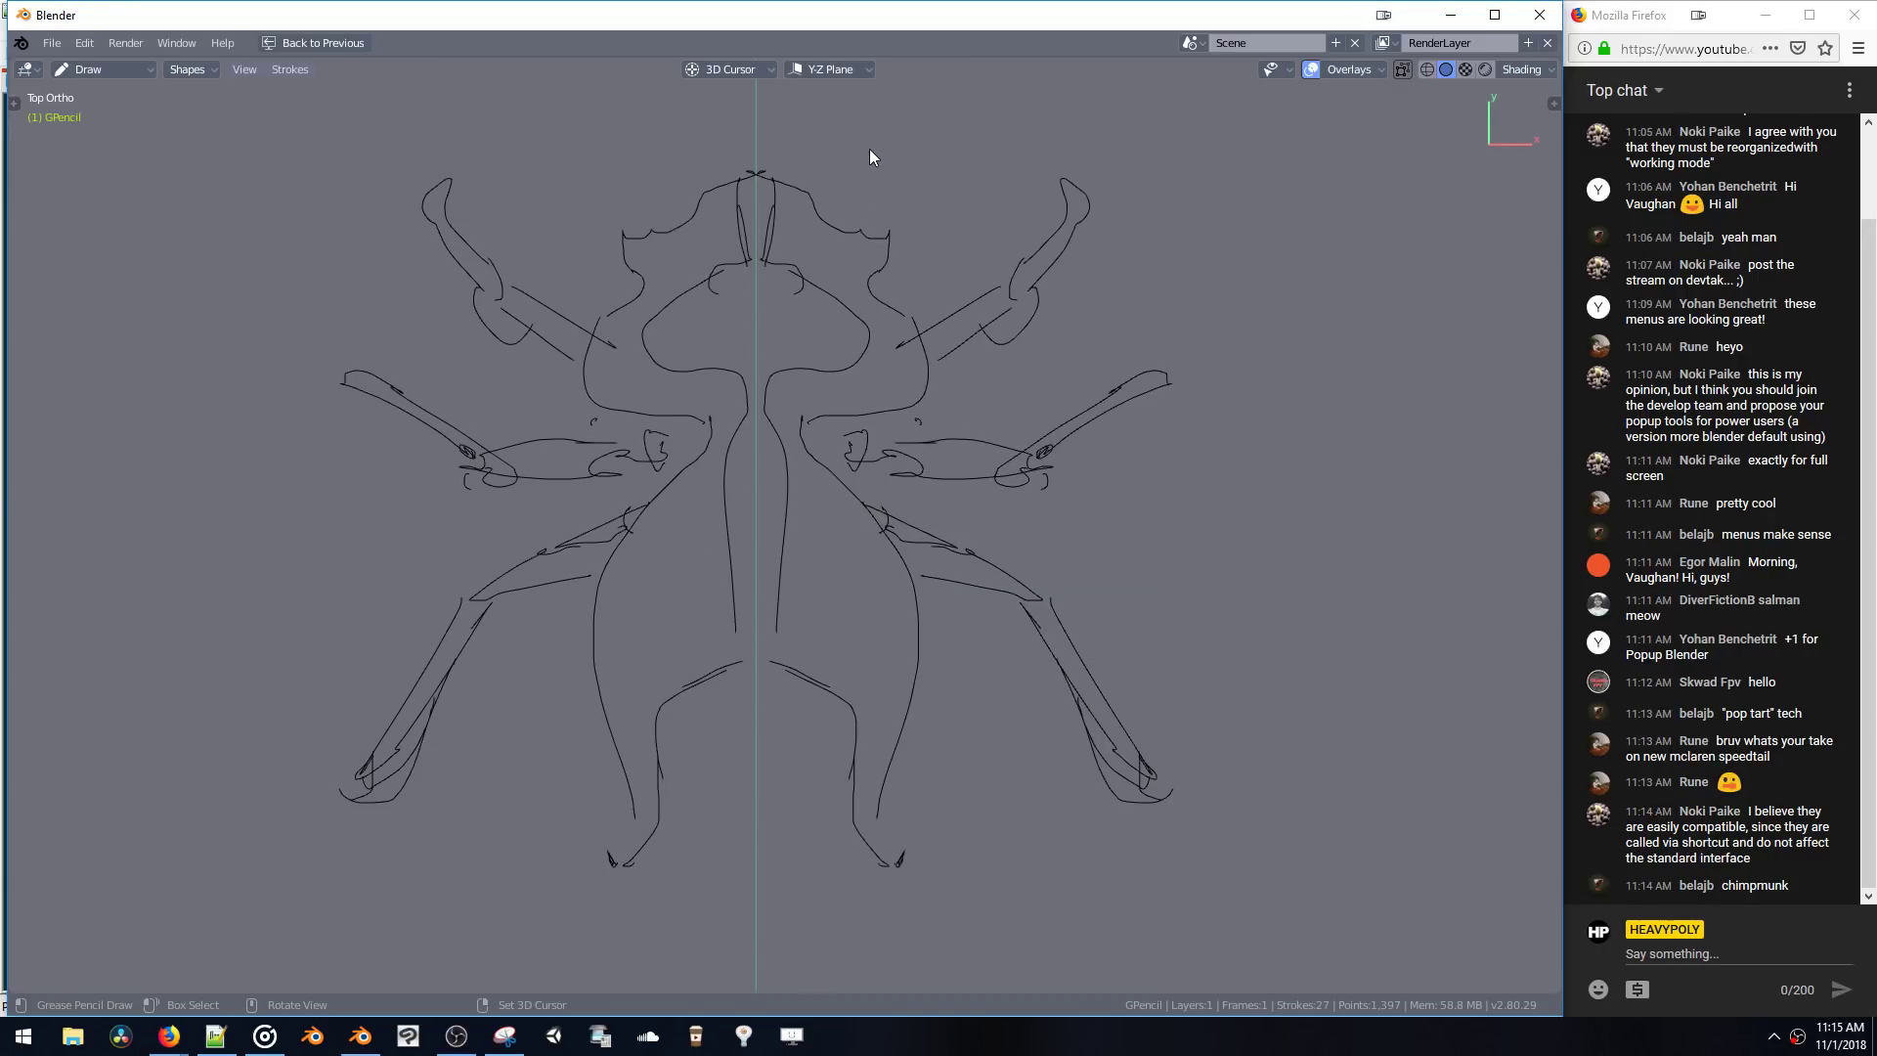
- Draw tall pointed horn shapes above the figure's head, with inner lines and small marks between them
drag(884, 229, 884, 211)
shift+middle_drag(884, 209, 888, 284)
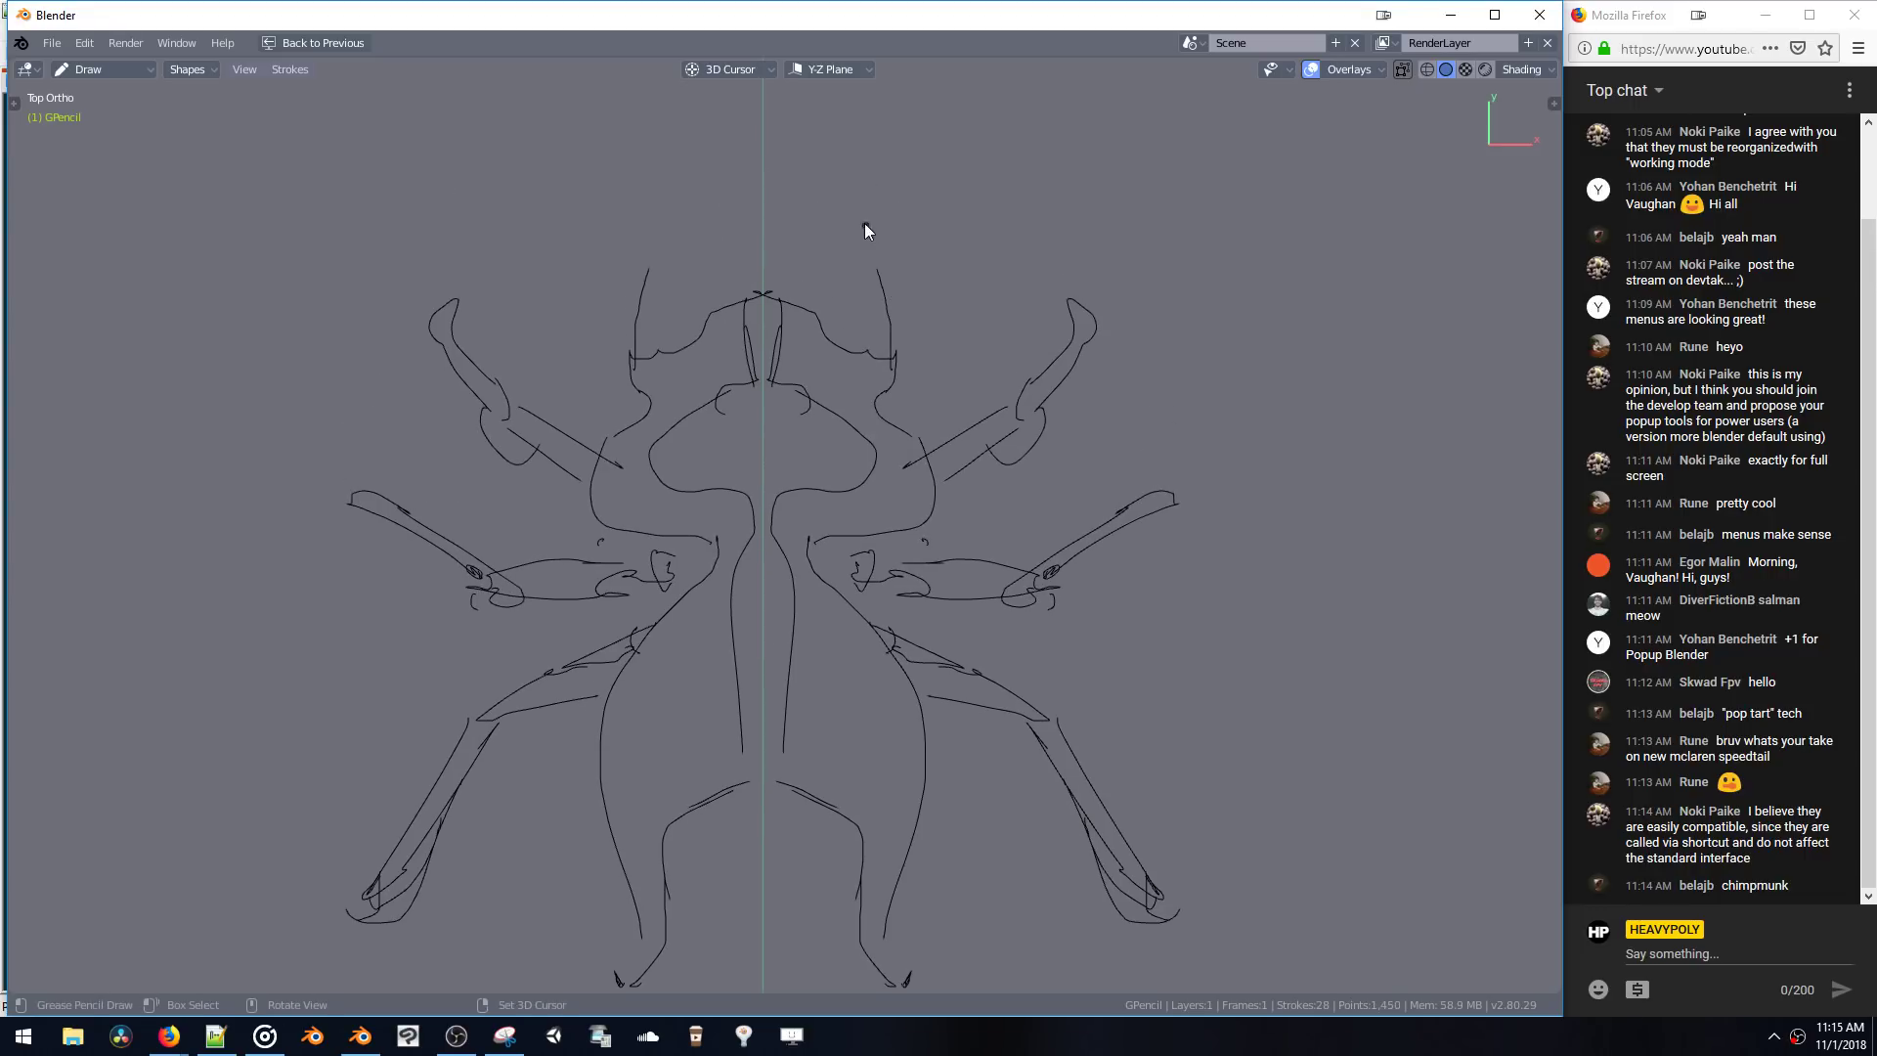
drag(891, 256, 879, 330)
mouse_move(857, 257)
mouse_down()
mouse_move(845, 314)
mouse_move(873, 343)
mouse_up()
drag(835, 350, 858, 363)
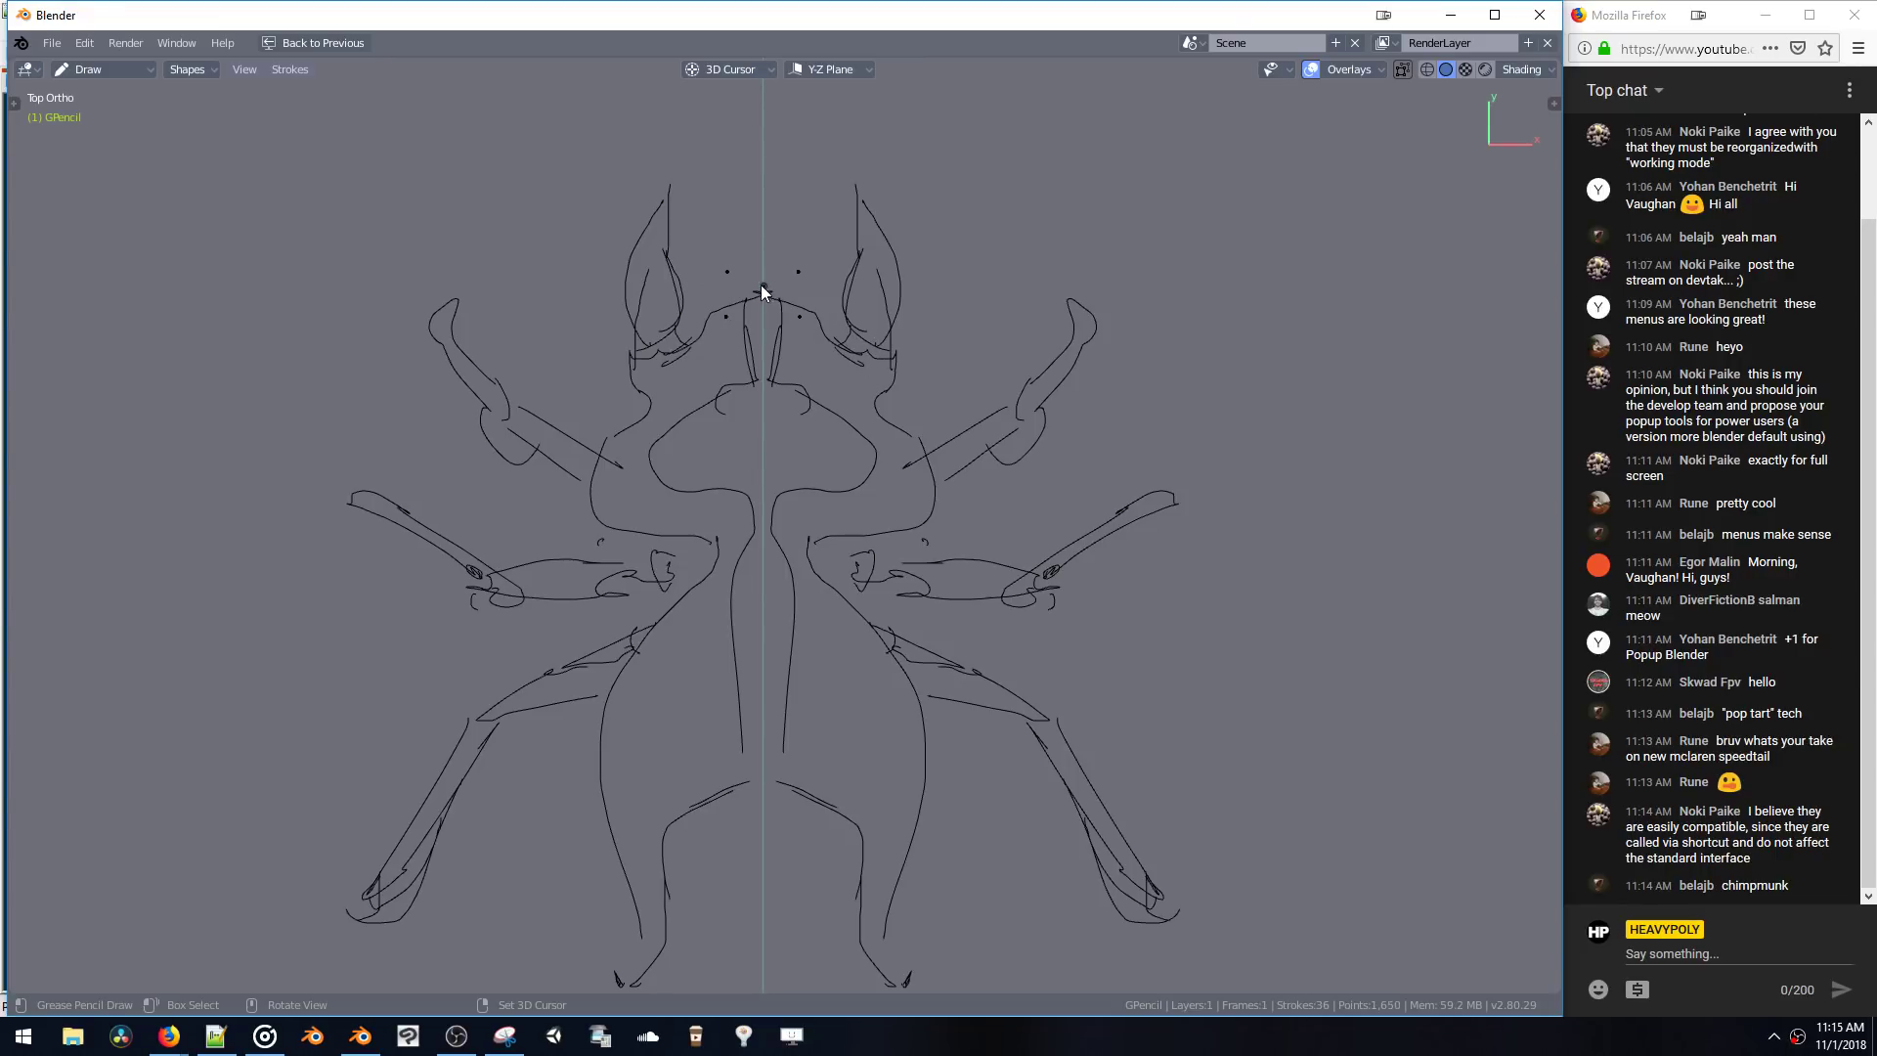
drag(764, 287, 846, 348)
- Draw a dividing line across the abdomen and a new lower body outline, and erase the contour pieces overlapping at the waist
scroll(833, 393, down, 3)
shift+middle_drag(842, 524, 860, 430)
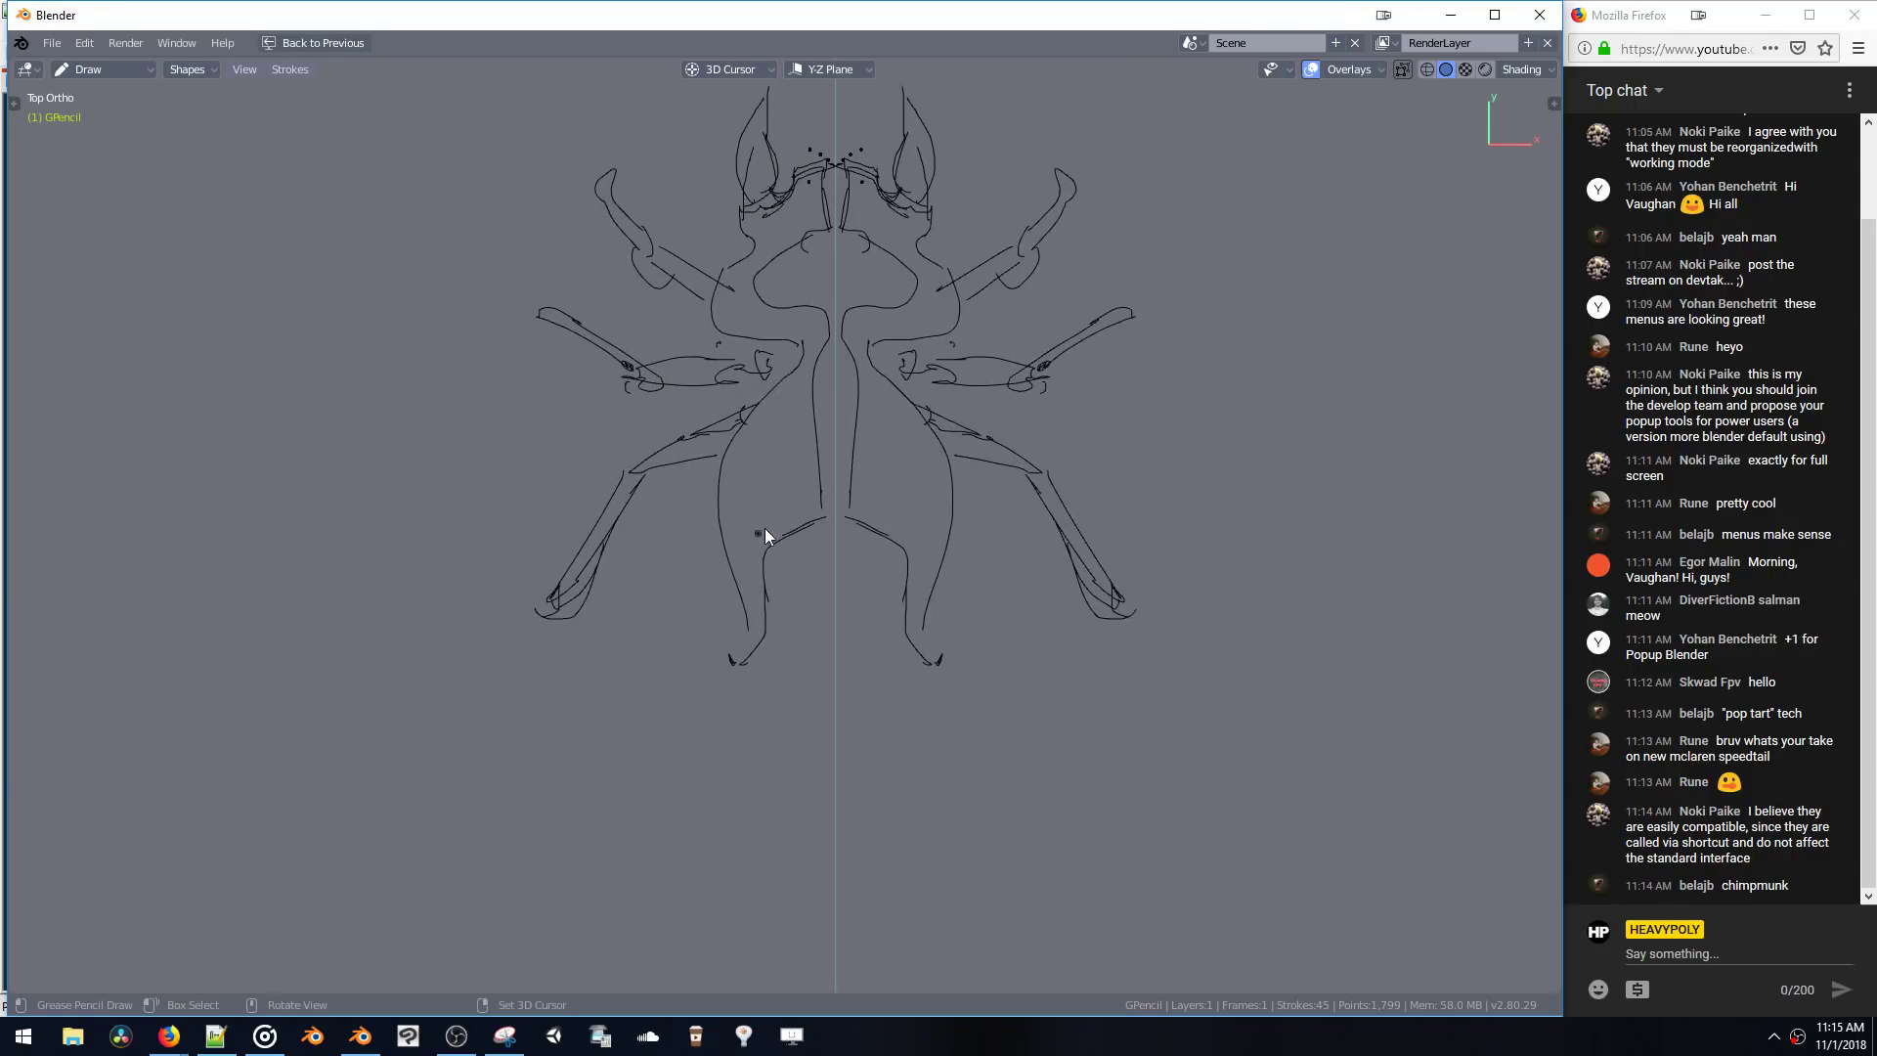
drag(754, 472, 731, 443)
drag(939, 653, 956, 552)
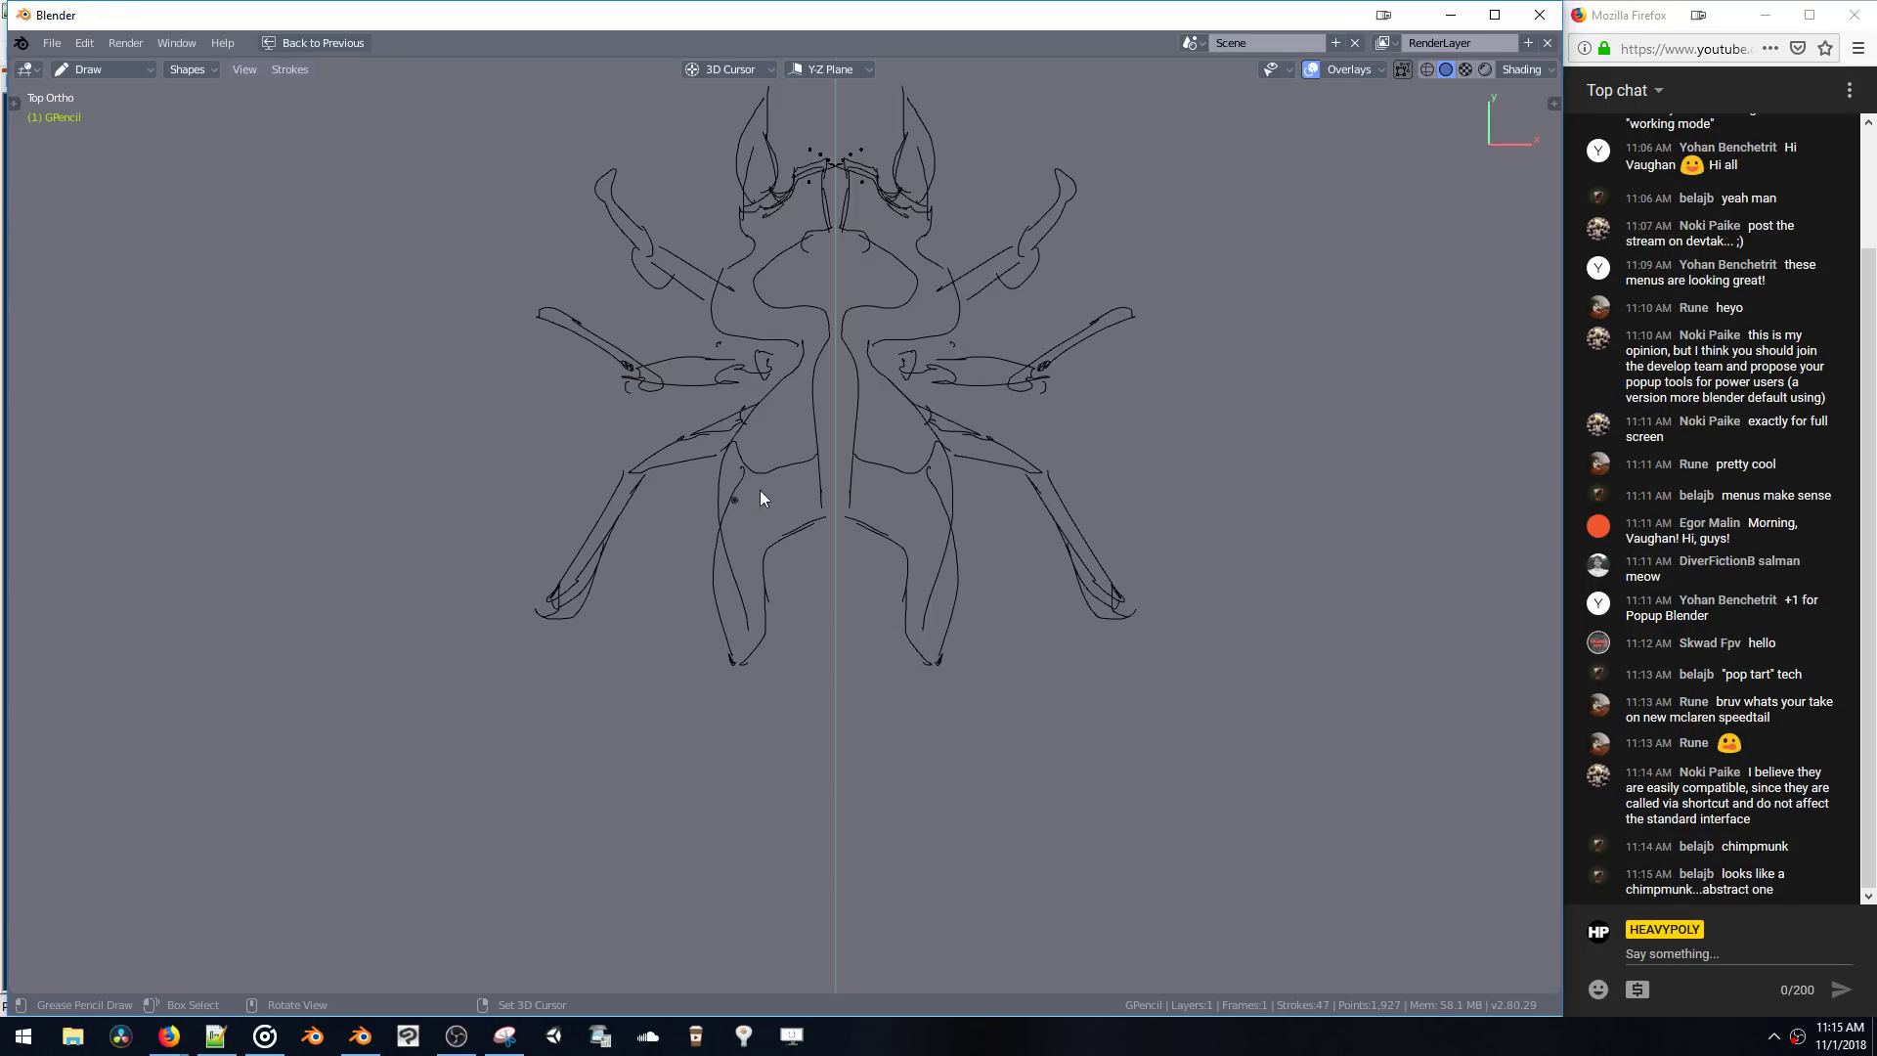
key(ctrl+space)
ctrl+drag(713, 481, 715, 481)
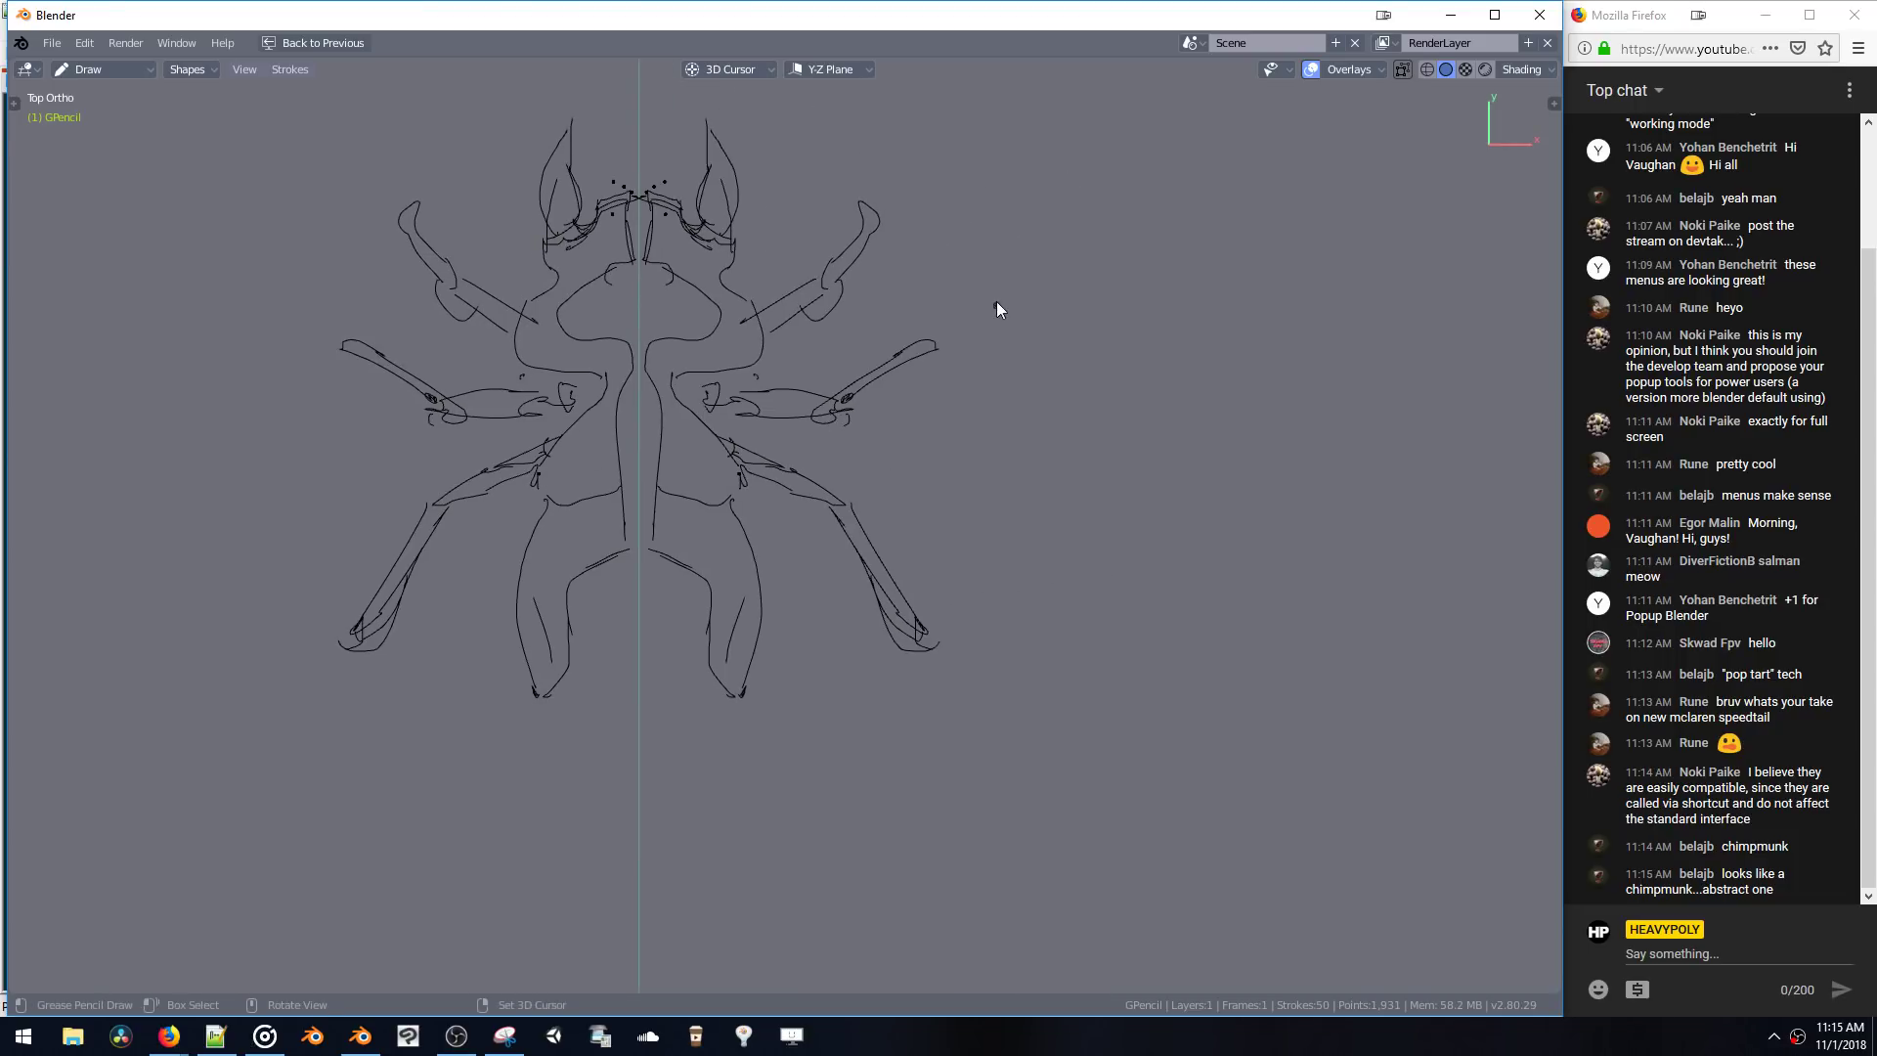
- Switch to Object Mode, add a mesh cube and move it beyond the figure's head
key(ctrl+Tab)
mouse_move(989, 440)
middle_down()
mouse_move(970, 376)
mouse_move(909, 385)
middle_up()
key(shift+a)
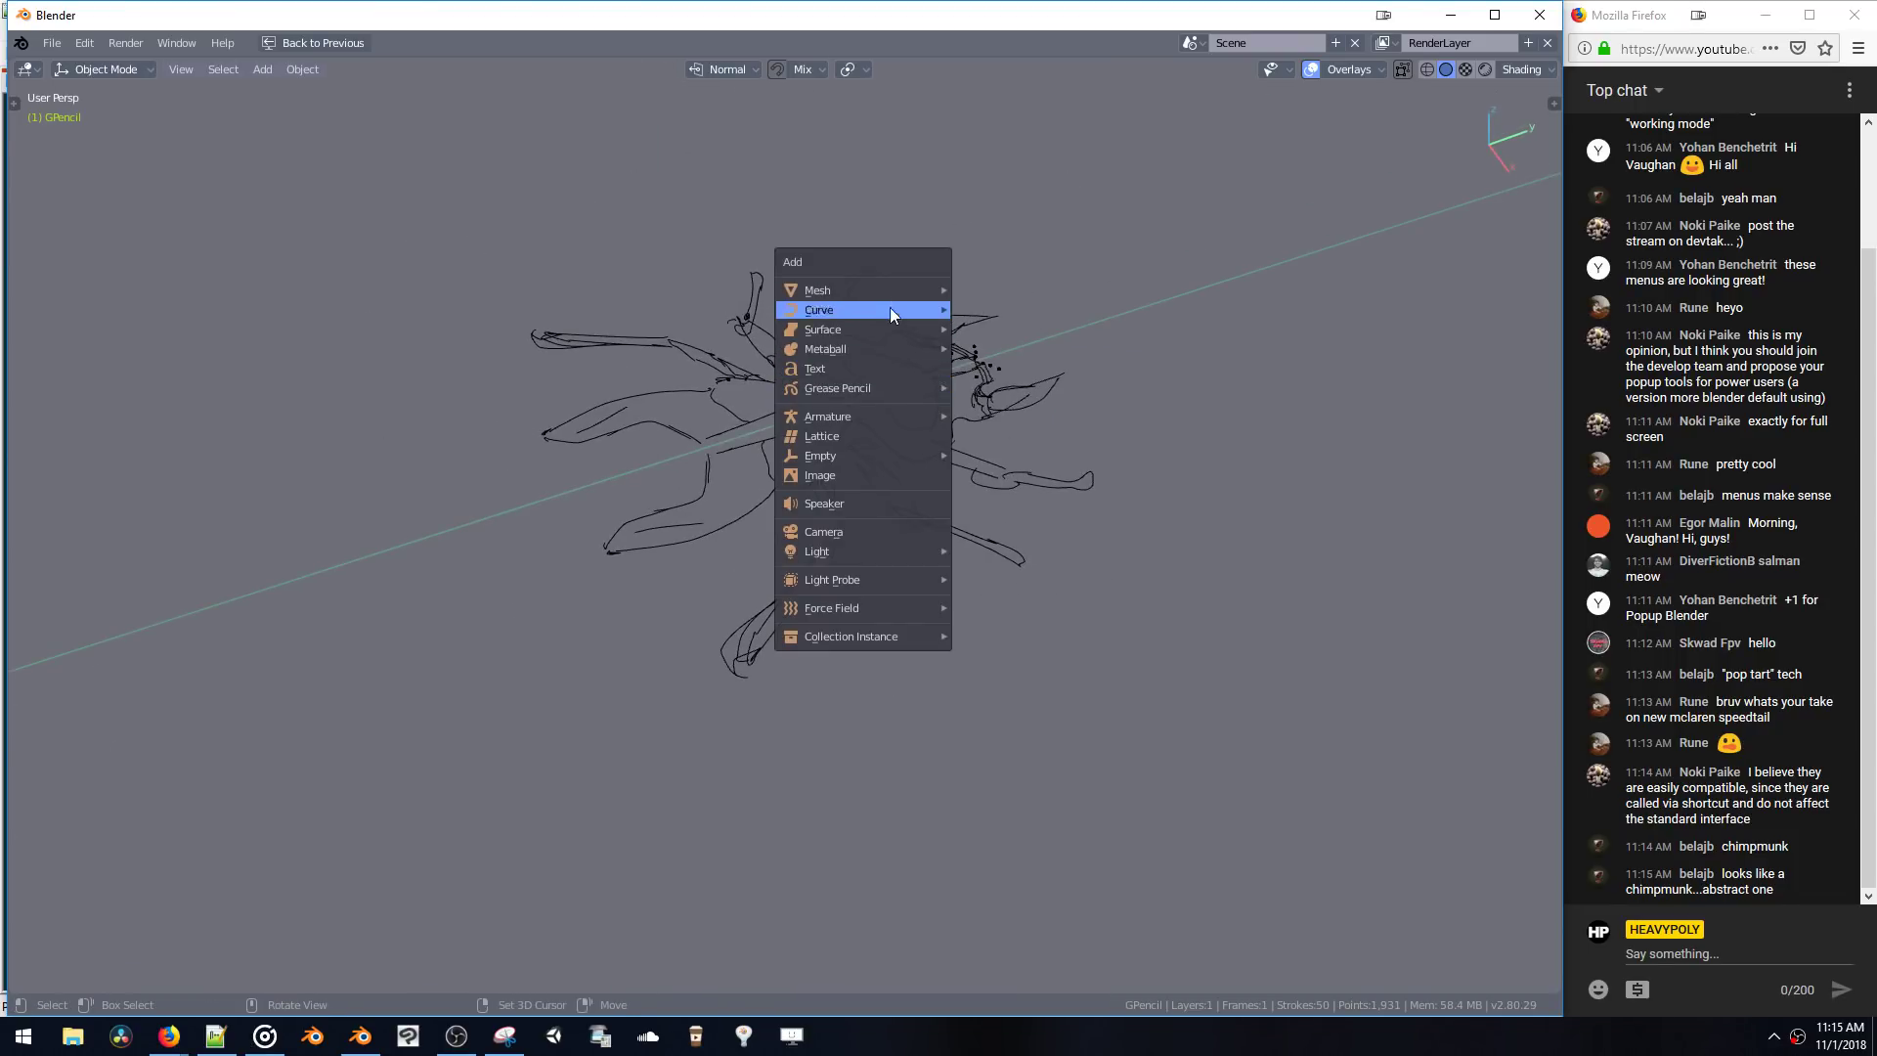
mouse_move(889, 307)
click(989, 307)
middle_drag(999, 336, 1066, 264)
key(g)
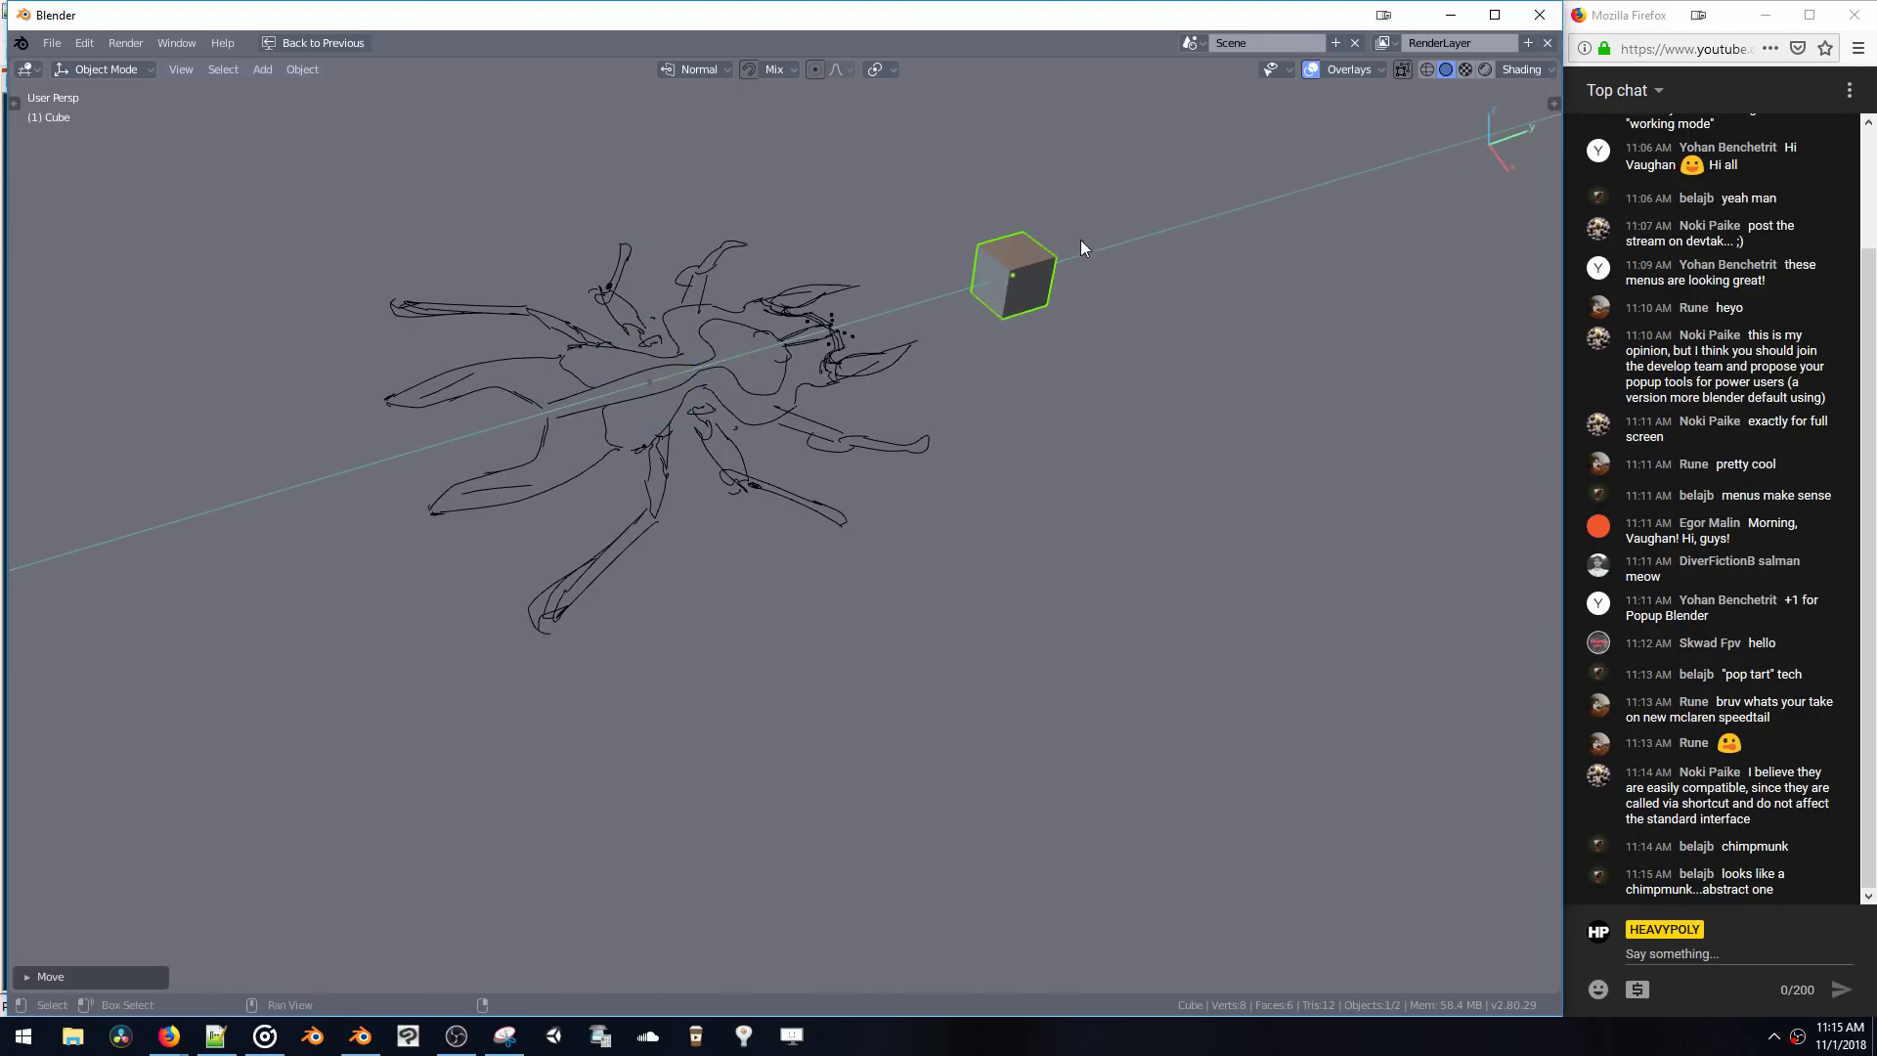
click(891, 422)
- Scale up the cube and stretch it along the Y axis into a long box
mouse_move(889, 413)
middle_down()
mouse_move(810, 454)
mouse_move(946, 454)
mouse_move(772, 479)
mouse_move(866, 486)
middle_up()
key(s)
click(817, 508)
key(s)
key(y)
click(812, 505)
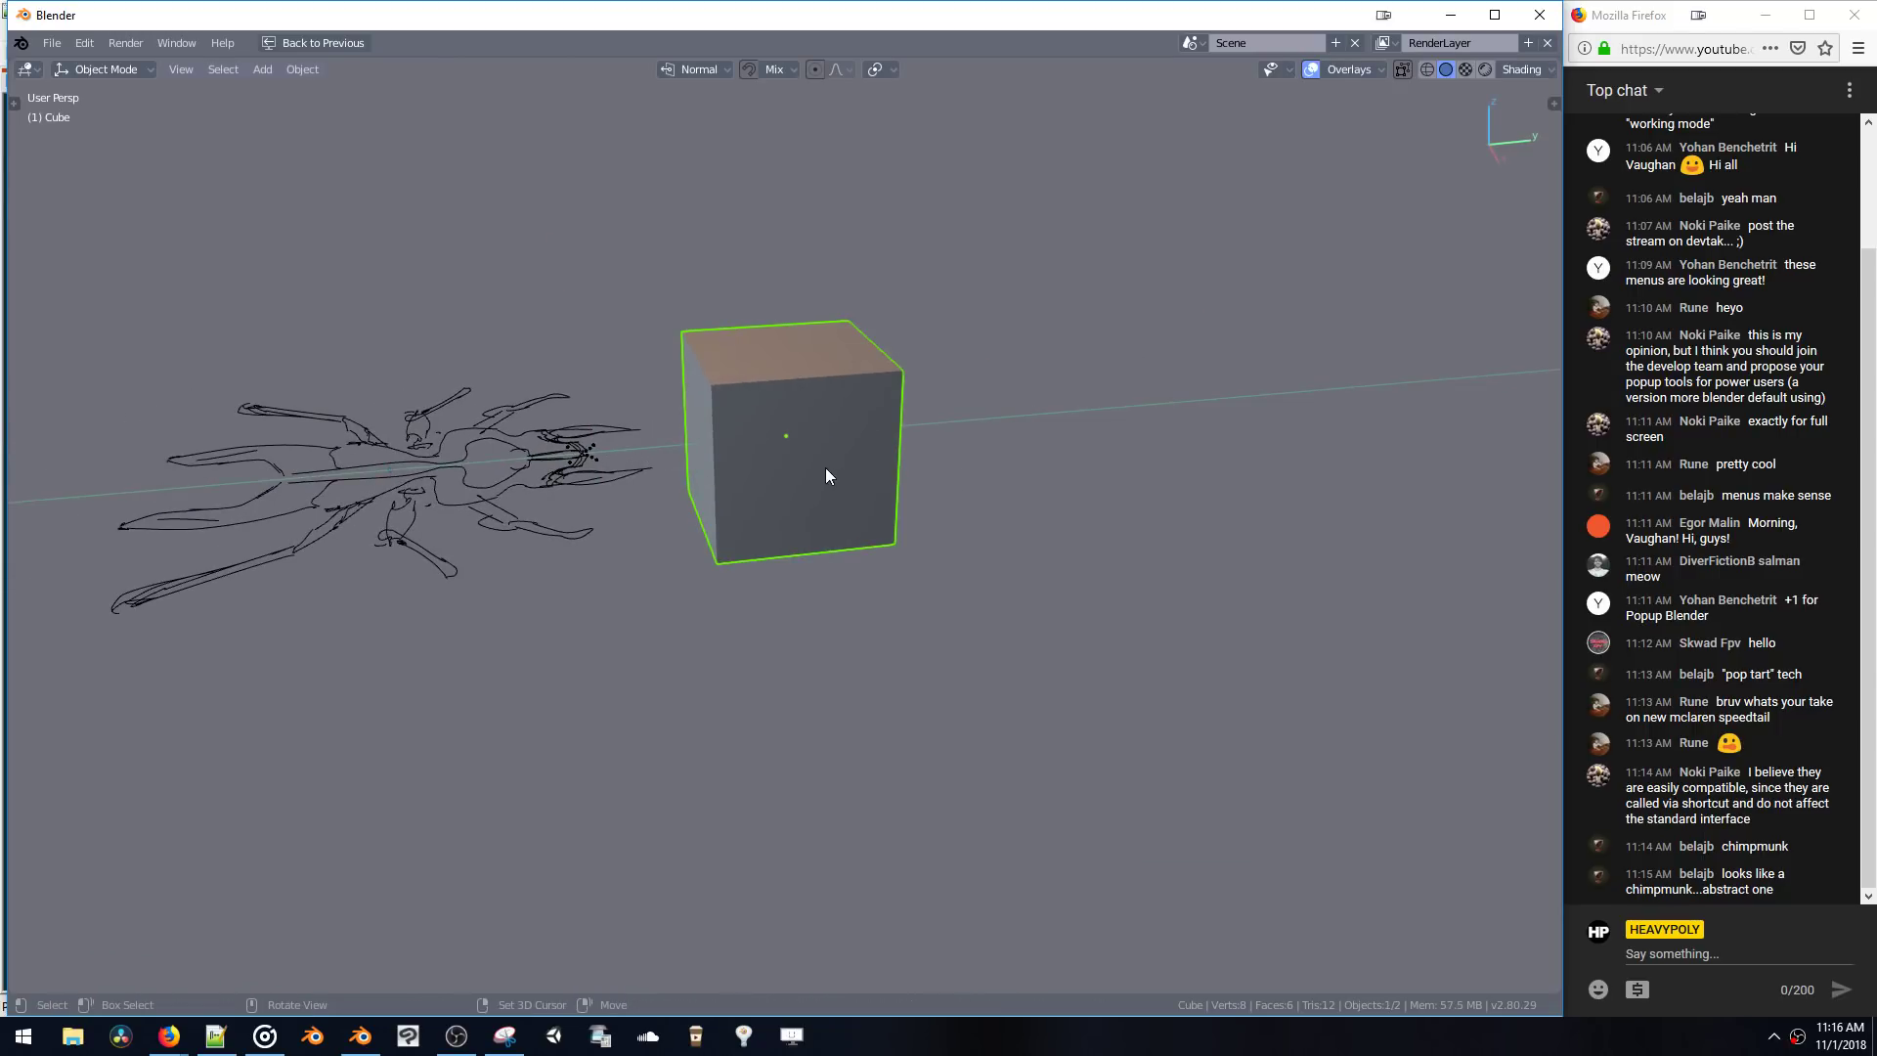
key(s)
key(y)
click(1056, 442)
- Tilt the box freely with two trackball rotations so it slopes down away from the figure
key(r)
key(r)
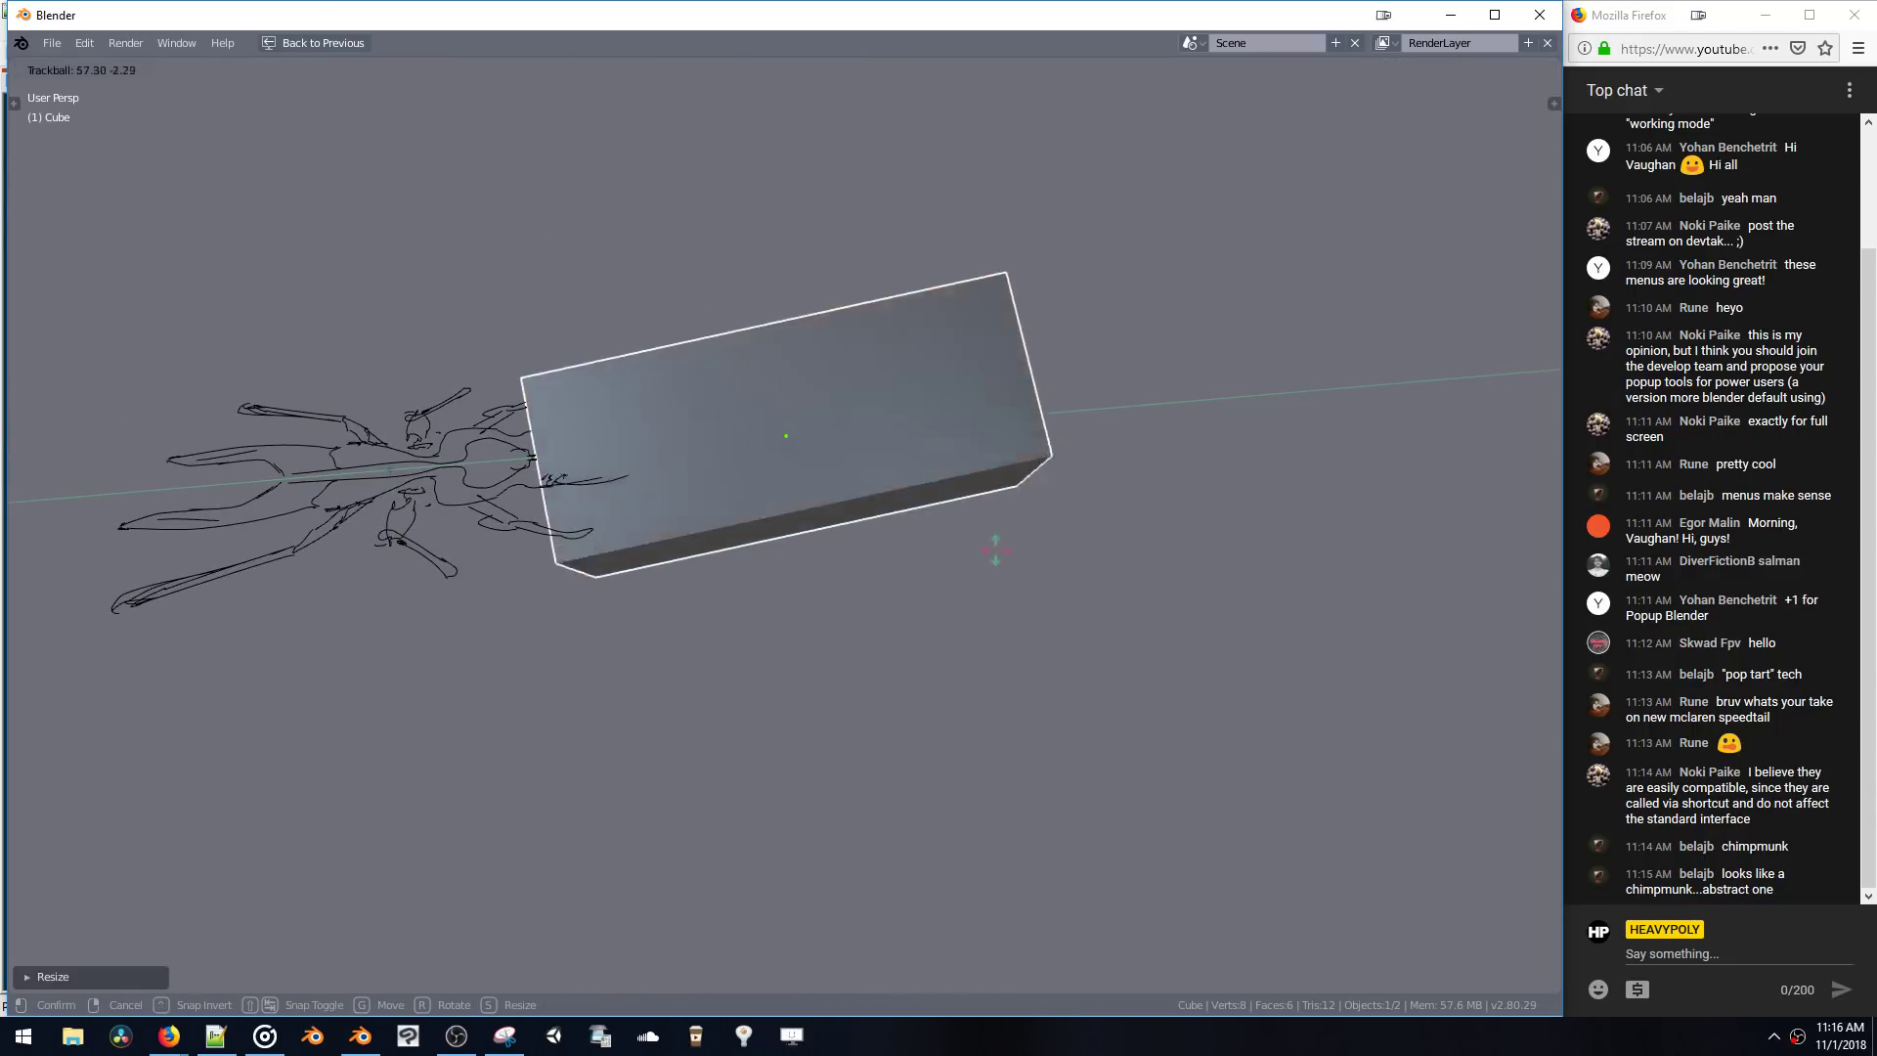
click(1026, 491)
key(r)
key(r)
click(976, 643)
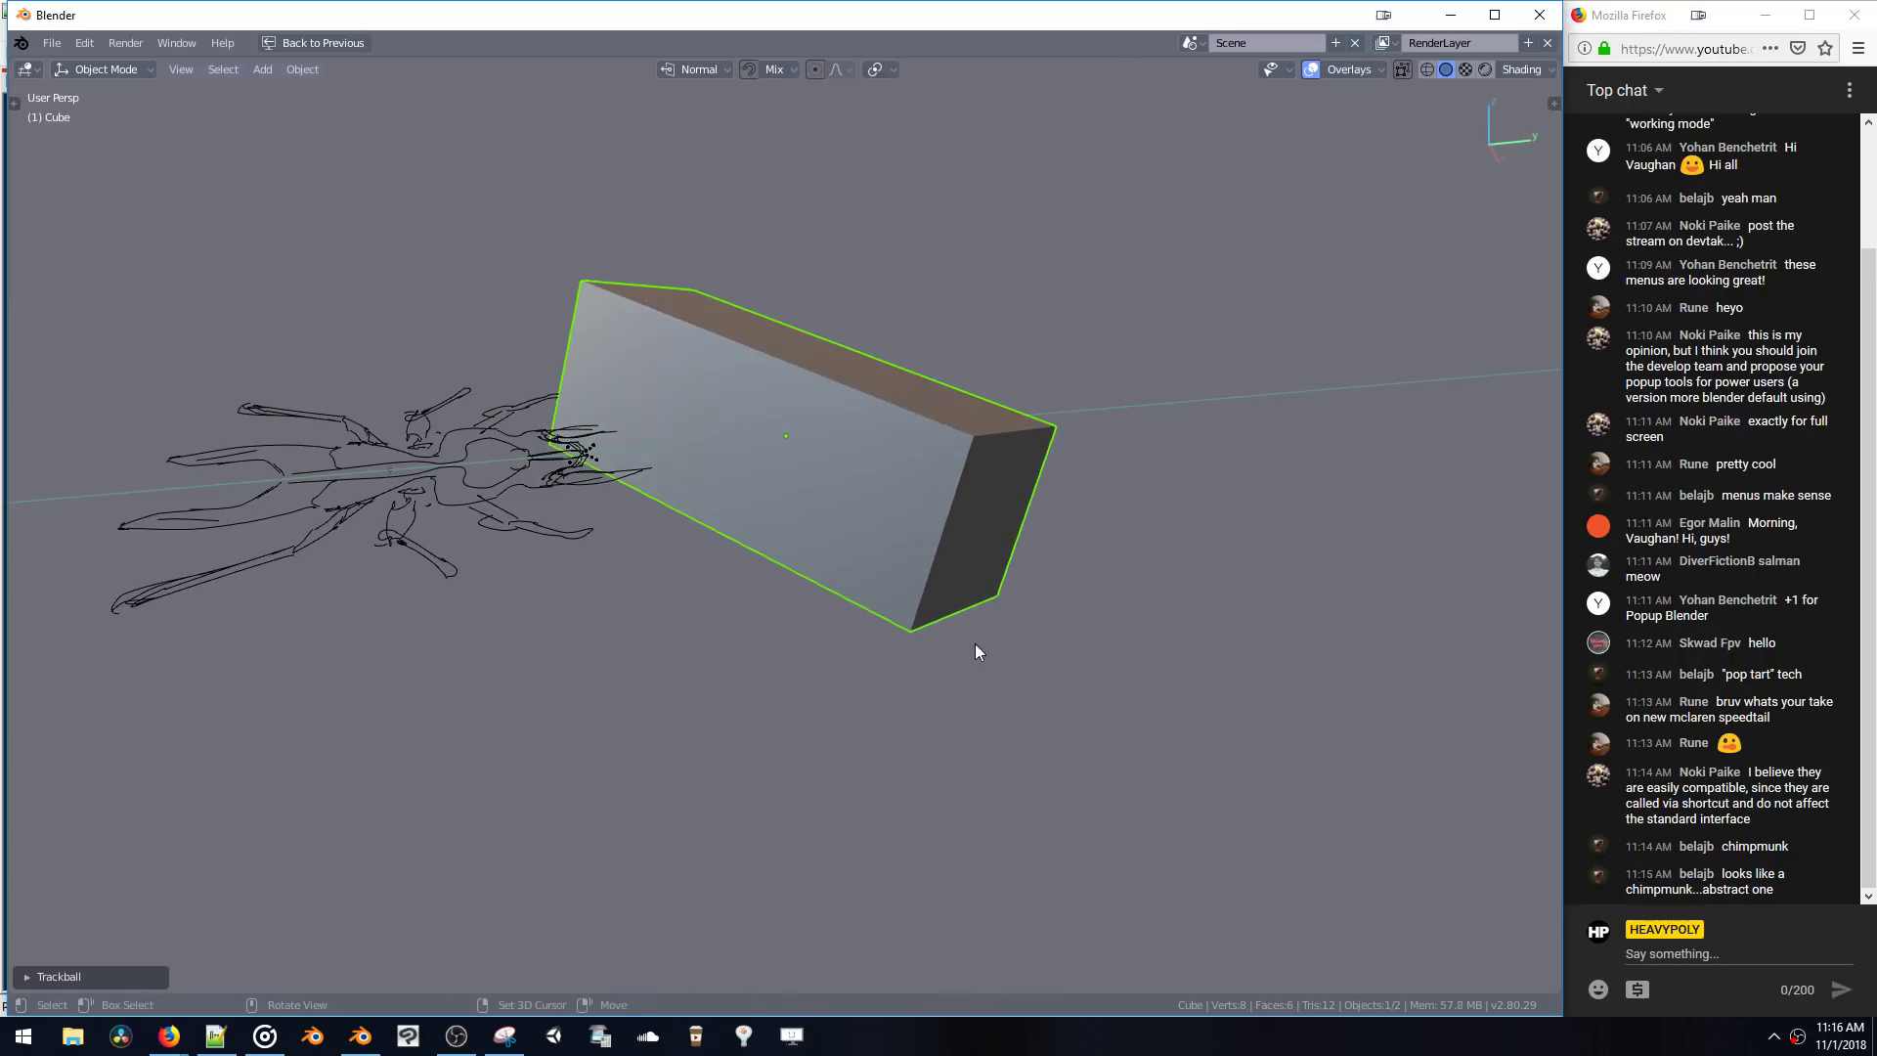
- Try different scale axis constraints on the tilted box and lengthen it along its own long direction
middle_drag(926, 500, 913, 496)
key(s)
key(z)
key(z)
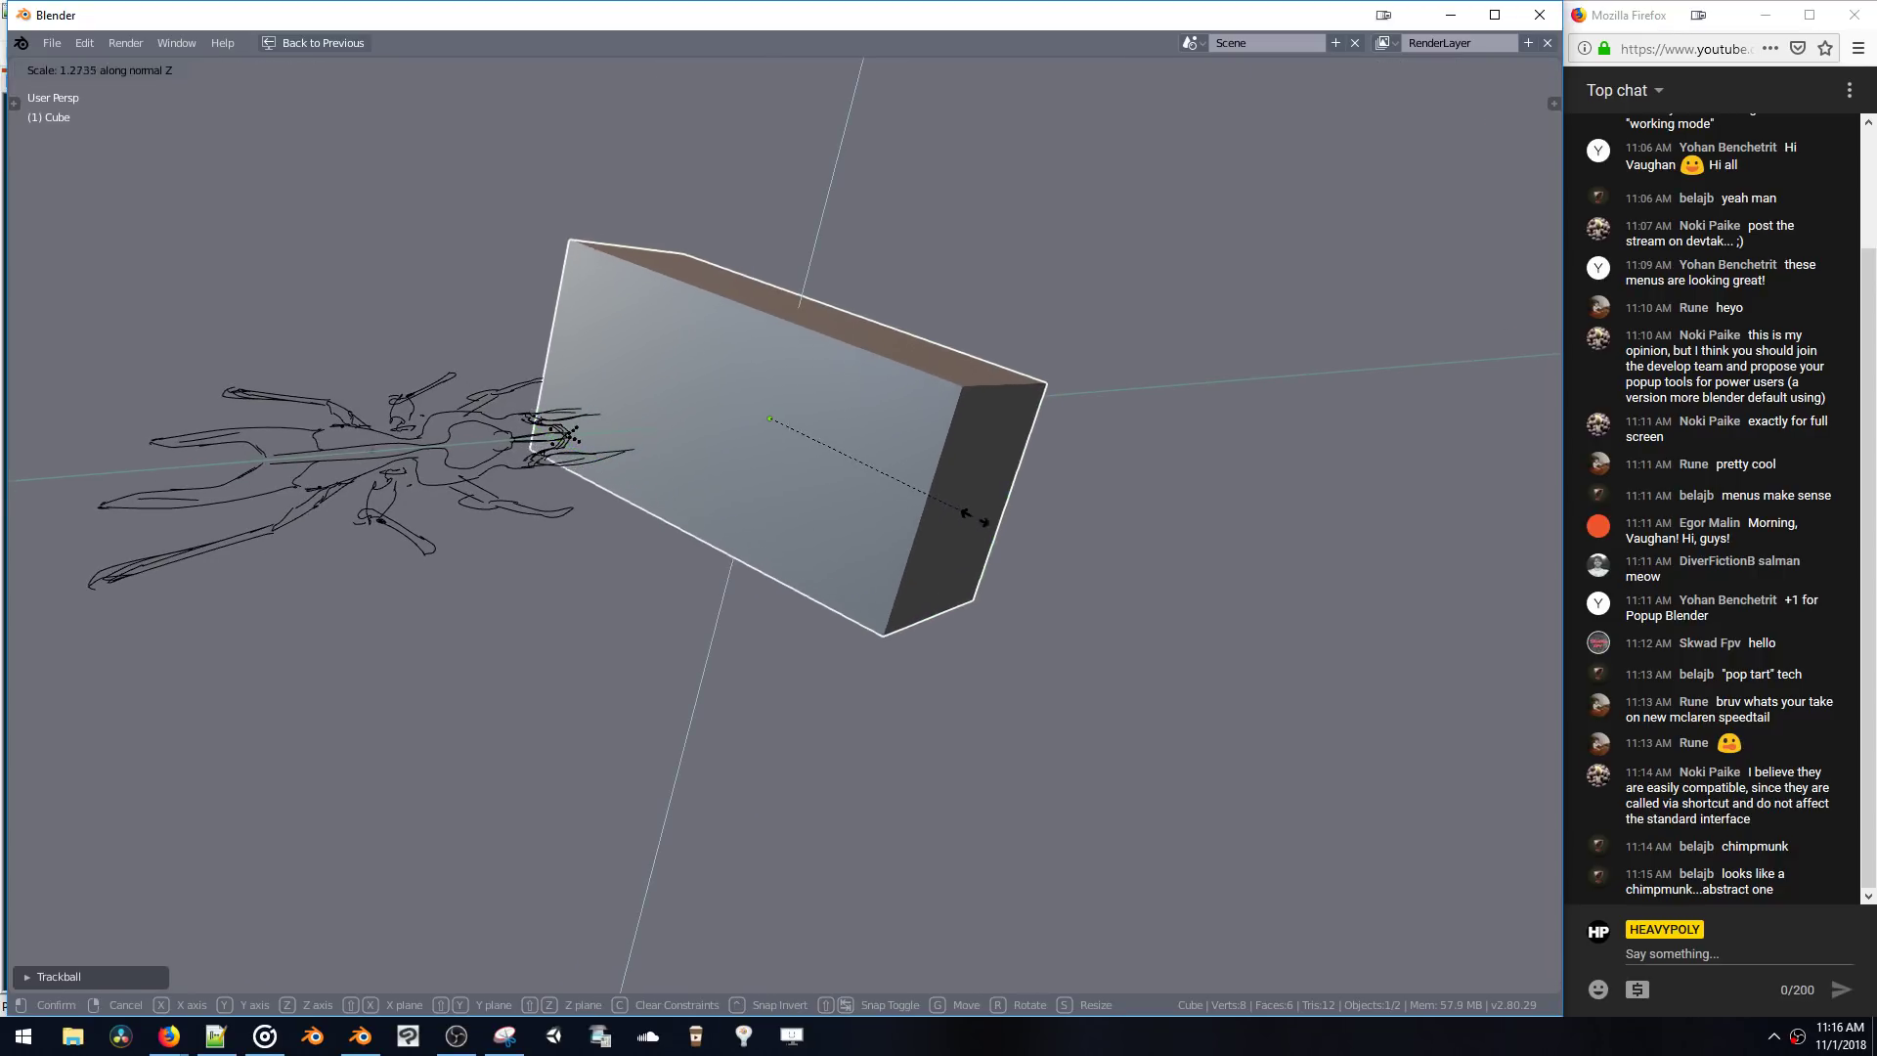
key(y)
key(y)
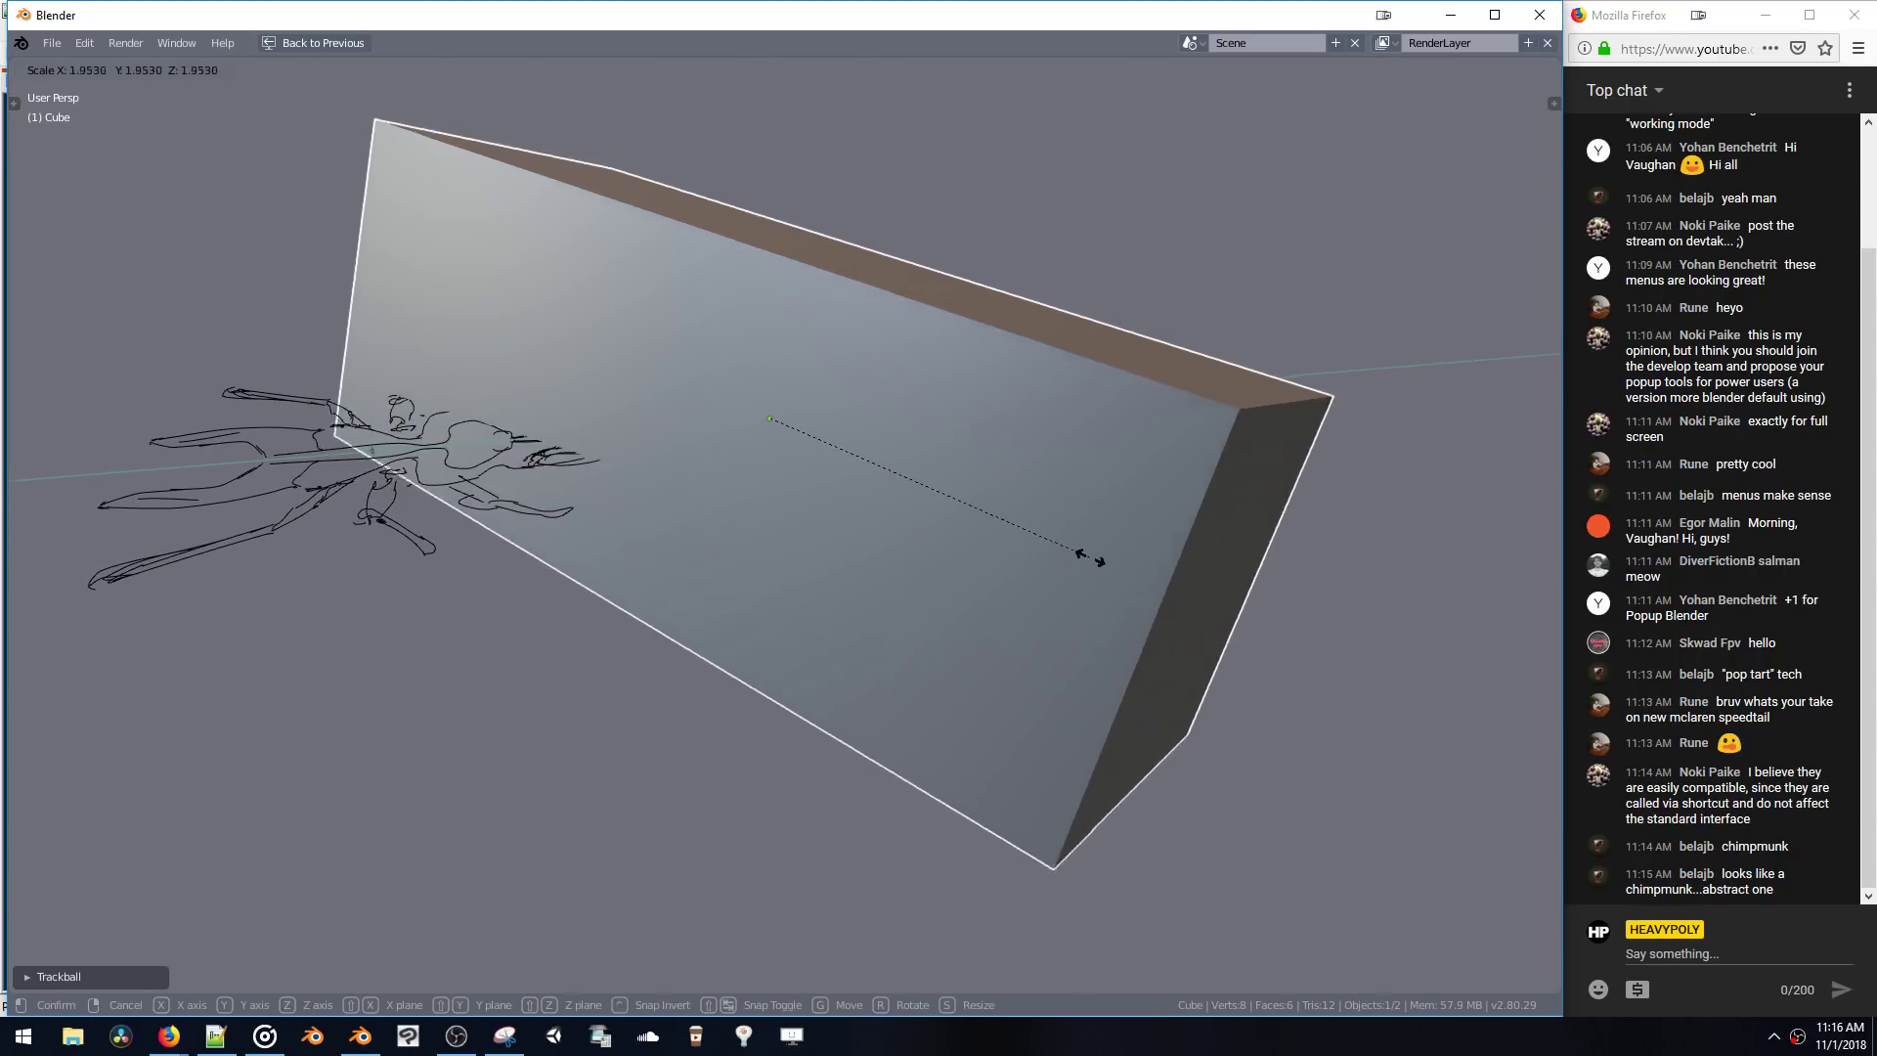
click(1154, 587)
middle_drag(1169, 608, 956, 450)
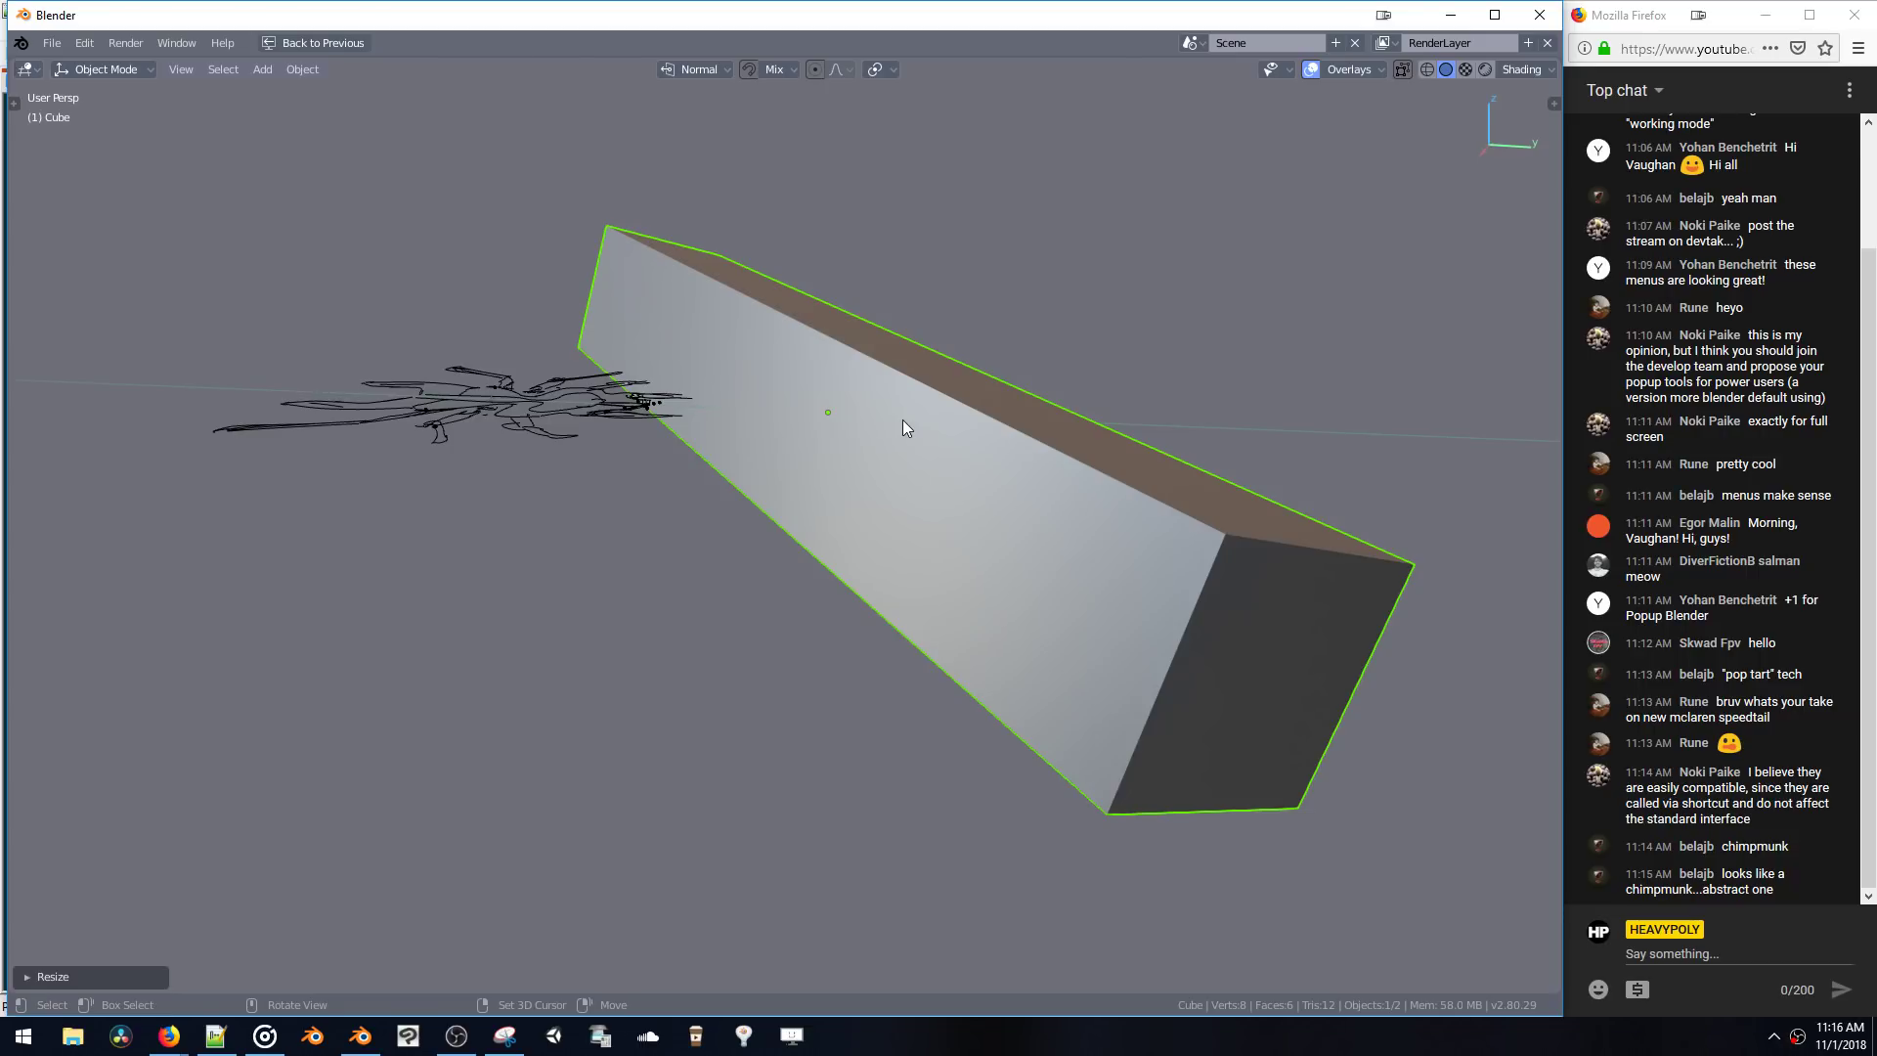
- Bevel the upper edge at the box's near end with many segments into a broad curve, and return to Object Mode
key(Tab)
click(1239, 621)
middle_drag(1239, 622, 1166, 557)
click(1165, 557)
key(ctrl+b)
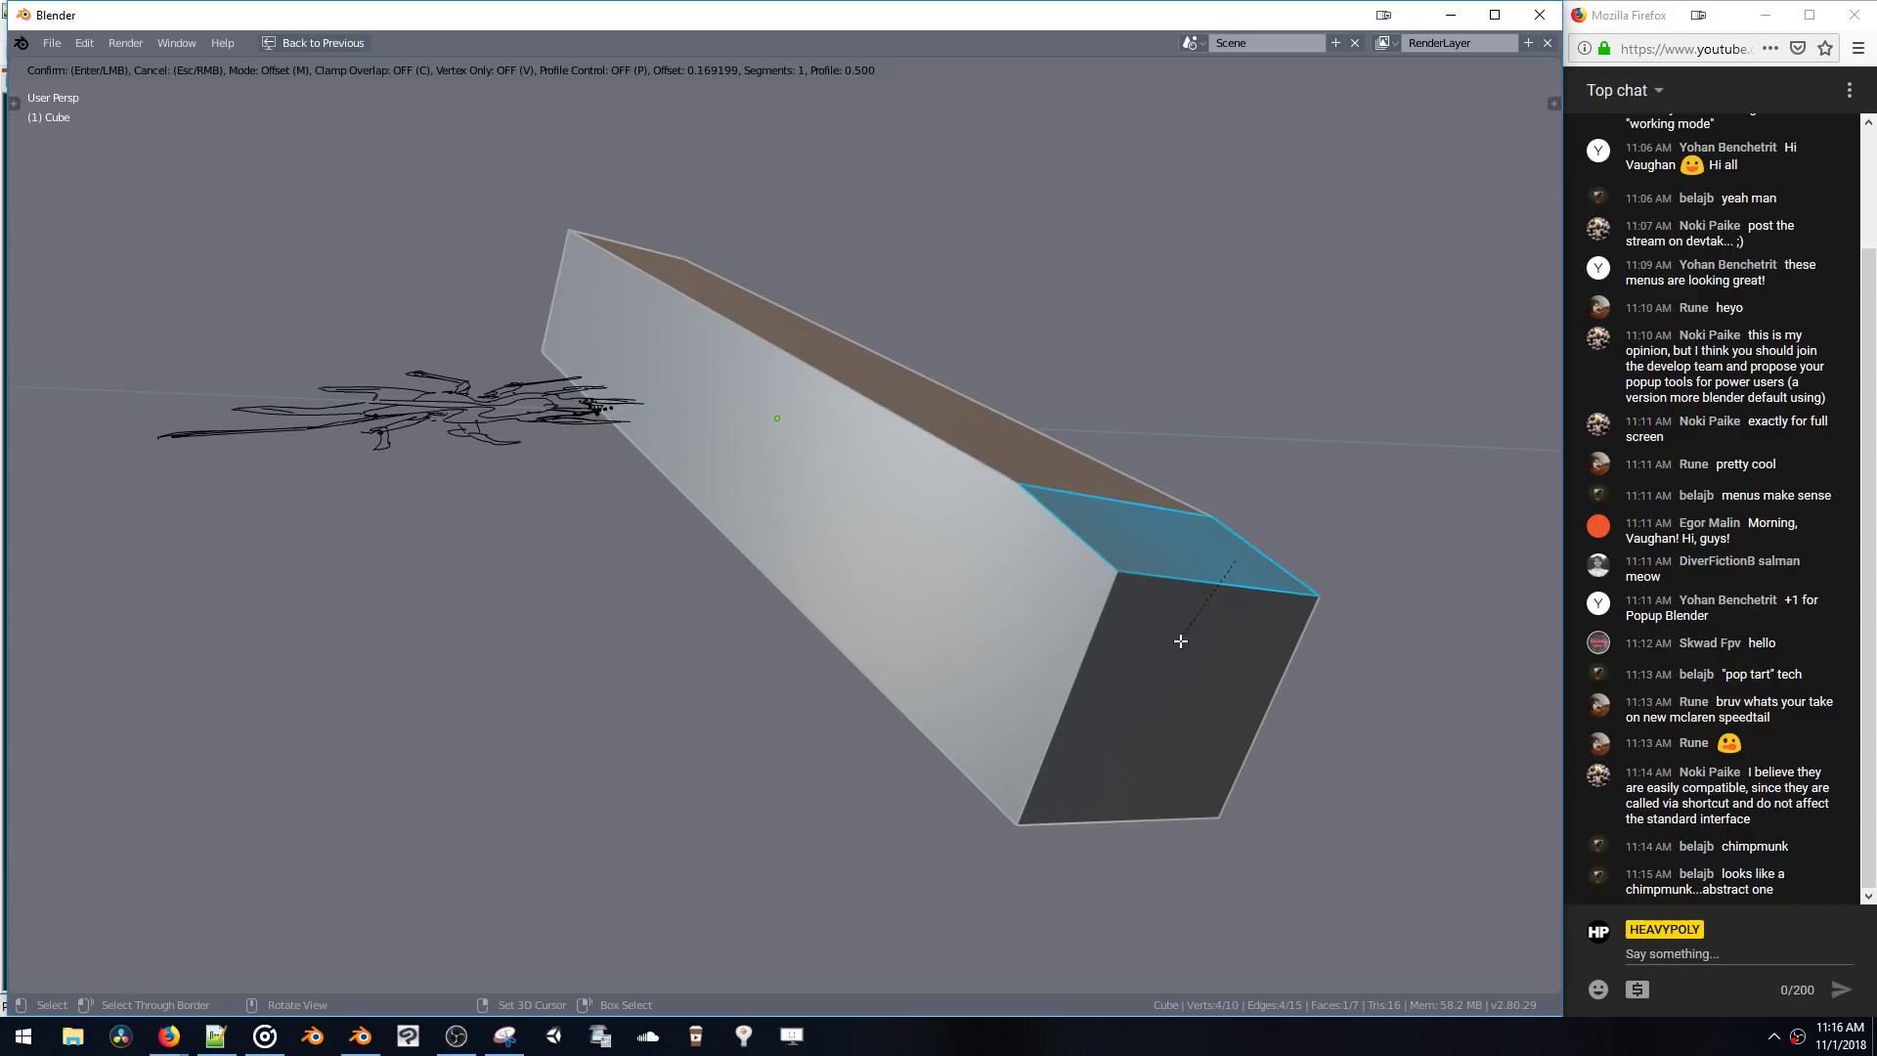
scroll(1182, 729, up, 9)
click(1169, 859)
middle_drag(1169, 859, 1105, 607)
key(Tab)
middle_drag(977, 587, 988, 569)
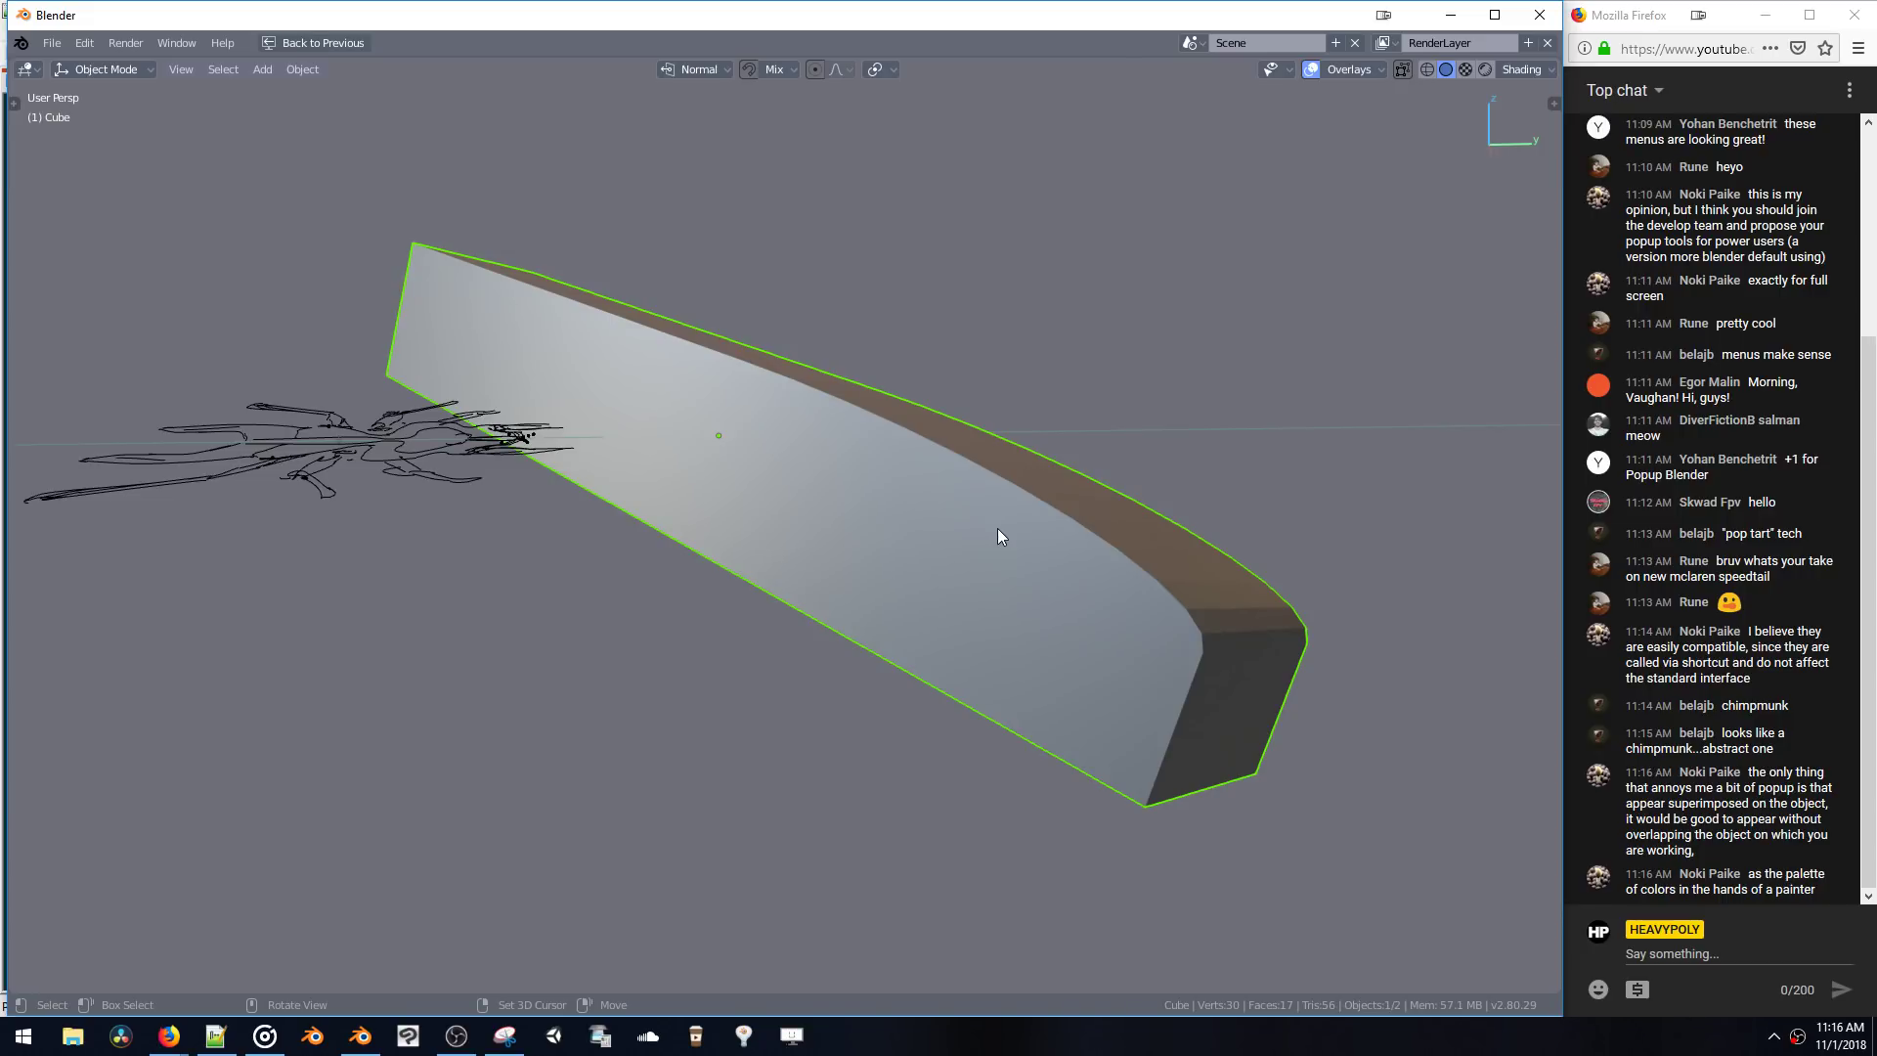
- Bevel the edges of one large side face of the curved box with multiple segments in Edit Mode
middle_drag(915, 423, 869, 557)
key(Tab)
click(826, 461)
key(ctrl+b)
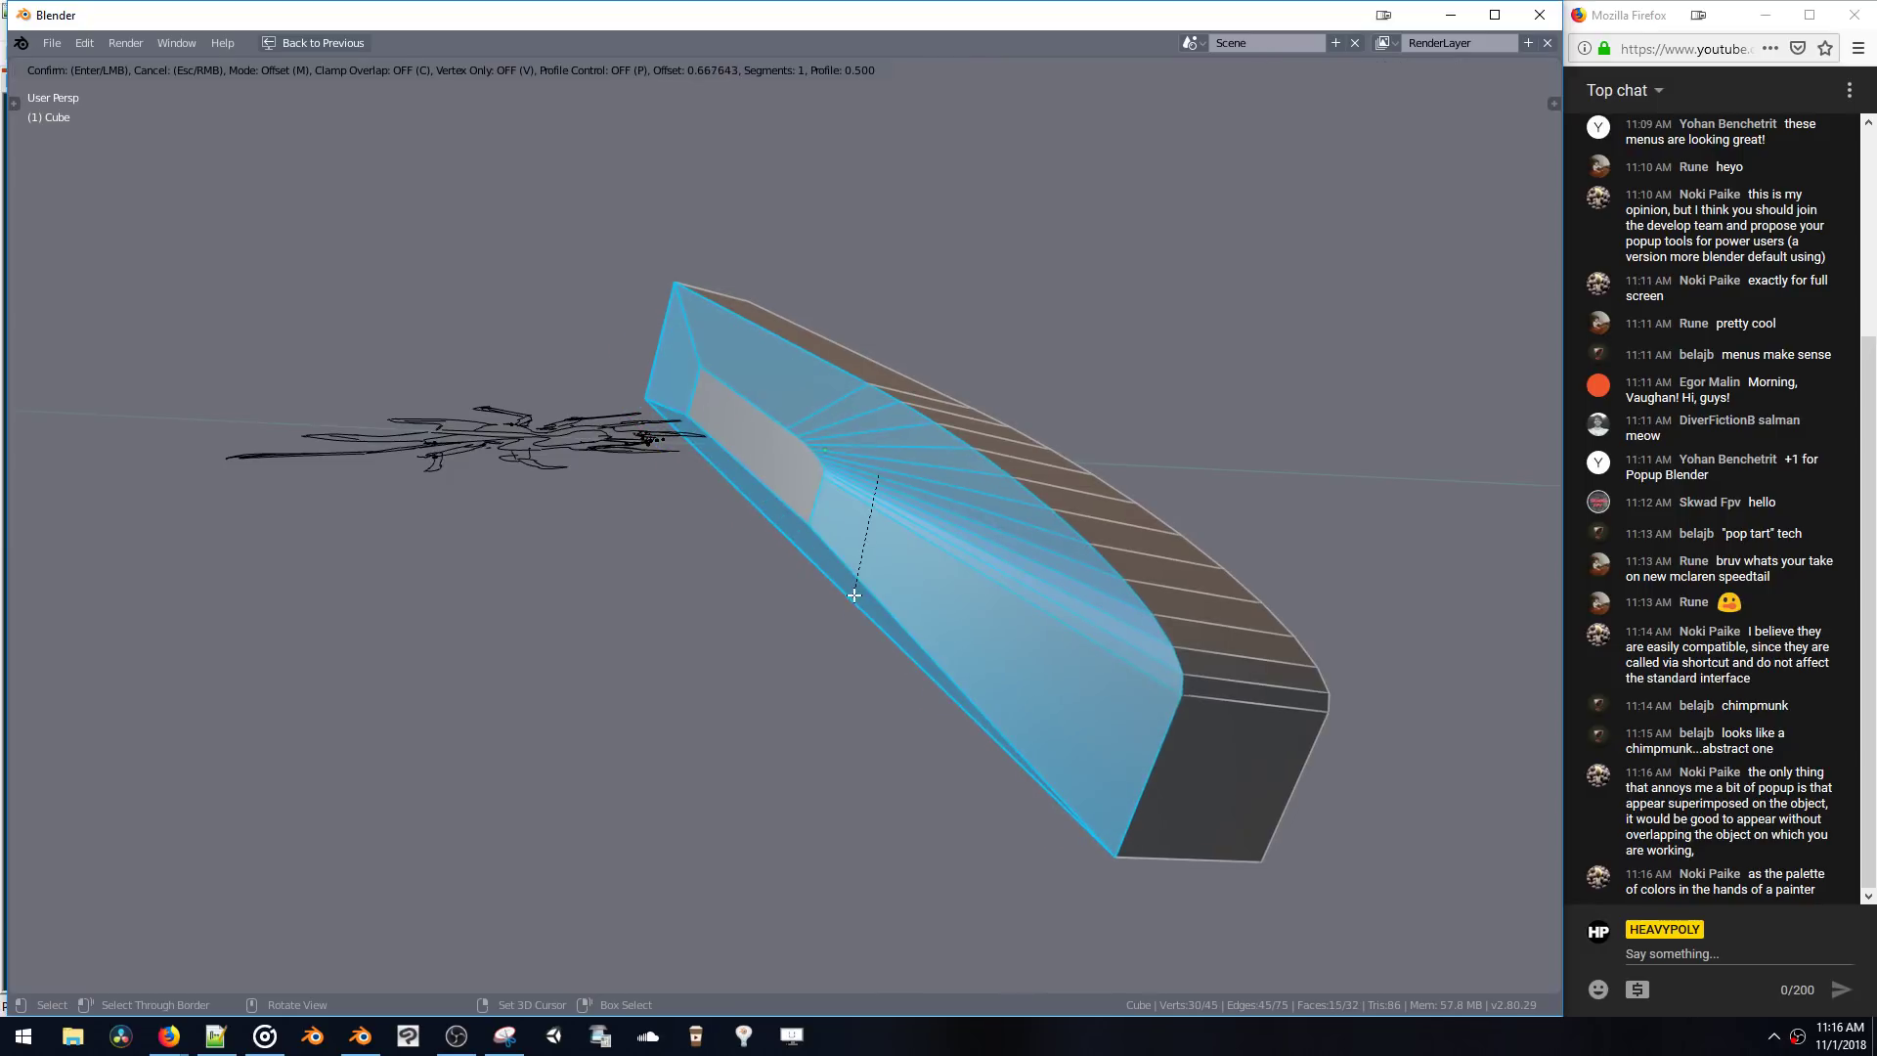
scroll(851, 620, up, 6)
click(851, 620)
middle_drag(850, 620, 800, 561)
- Select the opposite large side face and bevel its edges with a multi-segment rounding
key(3)
click(1002, 606)
key(2)
key(ctrl+b)
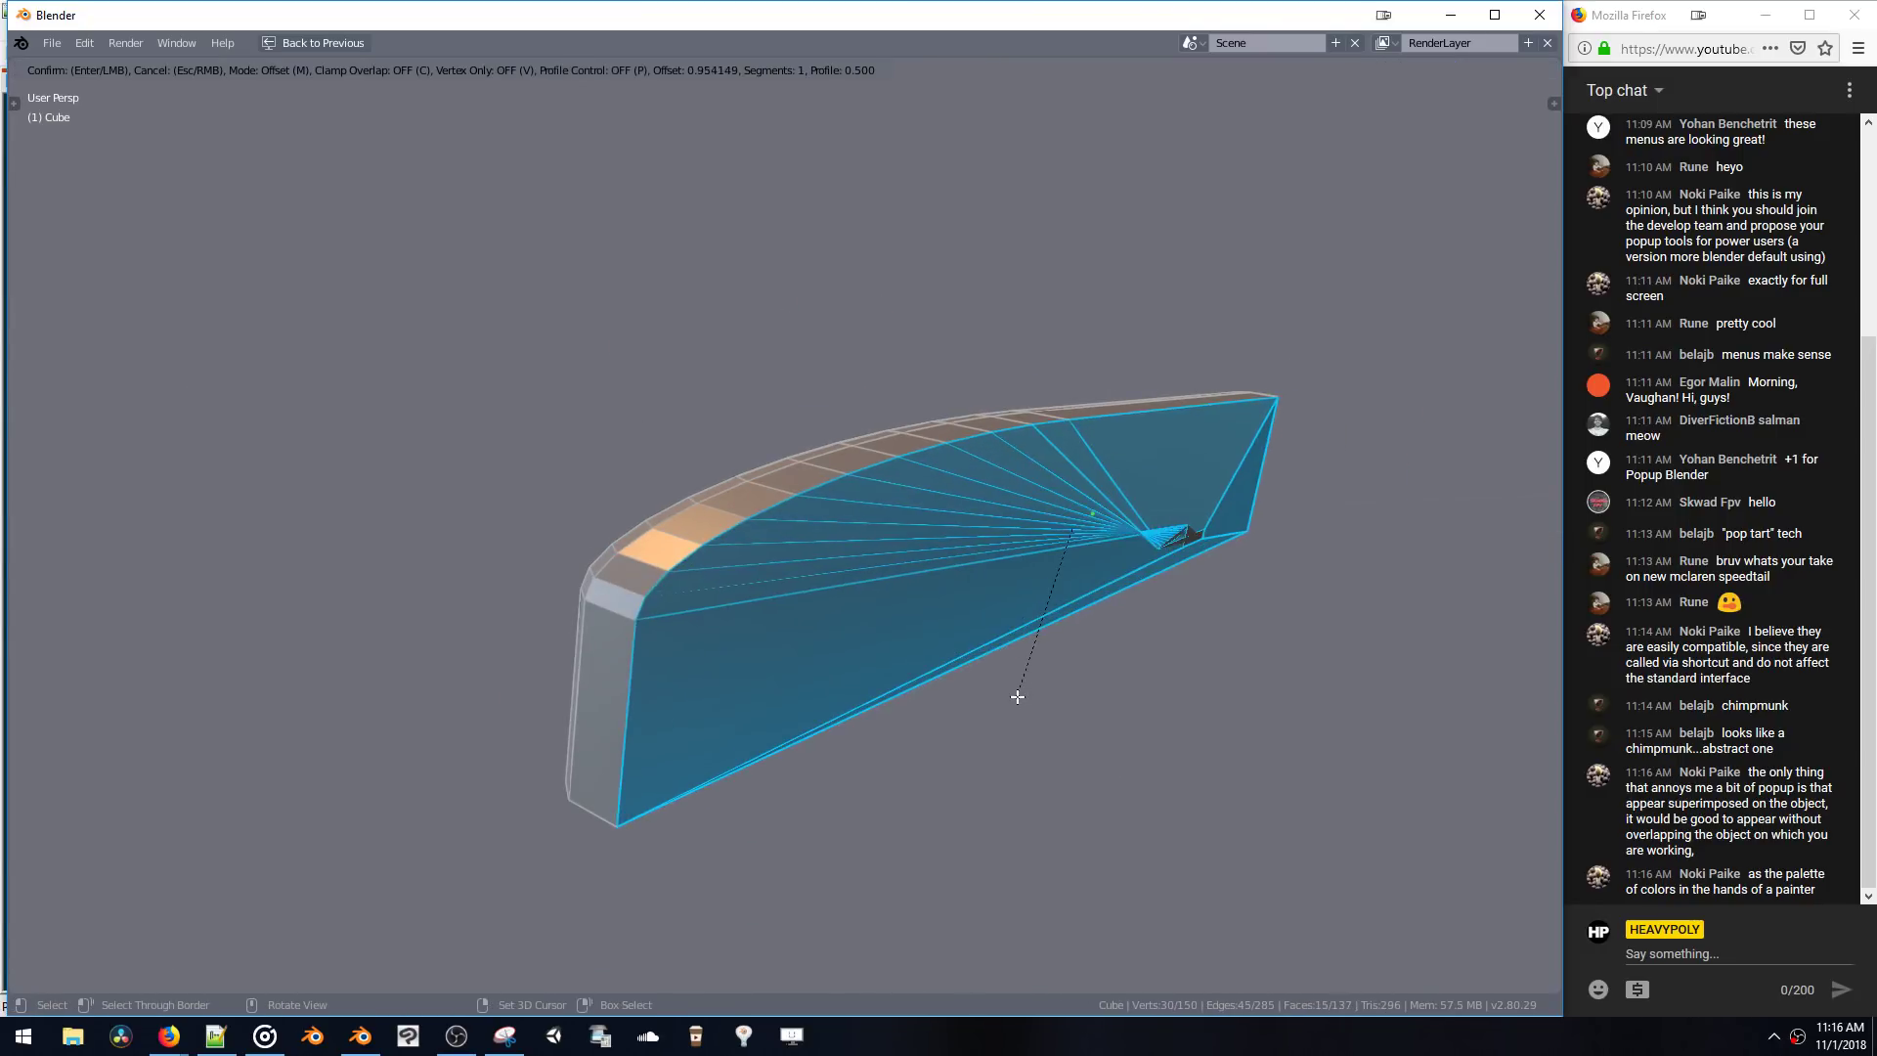
click(995, 585)
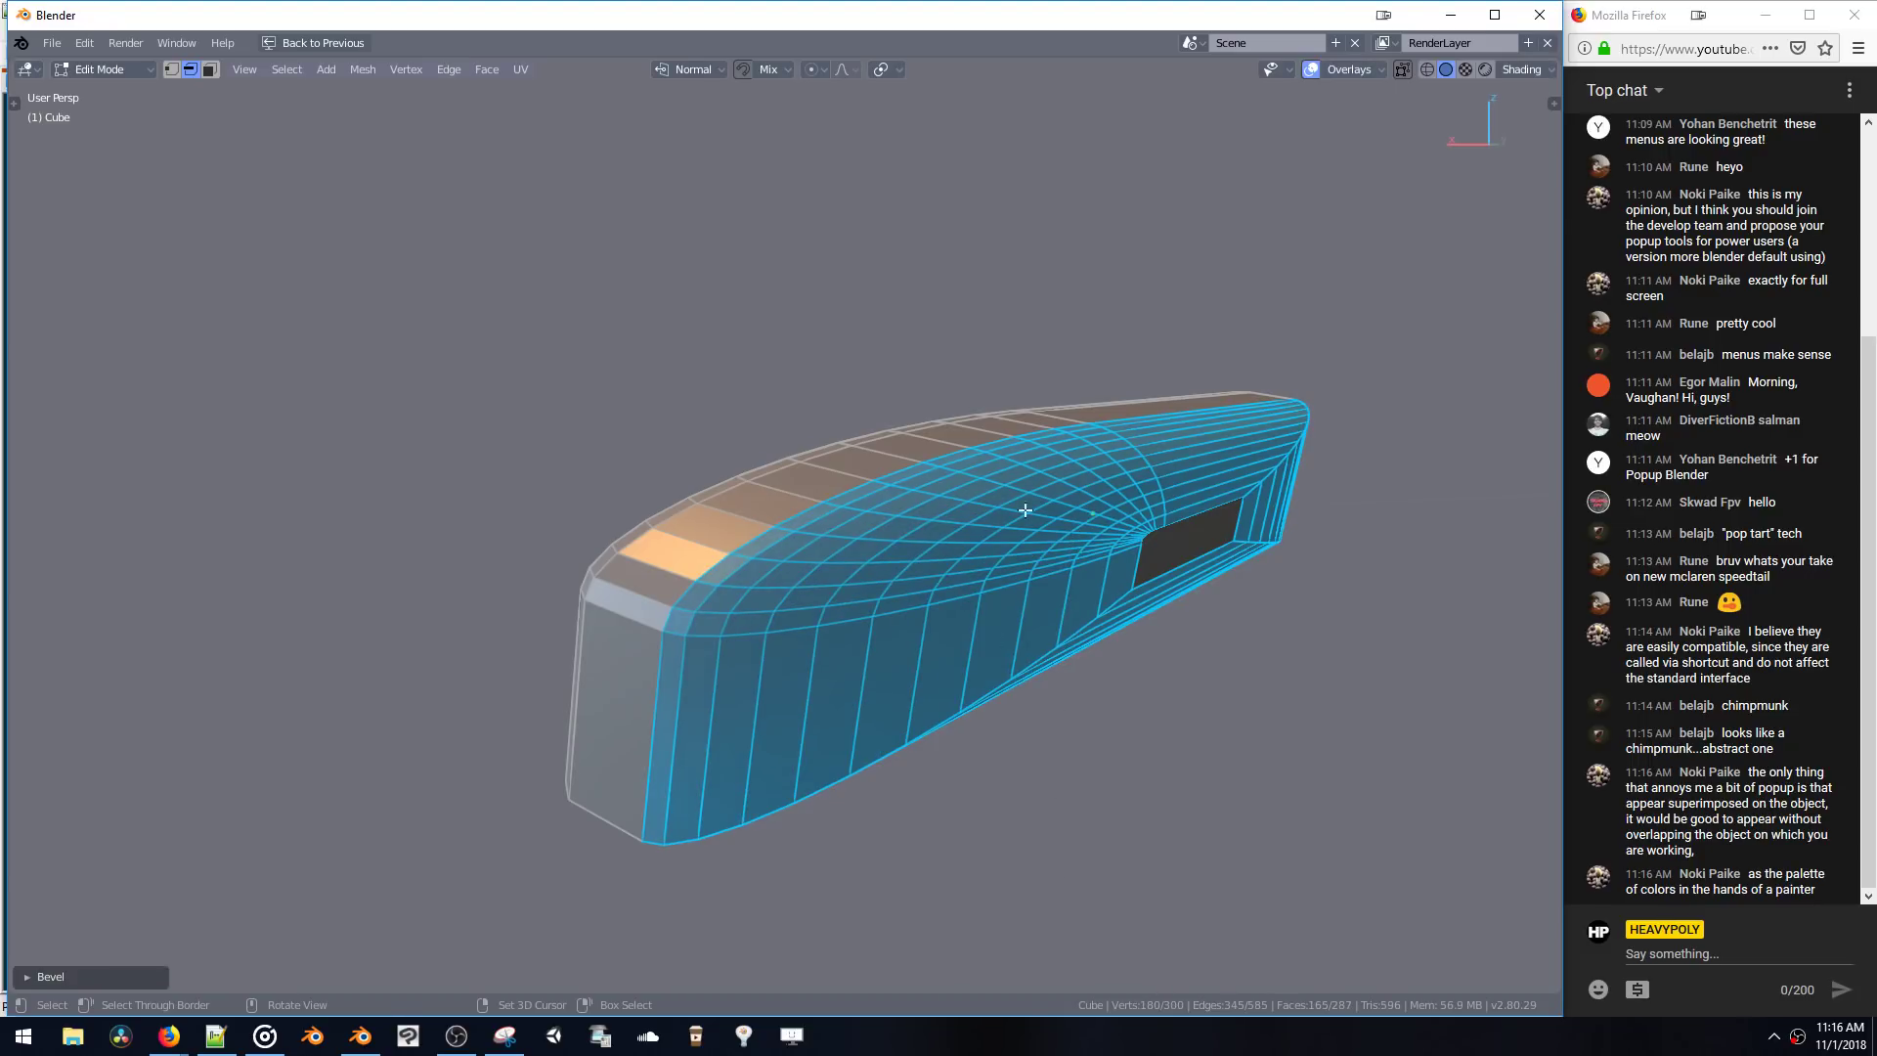
mouse_move(995, 585)
middle_down()
mouse_move(959, 503)
mouse_move(829, 519)
mouse_move(992, 577)
middle_up()
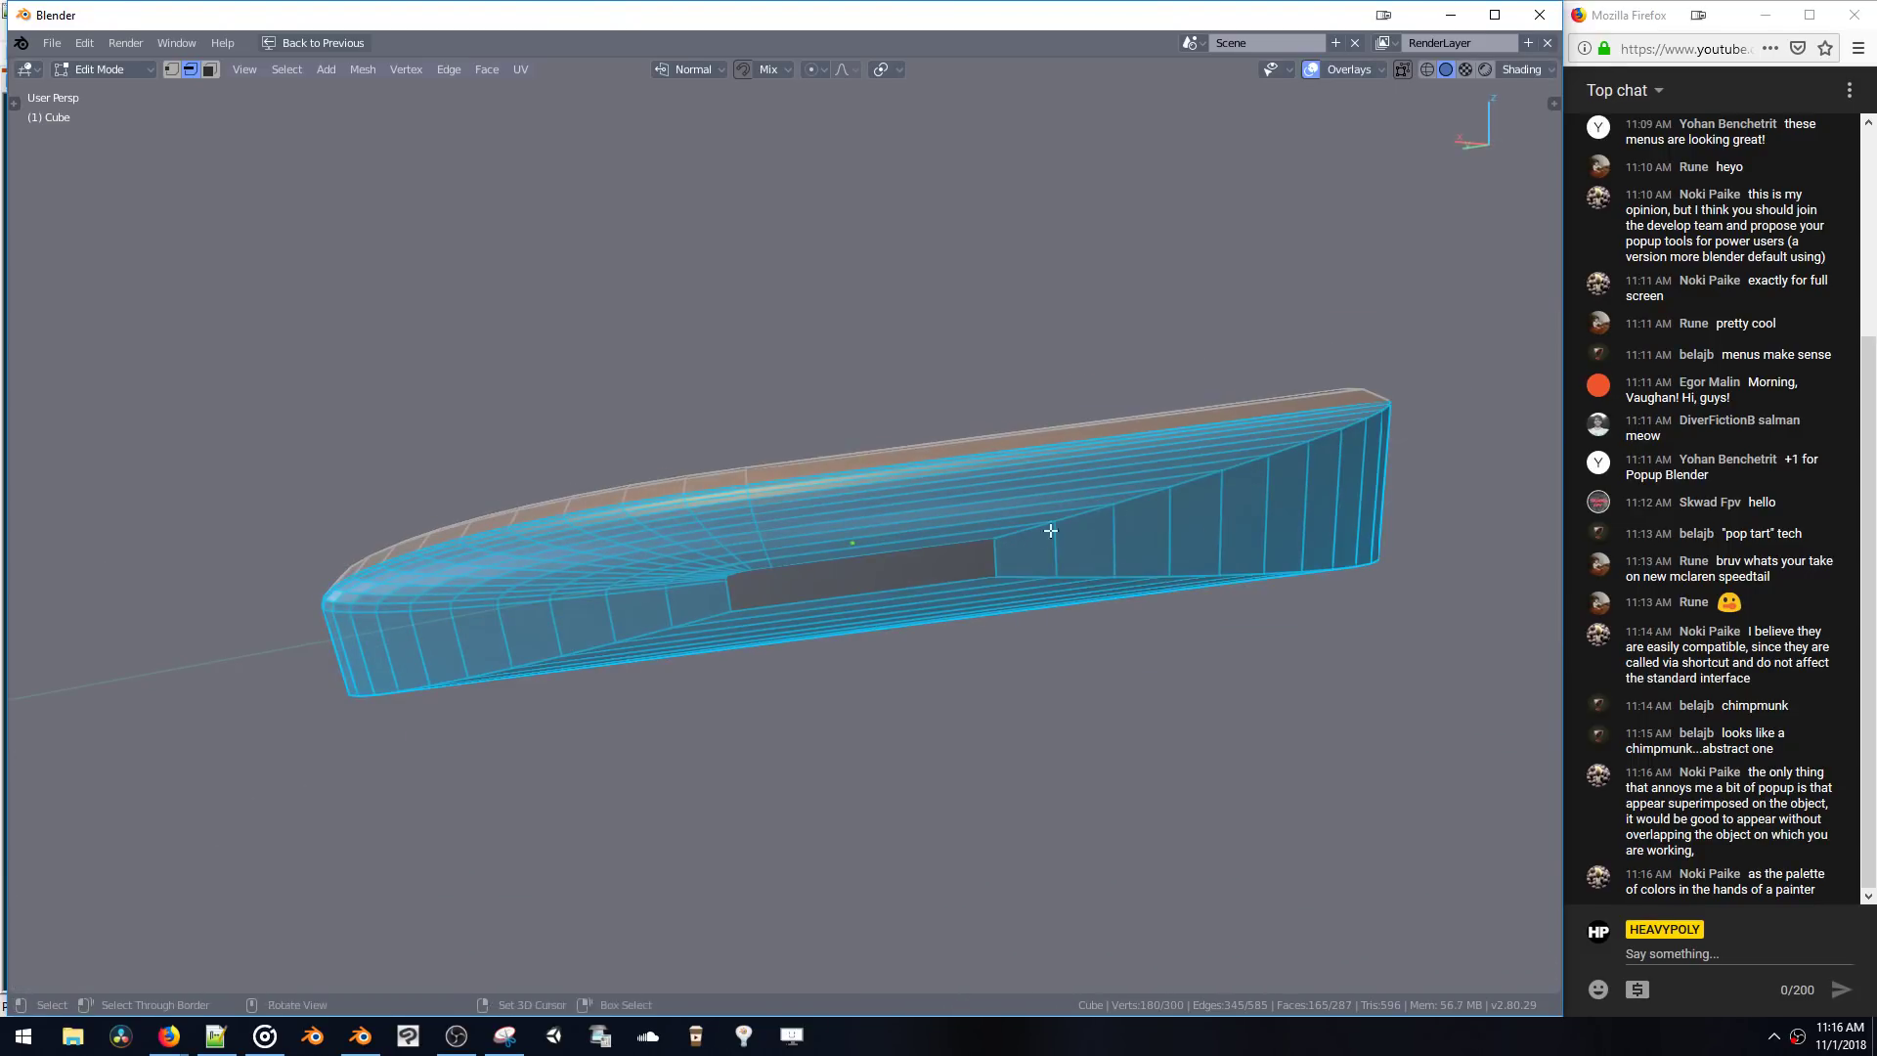
- Bevel the upper edge loop around the box's uncurved end with multiple segments and return to Object Mode
alt+click(1016, 582)
key(ctrl+b)
scroll(1051, 608, up, 4)
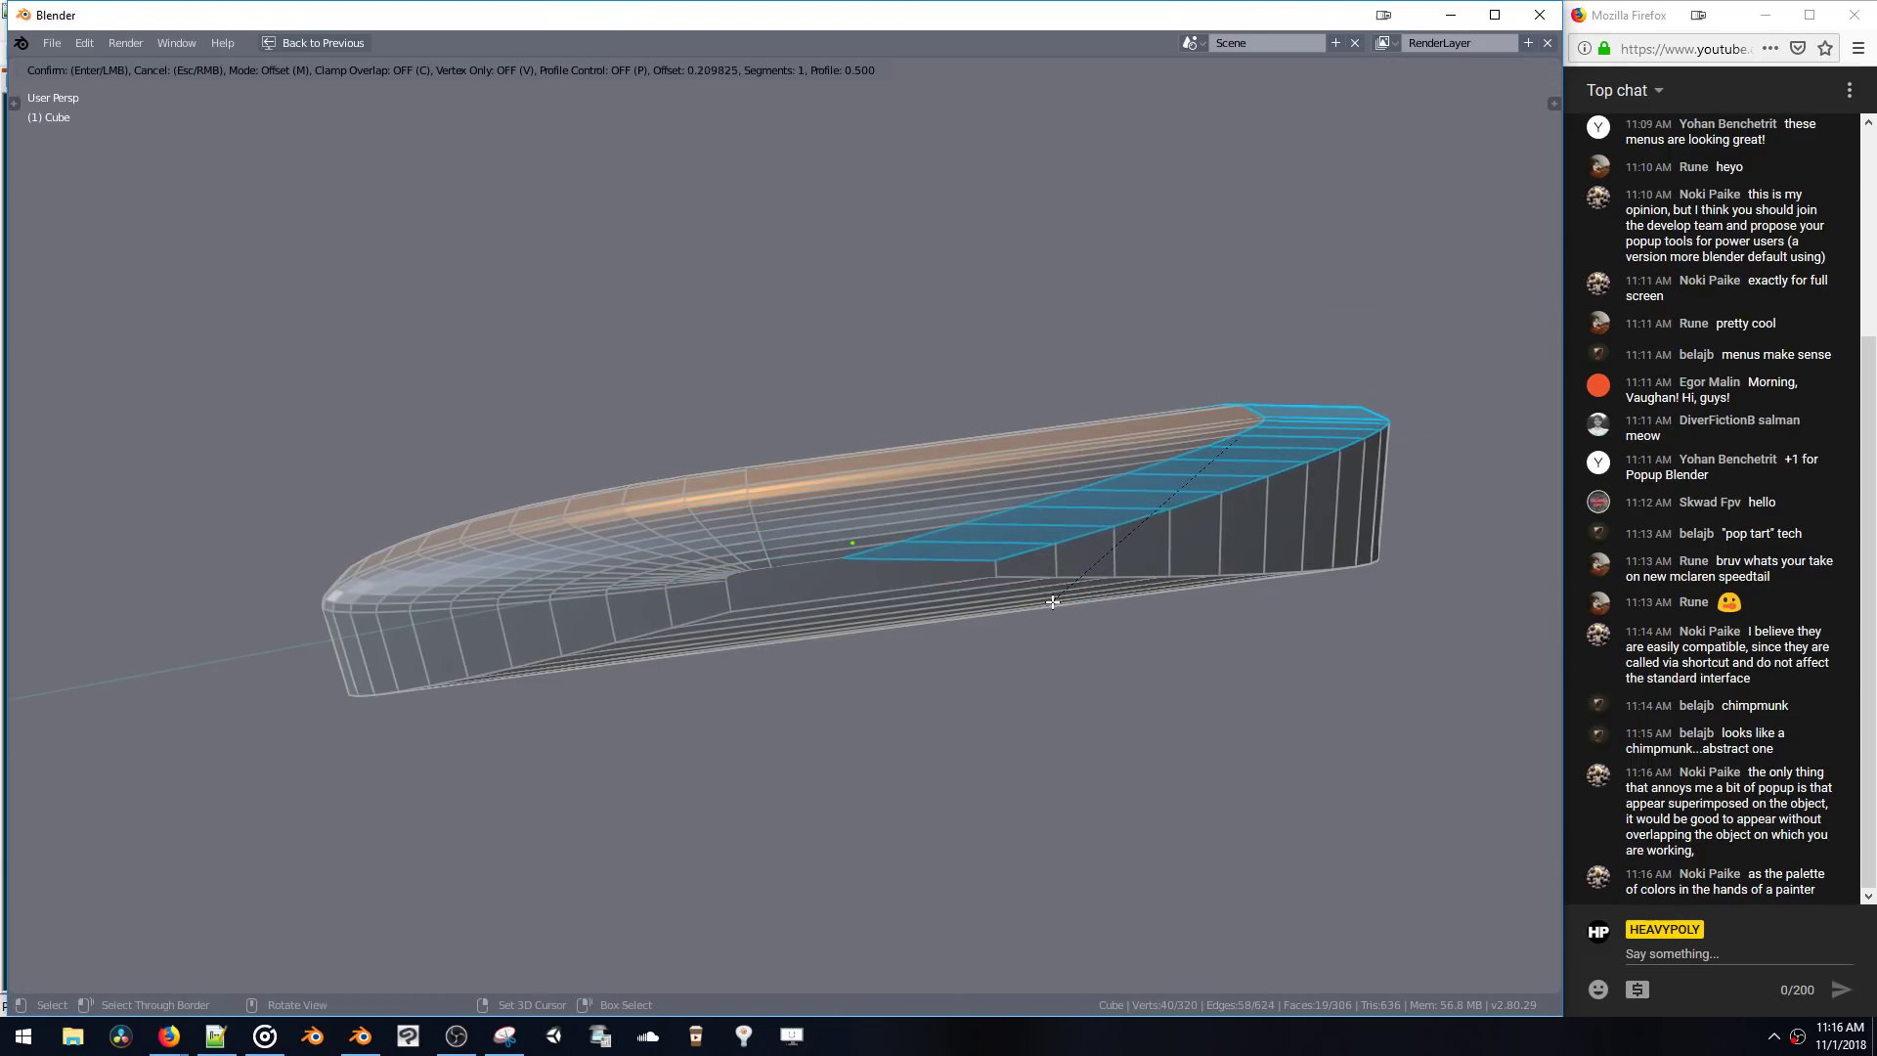
click(1133, 585)
mouse_move(1140, 582)
middle_down()
mouse_move(943, 512)
mouse_move(1076, 524)
mouse_move(906, 469)
middle_up()
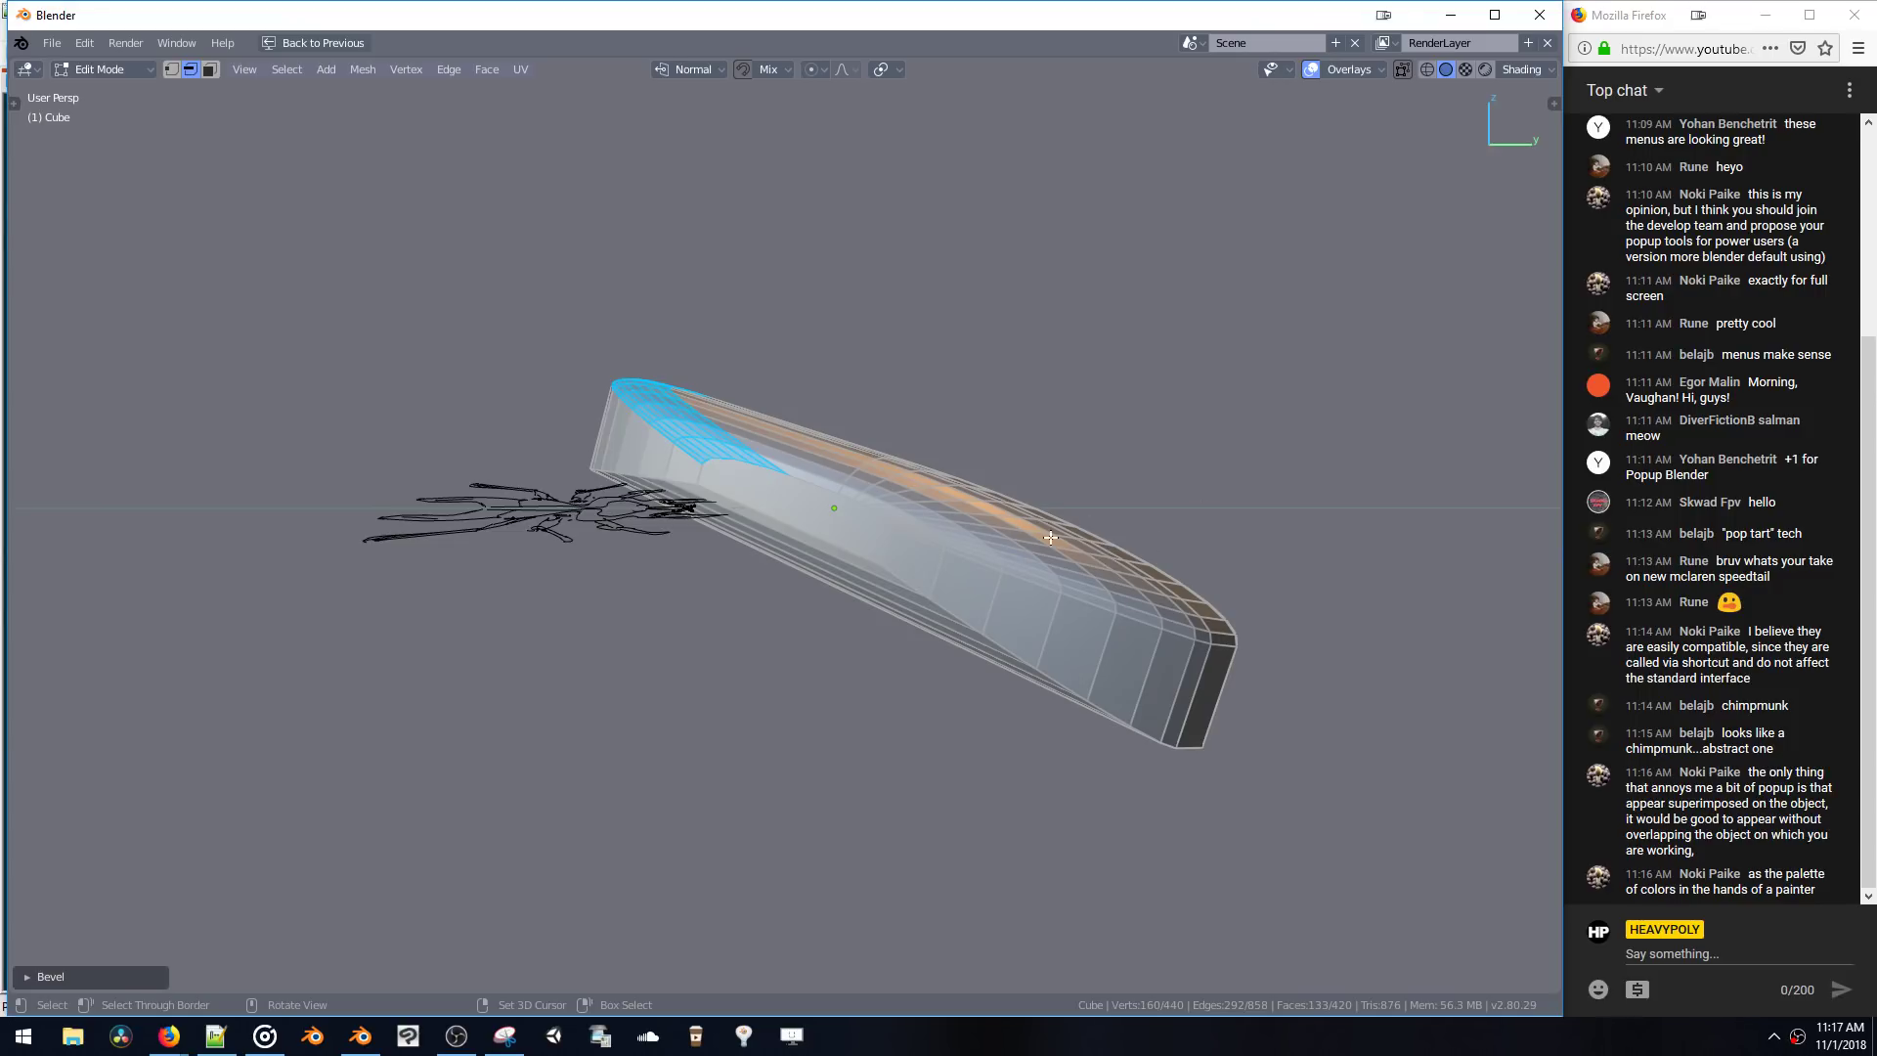
middle_drag(1050, 537, 1099, 523)
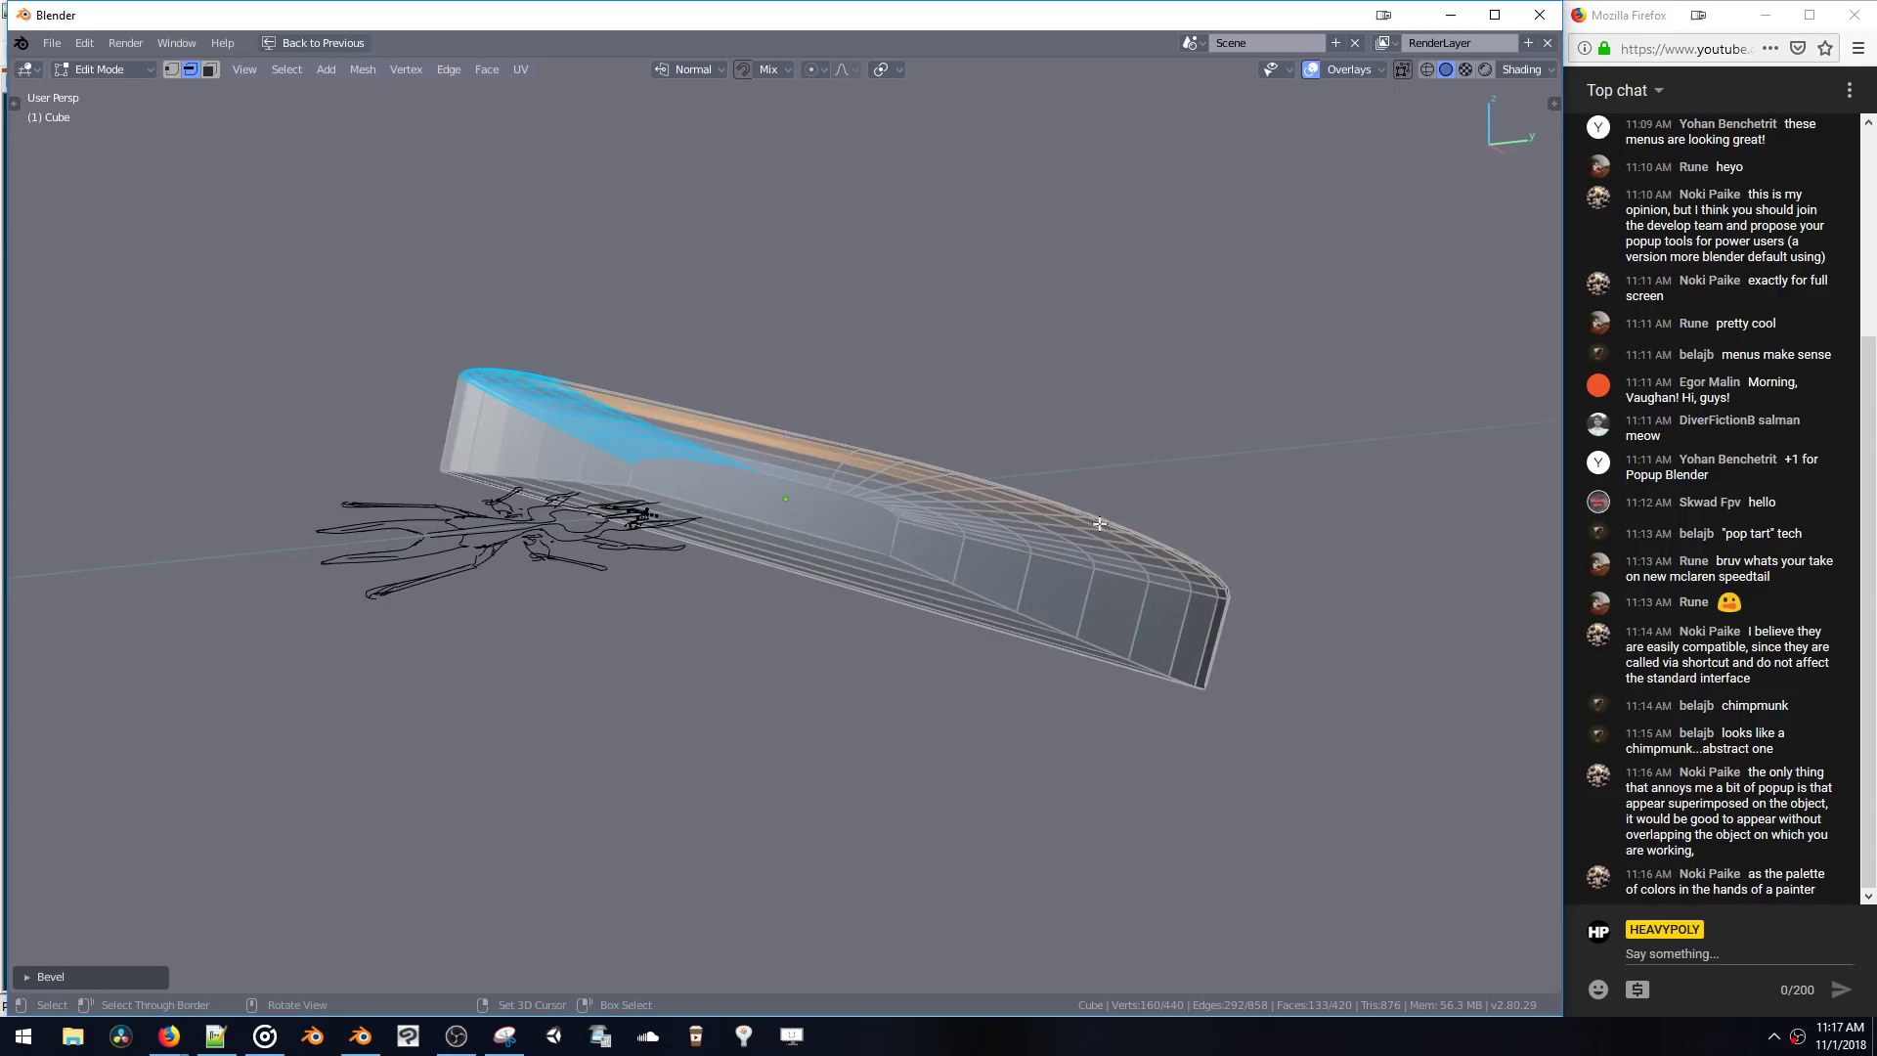
middle_drag(1105, 591, 1090, 455)
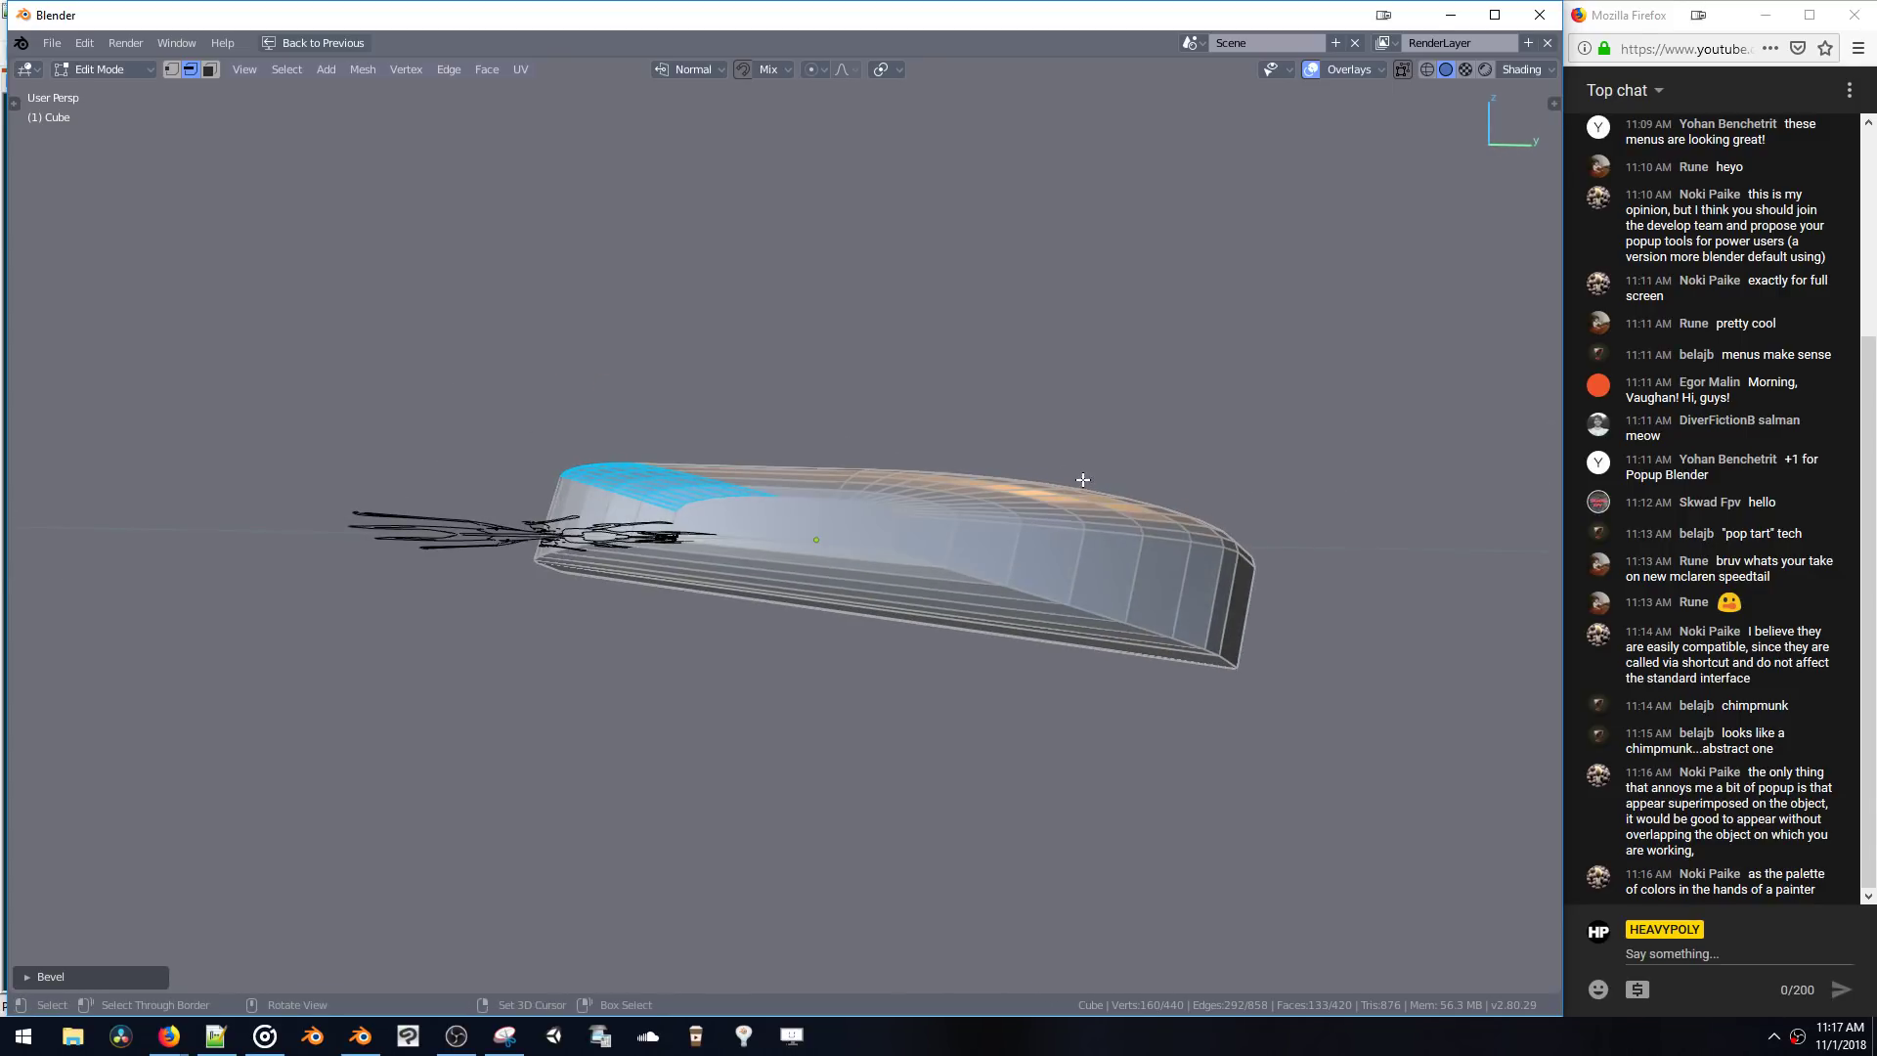
key(ctrl+Tab)
click(1064, 635)
middle_drag(1063, 634, 957, 526)
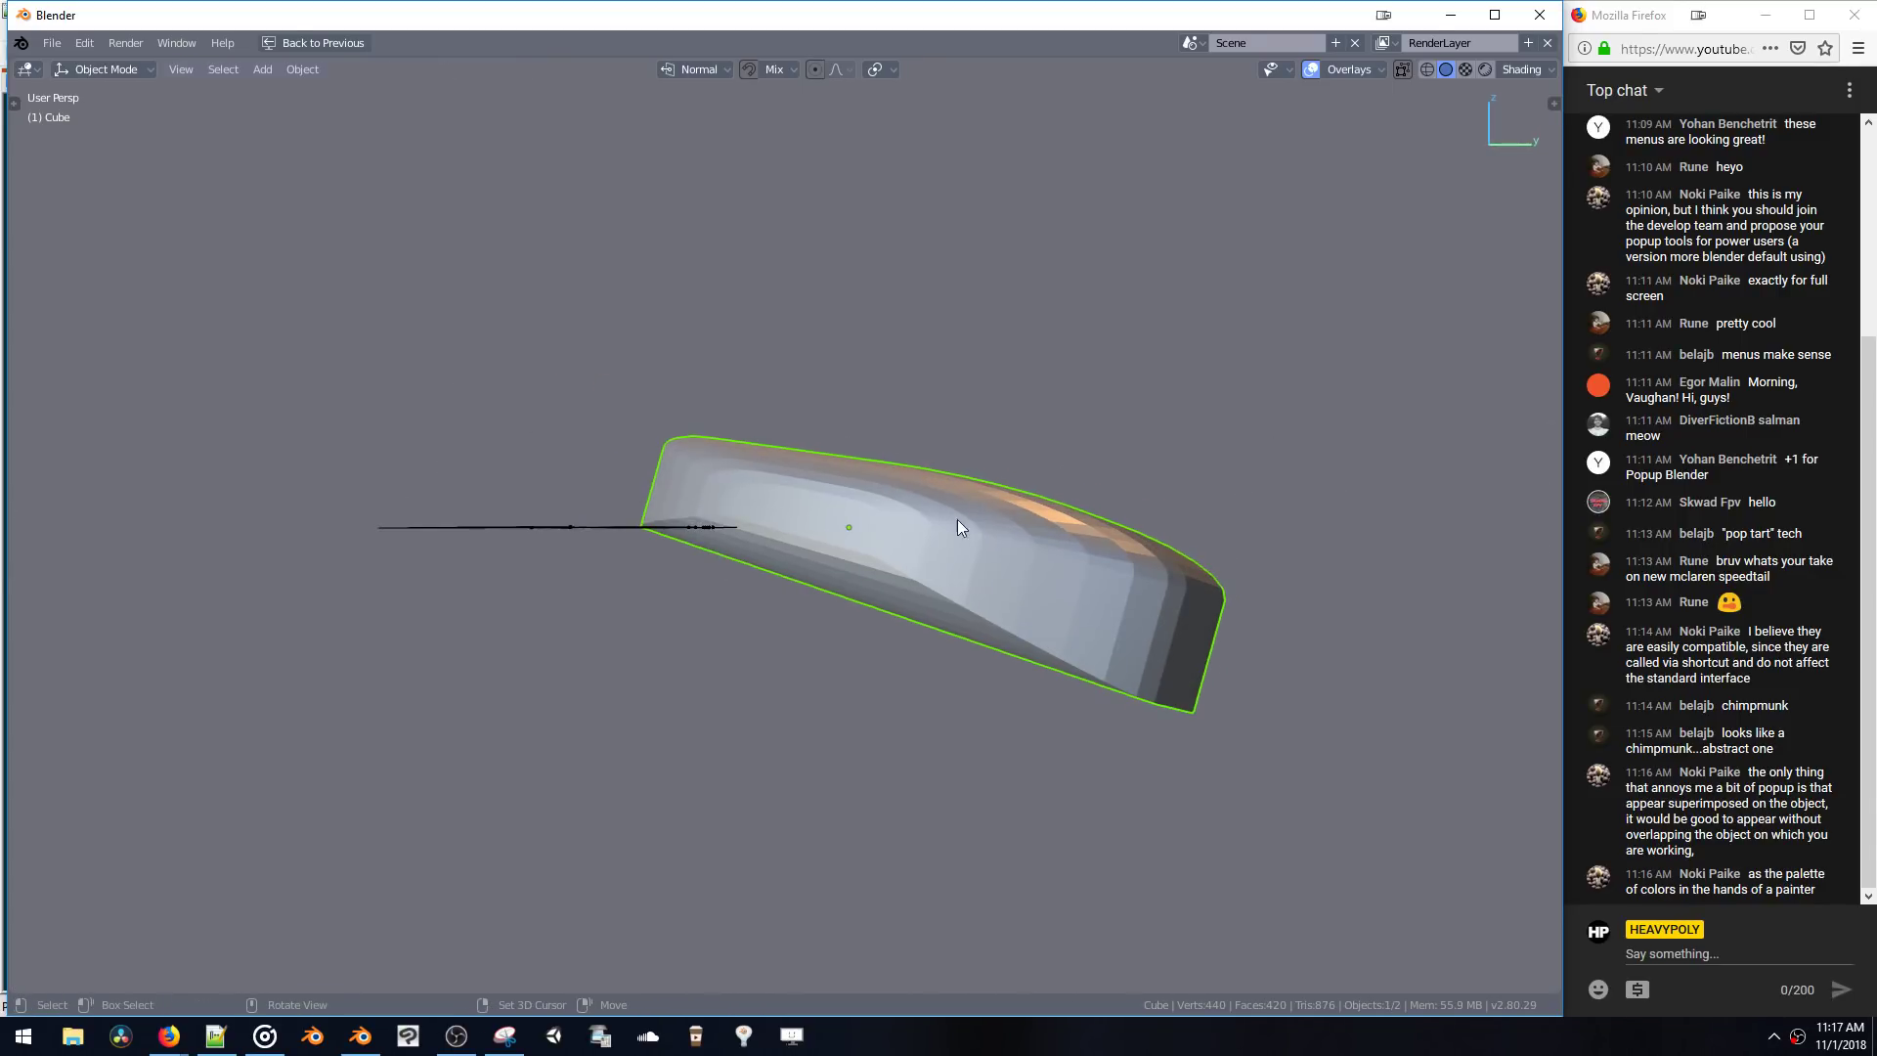
- Apply the scale of the curved box and check its transform values in the mesh properties popup
key(ctrl+a)
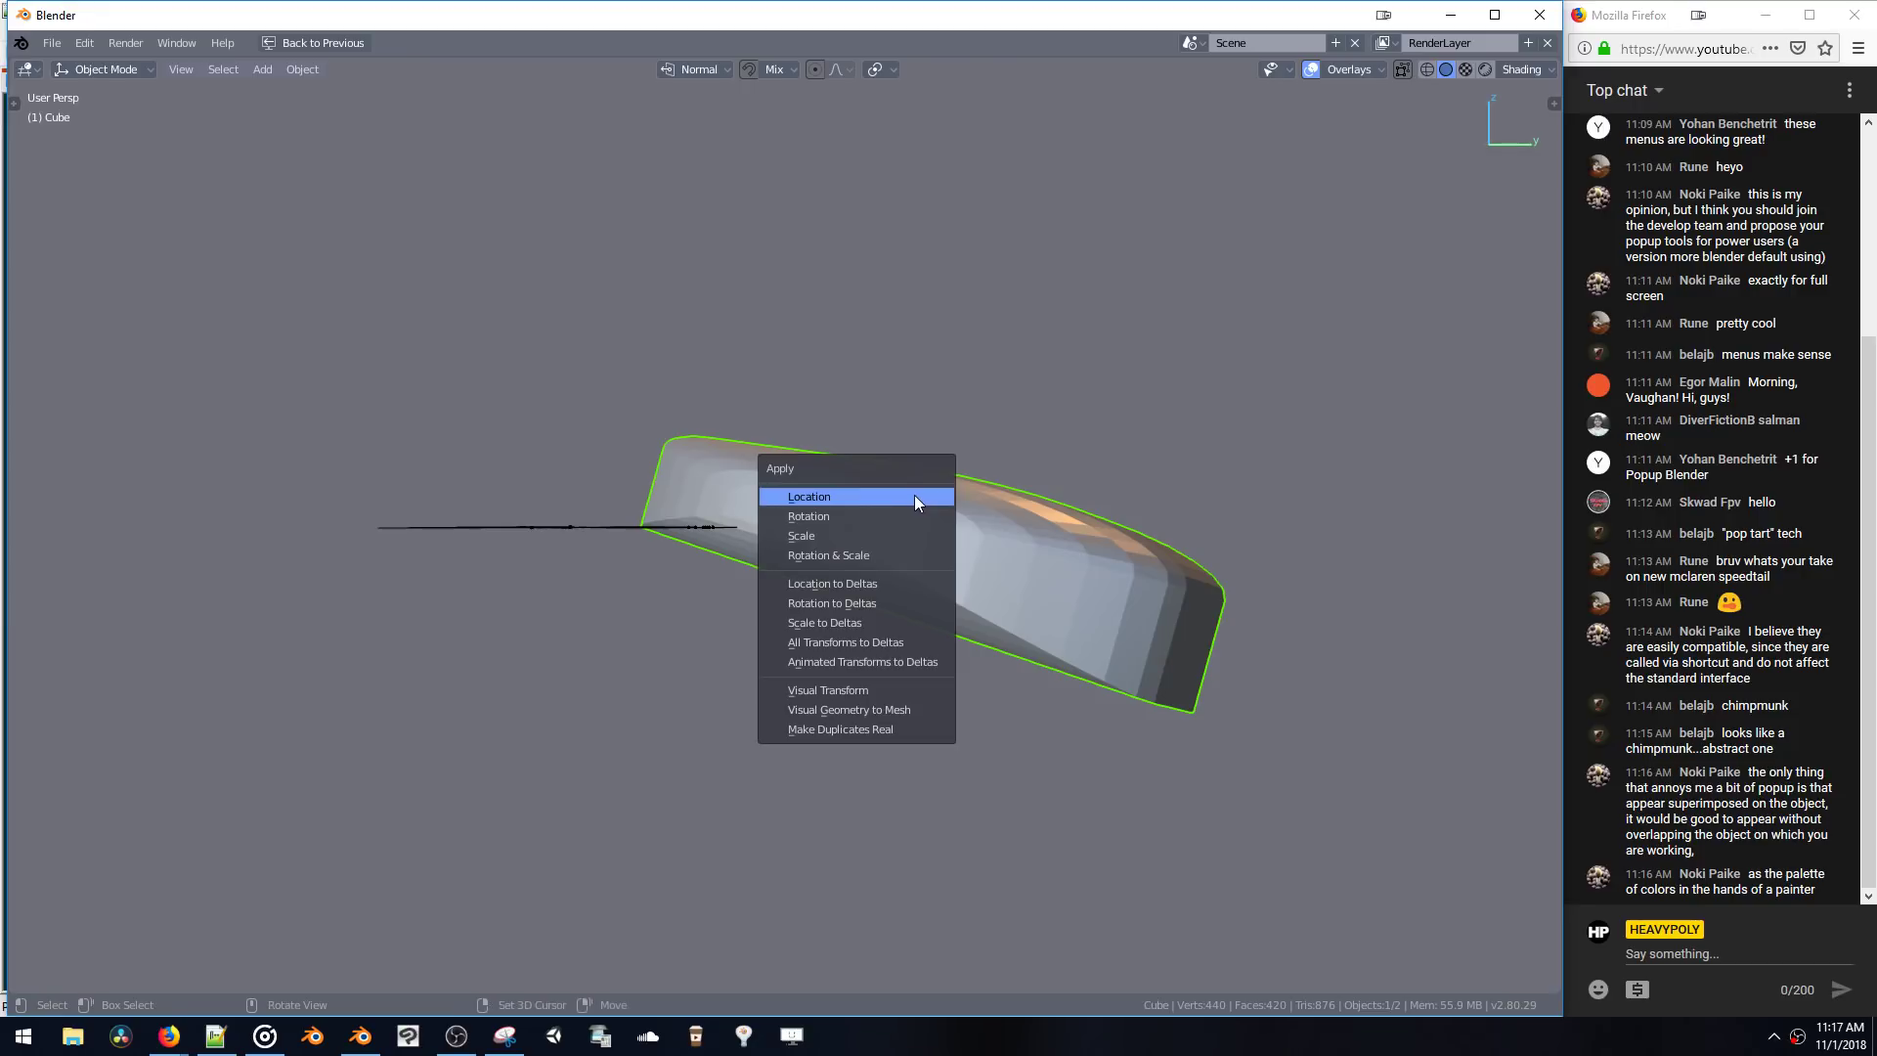
click(886, 545)
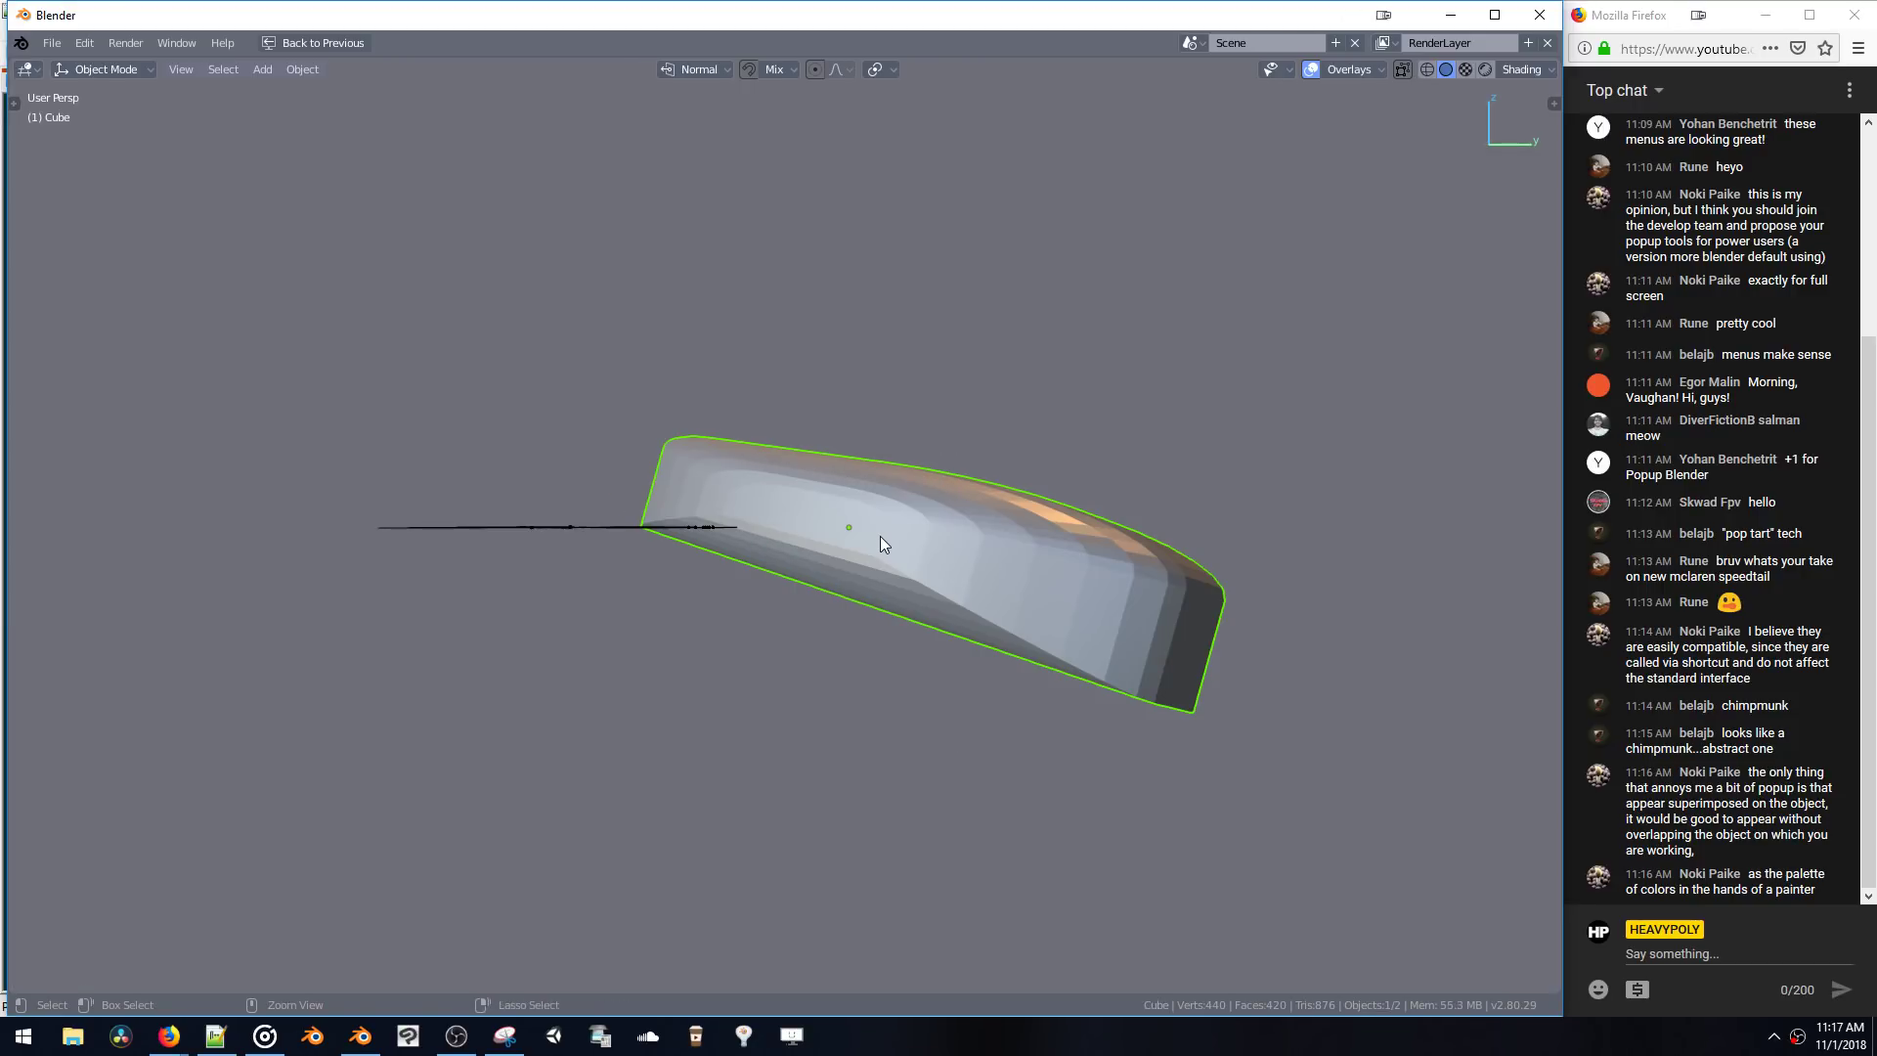
right_click(858, 495)
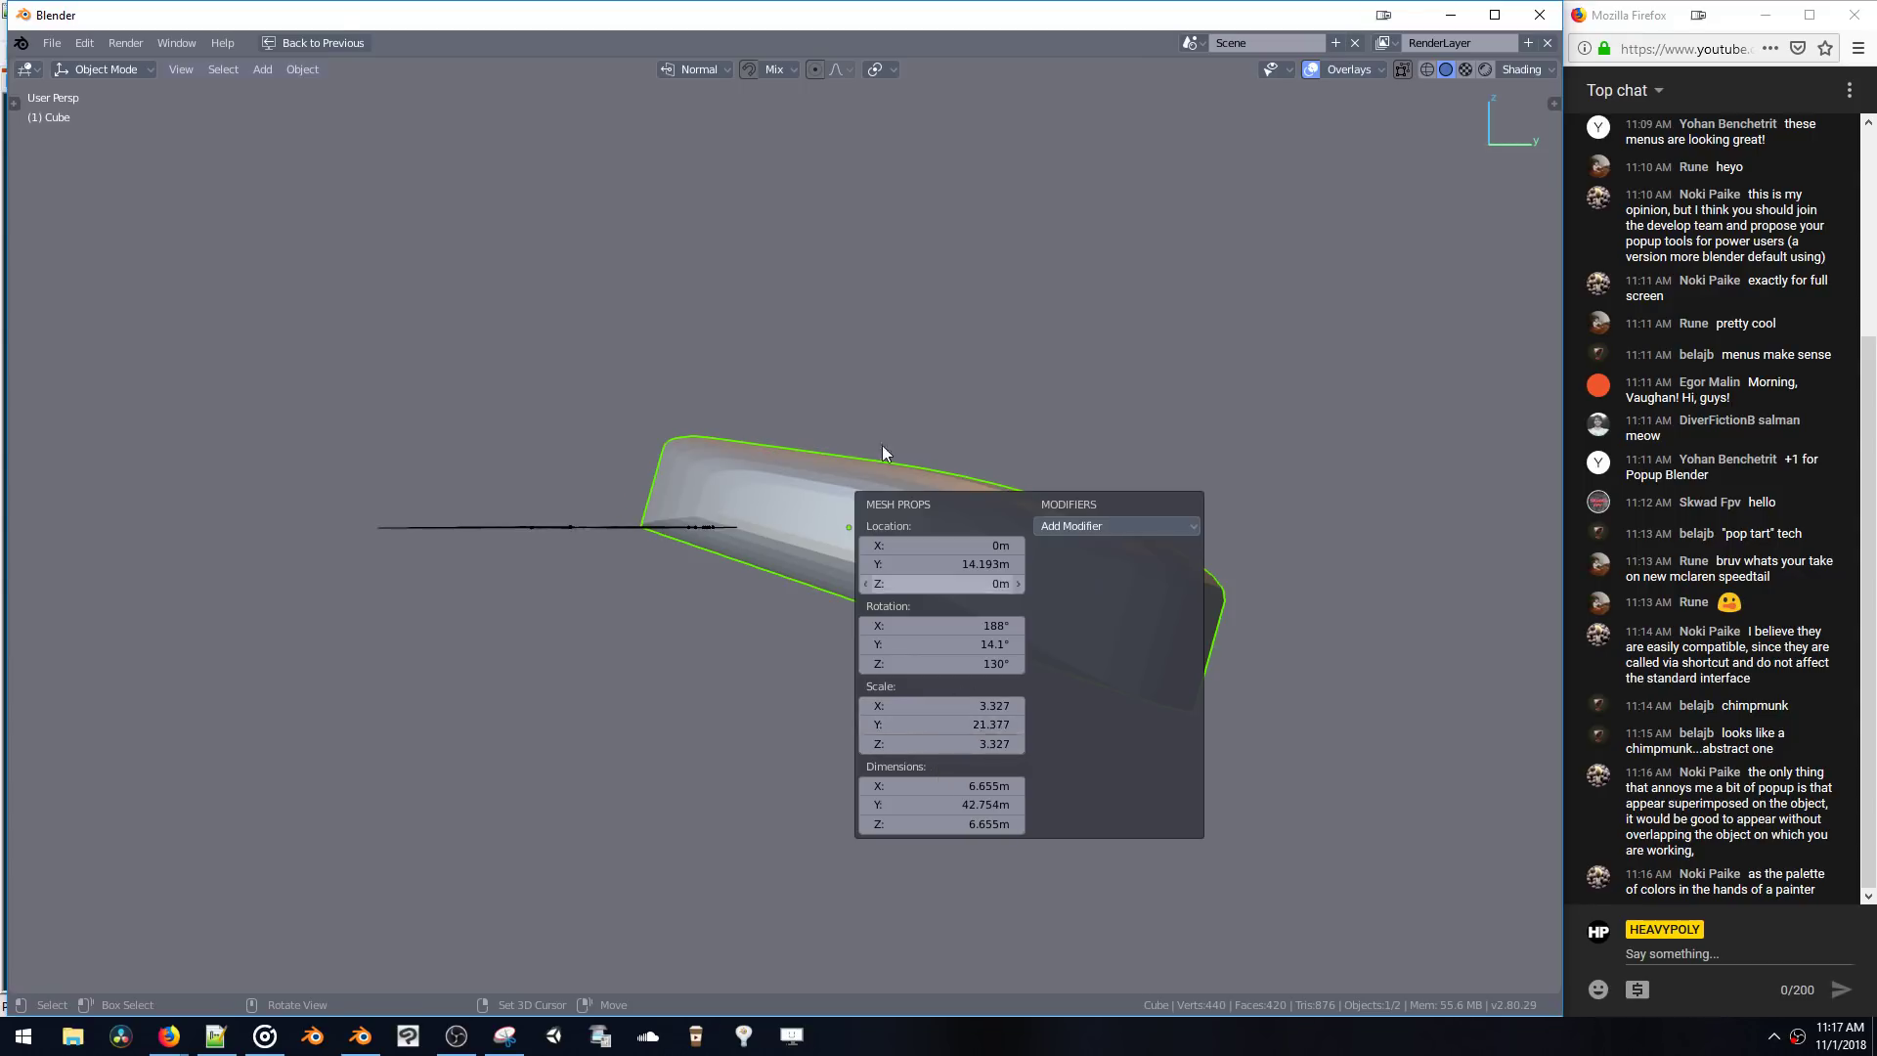
middle_drag(882, 444, 1095, 545)
key(ctrl+a)
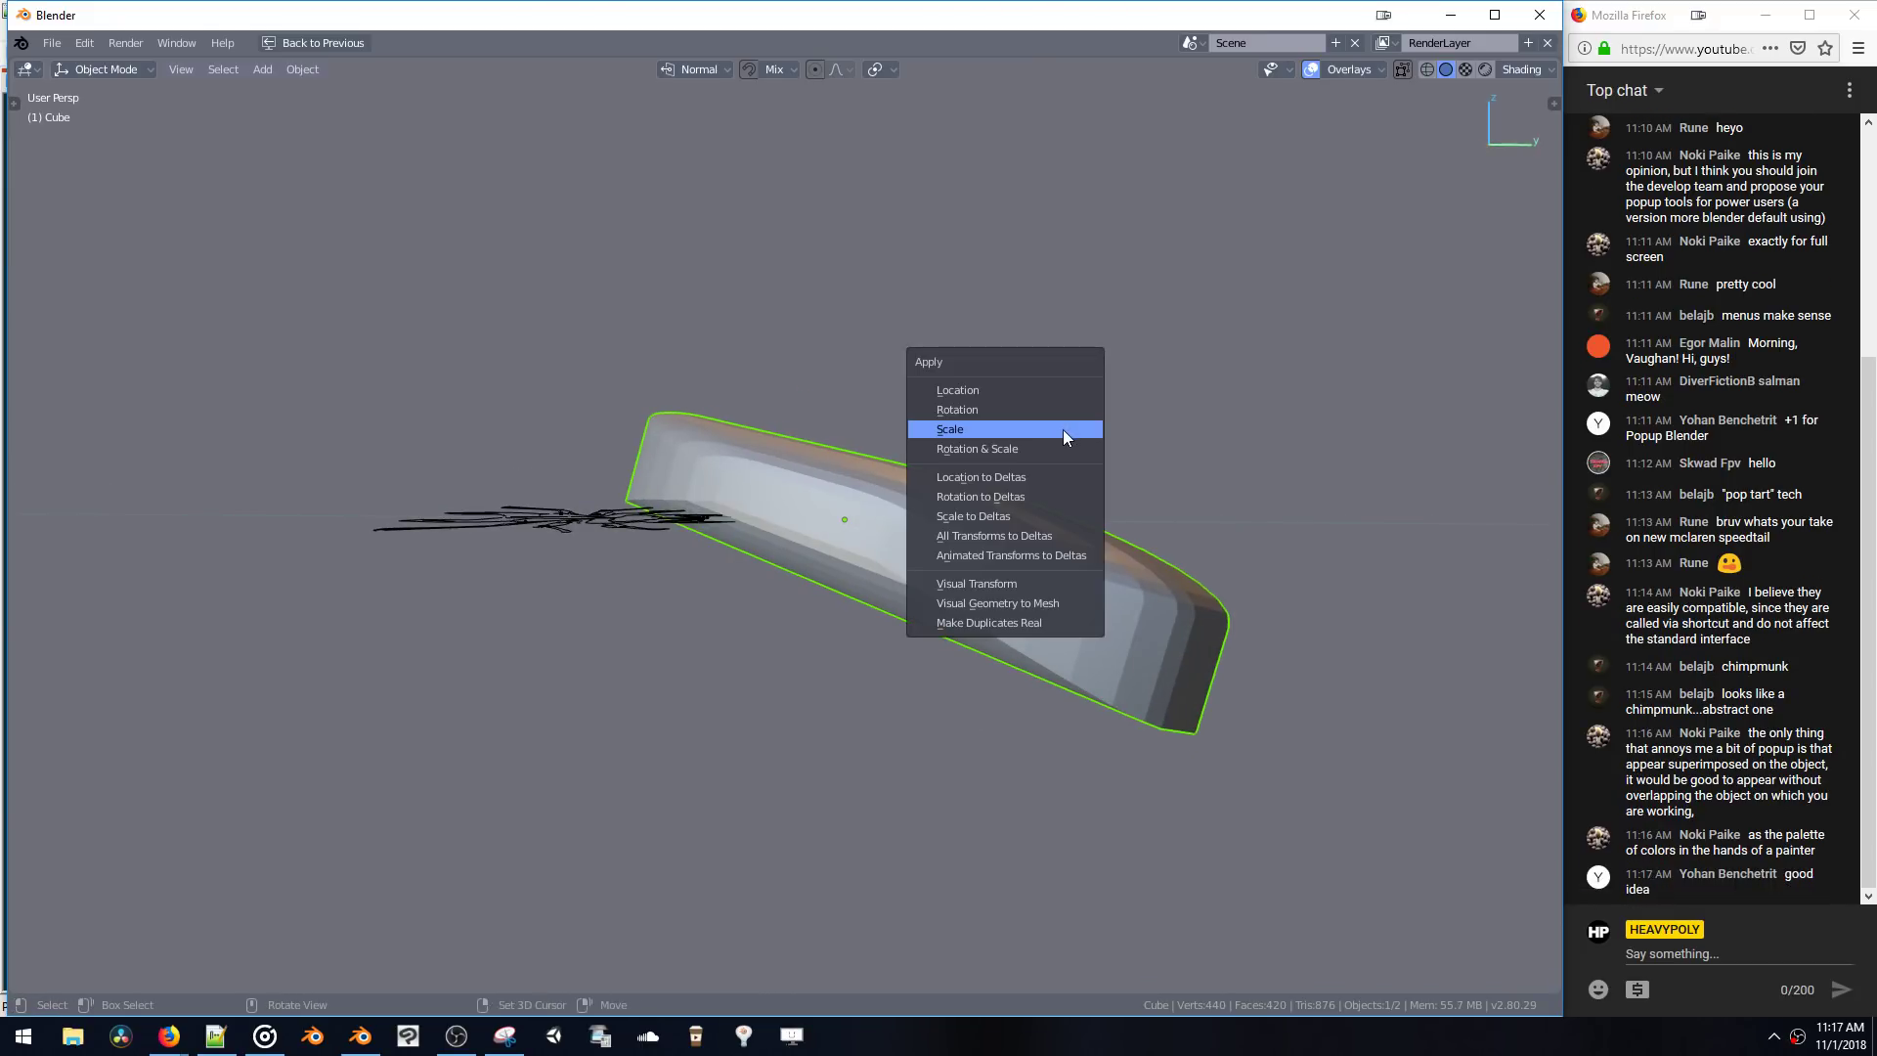
click(977, 434)
right_click(973, 428)
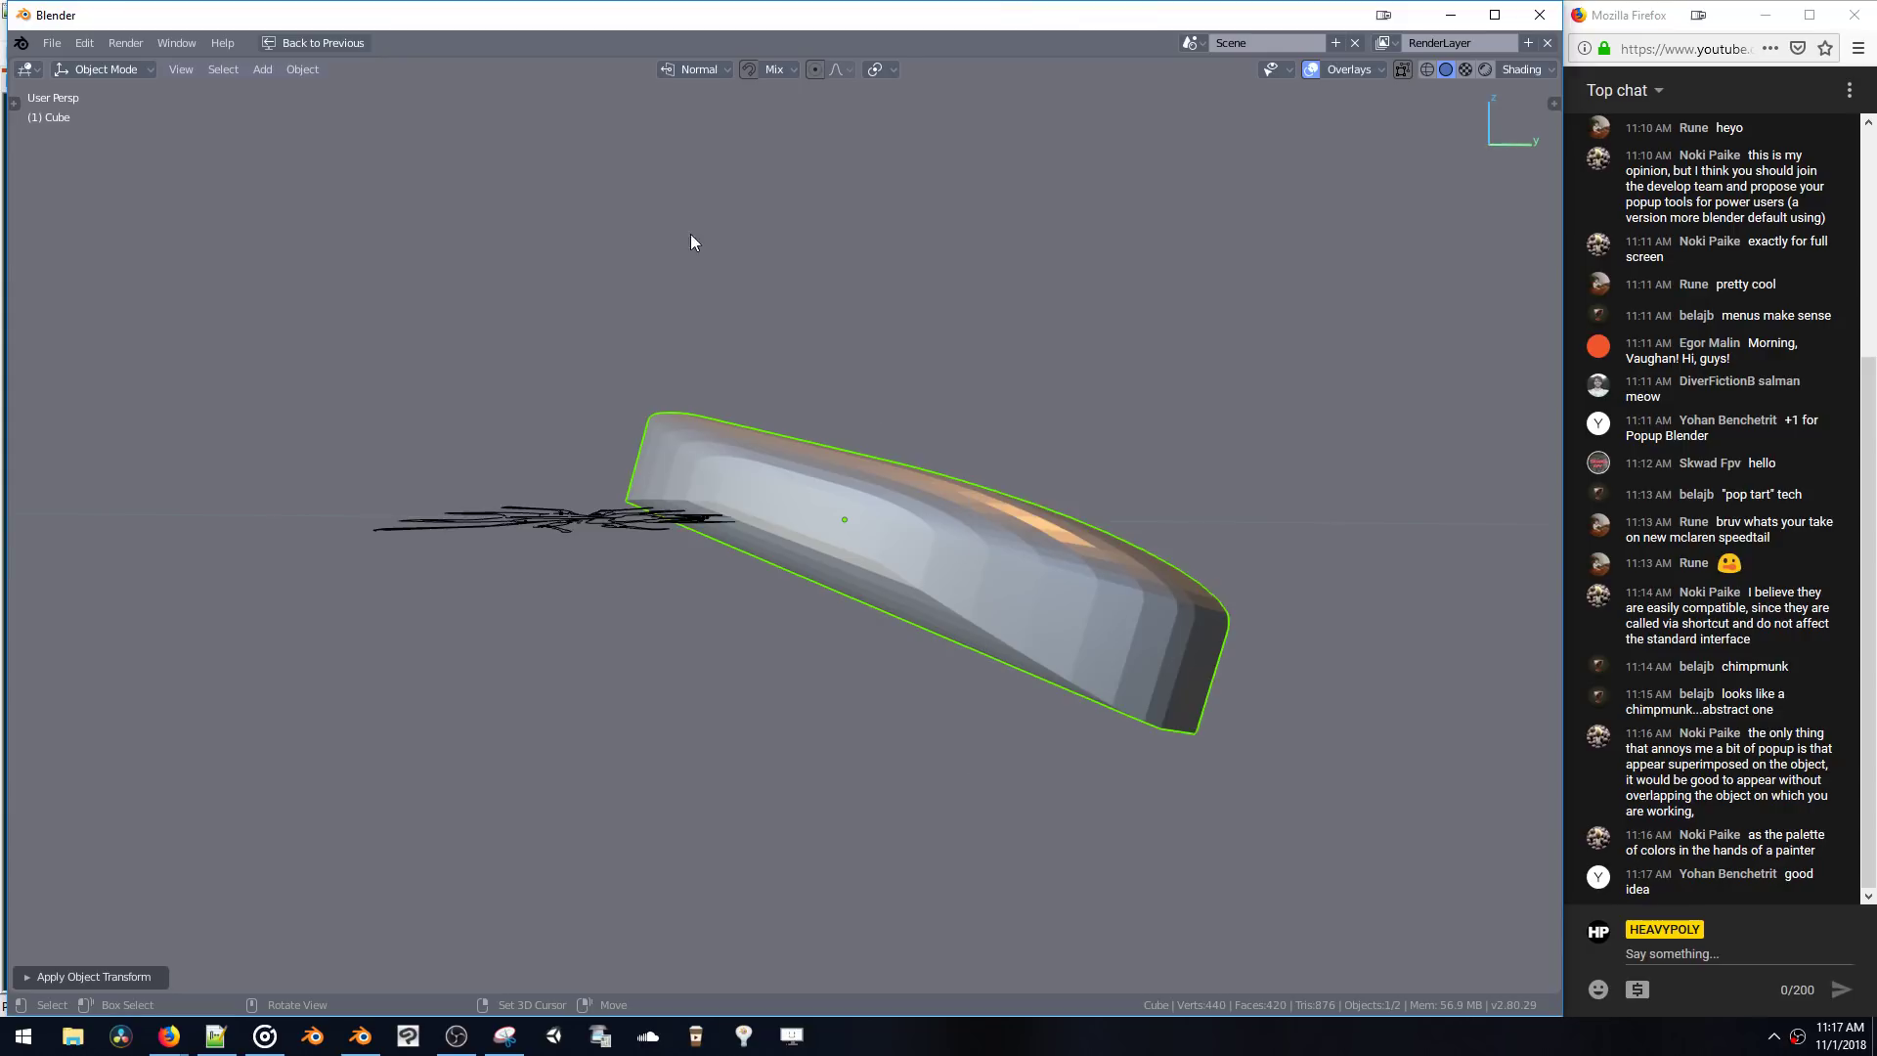
- Try a single-segment bevel twice on the selected lower edge loop at the box's end in Edit Mode, undoing each attempt
middle_drag(691, 243, 1095, 585)
key(Tab)
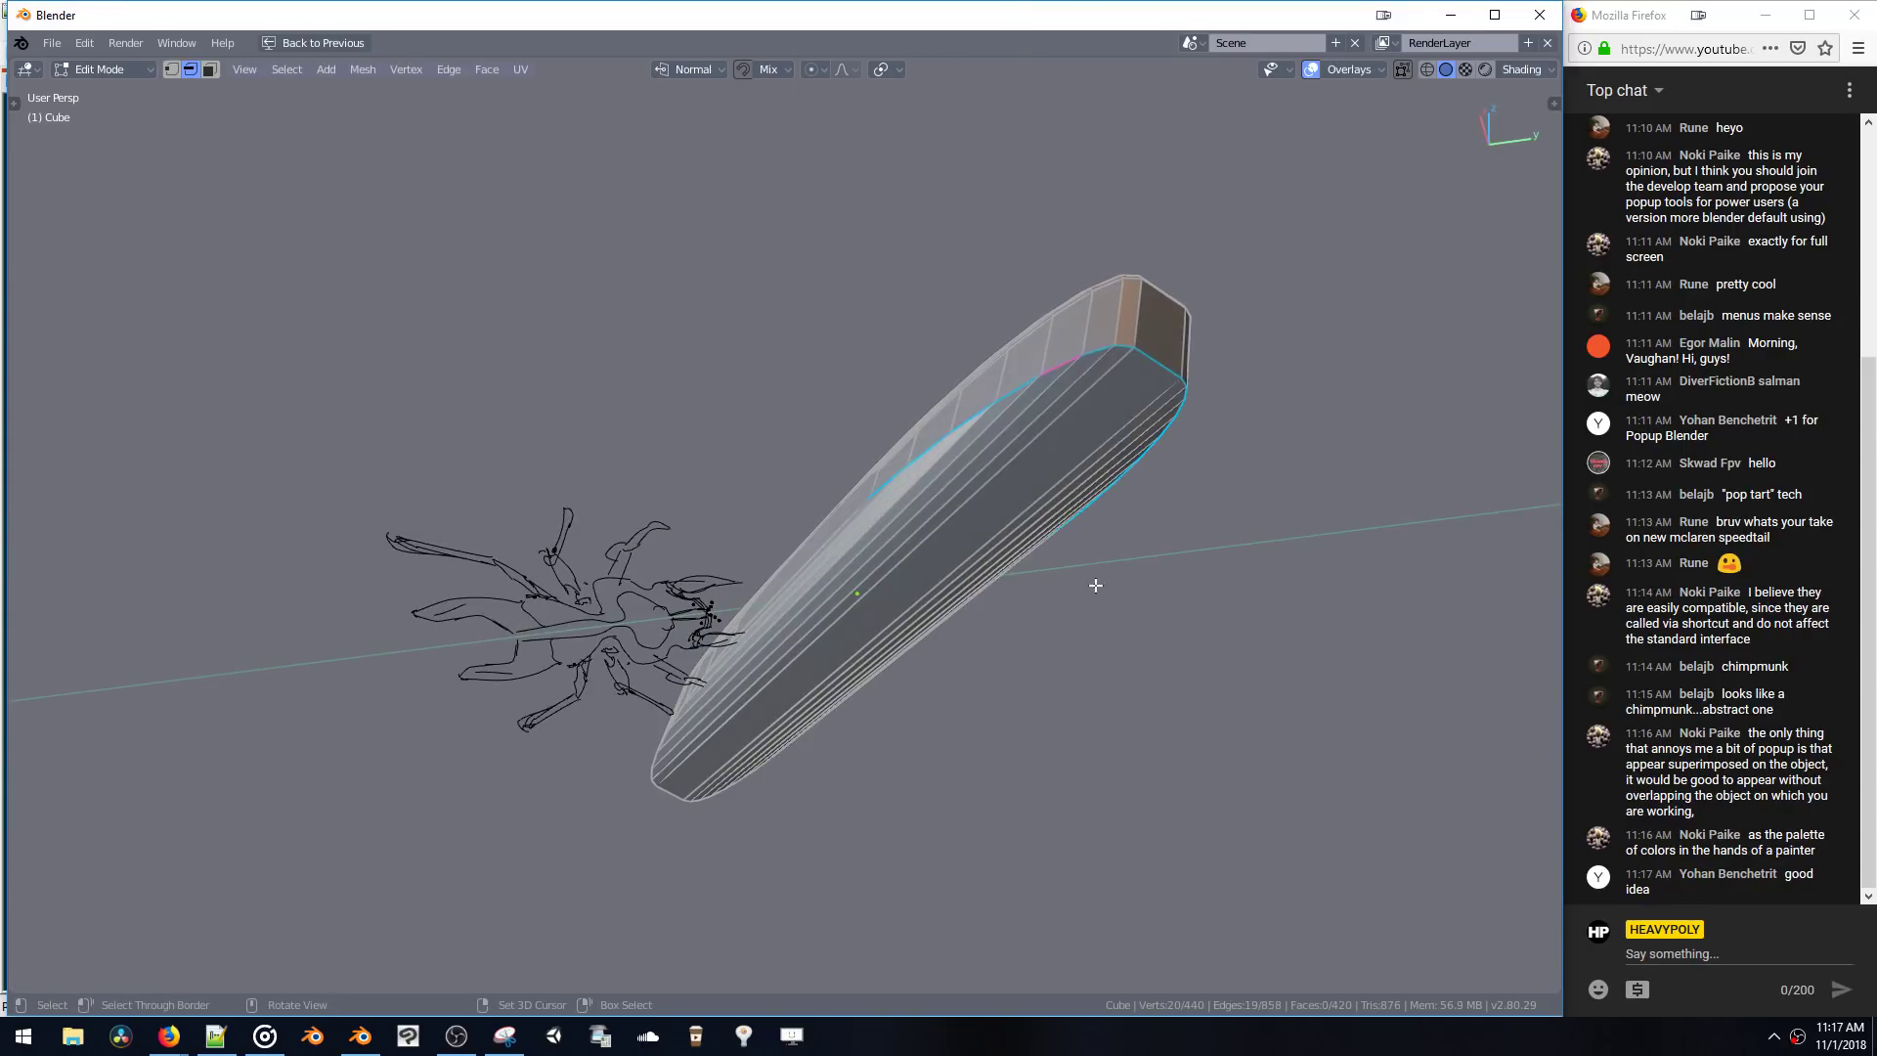
key(ctrl+b)
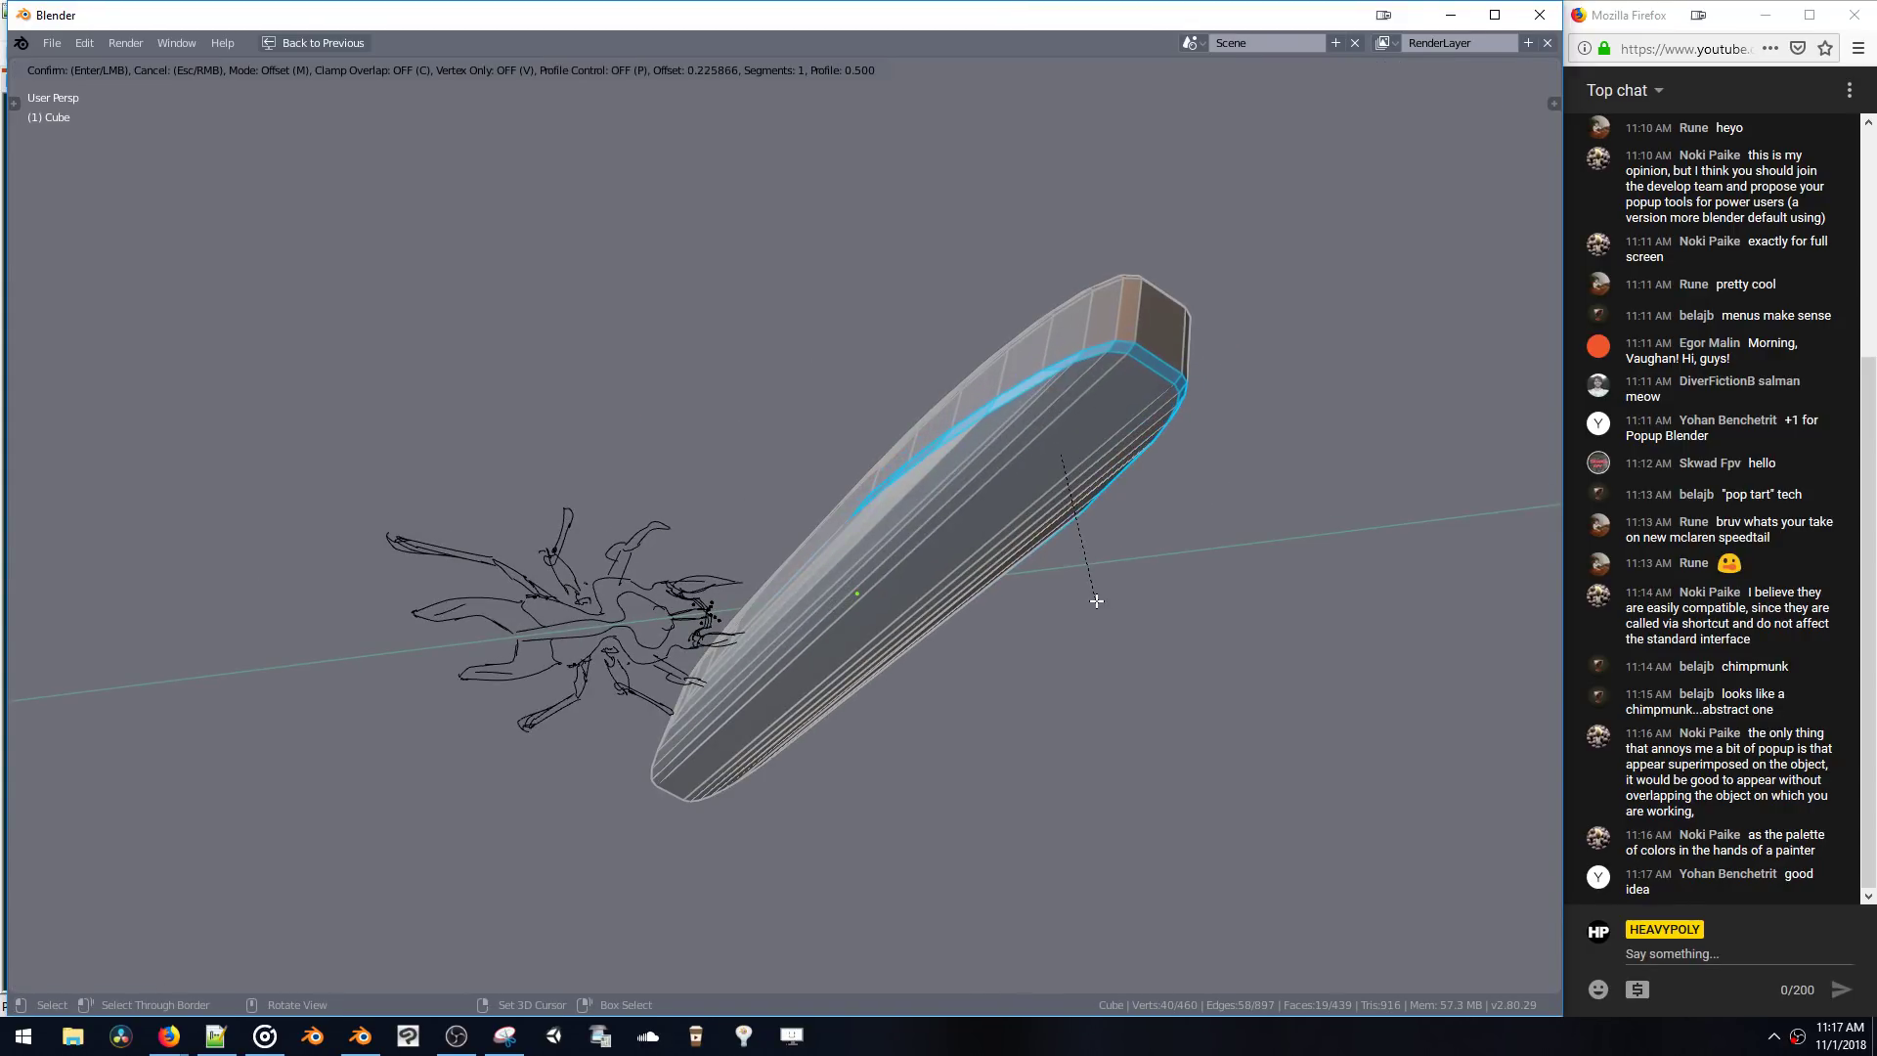
click(1088, 618)
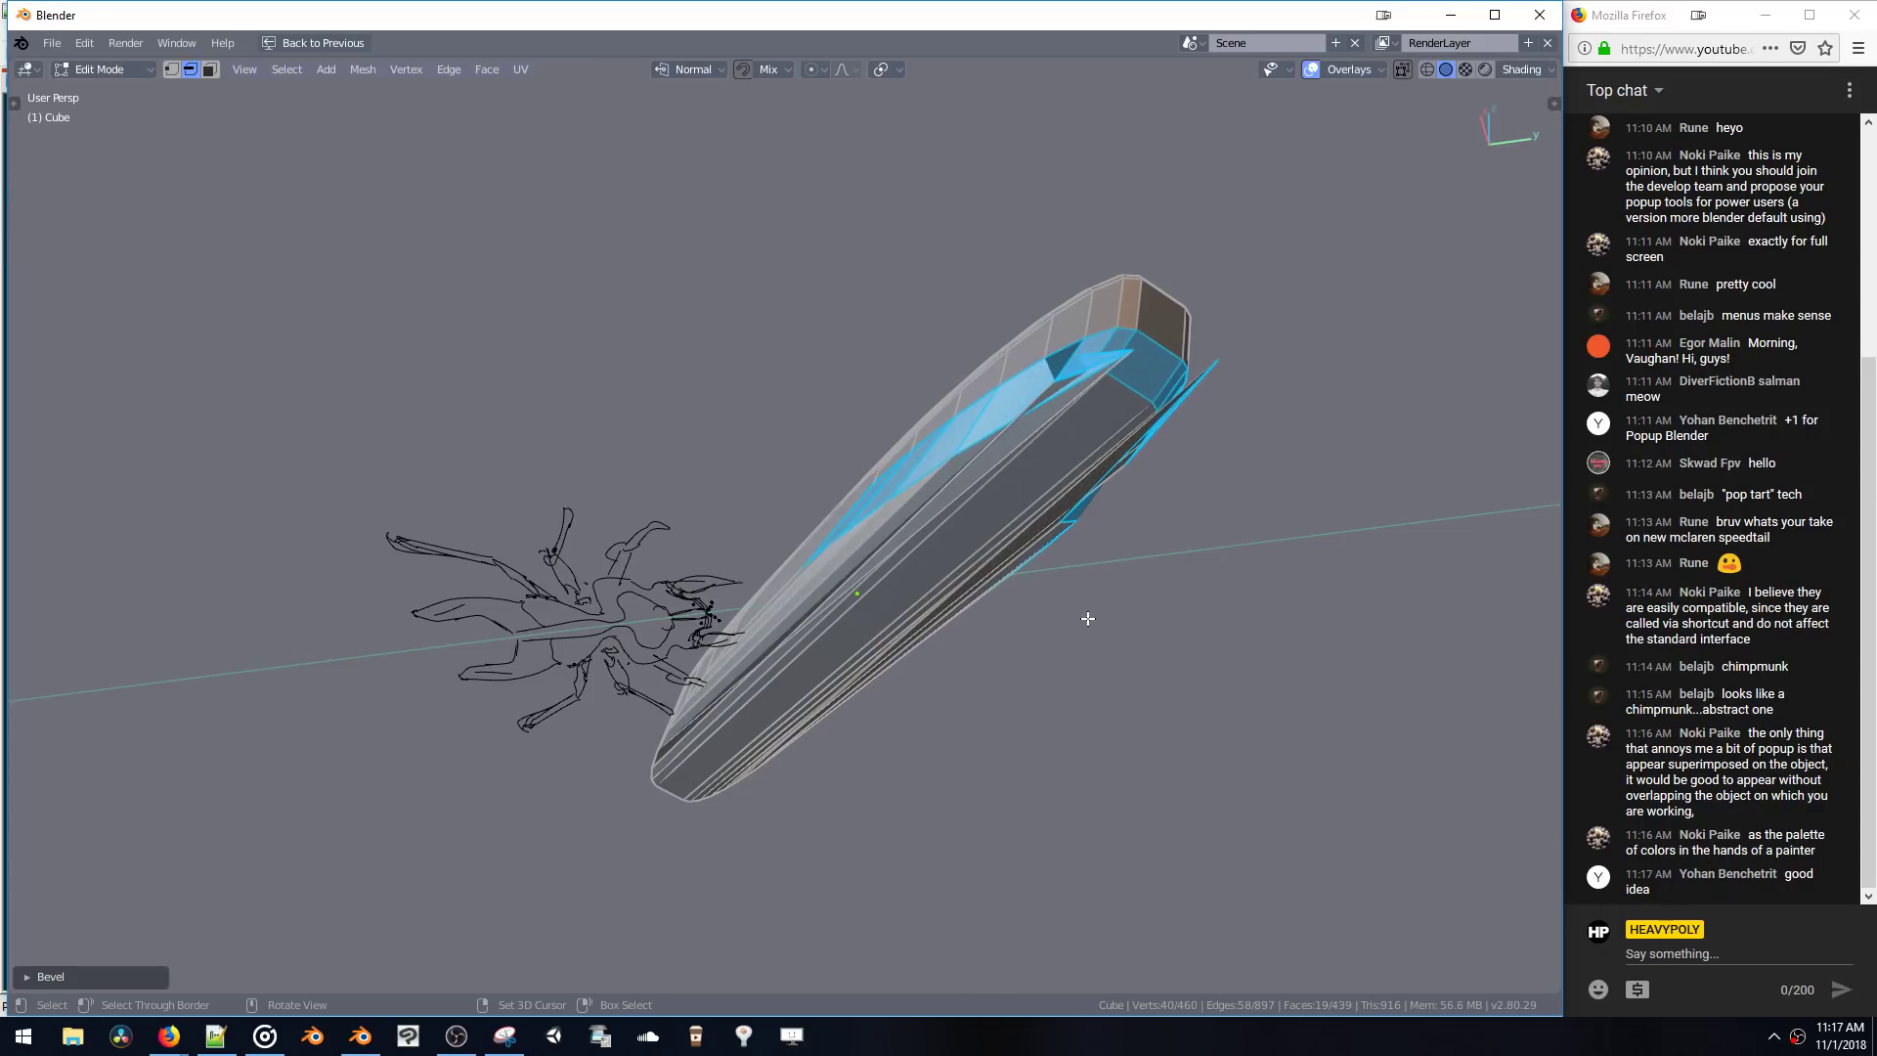
mouse_move(1088, 618)
middle_down()
mouse_move(1111, 746)
mouse_move(1006, 460)
mouse_move(819, 459)
mouse_move(821, 430)
mouse_move(788, 440)
mouse_move(789, 374)
mouse_move(767, 577)
middle_up()
key(ctrl+z)
key(ctrl+b)
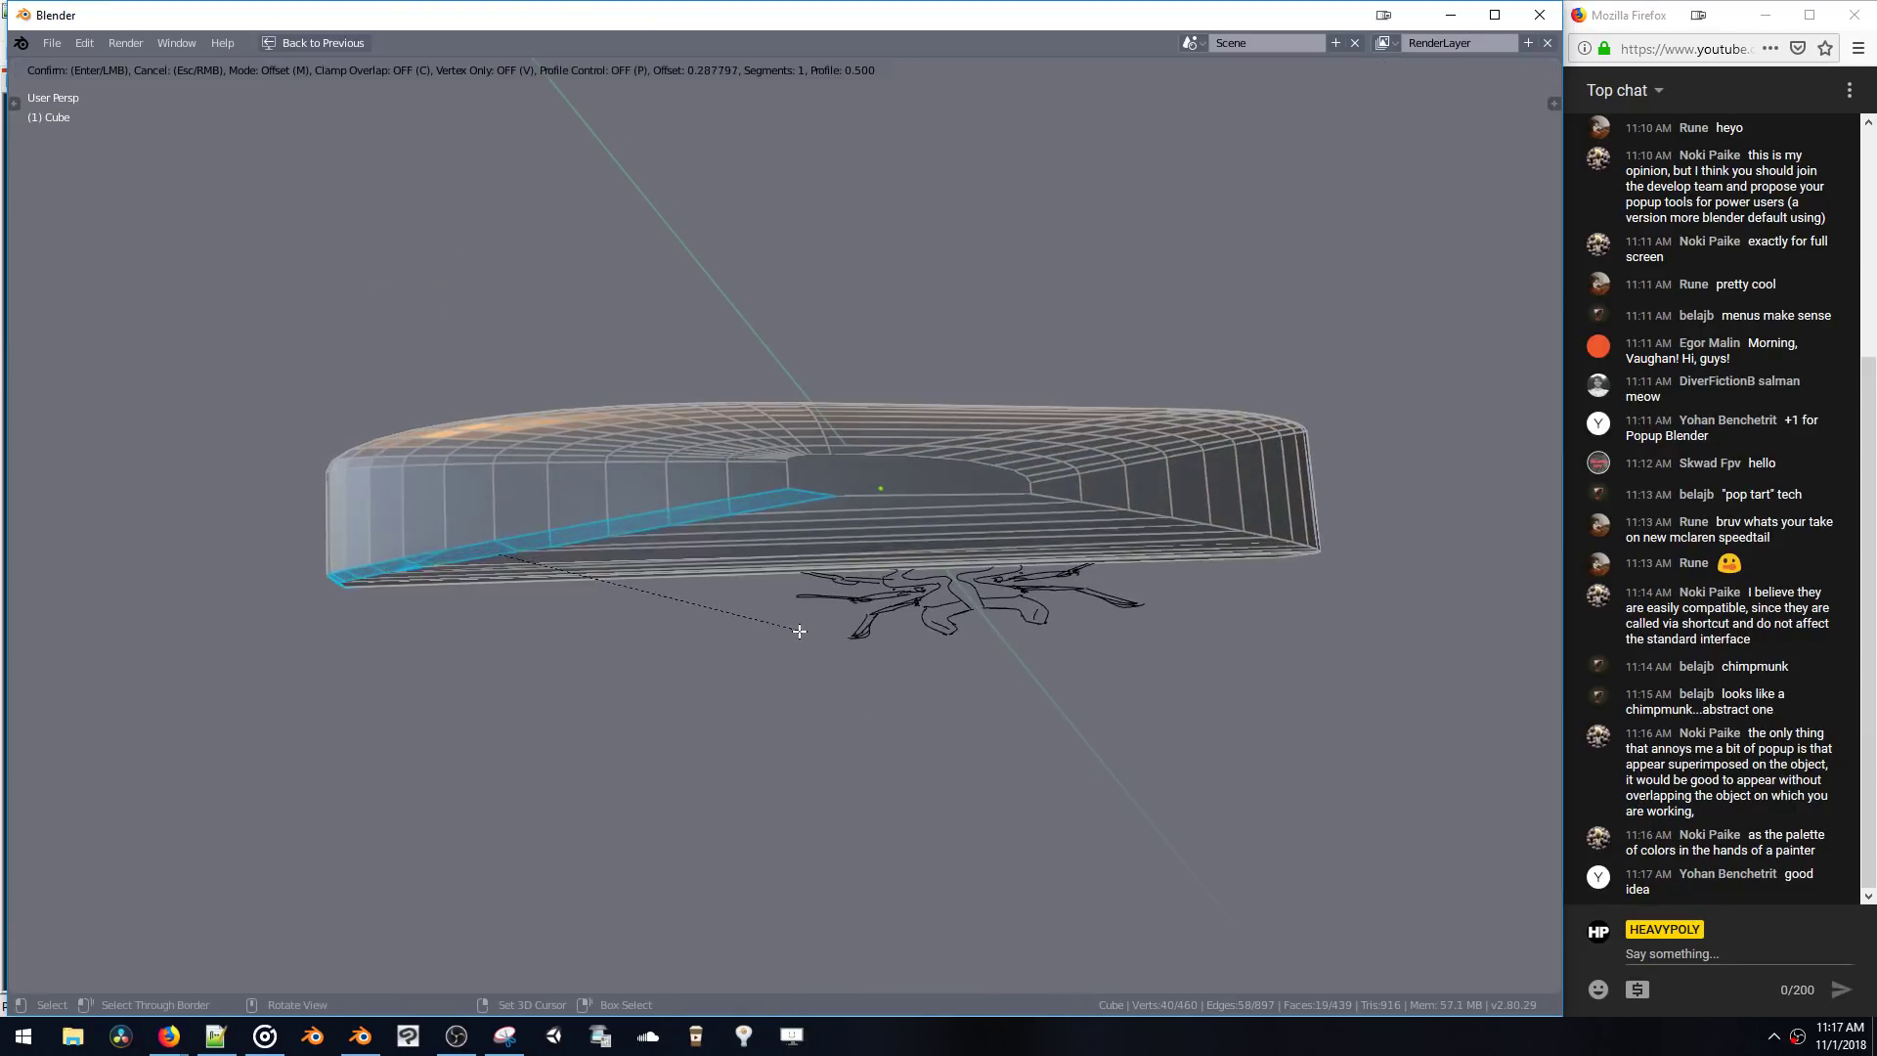
click(809, 658)
middle_drag(808, 658, 704, 460)
key(ctrl+z)
- Delete the curved box in Object Mode and add a new cube at the origin
key(Tab)
key(x)
key(shift+a)
mouse_move(889, 569)
click(973, 581)
- Stretch the new cube along the global Y axis to about 25.9 m long and open its mesh properties popup
key(s)
key(y)
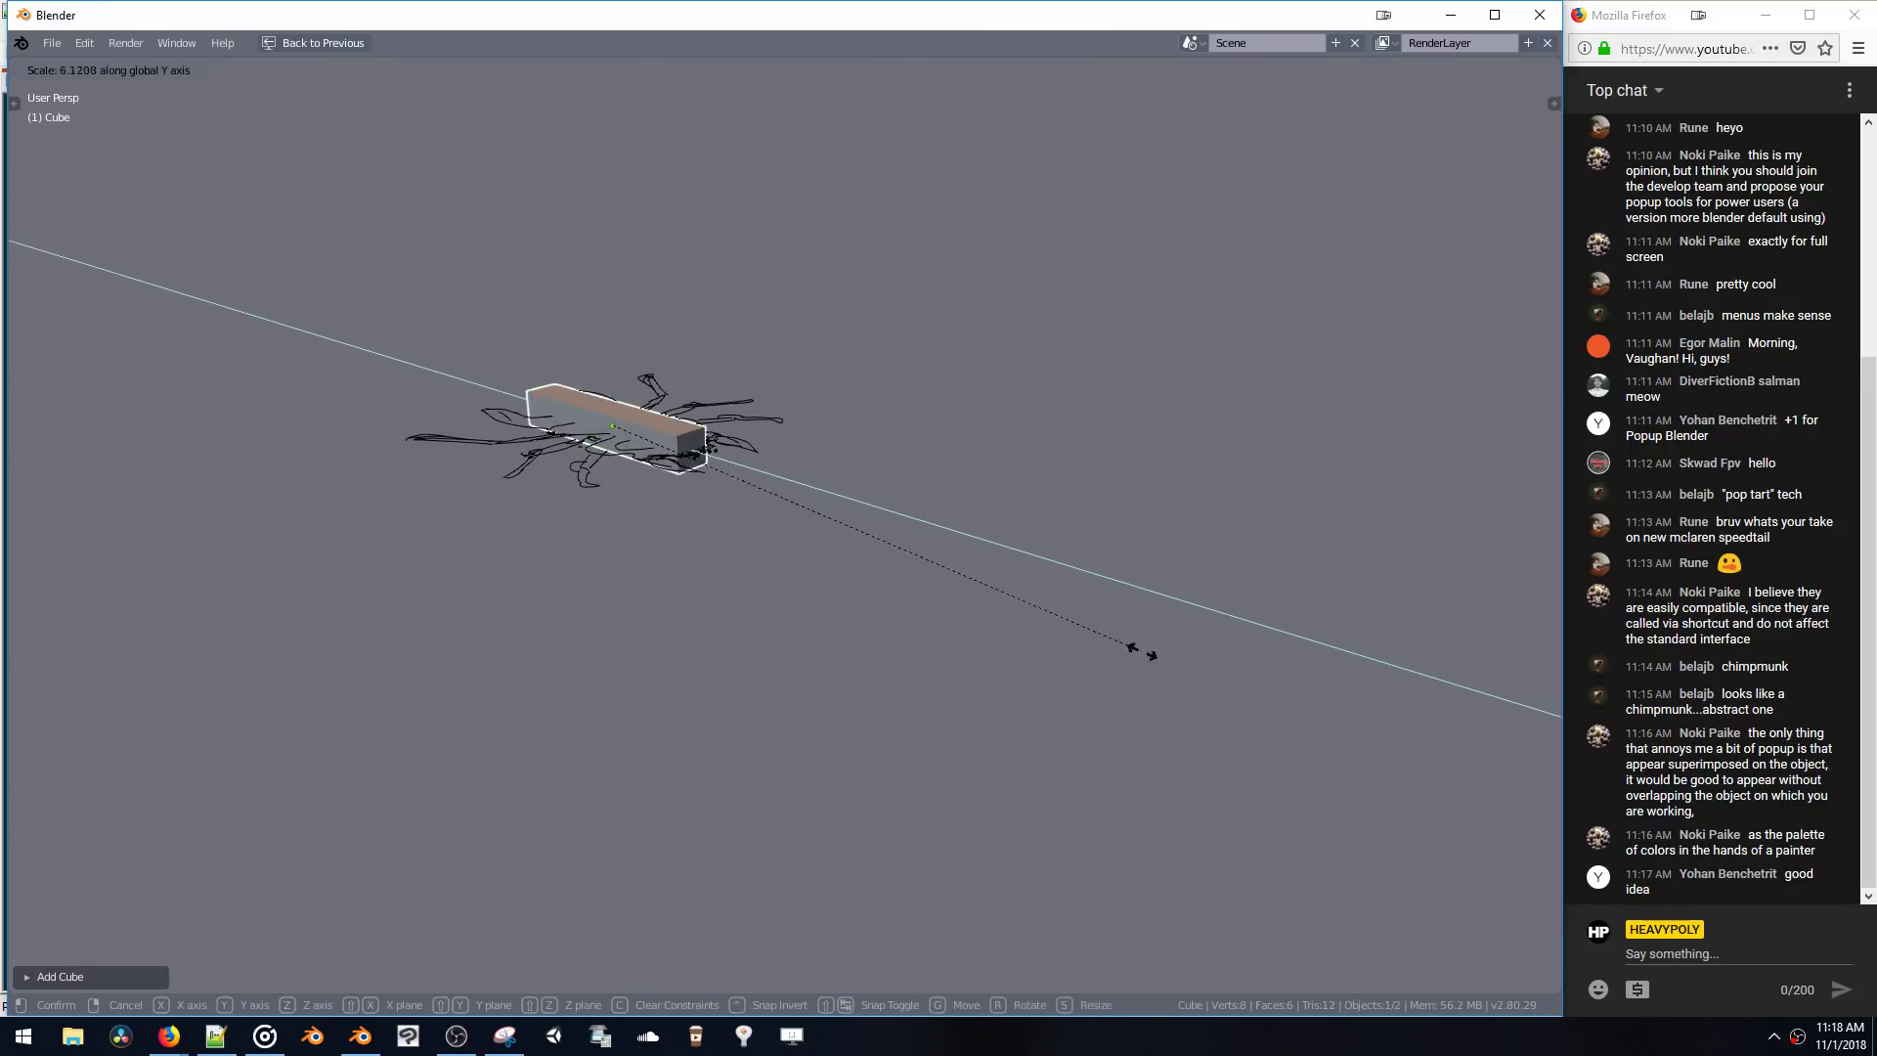
click(1134, 647)
key(s)
key(y)
click(823, 449)
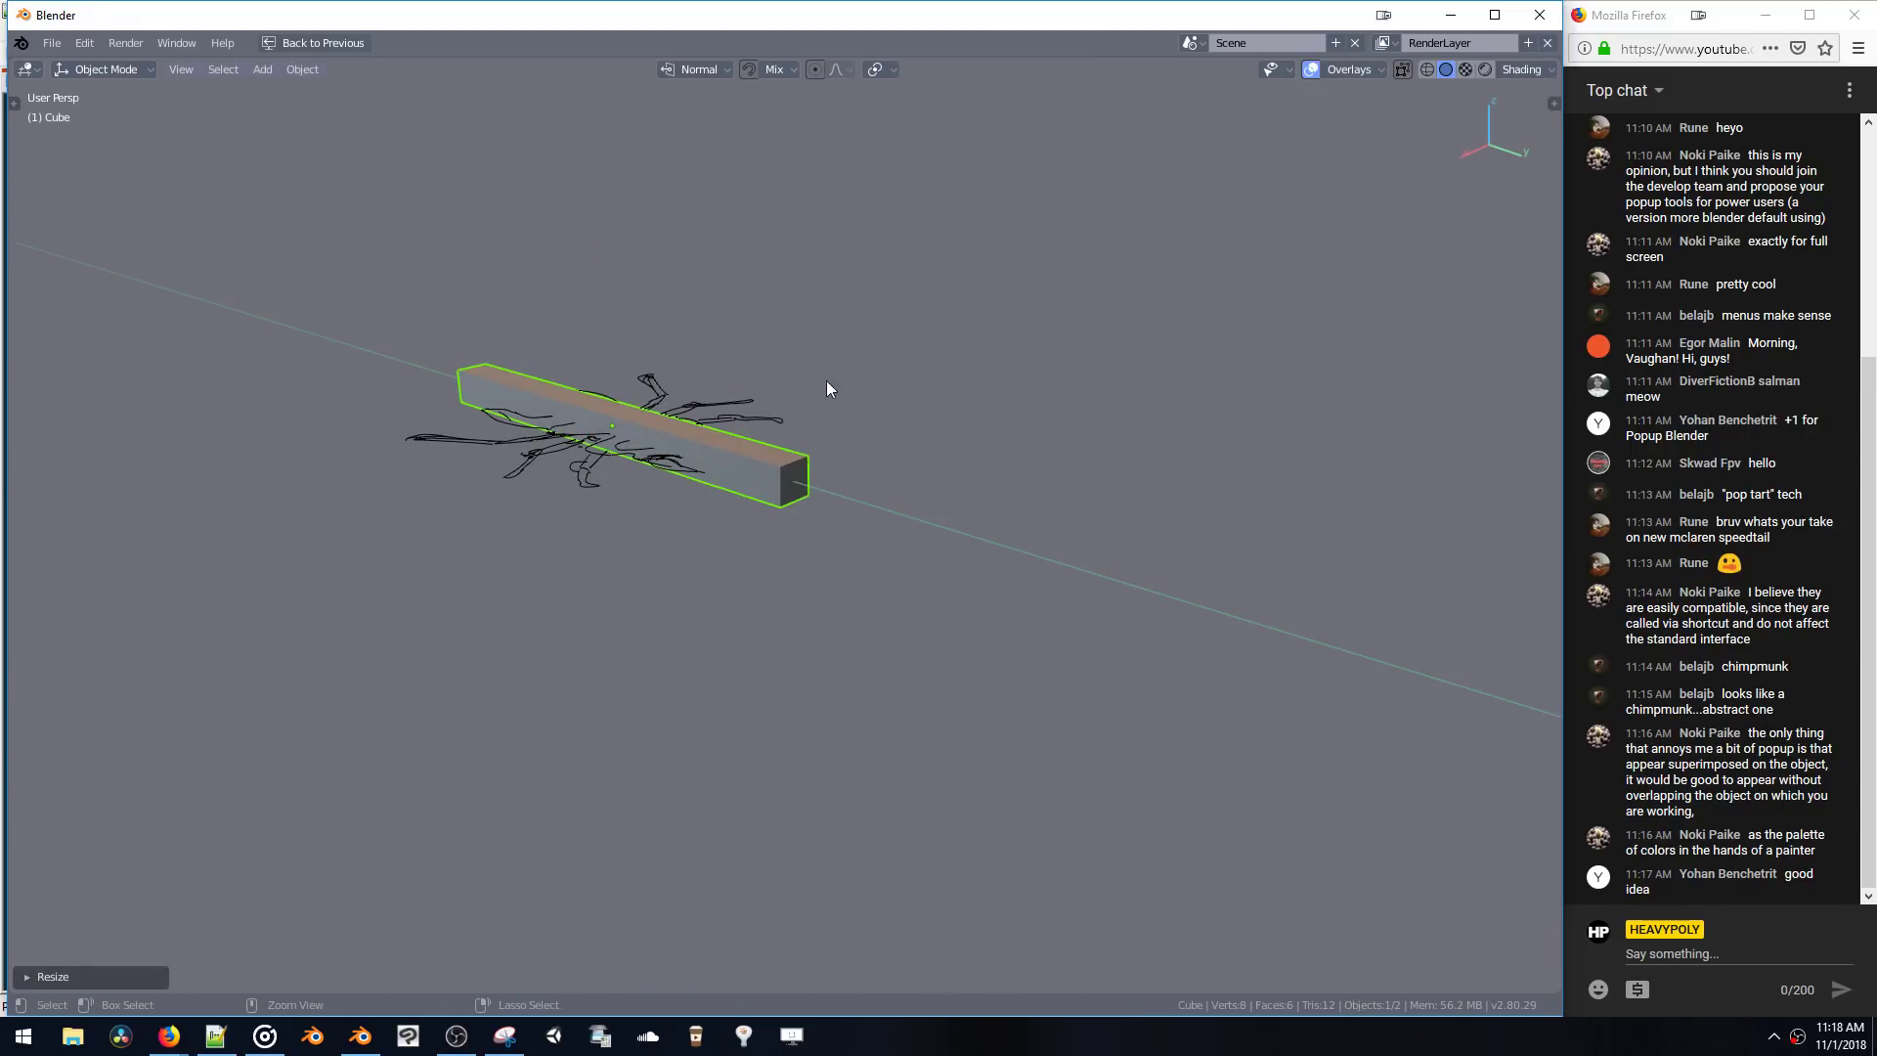
key(ctrl+a)
key(Escape)
key(n)
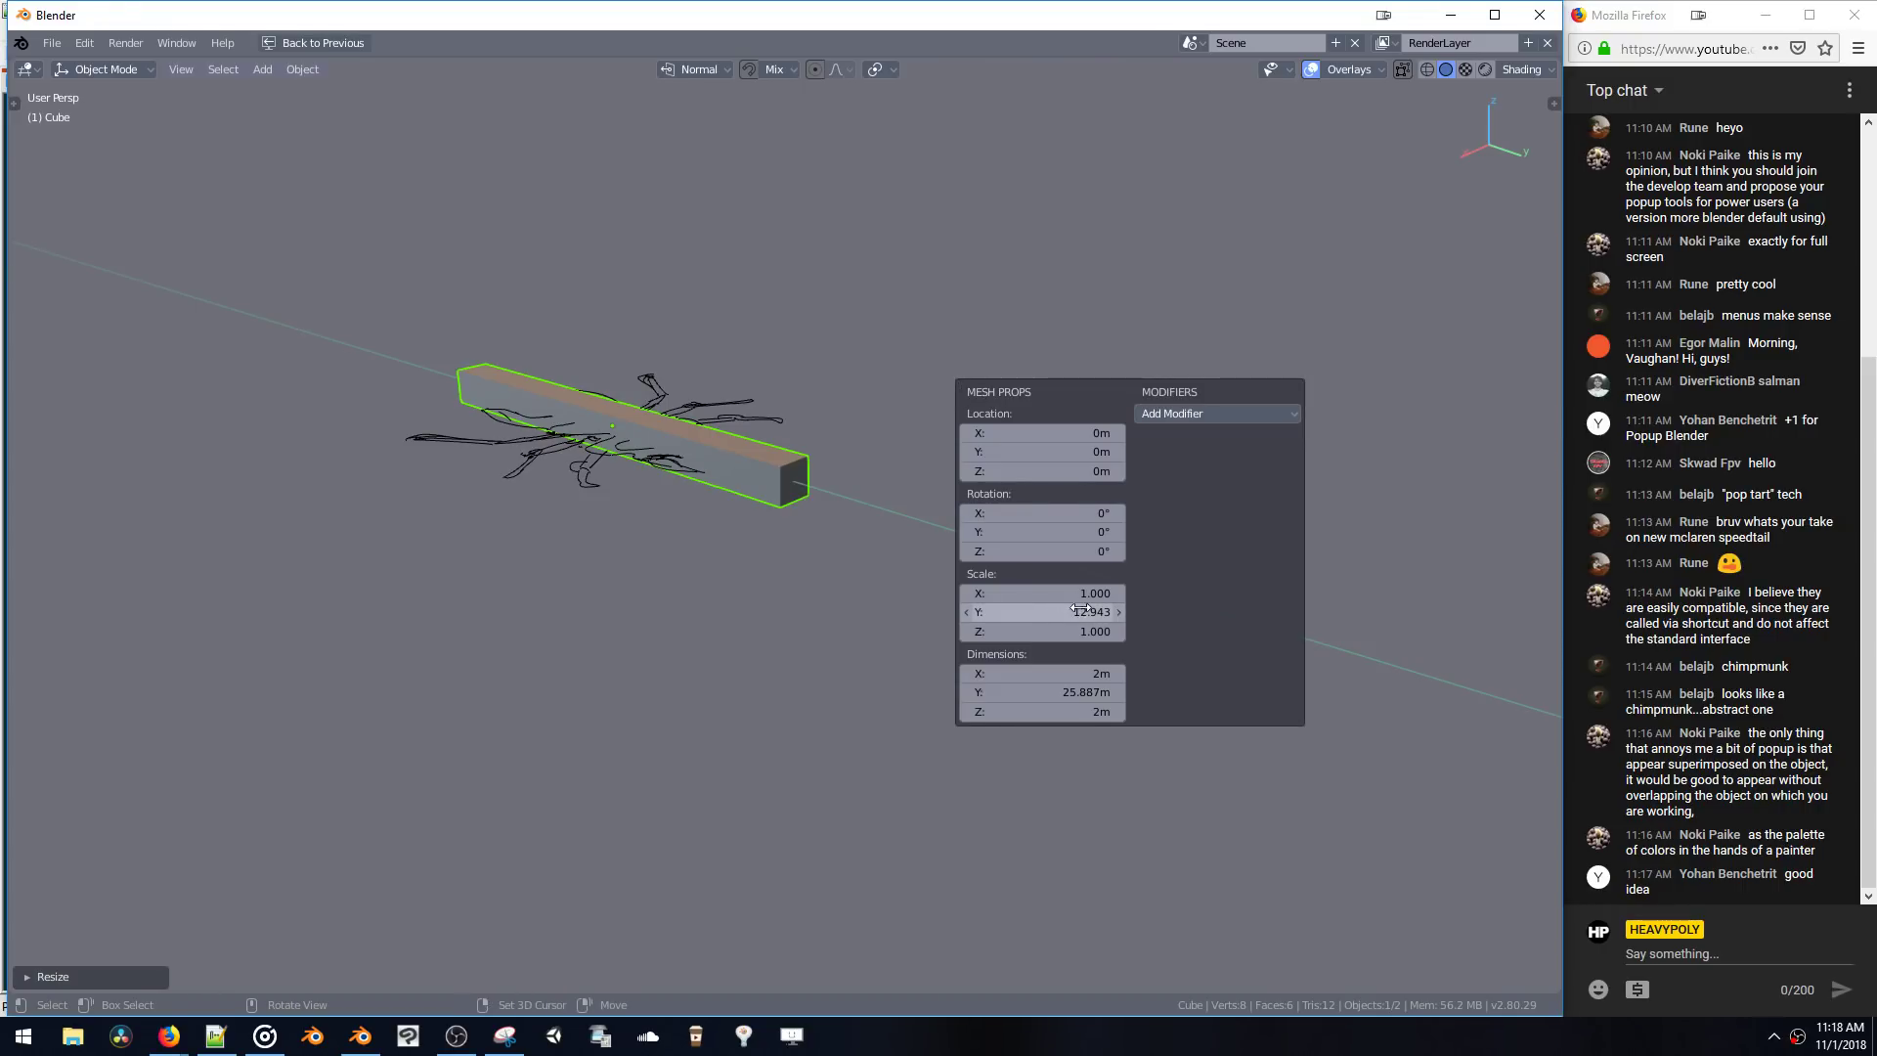
- Bevel the upper edge at the long box's near end with many segments in Edit Mode
key(Tab)
click(794, 472)
key(ctrl+b)
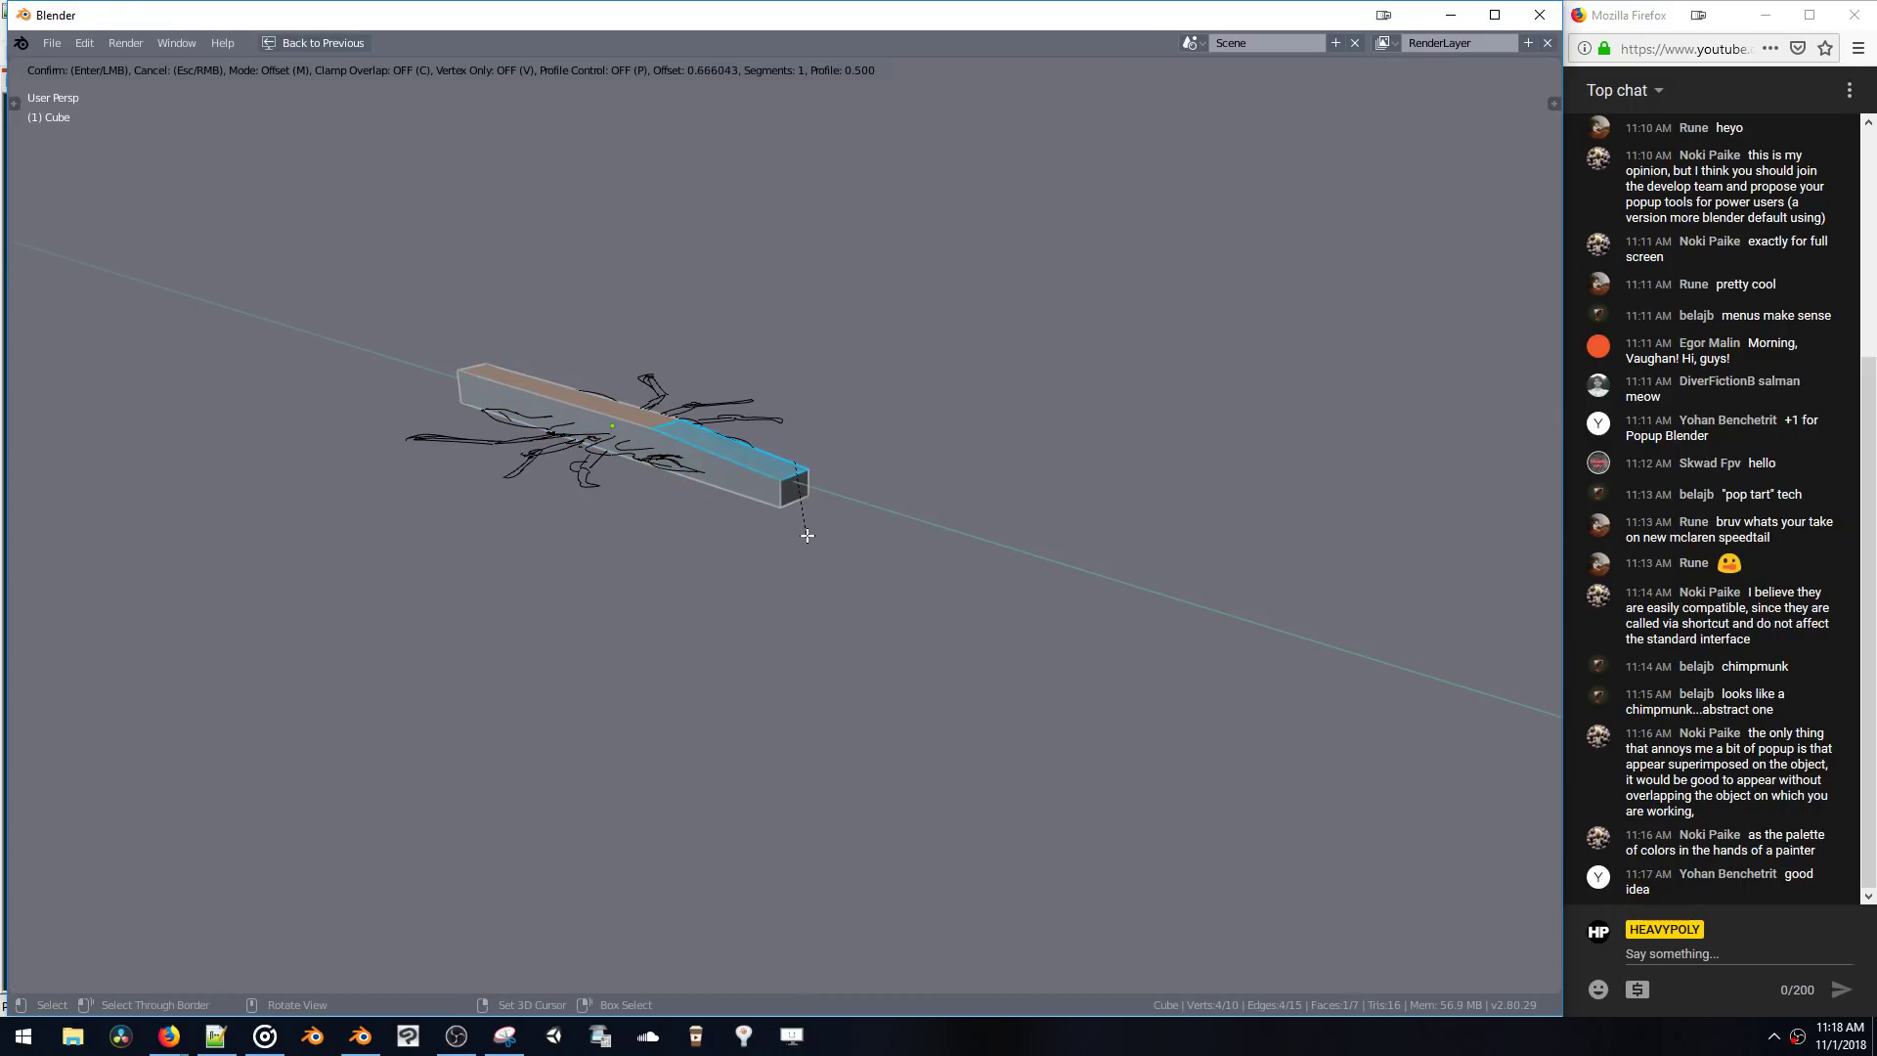
scroll(807, 535, up, 8)
click(842, 689)
scroll(760, 529, up, 2)
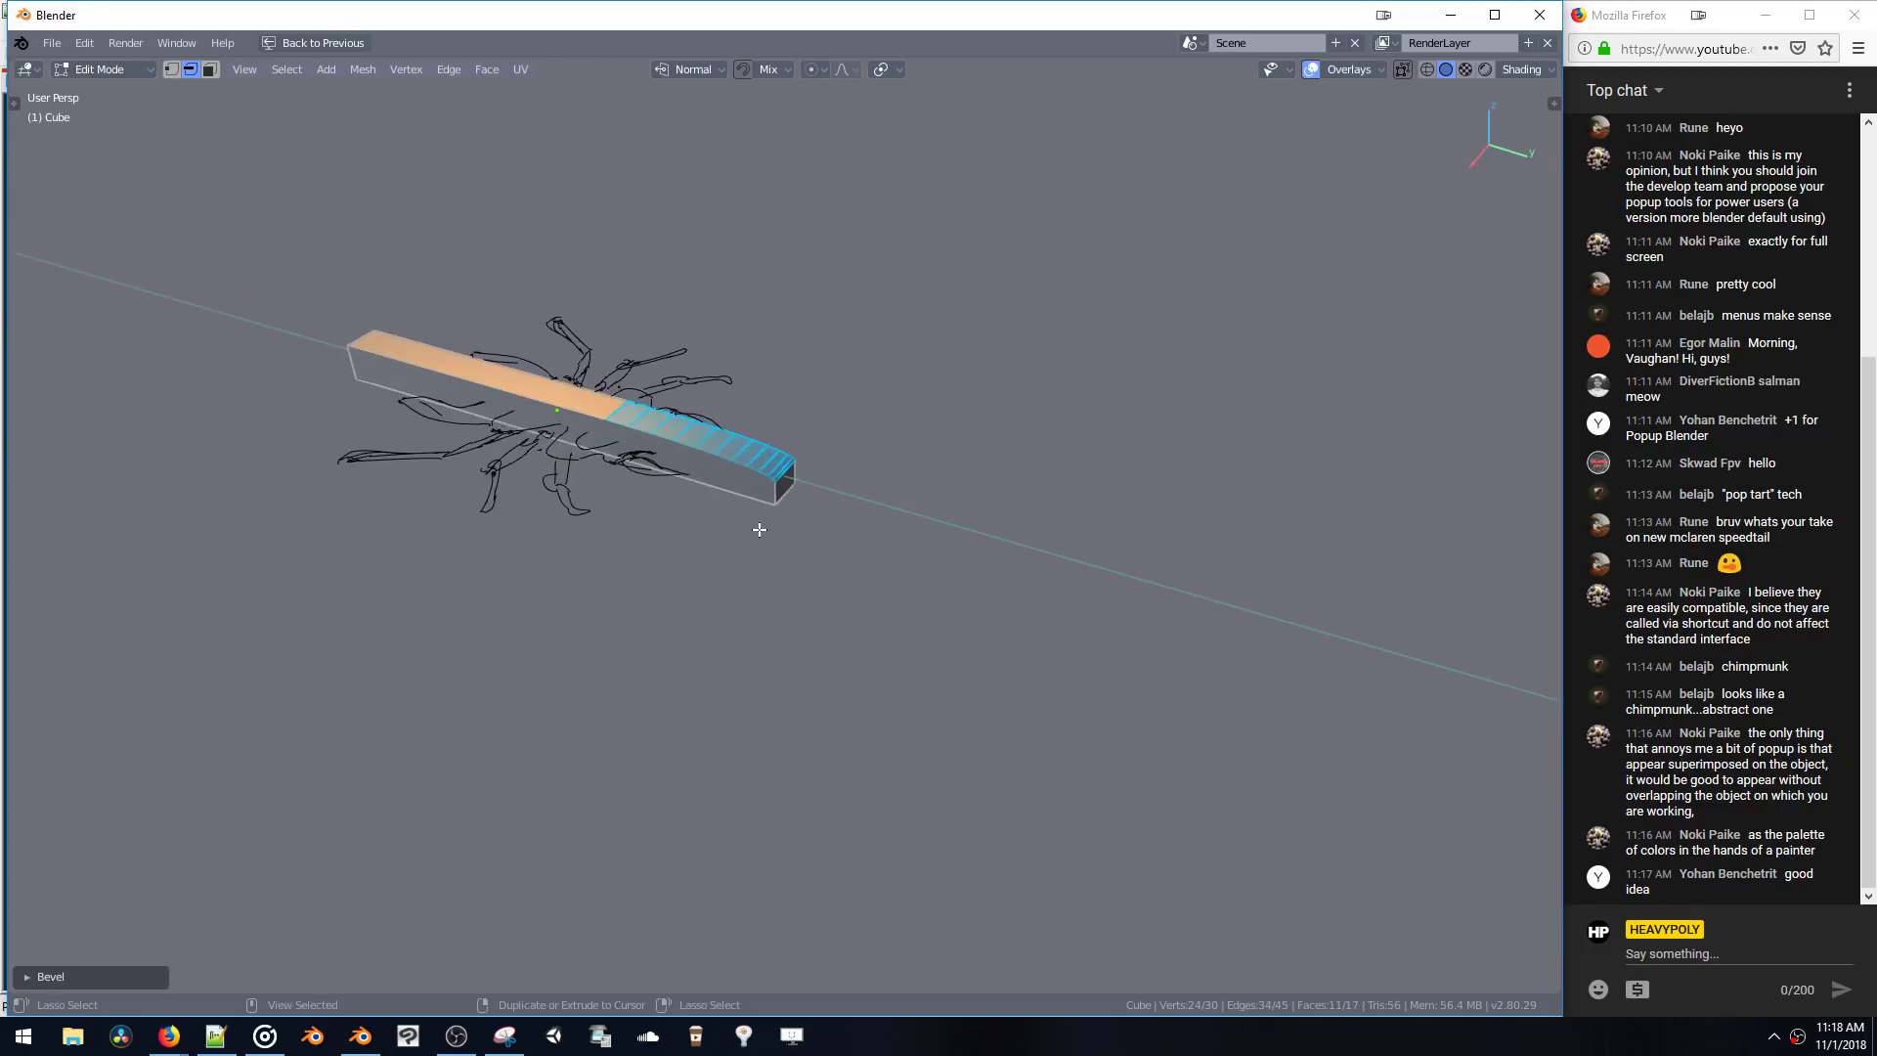
ctrl+middle_drag(759, 528, 735, 574)
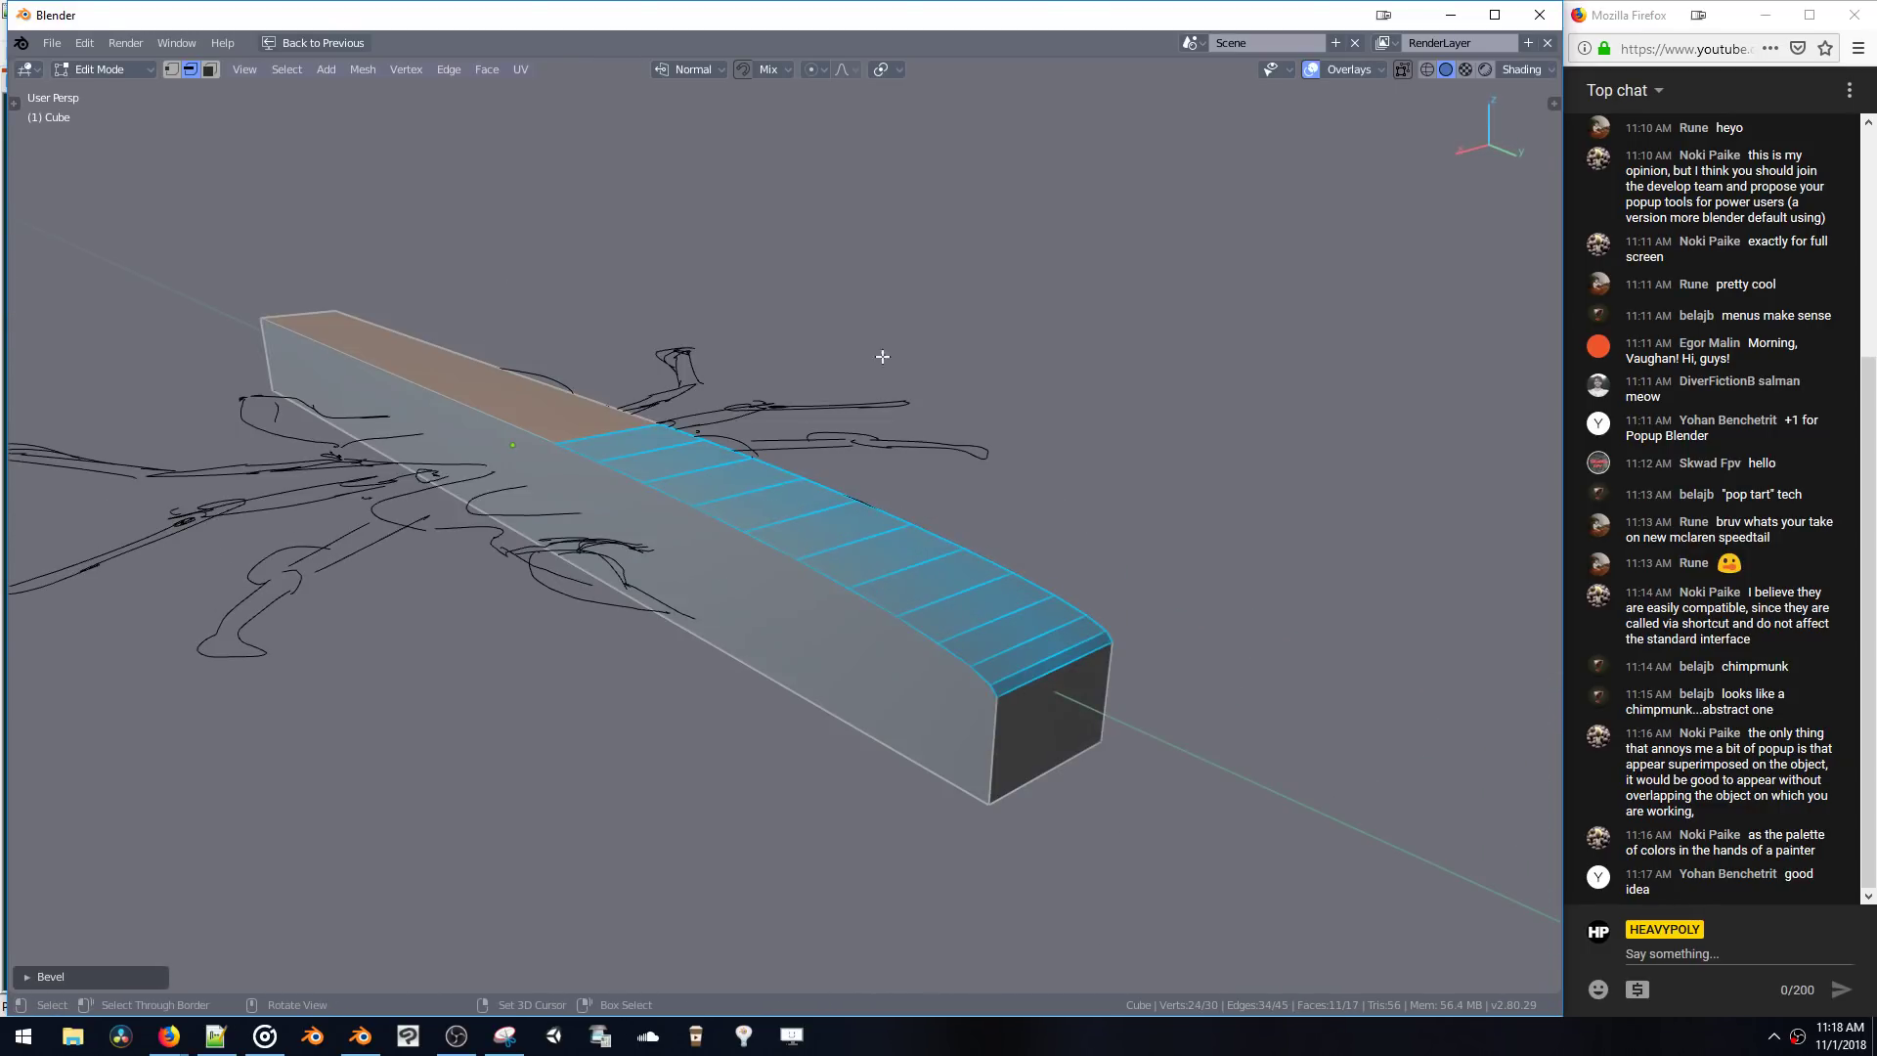
- Return to Object Mode, apply the long box's scale and check its scale values in the mesh properties popup
key(Tab)
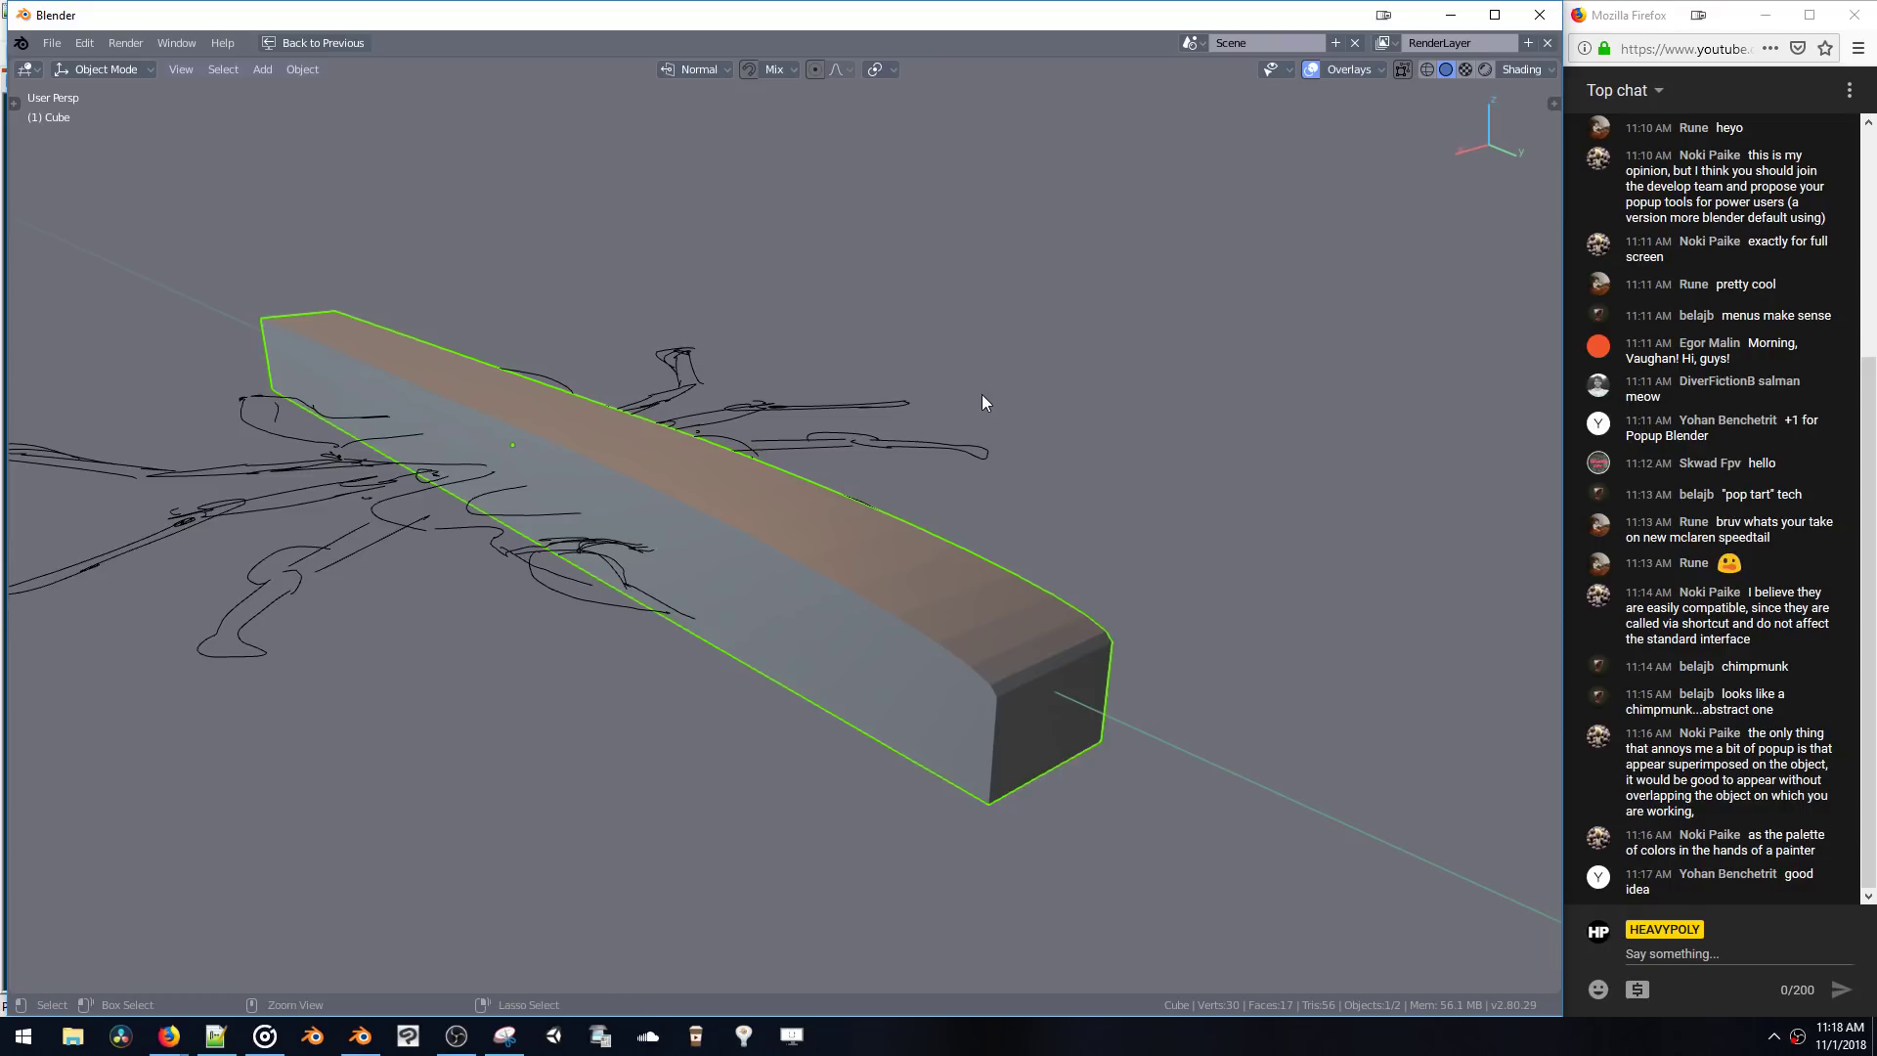
key(ctrl+a)
click(940, 391)
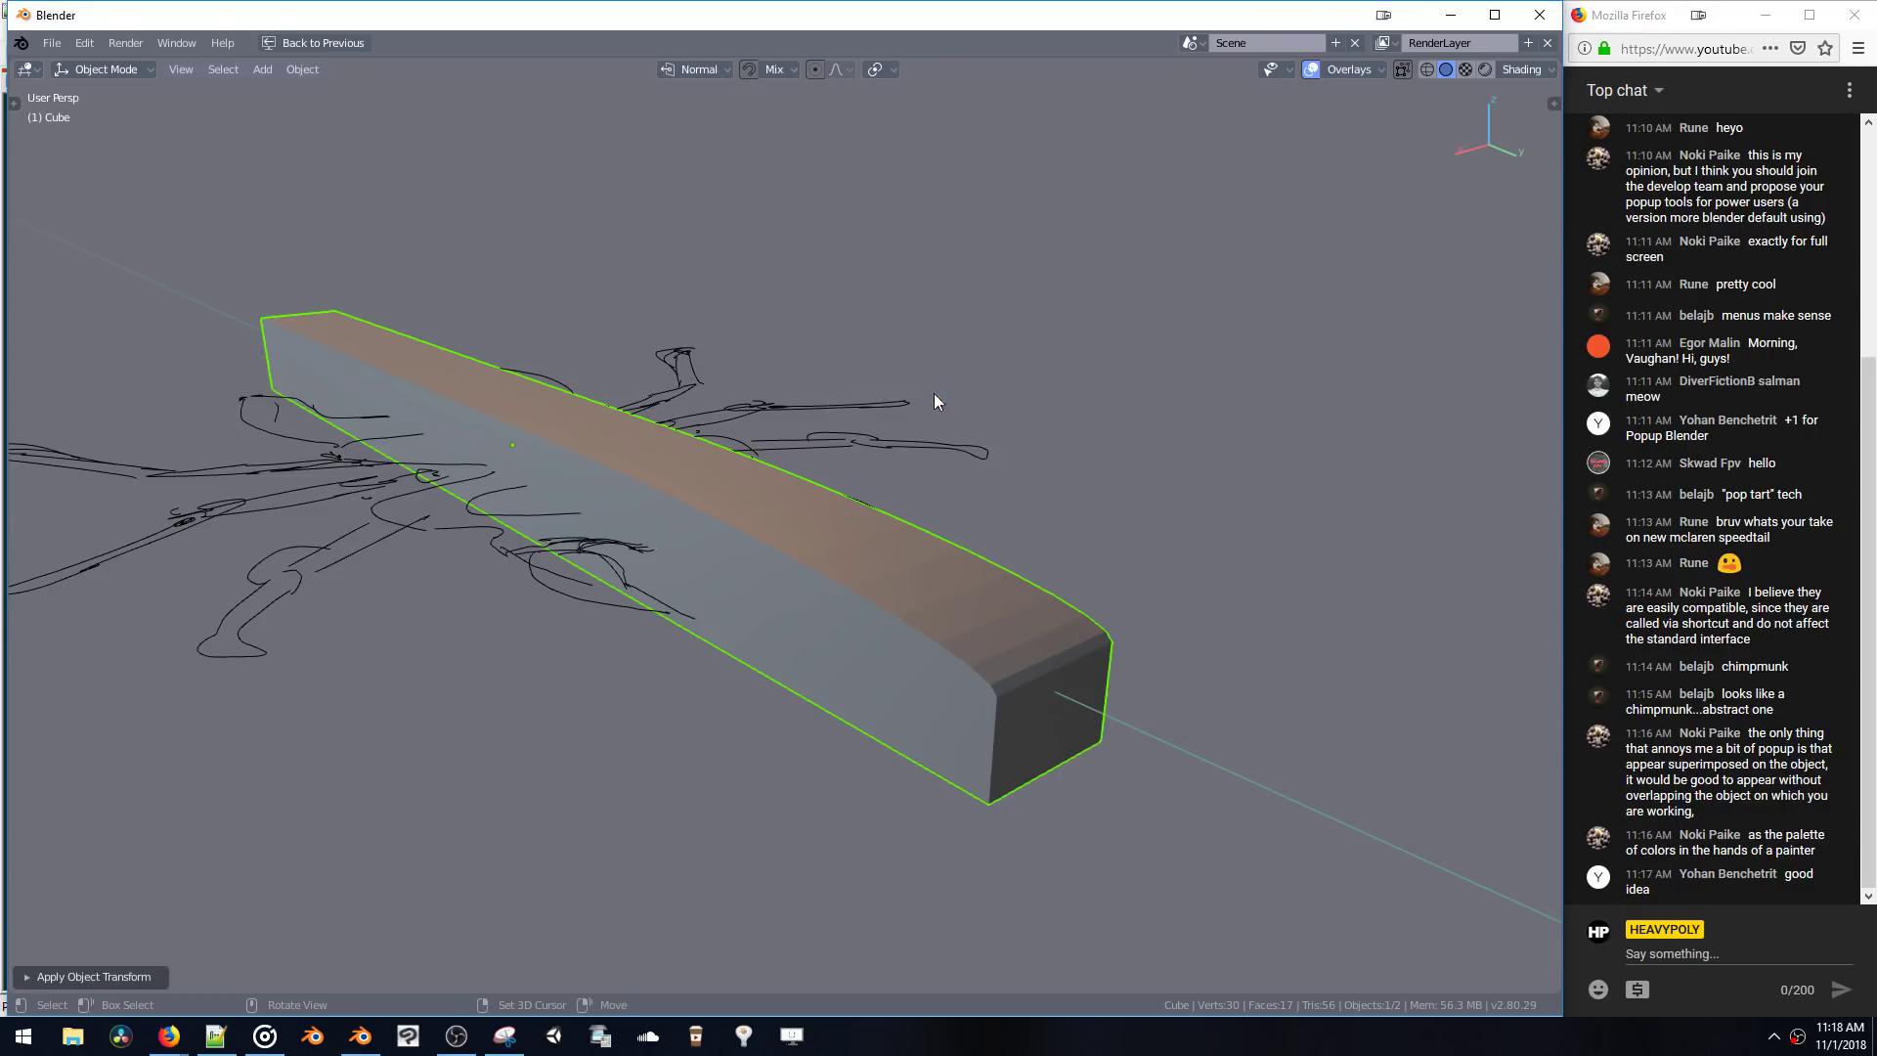
right_click(934, 454)
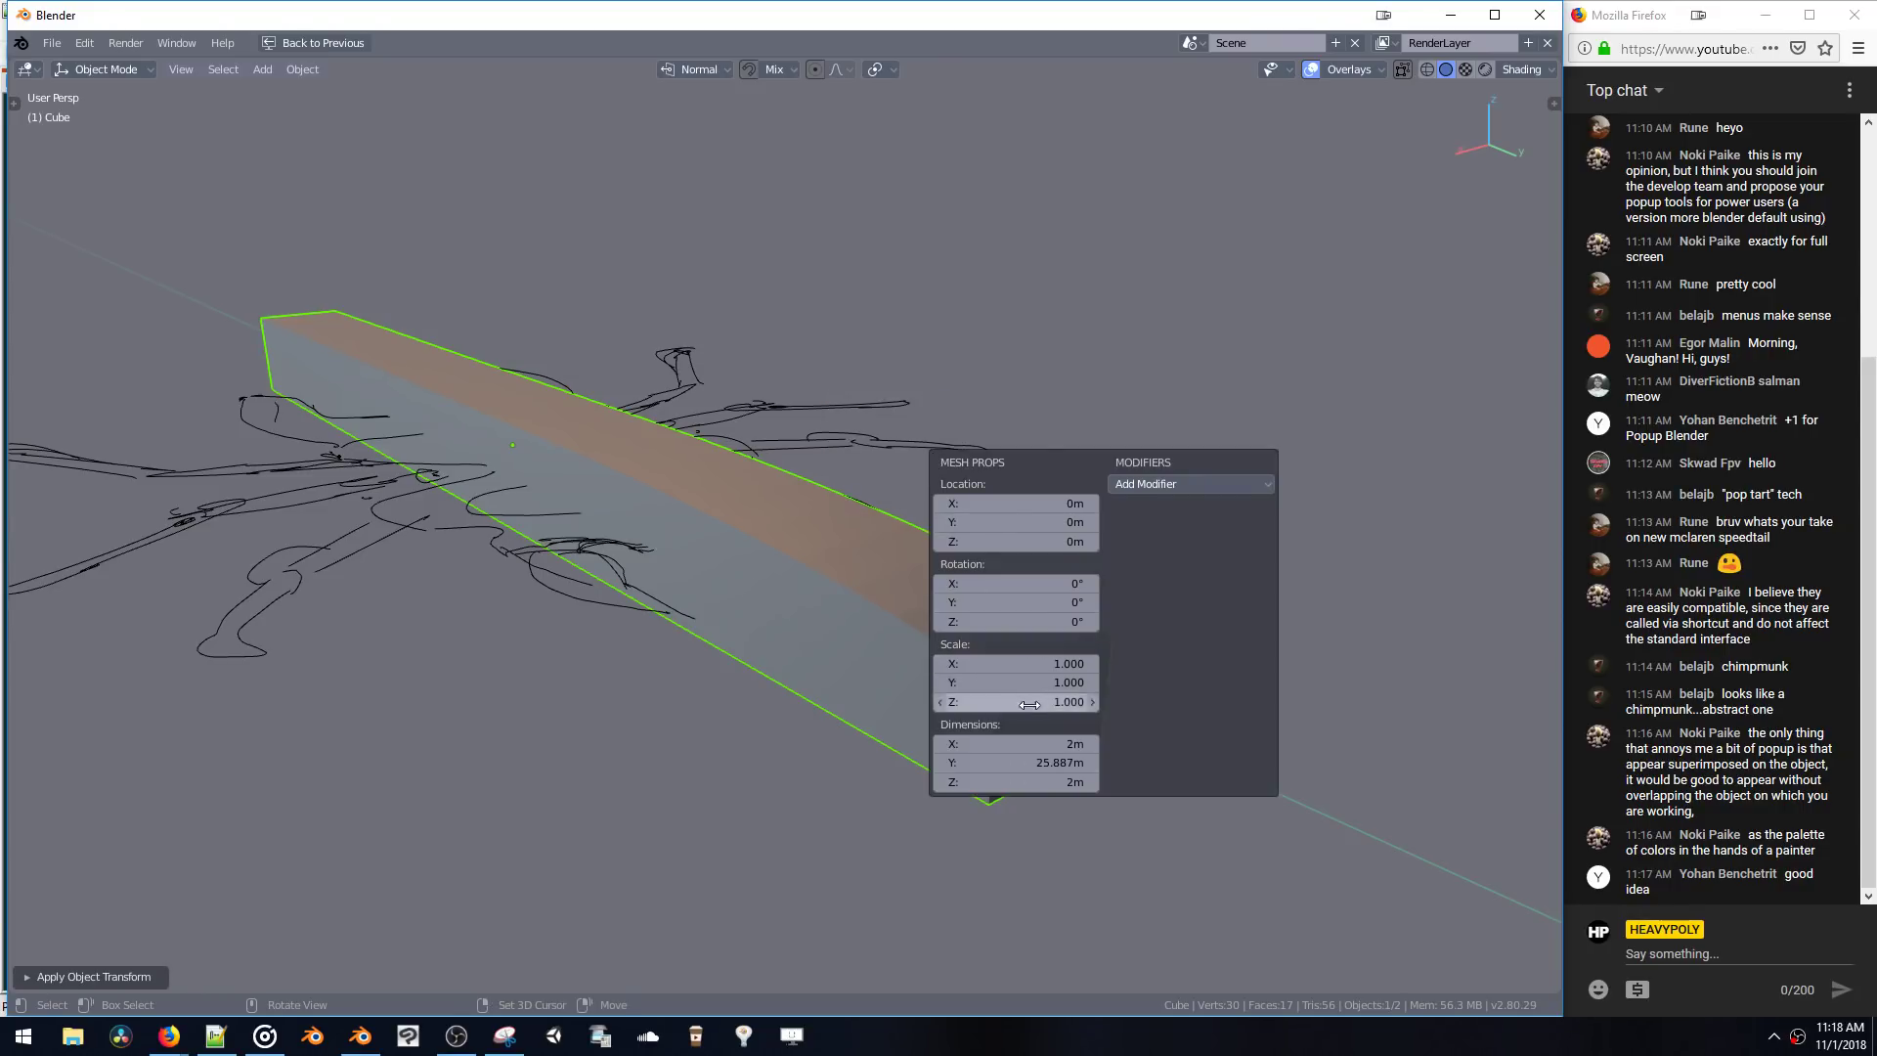
- Bevel the lower edge of the already curved end with many segments in Edit Mode
middle_drag(867, 617, 812, 303)
key(Tab)
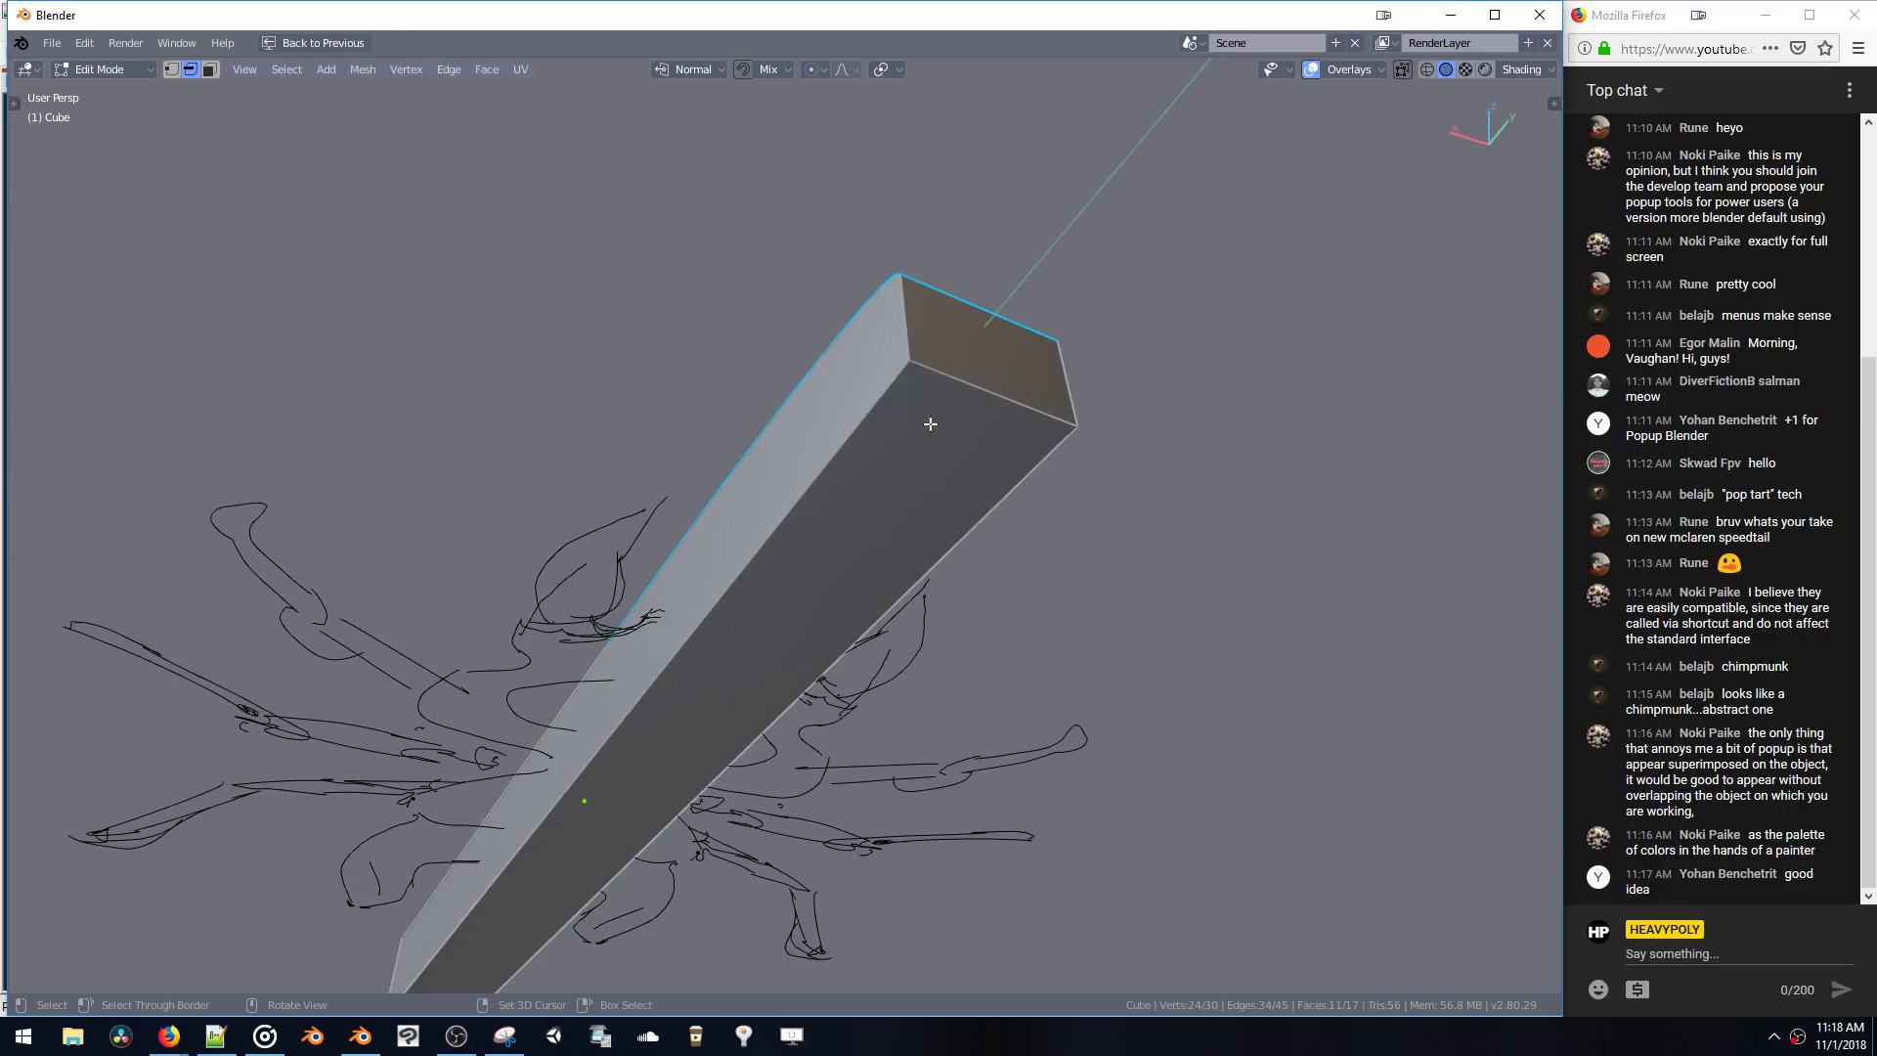
click(978, 418)
key(ctrl+b)
middle_drag(977, 417, 928, 357)
scroll(1017, 567, up, 10)
click(960, 565)
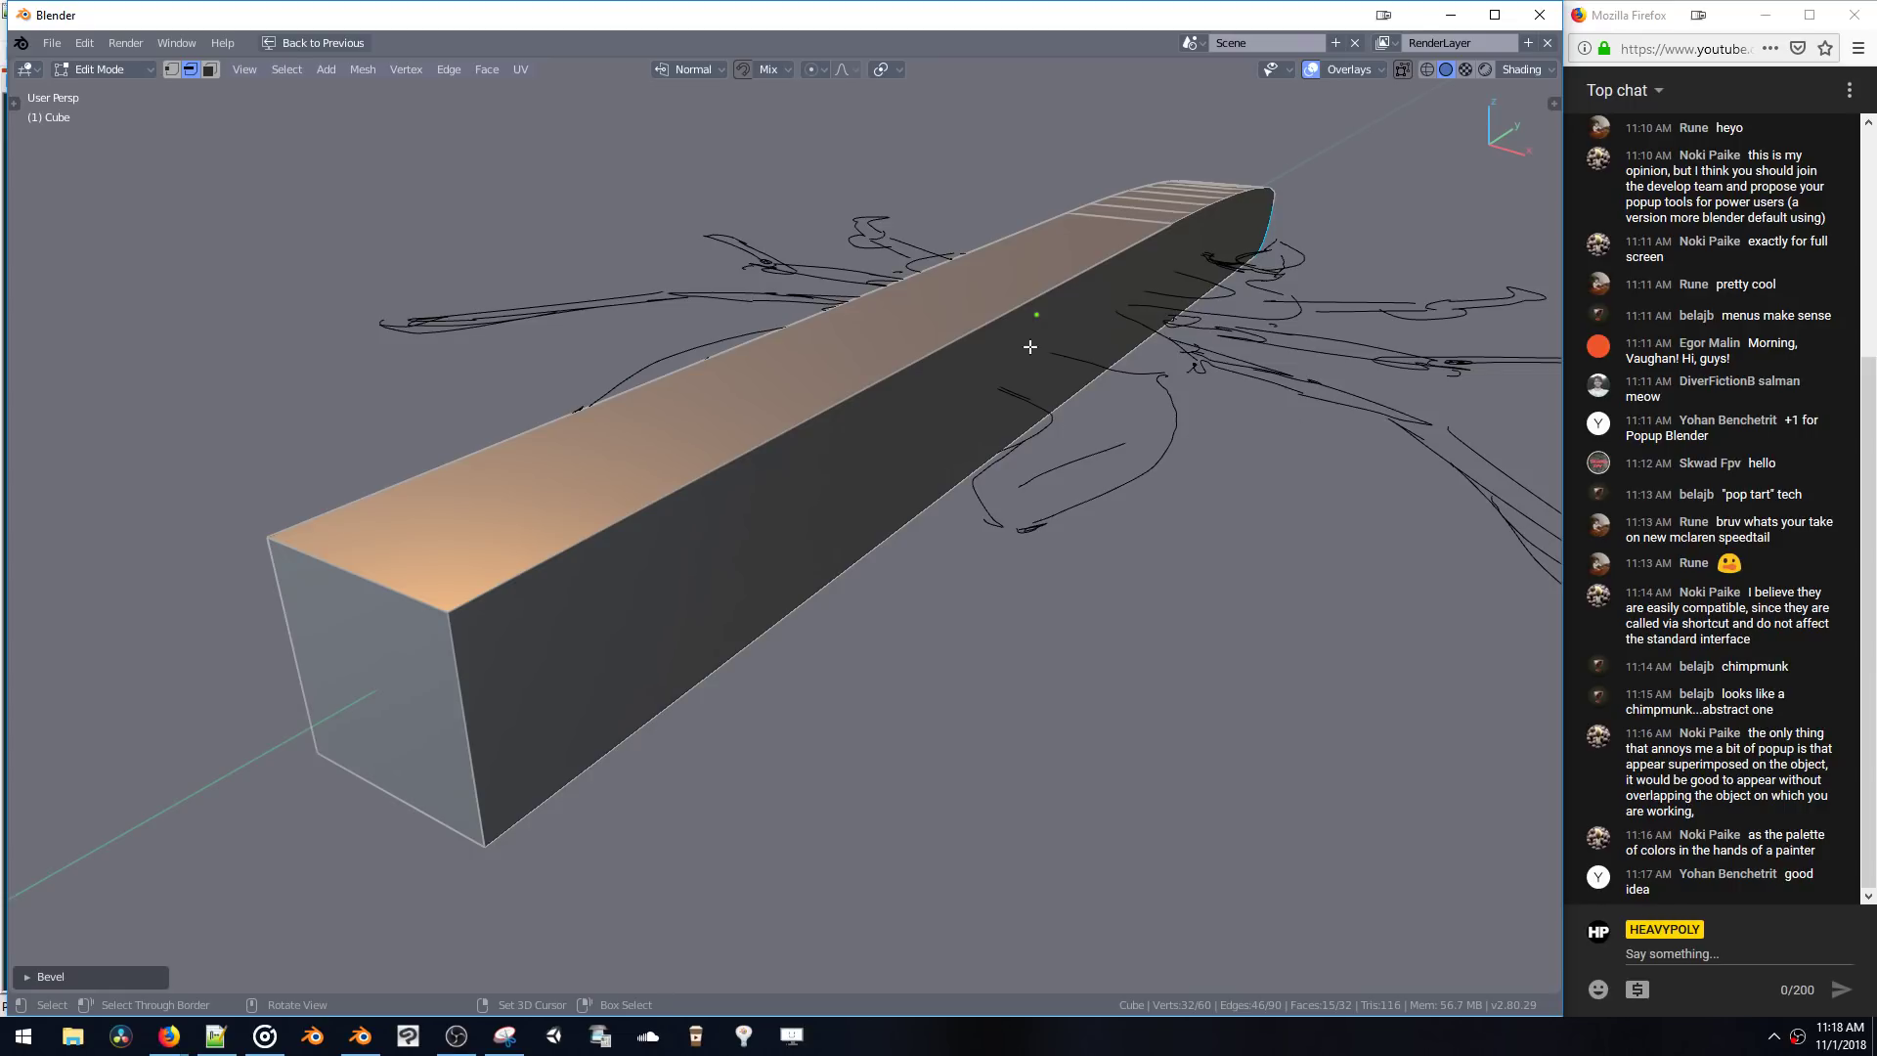
- Select the upper edge at the box's opposite square end and bevel it with an offset of about 1.55 and many segments
middle_drag(976, 405, 906, 421)
key(alt+z)
click(1160, 531)
key(alt+z)
mouse_move(1161, 530)
middle_down()
mouse_move(1221, 513)
mouse_move(792, 423)
middle_up()
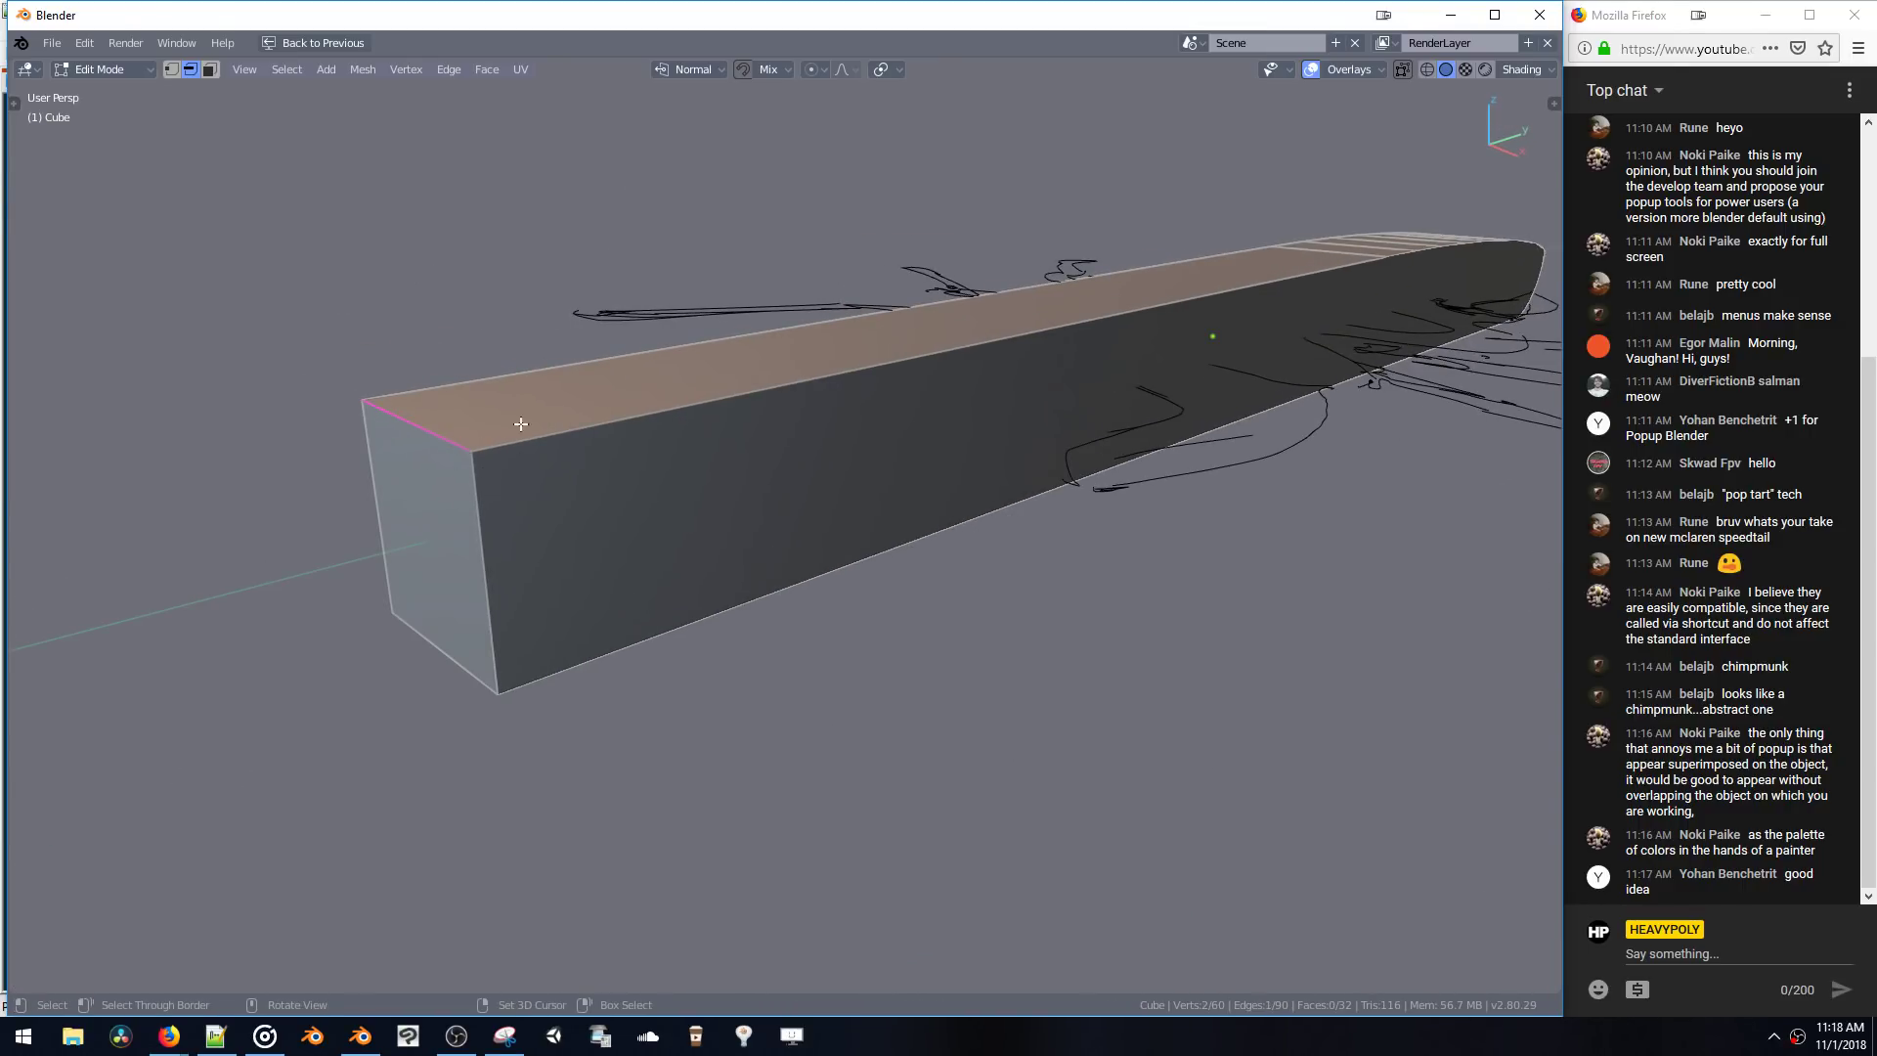
key(Tab)
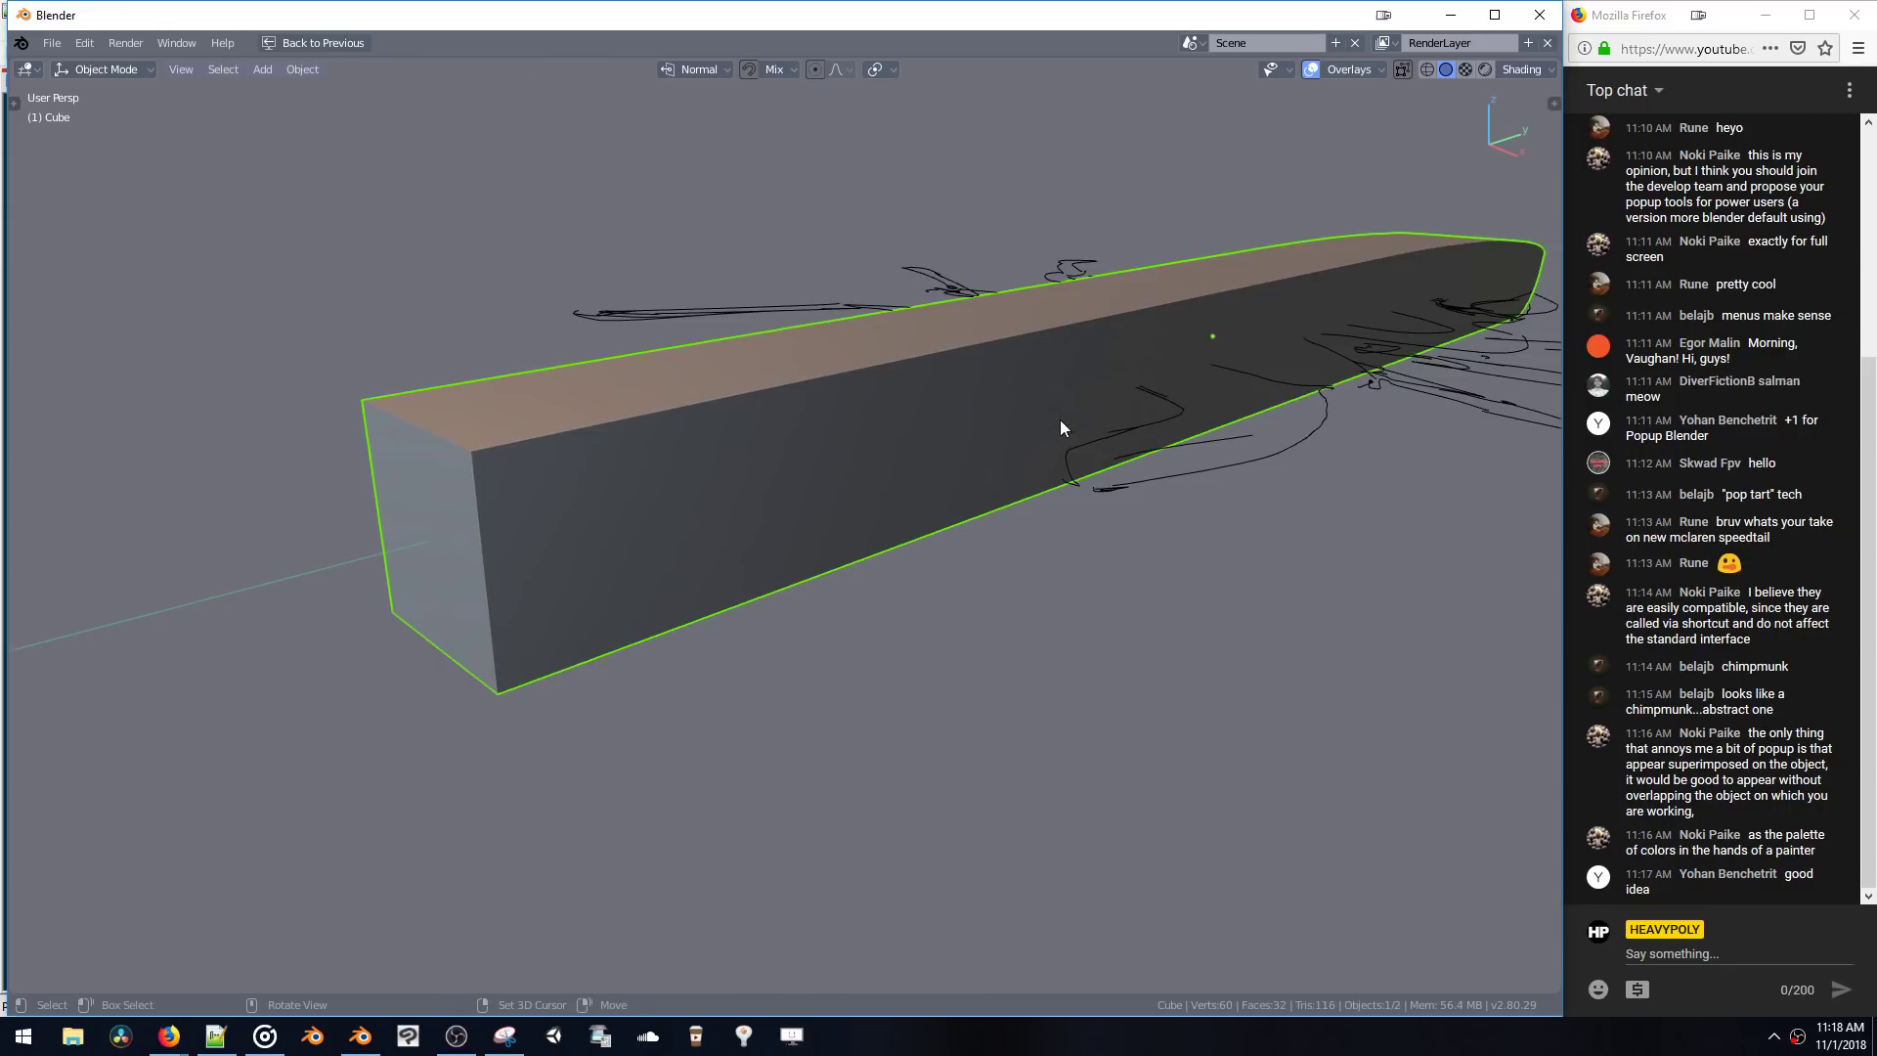
key(Tab)
key(ctrl+b)
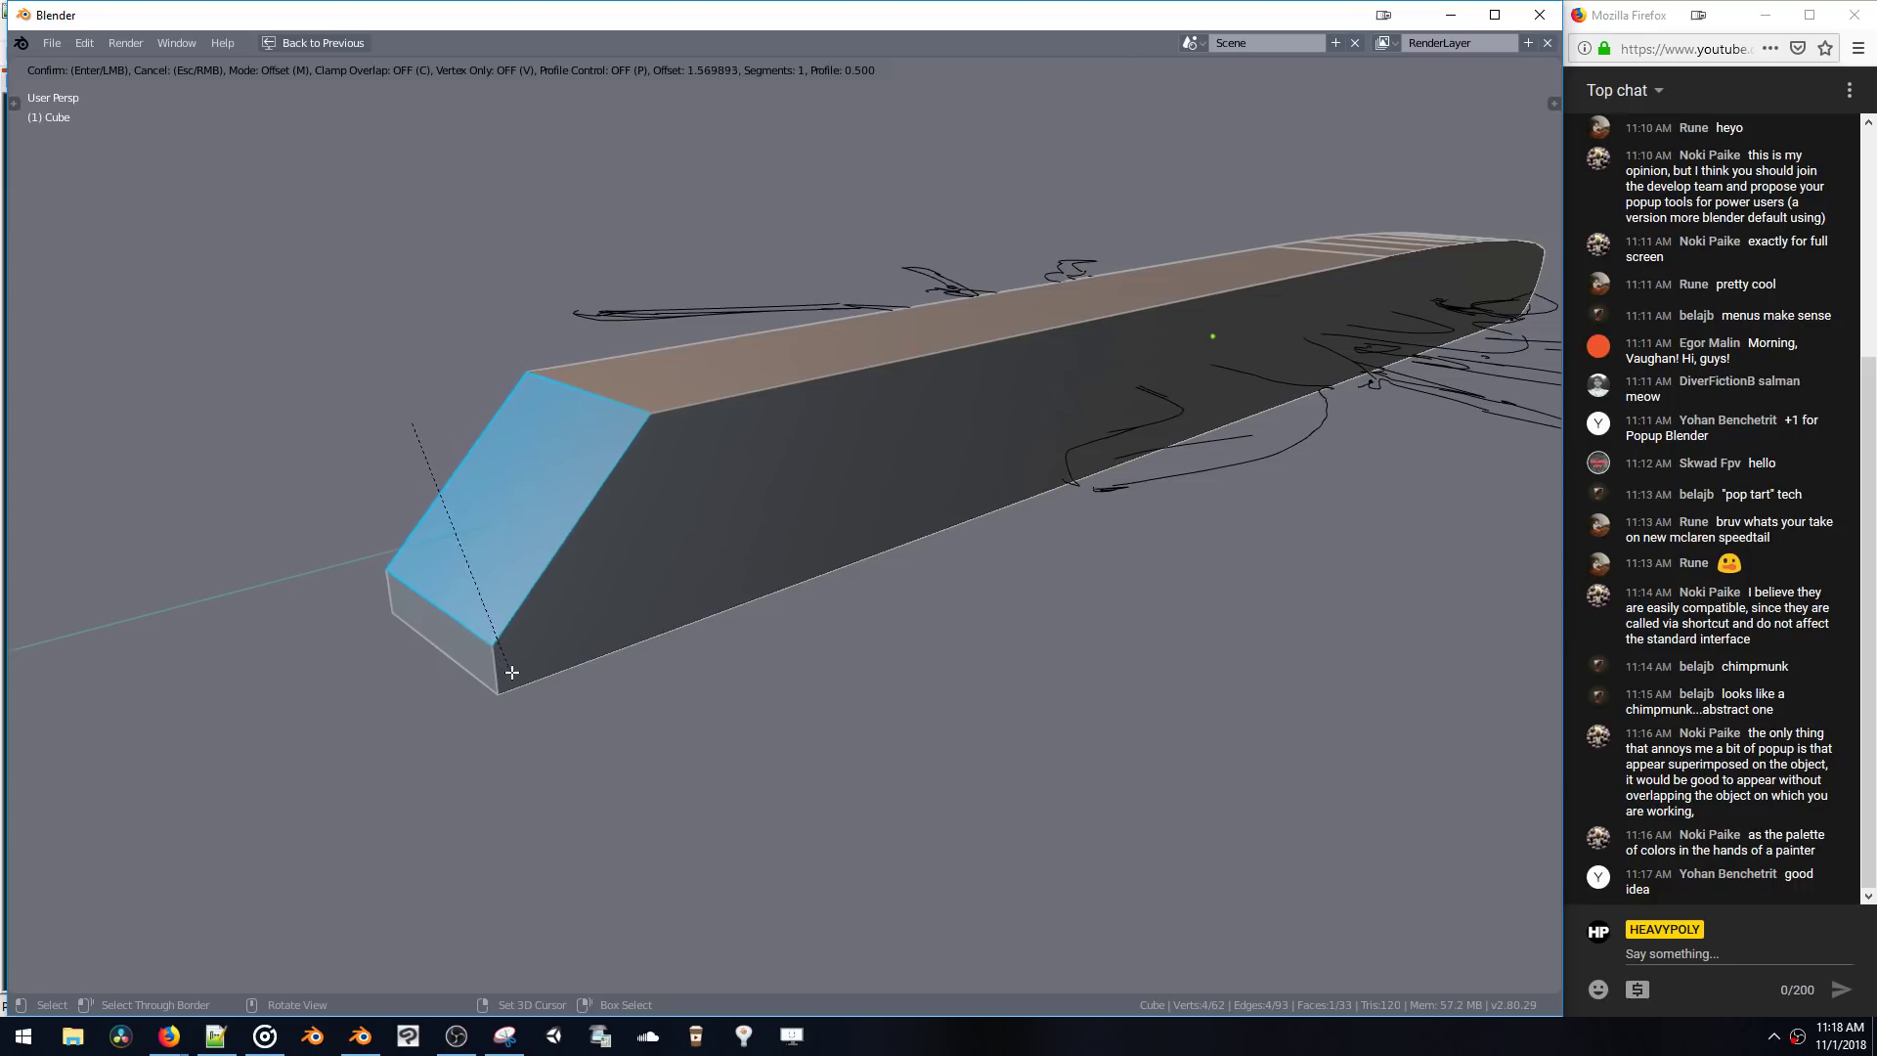
scroll(533, 651, up, 14)
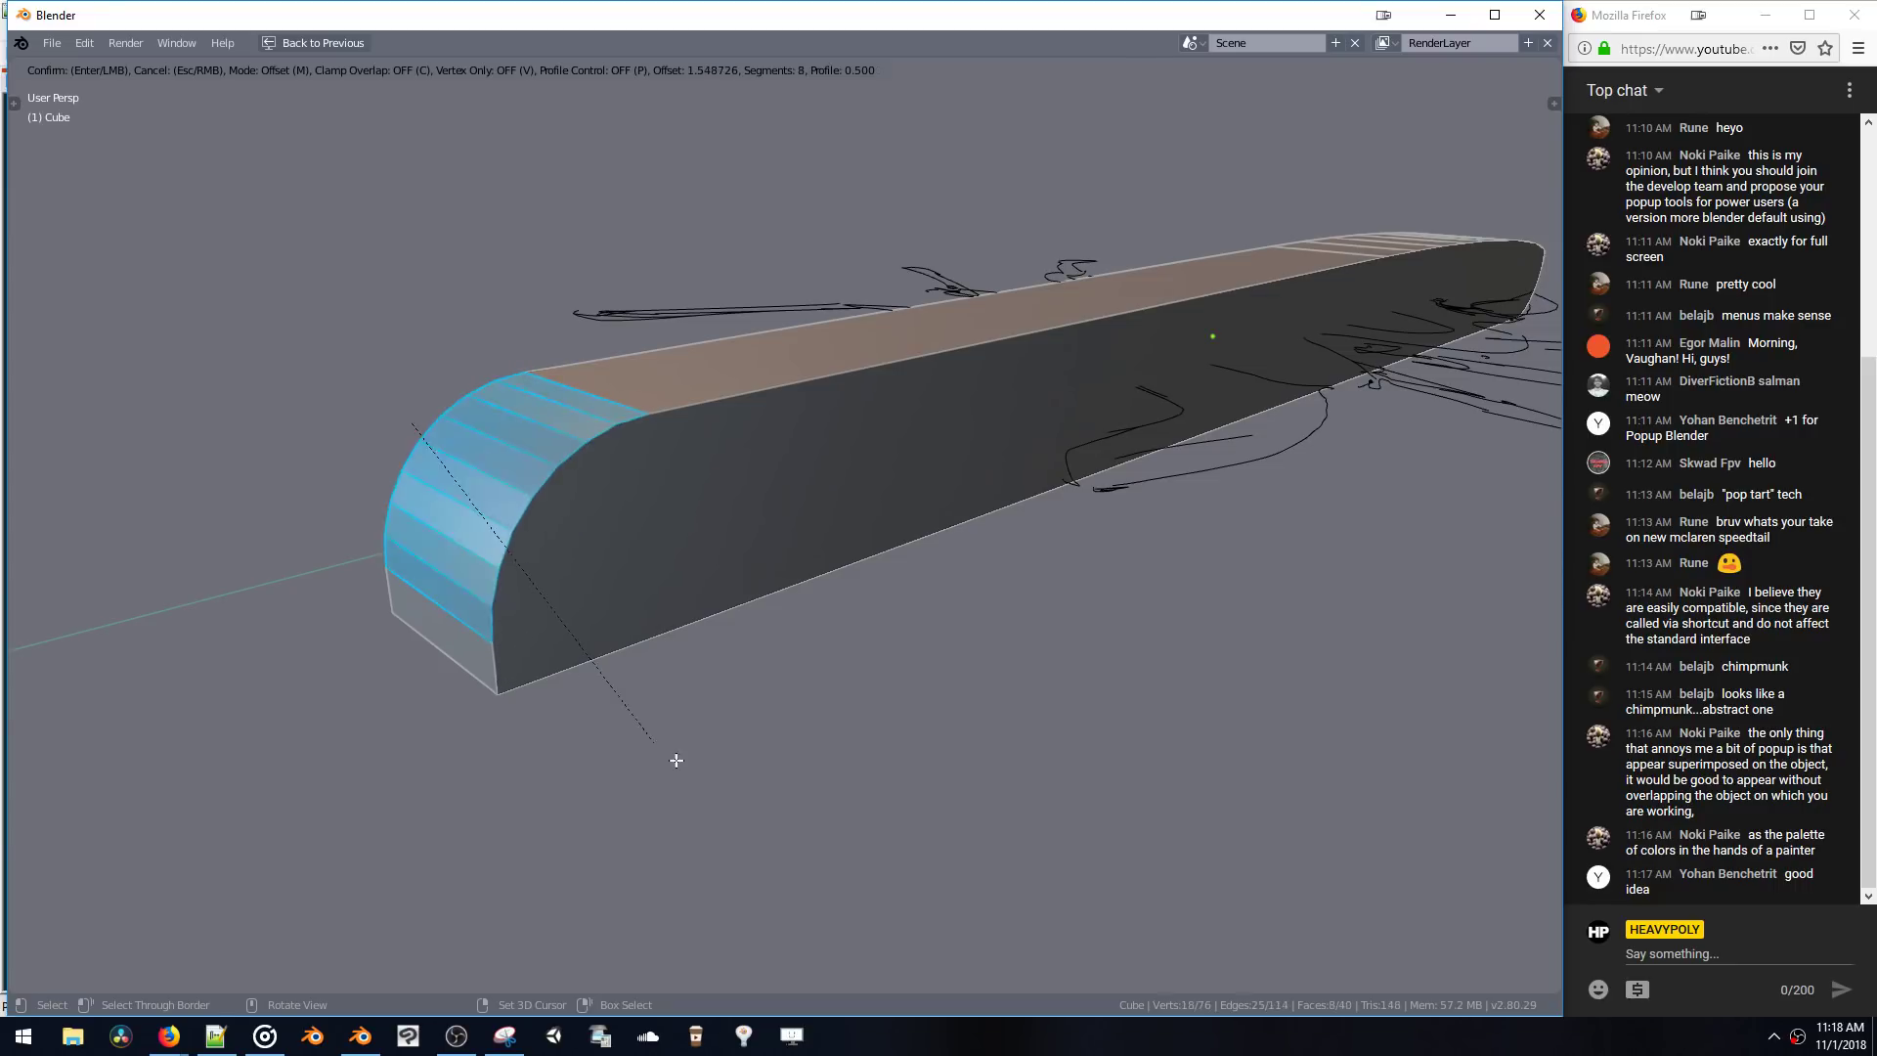
click(722, 772)
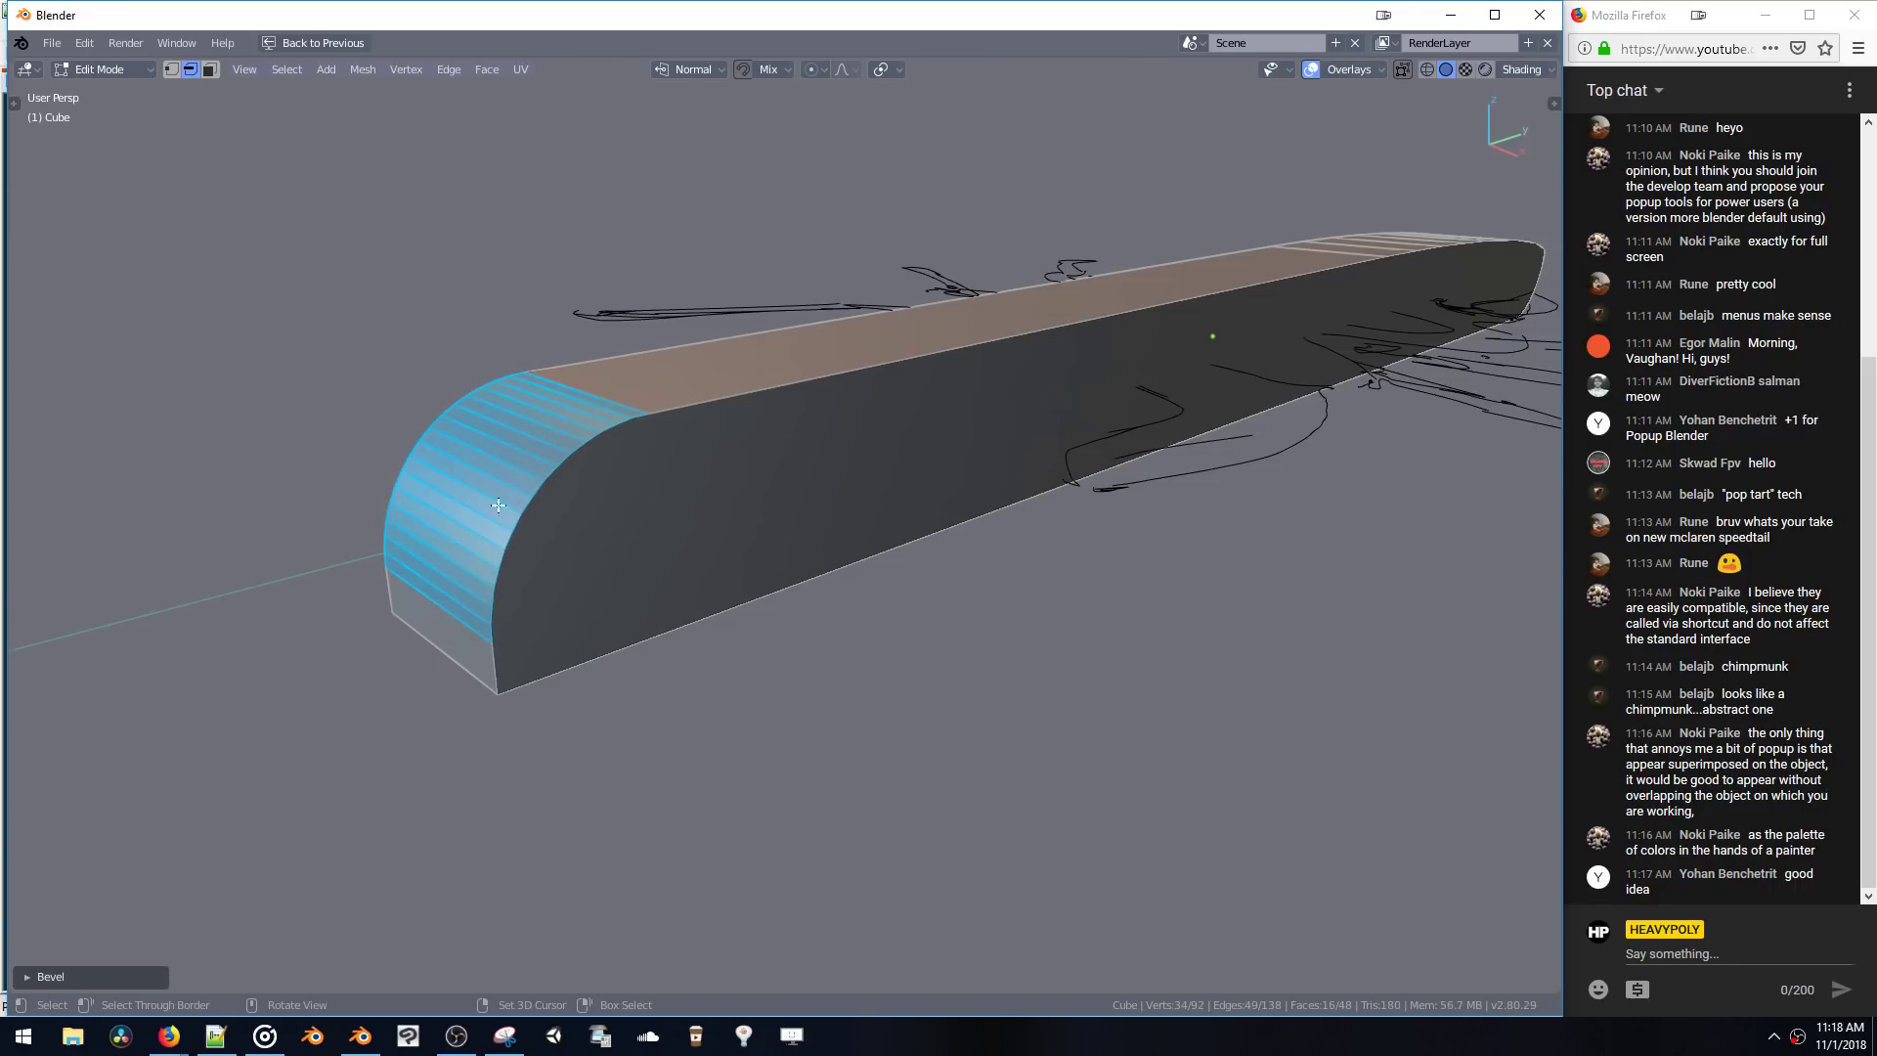
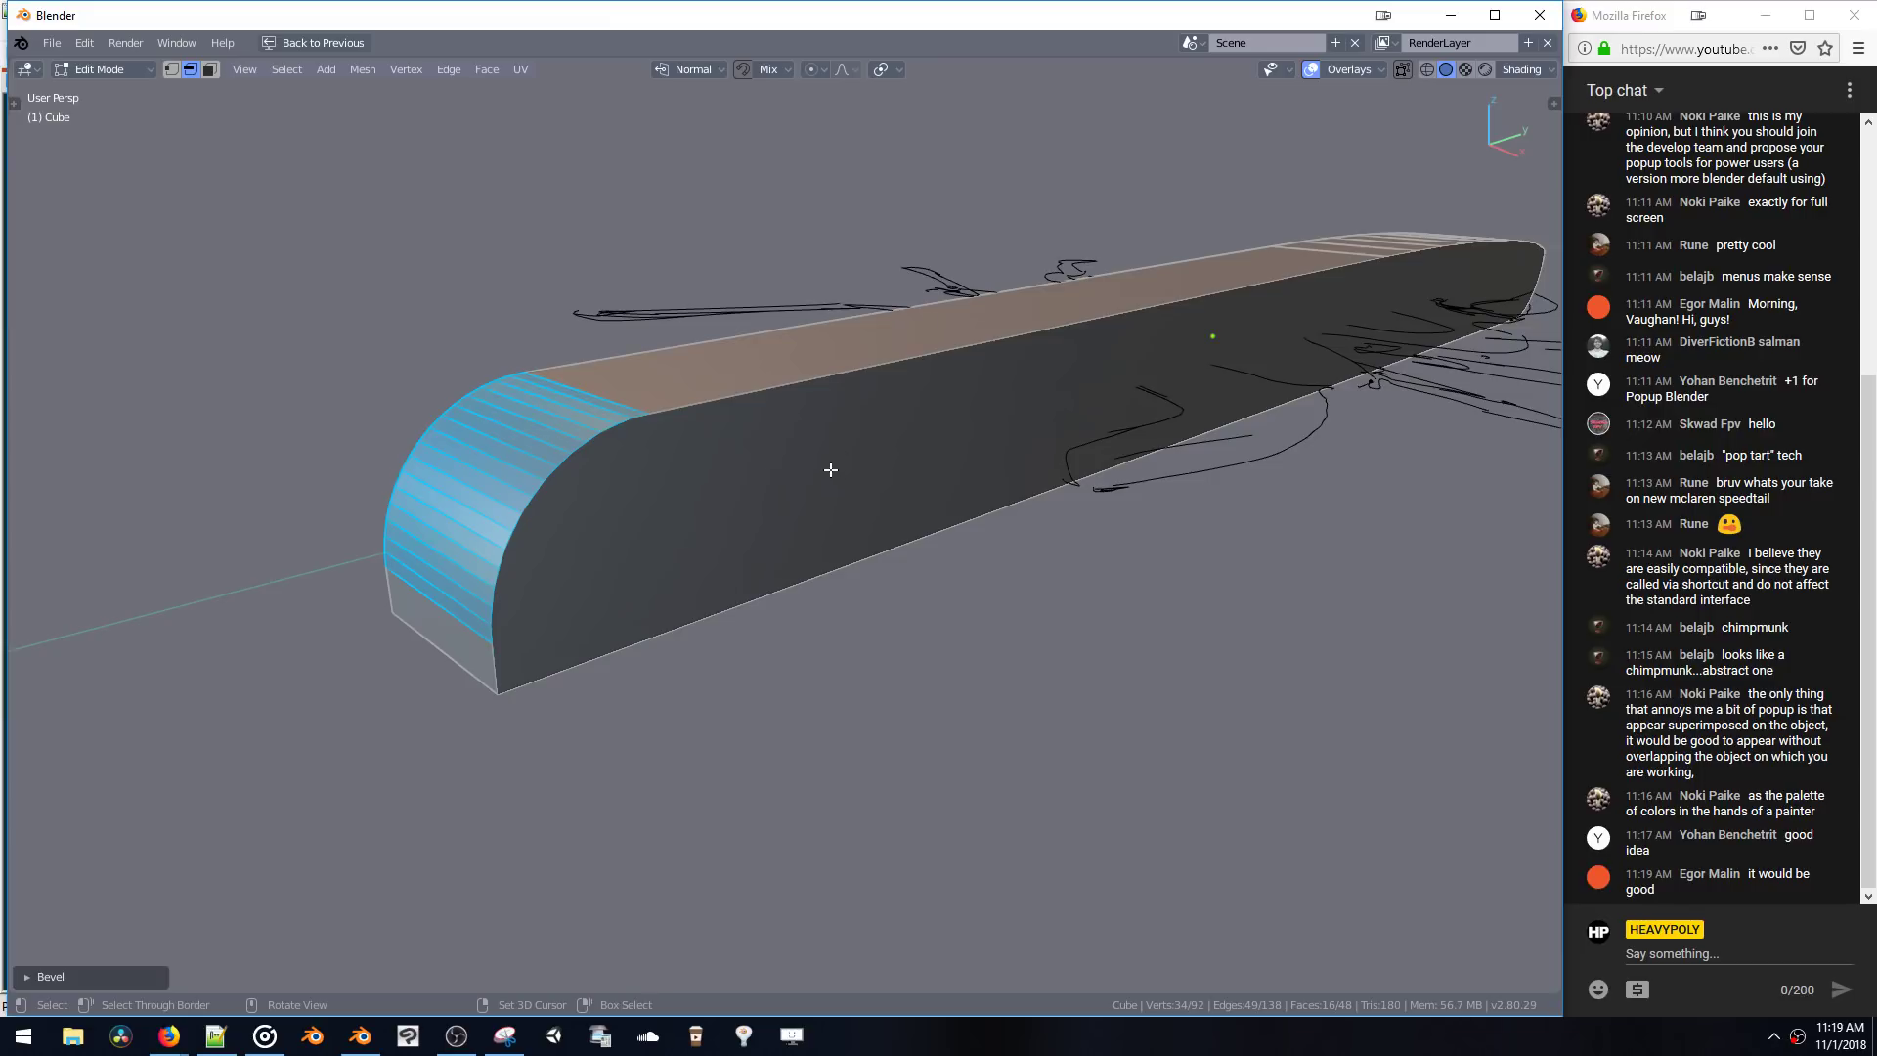
- Try stretching the newly rounded end along the global Y axis into a longer curve, and undo the resize
mouse_move(830, 470)
middle_down()
mouse_move(725, 440)
mouse_move(724, 574)
mouse_move(824, 451)
mouse_move(607, 340)
mouse_move(669, 338)
middle_up()
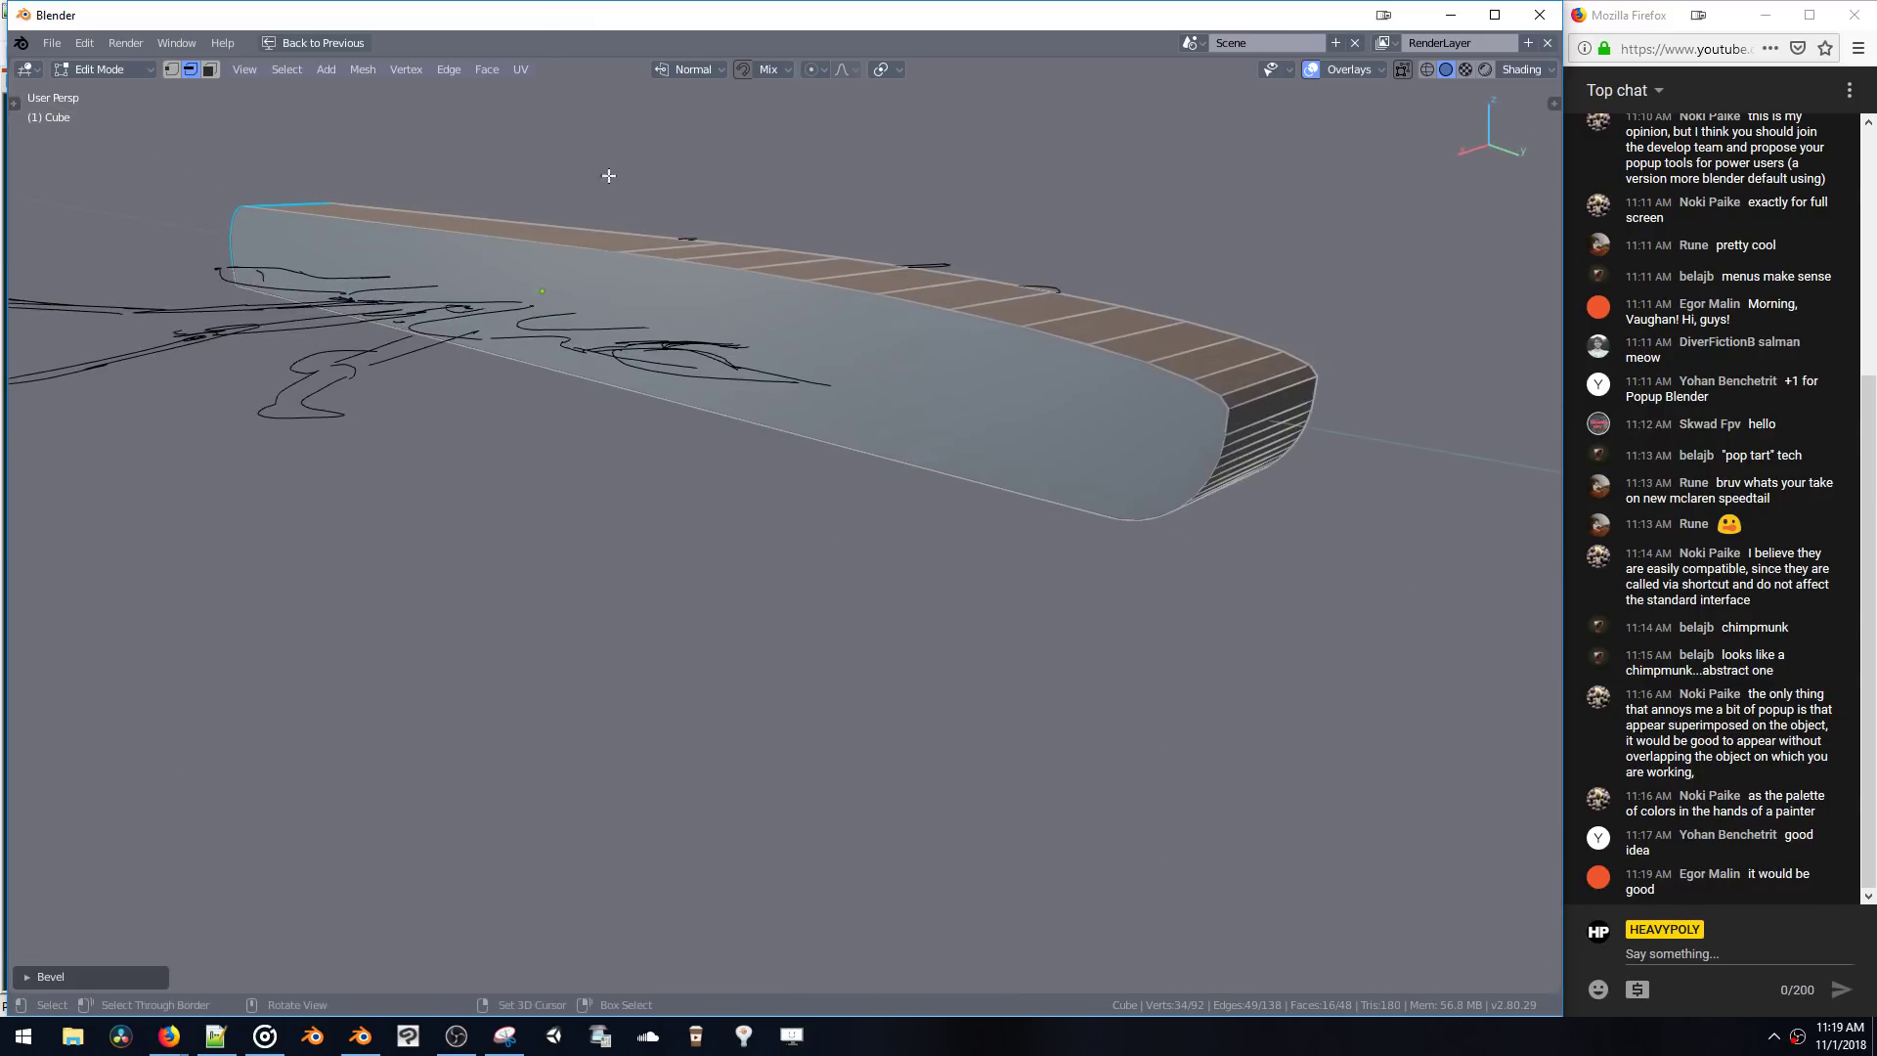
drag(588, 169, 1341, 418)
middle_drag(1341, 419, 620, 356)
ctrl+click(620, 356)
key(s)
key(y)
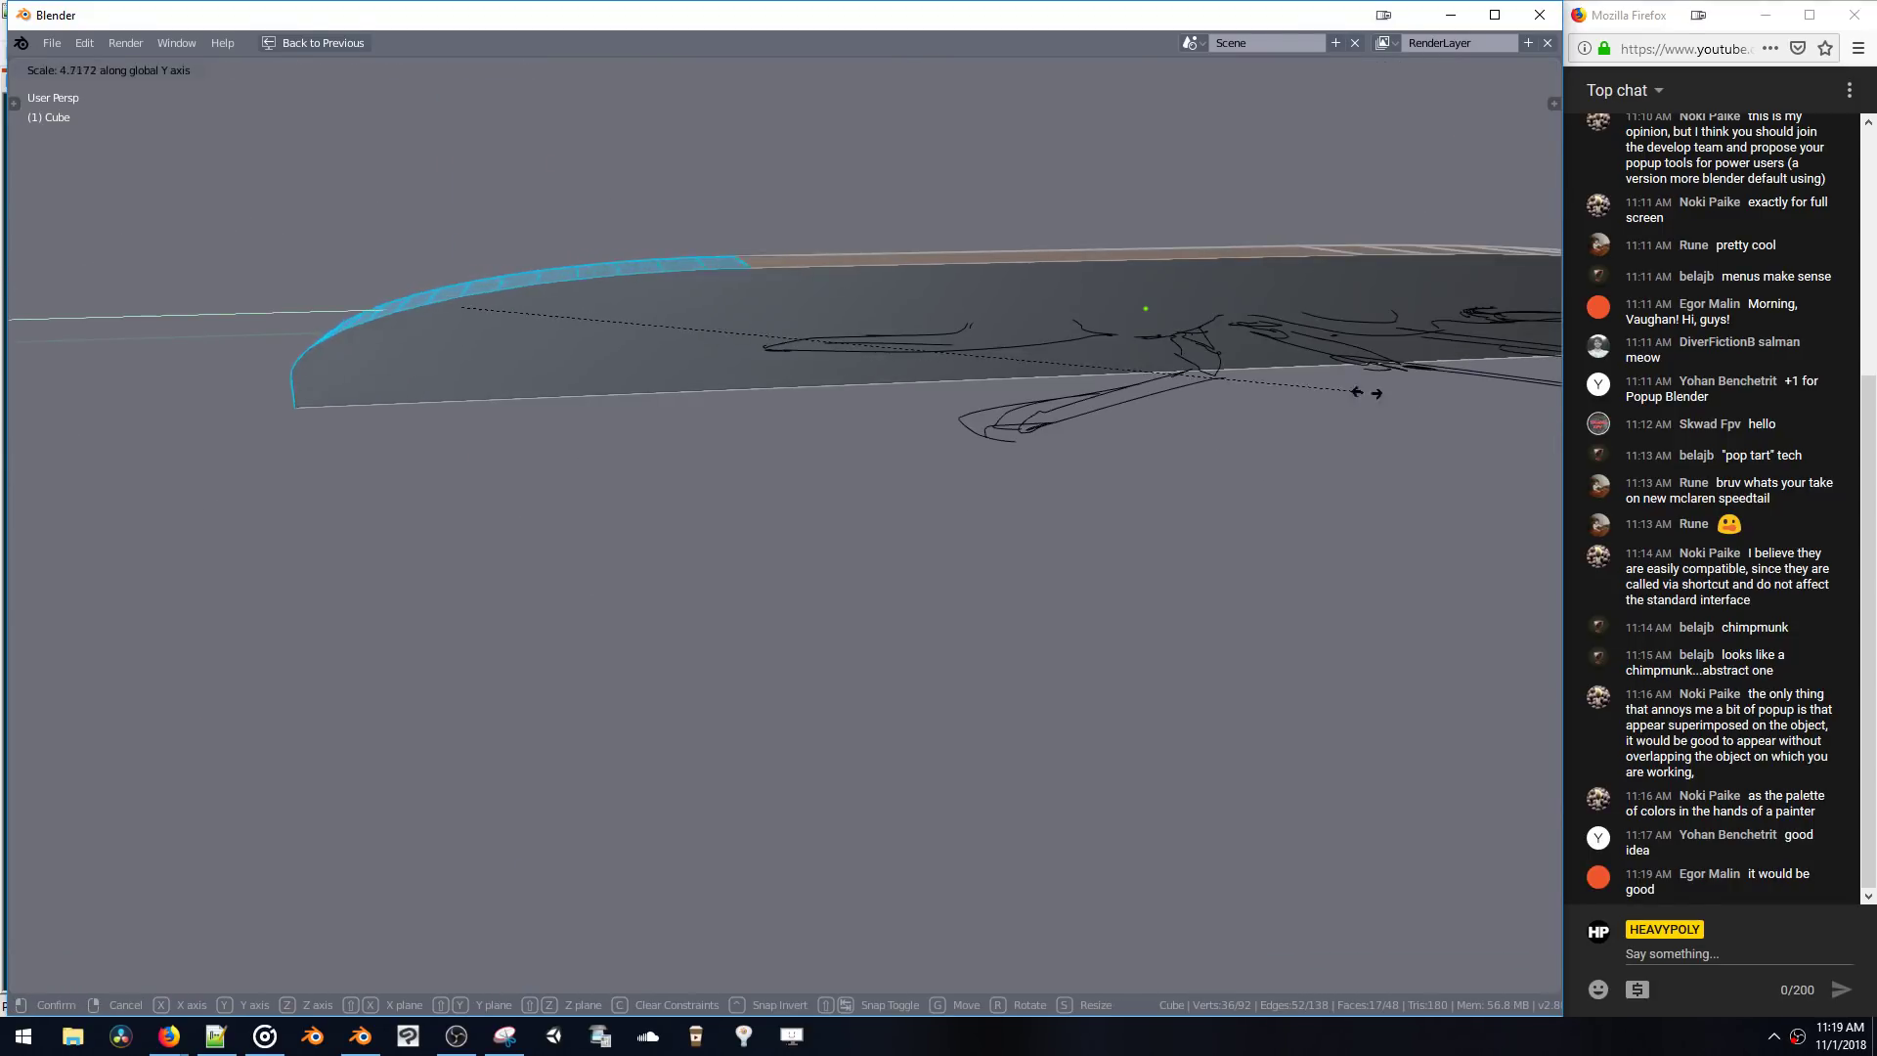
click(934, 343)
middle_drag(935, 344, 1198, 349)
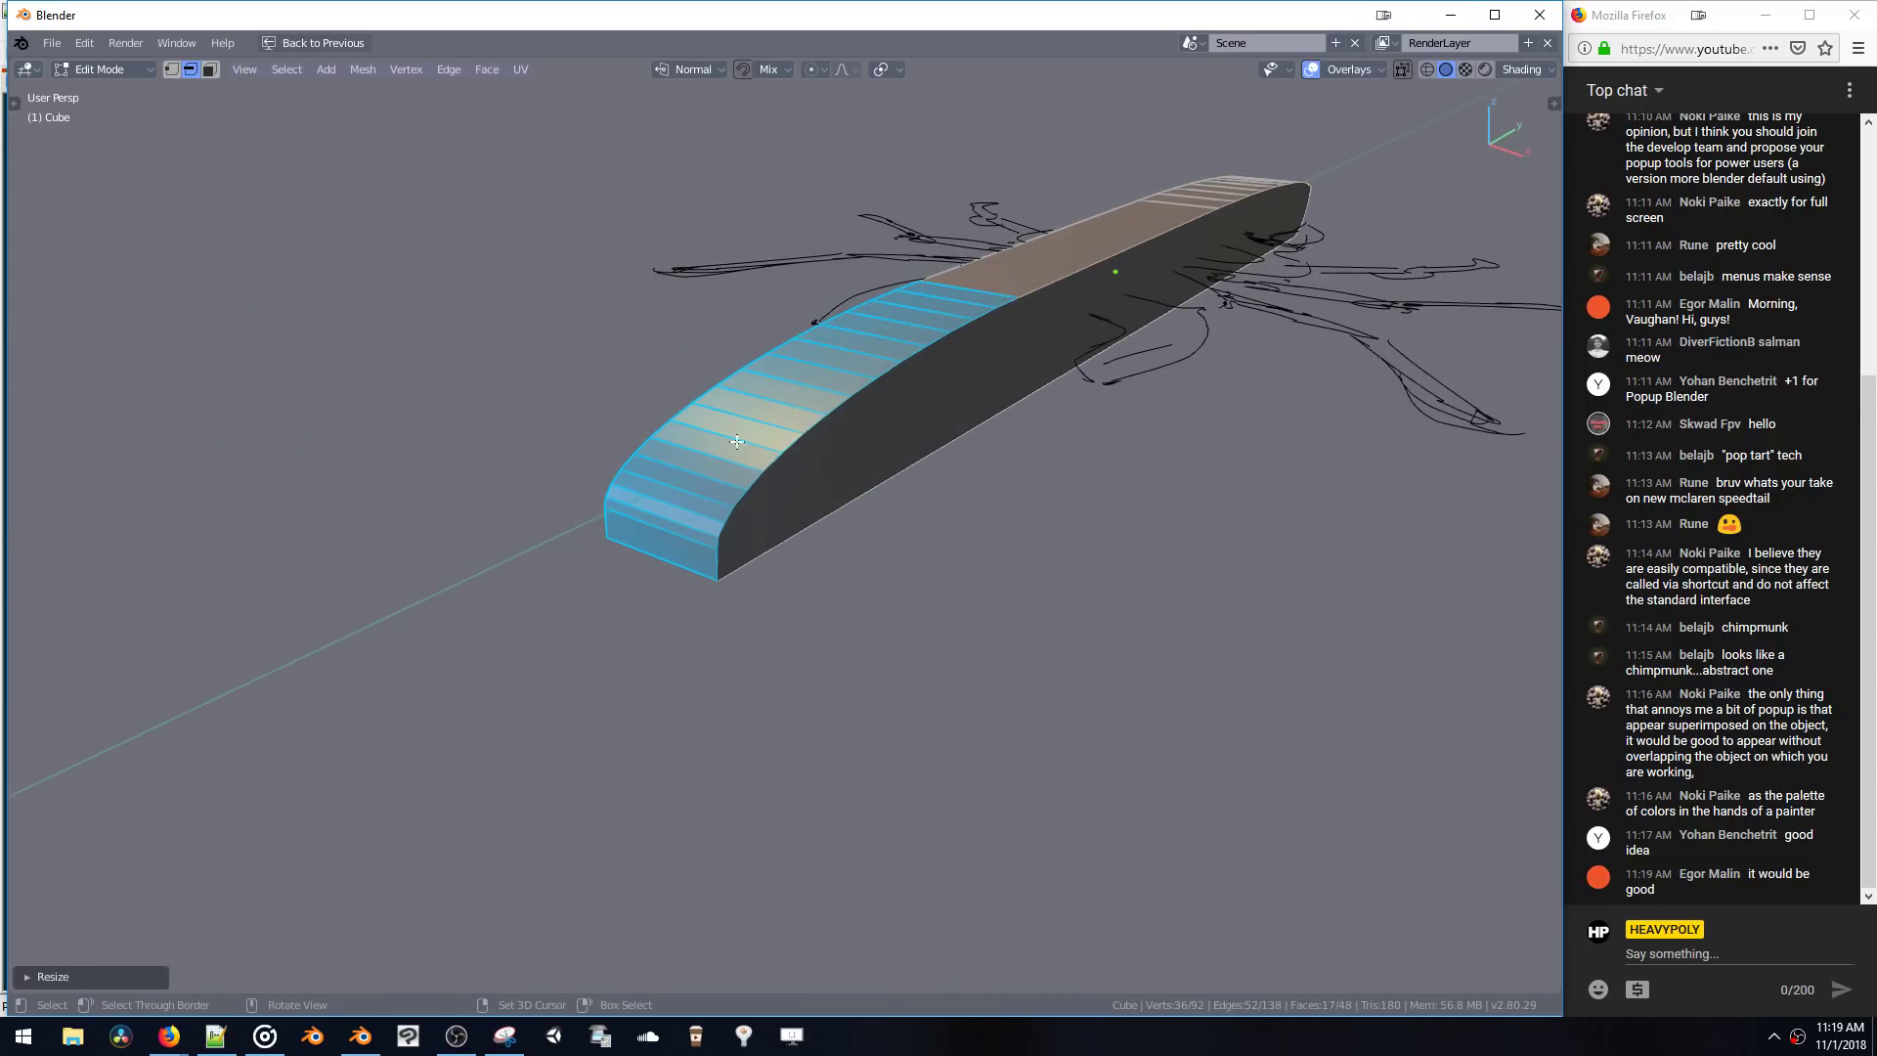
key(ctrl+z)
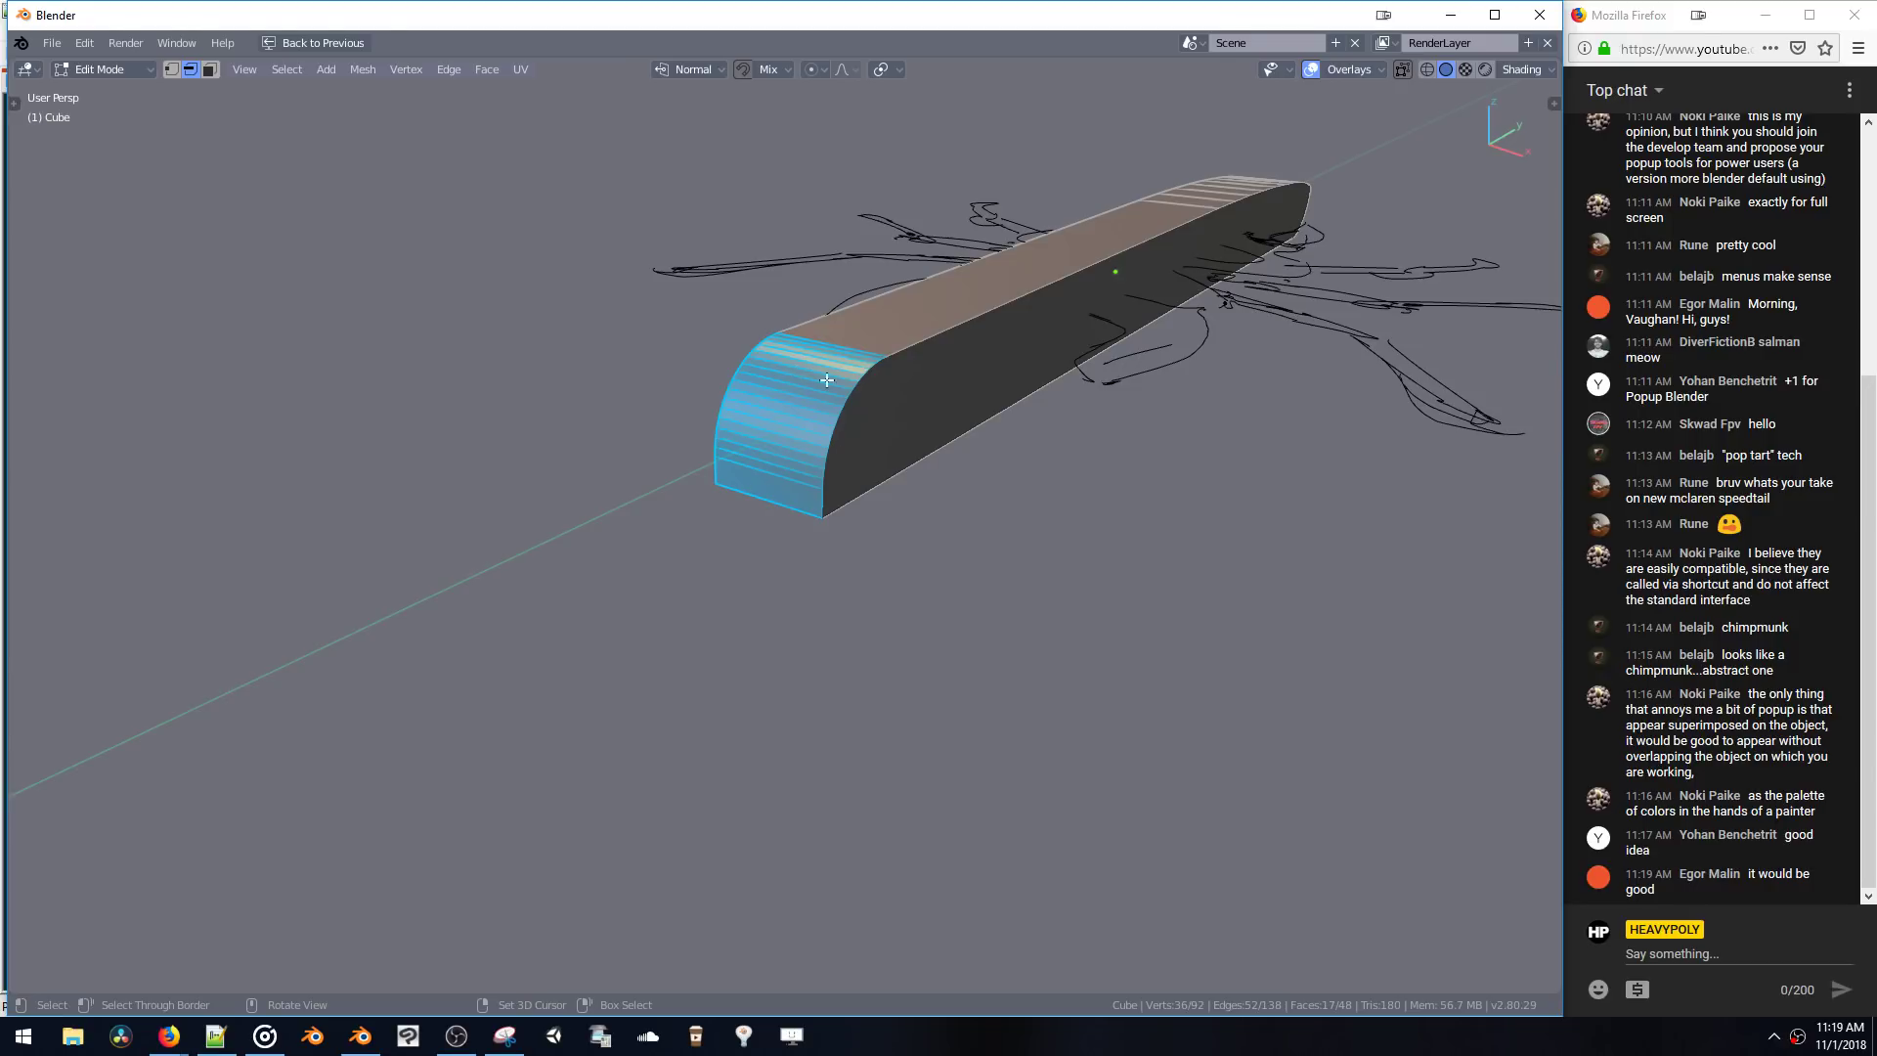
- Try dissolving cross edges along the box's curved top surface, and undo the last dissolve
middle_drag(827, 380, 606, 247)
click(607, 247)
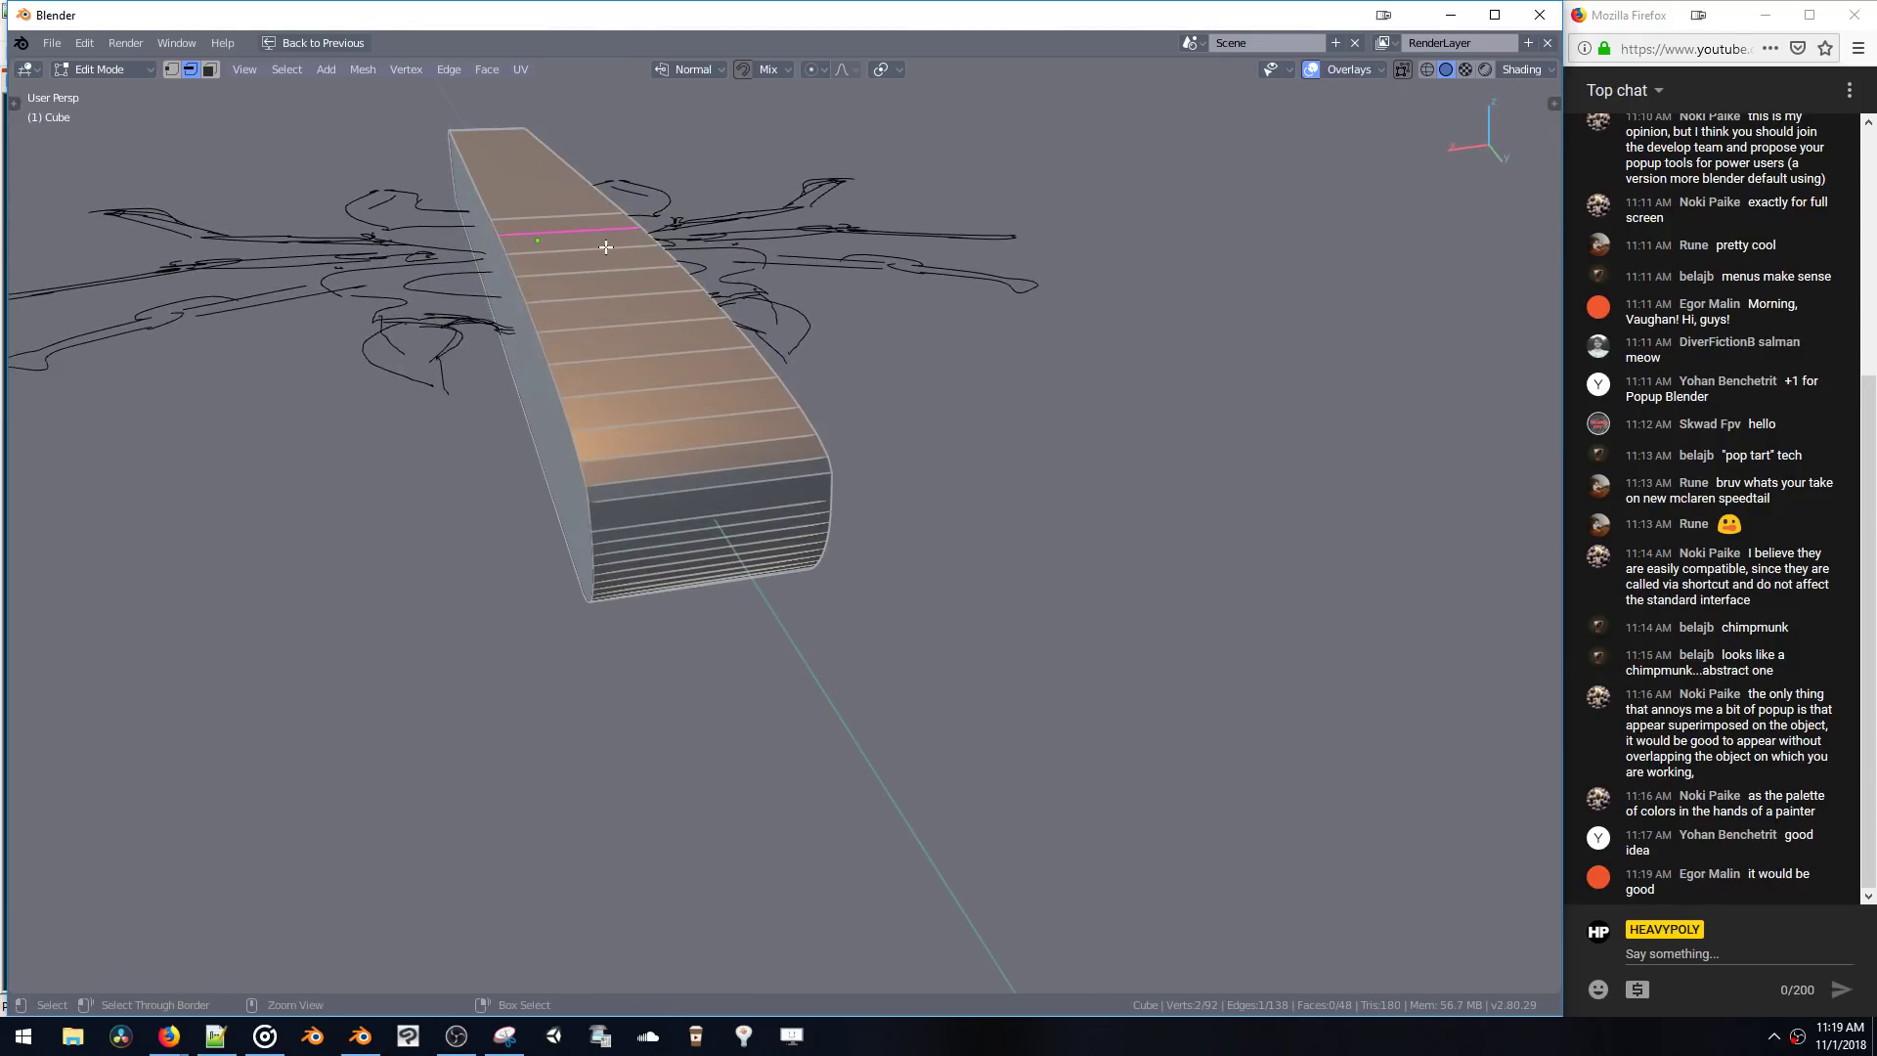
key(ctrl+x)
middle_drag(654, 326, 763, 306)
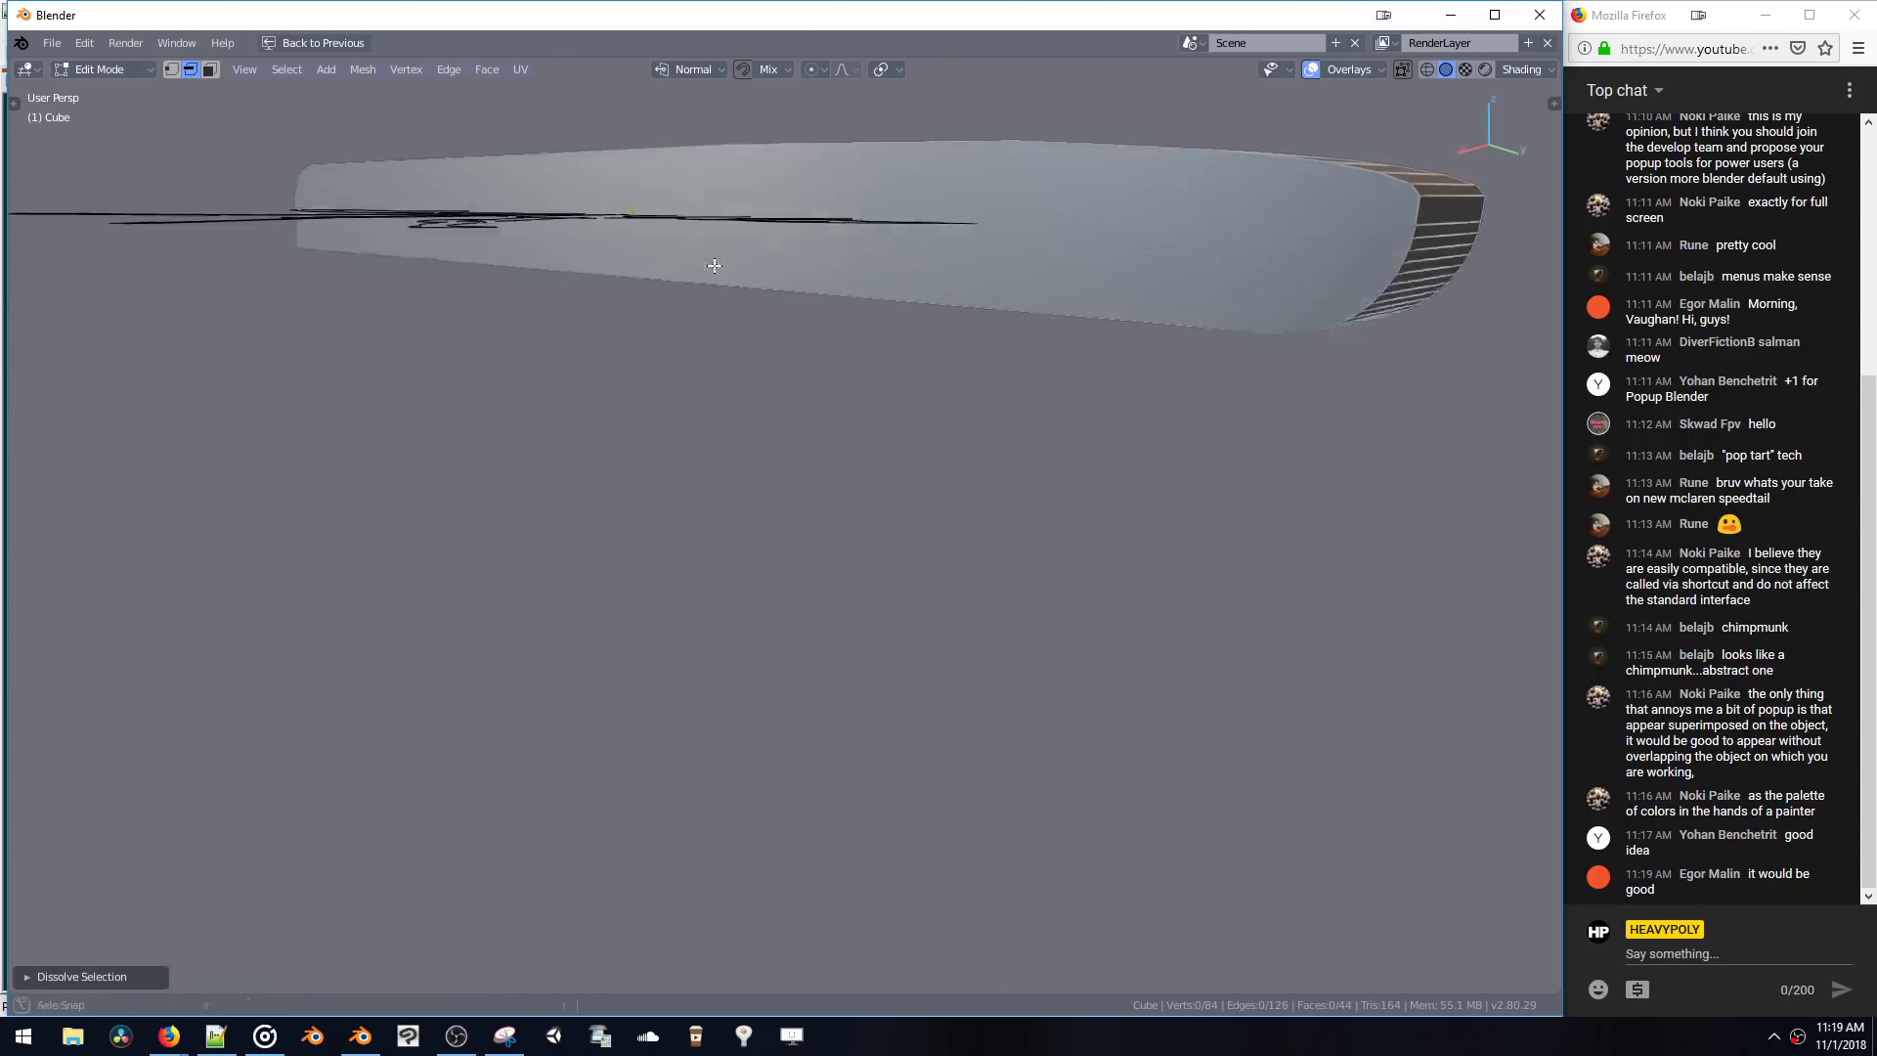
scroll(763, 306, down, 5)
key(ctrl+z)
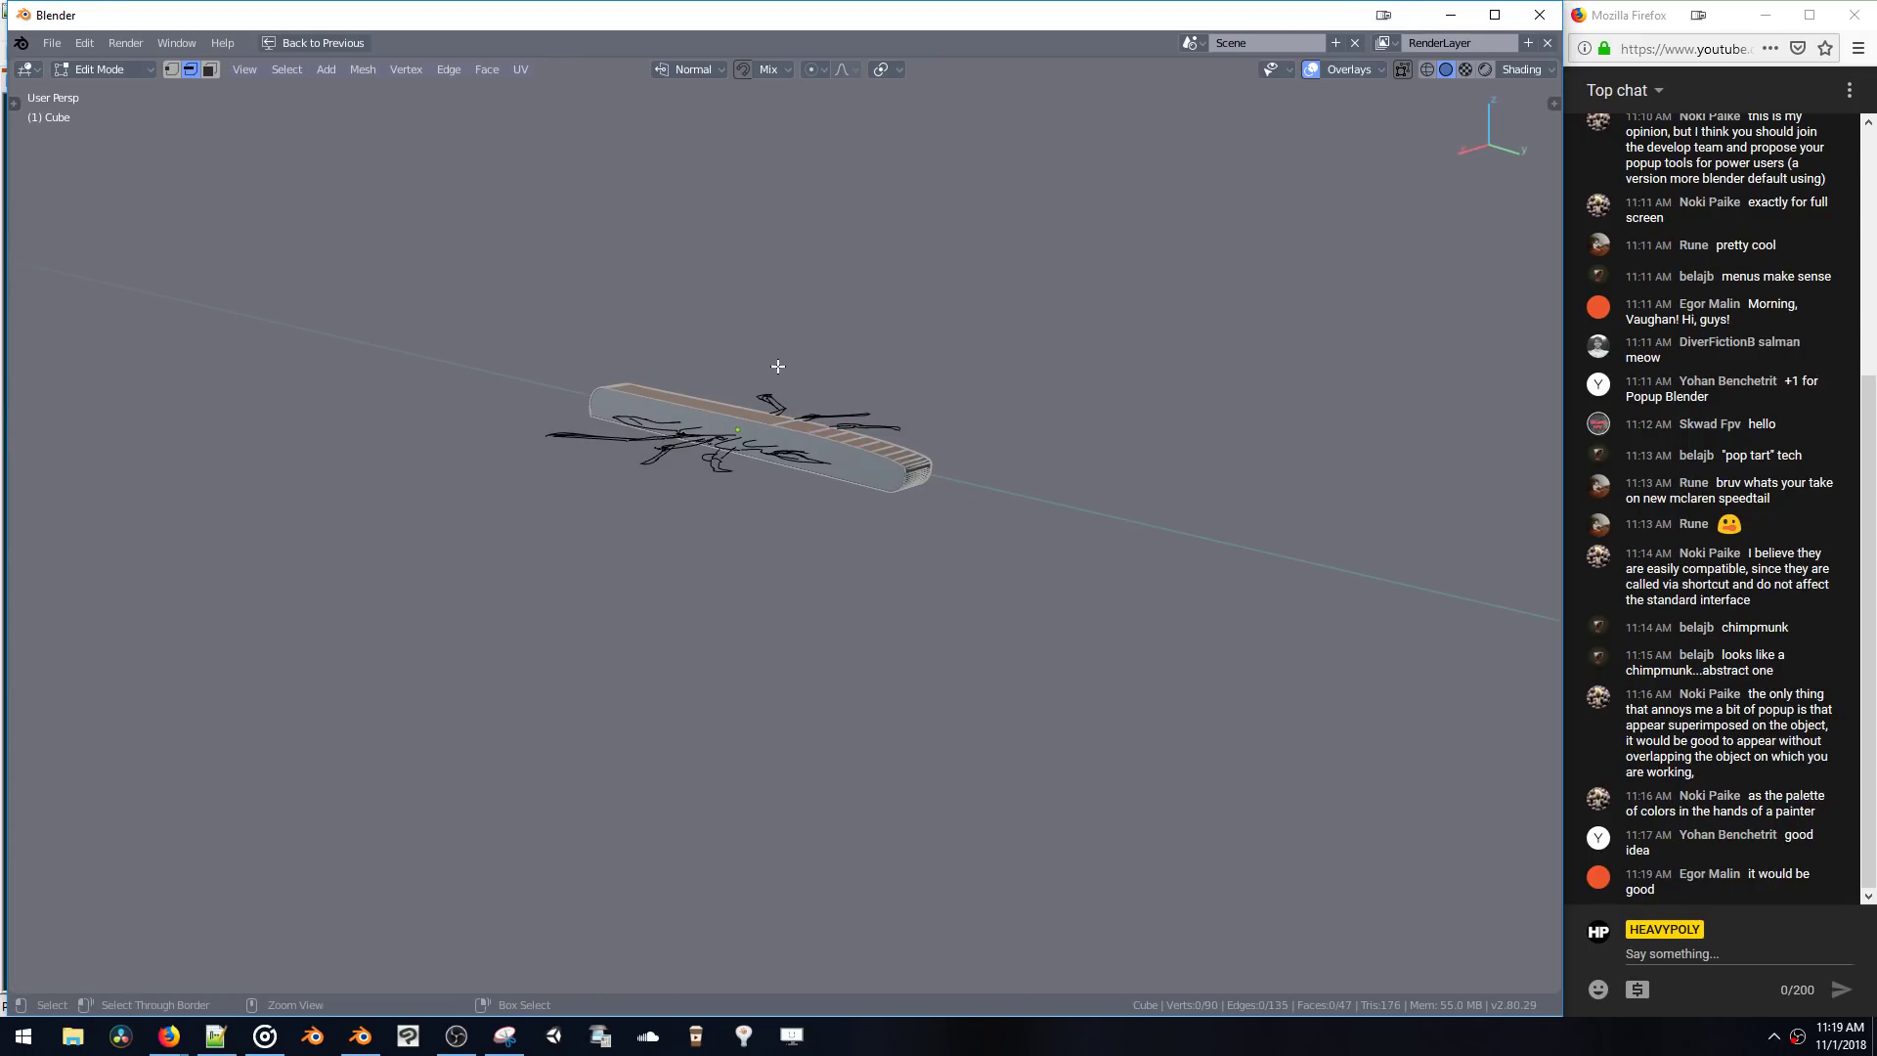
- Return to Object Mode, delete the long box and show the Grease Pencil figure in top orthographic view
key(Tab)
key(Delete)
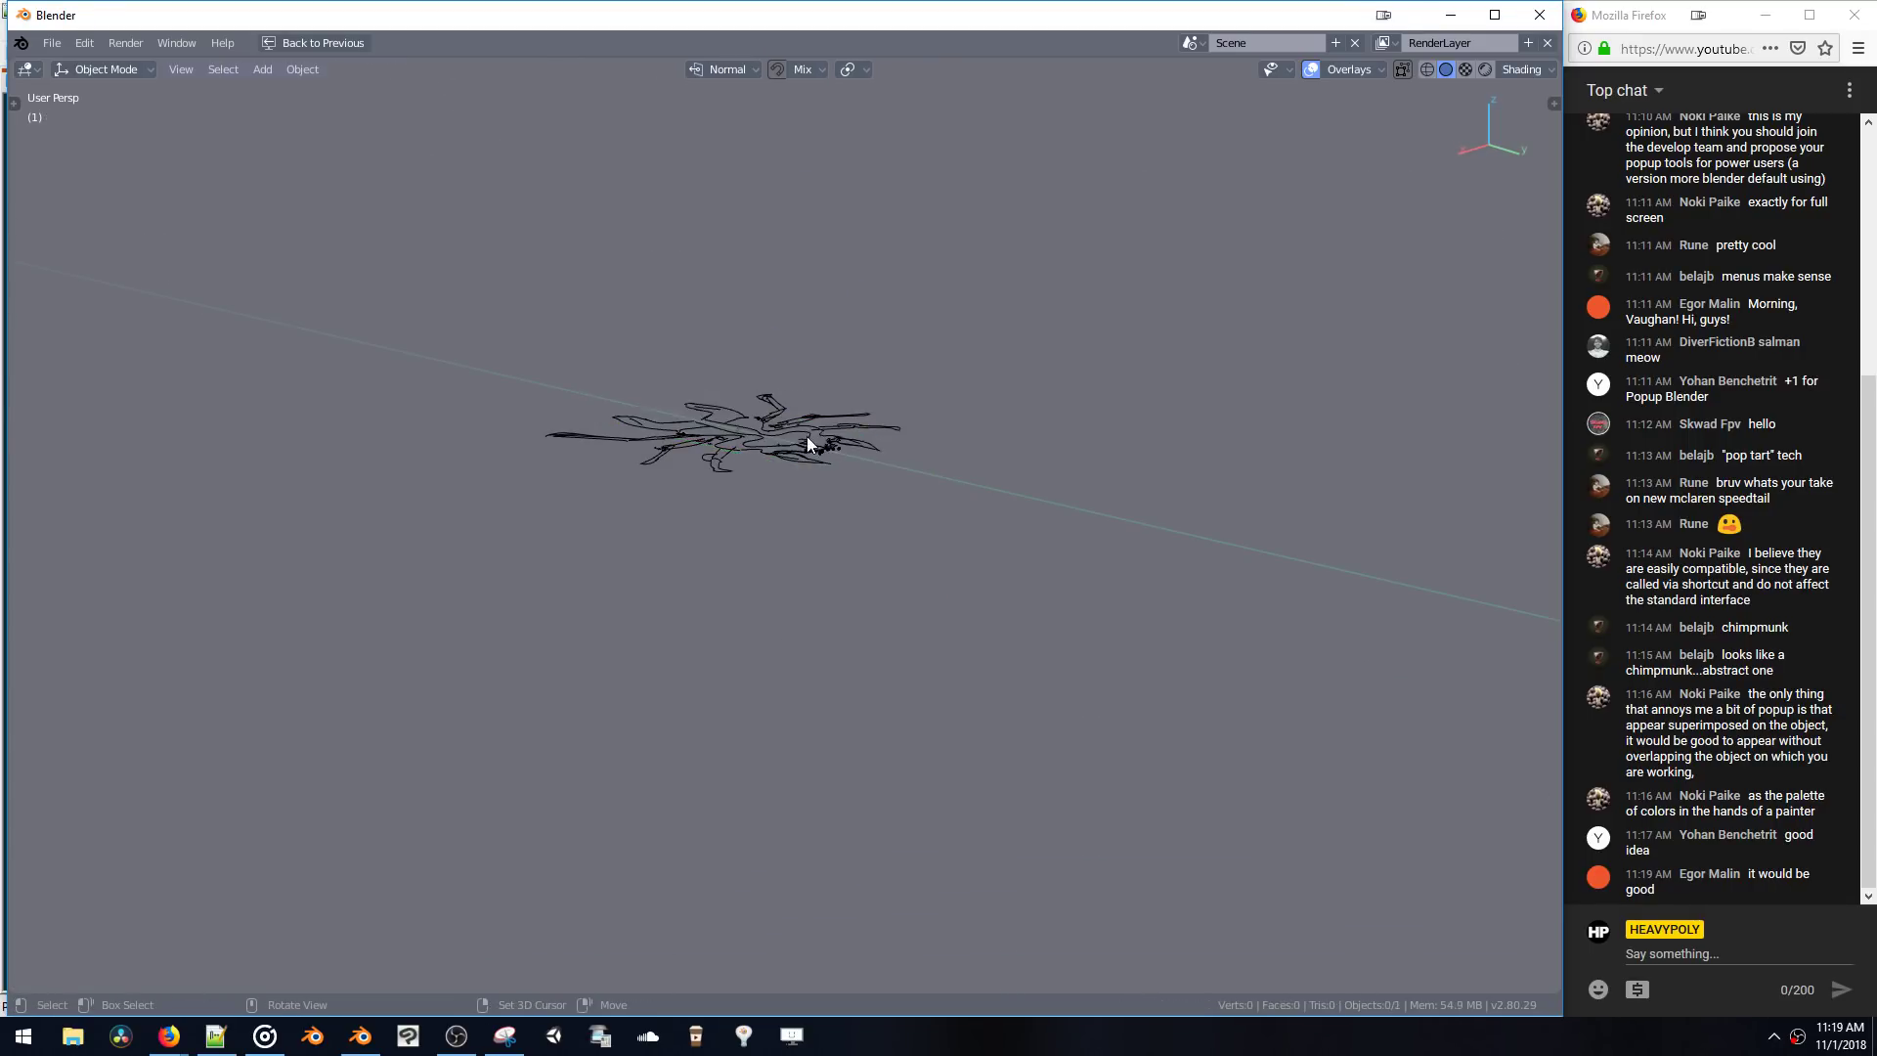
scroll(800, 553, up, 4)
mouse_move(806, 436)
middle_down()
mouse_move(801, 554)
mouse_move(934, 490)
mouse_move(956, 301)
mouse_move(931, 482)
mouse_move(811, 443)
mouse_move(842, 352)
mouse_move(831, 391)
middle_up()
scroll(841, 352, up, 4)
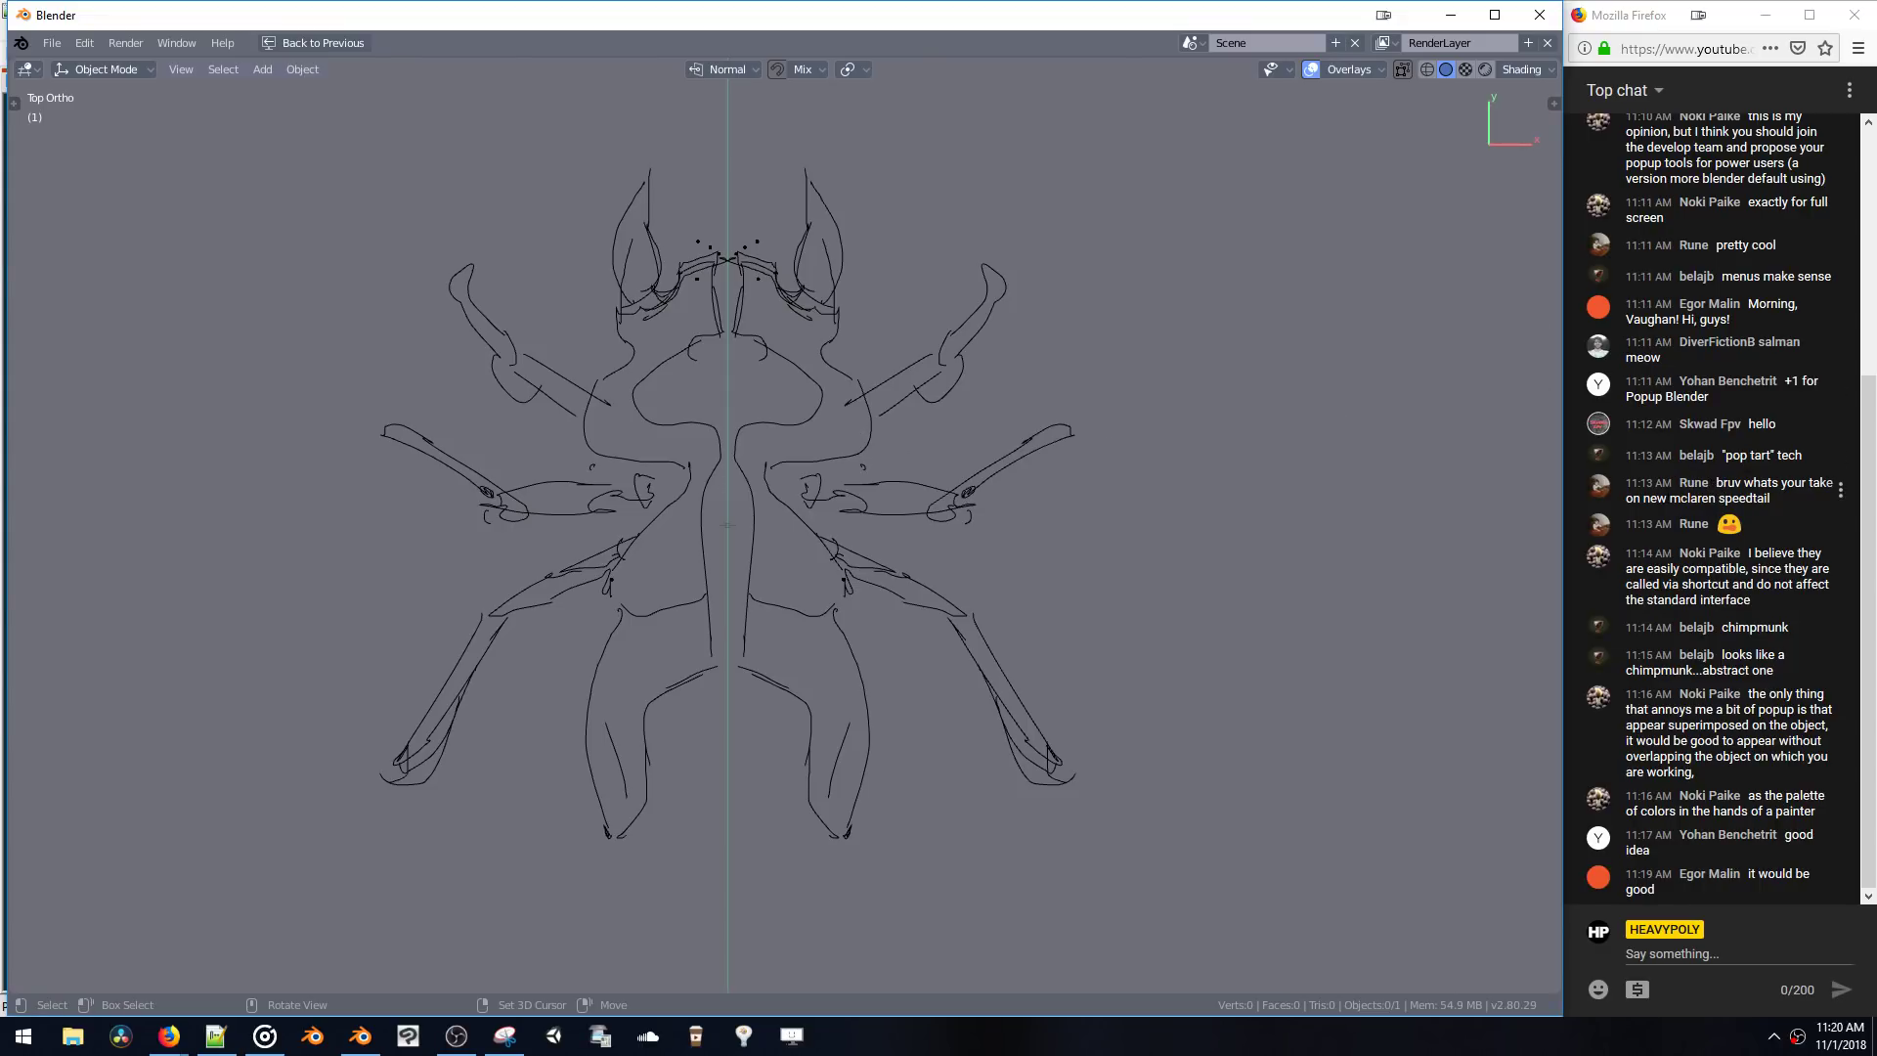
- Switch to Firefox, search Google for "mclaren speedtail" from the chat message and show the image results
drag(1670, 498, 1777, 509)
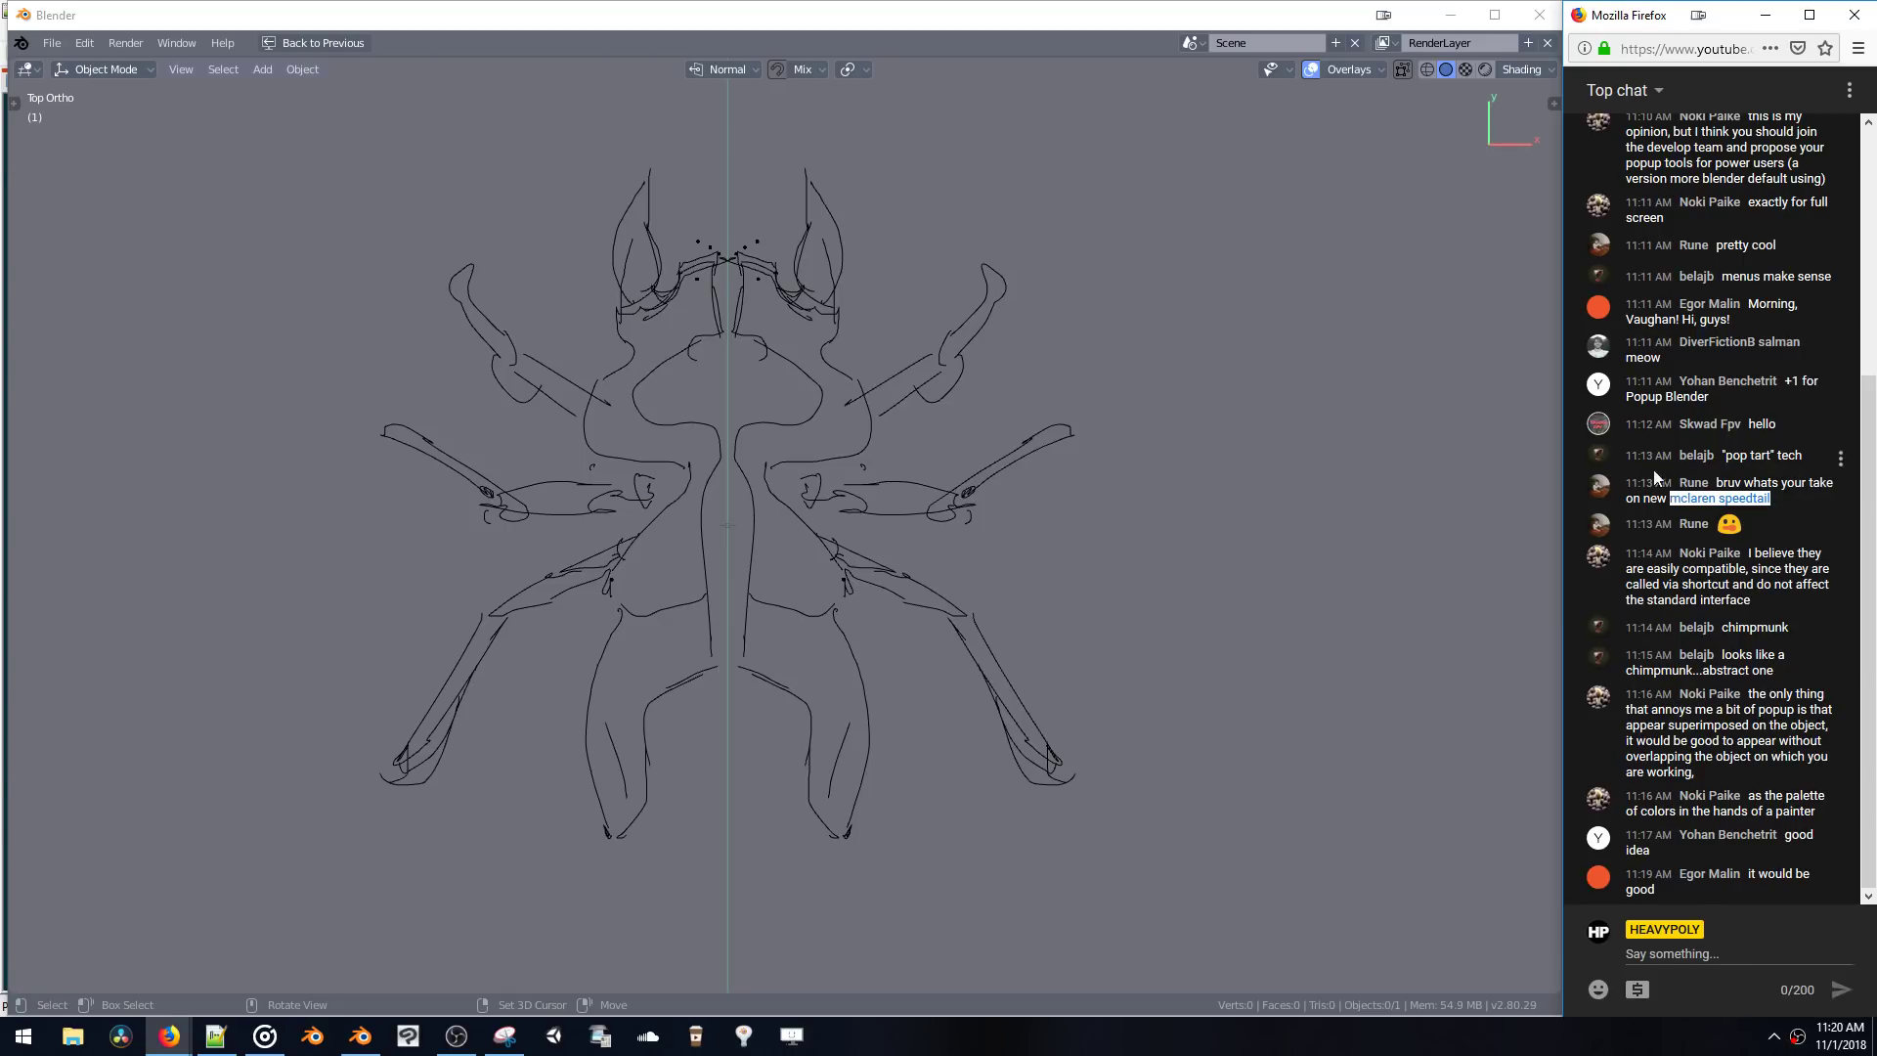
click(168, 947)
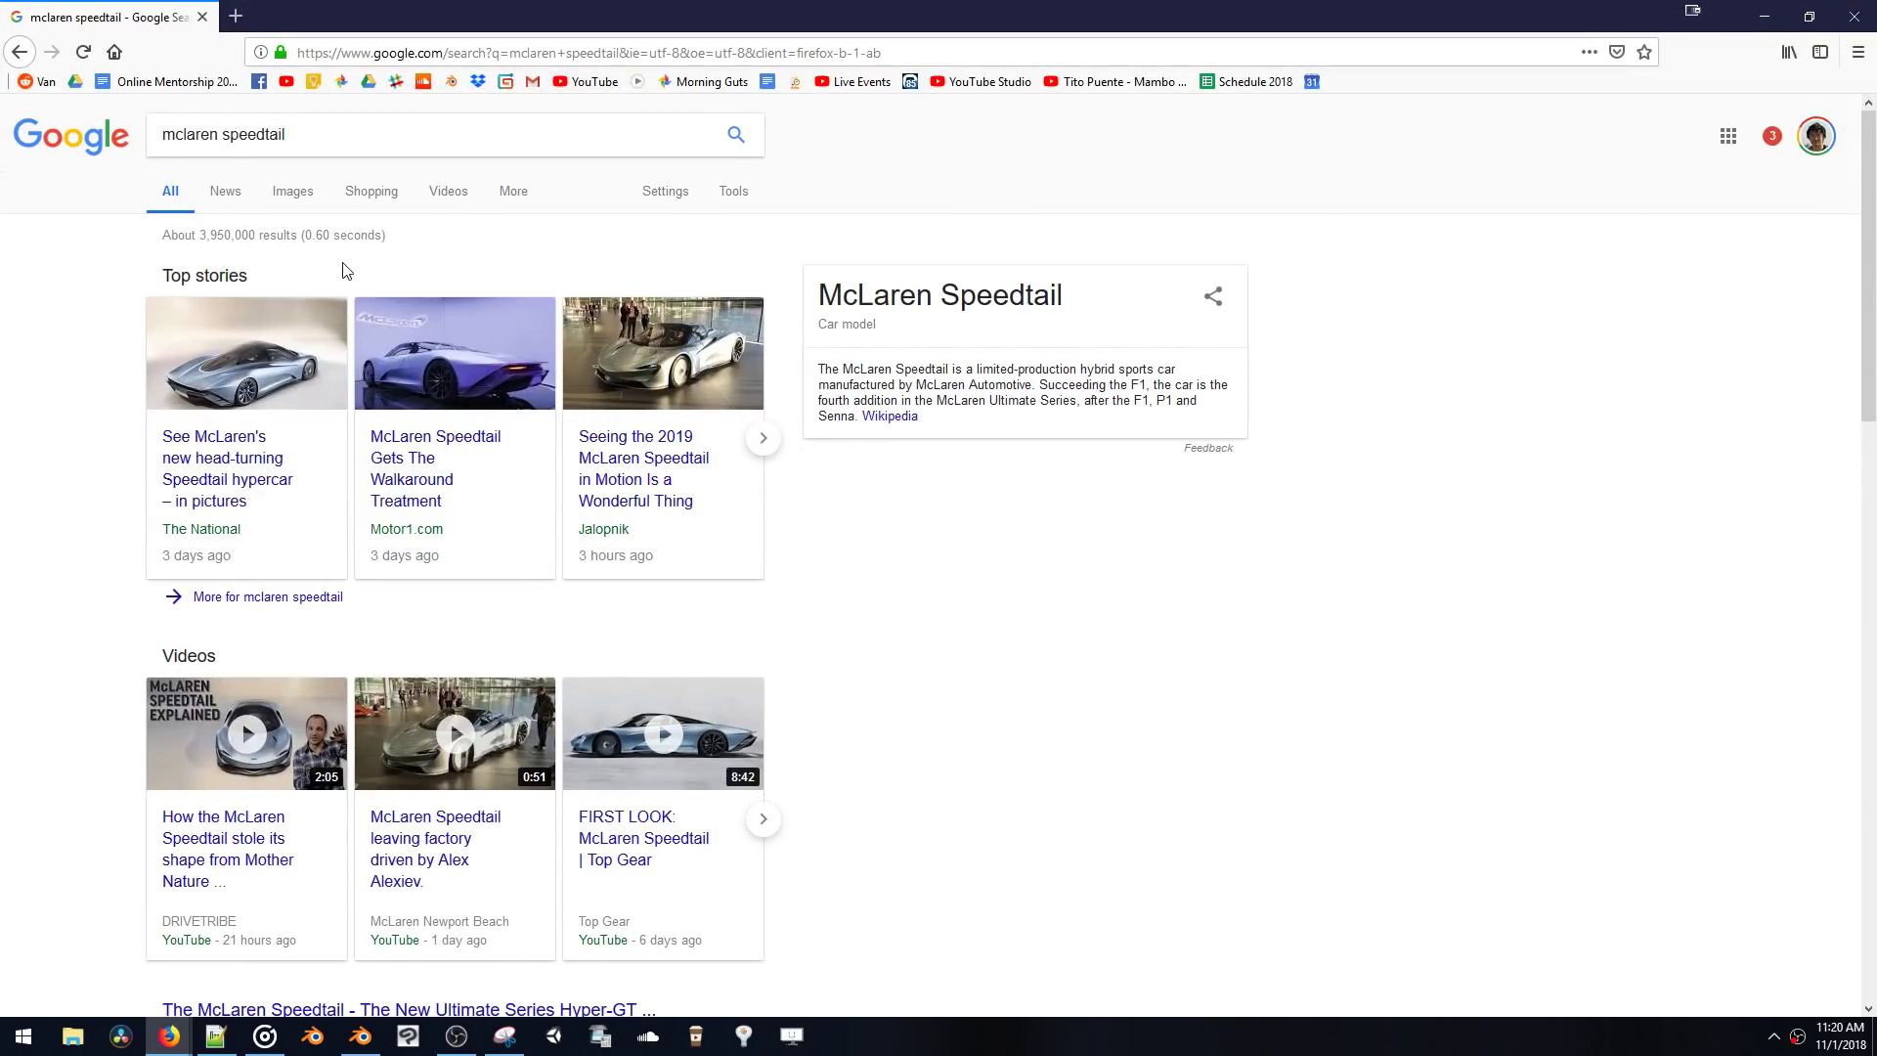
click(292, 196)
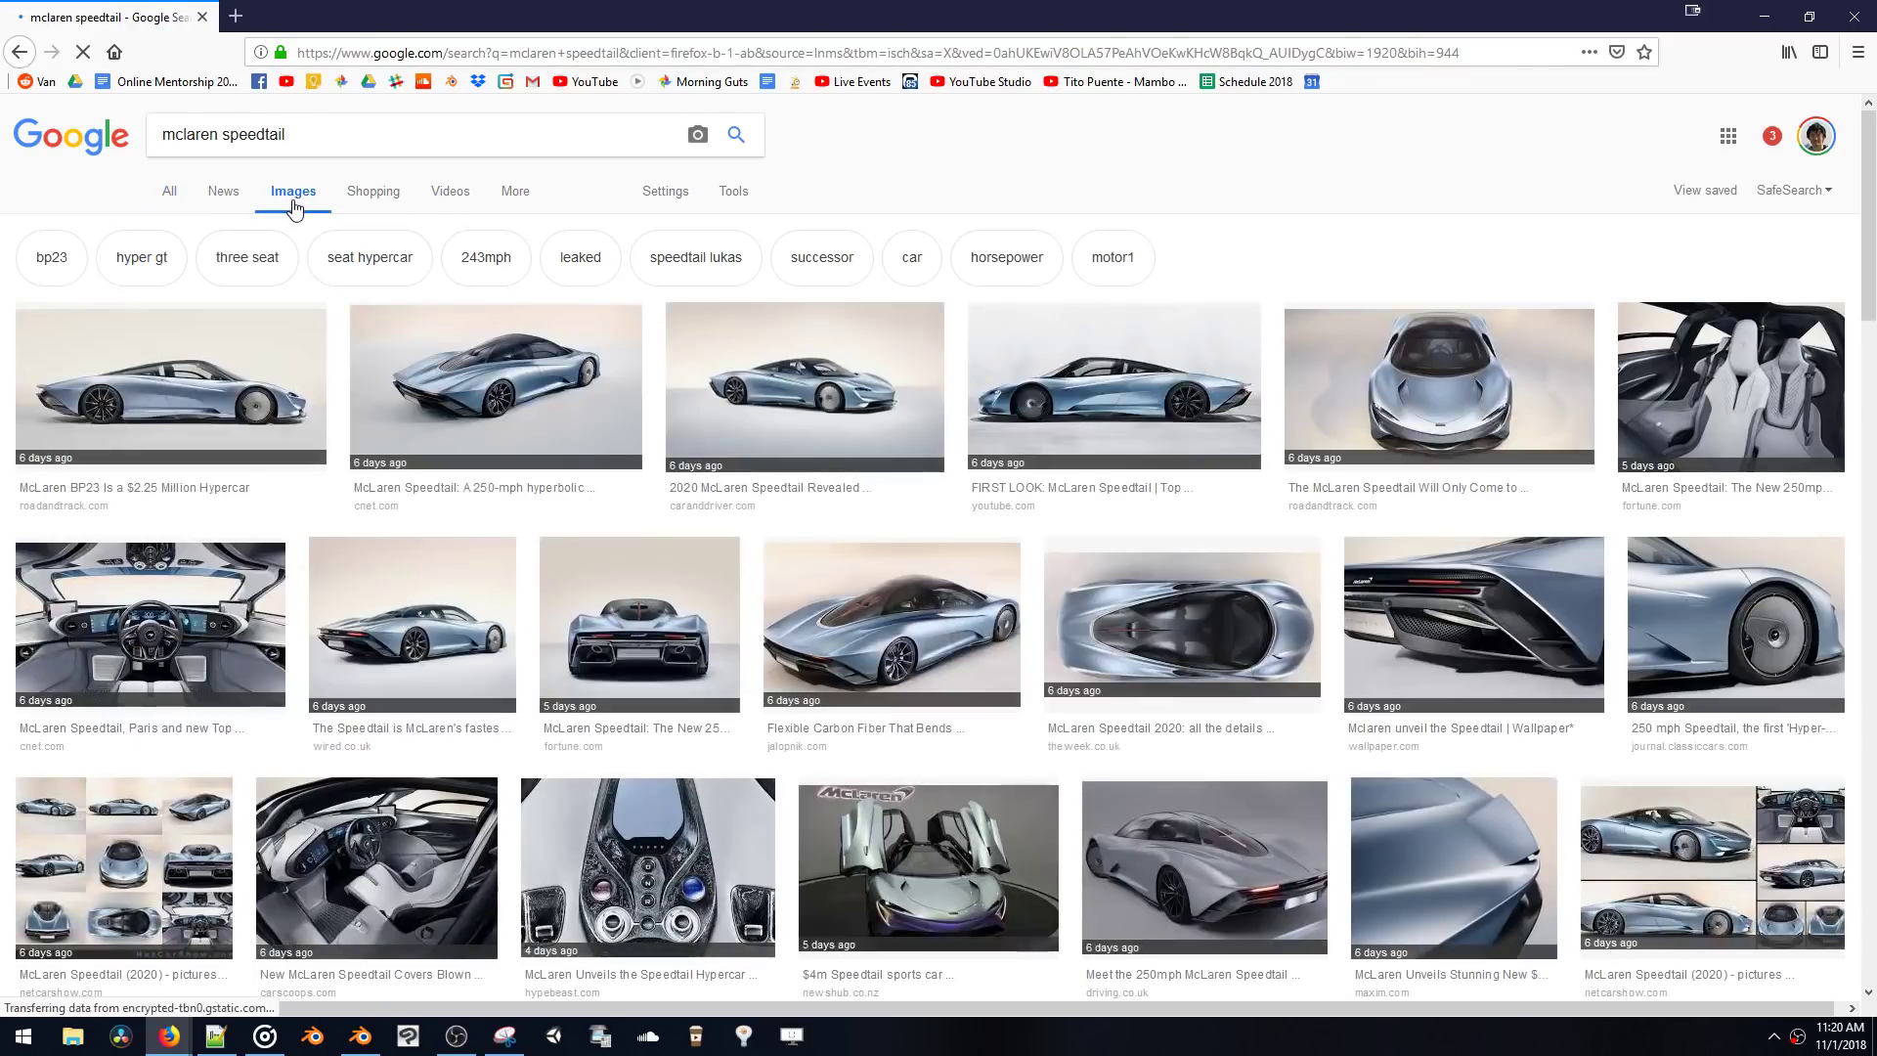
- Browse the McLaren Speedtail image results and preview the Global Reveal - Carfection picture with the presenter in a red shirt
scroll(652, 266, down, 2)
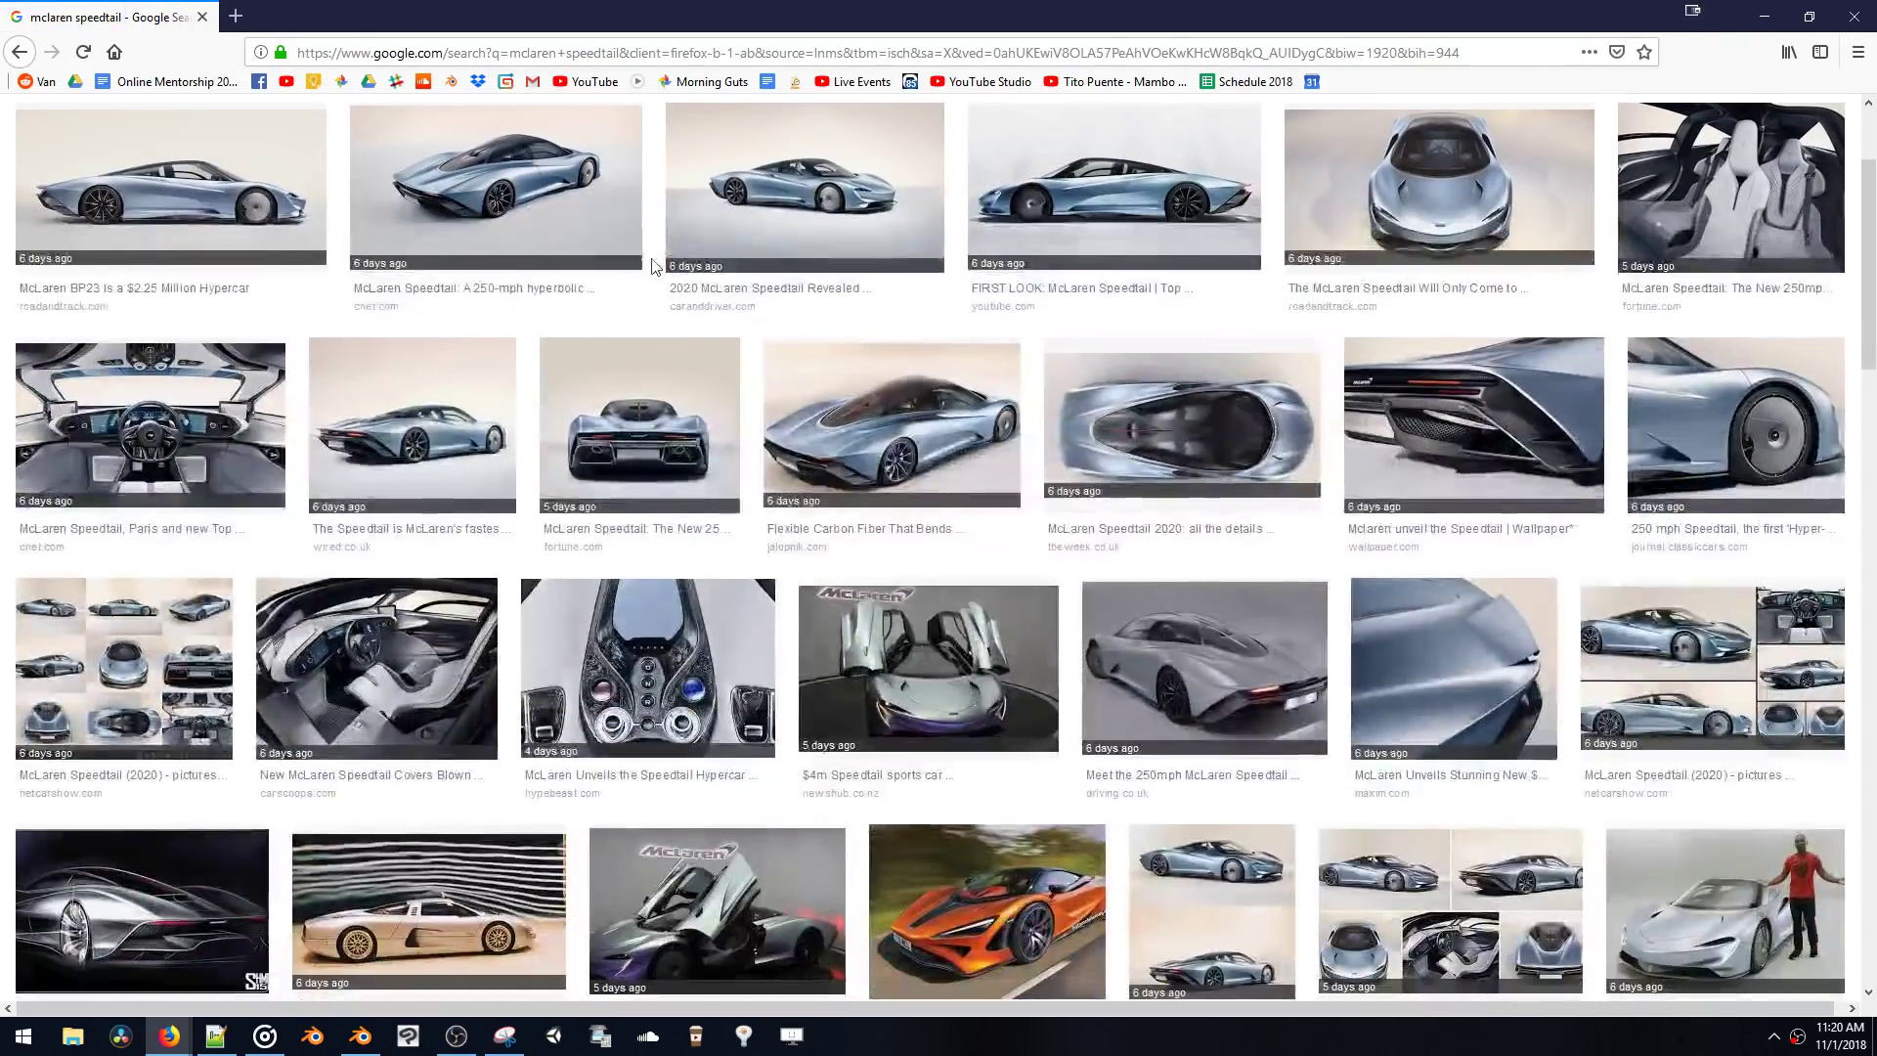
scroll(616, 272, down, 3)
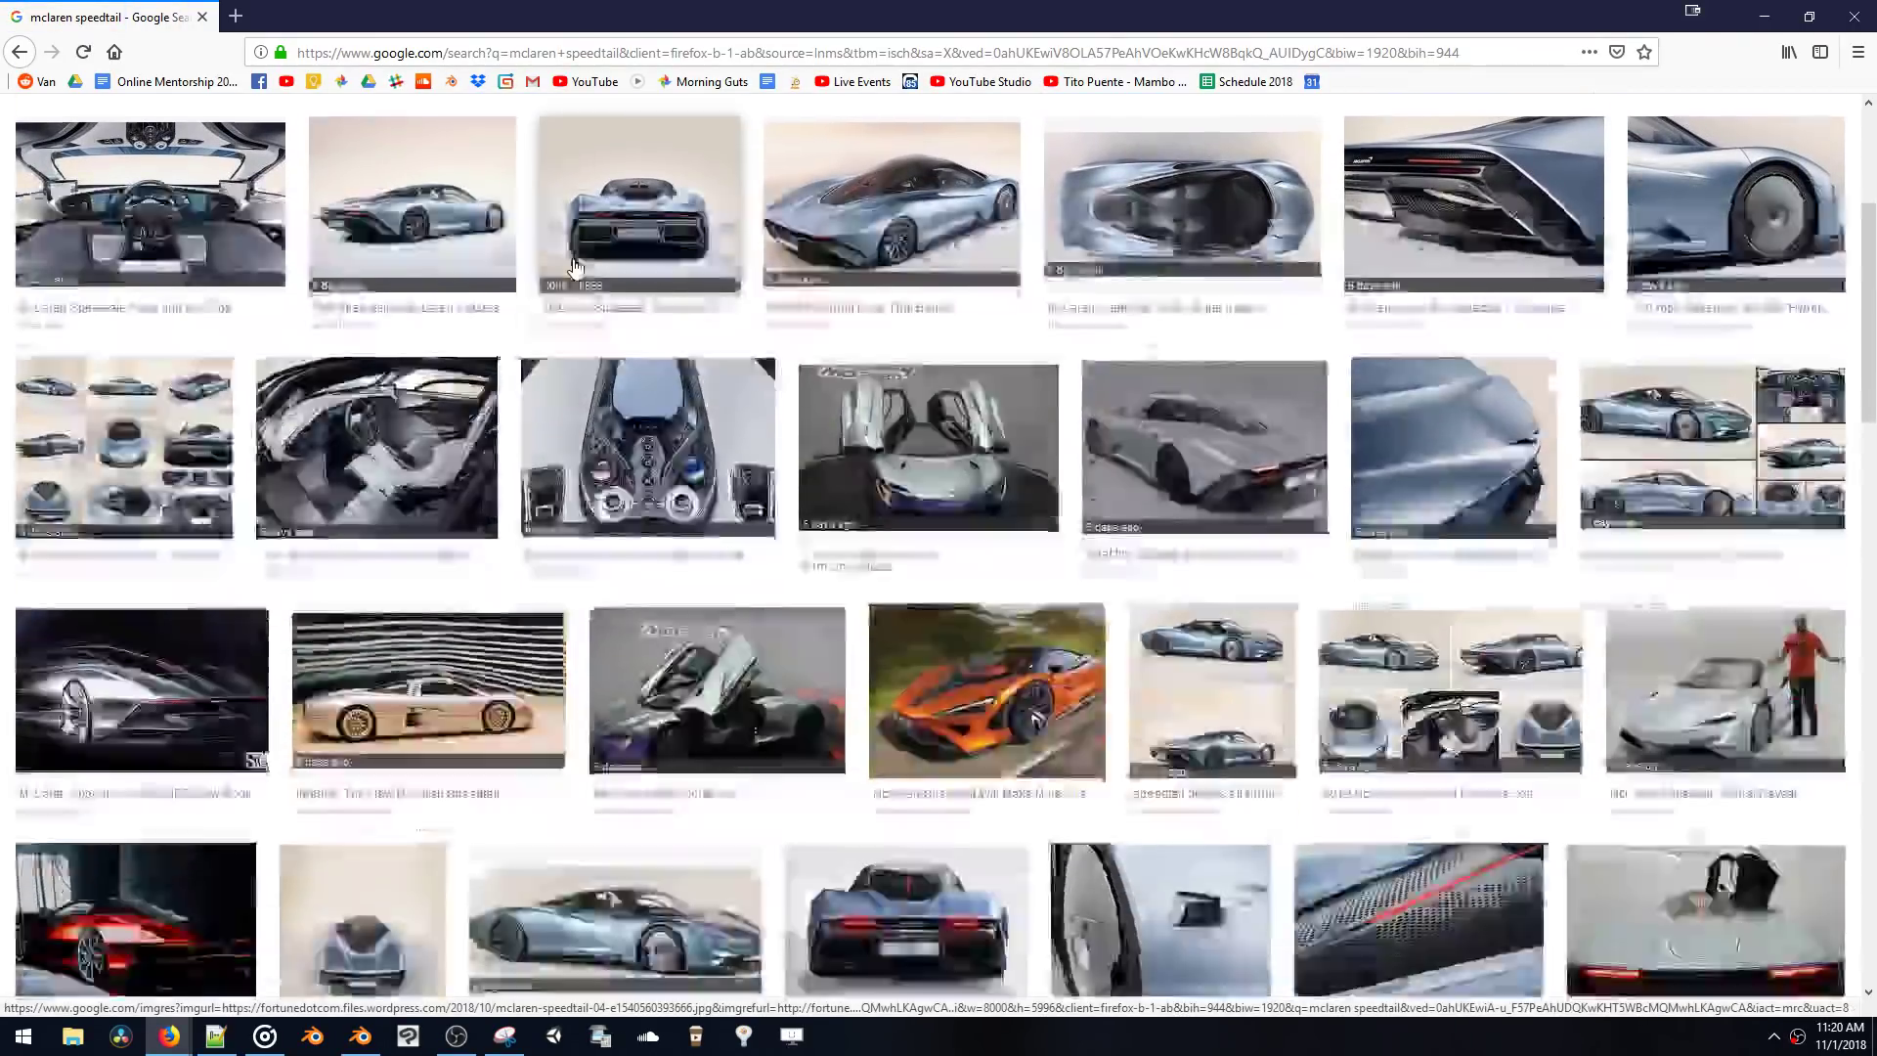
scroll(571, 266, down, 8)
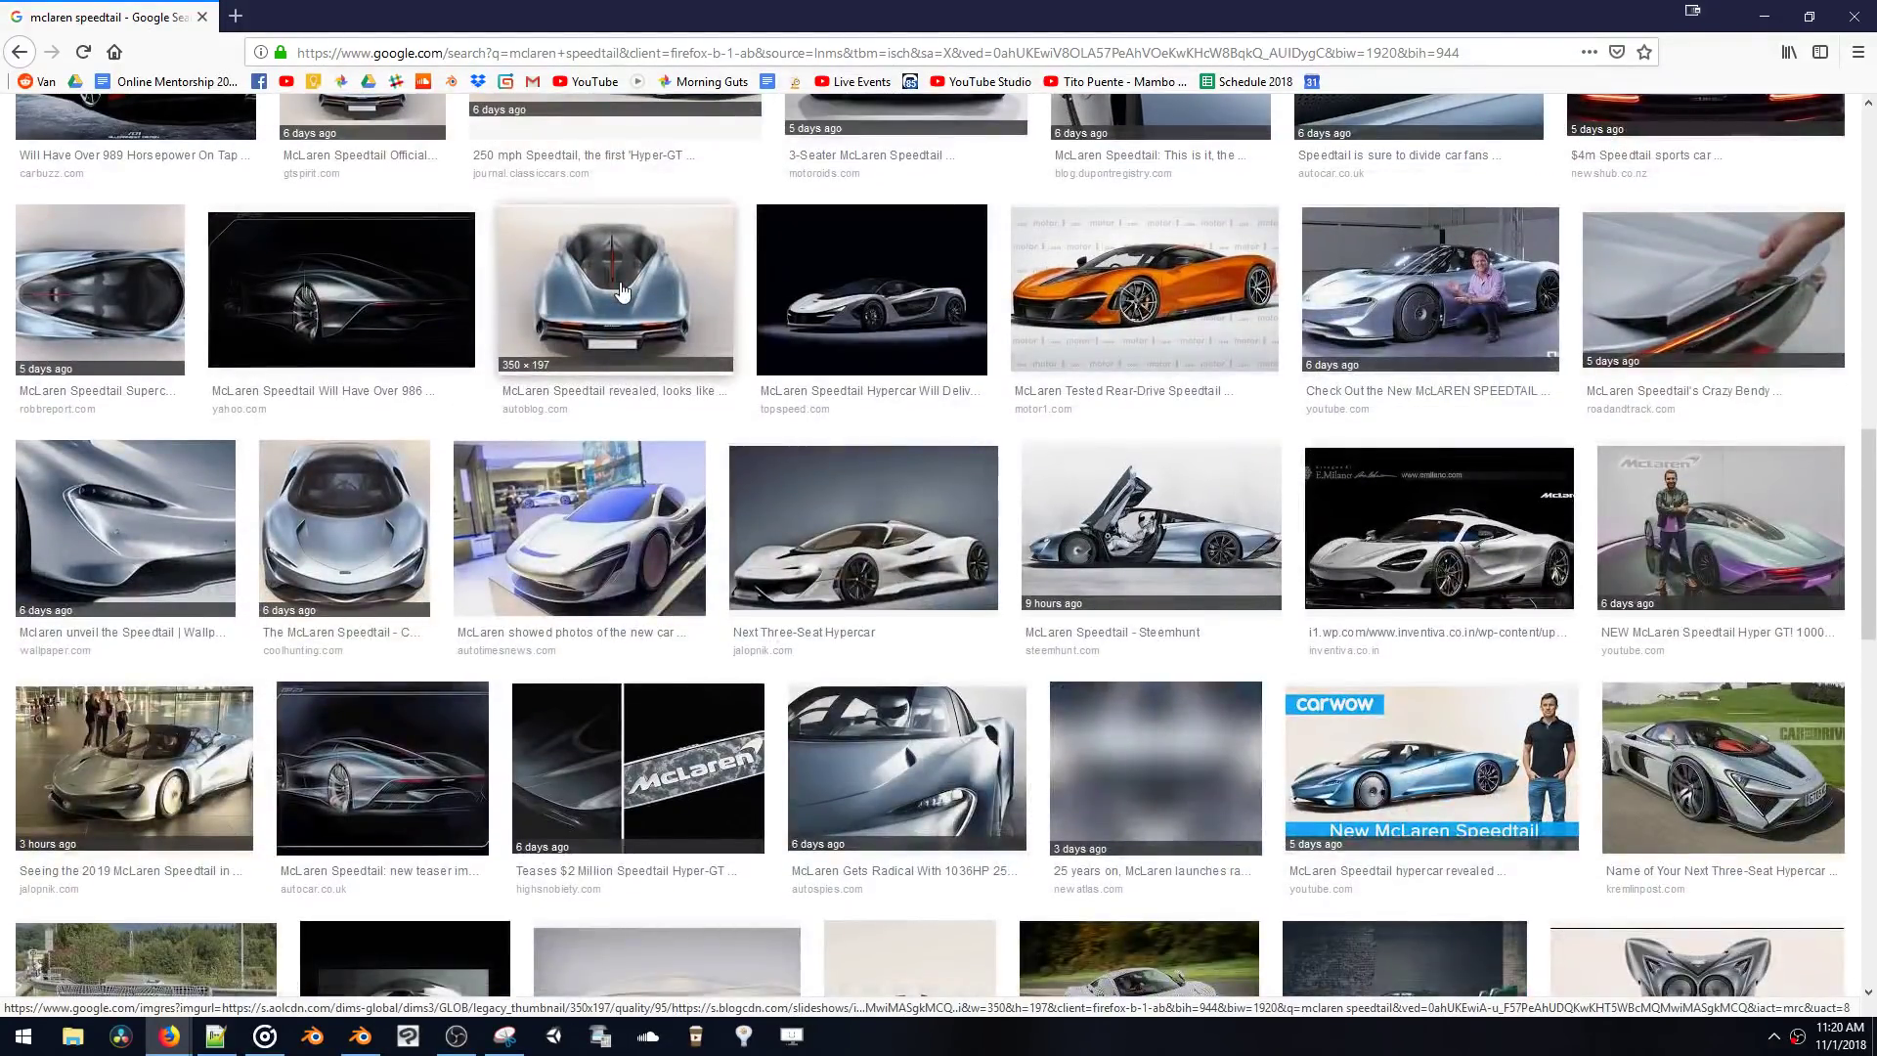
scroll(622, 290, up, 10)
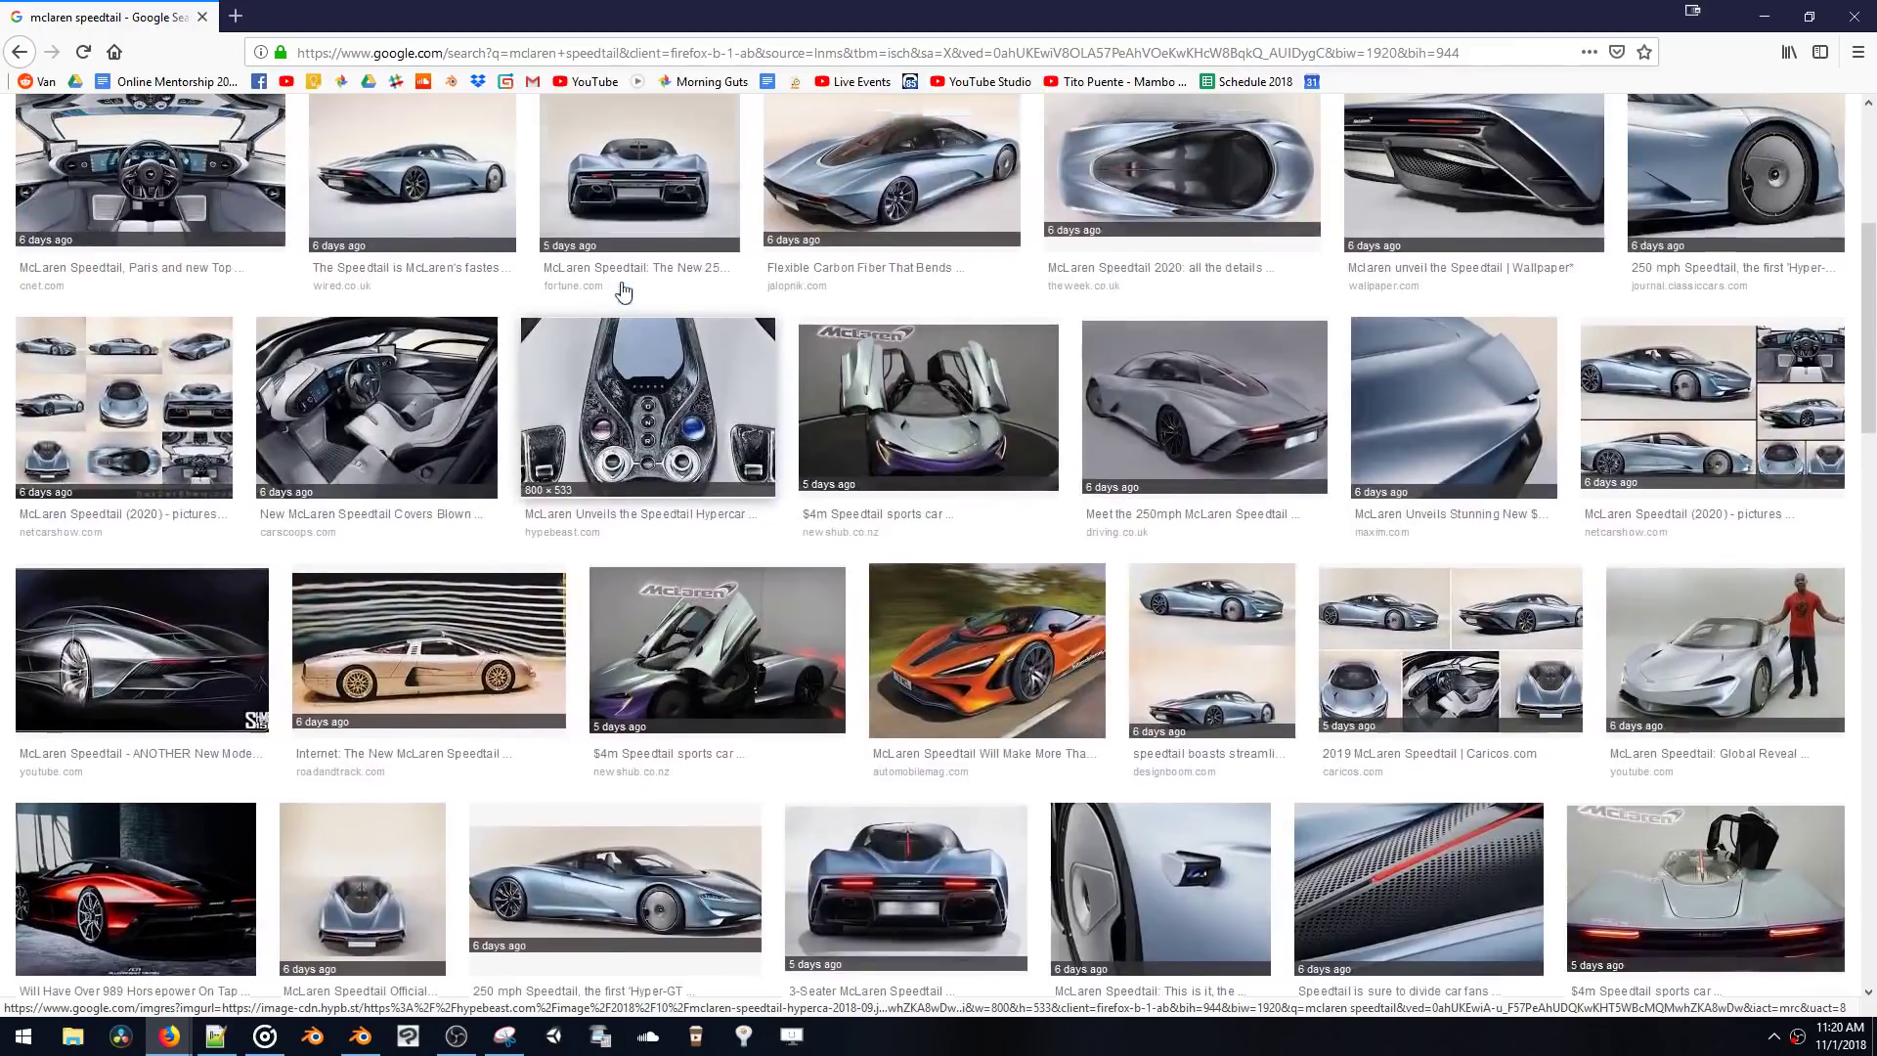
scroll(622, 290, up, 2)
scroll(1684, 755, down, 1)
click(1683, 755)
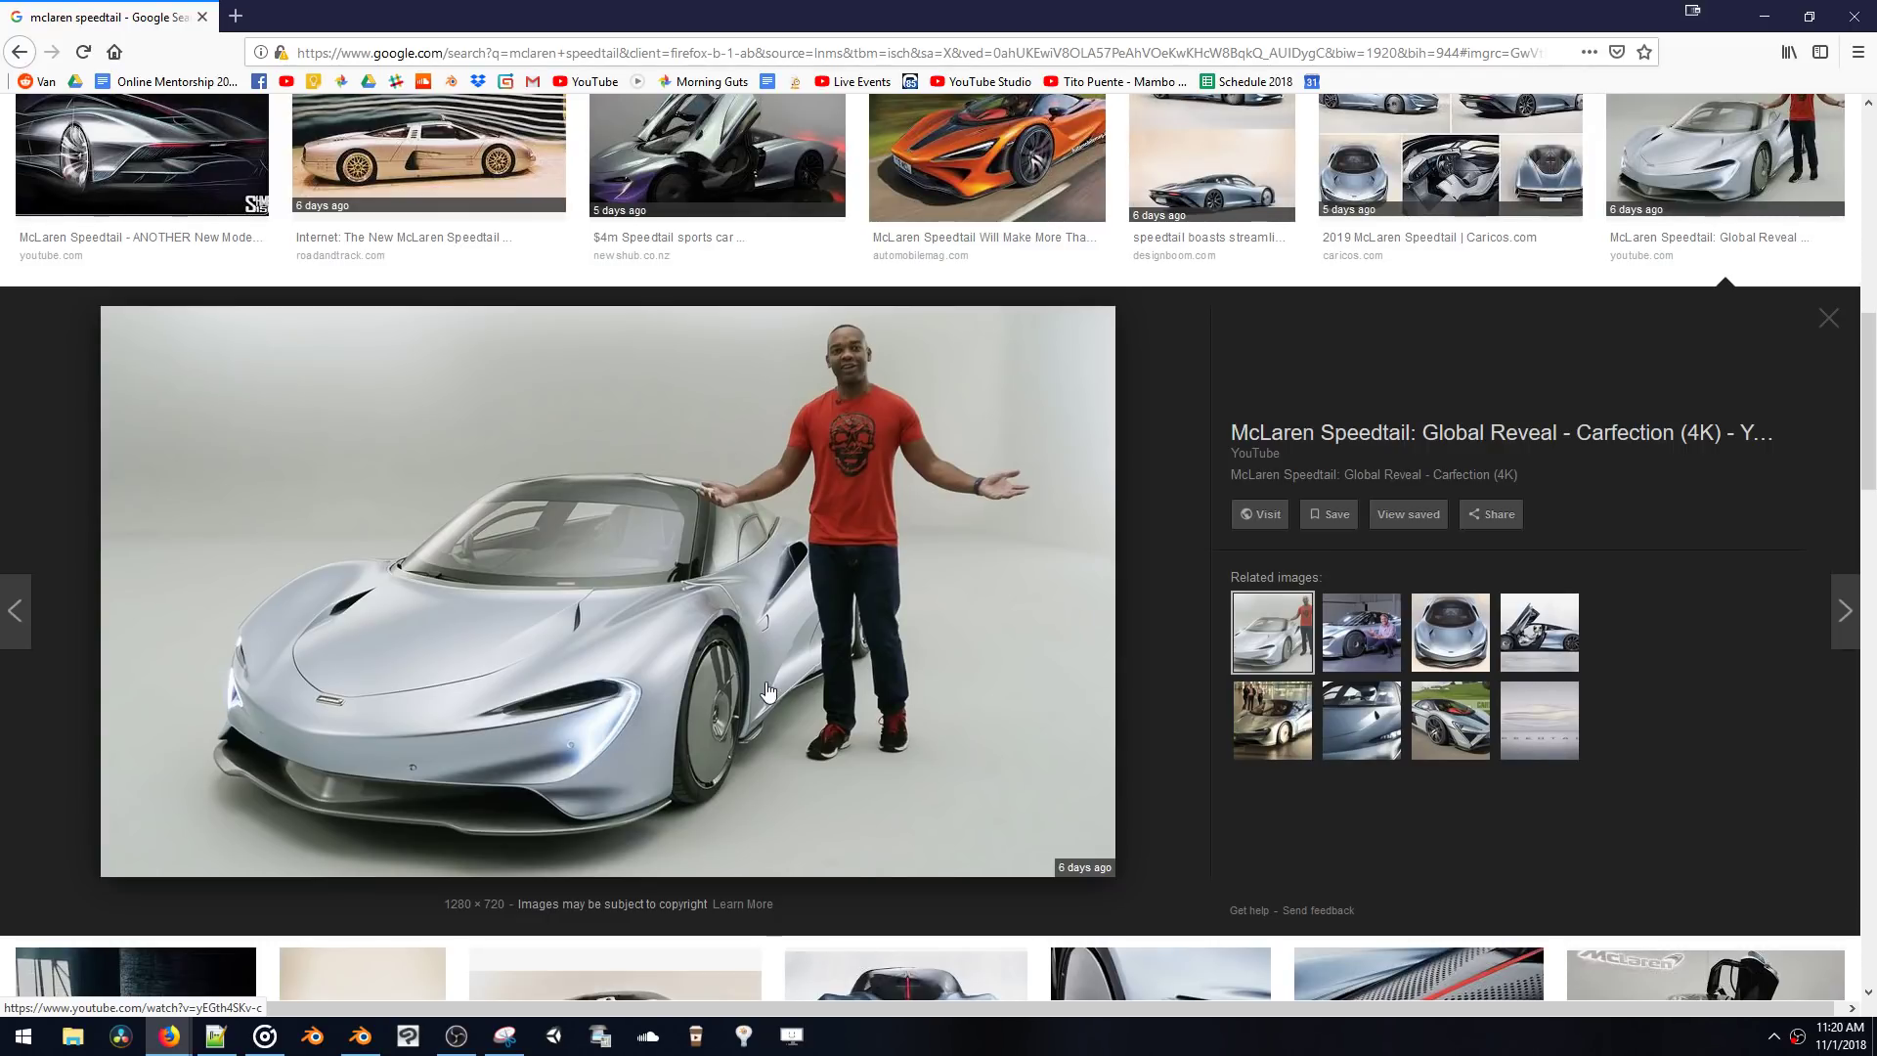
- Search for "toyota supra" in a new browser tab and show the image results
key(ctrl+t)
text(toyota subr)
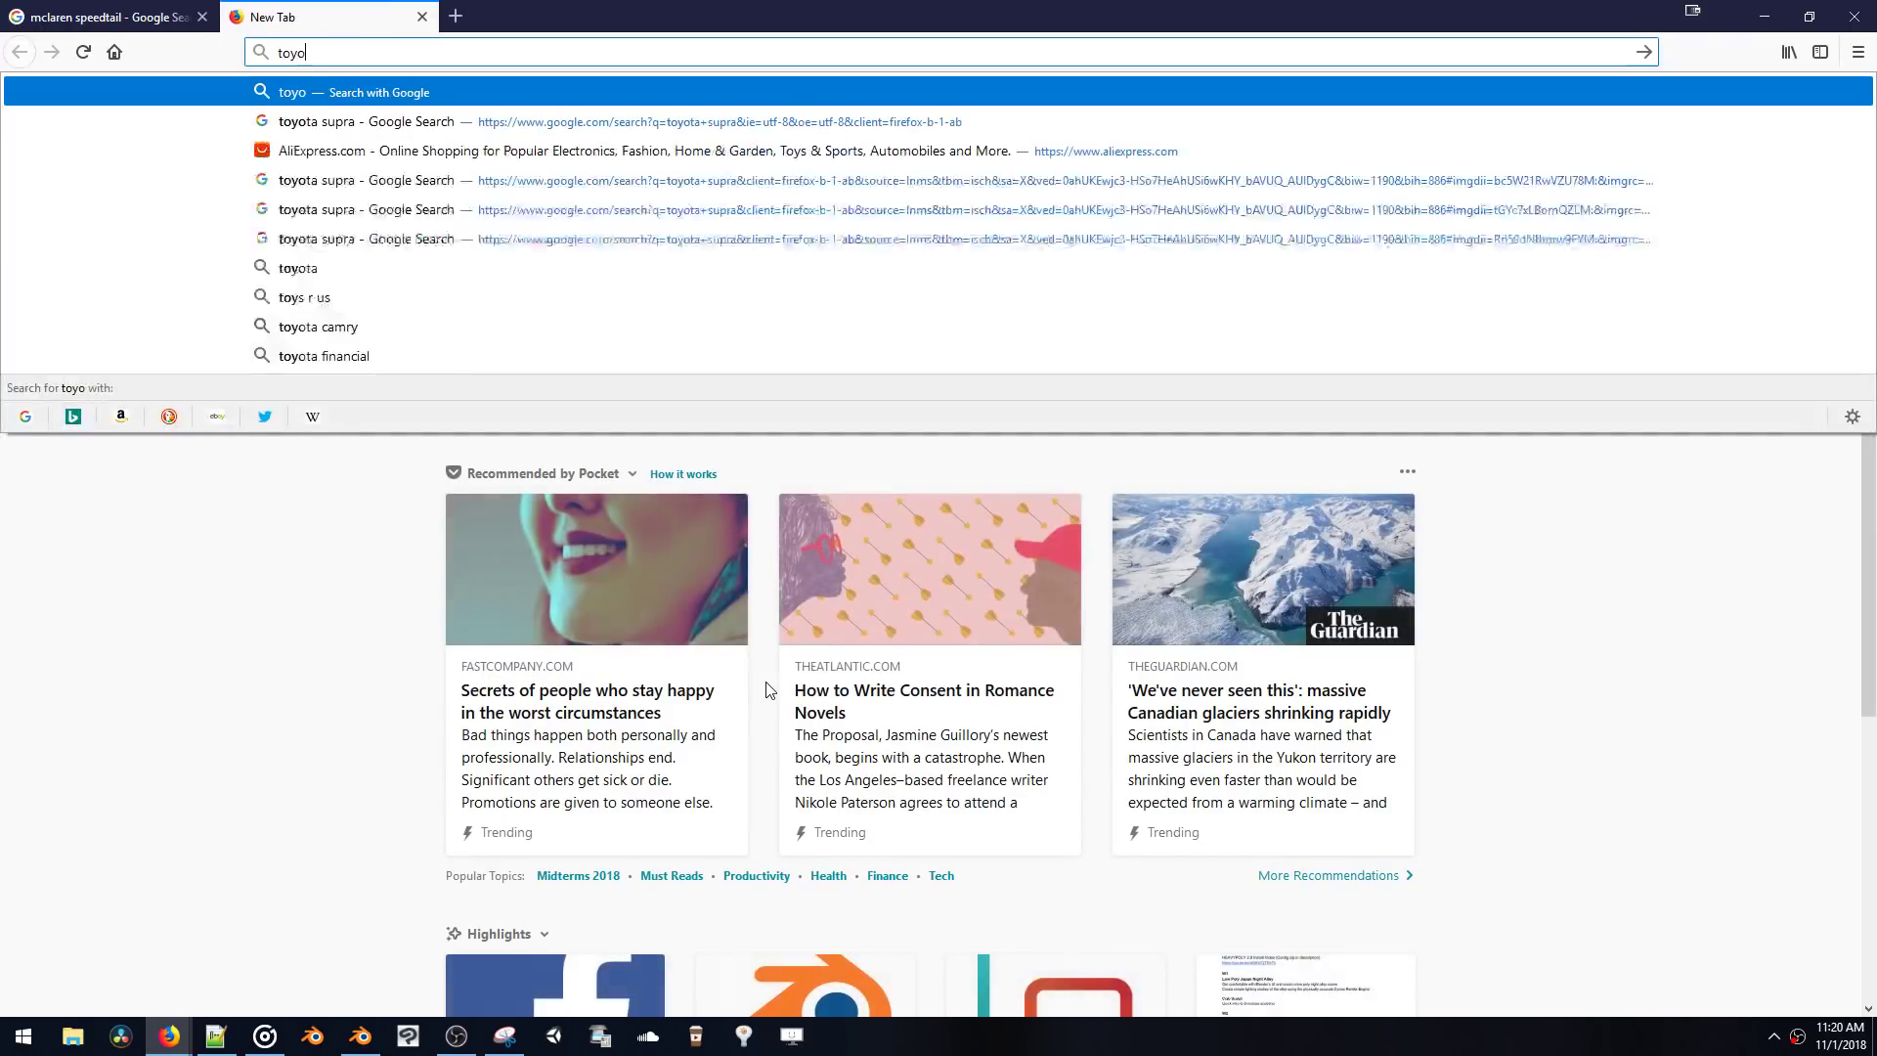
key(BackSpace)
key(BackSpace)
text(pra)
key(Return)
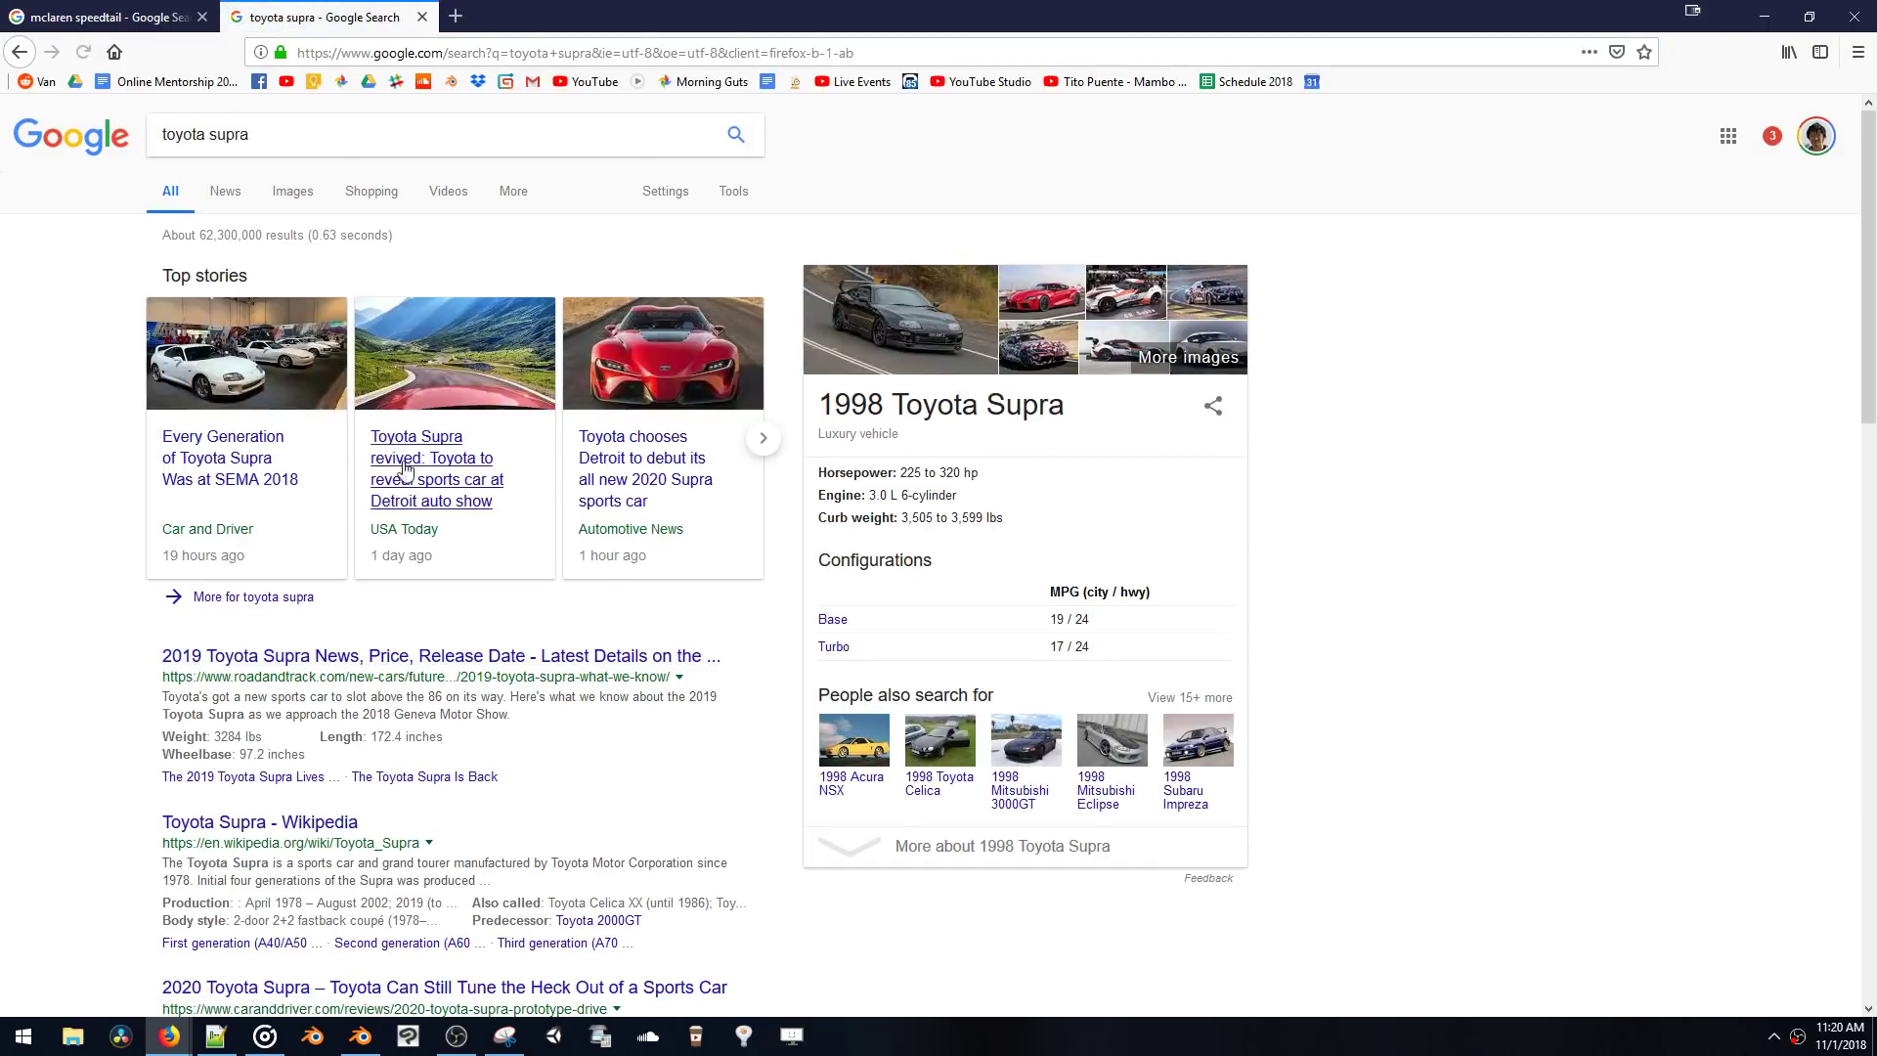
click(289, 195)
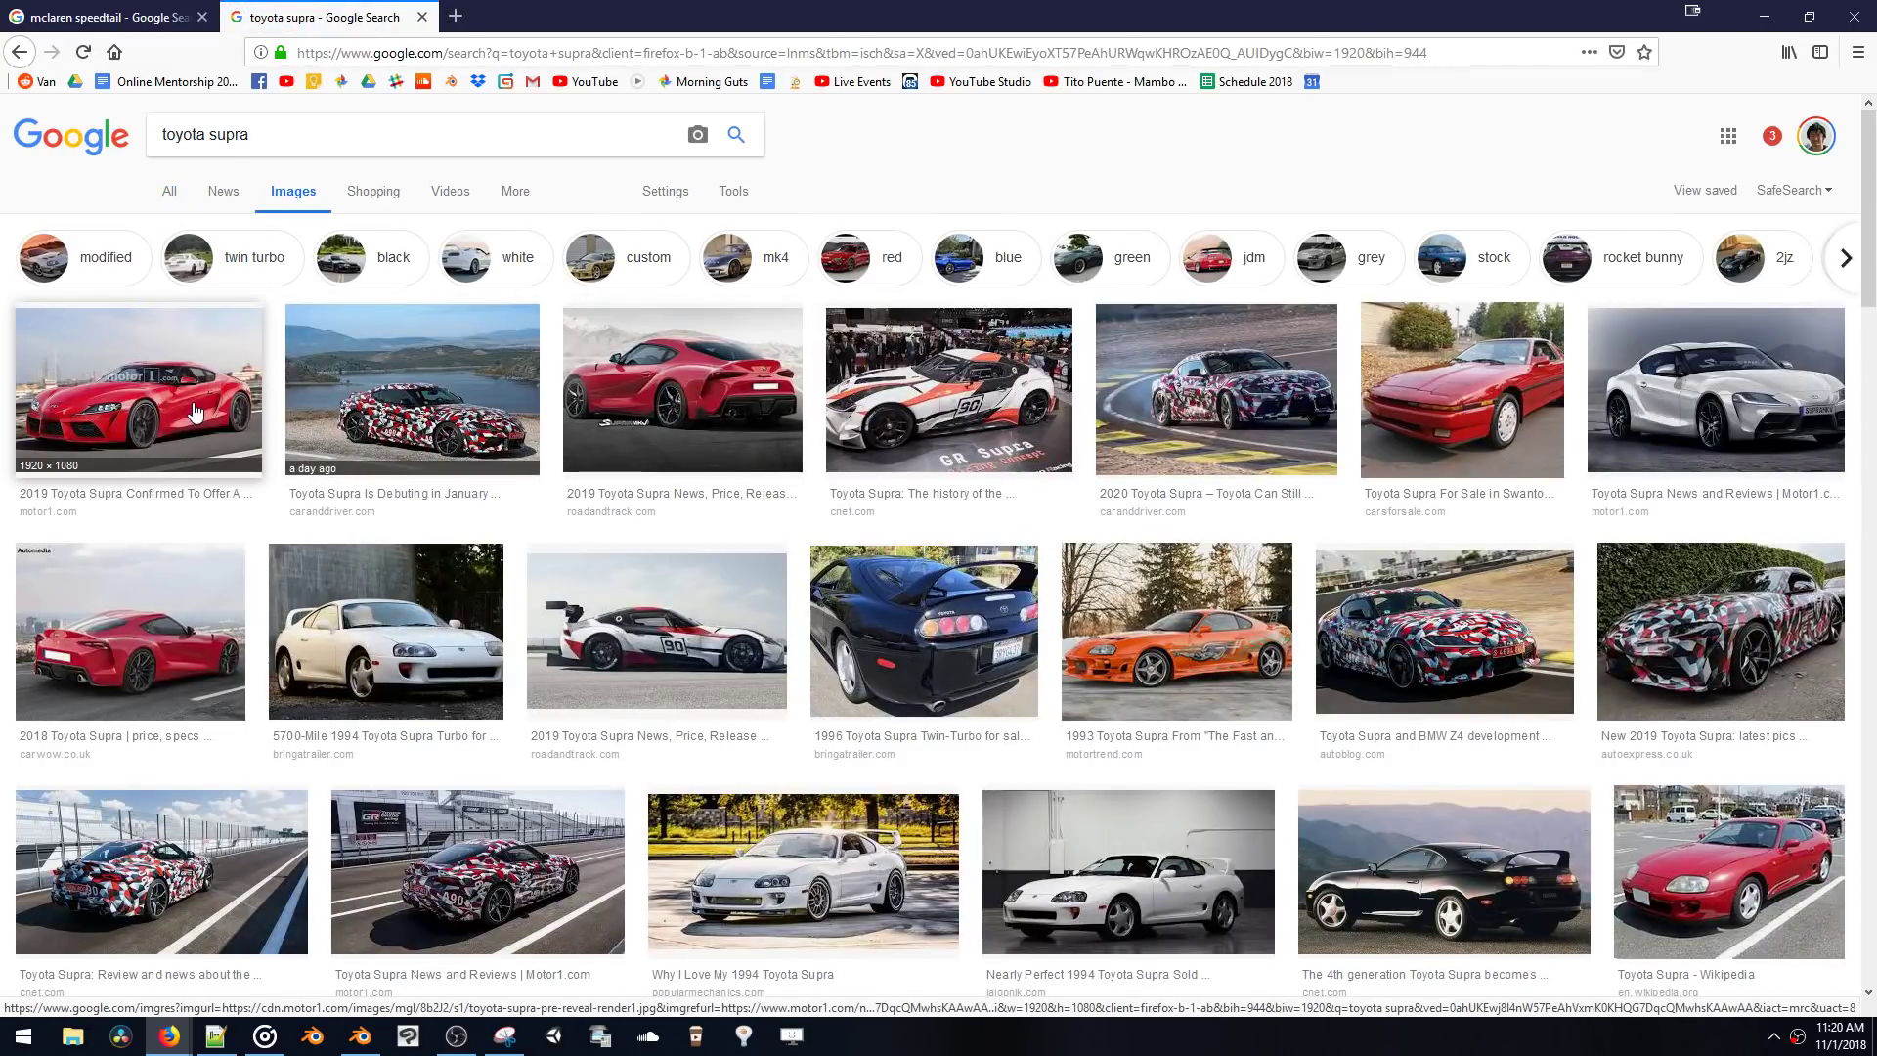
- Preview the red 2019 Toyota Supra, the GR Supra Racing Concept and a related front view of the racing concept
click(196, 412)
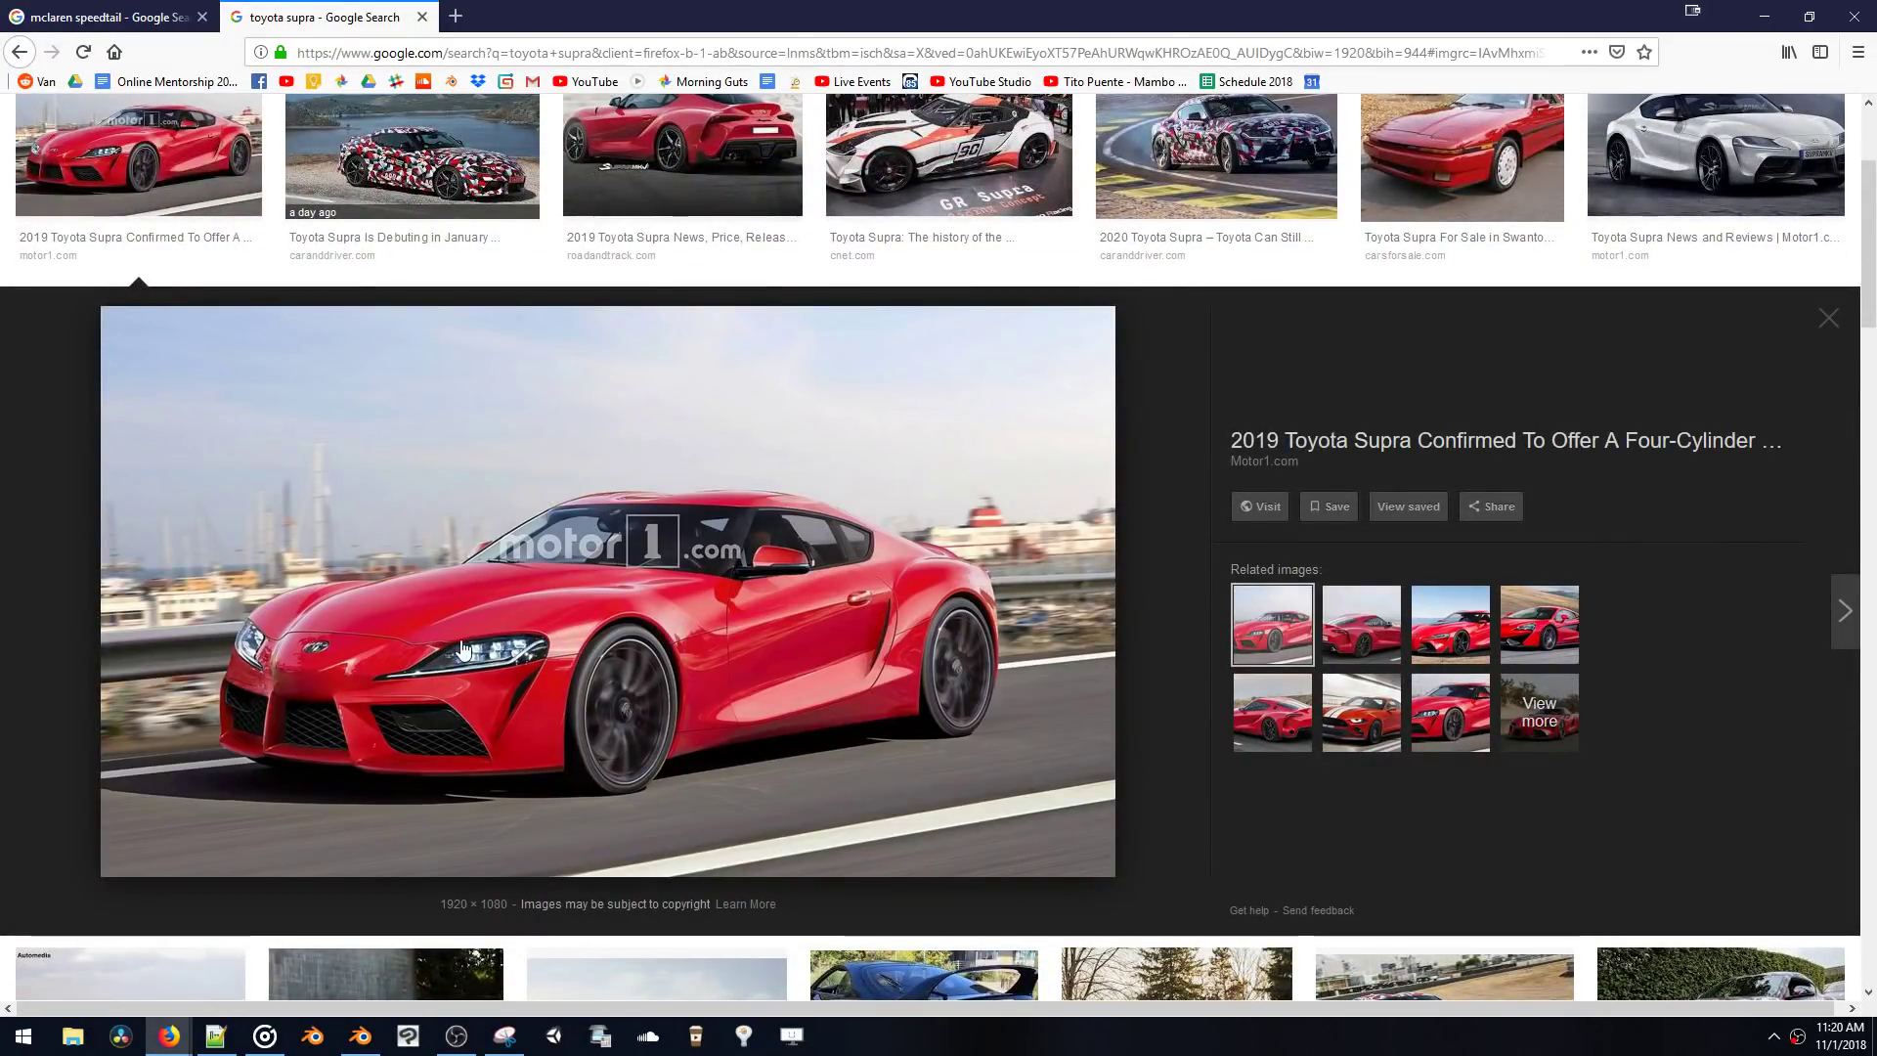
scroll(1374, 378, up, 3)
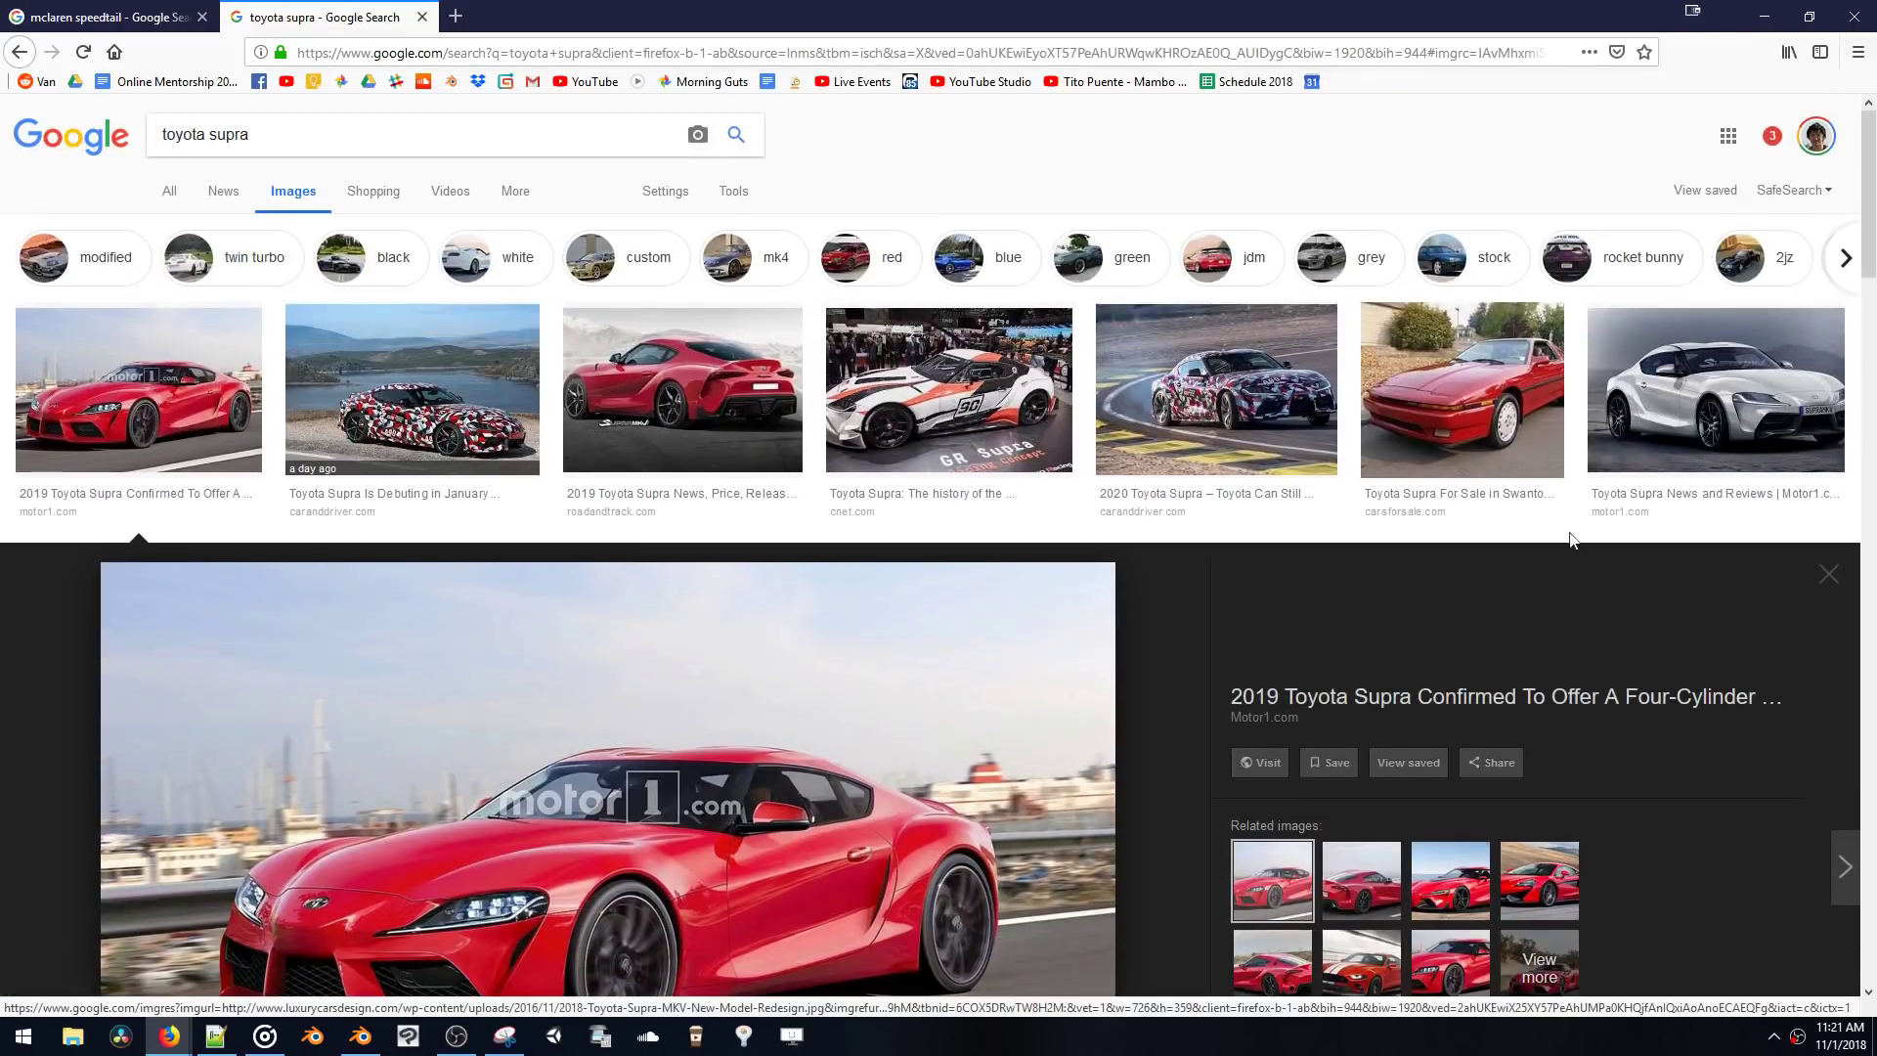
click(972, 381)
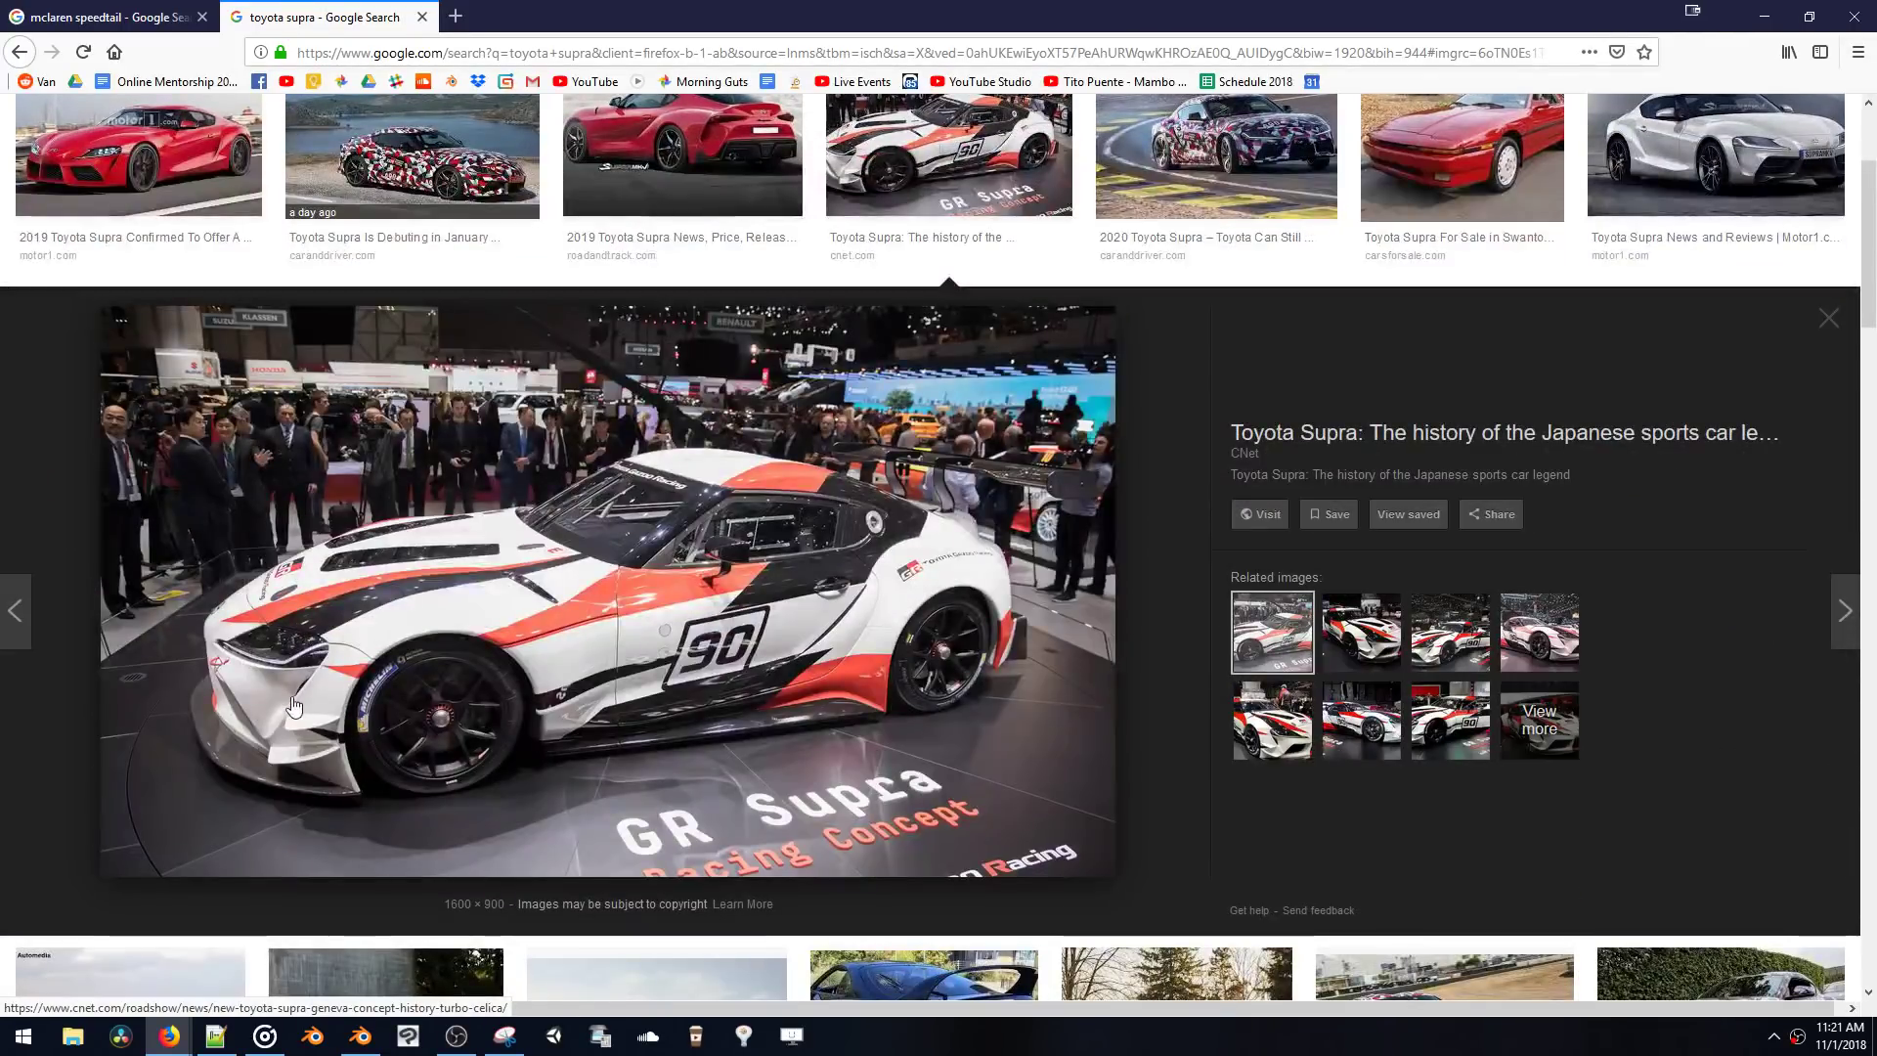
click(1361, 633)
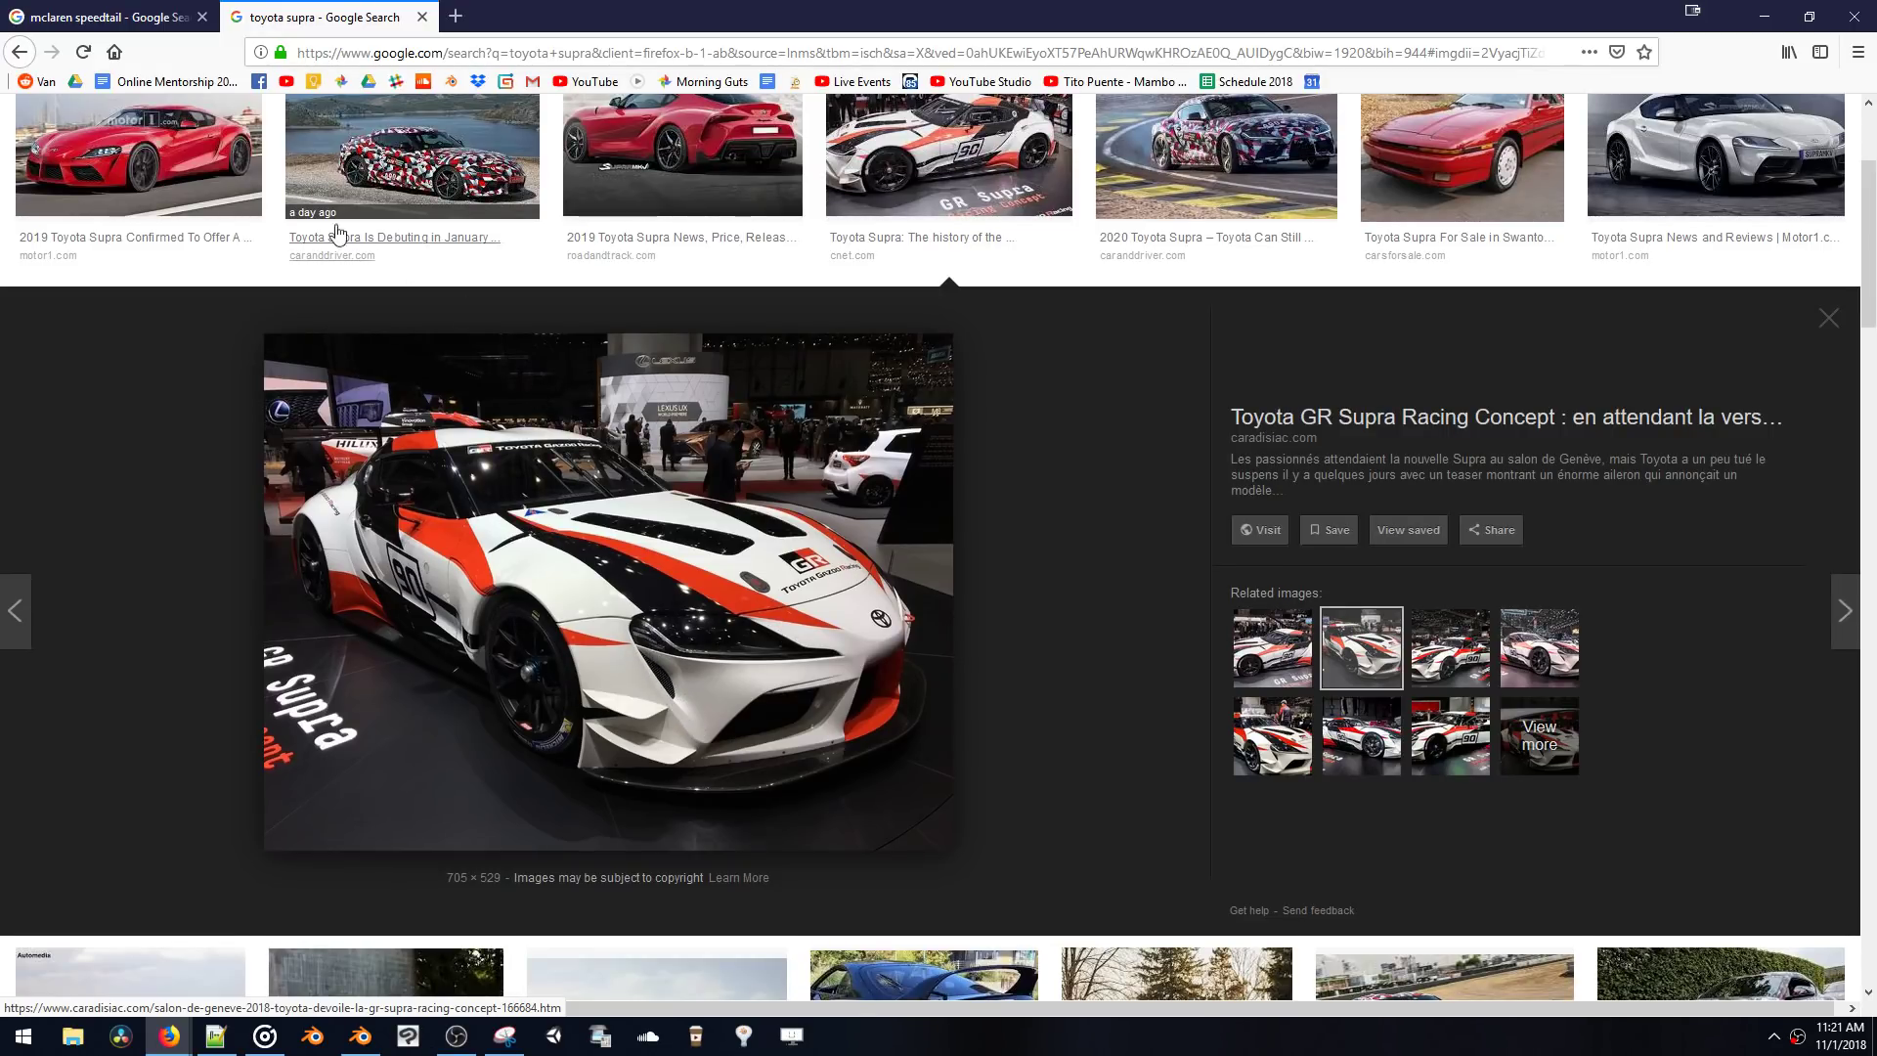
- Compare the McLaren Speedtail preview with the GR Supra Racing Concept preview, ending on the McLaren search
click(174, 27)
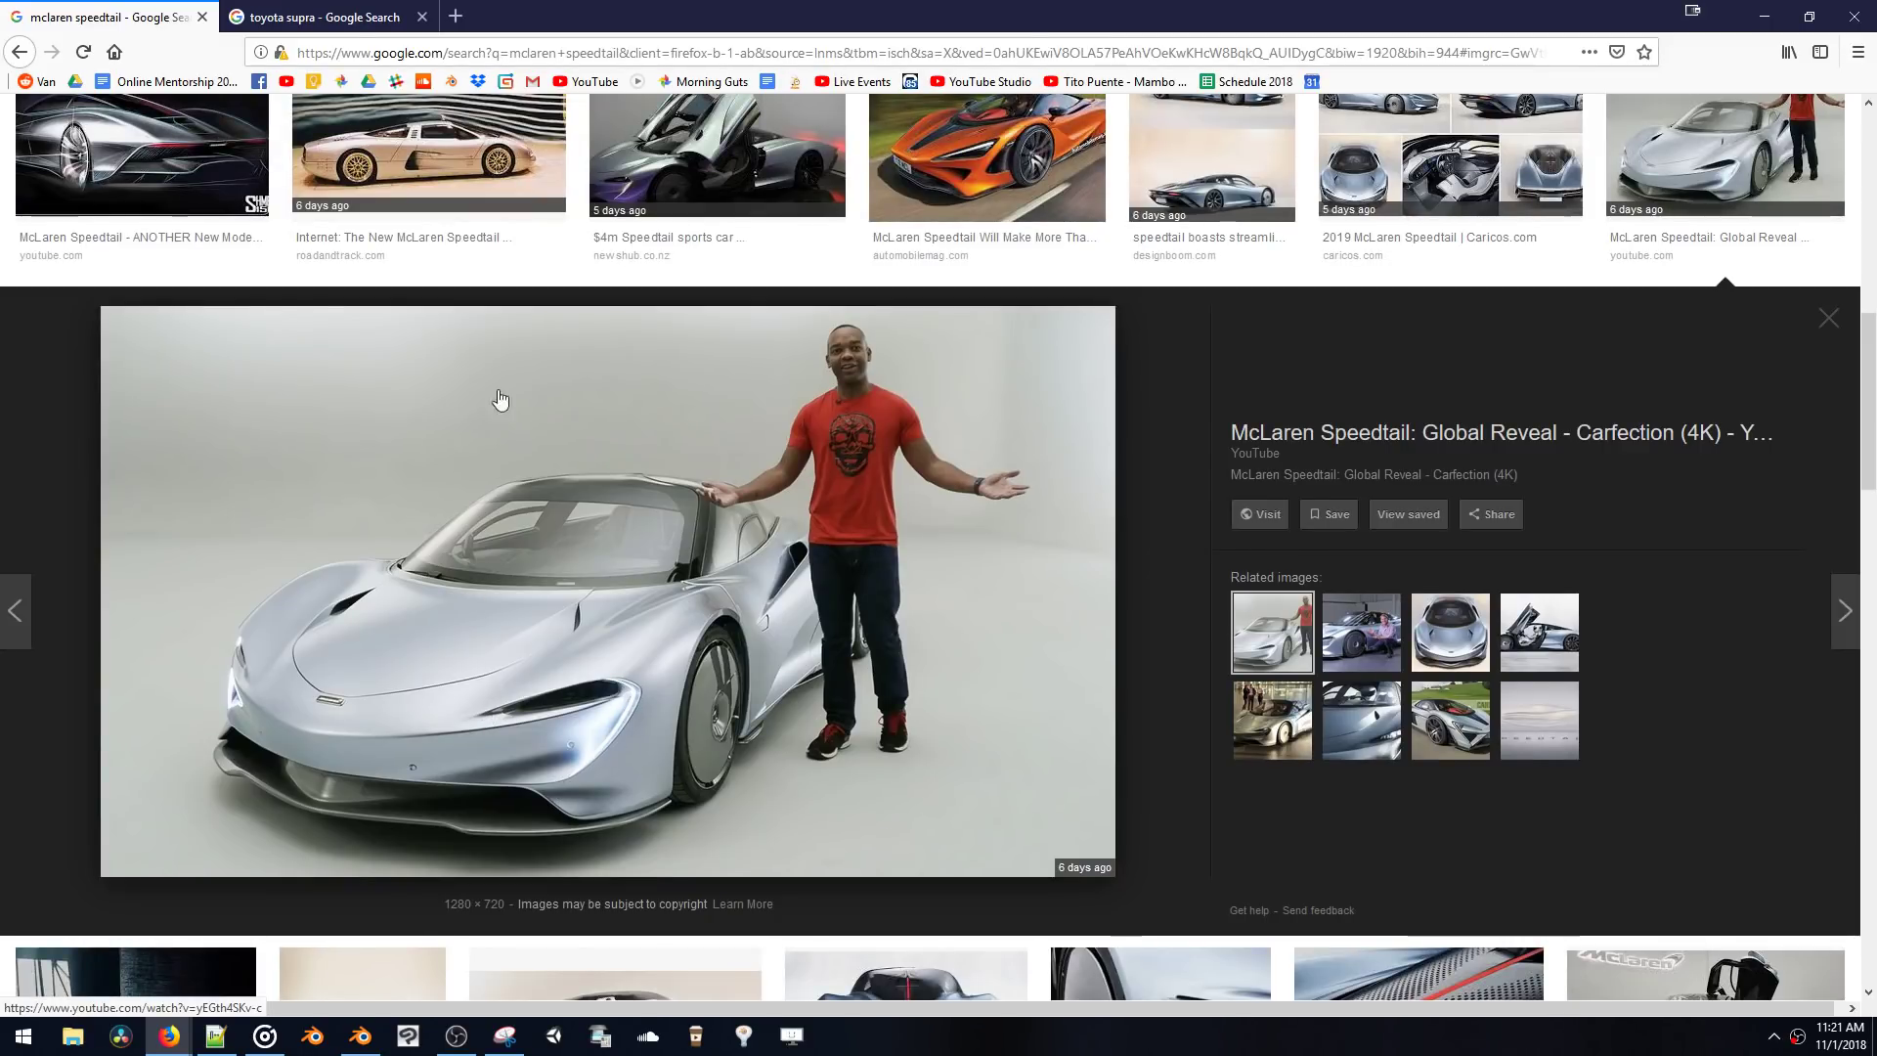
click(323, 17)
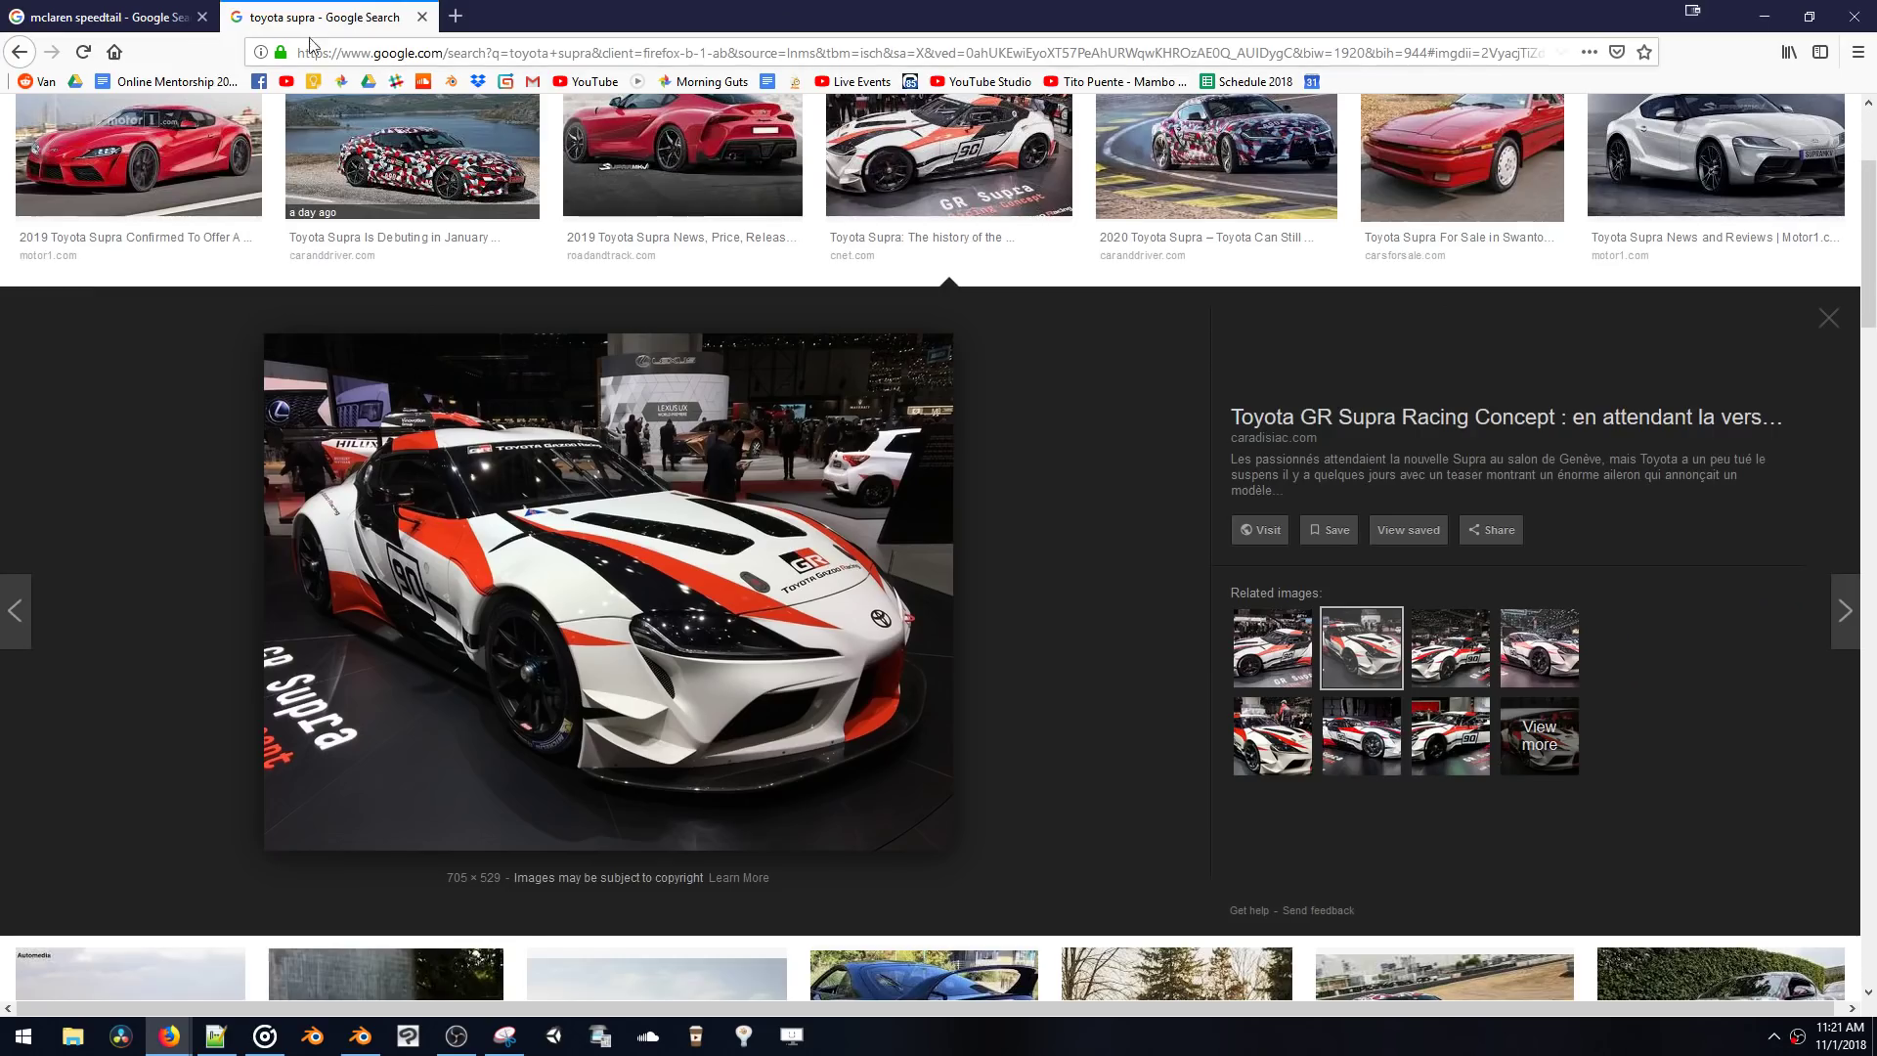
click(107, 17)
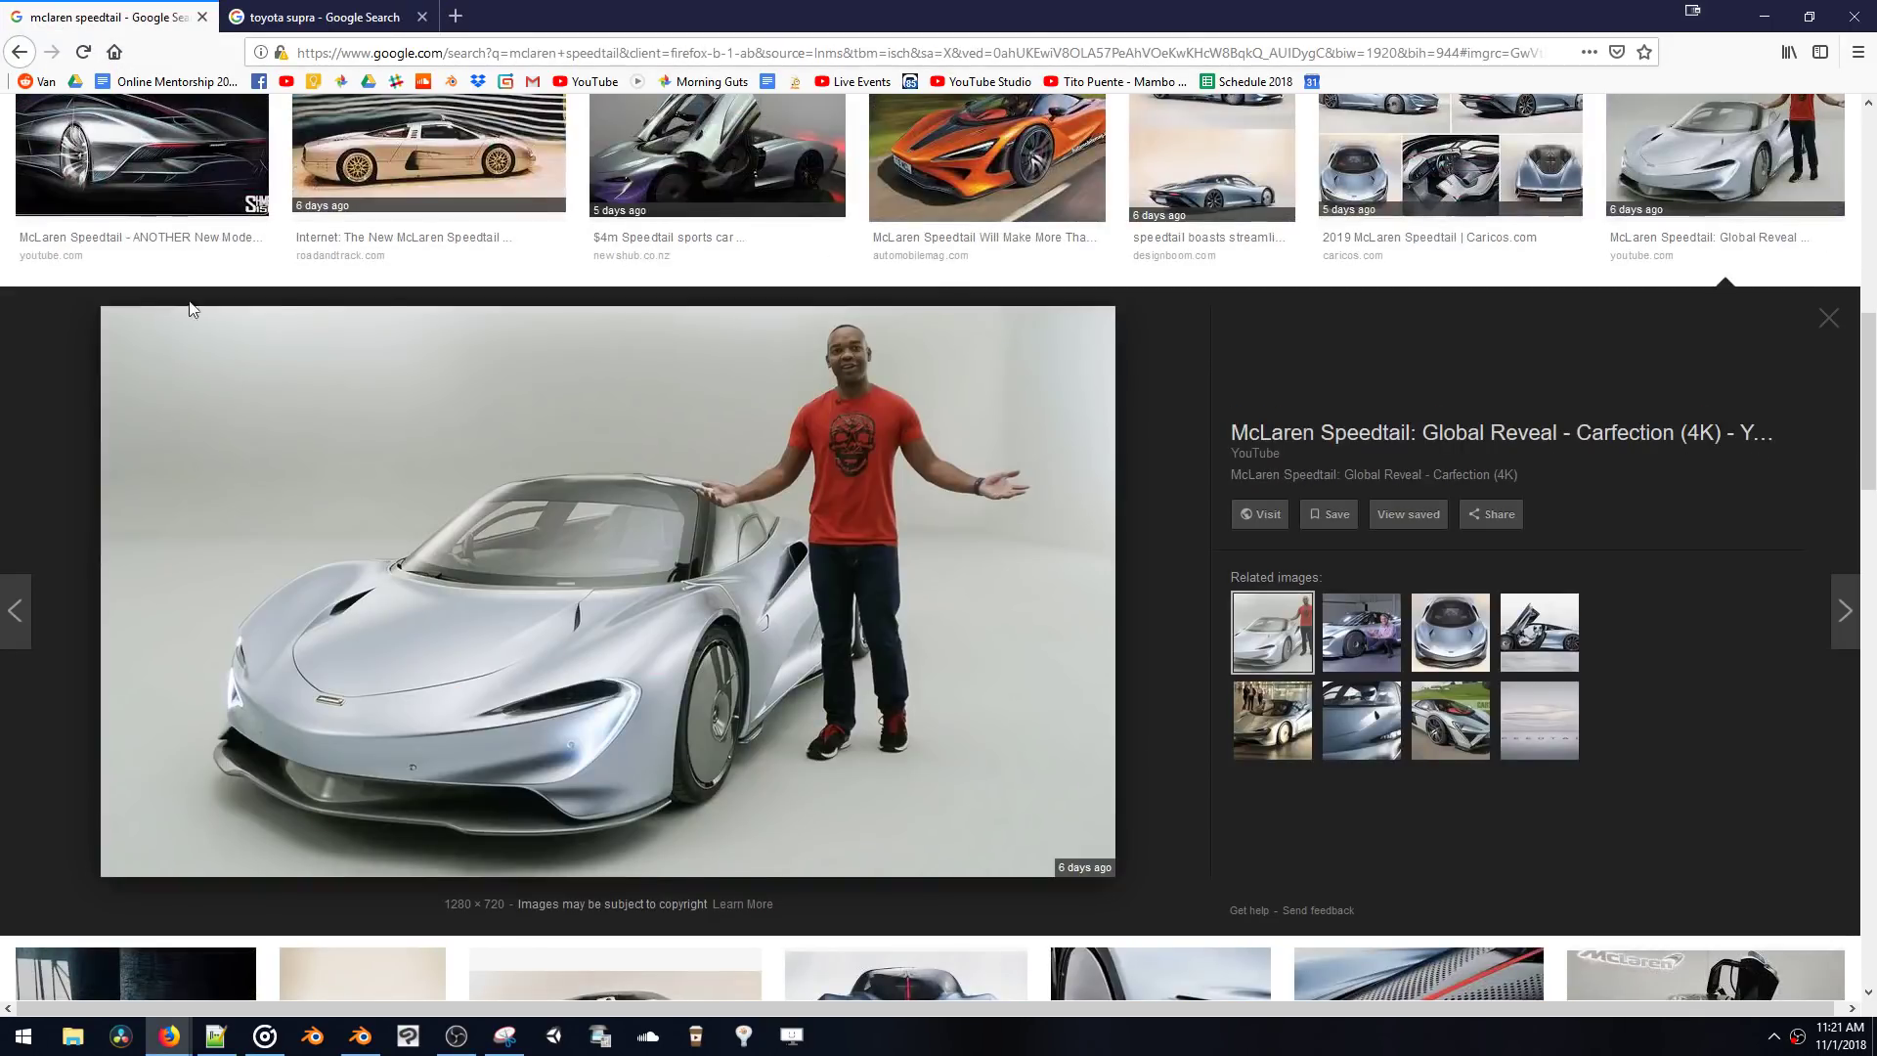
- Look through the related Speedtail images, including the front view from Cool Hunting and the Jalopnik showroom shot
scroll(1066, 684, down, 2)
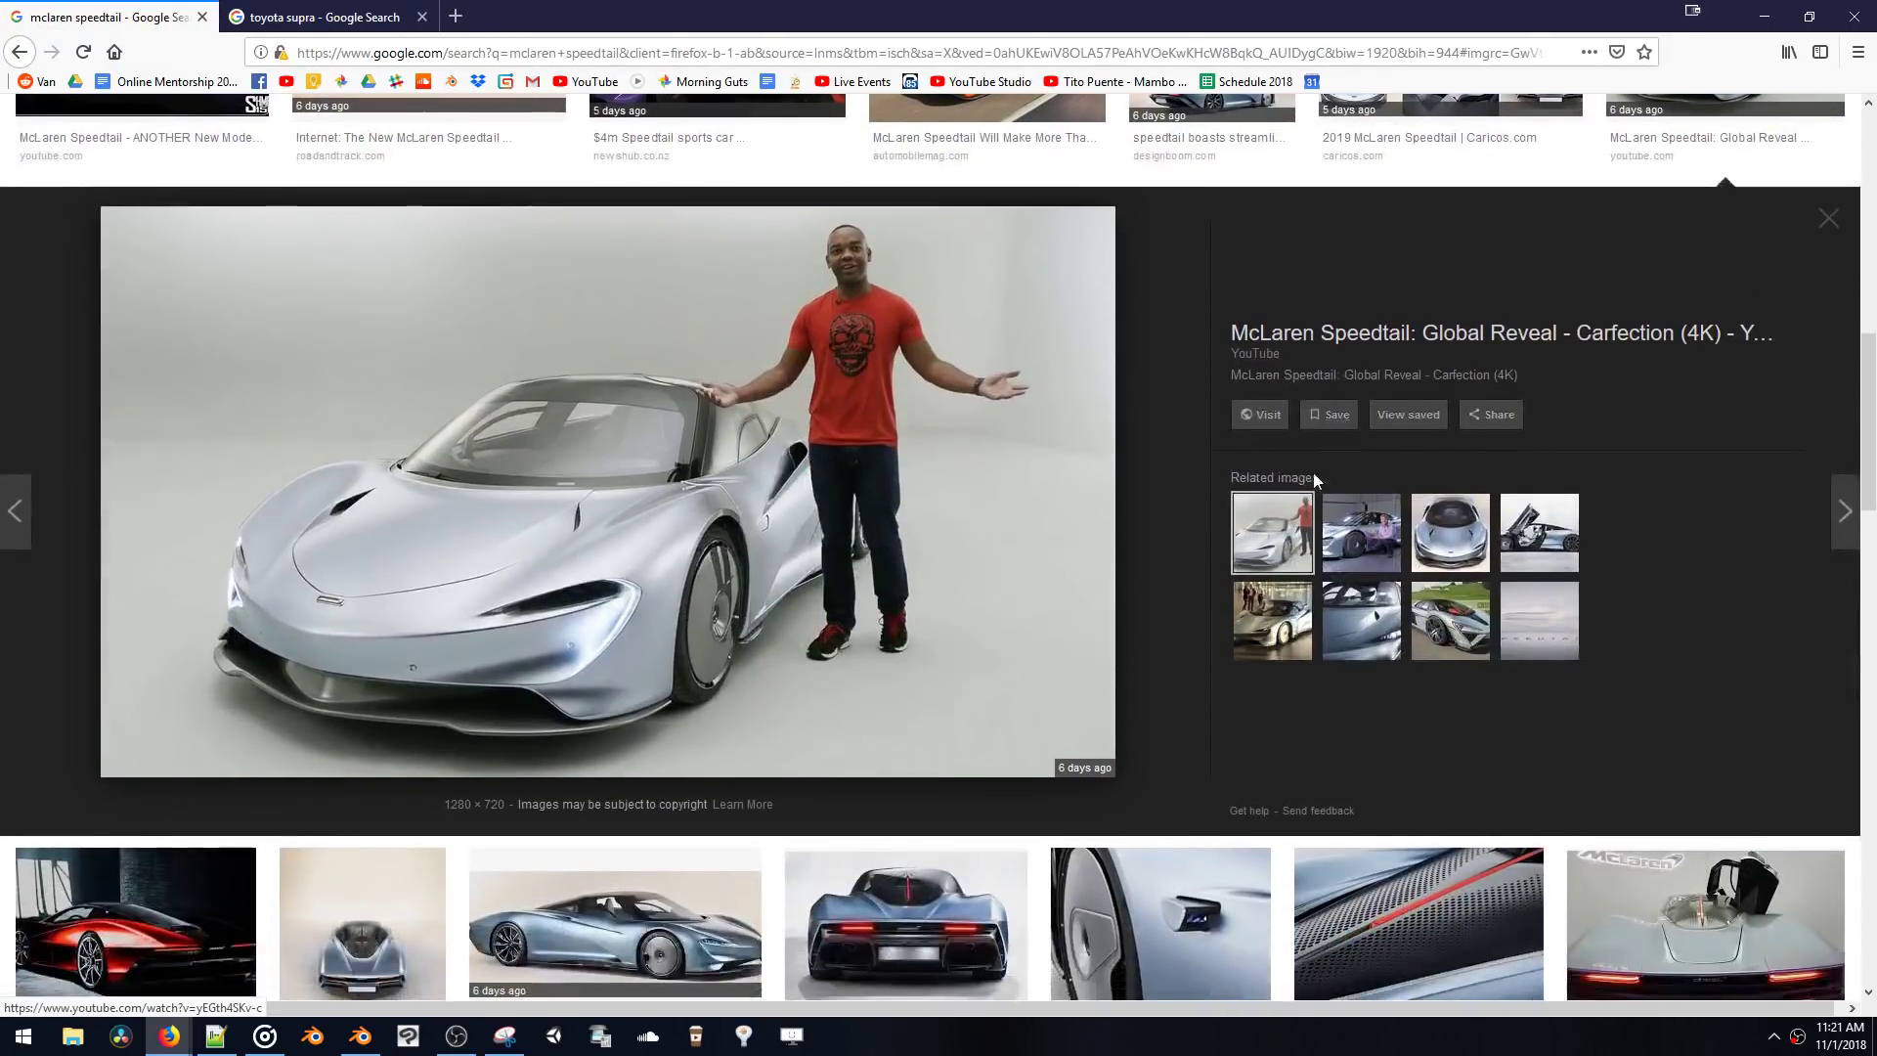
click(1430, 542)
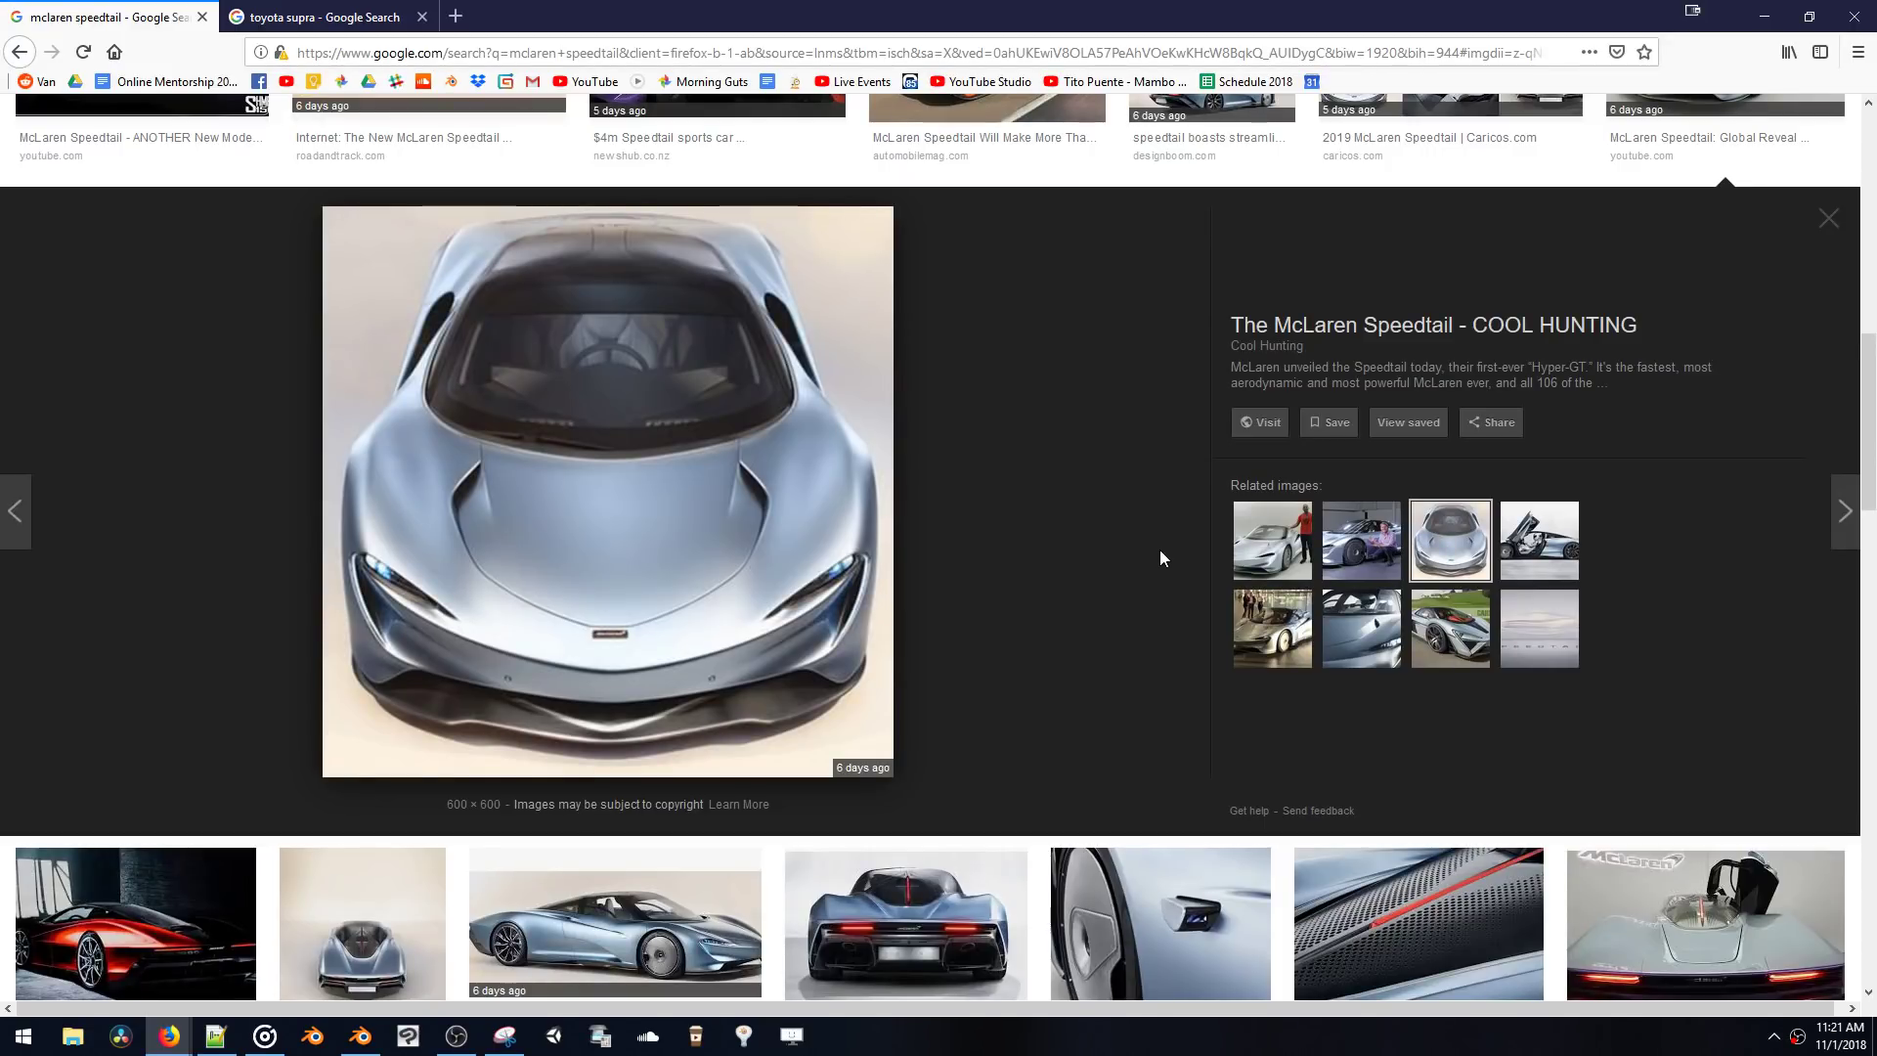
click(1346, 646)
click(1282, 640)
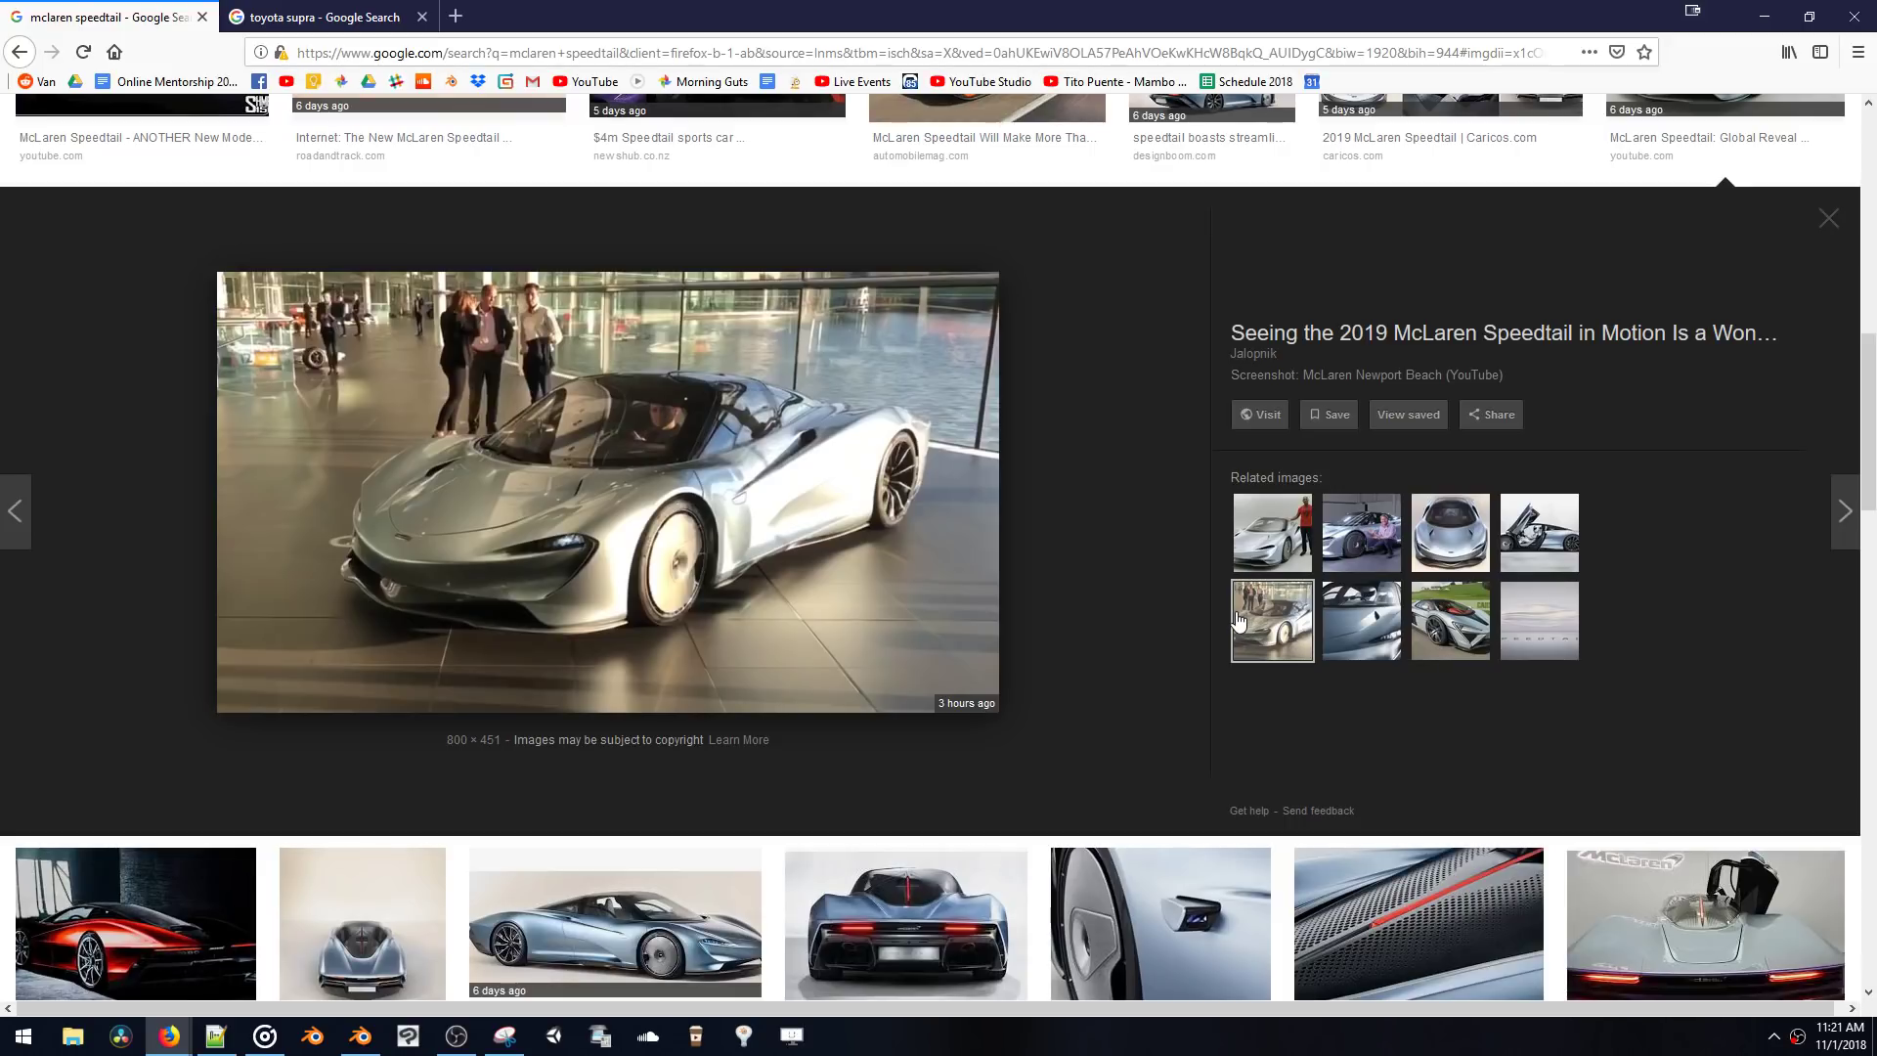
click(1434, 630)
click(1383, 630)
click(1305, 626)
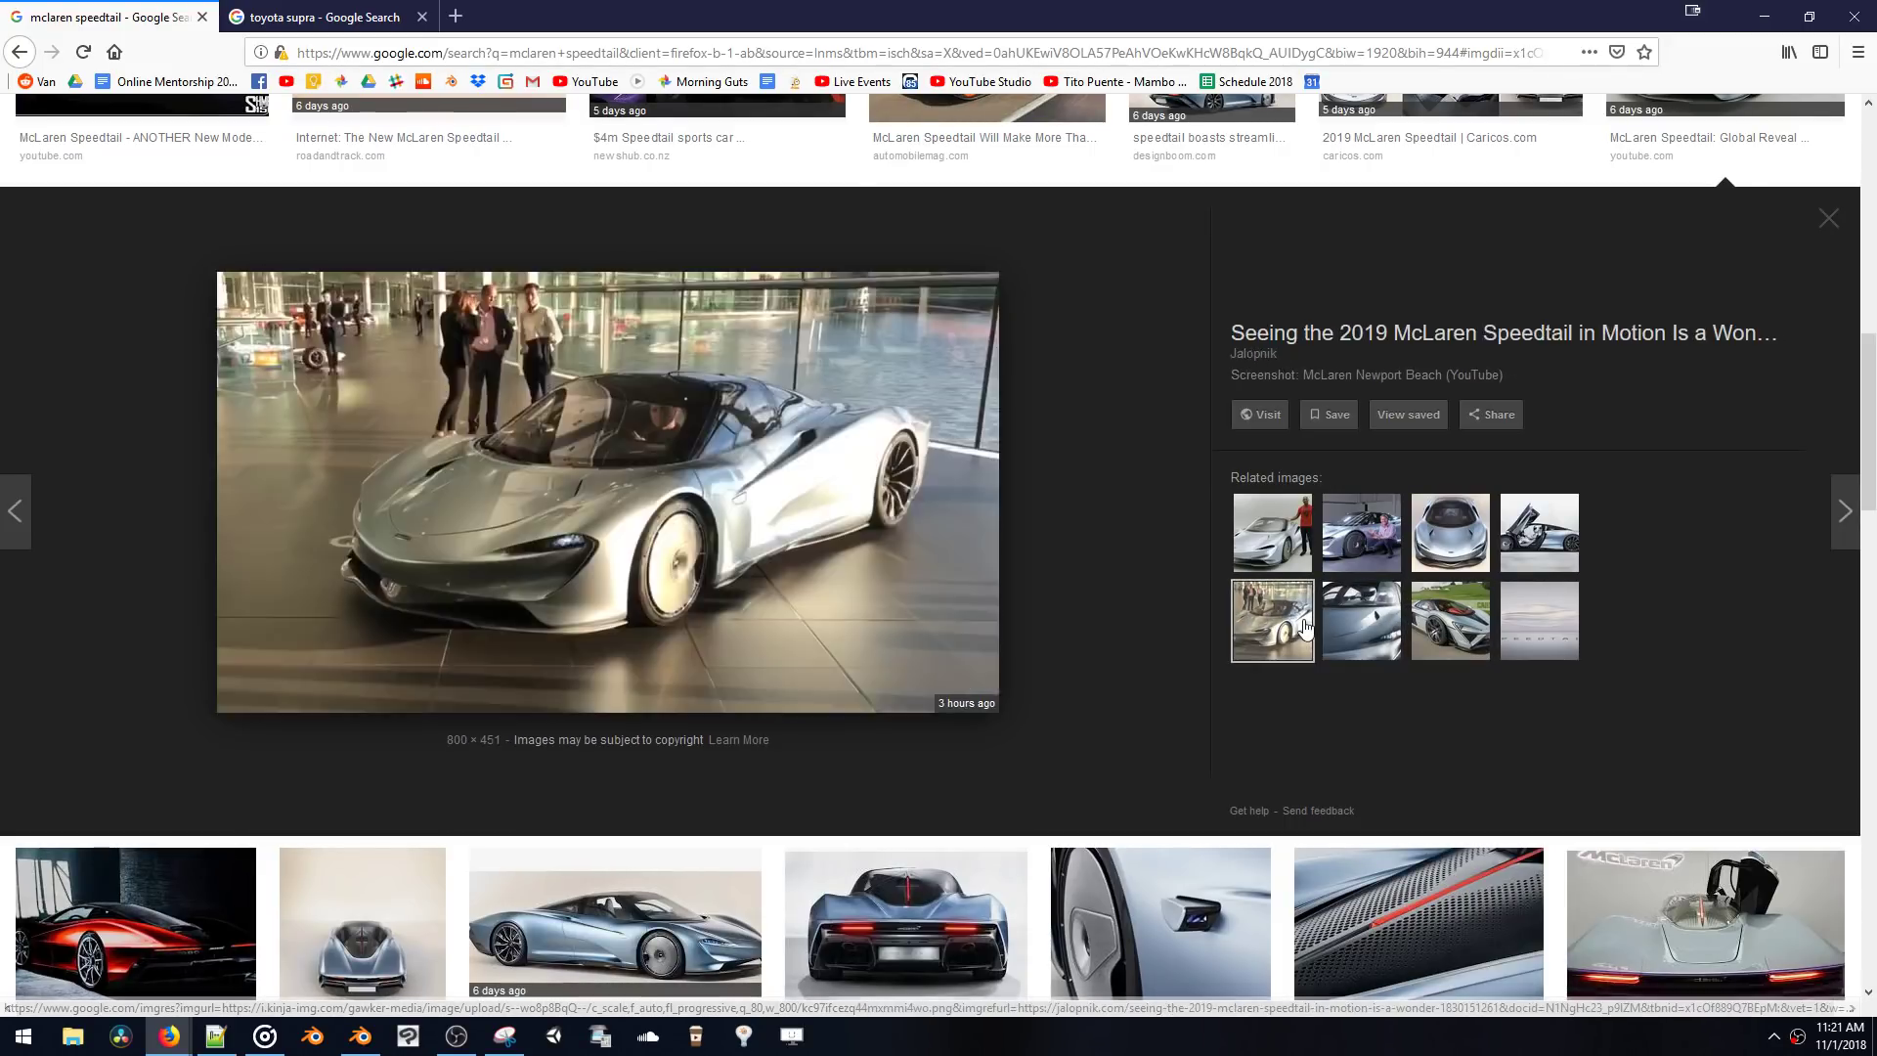
- Preview the Speedtail's rear view from Motoroids, its side view from Classic Car Journal and related front images
scroll(1304, 625, down, 4)
click(901, 587)
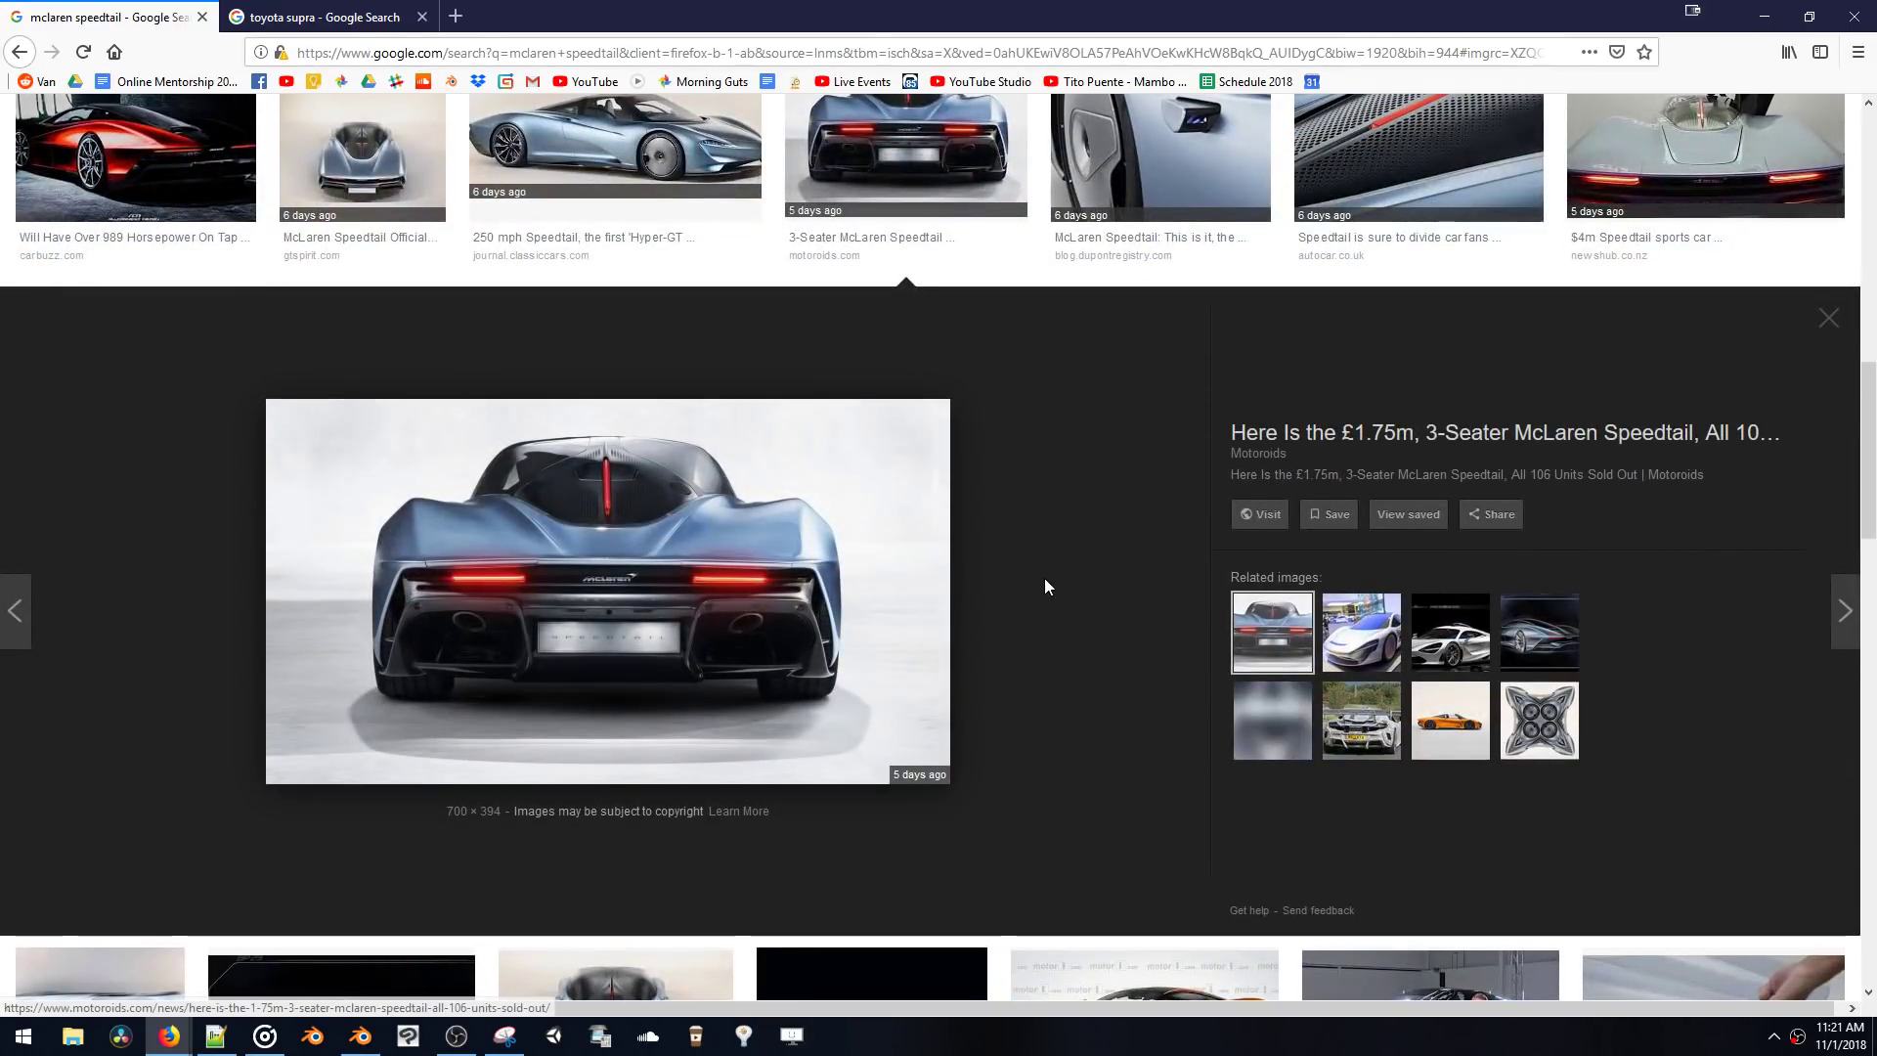
scroll(1225, 628, up, 2)
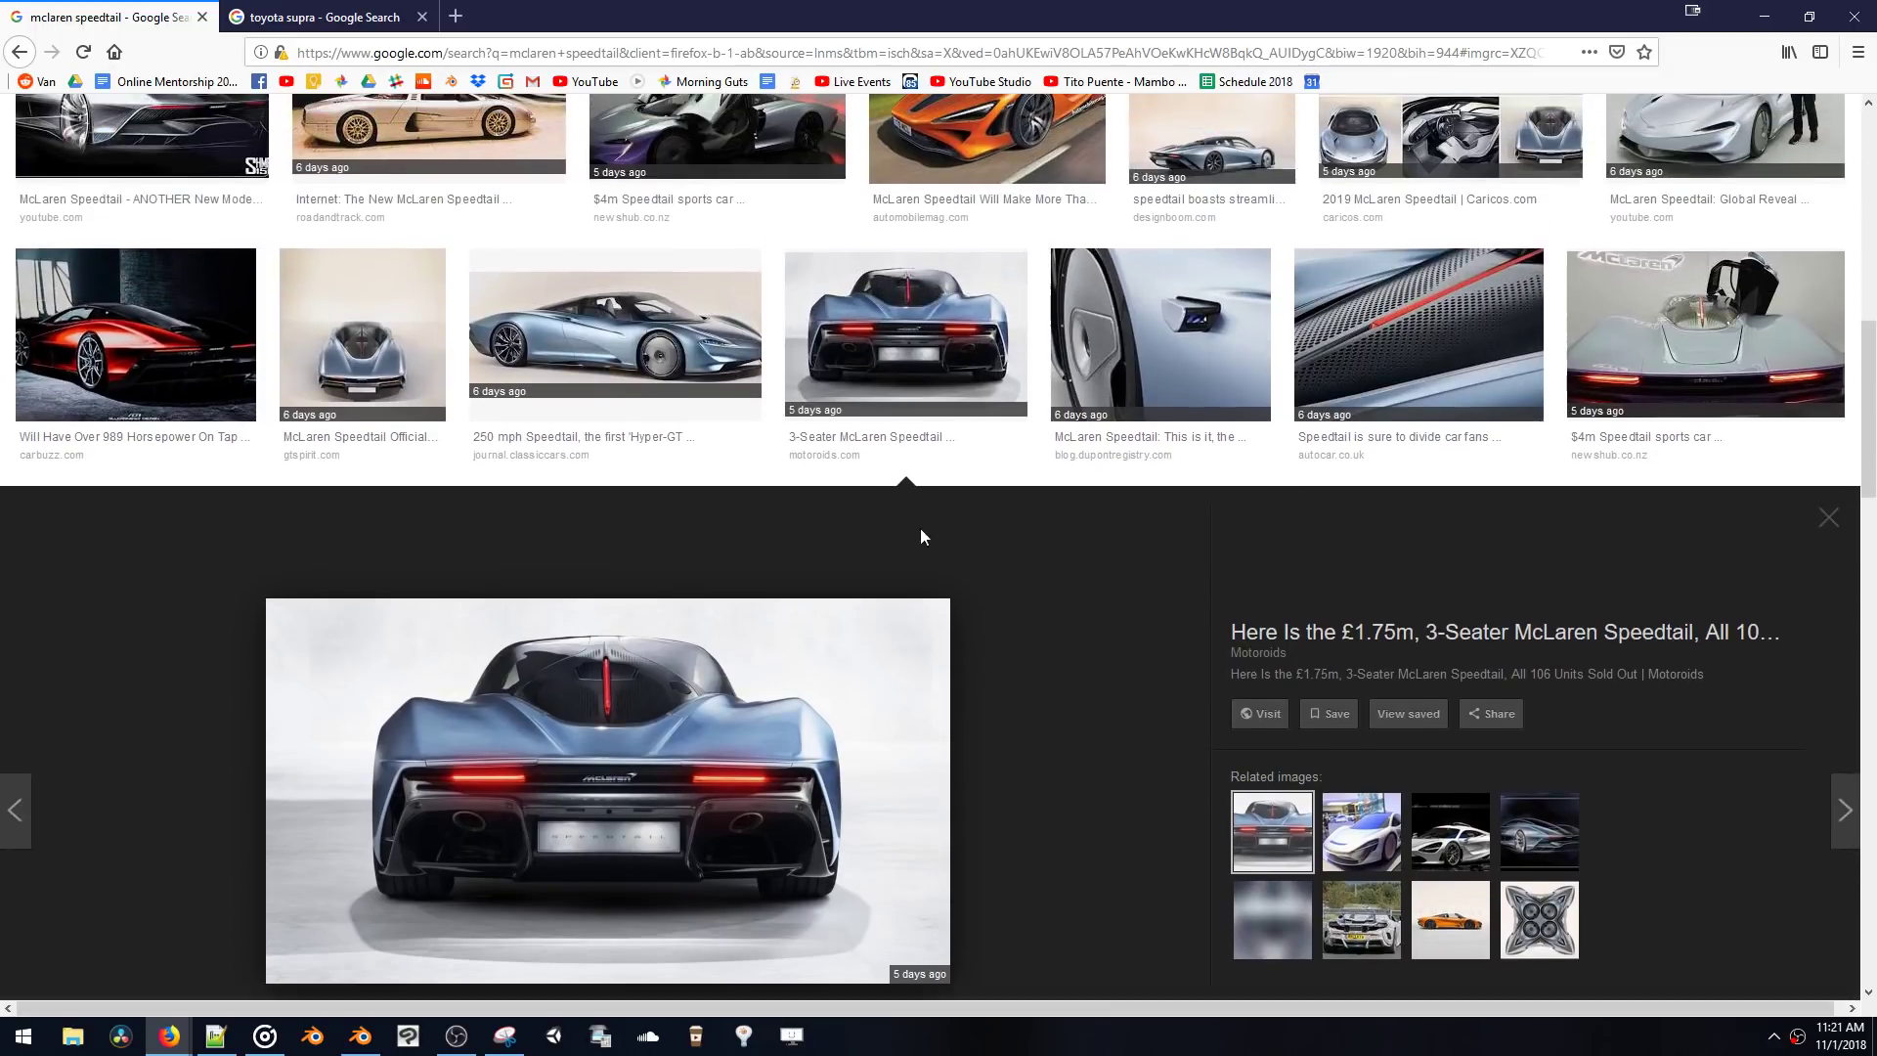
click(720, 362)
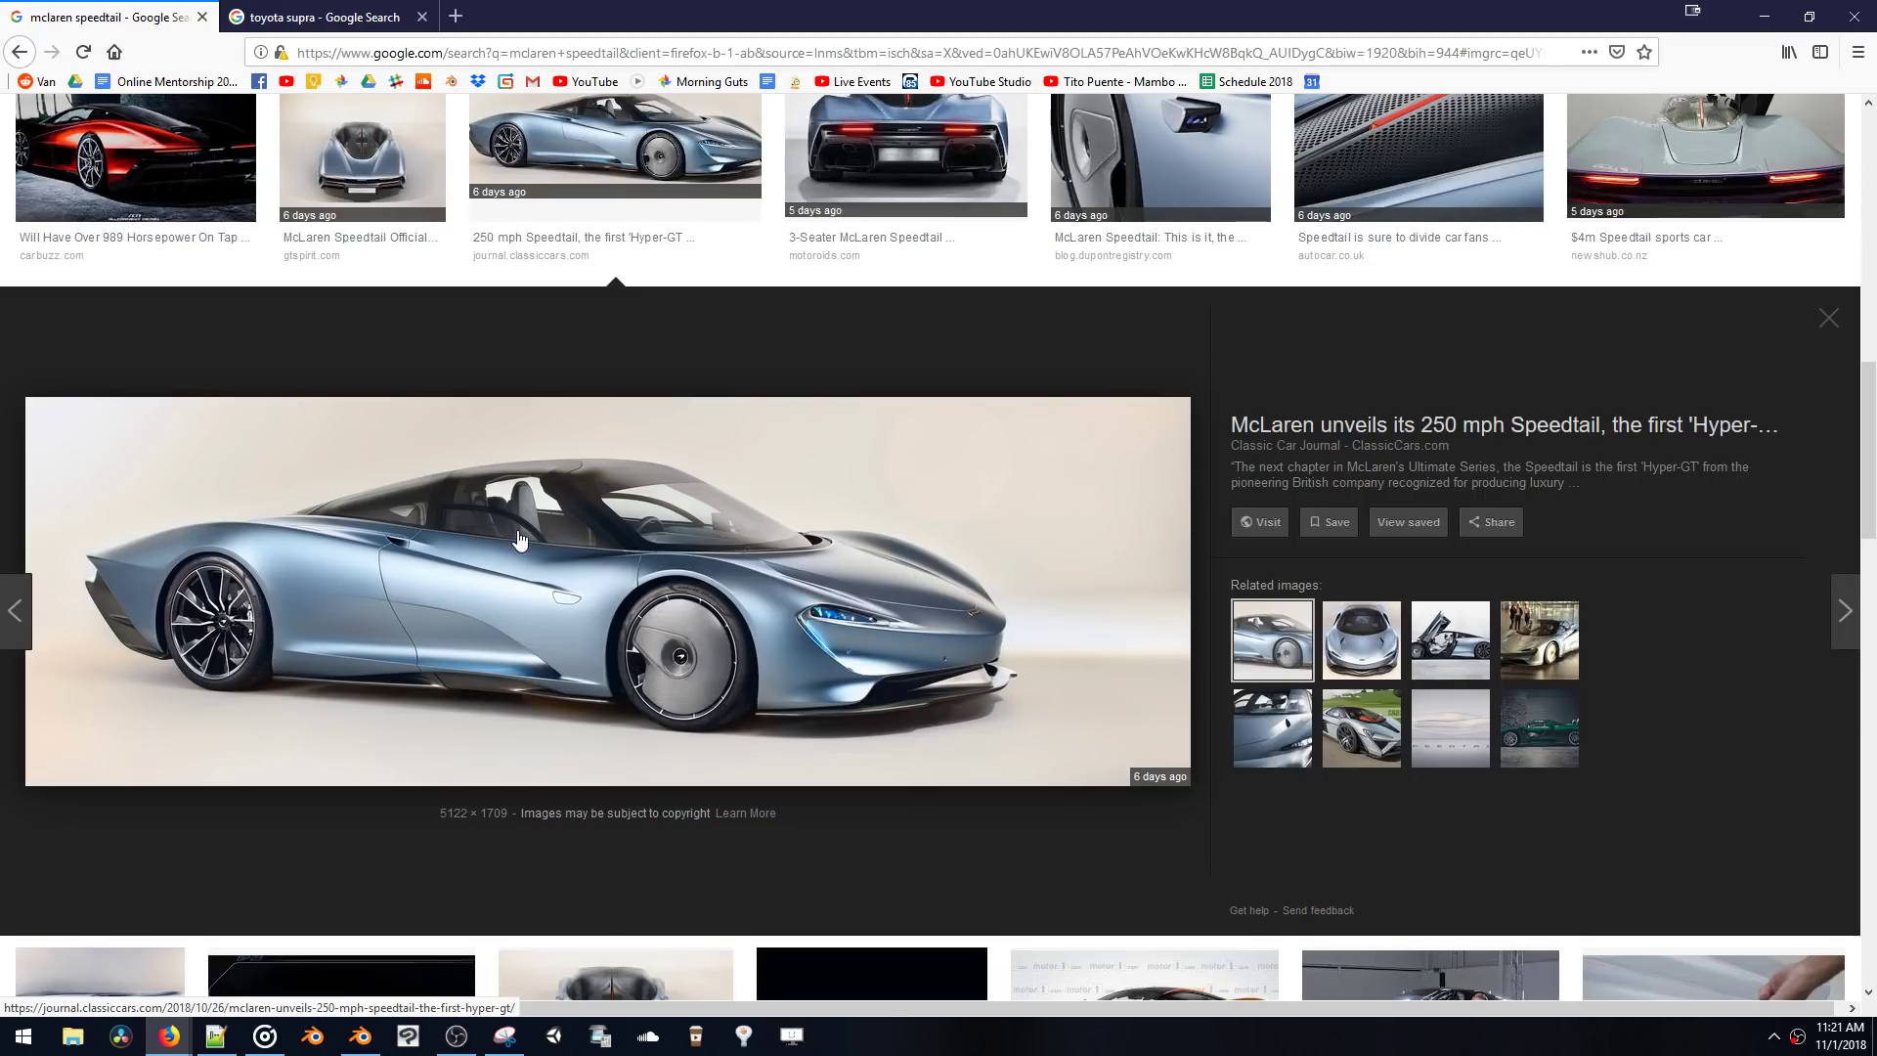
click(1363, 642)
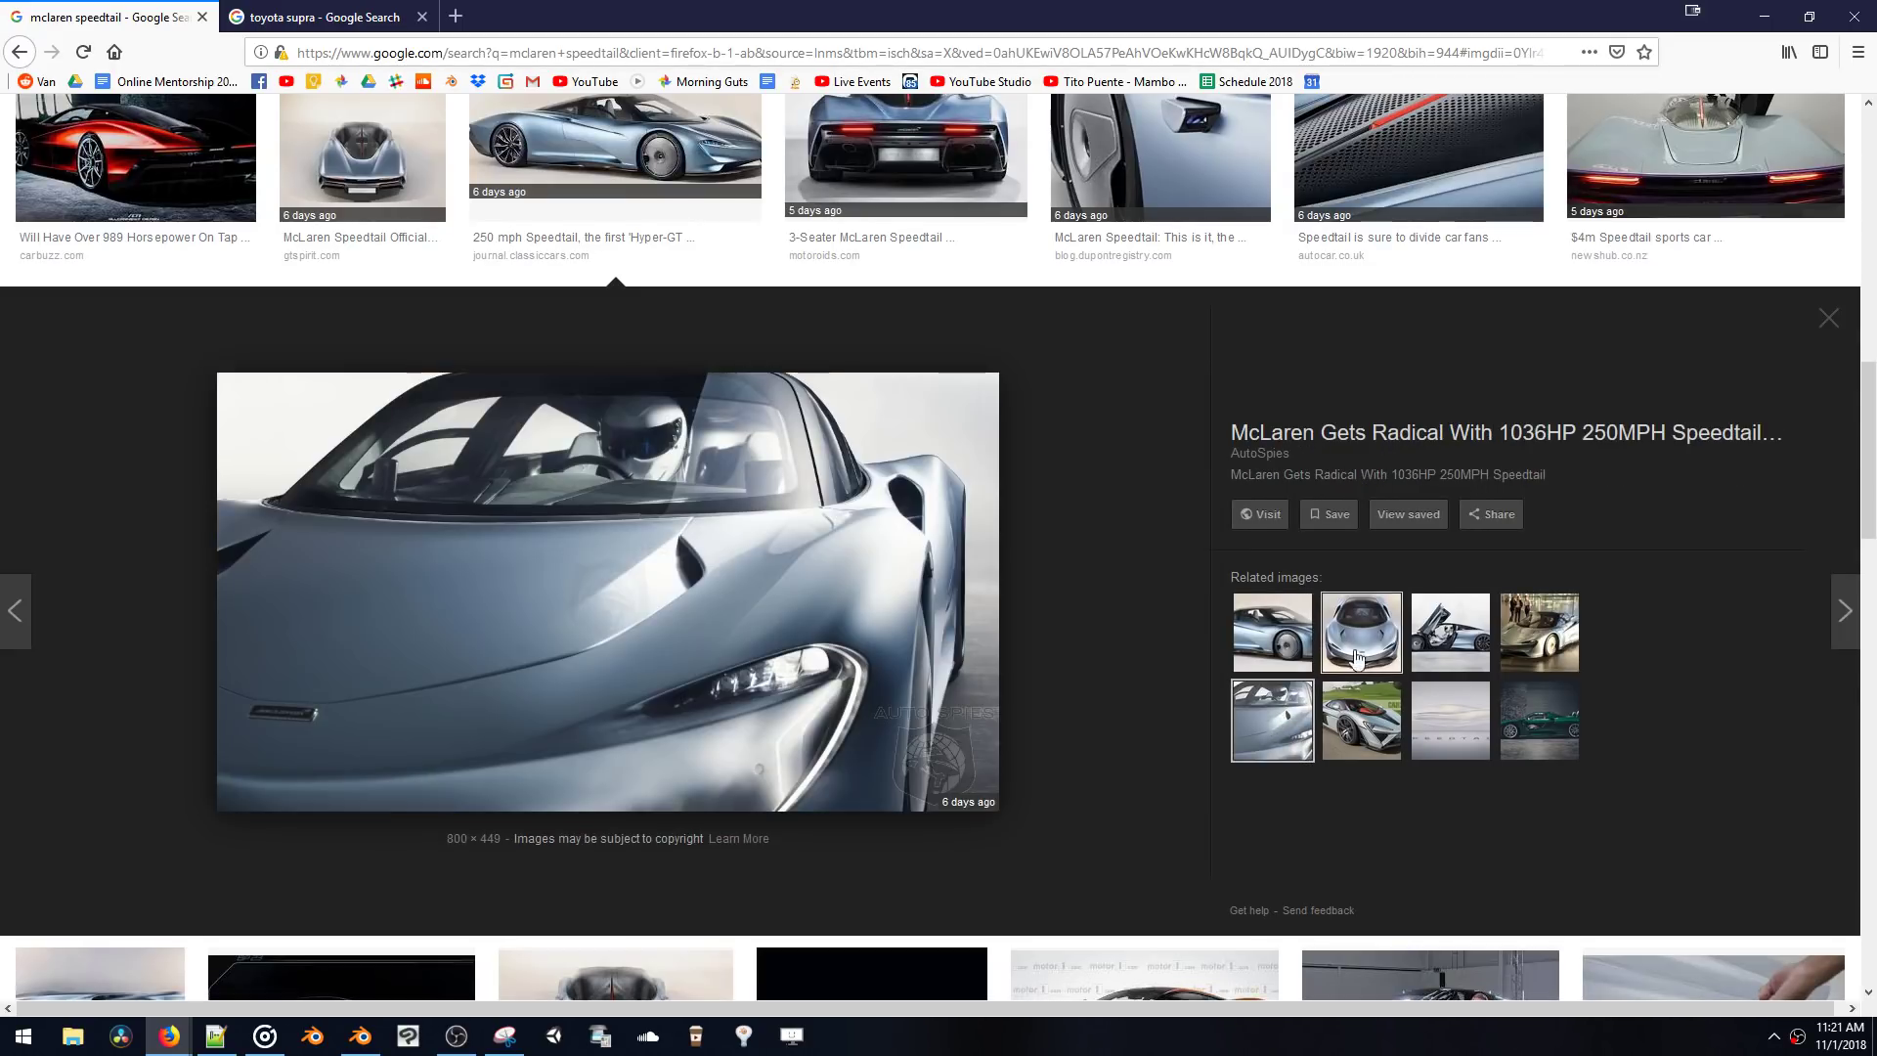
- Browse the McLaren Speedtail image previews, from the blue side profile and open-door photo through to the carwow thumbnail
key(alt+Left)
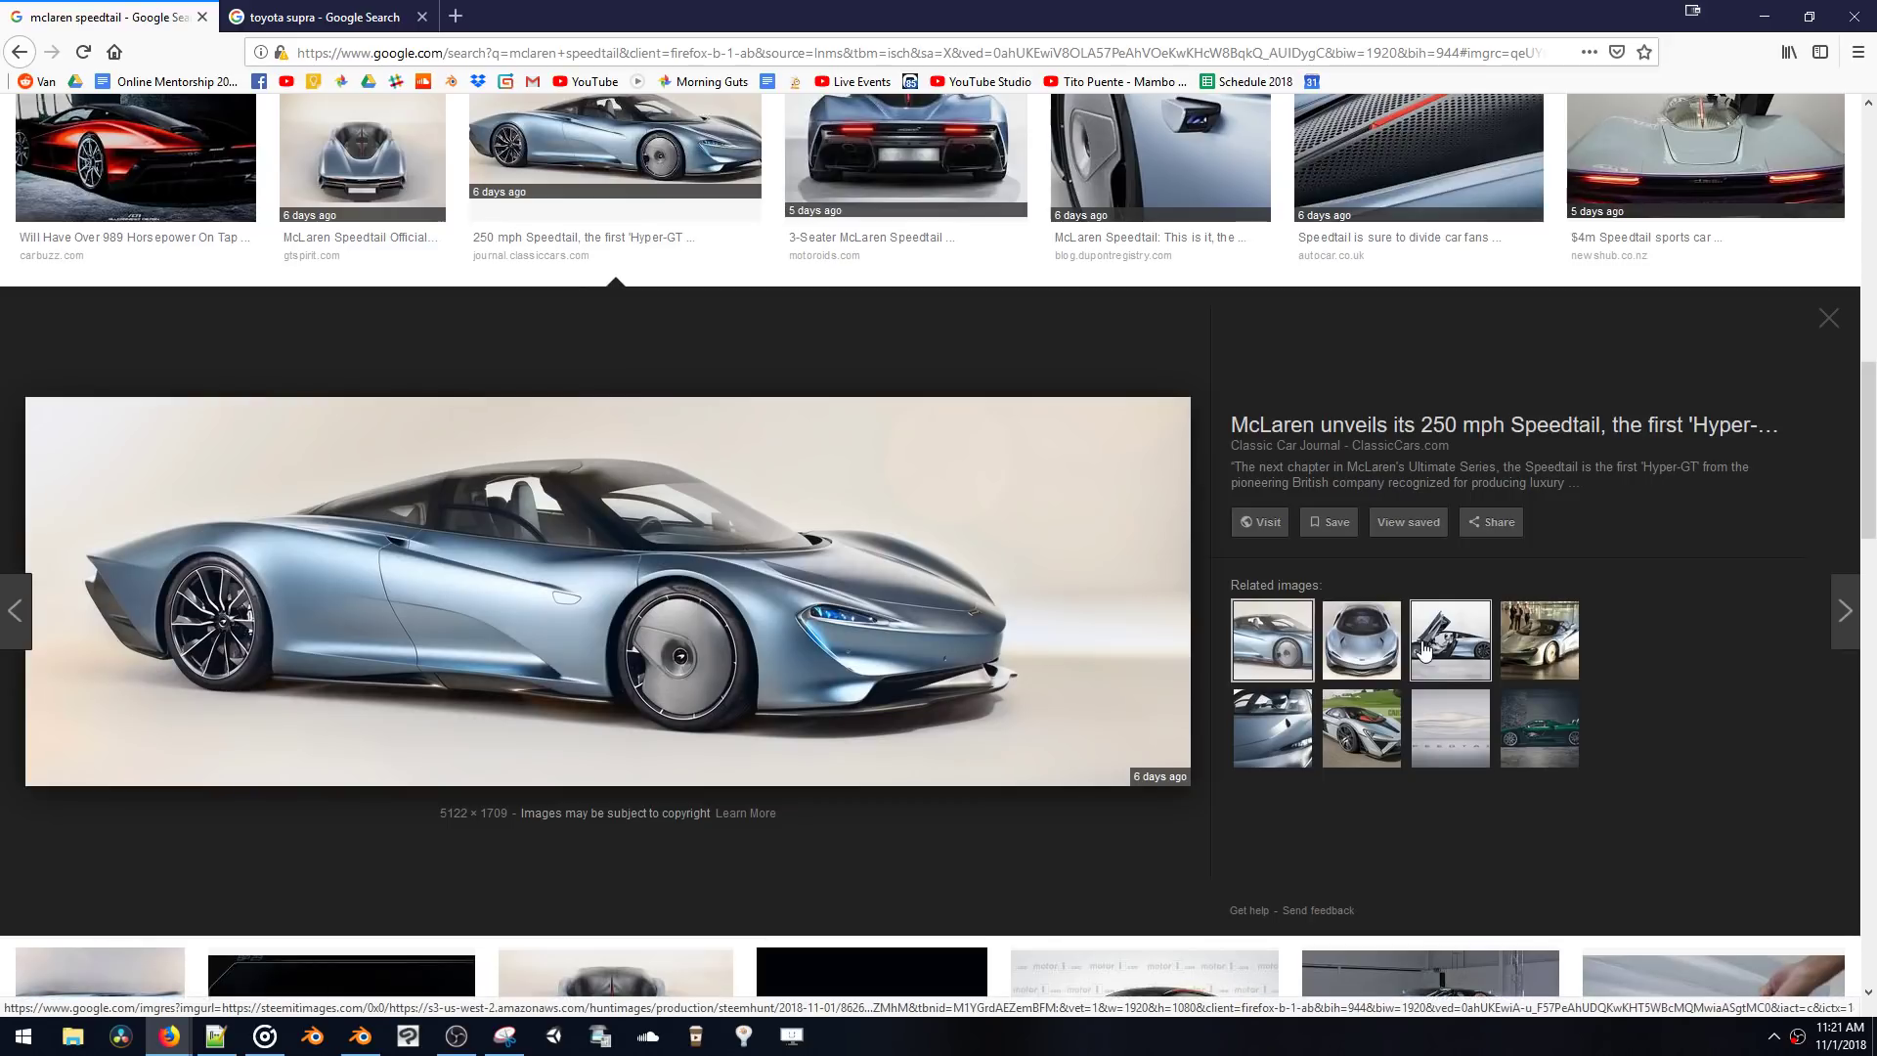
click(1423, 652)
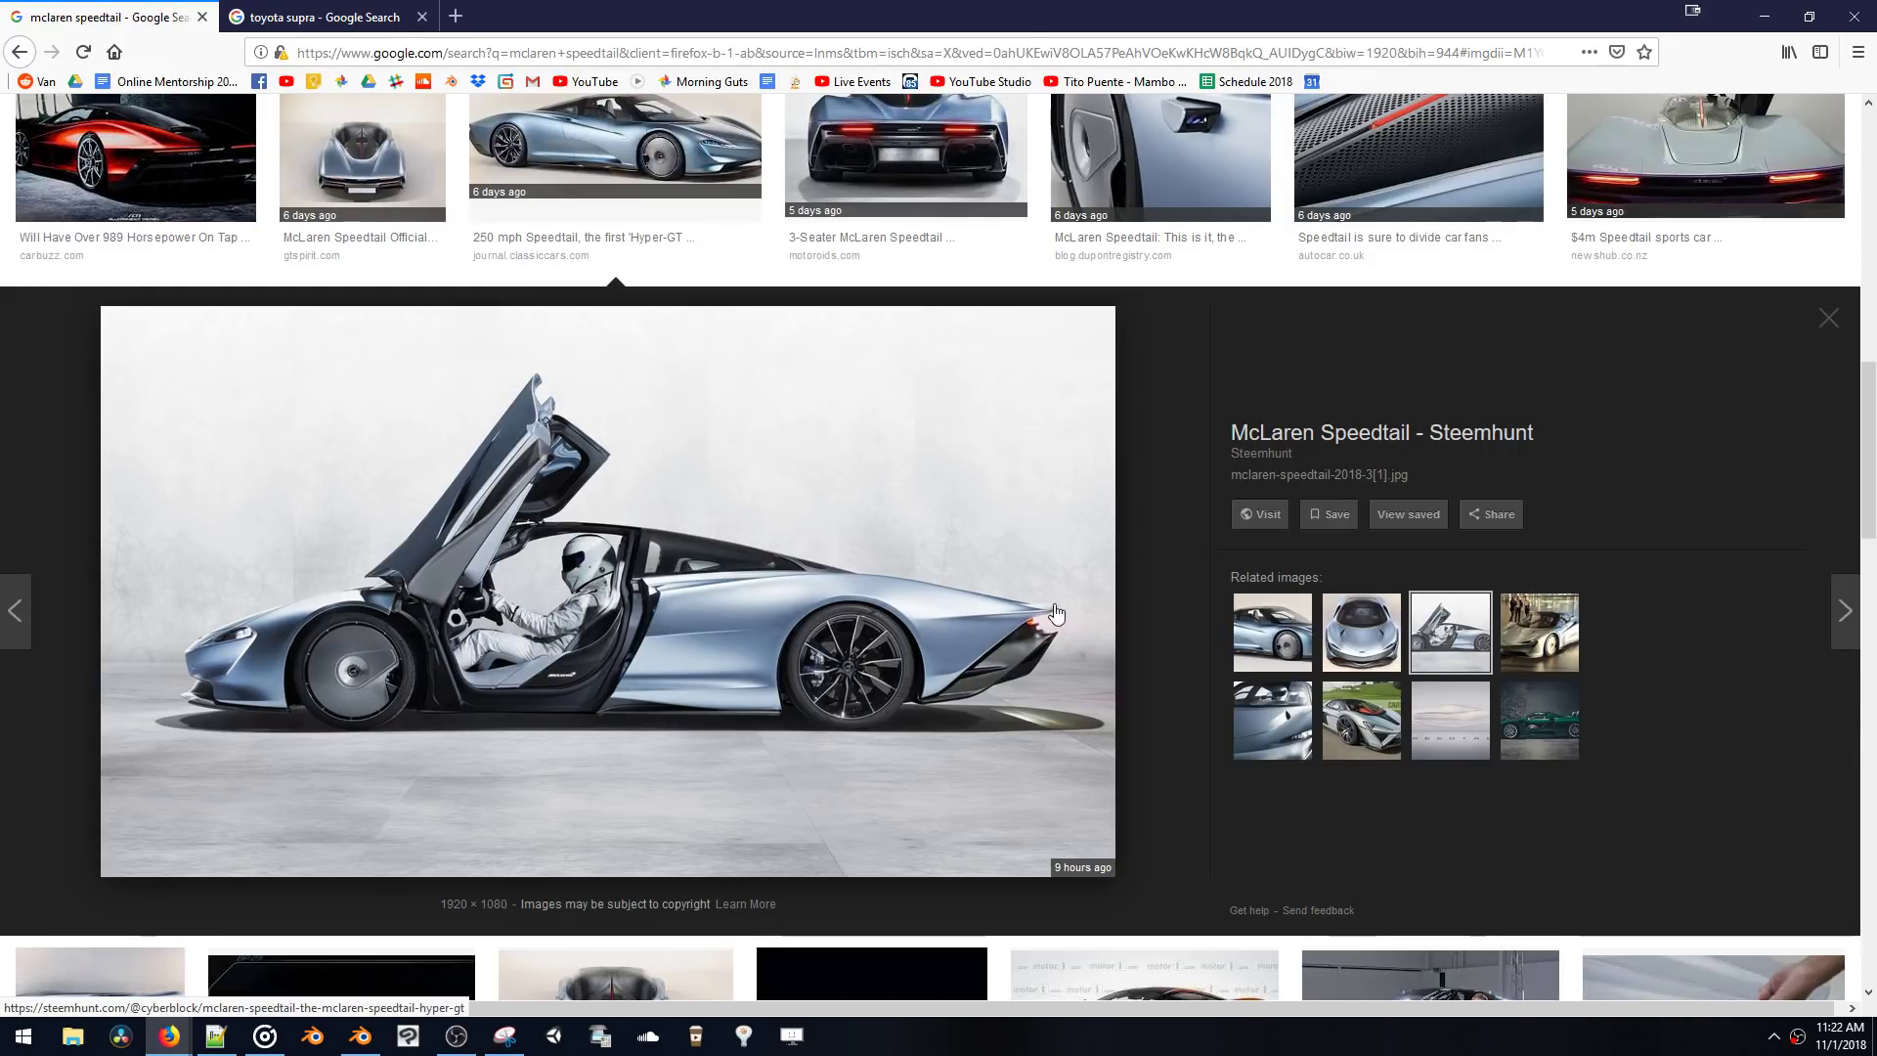
click(431, 223)
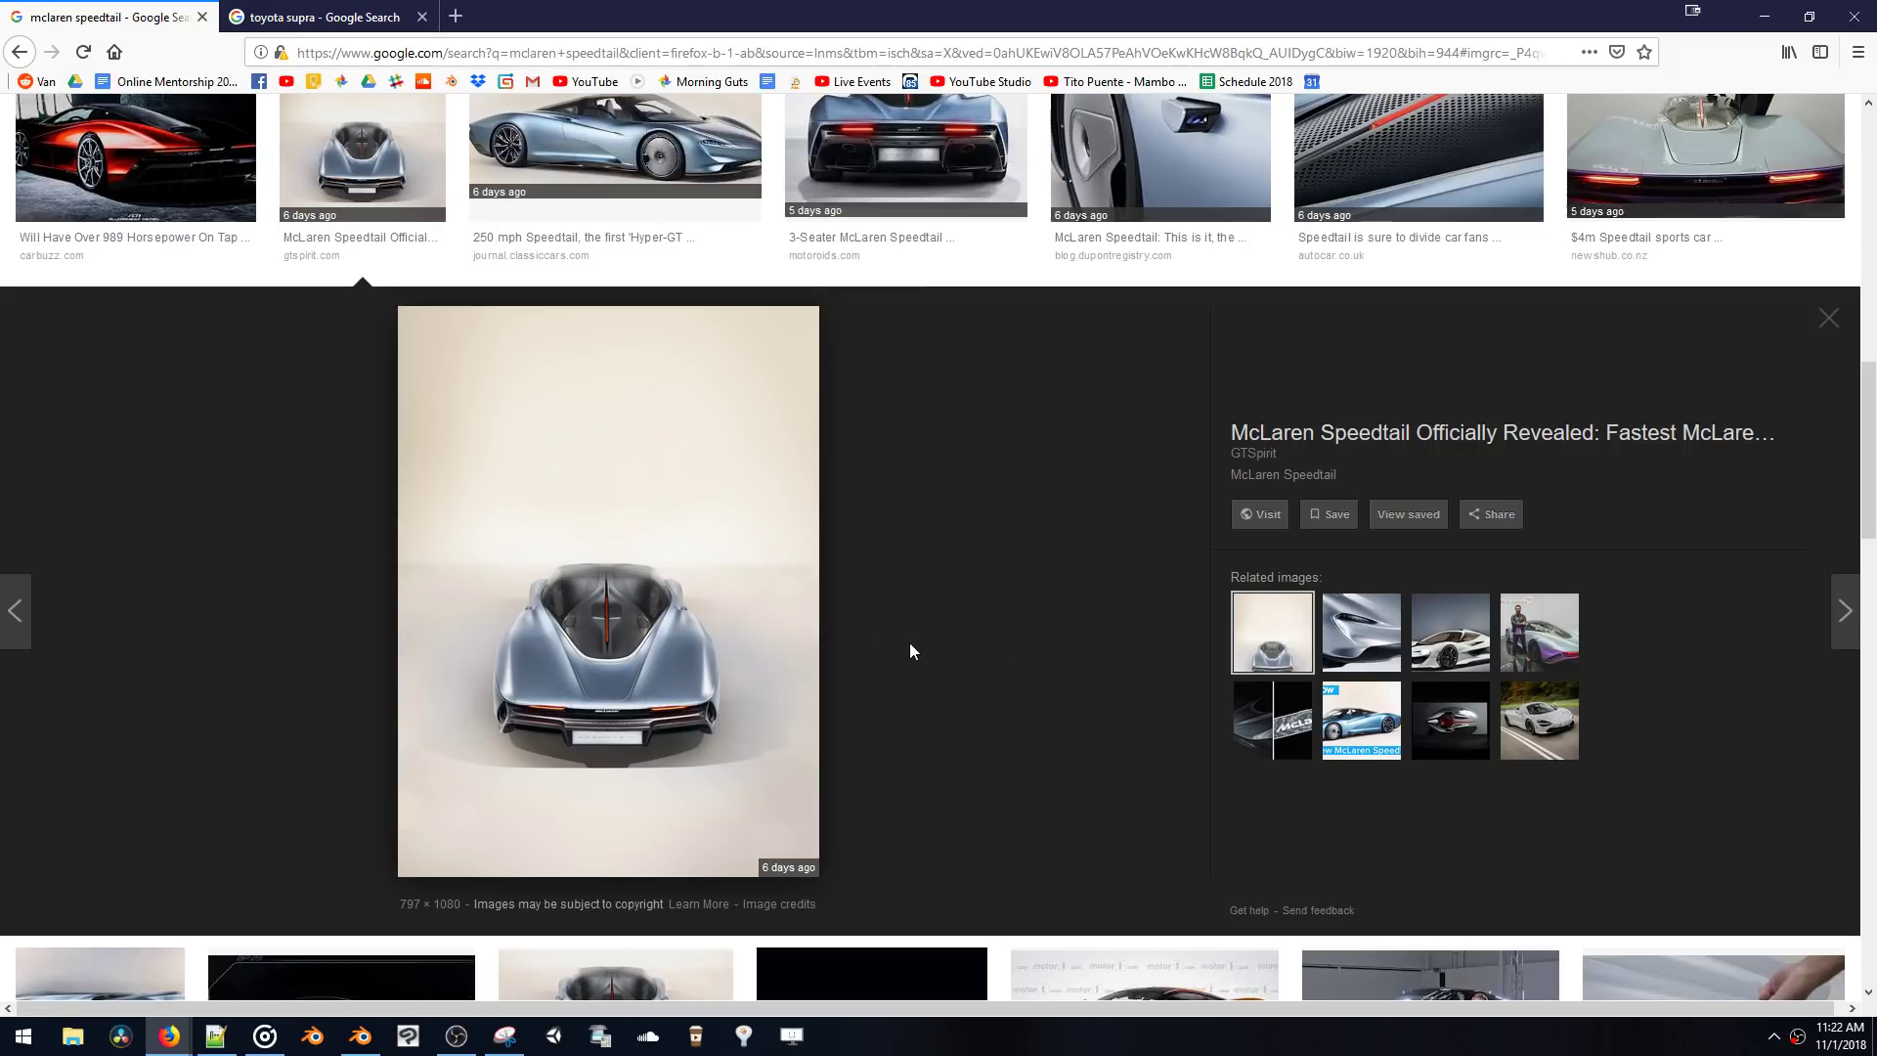
scroll(953, 656, up, 2)
scroll(953, 656, down, 1)
click(1322, 826)
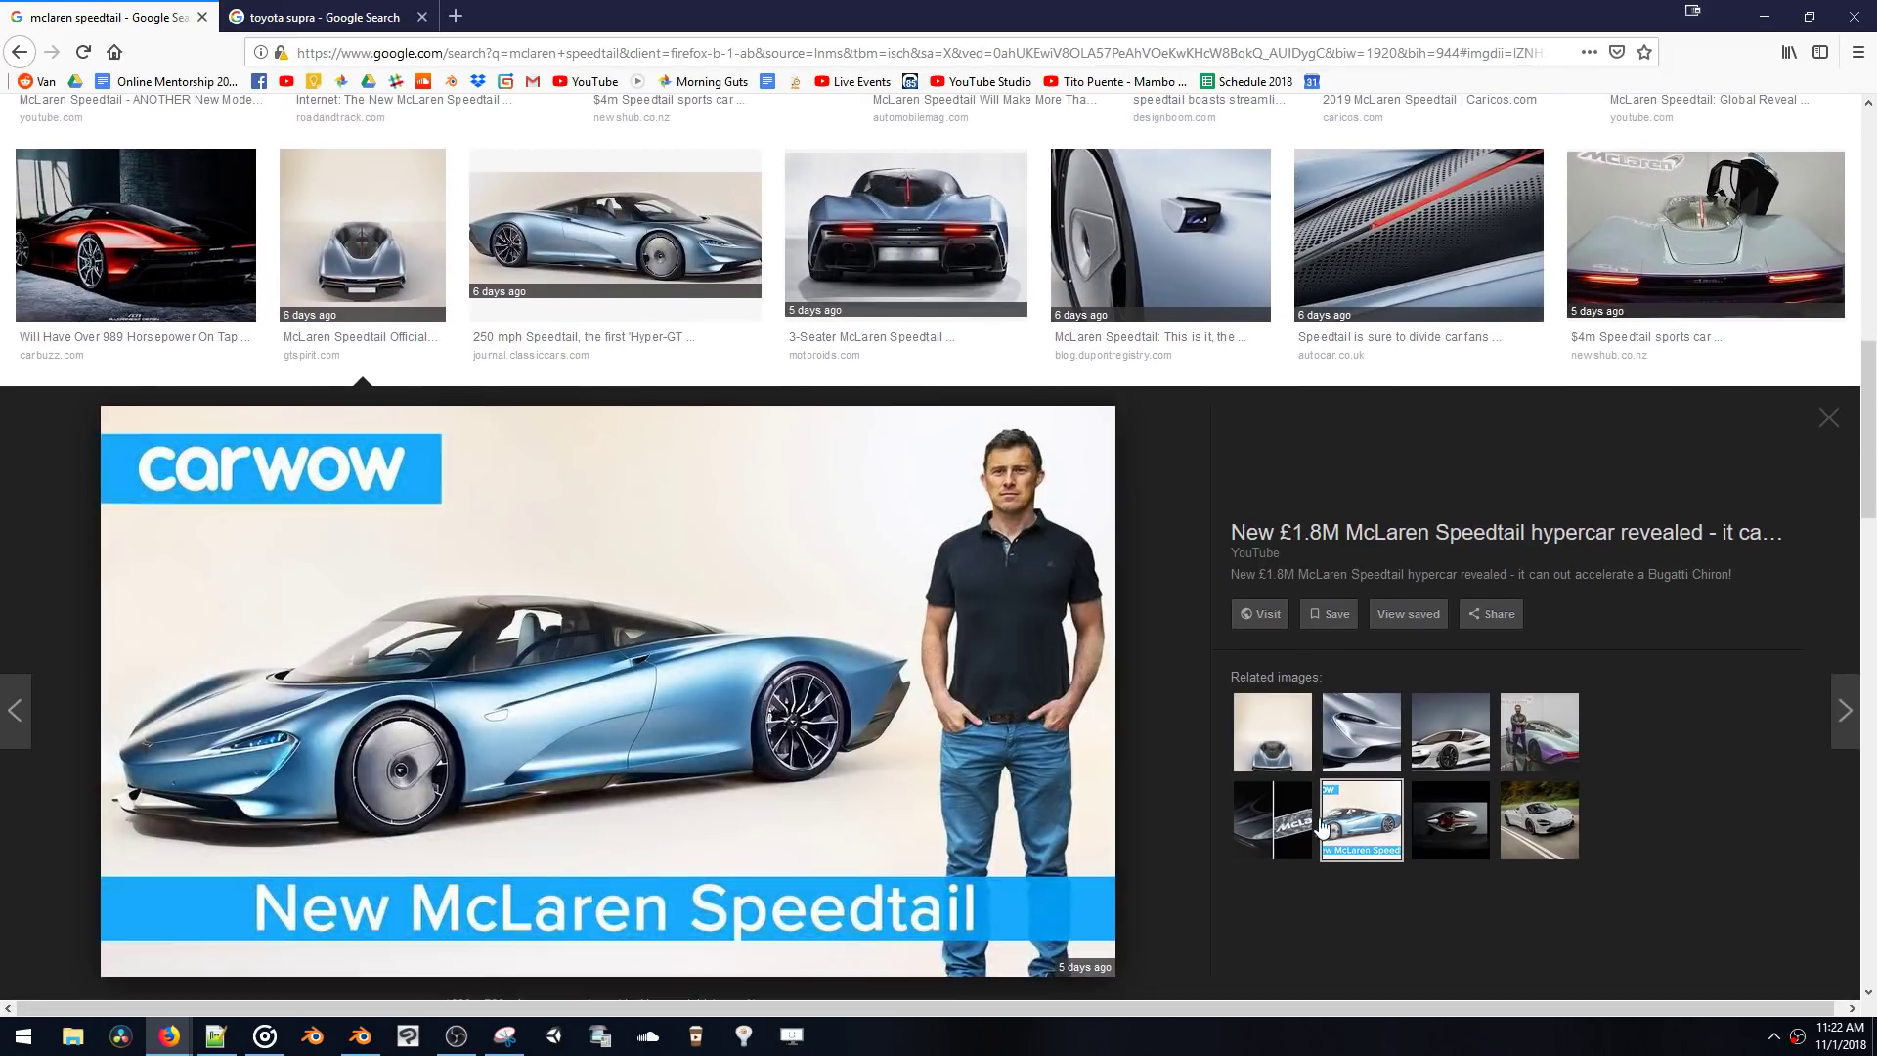
- Compare the Motoroids rear photo of the Speedtail with the ClassicCars.com side photo
scroll(909, 601, up, 3)
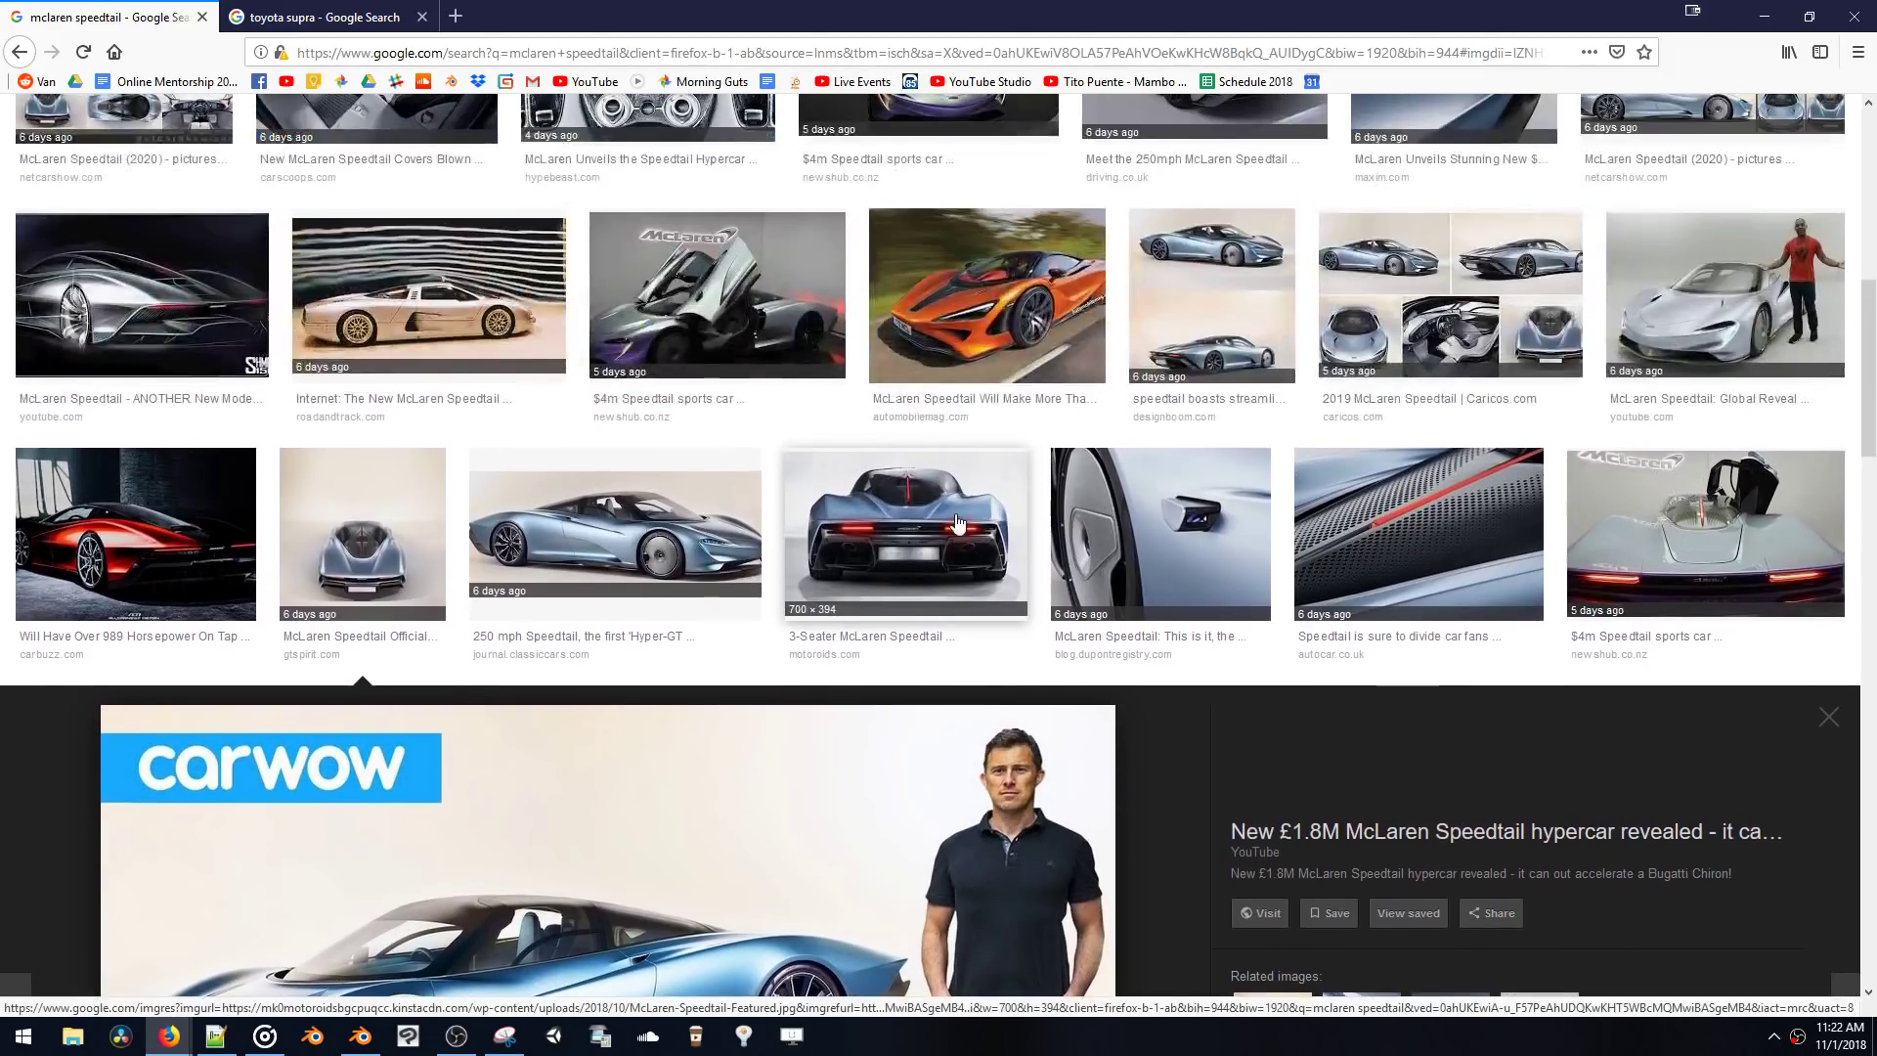
click(850, 601)
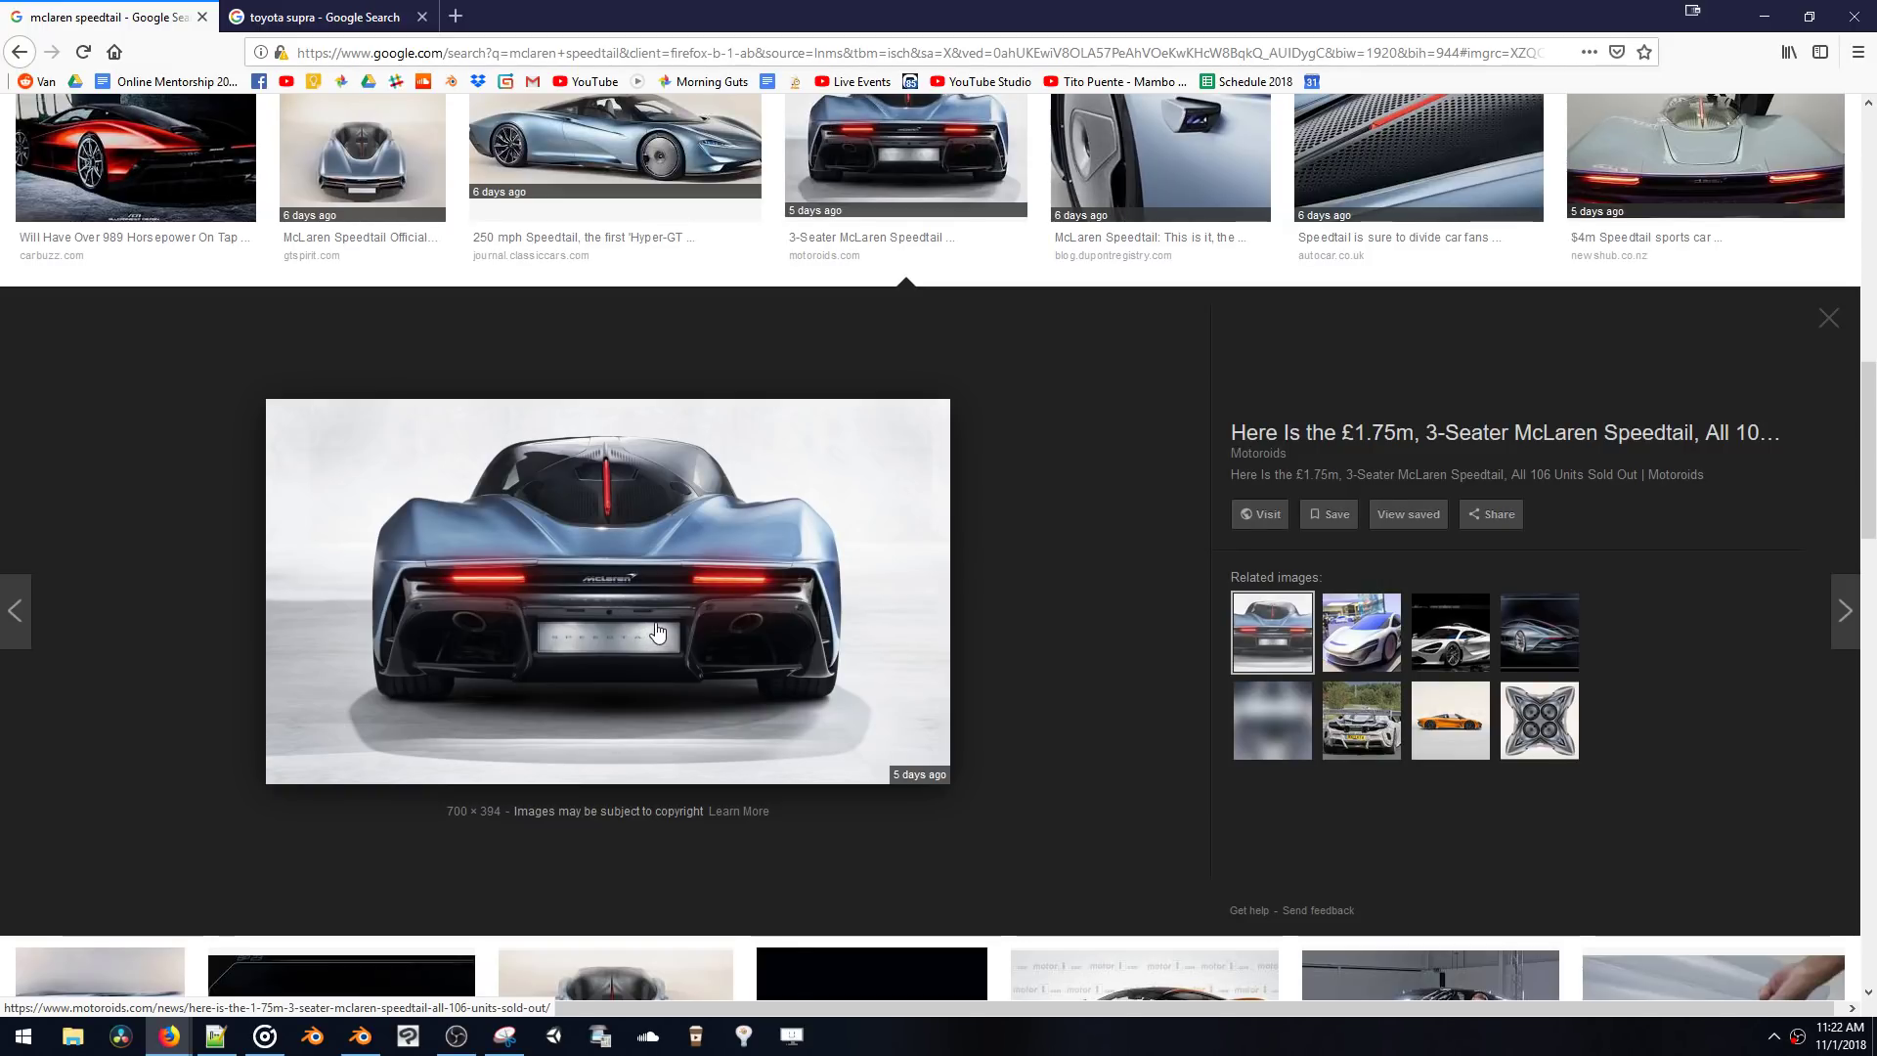
scroll(657, 489, up, 2)
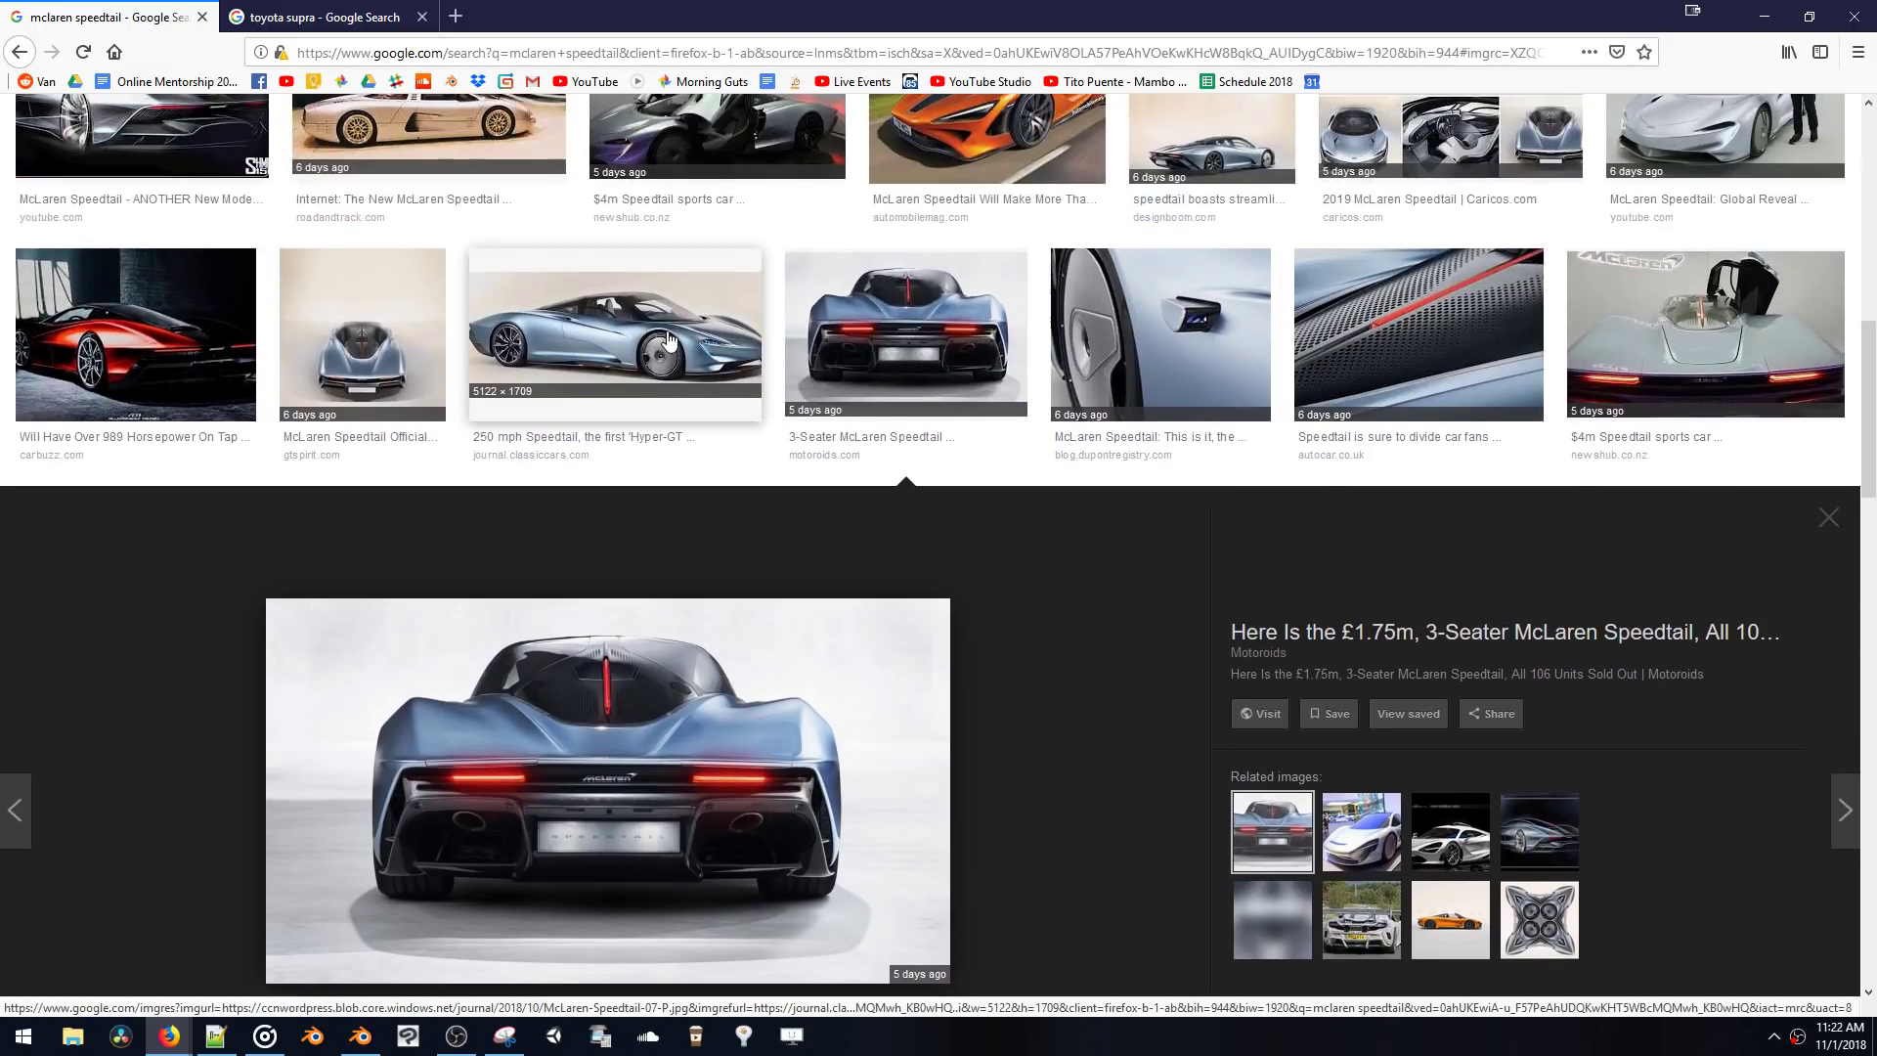
click(653, 393)
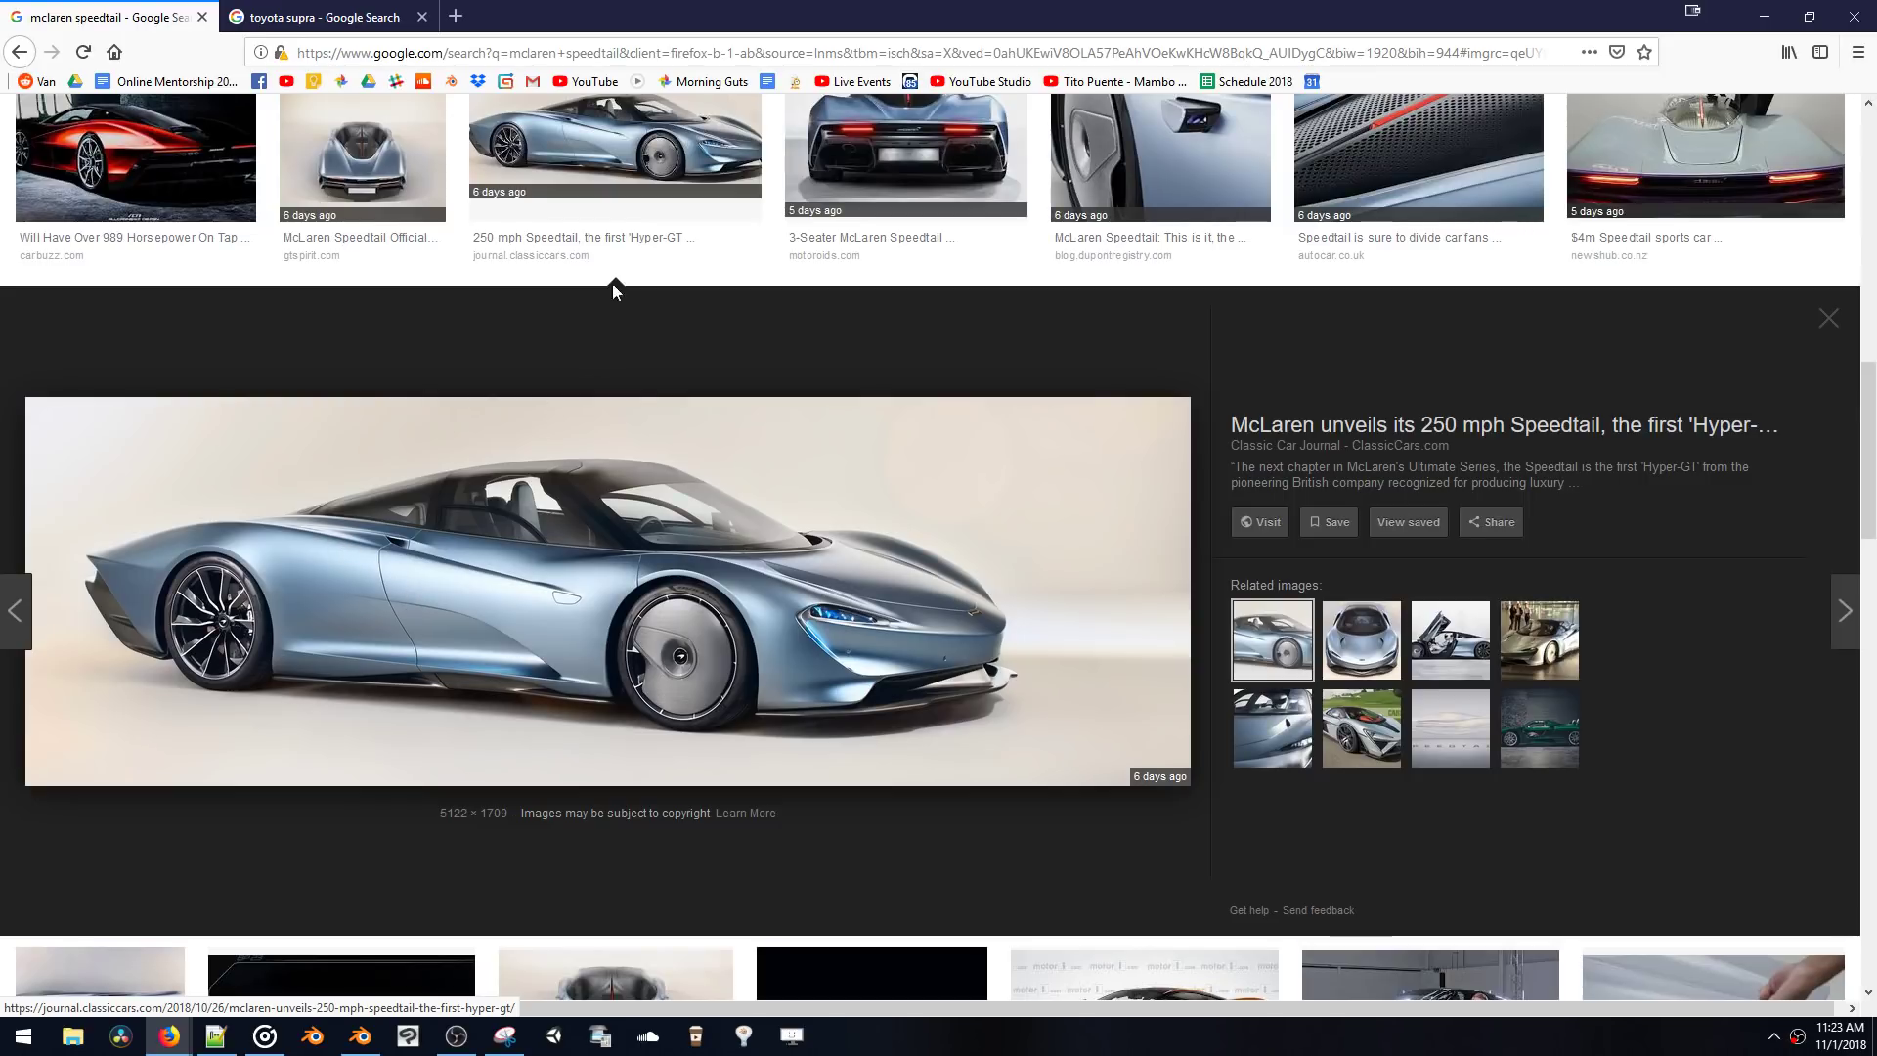
click(941, 181)
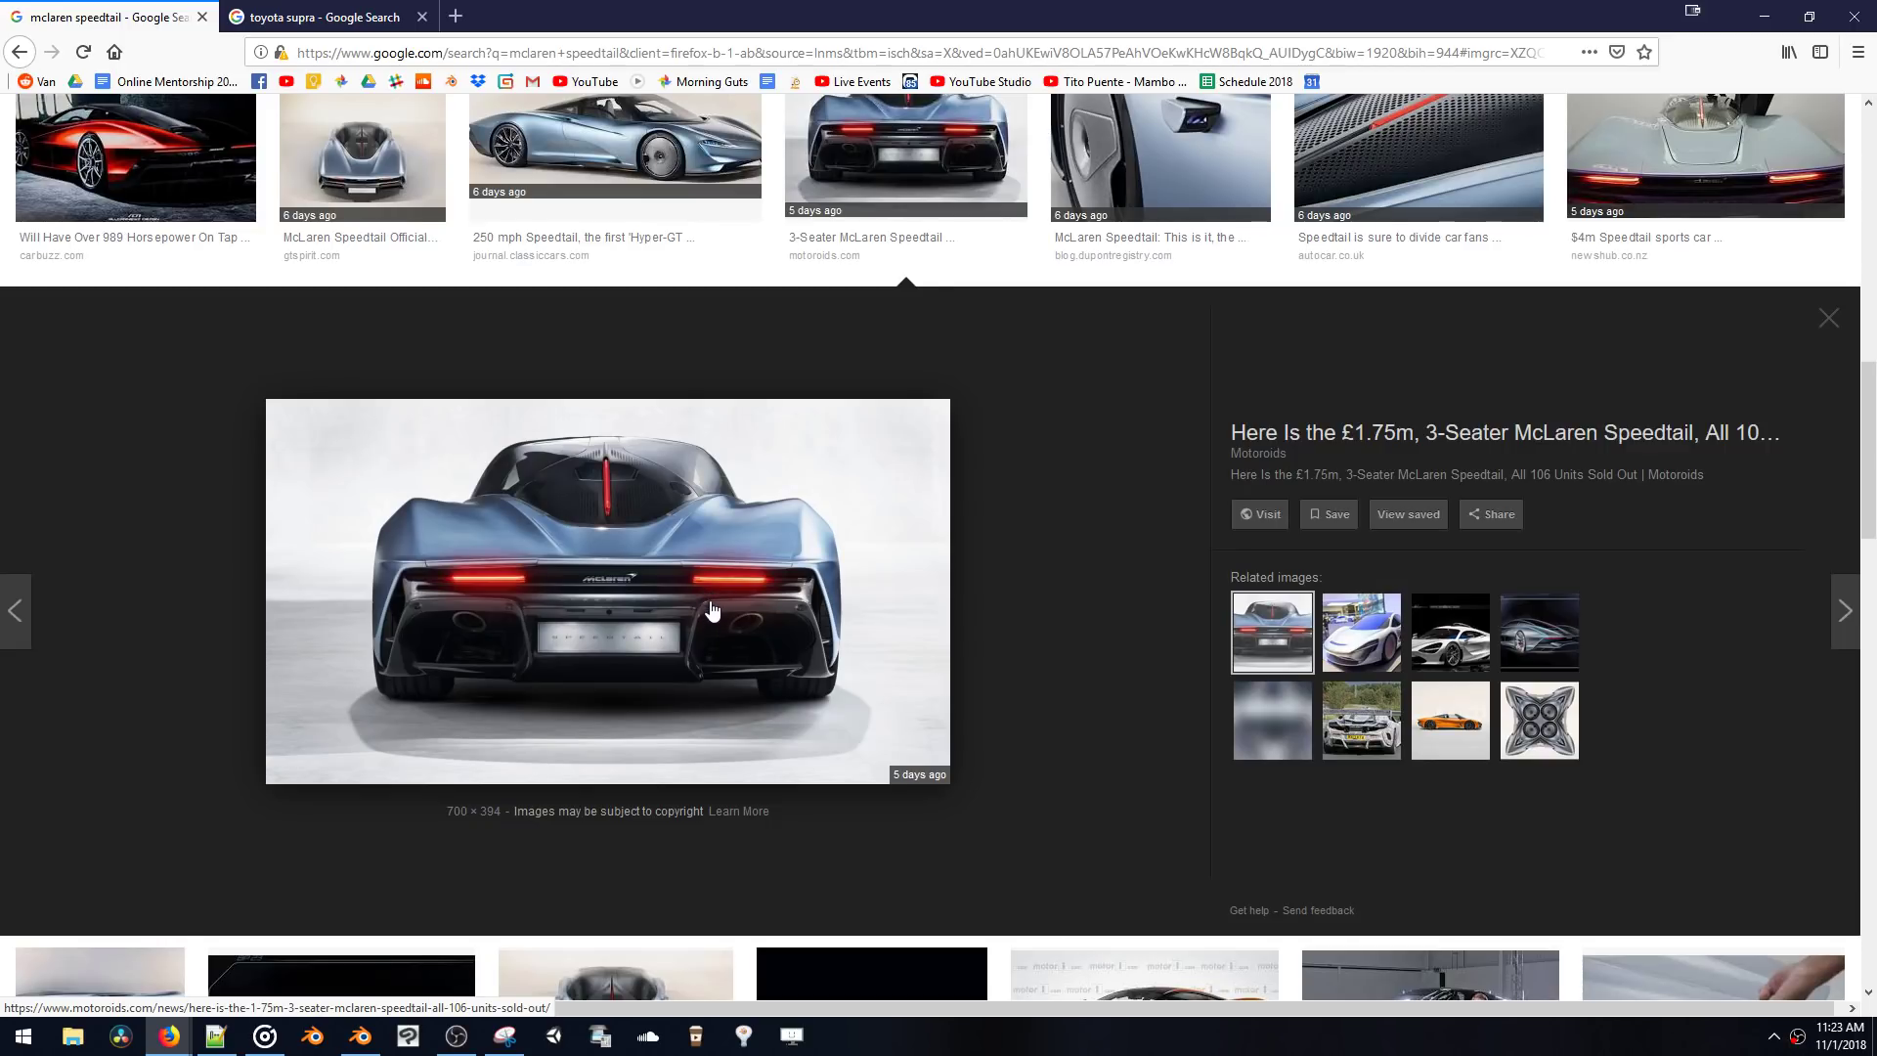
click(650, 171)
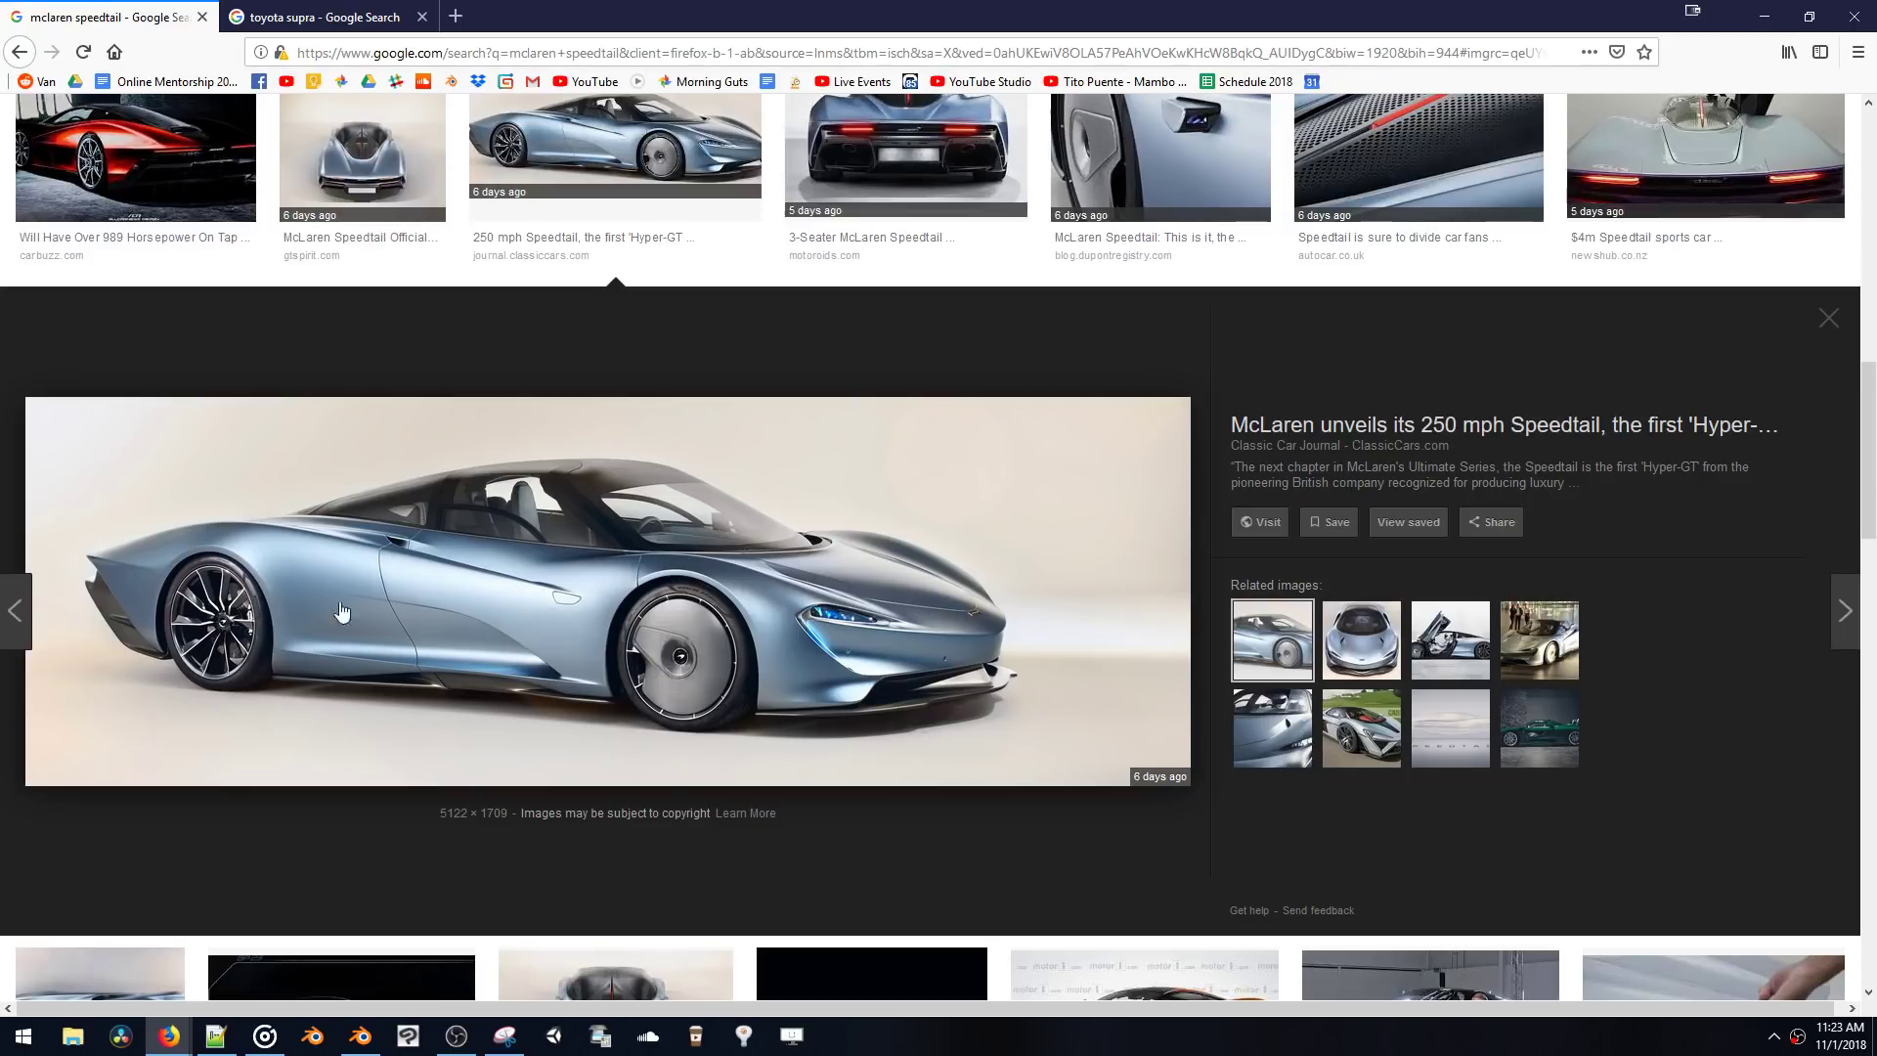
- Compare the red CarBuzz Speedtail rear view with the blue side photo and its related orange Deskgram image
click(188, 180)
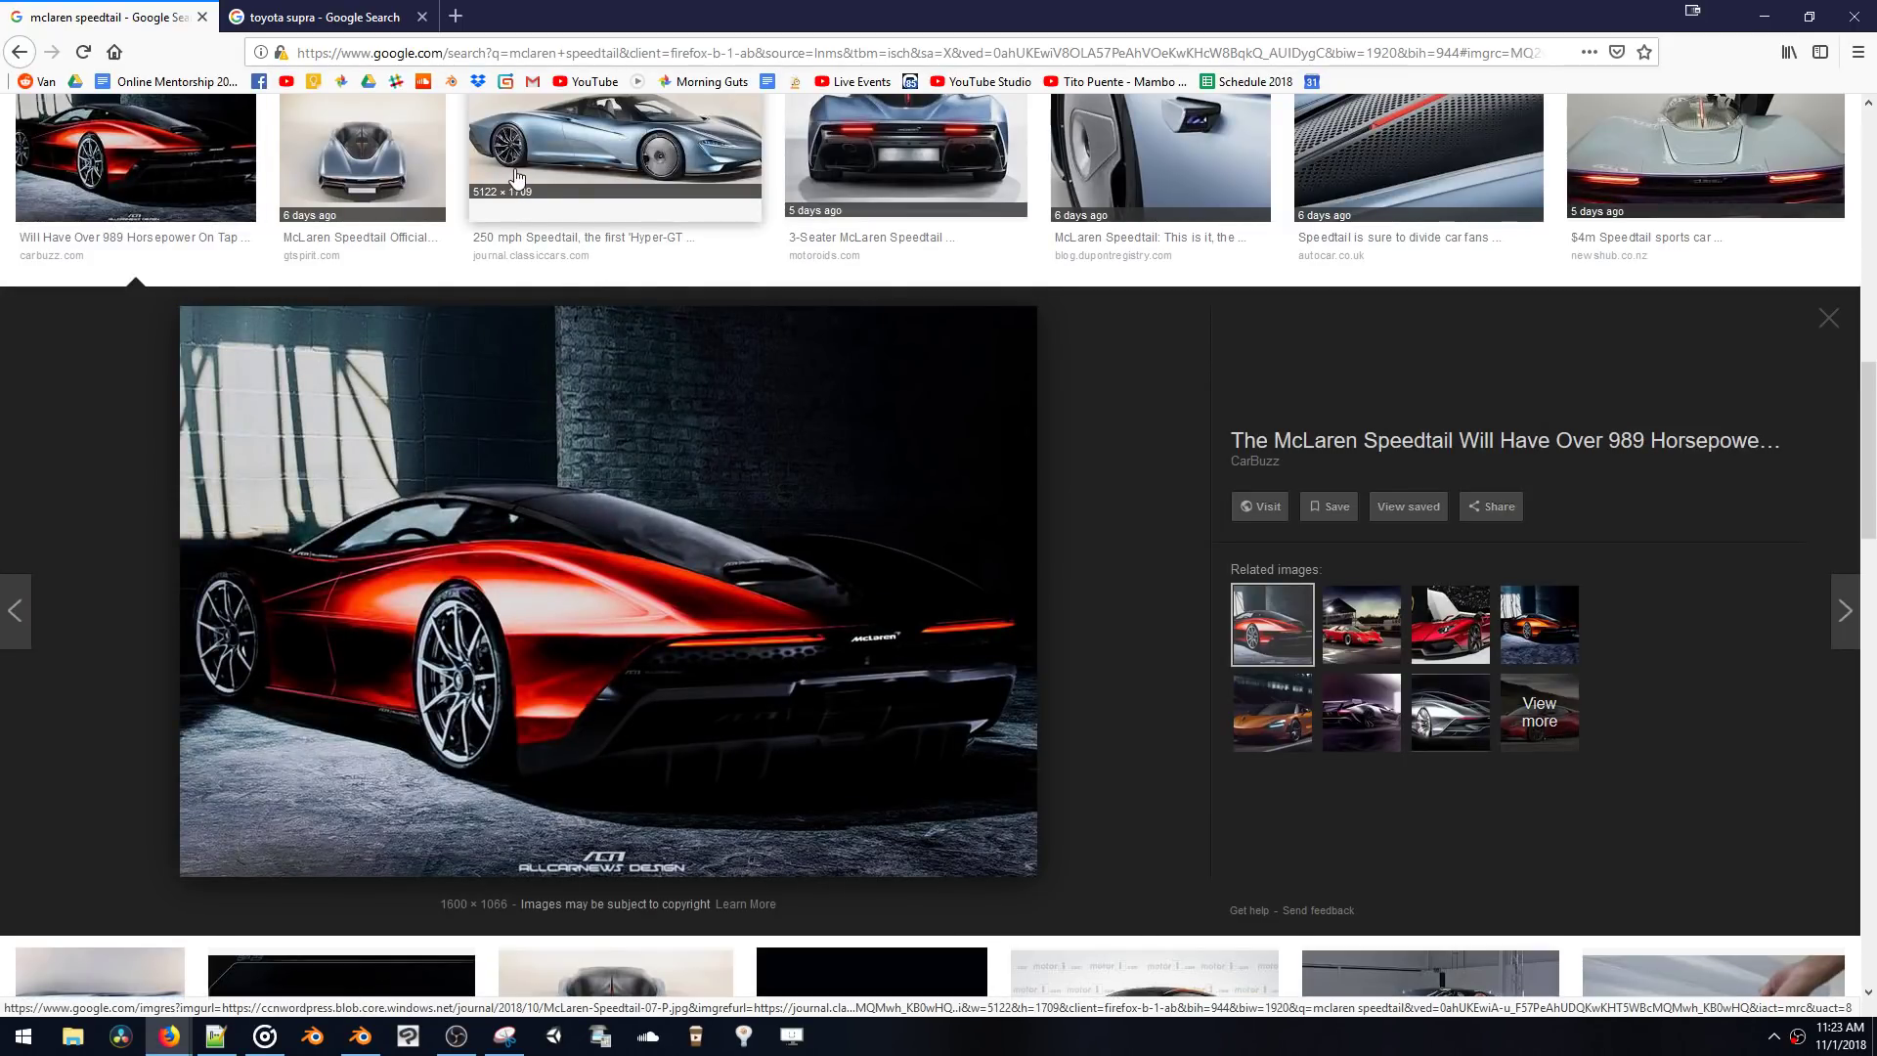
click(557, 166)
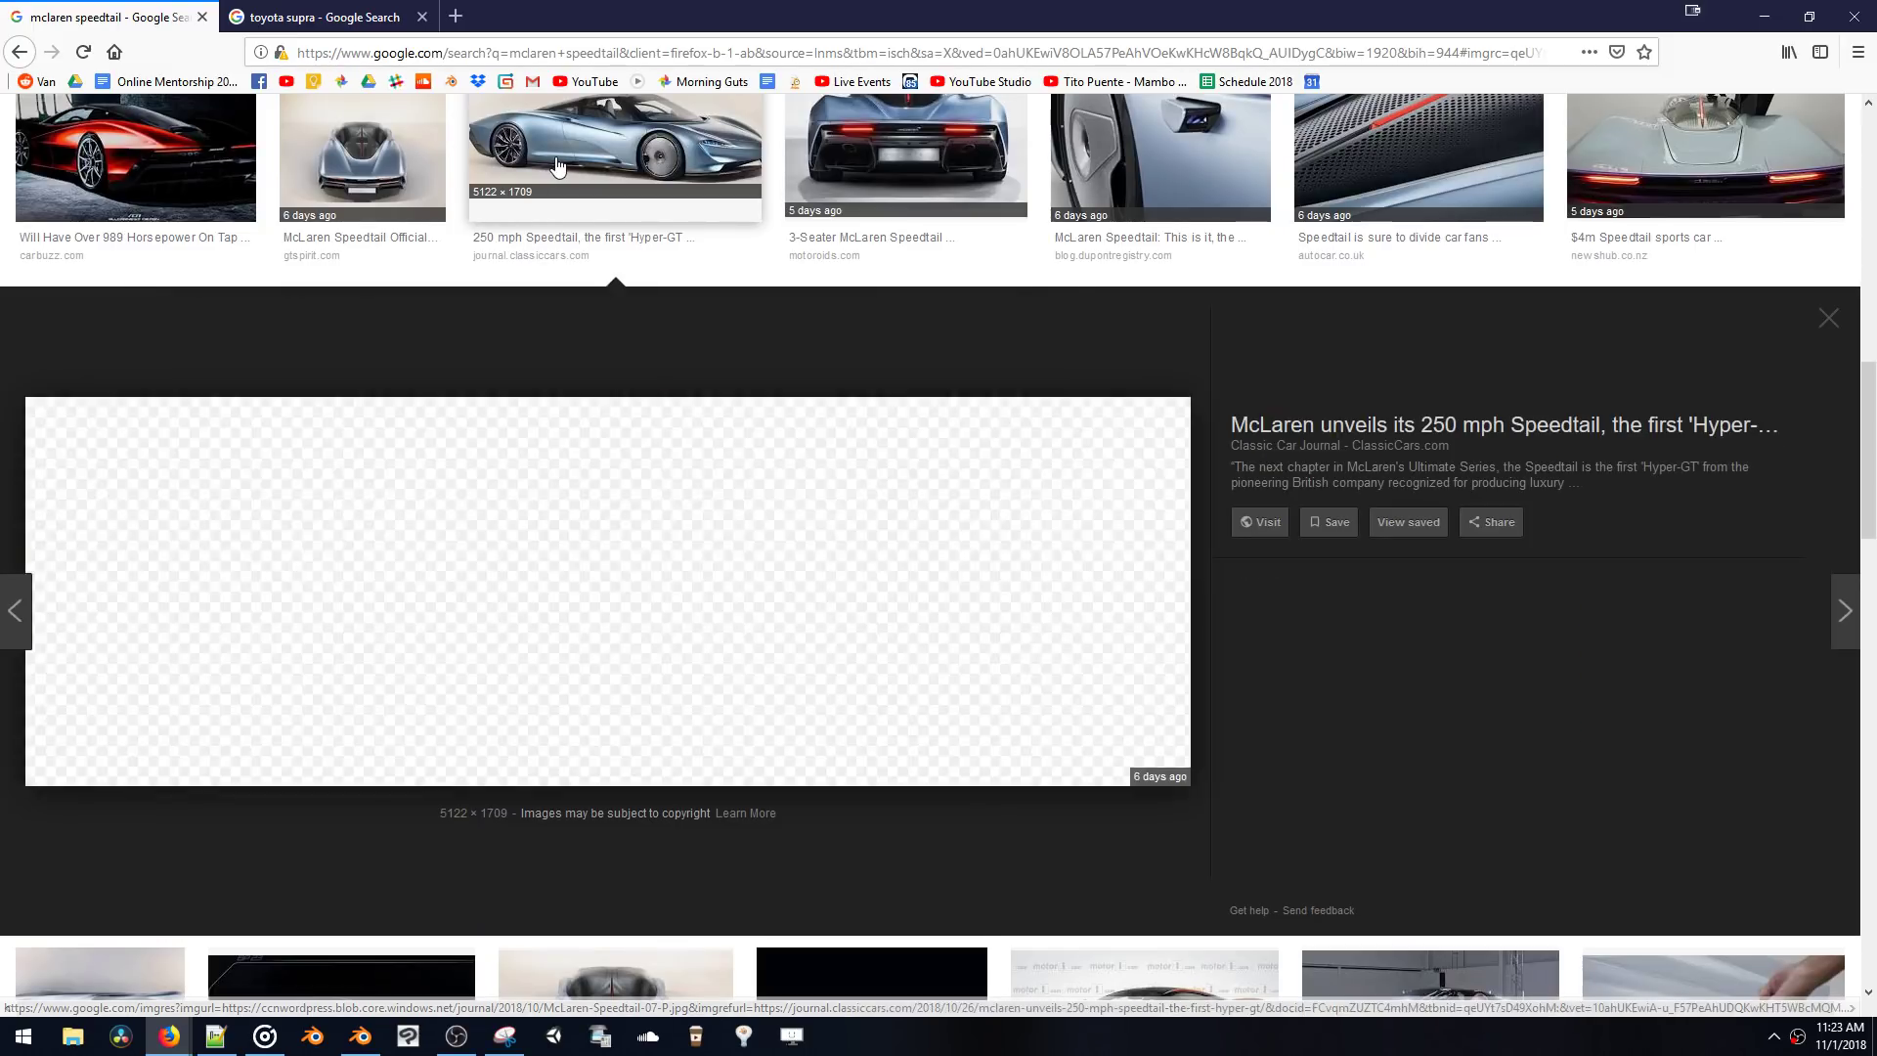
click(49, 113)
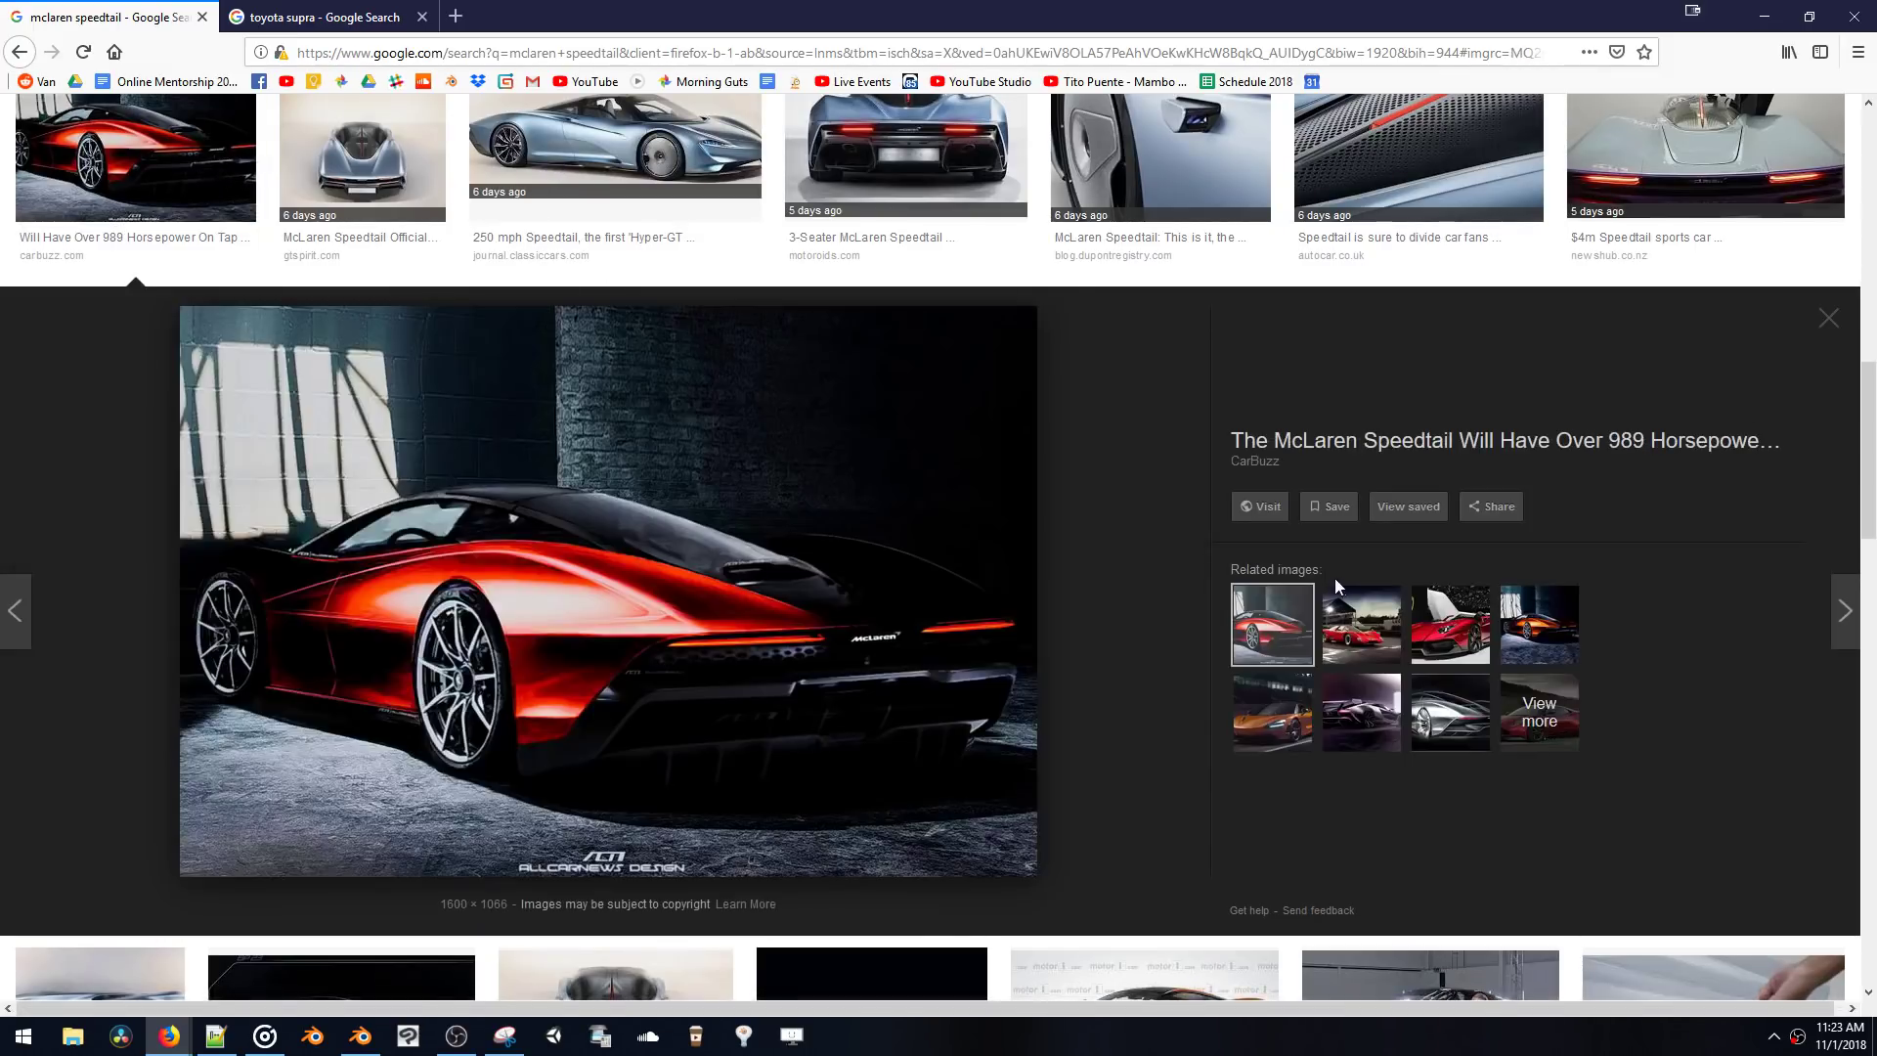
click(1539, 624)
scroll(974, 616, down, 5)
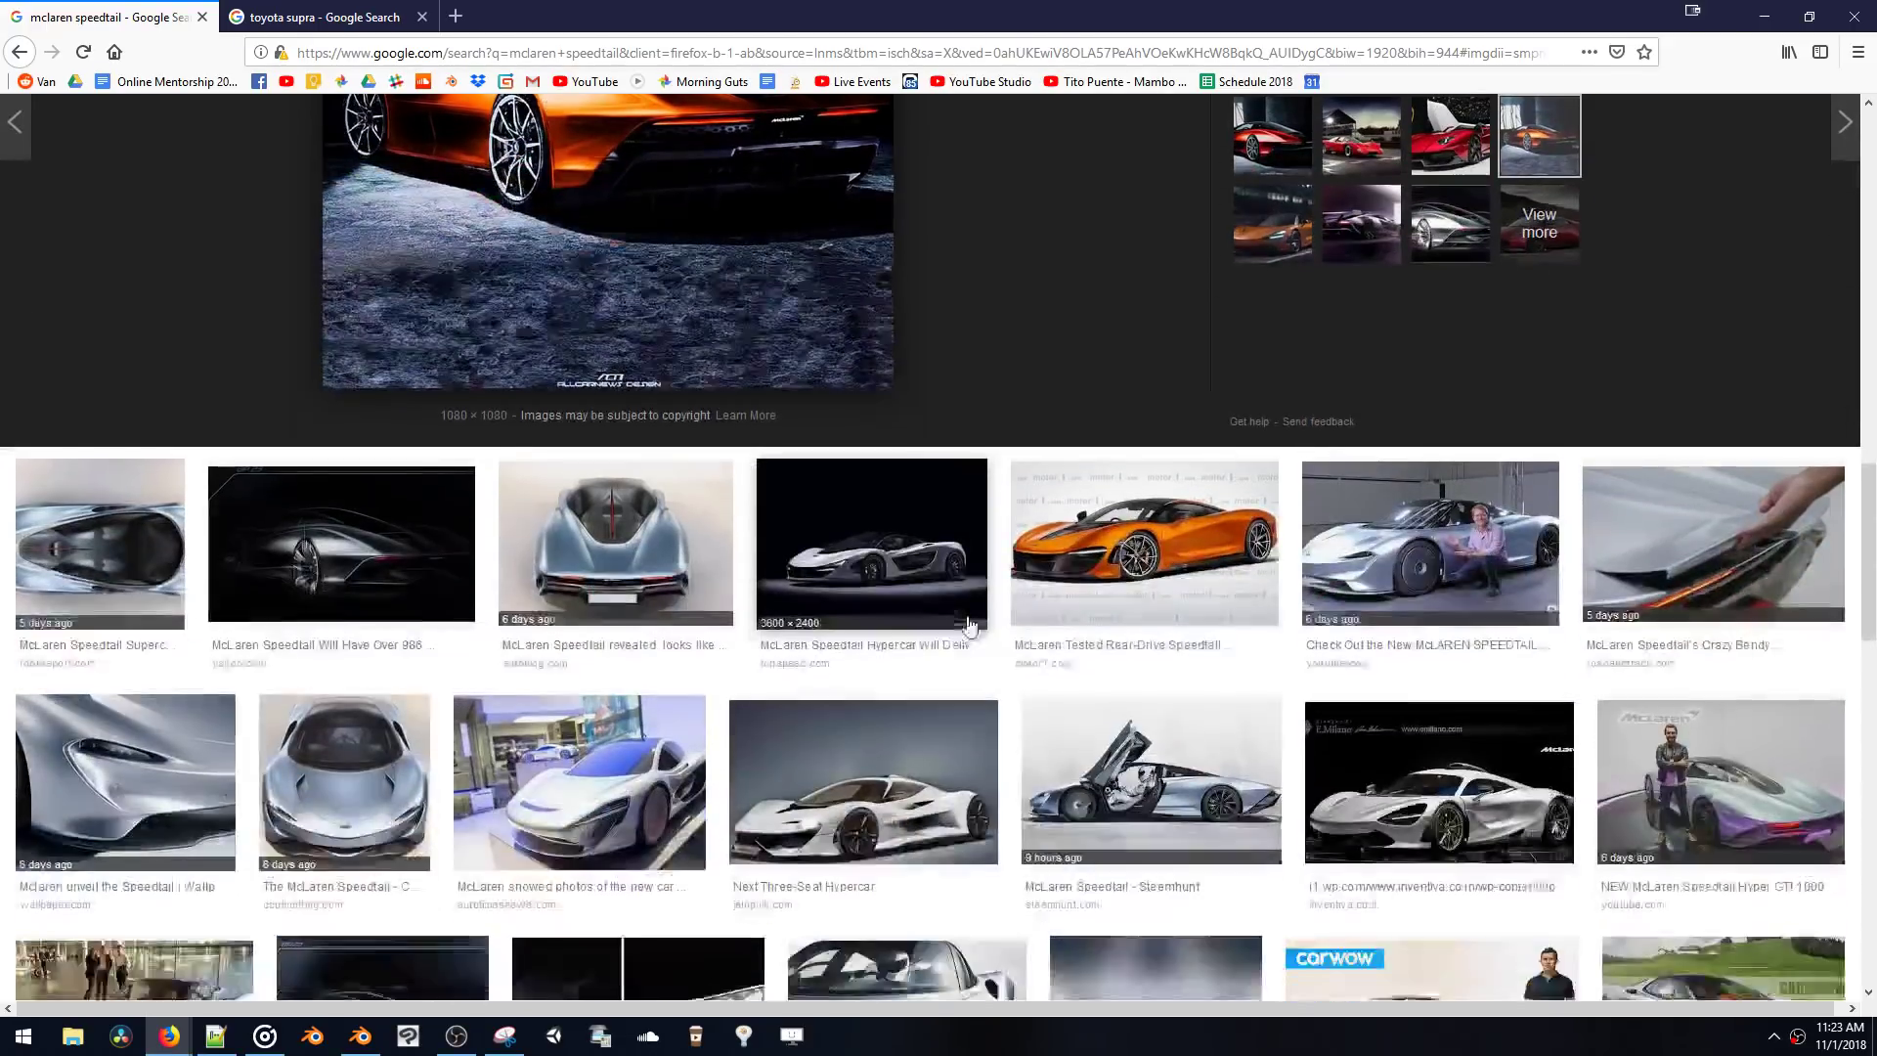
scroll(955, 613, up, 3)
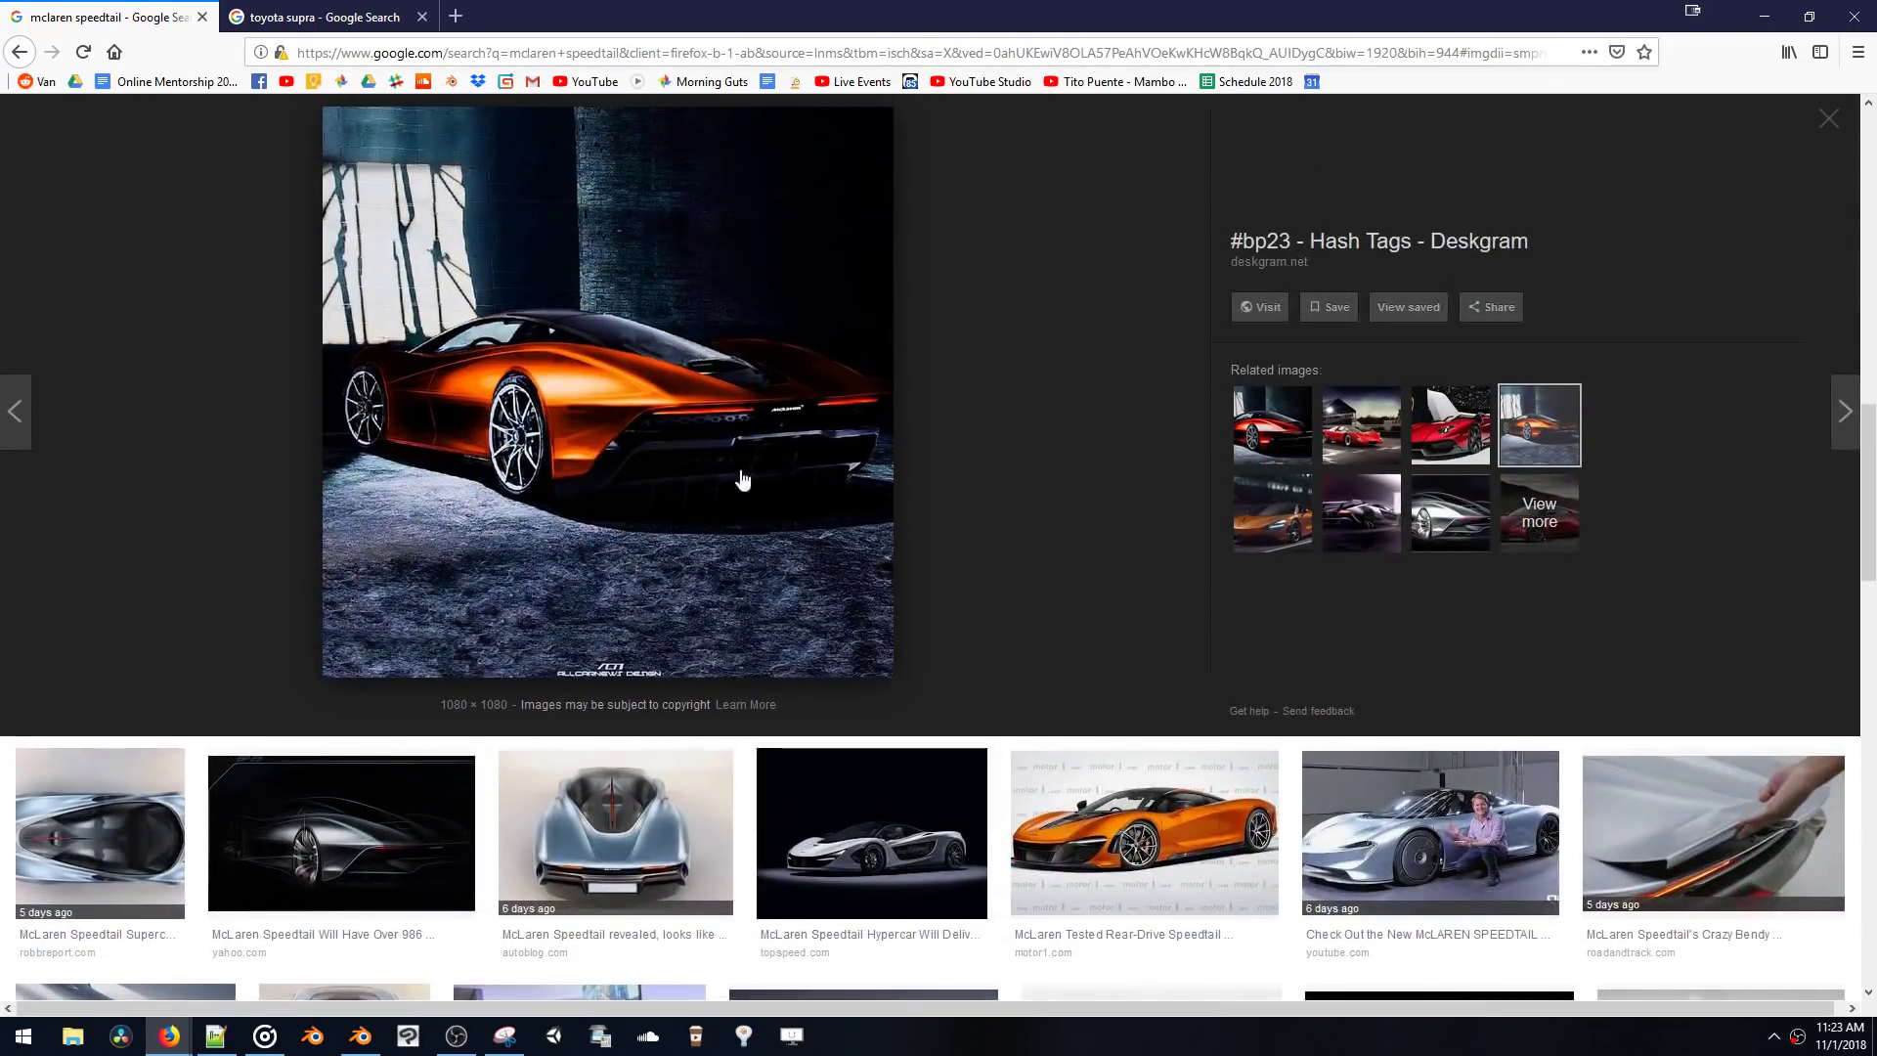
scroll(548, 440, down, 3)
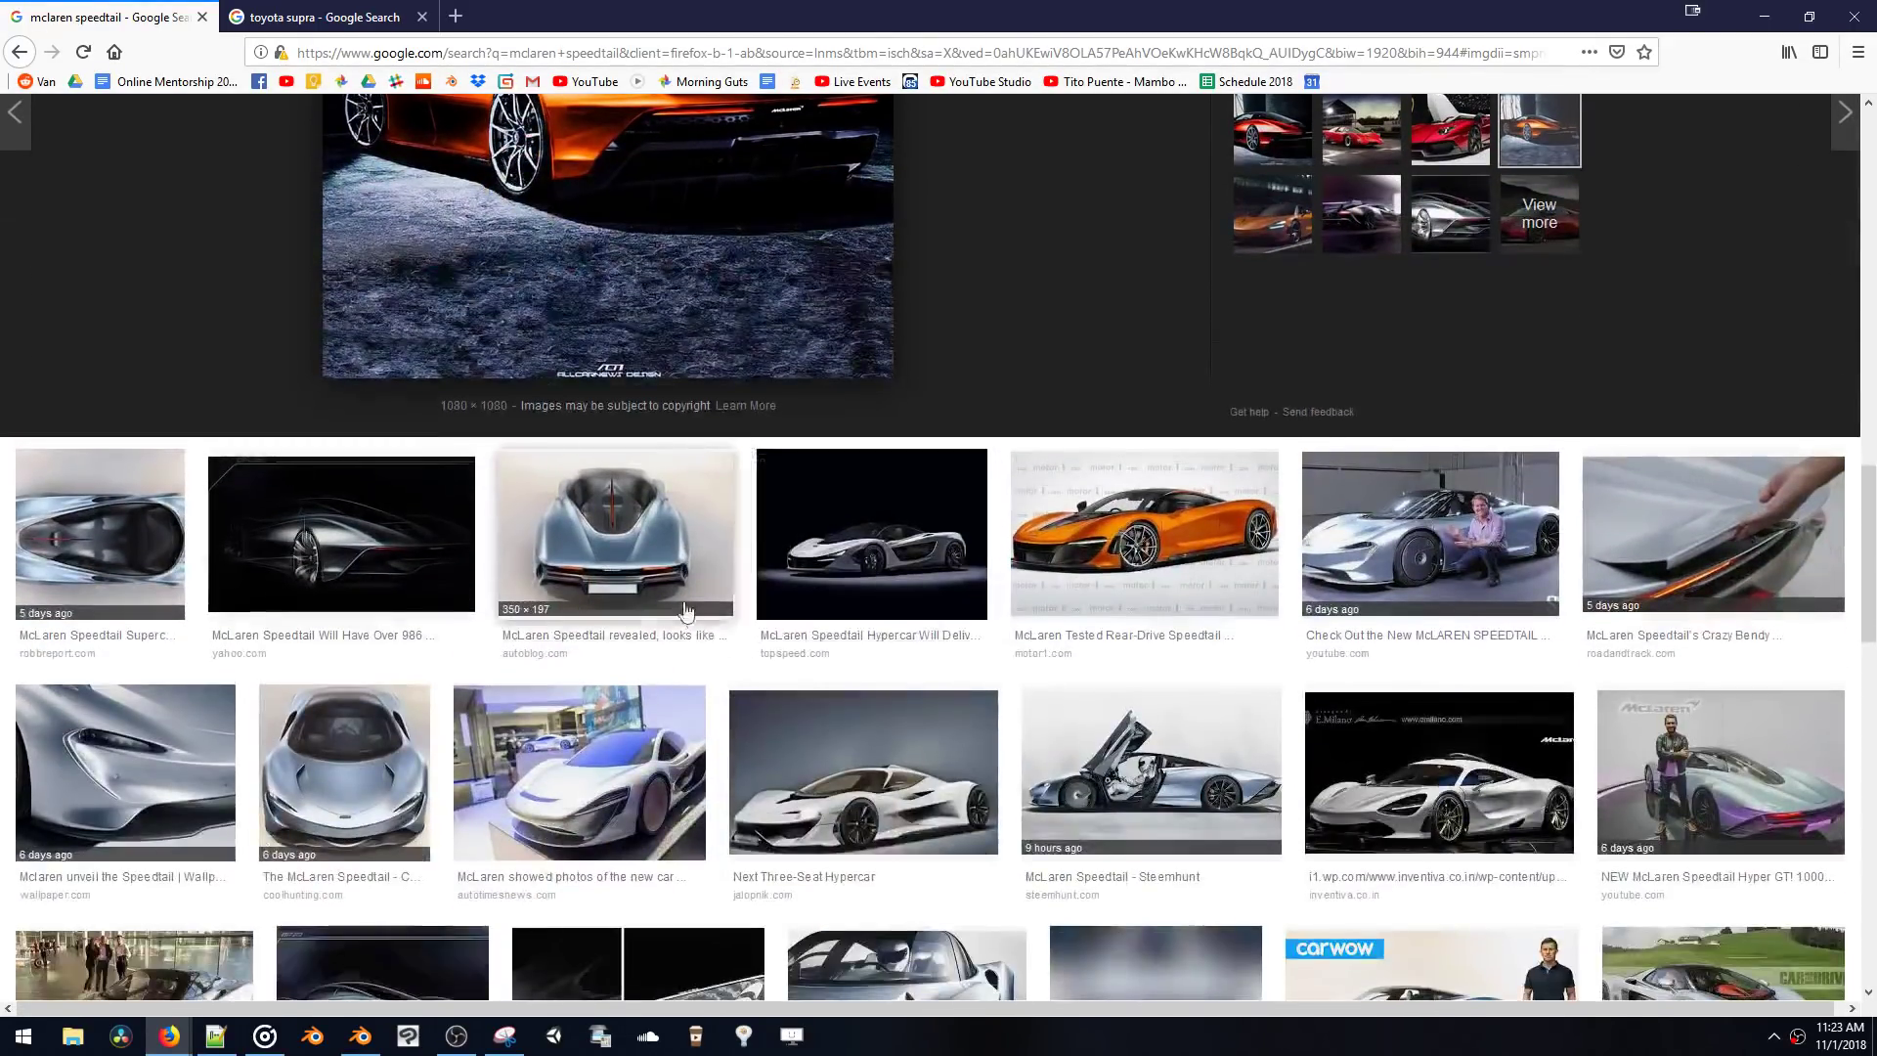
- Examine the Autocar BP23 teaser sketch and the Autoblog elevated rear photo of the Speedtail
click(645, 567)
click(1368, 650)
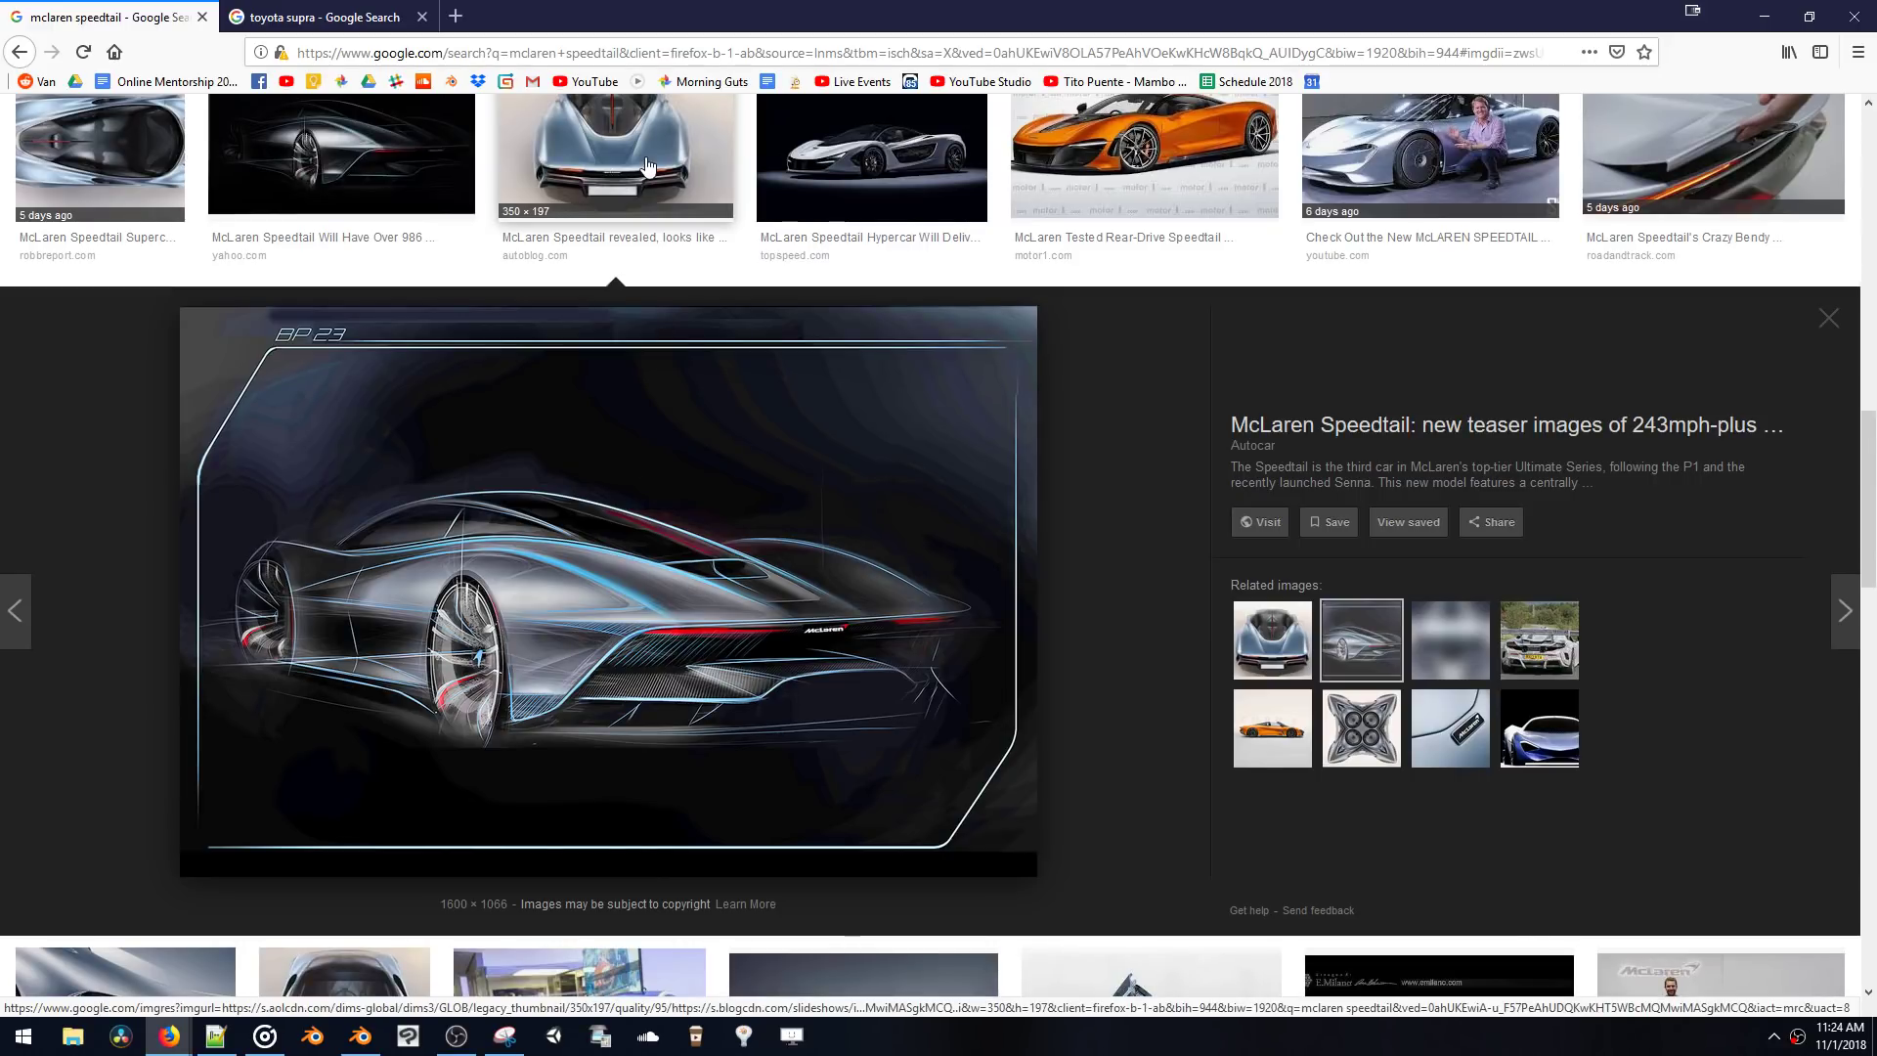
click(620, 278)
click(616, 186)
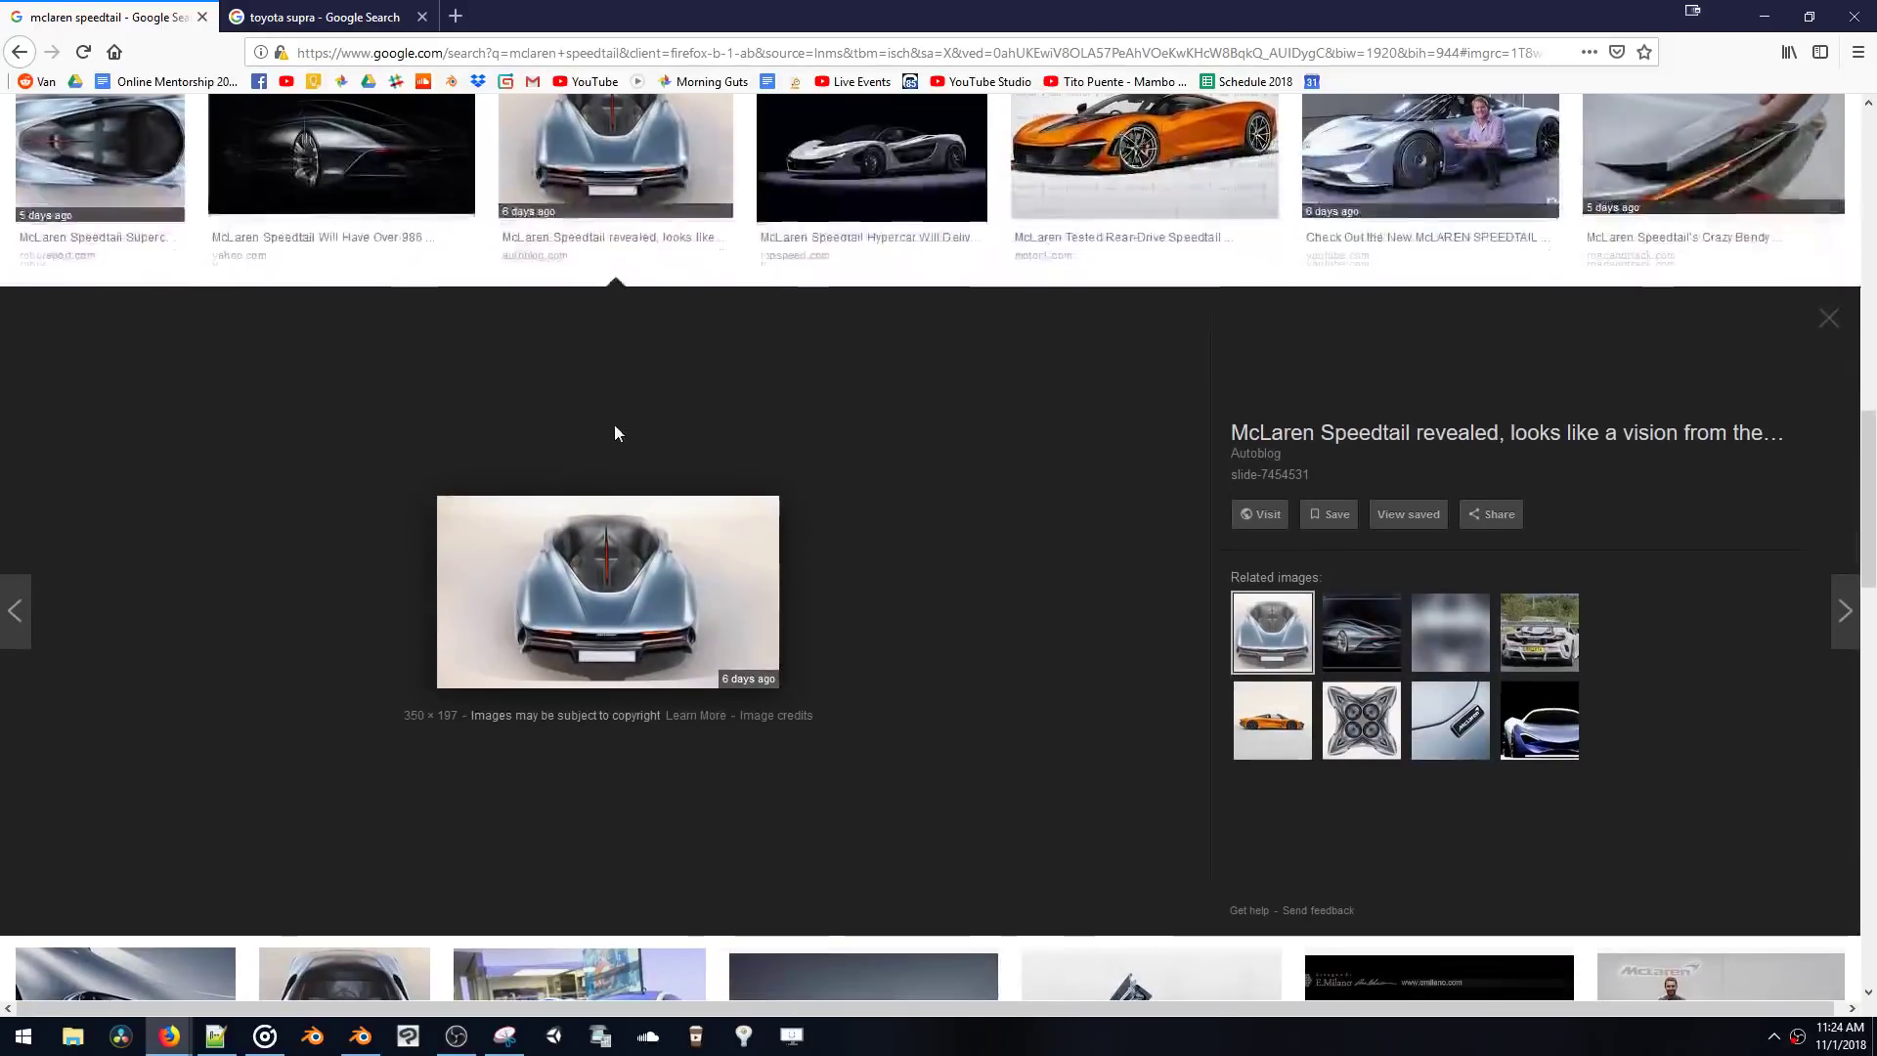
- Reopen the Motoroids rear photo of the Speedtail and examine its tail section
scroll(741, 413, up, 4)
click(868, 398)
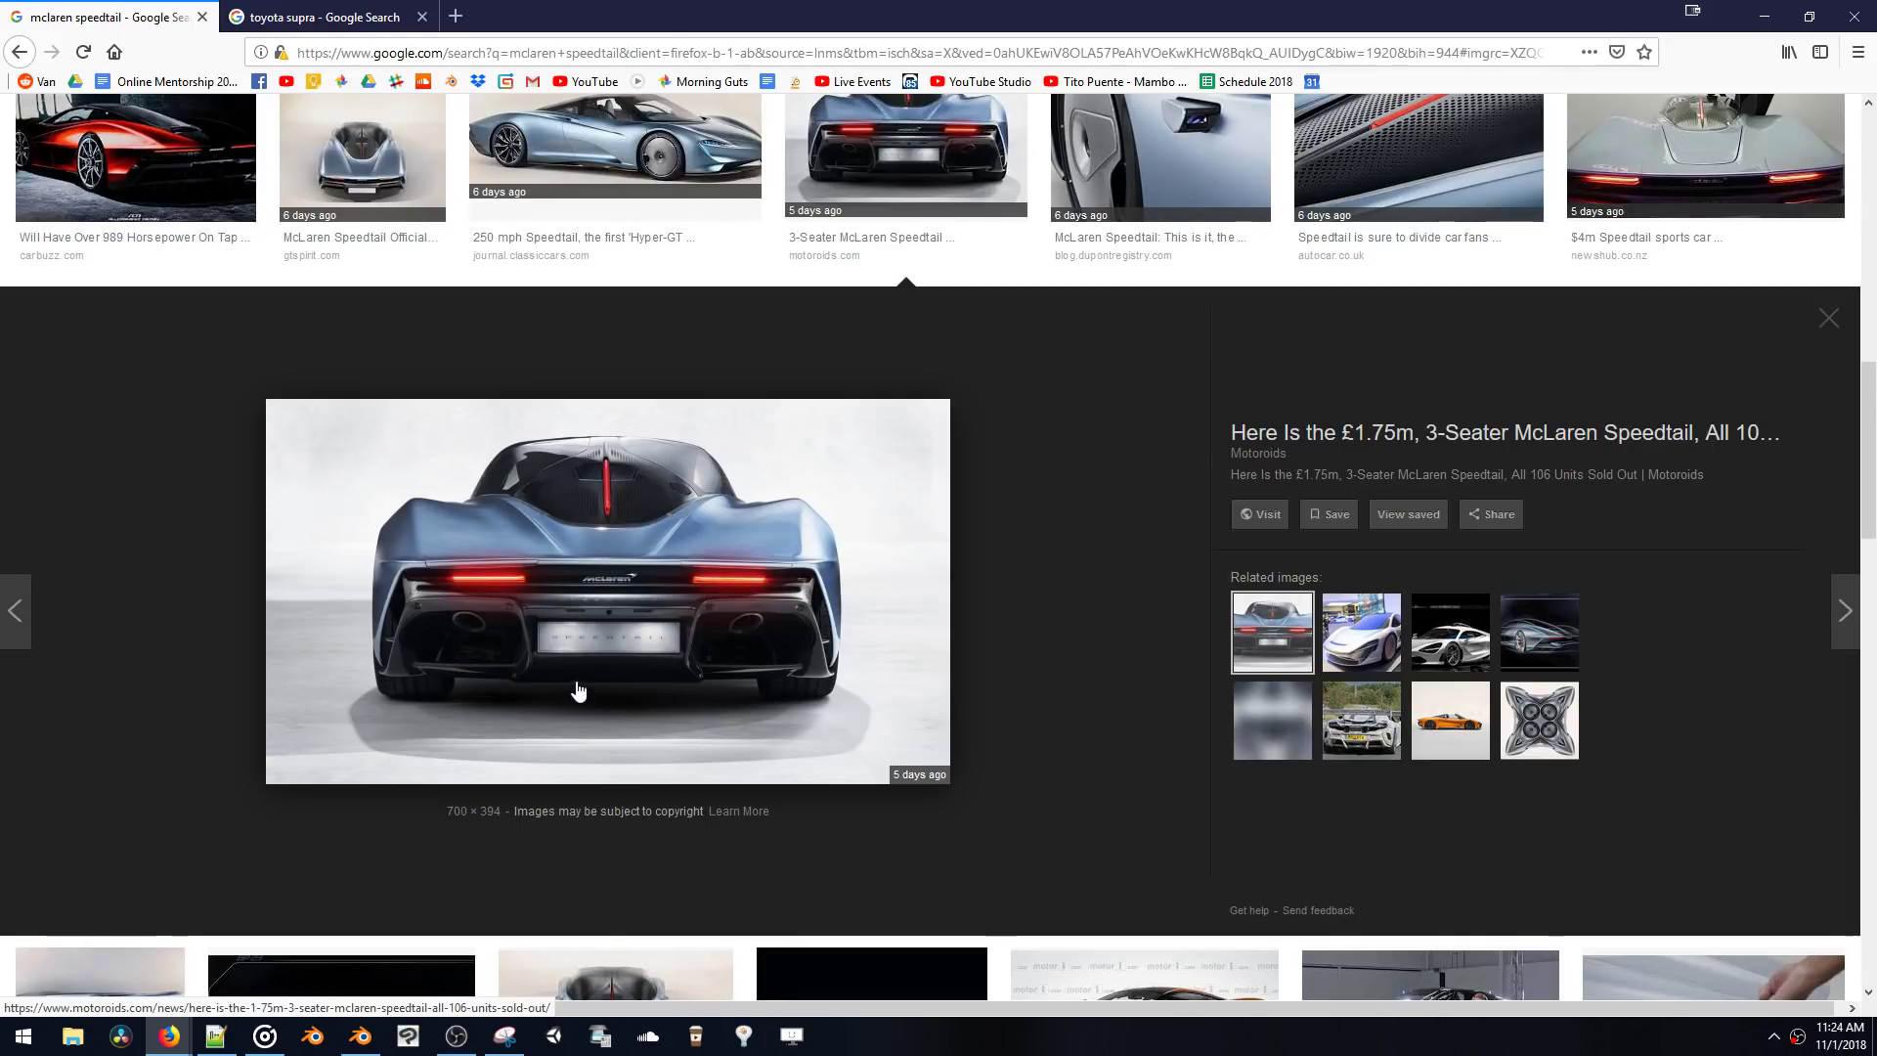
scroll(579, 690, up, 2)
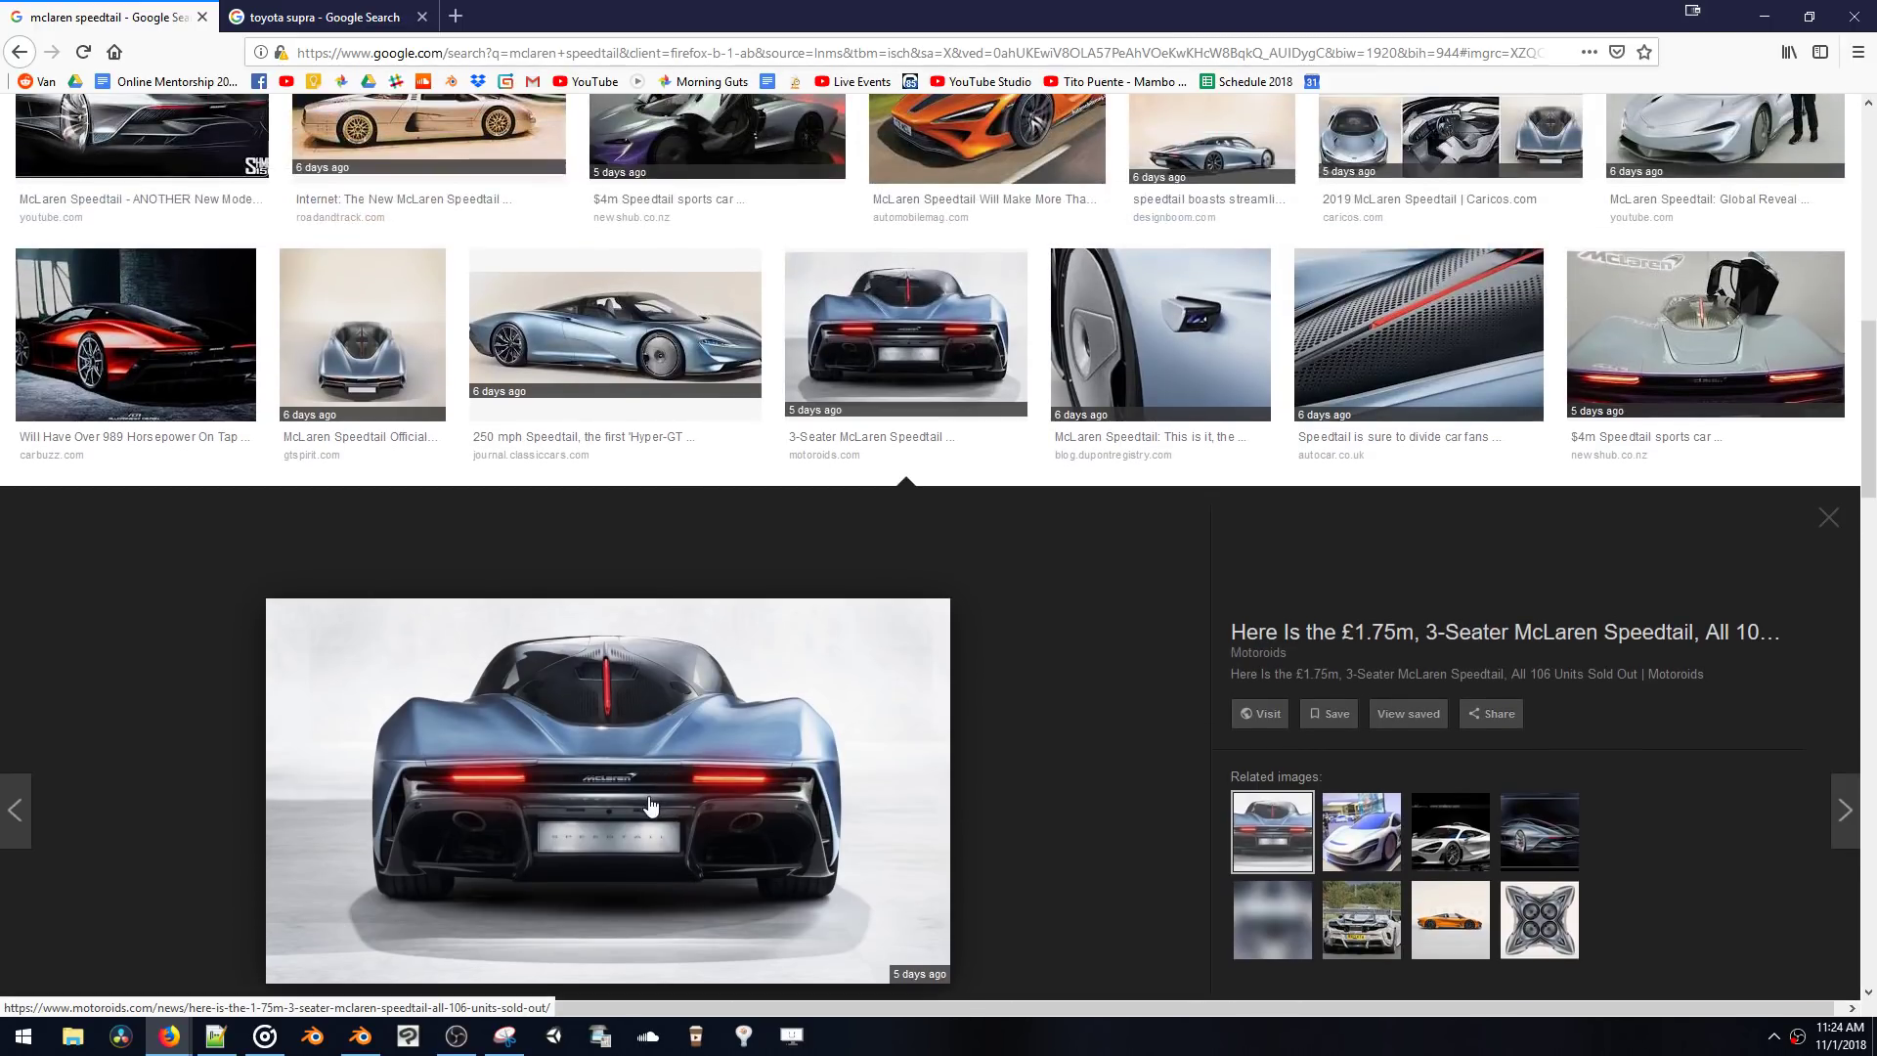
scroll(647, 801, down, 2)
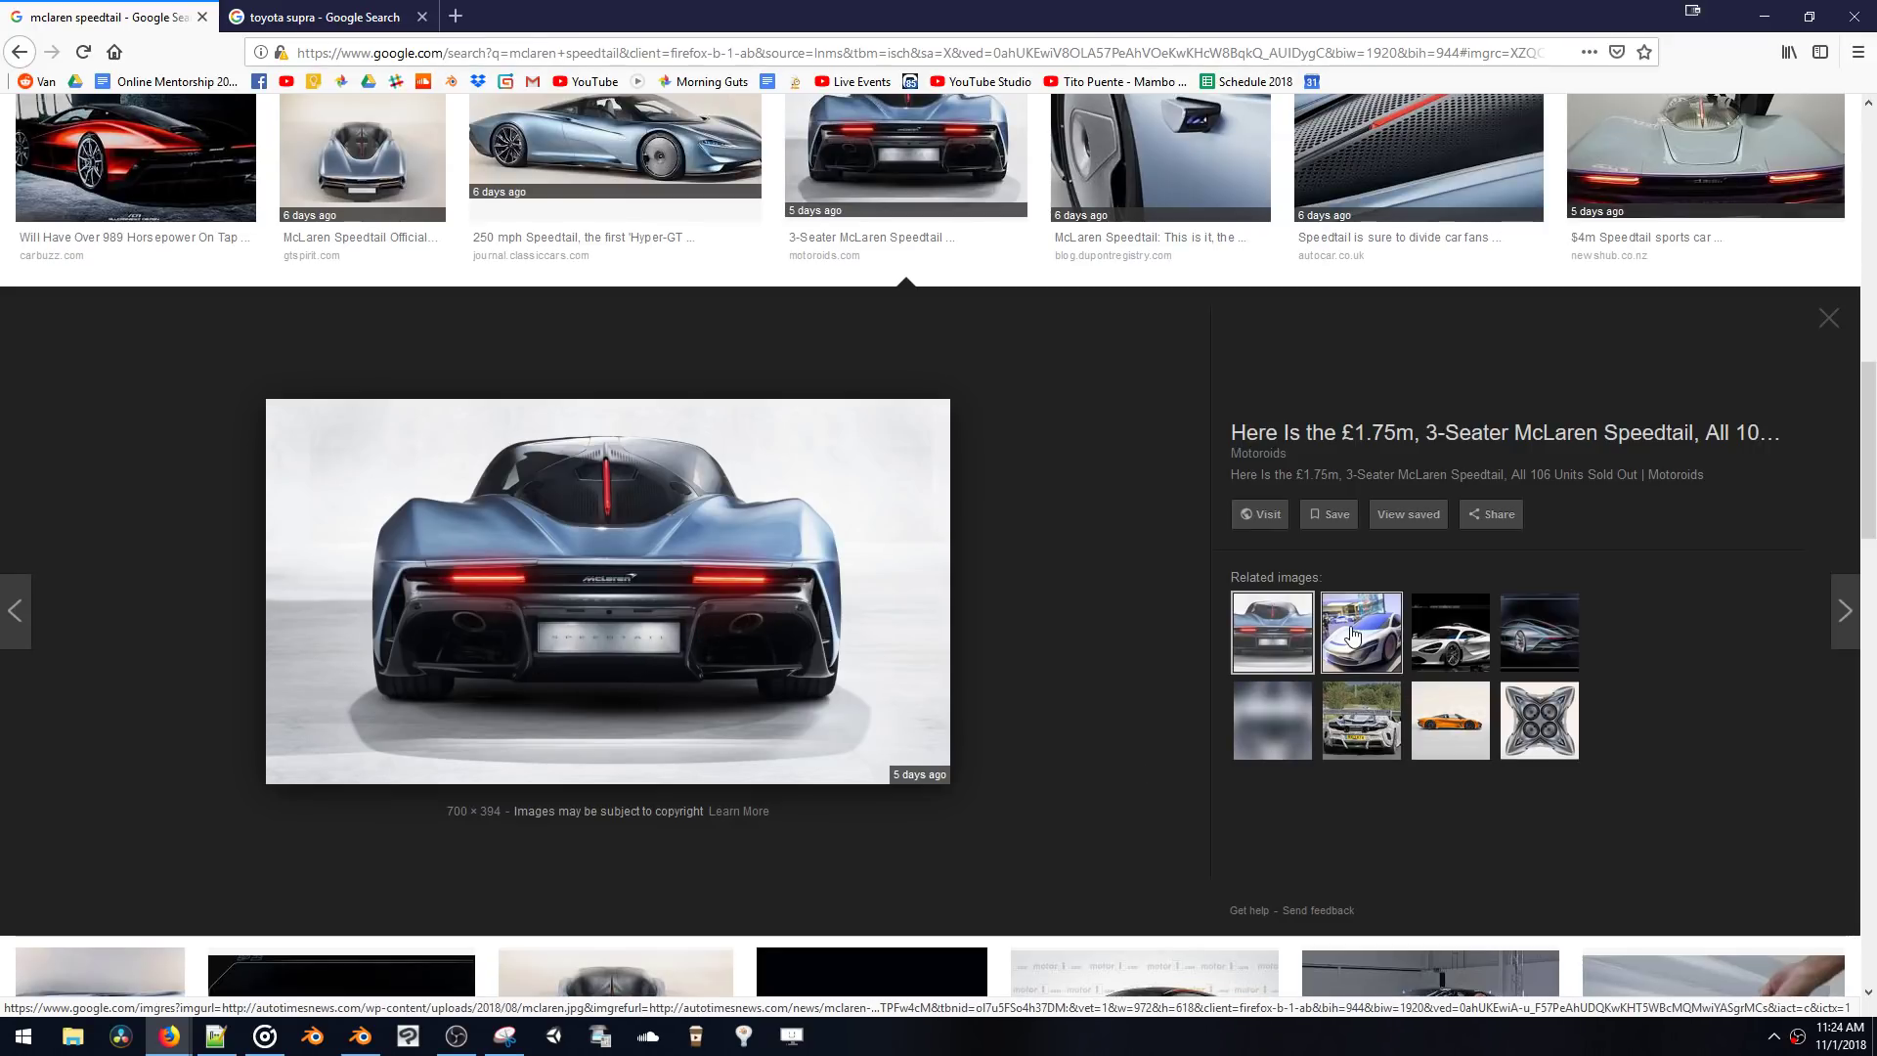
scroll(1148, 700, up, 4)
scroll(1147, 700, down, 3)
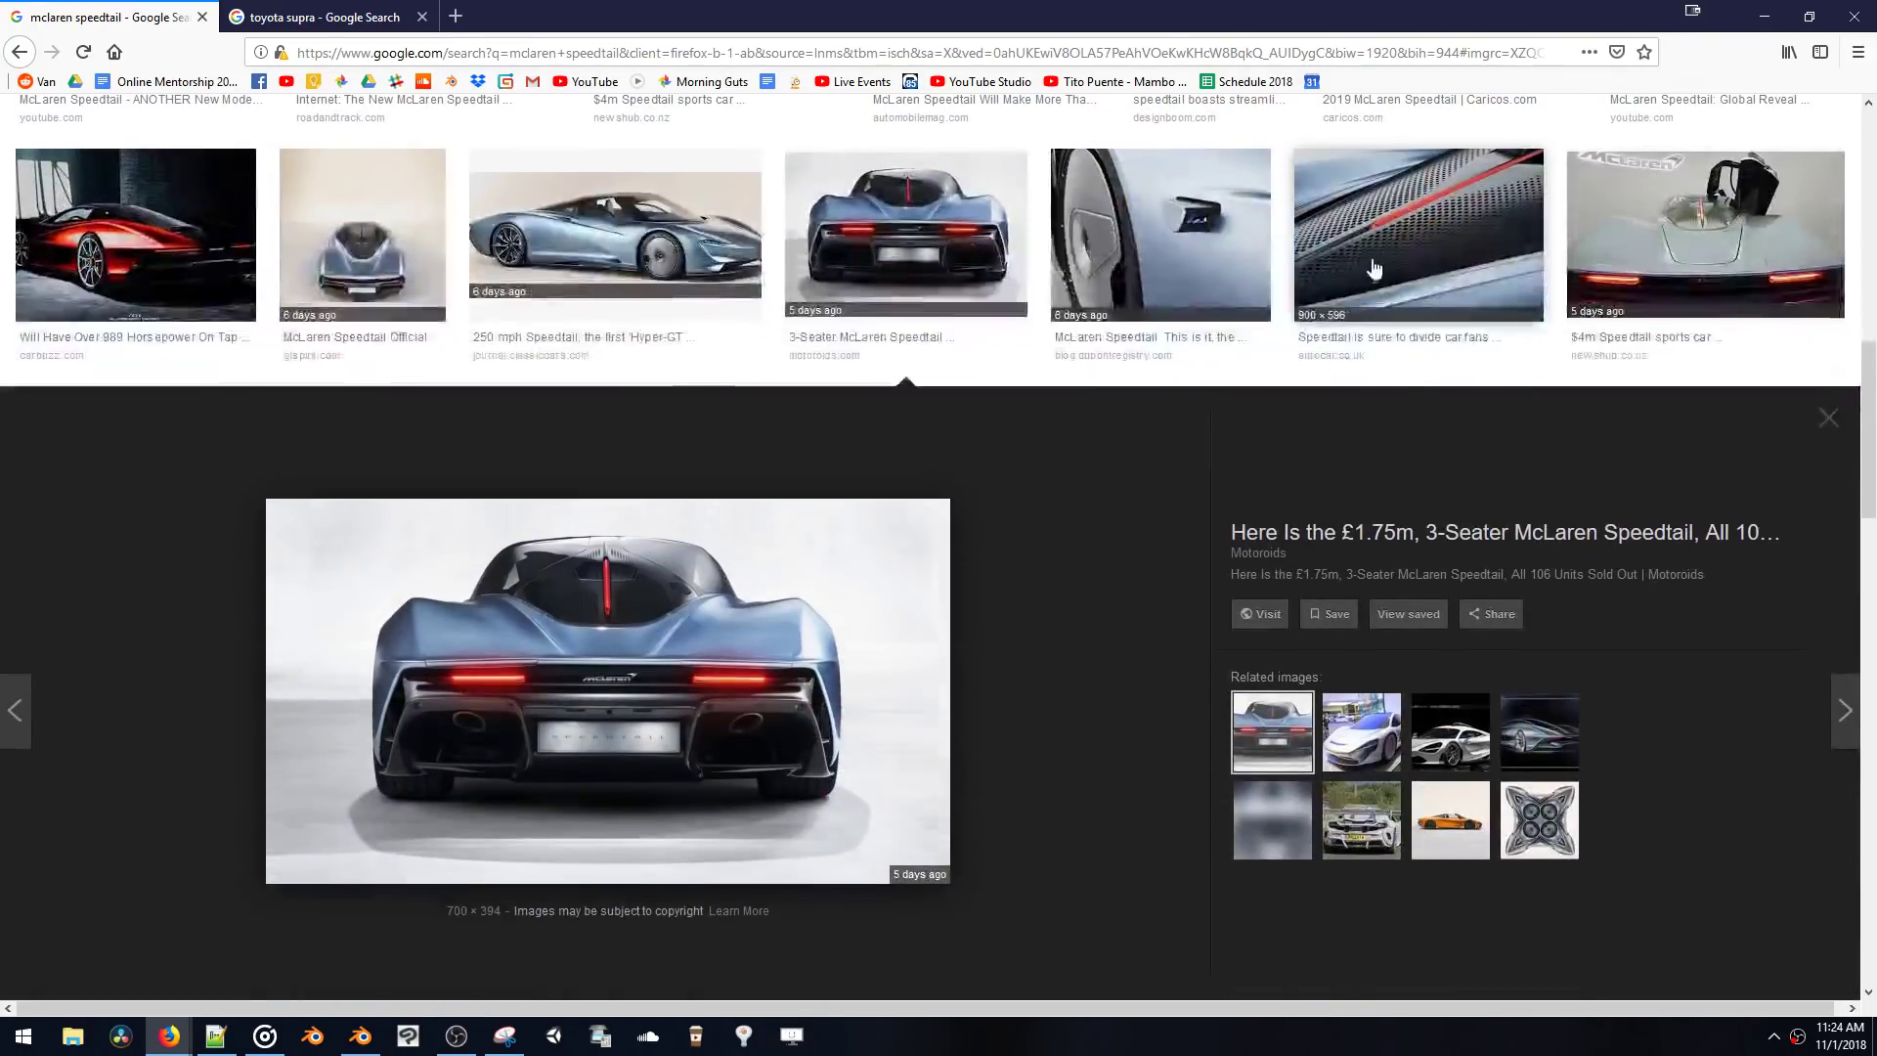
- Examine the Newshub rear photo with the raised door and its related BP23 teaser sketch
click(1373, 268)
key(Right)
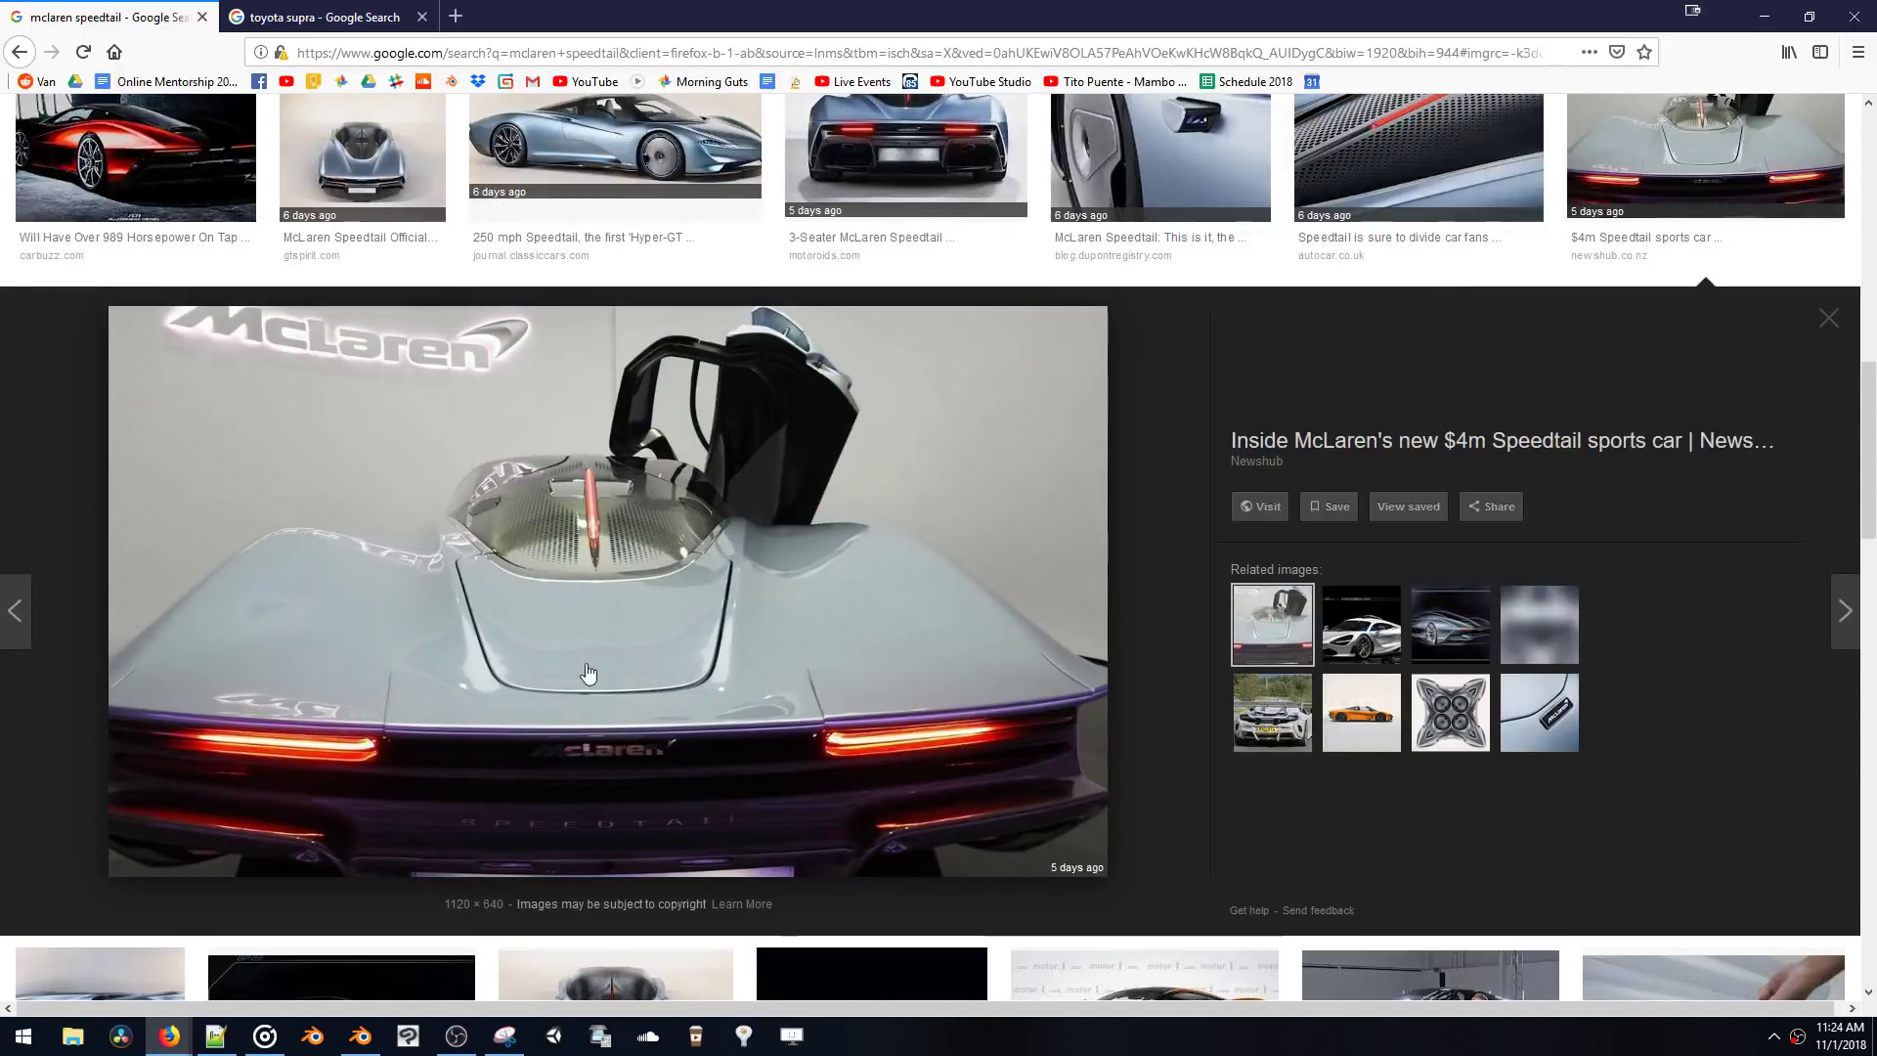
scroll(587, 673, down, 1)
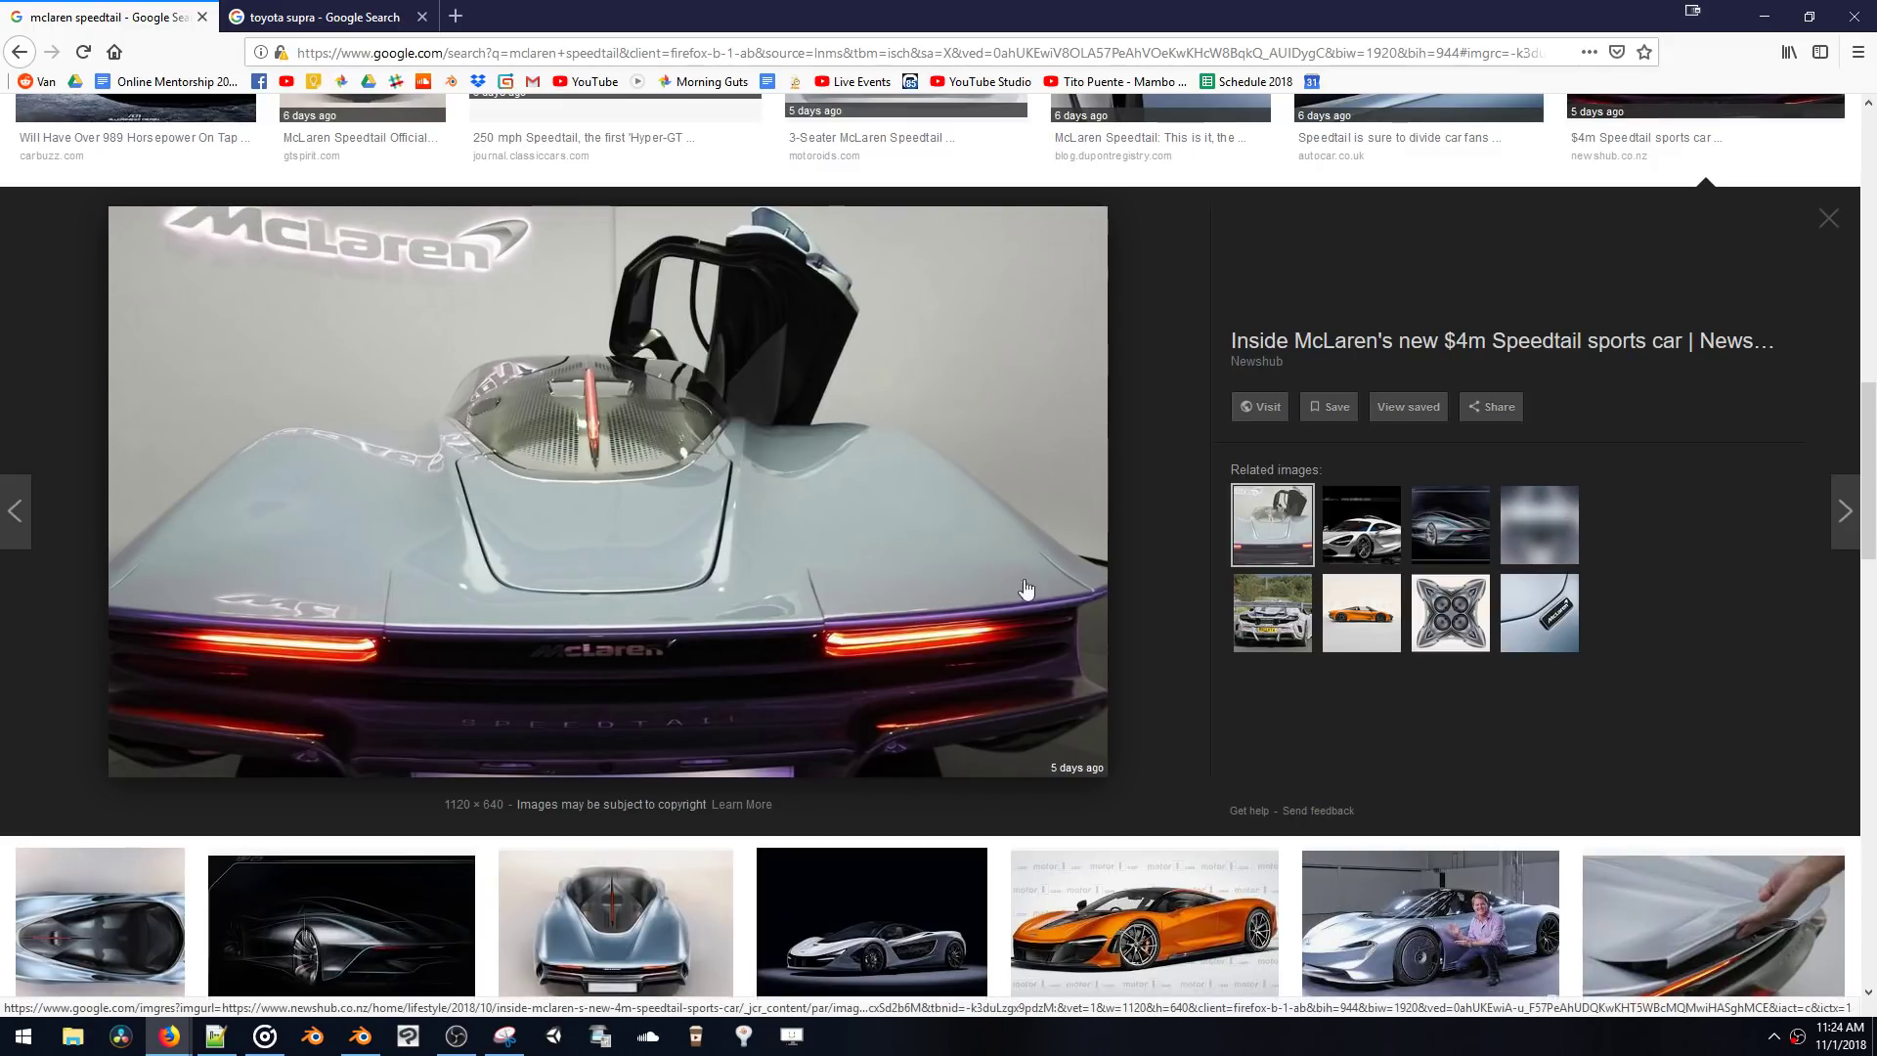
click(1450, 528)
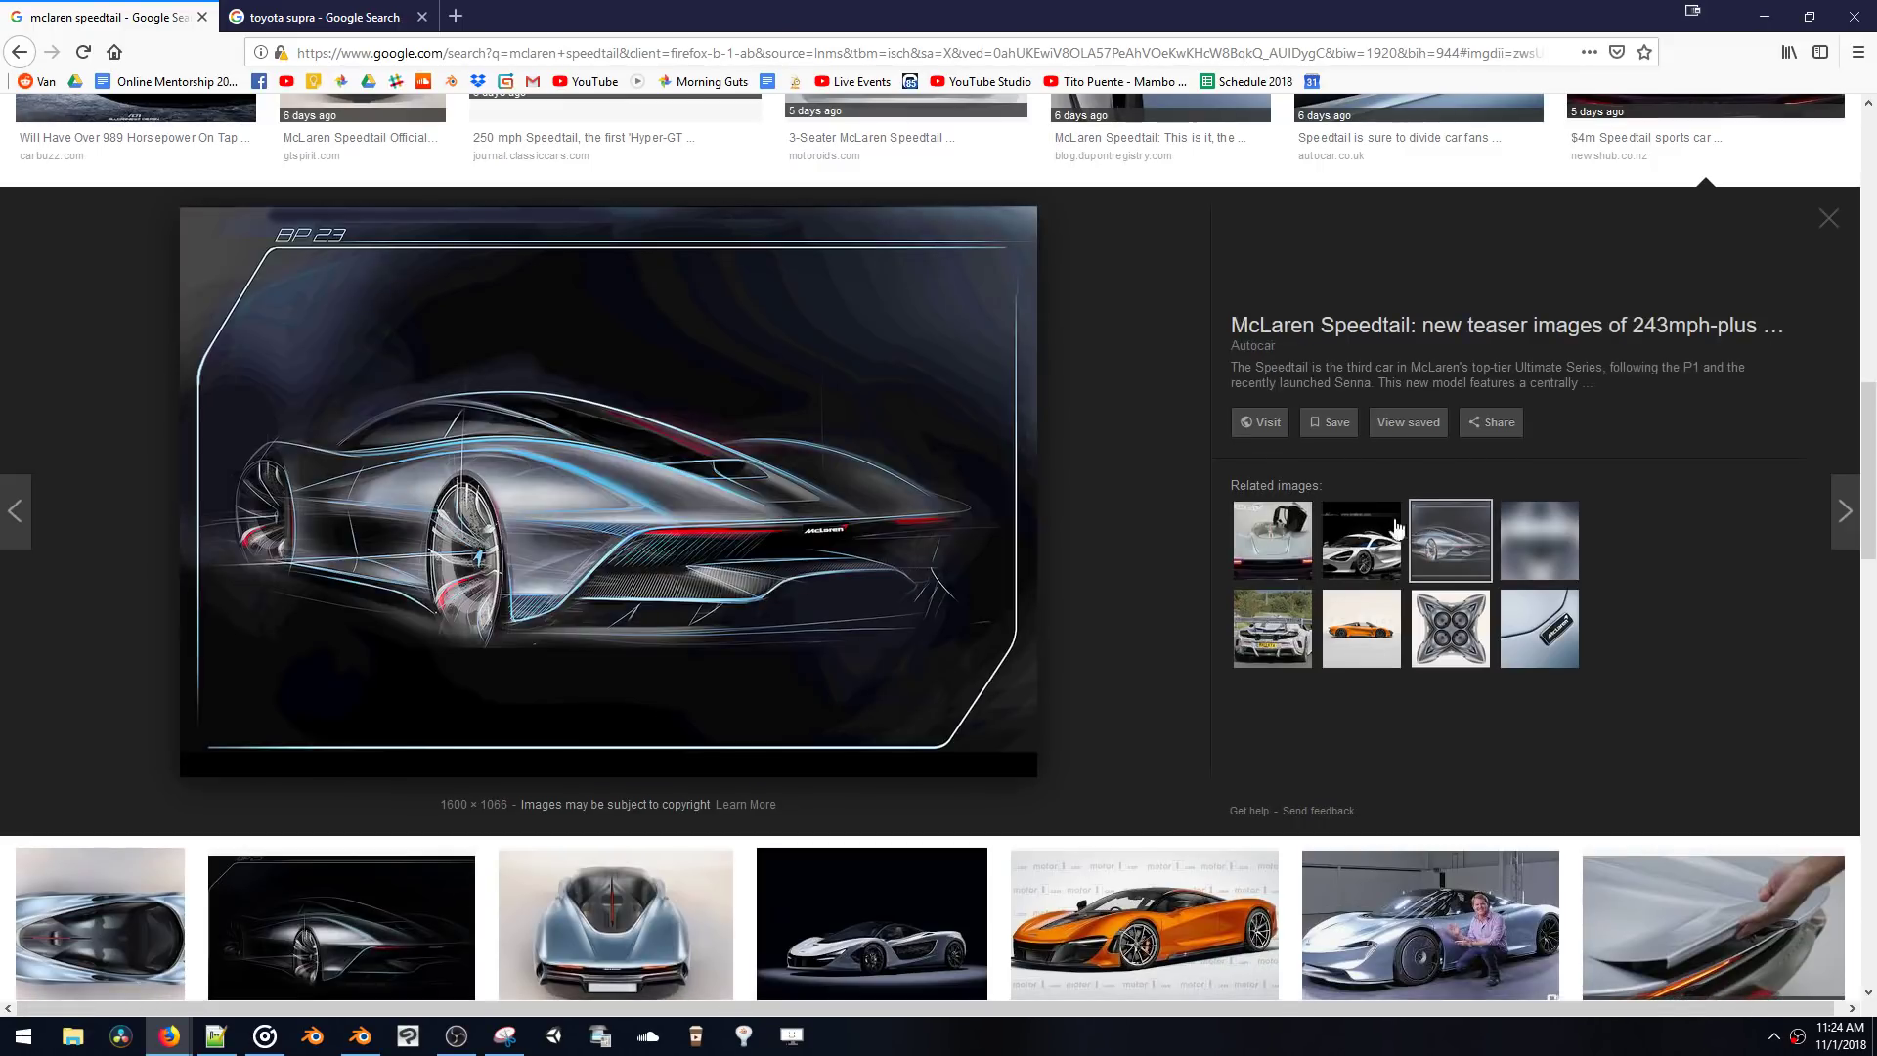
- Preview the related white McLaren image from inventiva.co.in and look over the results below it
click(1301, 528)
scroll(1301, 528, down, 4)
click(1362, 132)
scroll(1167, 414, up, 1)
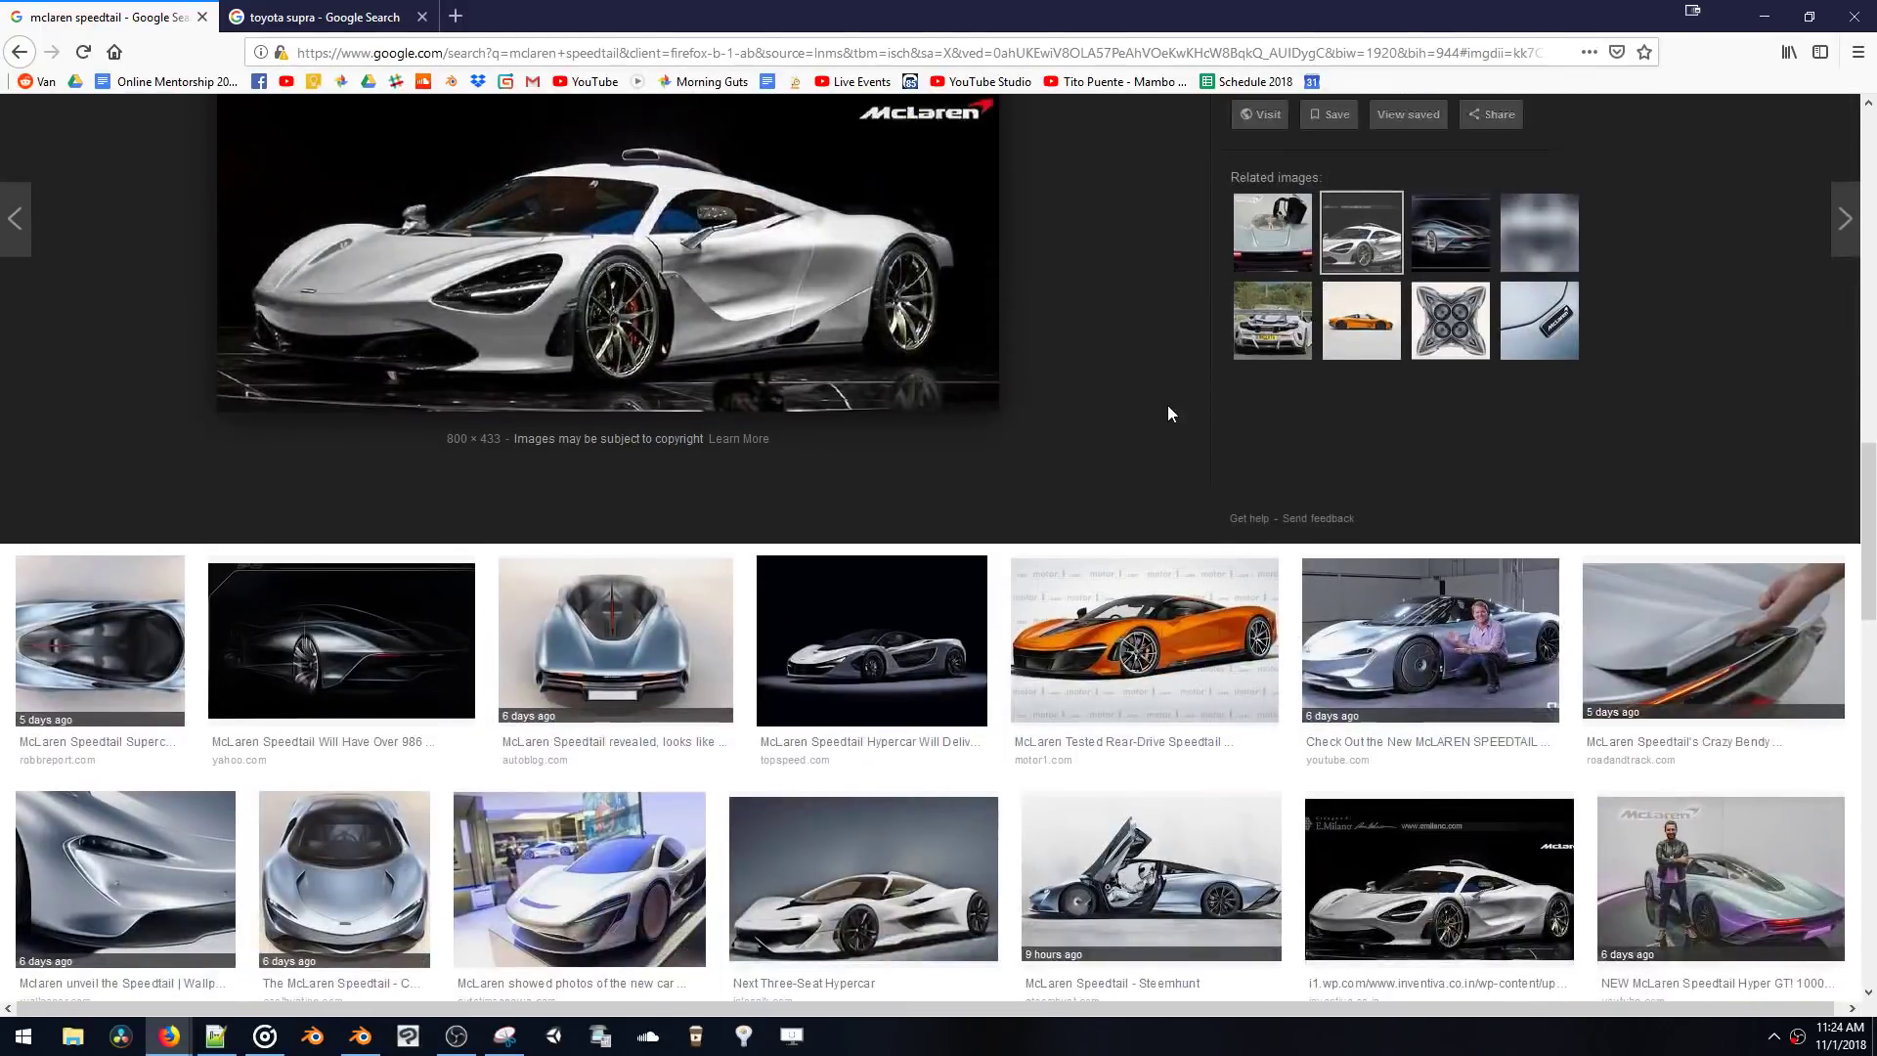
scroll(1167, 414, up, 1)
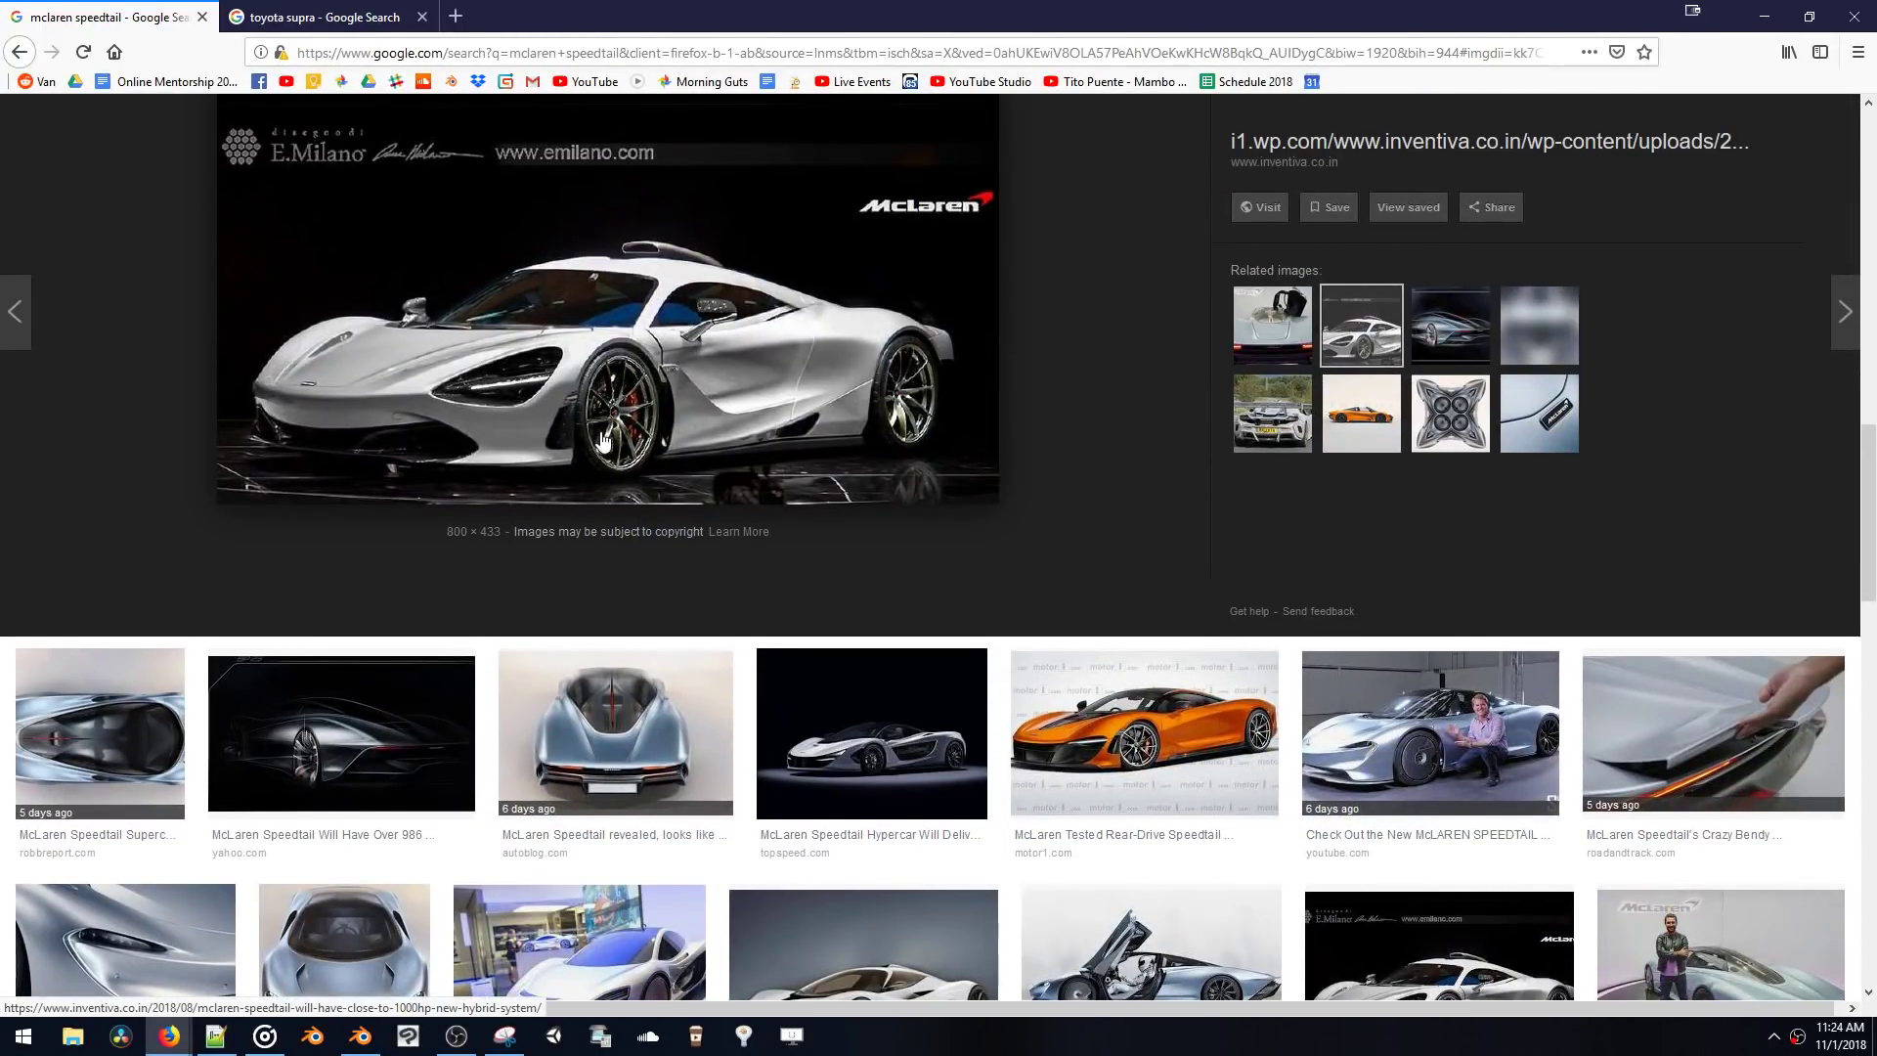
scroll(607, 442, down, 2)
scroll(608, 440, down, 1)
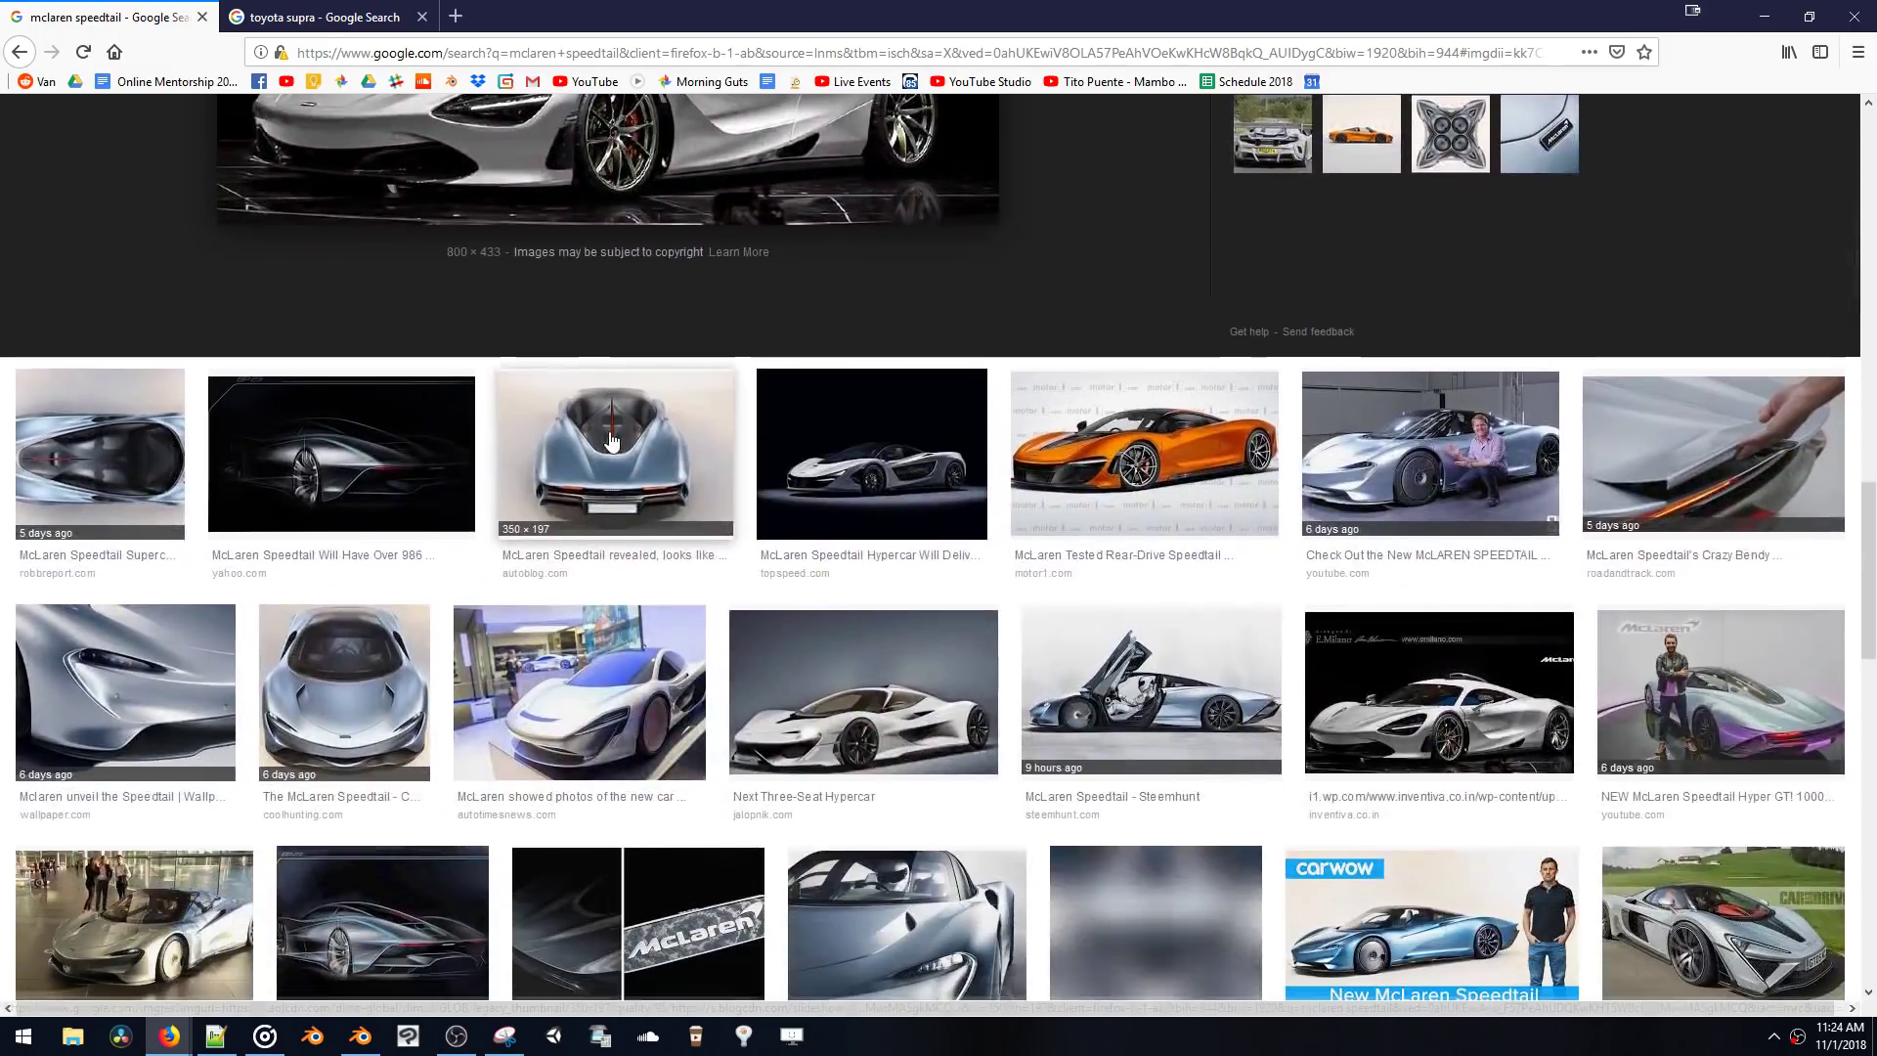
- Preview the Top Speed hypercar image on black and the white McLaren showroom photo
click(857, 489)
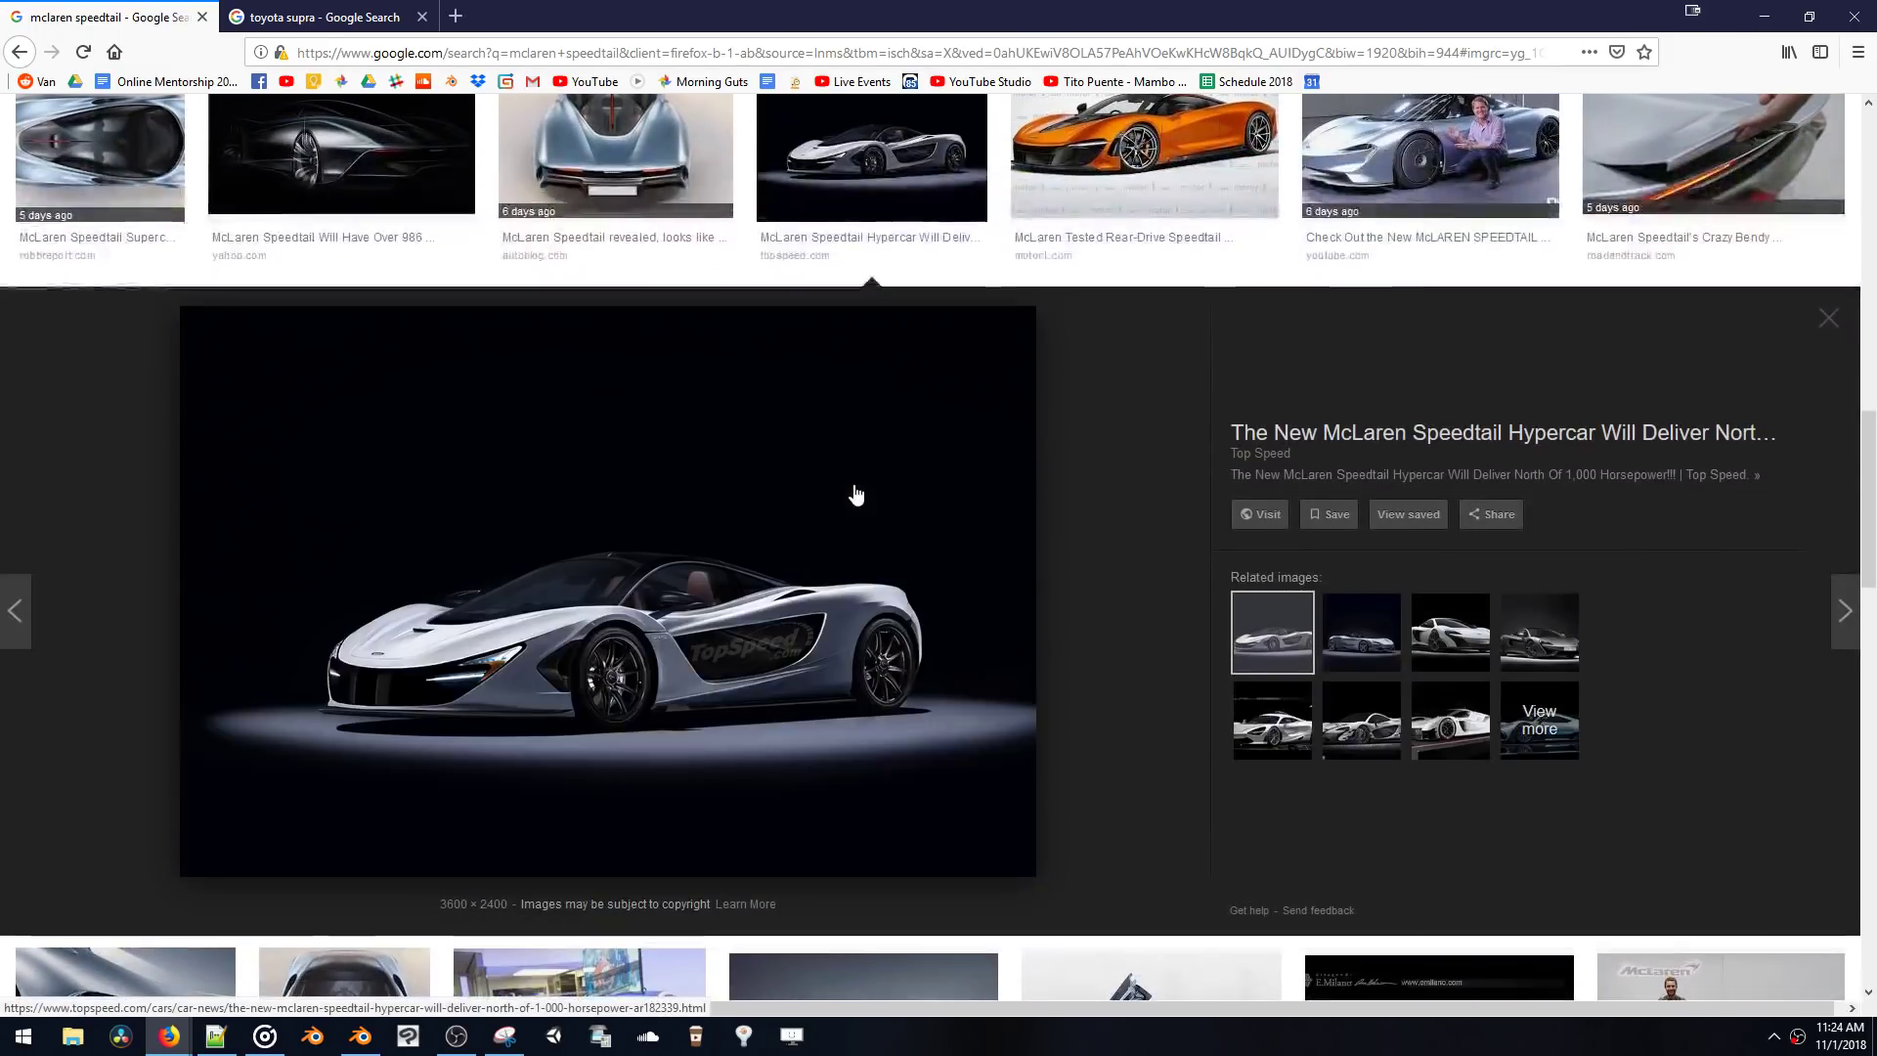
scroll(855, 494, down, 3)
click(614, 713)
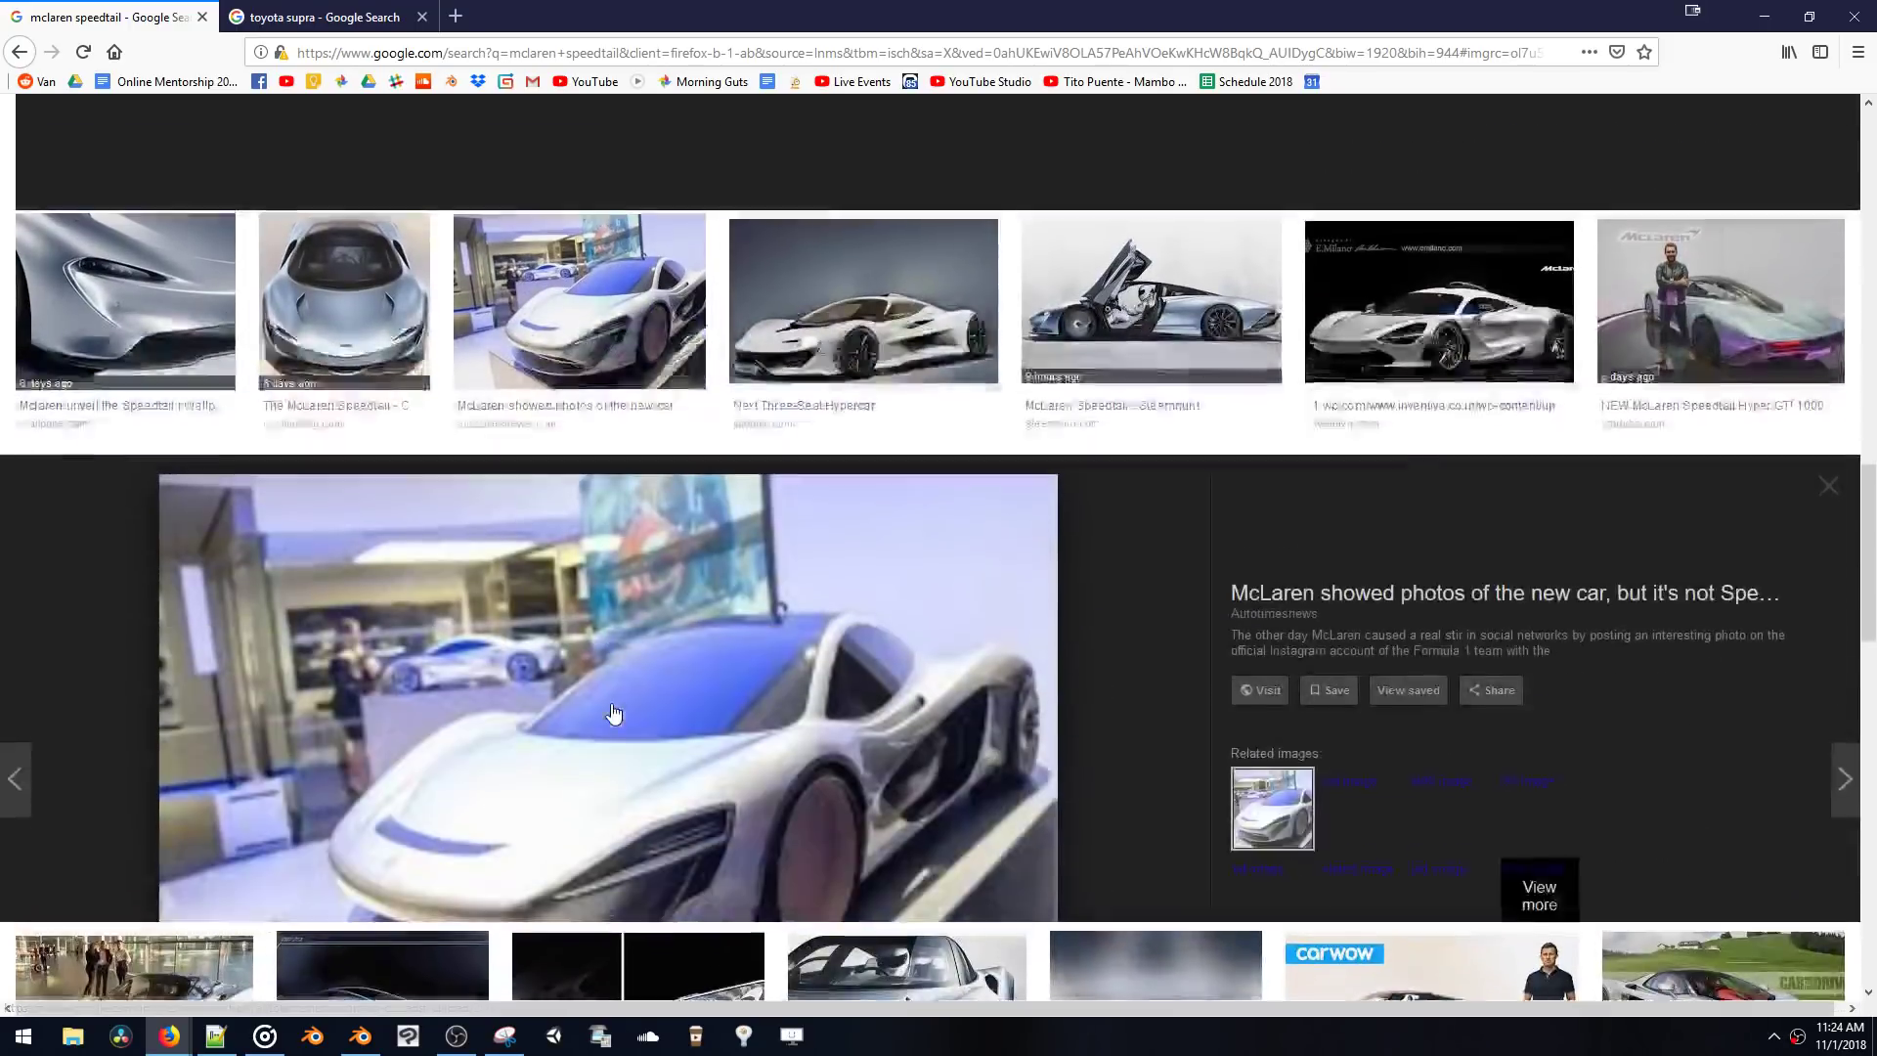
- Leave the image results for the Blender and live chat windows, and read the comment about darkening the viewport in sub-object mode
key(super+Down)
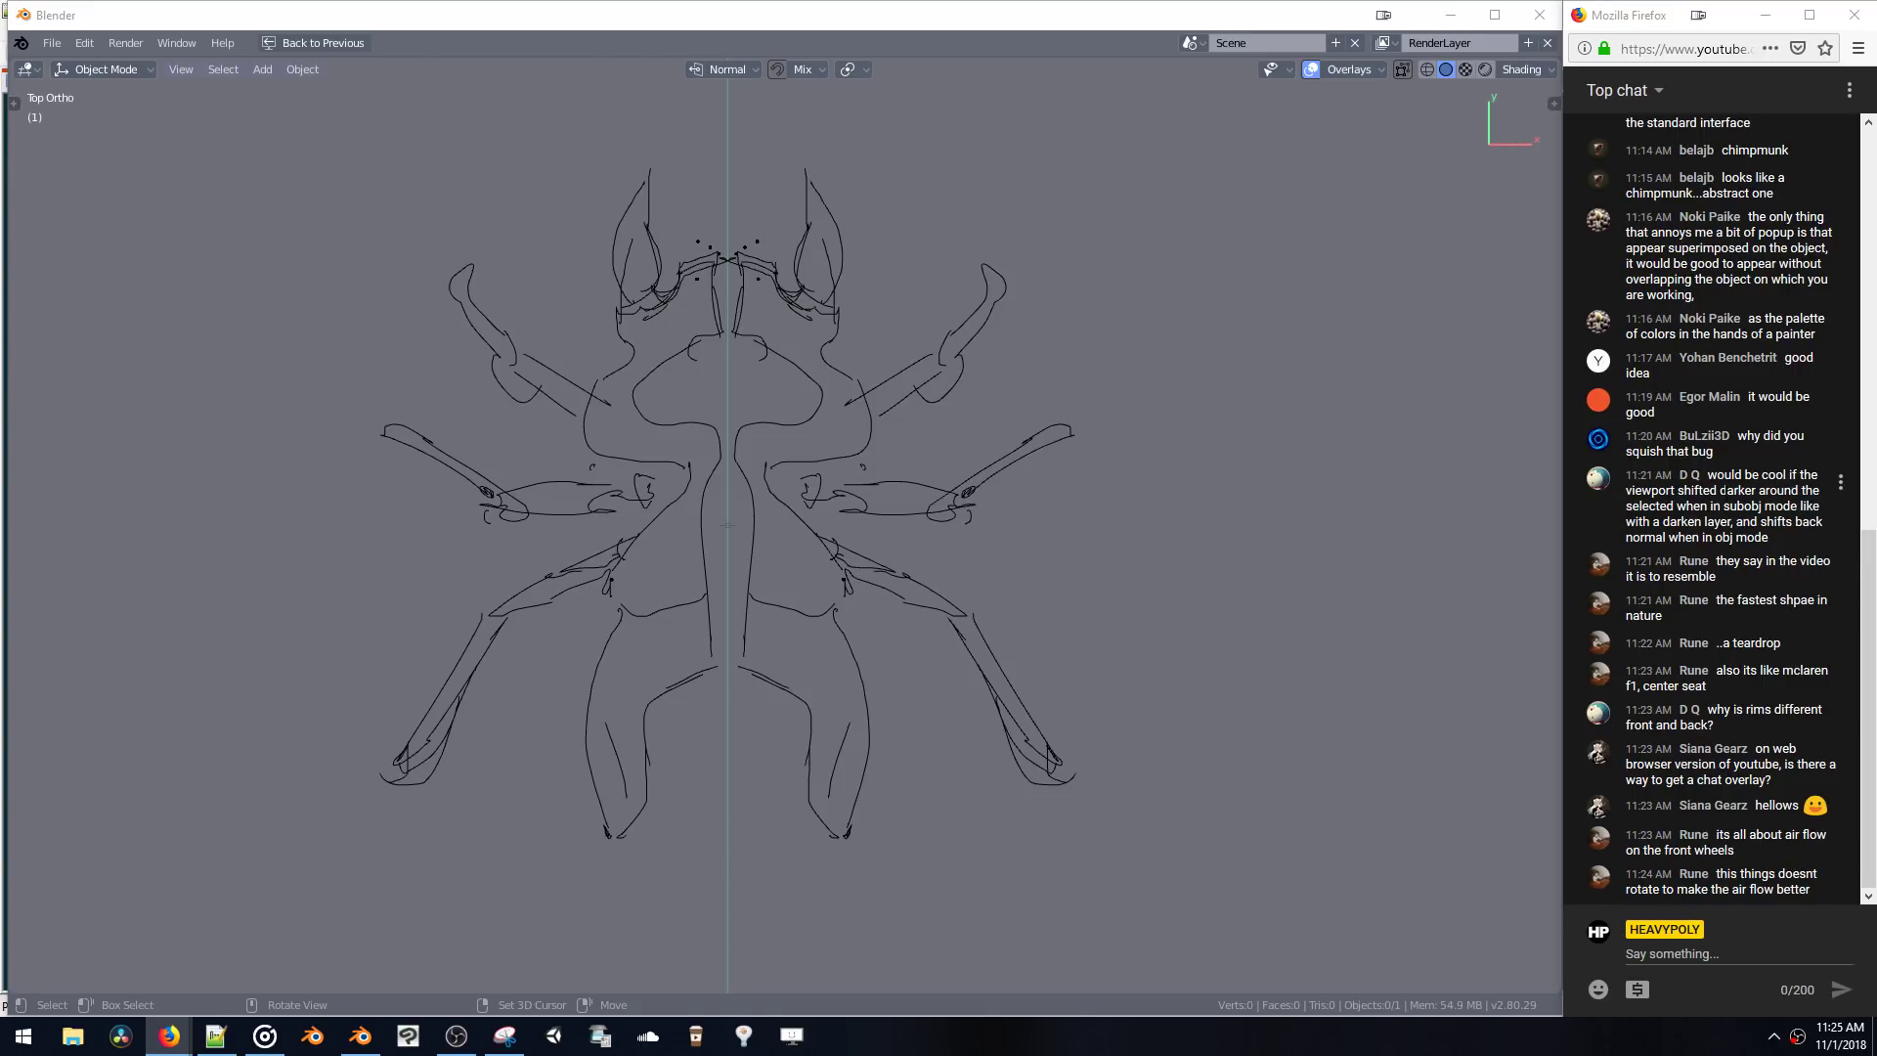
drag(1709, 476, 1740, 545)
click(1740, 547)
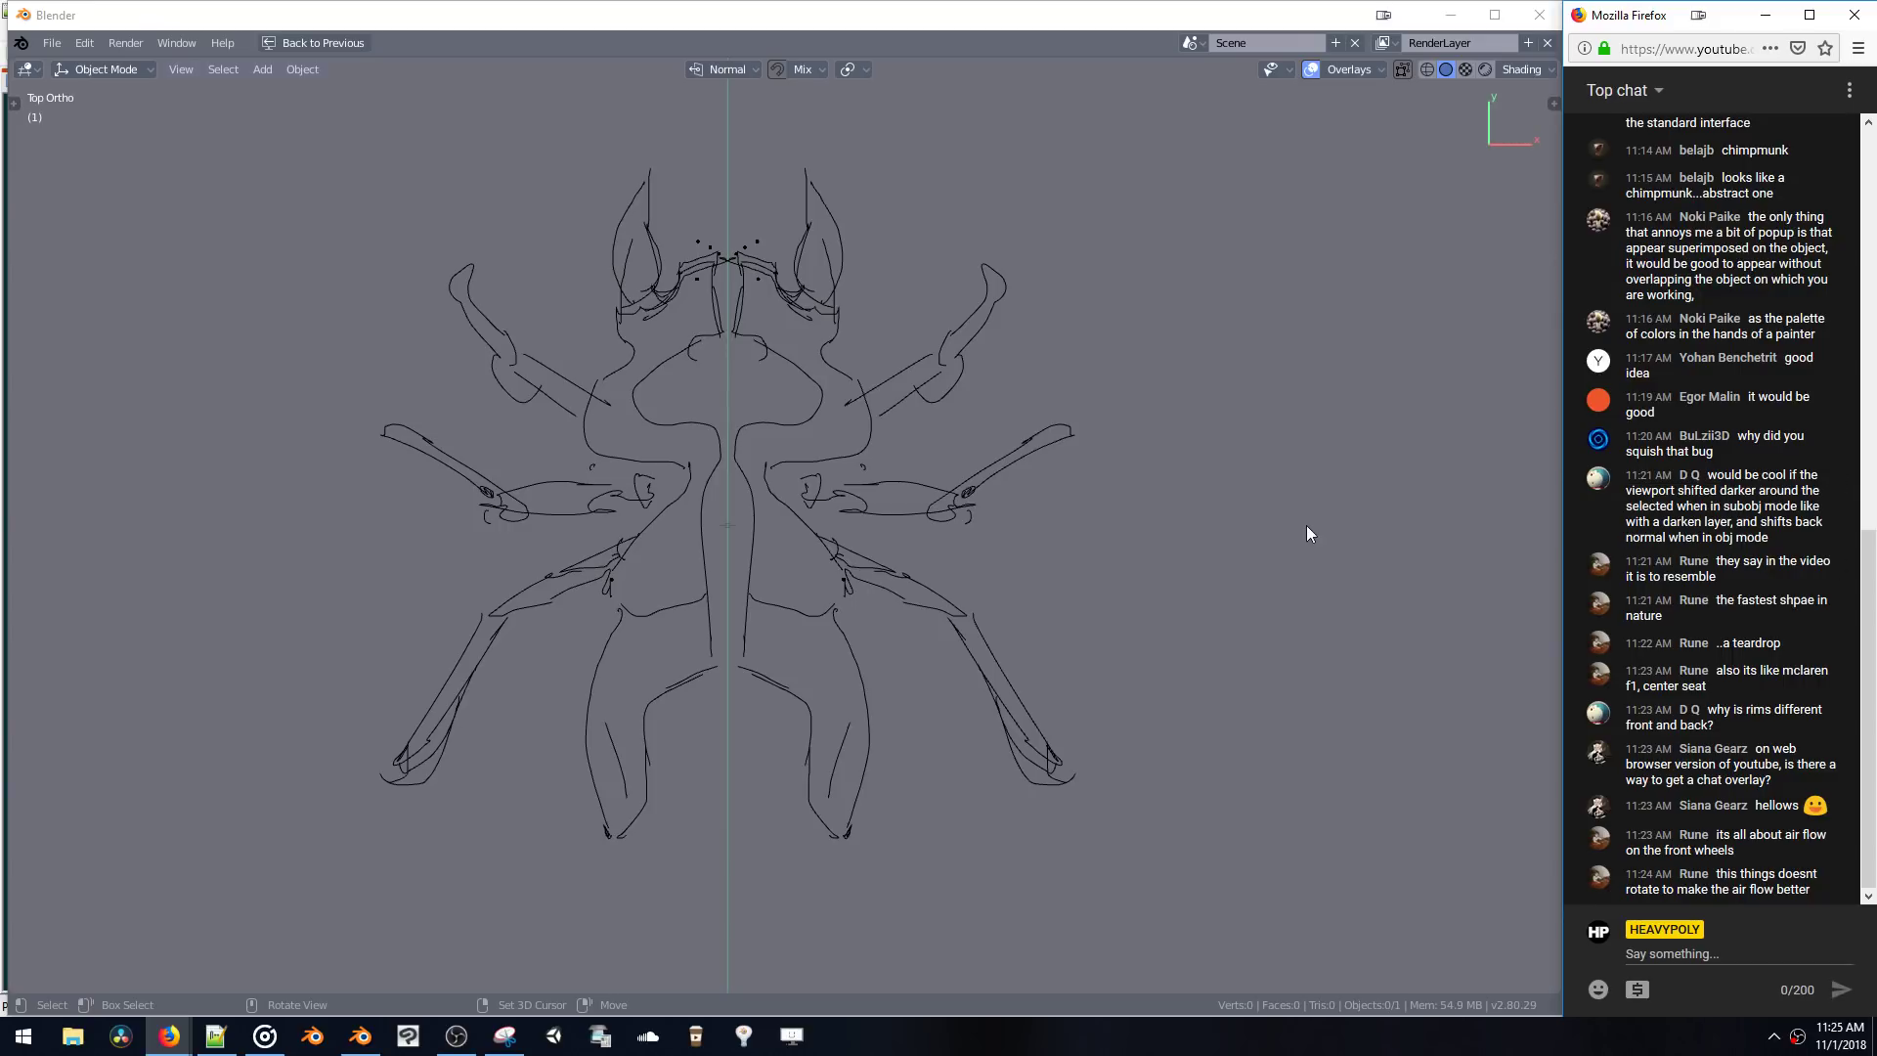
- View the insect sketch in perspective and reread the live chat comment about popups overlapping the object
mouse_move(1306, 524)
middle_down()
mouse_move(1194, 455)
mouse_move(1358, 428)
middle_up()
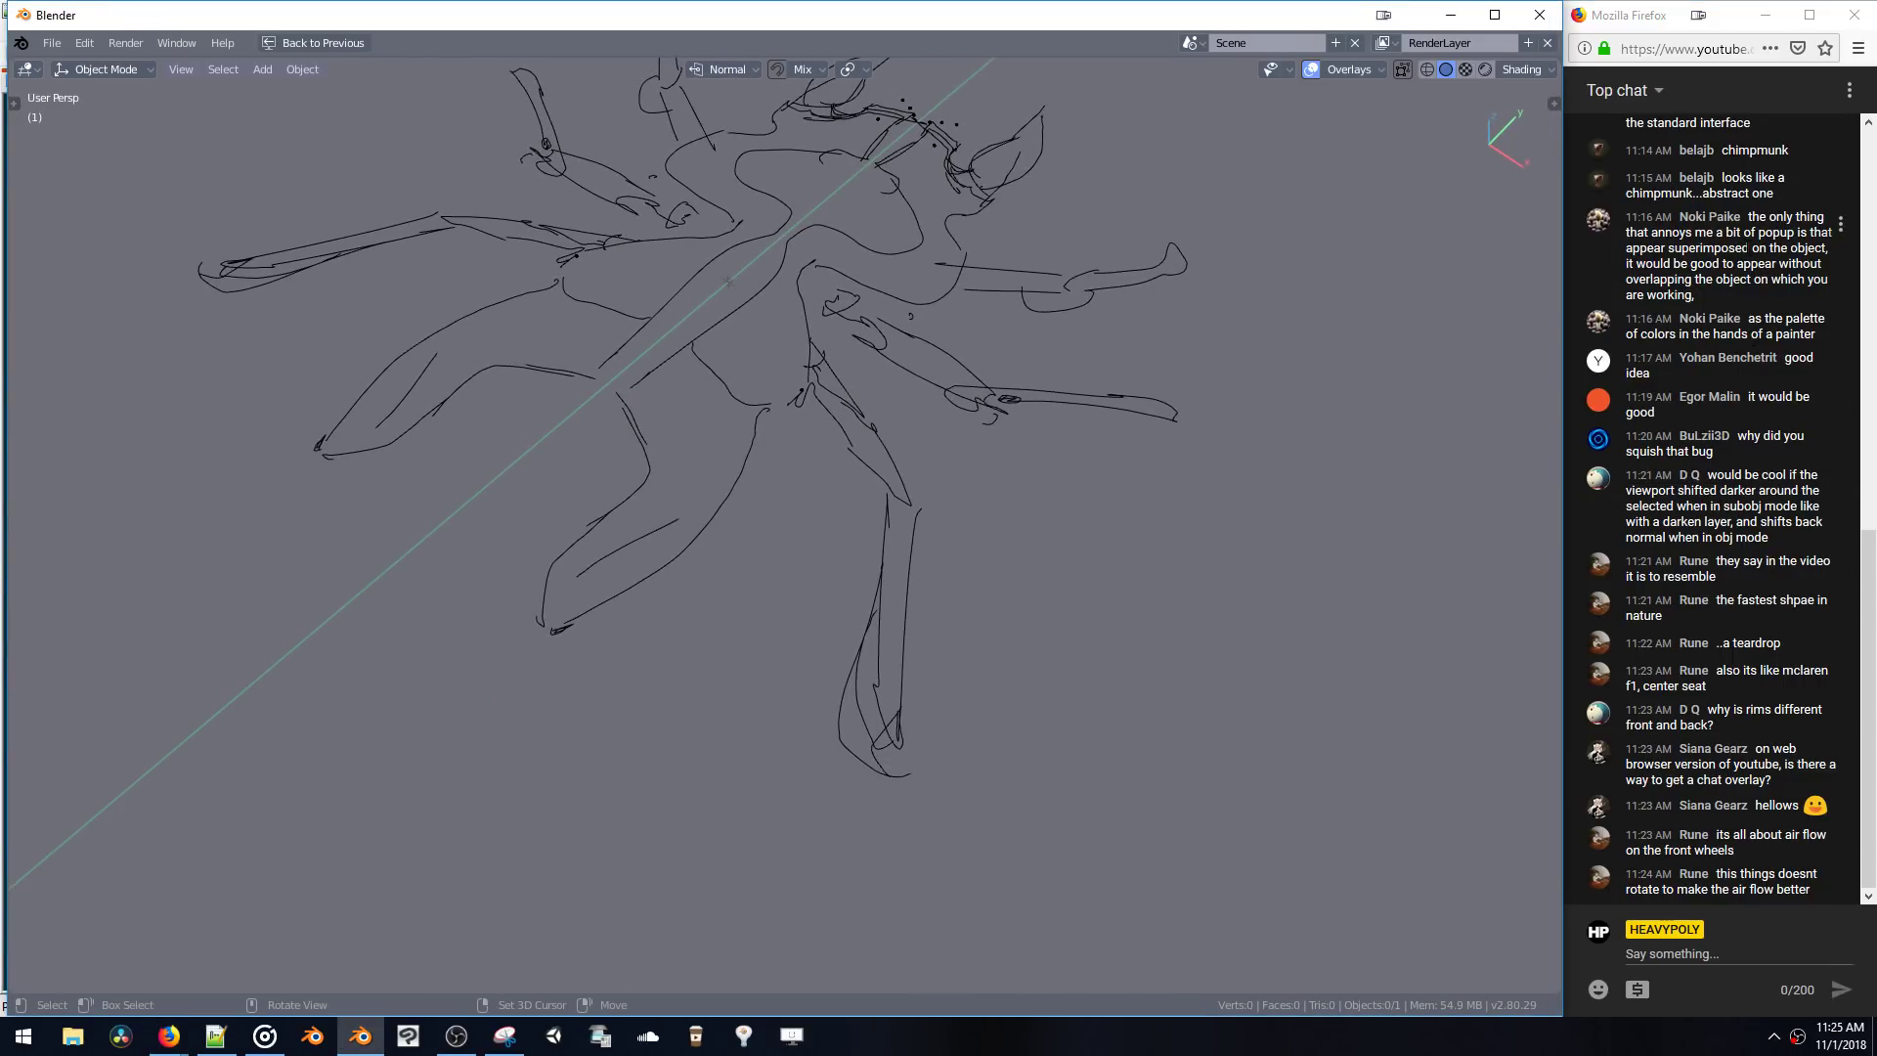
scroll(1738, 263, up, 3)
scroll(1738, 263, down, 3)
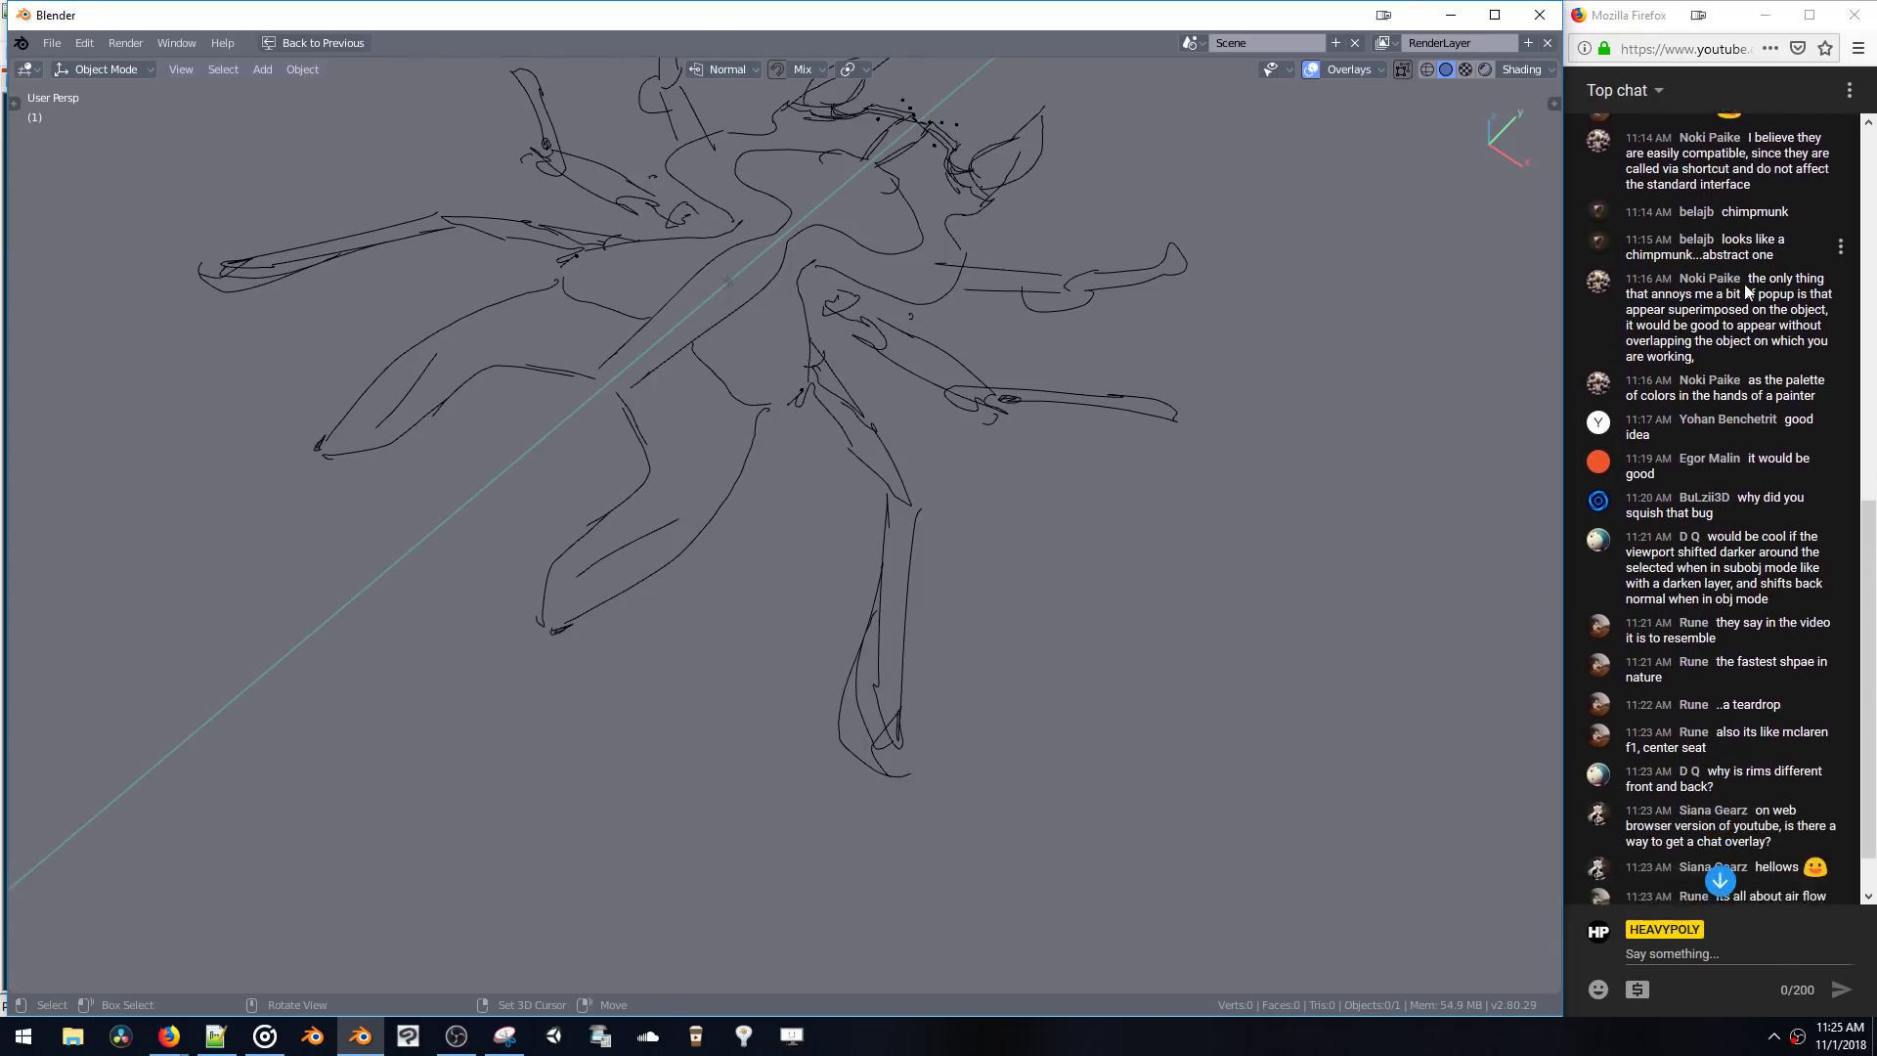
drag(1697, 232, 1733, 303)
click(1717, 285)
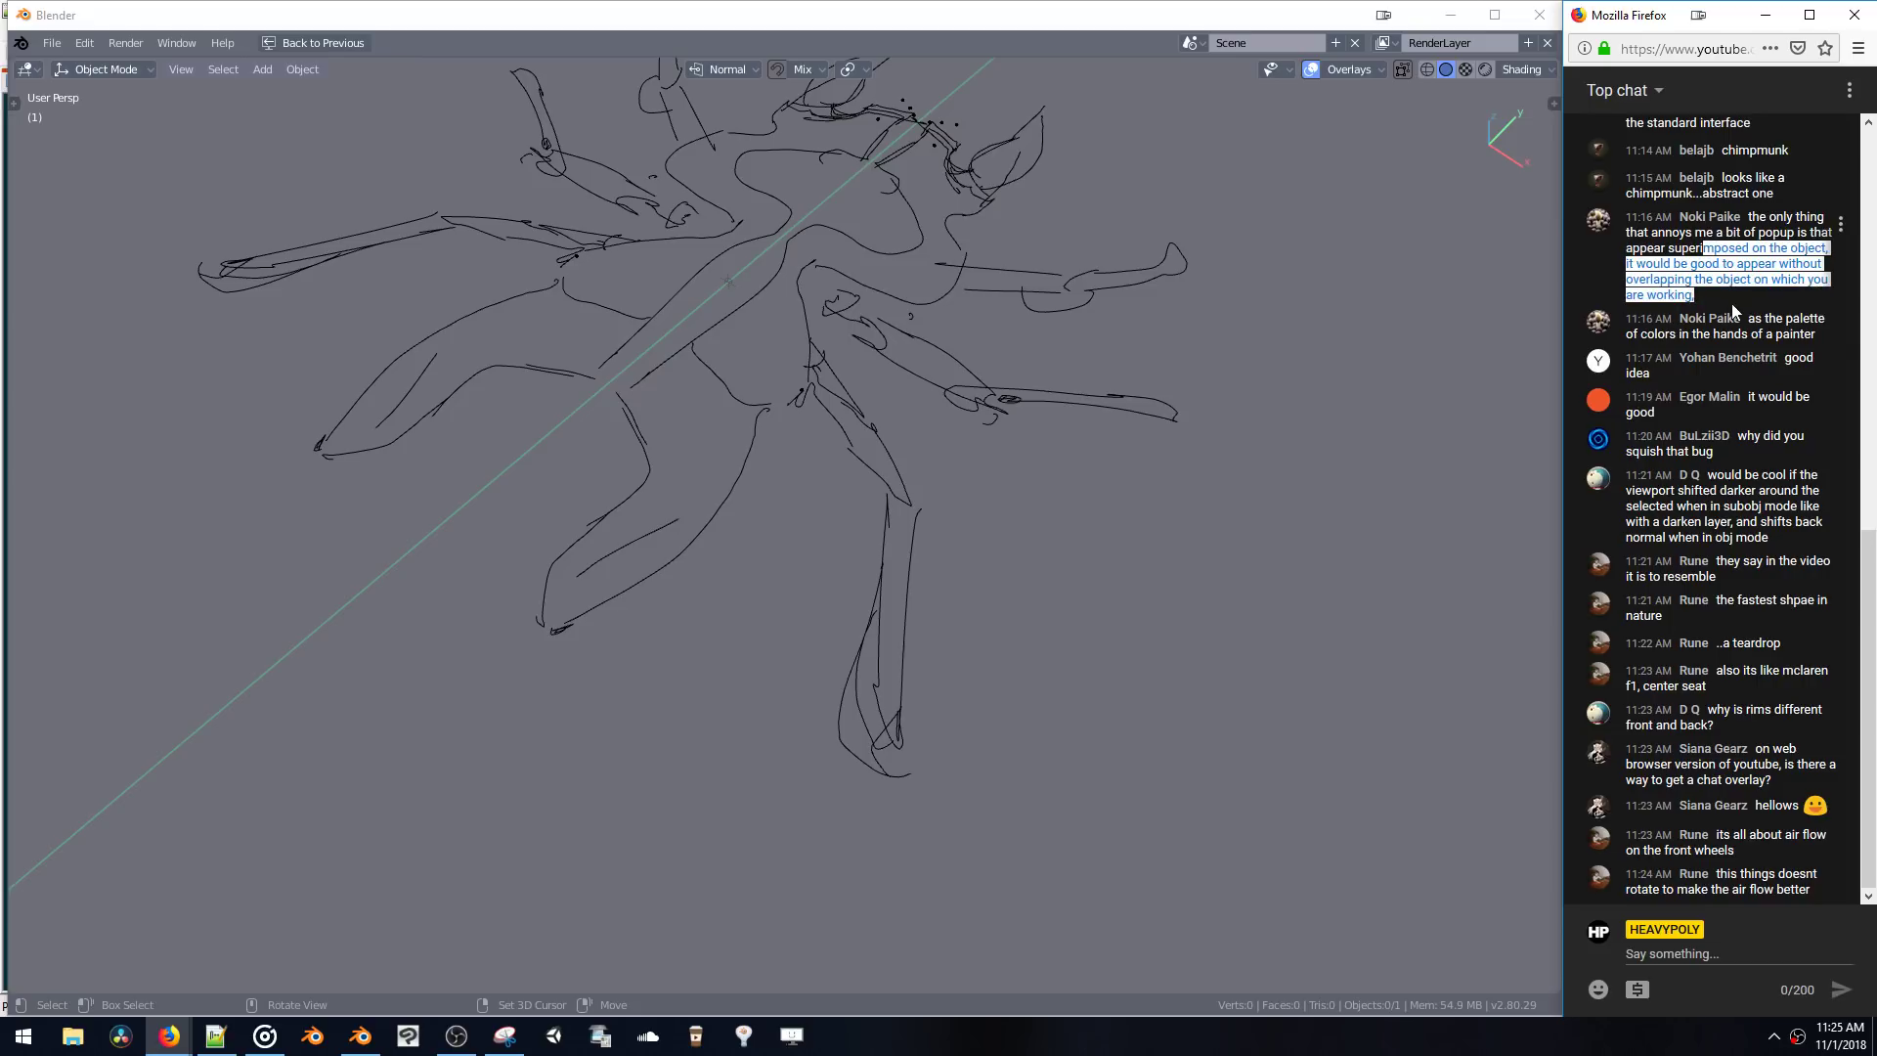
- Reread the live chat comment about popups overlapping the object and view the insect sketch from a lower side angle
click(1717, 291)
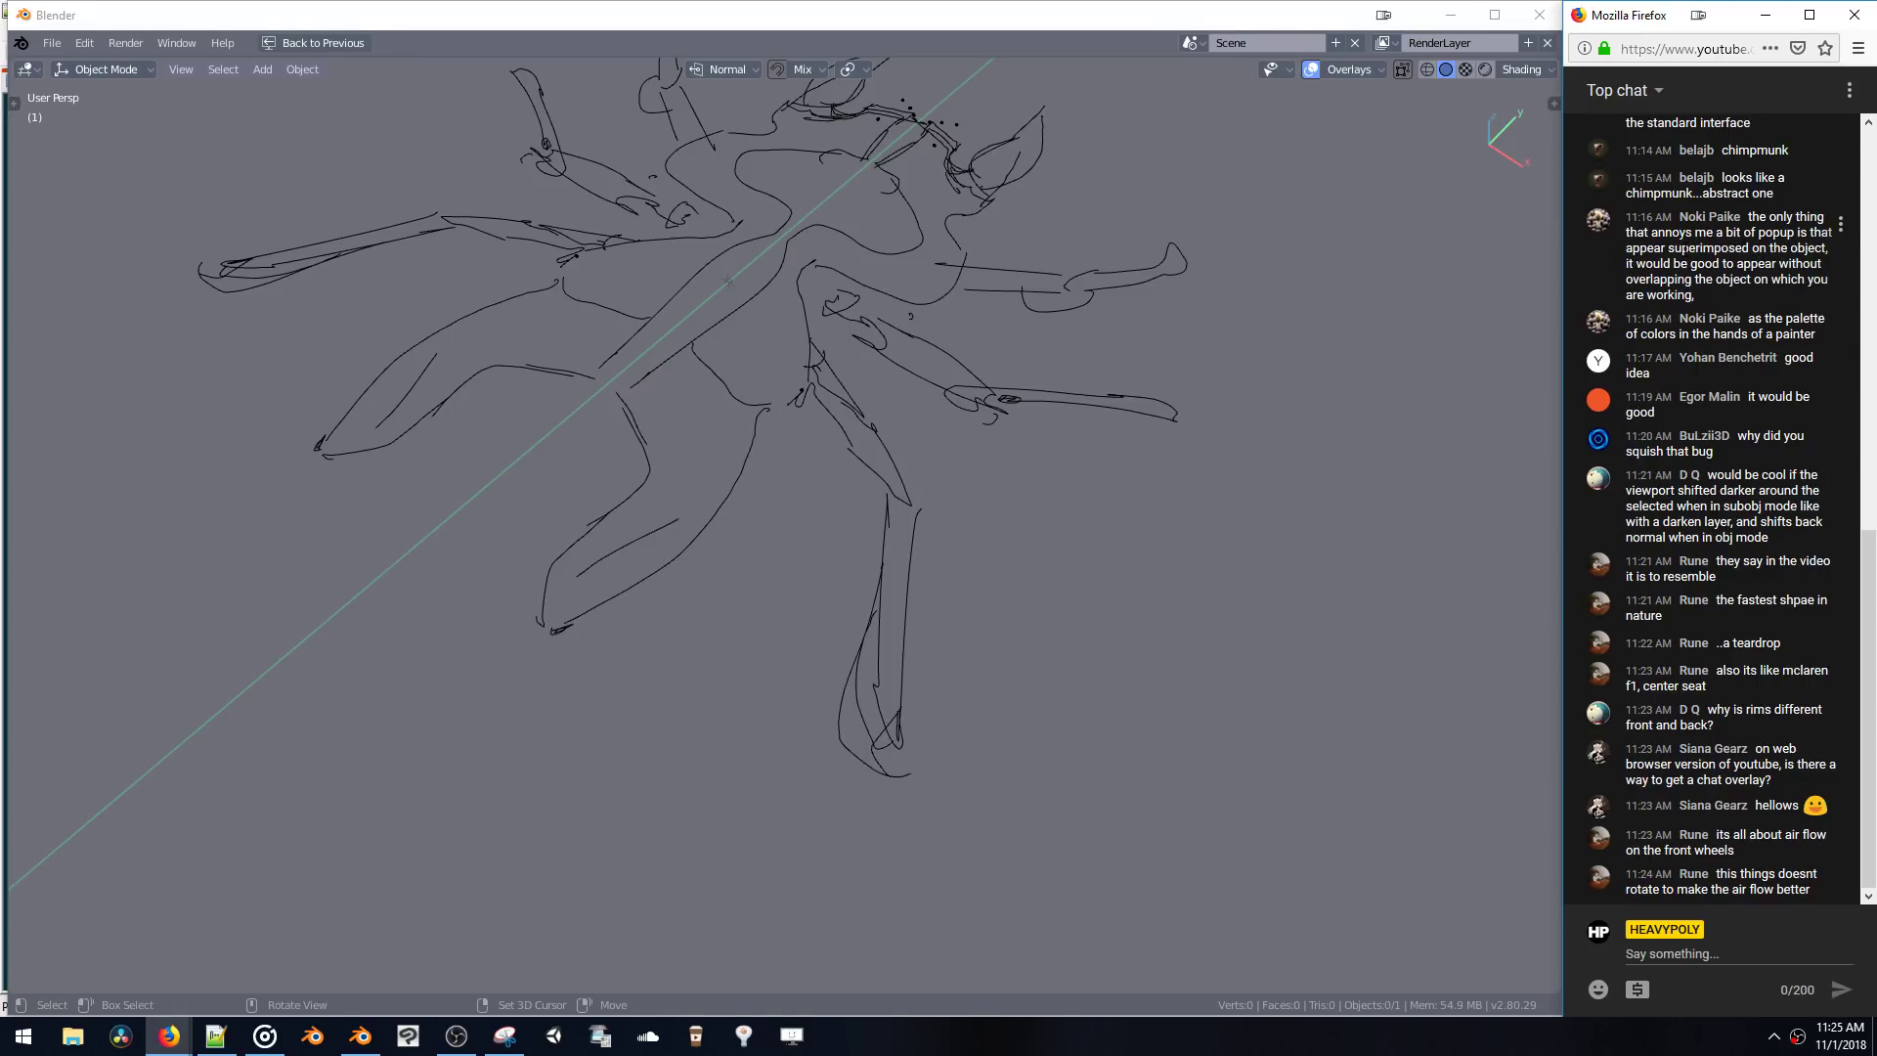
drag(1624, 256, 1733, 323)
click(1741, 352)
mouse_move(926, 365)
middle_down()
mouse_move(866, 315)
mouse_move(805, 303)
mouse_move(827, 317)
middle_up()
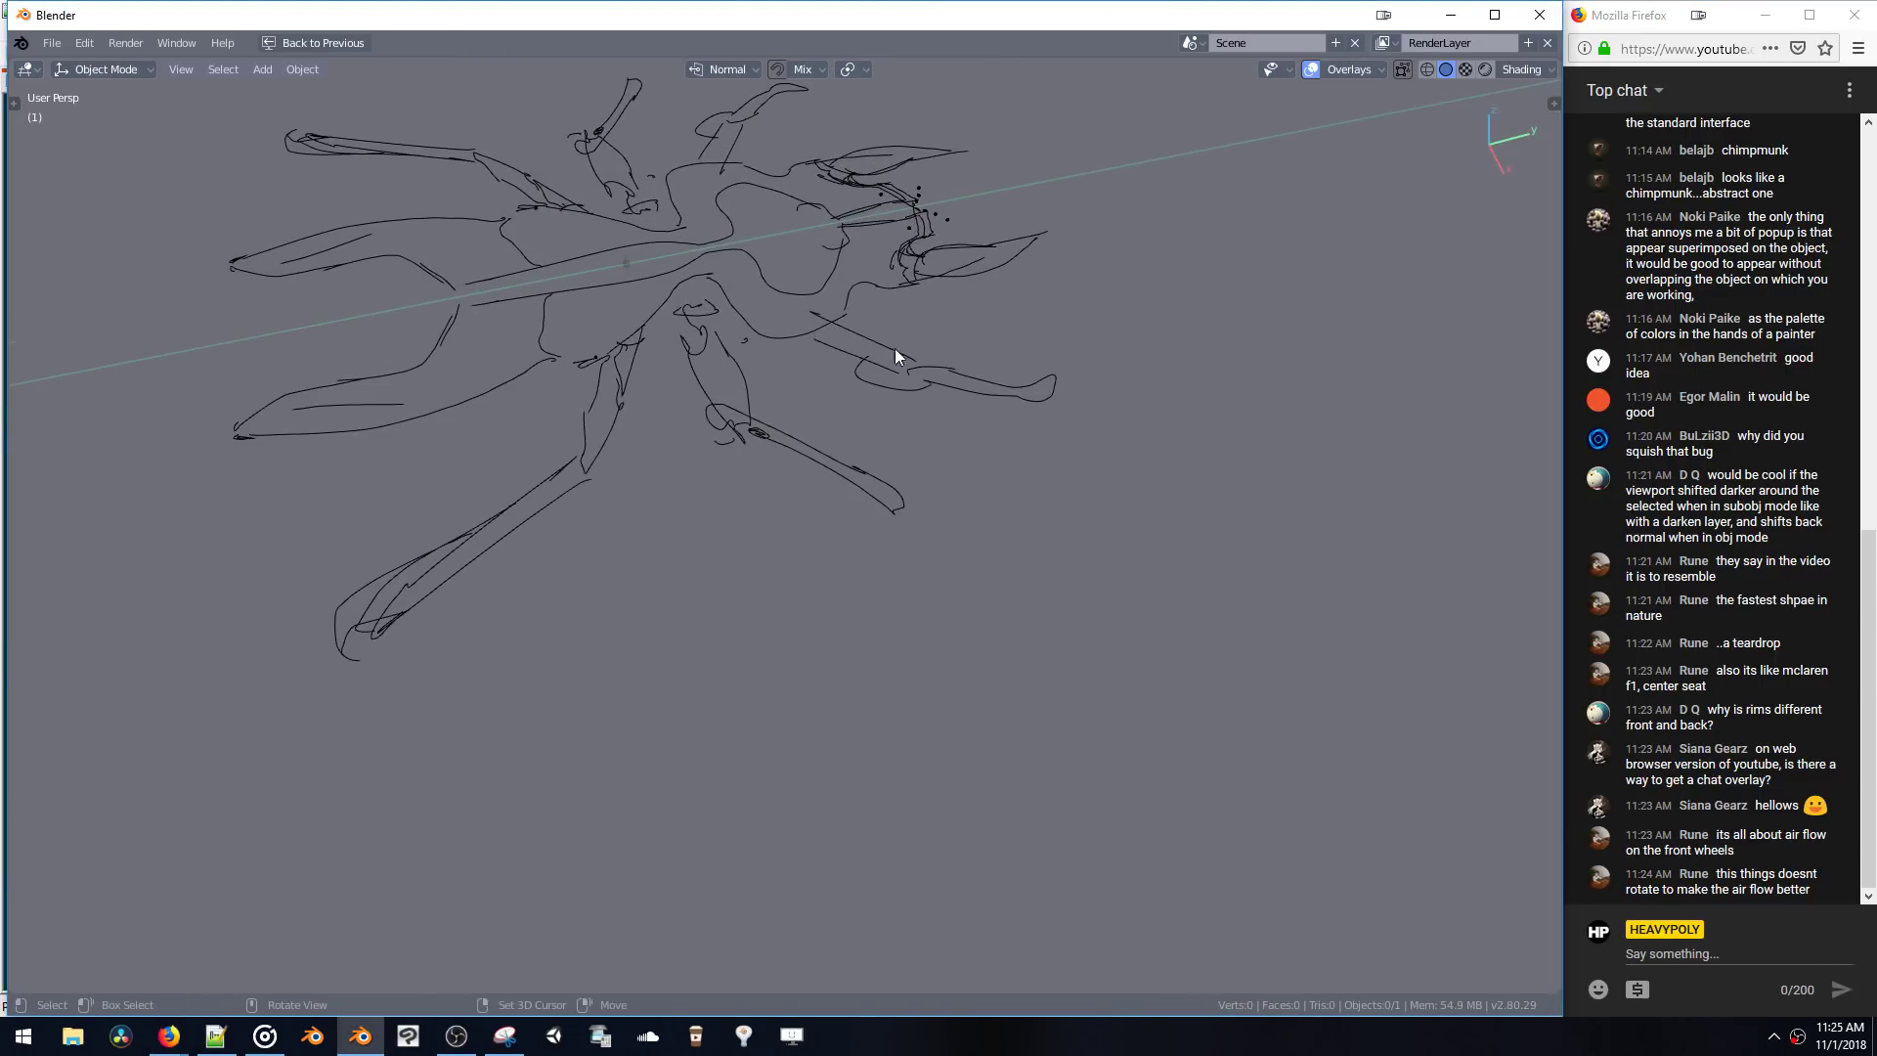
middle_drag(938, 285, 891, 303)
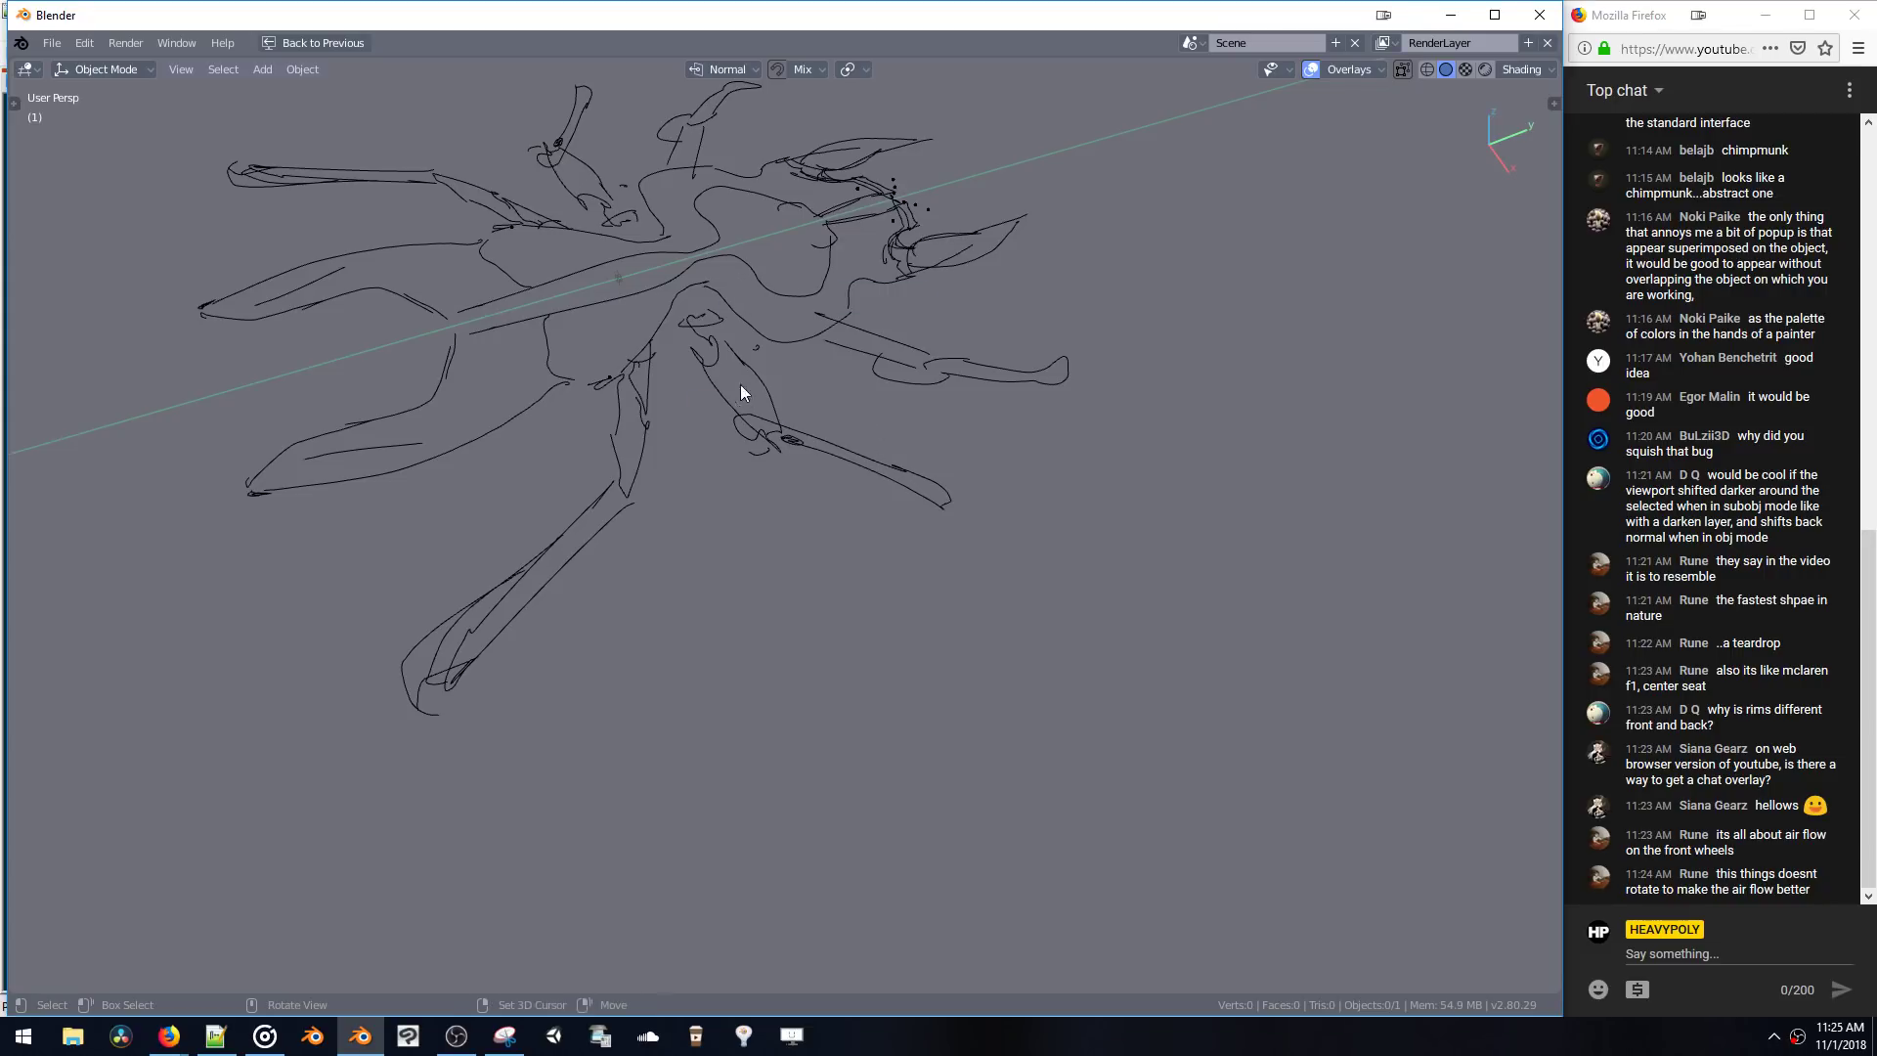
- Select the insect Grease Pencil object and reread the live chat comment about popups overlapping the object
click(619, 279)
key(ctrl+q)
key(ctrl+q)
key(ctrl+q)
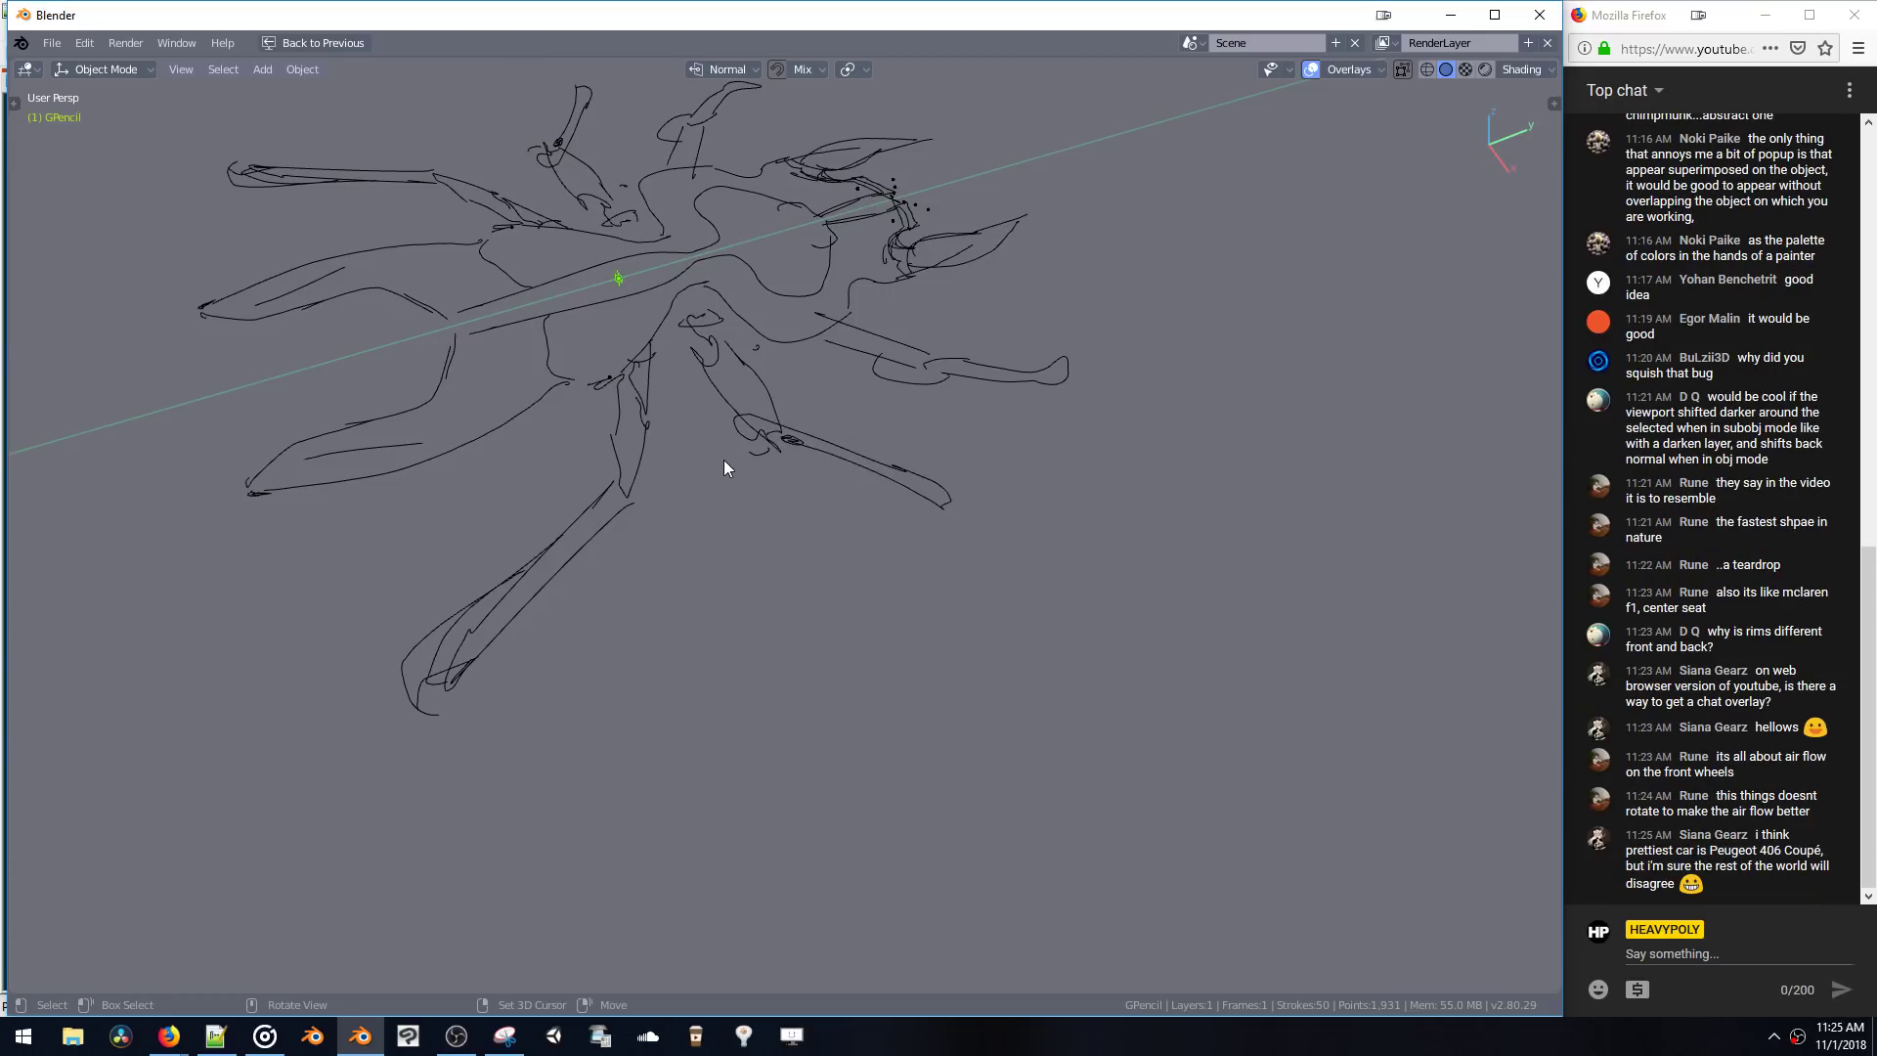
key(ctrl+q)
key(ctrl+q)
drag(1669, 169, 1698, 256)
click(1779, 244)
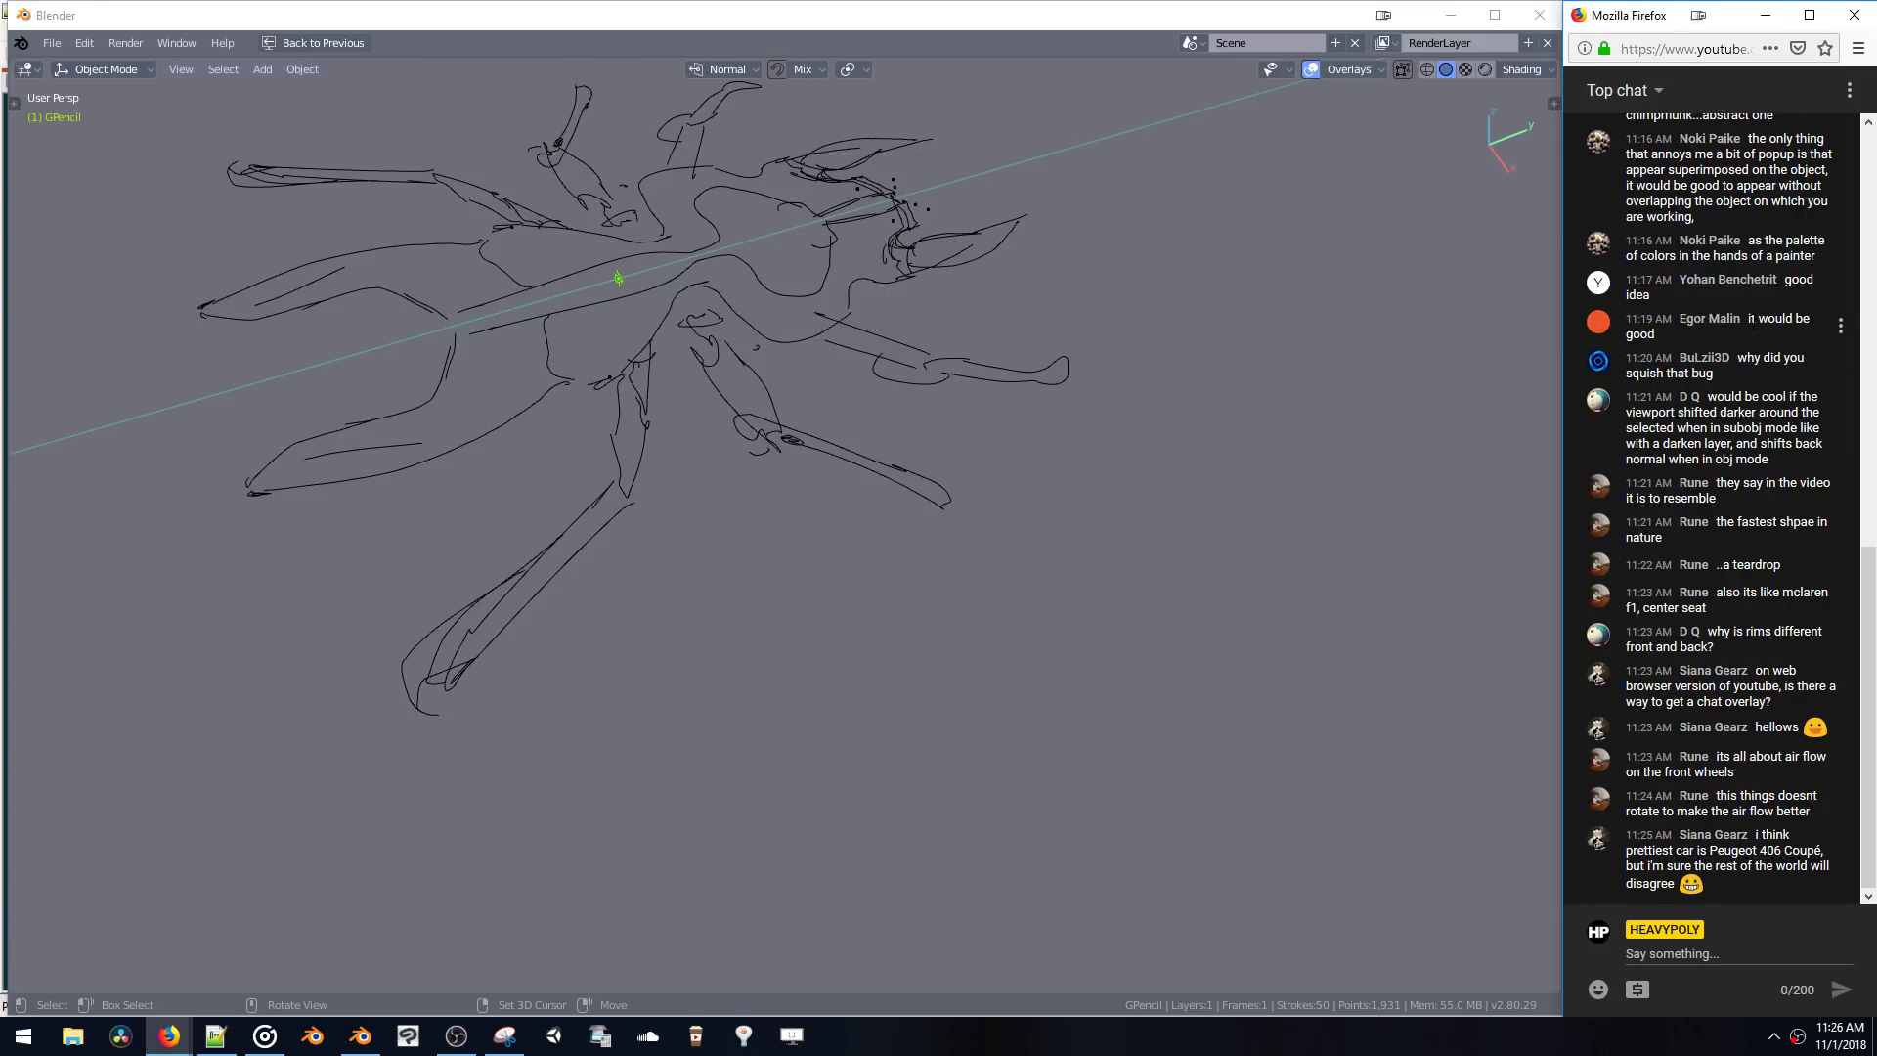
- In top view, draw the insect's long rounded abdomen and a small curved marking near its upper side with mirrored Grease Pencil strokes
mouse_move(905, 248)
middle_down()
mouse_move(804, 241)
mouse_move(884, 209)
mouse_move(864, 335)
mouse_move(873, 244)
mouse_move(893, 314)
mouse_move(867, 314)
mouse_move(864, 350)
mouse_move(861, 317)
mouse_move(821, 436)
mouse_move(833, 537)
mouse_move(891, 664)
middle_up()
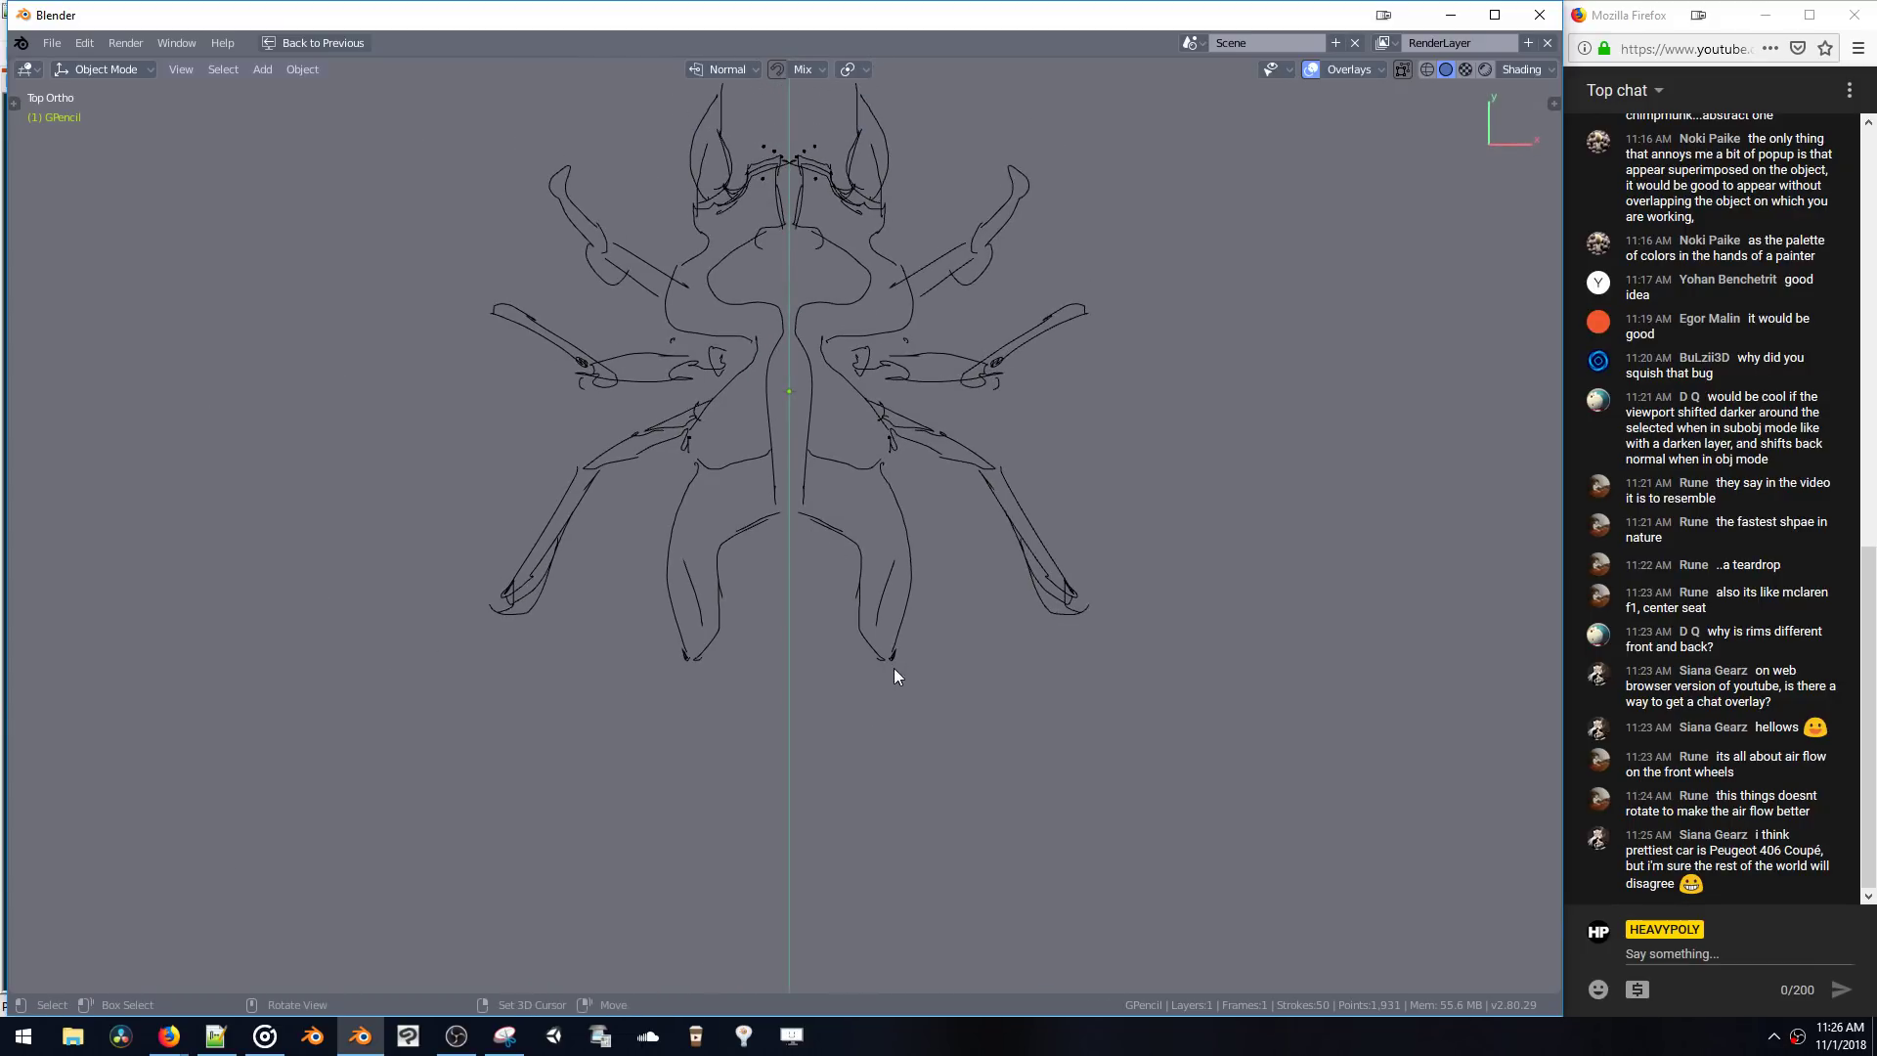
key(ctrl+Tab)
drag(892, 650, 864, 858)
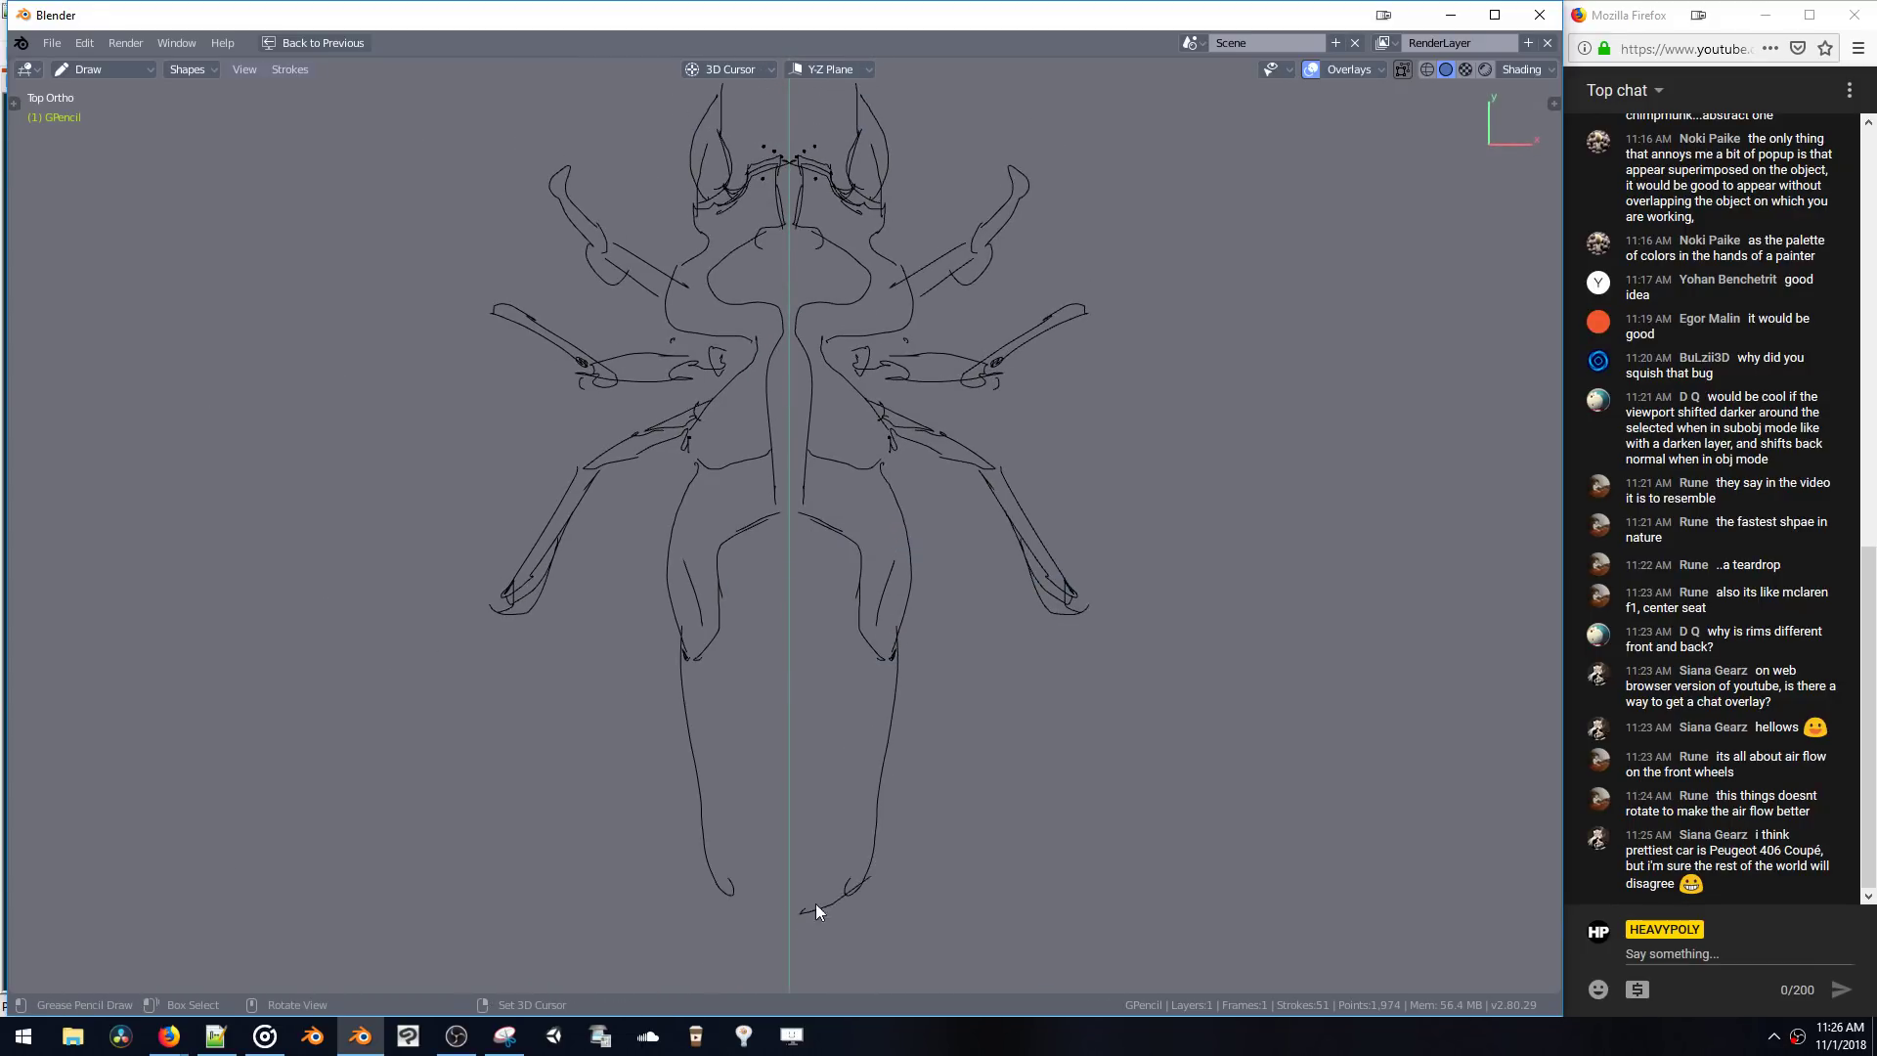
drag(841, 685, 895, 684)
- Reread the chat comment about darkening the viewport in sub-object mode, and add a mesh cube in Object Mode
click(1702, 408)
drag(1707, 397, 1735, 457)
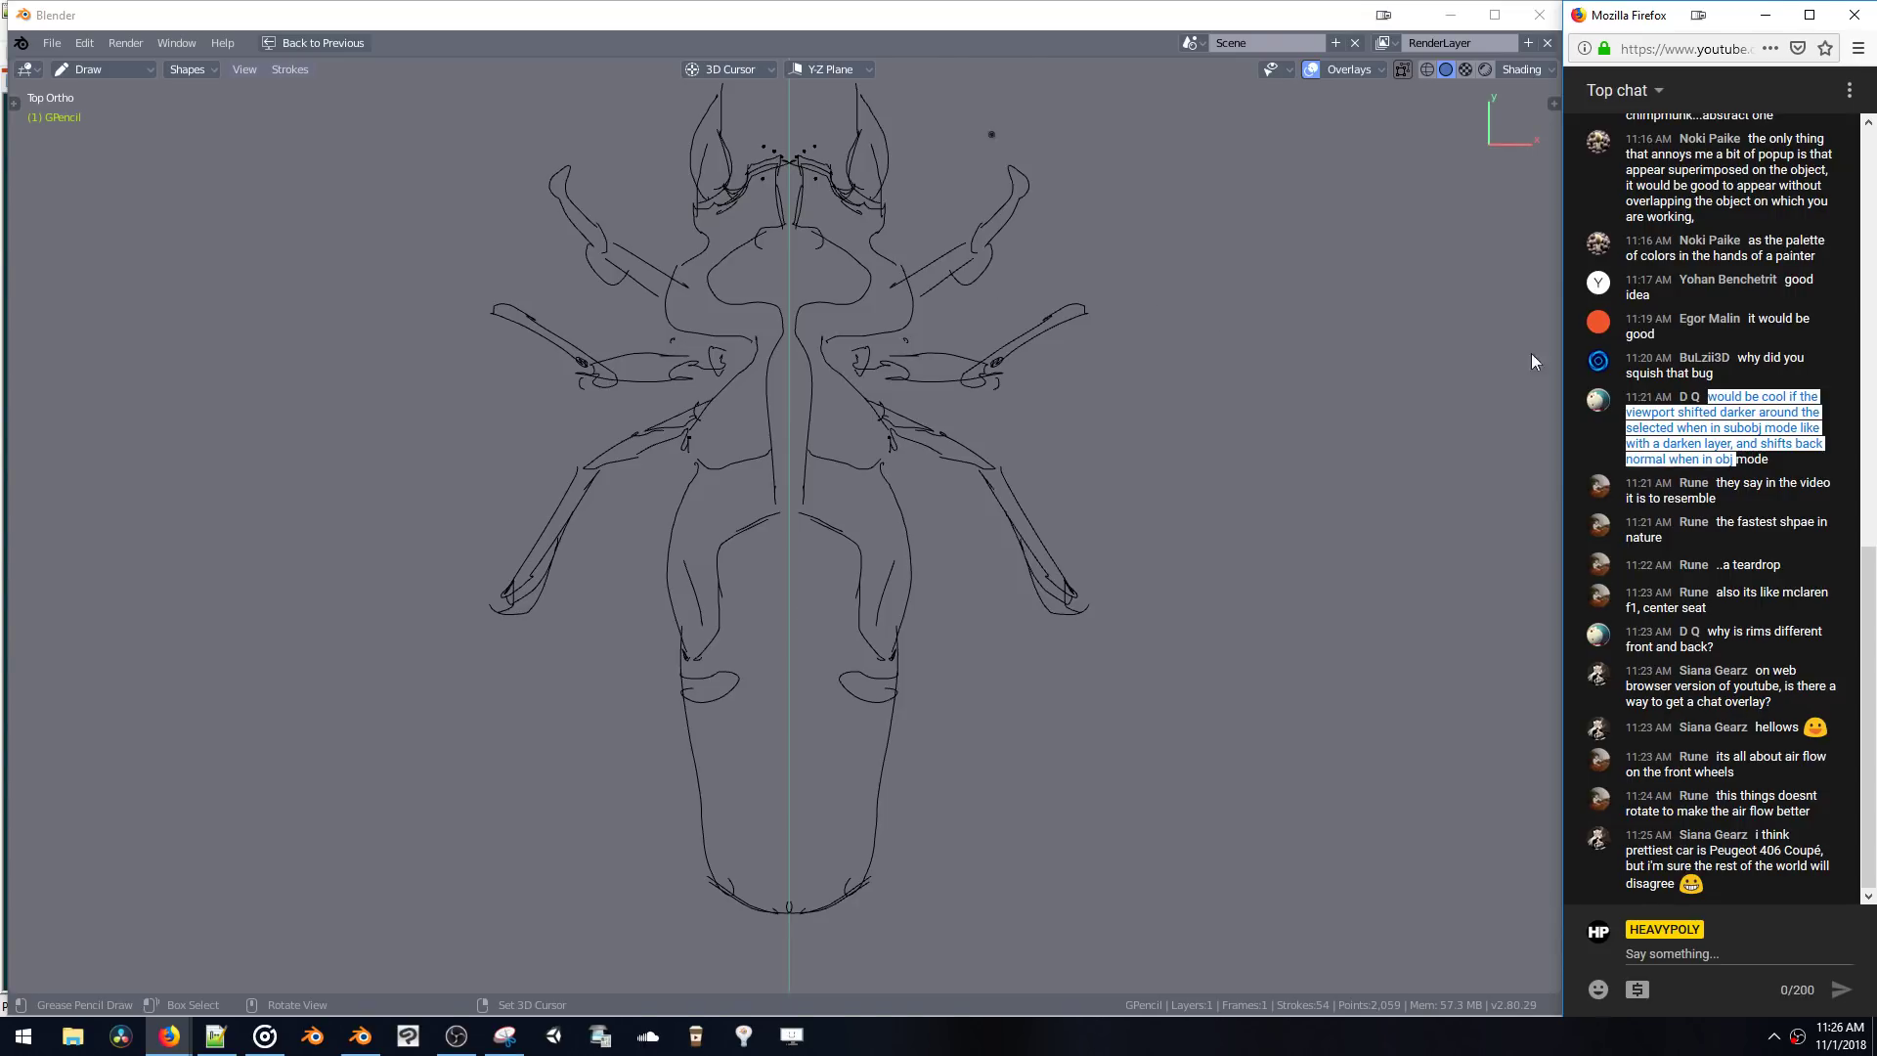
click(950, 442)
middle_drag(1000, 472, 930, 381)
key(ctrl+Tab)
click(939, 414)
key(shift+a)
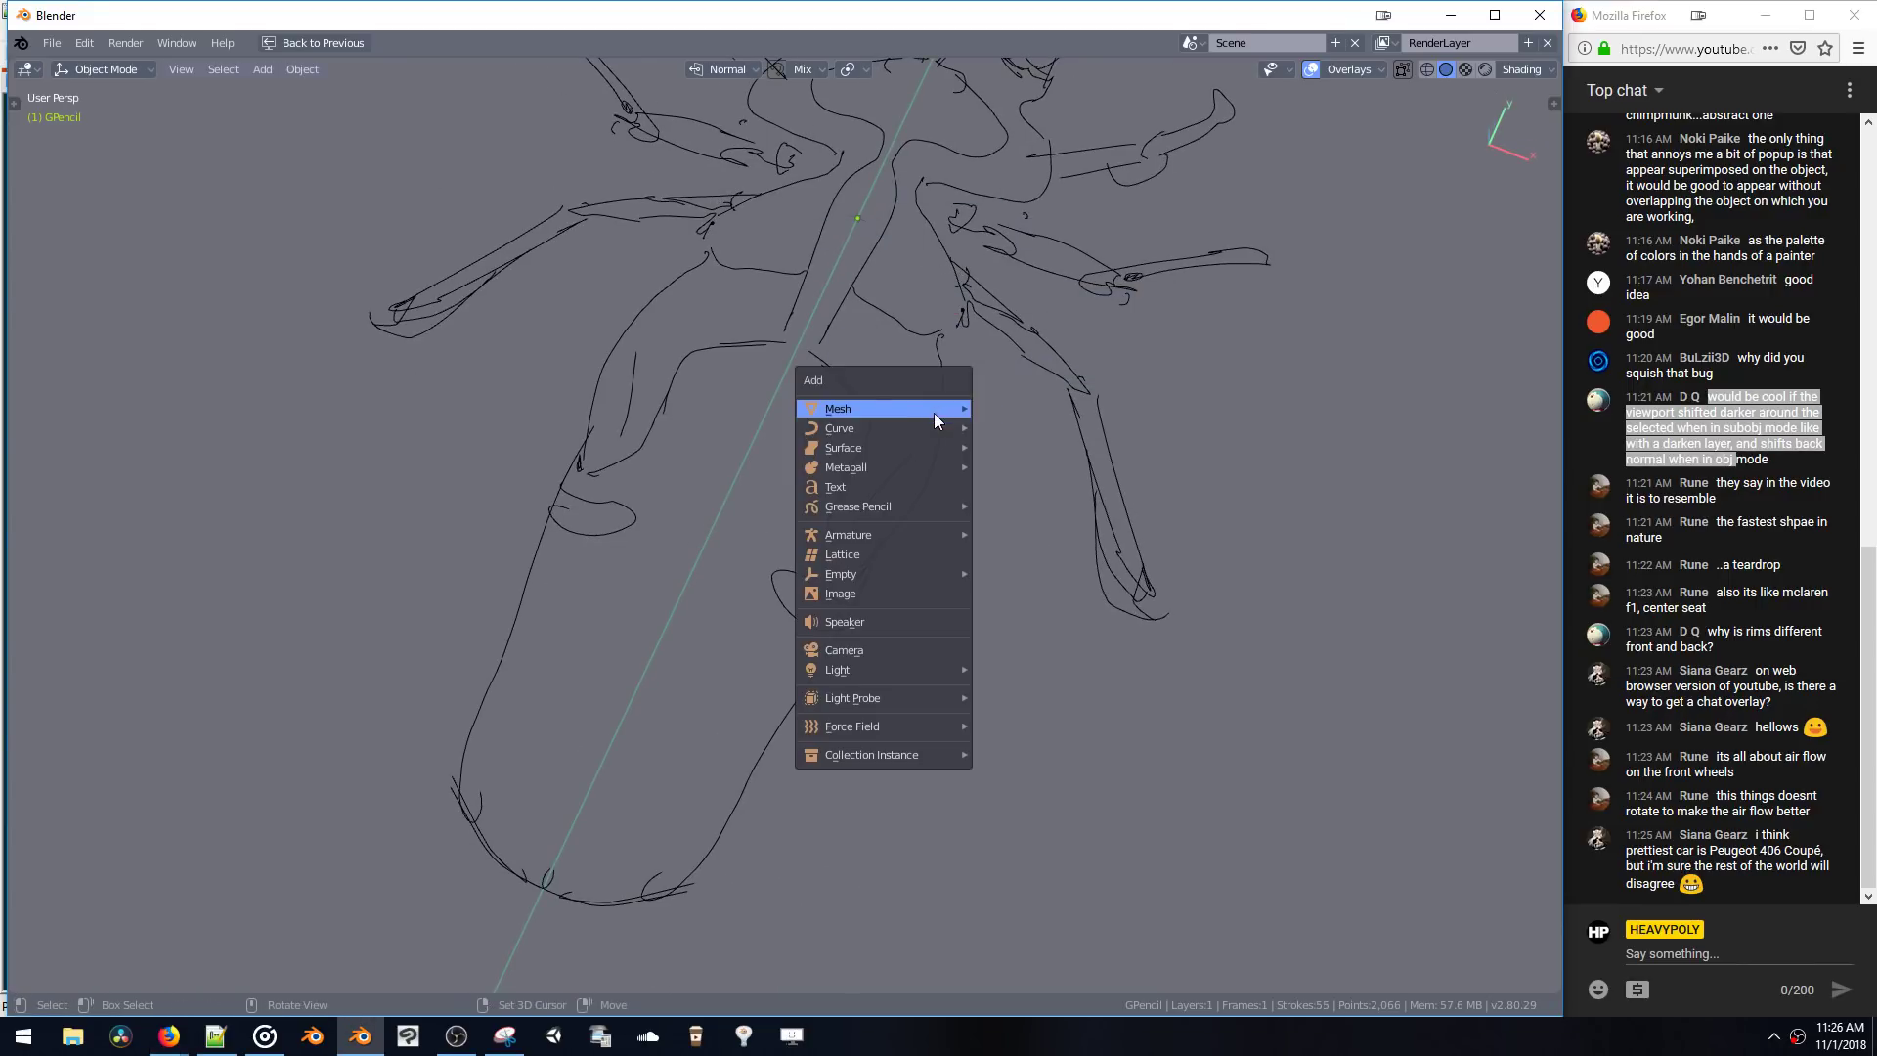
click(997, 428)
scroll(981, 419, down, 5)
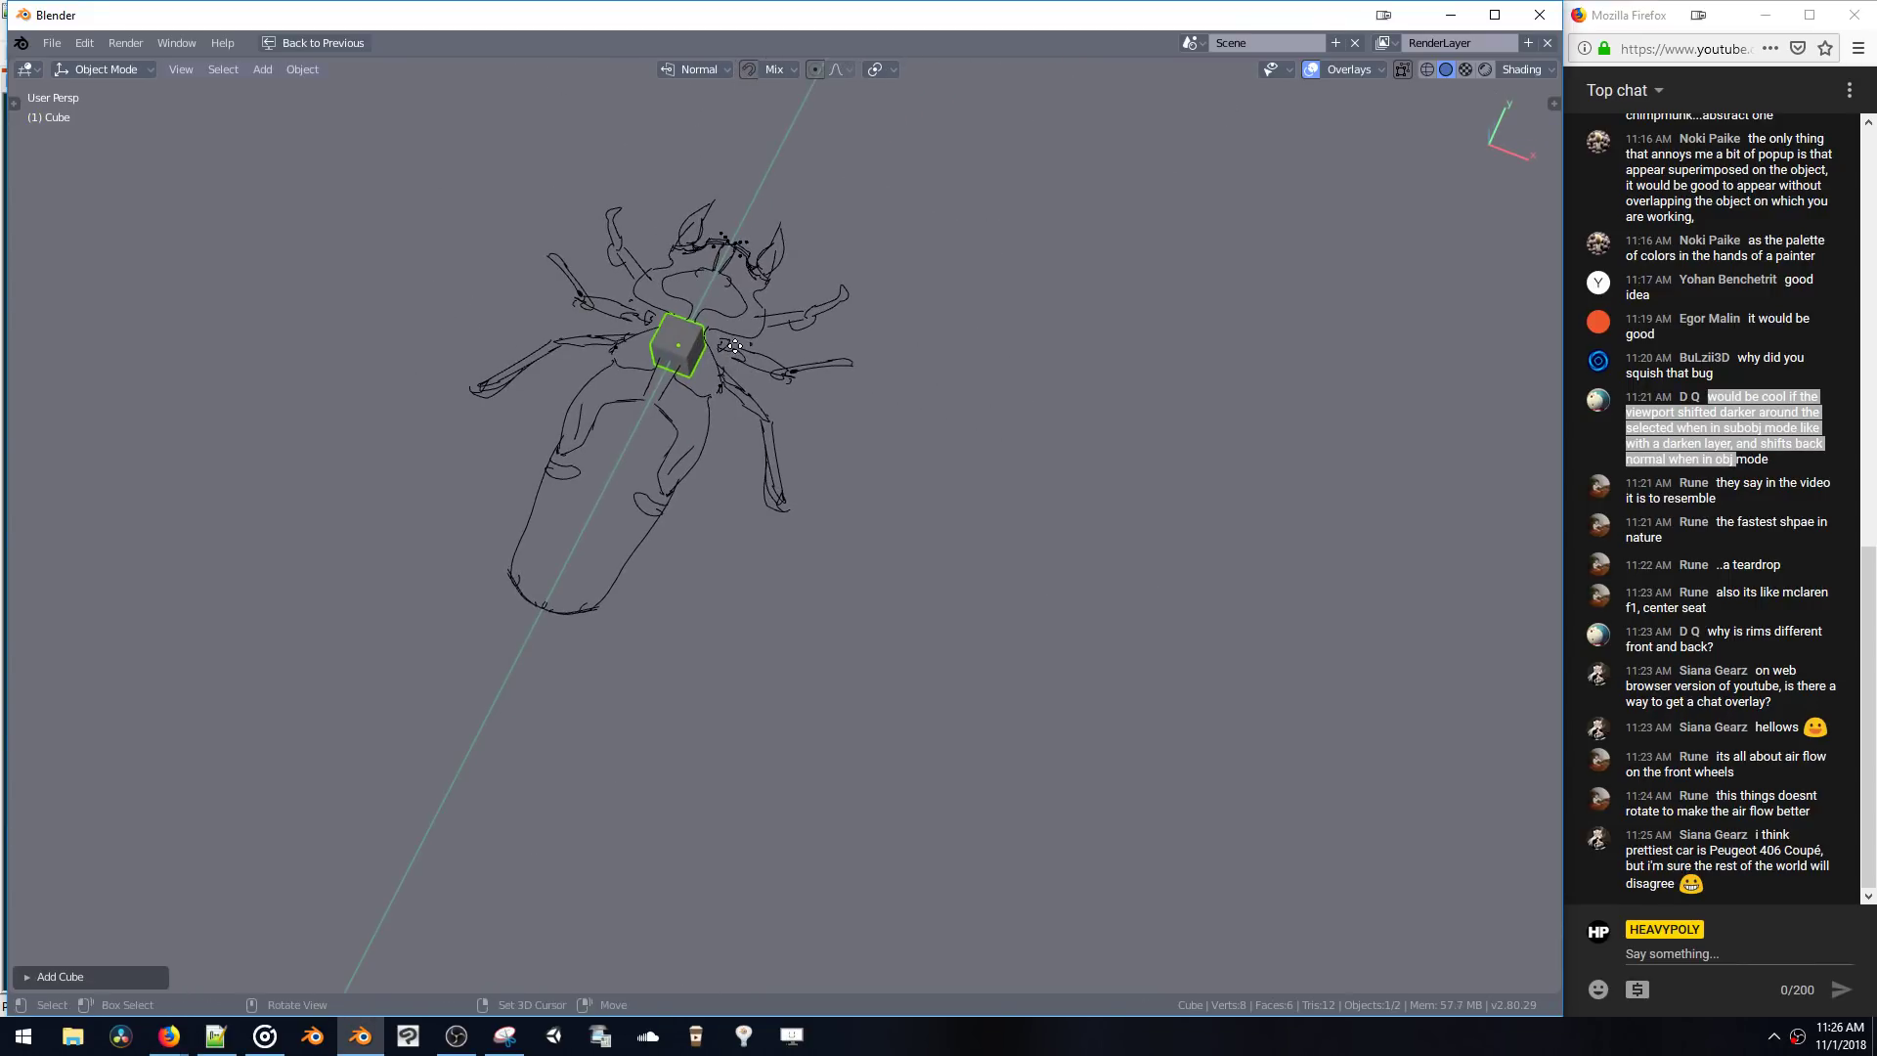
- Move the cube off the insect sketch into the empty space beside it and frame it closely
right_drag(734, 346, 988, 439)
middle_drag(987, 438, 946, 423)
ctrl+shift+middle_click(944, 421)
mouse_move(849, 325)
ctrl+middle_down()
mouse_move(948, 696)
mouse_move(847, 449)
mouse_move(772, 414)
mouse_move(794, 406)
mouse_move(812, 463)
ctrl+middle_up()
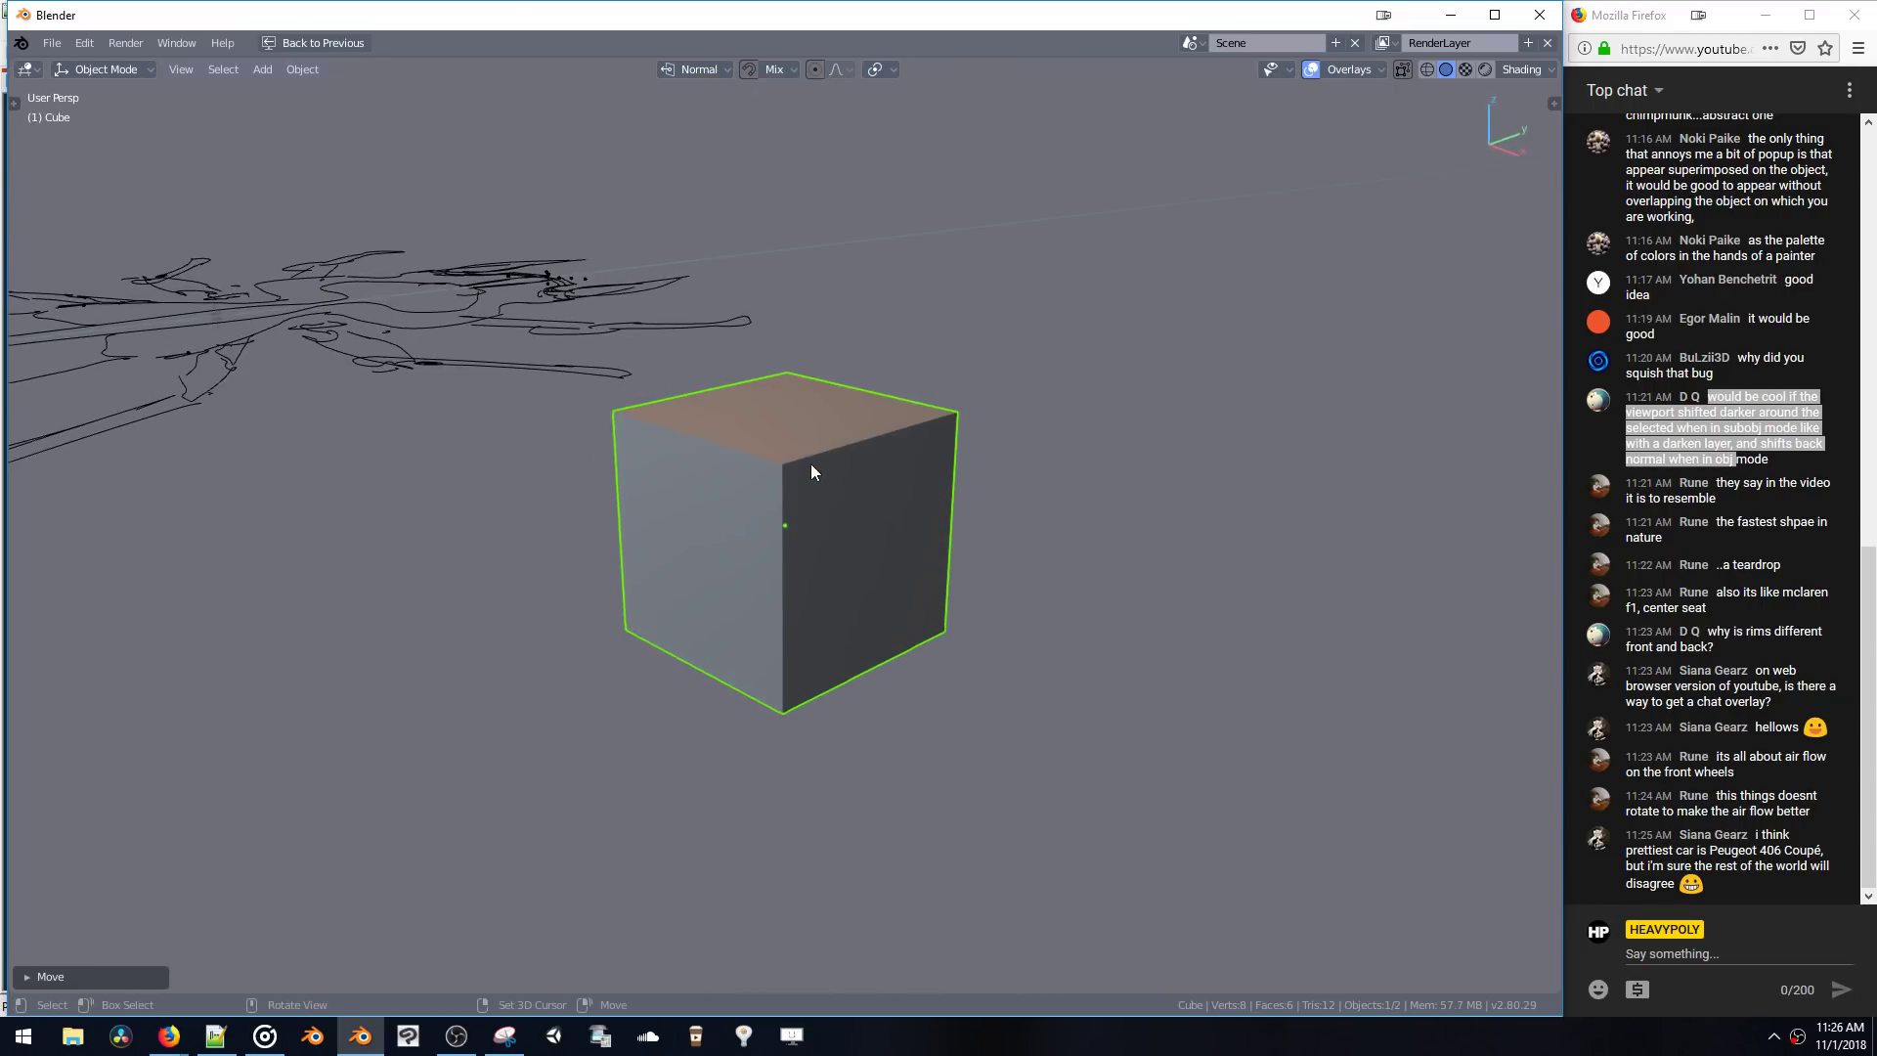
mouse_move(764, 528)
middle_down()
mouse_move(795, 519)
mouse_move(783, 528)
middle_up()
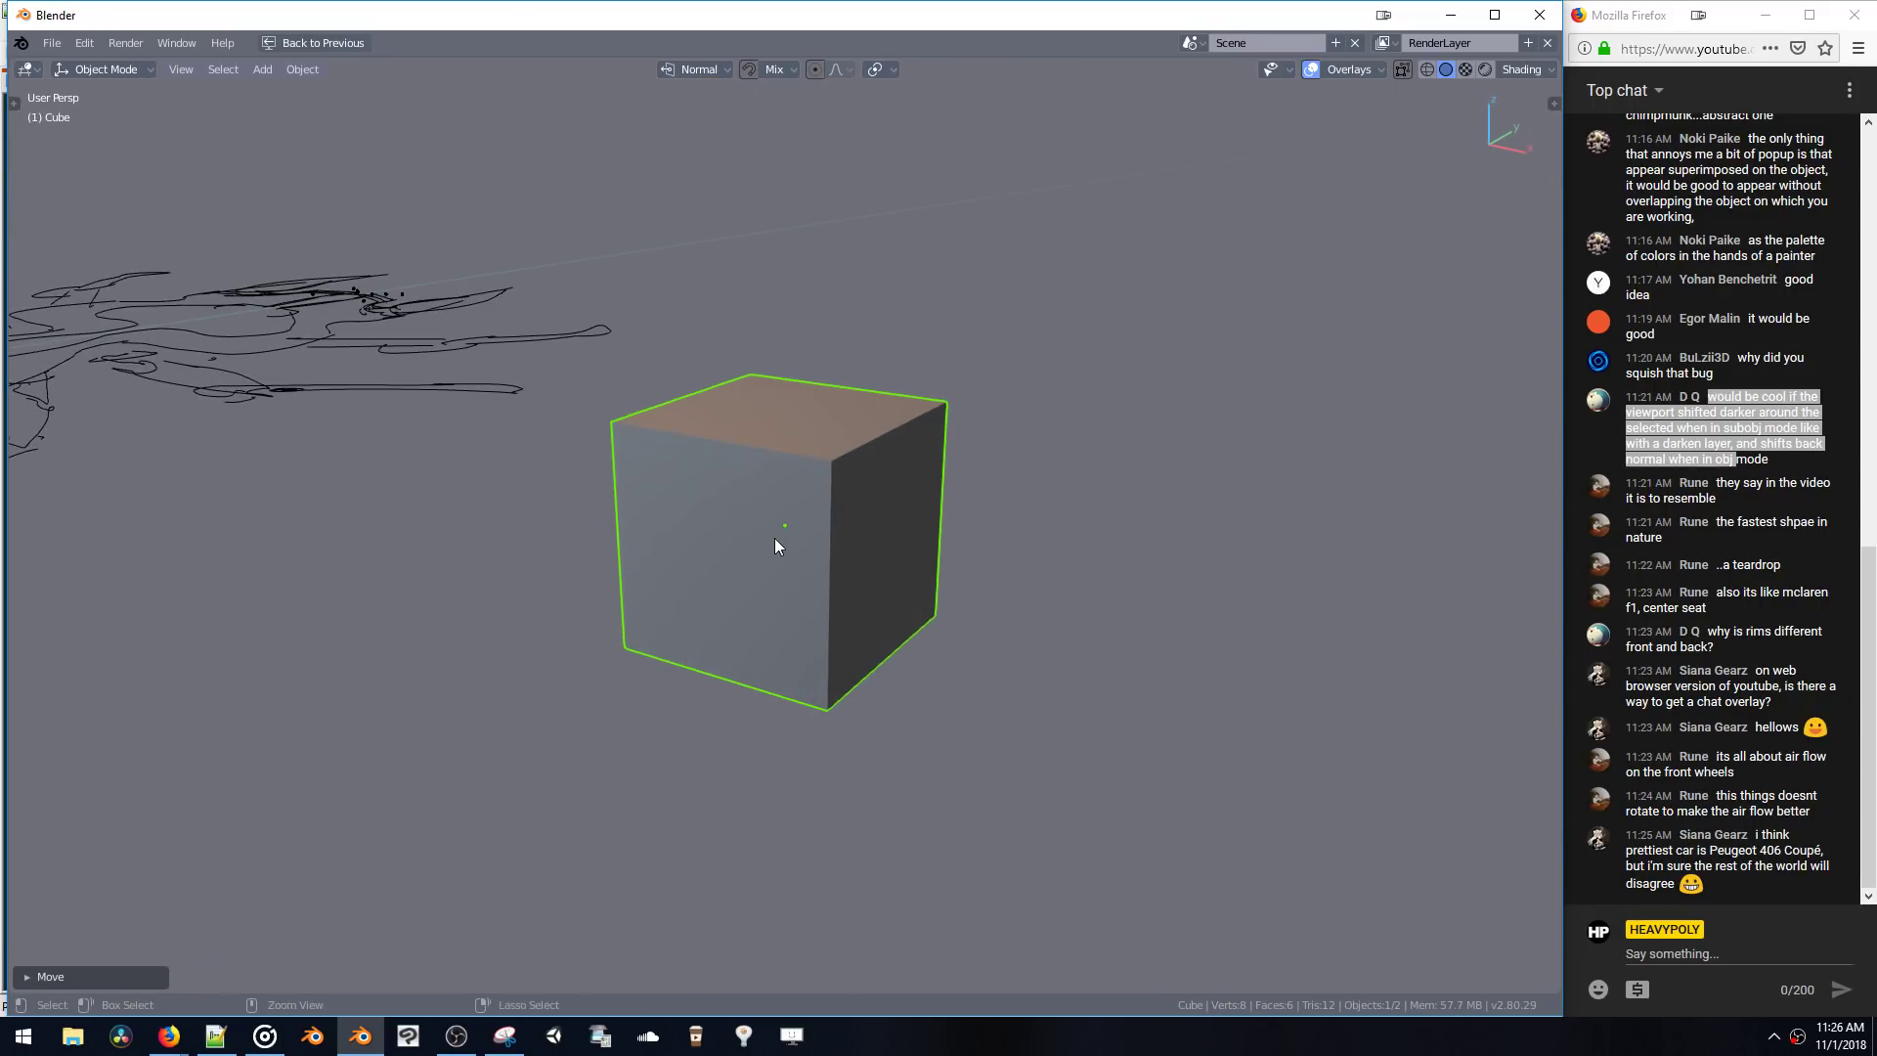
- Compare how the cube looks in Object Mode and in Edit Mode, with its faces deselected and all selected
key(Tab)
key(Tab)
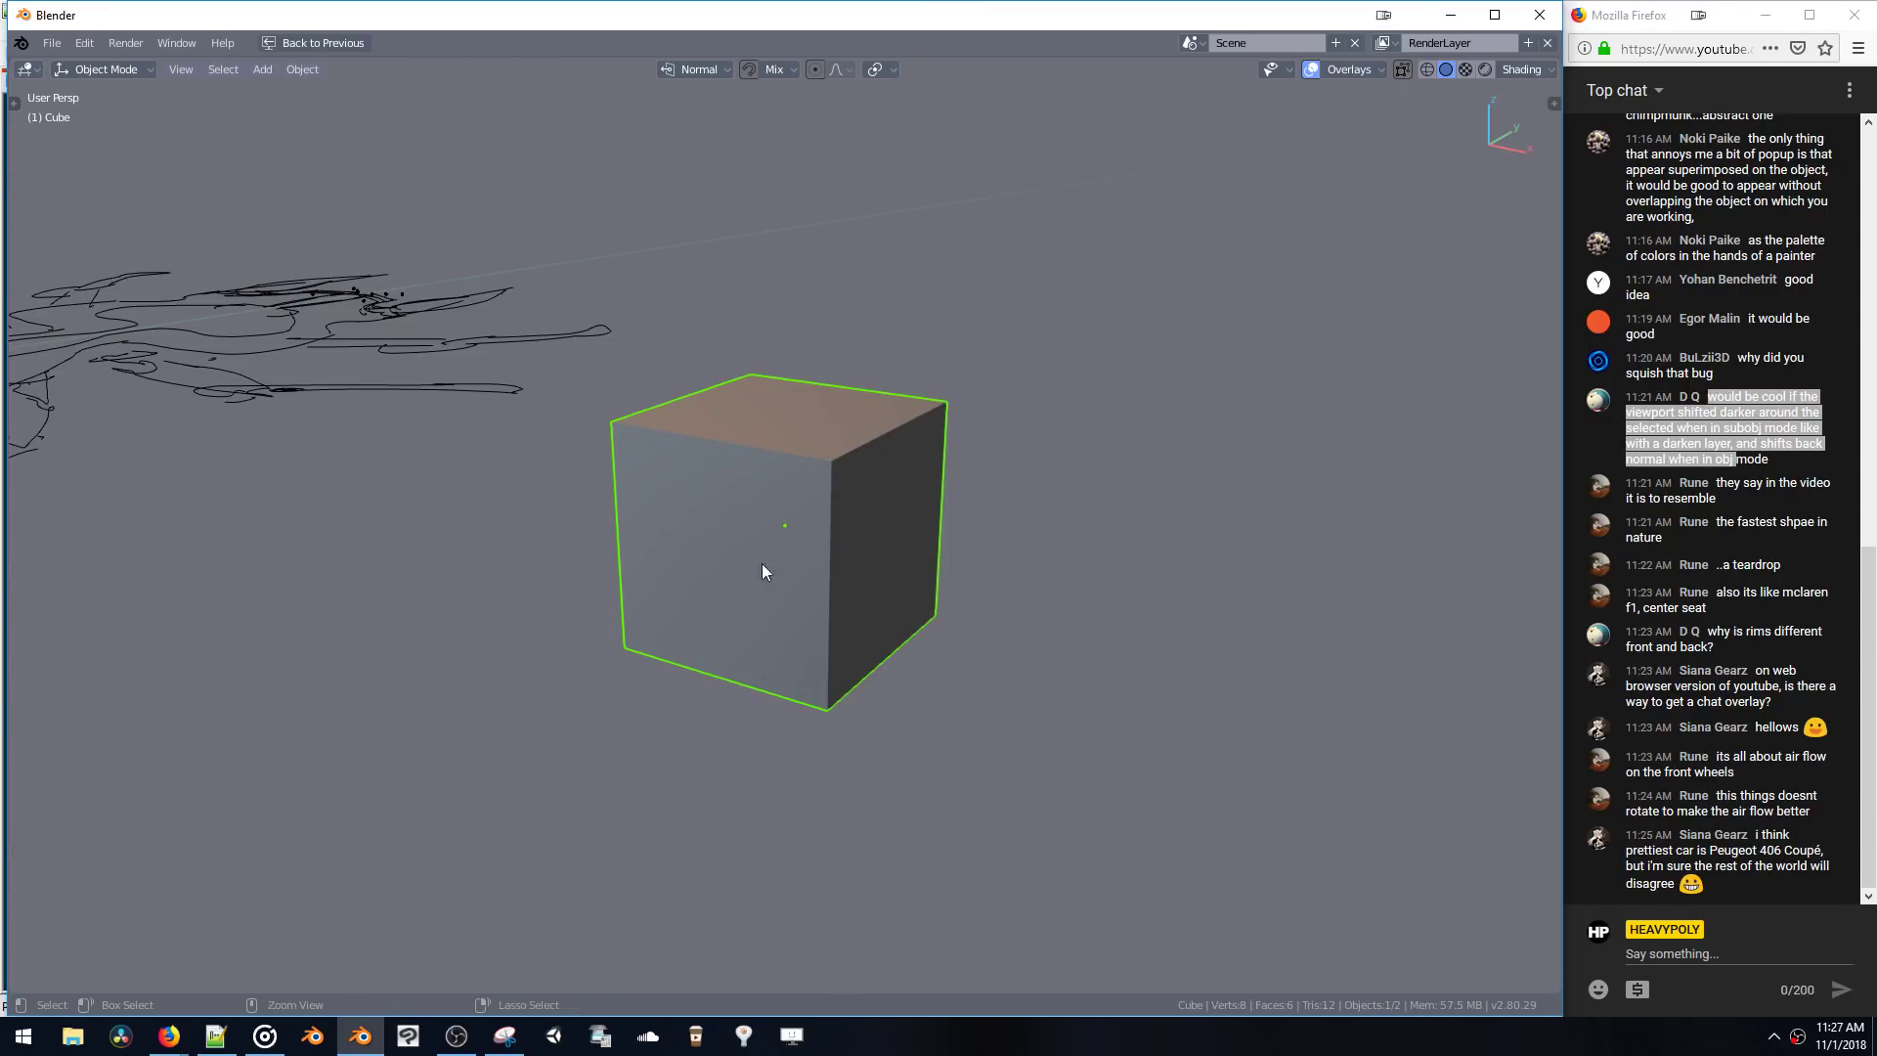
key(Tab)
middle_drag(821, 503, 712, 432)
key(alt+a)
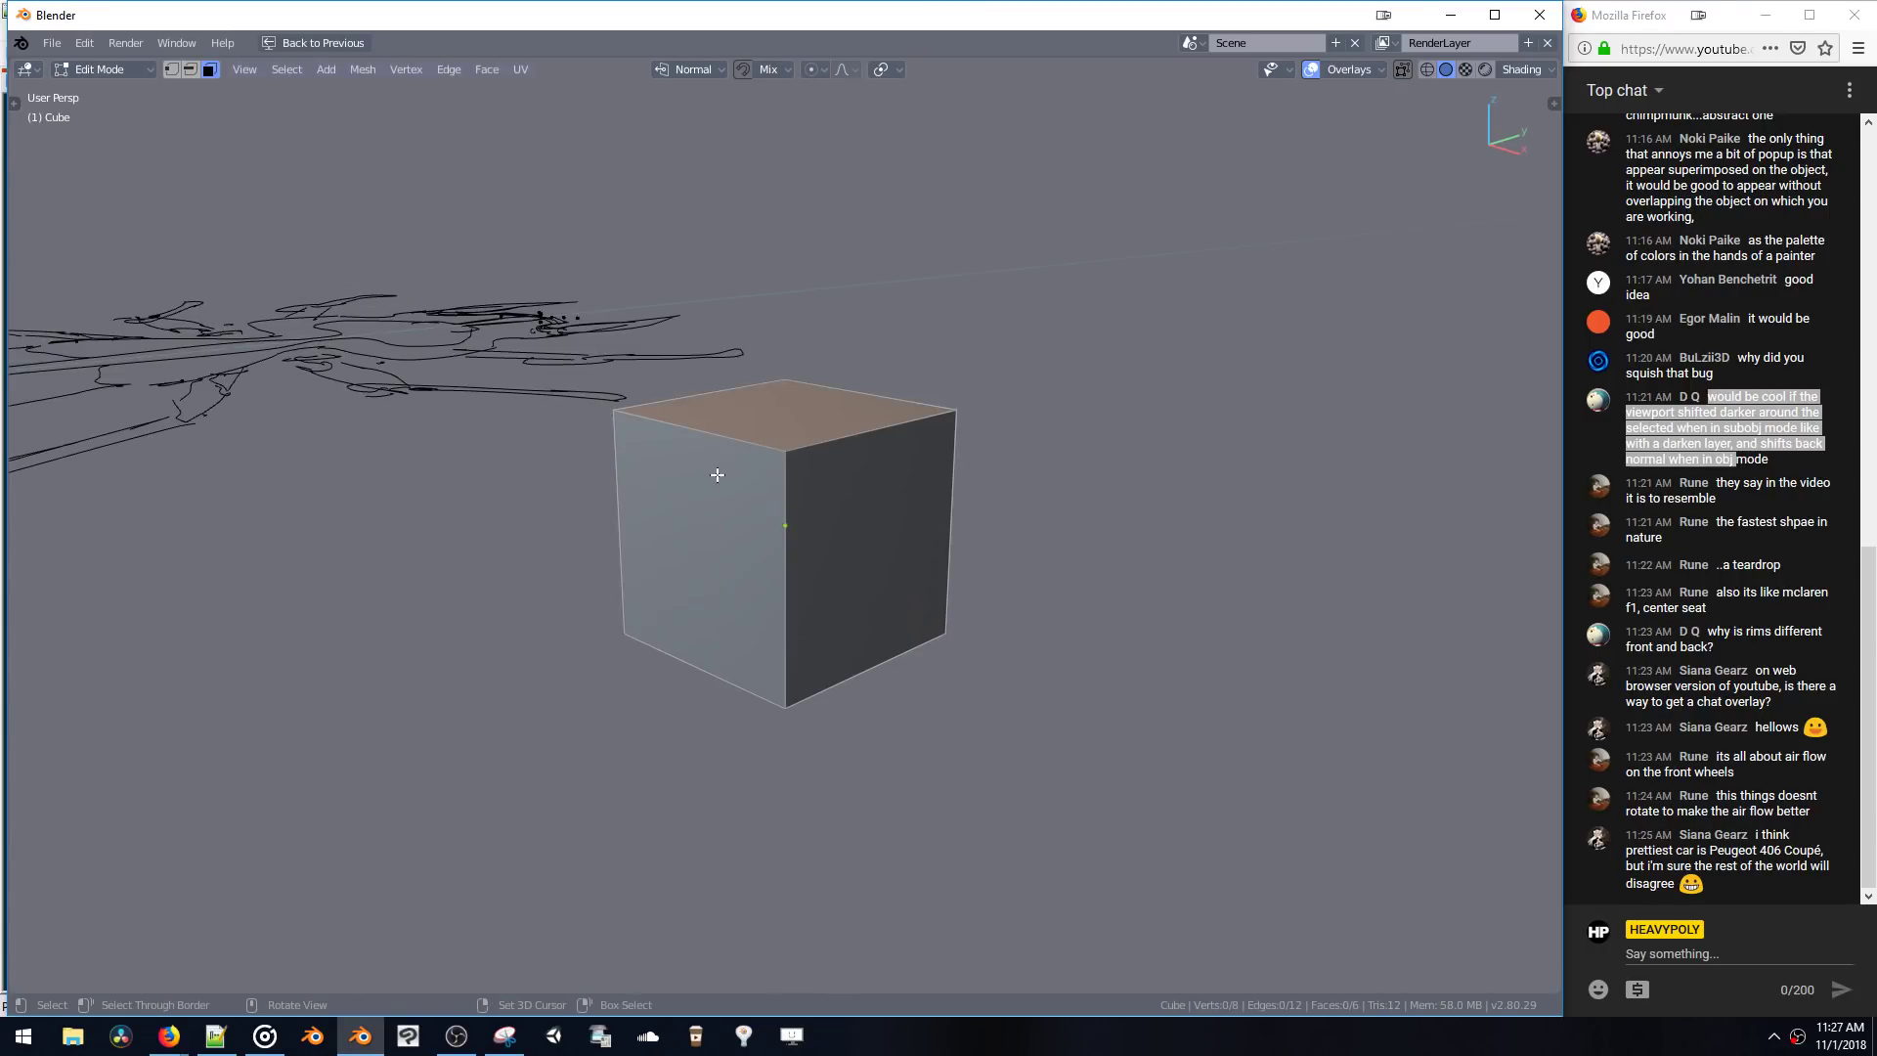
click(781, 510)
mouse_move(749, 519)
middle_down()
mouse_move(783, 528)
mouse_move(599, 372)
mouse_move(657, 600)
mouse_move(626, 468)
mouse_move(671, 470)
middle_up()
key(a)
key(alt+a)
key(a)
key(Tab)
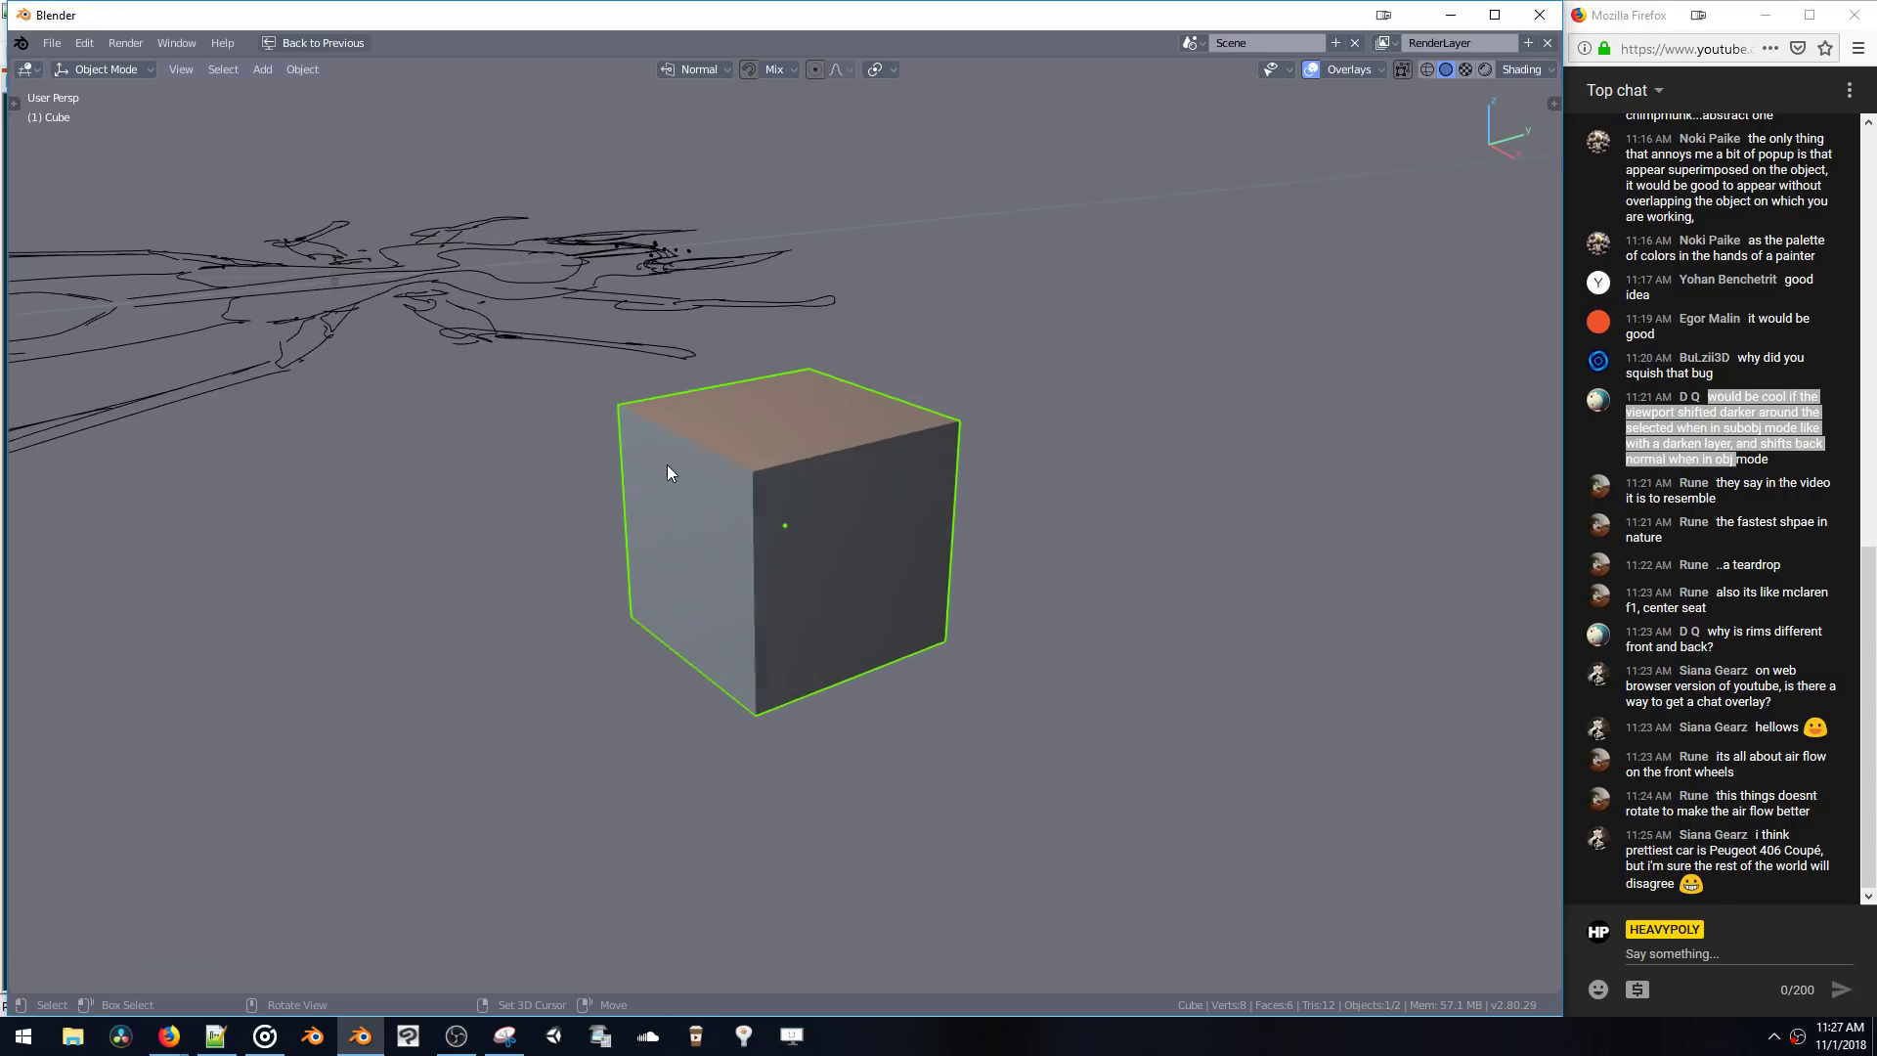
- Duplicate the cube, place the copy behind and beside the original, and enter Edit Mode on it
key(shift+d)
click(999, 402)
key(Tab)
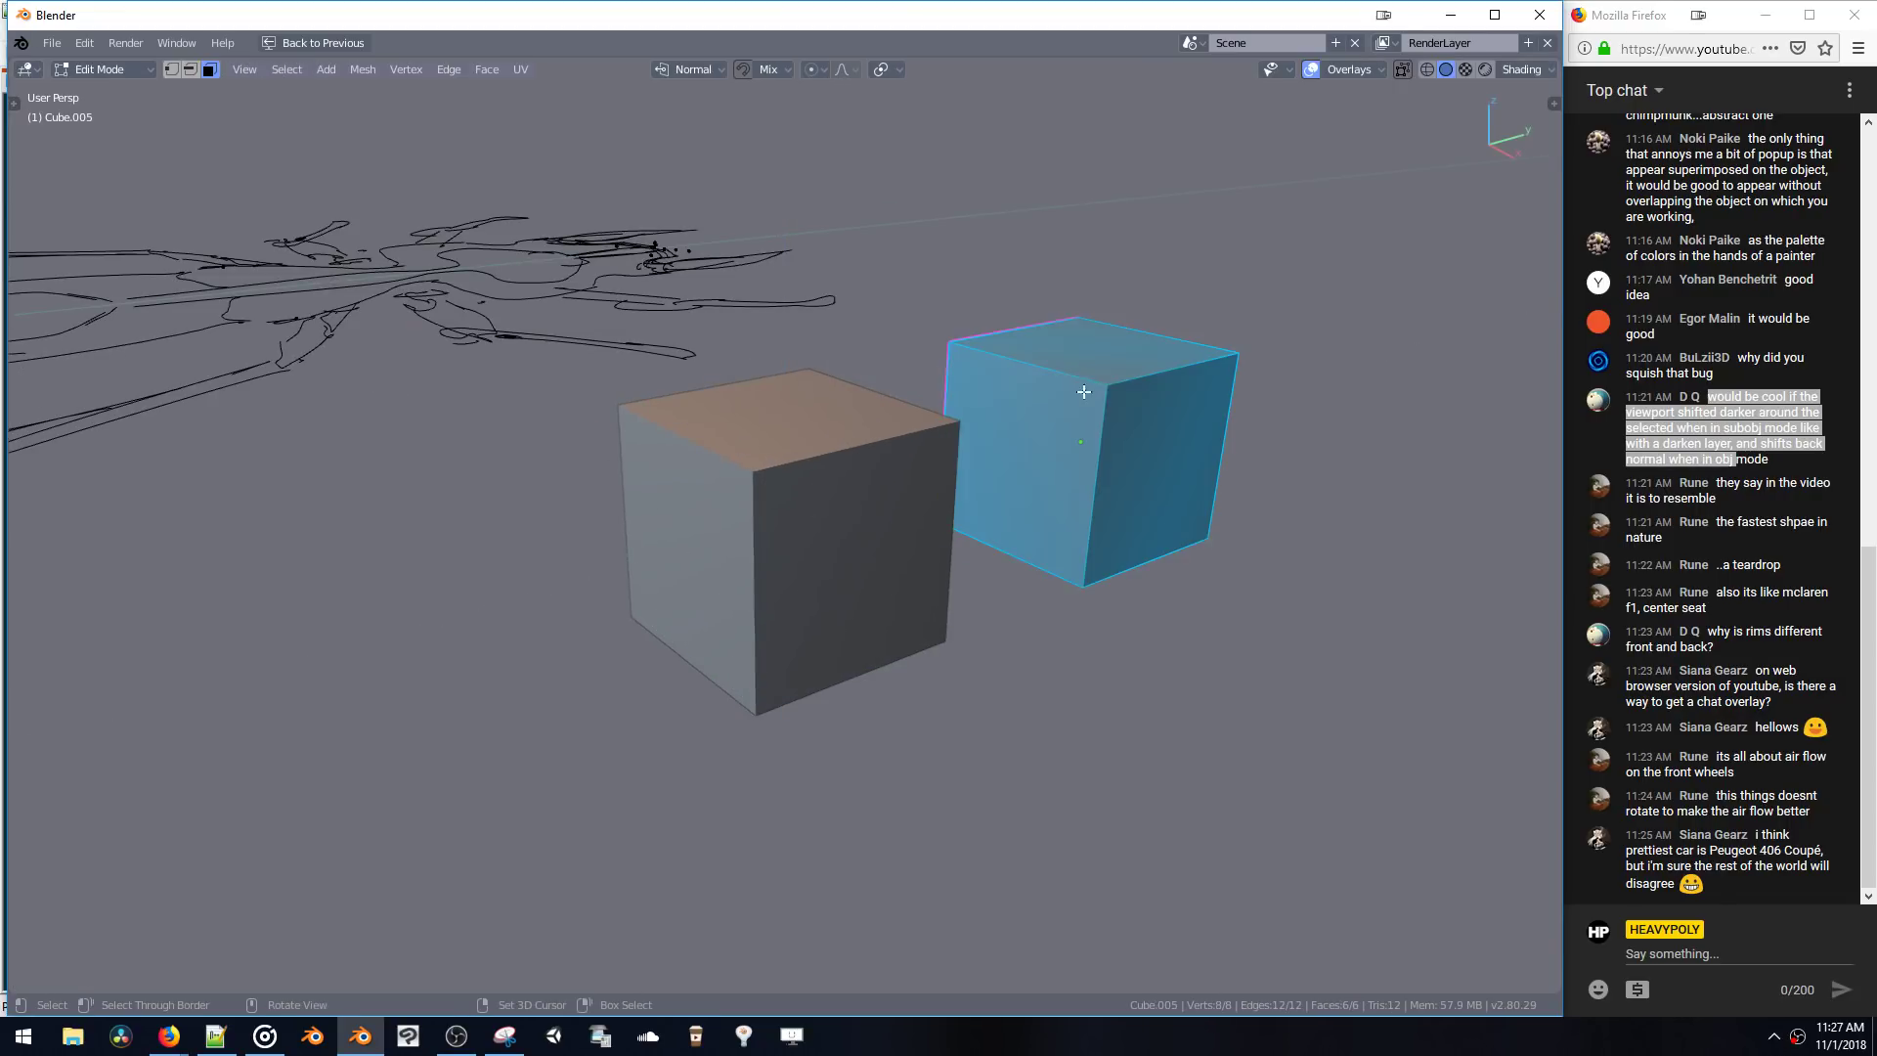
- Select single faces of the duplicate cube, extend the selection to all linked geometry, and return to Object Mode
click(1089, 410)
click(1131, 419)
click(1058, 422)
mouse_move(1058, 423)
middle_down()
mouse_move(850, 412)
mouse_move(985, 439)
middle_up()
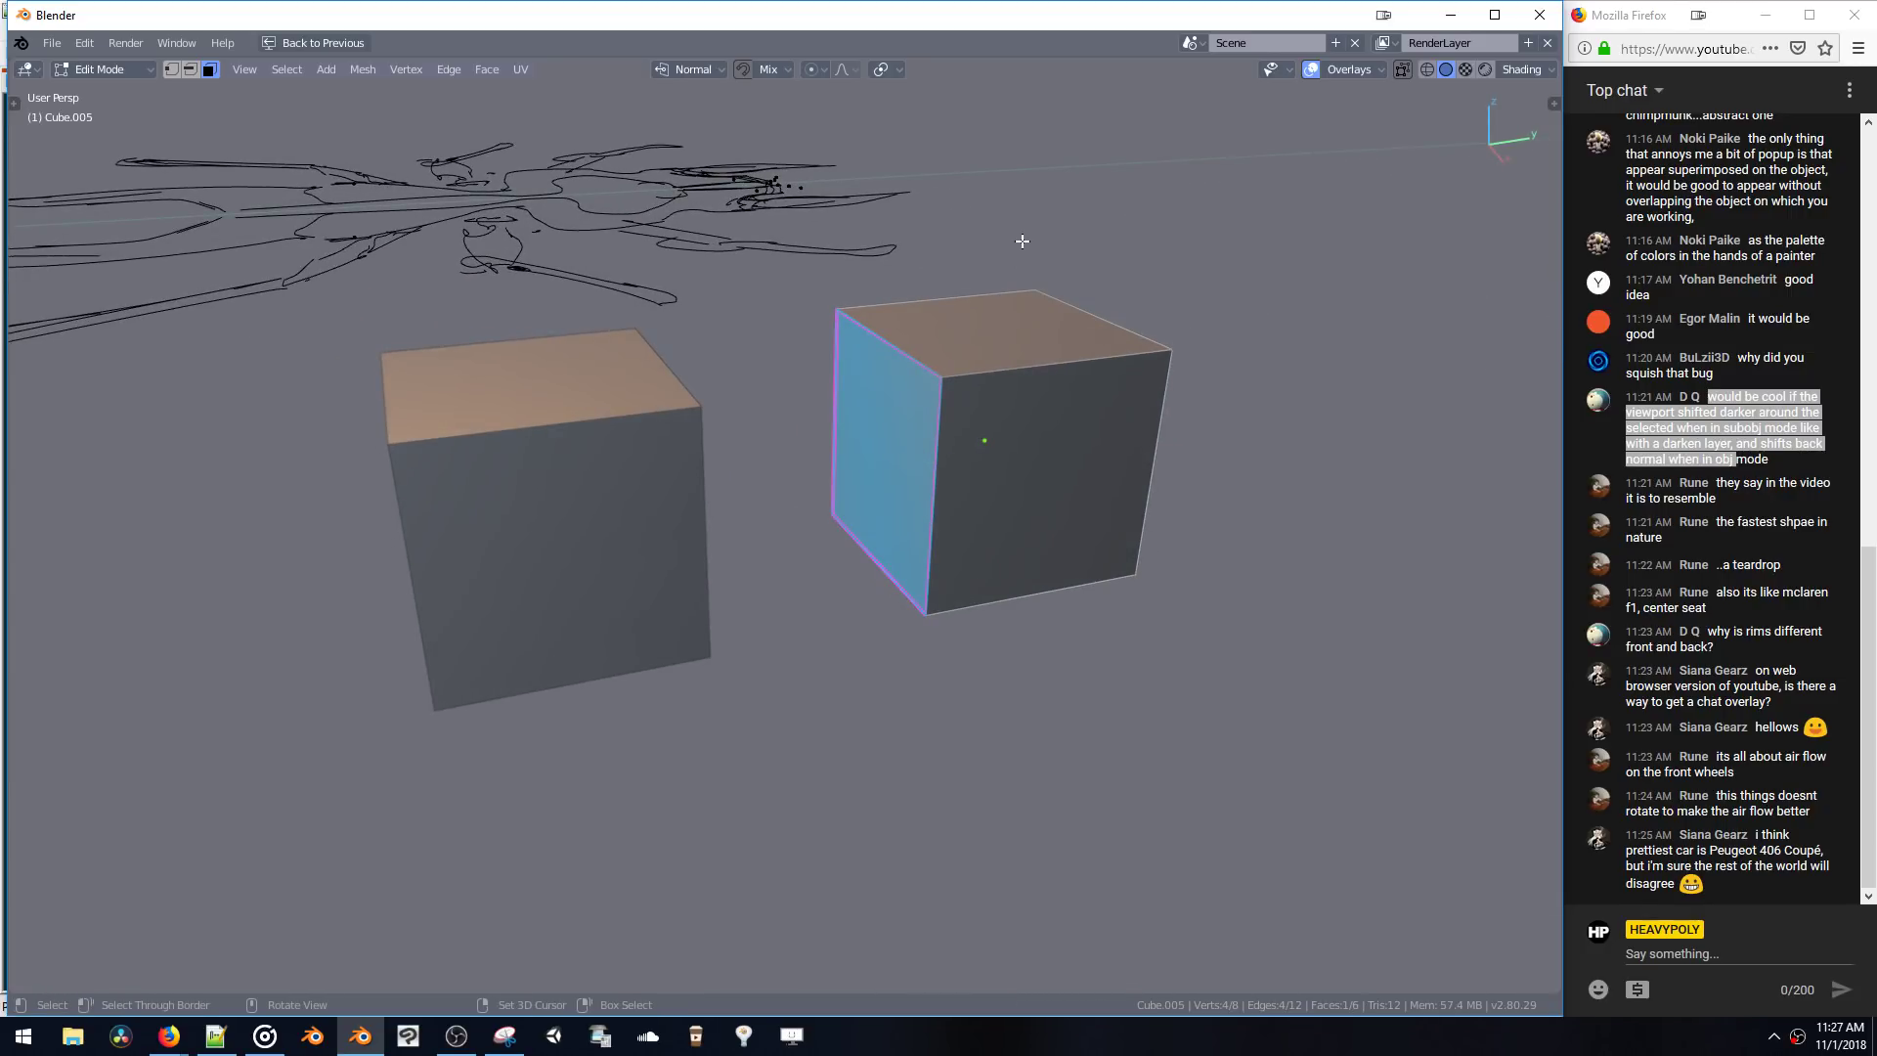
click(950, 560)
key(ctrl+l)
middle_drag(893, 389, 885, 548)
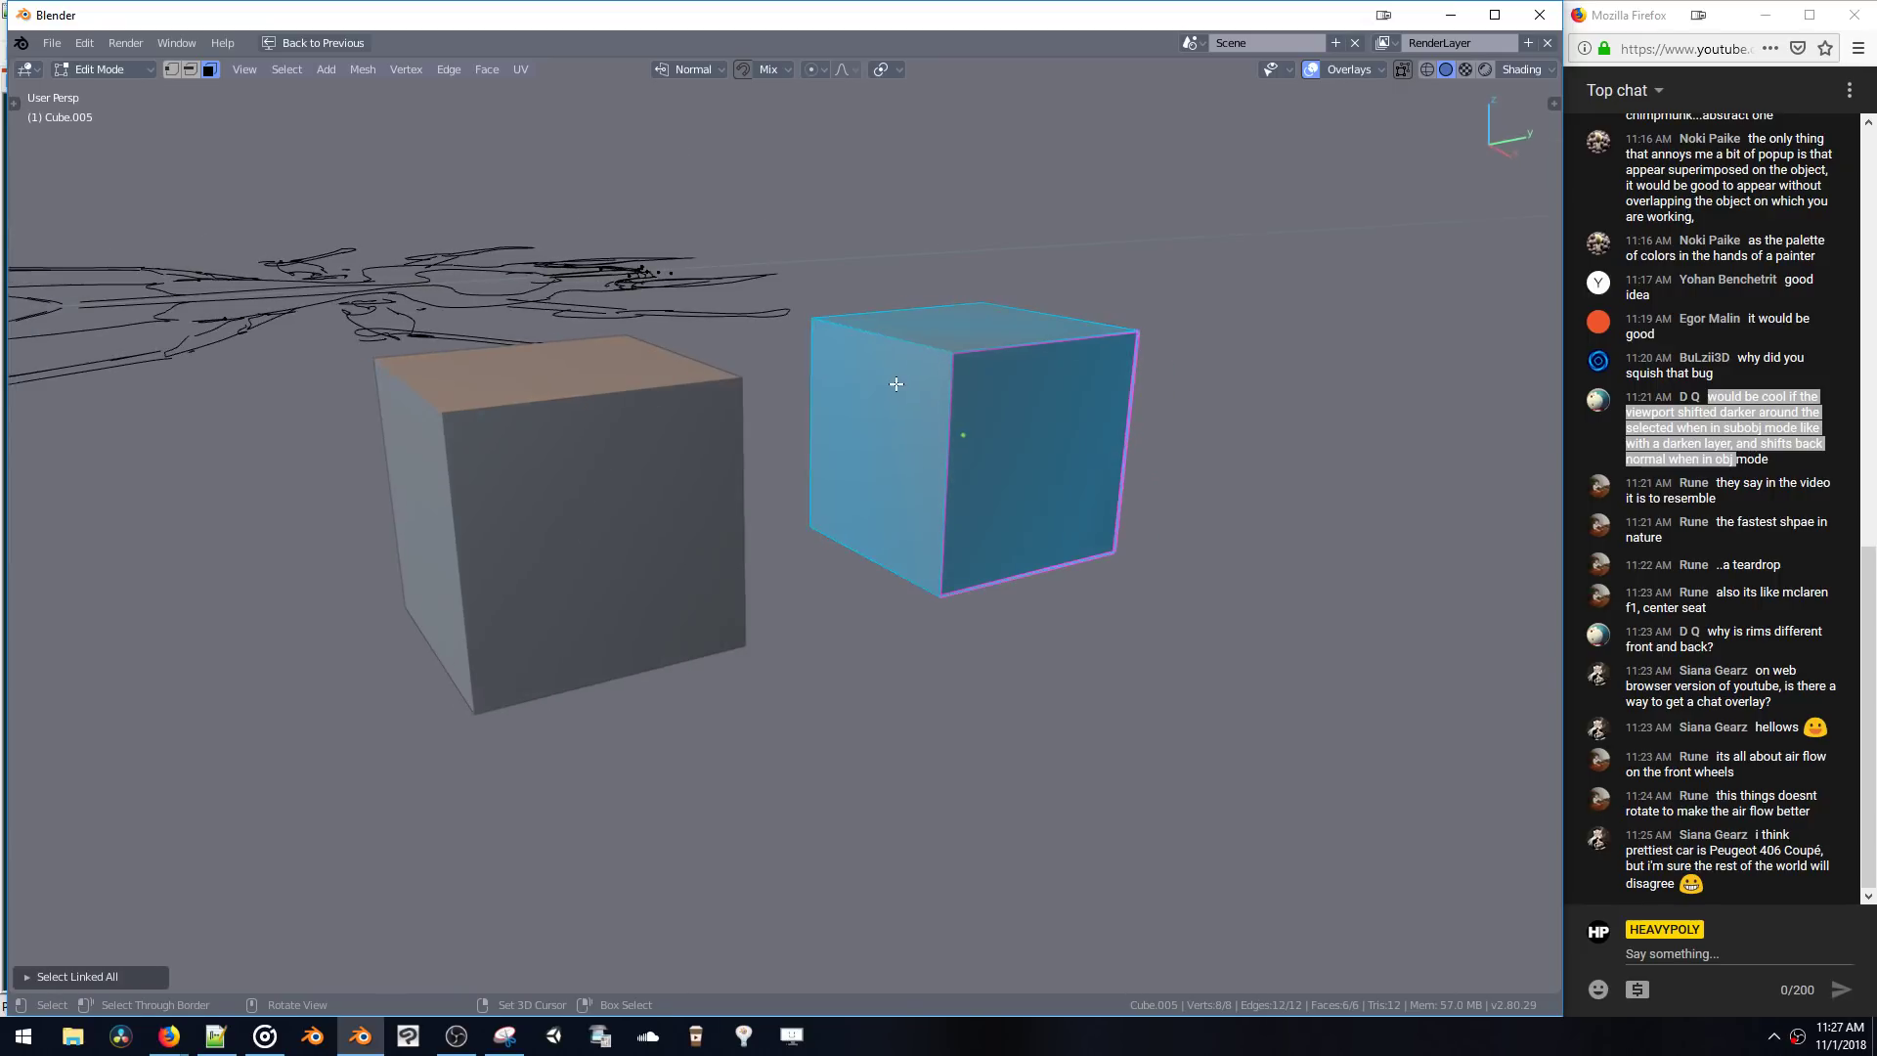
key(Tab)
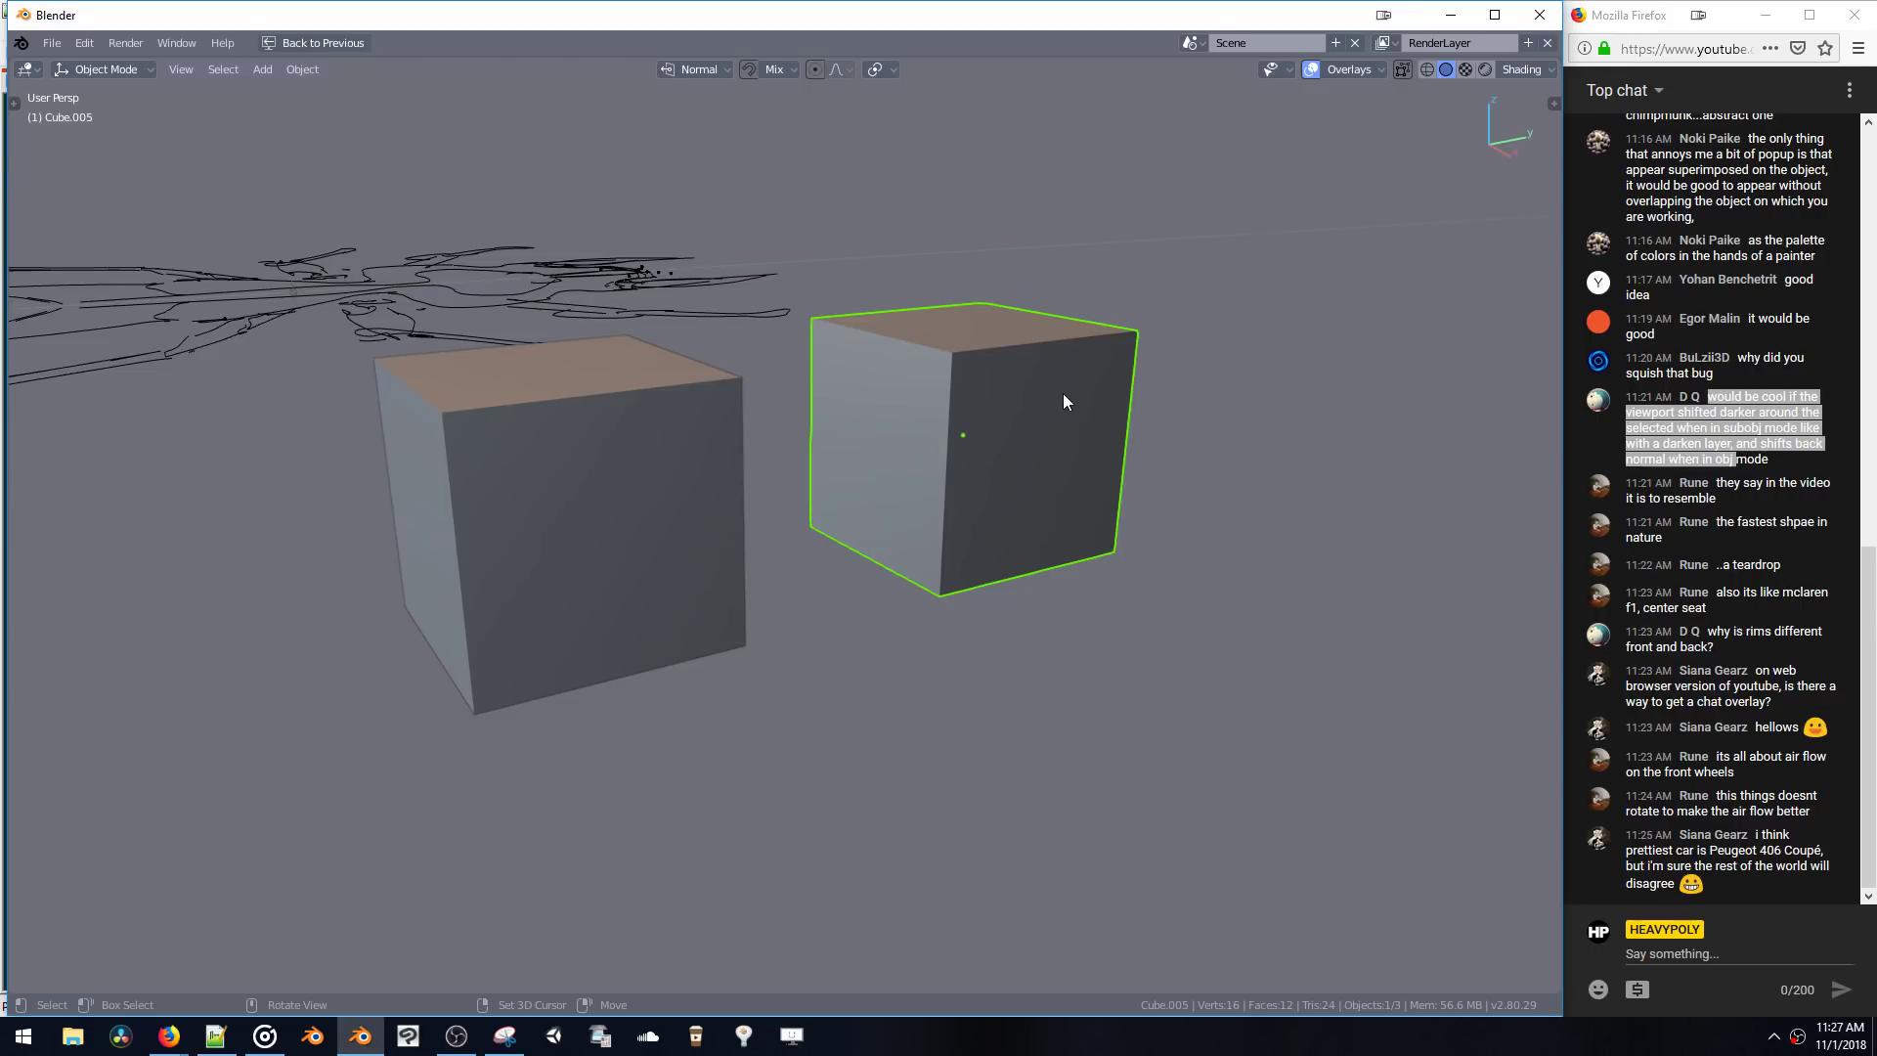
- Compare the duplicate cube in Edit Mode with X-ray on and off beside the unselected cube
middle_drag(1337, 479, 915, 367)
key(Tab)
key(alt+z)
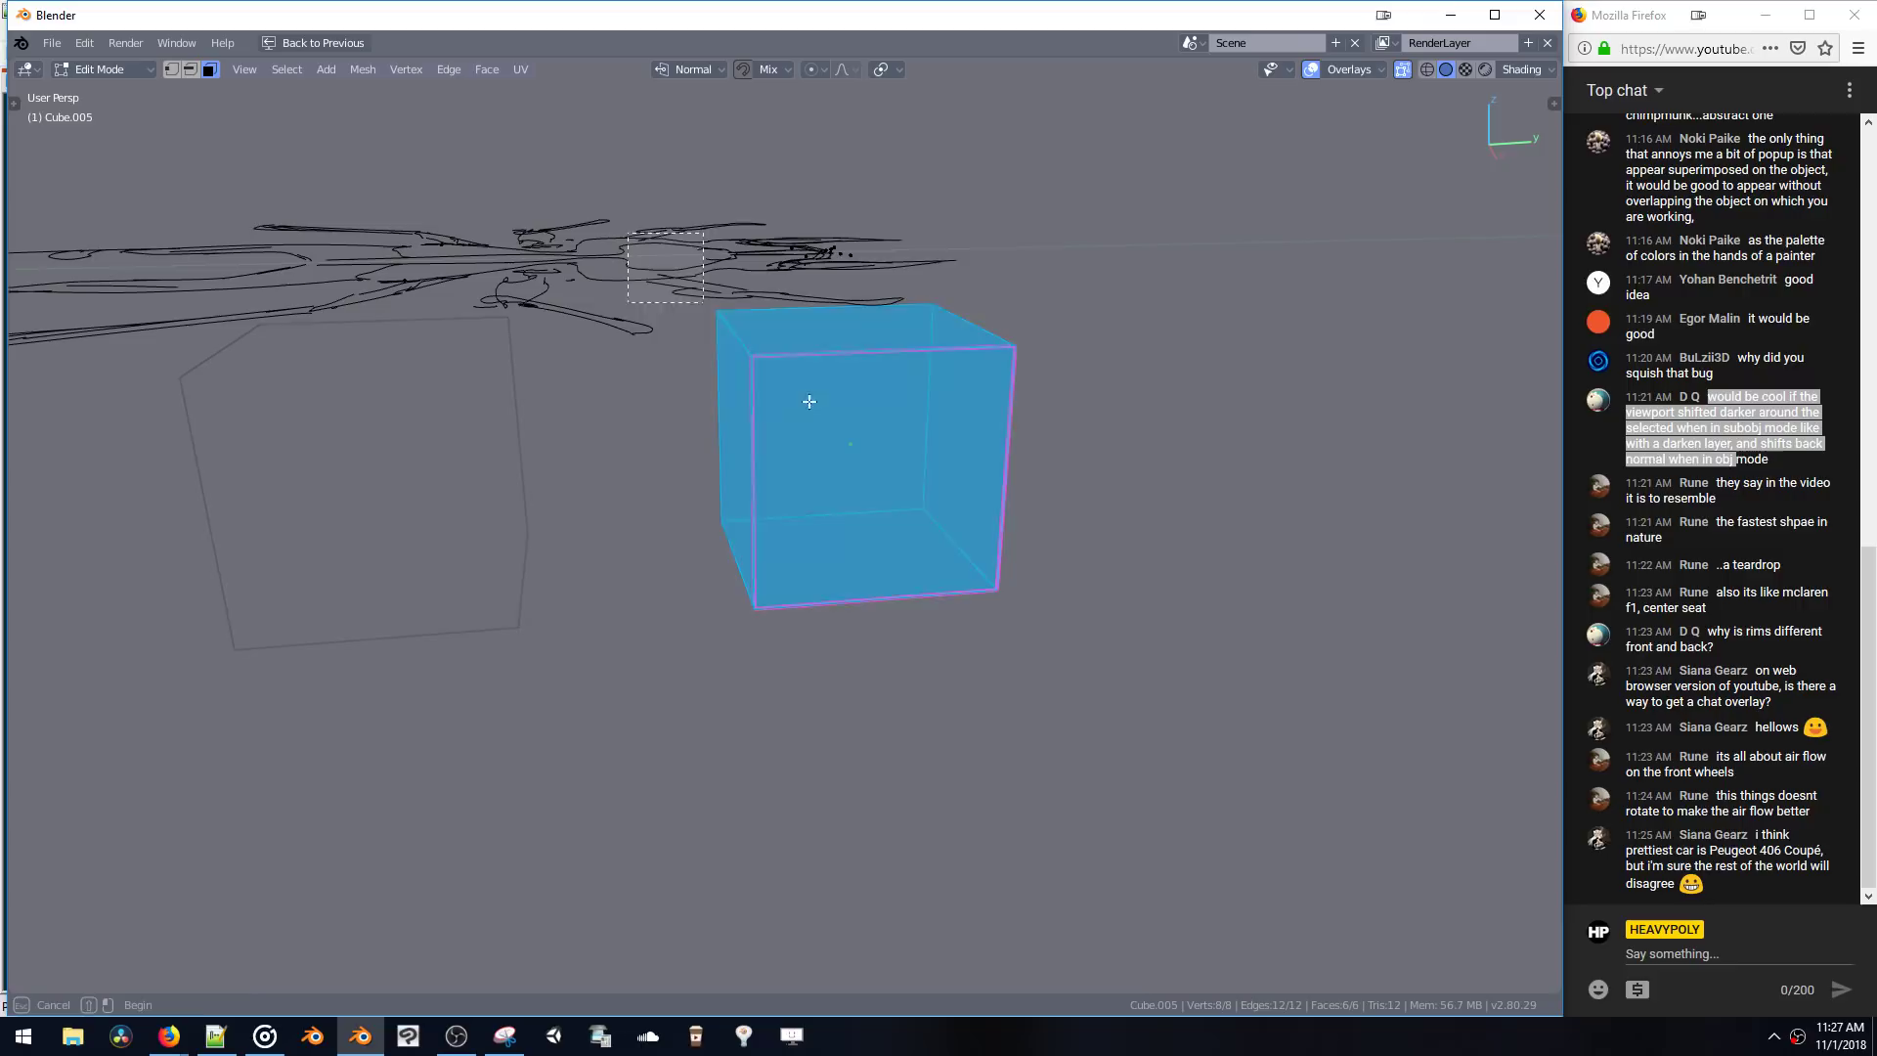
key(alt+z)
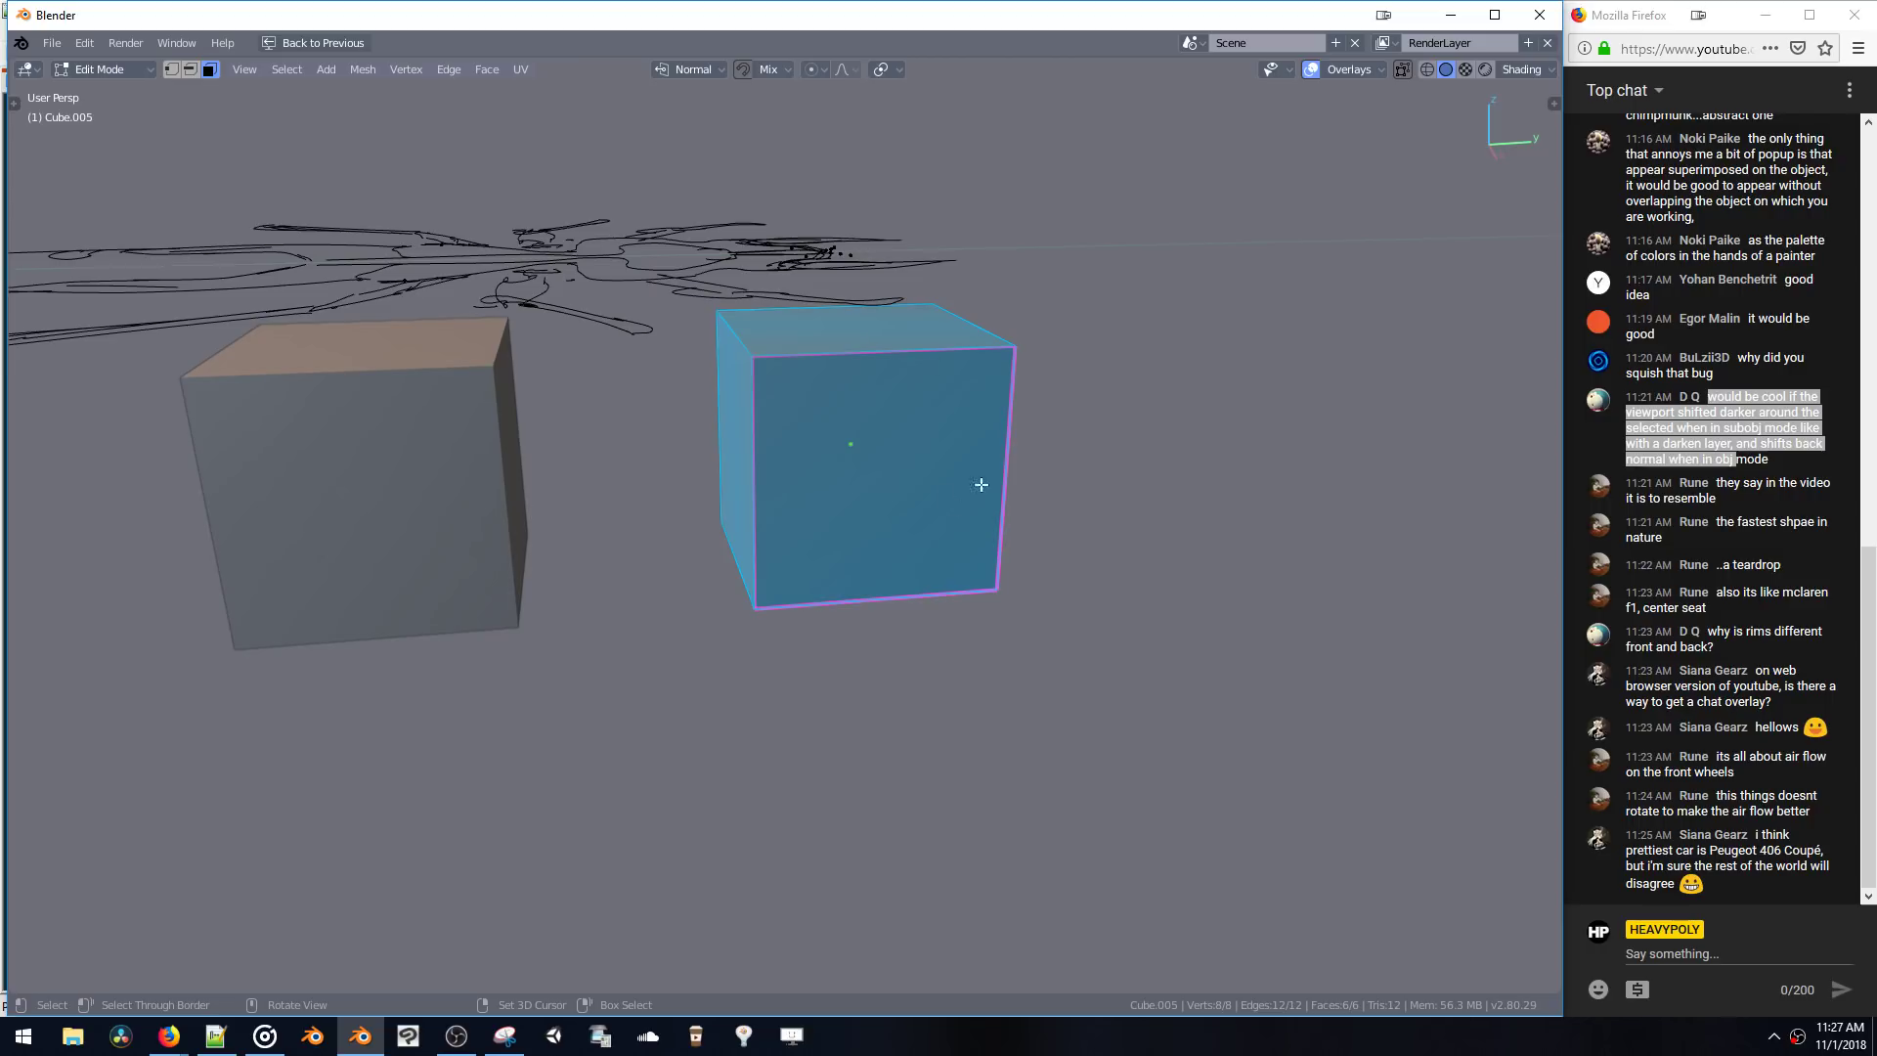
middle_drag(905, 436, 1006, 420)
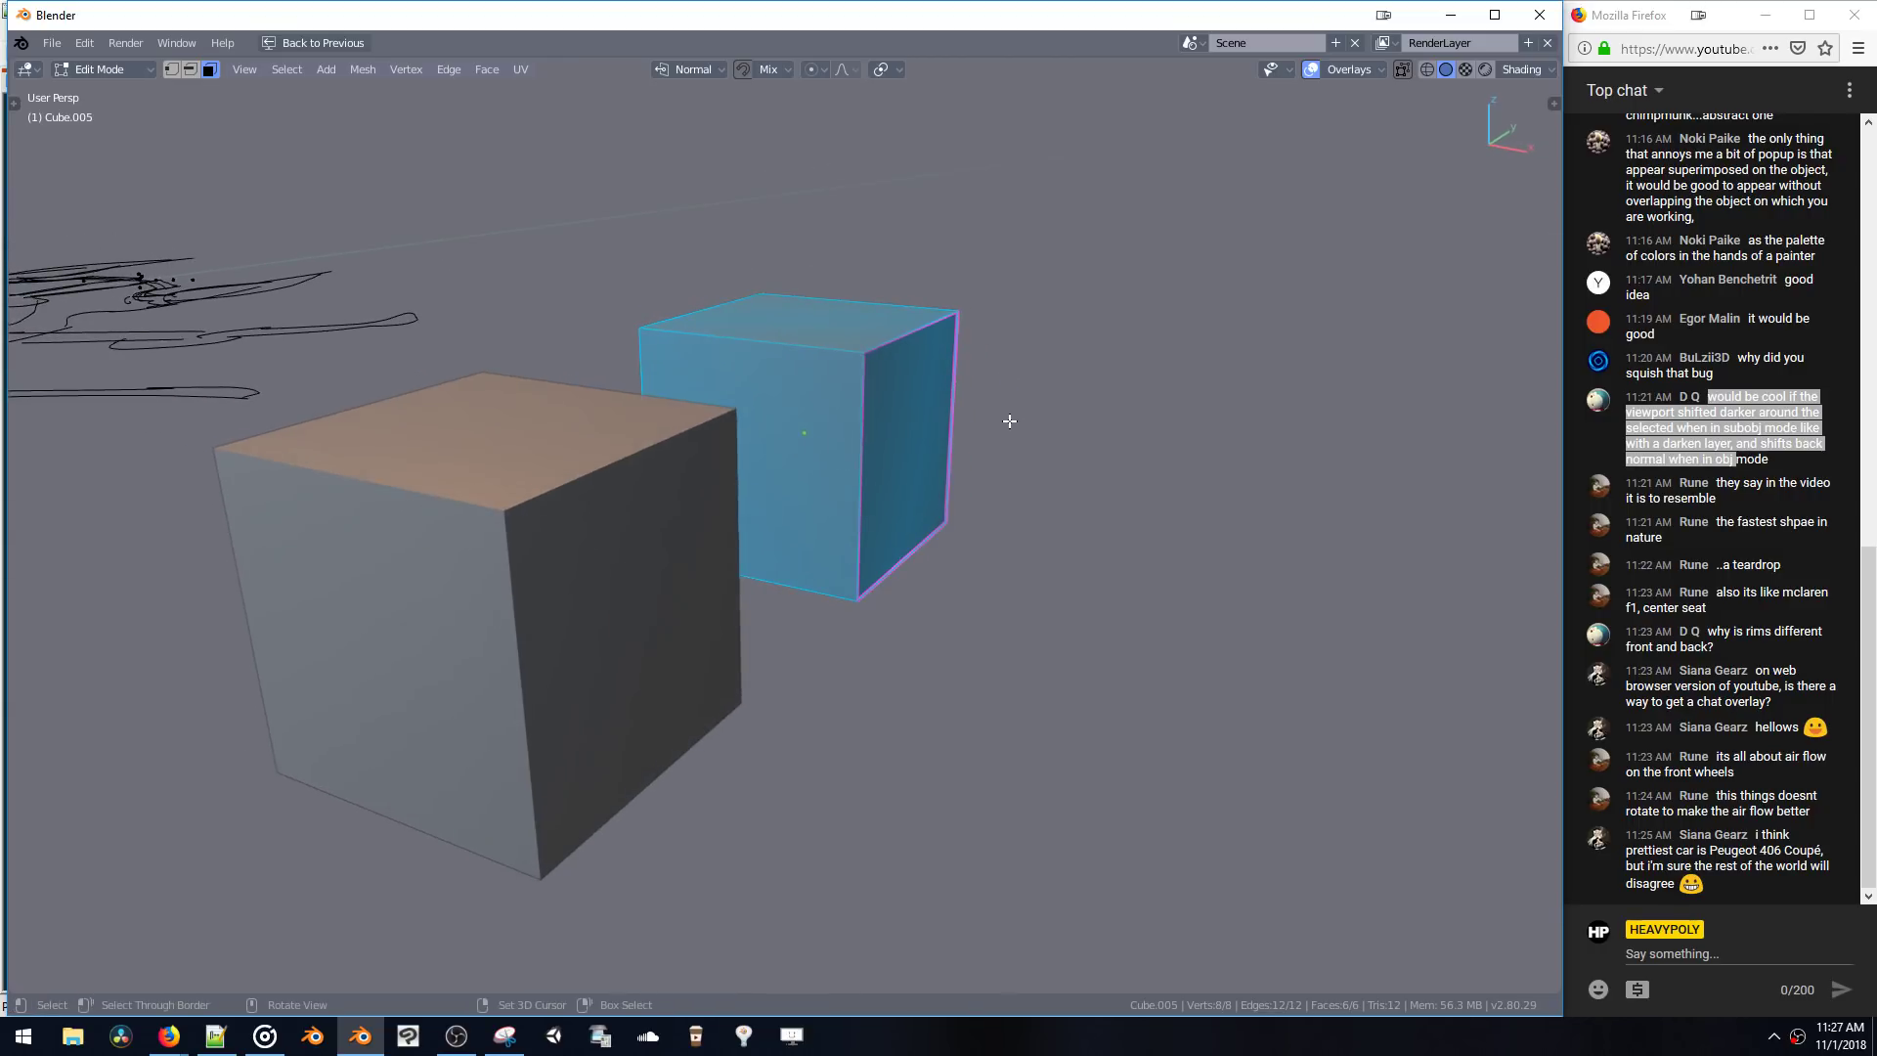
- Read the live chat comments about the car resembling the fastest shape in nature and the ones that follow
click(1729, 495)
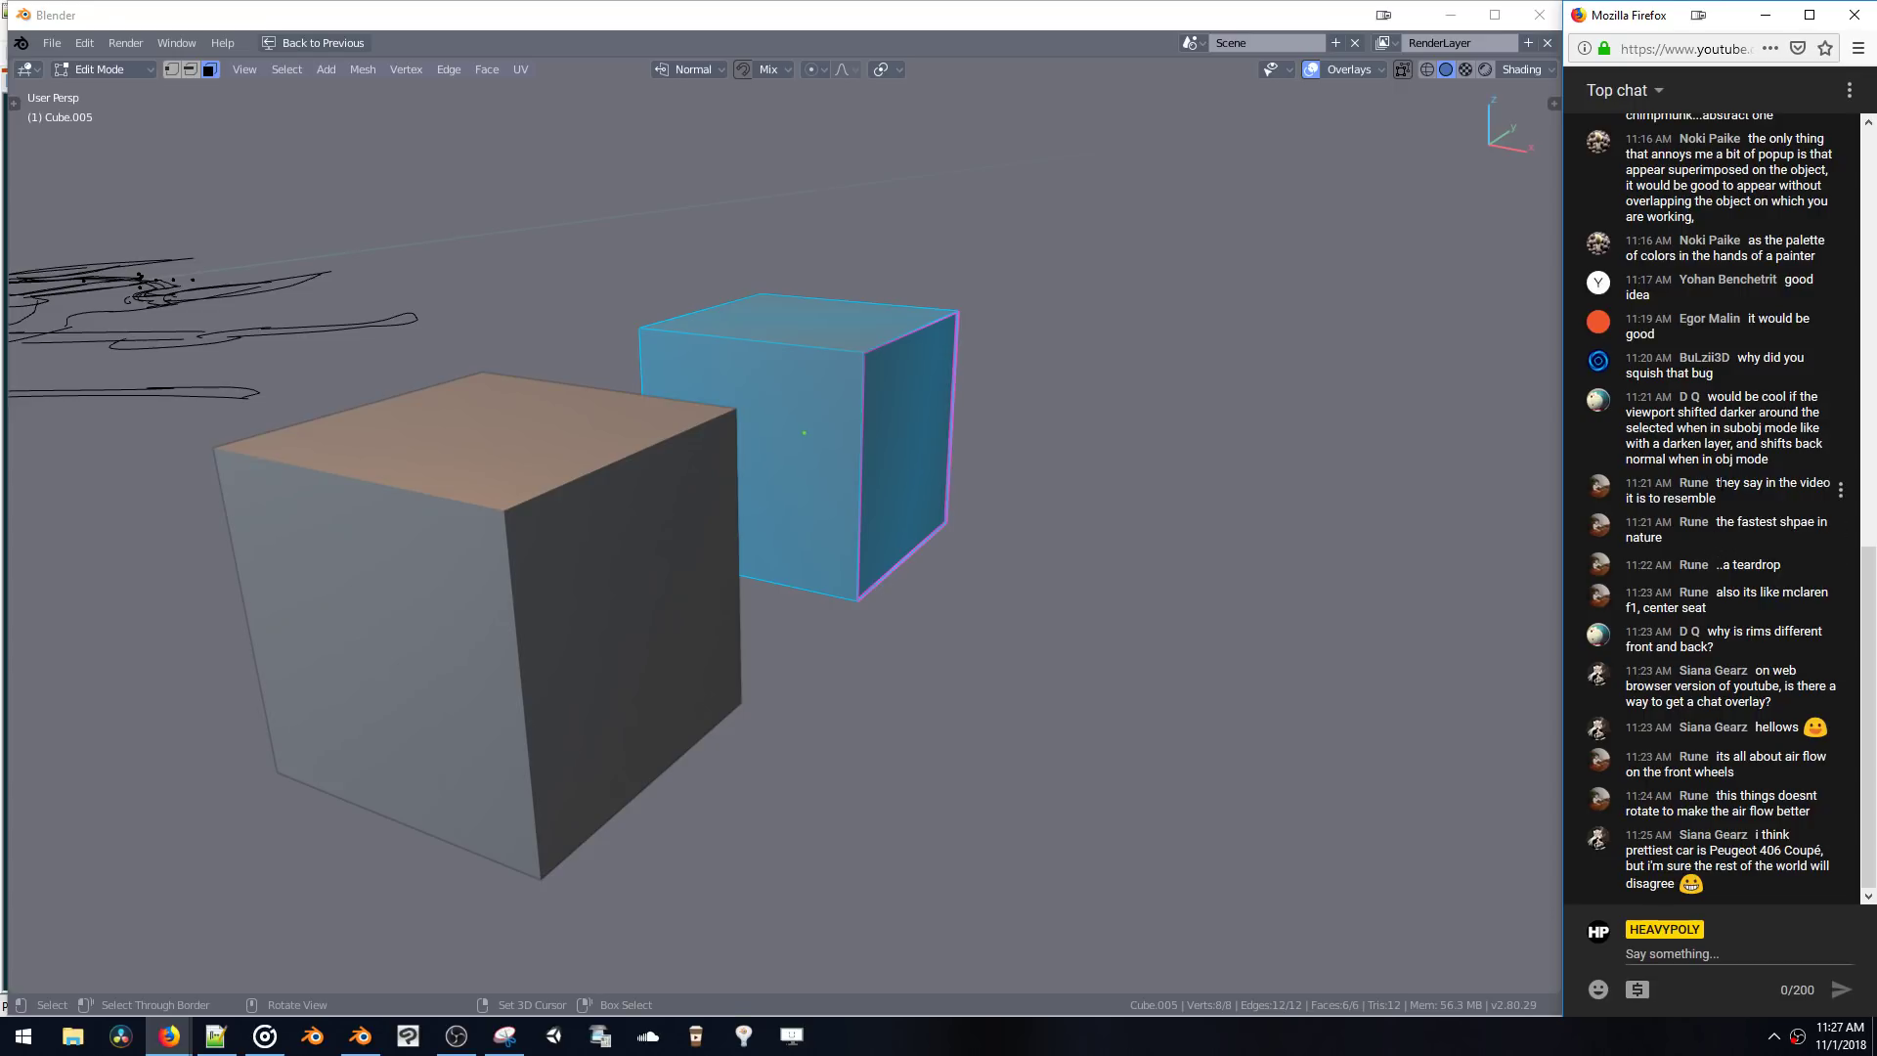
drag(1717, 484, 1769, 523)
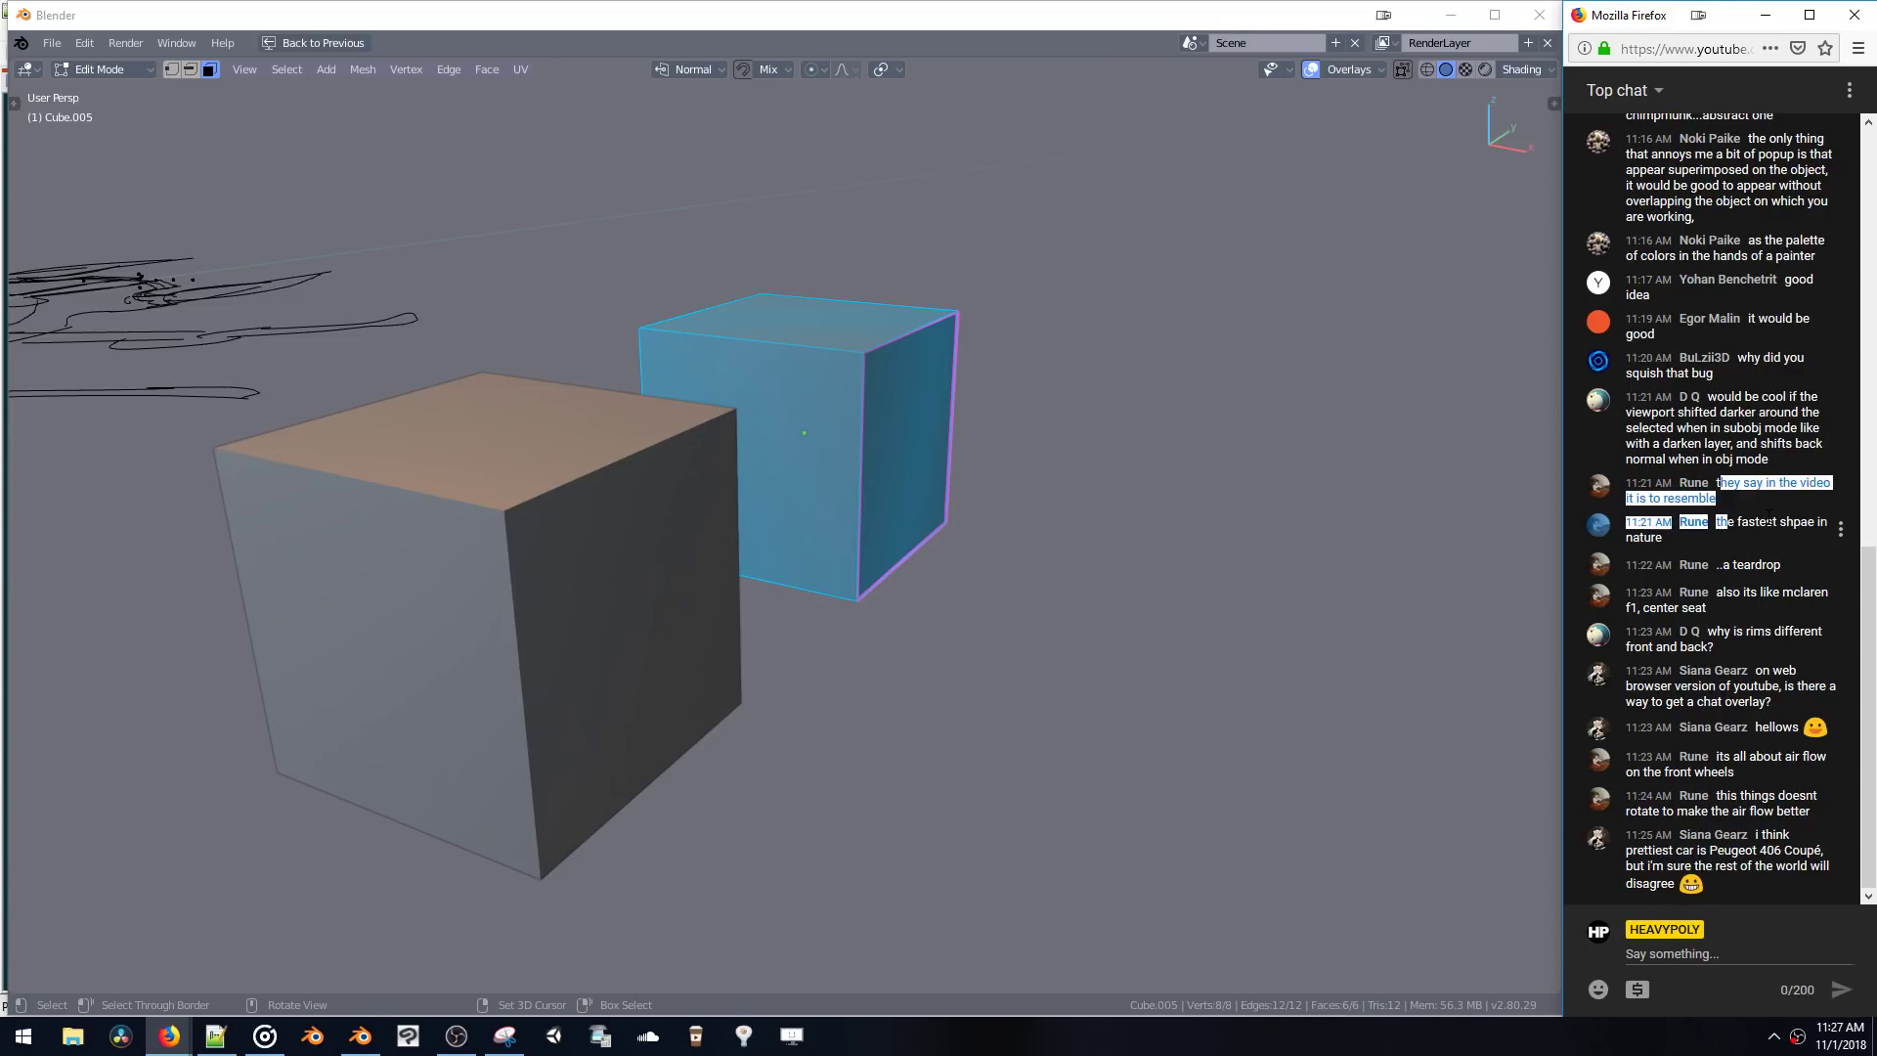
click(1765, 686)
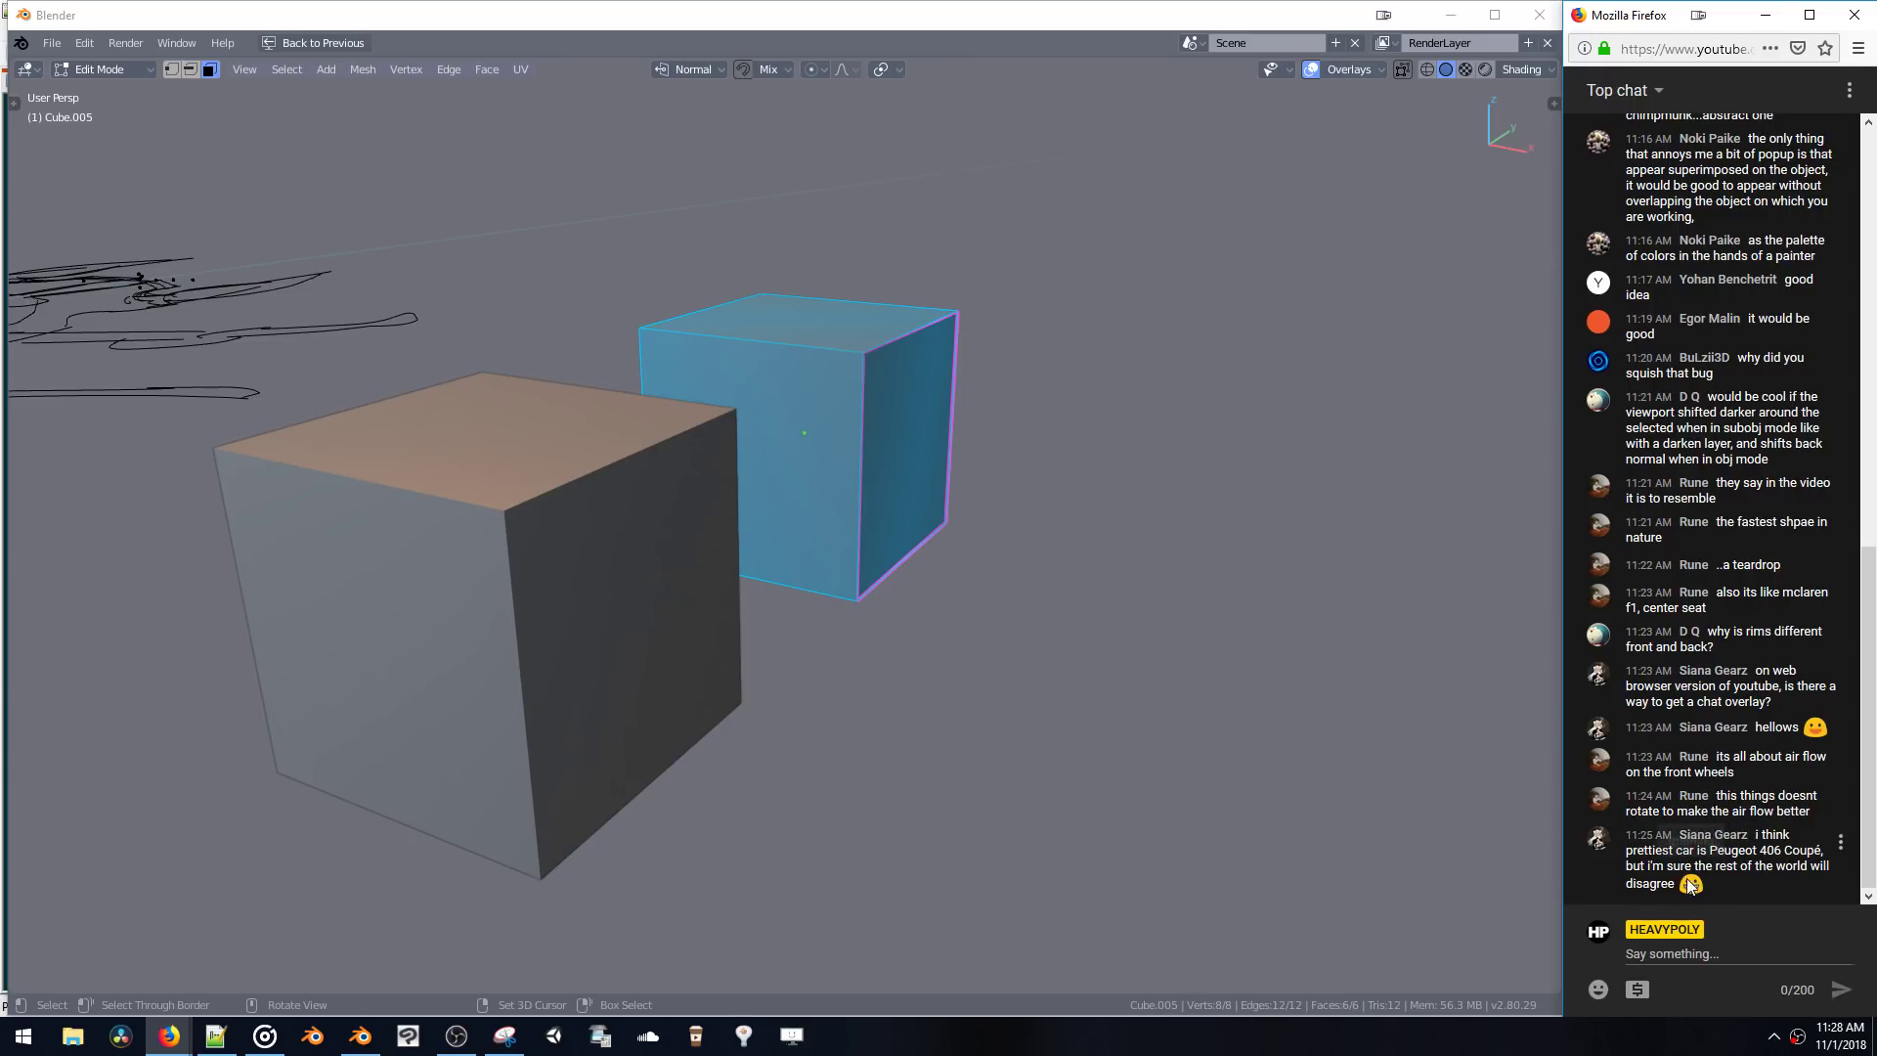
- Search Google for the "Peugeot 406 Coup" named in the chat and open its silver side-view photo in the image results
click(1258, 640)
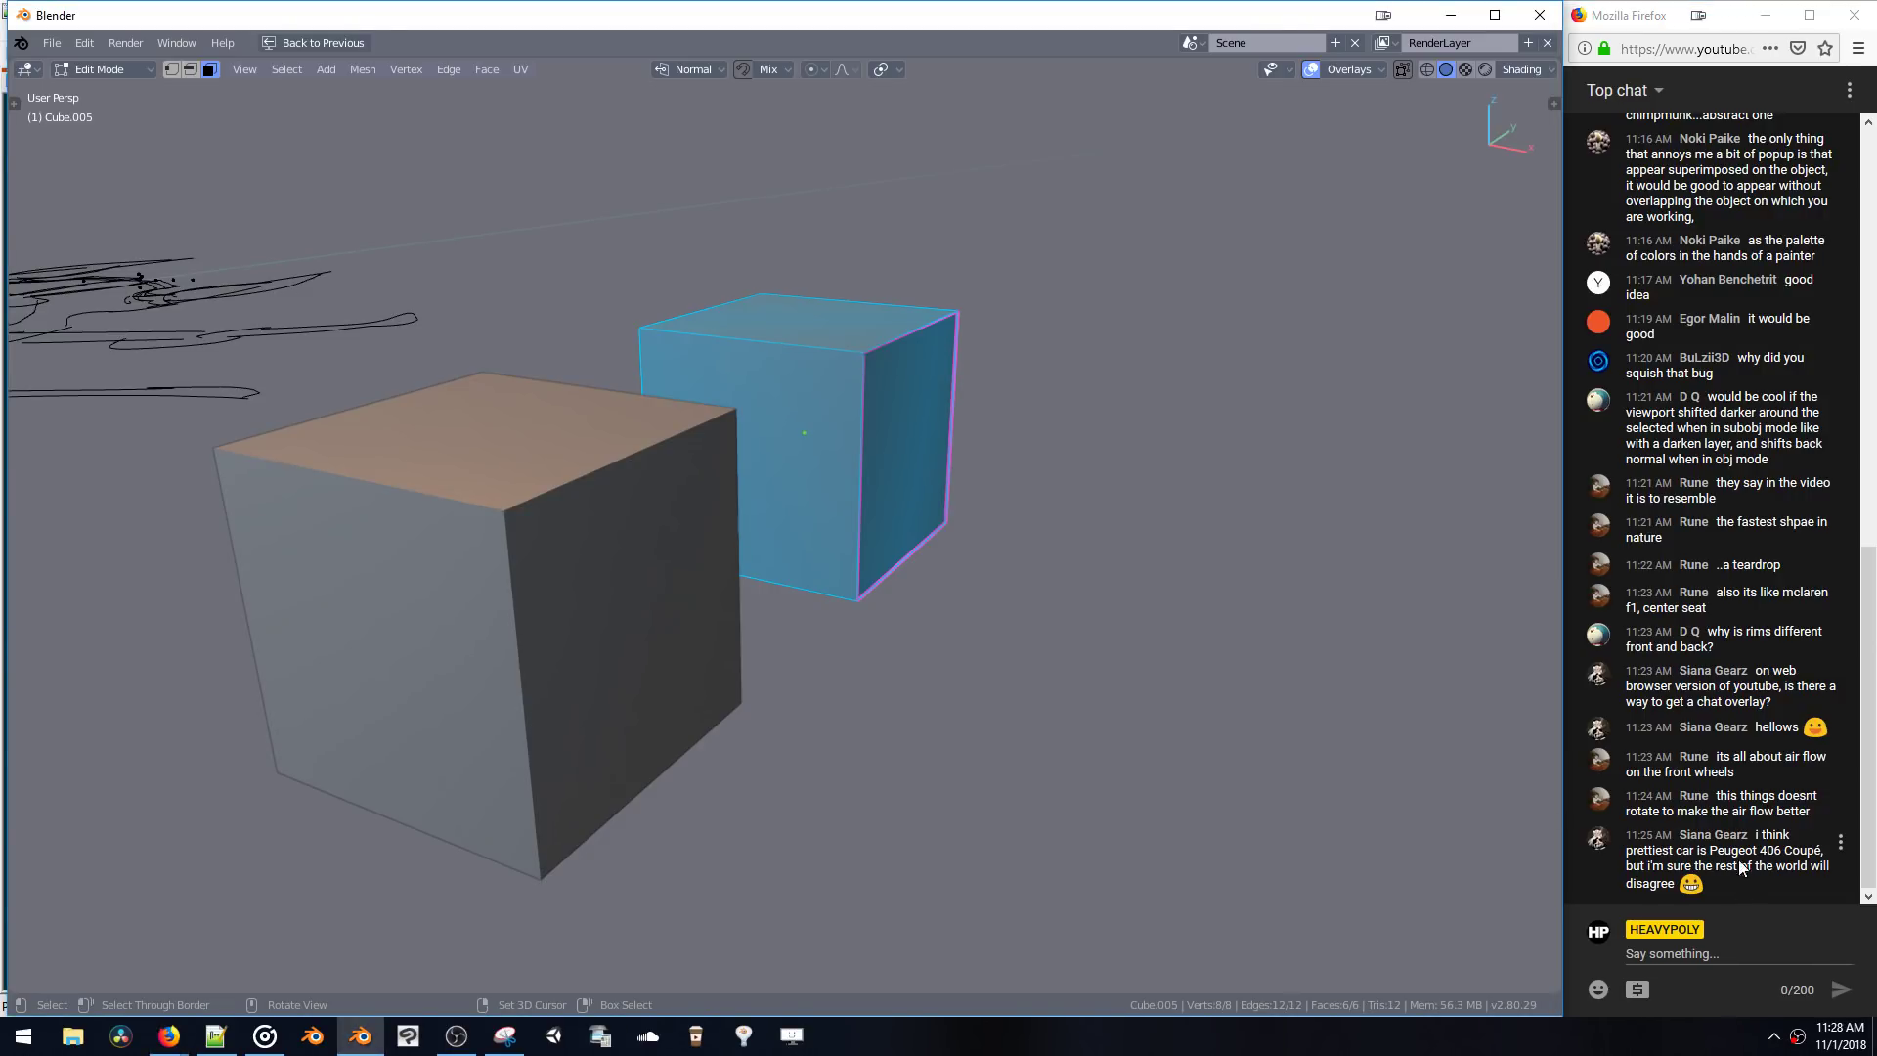
drag(1711, 849, 1814, 850)
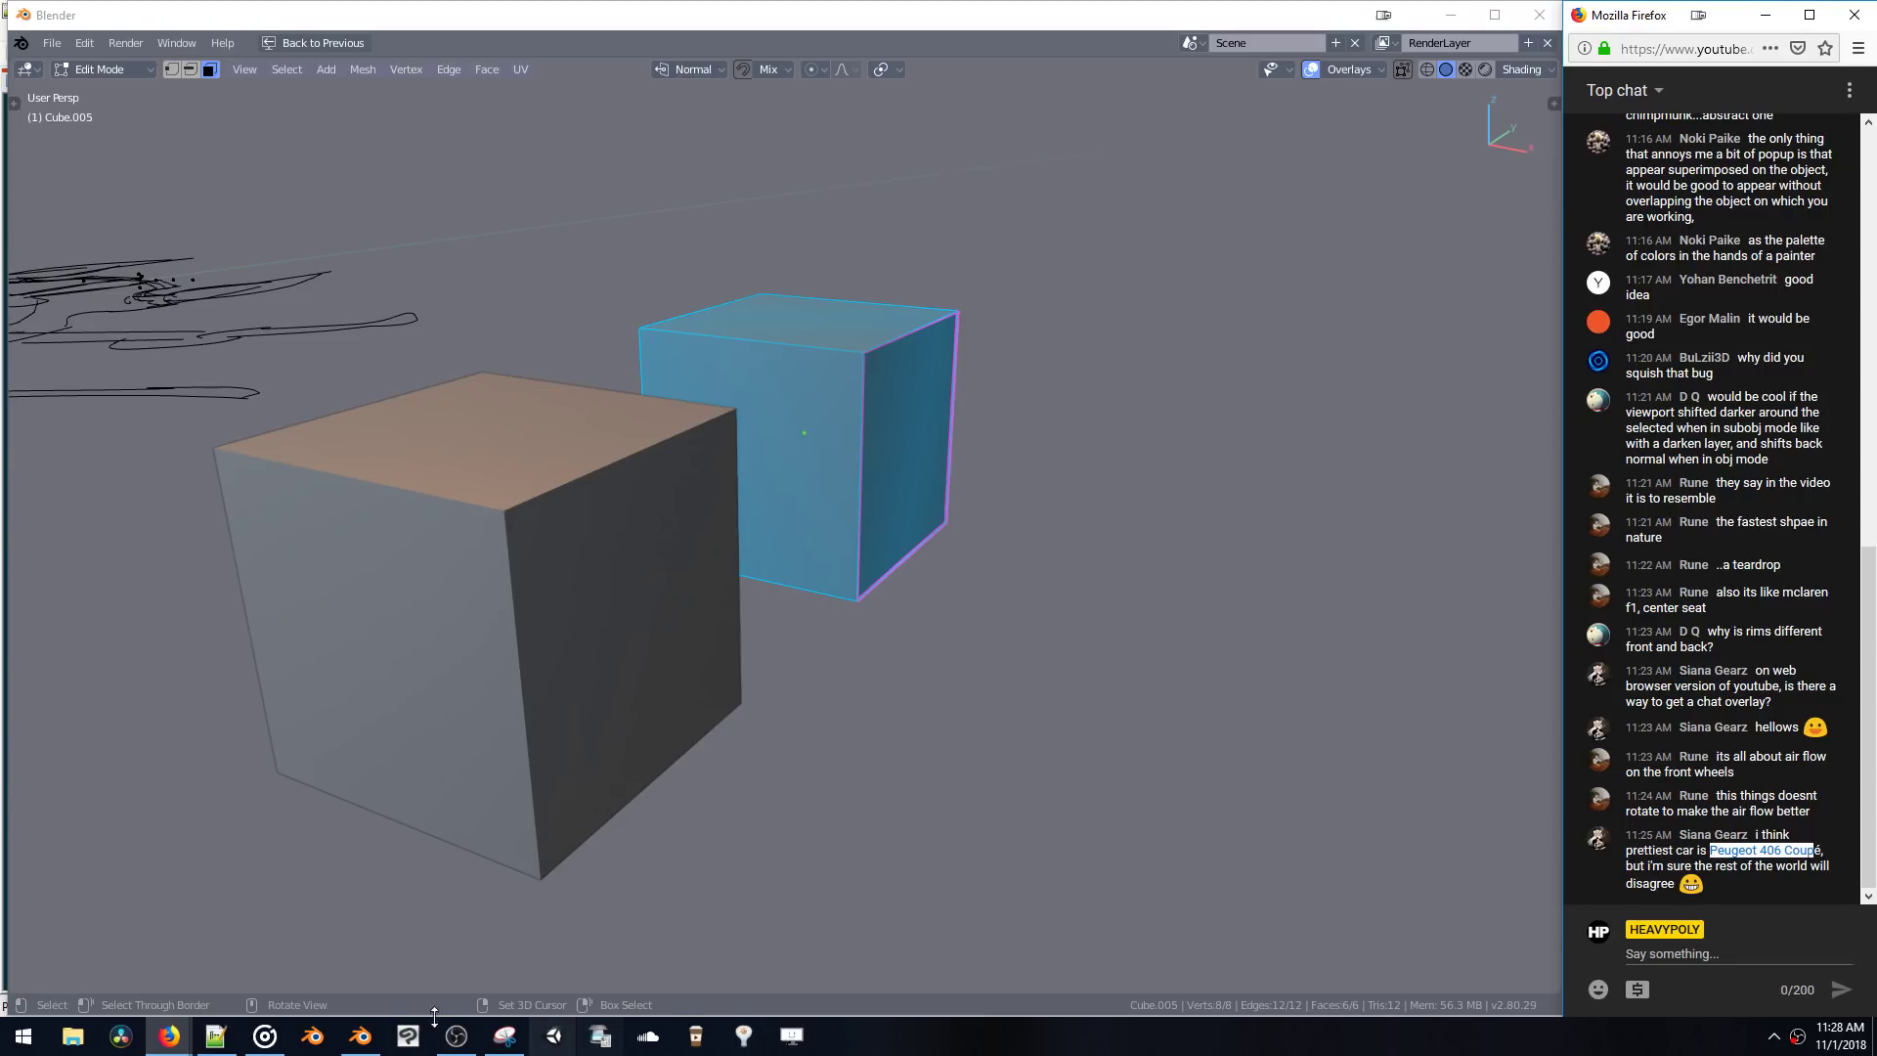
click(169, 1036)
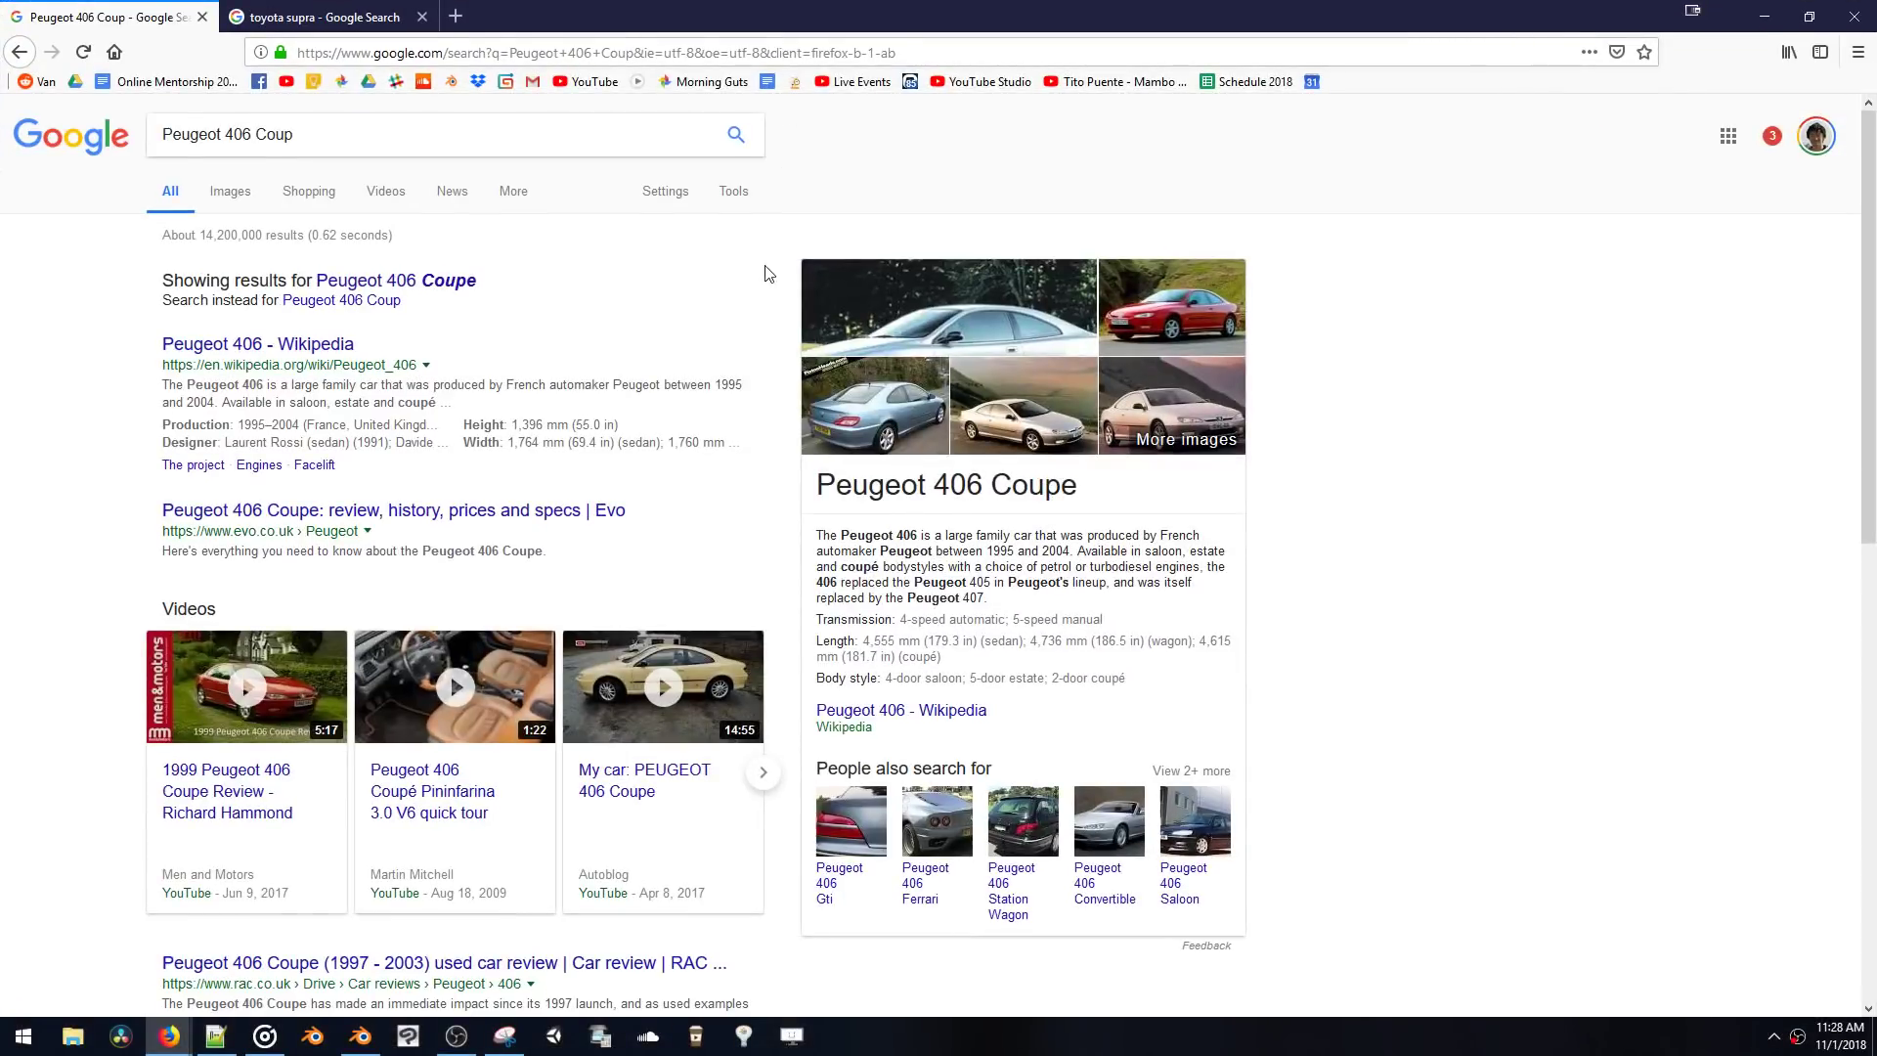
click(1048, 326)
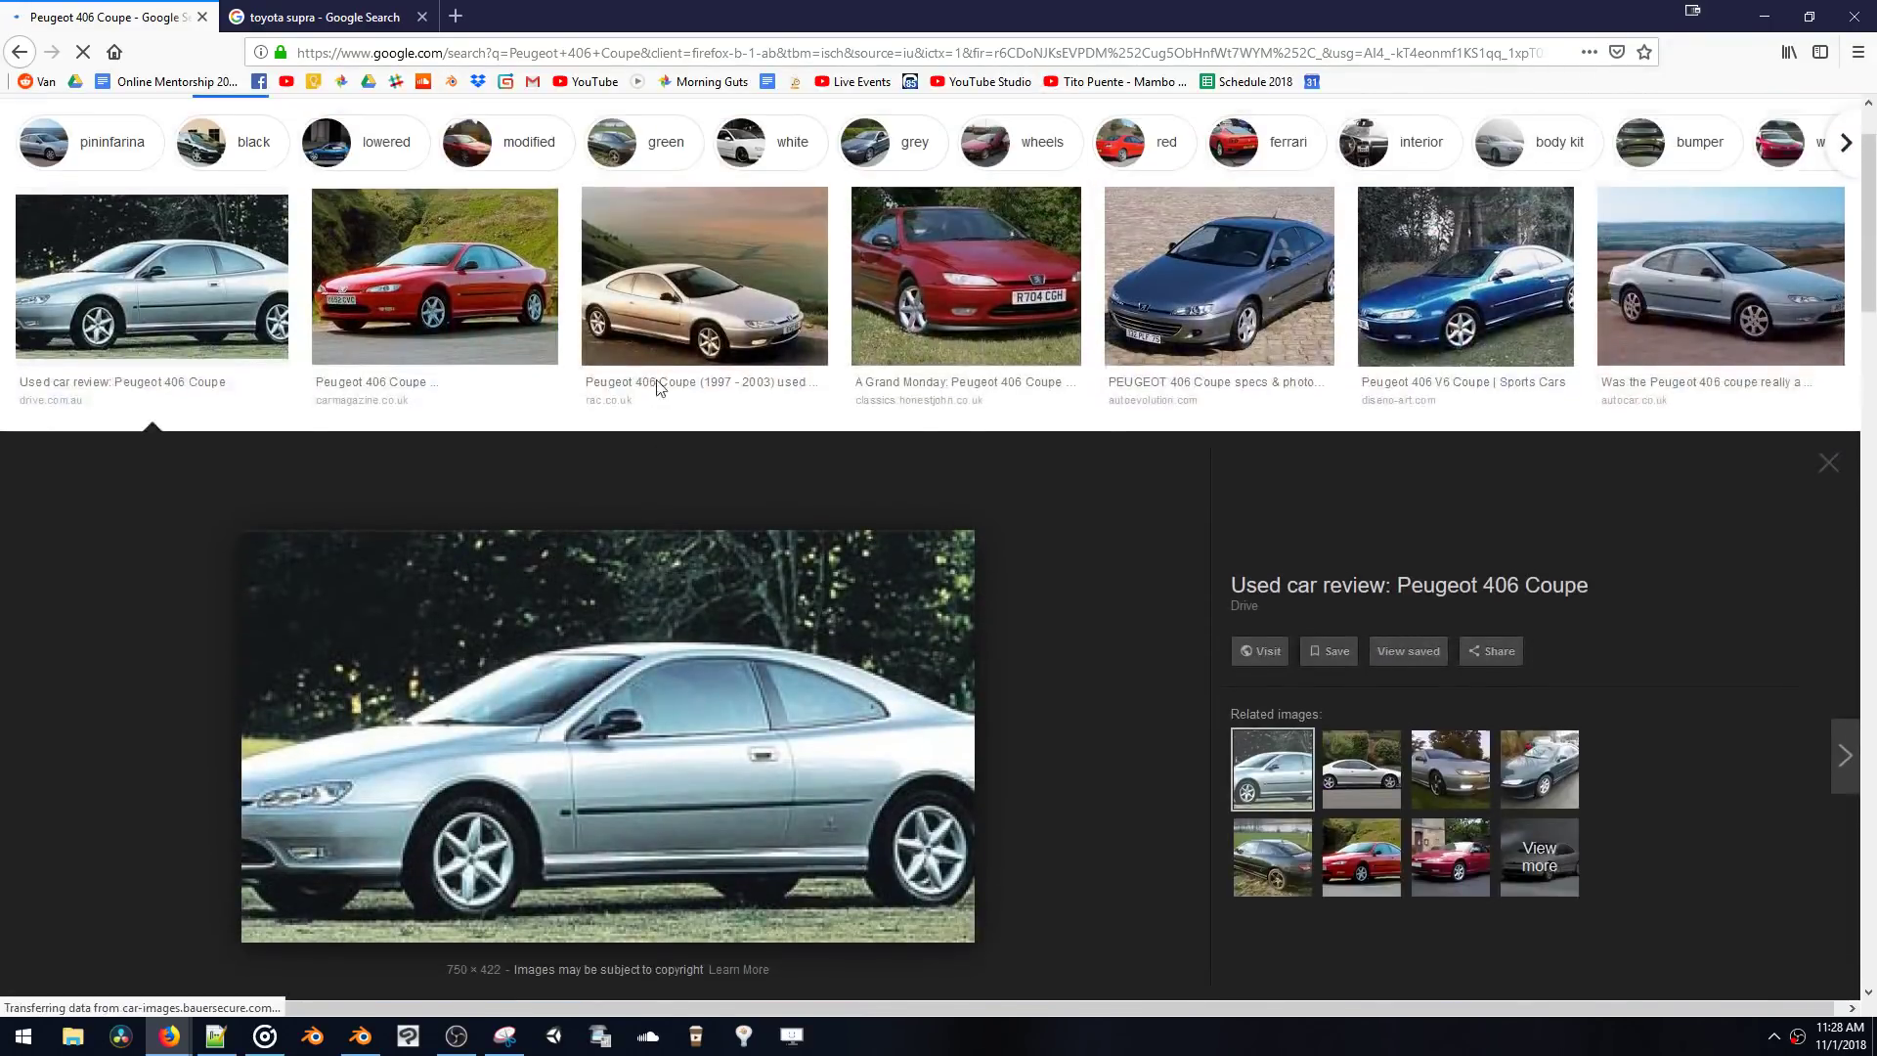
- Preview the RAC photo of the Peugeot 406 Coupe and several related images, ending with the front three-quarter view against dusky hills
scroll(635, 381, up, 3)
click(735, 381)
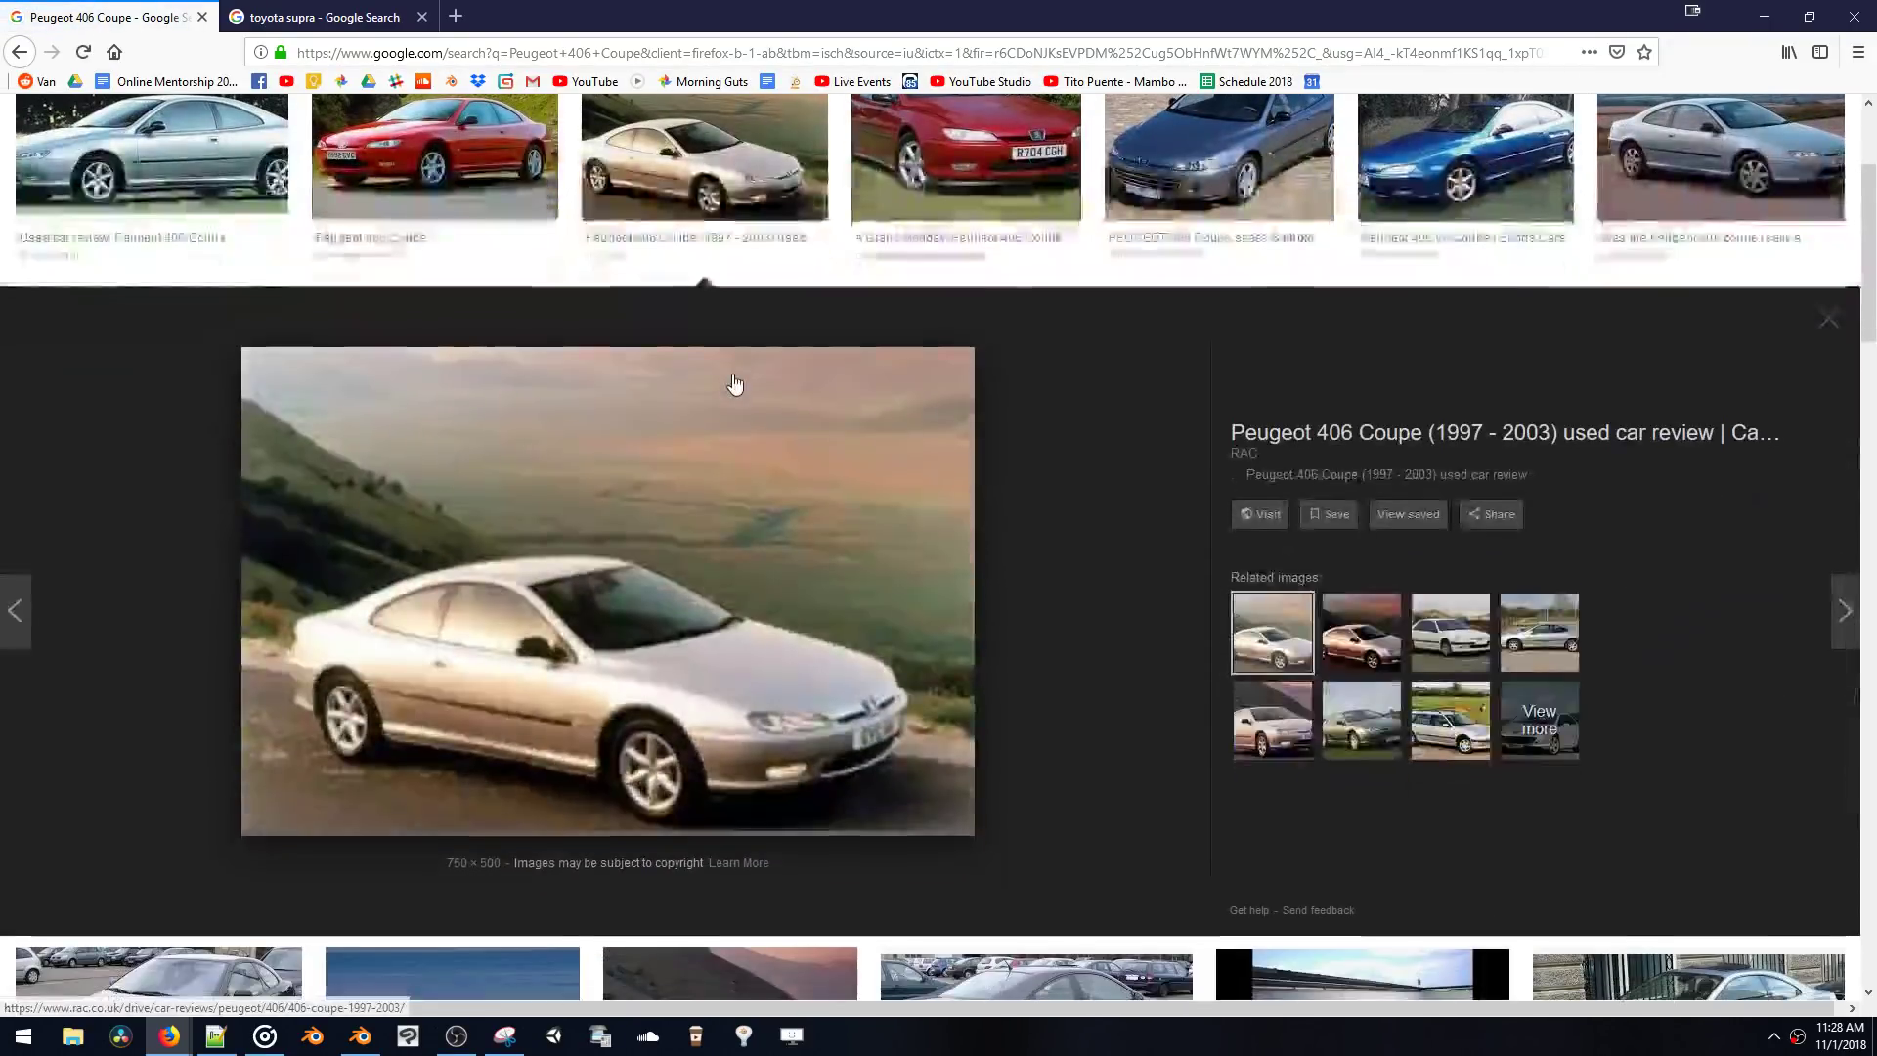
scroll(782, 421, down, 1)
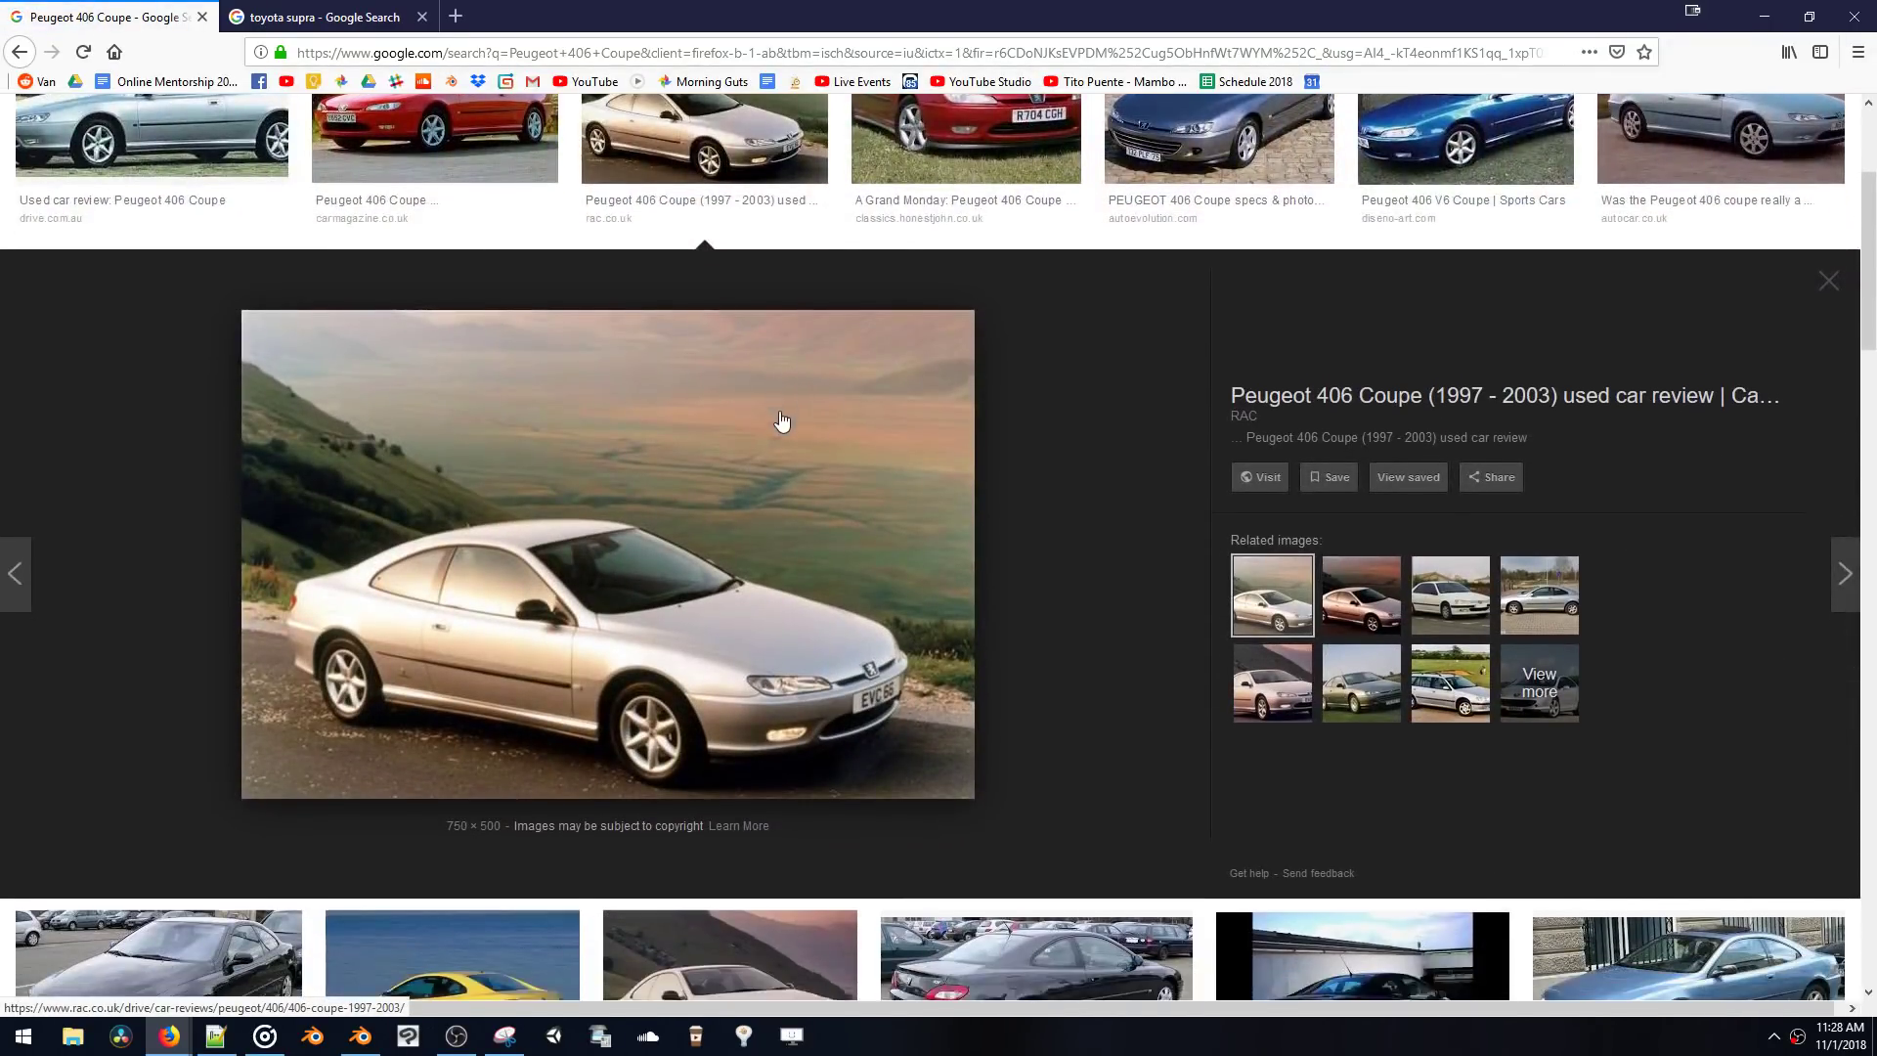
scroll(1364, 751, up, 2)
click(1364, 751)
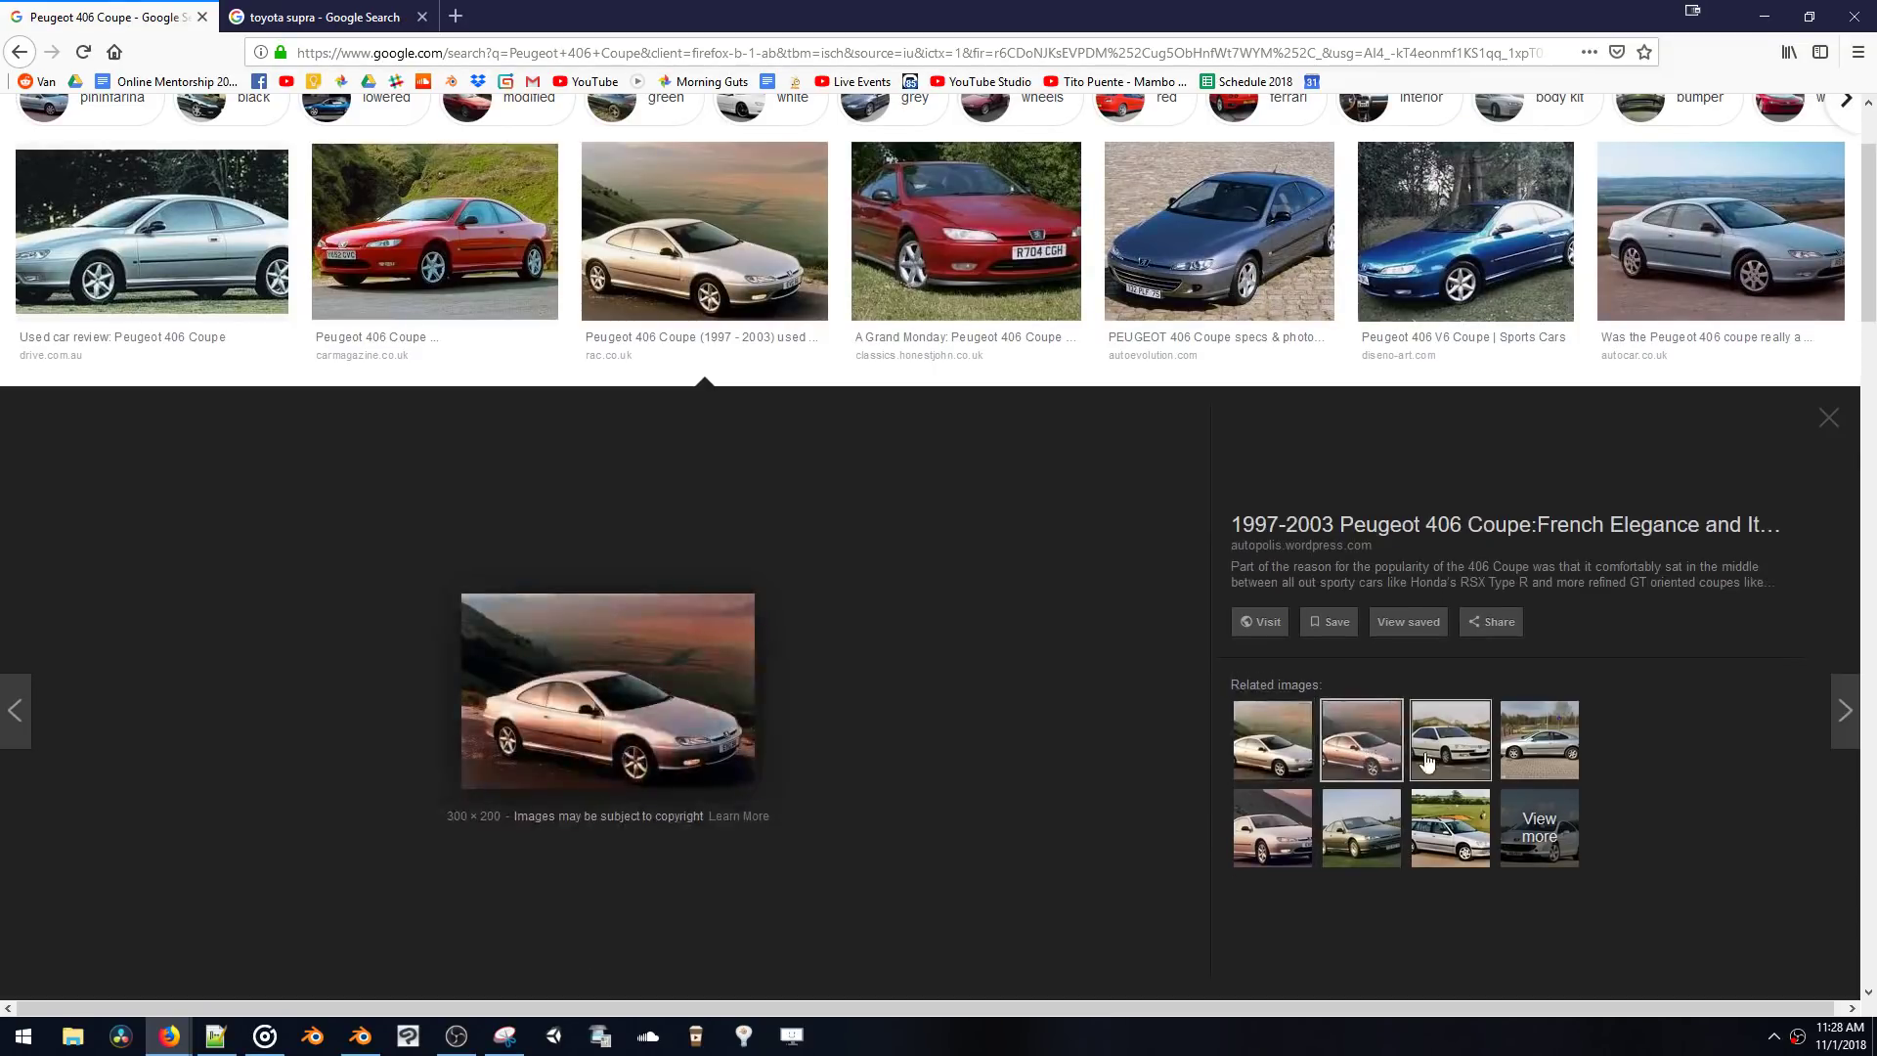
click(1388, 831)
click(1450, 819)
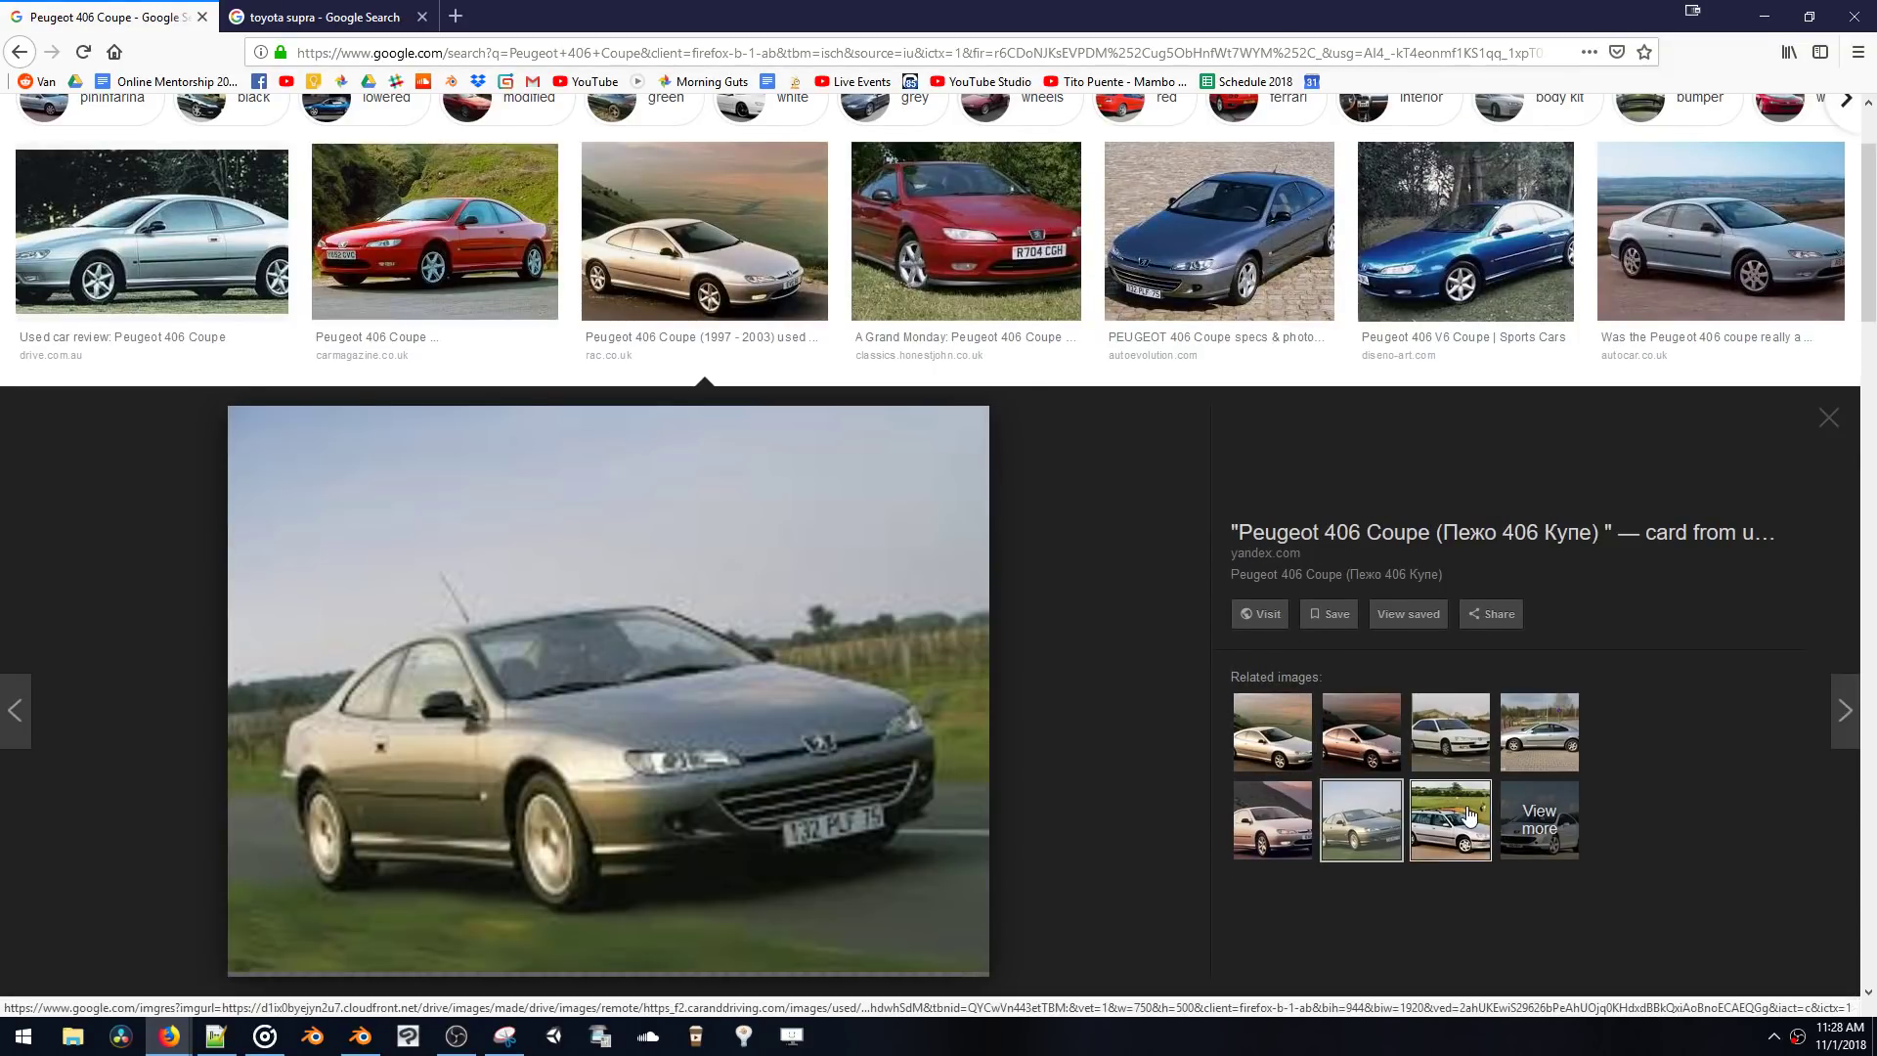
click(1272, 820)
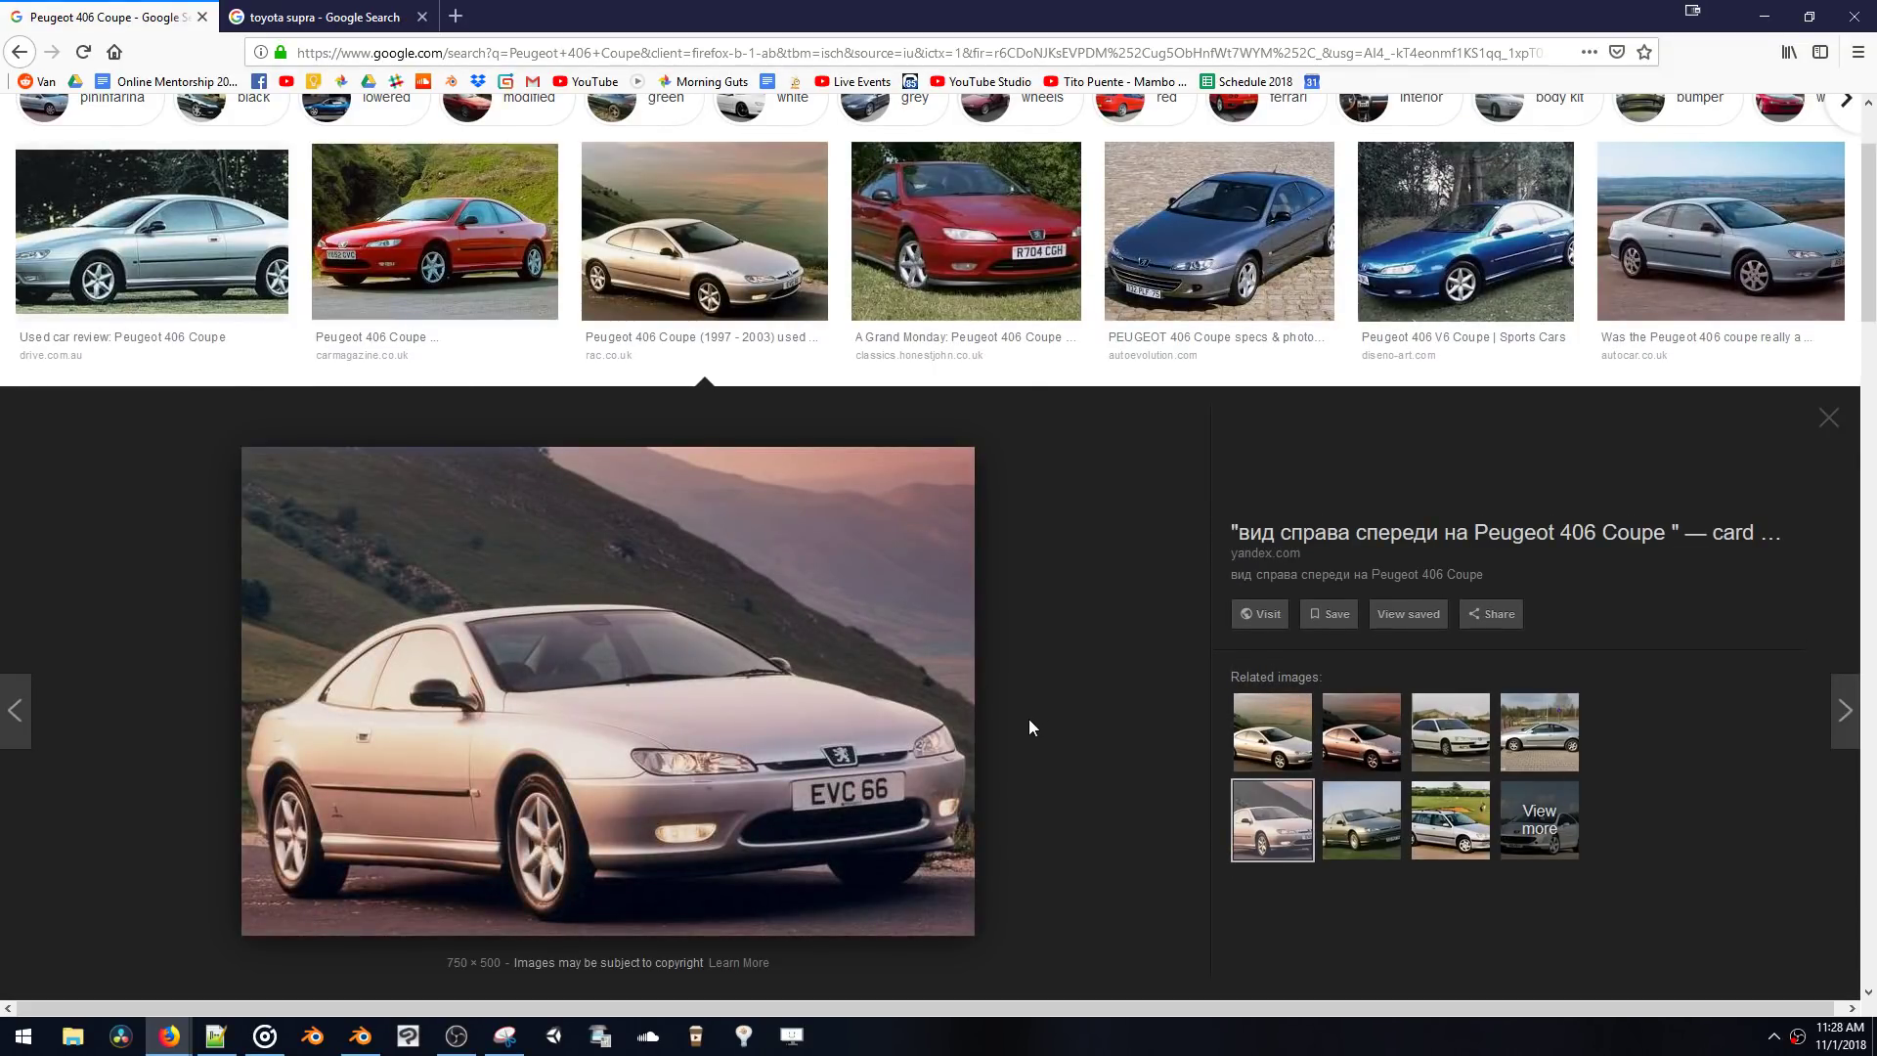
scroll(967, 743, up, 2)
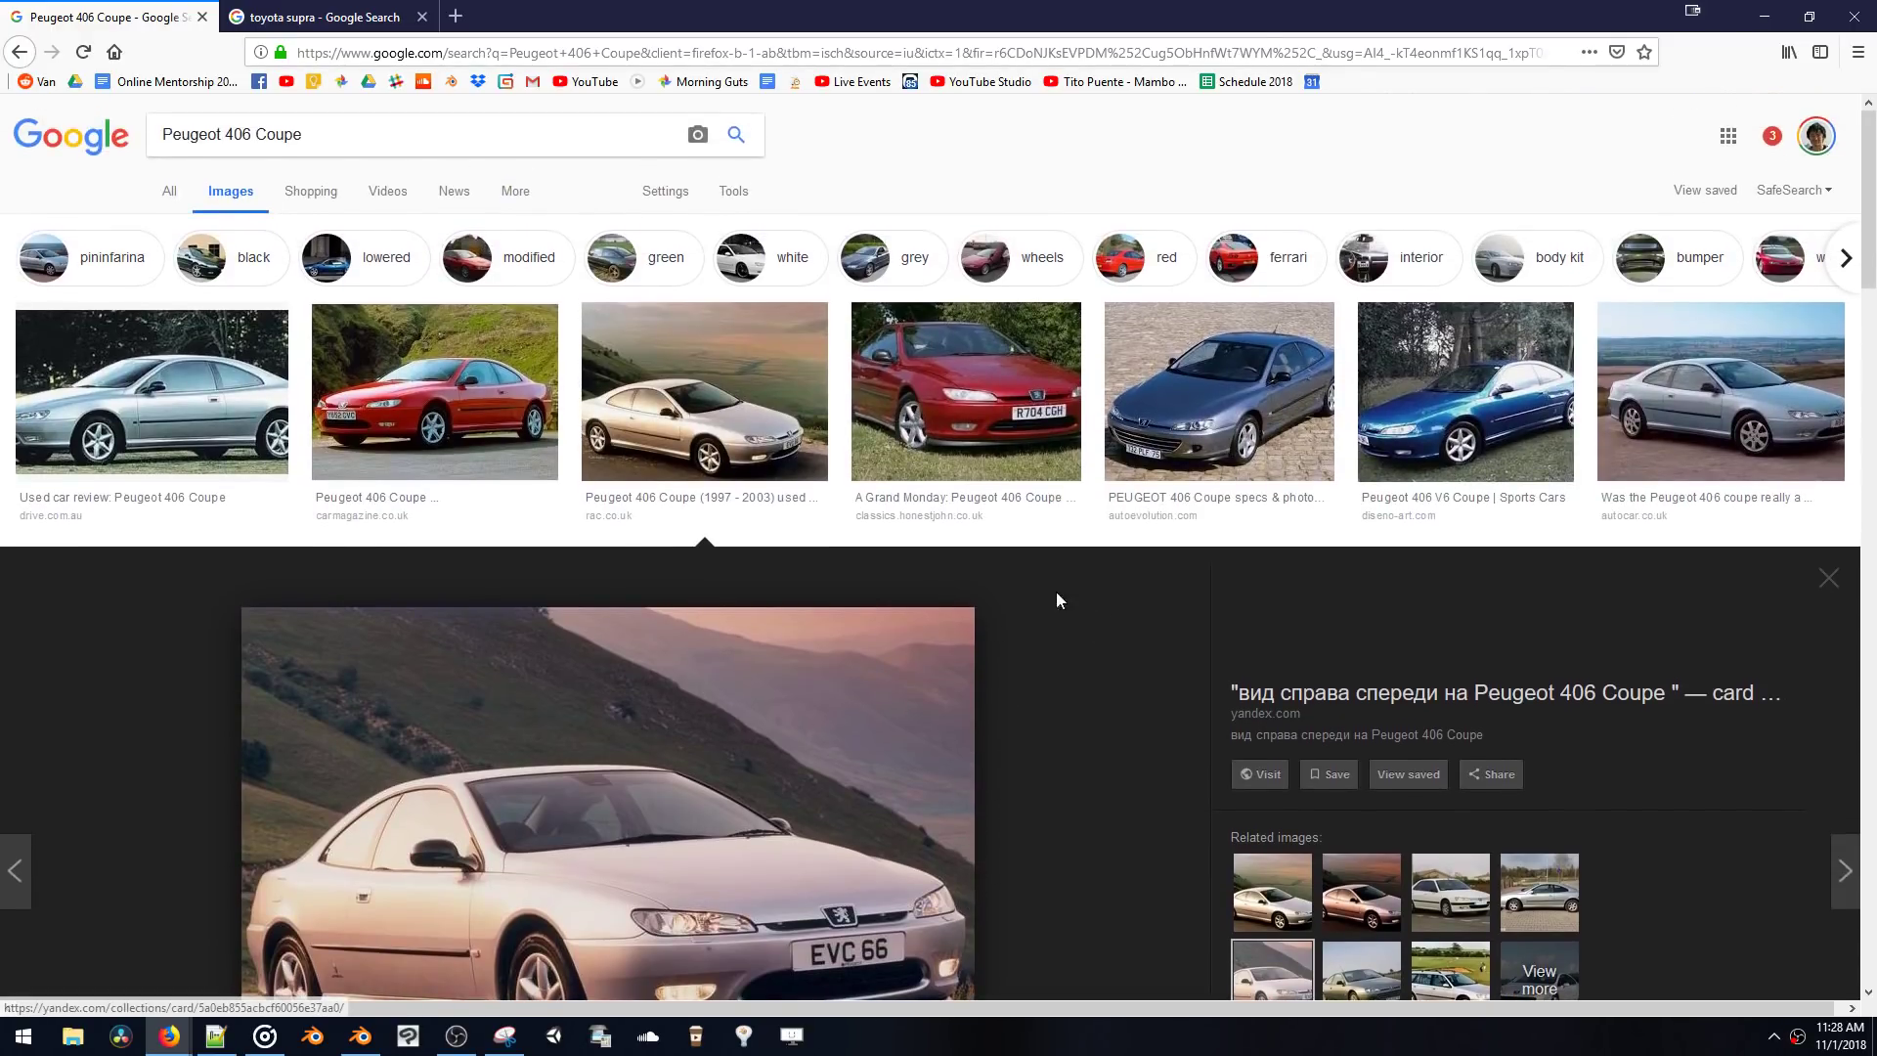
- Return from the car photo to Blender, leave Edit Mode and delete both demonstration cubes
scroll(1055, 596, down, 2)
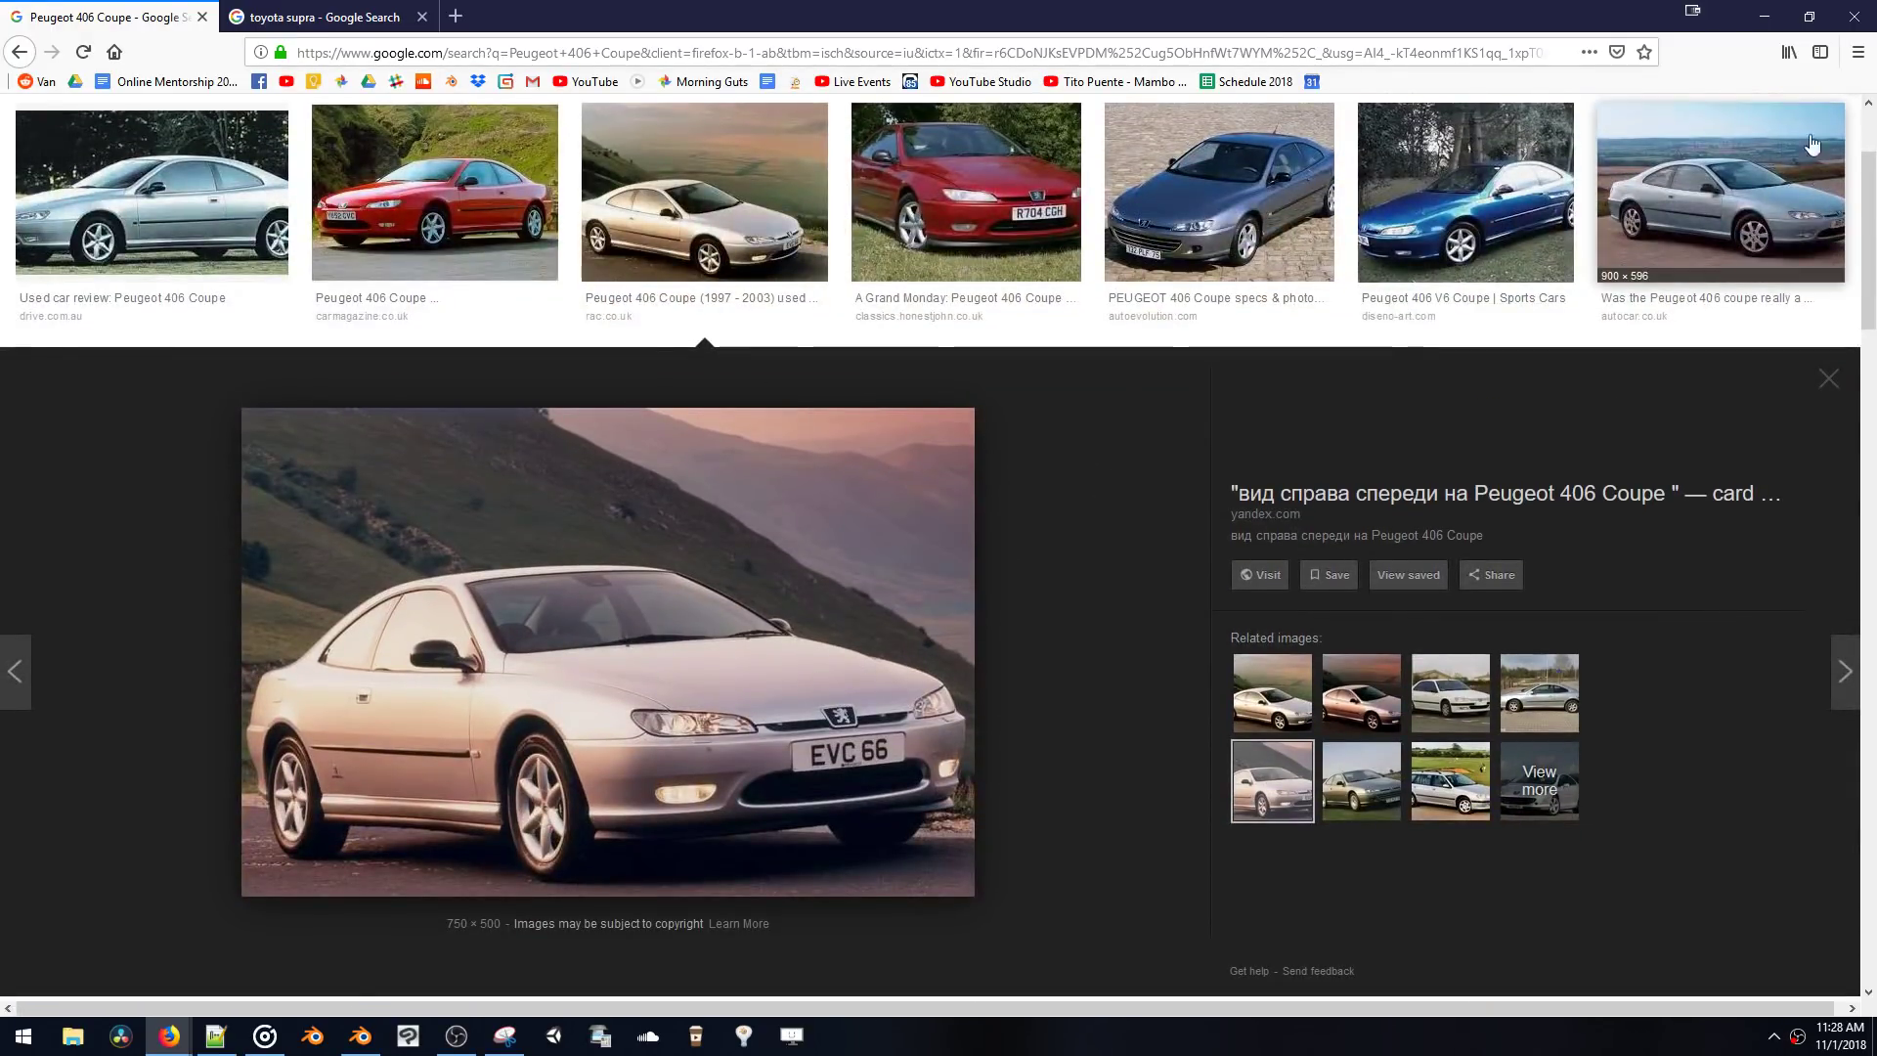
click(1772, 14)
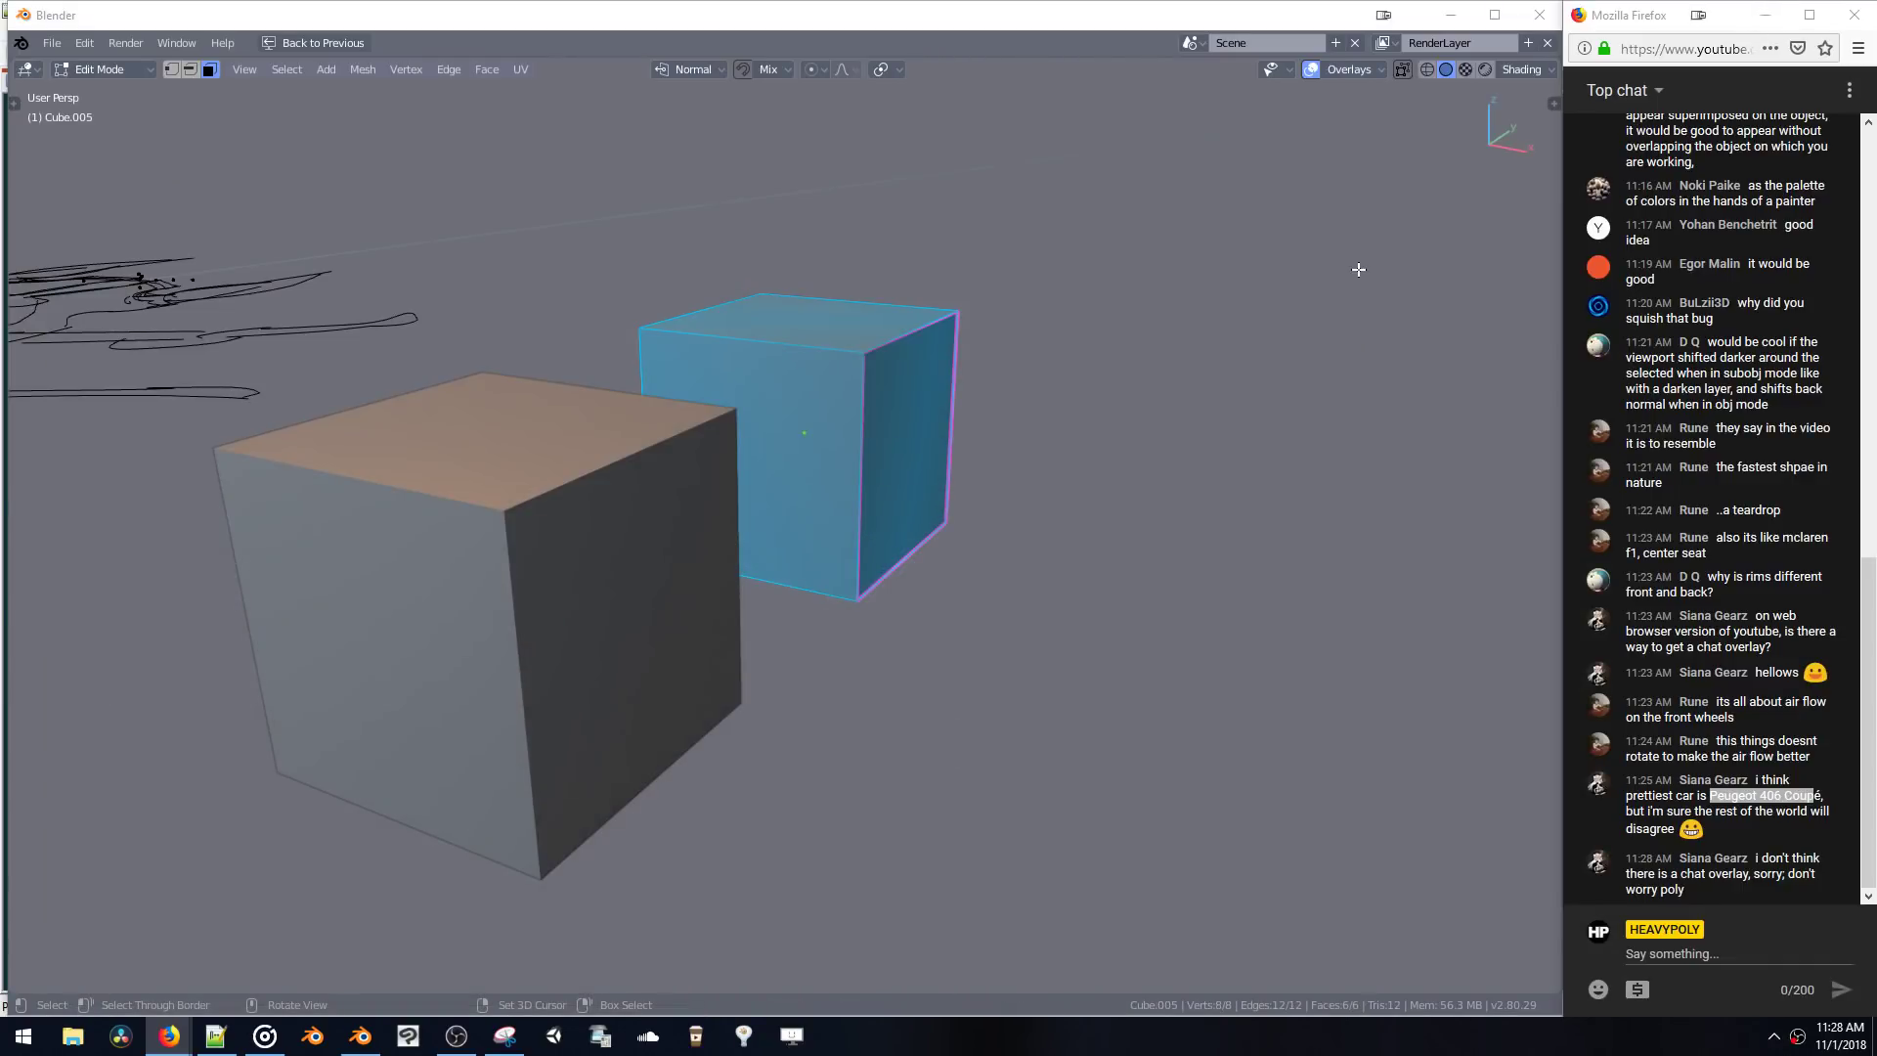
key(Tab)
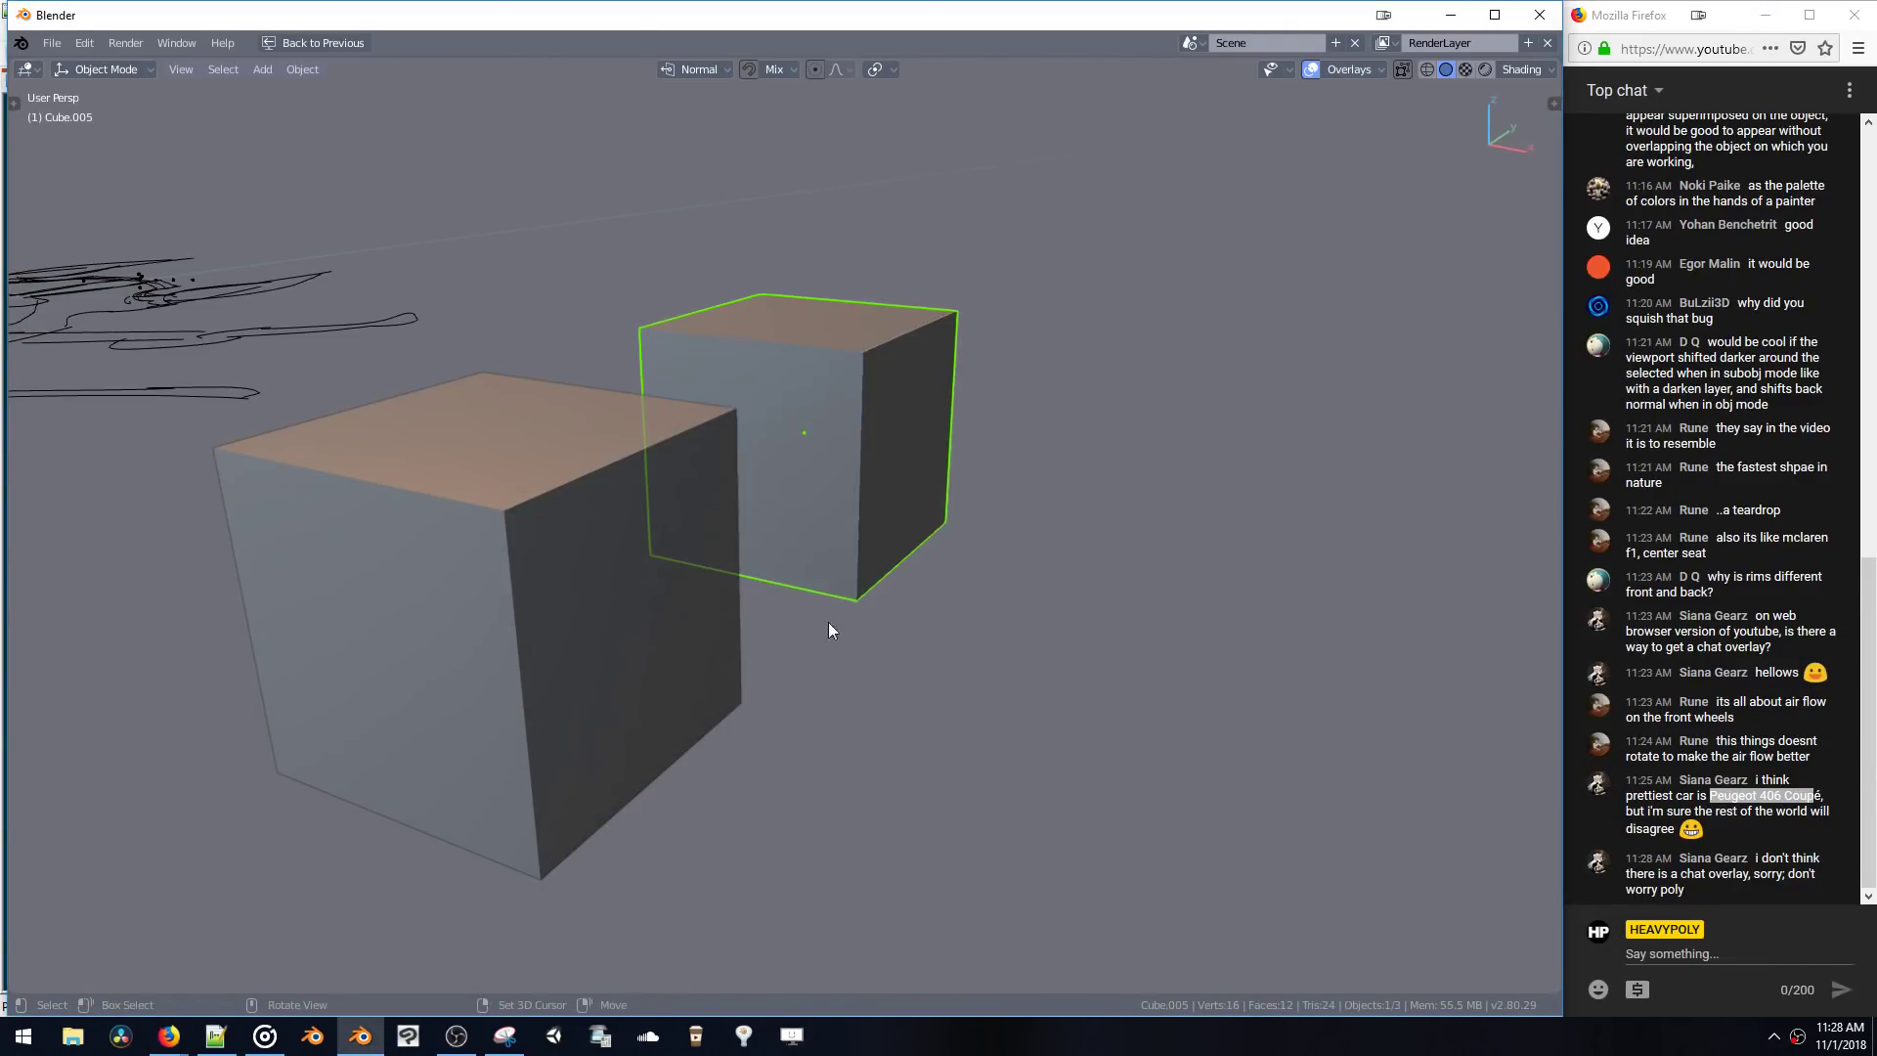
key(Delete)
click(589, 562)
key(Delete)
- Show the insect sketch in top view, select it and enter Grease Pencil Draw mode
mouse_move(436, 491)
middle_down()
mouse_move(557, 490)
mouse_move(670, 528)
mouse_move(590, 658)
mouse_move(628, 643)
middle_up()
key(KP_7)
scroll(683, 727, down, 3)
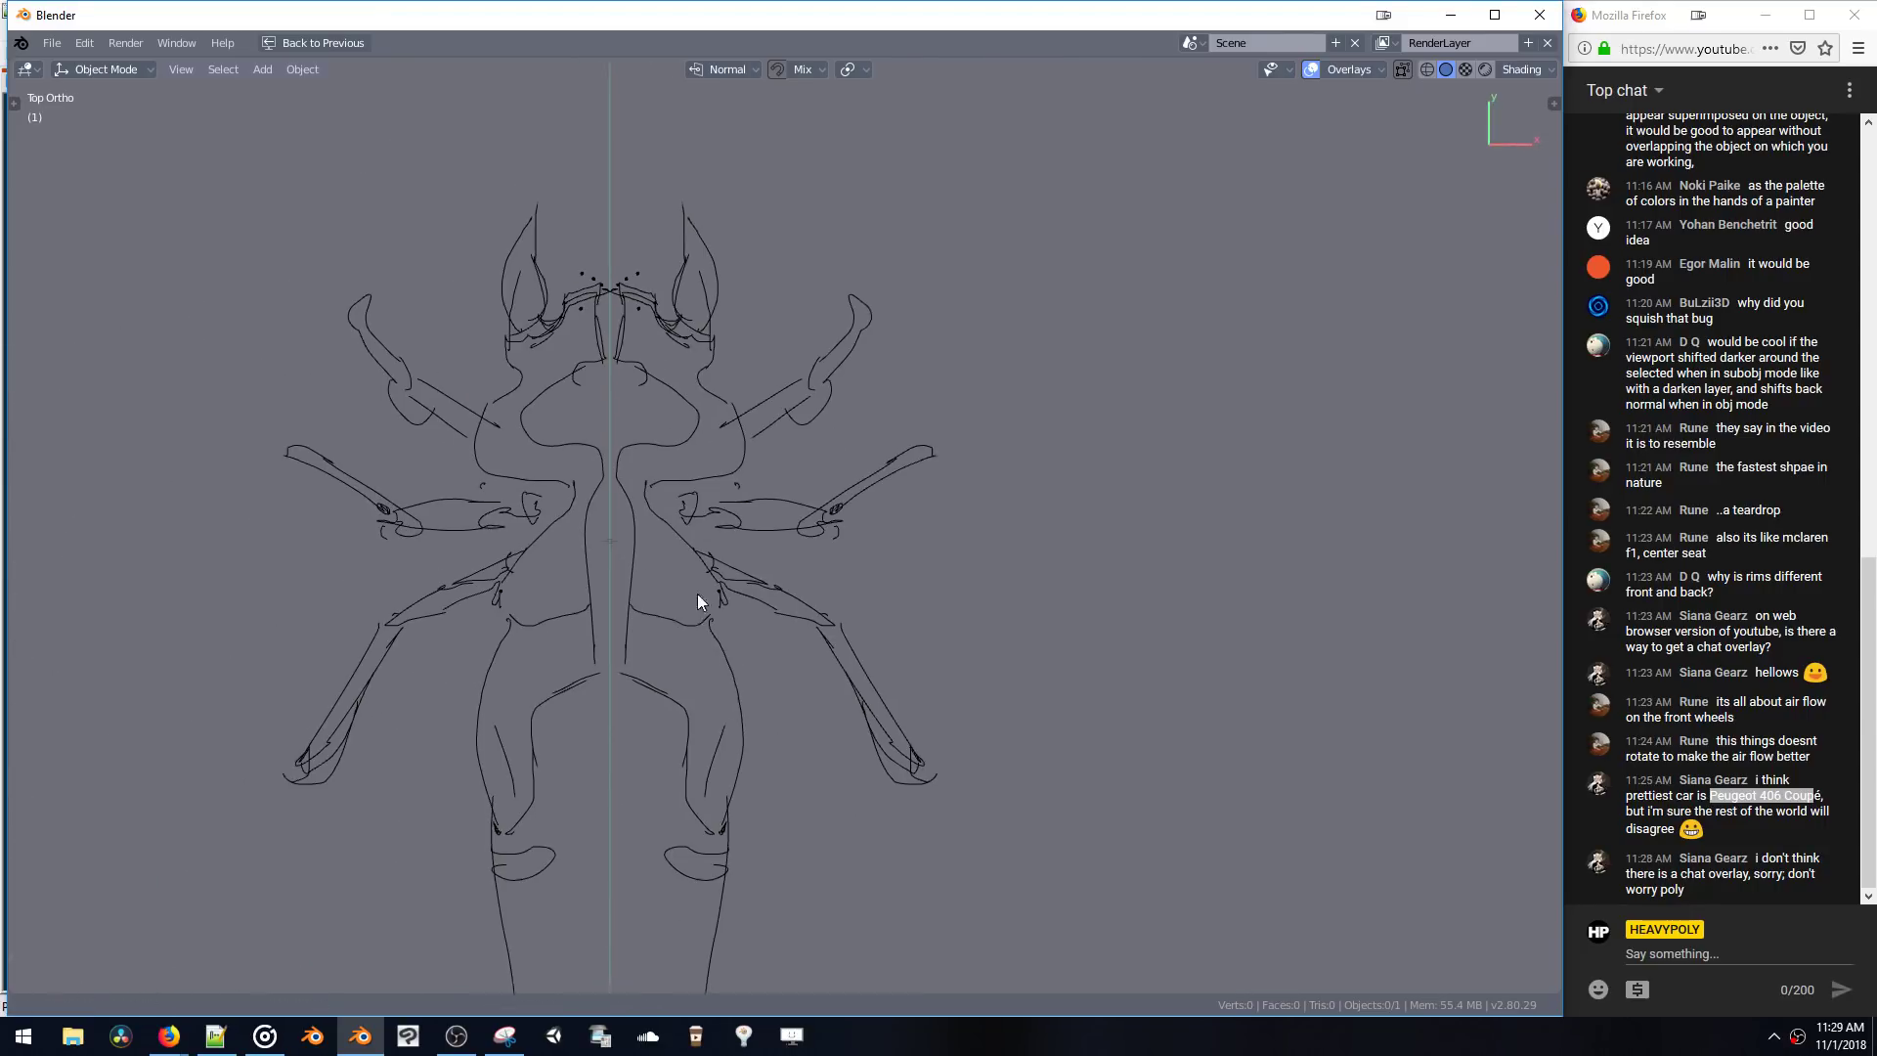
key(ctrl+Tab)
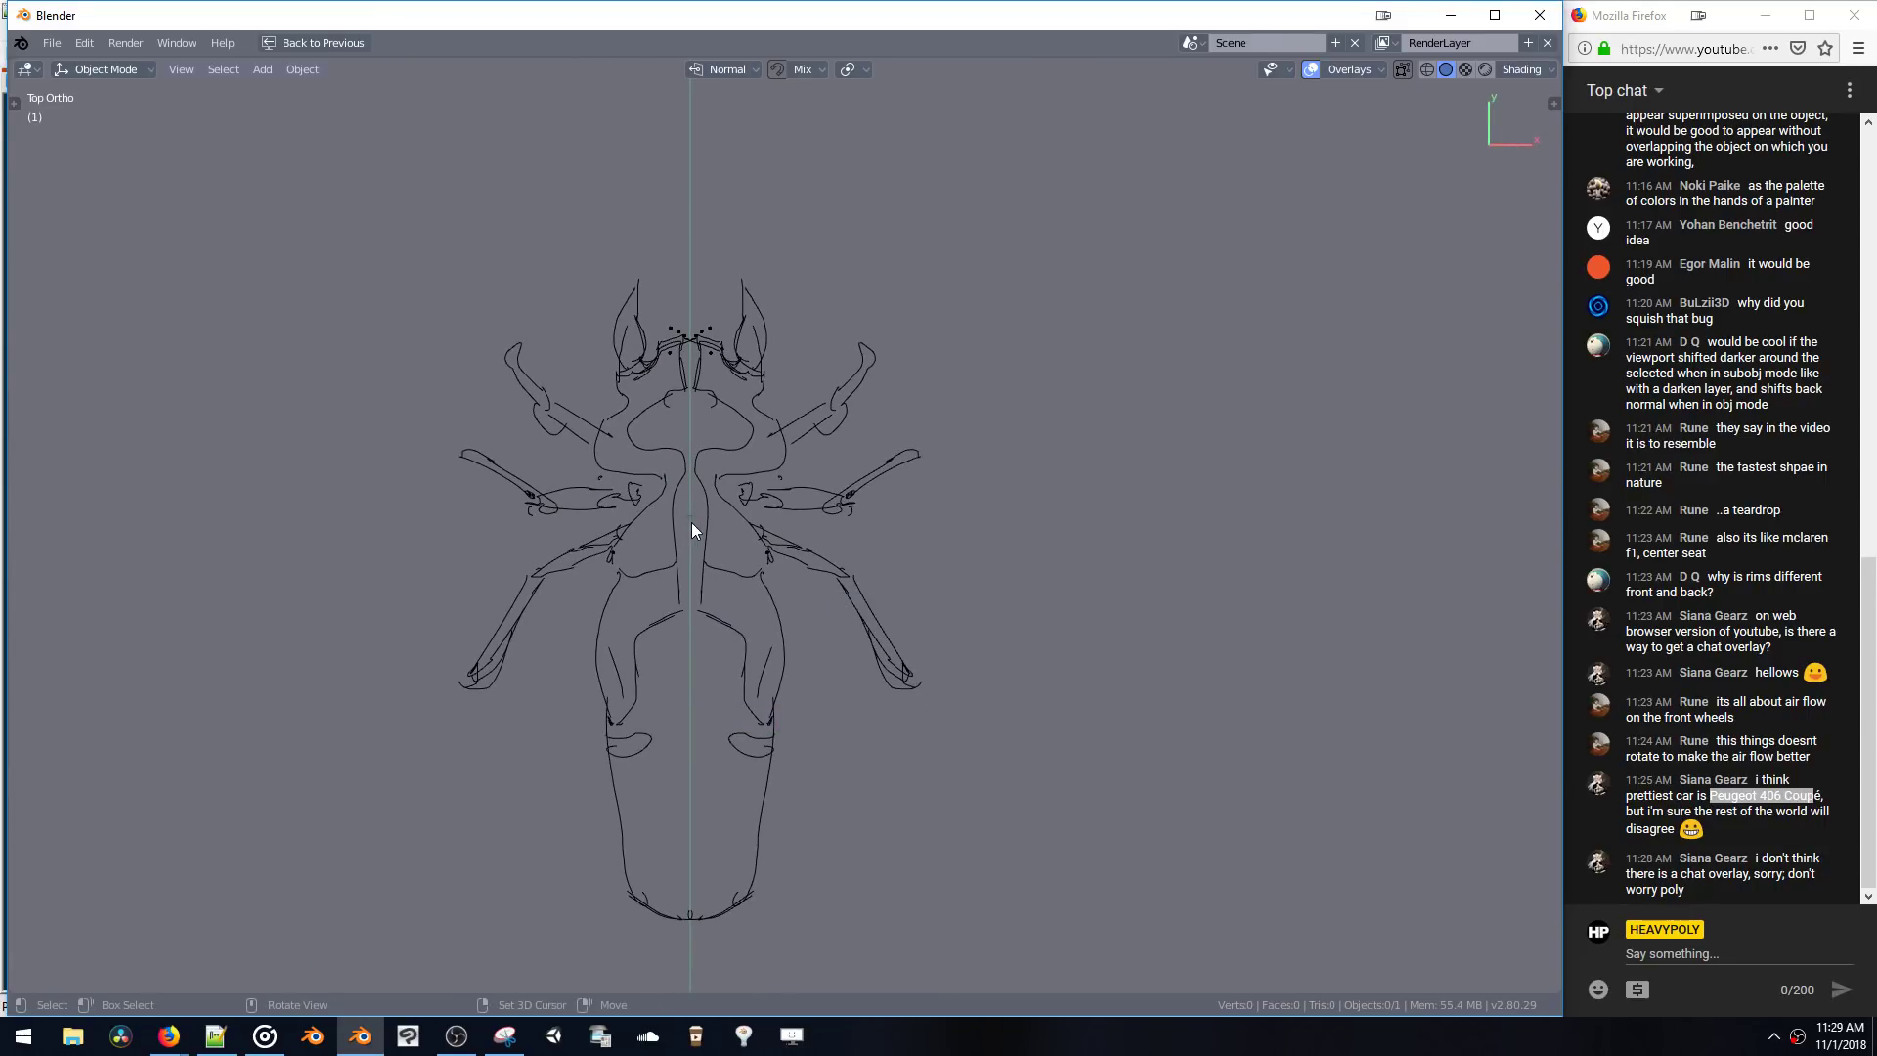
click(692, 522)
key(ctrl+Tab)
click(706, 454)
shift+middle_drag(733, 496, 774, 477)
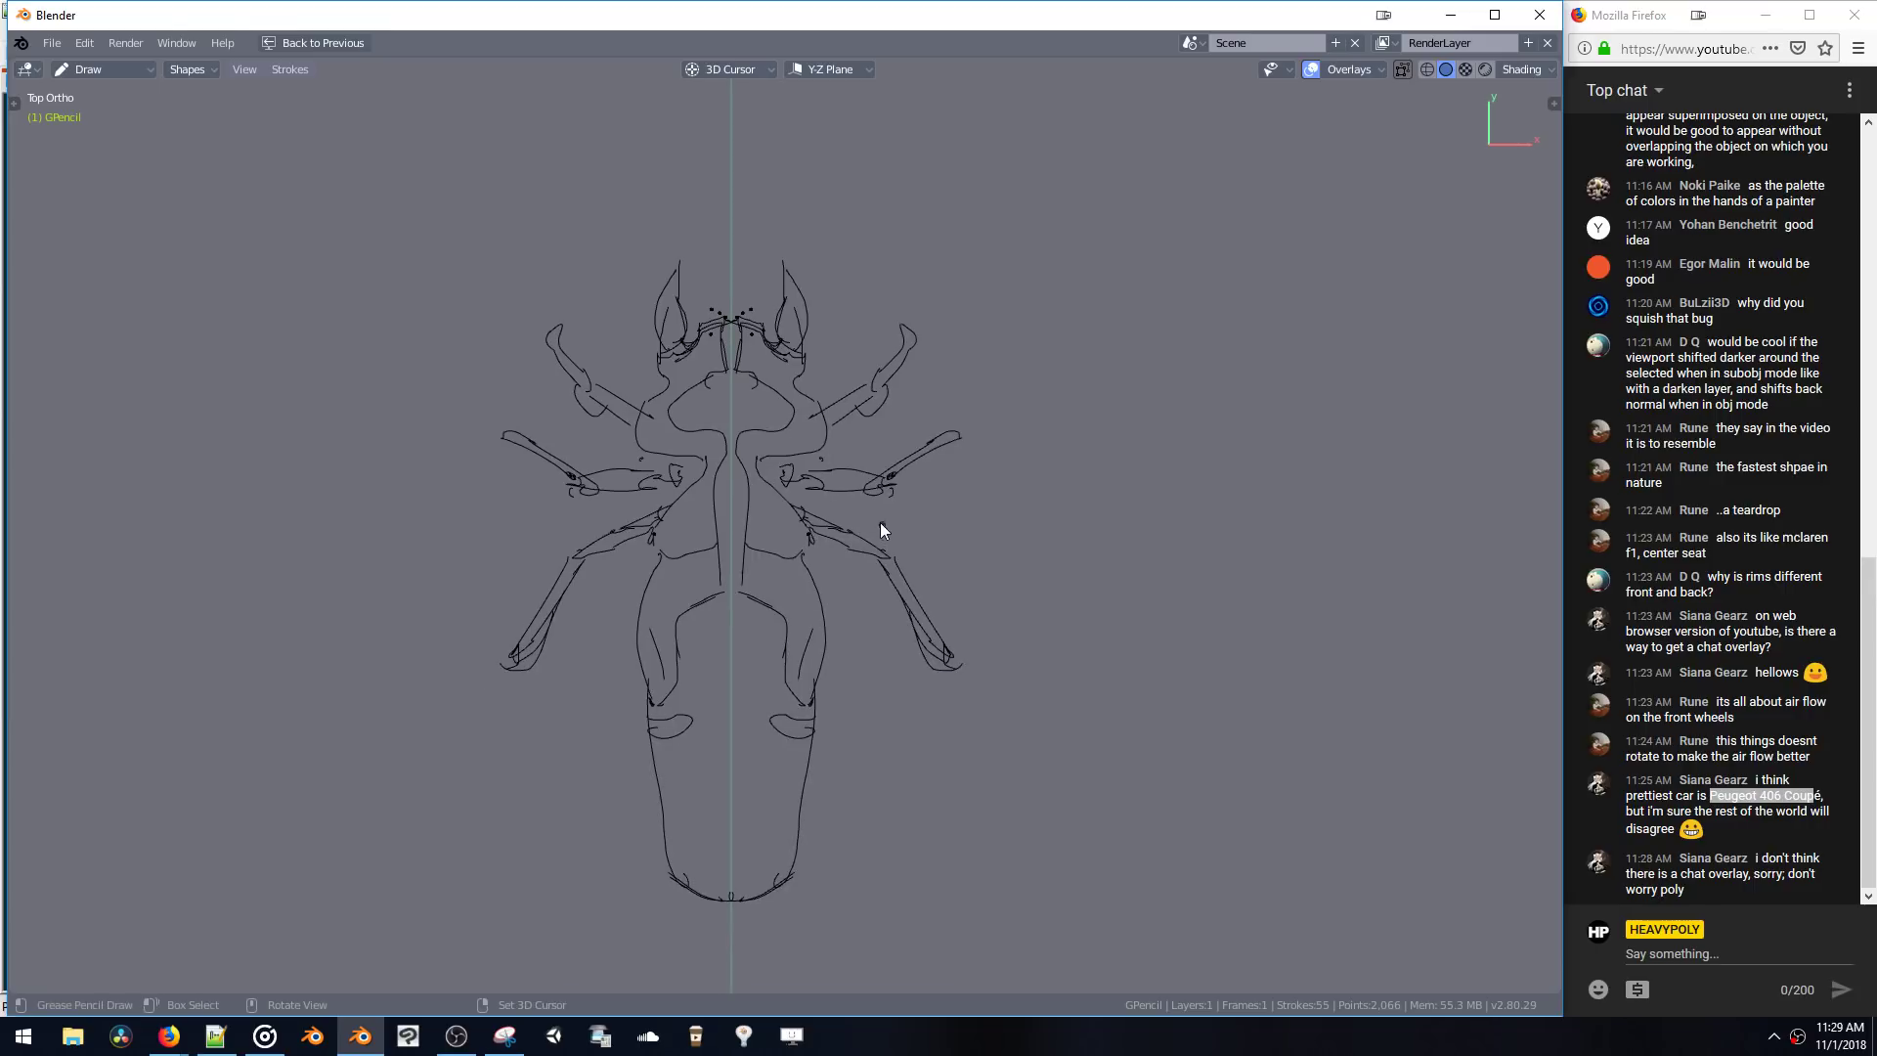
- Draw the upper segment of the hind leg beside the abdomen and begin its long outer curve, undoing the first stroke
mouse_move(875, 513)
mouse_down()
mouse_move(956, 575)
mouse_move(959, 606)
mouse_up()
key(ctrl+z)
drag(832, 596, 867, 675)
drag(870, 738, 804, 555)
drag(854, 638, 895, 802)
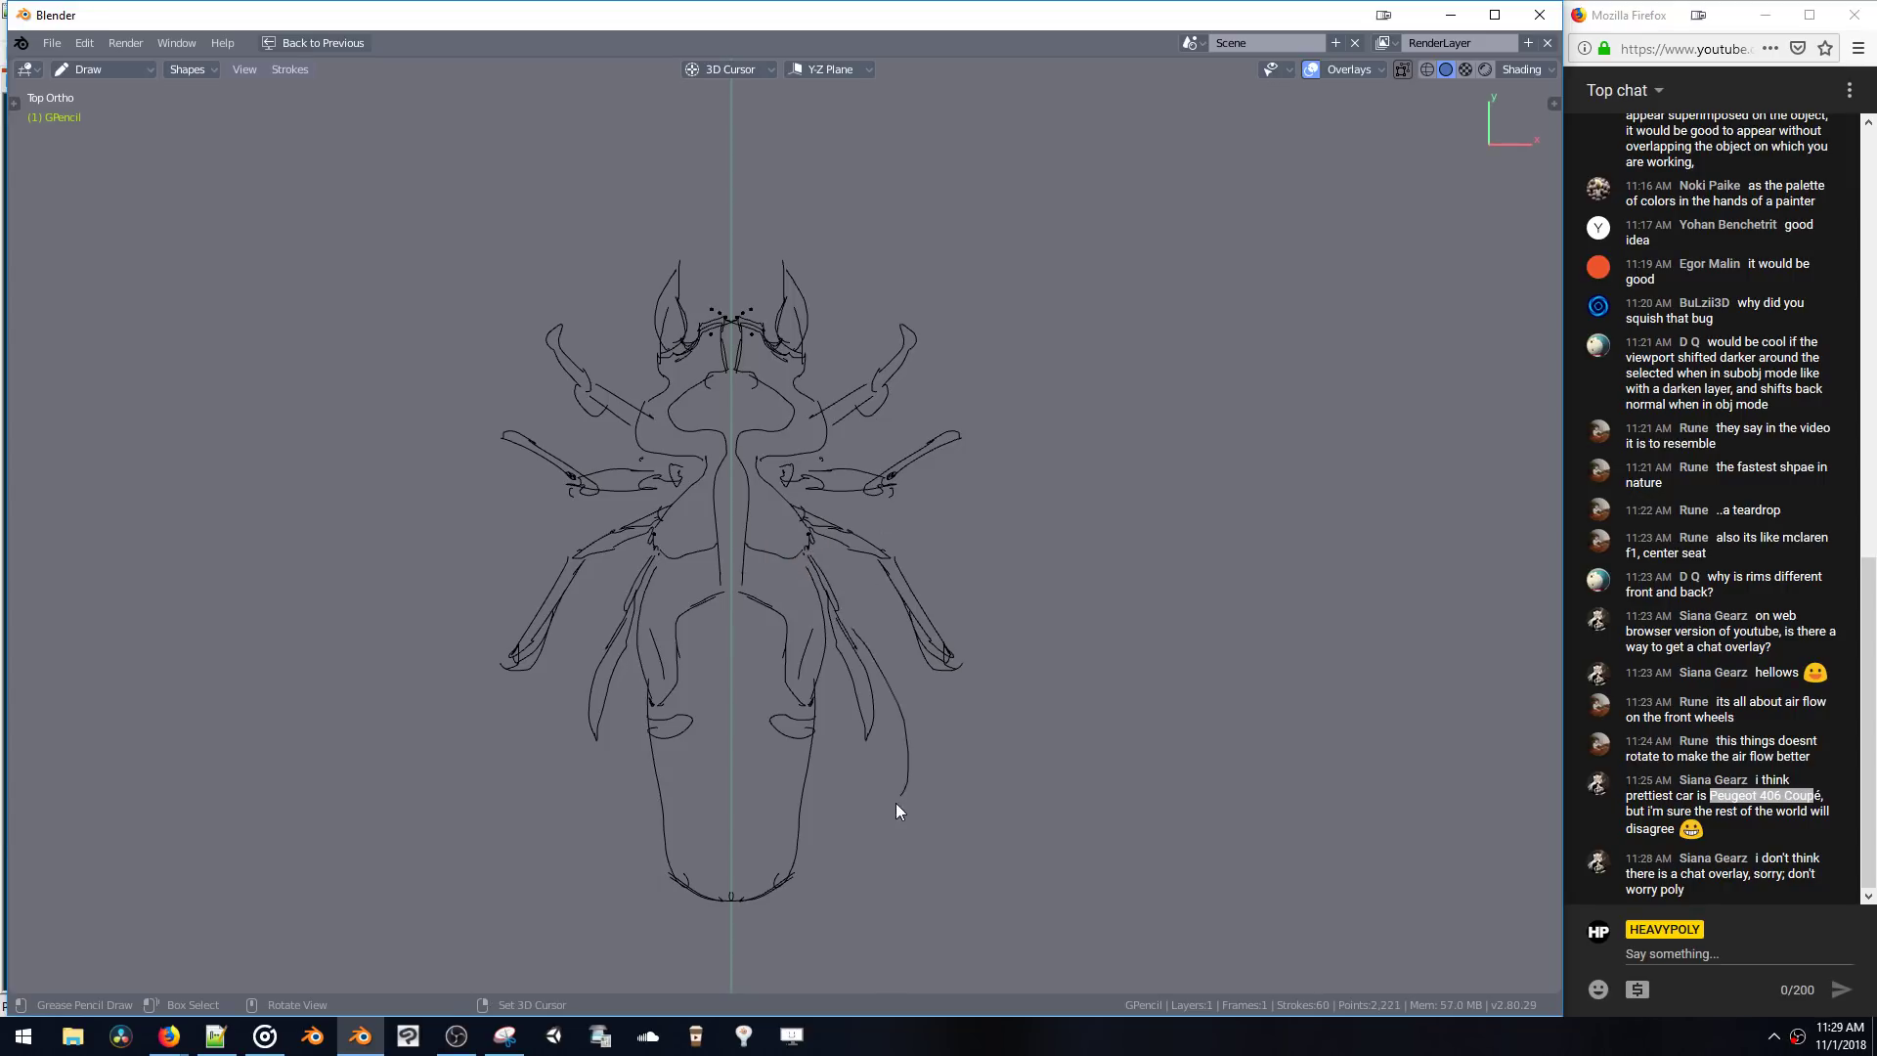
- Draw the curved lower segment of the hind leg with a pointed foot, and reinforce its outer contour
drag(901, 721, 919, 877)
drag(886, 770, 894, 784)
drag(906, 887, 911, 901)
drag(924, 877, 935, 772)
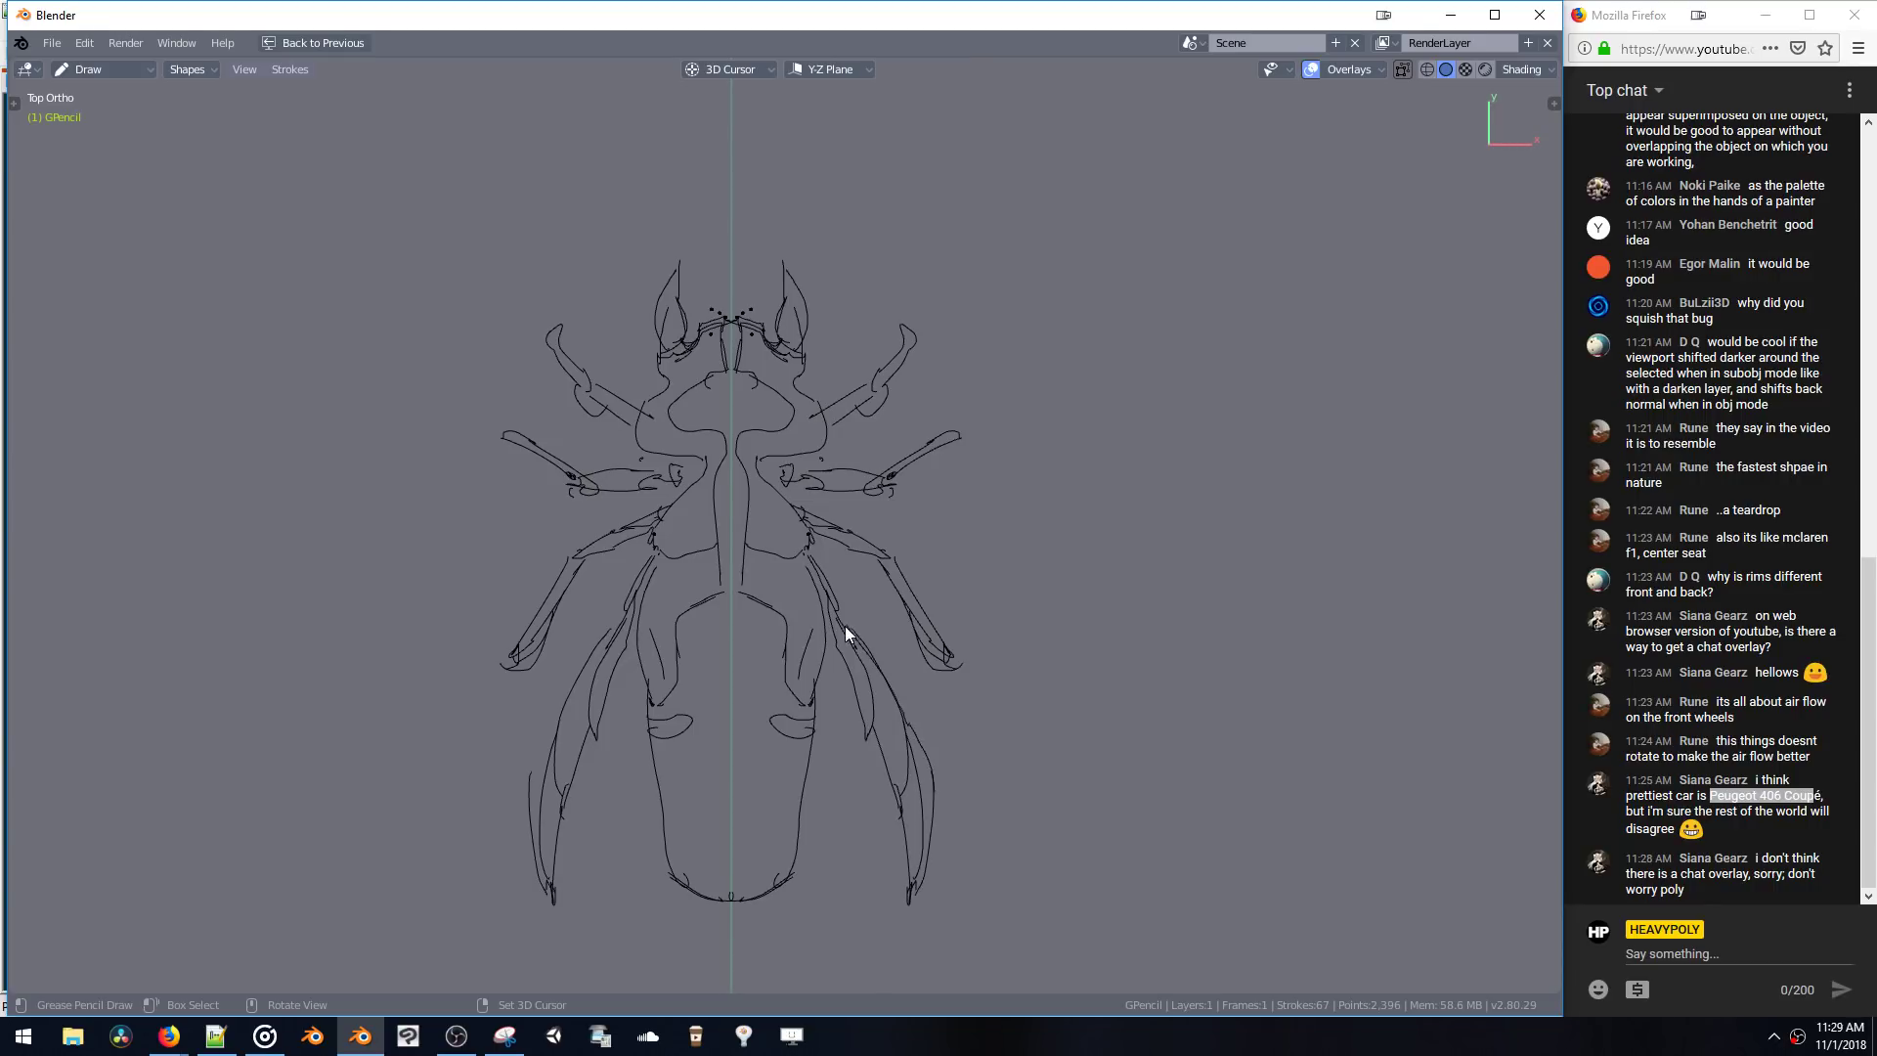
drag(845, 634, 929, 772)
- Trim the front-leg lines around the thorax outline with the eraser, undoing stray erasures
key(ctrl)
ctrl+middle_drag(839, 424, 849, 348)
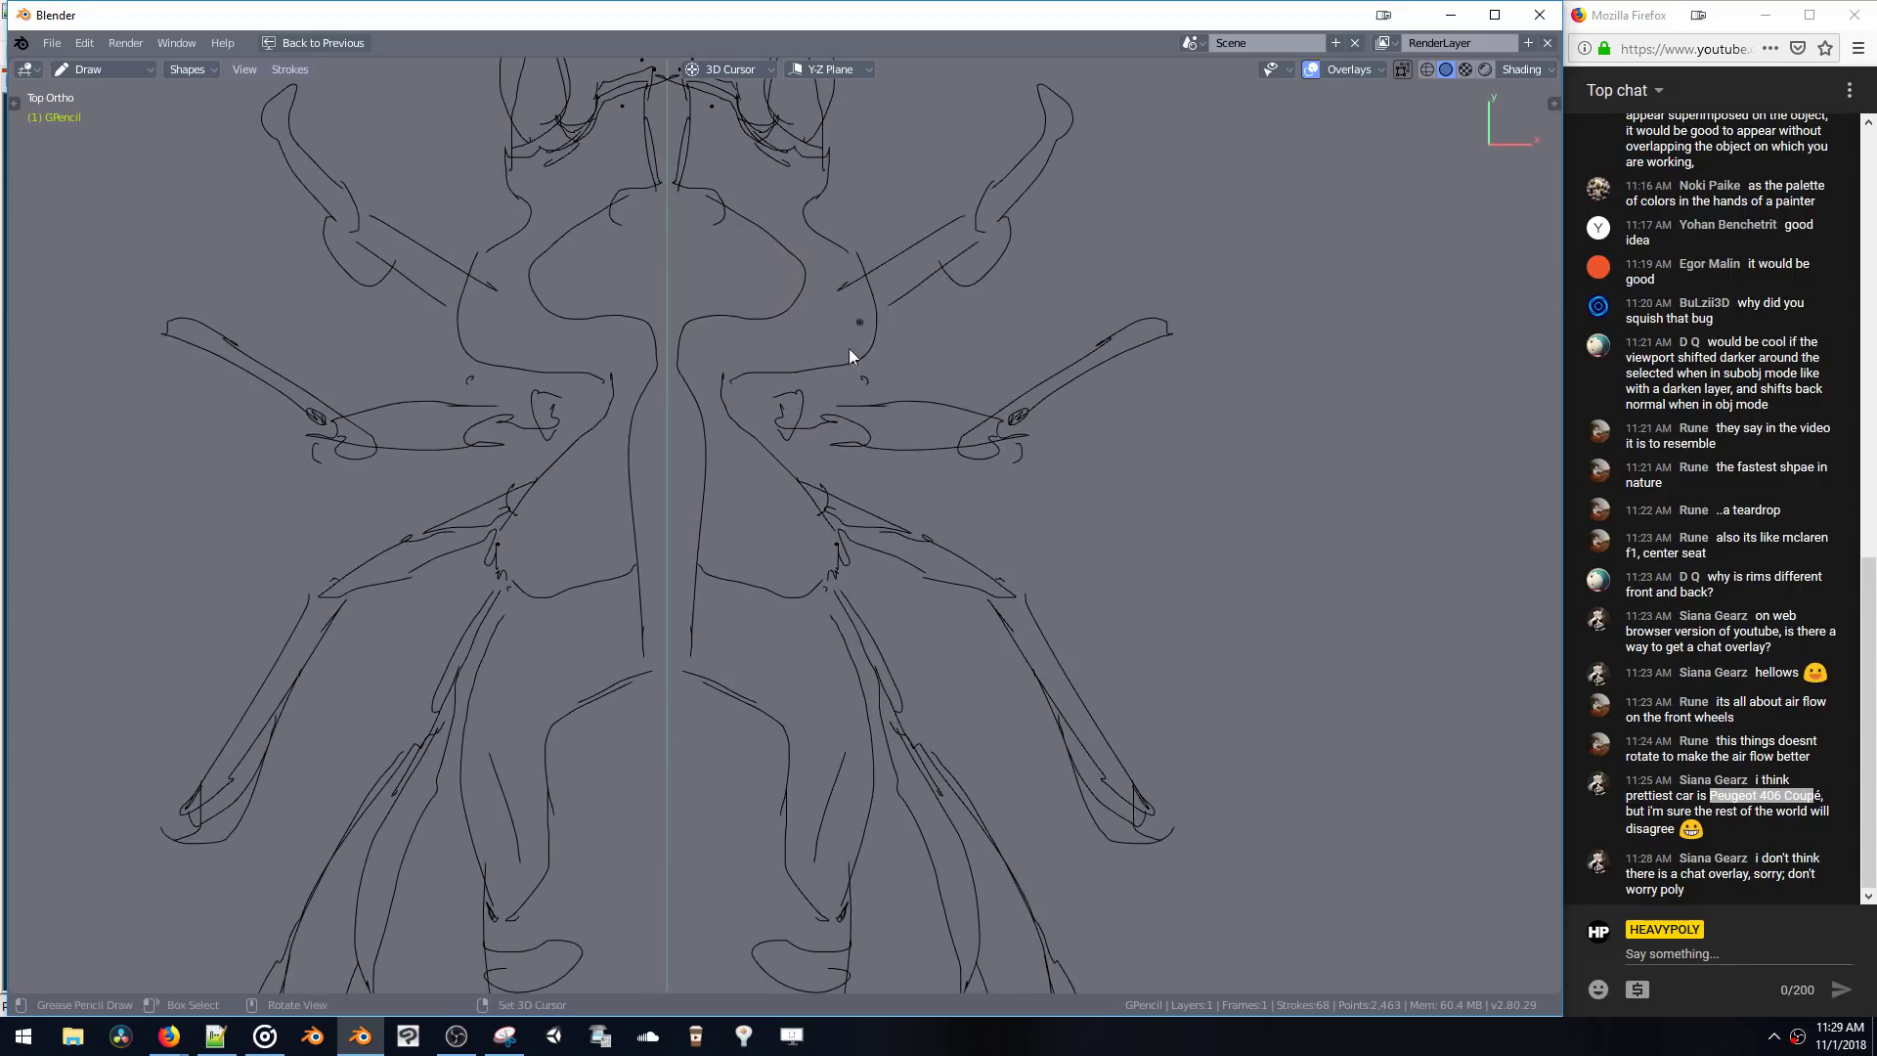
key(ctrl)
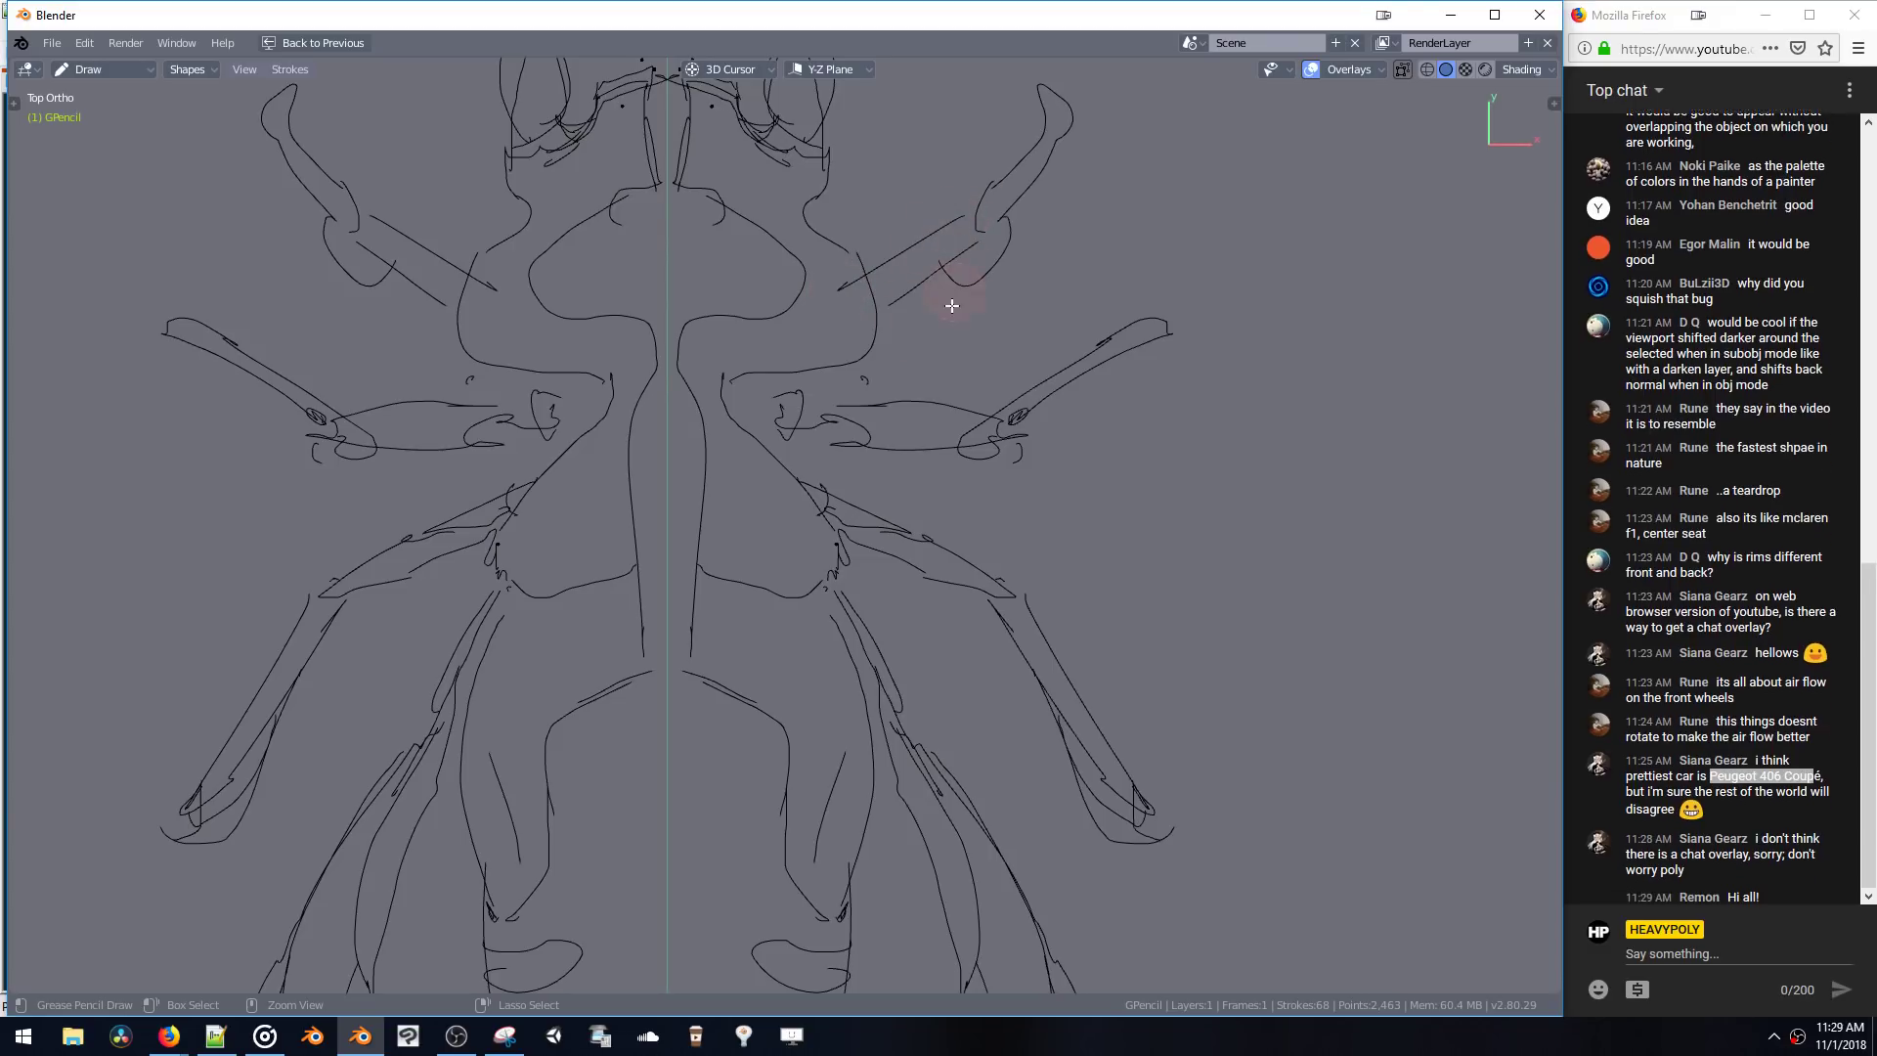
ctrl+middle_drag(859, 407, 867, 482)
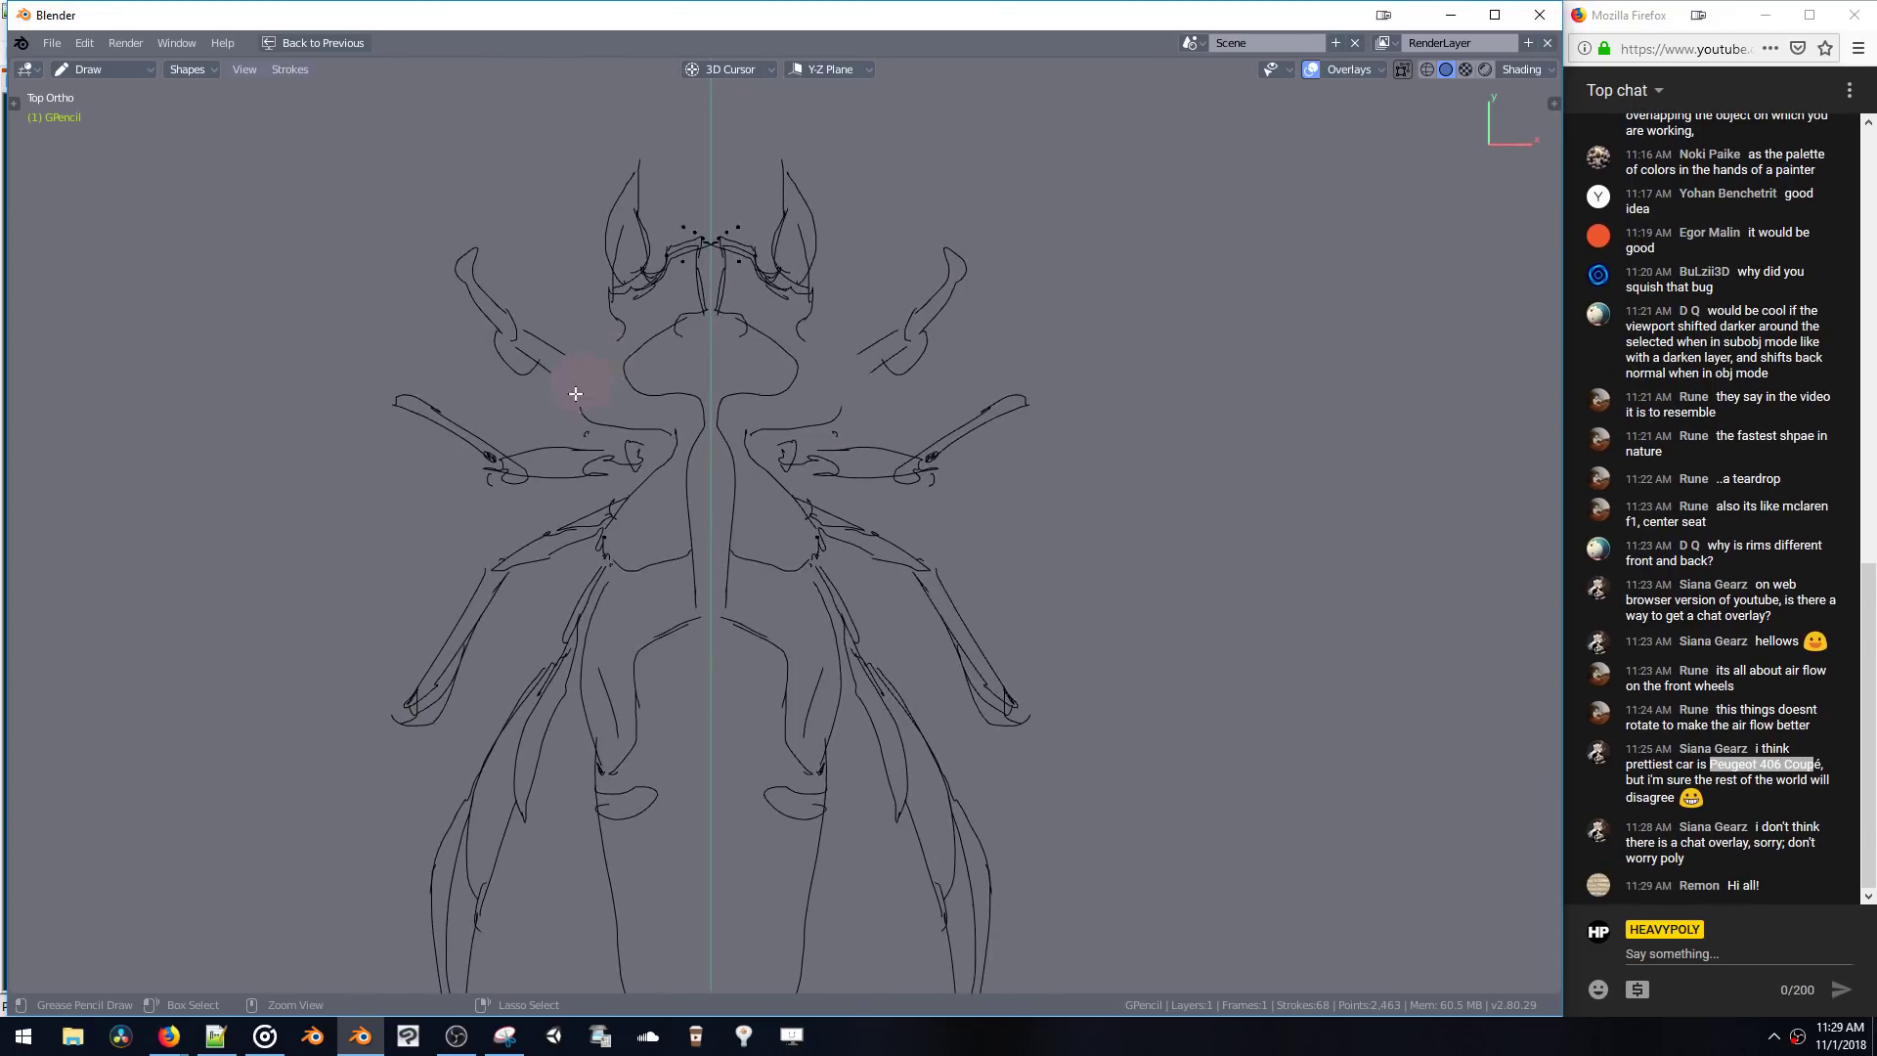
key(ctrl+z)
ctrl+drag(608, 378, 585, 385)
key(ctrl+z)
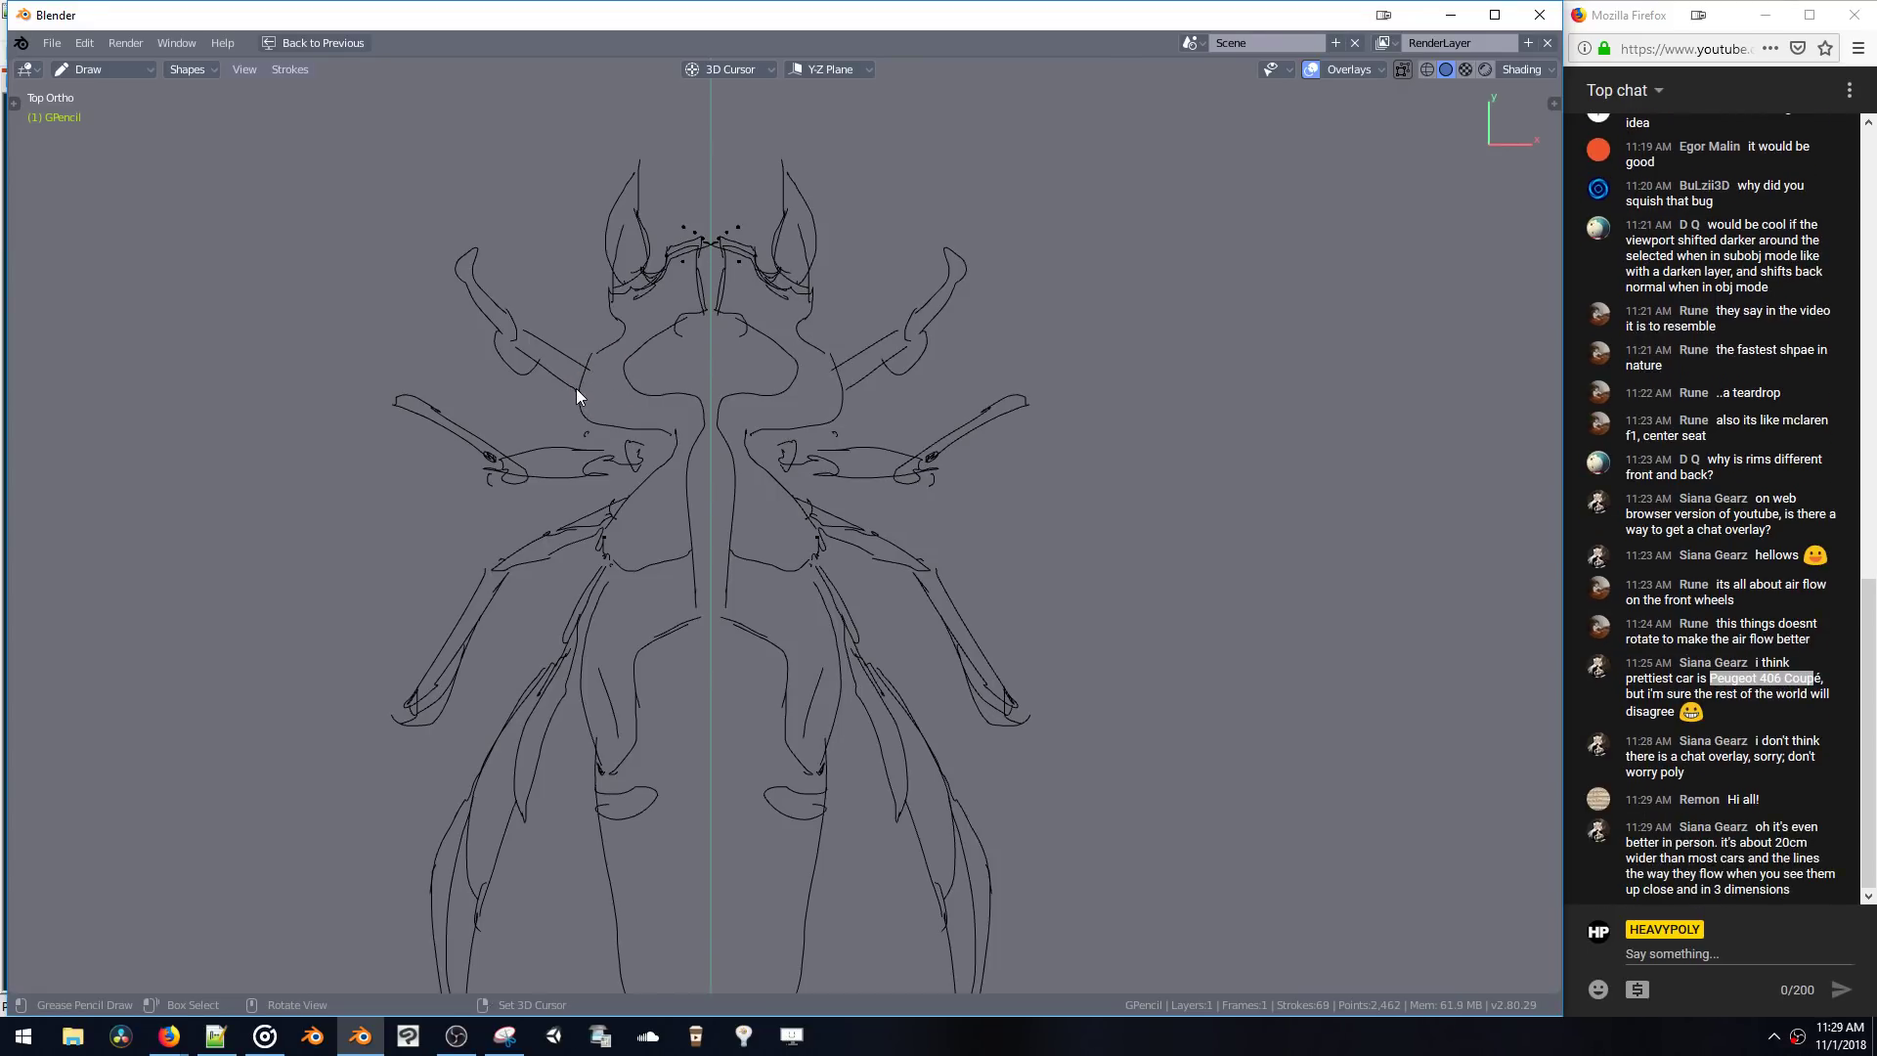
- Draw a tapered tail segment with jagged end pieces below the rear edge of the abdomen
mouse_move(716, 349)
shift+middle_down()
mouse_move(853, 395)
mouse_move(942, 377)
mouse_move(964, 289)
shift+middle_up()
click(886, 458)
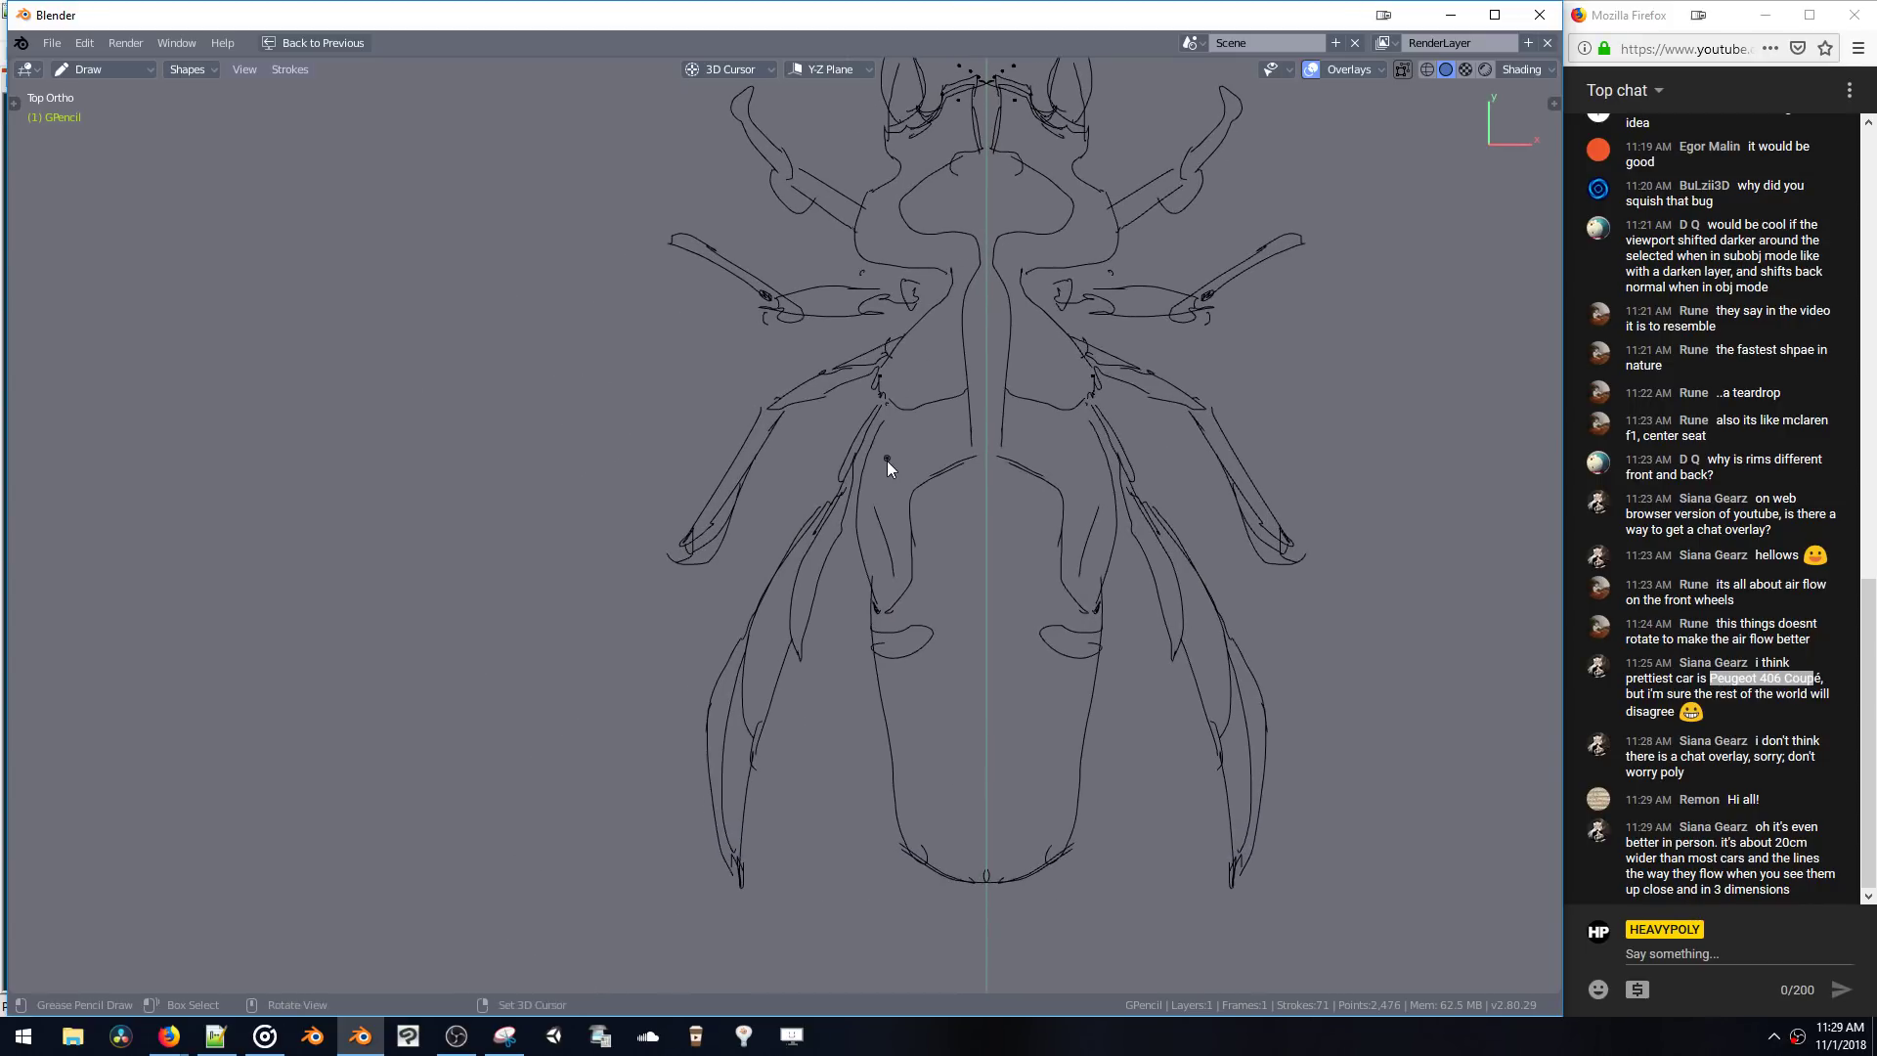
shift+middle_drag(887, 461, 877, 379)
mouse_move(929, 293)
shift+middle_down()
mouse_move(849, 536)
mouse_move(753, 389)
mouse_move(784, 524)
shift+middle_up()
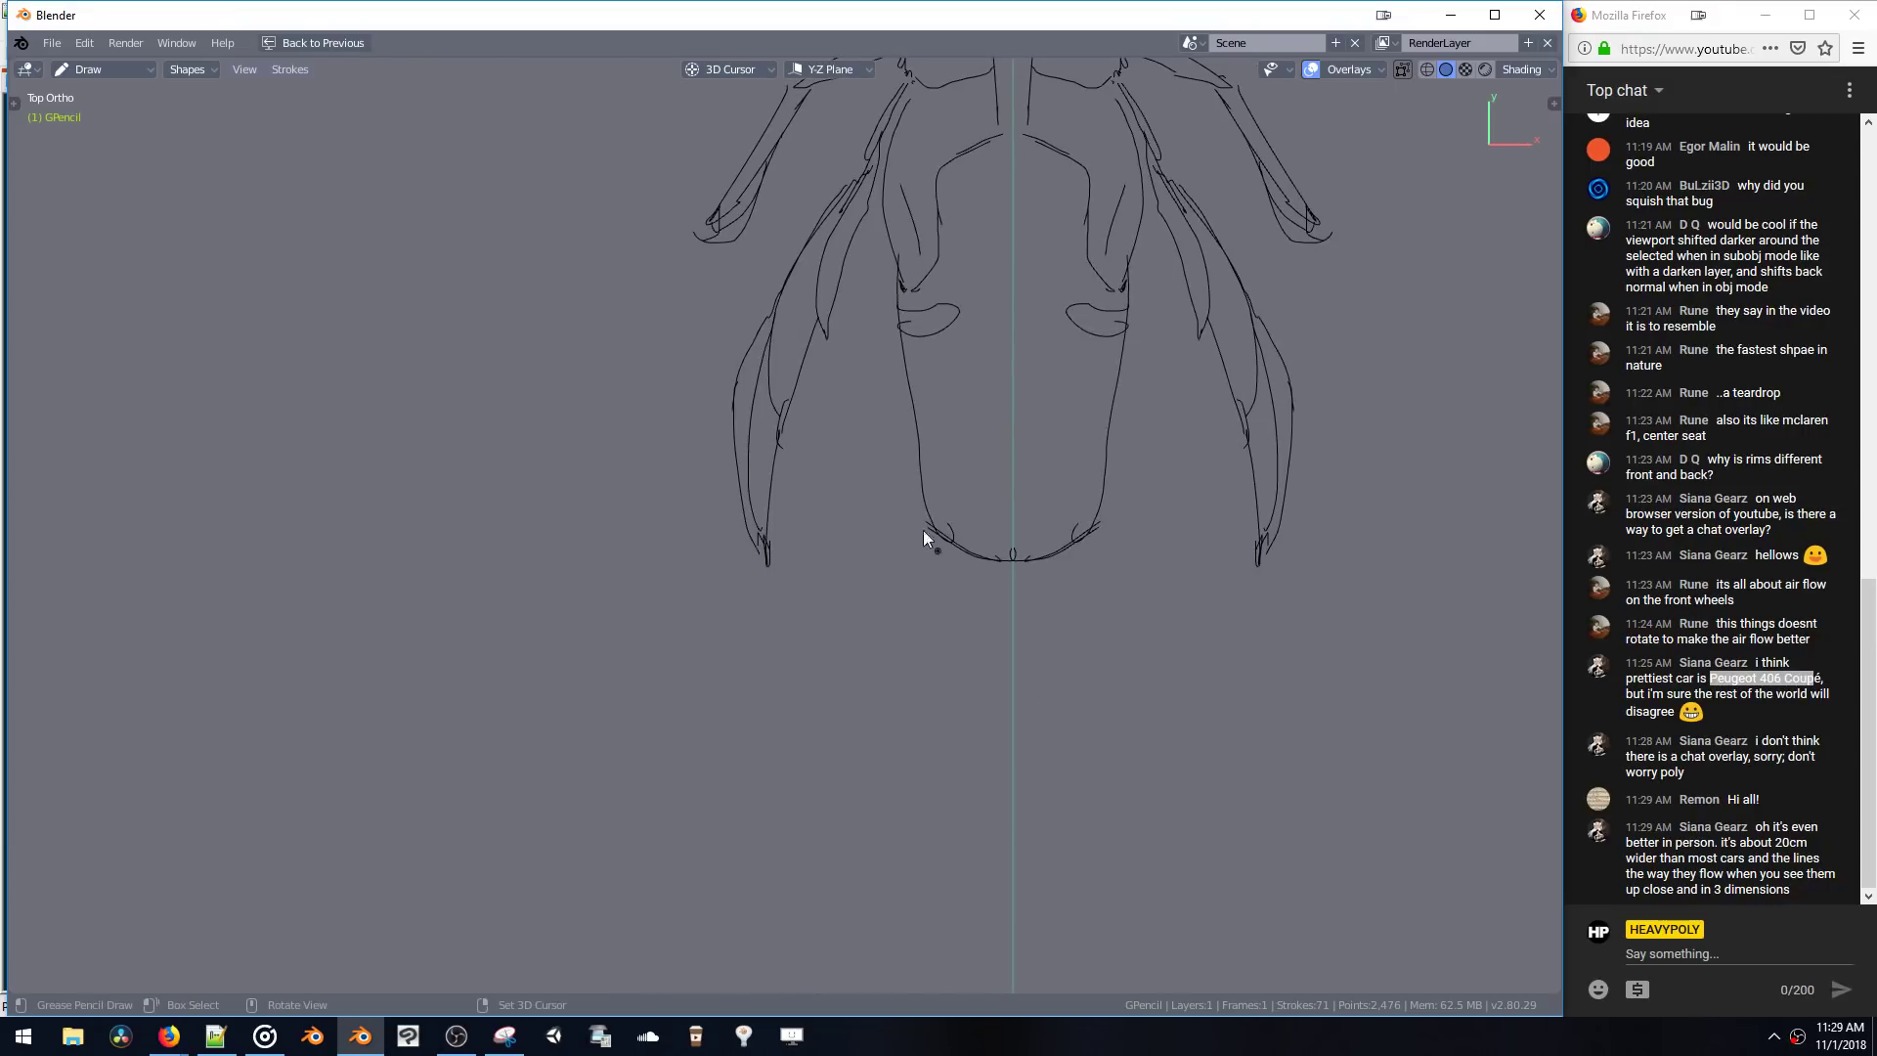
drag(917, 463, 944, 604)
mouse_move(922, 513)
mouse_down()
mouse_move(951, 626)
mouse_move(1012, 598)
mouse_move(1003, 632)
mouse_up()
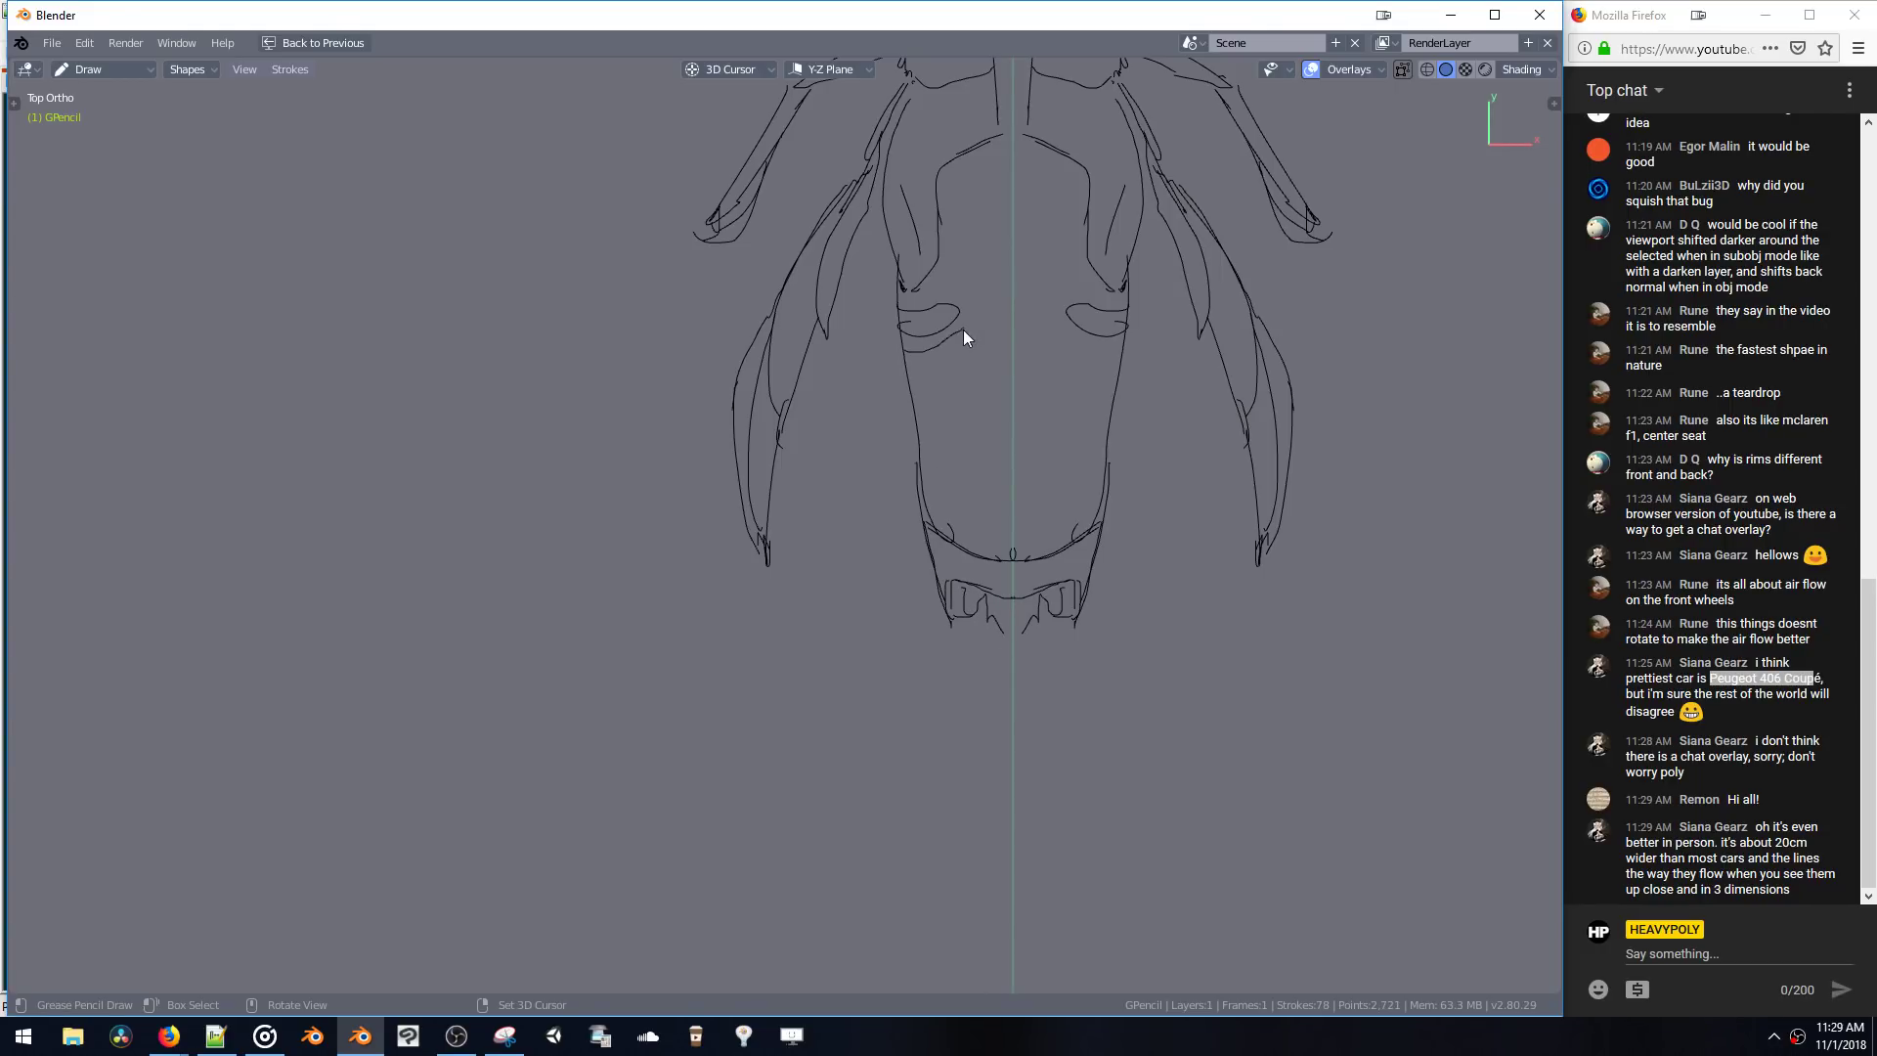
- Draw curved bands across the mid-abdomen and a peaked ridge with a small centre detail above them
drag(964, 331, 965, 334)
mouse_move(963, 334)
mouse_down()
mouse_move(949, 367)
mouse_move(906, 371)
mouse_move(909, 395)
mouse_move(980, 375)
mouse_move(991, 336)
mouse_move(973, 354)
mouse_move(970, 323)
mouse_up()
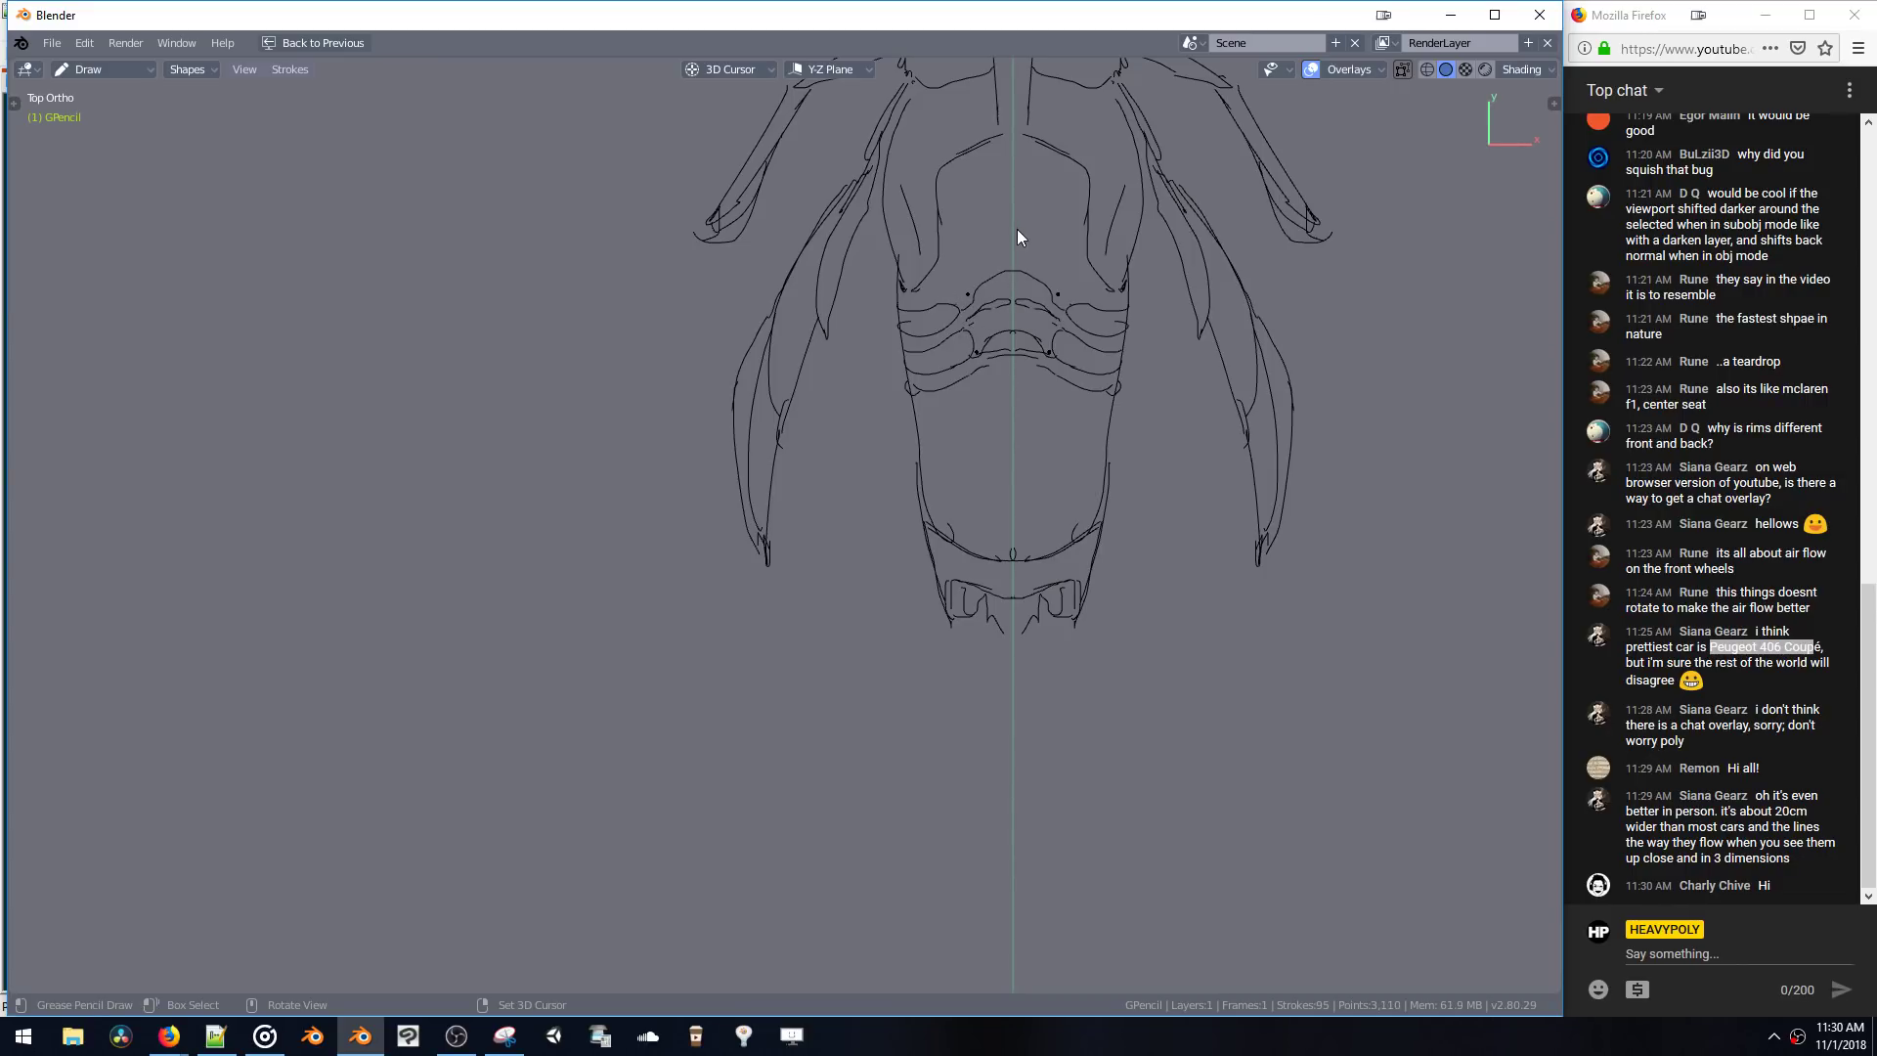
mouse_move(1017, 229)
mouse_down()
mouse_move(935, 281)
mouse_move(1017, 194)
mouse_move(999, 201)
mouse_up()
shift+middle_drag(941, 225, 888, 332)
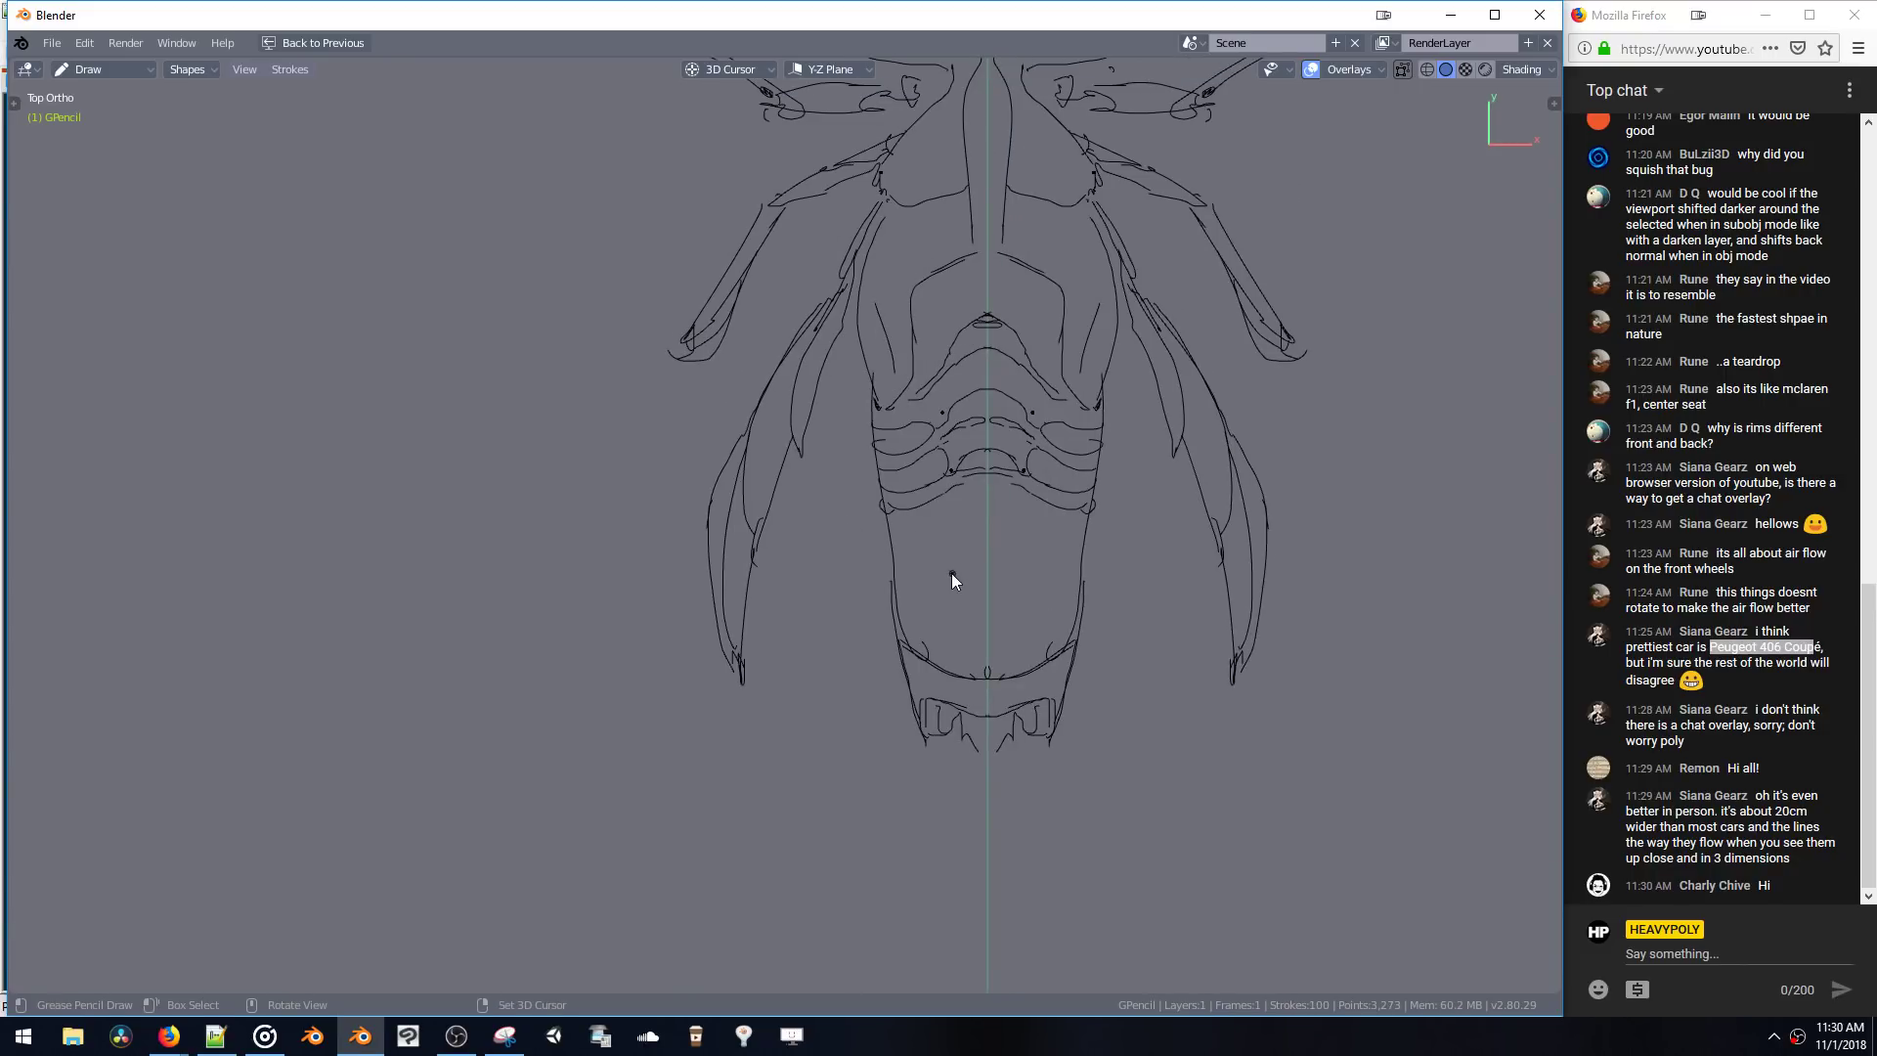
- Add a short stroke at the side of the thorax where the rear legs attach
mouse_move(948, 494)
shift+middle_down()
mouse_move(977, 466)
mouse_move(895, 616)
shift+middle_up()
scroll(948, 567, down, 2)
scroll(904, 587, up, 2)
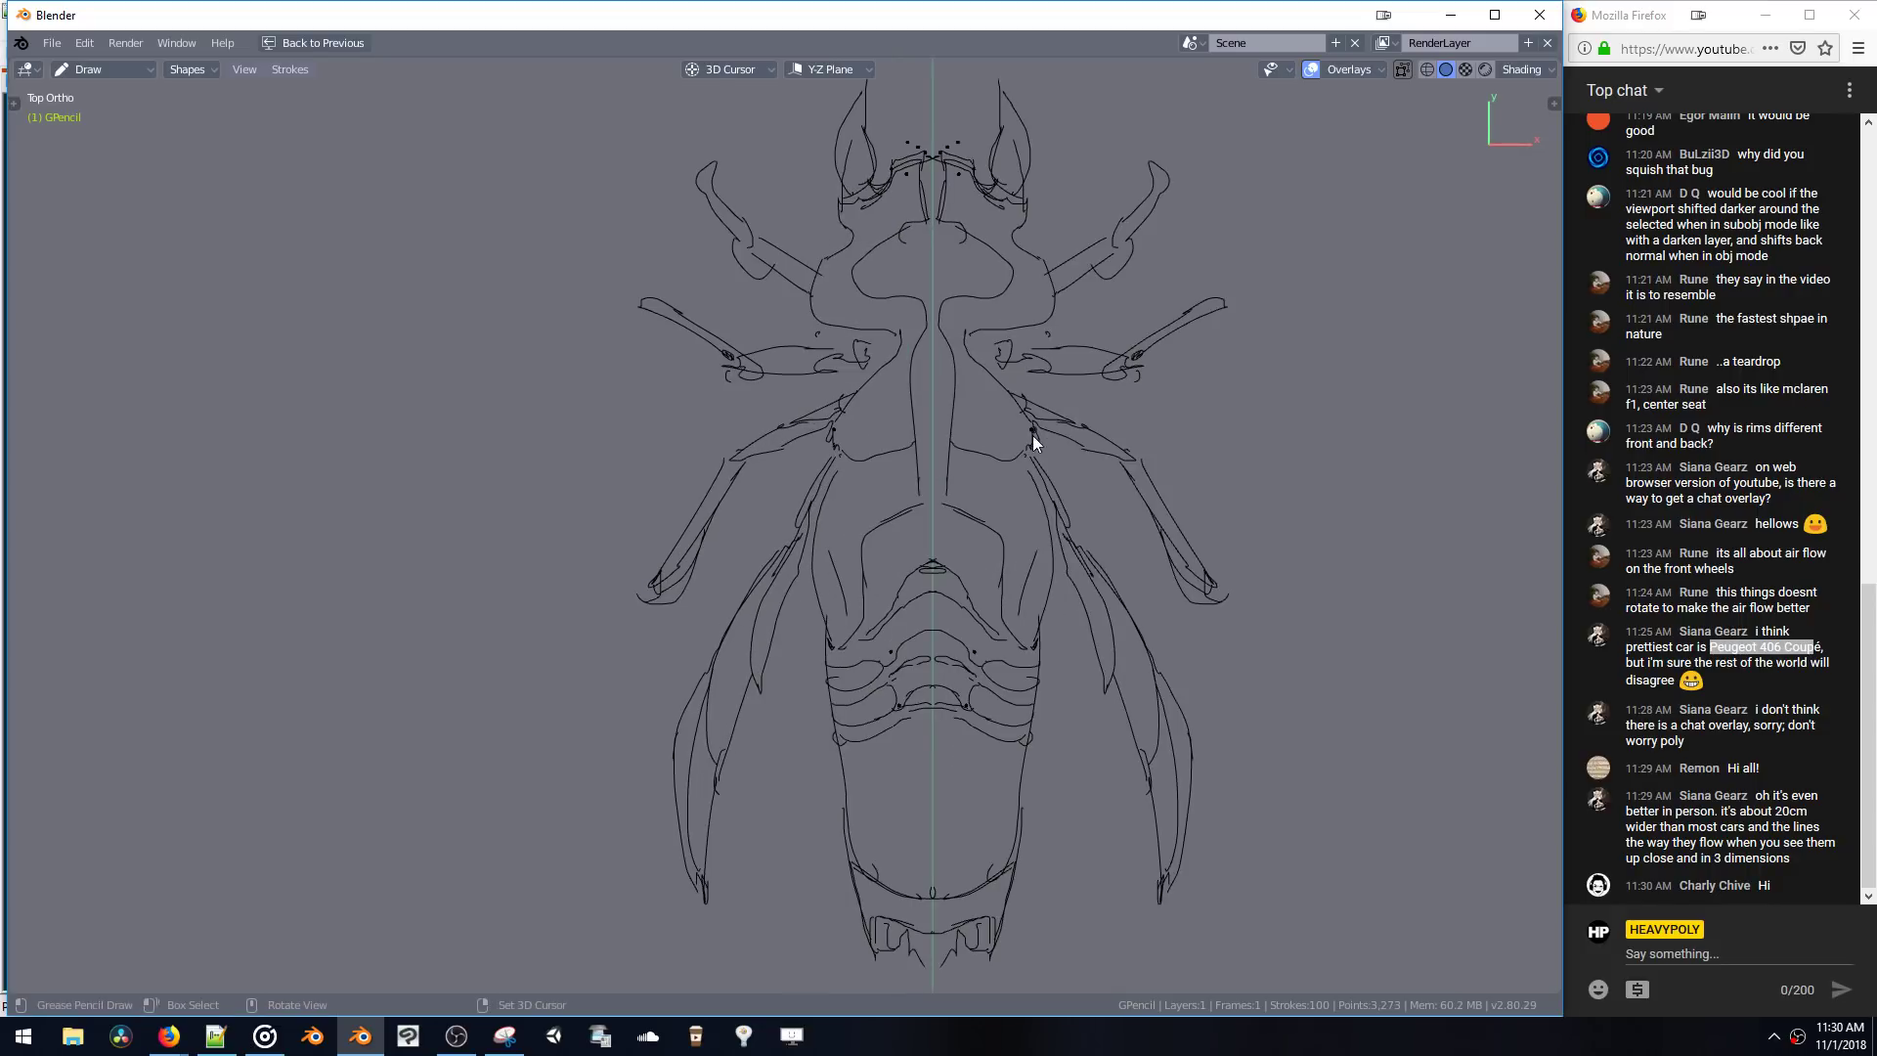
drag(1021, 444, 1033, 430)
- Switch to the Firefox window with the car photos and search Google Images for "bug"
click(169, 1036)
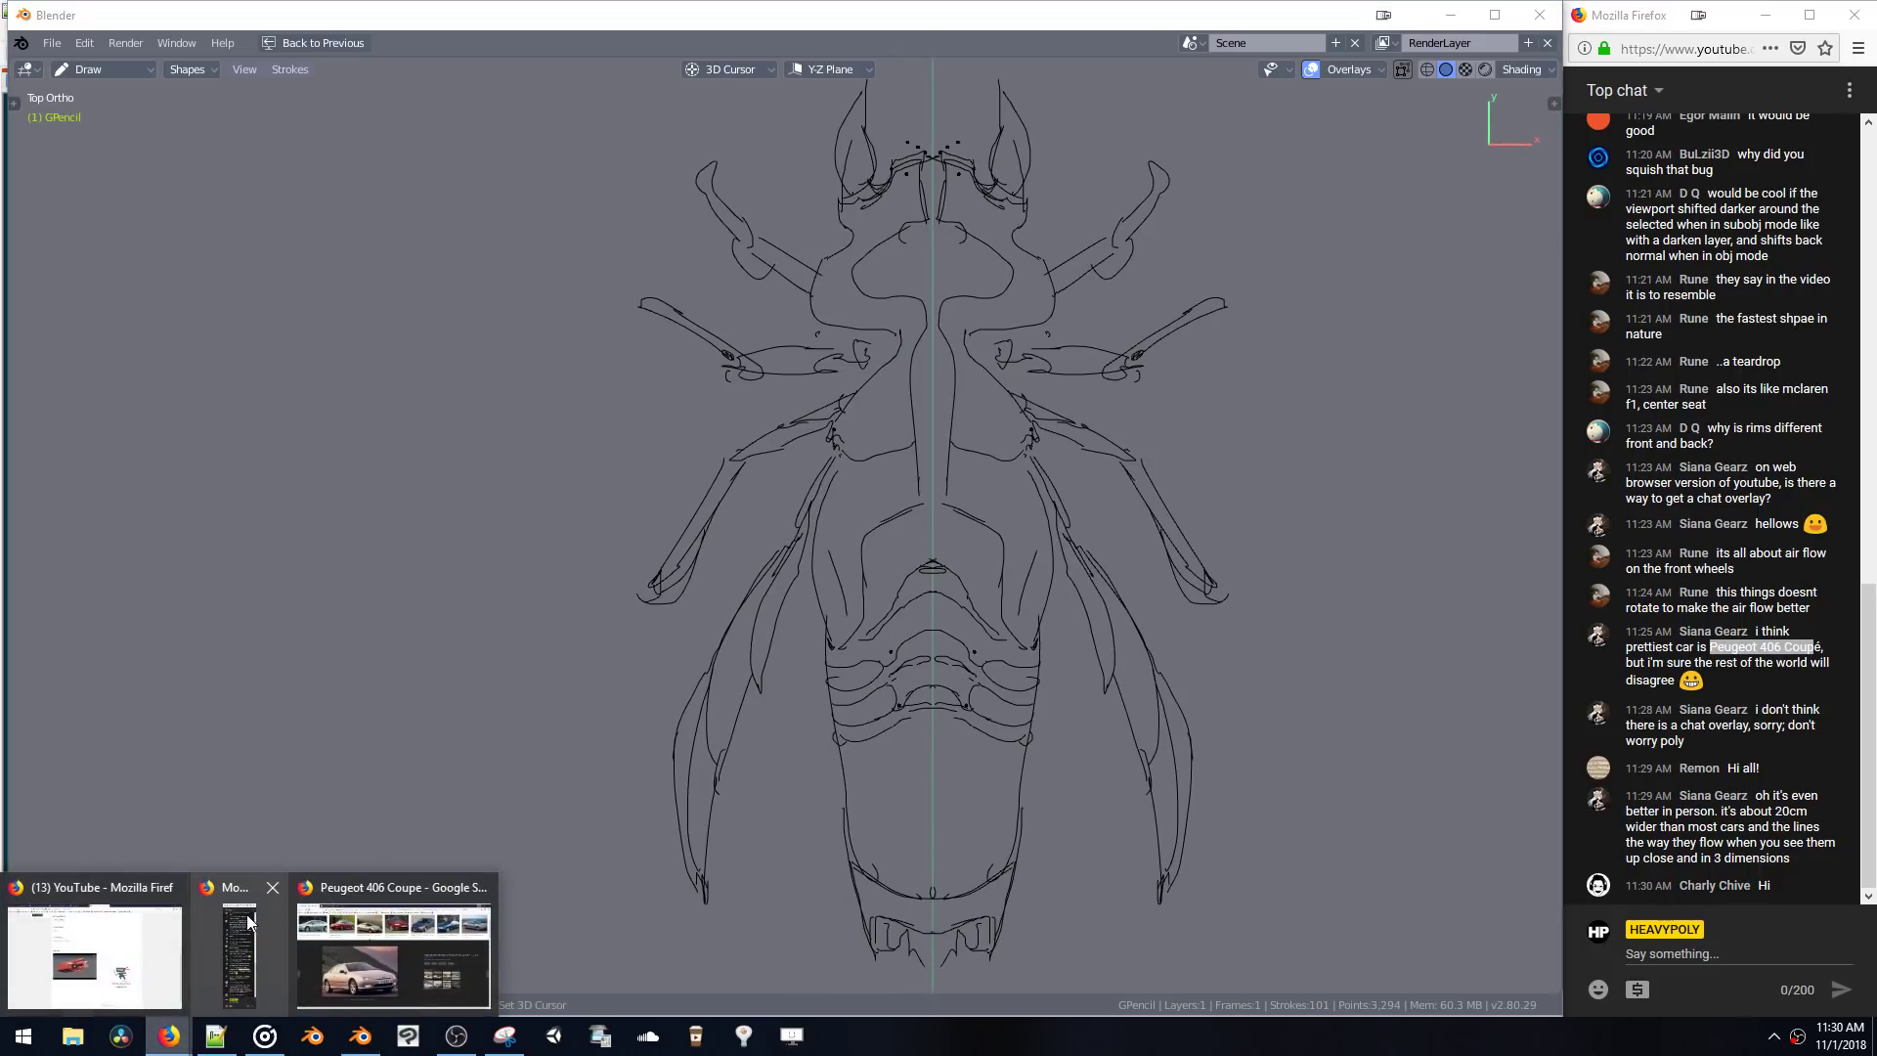
click(369, 972)
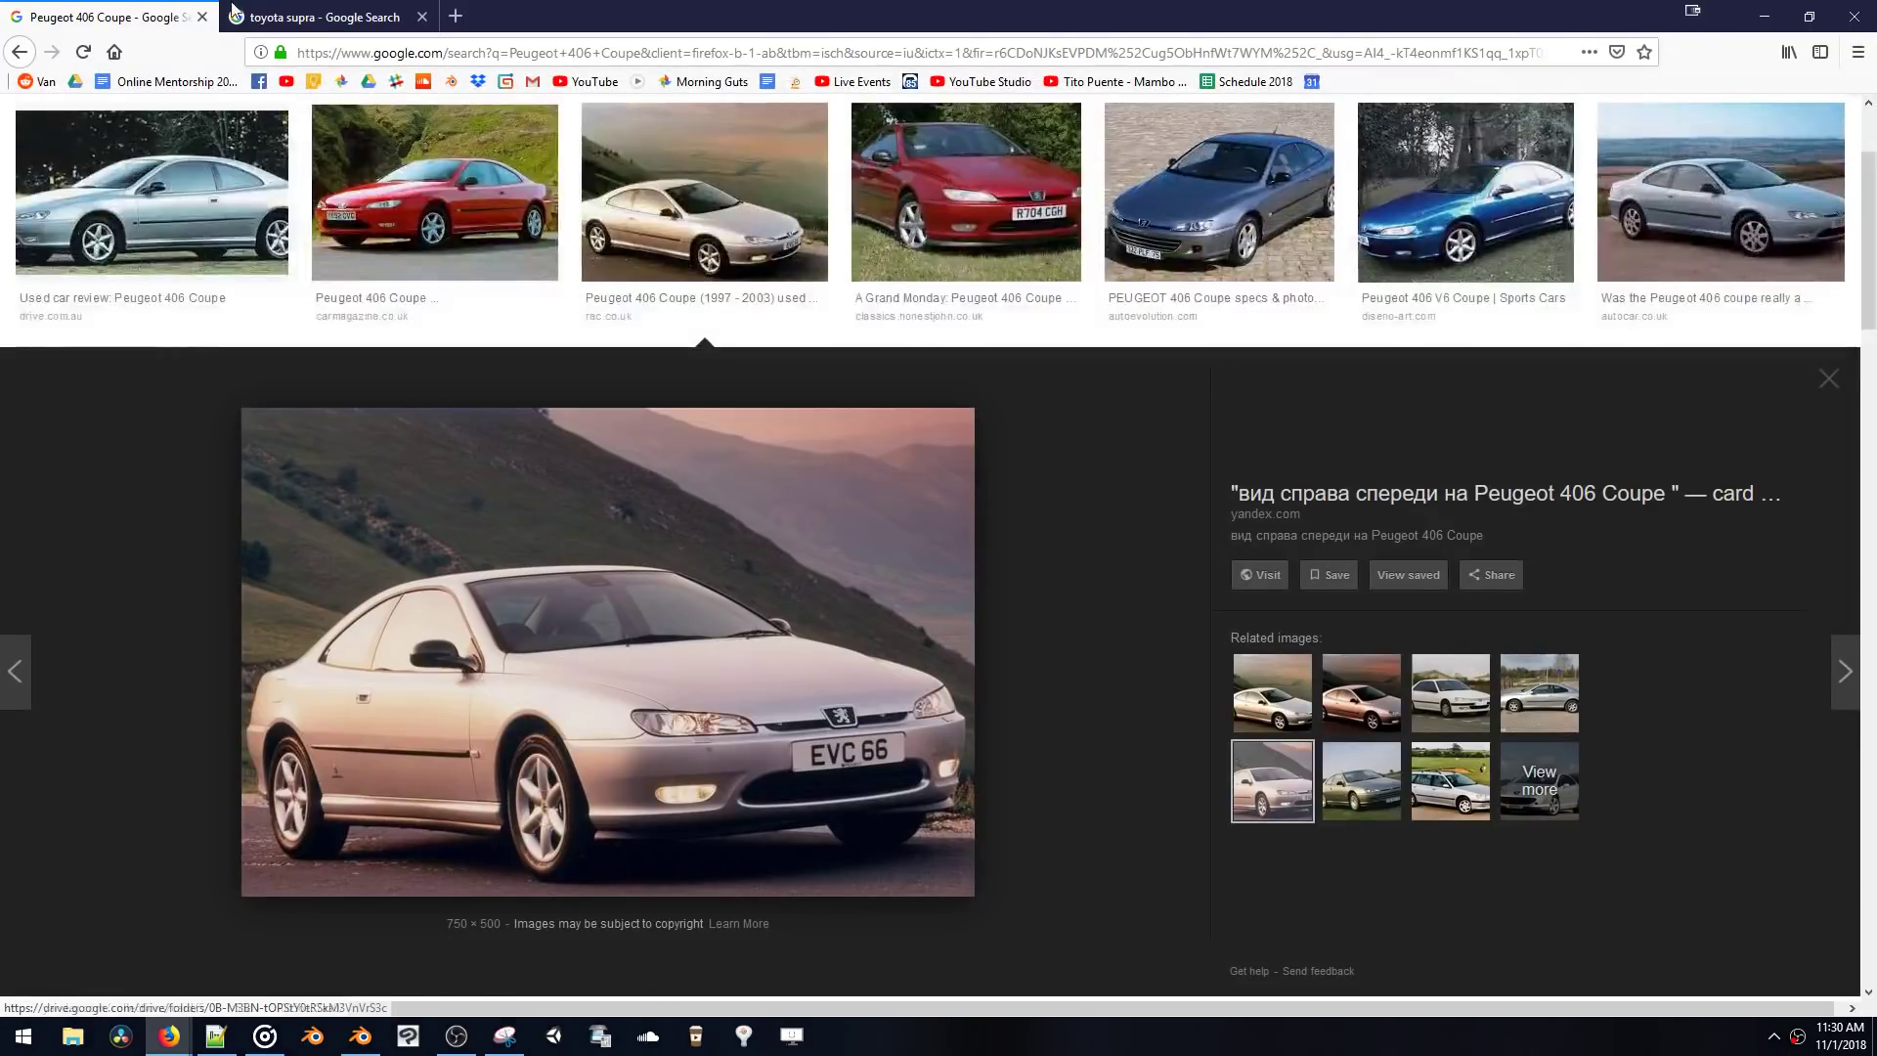
scroll(551, 323, up, 2)
scroll(550, 323, up, 1)
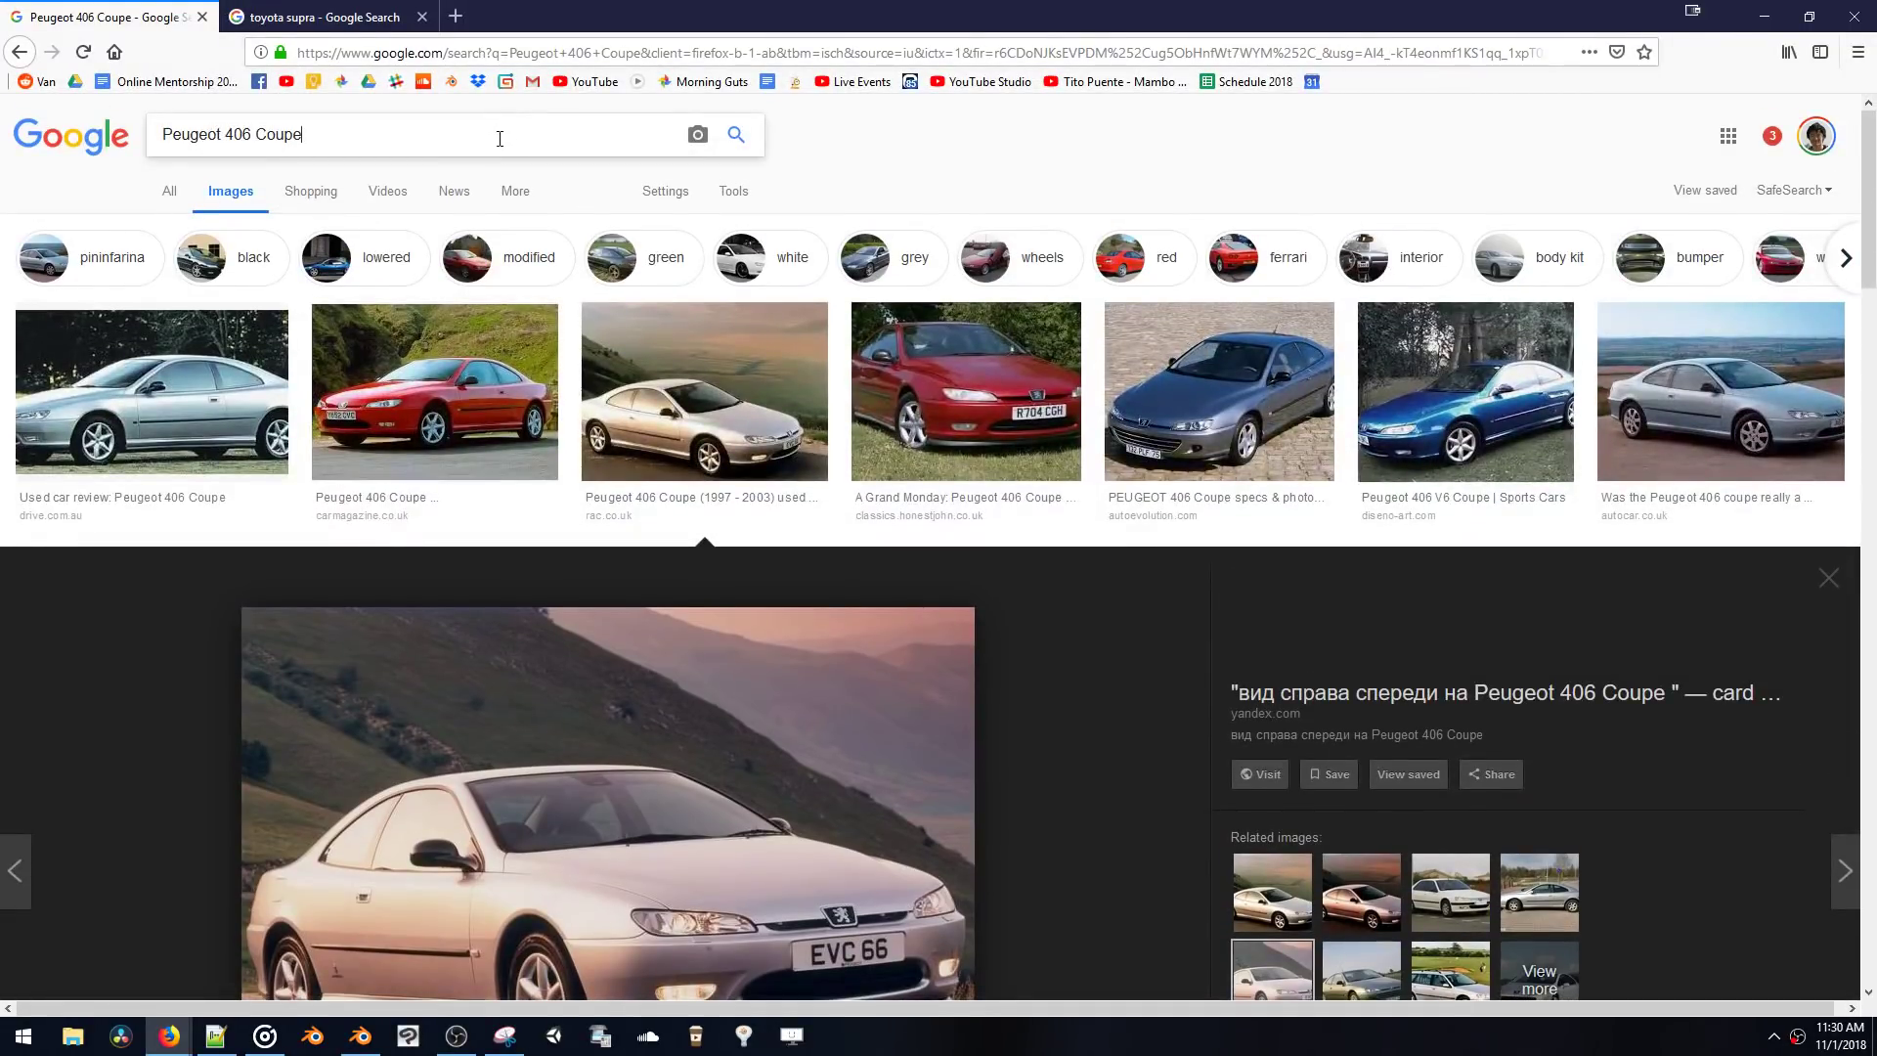
triple_click(505, 138)
text(bug)
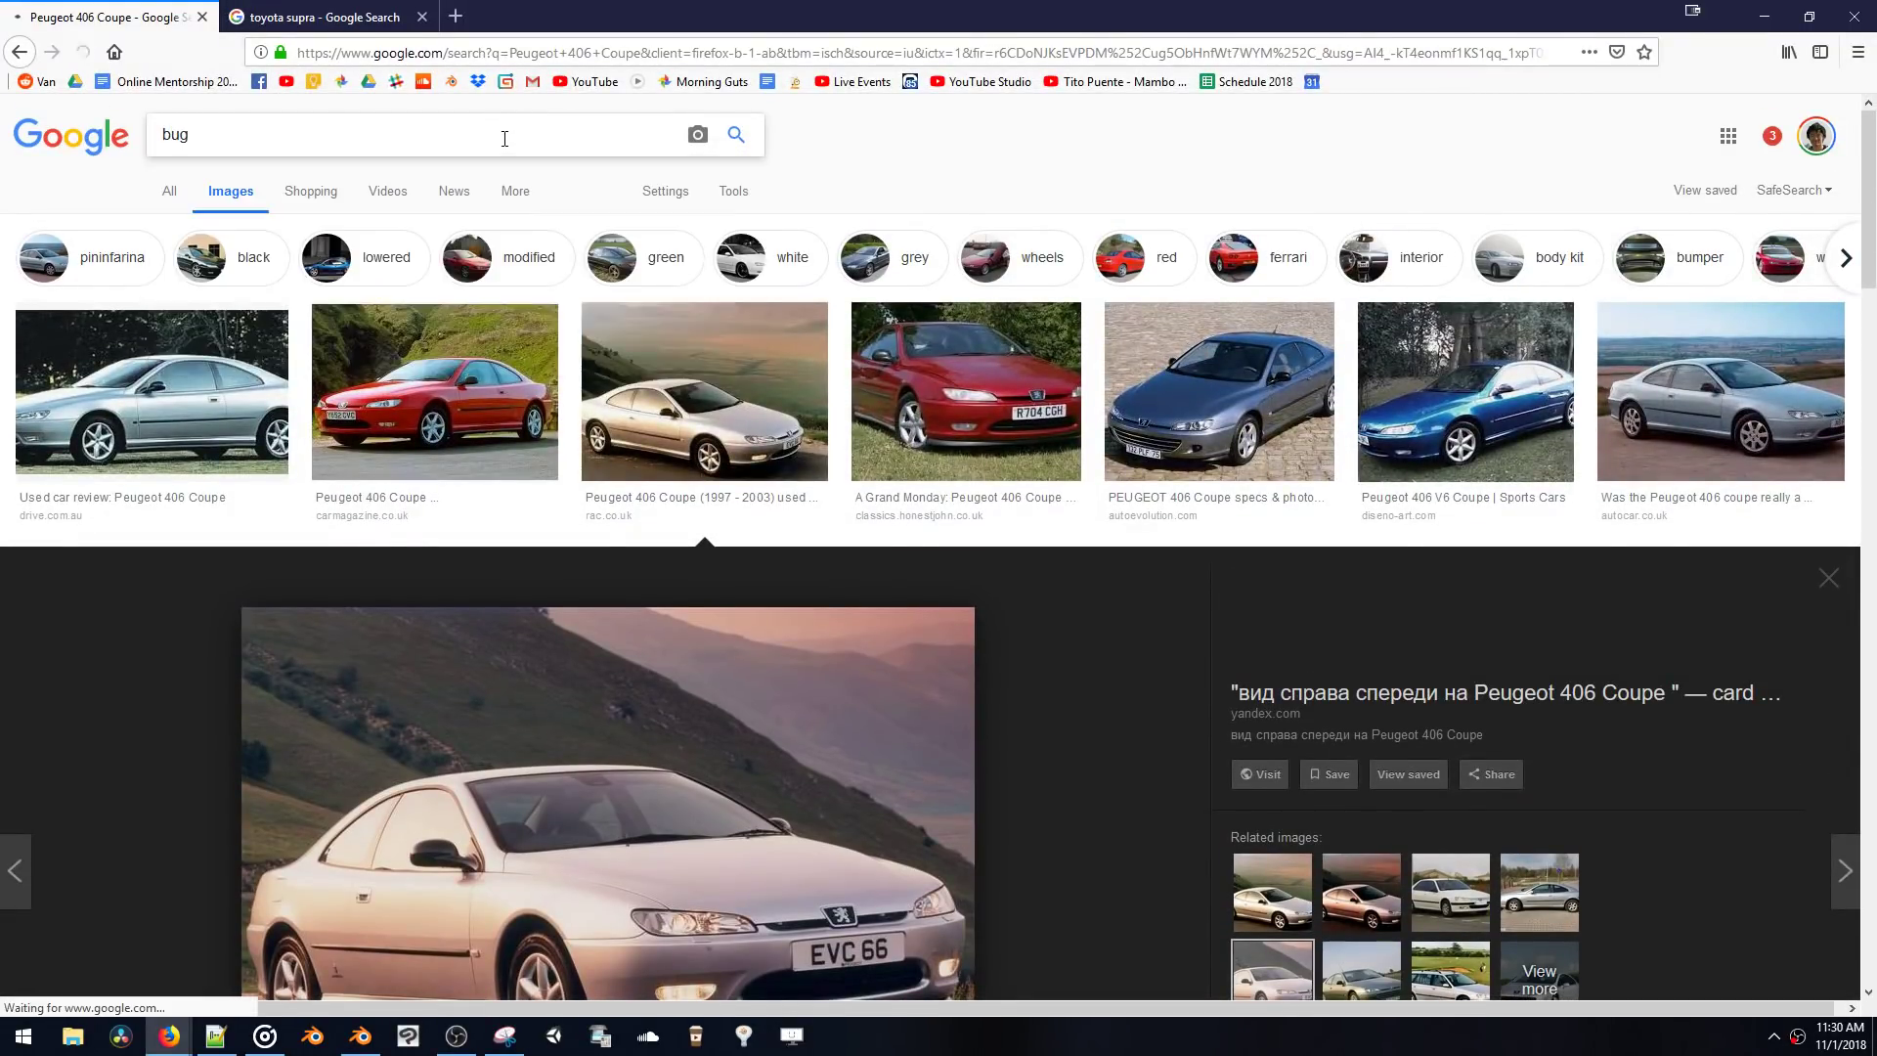
key(Return)
- Browse the bug image results for body shapes and details that could serve as sketch reference
scroll(1396, 577, down, 2)
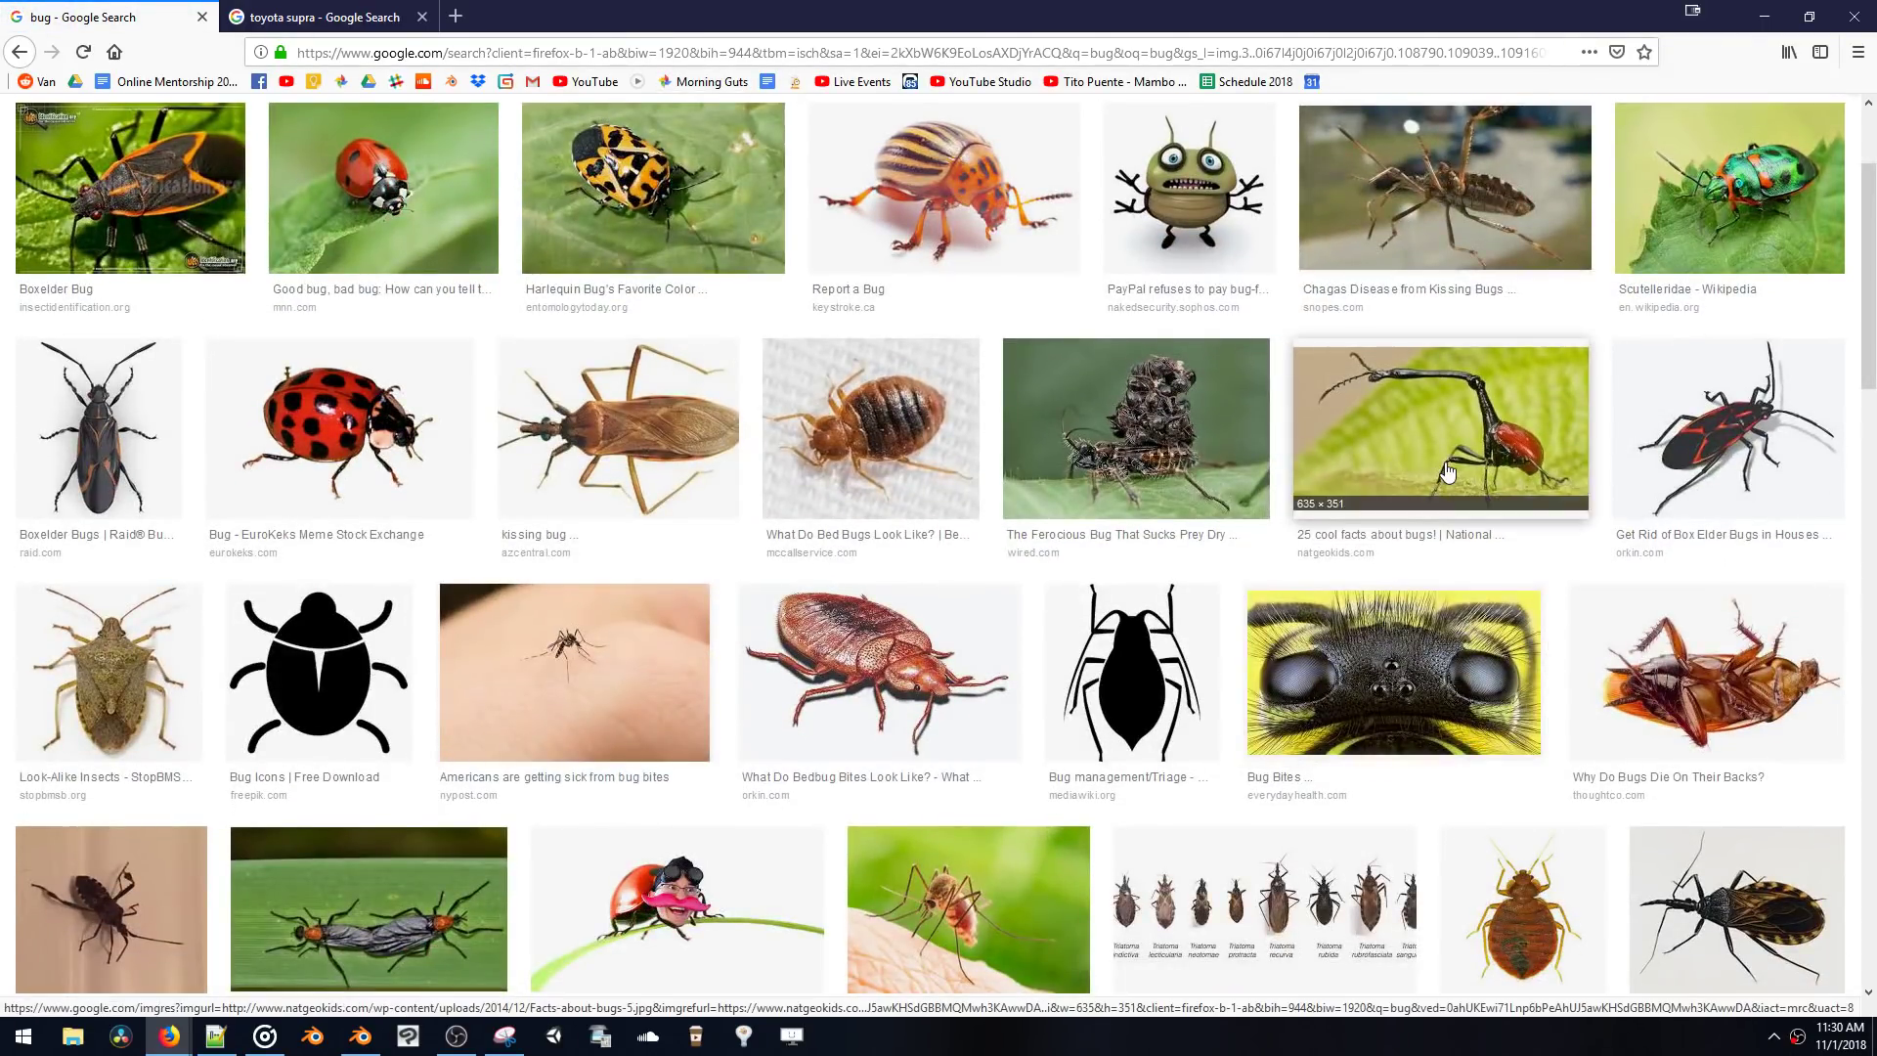
scroll(1399, 508, down, 5)
scroll(1448, 471, down, 6)
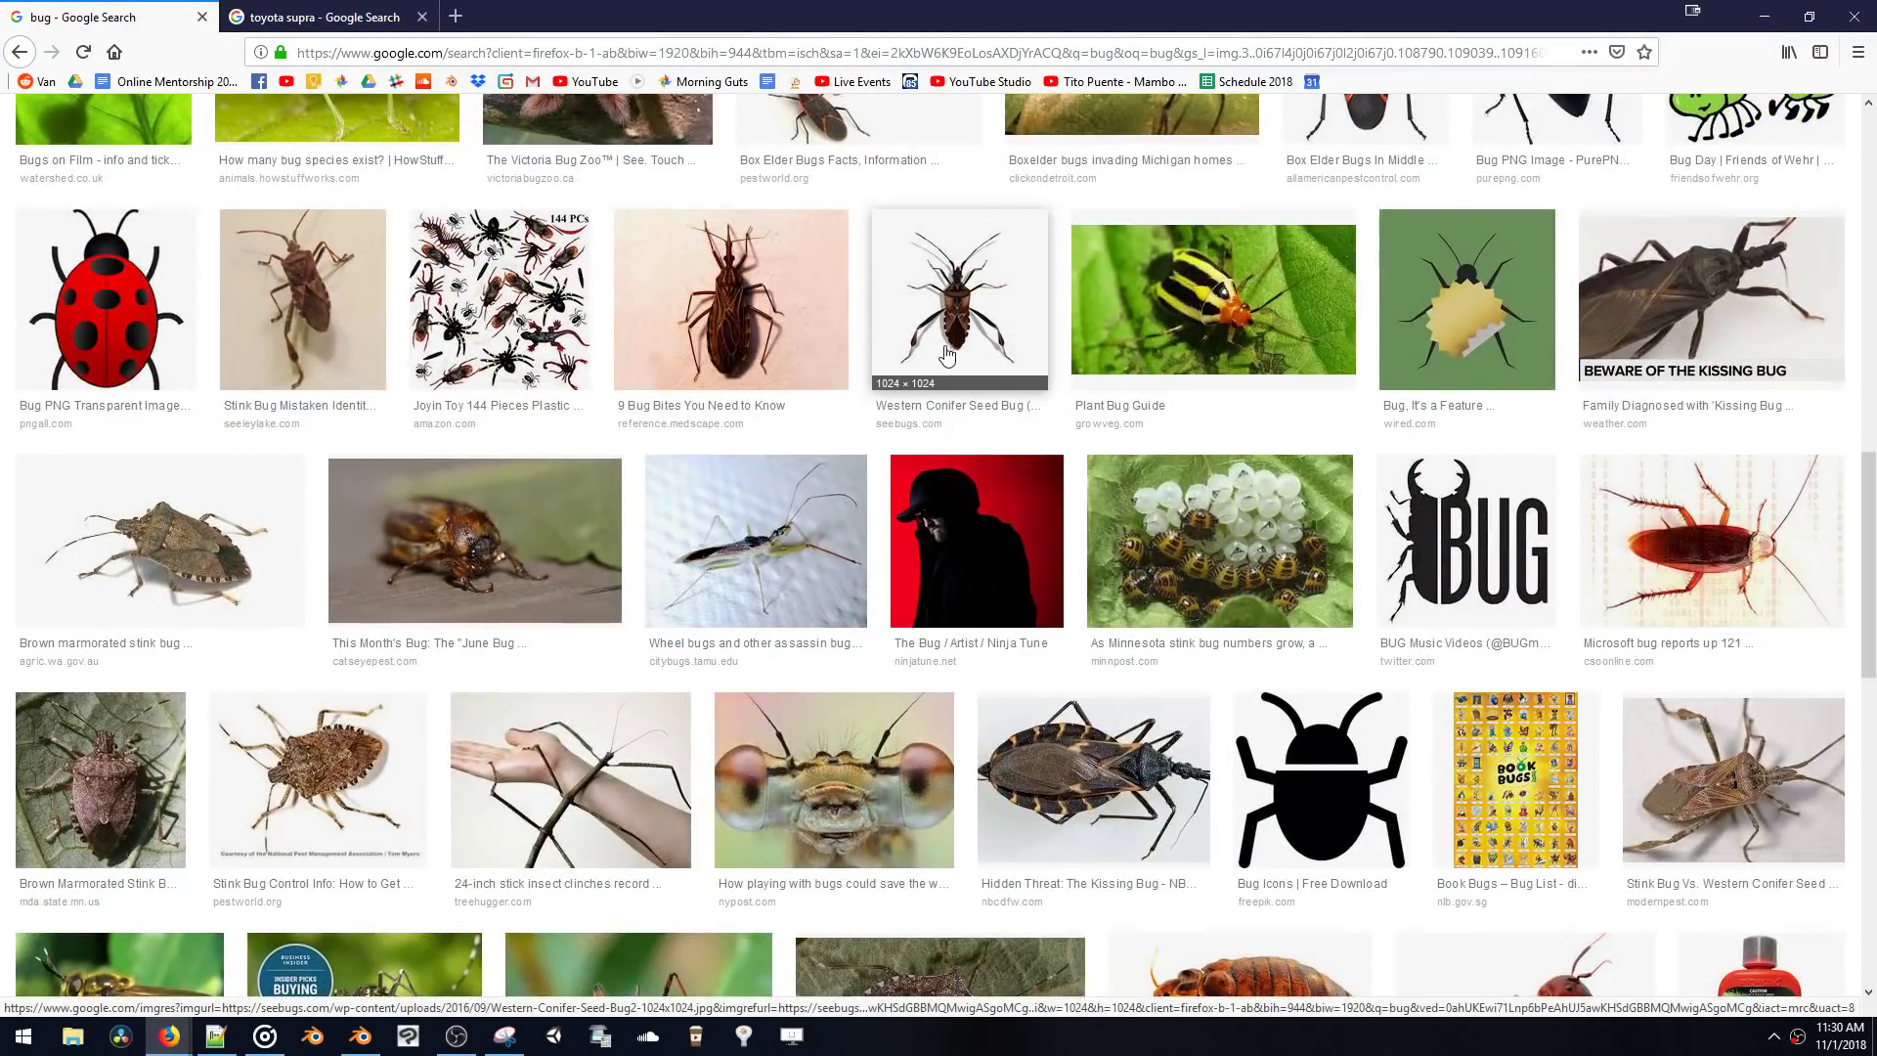
scroll(832, 281, down, 1)
scroll(832, 277, down, 16)
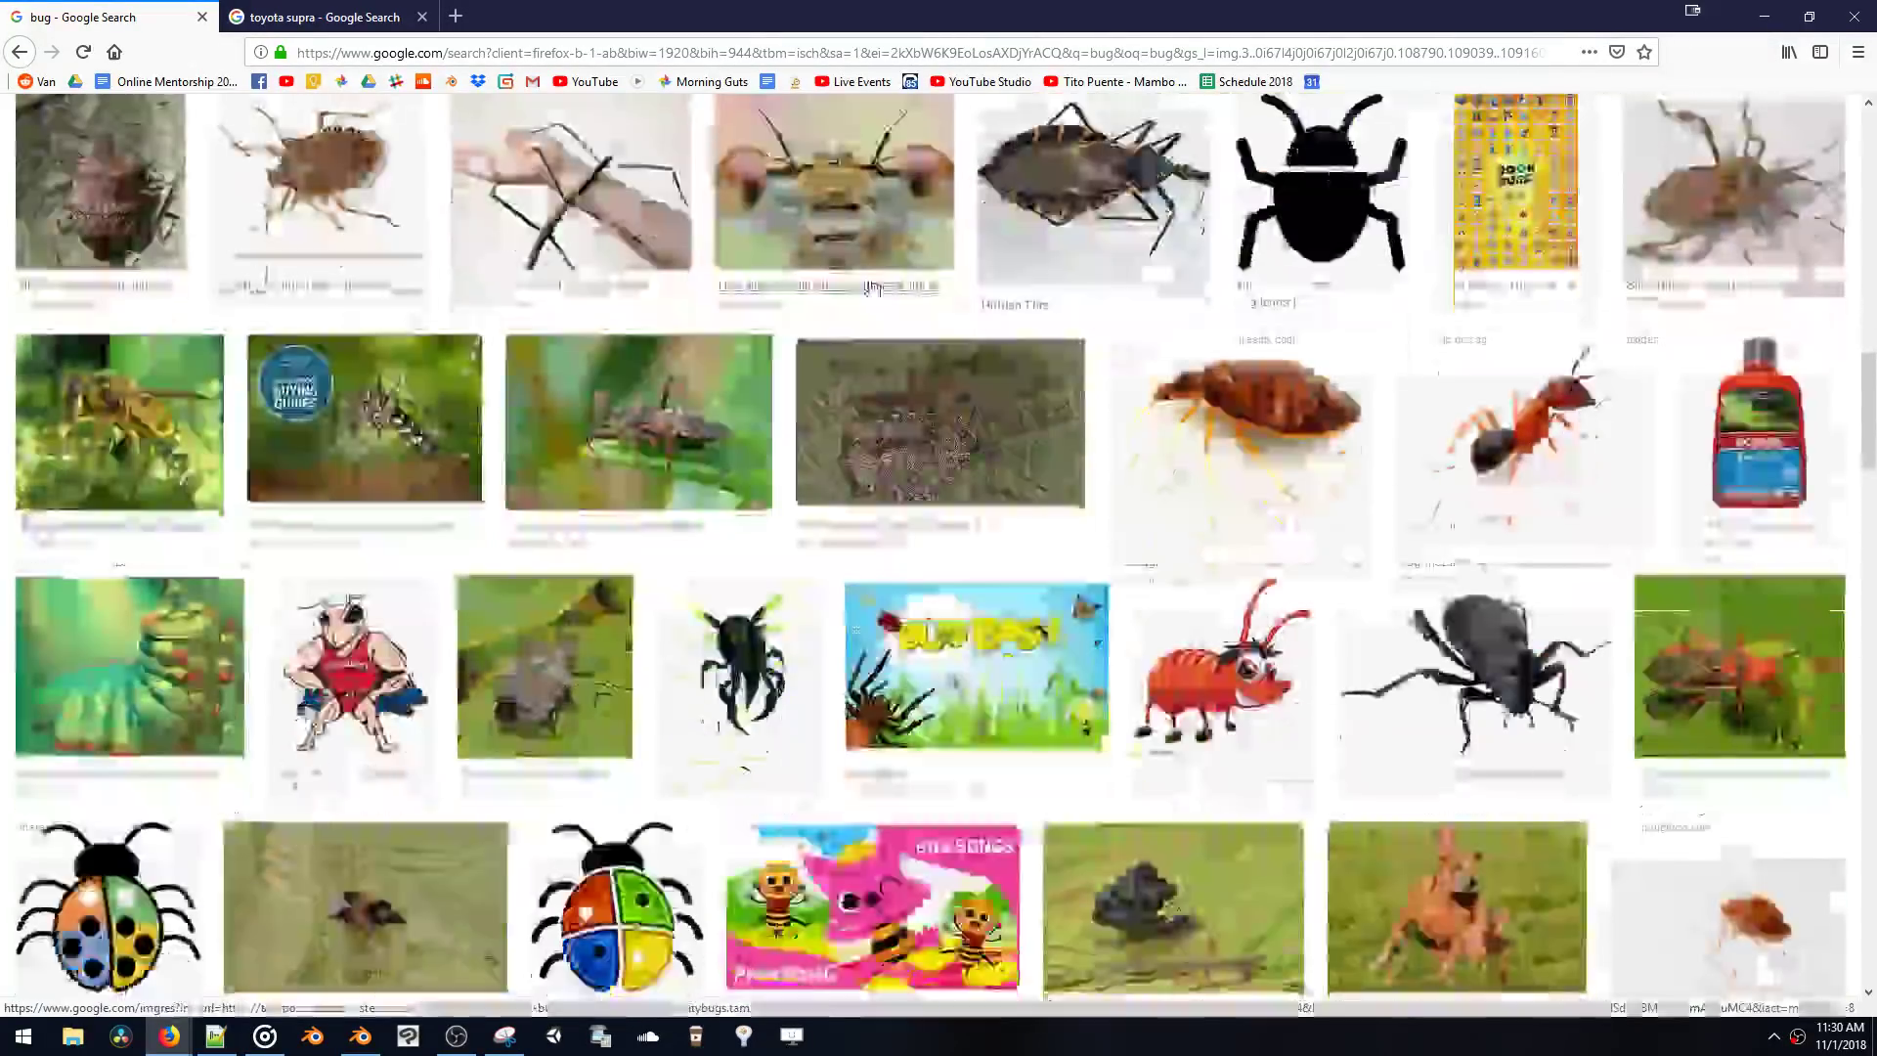
scroll(892, 344, up, 7)
scroll(892, 344, up, 12)
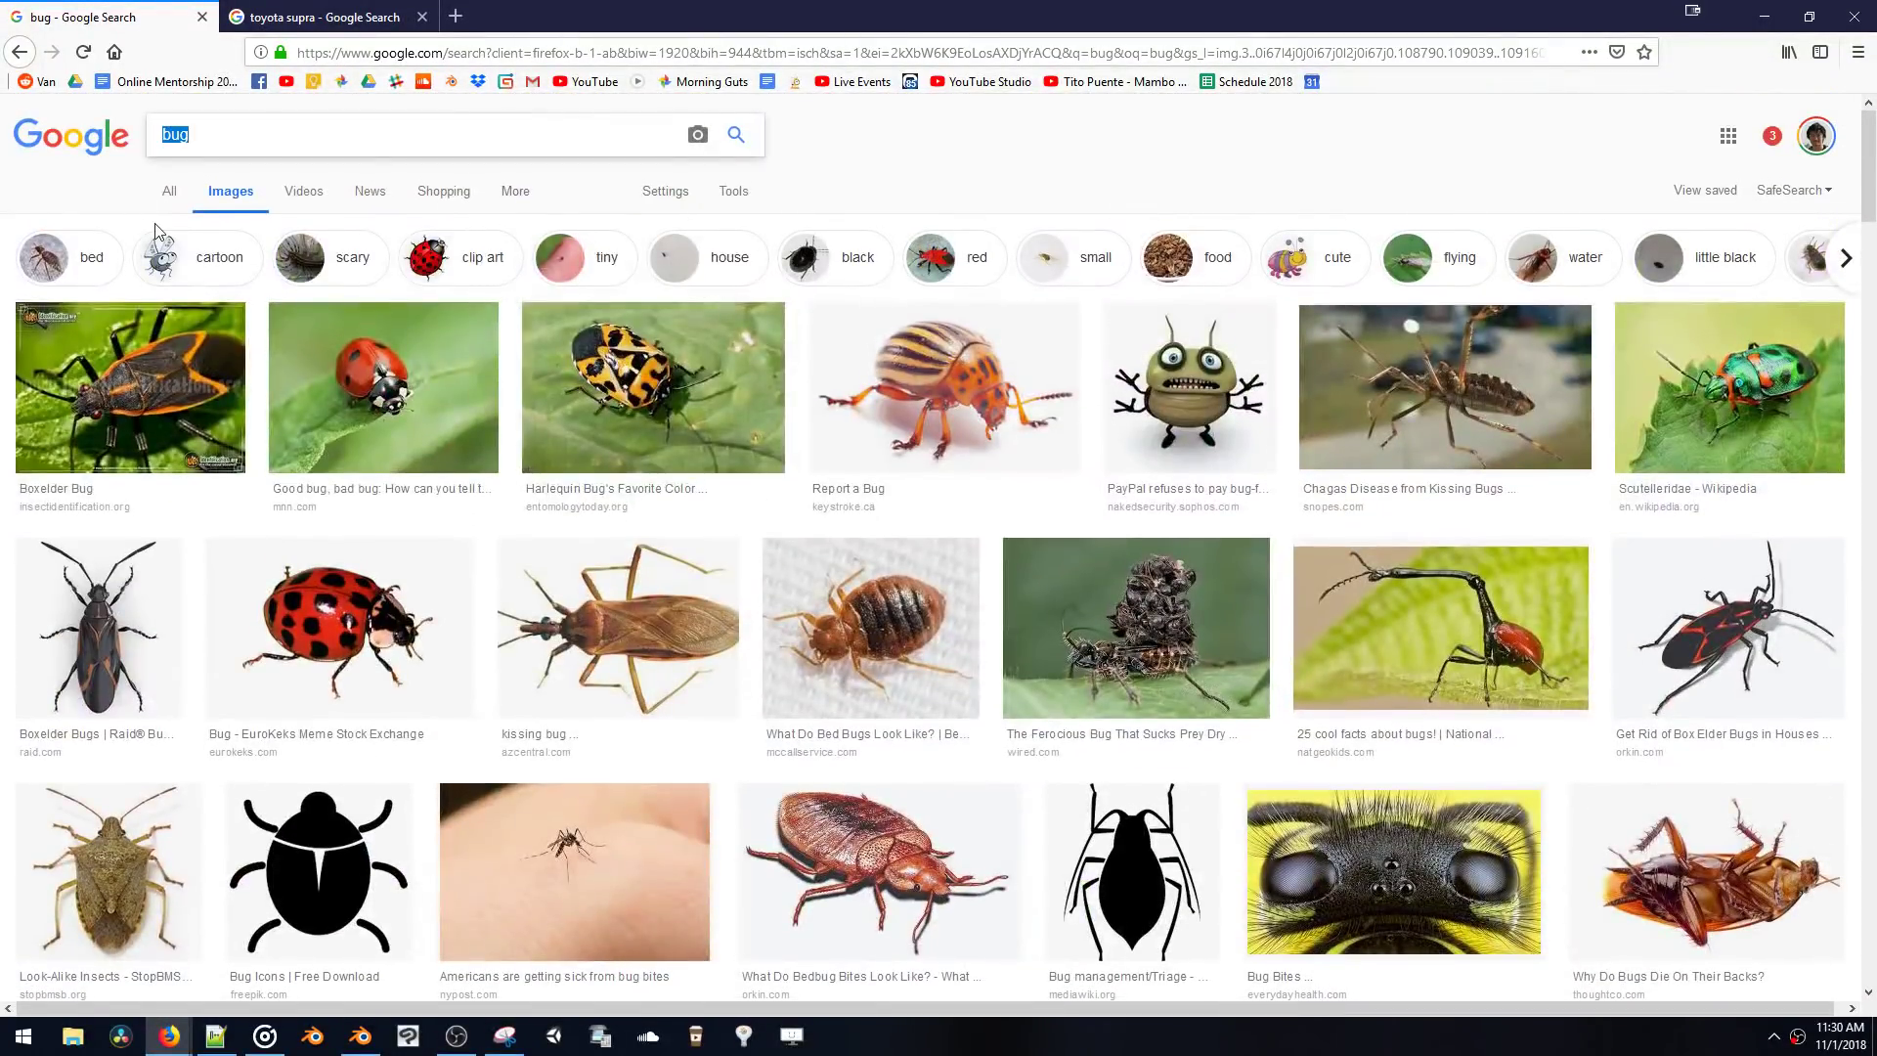
- Search Google Images for "insect" and browse the photos for anatomy reference
text(insect)
key(Return)
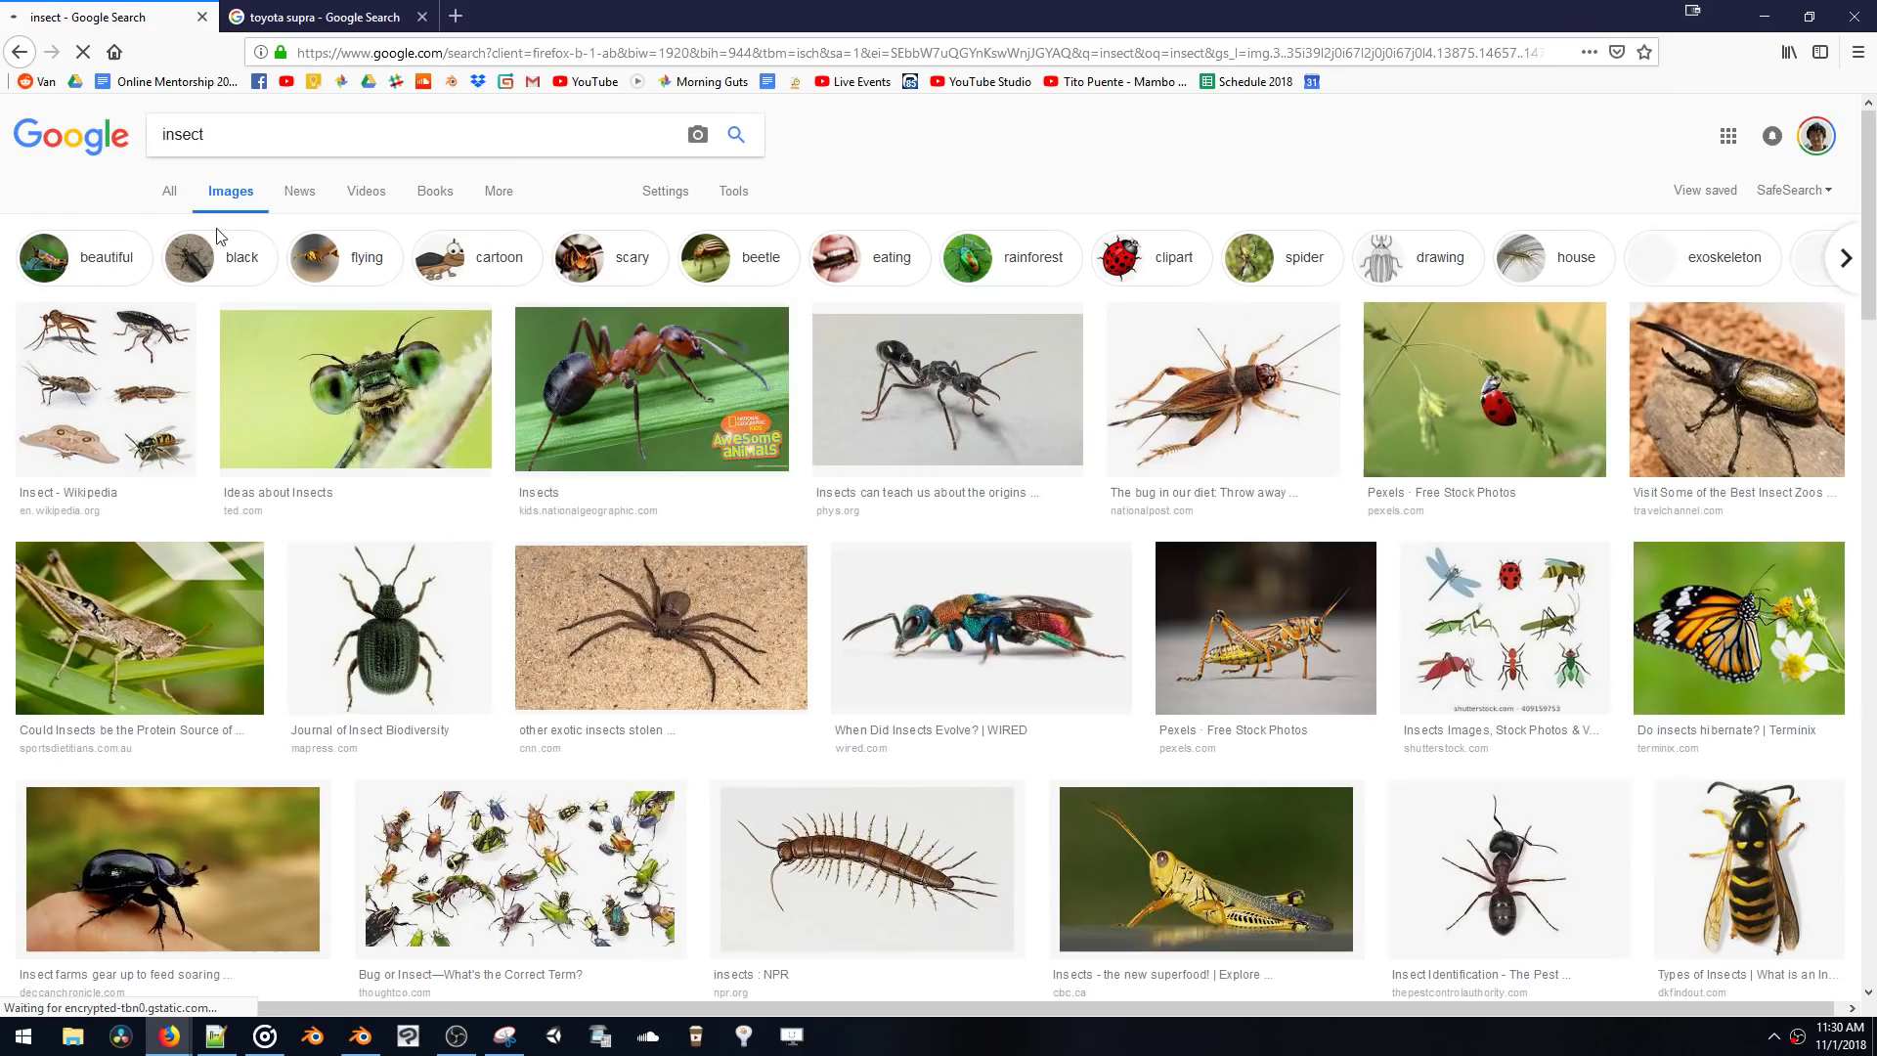
scroll(1047, 454, down, 7)
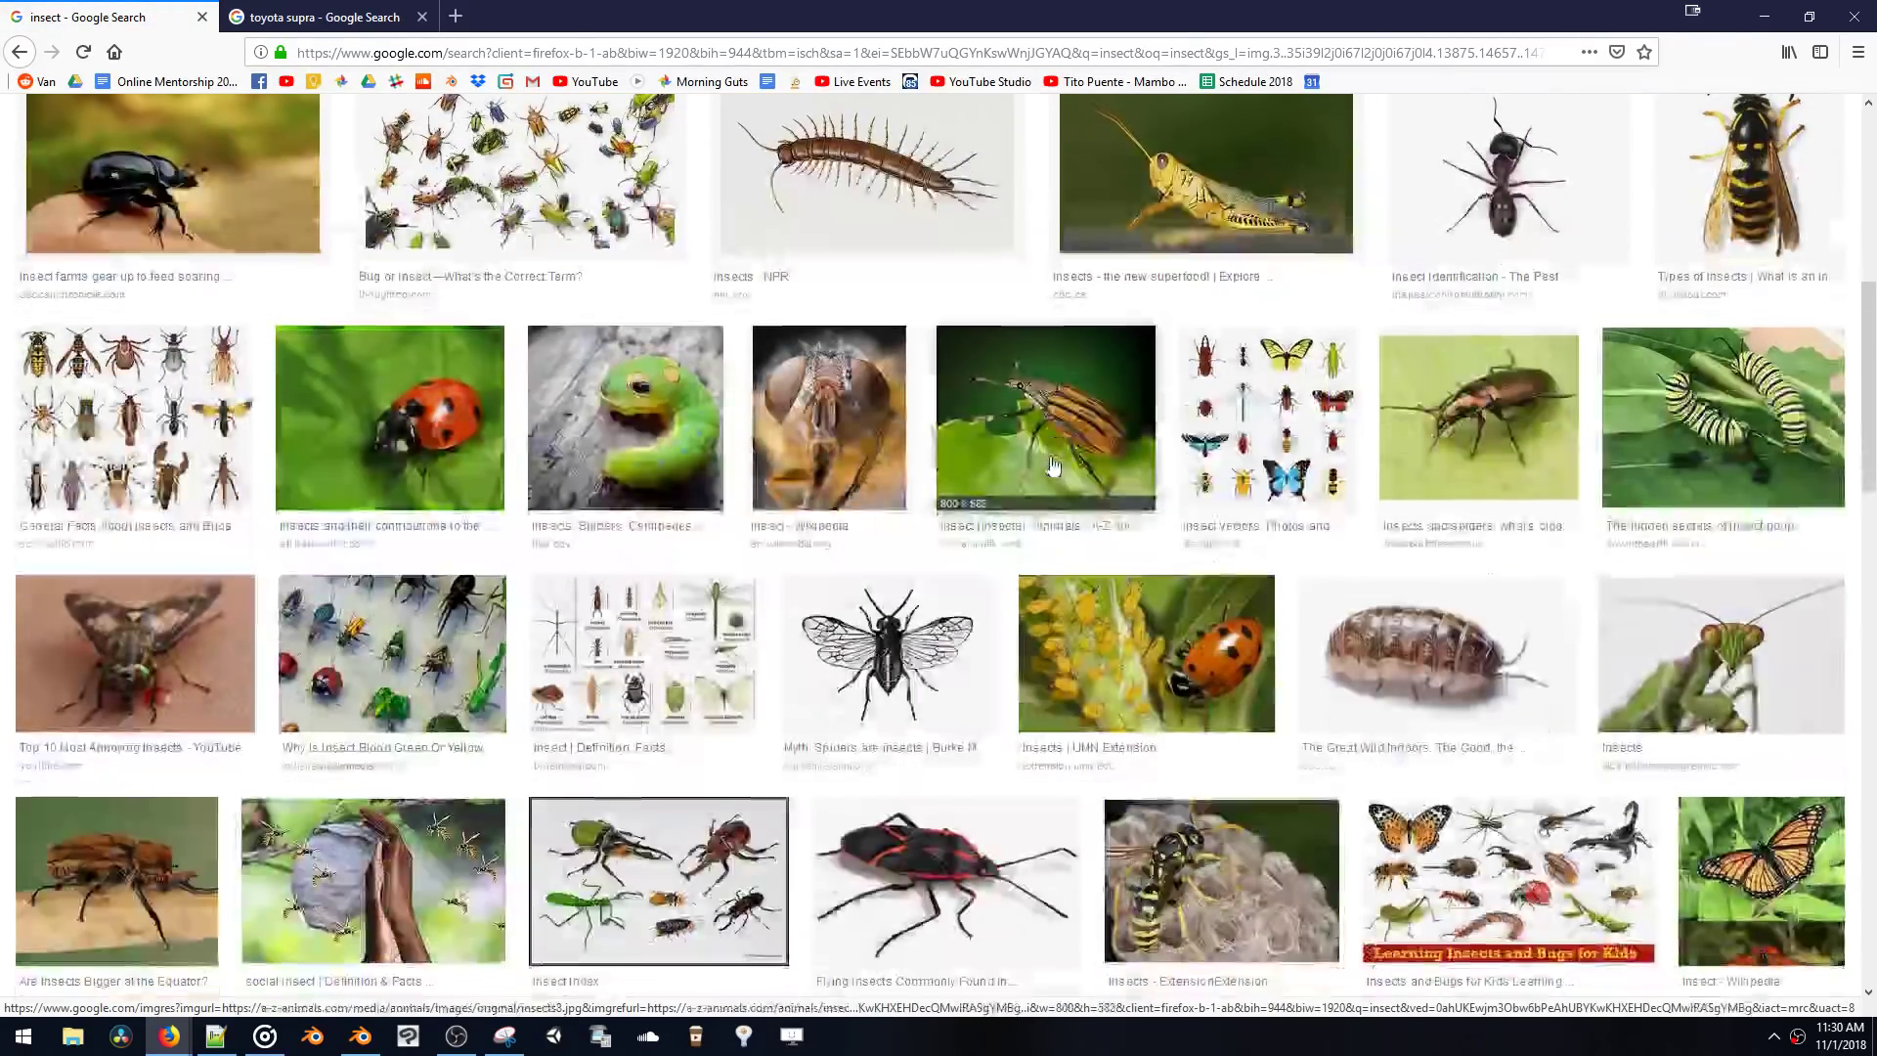
scroll(1049, 467, down, 15)
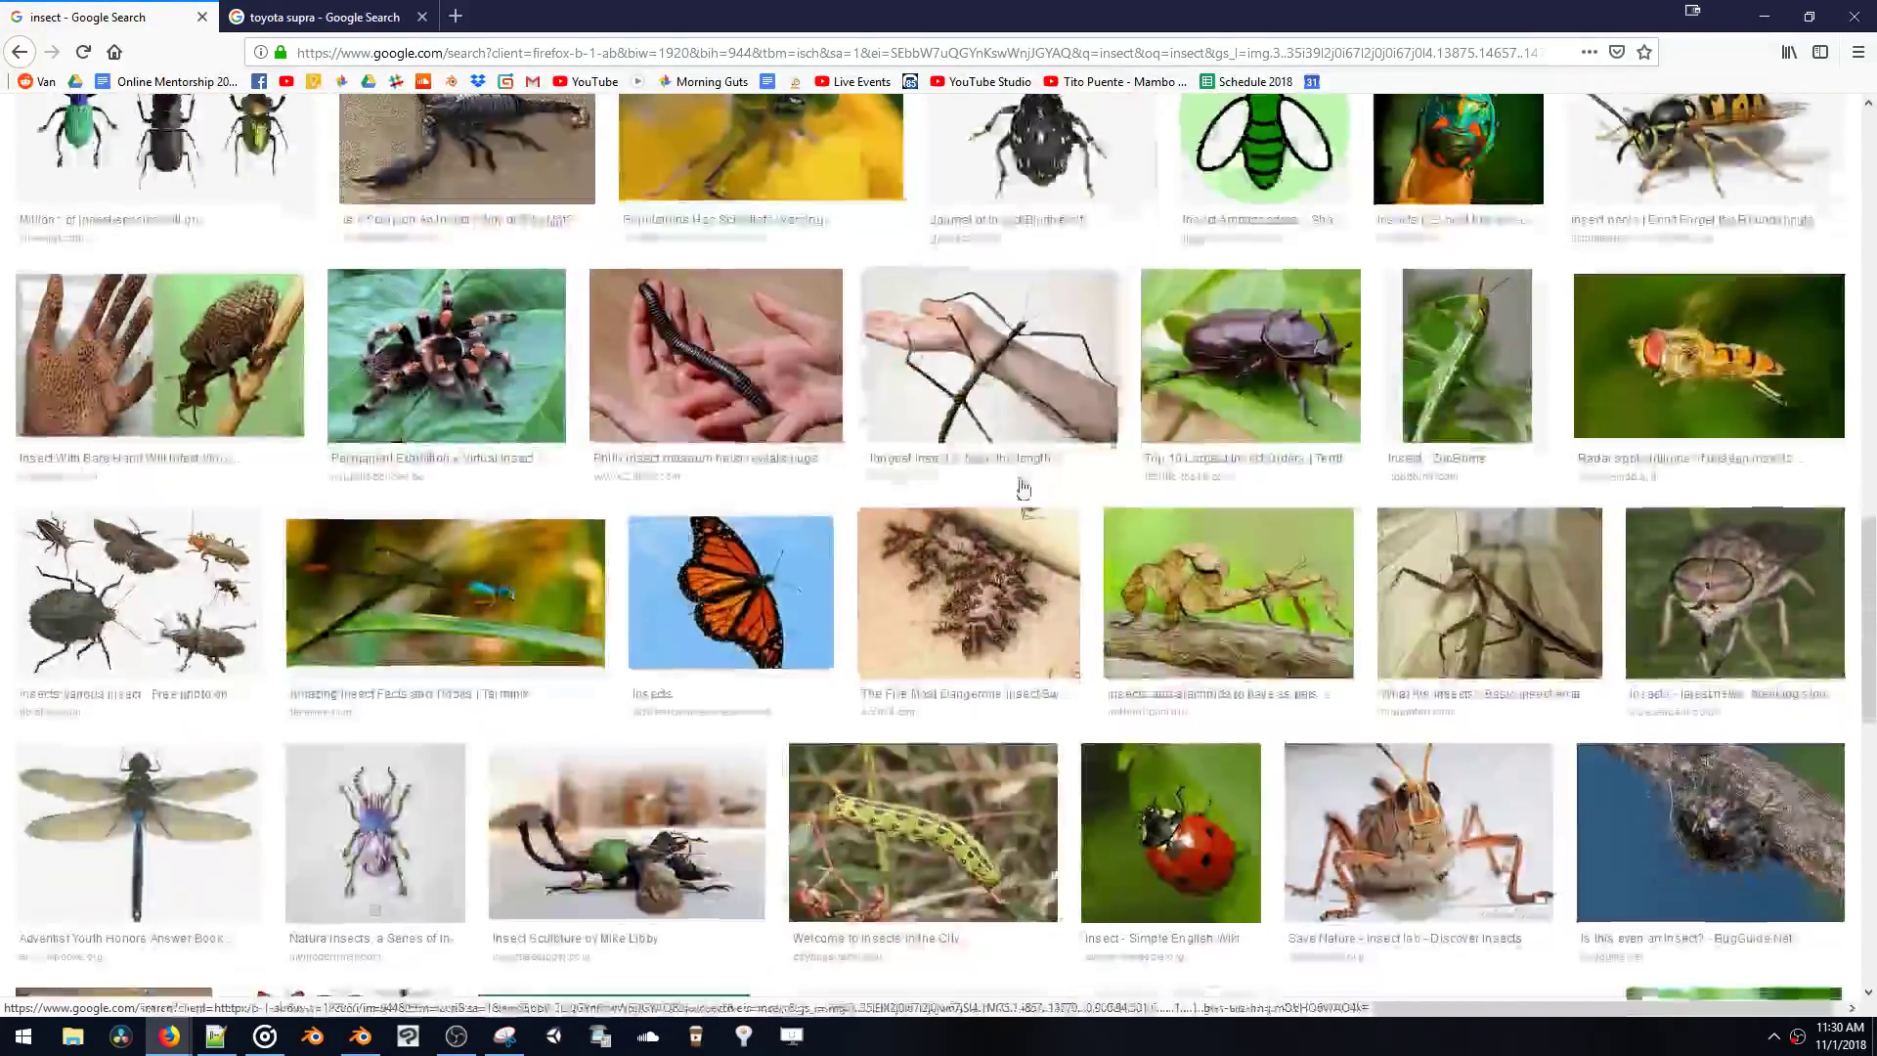
scroll(1017, 485, down, 20)
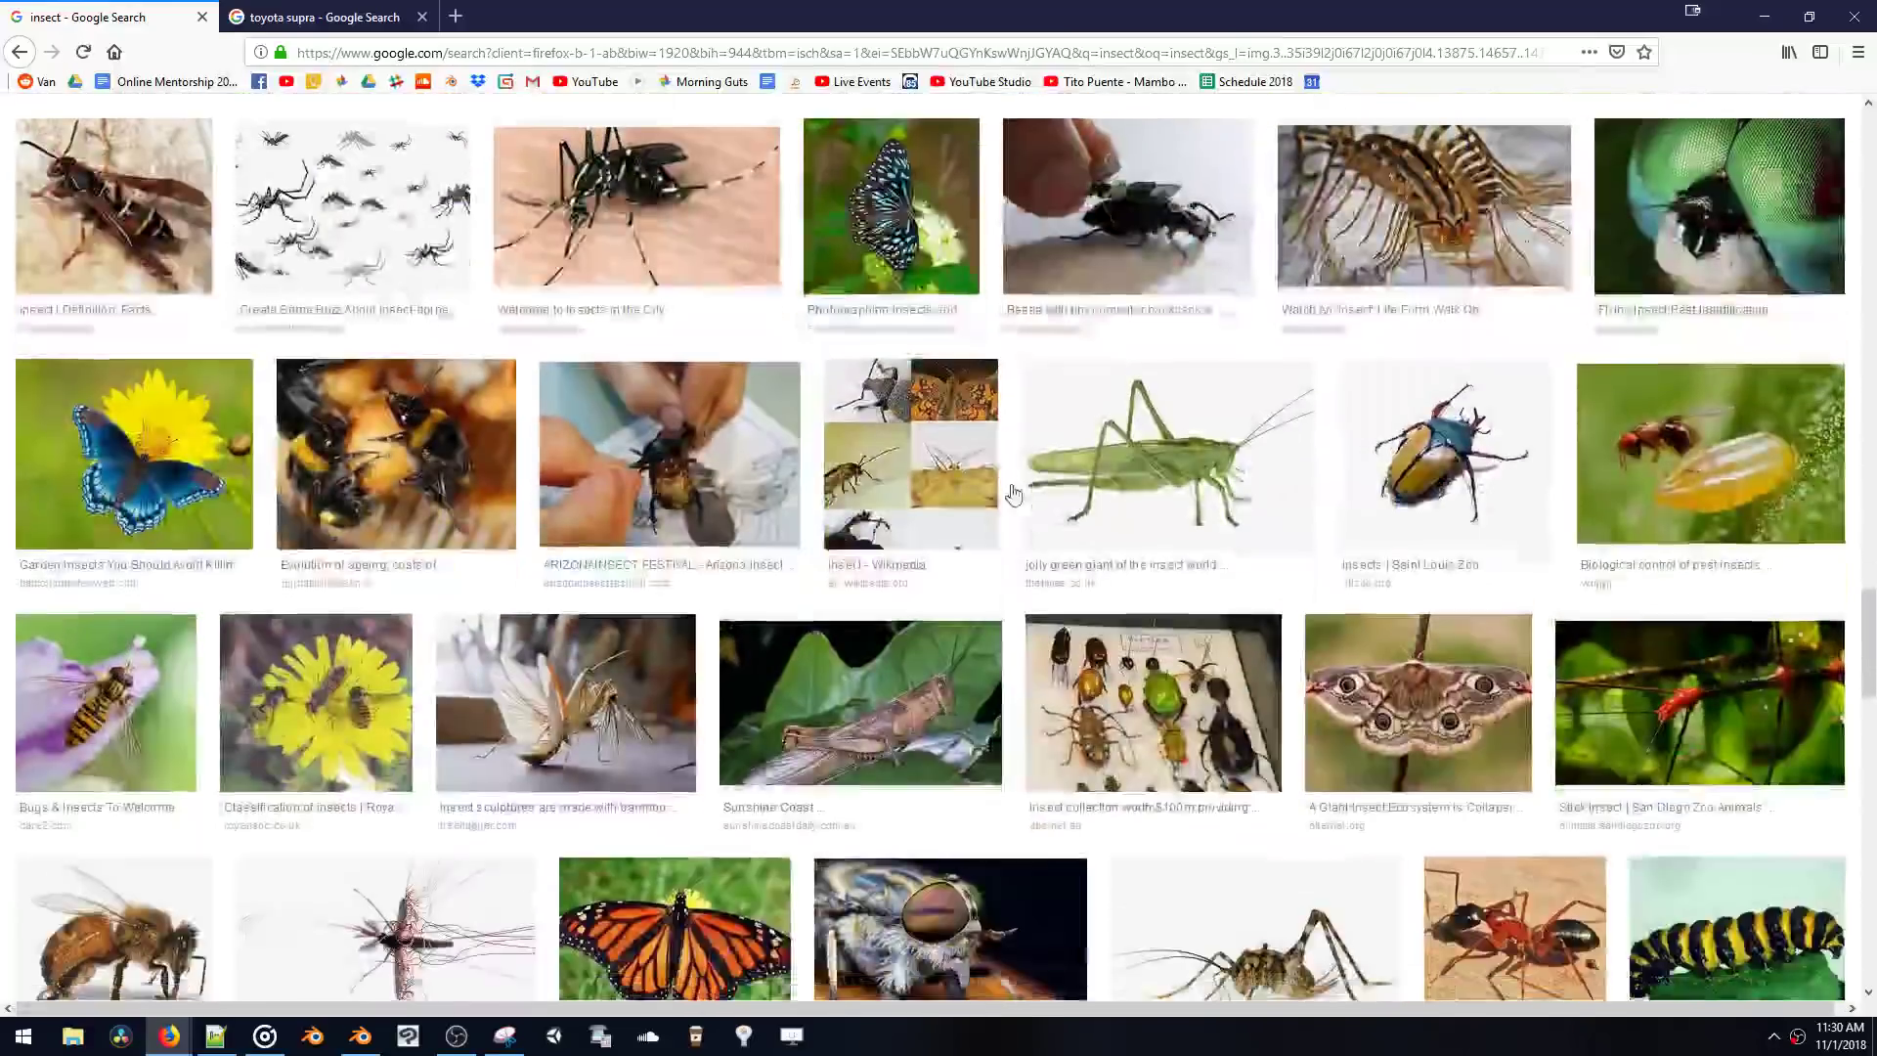
scroll(1014, 491, down, 18)
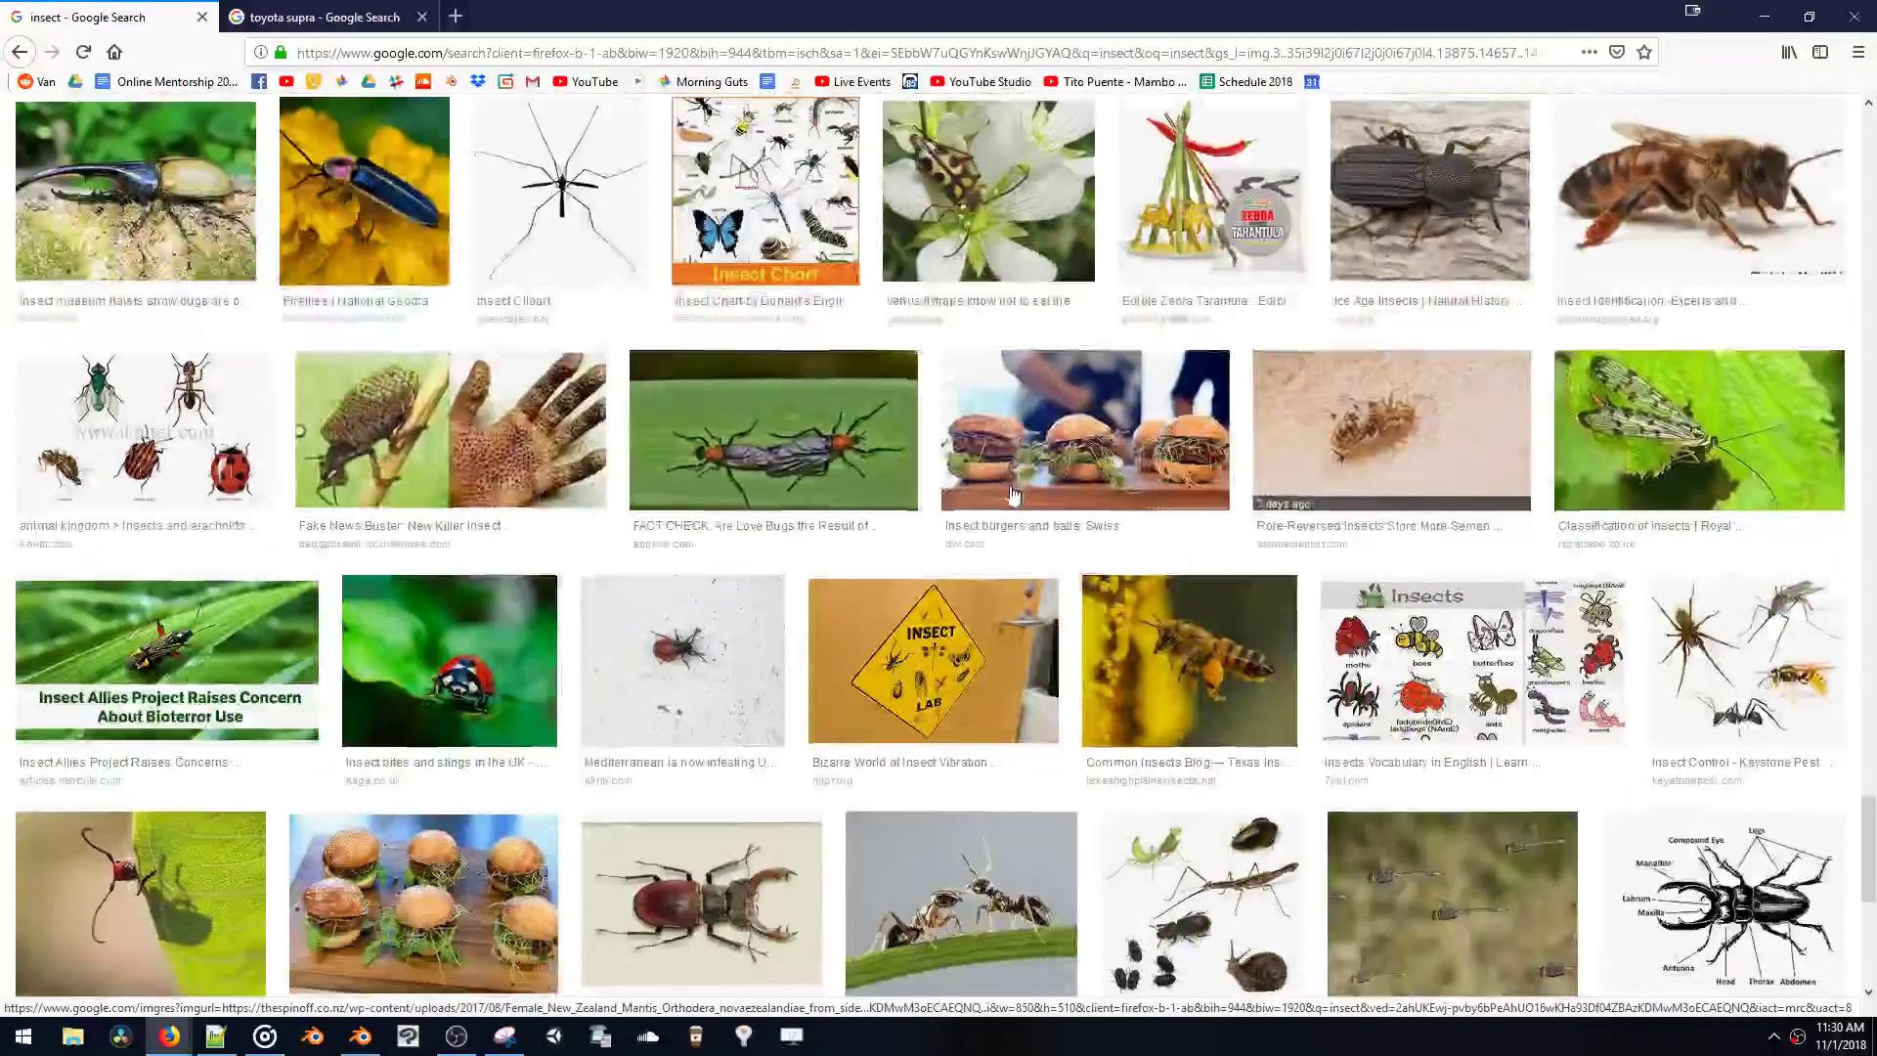
scroll(1013, 489, up, 6)
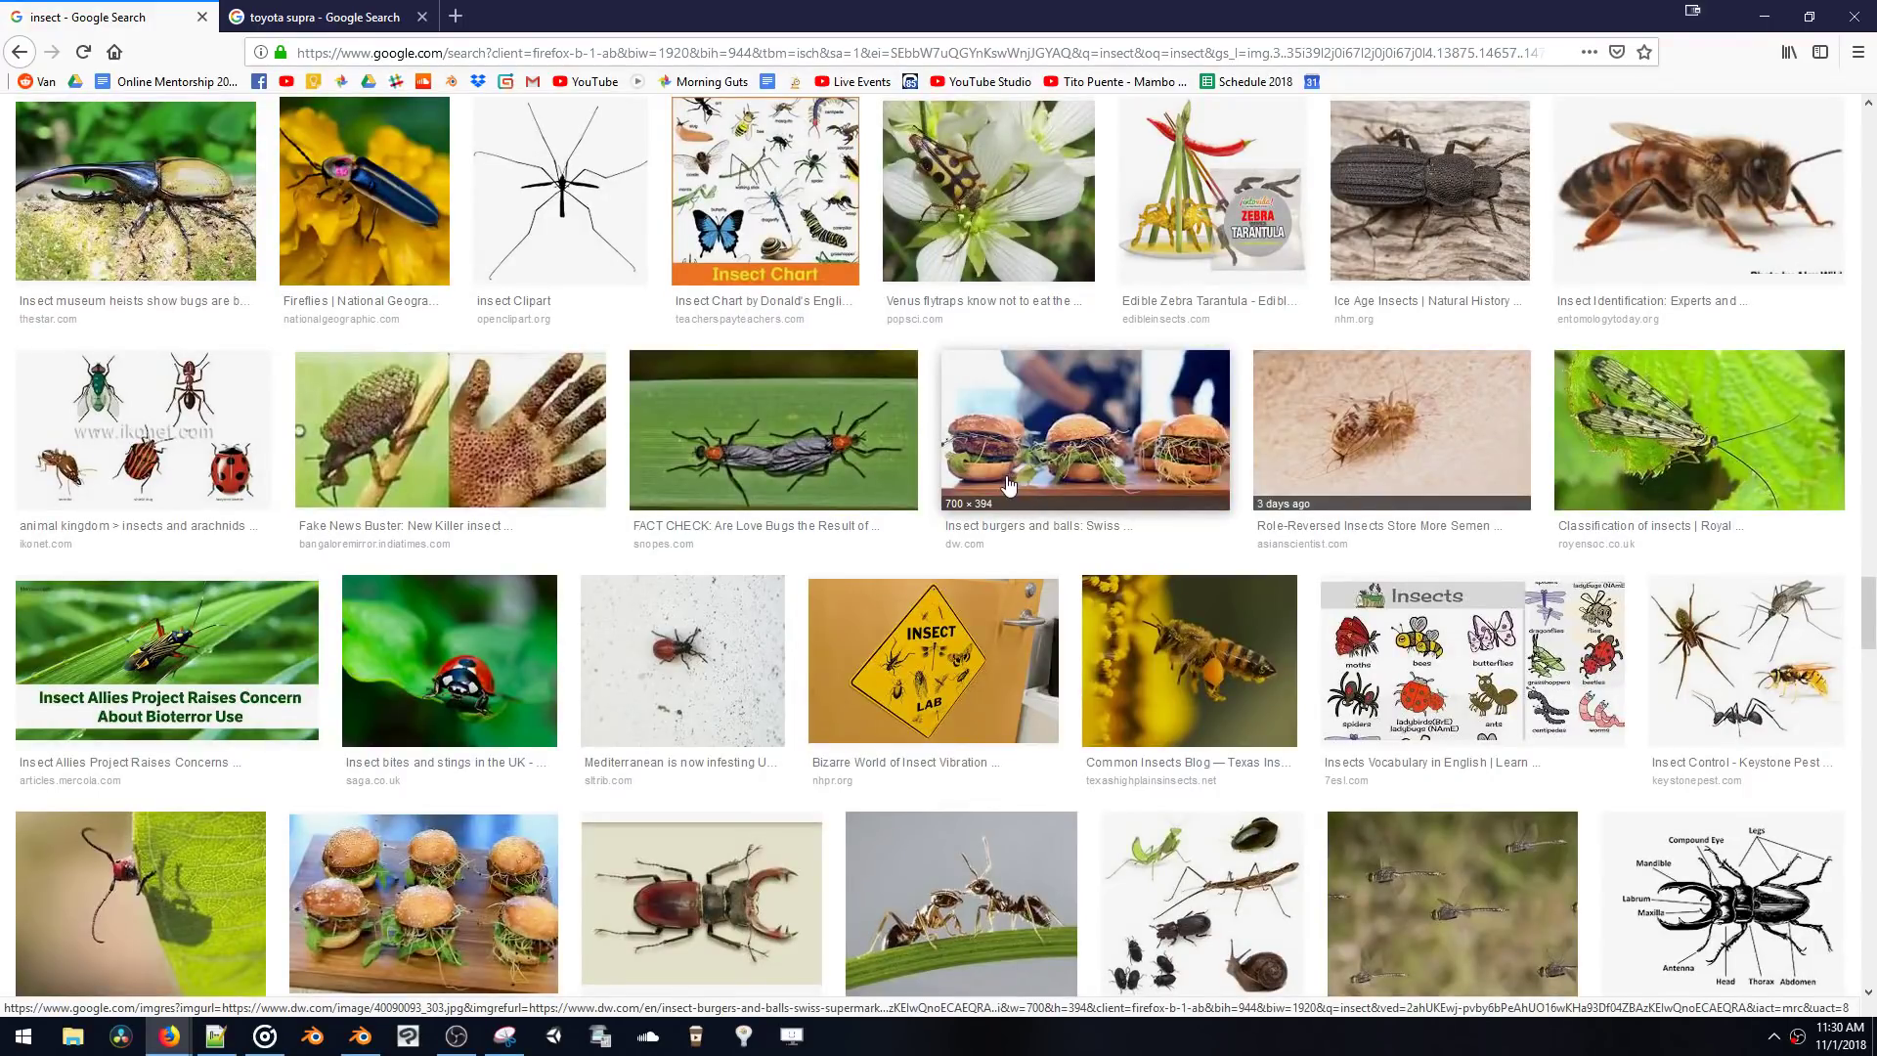
scroll(1010, 486, down, 8)
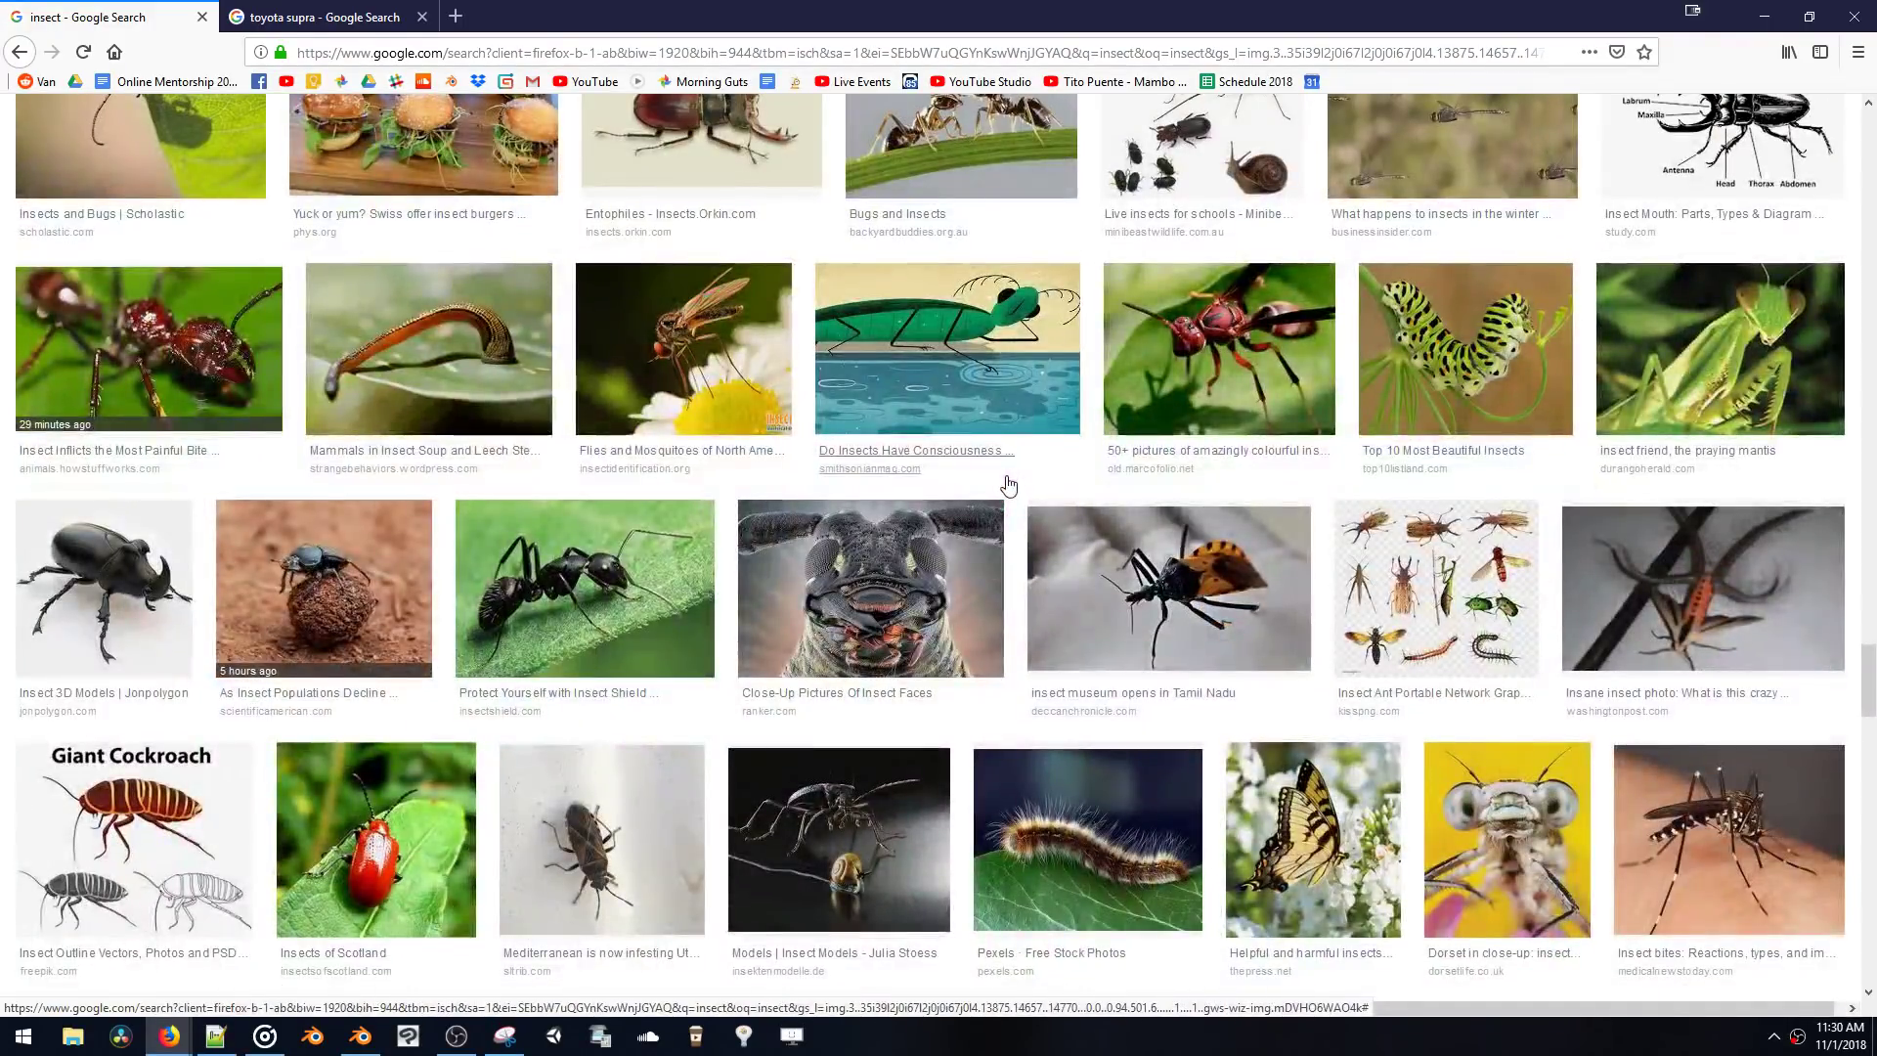
scroll(1008, 485, down, 2)
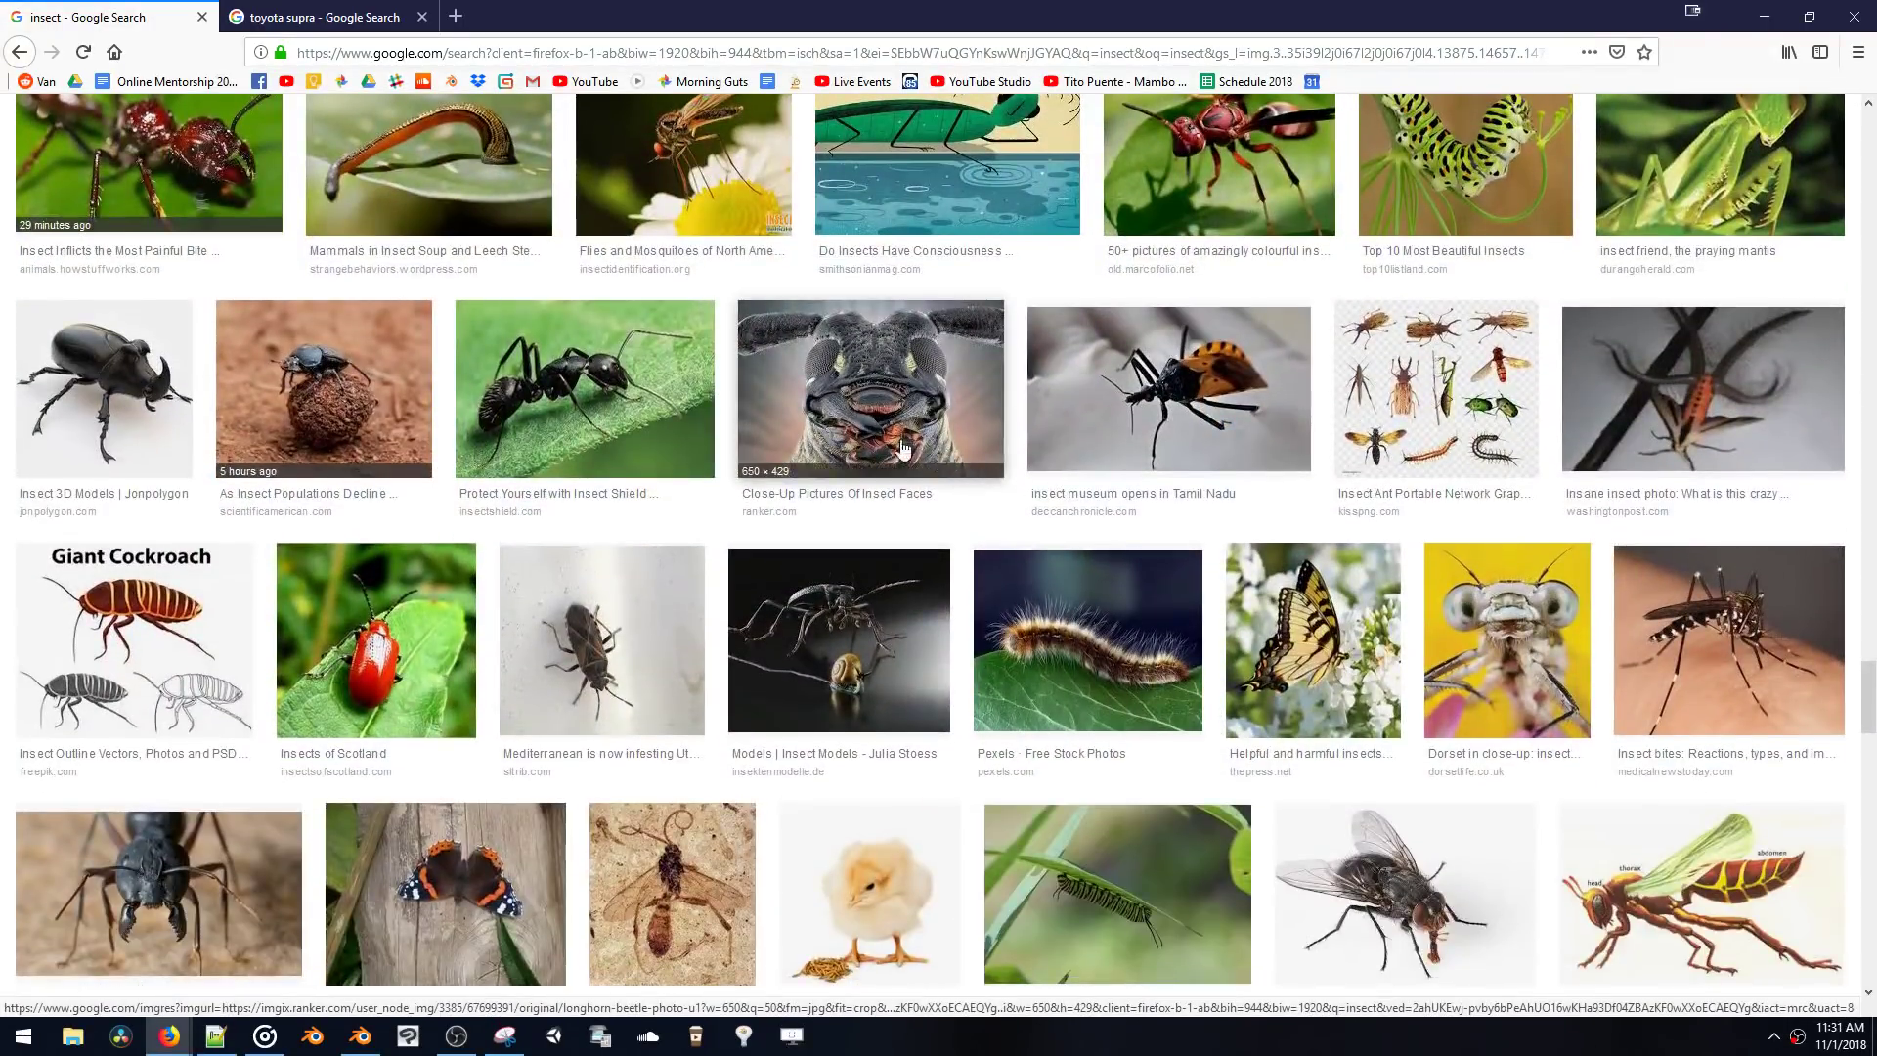
scroll(479, 459, down, 6)
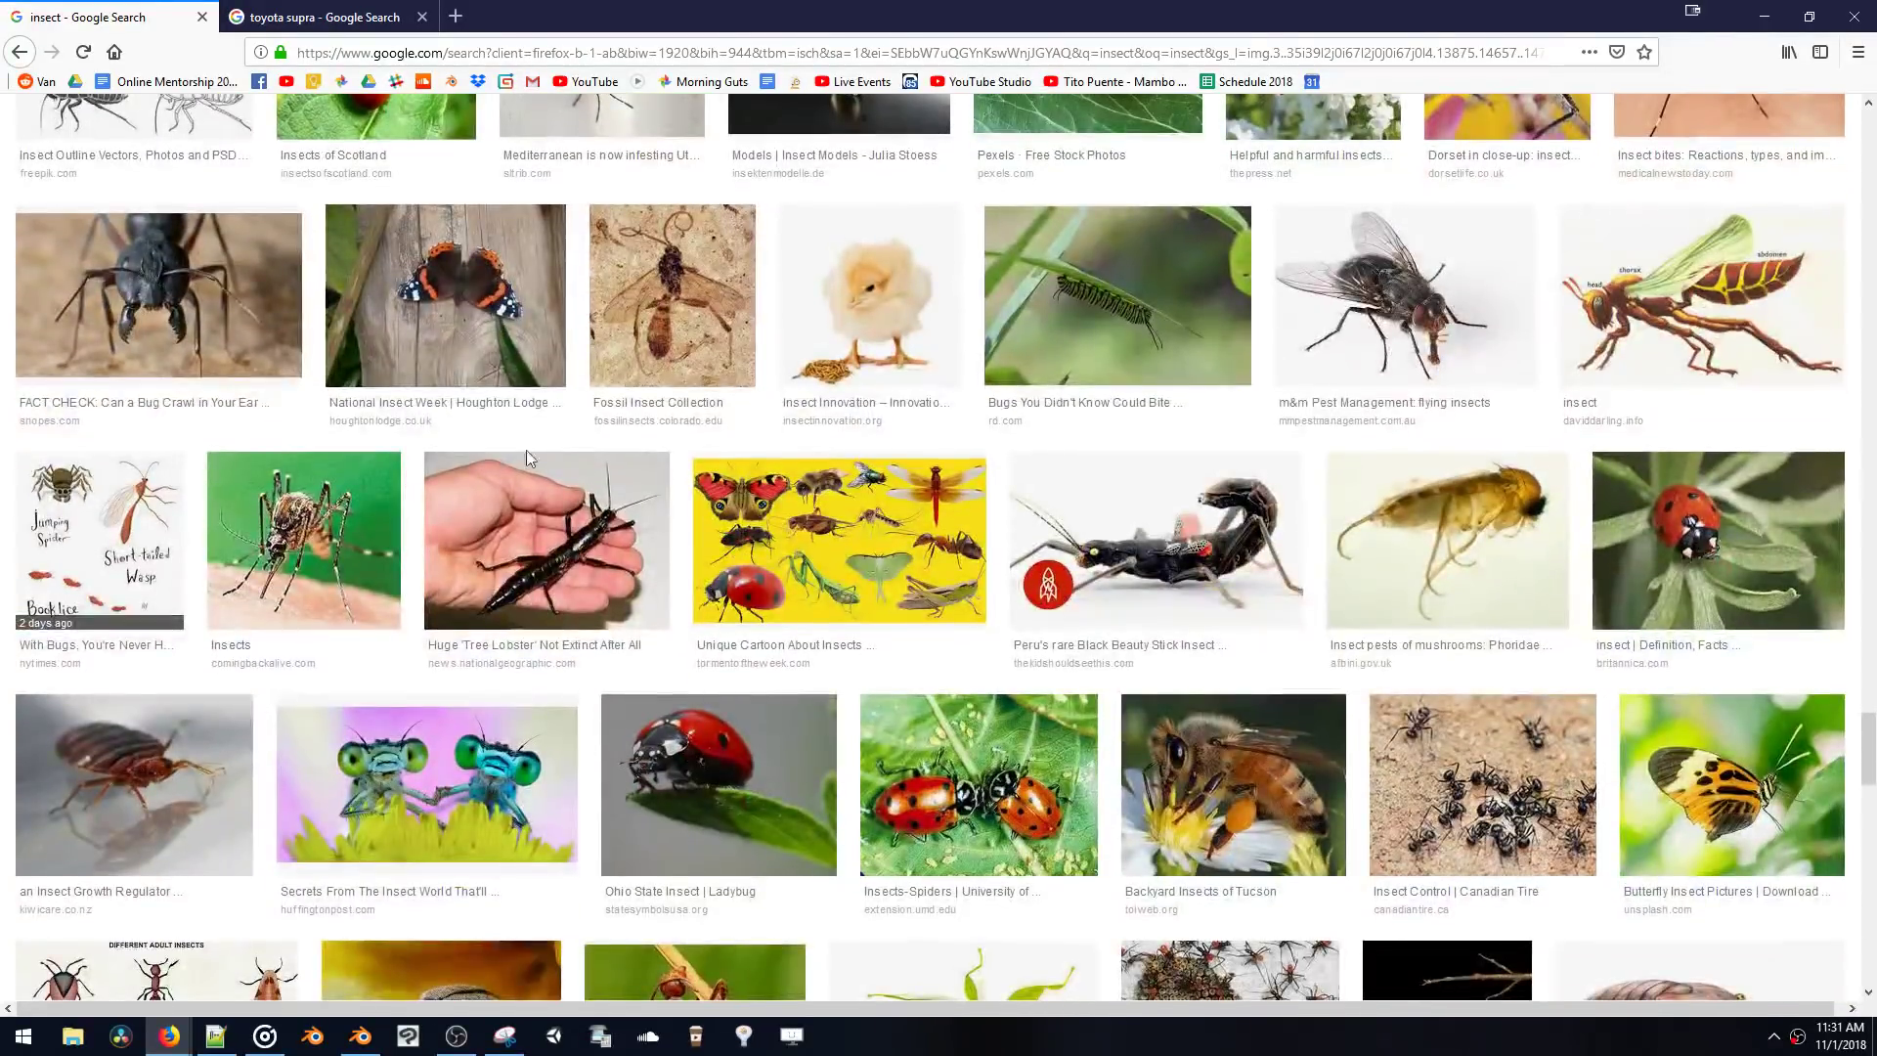
- Open the chick photo from the insect results and place Firefox beside a widened Blender window for reference
click(857, 371)
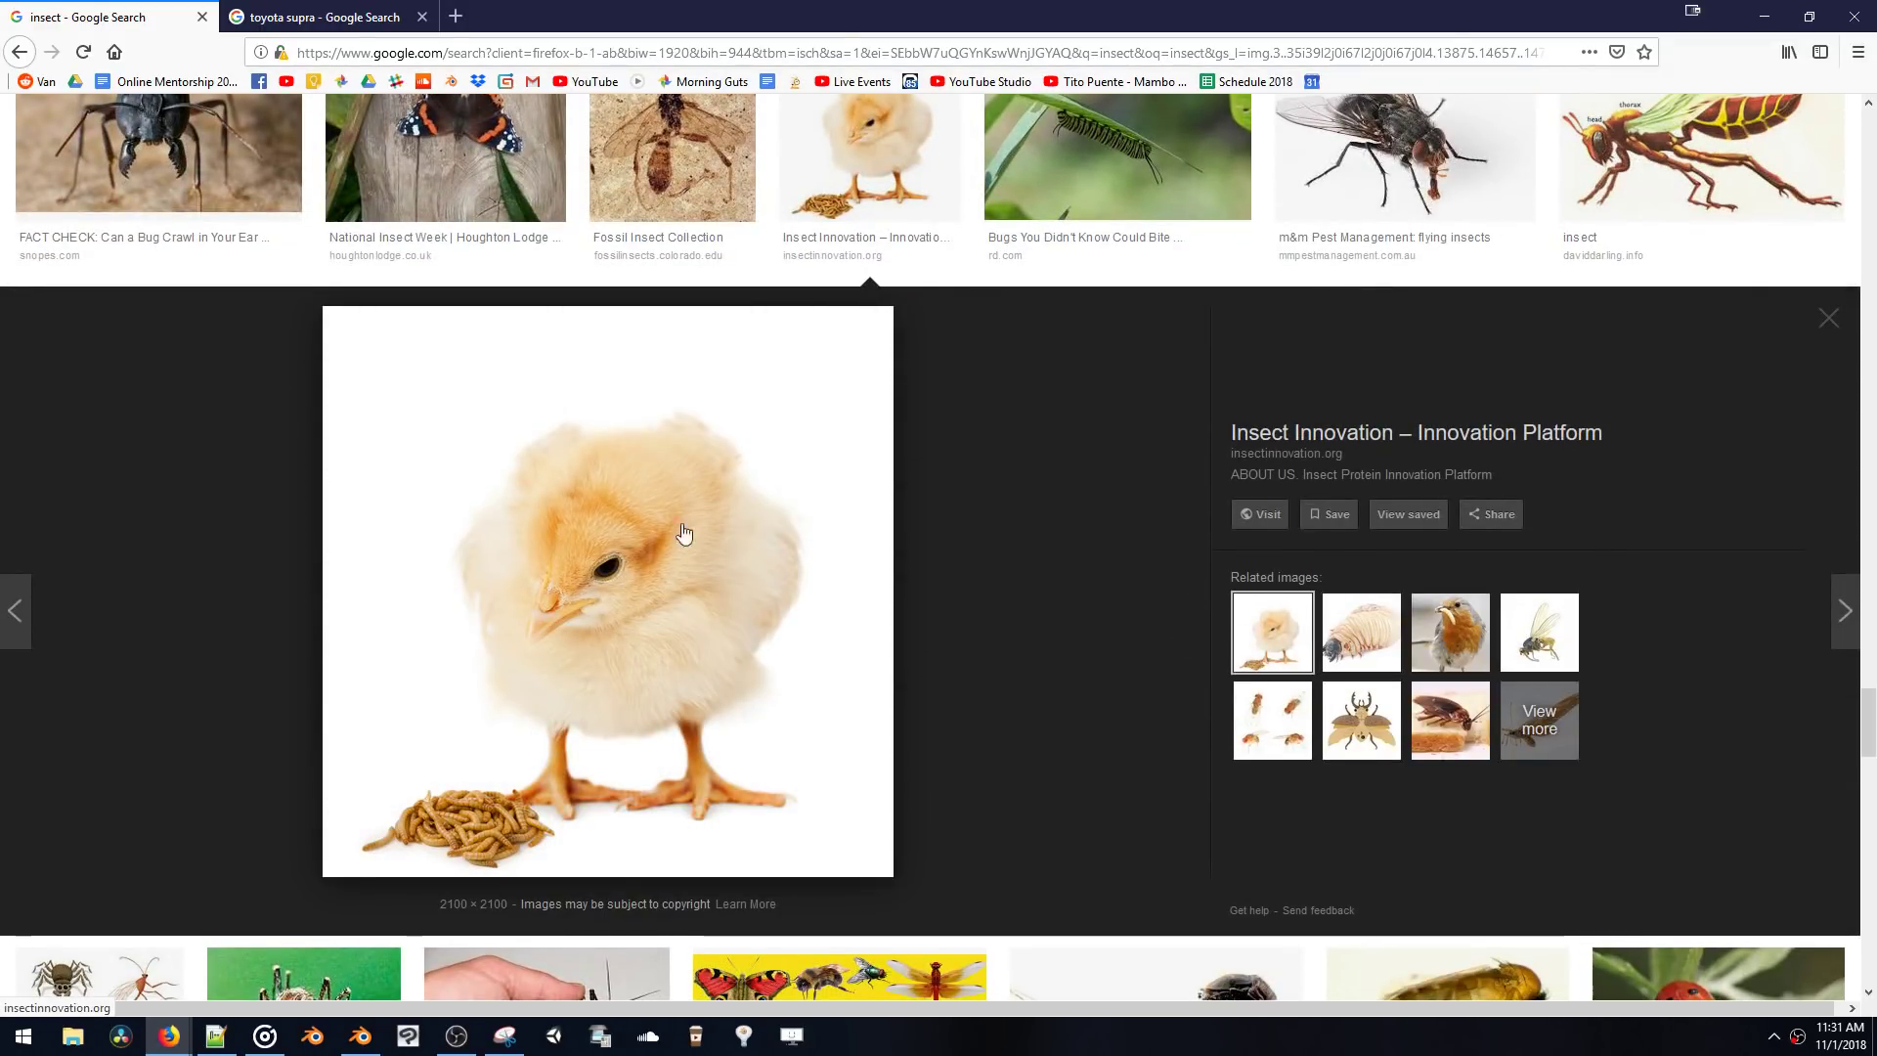
key(super+Right)
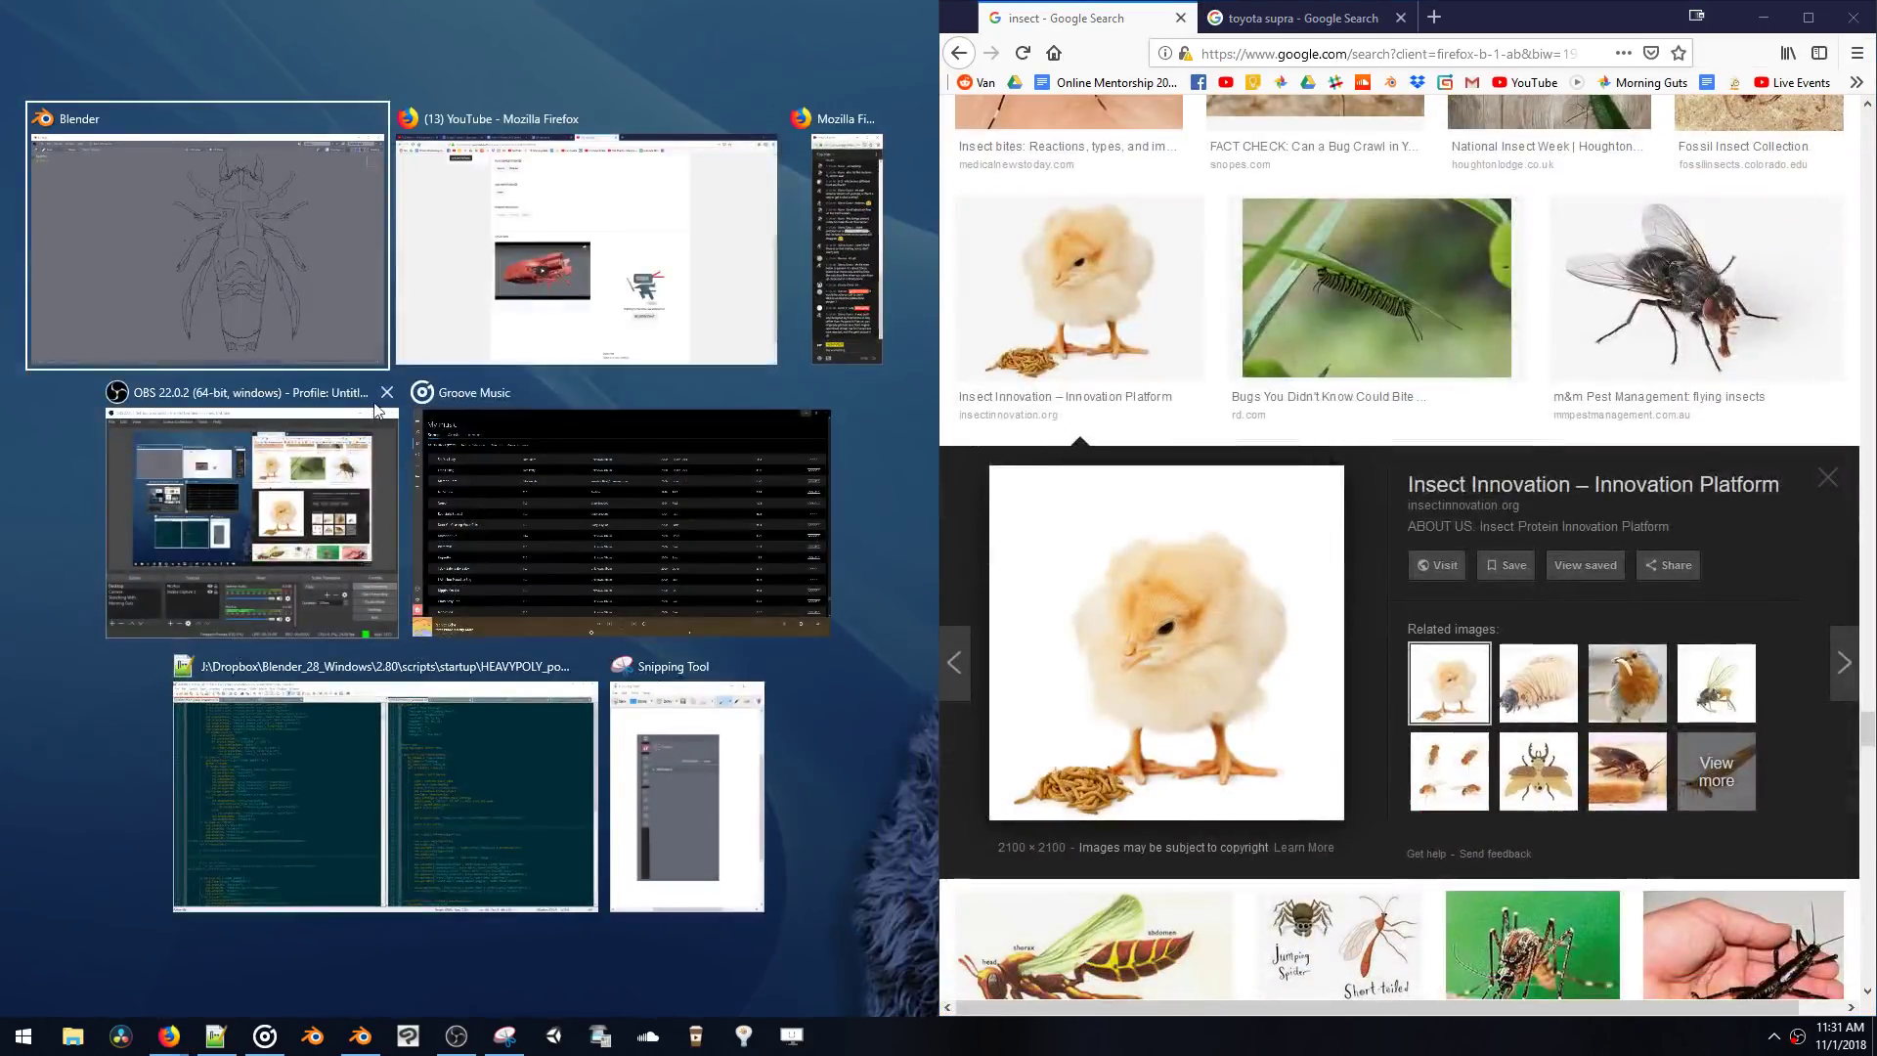
click(313, 328)
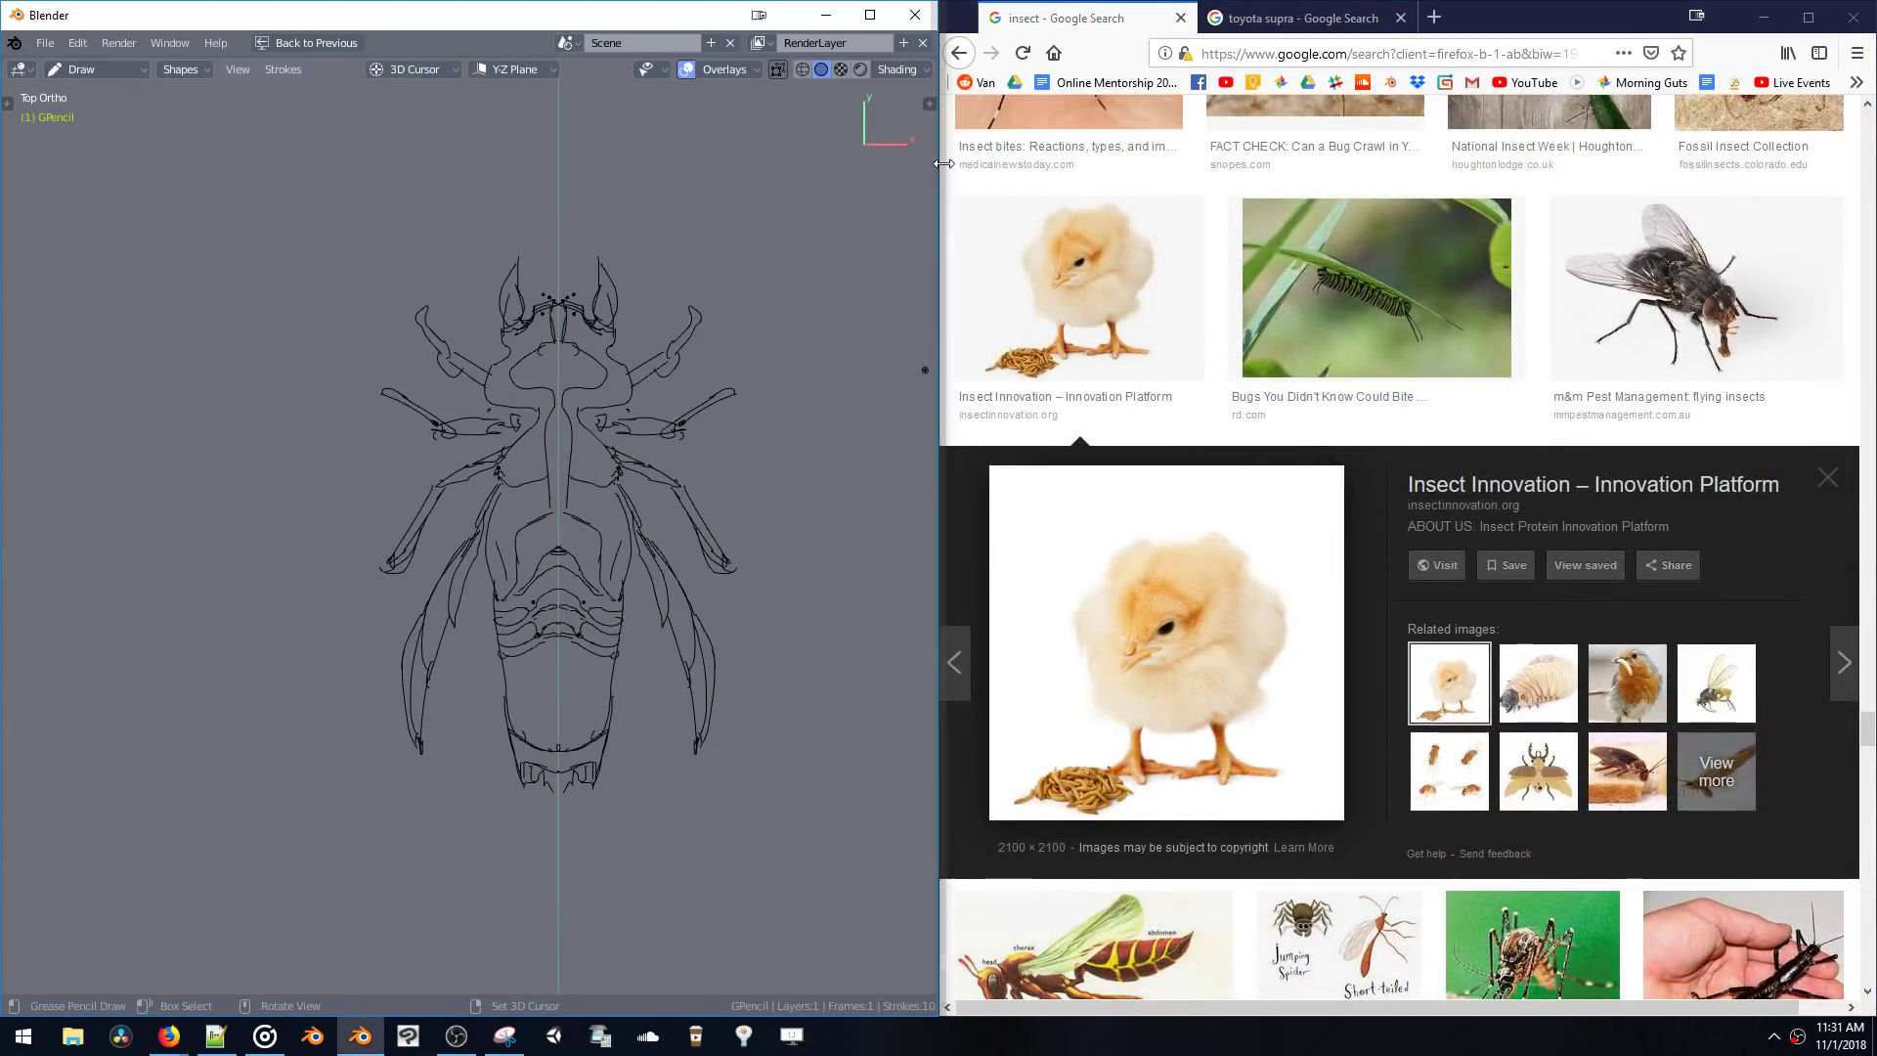
drag(940, 179, 1268, 179)
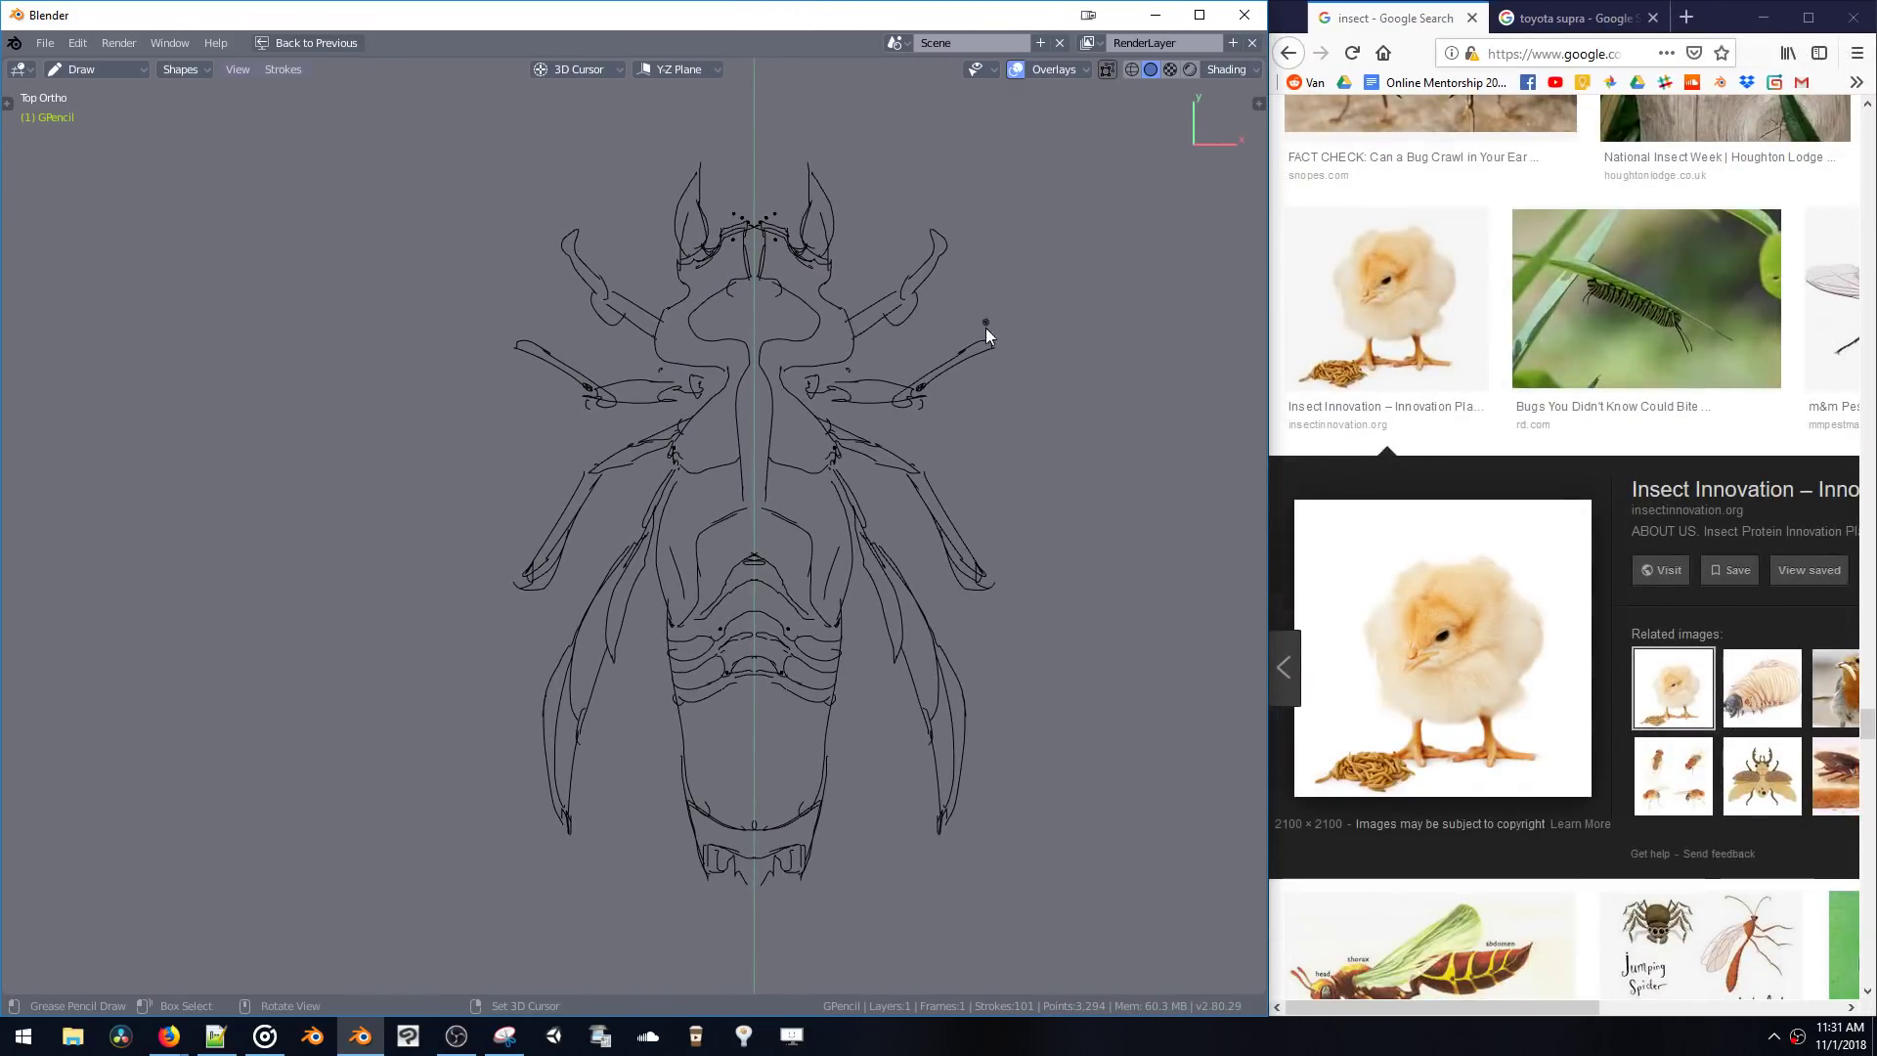
- Restore the full Modeling layout and resize its areas so the 3D viewport takes up most of the width
key(ctrl+alt+shift+space)
click(983, 244)
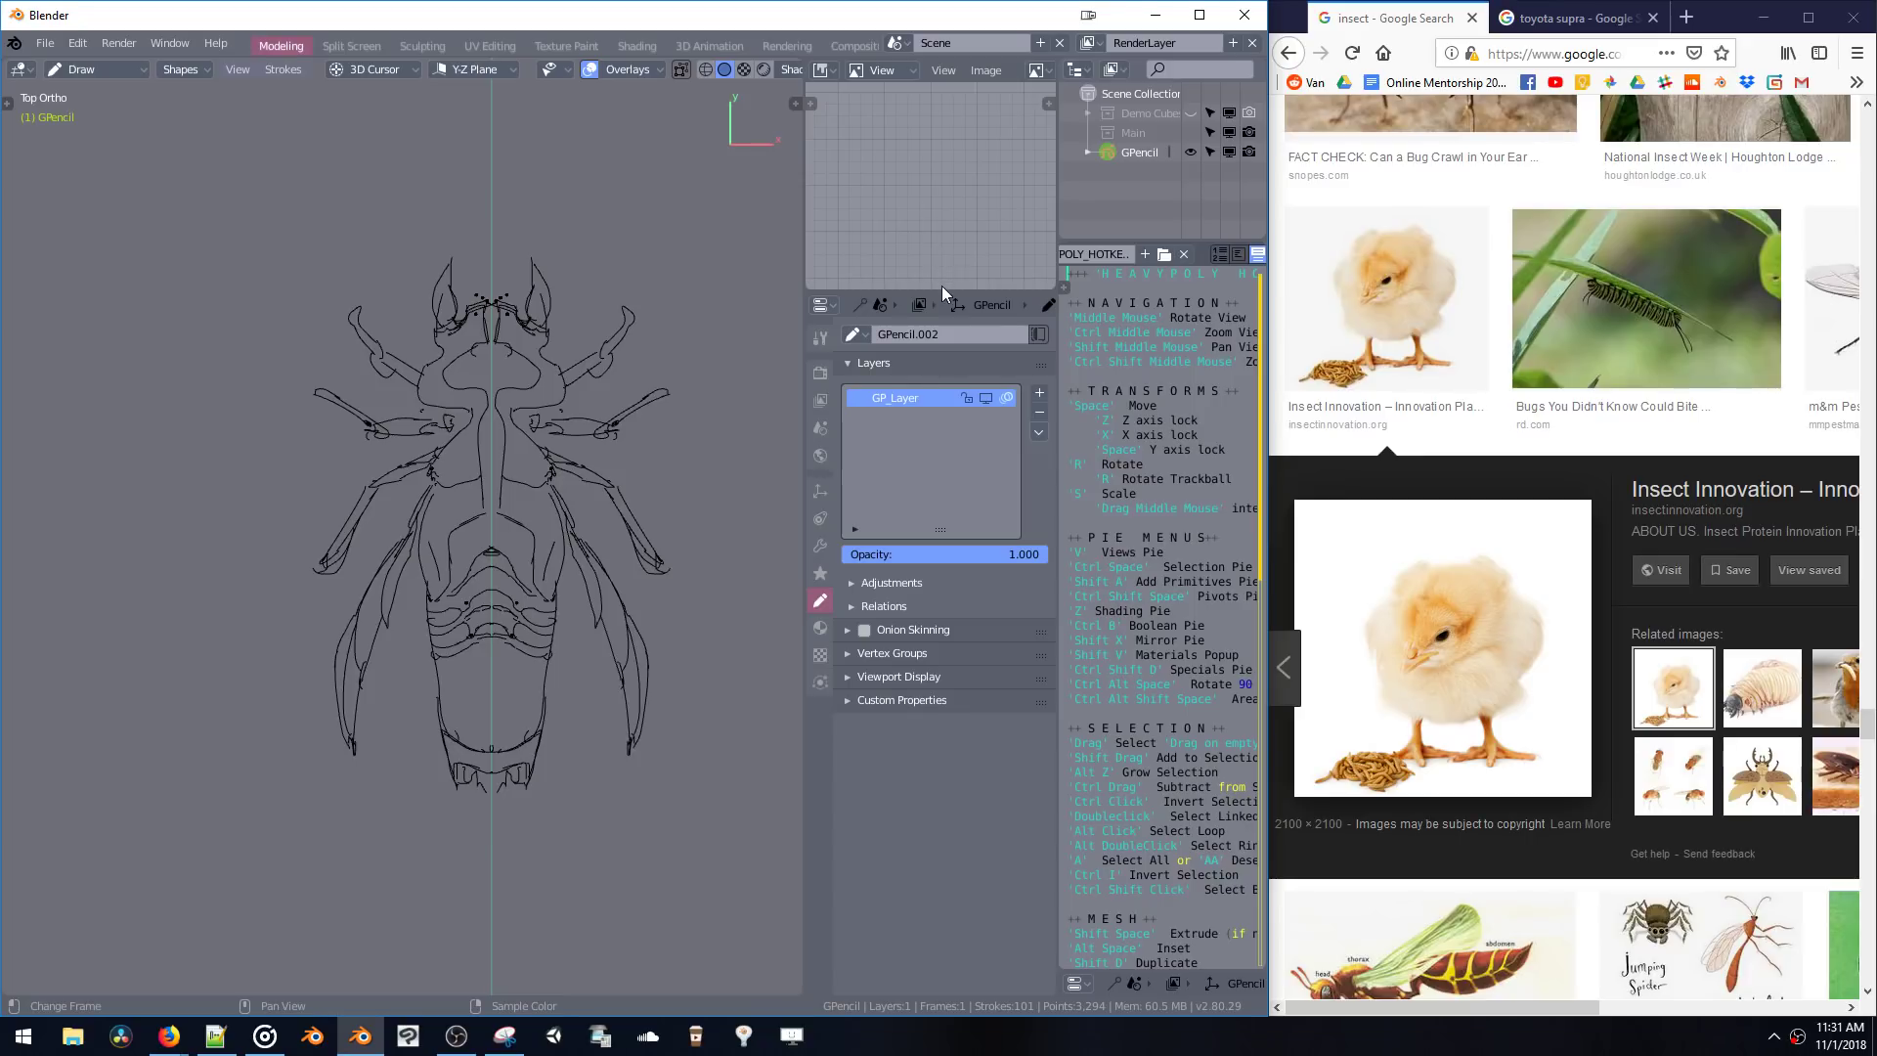
drag(942, 289, 942, 367)
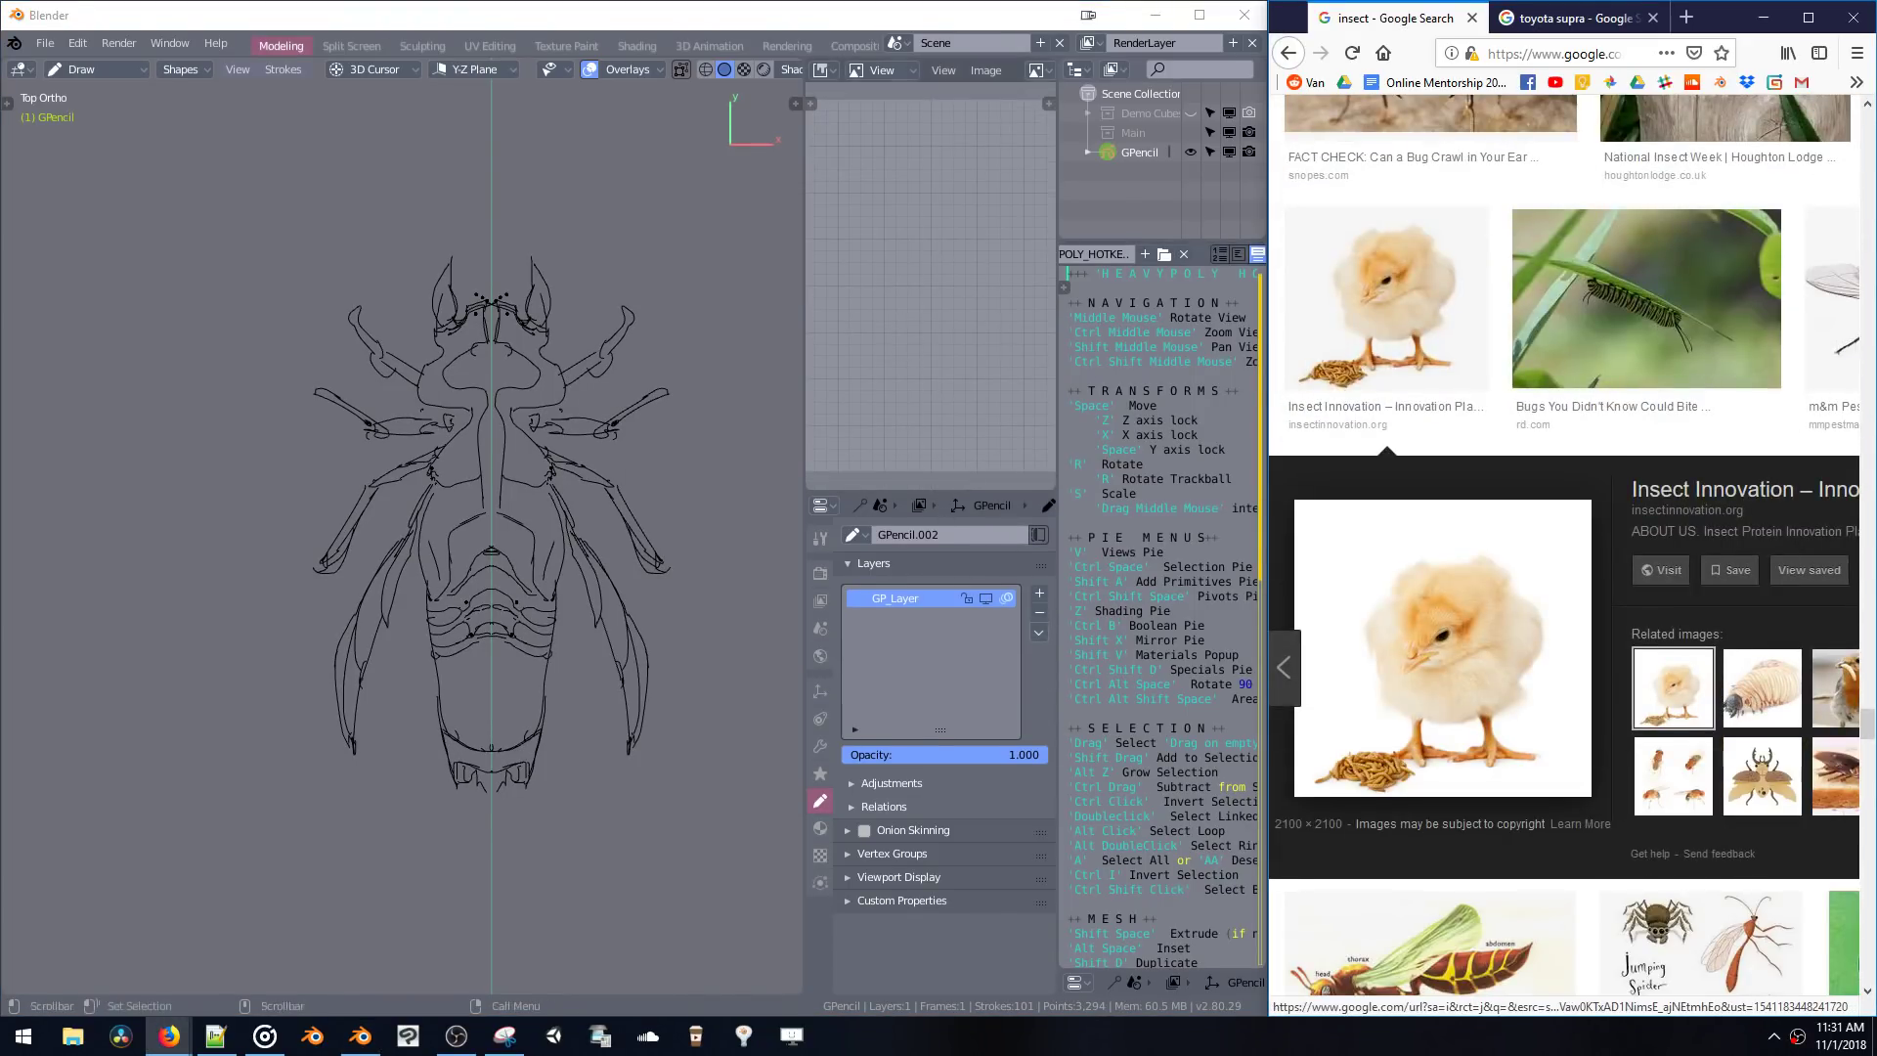
drag(1057, 336, 1153, 336)
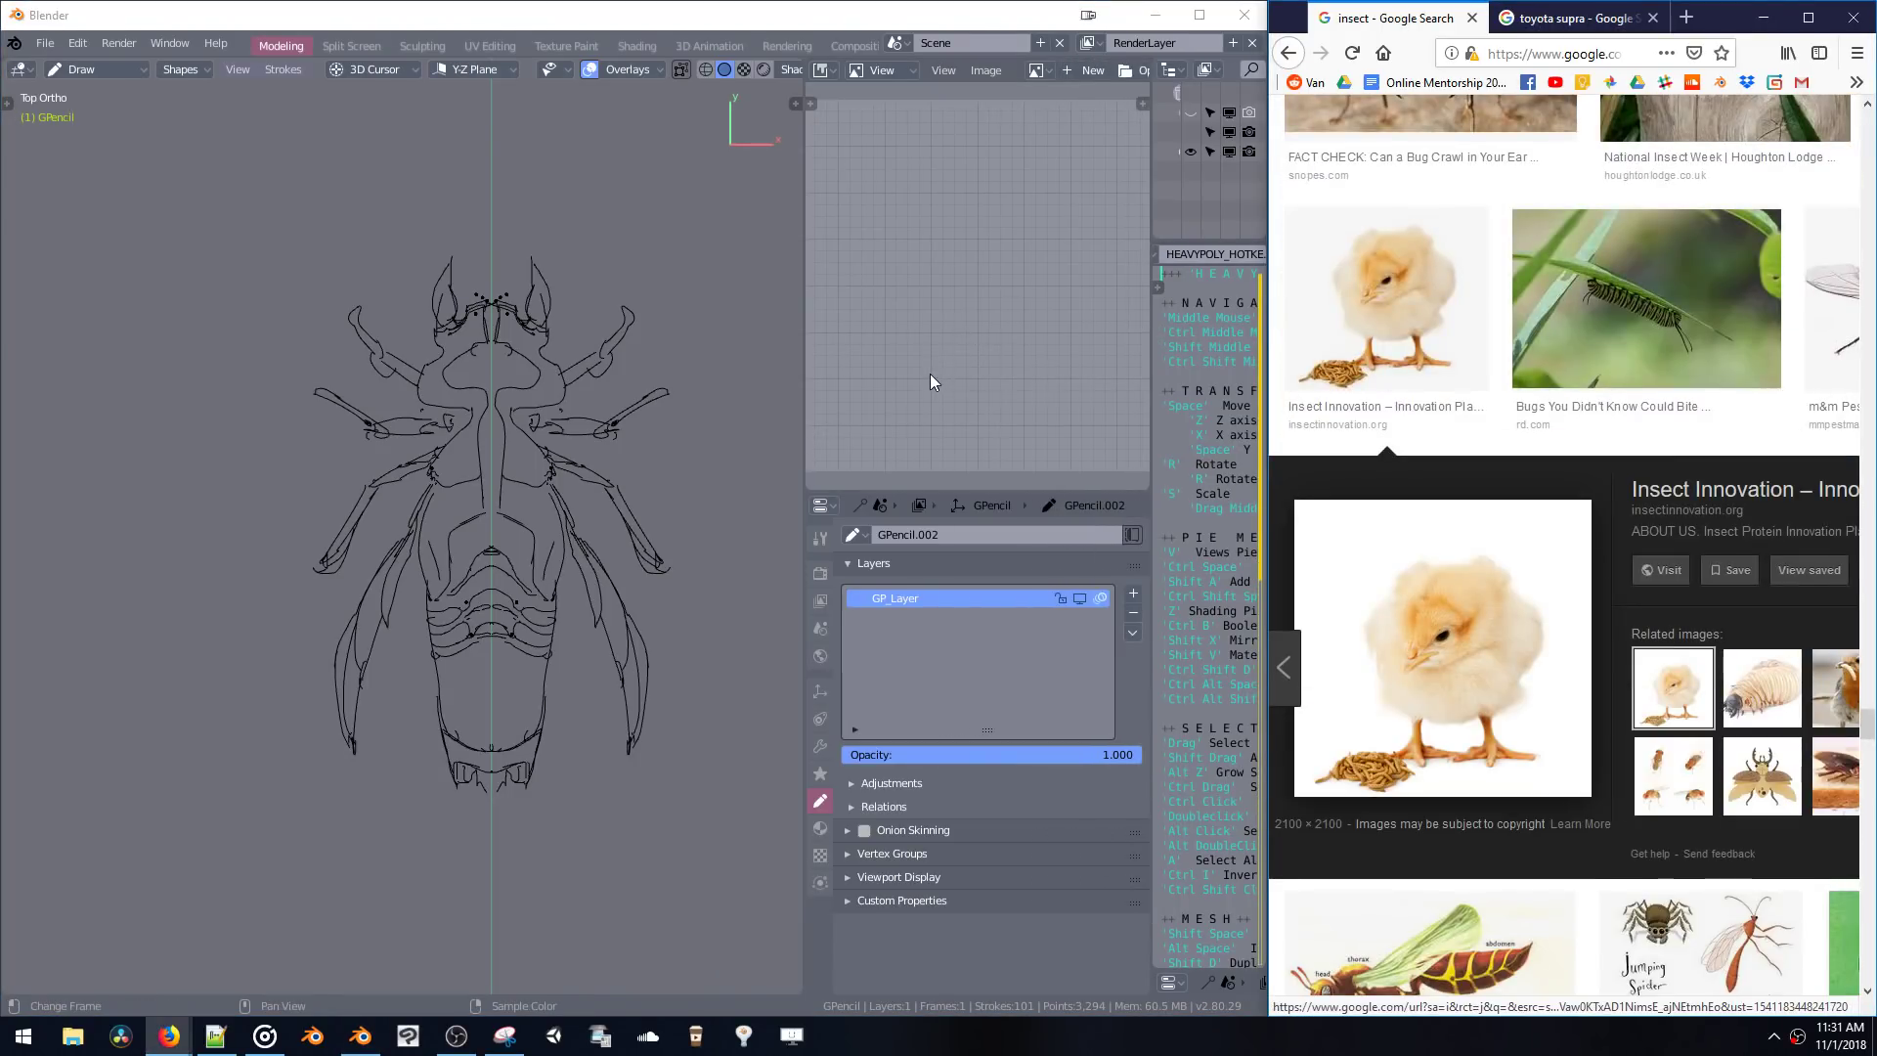
drag(808, 397, 1114, 390)
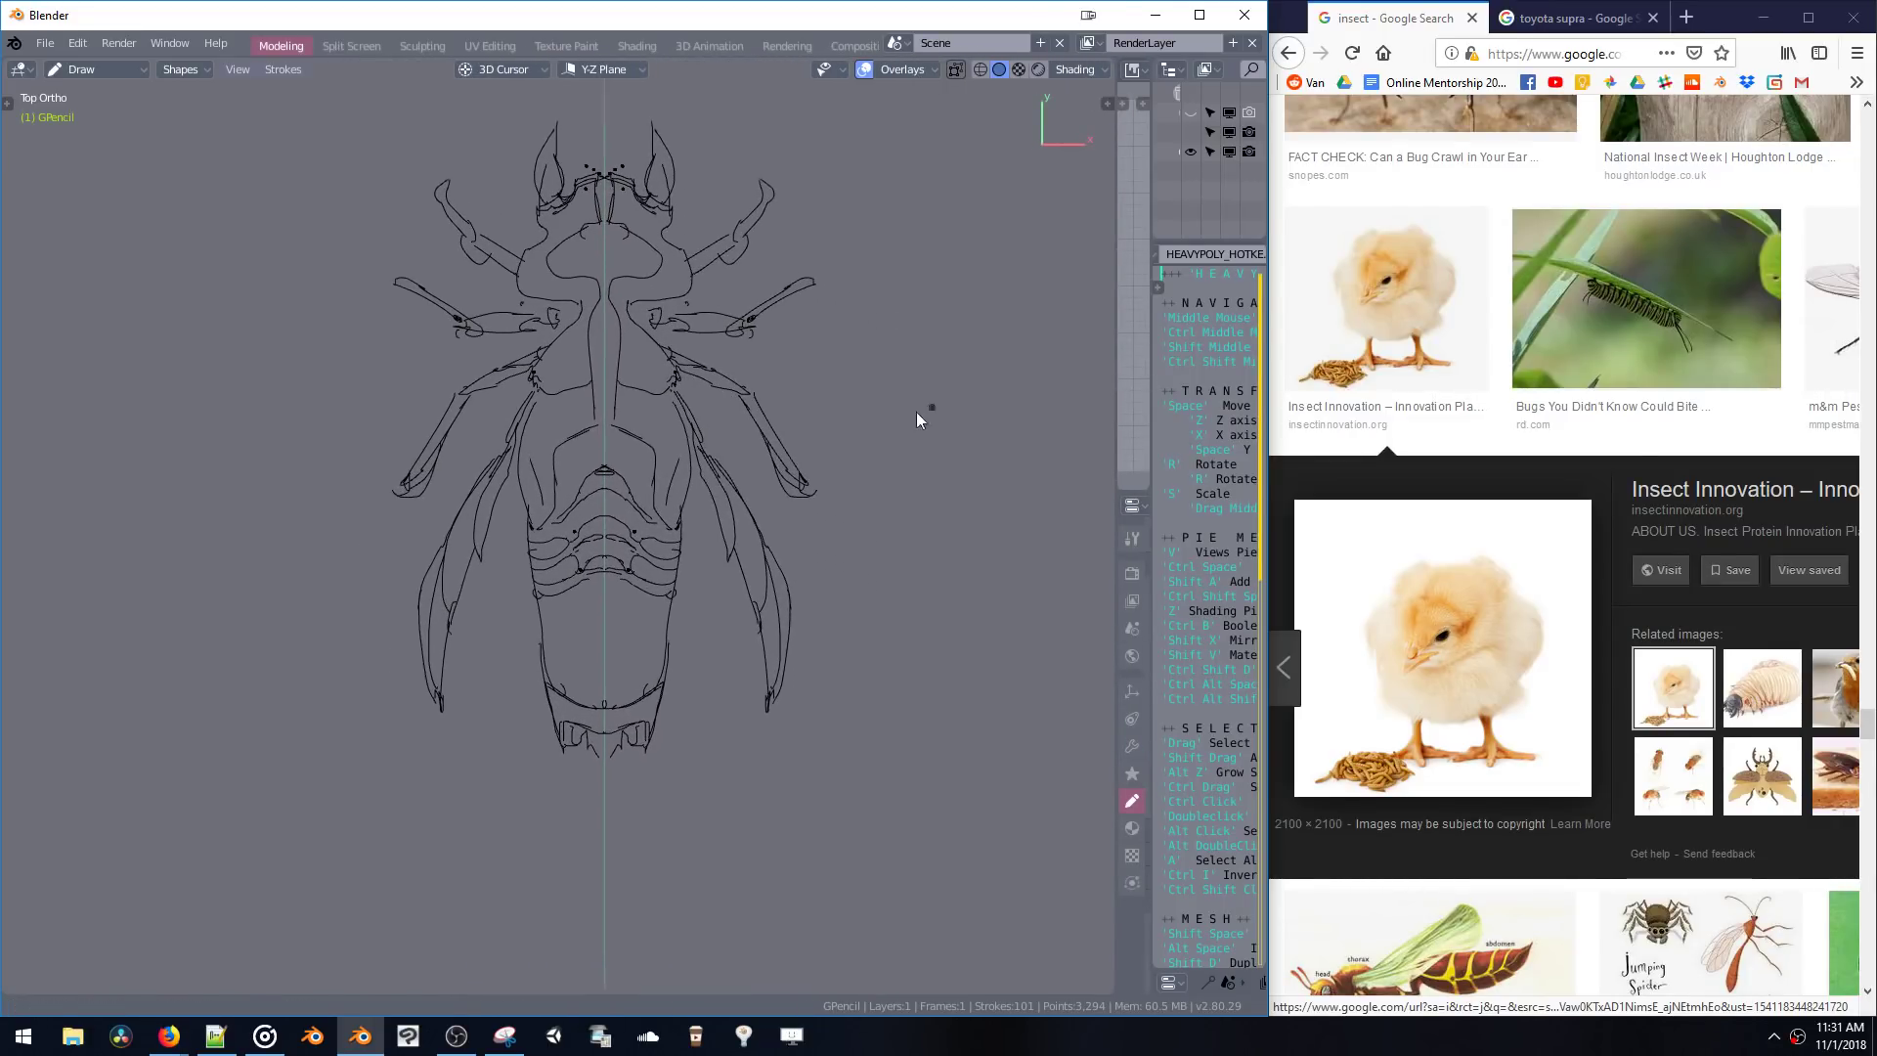
- Add a blank Grease Pencil object in Object Mode and enter Draw mode on it
shift+middle_drag(922, 410, 772, 409)
right_click(886, 373)
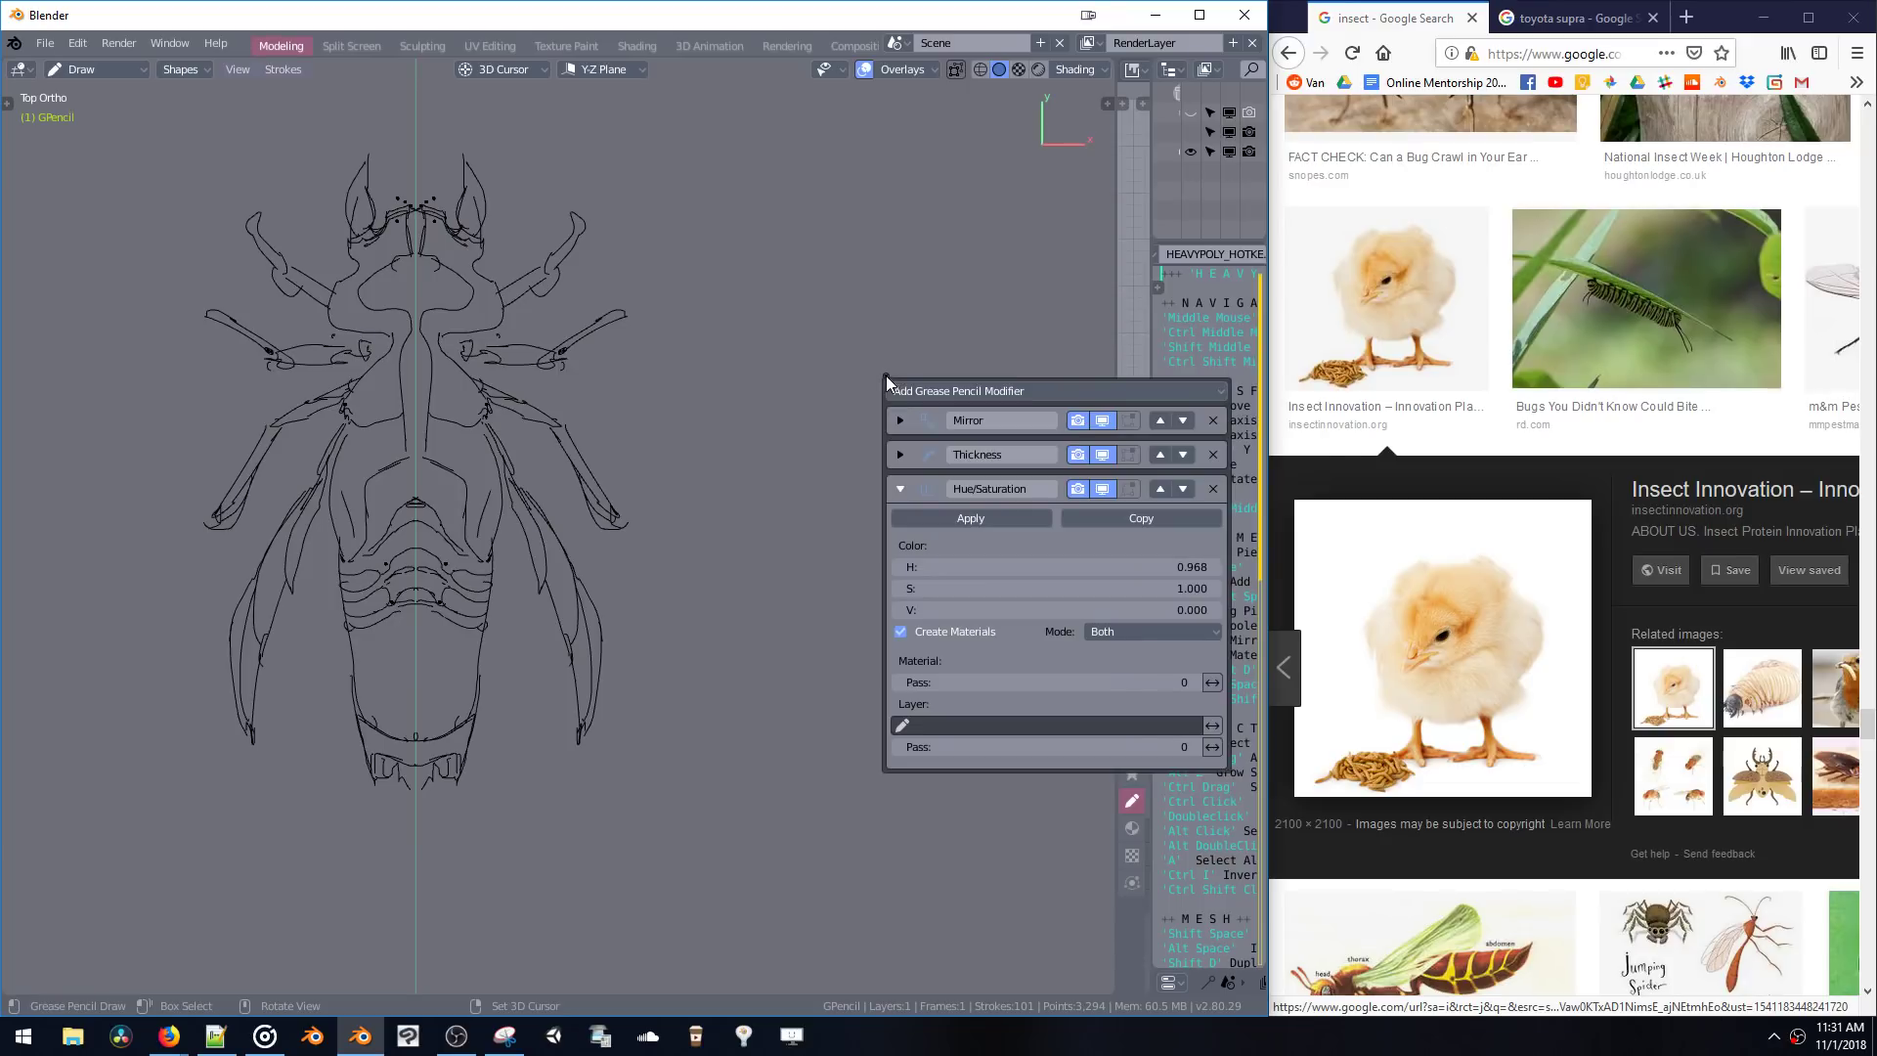
key(ctrl+Tab)
key(shift+a)
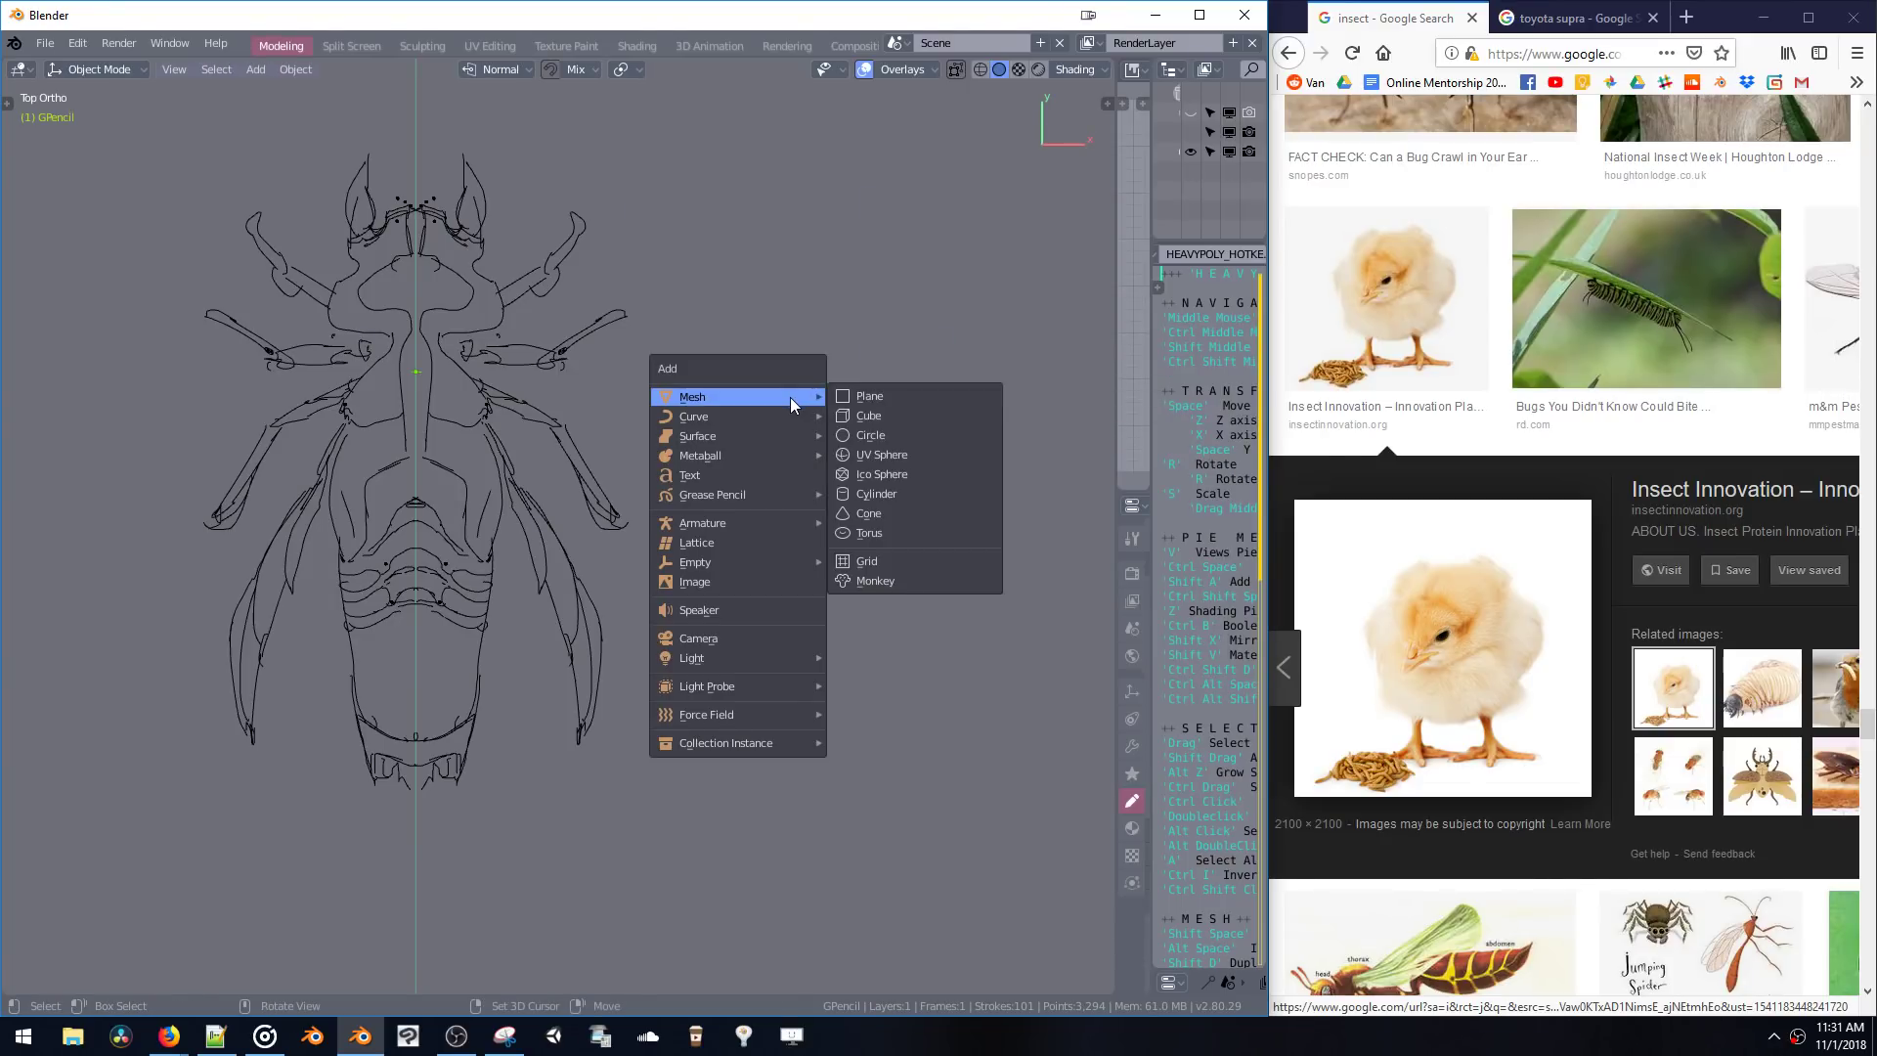
mouse_move(776, 494)
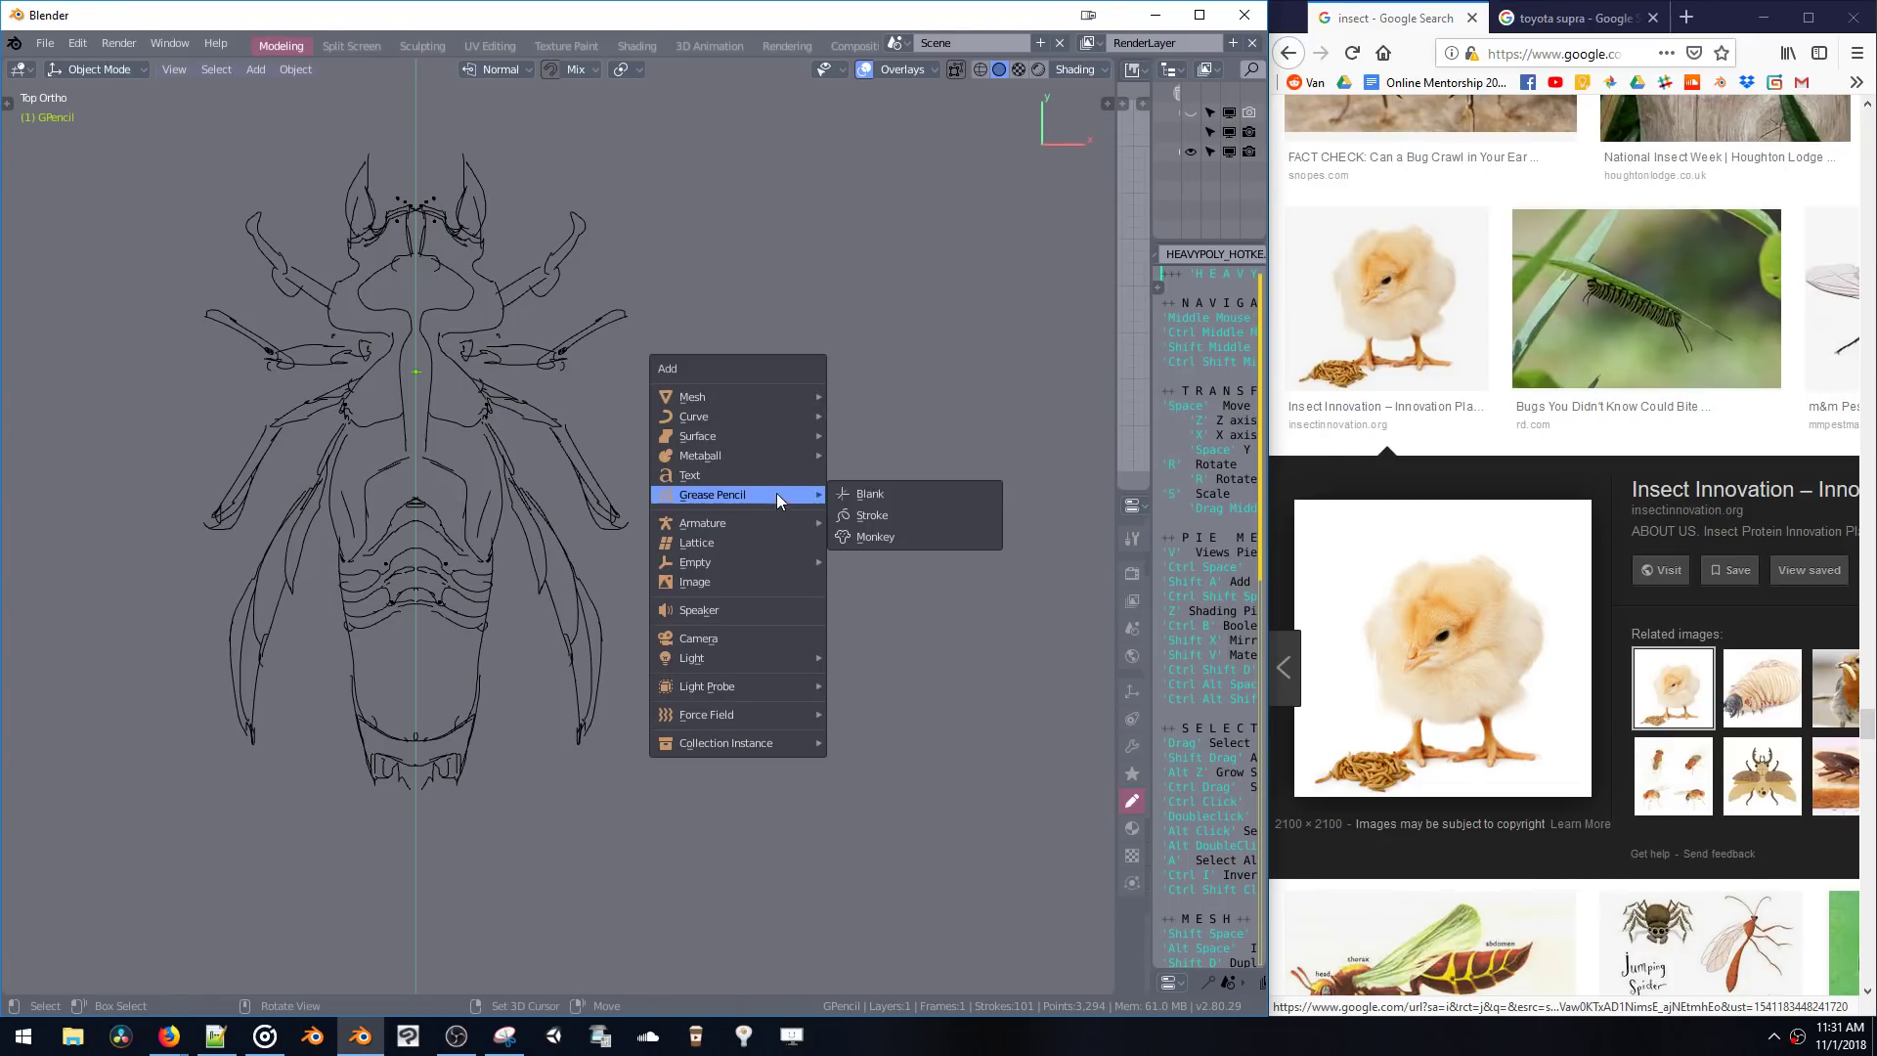
click(858, 491)
key(ctrl+Tab)
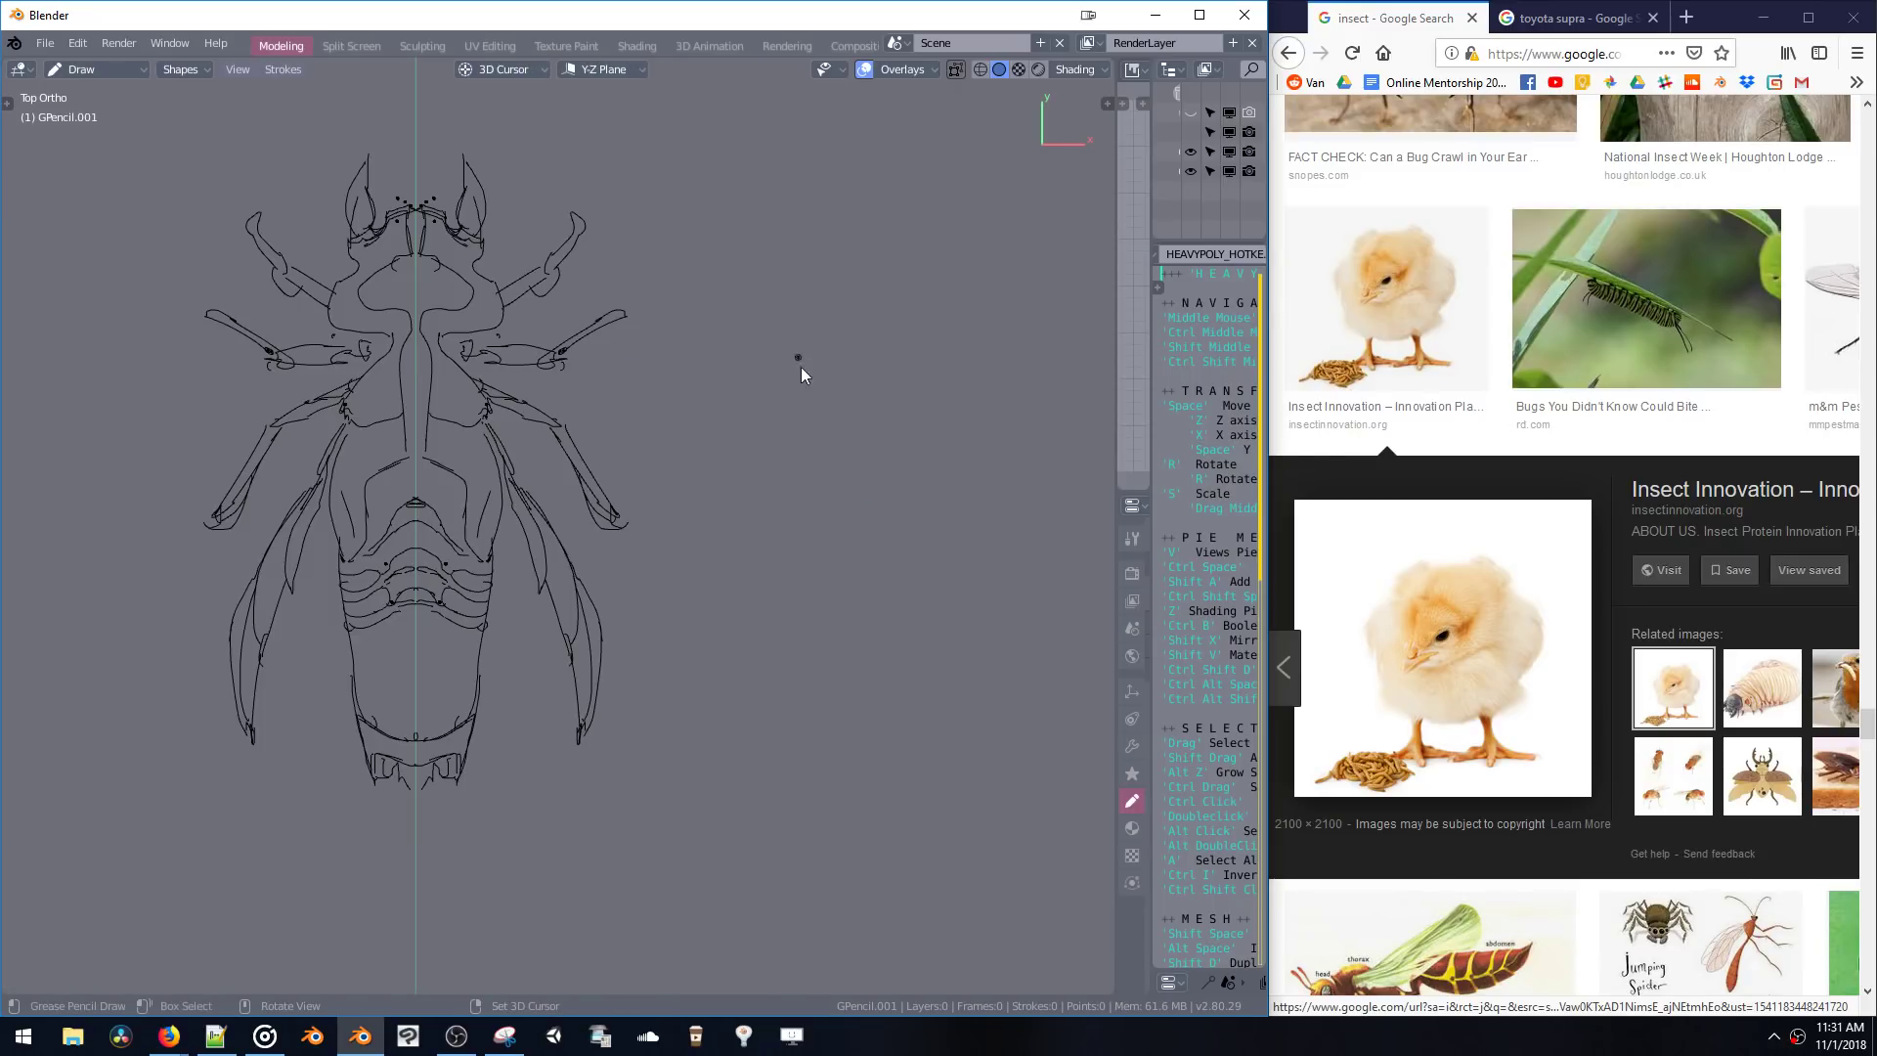
mouse_move(847, 304)
mouse_down()
mouse_move(873, 298)
mouse_move(867, 414)
mouse_up()
key(ctrl+z)
key(ctrl+z)
- Sketch the chick's fluffy body outline in the empty space beside the insect, following the photo
shift+middle_drag(888, 325, 801, 313)
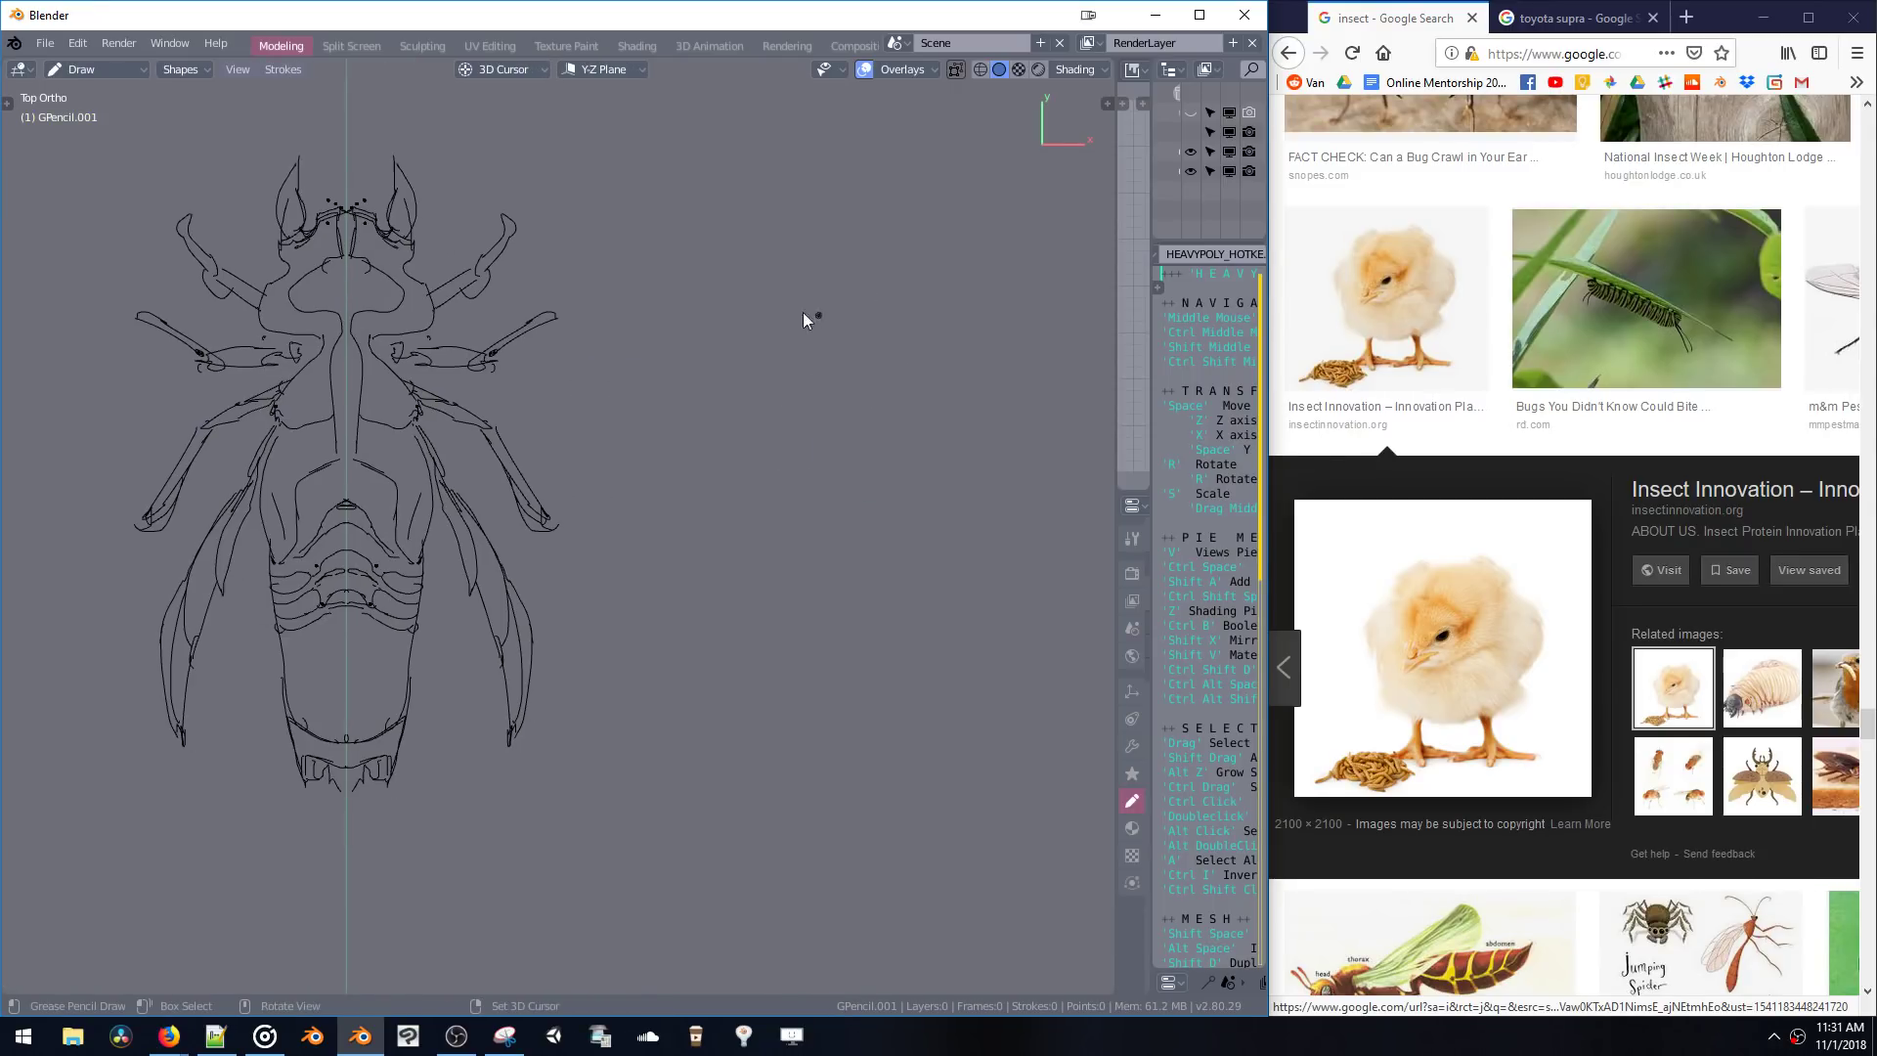
drag(766, 299, 850, 284)
drag(897, 372, 884, 320)
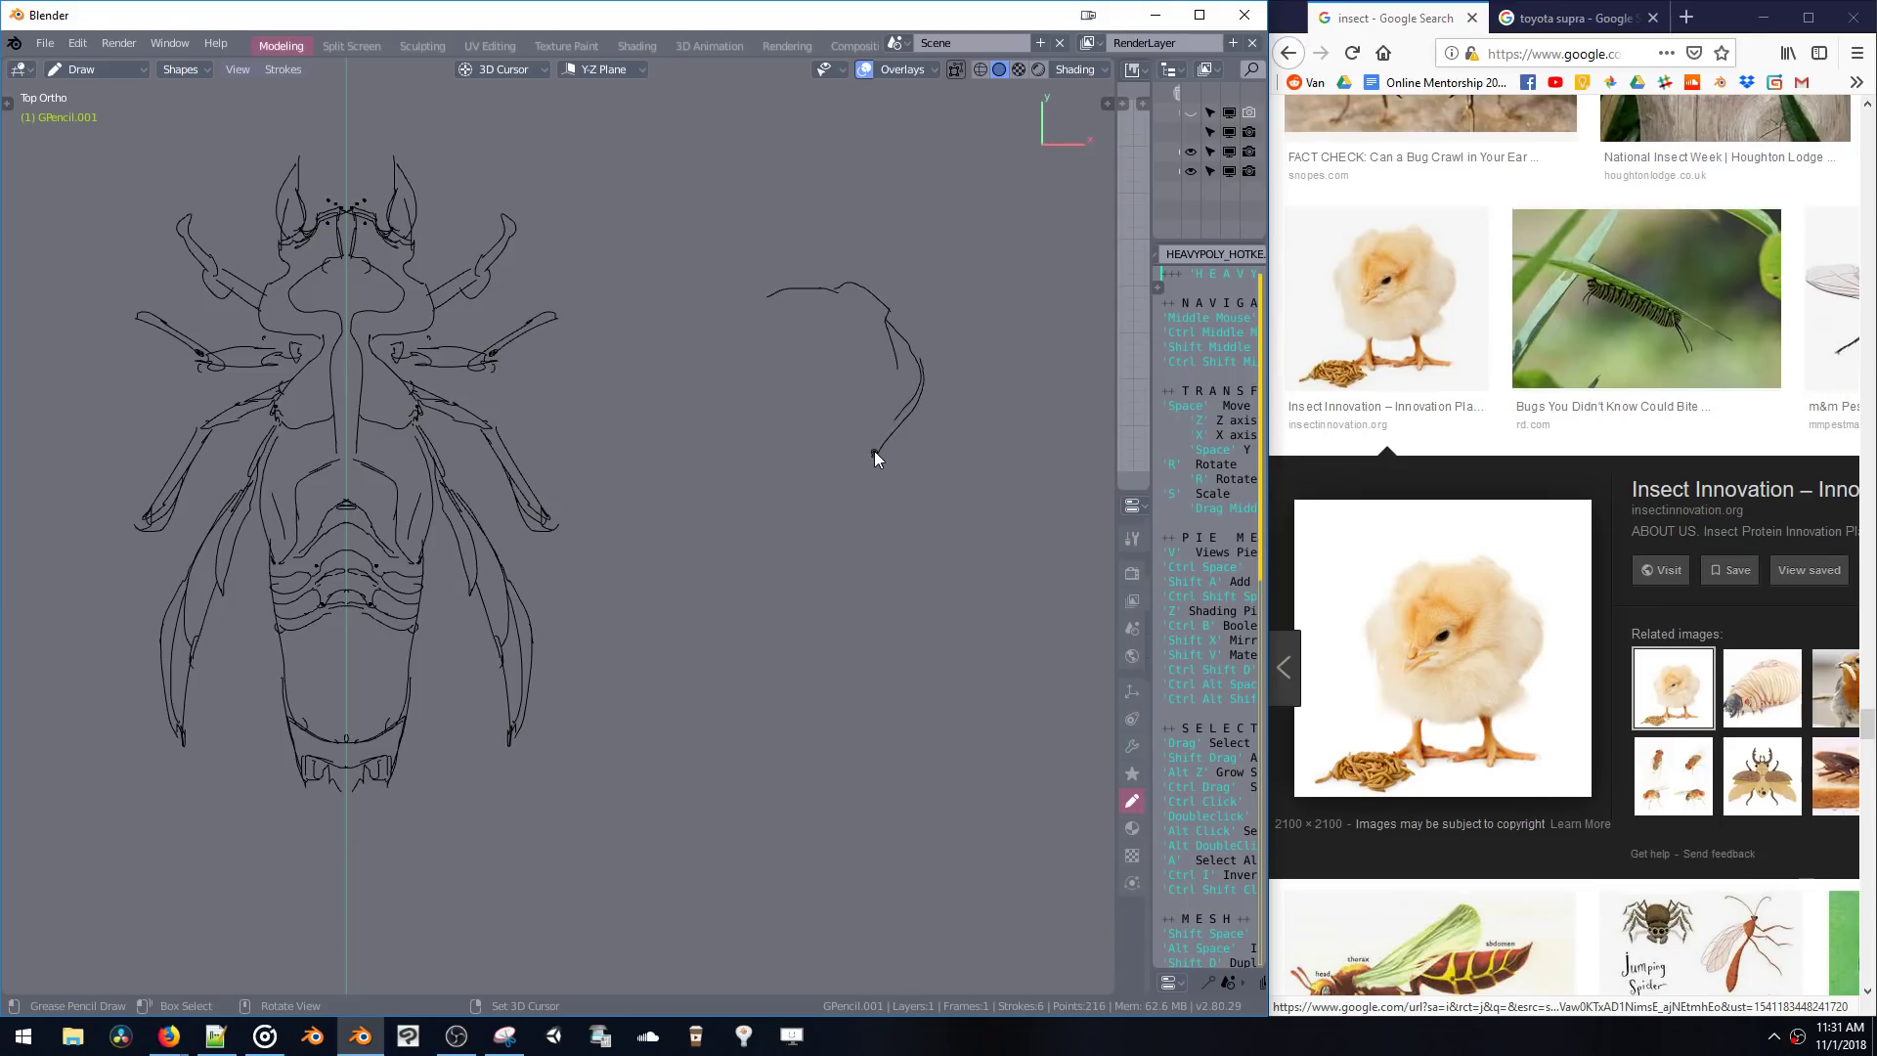
mouse_move(763, 294)
mouse_down()
mouse_move(720, 325)
mouse_move(689, 390)
mouse_move(717, 427)
mouse_up()
drag(706, 452, 876, 472)
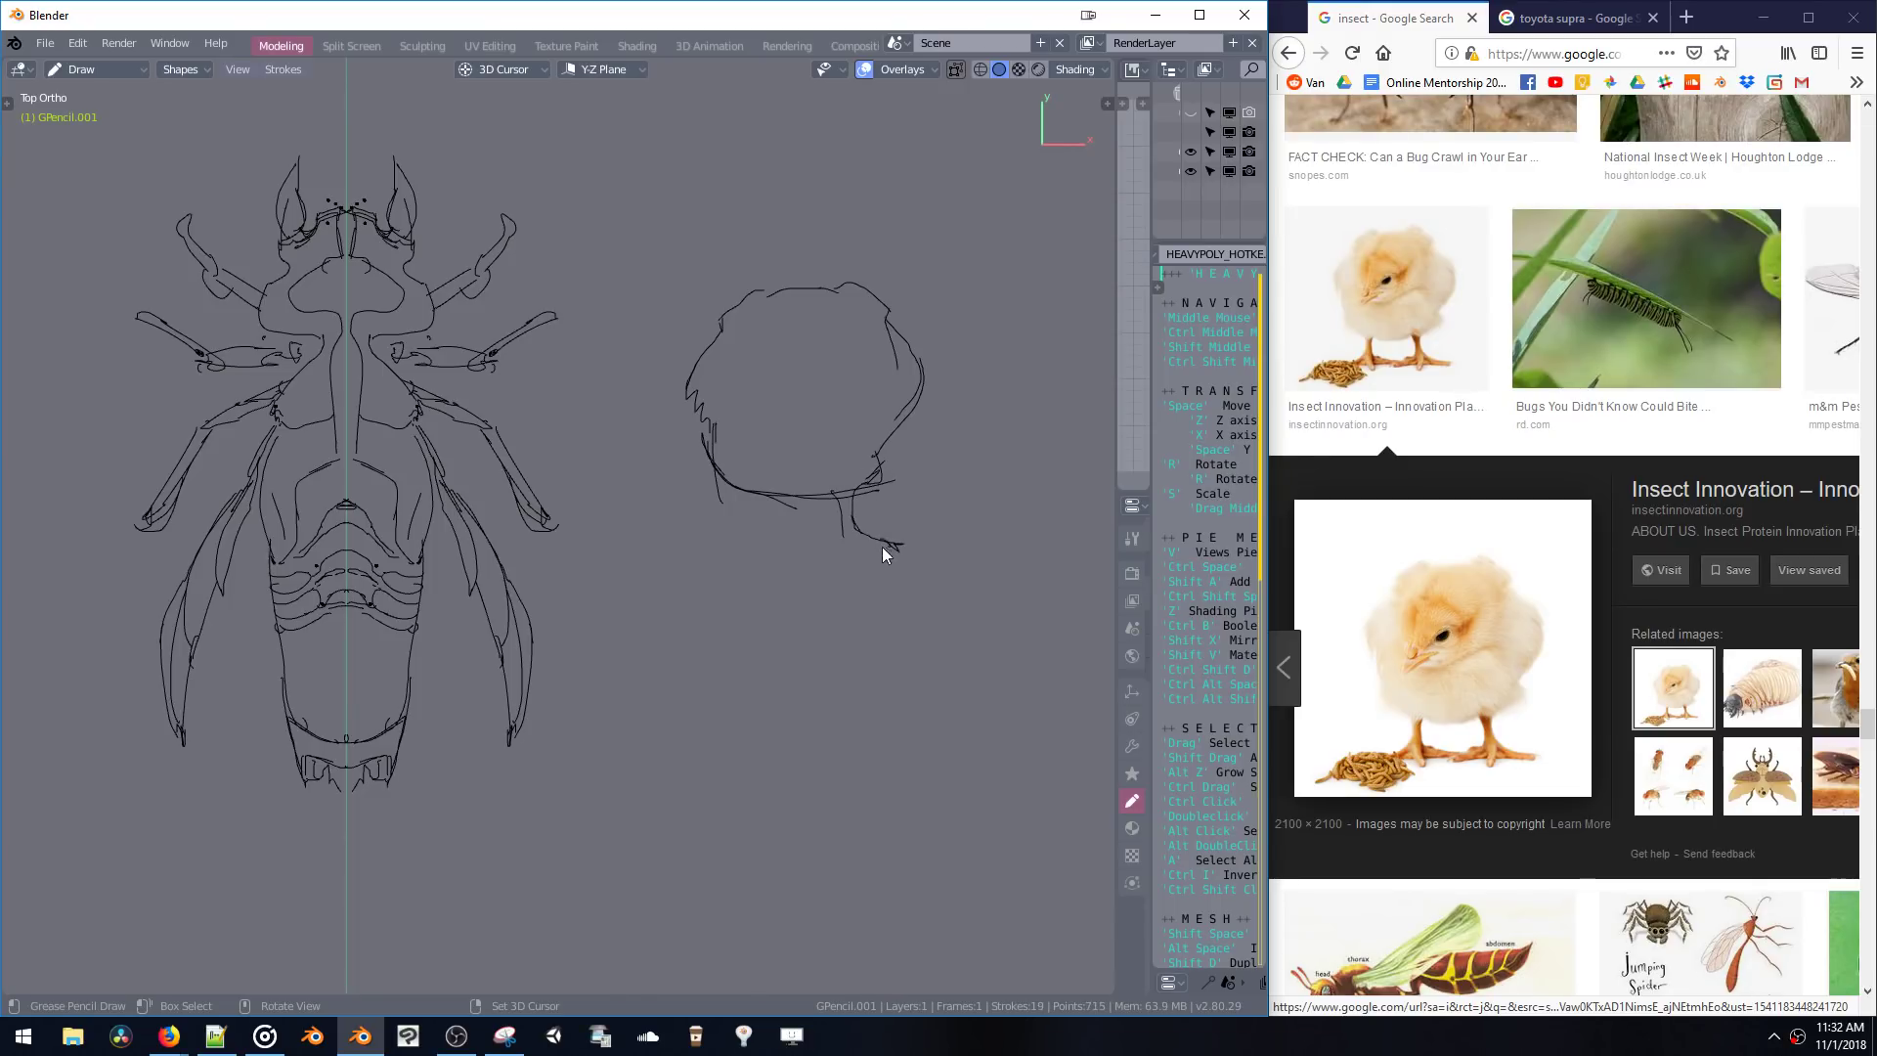
- Draw the chick's two legs and clawed feet below the body, with a ground line
drag(884, 548, 846, 543)
mouse_move(804, 545)
mouse_down()
mouse_move(754, 532)
mouse_move(747, 495)
mouse_up()
click(850, 301)
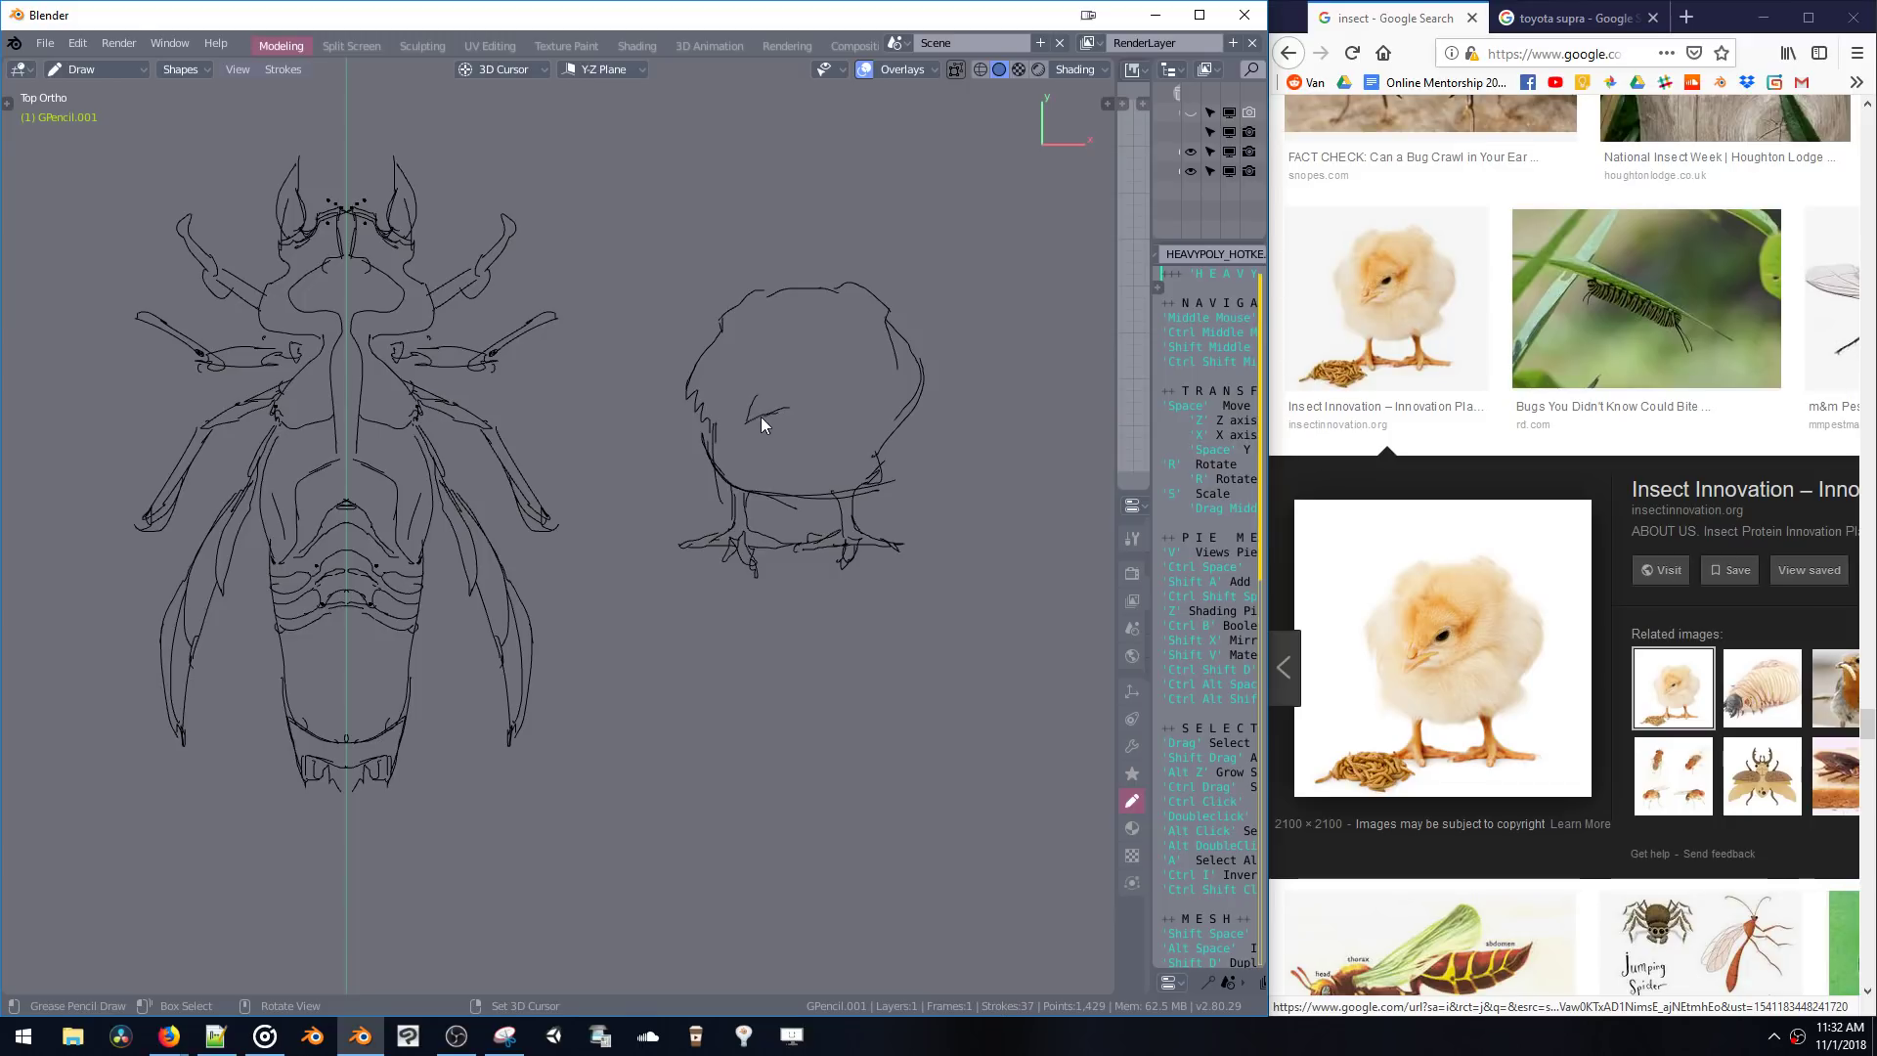
- Draw the chick's beak and eye, plus jagged fluff strokes around the face
click(756, 400)
drag(760, 405, 758, 404)
drag(793, 379, 800, 387)
key(ctrl+z)
click(778, 343)
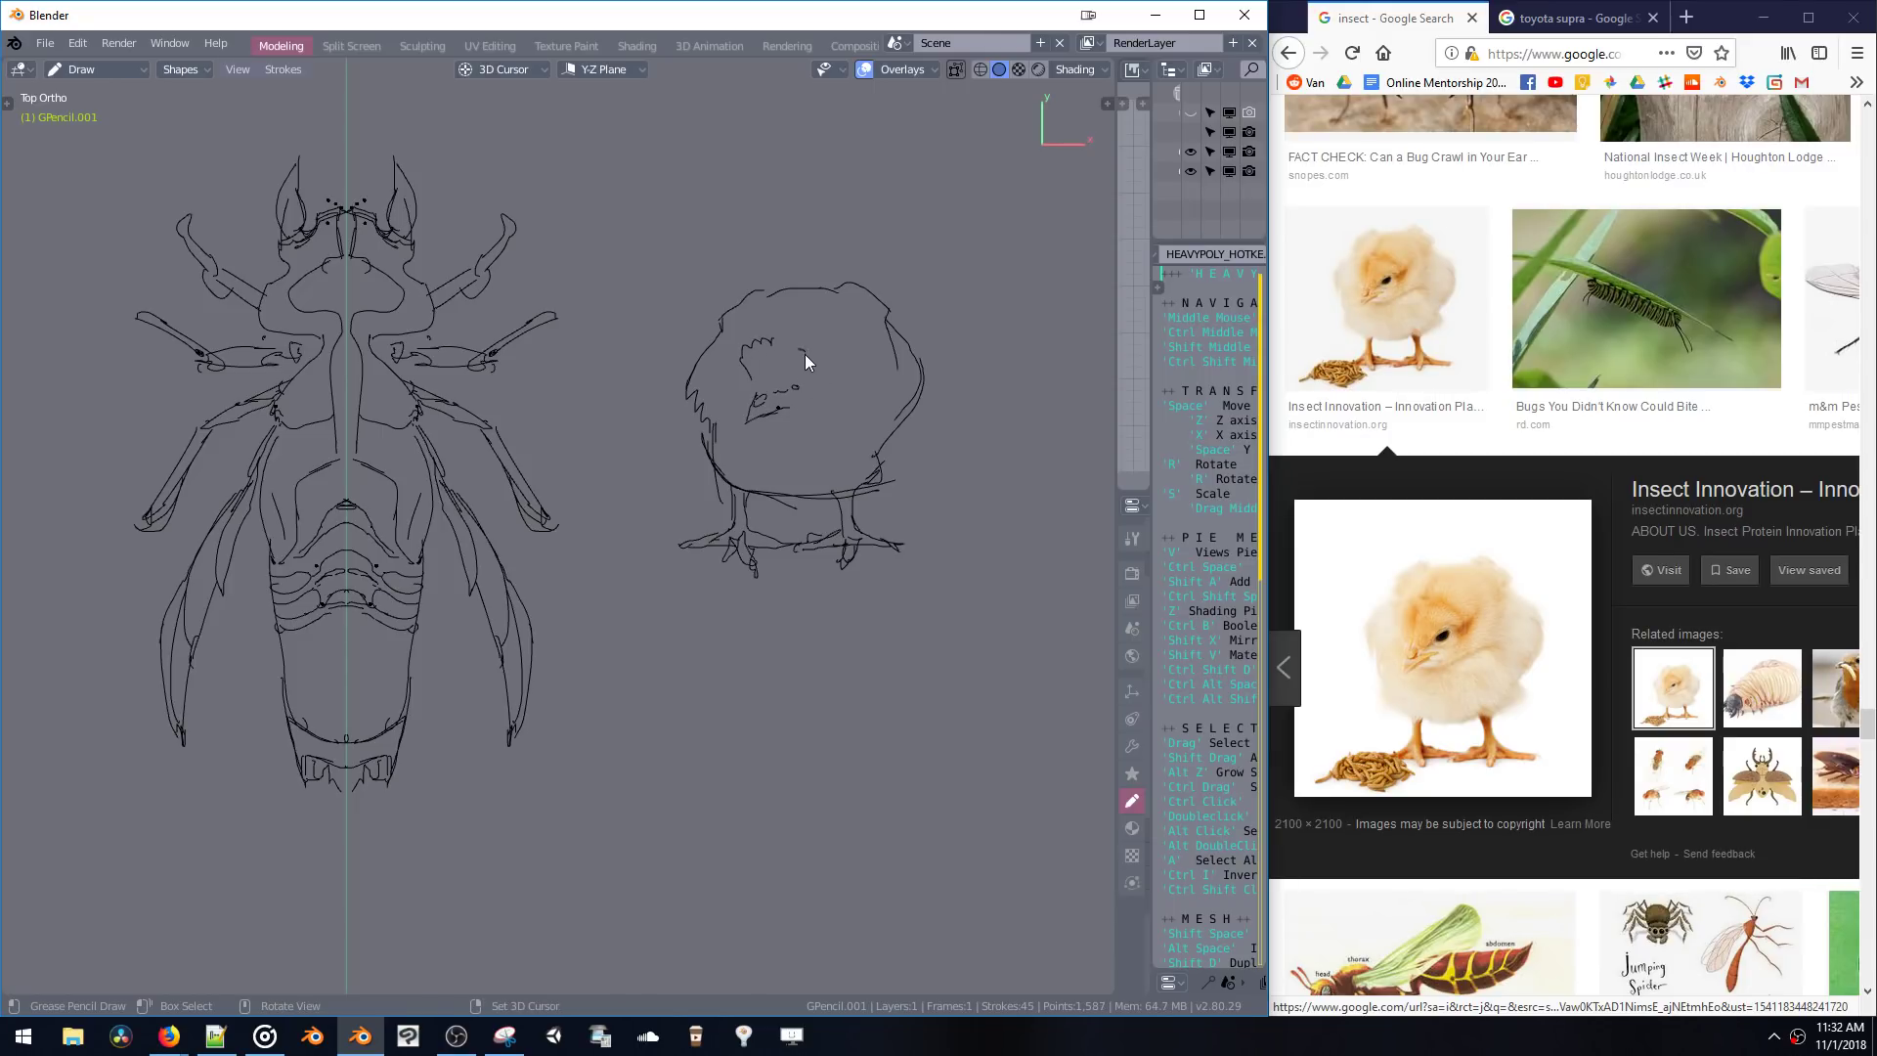
mouse_move(806, 354)
mouse_down()
mouse_move(794, 390)
mouse_move(827, 366)
mouse_up()
- Sketch a second, simplified chick with a large round body outline below the first one
mouse_move(782, 550)
shift+middle_down()
mouse_move(790, 380)
mouse_move(819, 309)
shift+middle_up()
click(849, 452)
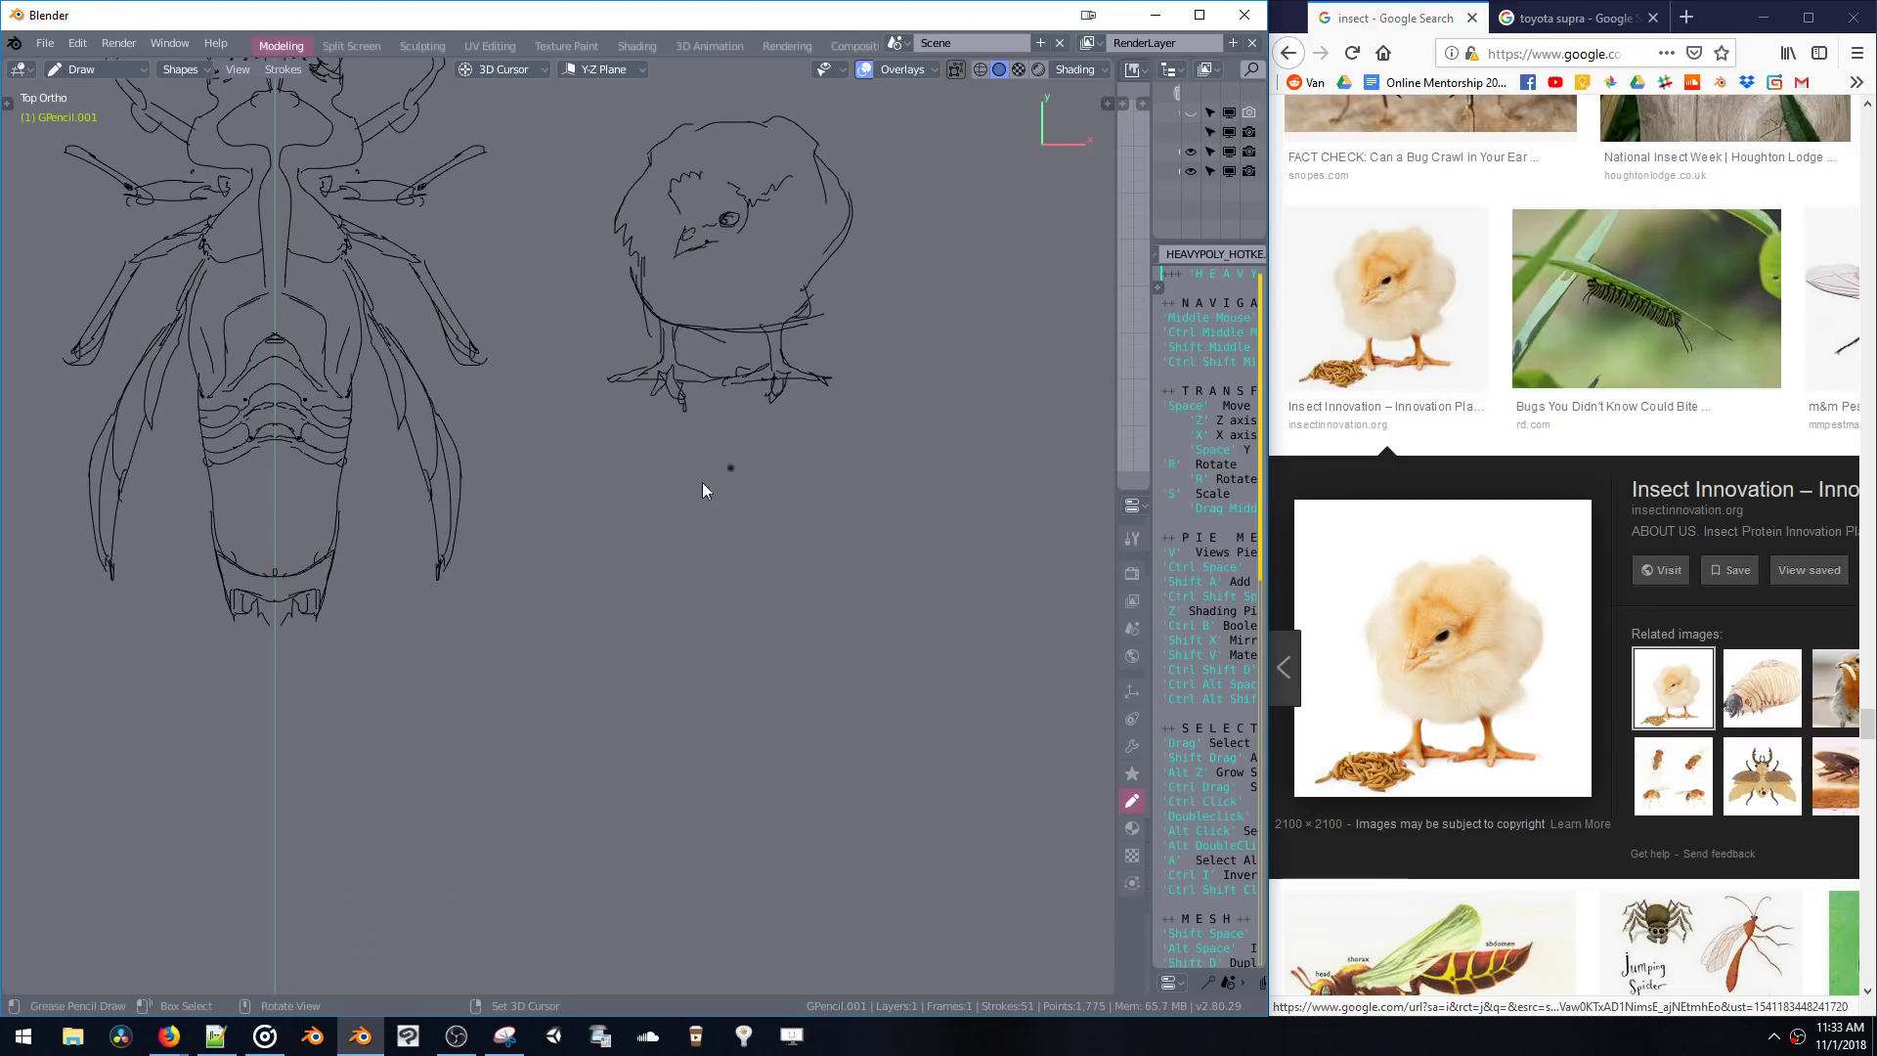
mouse_move(641, 440)
mouse_down()
mouse_move(692, 679)
mouse_move(690, 654)
mouse_up()
key(ctrl+z)
mouse_move(834, 692)
mouse_down()
mouse_move(905, 618)
mouse_move(838, 684)
mouse_up()
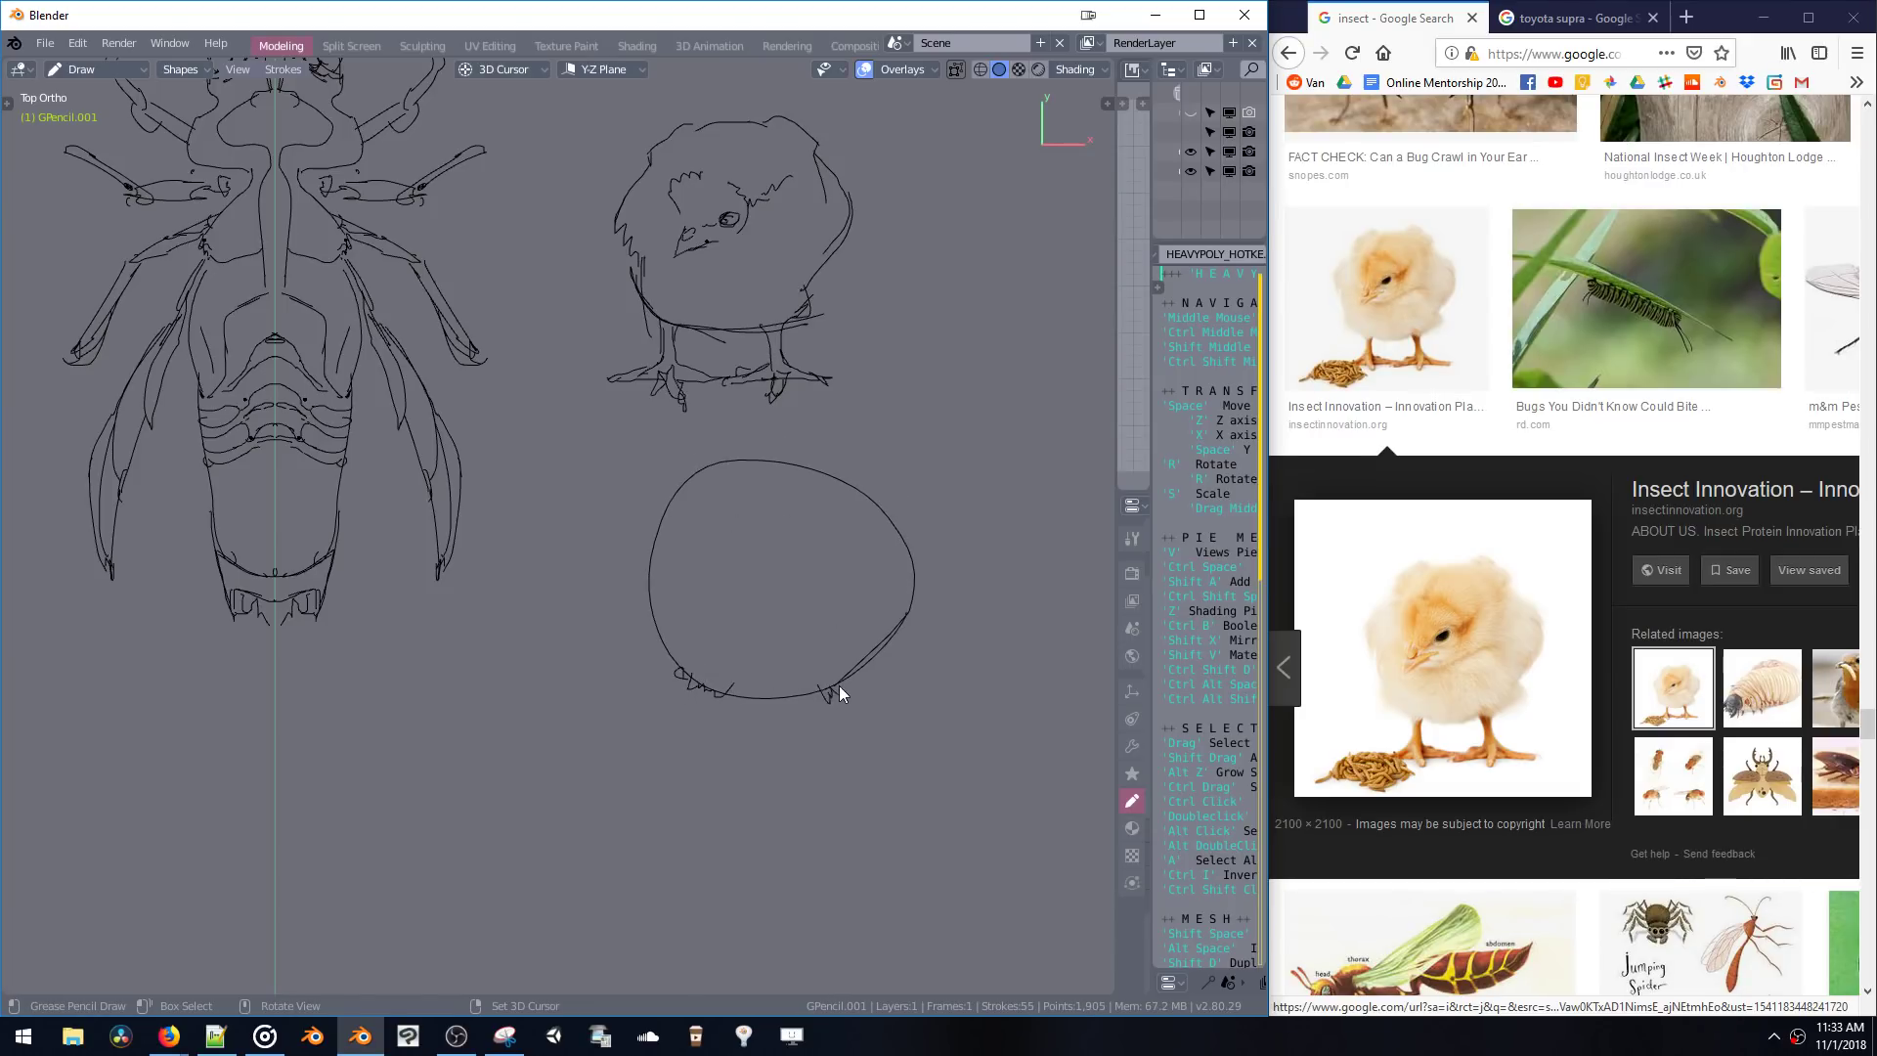
- Draw two thin stick legs with small feet under the round chick, undoing the unwanted strokes
drag(839, 688, 868, 658)
key(ctrl+z)
key(ctrl+z)
key(ctrl+z)
mouse_move(729, 694)
mouse_down()
mouse_move(738, 720)
mouse_move(819, 719)
mouse_up()
key(ctrl+z)
- Add the round chick's small face and jagged wing feathers on both sides of the body
drag(697, 566, 700, 567)
mouse_move(868, 667)
mouse_down()
mouse_move(847, 673)
mouse_move(876, 669)
mouse_up()
key(ctrl+z)
key(ctrl+z)
key(ctrl+z)
drag(659, 637, 668, 653)
key(ctrl+z)
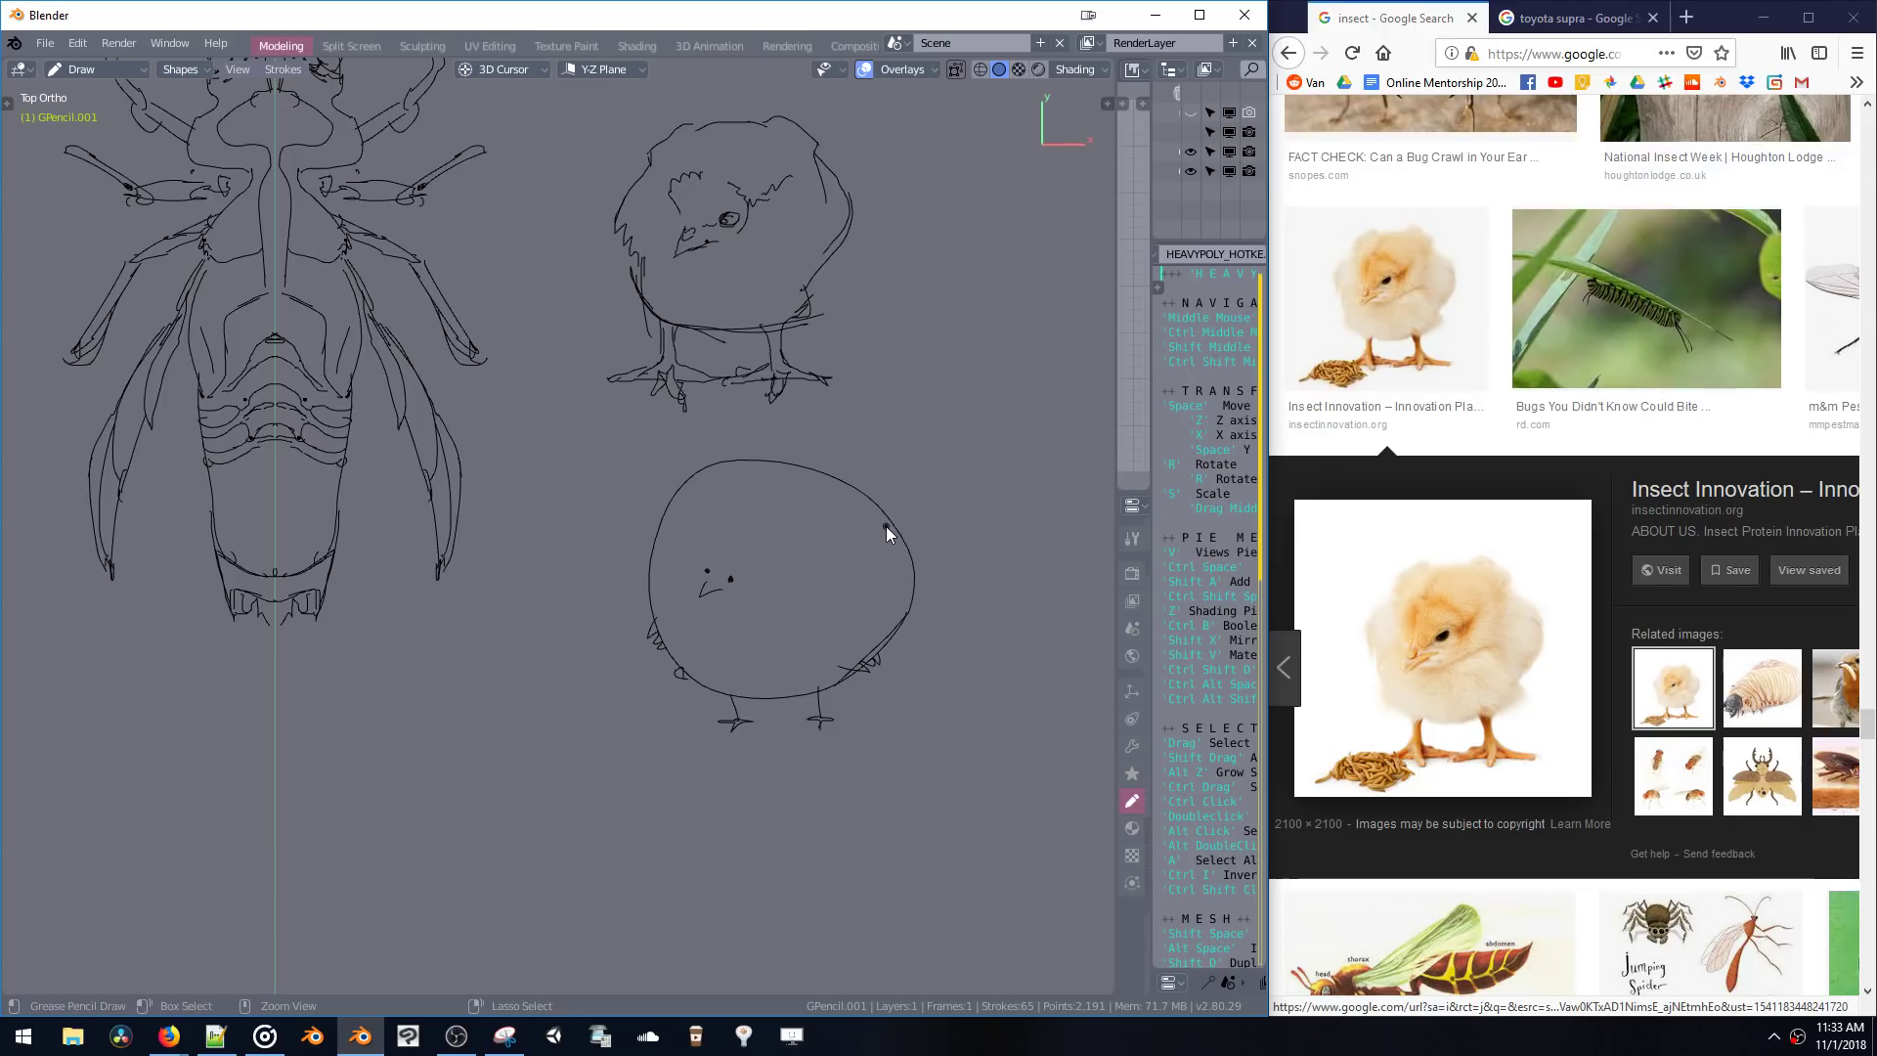
- Redraw the round chick's eyes as two solid black dots above the beak
key(ctrl+z)
ctrl+drag(705, 569, 698, 594)
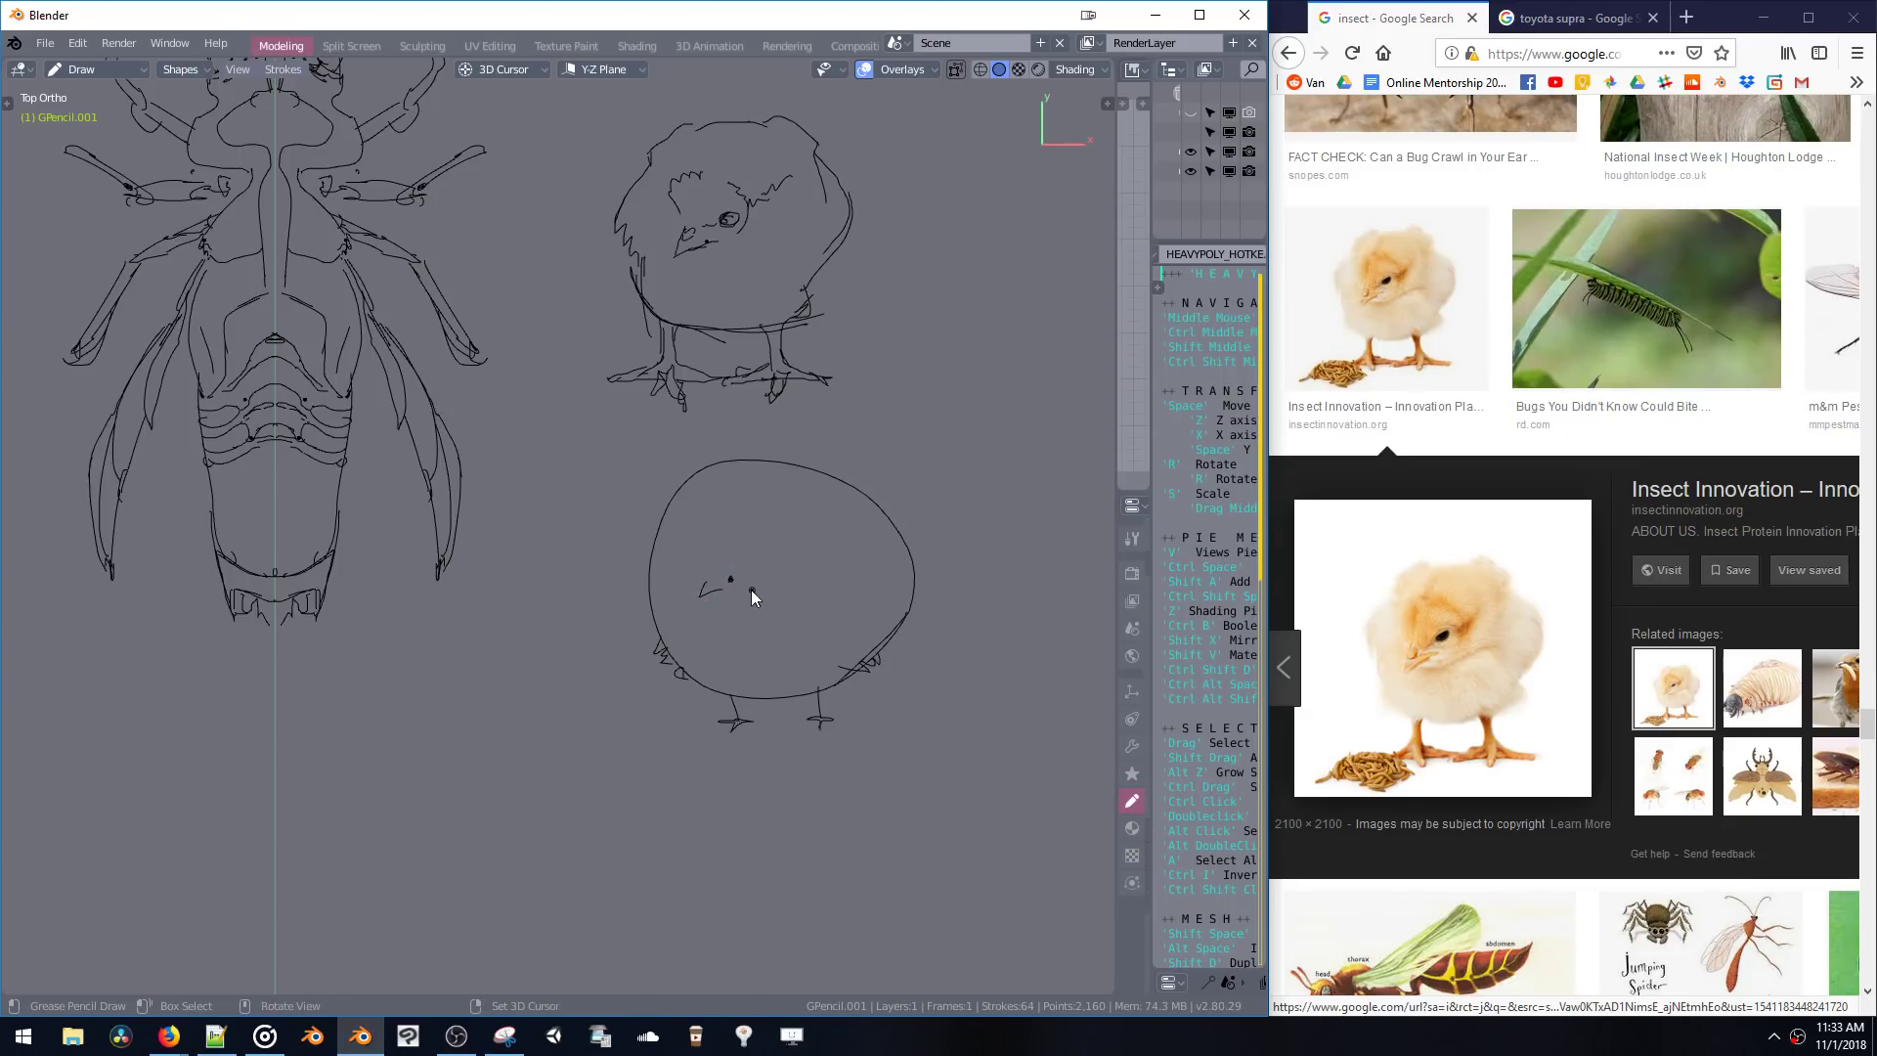
ctrl+drag(747, 578, 717, 583)
key(ctrl+z)
scroll(726, 614, up, 5)
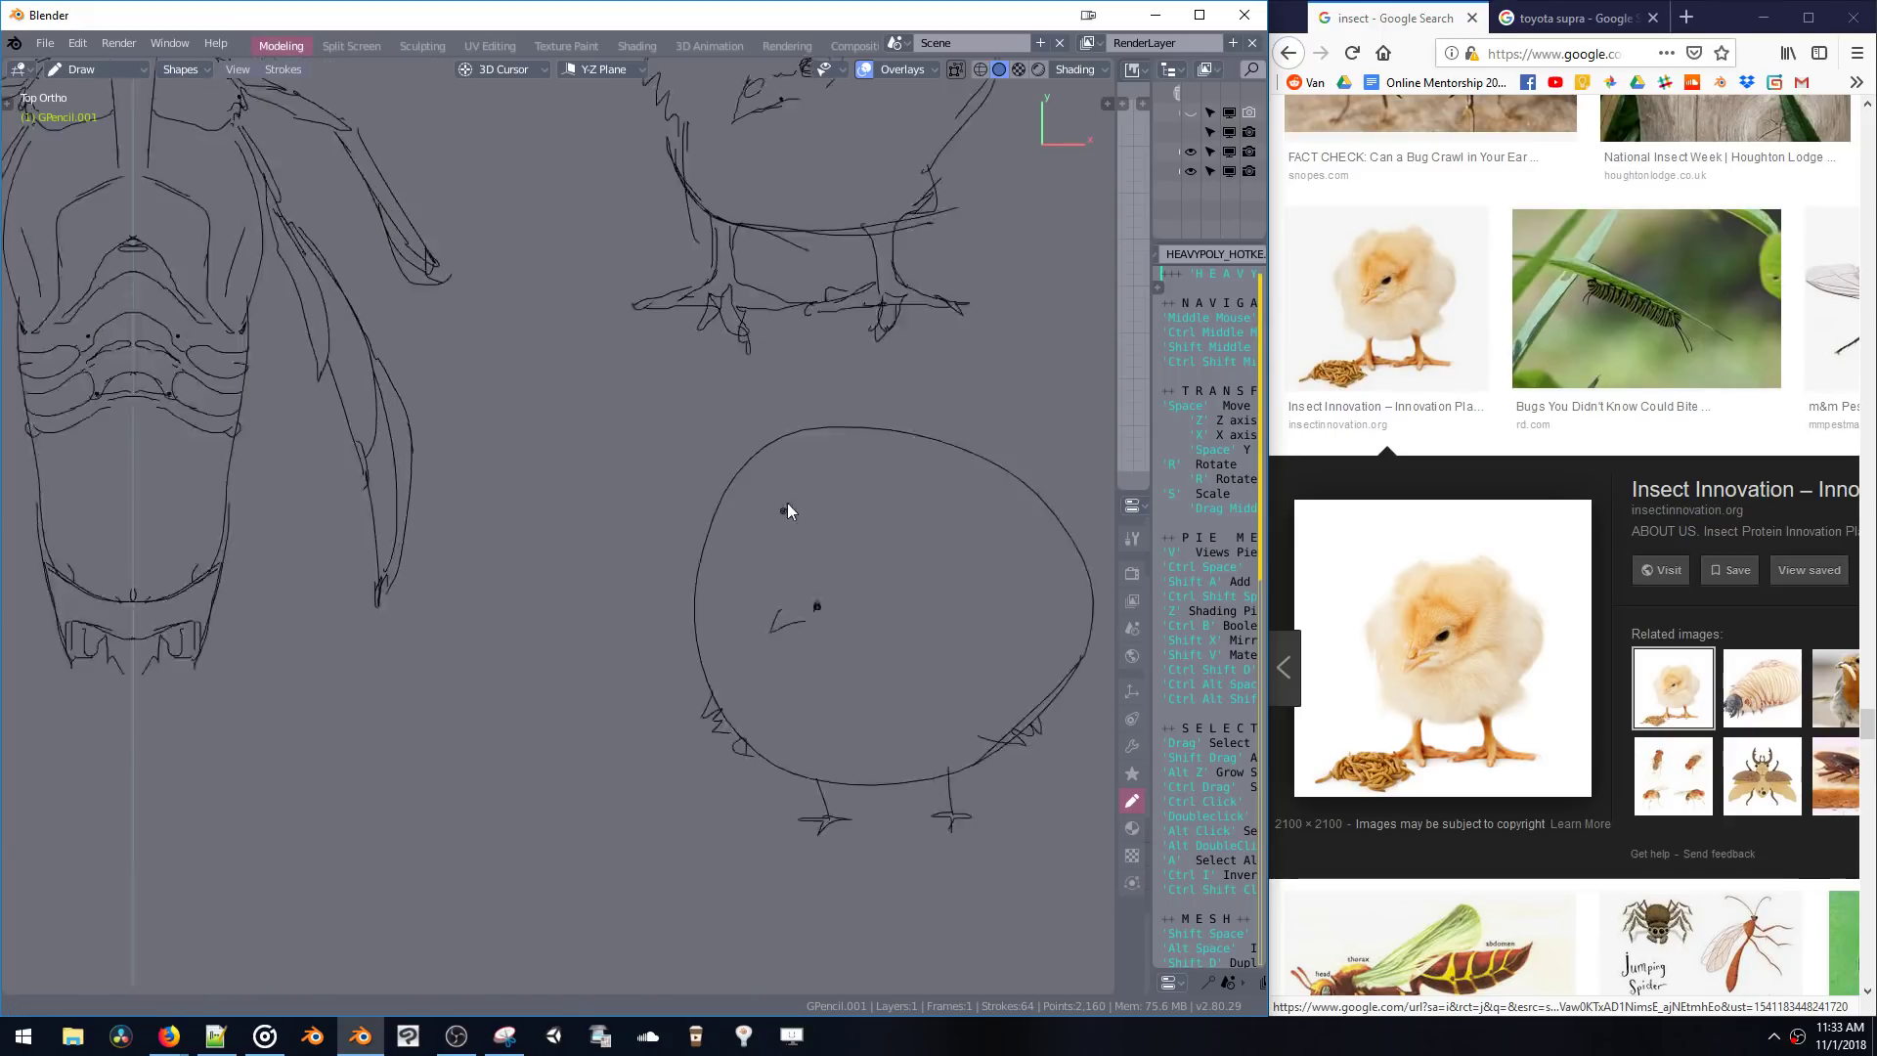
scroll(725, 505, up, 3)
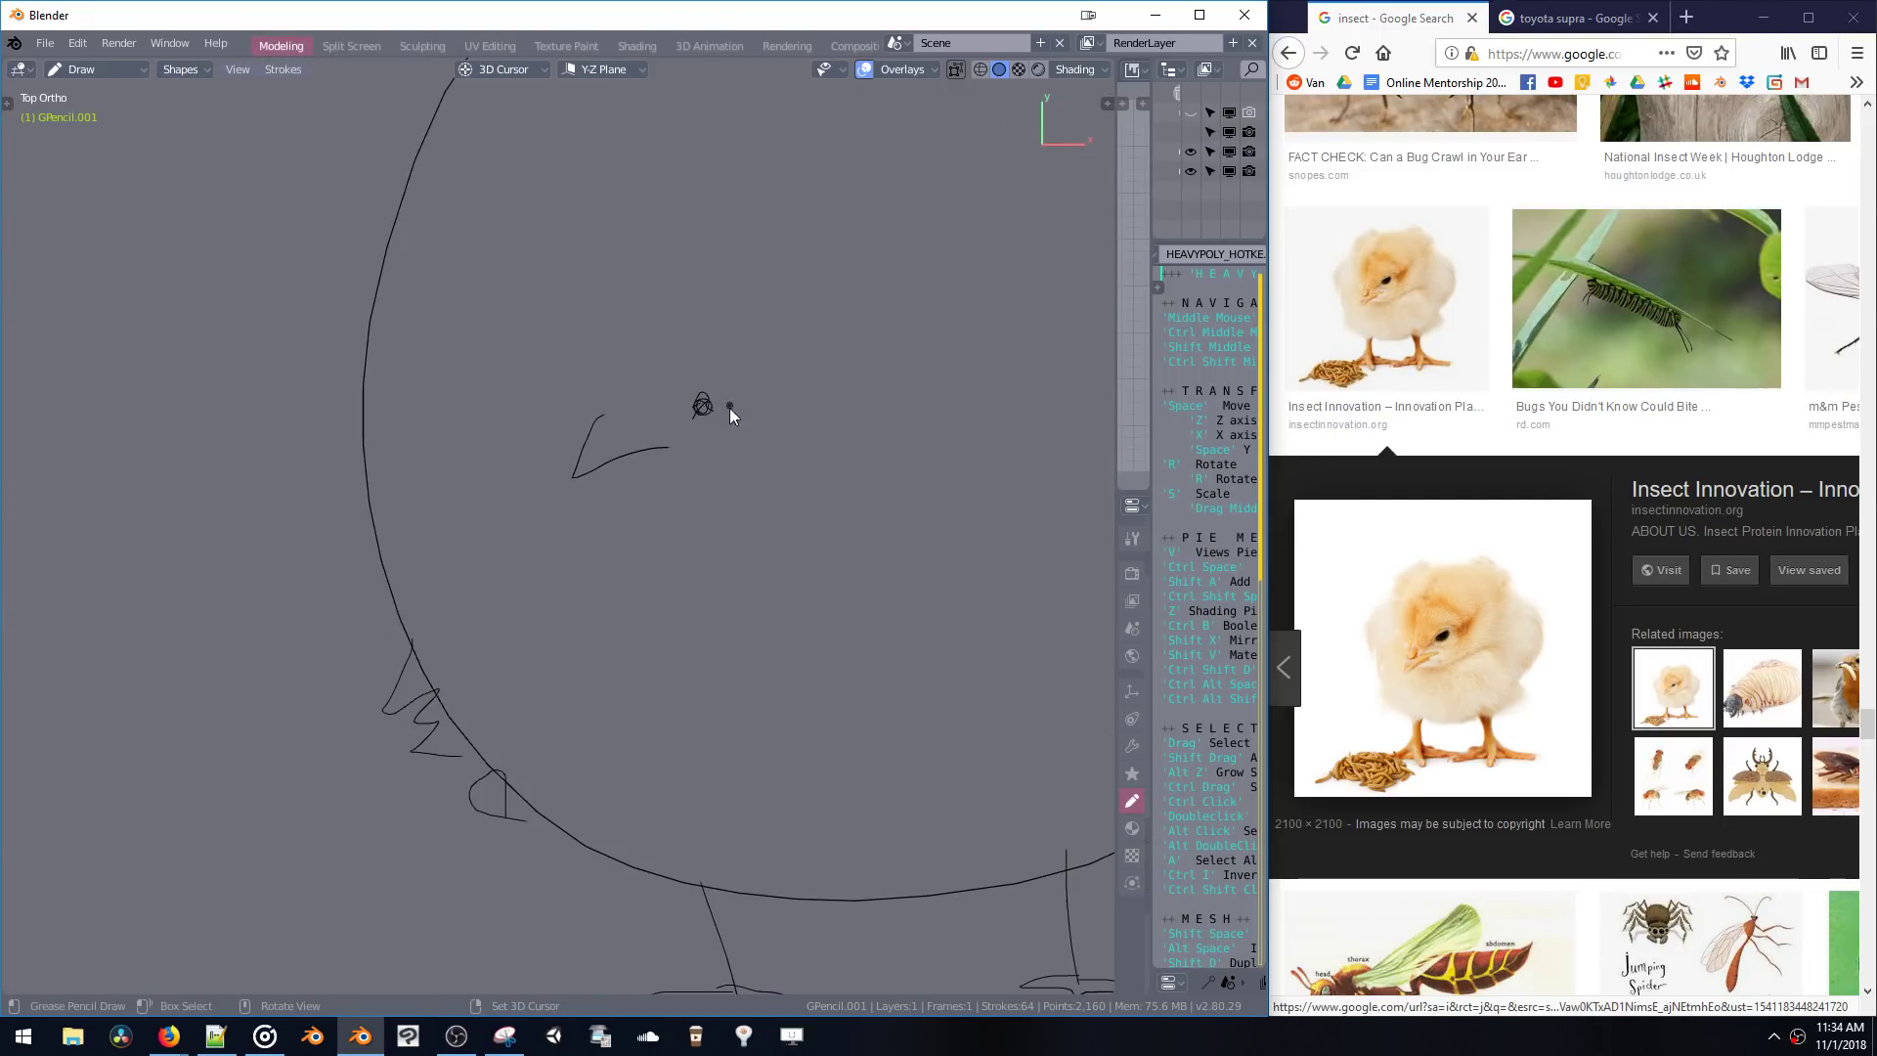
drag(712, 415, 626, 376)
scroll(823, 655, down, 5)
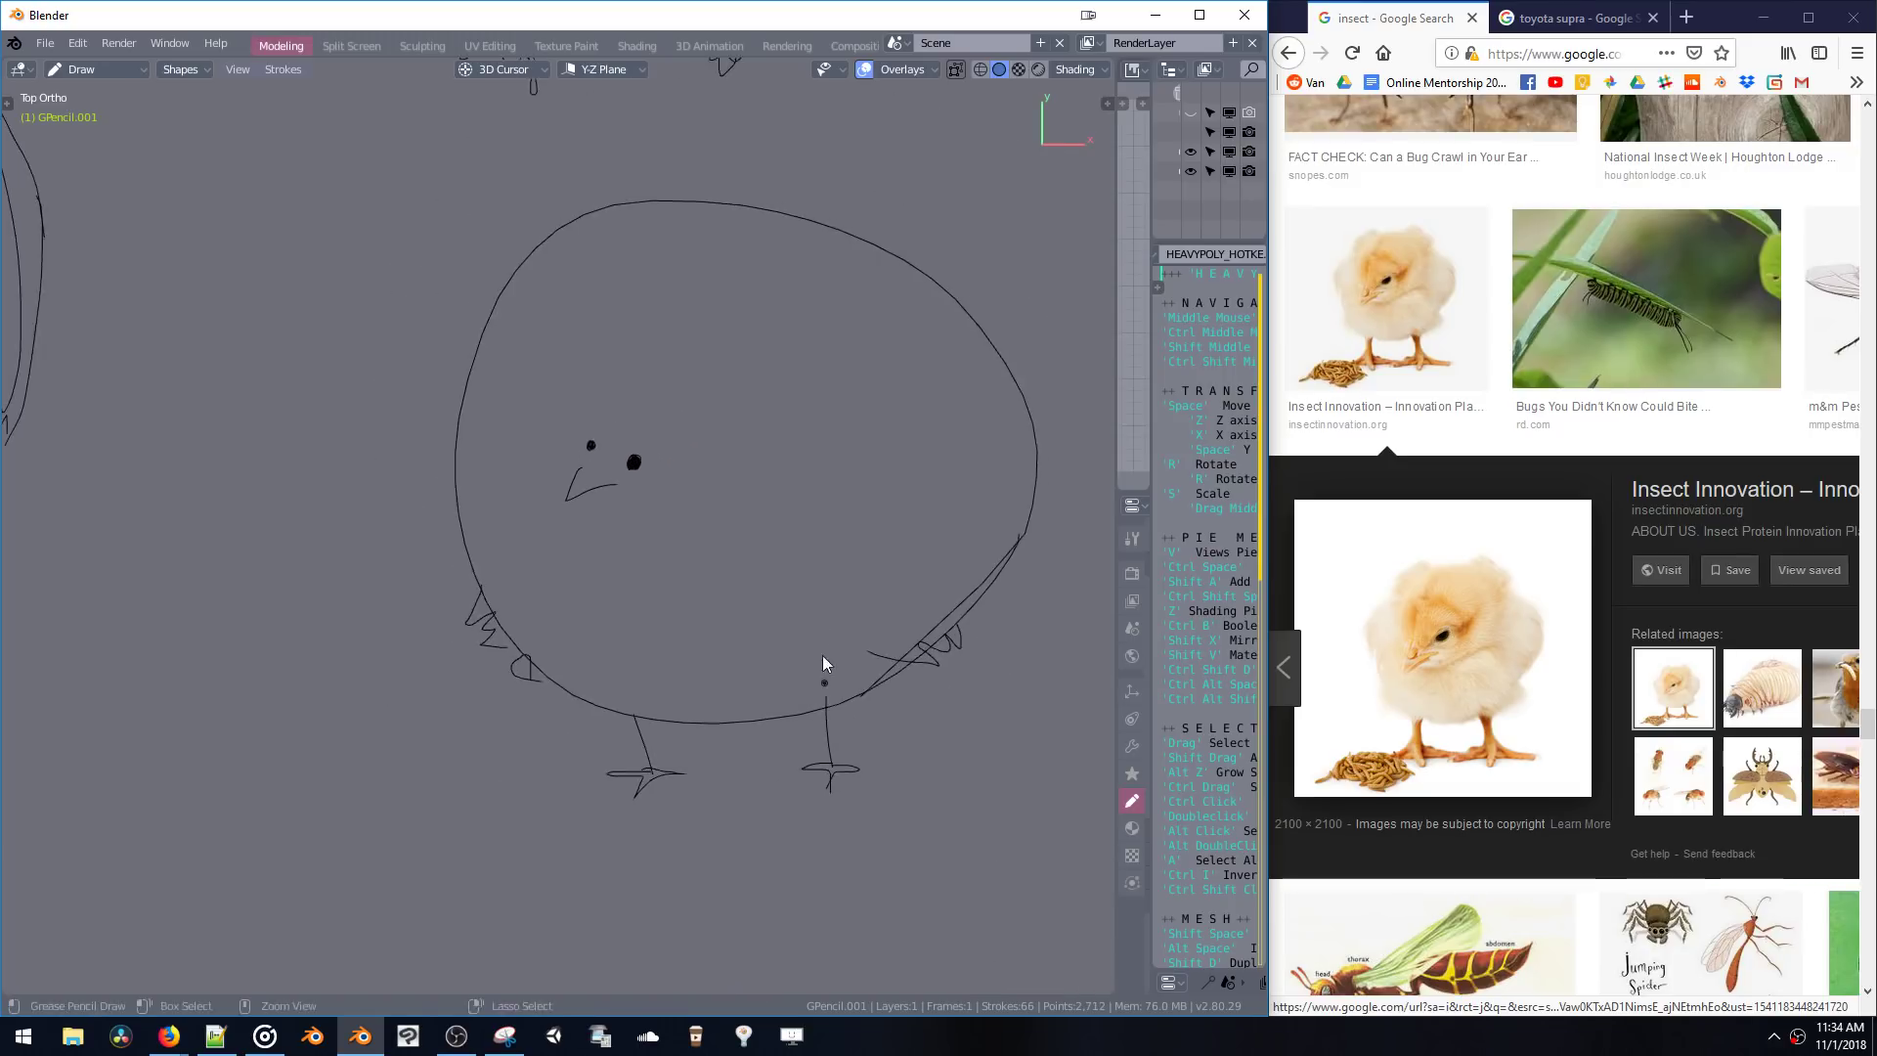
- Add short feather tick marks above and beside the round chick's eyes
scroll(782, 396, up, 1)
scroll(704, 445, up, 1)
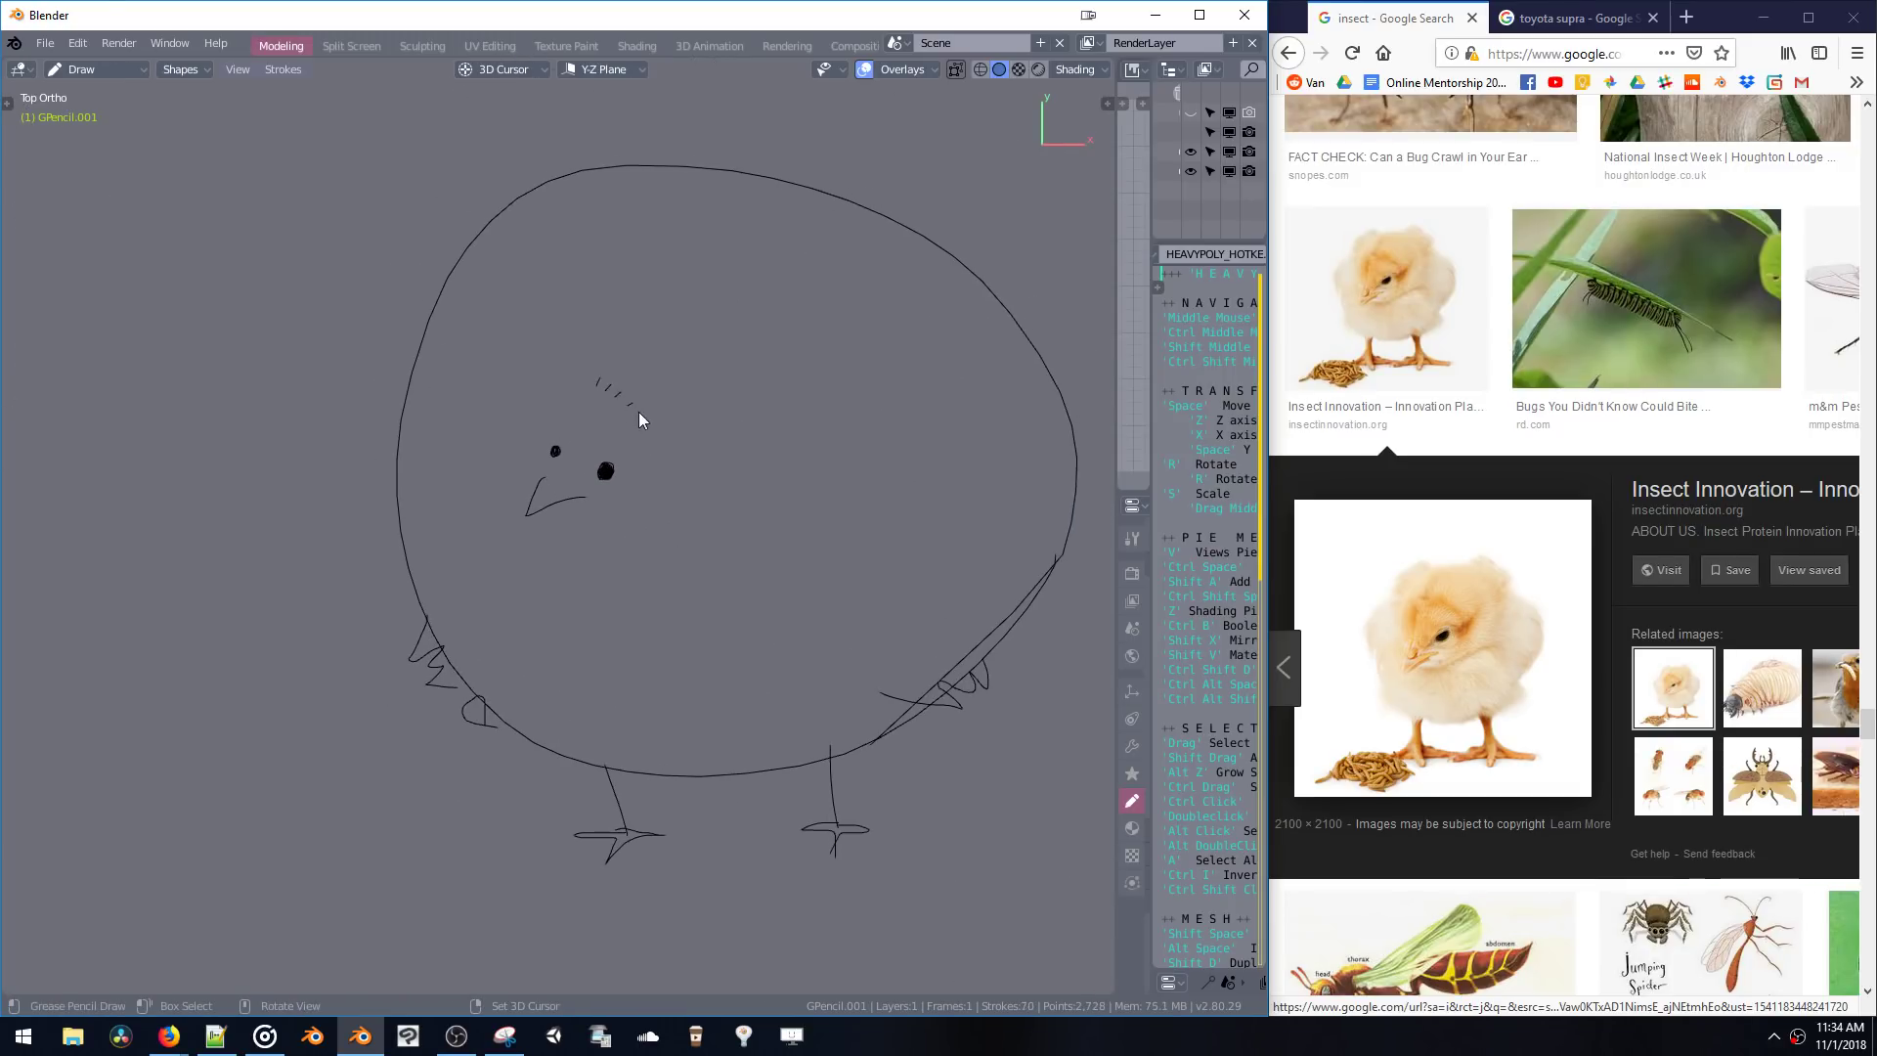
drag(638, 413, 632, 410)
- Erase the doubled outline stroke beside the round chick's rear wing with the Eraser Hard brush
ctrl+scroll(704, 567, down, 2)
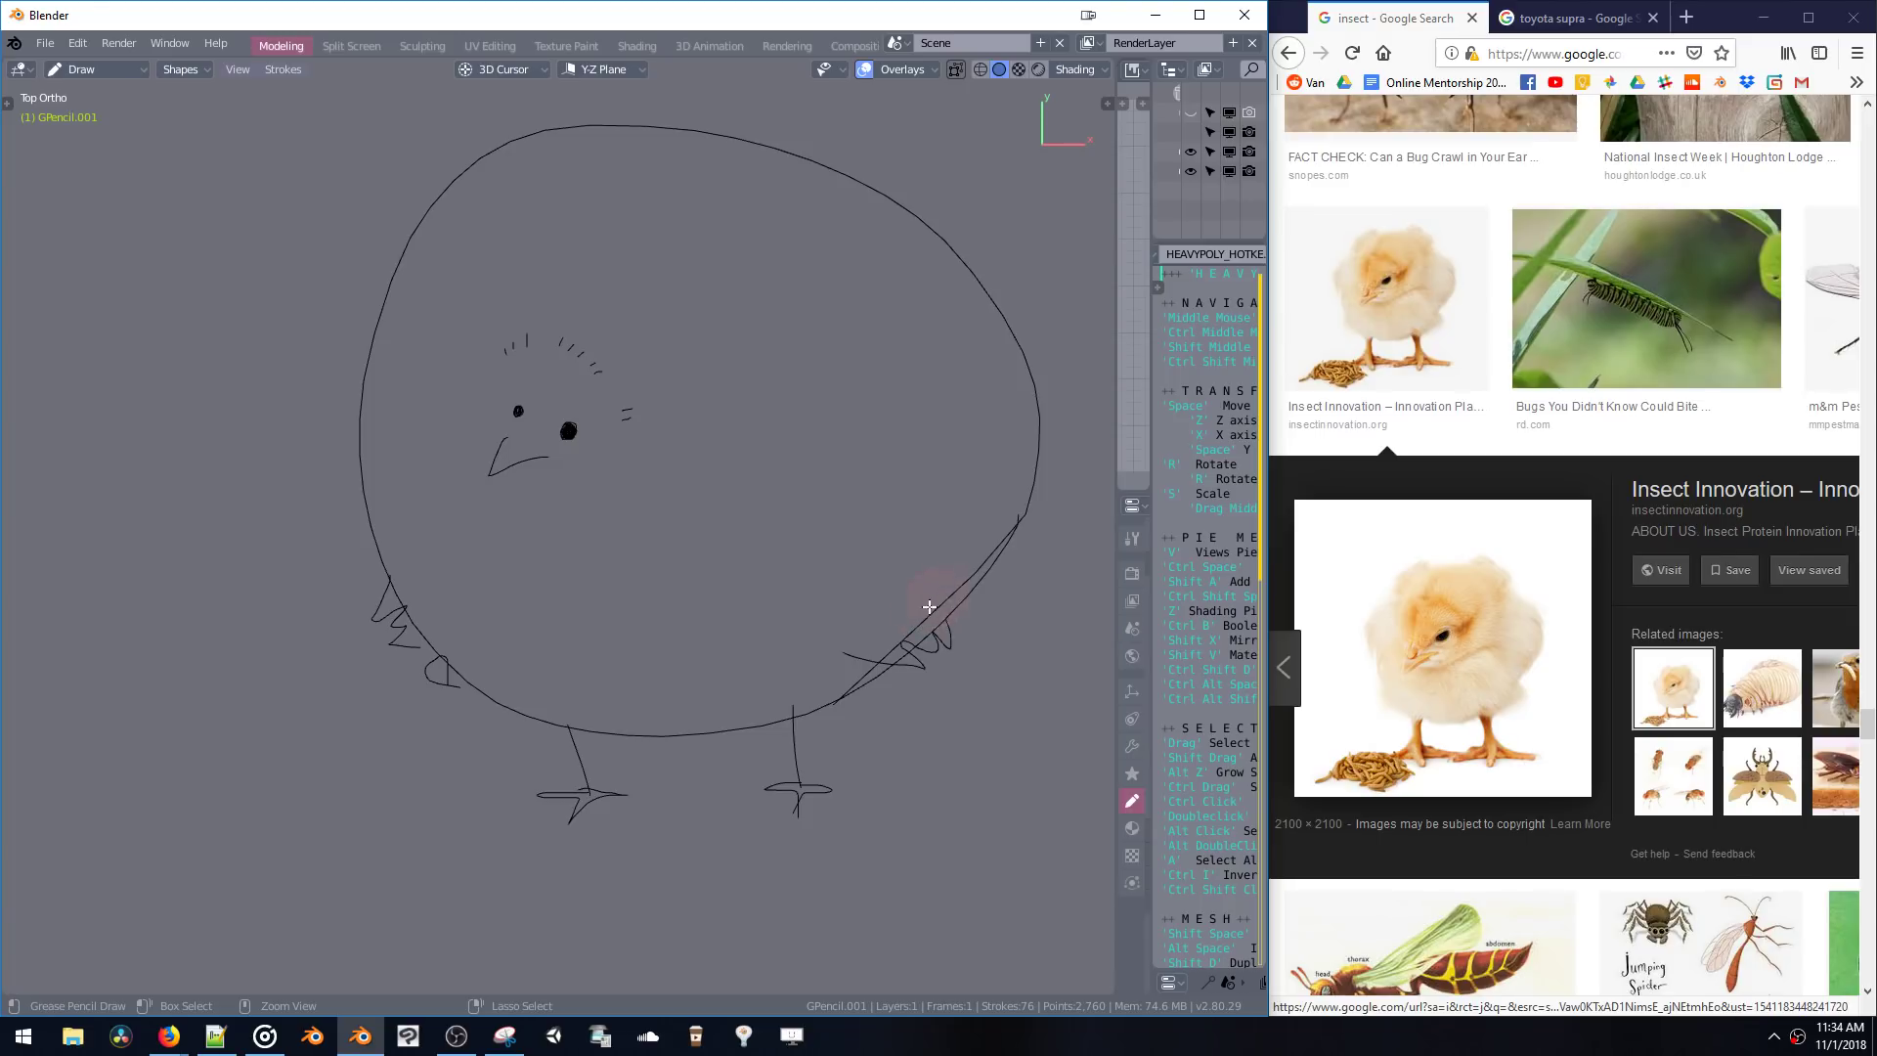
key(t)
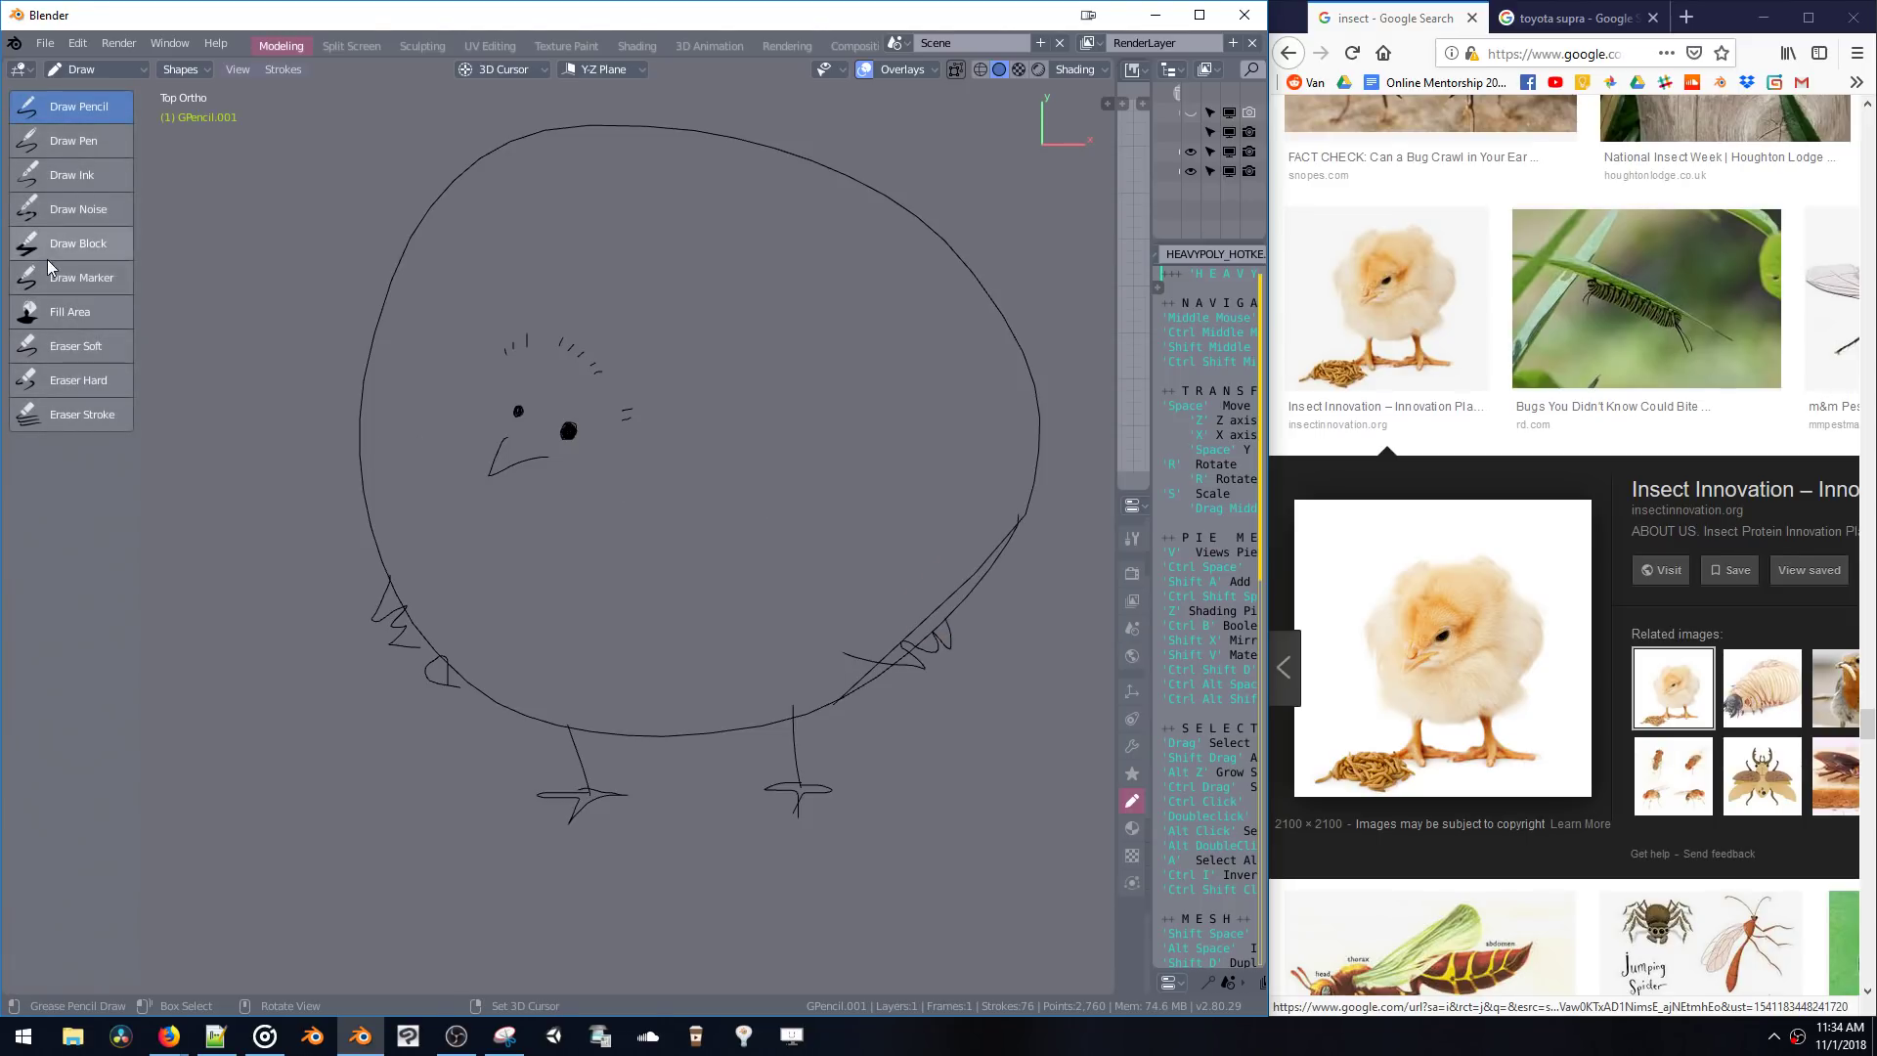
click(49, 381)
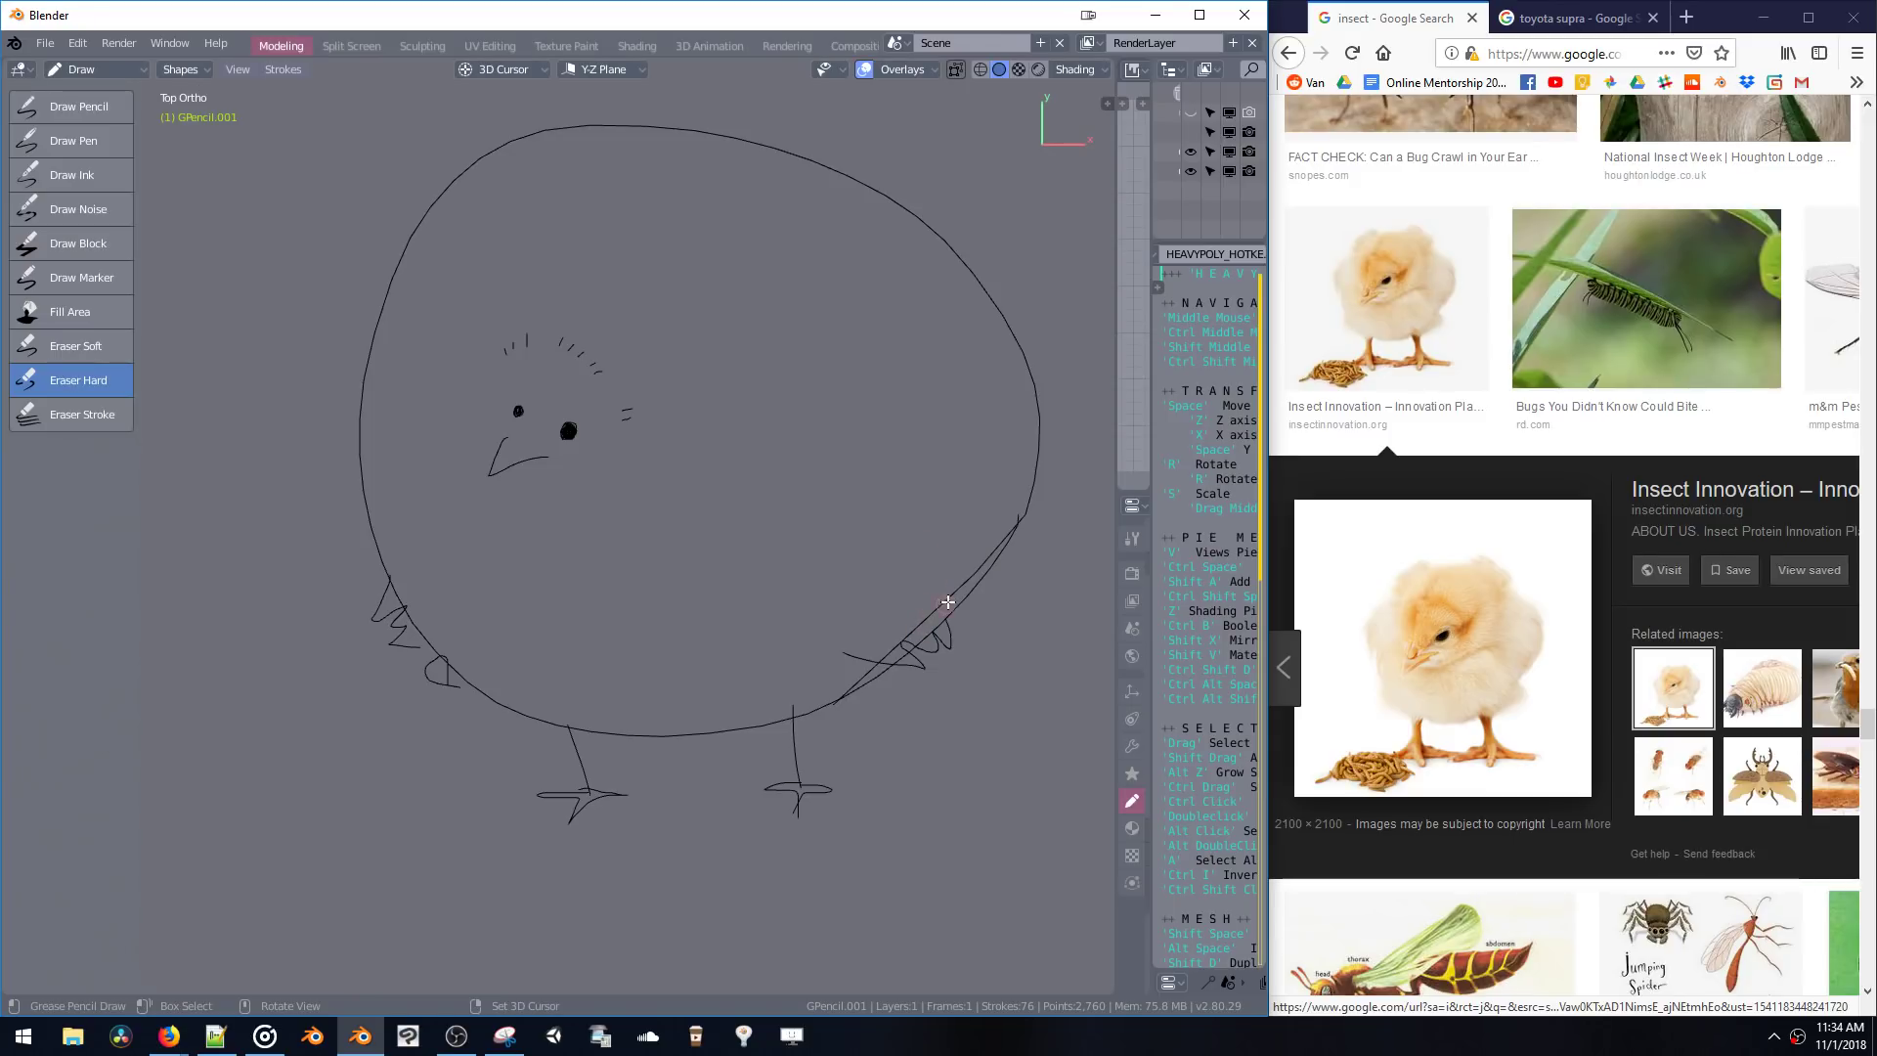
drag(947, 602, 1006, 531)
- Clean up the erased edge at the chick's rear and close the outline gap with the Draw Pencil brush
click(88, 114)
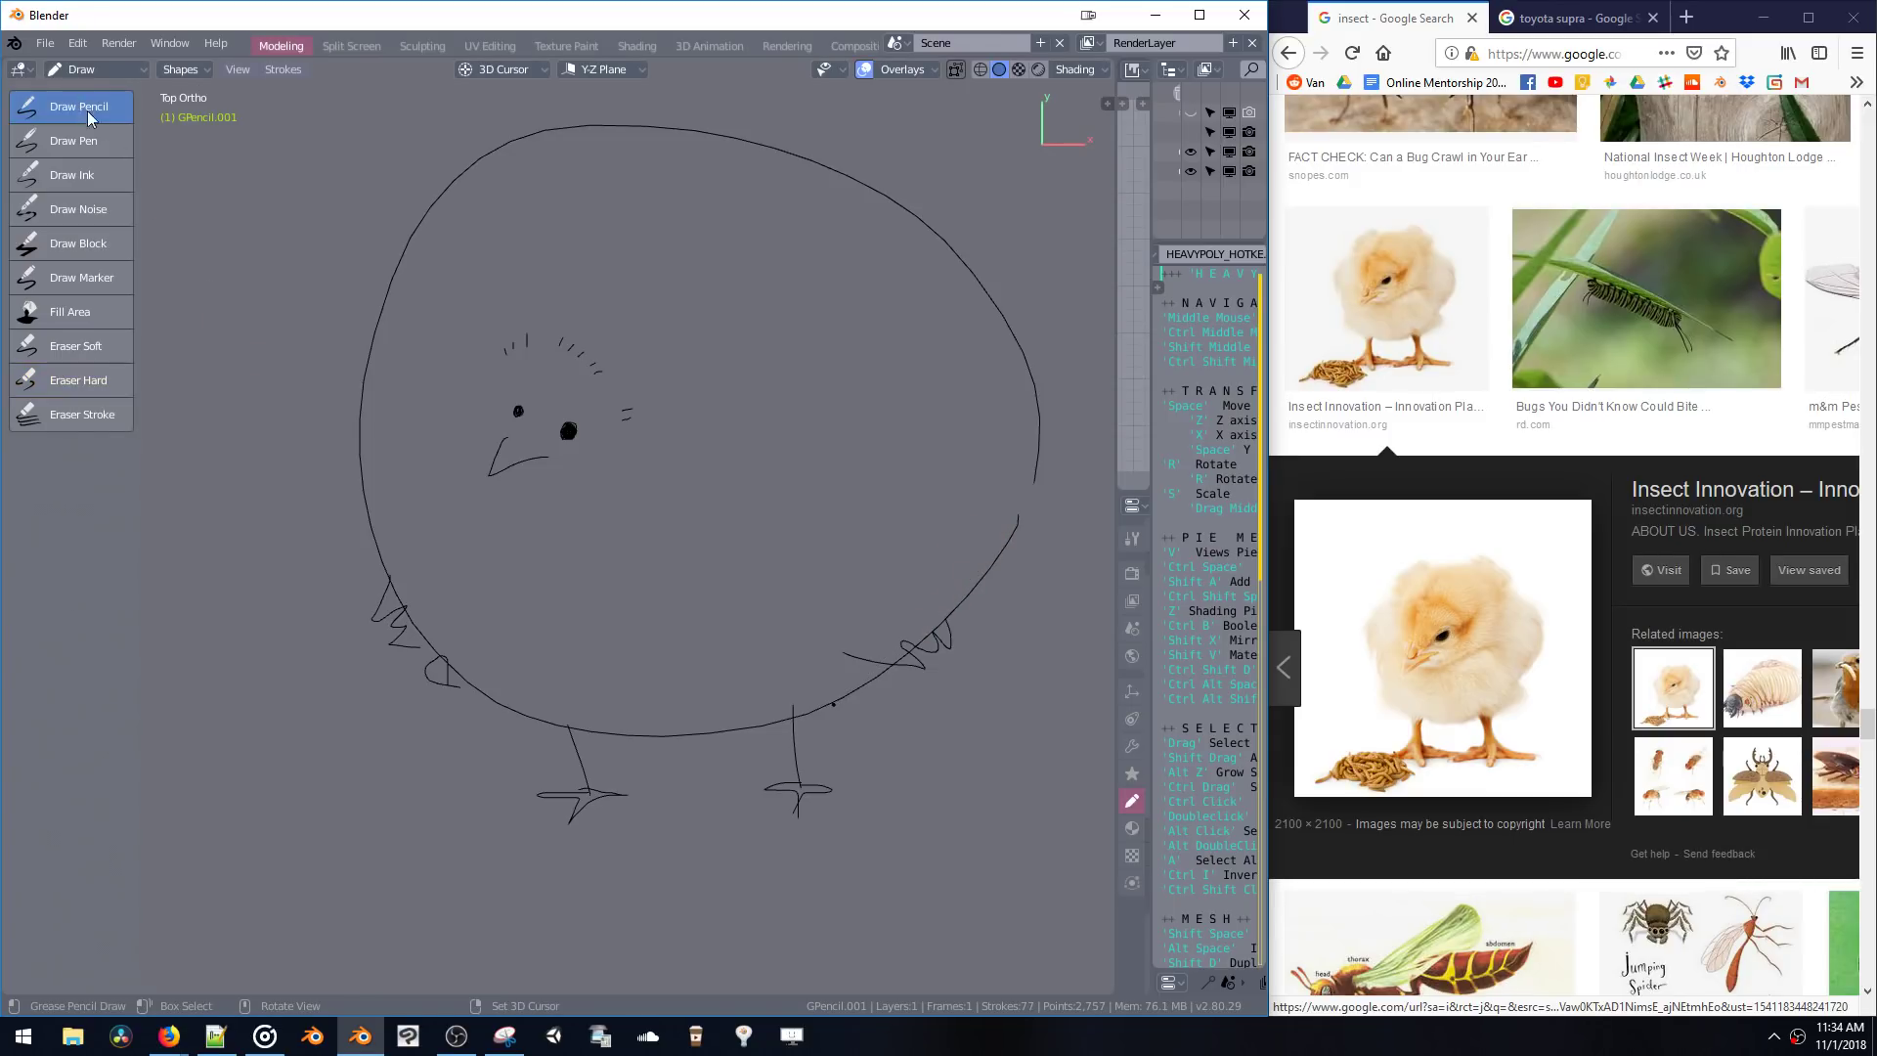
key(e)
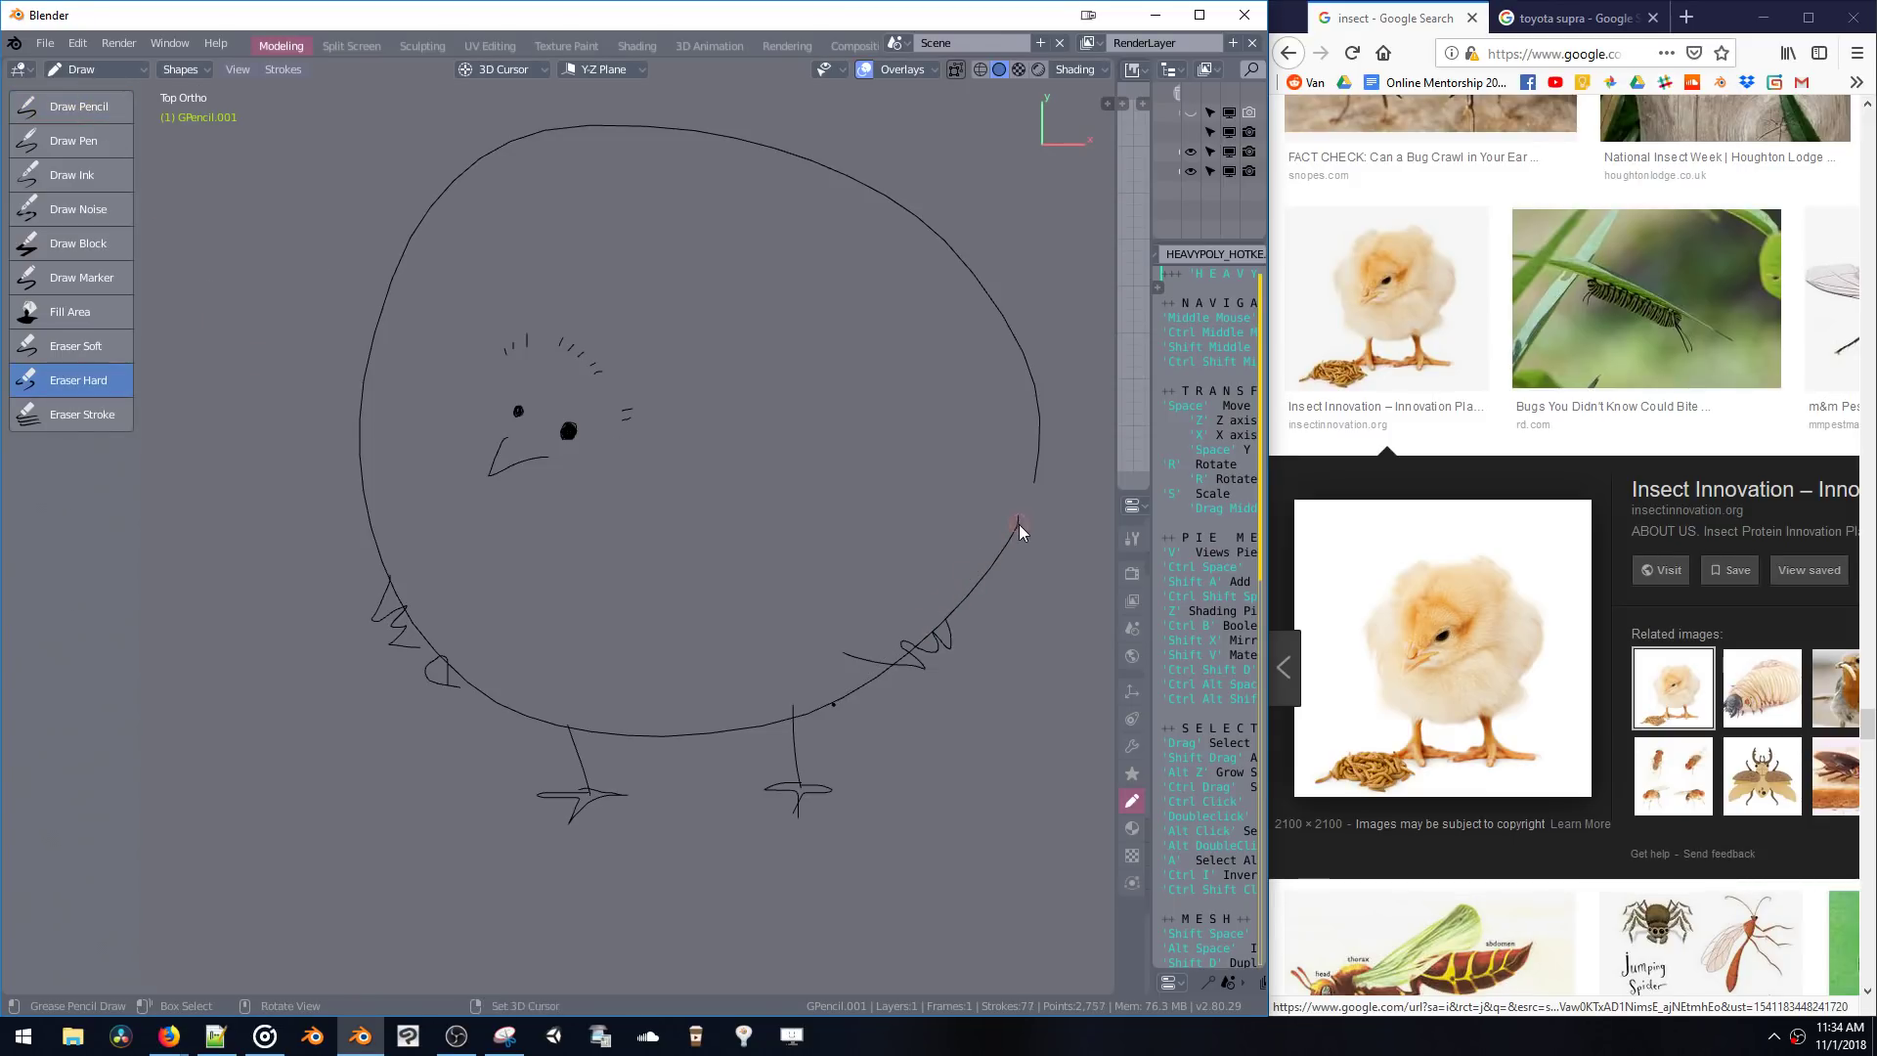
drag(1019, 524, 1034, 494)
click(124, 109)
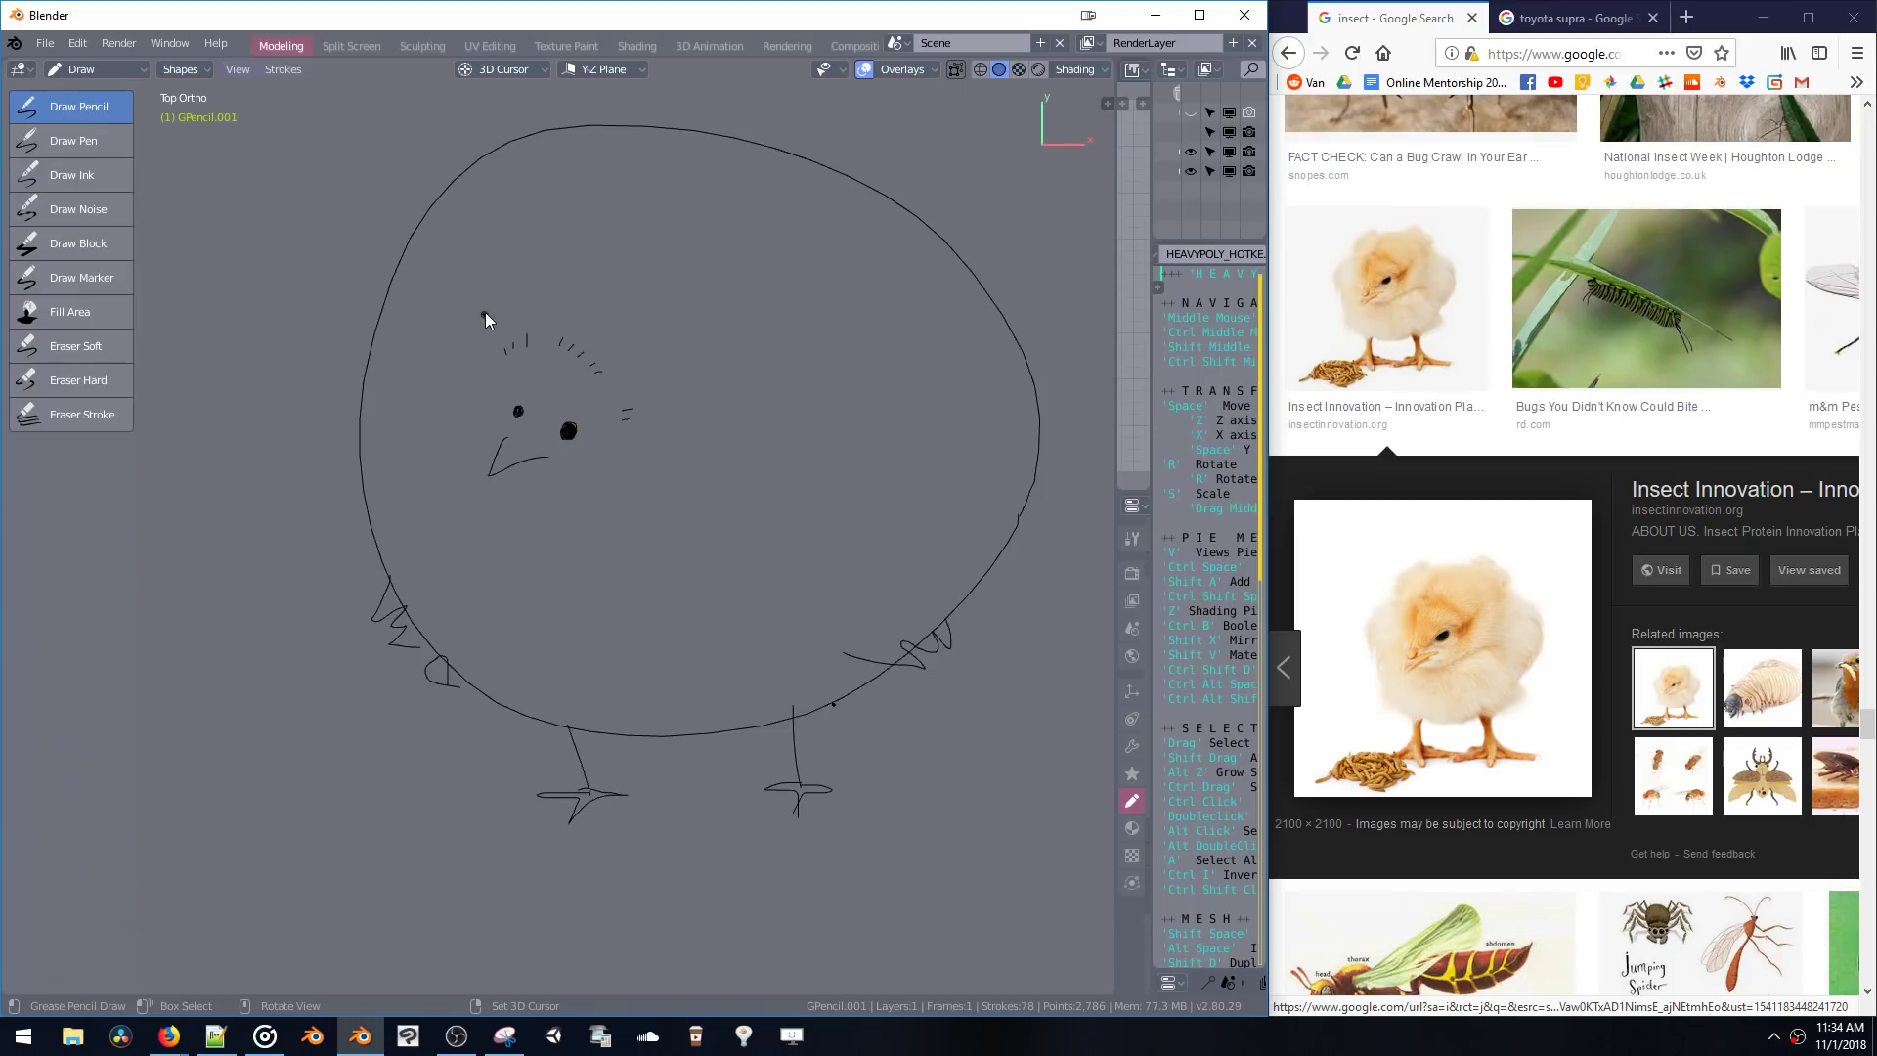
- Draw a new, lower head and back contour across the inside of the round chick's body
drag(898, 279, 996, 508)
key(ctrl+z)
drag(364, 489, 398, 411)
drag(463, 325, 606, 256)
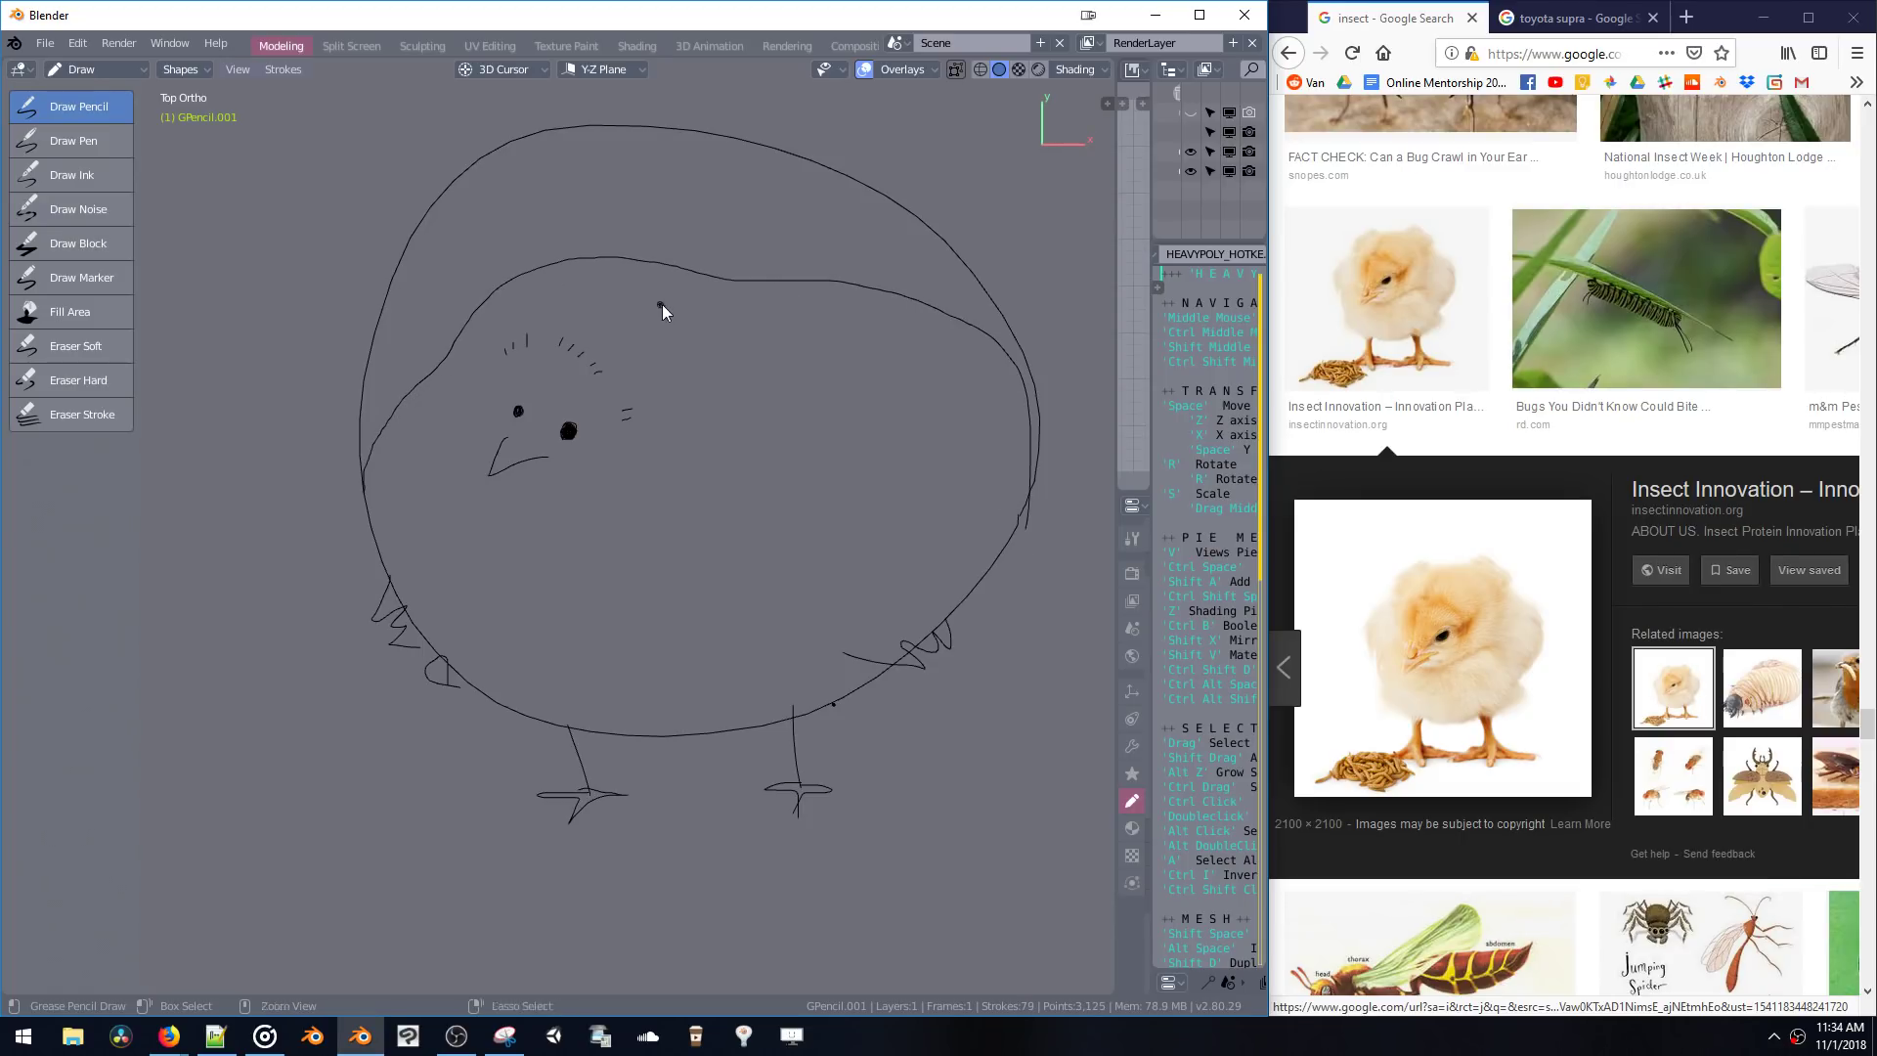
- Erase the old upper body outline and the part of the new contour above the chick's face
mouse_move(661, 303)
ctrl+middle_down()
mouse_move(660, 447)
mouse_move(665, 293)
ctrl+middle_up()
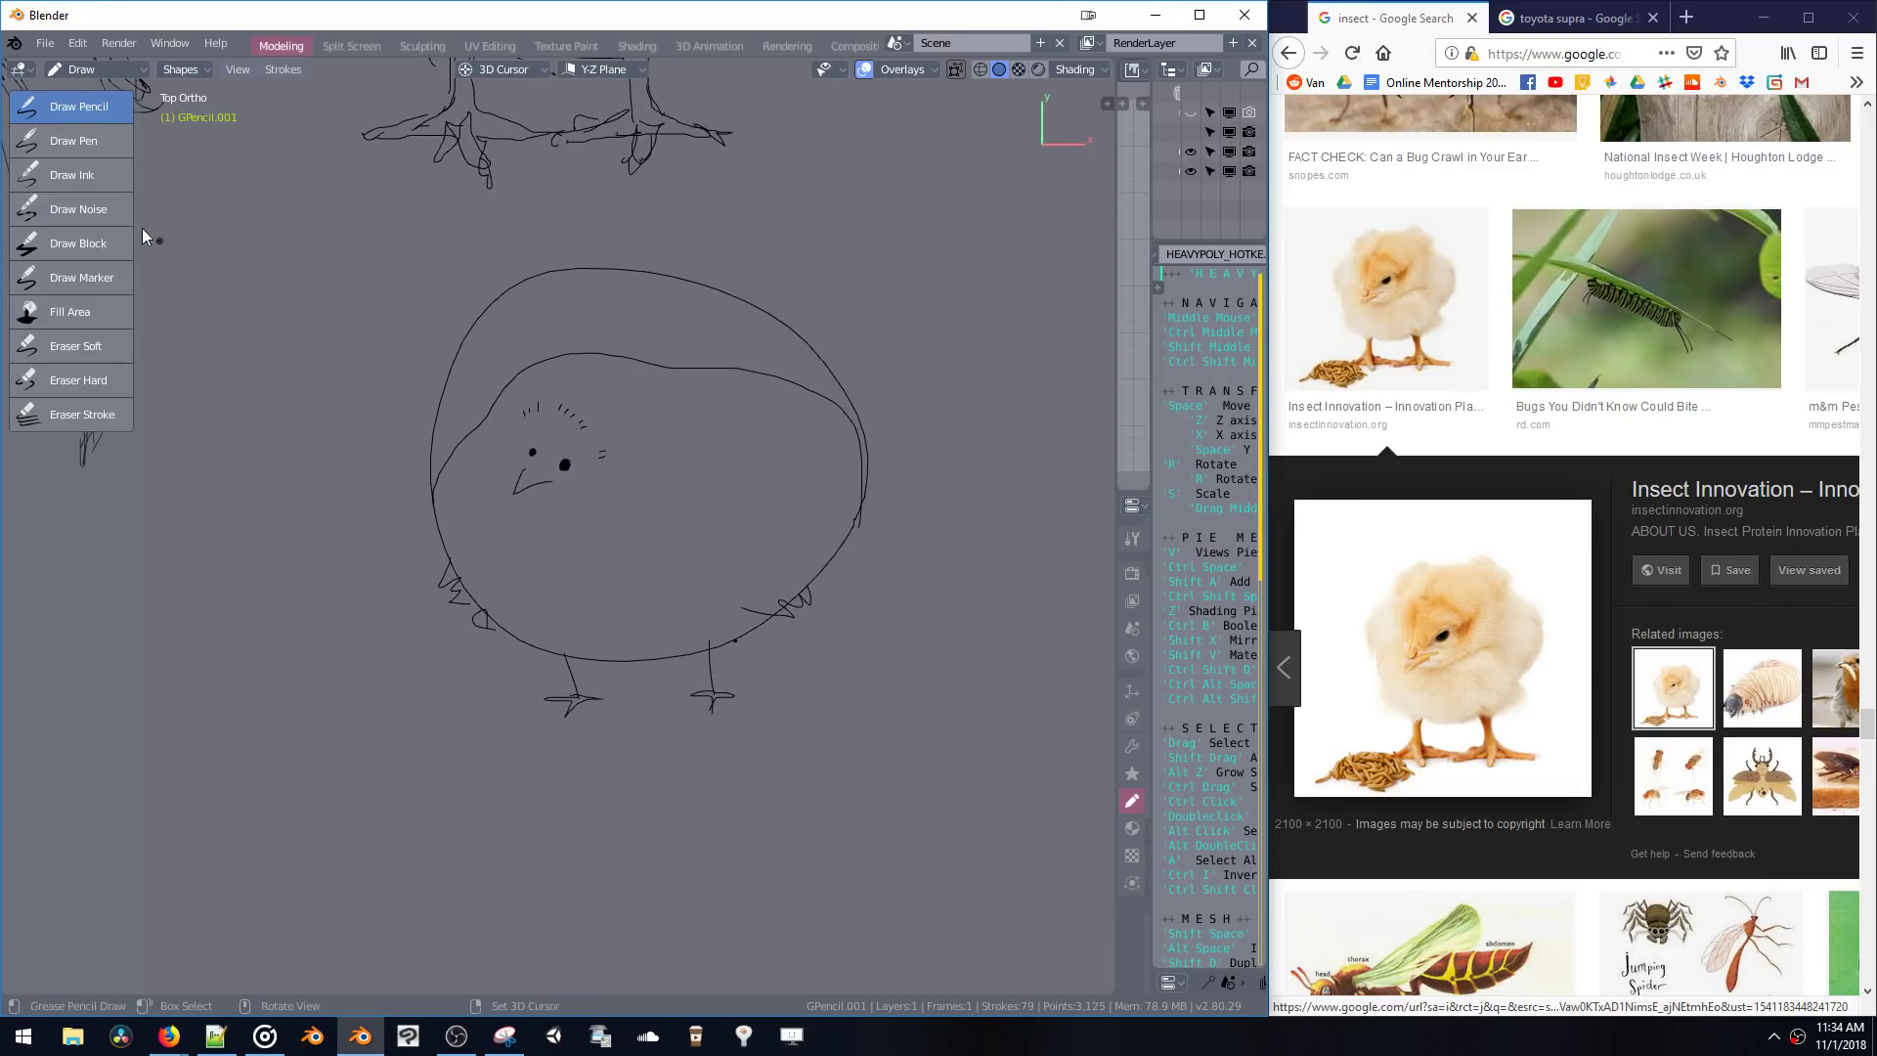
click(102, 379)
mouse_move(414, 439)
mouse_down()
mouse_move(426, 479)
mouse_move(453, 364)
mouse_move(519, 294)
mouse_move(661, 277)
mouse_move(827, 341)
mouse_move(872, 417)
mouse_move(876, 486)
mouse_move(857, 480)
mouse_up()
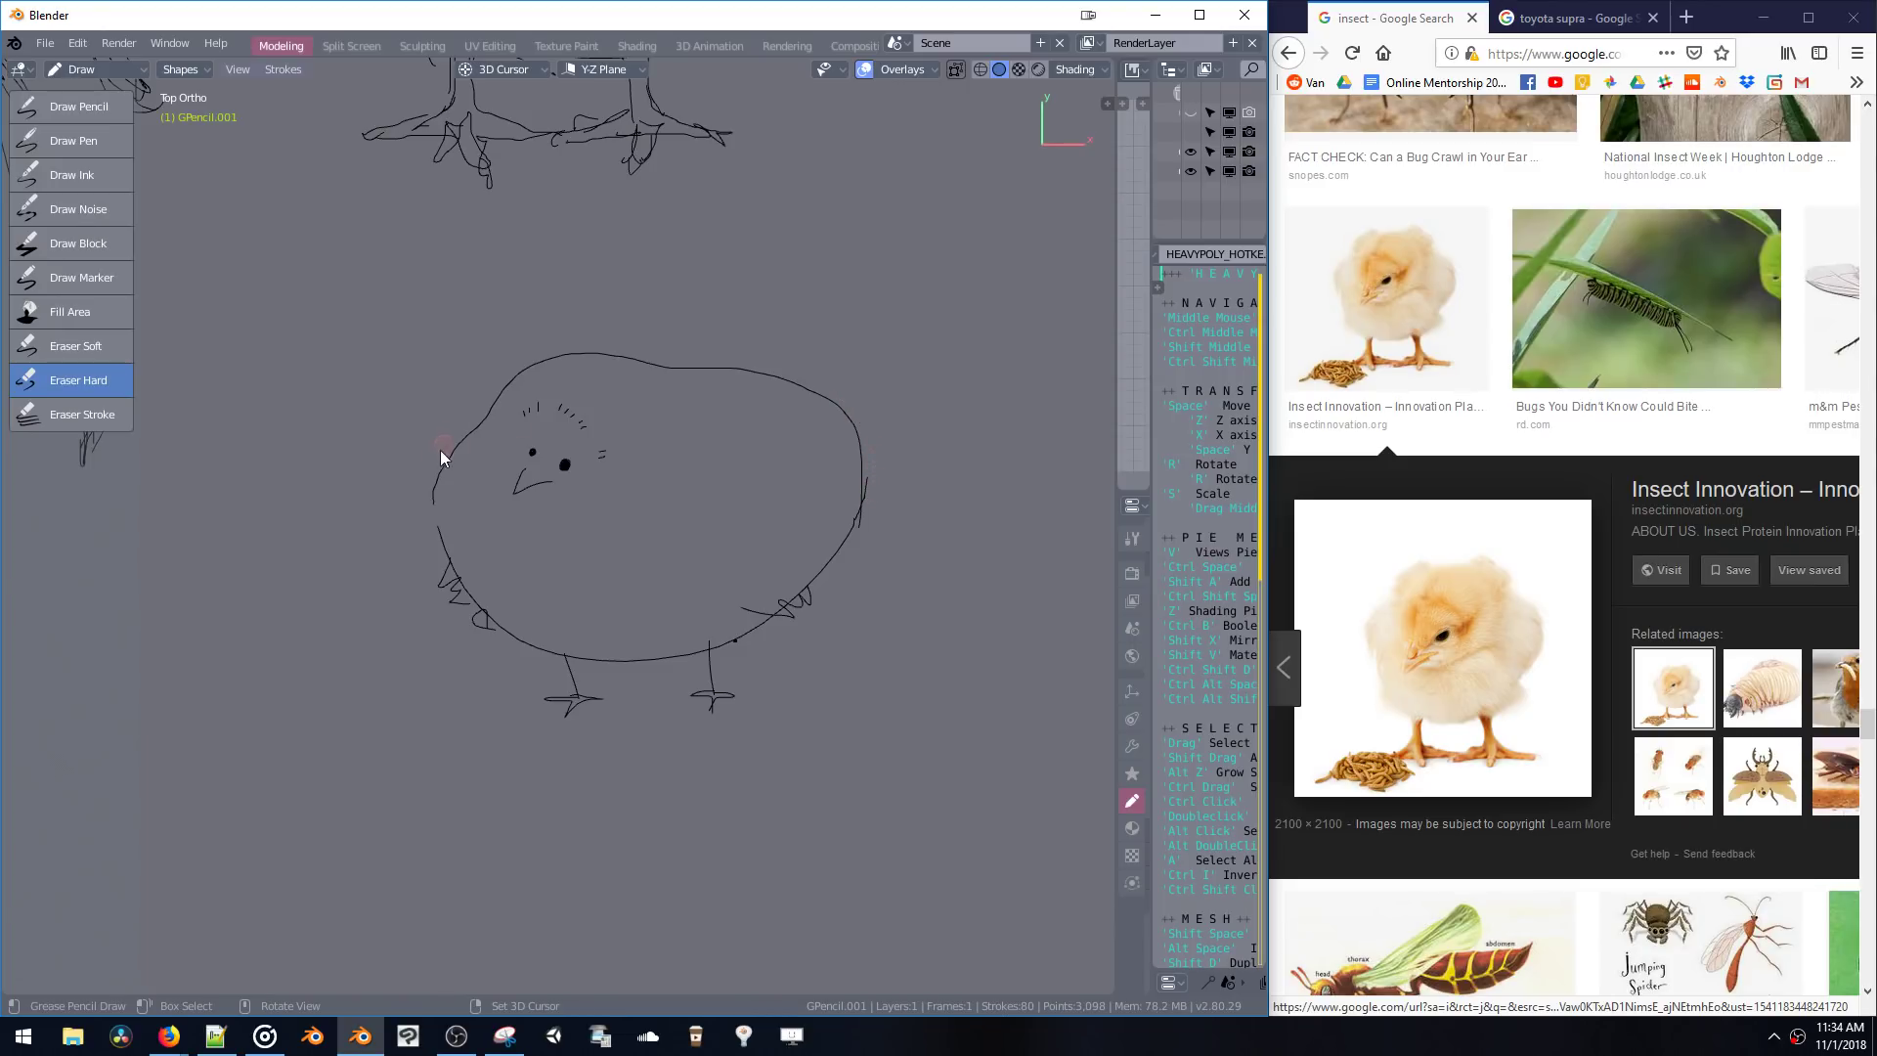
mouse_move(484, 393)
mouse_down()
mouse_move(537, 385)
mouse_move(492, 420)
mouse_move(405, 385)
mouse_up()
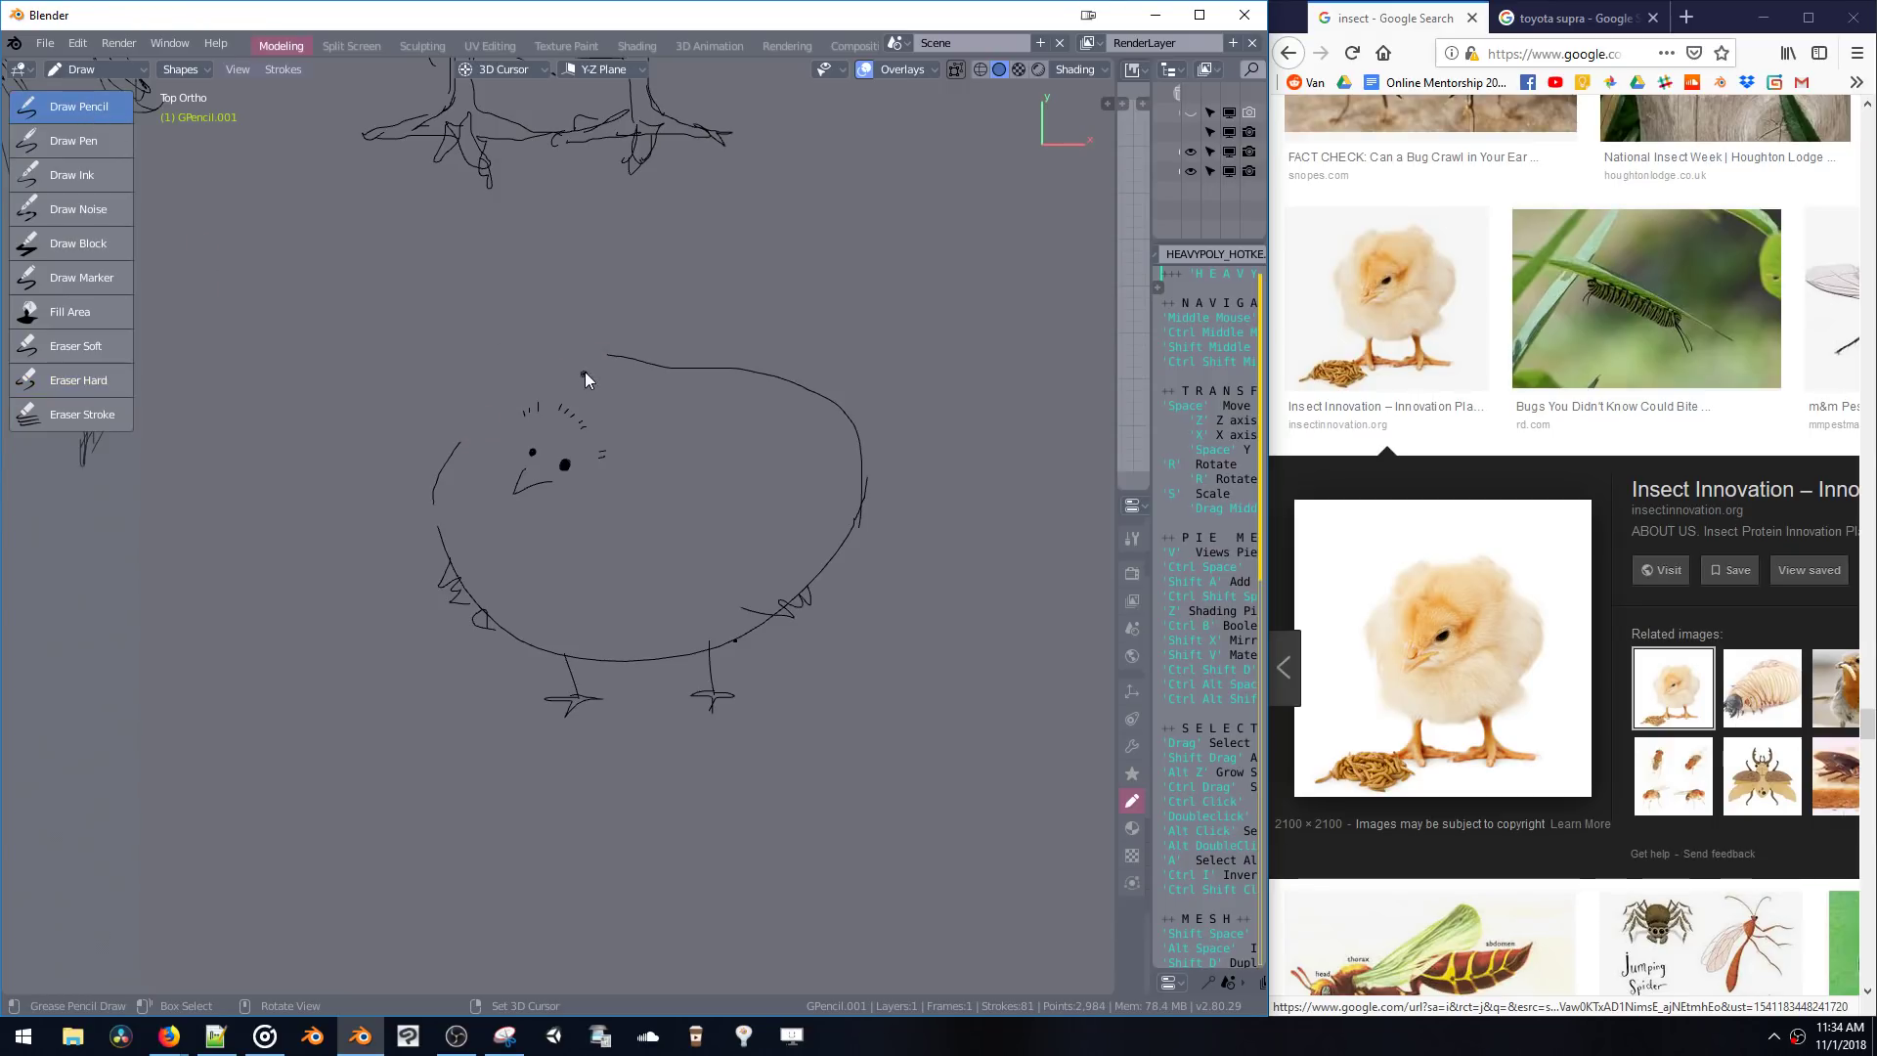
- Redraw the round chick's crown so the outline curves from its back over the forehead down to the chest
drag(584, 371, 610, 358)
mouse_move(512, 389)
mouse_down()
mouse_move(614, 359)
mouse_move(524, 391)
mouse_up()
key(ctrl+z)
key(ctrl+z)
key(ctrl+z)
drag(643, 387, 539, 390)
ctrl+drag(795, 390, 653, 385)
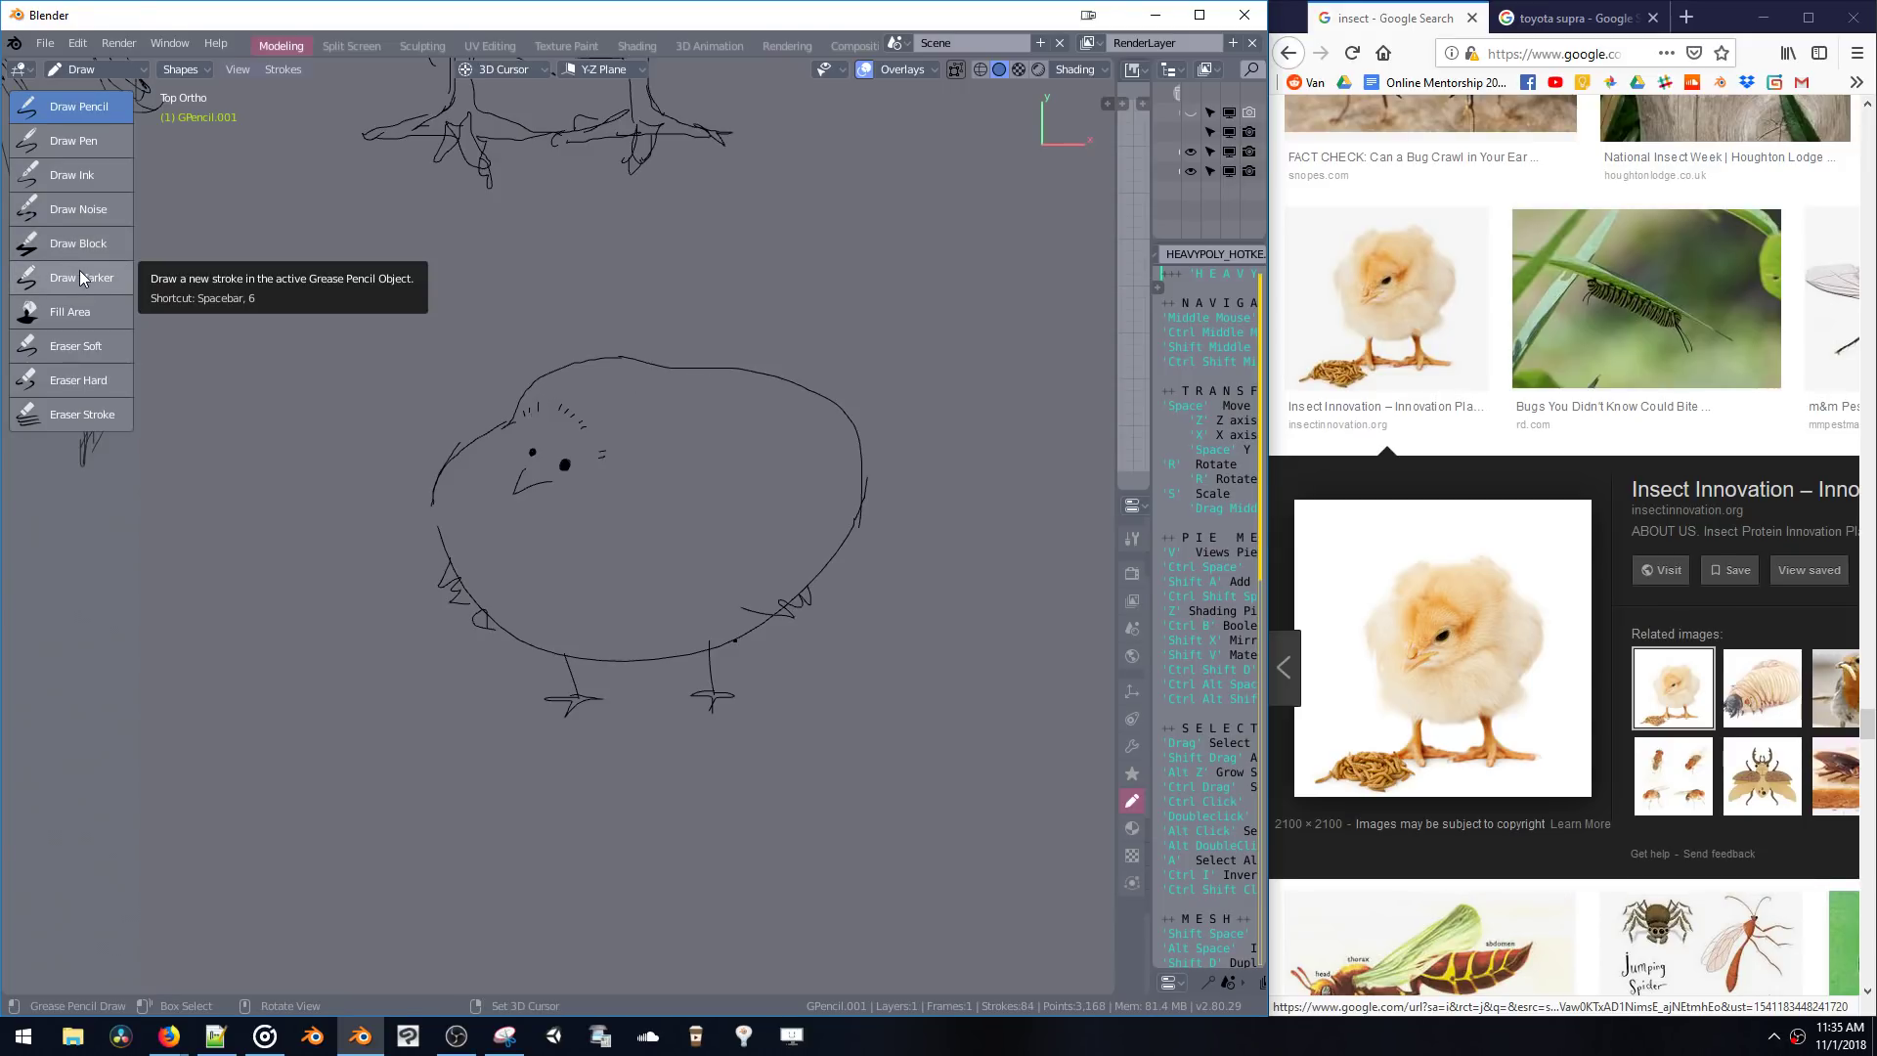
- Switch the Grease Pencil drawing to Edit Mode and activate the Select Box tool
click(116, 65)
click(114, 114)
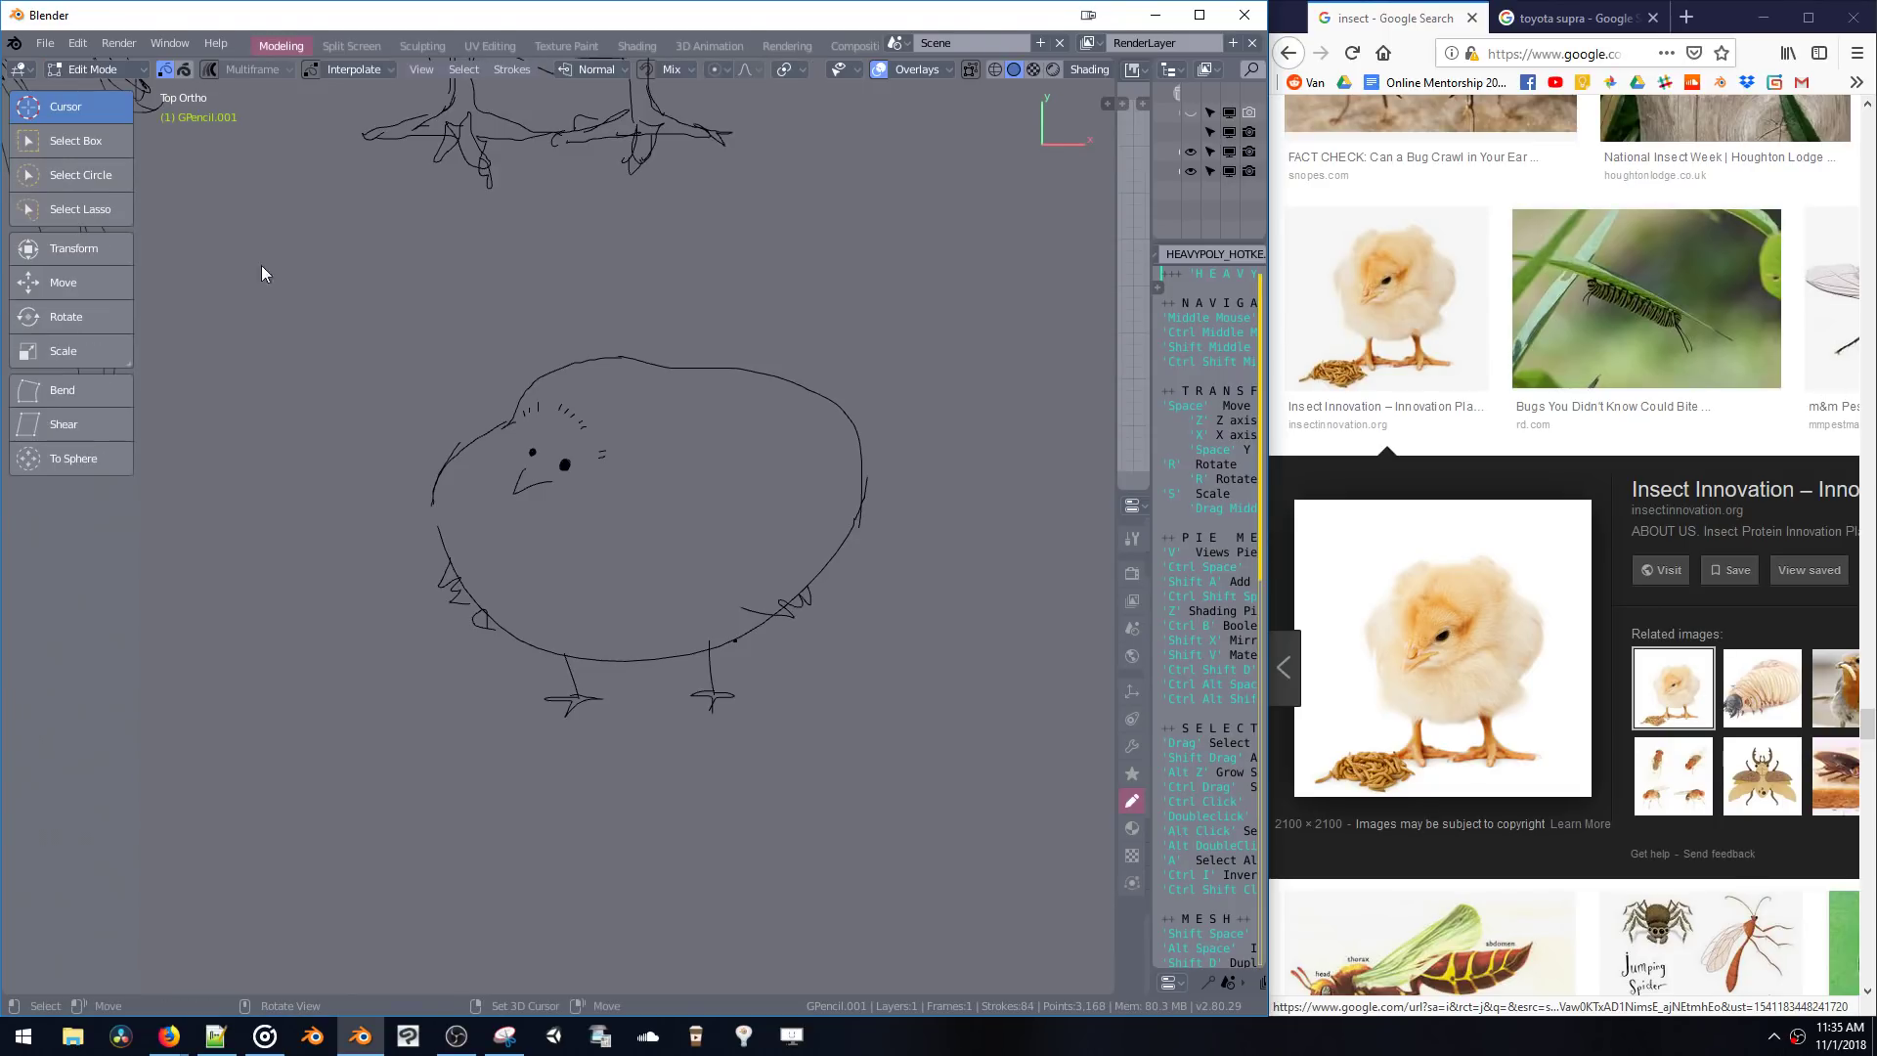
drag(499, 440, 565, 507)
key(v)
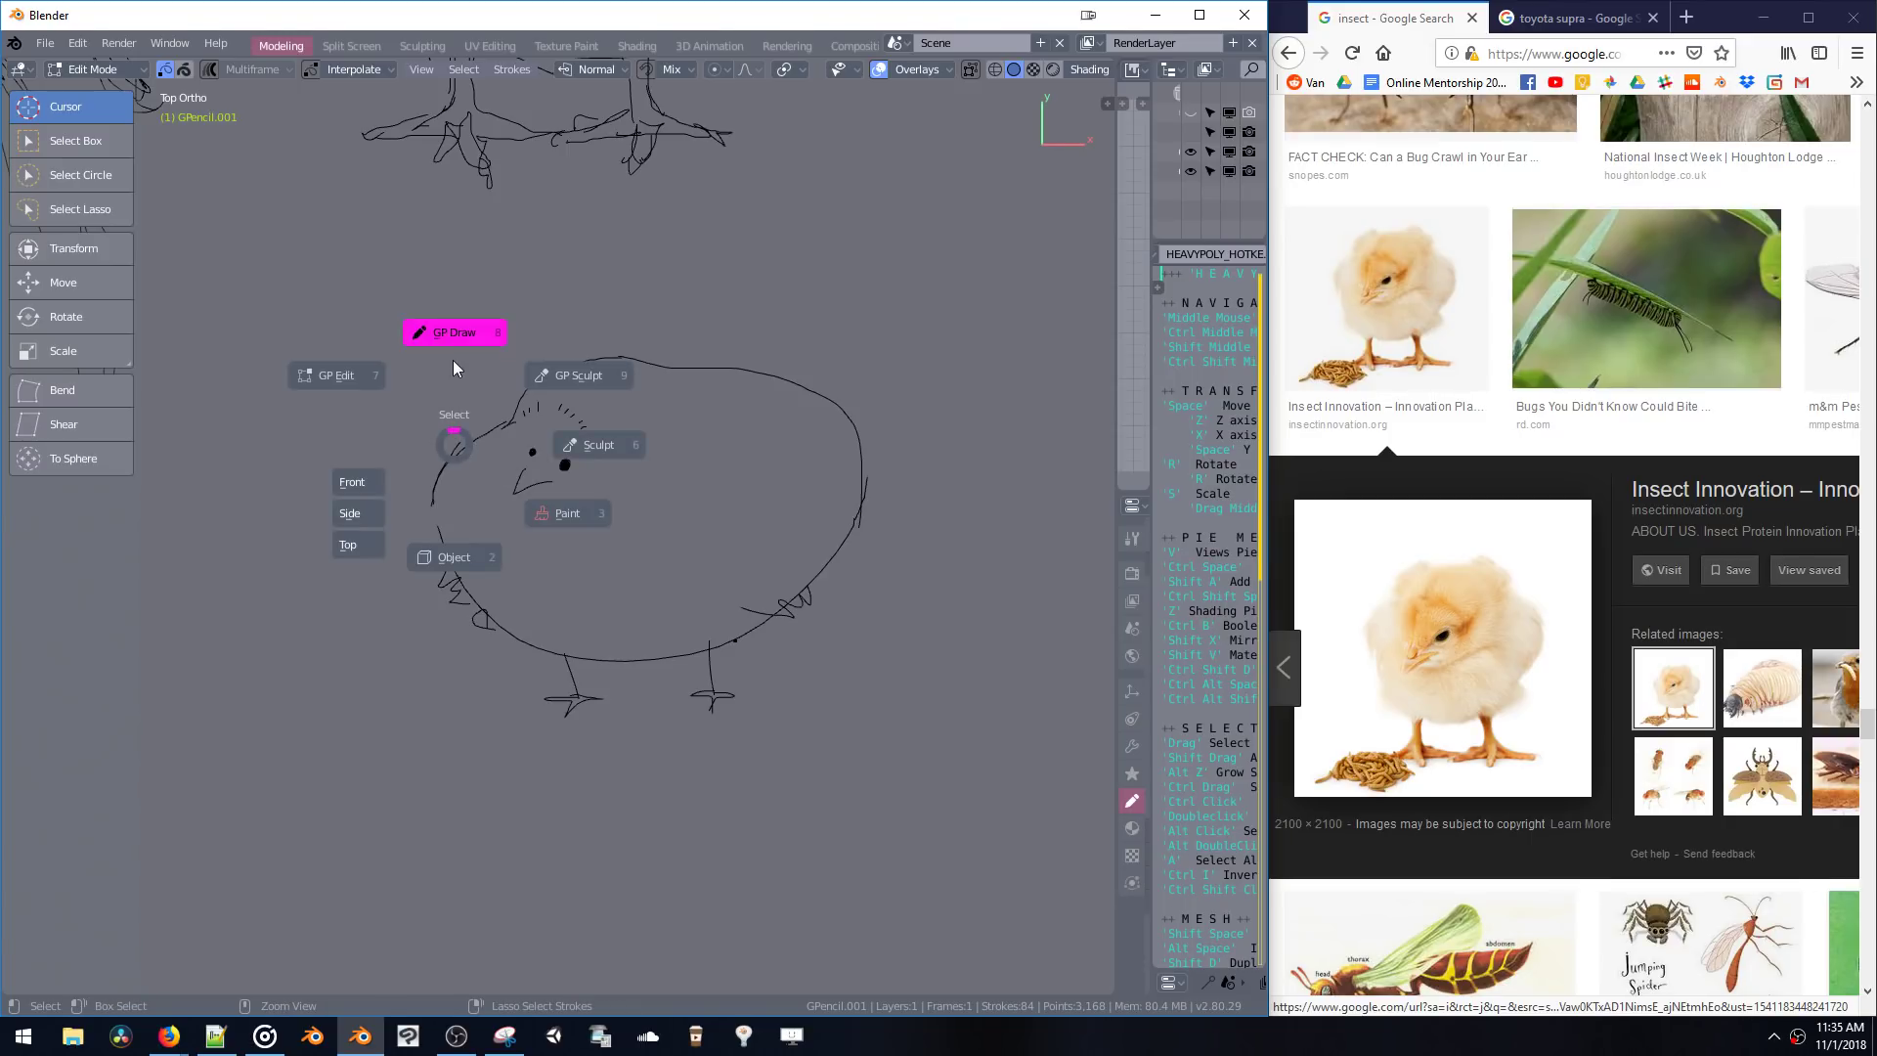
click(487, 433)
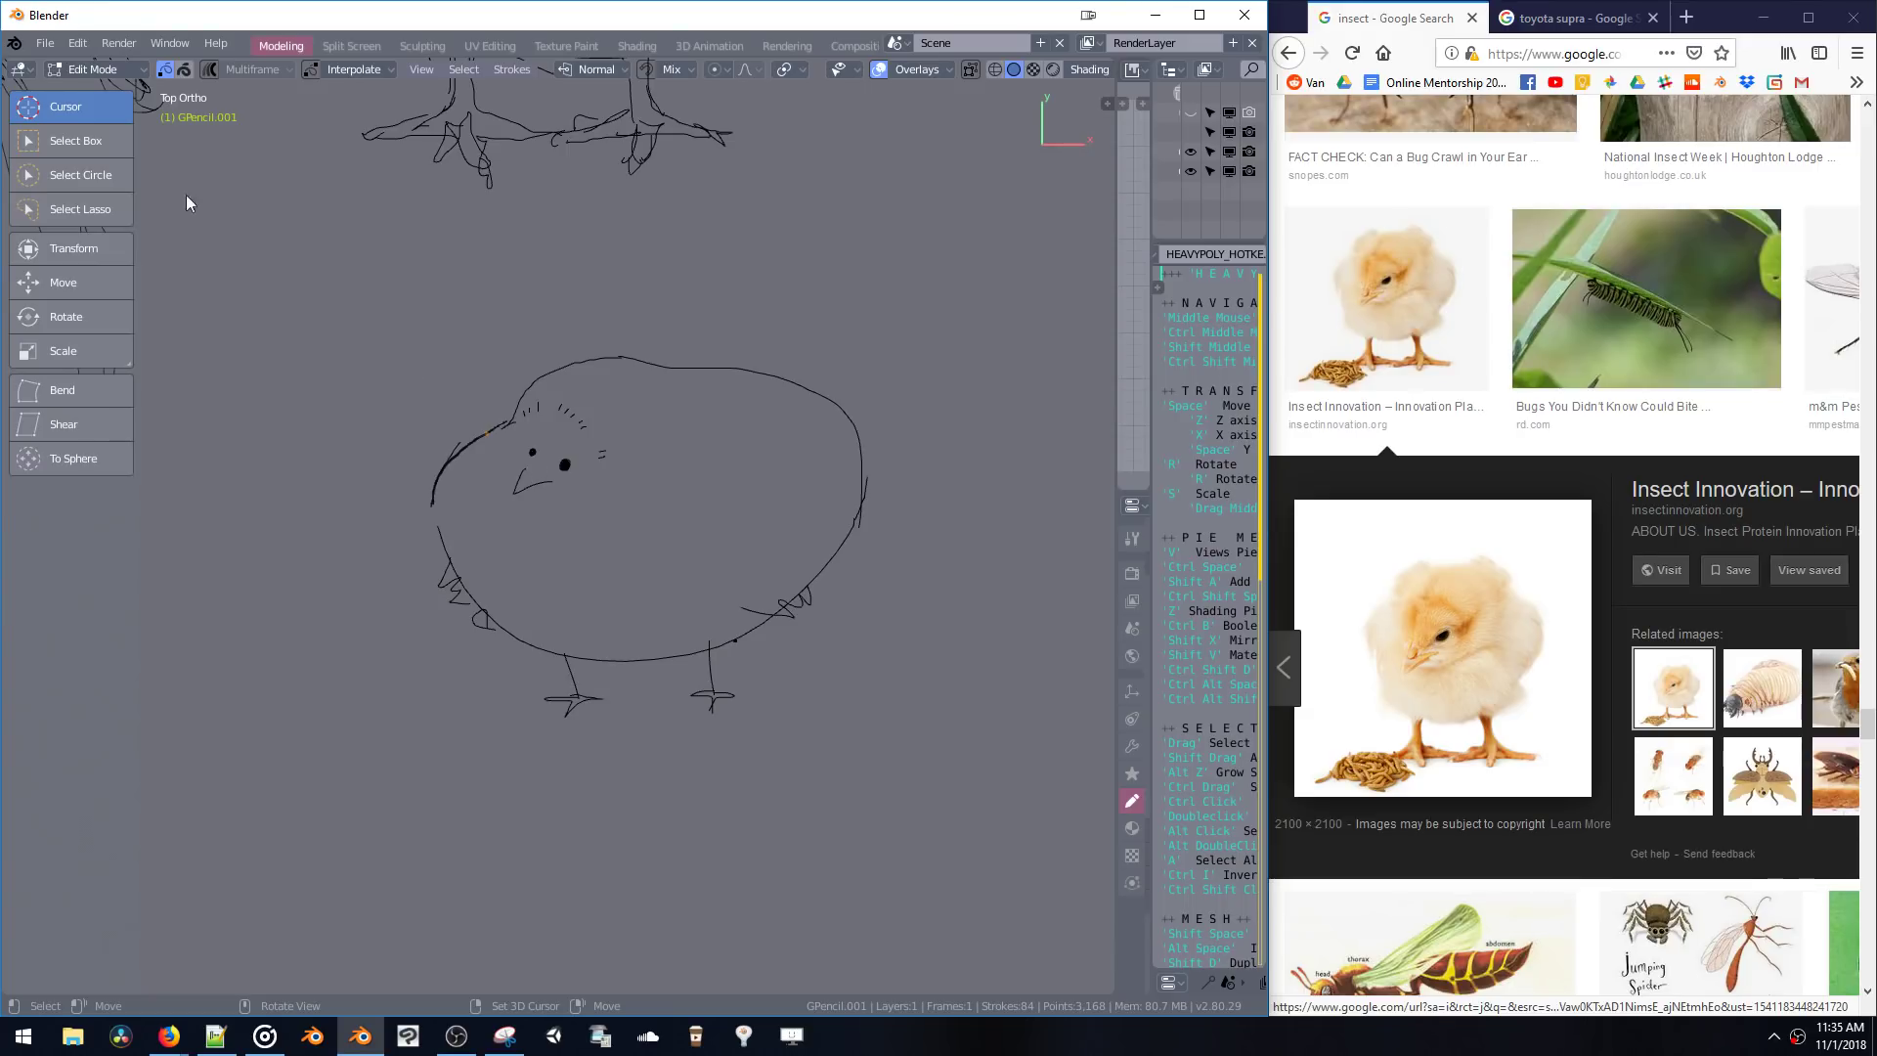
click(90, 137)
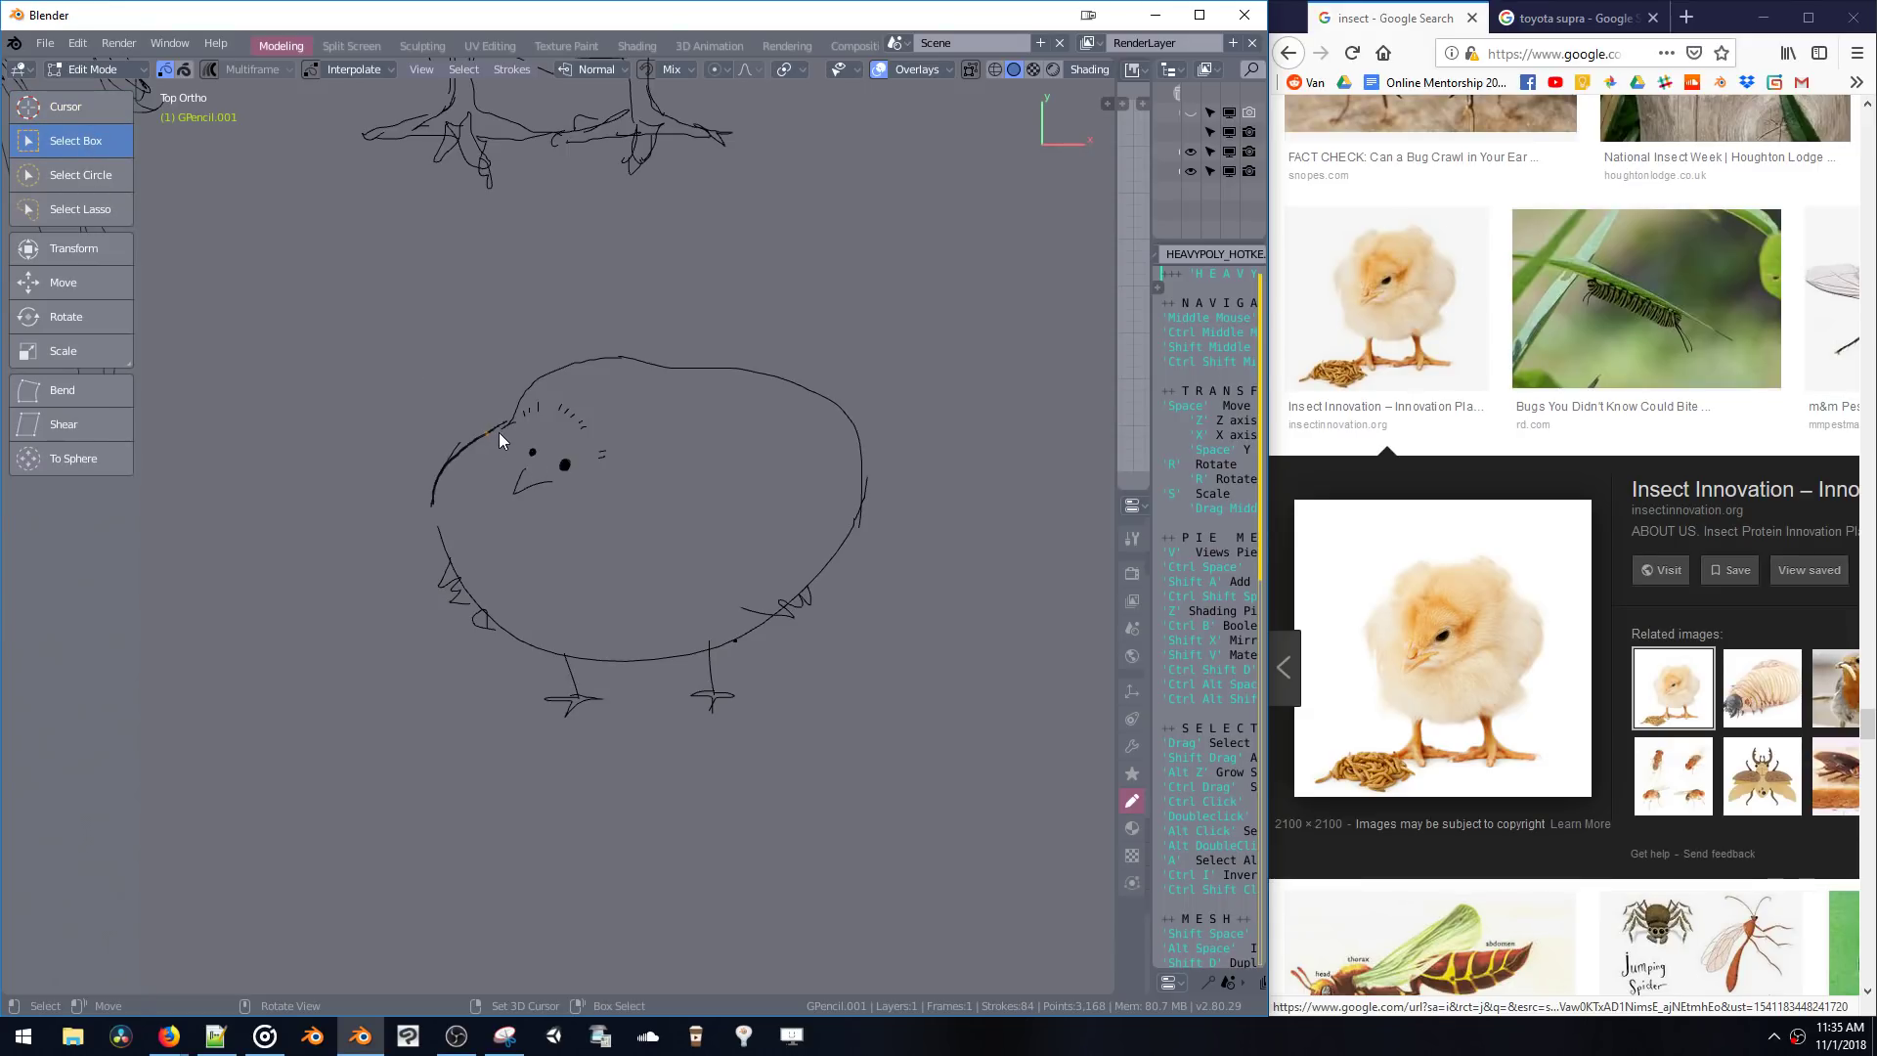
- Box-select the chick's eyes and beak, clearing the earlier selection on the outline
drag(498, 420, 590, 525)
key(s)
key(Escape)
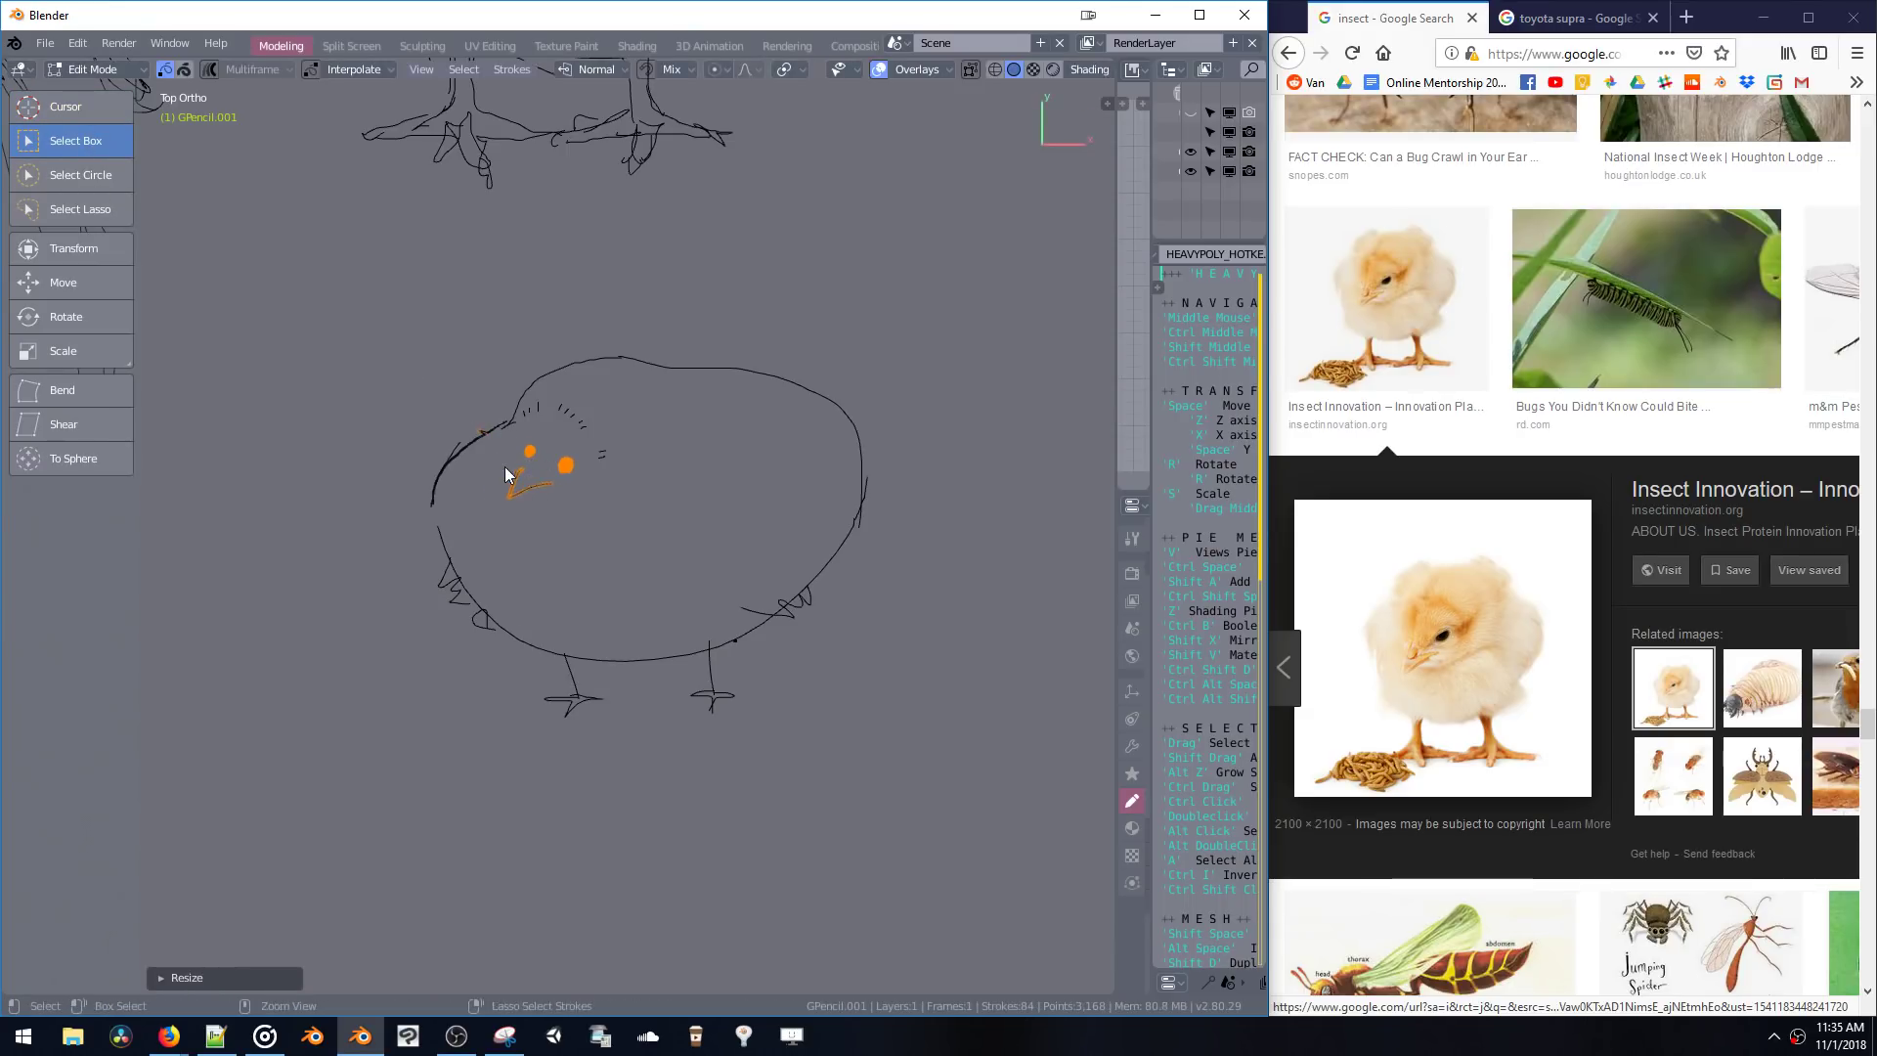
key(a)
key(alt+a)
drag(491, 427, 569, 520)
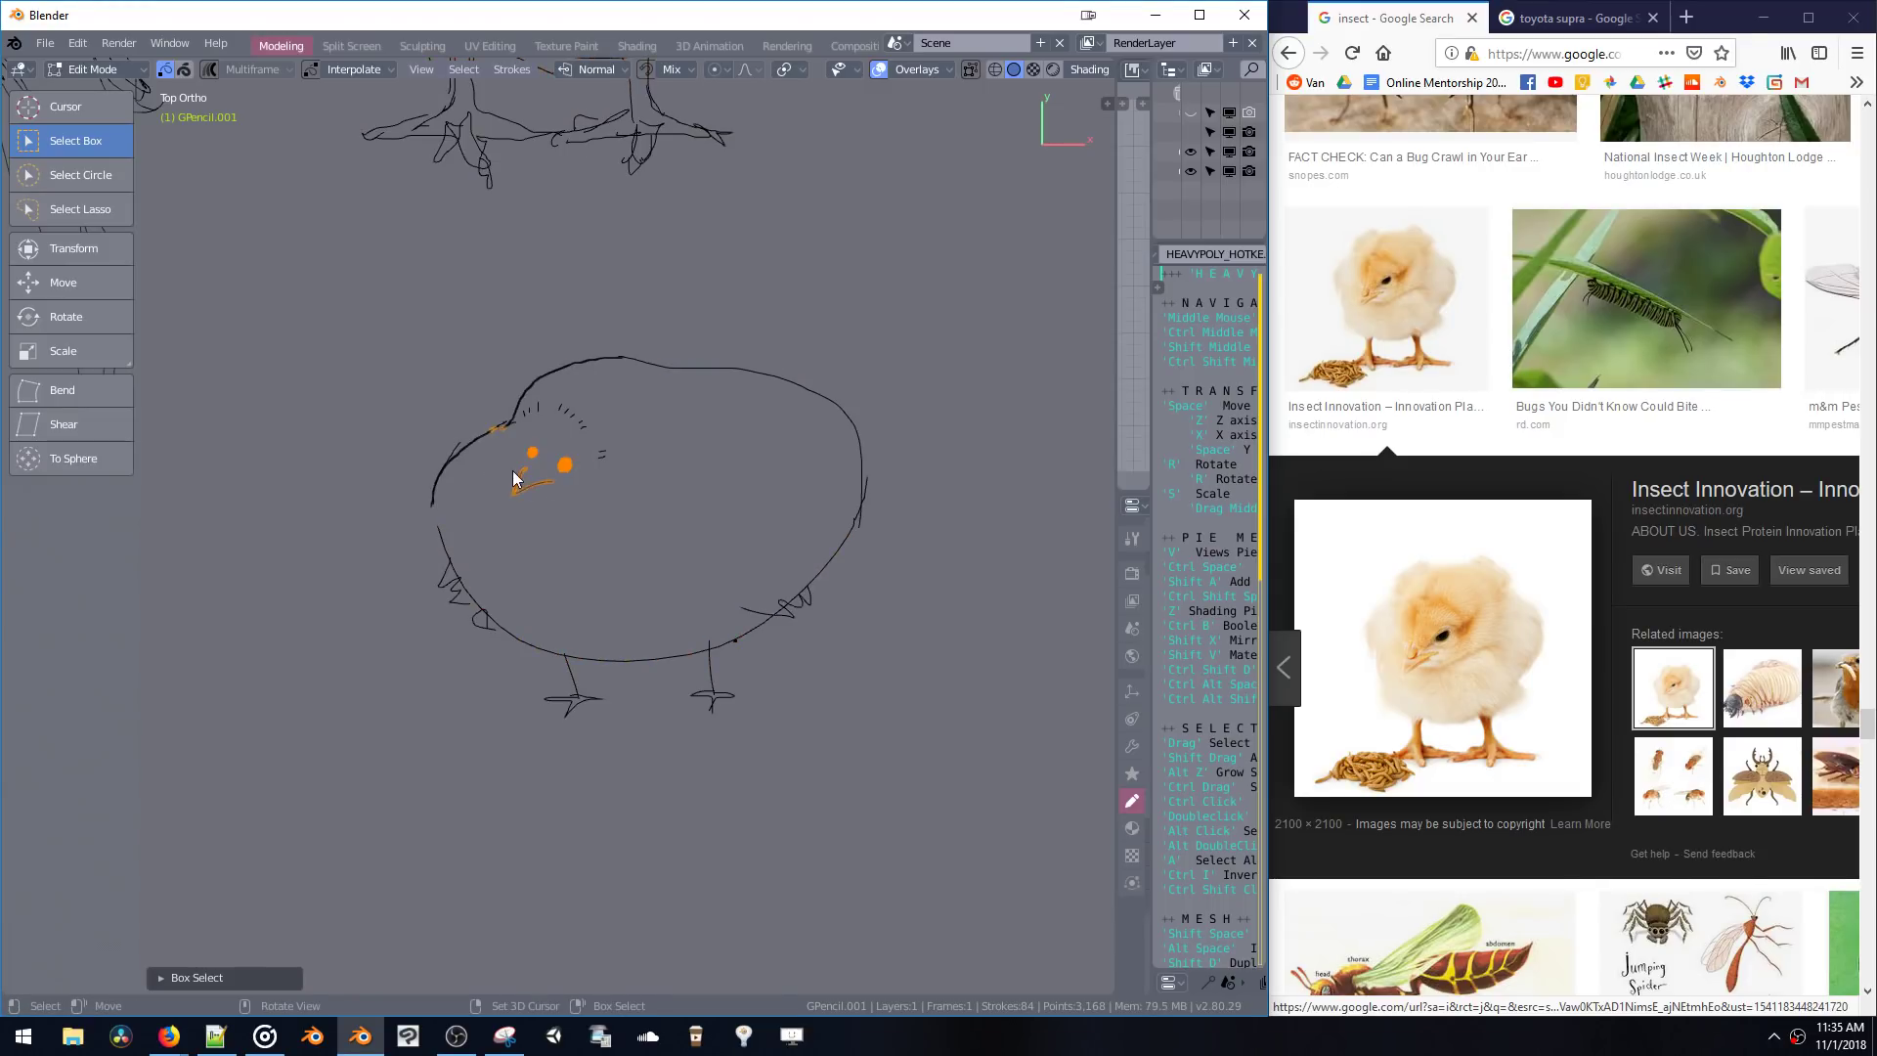
key(a)
key(a)
mouse_move(495, 422)
mouse_down()
mouse_move(549, 494)
mouse_move(519, 464)
mouse_up()
key(a)
key(a)
- Scale down the chick's eyes and beak and move them up toward the head's front edge
key(g)
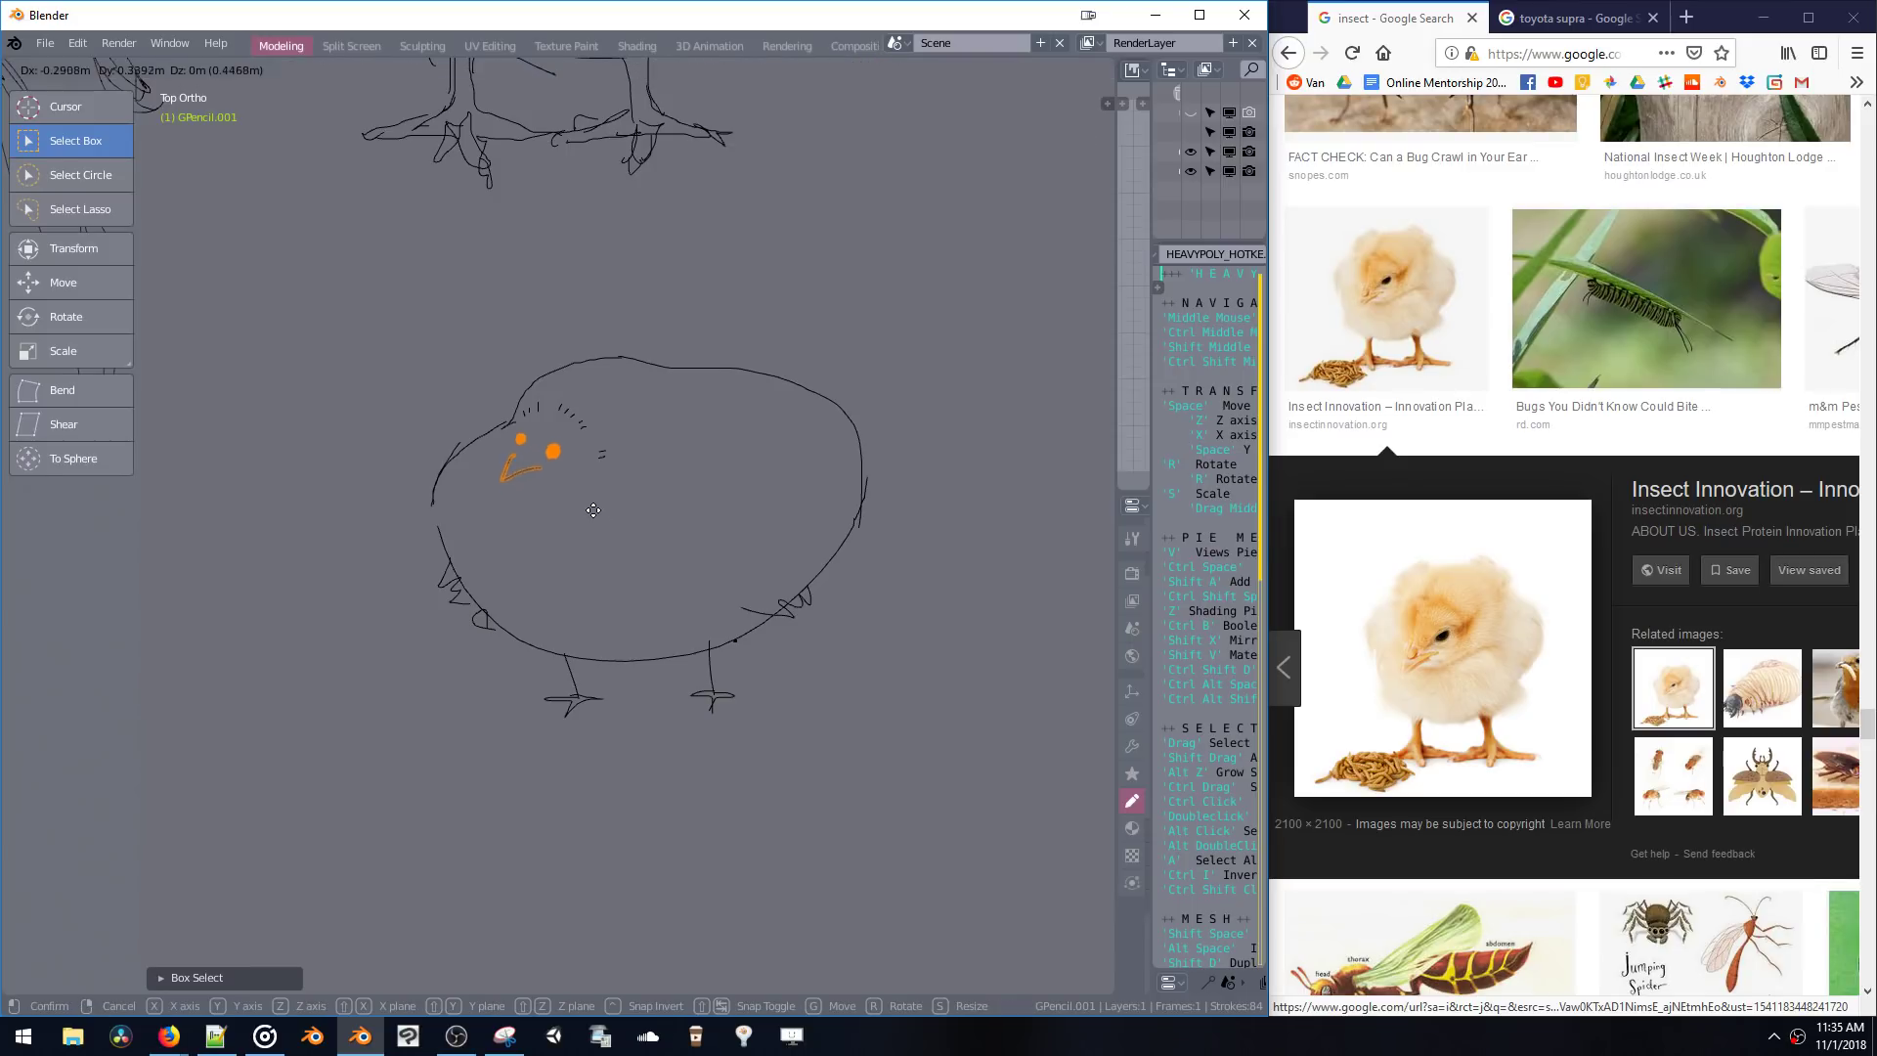
click(630, 524)
key(s)
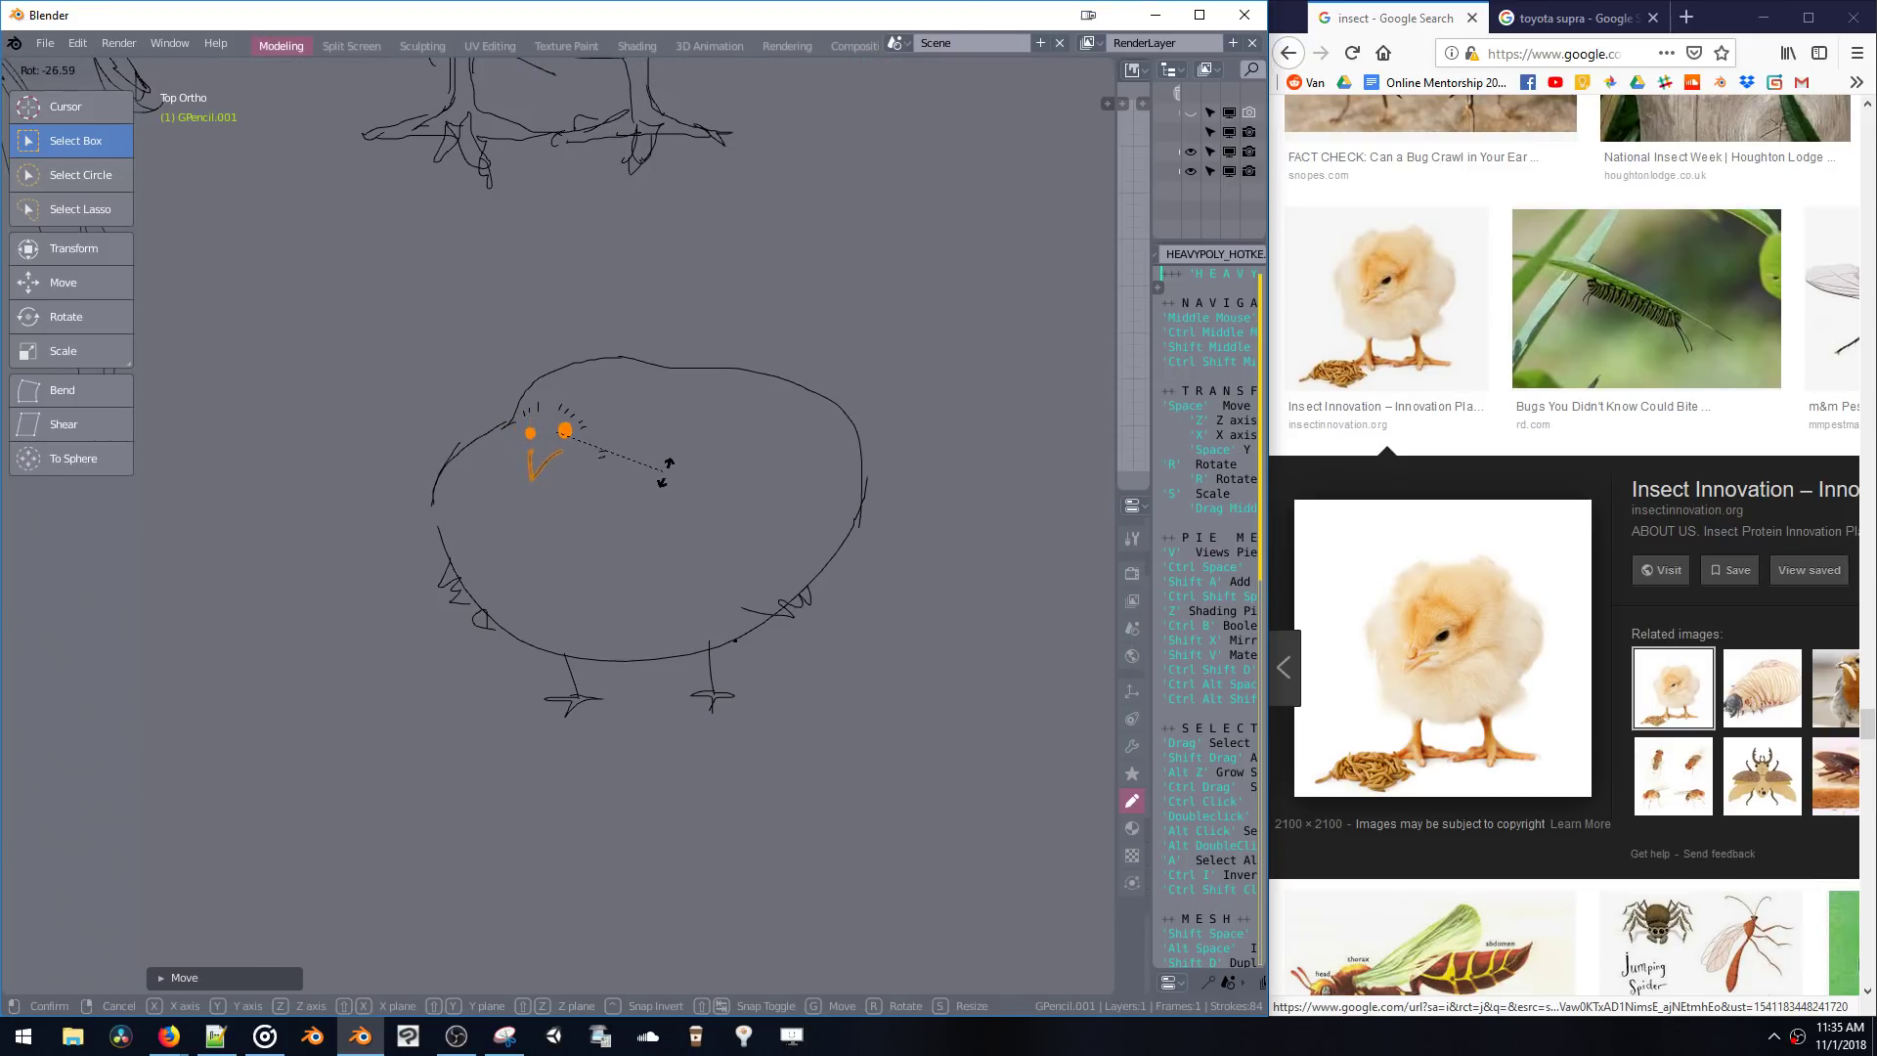
click(651, 533)
key(Tab)
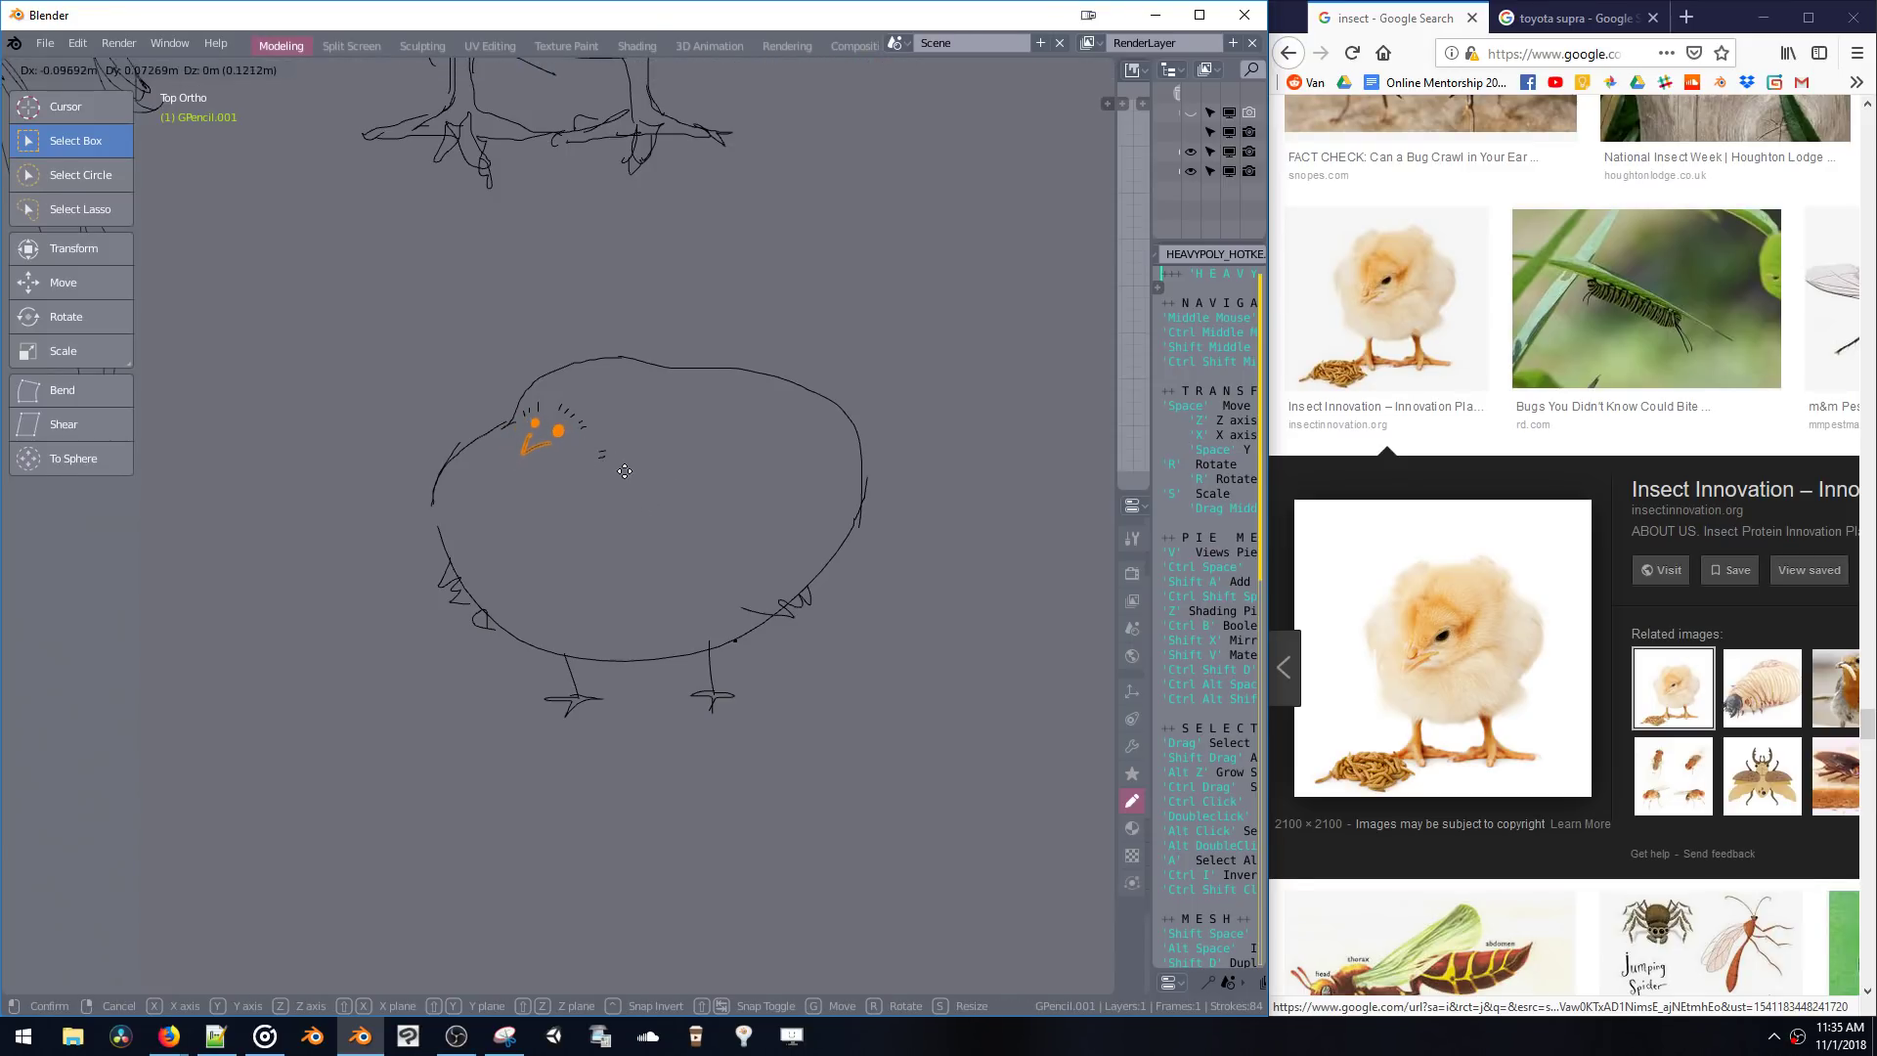
key(Tab)
key(a)
key(a)
scroll(589, 443, down, 1)
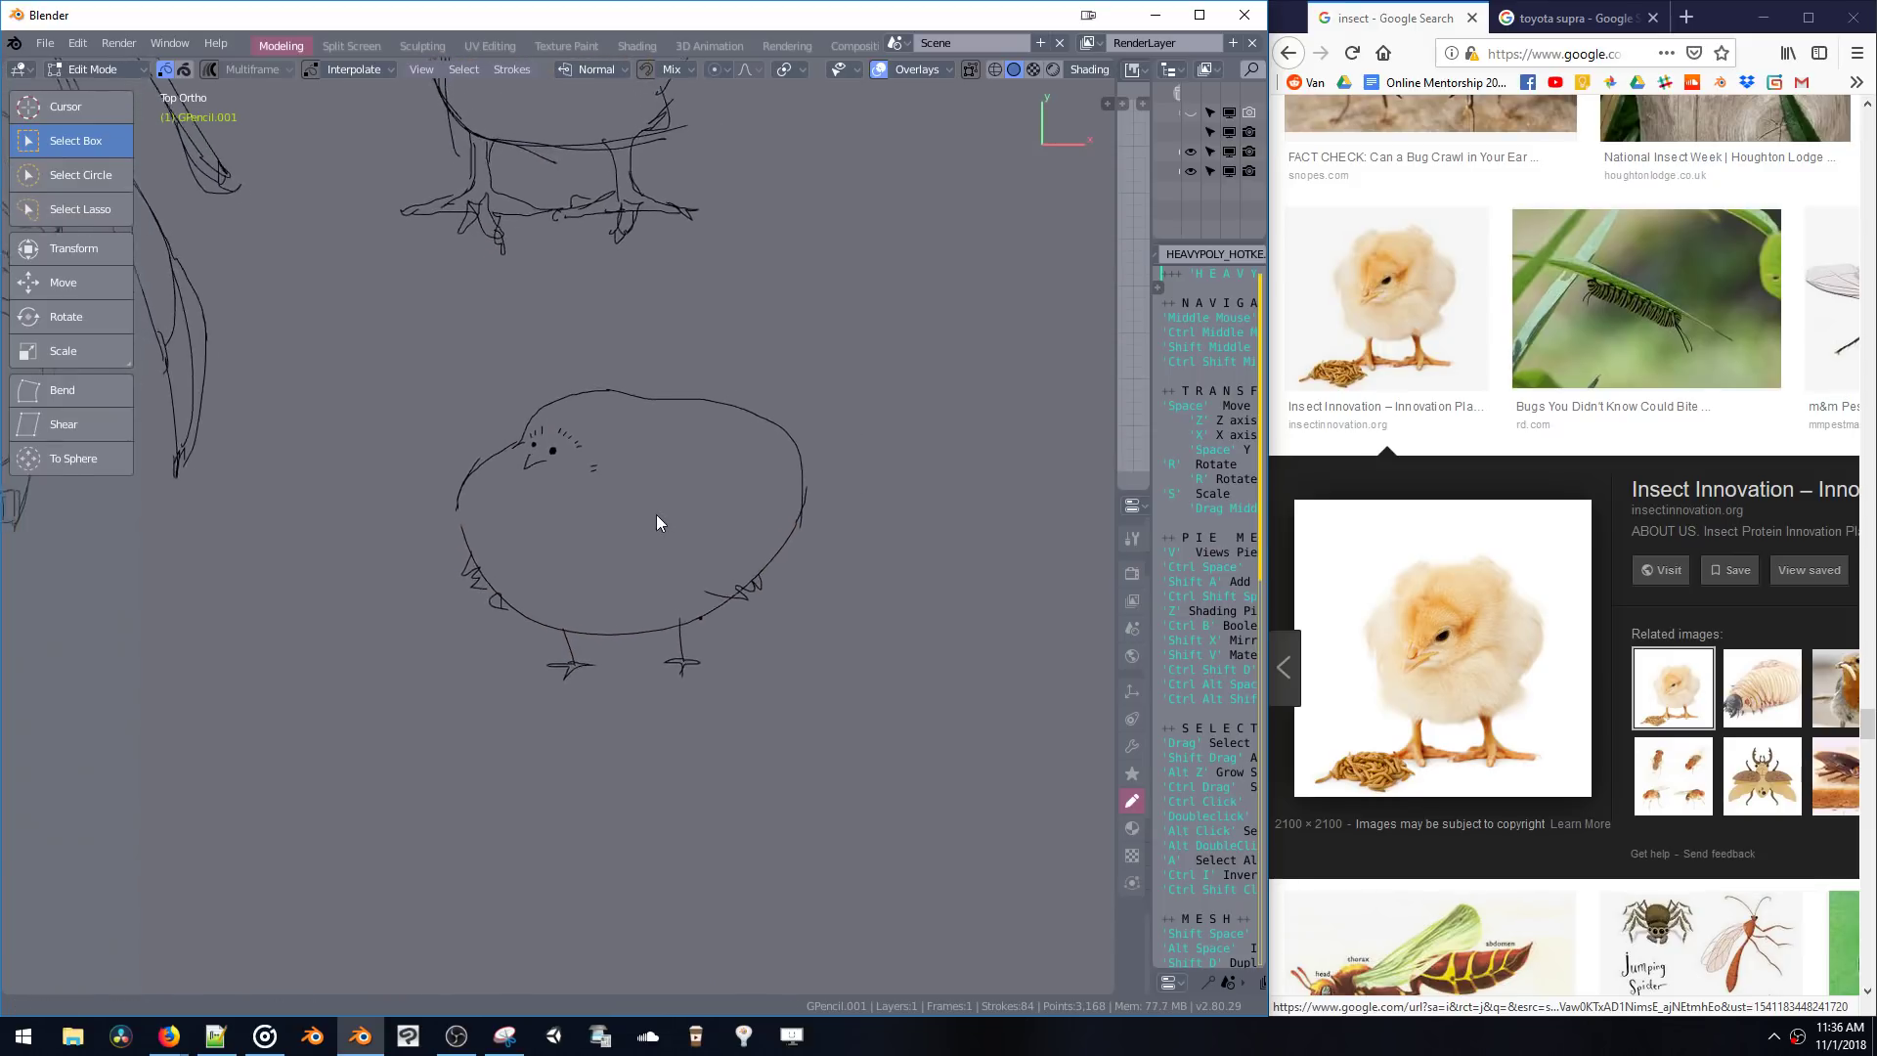
- Return to Draw mode, erase the small dashes around the chick's face and add a tuft on its crown
scroll(655, 514, up, 3)
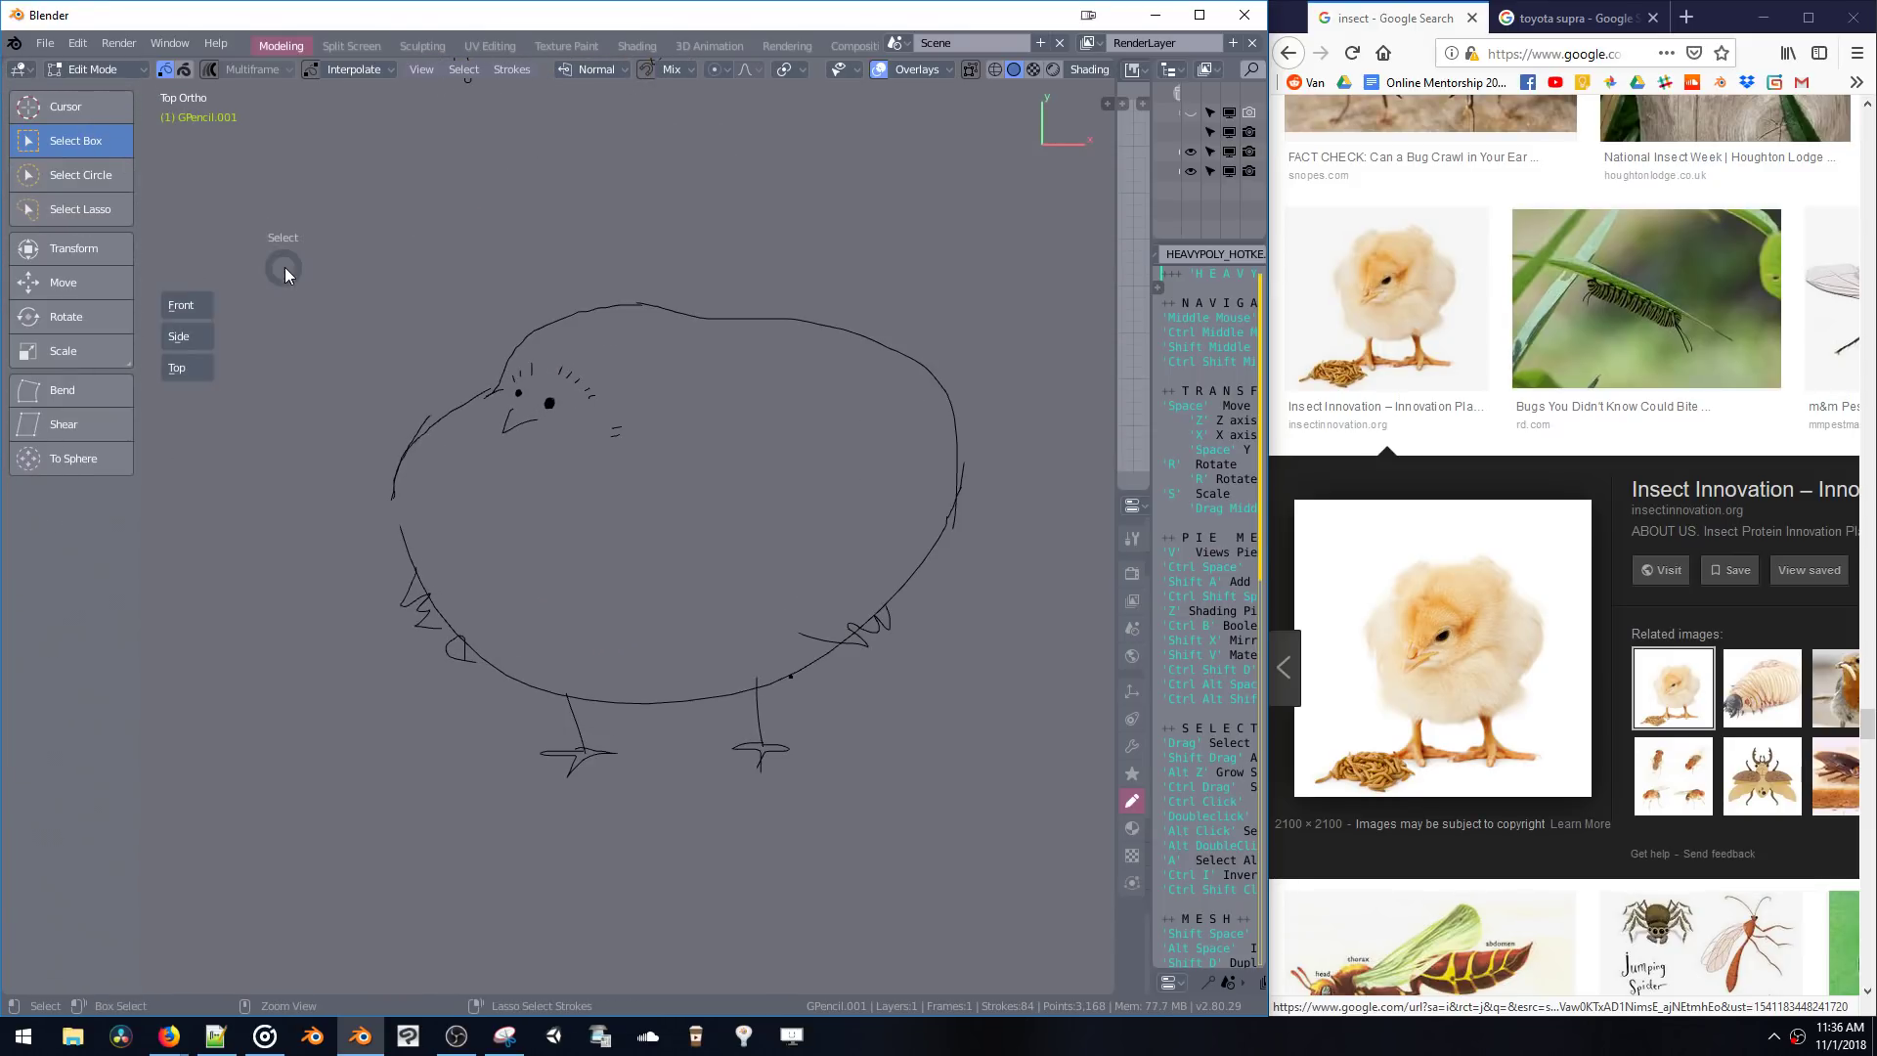
key(ctrl+Tab)
click(166, 199)
mouse_move(631, 466)
ctrl+mouse_down()
mouse_move(562, 374)
mouse_move(495, 394)
ctrl+mouse_up()
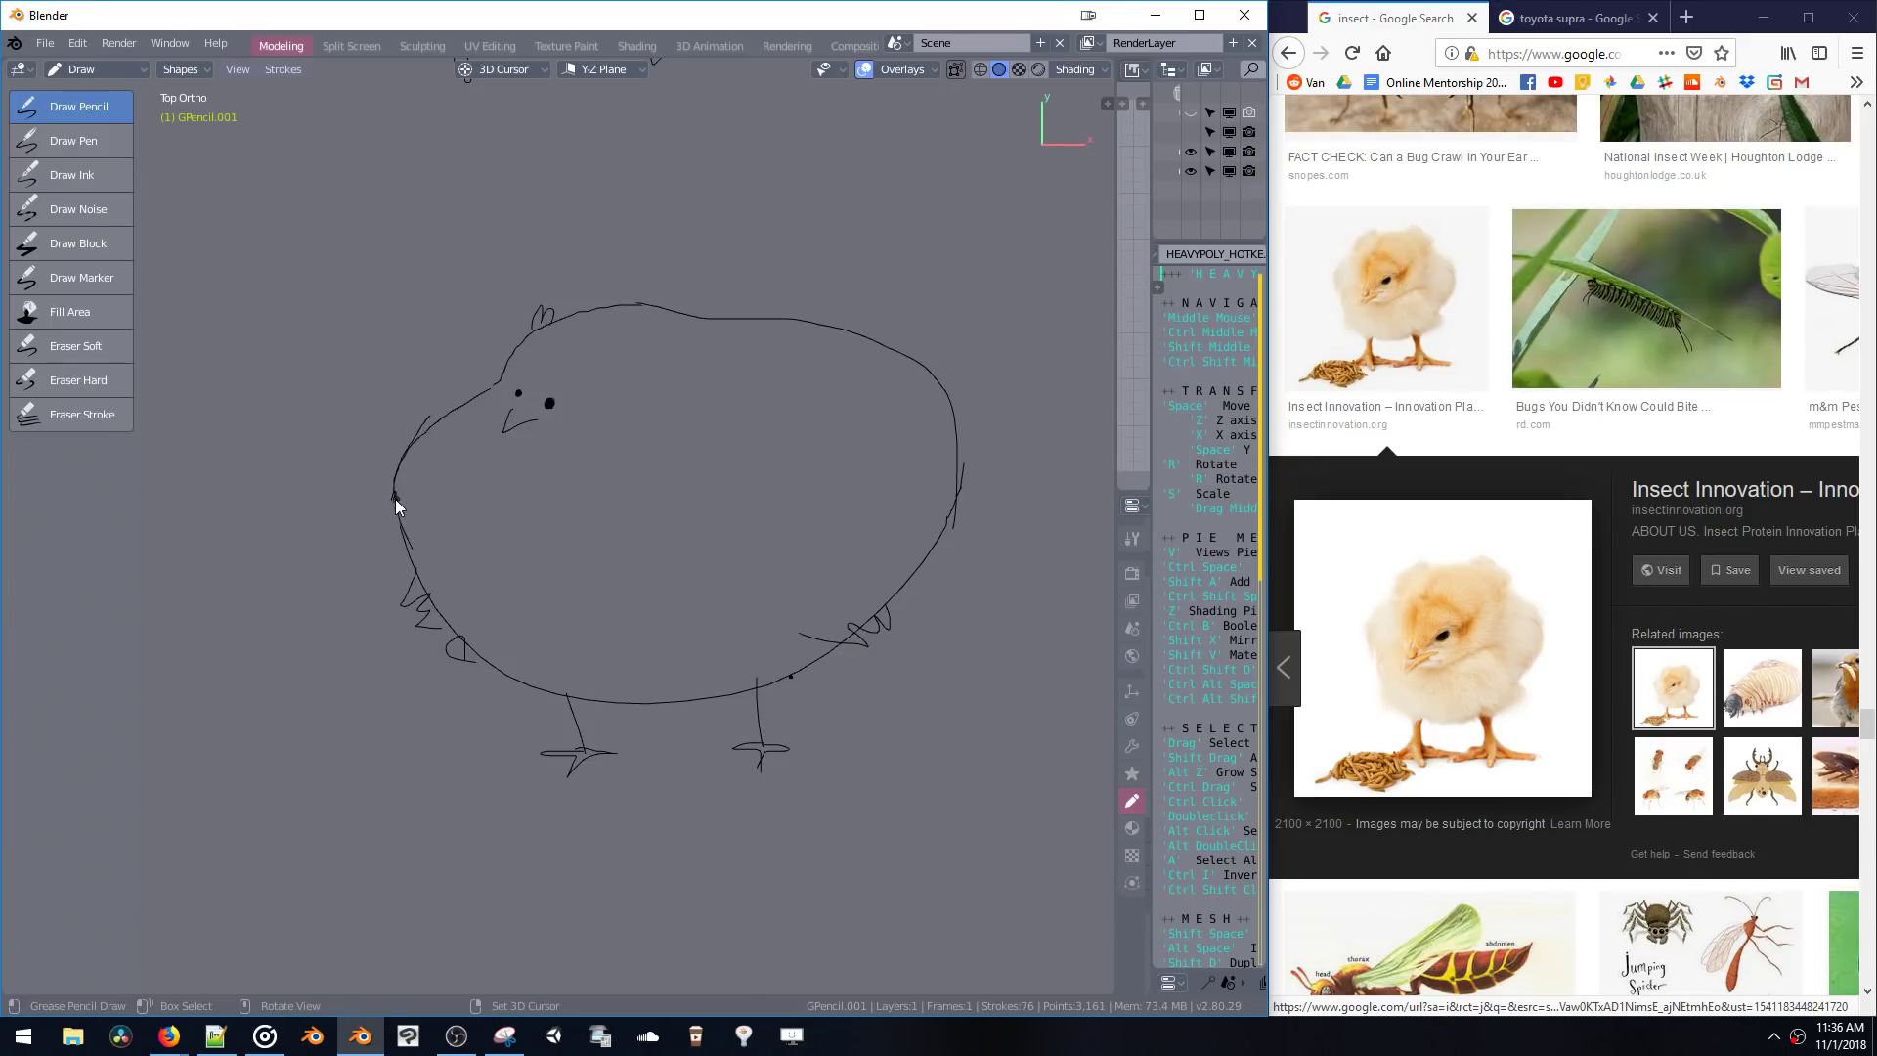
key(ctrl+z)
shift+middle_drag(814, 677, 868, 545)
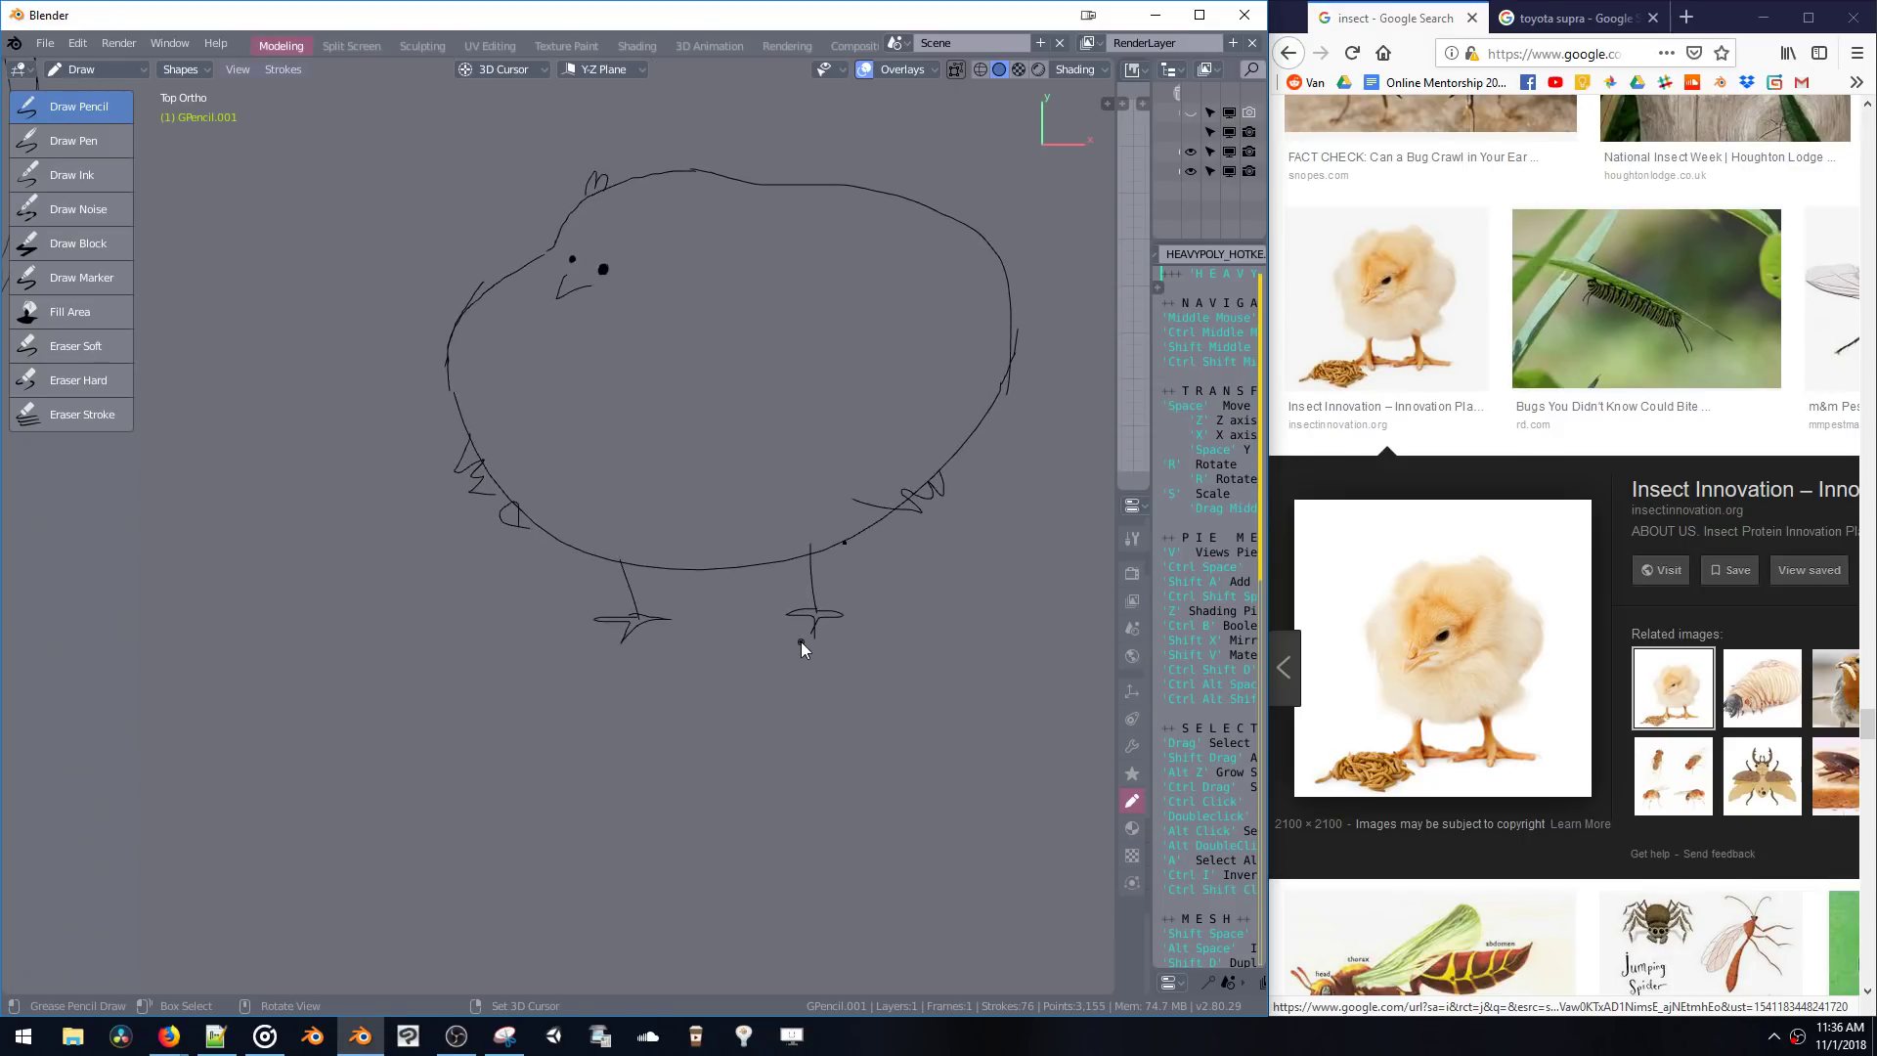
key(ctrl+z)
- Draw two small overlapping circles on the ground in front of the chick's feet as the worm's rear end
shift+middle_drag(660, 623, 786, 619)
mouse_move(547, 601)
shift+middle_down()
mouse_move(456, 591)
mouse_move(502, 581)
mouse_move(542, 631)
mouse_move(578, 616)
mouse_move(570, 666)
mouse_move(566, 528)
mouse_move(586, 625)
mouse_move(554, 507)
mouse_move(566, 407)
mouse_move(561, 724)
mouse_move(642, 509)
mouse_move(537, 532)
mouse_move(566, 557)
mouse_move(590, 490)
mouse_move(534, 536)
mouse_move(553, 466)
mouse_move(570, 453)
mouse_move(563, 526)
mouse_move(617, 472)
mouse_move(682, 473)
mouse_move(678, 574)
mouse_move(457, 537)
mouse_move(712, 603)
mouse_move(692, 706)
mouse_move(641, 501)
mouse_move(596, 657)
mouse_move(655, 500)
mouse_move(573, 544)
mouse_move(637, 455)
shift+middle_up()
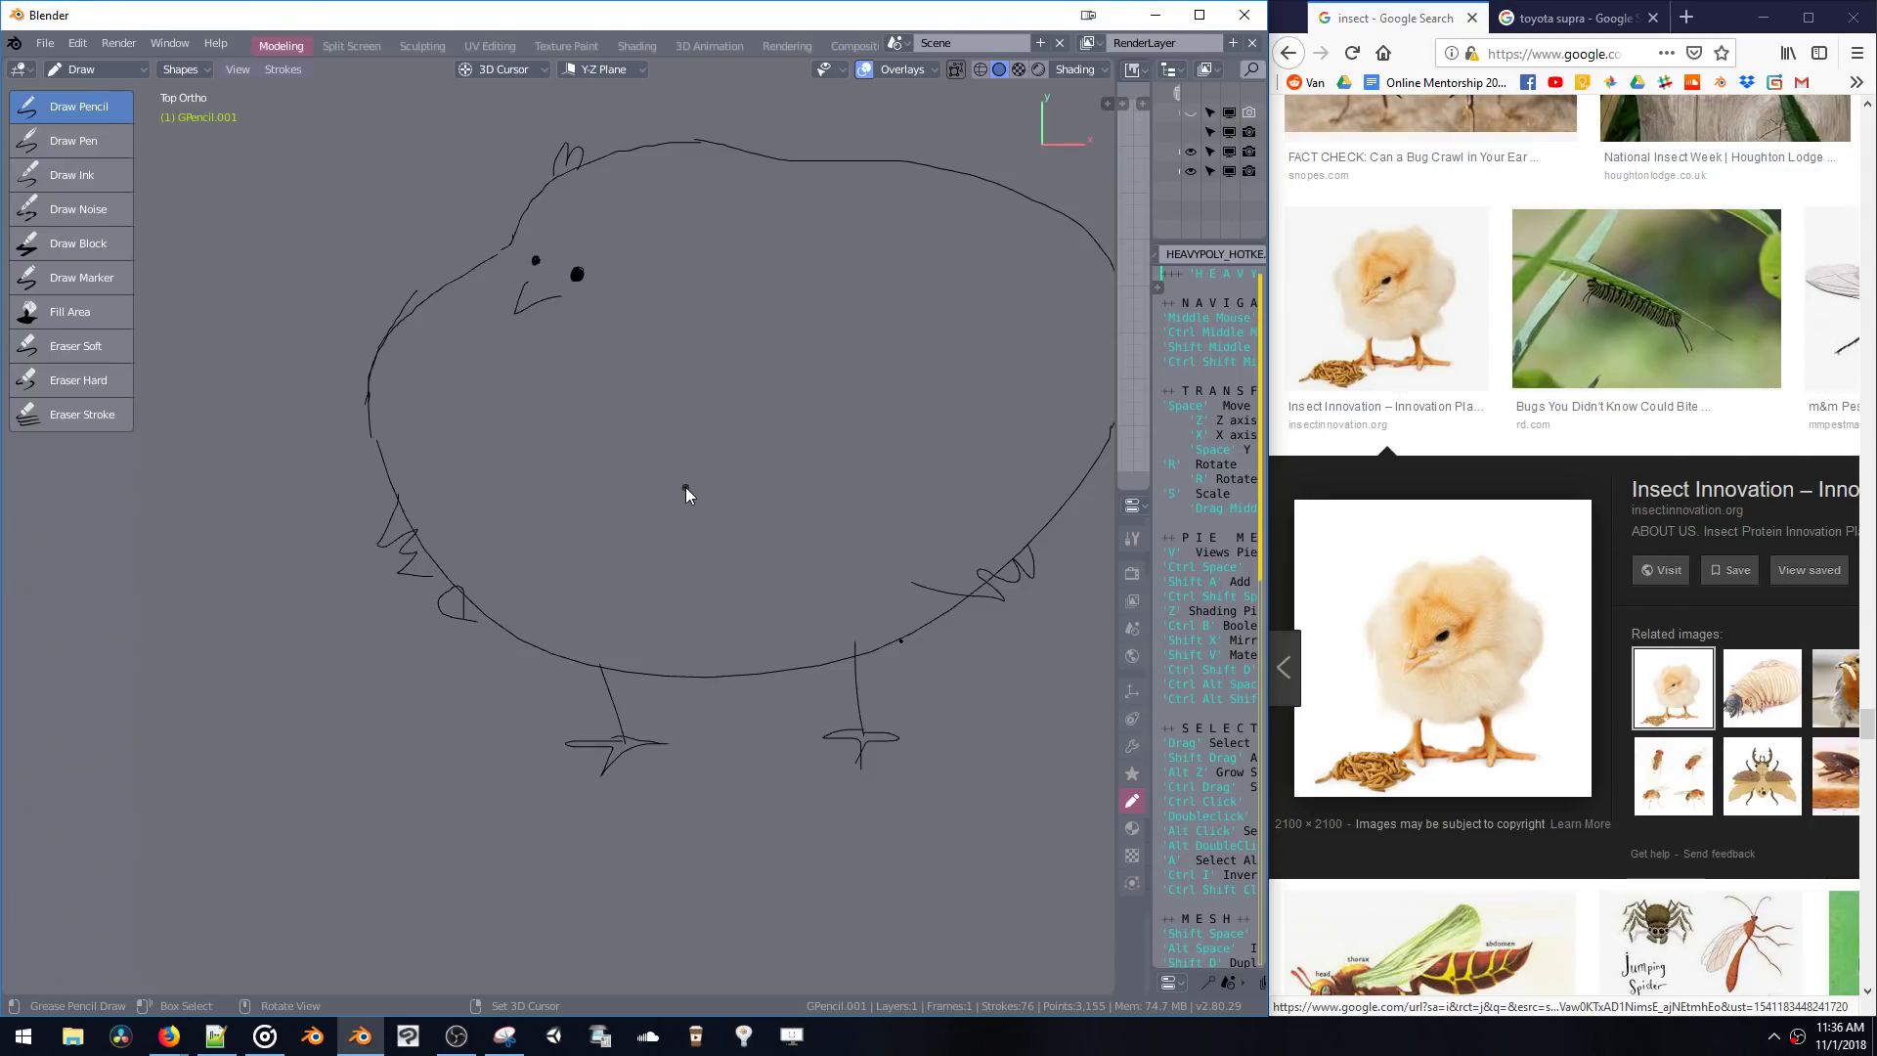
mouse_move(649, 594)
middle_down()
mouse_move(641, 516)
mouse_move(610, 584)
mouse_move(691, 578)
mouse_move(511, 643)
mouse_move(614, 483)
mouse_move(590, 551)
middle_up()
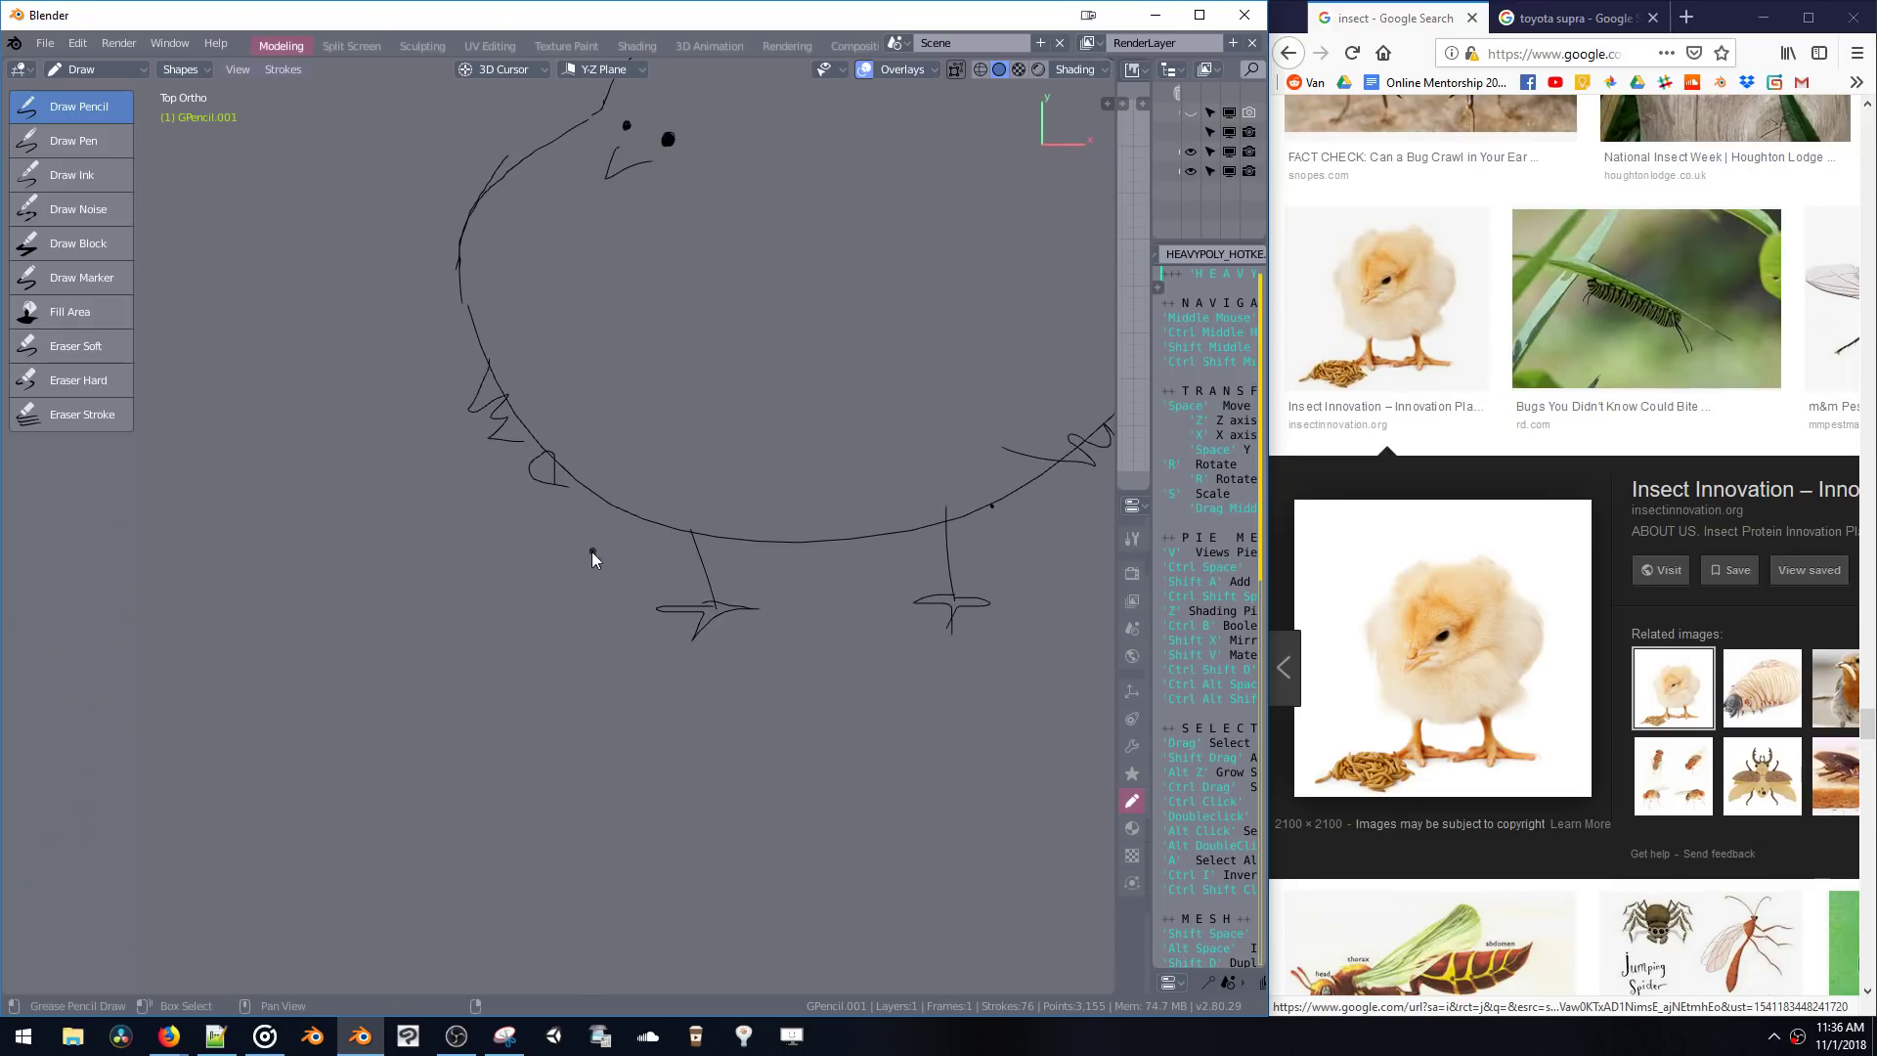
mouse_move(610, 666)
middle_down()
mouse_move(646, 614)
mouse_move(688, 622)
middle_up()
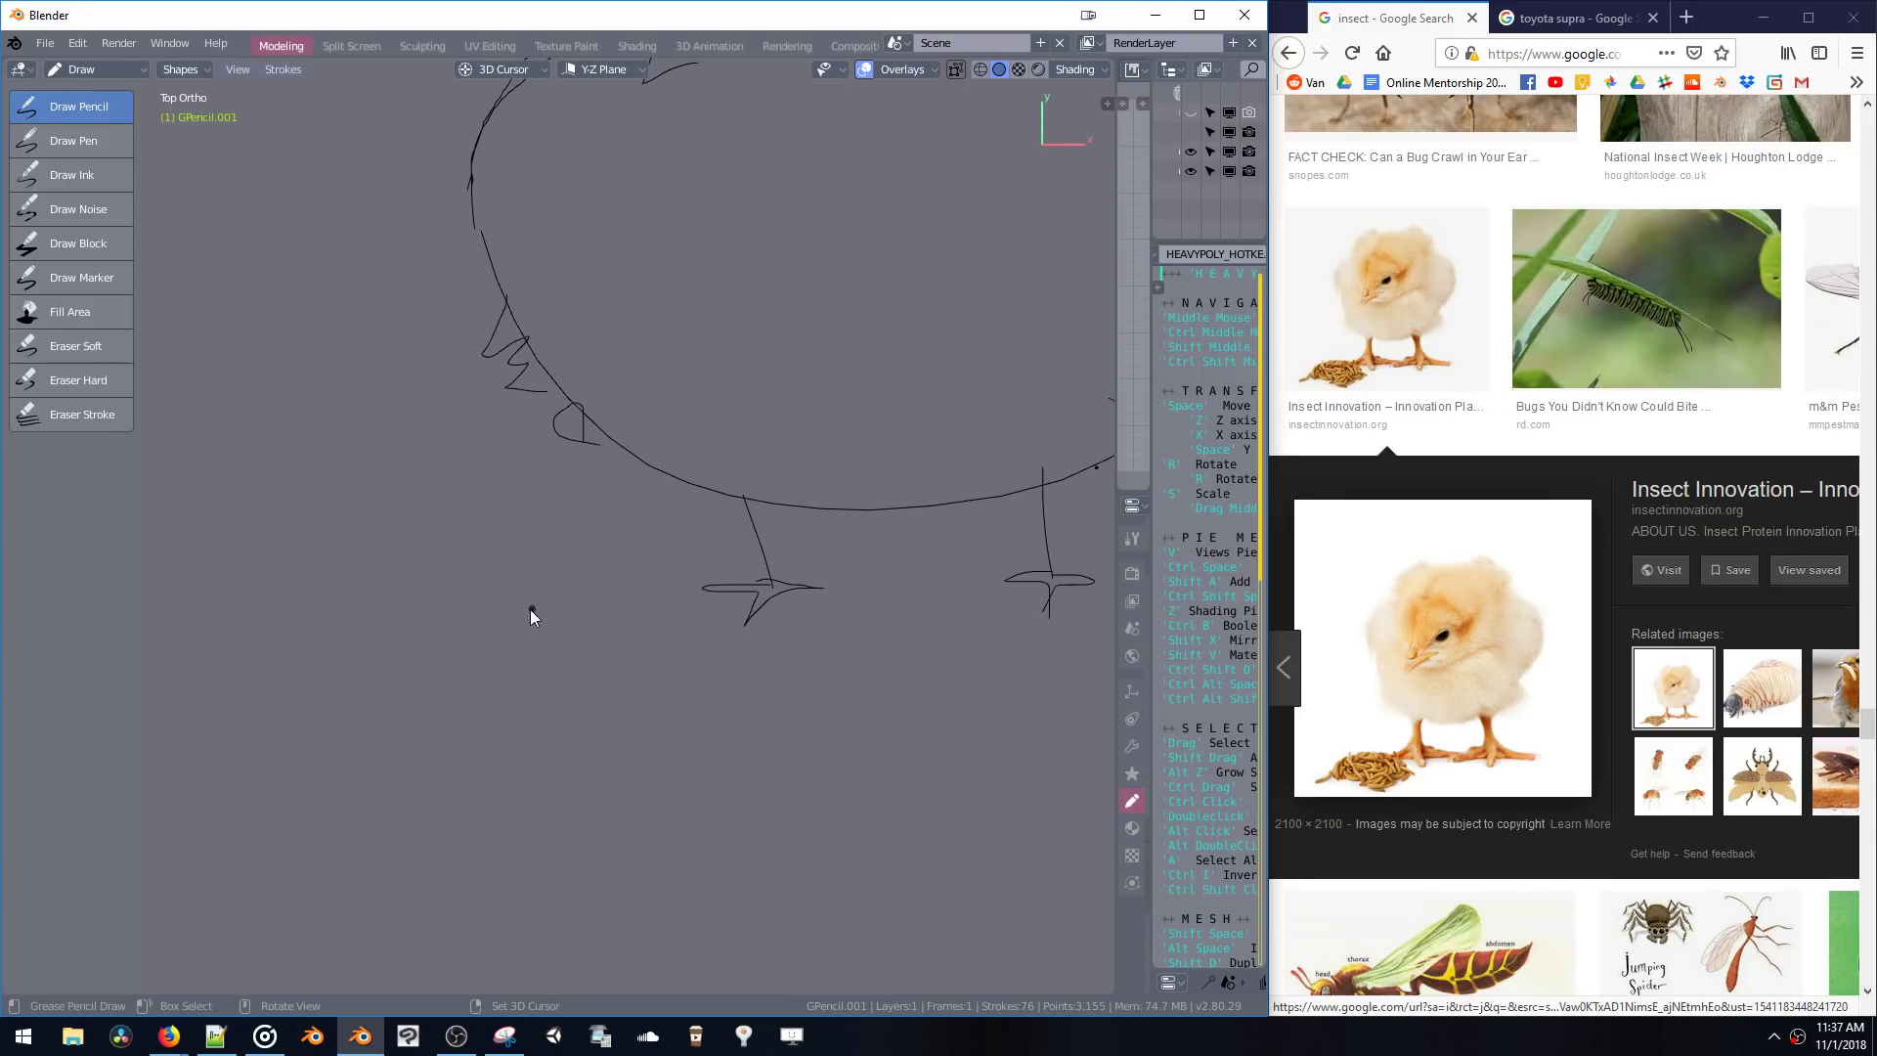
drag(559, 625, 604, 596)
scroll(542, 607, down, 3)
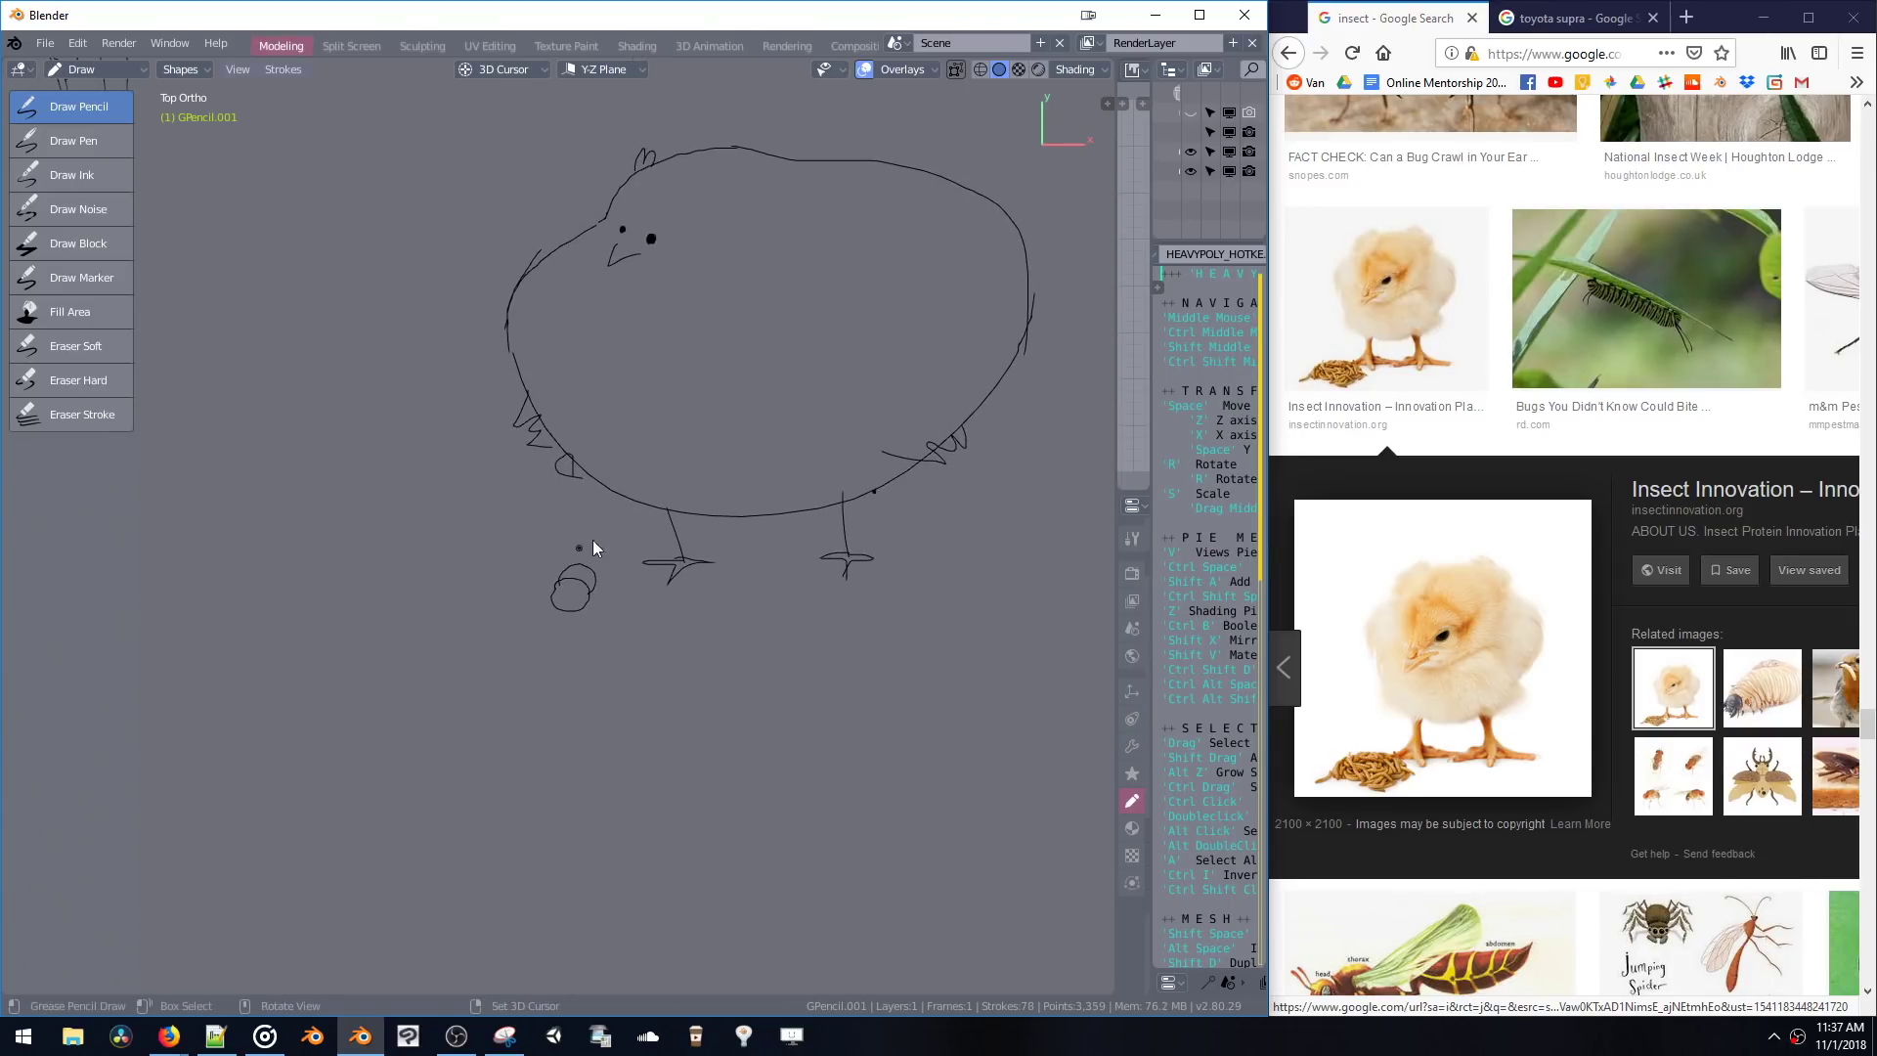
- Draw the worm's curved body outline from the circles to a raised, rounded head
click(573, 560)
key(ctrl+z)
scroll(528, 518, up, 3)
click(633, 540)
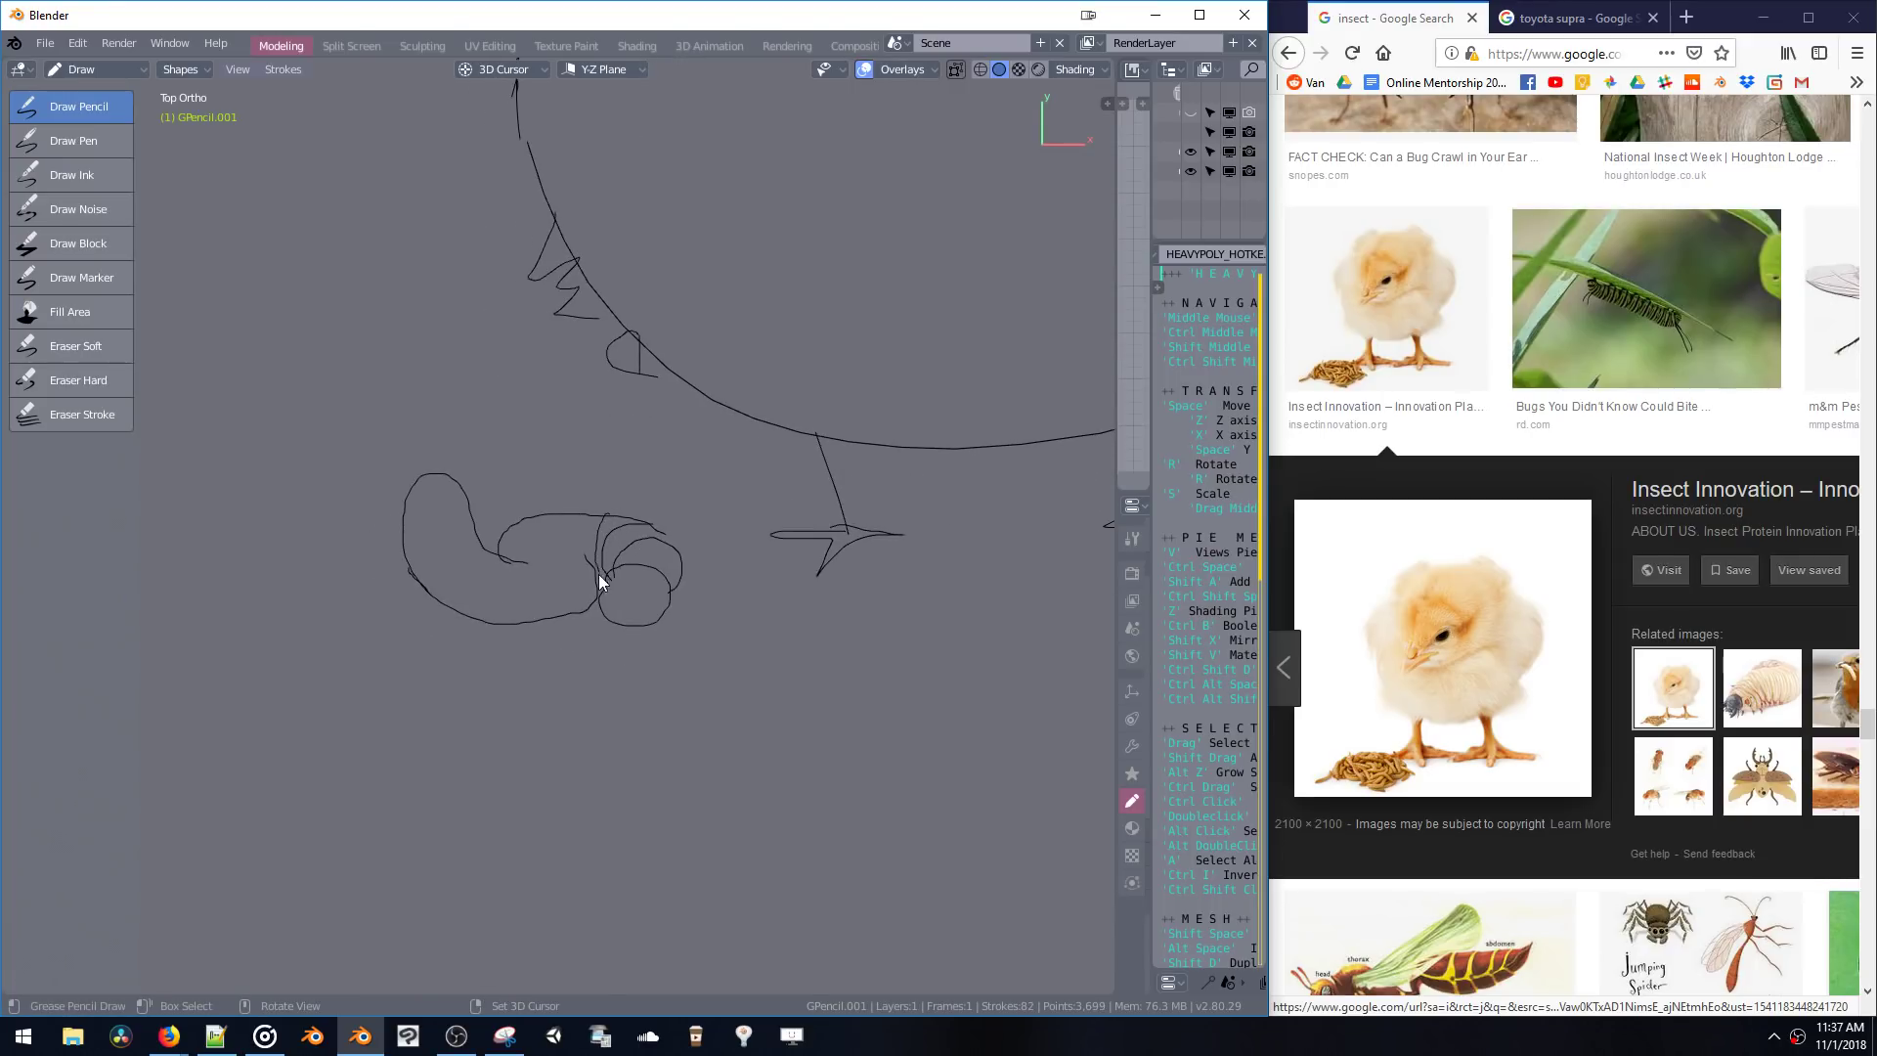
key(ctrl+z)
- Add curved segment bands along the worm's body from the rear circles up to the neck
drag(578, 546, 529, 557)
drag(550, 618, 522, 561)
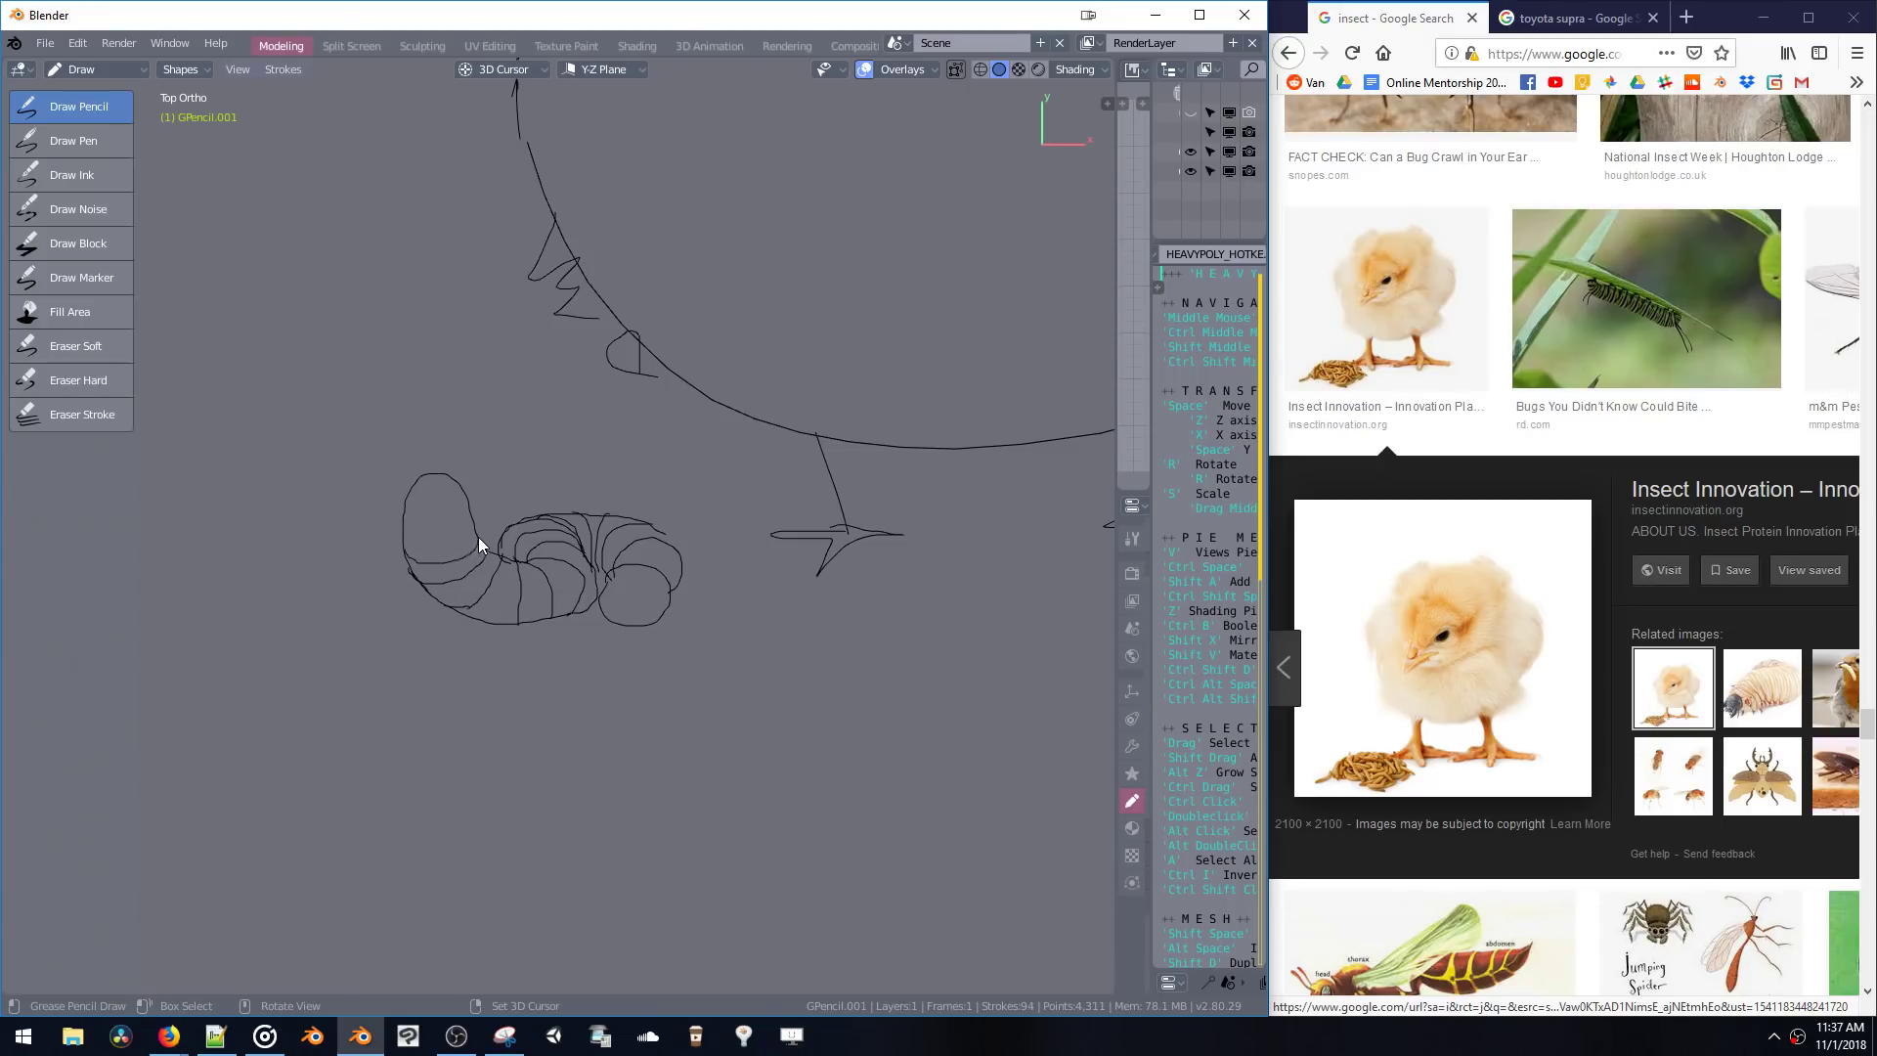
drag(478, 537, 411, 582)
scroll(460, 451, up, 4)
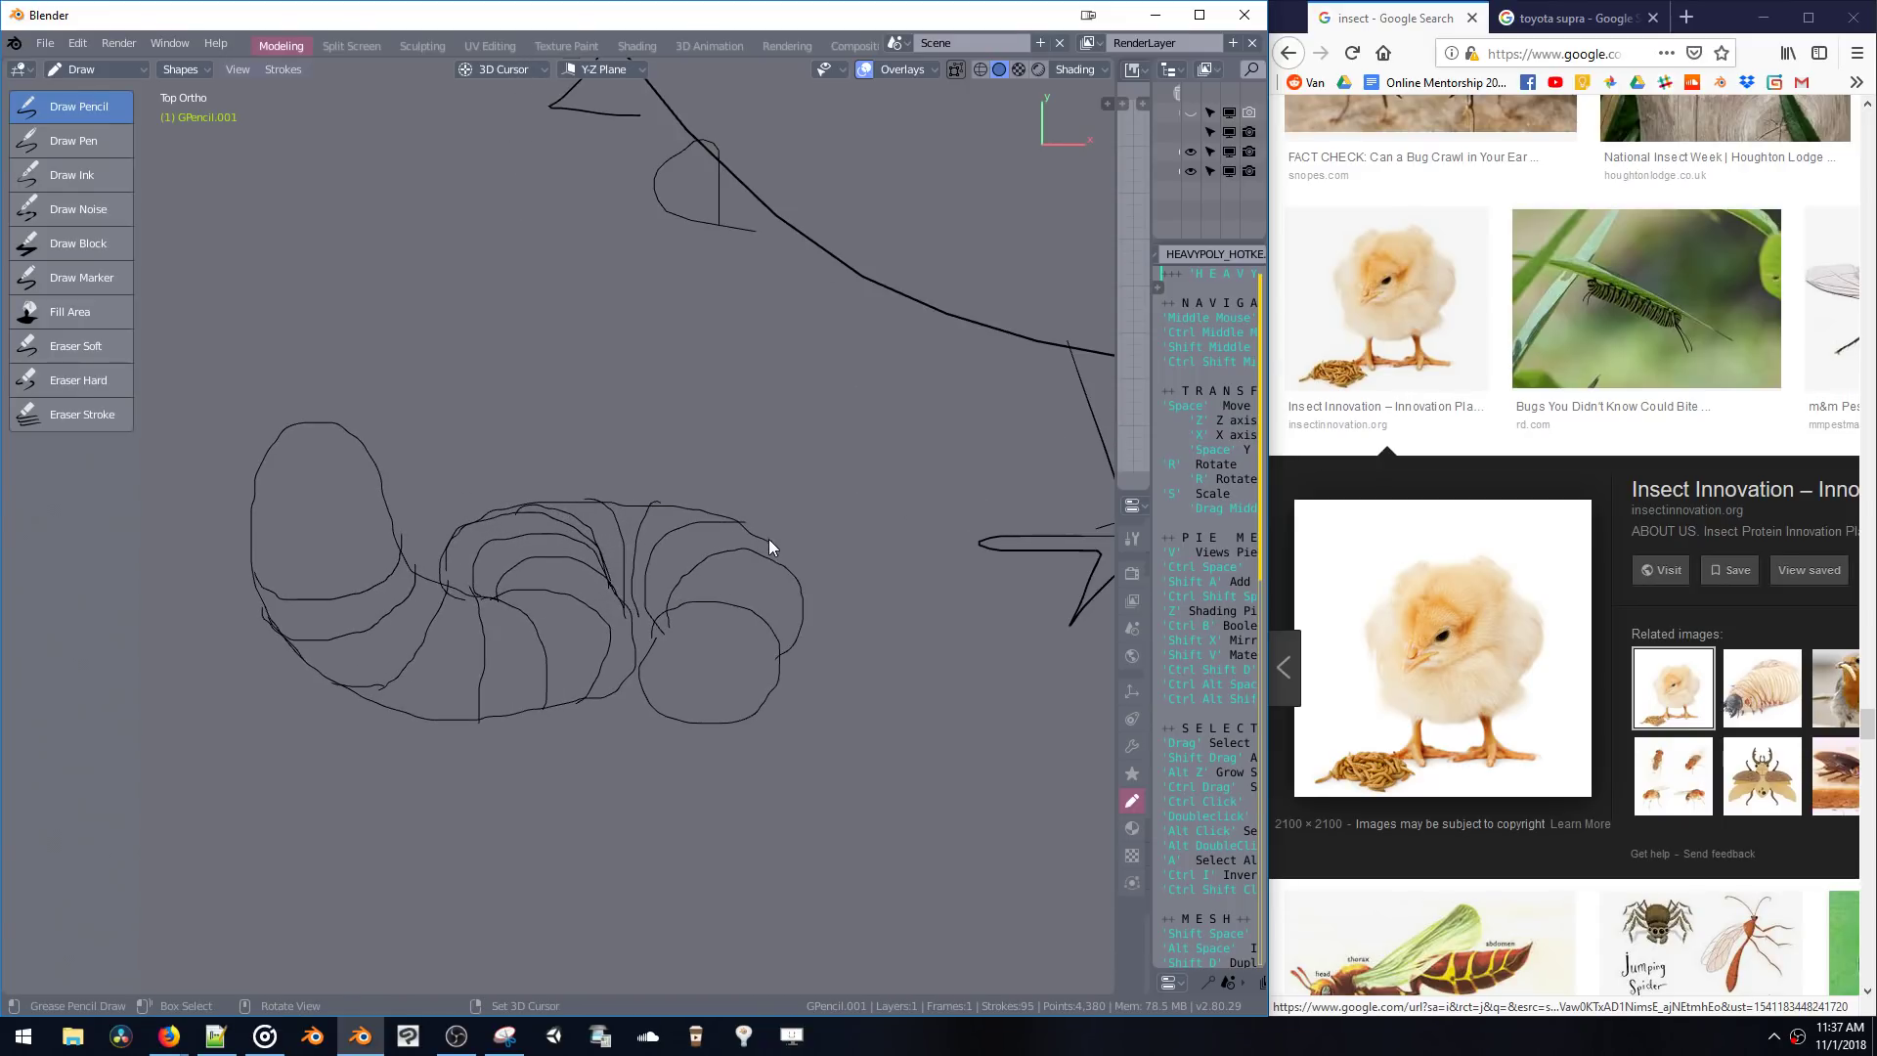
drag(797, 567, 796, 650)
shift+middle_drag(584, 629, 782, 620)
scroll(685, 558, up, 3)
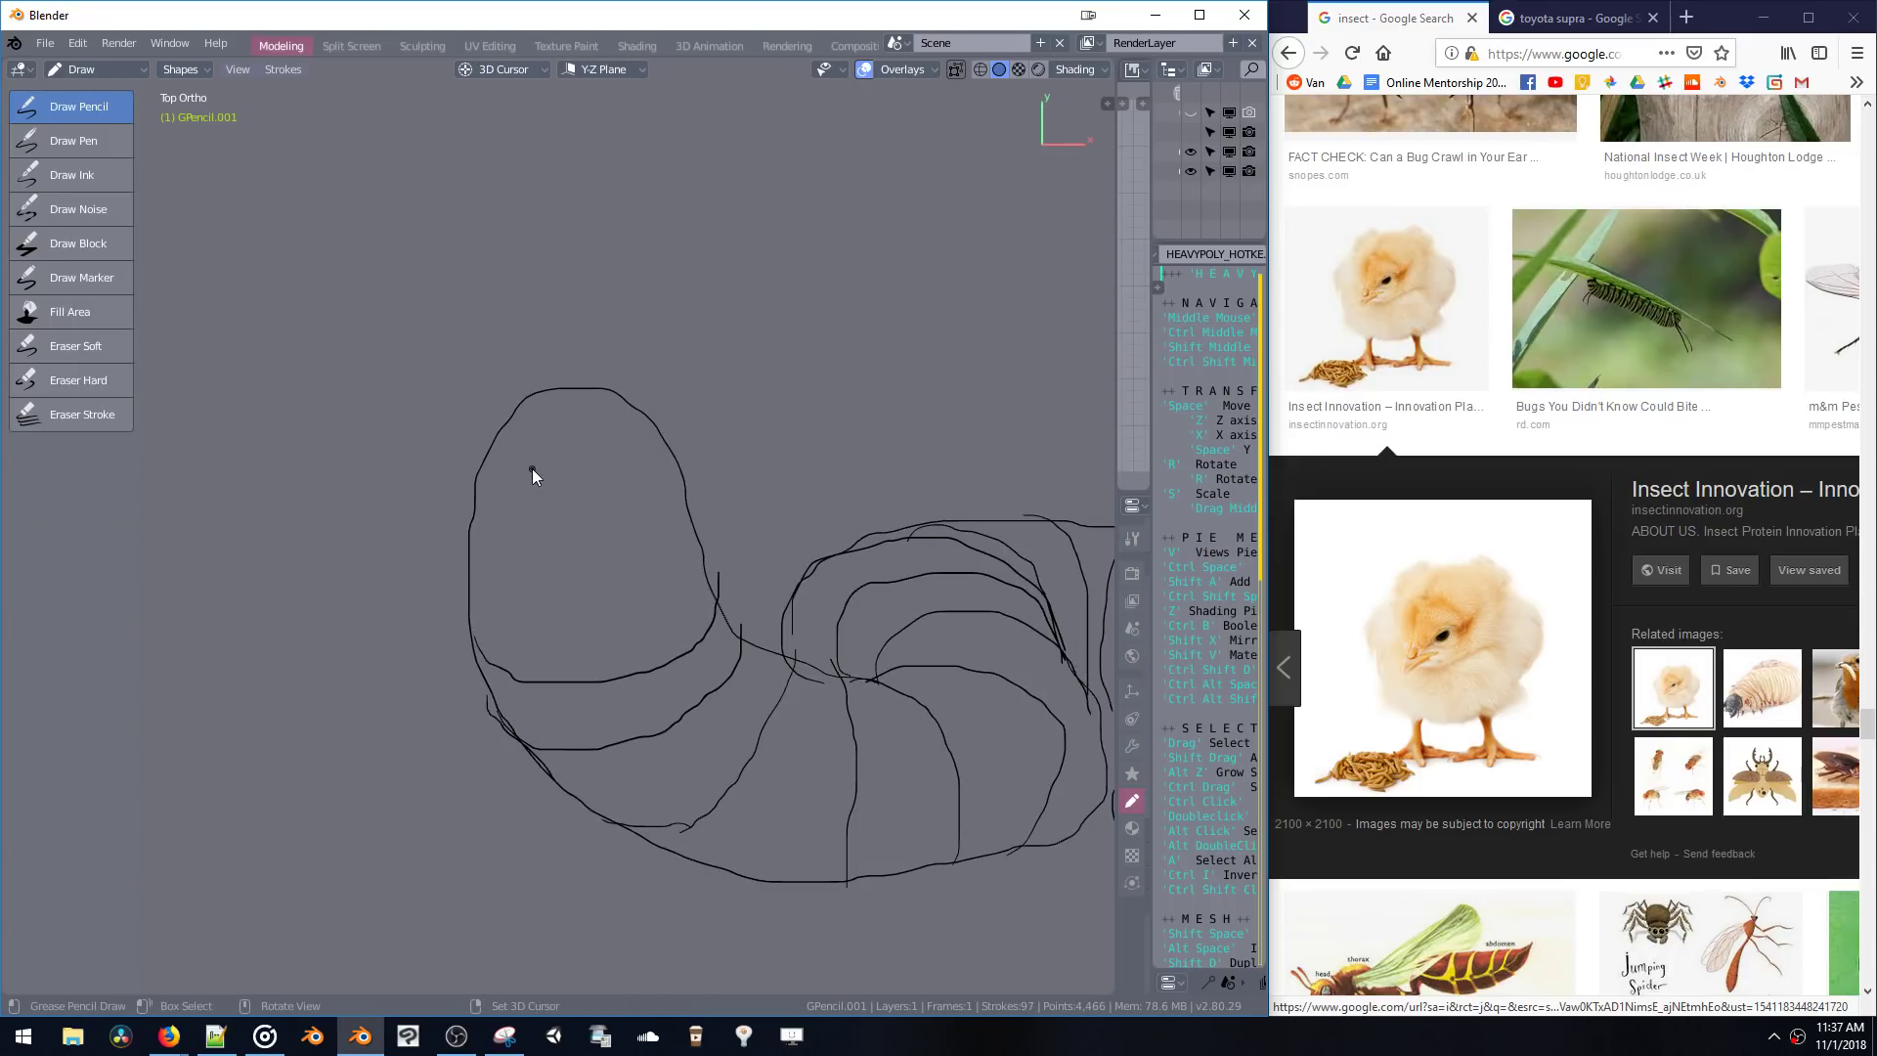
- Draw two small eyes and an oval open mouth near the top of the worm's head
key(ctrl+z)
drag(550, 420, 553, 422)
key(ctrl+z)
drag(563, 460, 578, 409)
scroll(619, 736, down, 8)
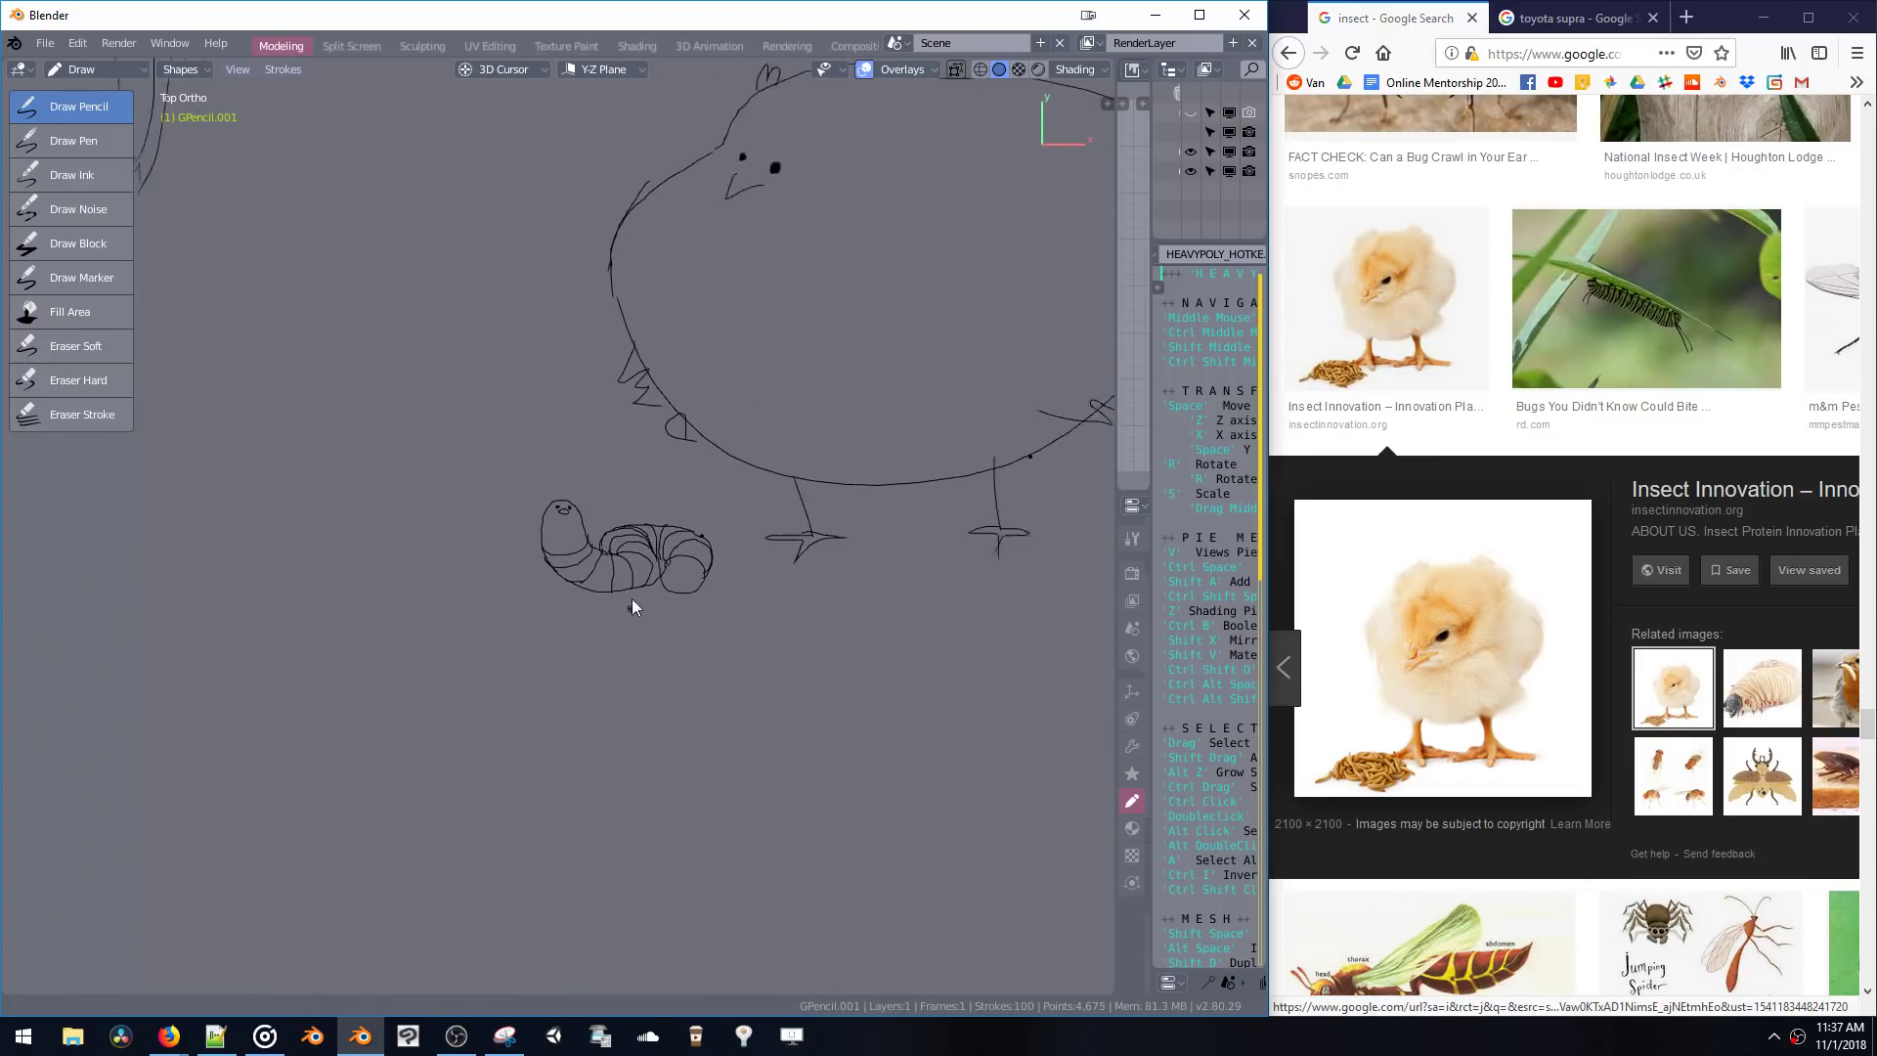
- Add teeth and a tongue inside the worm's mouth and a slanted eyebrow over each eye
scroll(640, 488, up, 10)
scroll(591, 382, up, 4)
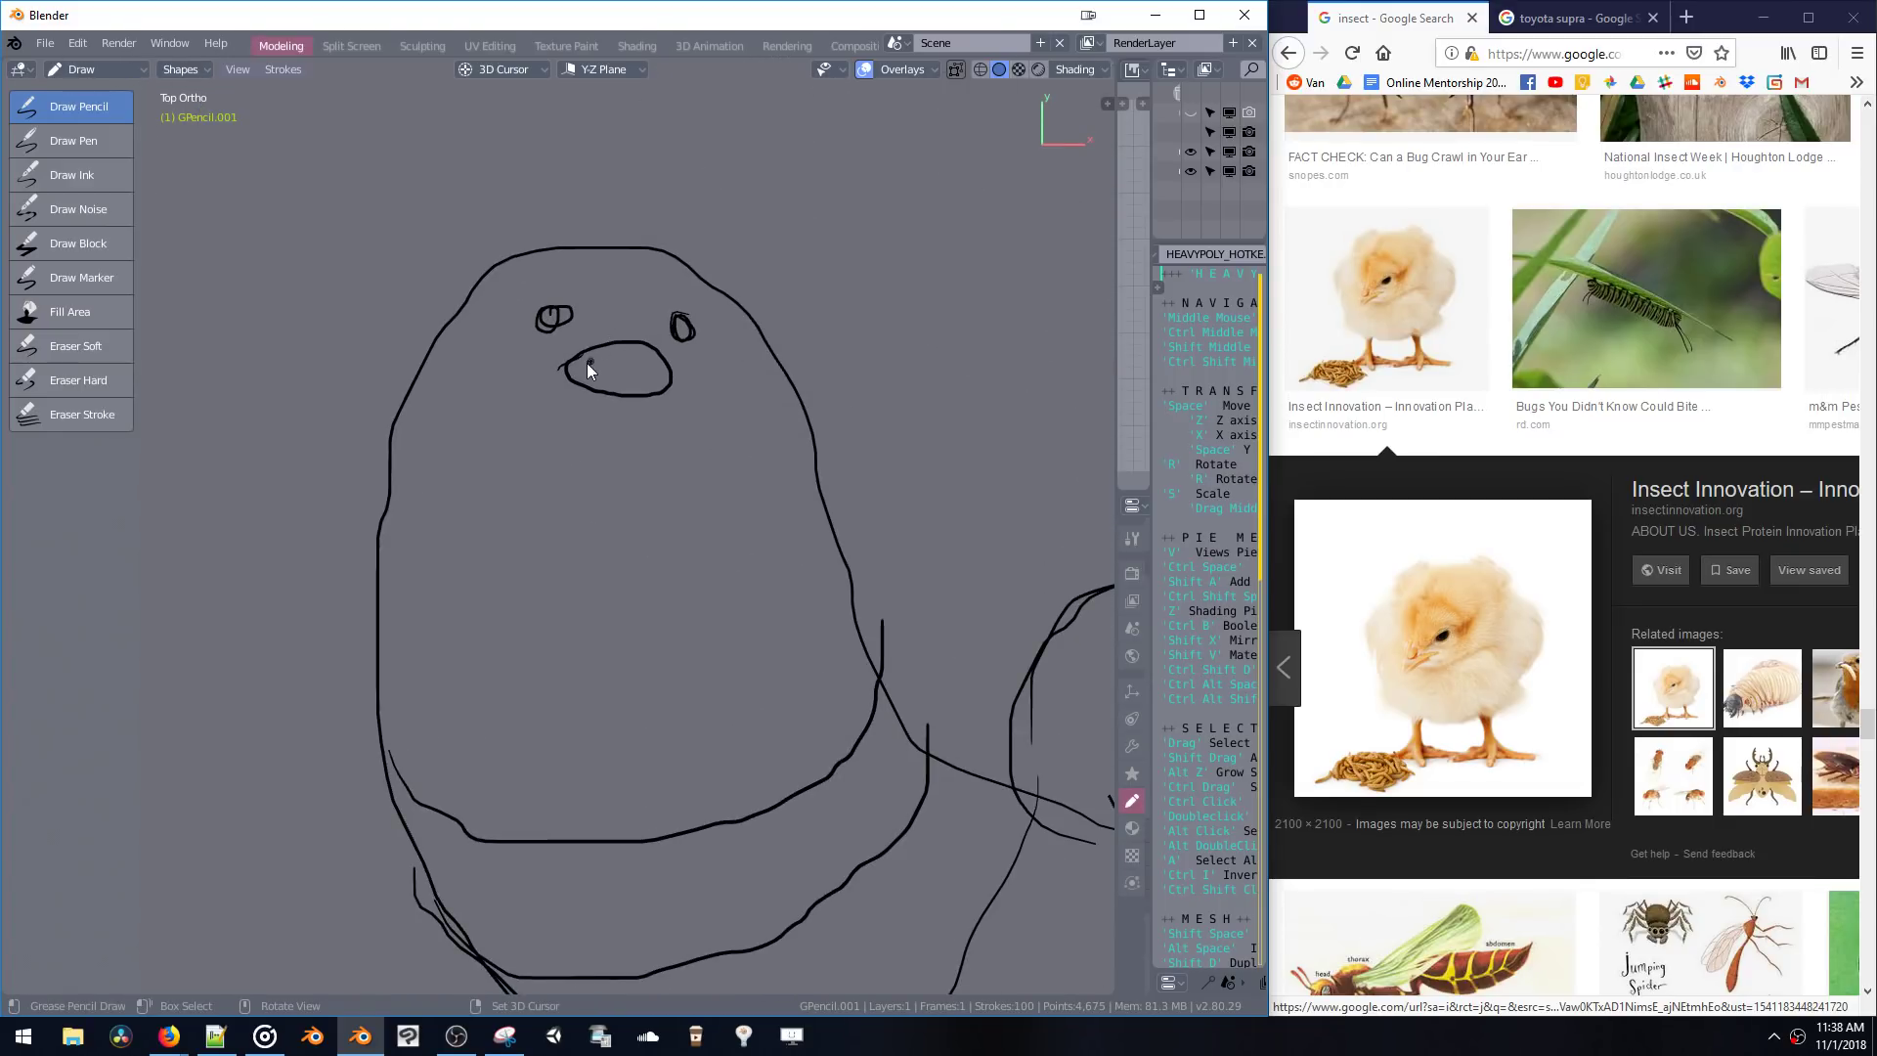
drag(620, 358, 652, 345)
- Switch to Edit Mode and box-select the worm's left eye with its eyebrow
click(94, 70)
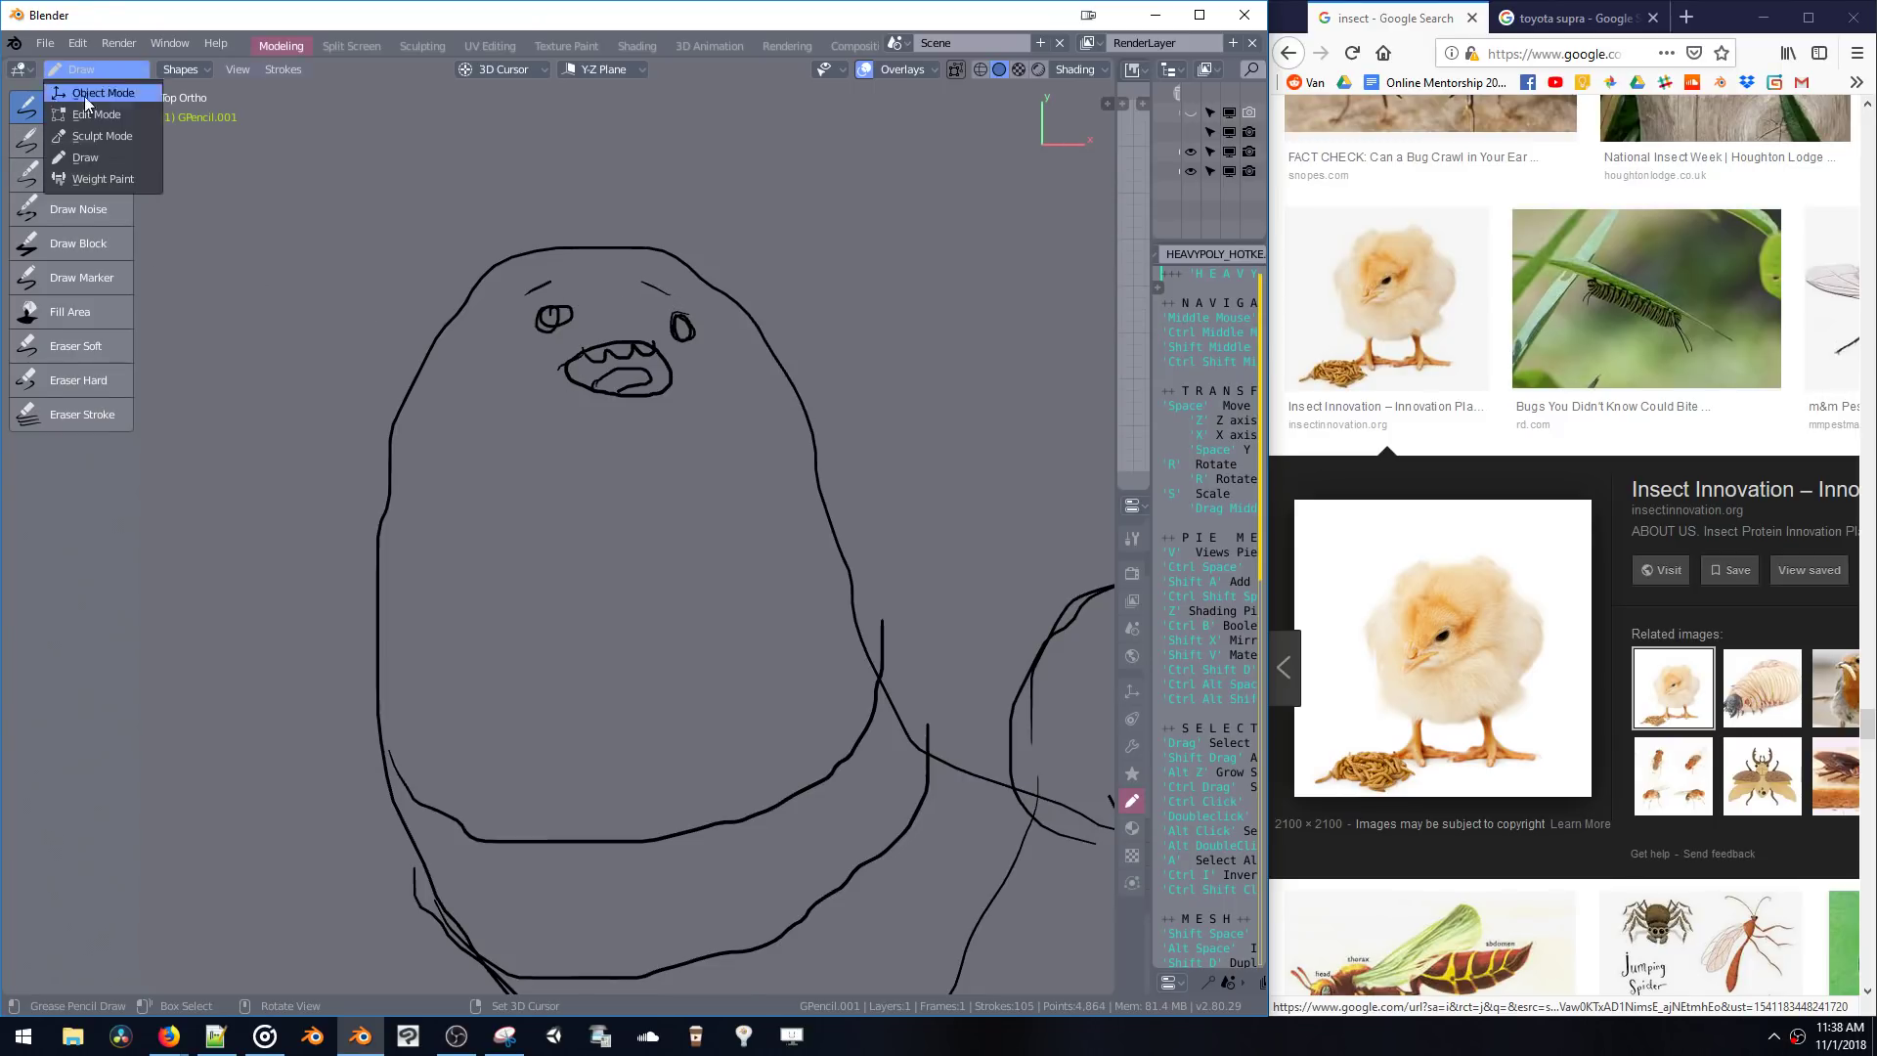
click(98, 115)
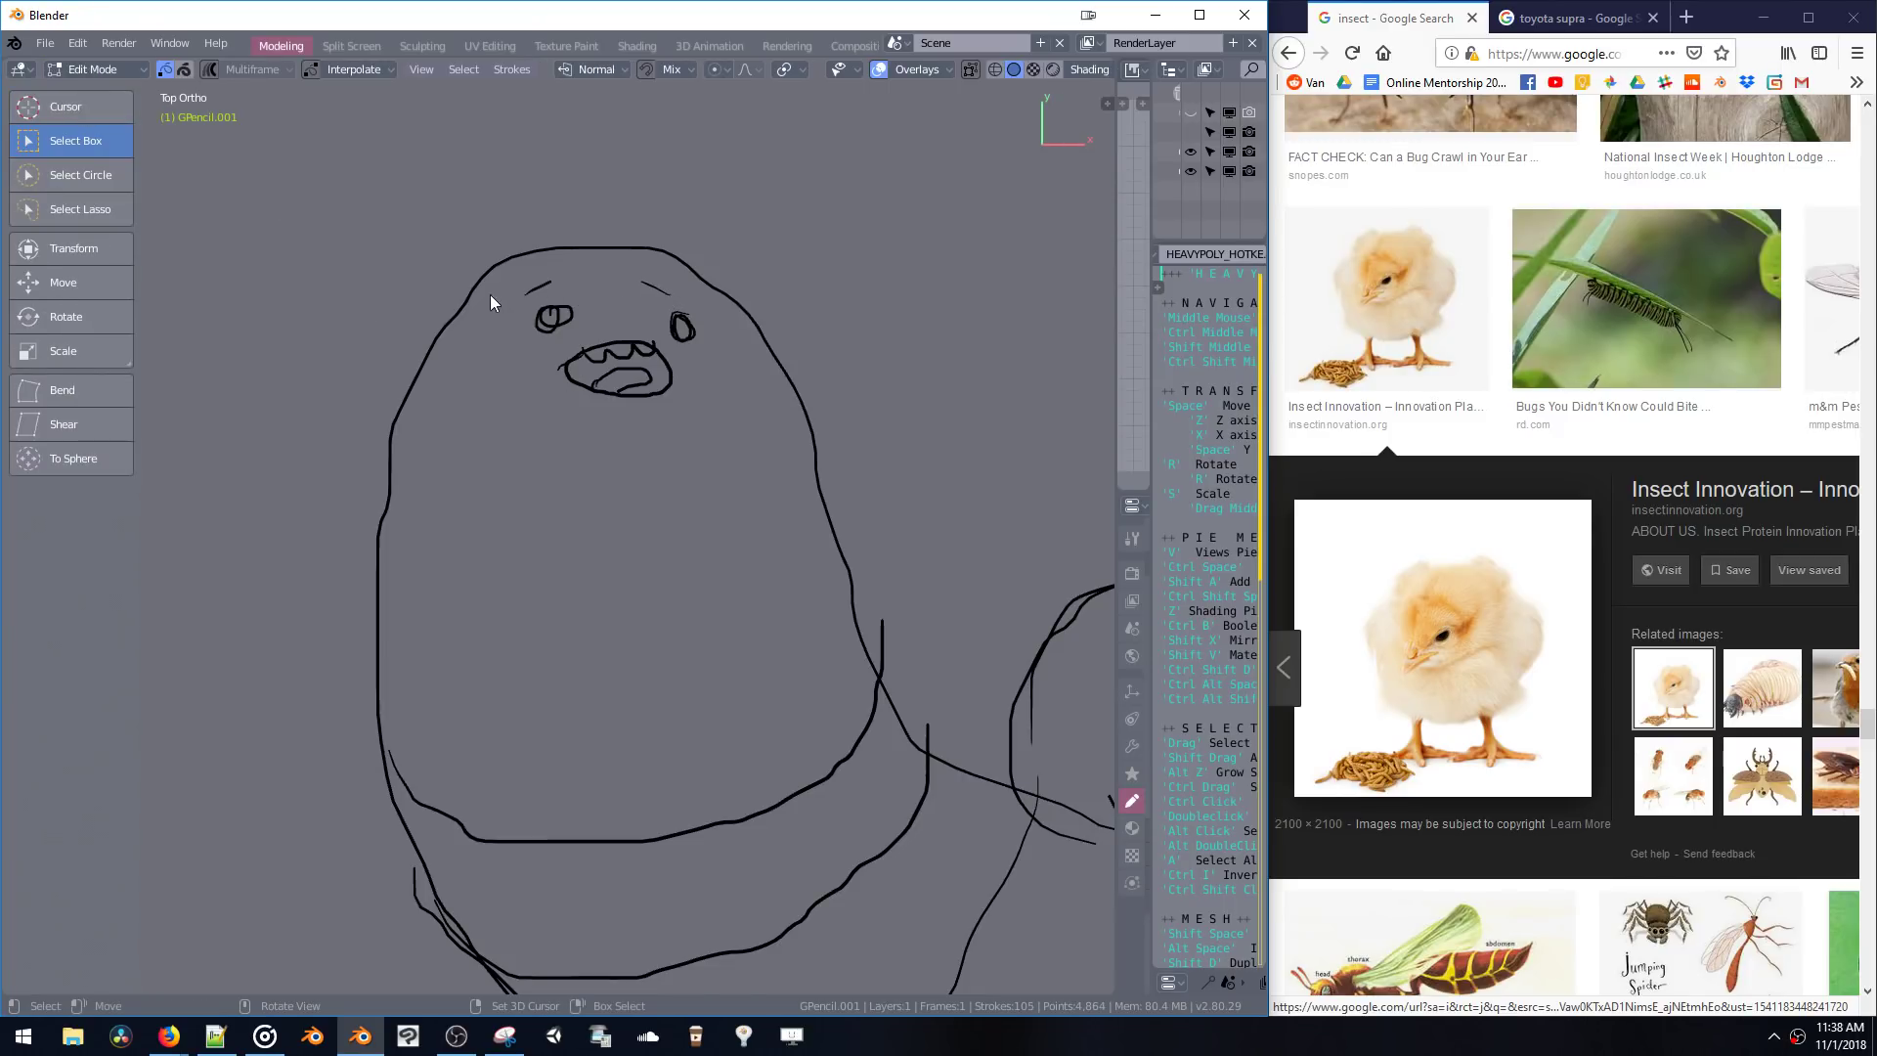
key(b)
drag(581, 342, 581, 343)
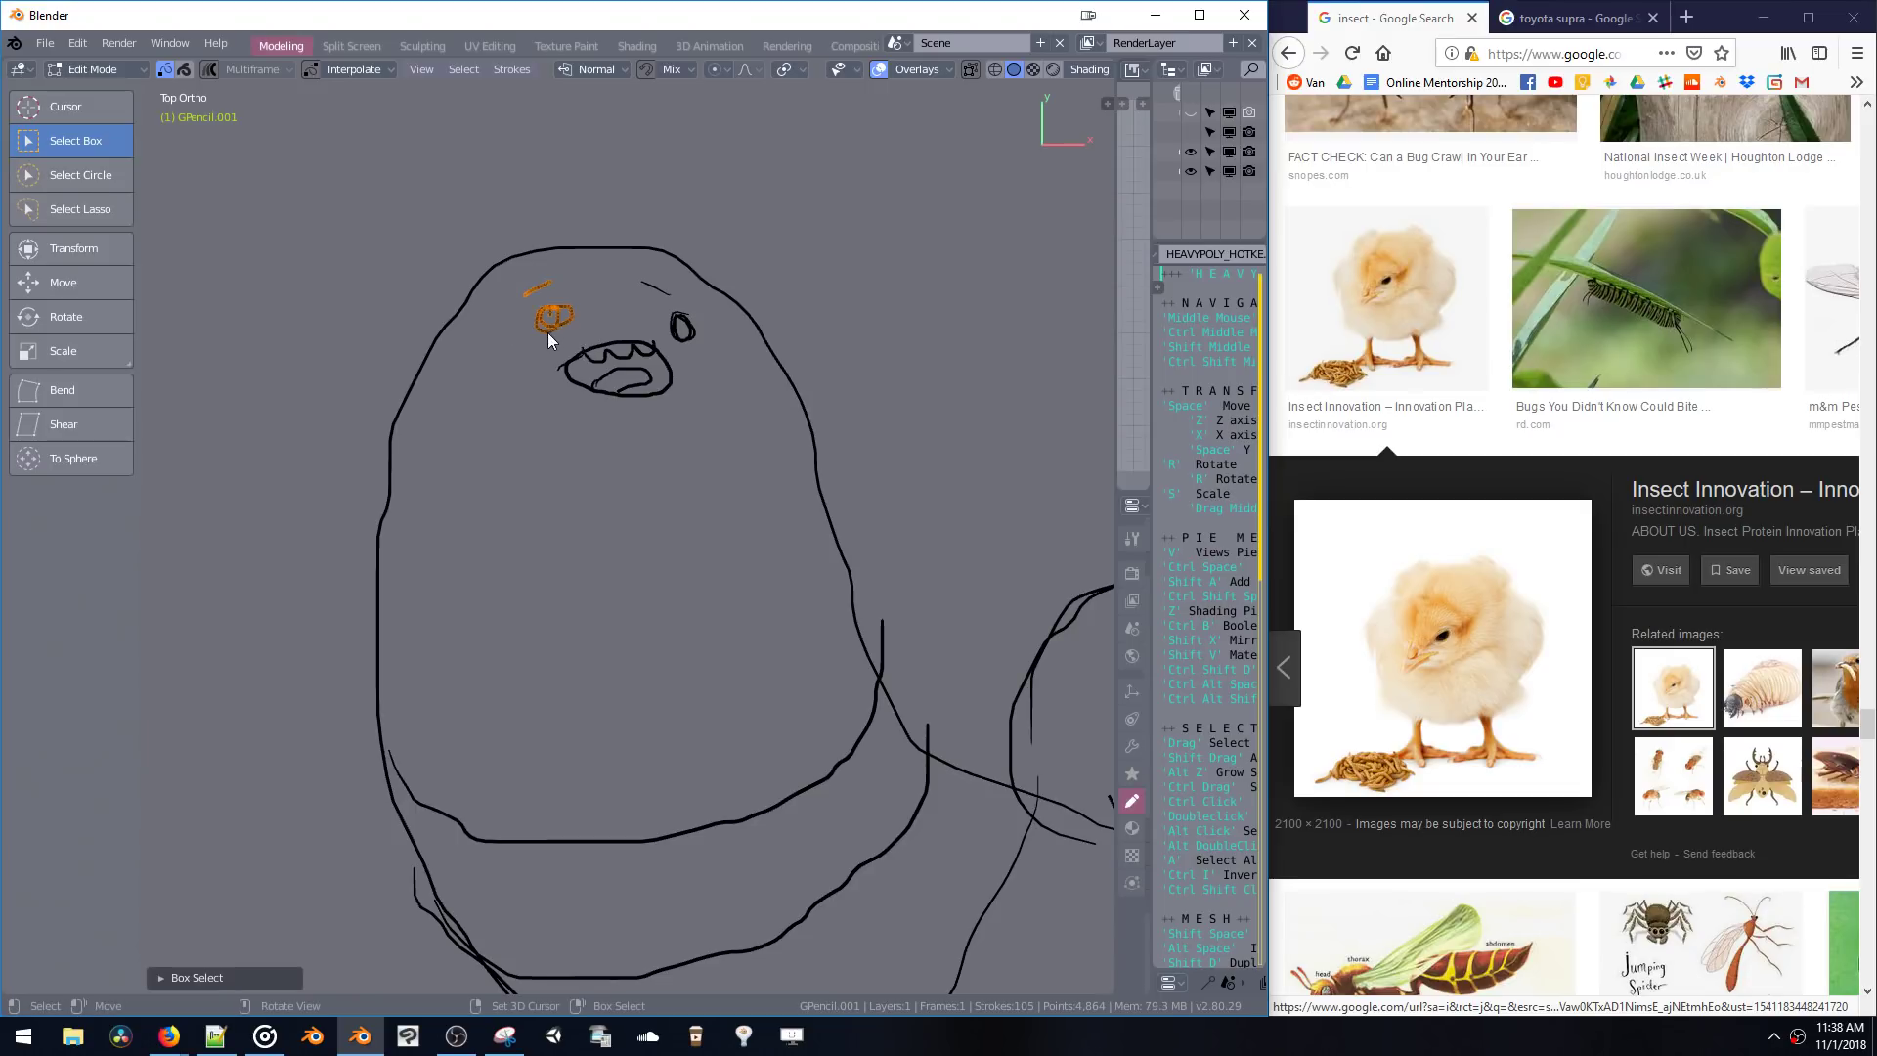
- Try moving the worm's left eye and eyebrow well inward above the mouth, and undo the move
key(g)
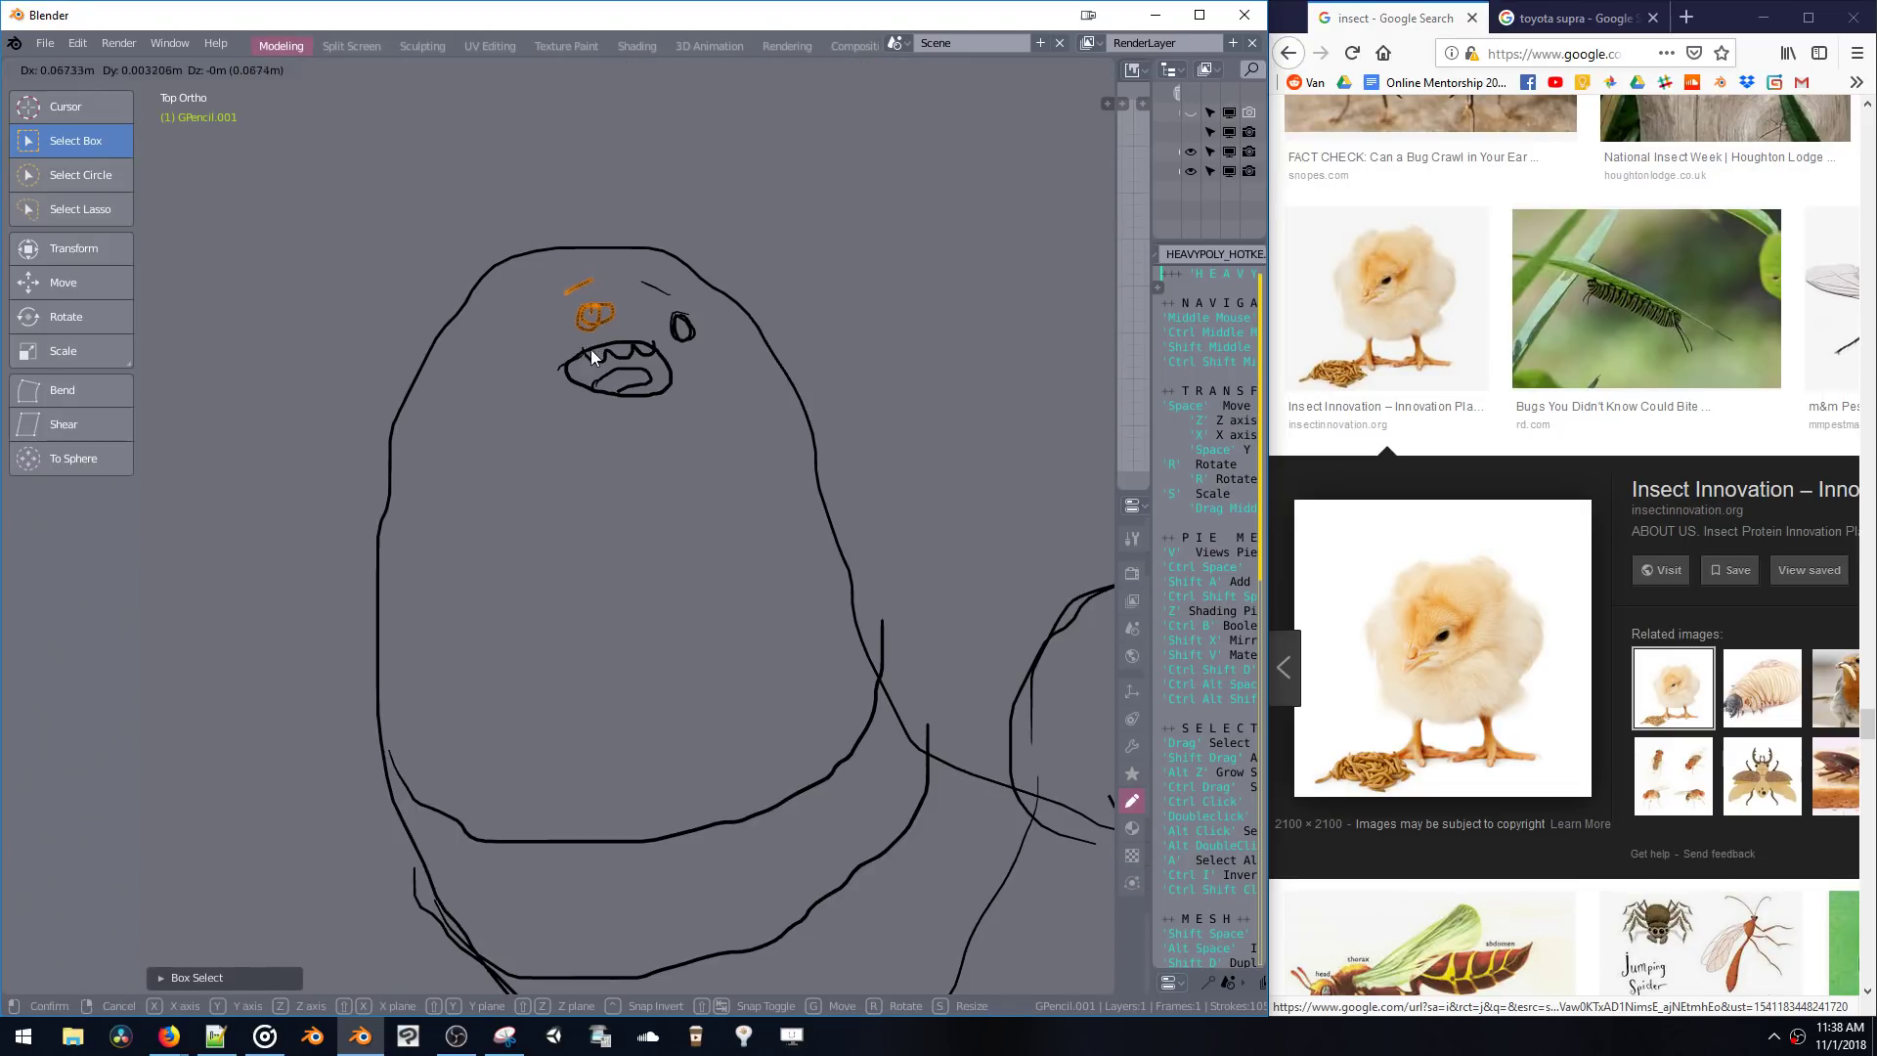
click(591, 349)
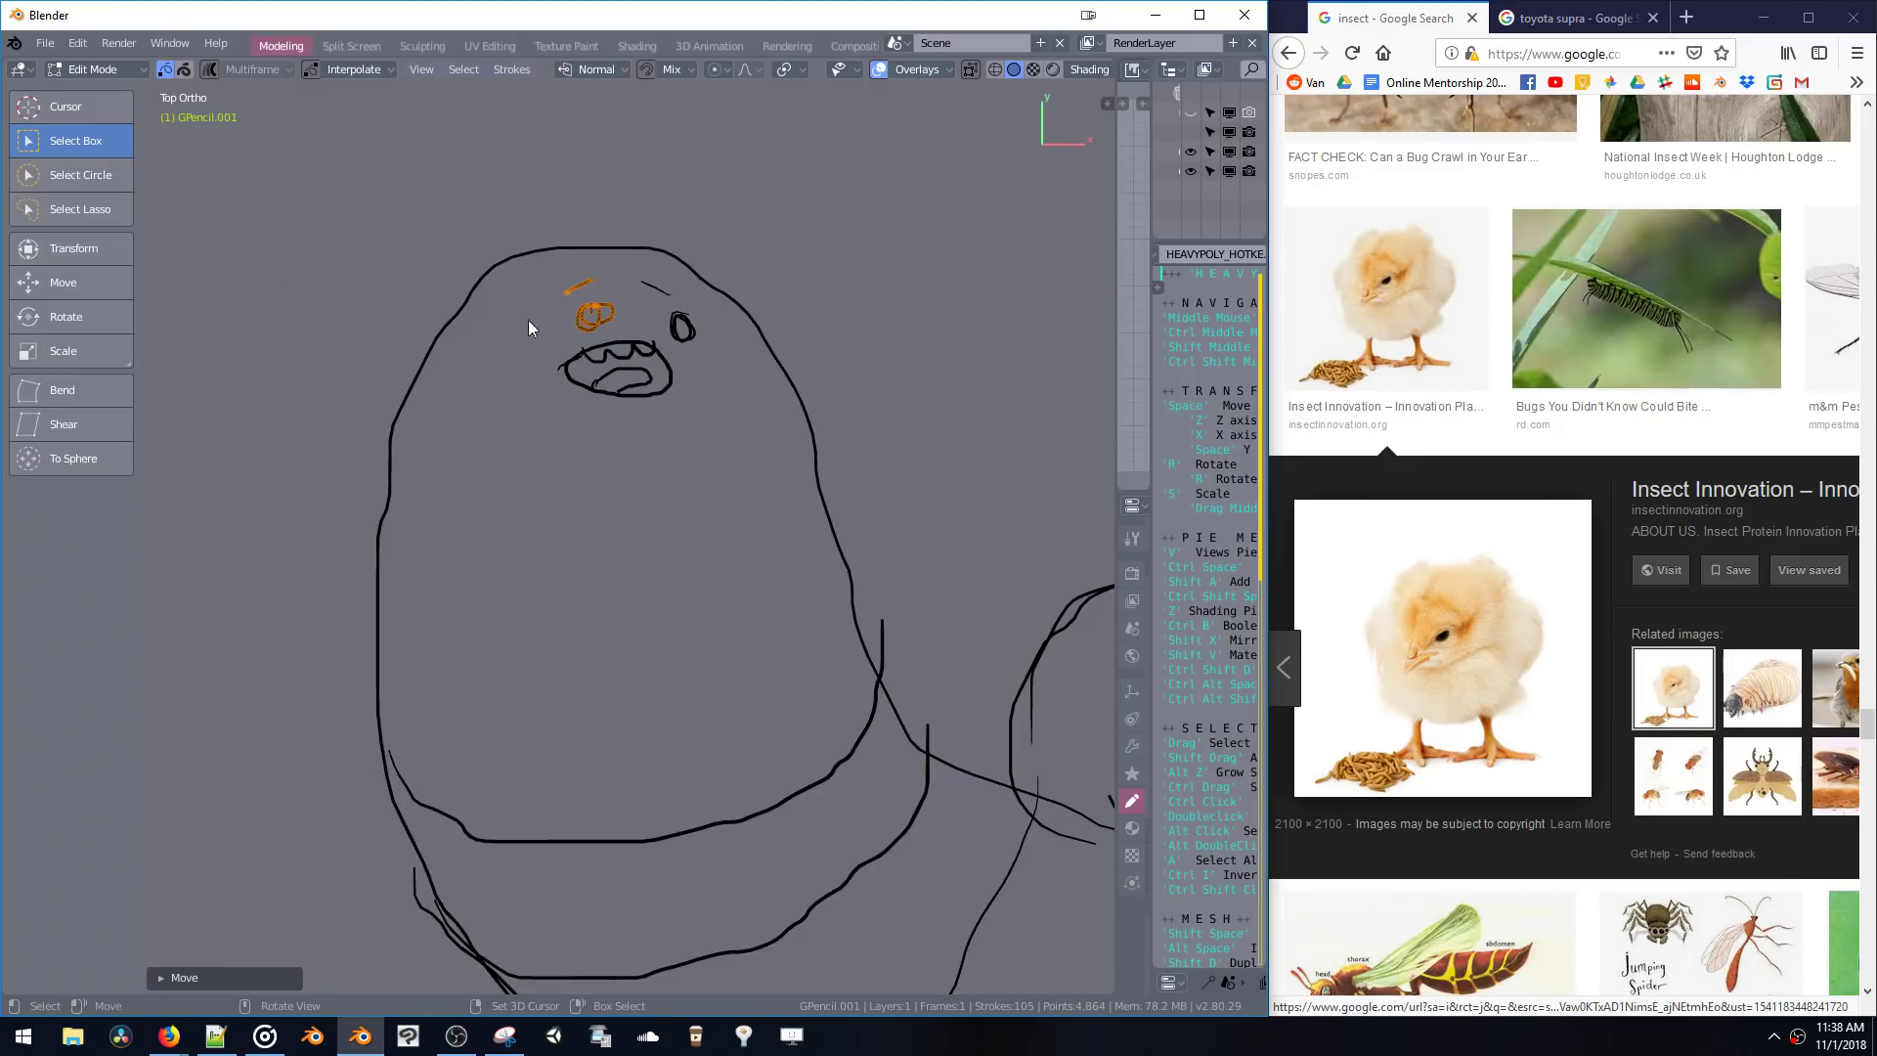
click(552, 337)
scroll(616, 469, down, 5)
scroll(685, 621, down, 2)
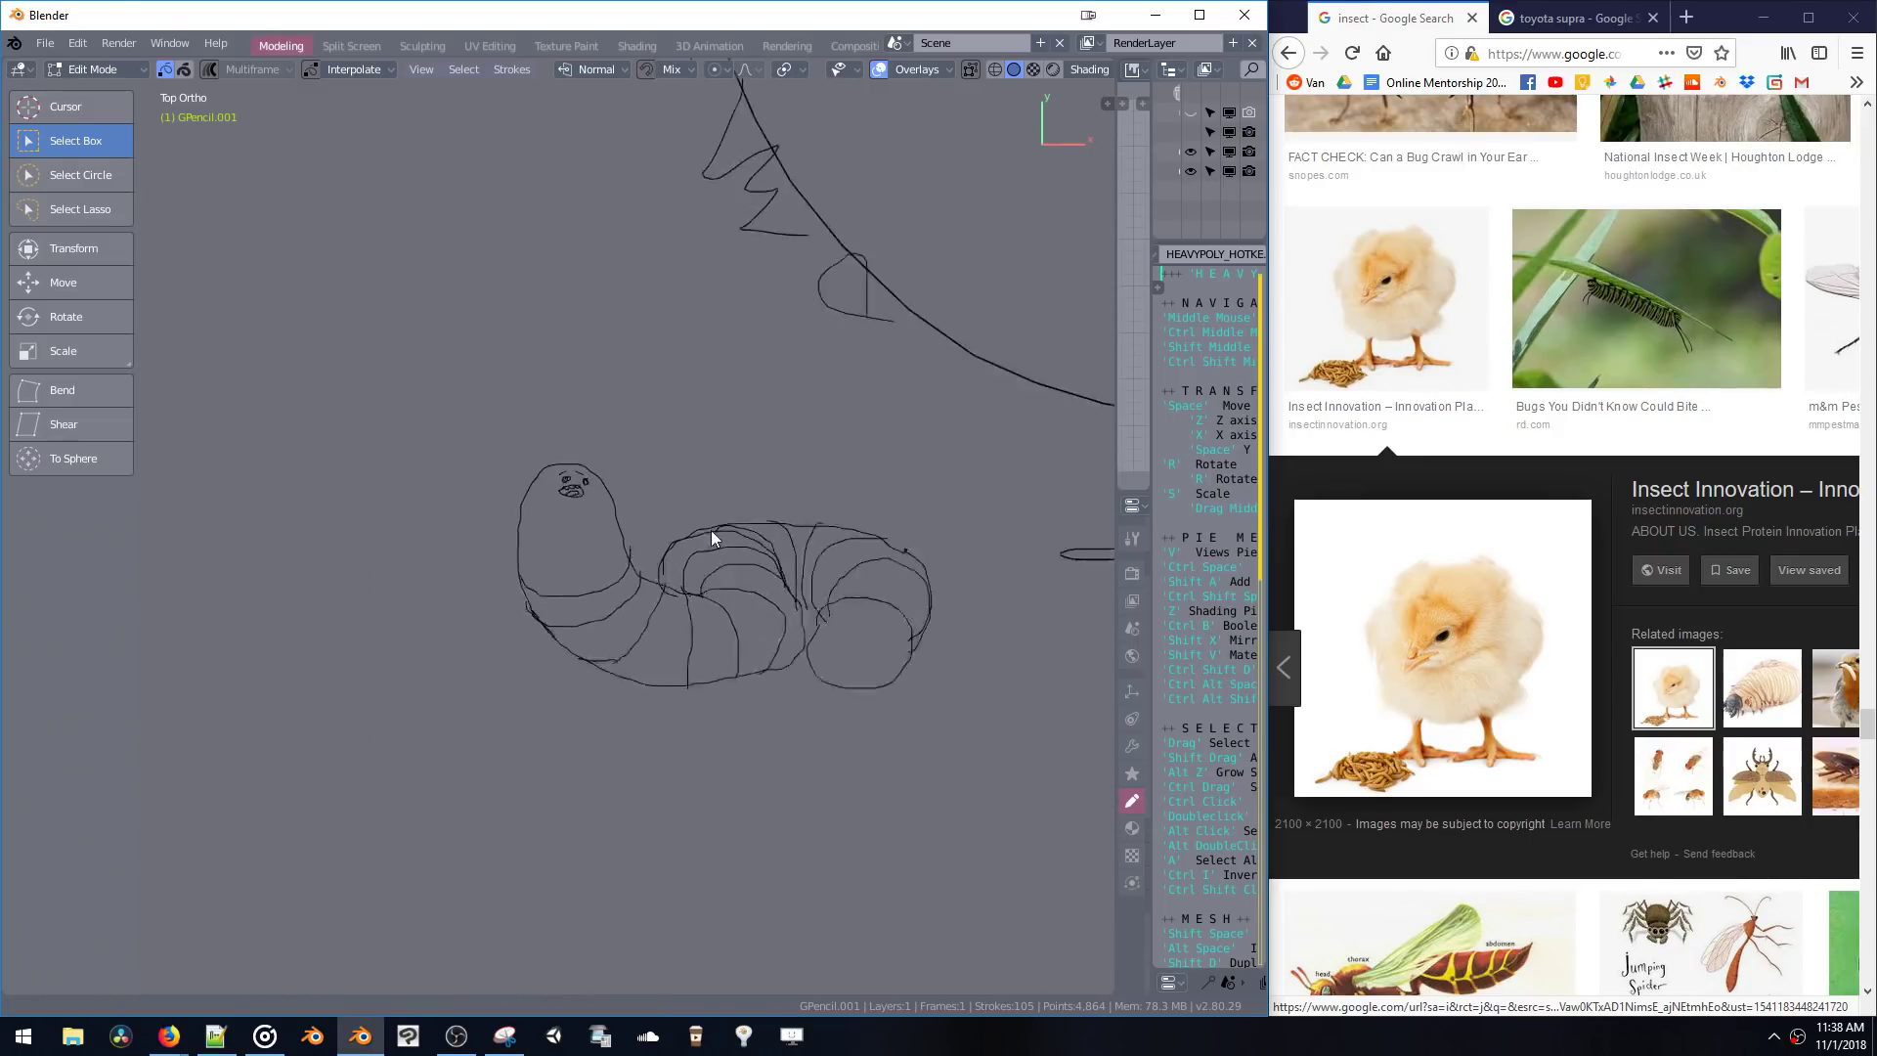
scroll(712, 530, up, 9)
key(ctrl+z)
- Move the worm's left eye and eyebrow slightly inward toward the other eye and clear the selection
key(g)
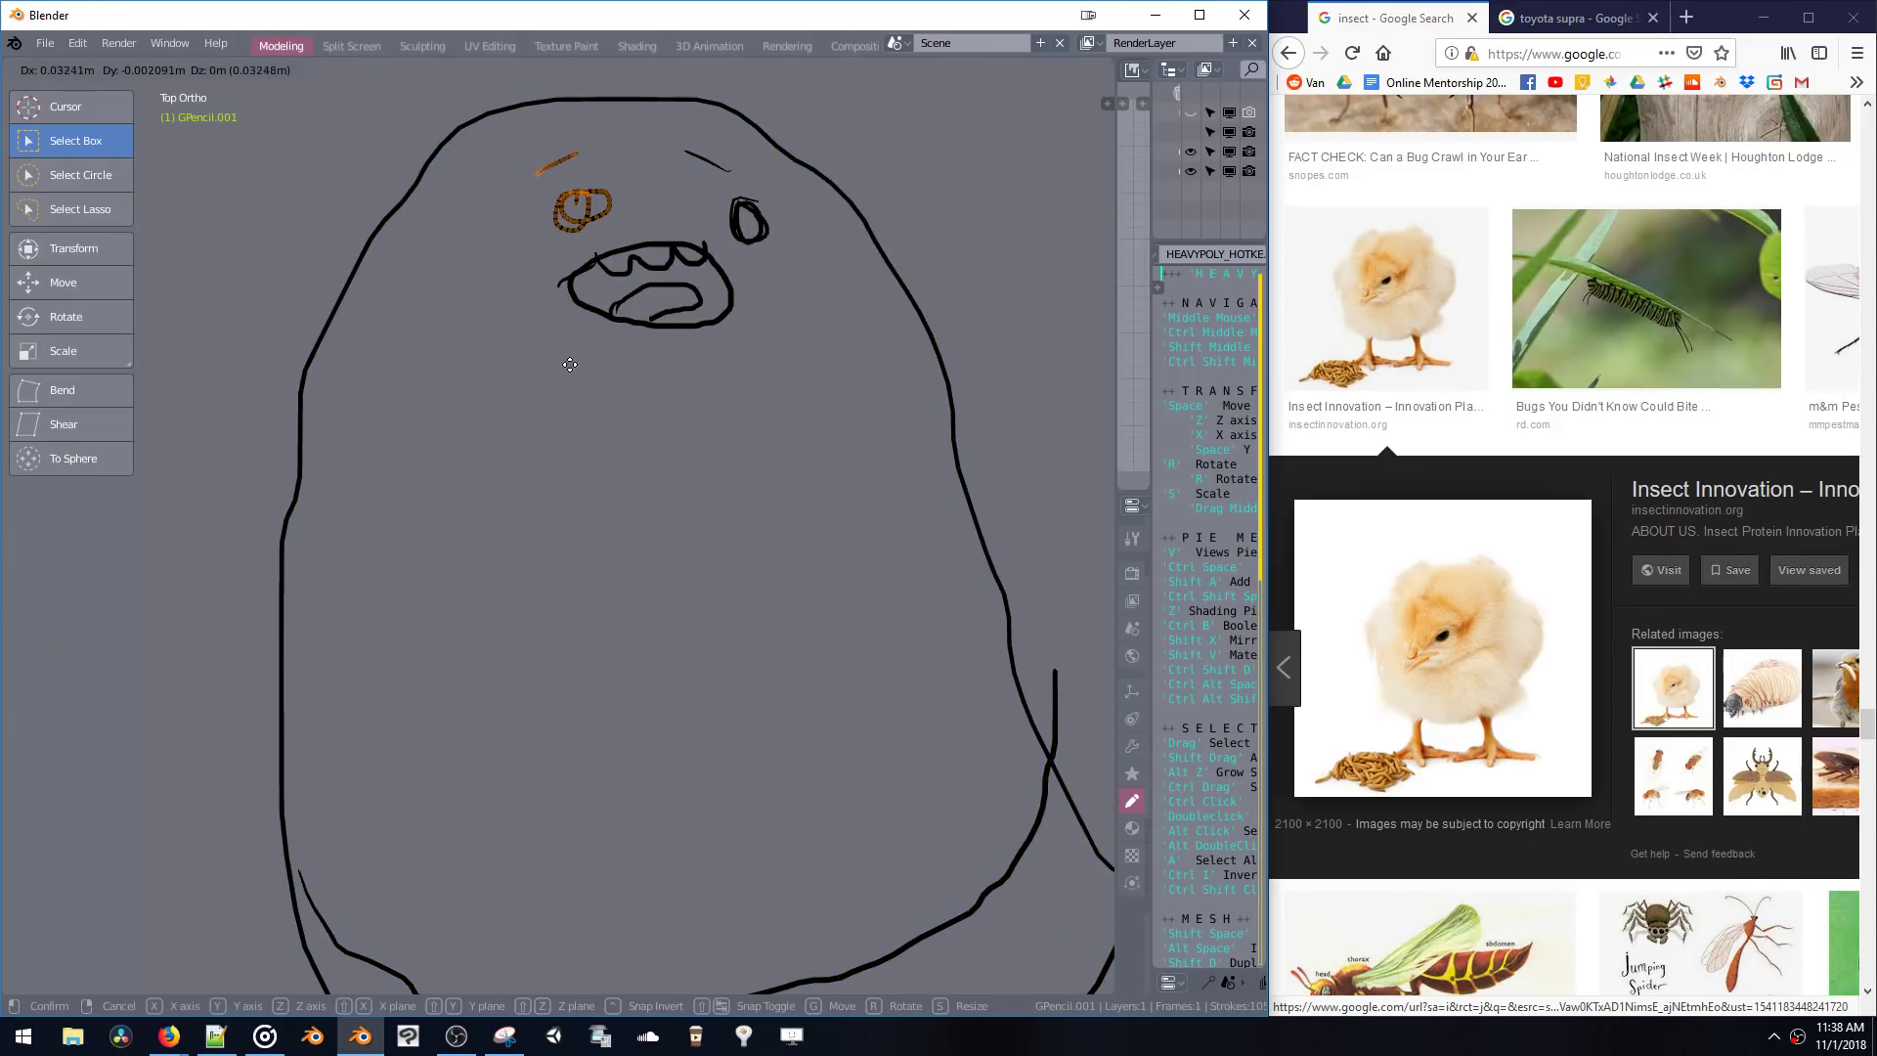
click(629, 335)
scroll(678, 632, down, 3)
key(a)
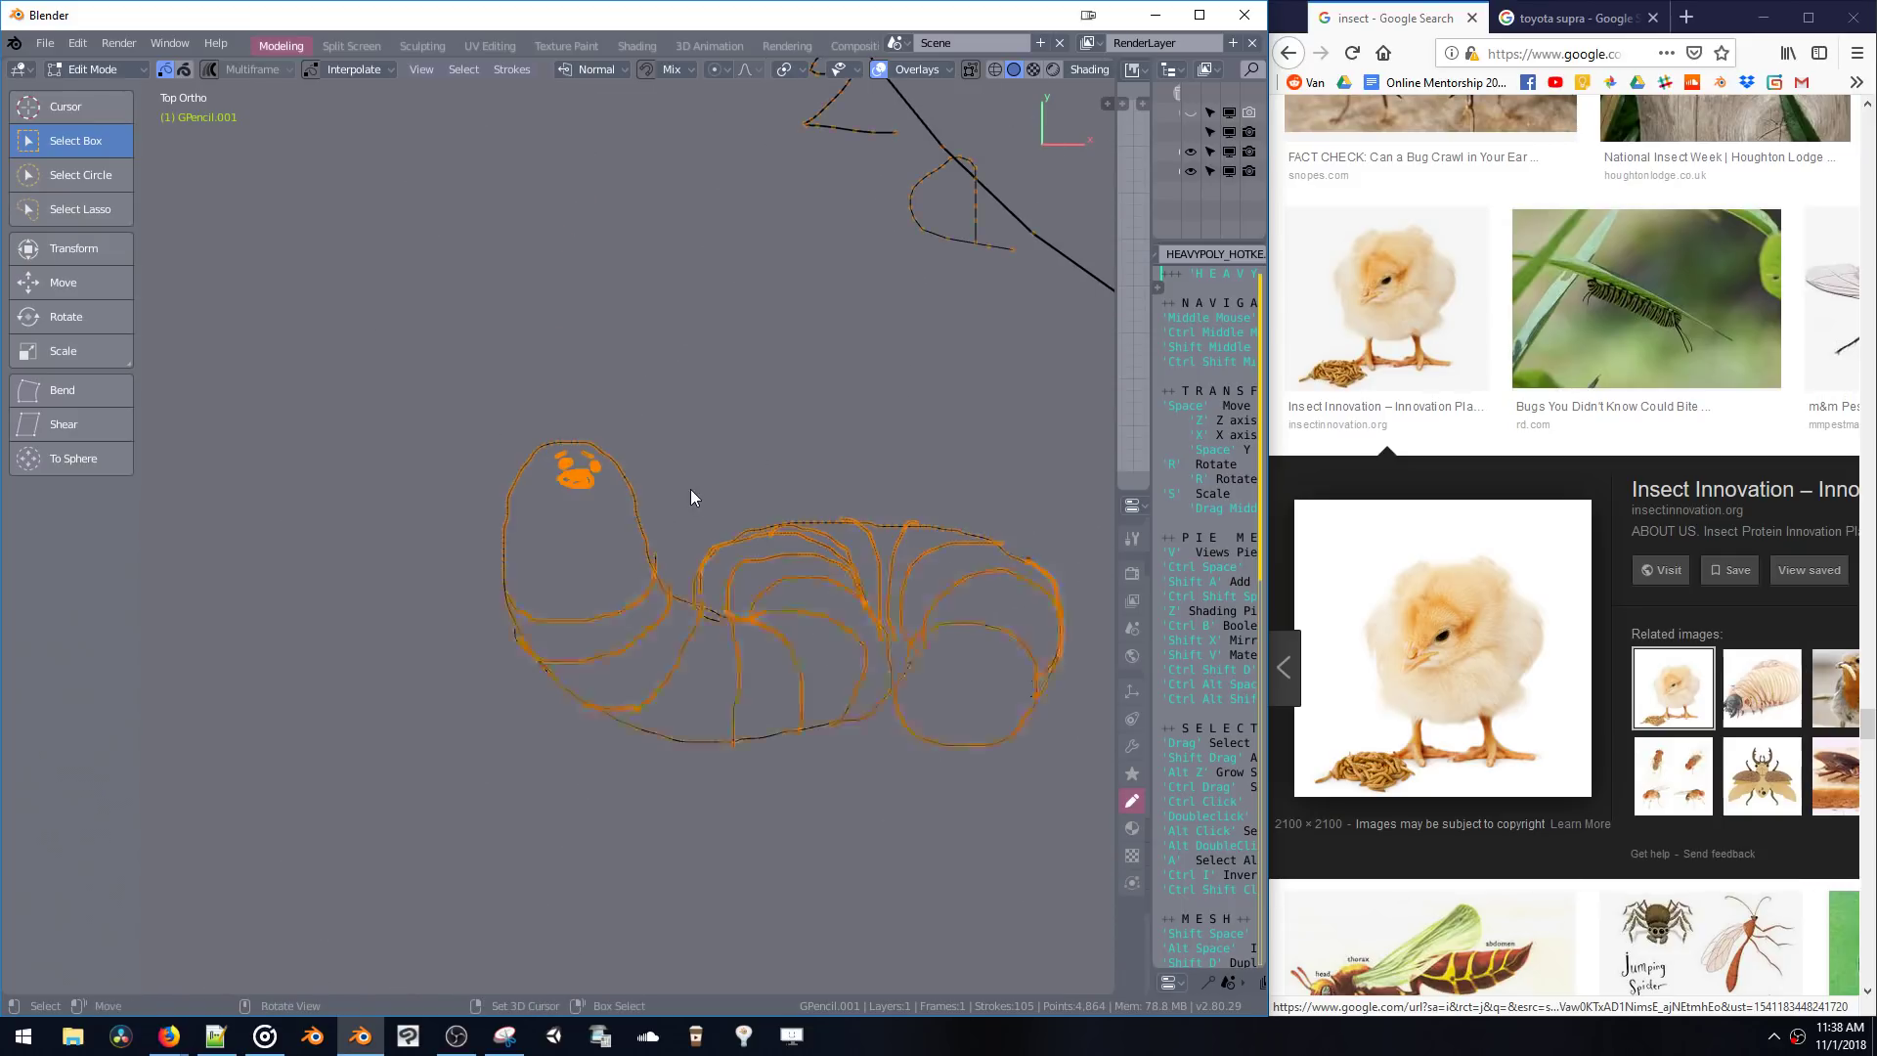
click(690, 489)
scroll(708, 621, down, 2)
shift+middle_drag(708, 621, 647, 616)
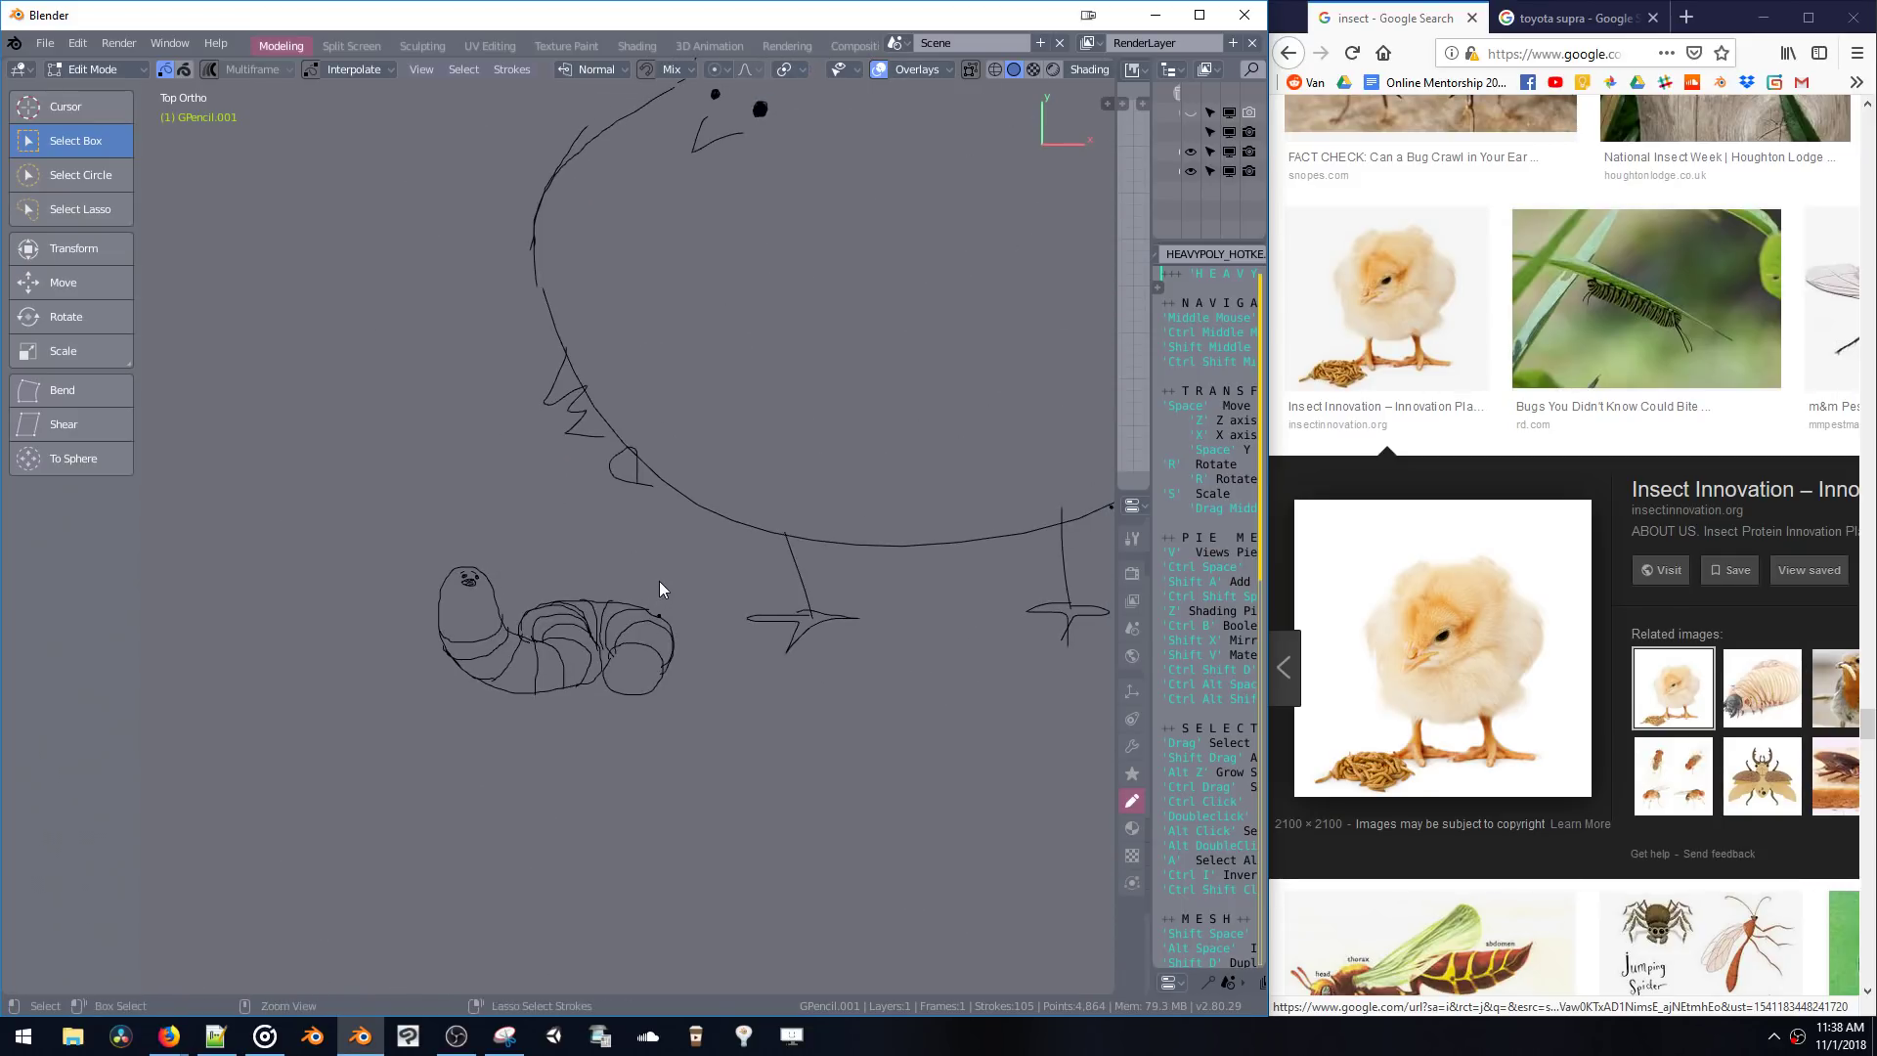
scroll(659, 581, down, 2)
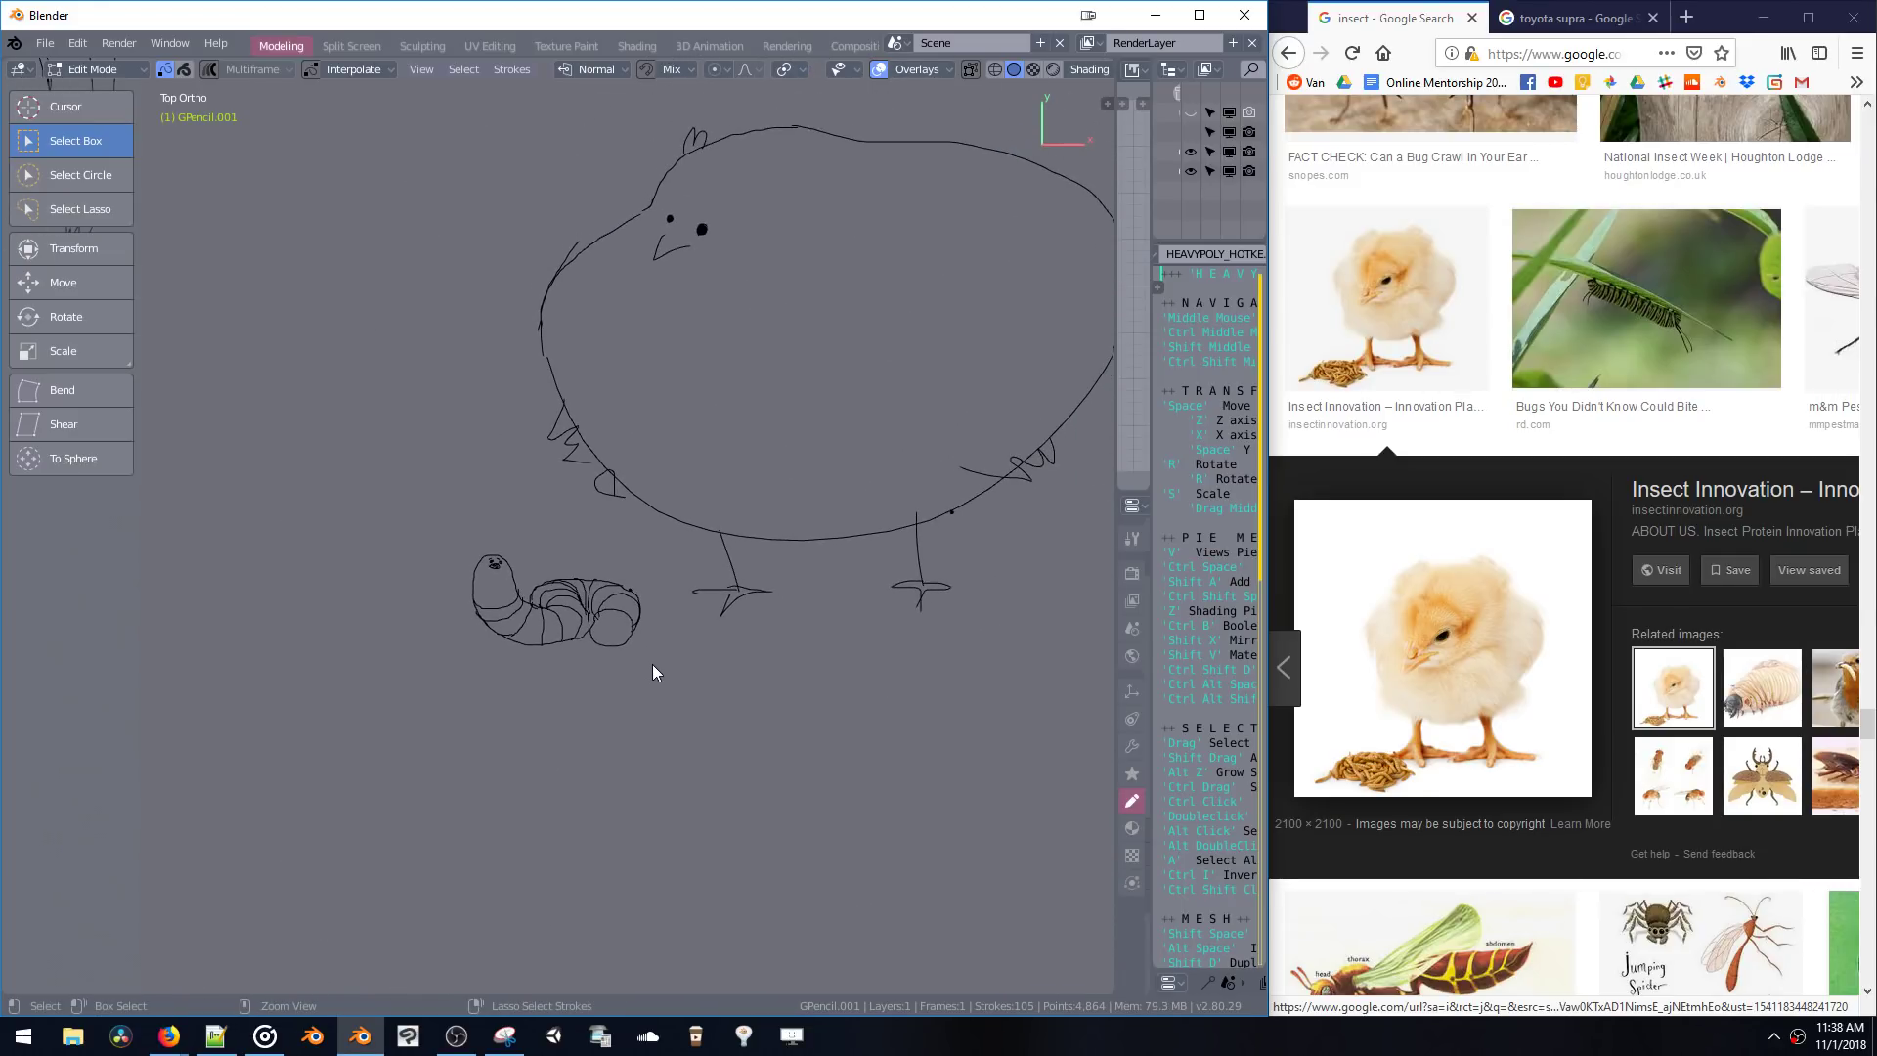
scroll(653, 684, down, 3)
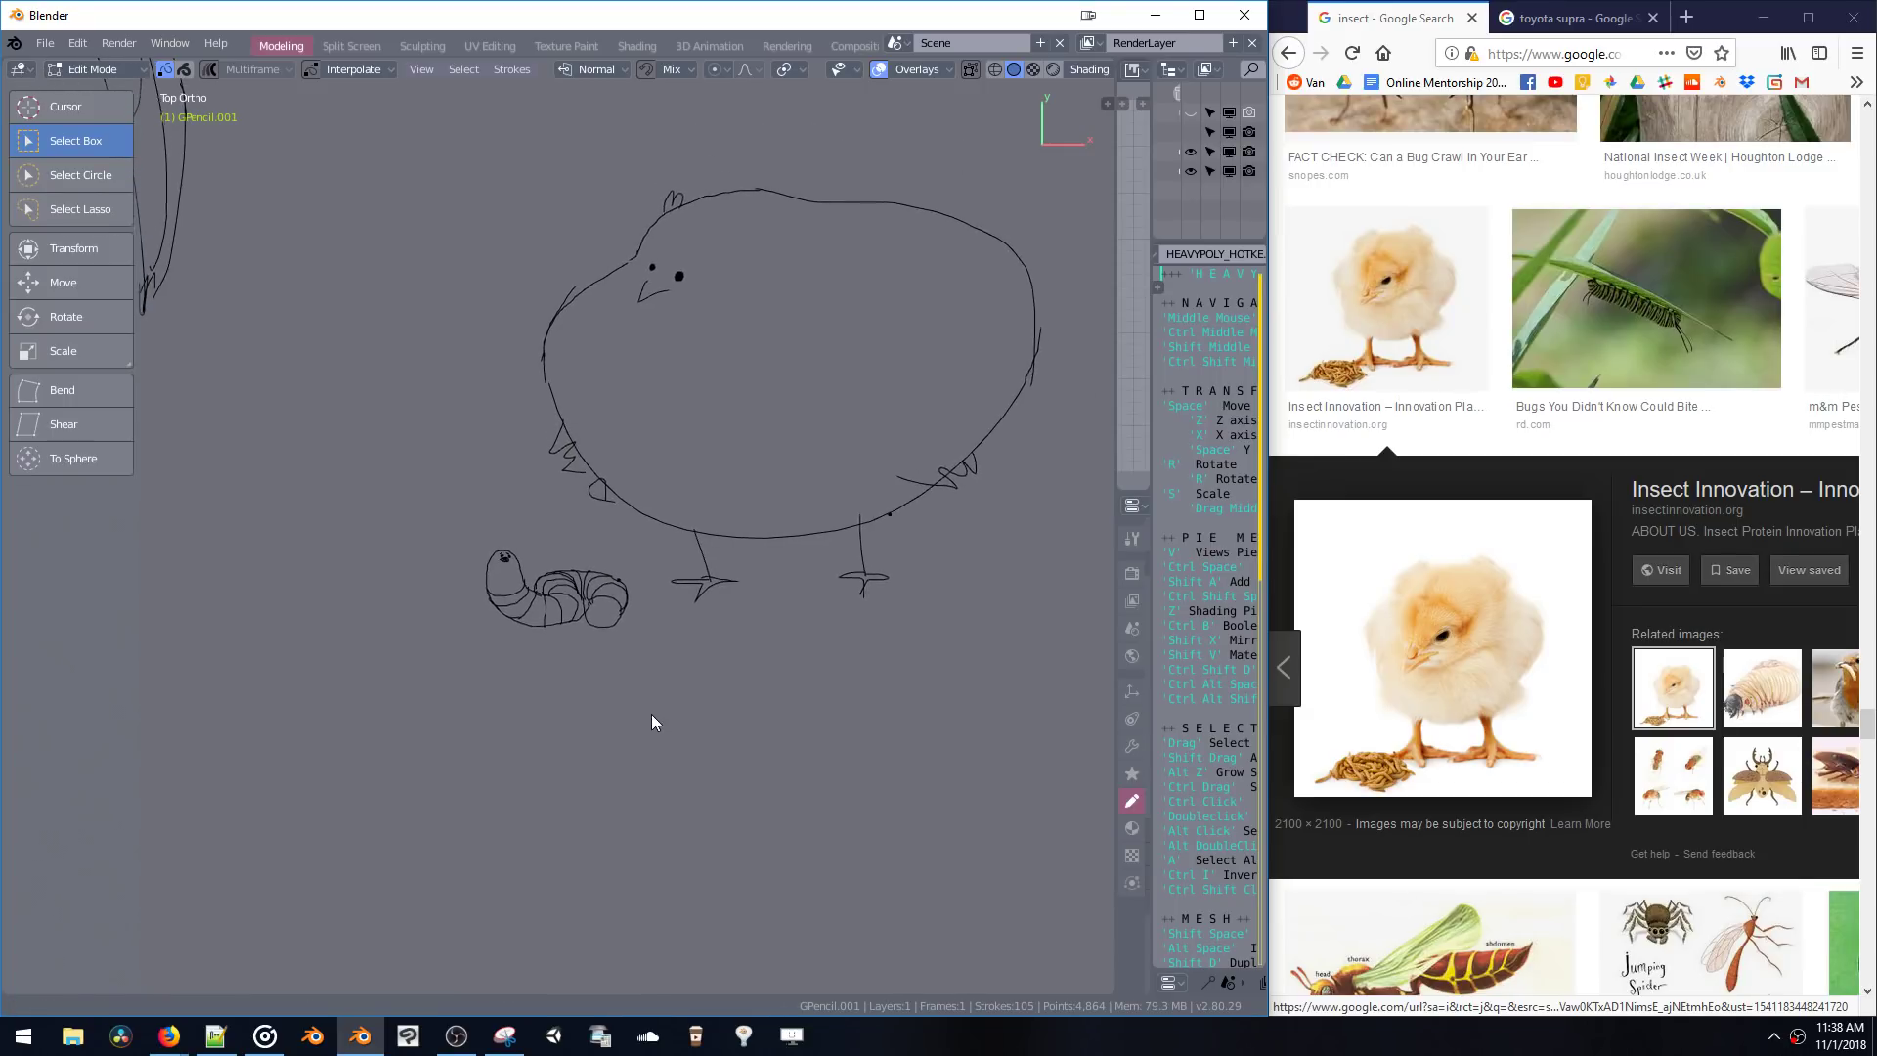
- Switch to Draw mode and add a short vertical line at each corner of the worm's mouth
scroll(653, 722, up, 10)
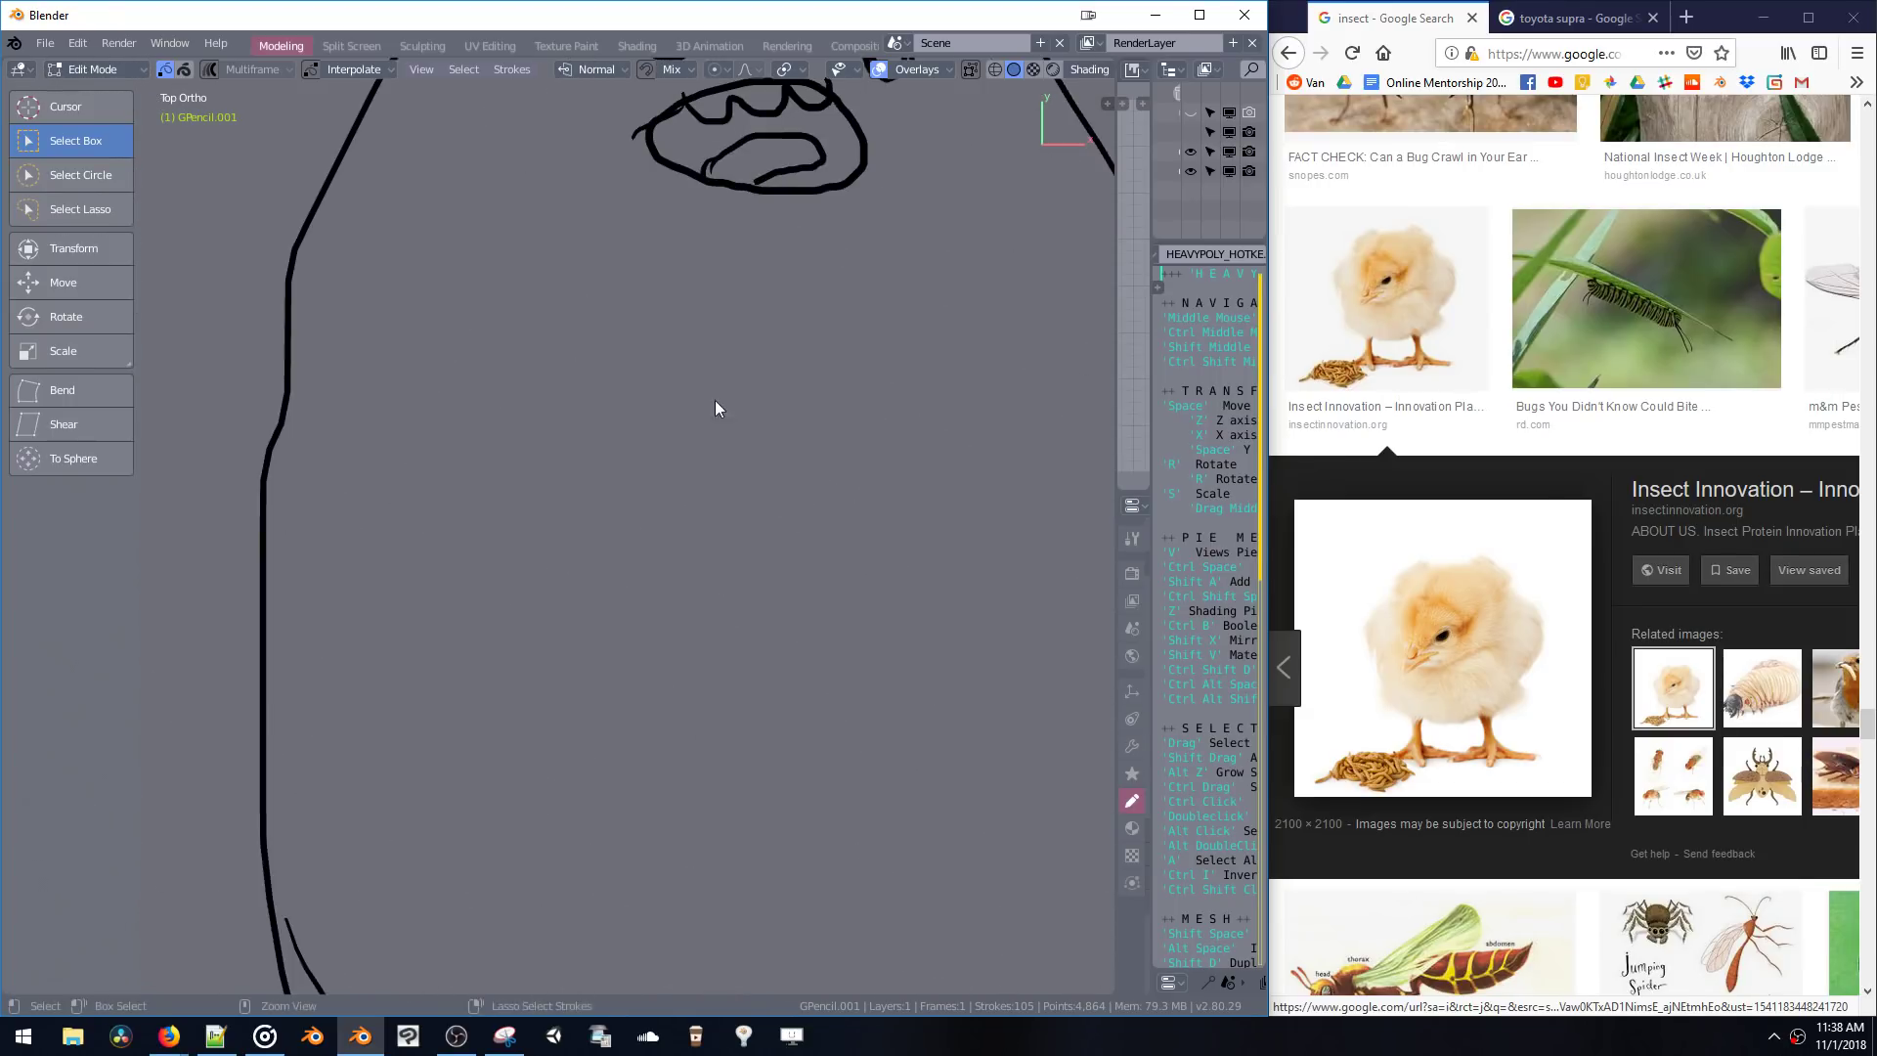
shift+middle_drag(714, 401, 670, 537)
scroll(675, 488, up, 2)
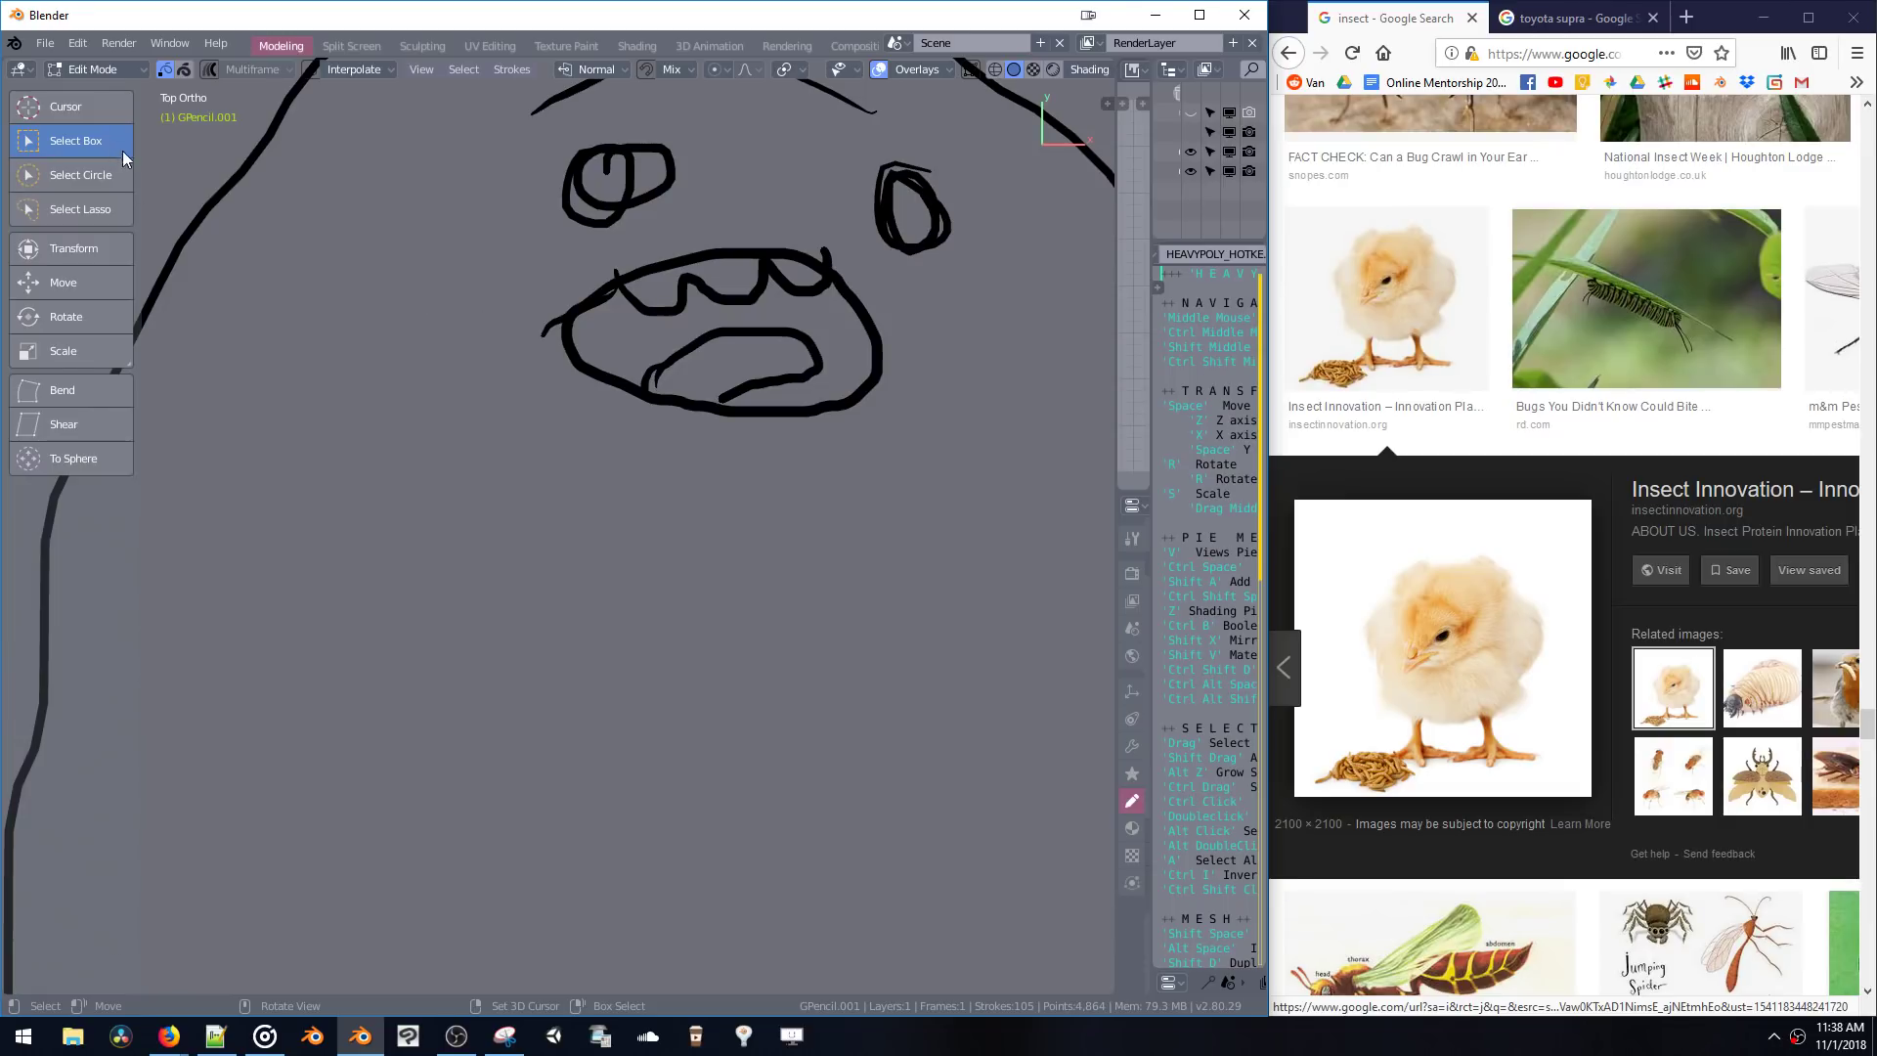
click(95, 69)
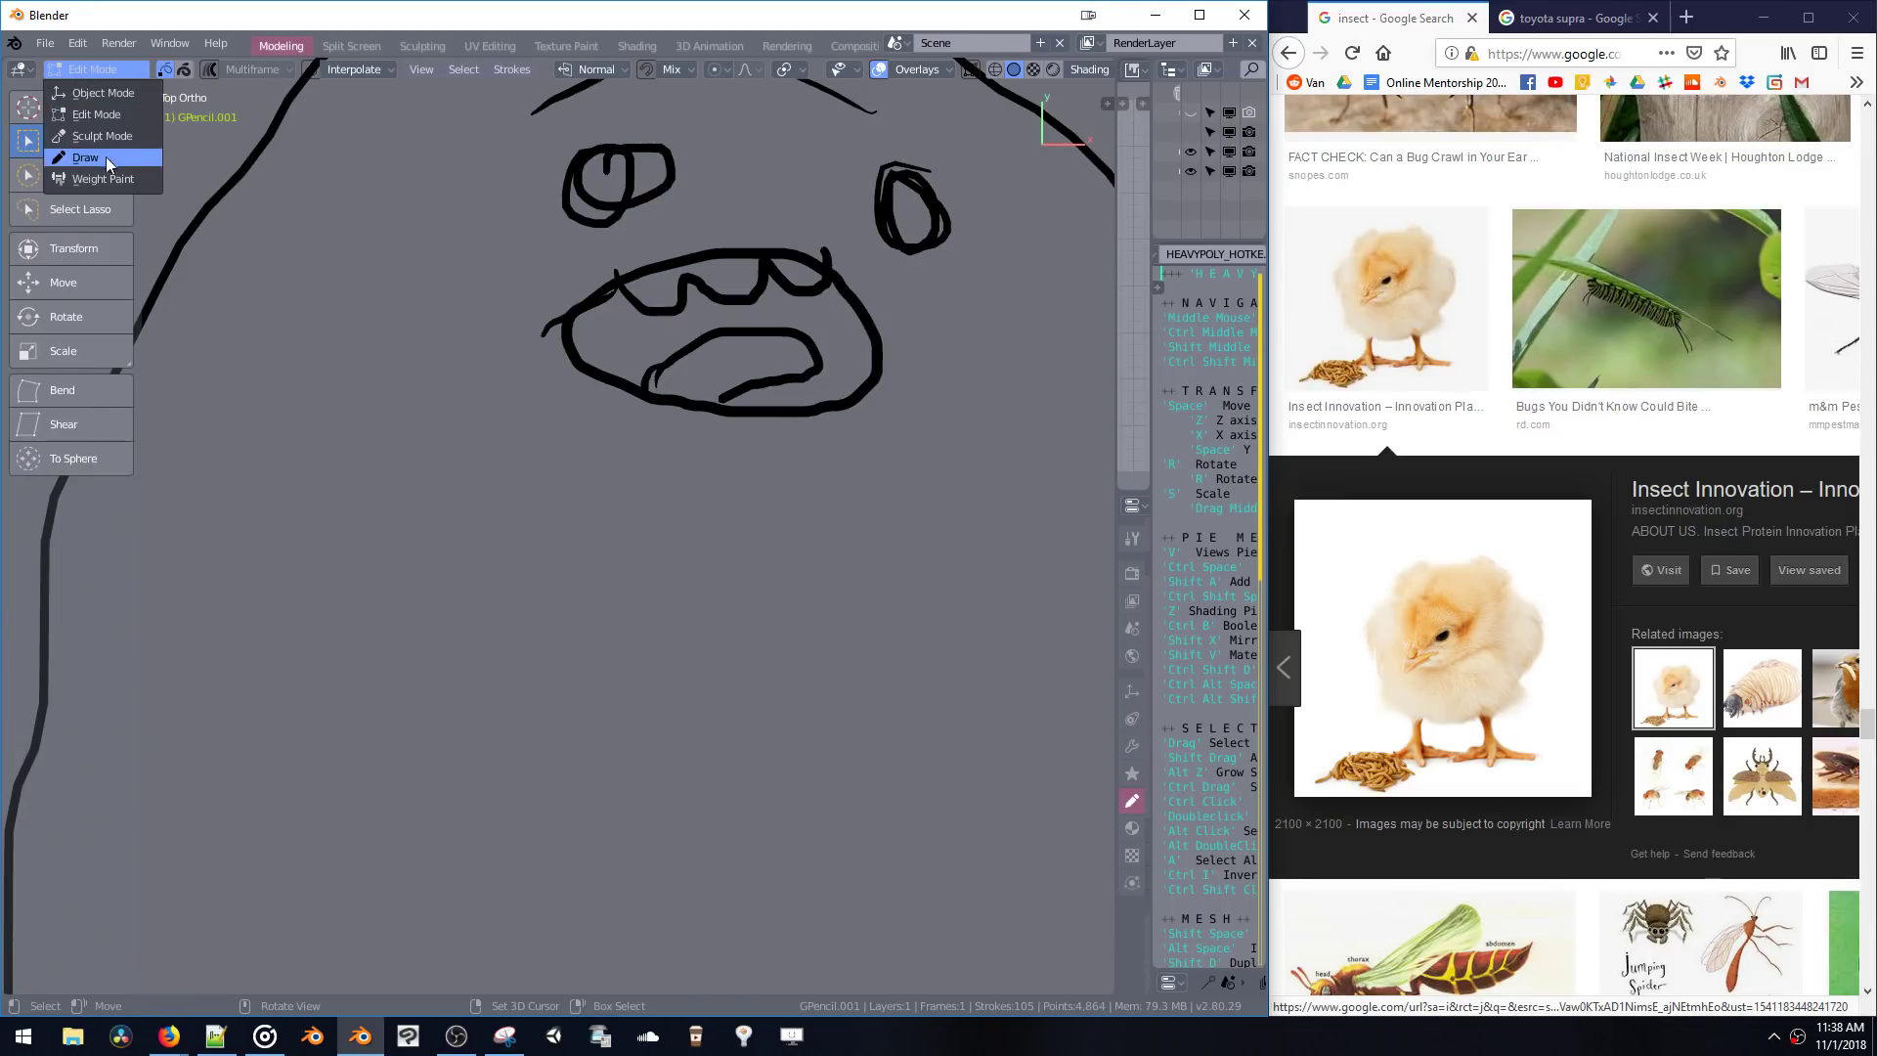
click(59, 159)
mouse_move(441, 304)
mouse_down()
mouse_move(469, 295)
mouse_move(557, 369)
mouse_up()
key(ctrl+z)
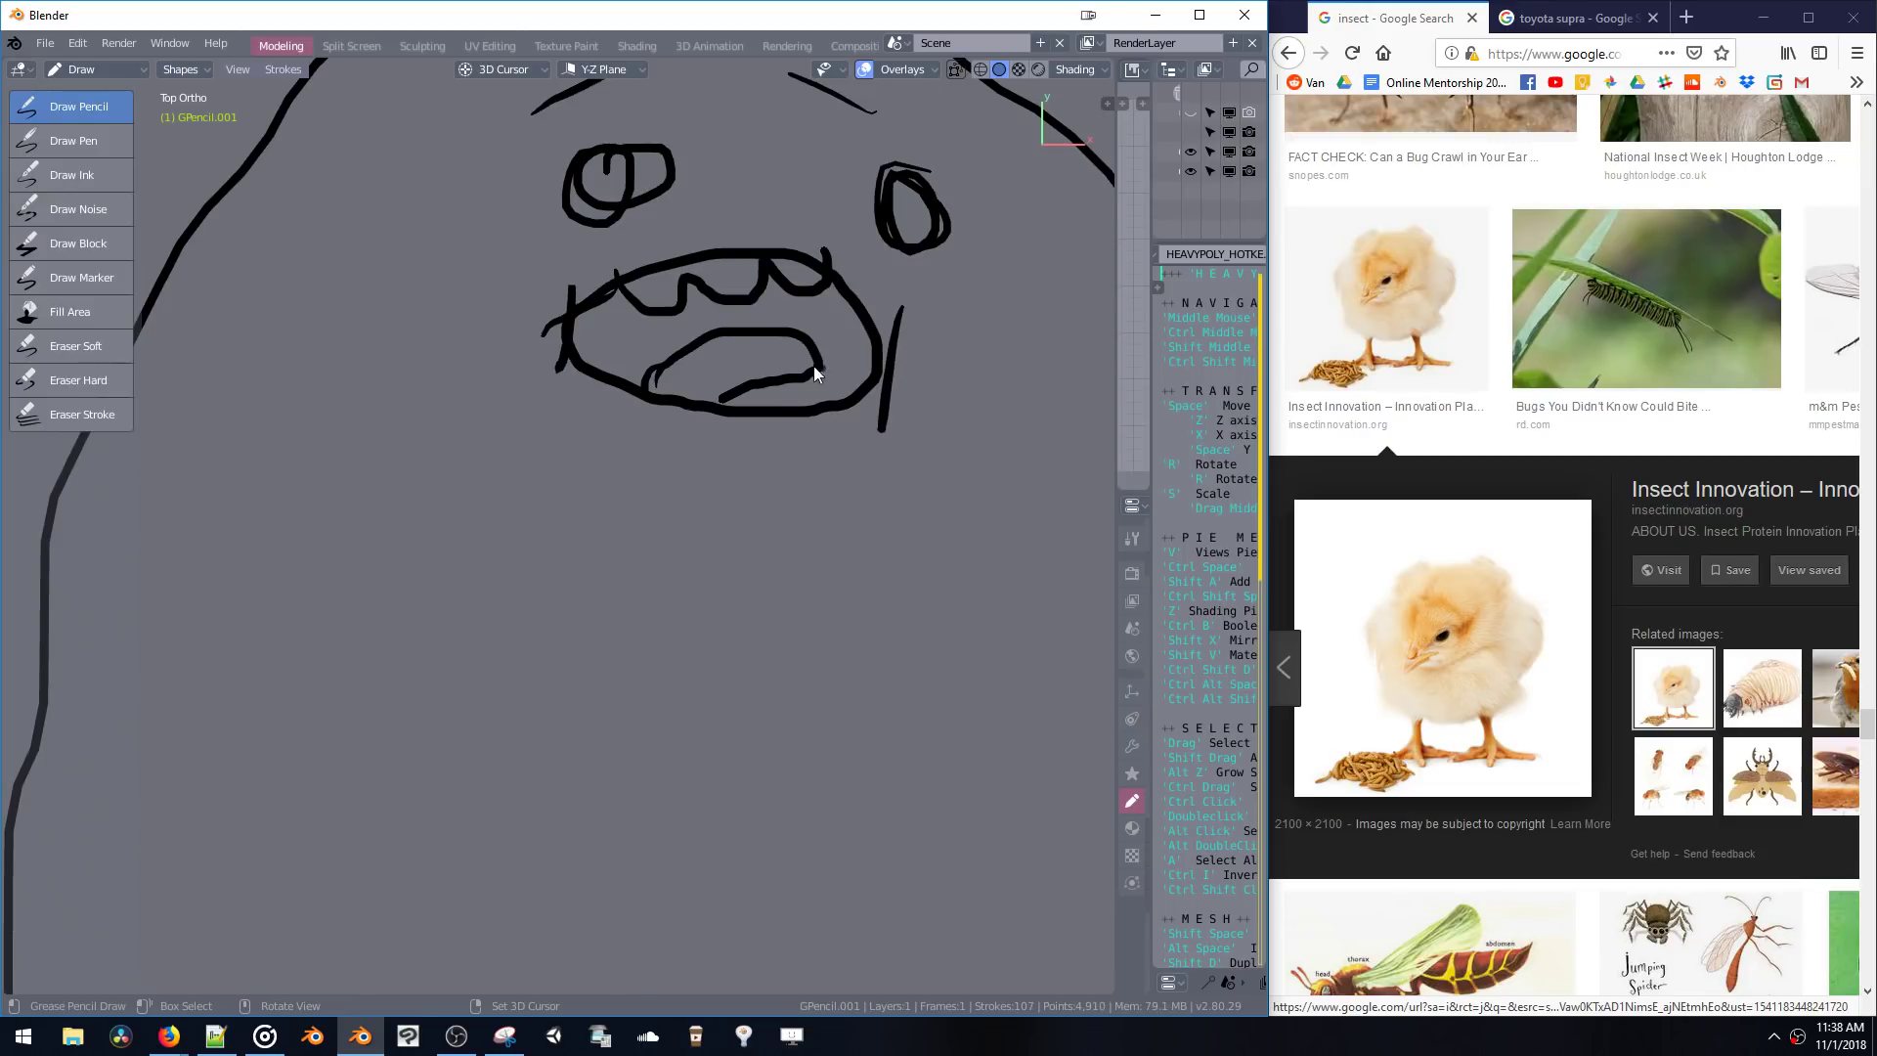
key(ctrl+z)
click(819, 366)
- Erase the tongue inside the worm's mouth with Eraser Hard
click(74, 379)
mouse_move(696, 370)
mouse_down()
mouse_move(689, 350)
mouse_move(797, 334)
mouse_move(766, 333)
mouse_move(787, 381)
mouse_move(733, 396)
mouse_move(666, 363)
mouse_move(653, 383)
mouse_up()
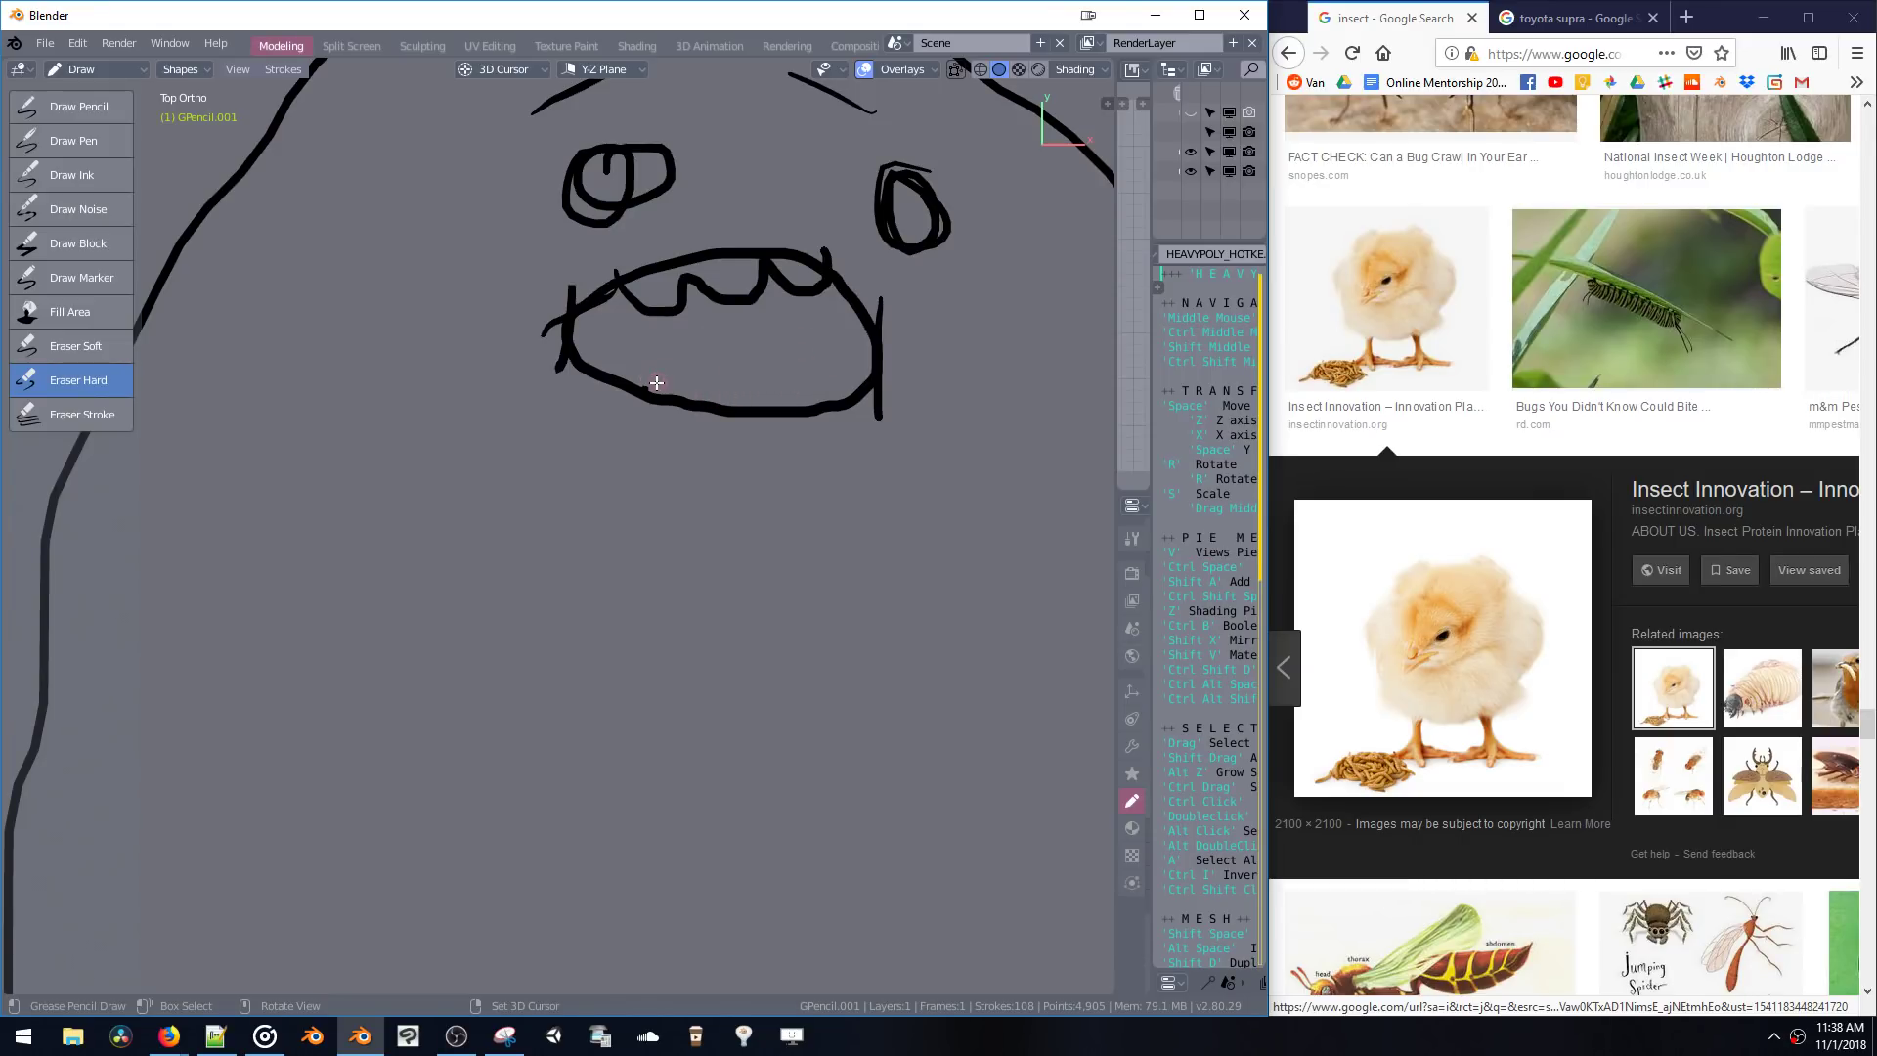
scroll(711, 325, down, 8)
scroll(731, 608, down, 9)
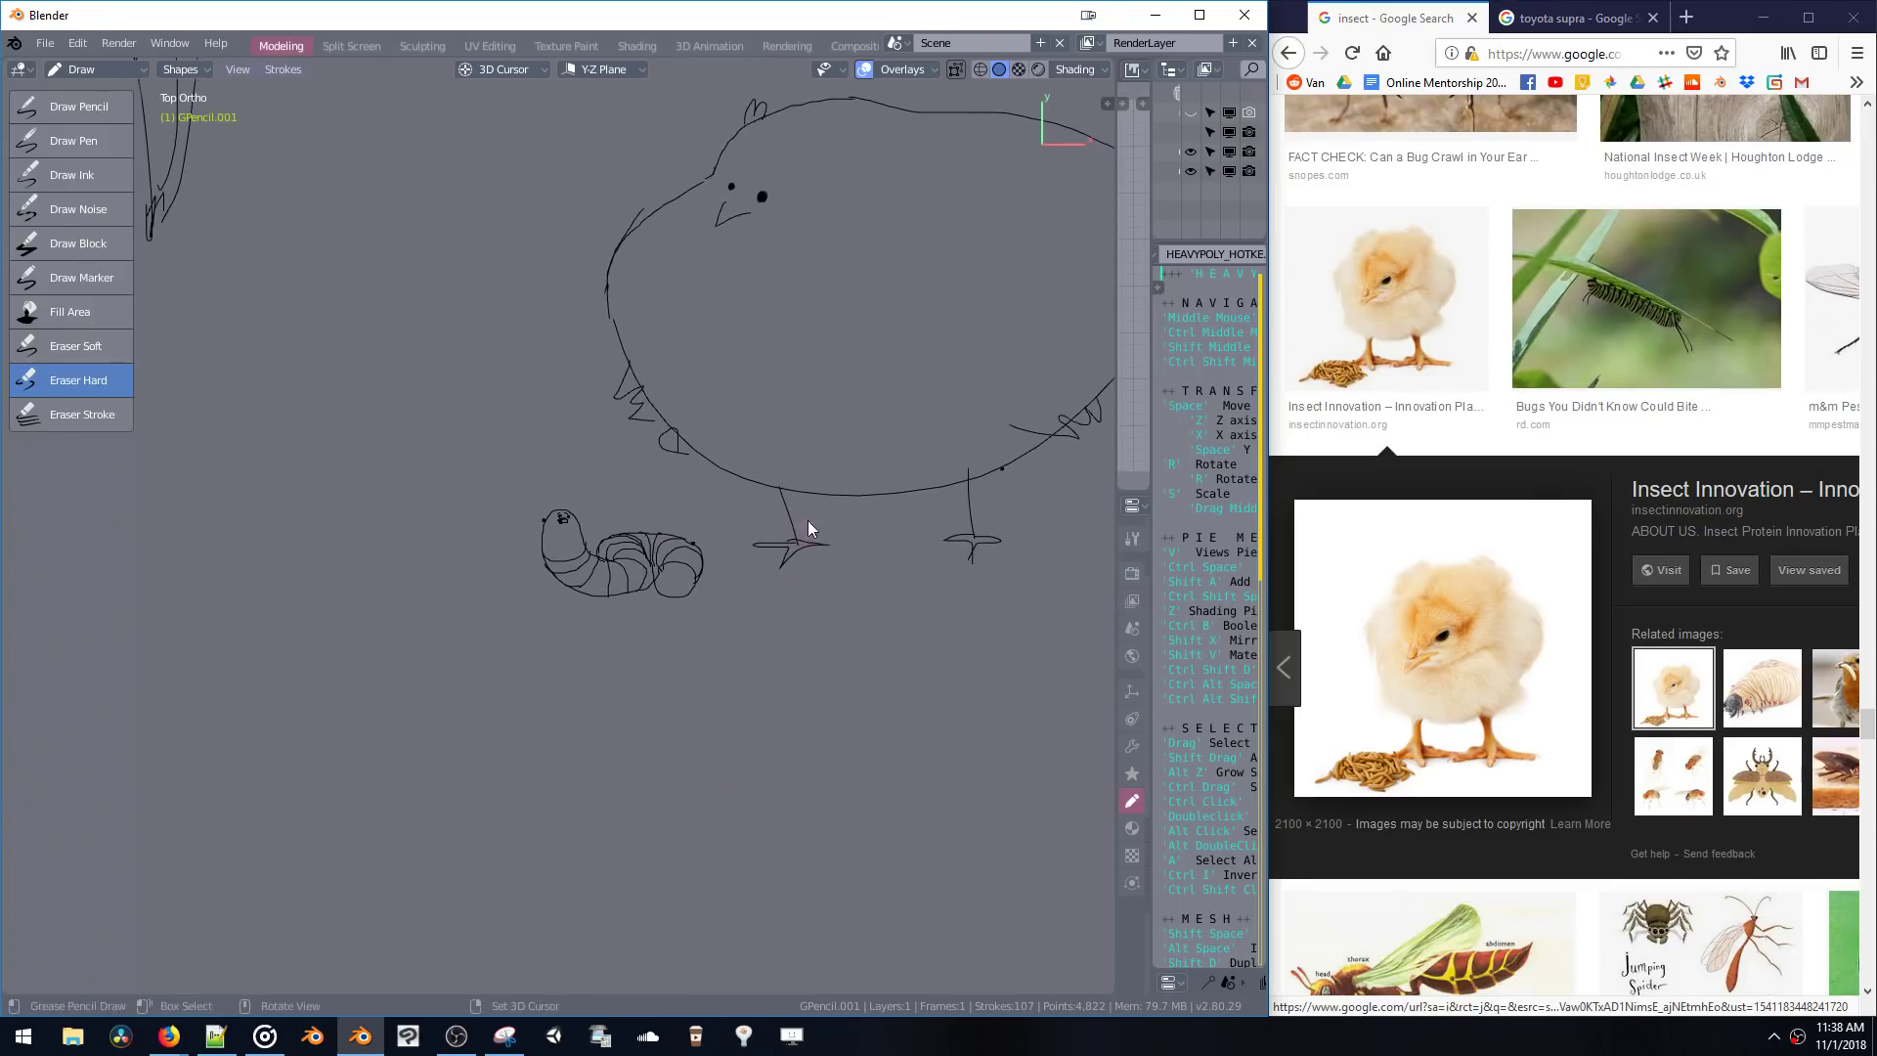
- Switch to grease pencil edit mode and box-select the worm's whole face: both eyebrows, both eyes and the mouth
scroll(620, 616, up, 10)
shift+middle_drag(494, 659, 577, 438)
scroll(684, 305, up, 3)
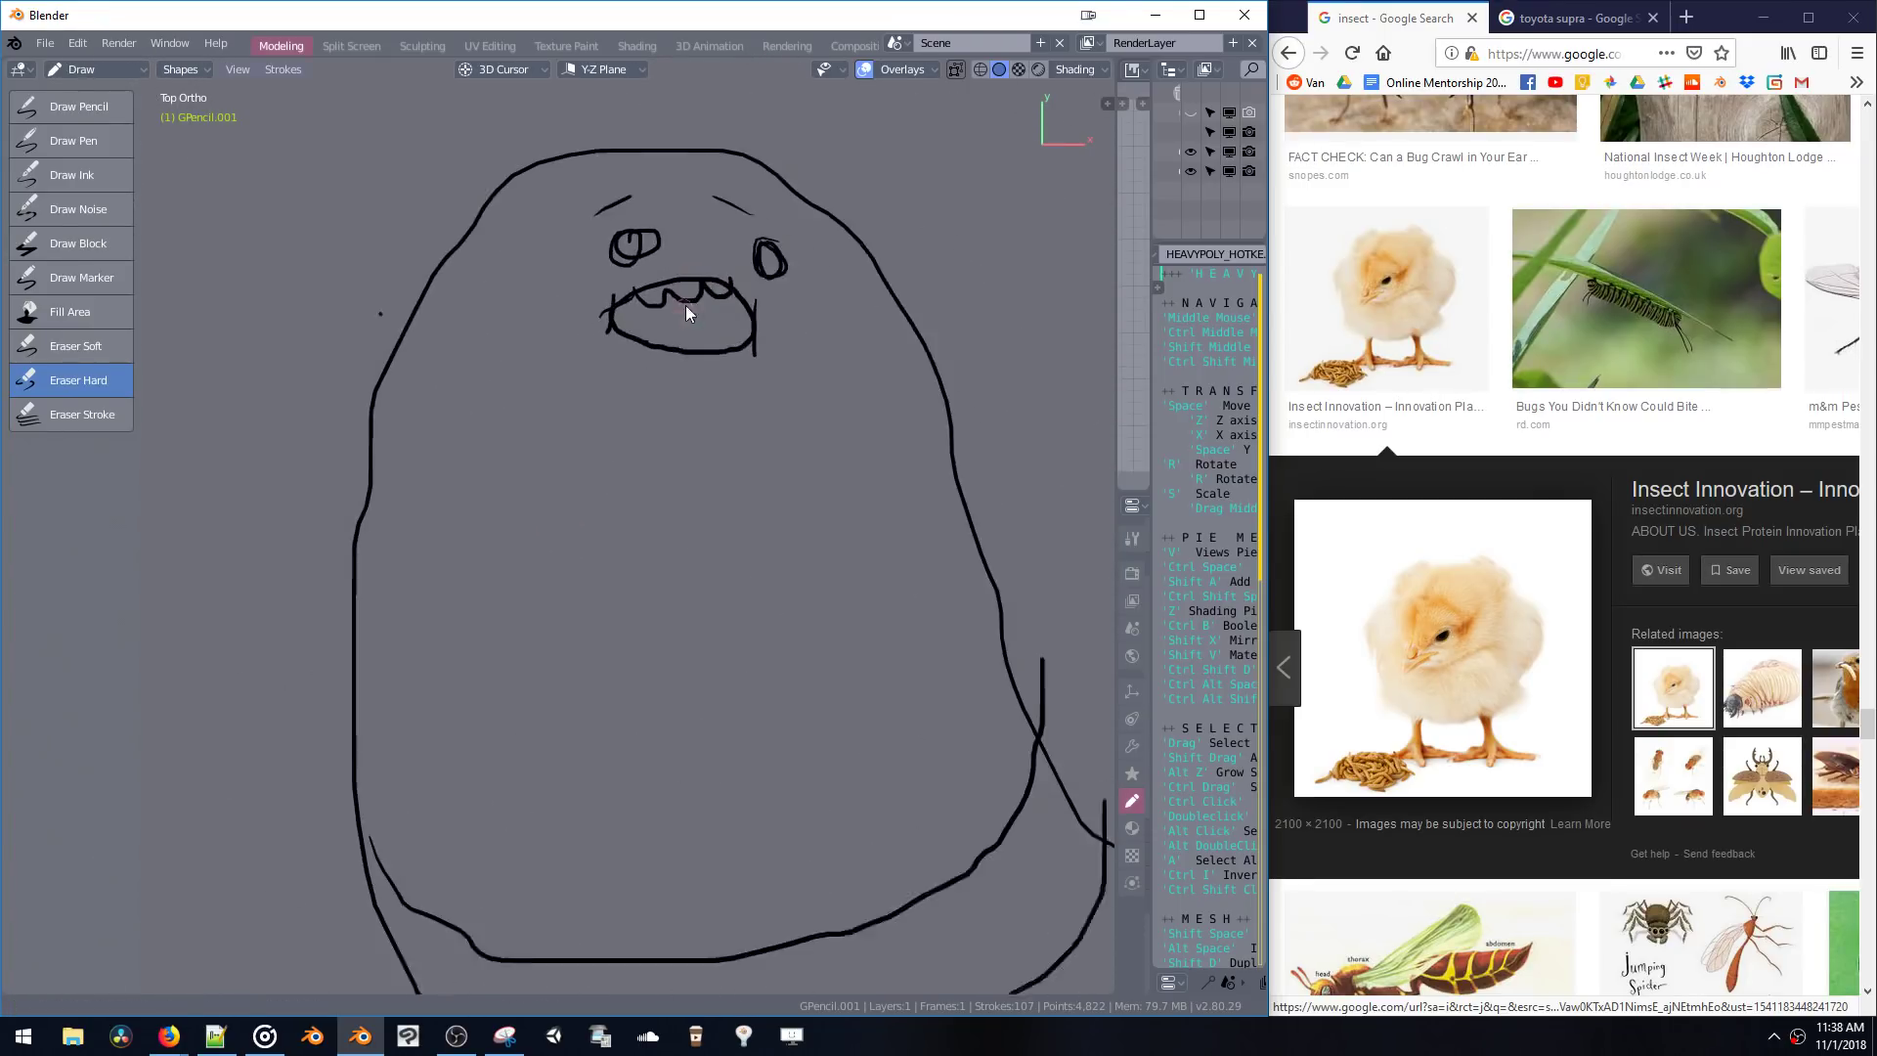
shift+middle_drag(684, 305, 657, 337)
key(ctrl+Tab)
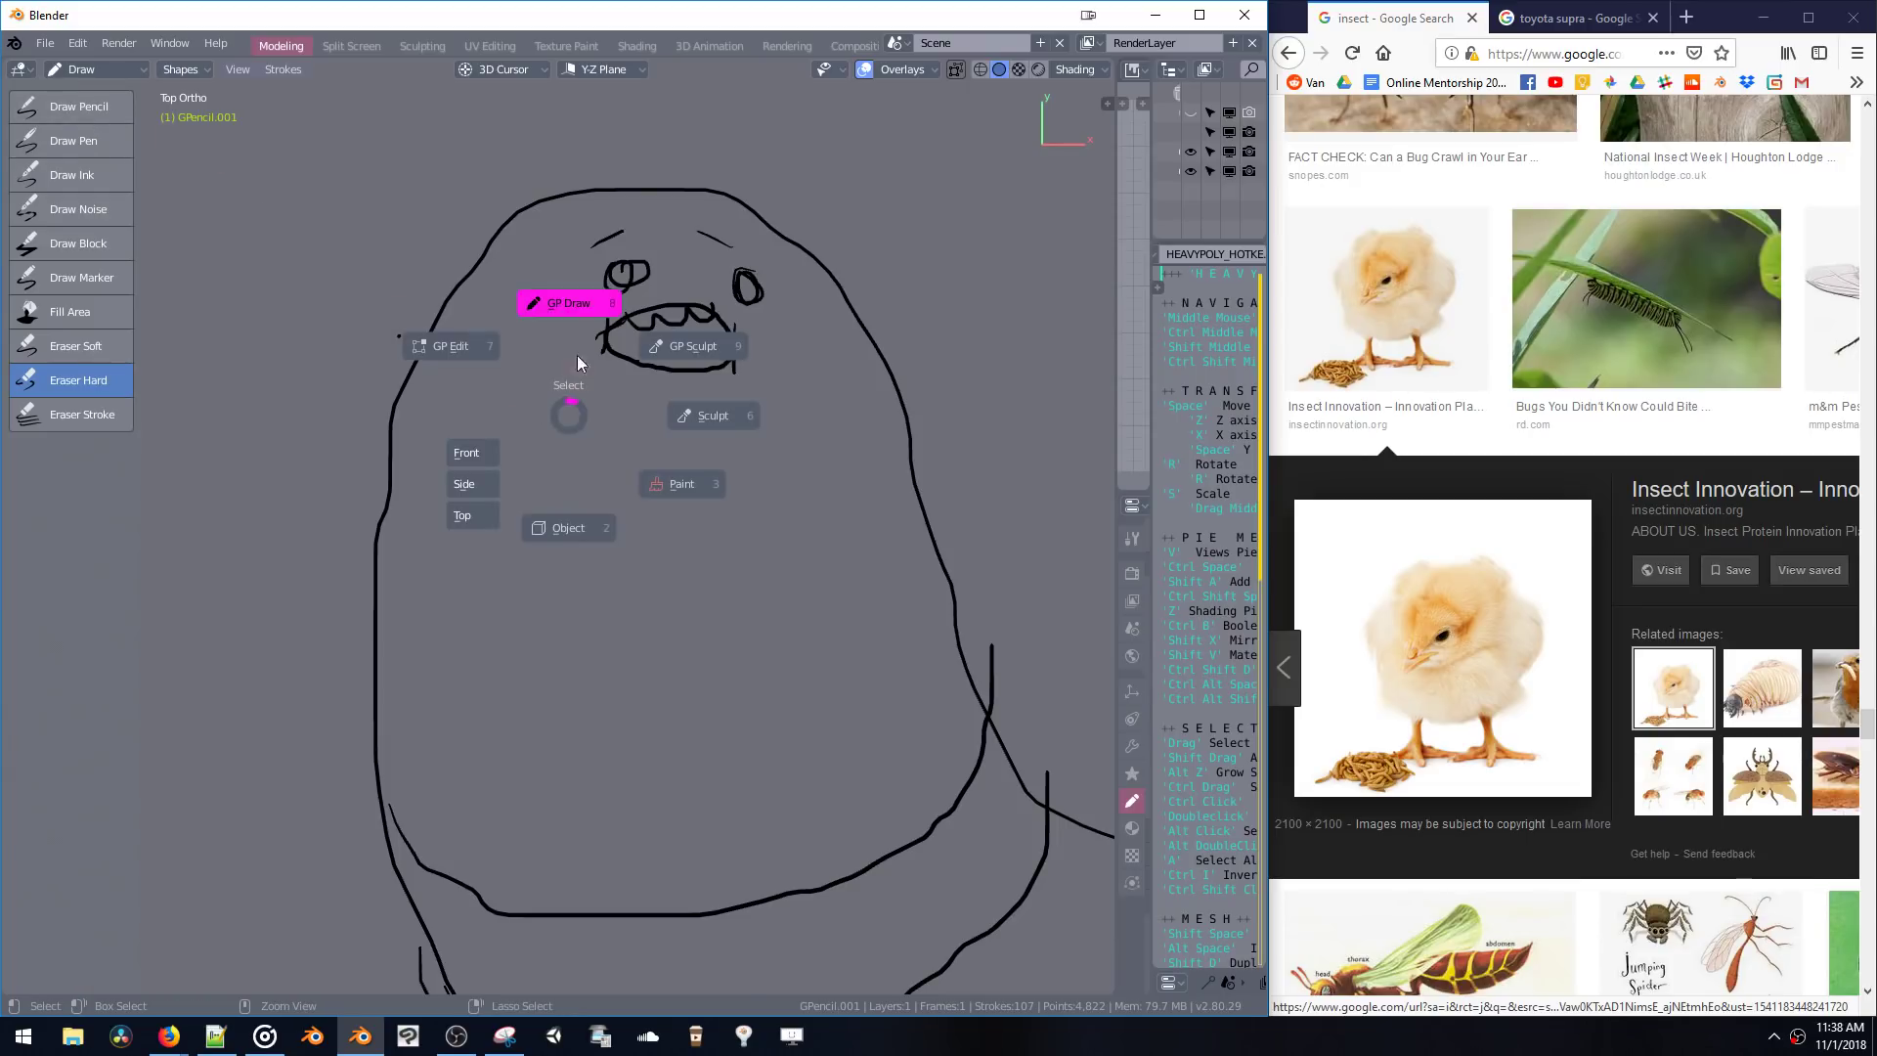
click(594, 243)
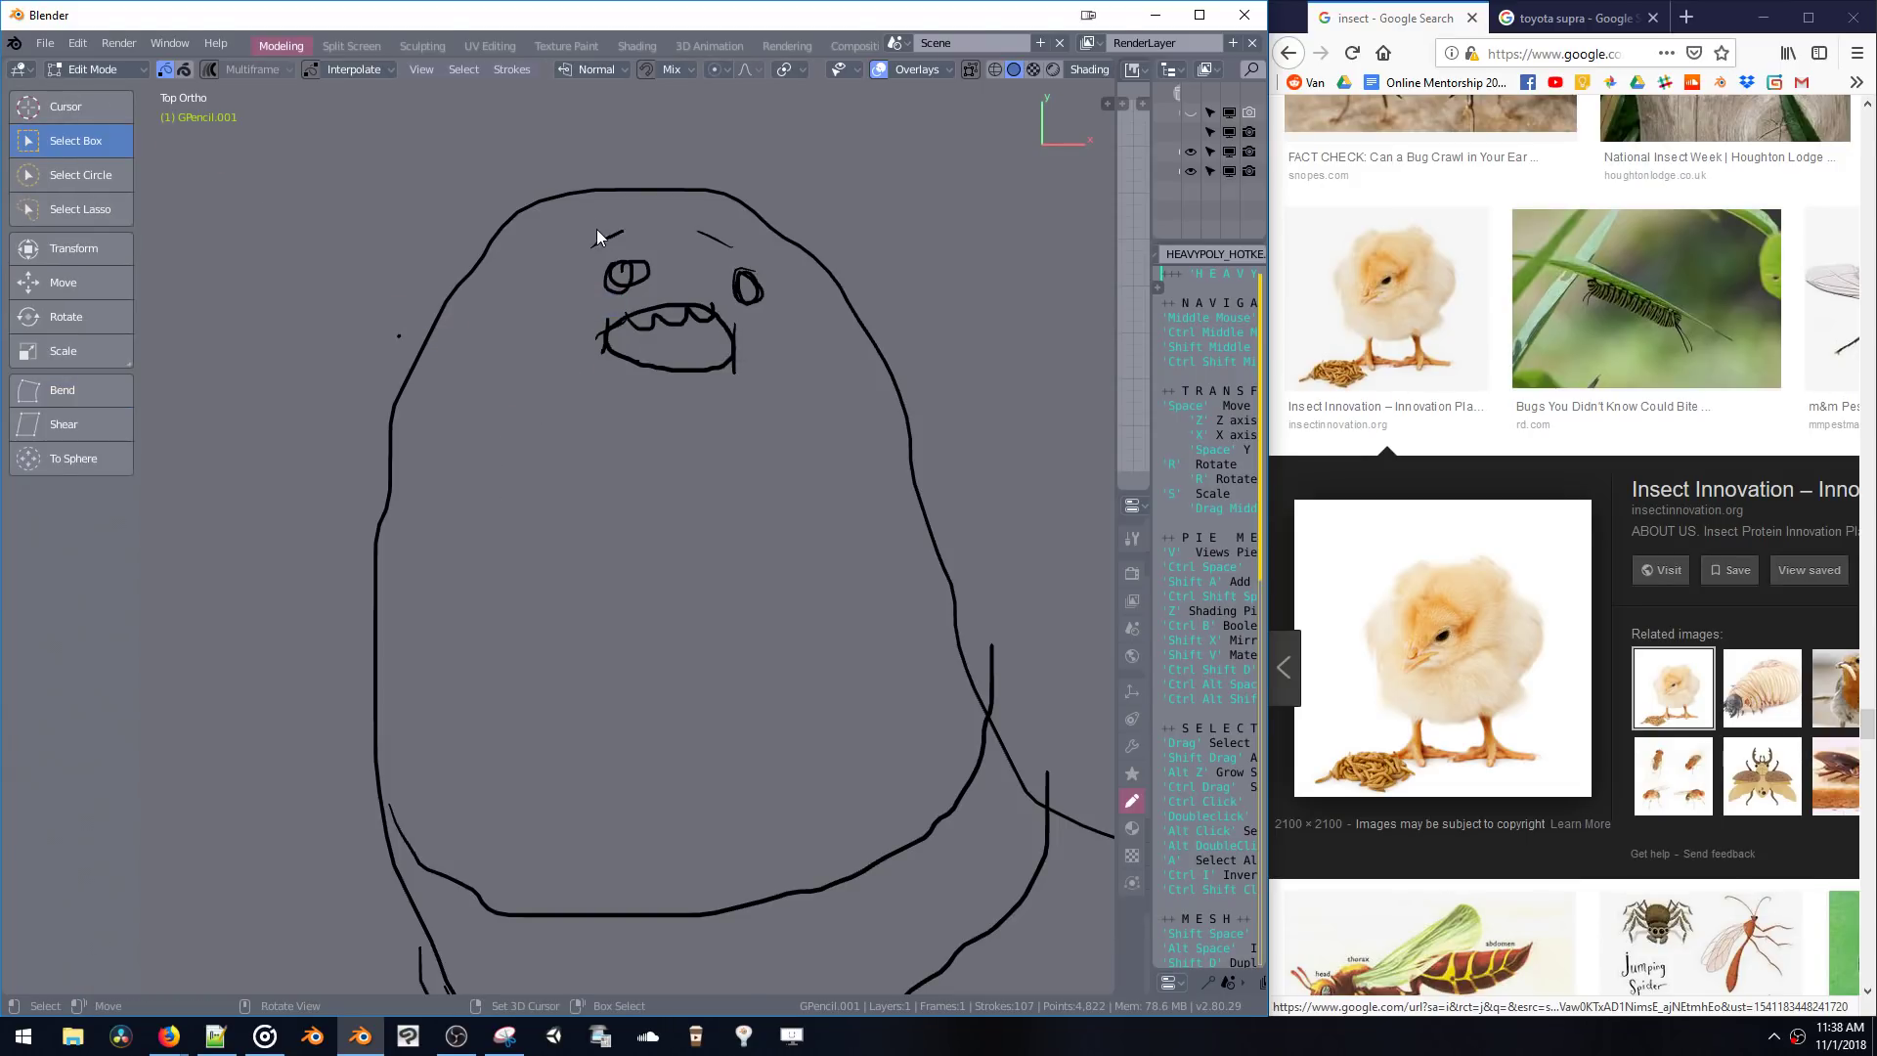
mouse_move(574, 218)
mouse_down()
mouse_move(764, 426)
mouse_move(602, 285)
mouse_up()
mouse_move(735, 311)
shift+mouse_down()
mouse_move(649, 239)
mouse_move(578, 231)
shift+mouse_up()
key(g)
key(Escape)
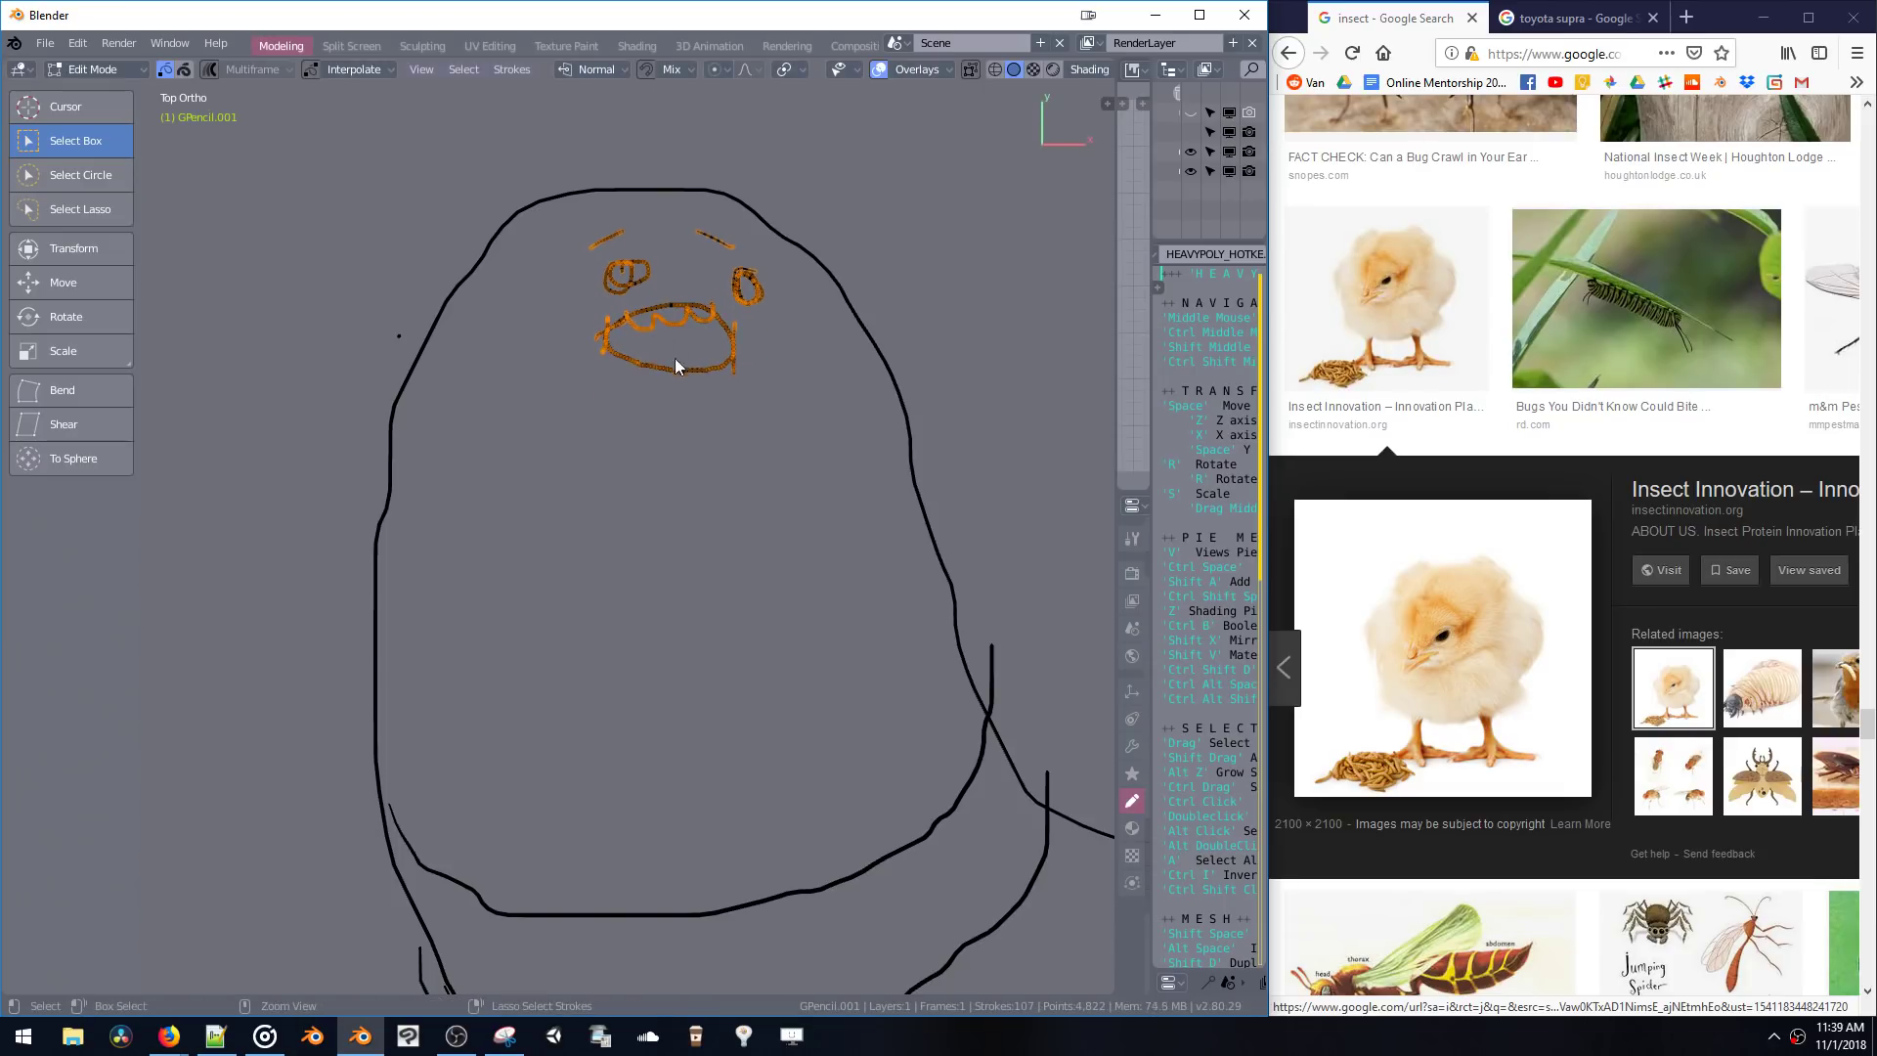
key(g)
key(Escape)
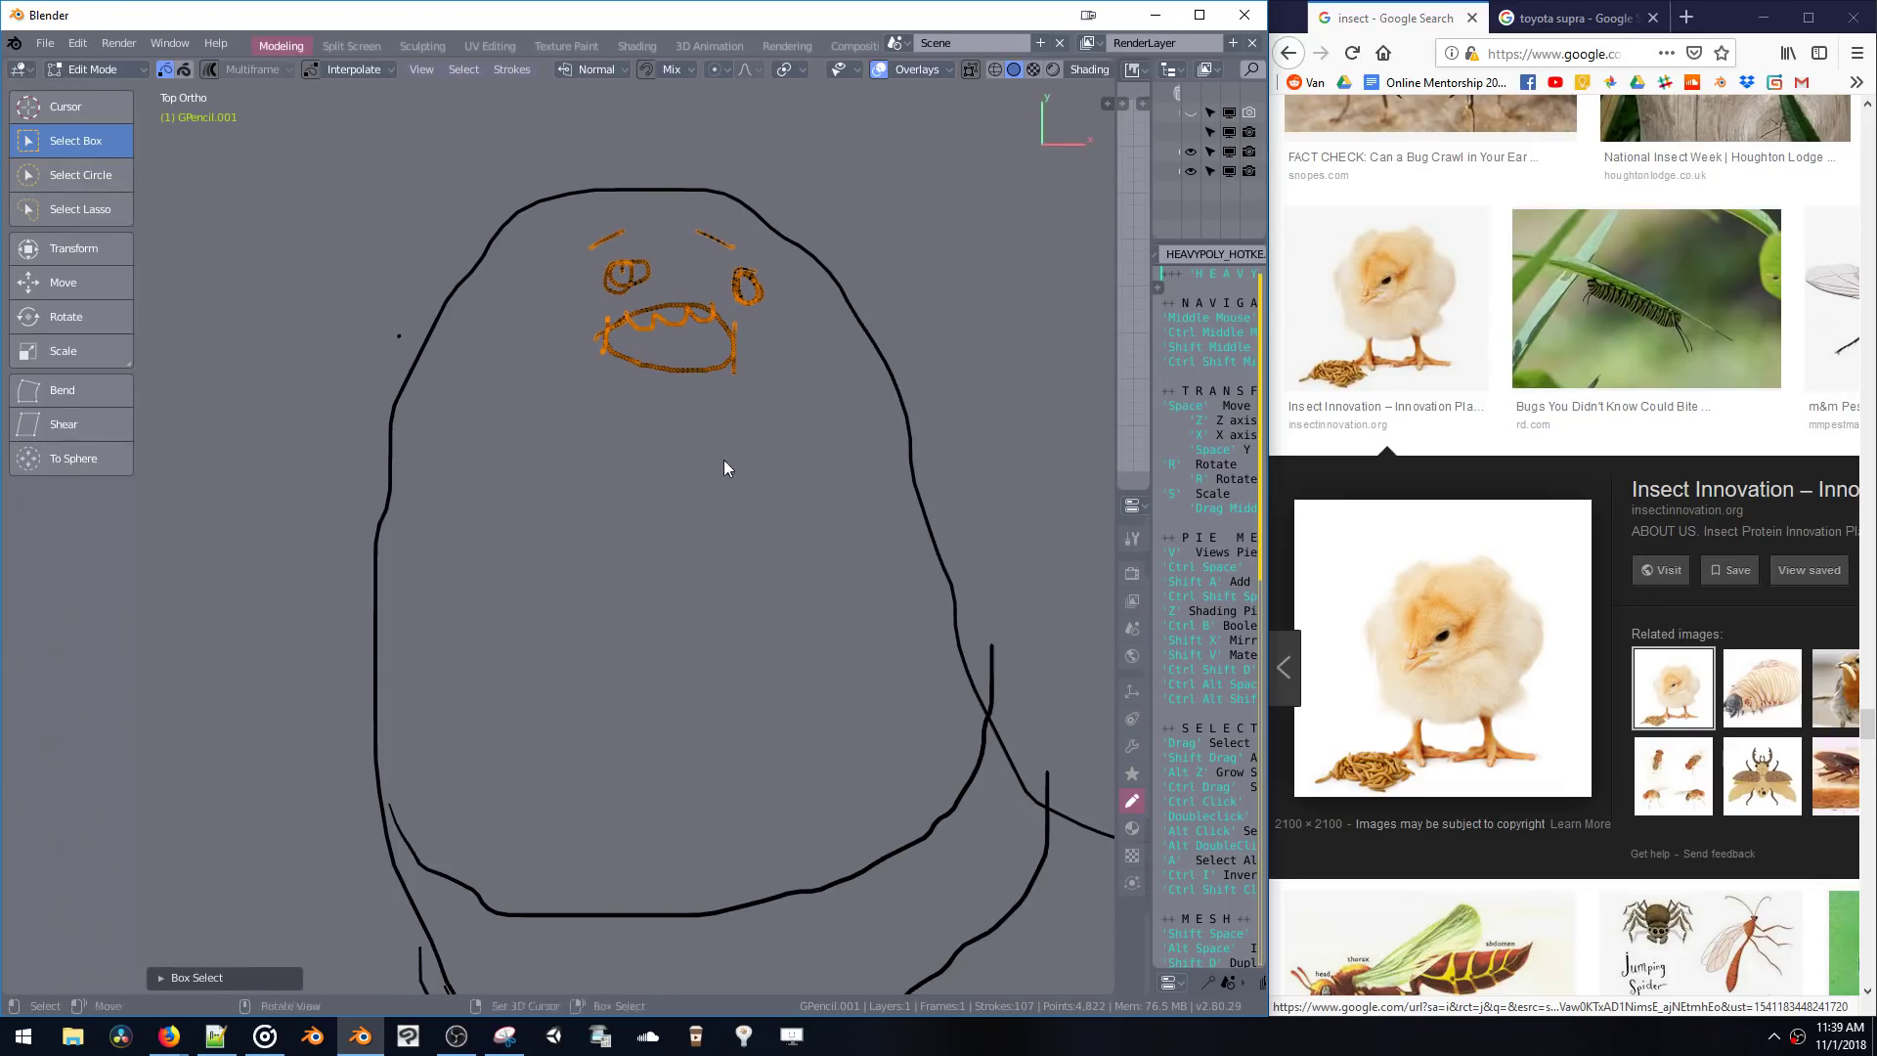
key(g)
key(Escape)
- Scale the selected worm face up to about twice its size and clear the selection
key(s)
click(793, 676)
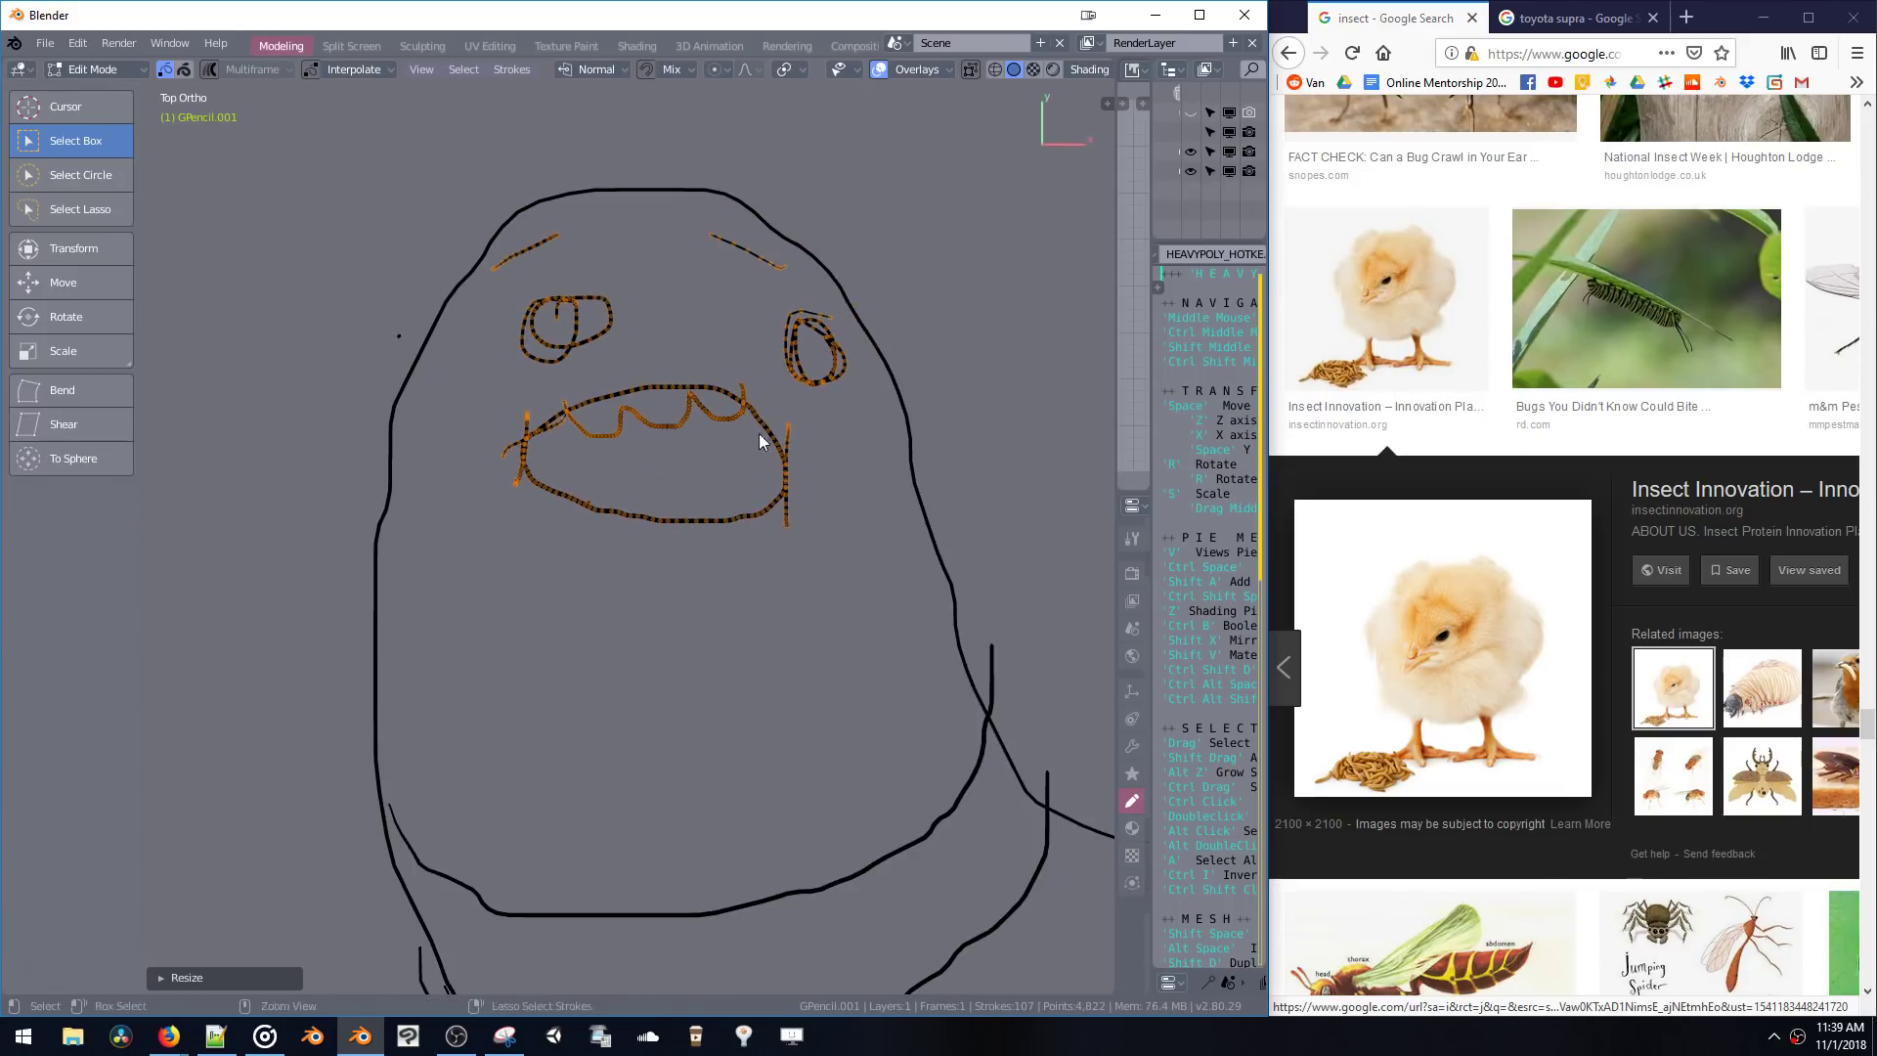
scroll(745, 607, down, 10)
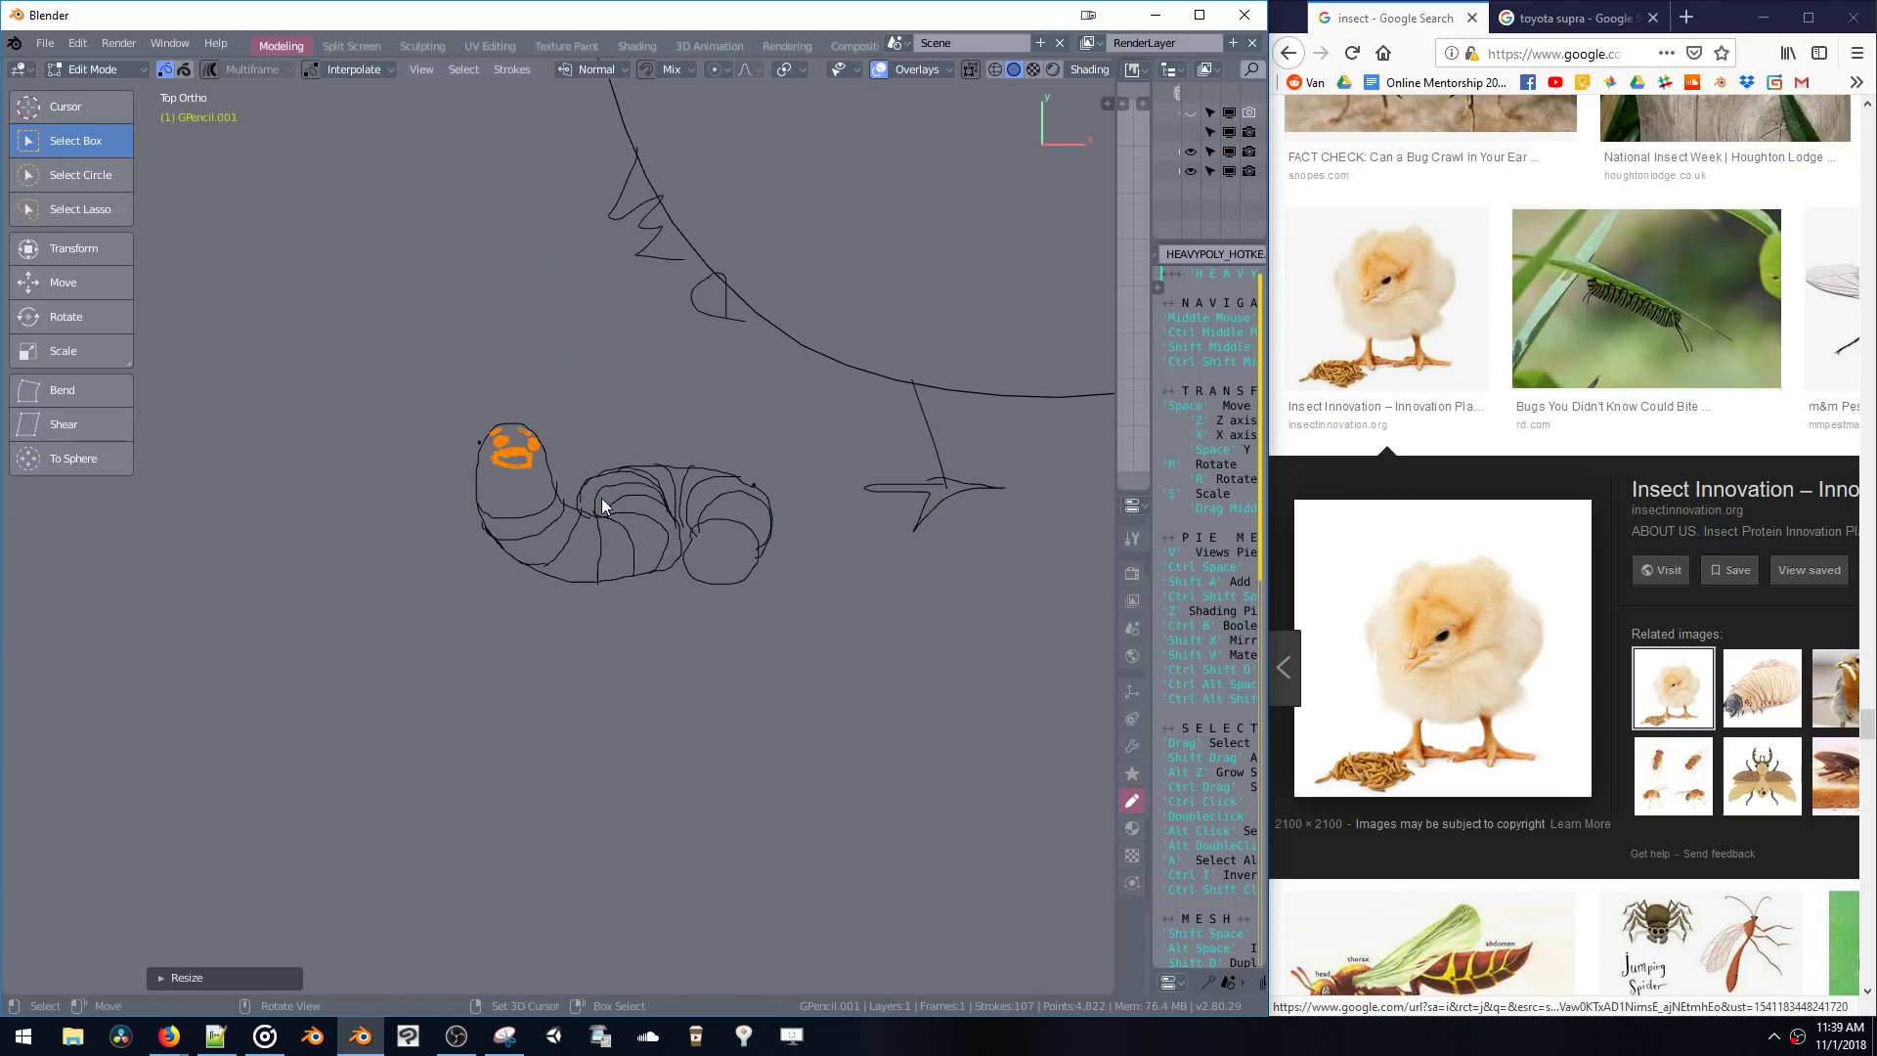
key(alt+a)
scroll(640, 537, down, 4)
scroll(670, 498, up, 2)
shift+middle_drag(671, 491, 576, 556)
- Return to Draw mode and erase the chick's body outline where it crosses the zigzag wing on the right side
key(Tab)
scroll(631, 518, down, 2)
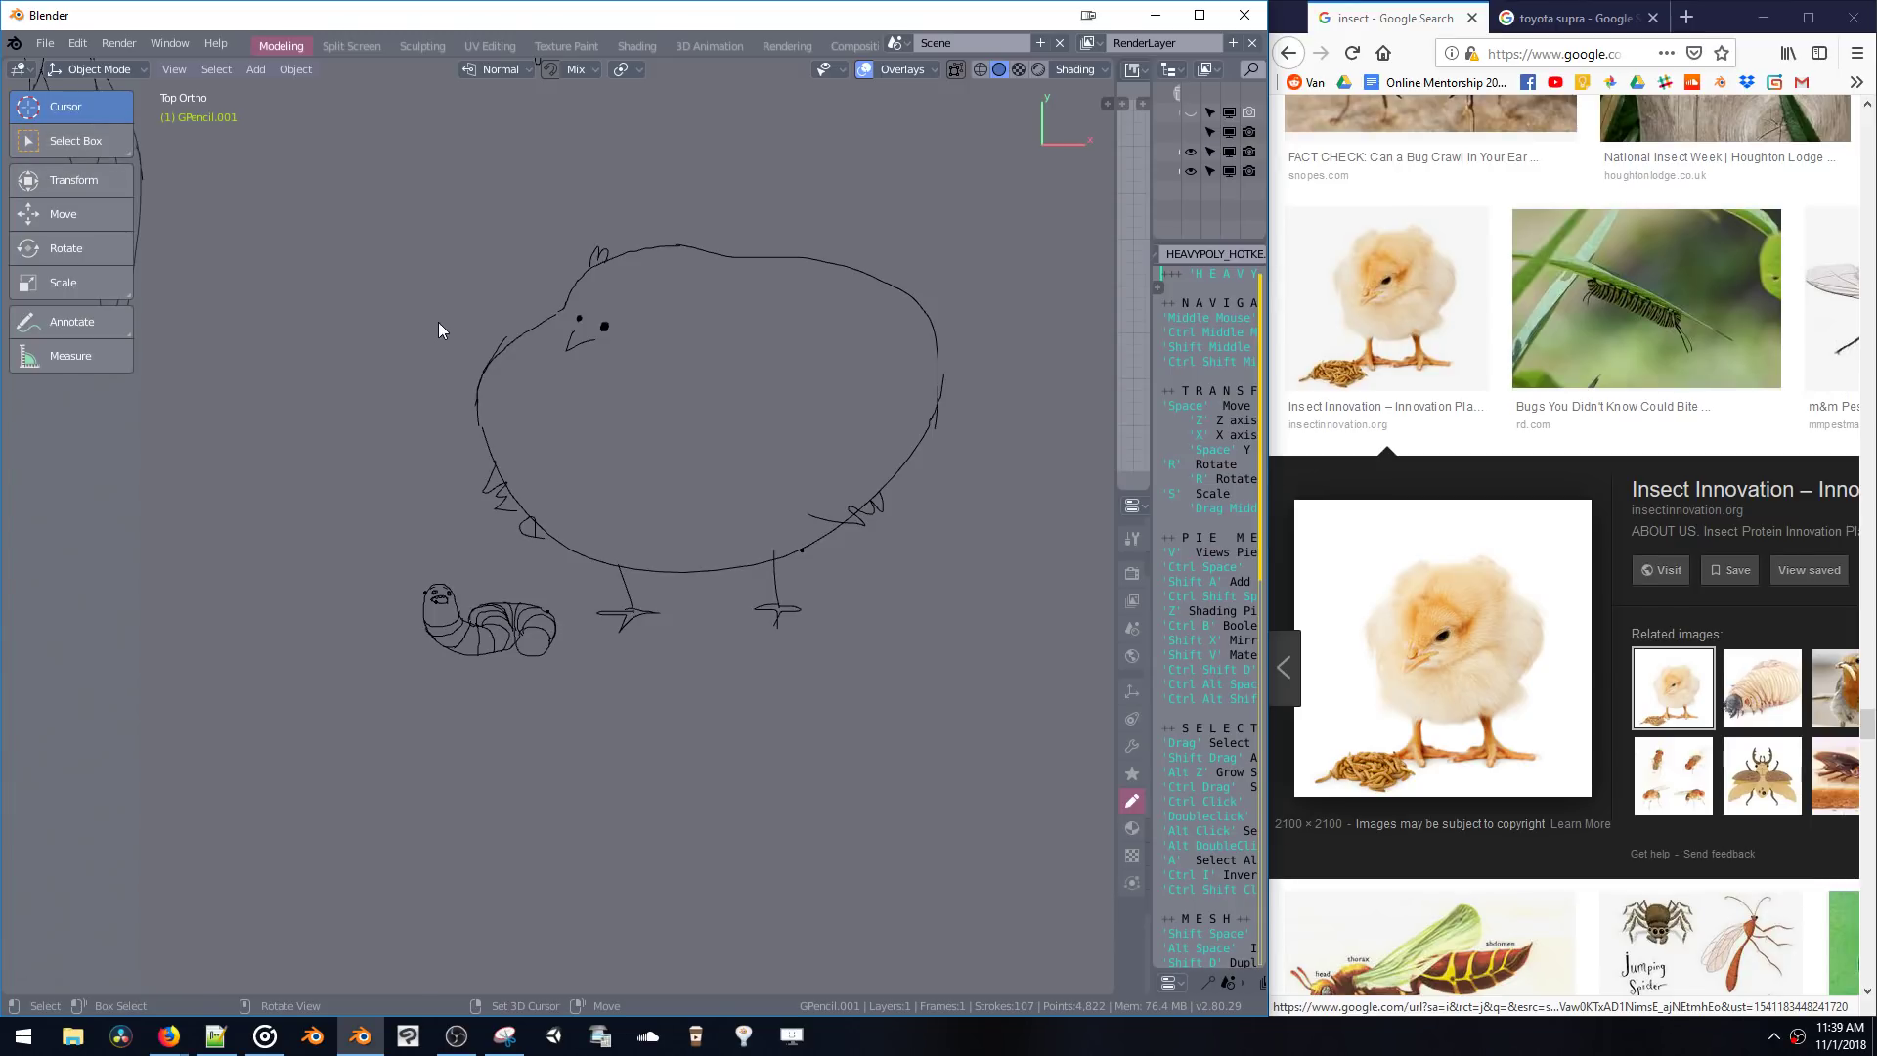
key(ctrl+Tab)
click(431, 213)
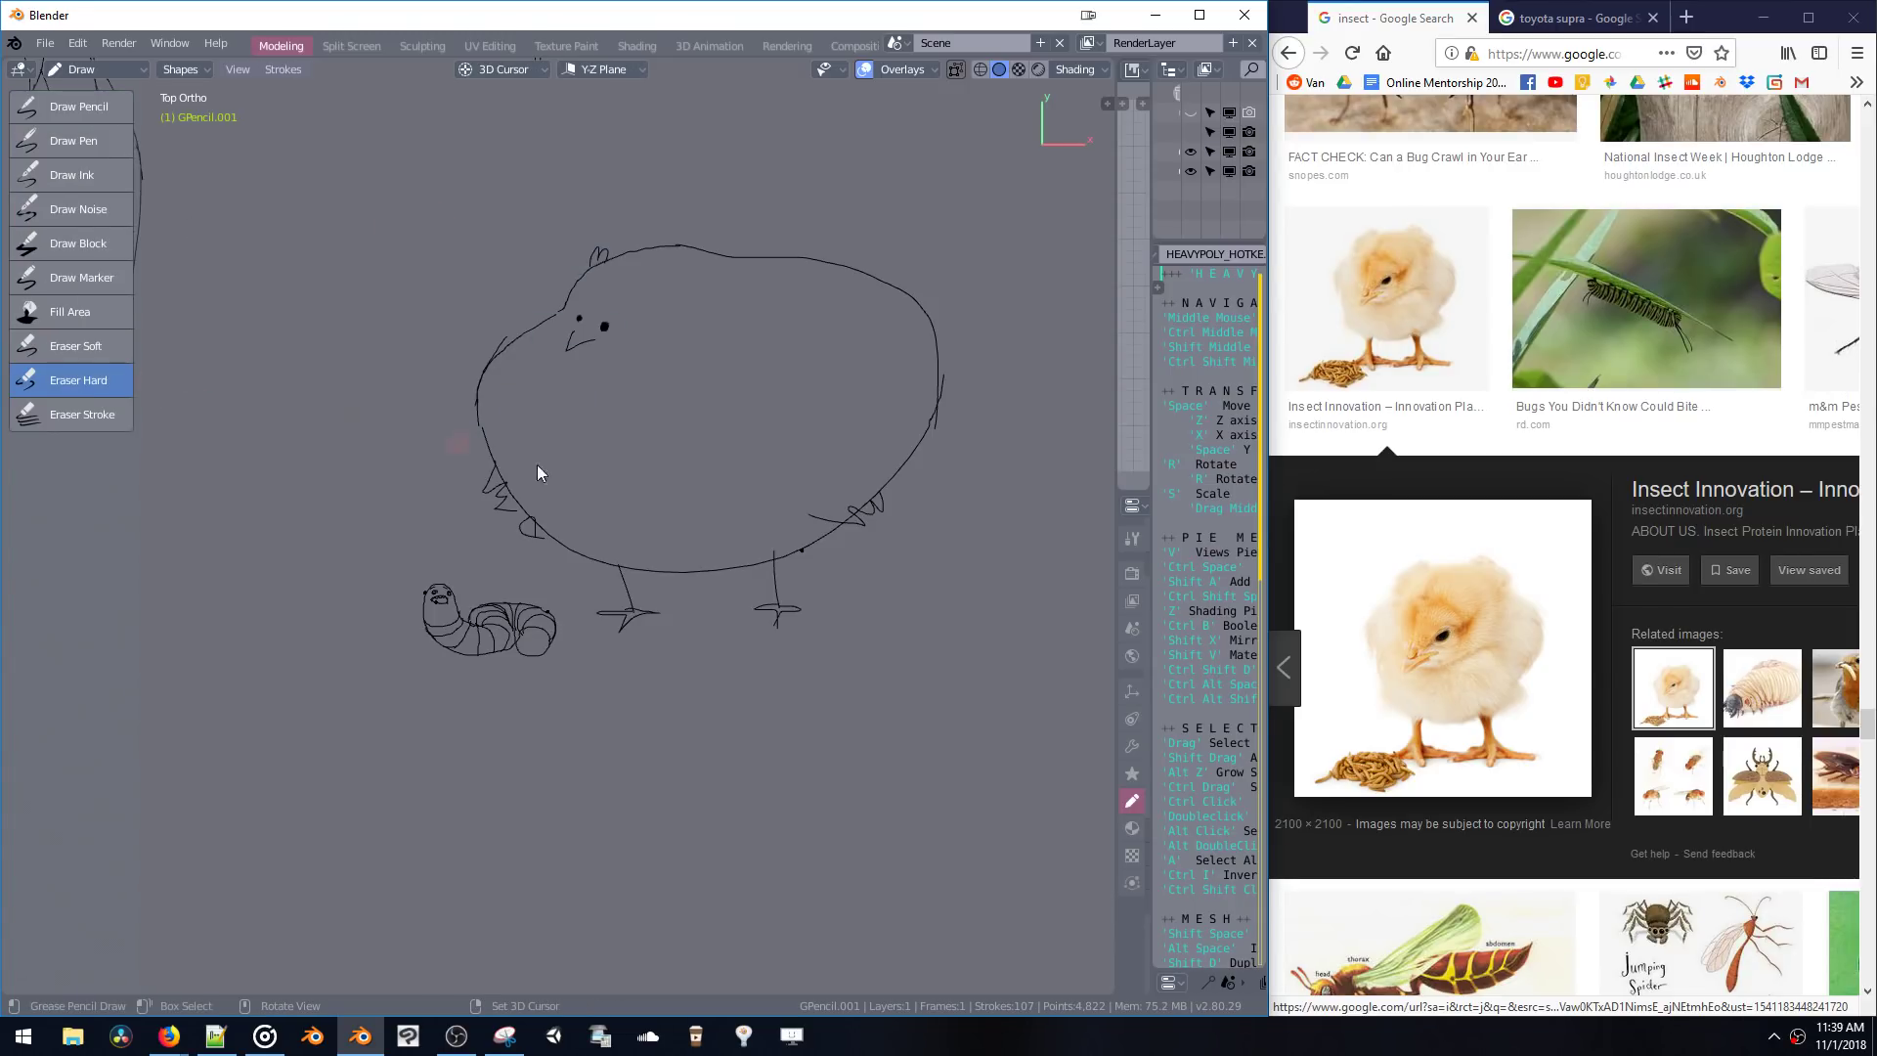
scroll(870, 495, up, 5)
scroll(919, 410, up, 1)
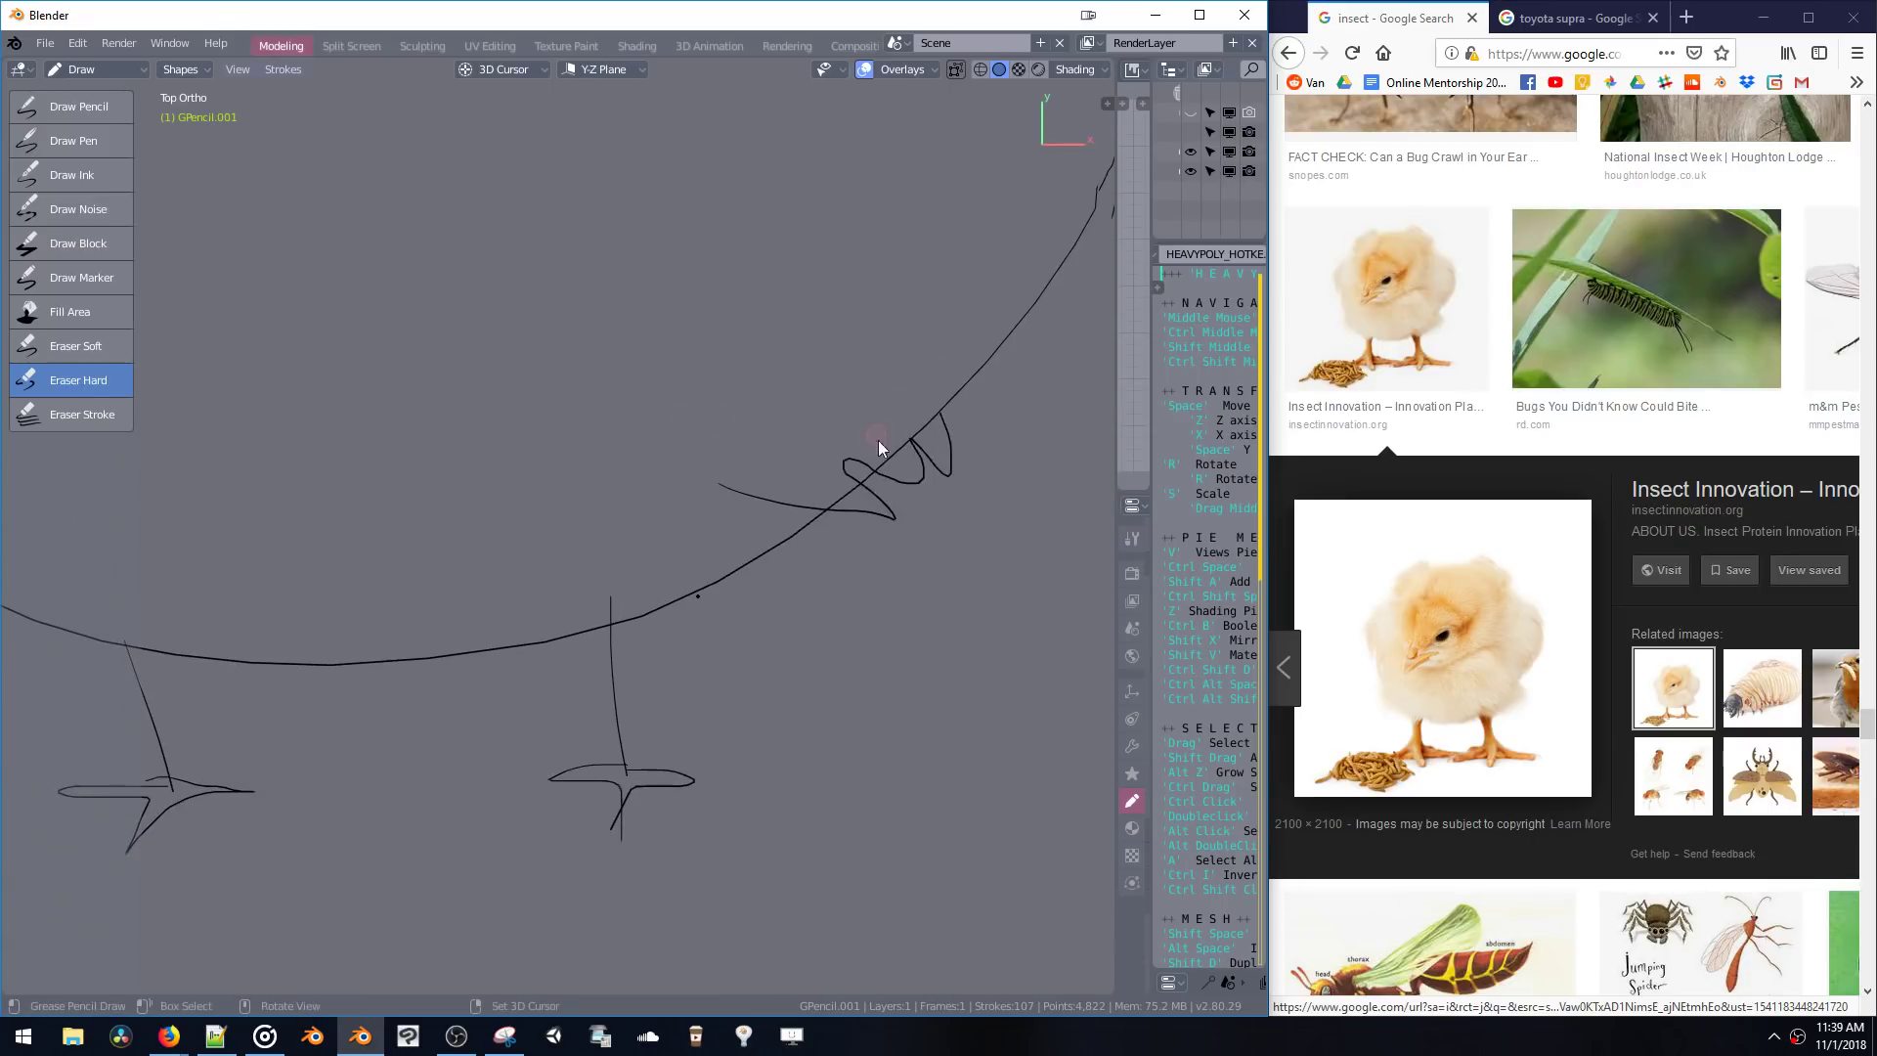
scroll(811, 548, down, 4)
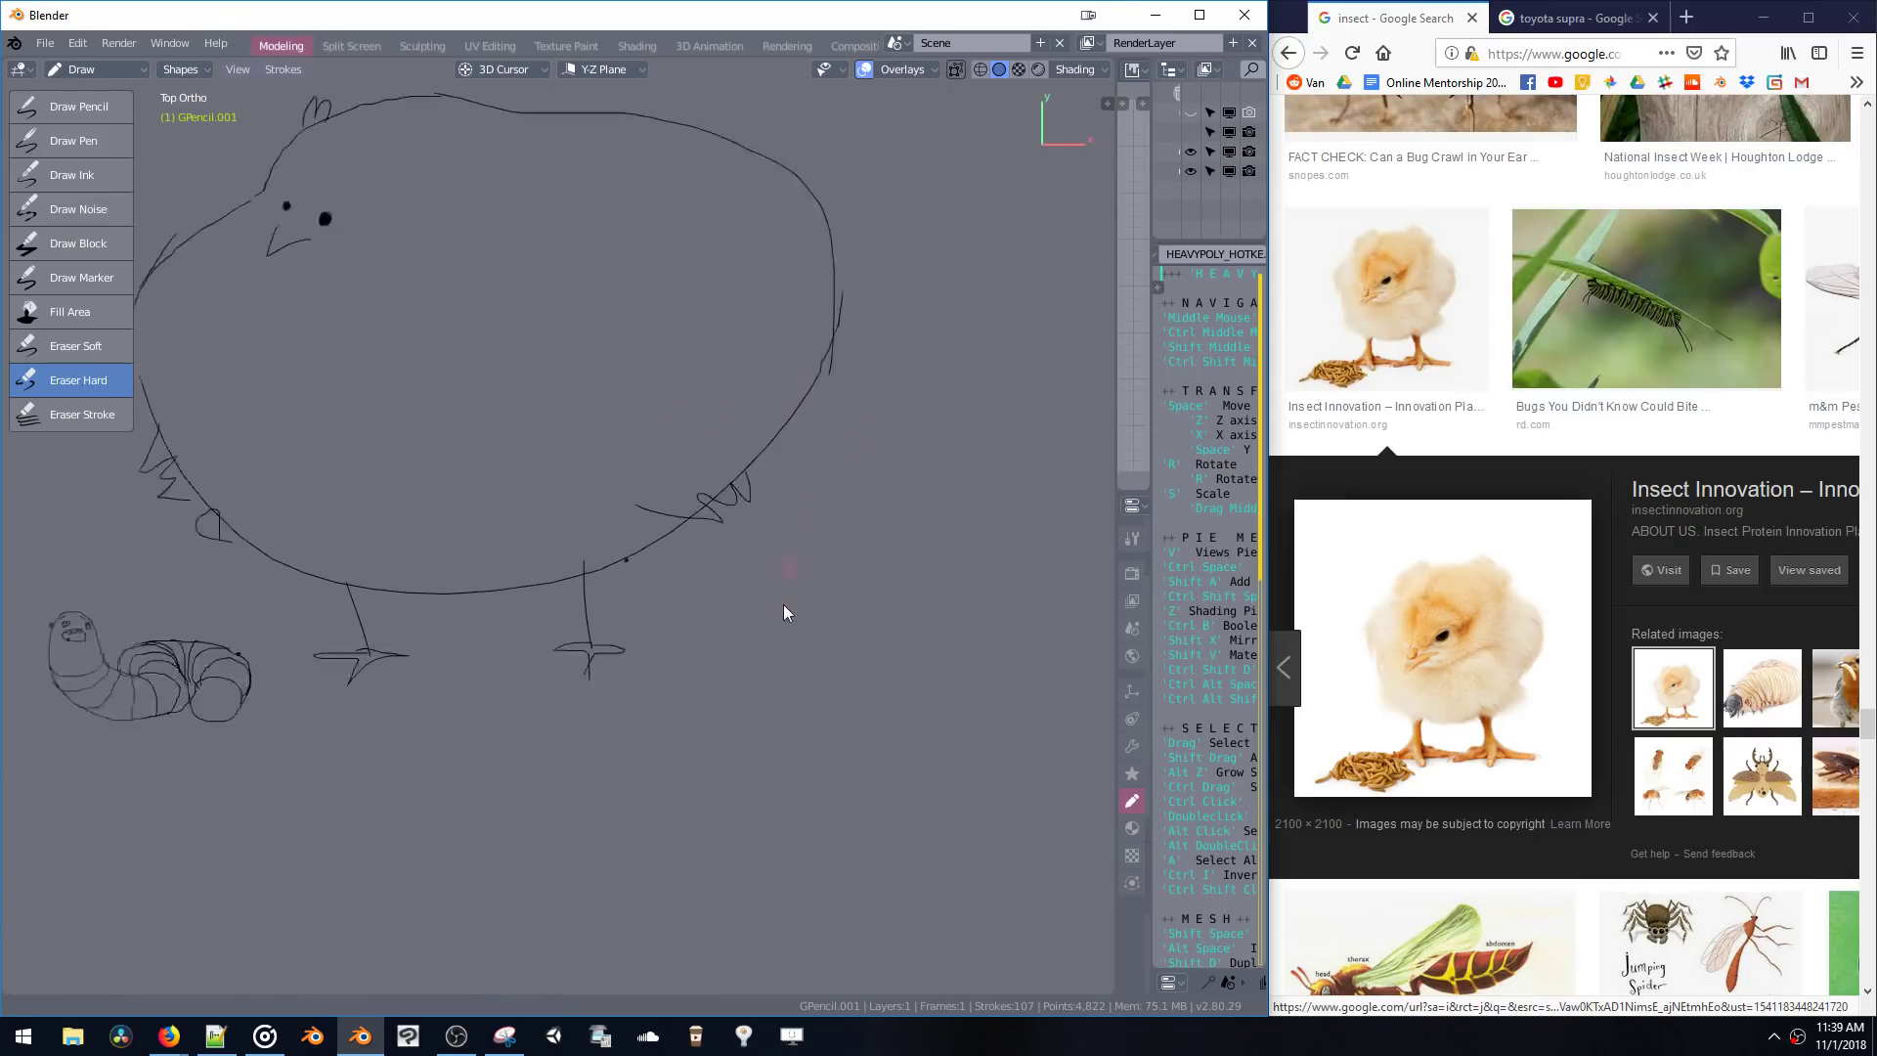
scroll(587, 498, up, 1)
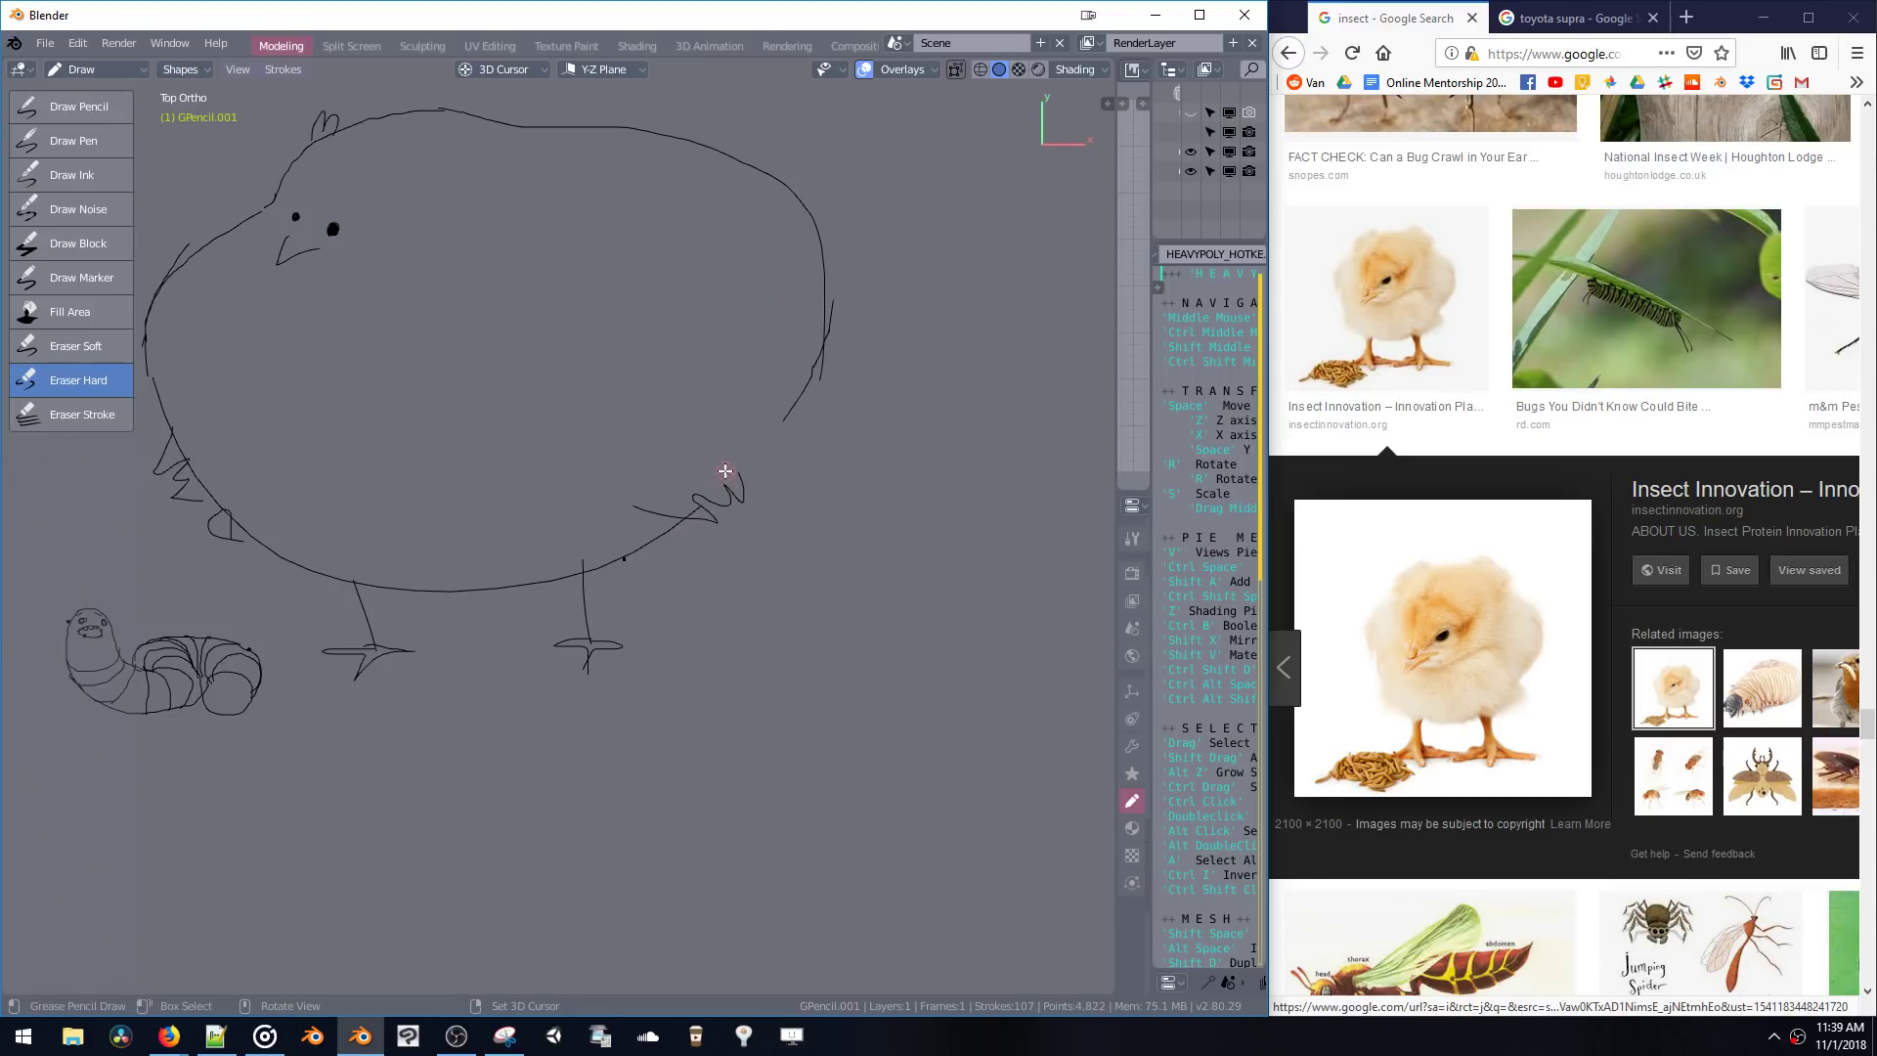
scroll(733, 449, up, 6)
shift+middle_drag(938, 464, 628, 523)
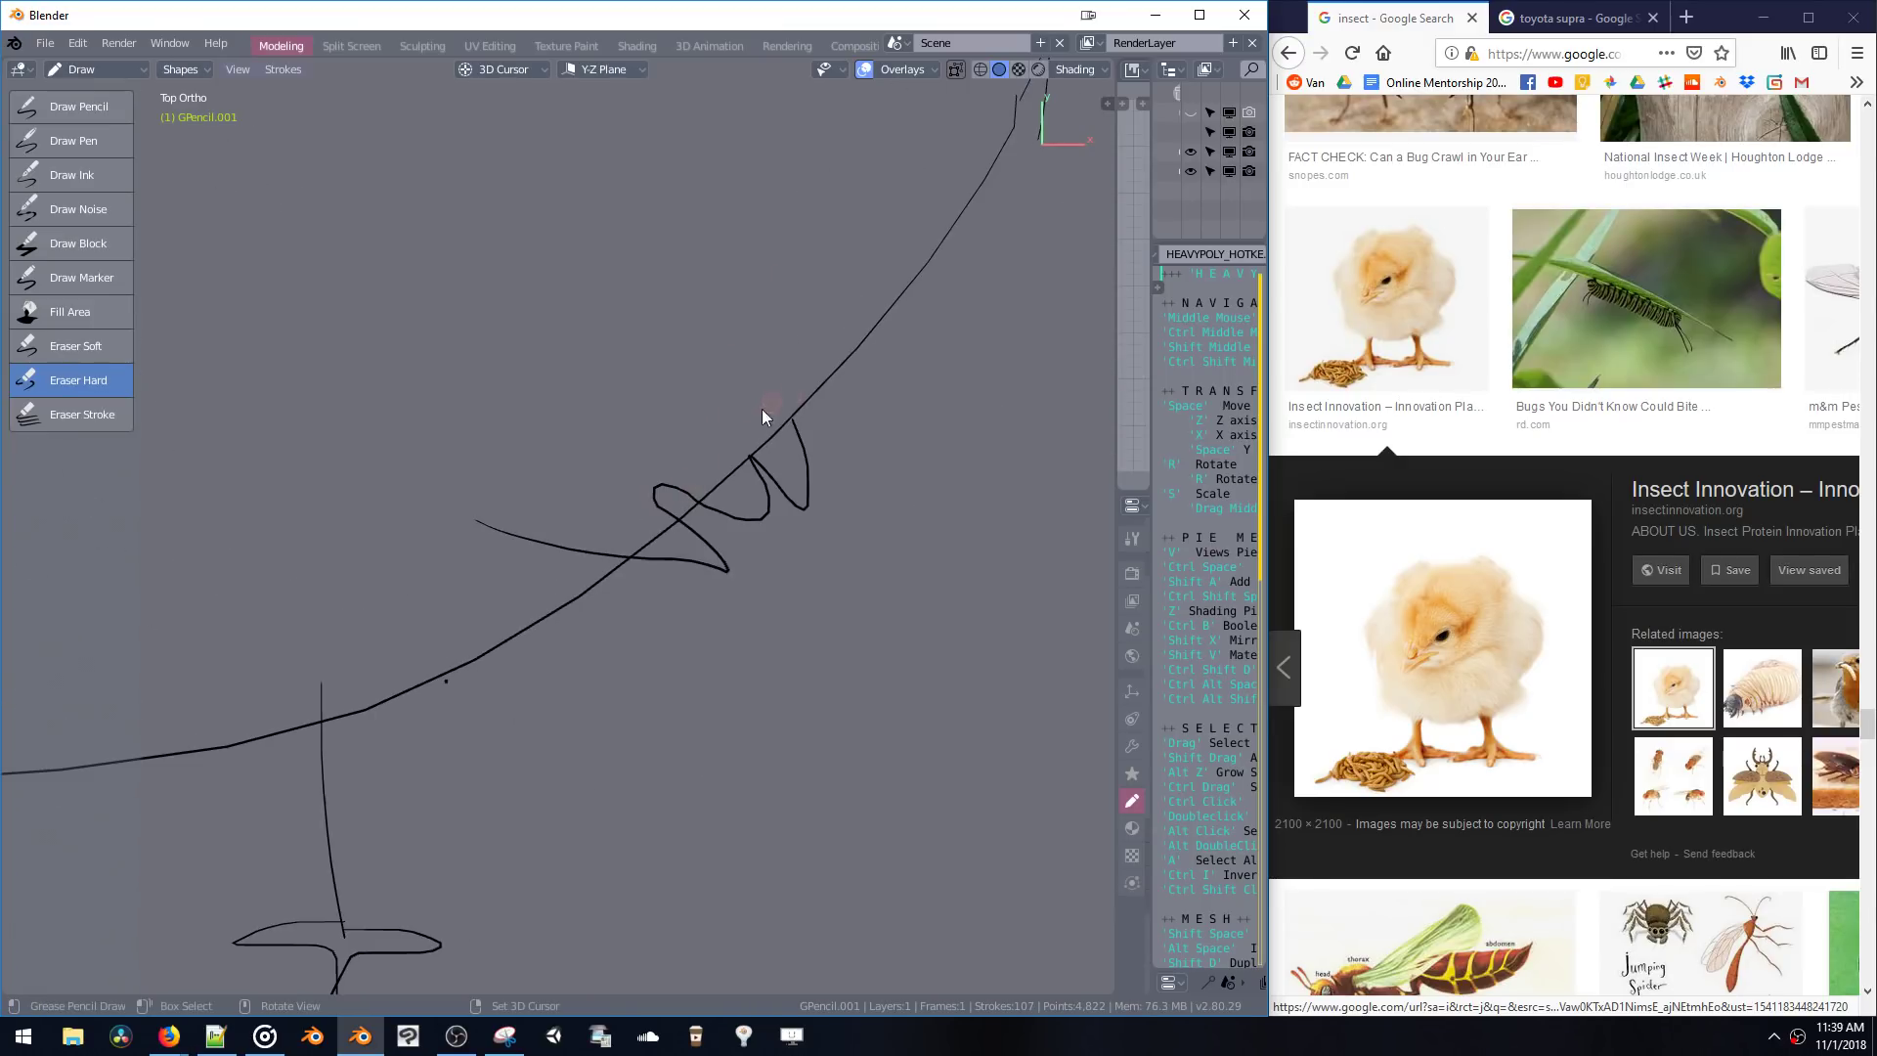
drag(778, 432, 774, 436)
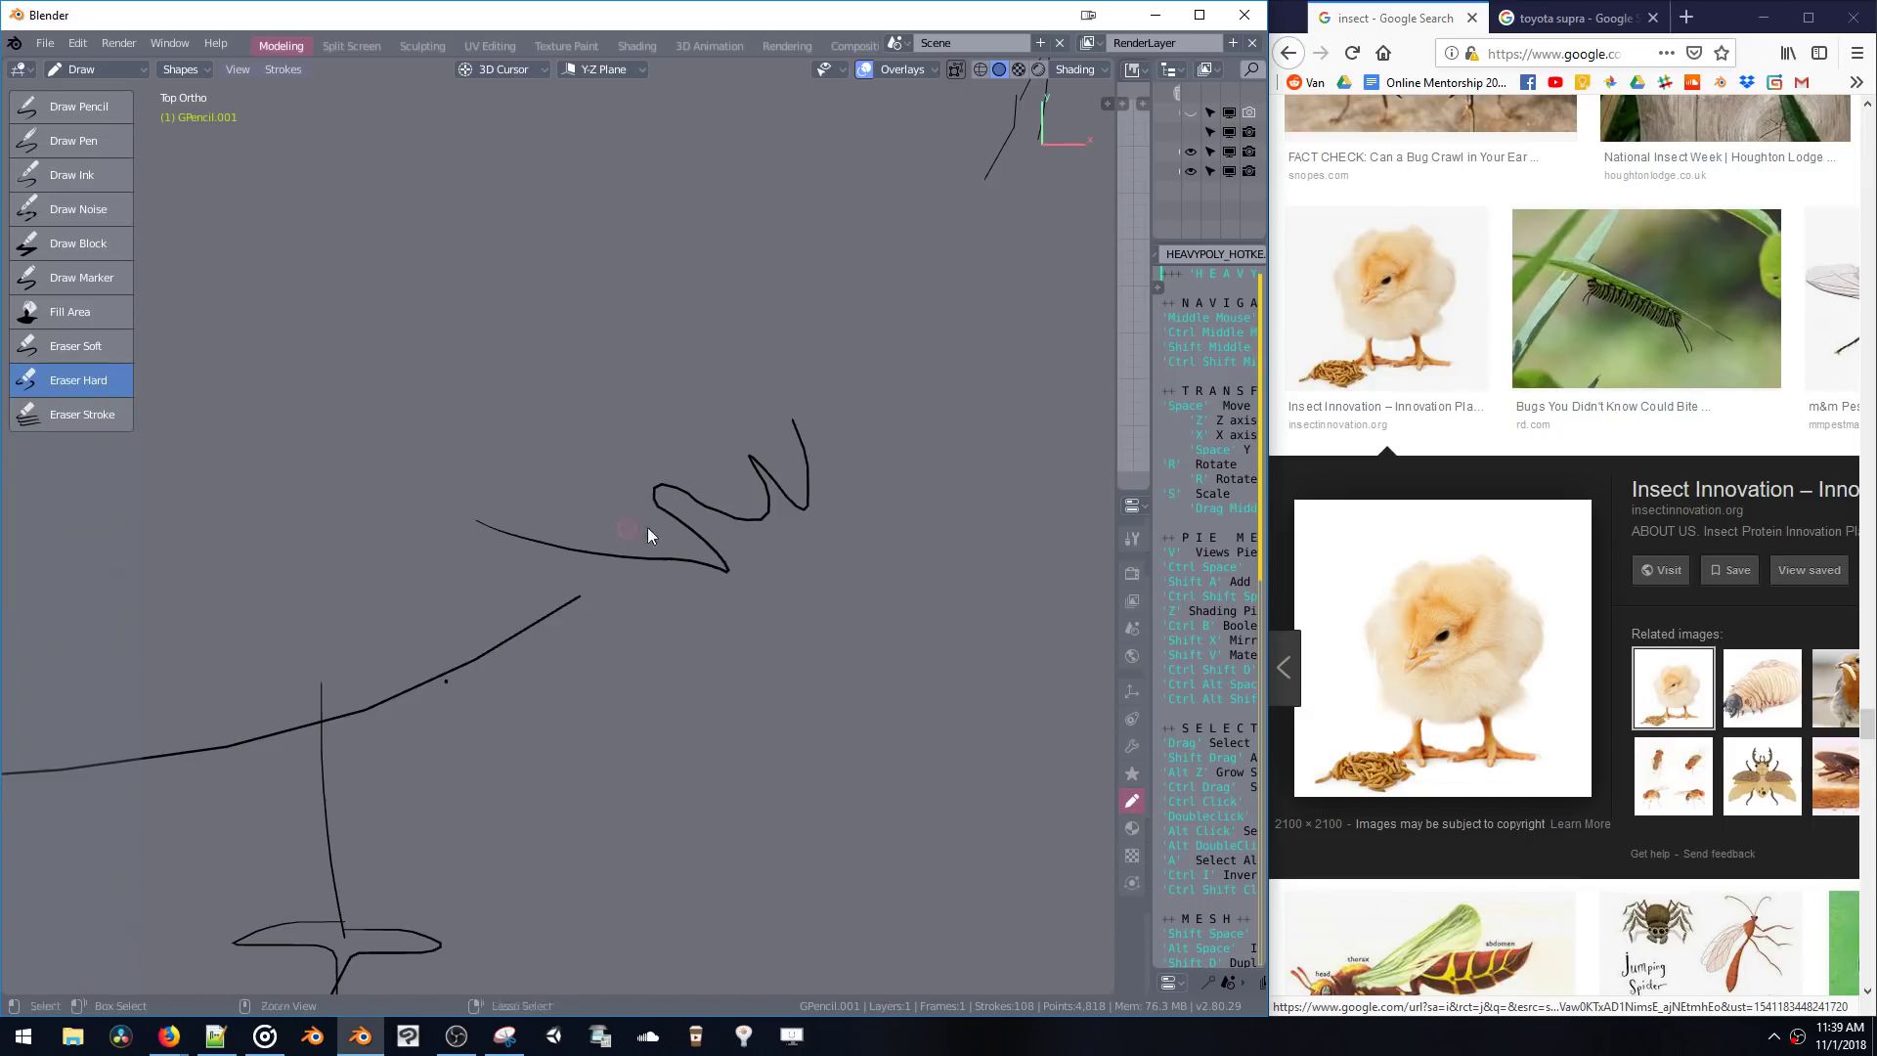
- Redraw the chick's outline with Draw Pencil so it joins the zigzag wing to the lower belly and the right side
scroll(639, 562, down, 3)
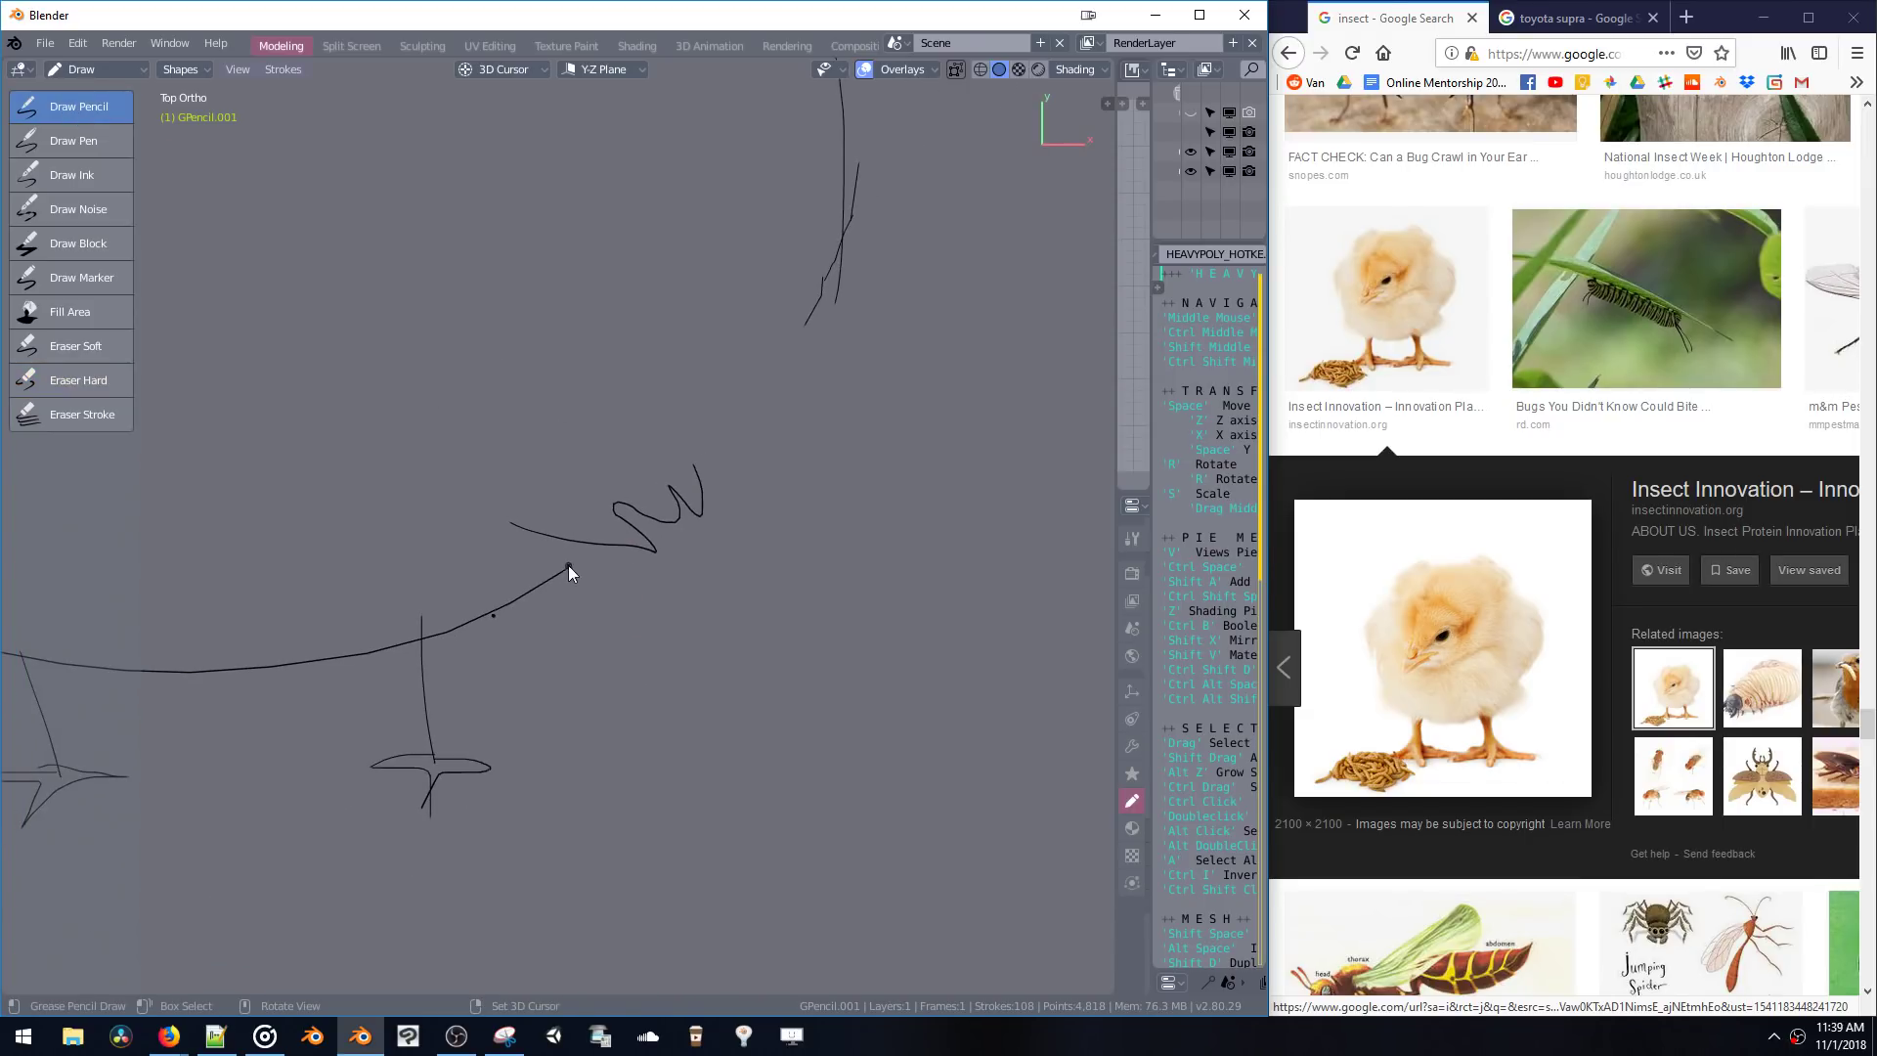
key(ctrl+z)
key(ctrl+z)
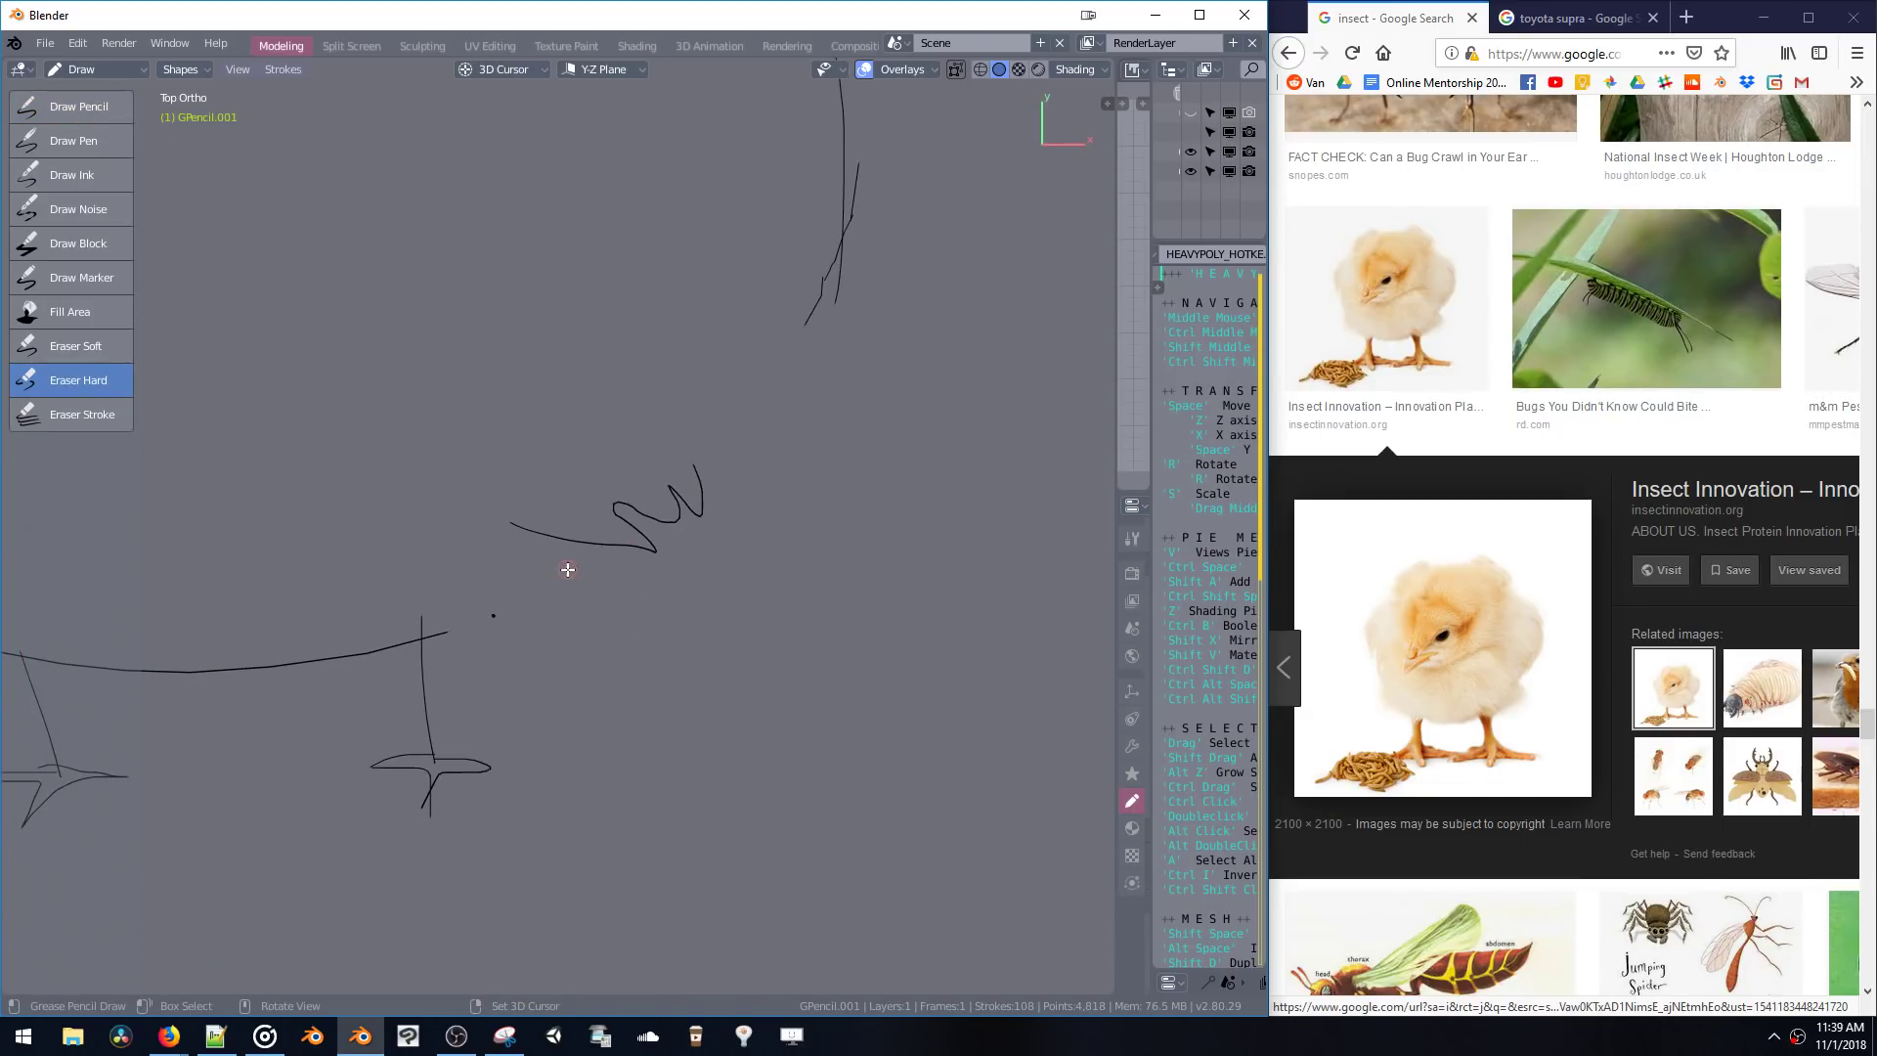
click(64, 113)
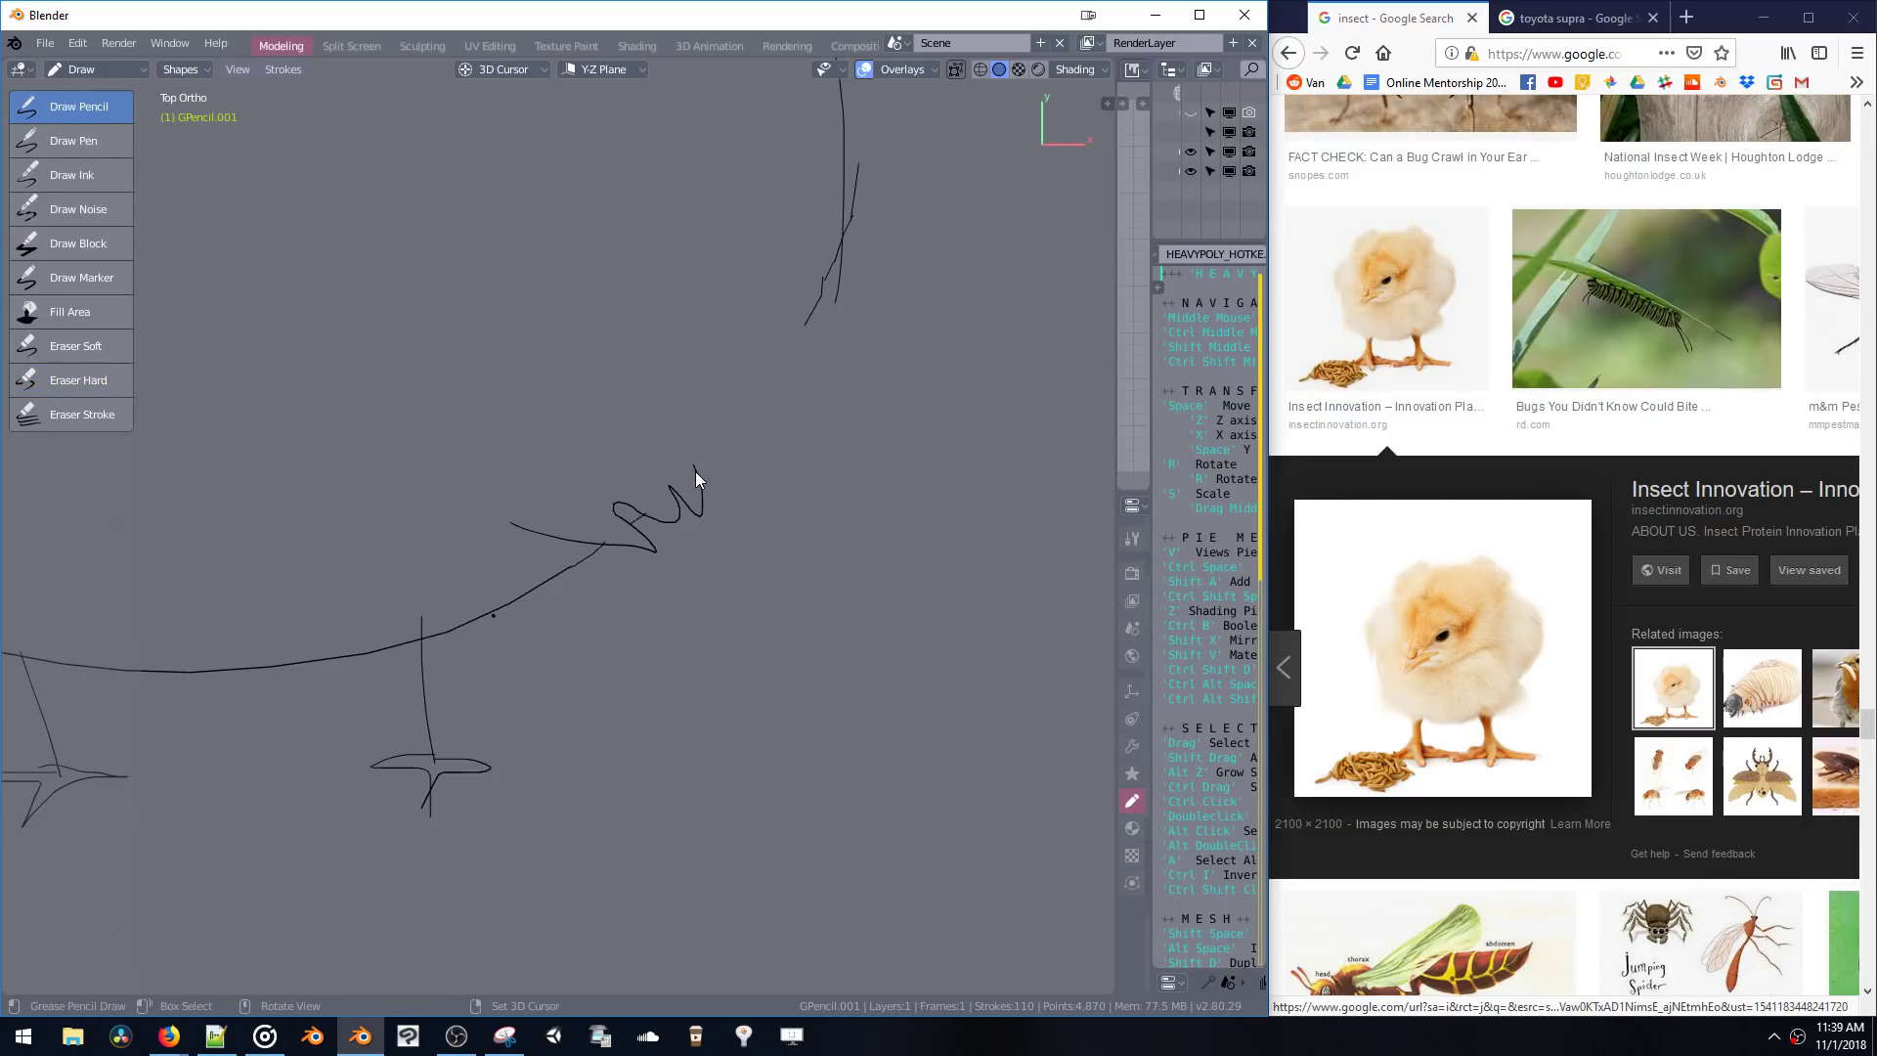
drag(695, 471, 767, 374)
- Draw a long looping scribble in the empty area beside the chick and erase part of its middle with Eraser Hard
shift+middle_drag(682, 459, 590, 354)
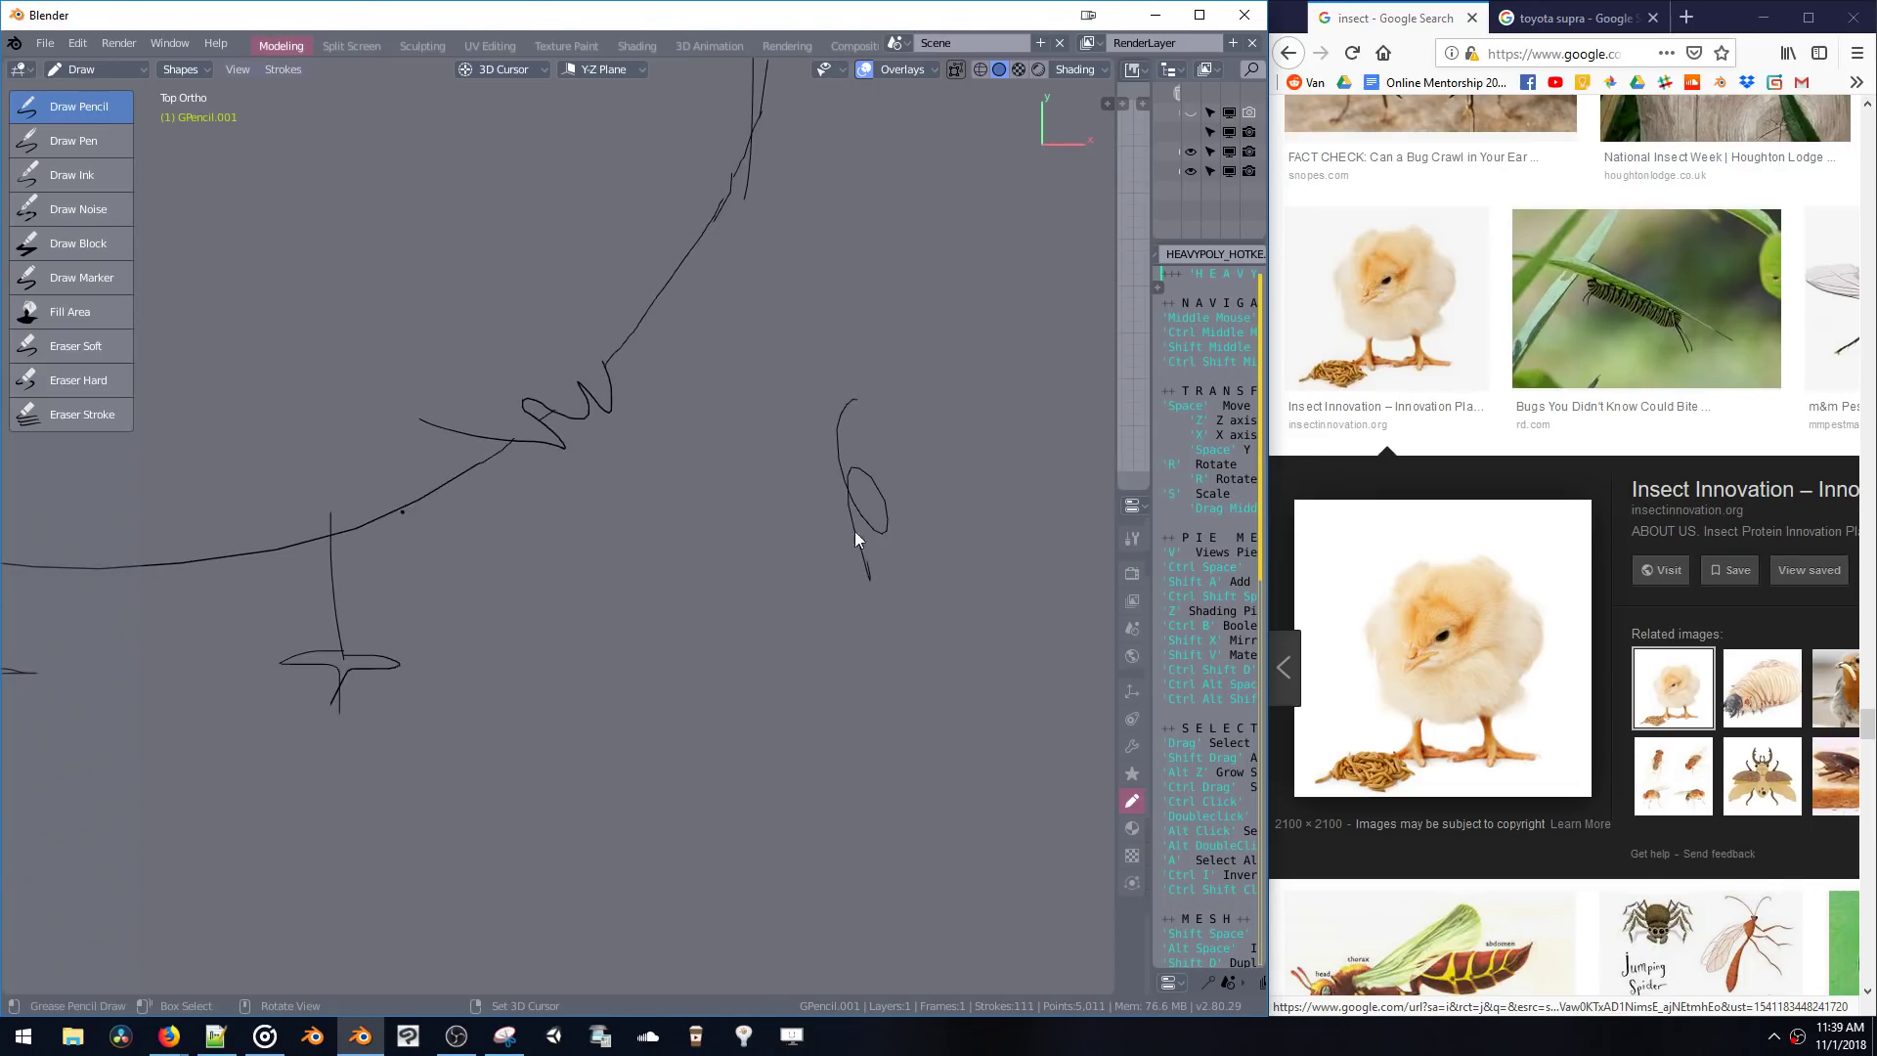
click(763, 641)
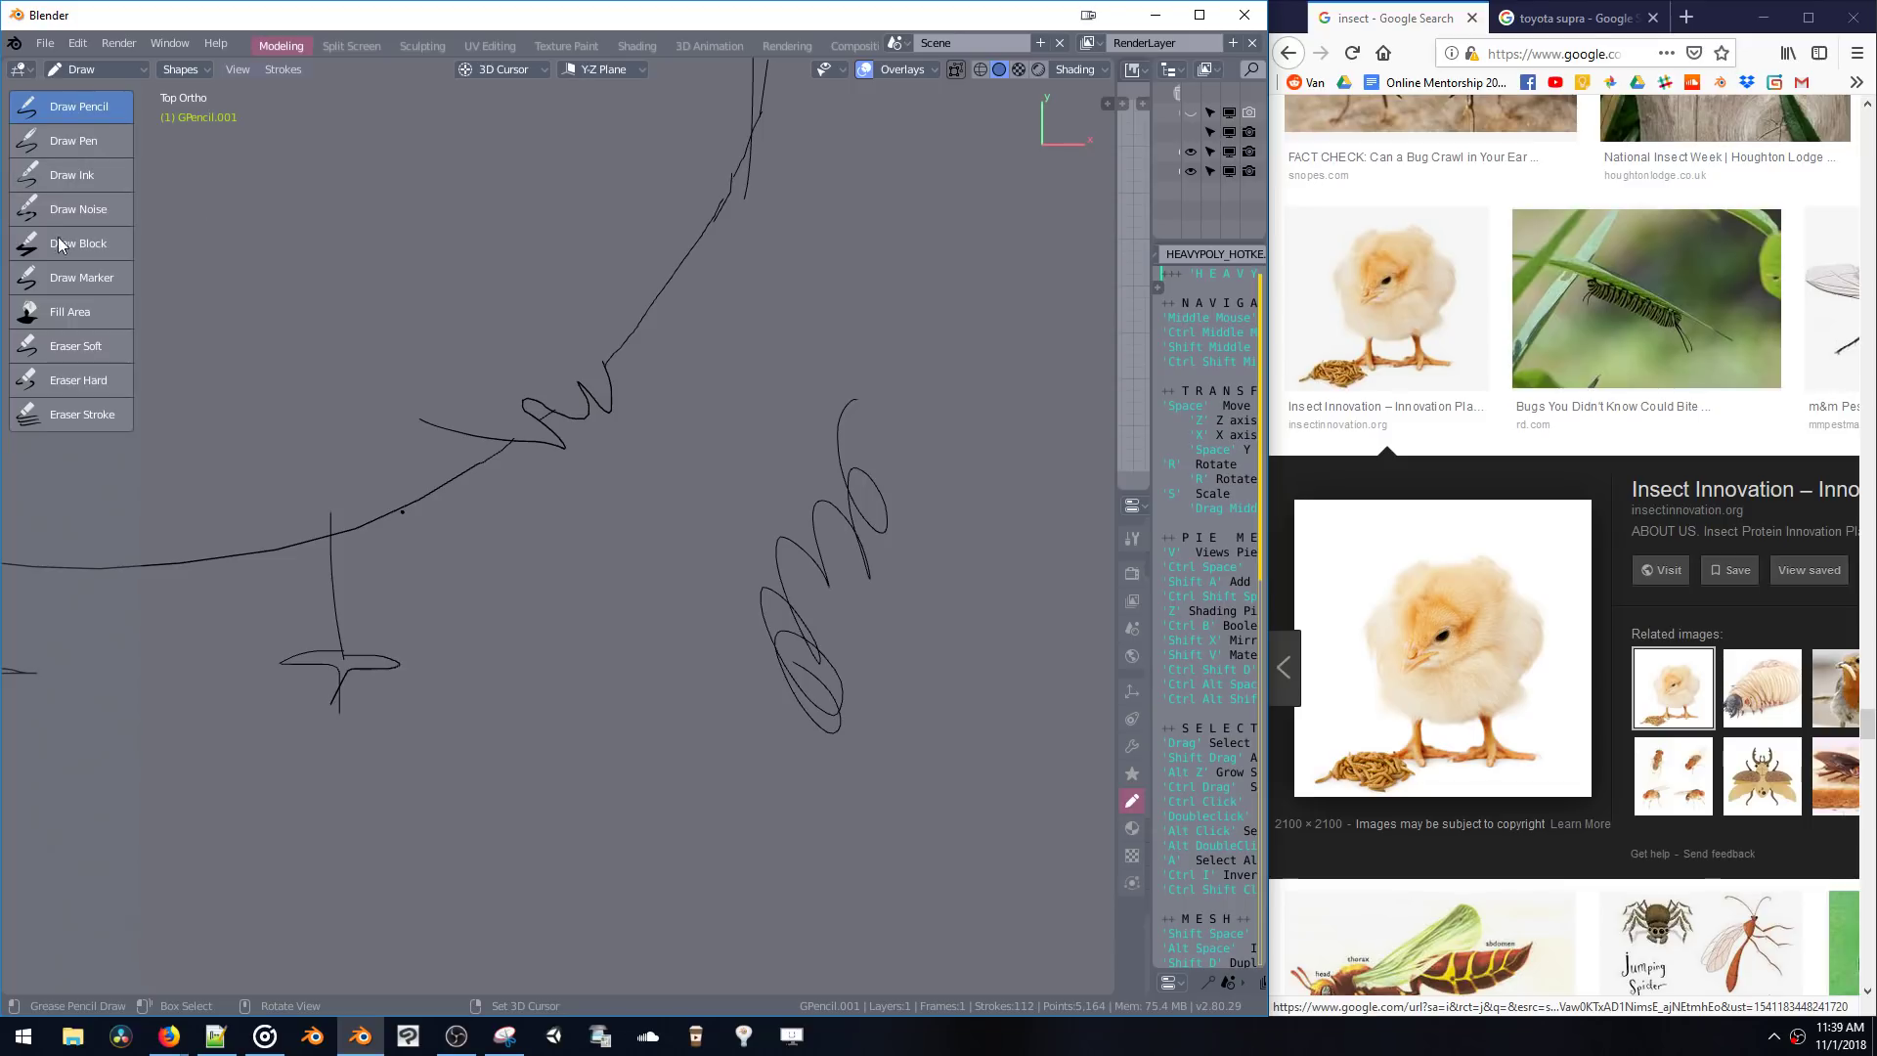
click(60, 378)
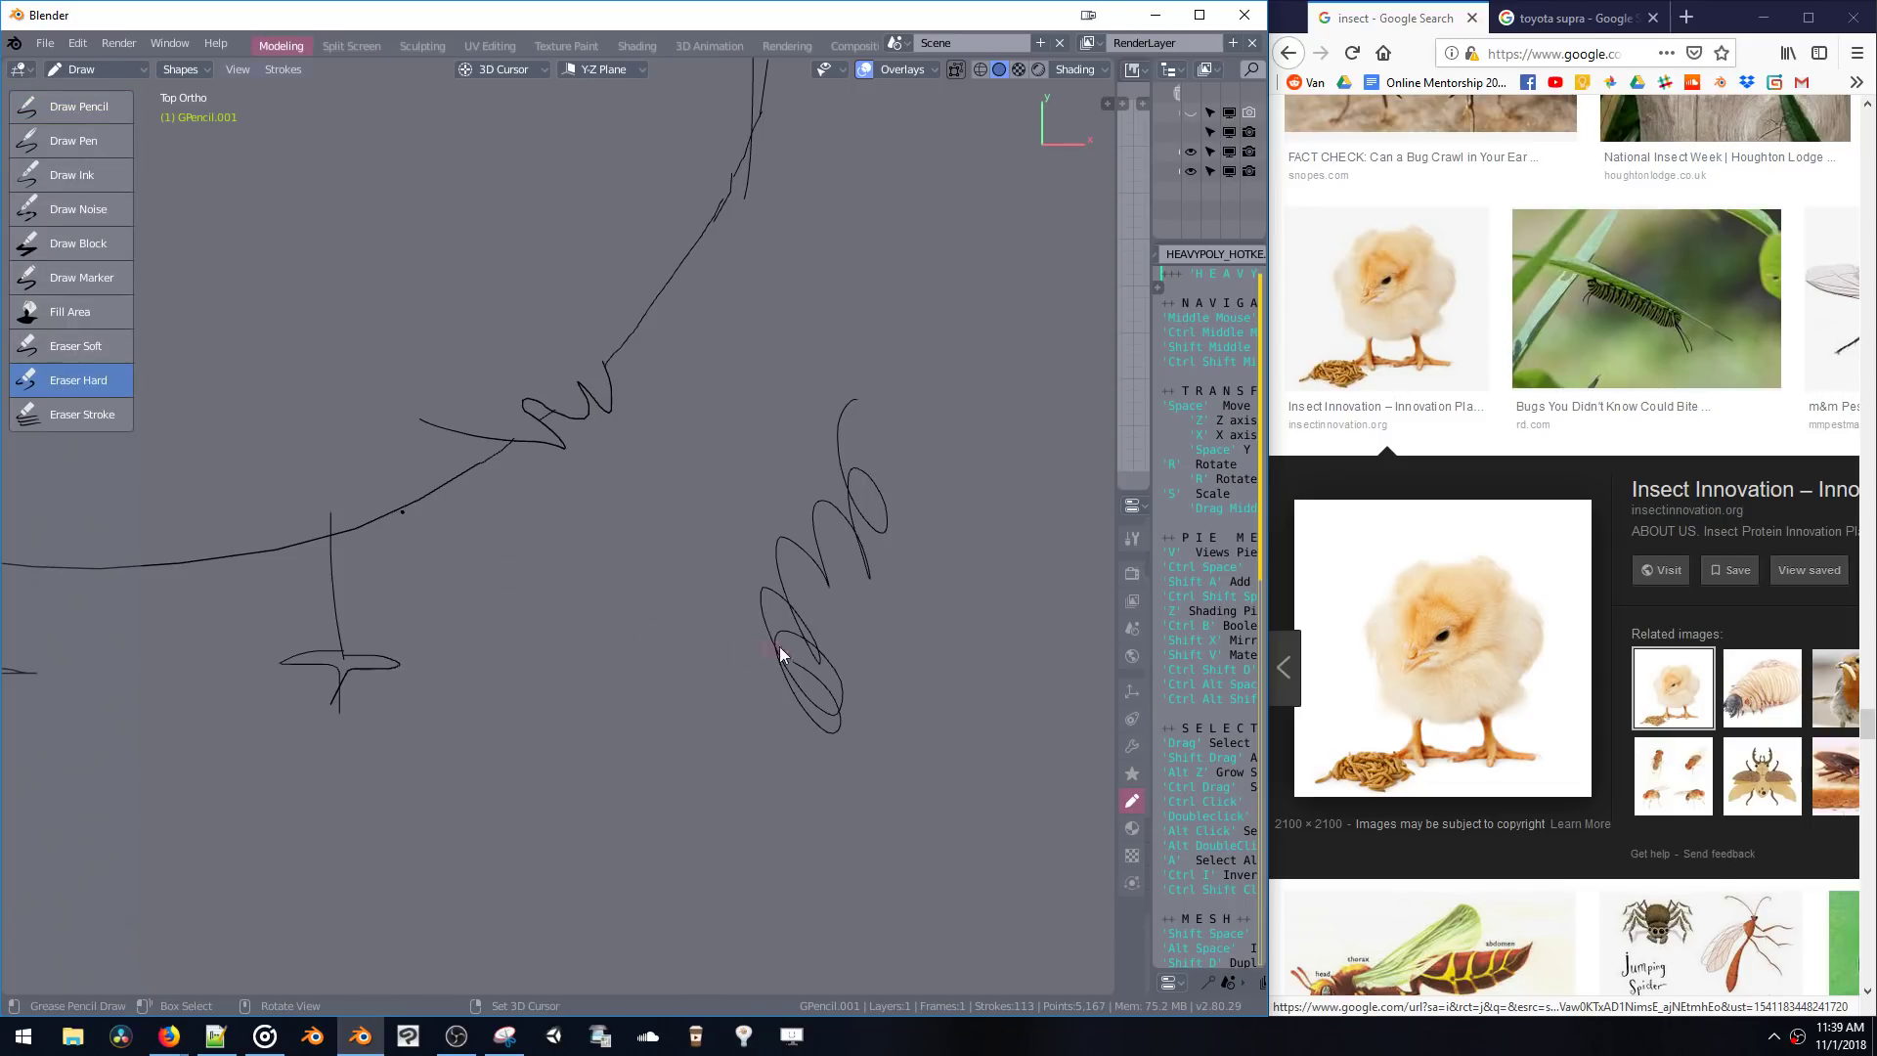
mouse_move(818, 648)
mouse_down()
mouse_move(753, 545)
mouse_move(837, 566)
mouse_move(825, 603)
mouse_up()
- Rework the scribble's middle by undoing the first replacement, erasing leftover pieces and drawing new connecting curves with Draw Pencil
click(86, 106)
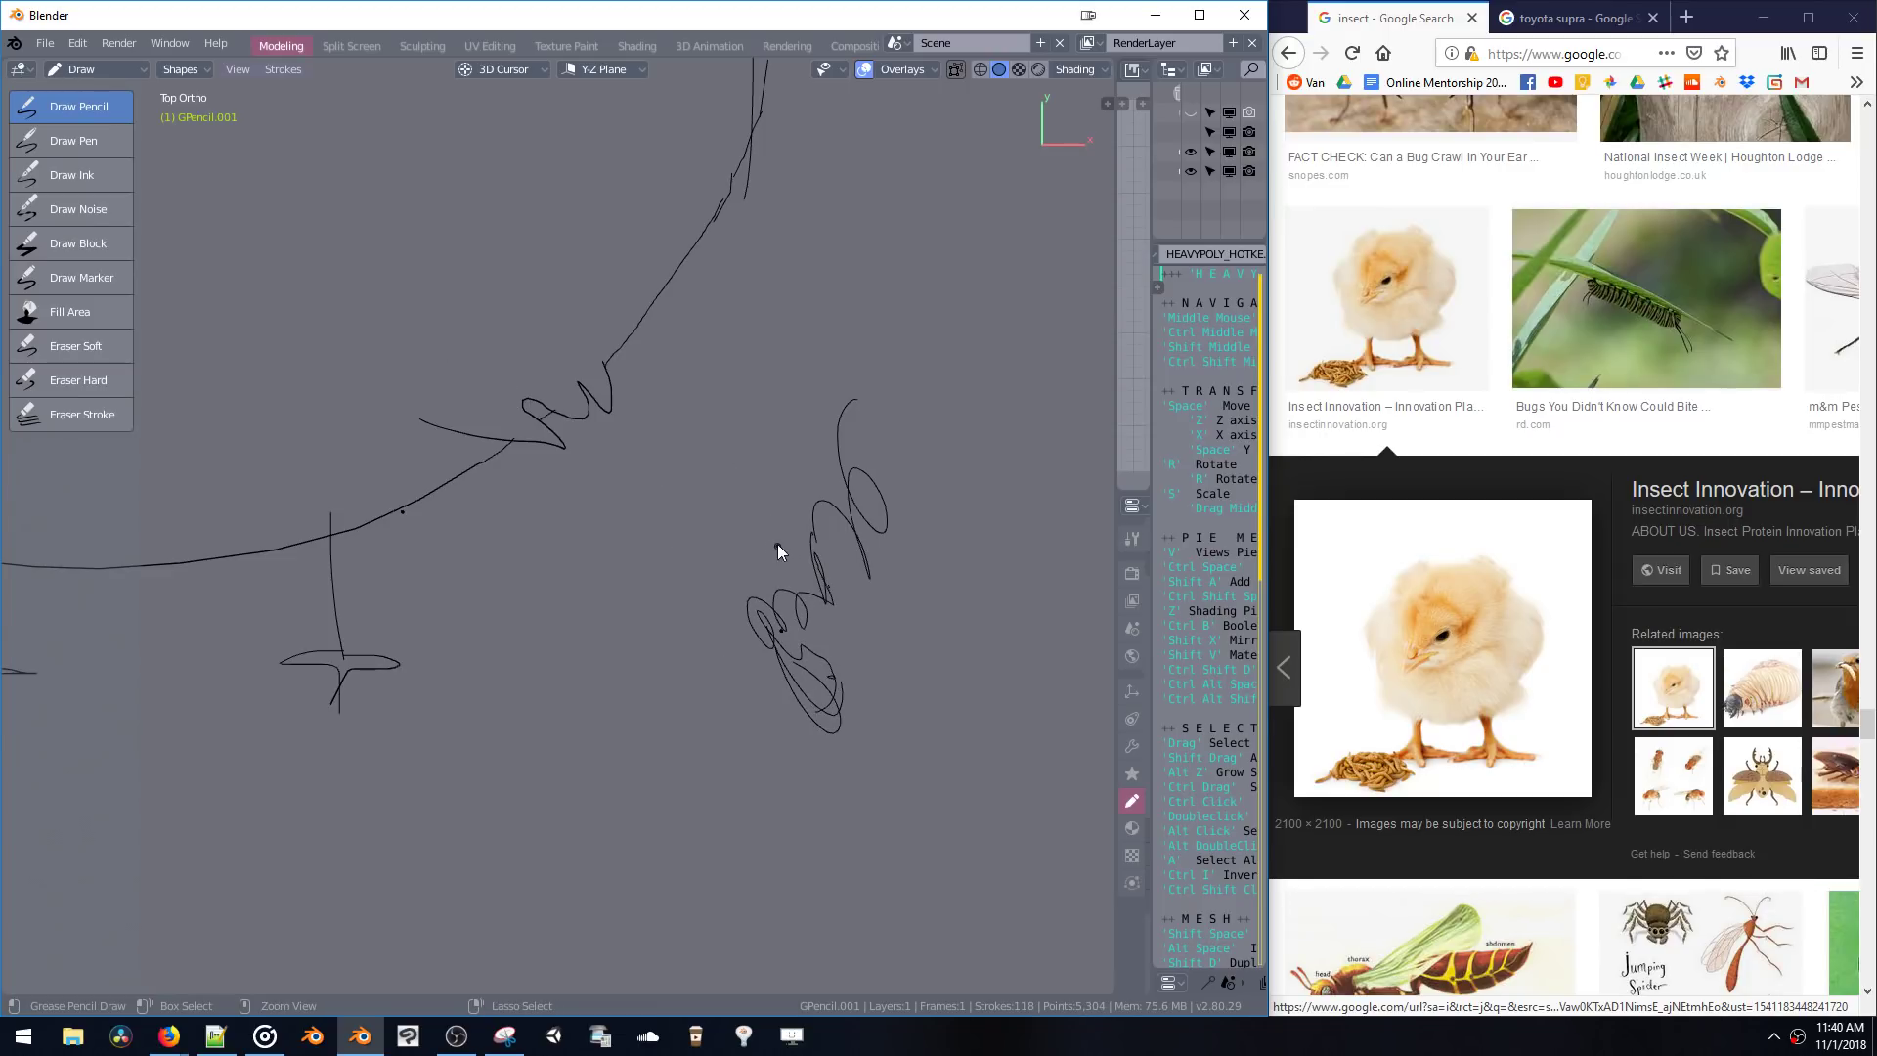
key(ctrl+z)
click(88, 381)
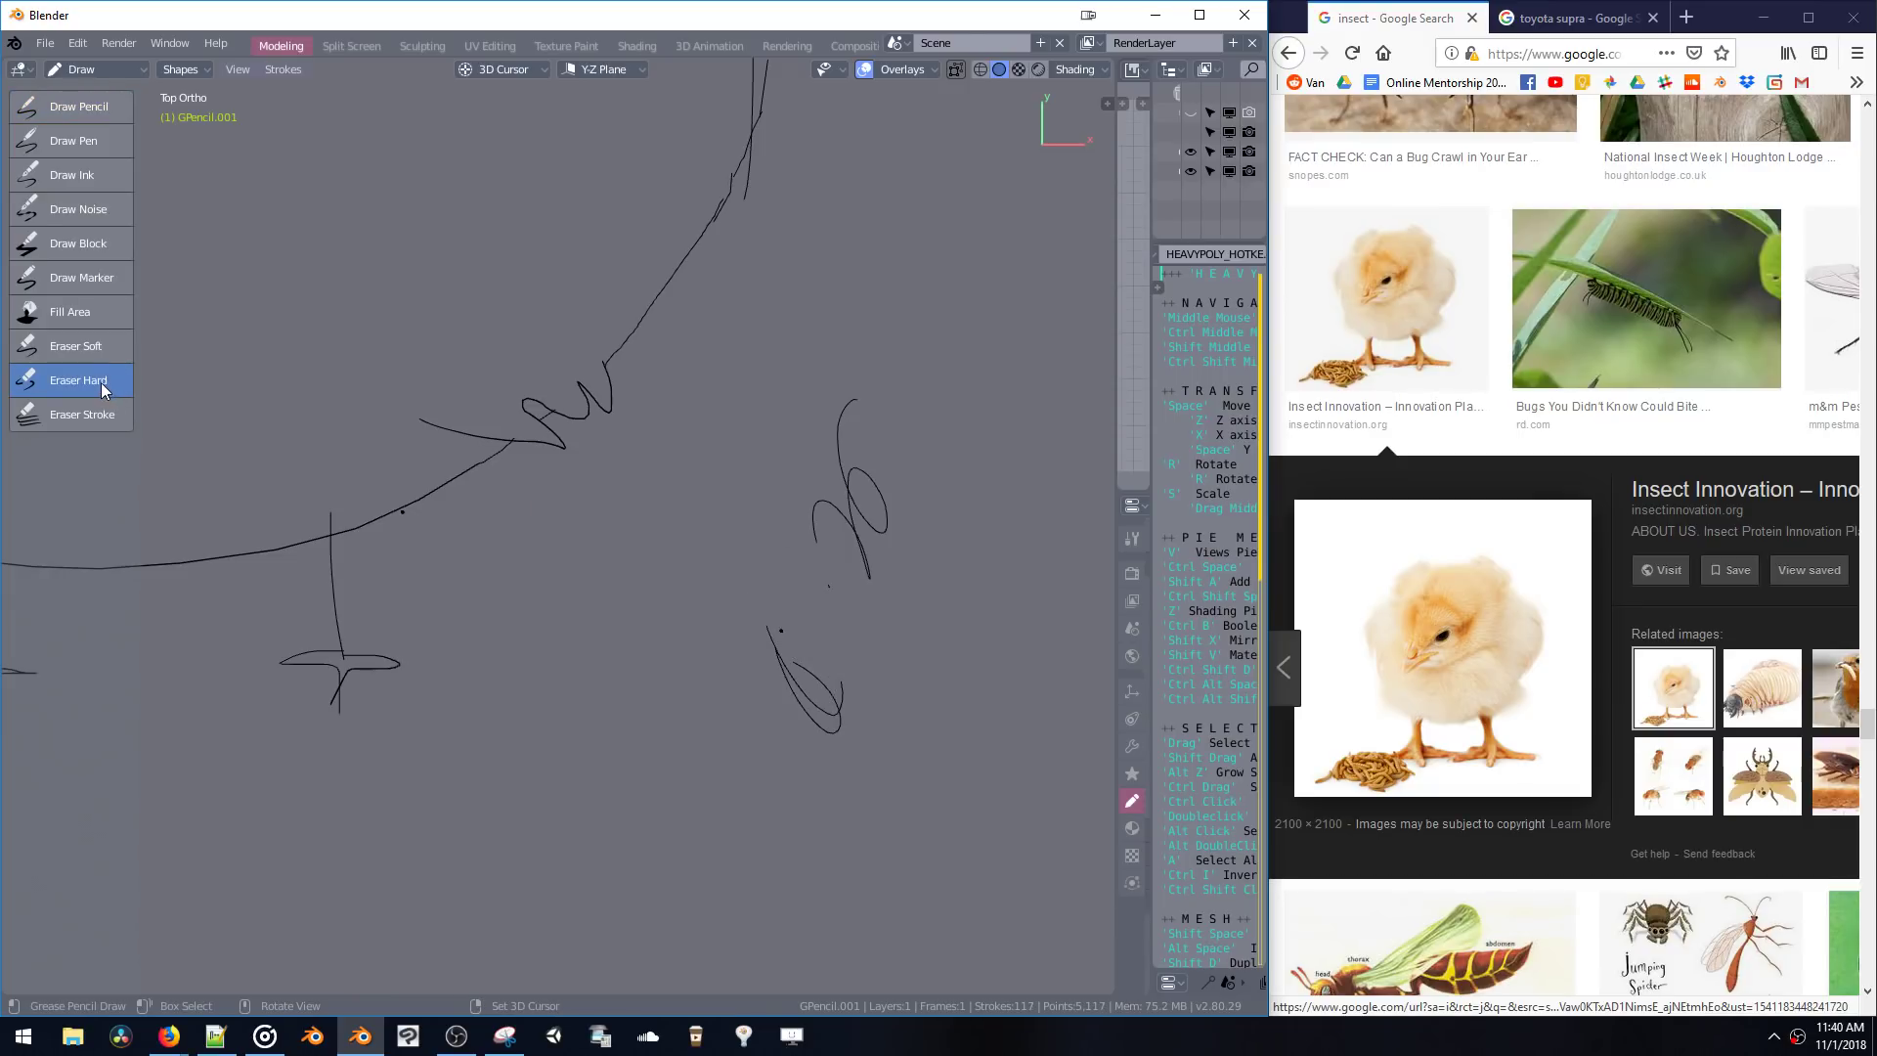
mouse_move(858, 527)
mouse_down()
mouse_move(865, 595)
mouse_move(779, 573)
mouse_up()
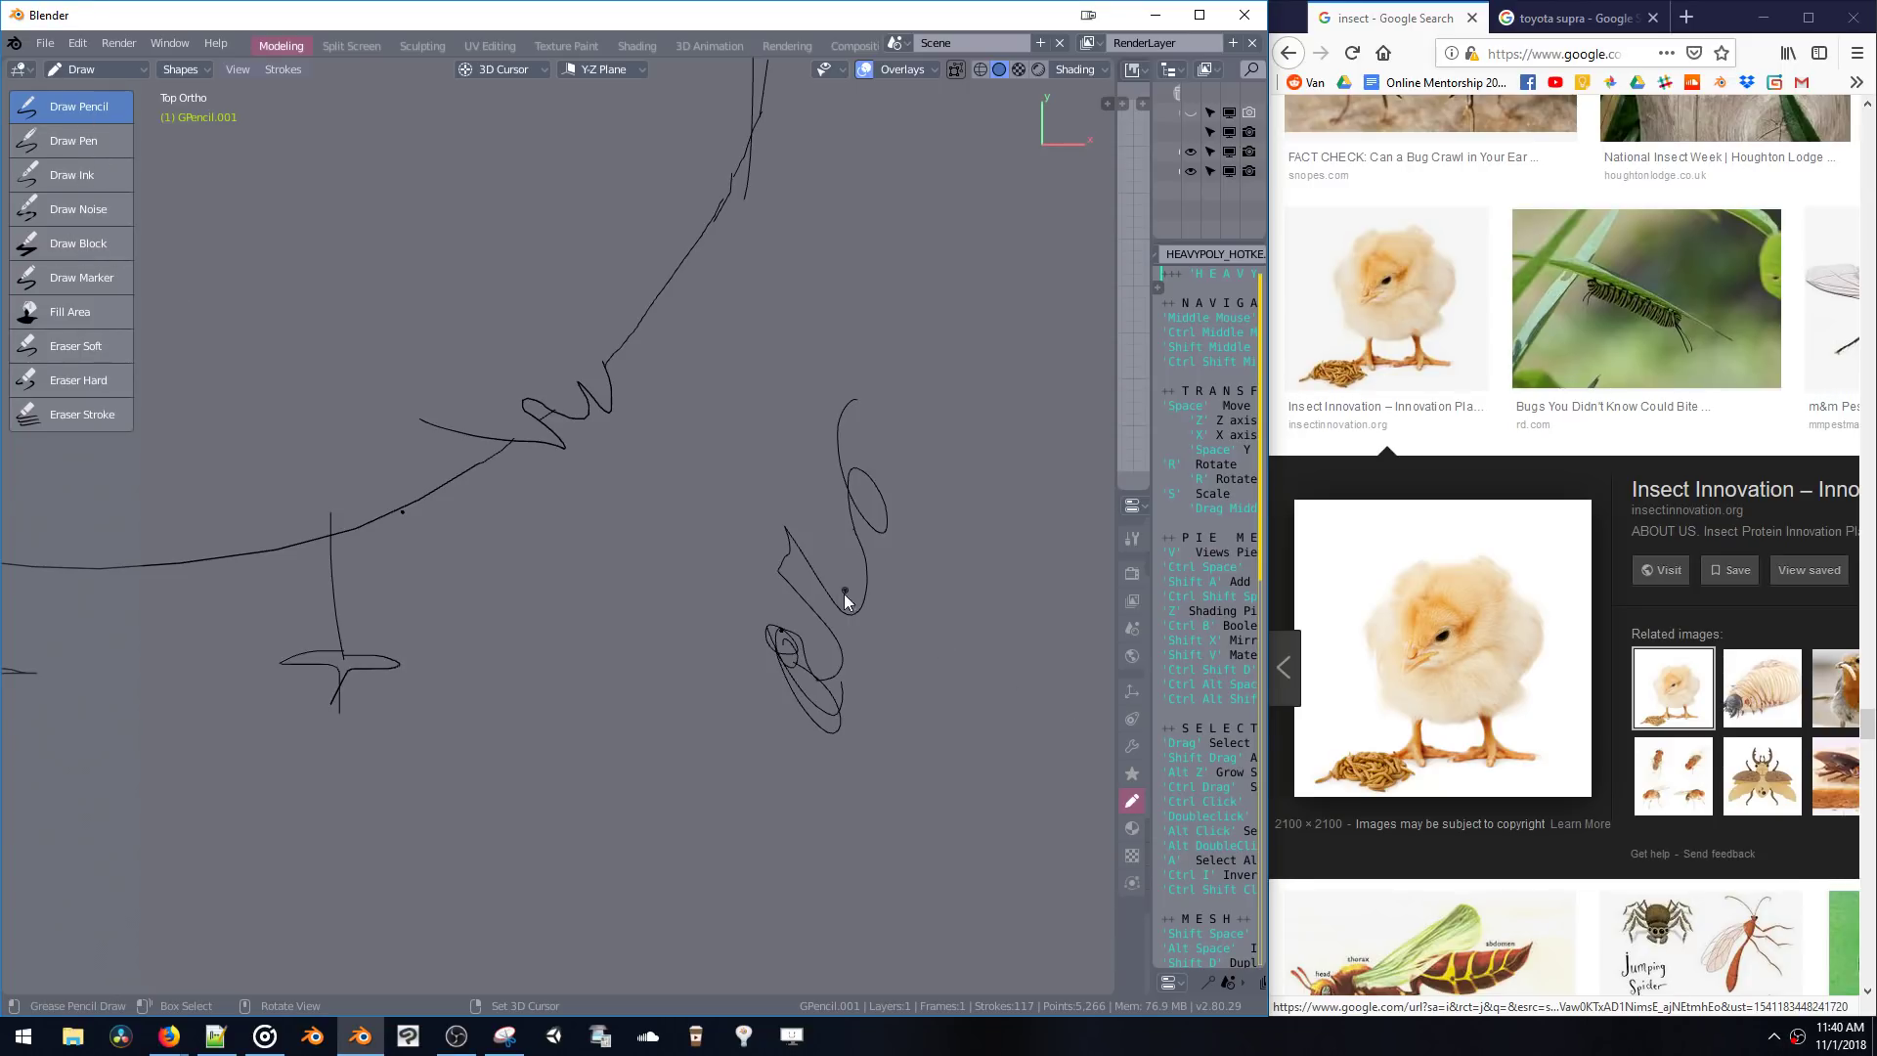
drag(862, 653, 935, 653)
mouse_move(925, 508)
mouse_down()
mouse_move(817, 490)
mouse_move(725, 557)
mouse_move(748, 554)
mouse_up()
- Erase the chick's body outline with Eraser Hard where it runs behind the two feather tufts on the left side
ctrl+middle_drag(747, 554, 670, 569)
mouse_move(670, 570)
shift+middle_down()
mouse_move(696, 608)
mouse_move(872, 705)
shift+middle_up()
ctrl+middle_drag(743, 590, 789, 642)
mouse_move(789, 643)
shift+middle_down()
mouse_move(804, 597)
mouse_move(949, 554)
shift+middle_up()
mouse_move(685, 502)
ctrl+middle_down()
mouse_move(759, 377)
mouse_move(585, 448)
ctrl+middle_up()
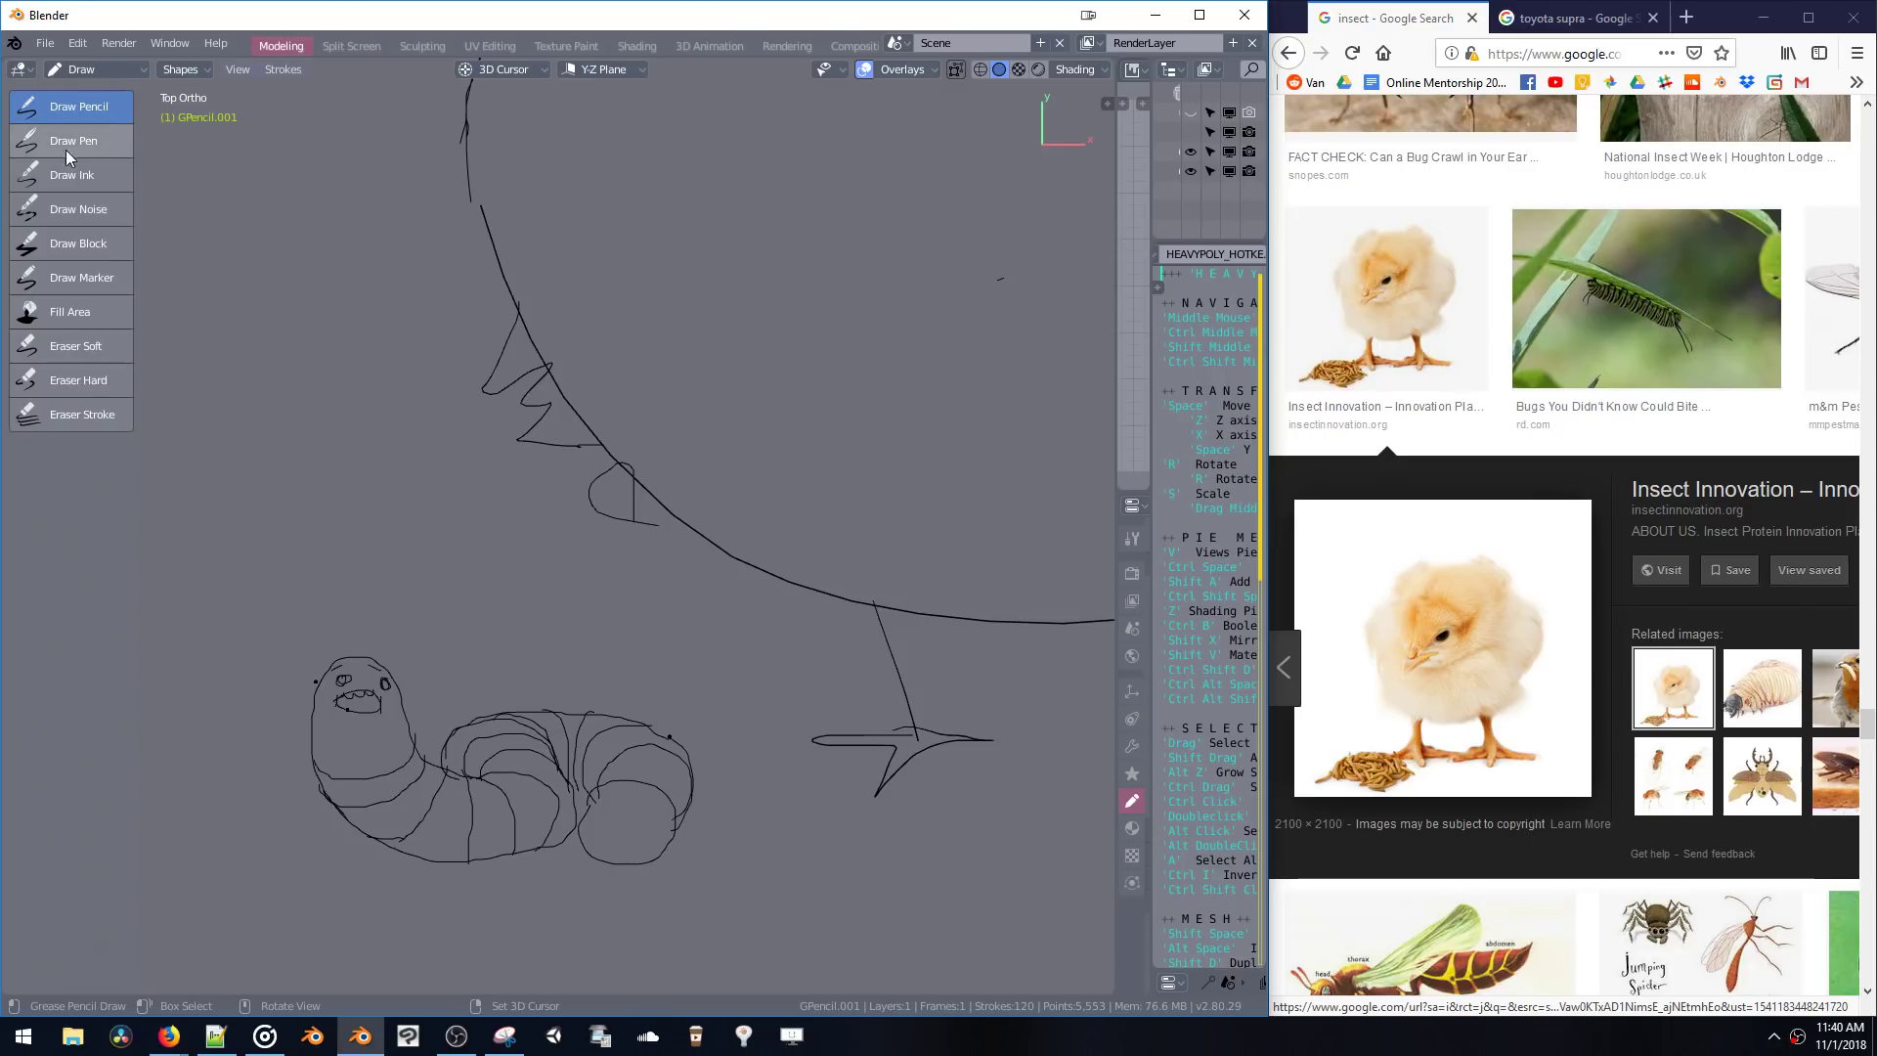
click(88, 379)
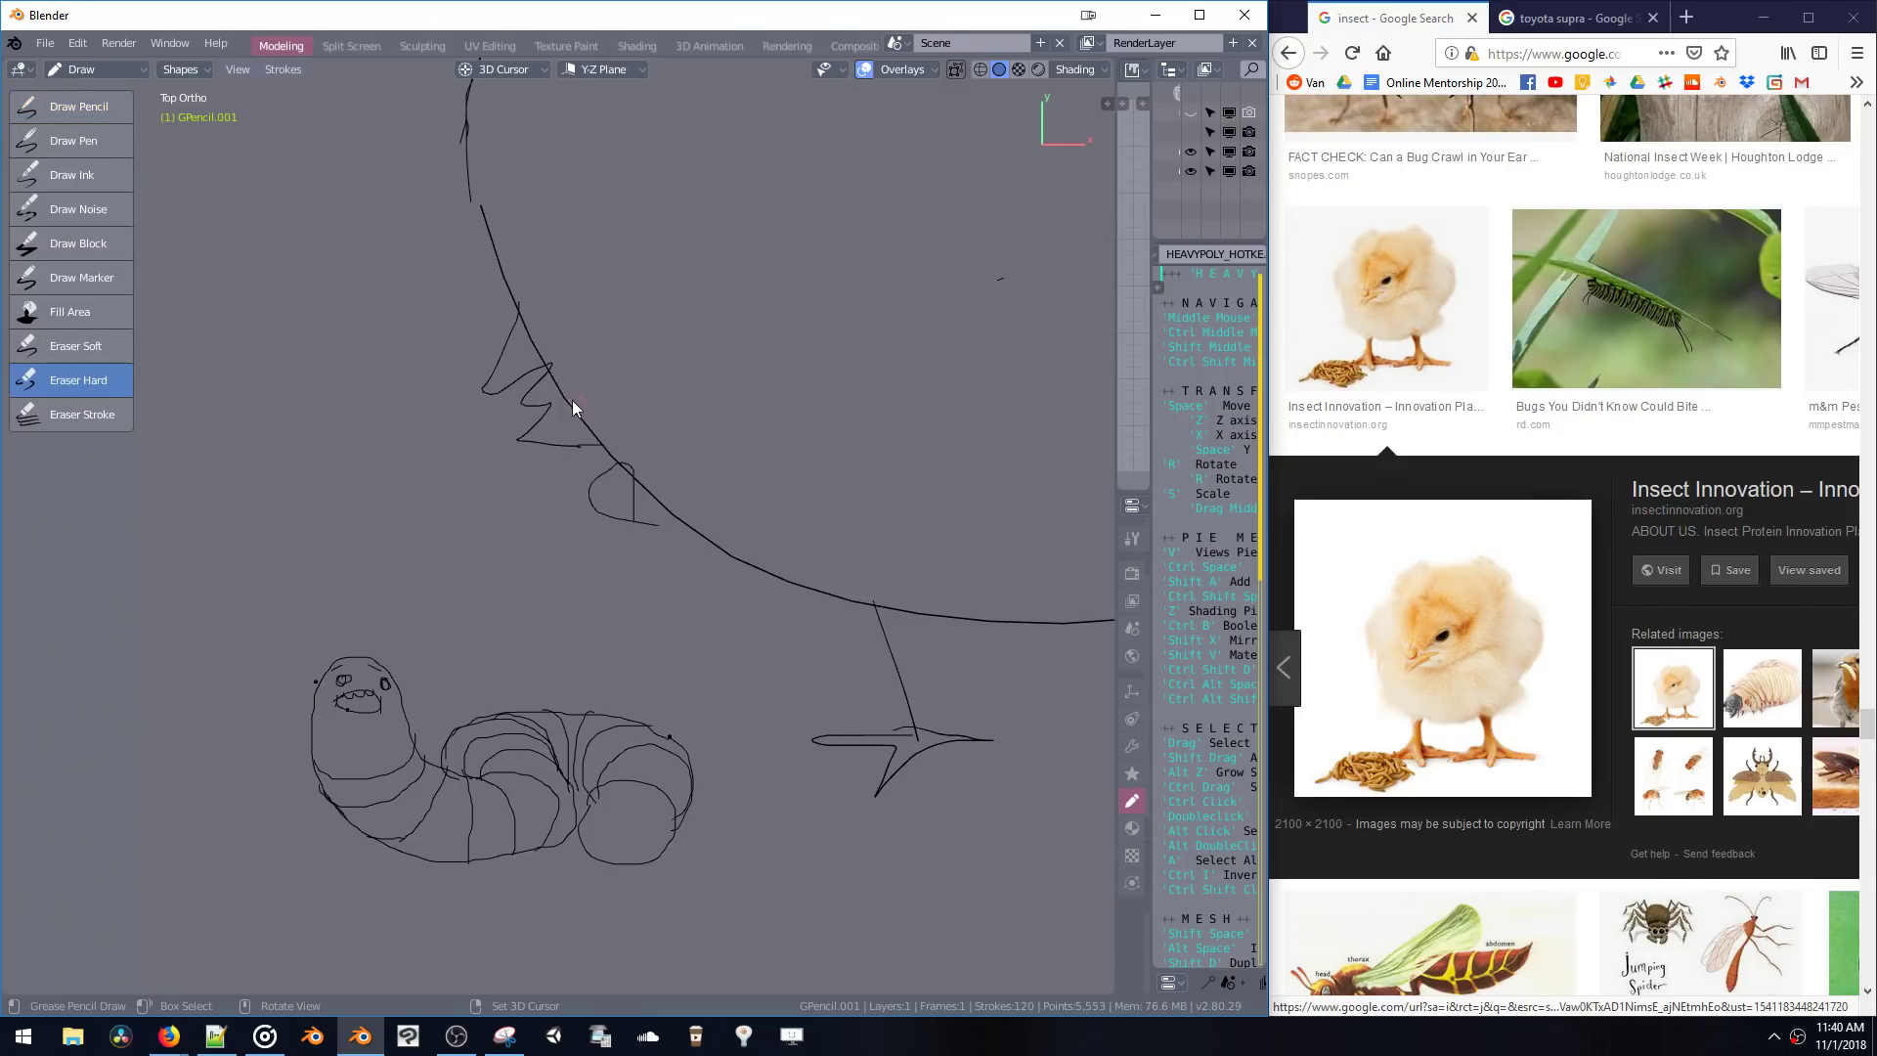
drag(548, 377, 548, 398)
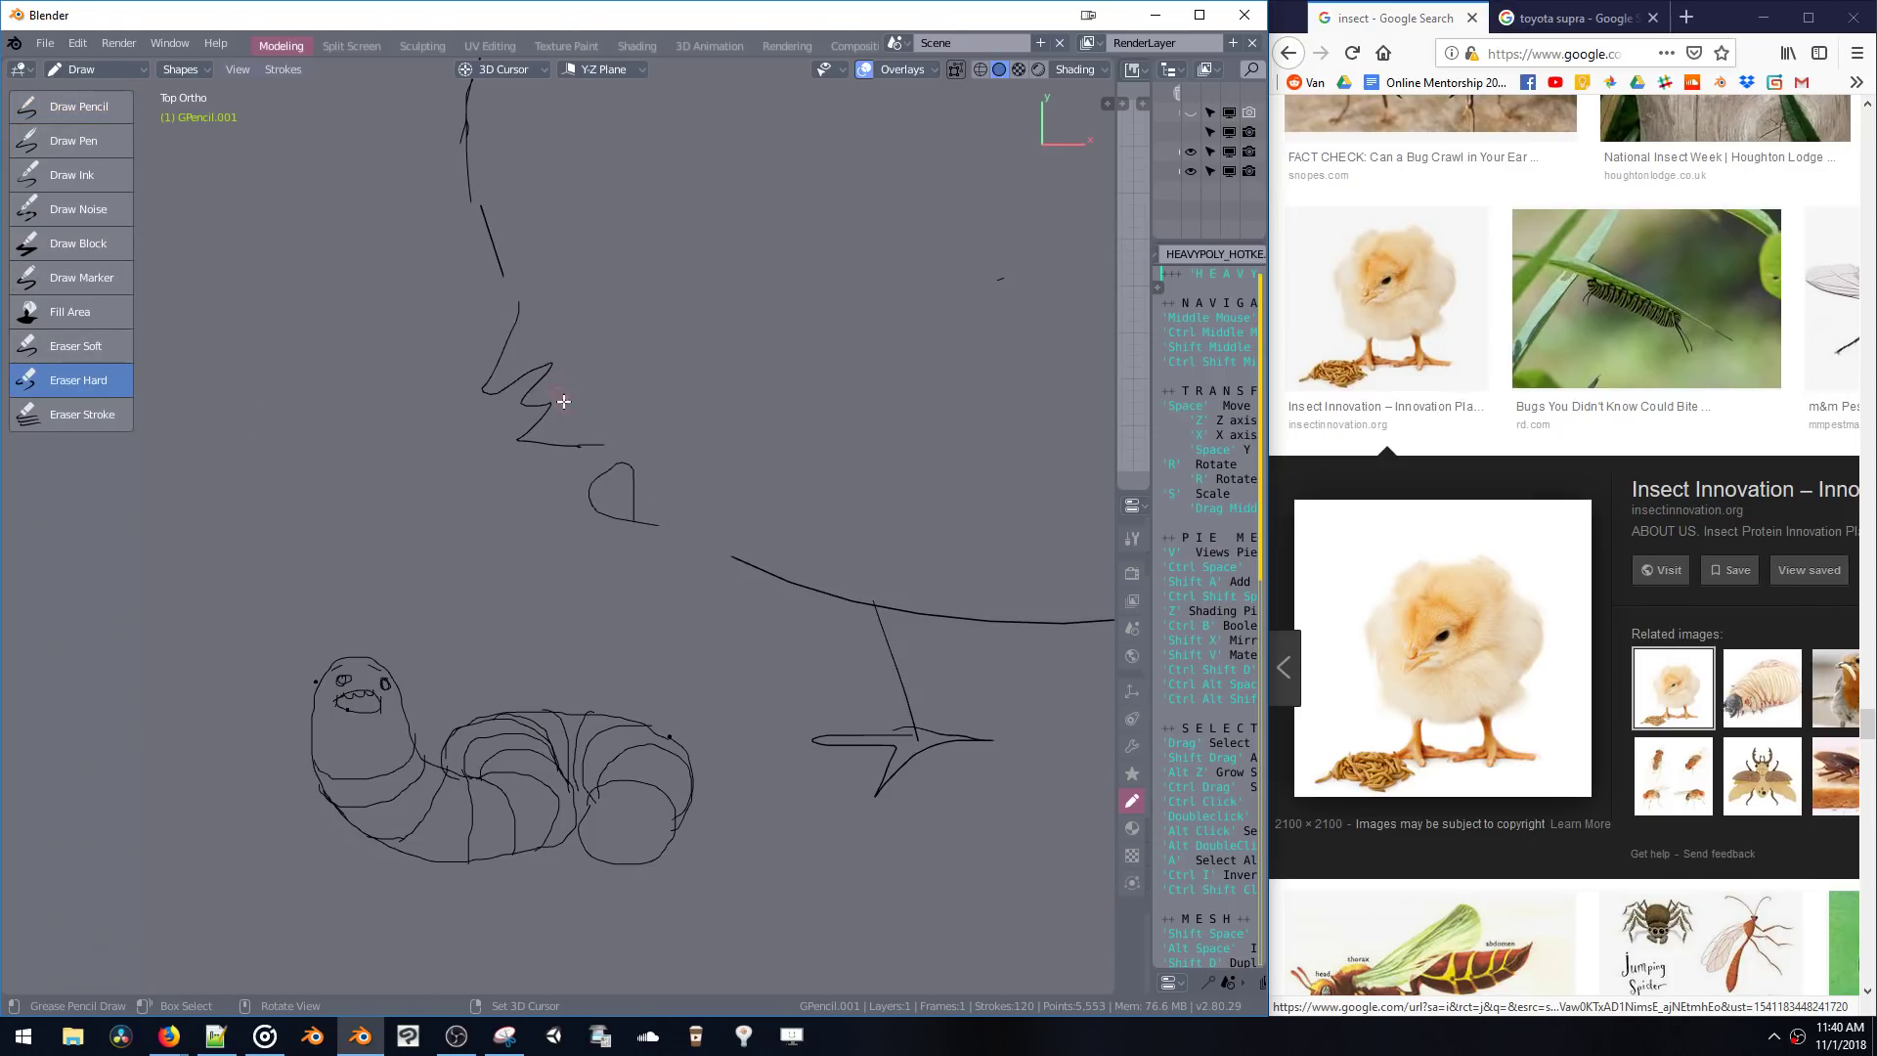
- Redraw the chick's left outline with Draw Pencil, connecting the zigzag tuft to the body above and the belly below
click(88, 108)
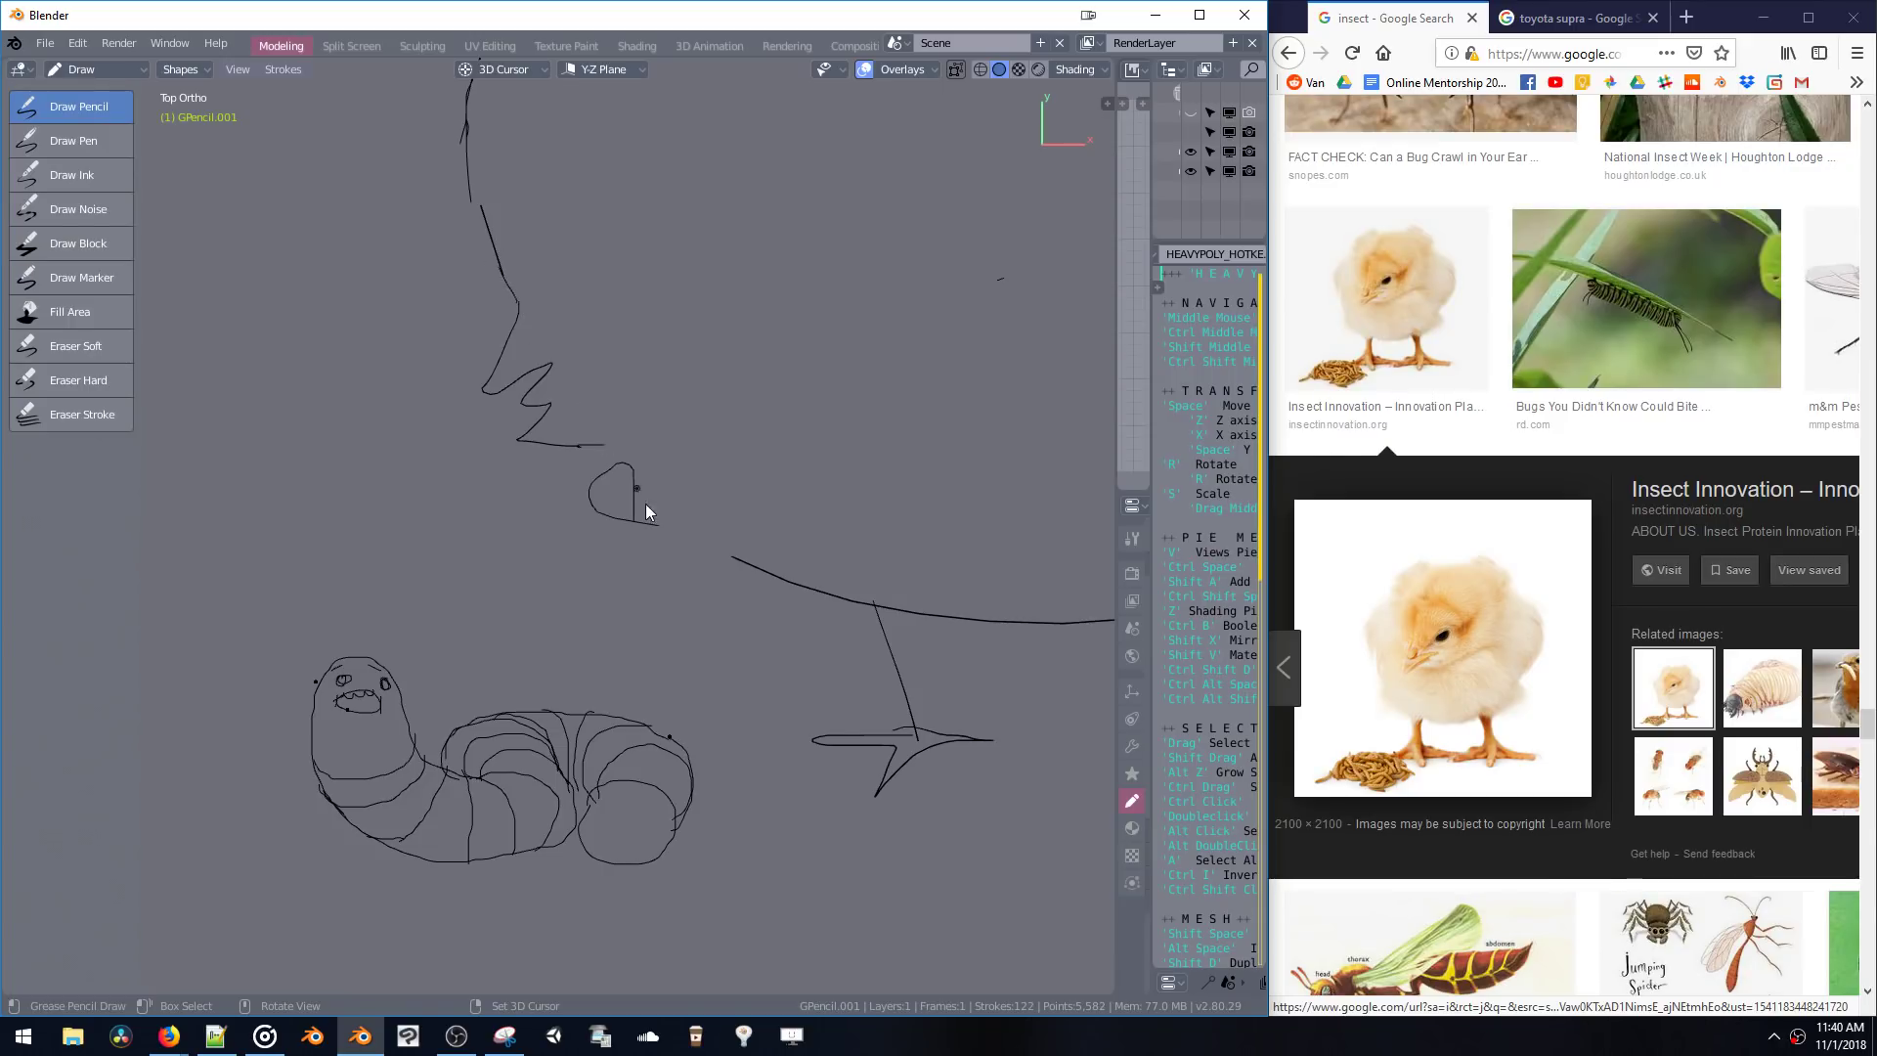
drag(603, 447, 601, 457)
key(ctrl+z)
drag(741, 563, 741, 564)
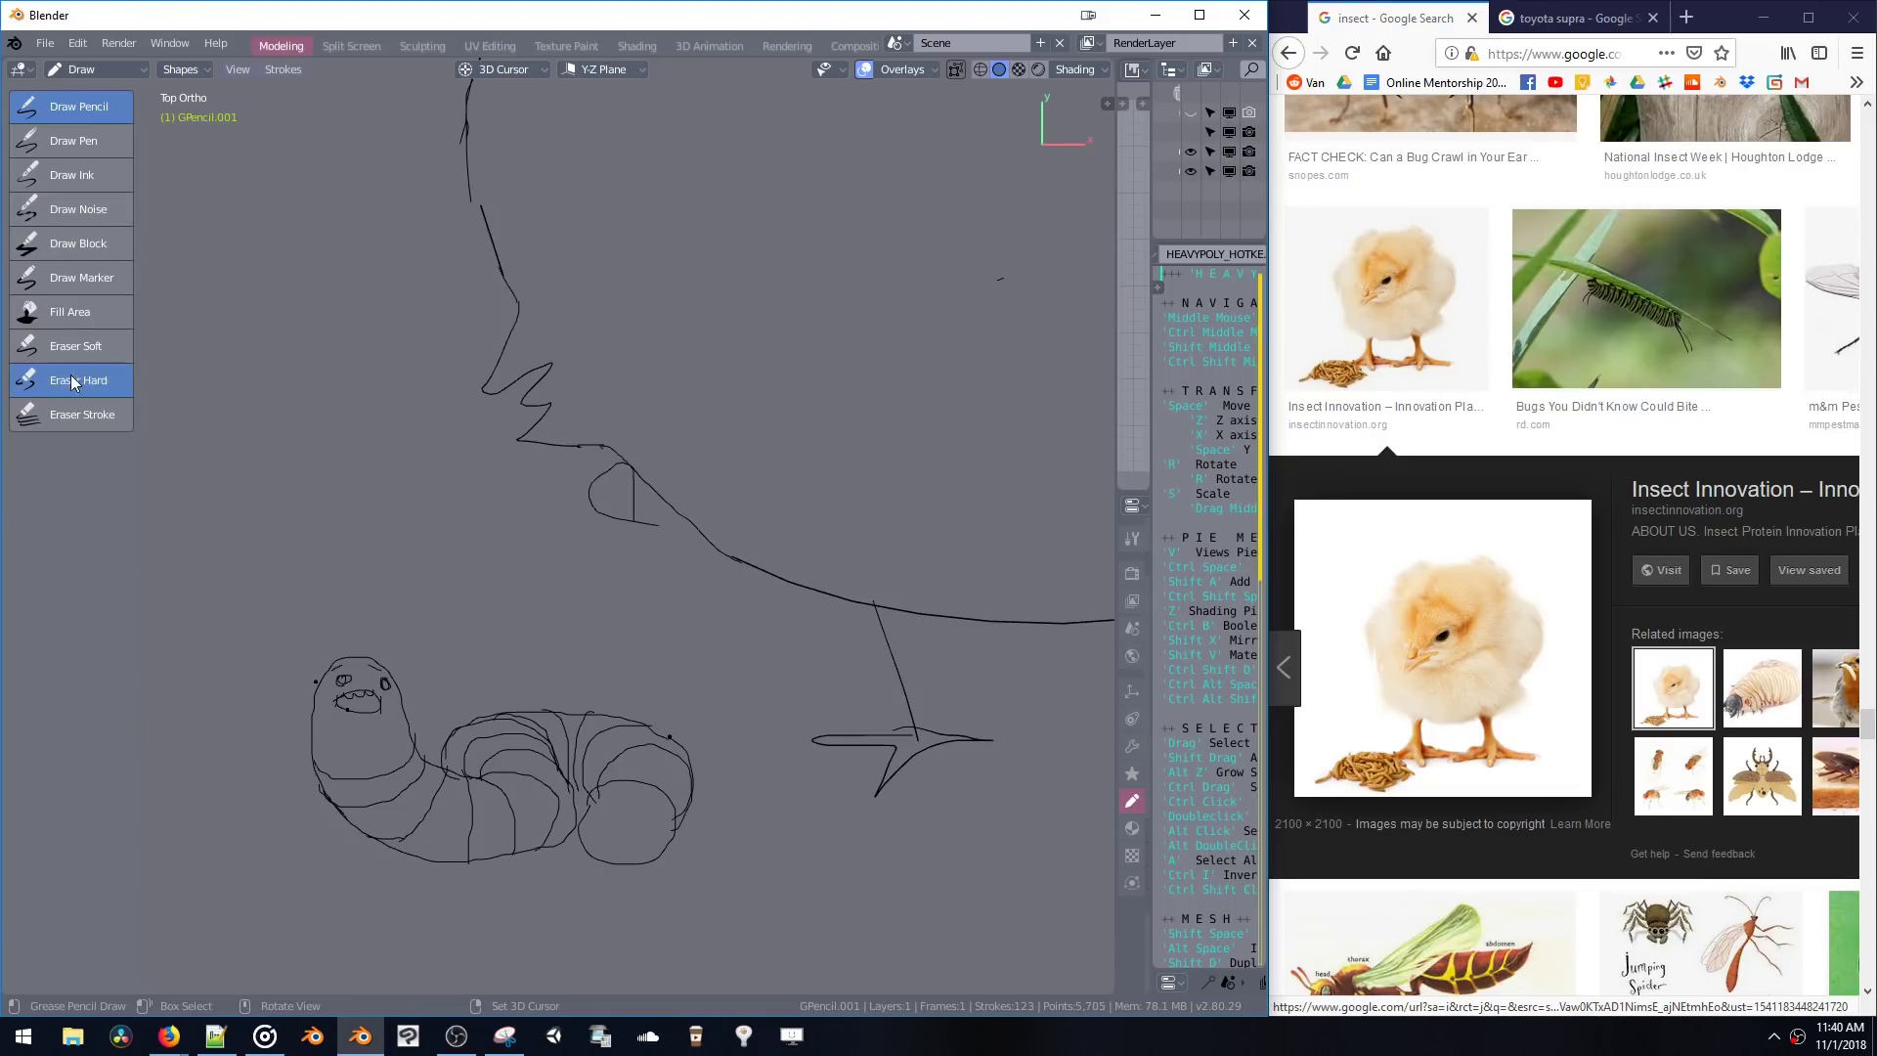
- Erase the small rounded tuft below the zigzag feathers and the stray mark inside the chick's body
mouse_move(609, 470)
mouse_down()
mouse_move(599, 515)
mouse_move(655, 523)
mouse_up()
click(1007, 293)
scroll(1019, 419, down, 3)
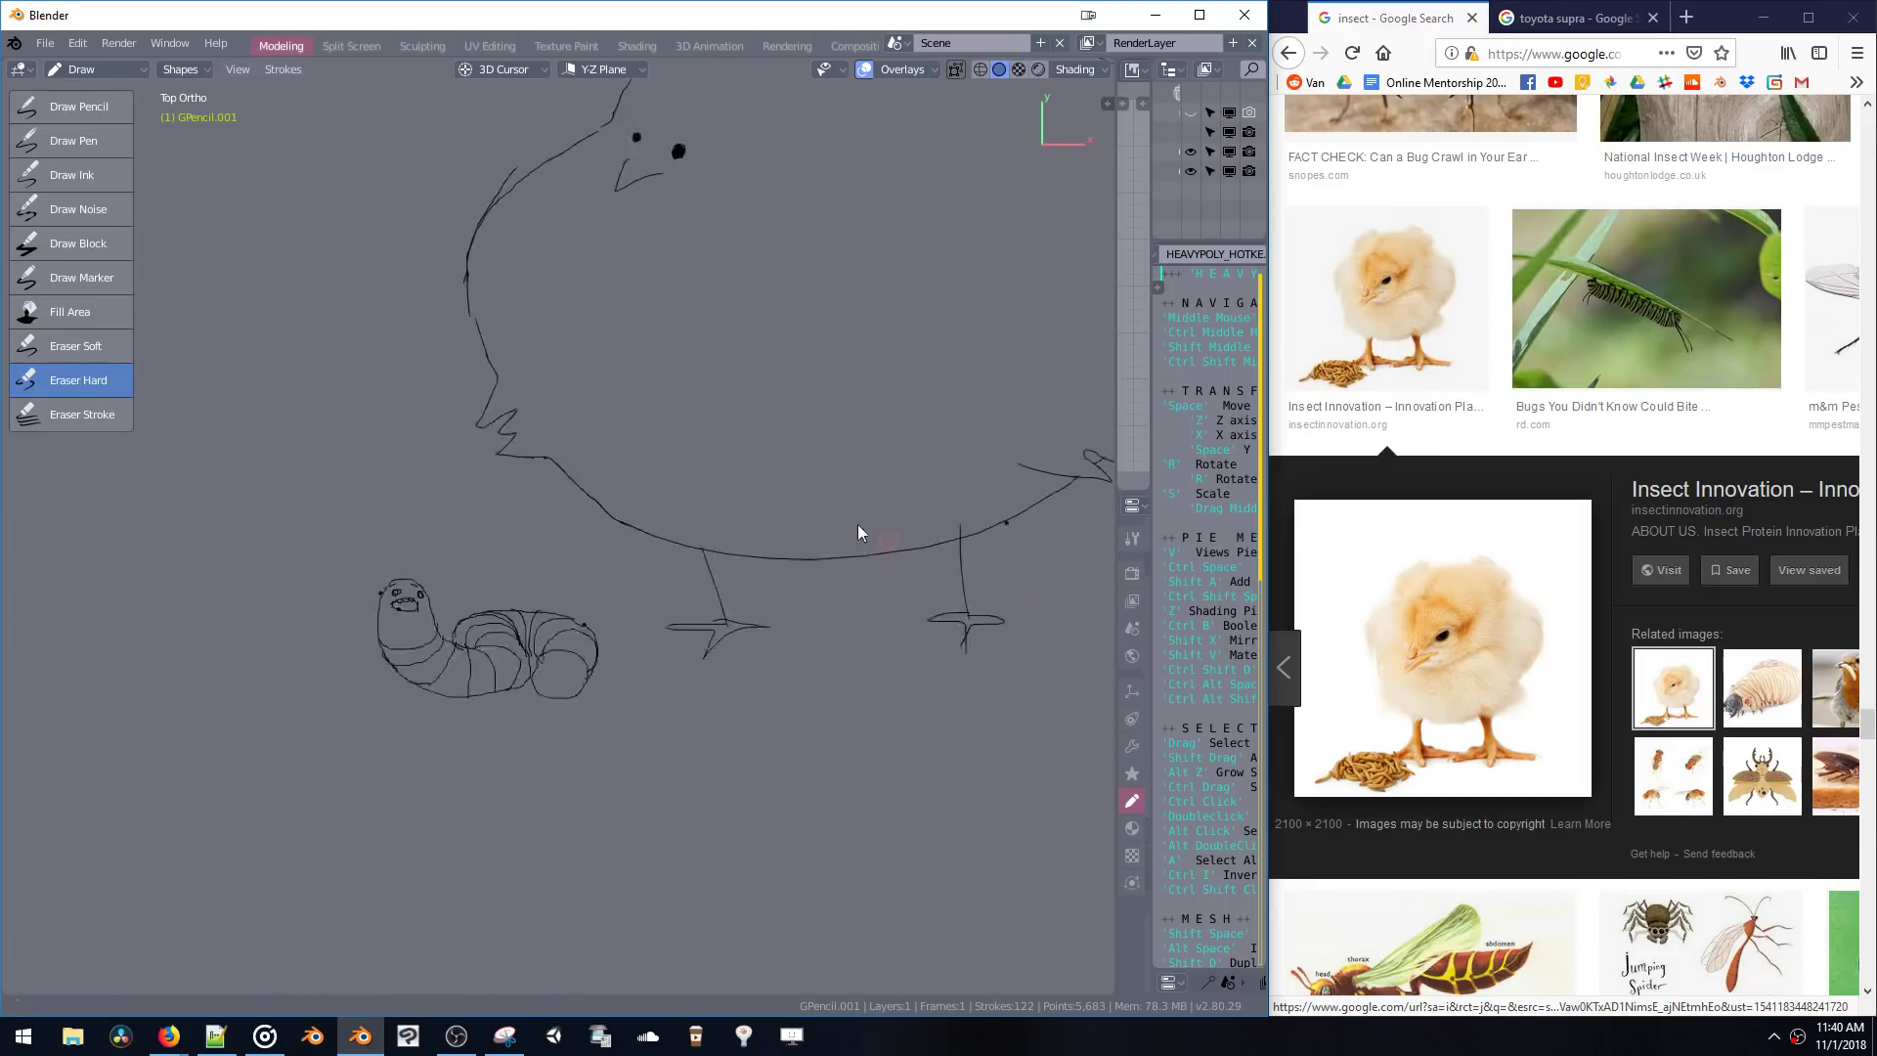
- Erase the scribble to the right of the chick with Eraser Hard
shift+middle_drag(861, 533, 788, 495)
shift+middle_drag(977, 436, 766, 512)
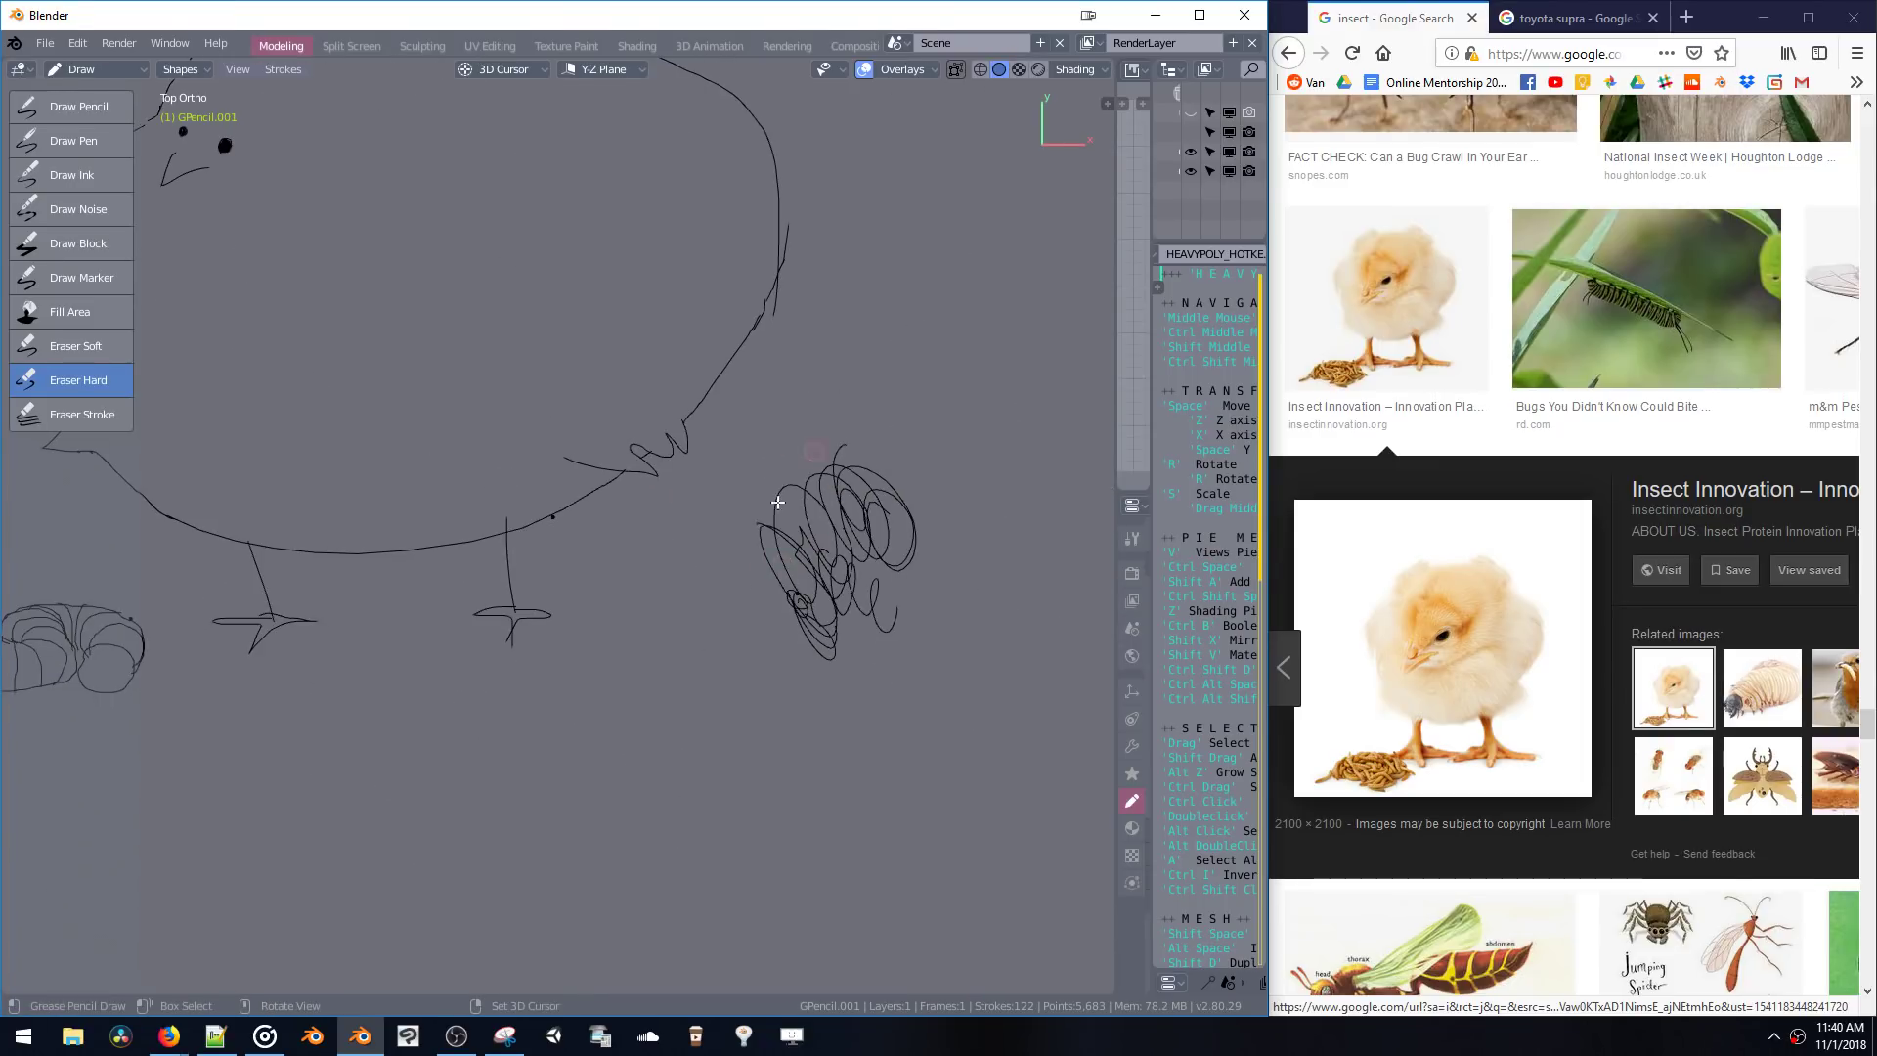
mouse_move(798, 622)
mouse_down()
mouse_move(782, 508)
mouse_move(841, 649)
mouse_move(791, 502)
mouse_move(859, 620)
mouse_move(825, 503)
mouse_move(841, 478)
mouse_move(875, 596)
mouse_move(858, 469)
mouse_move(892, 616)
mouse_move(862, 540)
mouse_move(883, 503)
mouse_move(917, 577)
mouse_move(905, 545)
mouse_move(877, 572)
mouse_up()
ctrl+scroll(837, 537, left, 4)
shift+scroll(837, 536, up, 2)
shift+scroll(772, 494, up, 2)
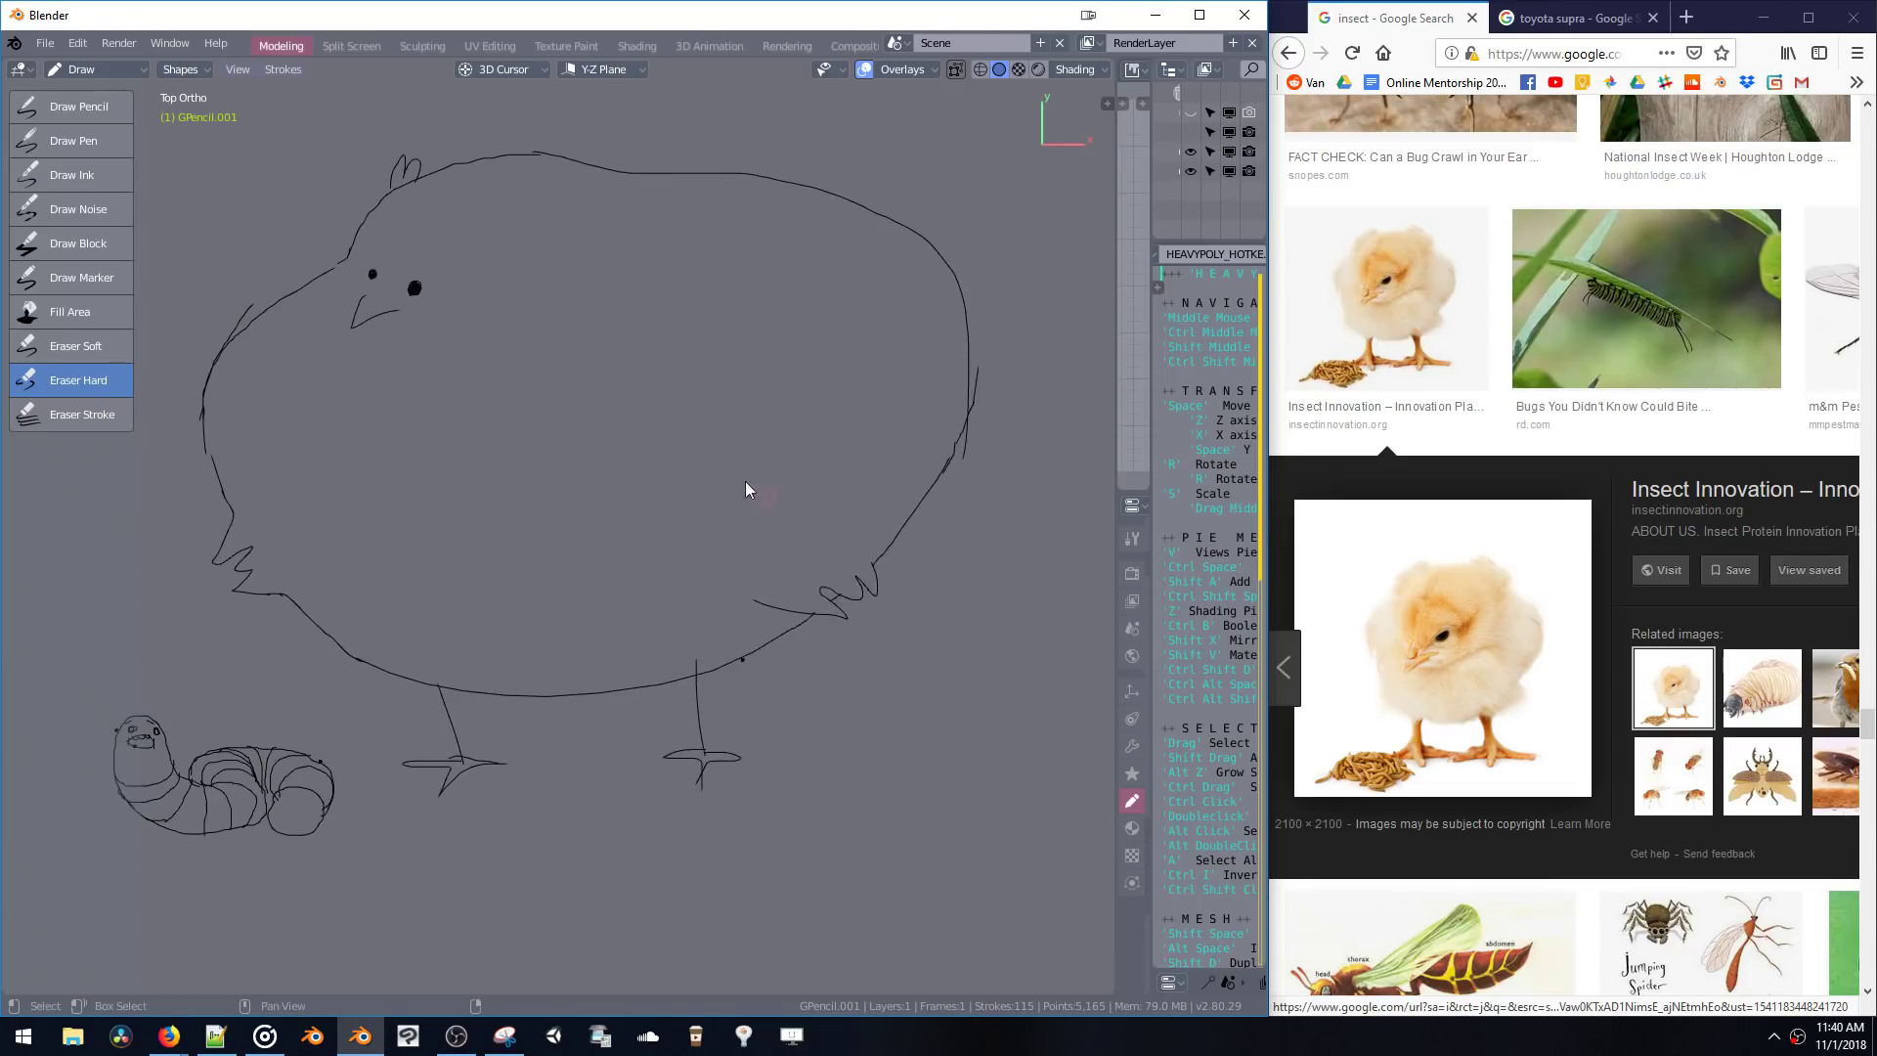
- Switch from Draw mode to Object Mode and select the beetle's Grease Pencil object
ctrl+scroll(635, 411, left, 3)
scroll(518, 332, down, 1)
ctrl+middle_drag(506, 326, 536, 88)
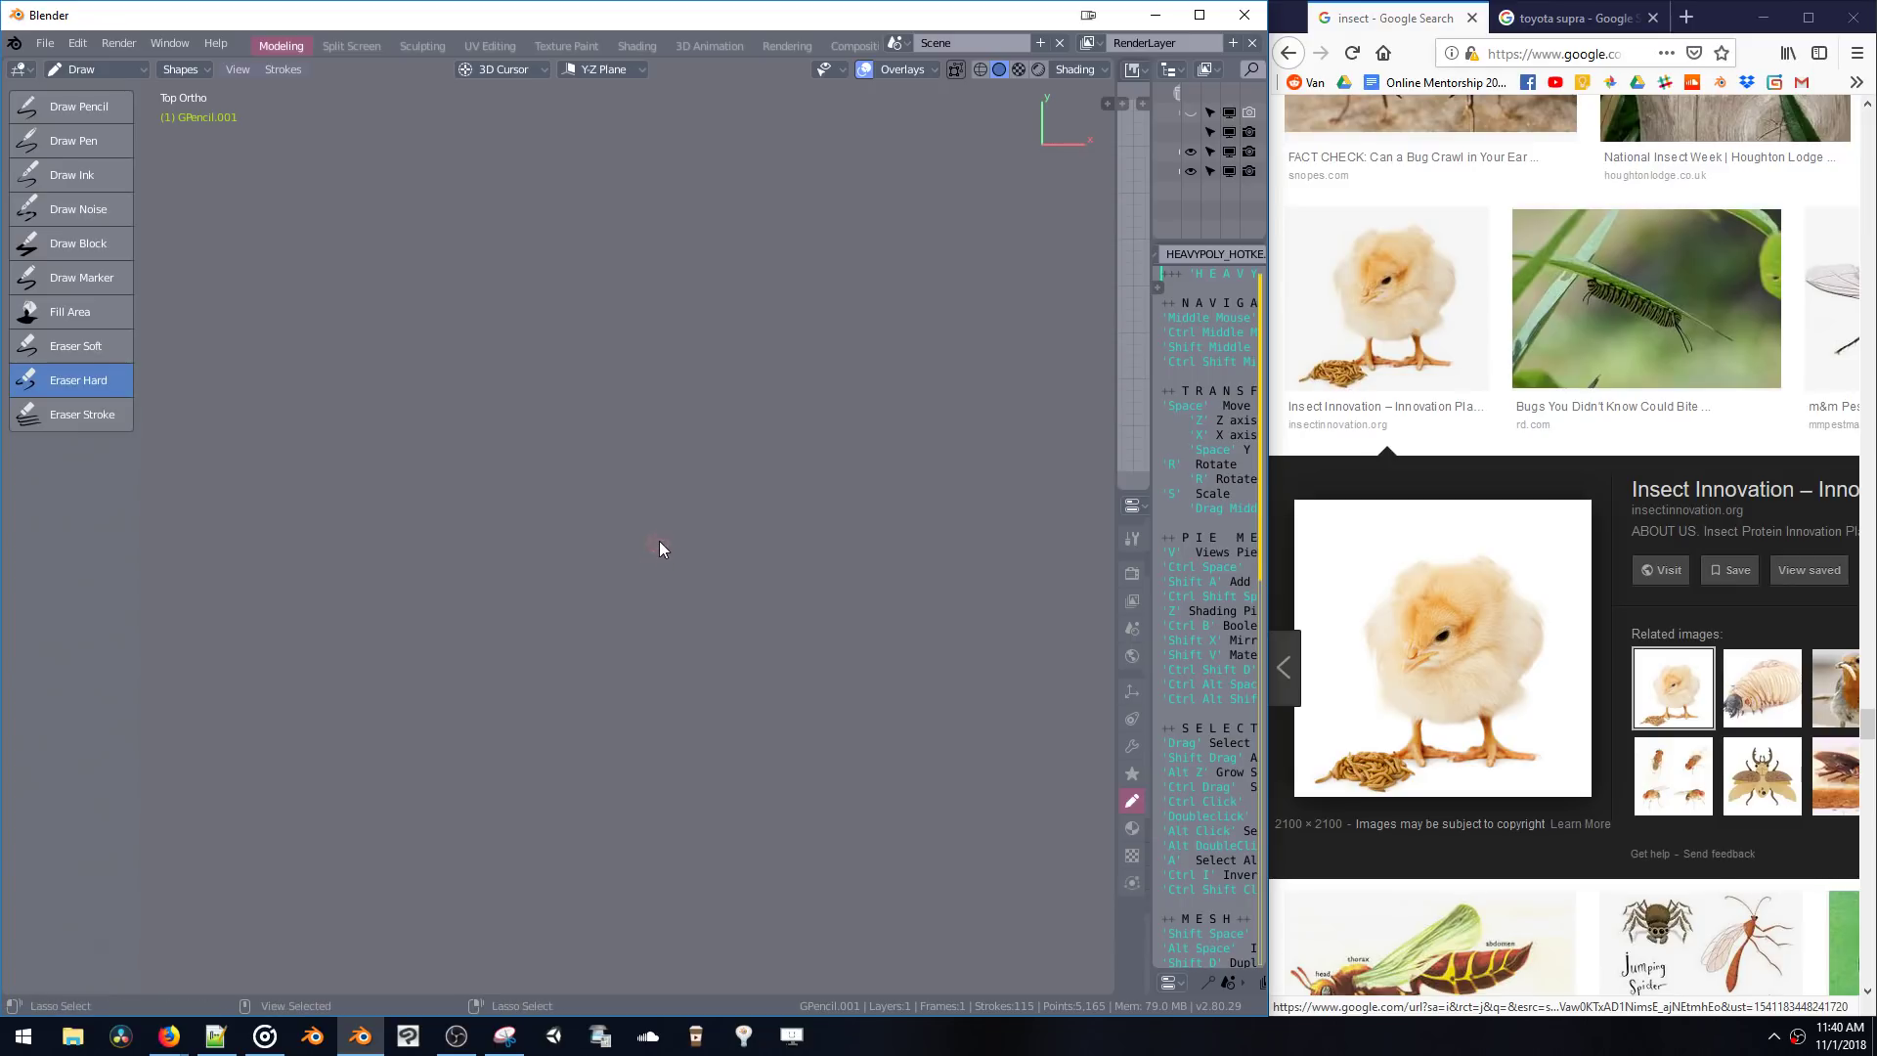
key(ctrl+Tab)
click(623, 473)
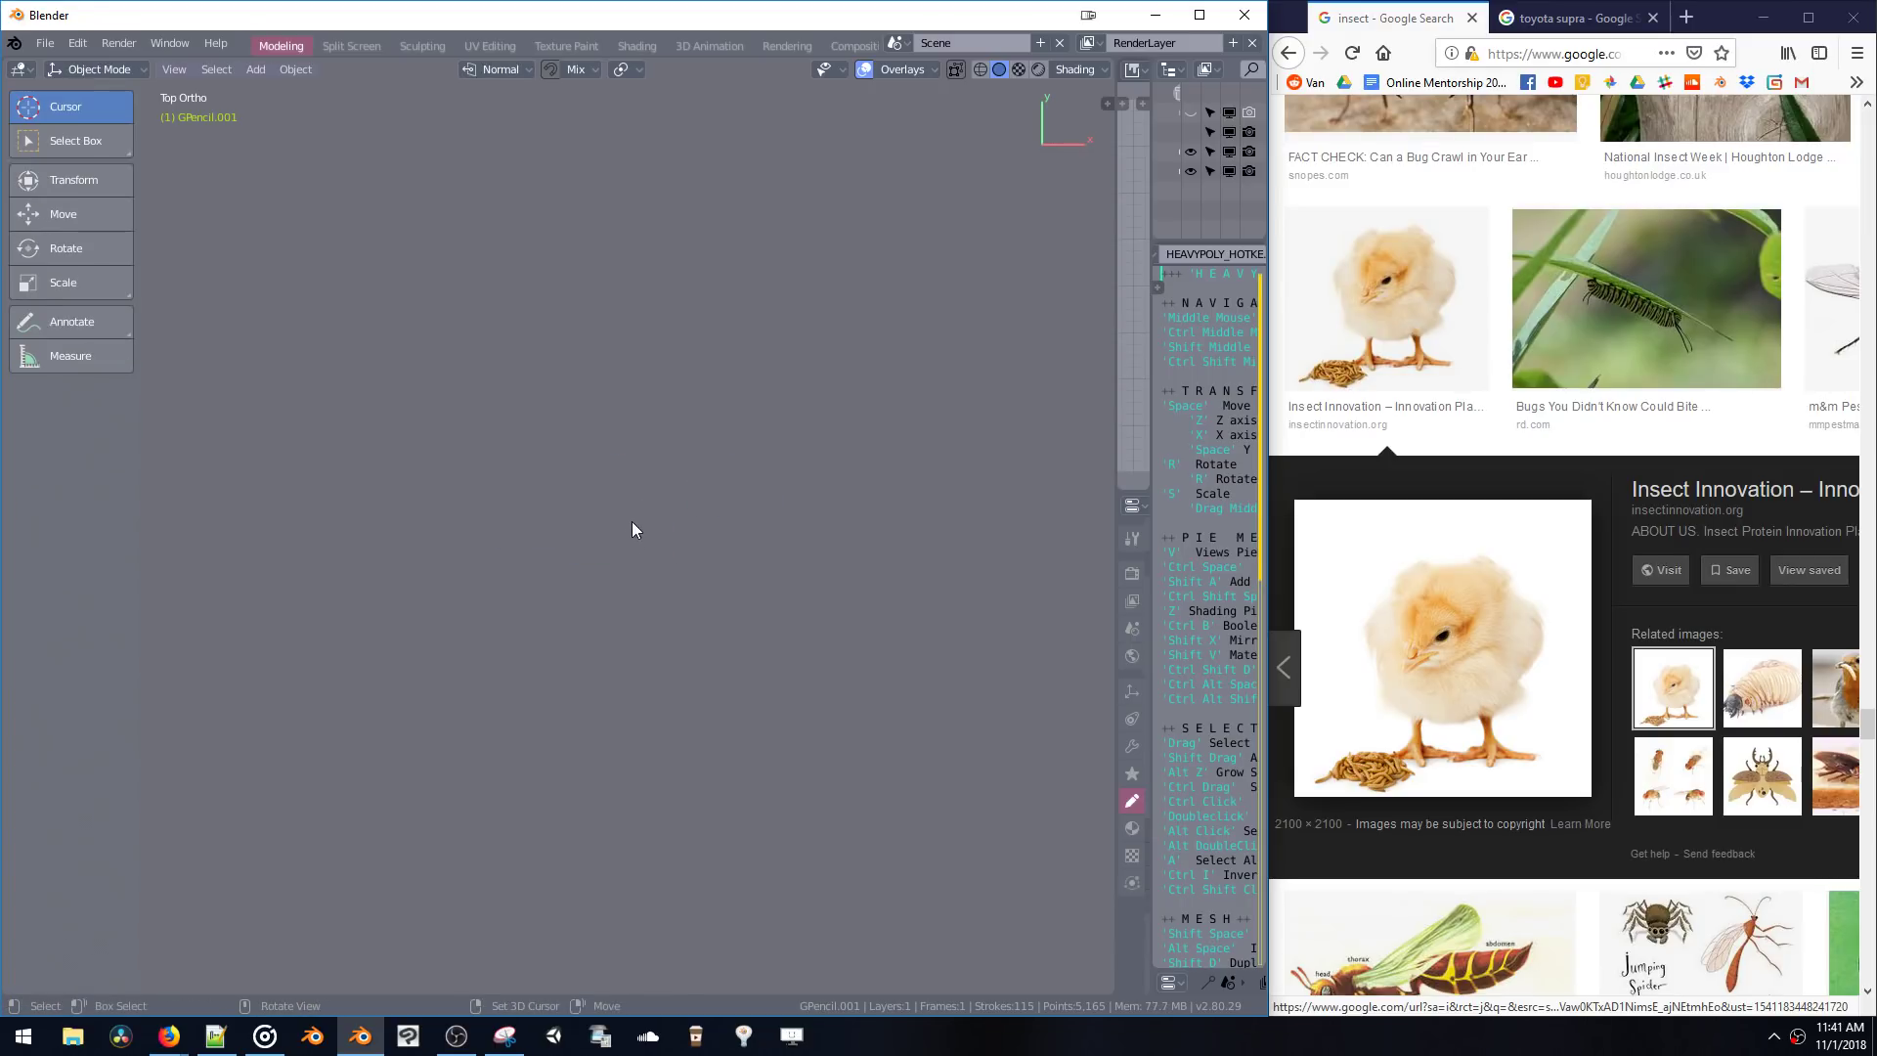
key(Home)
shift+middle_drag(635, 481, 688, 303)
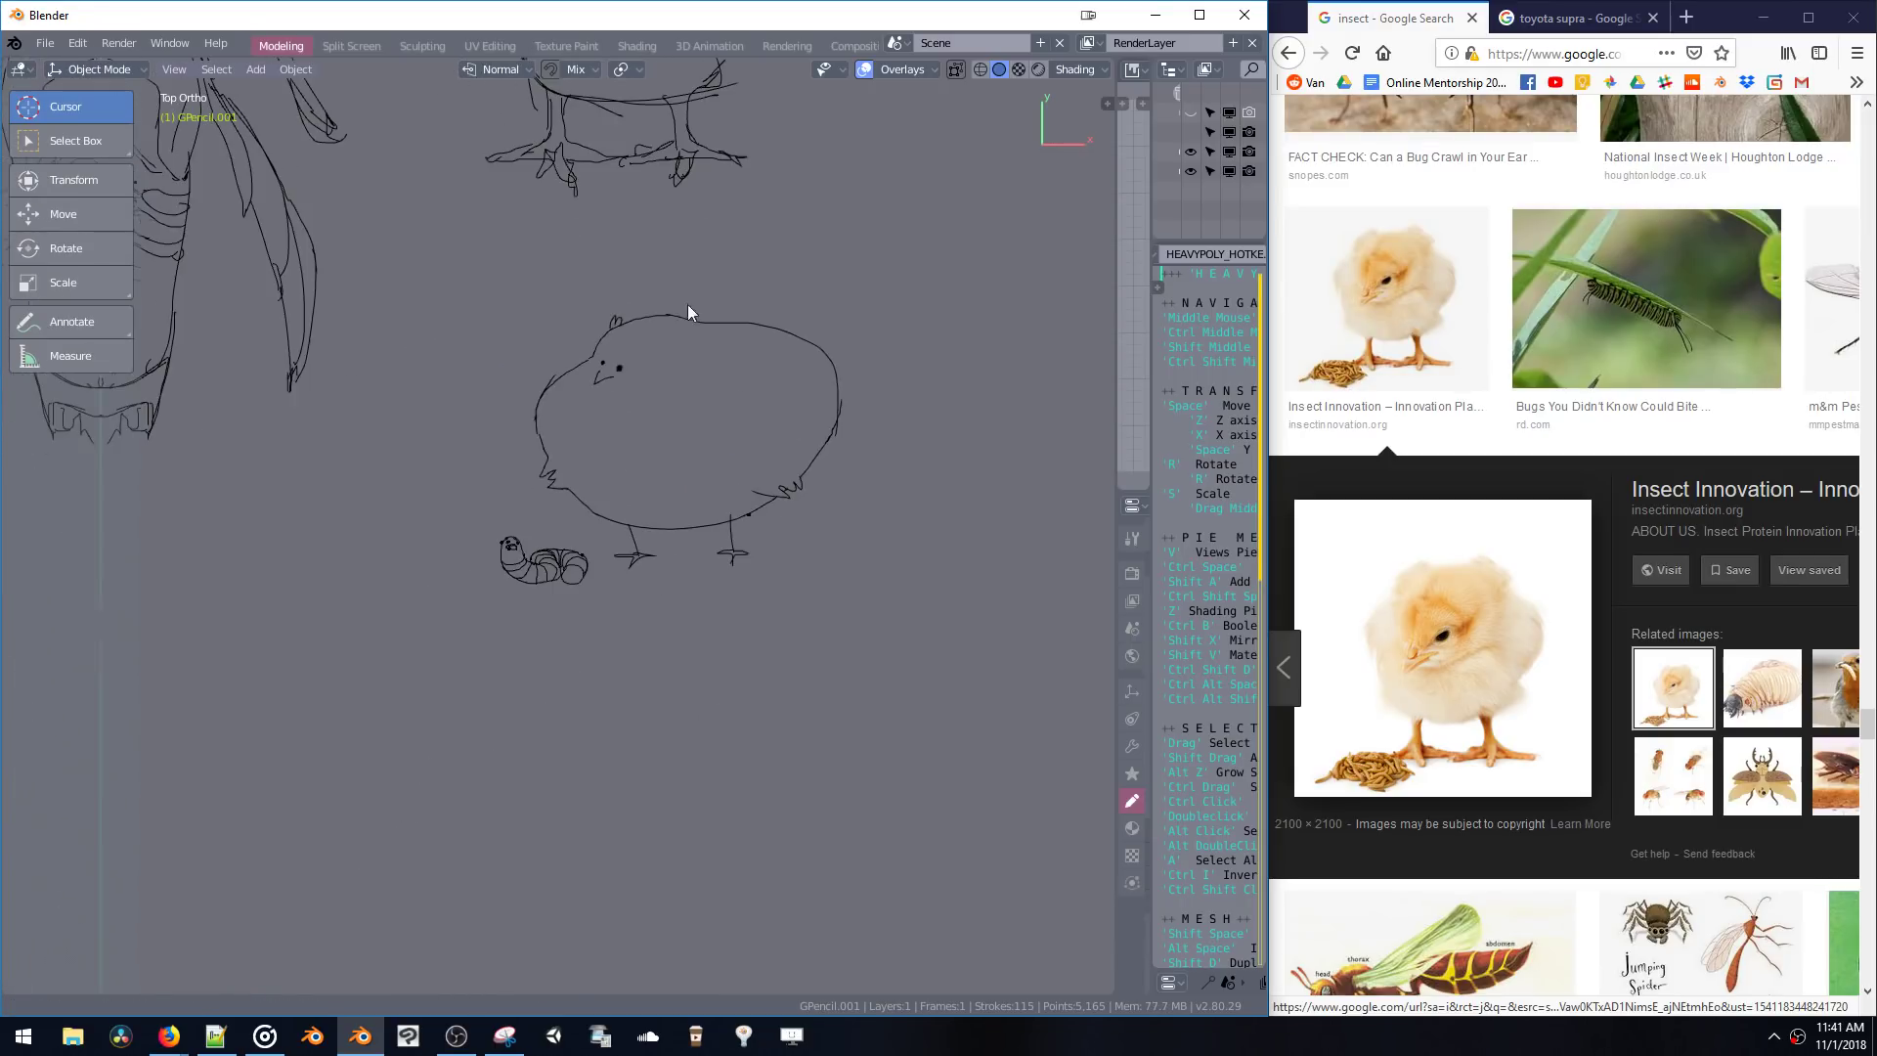
shift+middle_drag(624, 391, 729, 426)
key(ctrl+Tab)
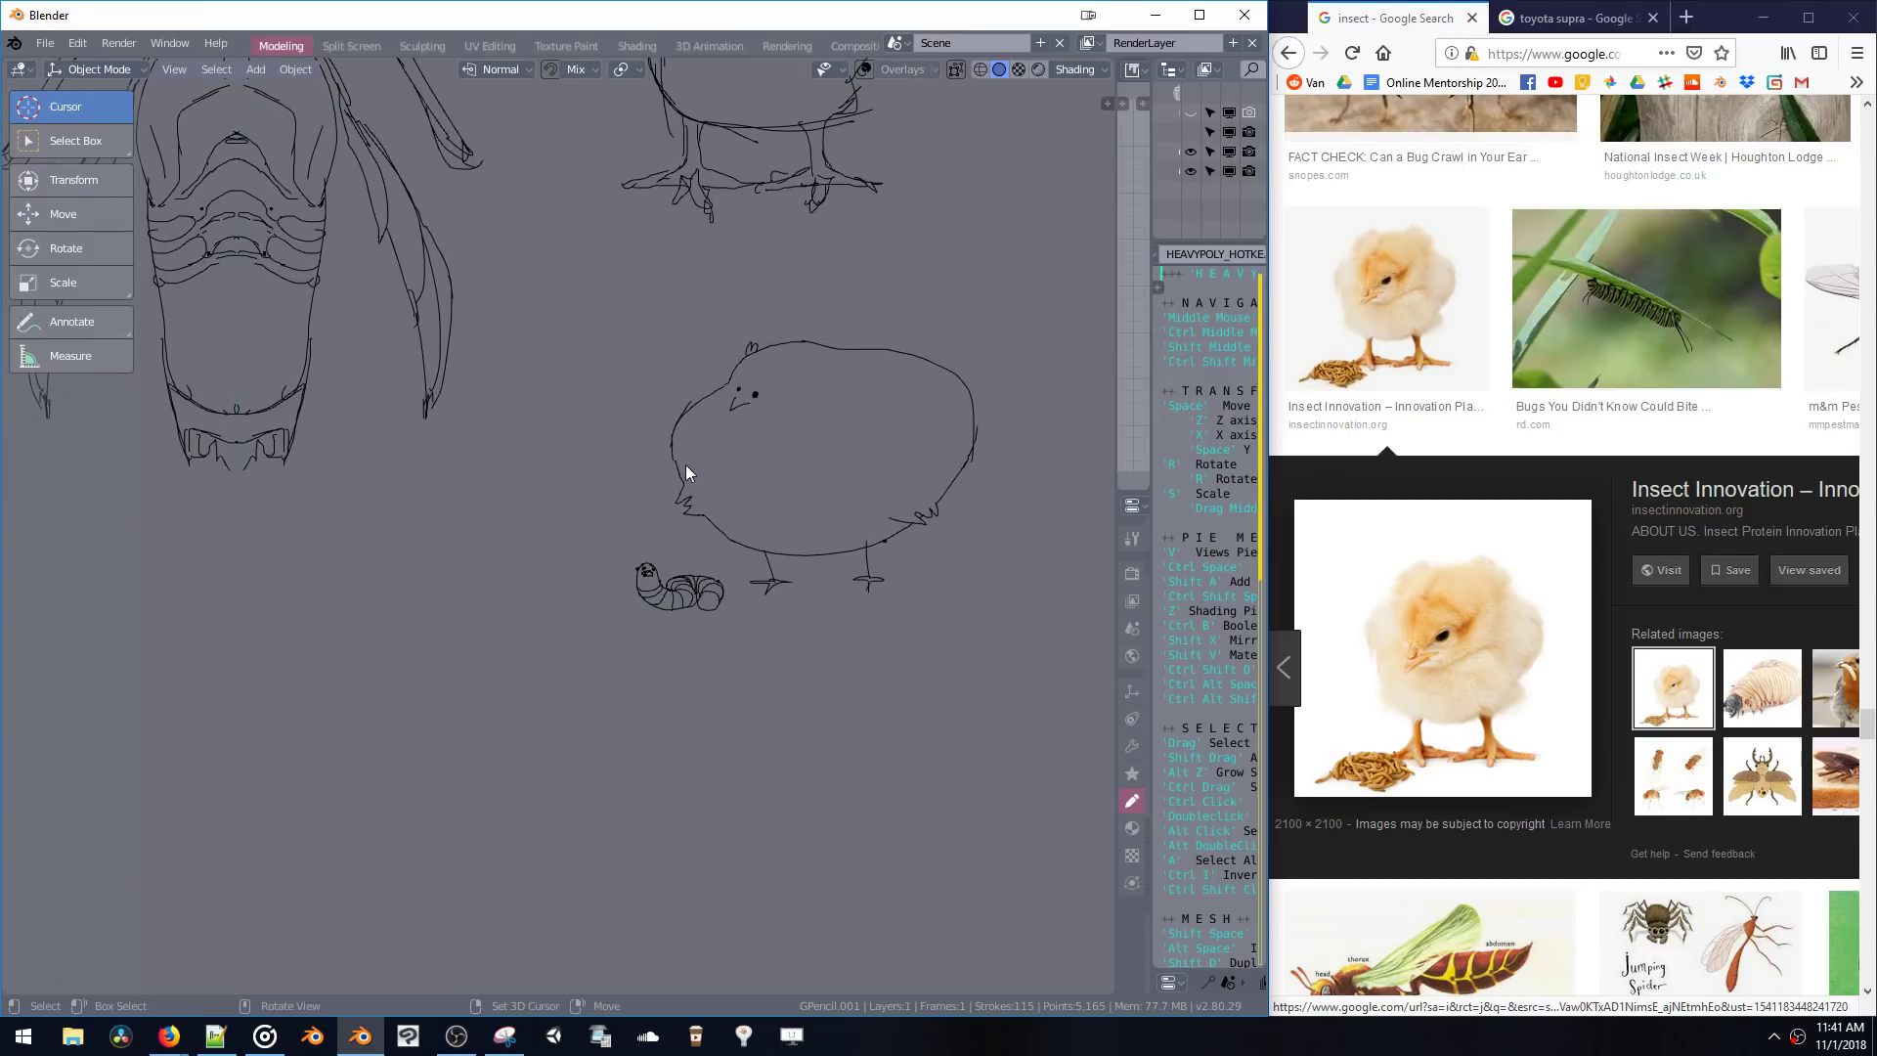
scroll(692, 504, down, 3)
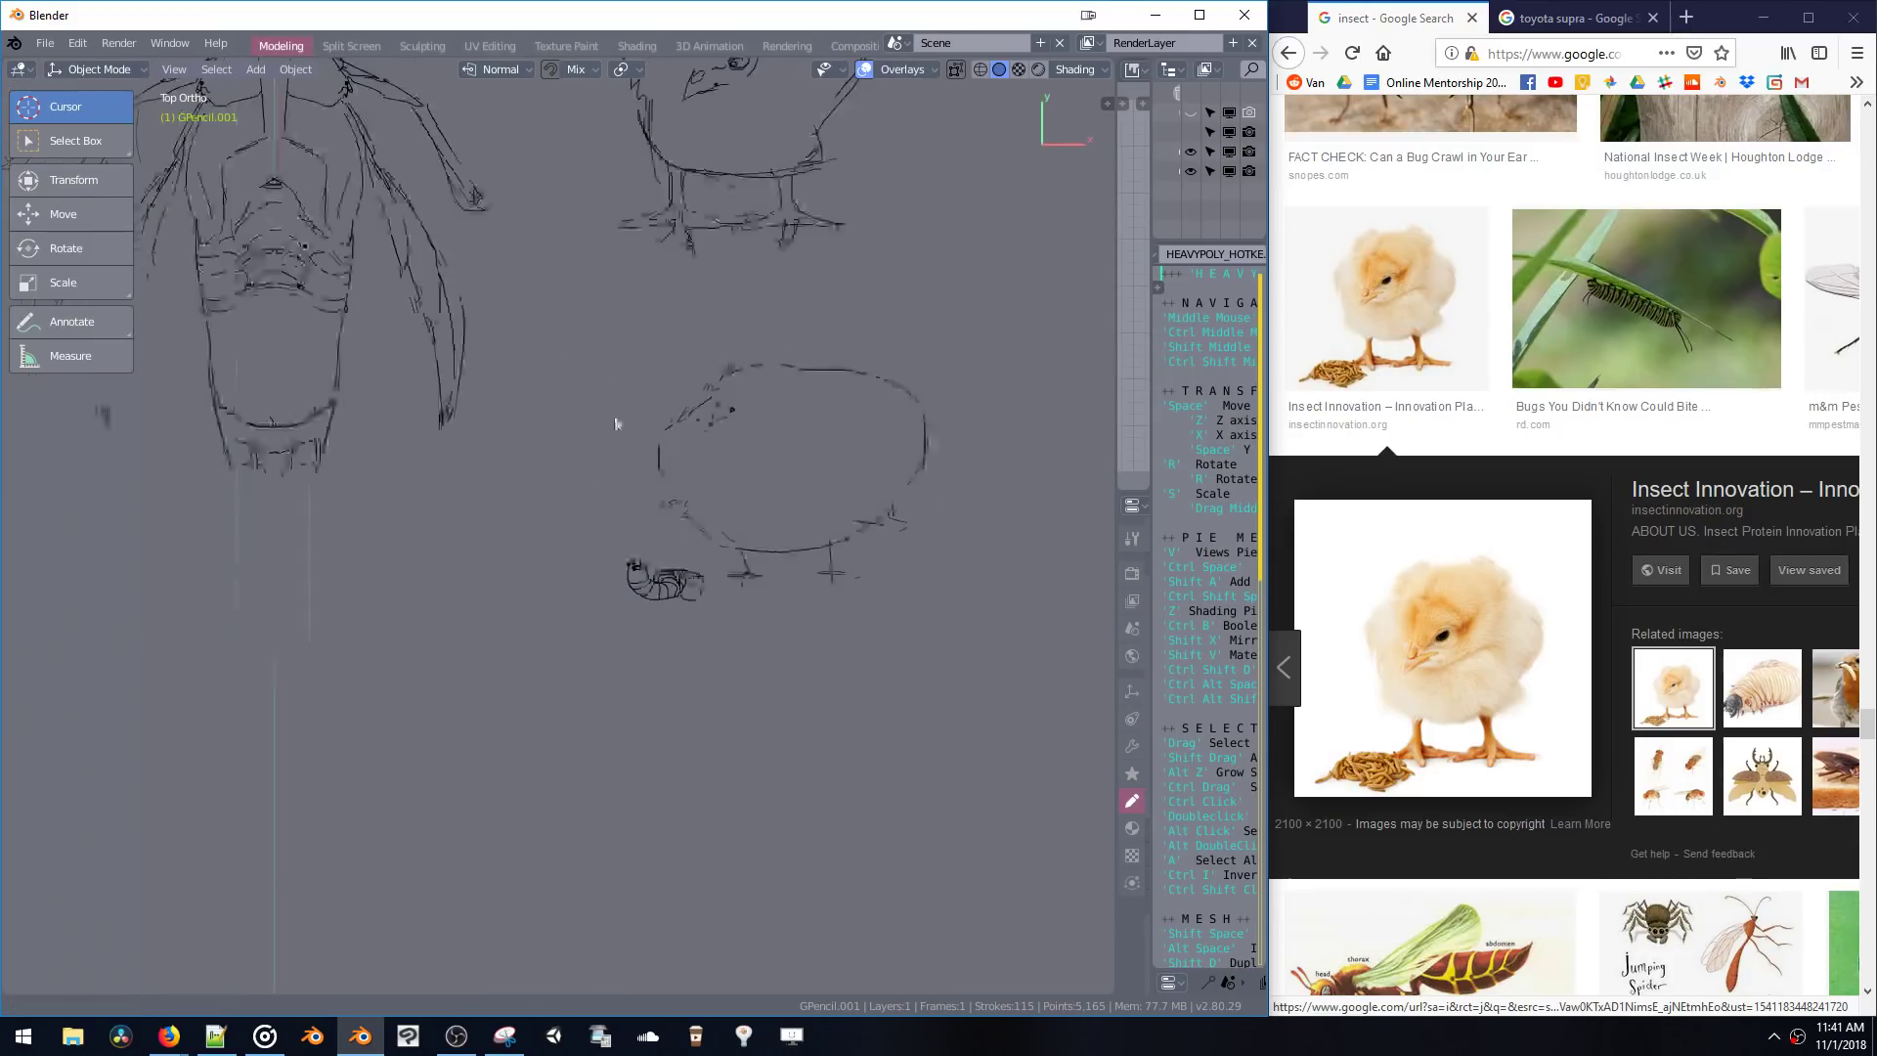
click(349, 166)
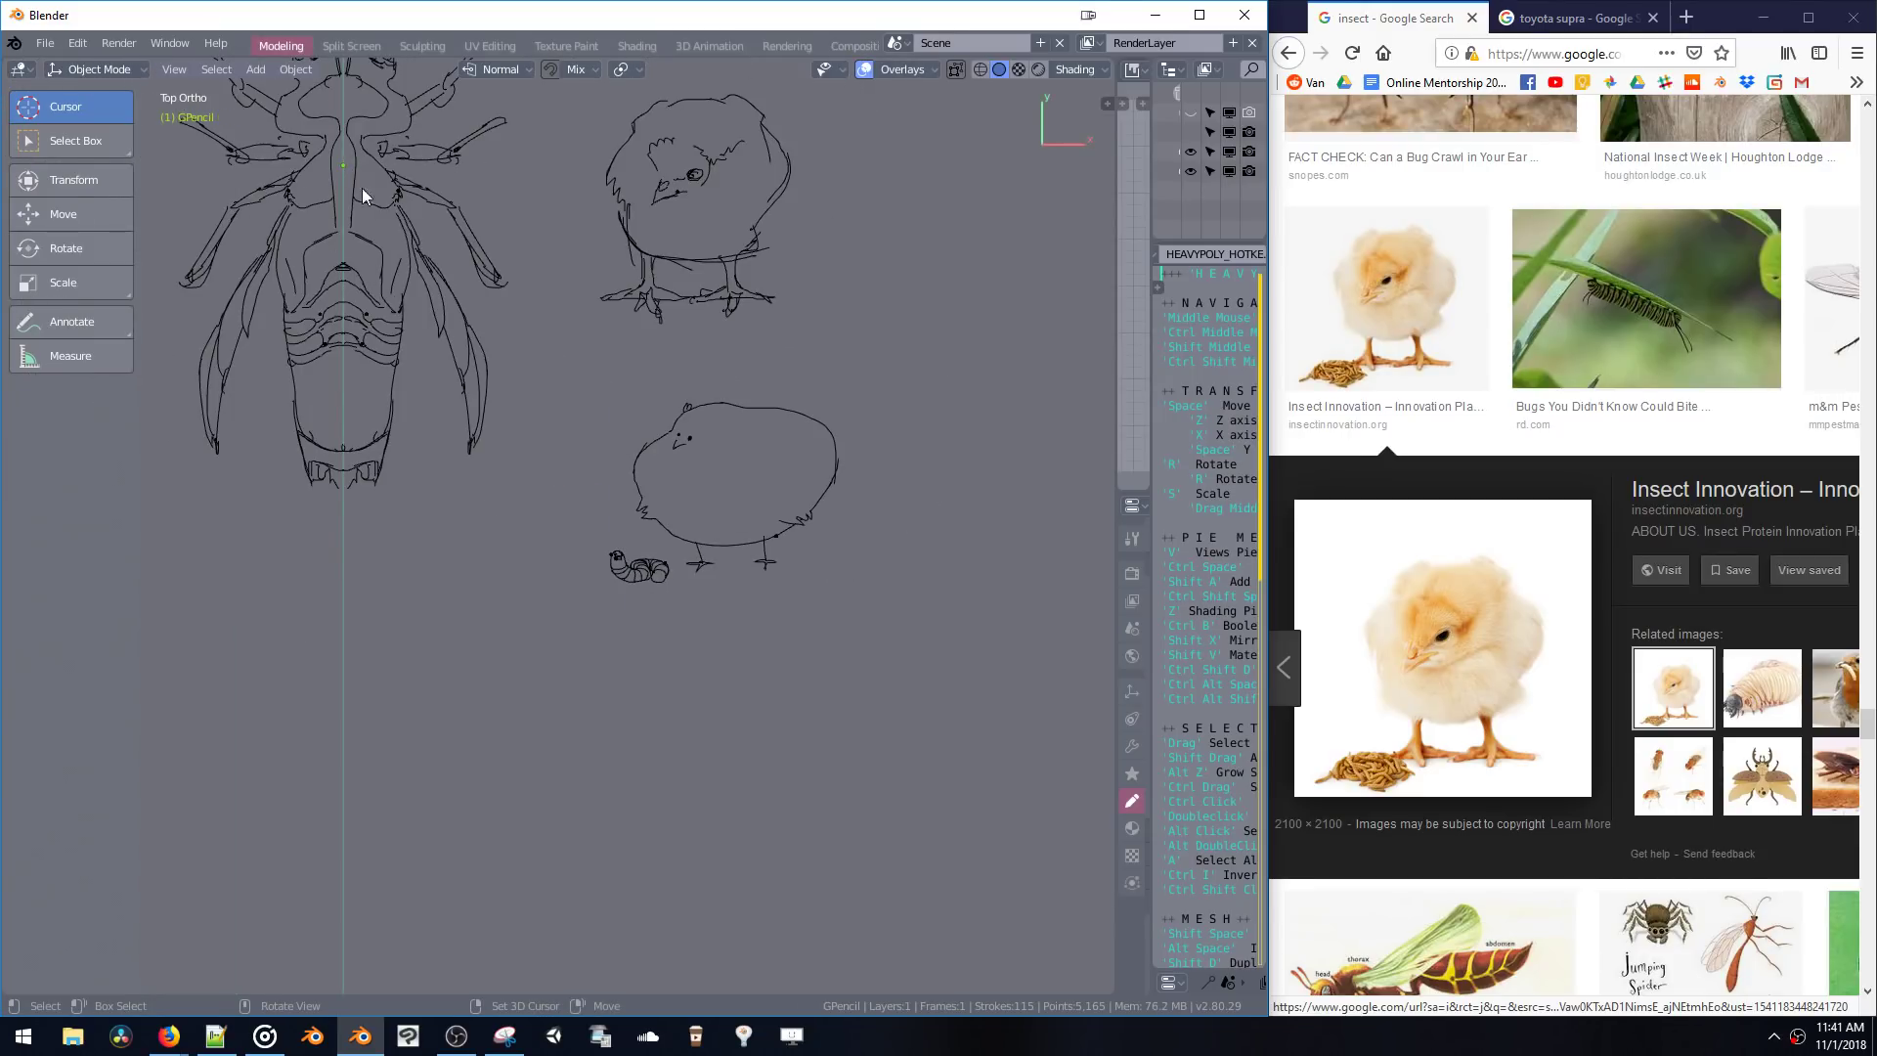
- Pick GPencil.001 from the overlapping Grease Pencil objects at the beetle's origin
key(Tab)
key(Tab)
click(338, 168)
click(342, 170)
click(338, 172)
click(344, 166)
alt+click(343, 167)
click(344, 166)
alt+click(344, 165)
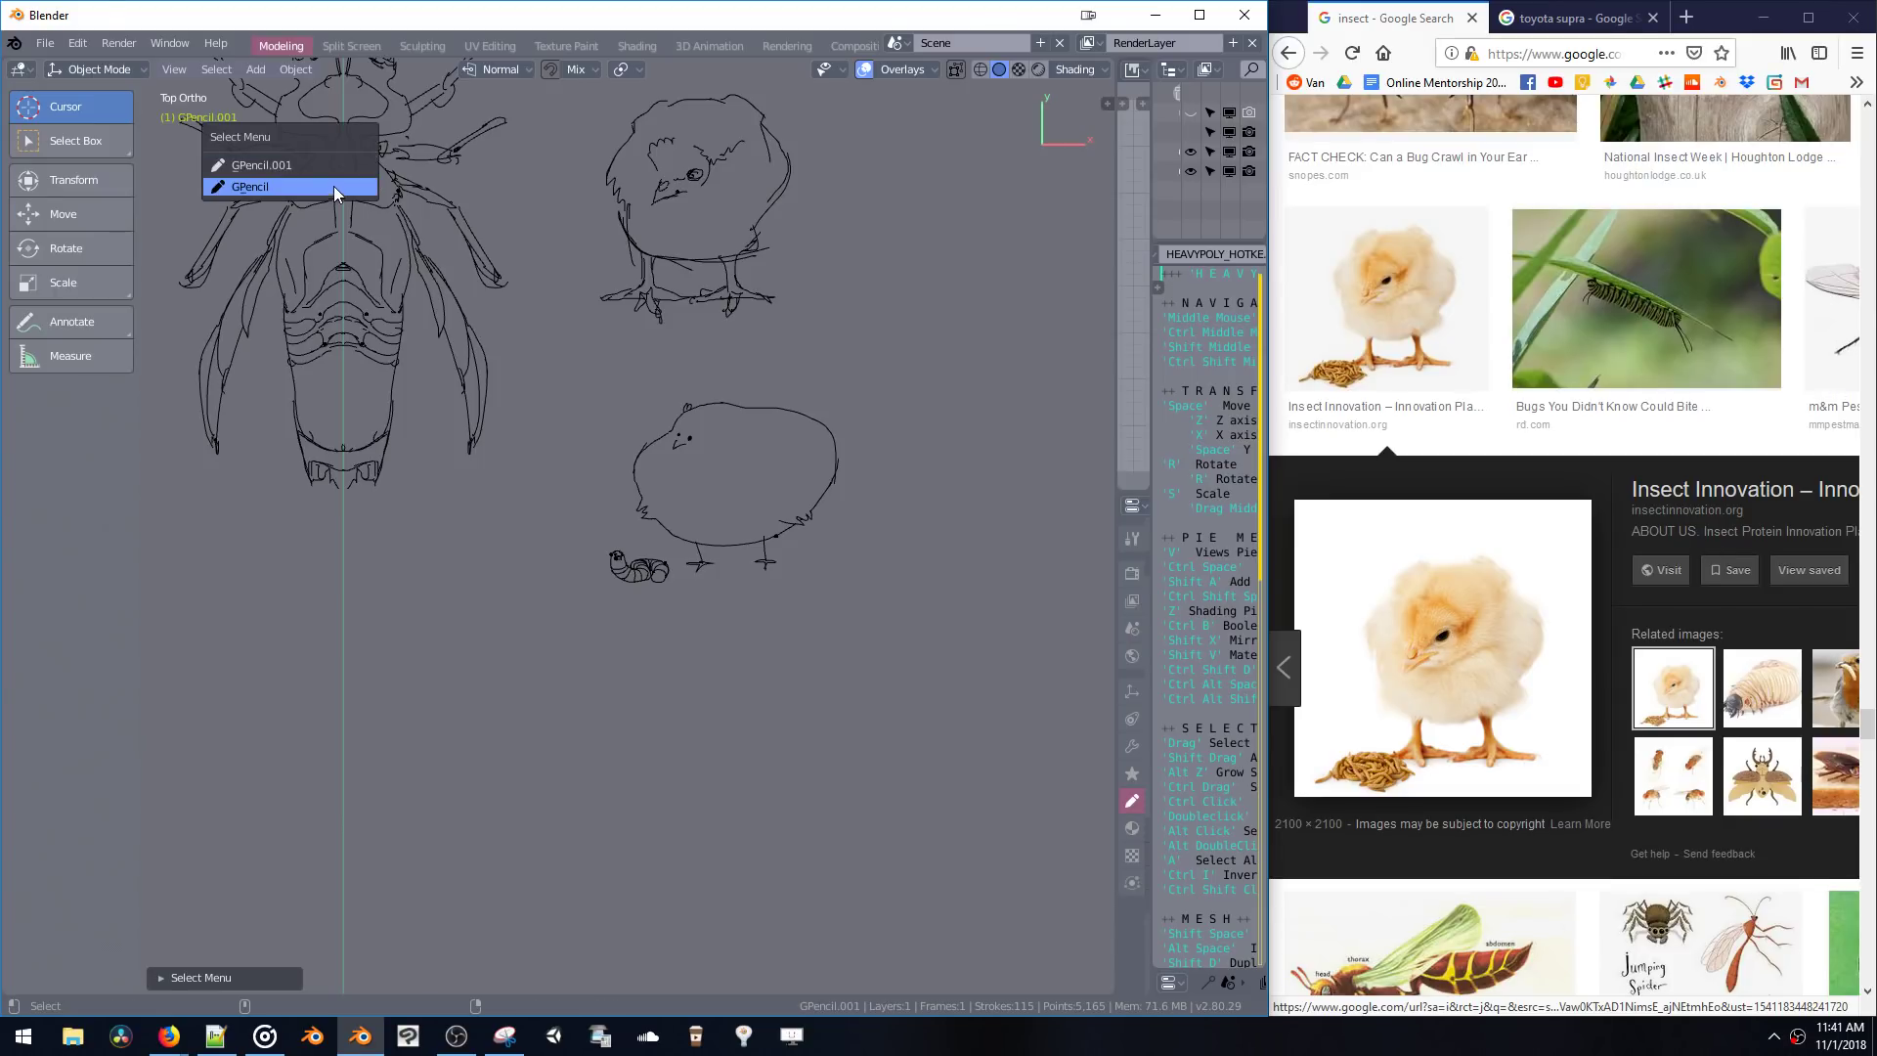
click(336, 168)
key(space)
key(Escape)
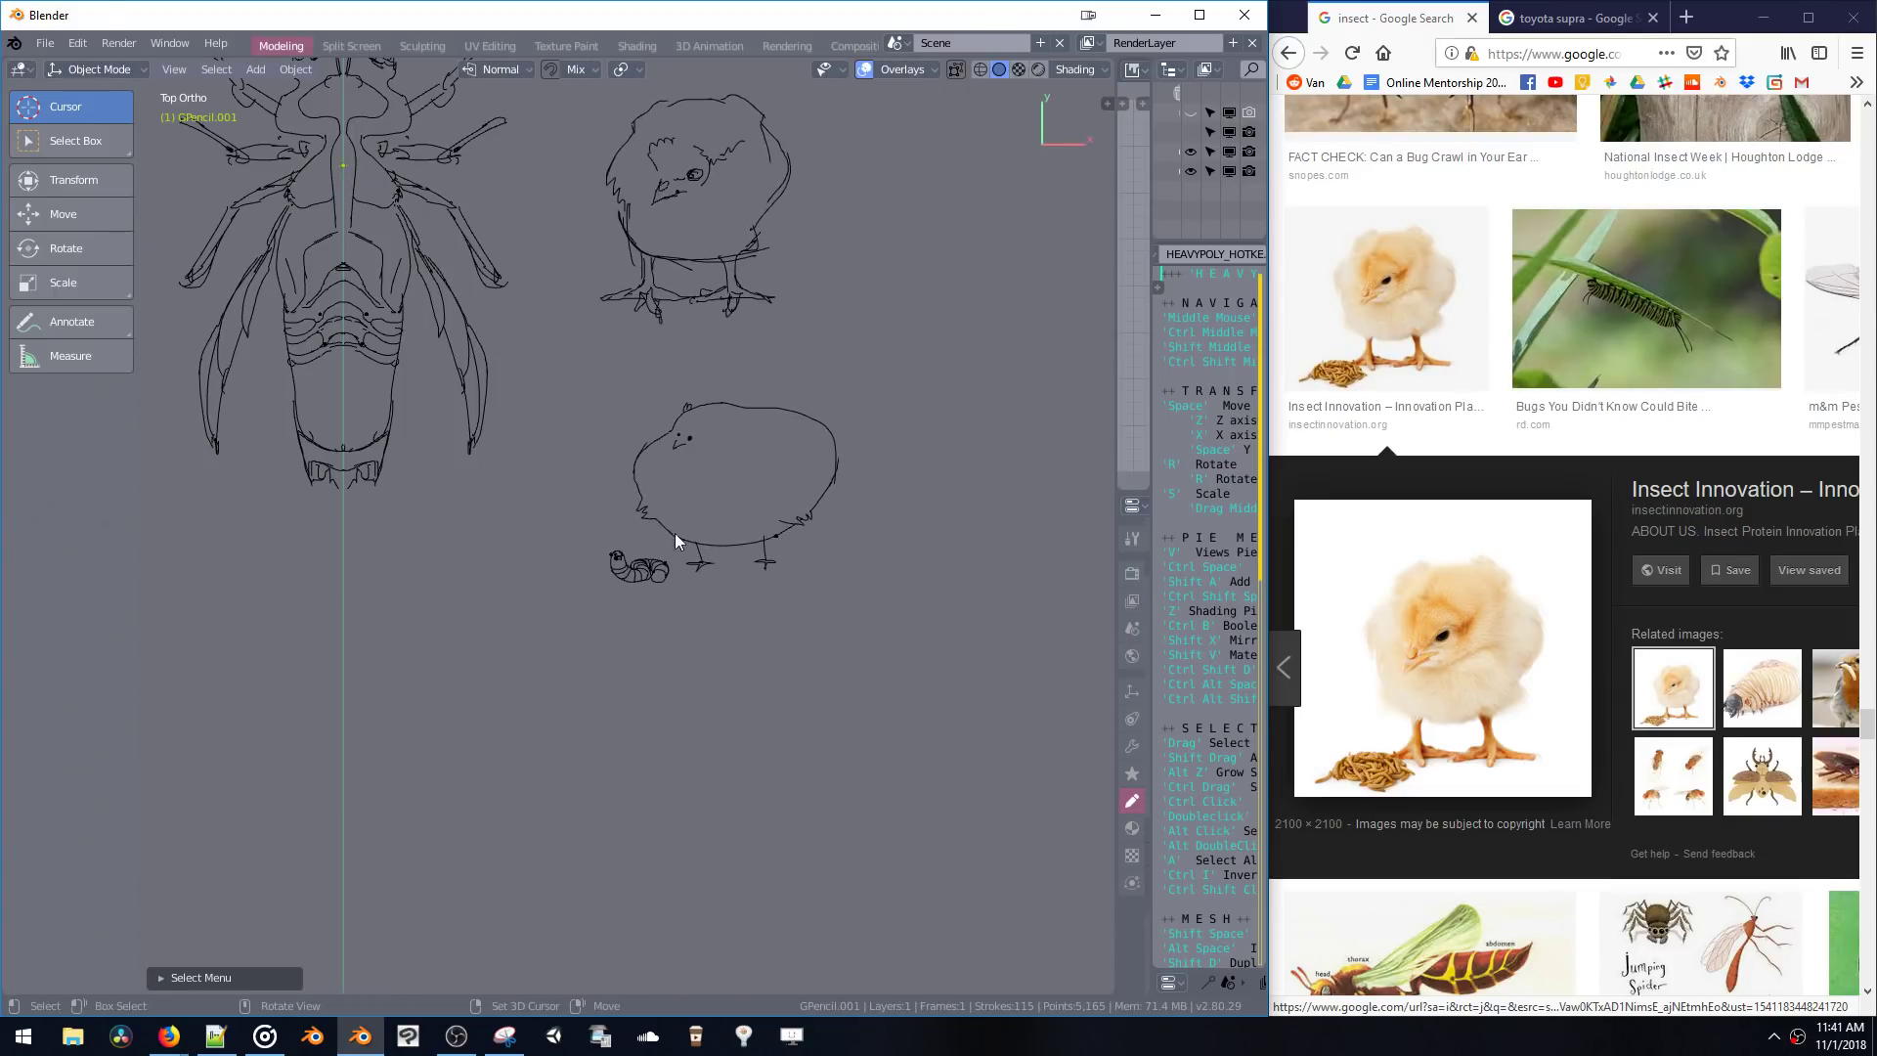
- Return to Draw mode with Draw Pencil active and erase the stray dot on the chick's belly line beside the right leg
scroll(674, 531, up, 8)
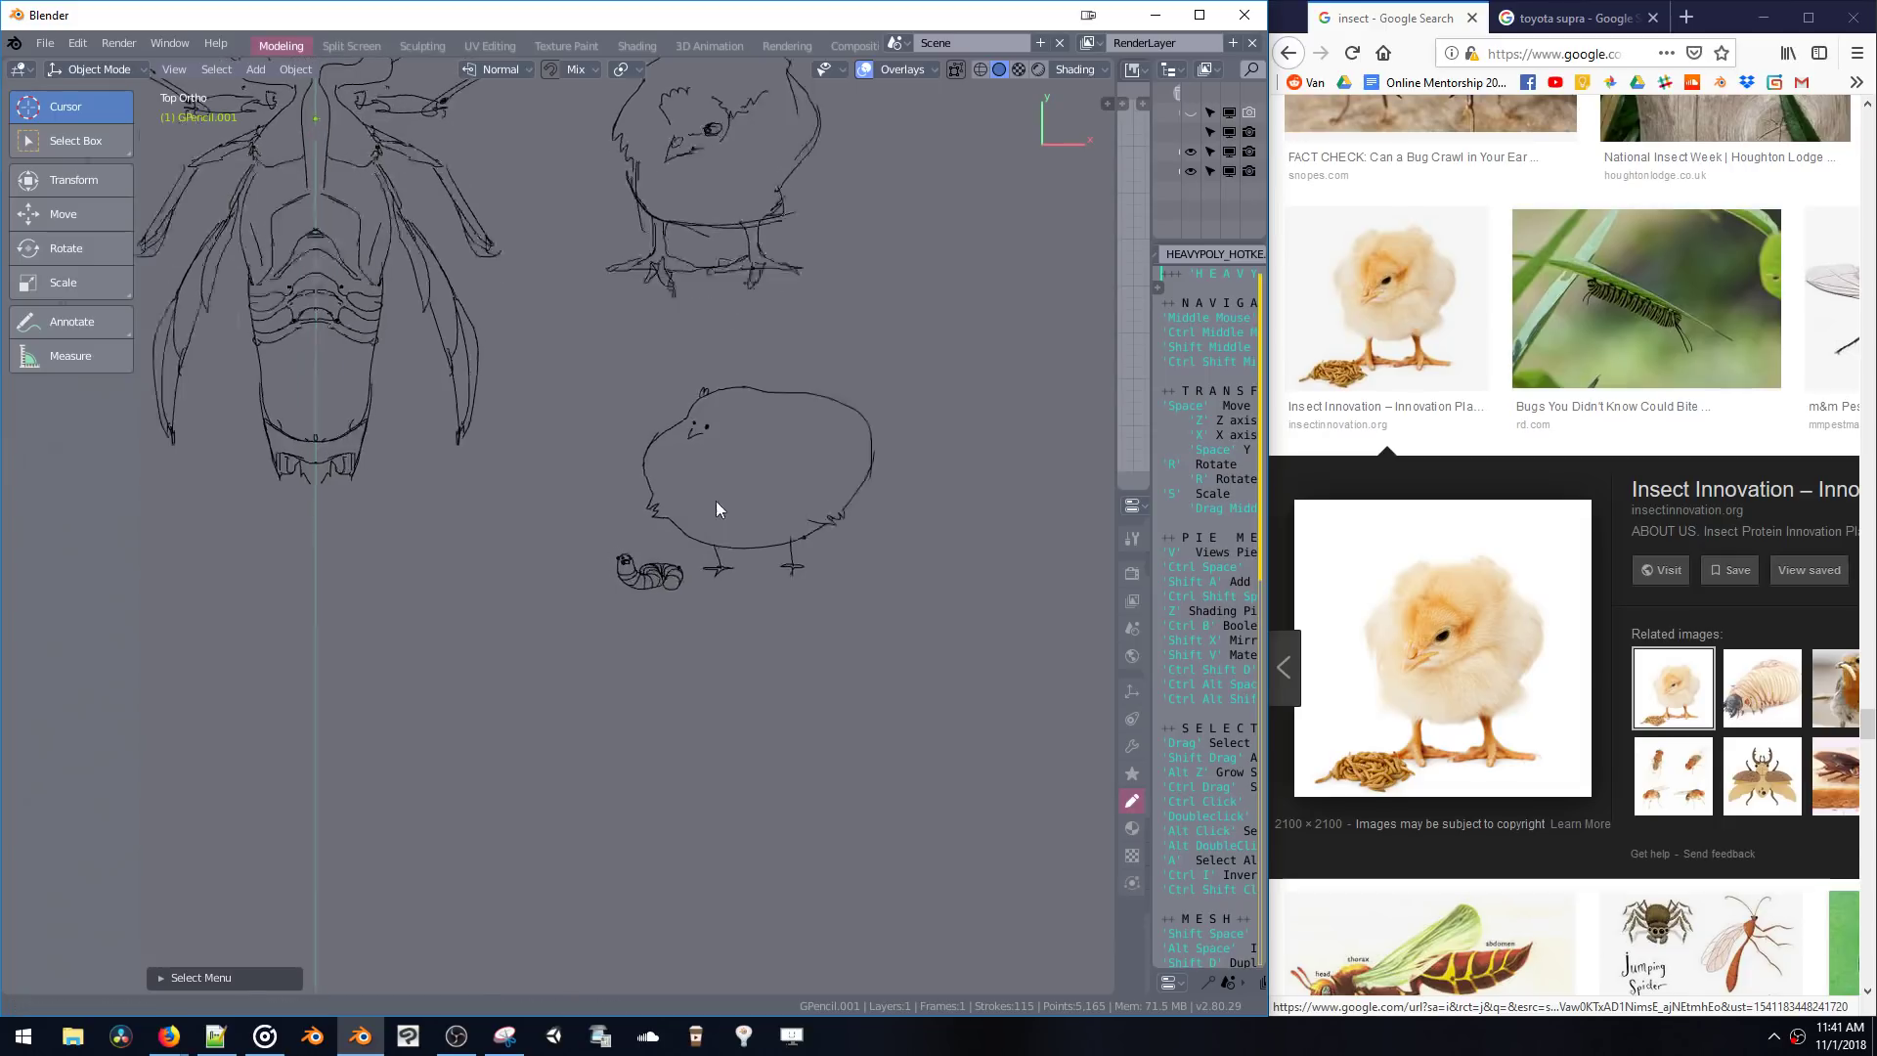
scroll(659, 430, down, 2)
key(ctrl+Tab)
click(658, 423)
scroll(751, 452, up, 2)
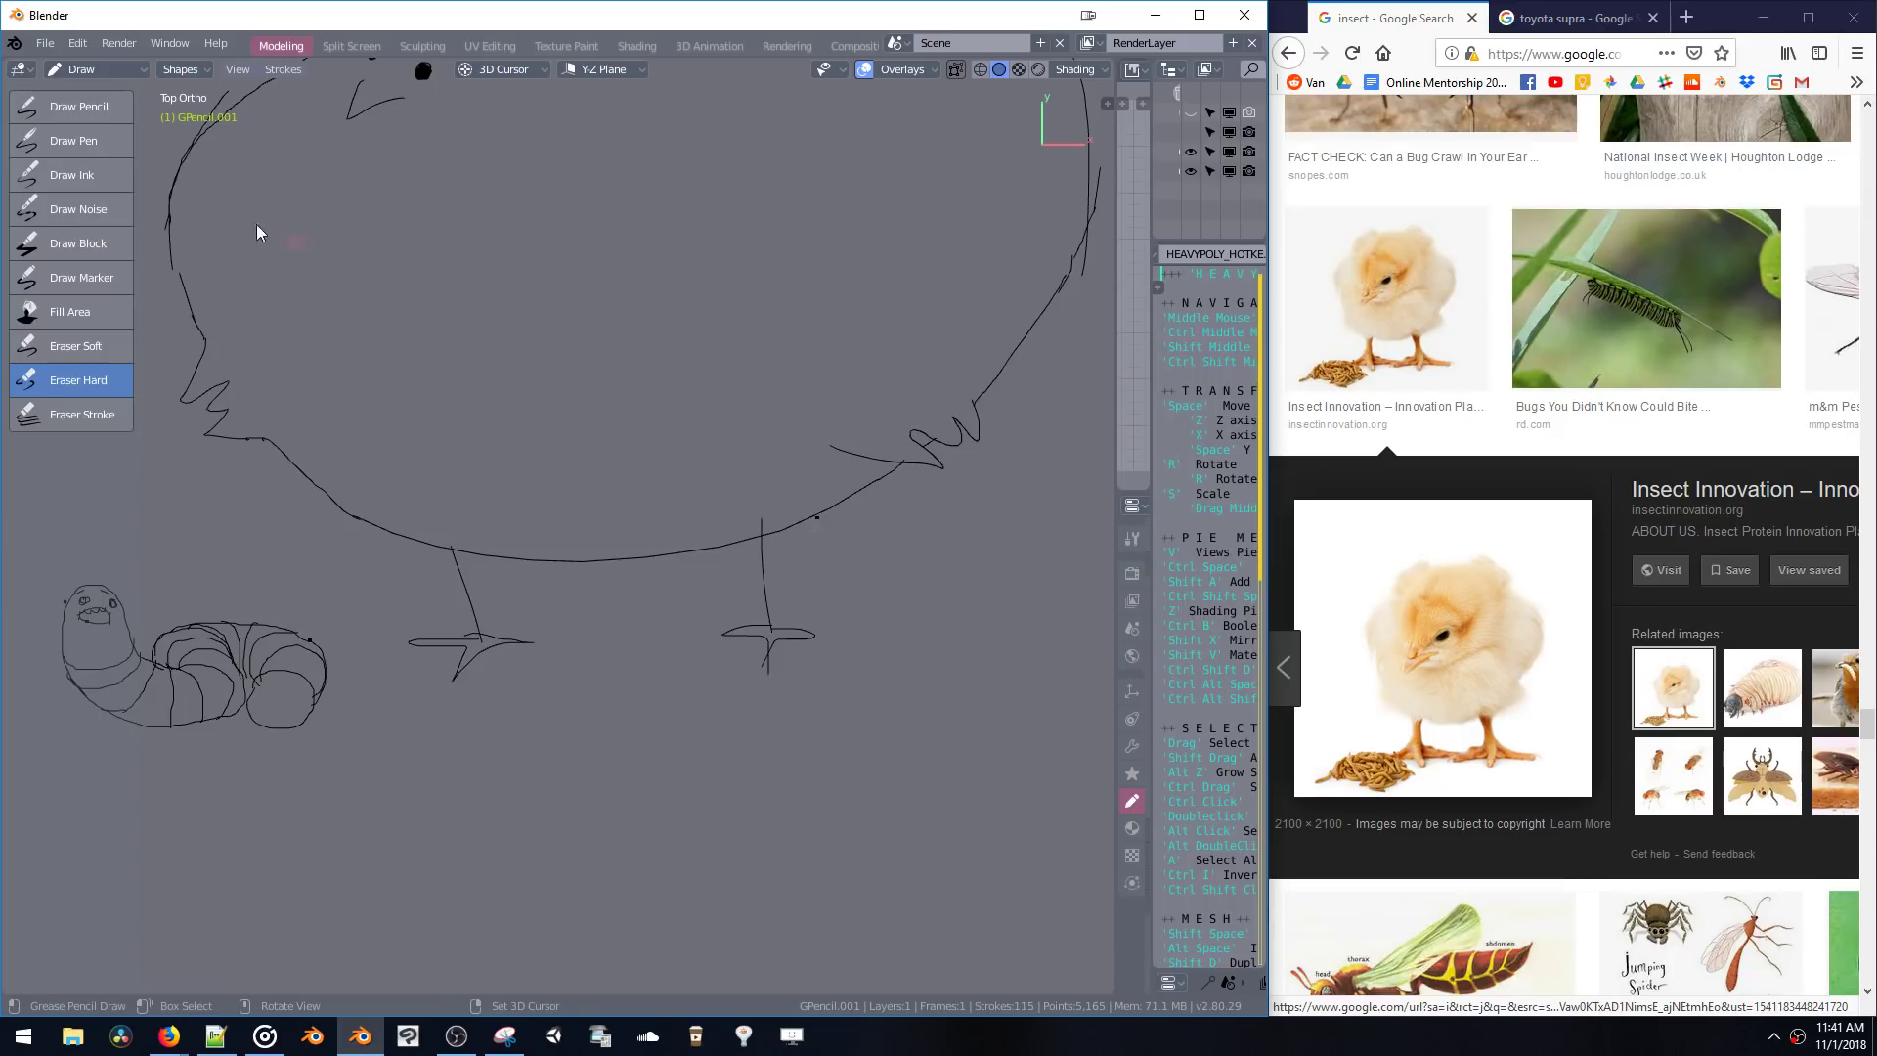
click(78, 105)
ctrl+click(819, 518)
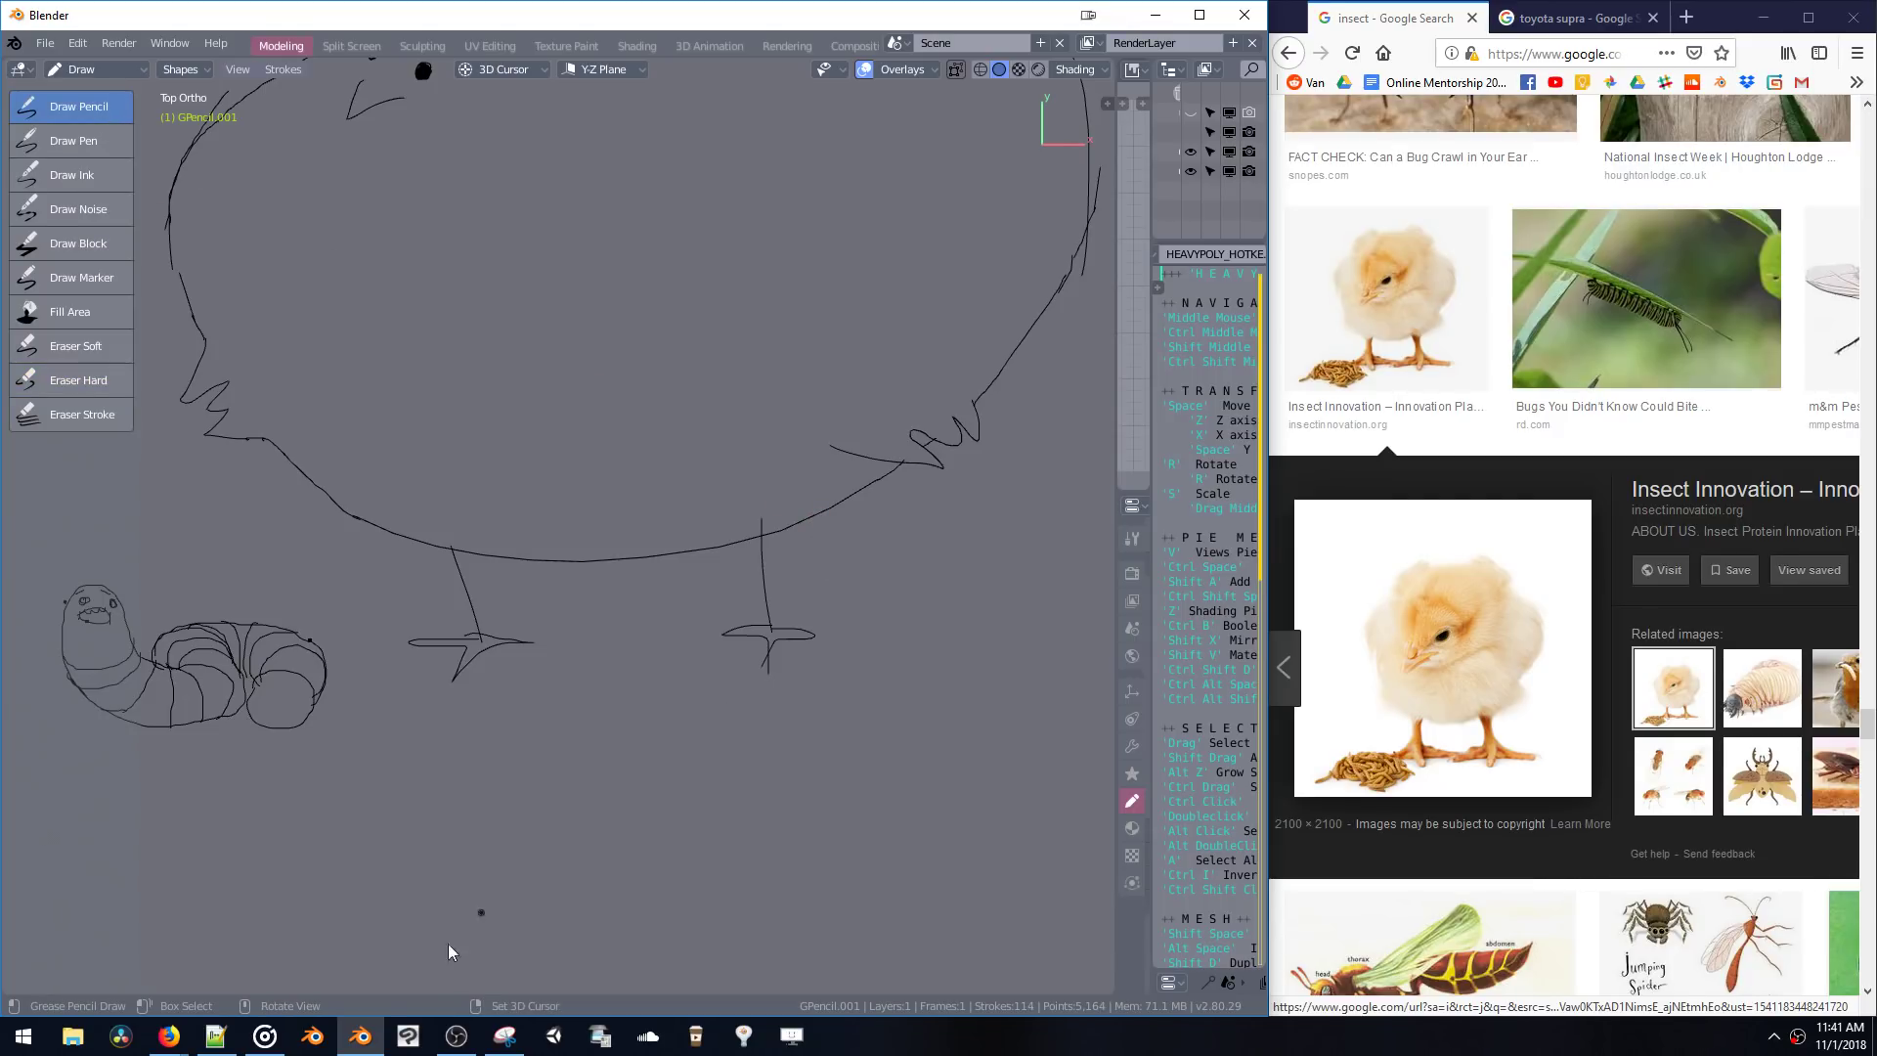
- Switch to the live-stream chat window in Firefox and read back through the viewers' earlier messages
click(169, 1036)
click(247, 993)
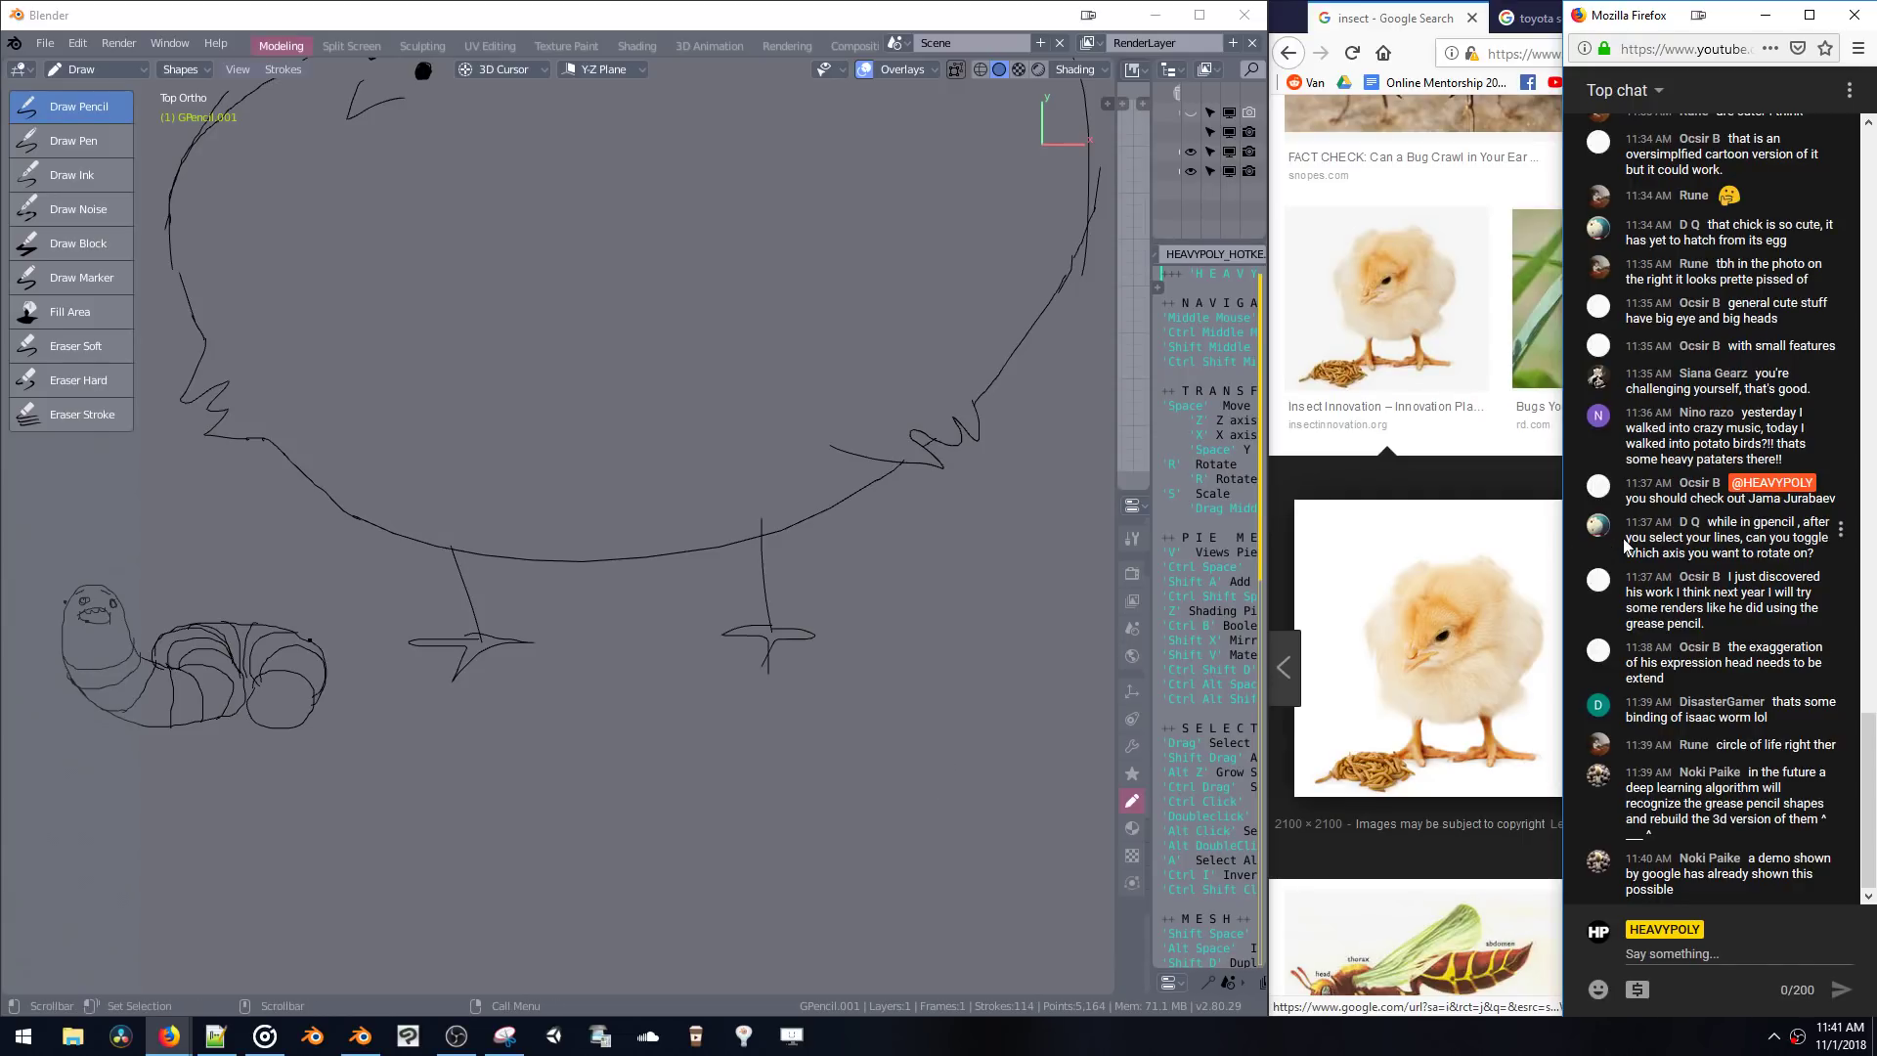
scroll(1717, 457, up, 5)
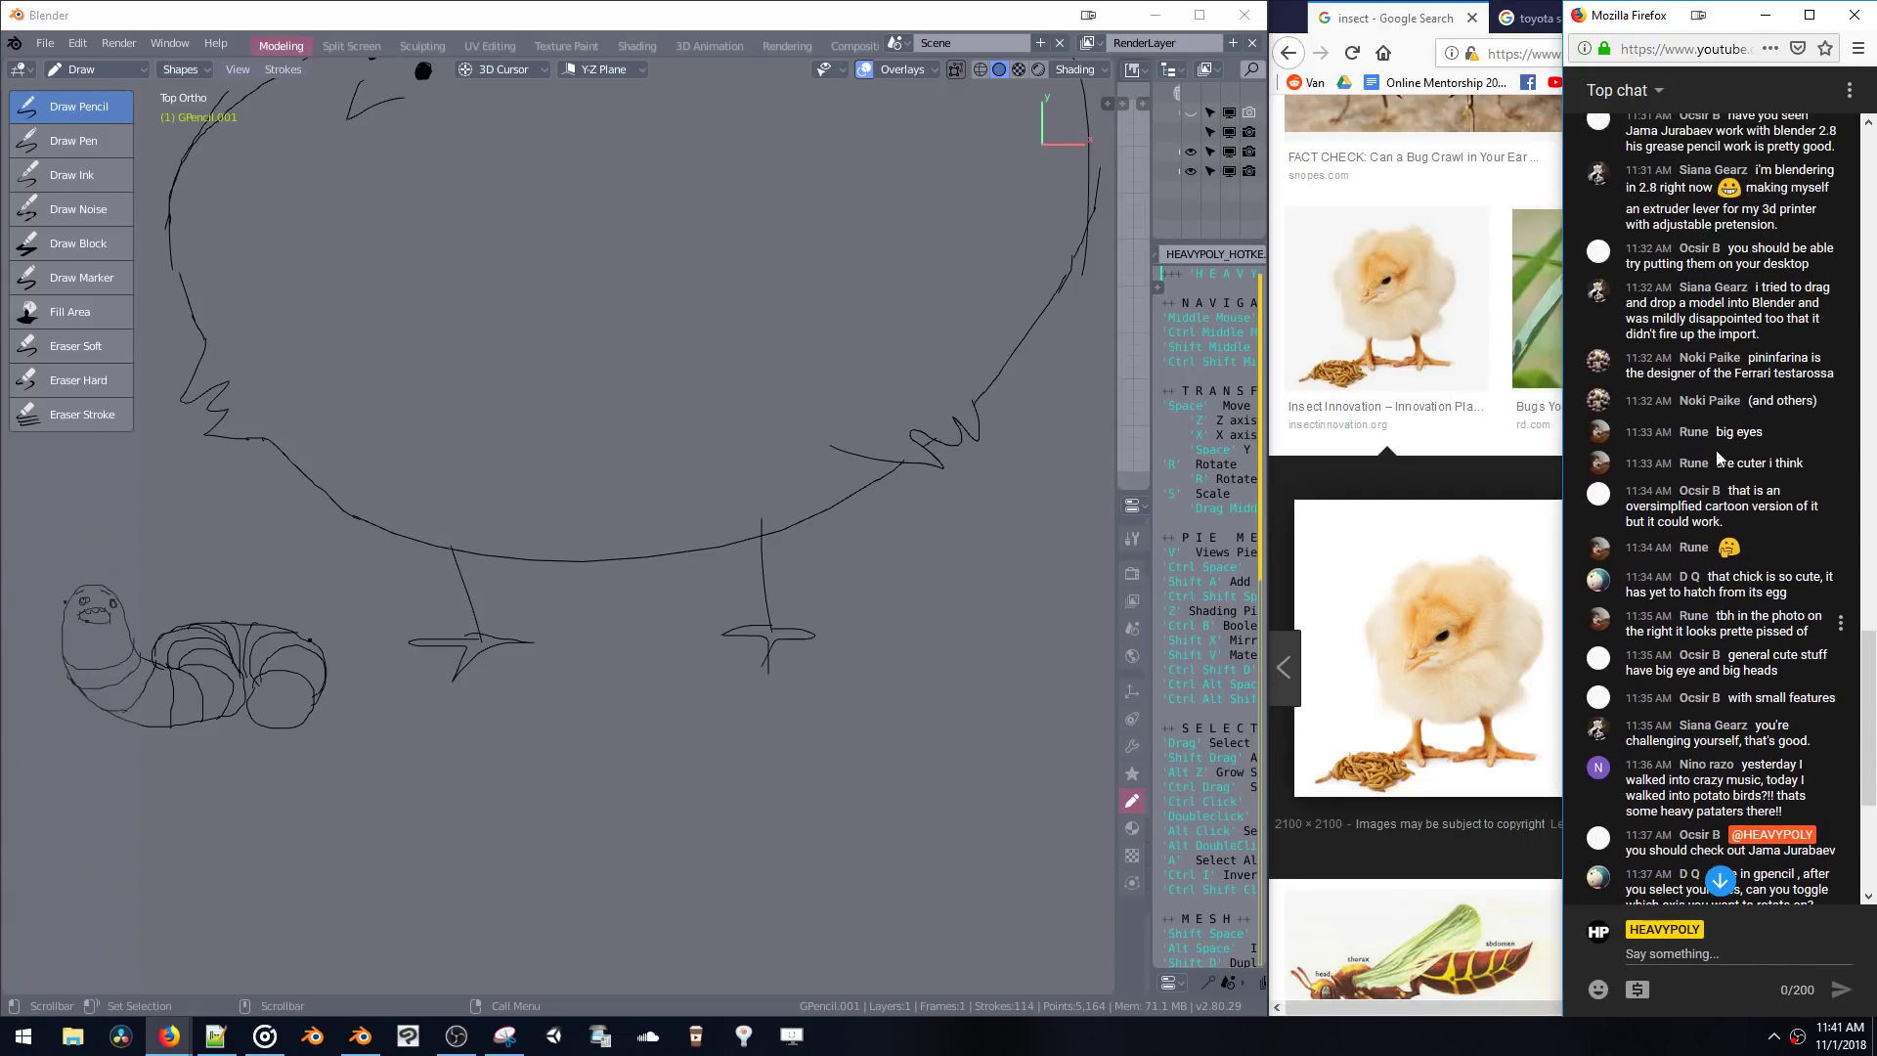
scroll(1041, 400, down, 3)
scroll(1041, 401, up, 2)
mouse_move(898, 407)
middle_down()
mouse_move(859, 406)
mouse_move(977, 421)
middle_up()
scroll(1671, 413, up, 1)
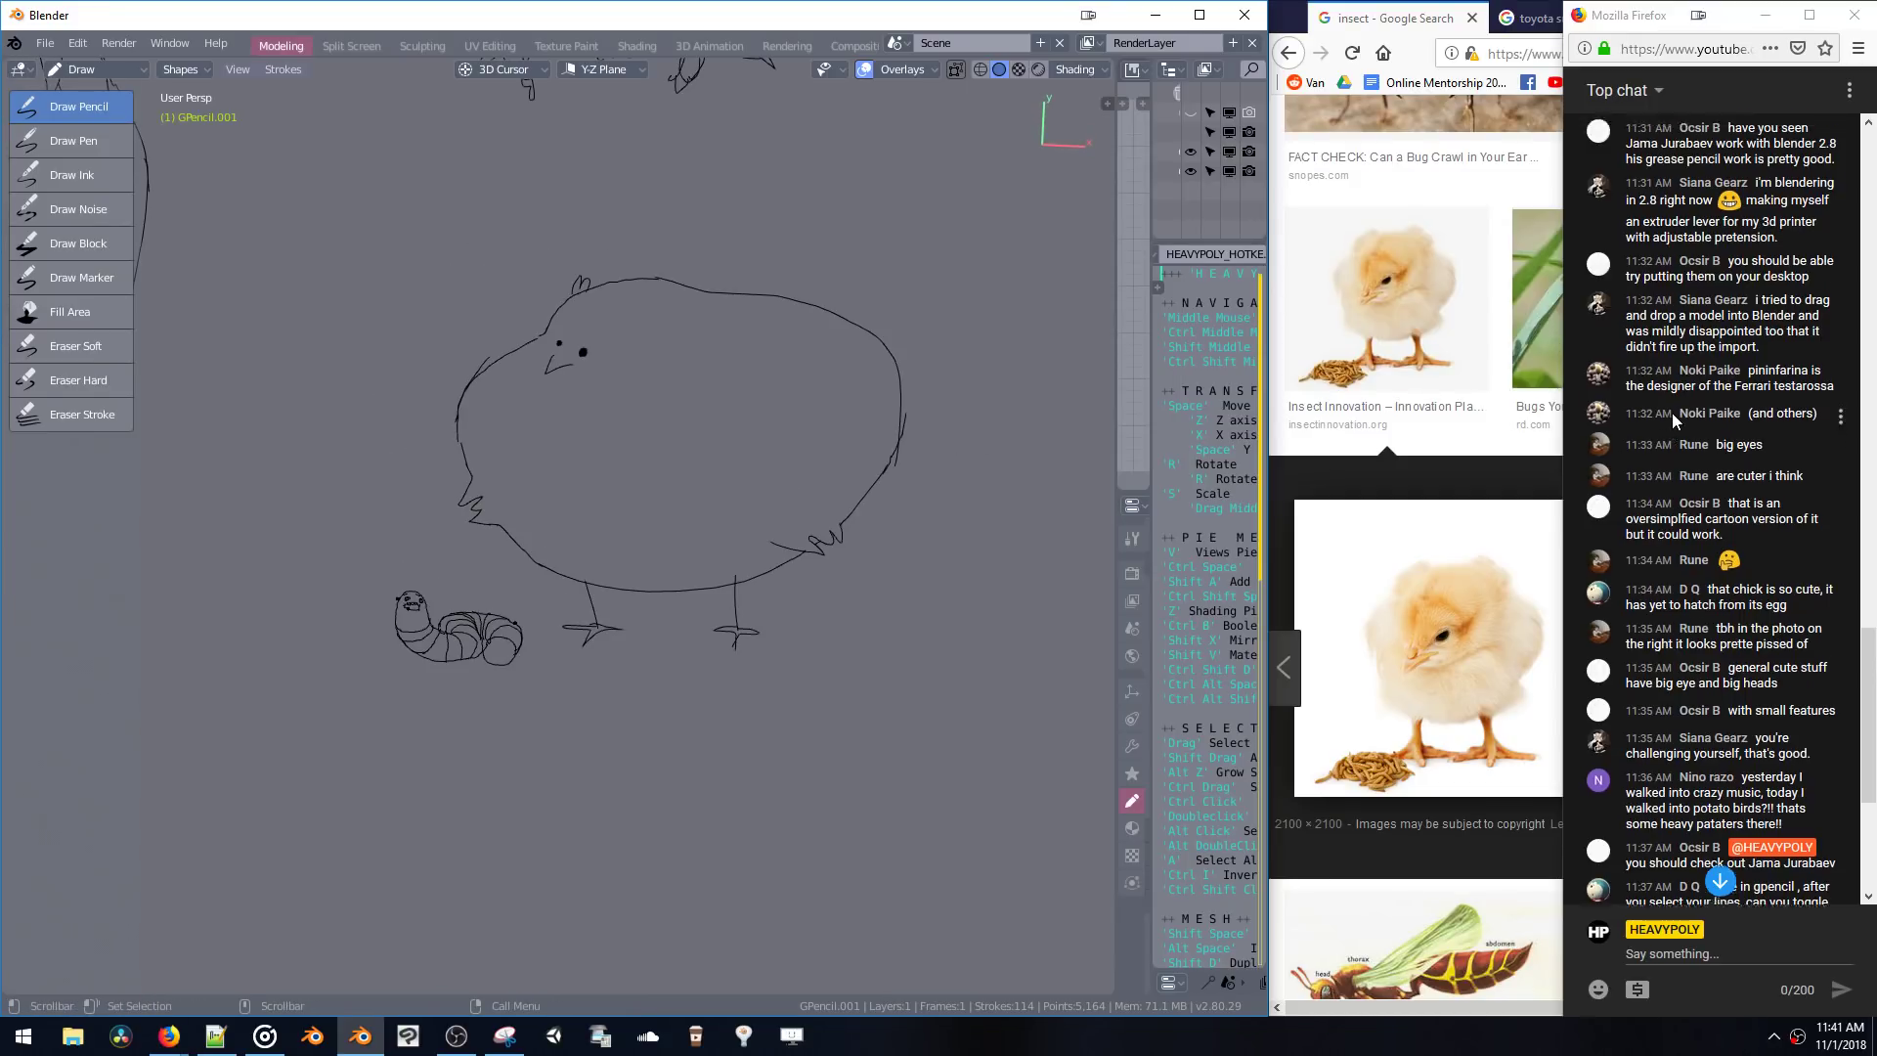
scroll(1673, 412, up, 7)
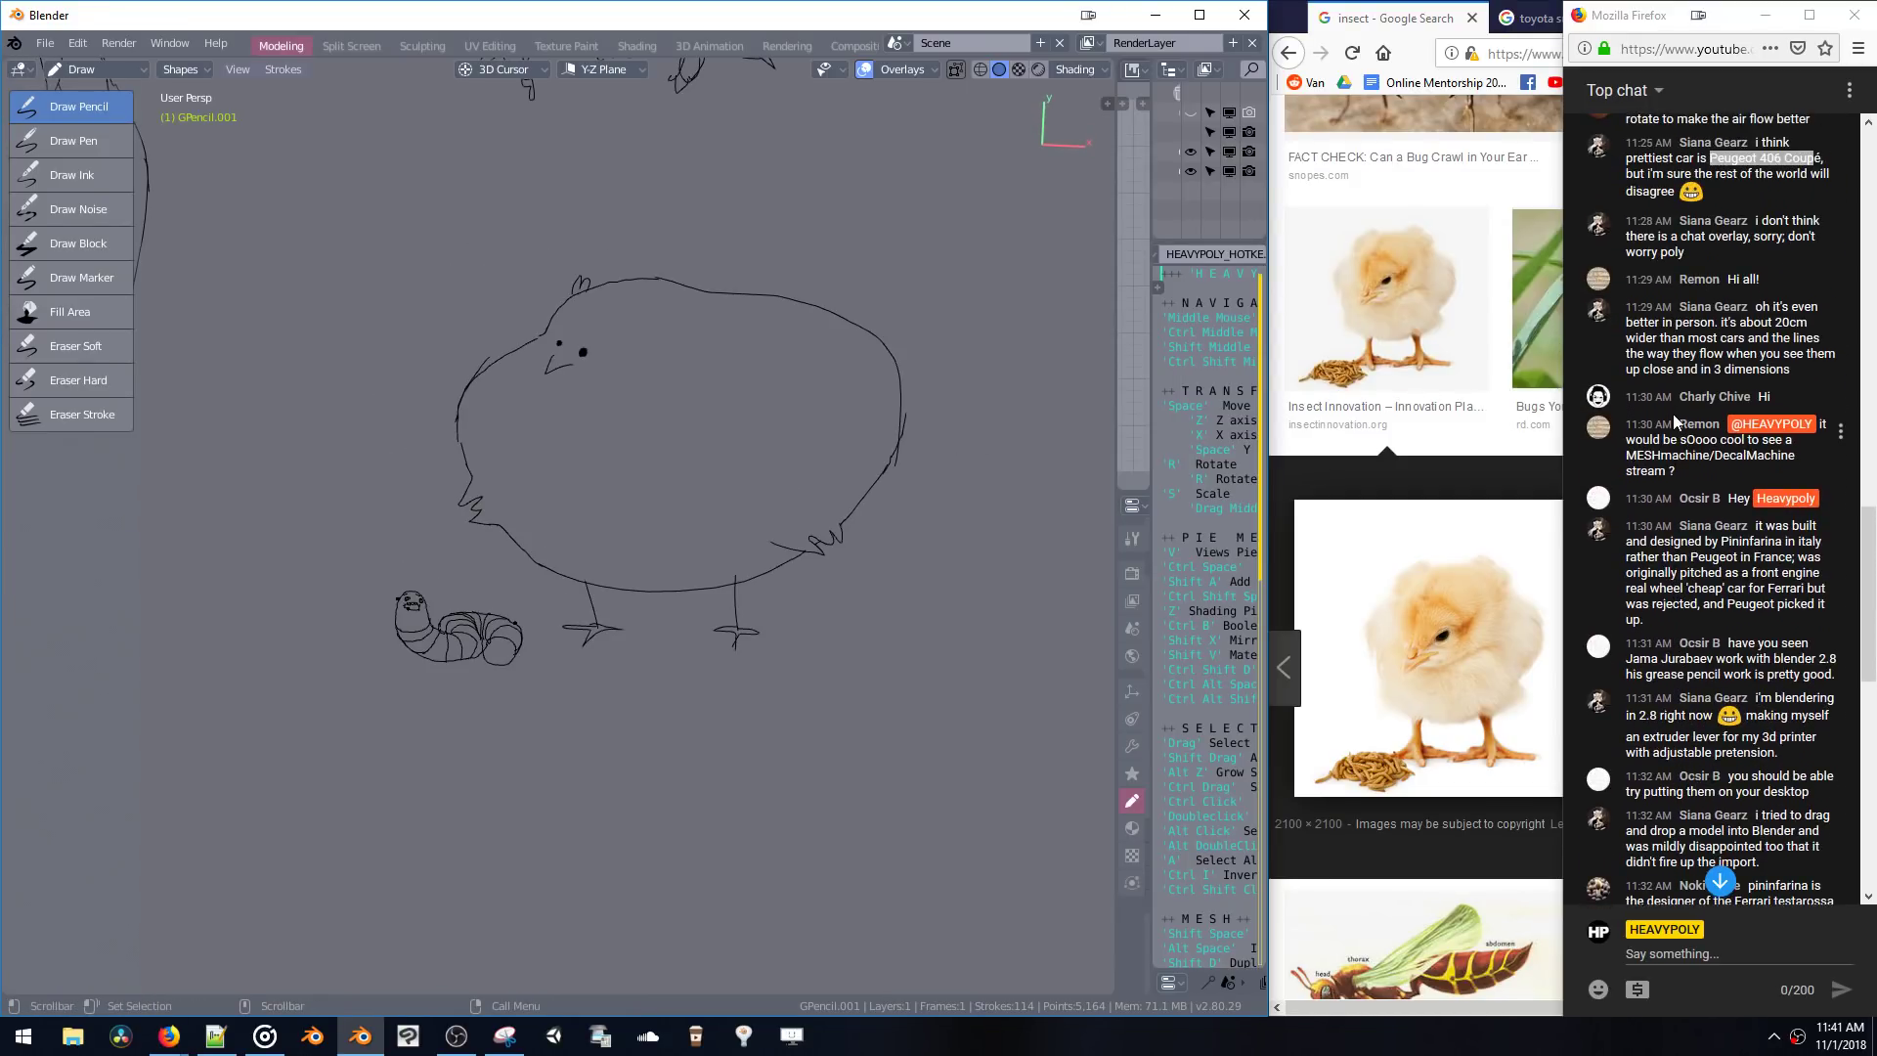
scroll(1674, 415, up, 3)
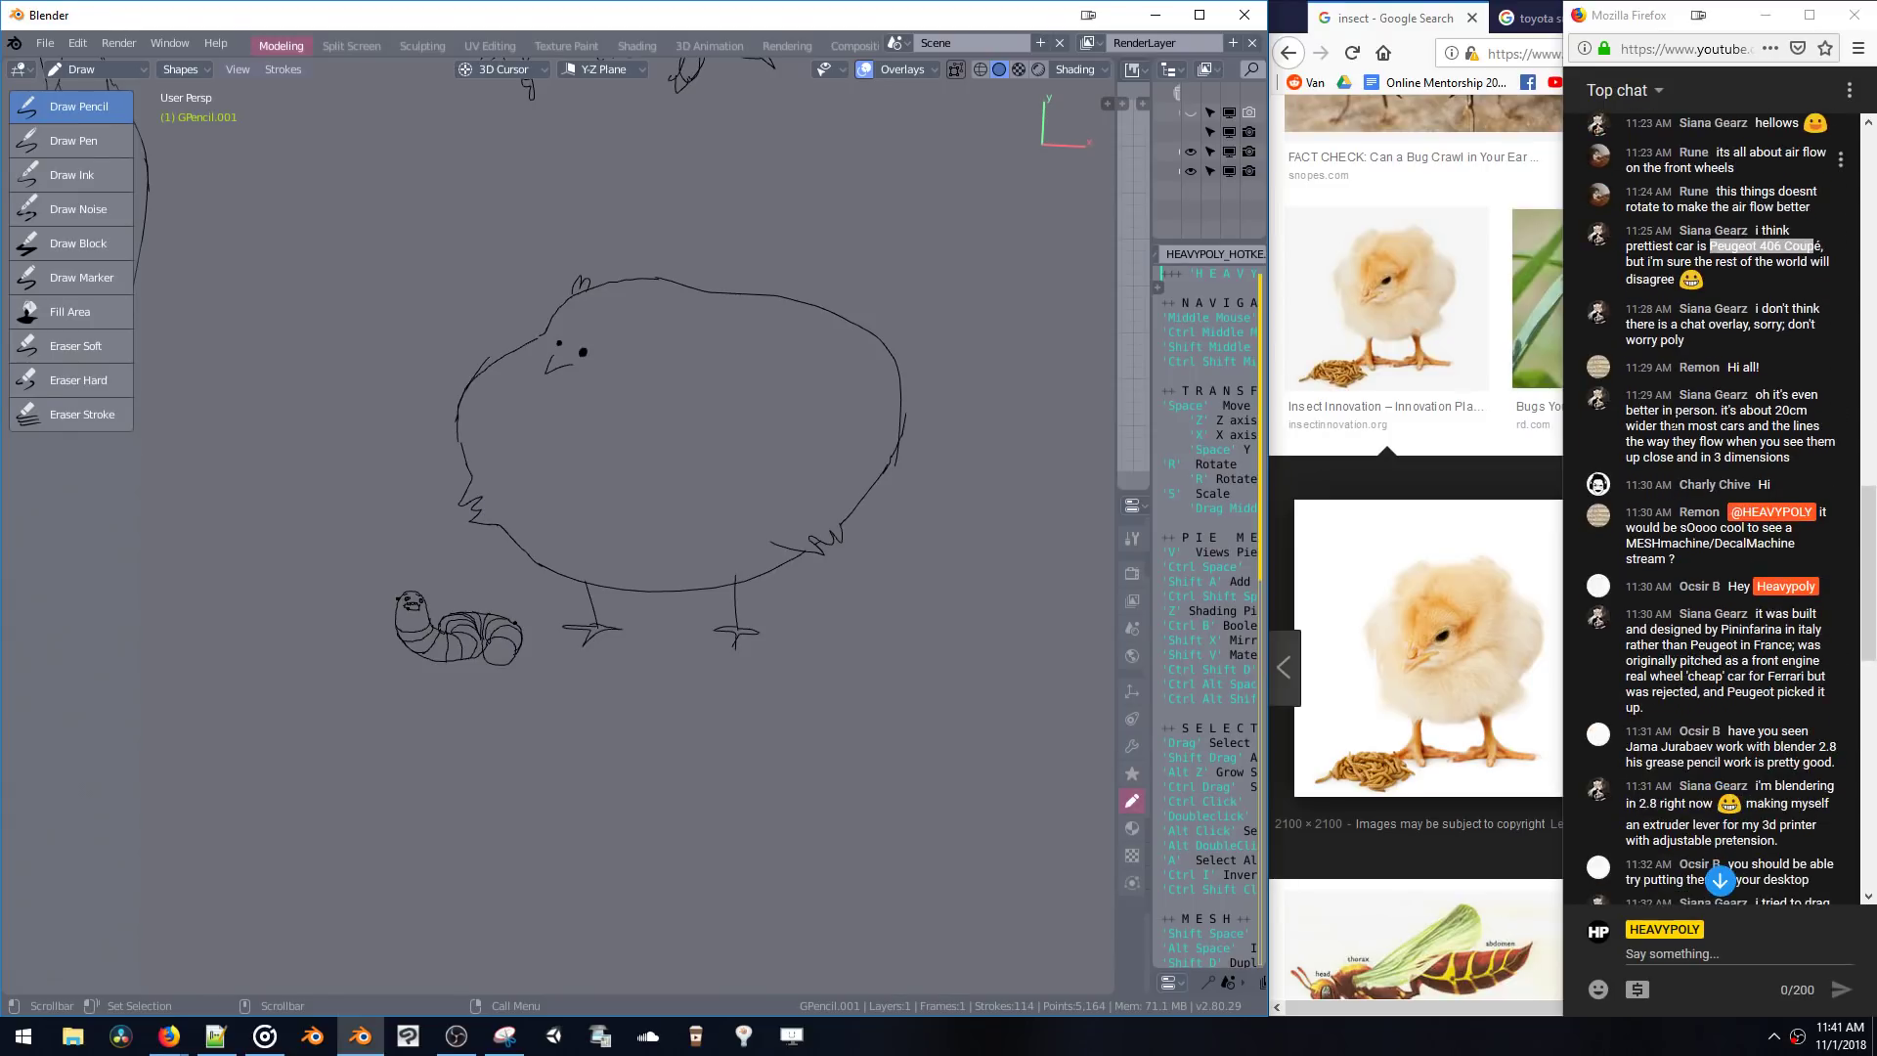
scroll(1675, 422, down, 1)
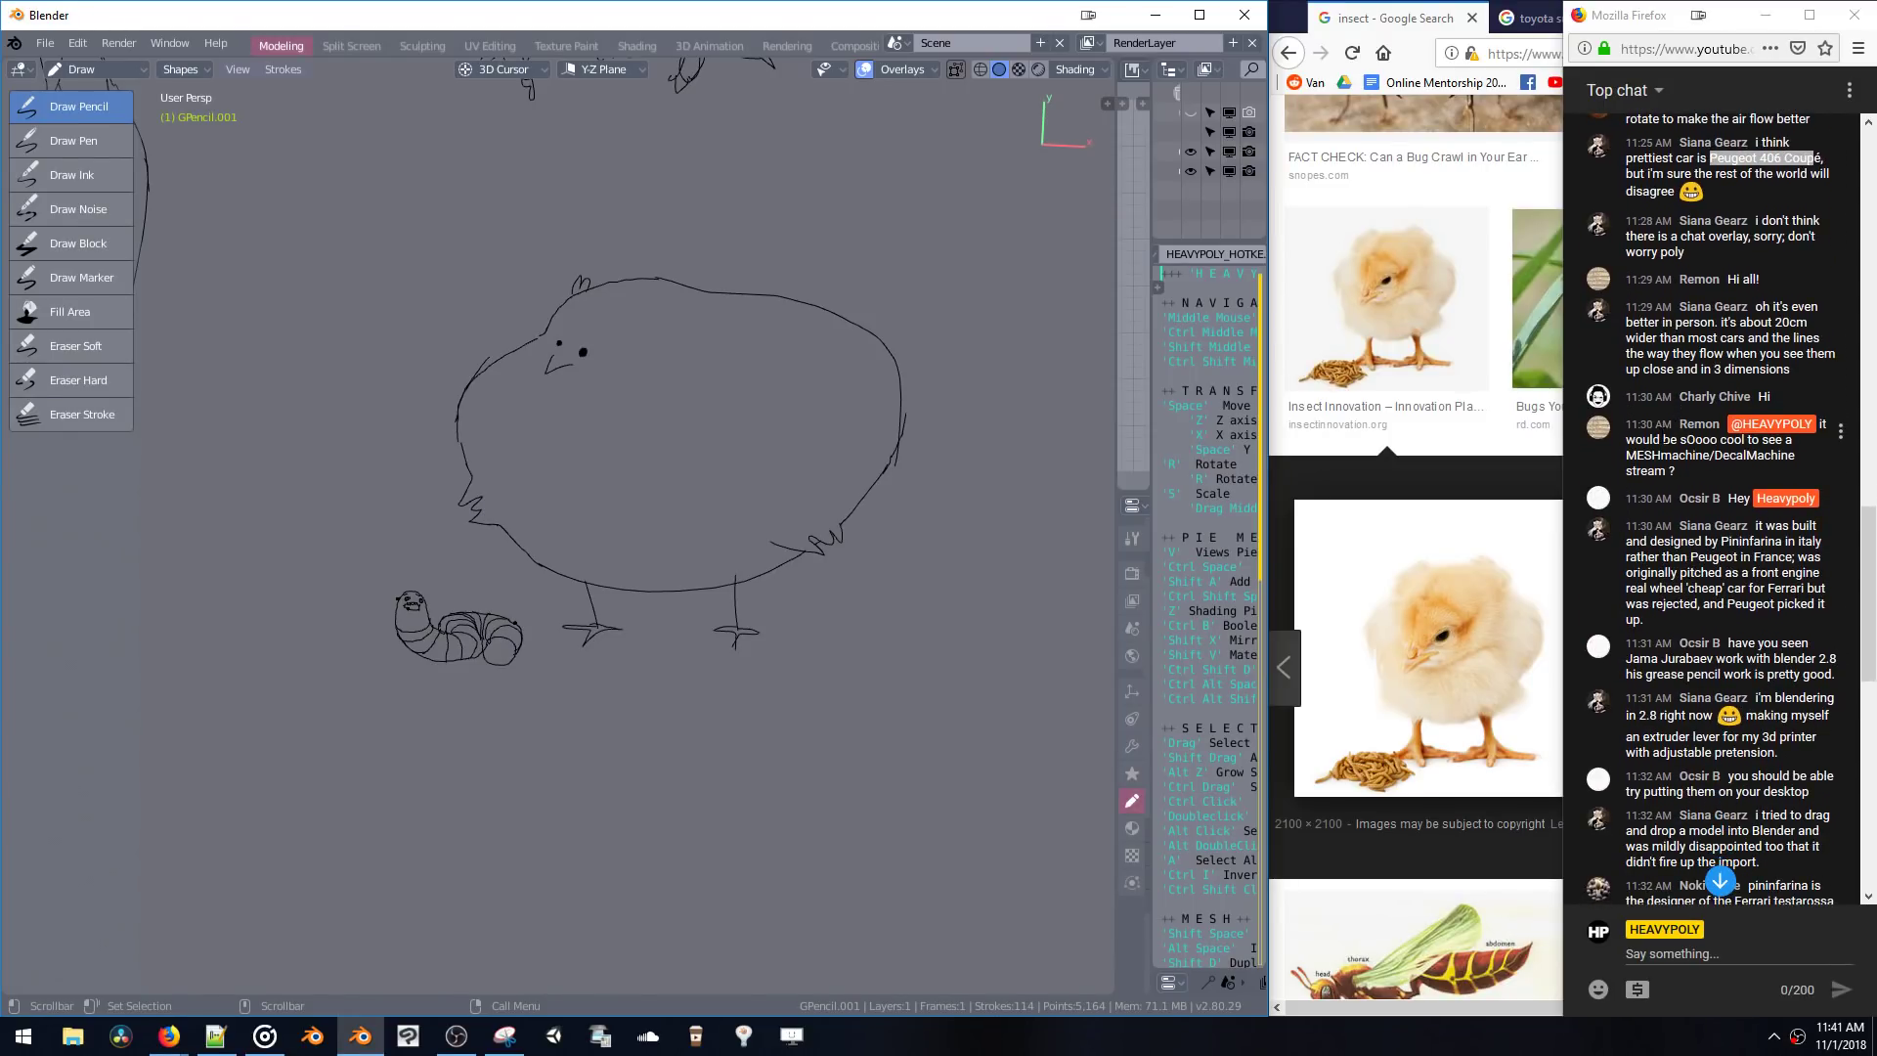
scroll(1657, 436, down, 2)
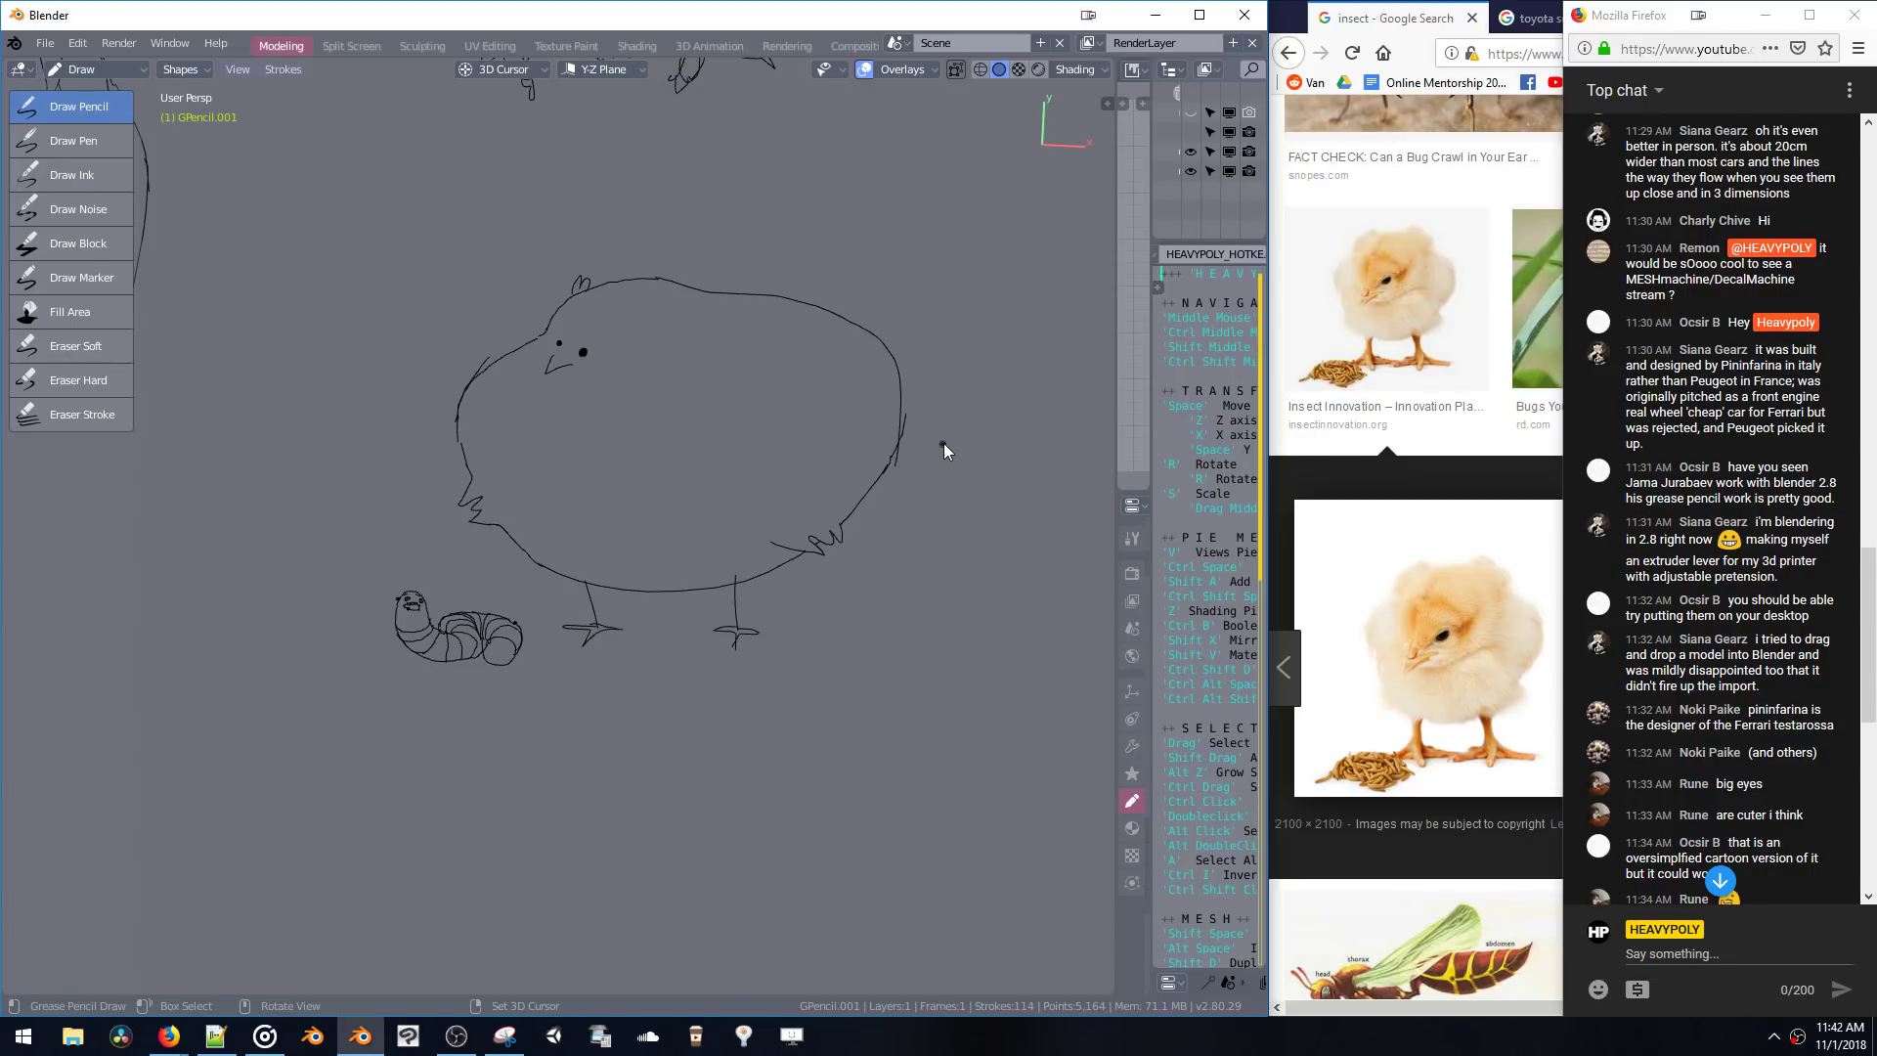
- Search the web for "machine3" in a new browser tab, and close that tab
click(1383, 21)
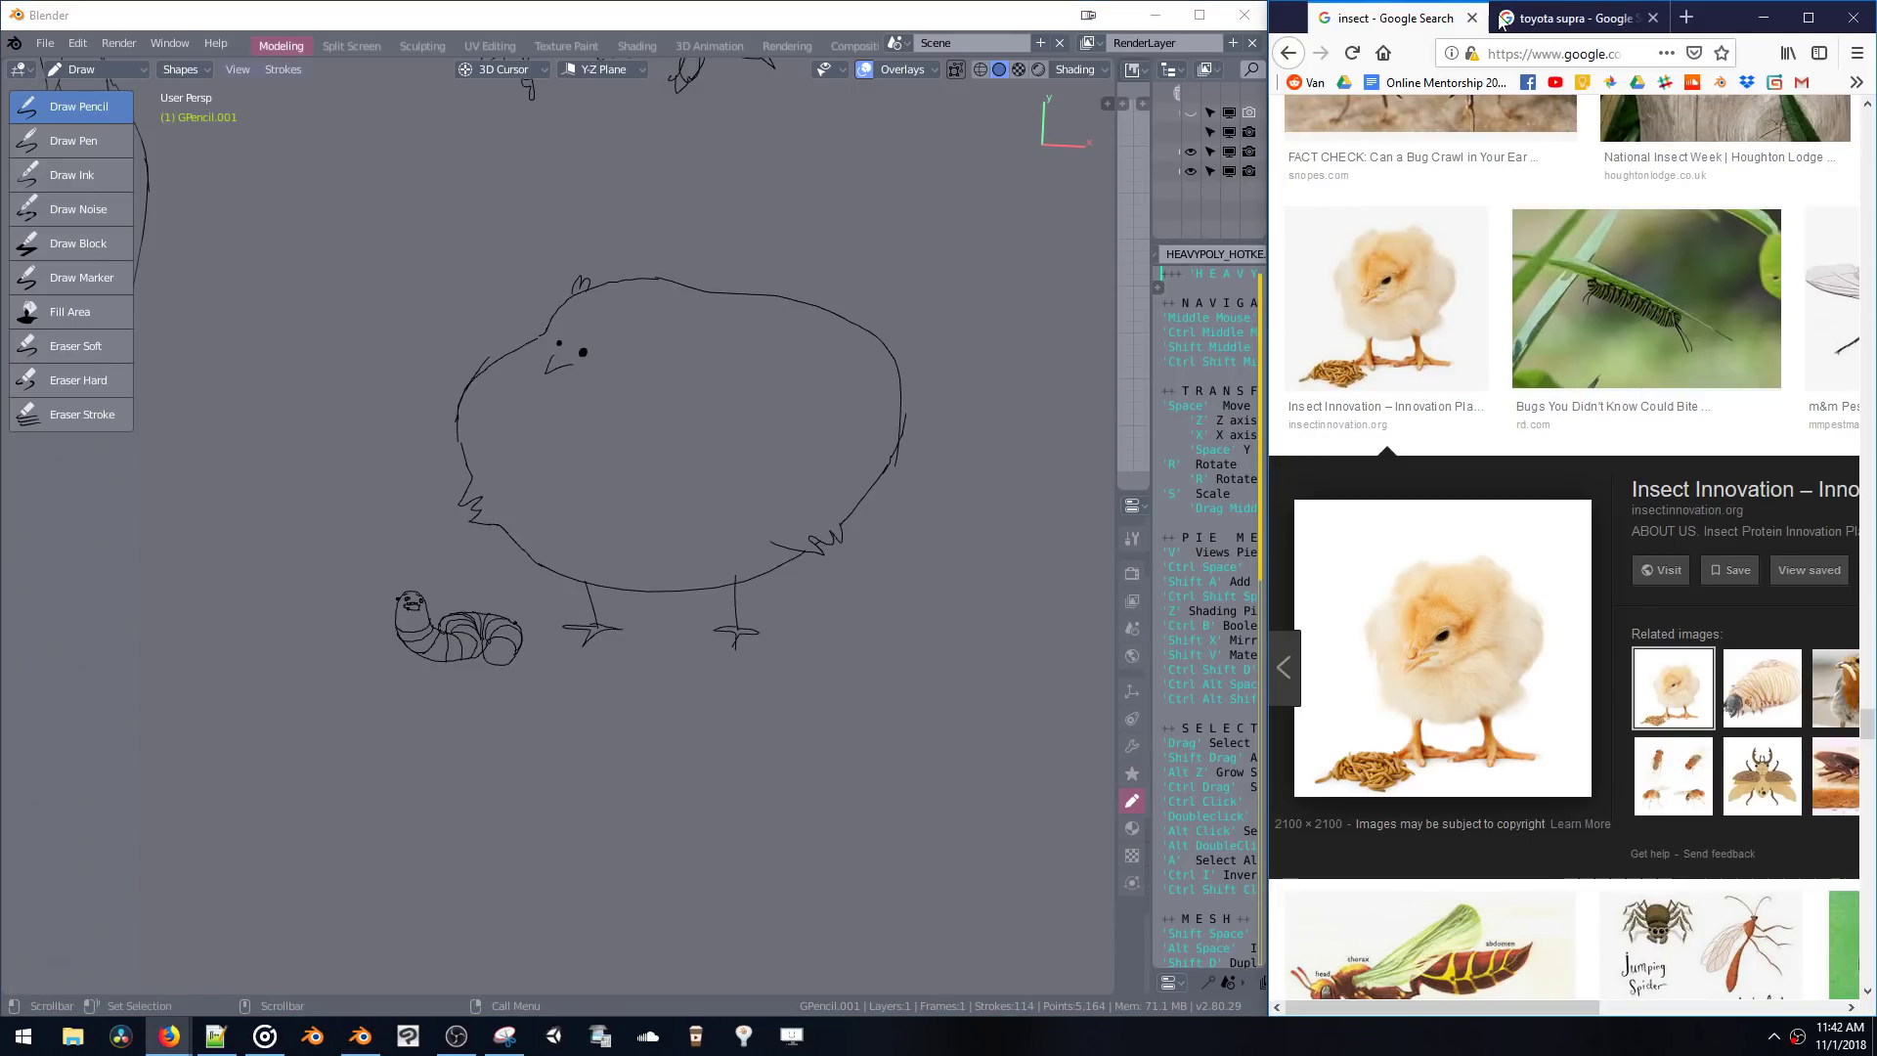
click(1593, 25)
key(ctrl+t)
text(me)
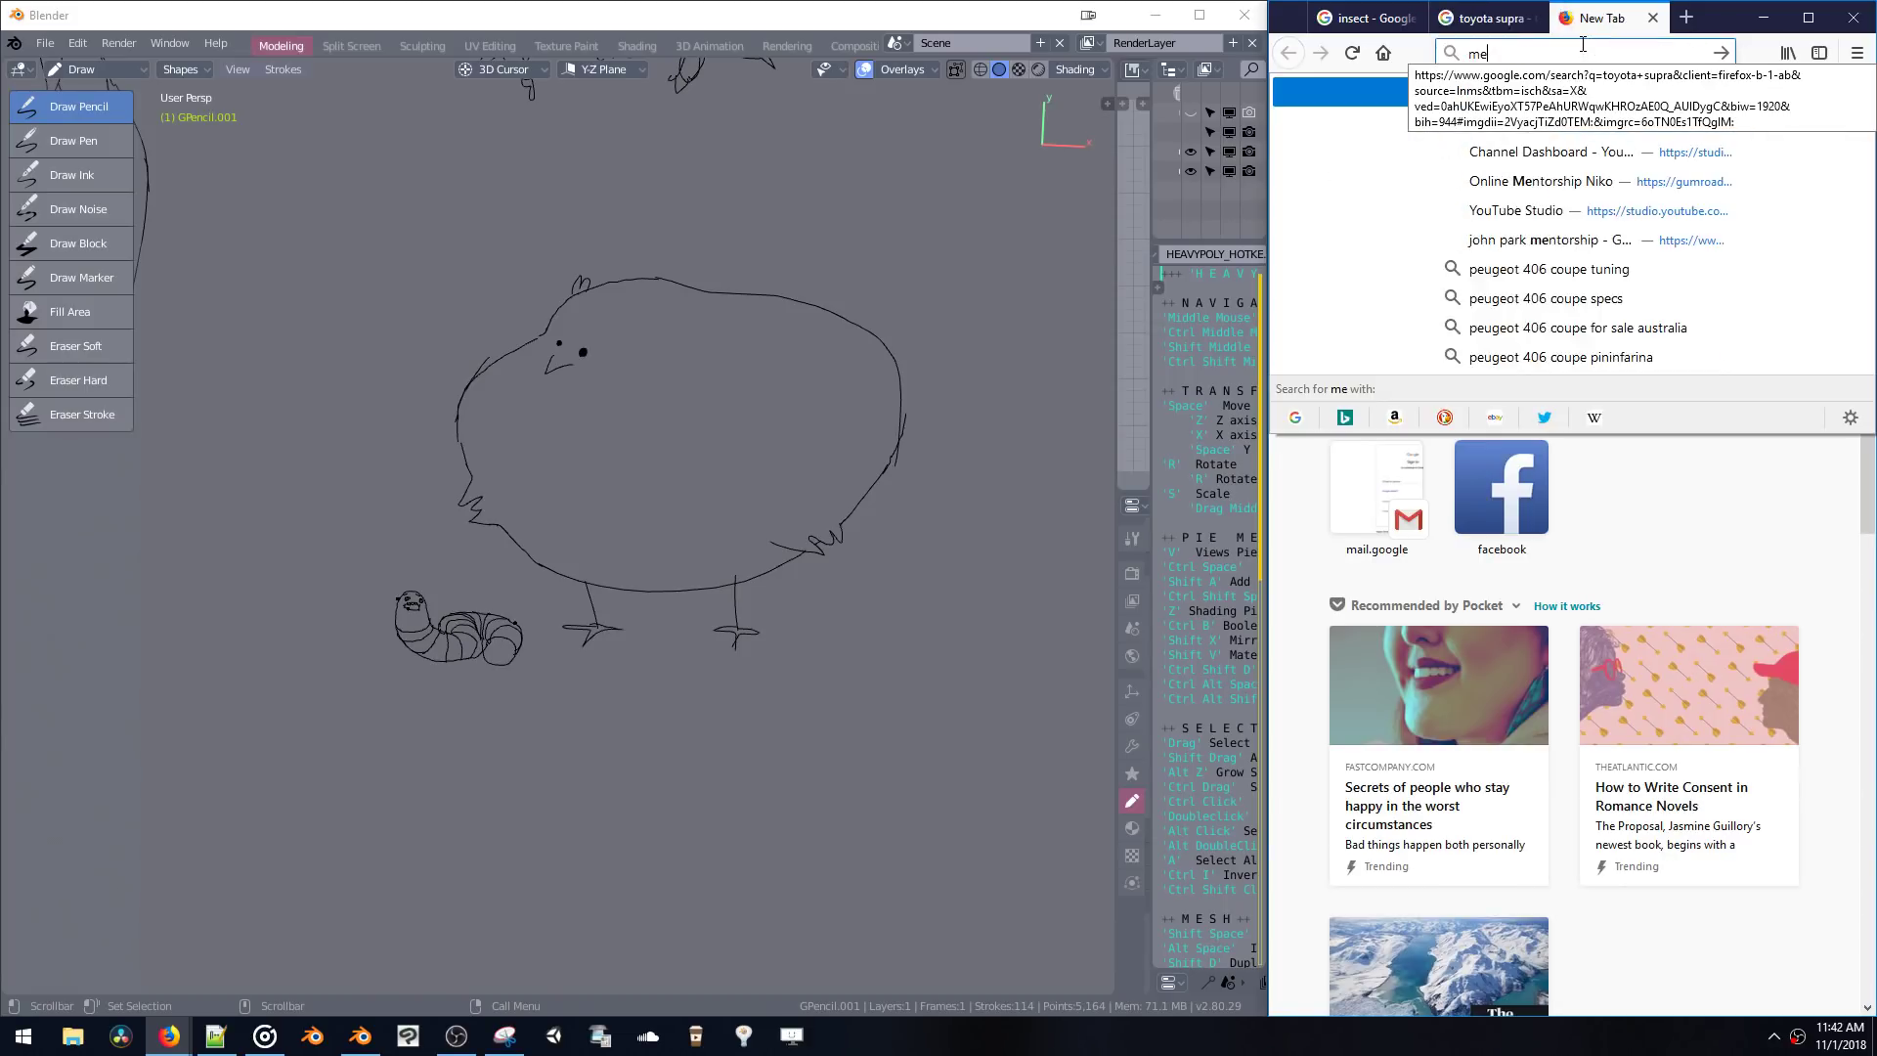
key(BackSpace)
text(achi)
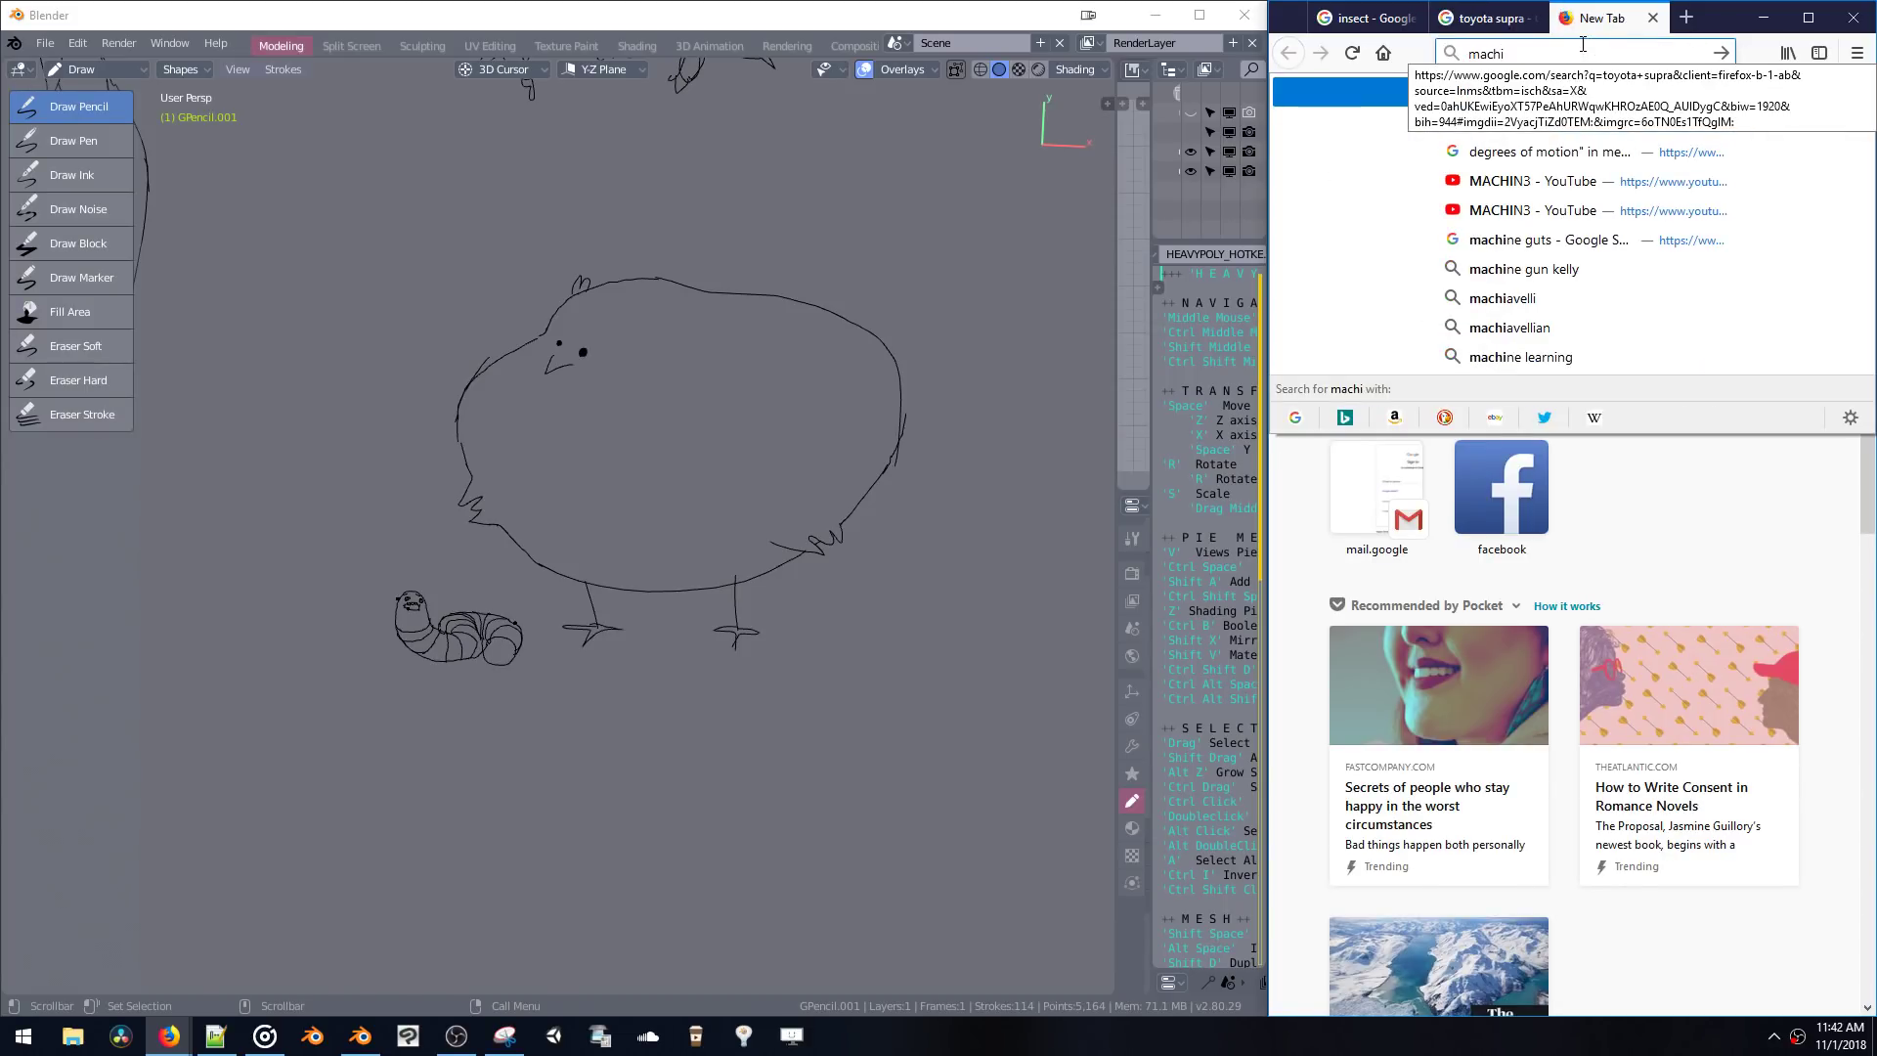
text(ne3)
key(Return)
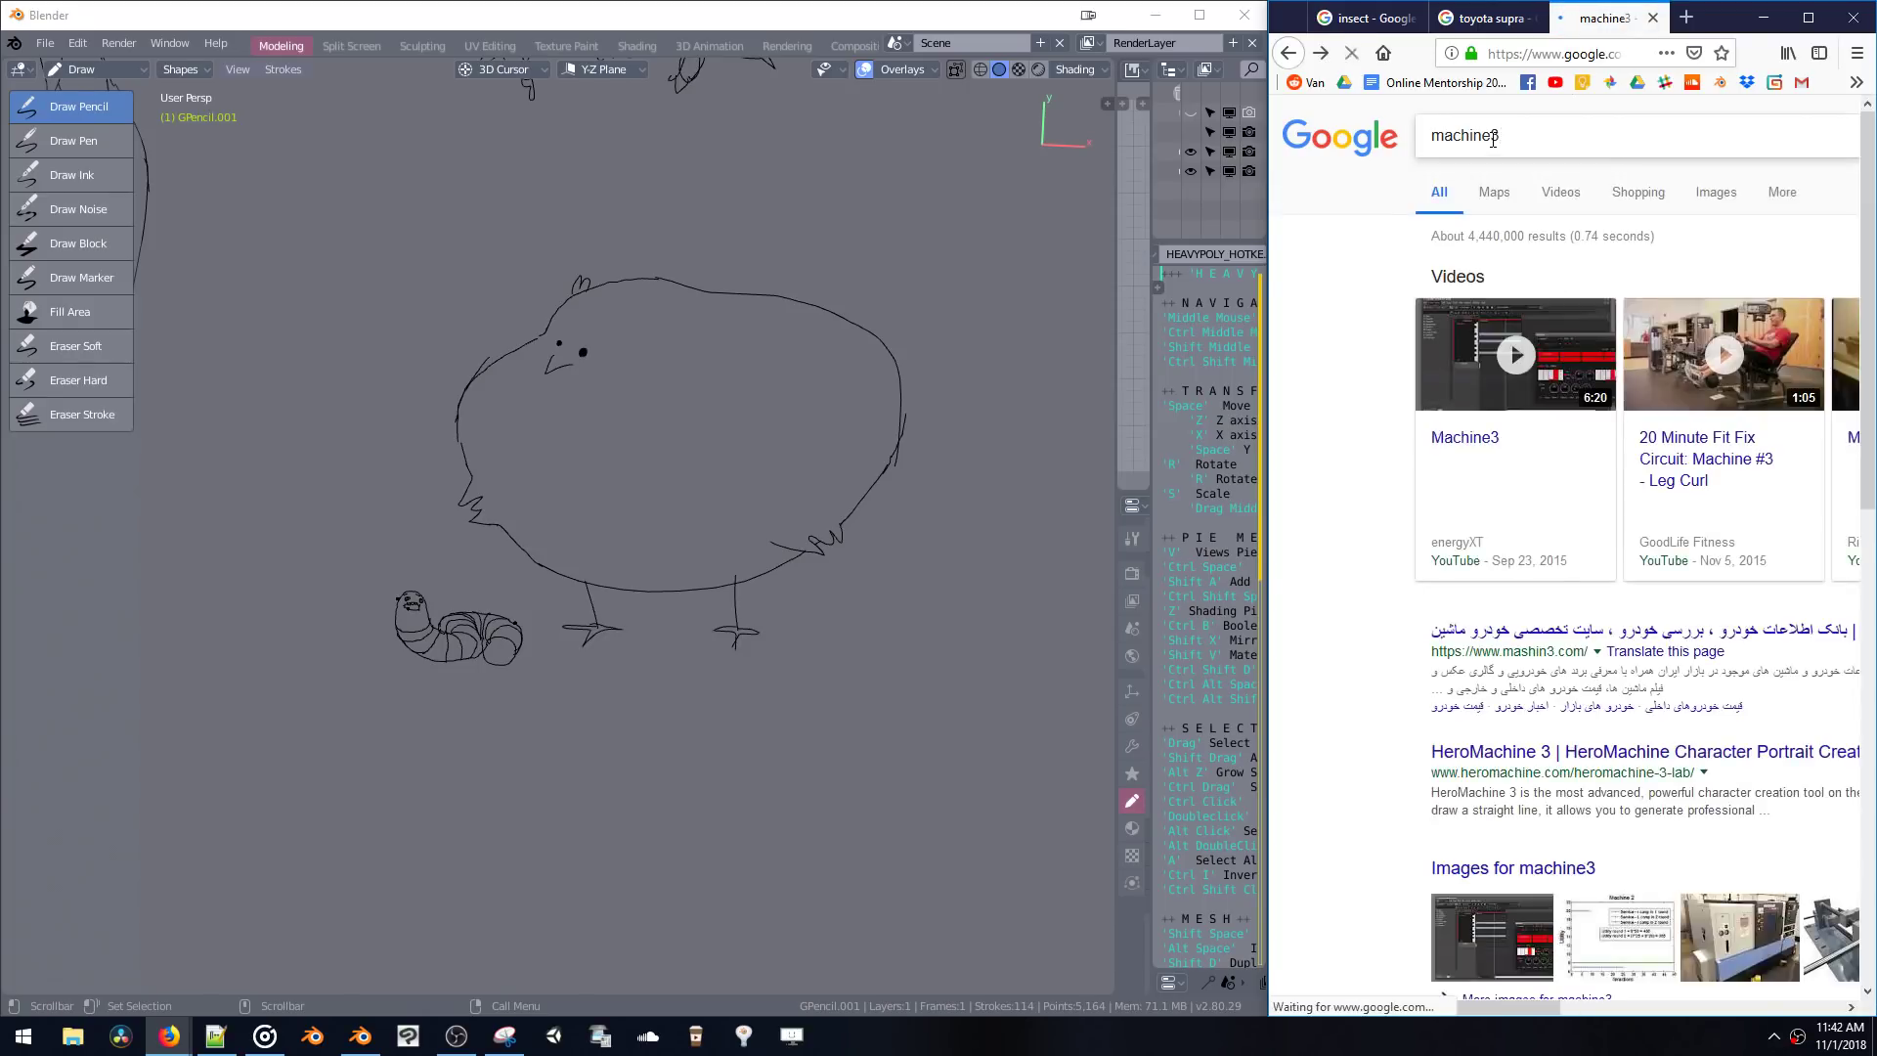
key(ctrl+w)
- Search the web for "machin3" in a new browser tab, and minimize the browser window
key(ctrl+t)
click(1498, 169)
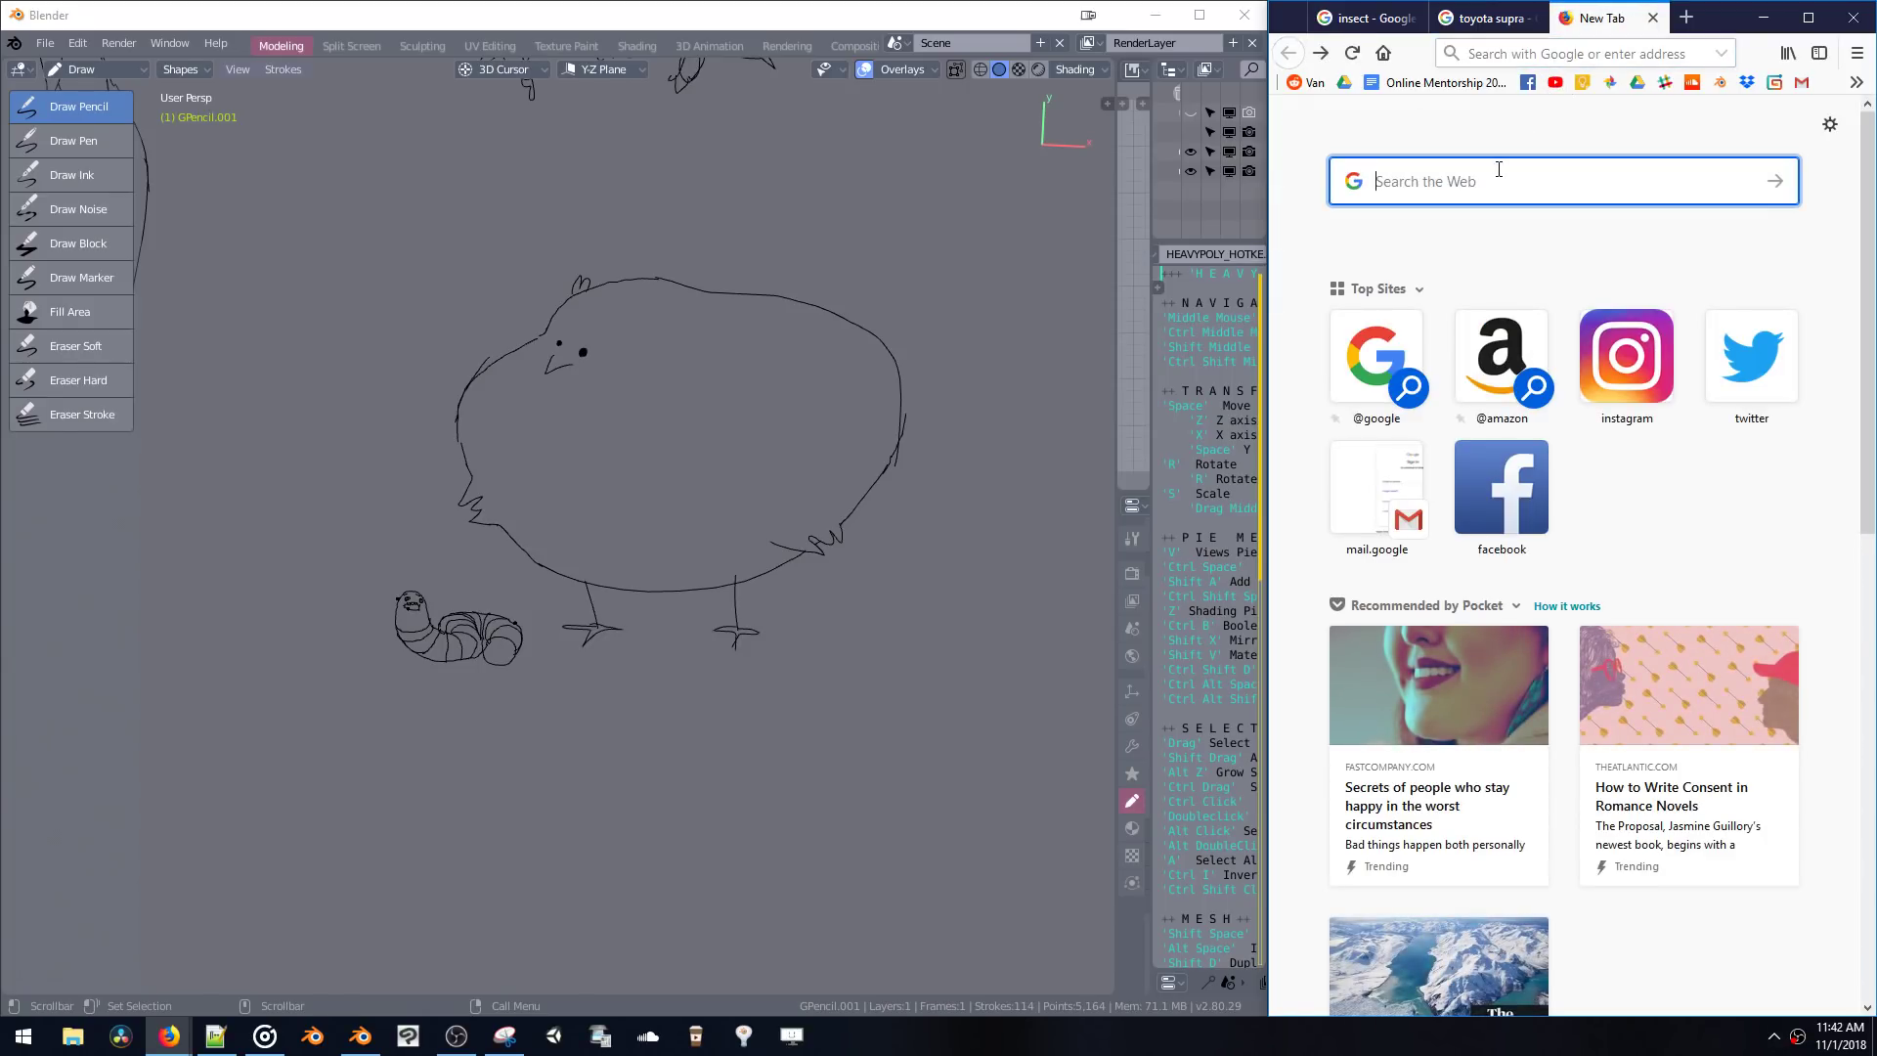
text(machin3)
key(Return)
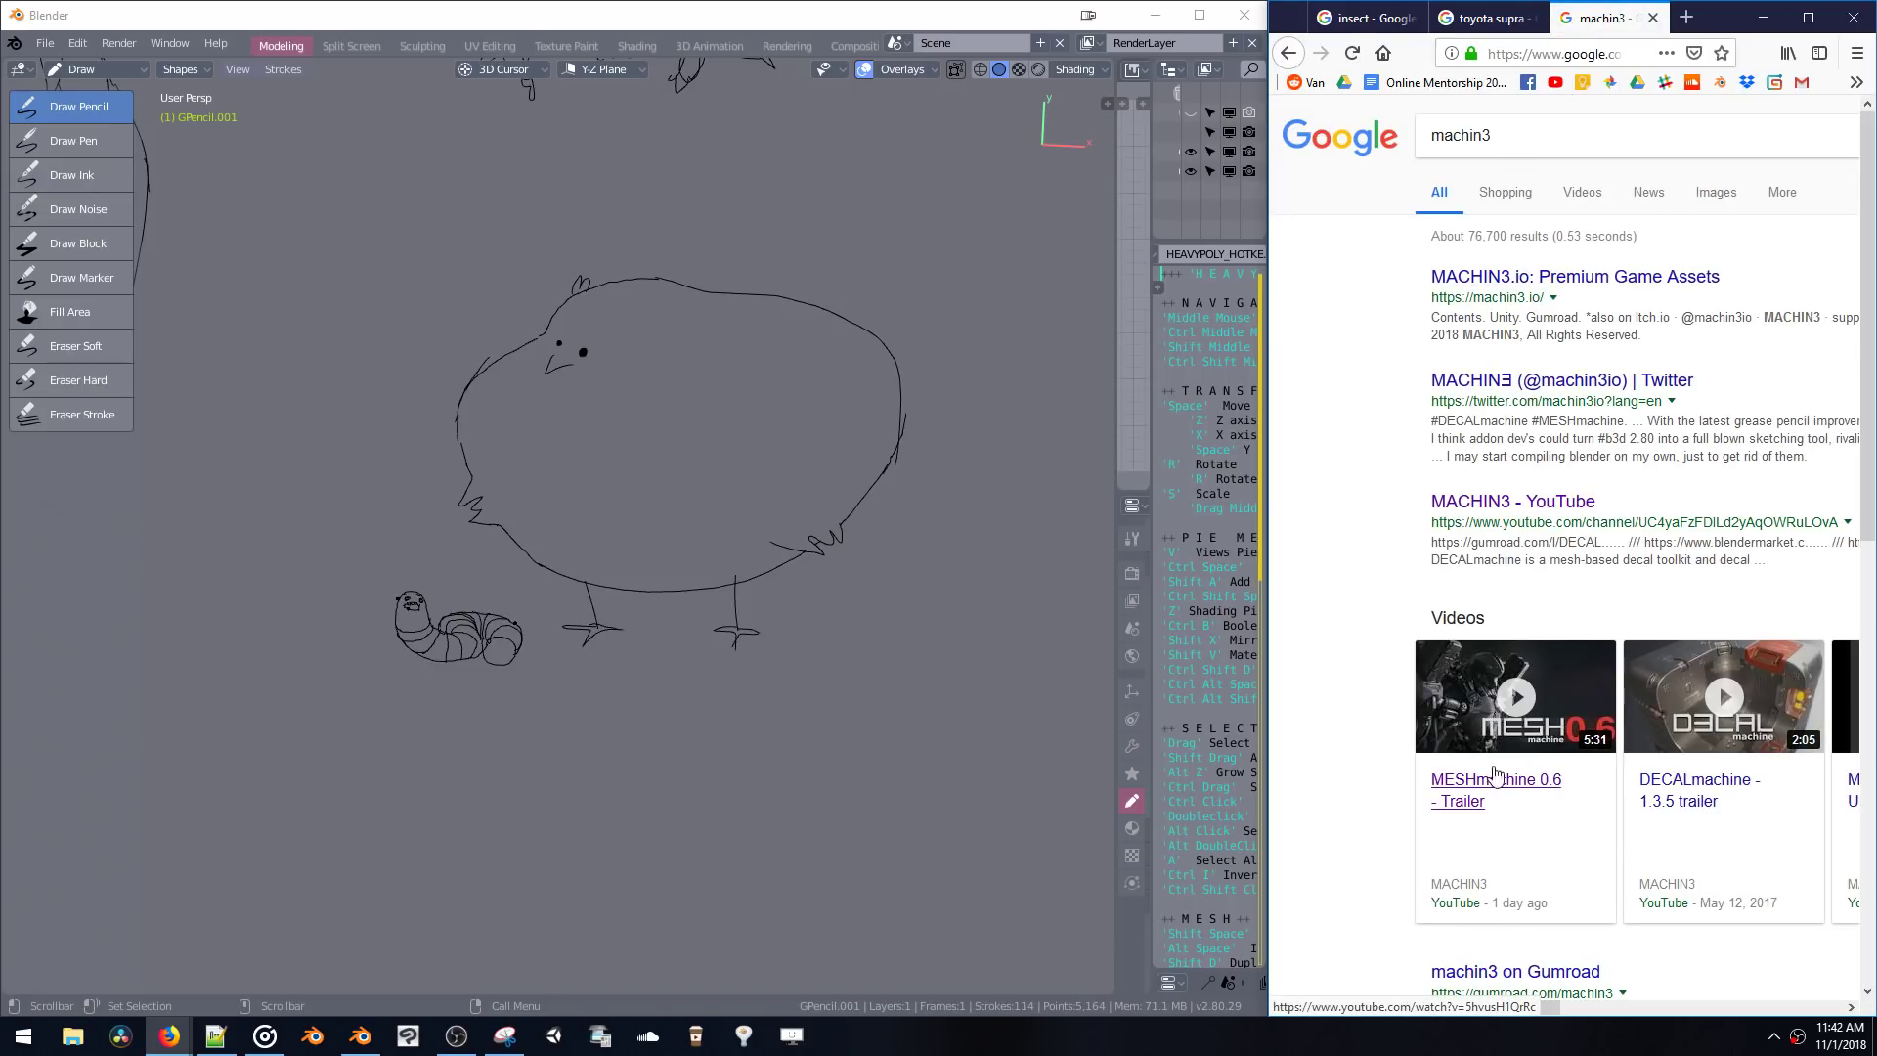
click(1774, 21)
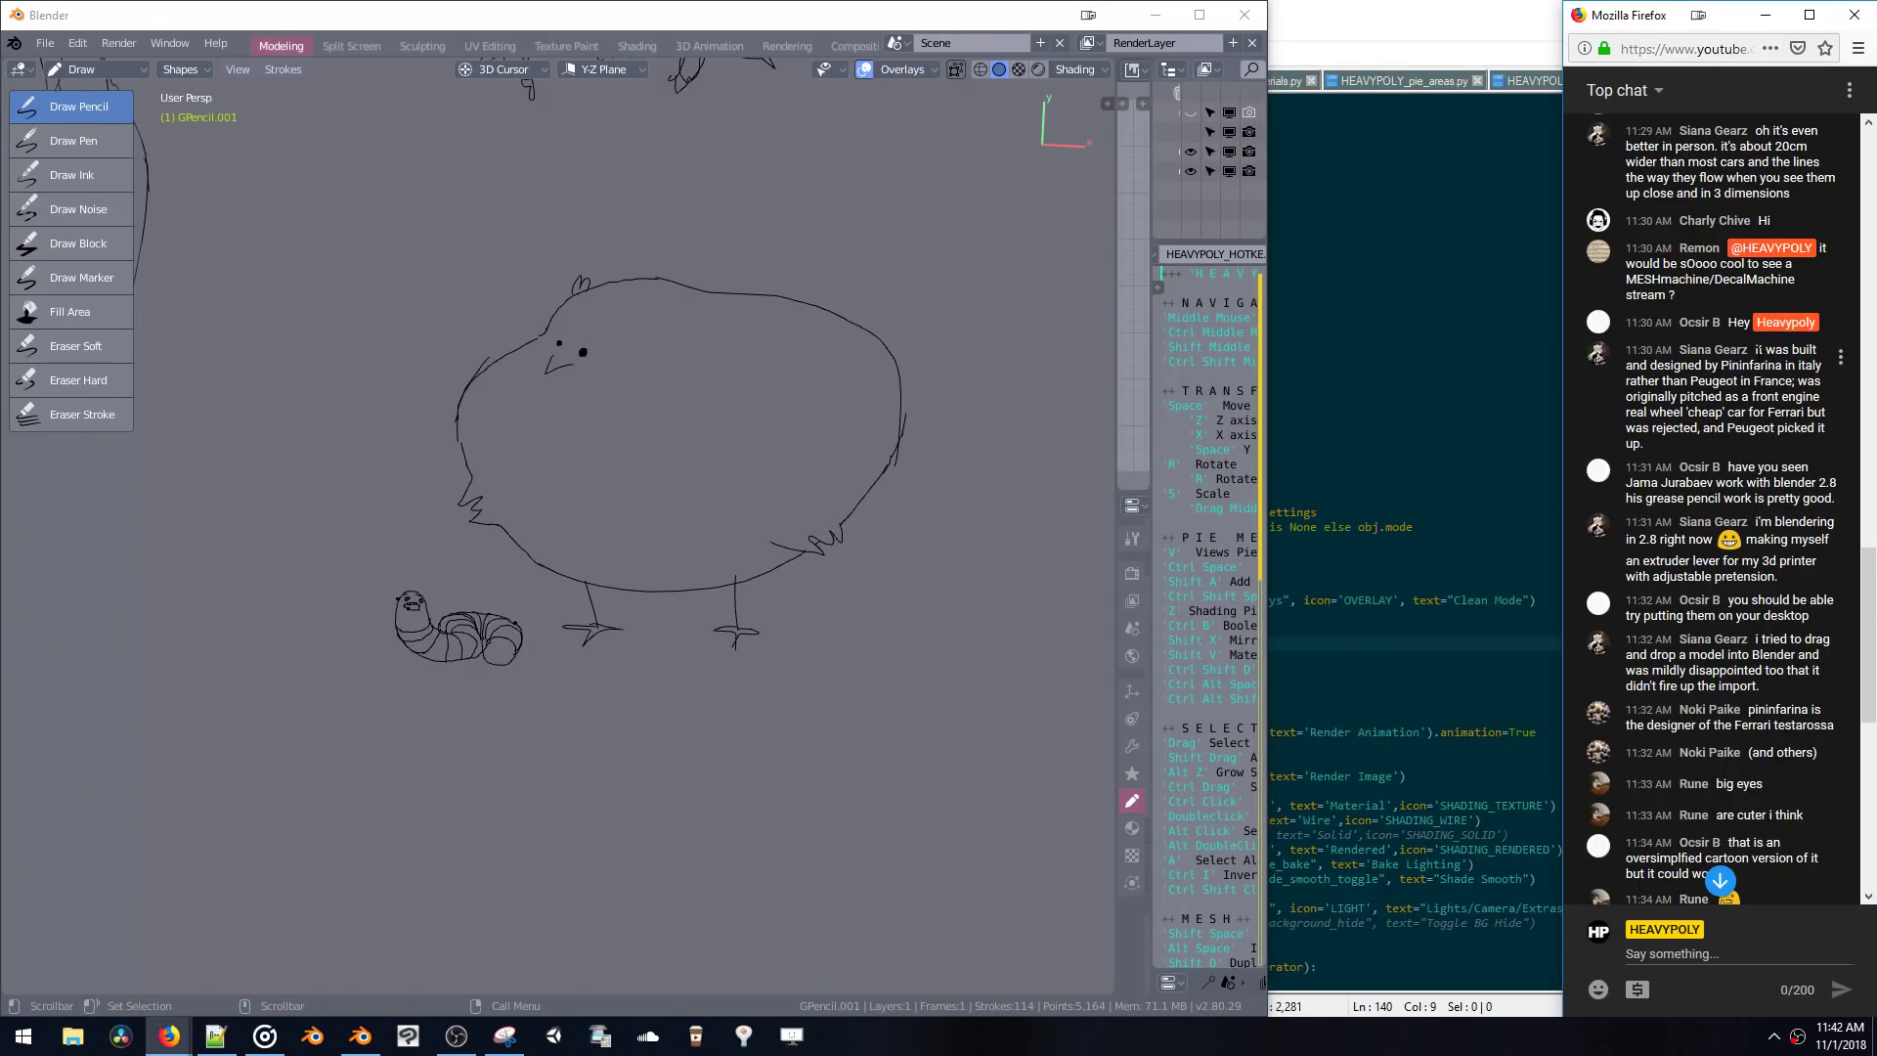
- Read the chat messages about the Peugeot's Pininfarina design and Blender 2.8, highlighting text in the Pininfarina message
drag(1731, 349, 1770, 411)
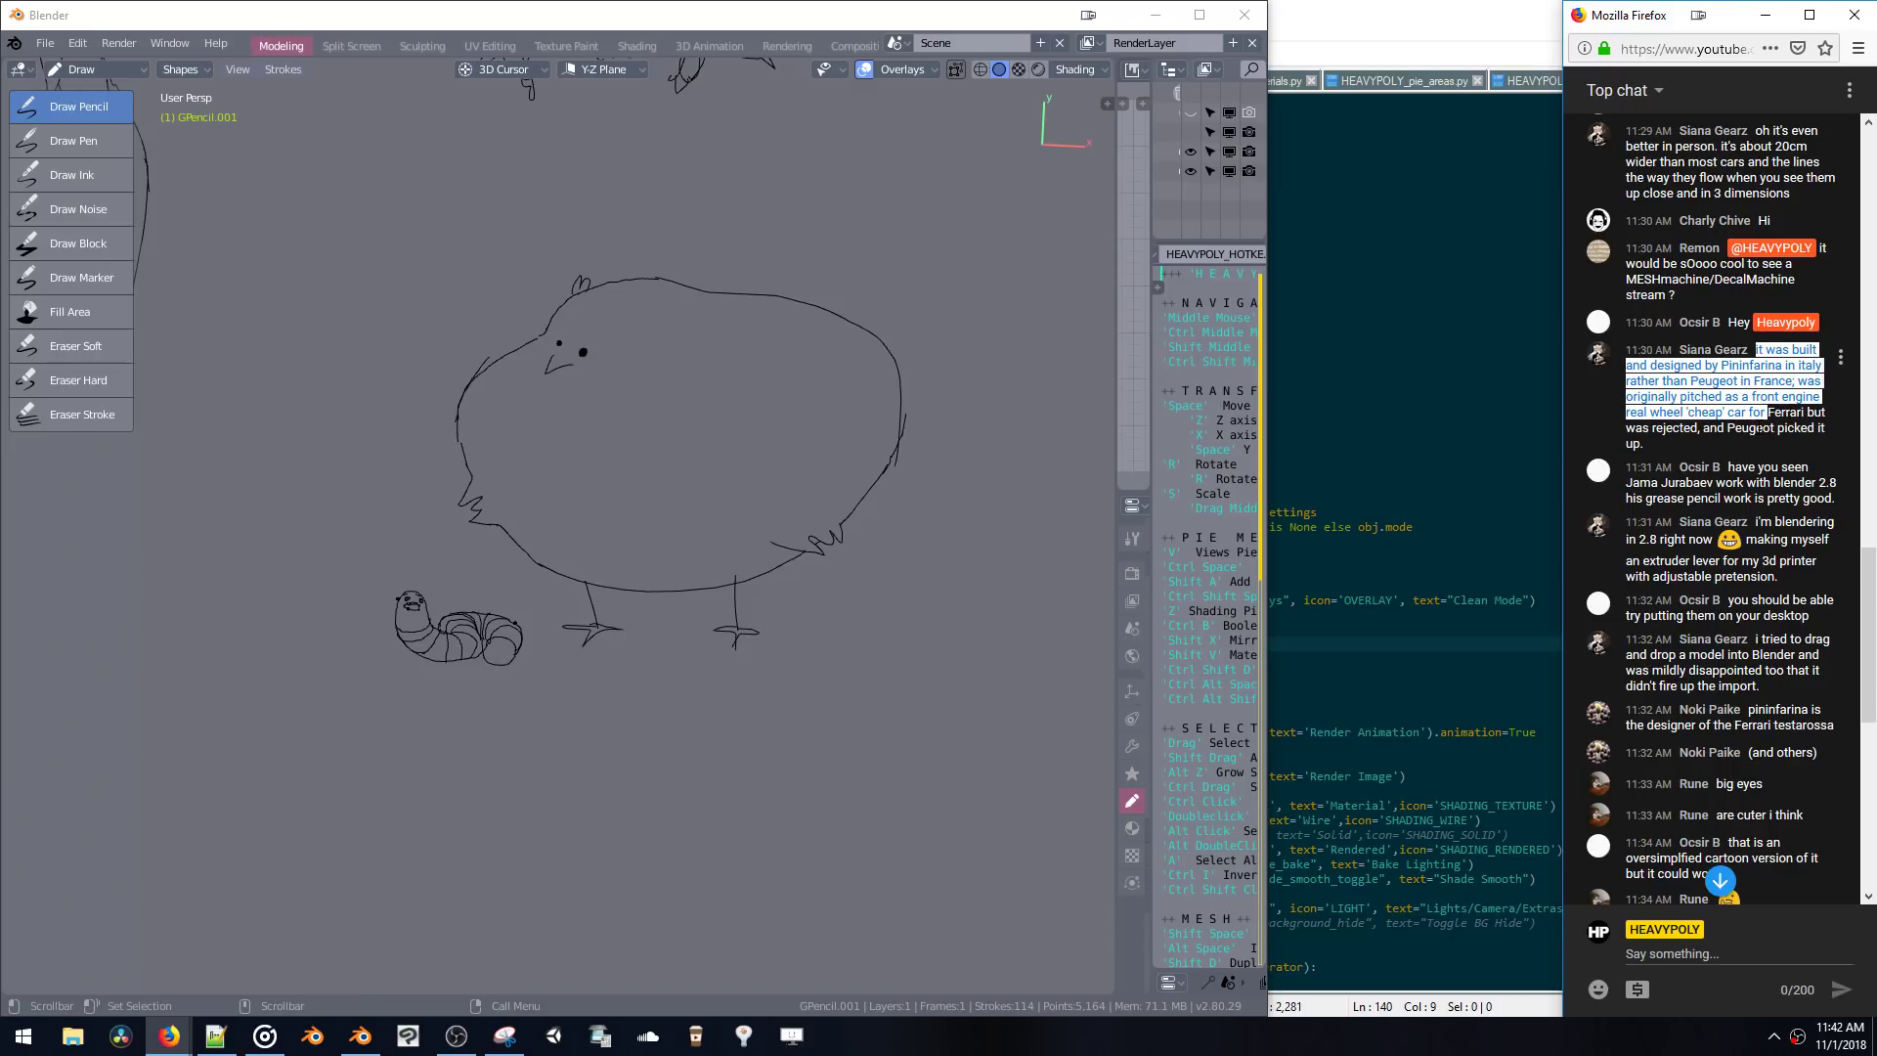
scroll(1759, 427, up, 3)
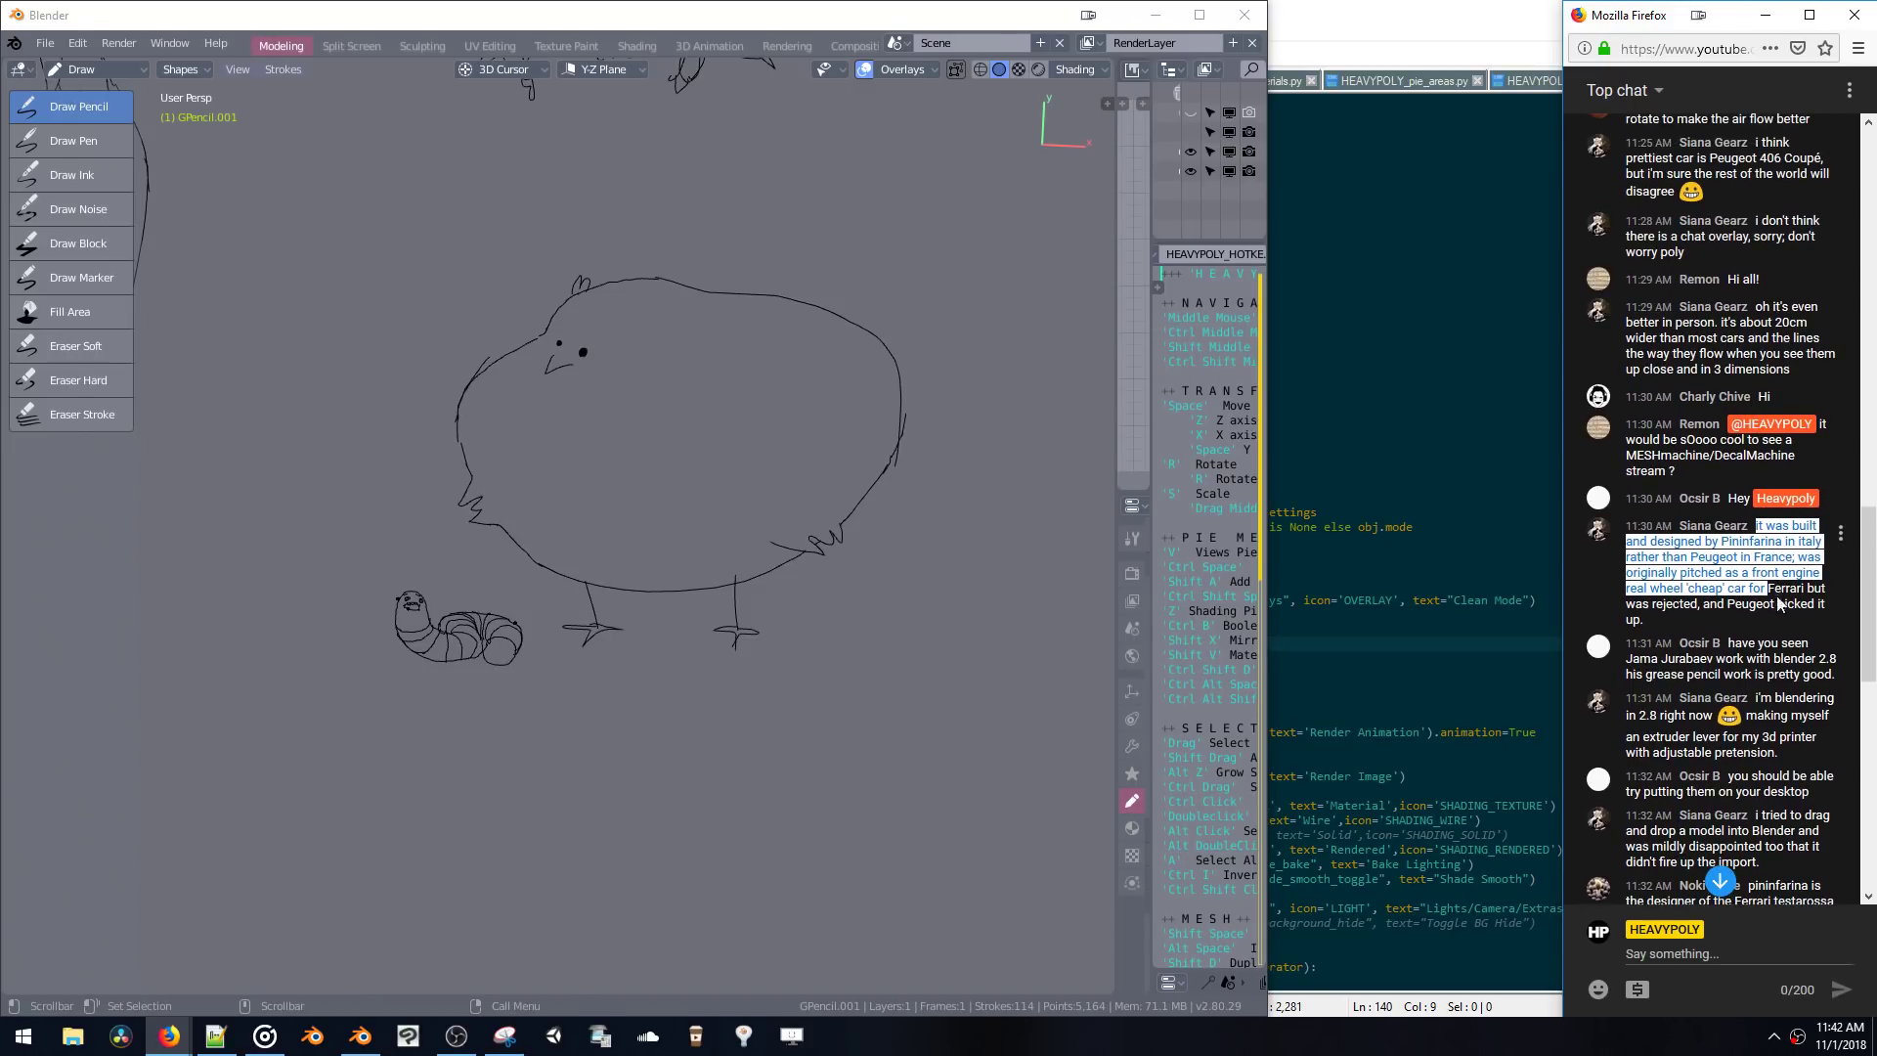
drag(1772, 601, 1767, 628)
scroll(1767, 628, down, 3)
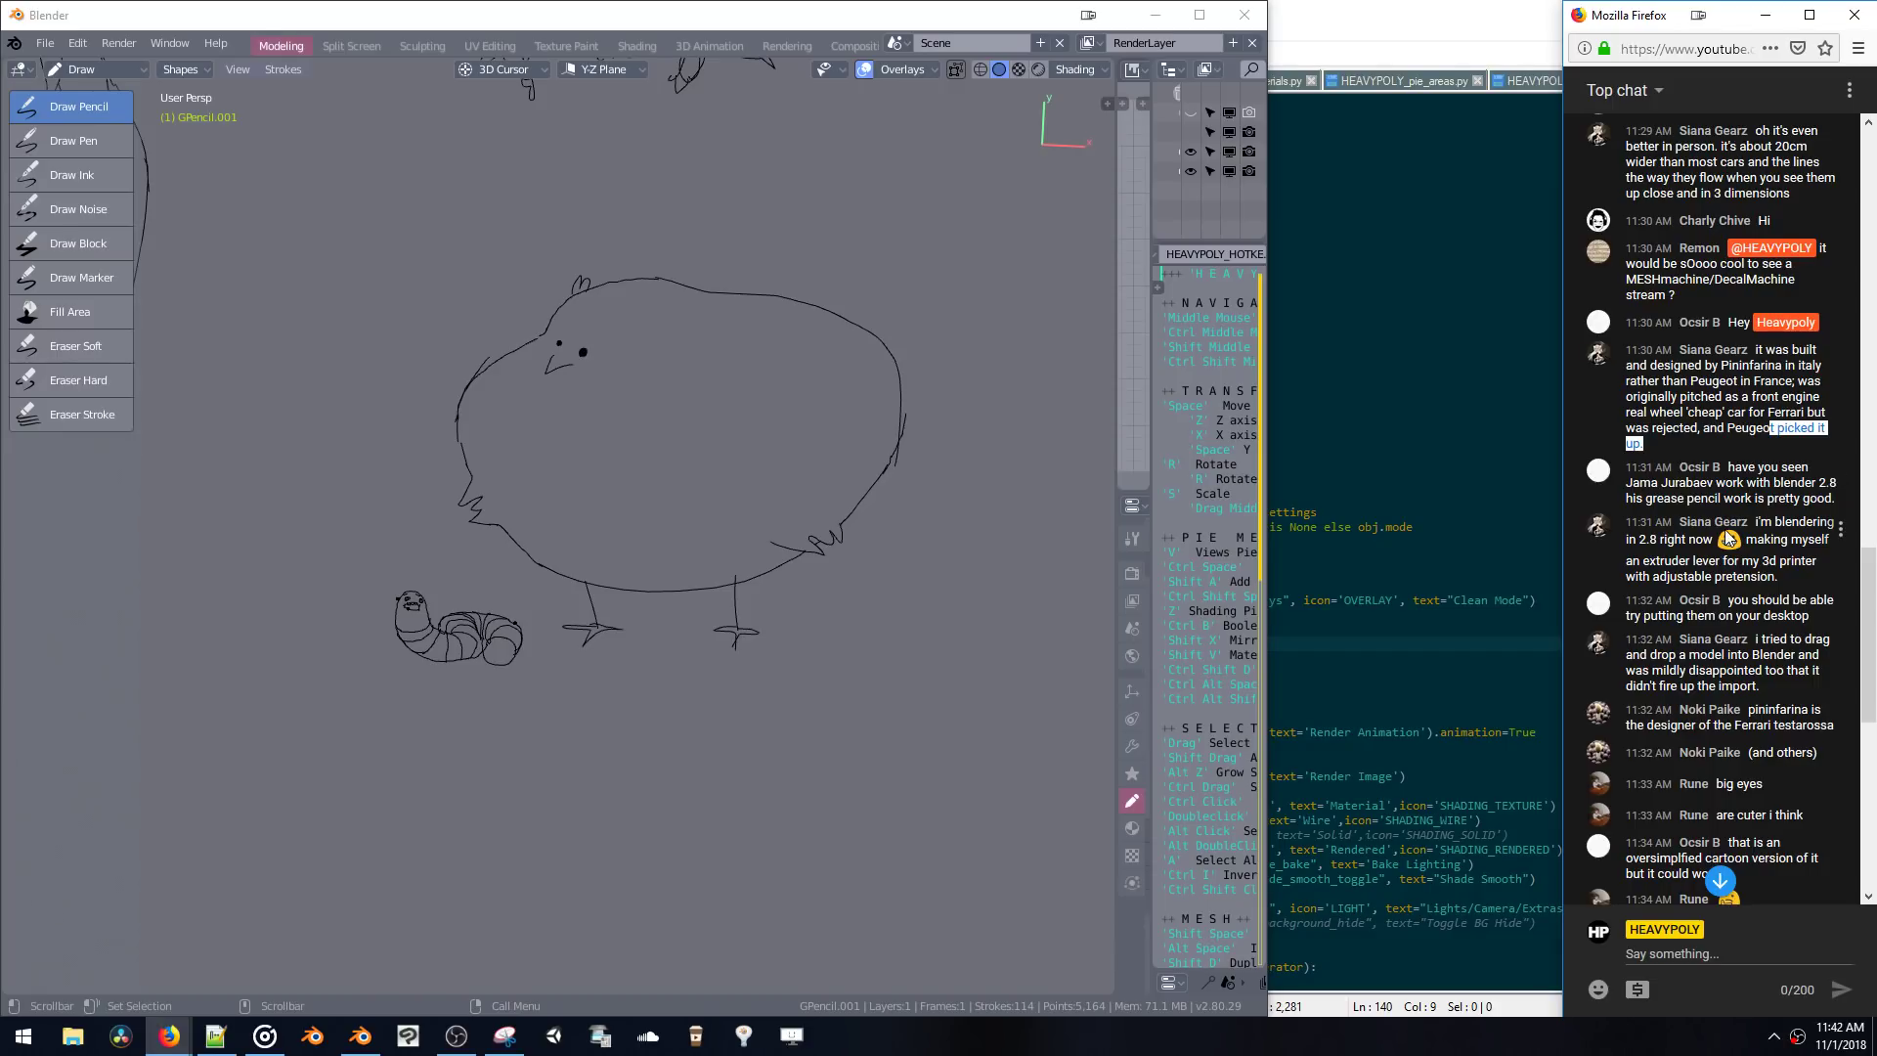
mouse_move(1741, 467)
mouse_down()
mouse_move(1837, 506)
mouse_move(1681, 494)
mouse_move(1732, 467)
mouse_move(1750, 337)
mouse_move(1762, 450)
mouse_up()
click(1746, 481)
click(1735, 446)
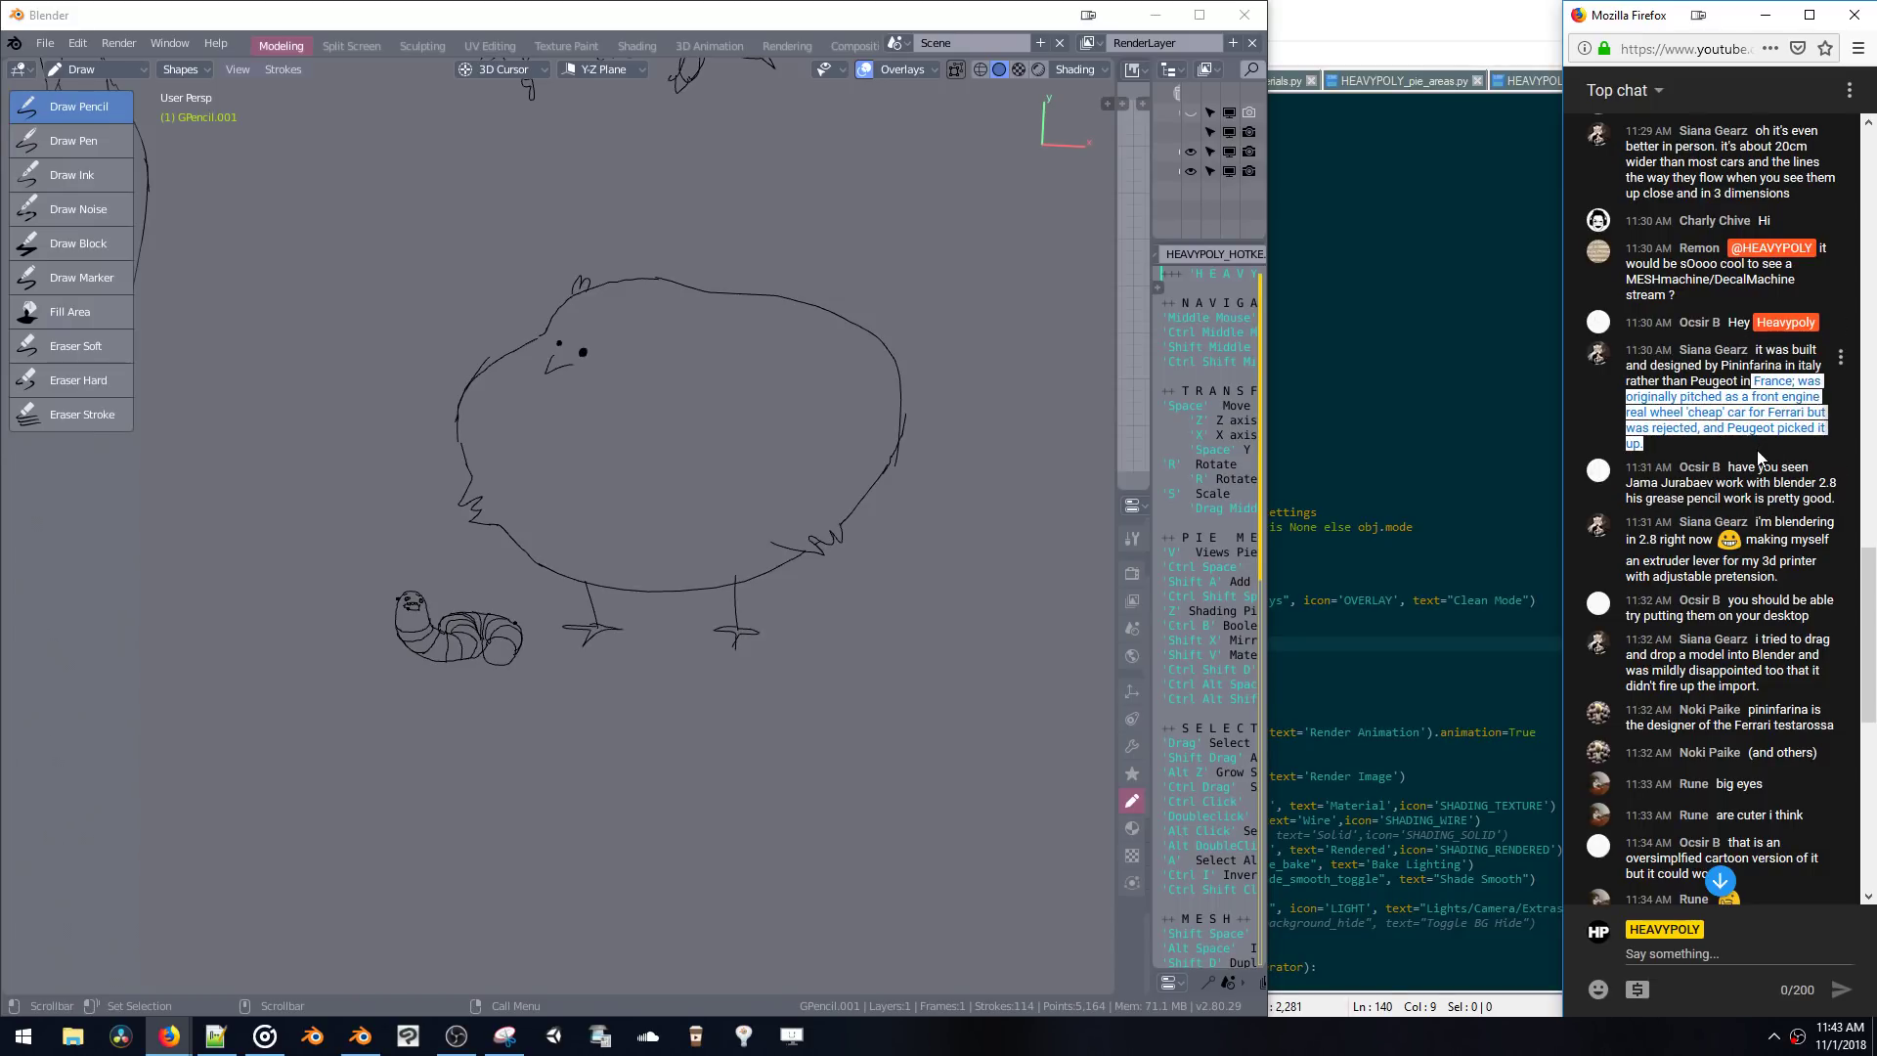
click(1749, 450)
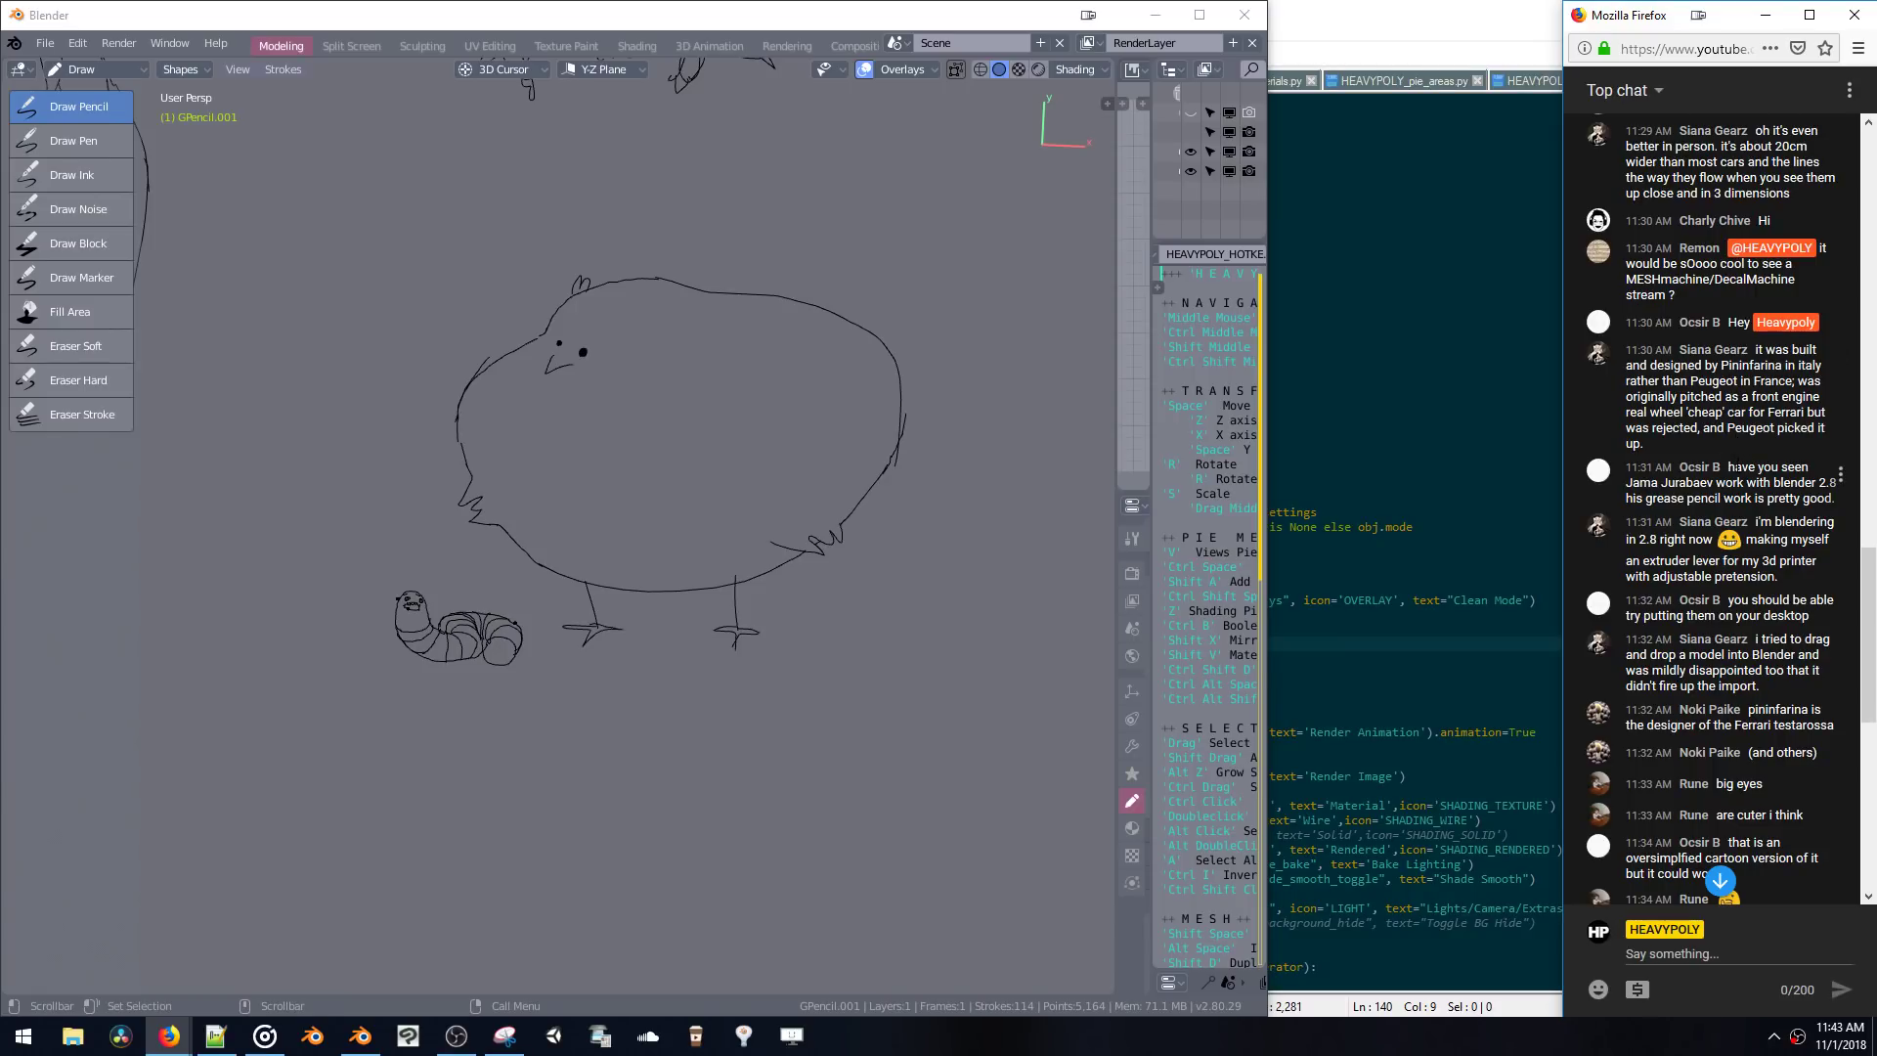
scroll(1777, 480, down, 3)
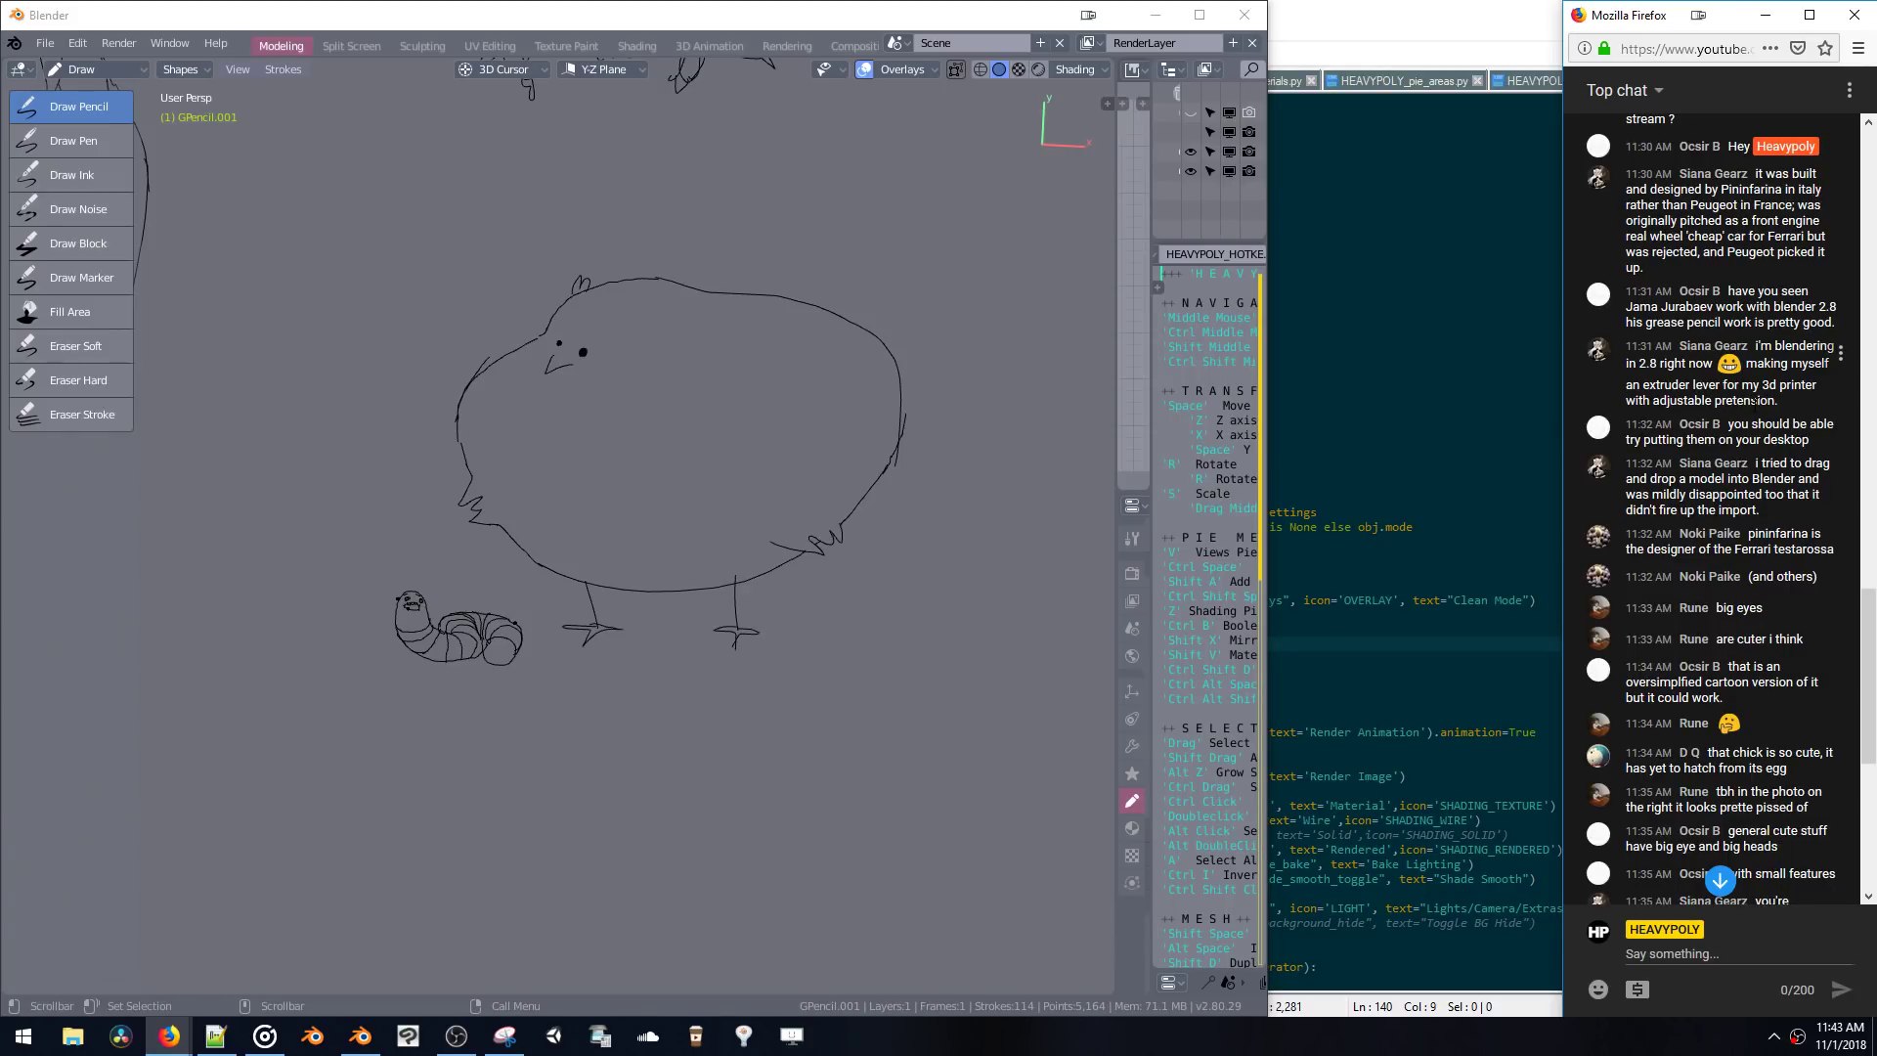
scroll(1721, 508, up, 5)
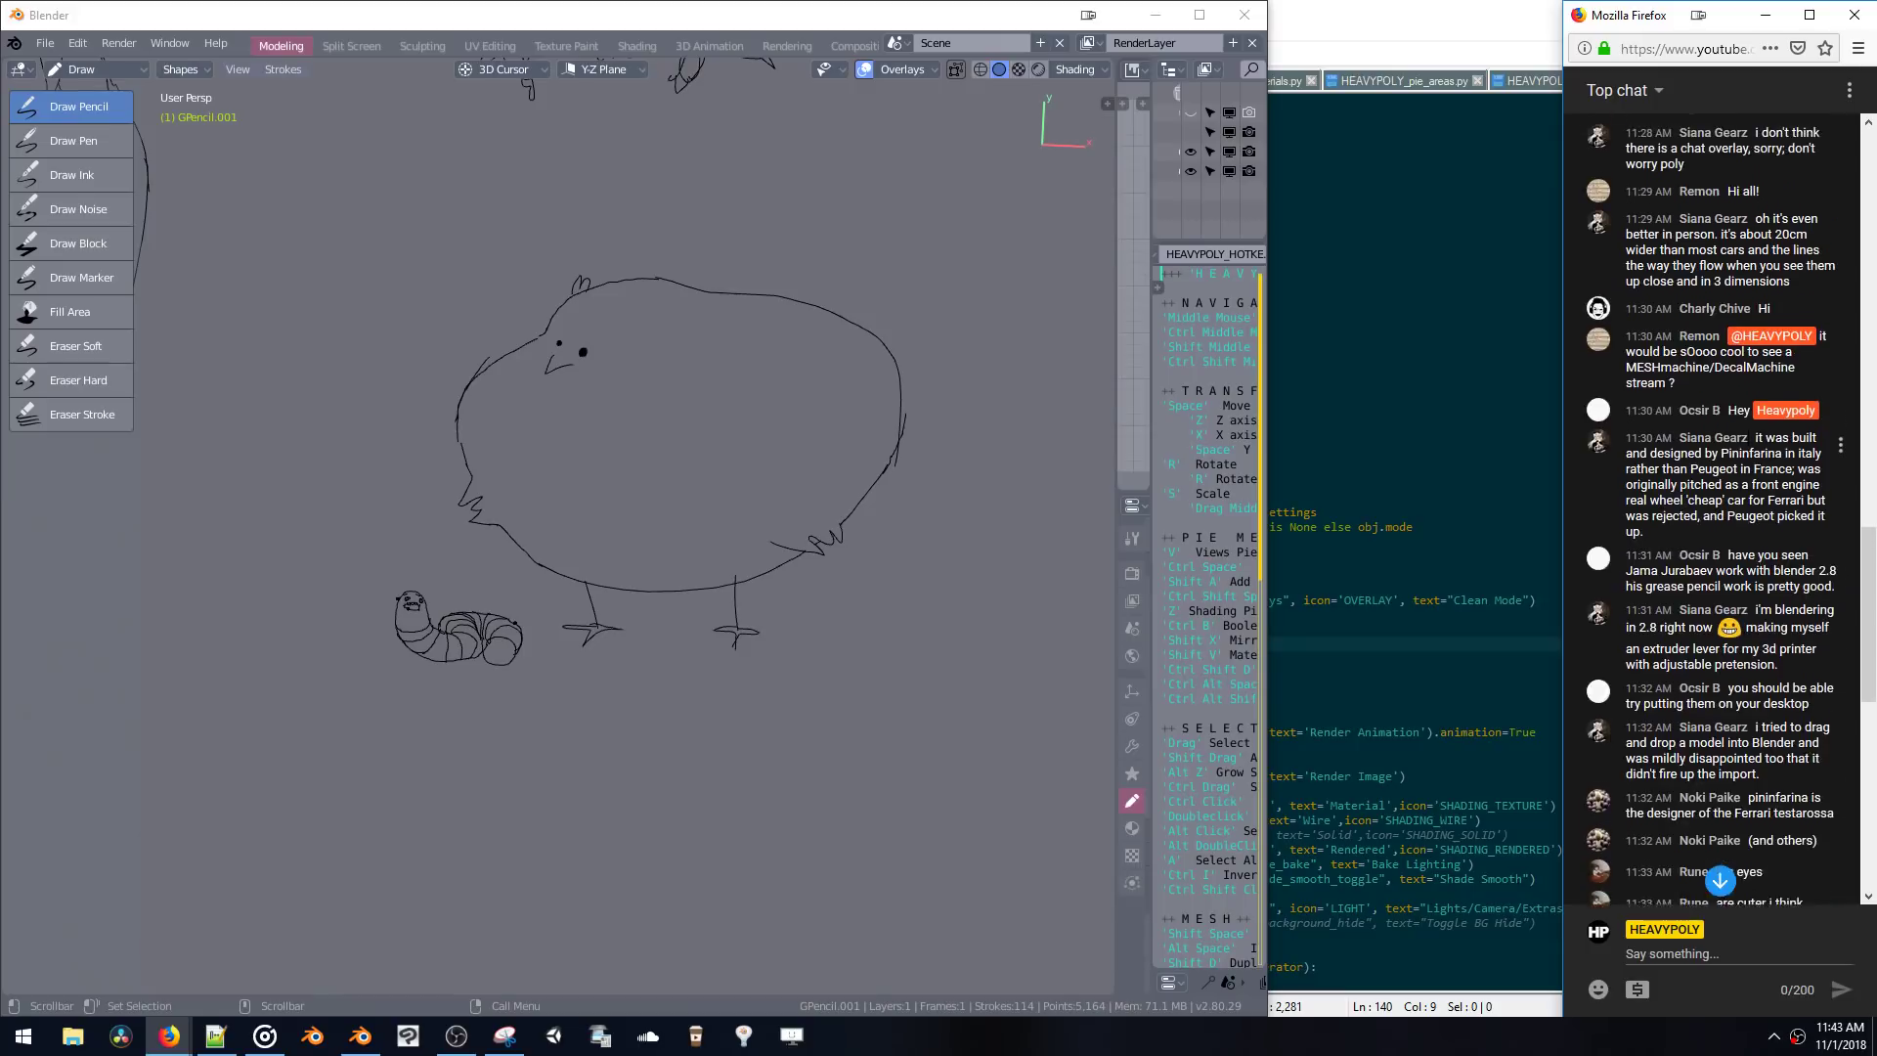
scroll(1746, 437, up, 3)
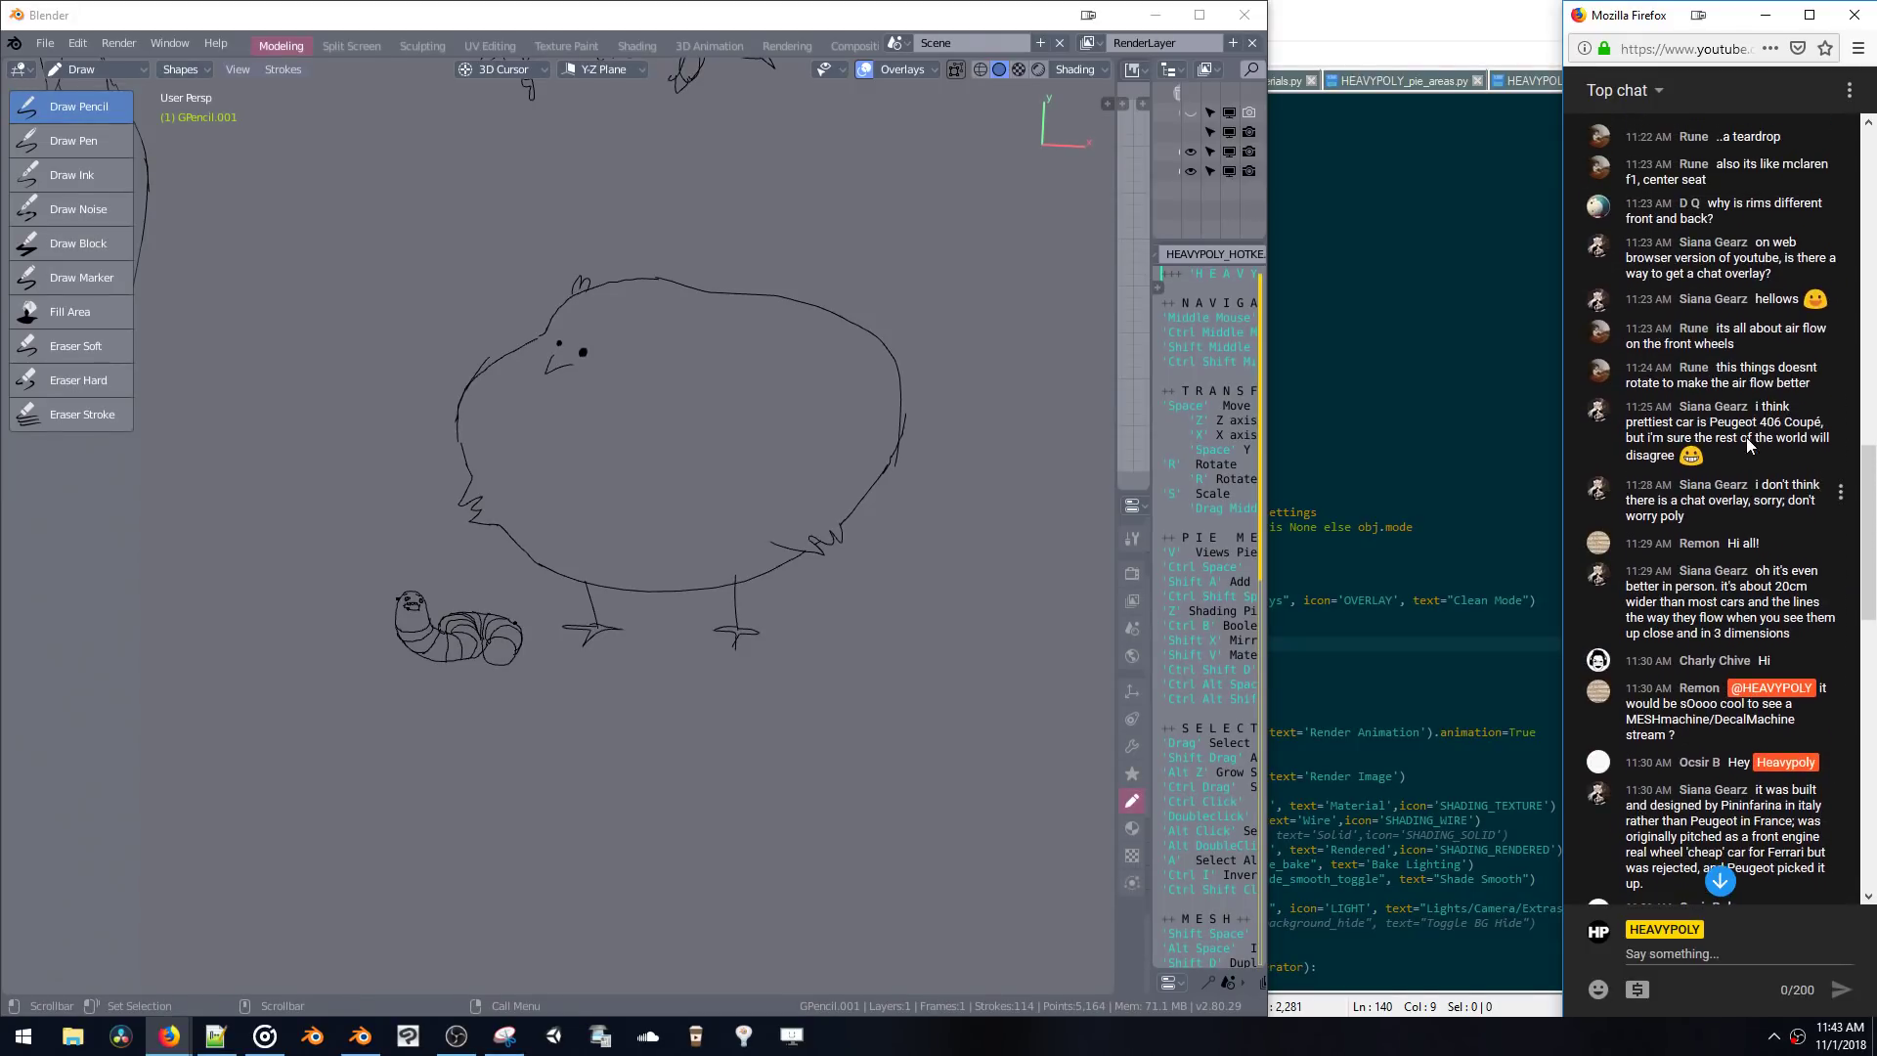
- Read through the rest of the viewers' chat messages, including the ones about Pininfarina and dropping a model into Blender
scroll(1746, 442, down, 5)
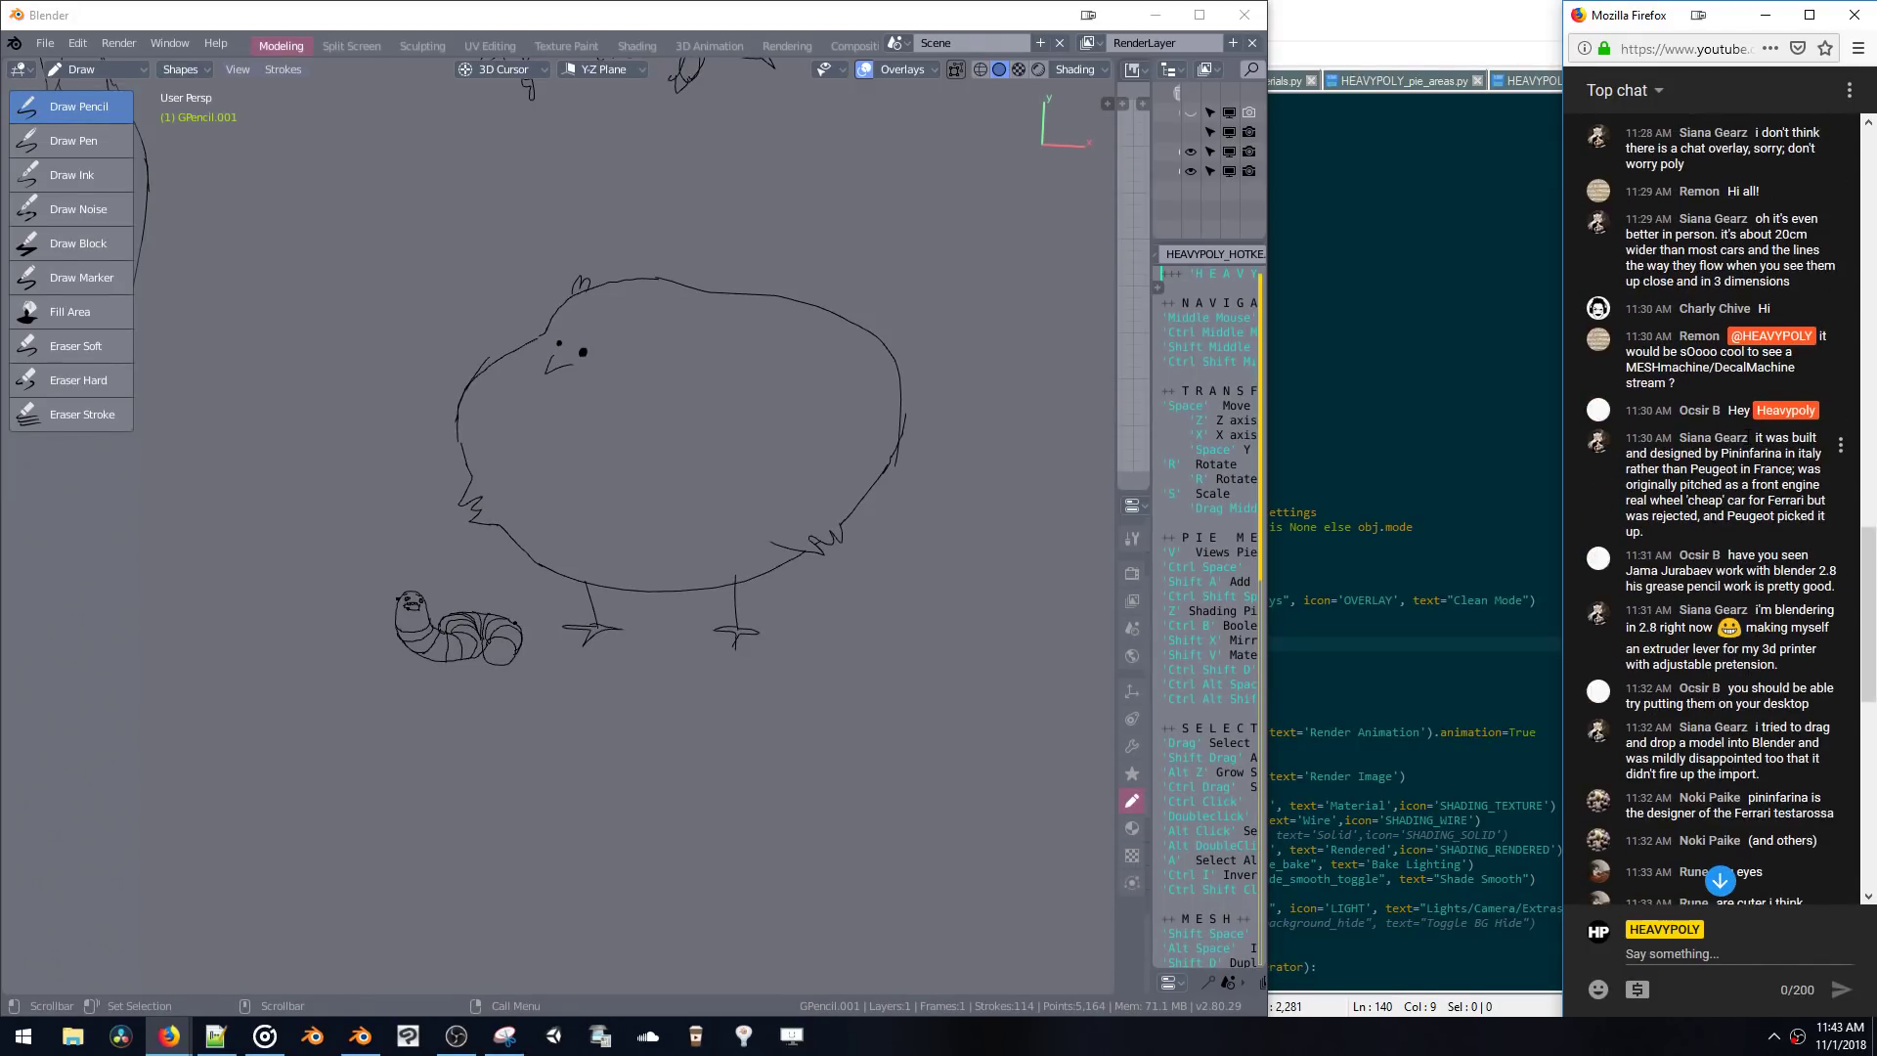
scroll(1720, 509, down, 7)
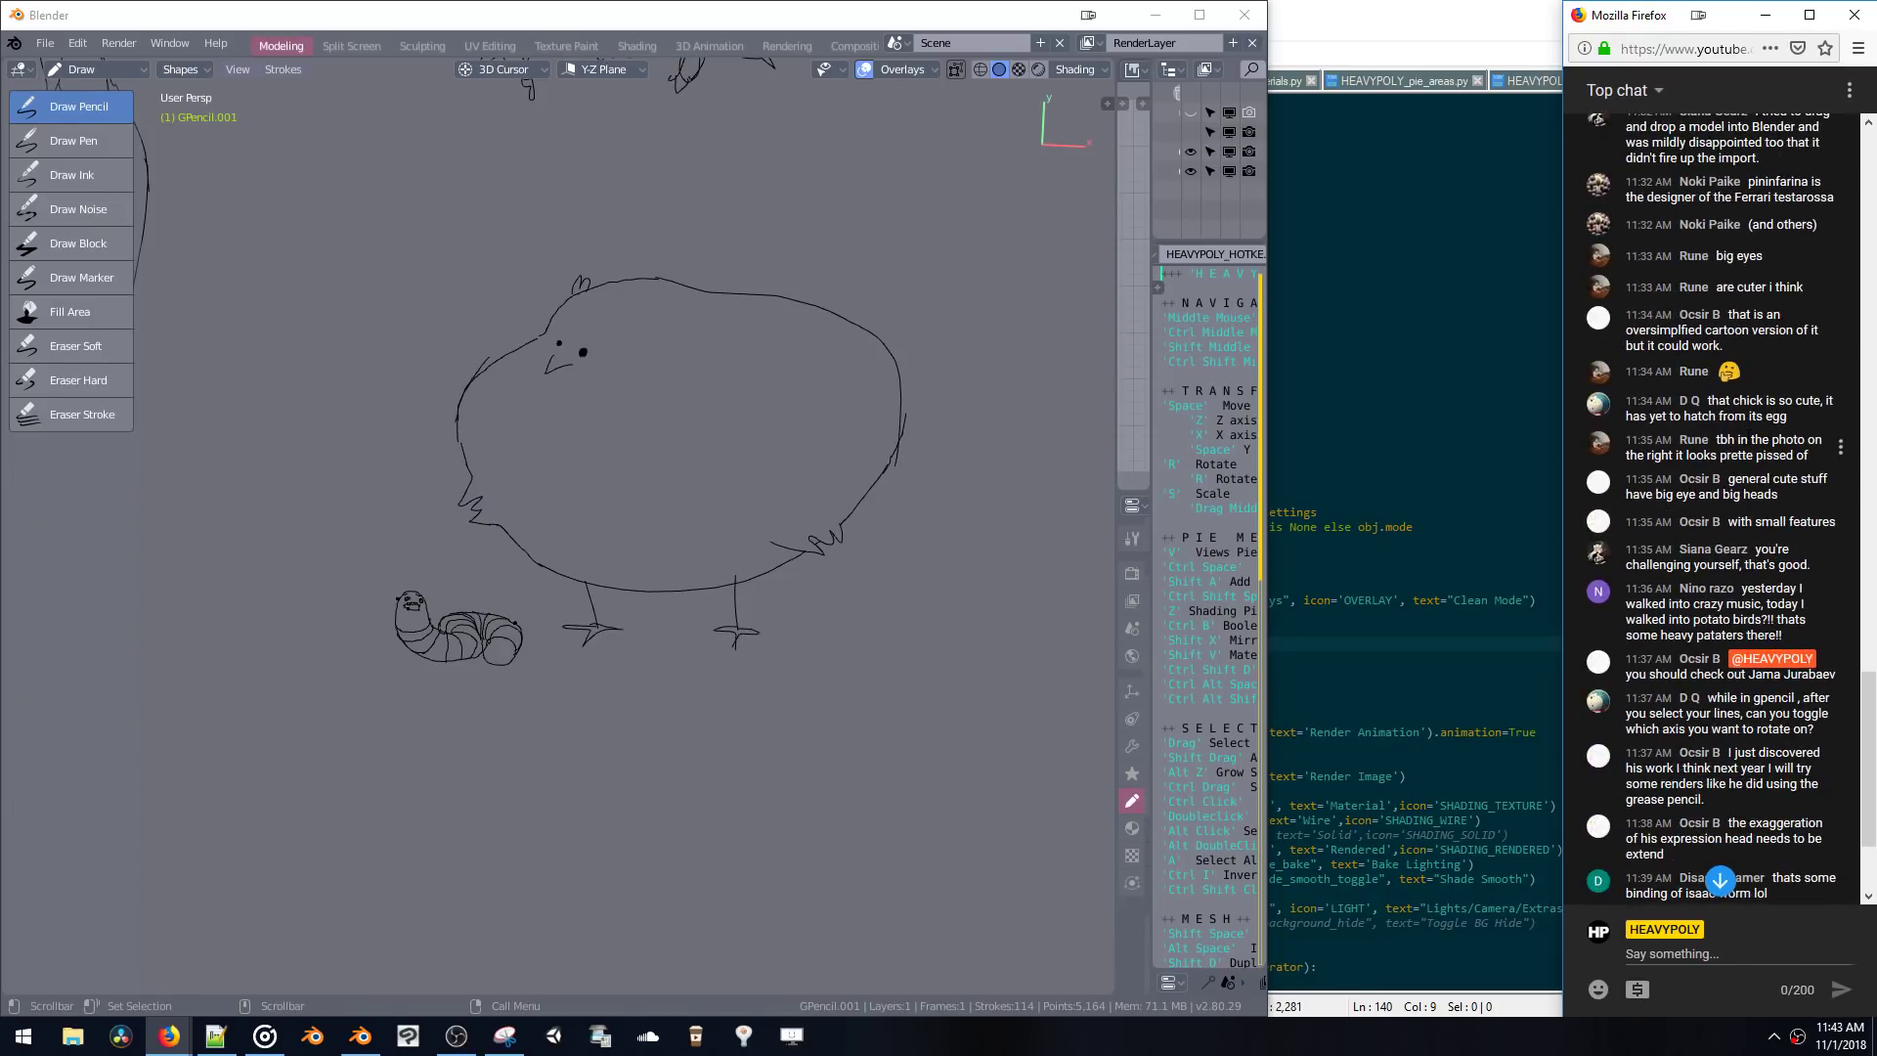
scroll(1747, 435, down, 2)
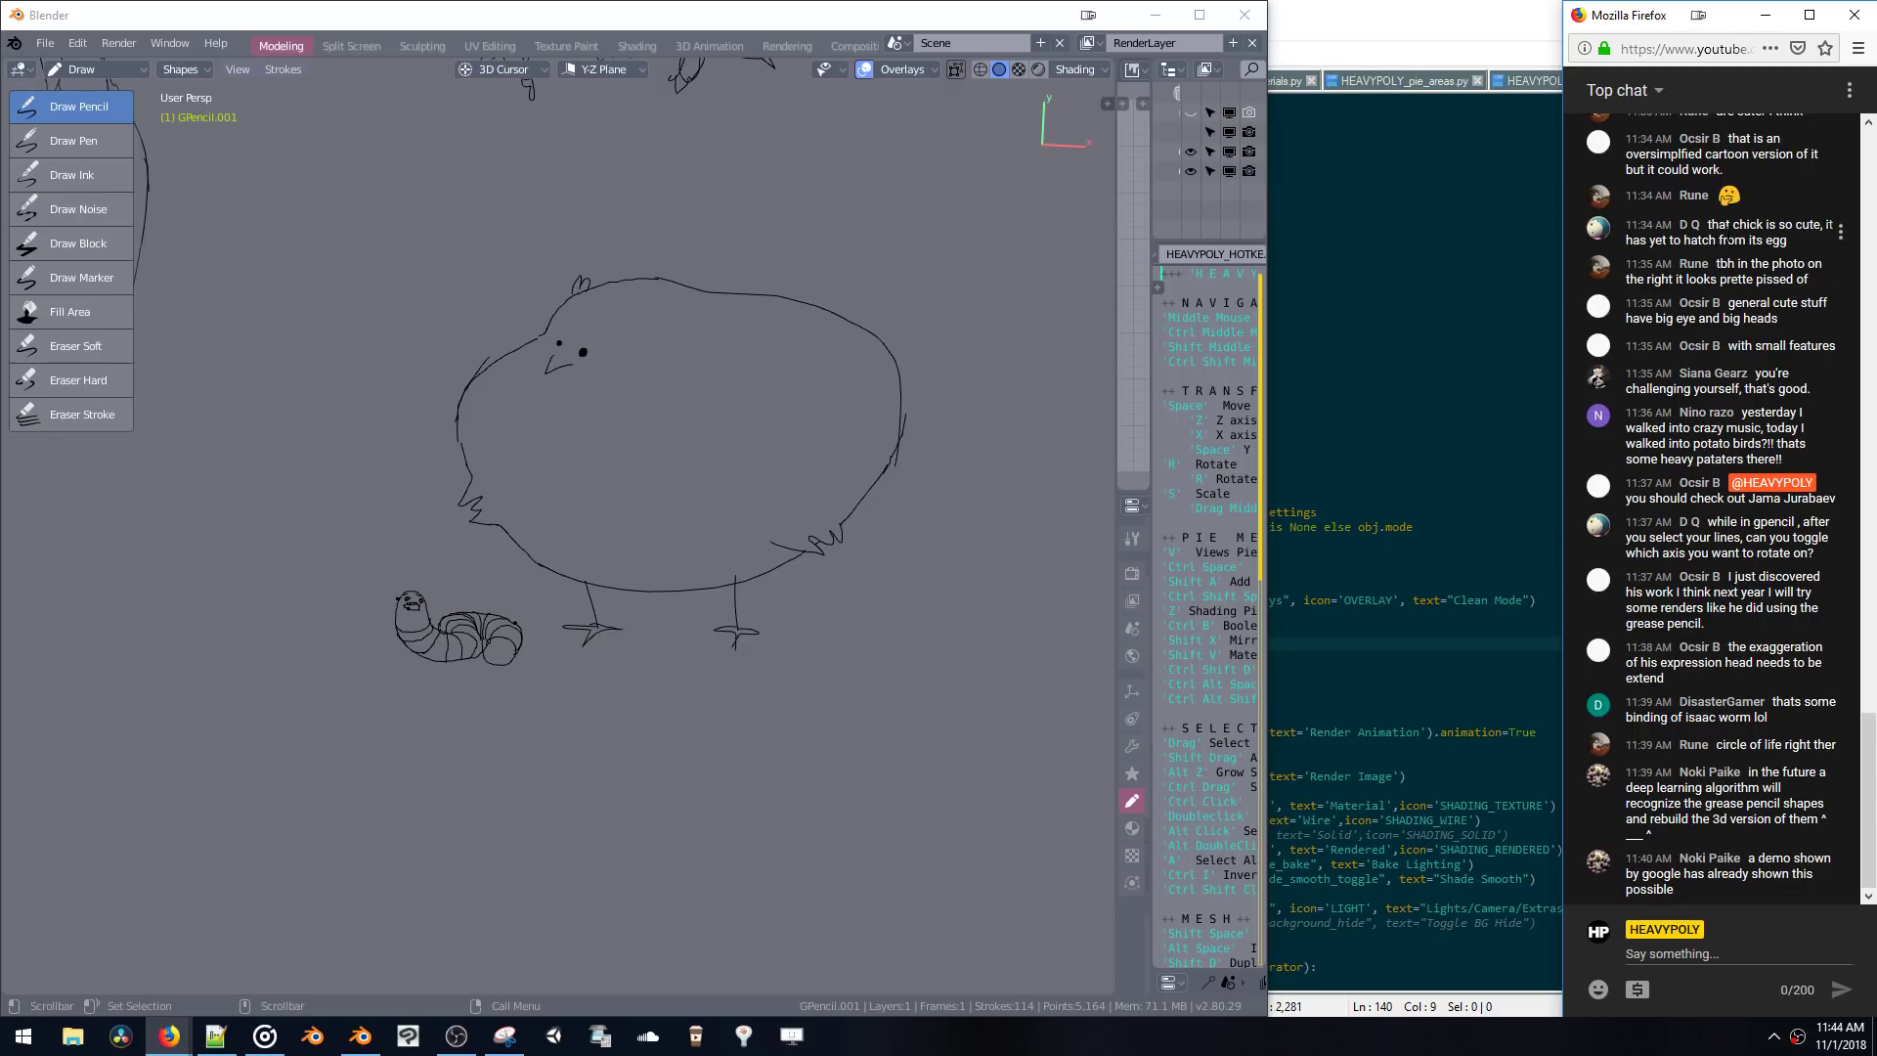
scroll(1728, 242, up, 3)
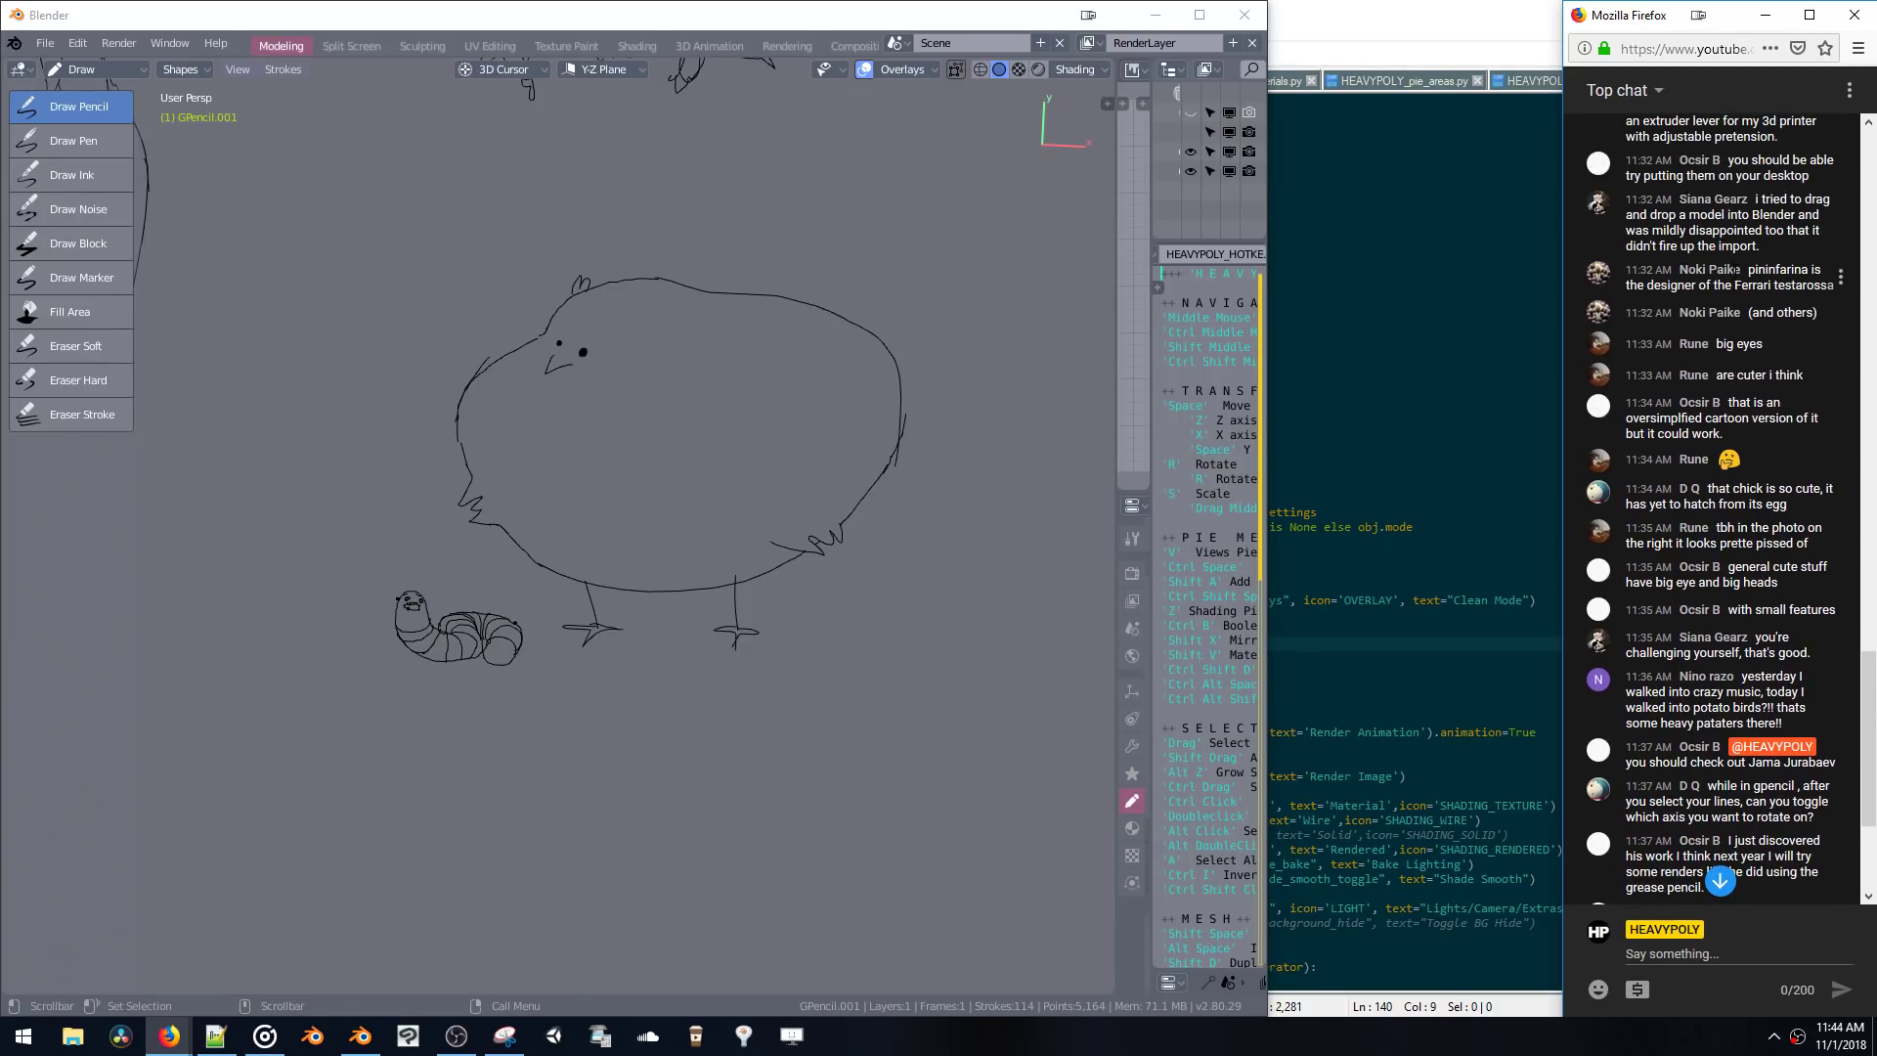
scroll(1728, 274, up, 1)
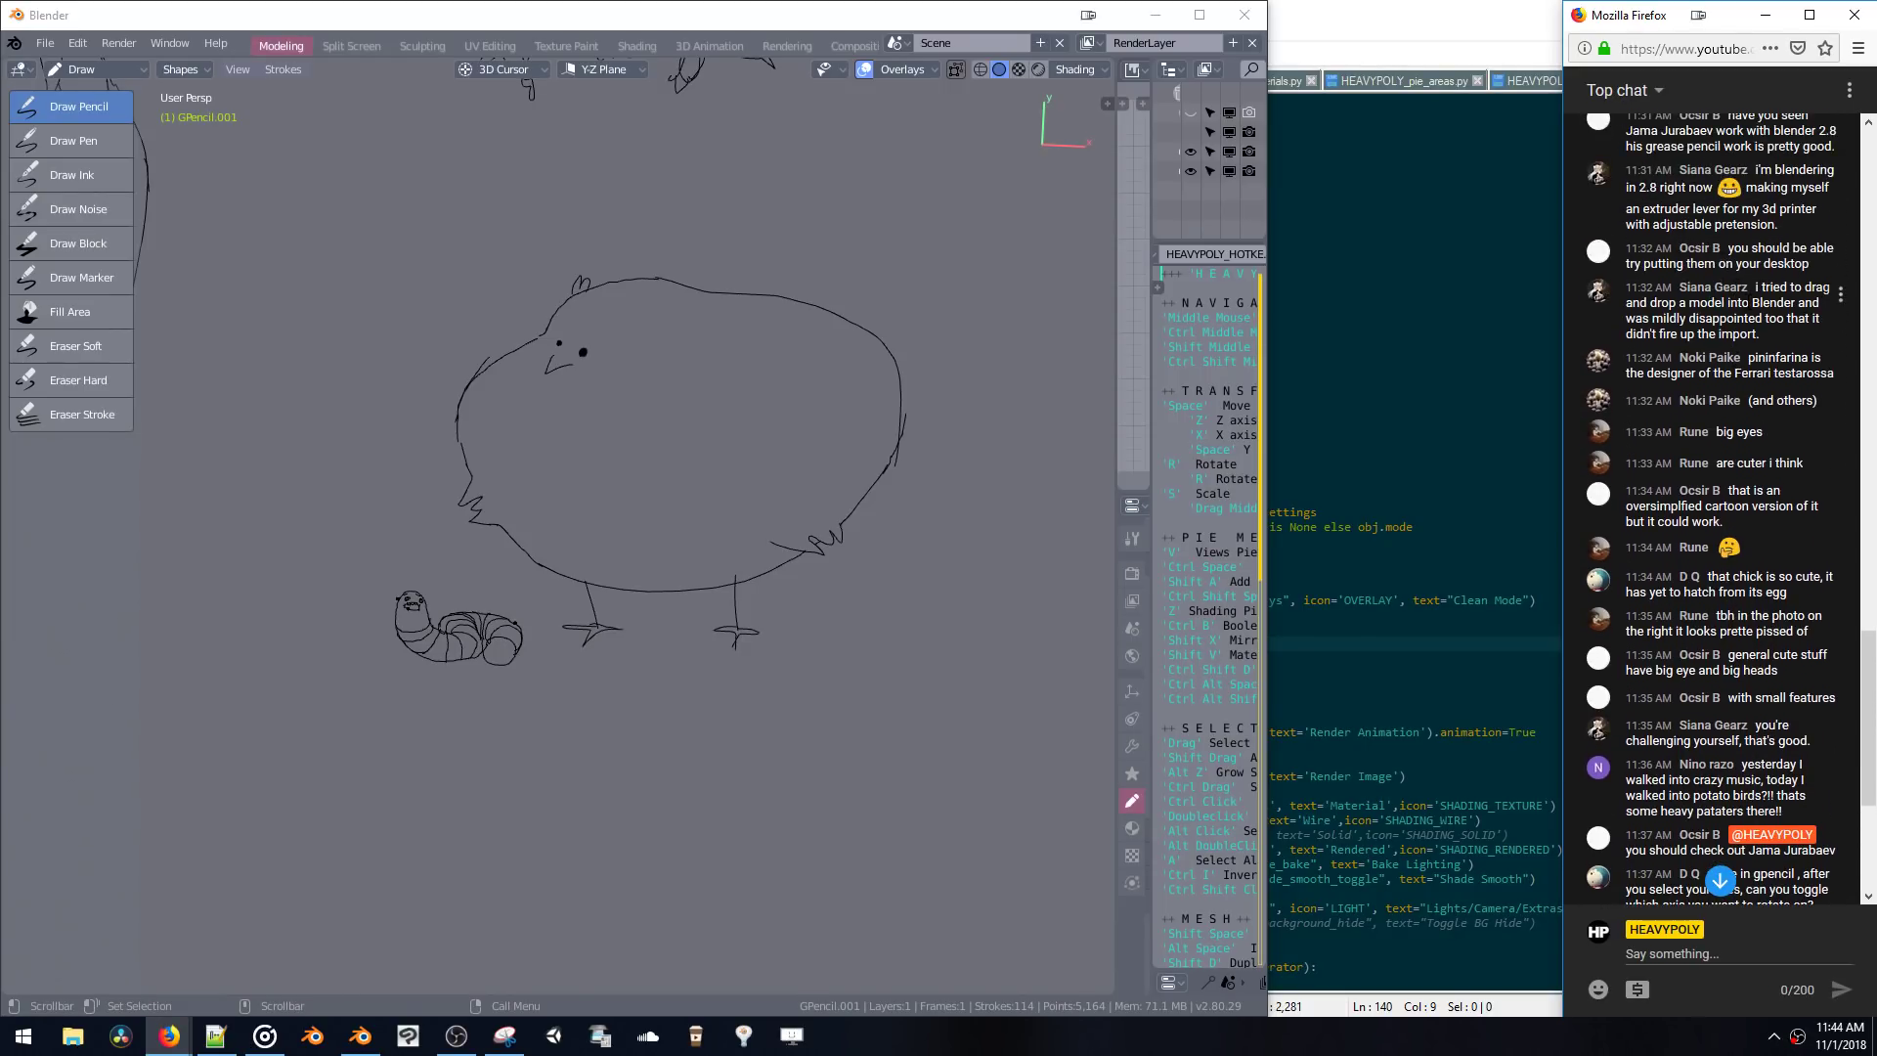
drag(1723, 303, 1750, 358)
click(1768, 387)
- Switch back to Blender, draw small tail strokes at the worm's rear end, and save the file as untitled.blend
click(372, 539)
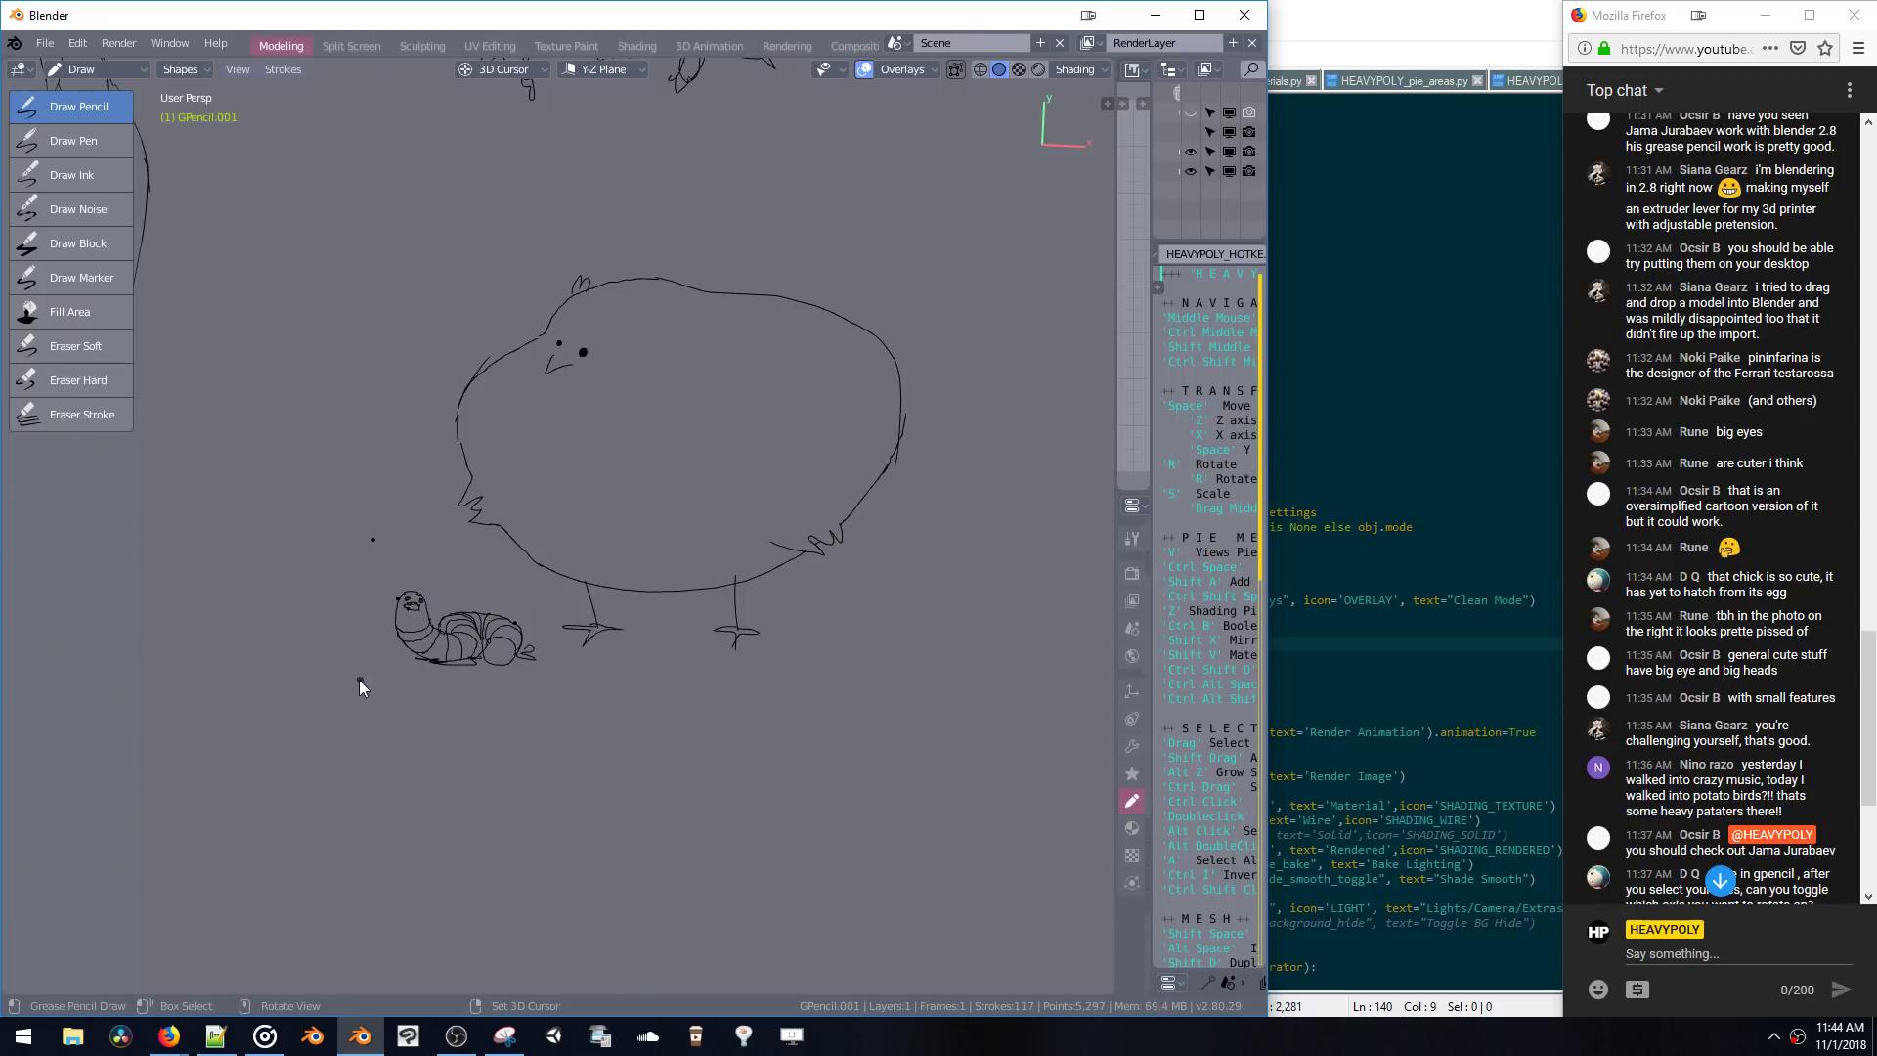
key(ctrl)
key(ctrl+s)
click(602, 673)
- Open File Explorer, view the startup and HEAVYPOLY_config_28 folders, and minimize the window
click(79, 1042)
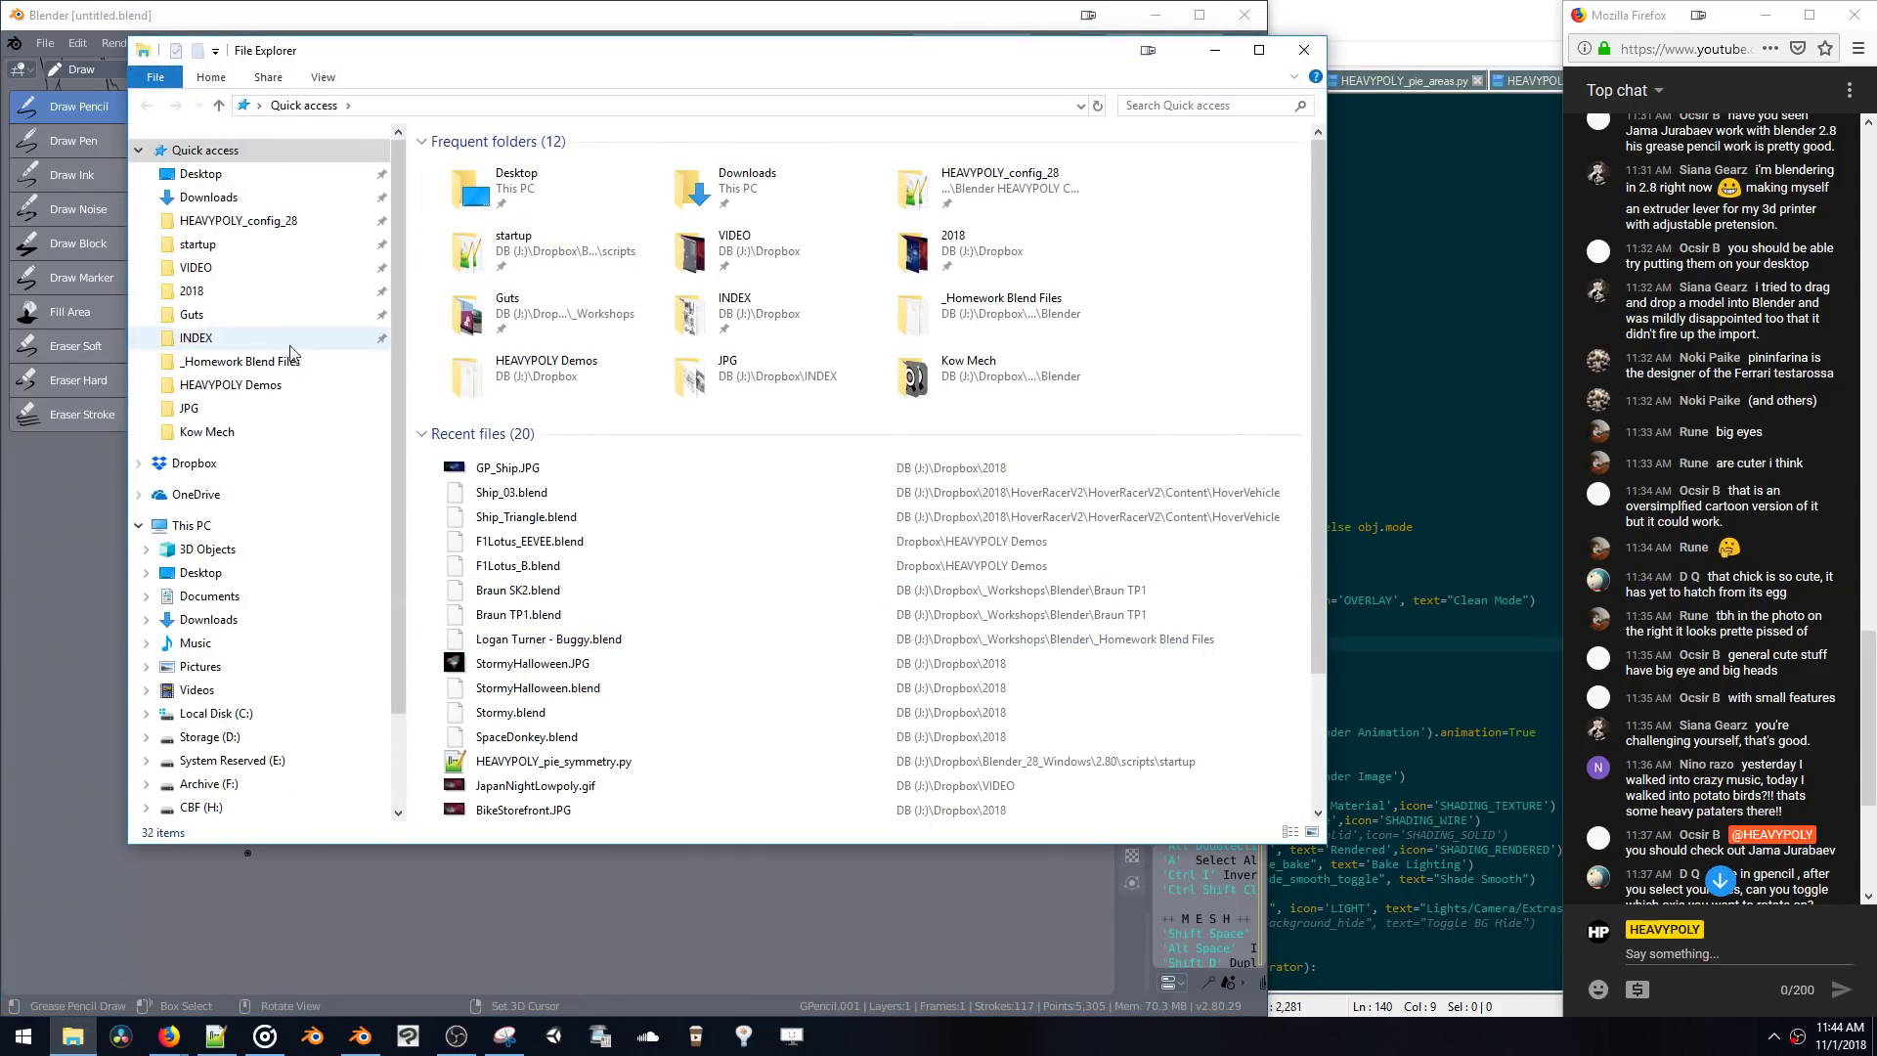
click(250, 249)
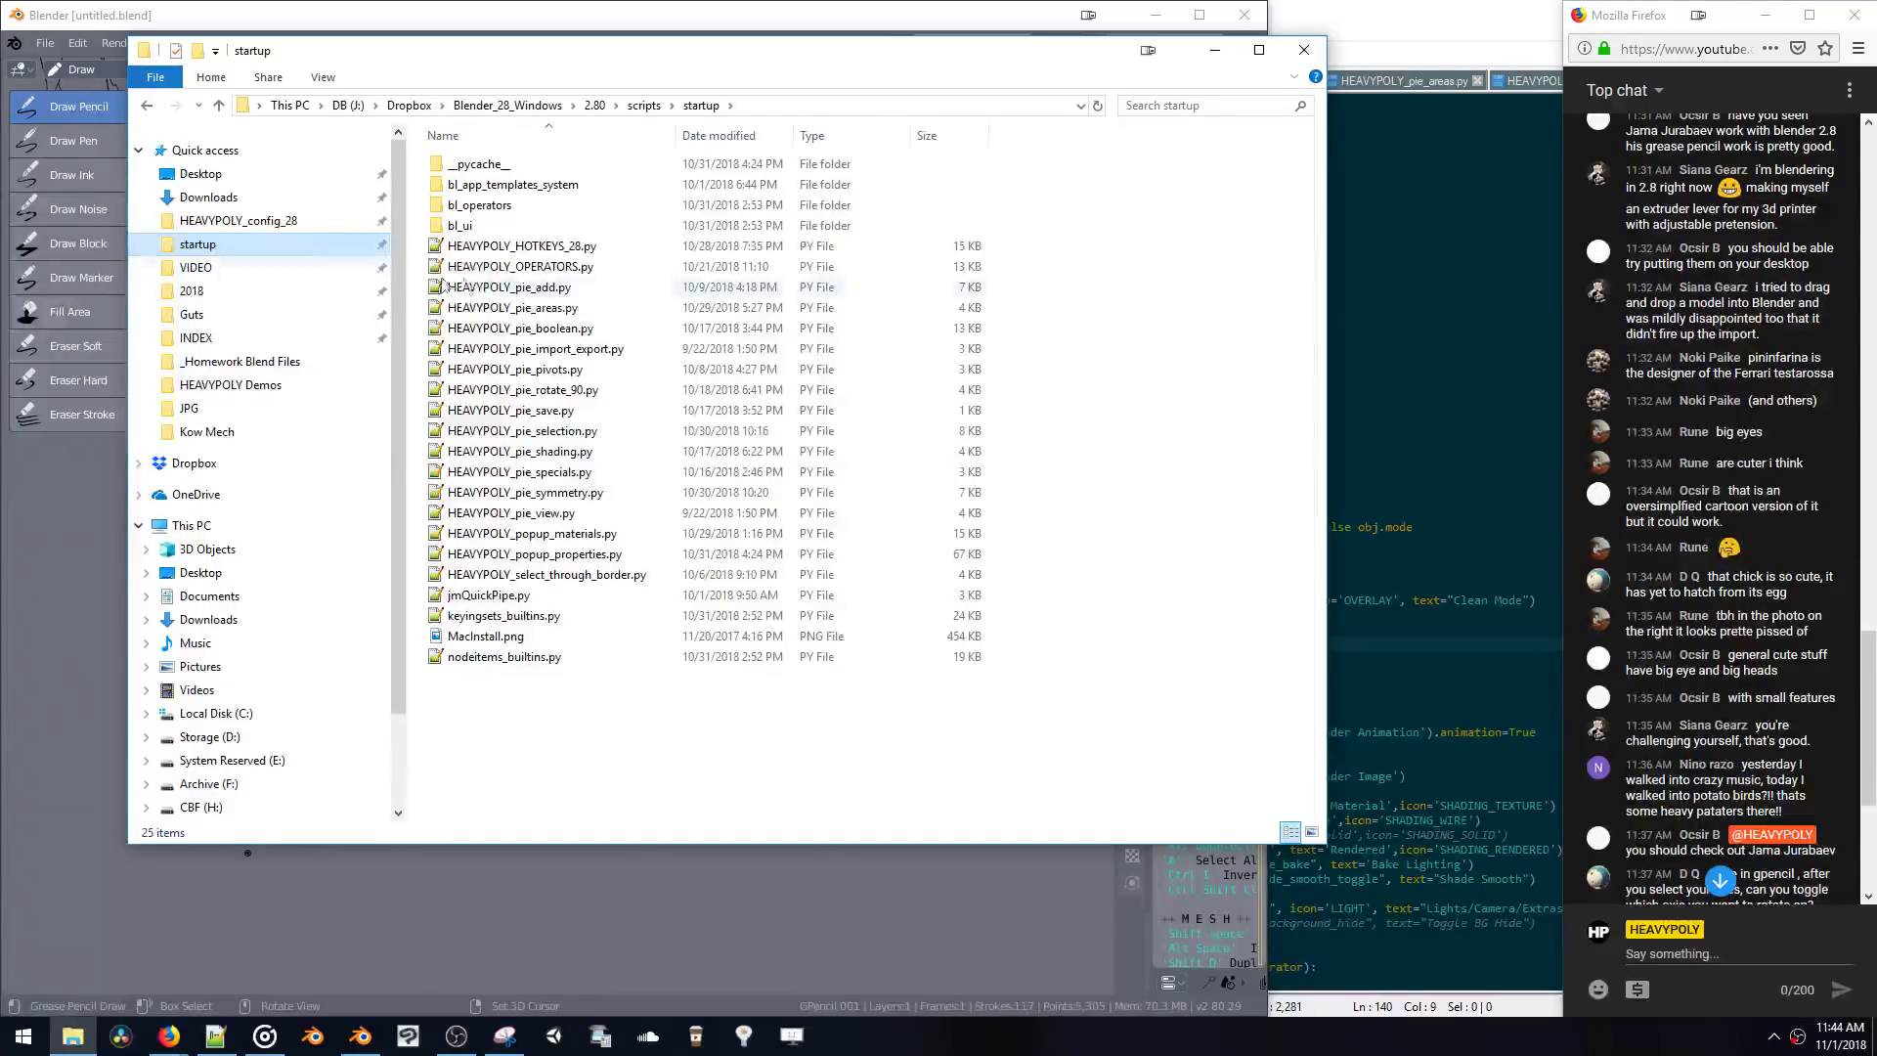
click(238, 220)
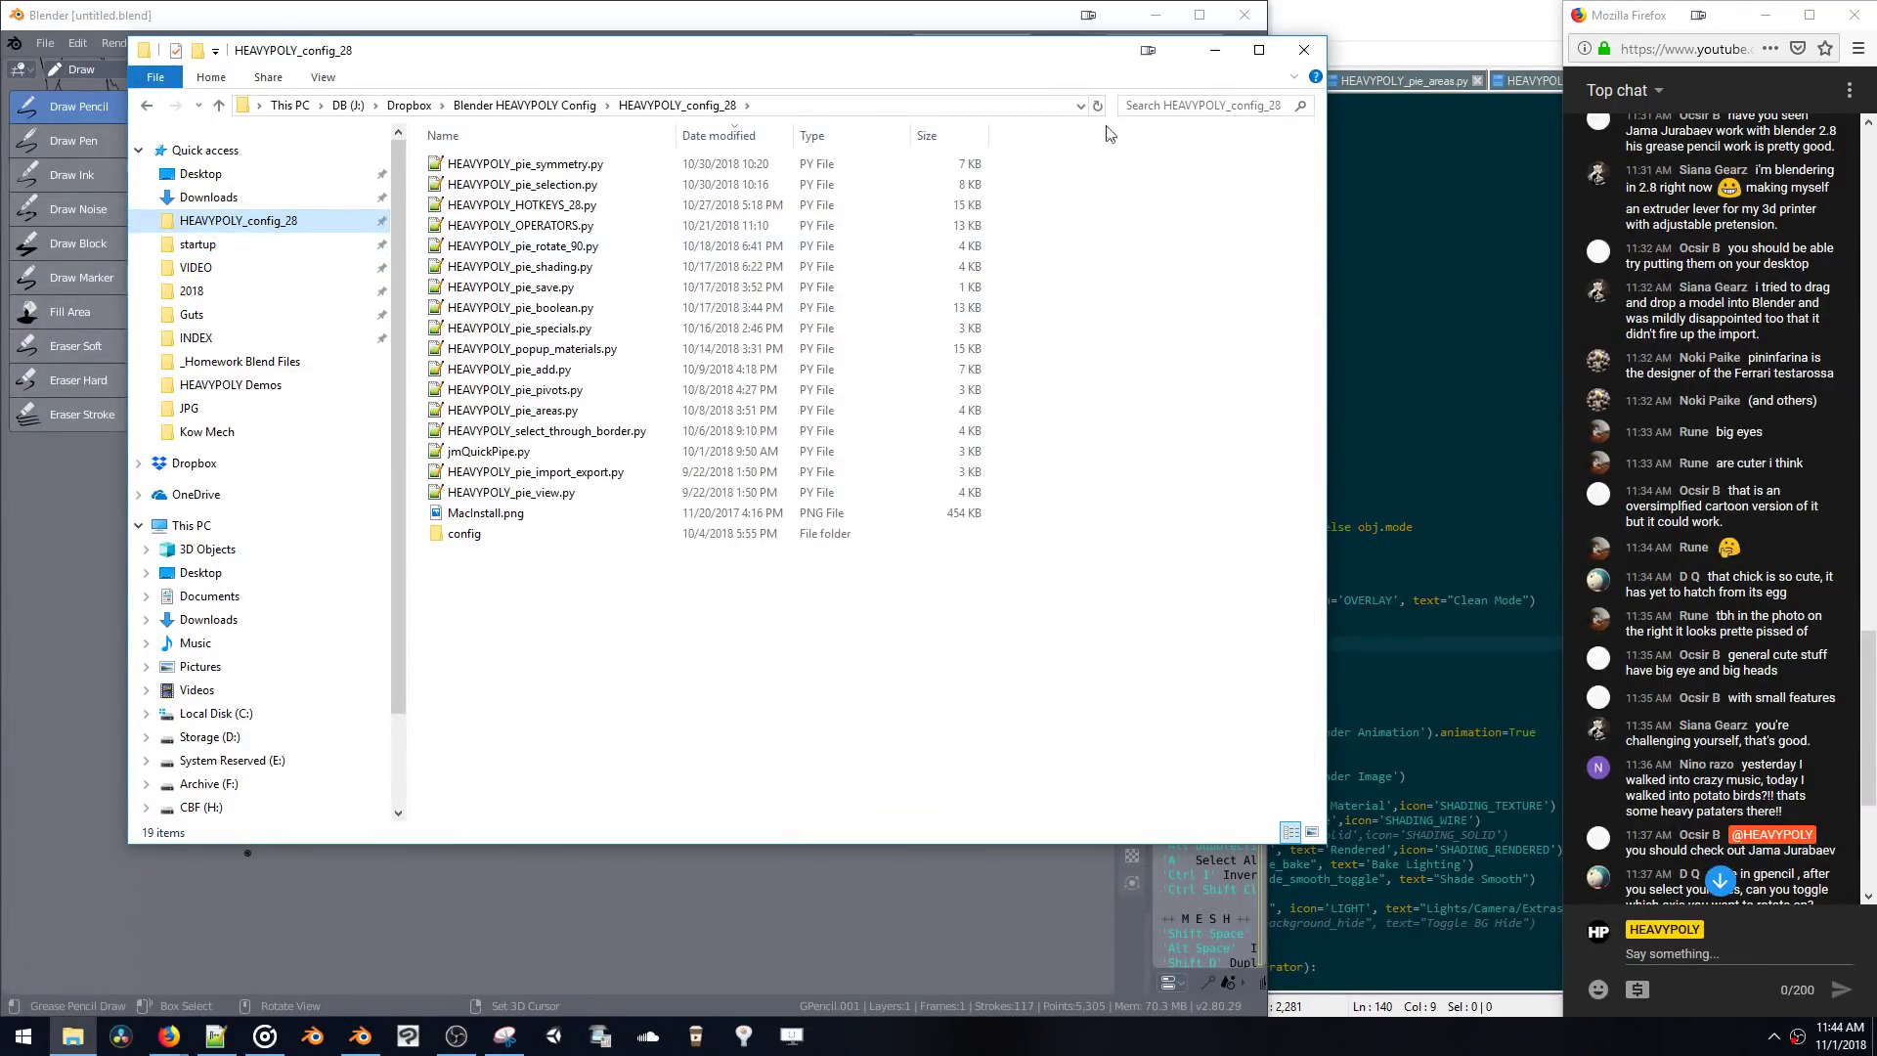
click(1215, 50)
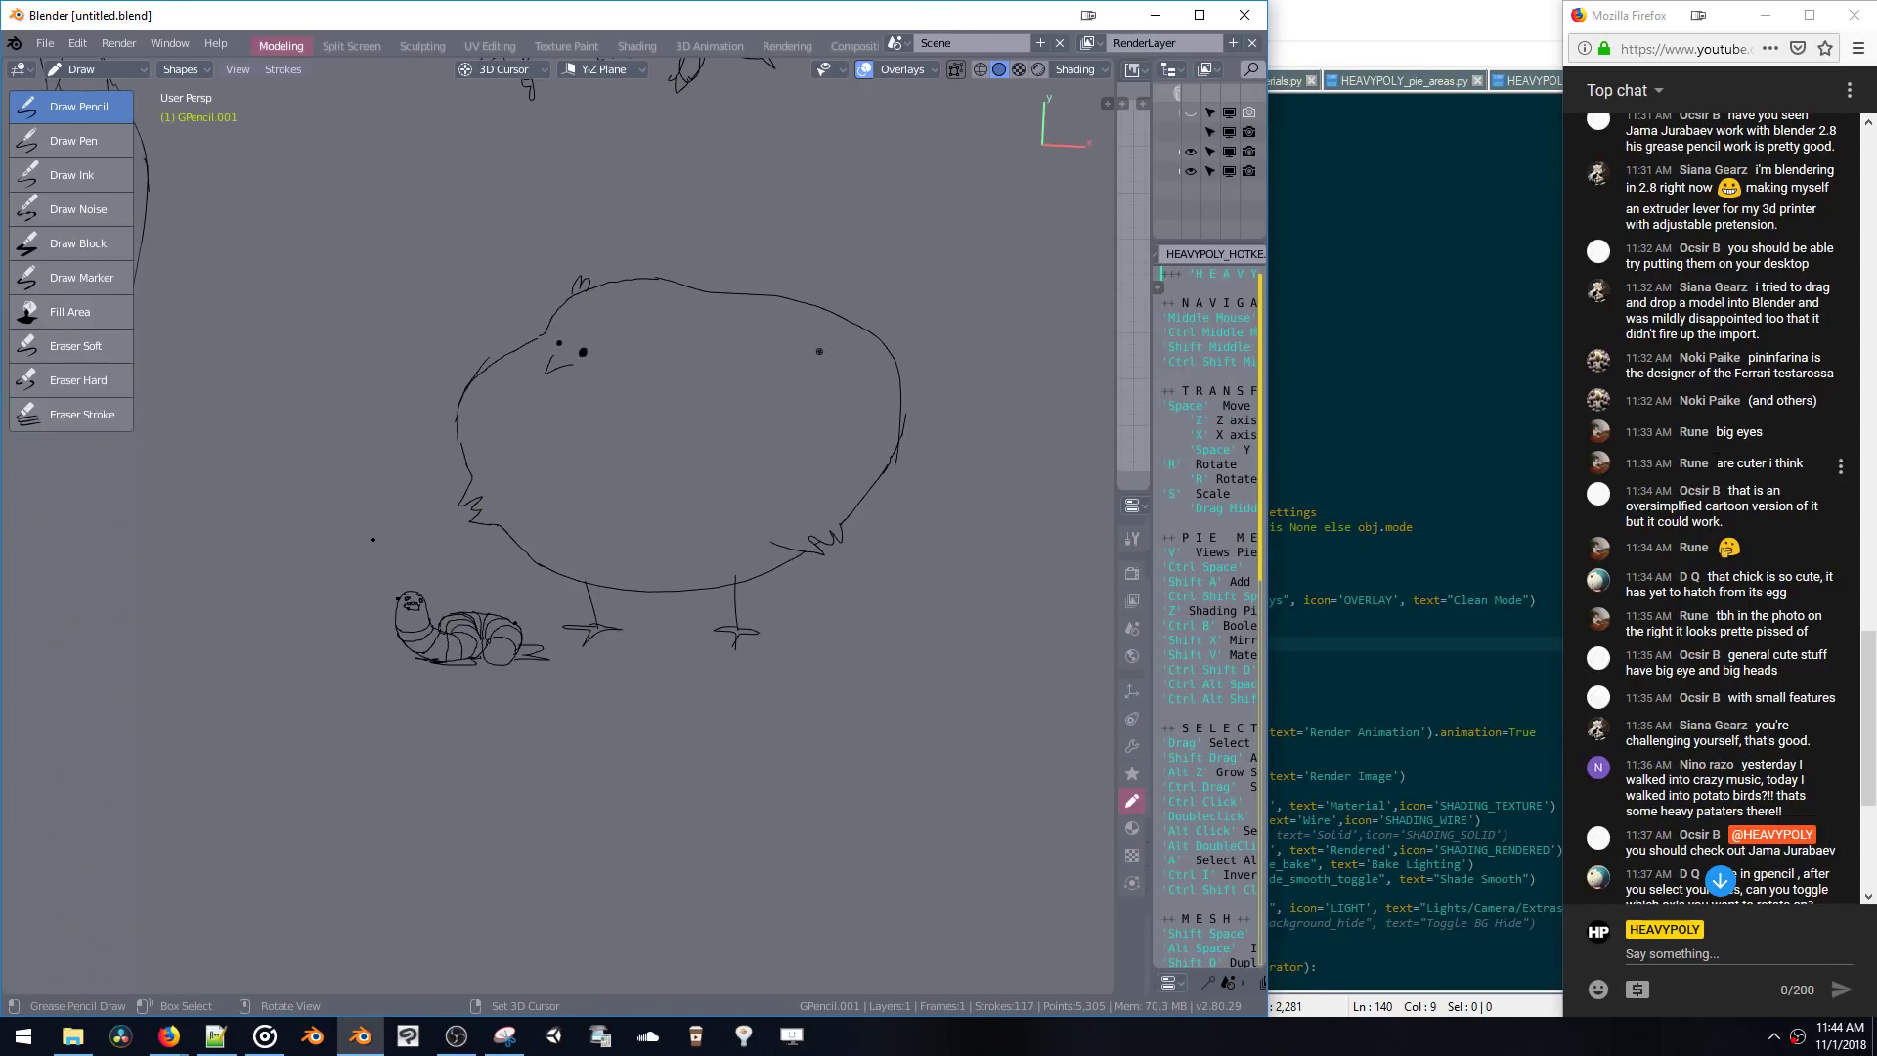
- Highlight the chat message about Pininfarina designing the Ferrari Testarossa
drag(1749, 360, 1767, 372)
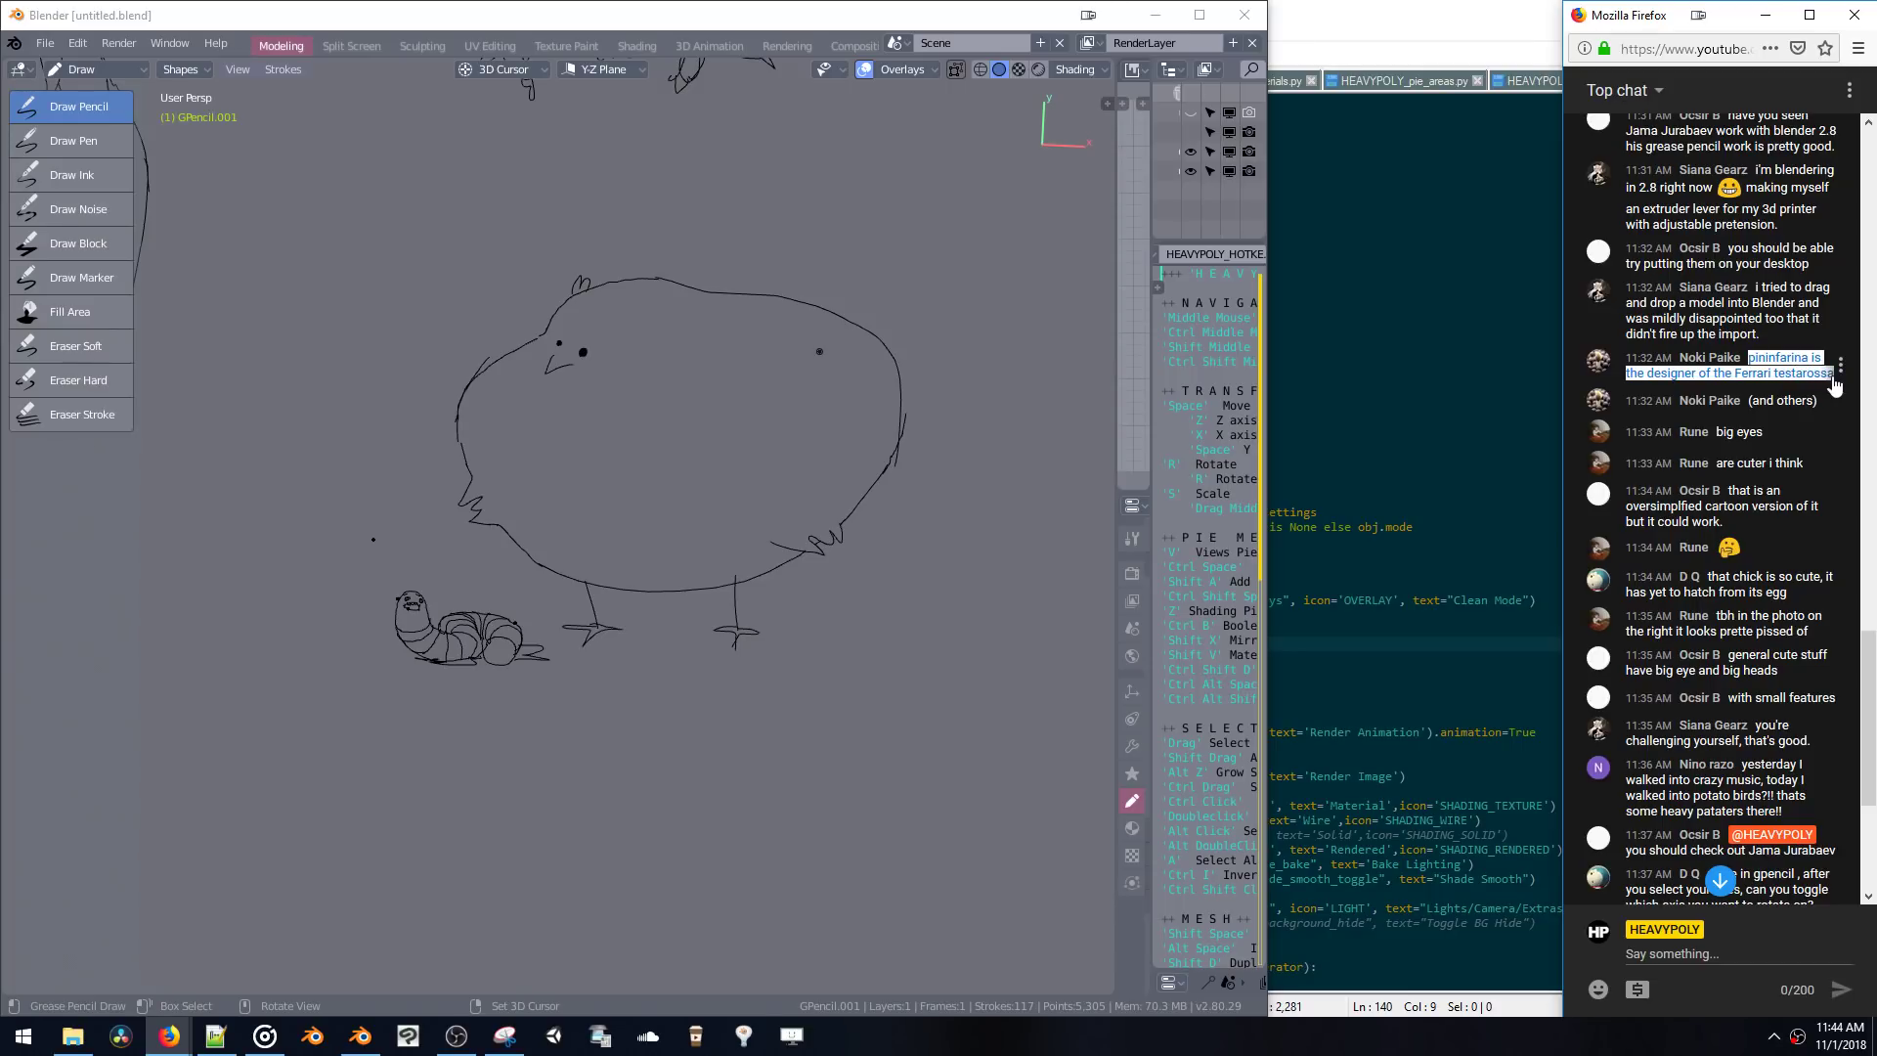
click(1803, 373)
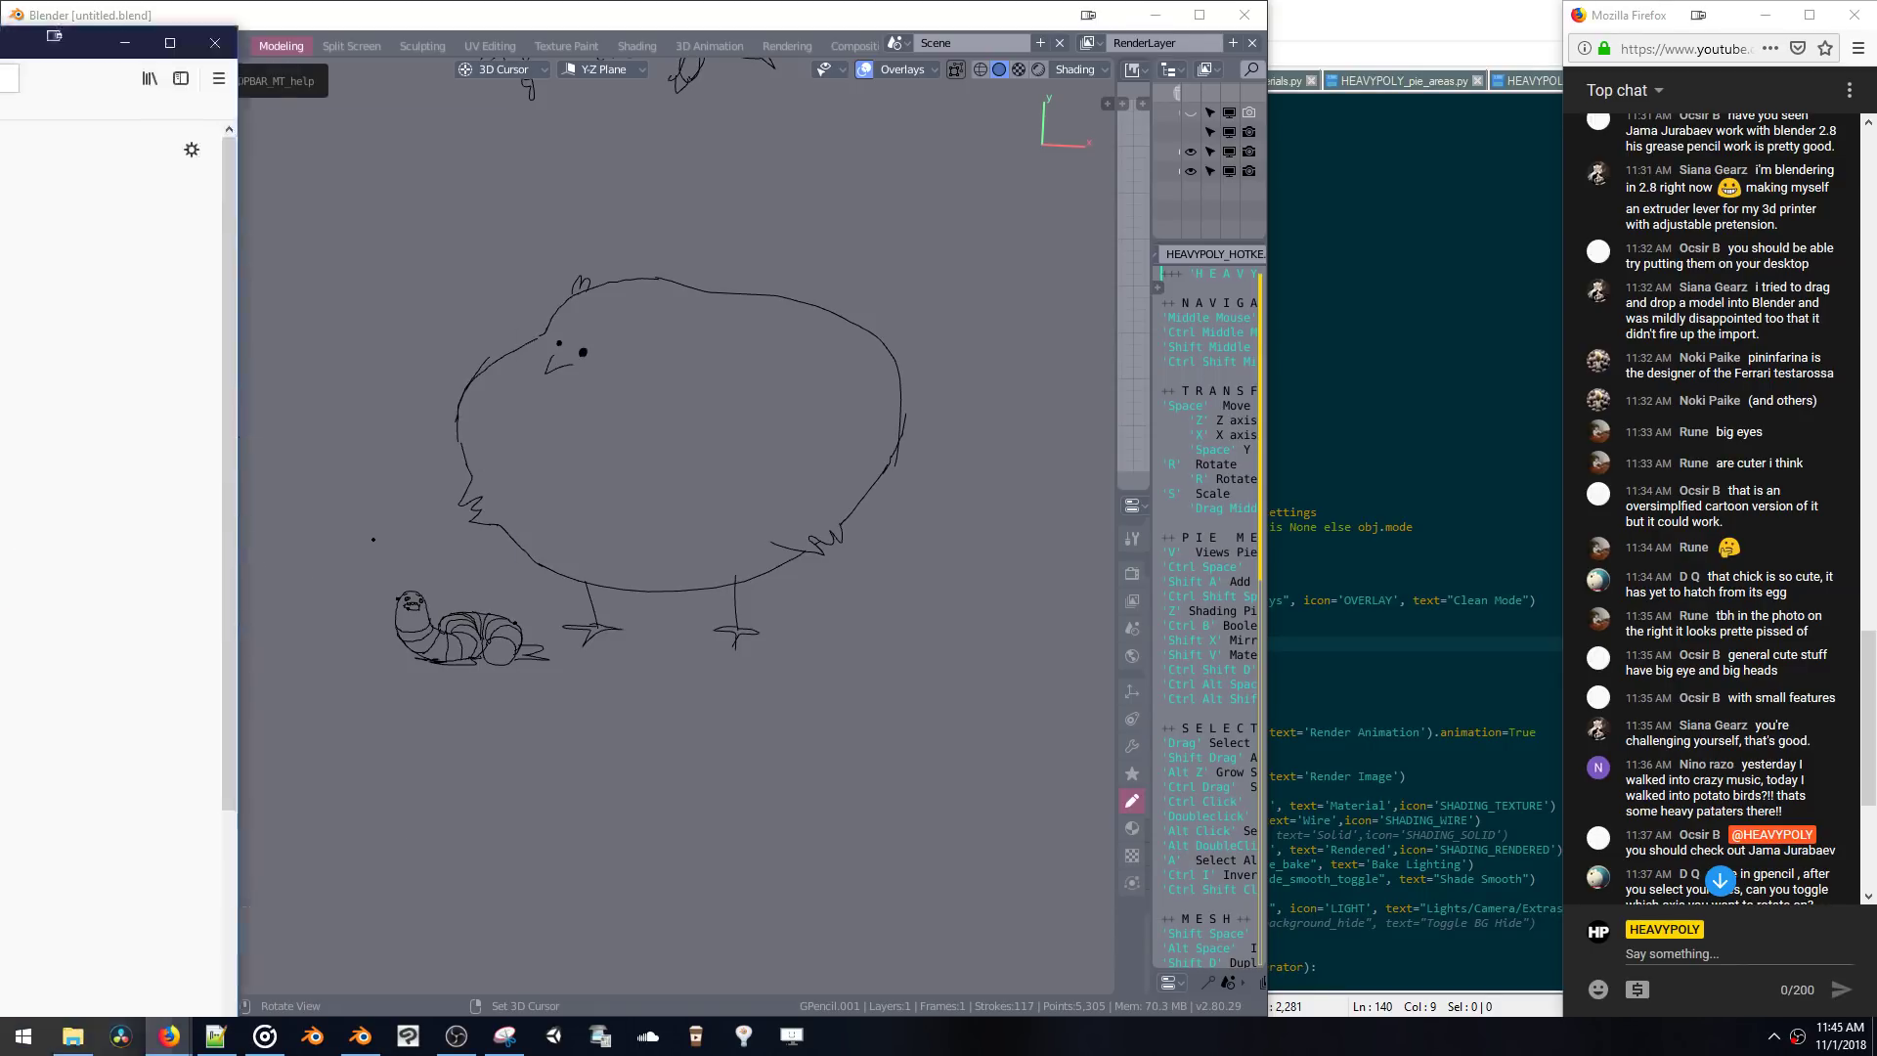
- Maximize the blank browser window, search the web for "pininfarina cell phone", and show the image results
drag(0, 30, 1101, 248)
click(967, 190)
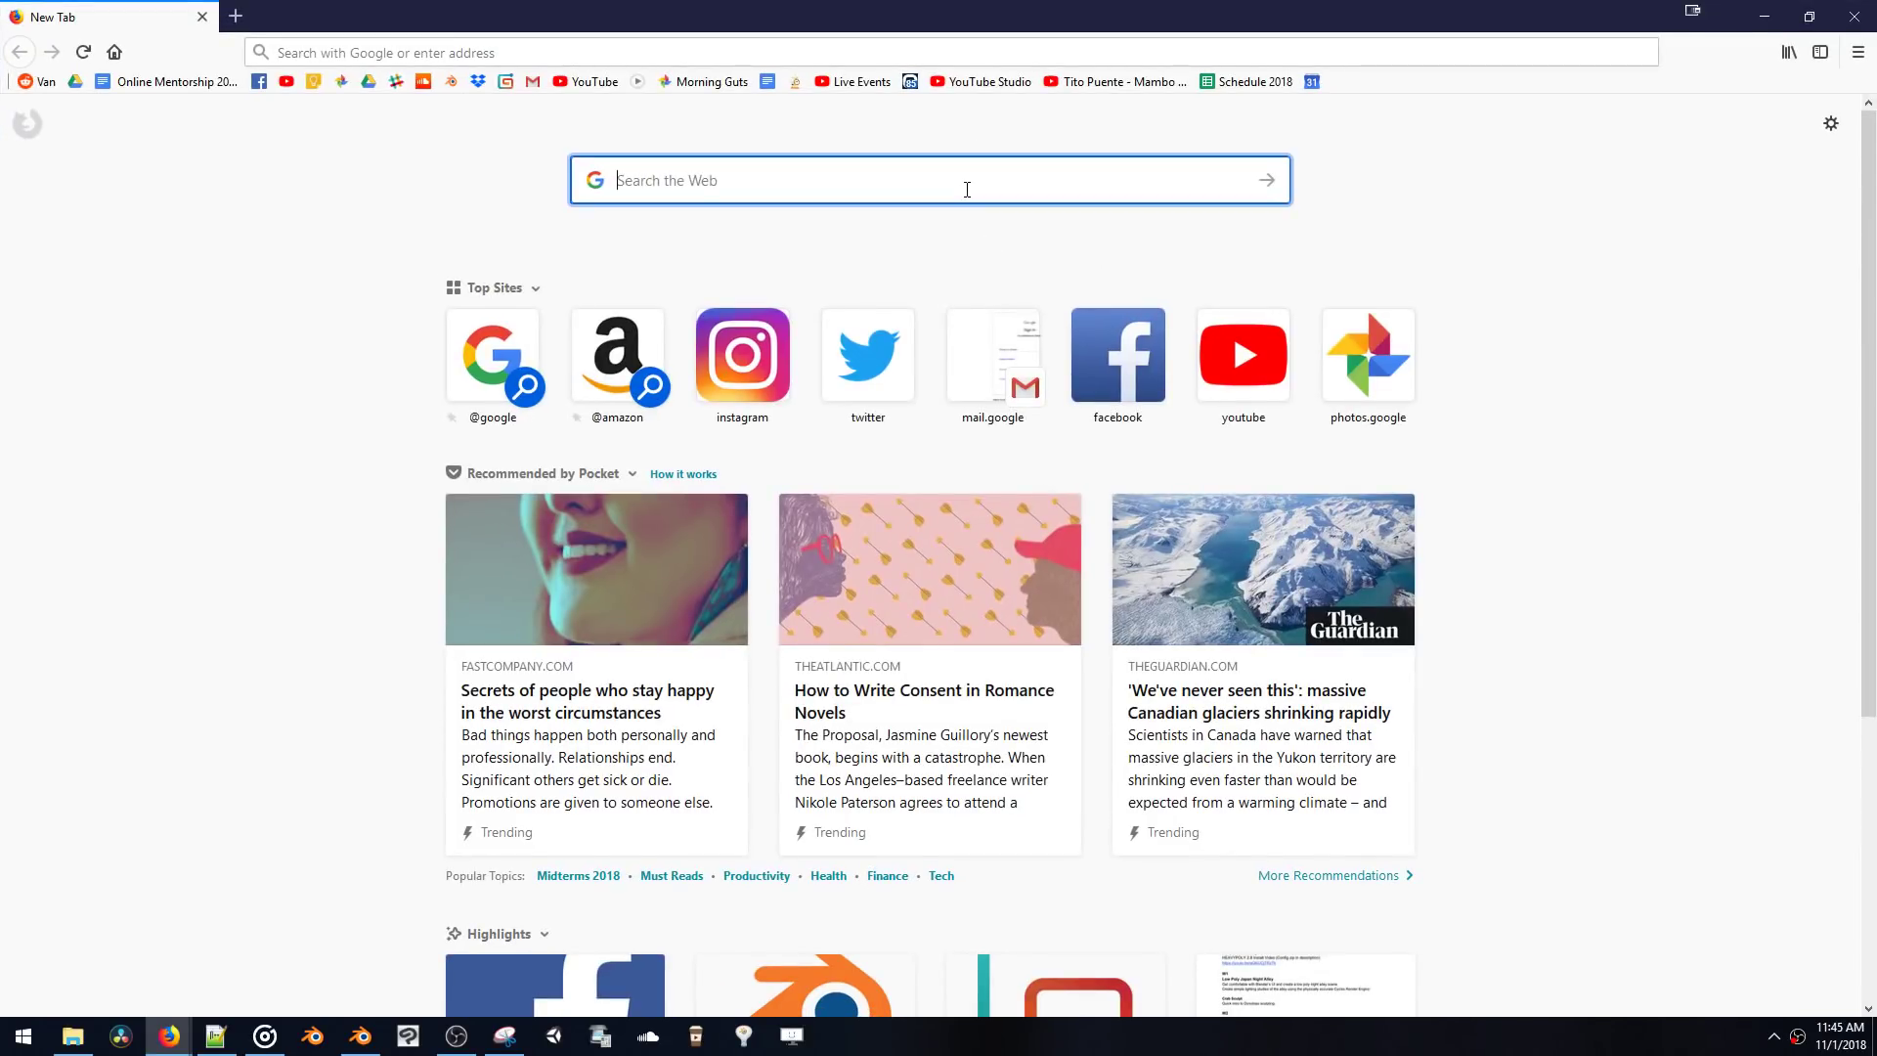
text(pininfarina cell phone)
drag(836, 180, 617, 180)
key(ctrl+c)
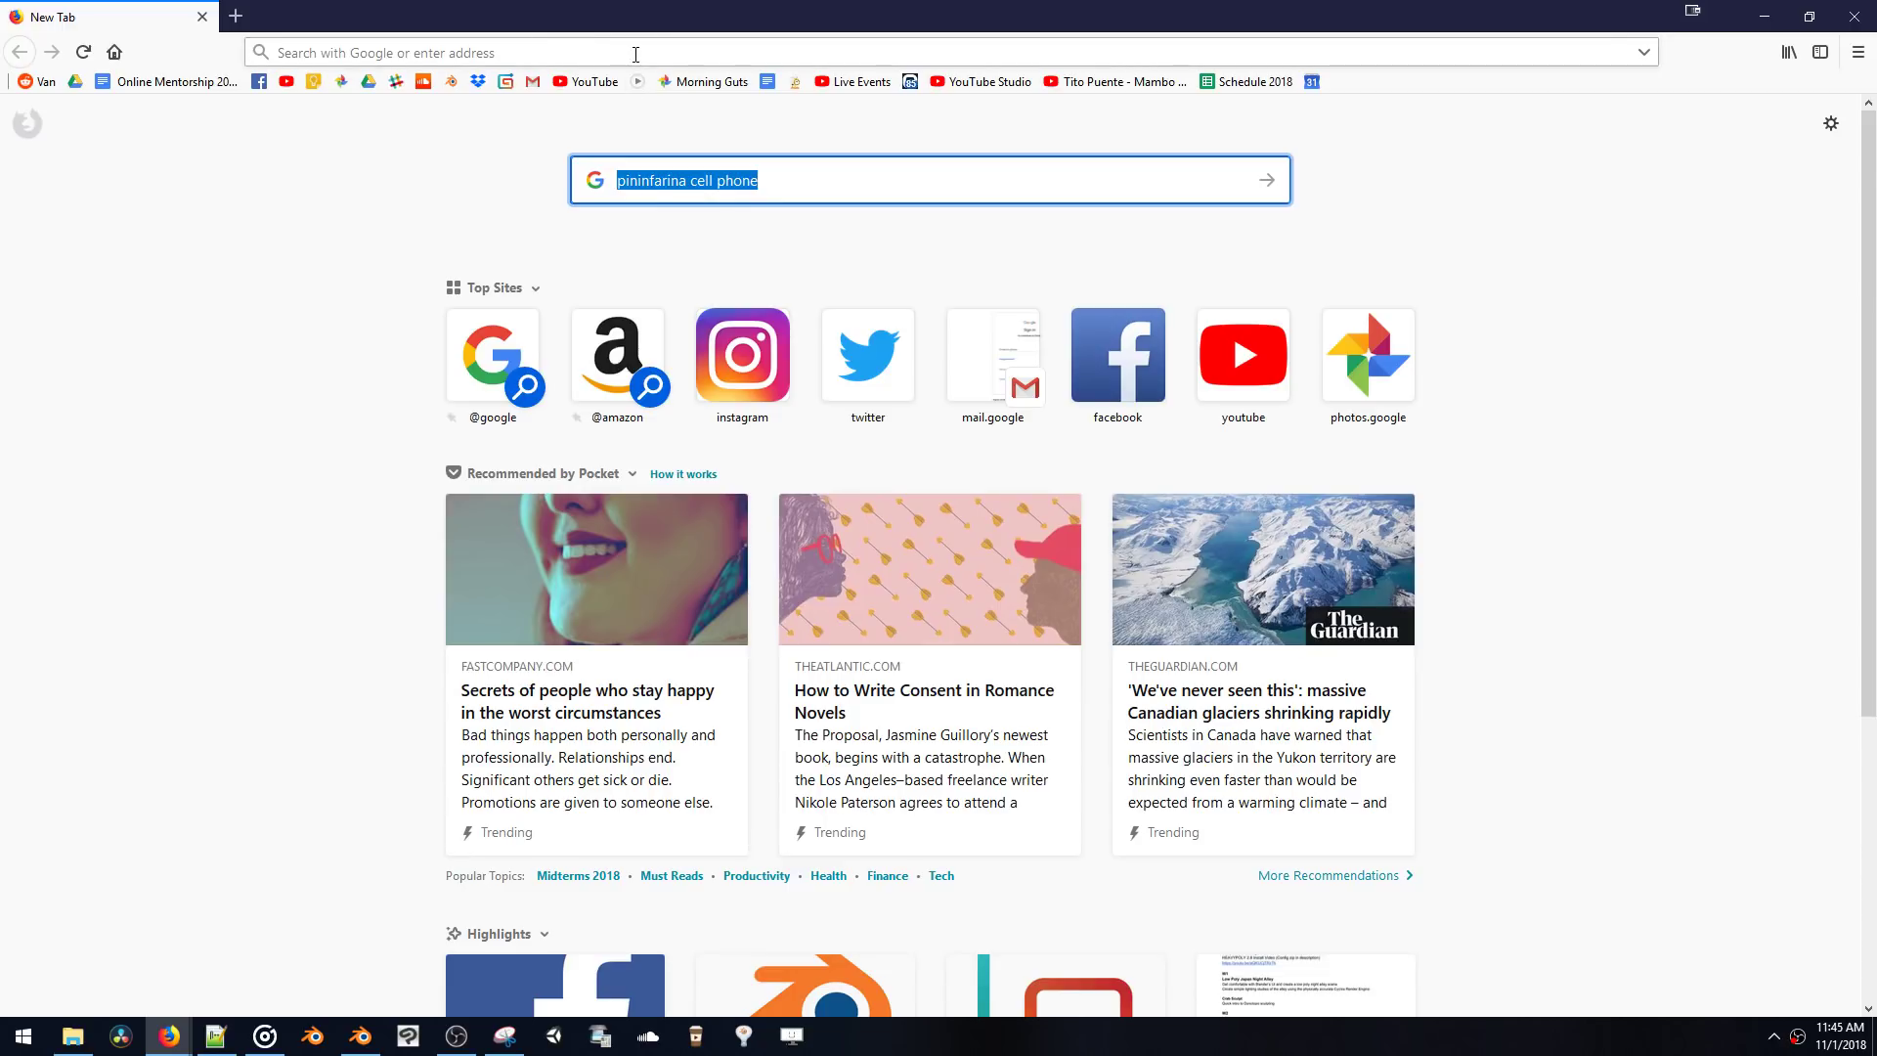
click(635, 53)
key(ctrl+v)
key(Return)
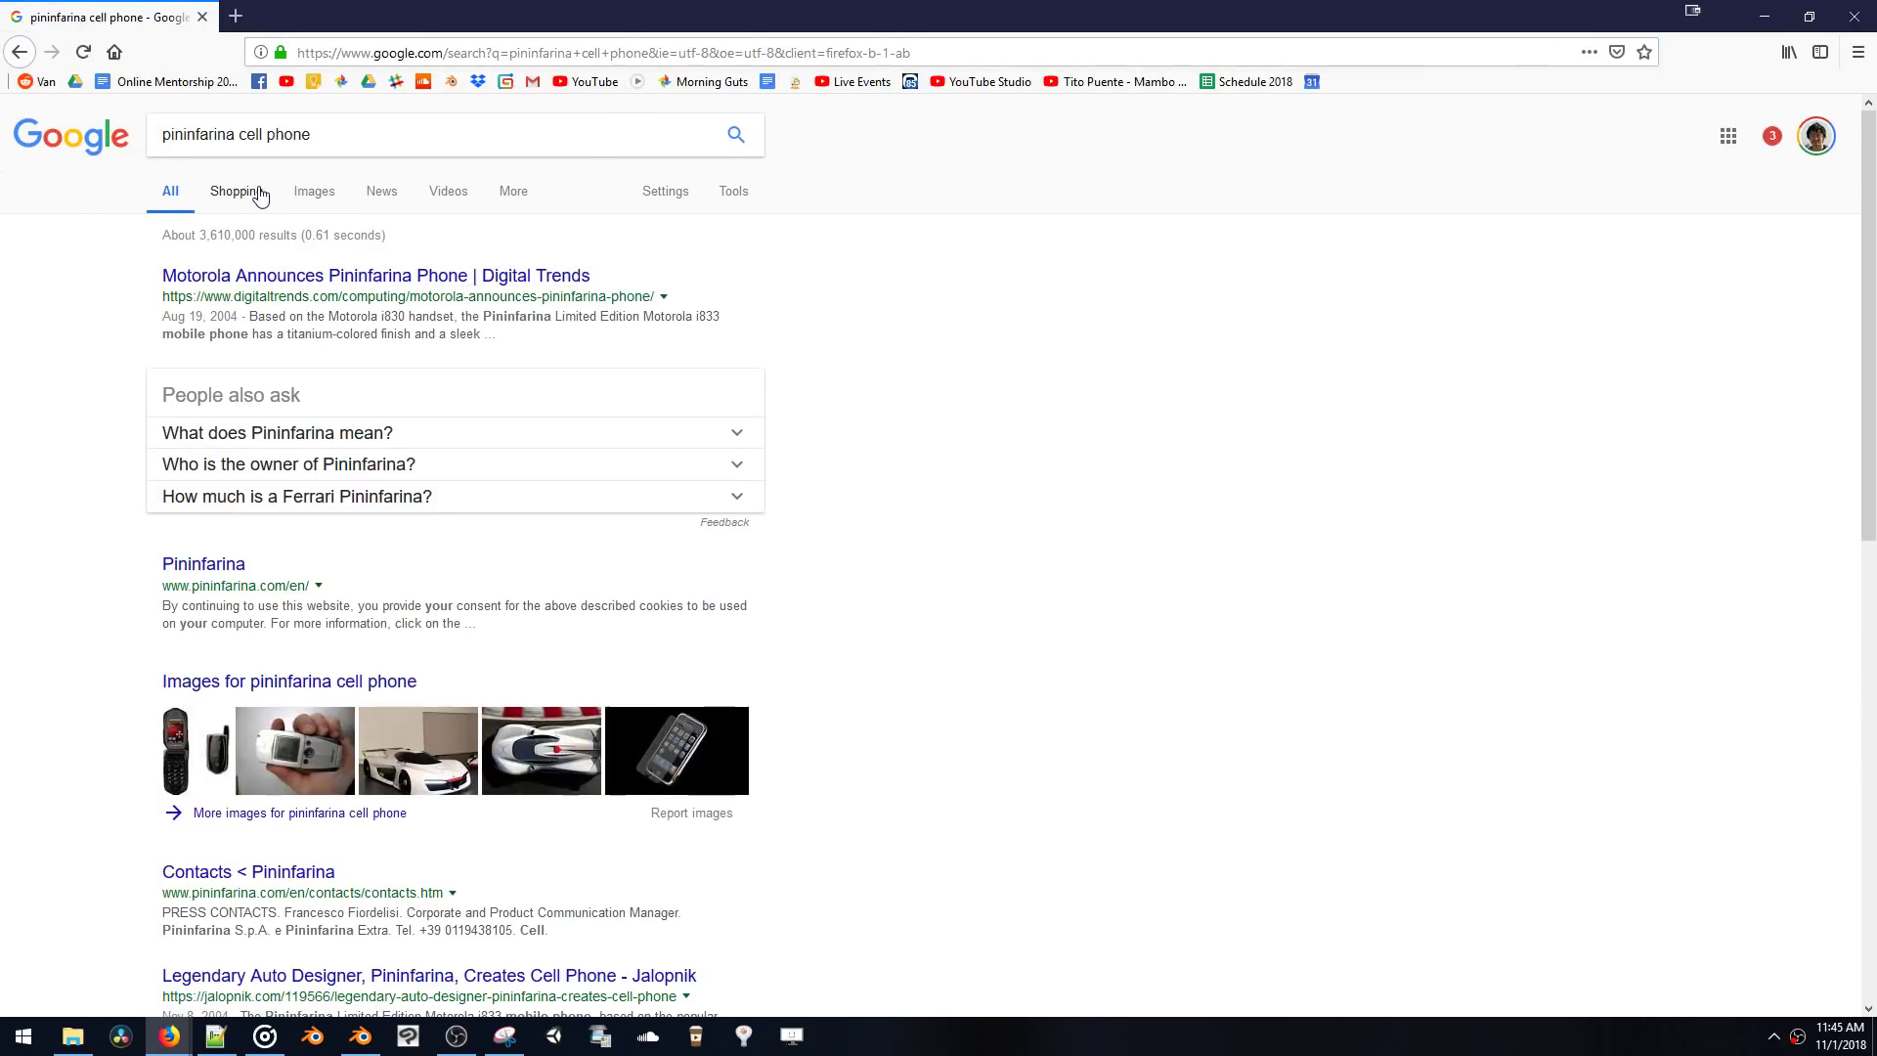
click(314, 190)
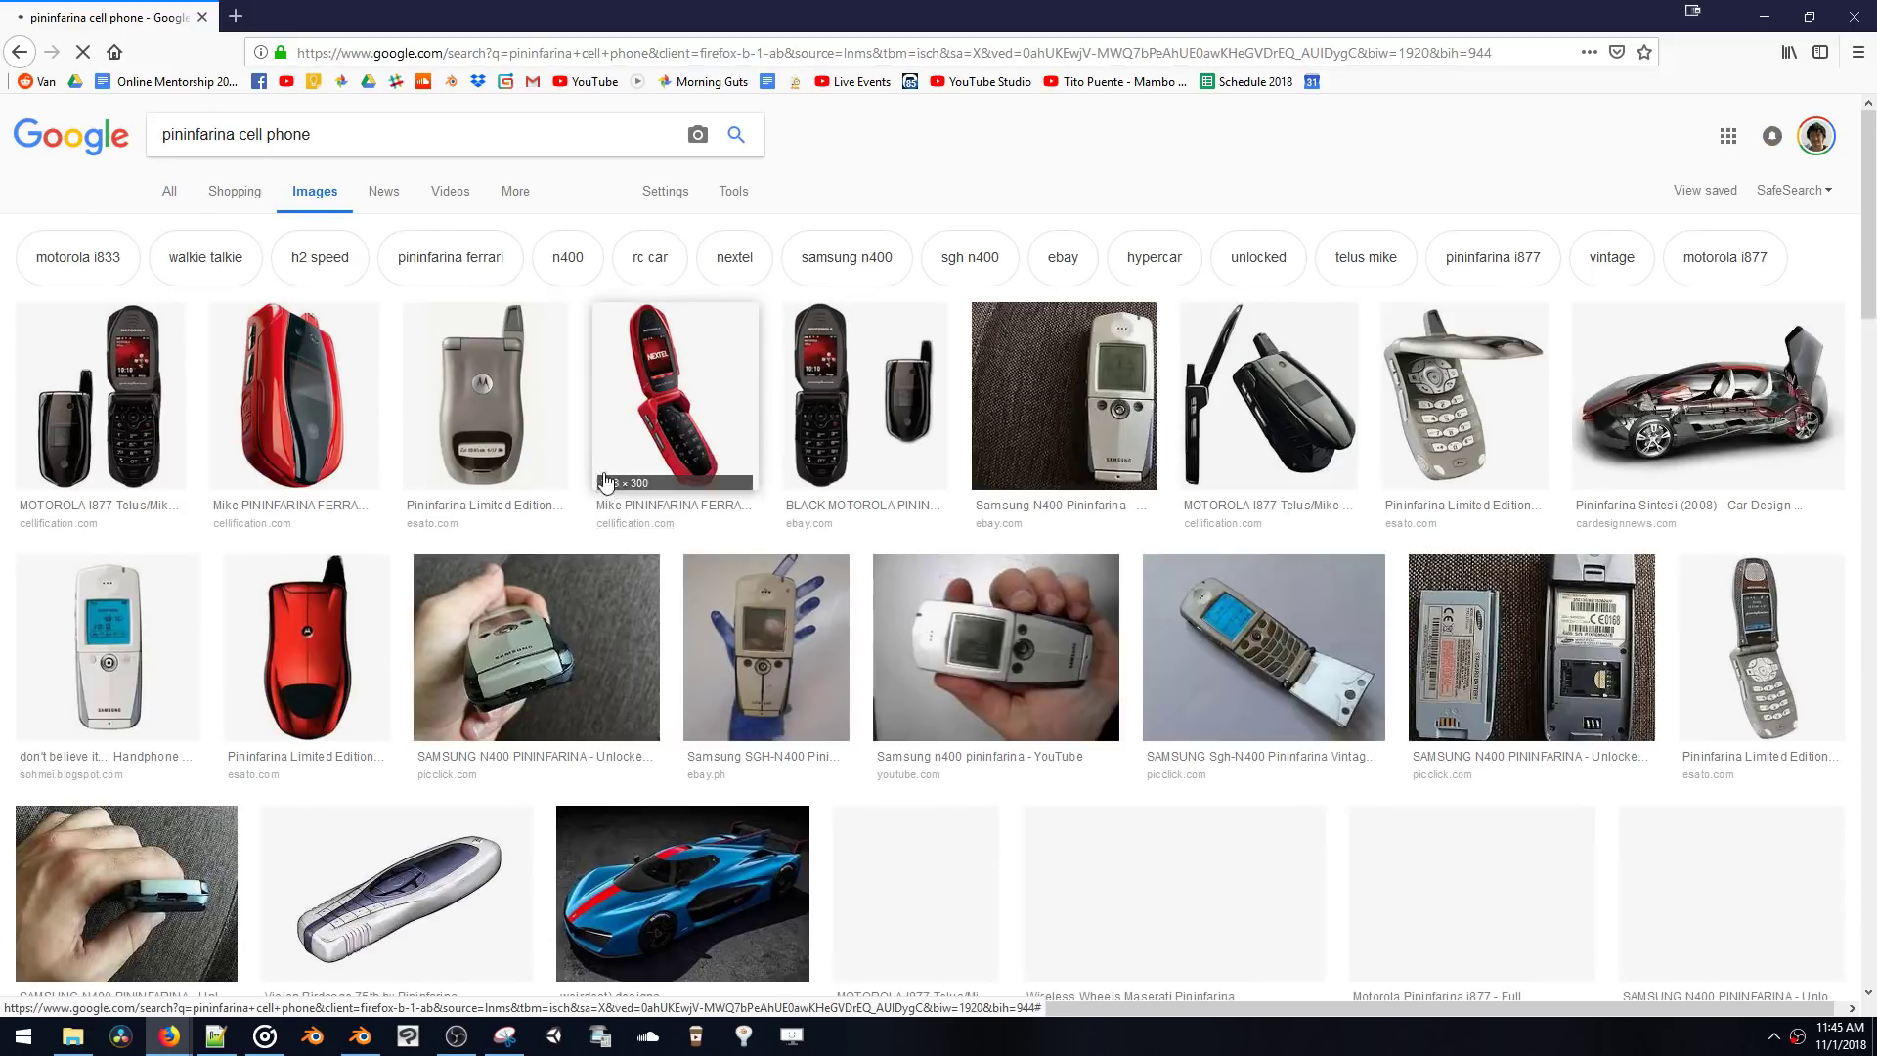
- Examine enlarged images of the red Motorola i877 Pininfarina phone and the related Ferrari phones
click(246, 435)
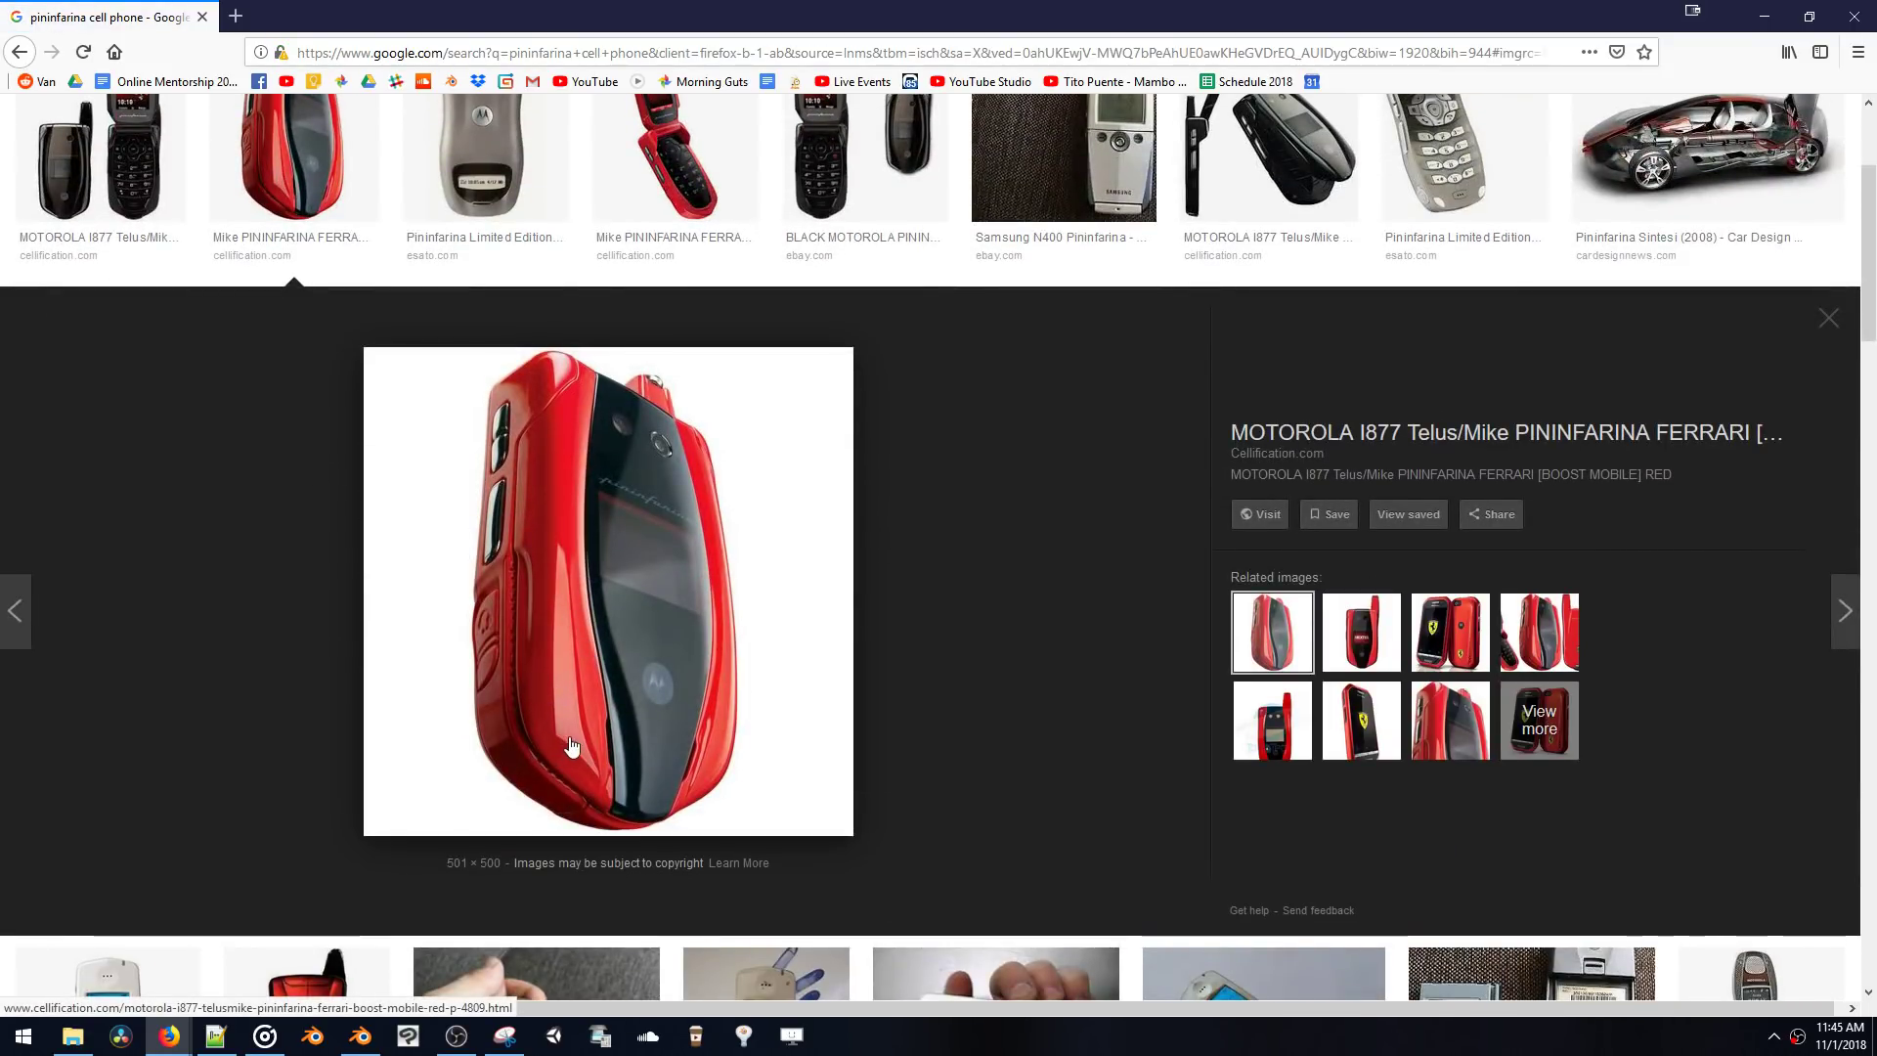
click(1432, 633)
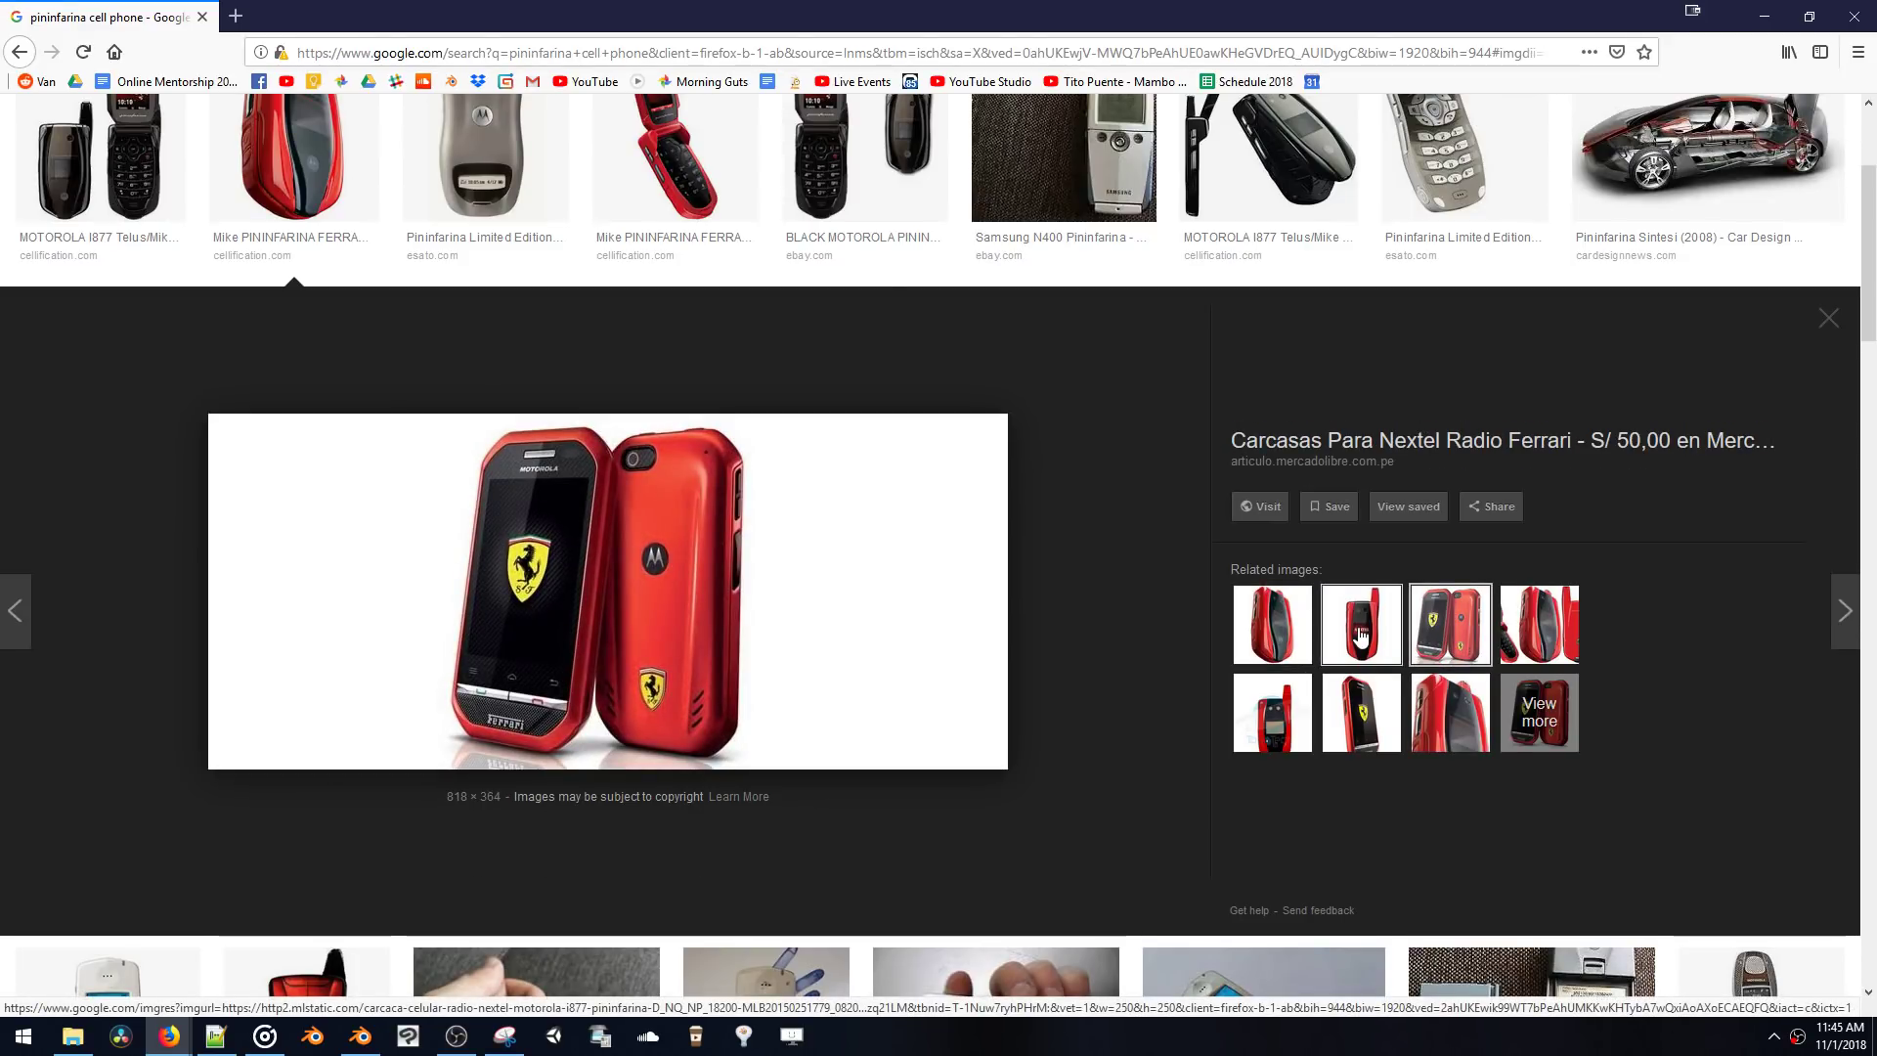
click(1360, 637)
click(1361, 712)
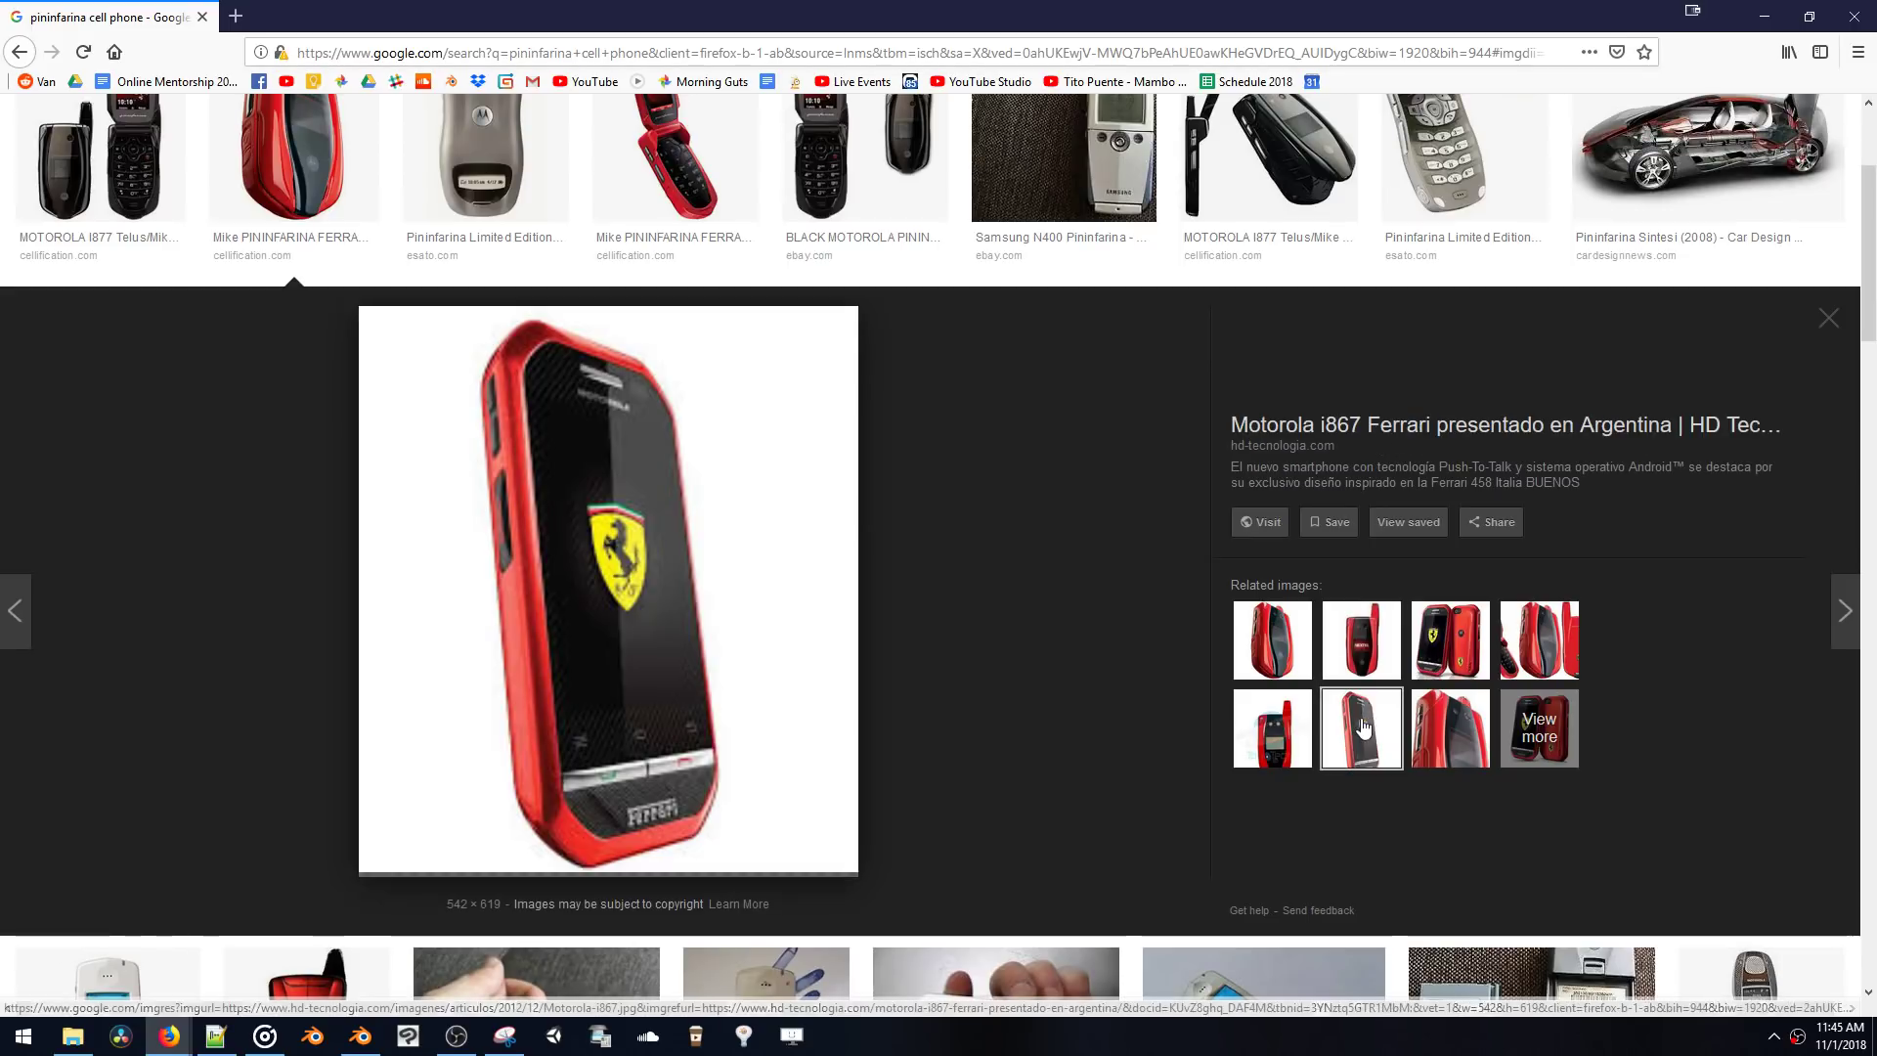
click(1457, 731)
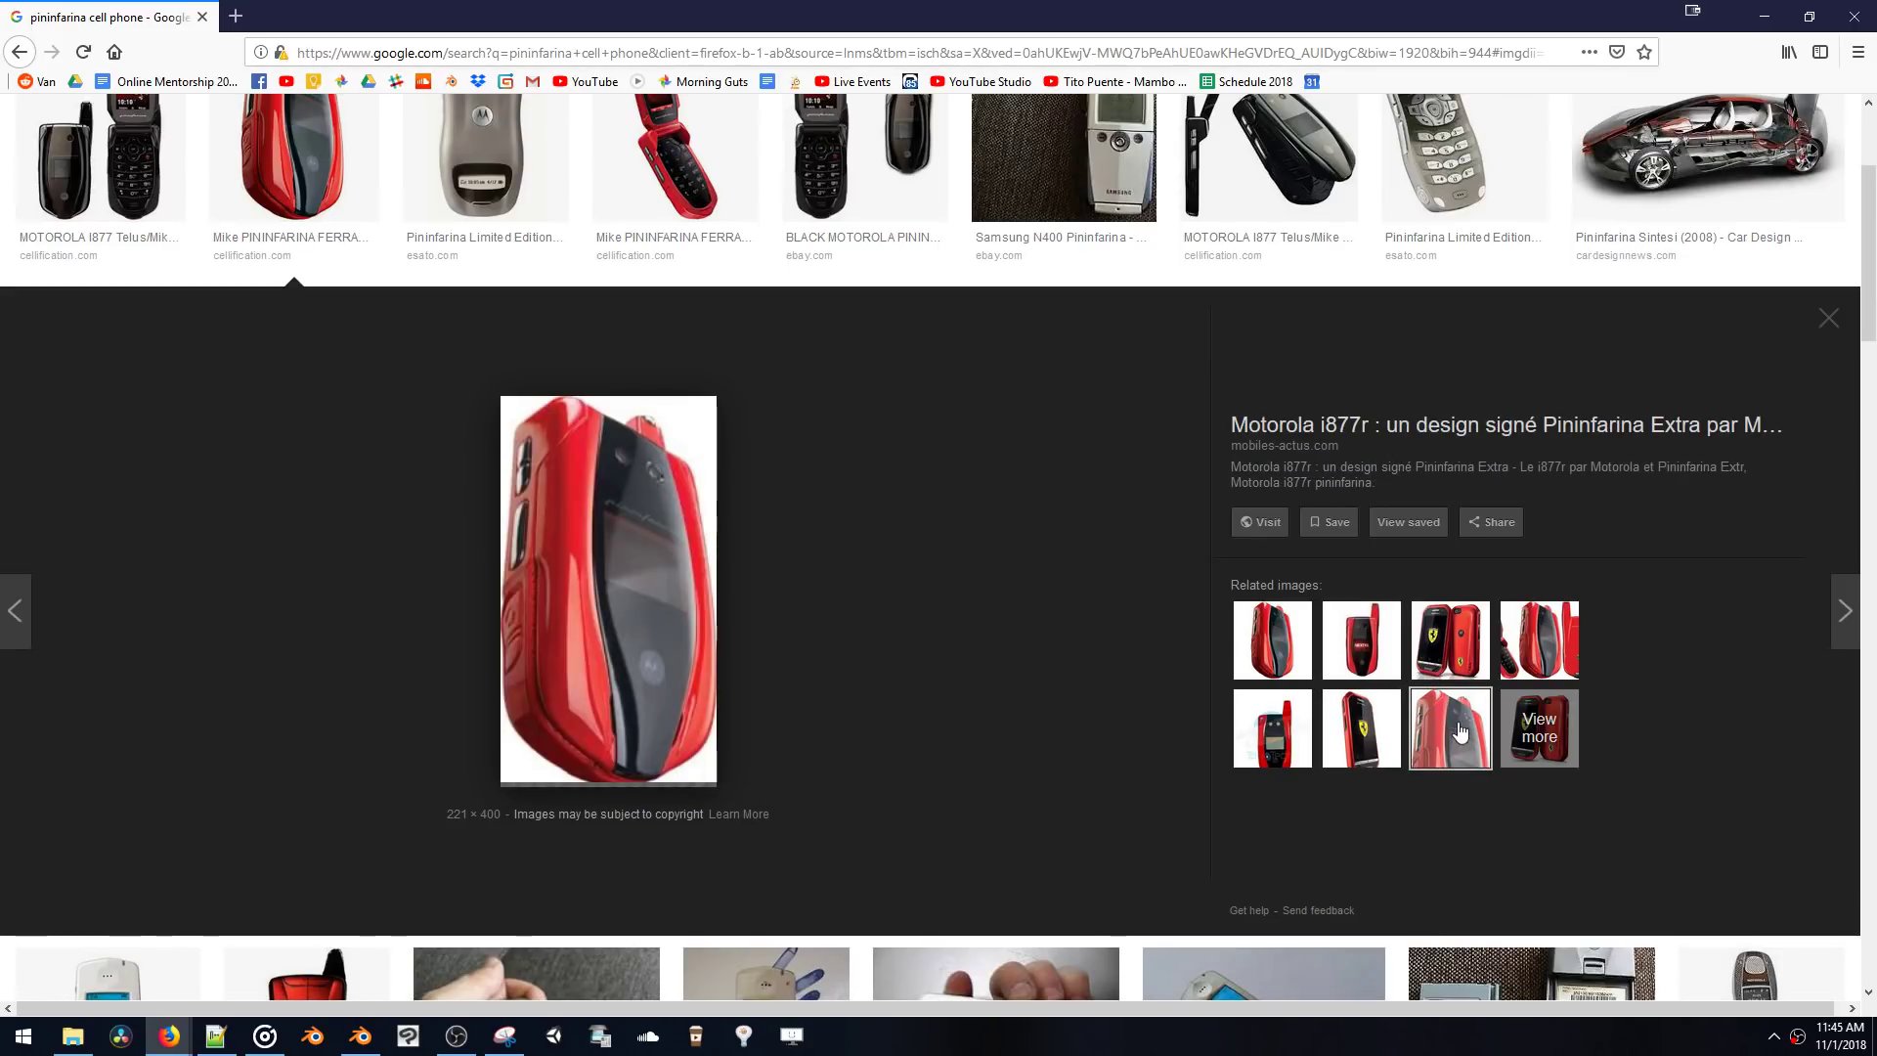
click(1364, 735)
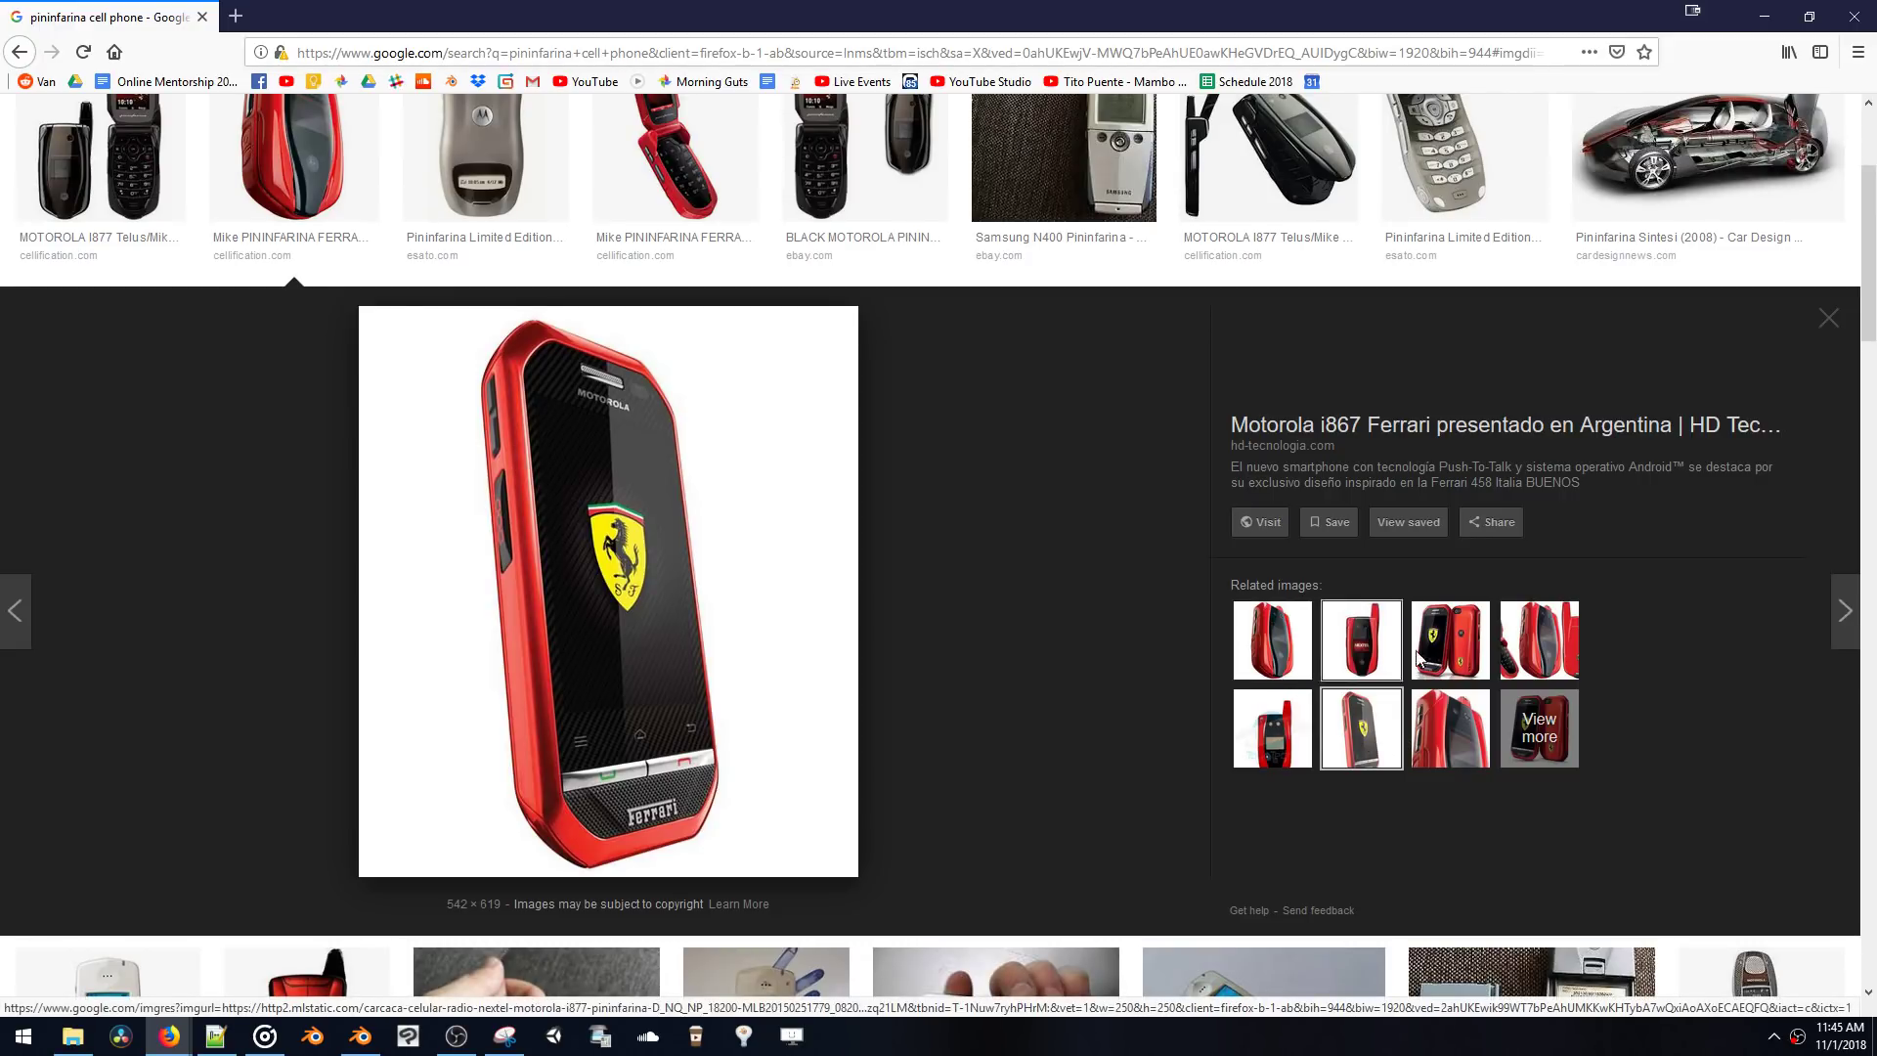
click(1445, 660)
scroll(675, 599, up, 3)
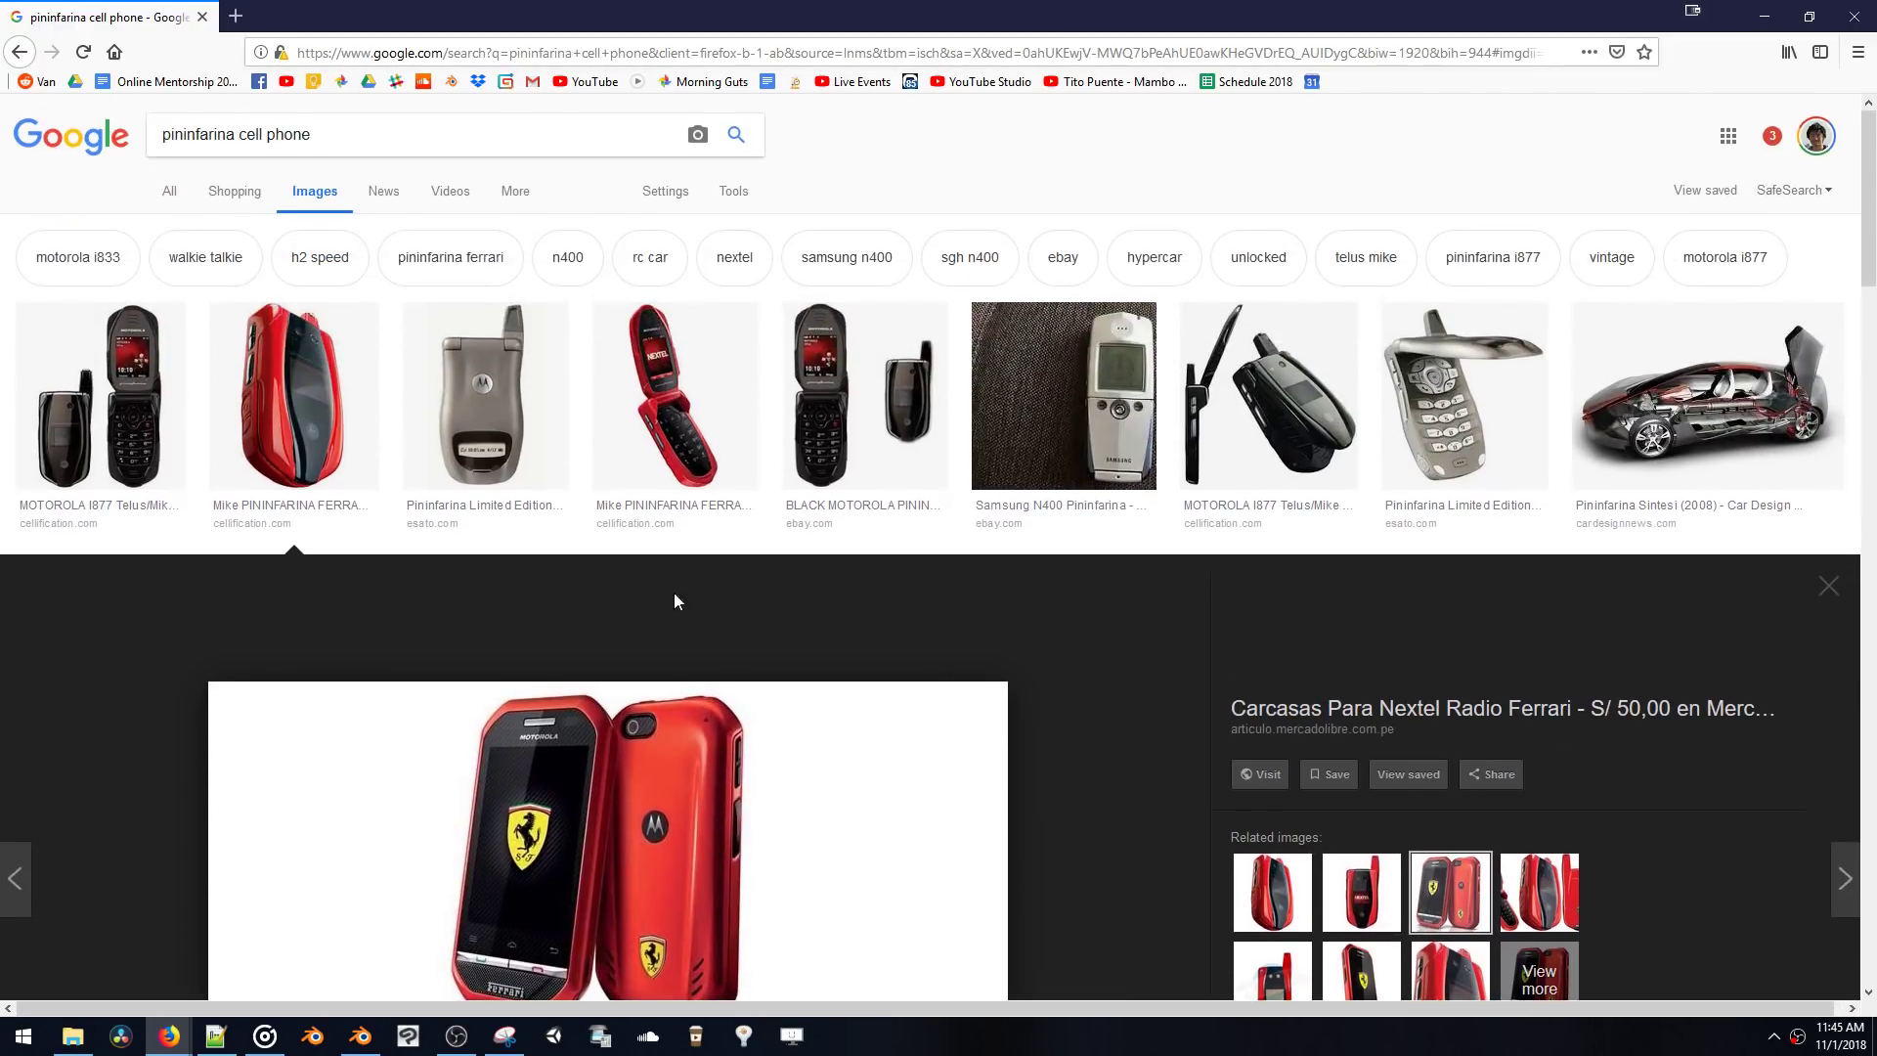
click(557, 440)
click(712, 252)
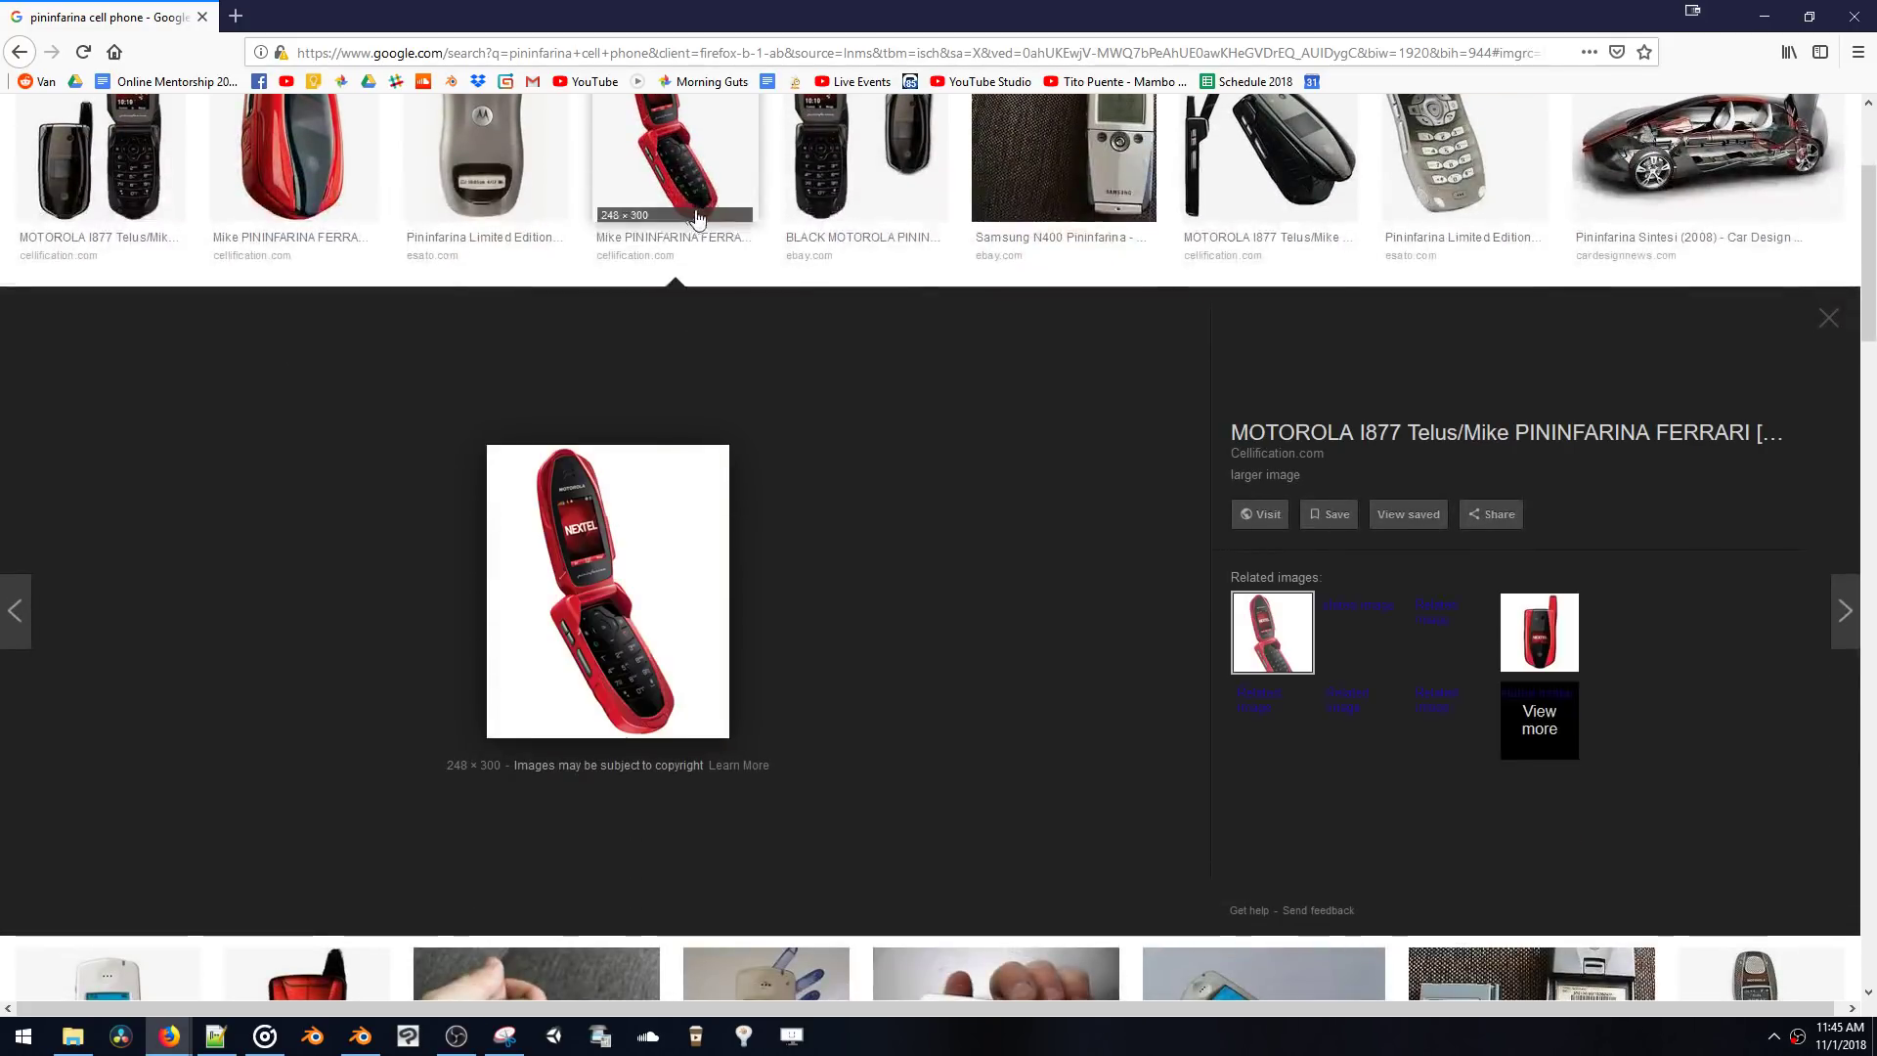
- Search images for "pininfarina refridgerator", correcting the mistyped ending, and browse the fridge results
scroll(1456, 391, up, 4)
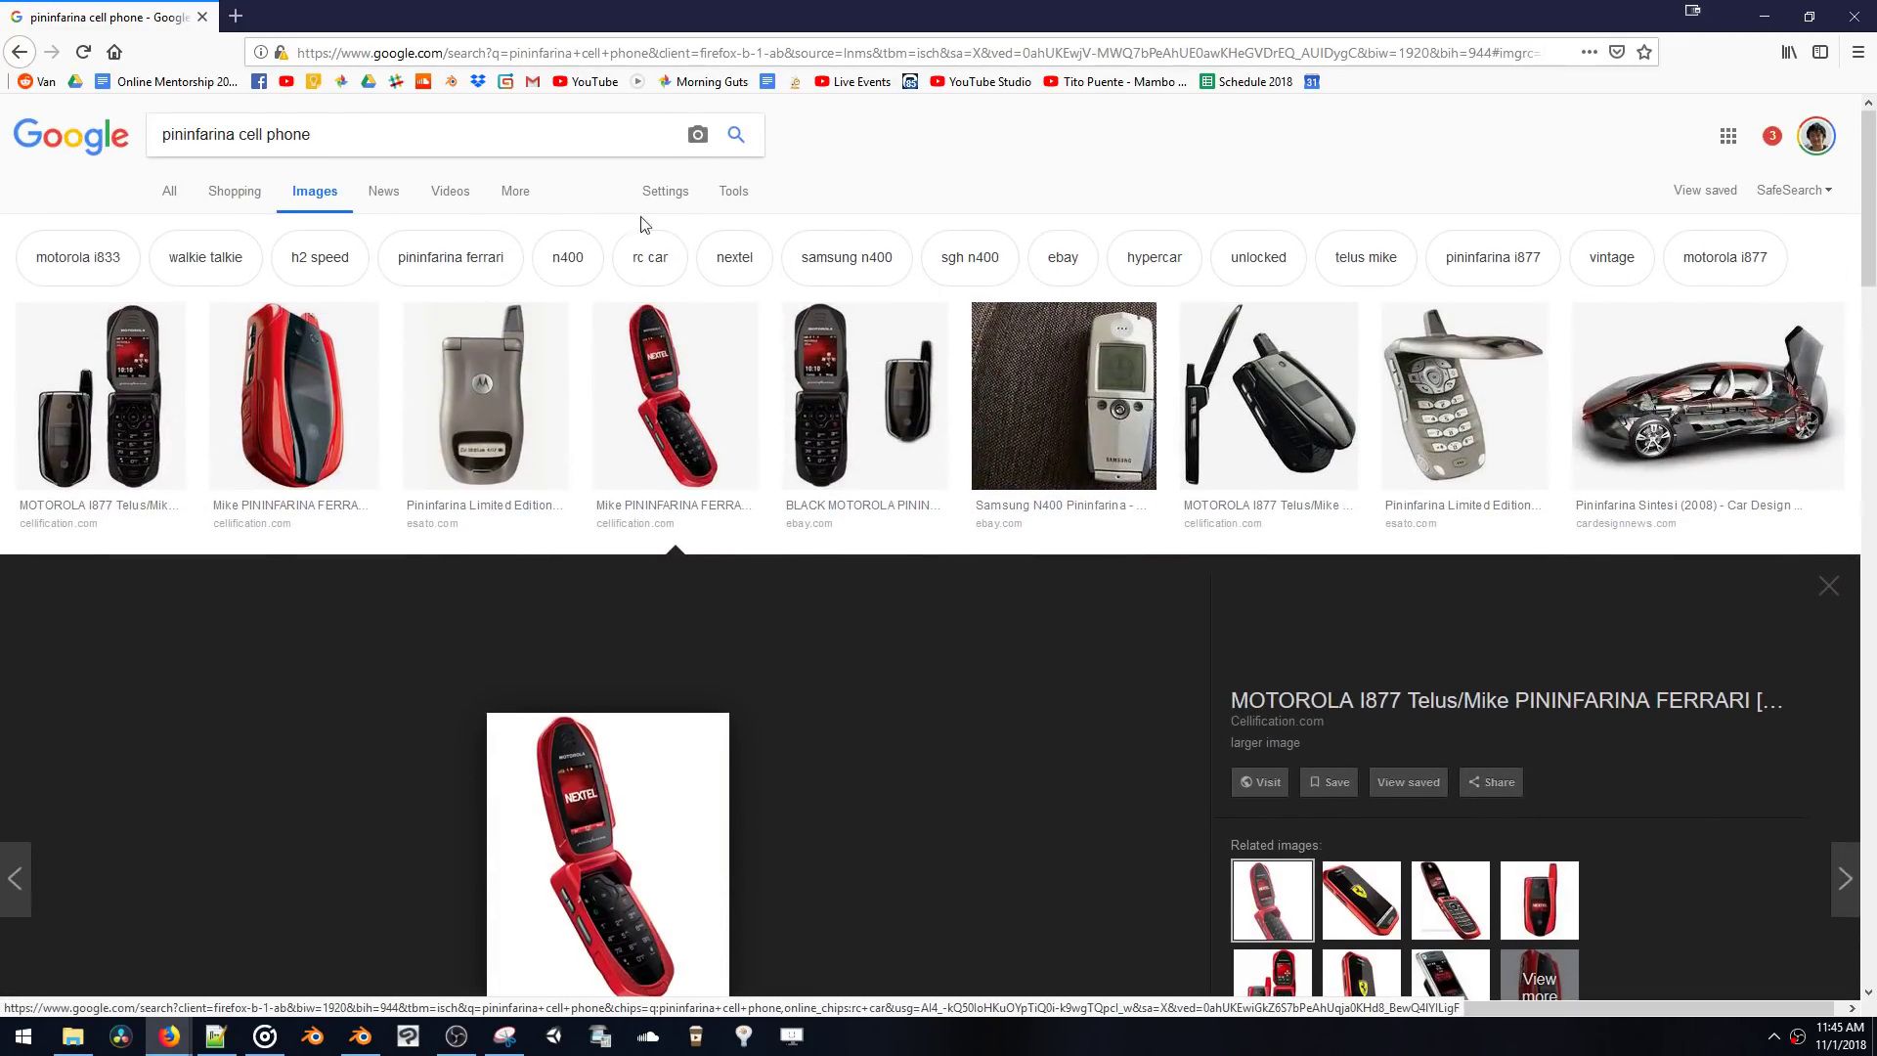
drag(483, 138, 246, 157)
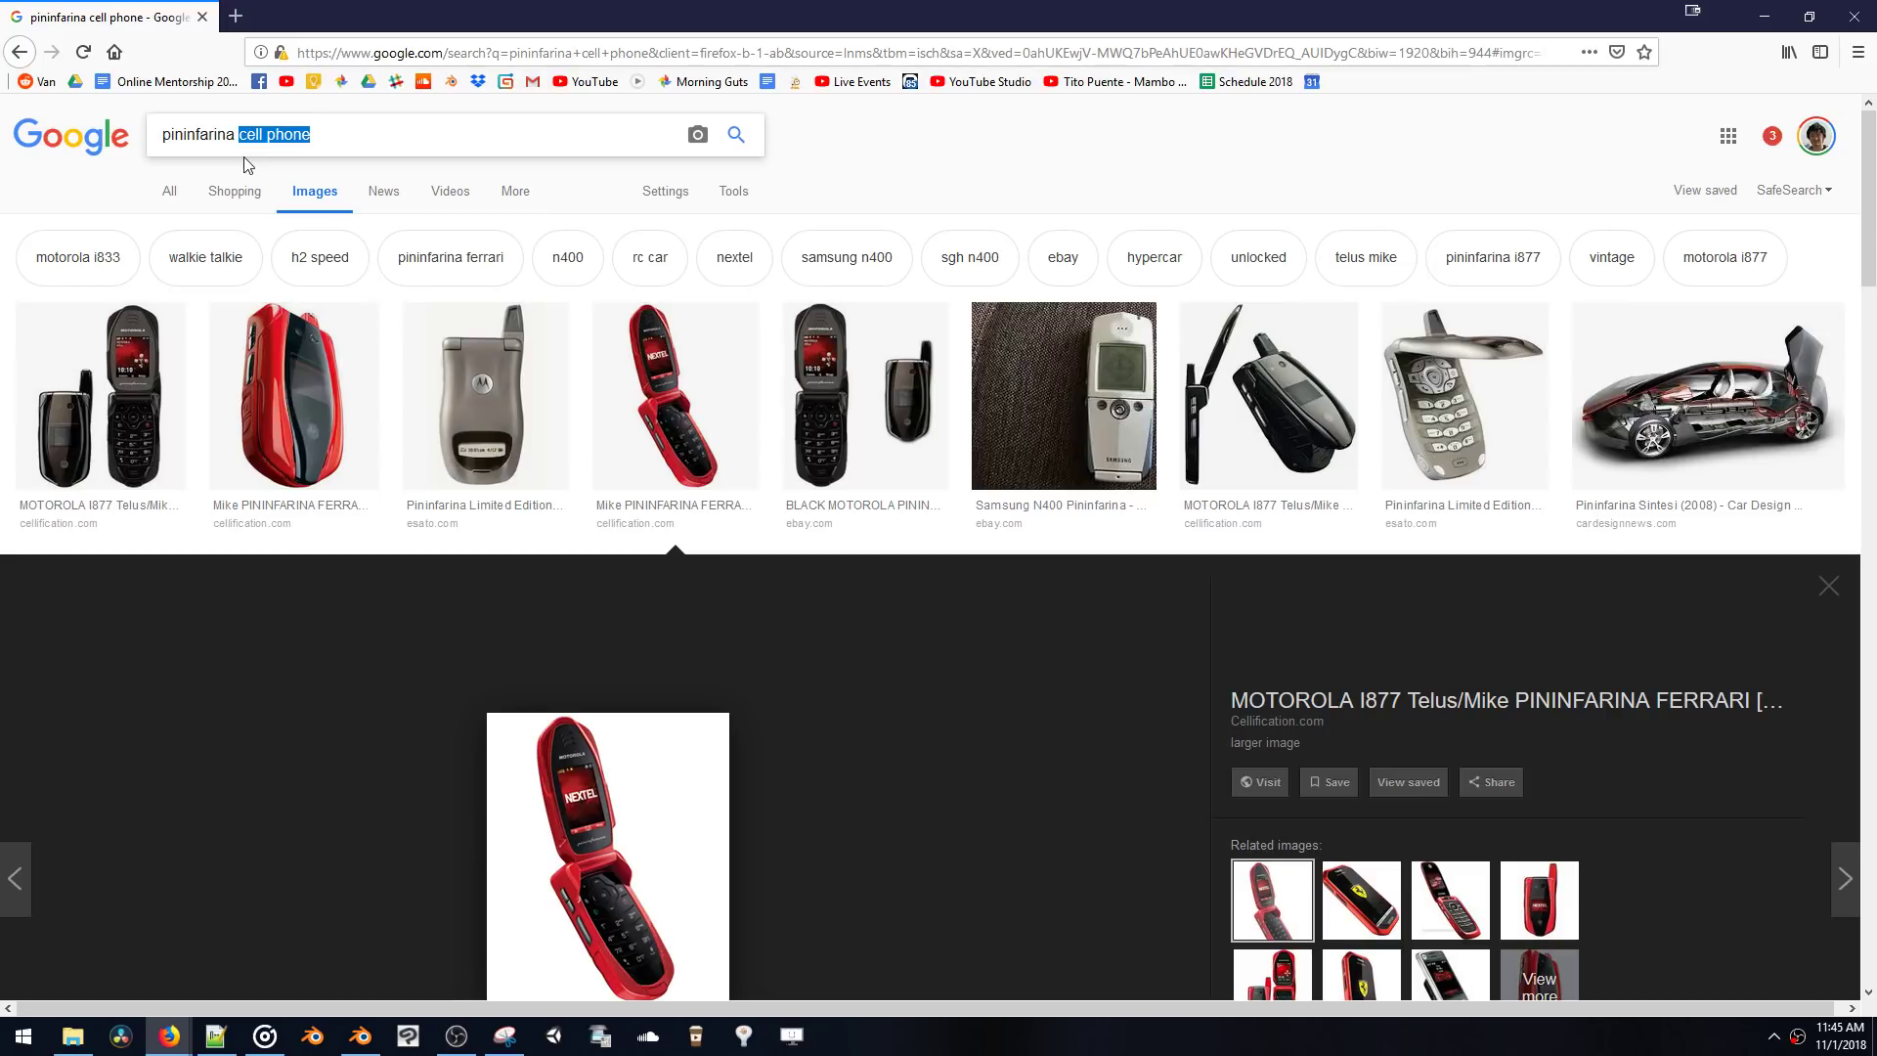
text(refridgeratopr)
key(Return)
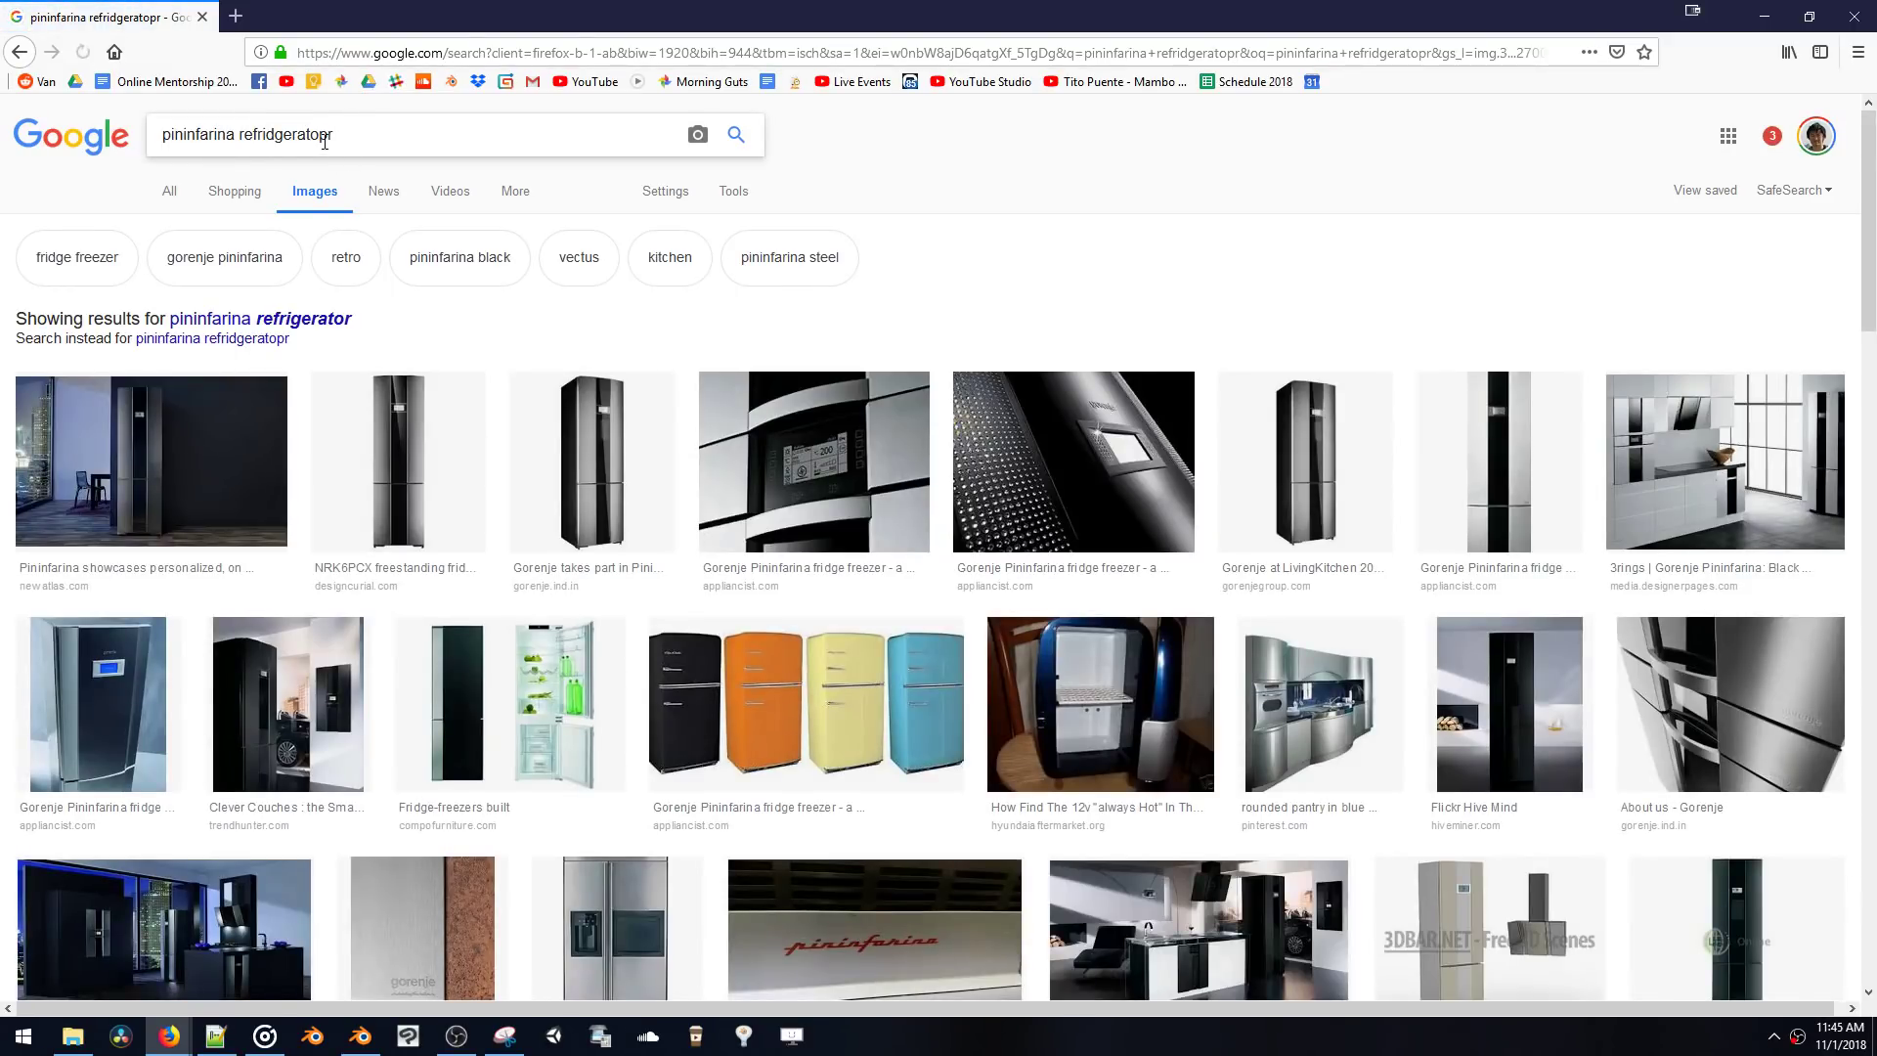
key(Return)
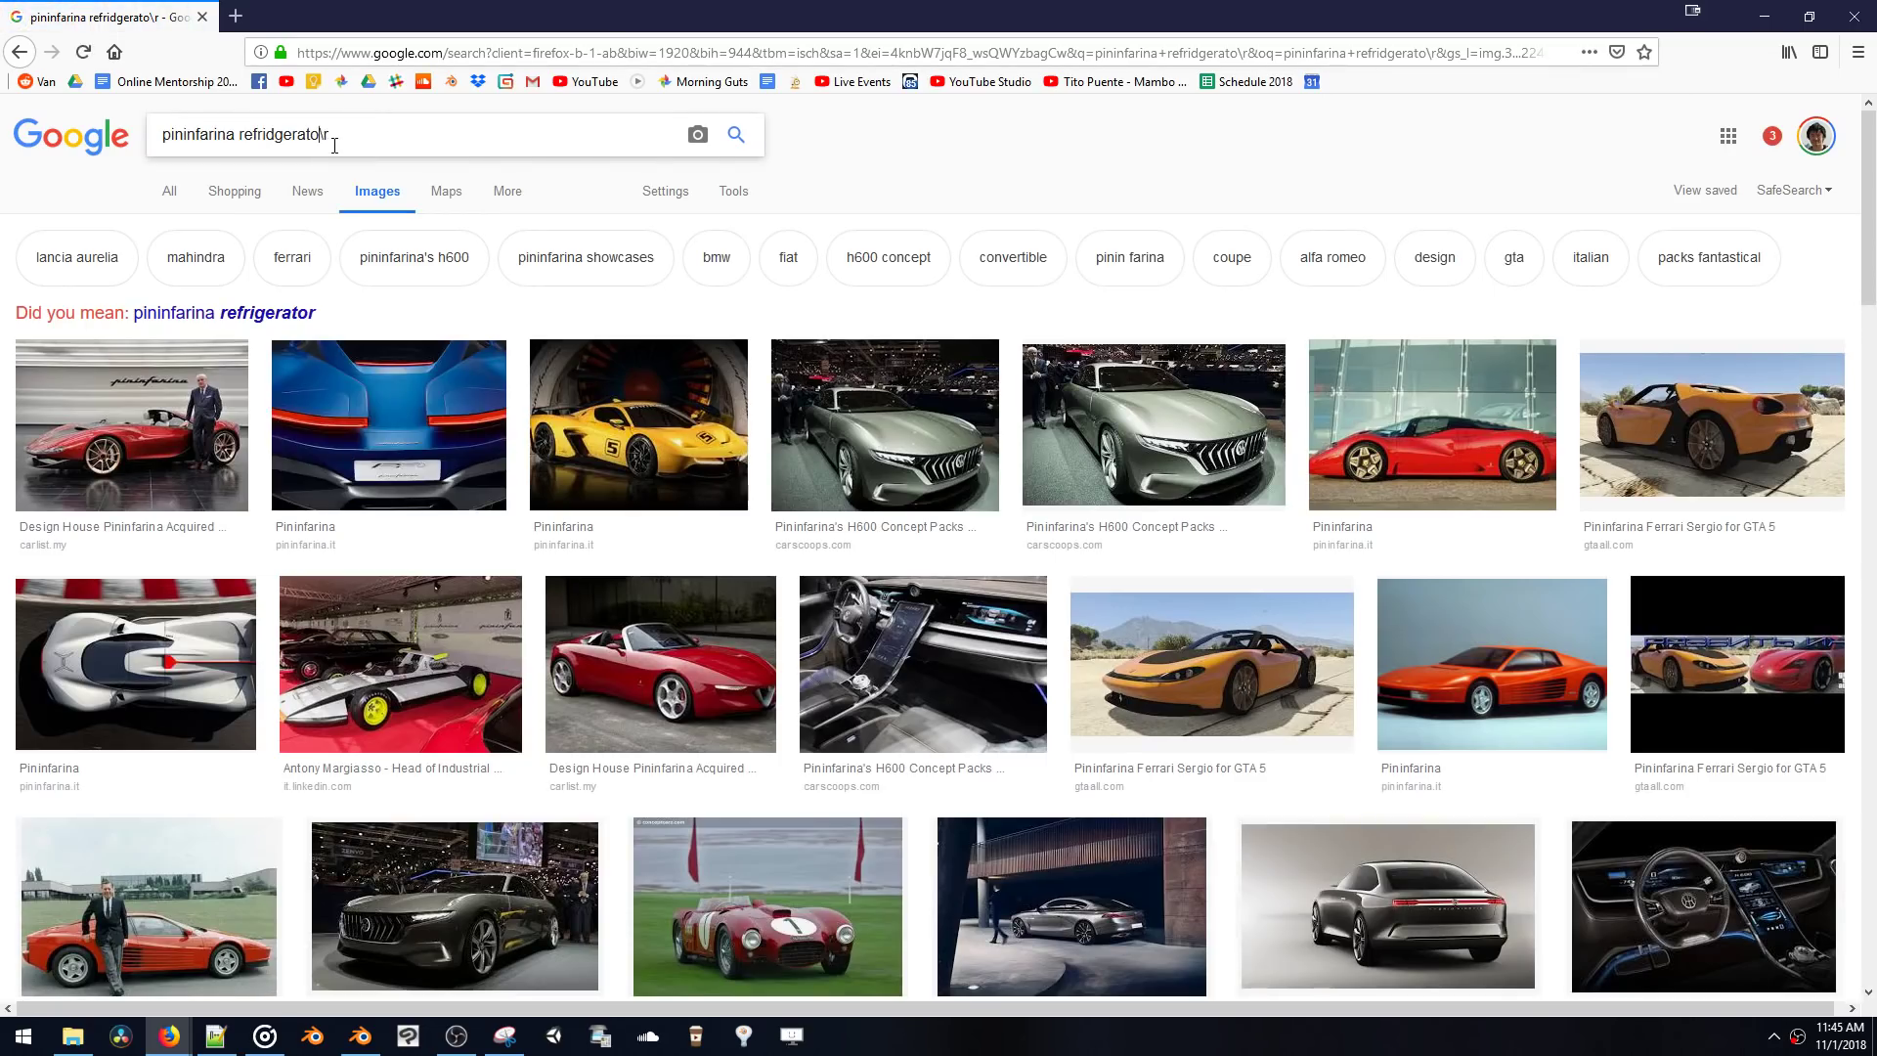
key(Delete)
key(Return)
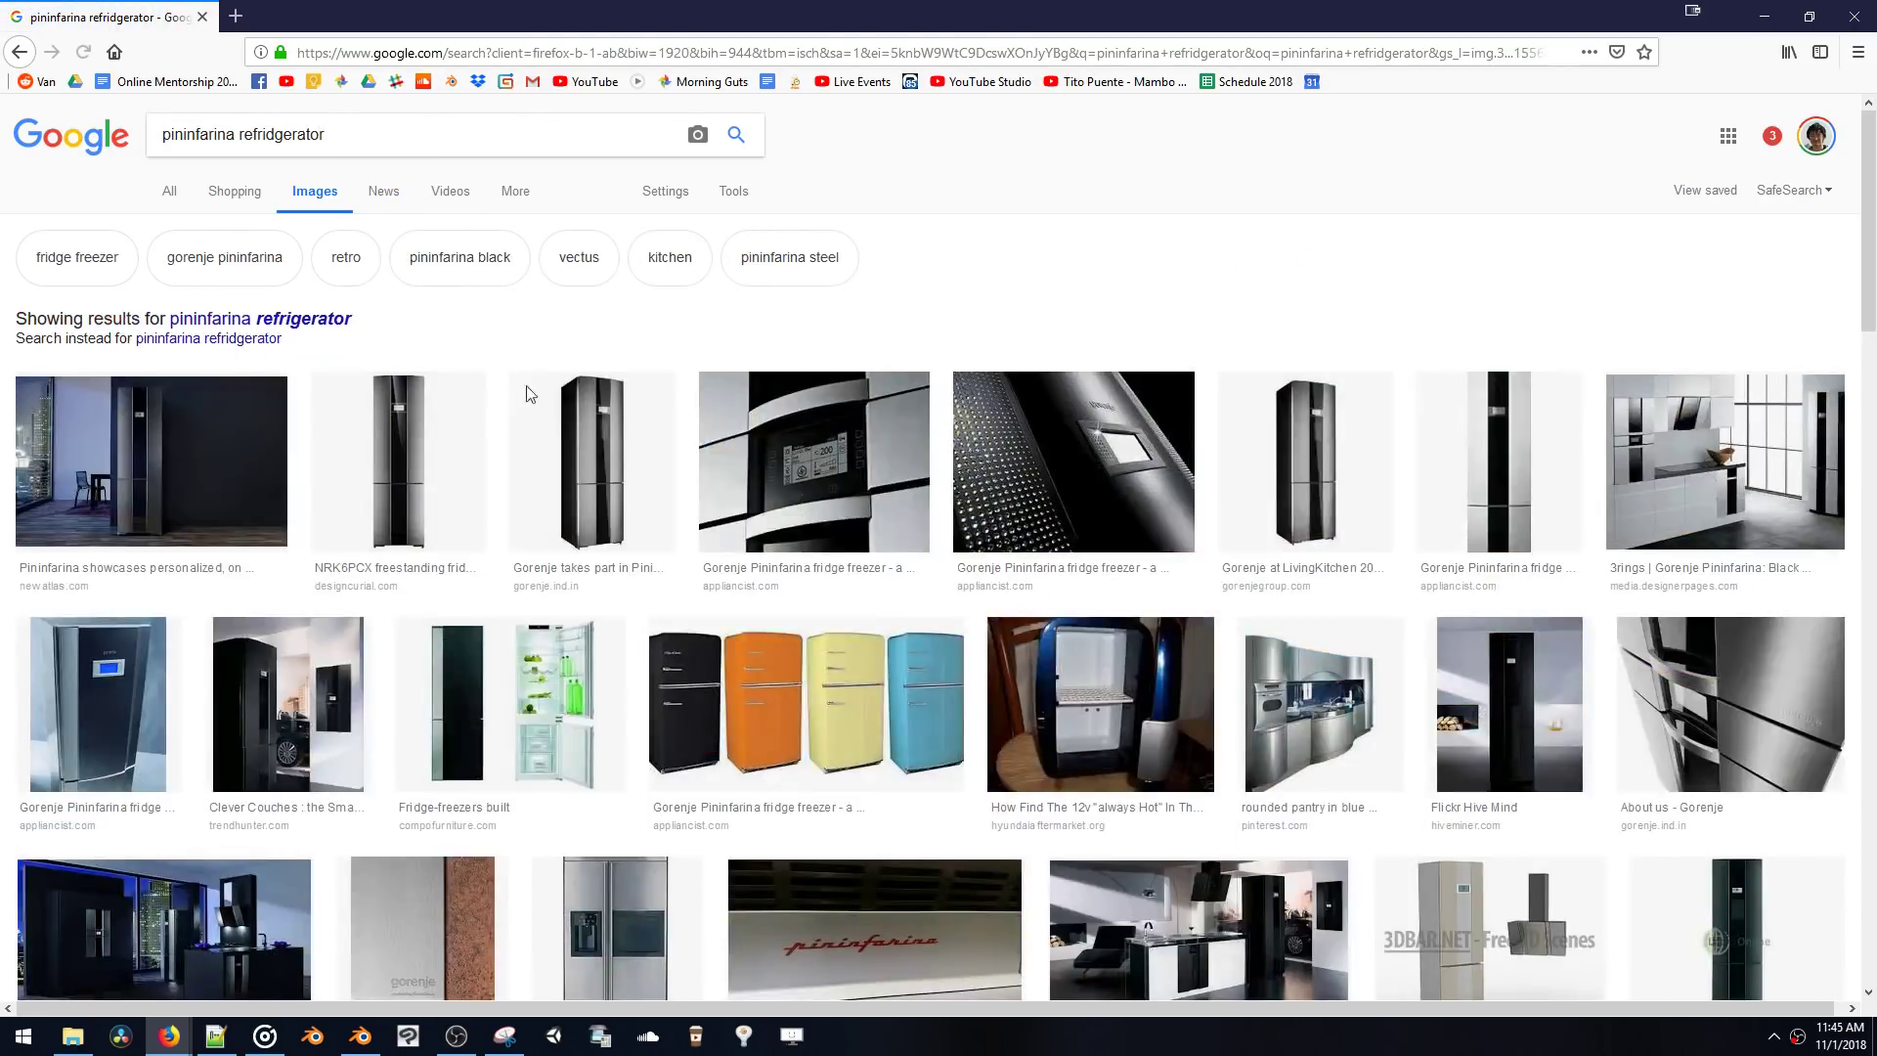
scroll(782, 420, down, 3)
scroll(1075, 440, up, 3)
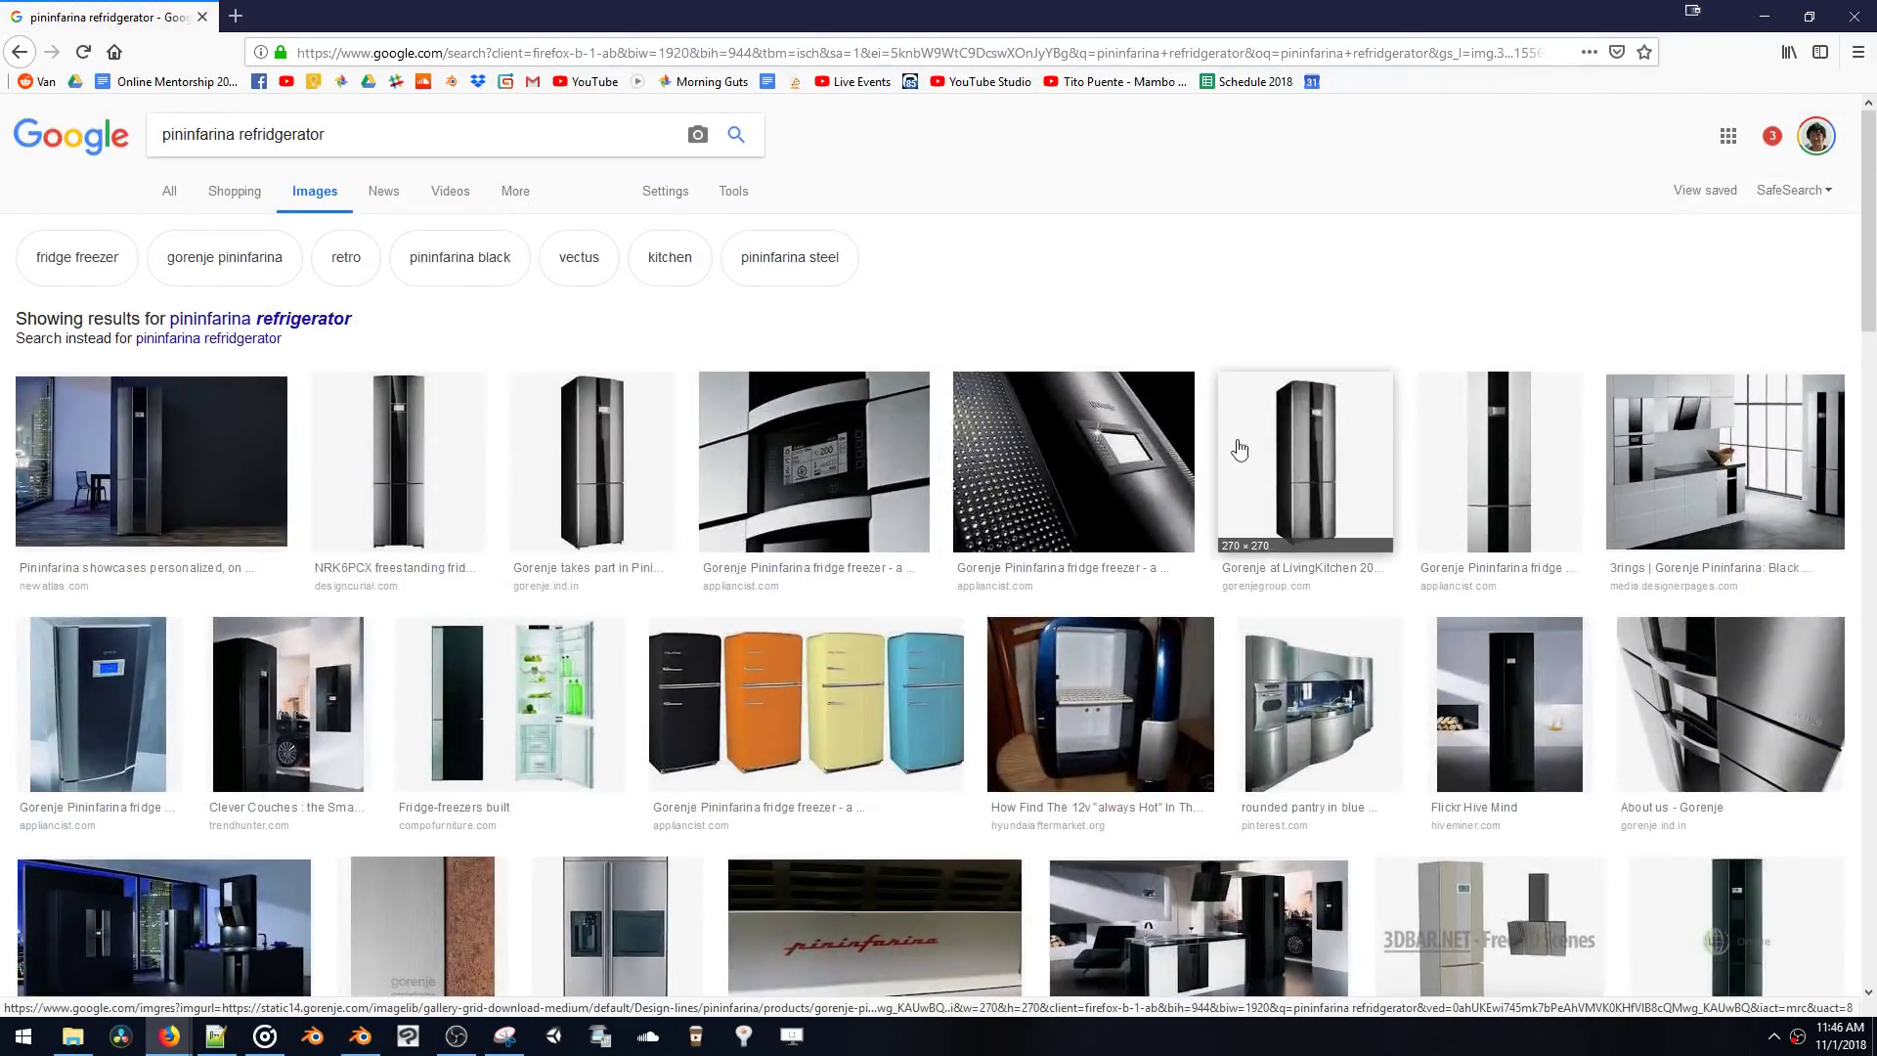
scroll(1075, 489, down, 4)
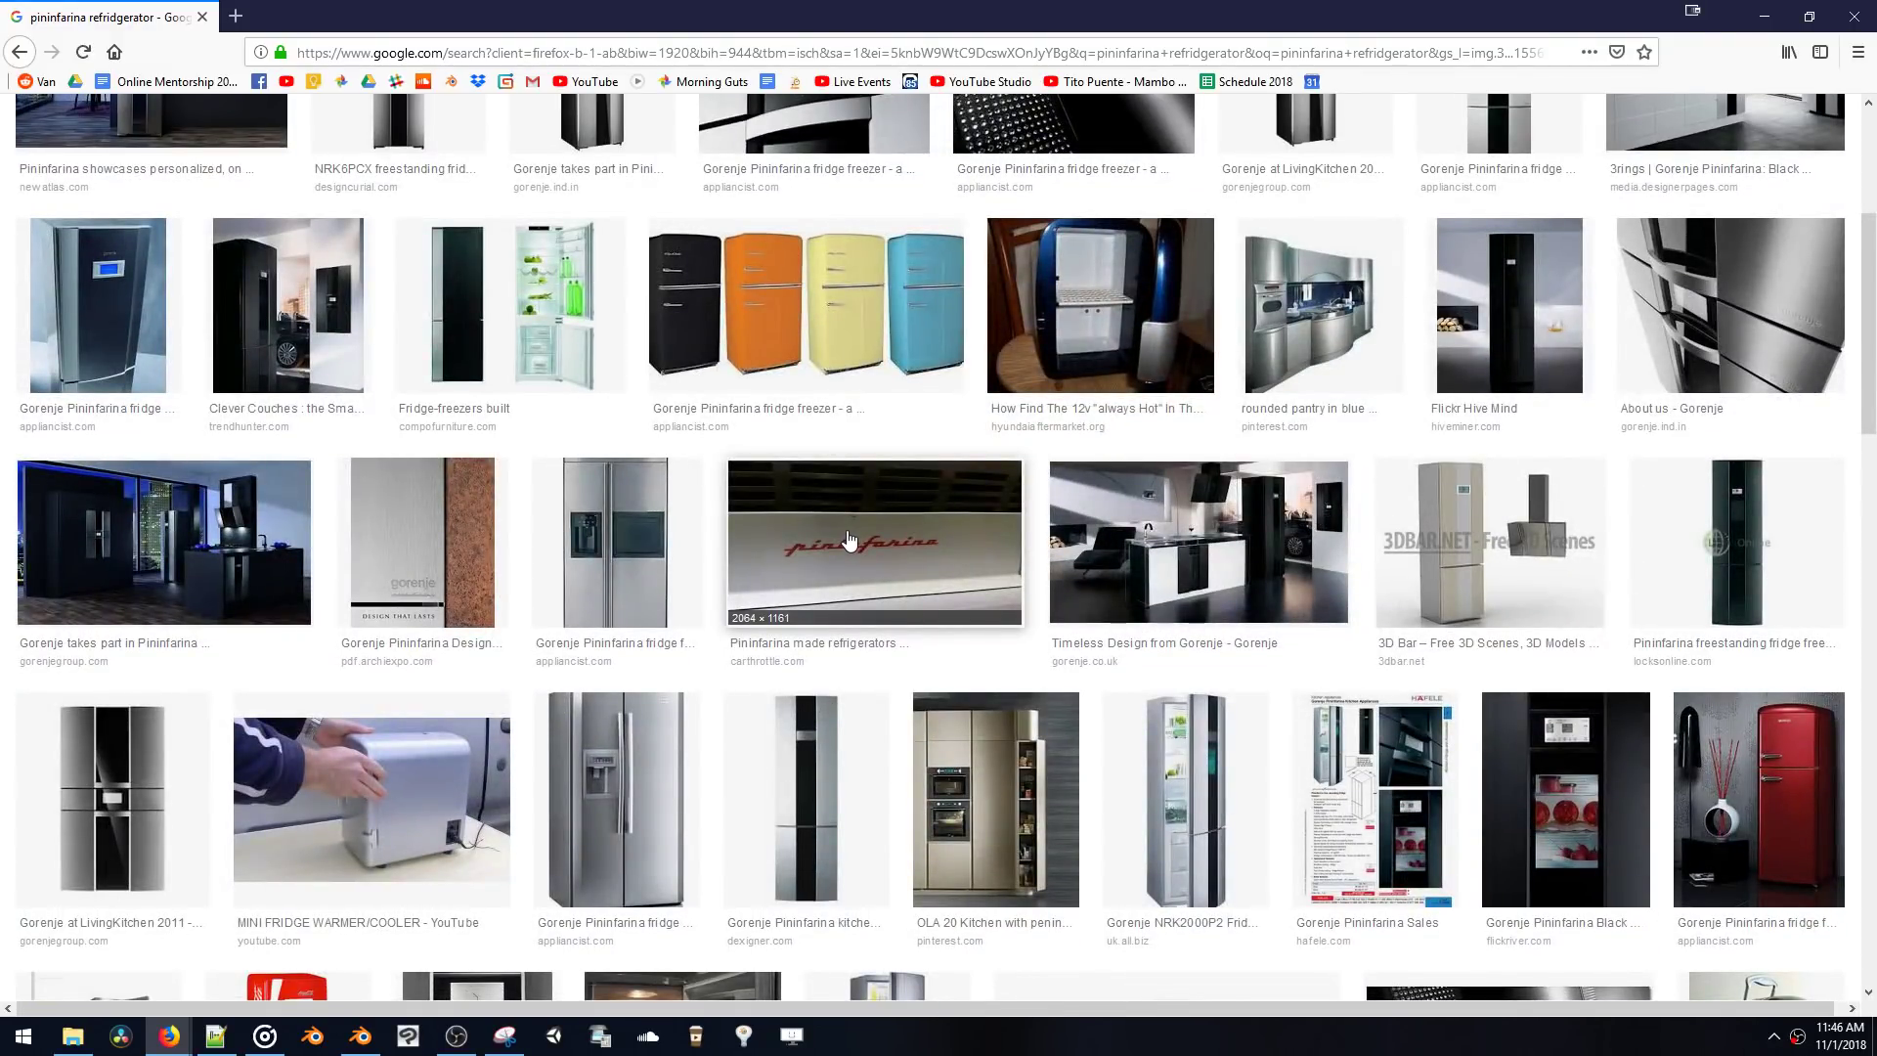
scroll(1215, 513, up, 4)
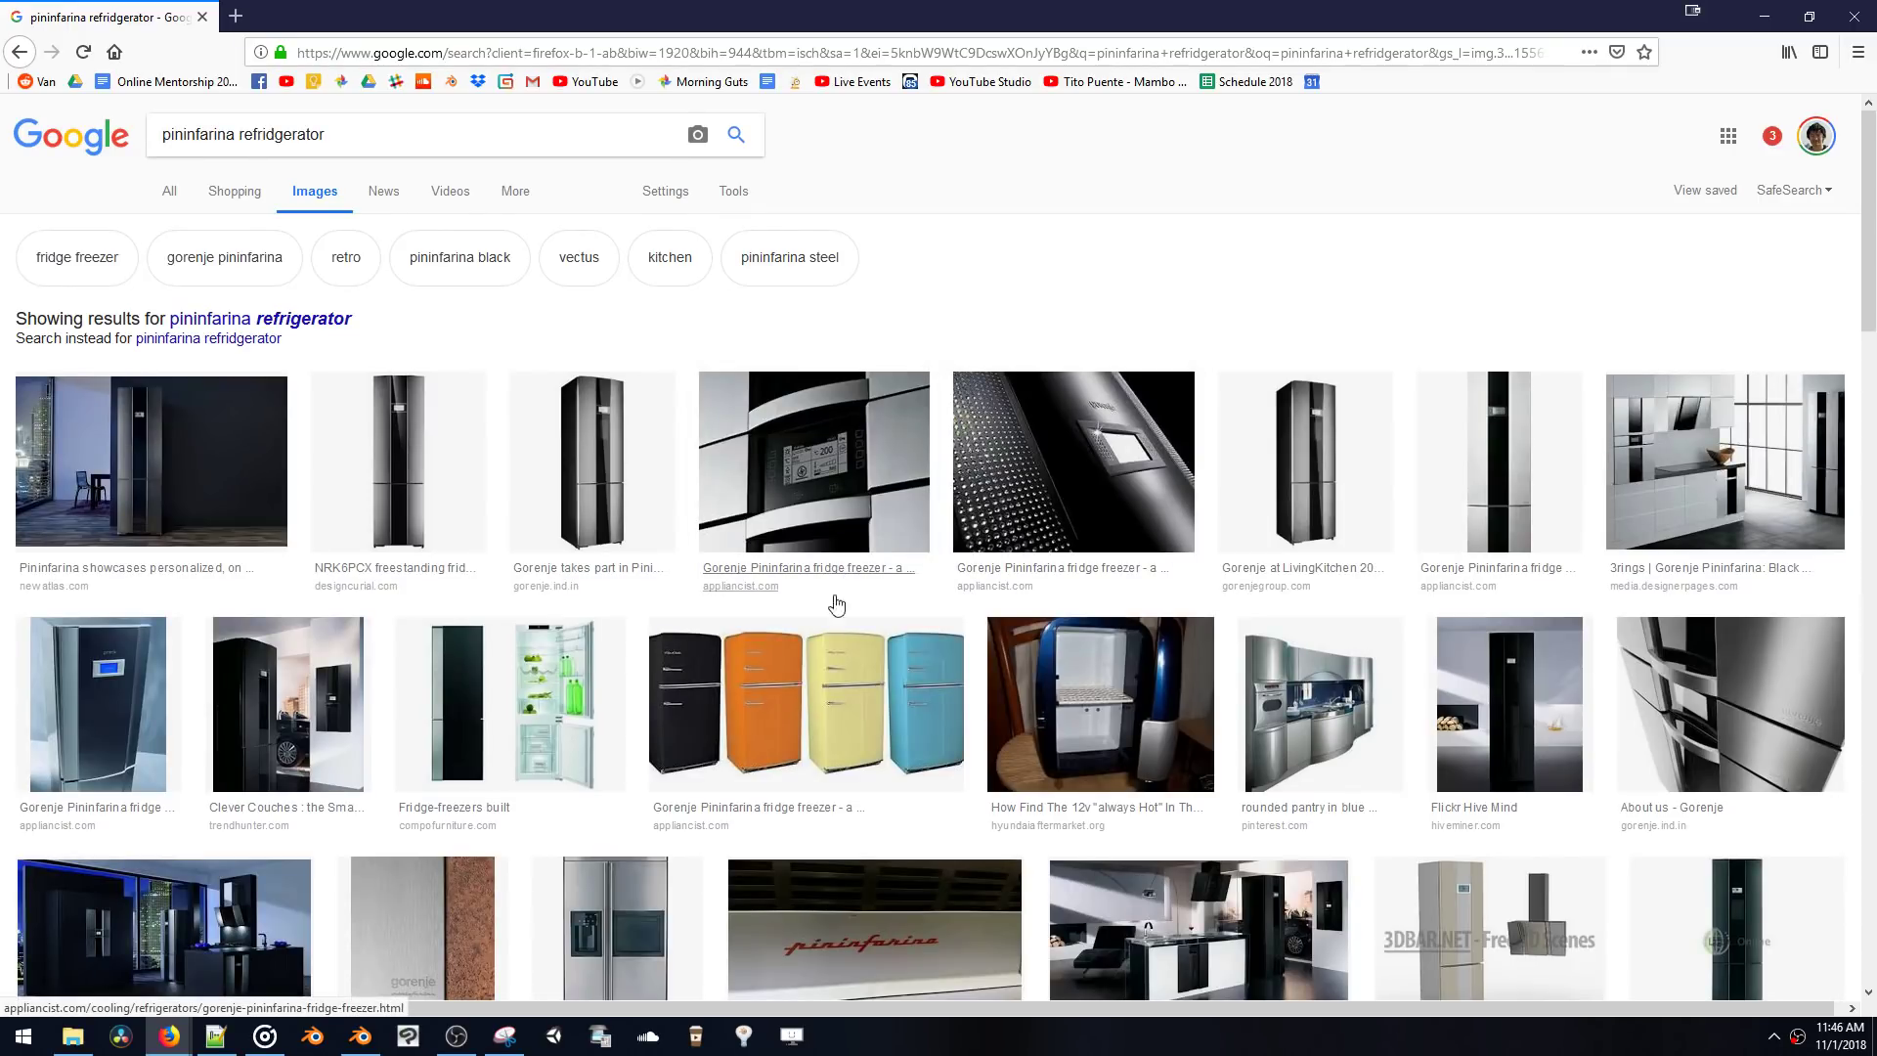
- Search images for "pininfarina piano" and enlarge the Royal Digital Piano image
drag(326, 135, 242, 132)
text(pian)
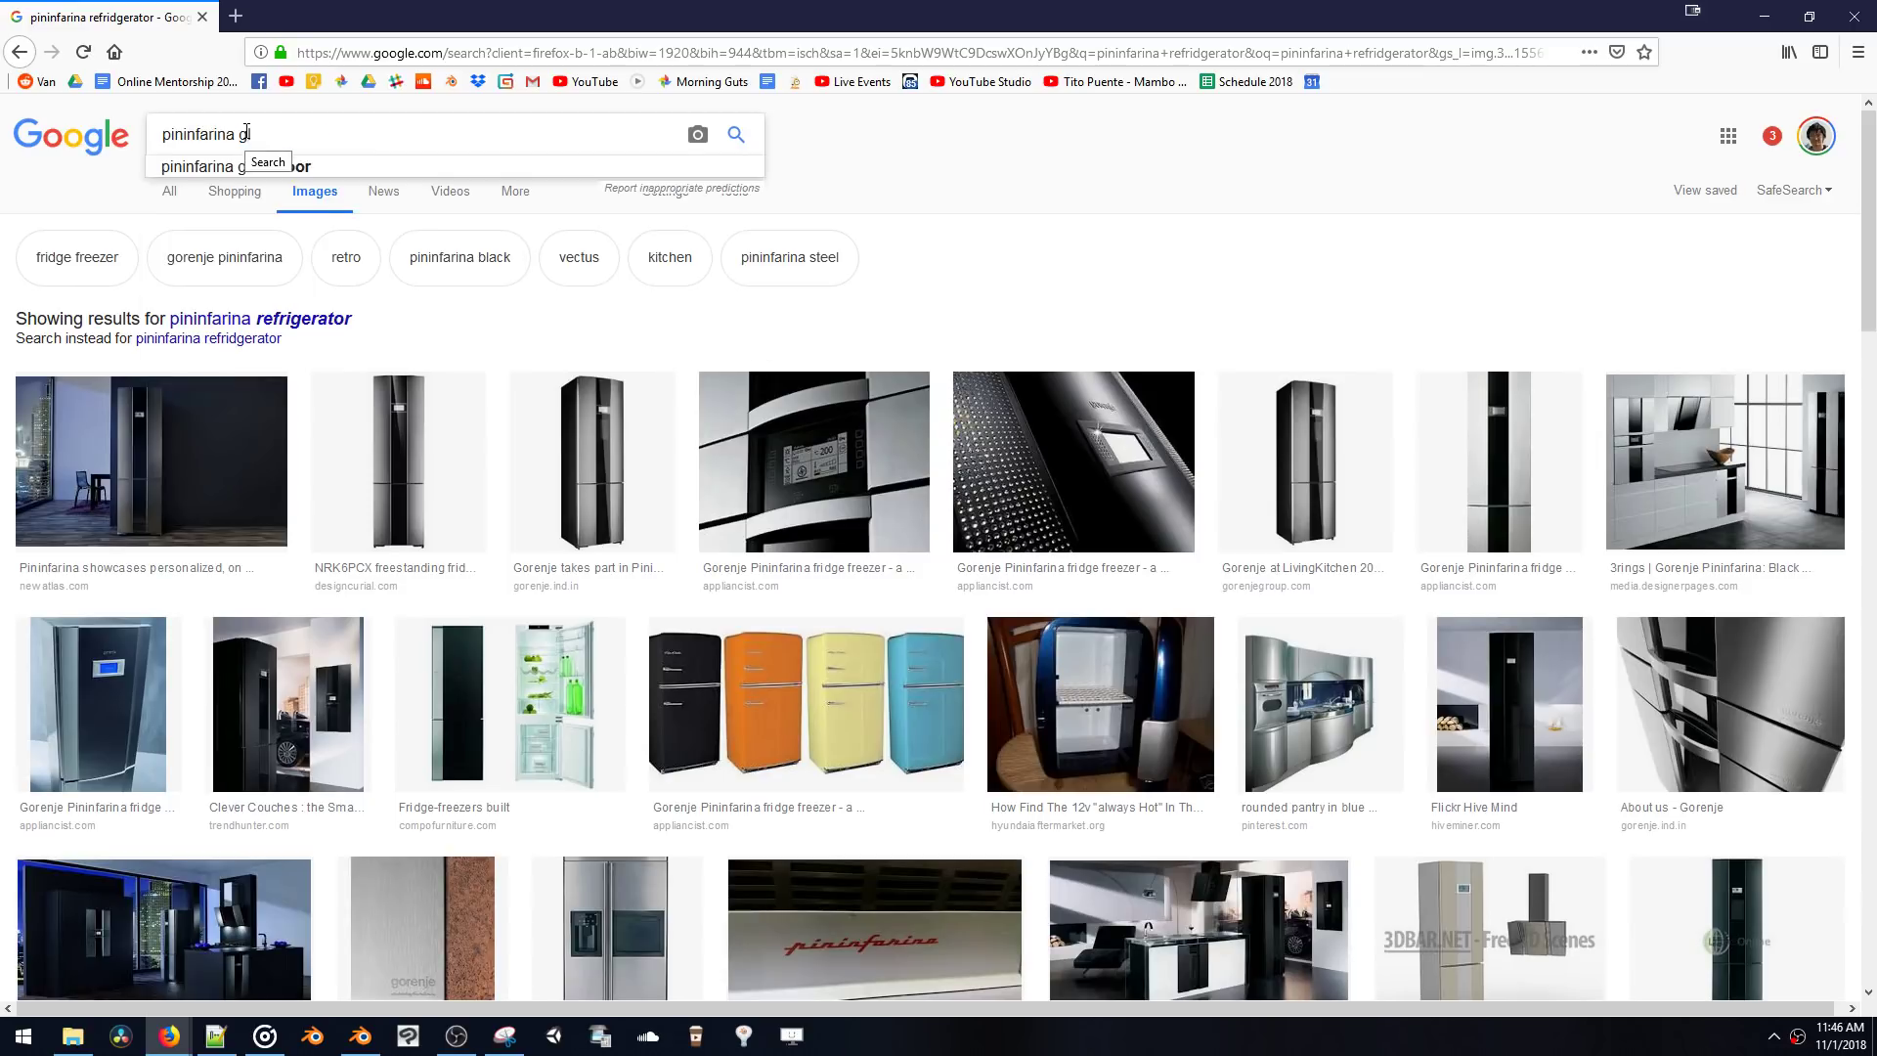
text(o)
key(Return)
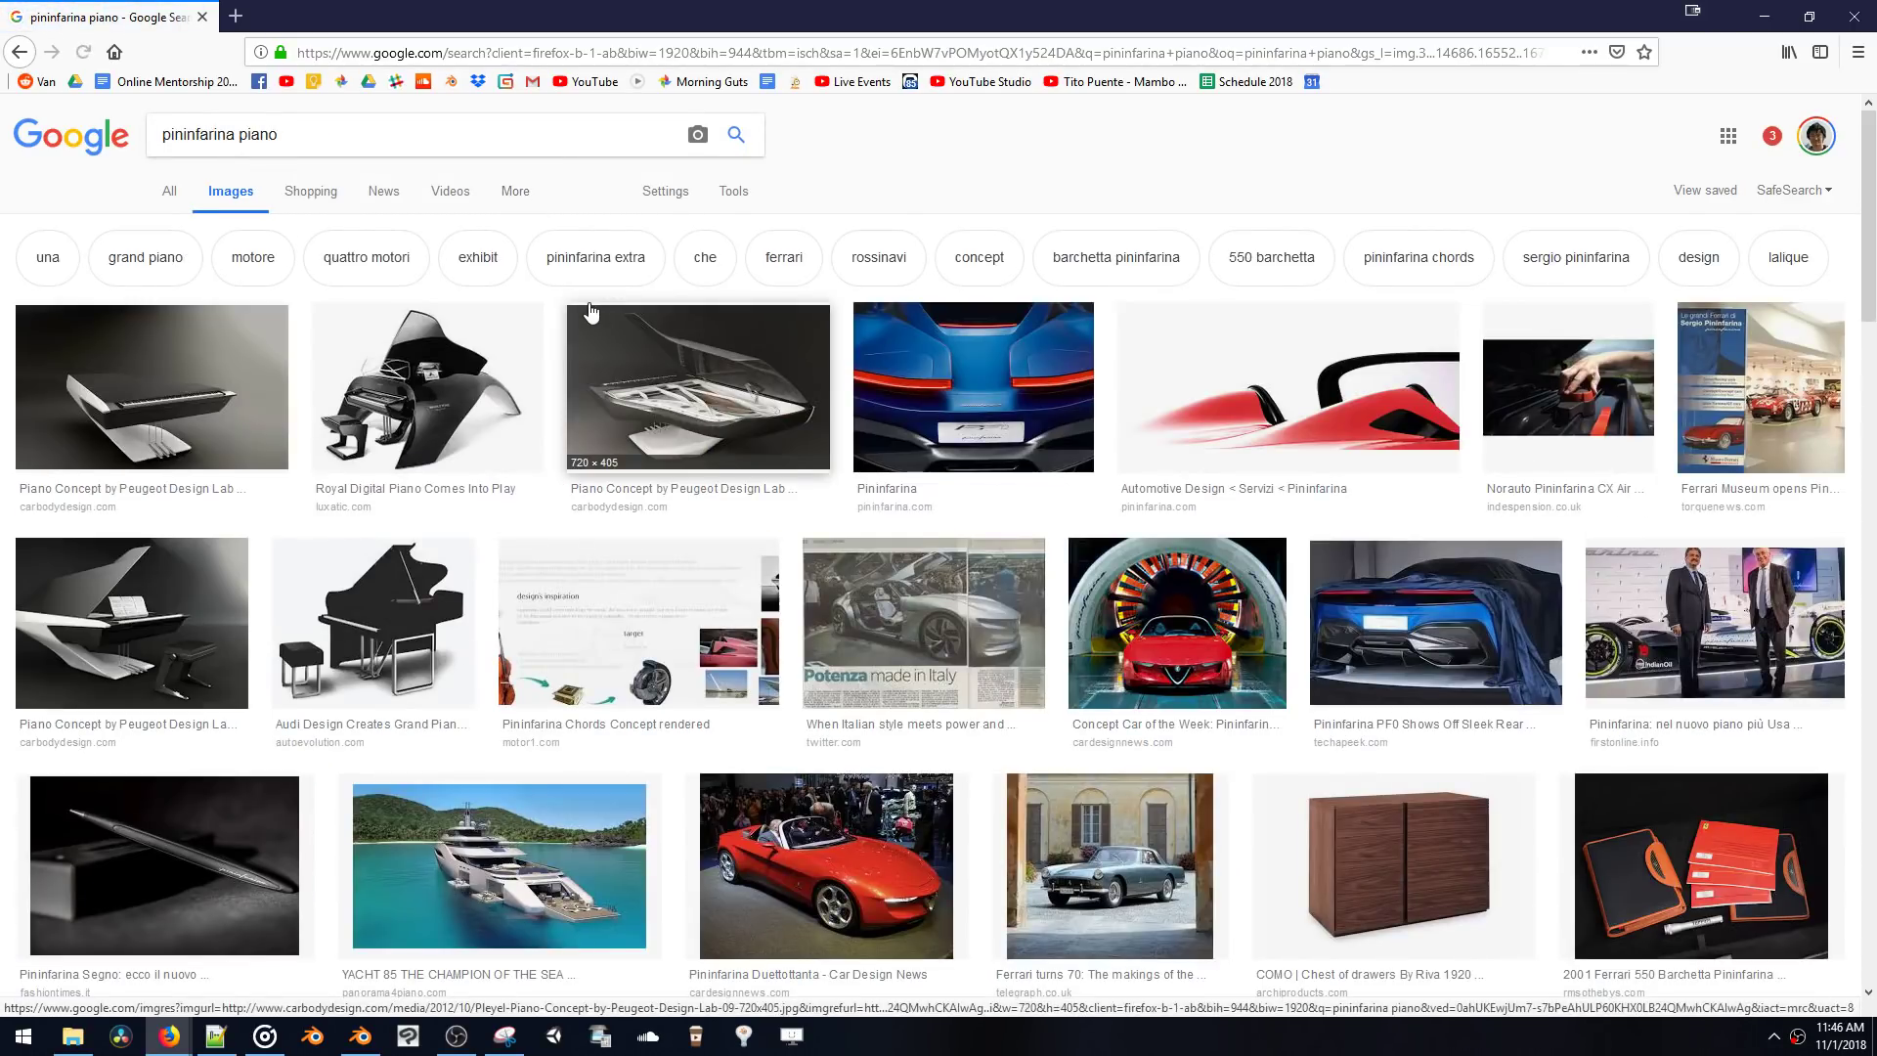
click(449, 368)
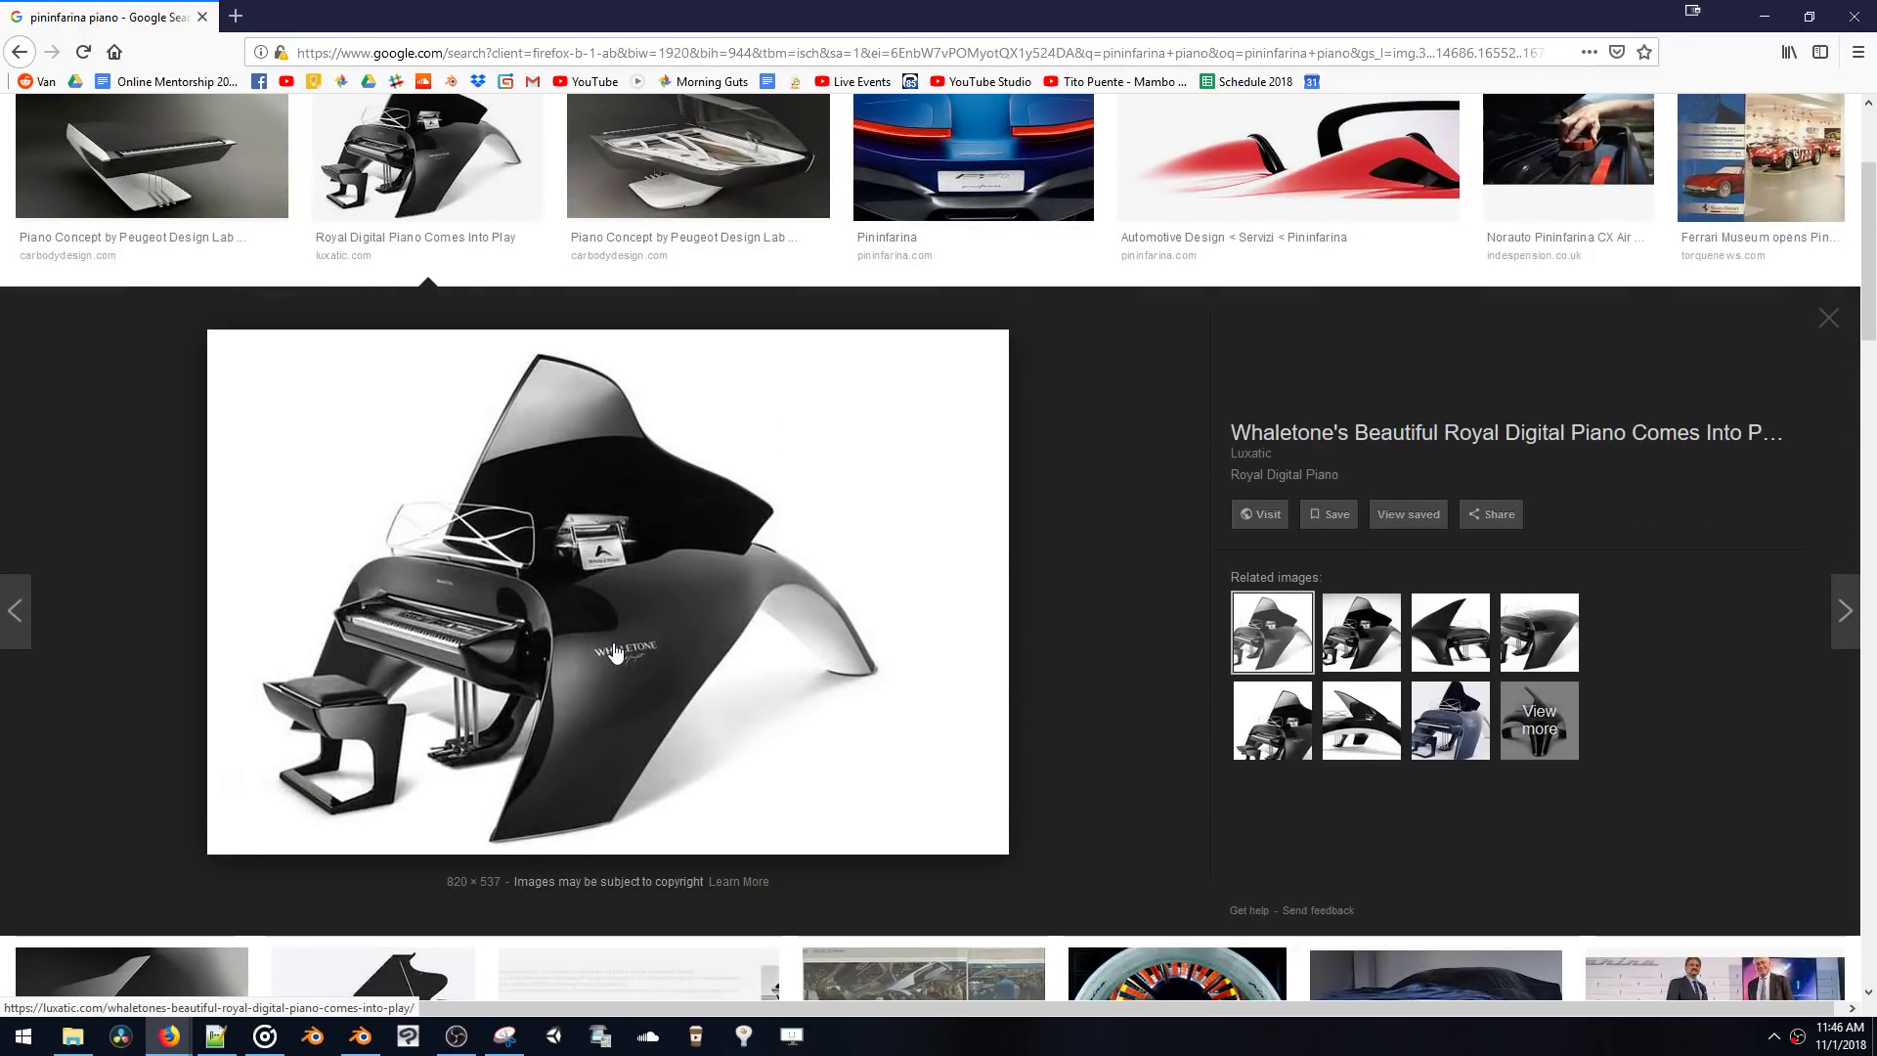
scroll(622, 647, up, 3)
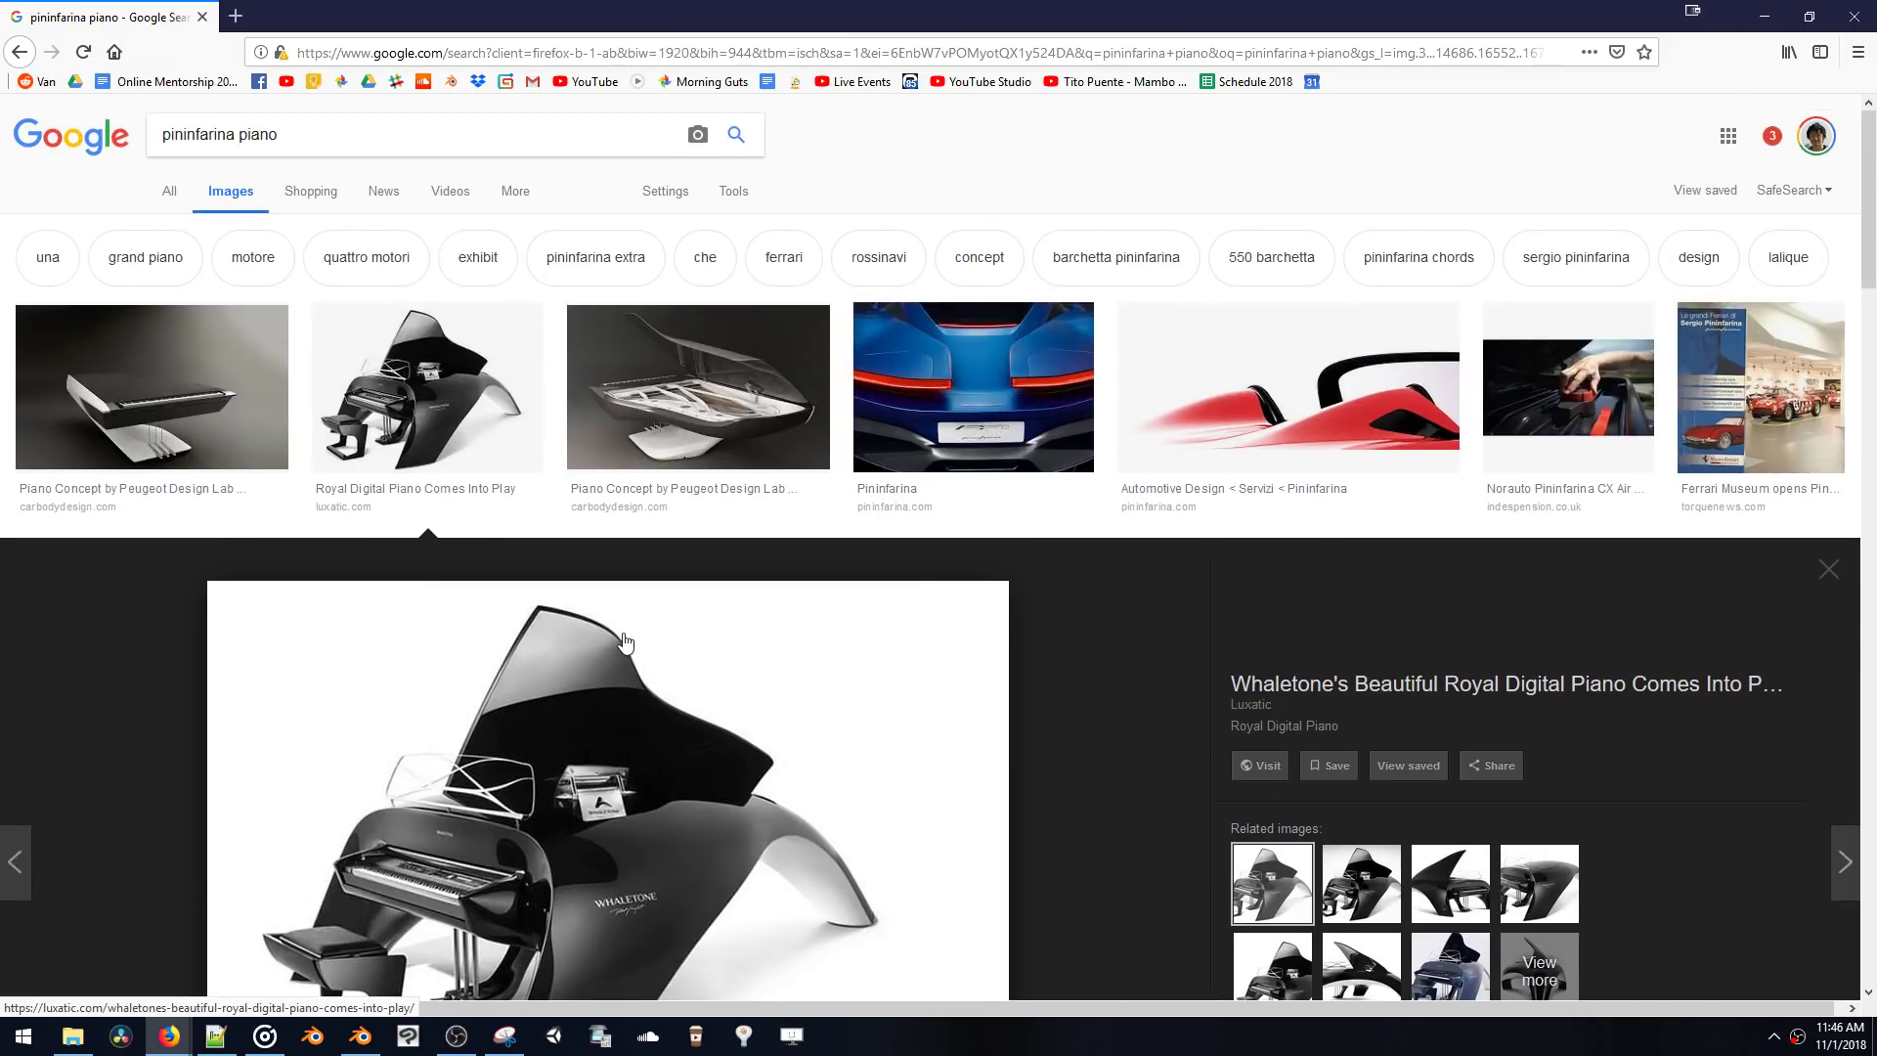
- Browse the piano results and examine enlarged views of the Pleyel piano concept by Peugeot Design Lab through its related images
scroll(649, 464, down, 8)
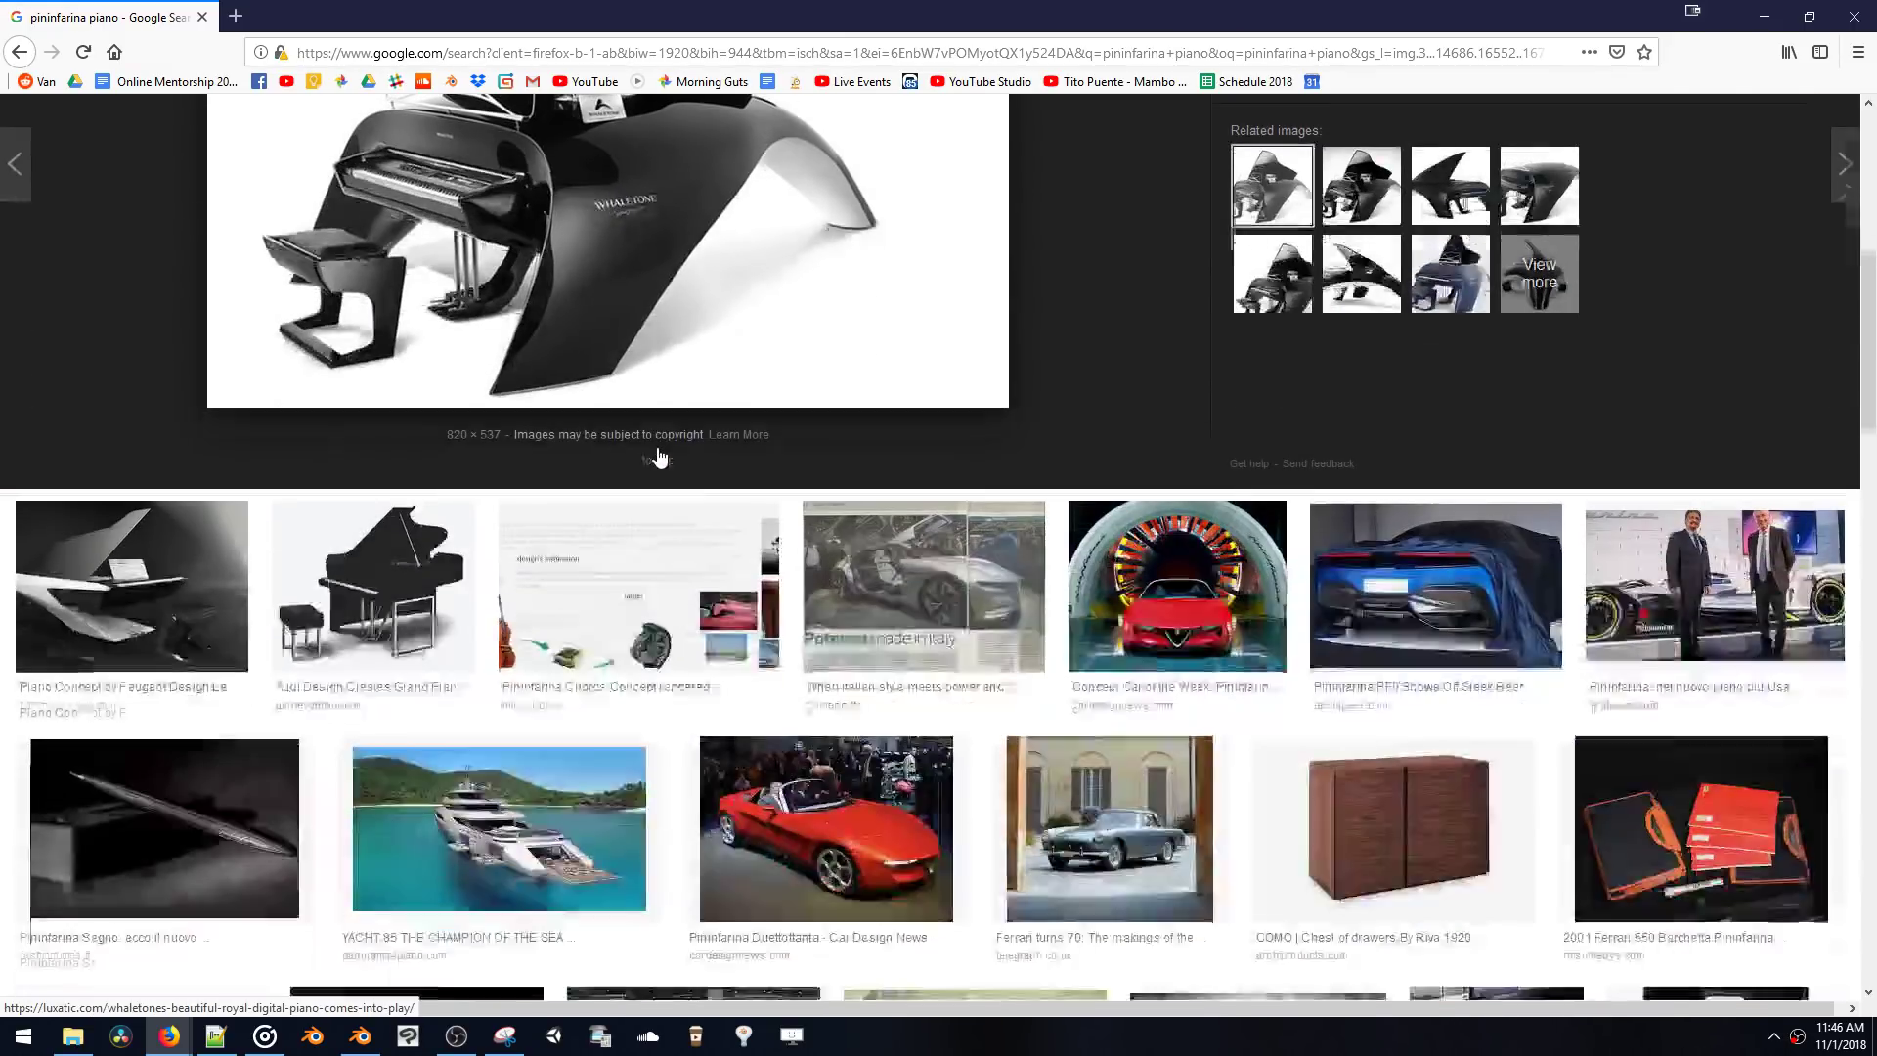
scroll(653, 467, up, 8)
click(200, 391)
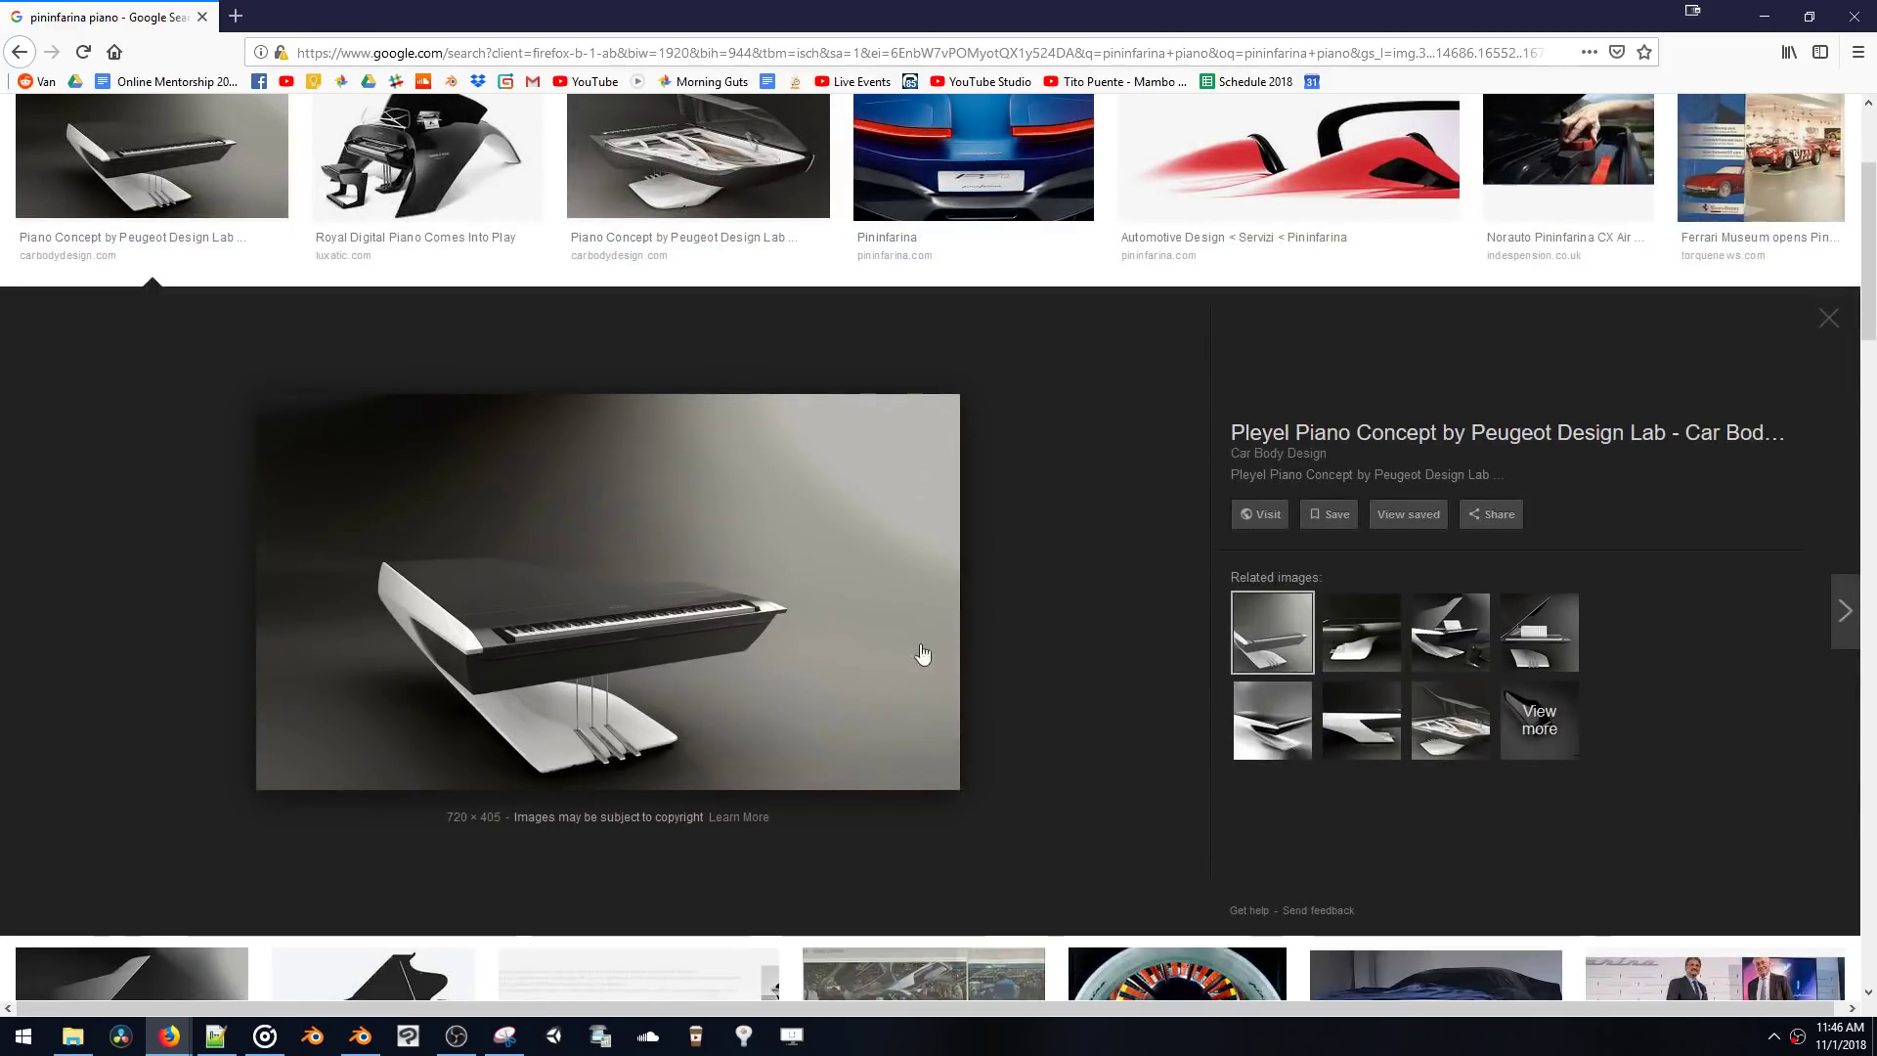
click(1359, 637)
click(1445, 641)
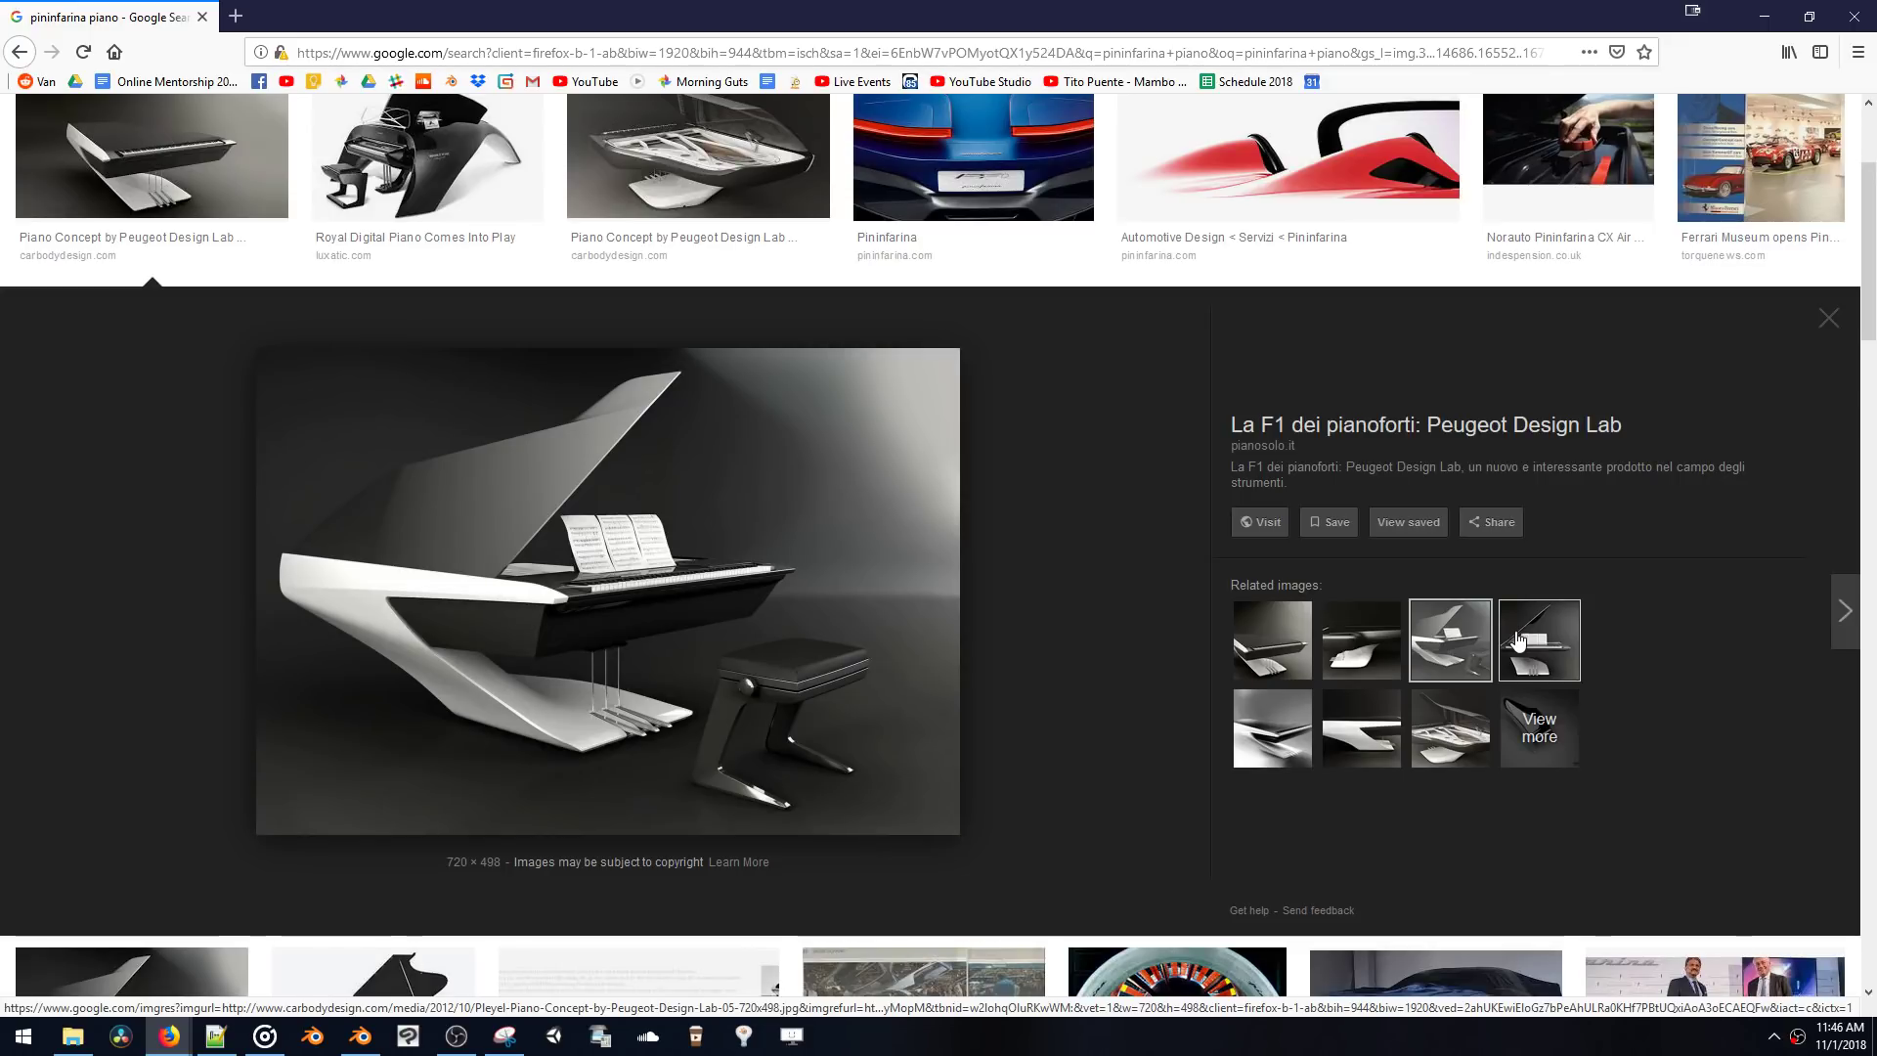
click(1518, 640)
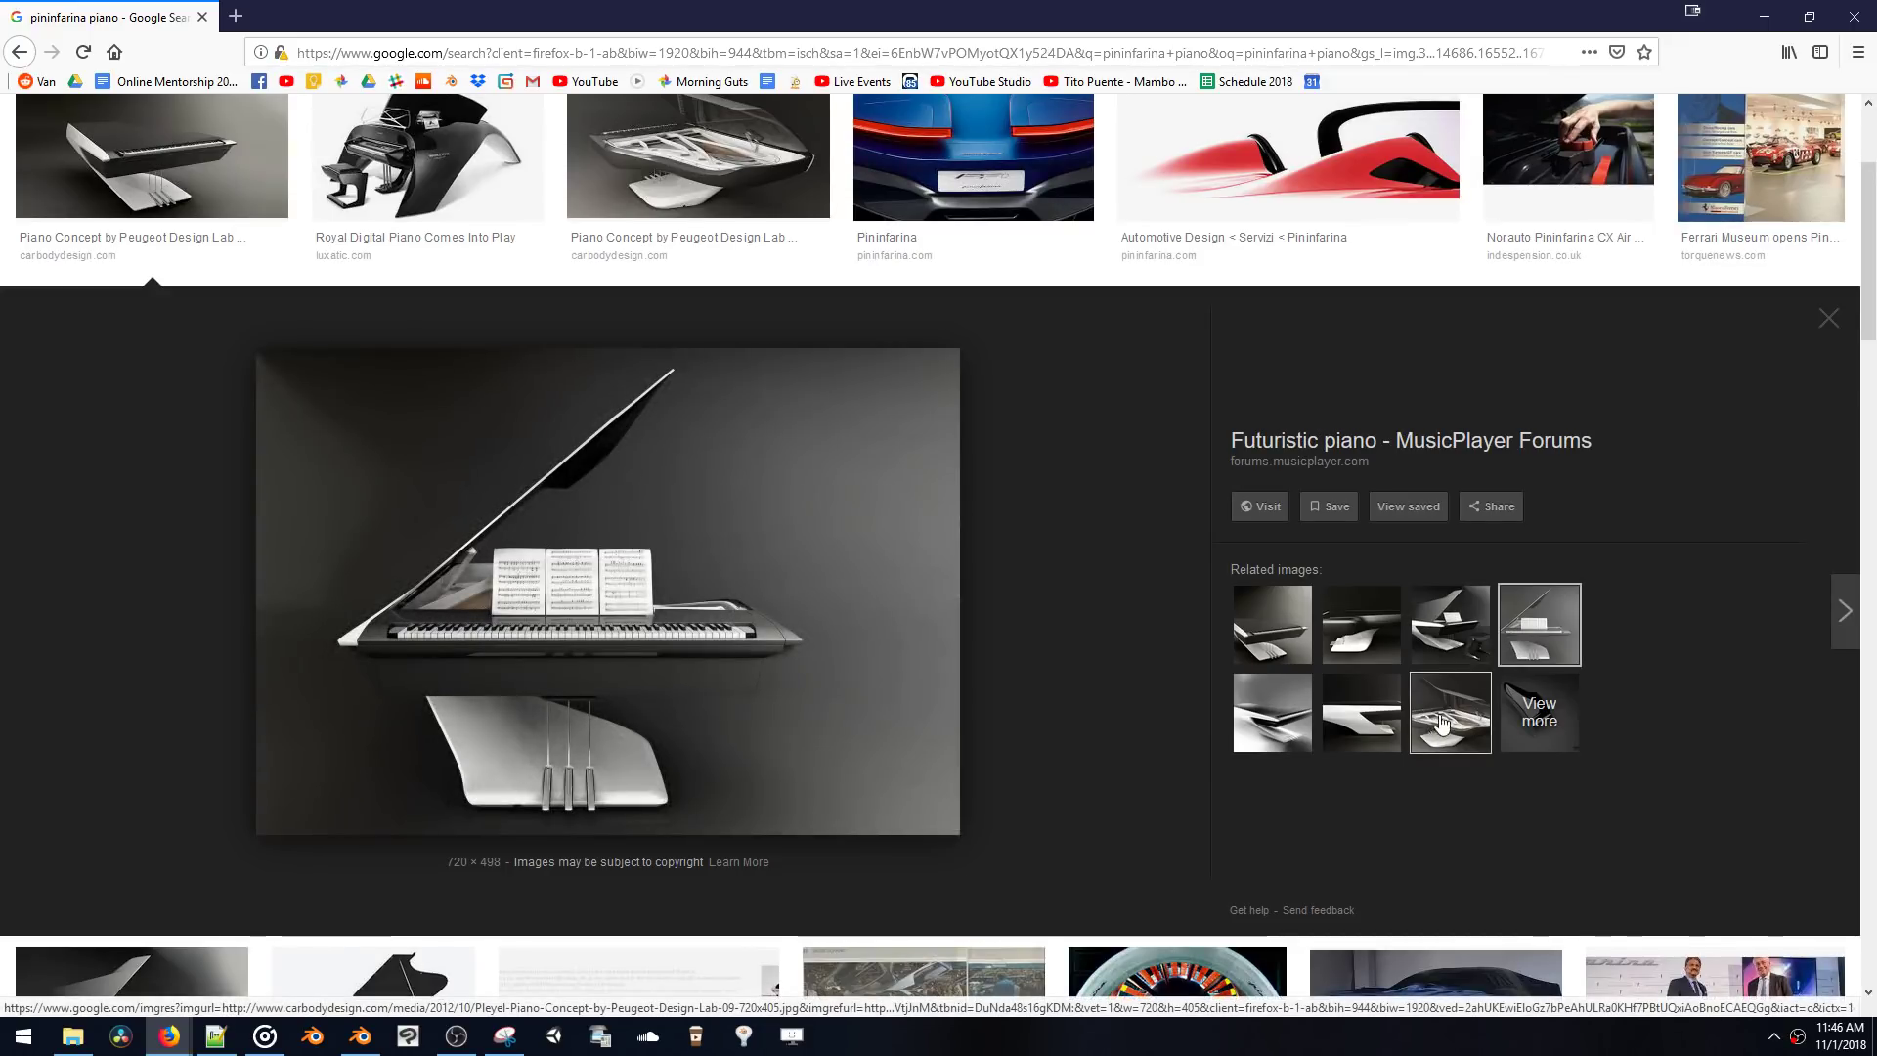
click(1451, 728)
click(1381, 721)
click(1272, 721)
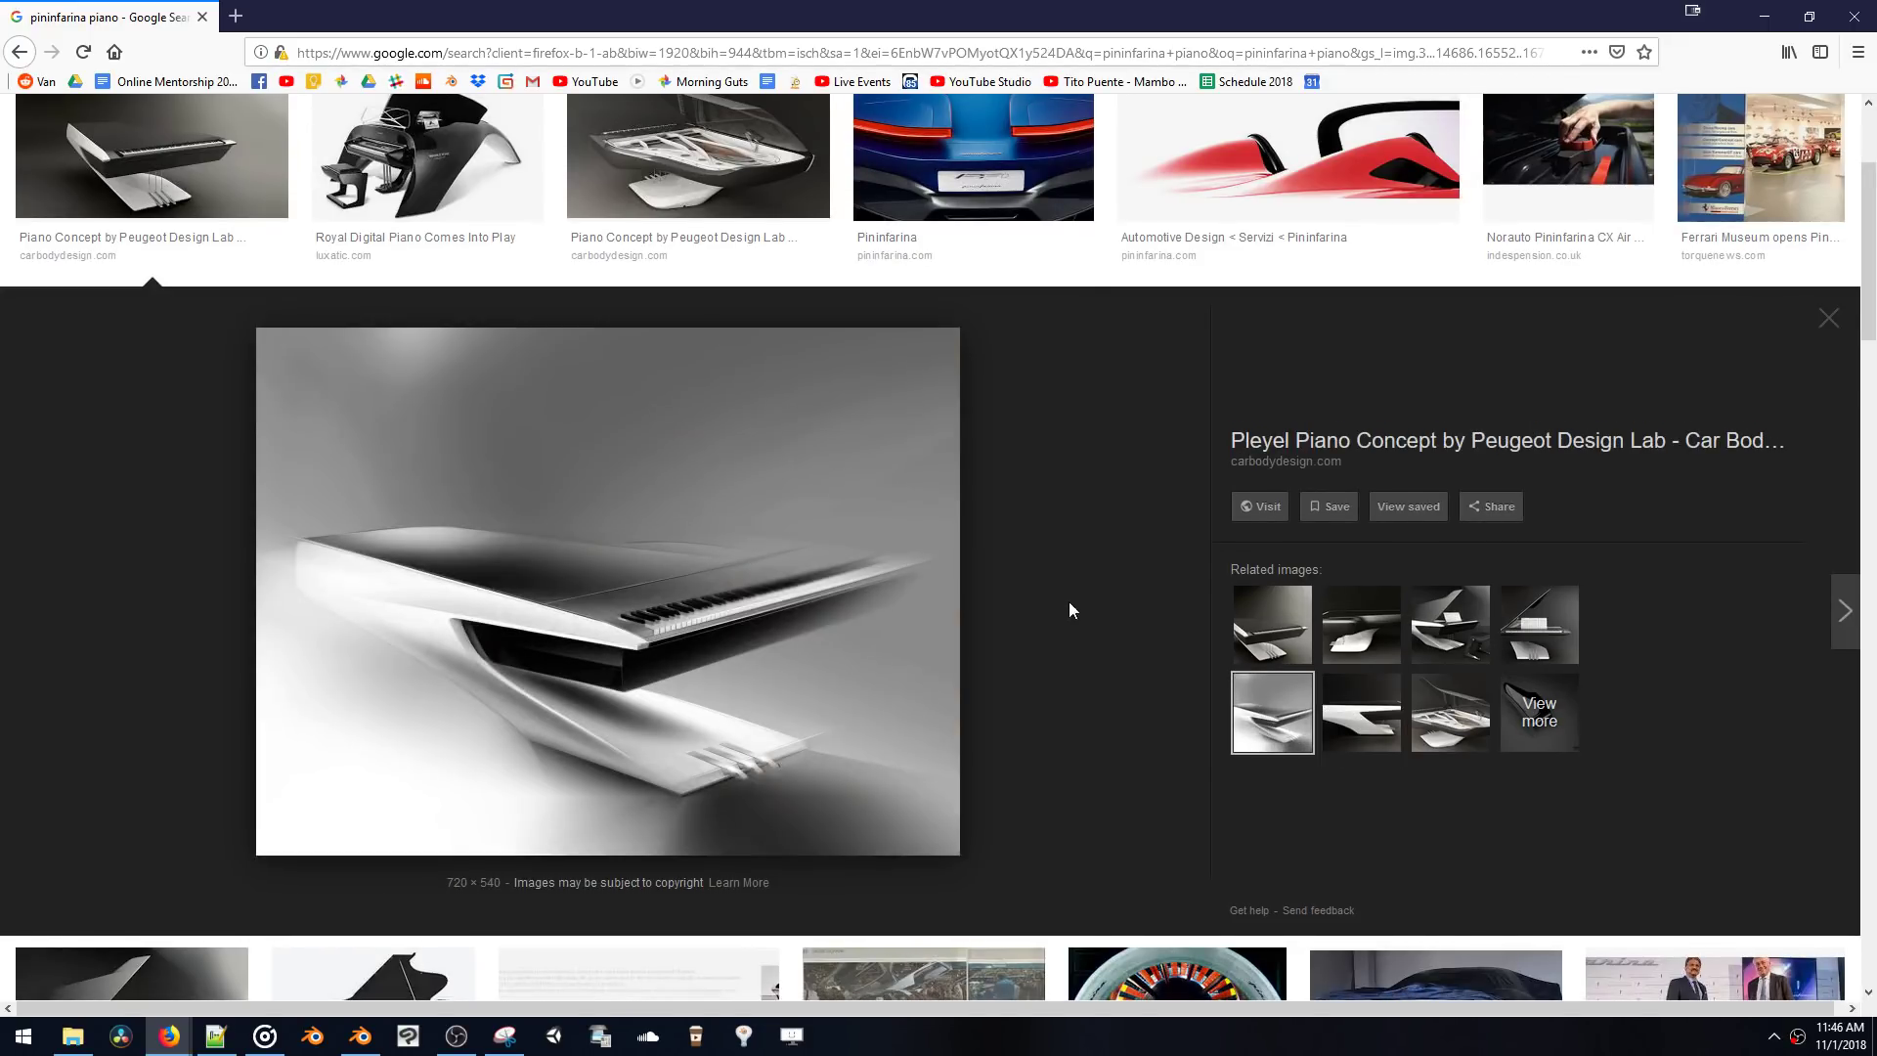
- Close the "pininfarina piano" image search to return to the Blender drawing and the live chat
scroll(492, 234, up, 3)
drag(269, 134, 144, 134)
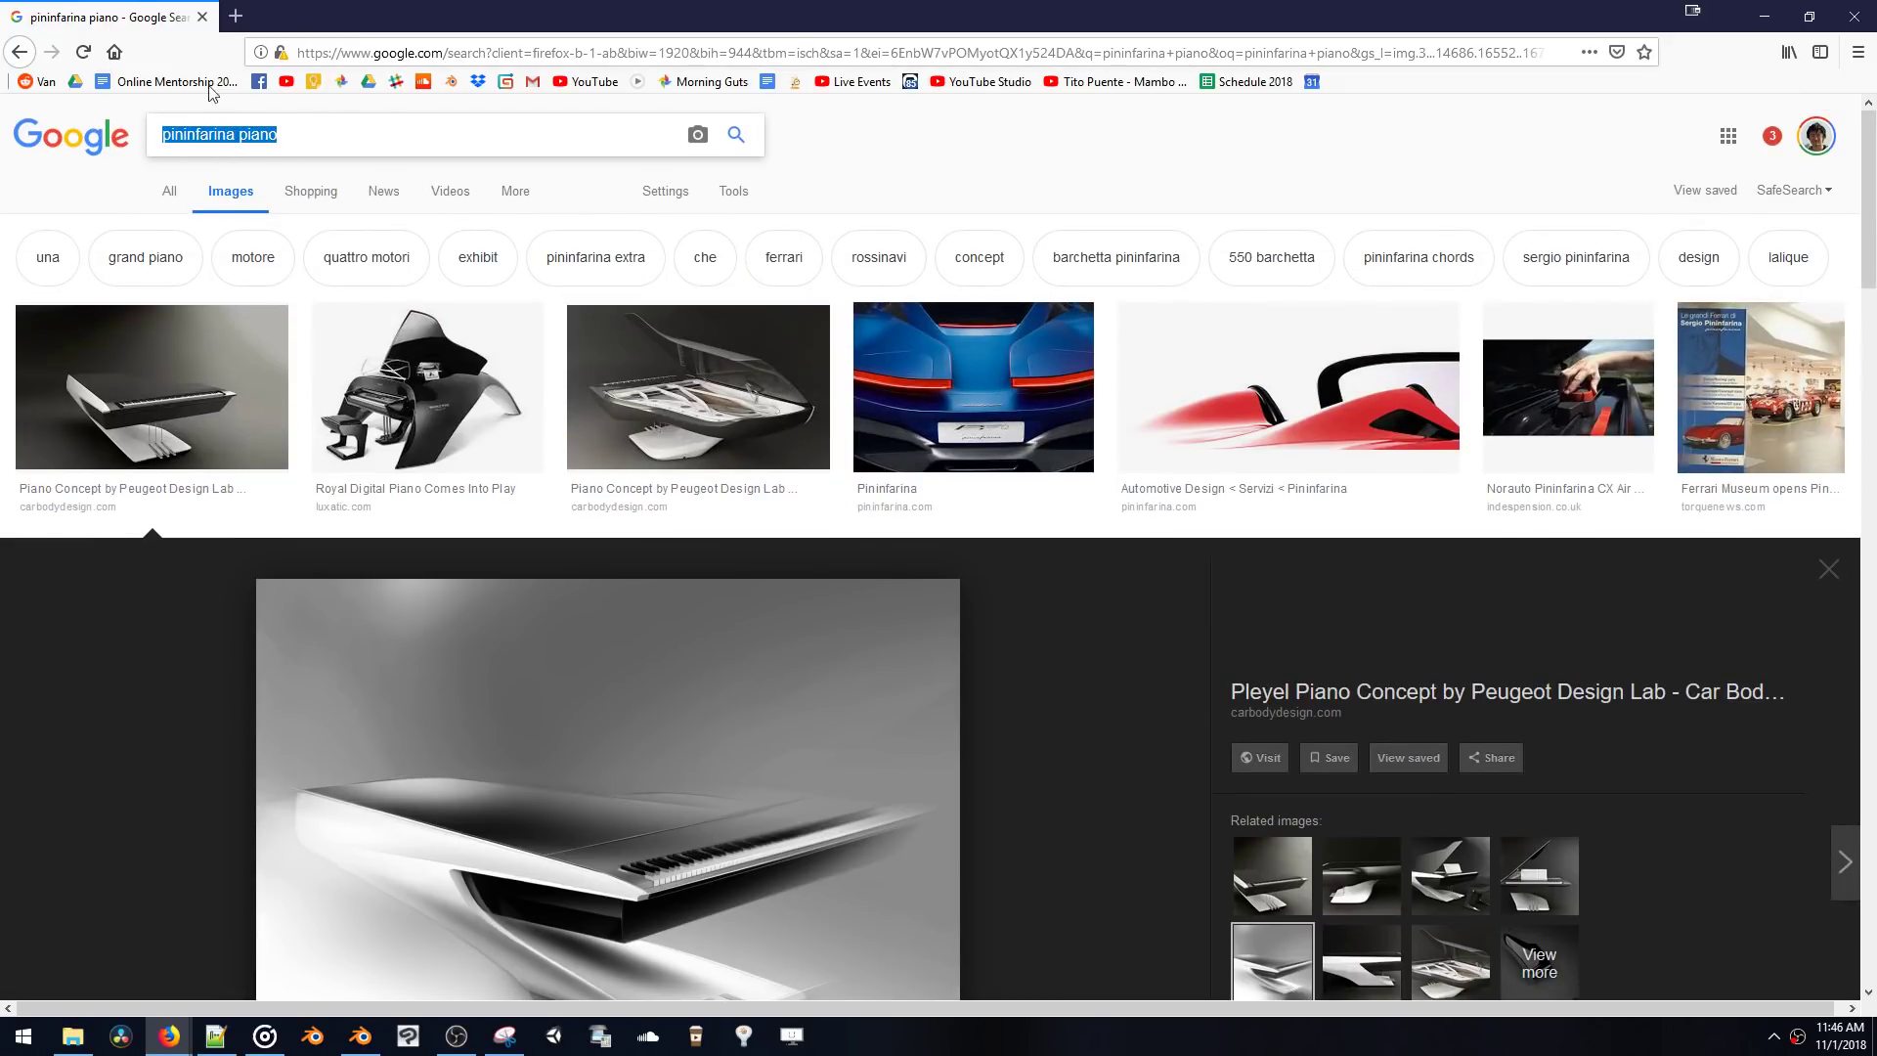
middle_click(115, 9)
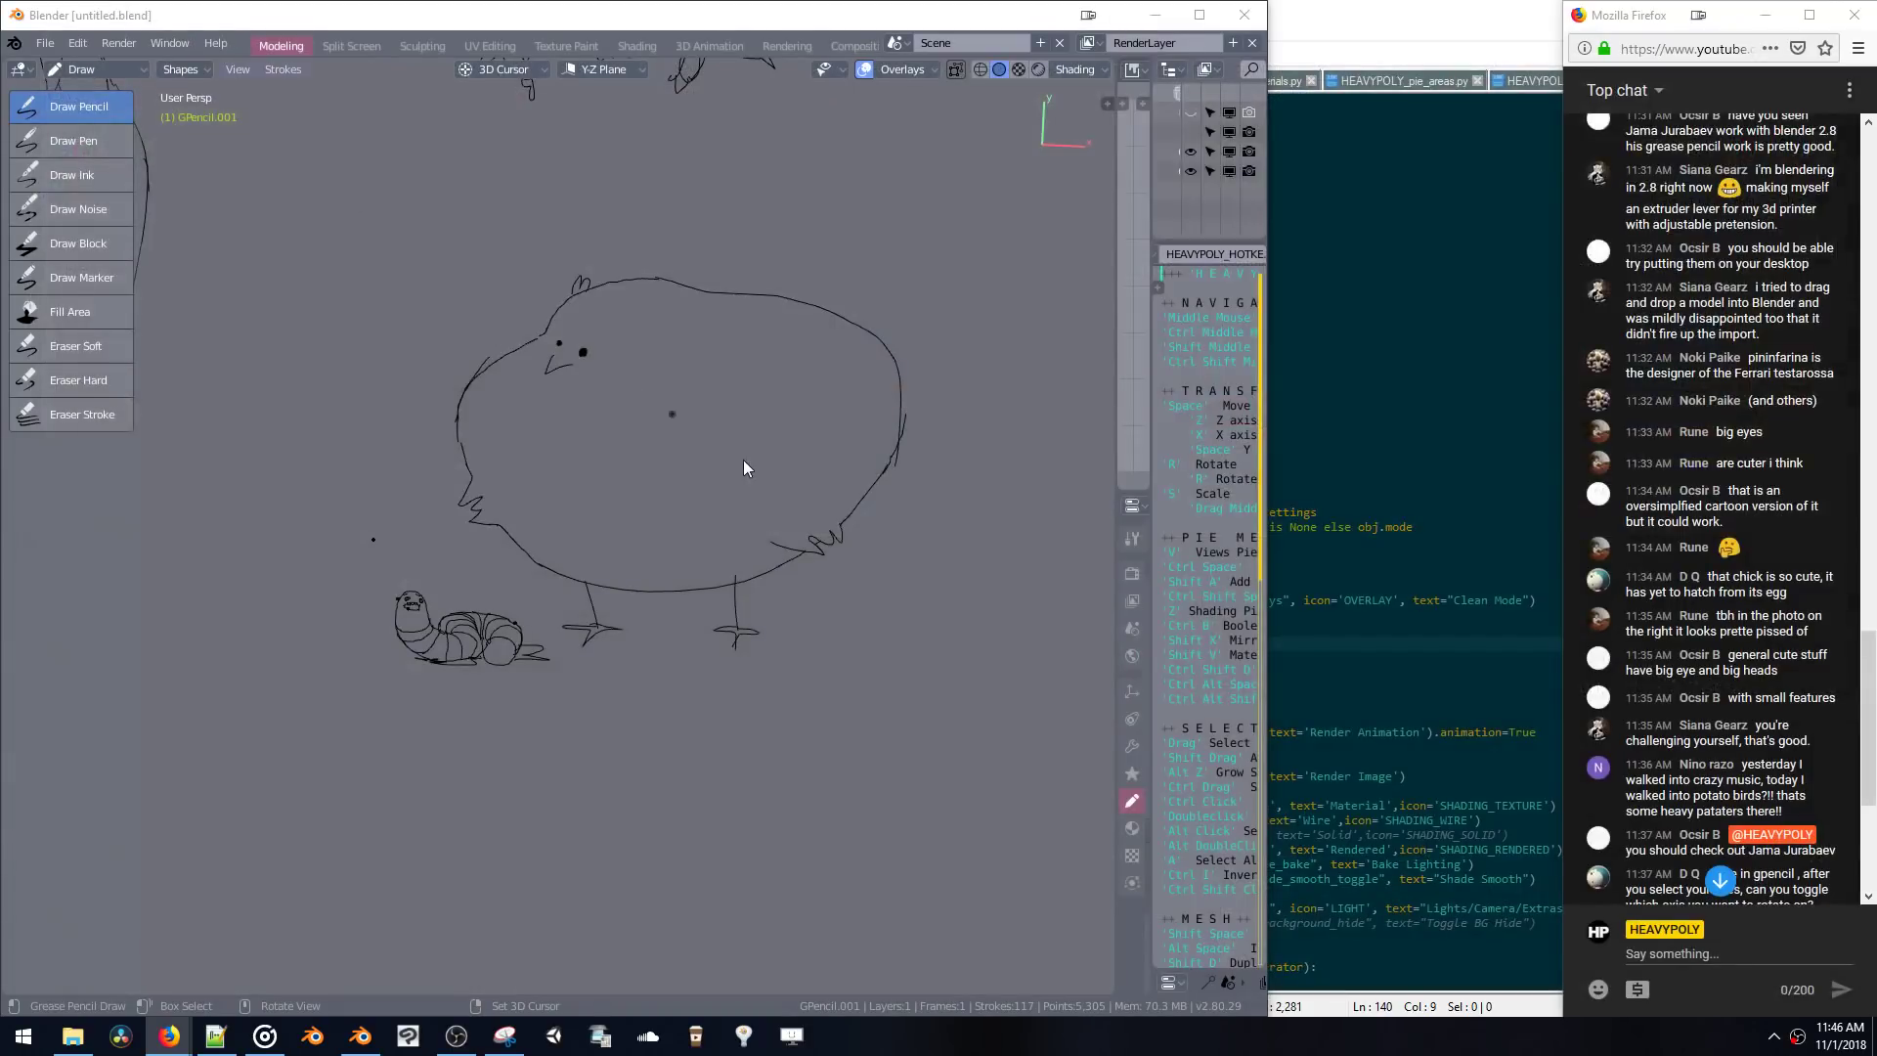
- Read the recent live chat messages about cute character proportions, starting from the comments on Pininfarina and big eyes
scroll(1745, 708, down, 1)
scroll(1746, 709, down, 4)
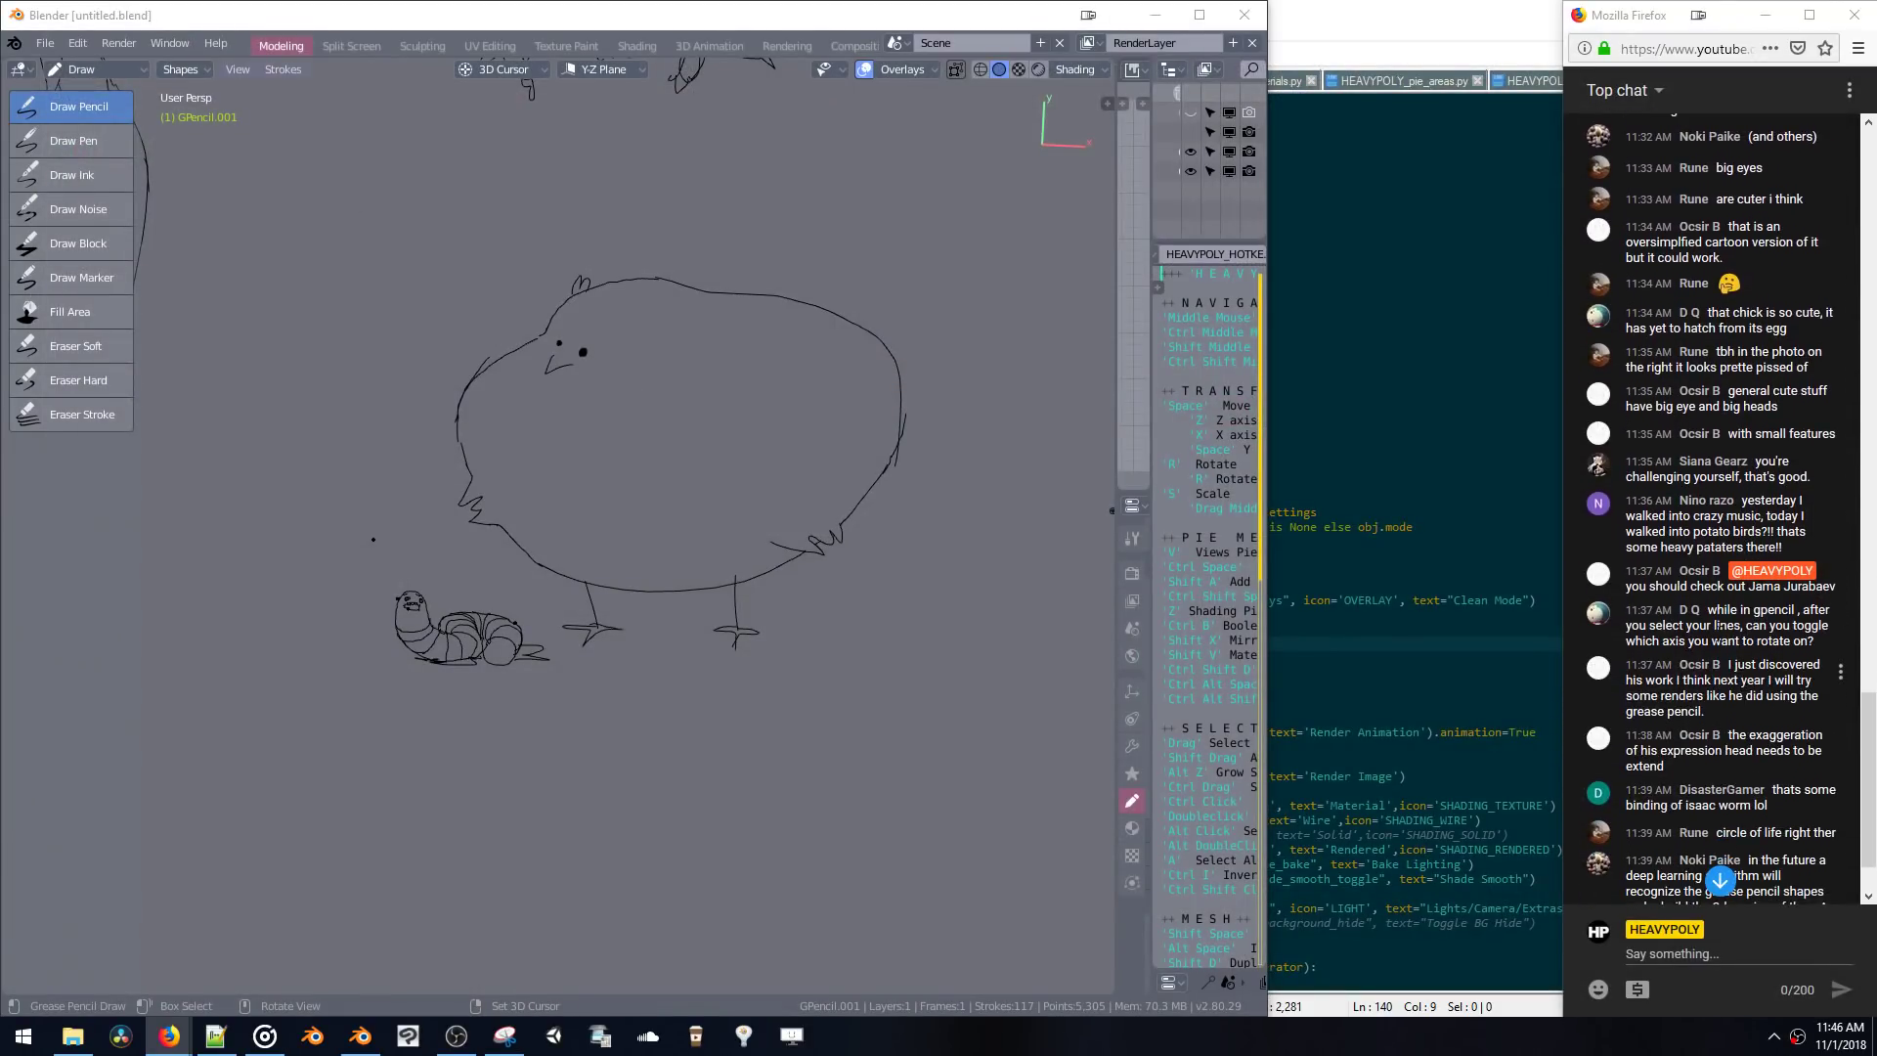
scroll(1746, 709, up, 6)
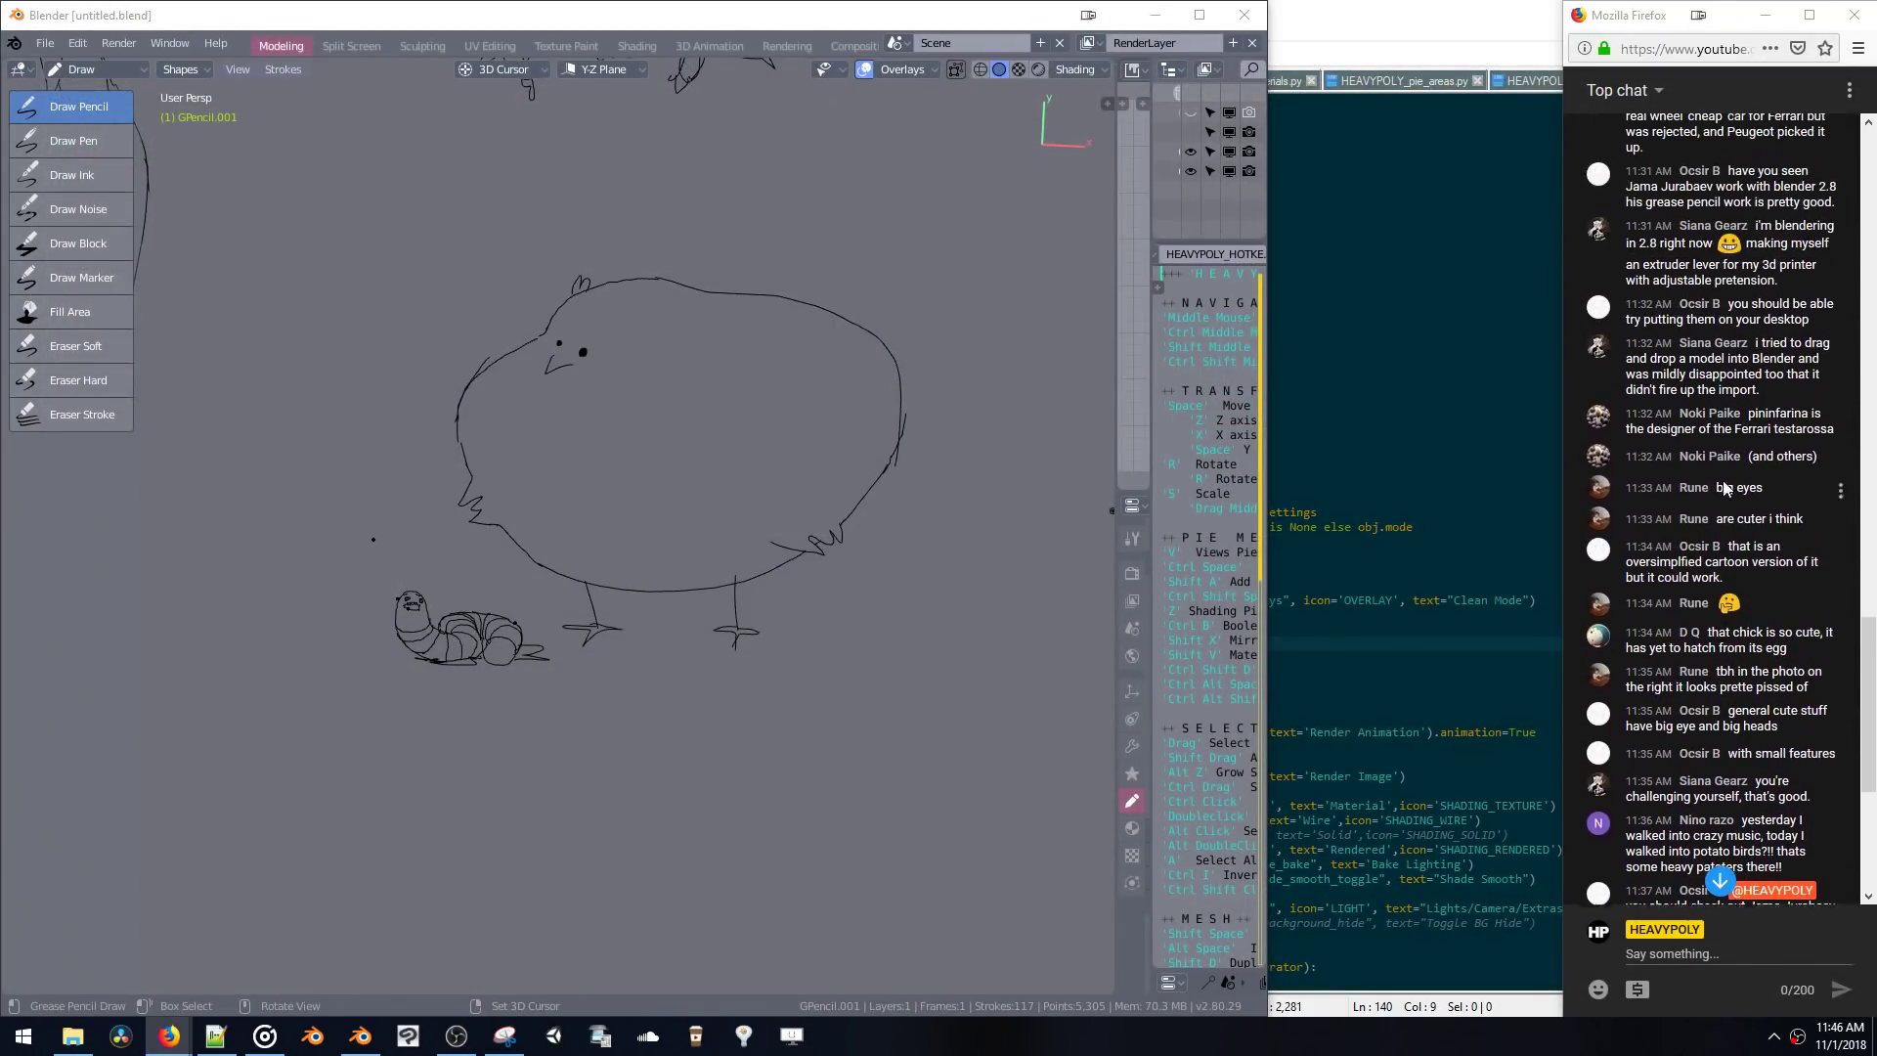
drag(1757, 381, 1772, 525)
click(1771, 536)
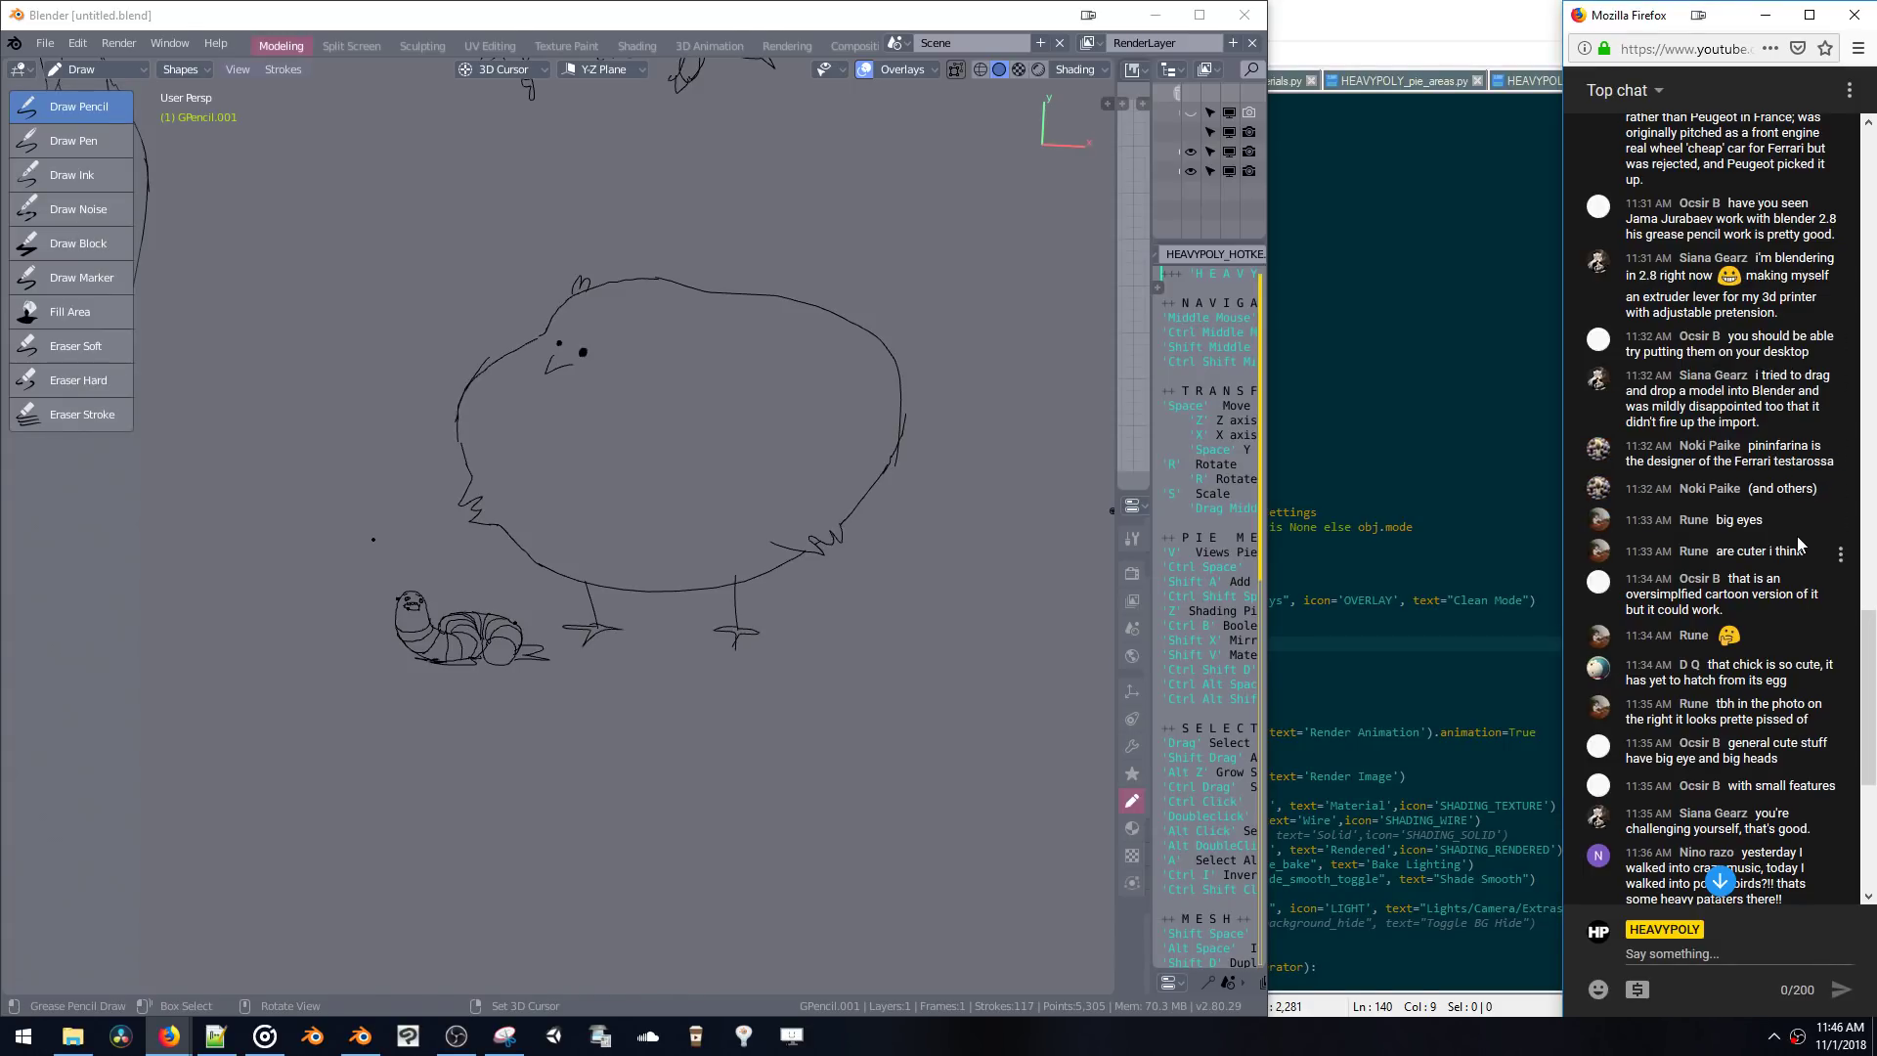
scroll(1794, 548, down, 3)
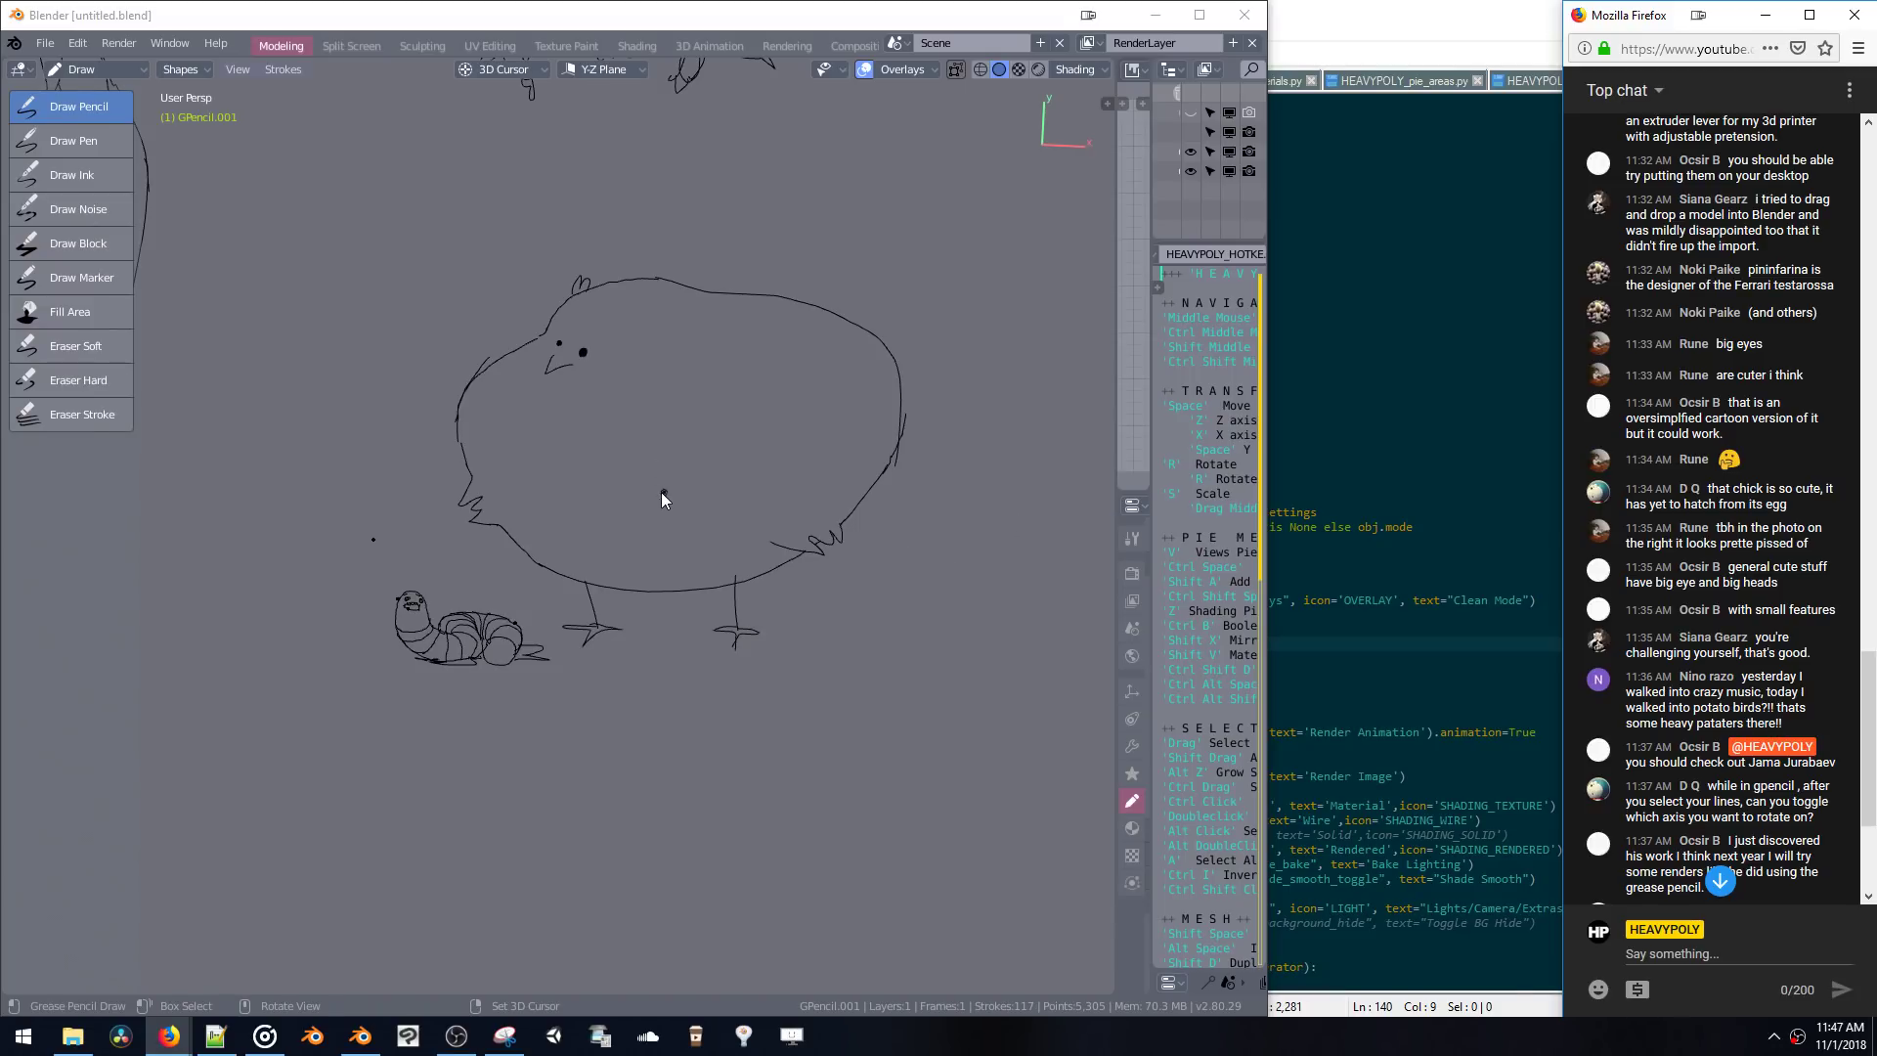
- Switch to Blender and undo the latest pencil strokes around the chick and the caterpillar
click(619, 485)
mouse_move(545, 466)
ctrl+middle_down()
mouse_move(659, 361)
mouse_move(725, 383)
mouse_move(650, 476)
ctrl+middle_up()
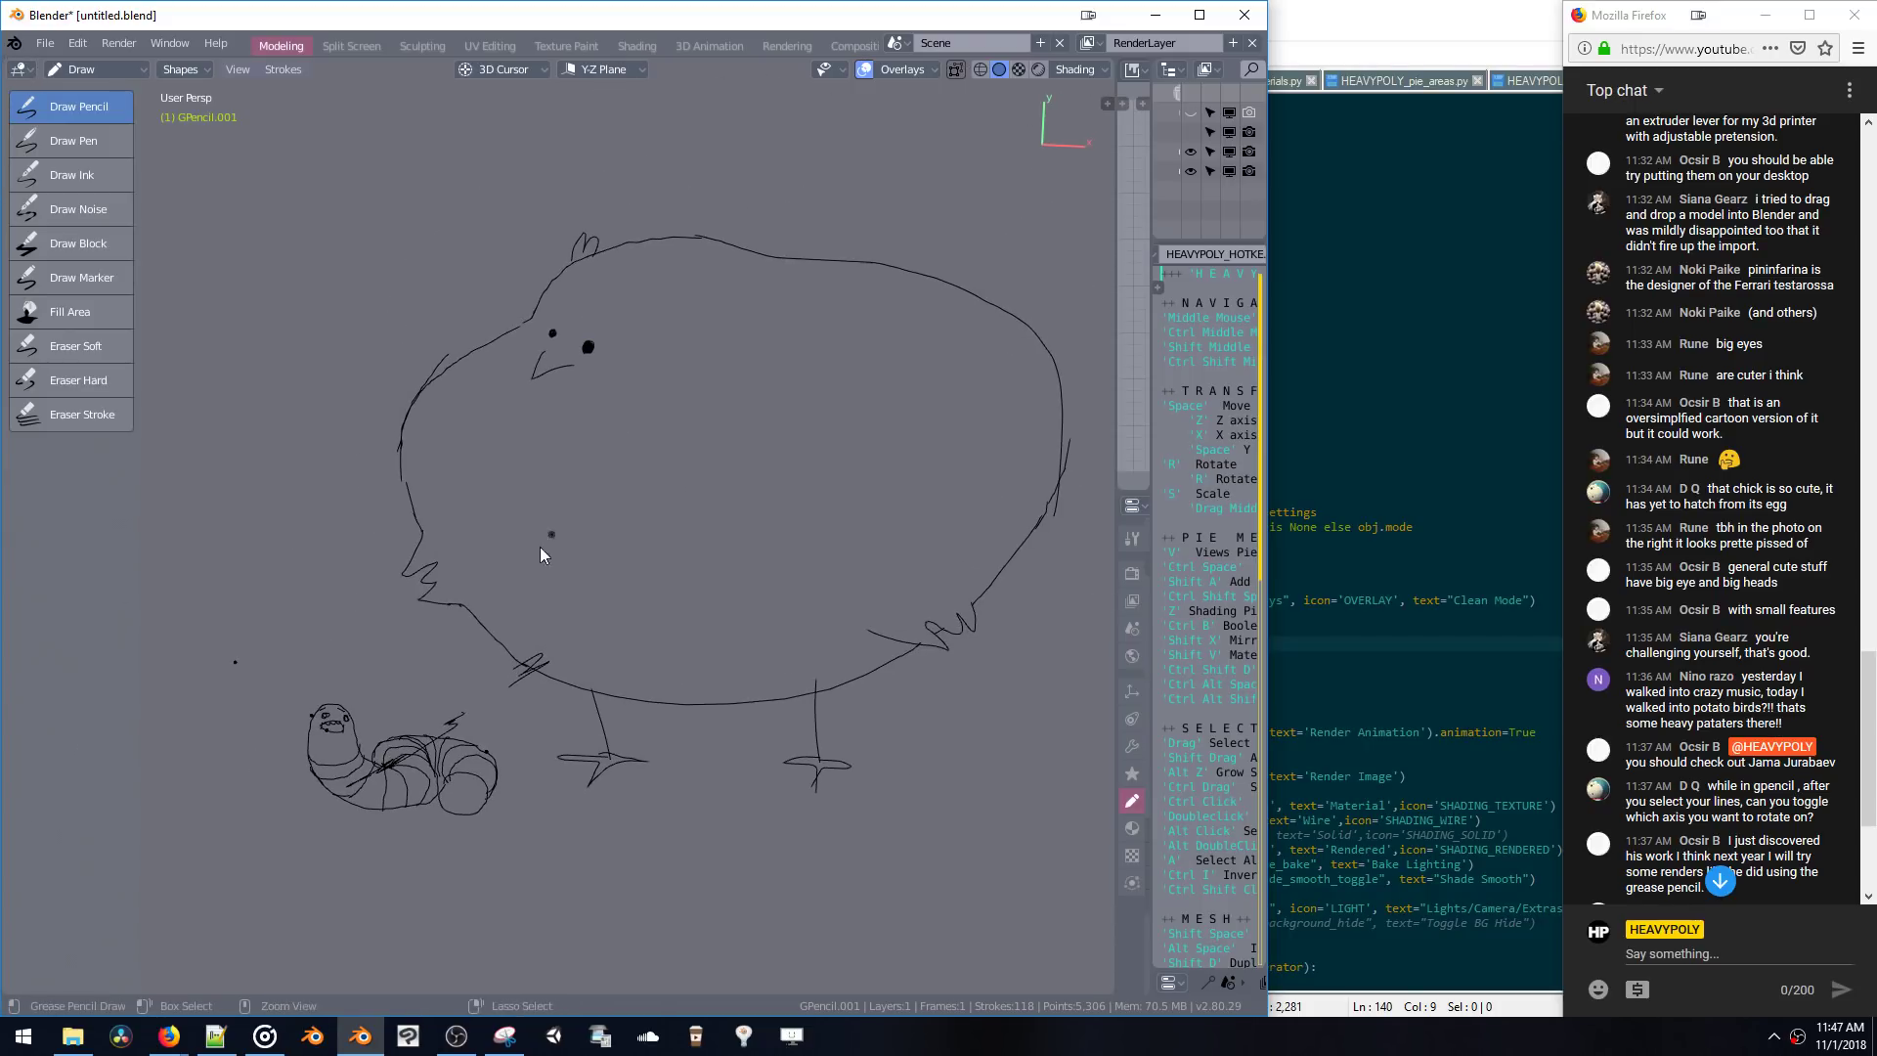
key(ctrl+z)
mouse_move(492, 591)
shift+middle_down()
mouse_move(553, 500)
mouse_move(529, 514)
mouse_move(567, 520)
mouse_move(529, 530)
mouse_move(572, 519)
mouse_move(577, 561)
mouse_move(514, 501)
mouse_move(519, 596)
mouse_move(548, 553)
mouse_move(421, 683)
shift+middle_up()
key(ctrl+z)
key(ctrl+z)
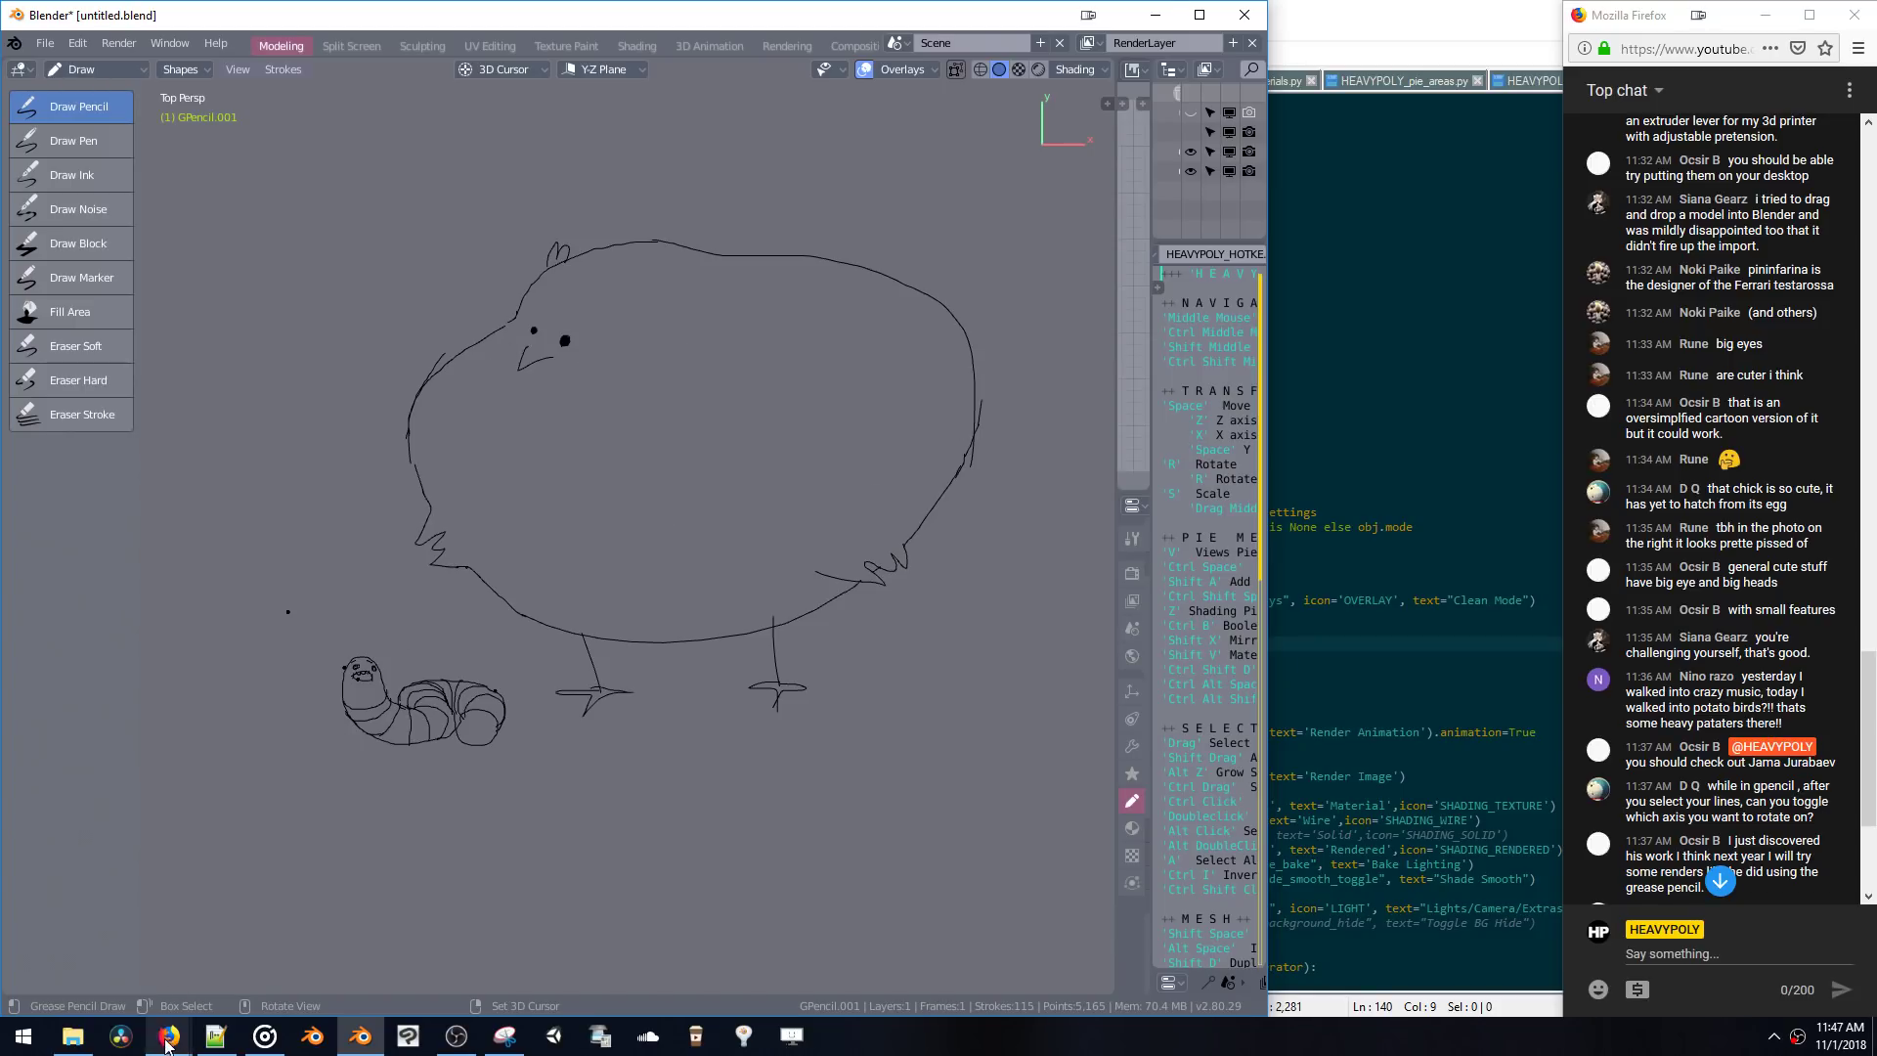
- Switch to the Firefox window with the machin3 search, search for "hello kitty" in a new tab, and show the image results
mouse_move(168, 1037)
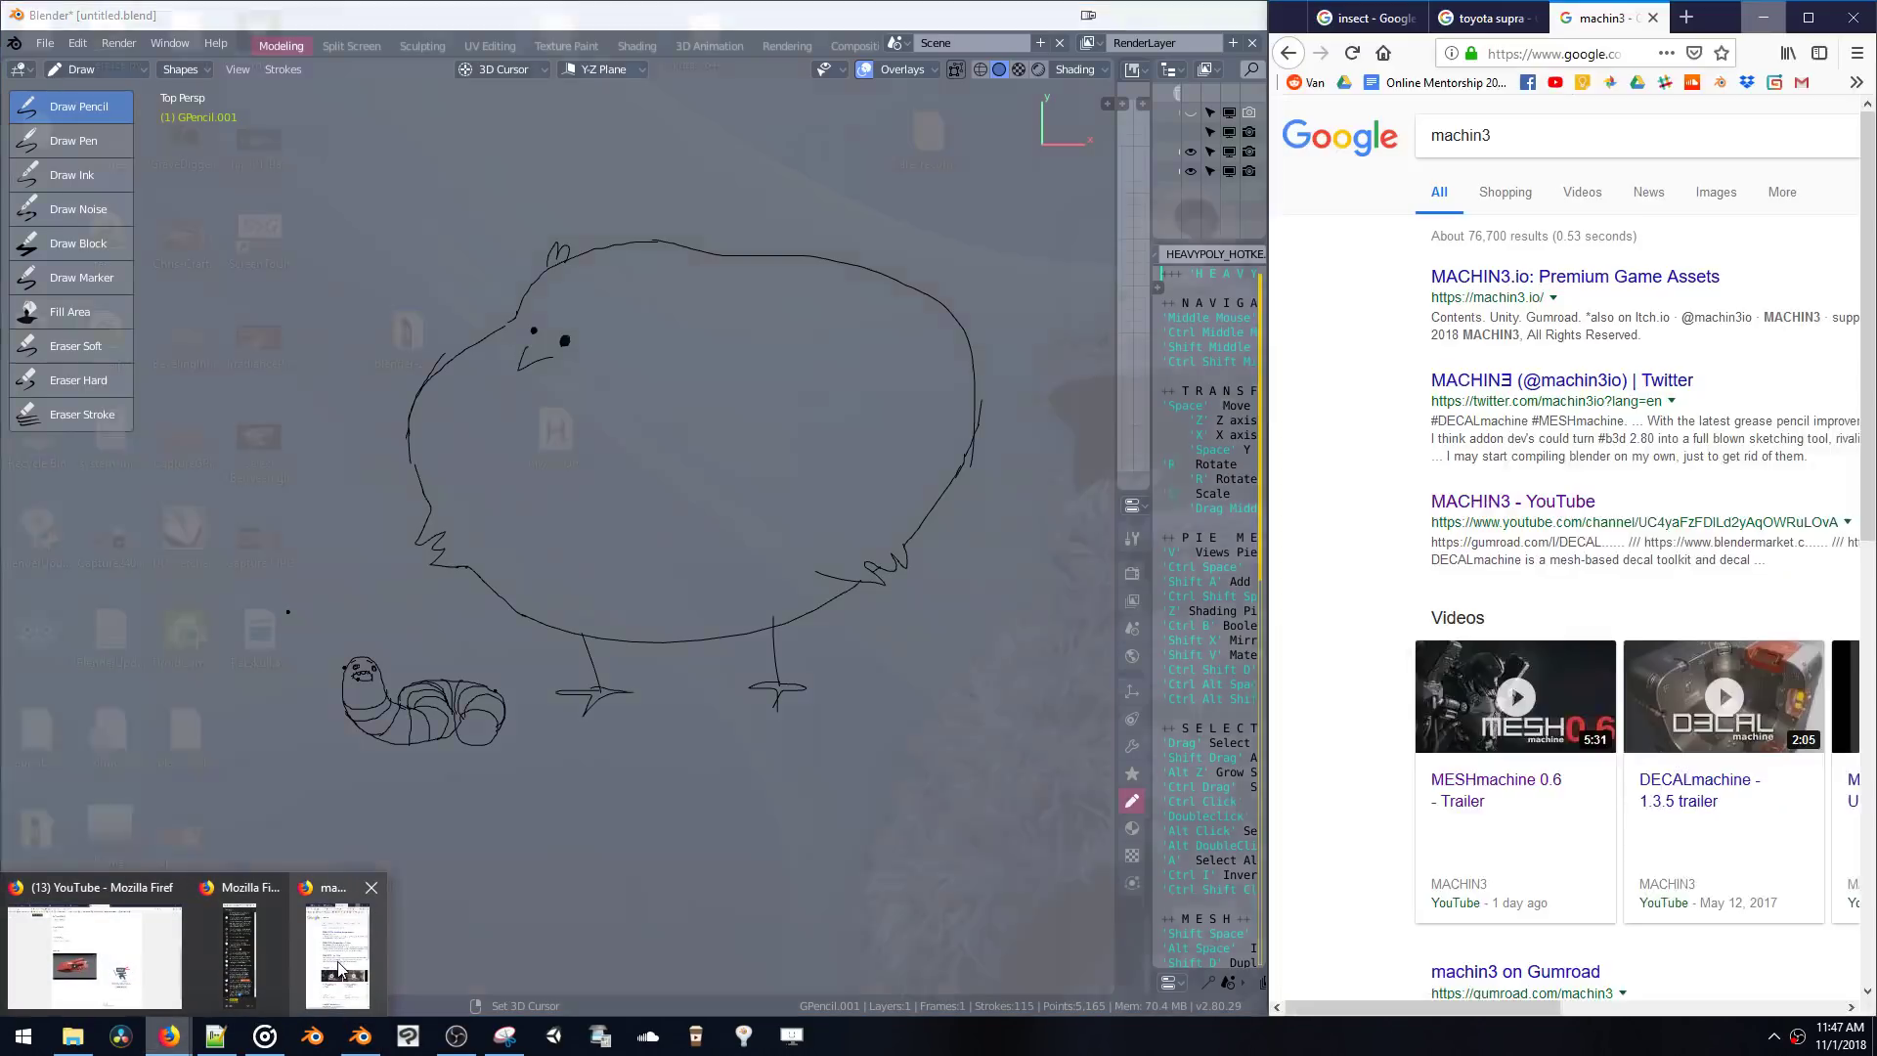
click(337, 968)
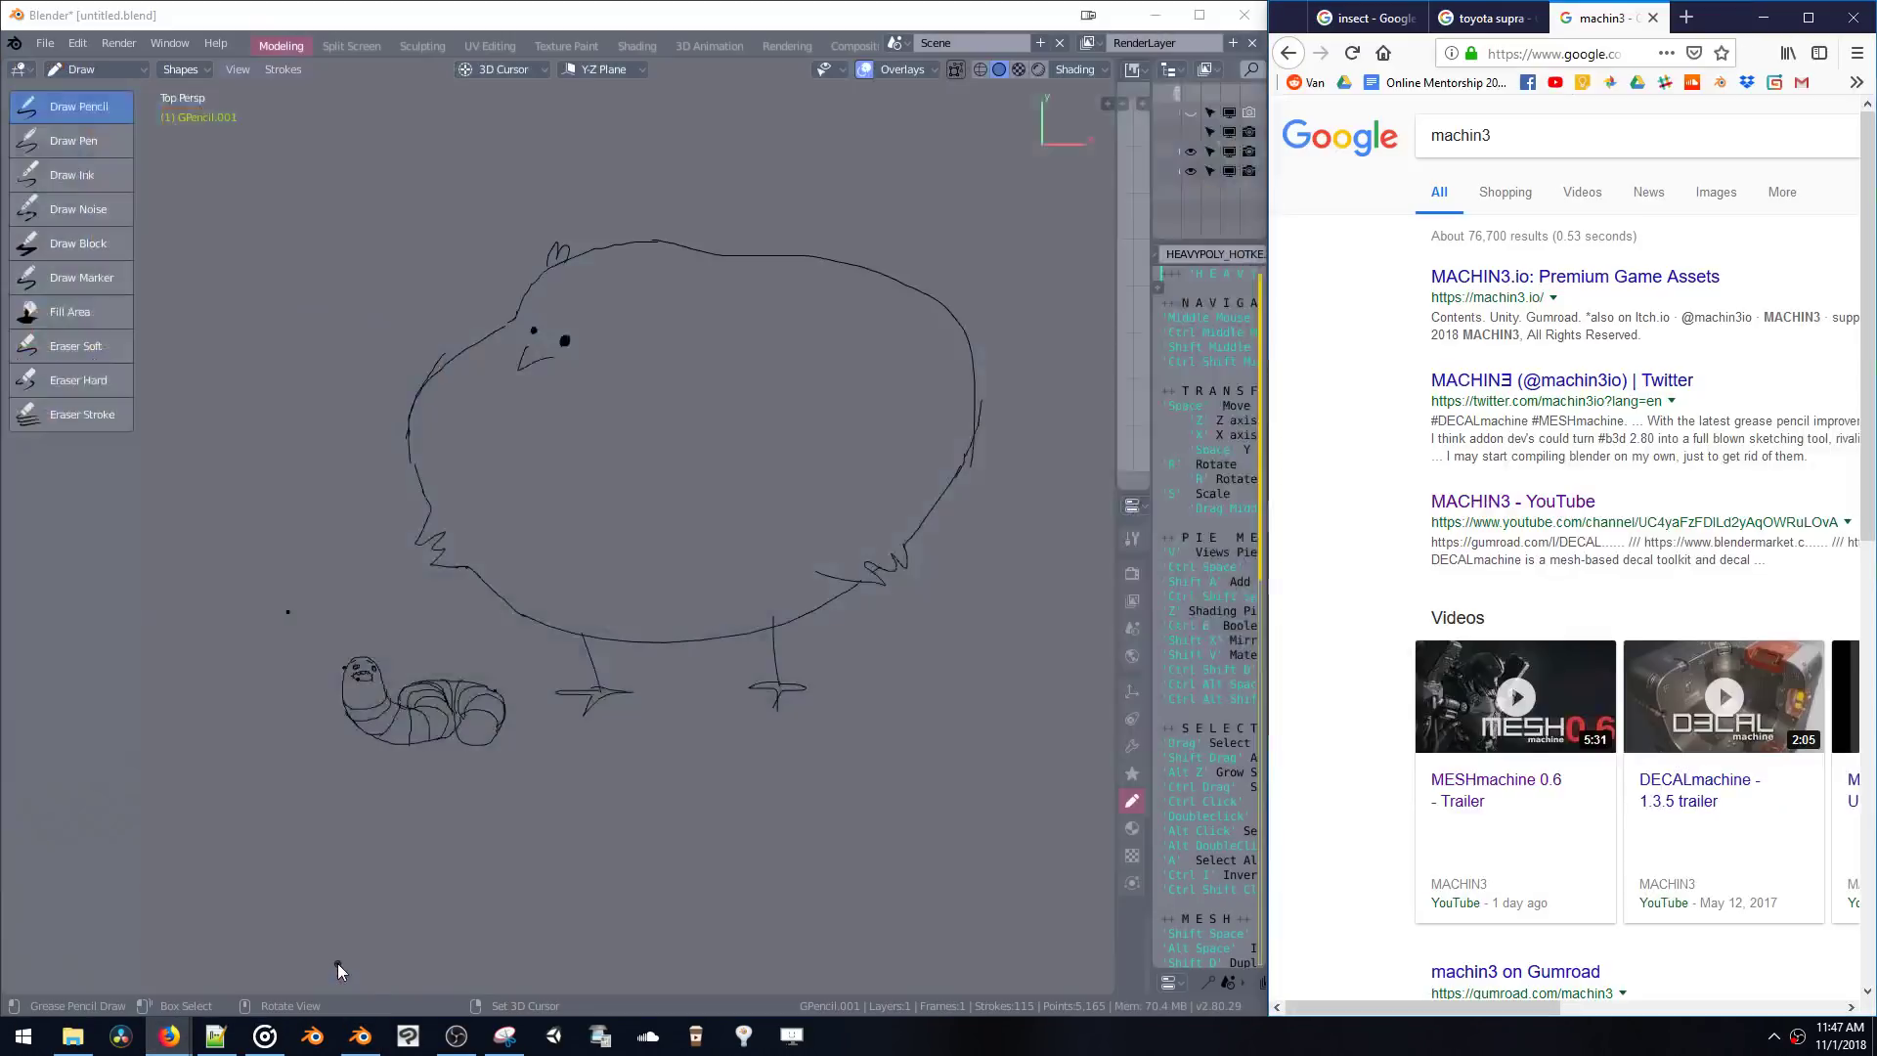
key(ctrl+t)
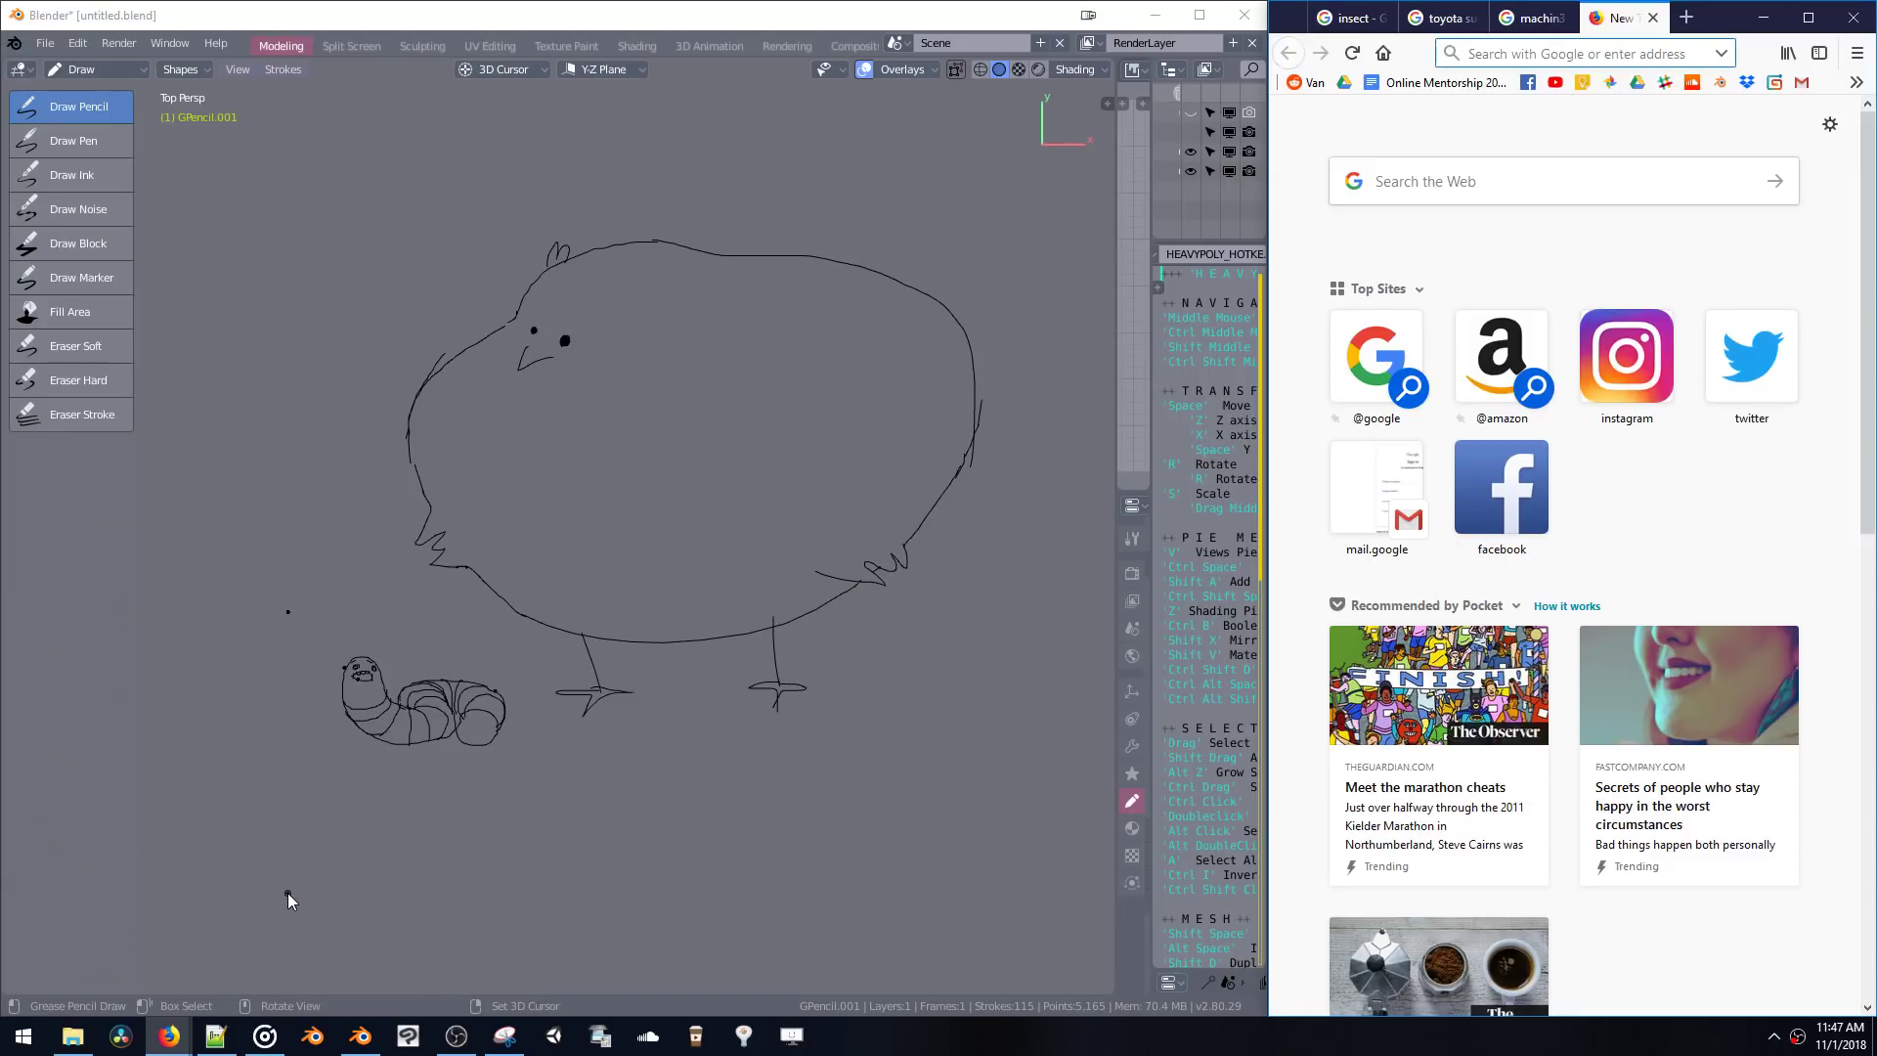
text(hello)
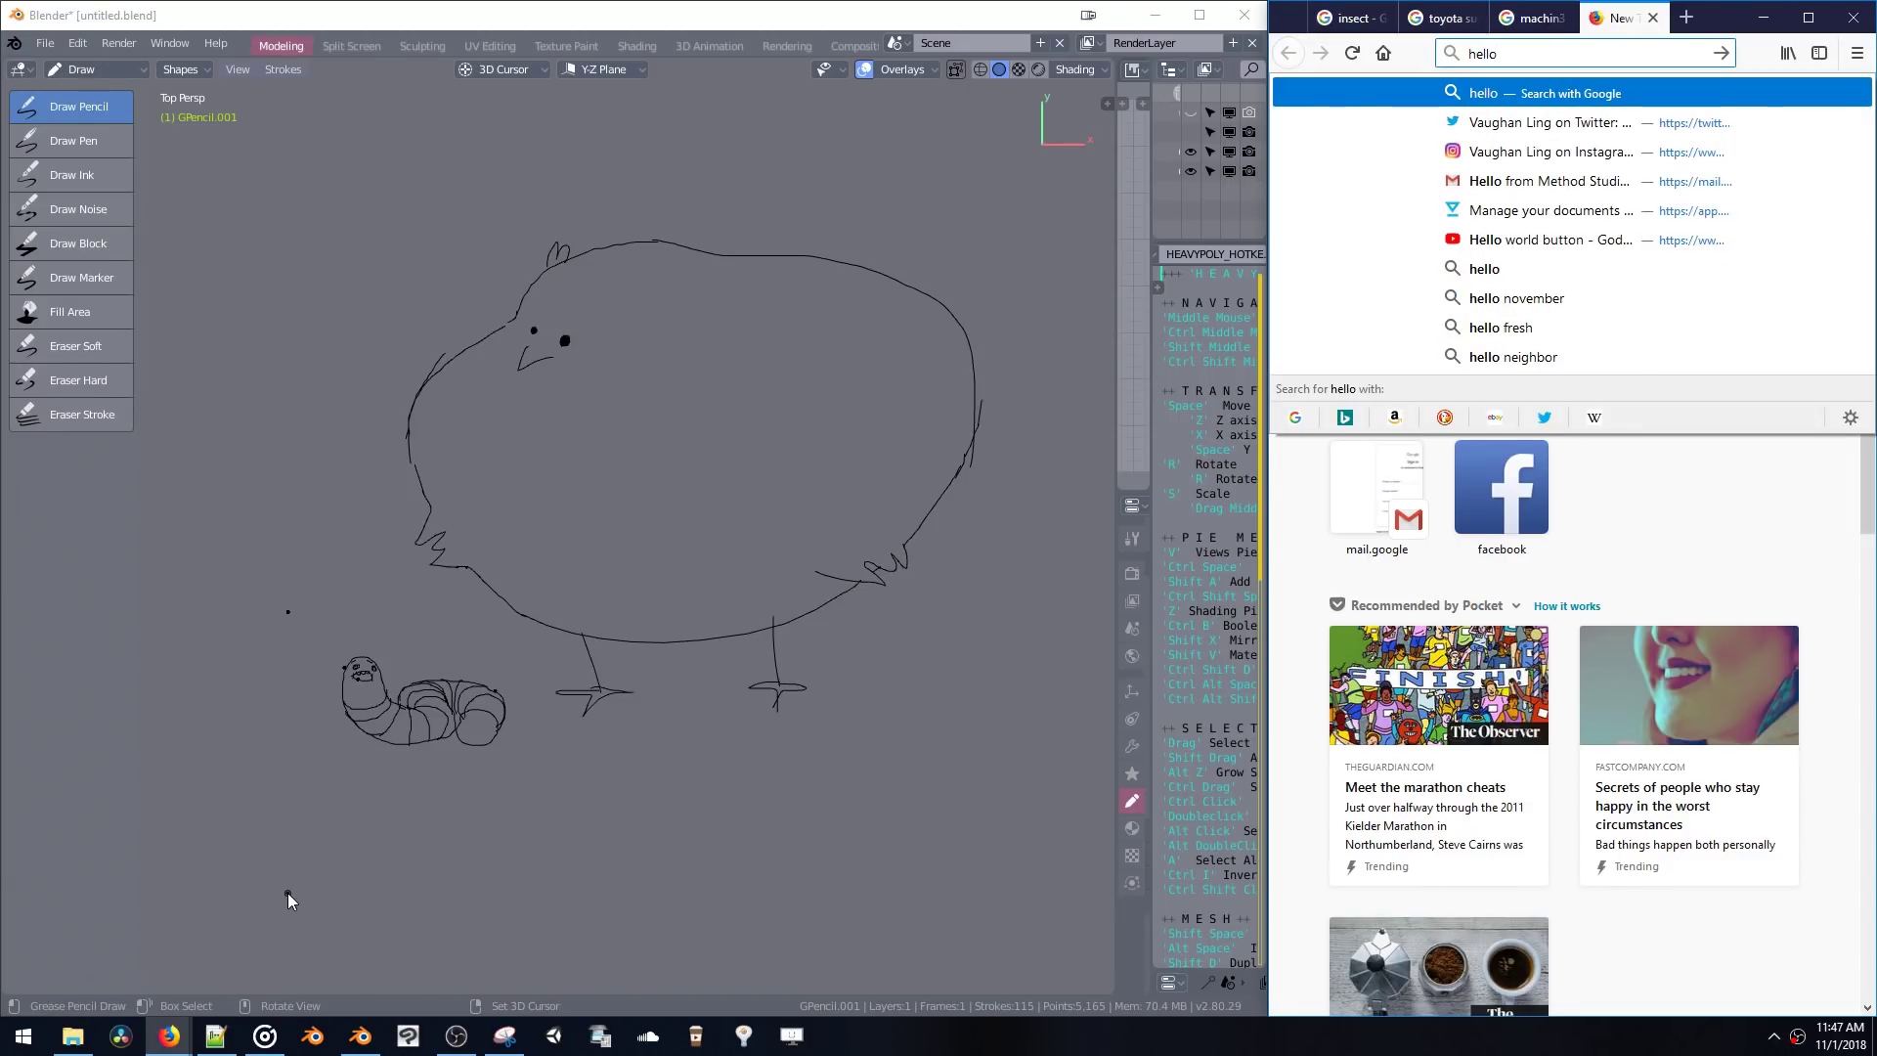
text( kitty)
key(Return)
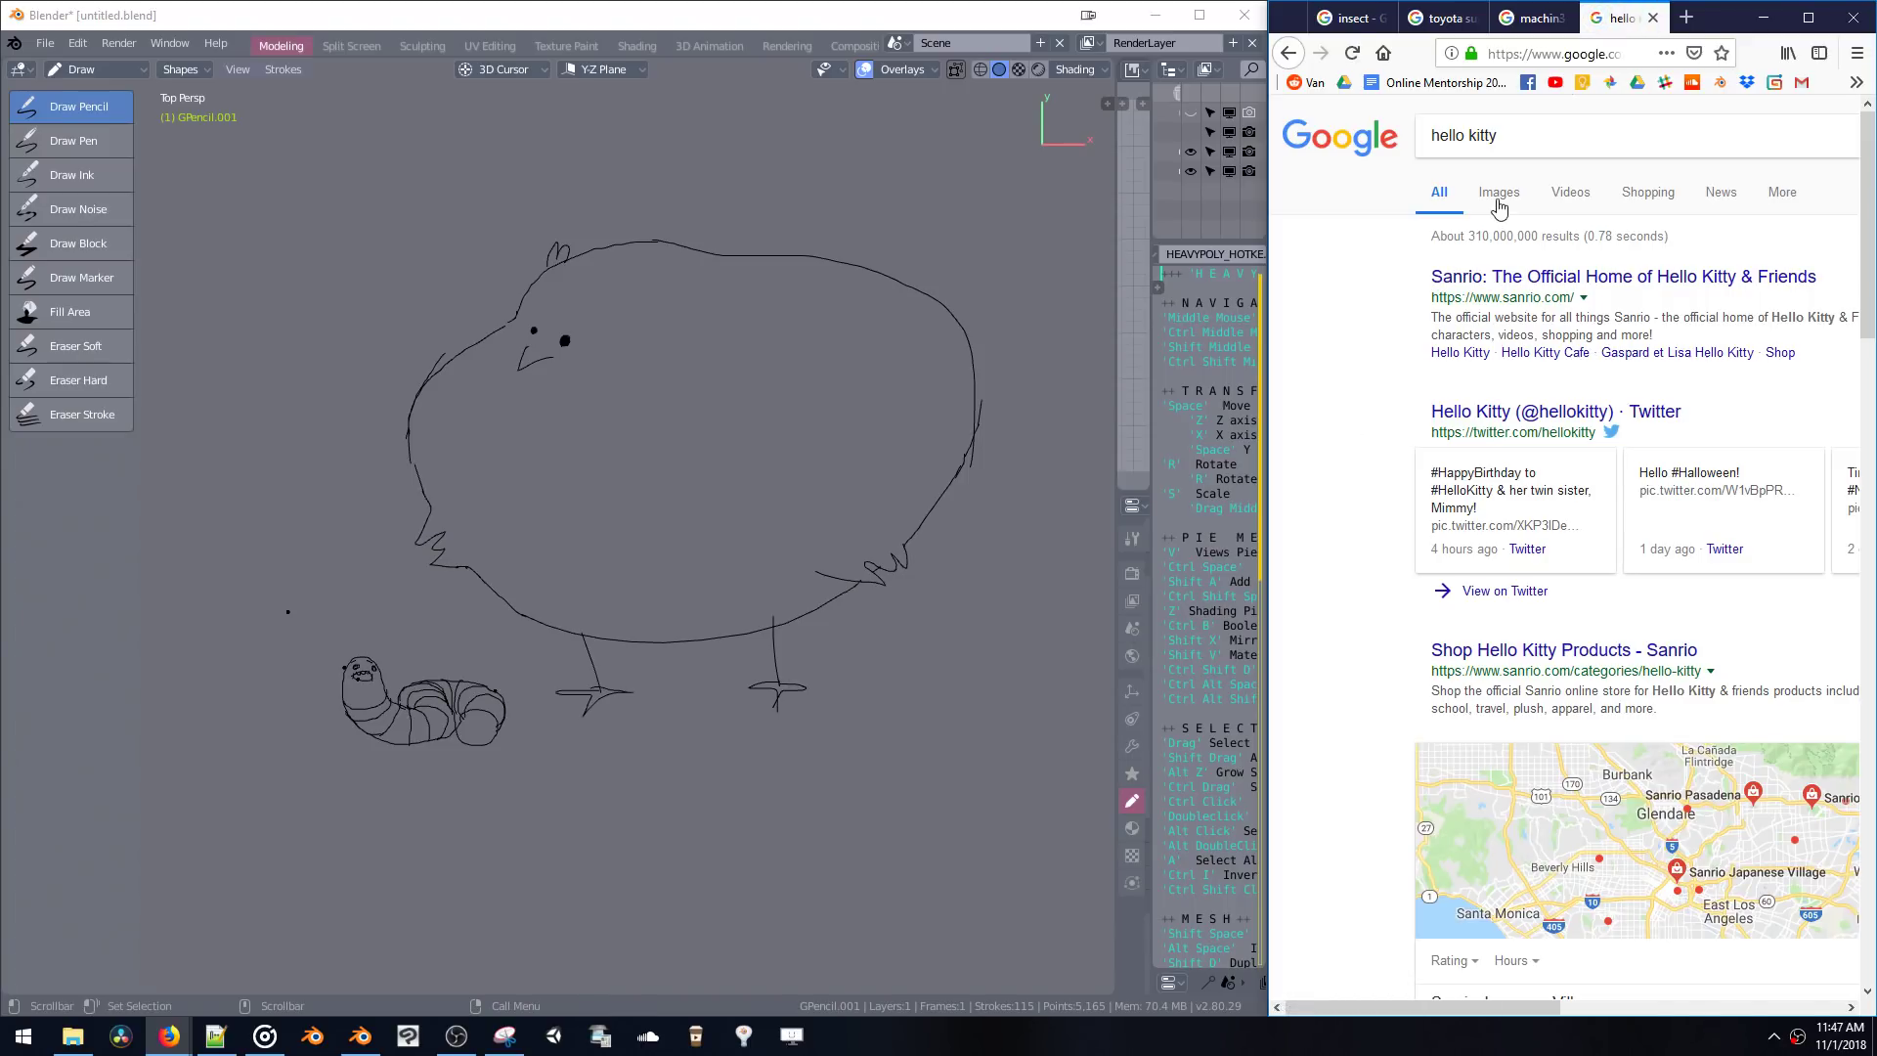
click(1499, 194)
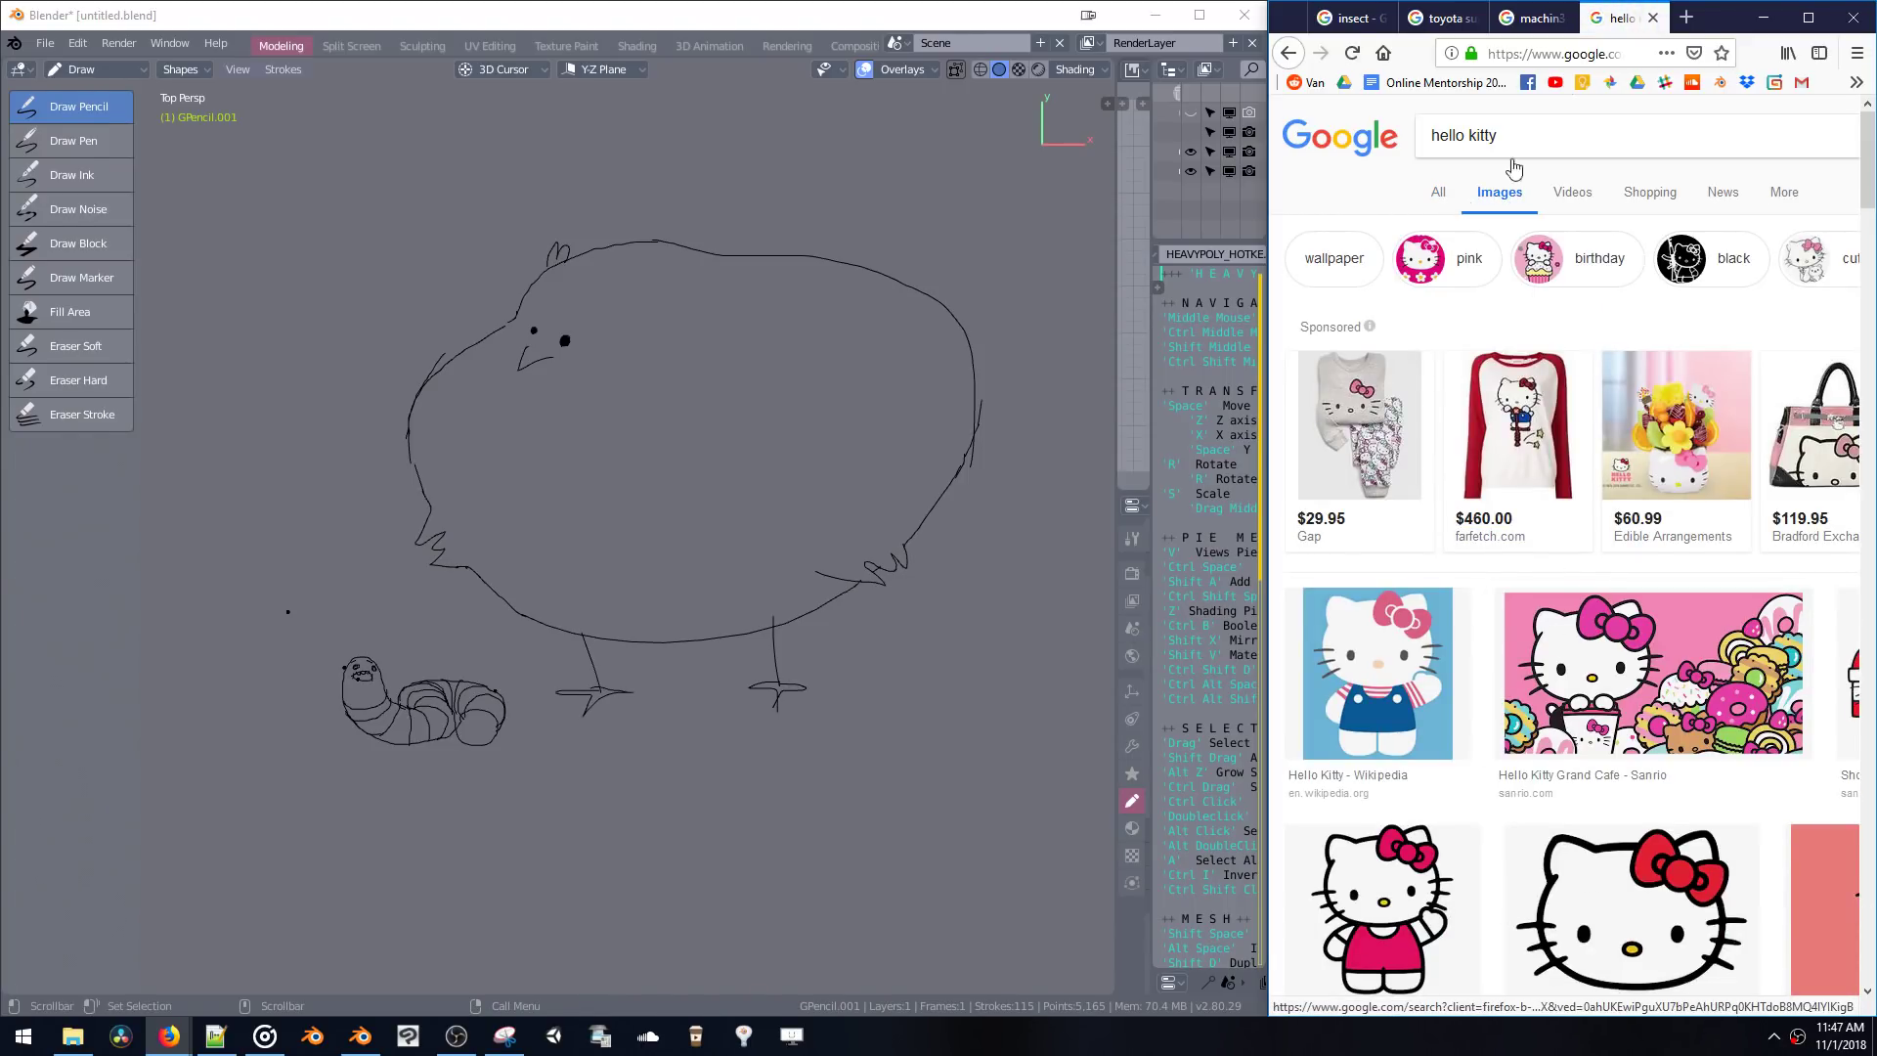
- Close the Hello Kitty and machin3 search tabs and minimize the browser window
drag(1501, 136, 1376, 136)
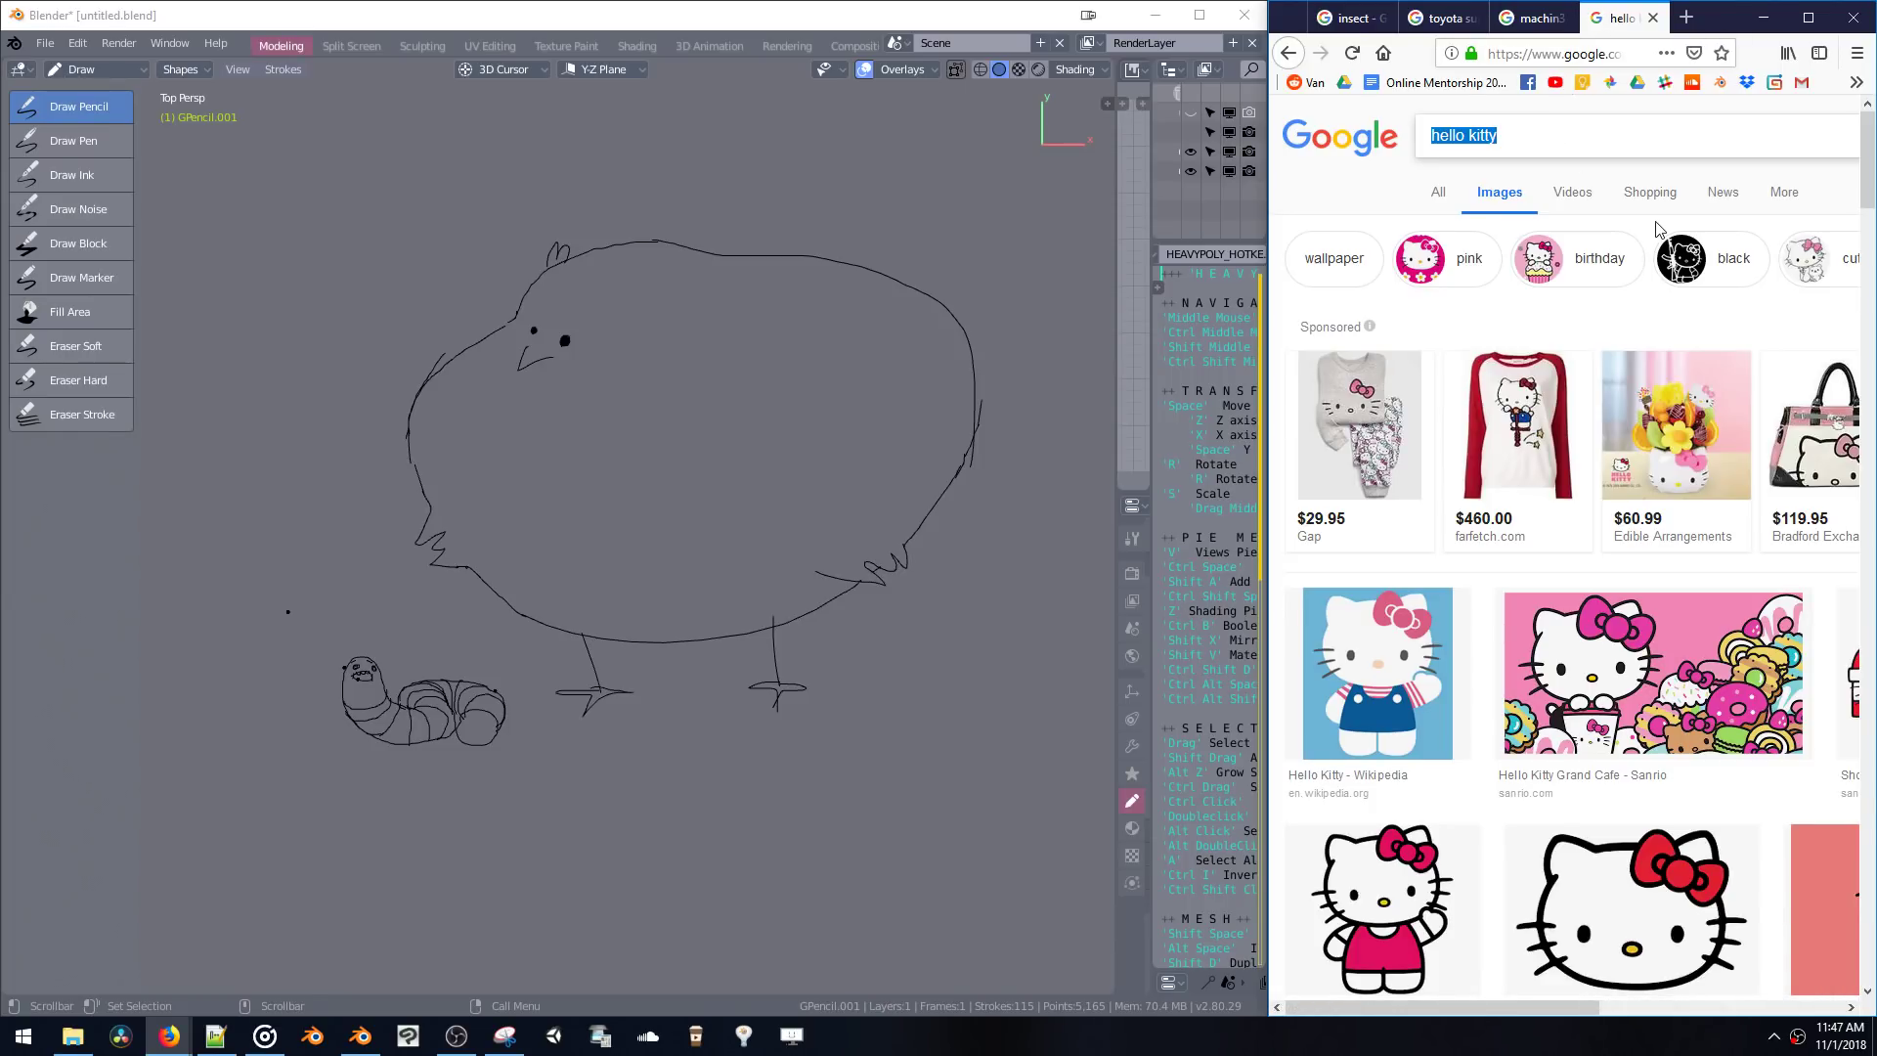
middle_click(1625, 23)
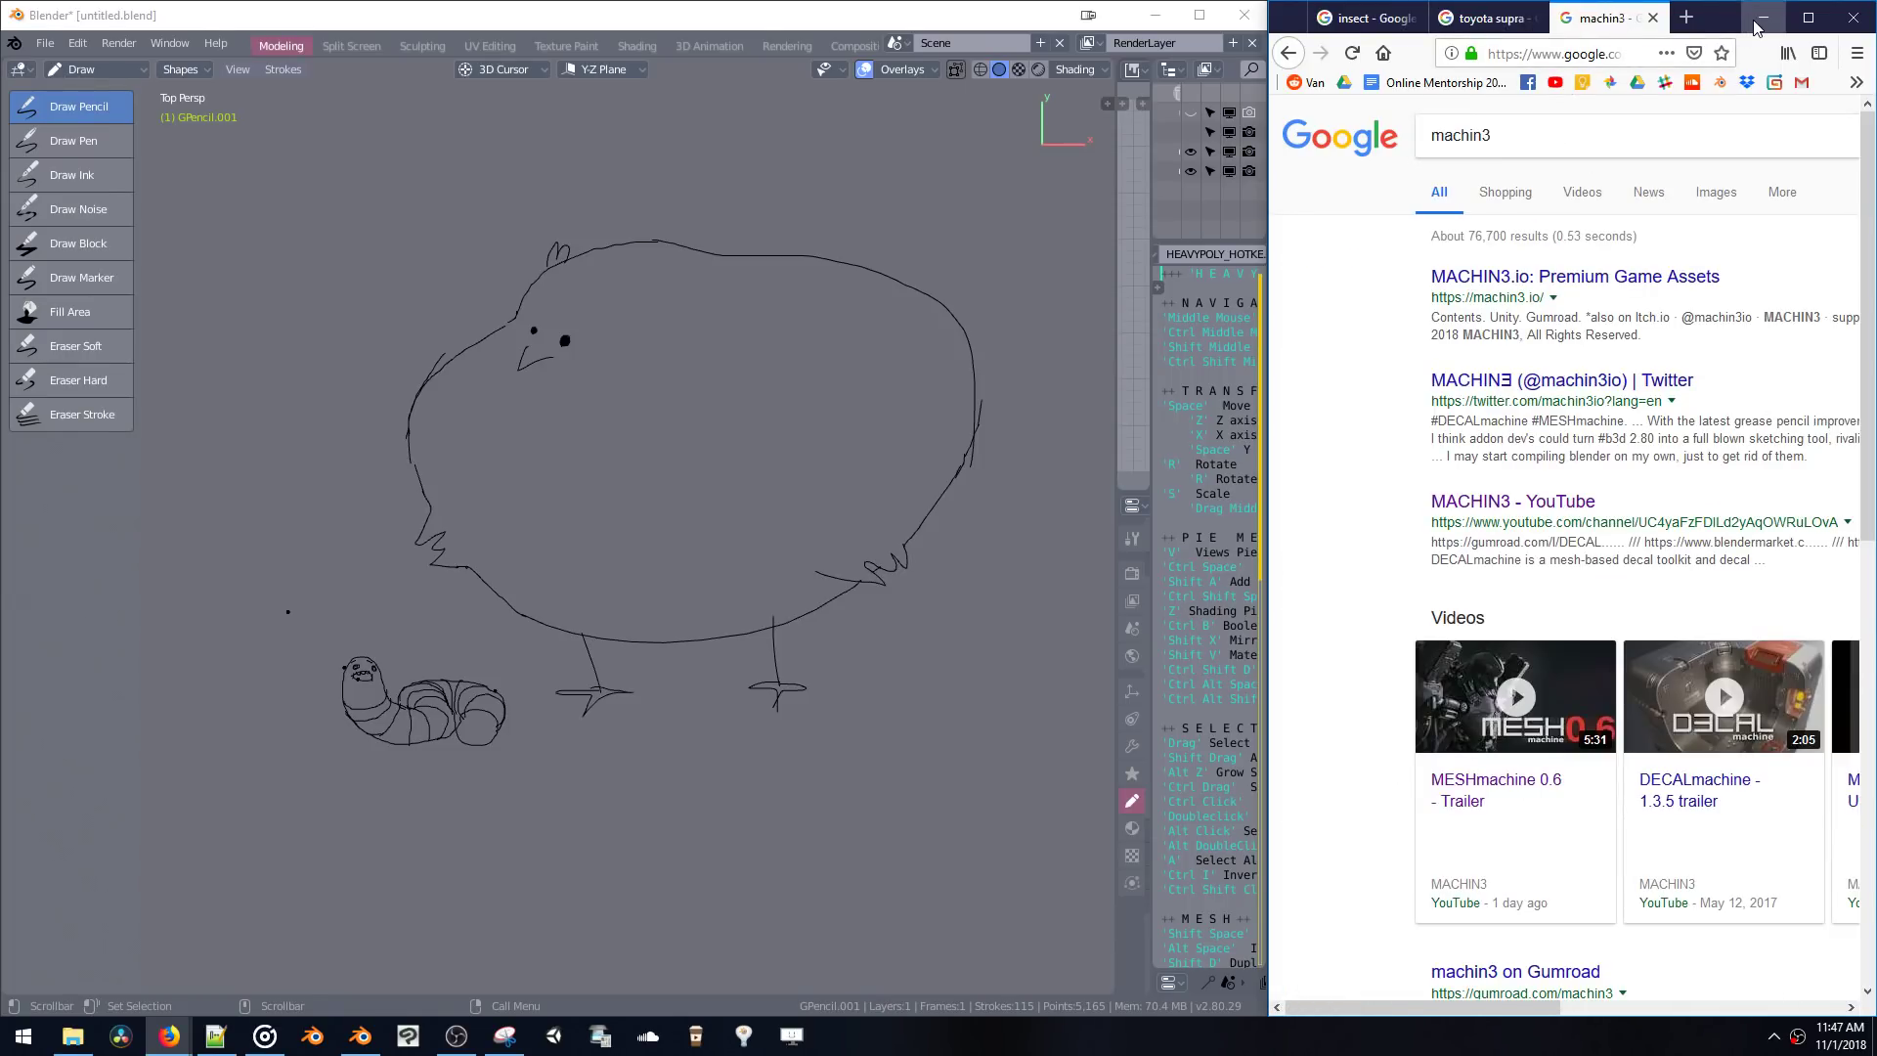
middle_click(1619, 20)
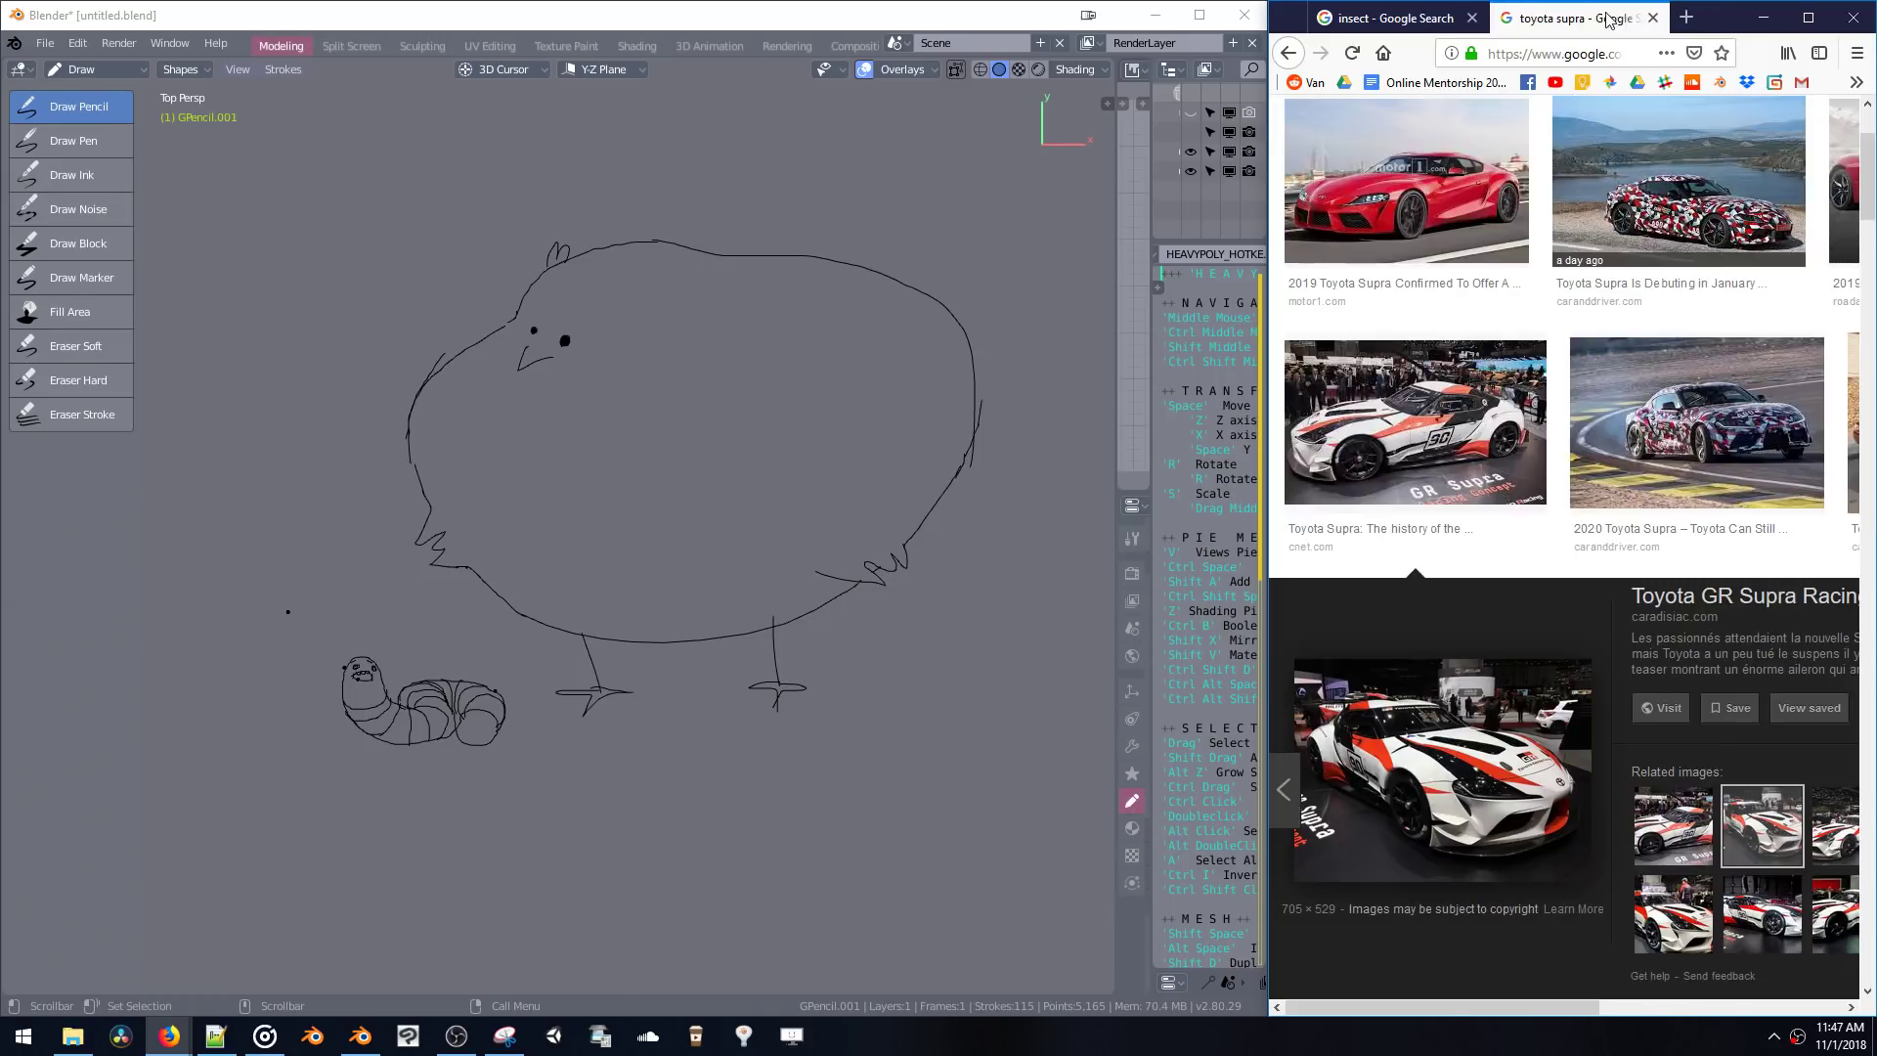
click(1766, 22)
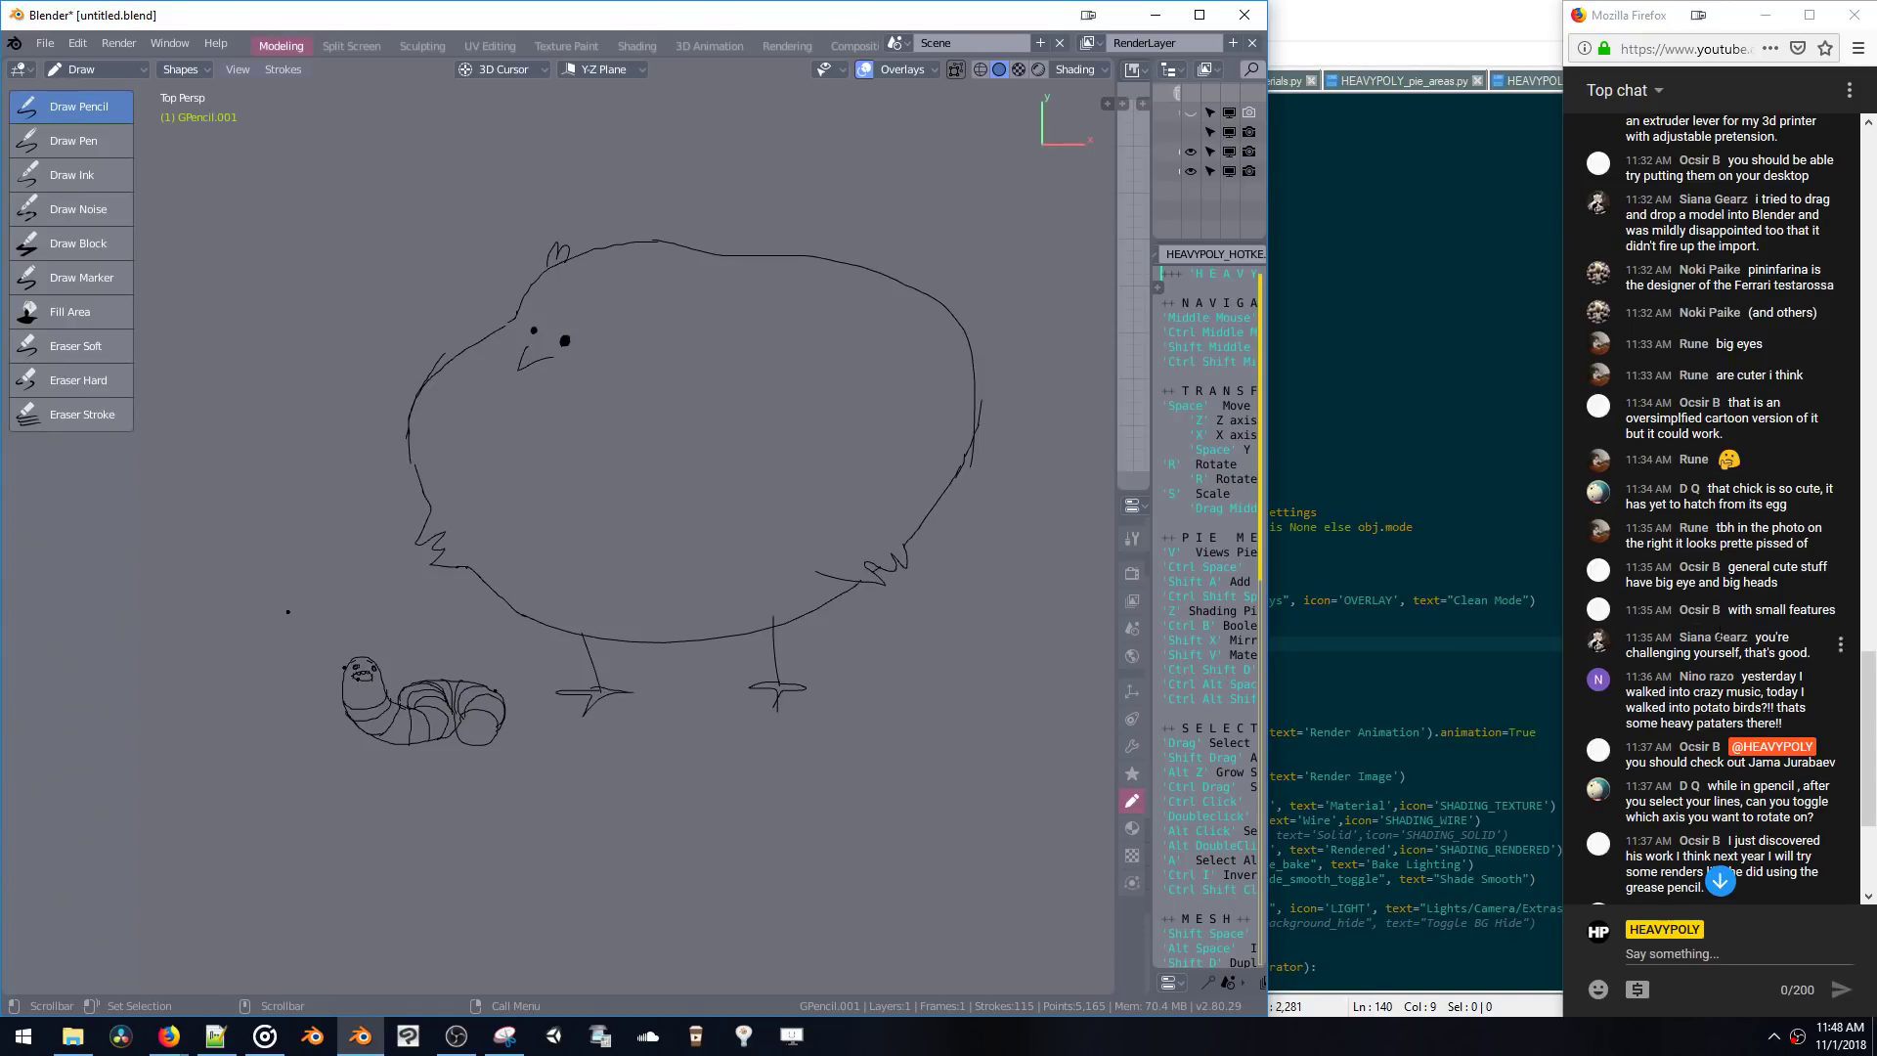
- Read the live chat question about rotation axes and switch the Grease Pencil drawing in Blender to Edit Mode
scroll(1720, 509, down, 3)
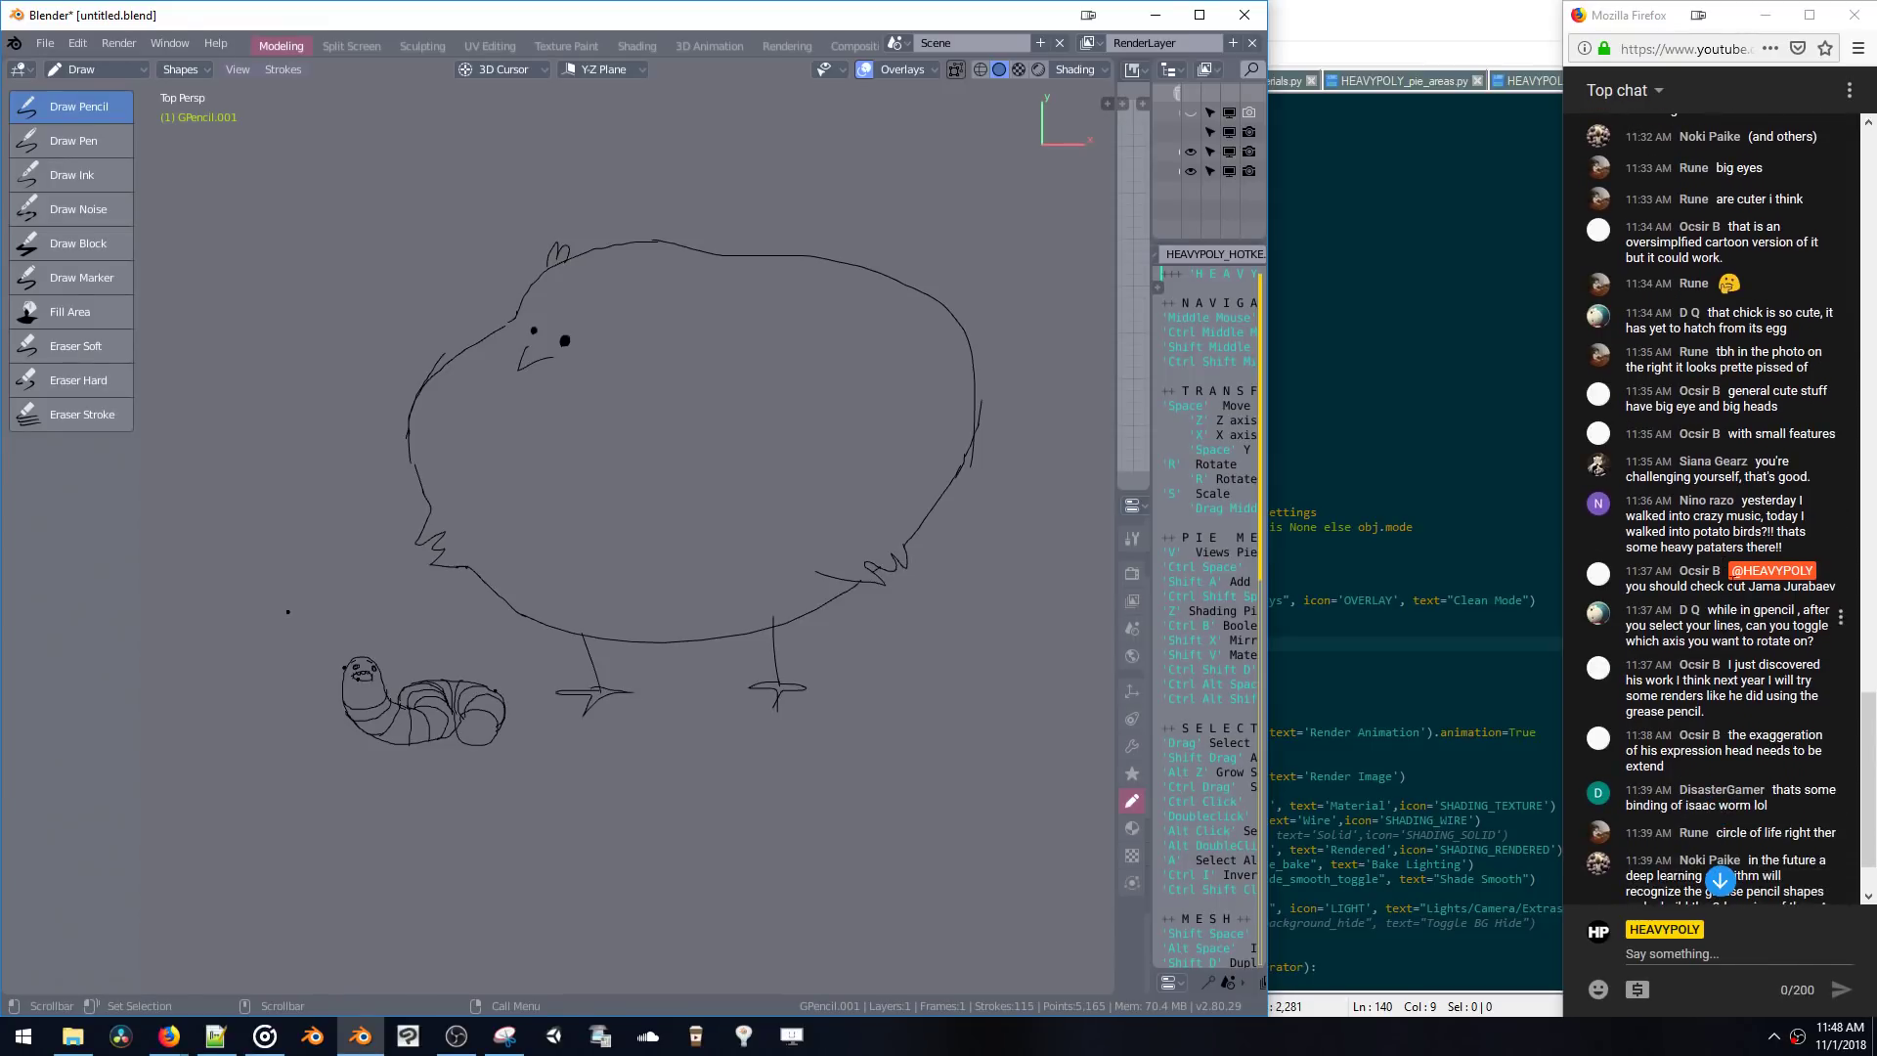
click(1710, 518)
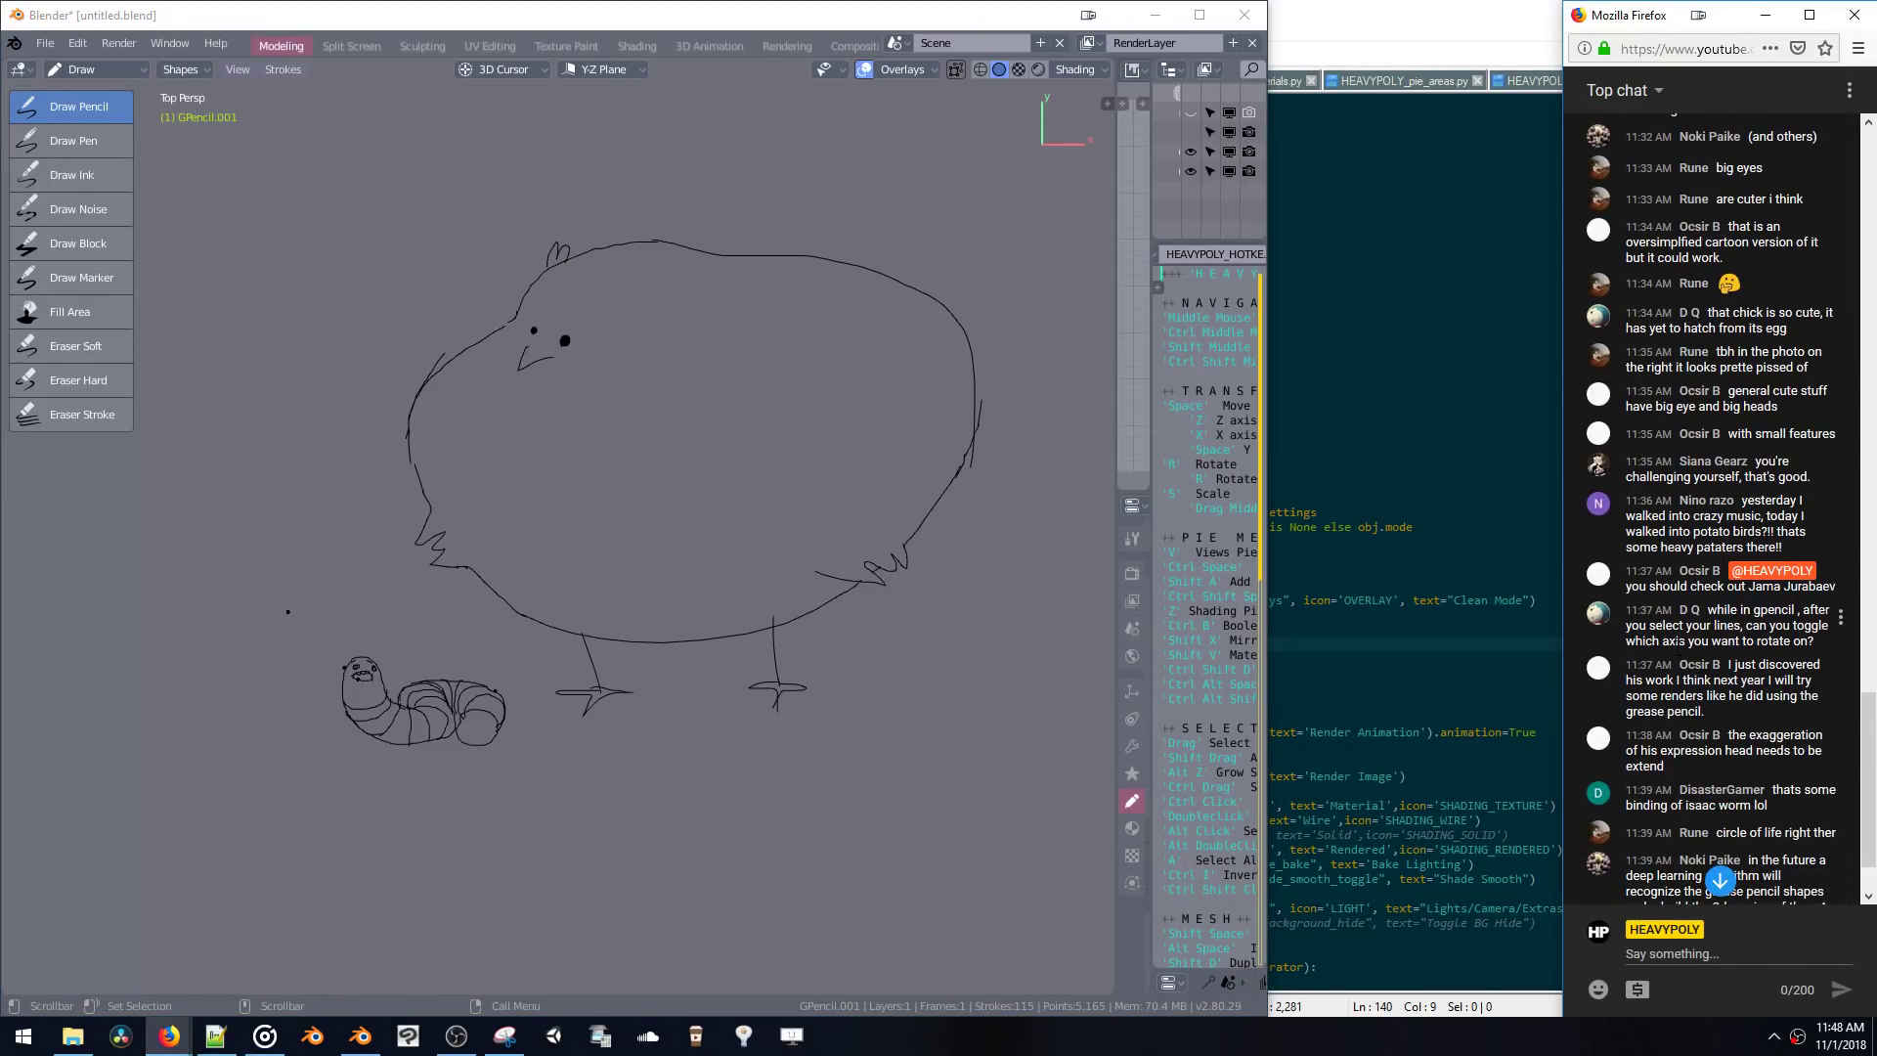
click(648, 479)
middle_drag(624, 464, 686, 365)
shift+right_click(658, 614)
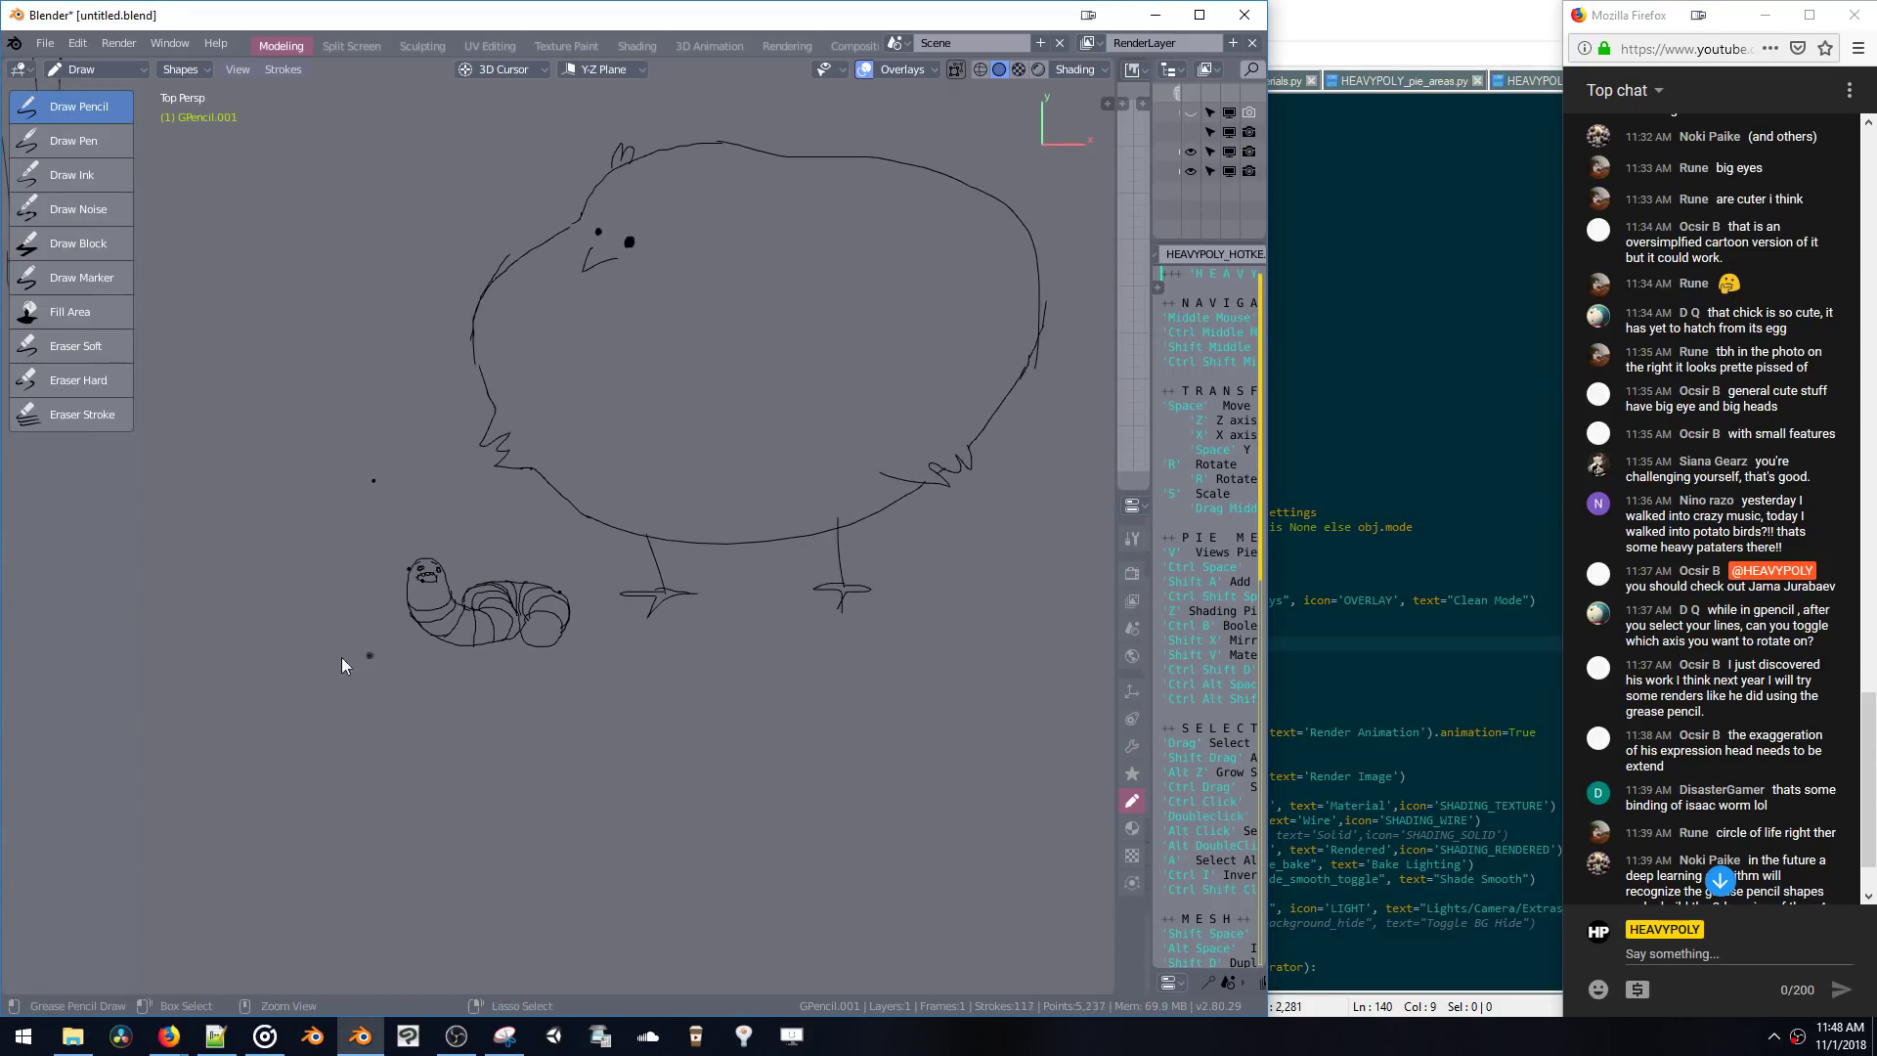
click(81, 75)
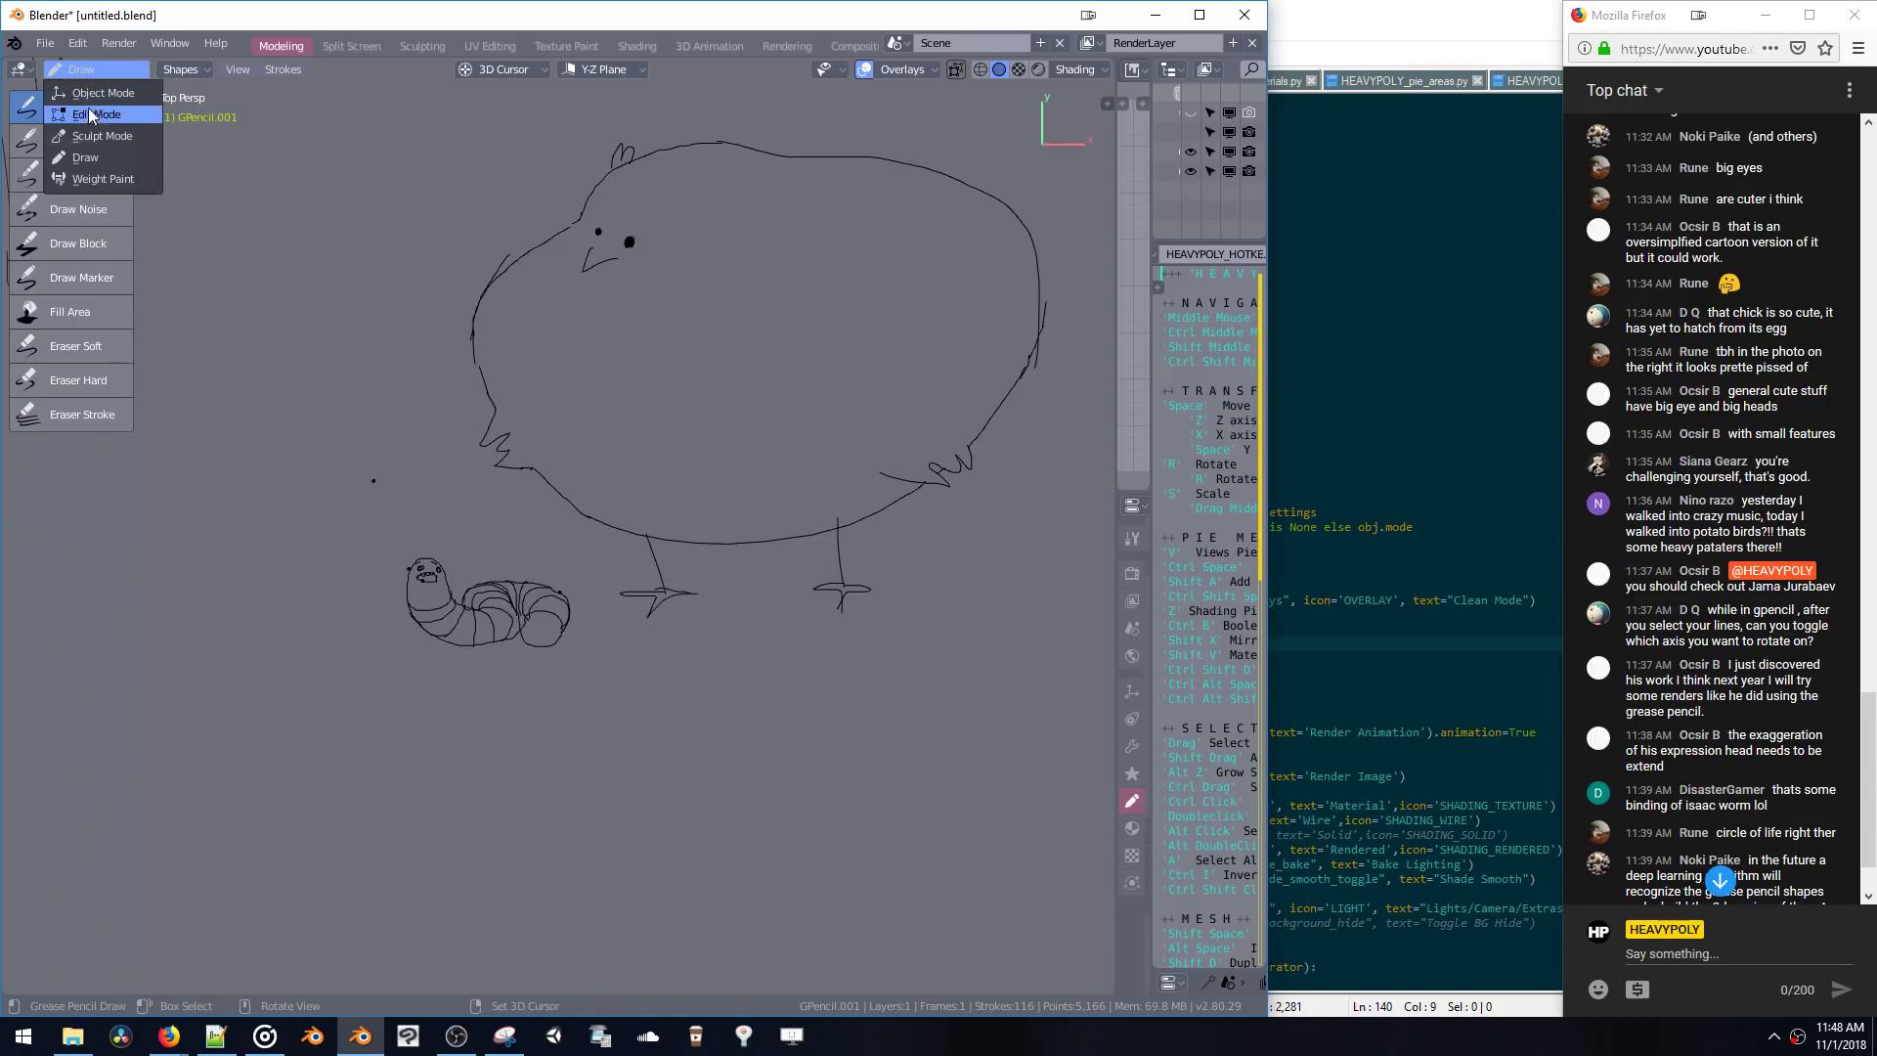
click(94, 116)
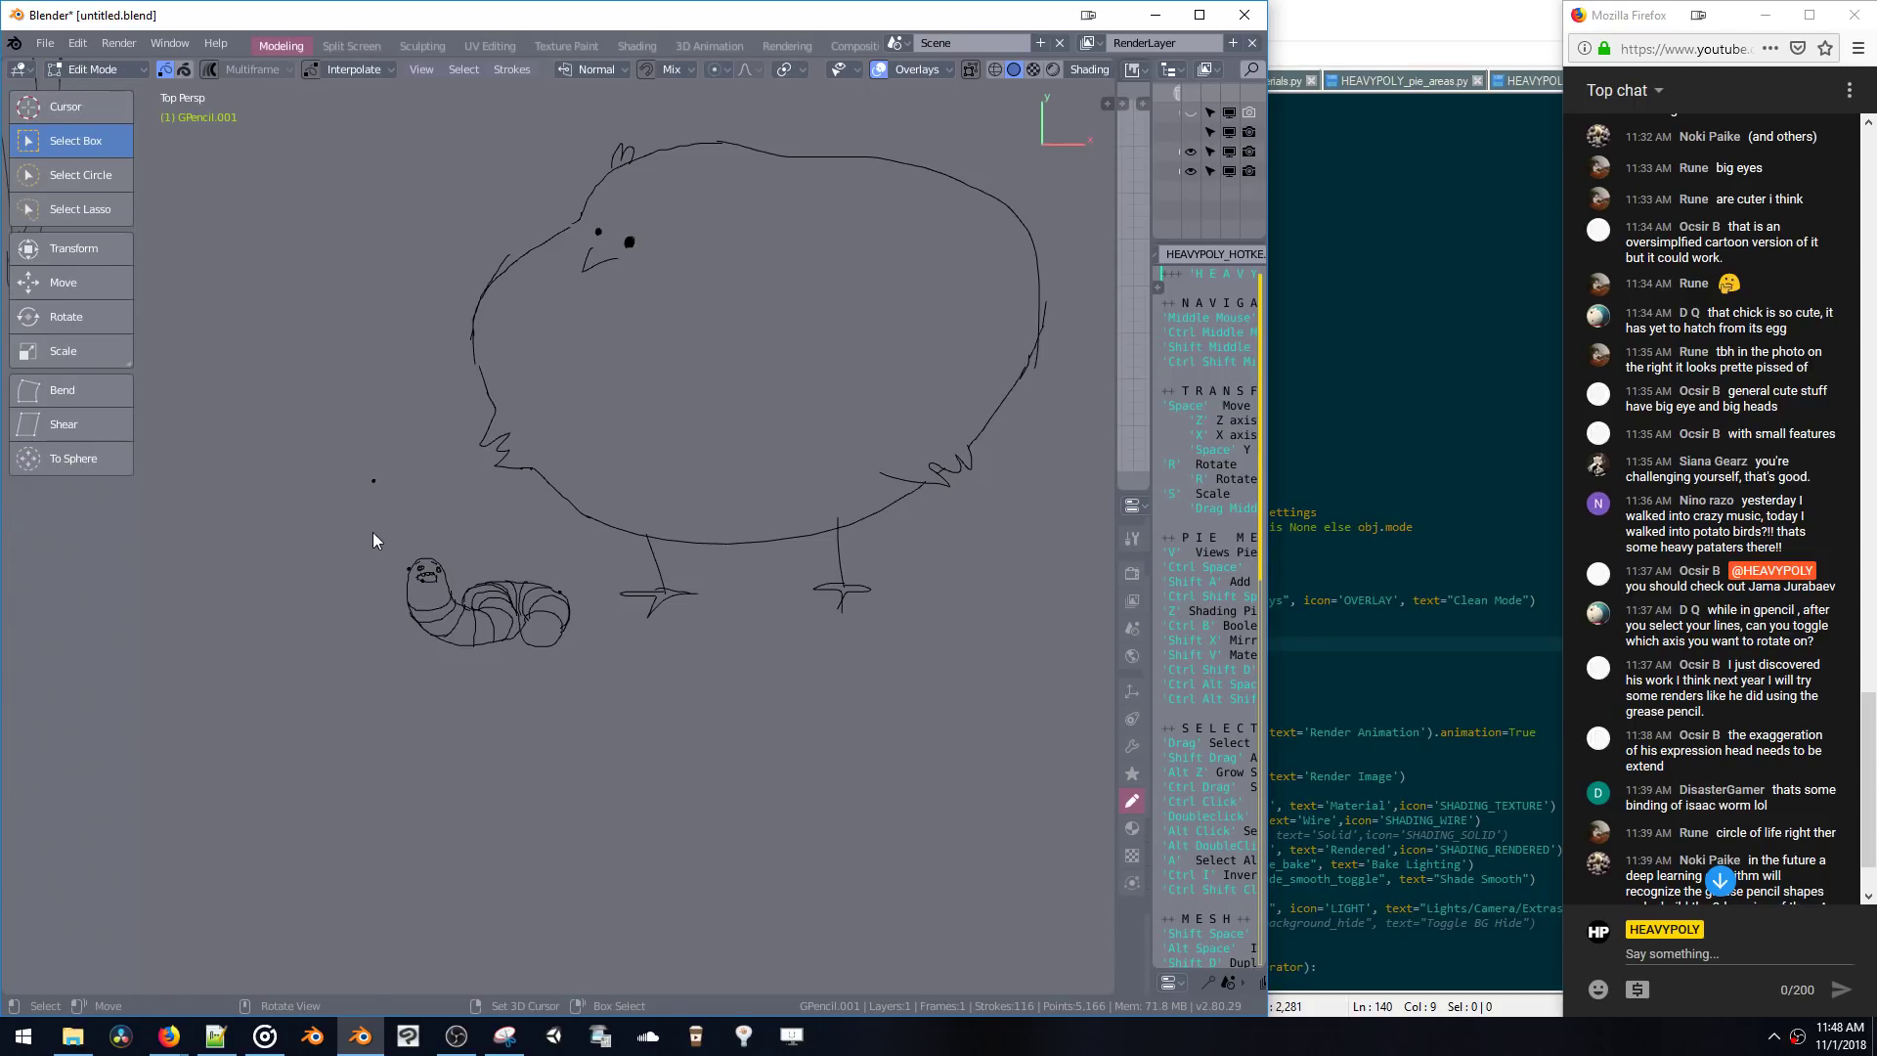
- Select the worm drawing and move it slightly up and closer to the bird's feet
drag(370, 531, 592, 707)
key(g)
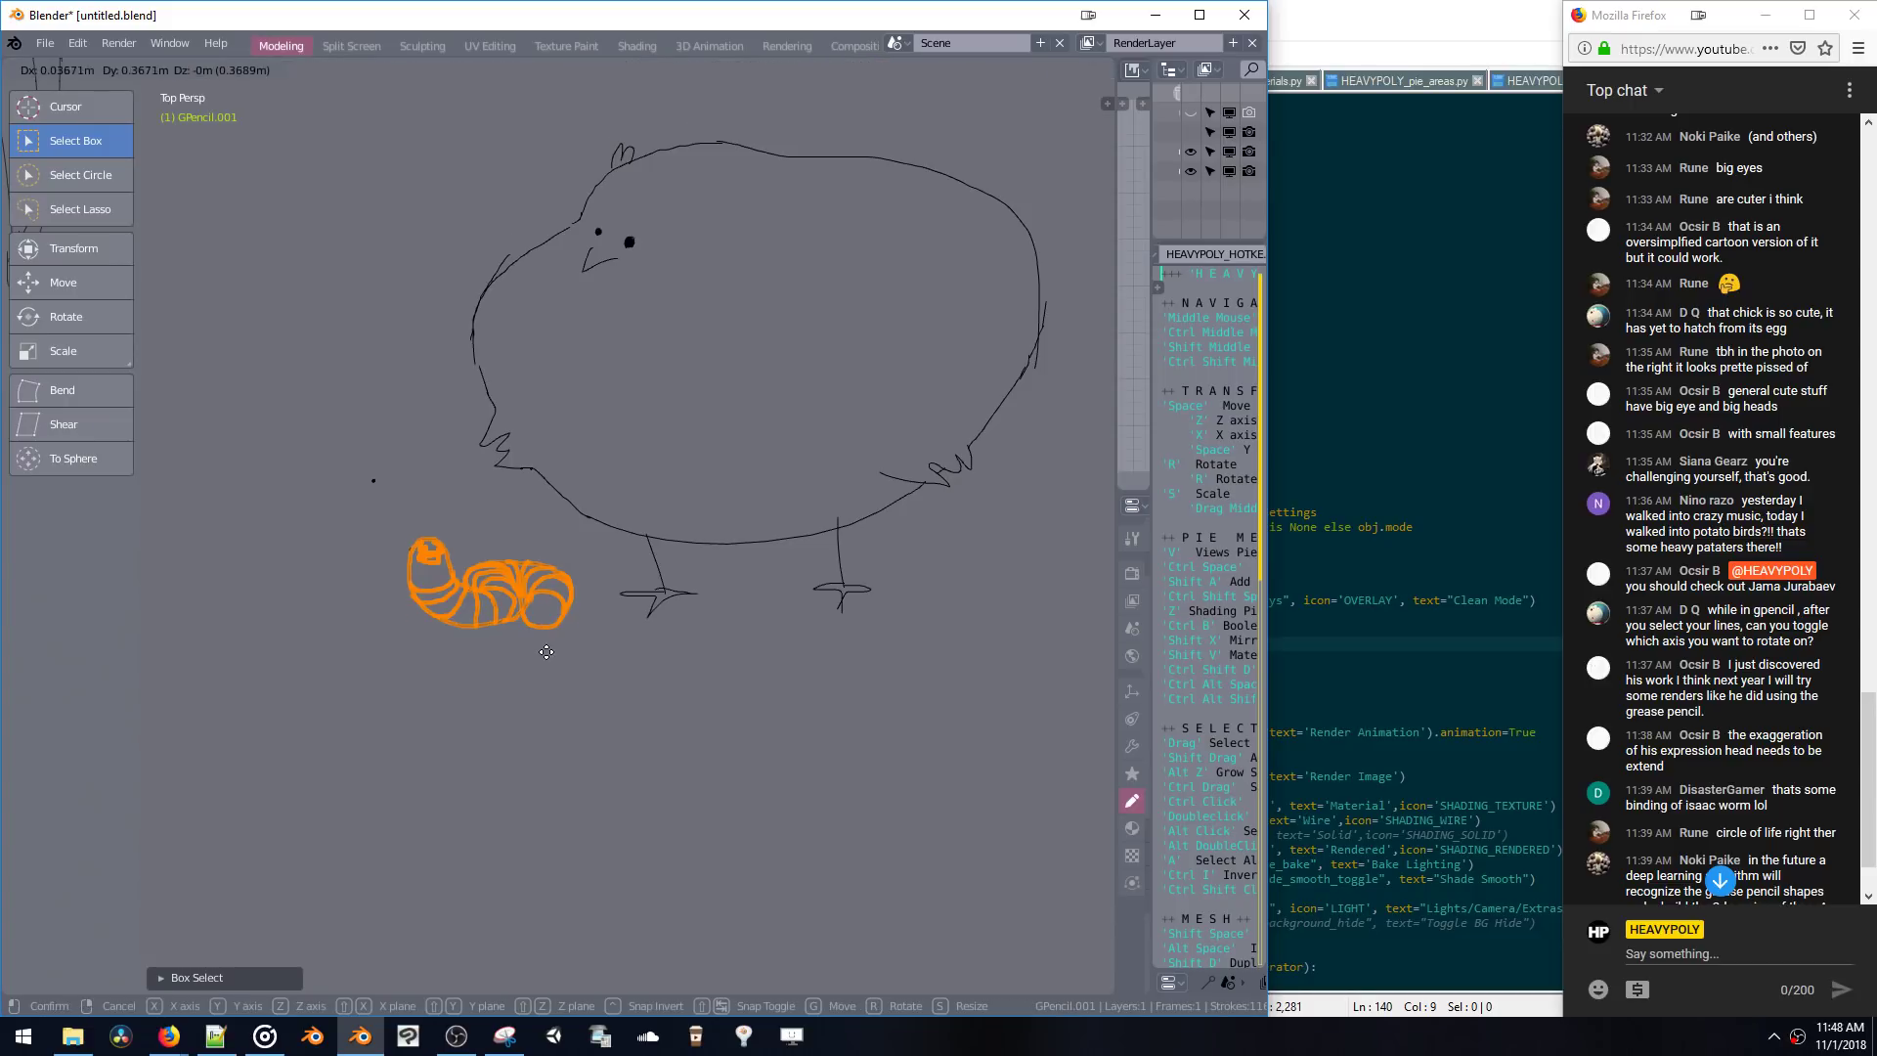
click(563, 640)
click(560, 629)
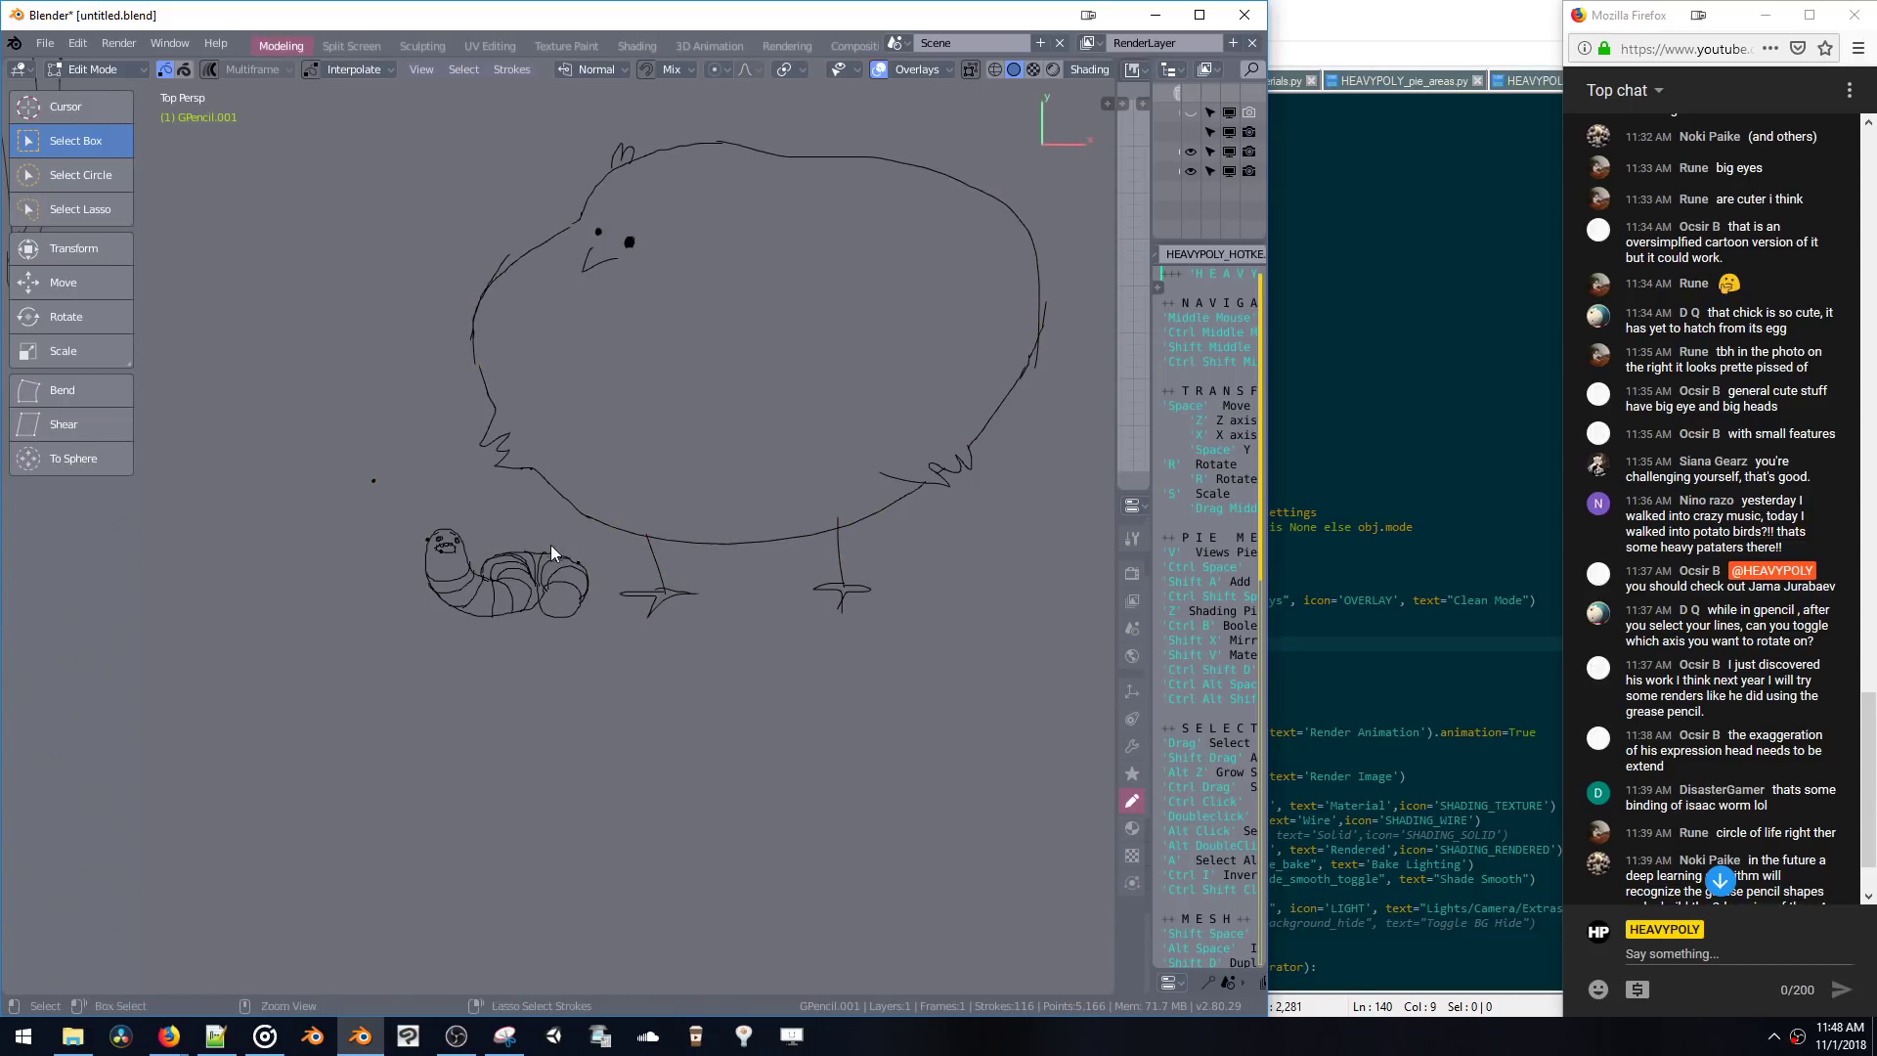
- Isolate the stray dot beside the worm in the selection and delete it
scroll(559, 625, down, 3)
key(a)
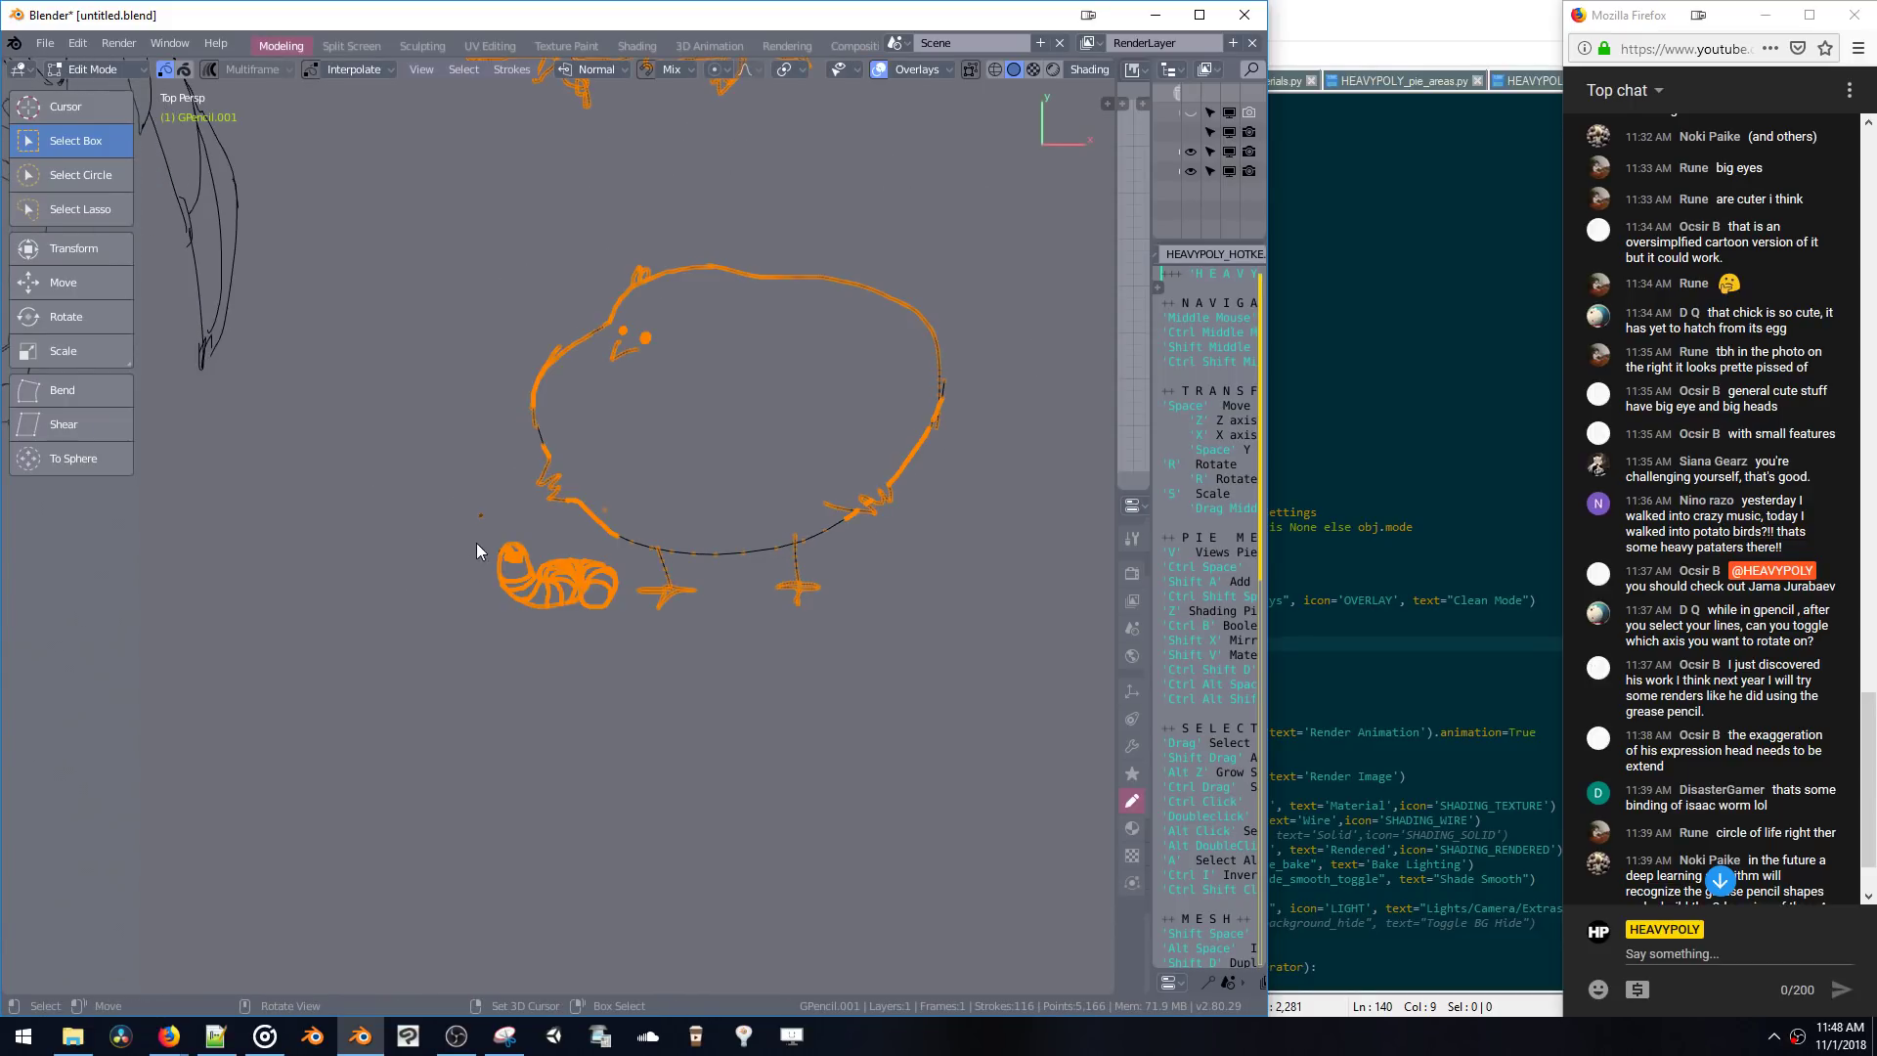
key(b)
drag(610, 627, 608, 626)
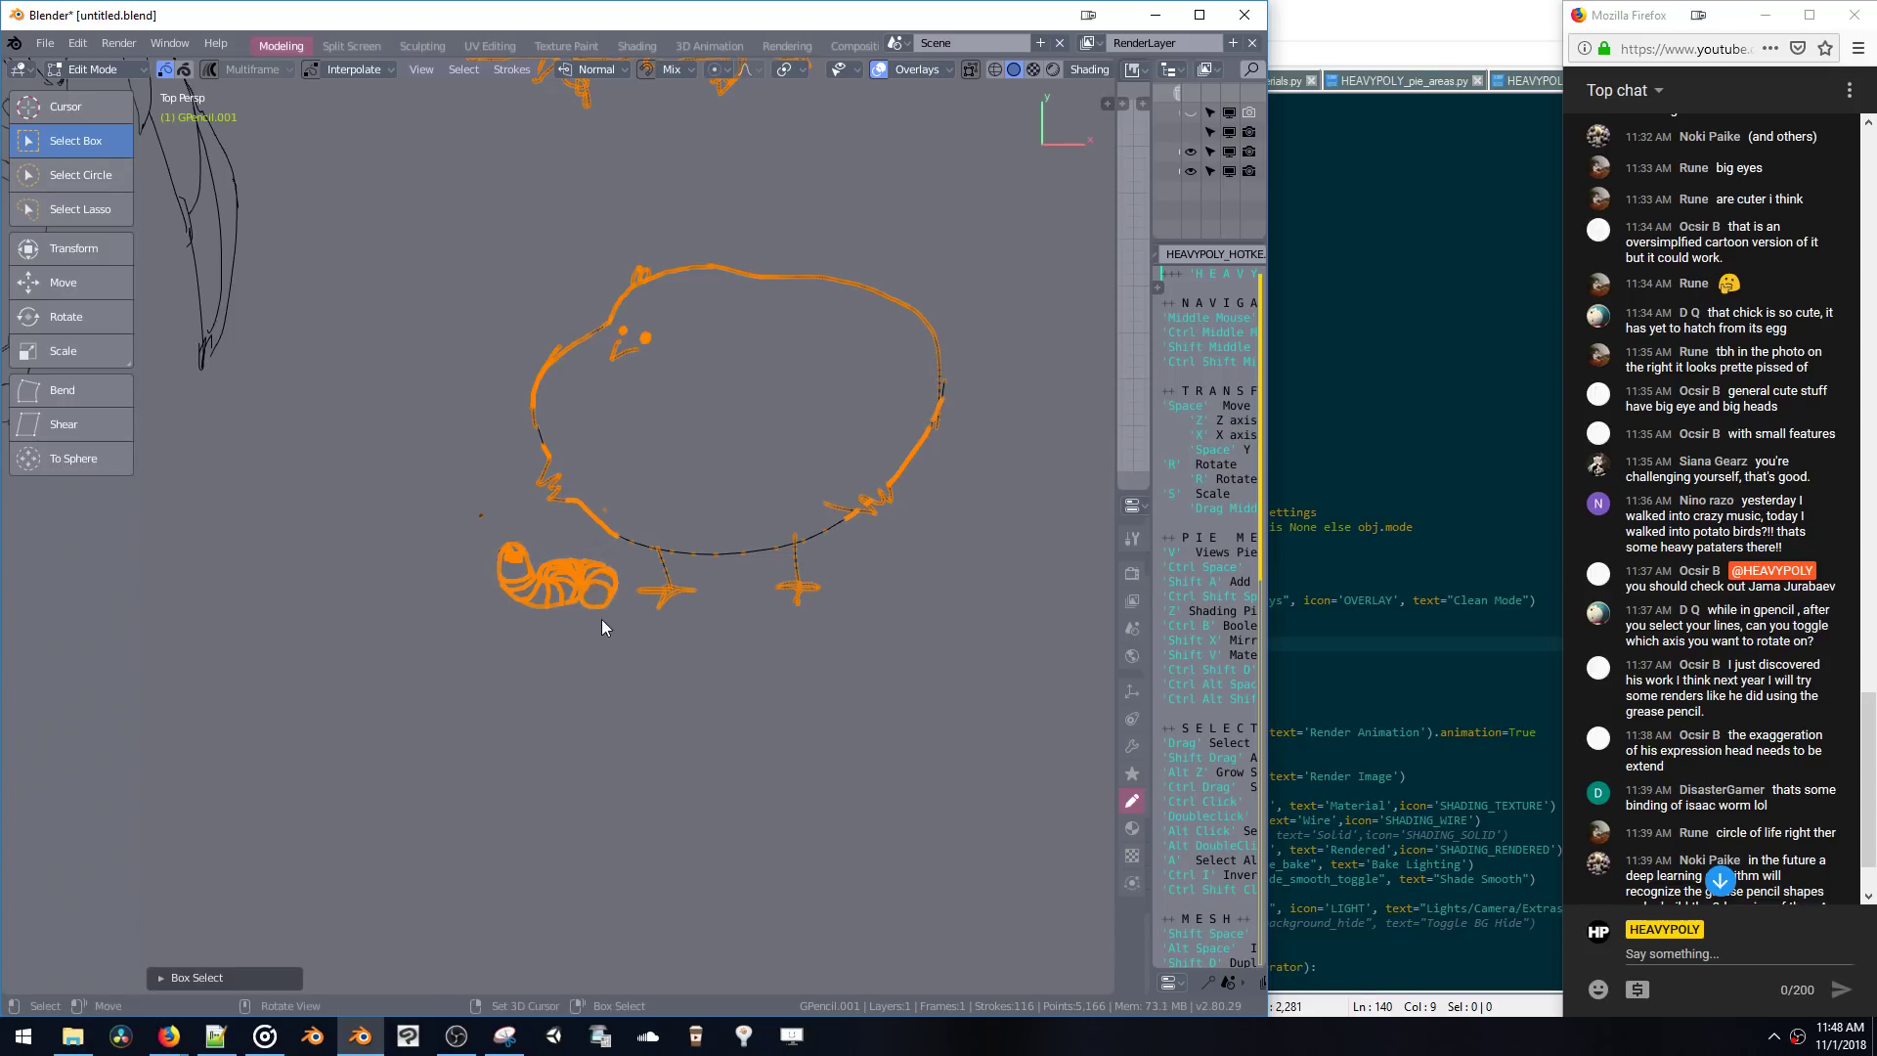
key(g)
click(500, 557)
key(x)
click(498, 555)
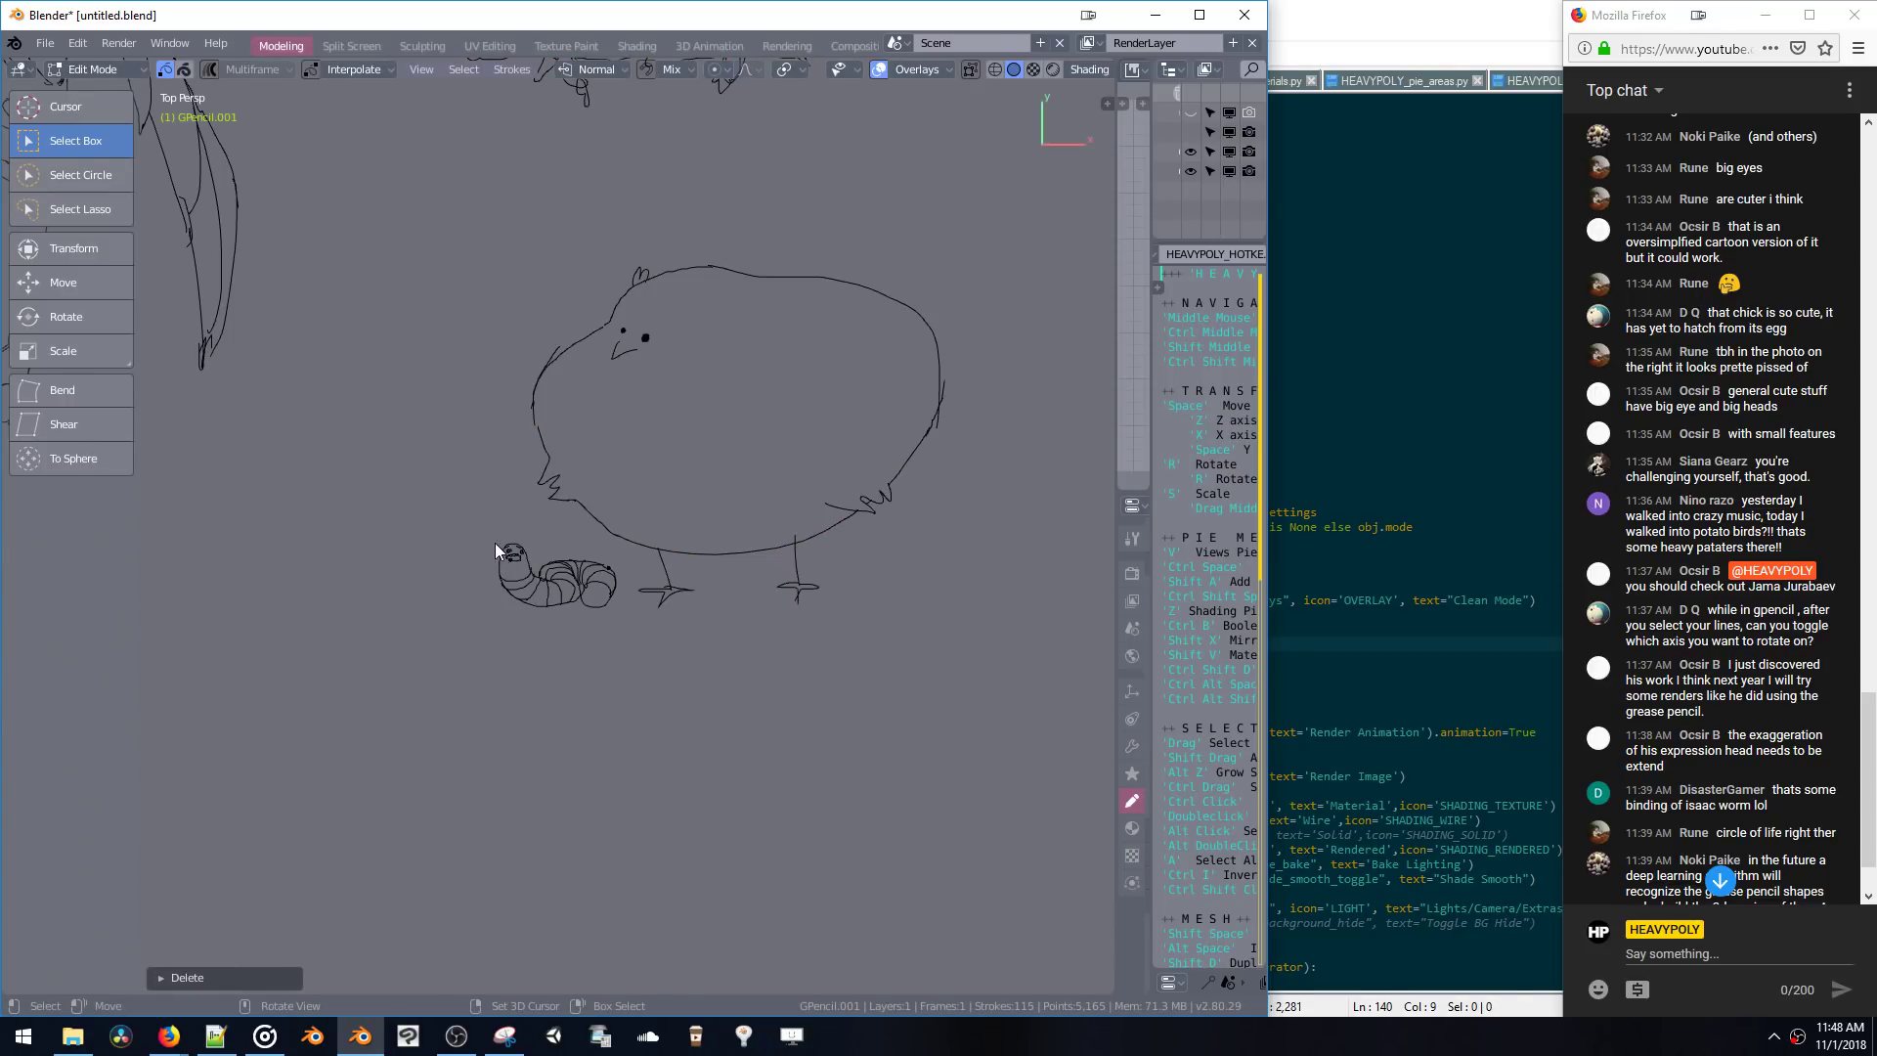
- Select the whole worm, move it along the X axis away from the bird, and return to Object Mode
key(b)
drag(615, 625, 614, 619)
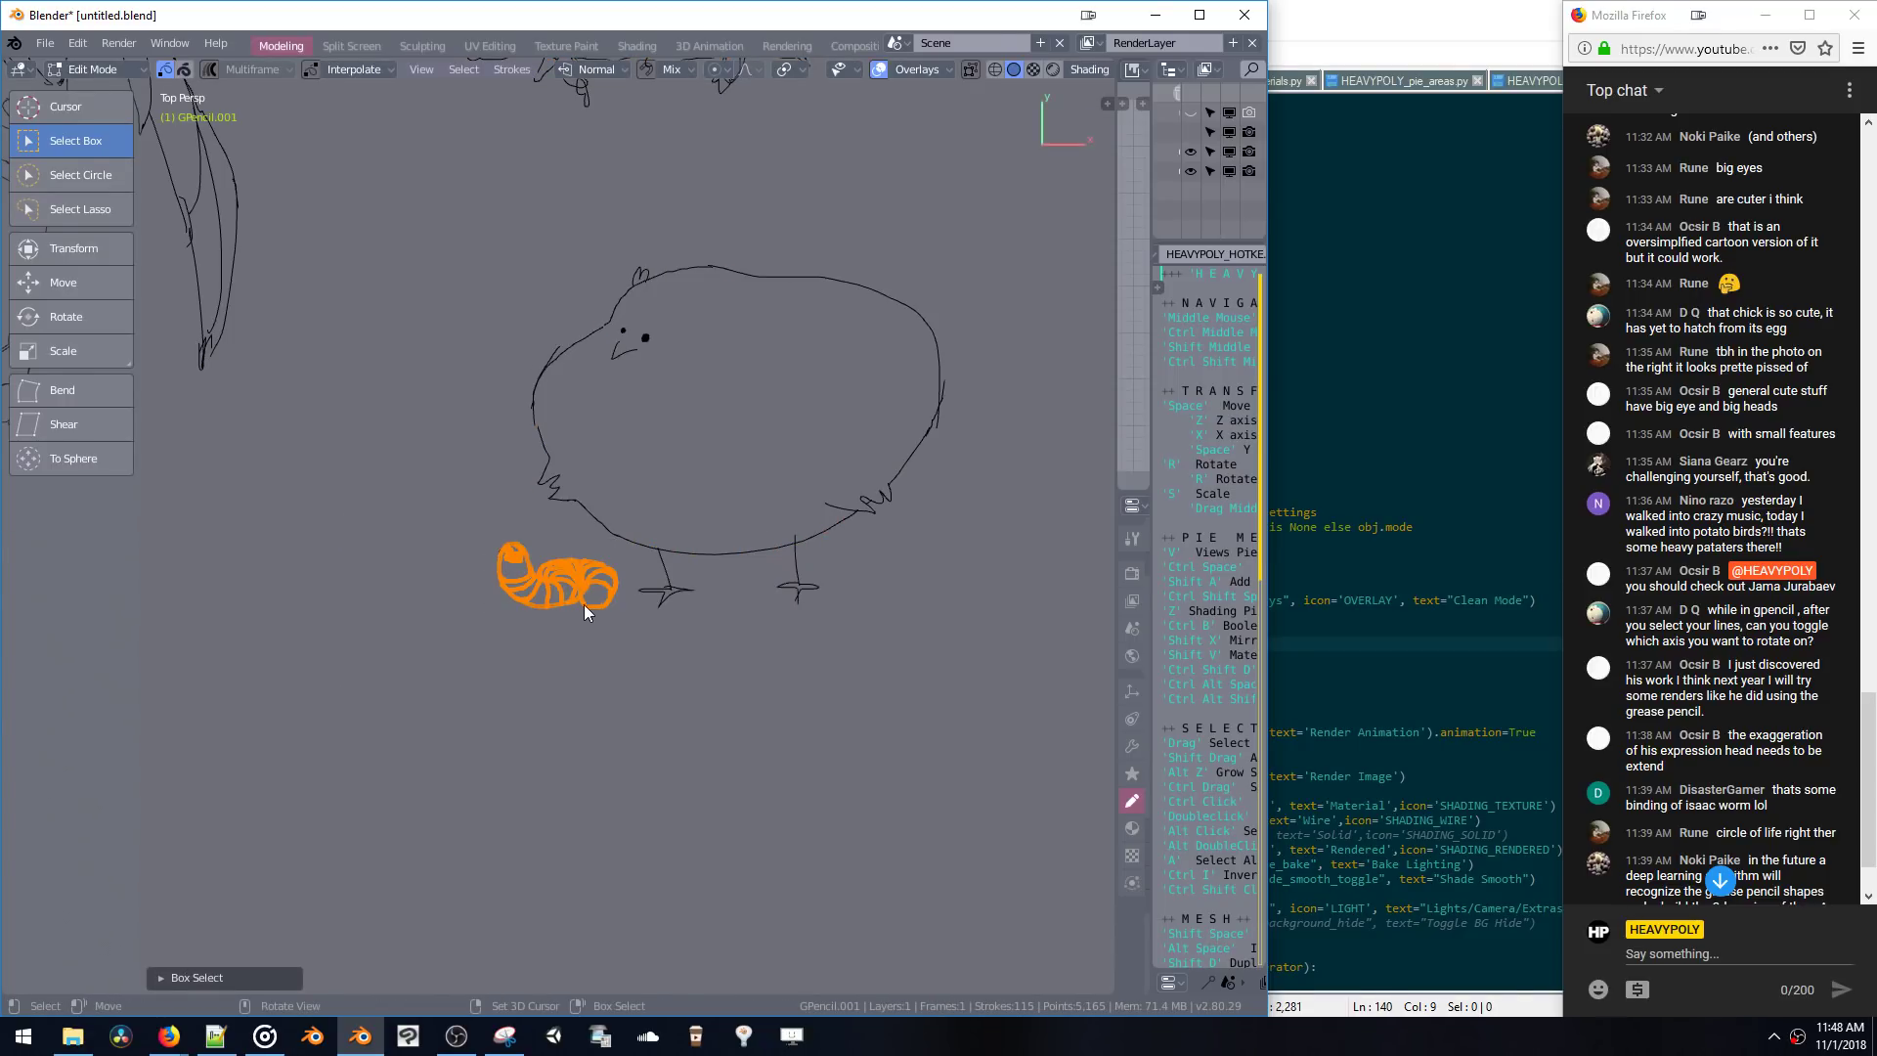
key(h)
key(ctrl+z)
key(g)
key(x)
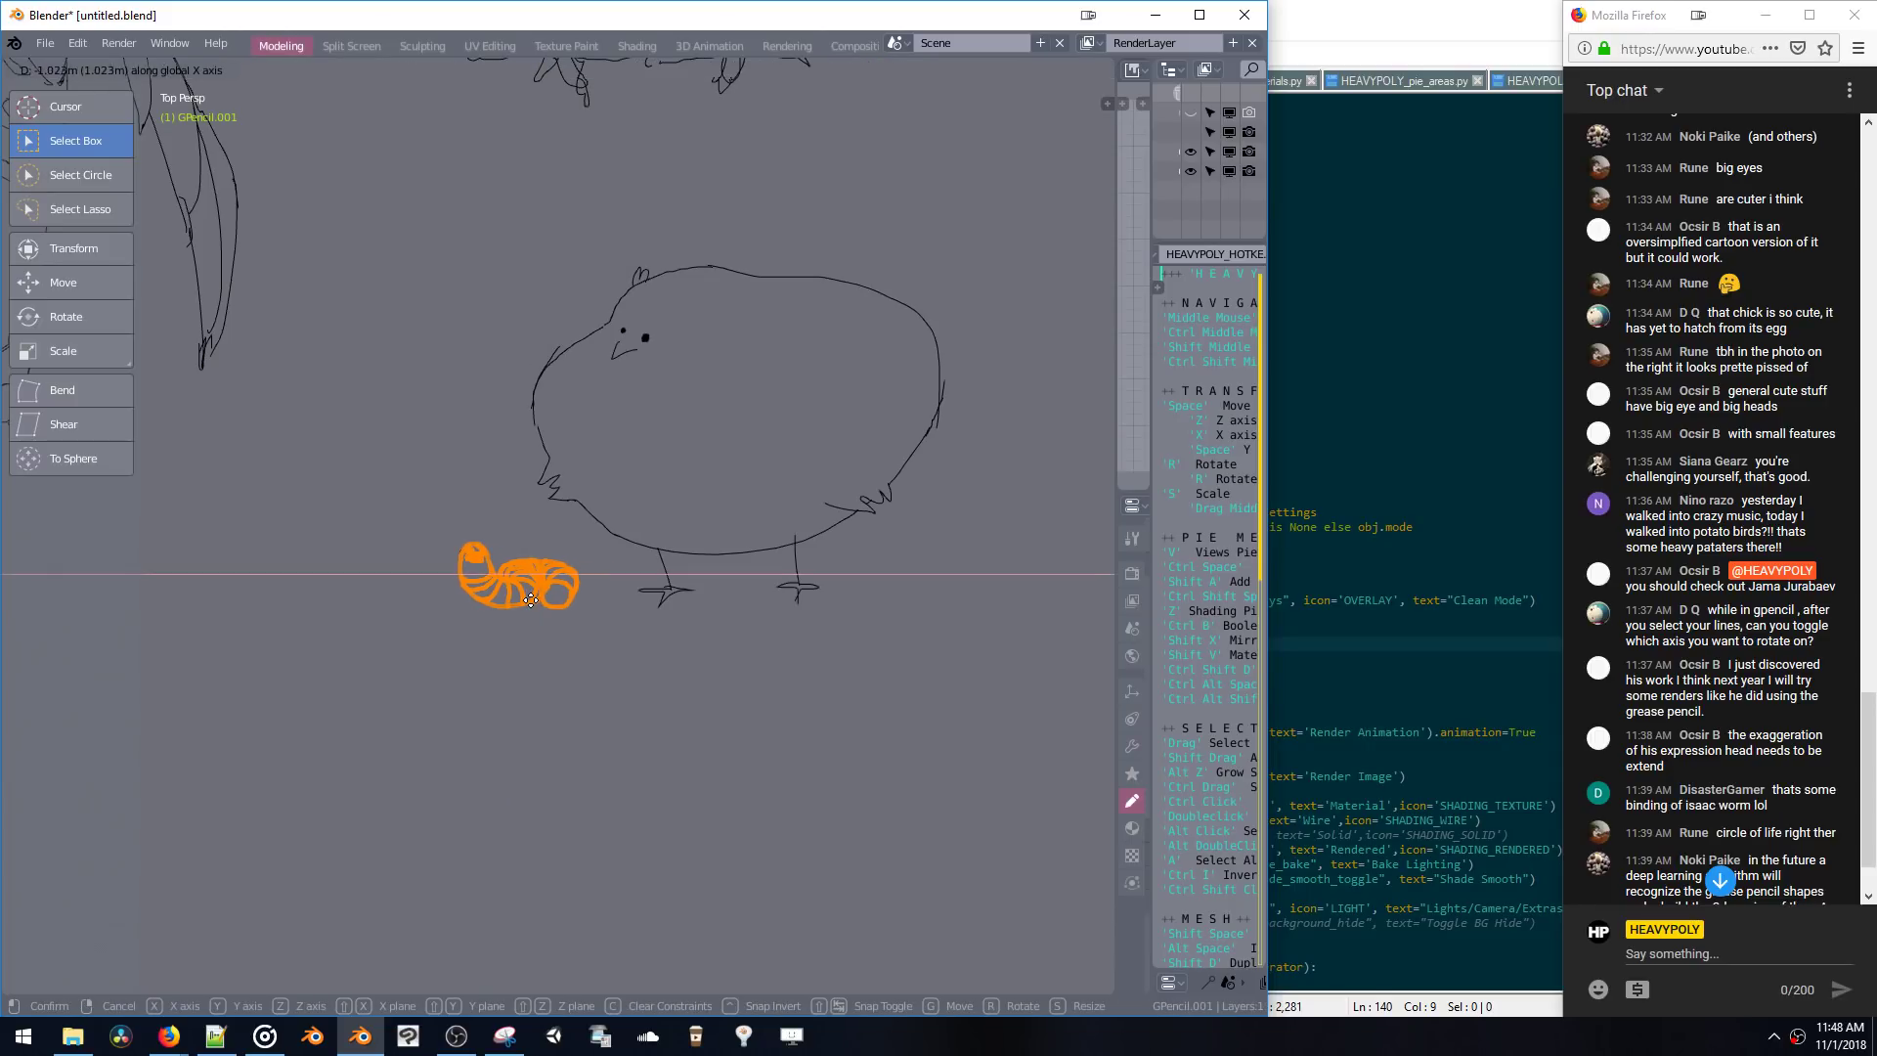
click(506, 507)
key(Tab)
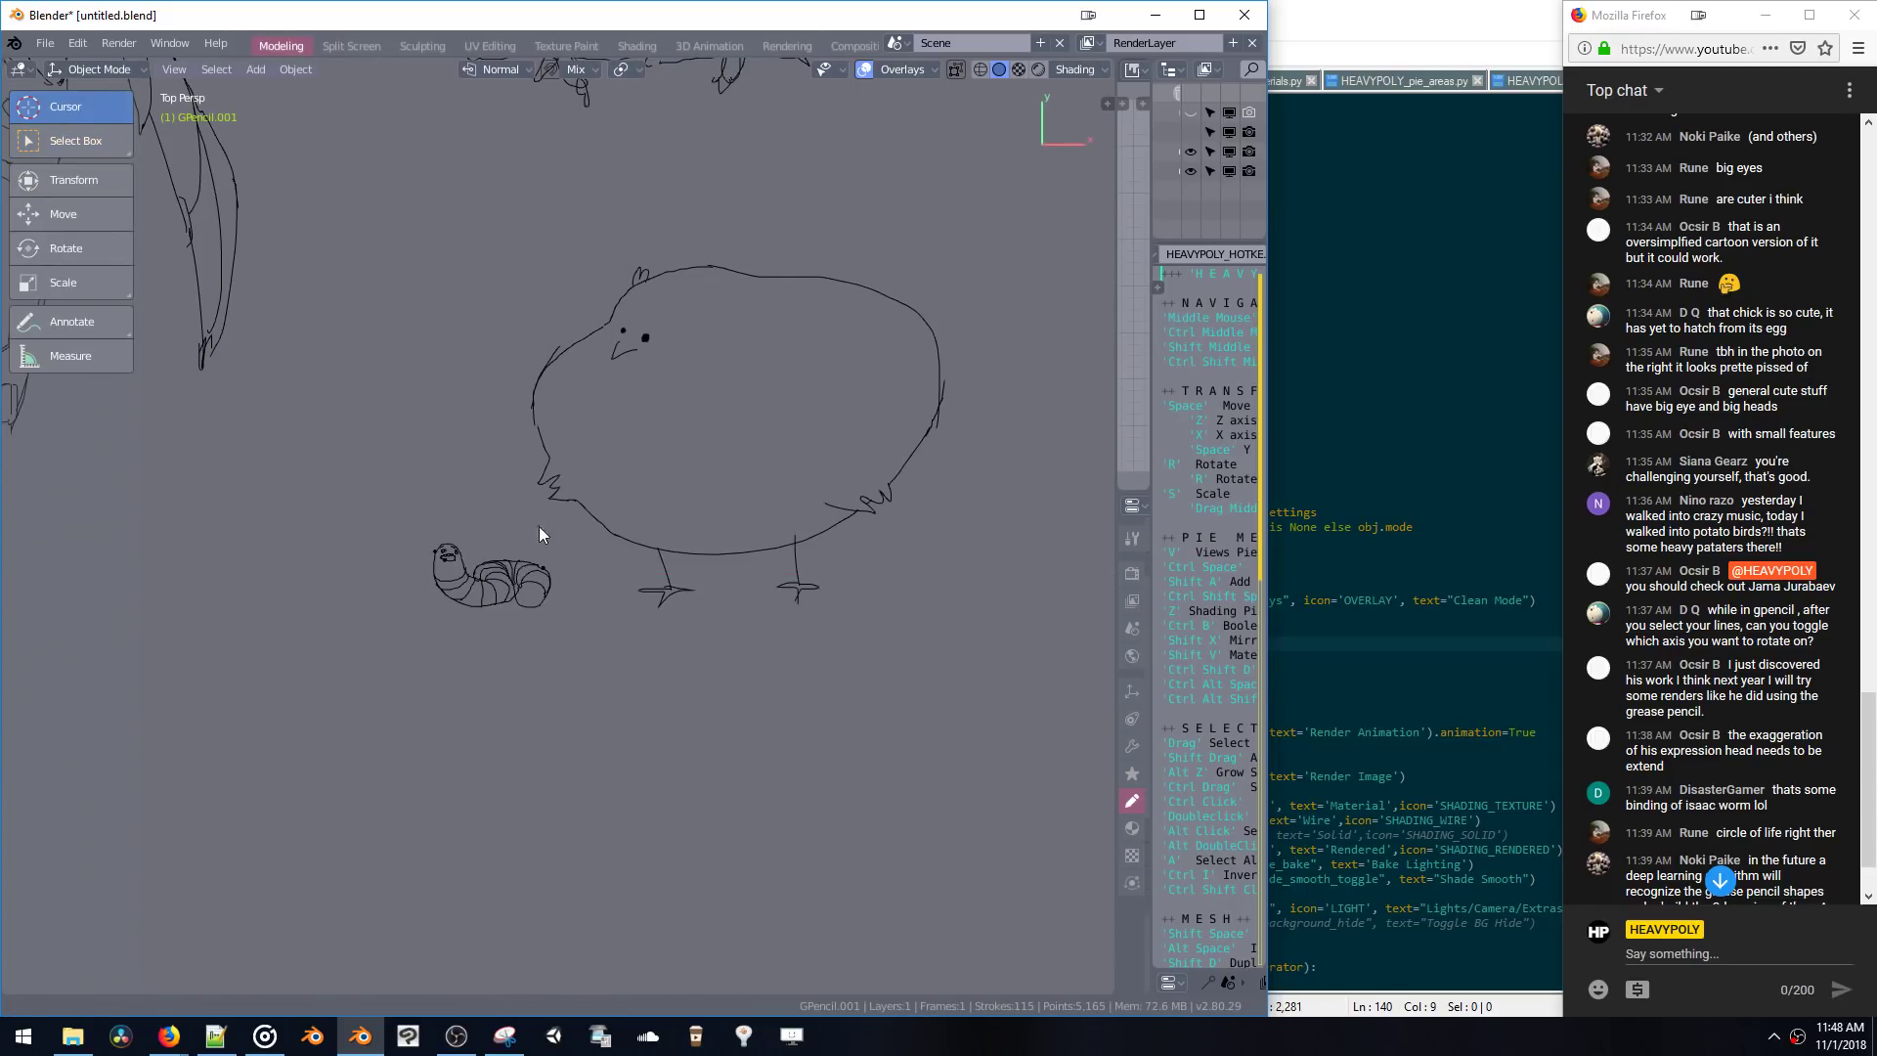
- Activate the Select Box tool in Object Mode
mouse_move(537, 526)
ctrl+middle_down()
mouse_move(541, 590)
mouse_move(544, 564)
mouse_move(447, 511)
mouse_move(528, 532)
mouse_move(514, 481)
ctrl+middle_up()
click(76, 144)
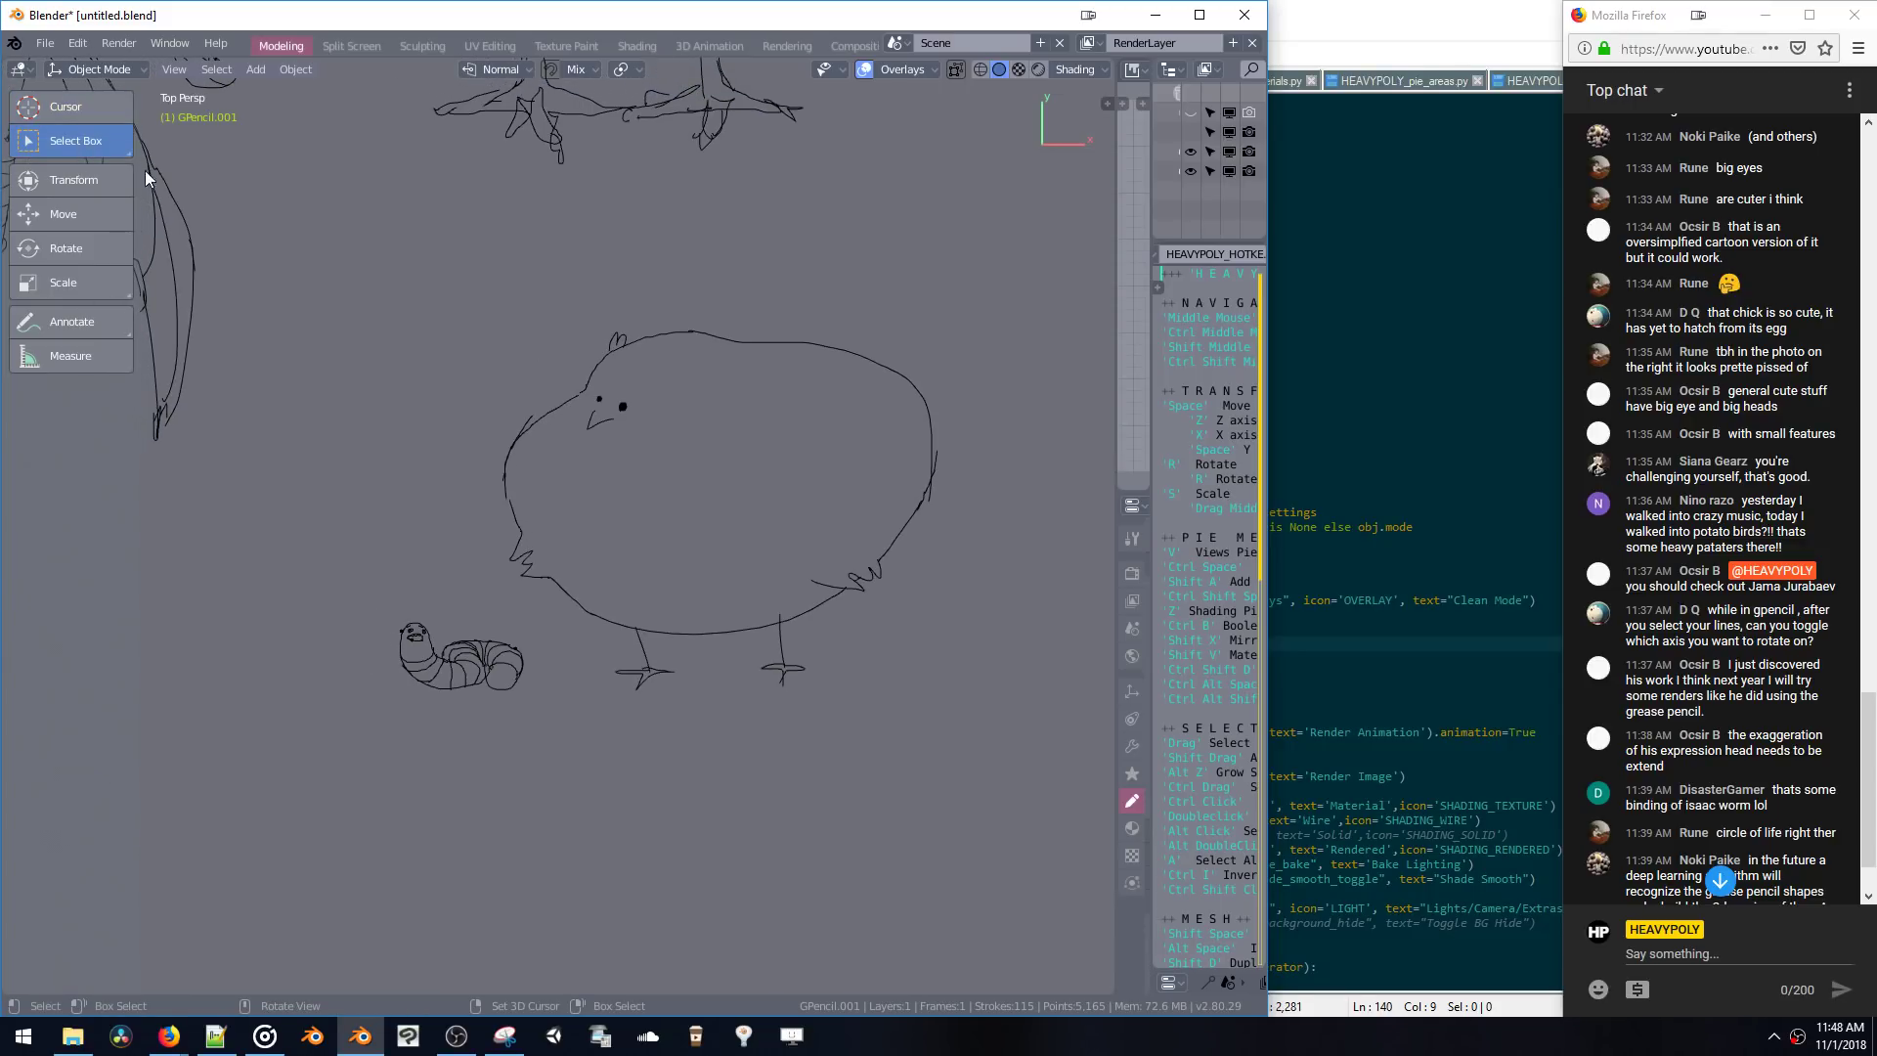
drag(634, 440, 585, 394)
ctrl+middle_drag(452, 473, 612, 641)
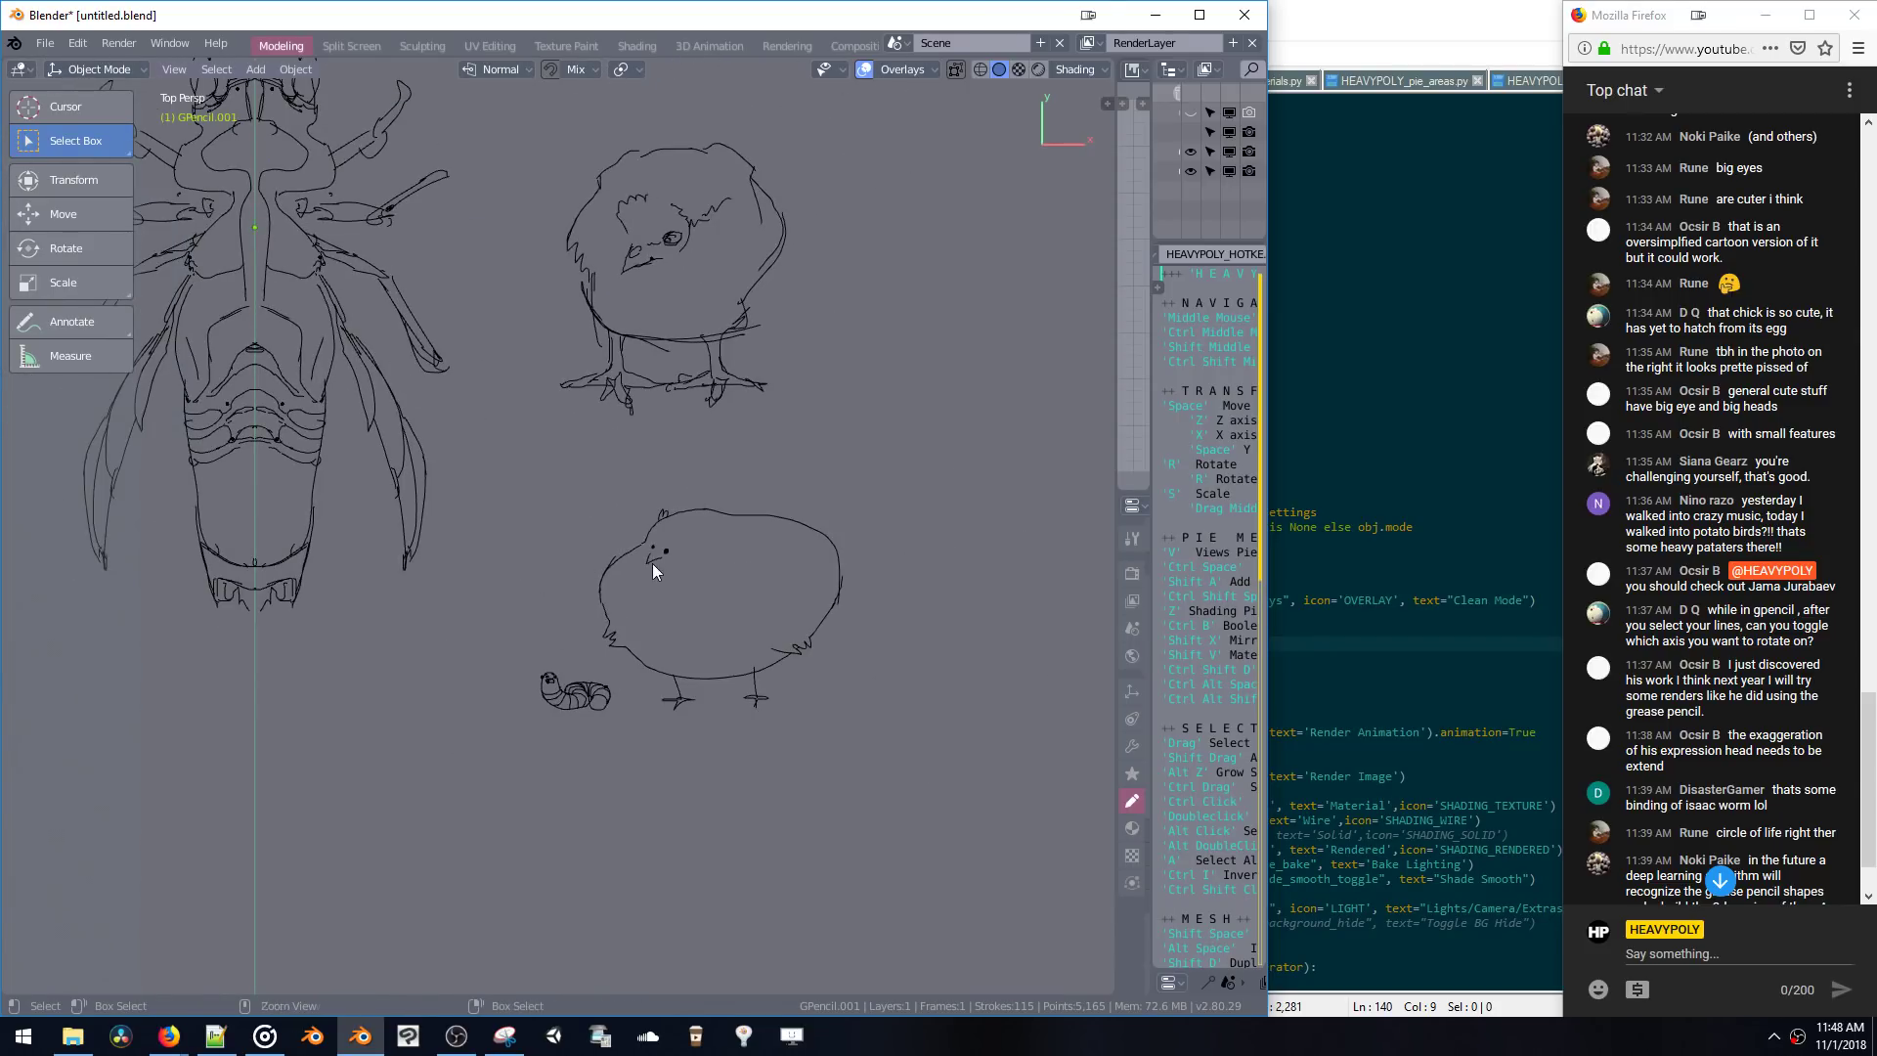
- In Edit Mode, select only the round bird's eyes and beak and shift them to a new spot on its head
key(ctrl+Tab)
click(537, 503)
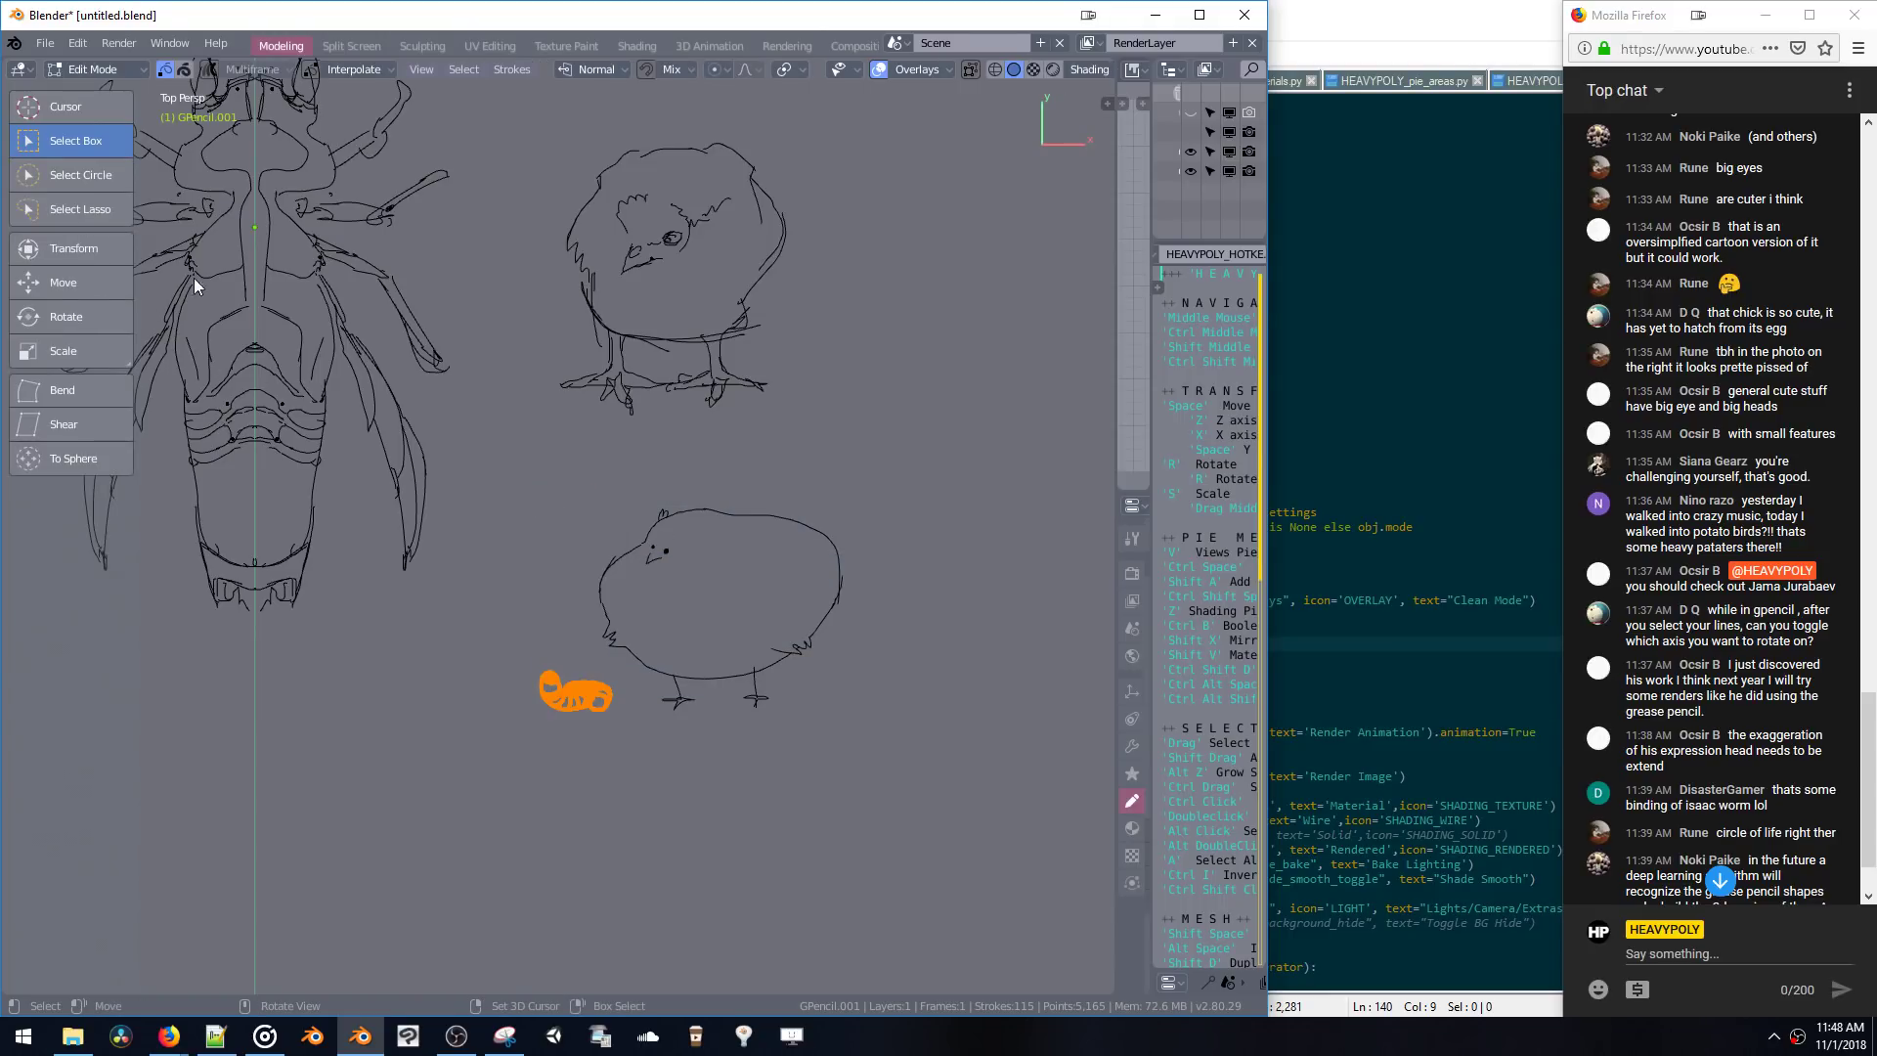
key(alt+a)
key(b)
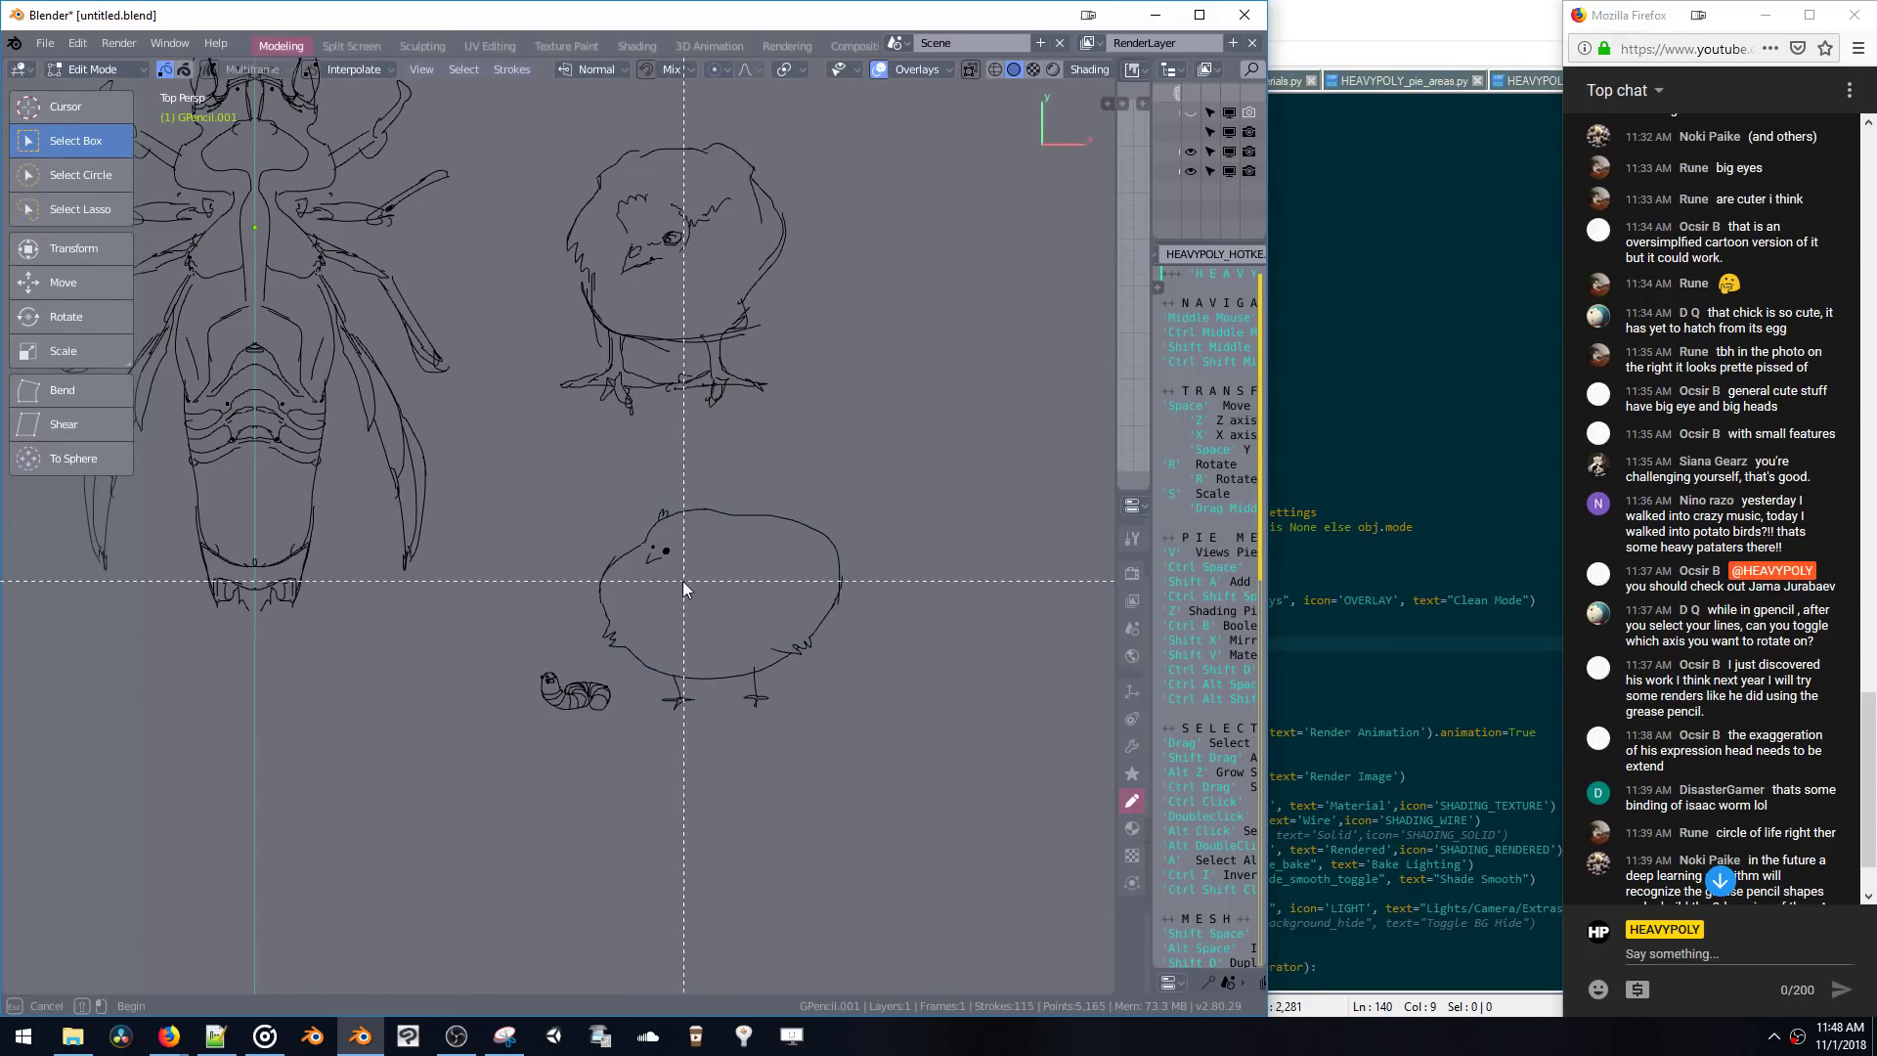
drag(682, 580, 647, 552)
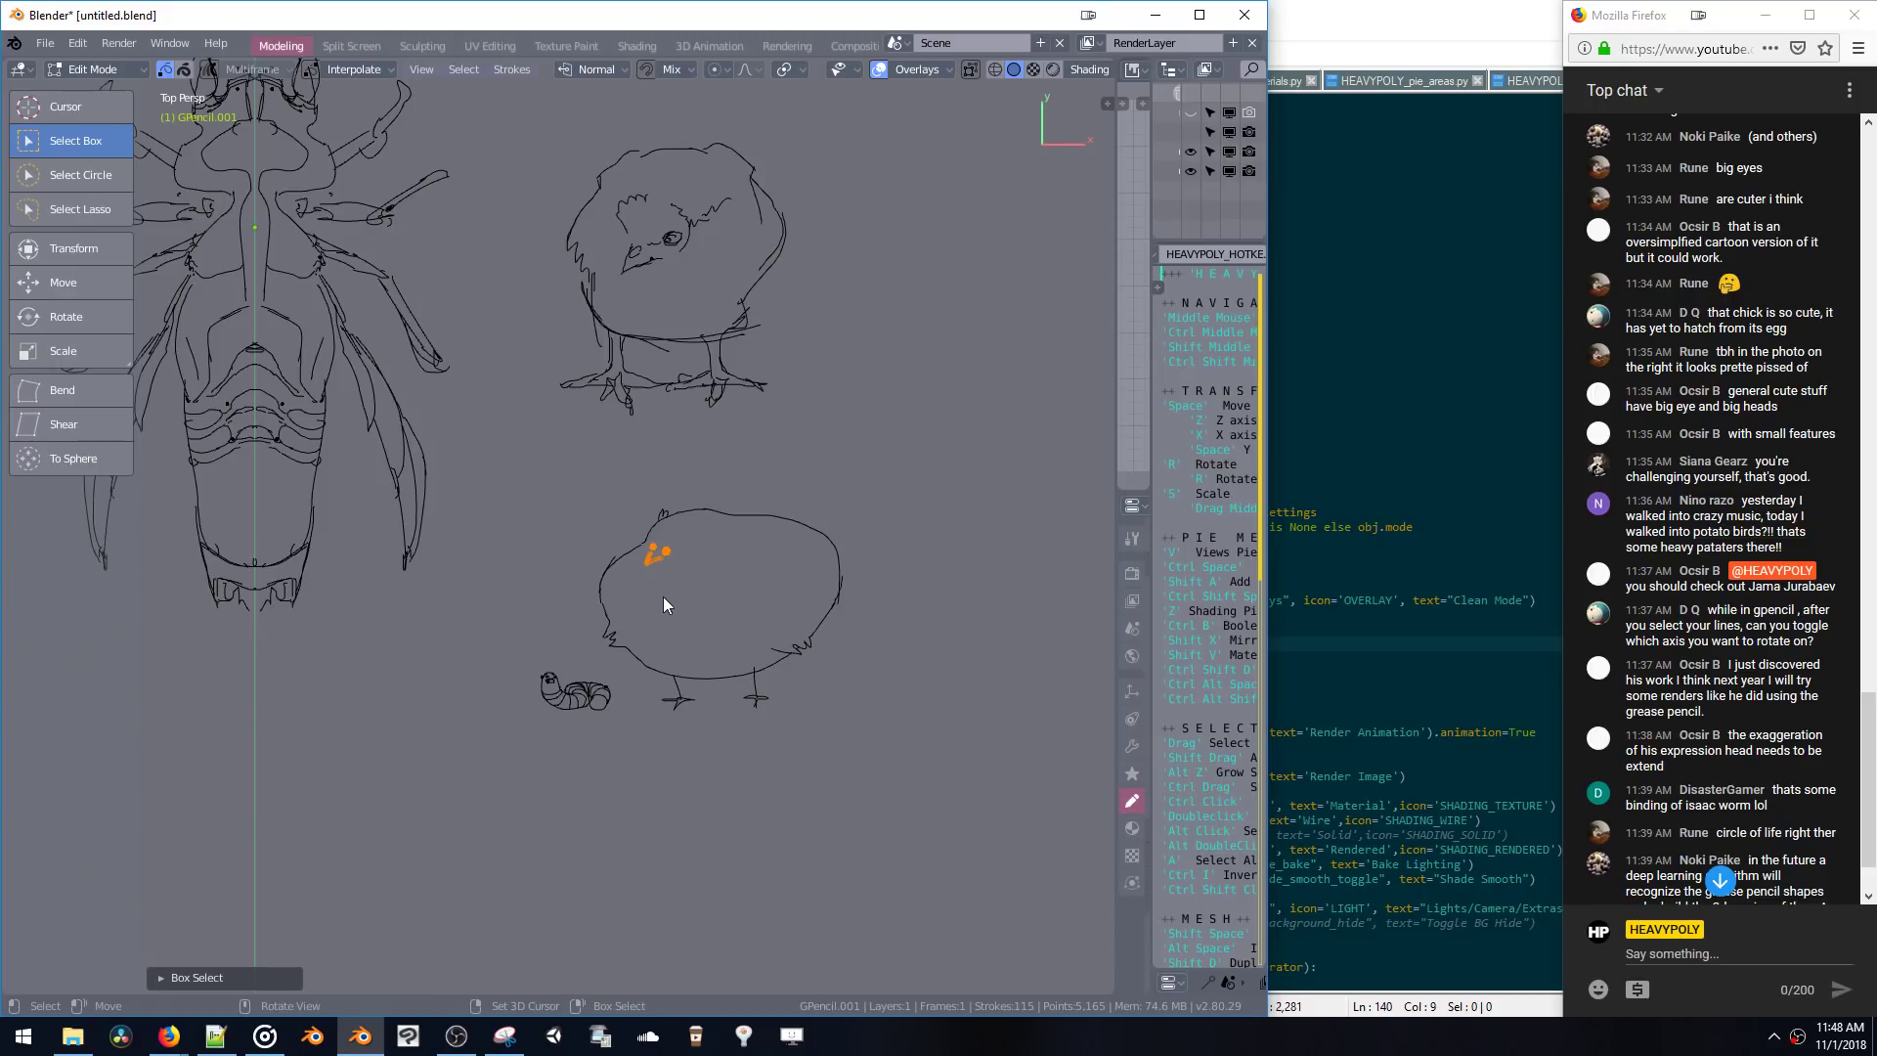
key(h)
key(alt+h)
key(g)
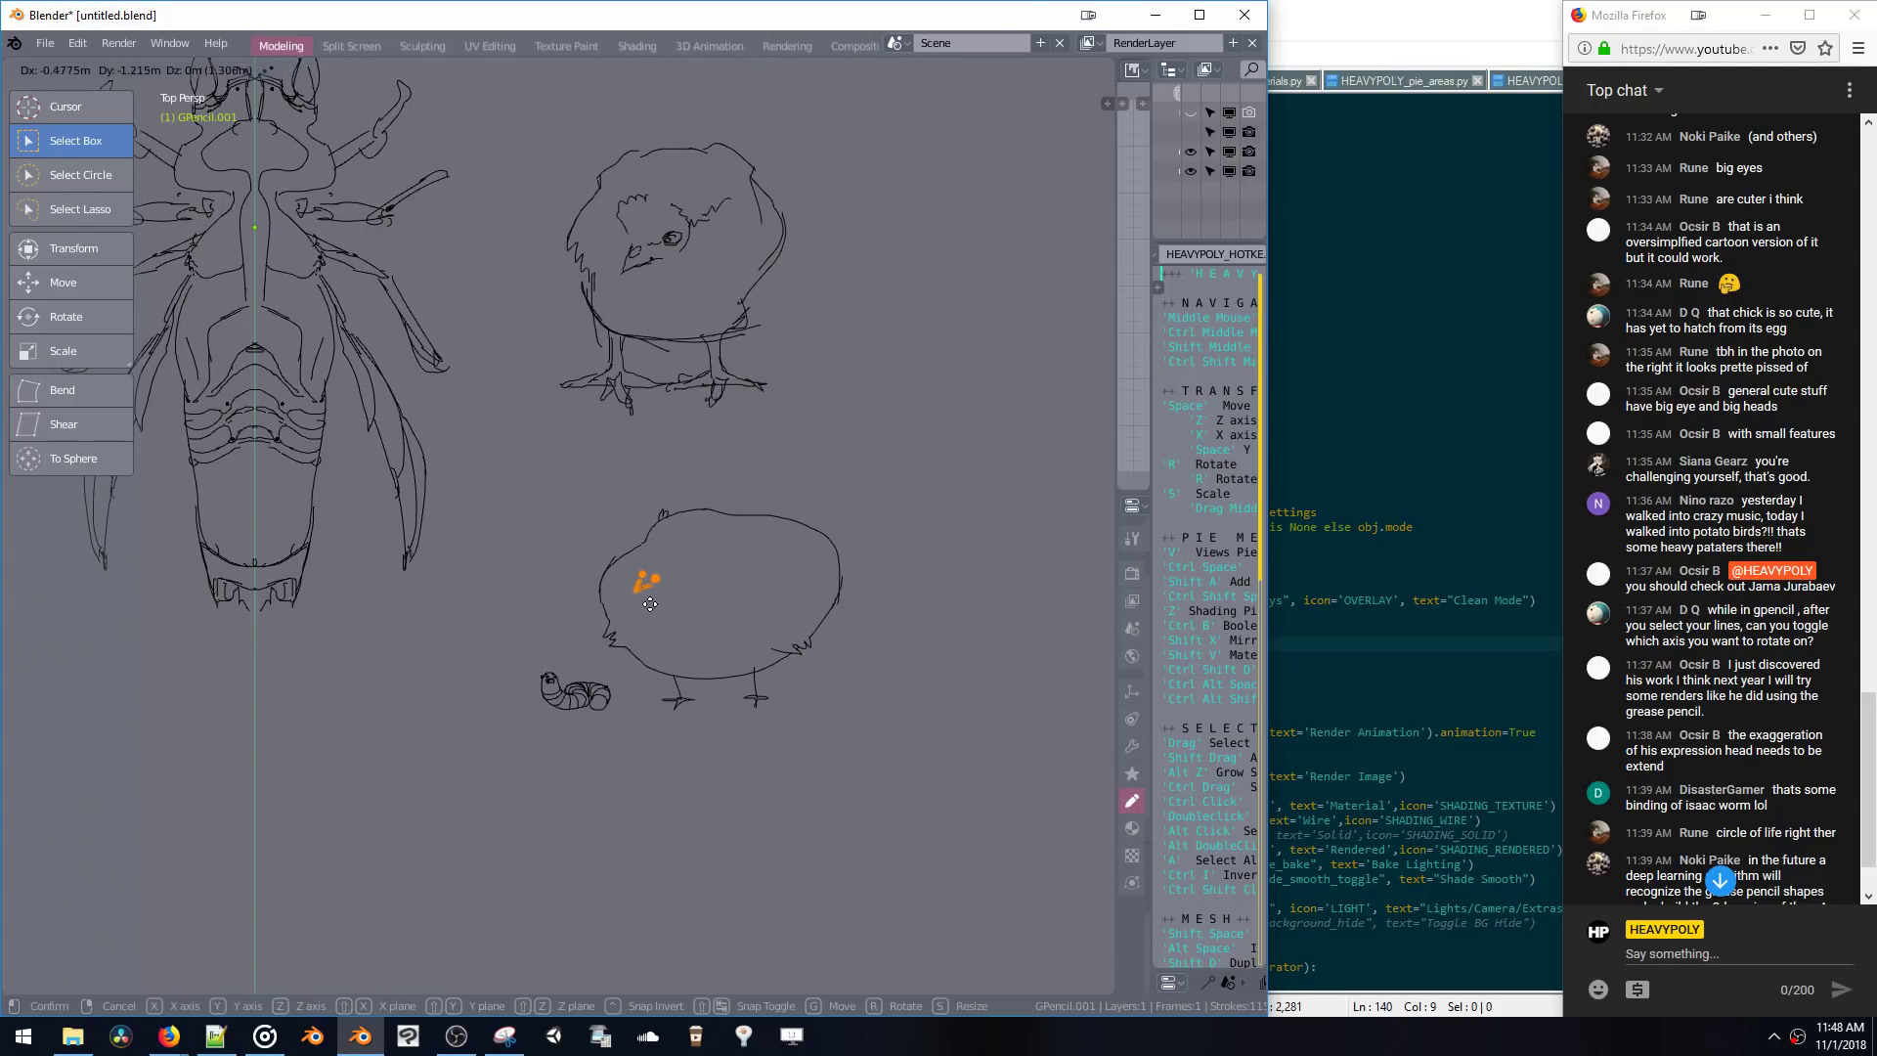
click(671, 560)
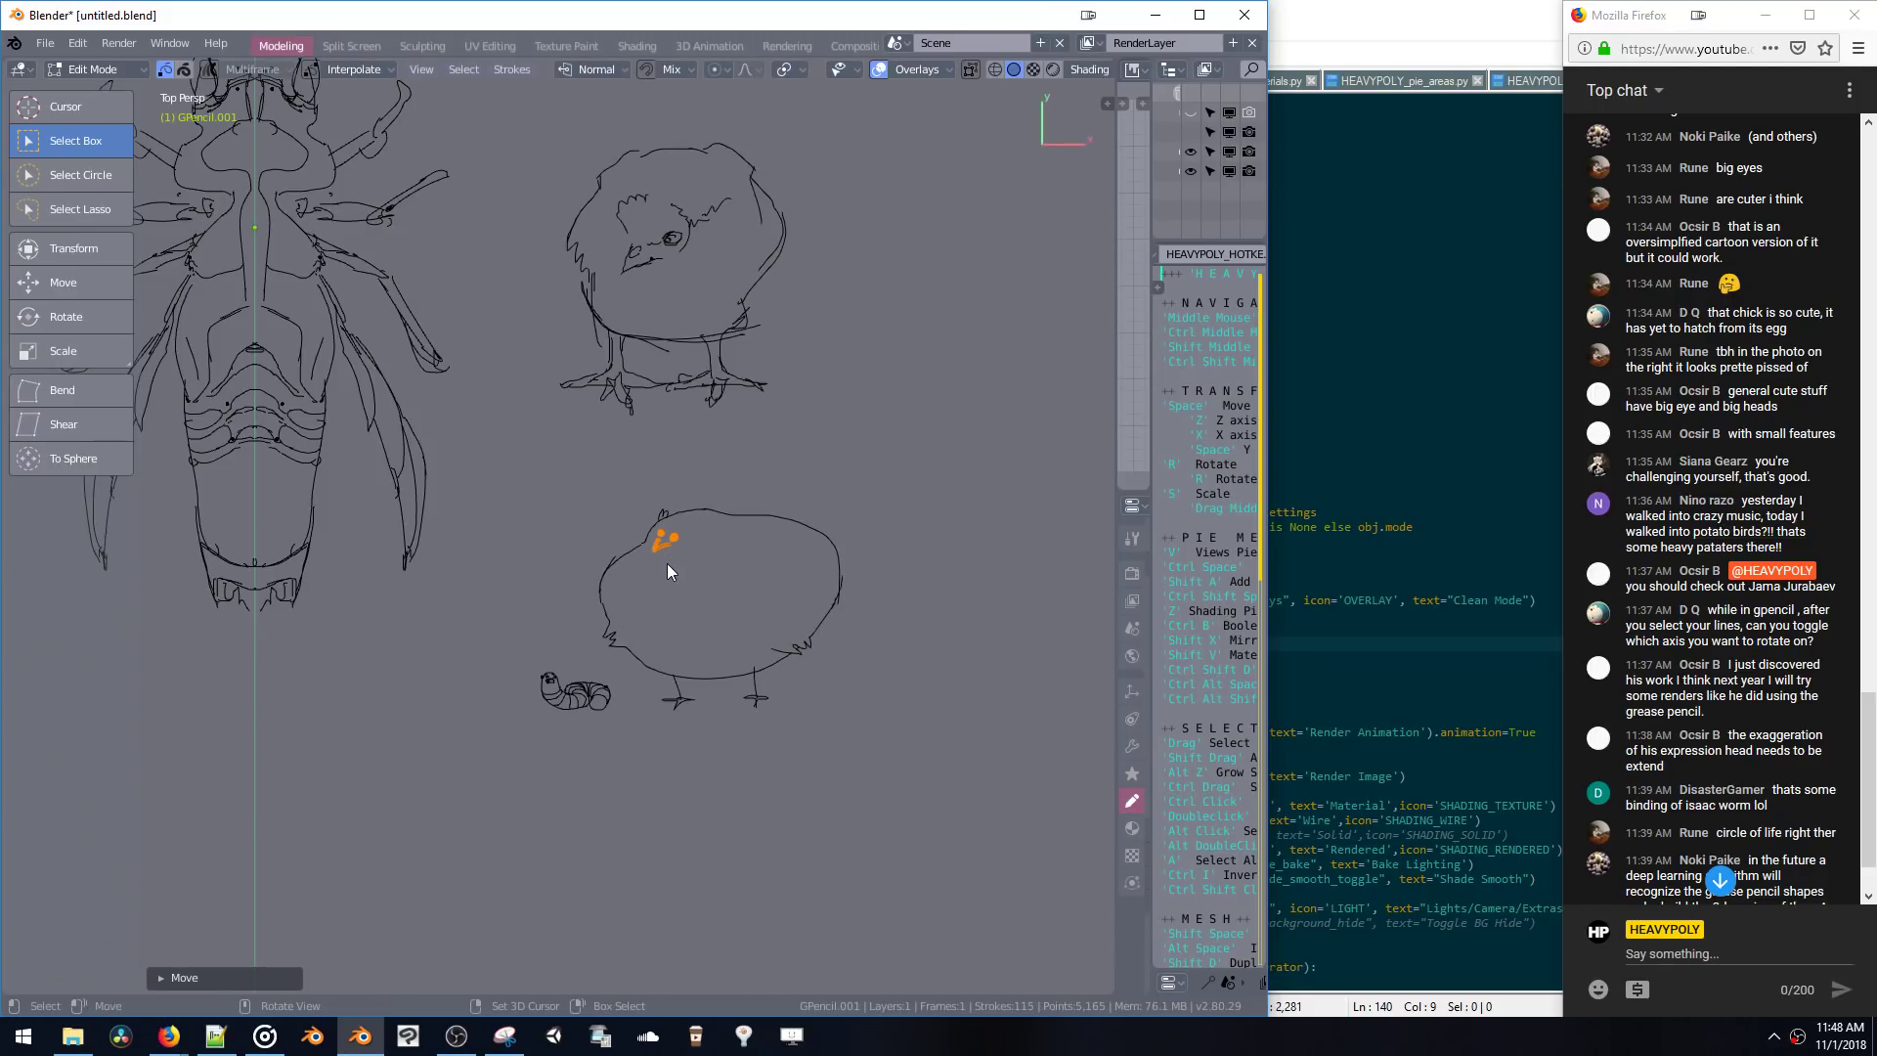
key(g)
click(655, 574)
- Shrink the round bird's eyes and beak into a tiny face and deselect the strokes
key(s)
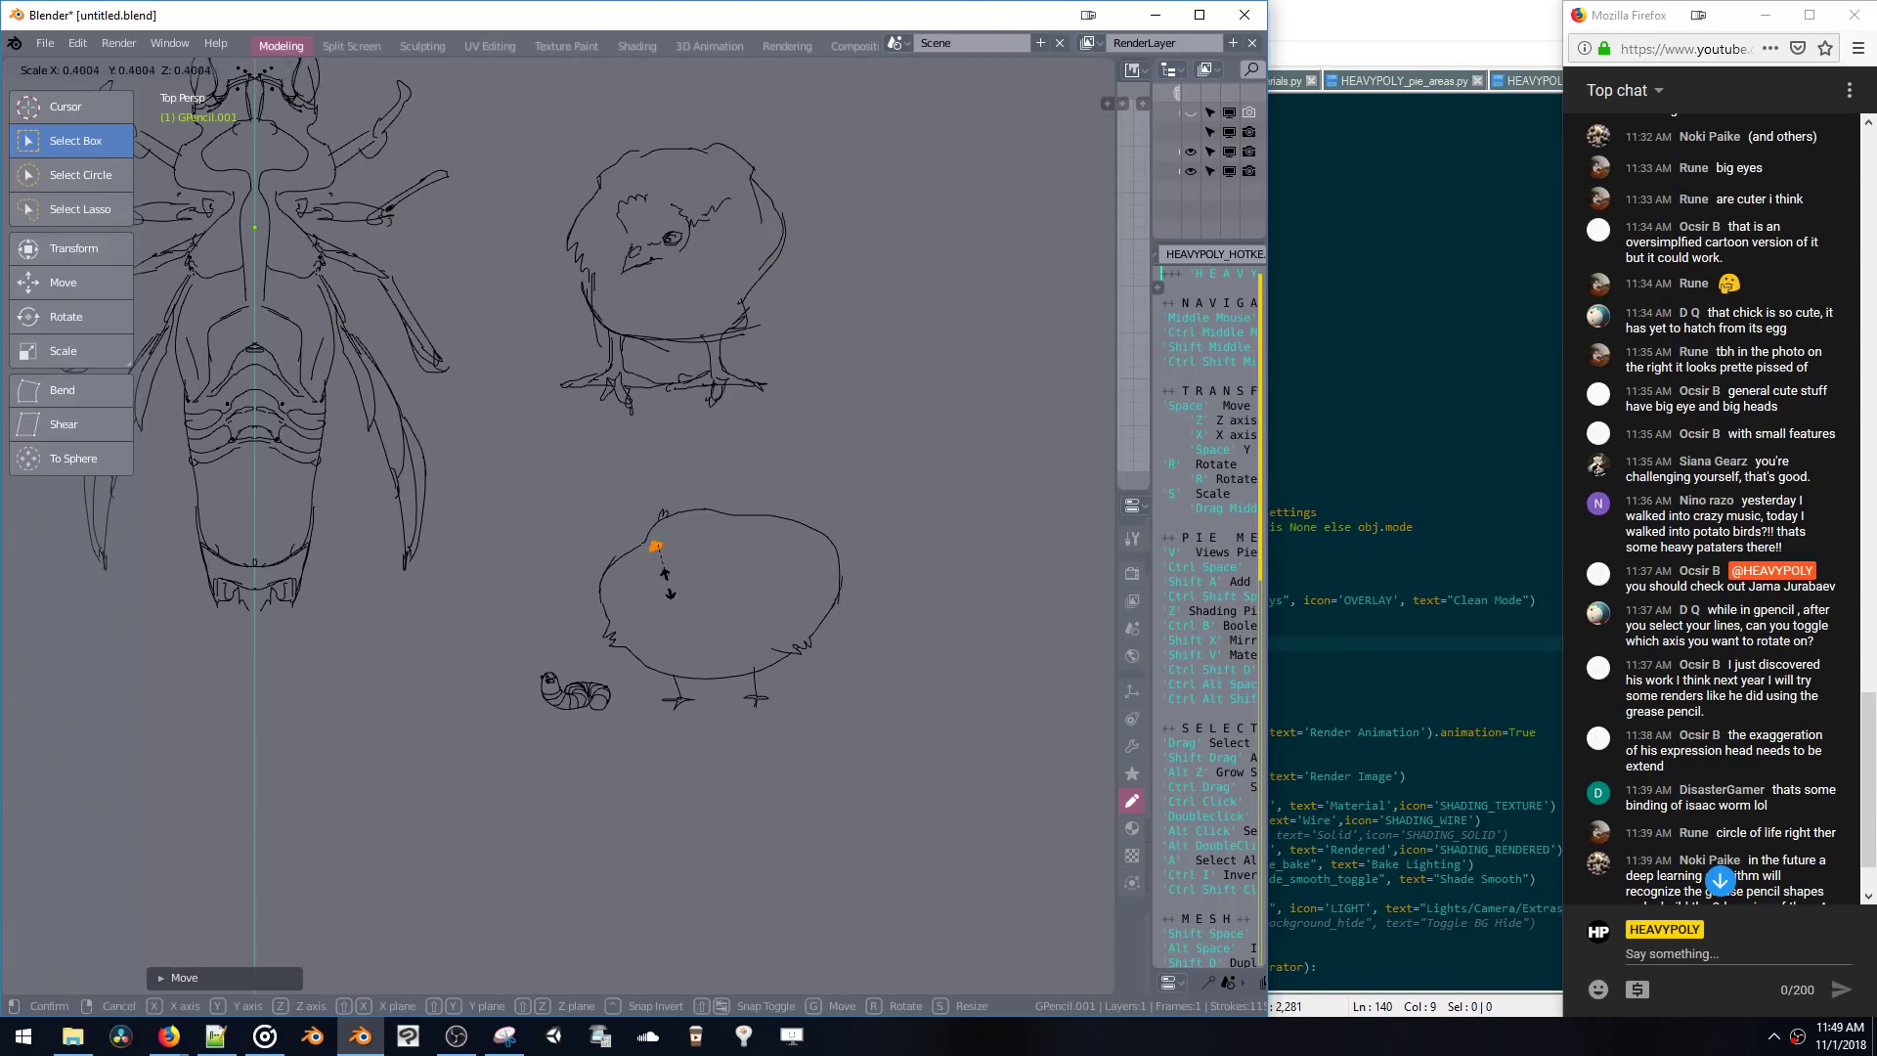
click(683, 606)
click(683, 604)
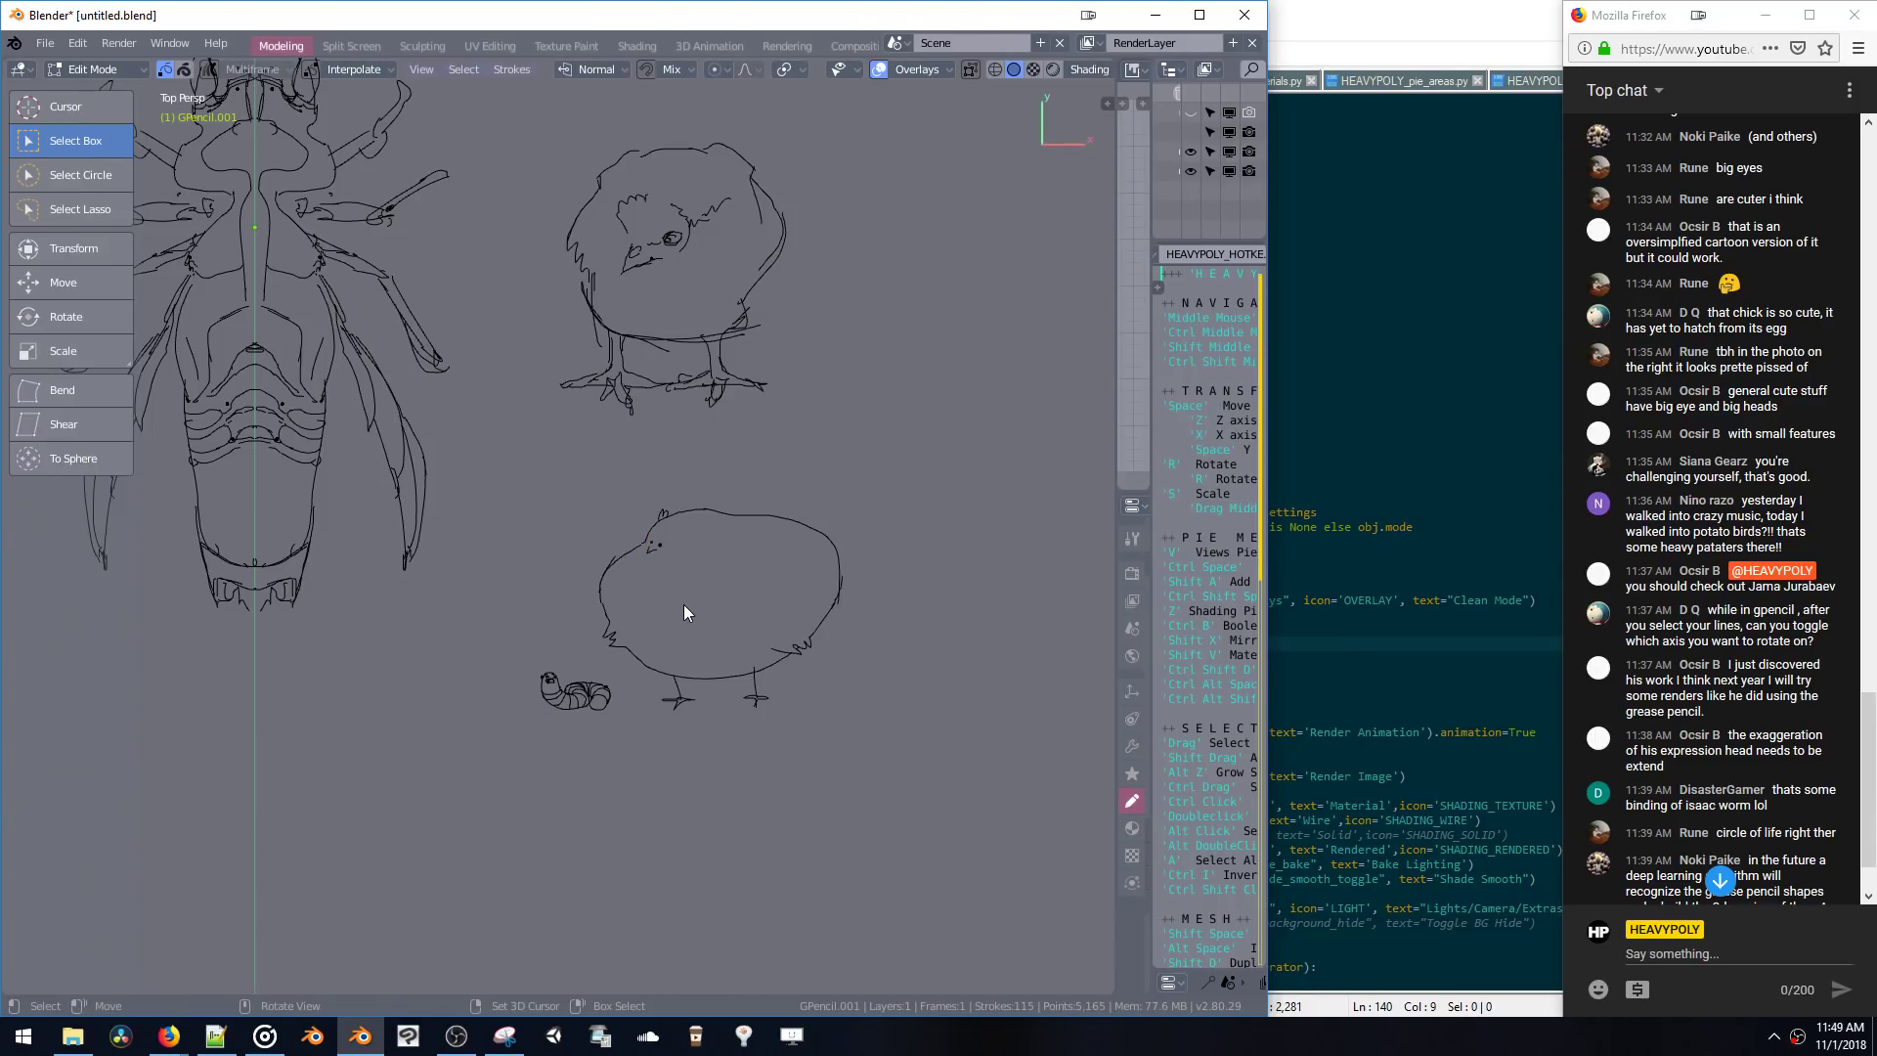
- Restore the selection of the face strokes, enlarge the eyes and beak, and reposition them lower on the head
key(a)
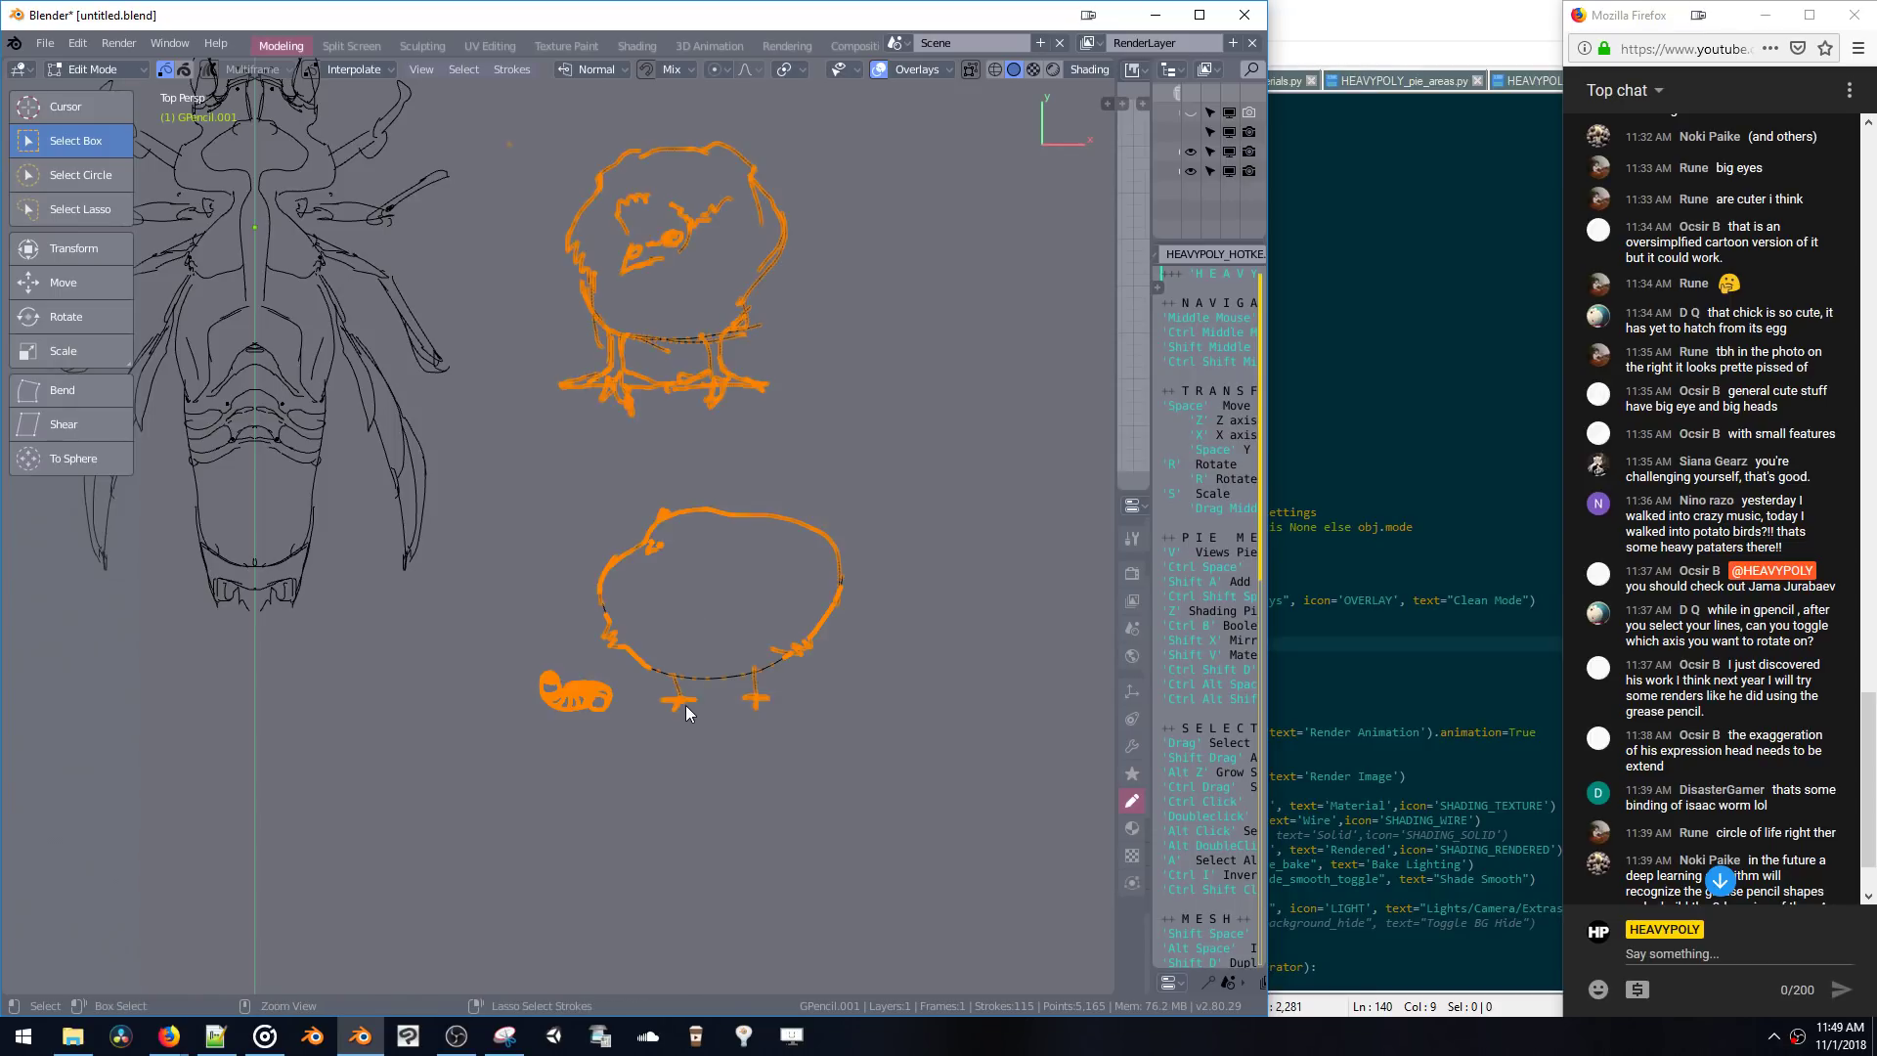
key(ctrl+z)
key(ctrl+z)
key(s)
click(719, 694)
key(g)
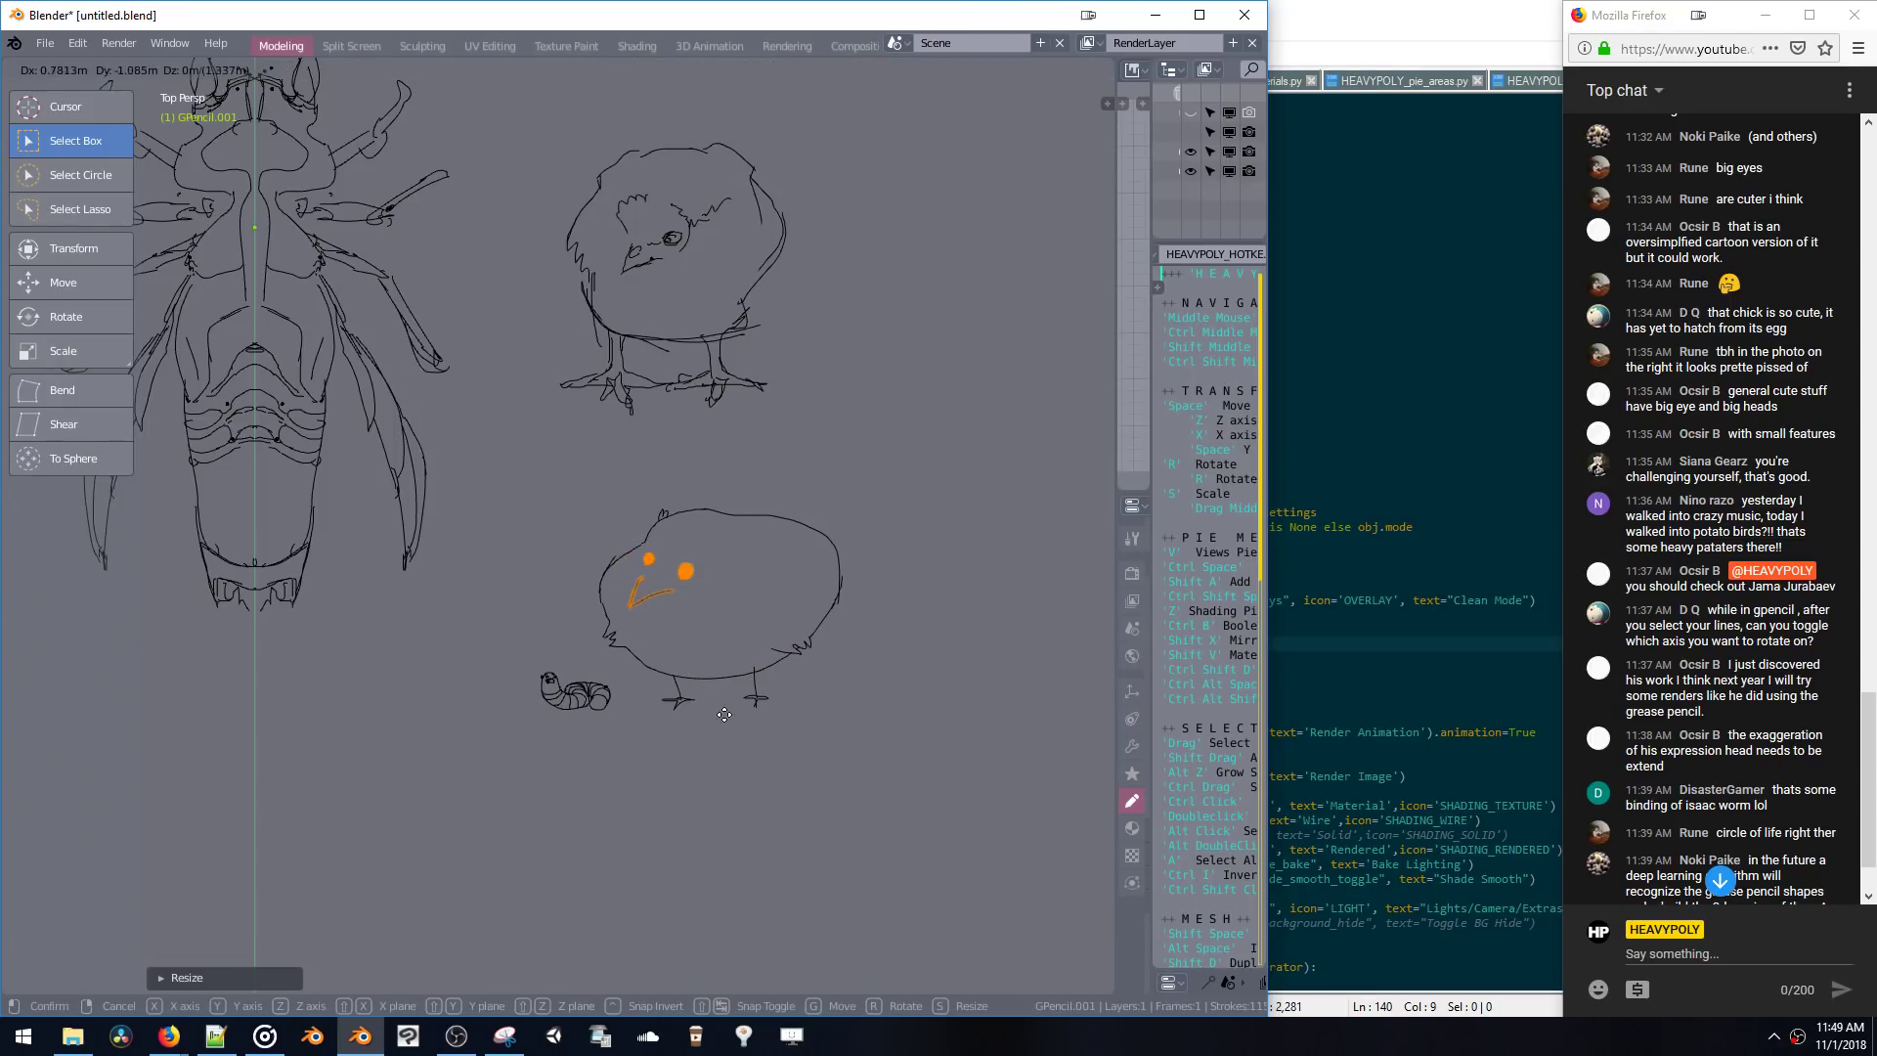
click(723, 701)
click(716, 603)
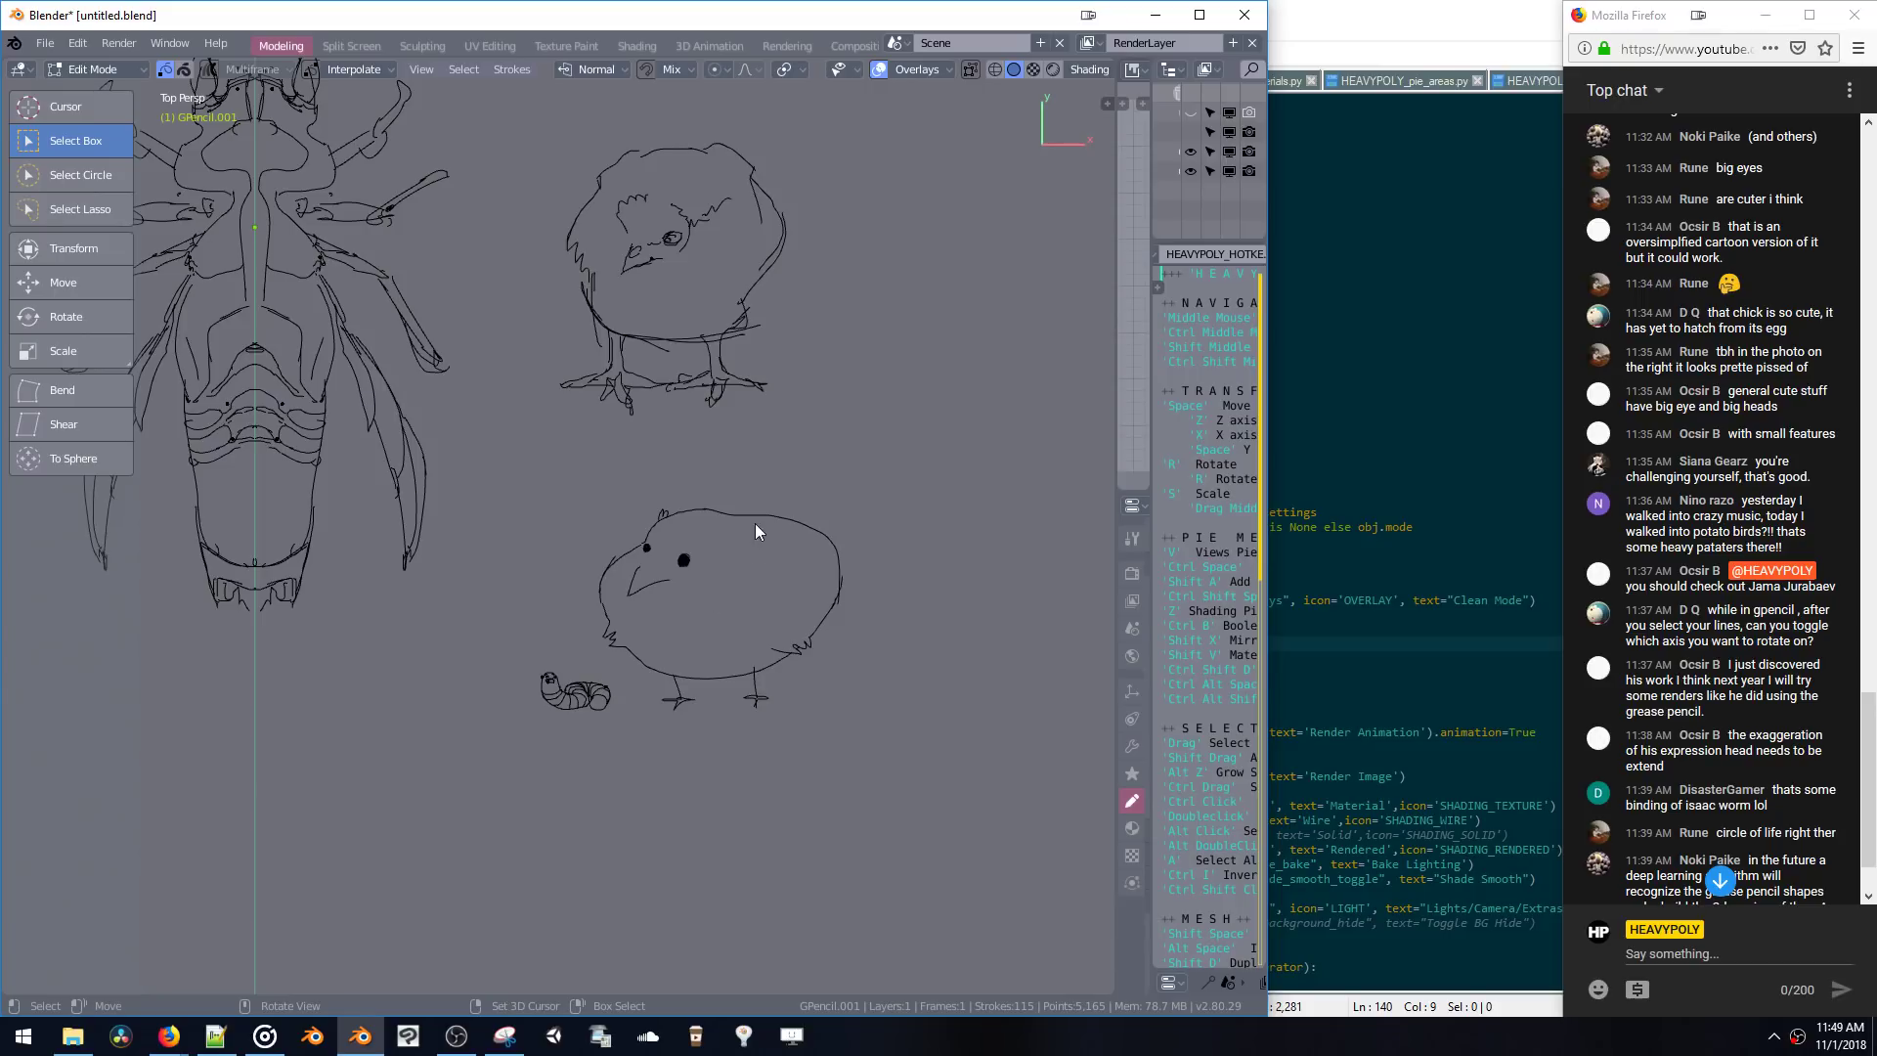
- Reselect the face strokes, scale them down, move them near the head's edge, and return to Object Mode
key(a)
key(ctrl+z)
key(ctrl+z)
key(s)
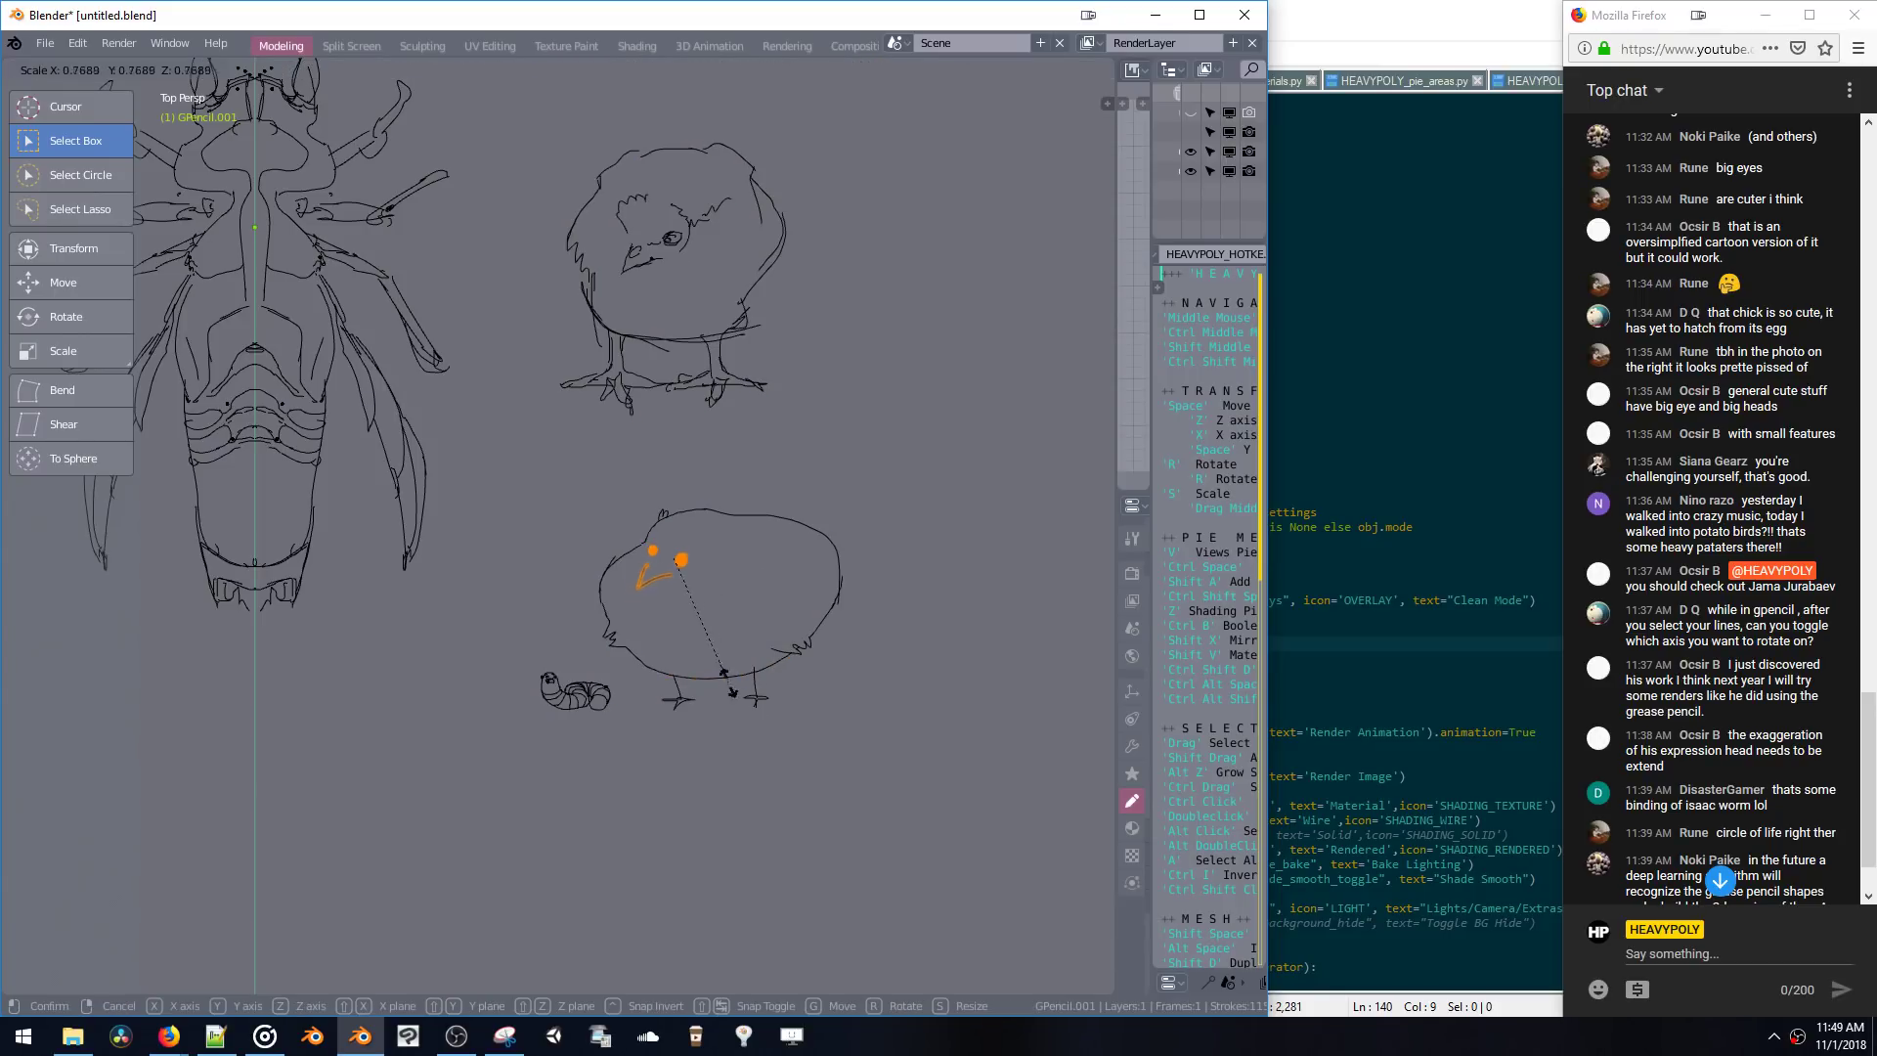
click(702, 624)
key(g)
click(690, 615)
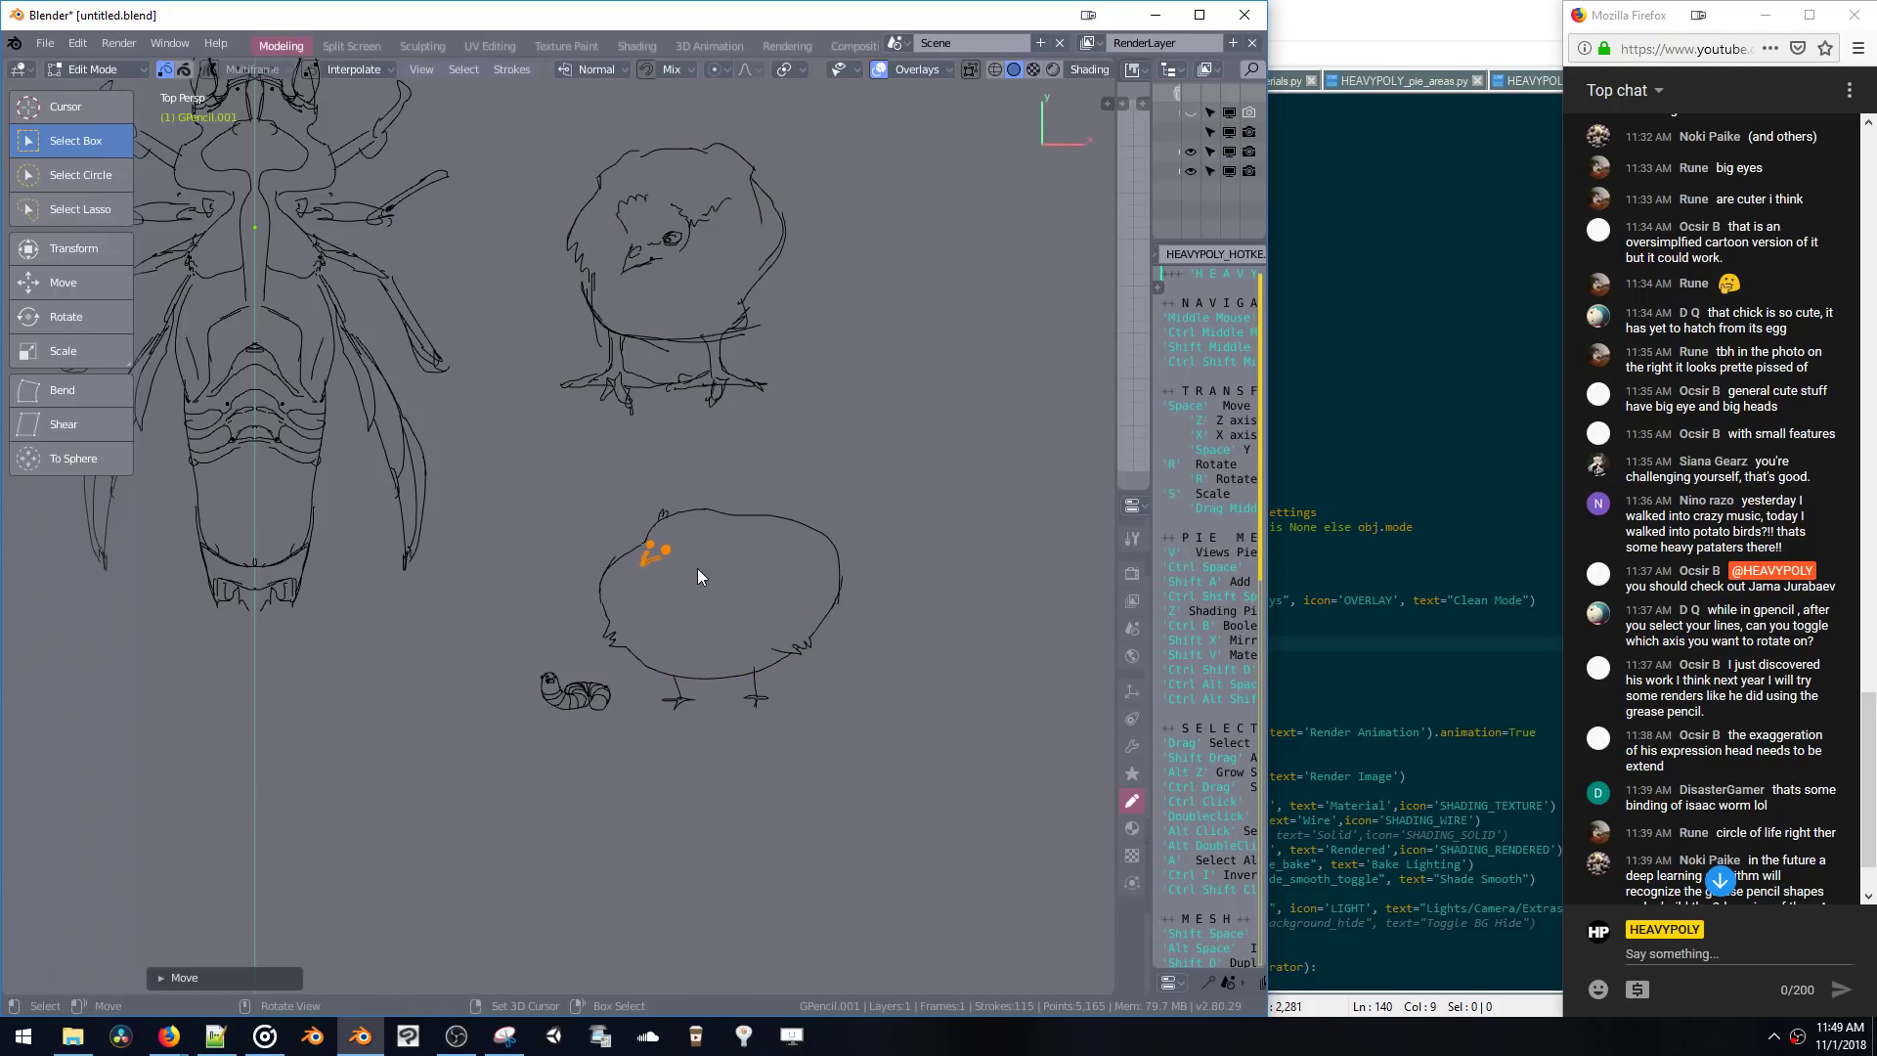
key(Tab)
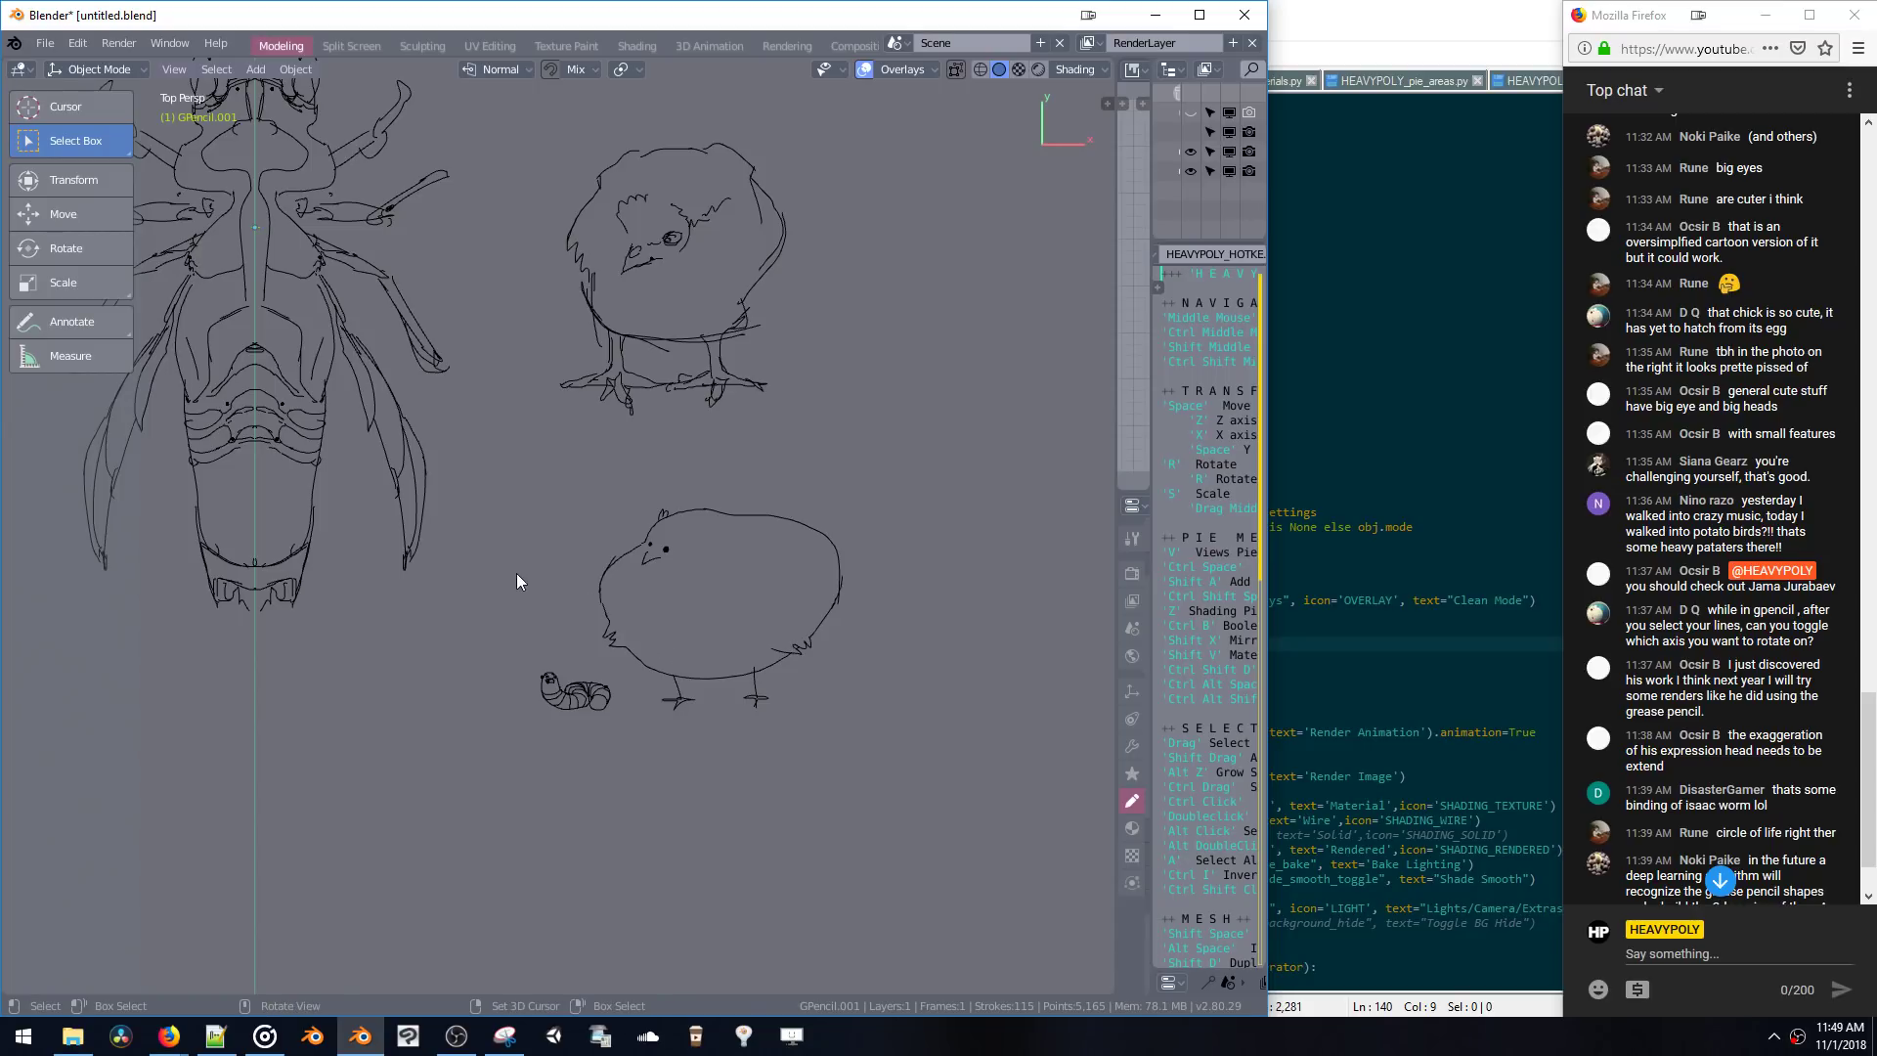
mouse_move(436, 565)
shift+middle_down()
mouse_move(531, 620)
mouse_move(544, 704)
mouse_move(557, 524)
mouse_move(539, 526)
shift+middle_up()
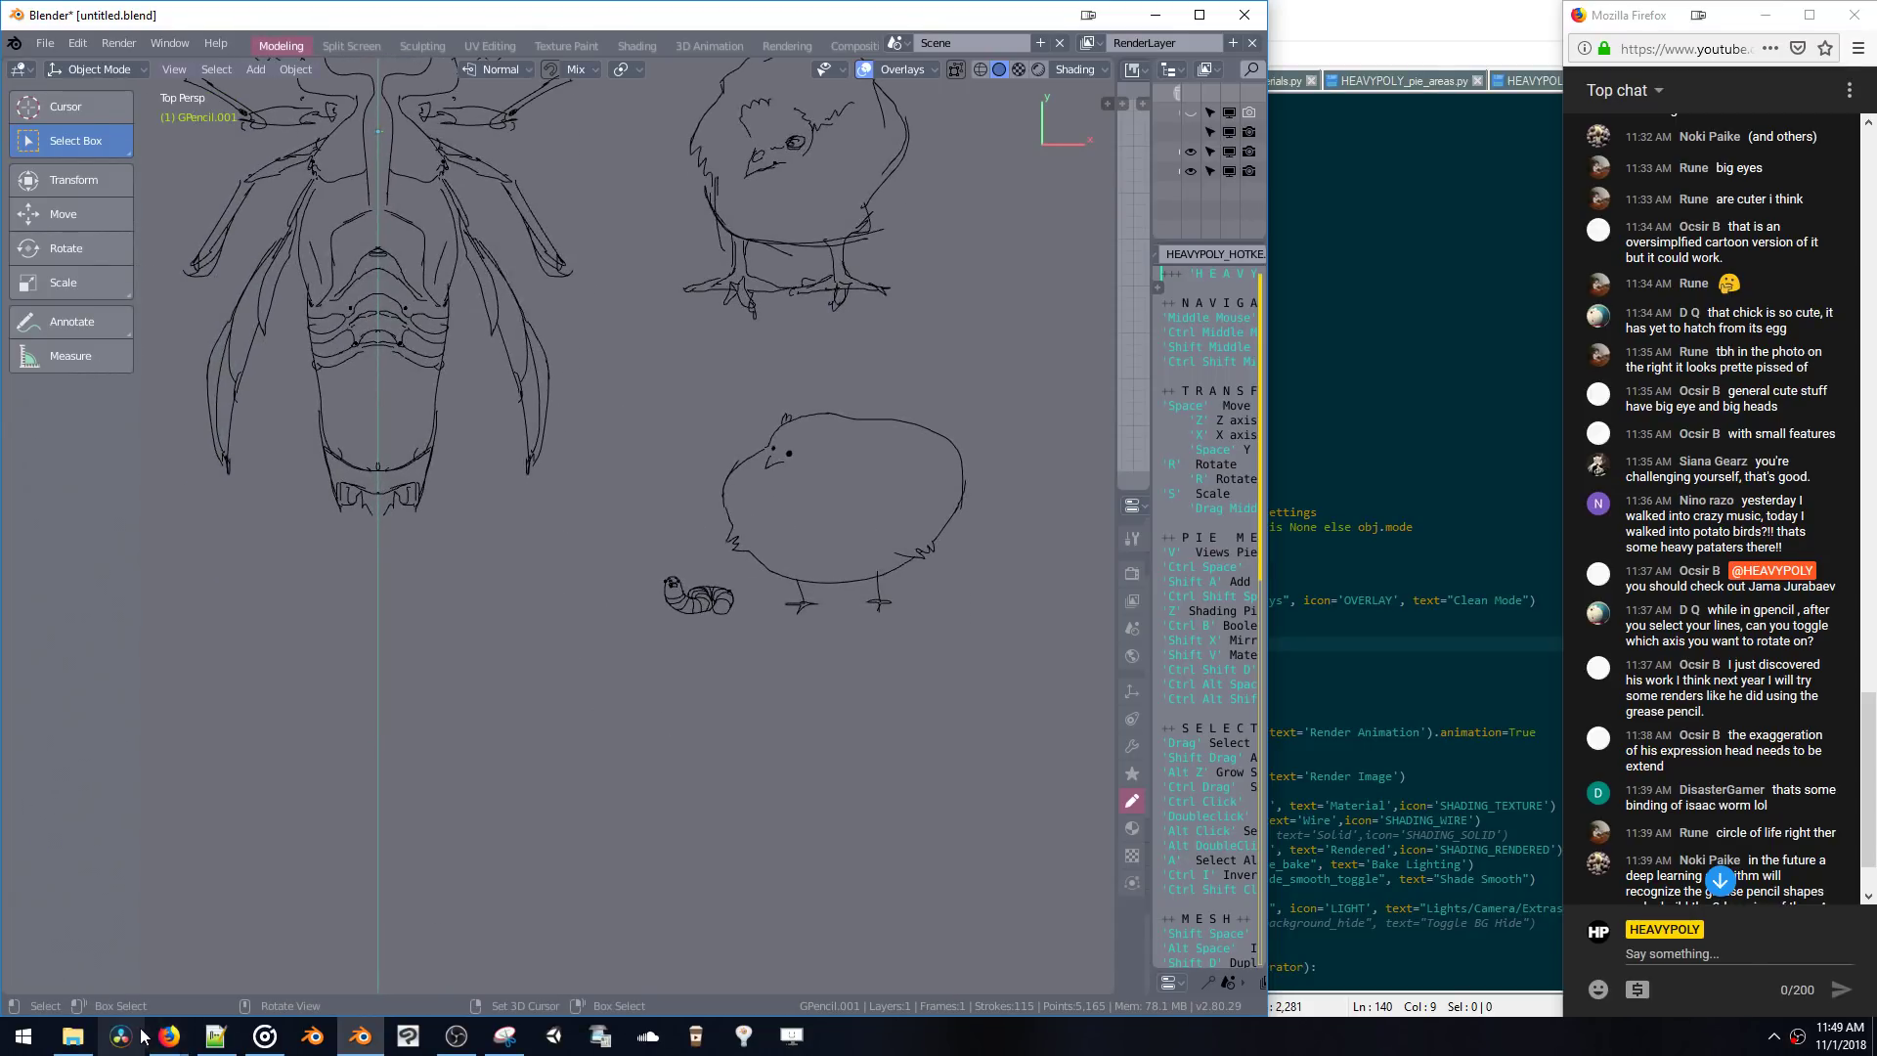
- Switch to the Firefox window with the Toyota Supra results and search Google Images for "bison"
mouse_move(168, 1036)
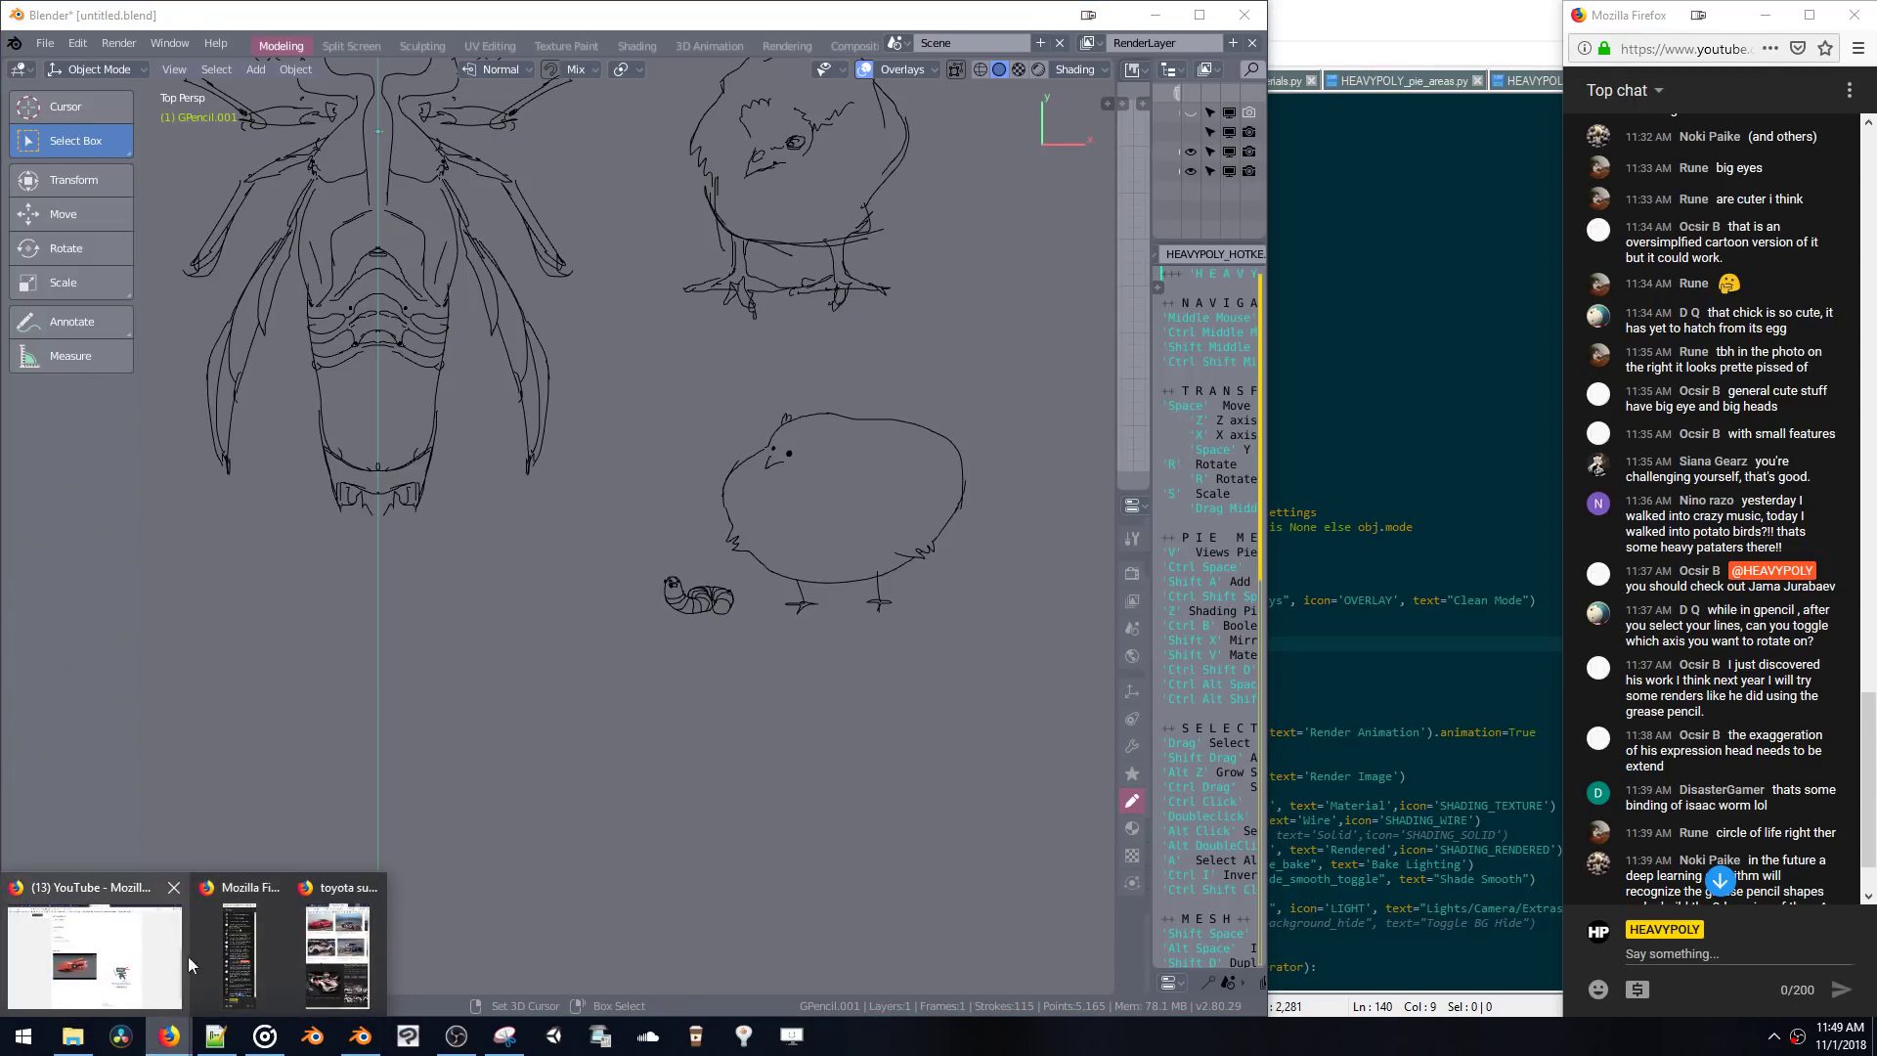
click(344, 960)
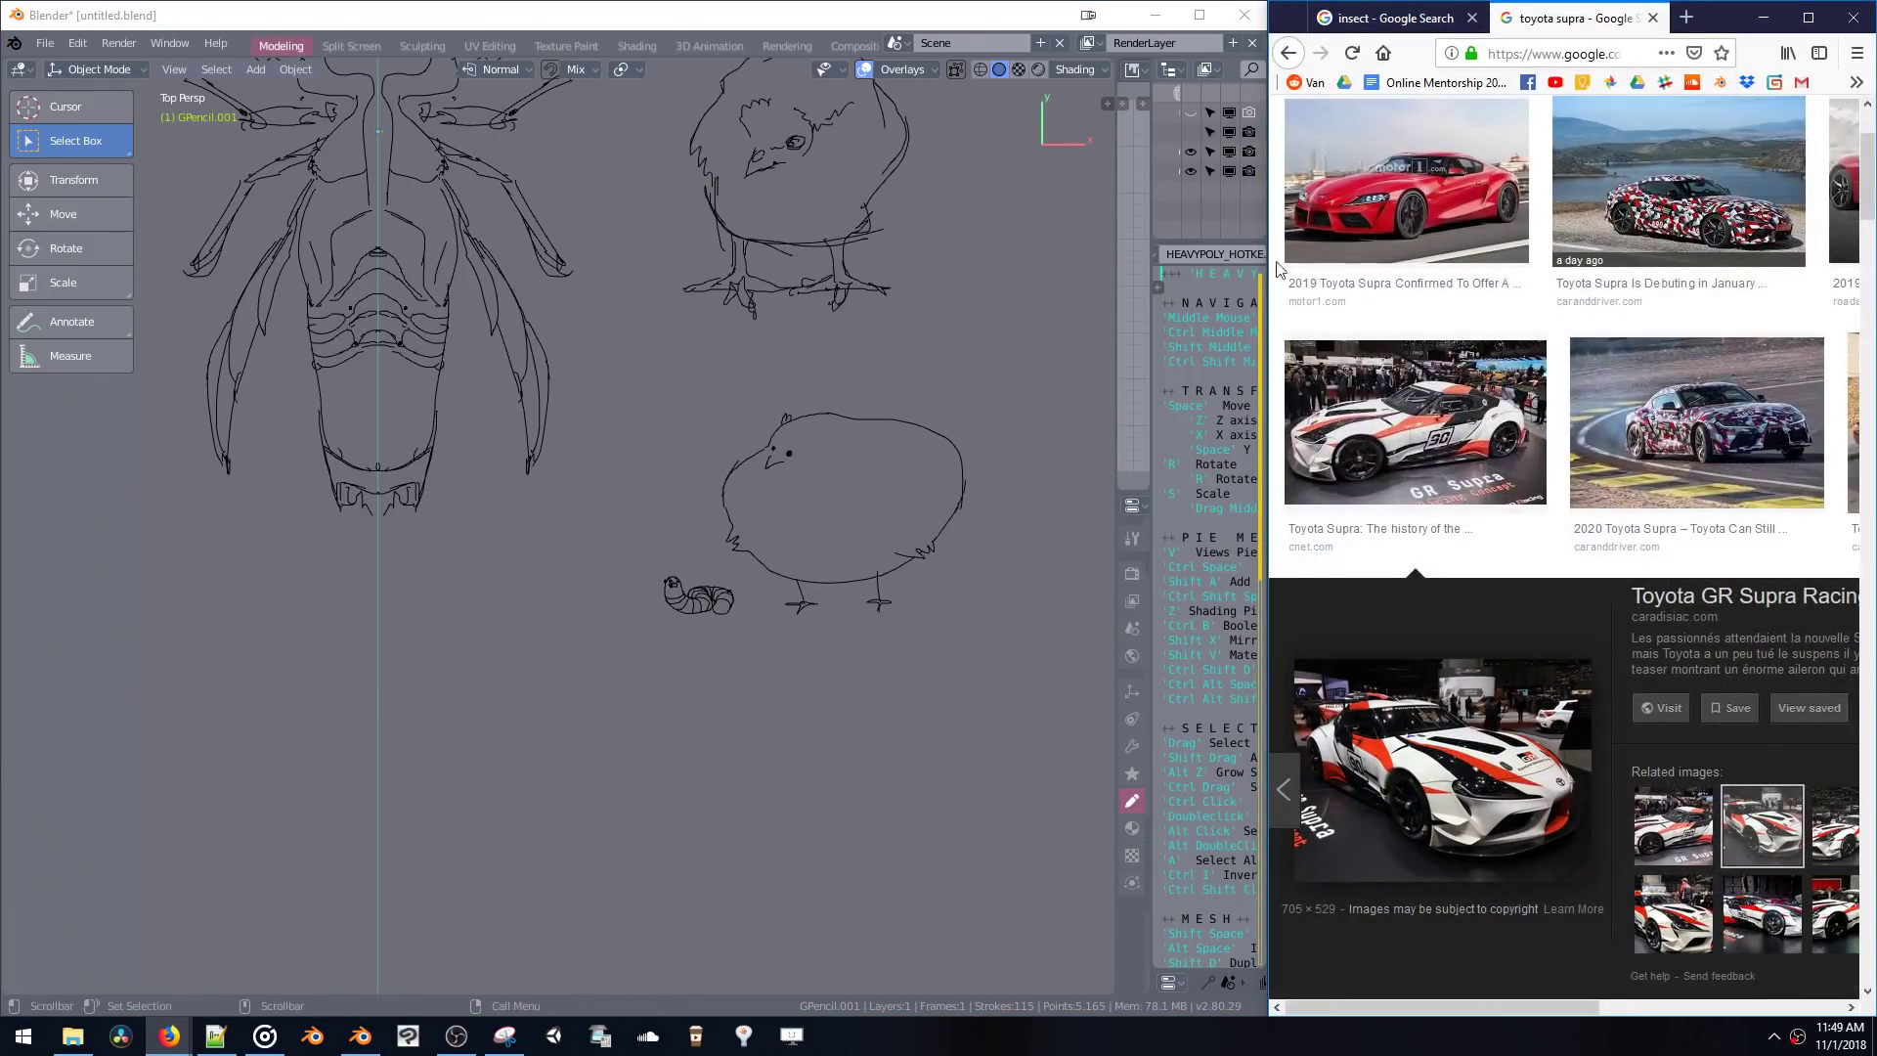
click(1455, 54)
text(bis)
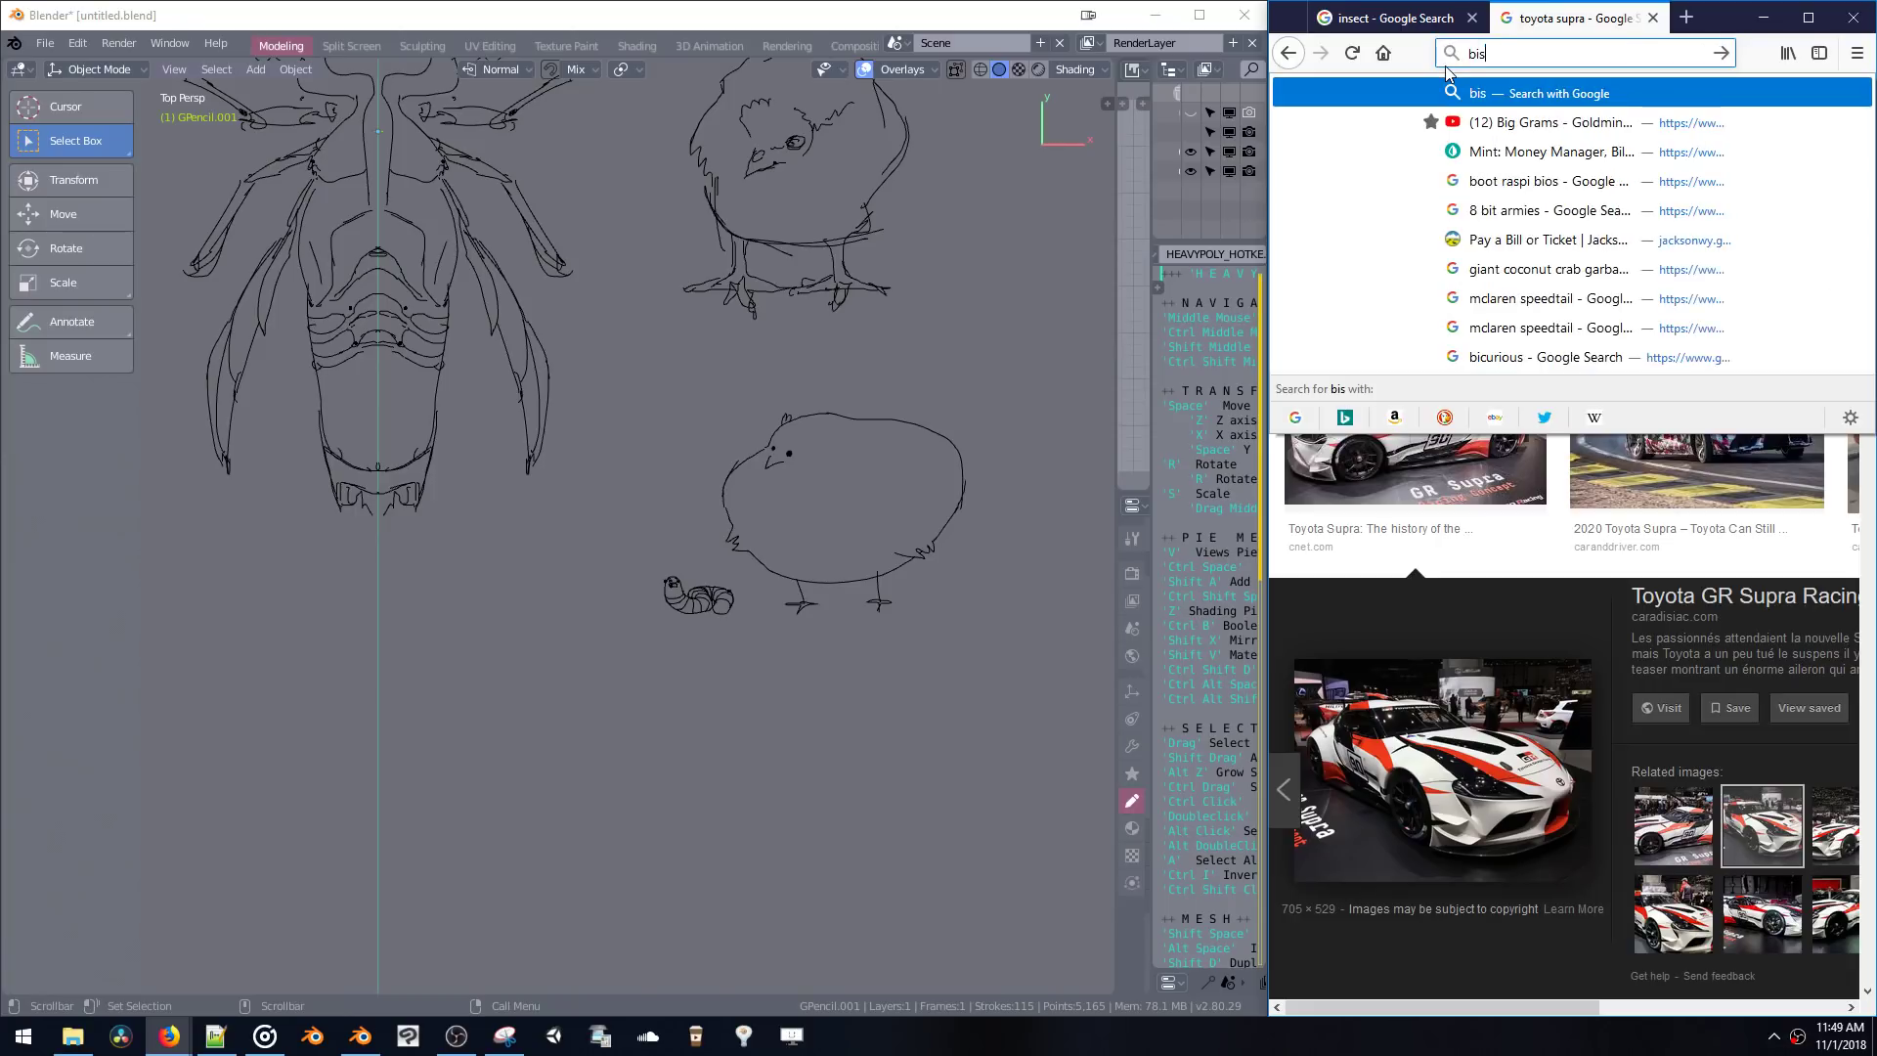
text(on)
key(Return)
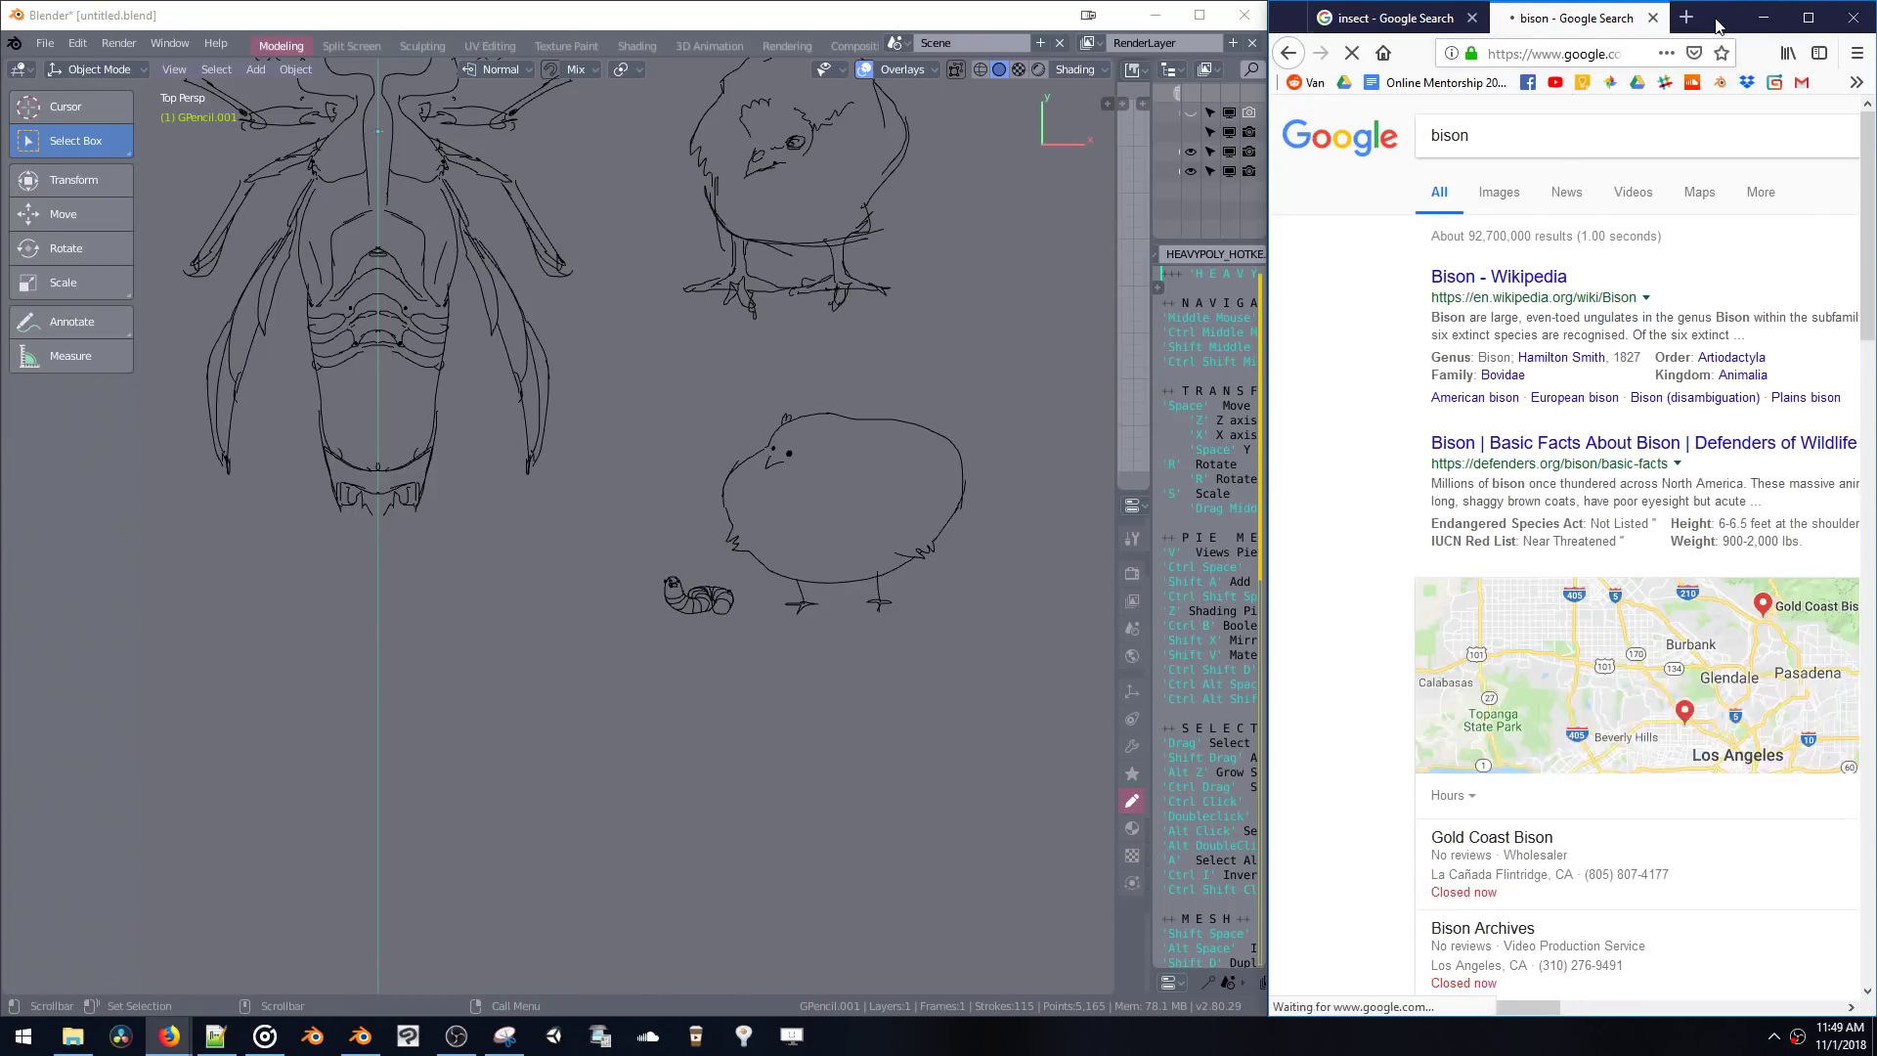
click(1499, 192)
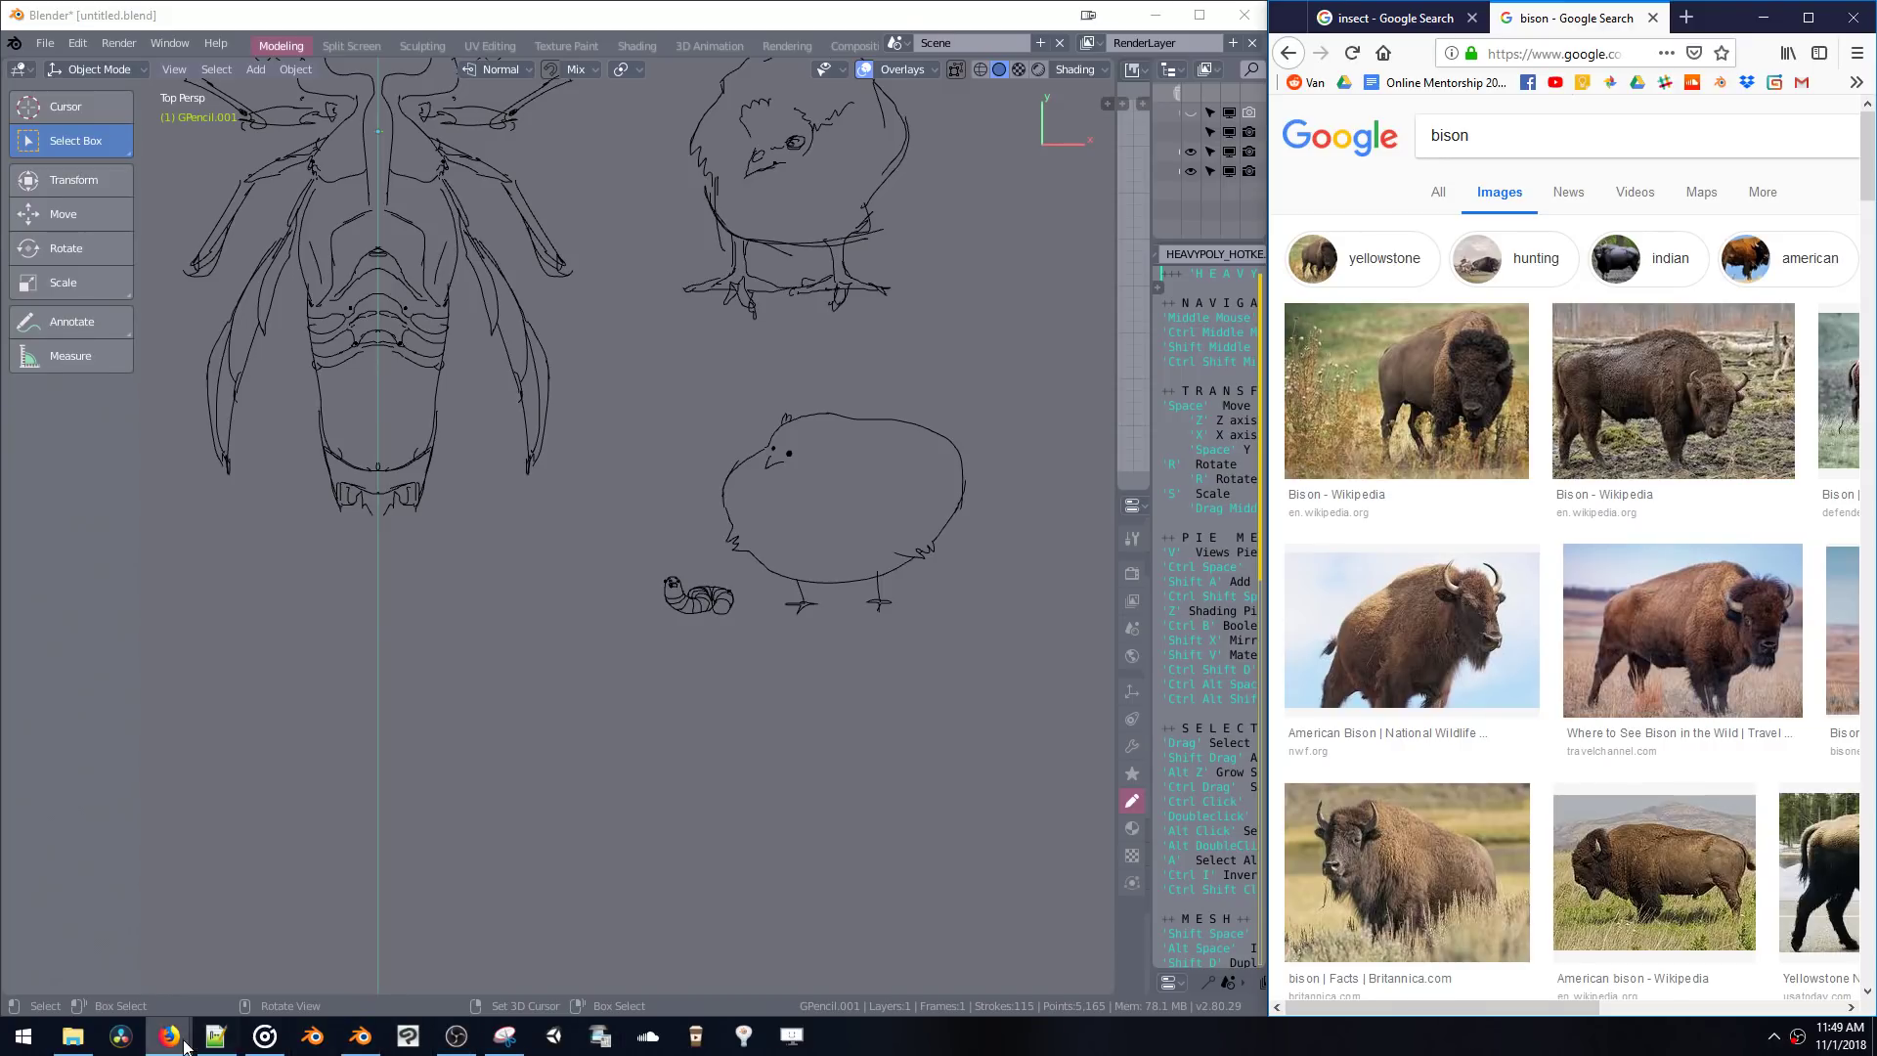
- Bring up the live chat window, go to the newest messages, and highlight the question about choosing a rotation axis for grease pencil lines
mouse_move(185, 1046)
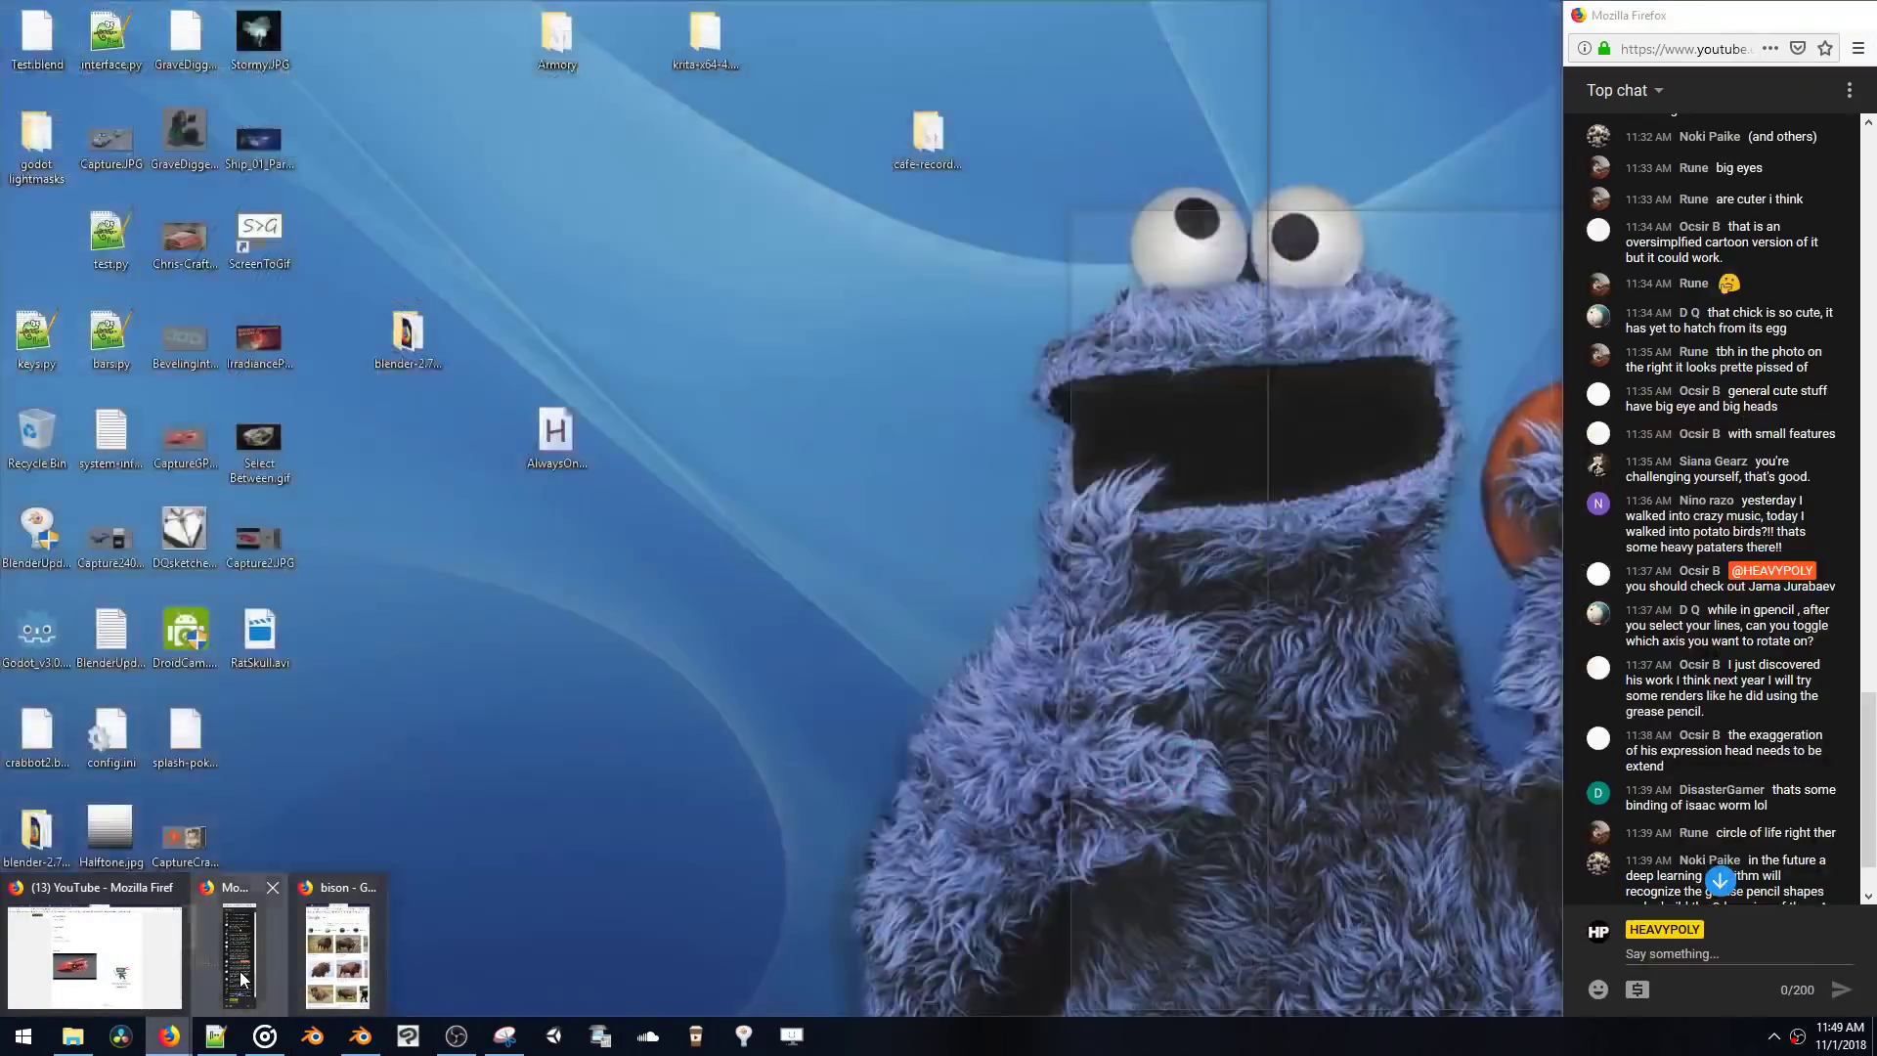
click(239, 948)
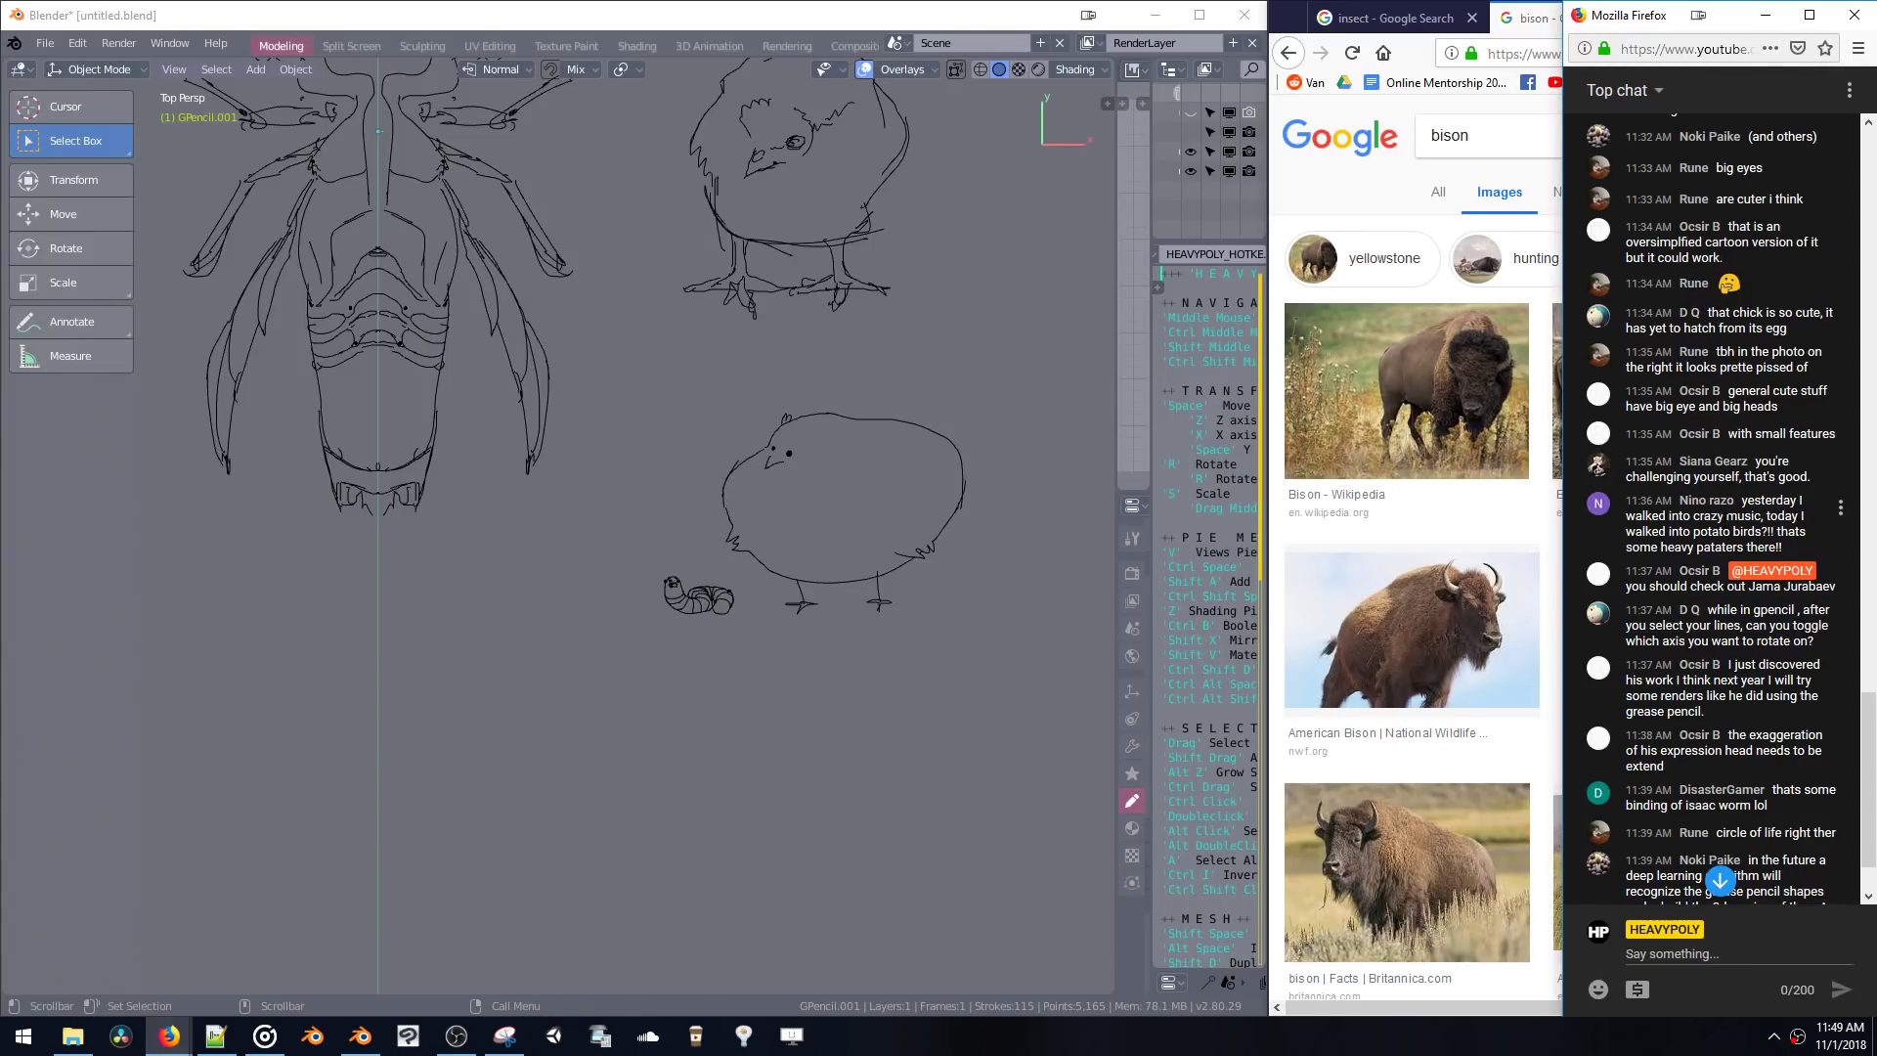
scroll(1725, 518, down, 4)
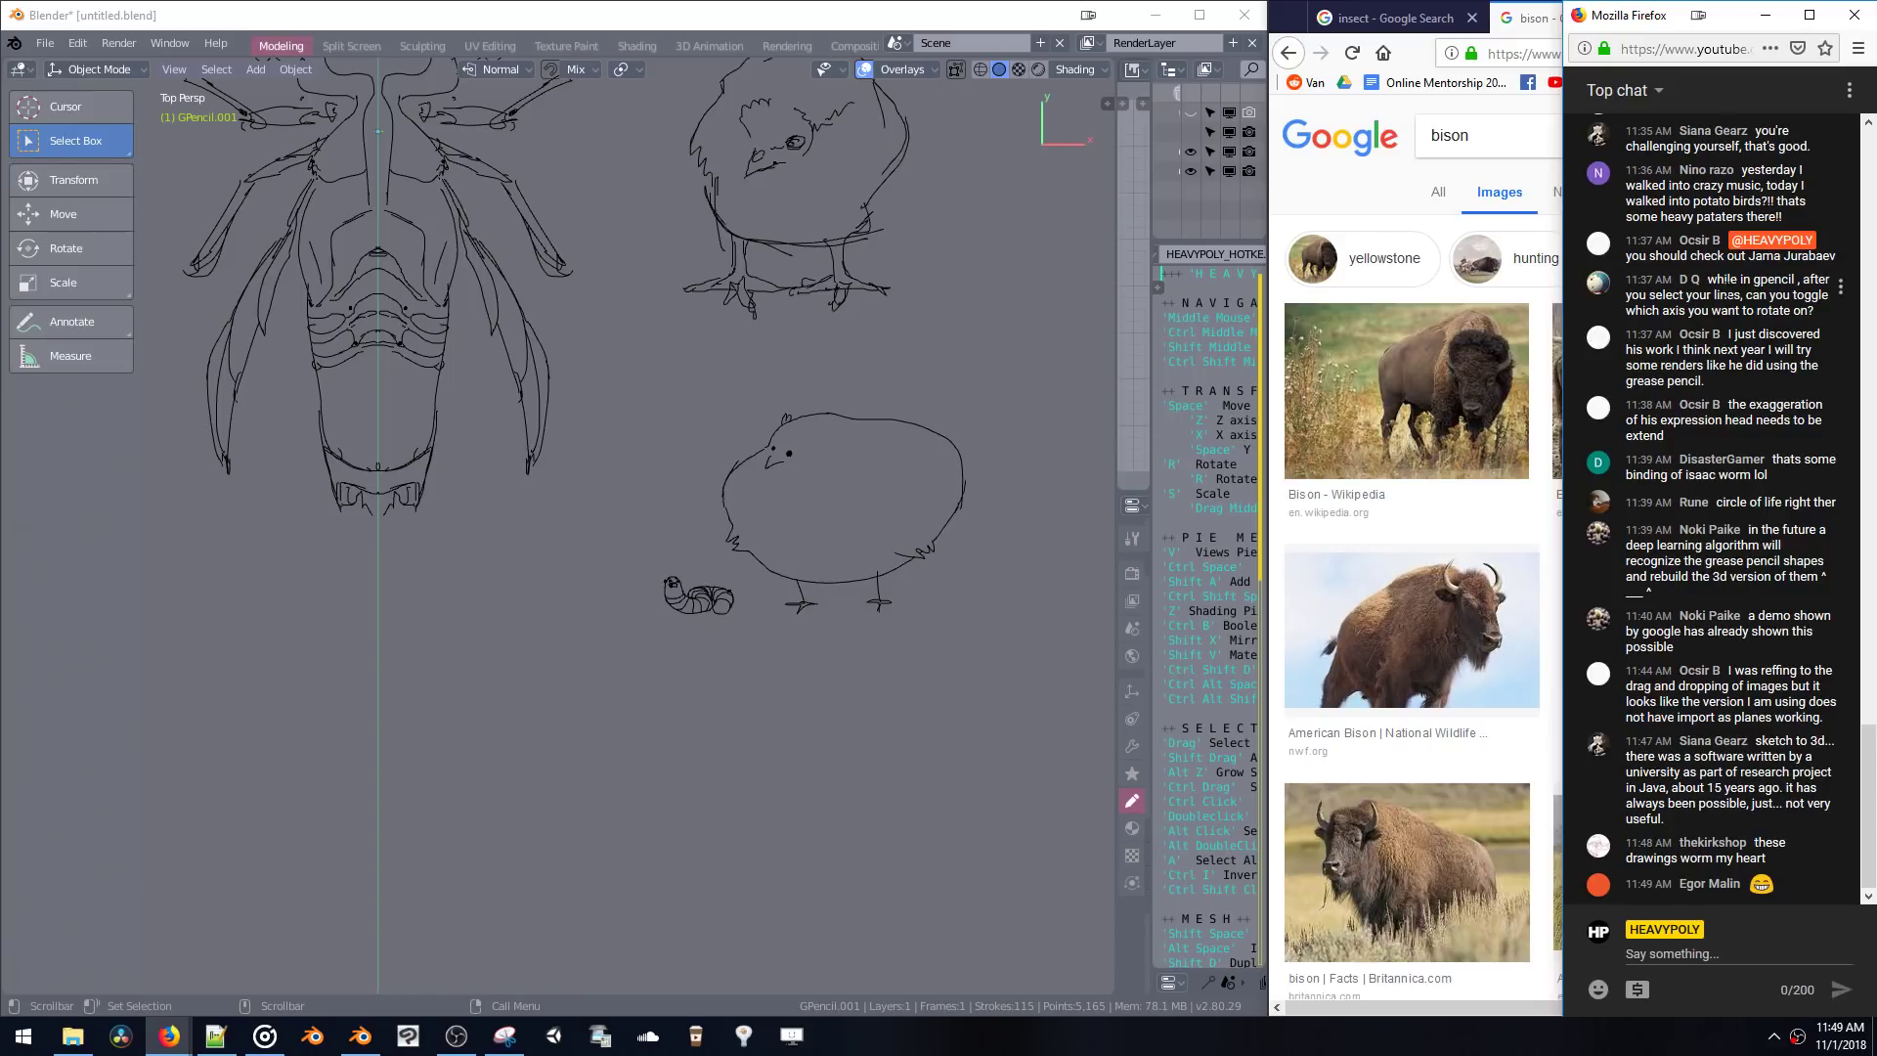
drag(1689, 256, 1813, 248)
click(1813, 248)
drag(1712, 281, 1756, 327)
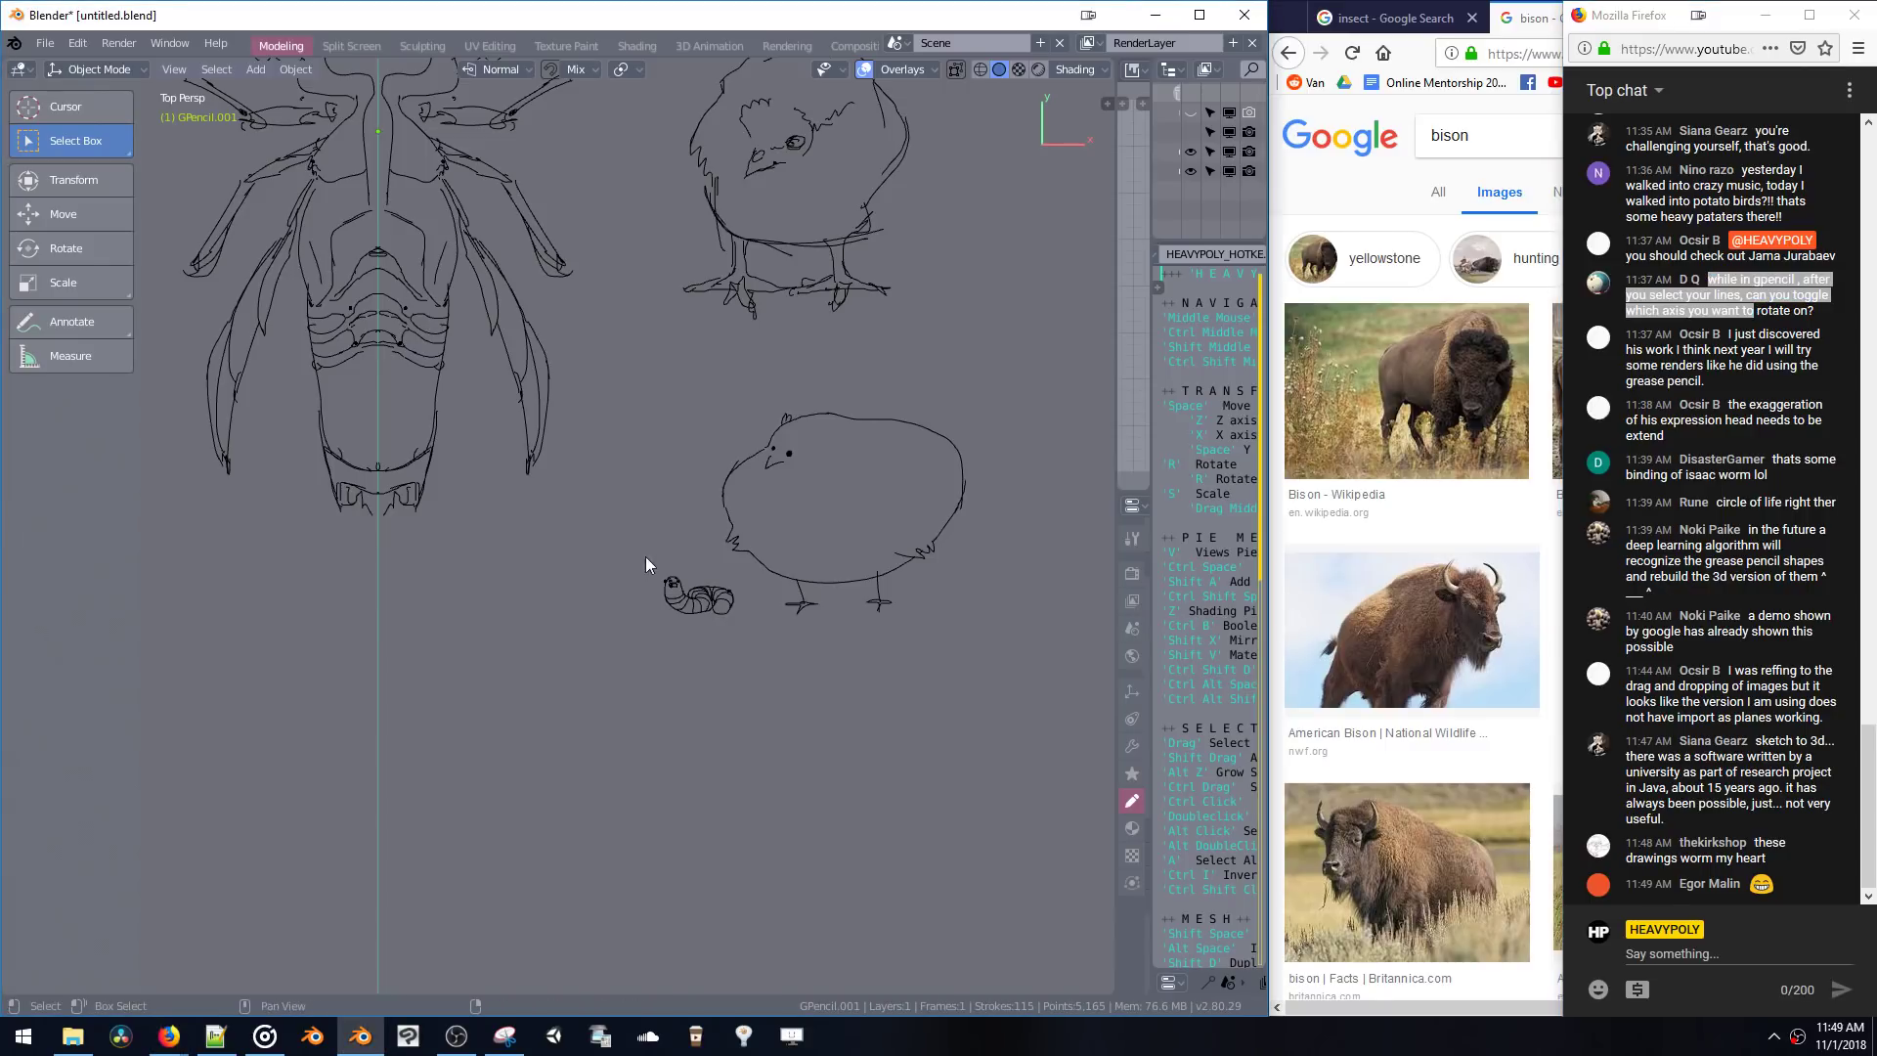
- Enter Edit Mode on the grease pencil drawing and box-select only the worm's strokes
shift+middle_drag(645, 556, 621, 593)
drag(601, 572, 700, 644)
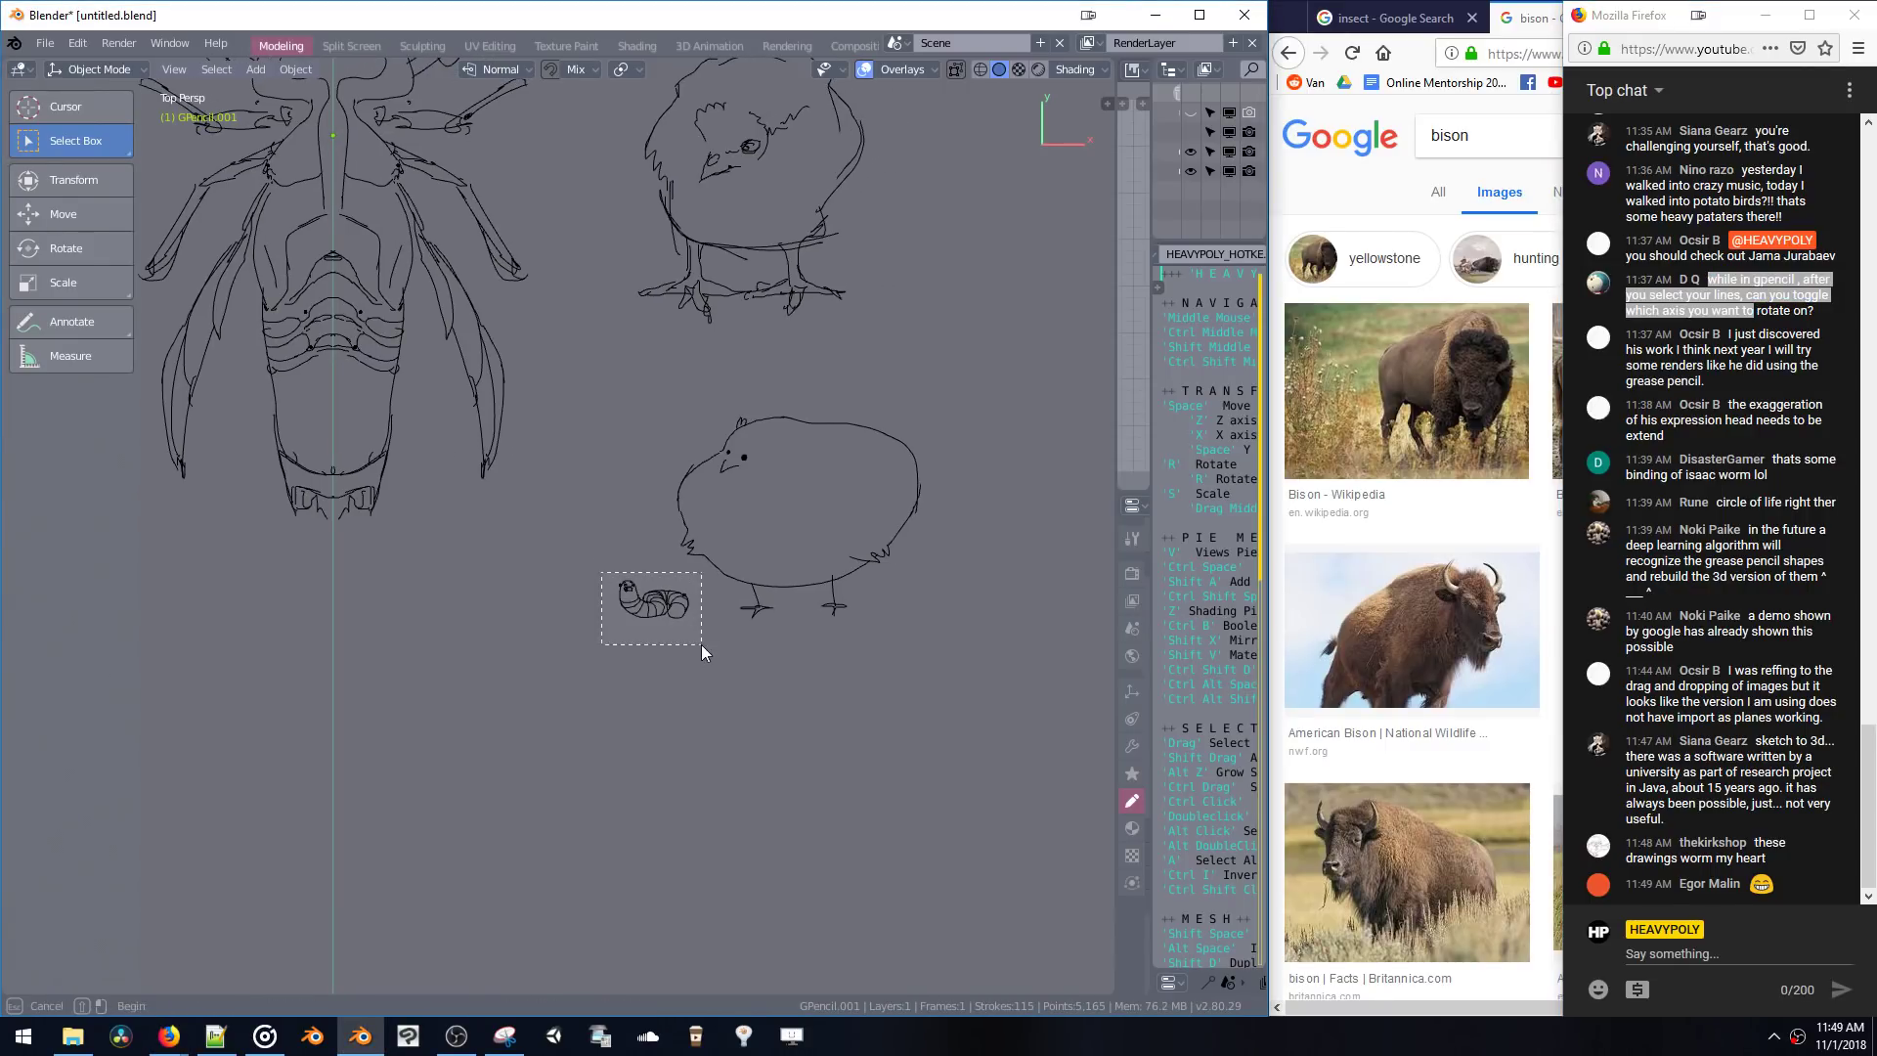
key(b)
drag(596, 561, 712, 647)
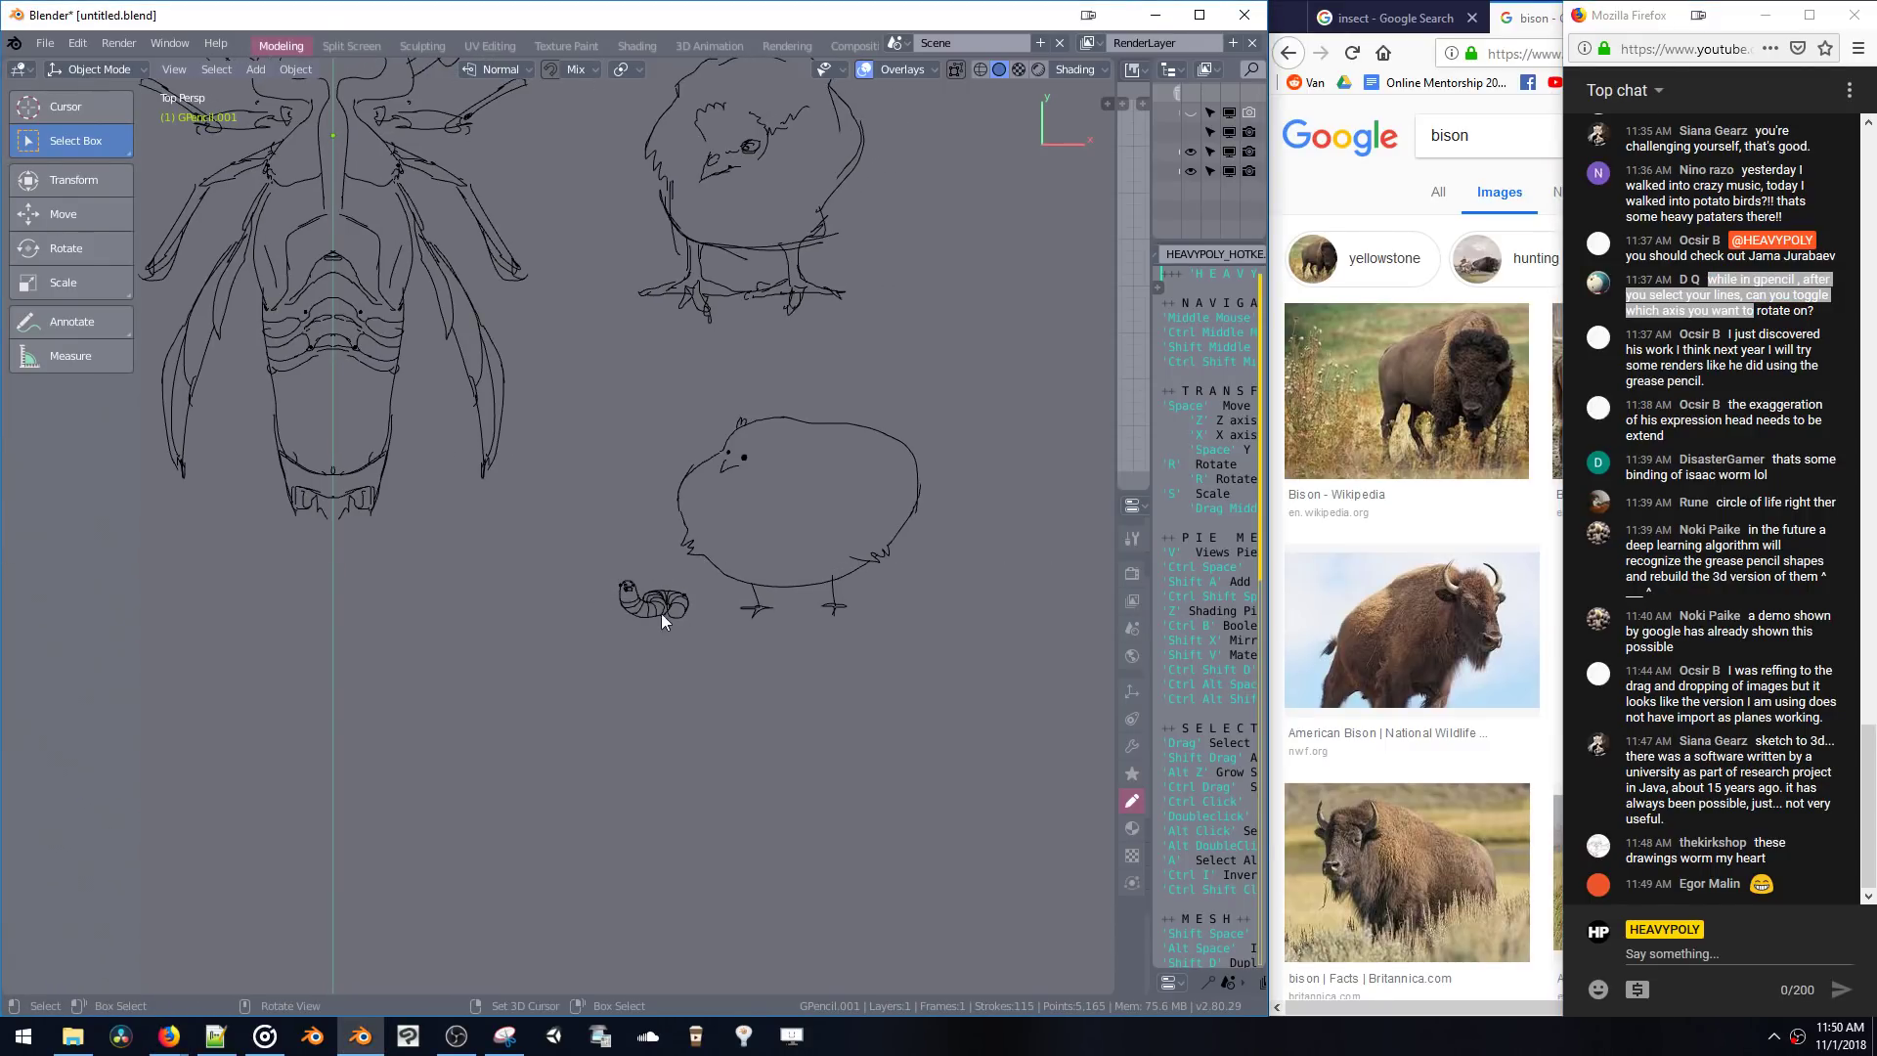
key(ctrl+Tab)
click(518, 413)
key(b)
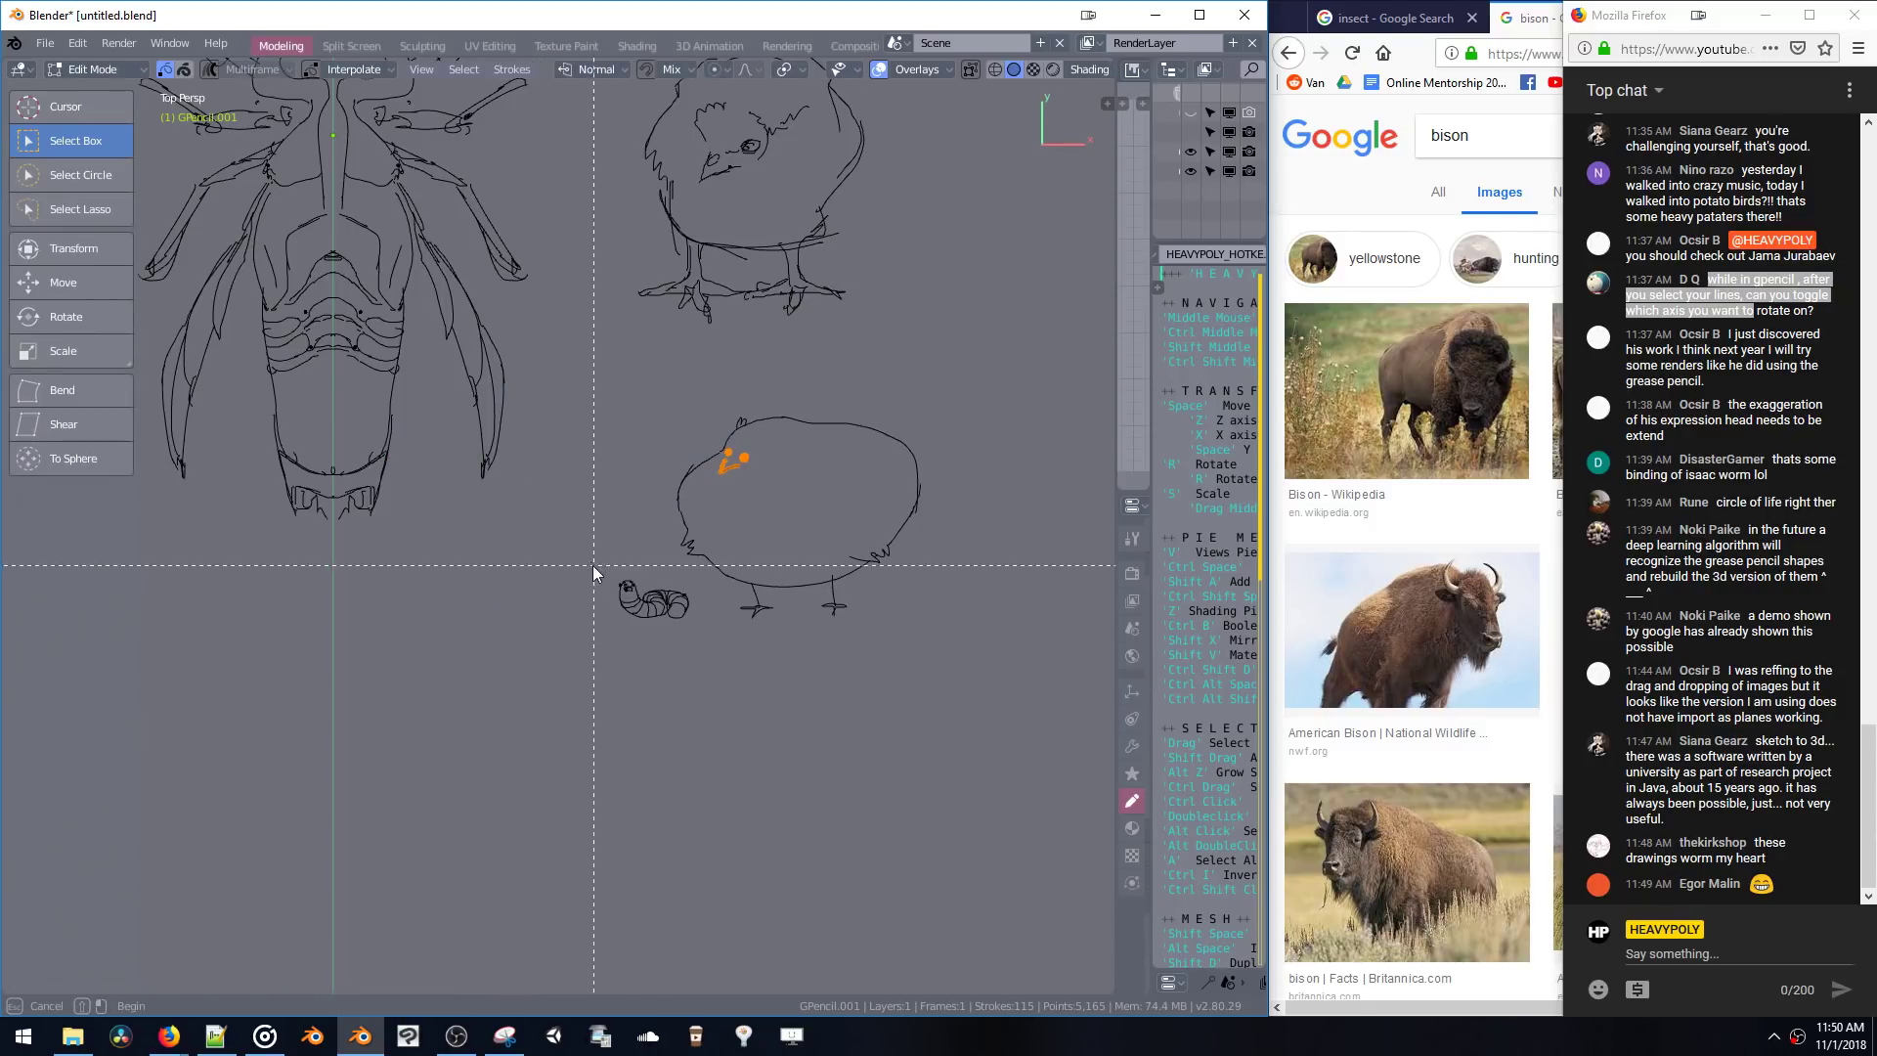
mouse_move(694, 632)
mouse_down()
mouse_move(641, 607)
mouse_move(695, 631)
mouse_up()
key(alt+a)
- Try rotating the worm's strokes freely, constrained in turn to the global Z, X and Y axes
mouse_move(681, 600)
middle_down()
mouse_move(545, 528)
mouse_move(577, 460)
mouse_move(595, 543)
middle_up()
key(r)
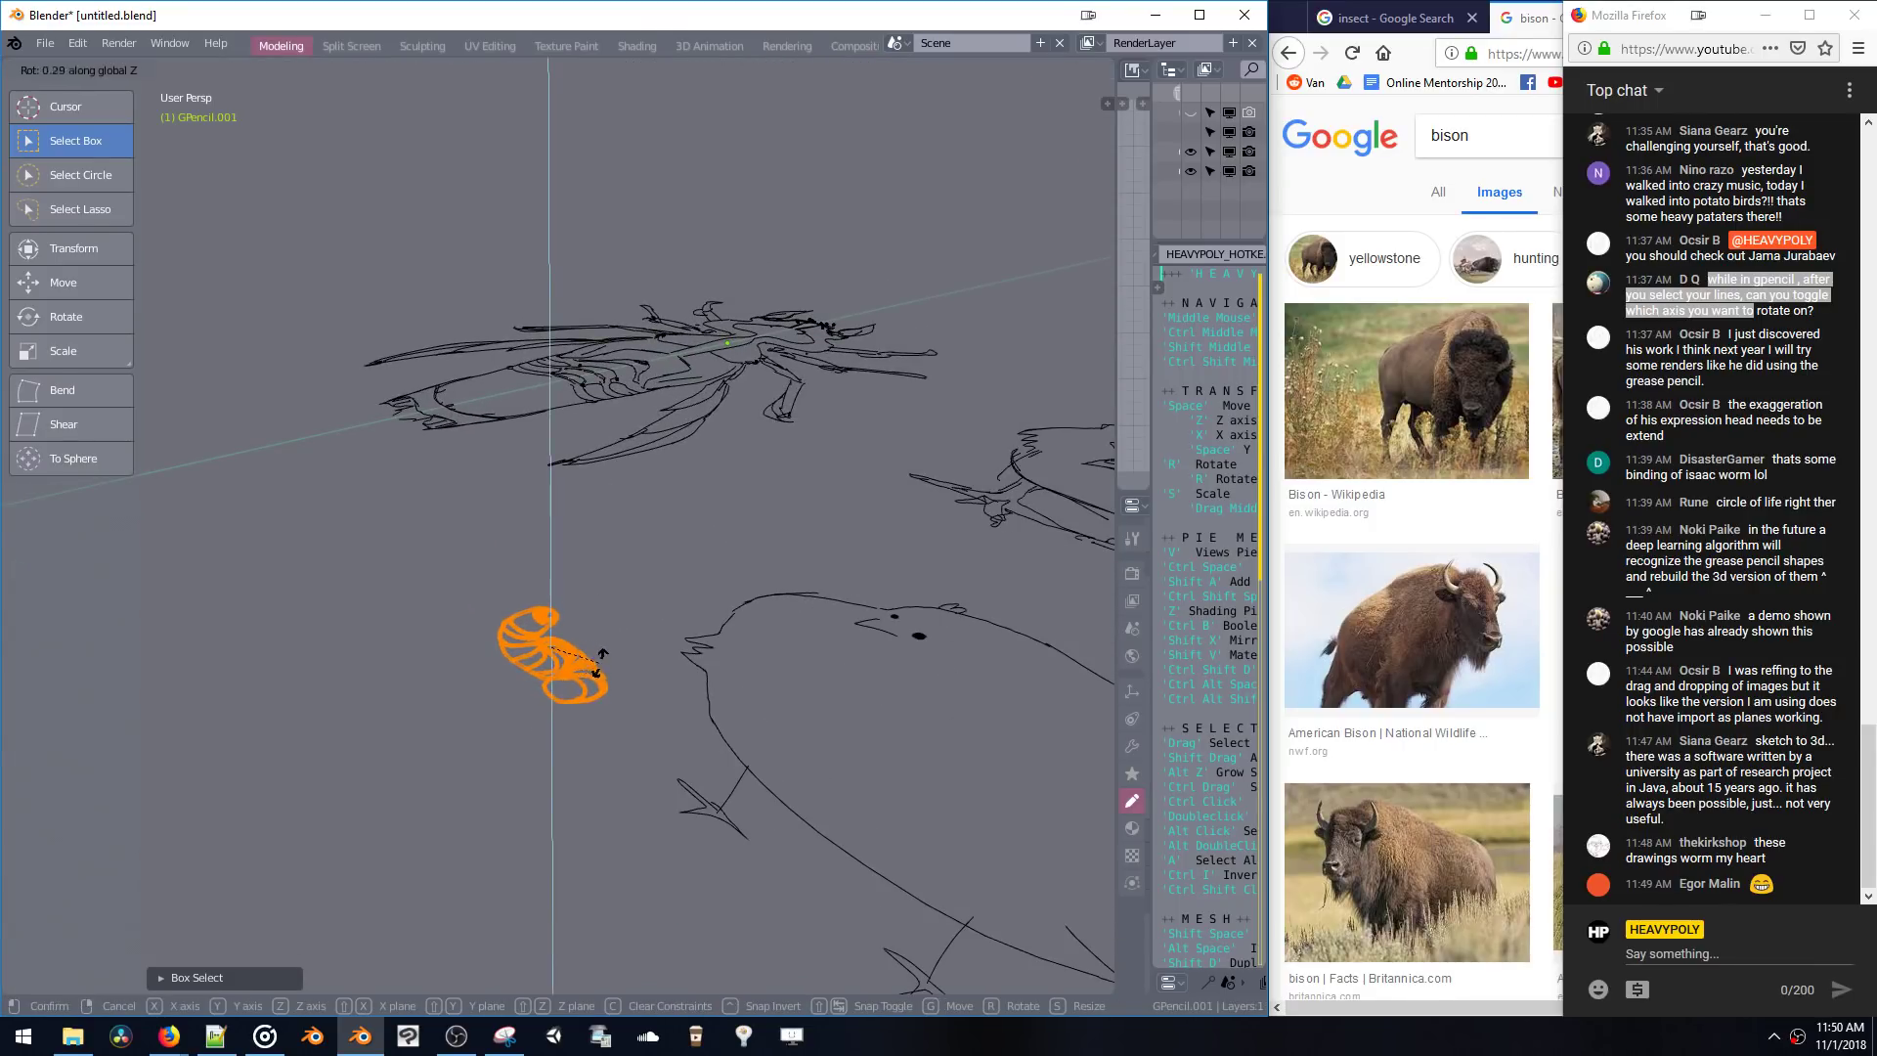
key(z)
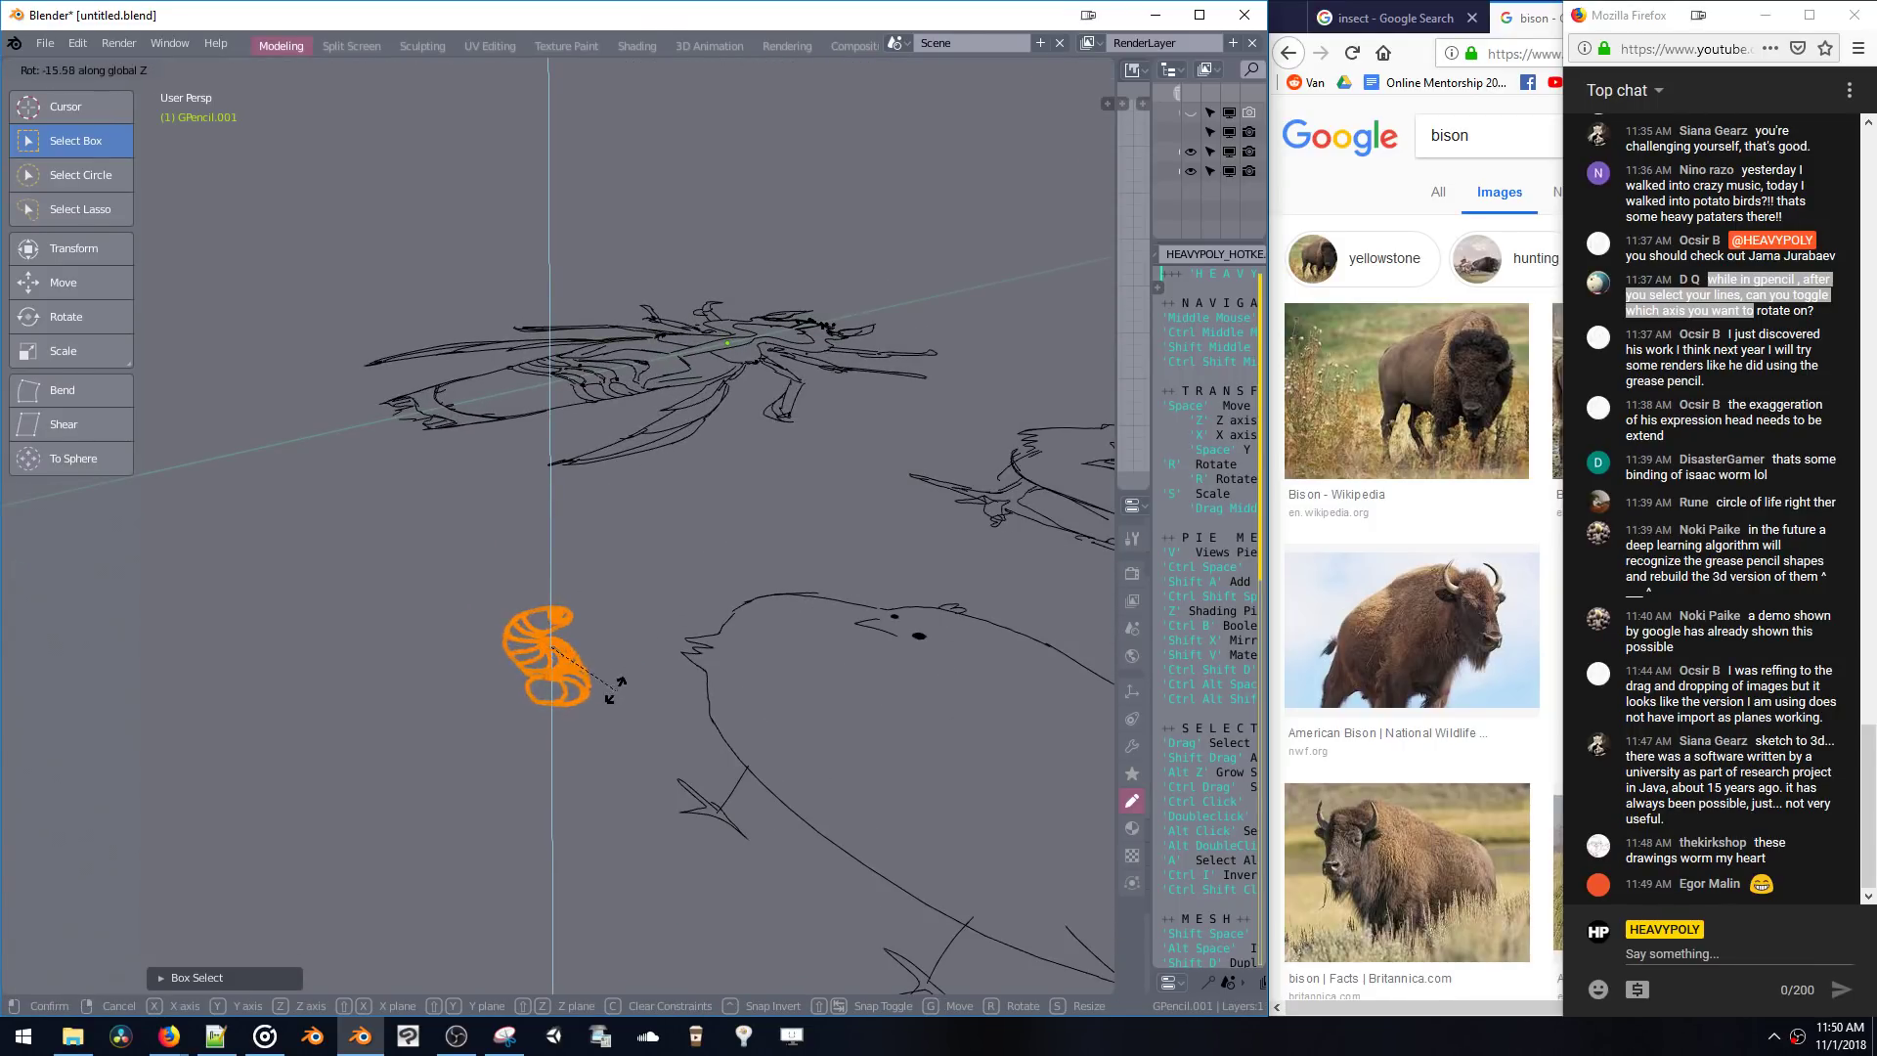
key(x)
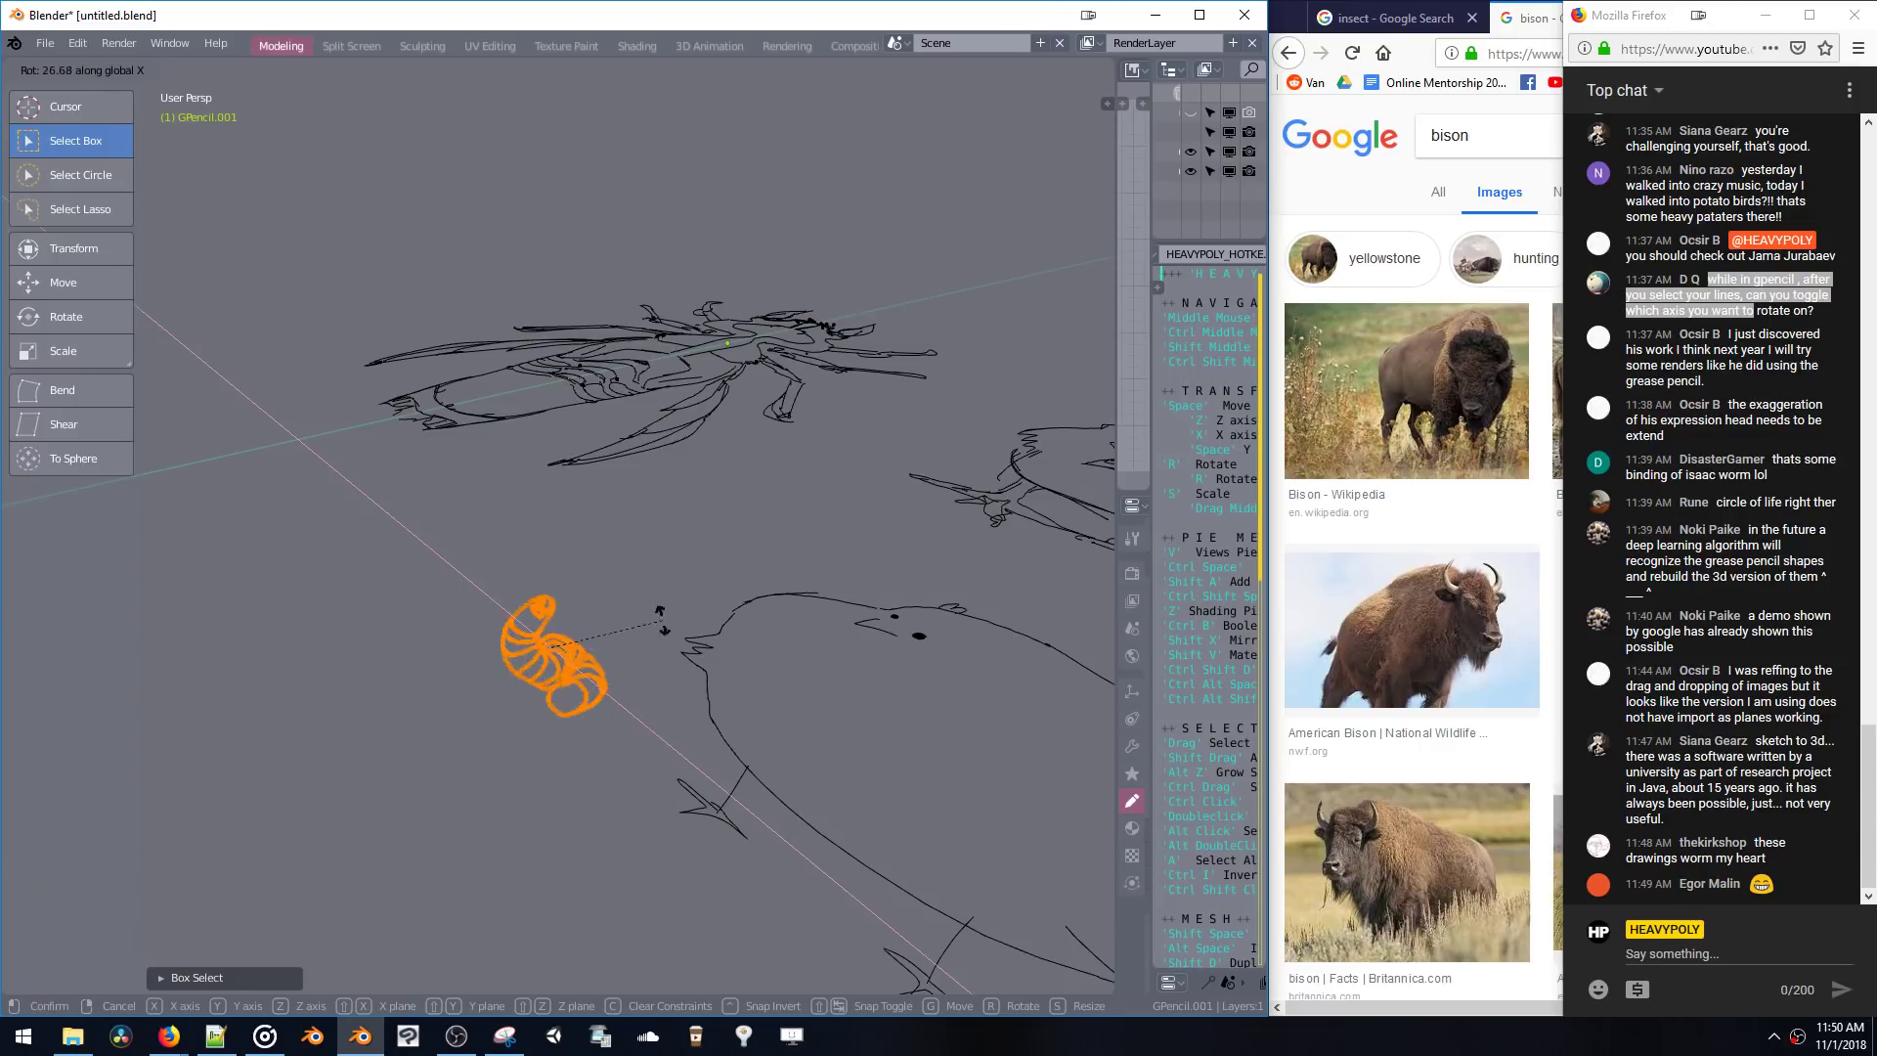
key(y)
click(646, 685)
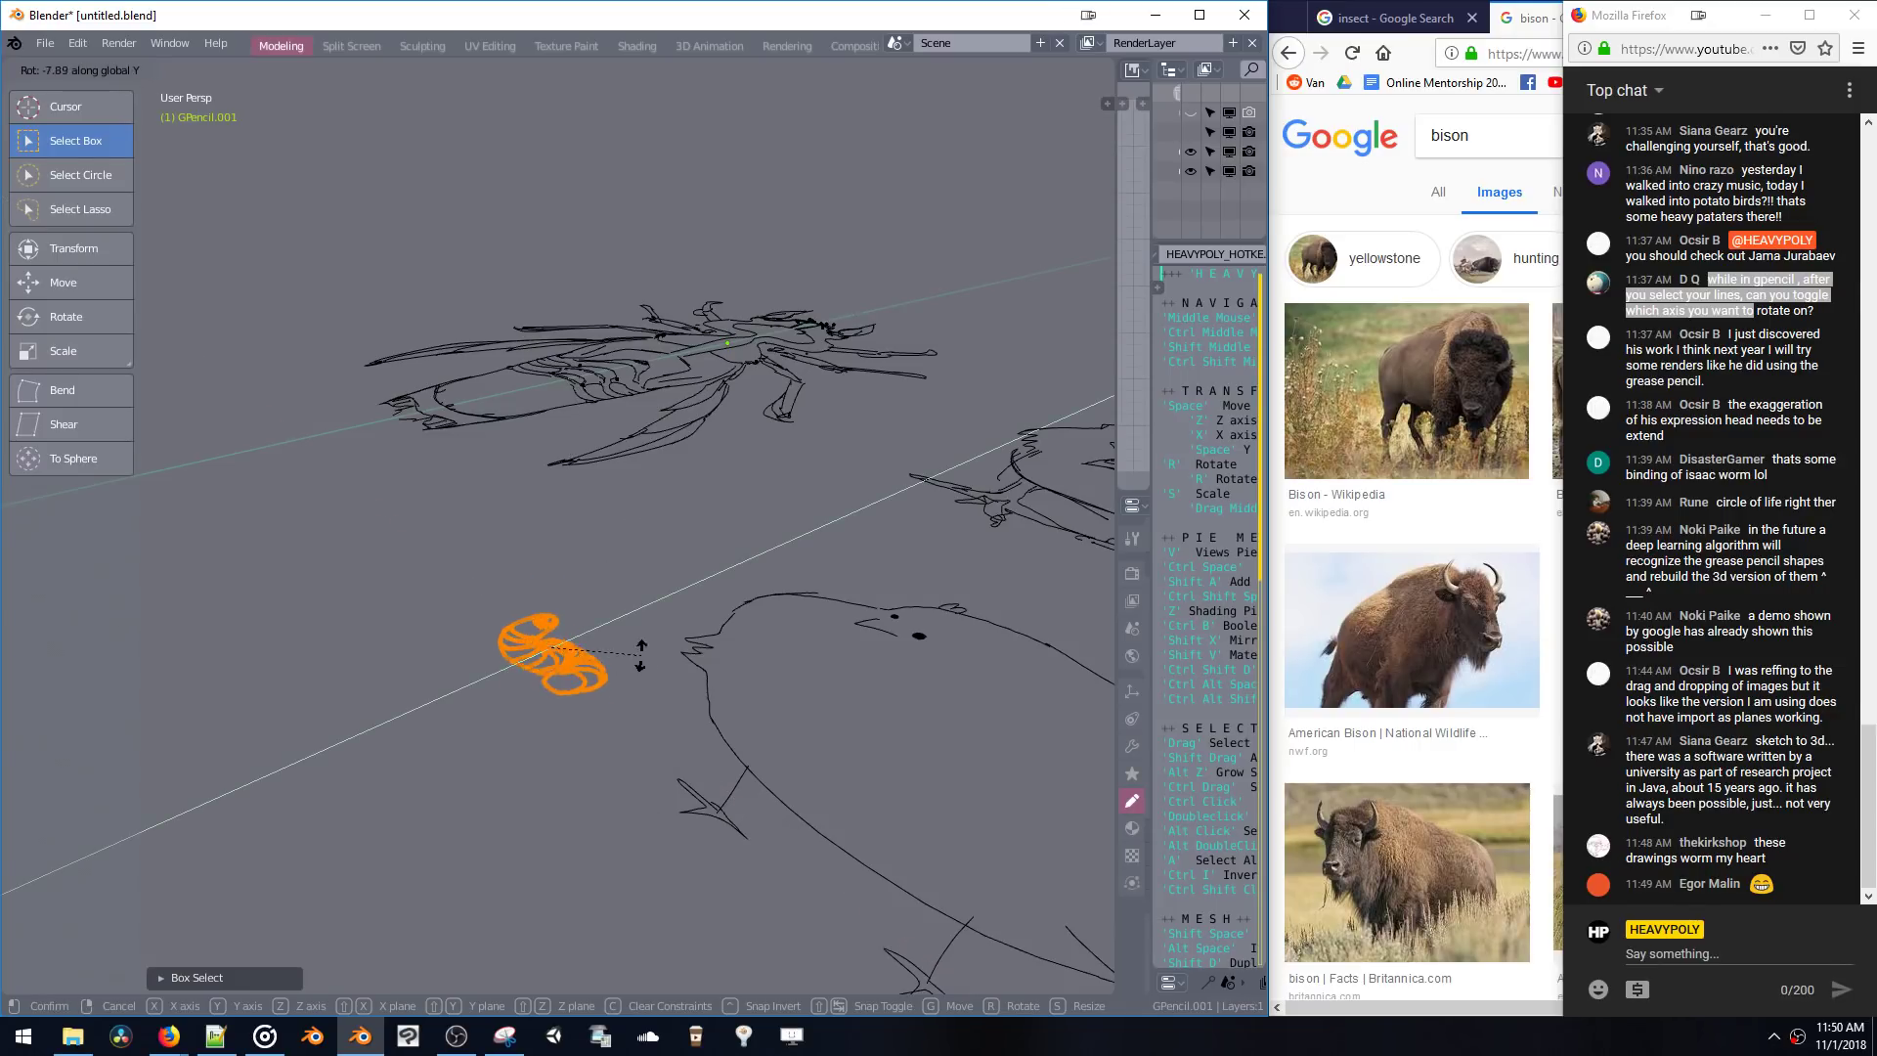
- Try 90-degree rotations of the worm's strokes about the Z and X axes, and clear the selection
middle_drag(646, 684, 673, 566)
key(r)
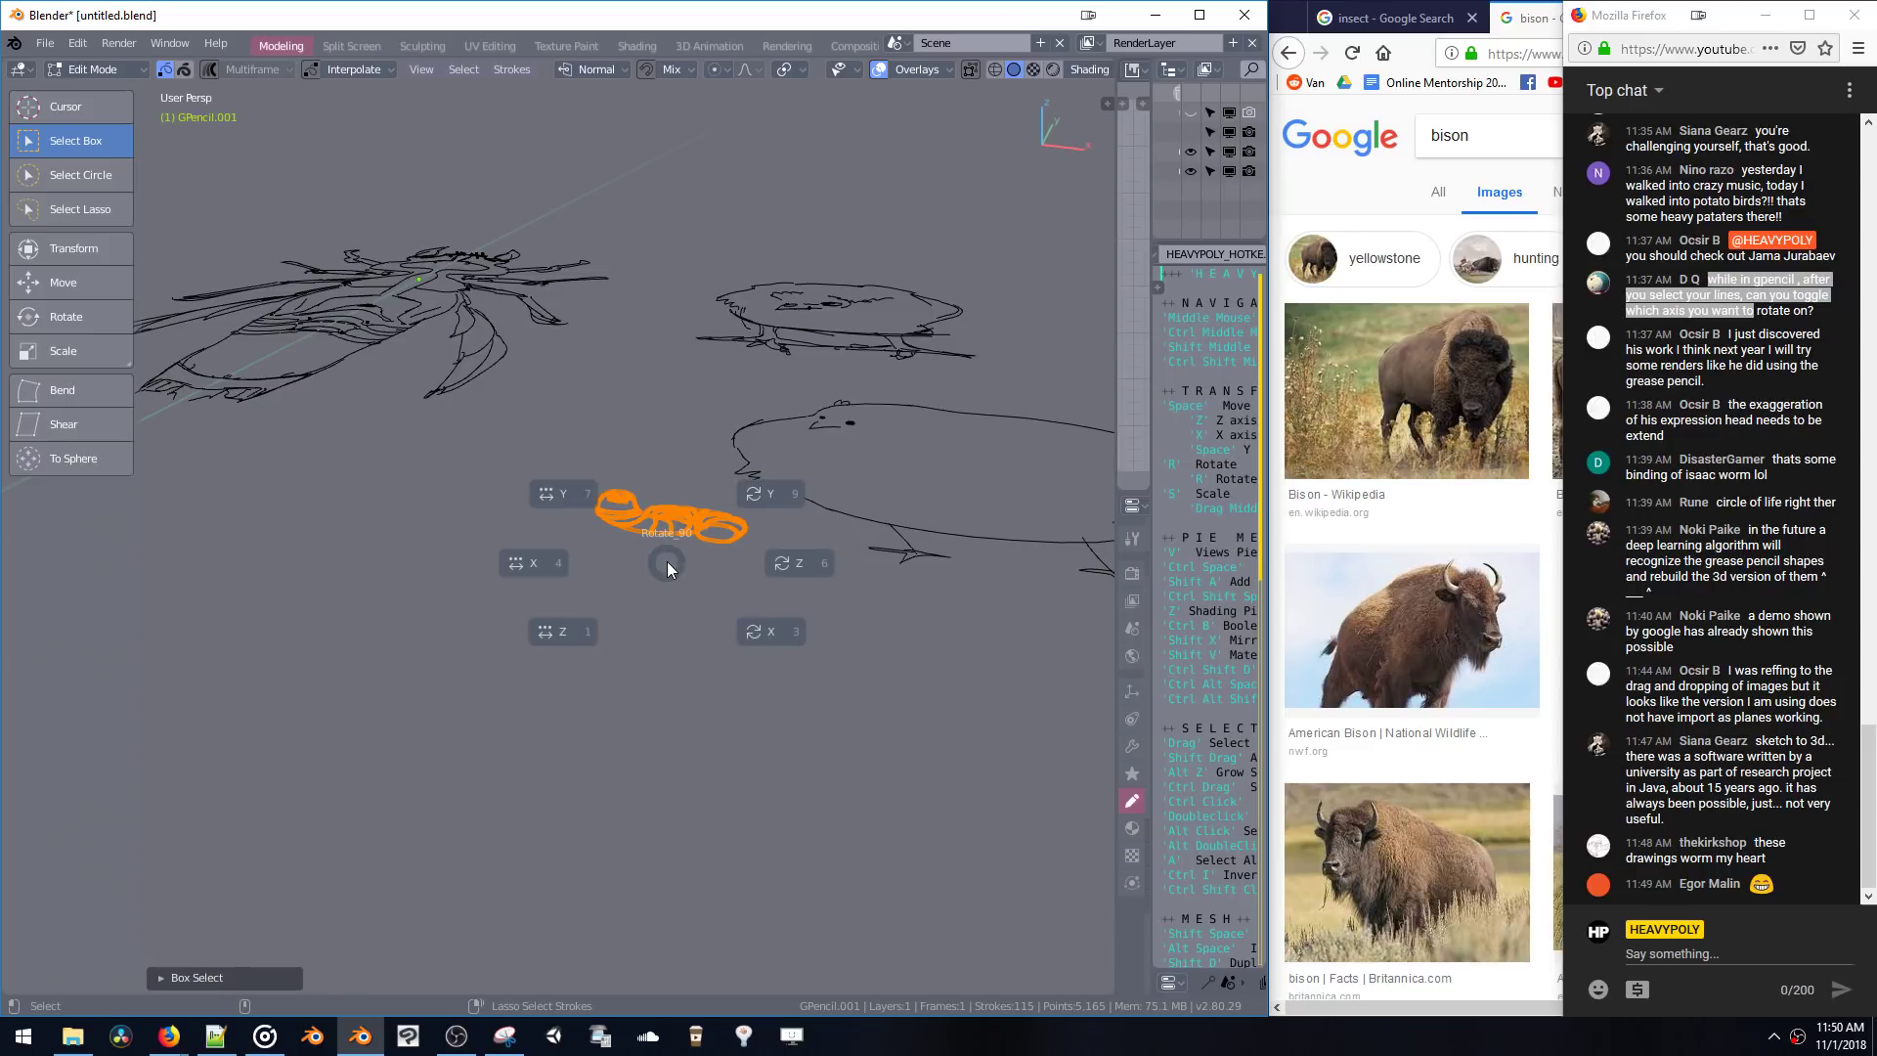
click(788, 565)
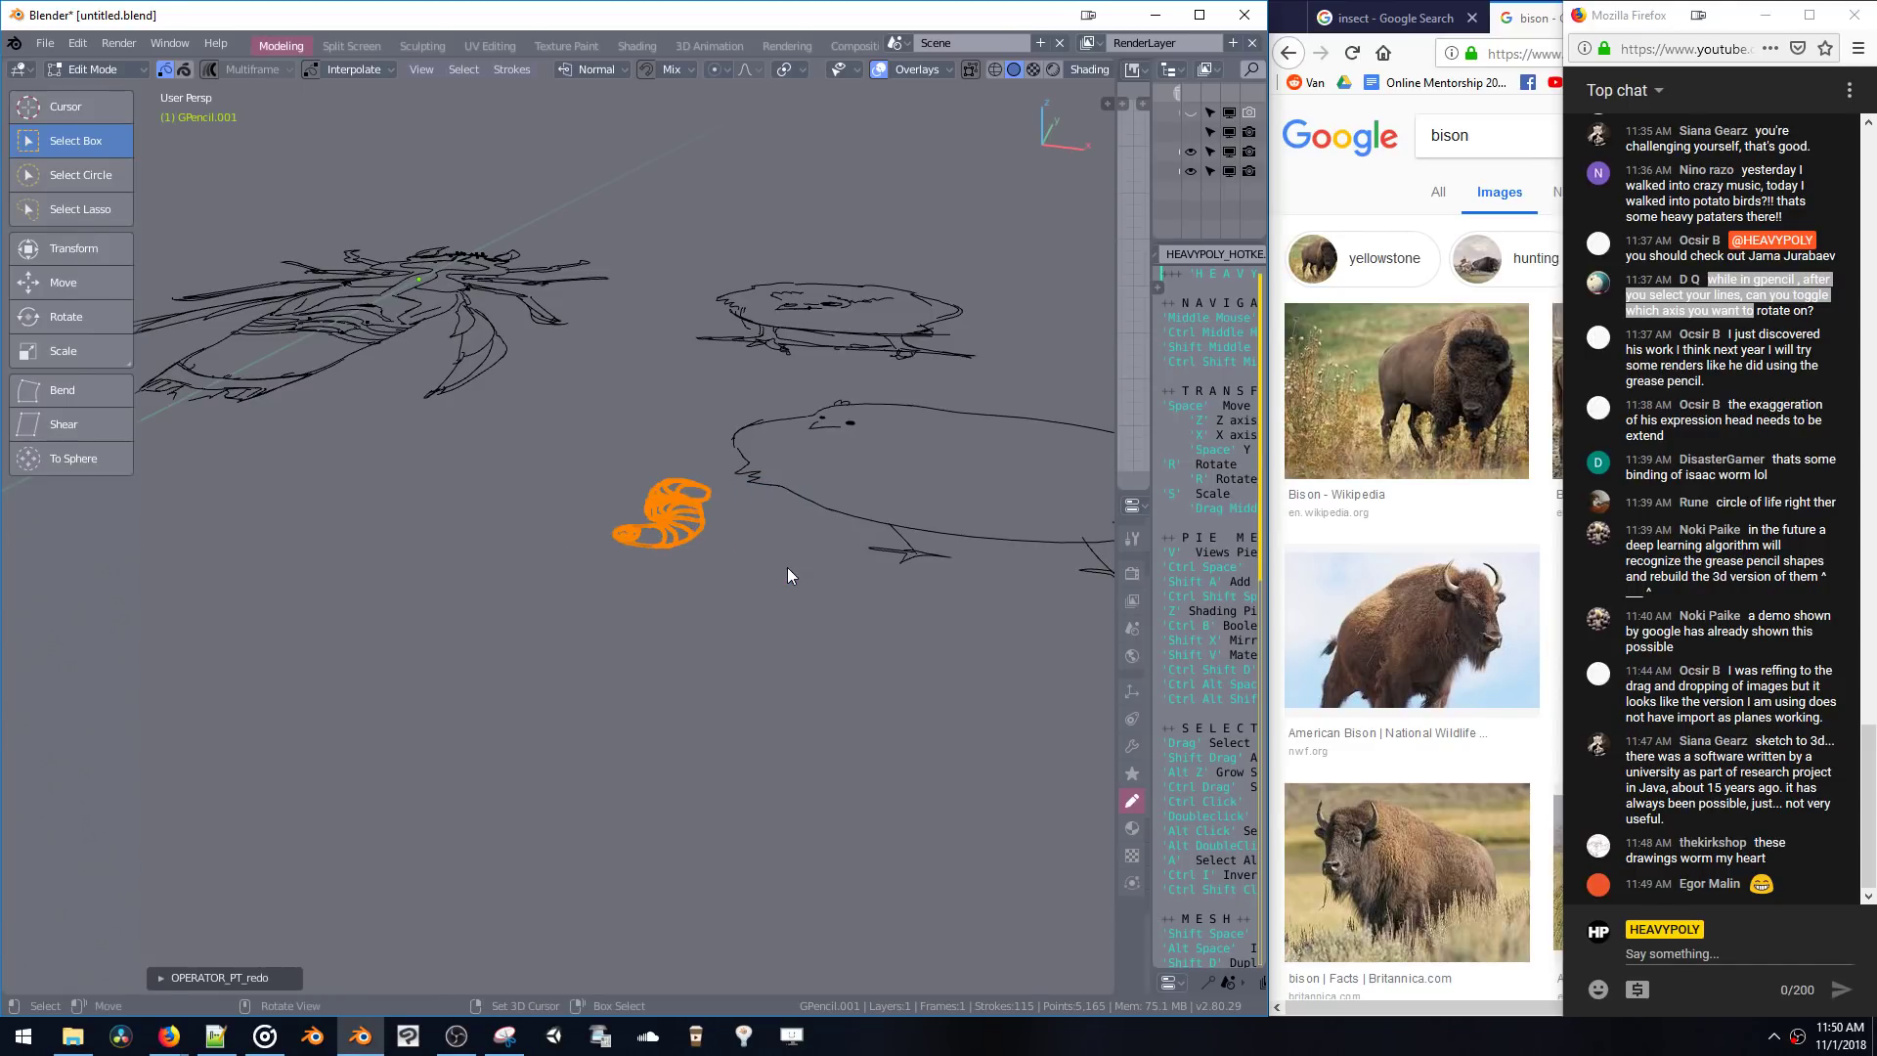
middle_drag(749, 534, 746, 572)
key(r)
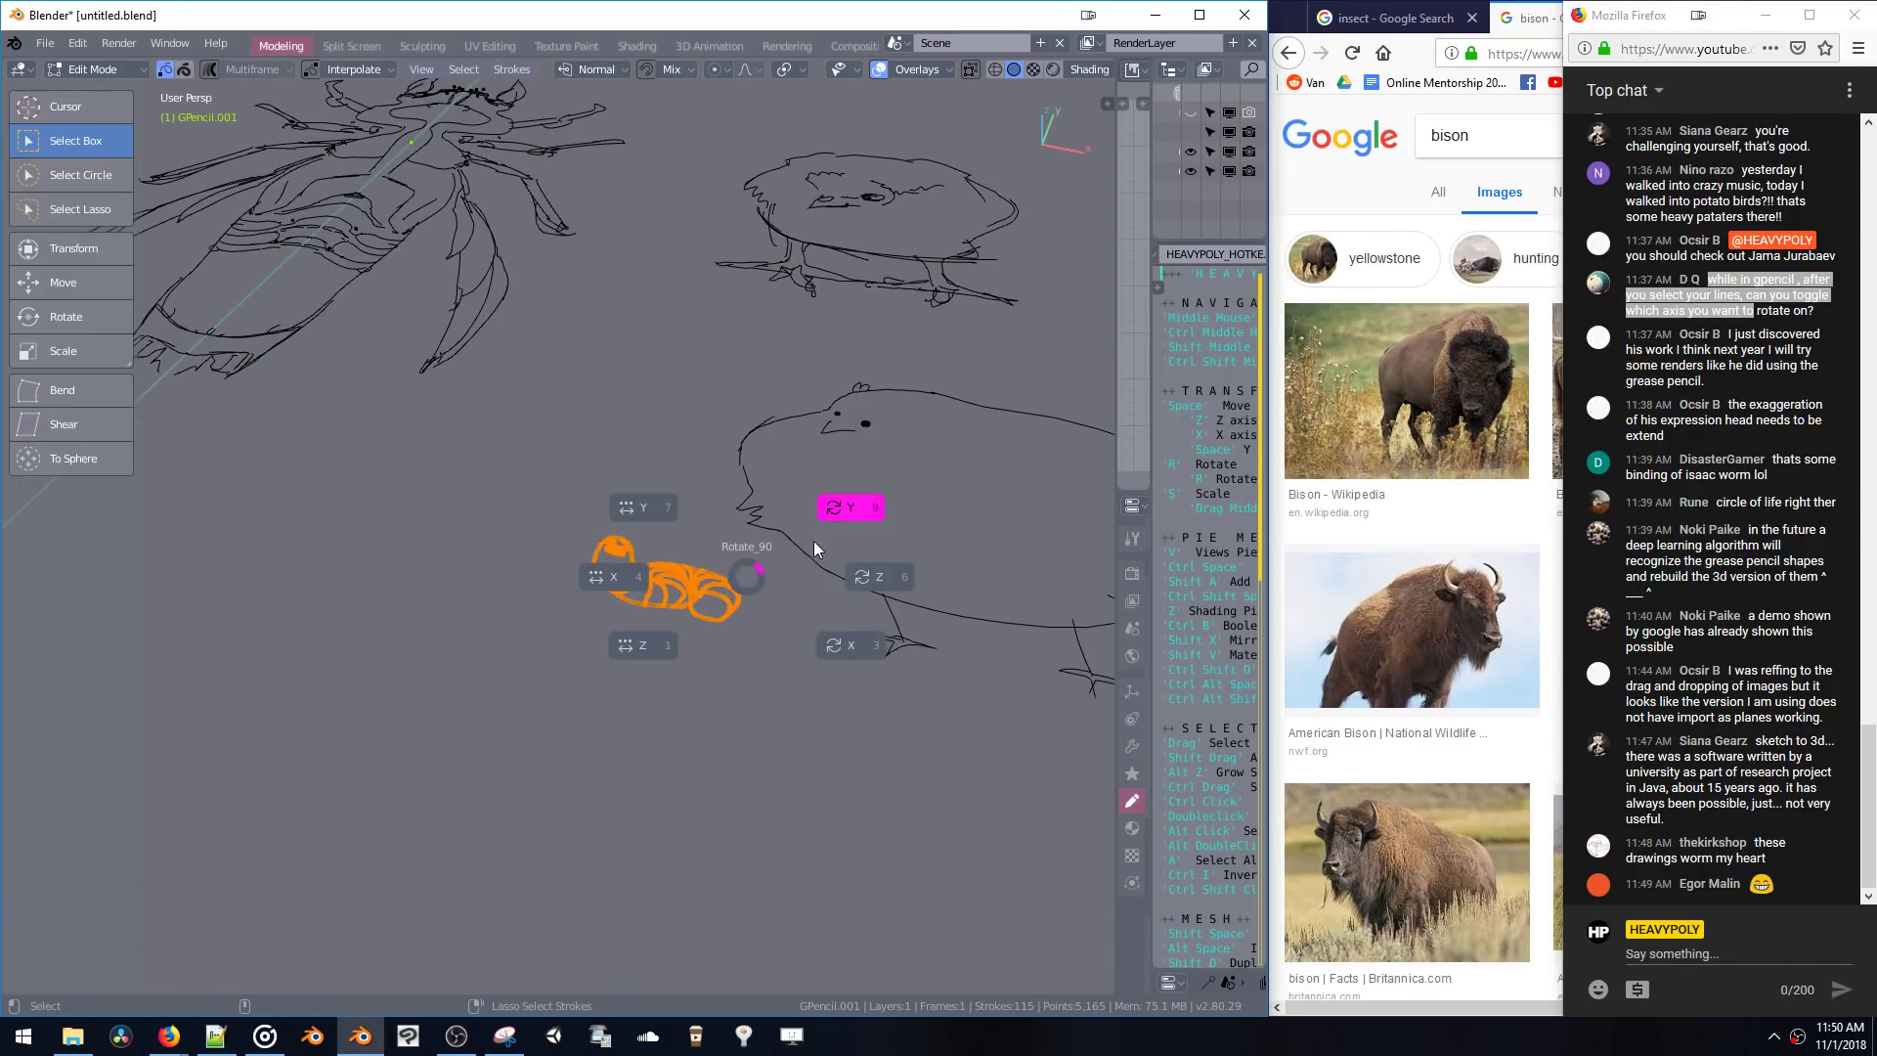
click(838, 660)
middle_drag(838, 661, 774, 592)
click(836, 657)
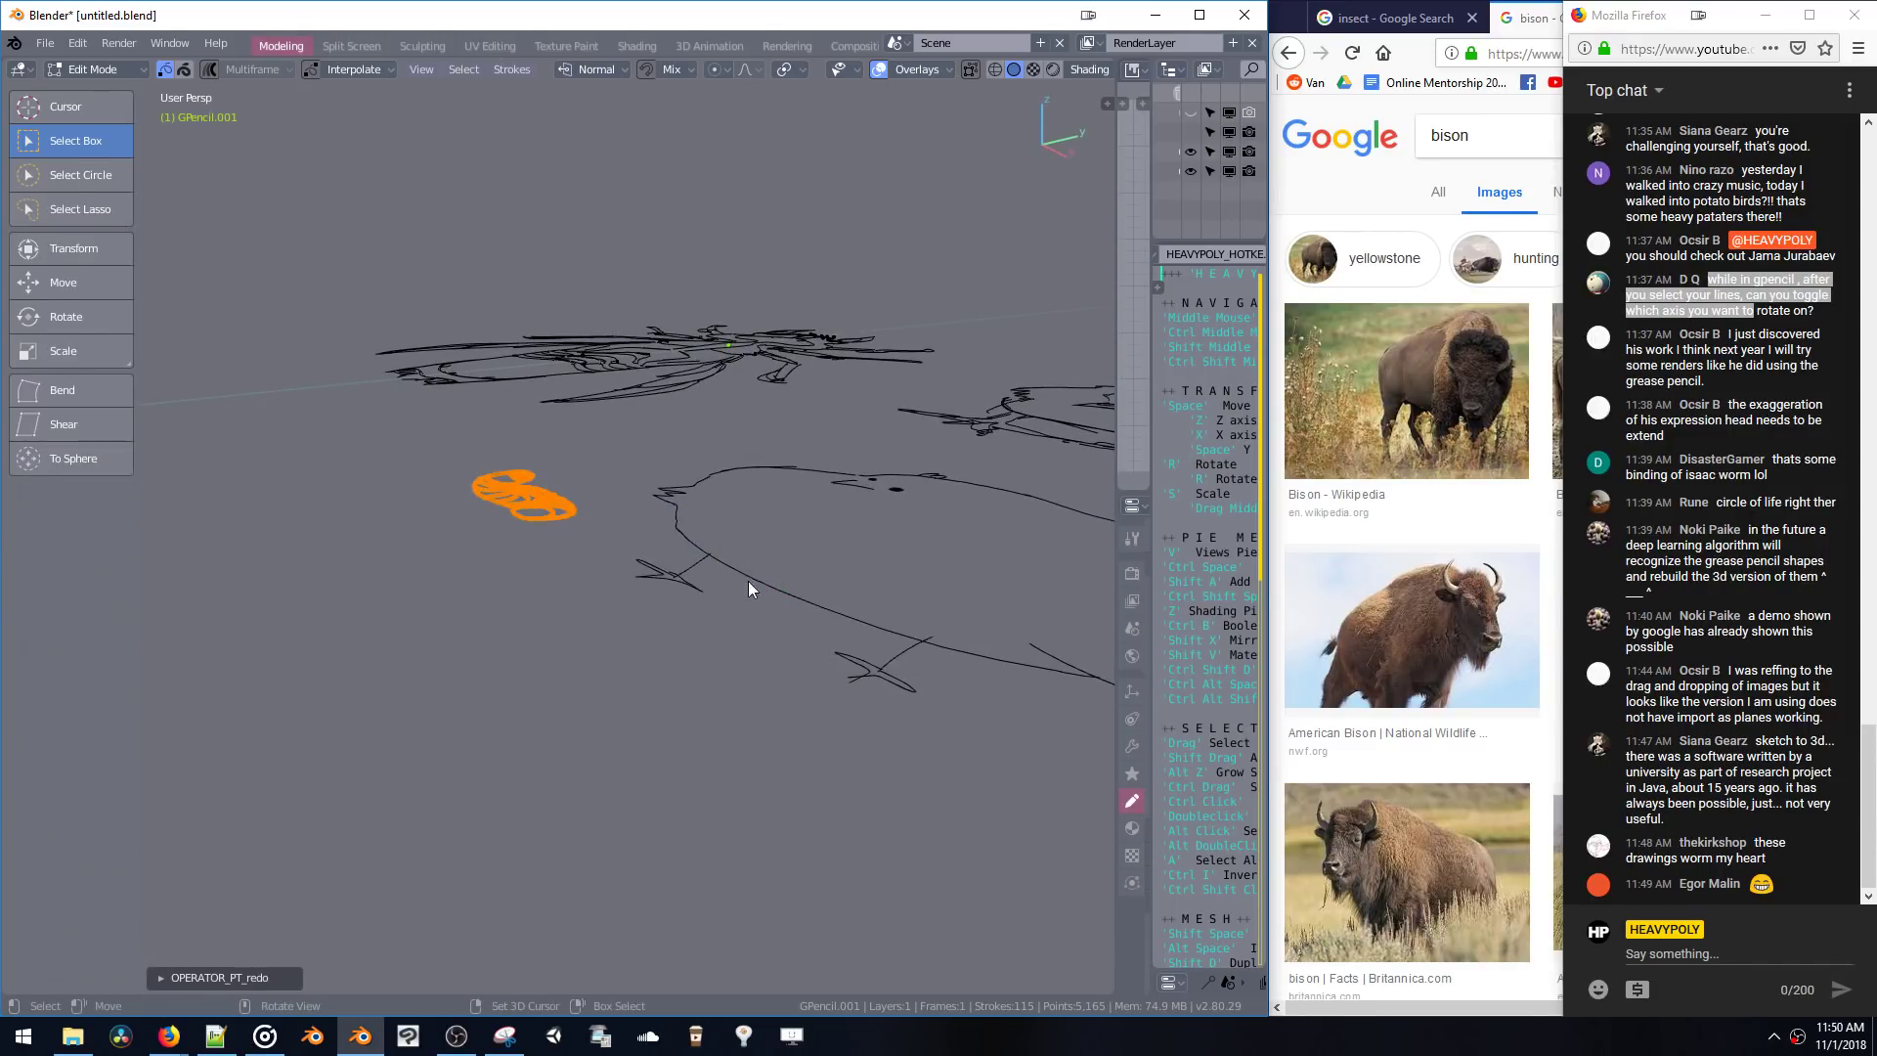
key(ctrl+r)
click(876, 563)
mouse_move(743, 526)
middle_down()
mouse_move(825, 528)
mouse_move(733, 531)
mouse_move(724, 502)
middle_up()
key(alt+a)
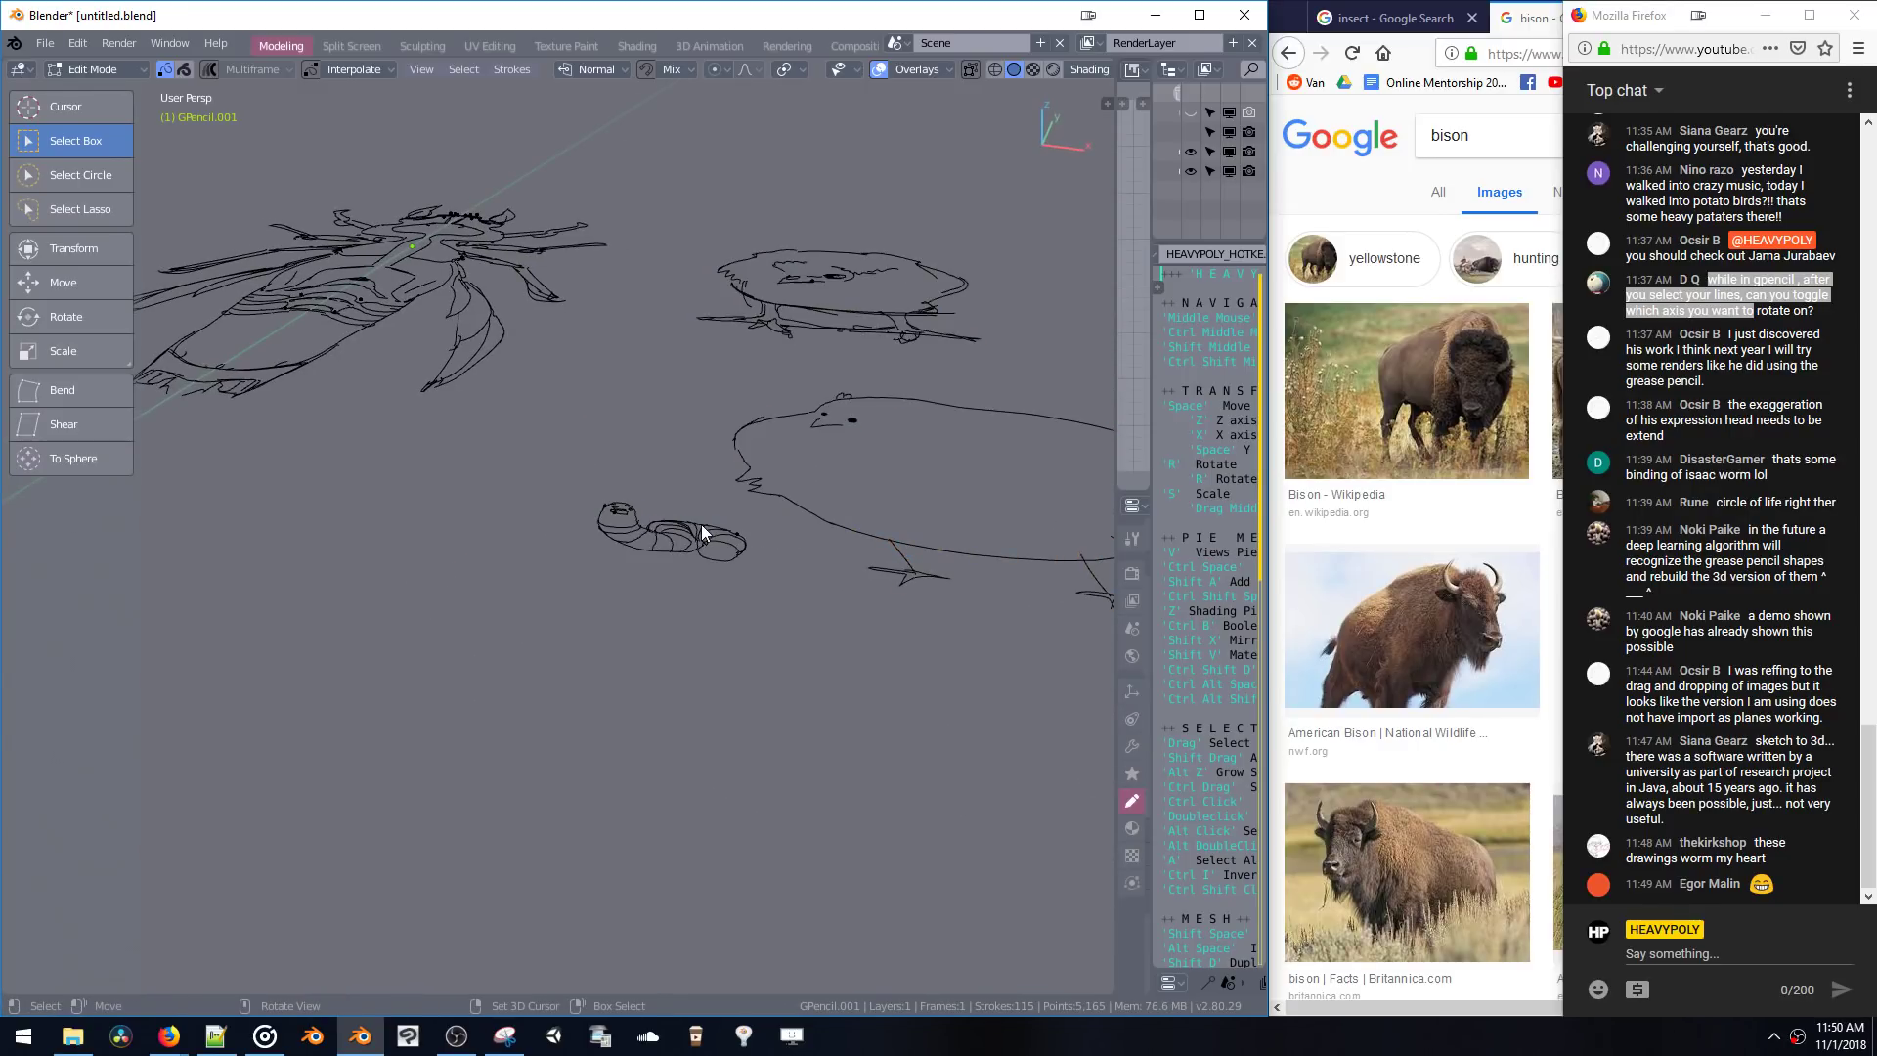
- Examine the bird and worm sketches from different angles and up close, and check the live chat for replies
mouse_move(701, 524)
middle_down()
mouse_move(712, 656)
mouse_move(778, 723)
middle_up()
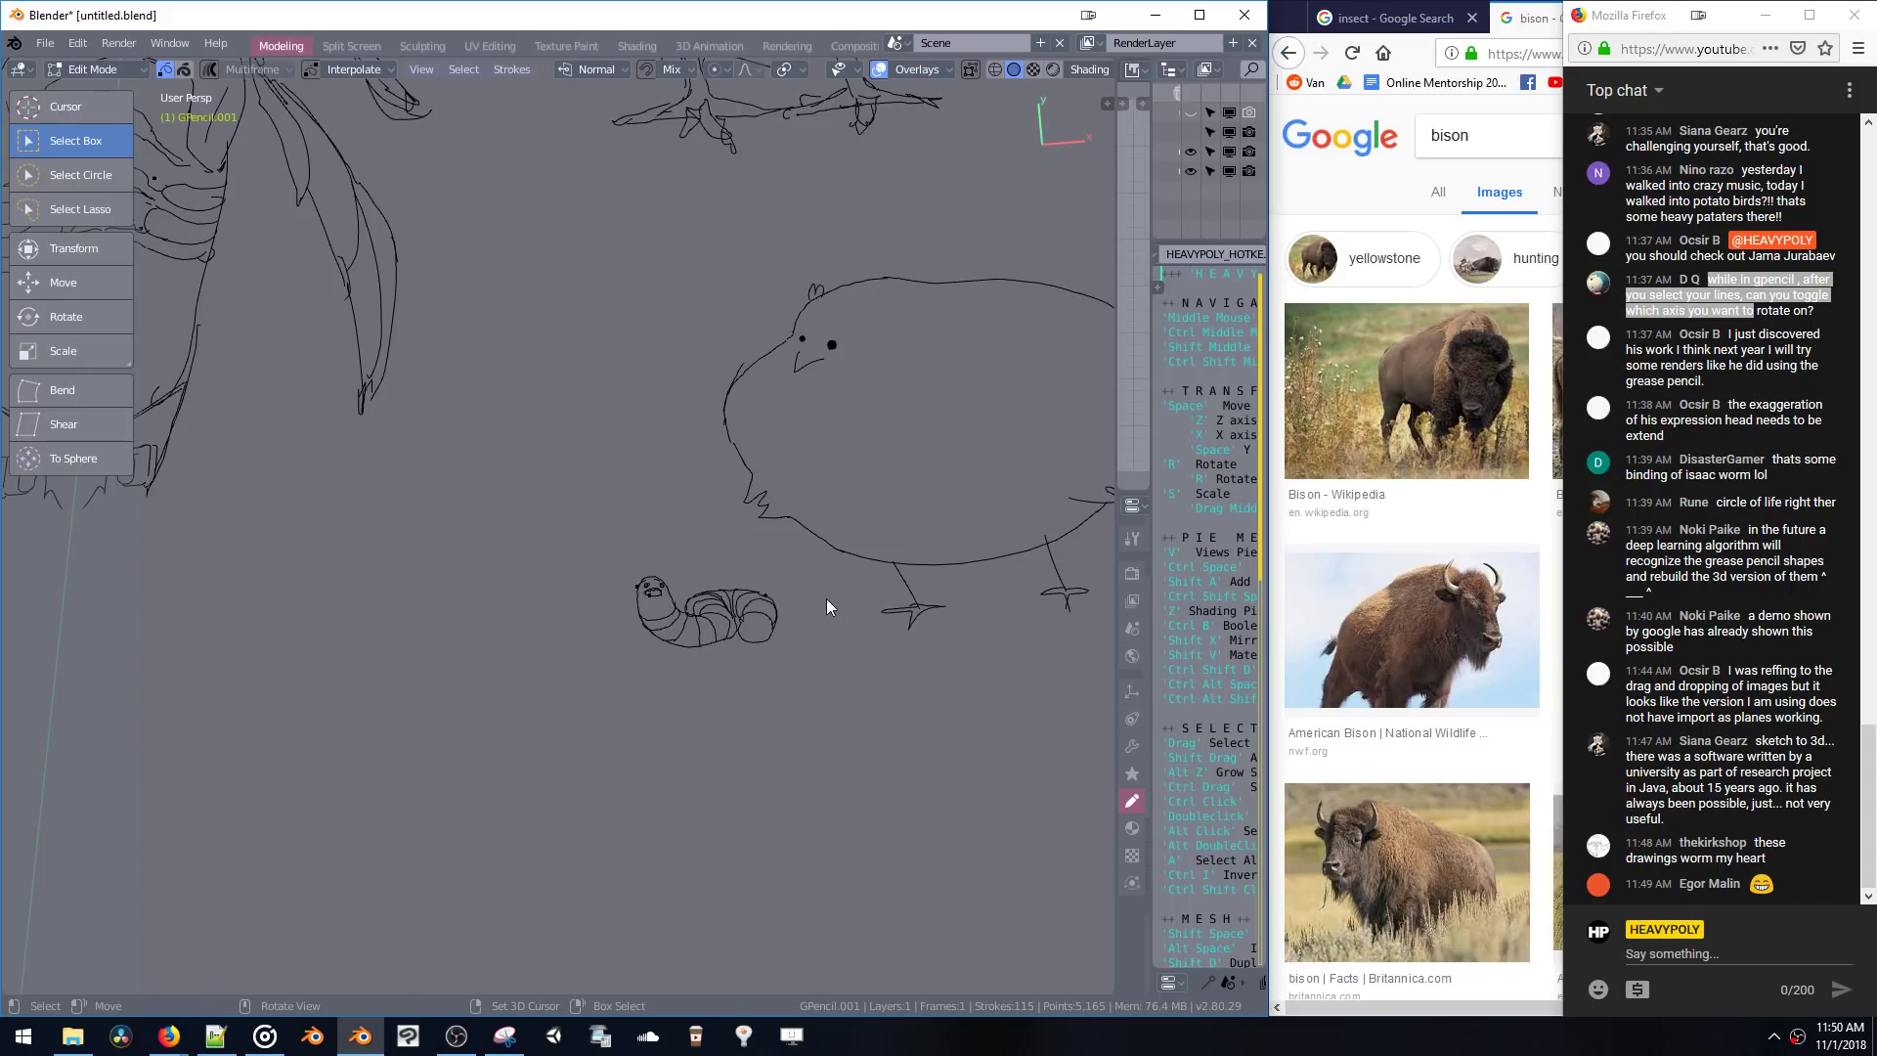
middle_drag(827, 601, 815, 621)
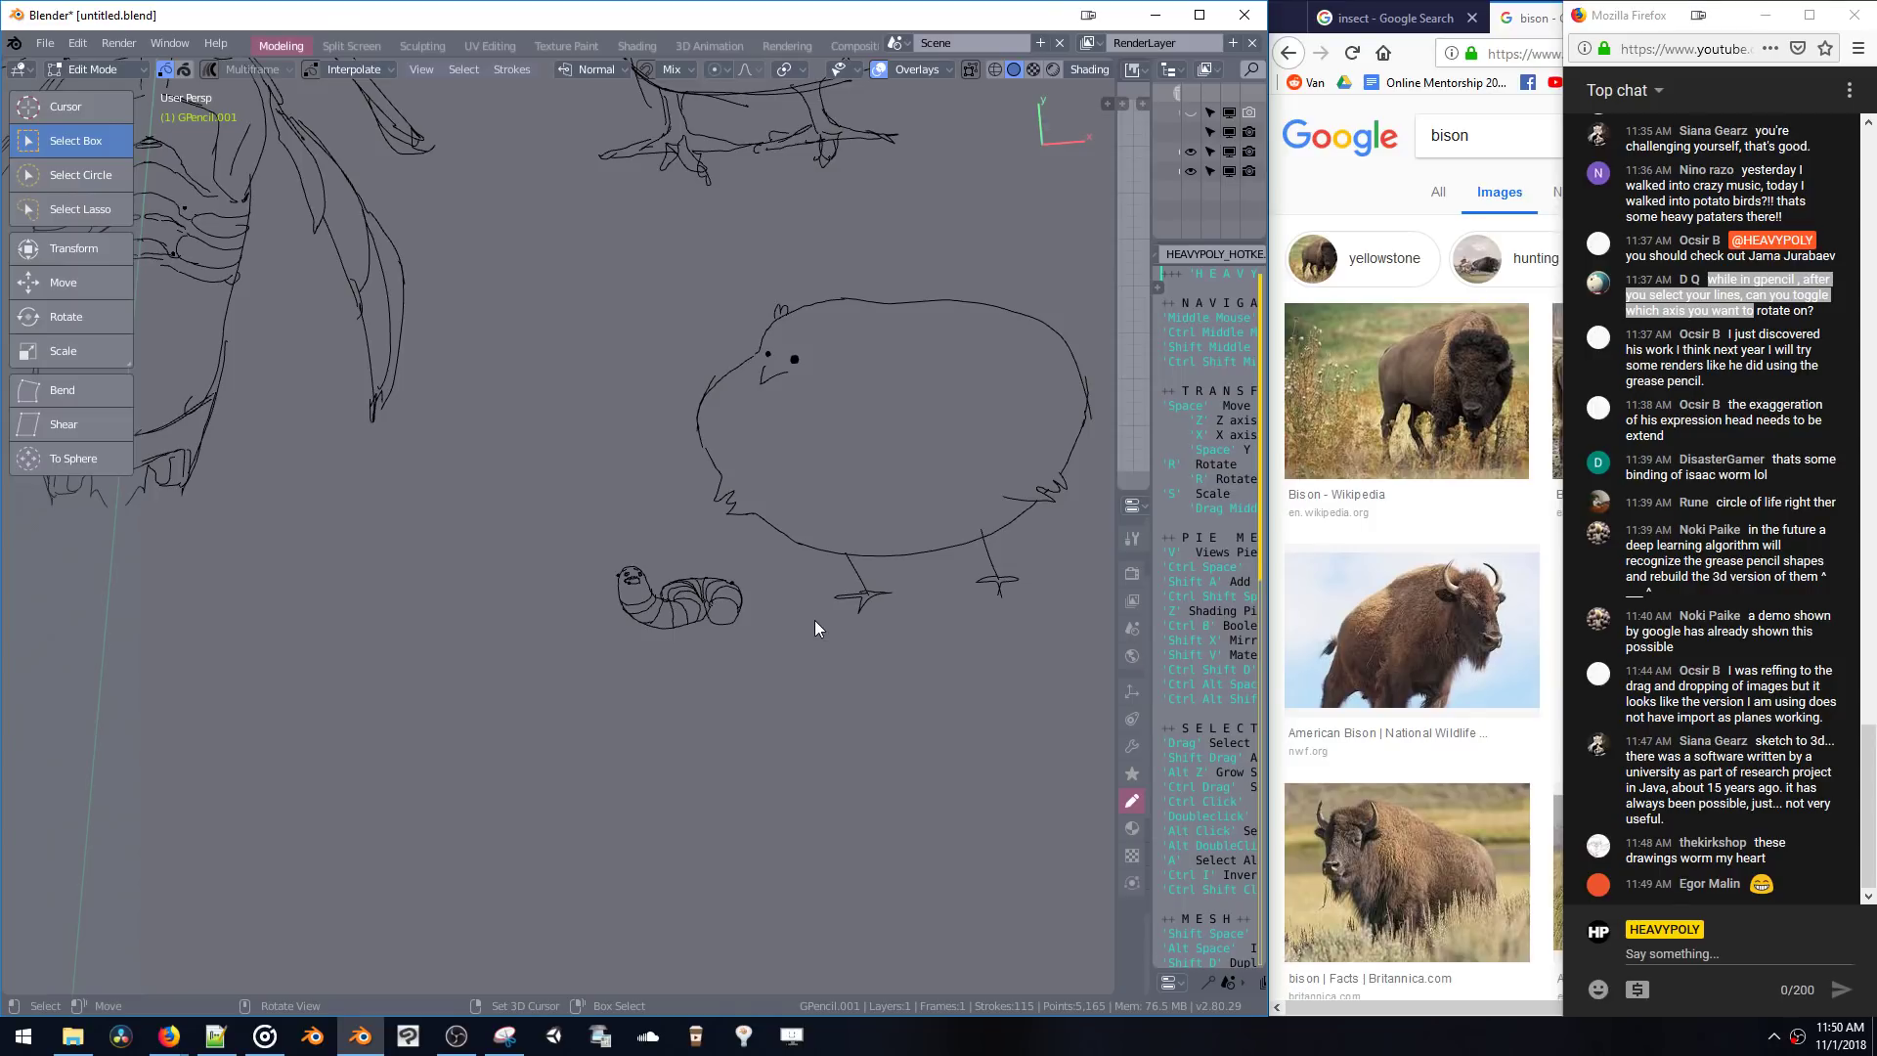
click(1733, 344)
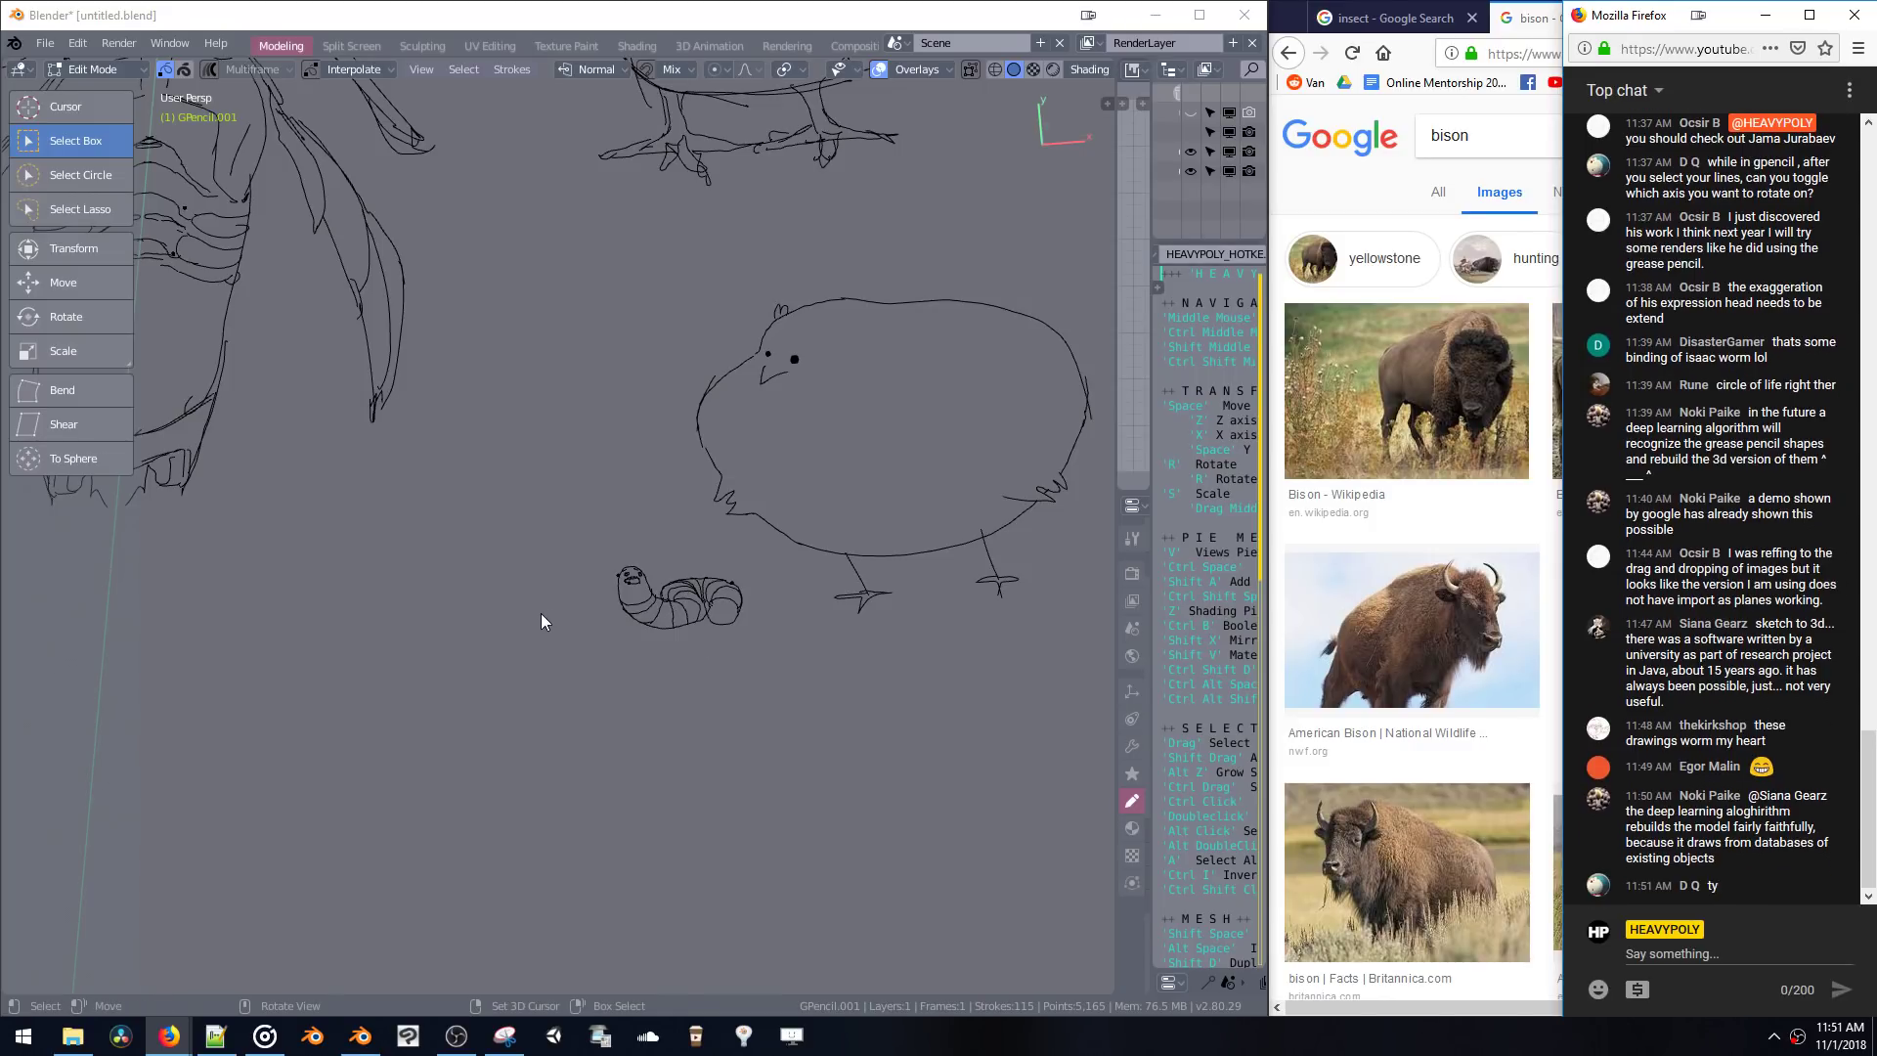
mouse_move(537, 601)
middle_down()
mouse_move(554, 561)
mouse_move(553, 610)
mouse_move(544, 573)
mouse_move(601, 624)
mouse_move(406, 561)
middle_up()
scroll(509, 440, up, 6)
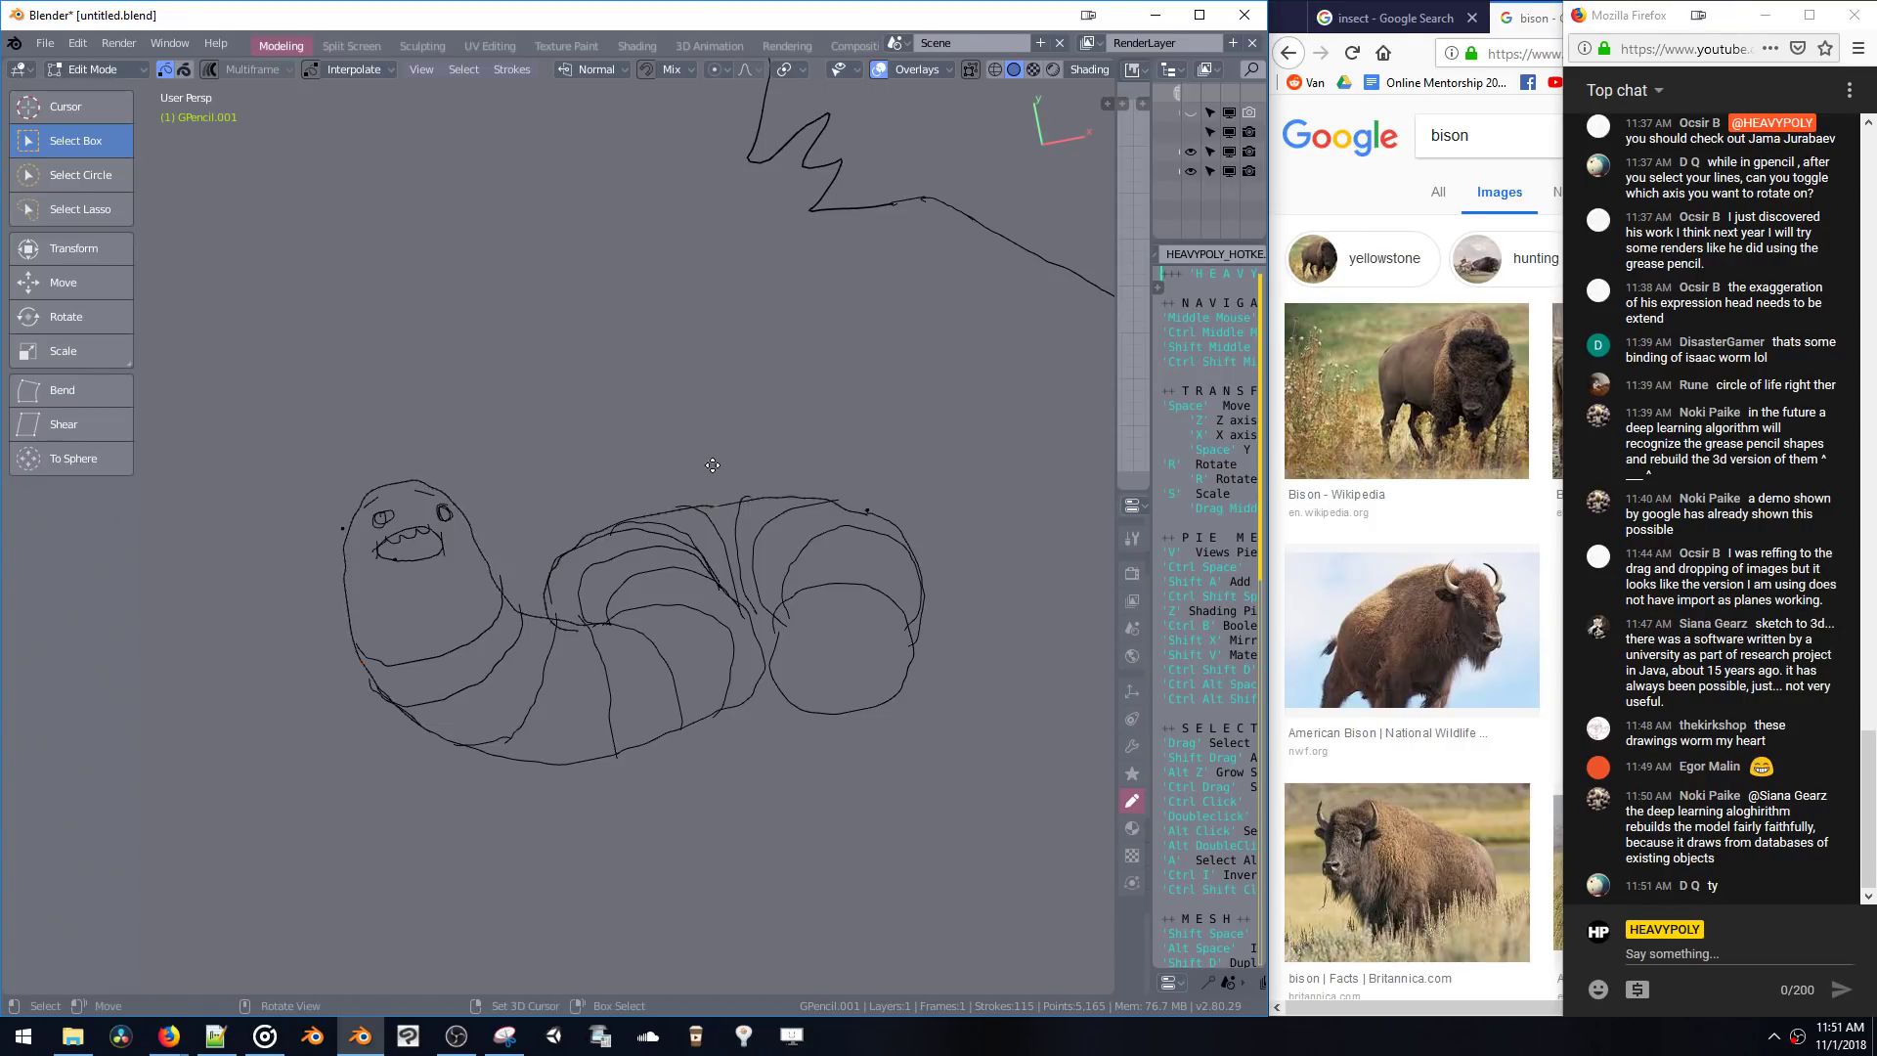
drag(712, 465, 715, 471)
middle_drag(715, 528, 795, 552)
- Hide the Blender tool shelf and narrow the Blender window to give the bison image results more room
key(t)
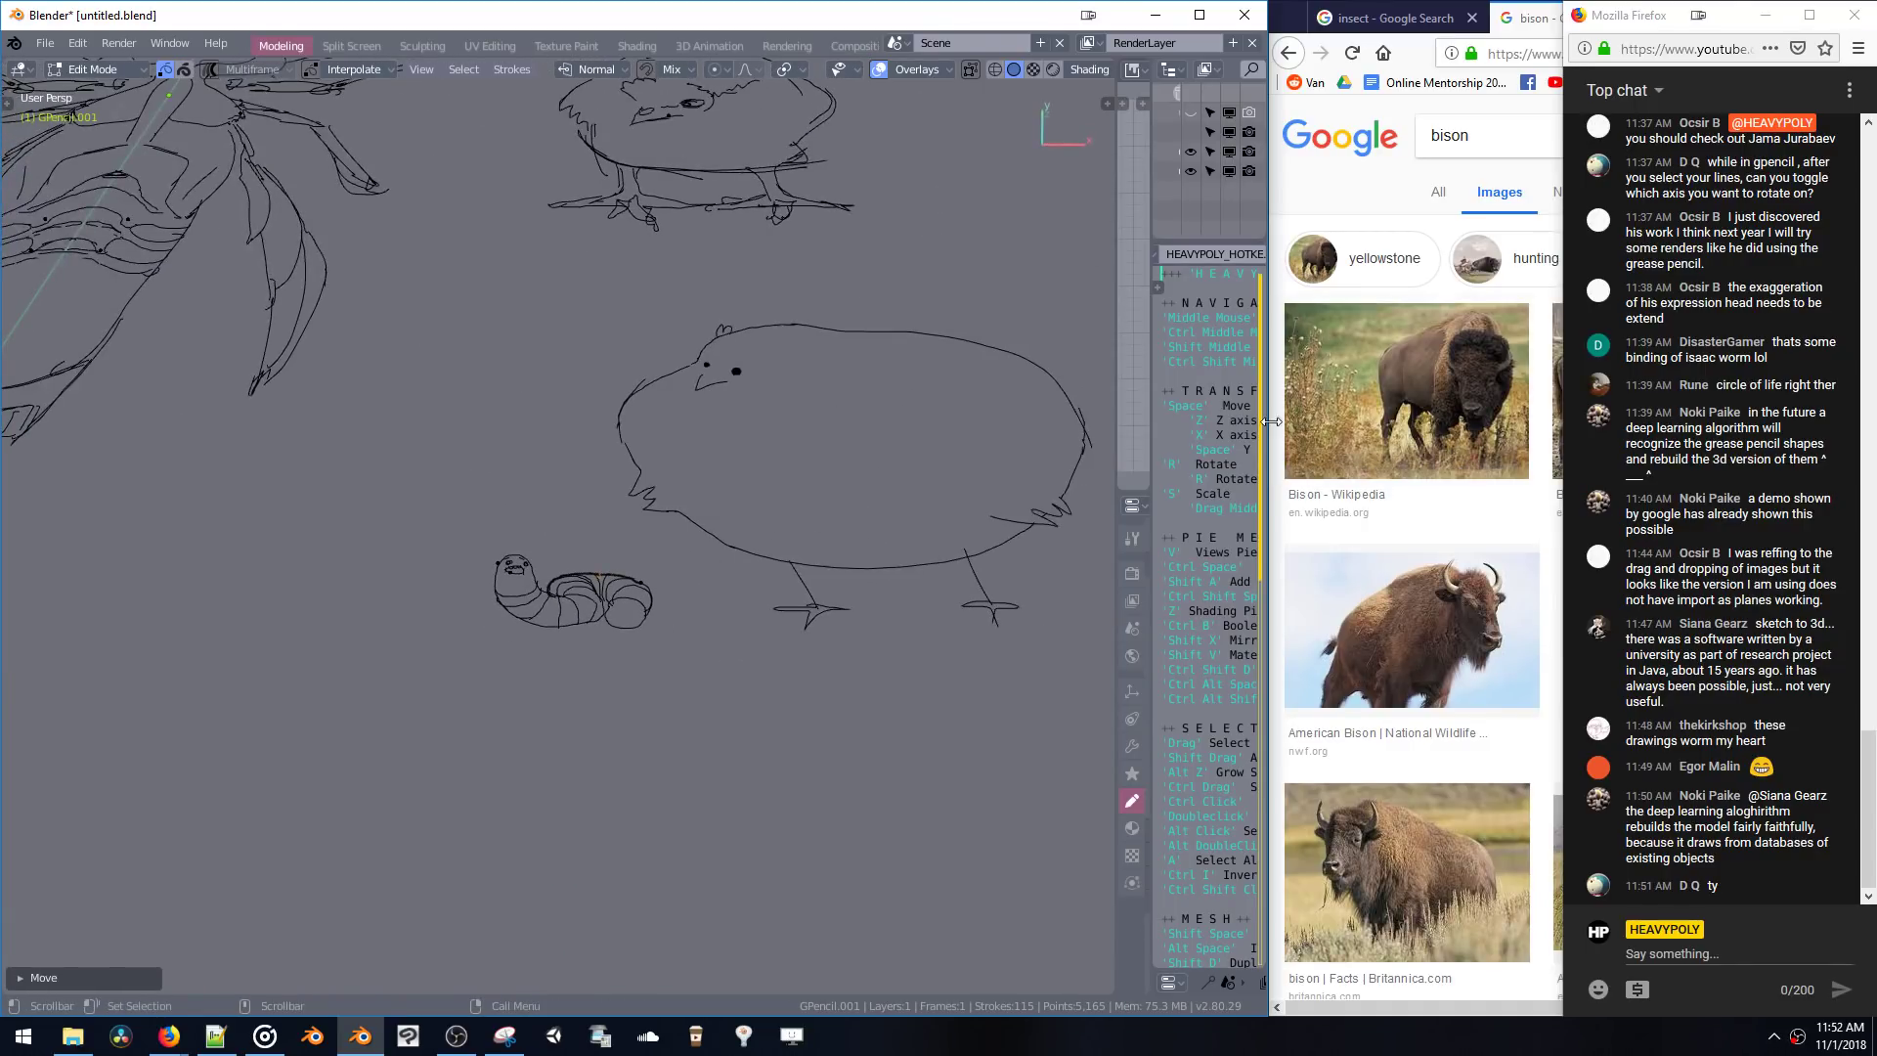
drag(1271, 421, 1034, 430)
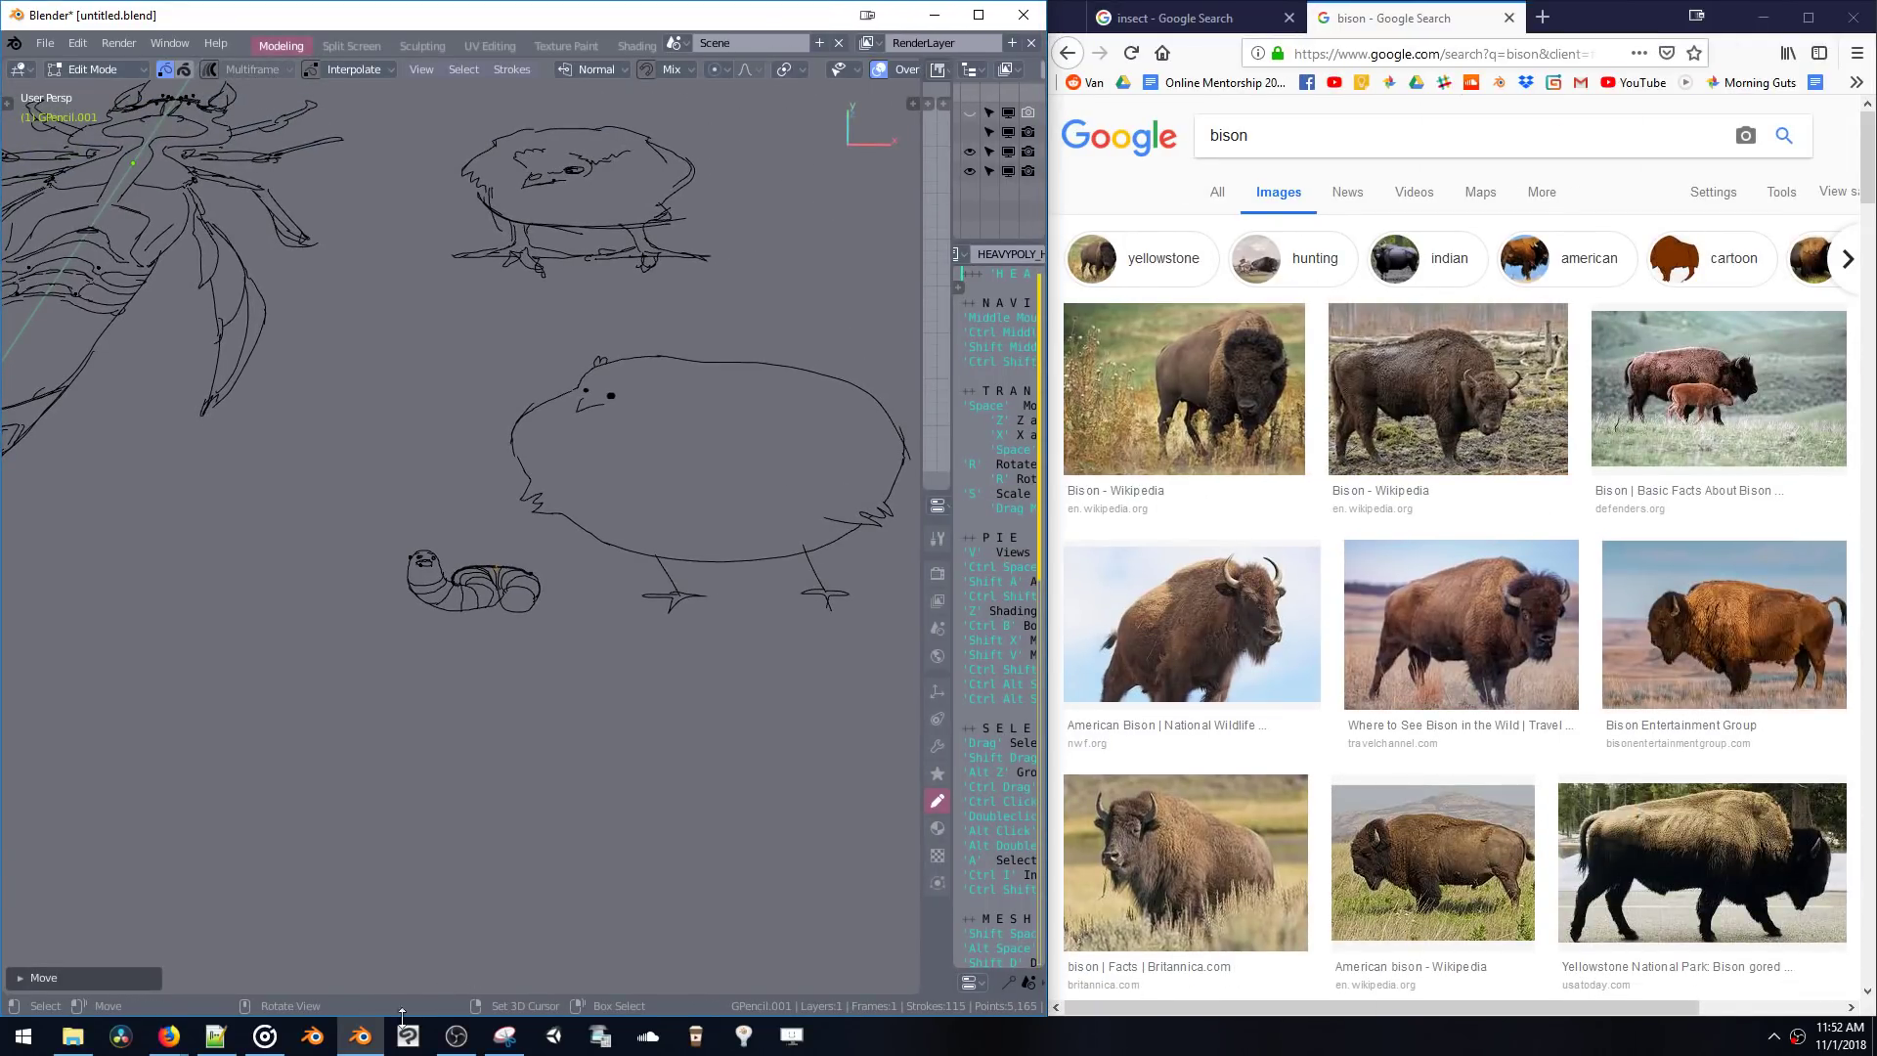
- Show the desktop, move the AlwaysOnTop.ahk script to a free spot, and run it
click(1774, 1036)
click(1774, 1036)
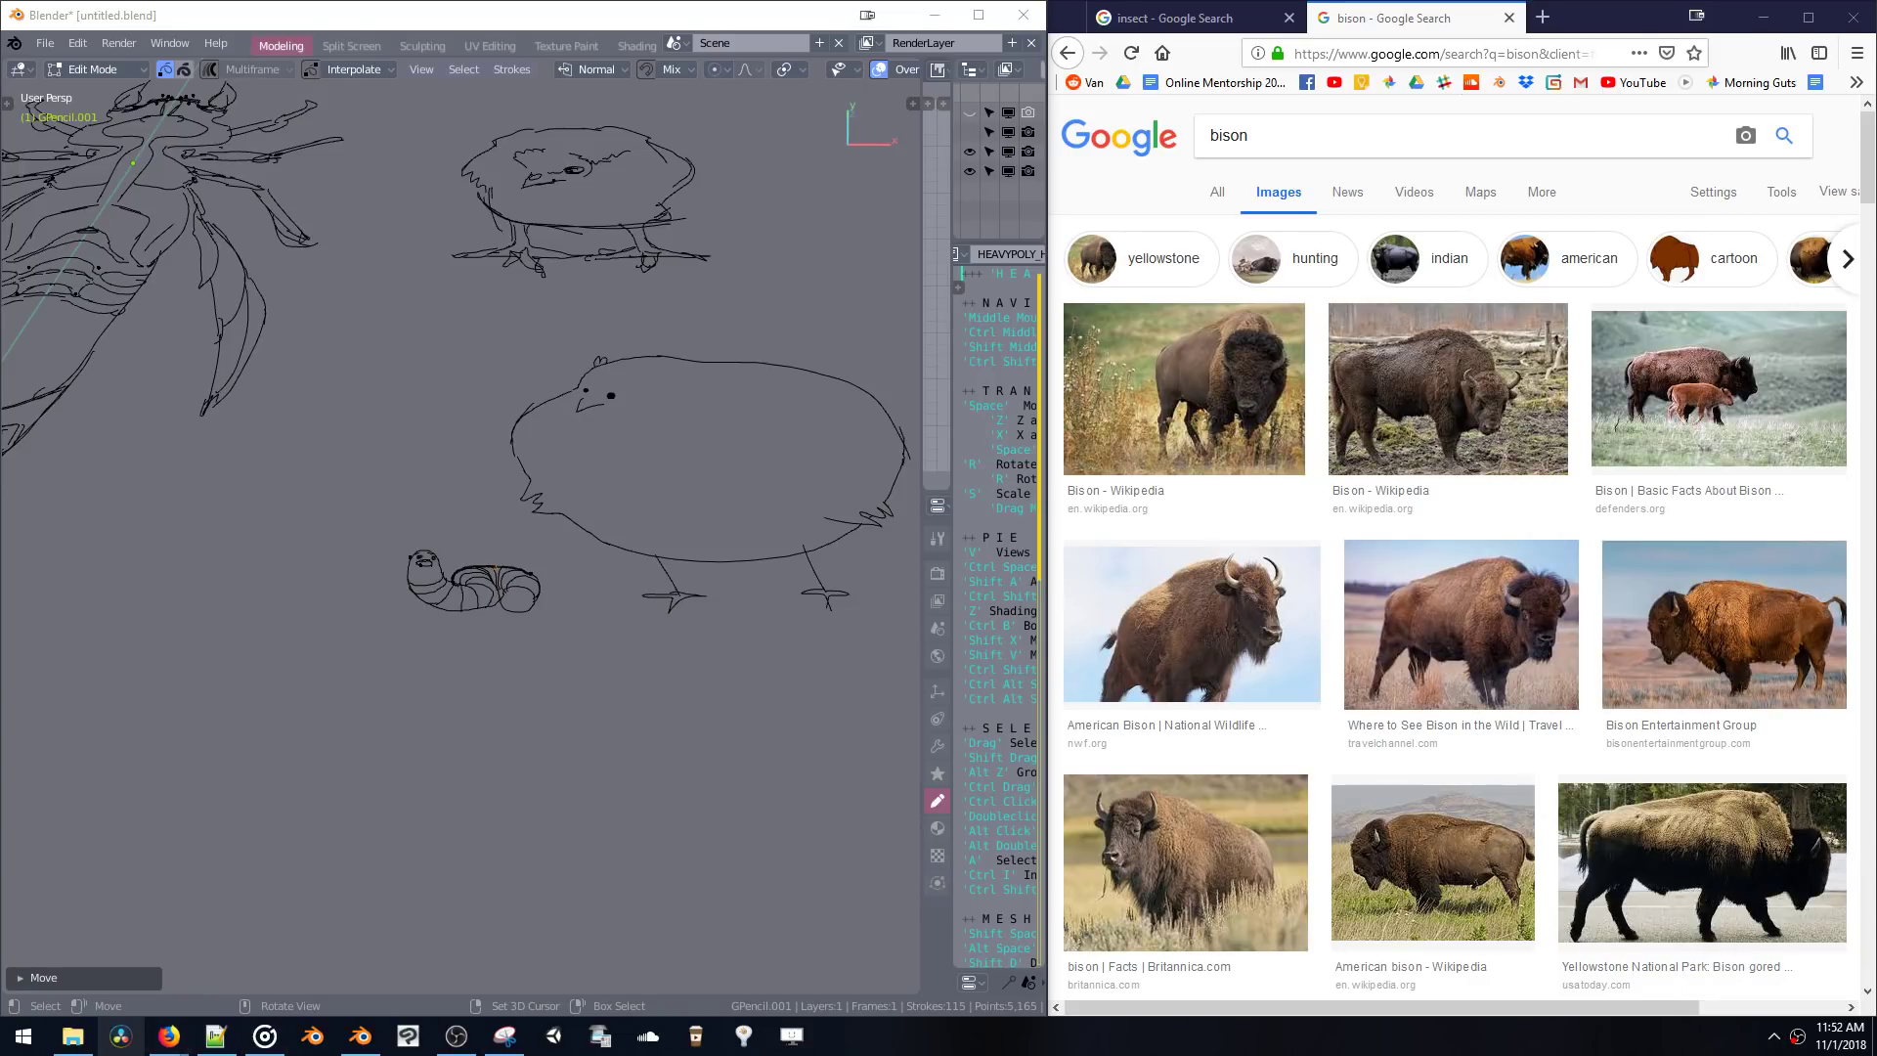
click(1872, 1038)
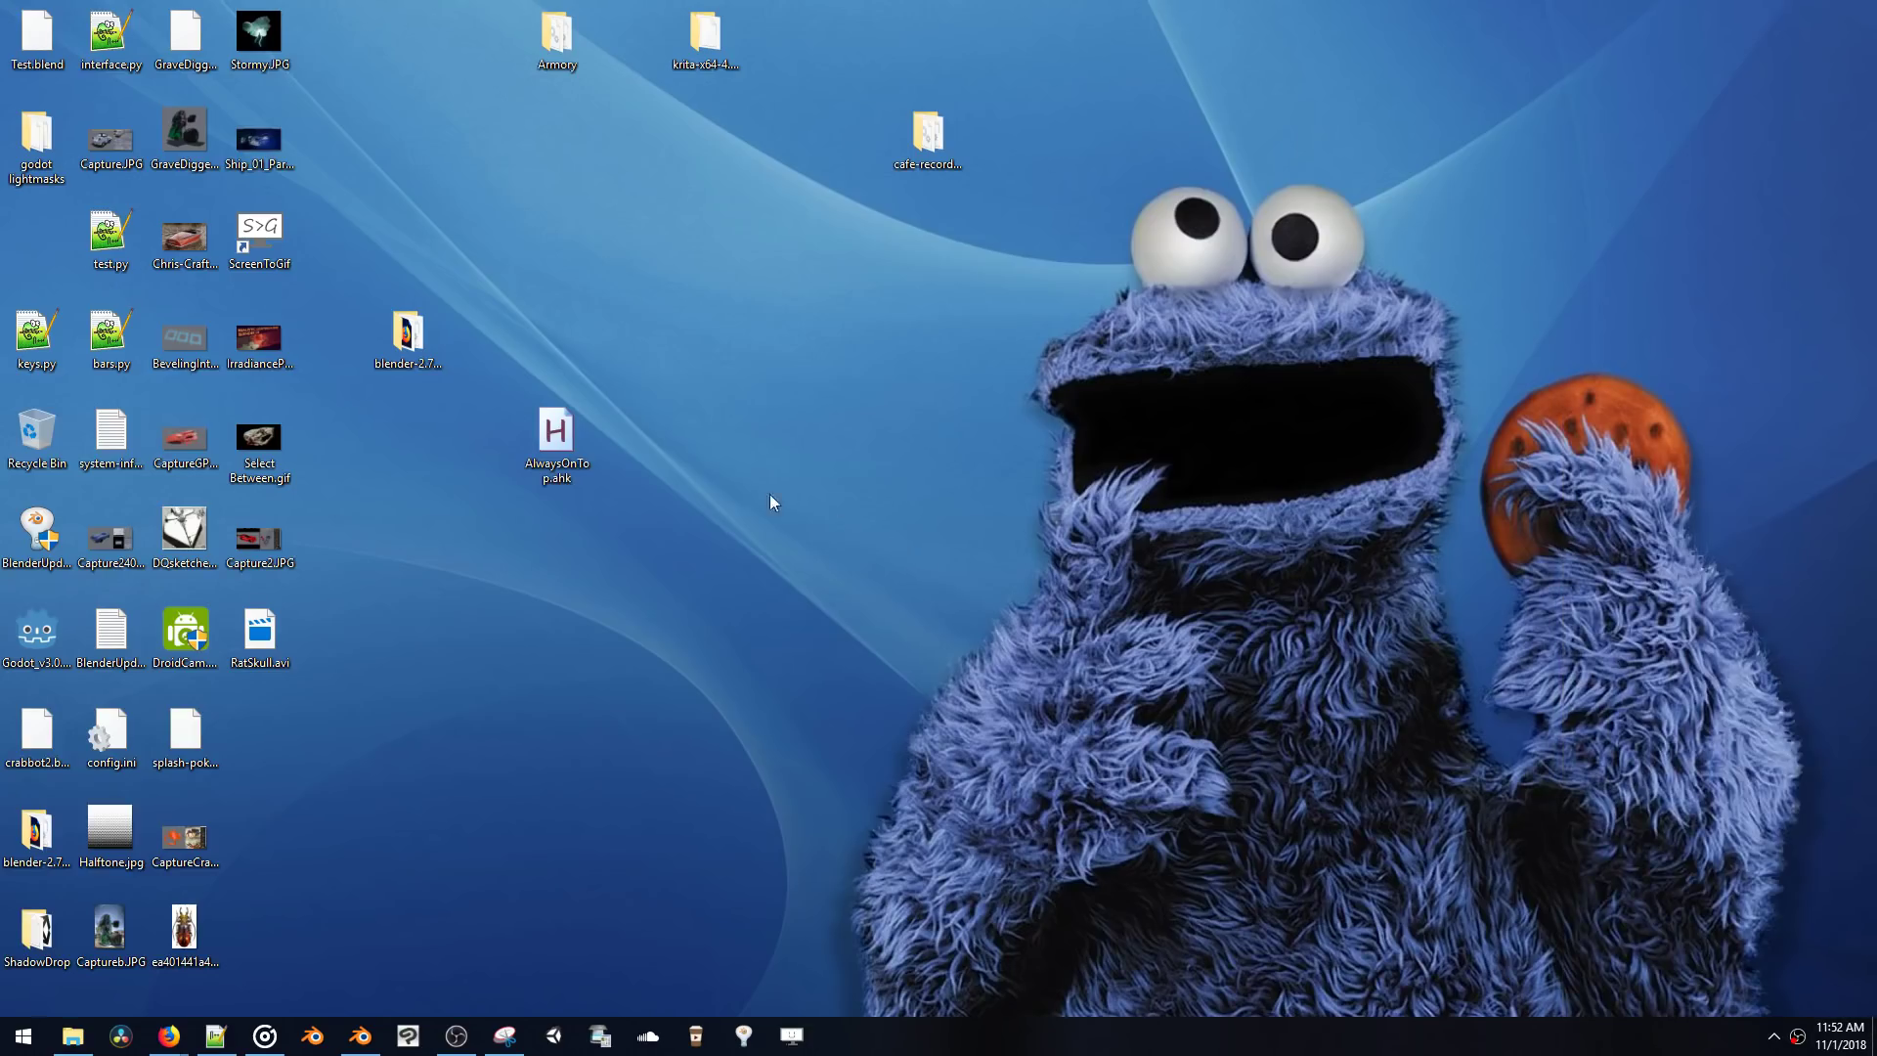
drag(554, 437, 925, 437)
double_click(927, 437)
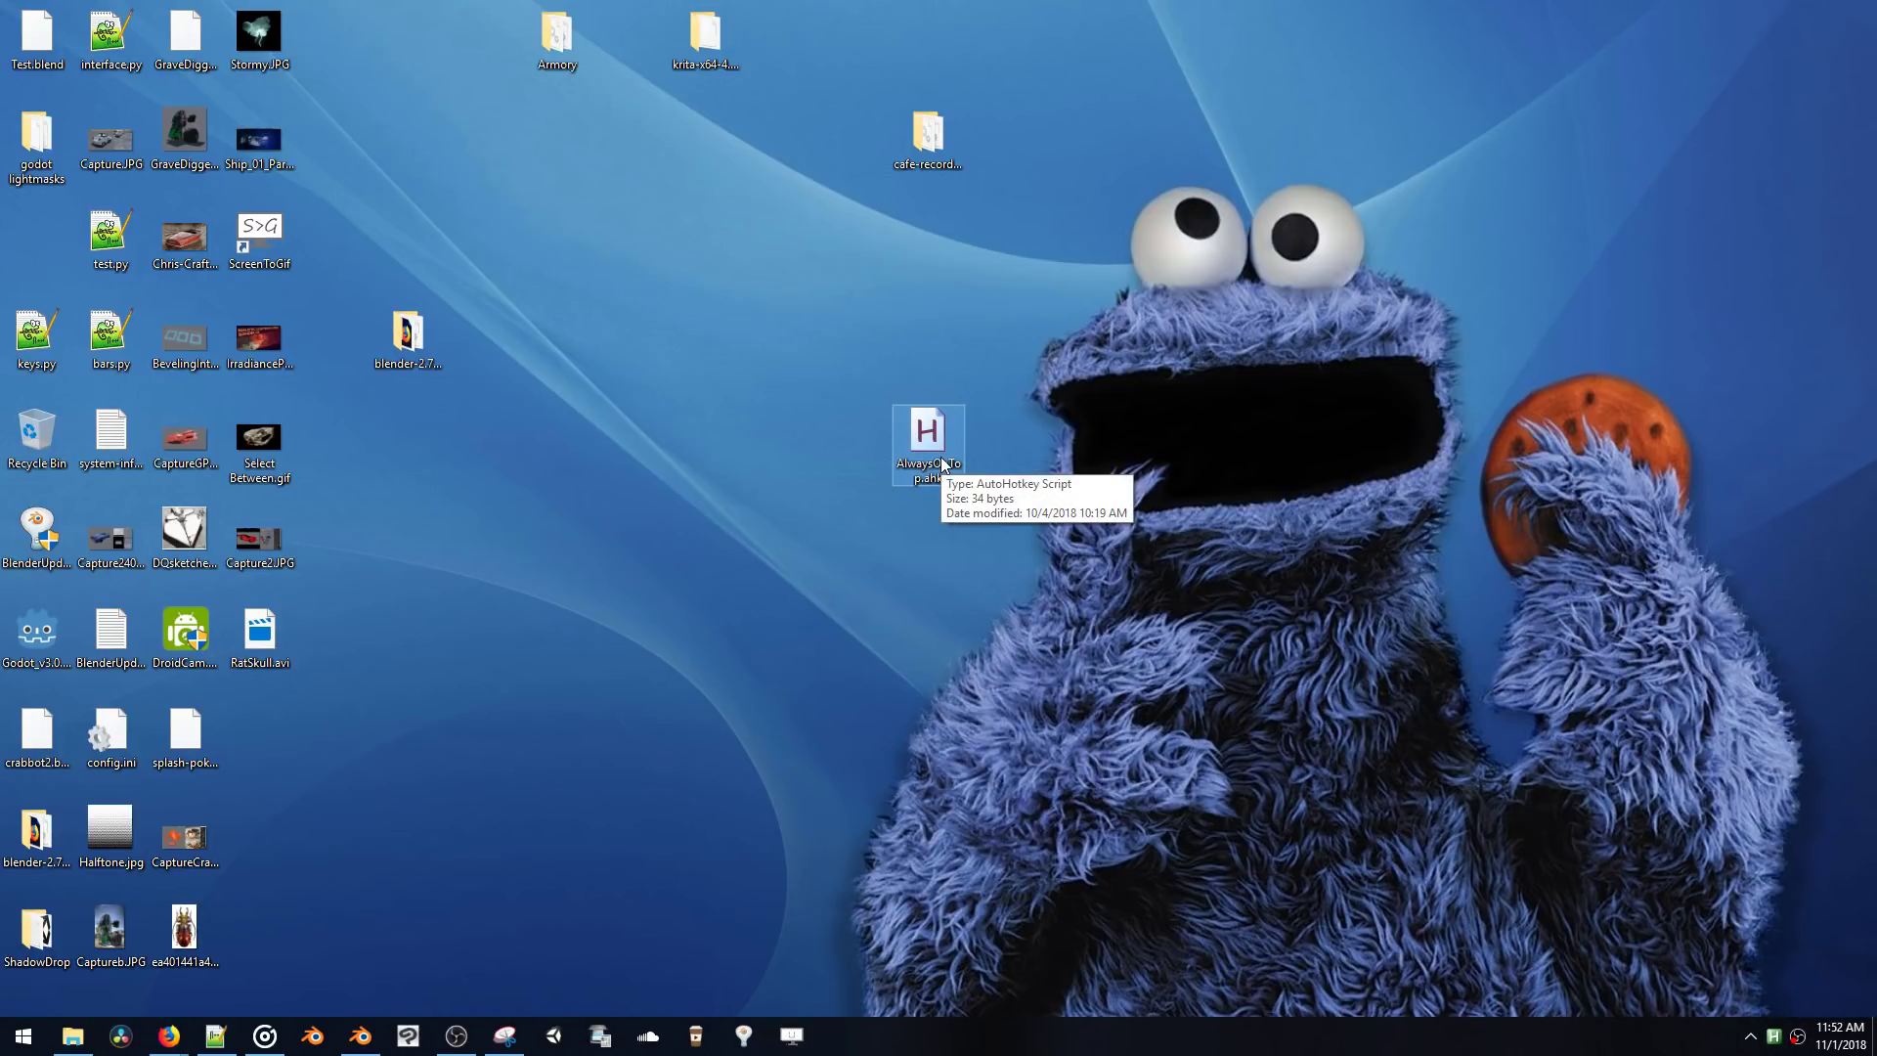
- Check the running AlwaysOnTop script's options for pausing or exiting it
click(1775, 1036)
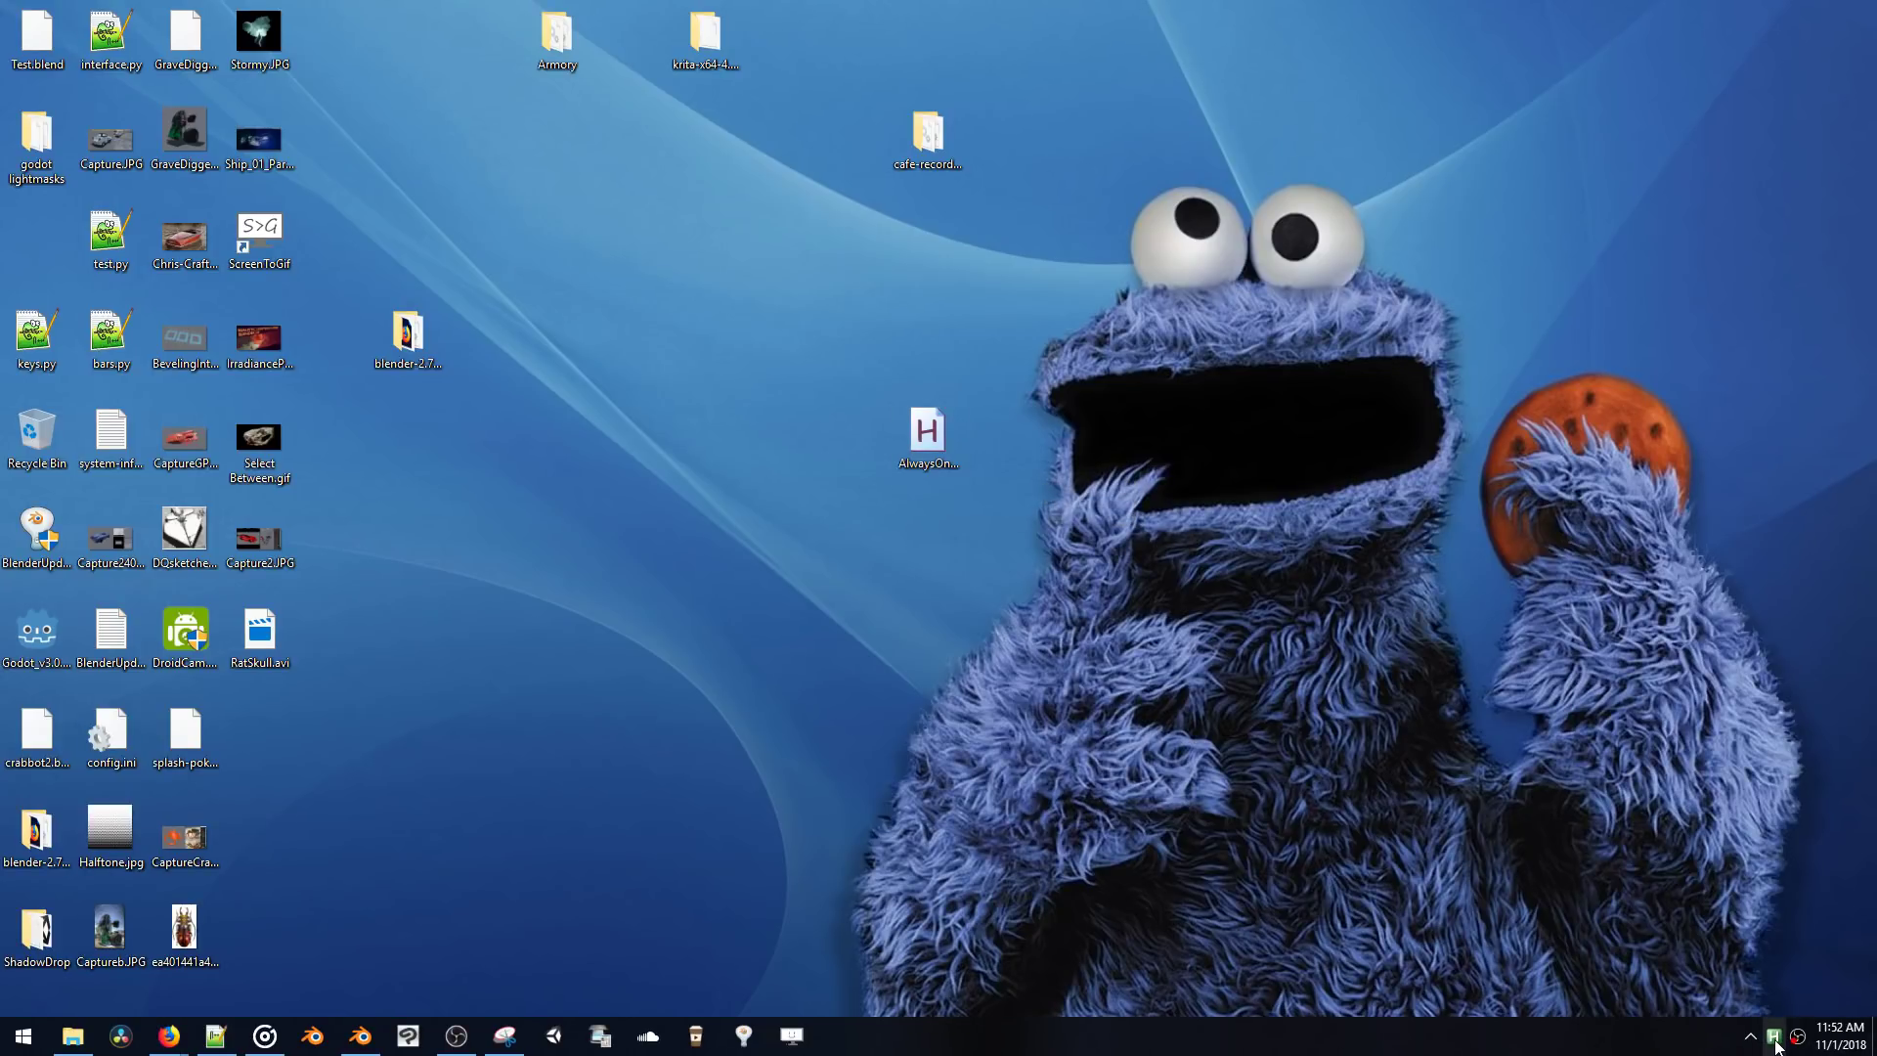
right_click(1776, 1040)
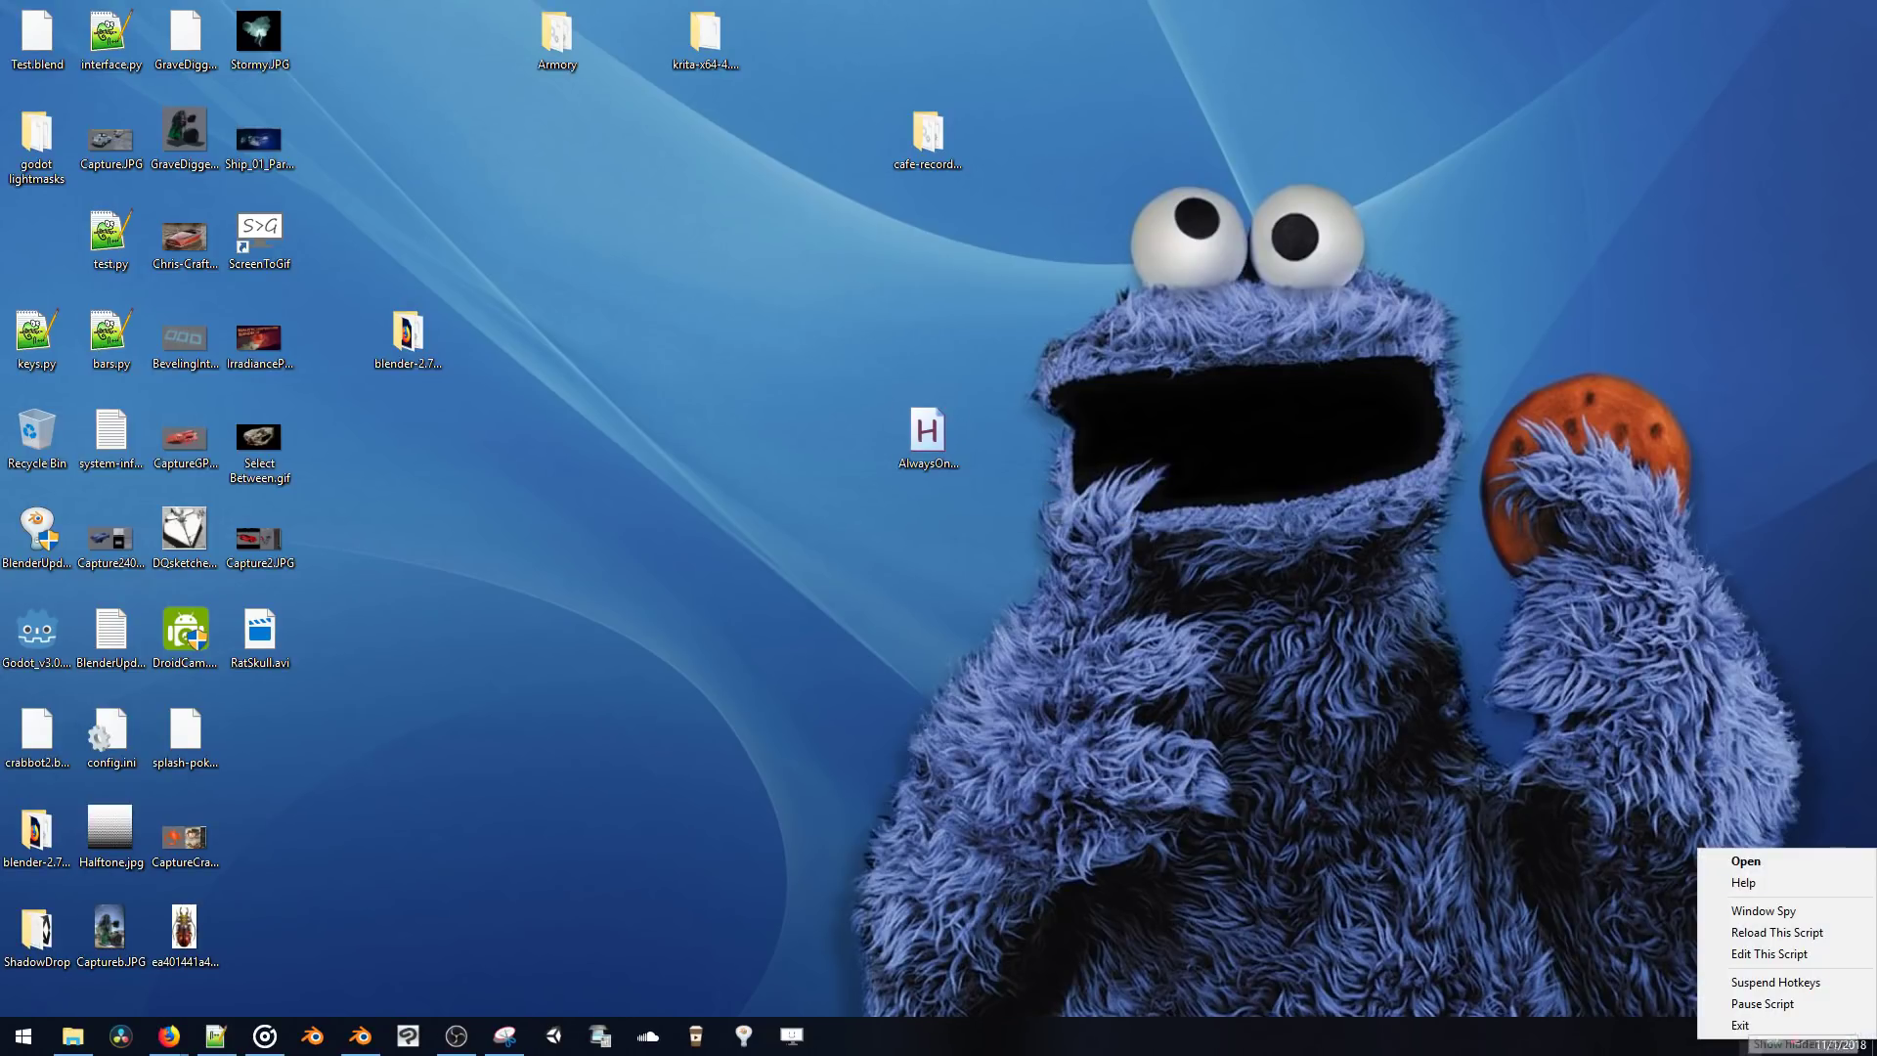
click(1750, 1004)
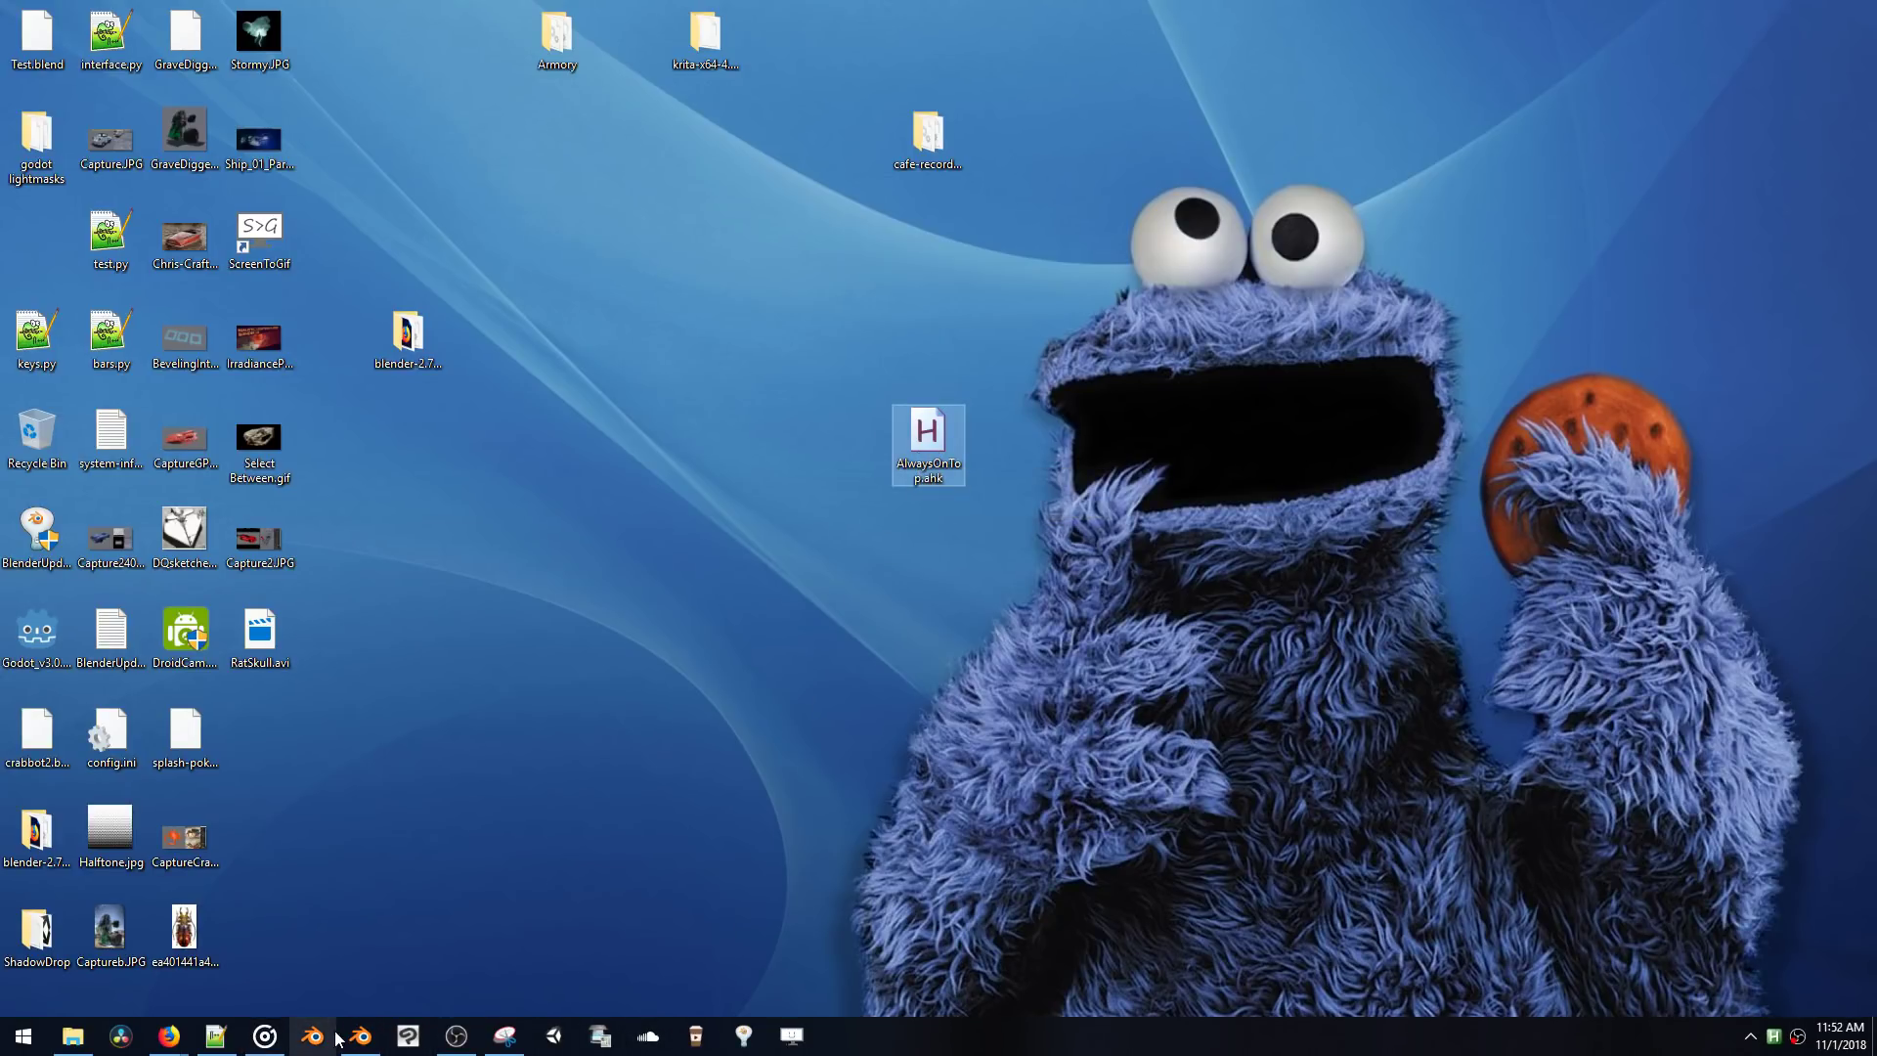
- Bring up the live chat window, reopen the Blender window, and make the chat stay on top of other windows
mouse_move(169, 1036)
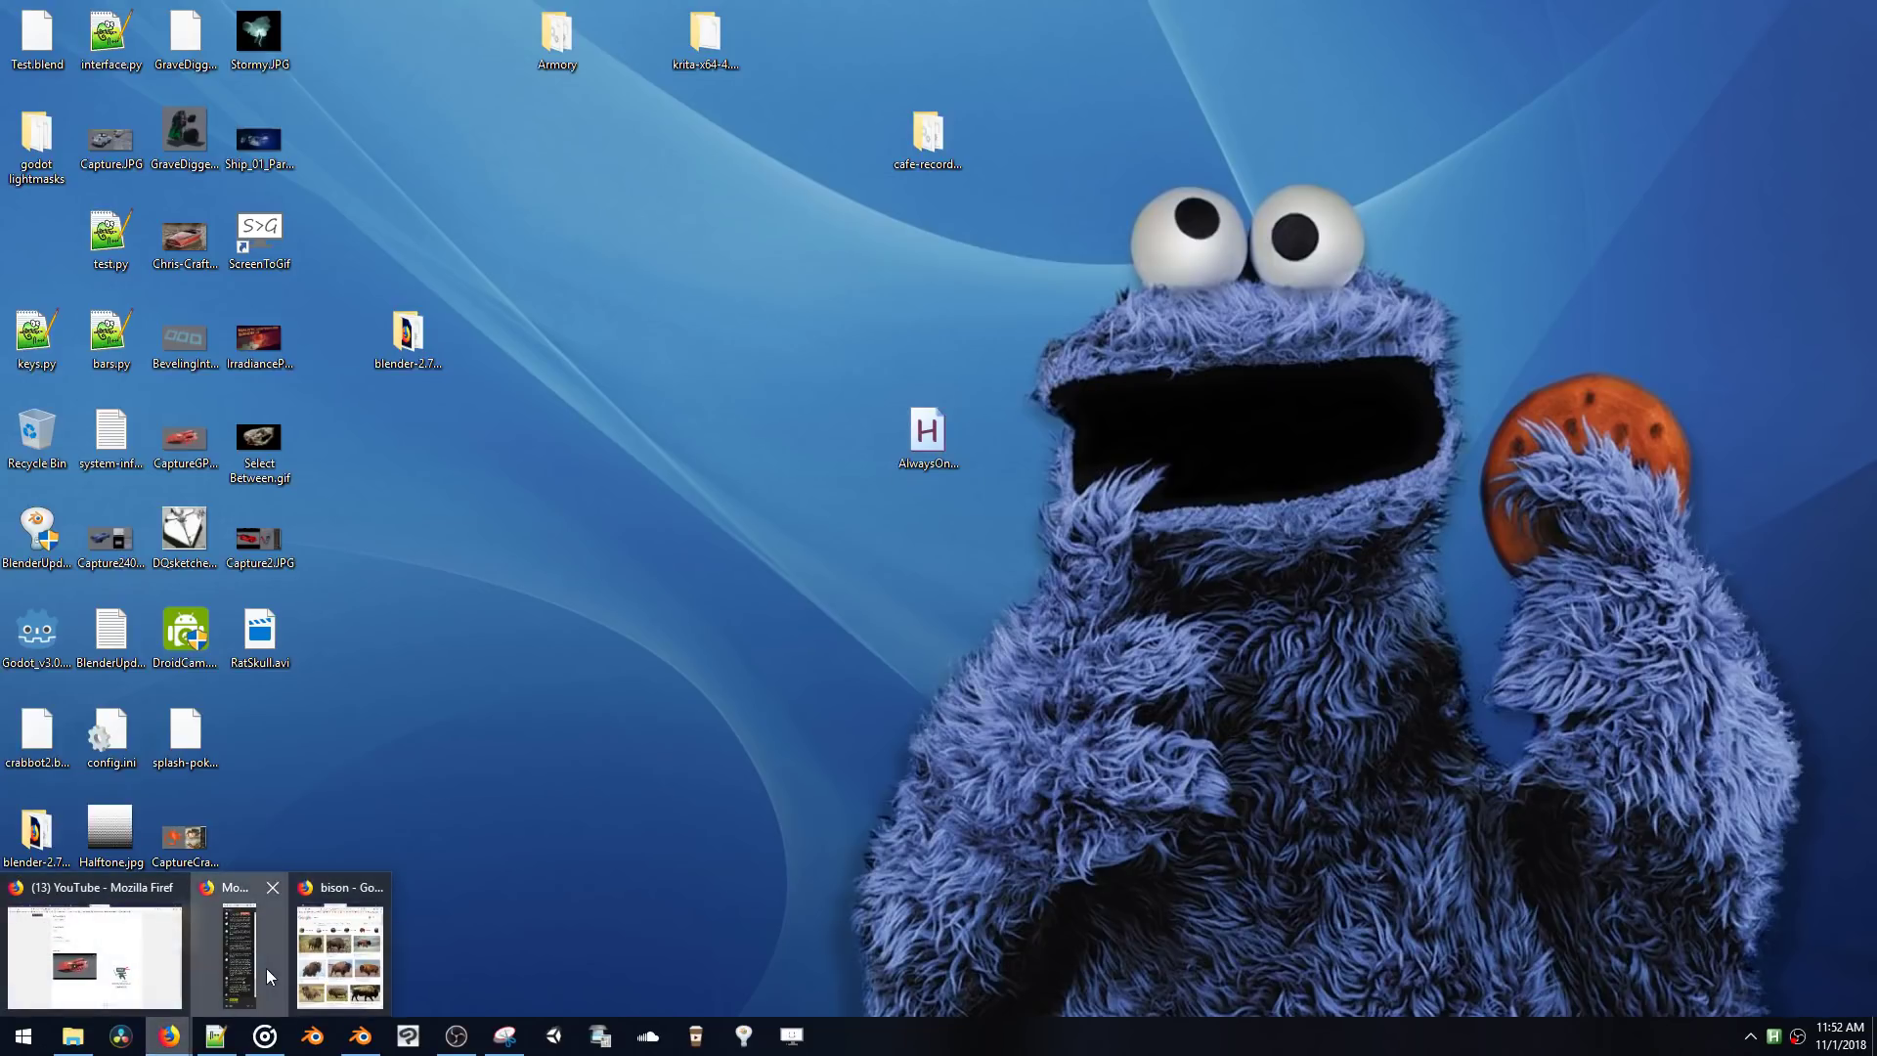
click(244, 944)
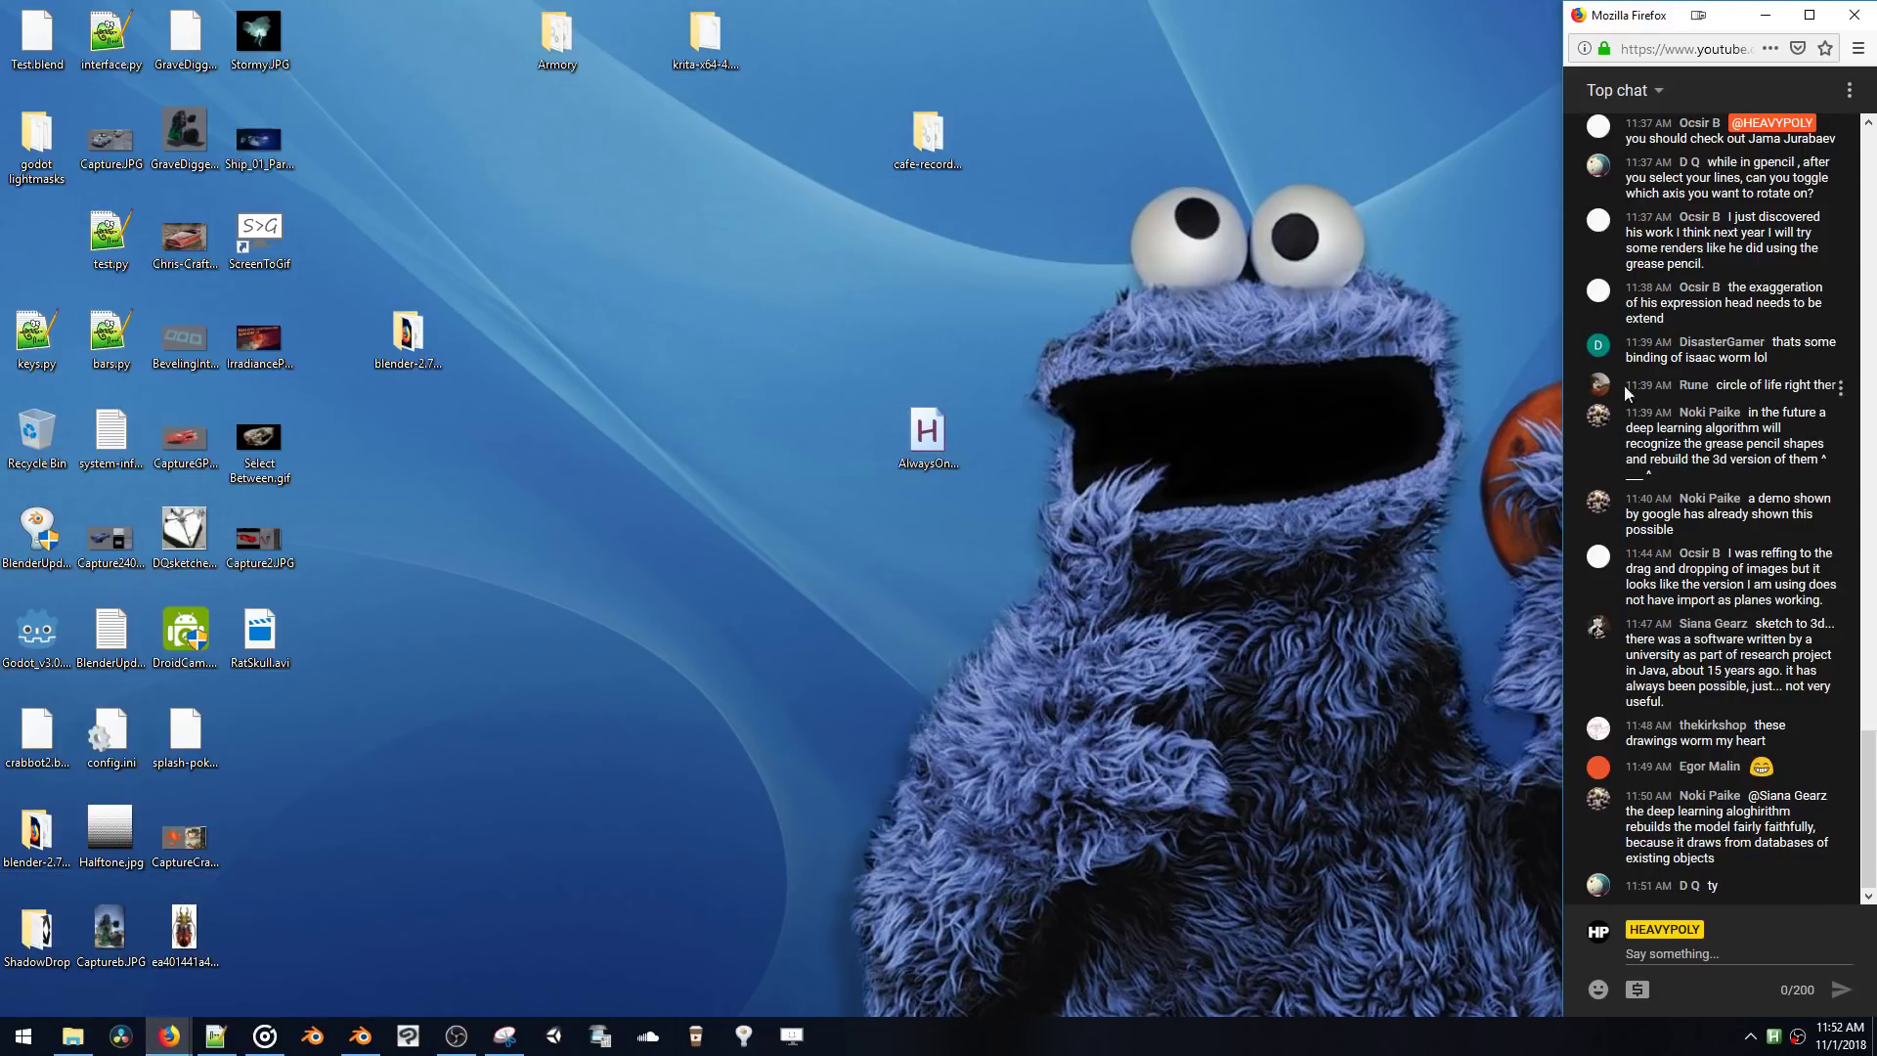
click(169, 1036)
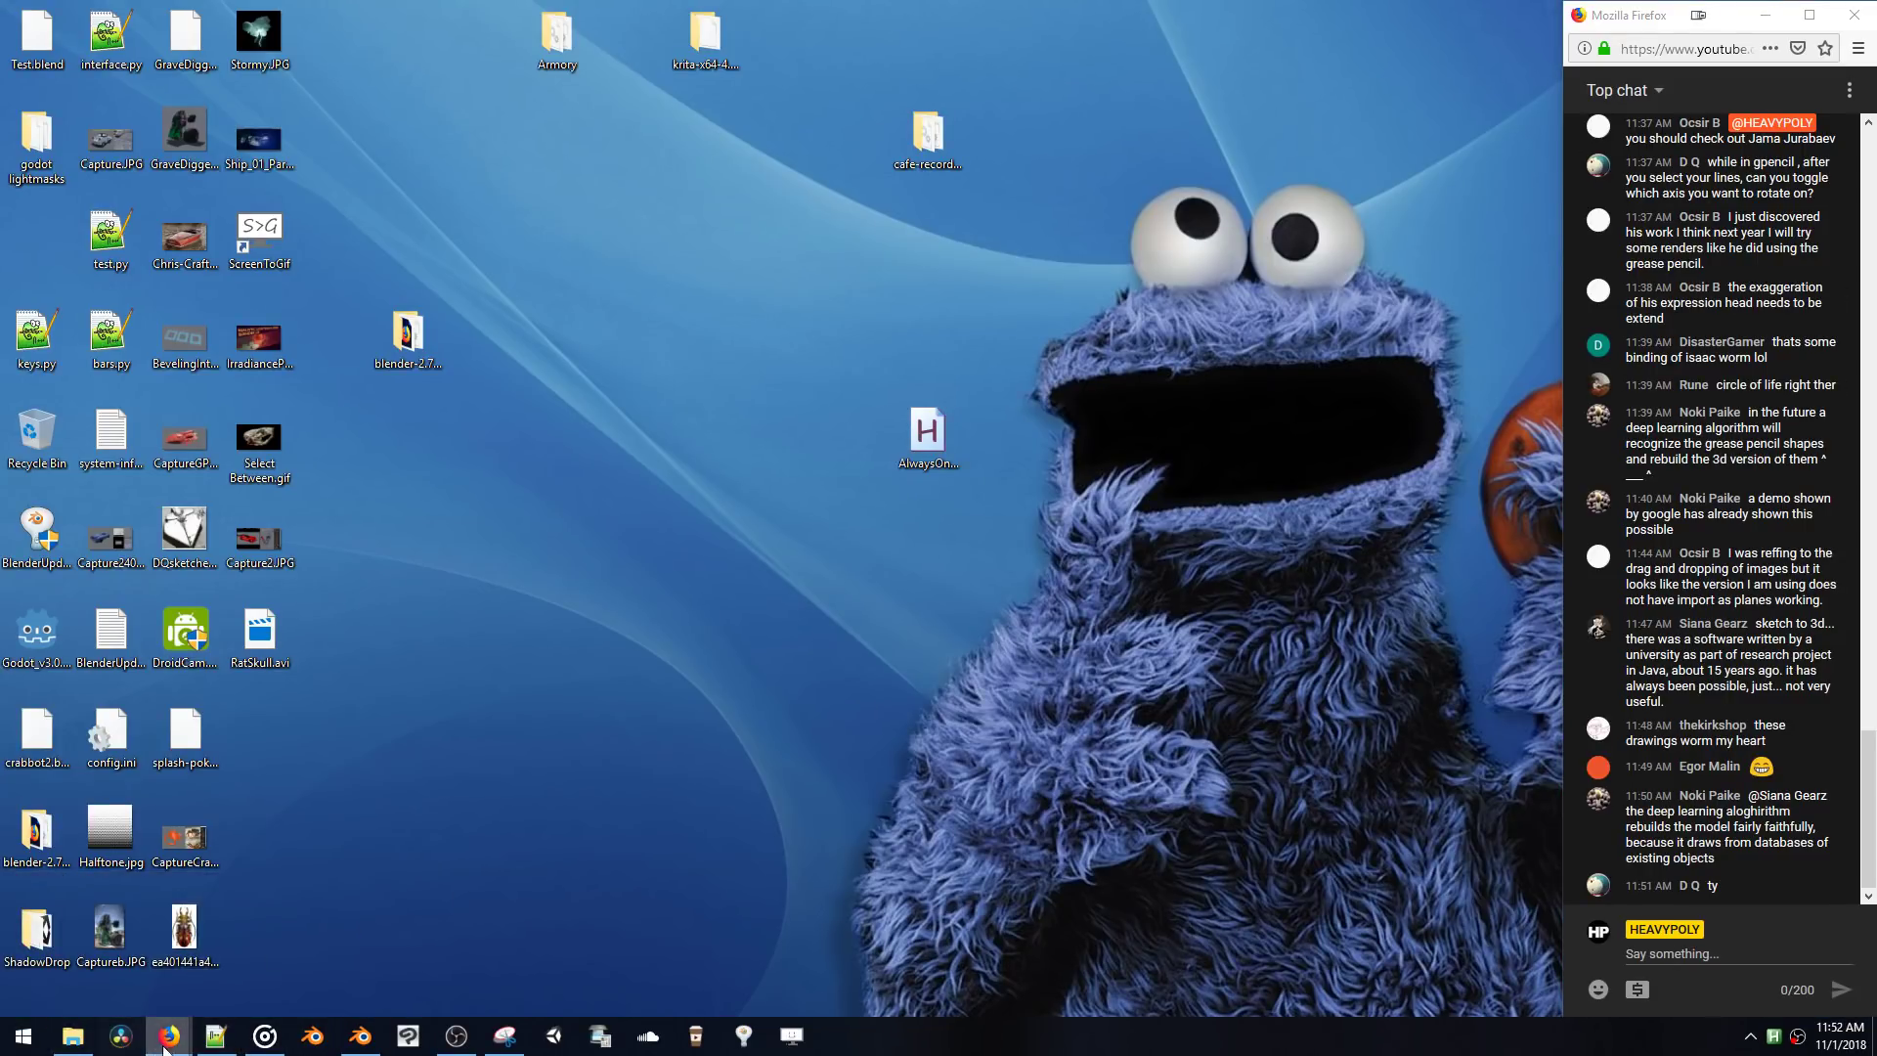
click(372, 1044)
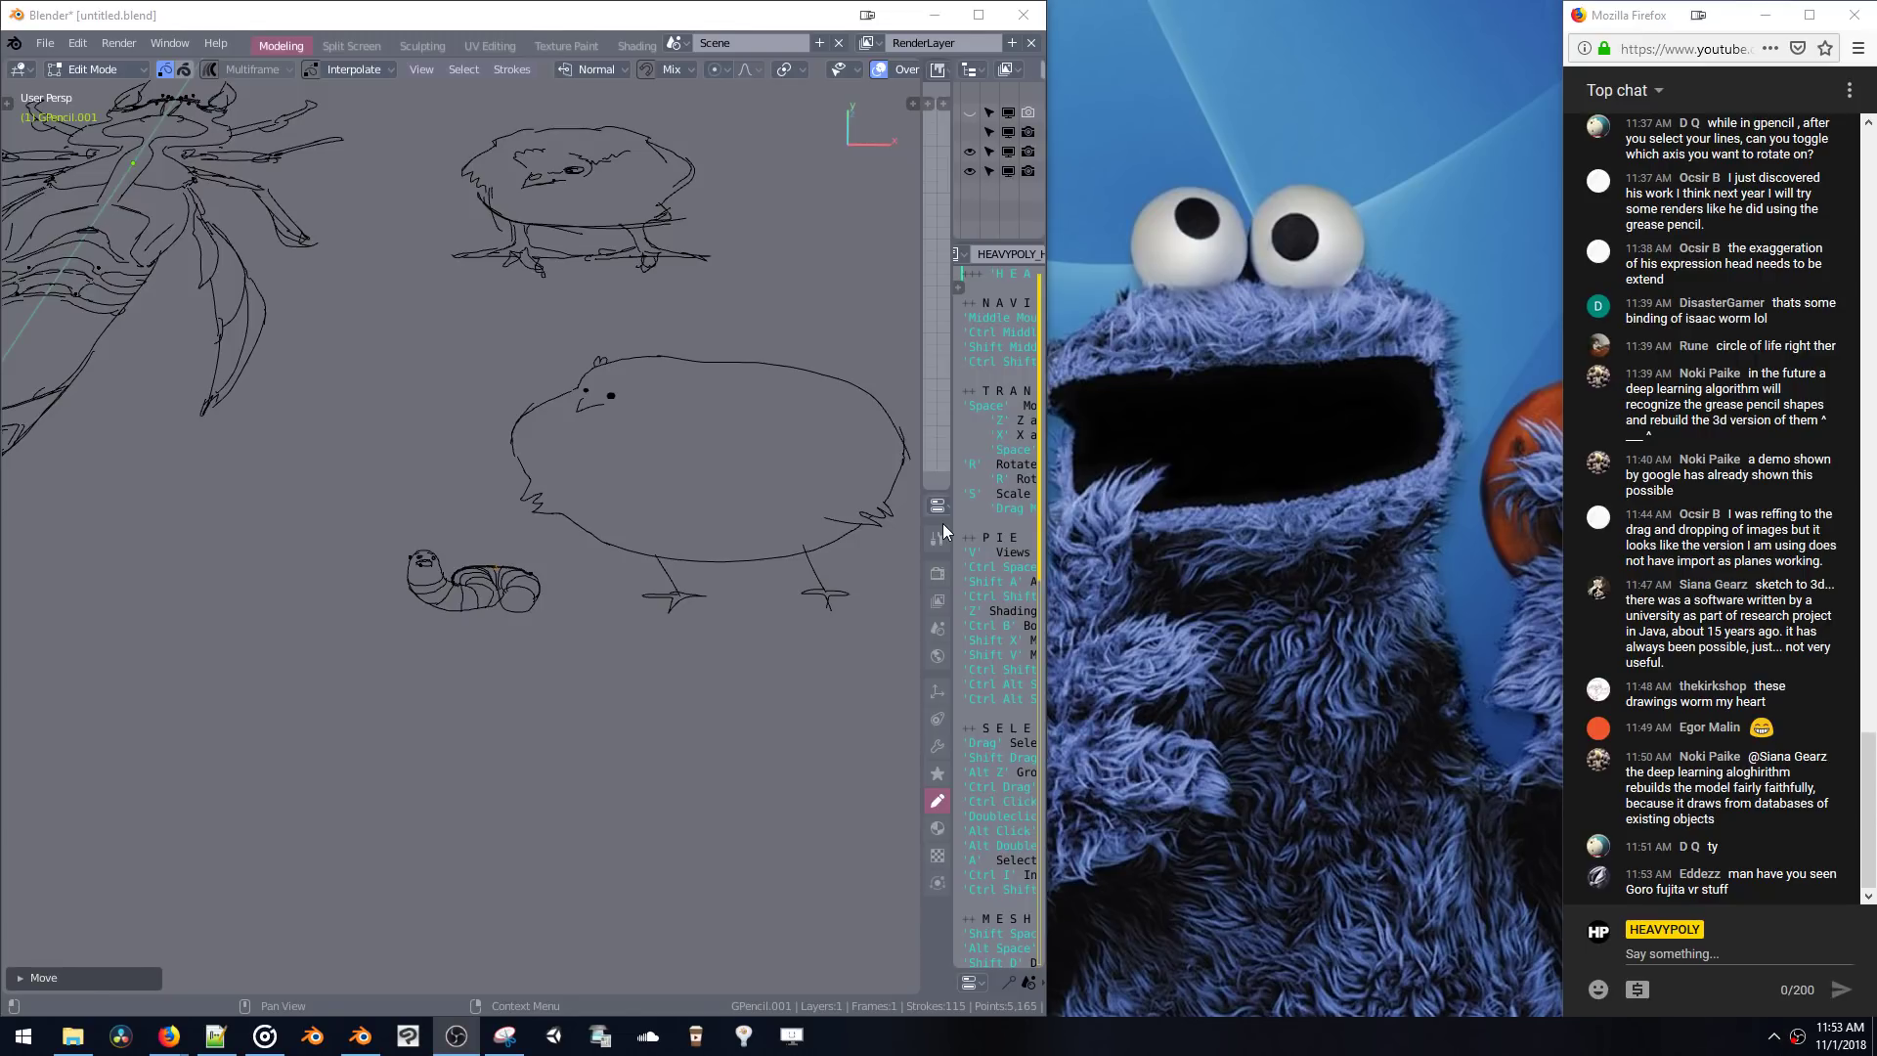
click(1637, 22)
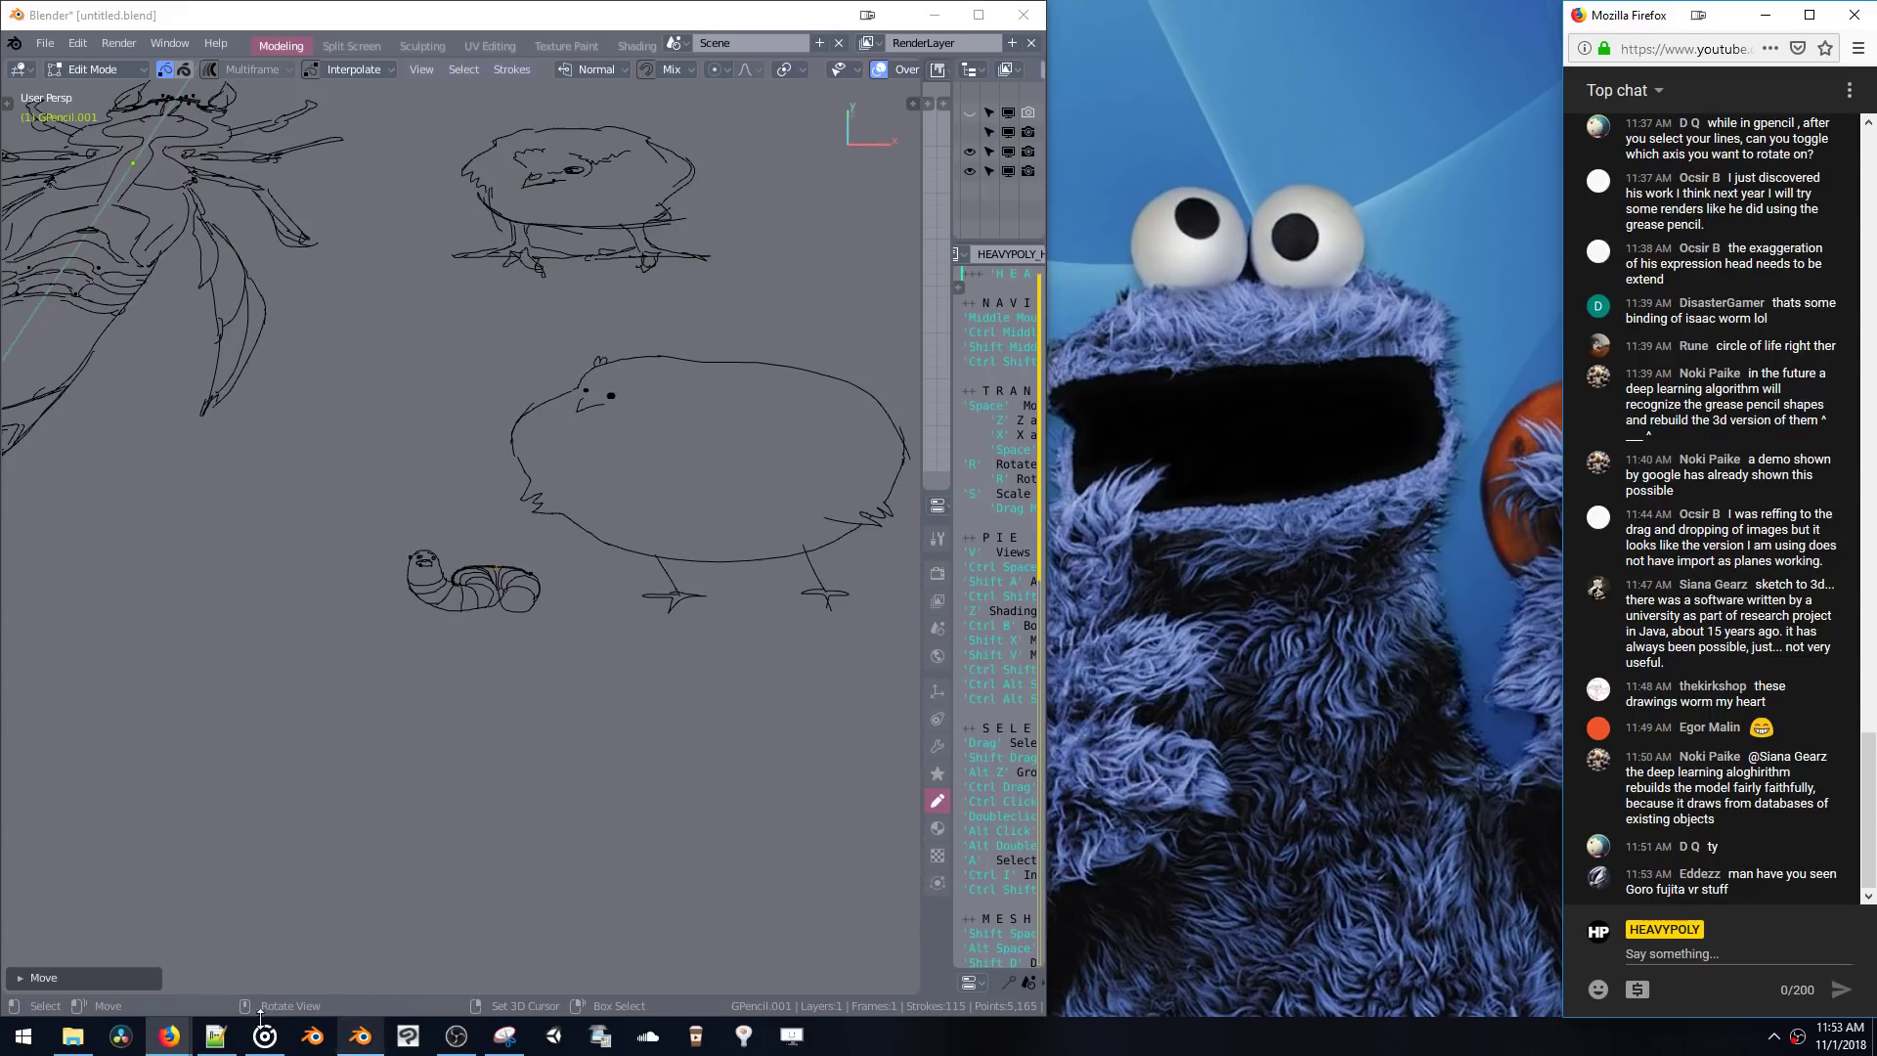
- Switch to the Firefox window with the bison results and open the preview of the first Wikipedia bison photo
mouse_move(169, 1035)
click(354, 944)
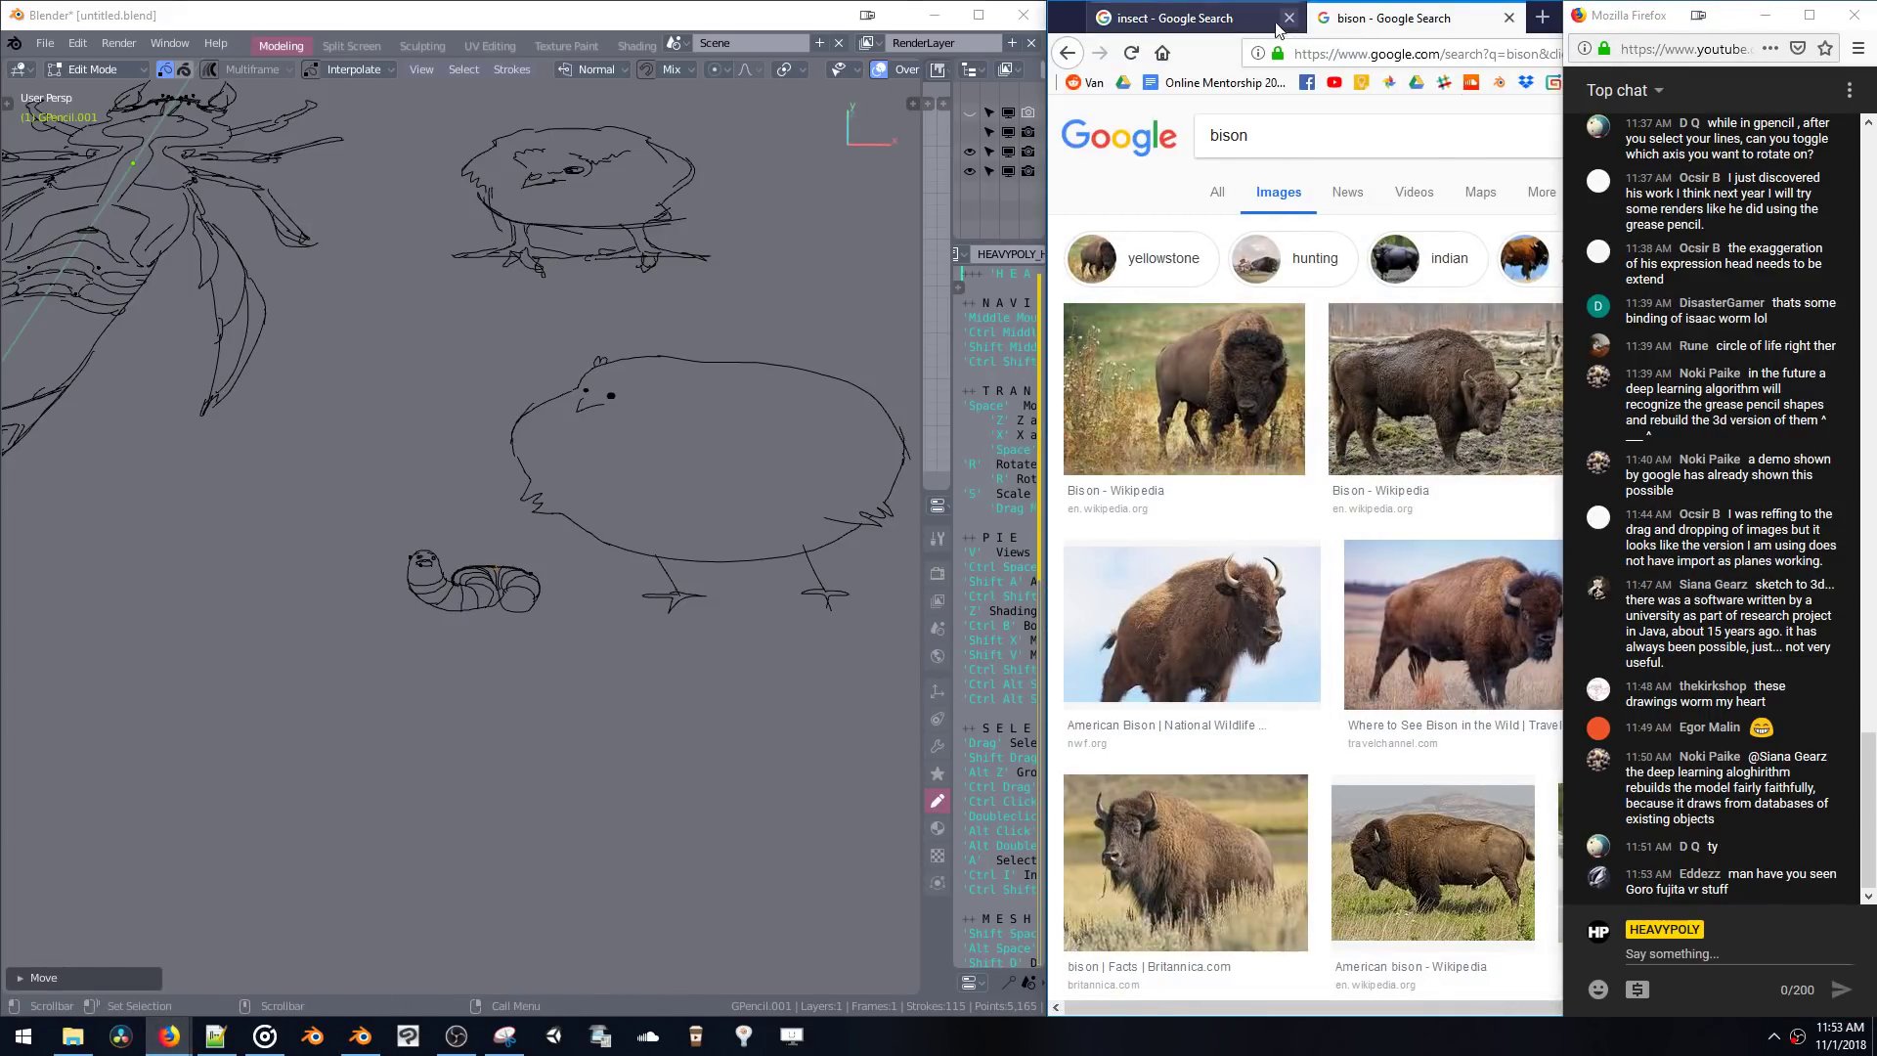
click(1193, 18)
click(1388, 17)
scroll(1376, 300, down, 3)
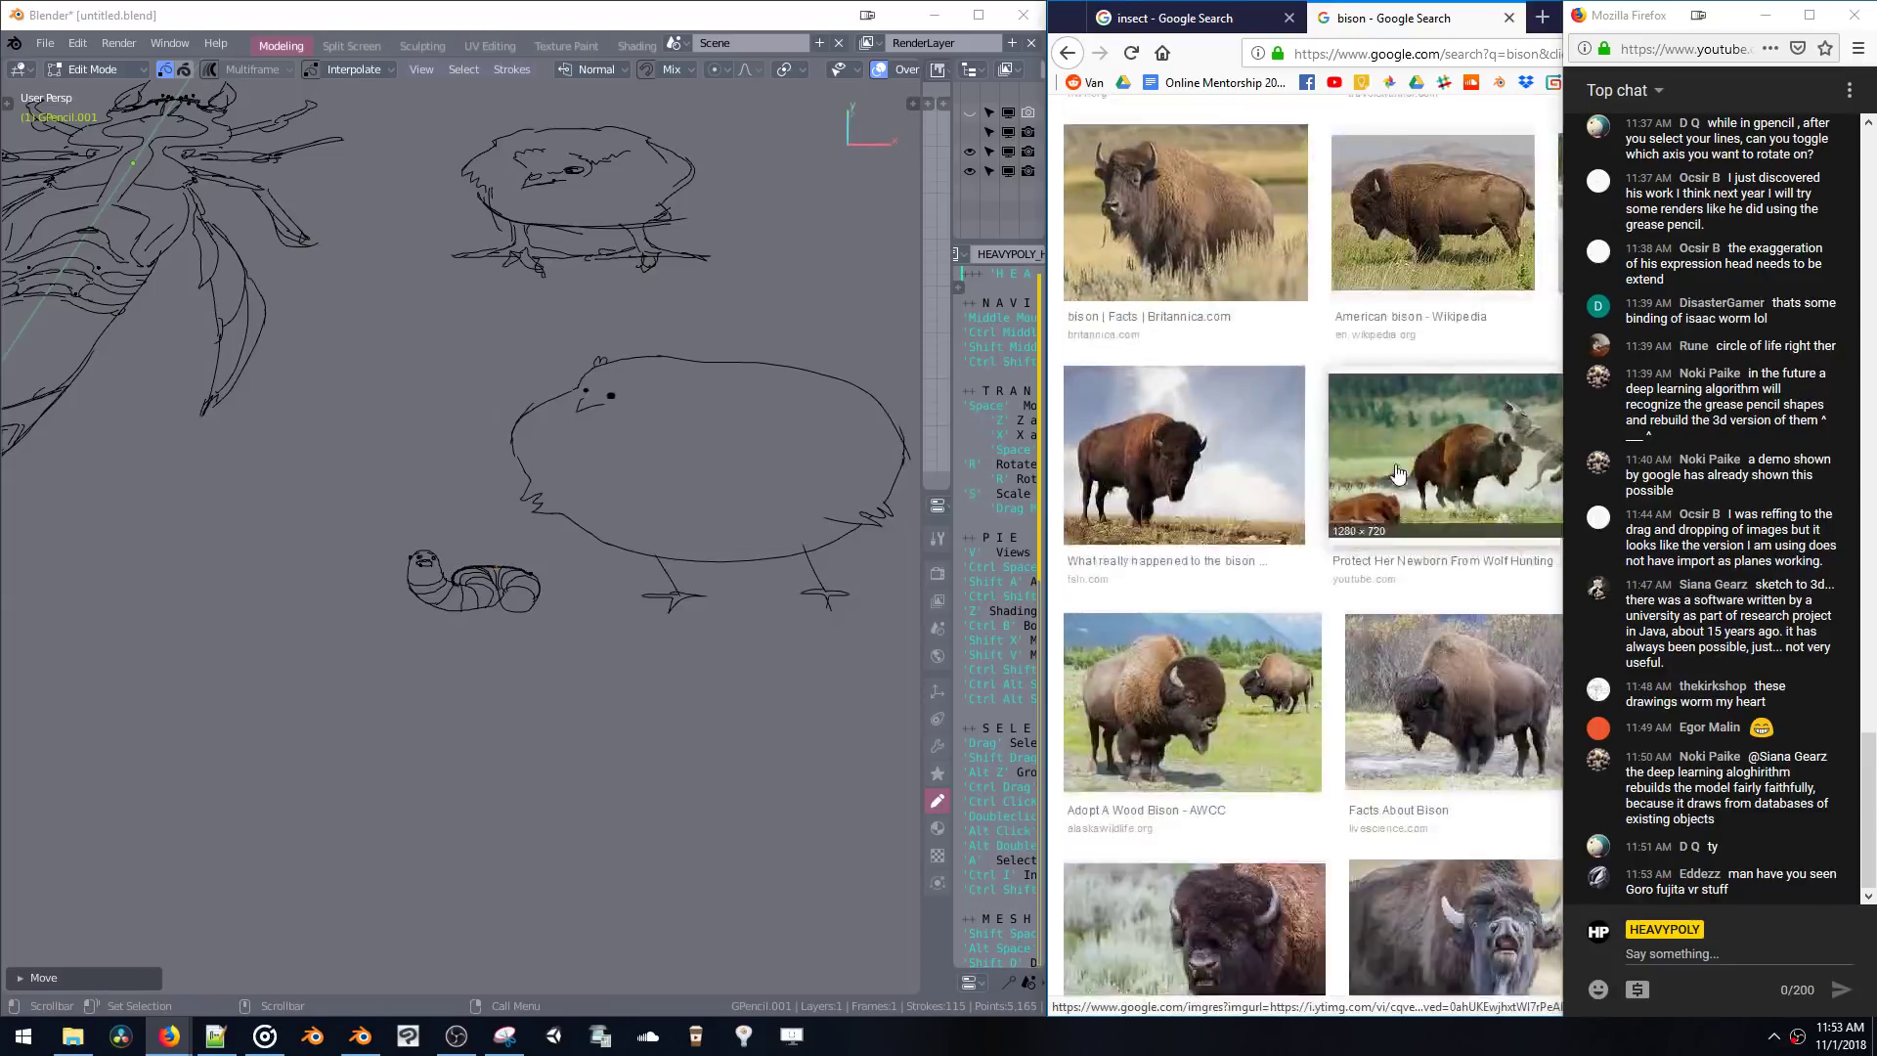
scroll(1546, 124, up, 1)
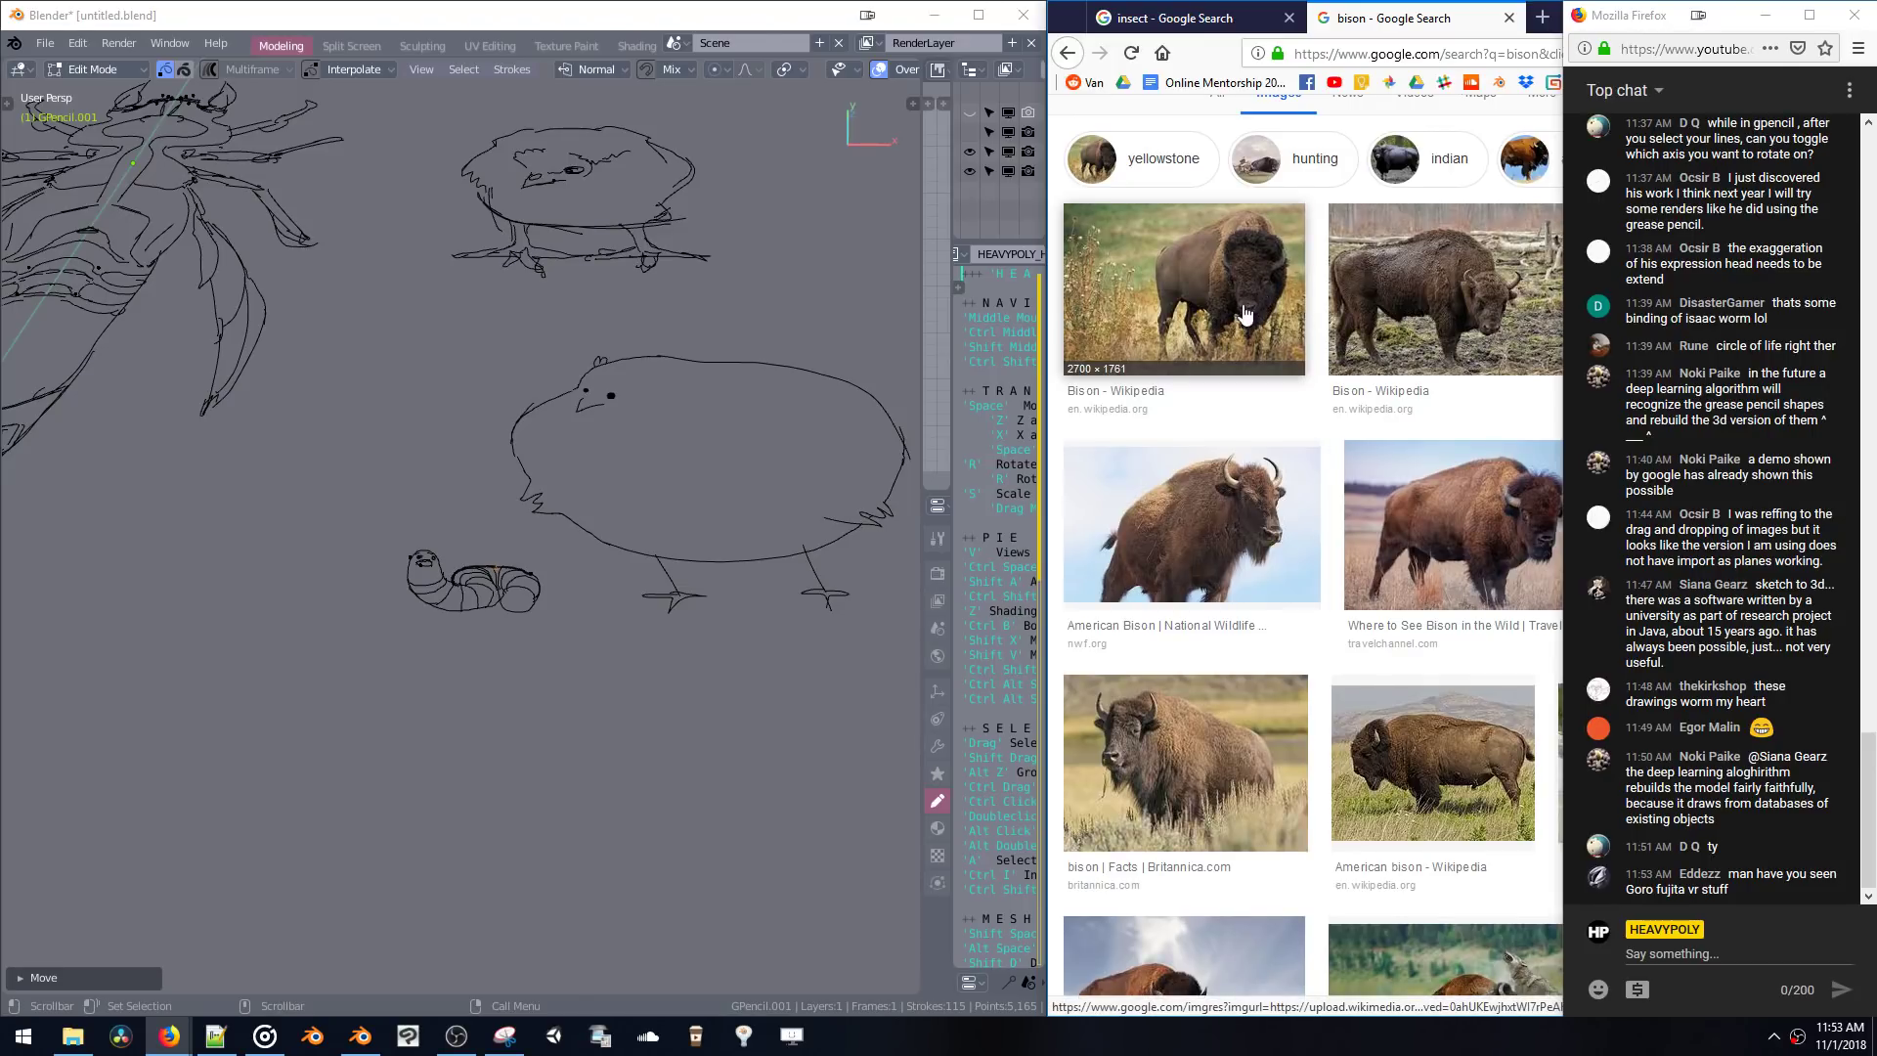
click(1208, 327)
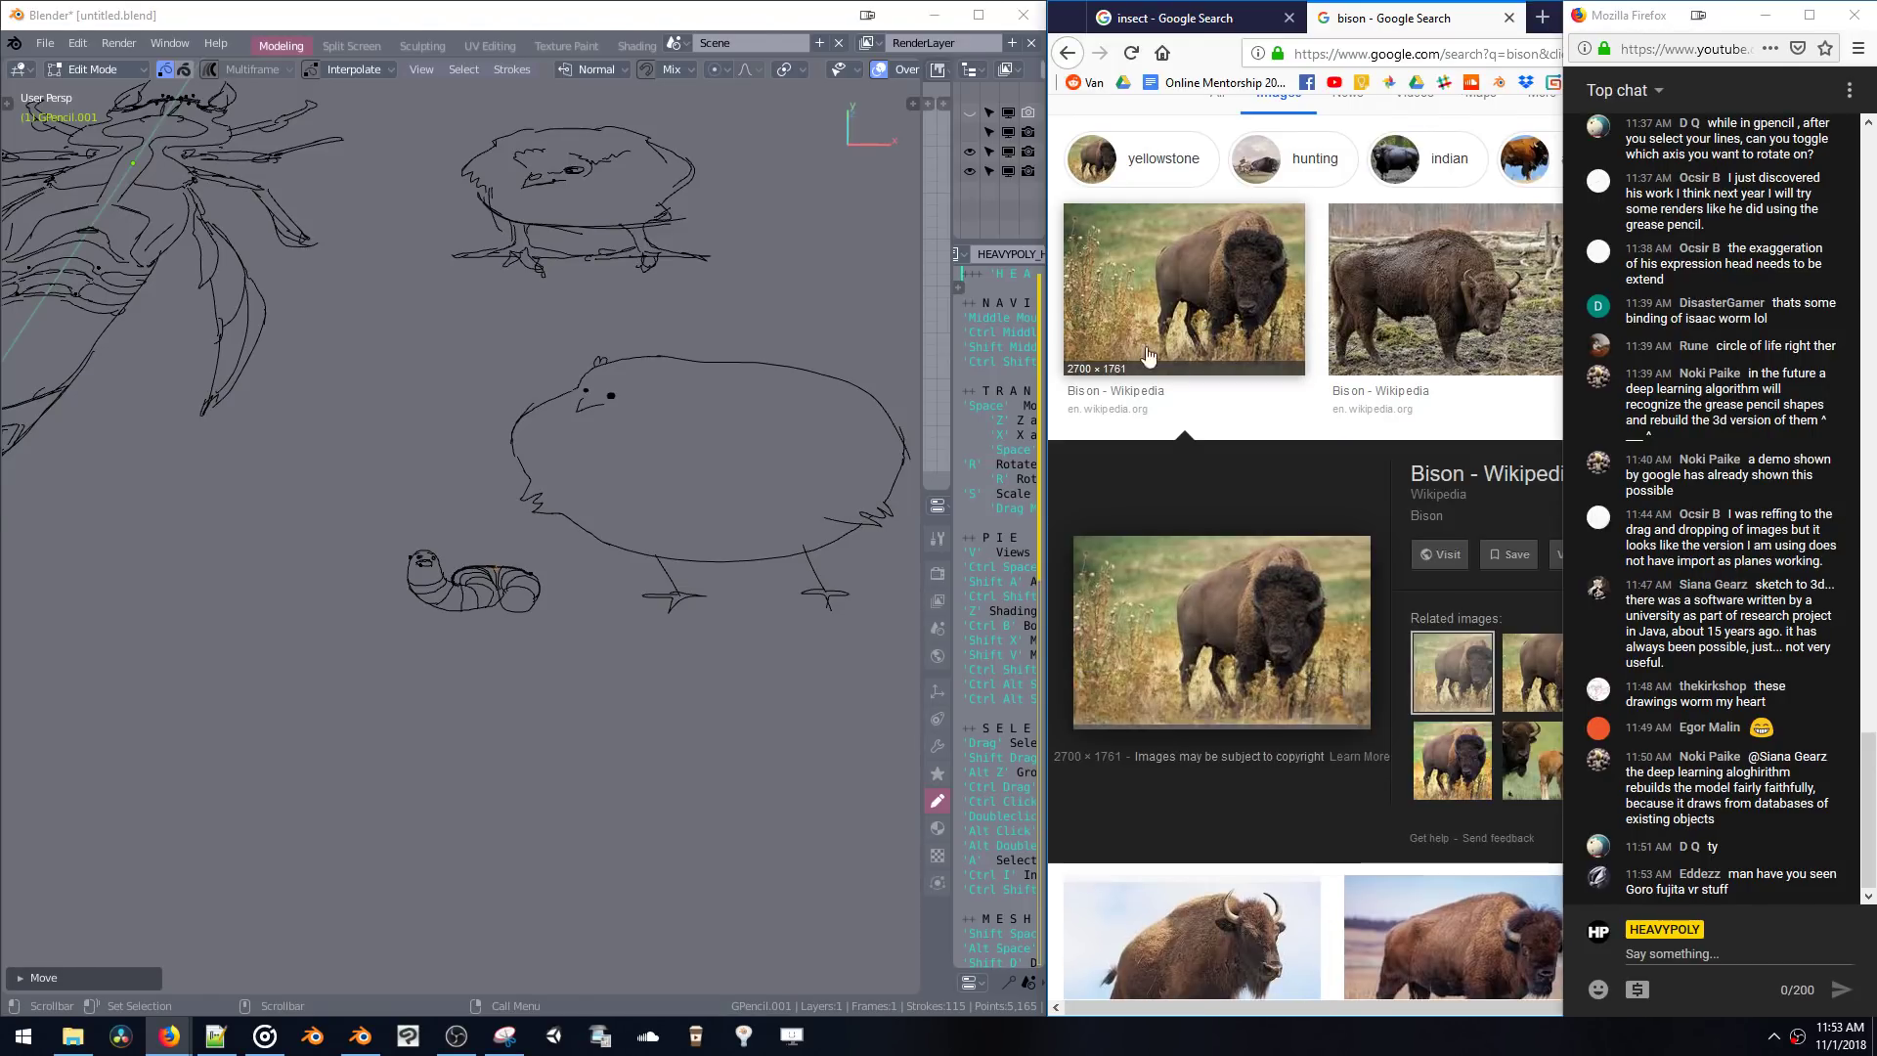
- Switch back to Blender, set a top orthographic view with free space below the bird and worm, and show the tool shelf
scroll(448, 416, up, 3)
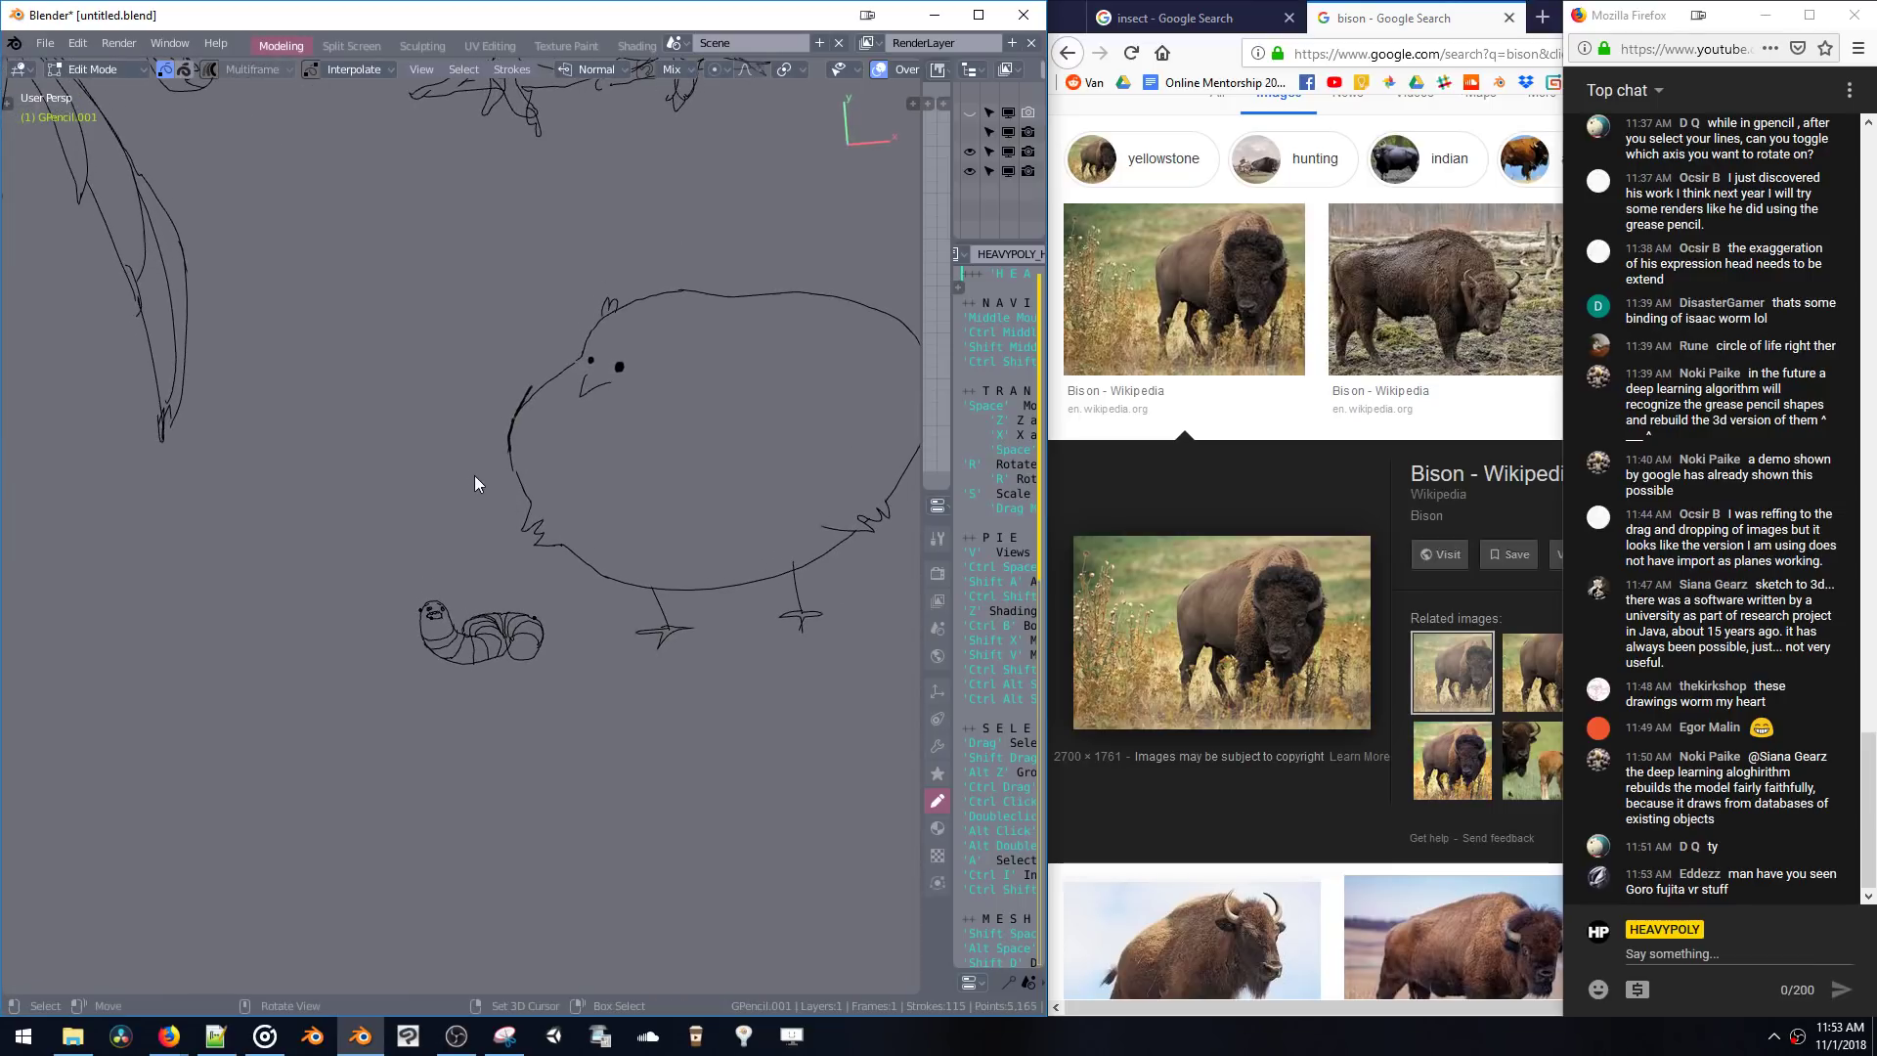
mouse_move(471, 420)
middle_down()
mouse_move(449, 420)
mouse_move(467, 498)
mouse_move(487, 408)
middle_up()
scroll(536, 535, down, 2)
shift+middle_drag(536, 538, 622, 444)
key(t)
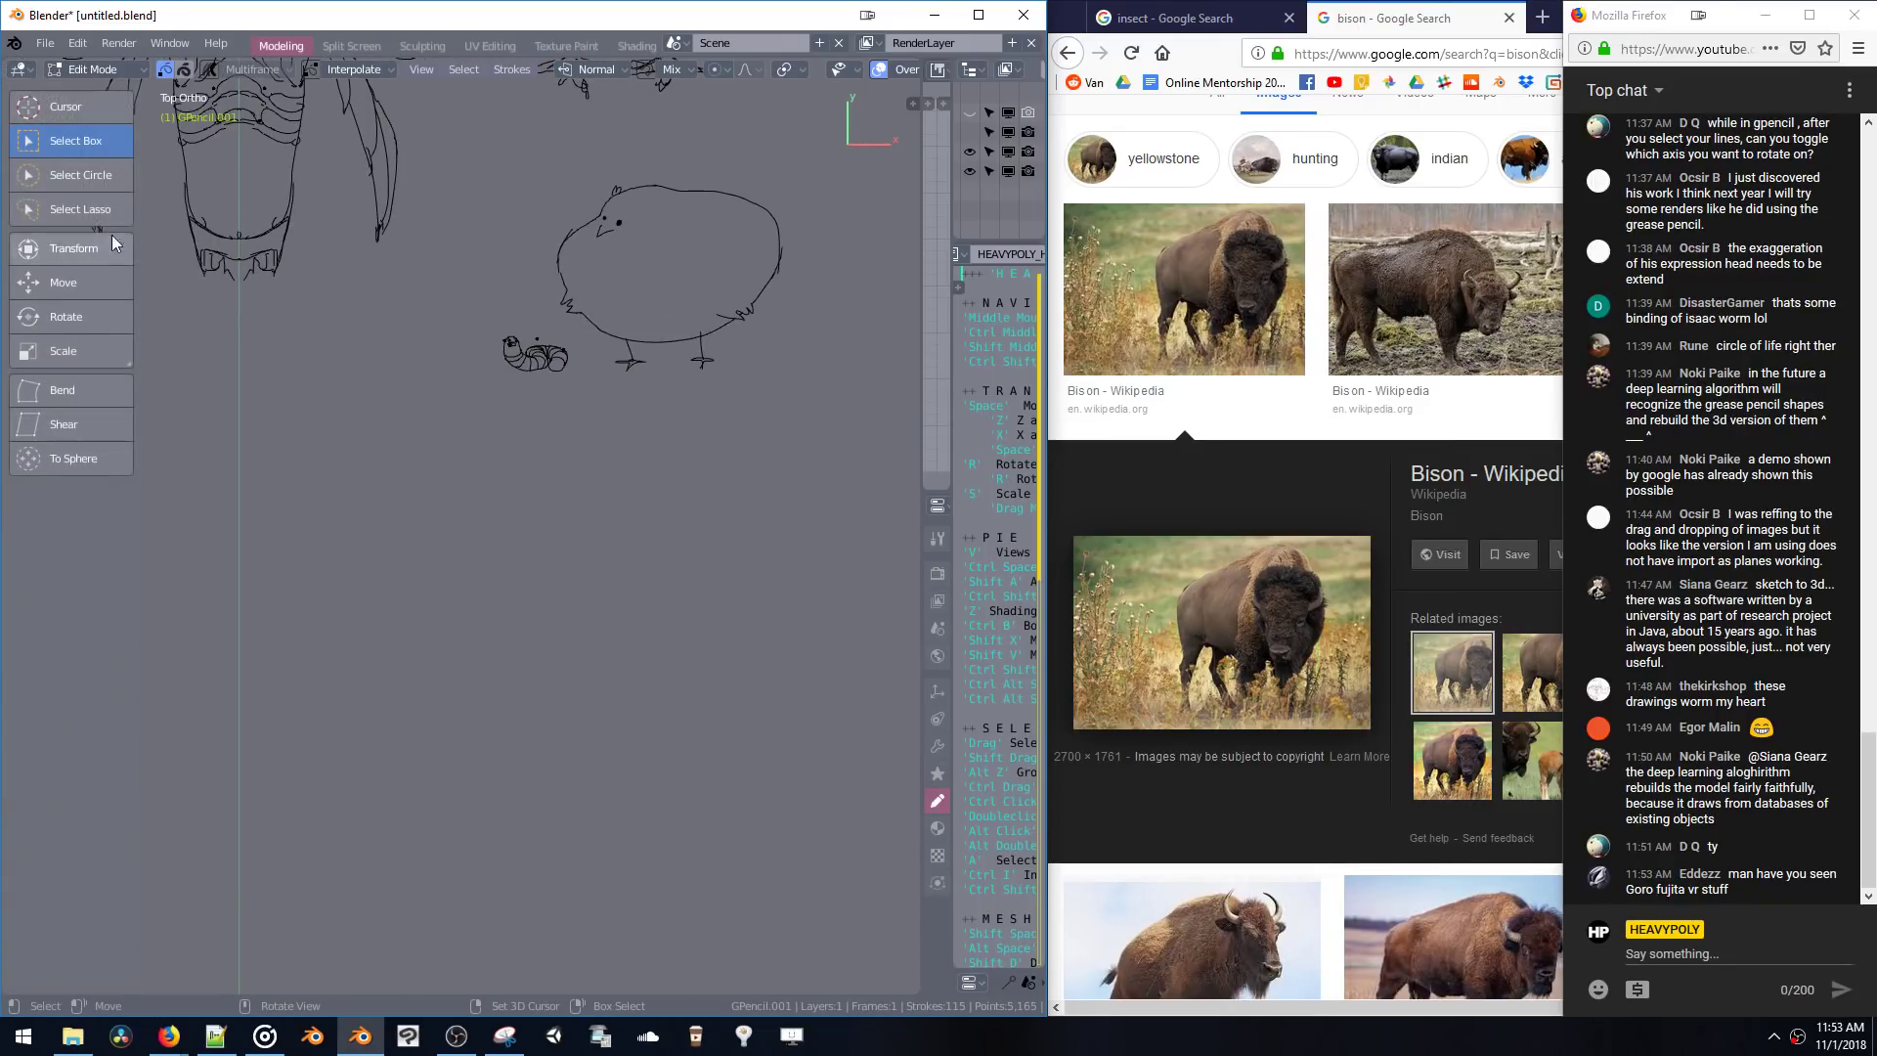
- Switch to Draw mode and sketch the bison's hump, back, rear leg, belly and chest outline below the bird
key(ctrl+Tab)
click(518, 403)
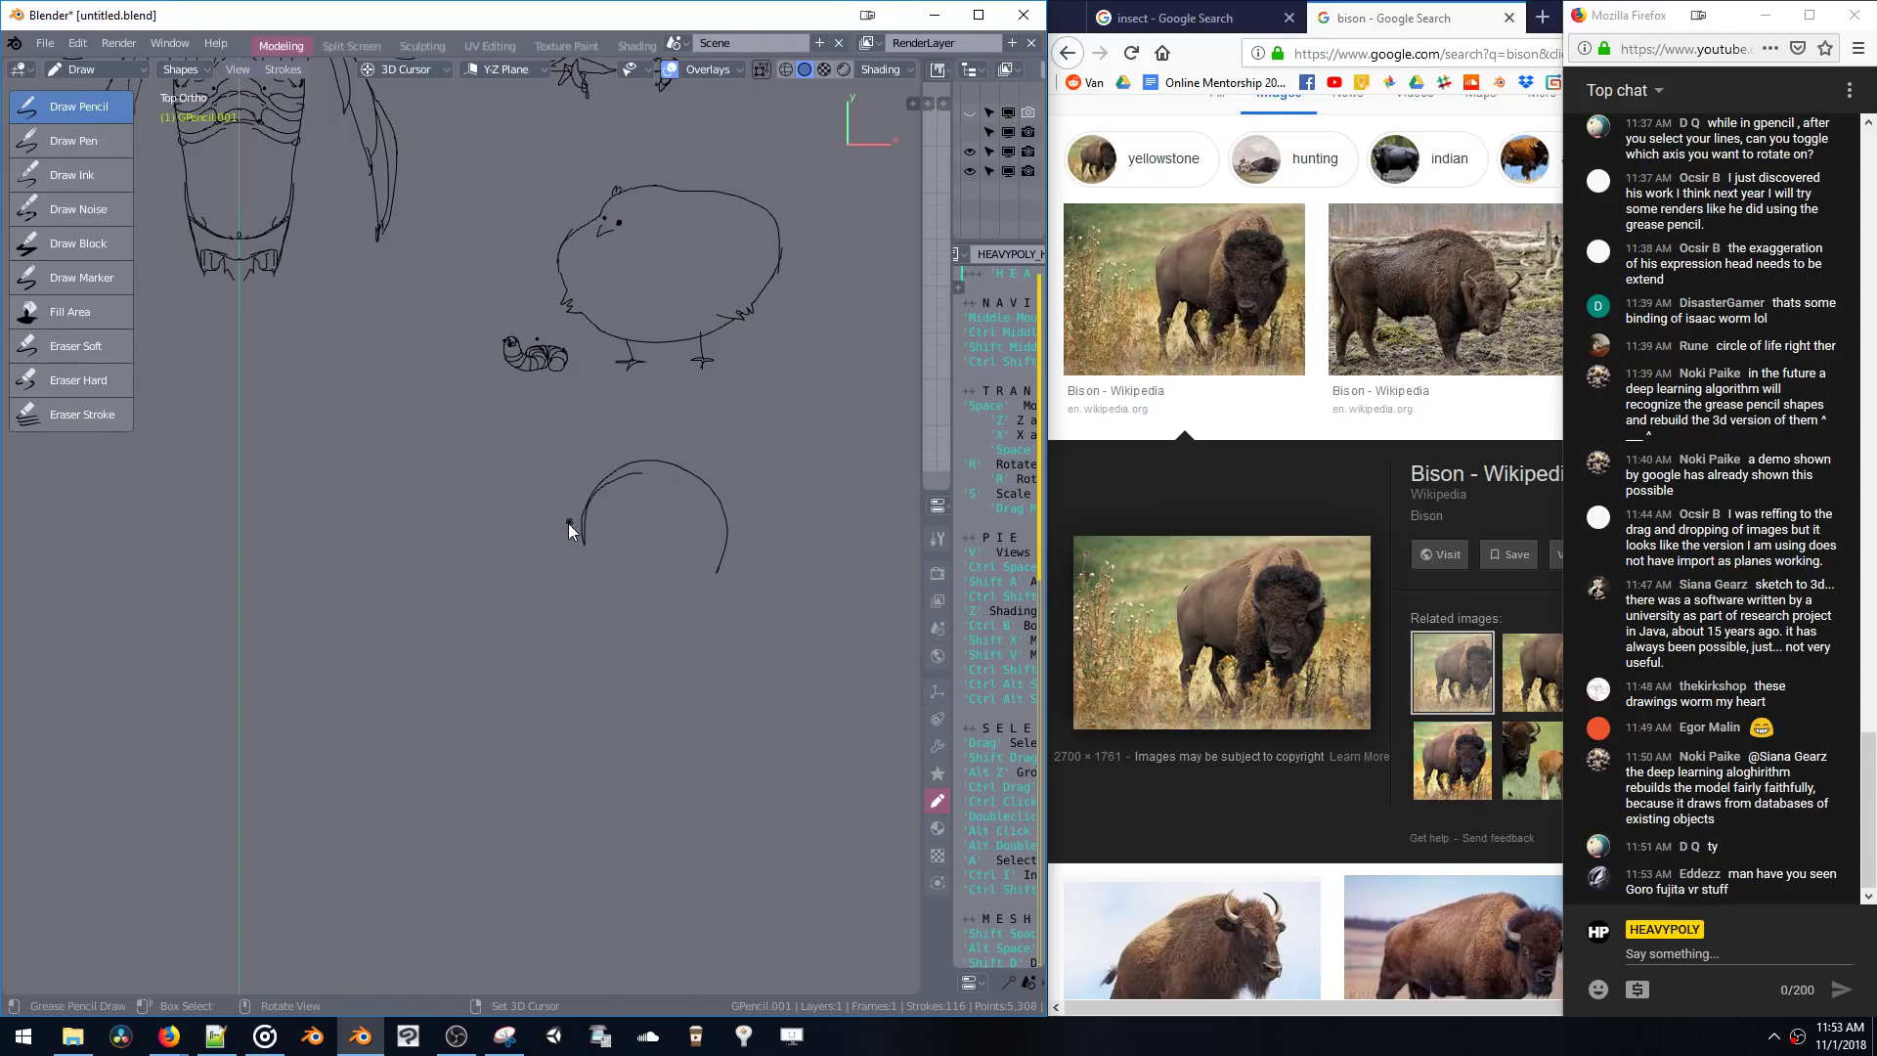
drag(514, 561, 507, 572)
mouse_move(631, 690)
mouse_down()
mouse_move(667, 669)
mouse_move(690, 695)
mouse_up()
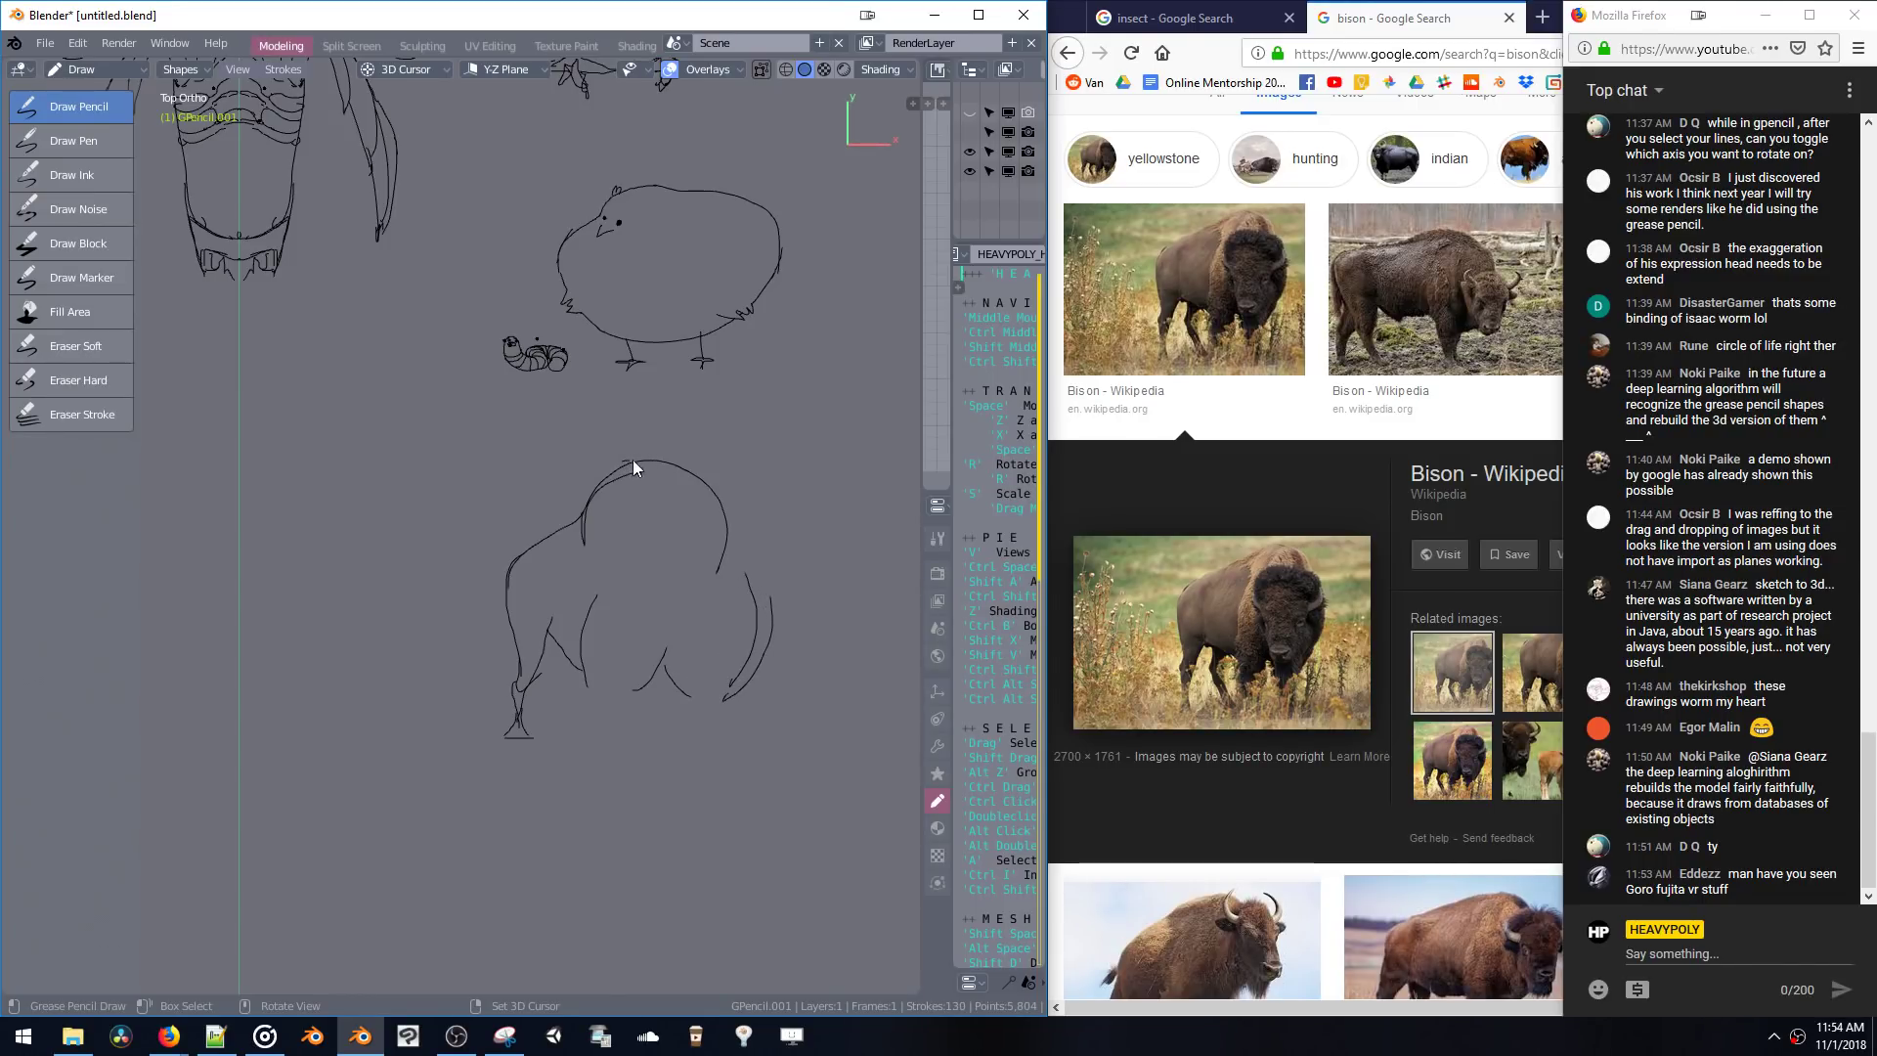
- Redraw the bison's hump as a taller arc above the first back line
drag(625, 460, 721, 463)
key(ctrl+z)
key(ctrl+z)
key(ctrl+z)
mouse_move(579, 513)
mouse_down()
mouse_move(619, 455)
mouse_move(692, 442)
mouse_up()
shift+middle_drag(755, 590, 742, 536)
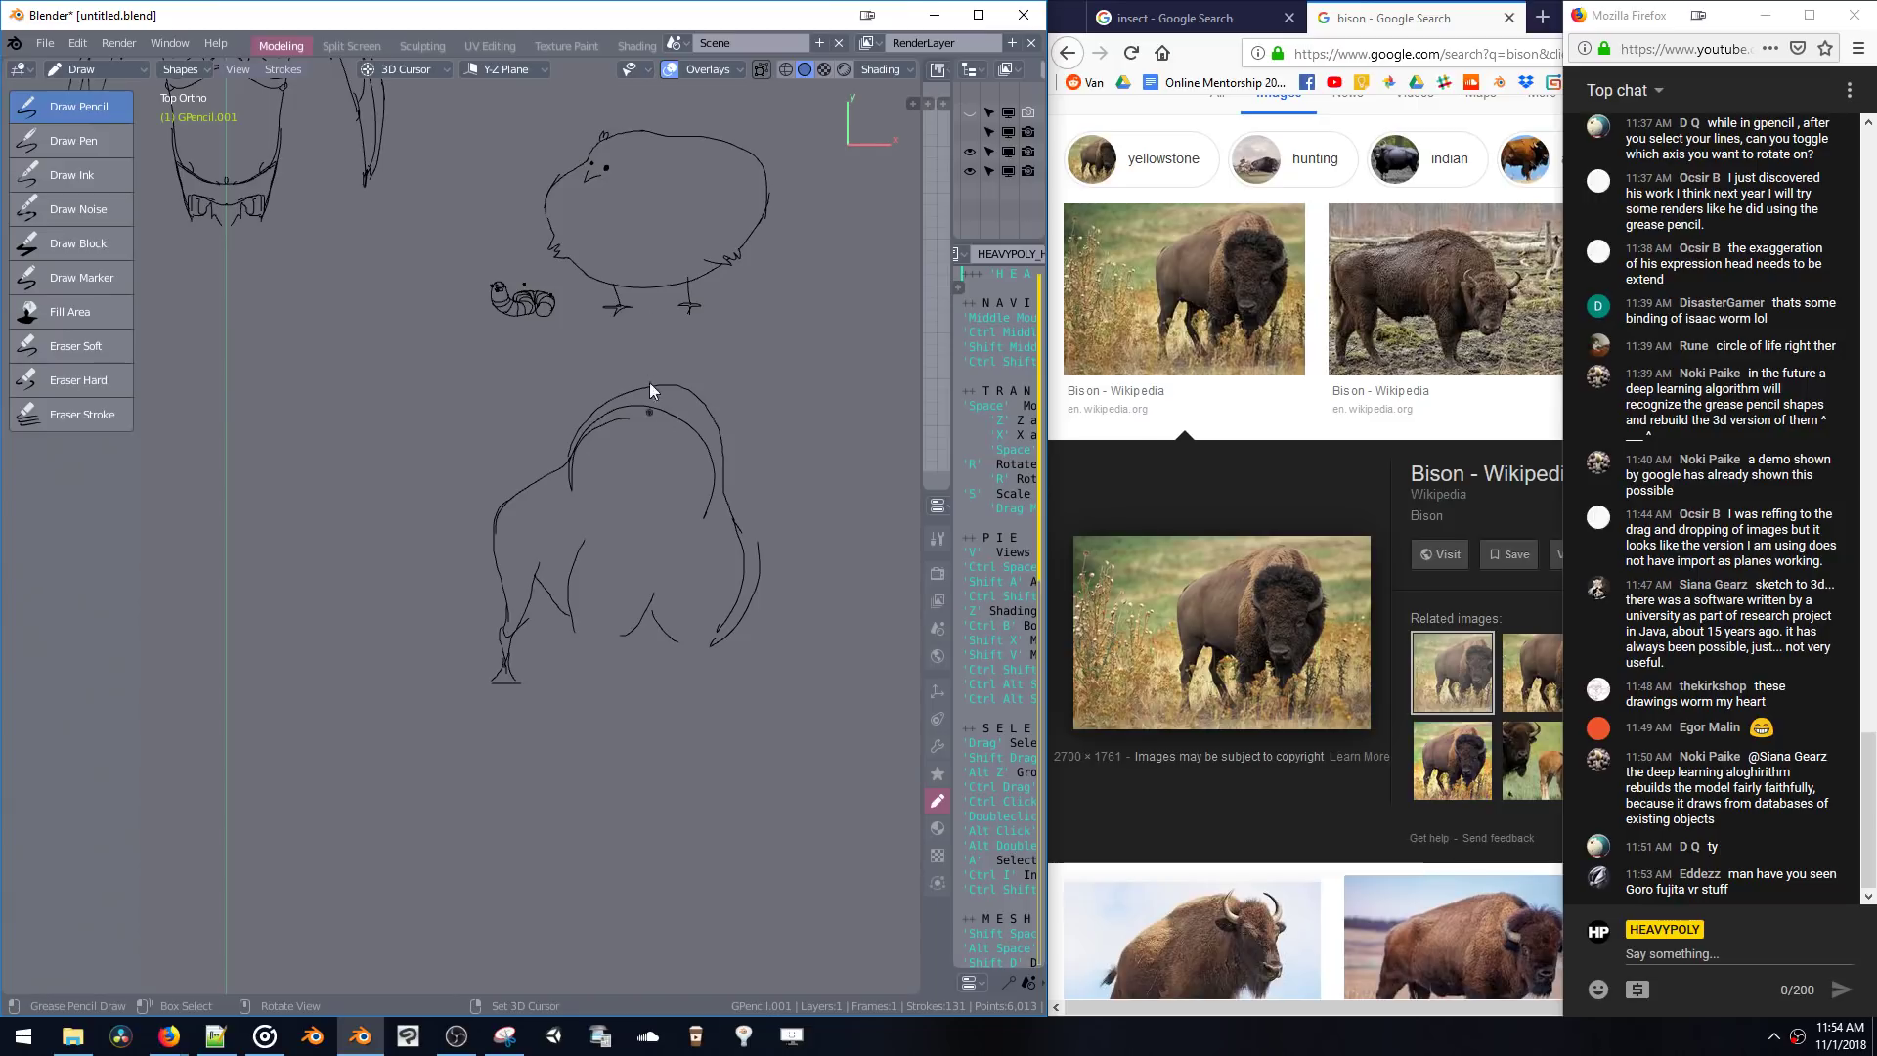
- Remove the inner hump arc and surplus chest lines with Eraser Hard, and redraw the chest contour with Draw Pencil
click(78, 380)
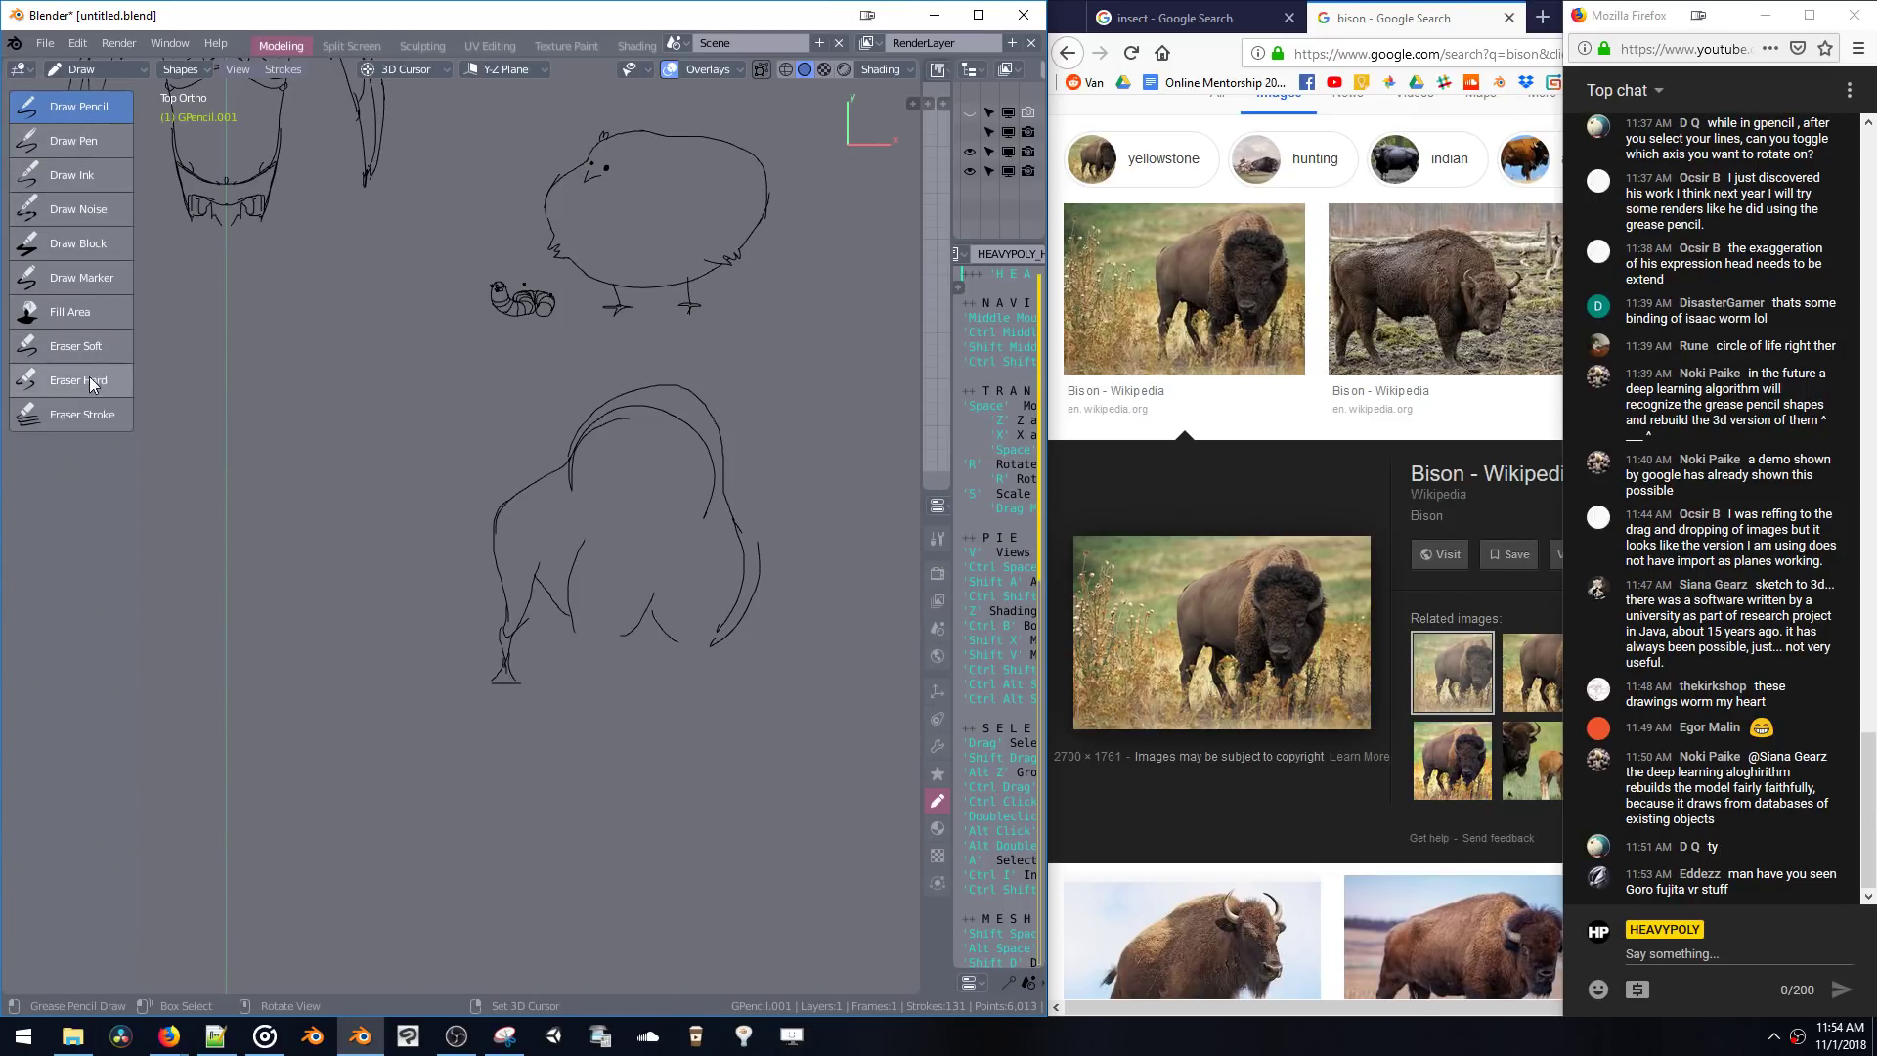
mouse_move(689, 445)
mouse_down()
mouse_move(614, 420)
mouse_move(686, 418)
mouse_move(708, 542)
mouse_move(724, 516)
mouse_move(724, 628)
mouse_move(757, 565)
mouse_move(689, 506)
mouse_up()
click(78, 106)
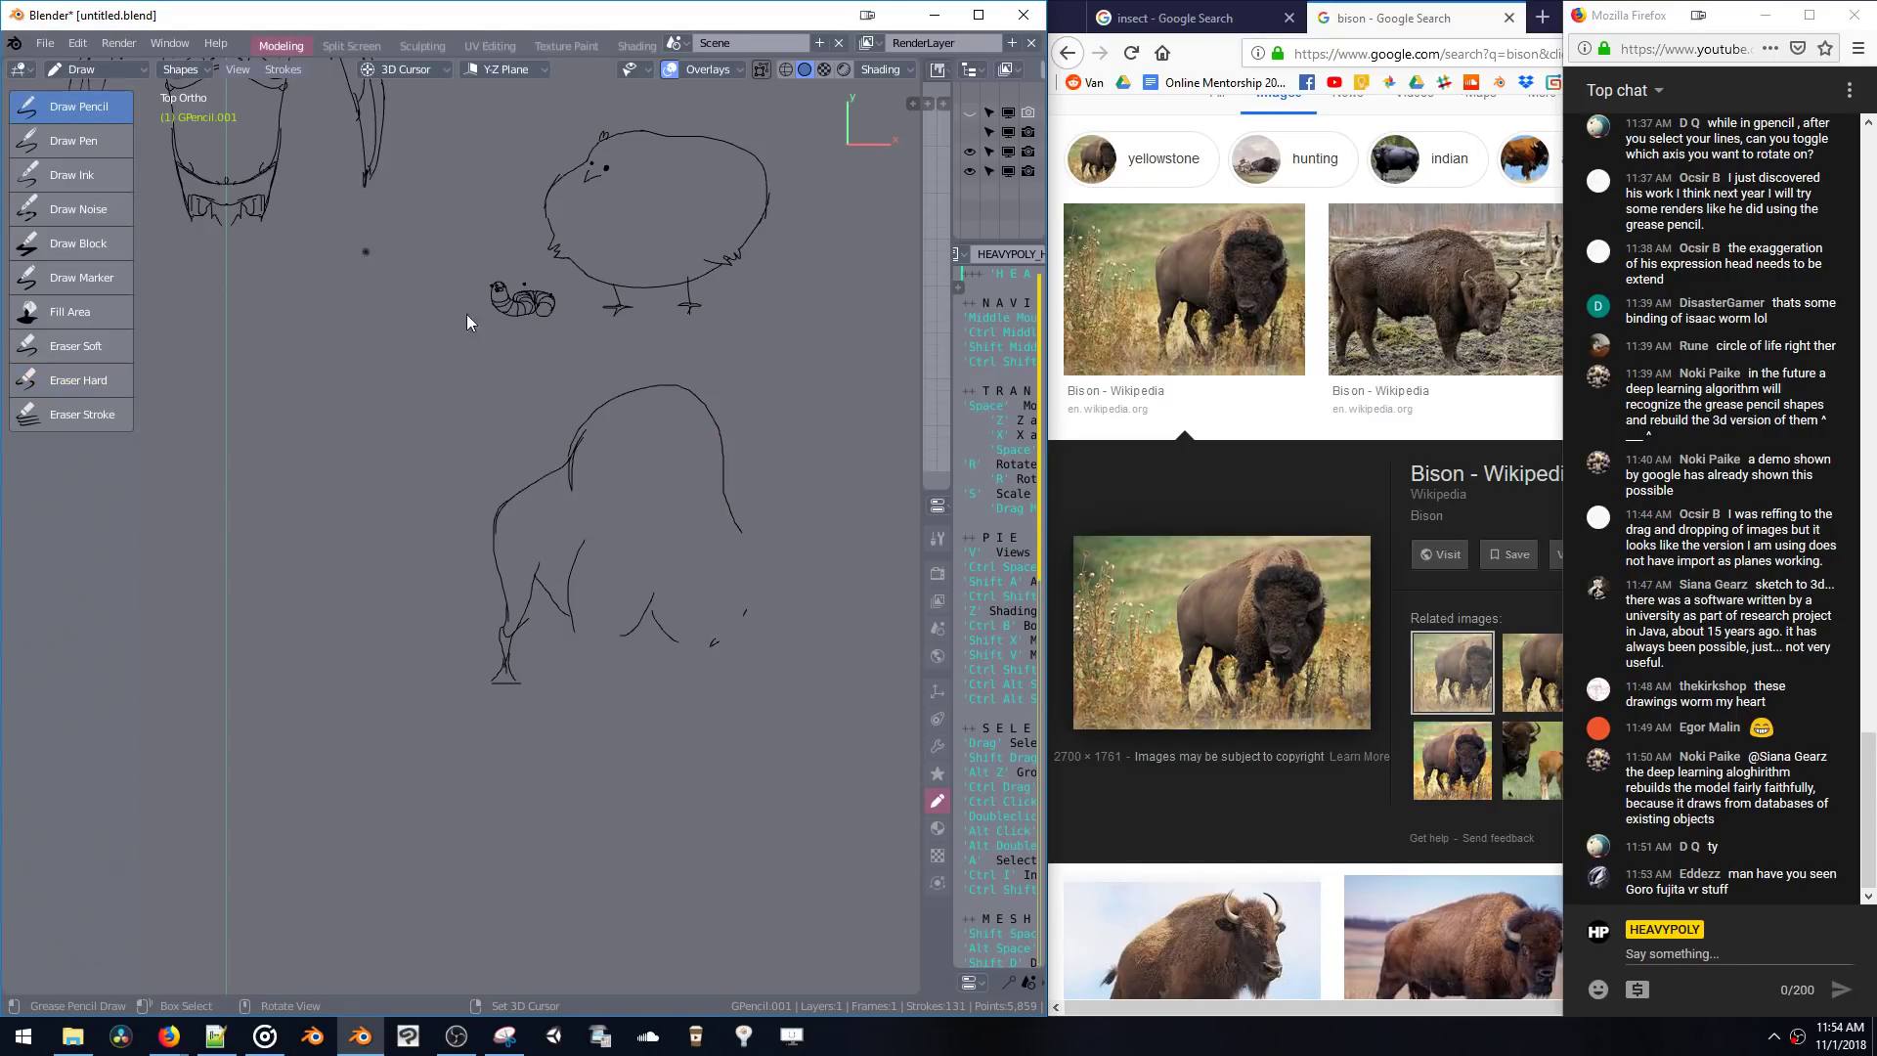
click(78, 379)
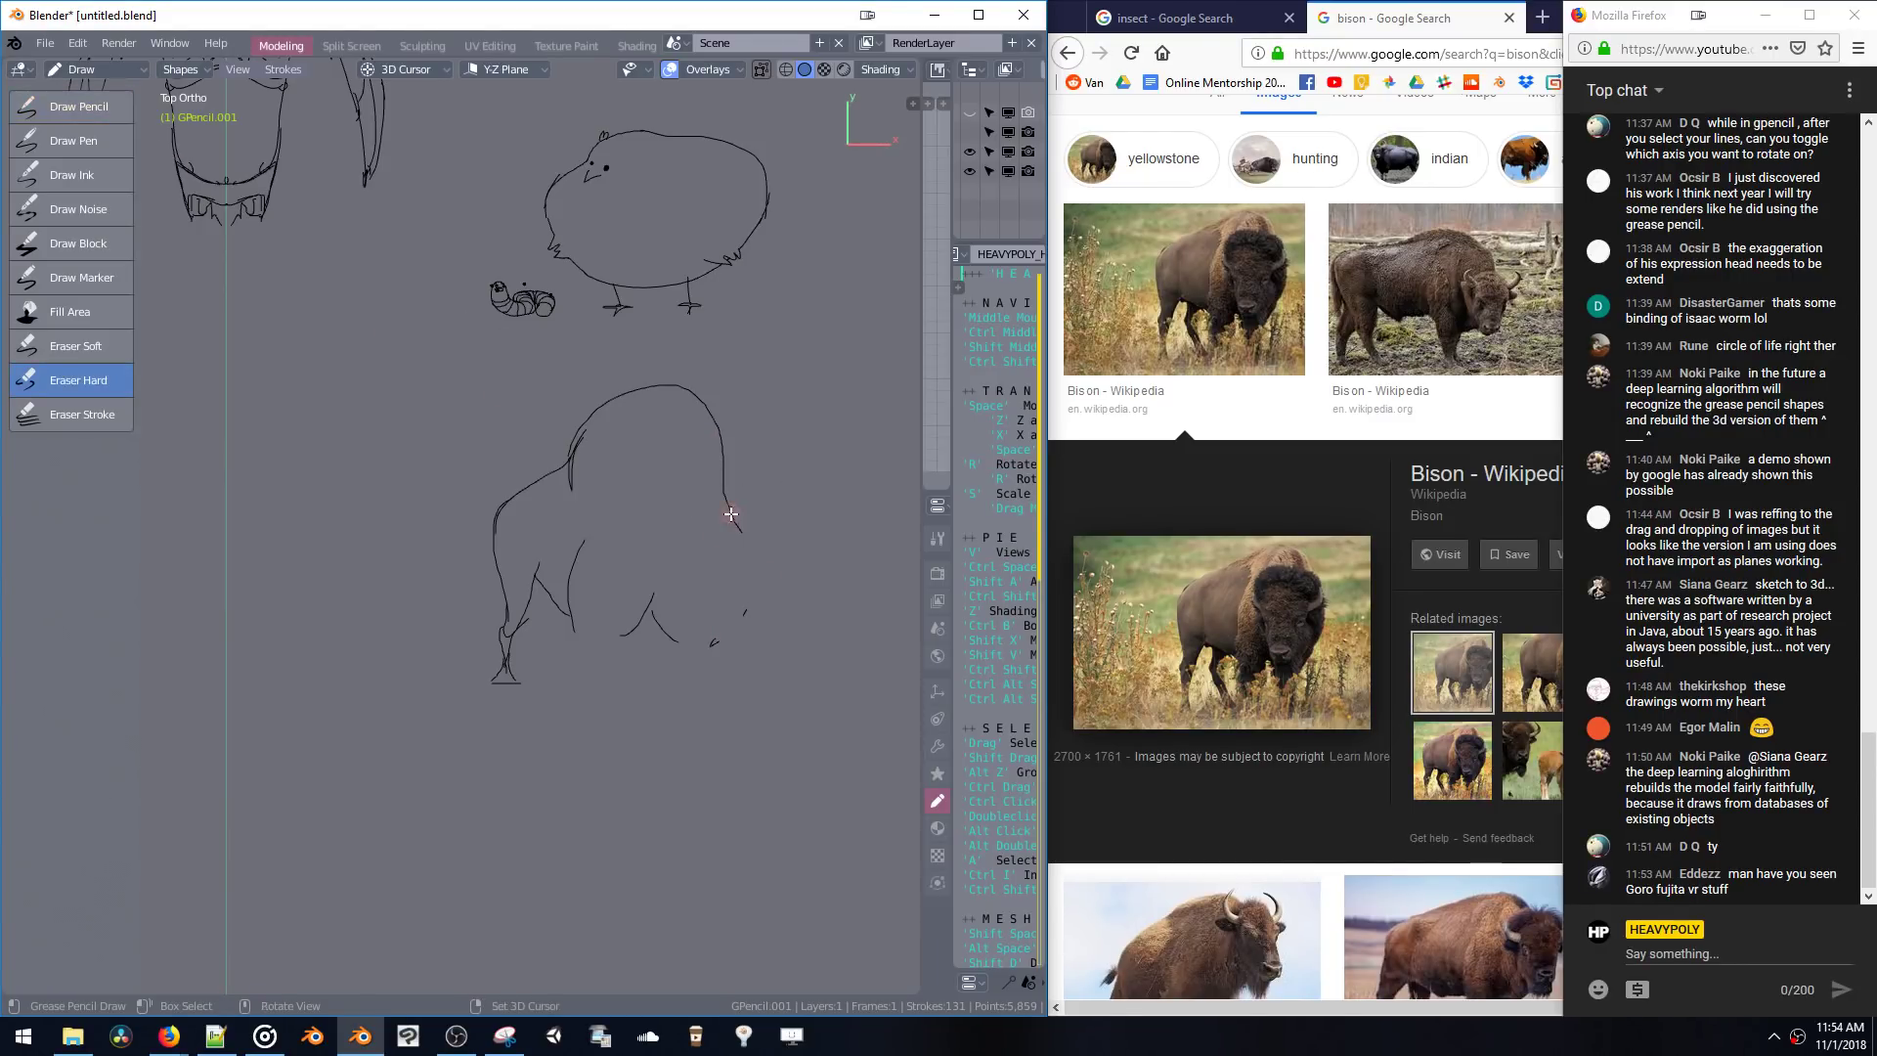
drag(728, 503, 754, 586)
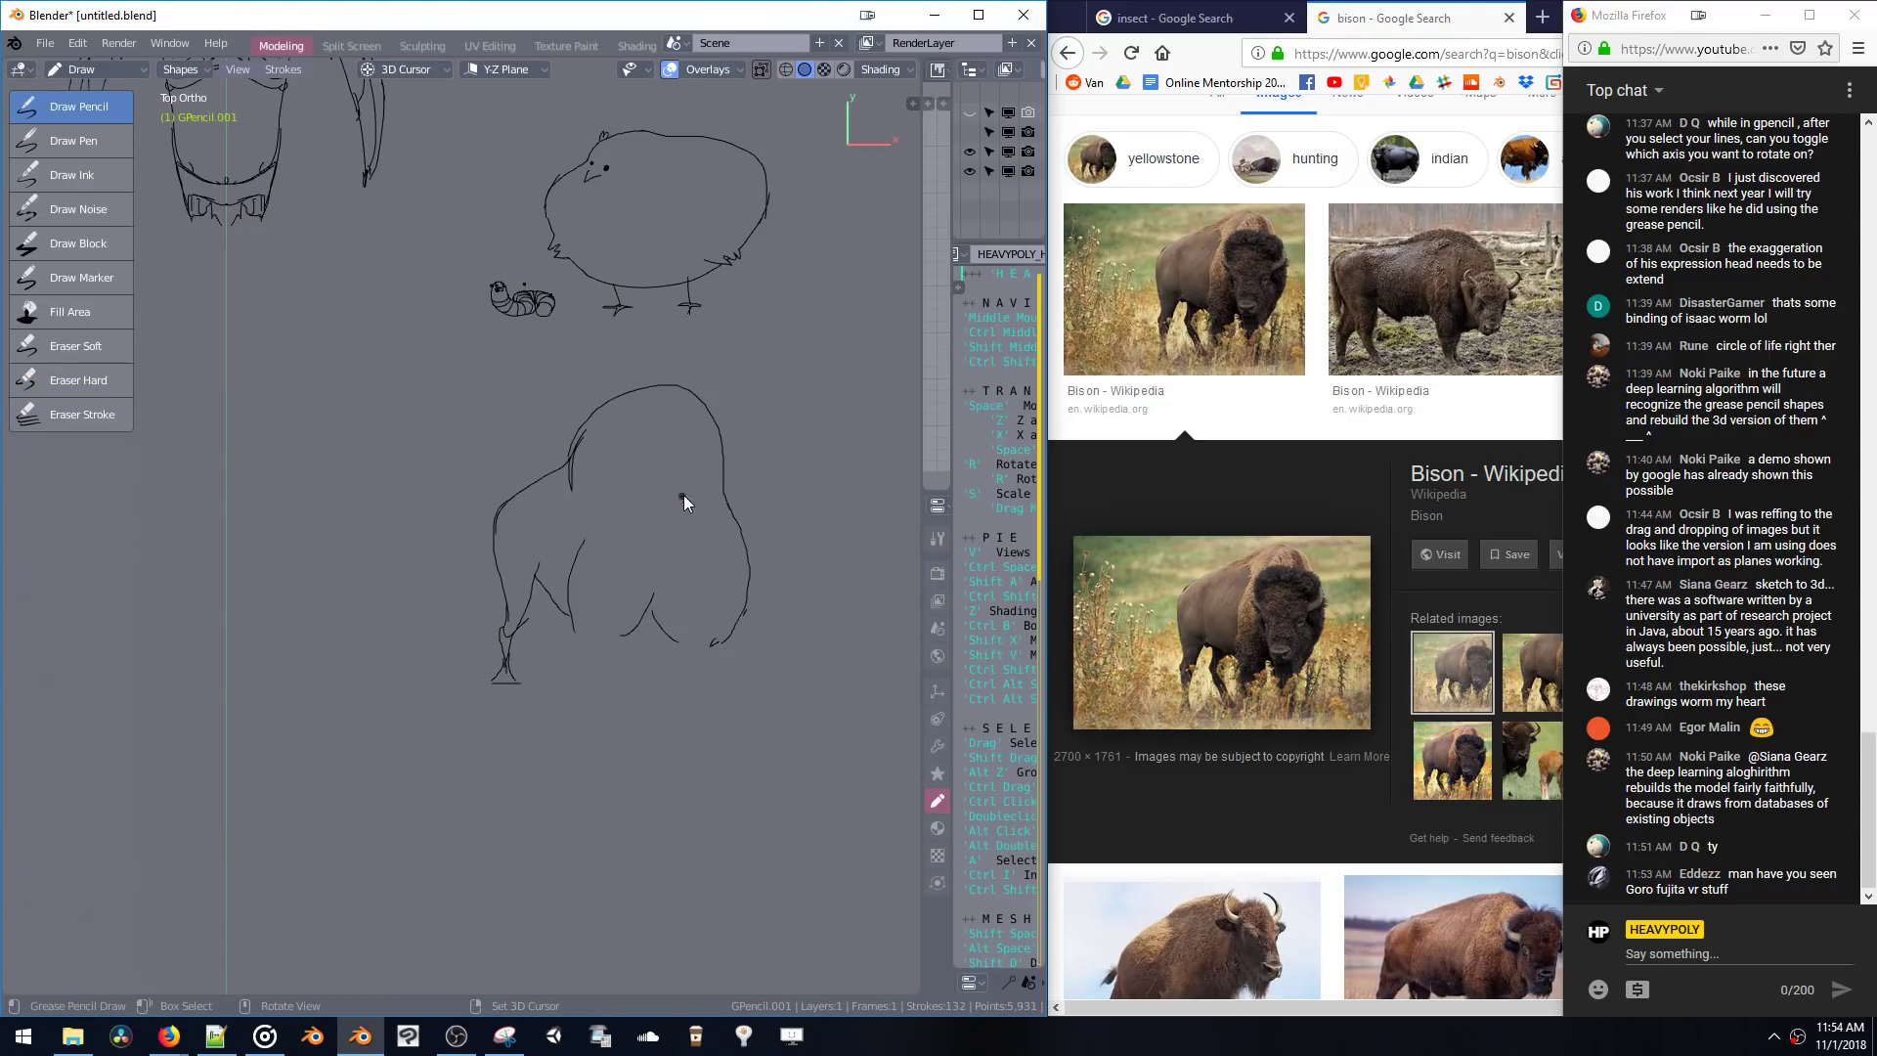
- Draw the large rounded head outline over the bison's chest and erase the body lines overlapping it
mouse_move(629, 445)
mouse_down()
mouse_move(731, 448)
mouse_move(732, 501)
mouse_up()
key(ctrl+z)
drag(673, 625, 749, 567)
mouse_move(733, 490)
ctrl+mouse_down()
mouse_move(721, 460)
mouse_move(743, 522)
ctrl+mouse_up()
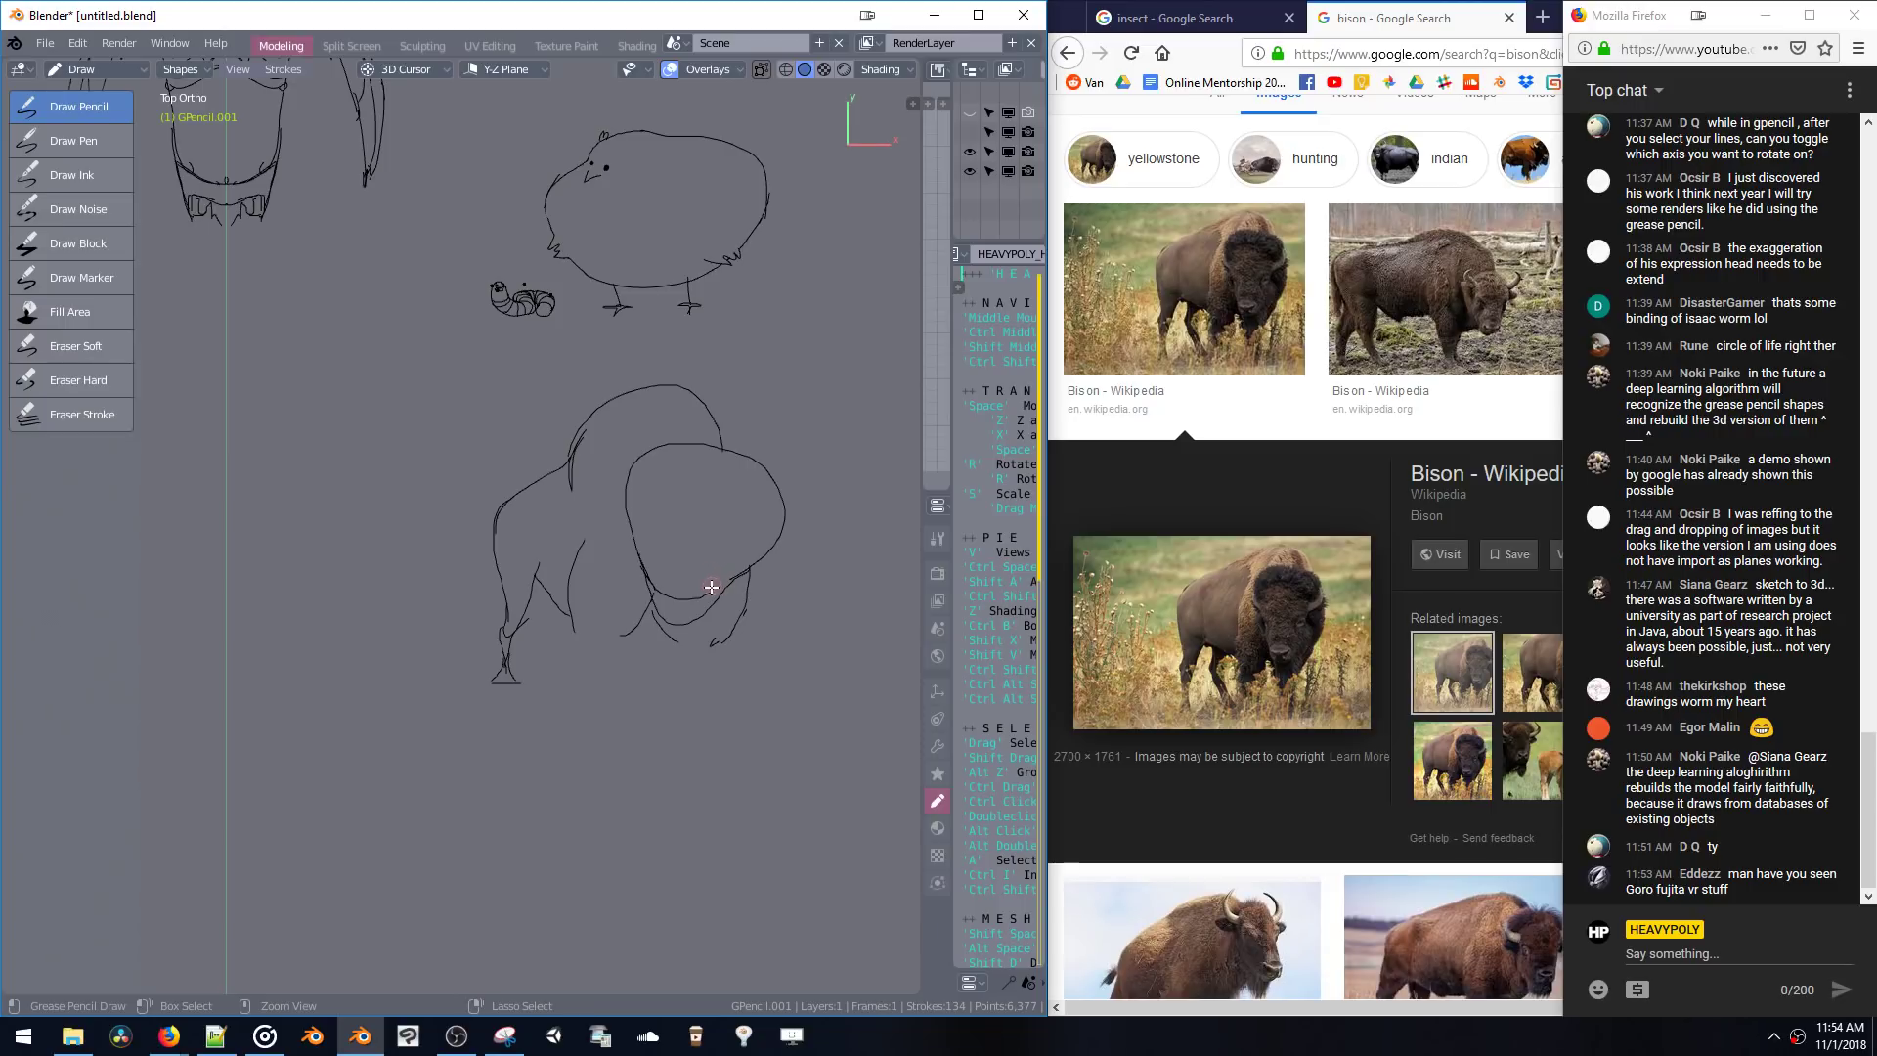
mouse_move(711, 586)
ctrl+mouse_down()
mouse_move(660, 592)
mouse_move(643, 540)
ctrl+mouse_up()
- Draw the bison's two front legs with flat hooves below the shoulder and head
scroll(690, 506, up, 2)
mouse_move(689, 454)
shift+middle_down()
mouse_move(706, 458)
mouse_move(626, 477)
shift+middle_up()
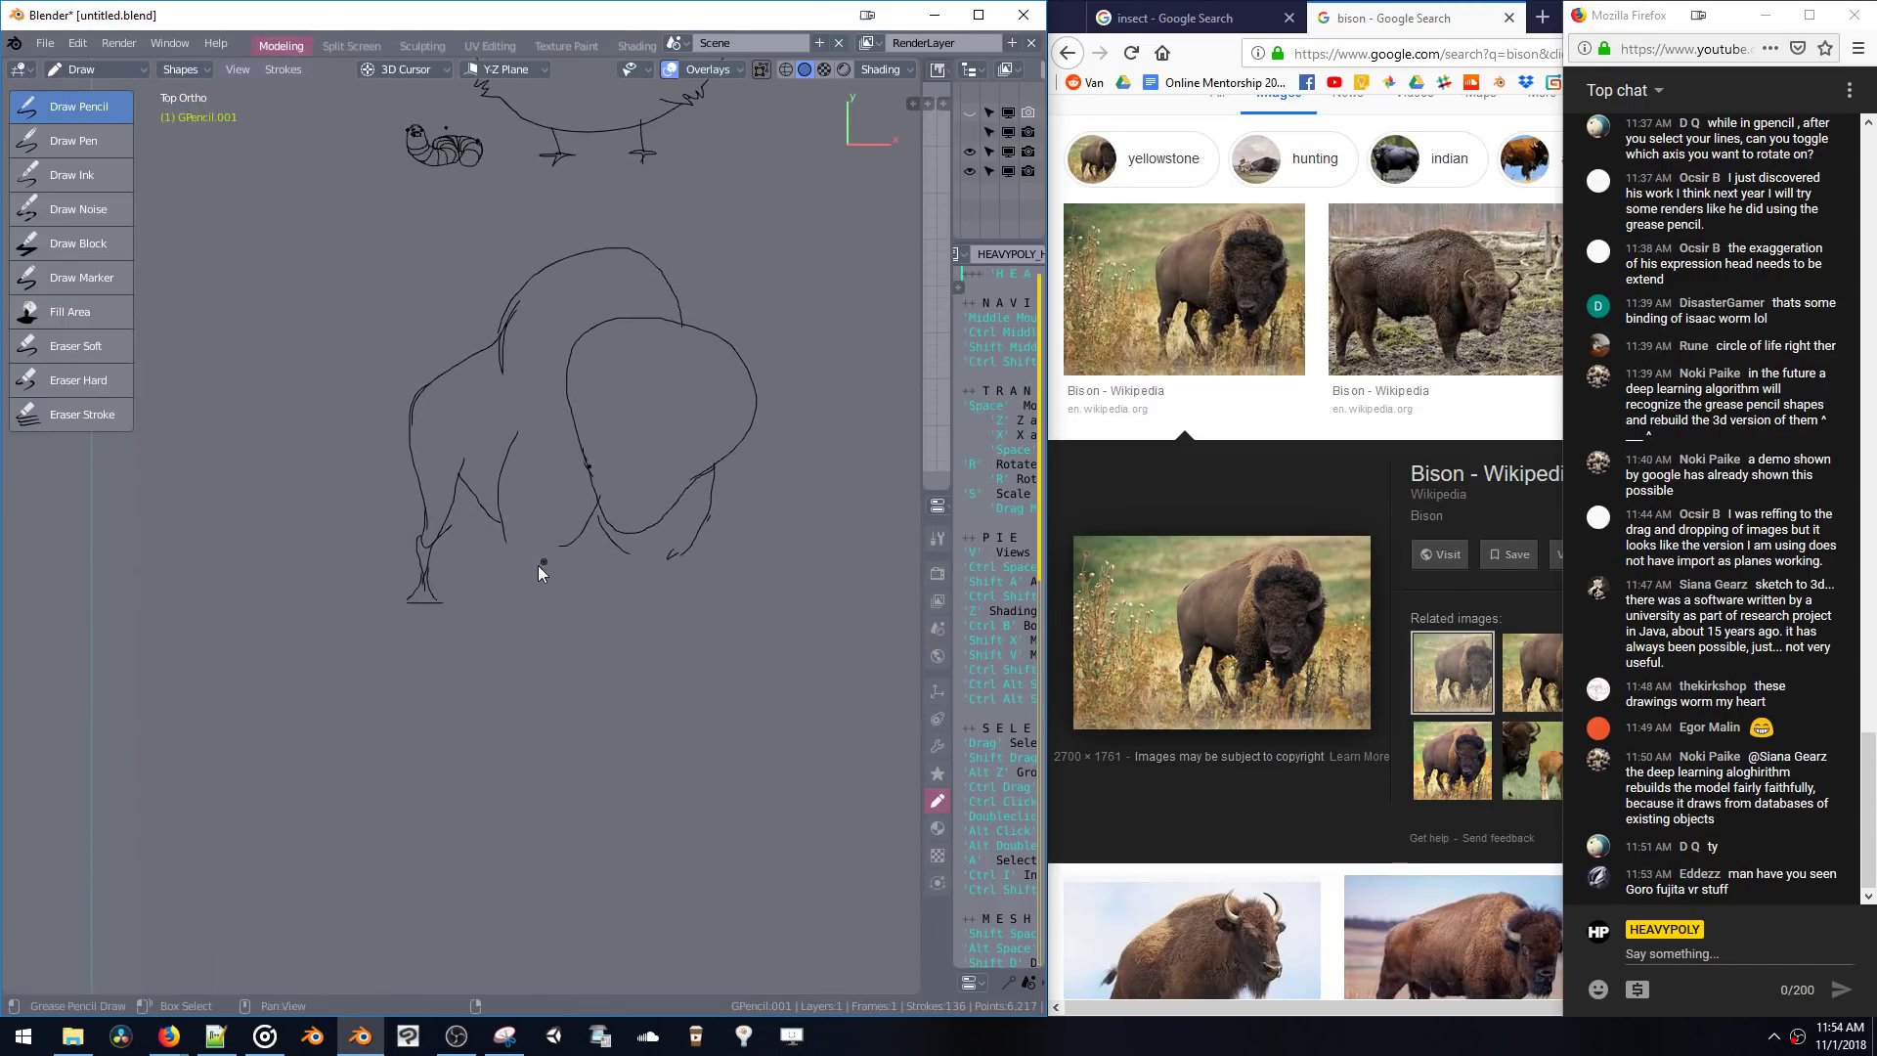
shift+middle_drag(538, 565, 543, 472)
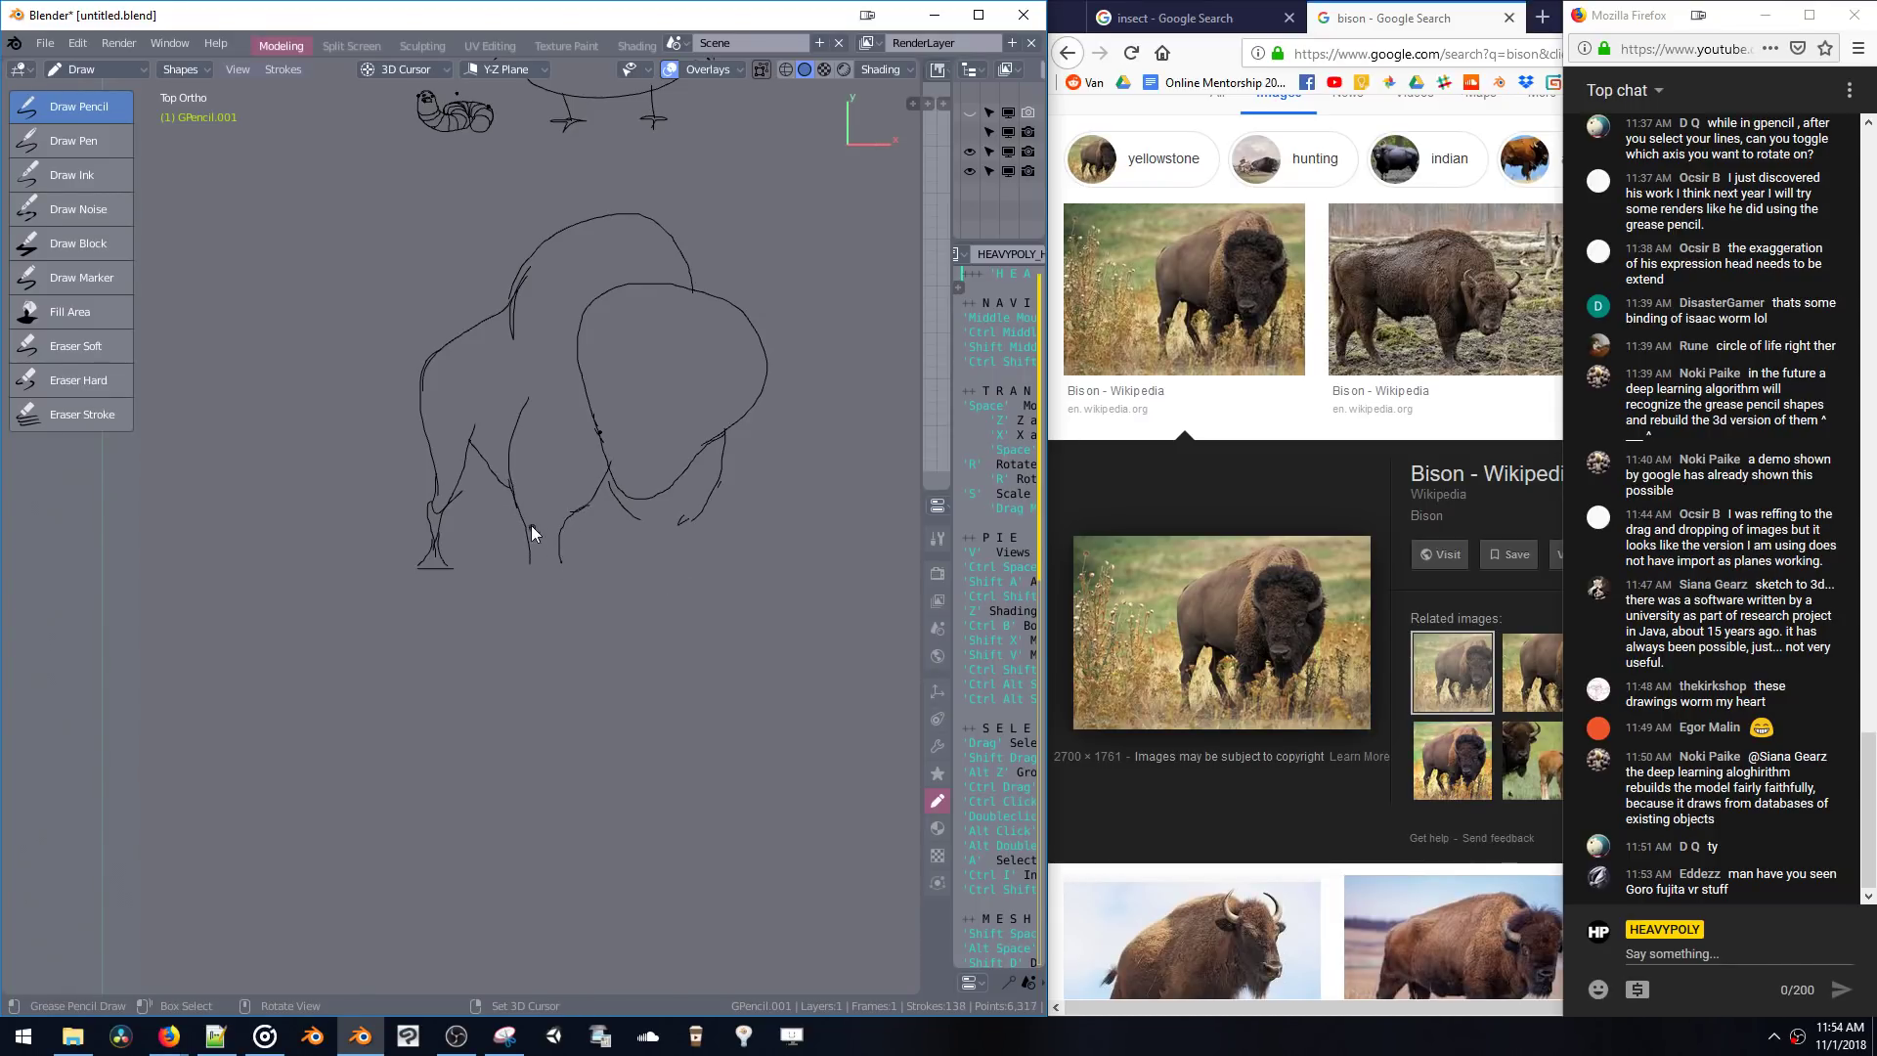
key(ctrl+z)
drag(556, 549, 595, 496)
drag(641, 534, 631, 574)
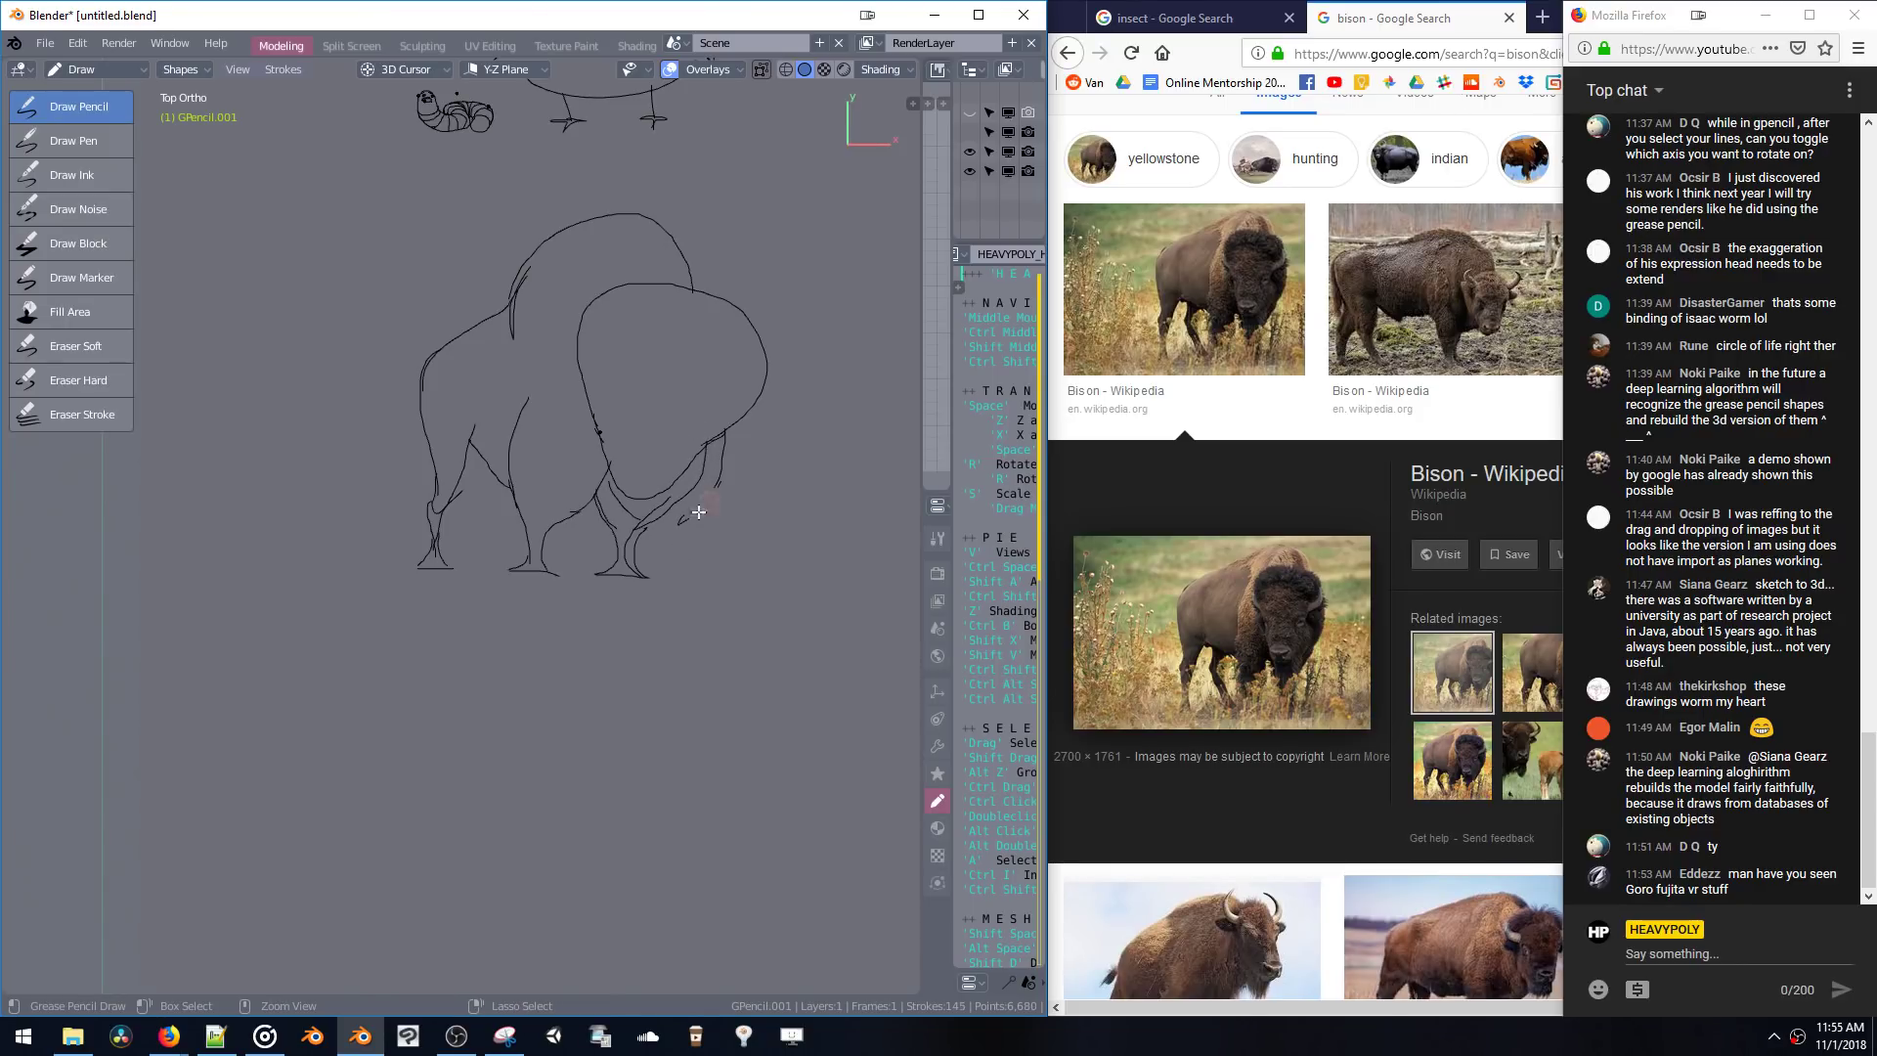
- Undo the unwanted strokes and sketch two curved horns, the eyes and the nostrils on the bison's head
key(ctrl+z)
key(ctrl+z)
key(ctrl+z)
key(ctrl+z)
key(ctrl+z)
drag(634, 454, 631, 454)
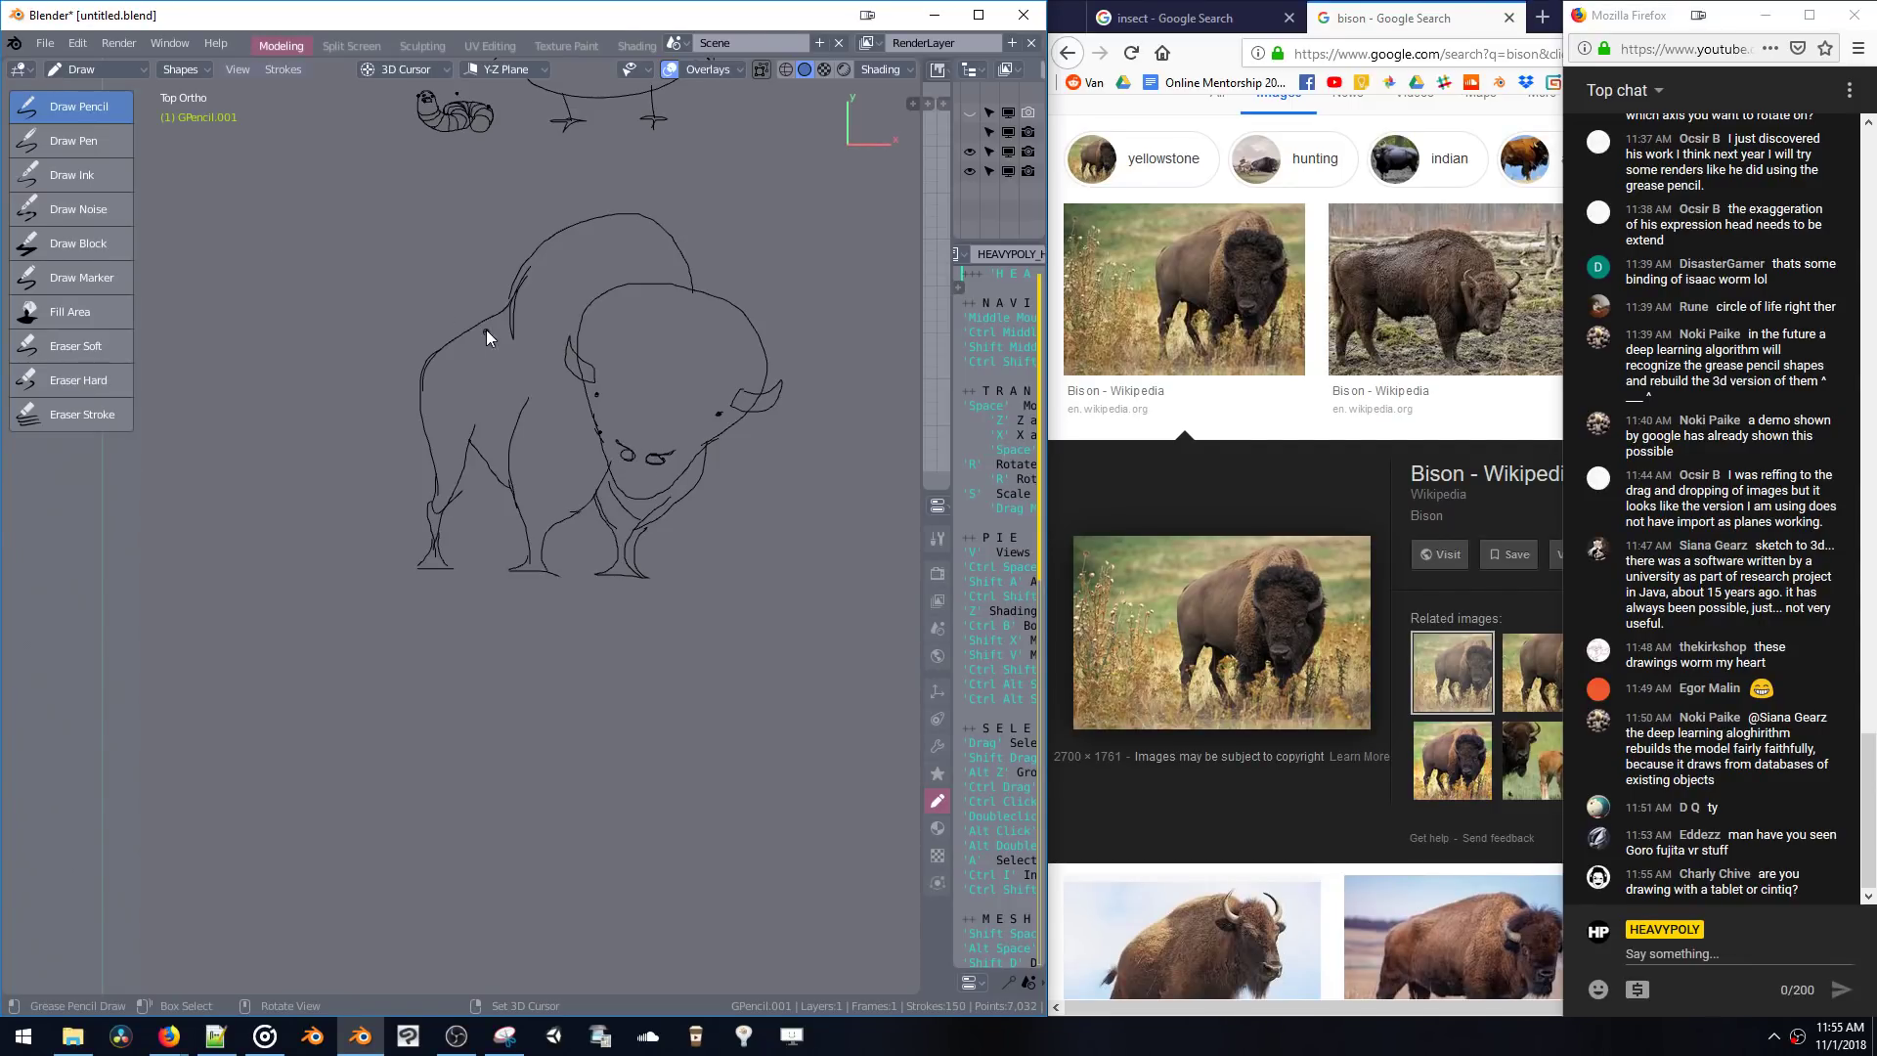
- Erase stray line parts around the bison's legs, chin and near horn
mouse_move(607, 483)
ctrl+mouse_down()
mouse_move(616, 519)
mouse_move(649, 511)
mouse_move(635, 575)
ctrl+mouse_up()
ctrl+click(470, 497)
ctrl+drag(707, 452, 671, 509)
ctrl+drag(582, 374, 577, 354)
scroll(571, 440, up, 1)
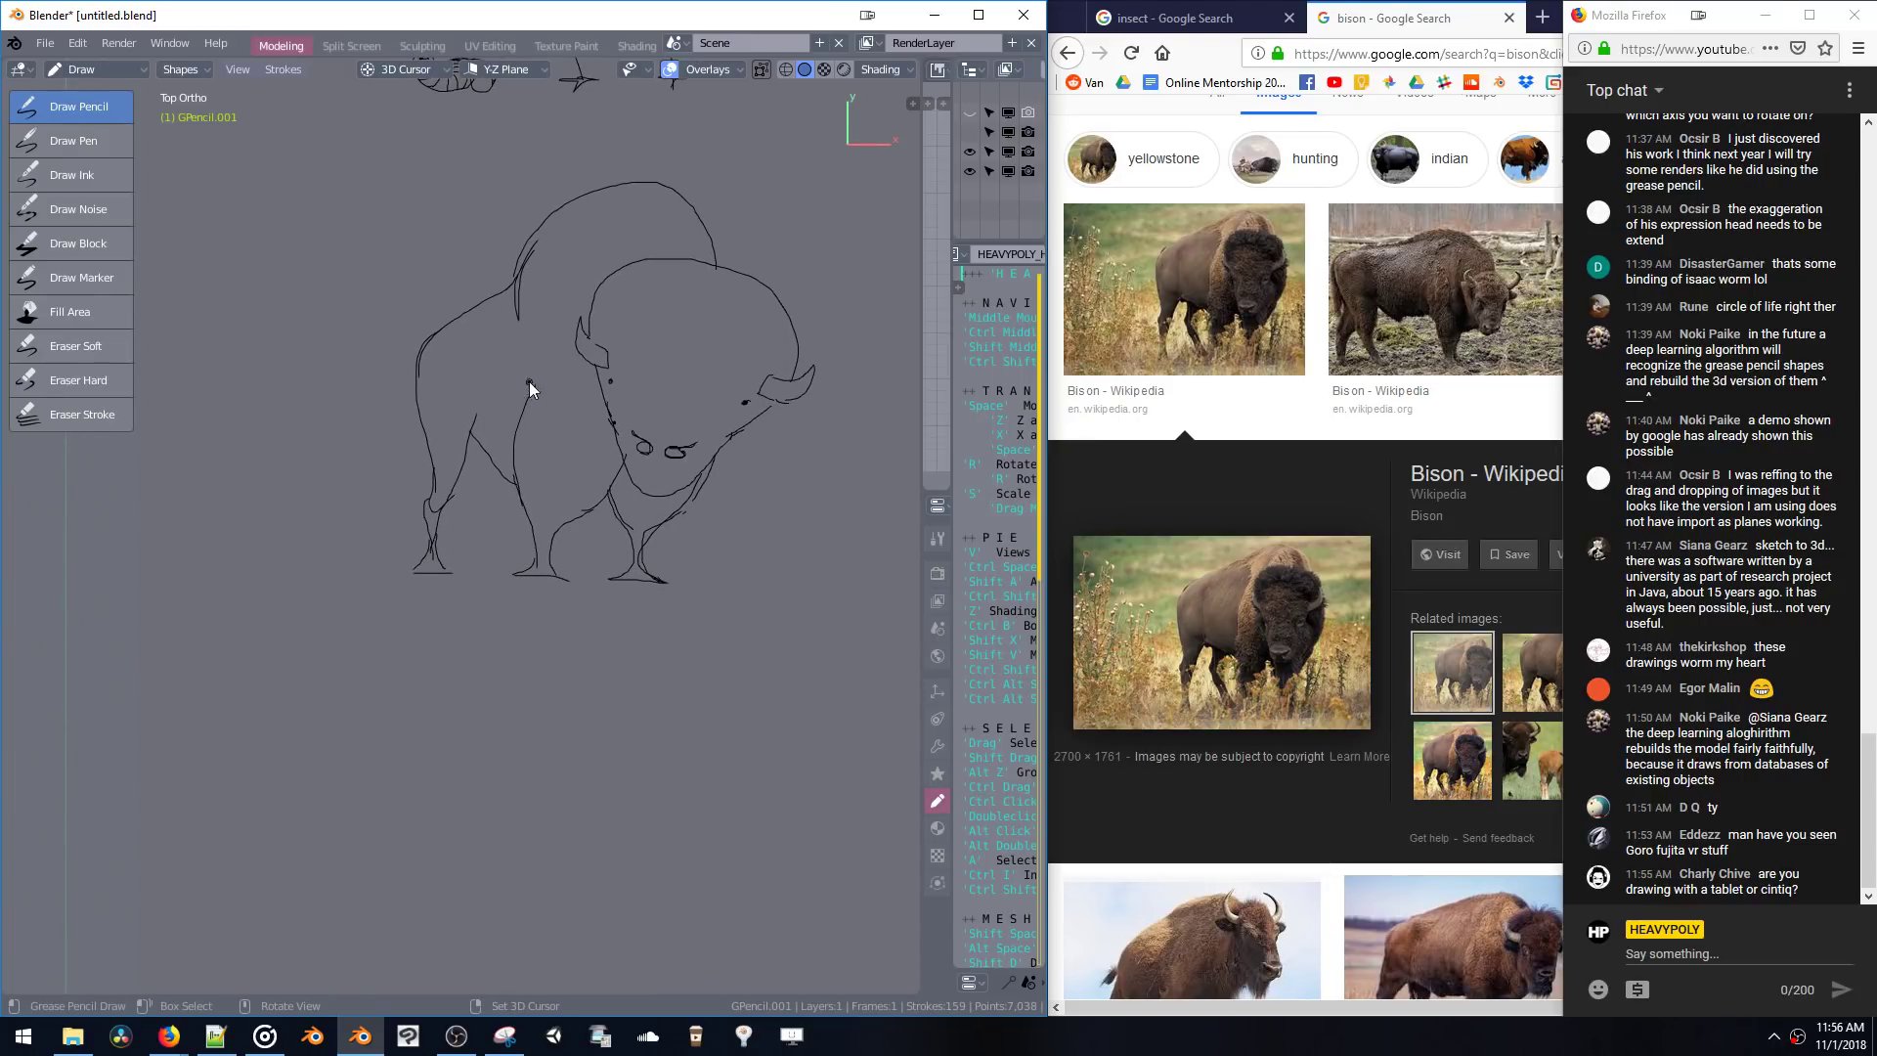
- Redraw the hump line behind the head with small fur tufts, undoing strokes that miss the shape
click(520, 333)
key(ctrl+z)
key(ctrl+z)
drag(674, 190, 718, 265)
key(ctrl+z)
drag(675, 190, 736, 281)
key(ctrl+z)
key(ctrl+z)
mouse_move(675, 184)
mouse_down()
mouse_move(729, 250)
mouse_move(699, 207)
mouse_up()
key(ctrl+z)
key(ctrl+z)
click(677, 189)
- Clean up the side of the bison's face, darken the eyes and outline the muzzle around the nostrils
drag(621, 457, 615, 439)
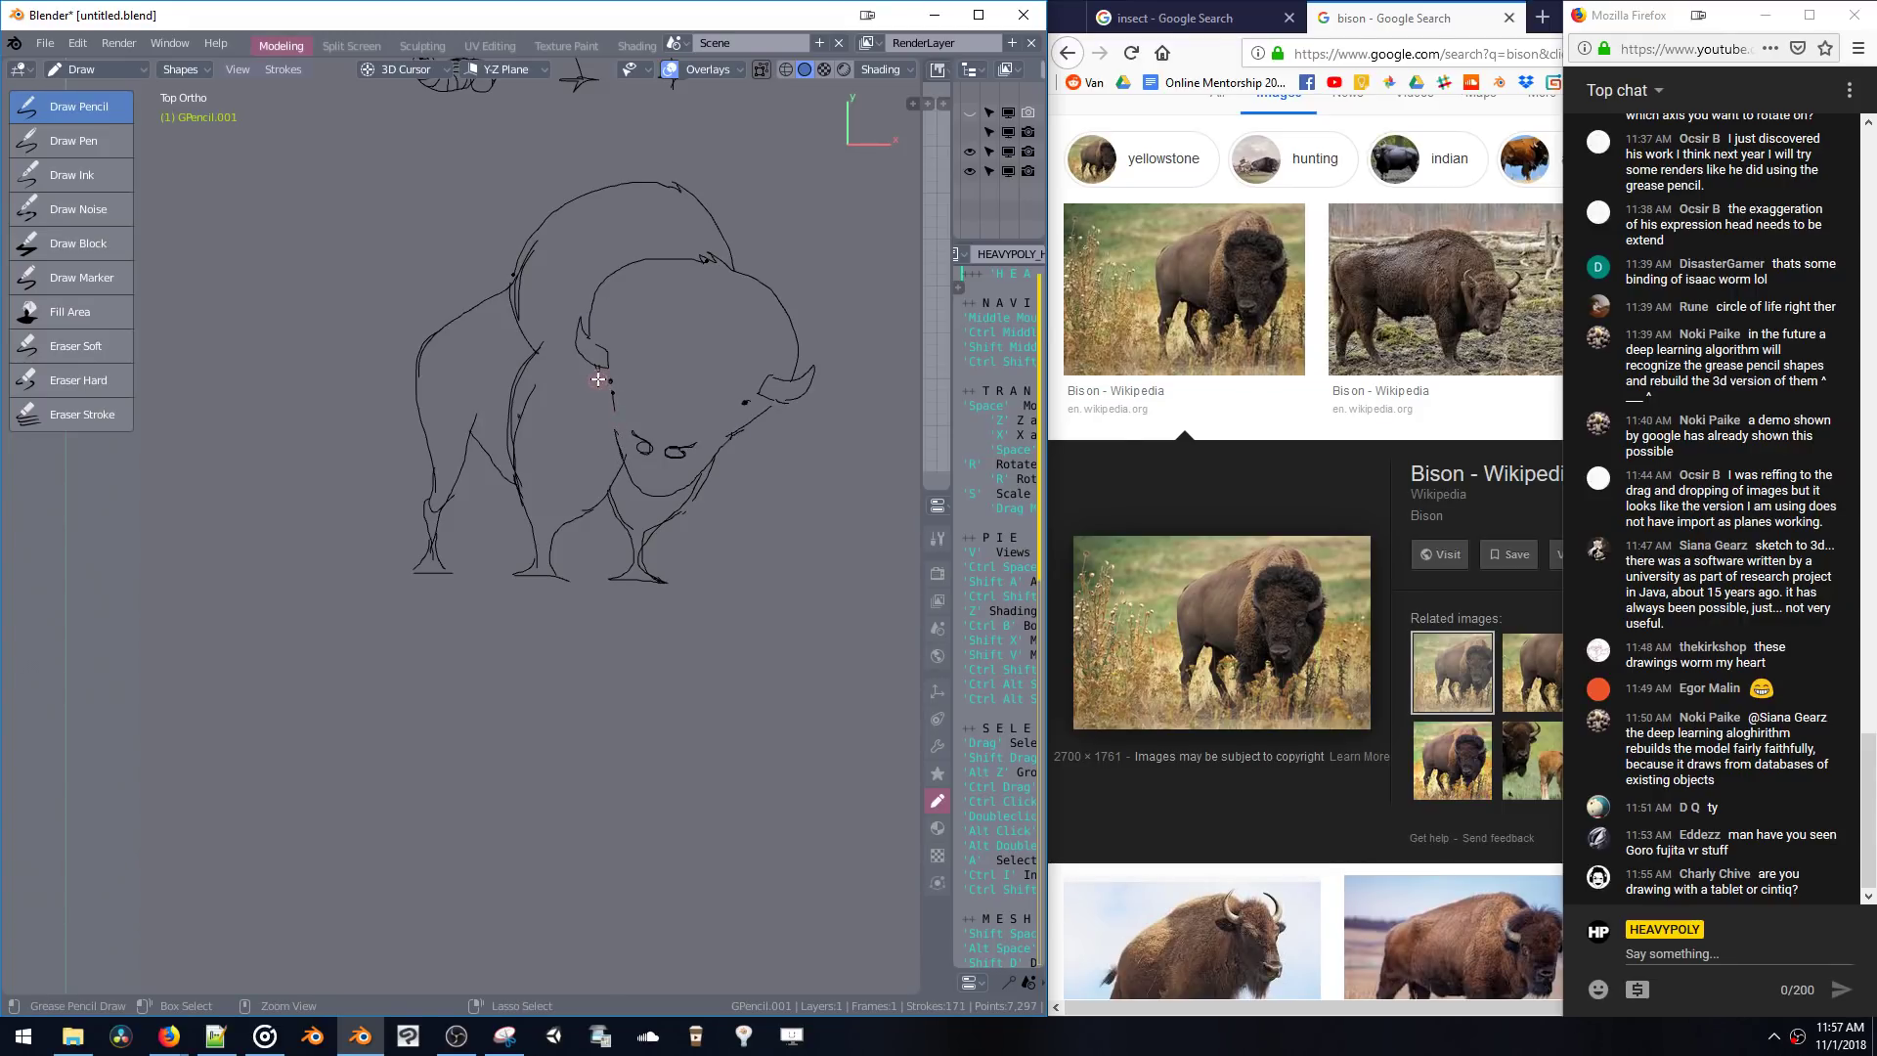
ctrl+drag(608, 405, 615, 432)
drag(597, 367, 631, 473)
ctrl+drag(613, 391, 618, 409)
drag(748, 410, 745, 405)
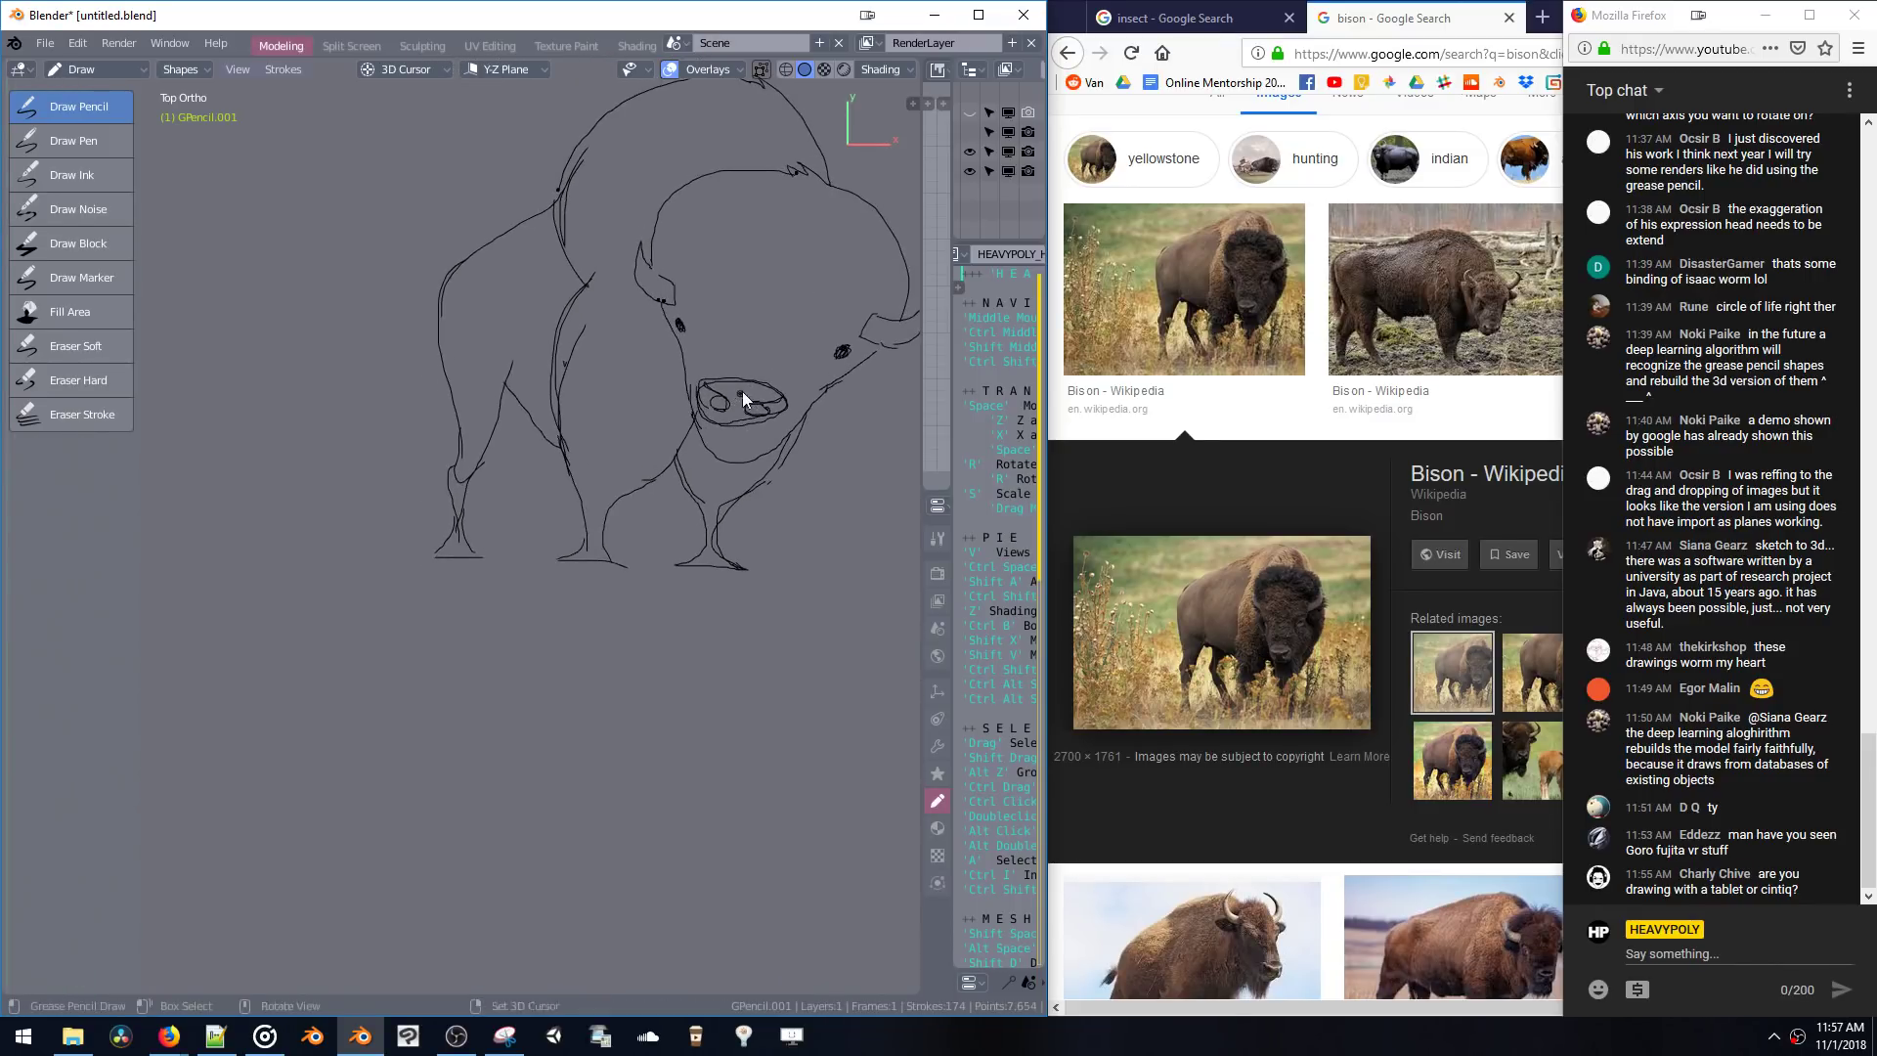
- Reinforce the chest contour from the bison's jaw down to the front leg with rough strokes
scroll(742, 391, up, 2)
shift+middle_drag(630, 390, 695, 477)
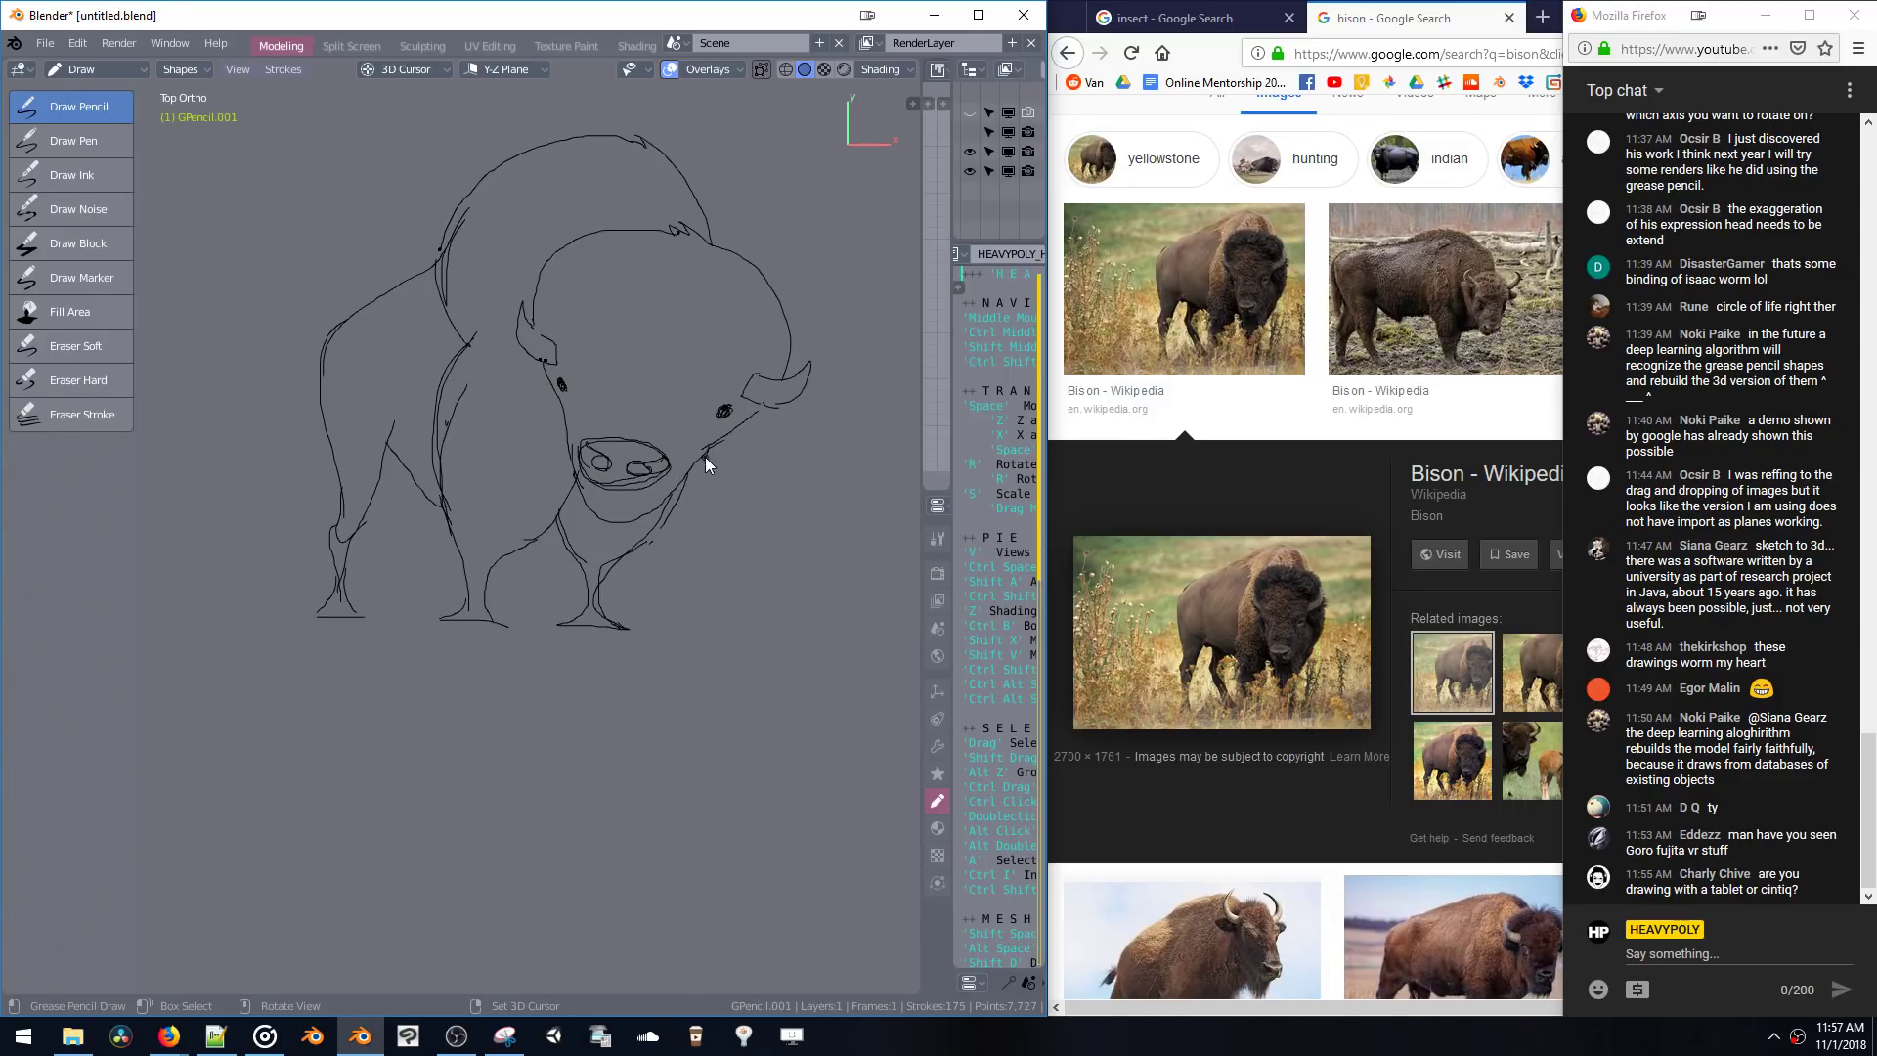
mouse_move(692, 477)
mouse_down()
mouse_move(608, 621)
mouse_move(624, 628)
mouse_up()
mouse_move(535, 524)
shift+middle_down()
mouse_move(461, 397)
mouse_move(425, 444)
shift+middle_up()
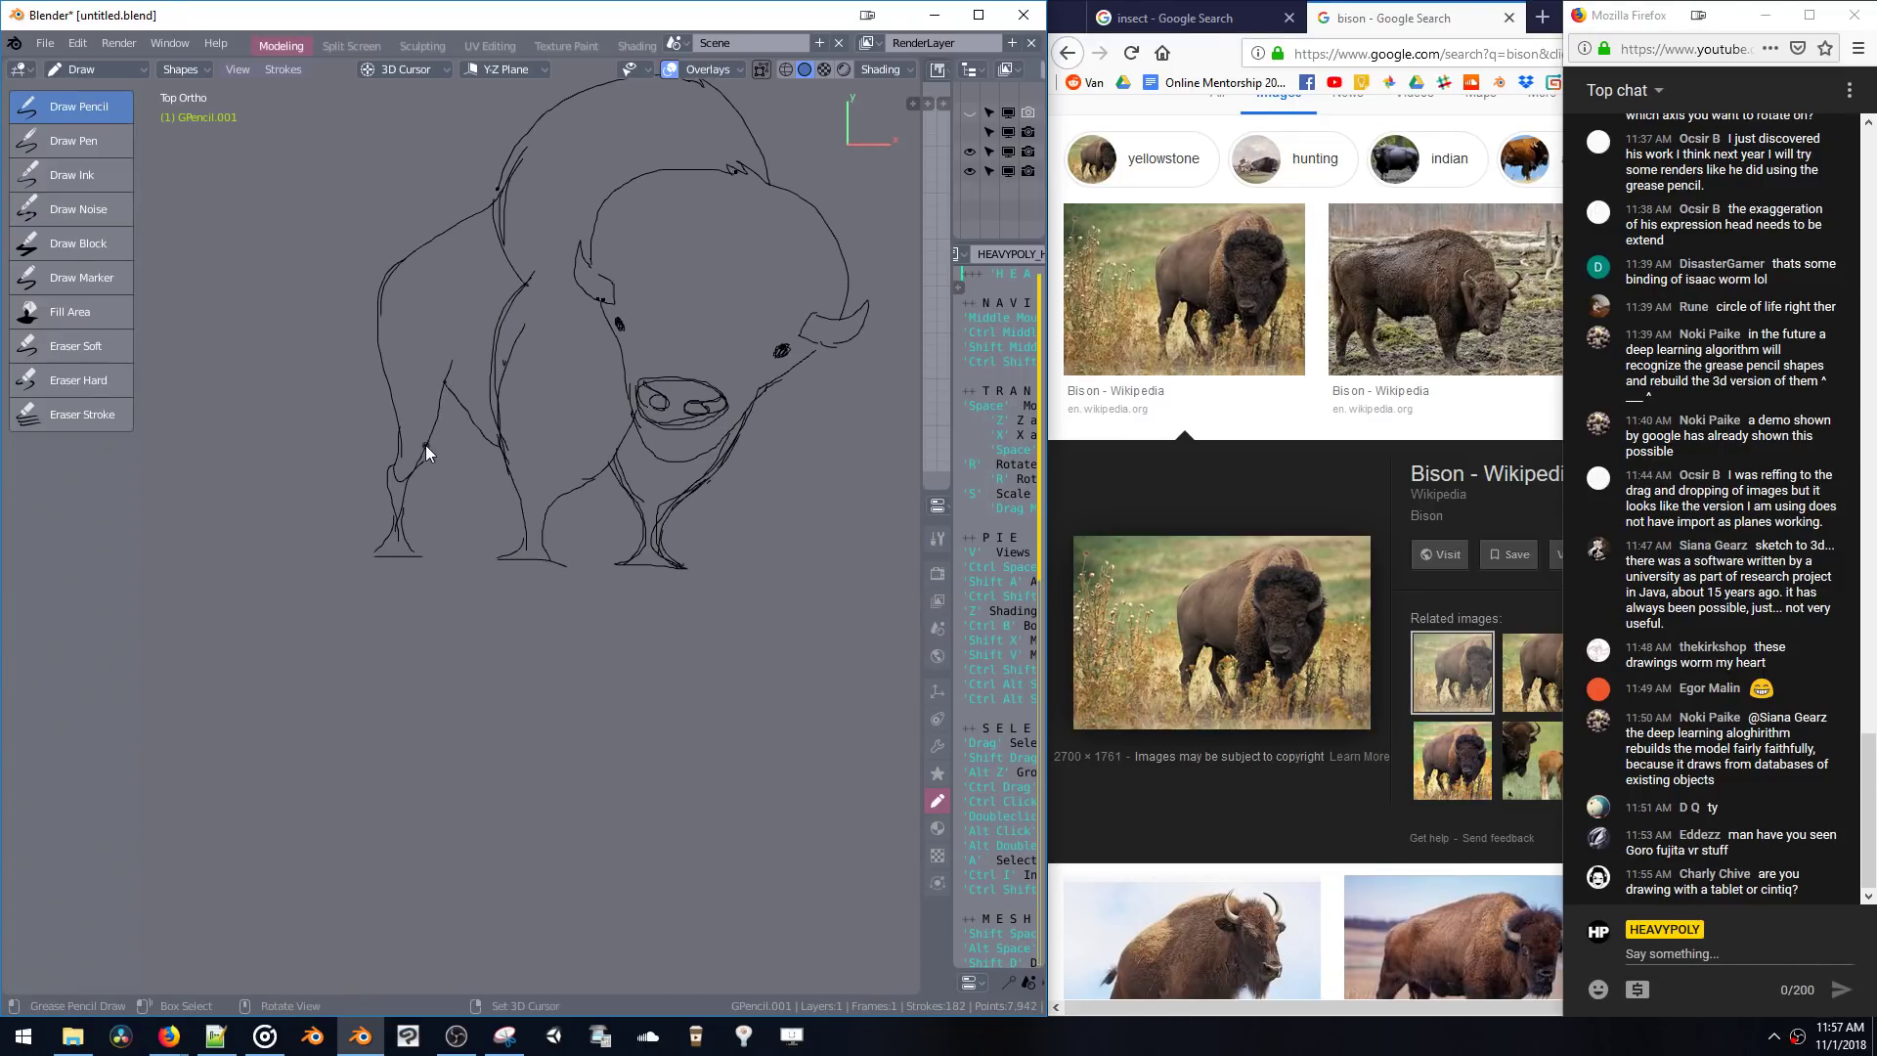
- Switch to Firefox and preview the second Wikipedia bison, the American bison side view and a related standing bison photo
click(1369, 320)
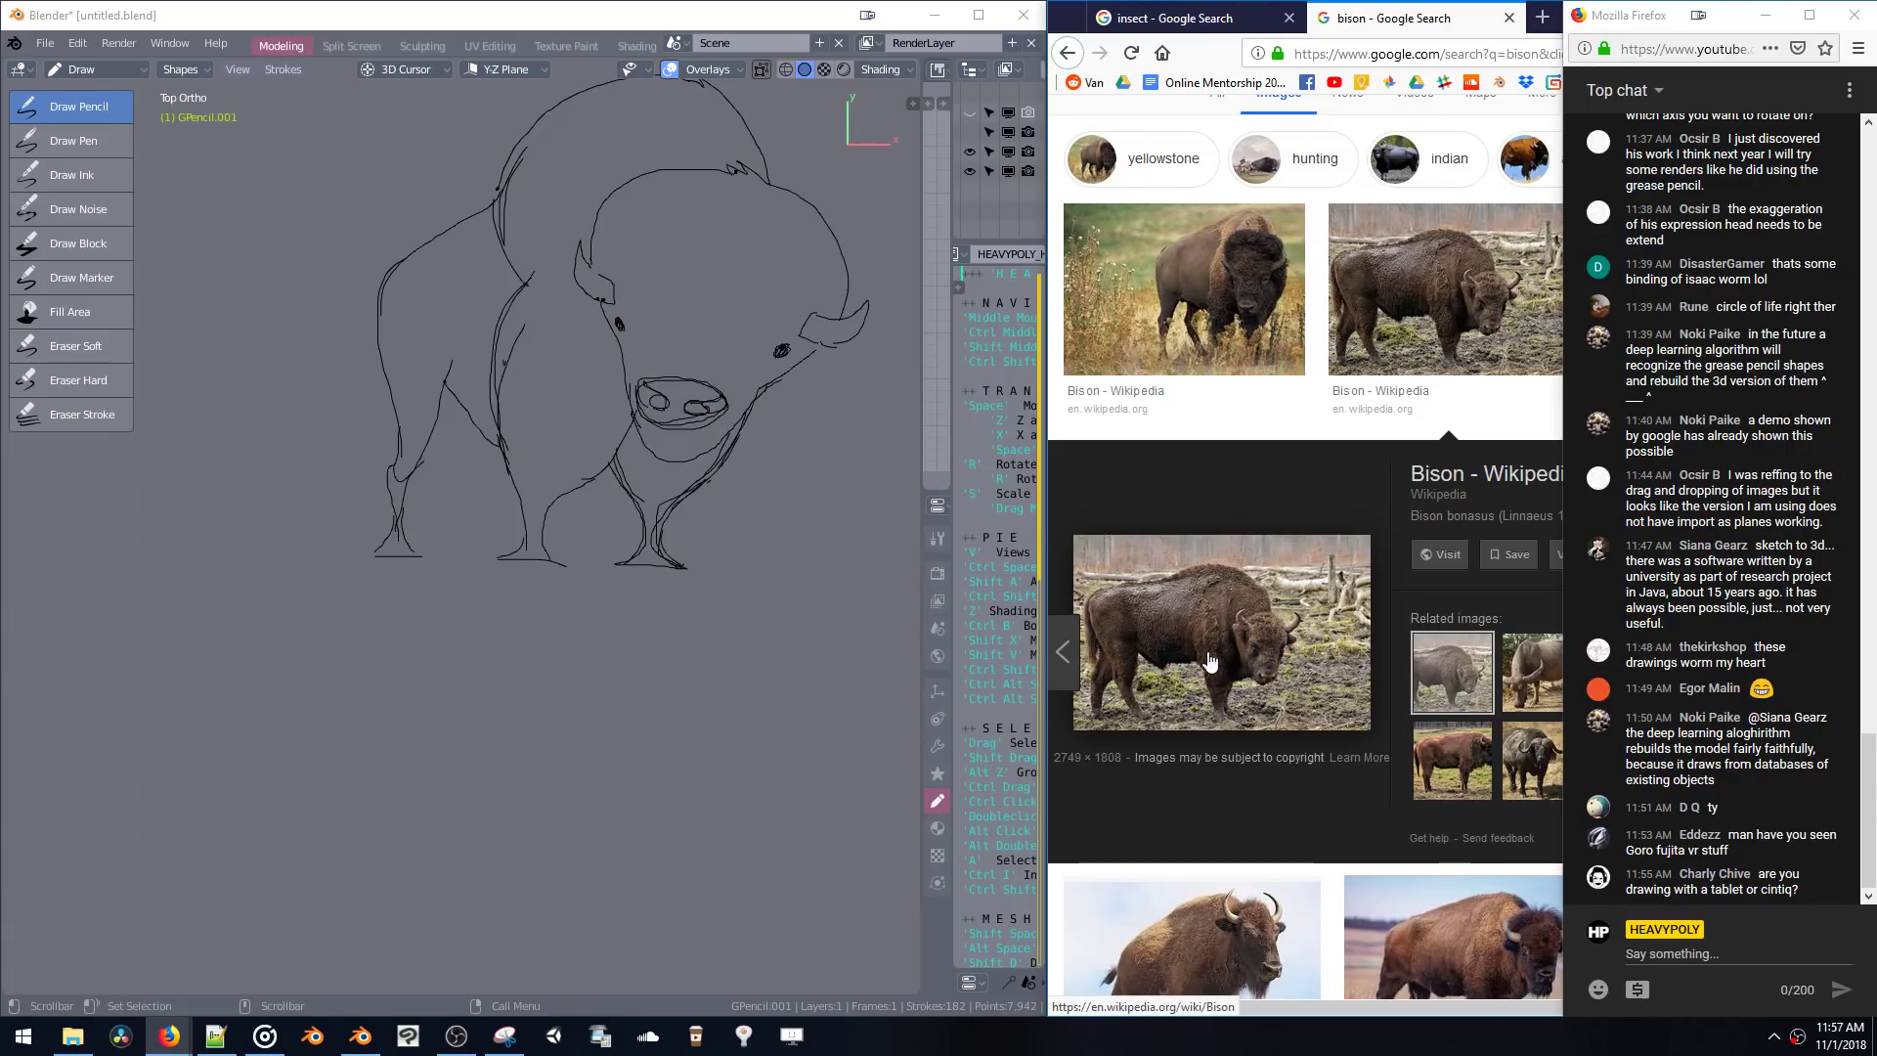
scroll(1173, 675, down, 5)
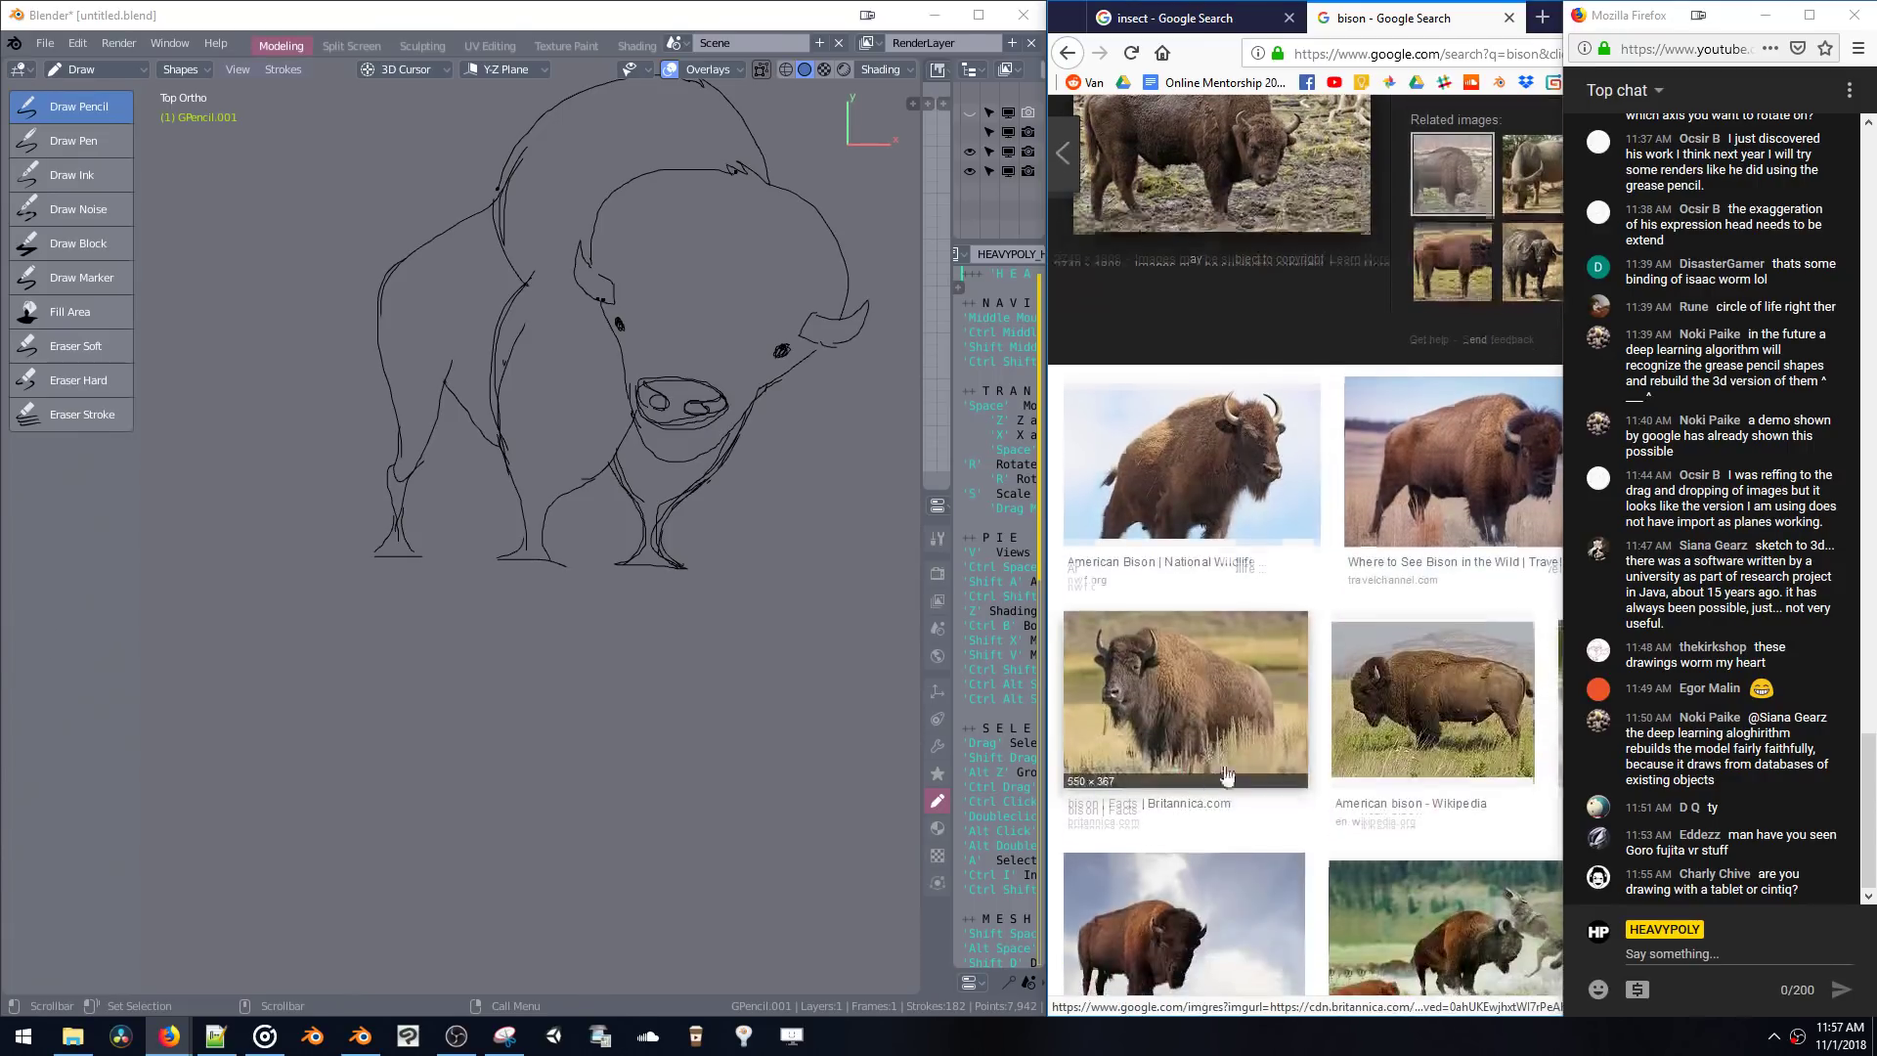
scroll(1437, 547, down, 1)
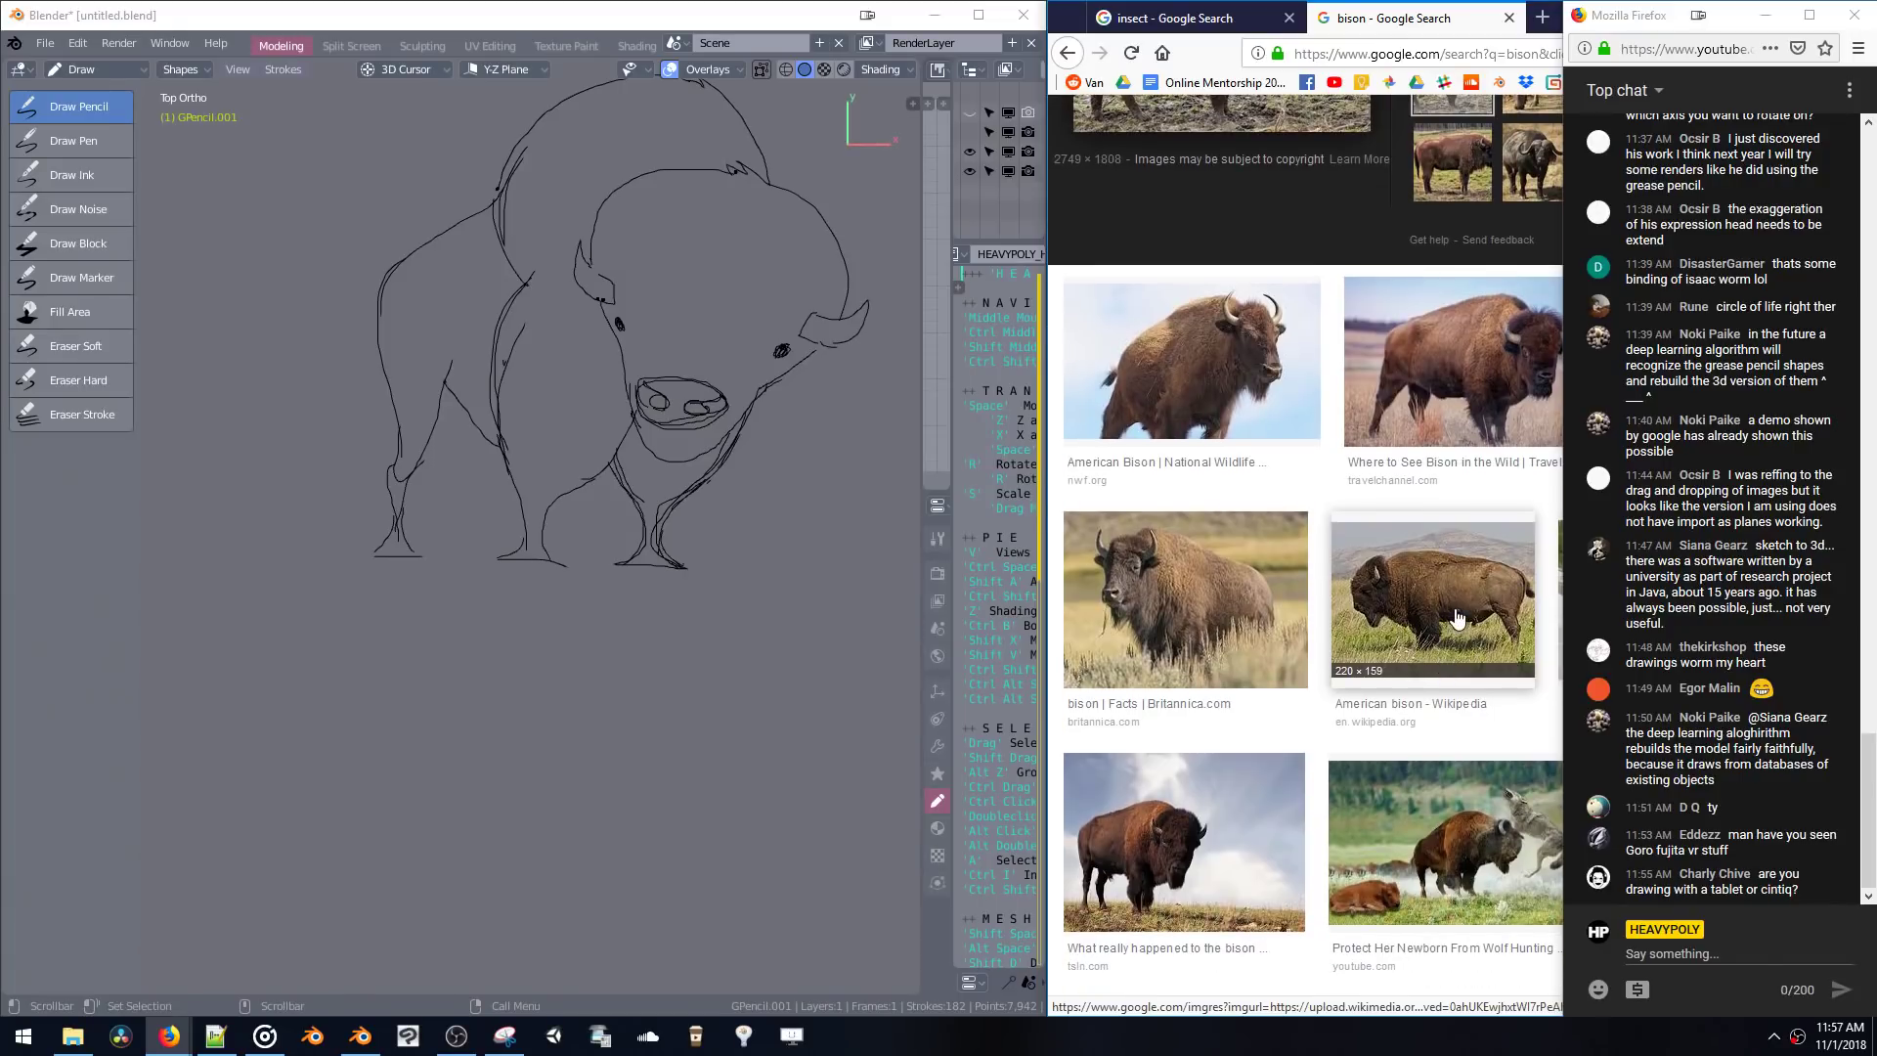
click(1353, 660)
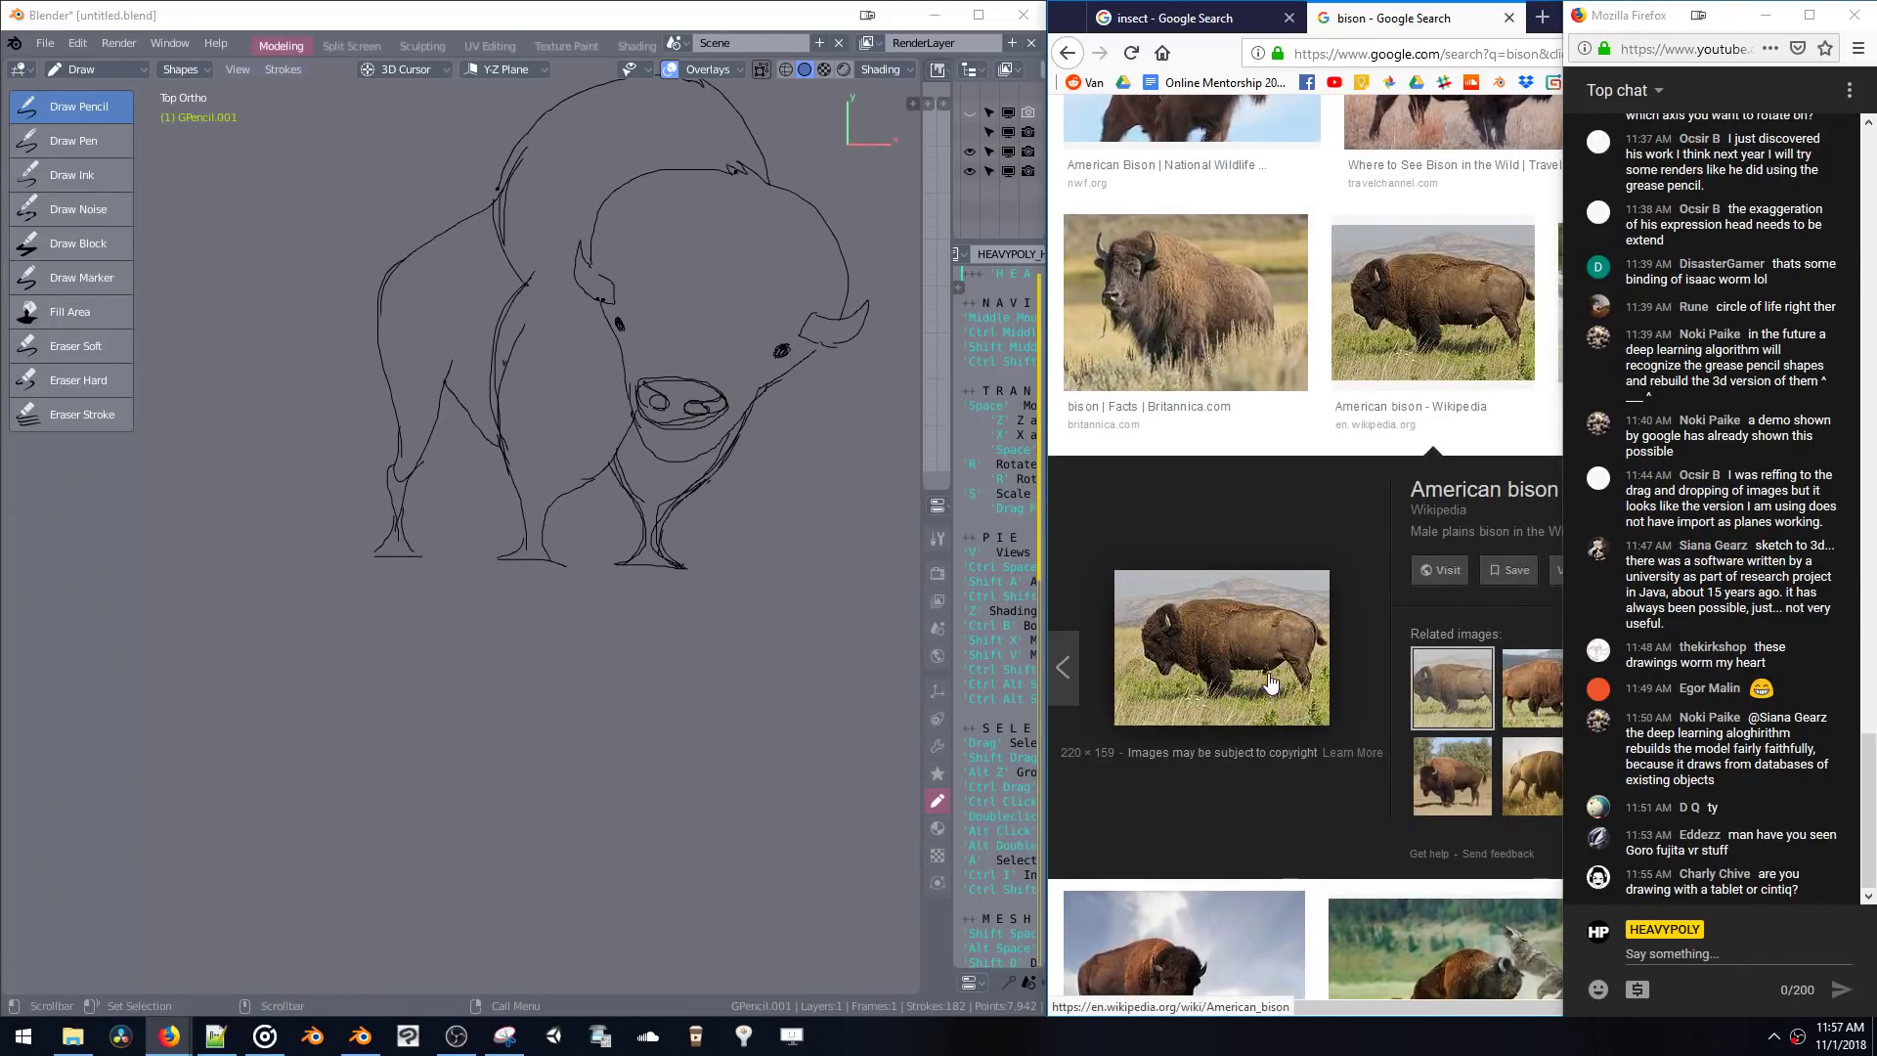
click(1452, 774)
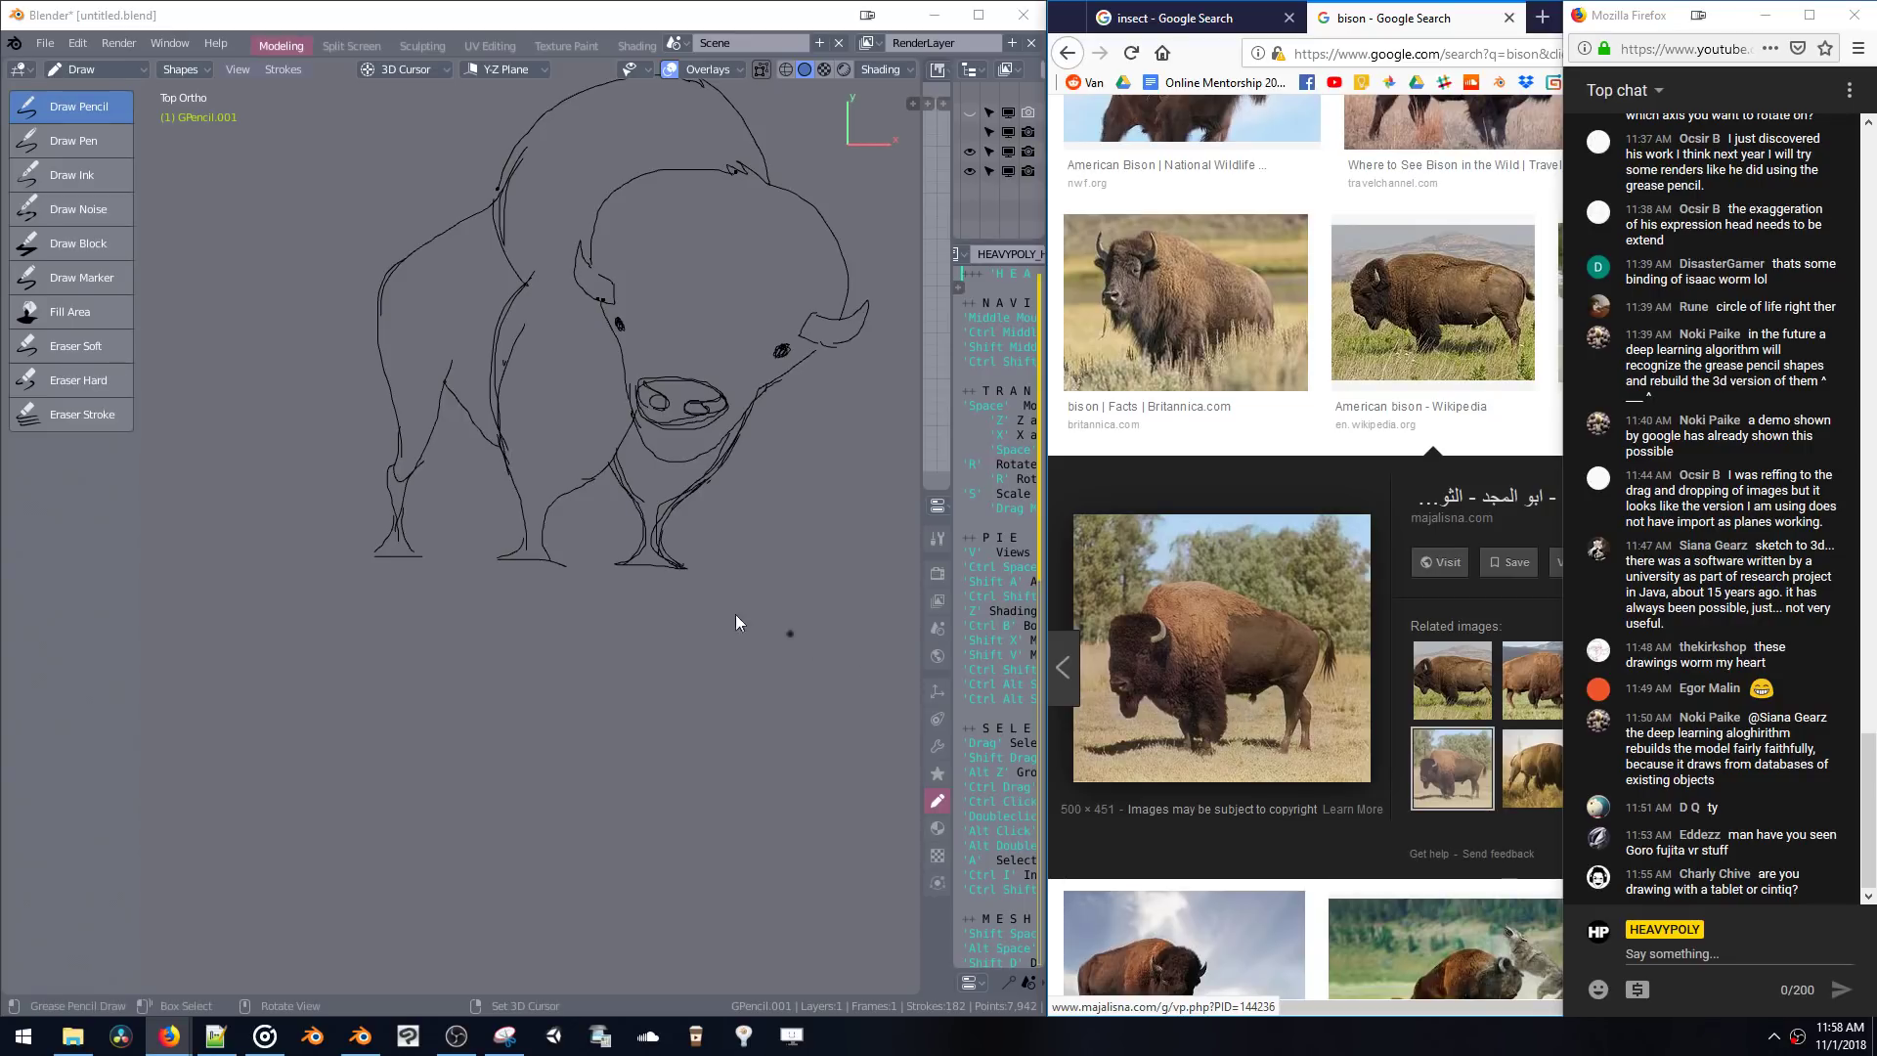
- Switch back to Blender and draw a fur tuft under the bison's belly and a curled tail with a hairy tip
click(483, 436)
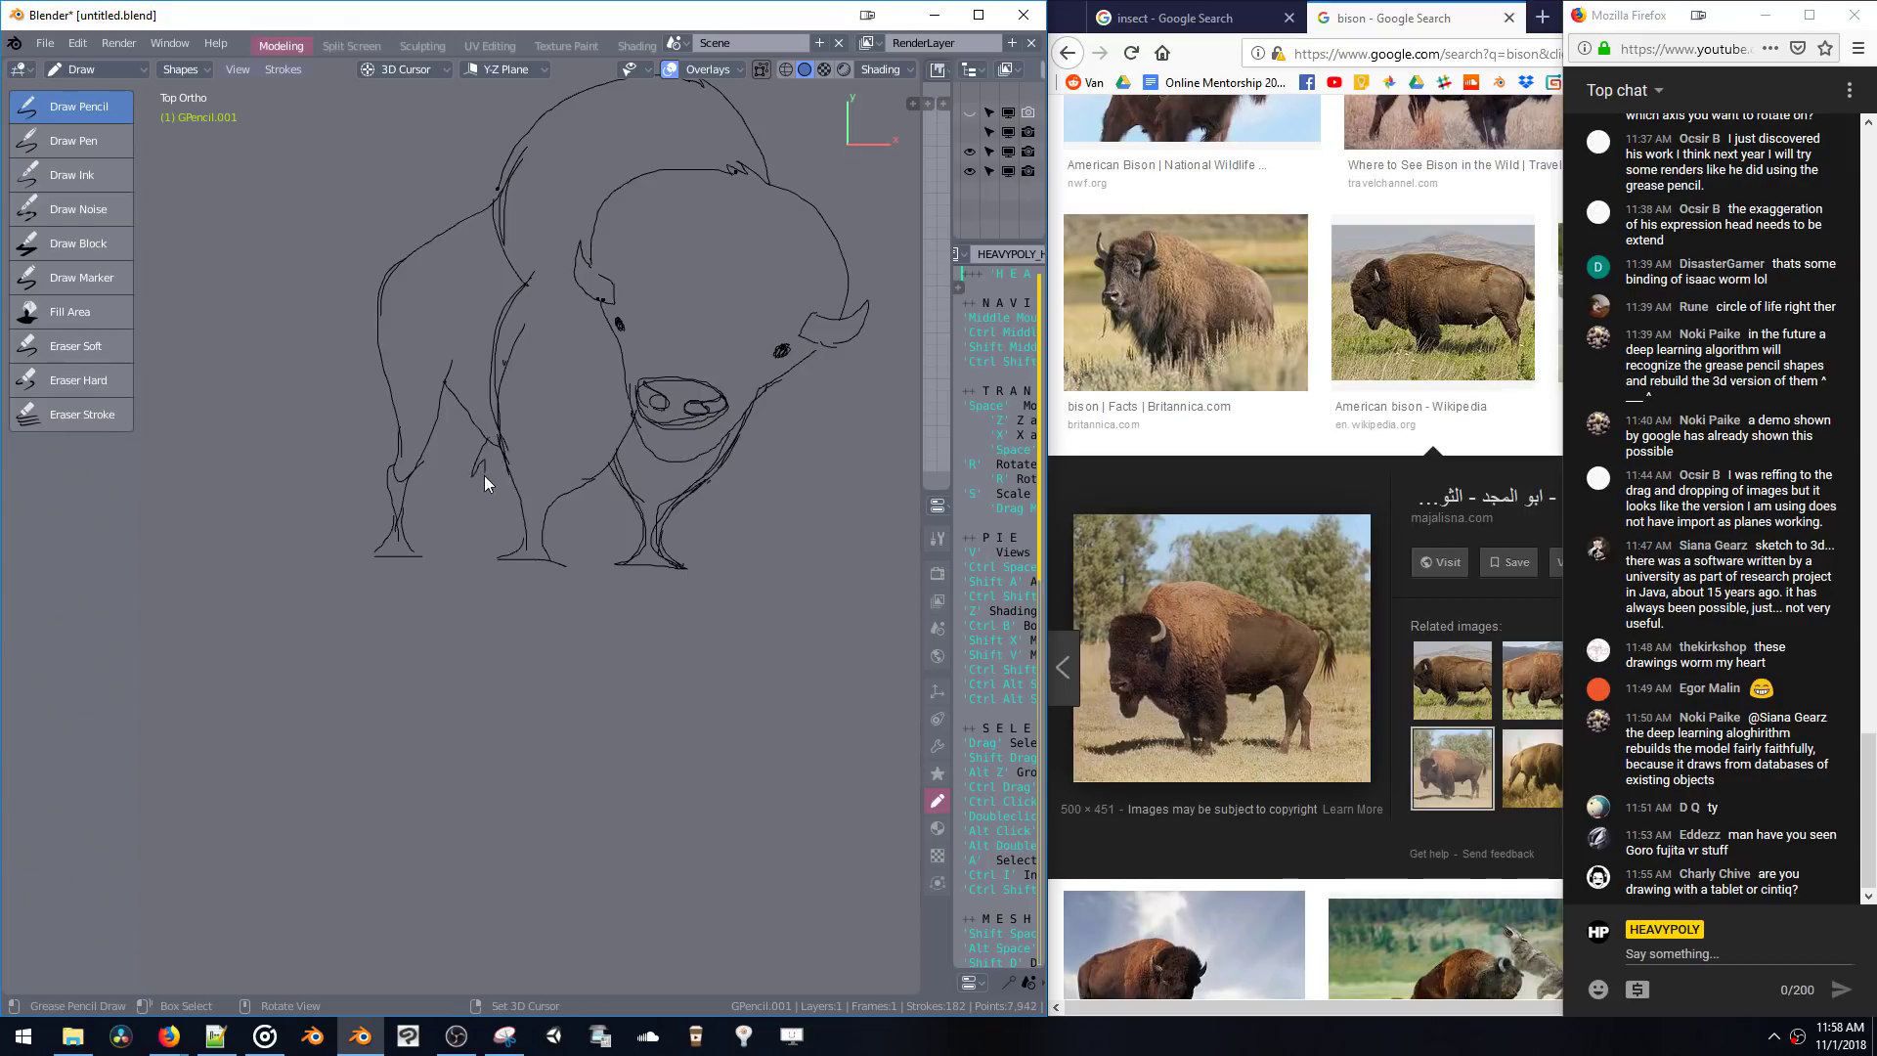
key(ctrl+z)
drag(573, 268, 581, 276)
mouse_move(564, 272)
shift+middle_down()
mouse_move(520, 332)
mouse_move(618, 354)
shift+middle_up()
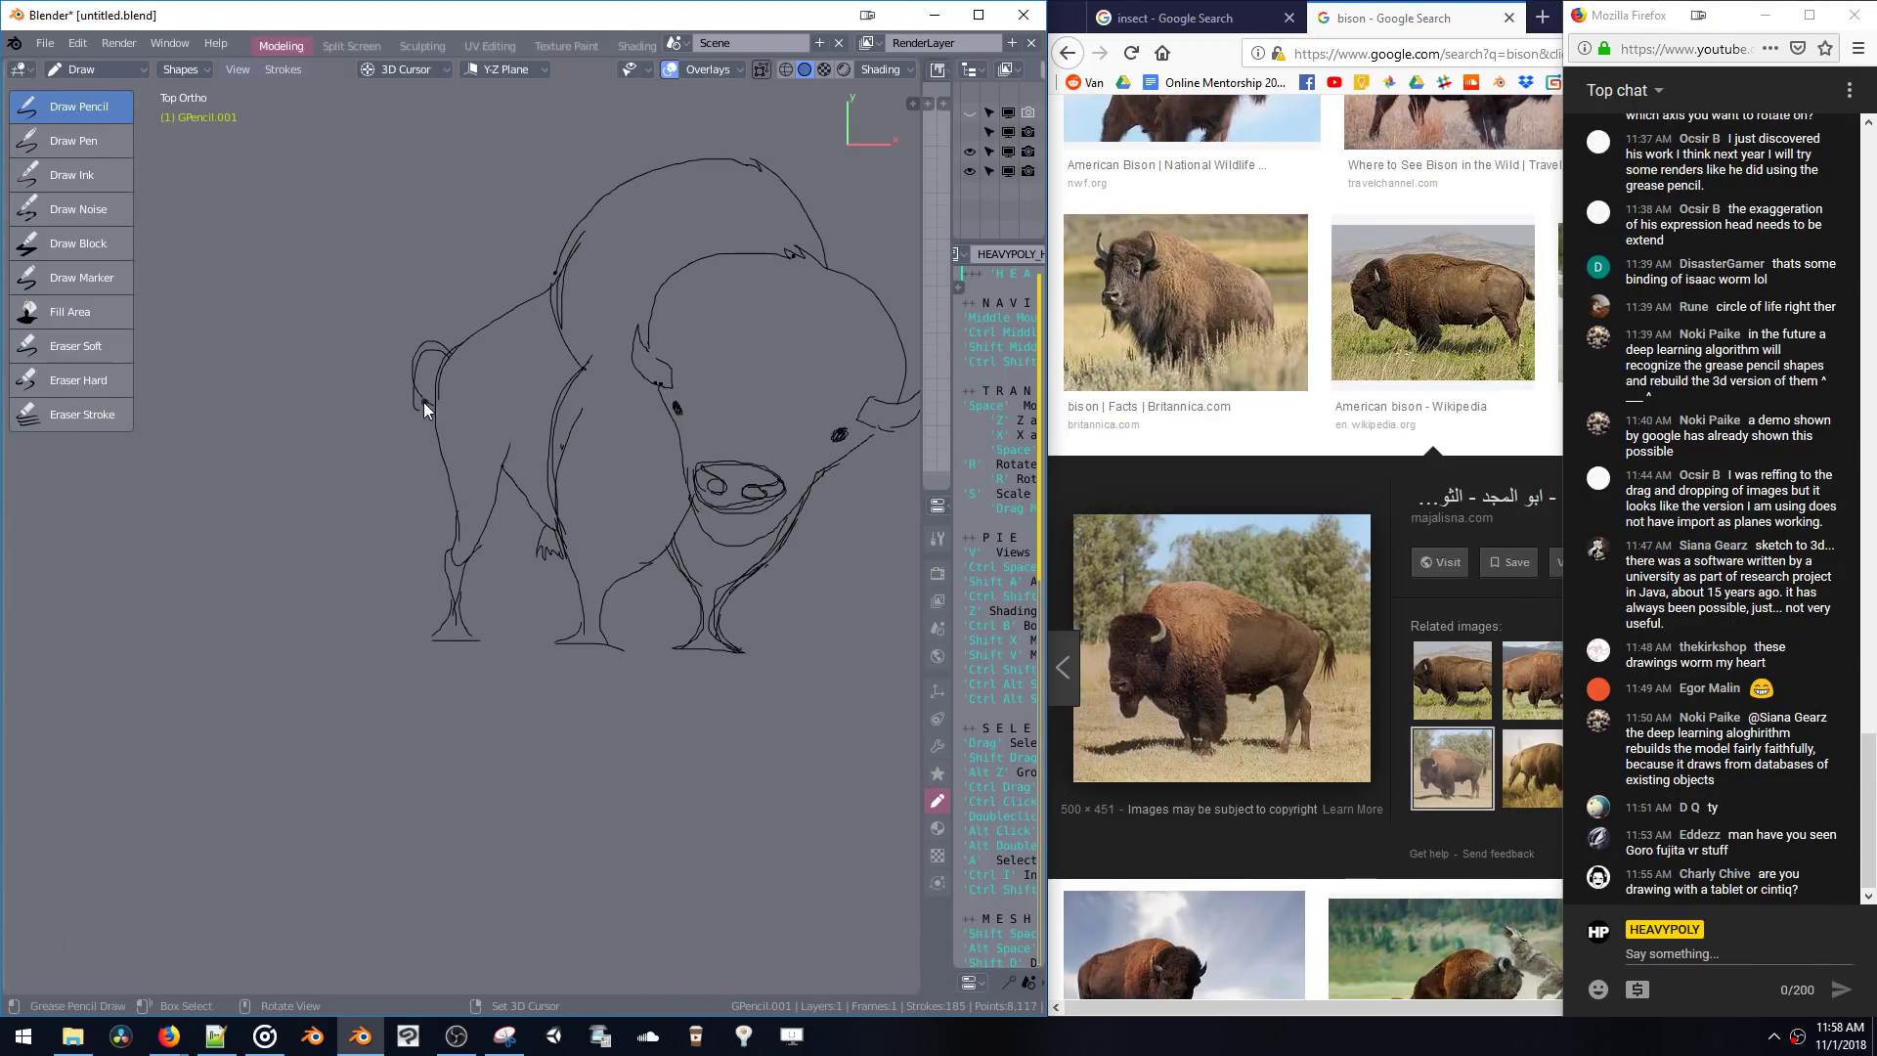
drag(414, 395, 420, 397)
shift+middle_drag(583, 415, 430, 399)
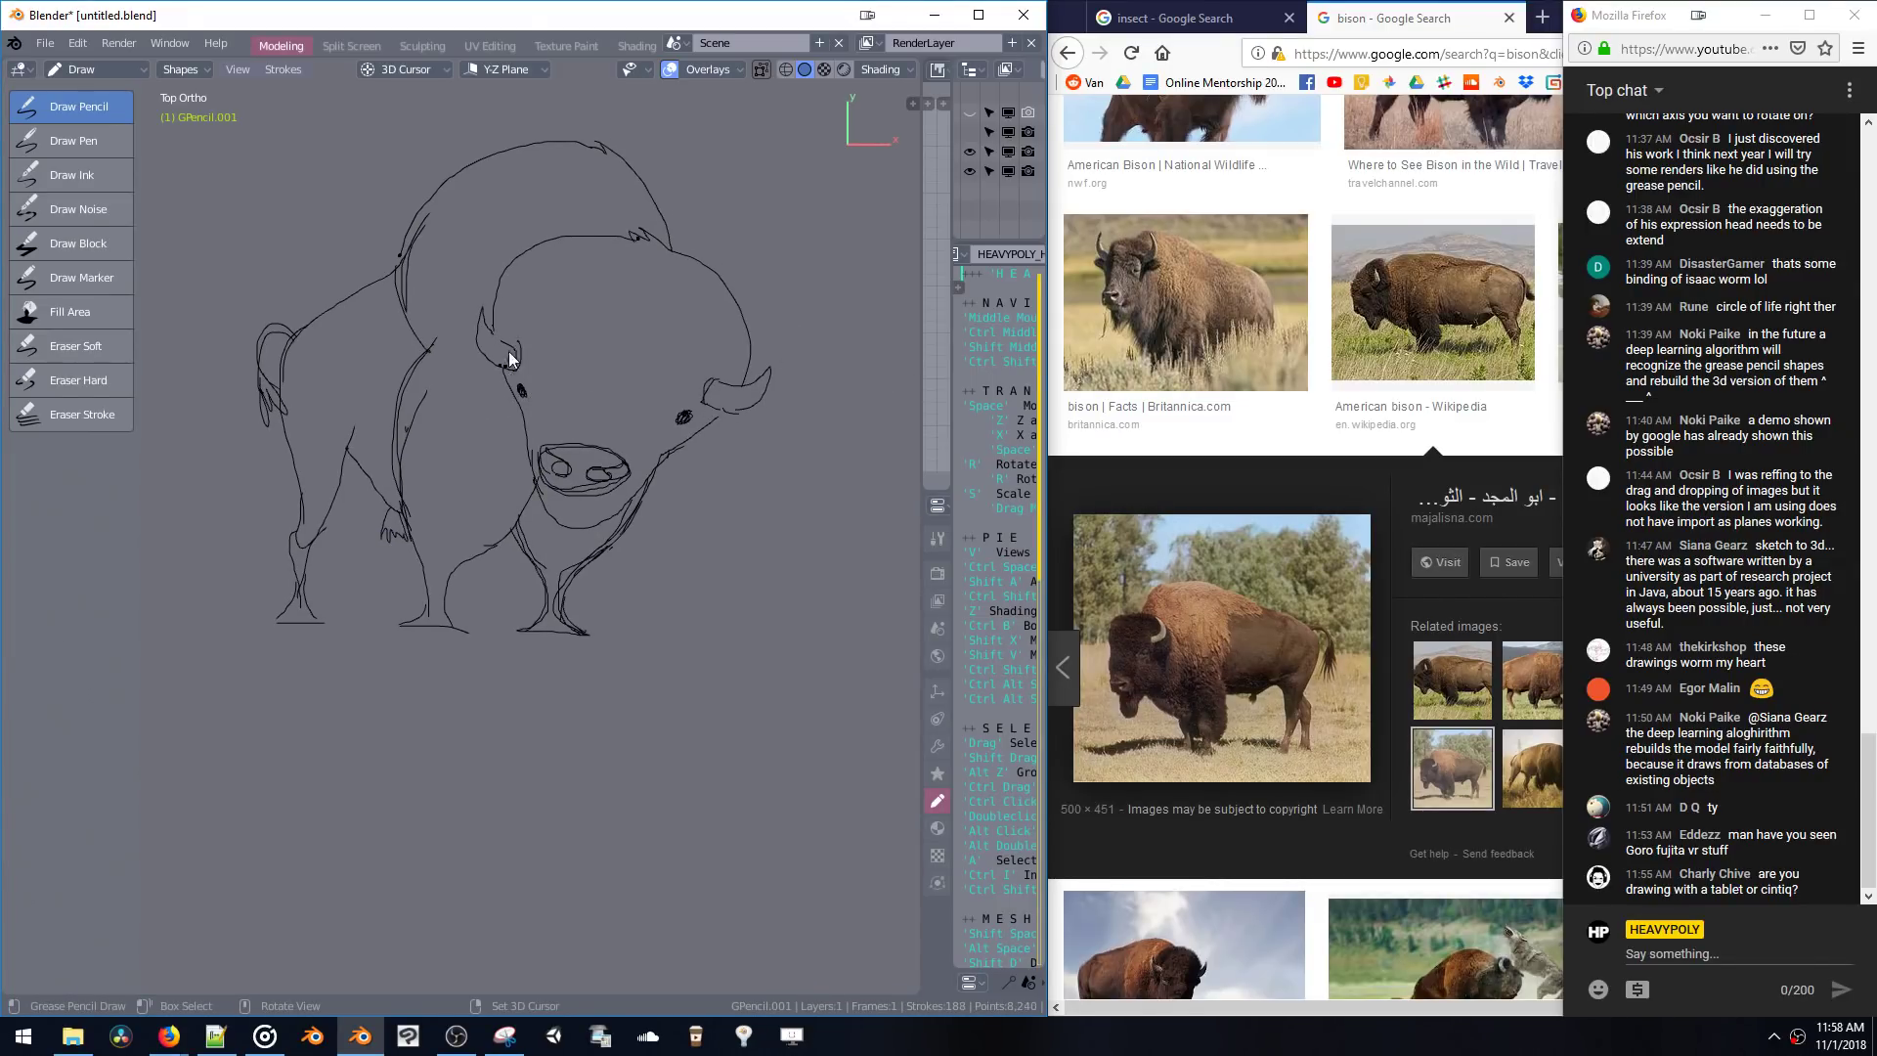
- Add shaggy fur strokes along the bison's shoulder, belly and upper legs
shift+middle_drag(522, 489, 545, 438)
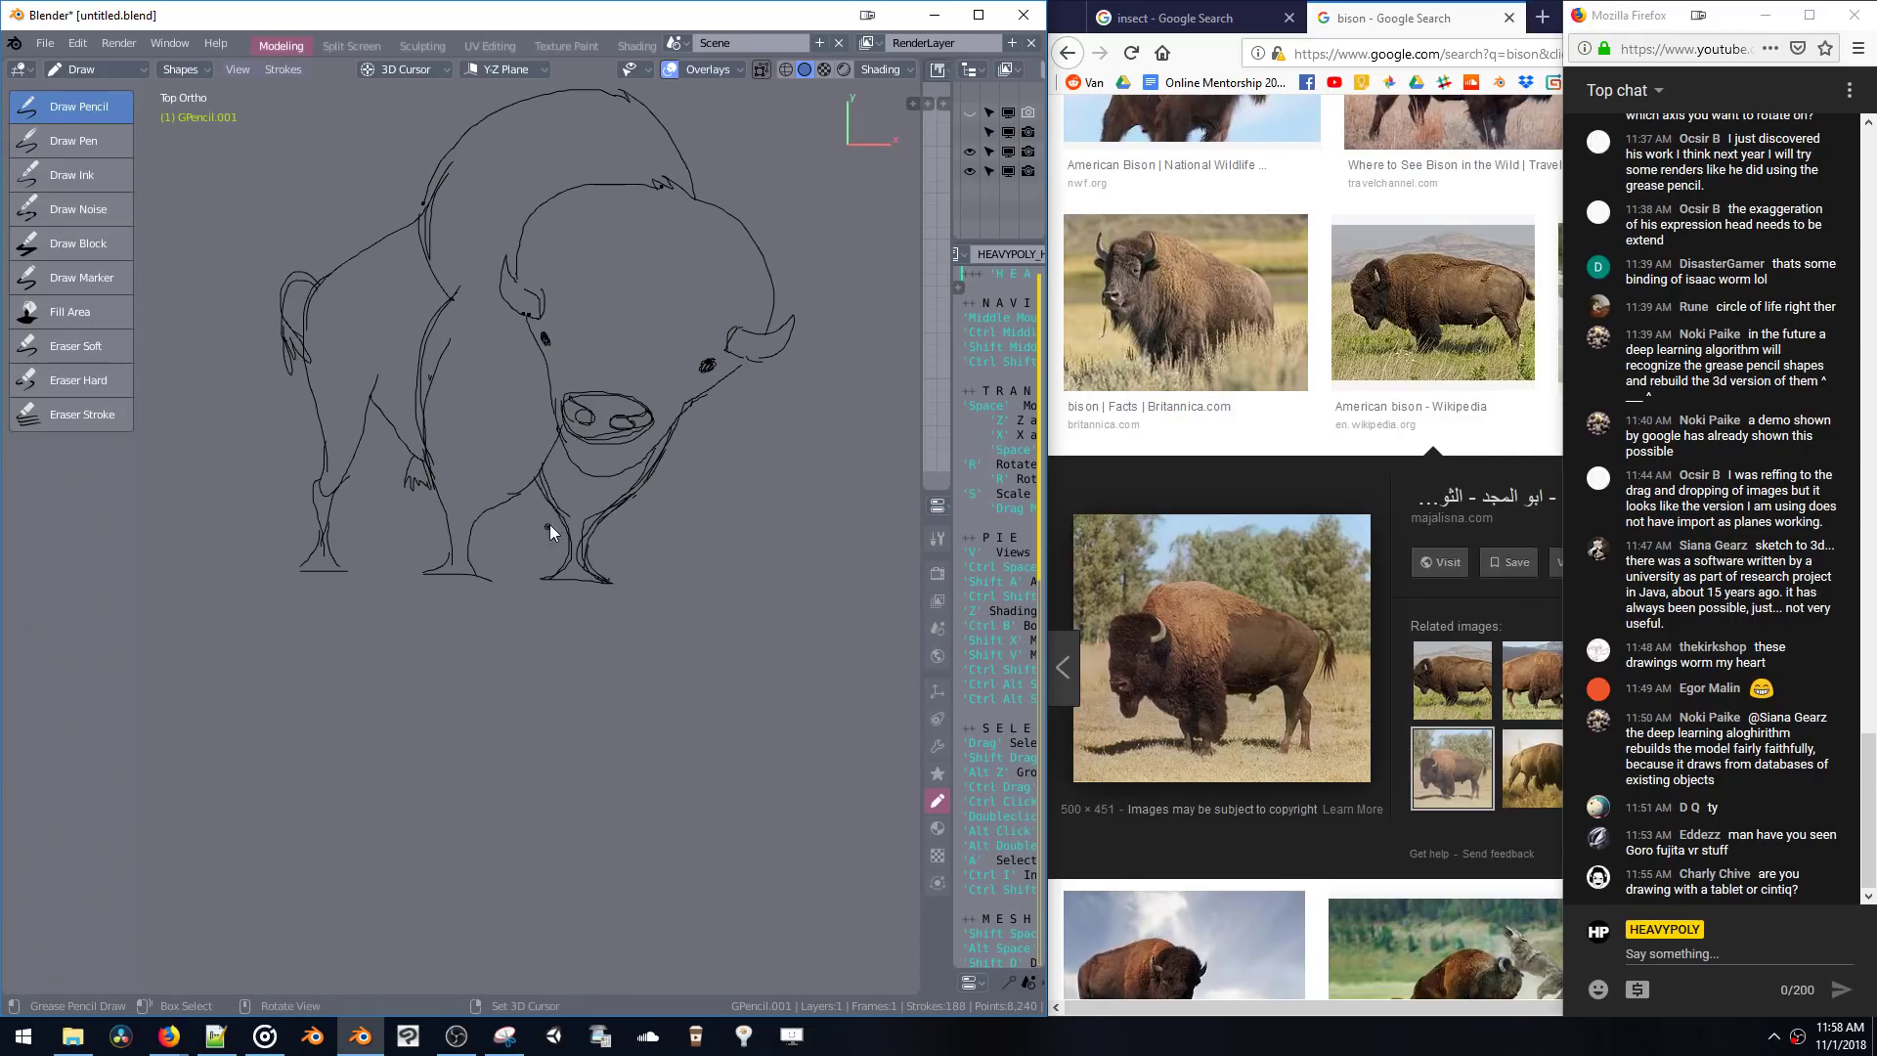
mouse_move(489, 512)
shift+middle_down()
mouse_move(556, 468)
mouse_move(688, 576)
shift+middle_up()
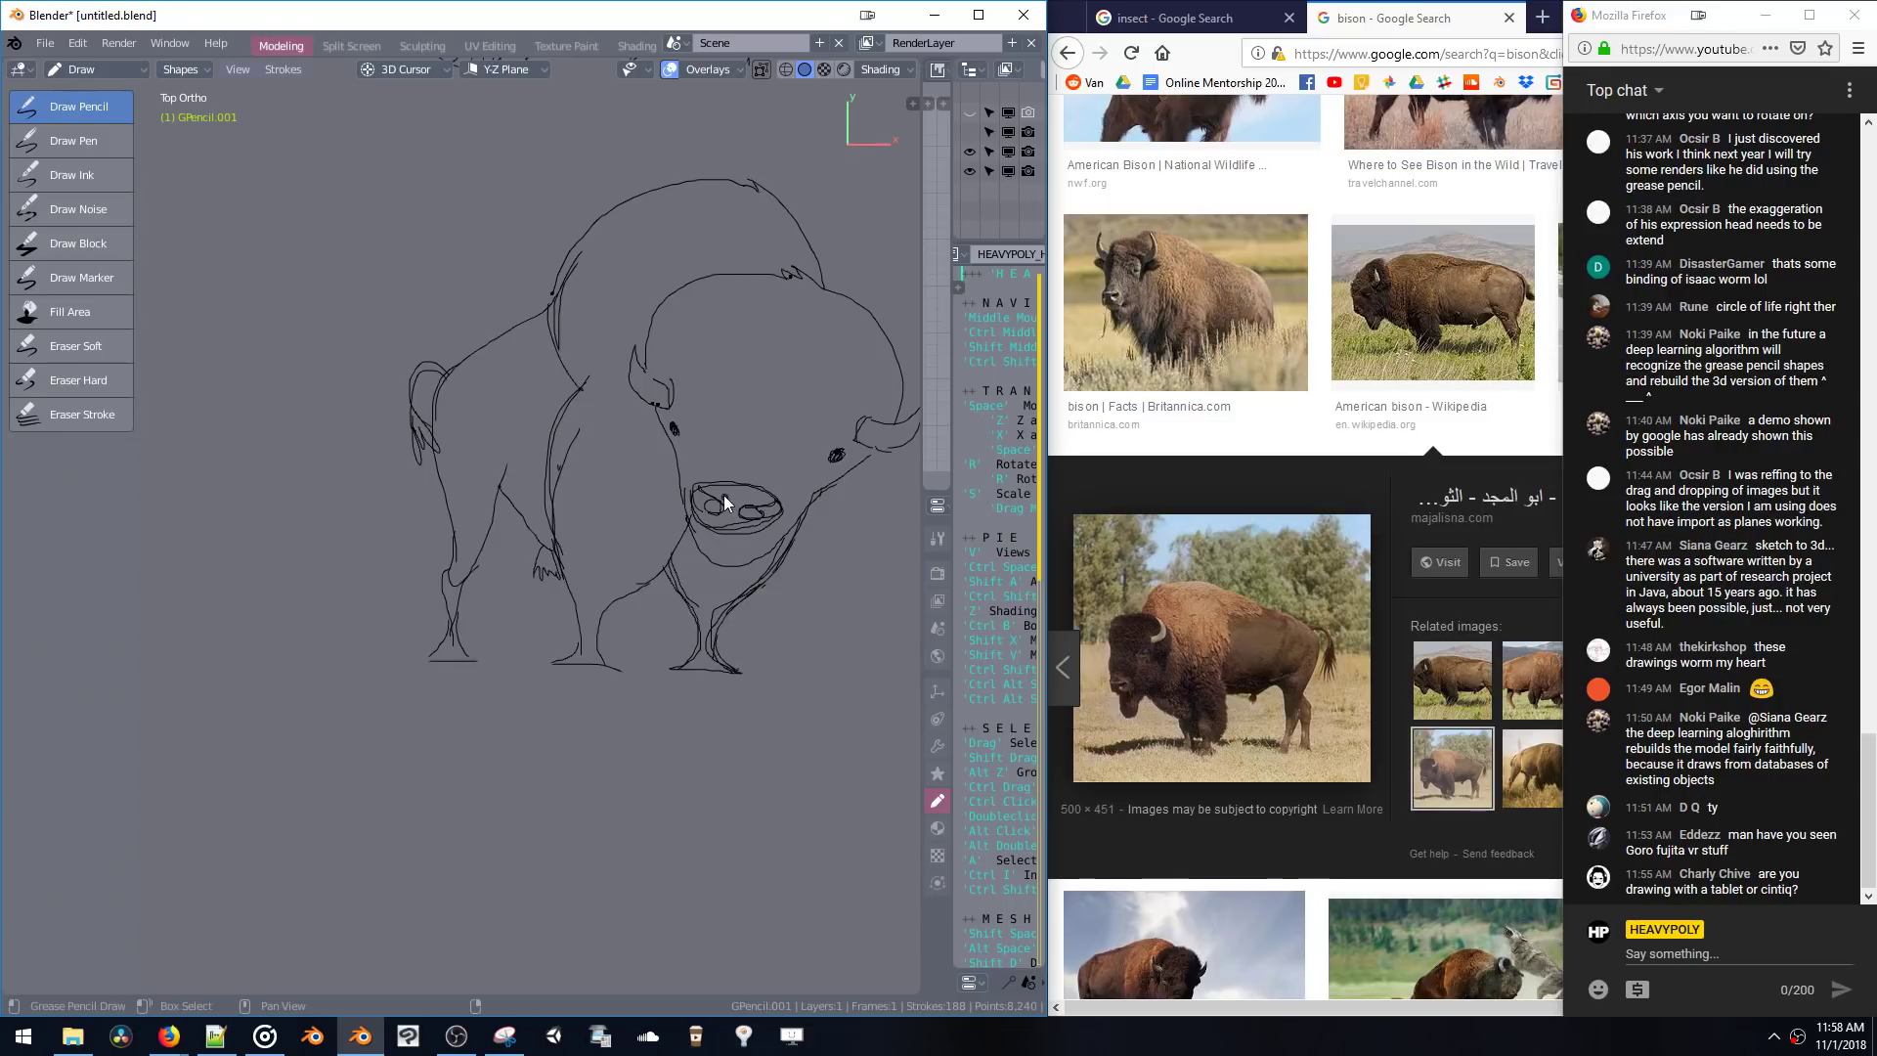
shift+middle_drag(723, 494, 720, 456)
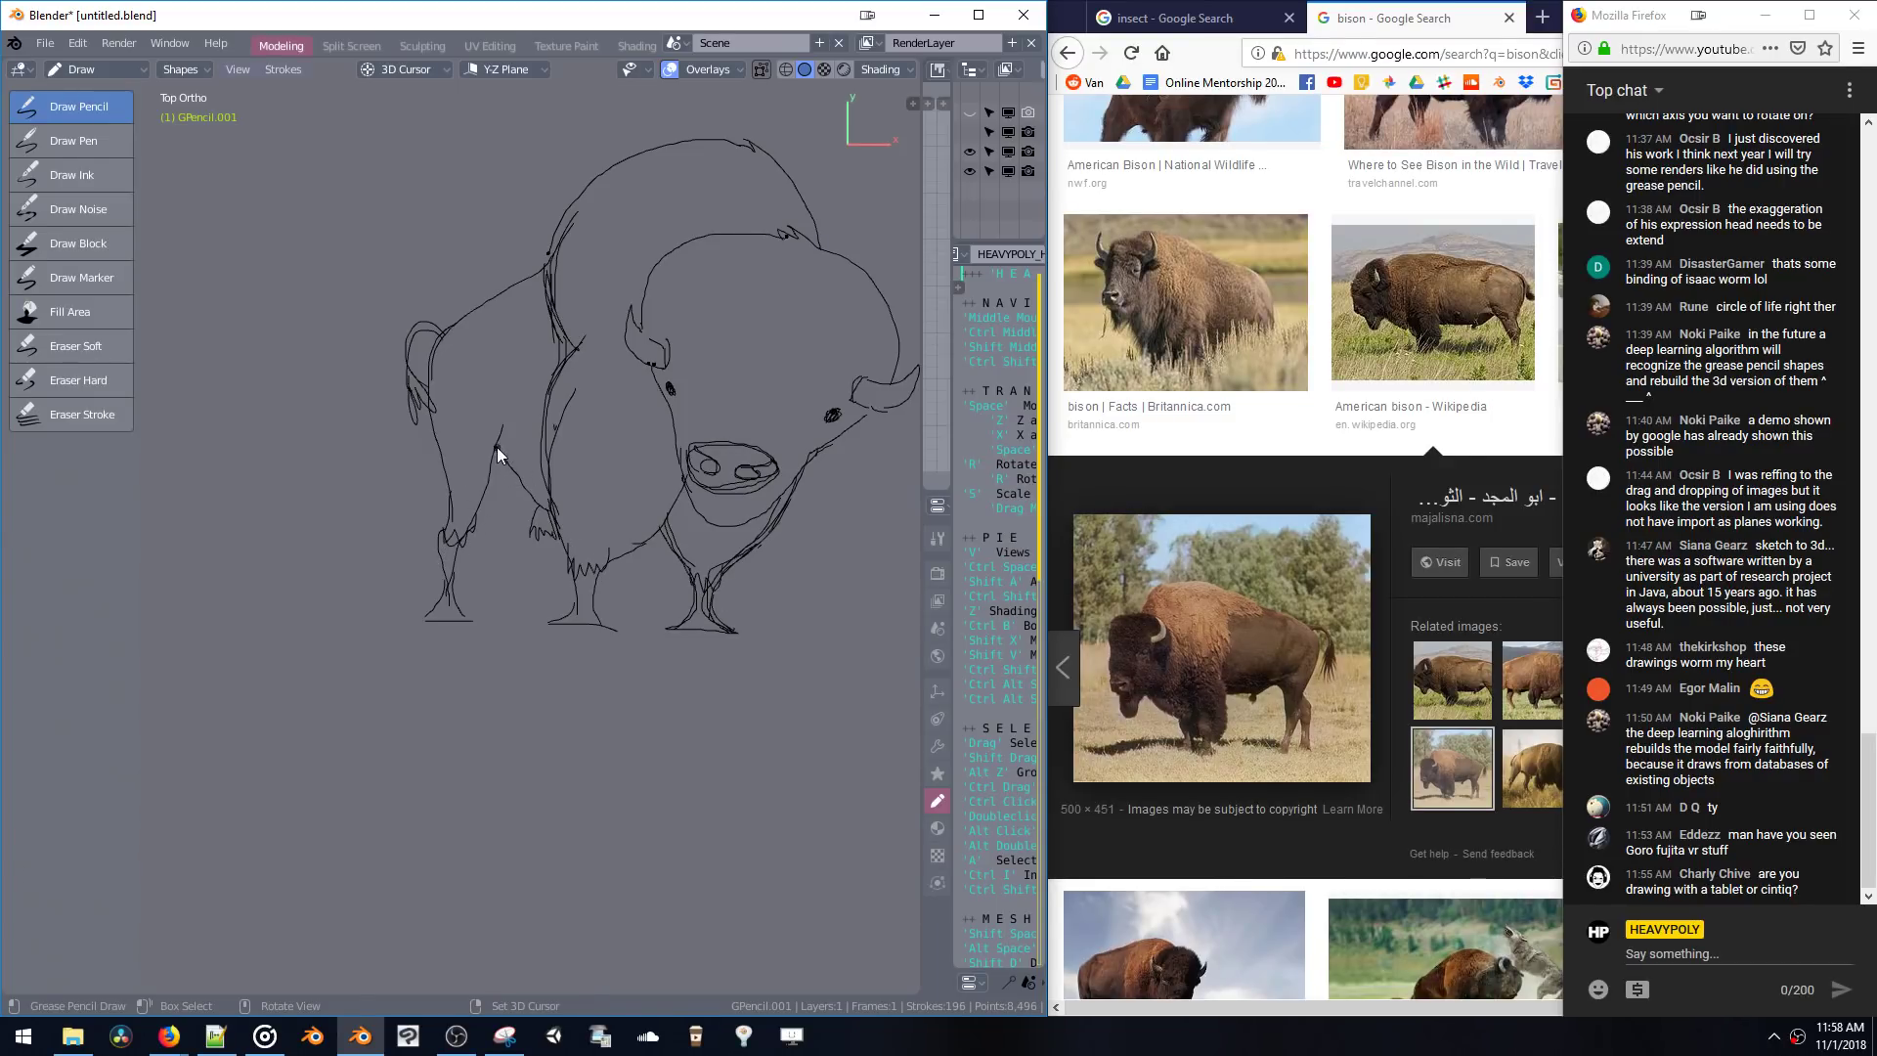
drag(524, 496, 502, 448)
- Add a Thickness grease pencil modifier and raise its thickness to make the drawn lines bolder
shift+middle_drag(681, 450, 606, 470)
mouse_move(623, 440)
ctrl+middle_down()
mouse_move(630, 493)
mouse_move(637, 452)
mouse_move(573, 526)
mouse_move(625, 483)
mouse_move(620, 536)
mouse_move(651, 463)
ctrl+middle_up()
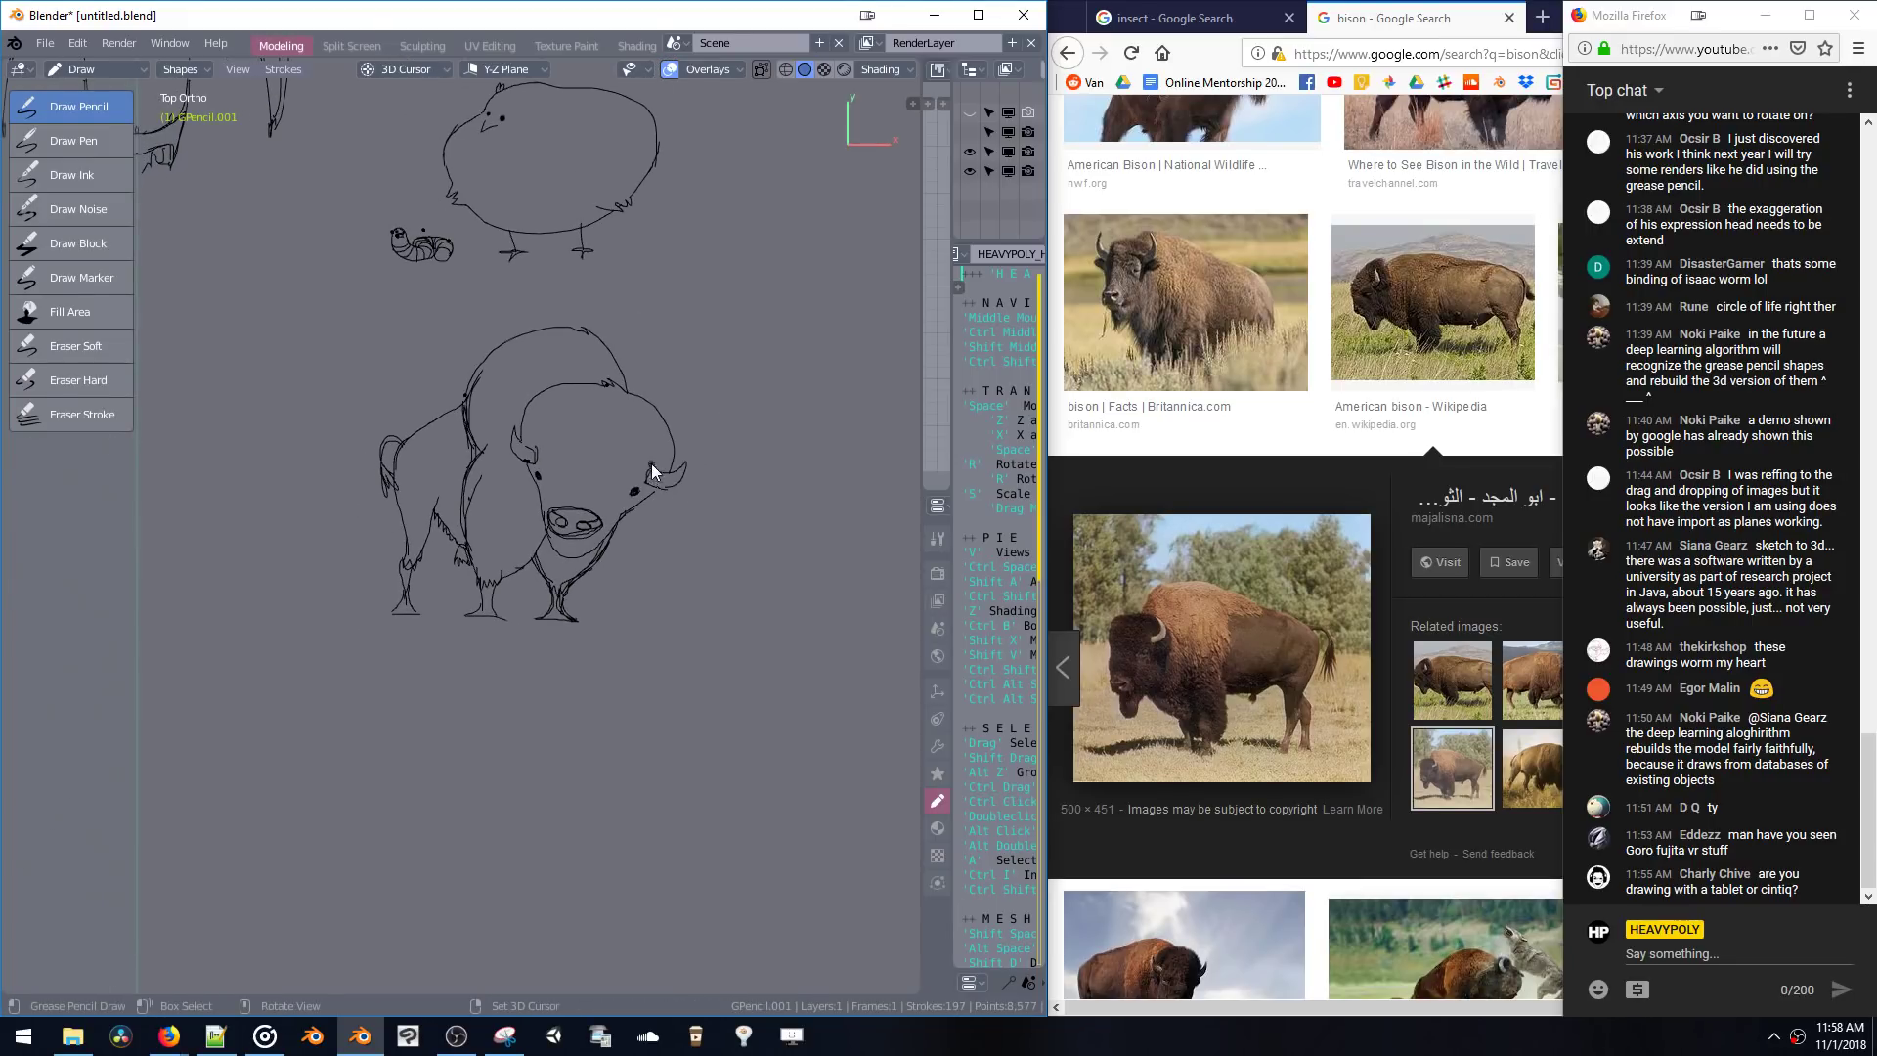
key(shift+a)
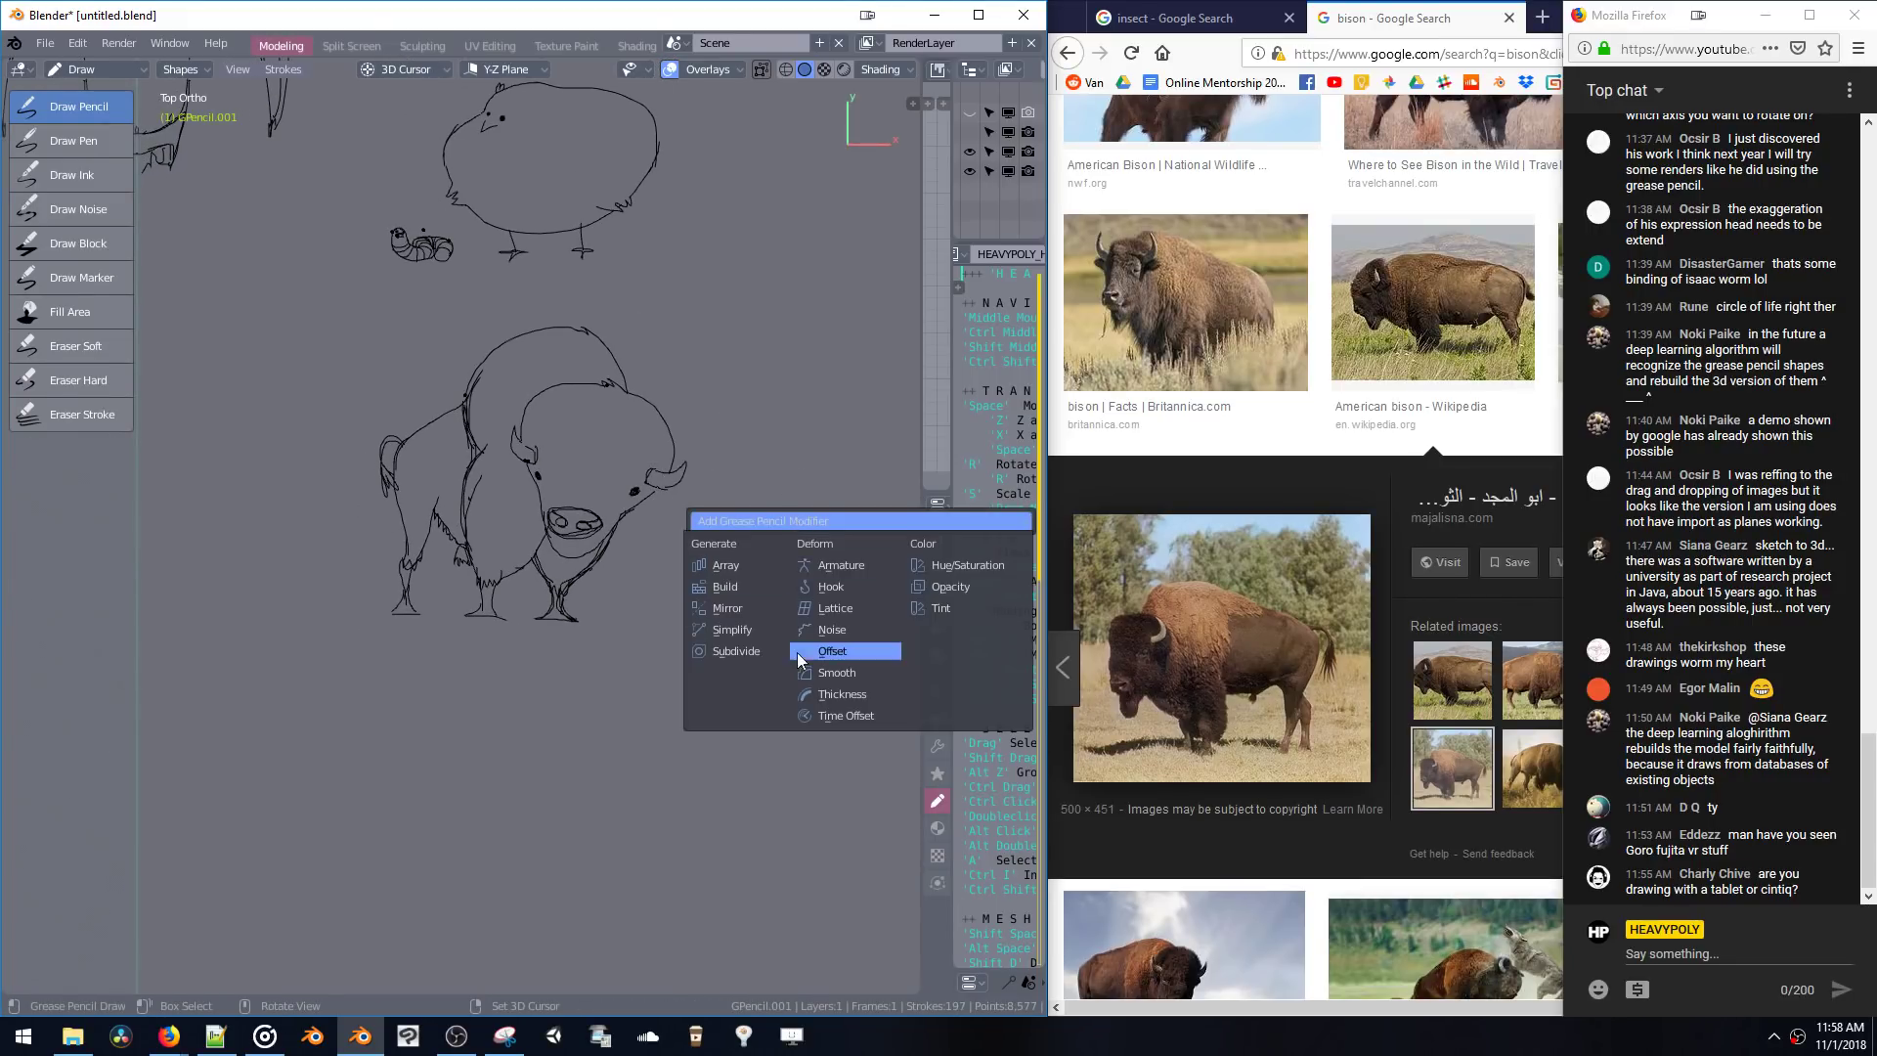
click(818, 692)
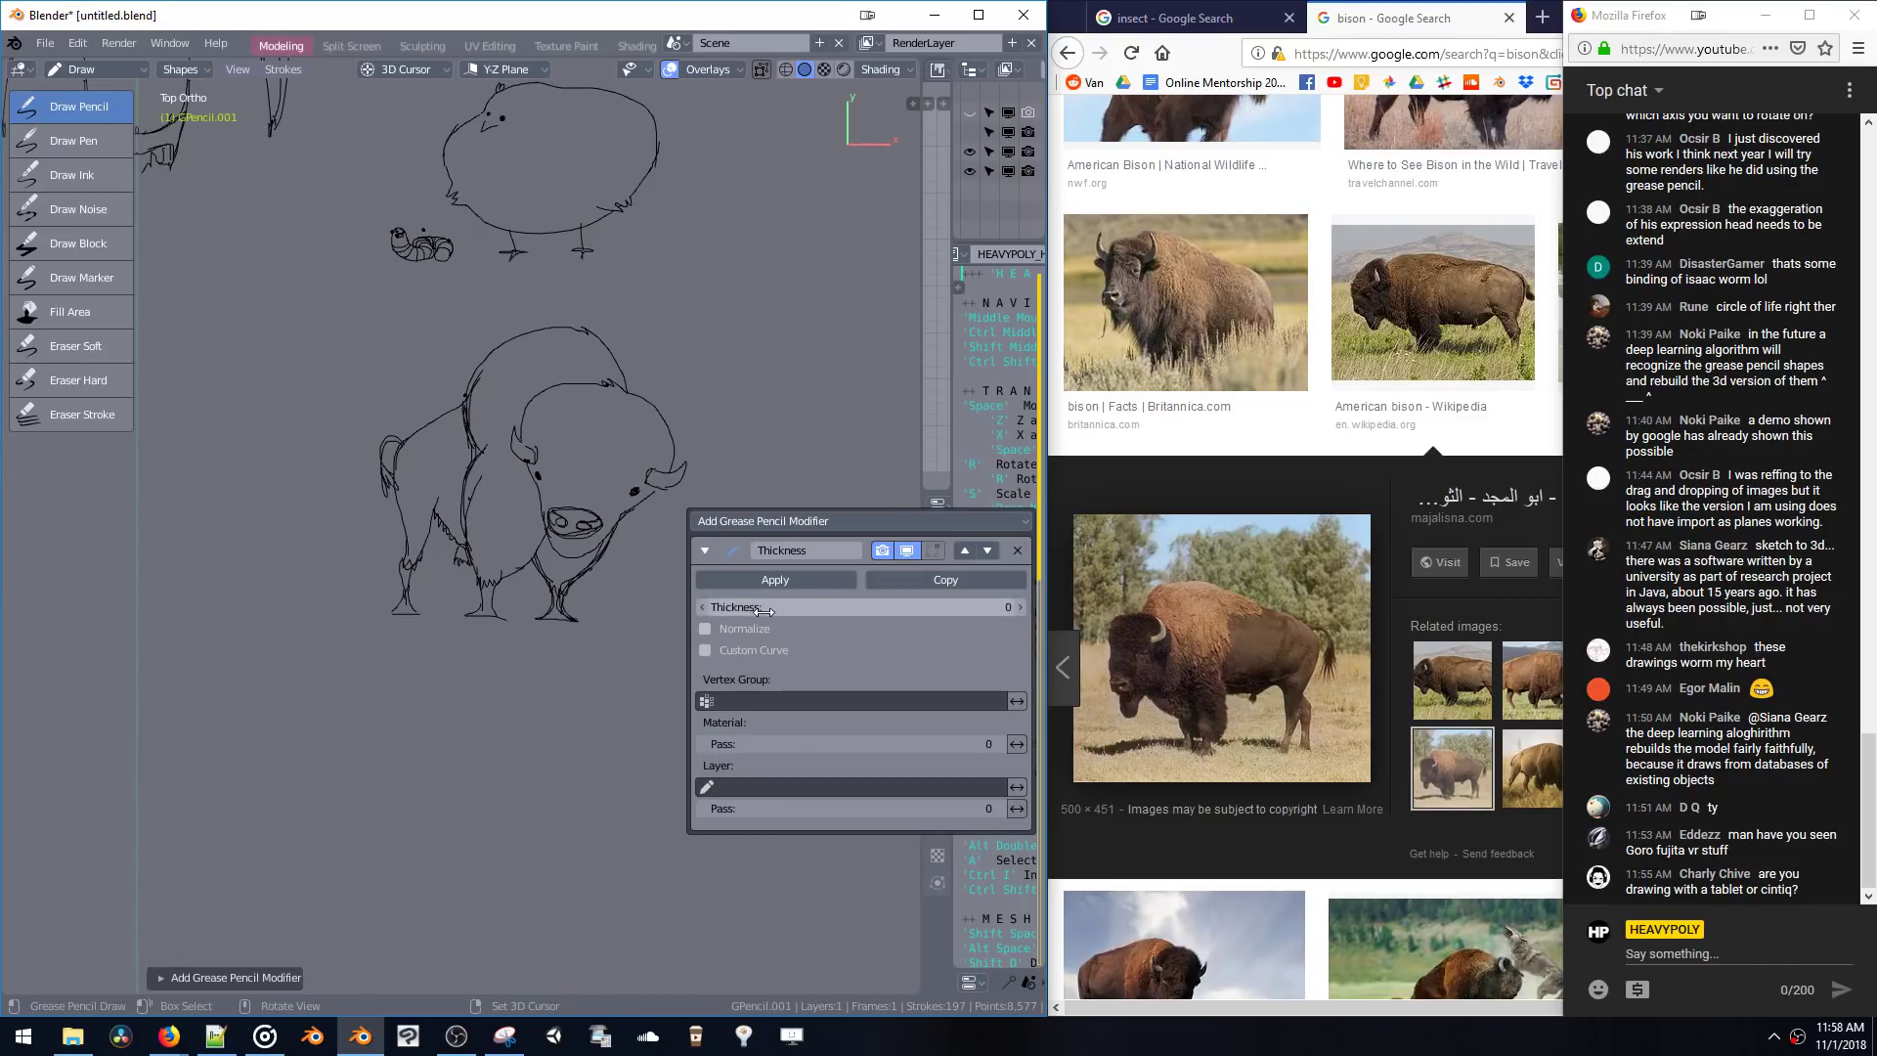
mouse_move(794, 611)
mouse_down()
mouse_move(841, 611)
mouse_move(767, 602)
mouse_move(787, 601)
mouse_up()
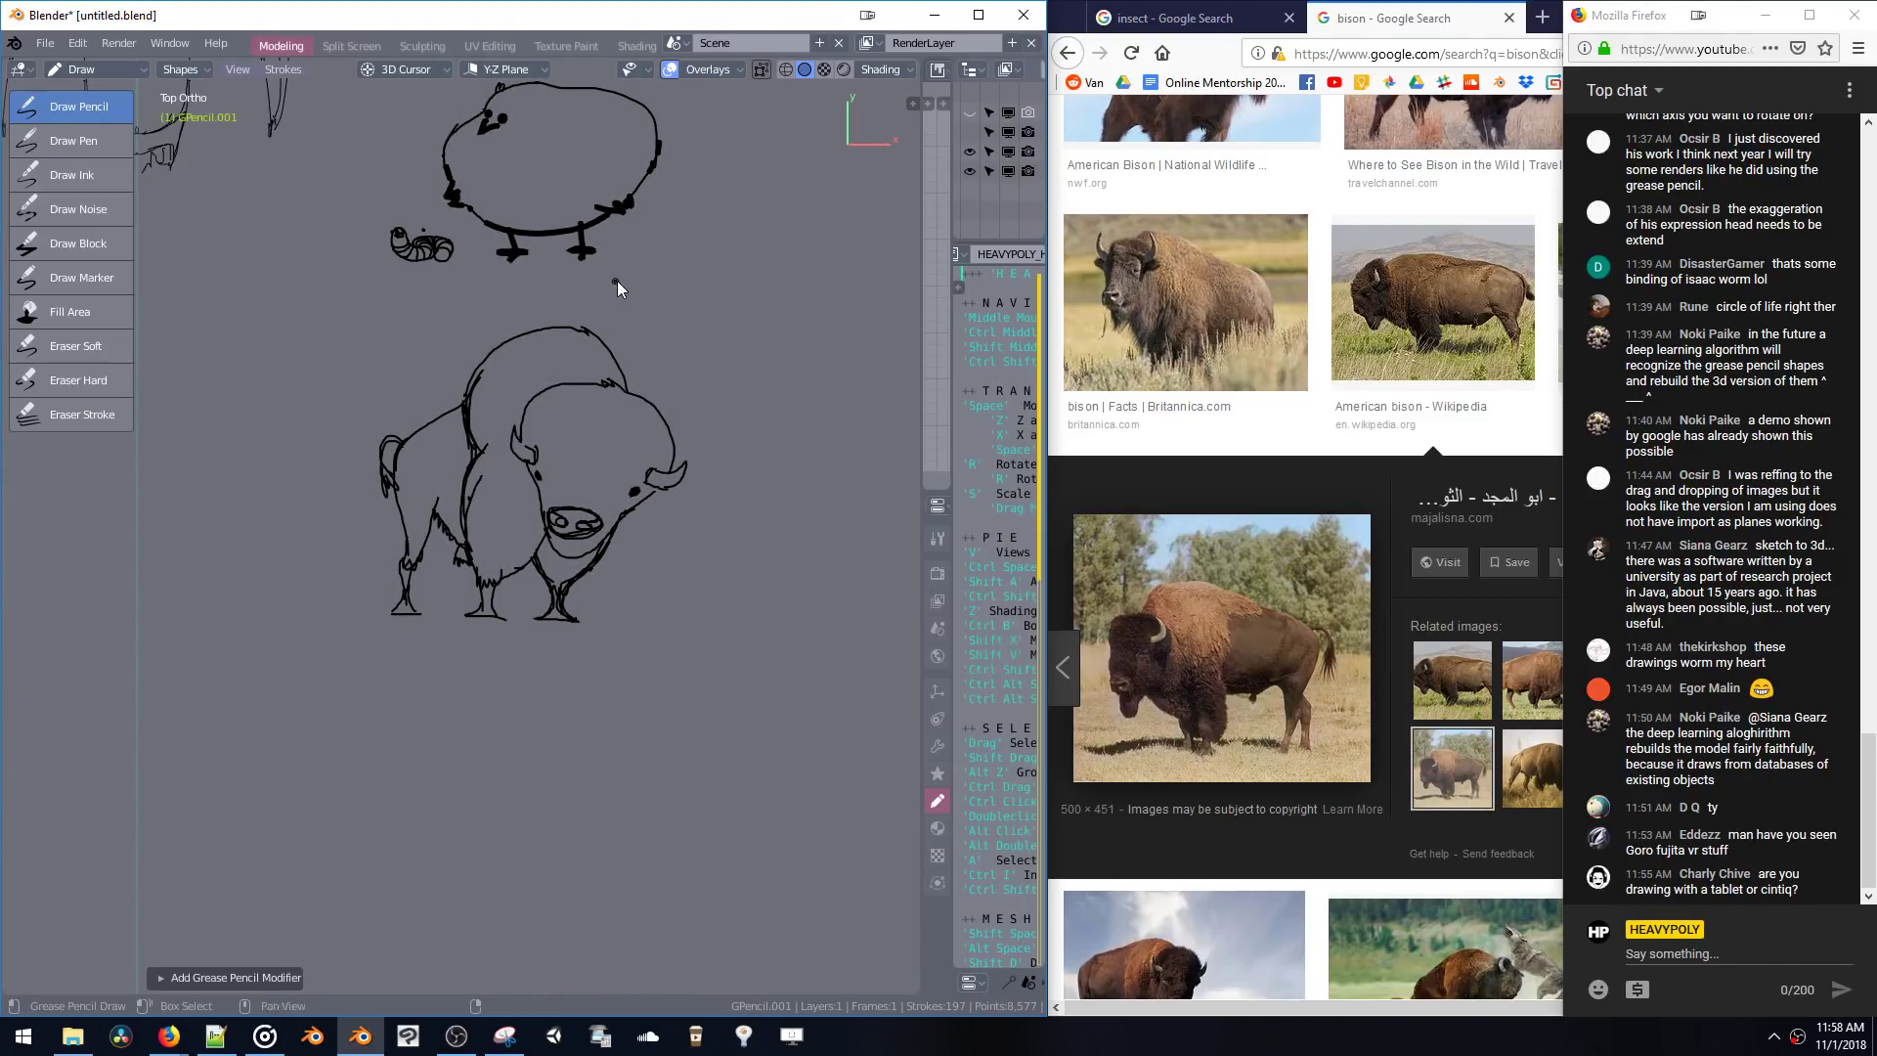
- Reopen the Thickness modifier's settings and fine-tune its thickness value, comparing line weight on the bird and bison
mouse_move(618, 280)
shift+middle_down()
mouse_move(643, 337)
mouse_move(642, 267)
mouse_move(629, 431)
shift+middle_up()
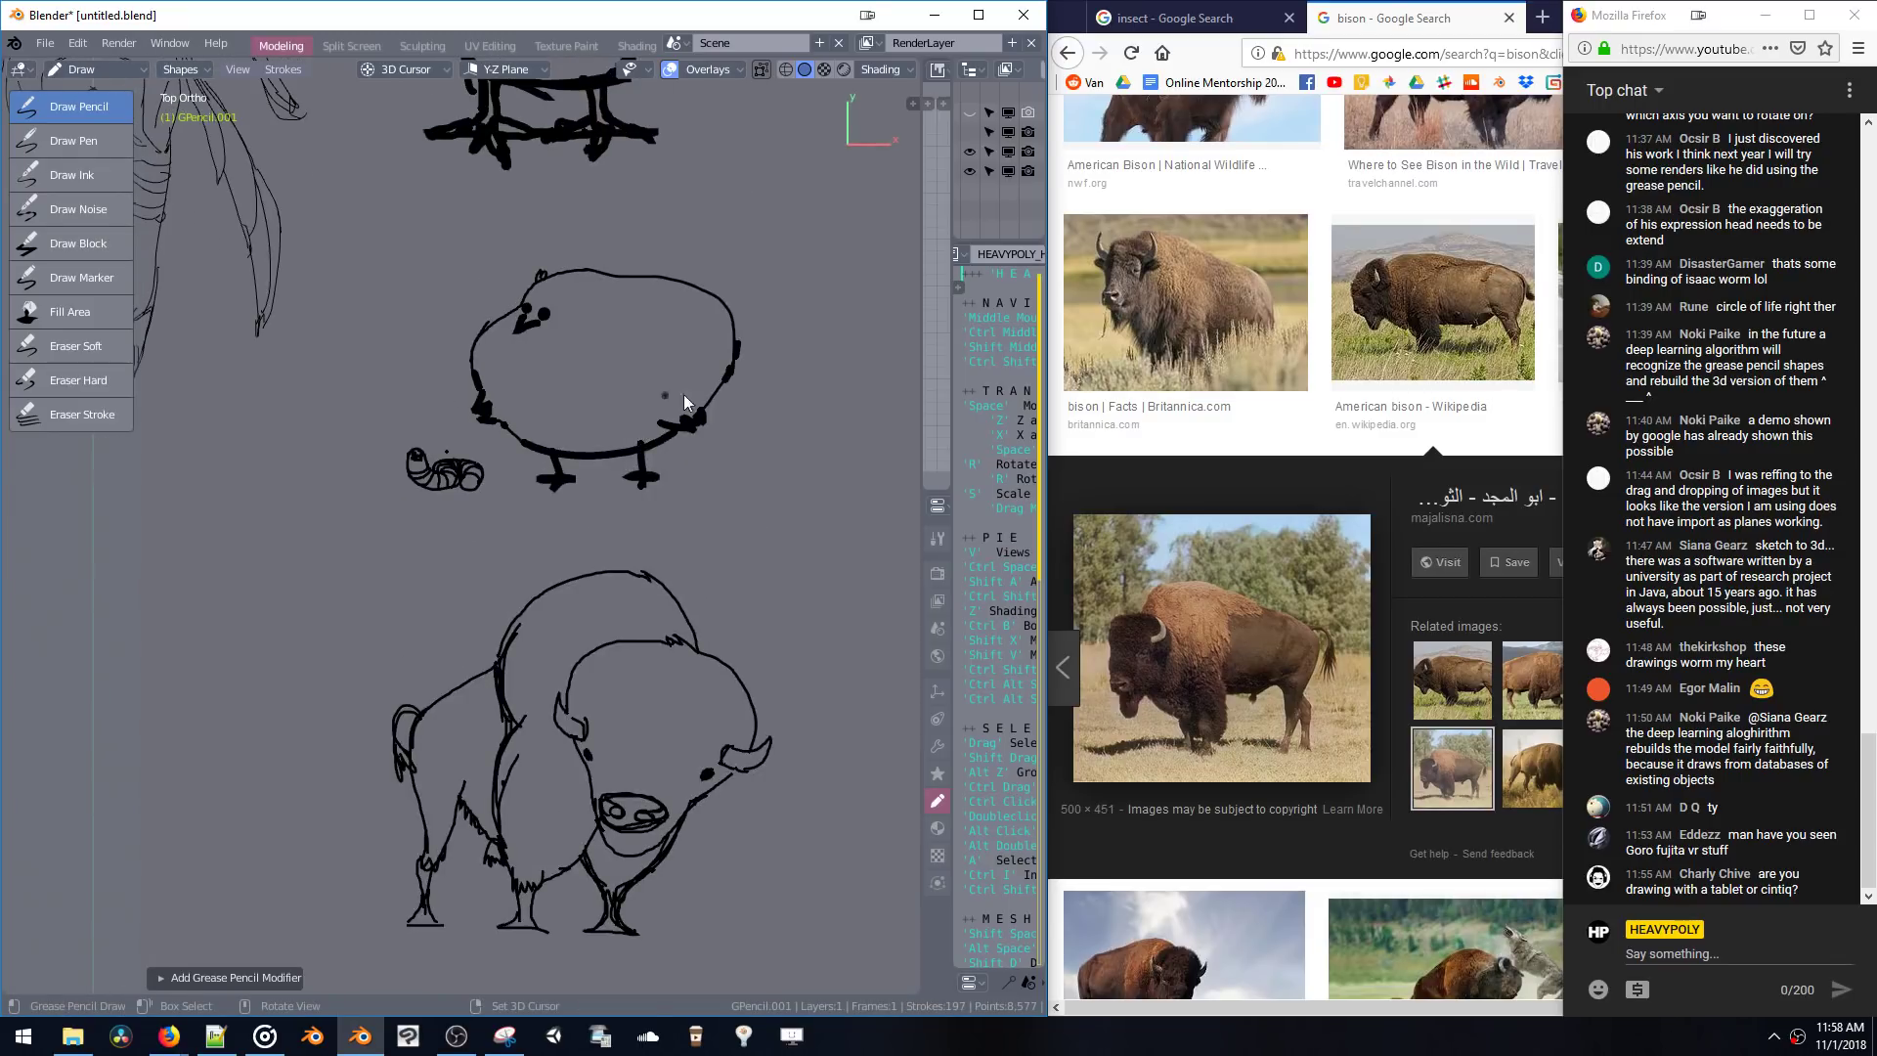
key(F9)
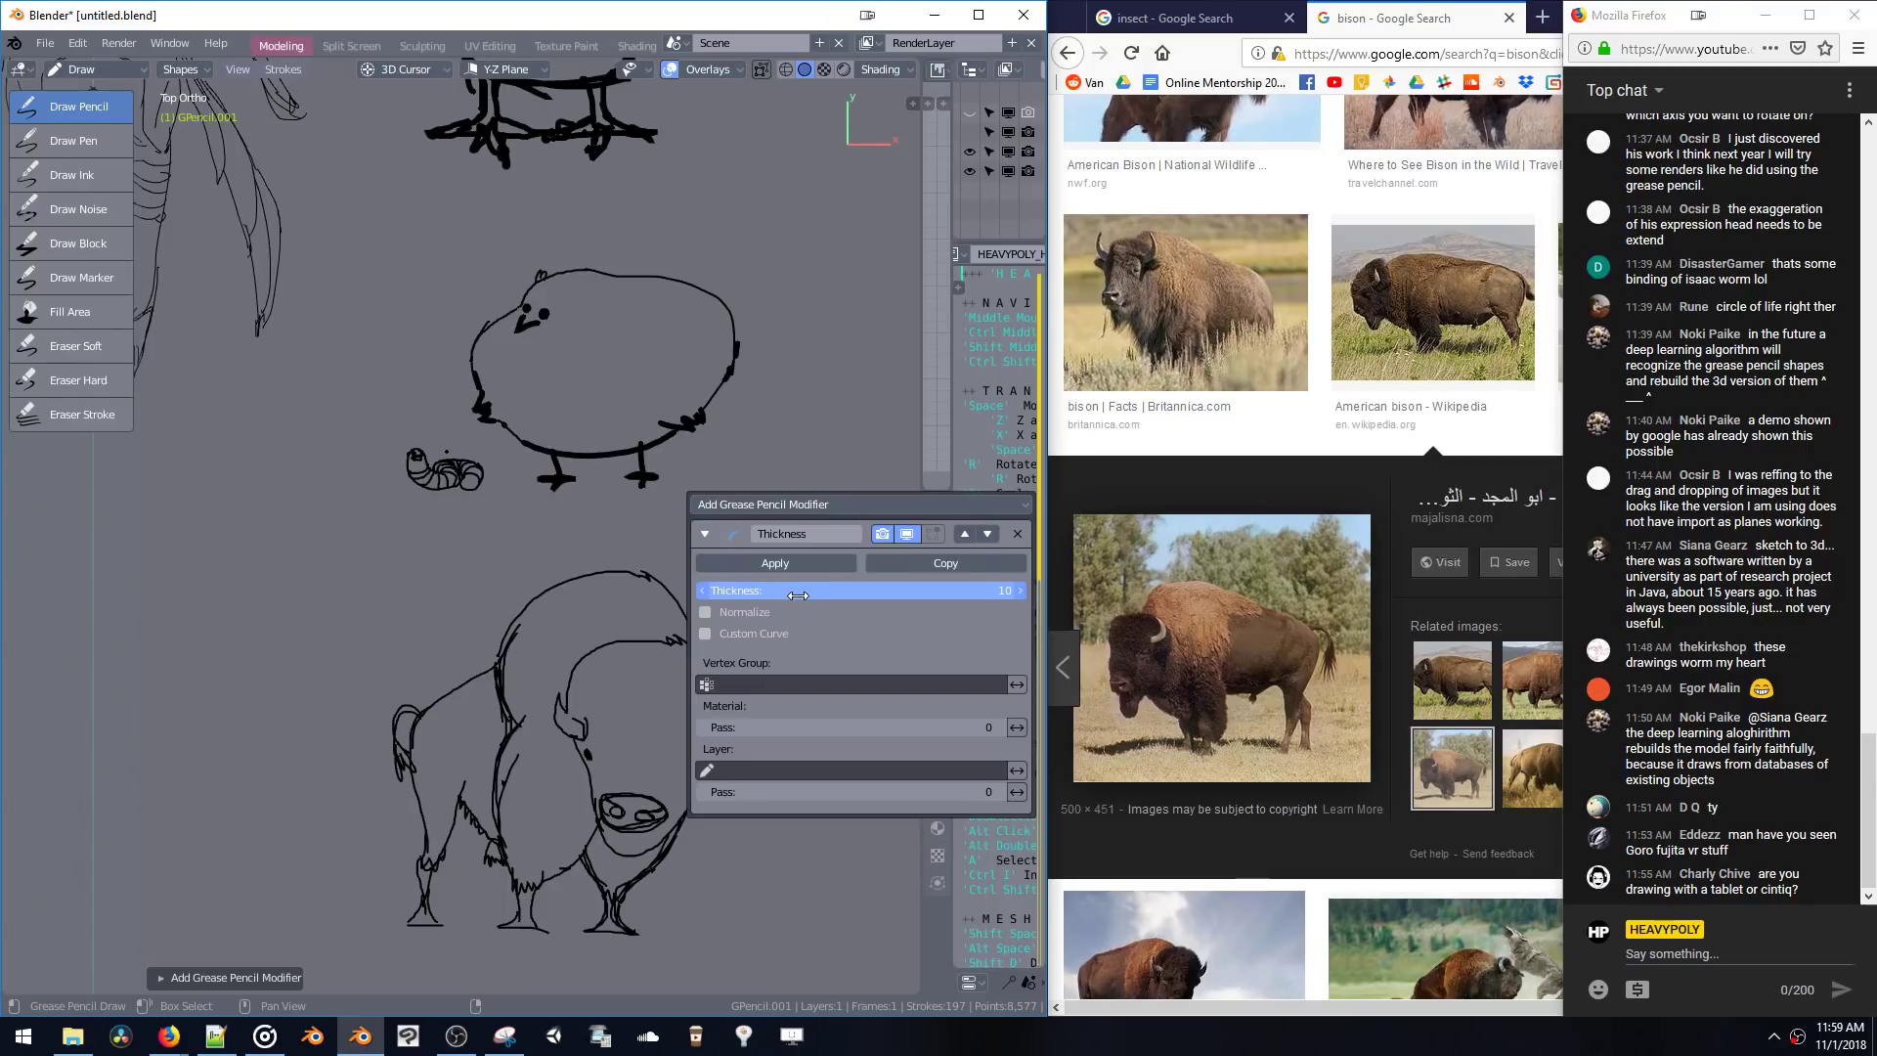
mouse_move(655, 292)
ctrl+middle_down()
mouse_move(690, 242)
mouse_move(571, 436)
mouse_move(613, 454)
mouse_move(660, 390)
mouse_move(647, 434)
mouse_move(713, 454)
ctrl+middle_up()
key(F9)
mouse_move(782, 535)
mouse_down()
mouse_move(639, 542)
mouse_move(860, 539)
mouse_up()
click(677, 555)
scroll(519, 547, down, 3)
shift+middle_drag(515, 645, 508, 396)
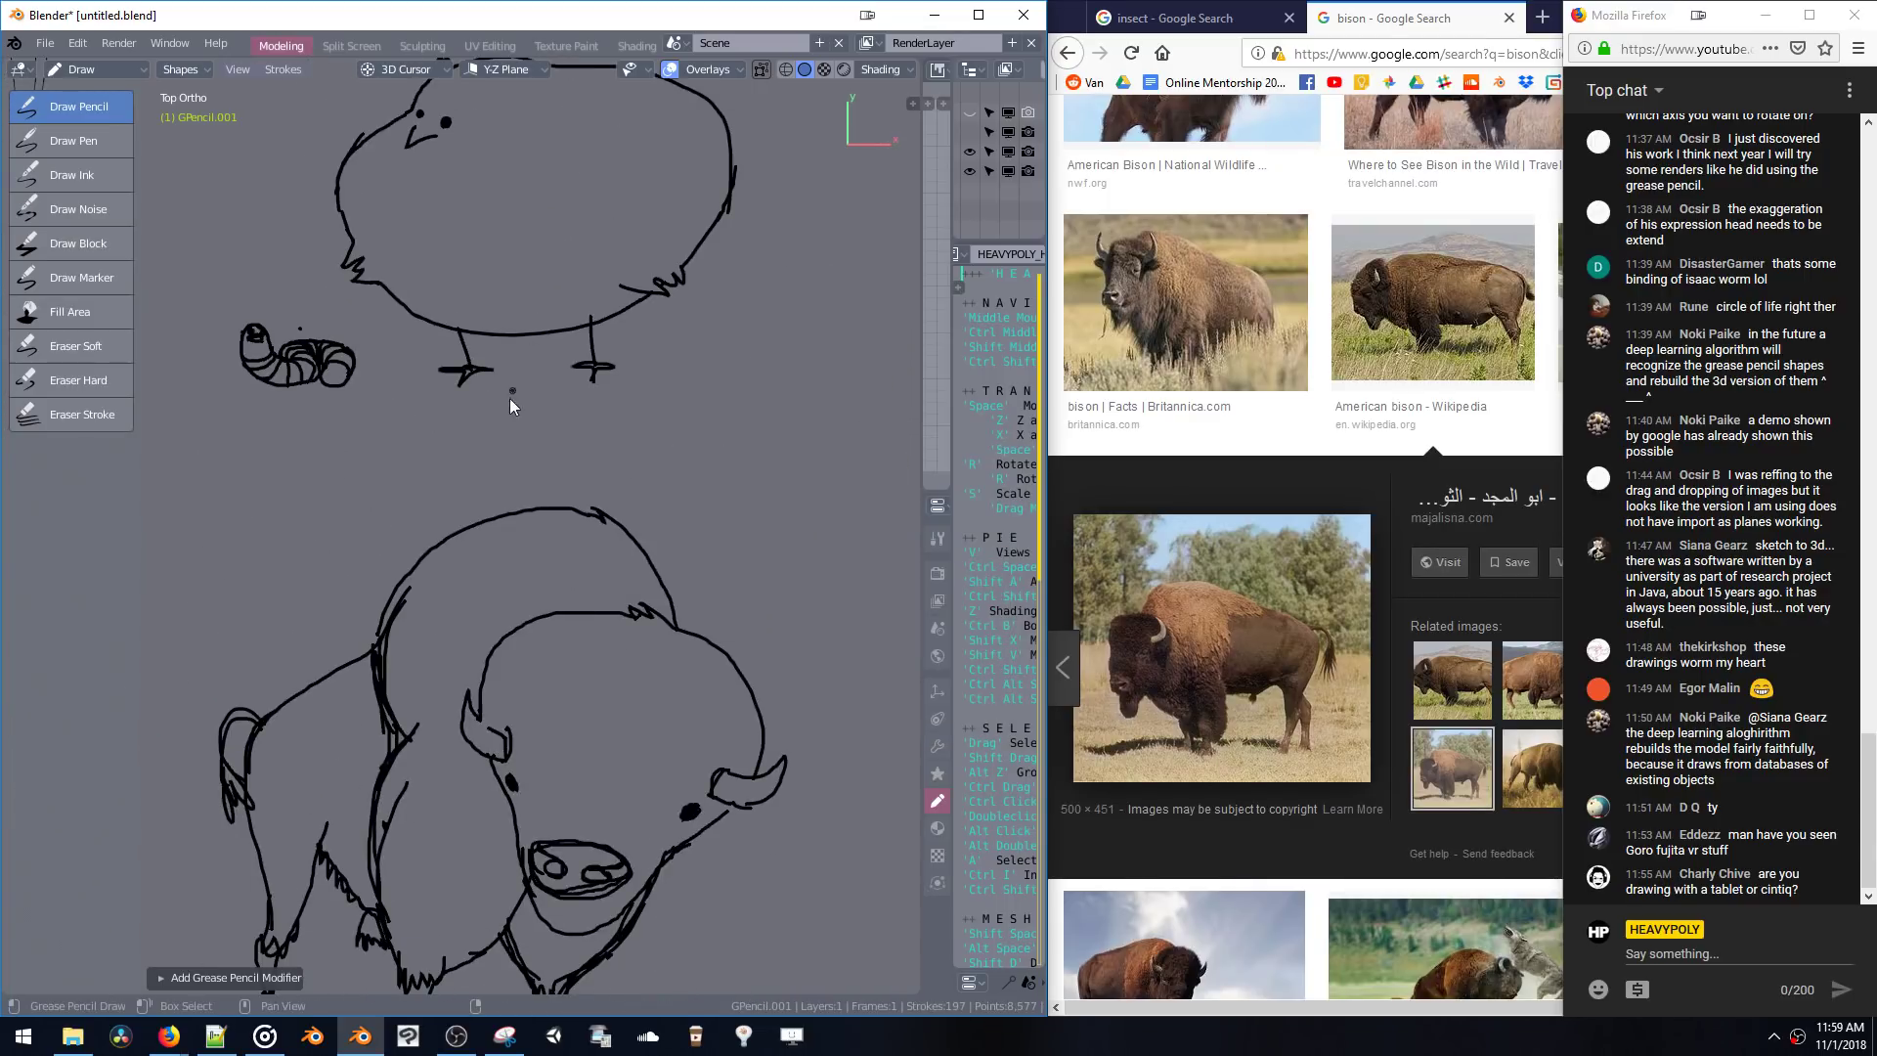
- Reopen the Thickness modifier's settings, set the thickness to 21, turn off Normalize and enable Custom Curve
scroll(498, 430, down, 1)
key(F9)
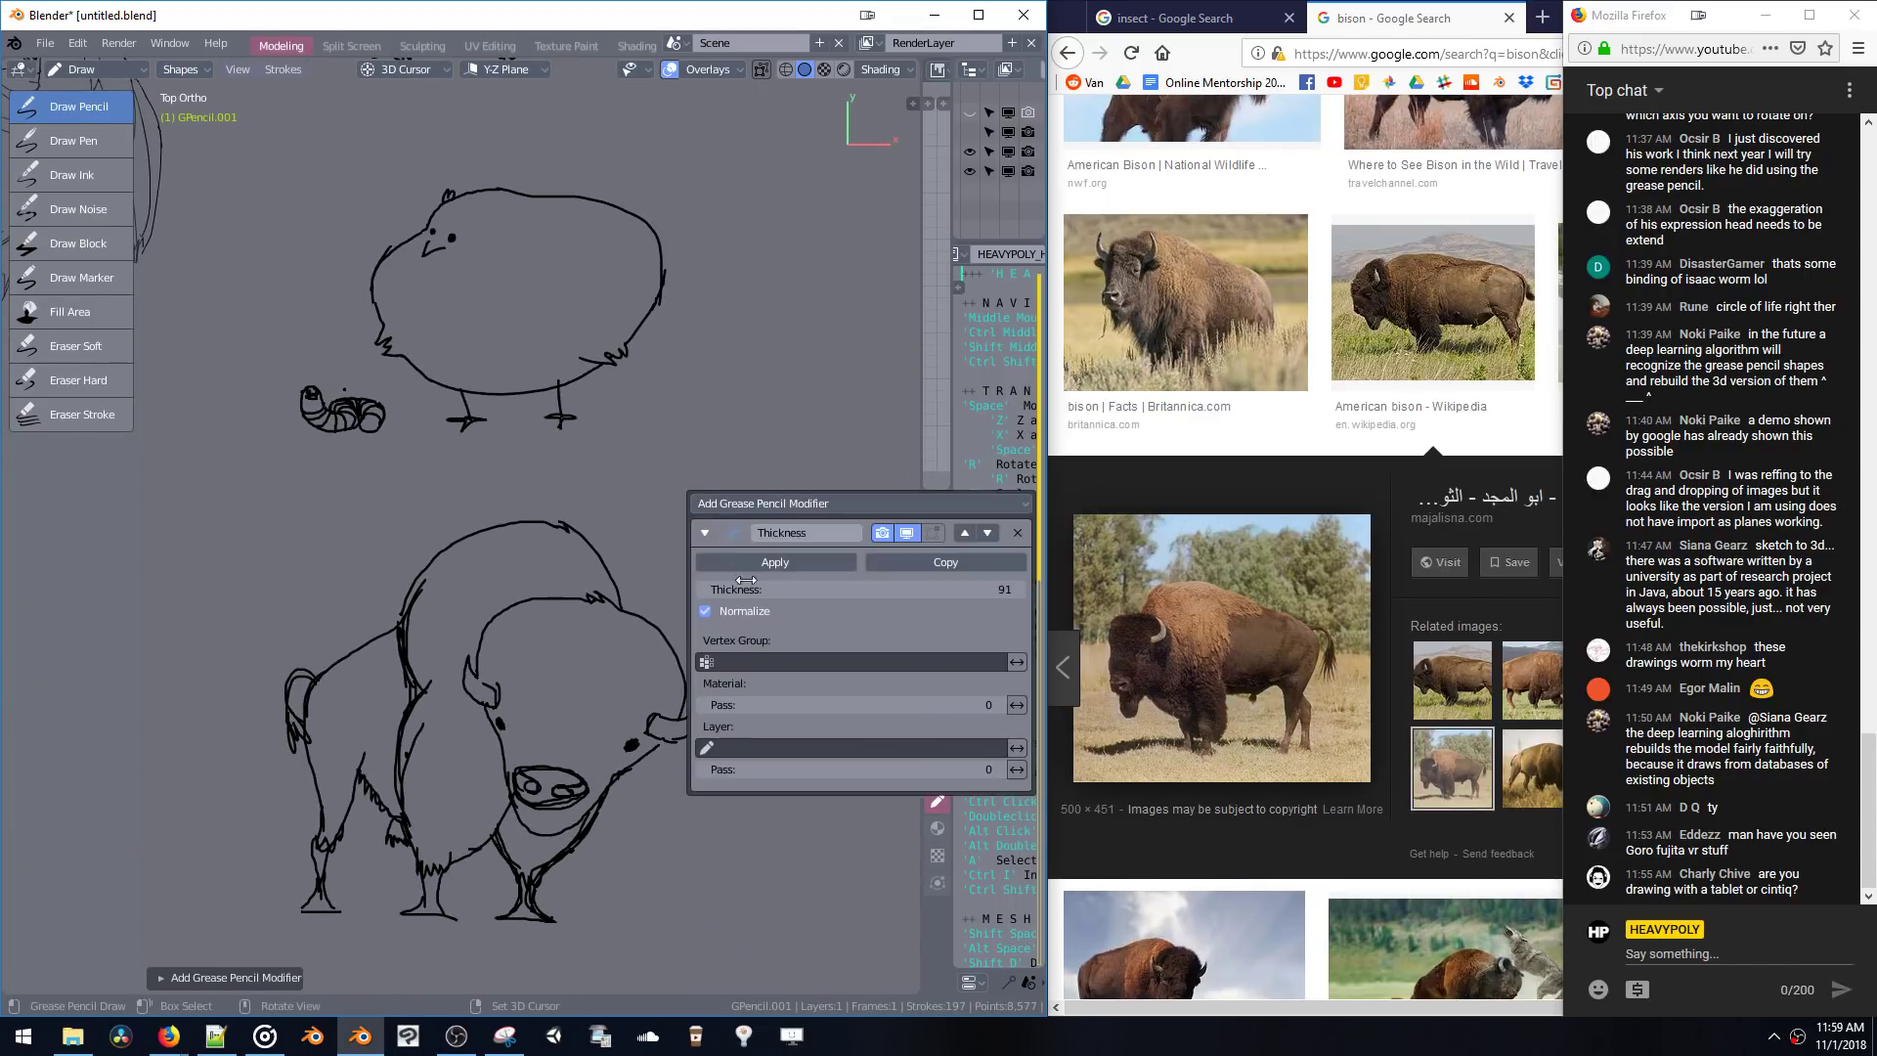
click(705, 611)
drag(743, 589, 625, 582)
click(705, 611)
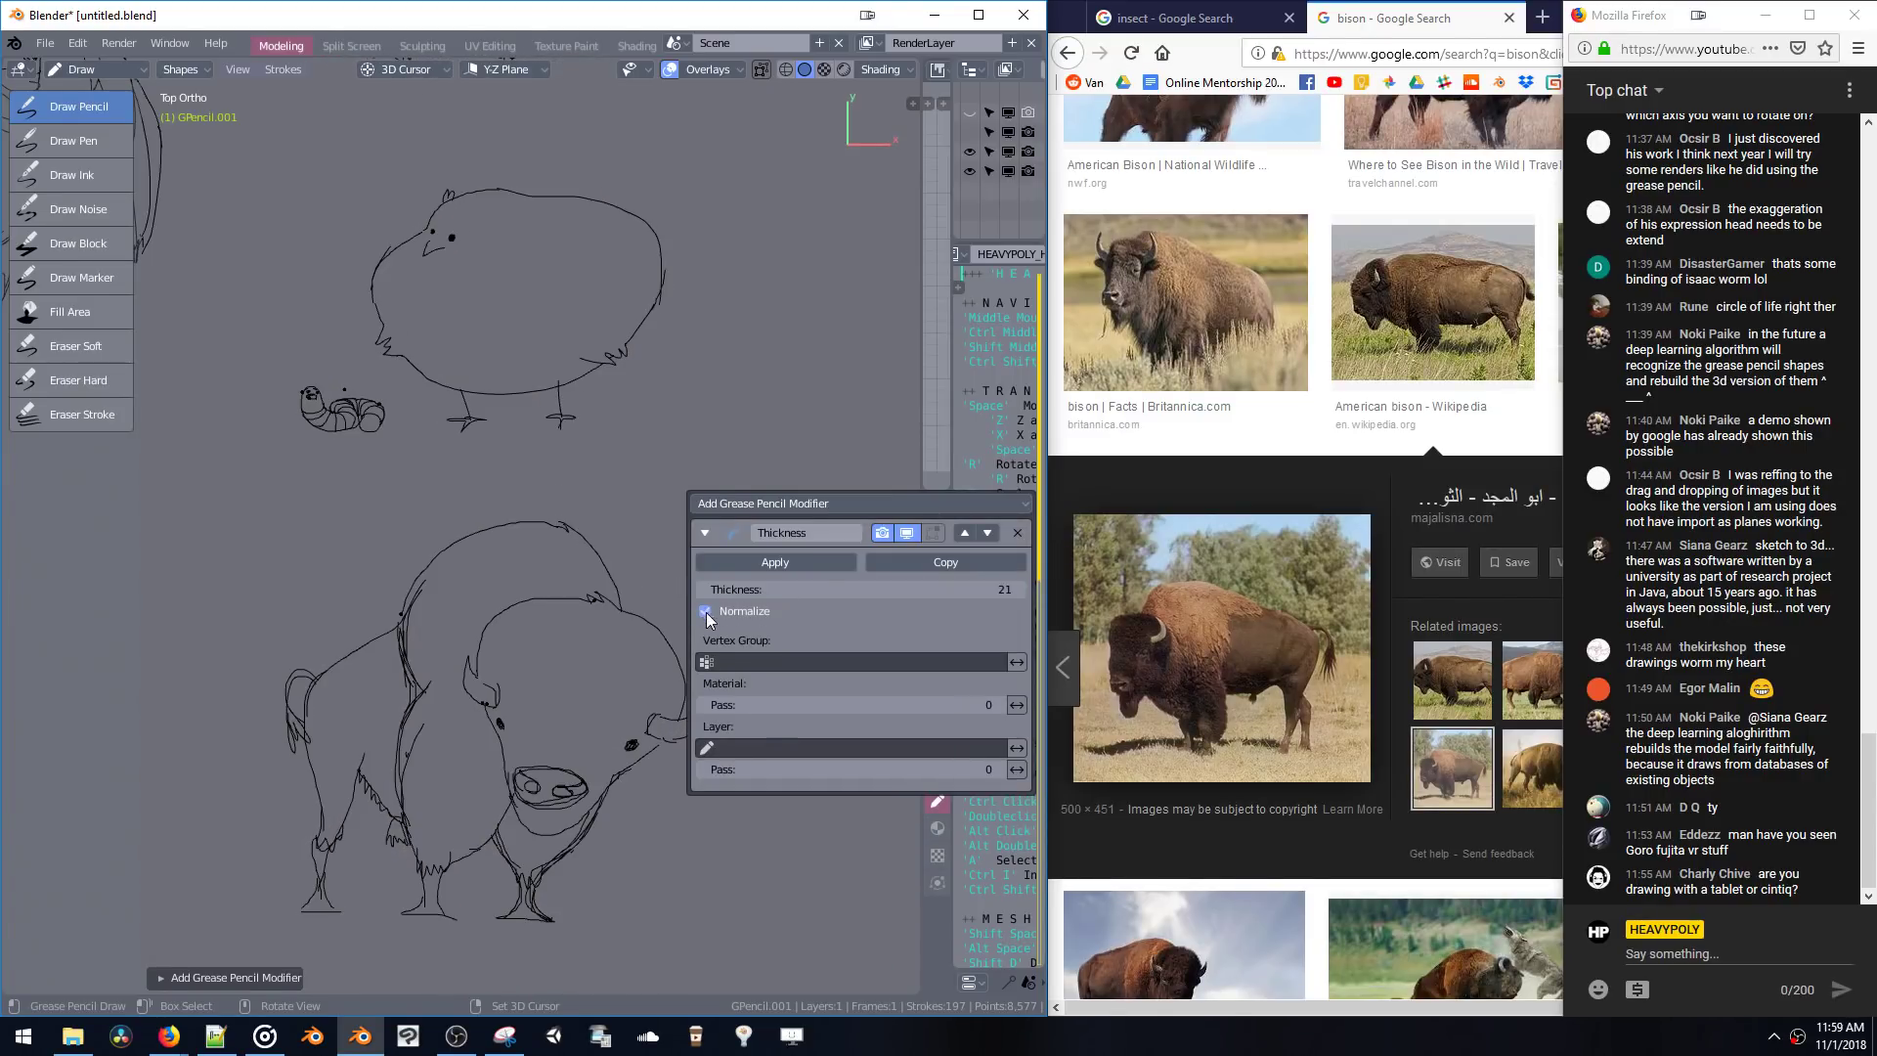
click(703, 610)
click(703, 632)
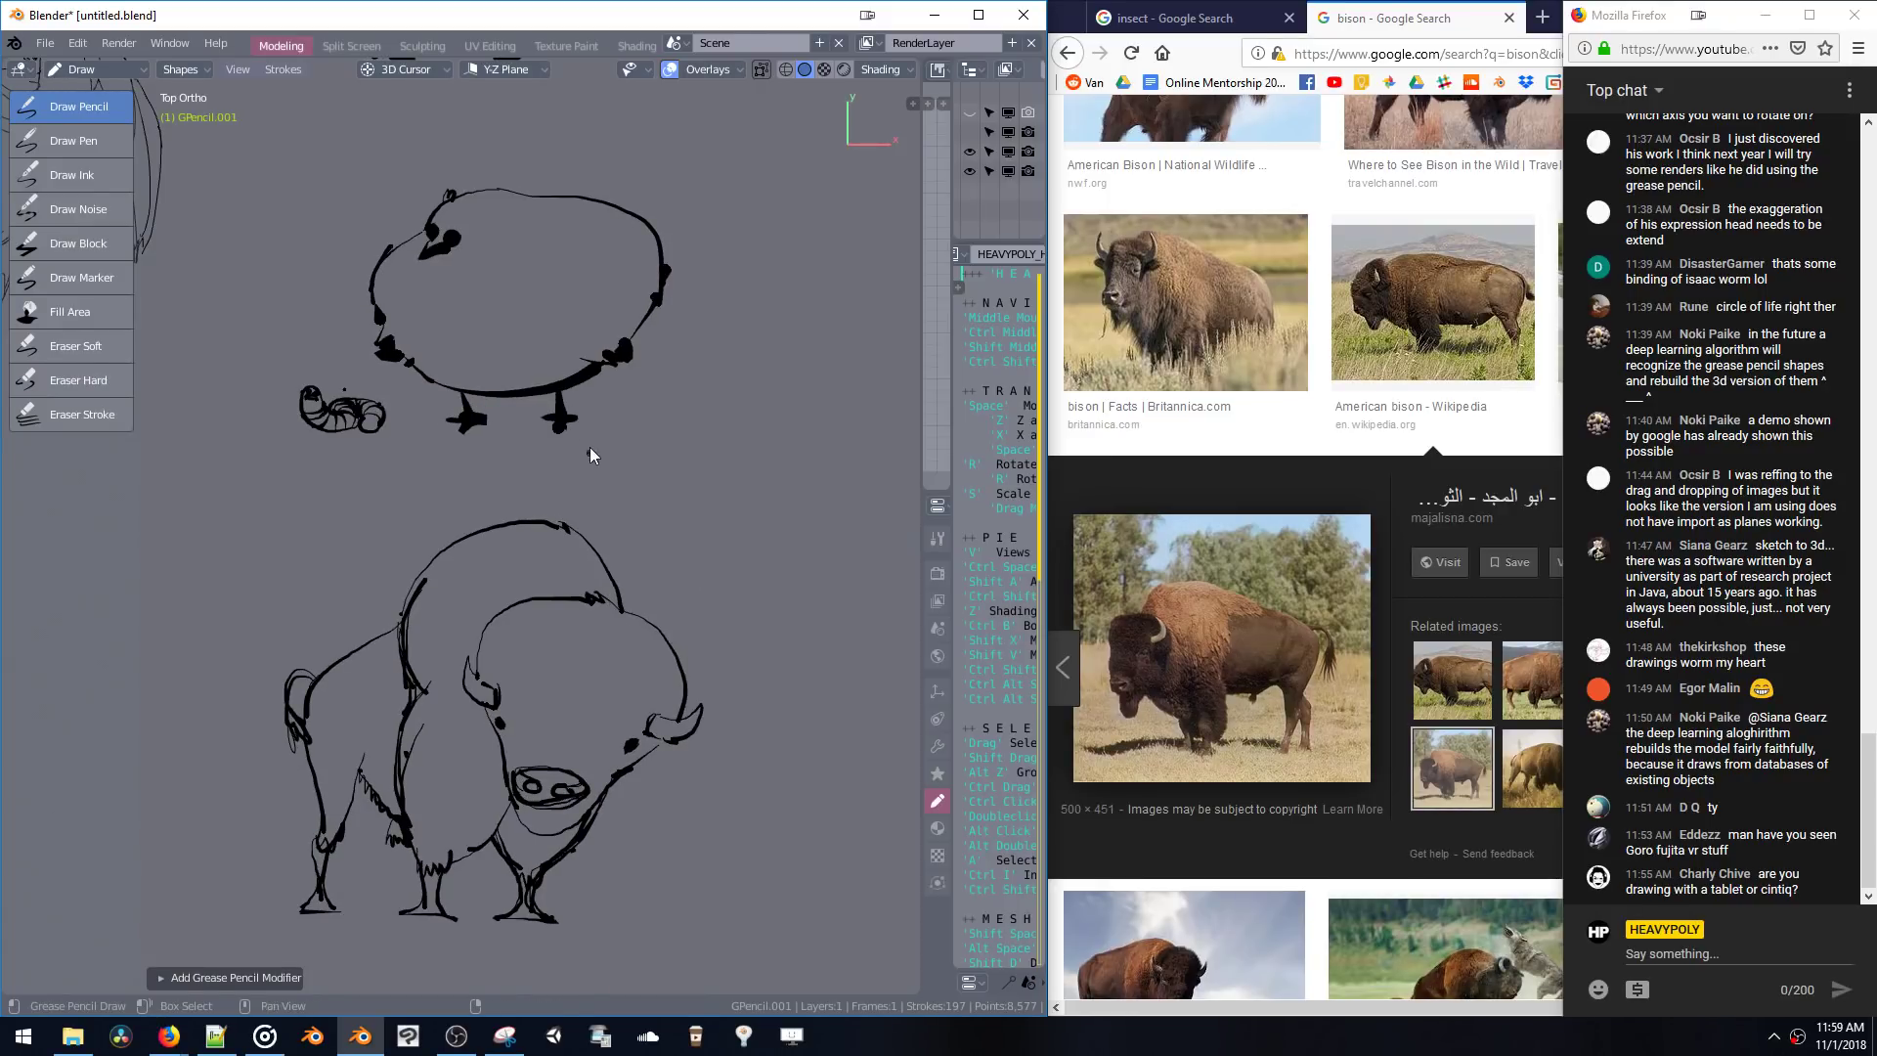
shift+middle_drag(590, 448, 571, 421)
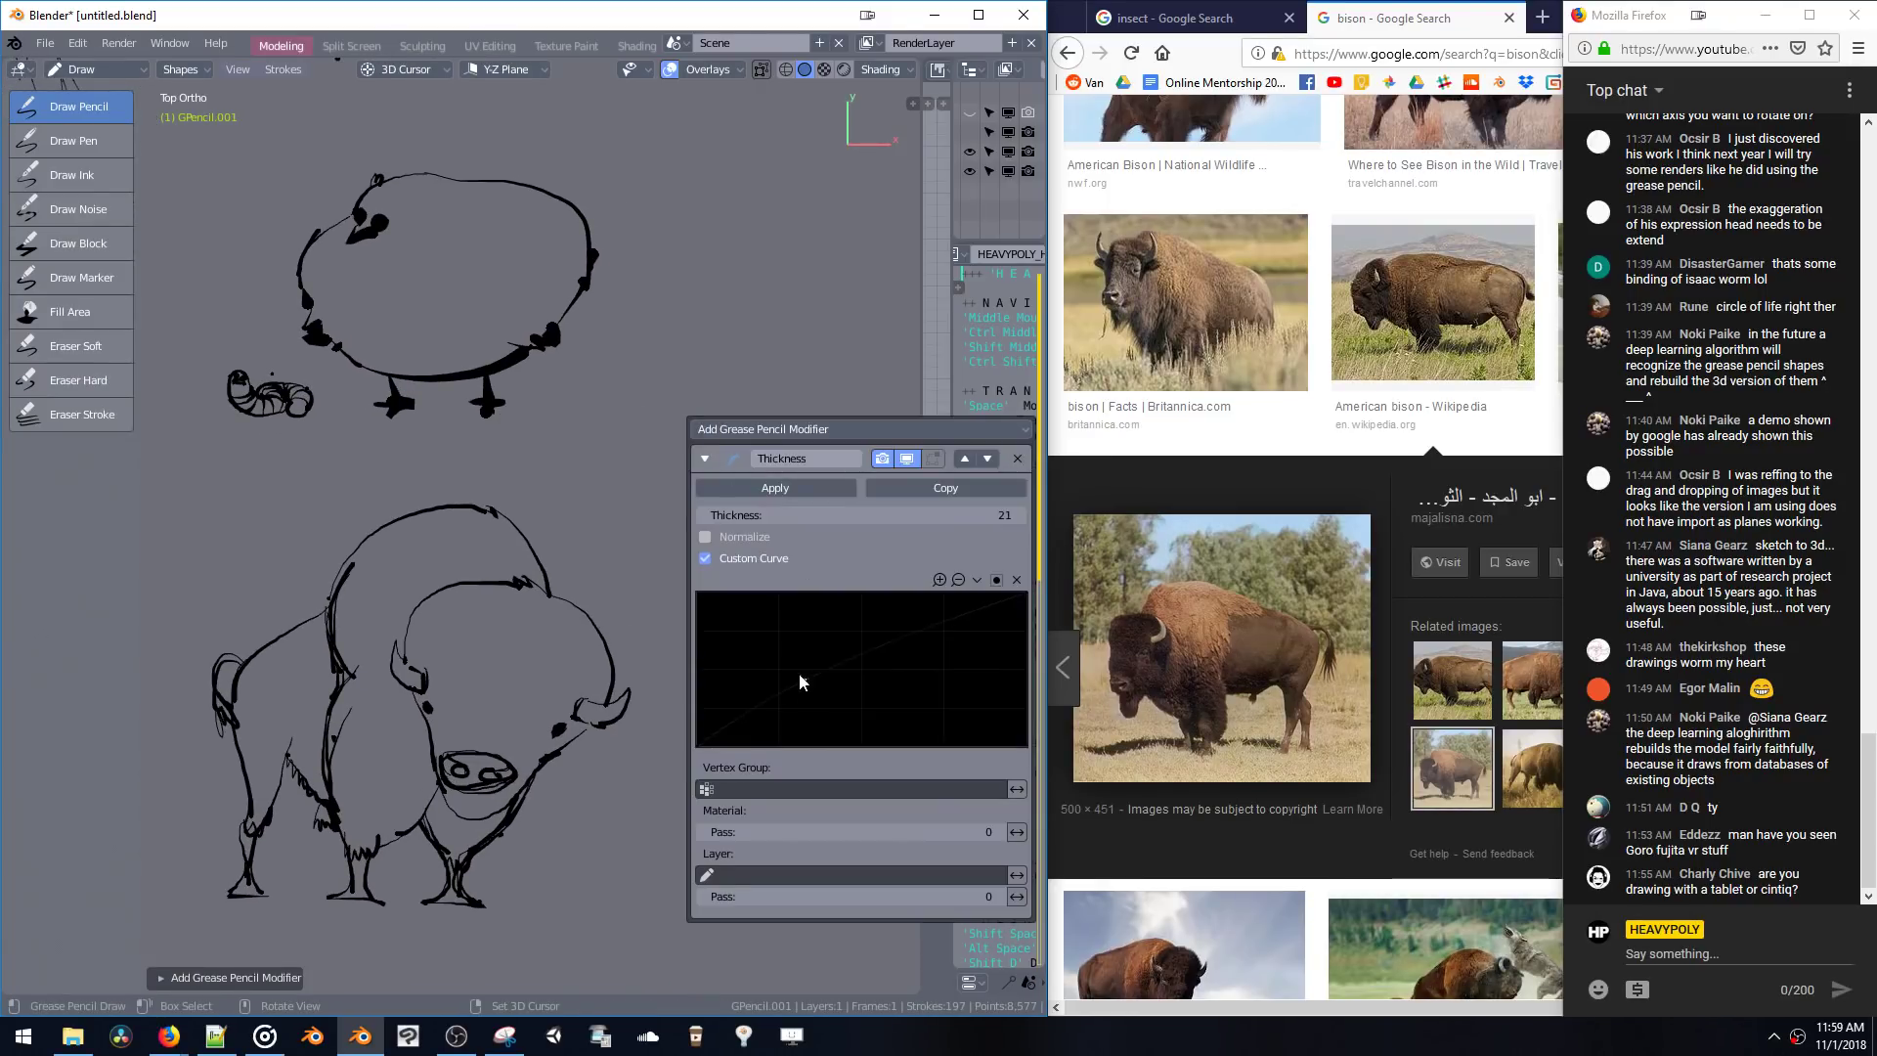
- Try several shapes for the Thickness modifier's custom curve and remove the added points
mouse_move(804, 692)
mouse_down()
mouse_move(835, 743)
mouse_move(868, 749)
mouse_move(913, 712)
mouse_move(872, 641)
mouse_move(873, 674)
mouse_move(793, 602)
mouse_move(883, 691)
mouse_up()
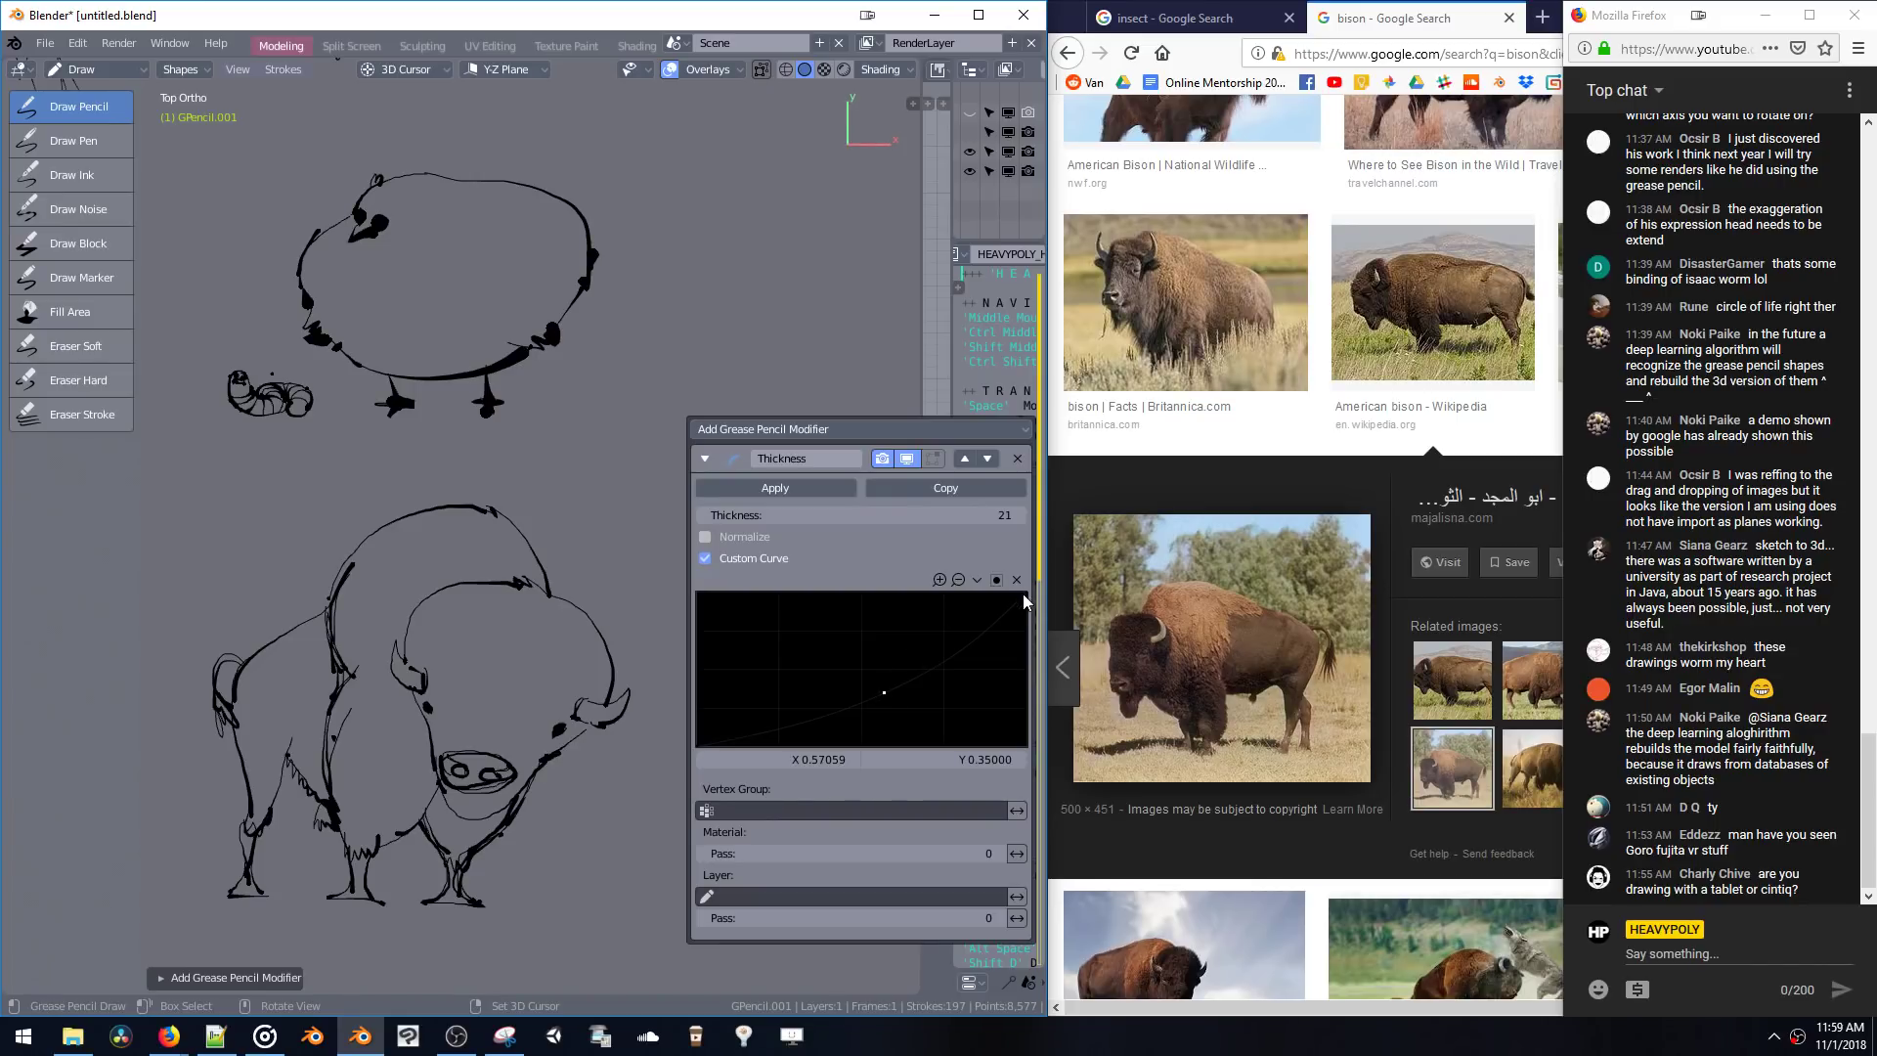
click(990, 594)
mouse_move(981, 594)
mouse_down()
mouse_move(828, 592)
mouse_move(791, 742)
mouse_up()
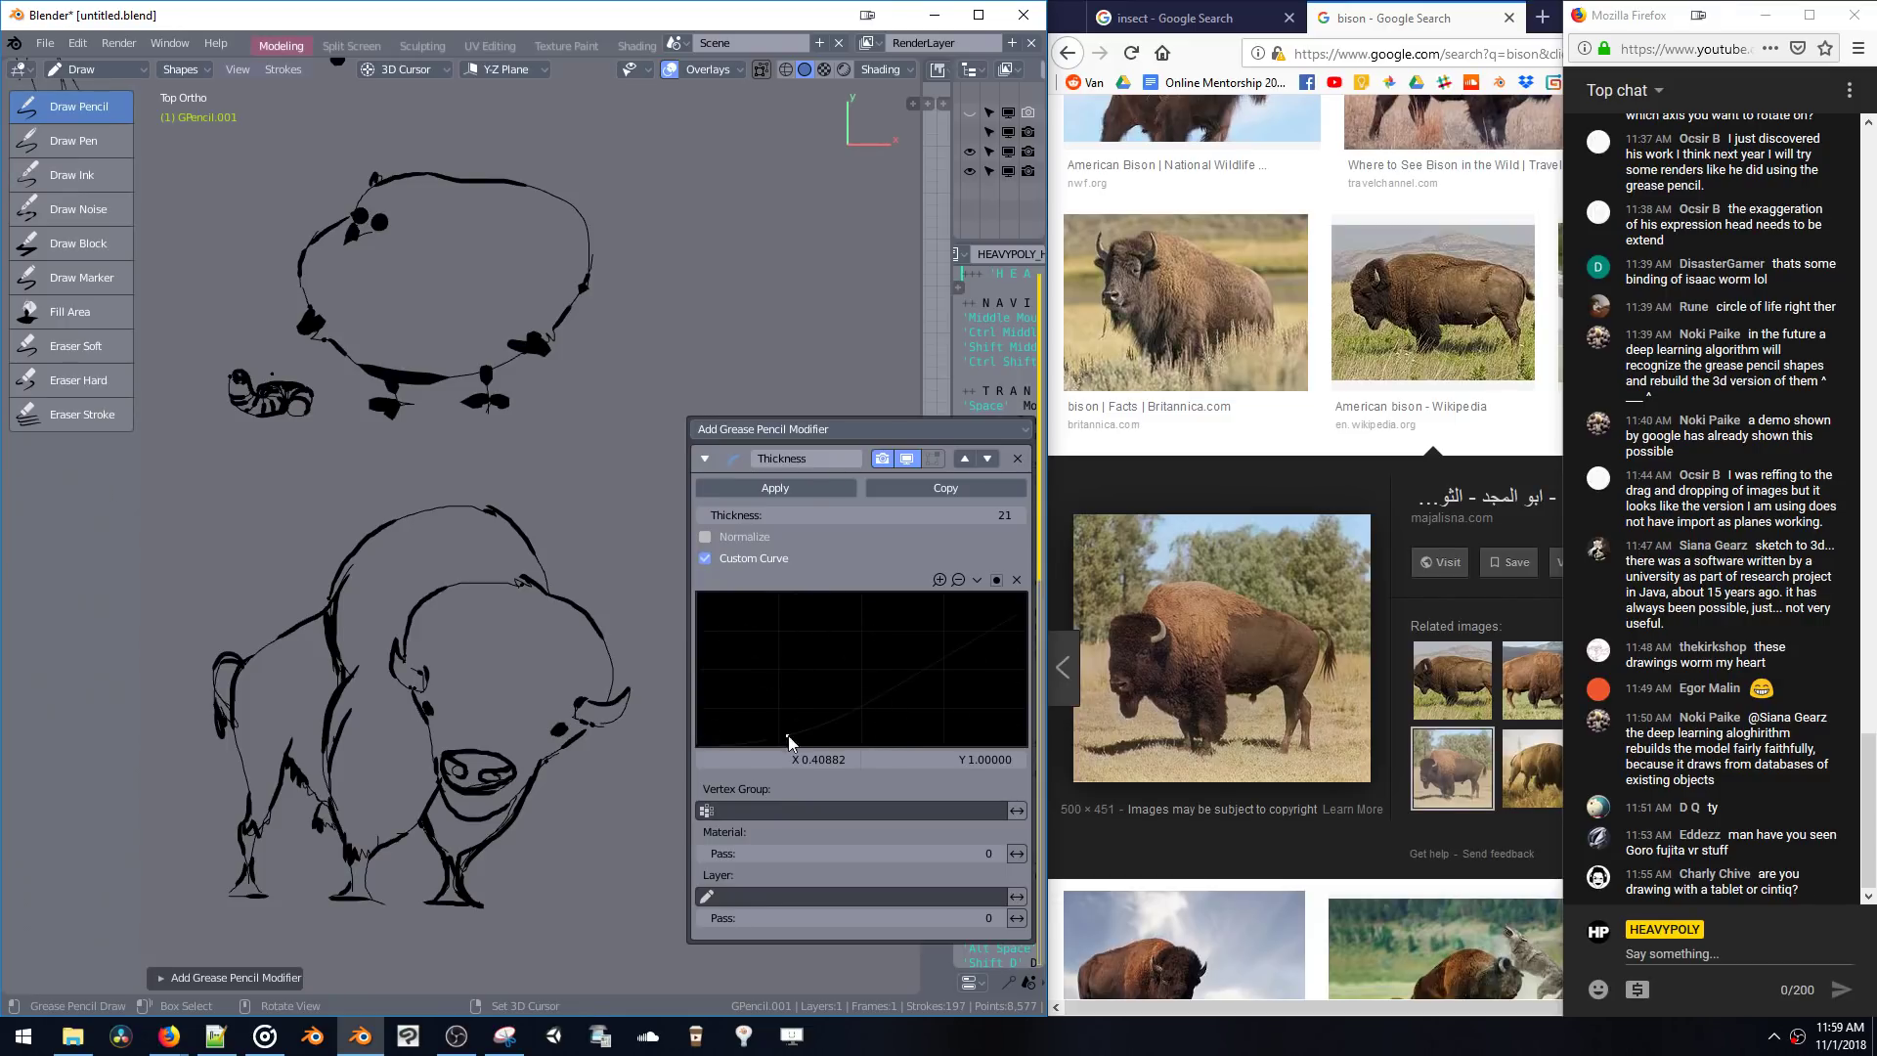
drag(852, 612, 860, 592)
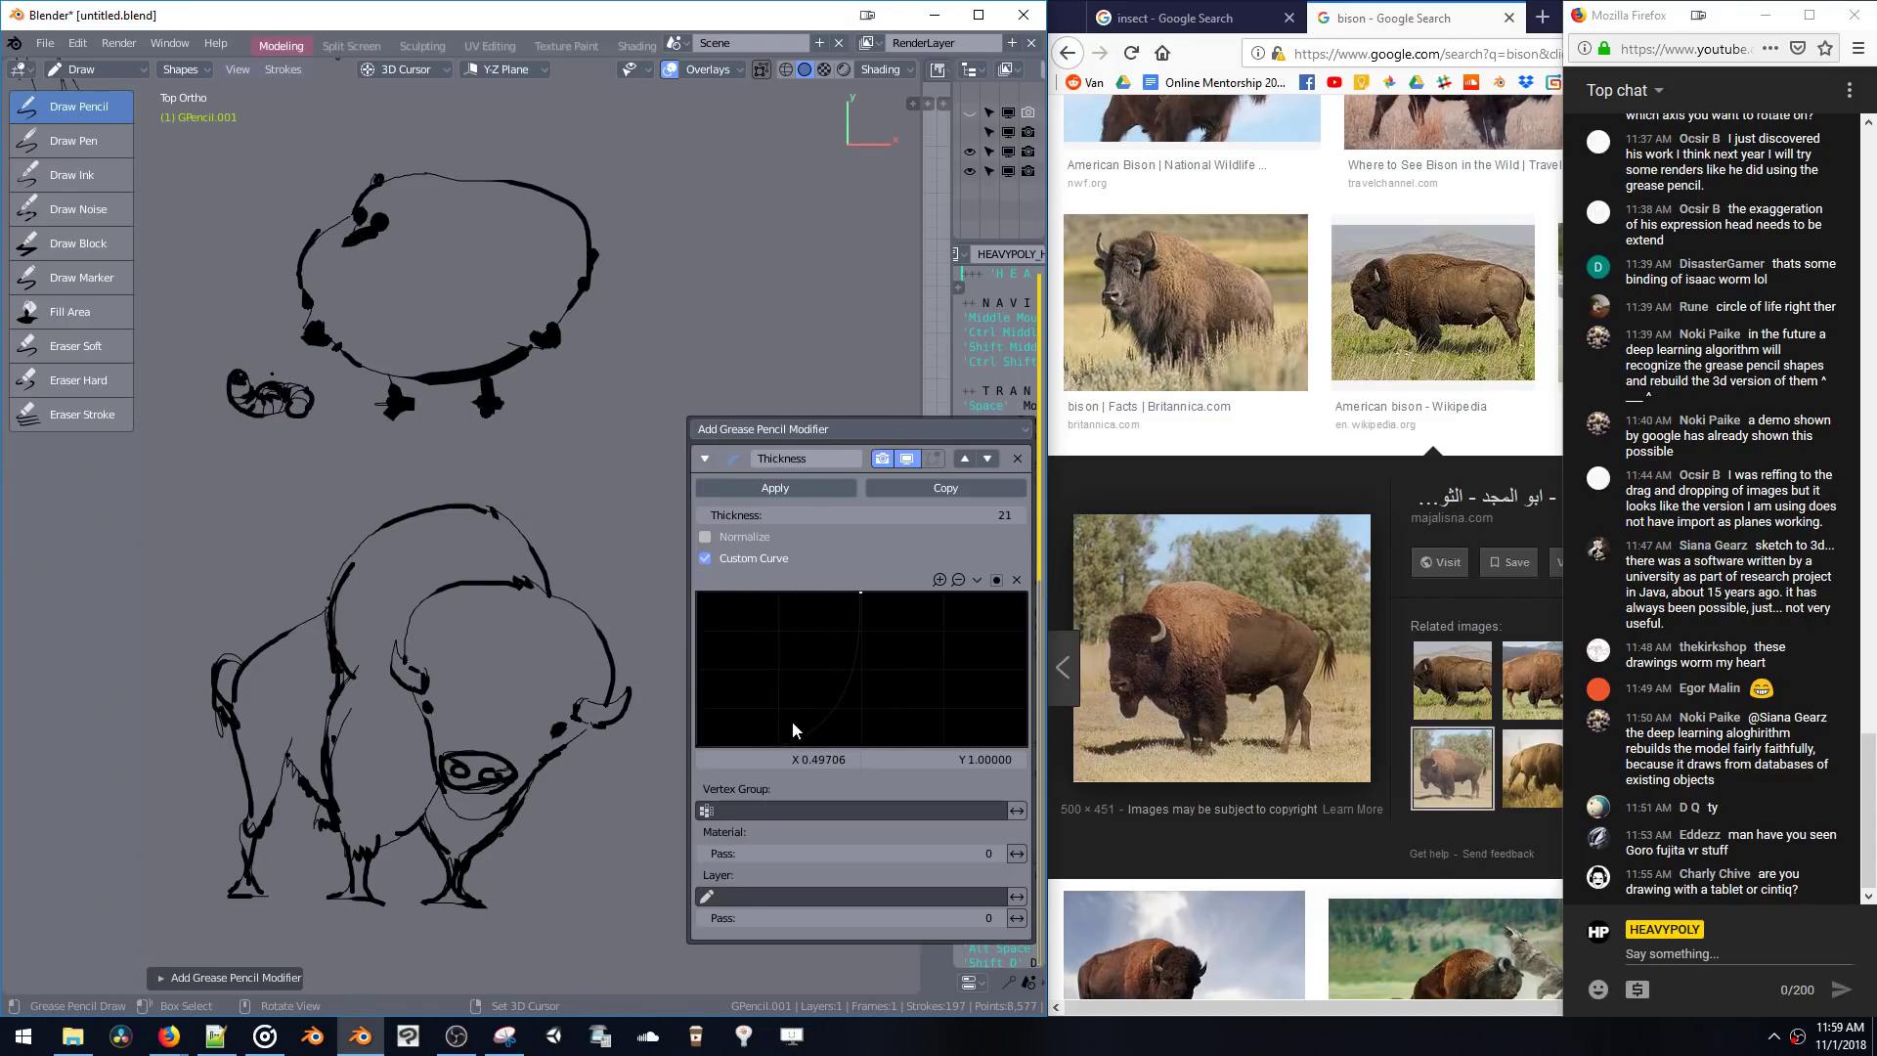
click(757, 725)
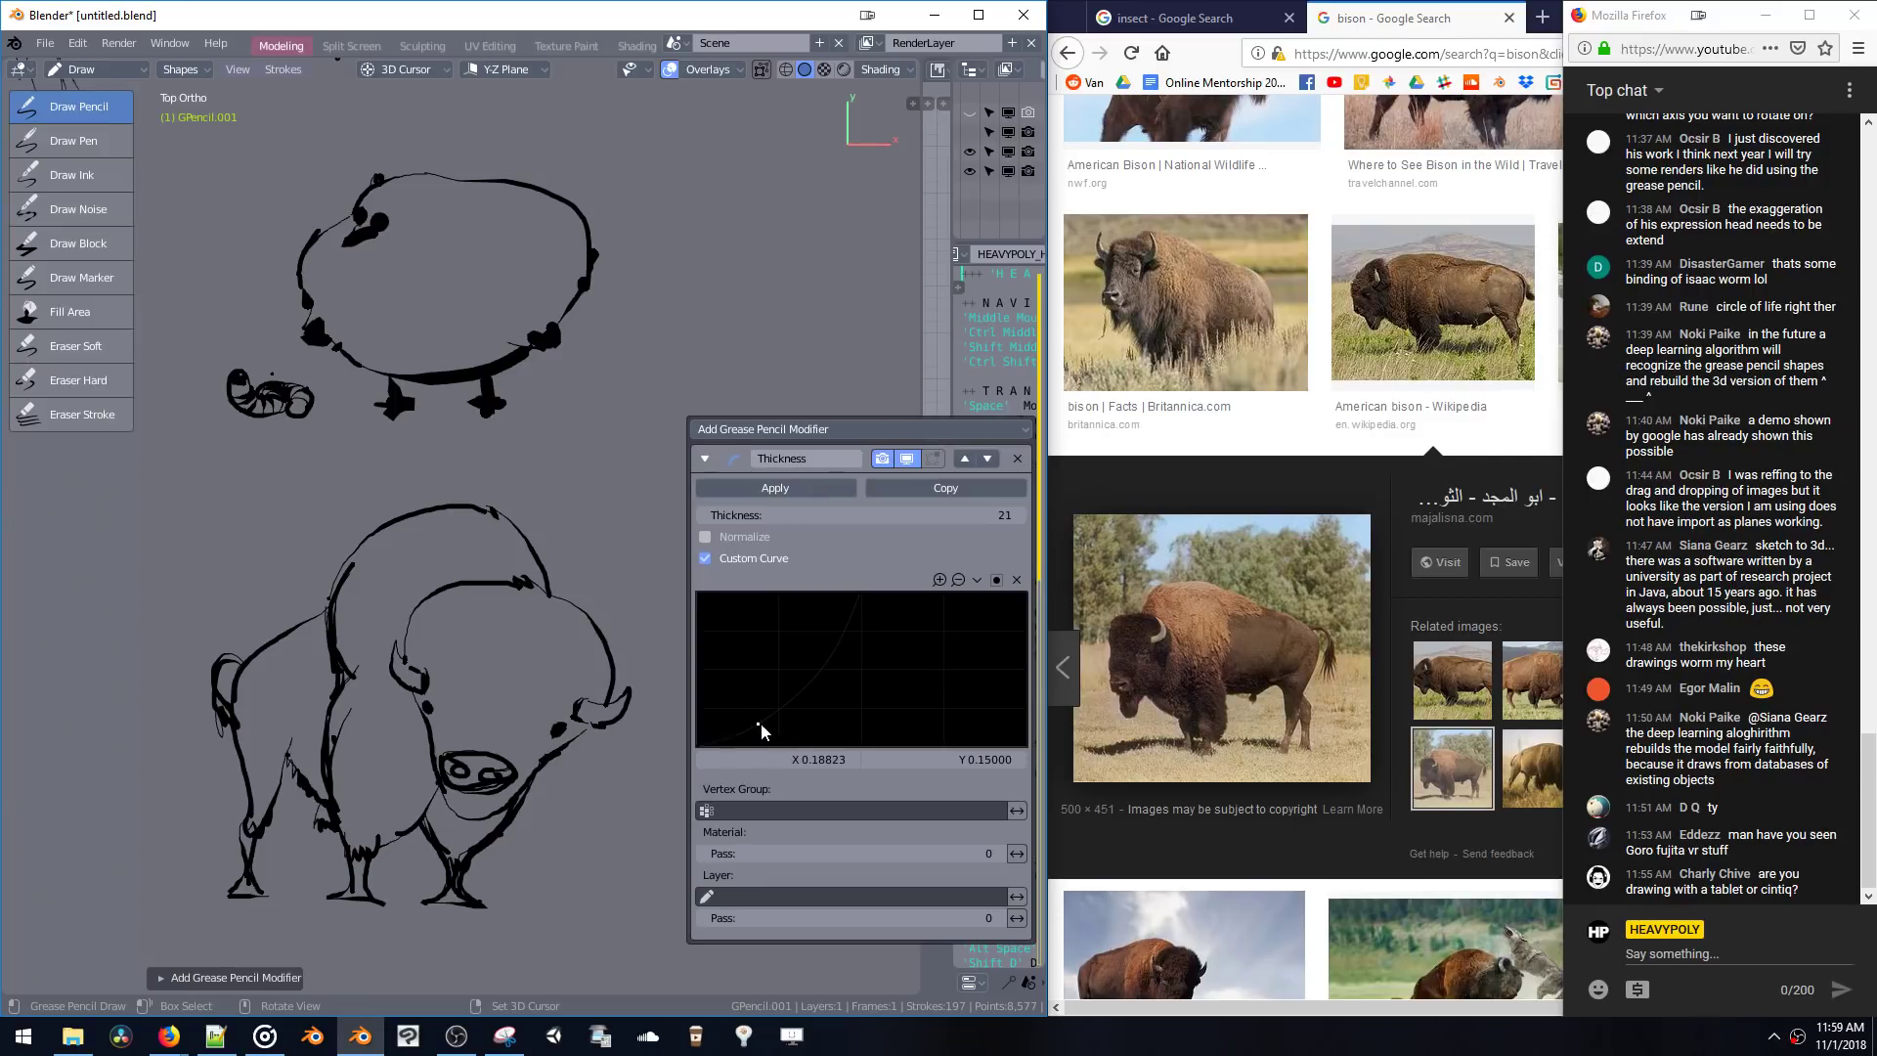
click(1015, 579)
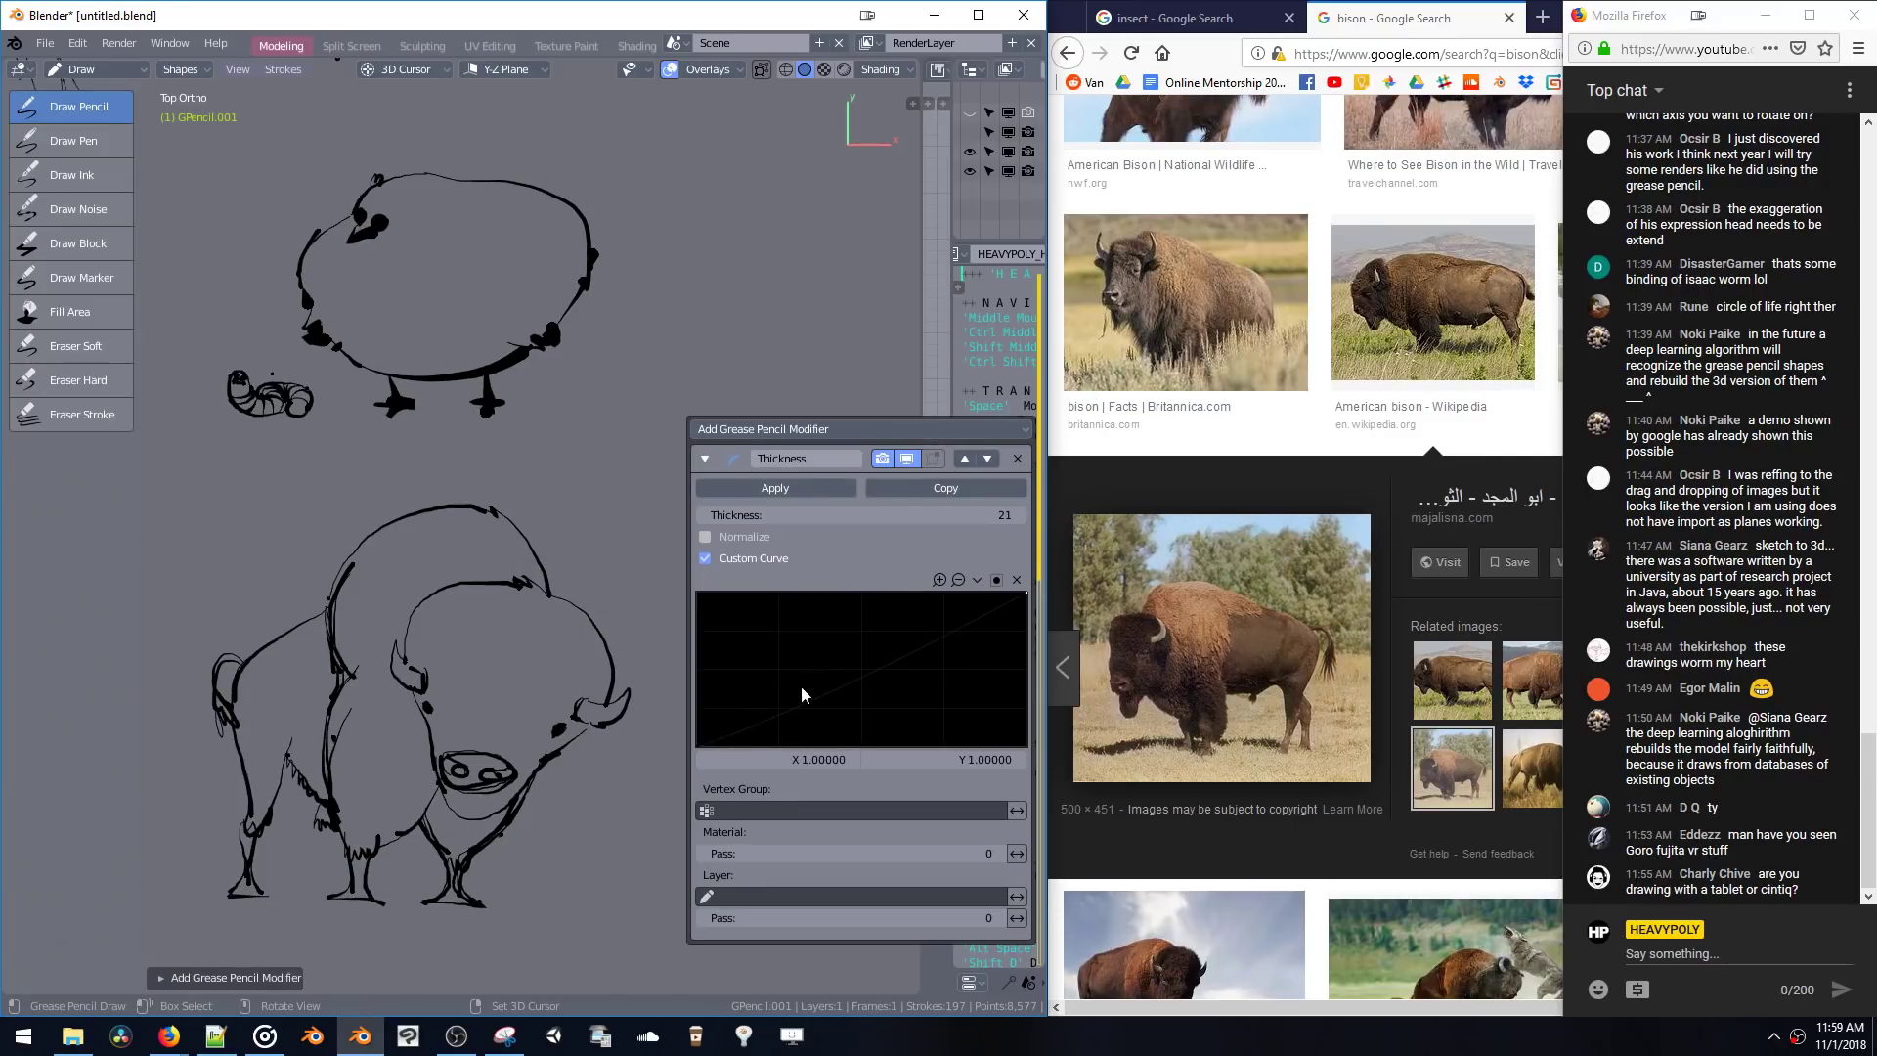
- Reshape the custom curve with low middle points and a raised start, and inspect the line weight on the bison
drag(793, 675, 772, 637)
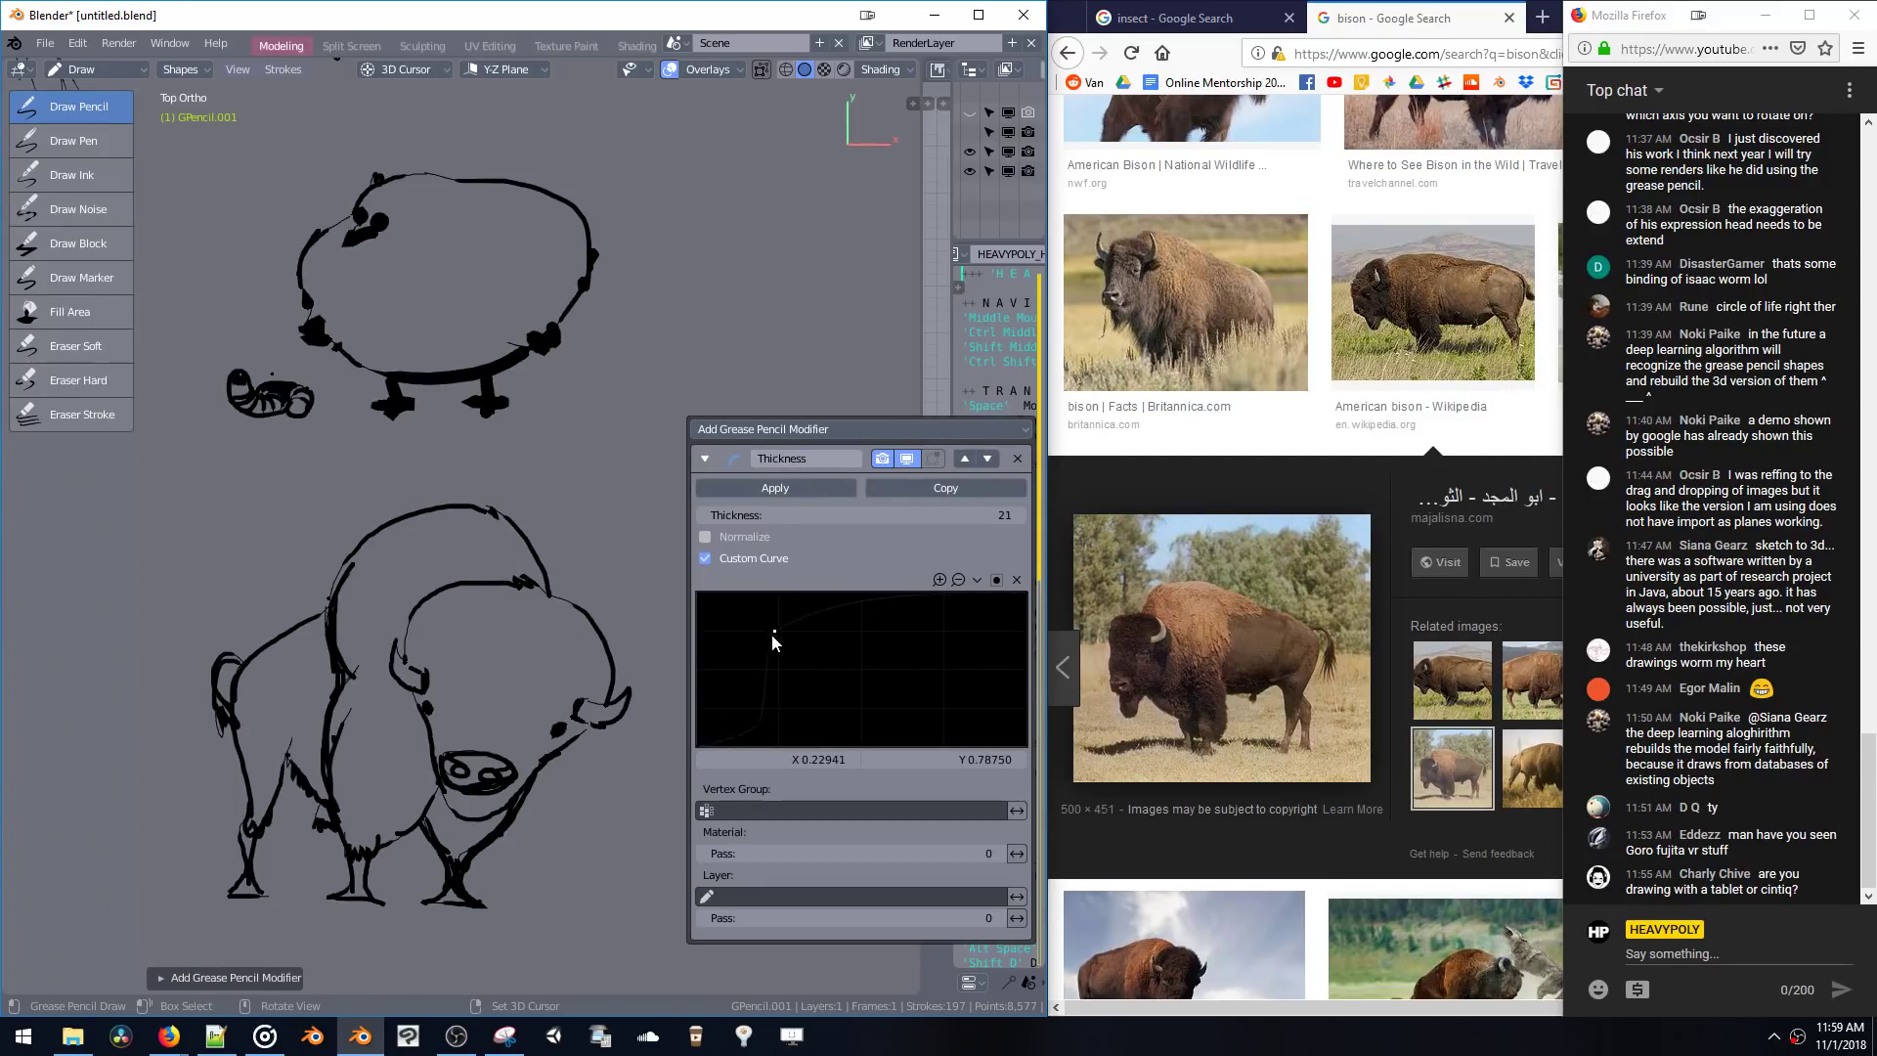
drag(825, 715, 823, 713)
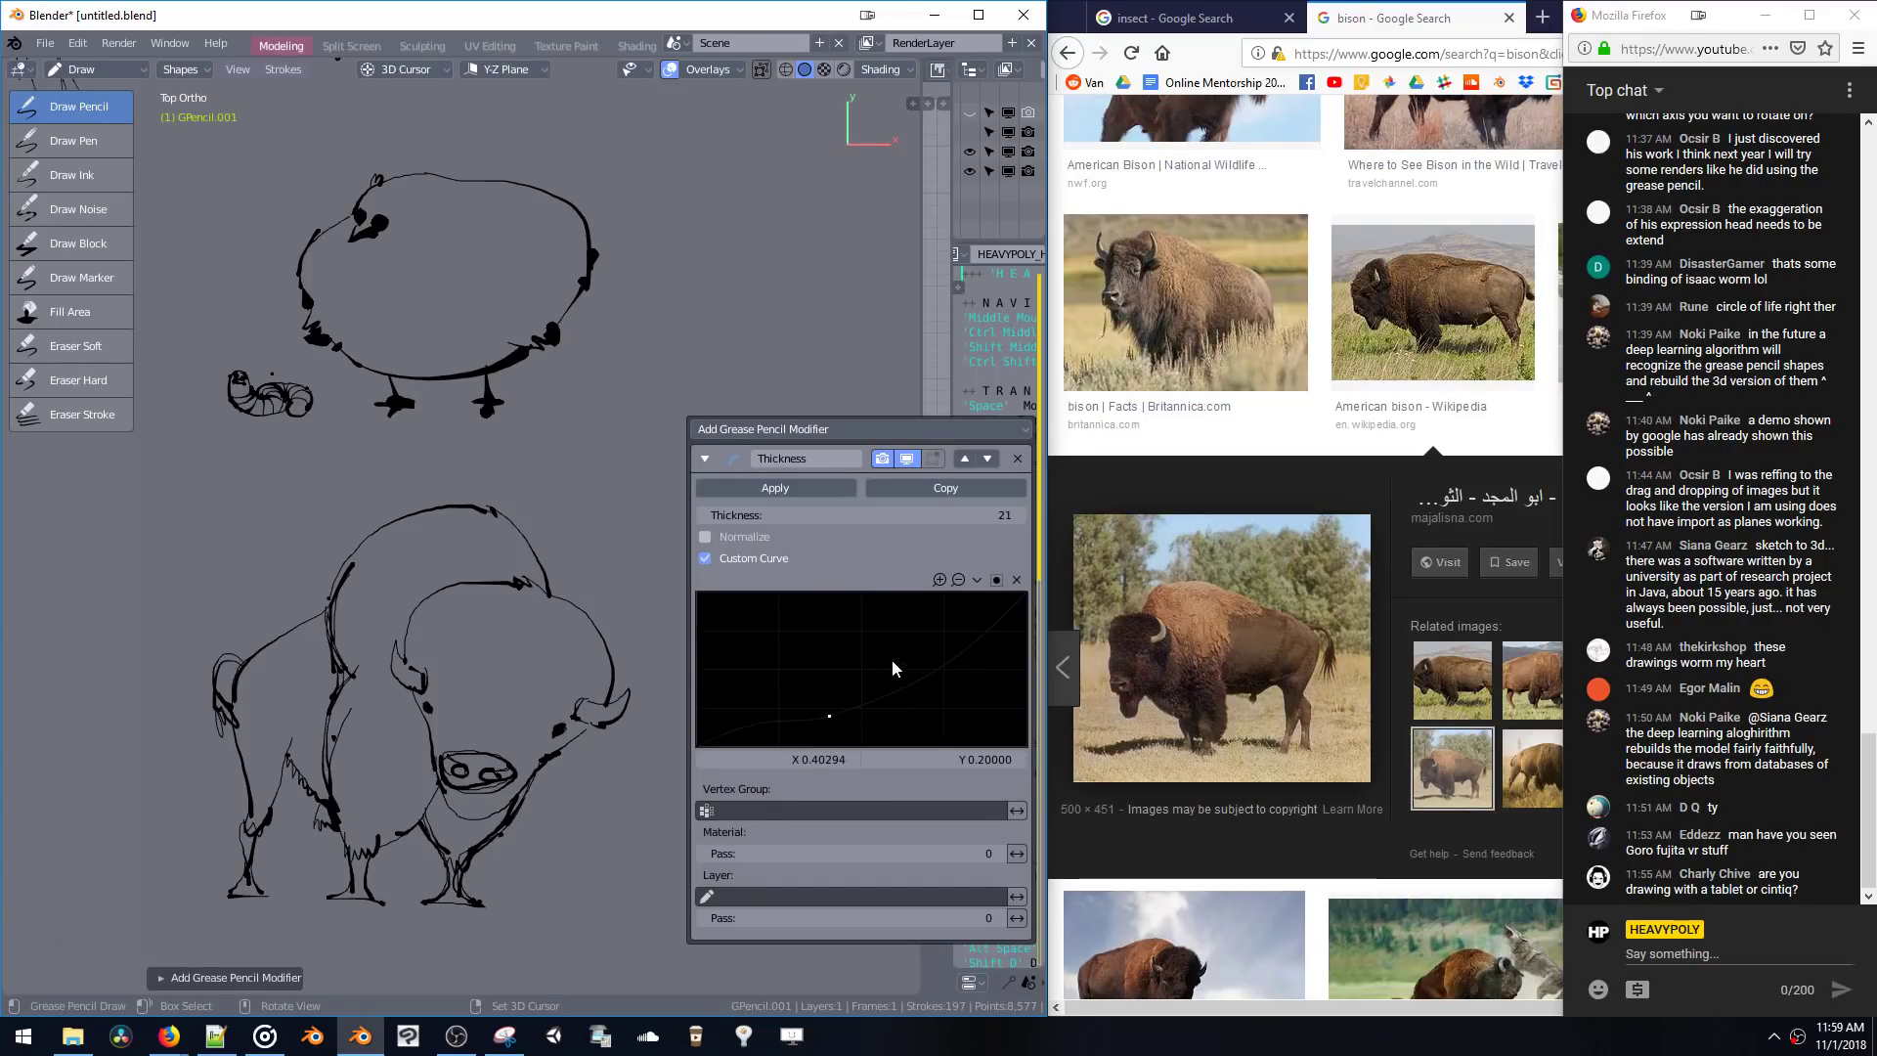
mouse_move(929, 672)
mouse_down()
mouse_move(900, 647)
mouse_move(913, 636)
mouse_move(956, 722)
mouse_move(913, 653)
mouse_move(931, 684)
mouse_up()
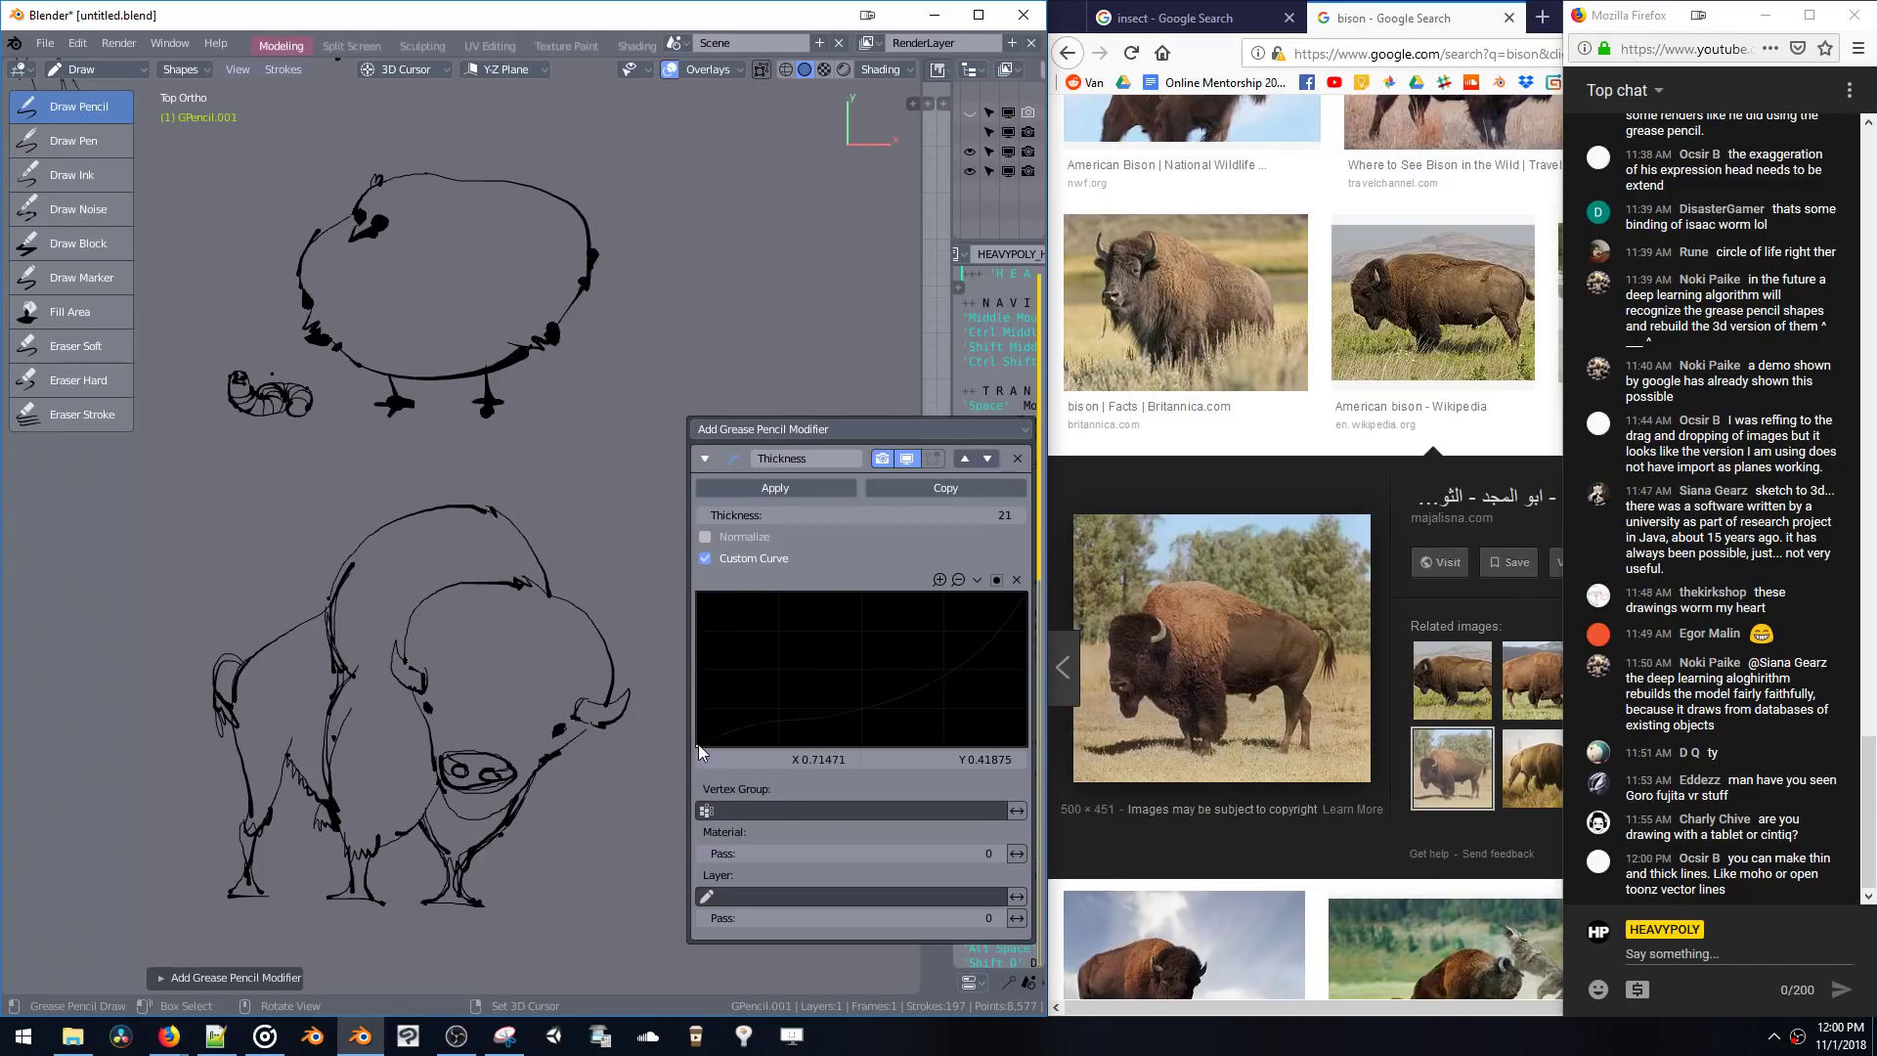
mouse_move(698, 743)
mouse_down()
mouse_move(696, 578)
mouse_move(713, 691)
mouse_up()
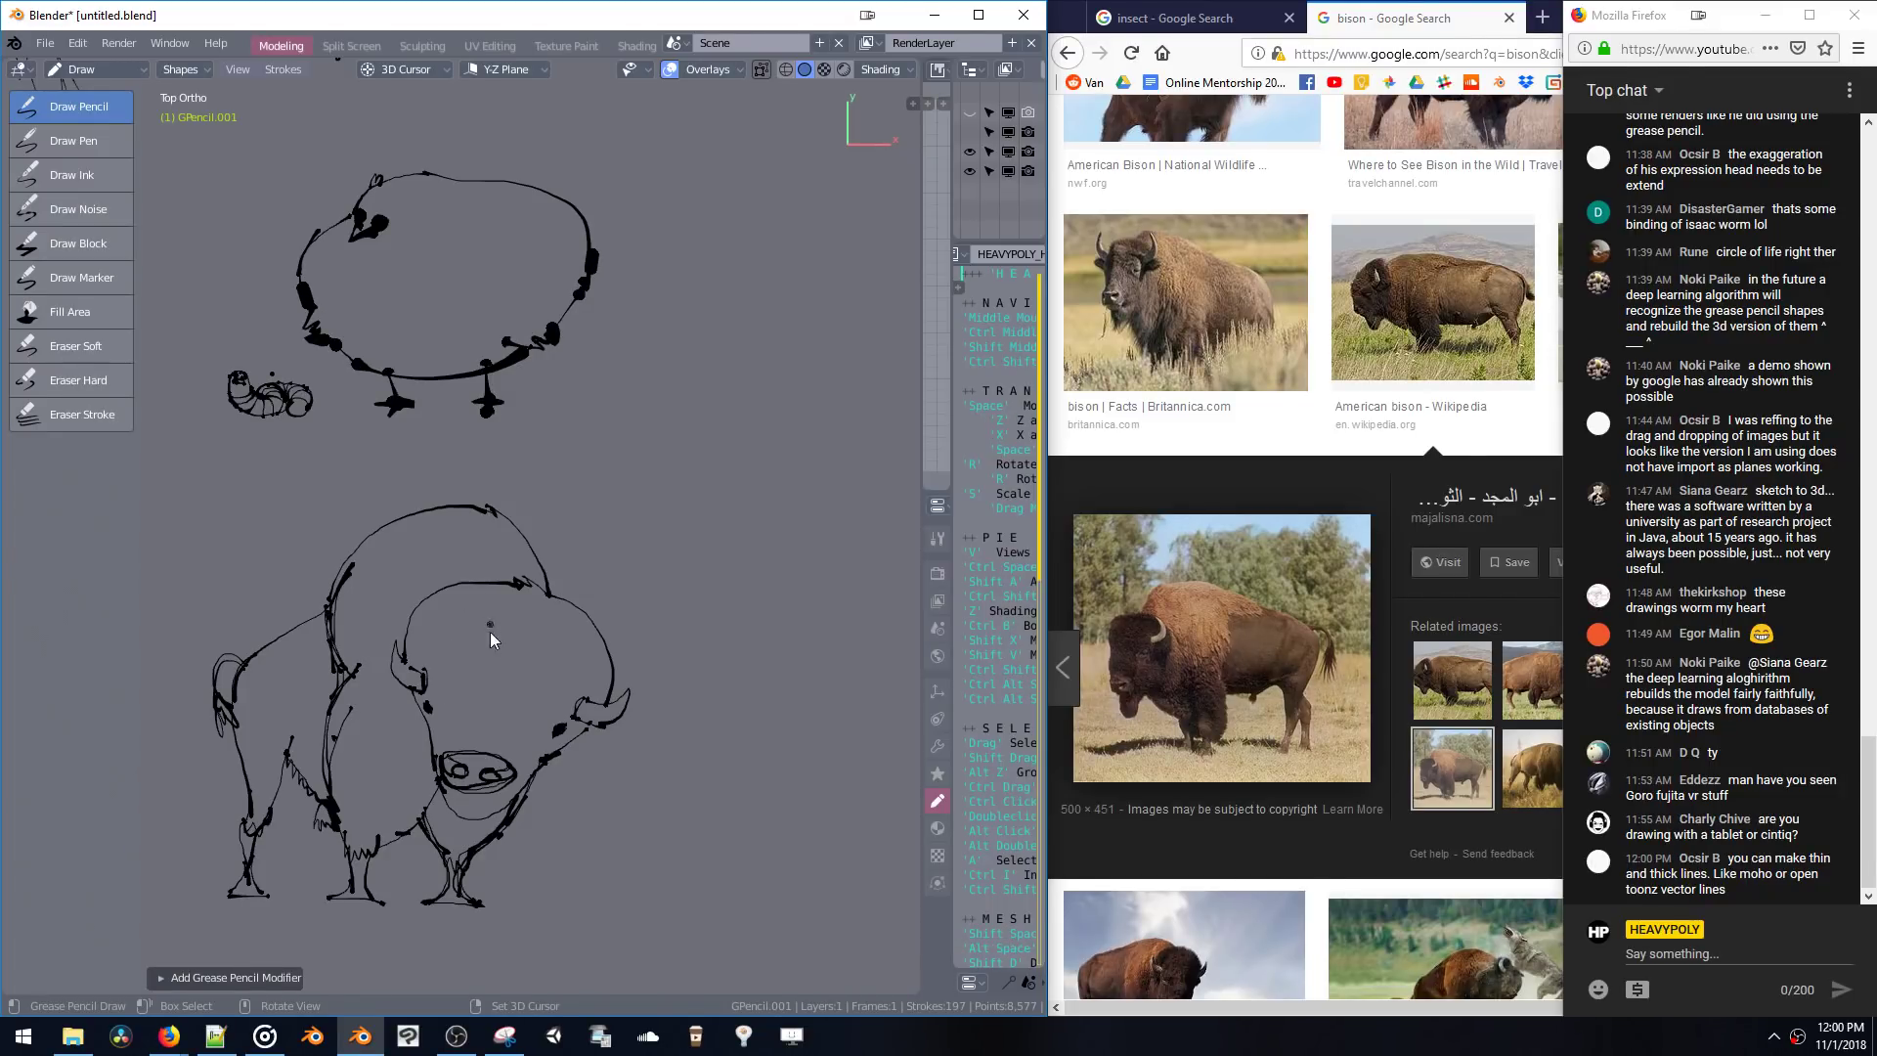
scroll(490, 631, up, 10)
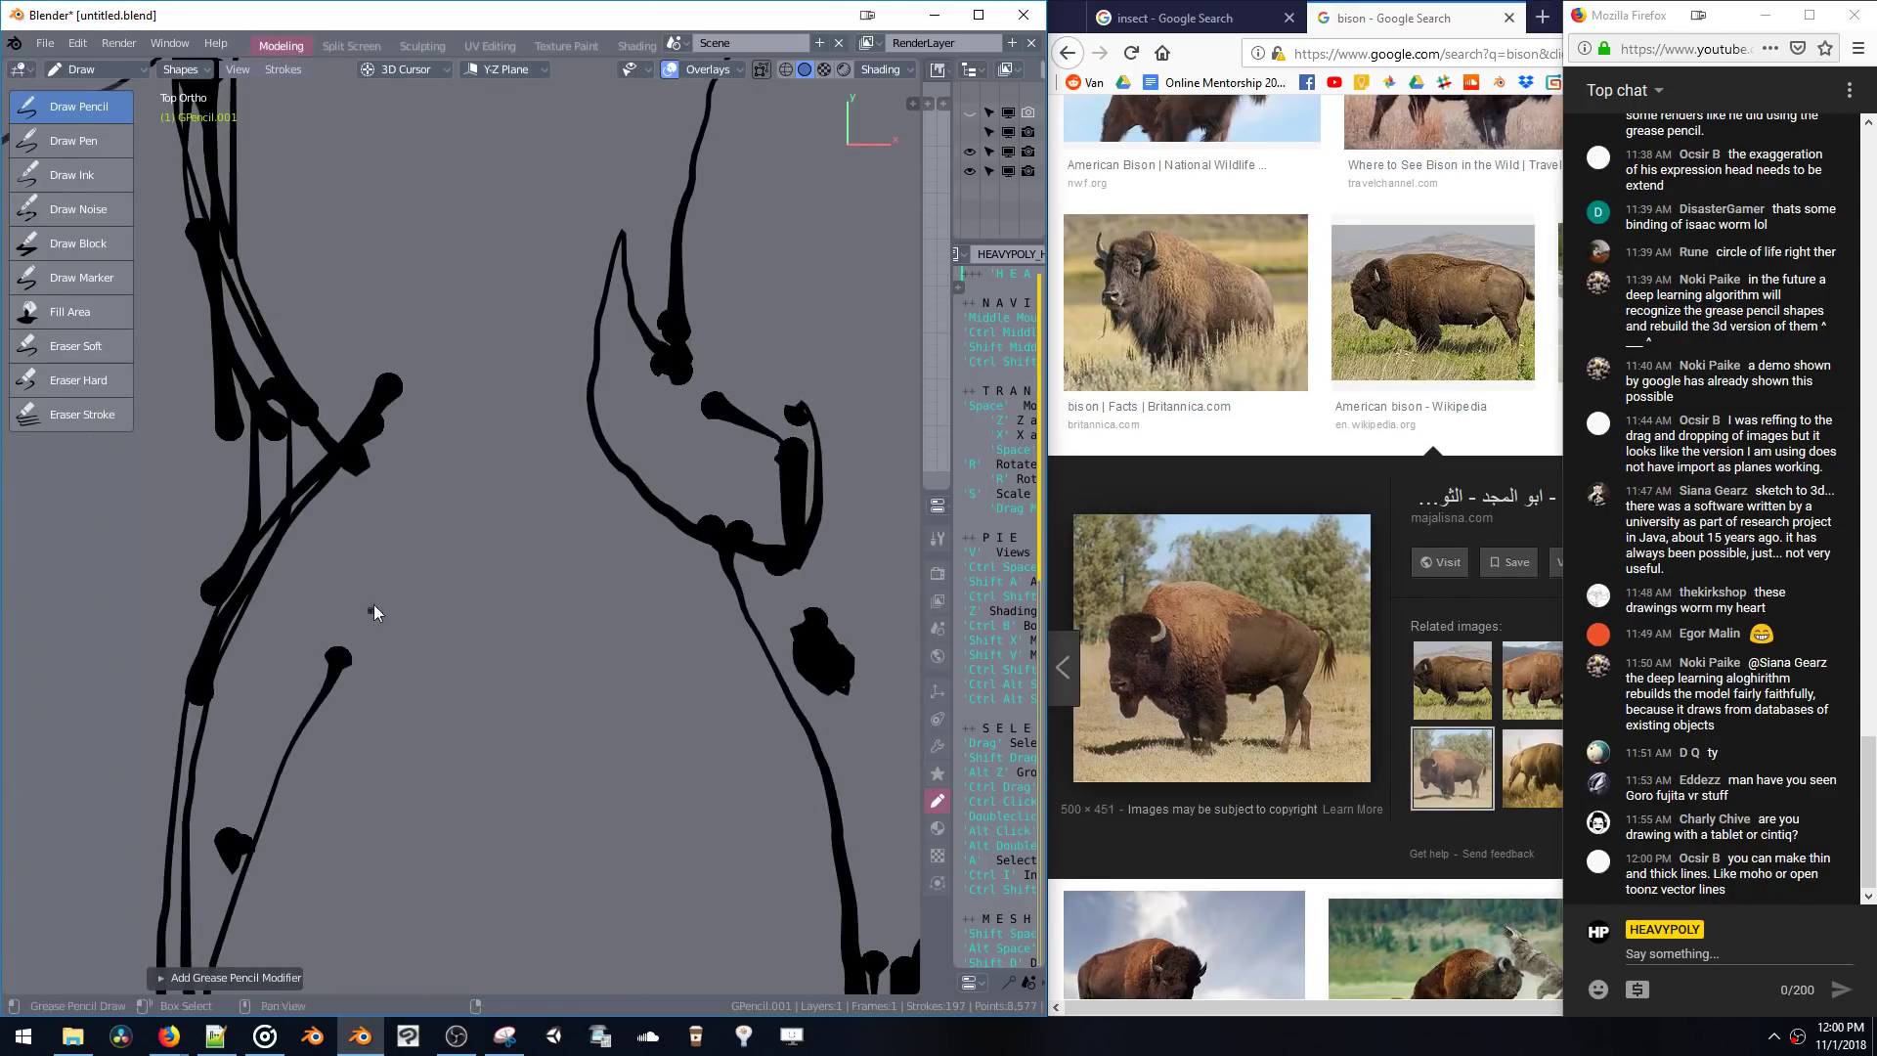
scroll(373, 606, down, 10)
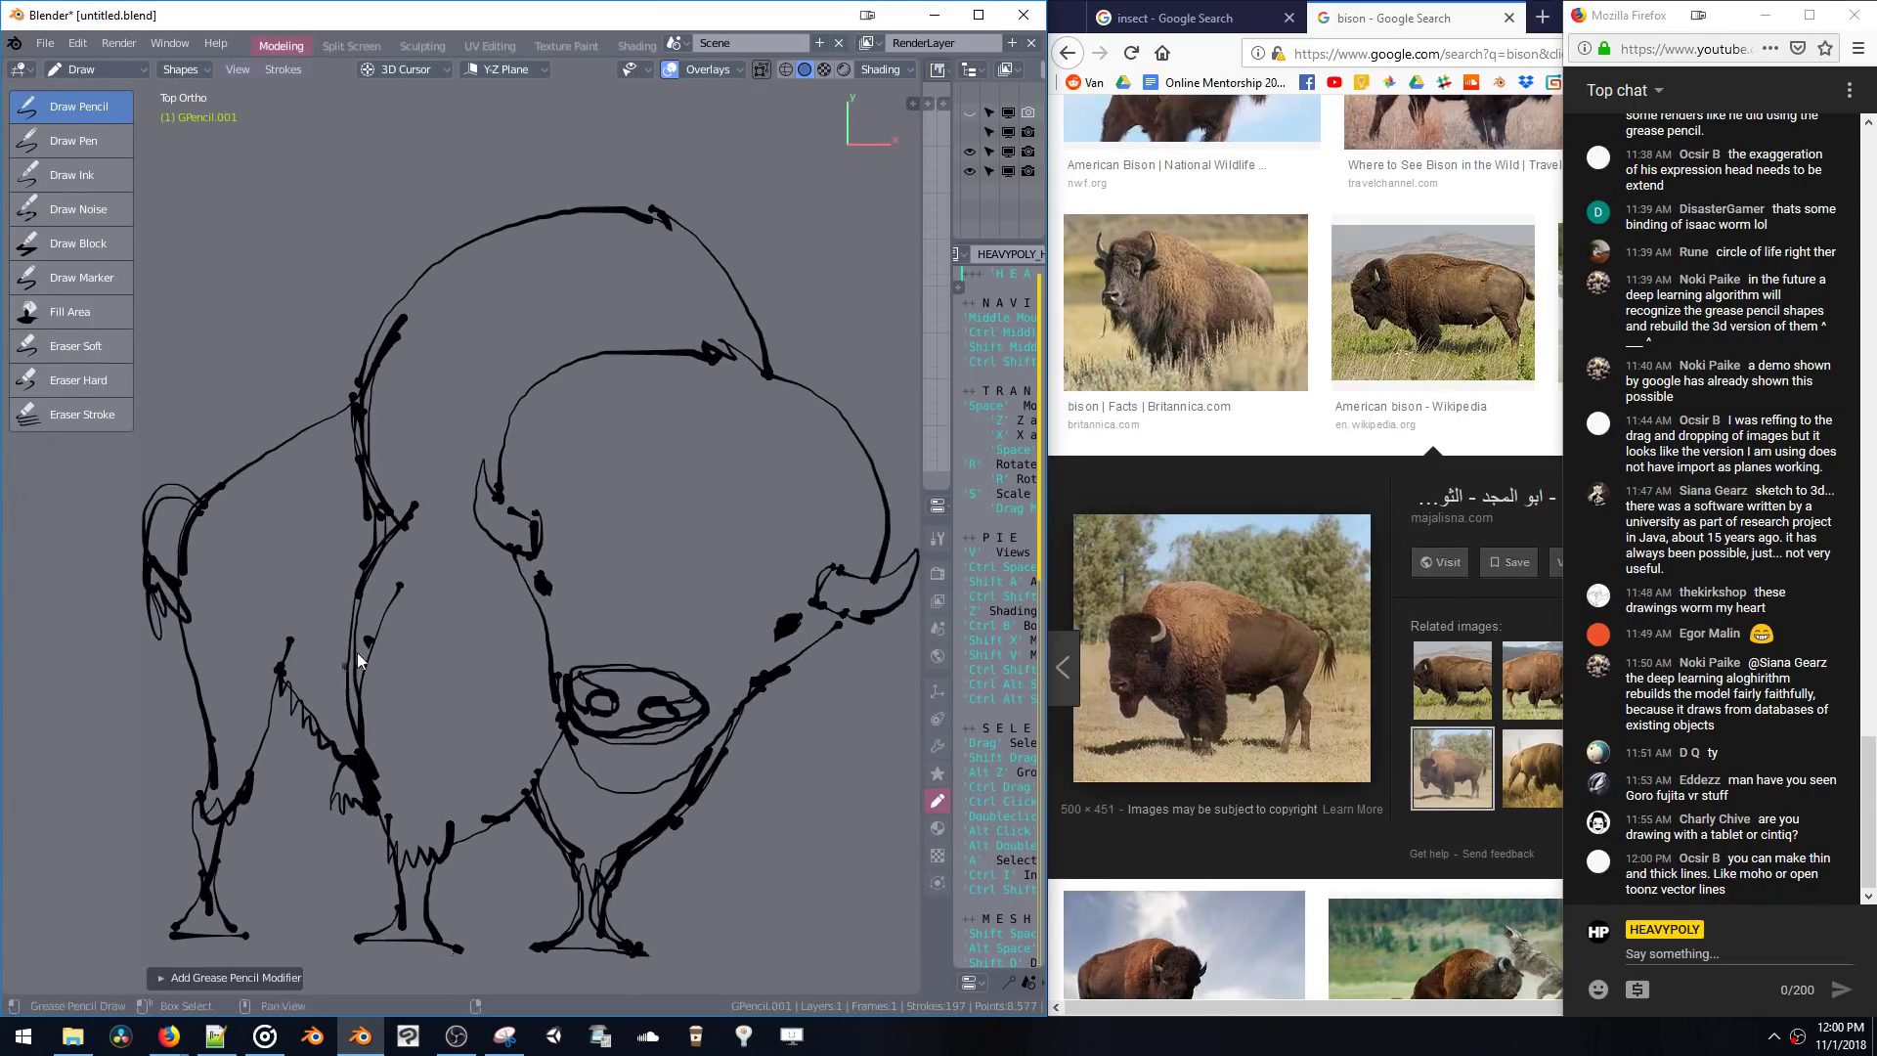
- Draw long looping test strokes beside the bison to check how line thickness varies, and undo each one
scroll(355, 653, down, 3)
drag(761, 431, 833, 782)
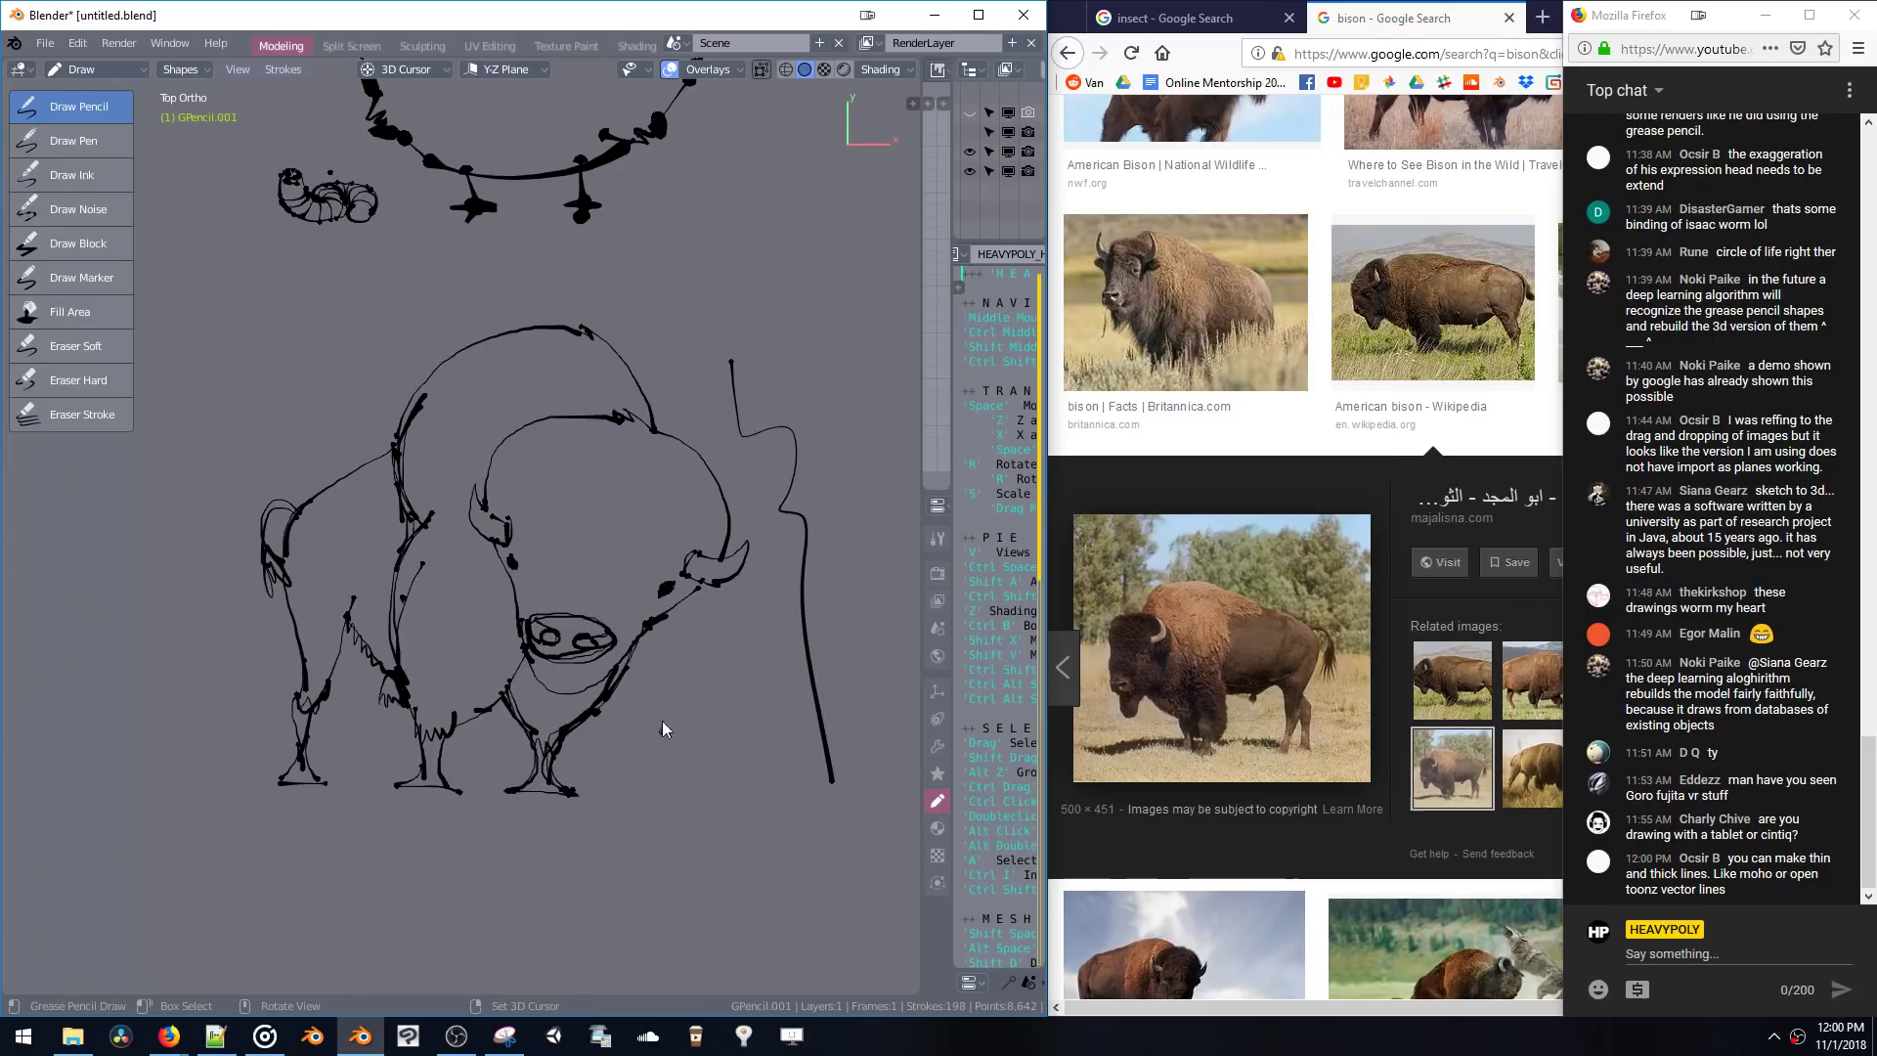
shift+middle_drag(661, 720, 588, 700)
key(ctrl+z)
drag(722, 383, 747, 443)
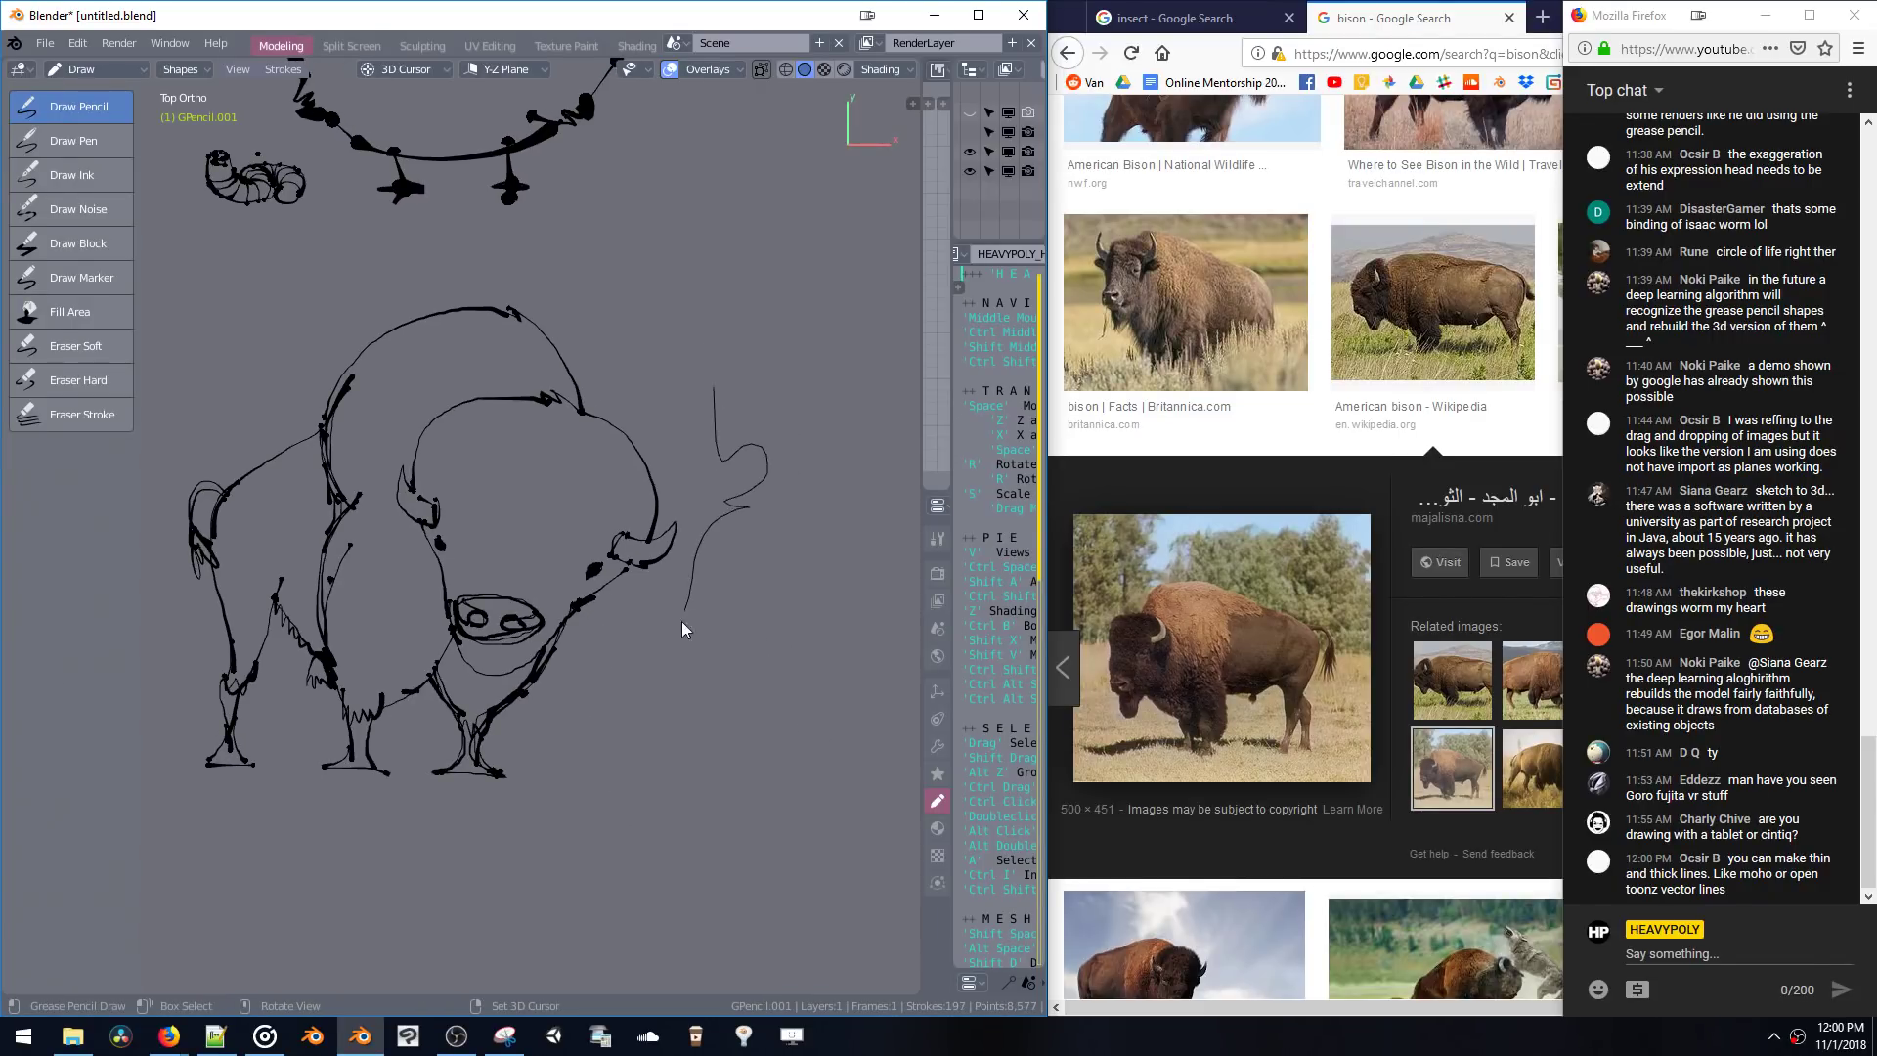
mouse_move(682, 619)
mouse_down()
mouse_move(675, 747)
mouse_move(760, 907)
mouse_move(665, 940)
mouse_up()
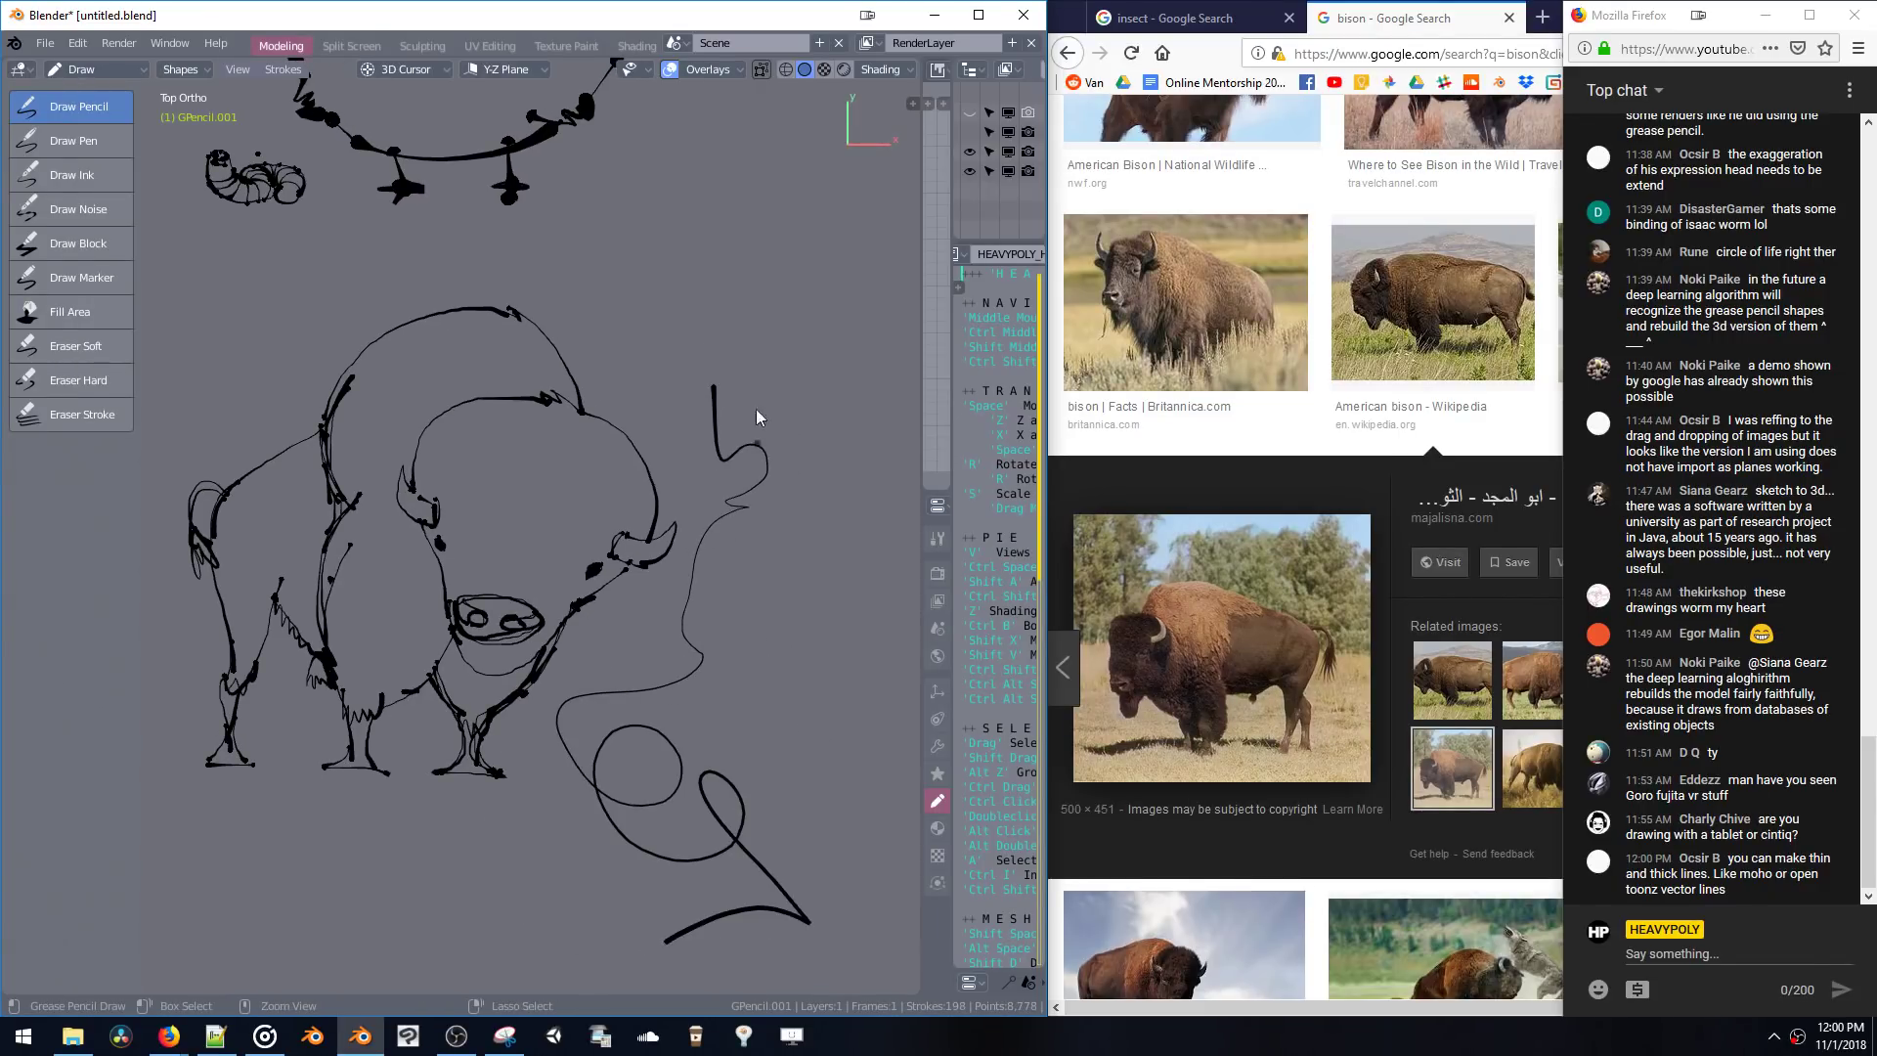
key(ctrl+z)
mouse_move(708, 340)
mouse_down()
mouse_move(759, 495)
mouse_move(630, 754)
mouse_up()
drag(625, 979, 622, 978)
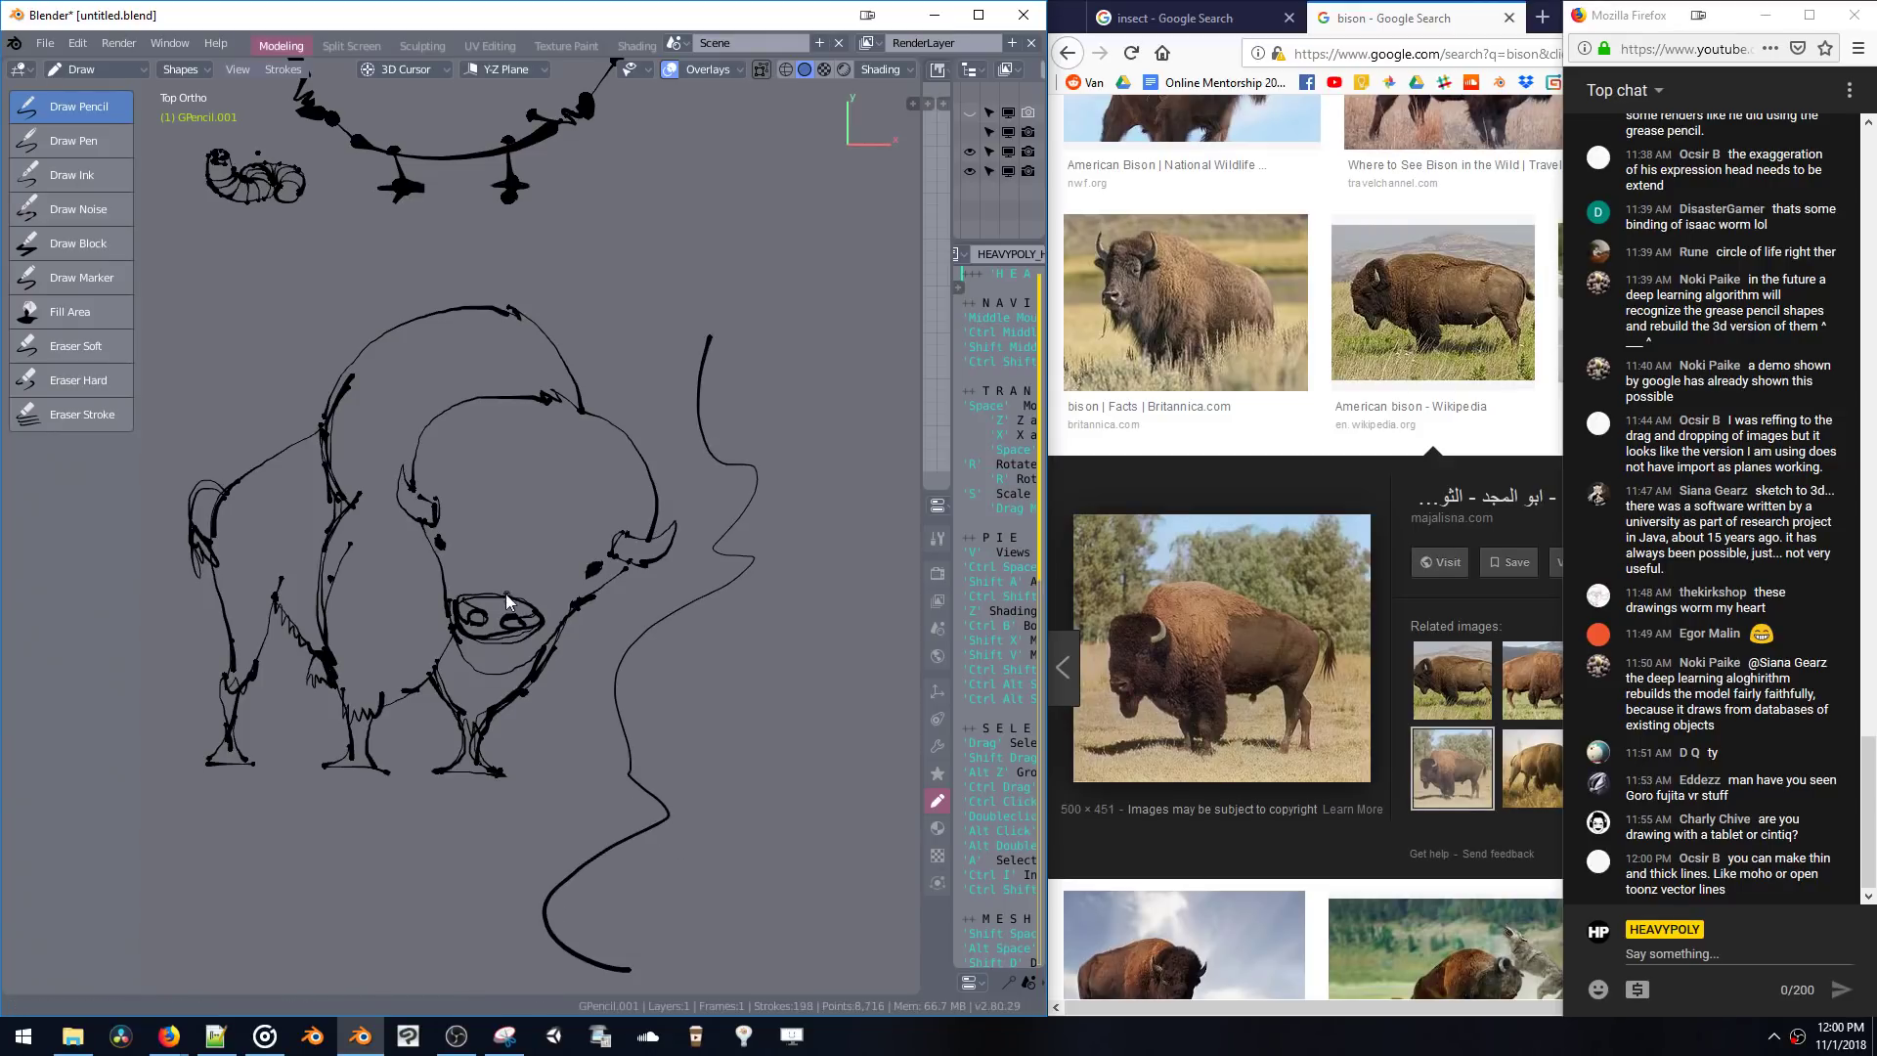
scroll(607, 626, down, 2)
shift+middle_drag(439, 554, 524, 554)
scroll(586, 486, up, 4)
key(ctrl+z)
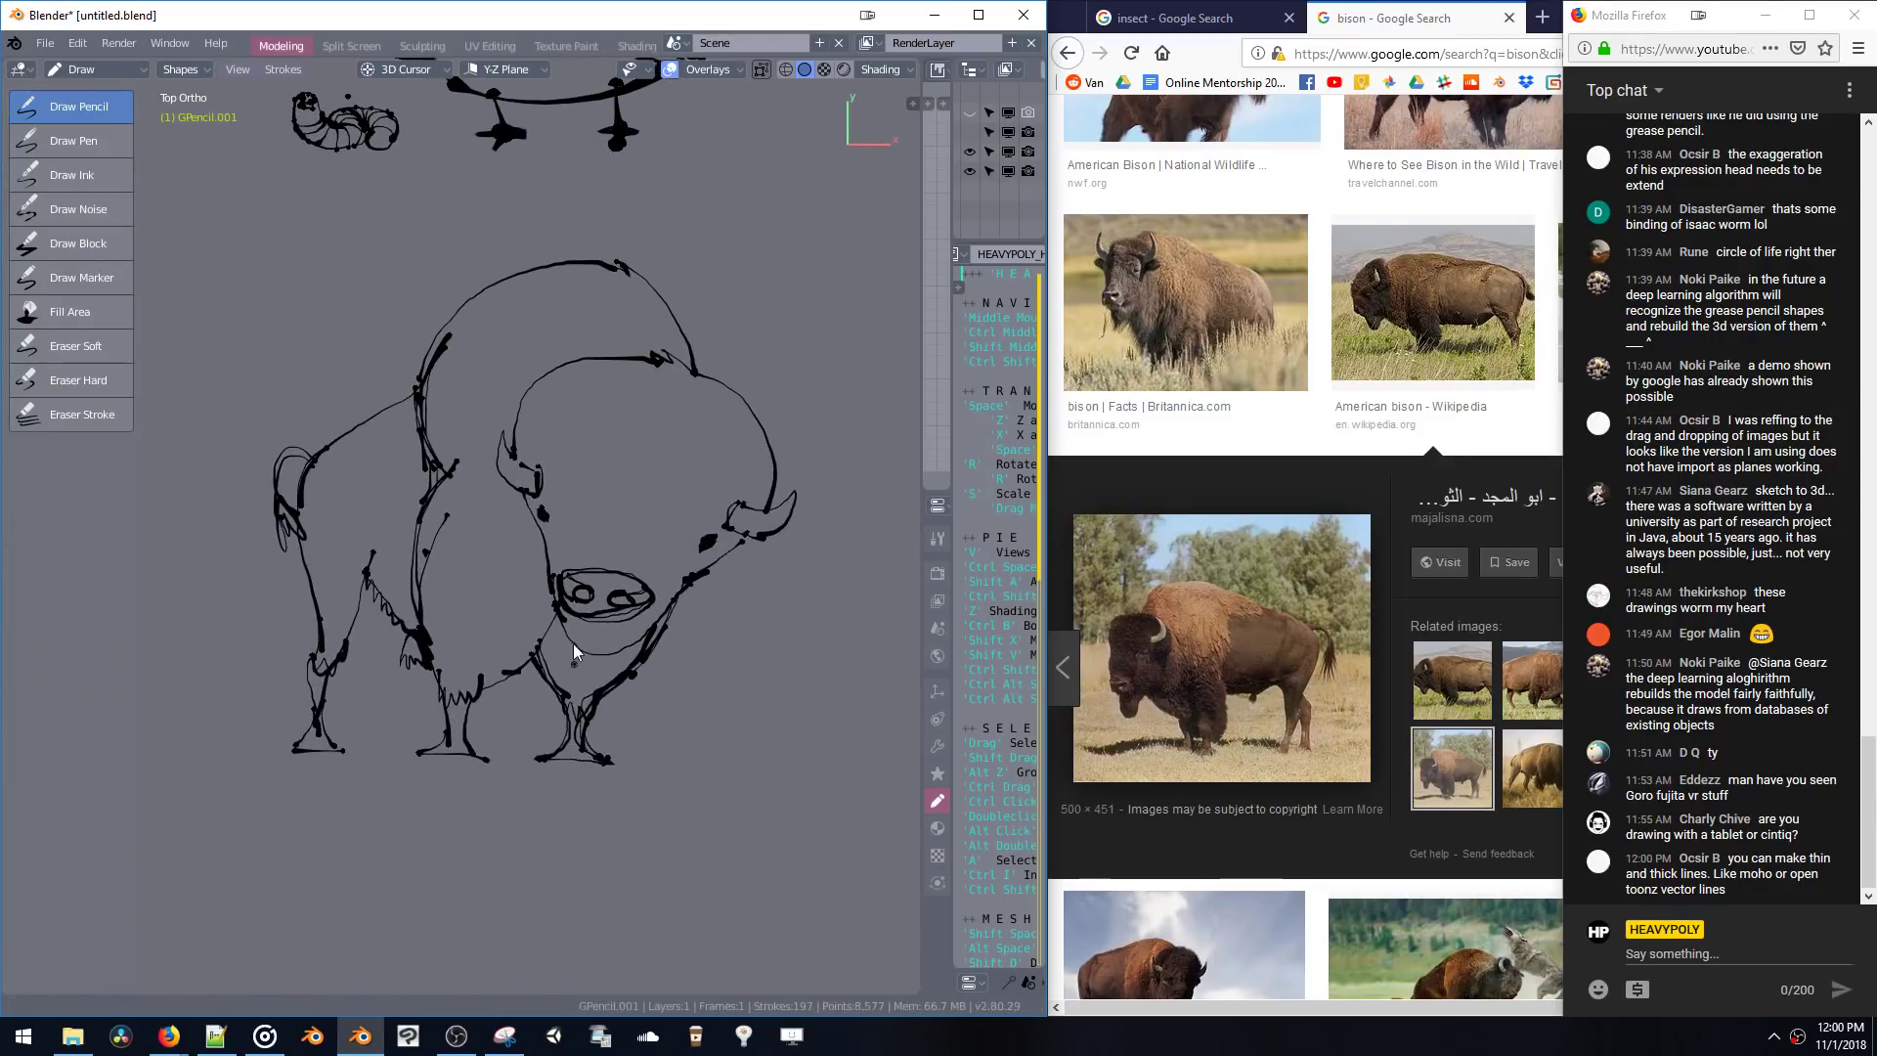
- Erase heavy lines on the bison's jaw and shoulder, and redraw the front leg and chest with cleaner strokes
shift+middle_drag(574, 649, 554, 546)
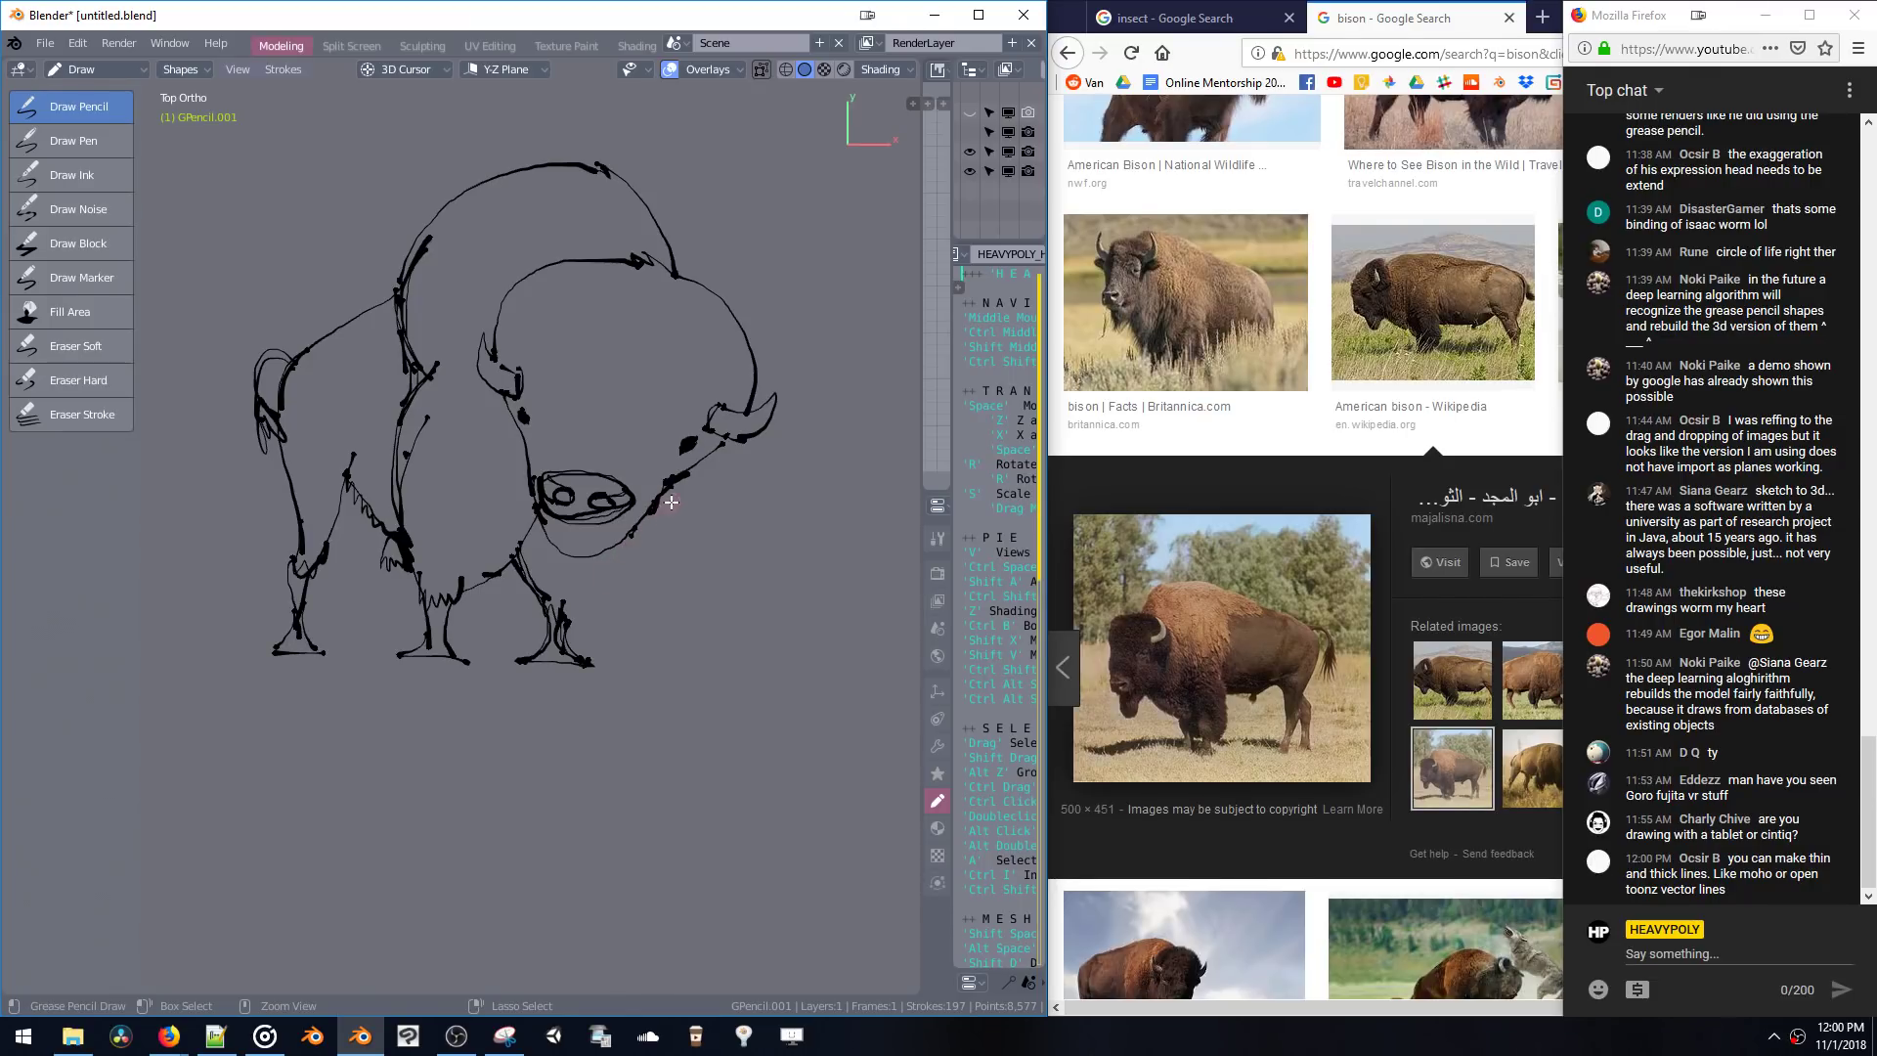
mouse_move(670, 501)
ctrl+mouse_down()
mouse_move(655, 510)
mouse_move(685, 477)
mouse_move(631, 549)
mouse_move(696, 447)
ctrl+mouse_up()
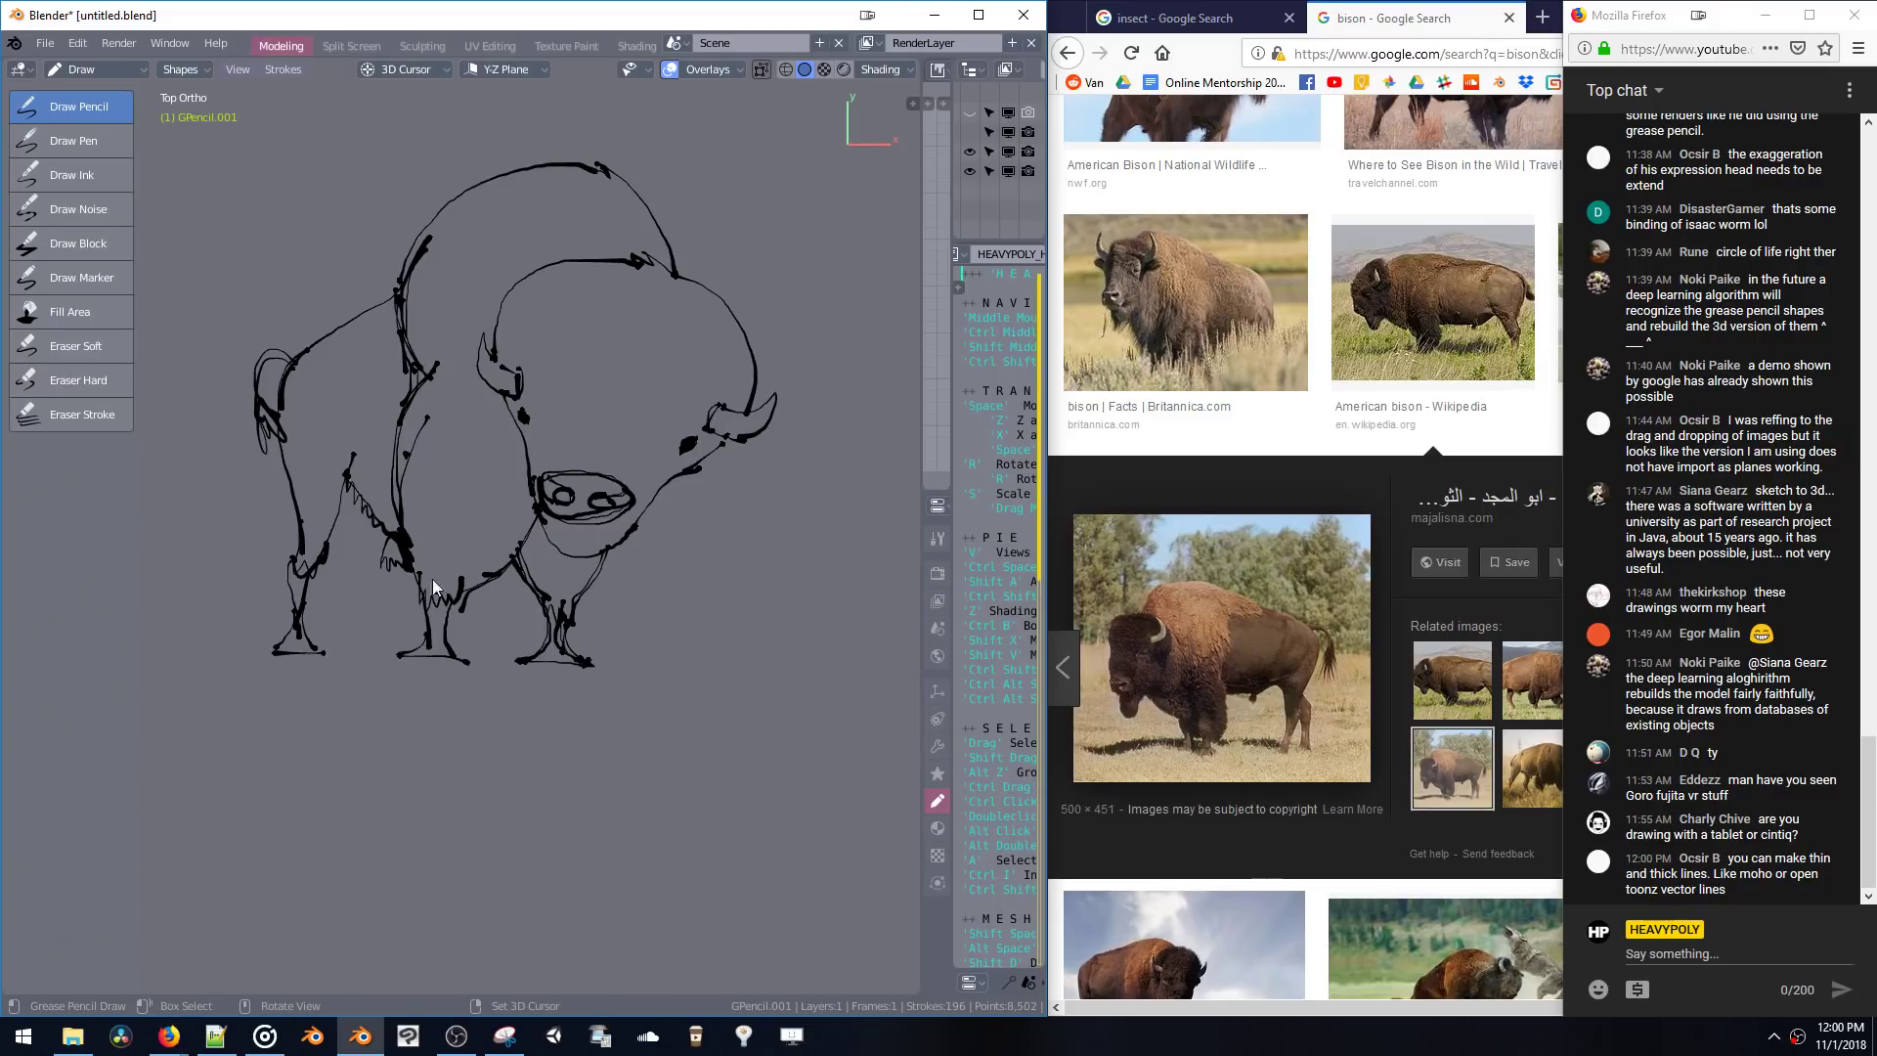
mouse_move(414, 452)
mouse_down()
mouse_move(408, 512)
mouse_move(434, 555)
mouse_up()
drag(525, 503, 465, 599)
mouse_move(432, 364)
ctrl+mouse_down()
mouse_move(421, 417)
mouse_move(418, 365)
mouse_move(415, 402)
mouse_move(403, 386)
mouse_move(397, 459)
ctrl+mouse_up()
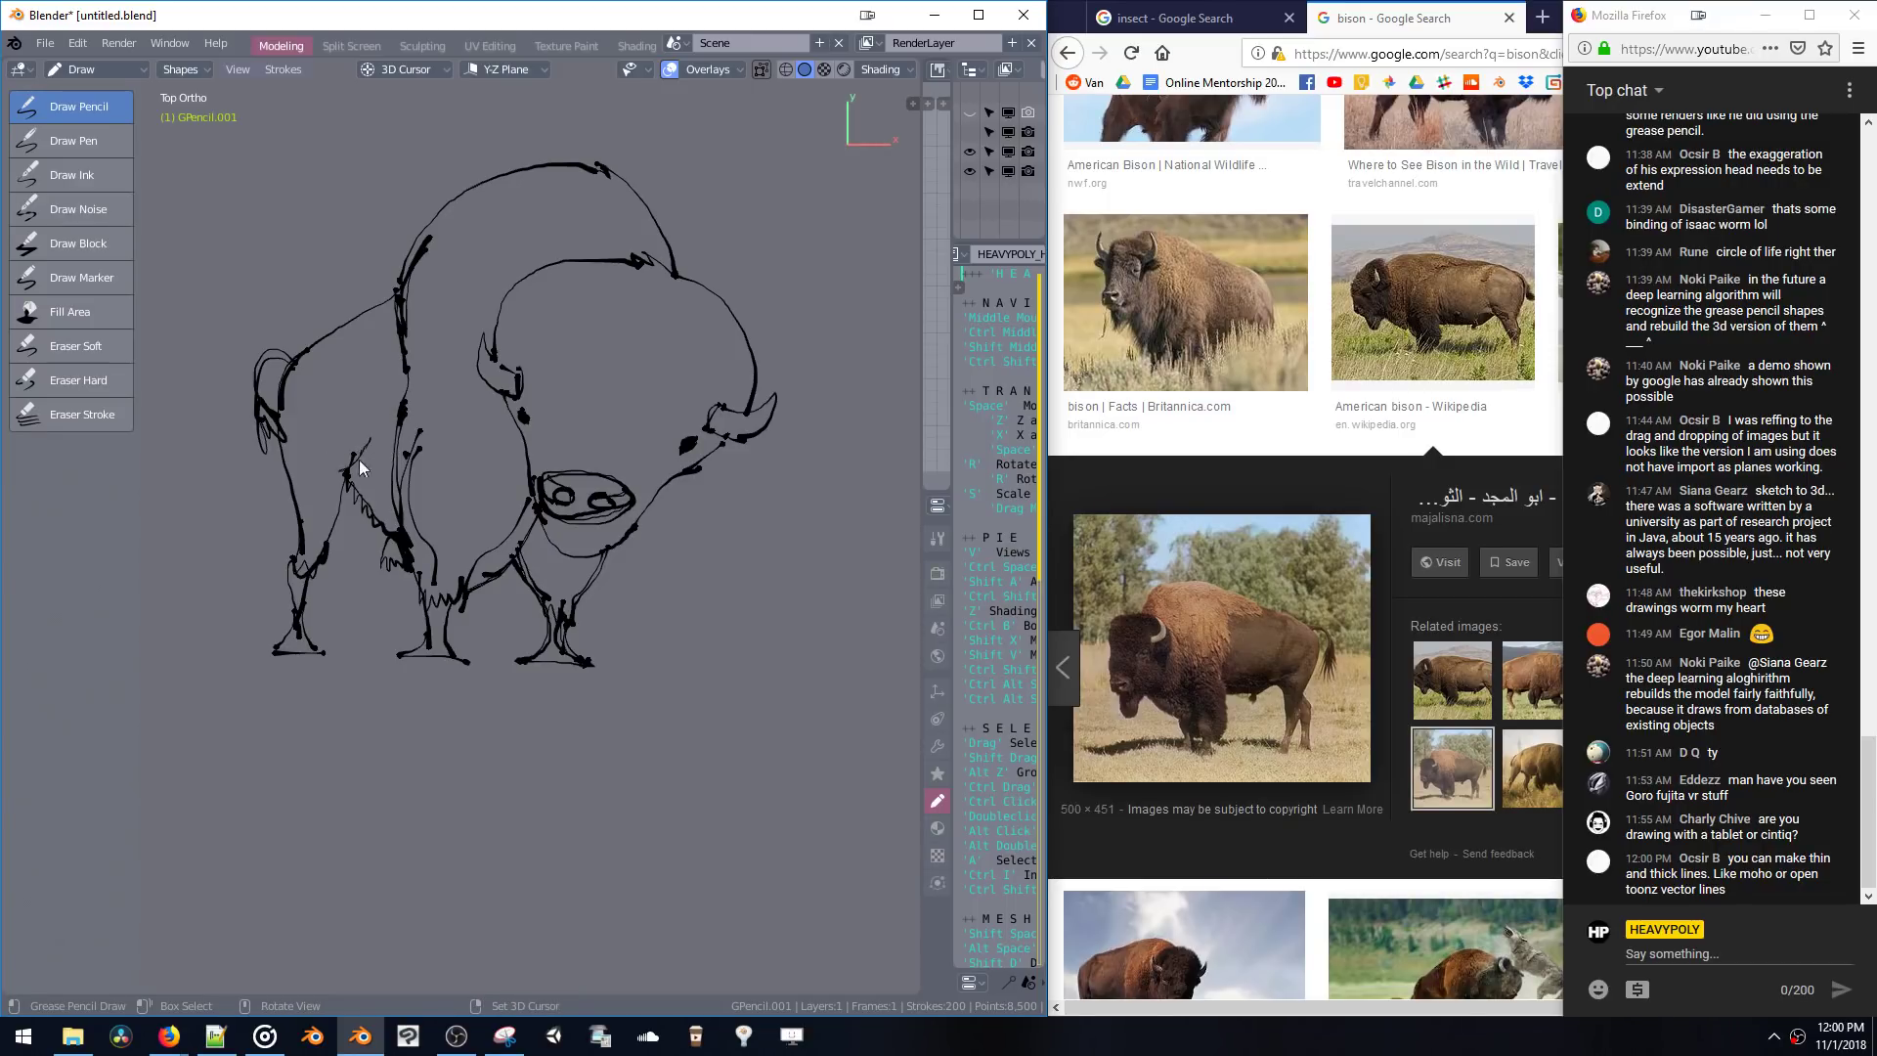
- Redraw the contour between the bison's belly and hind leg and retouch the rear leg line
drag(373, 426, 346, 494)
drag(290, 474, 293, 608)
key(ctrl+z)
key(ctrl+z)
mouse_move(291, 525)
mouse_down()
mouse_move(297, 561)
mouse_move(287, 455)
mouse_move(299, 553)
mouse_move(261, 426)
mouse_move(292, 562)
mouse_up()
shift+middle_drag(390, 573, 384, 506)
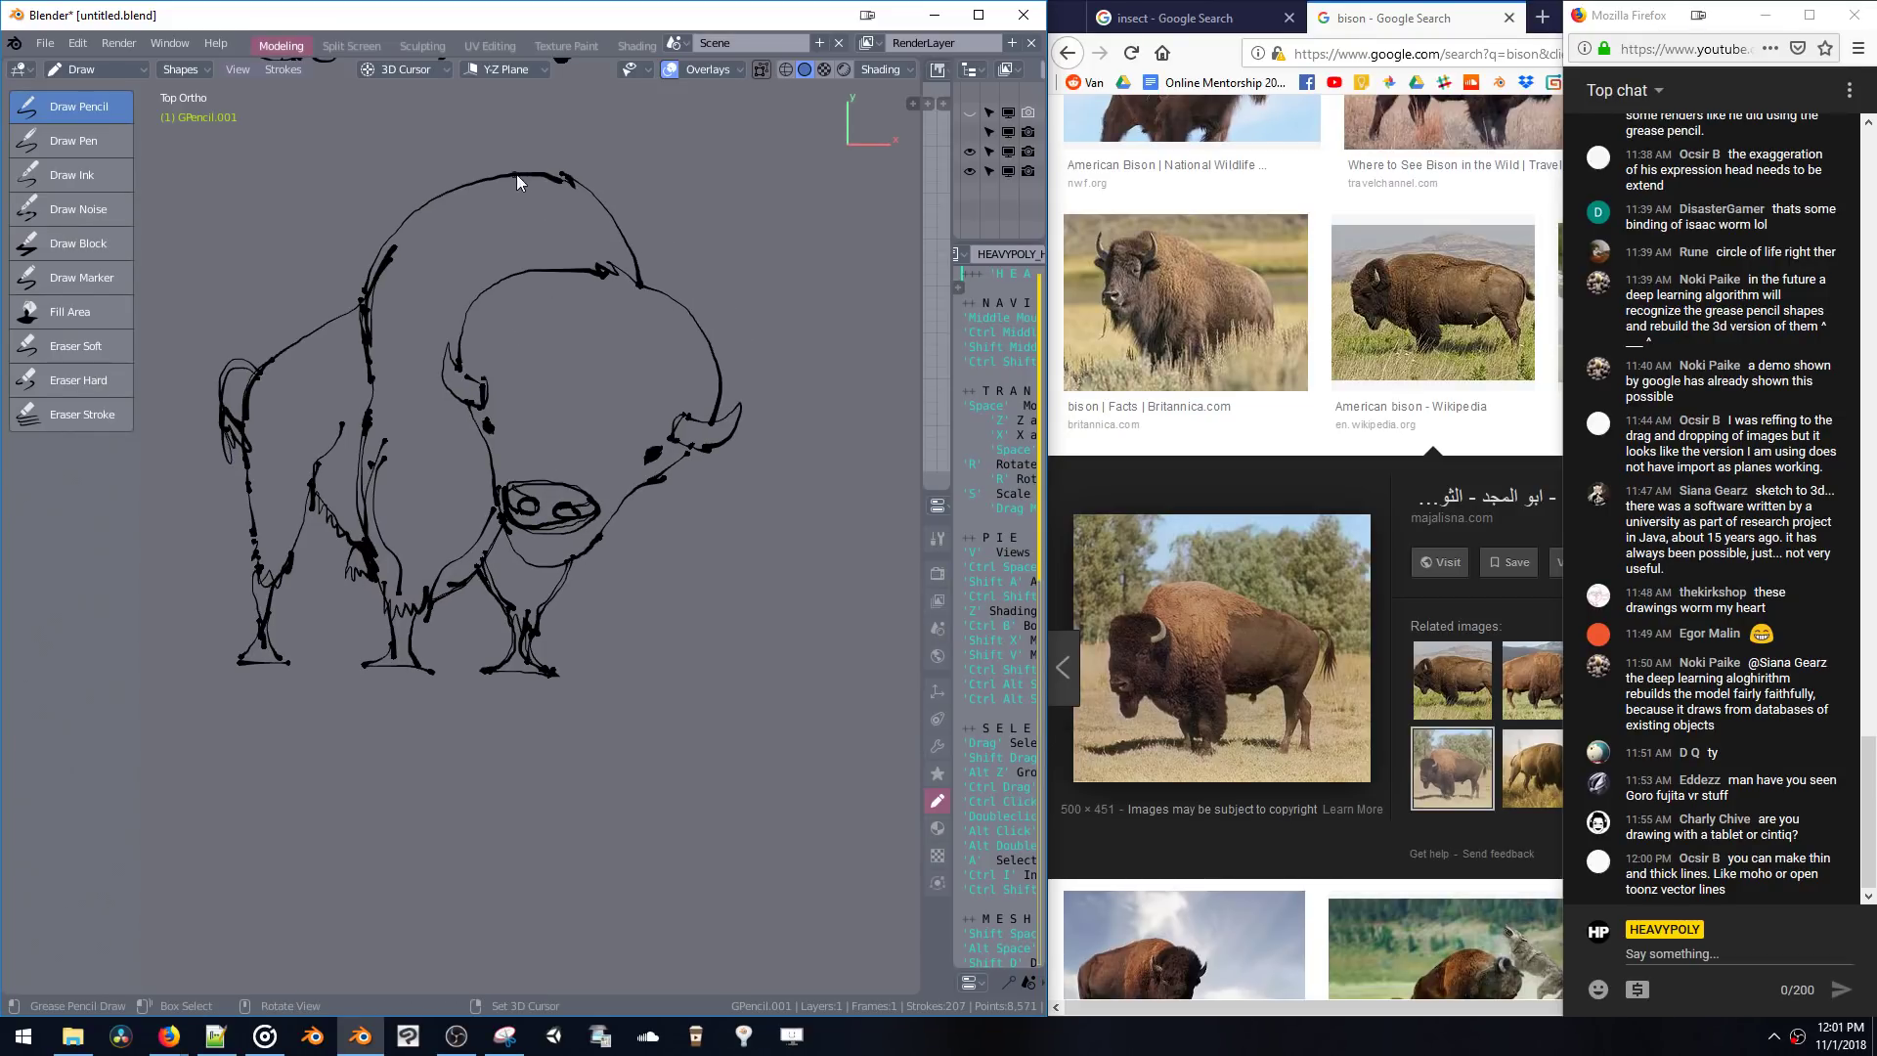
- Erase the tuft where the bison's forehead meets the hump and redraw it as spiky fur, undoing unwanted strokes
ctrl+drag(604, 275, 668, 305)
mouse_move(612, 270)
ctrl+mouse_down()
mouse_move(636, 293)
mouse_move(639, 272)
ctrl+mouse_up()
drag(611, 254, 637, 277)
drag(677, 305, 728, 391)
key(ctrl+z)
key(ctrl+z)
key(ctrl+z)
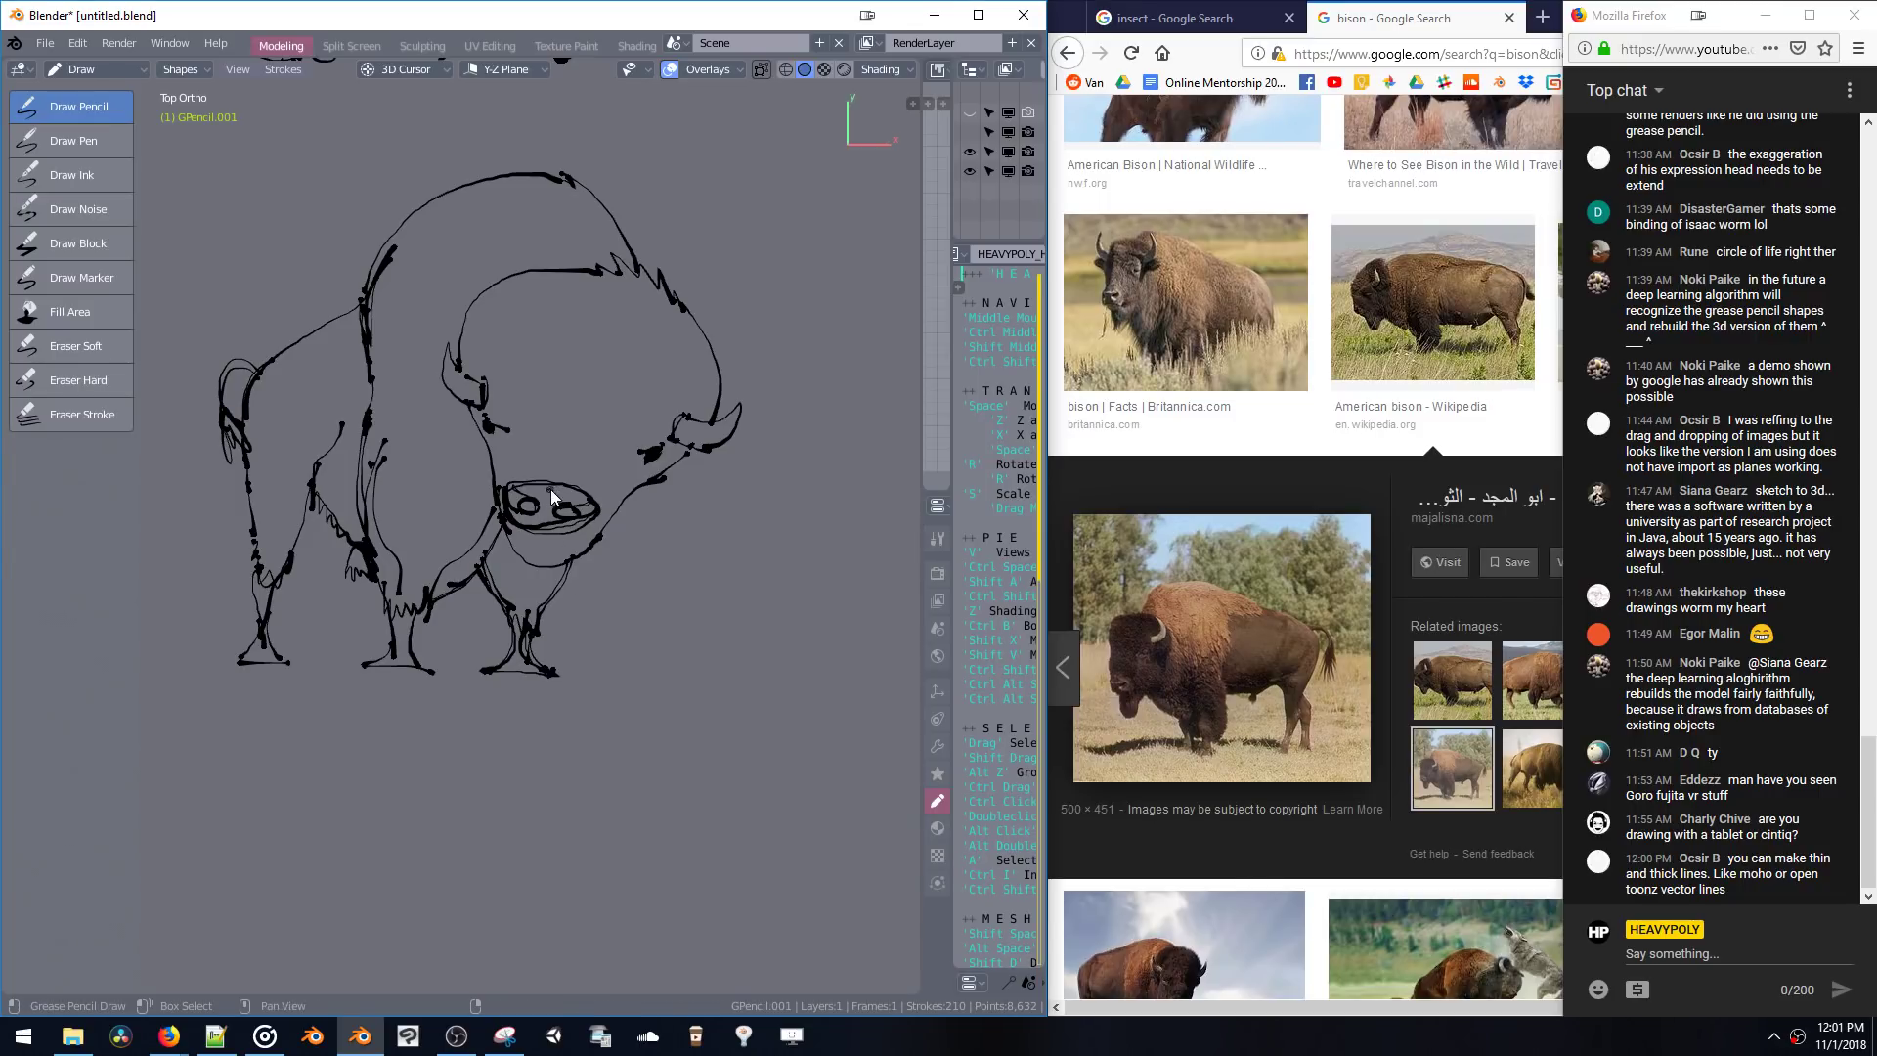
- Try adding beard fur under the bison's chin and undo the strokes
shift+middle_drag(549, 489, 637, 460)
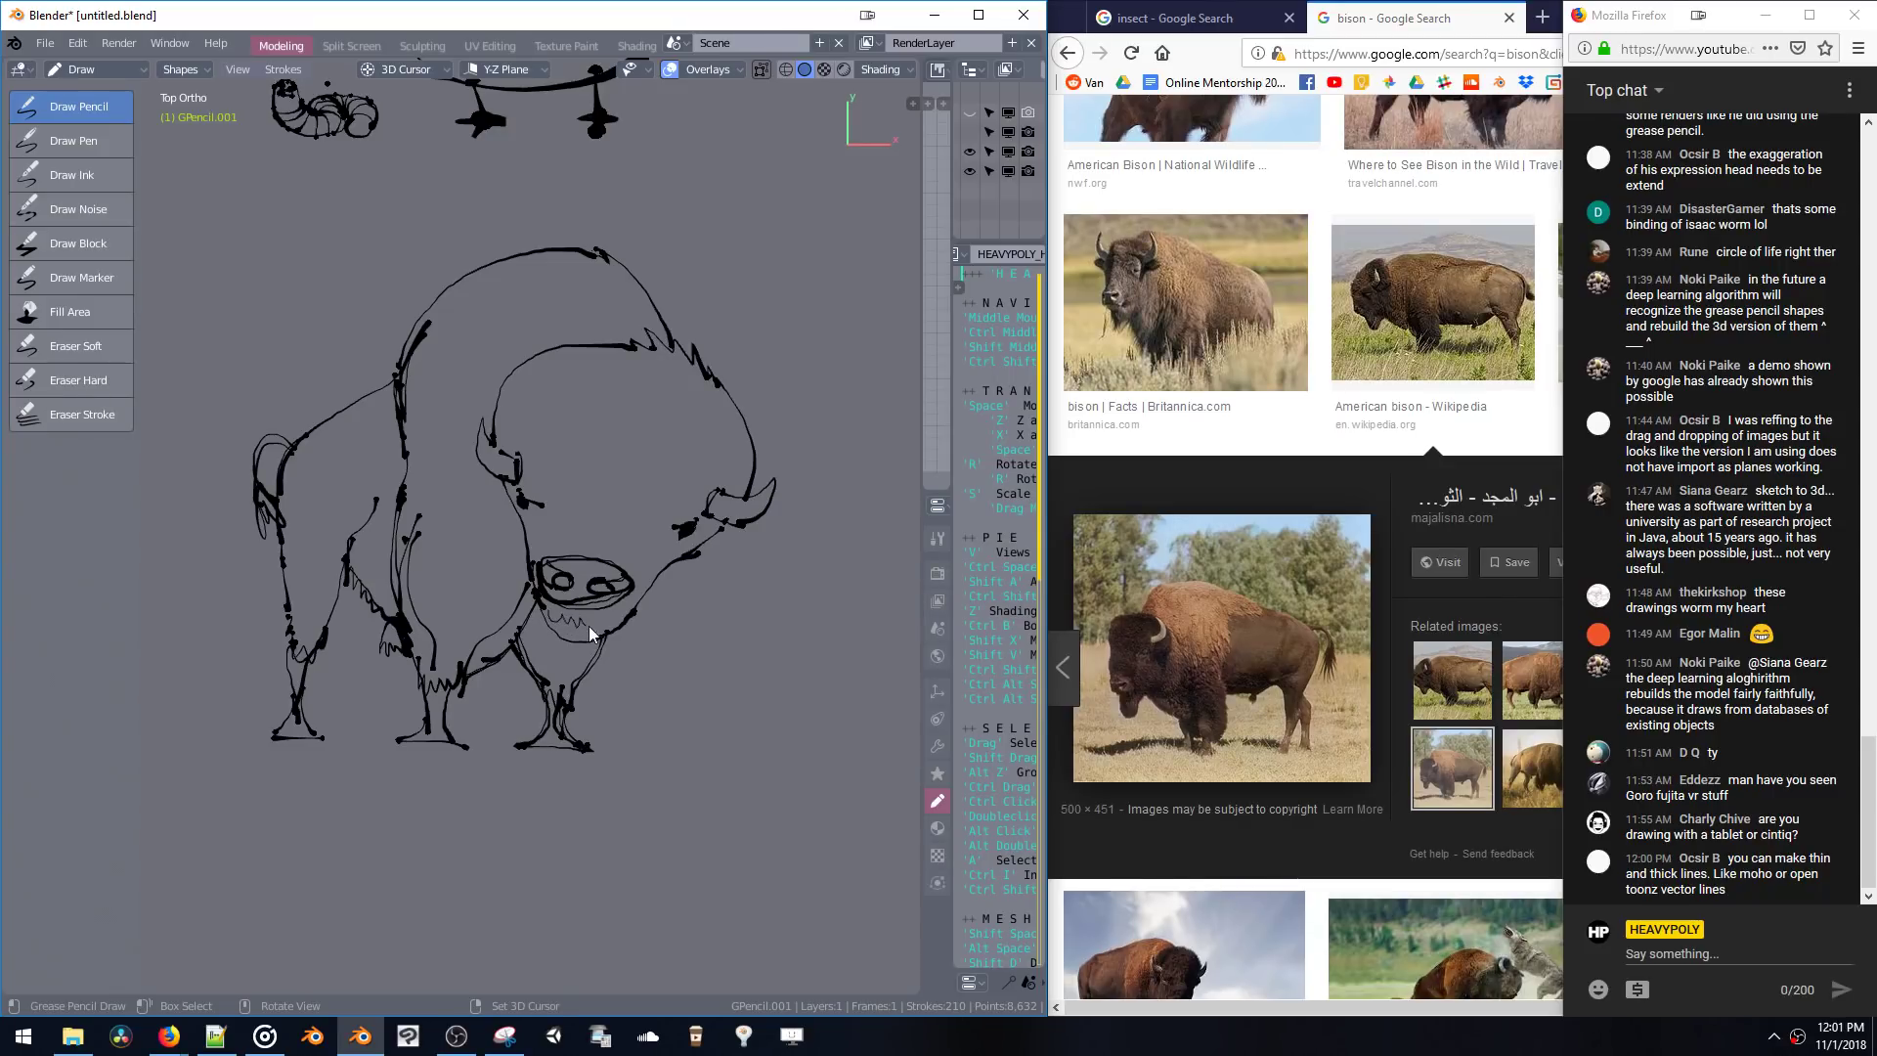
key(ctrl+z)
key(ctrl+z)
key(ctrl+z)
shift+middle_drag(669, 461, 690, 503)
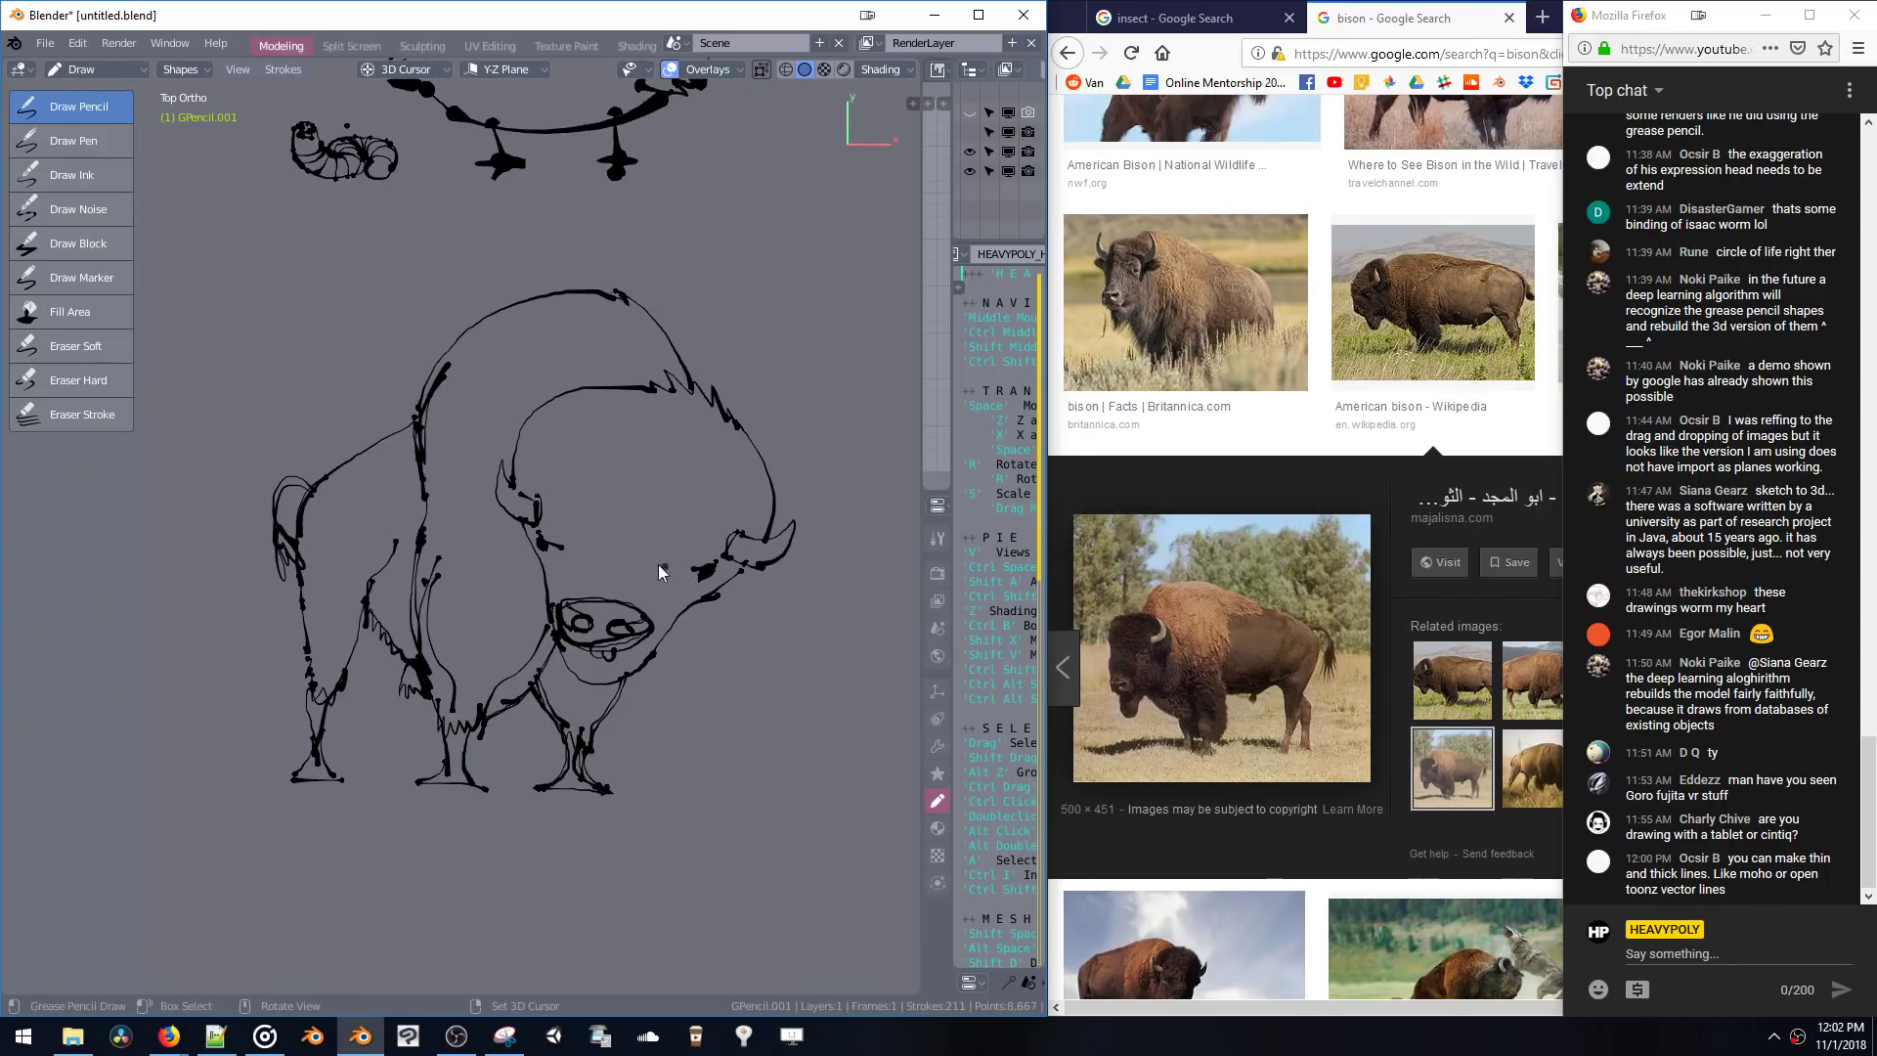
mouse_move(550, 496)
ctrl+middle_down()
mouse_move(567, 503)
mouse_move(573, 449)
ctrl+middle_up()
key(ctrl+z)
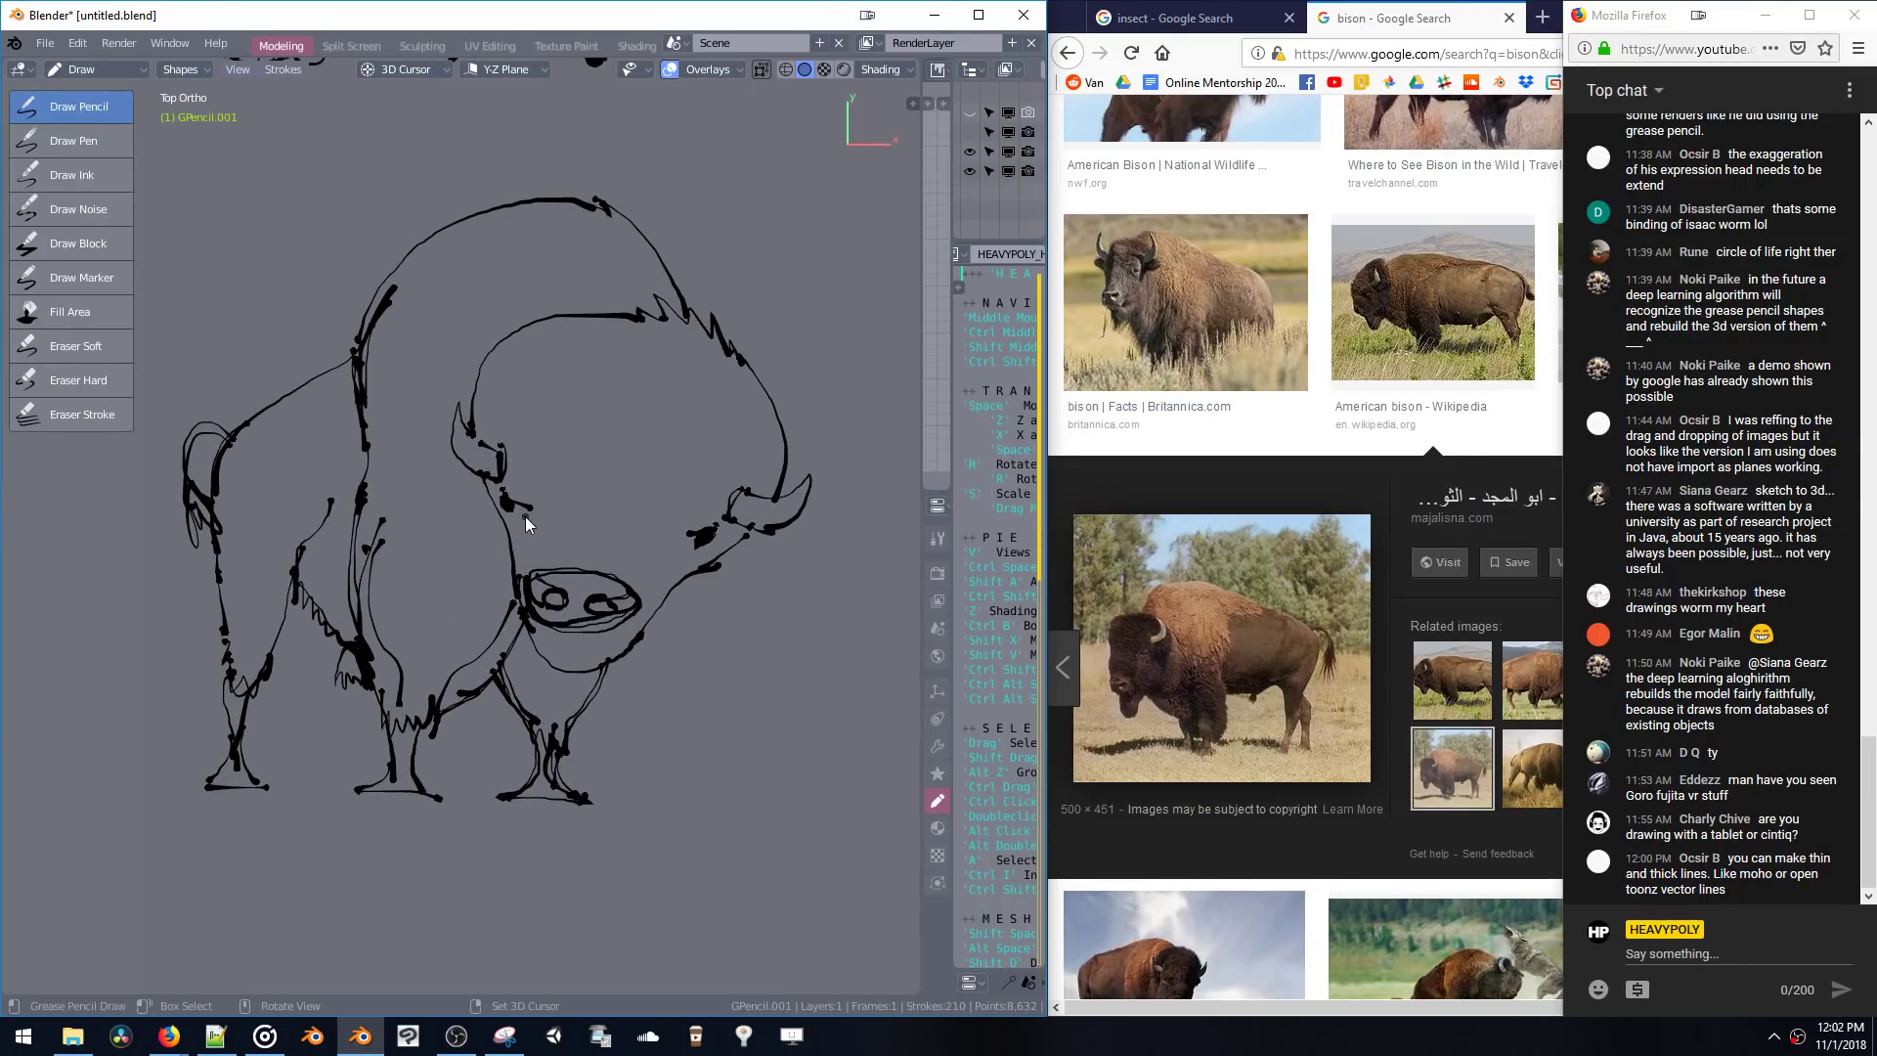
ctrl+middle_drag(525, 516, 506, 559)
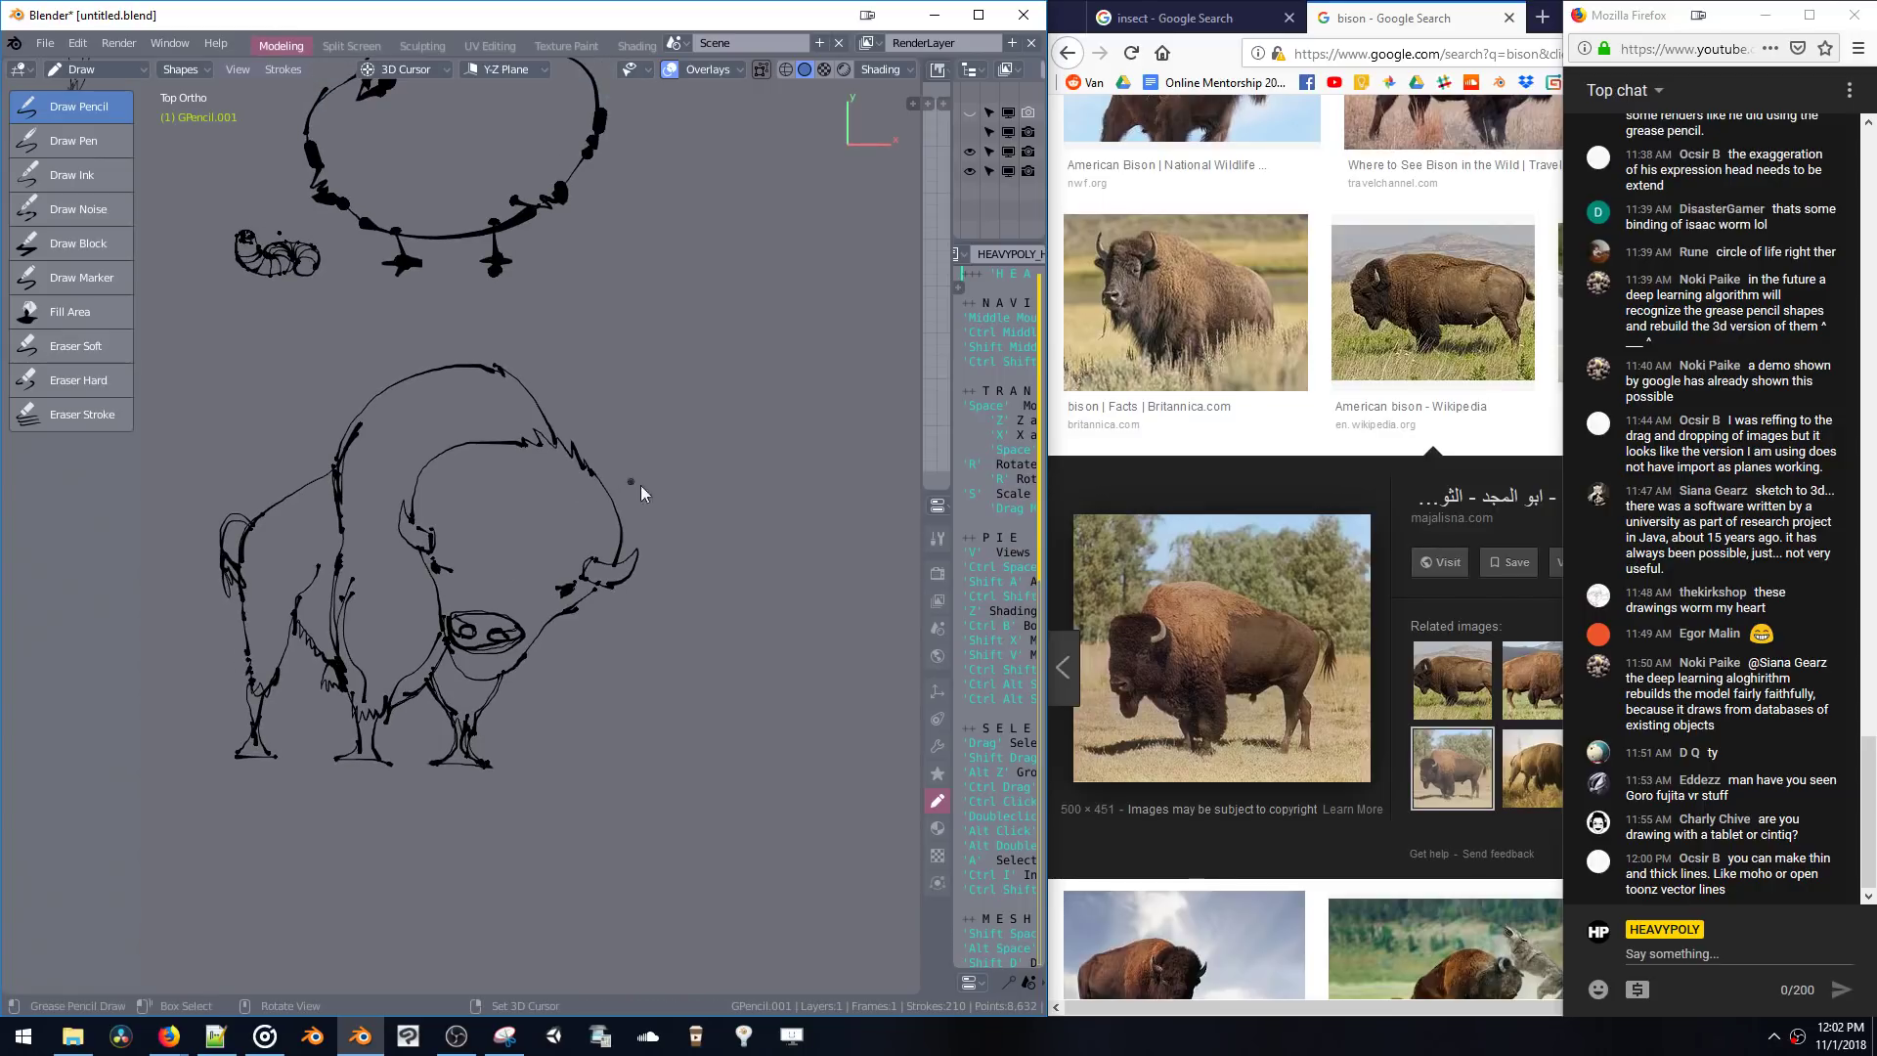
- Switch to Firefox and browse the bison image results, previewing the Bison of Yellowstone photo
click(1300, 494)
scroll(1456, 547, down, 5)
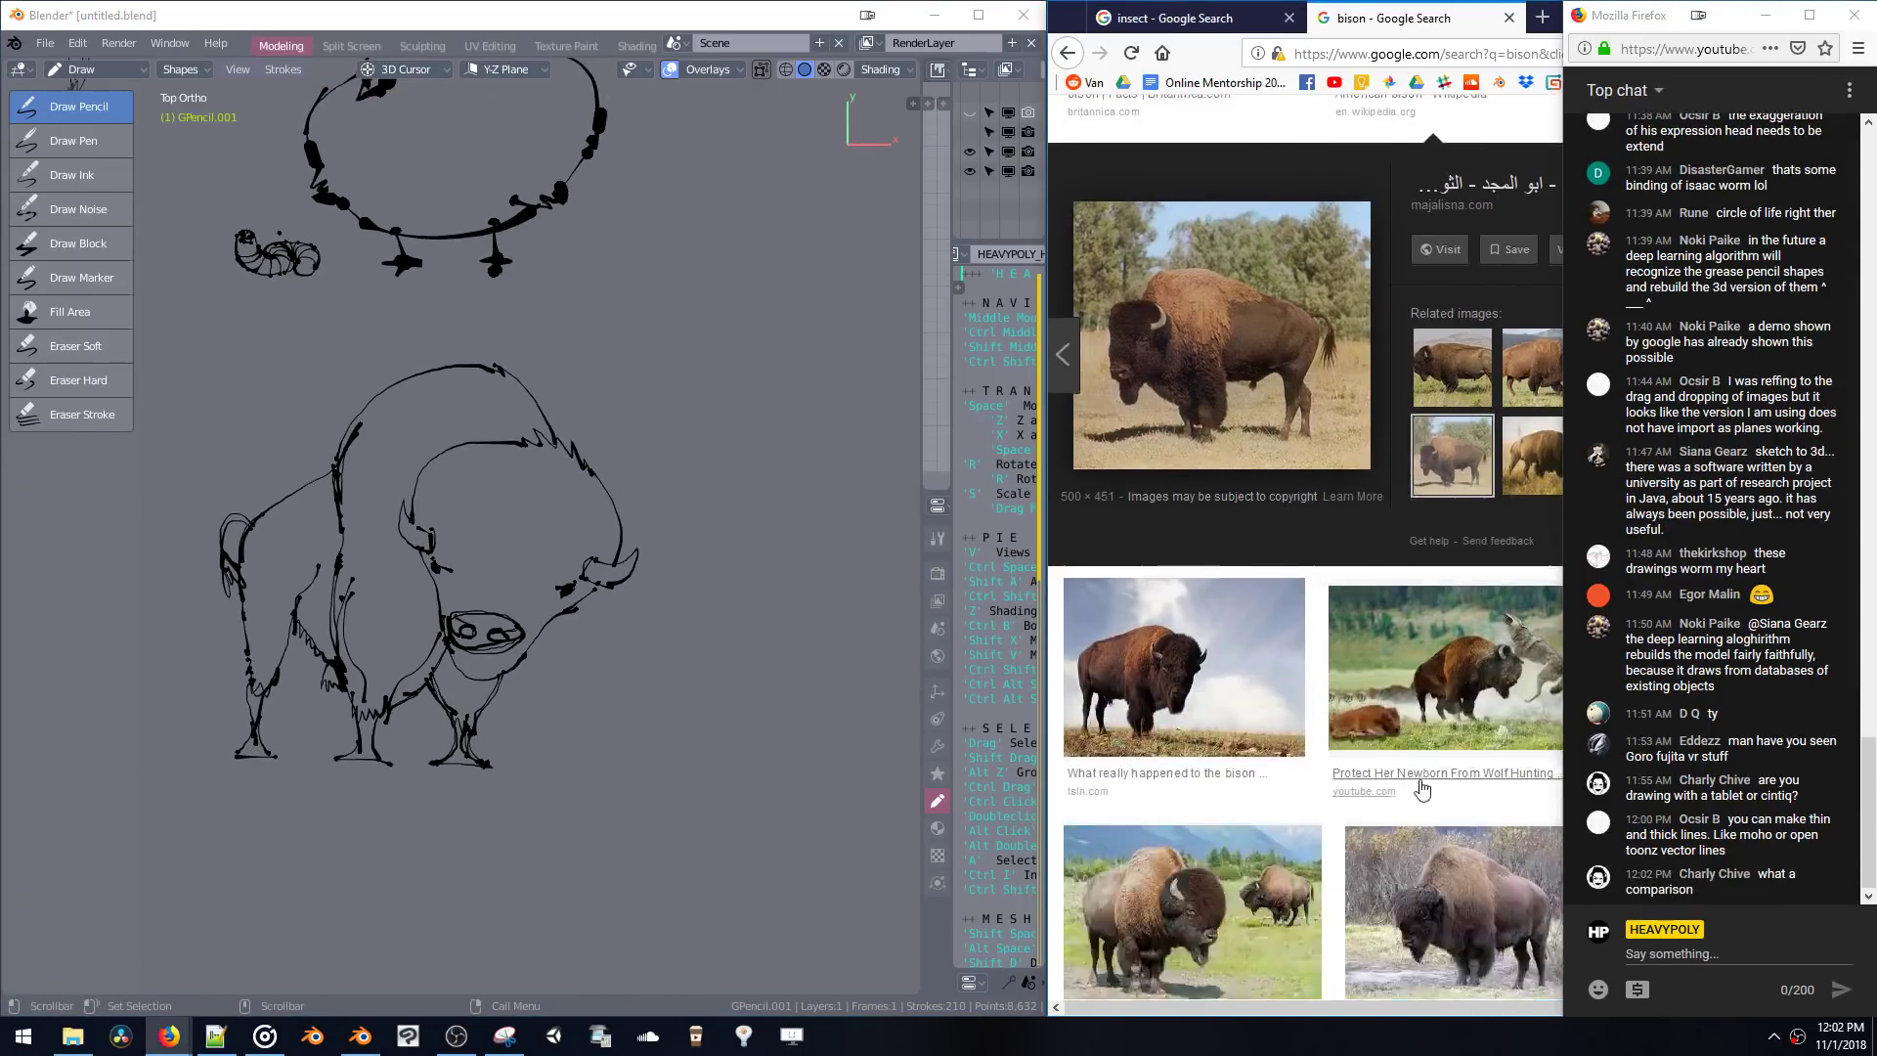
scroll(1454, 499, down, 5)
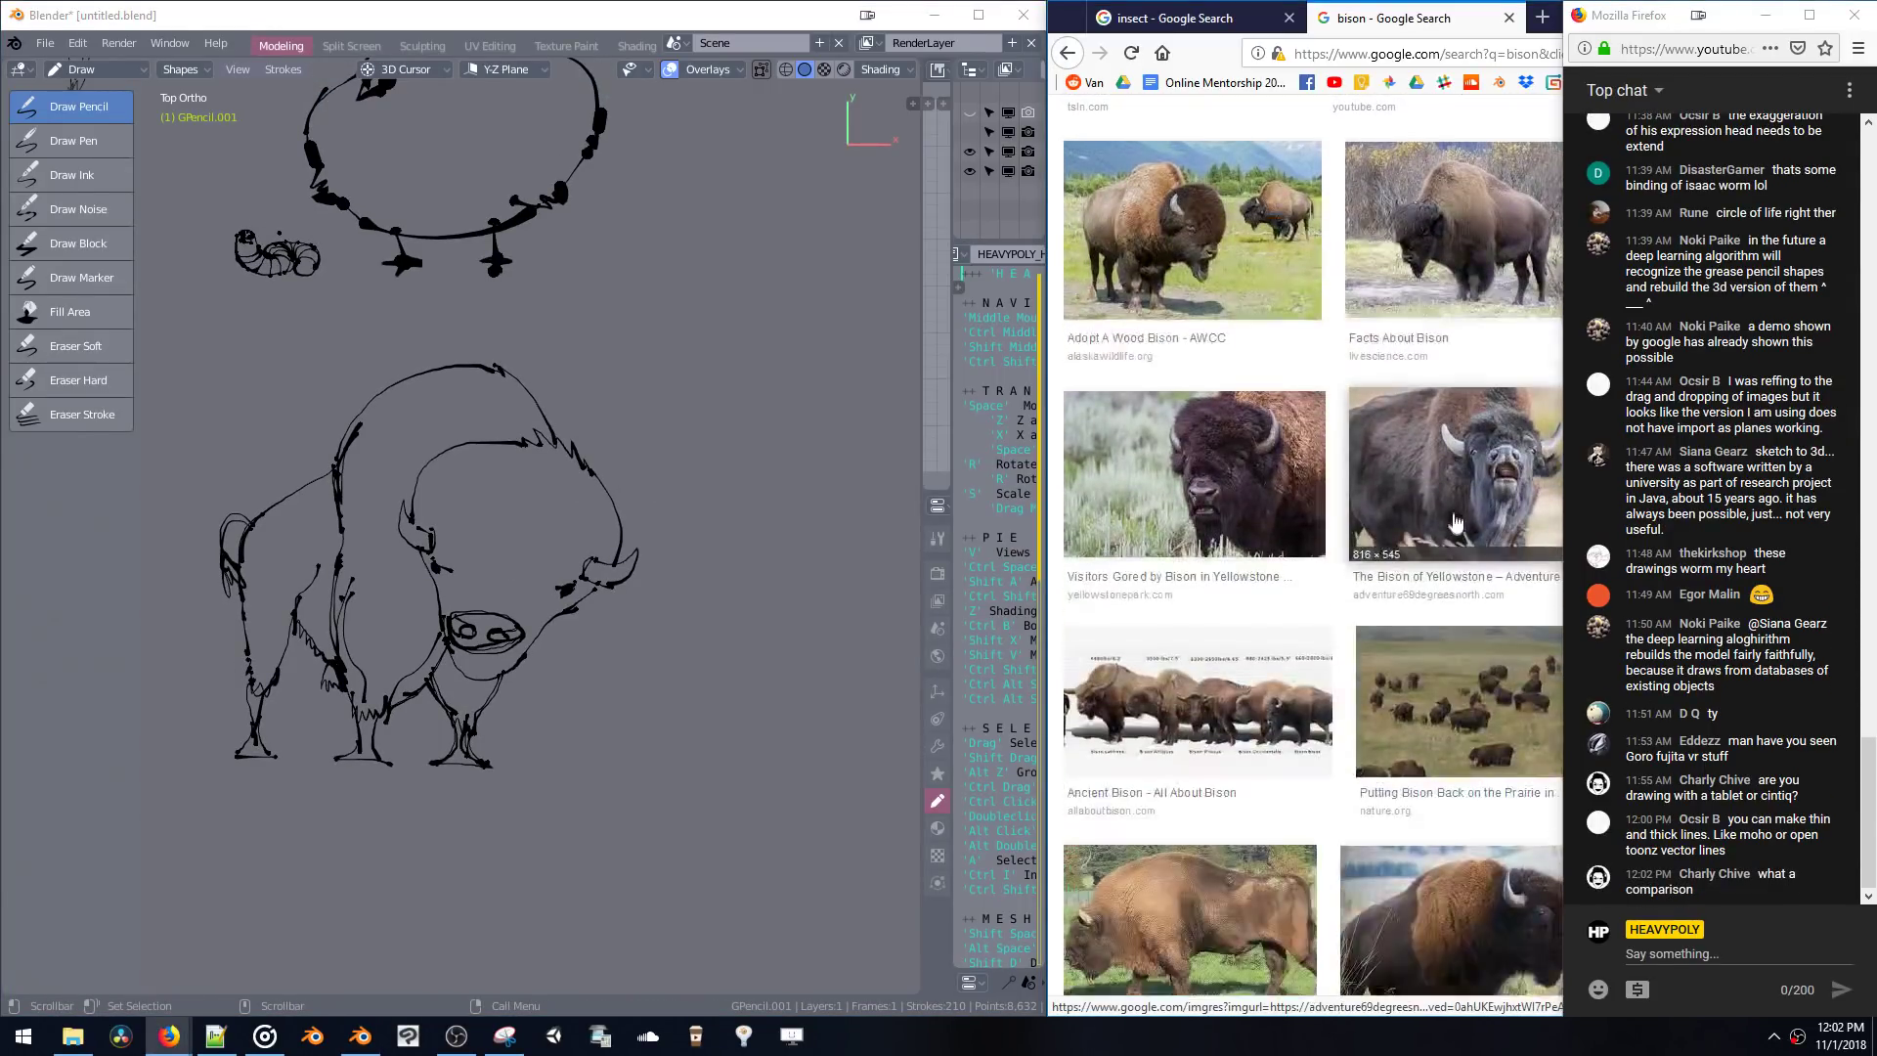
click(1437, 493)
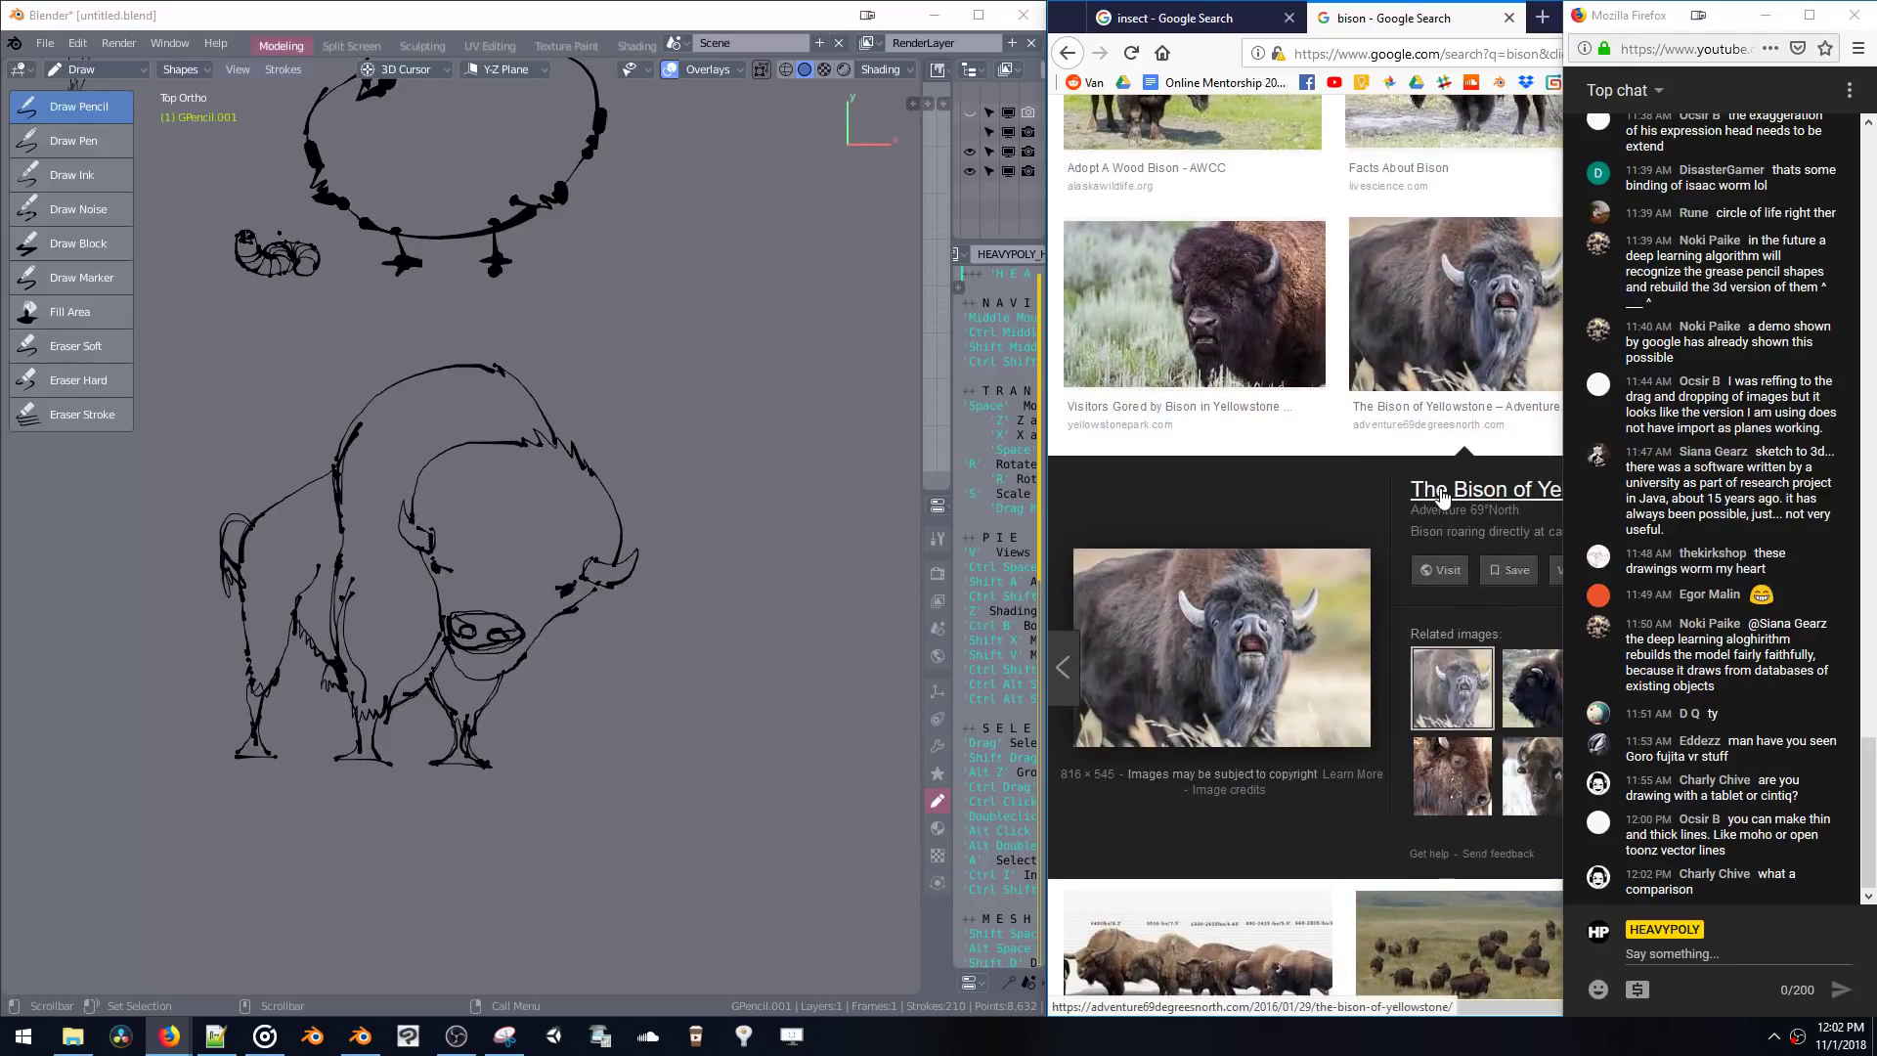
click(1436, 499)
- Replace the bison image search with a Google Images search for moose
scroll(1437, 499, up, 6)
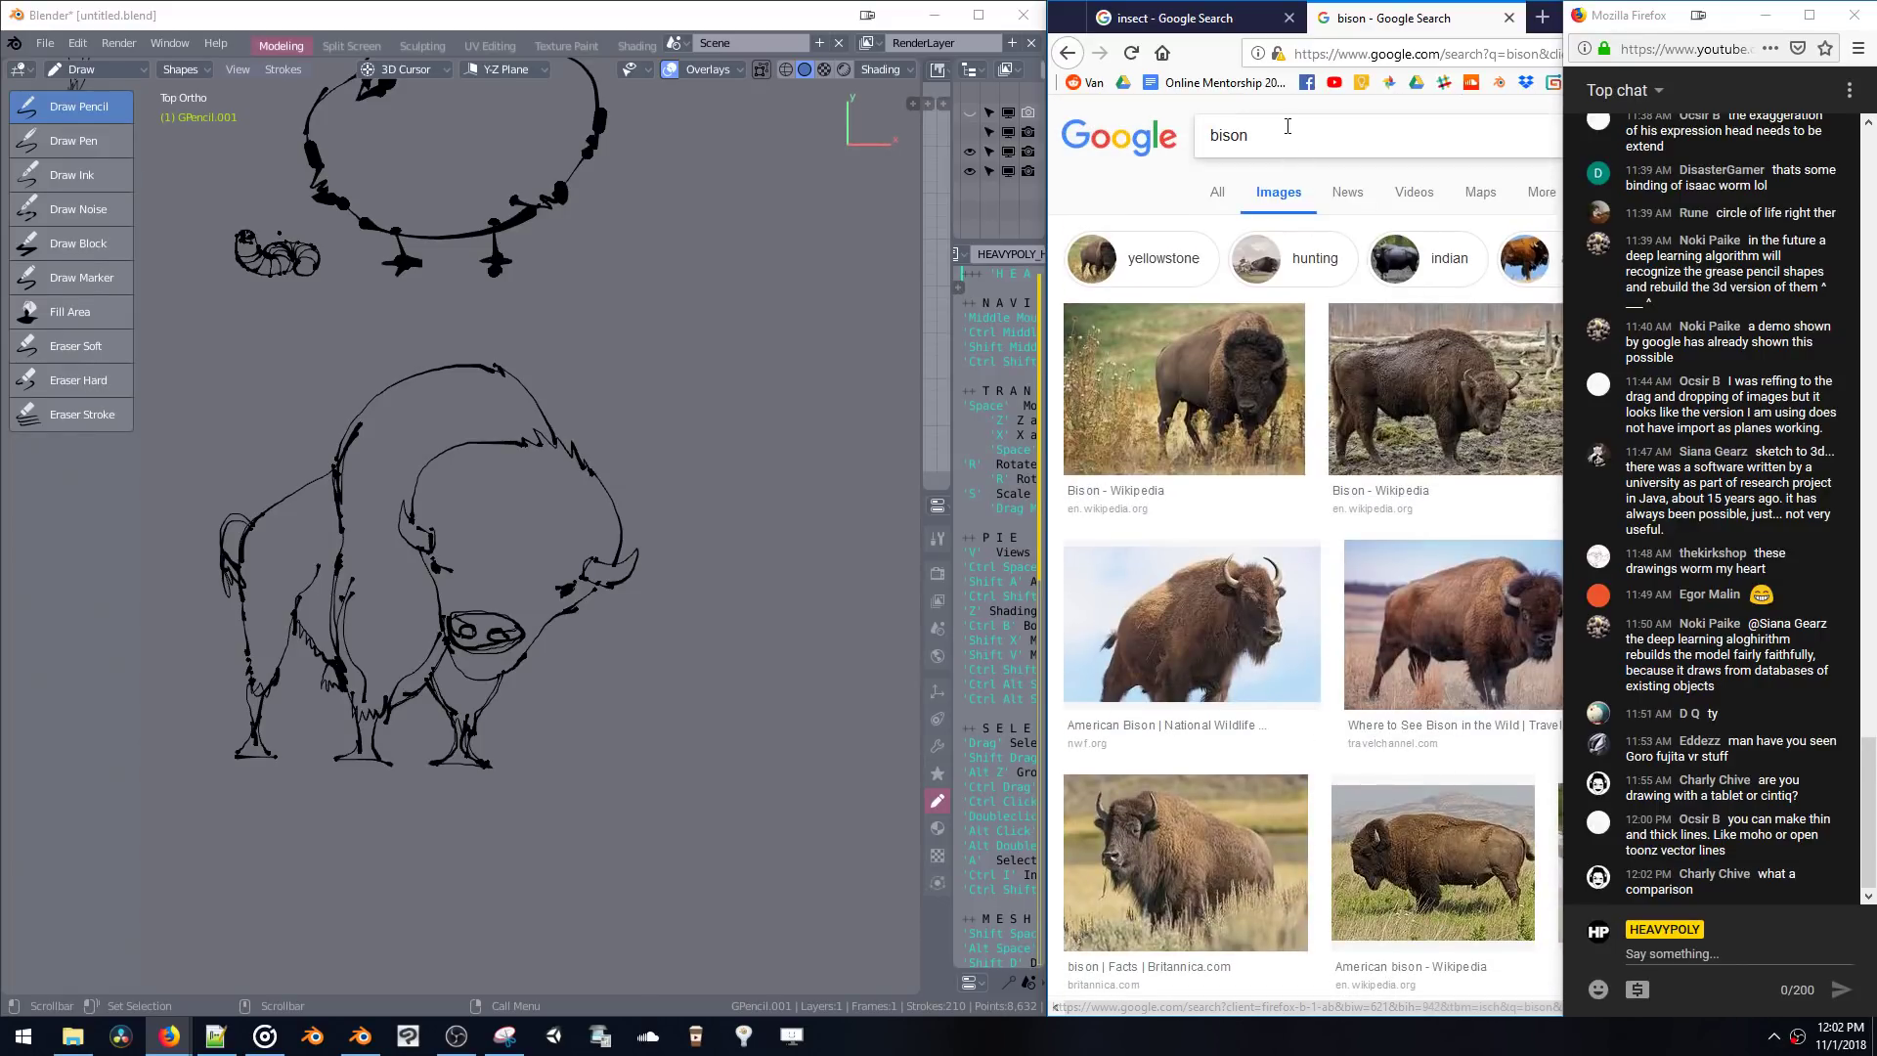
drag(1286, 128, 1123, 128)
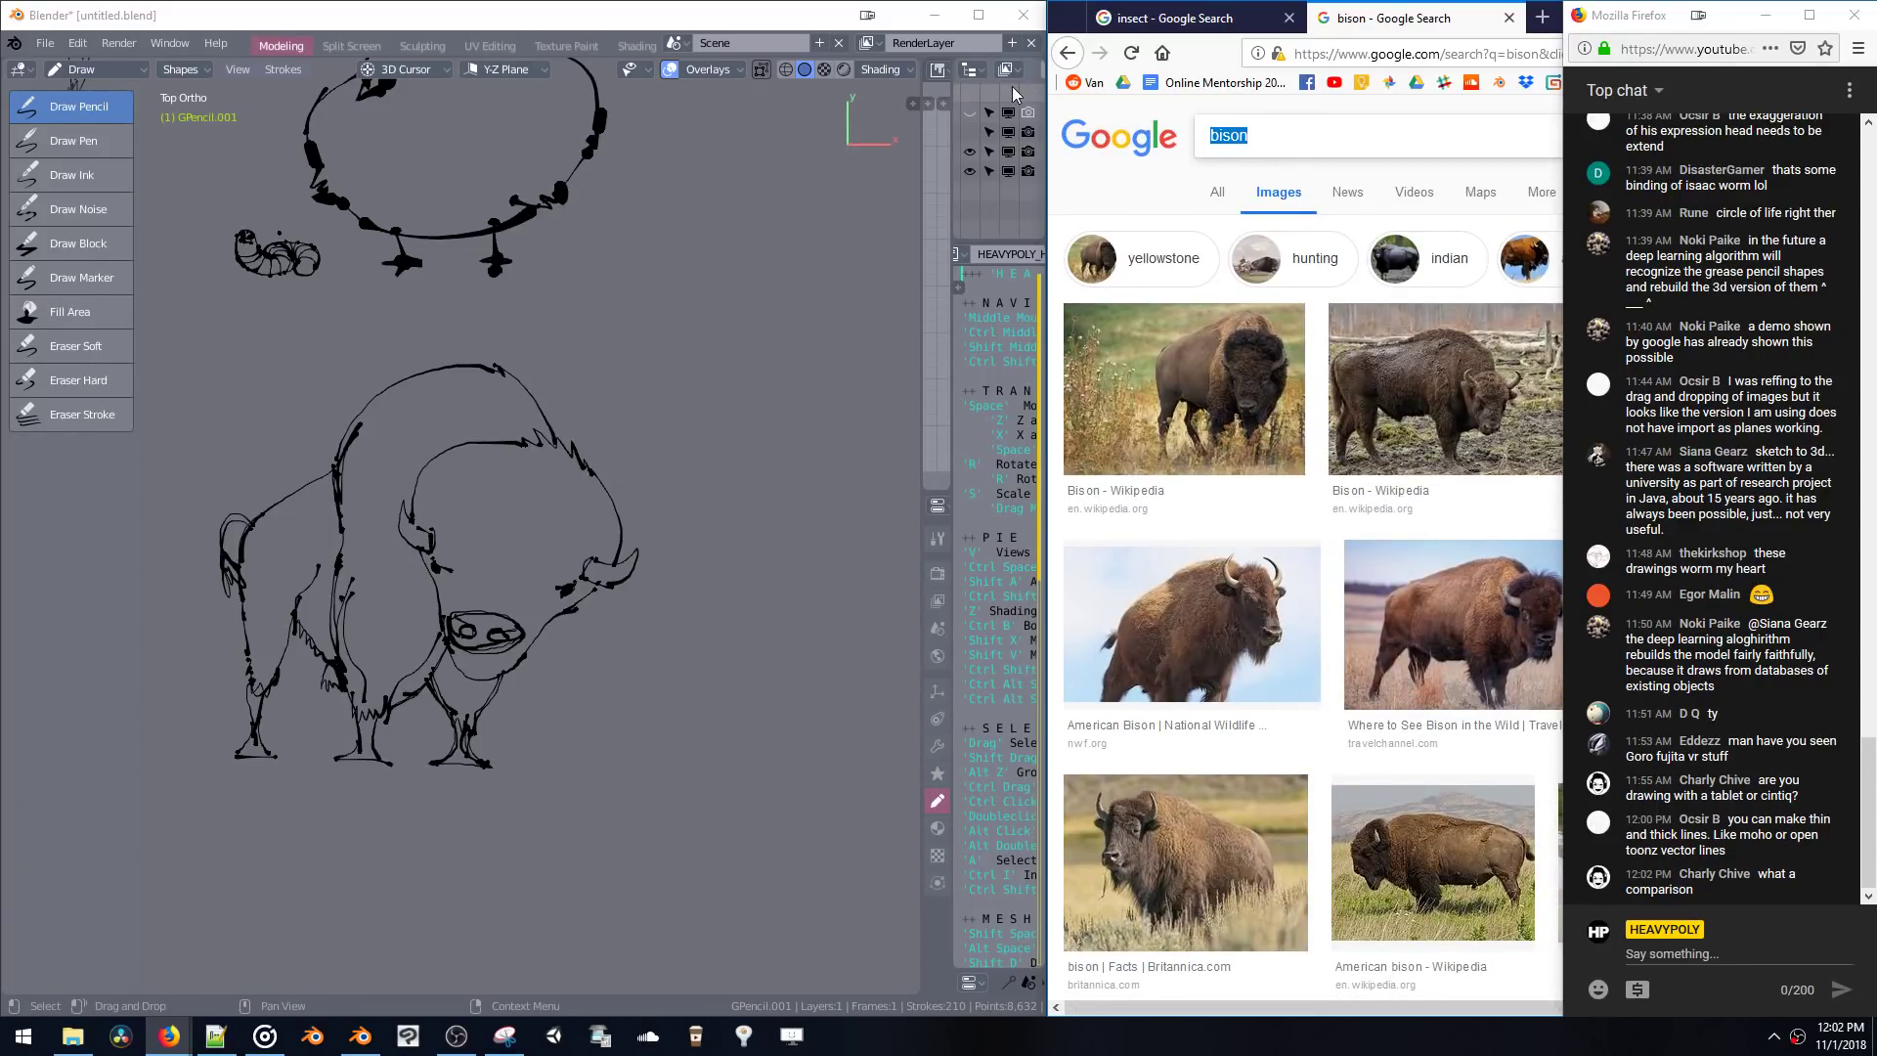
text(m)
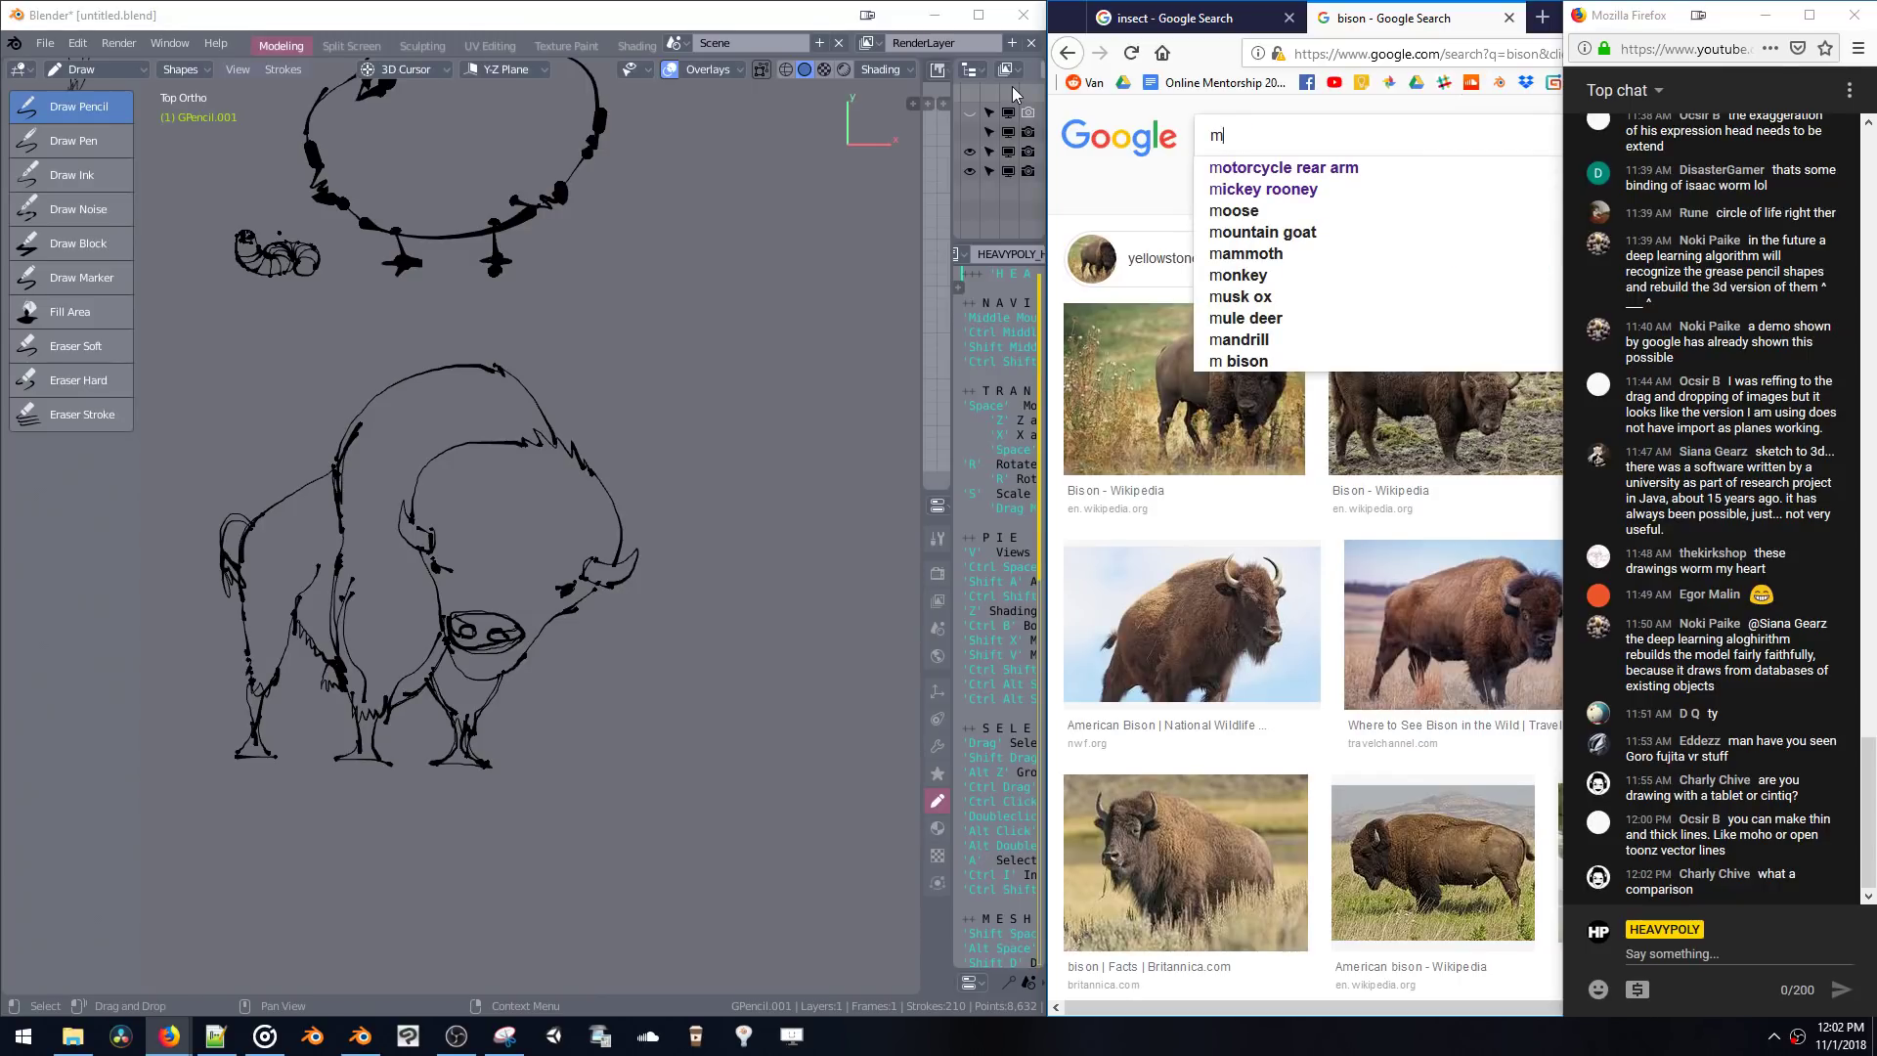
text(ooswe)
key(Return)
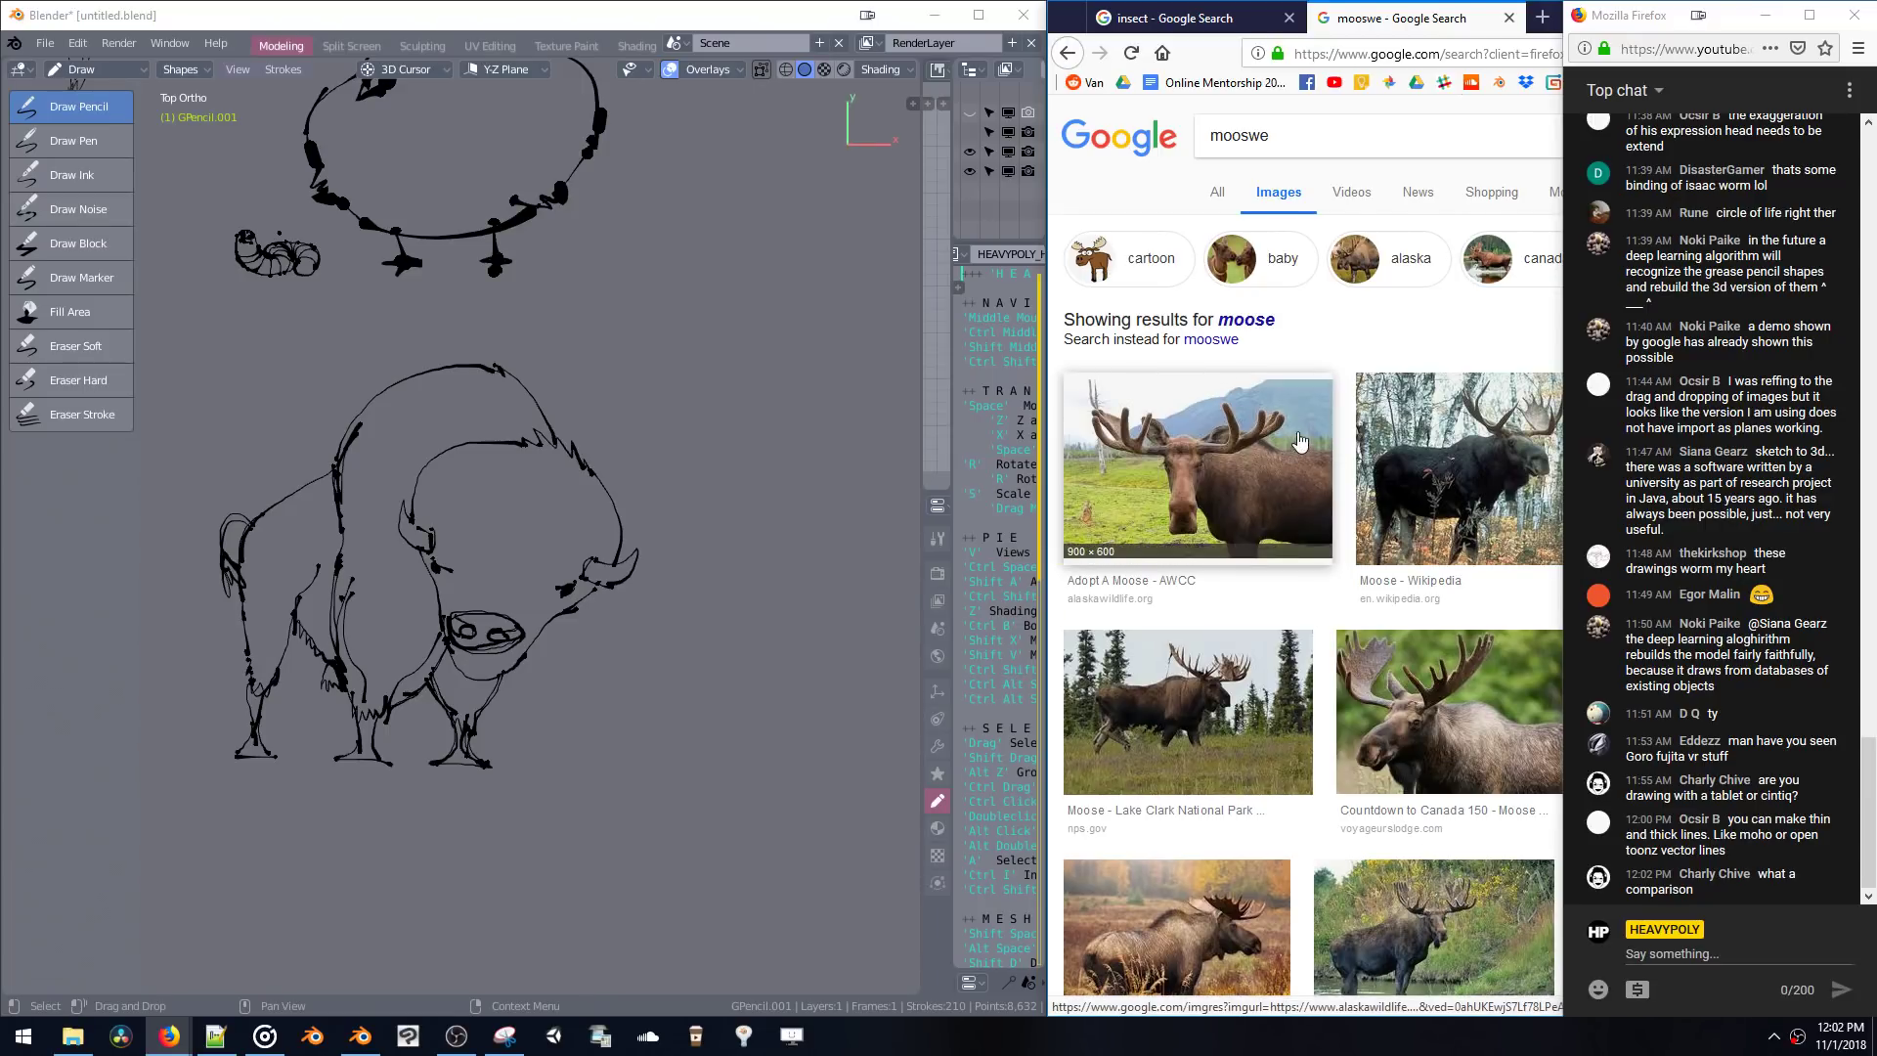
- Browse the moose image results, preview the Moose struck by lightning photo and look through its related images
scroll(1298, 442, down, 10)
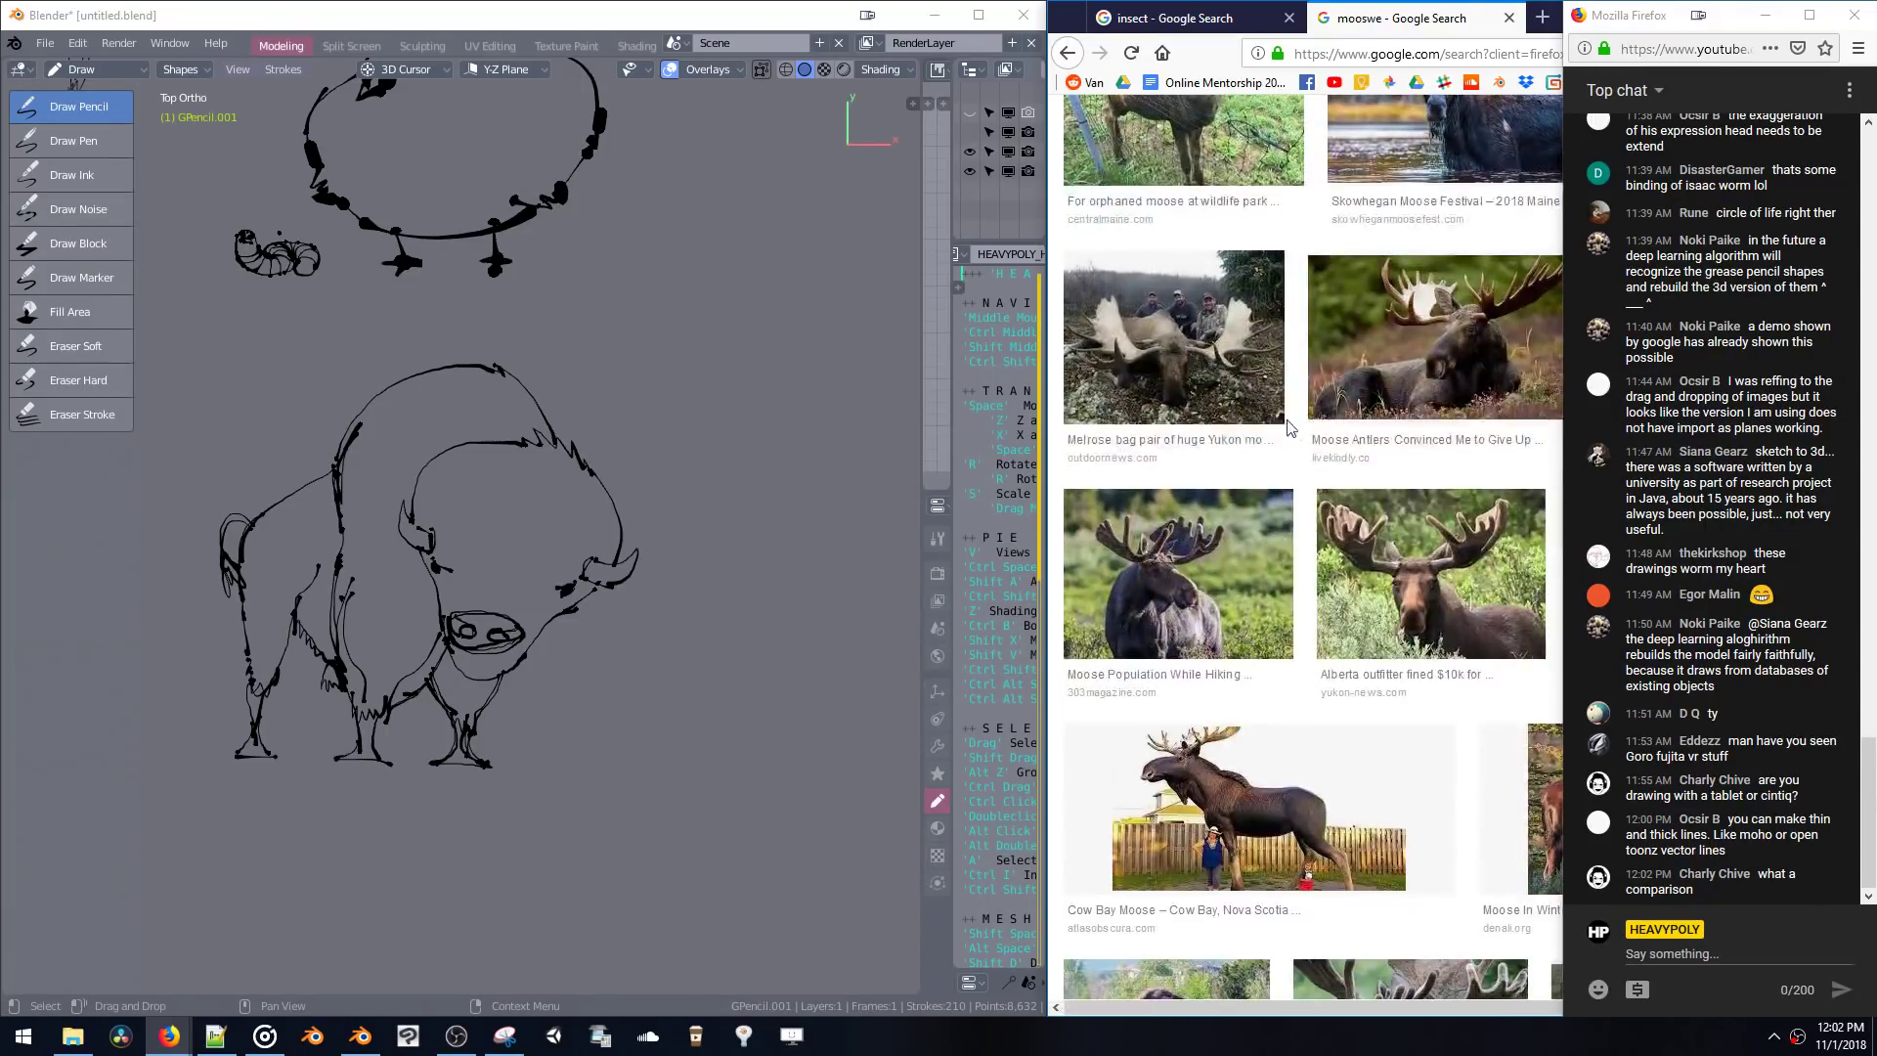
scroll(1287, 427, down, 6)
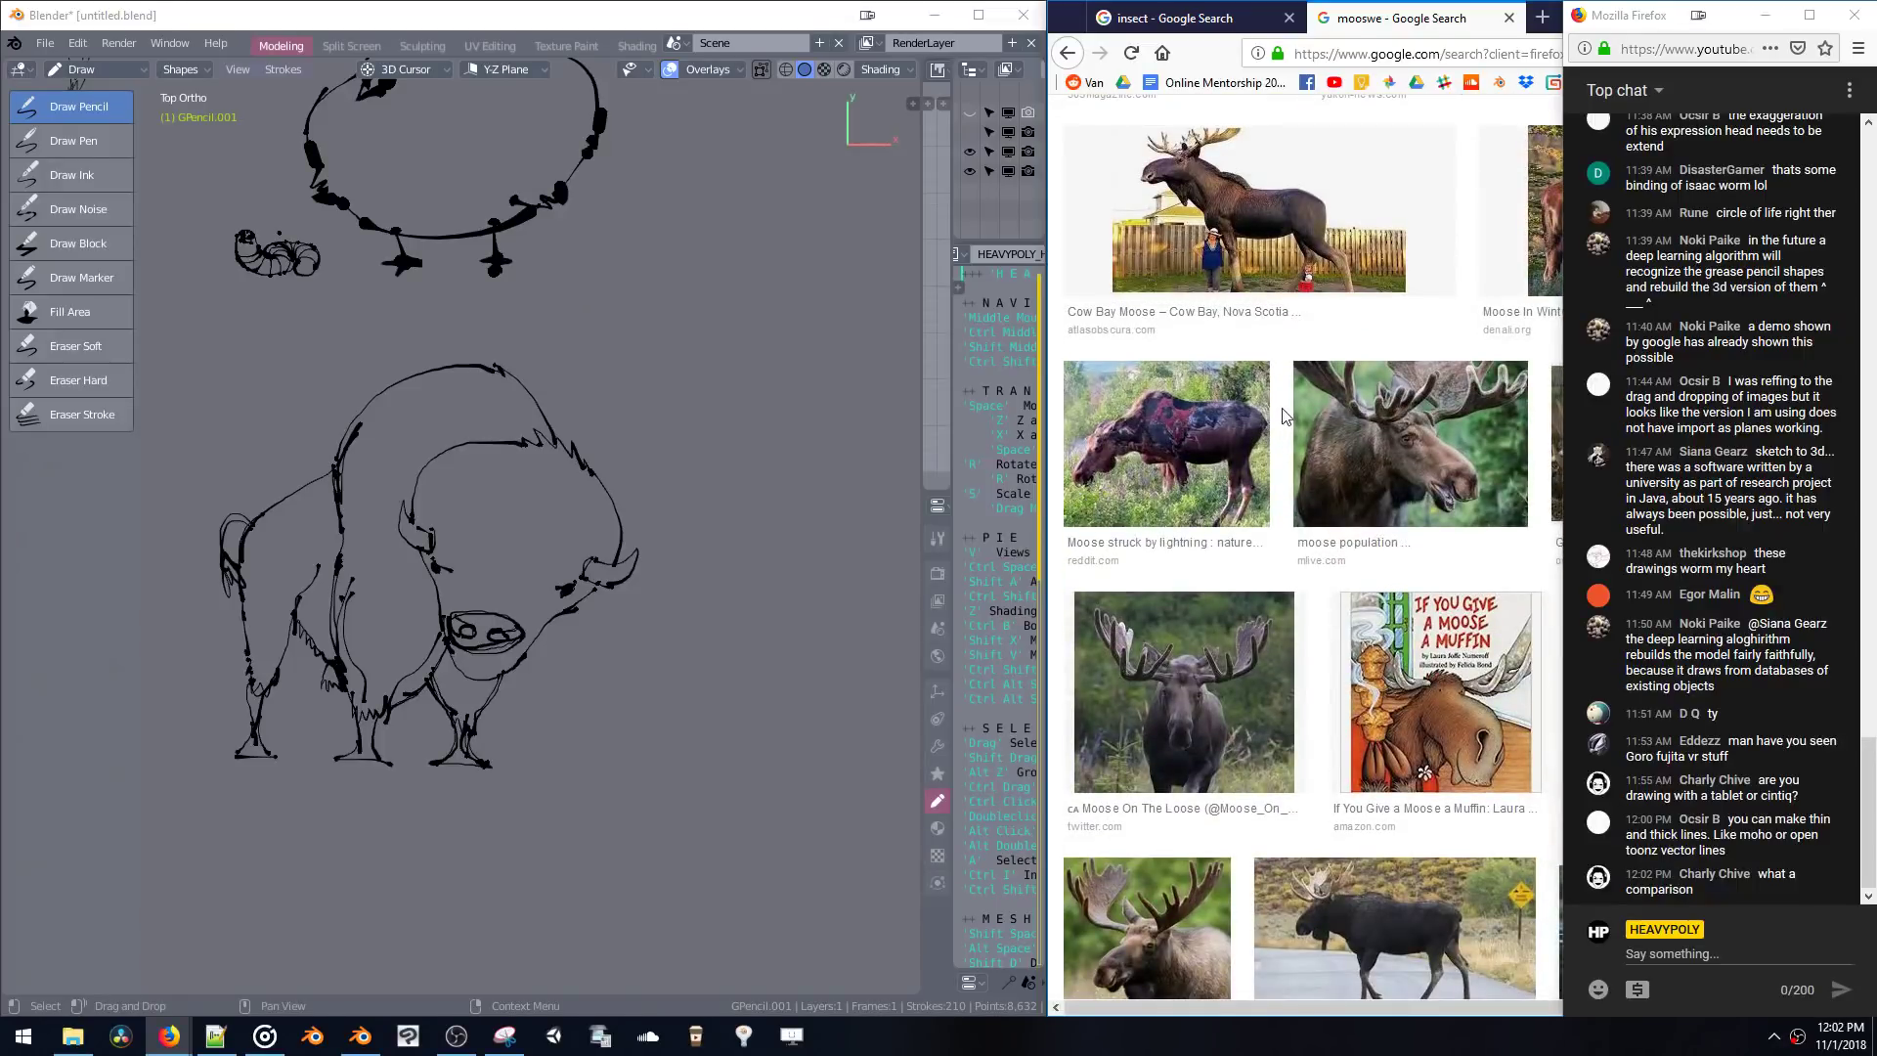
scroll(1286, 416, down, 1)
click(1243, 383)
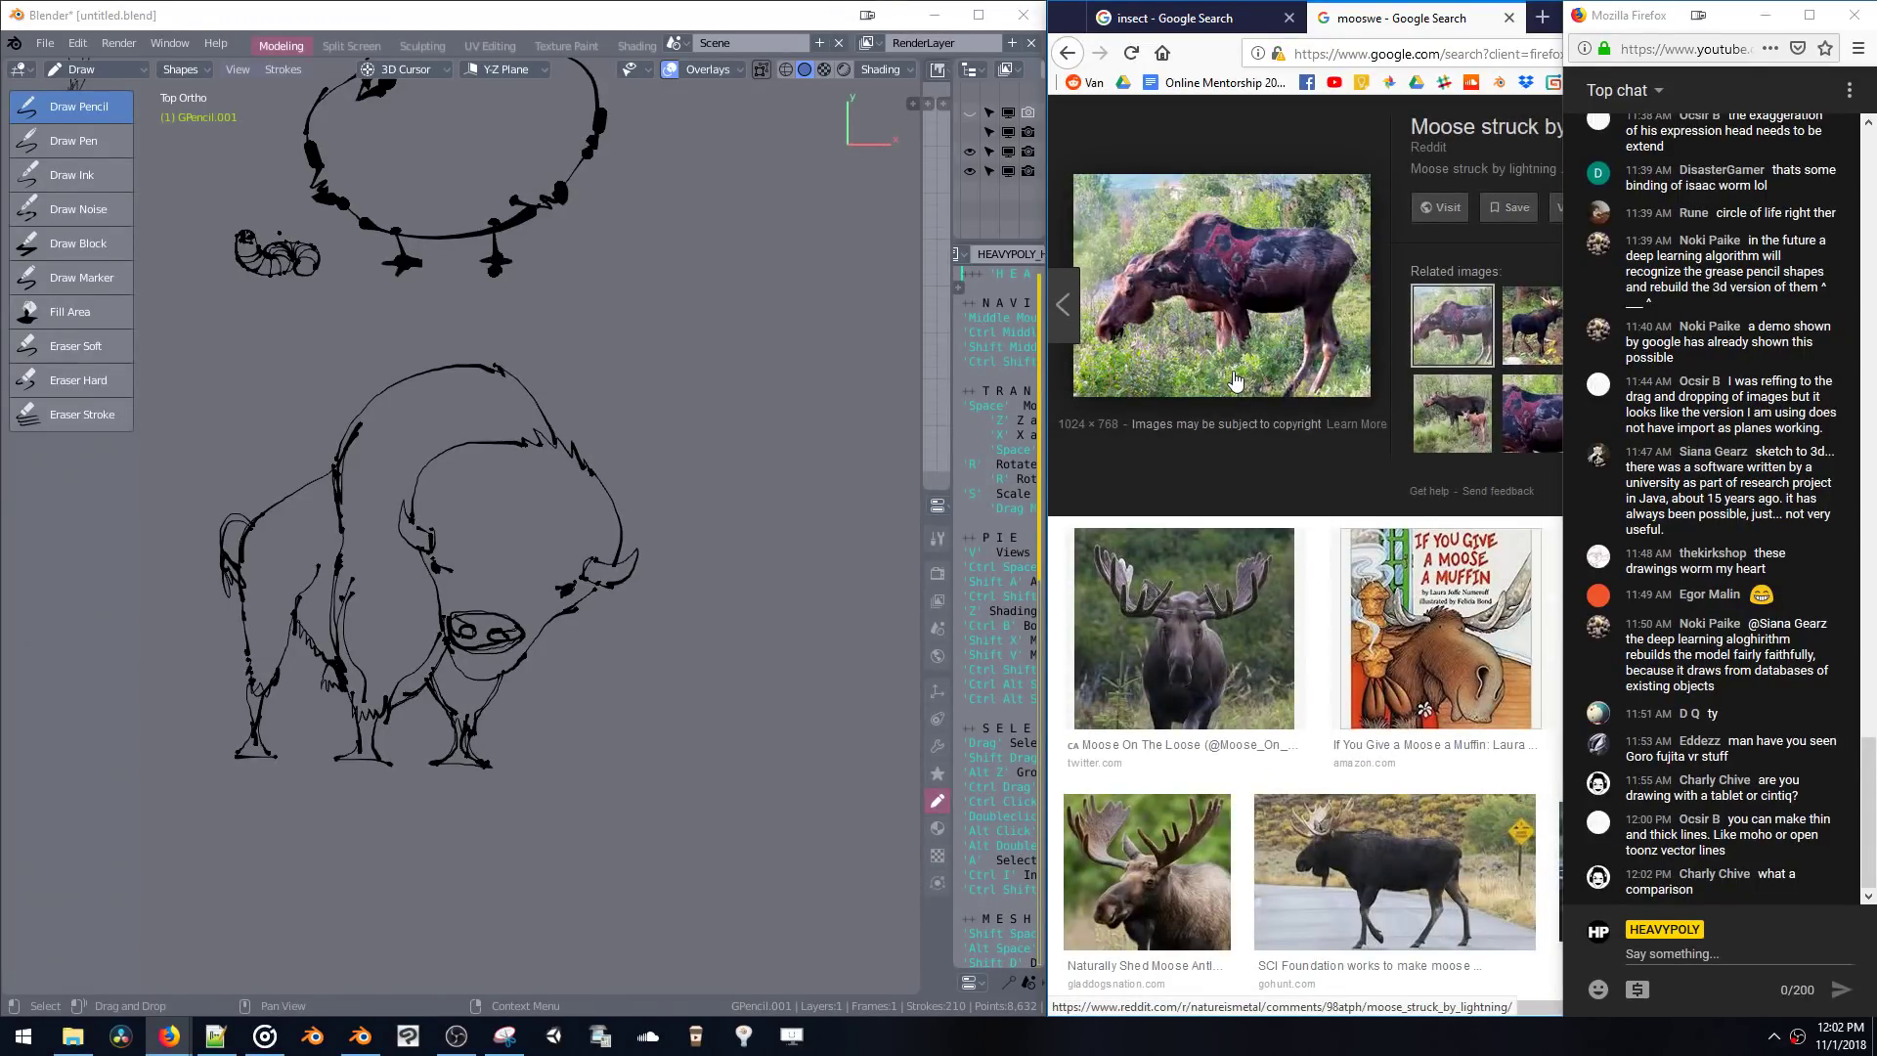
click(1541, 405)
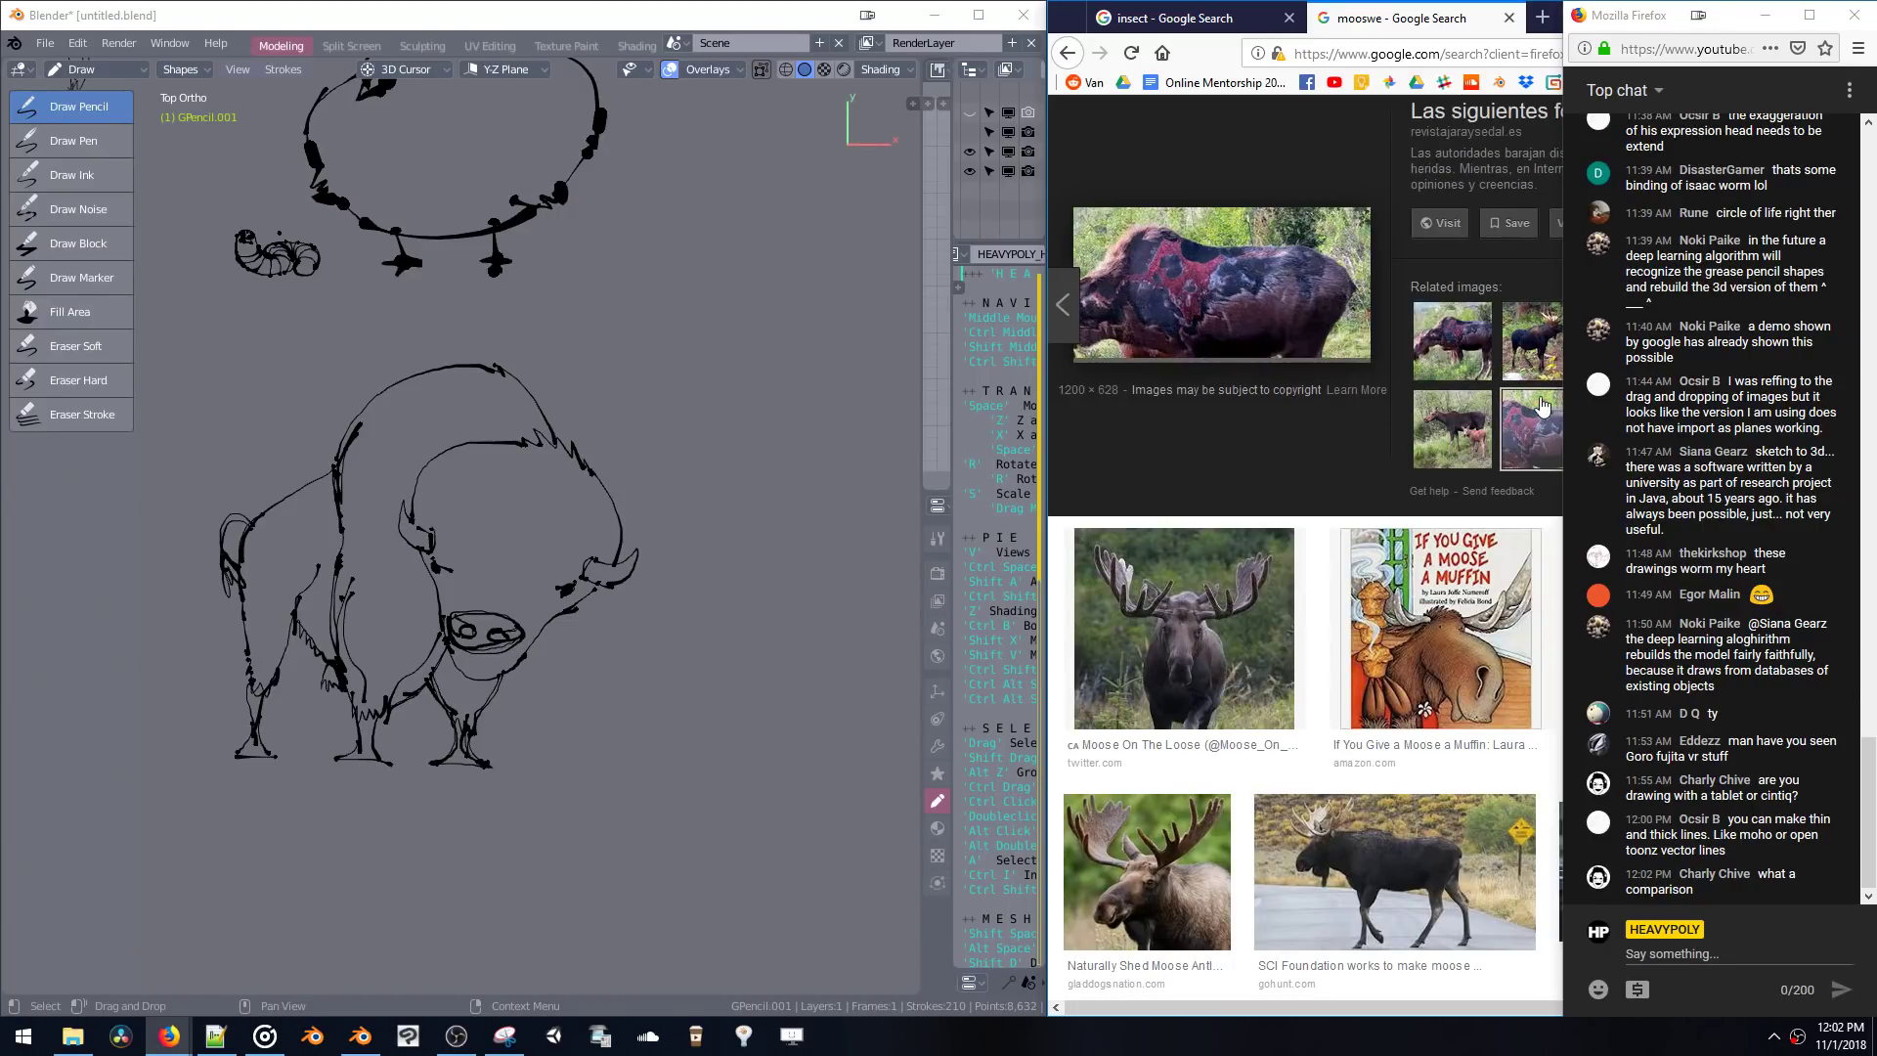
click(1455, 430)
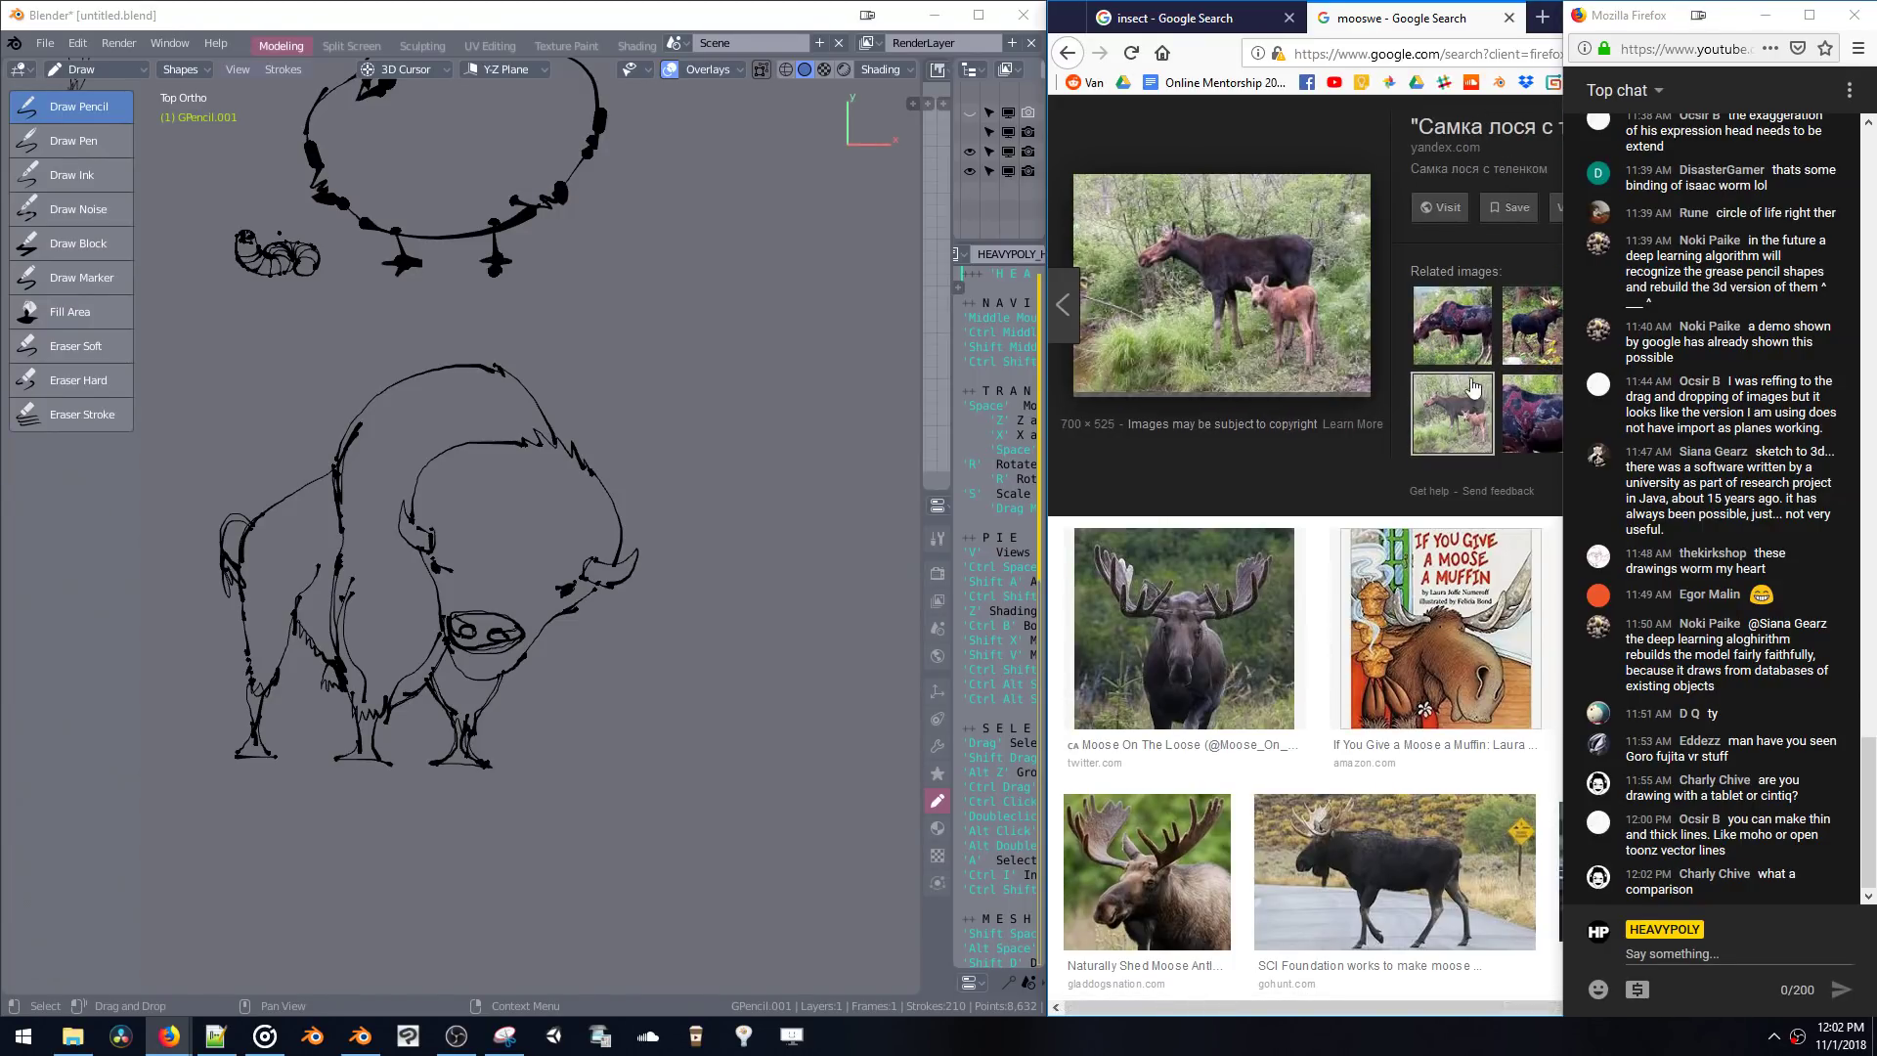
click(1466, 344)
click(1466, 345)
- Look further through the moose results and preview the Why Do Moose Shed Their Antlers? photo
scroll(1464, 381, down, 4)
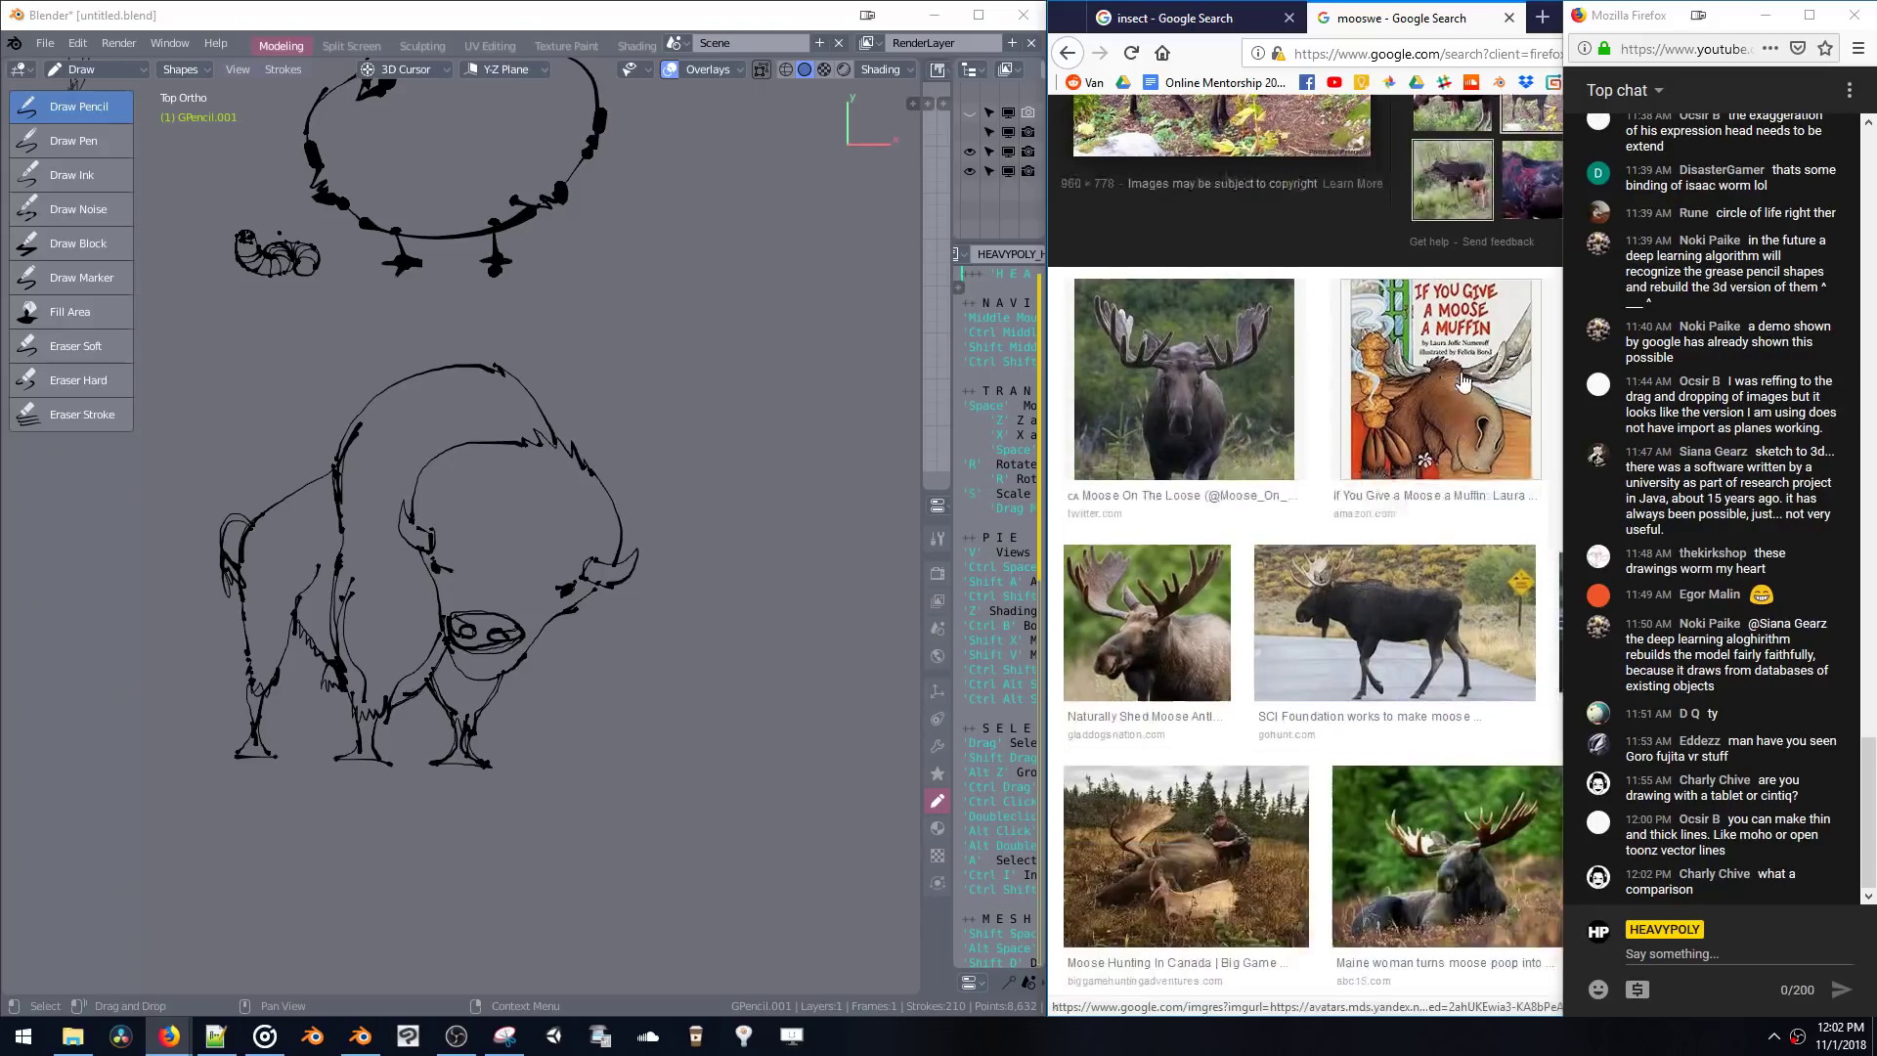
scroll(1464, 381, down, 6)
scroll(1466, 362, down, 6)
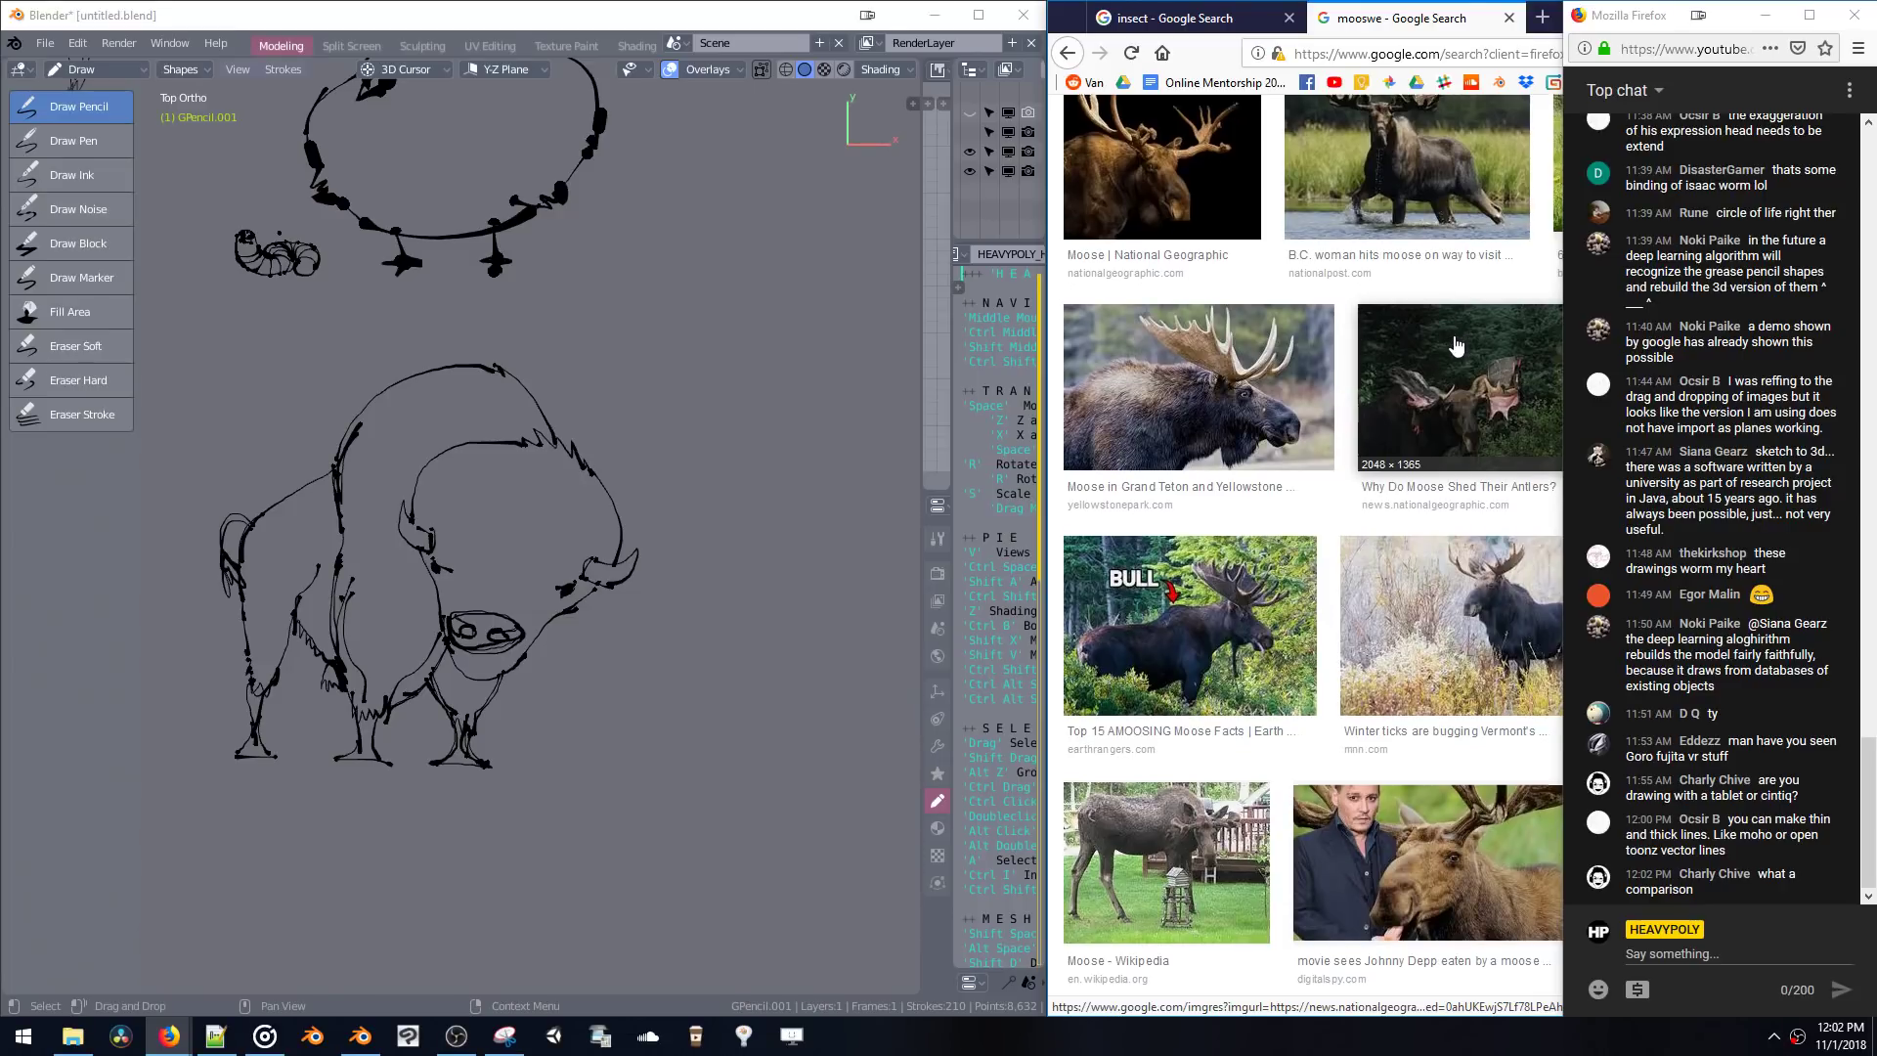
scroll(1456, 344, down, 1)
click(1457, 324)
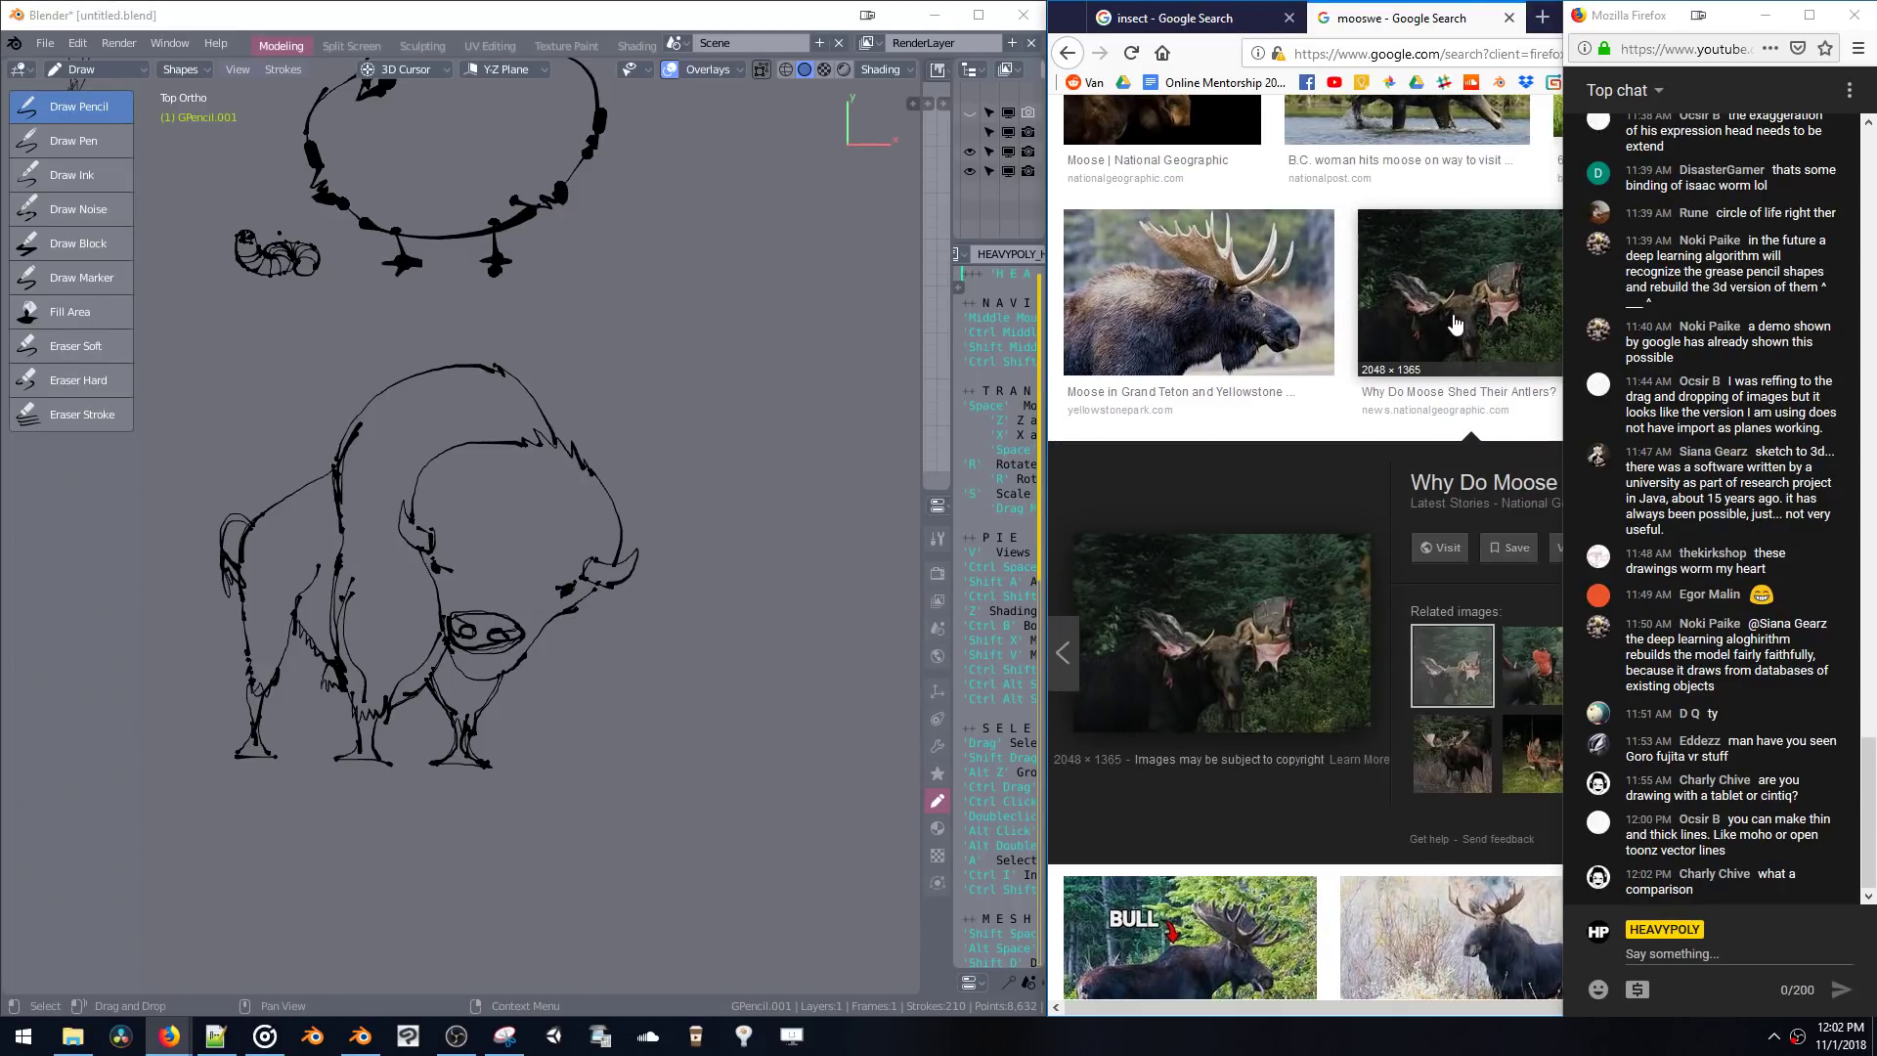
scroll(1455, 323, down, 1)
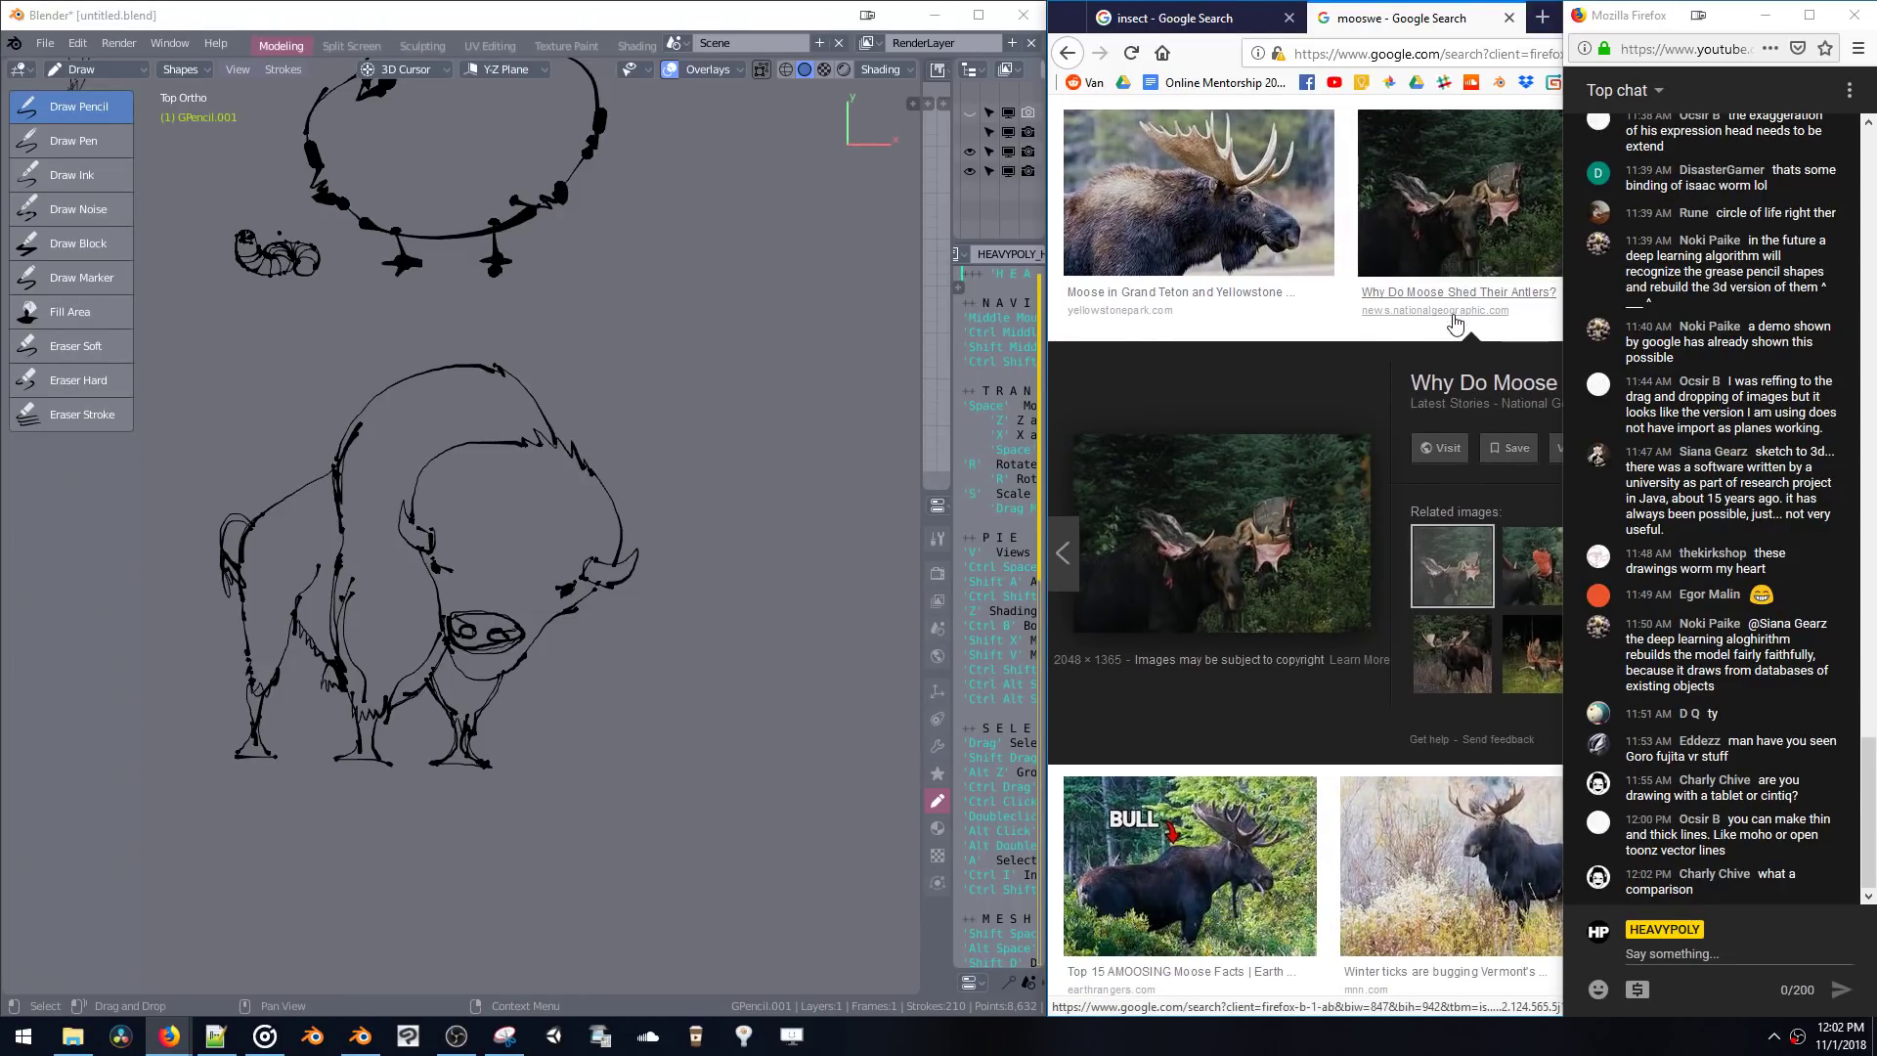
- Browse on to the Moose Alley NH photo and preview it along with a related image of a walking moose
scroll(1453, 323, down, 6)
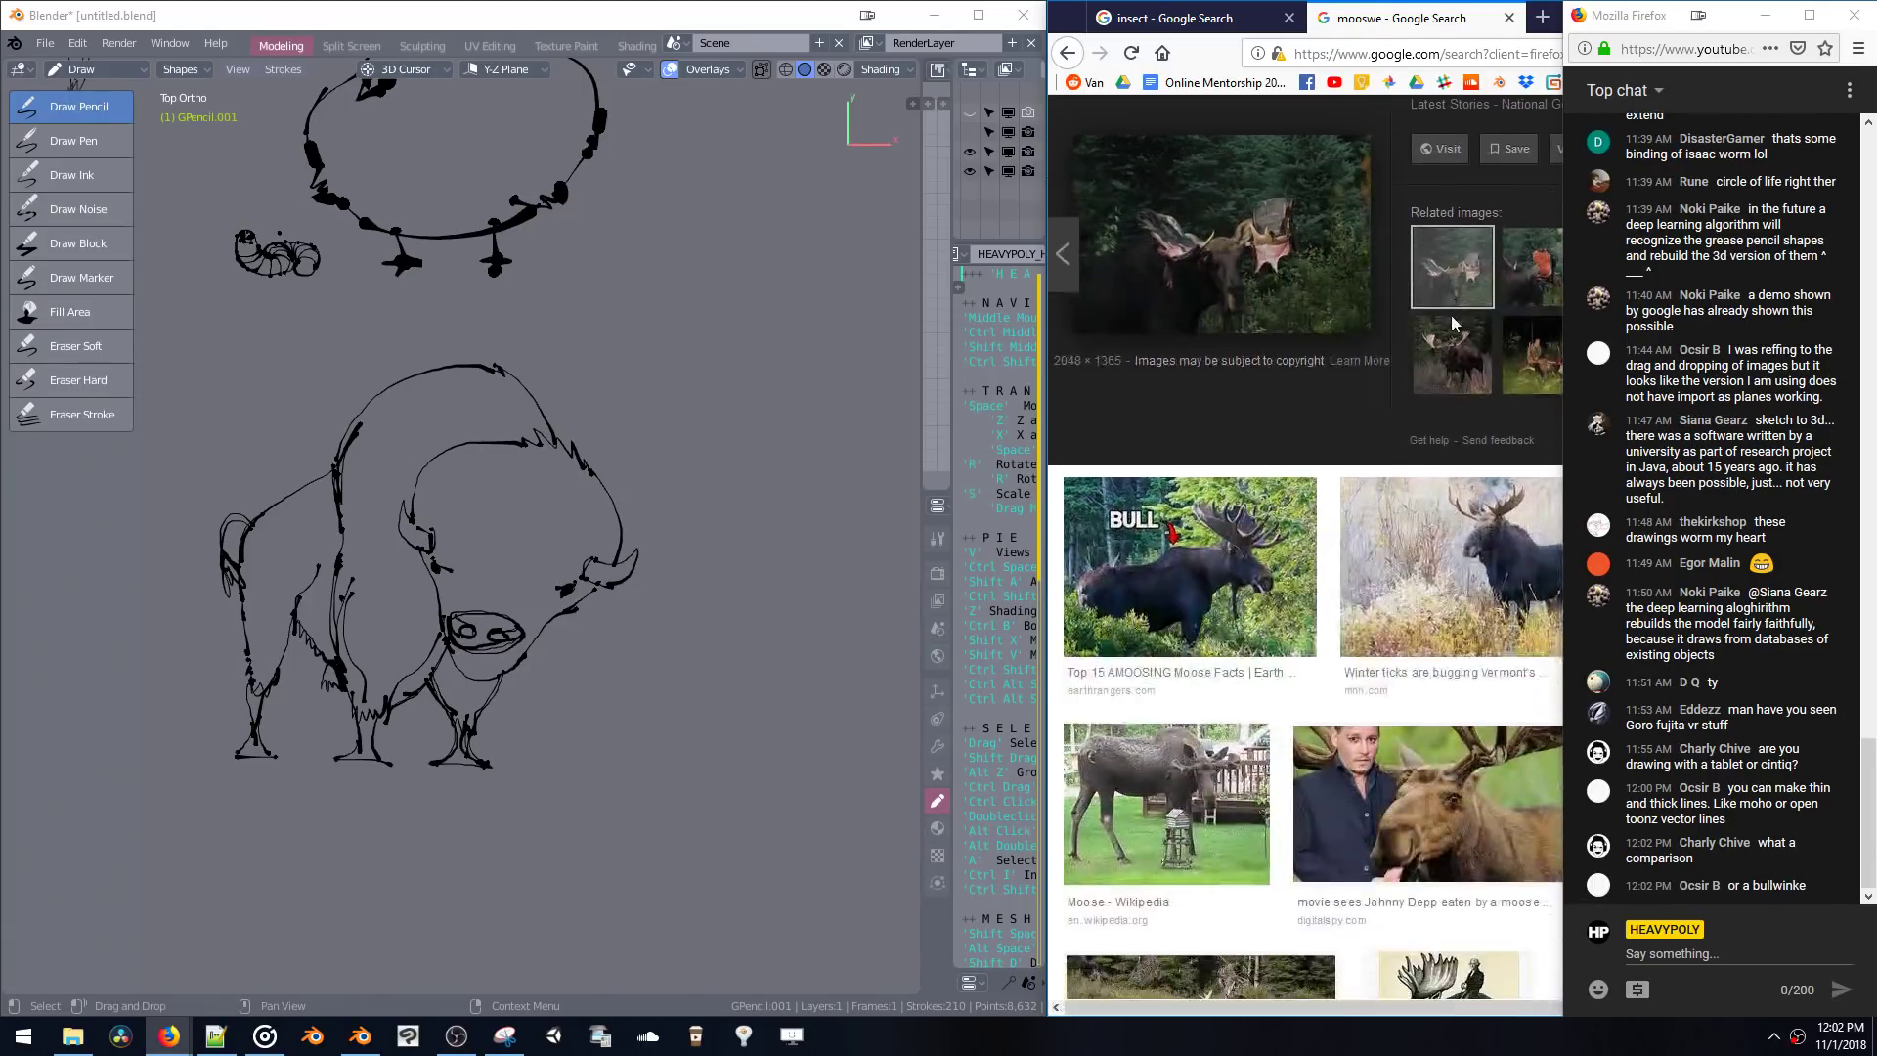
scroll(1451, 325, down, 1)
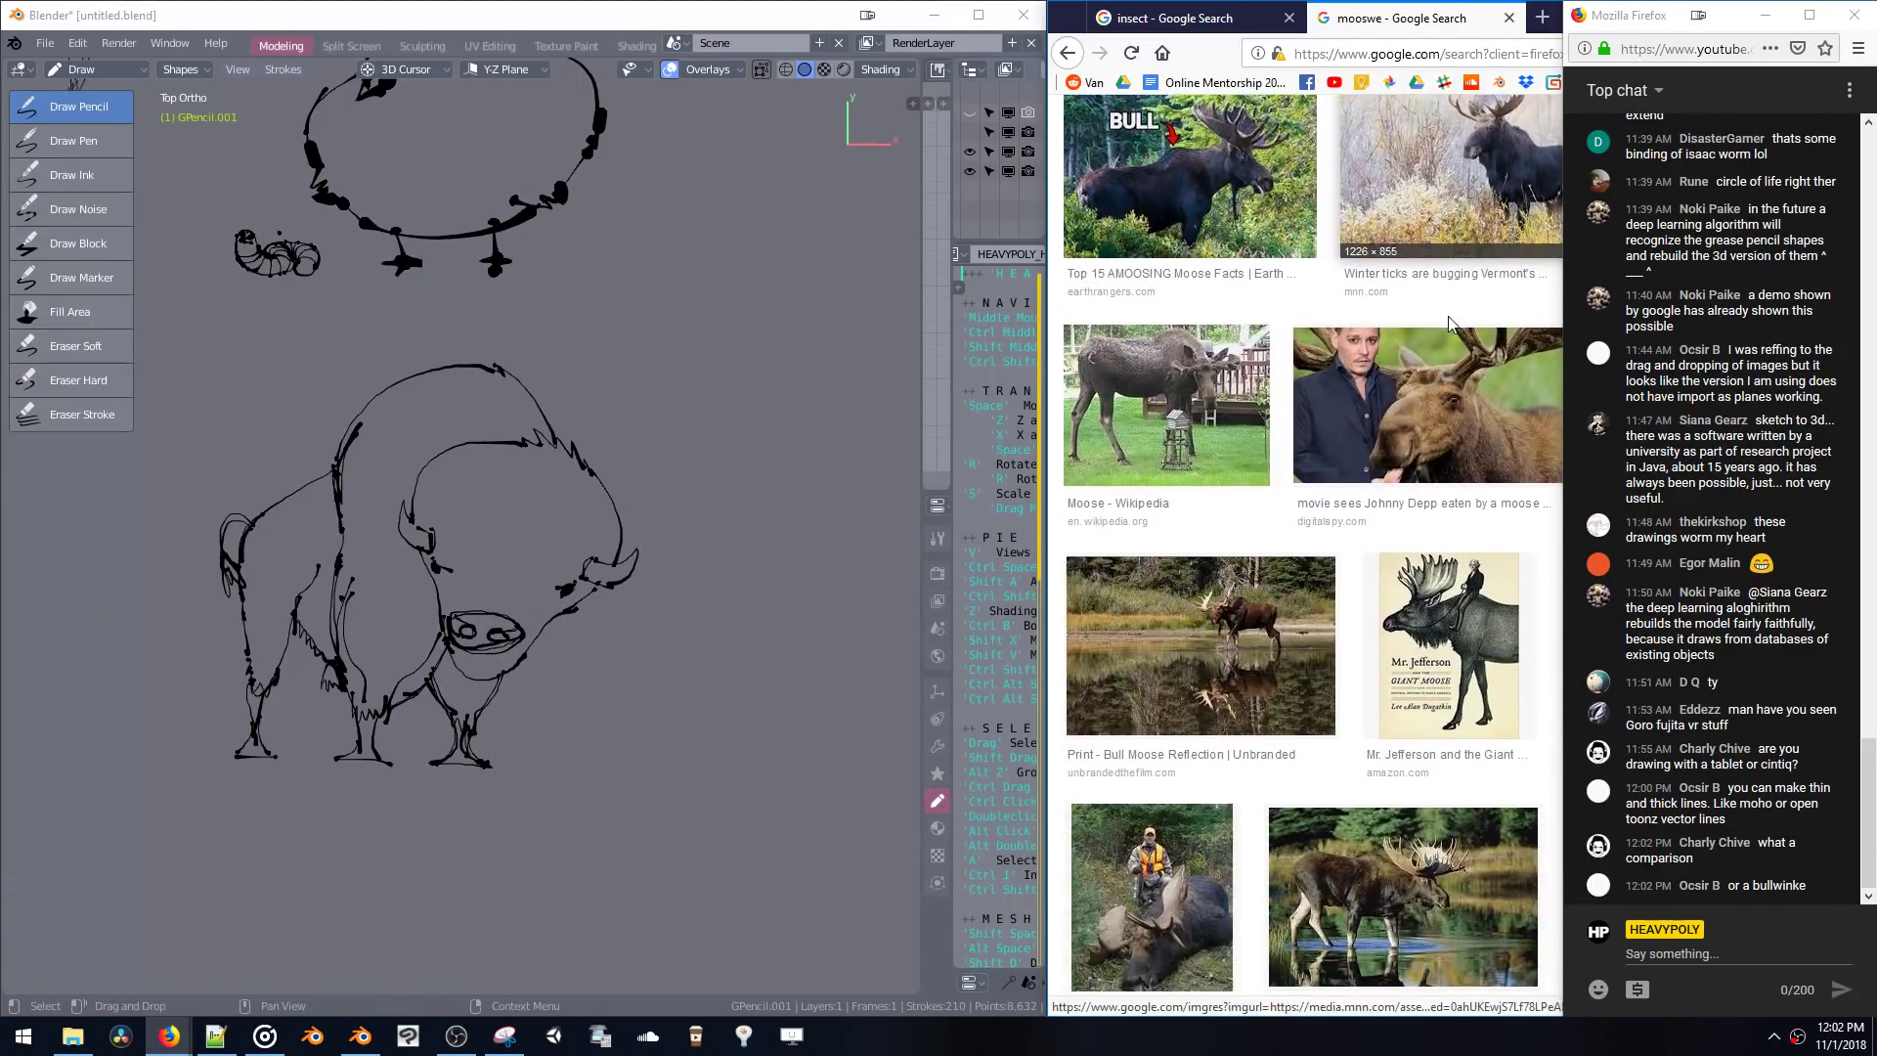
scroll(1437, 333, down, 1)
scroll(1437, 335, down, 5)
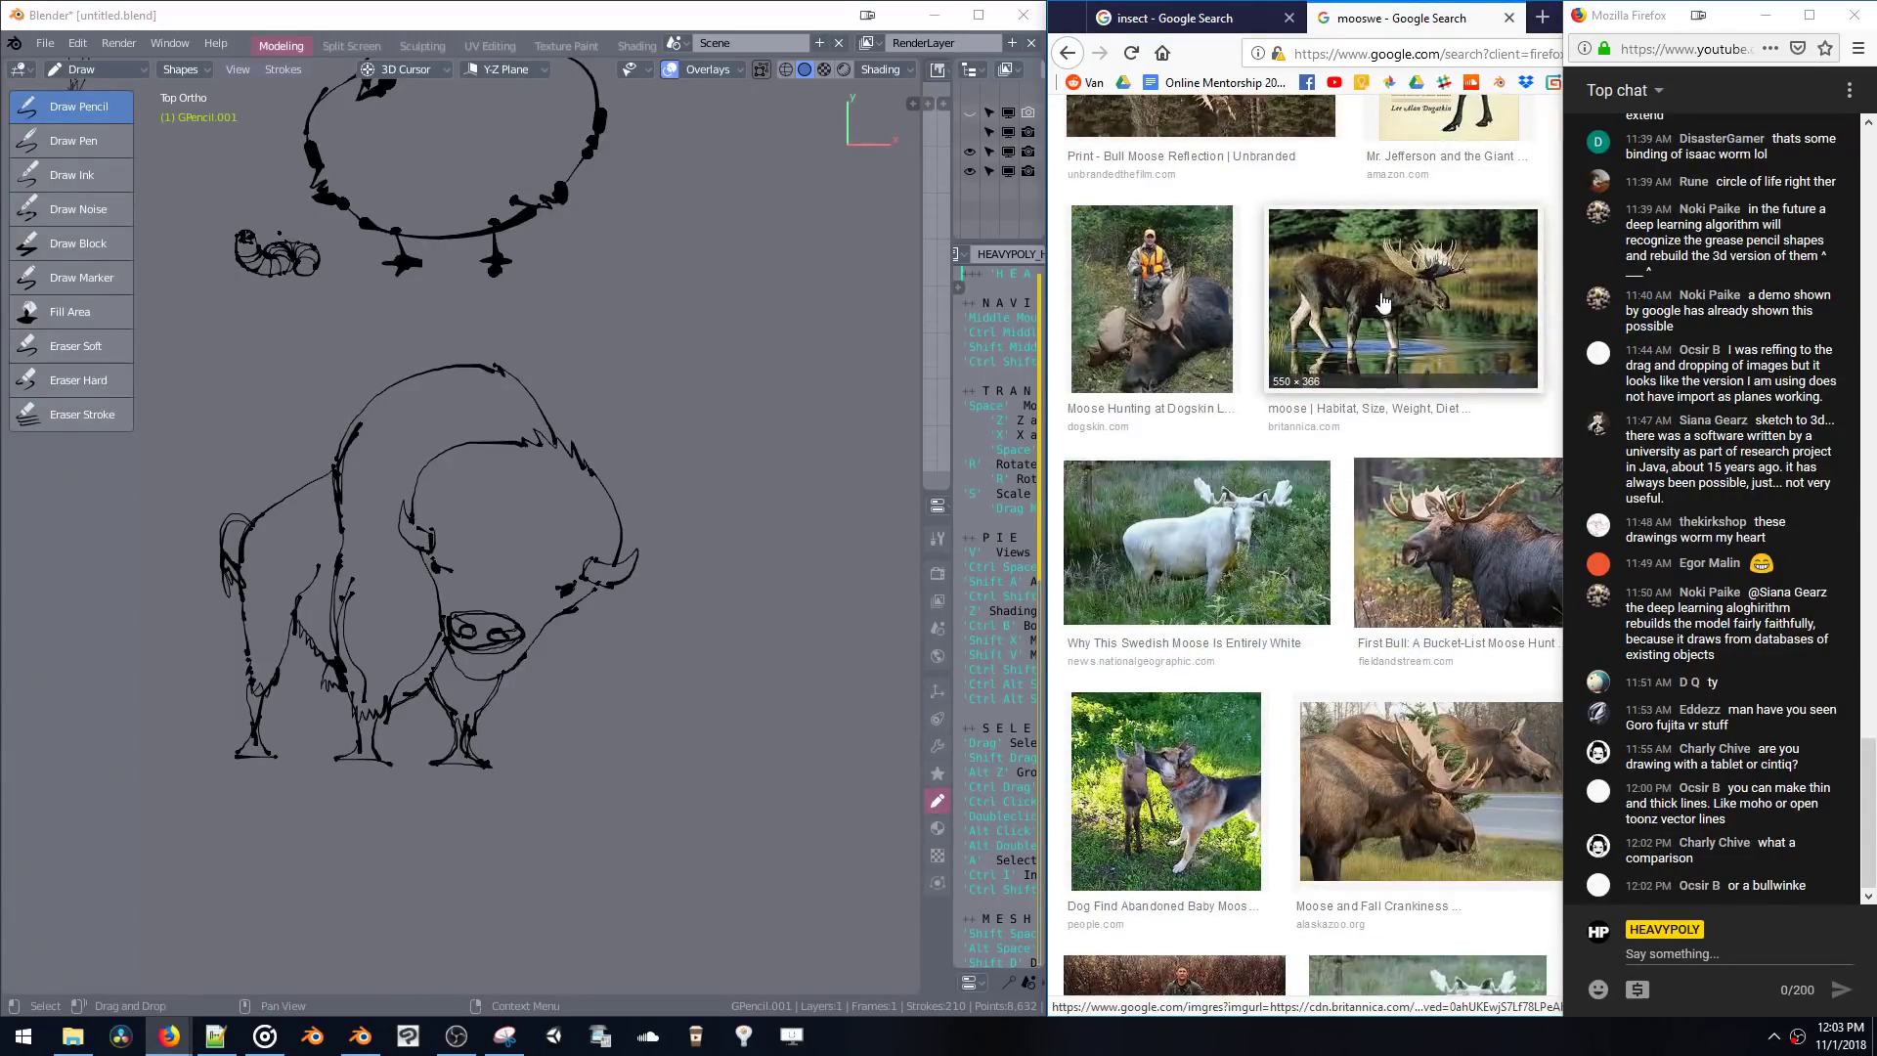
scroll(1193, 325, down, 2)
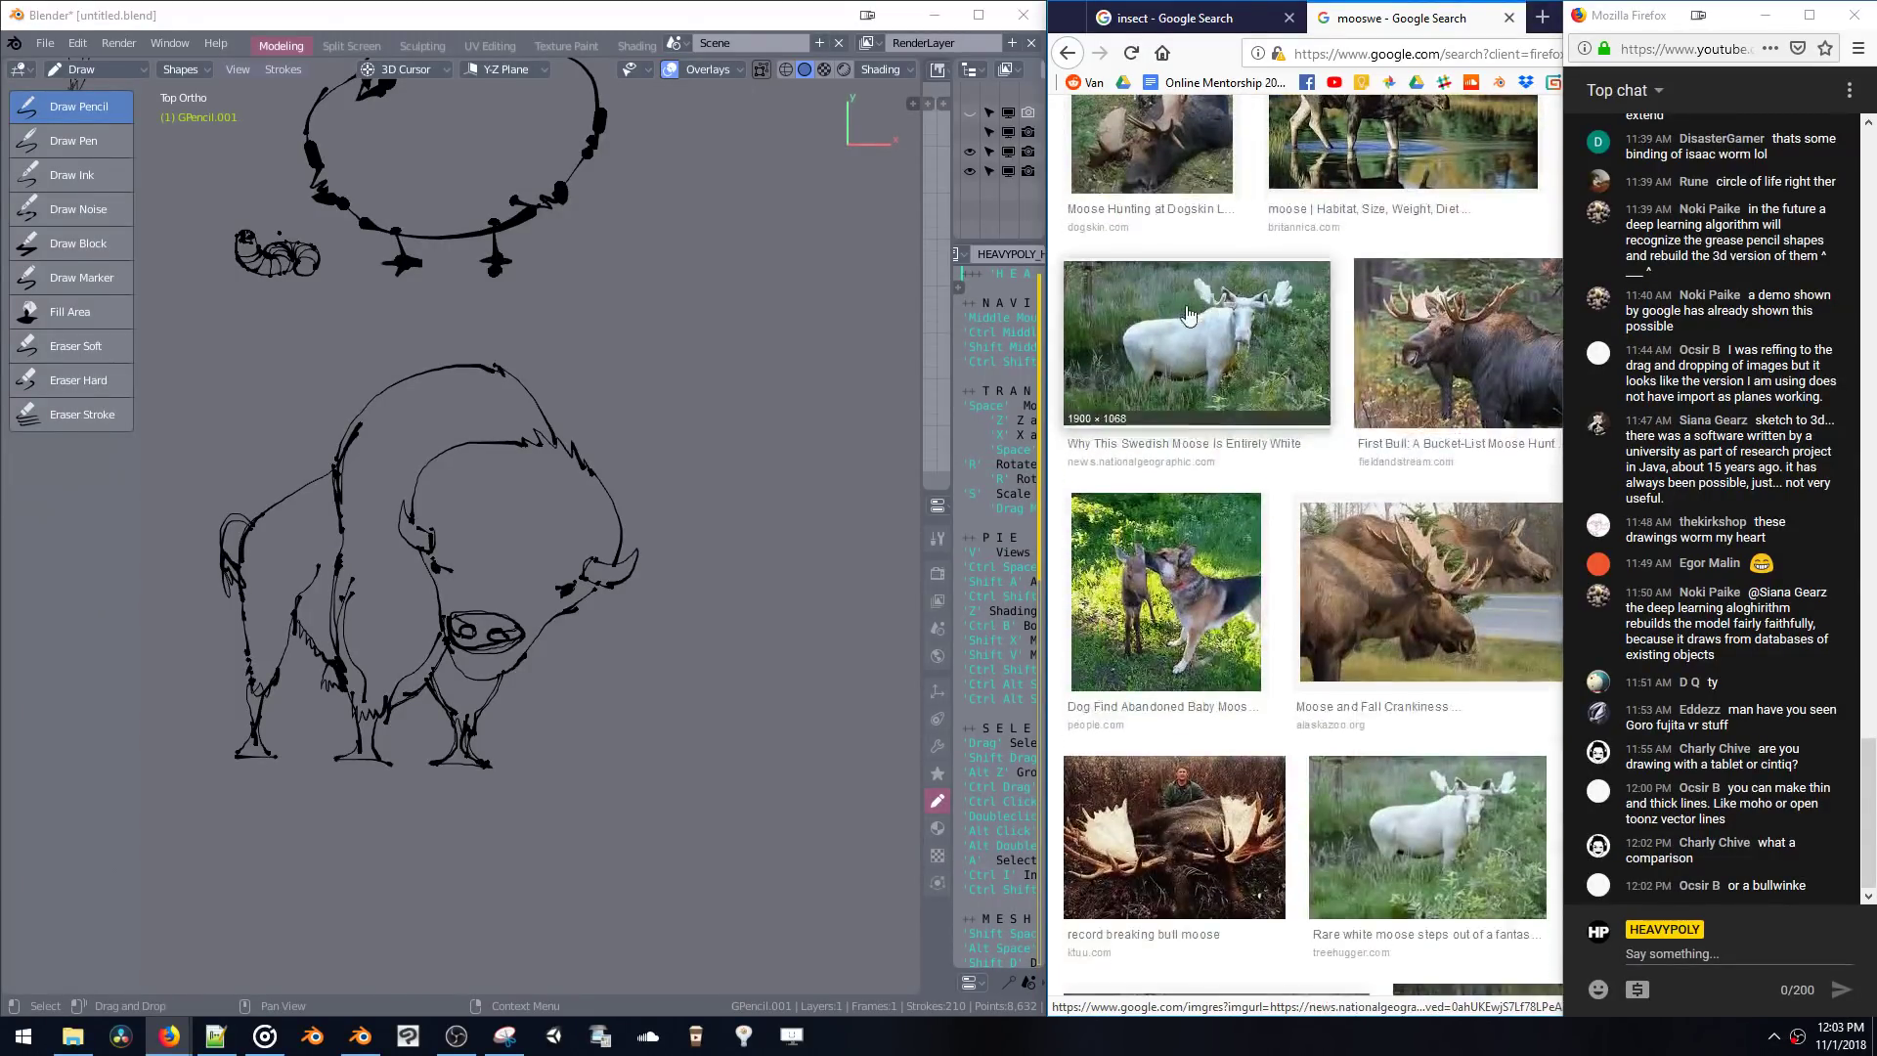
scroll(1192, 311, down, 4)
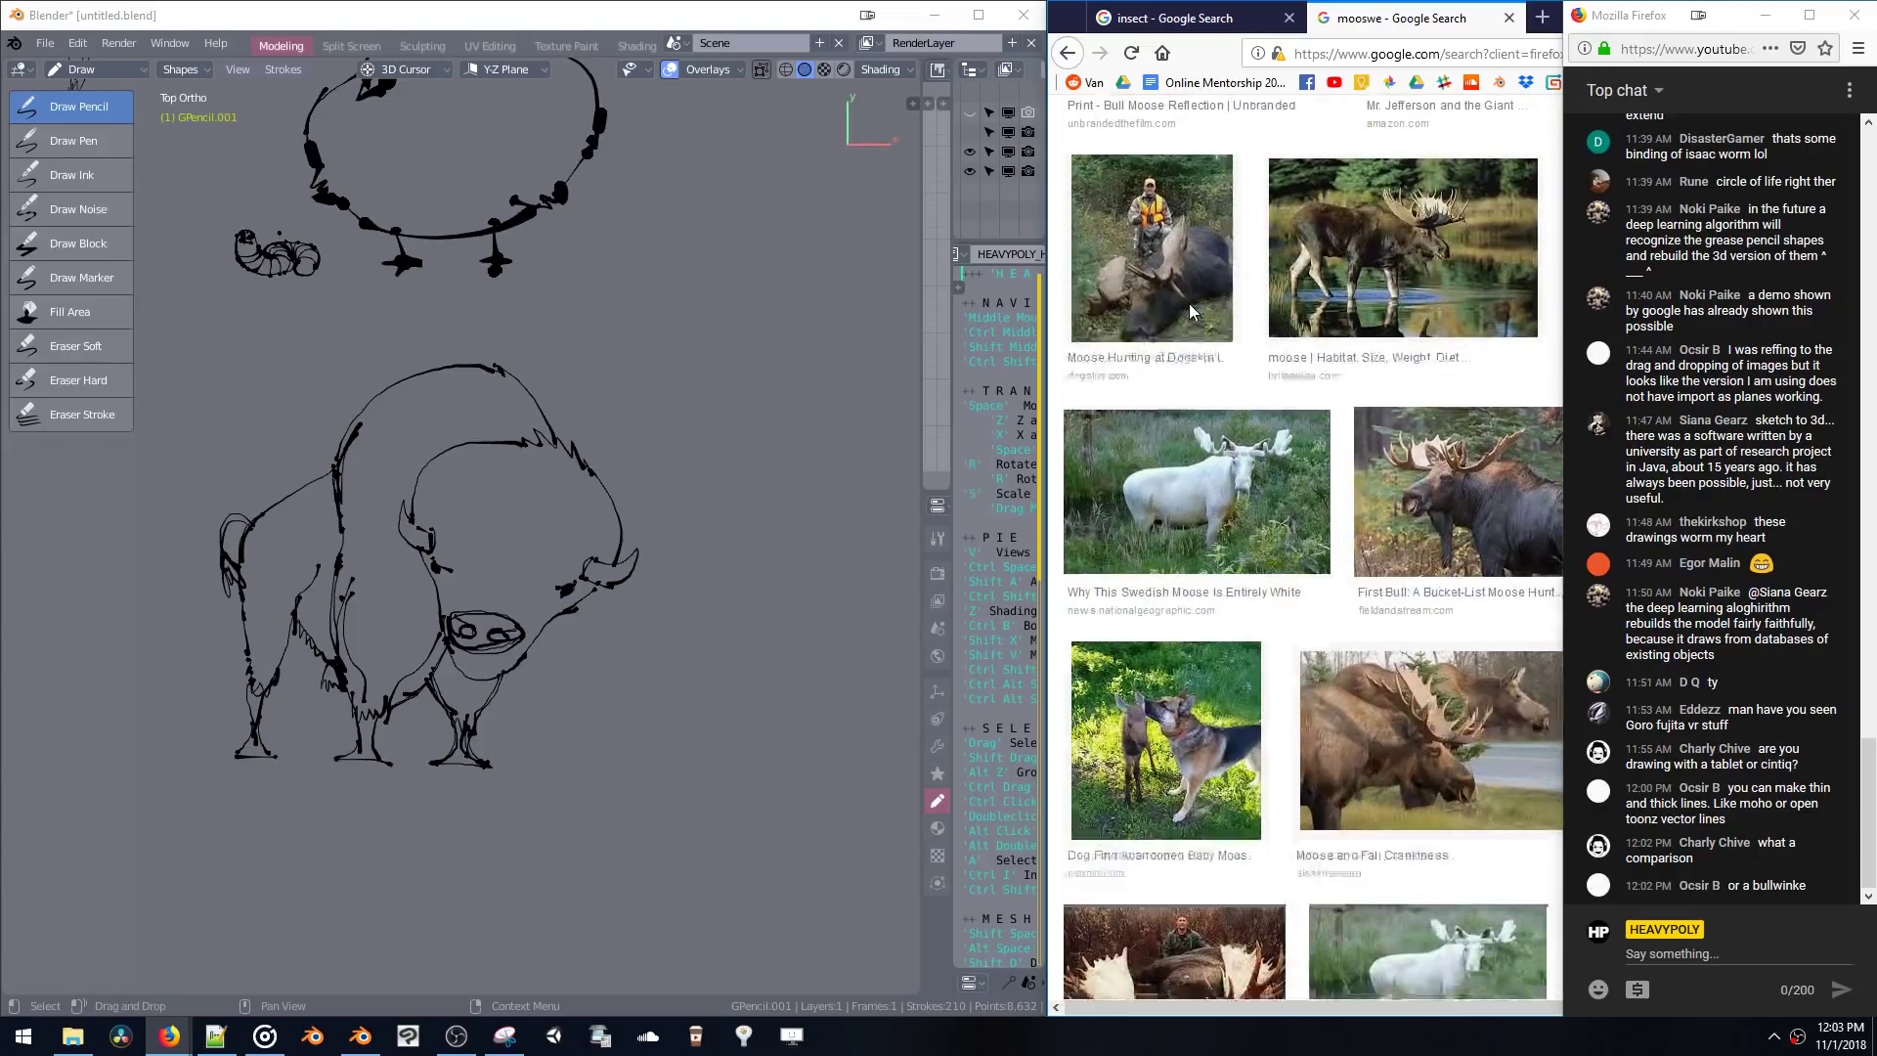
scroll(1198, 309, down, 2)
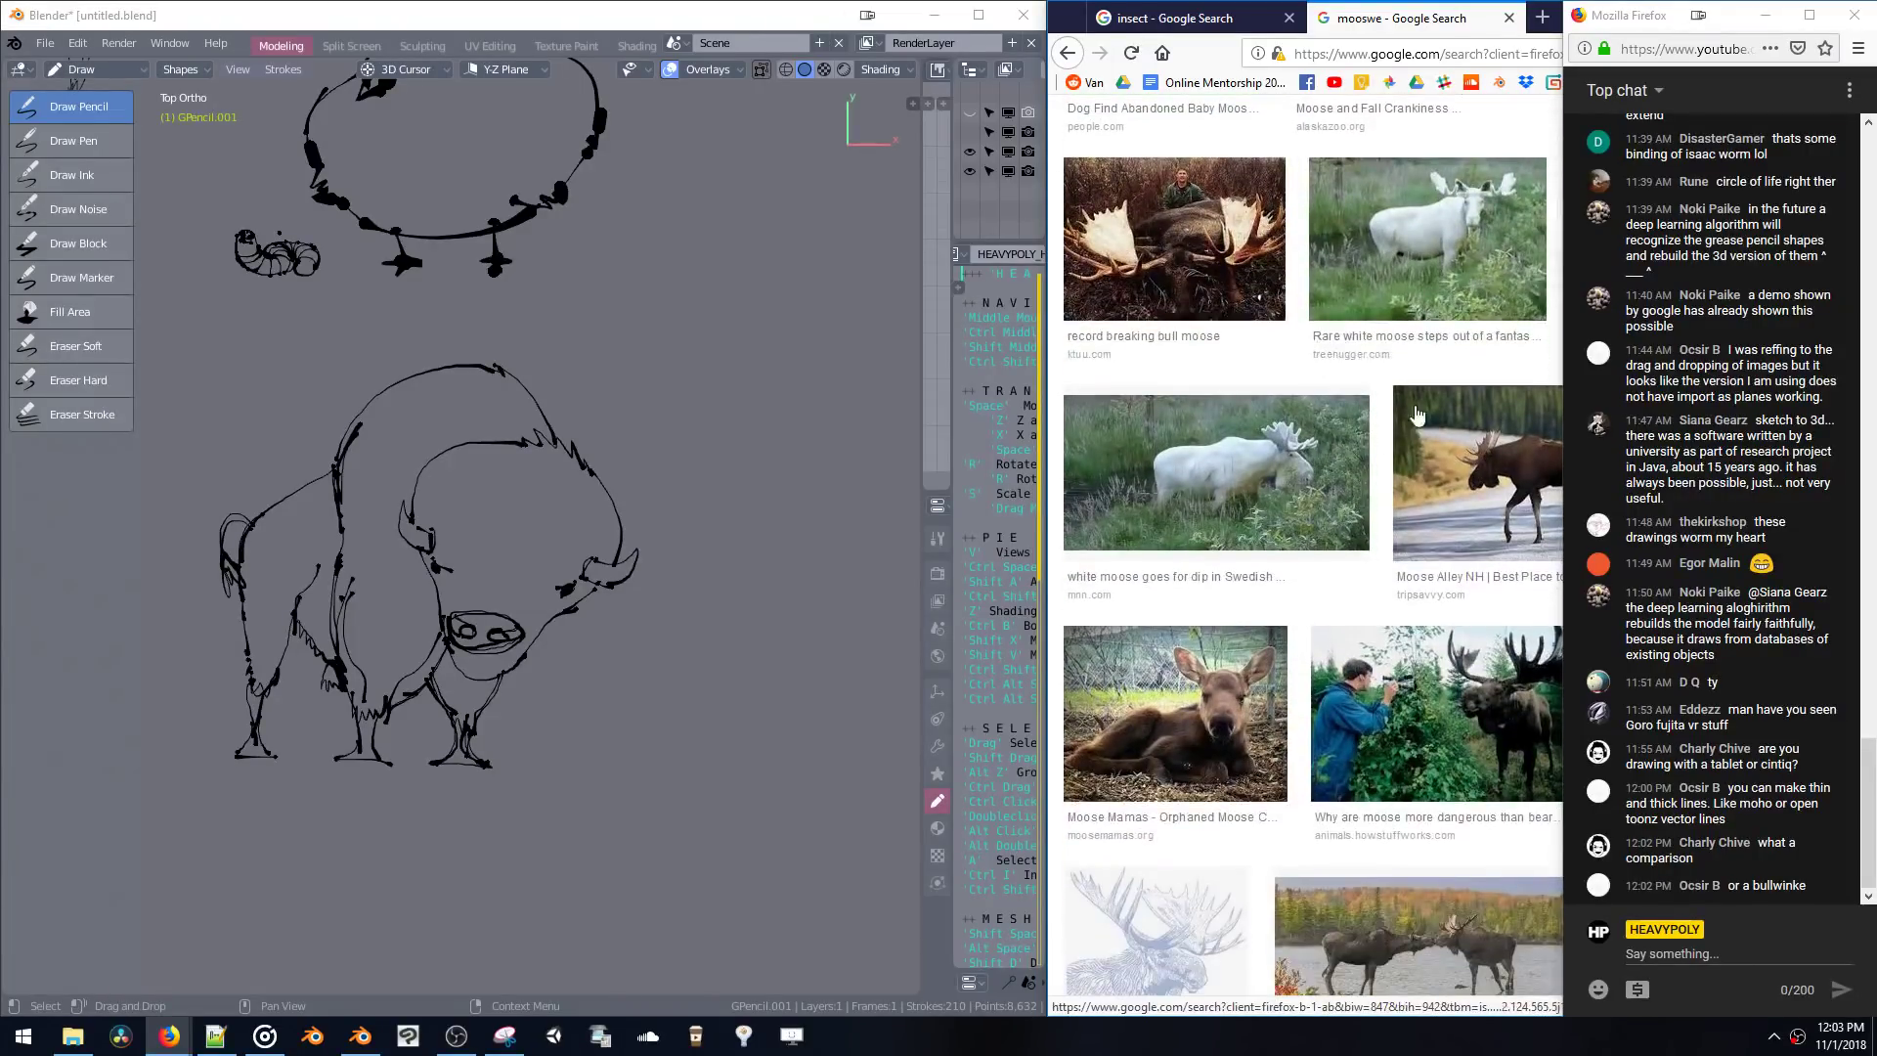
click(1471, 518)
click(1532, 687)
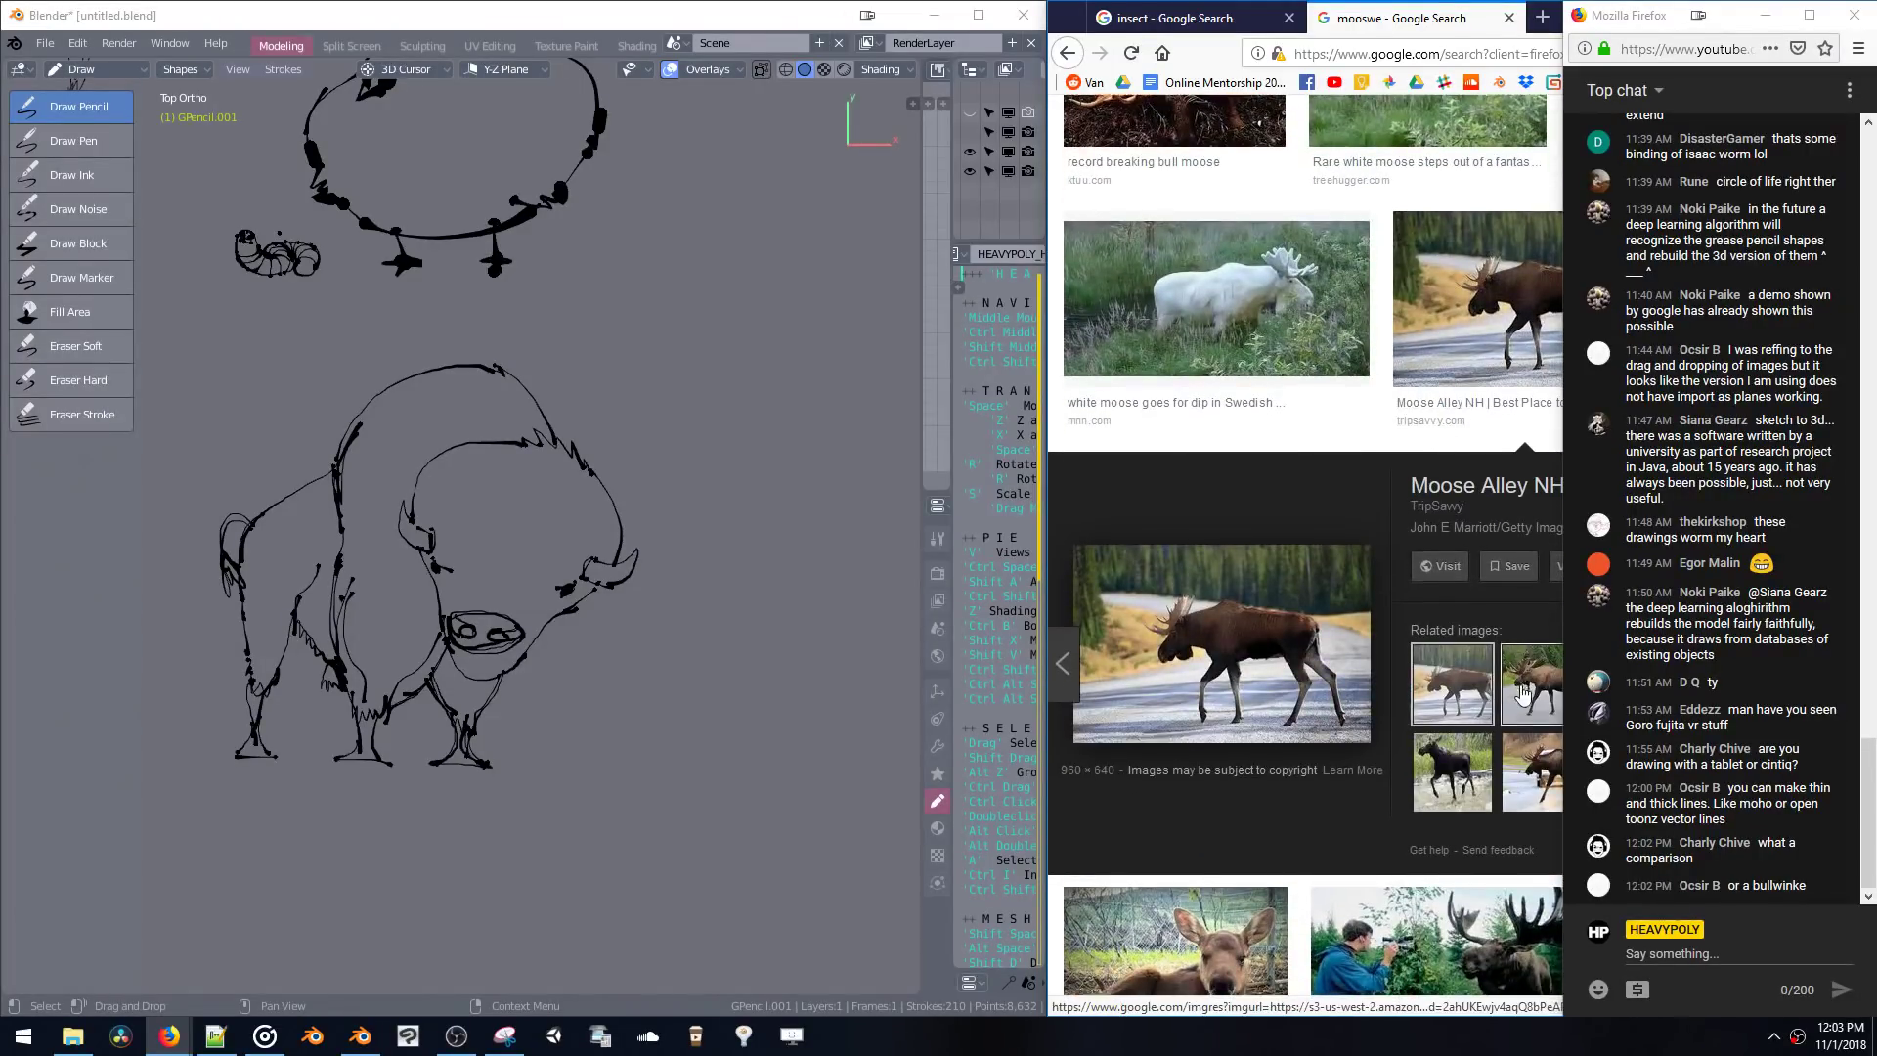
- Widen the browser window beside Blender and compare the Moose Alley NH photo with its related images
drag(1046, 403, 899, 404)
scroll(1194, 500, down, 3)
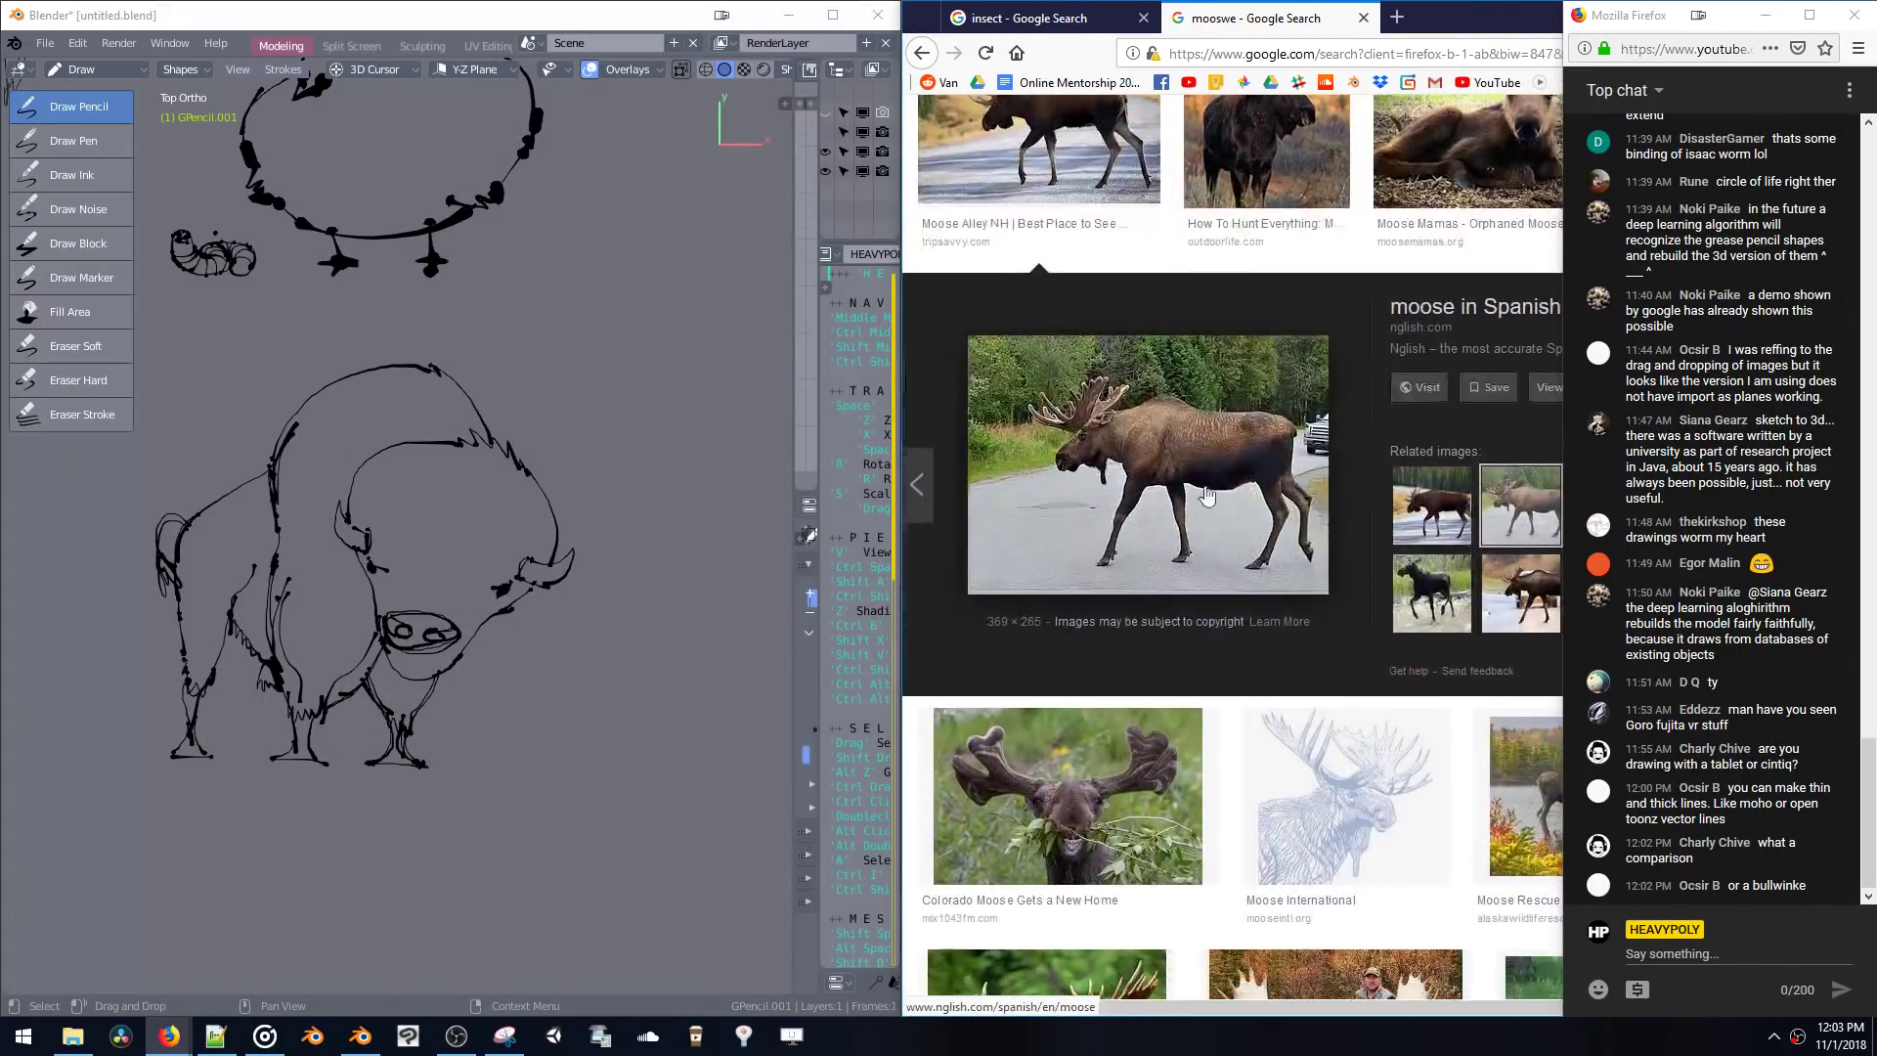
click(1456, 591)
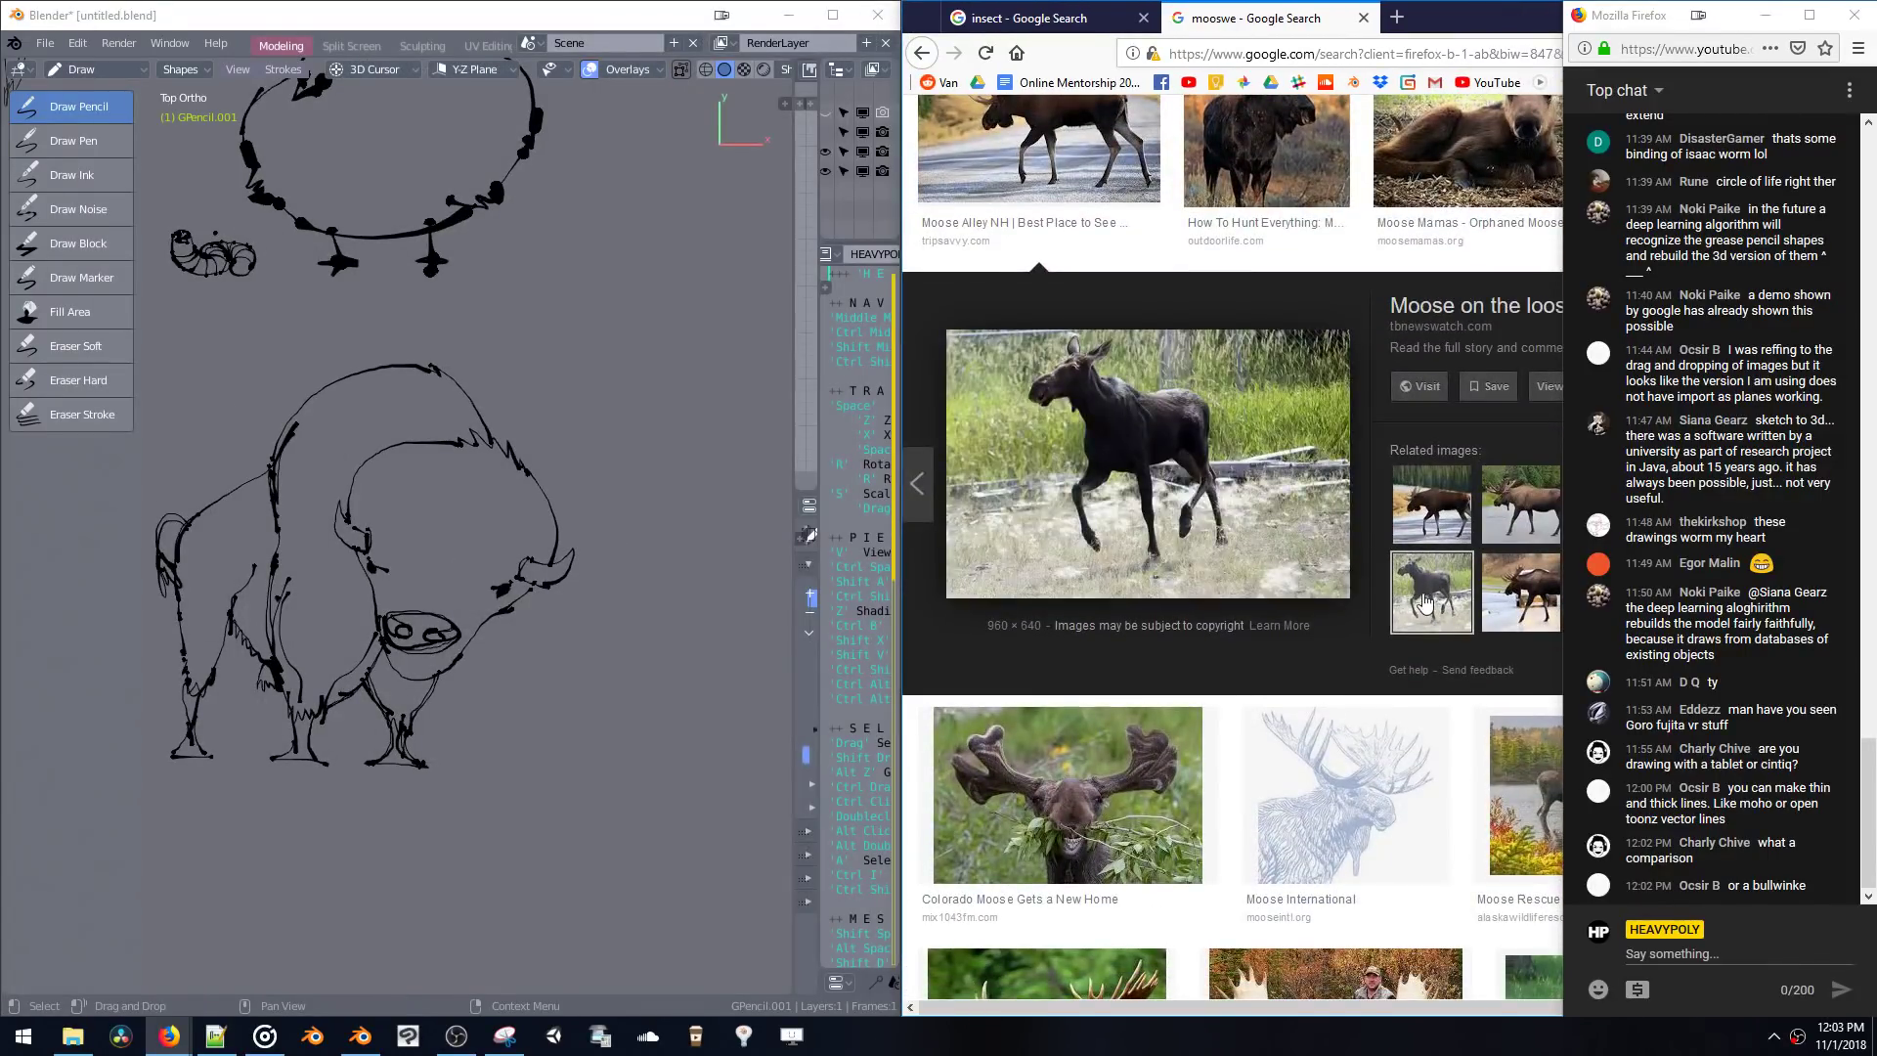
click(1525, 591)
click(1520, 514)
click(1417, 528)
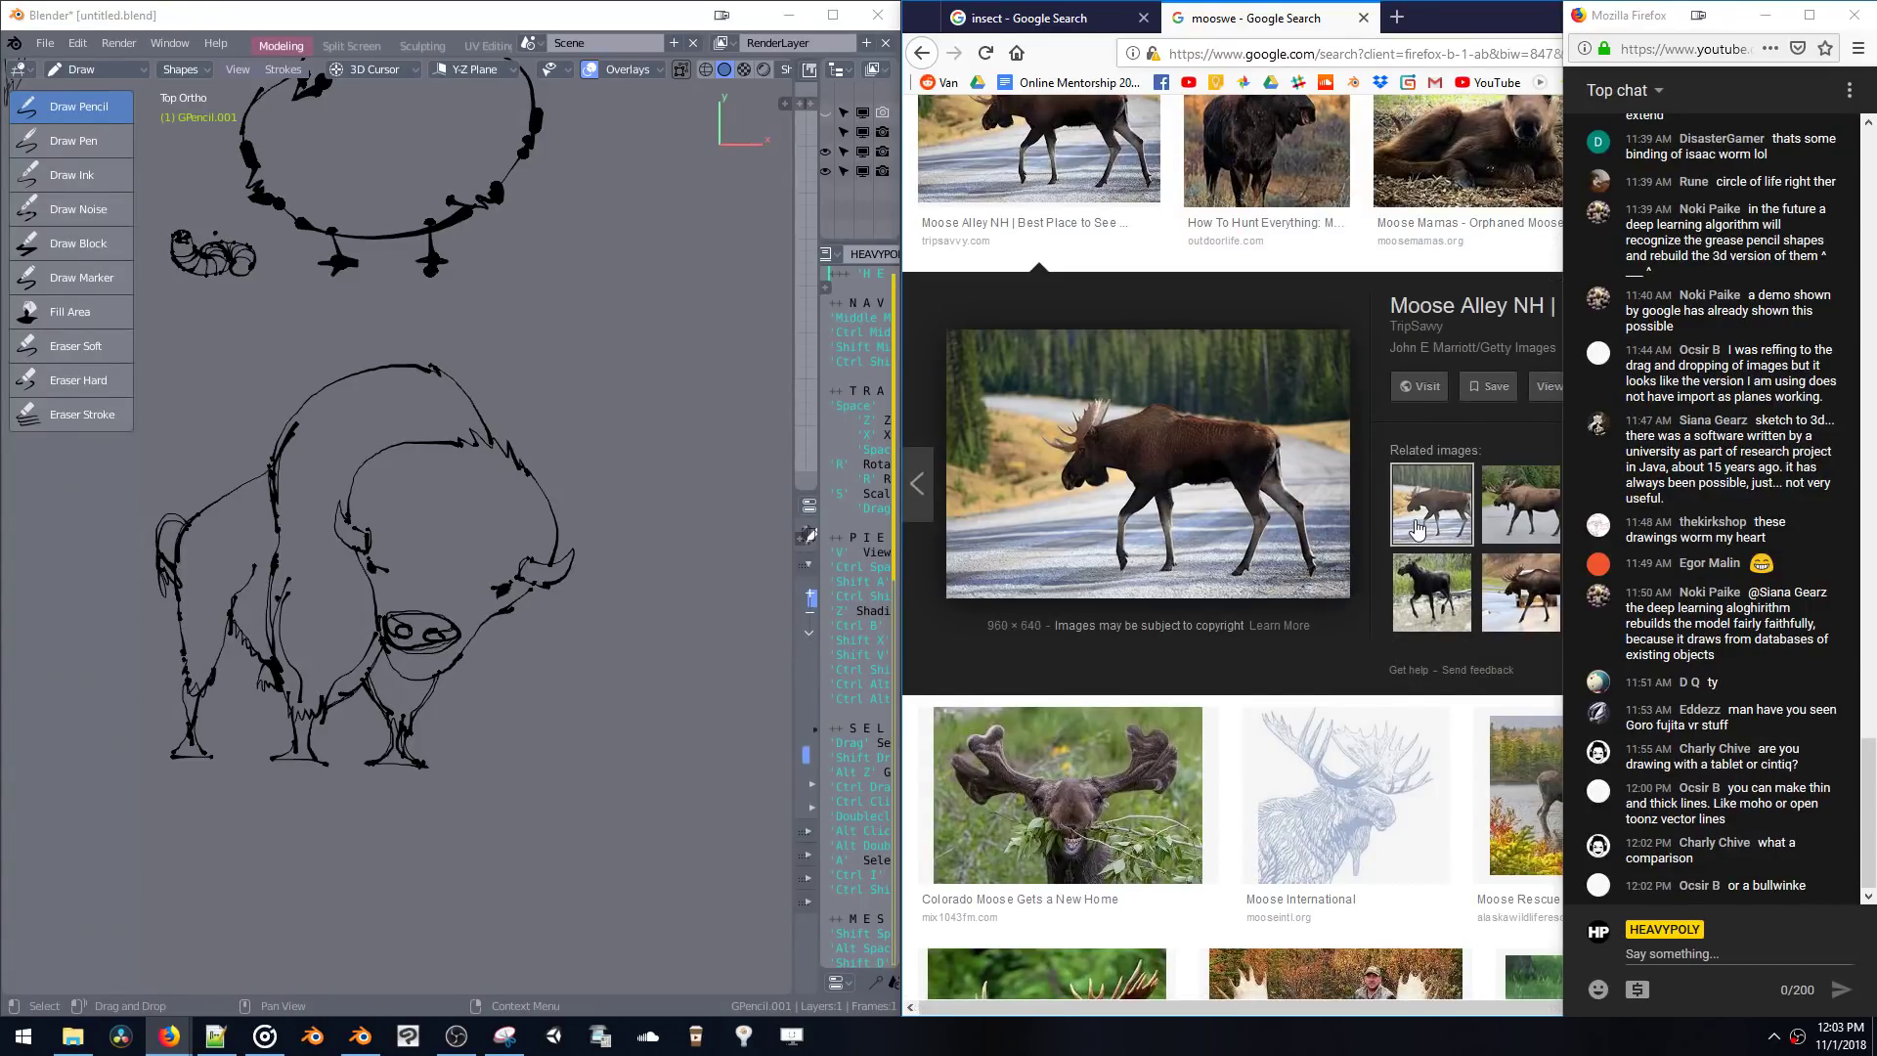
- Browse many more moose results for a full-body pose and preview the Cow Bay Moose photo
scroll(1418, 528, down, 6)
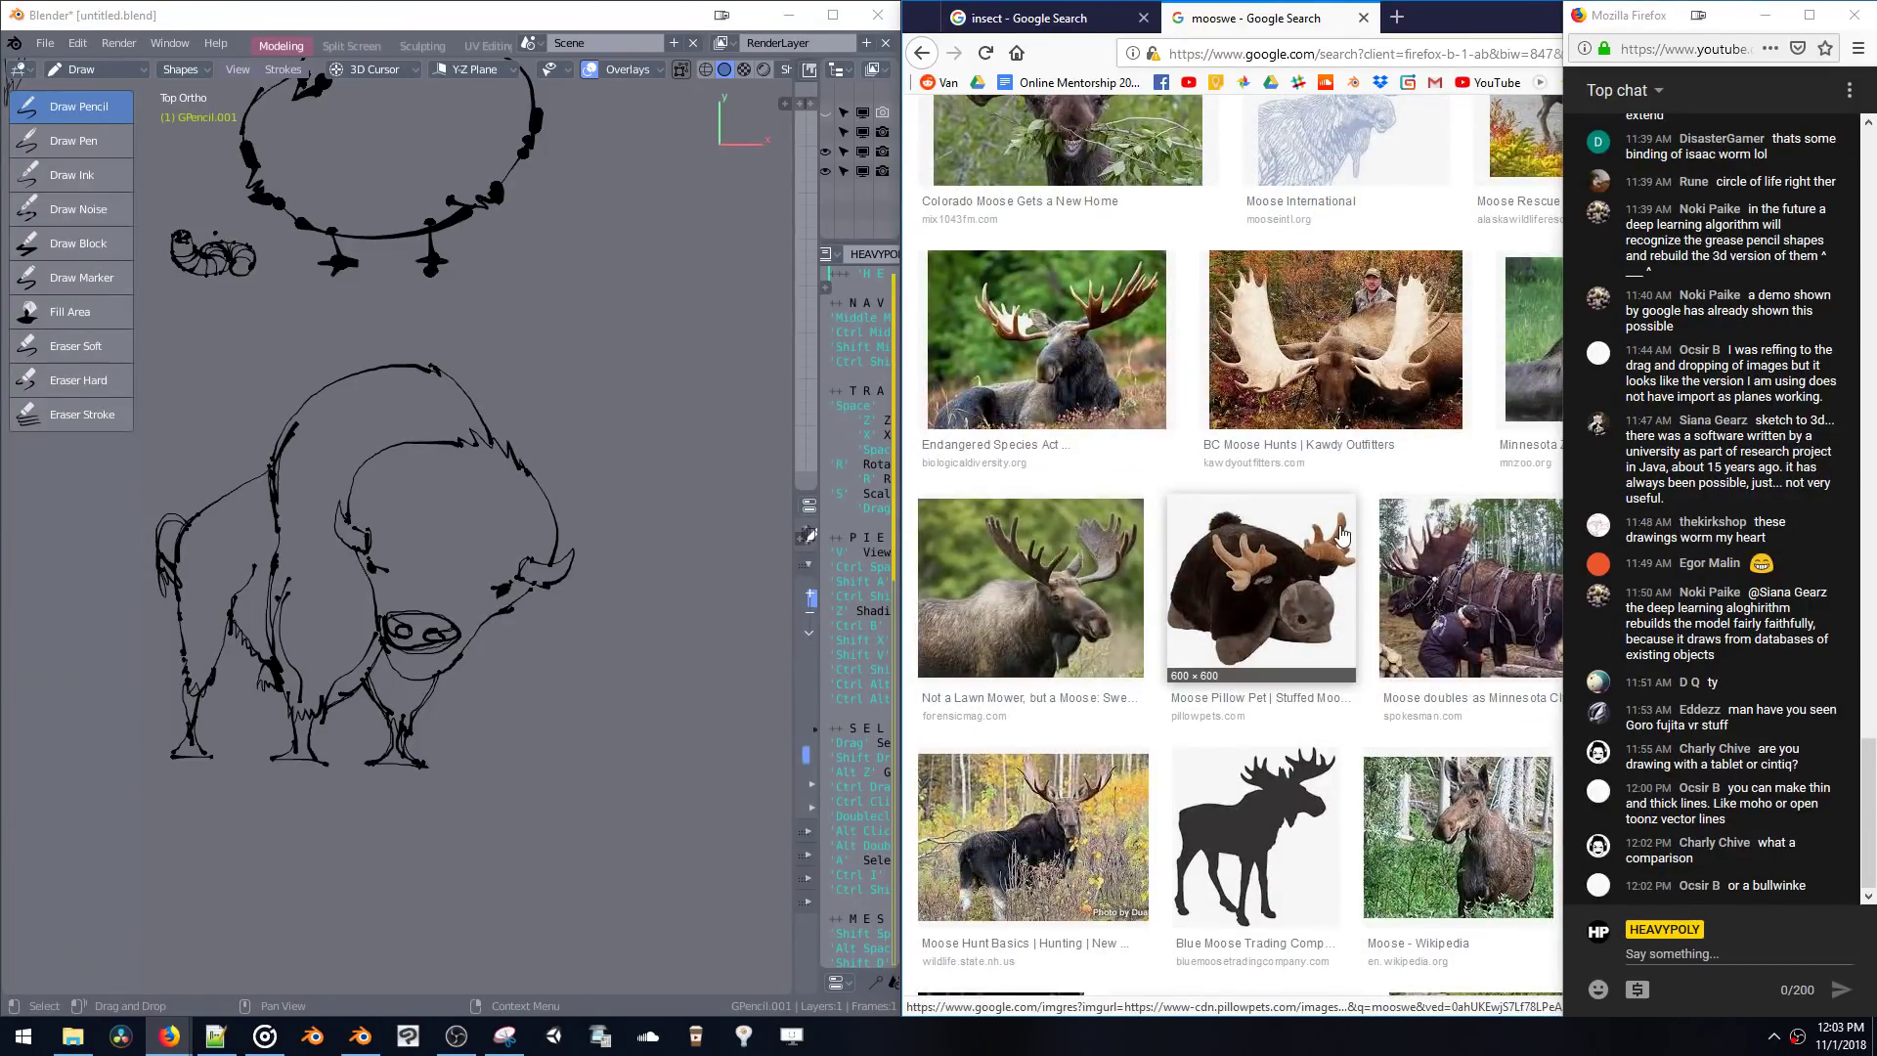
scroll(1342, 532, down, 4)
scroll(1339, 535, down, 3)
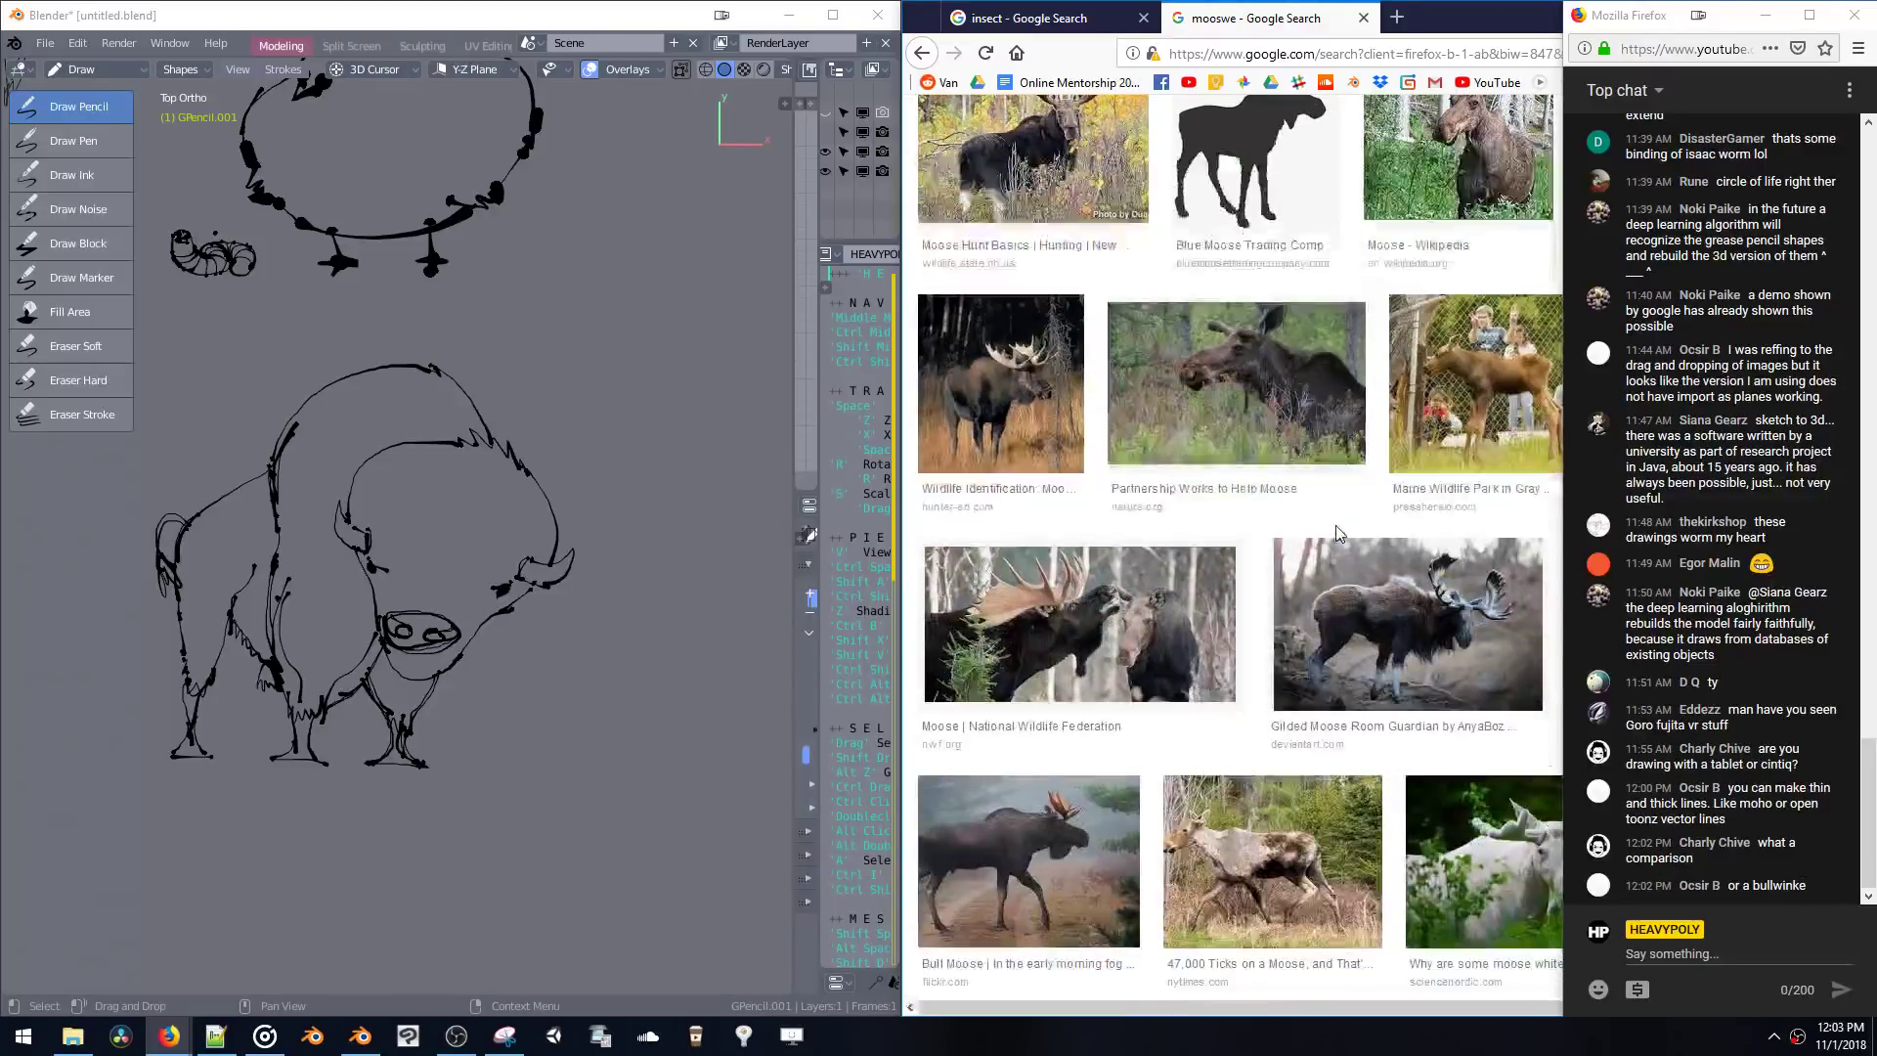
scroll(1339, 533, down, 6)
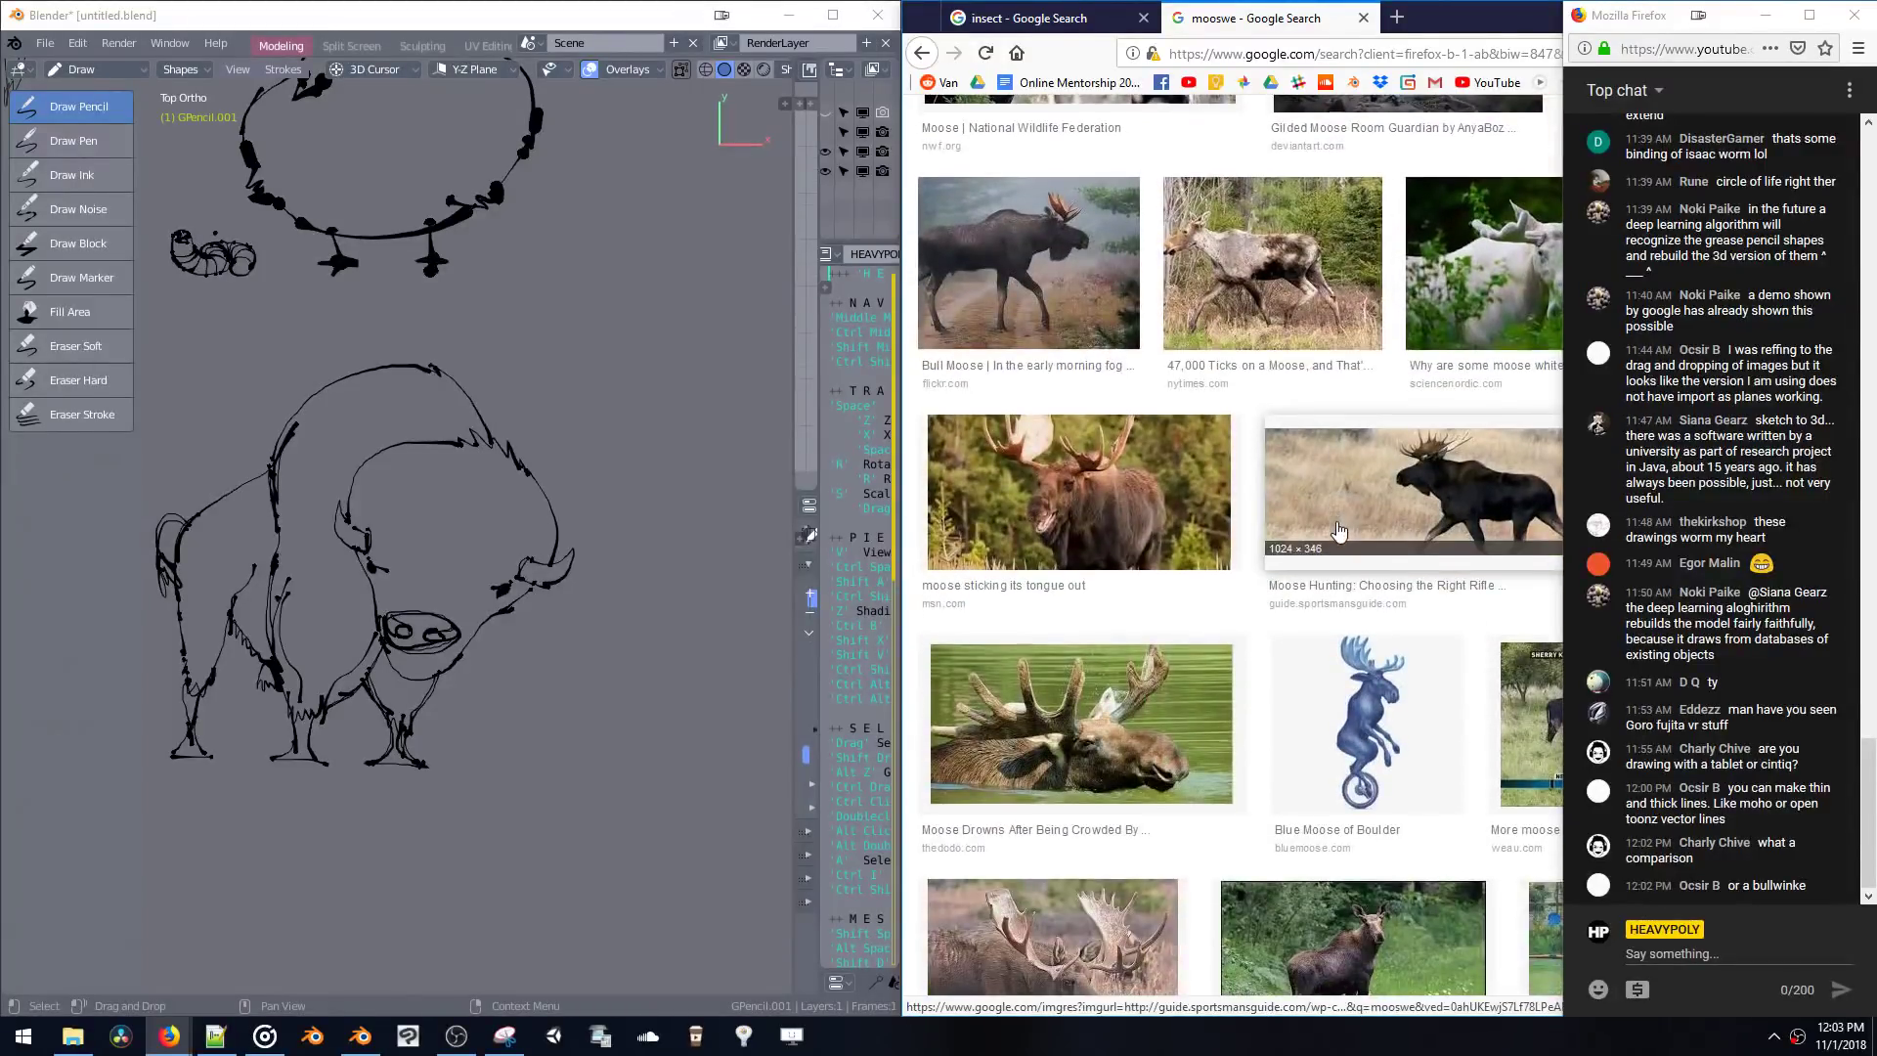
scroll(1338, 528, down, 5)
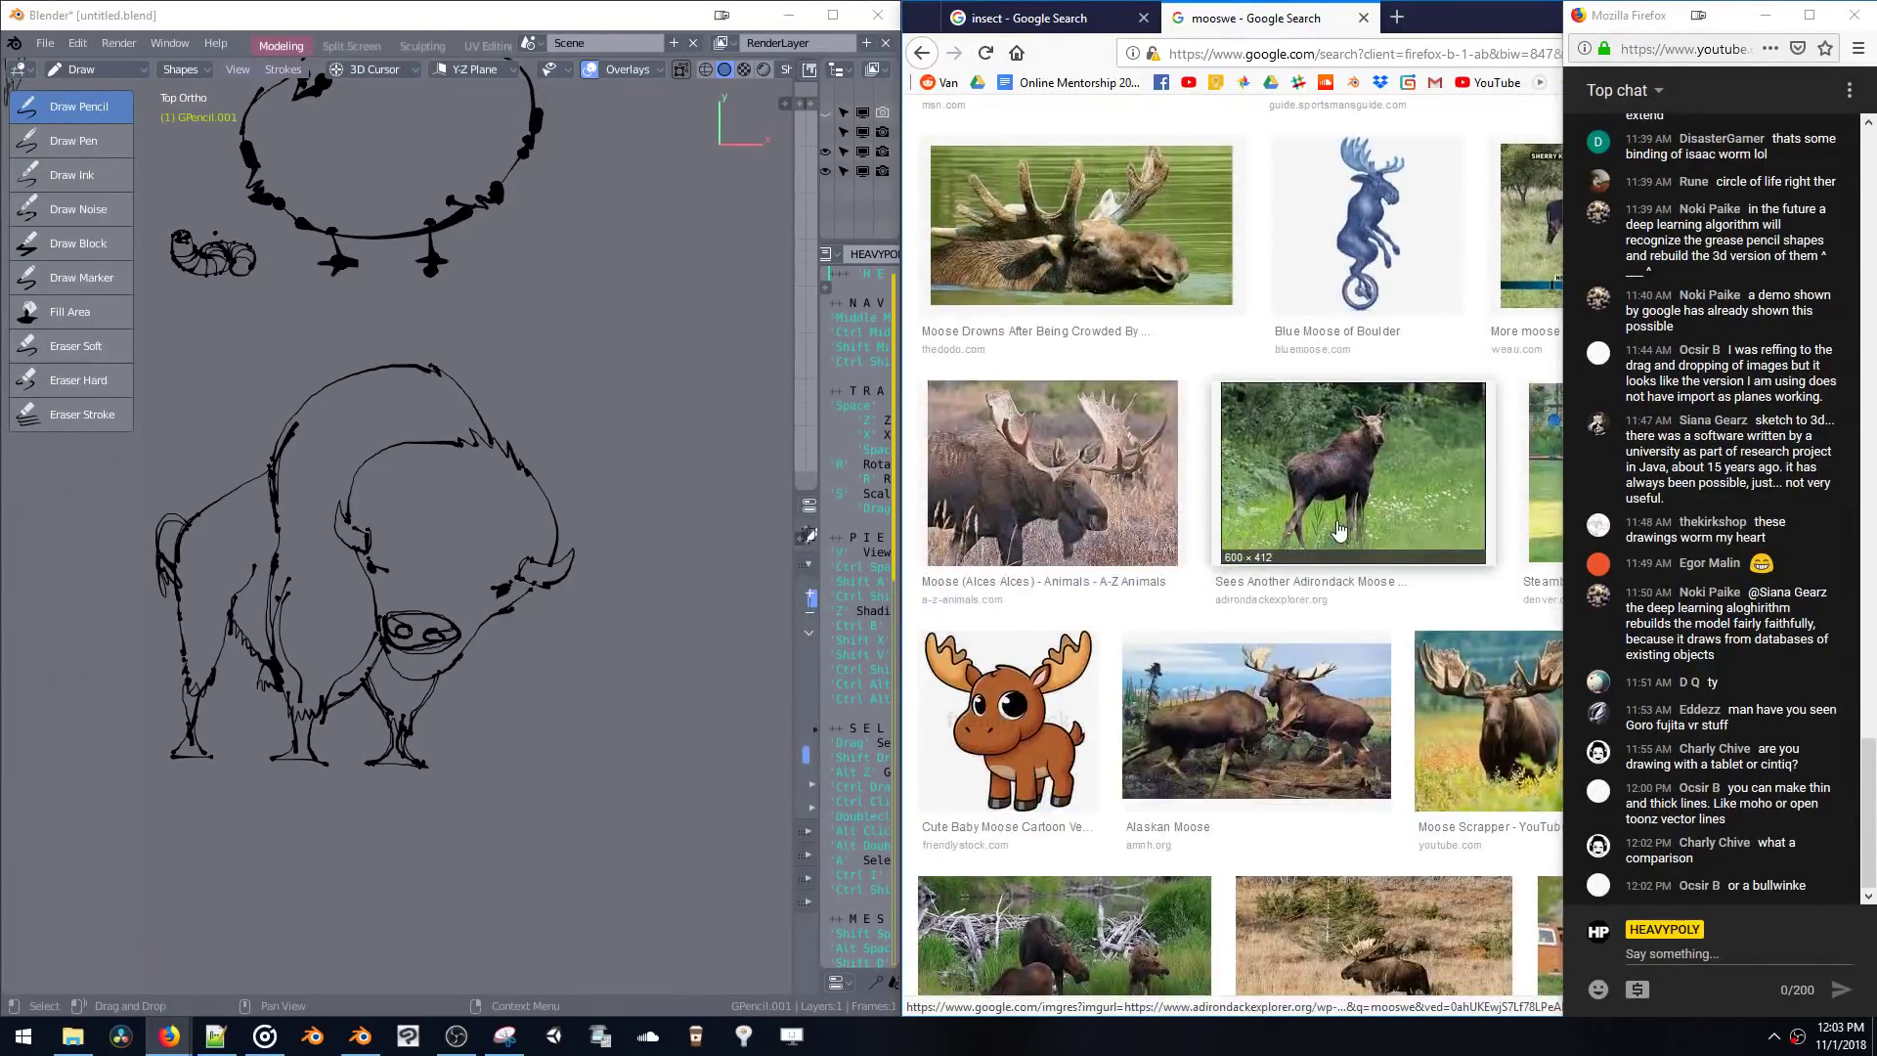
scroll(1339, 529, down, 6)
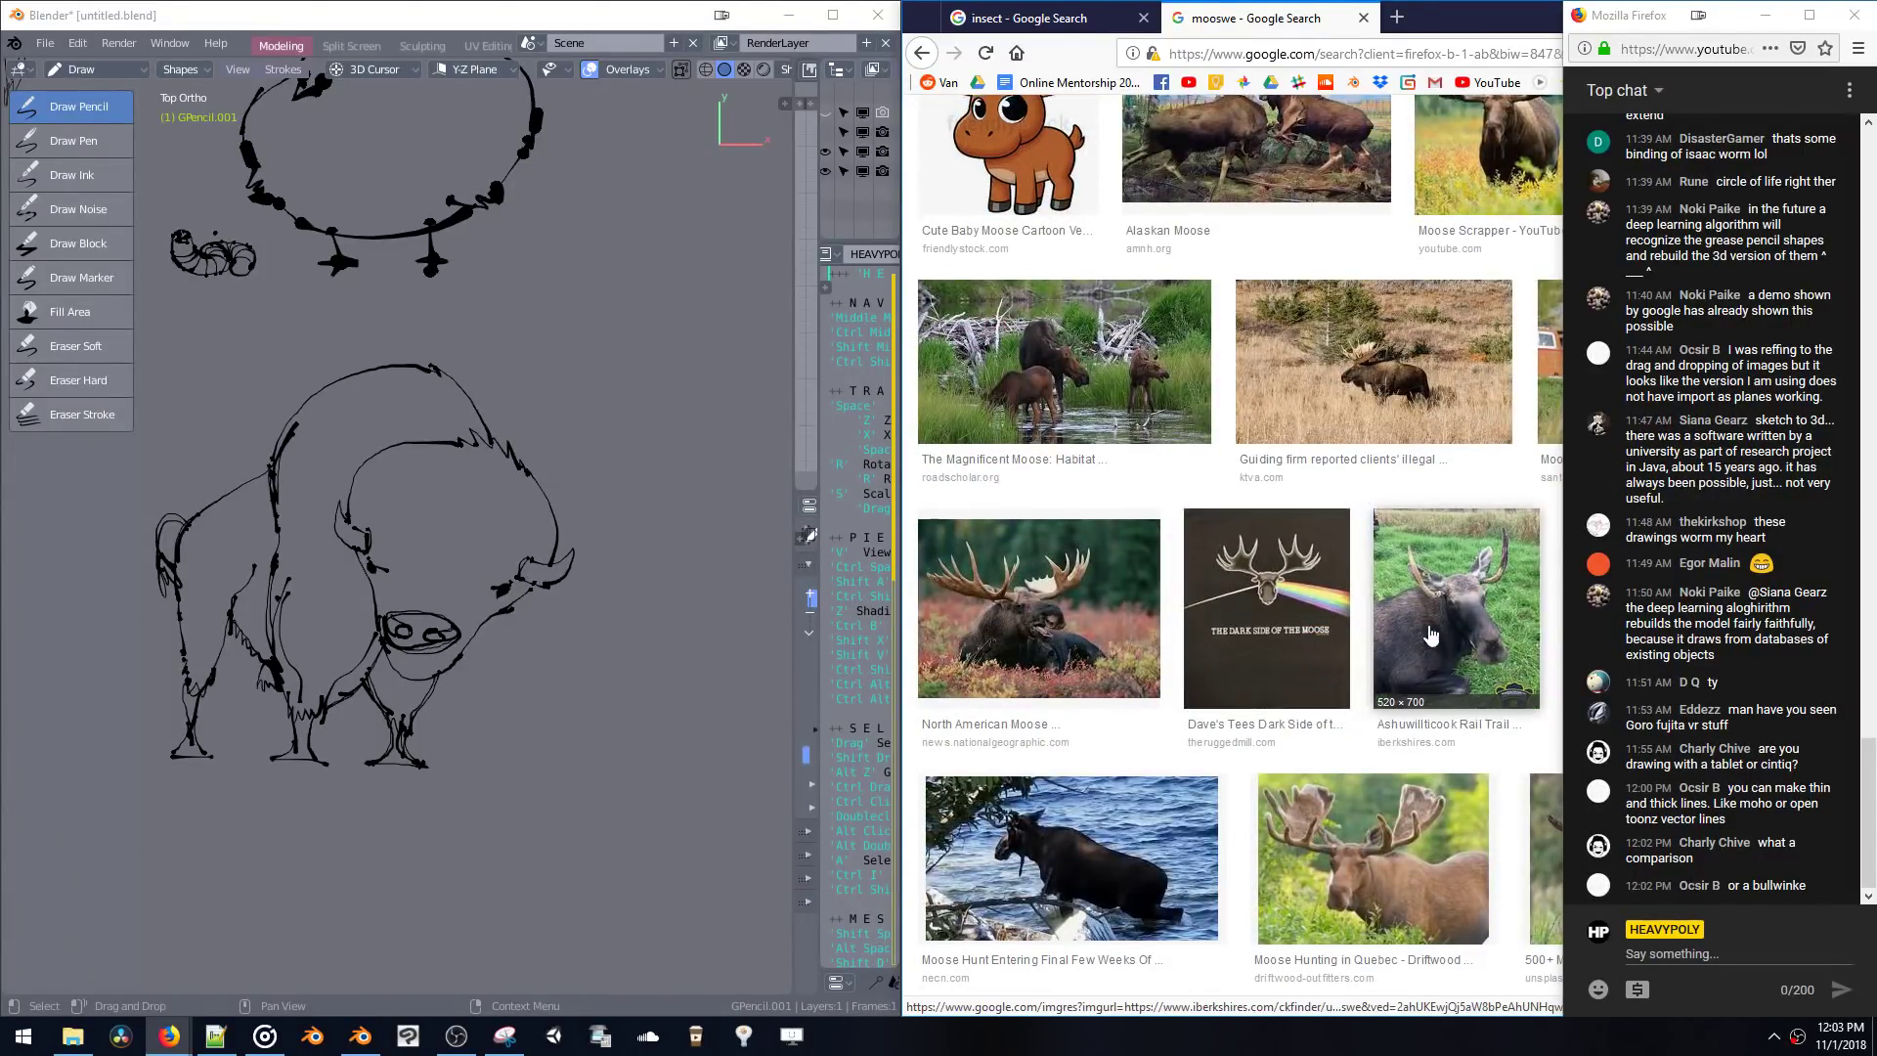
scroll(1383, 613, down, 6)
scroll(1384, 613, down, 15)
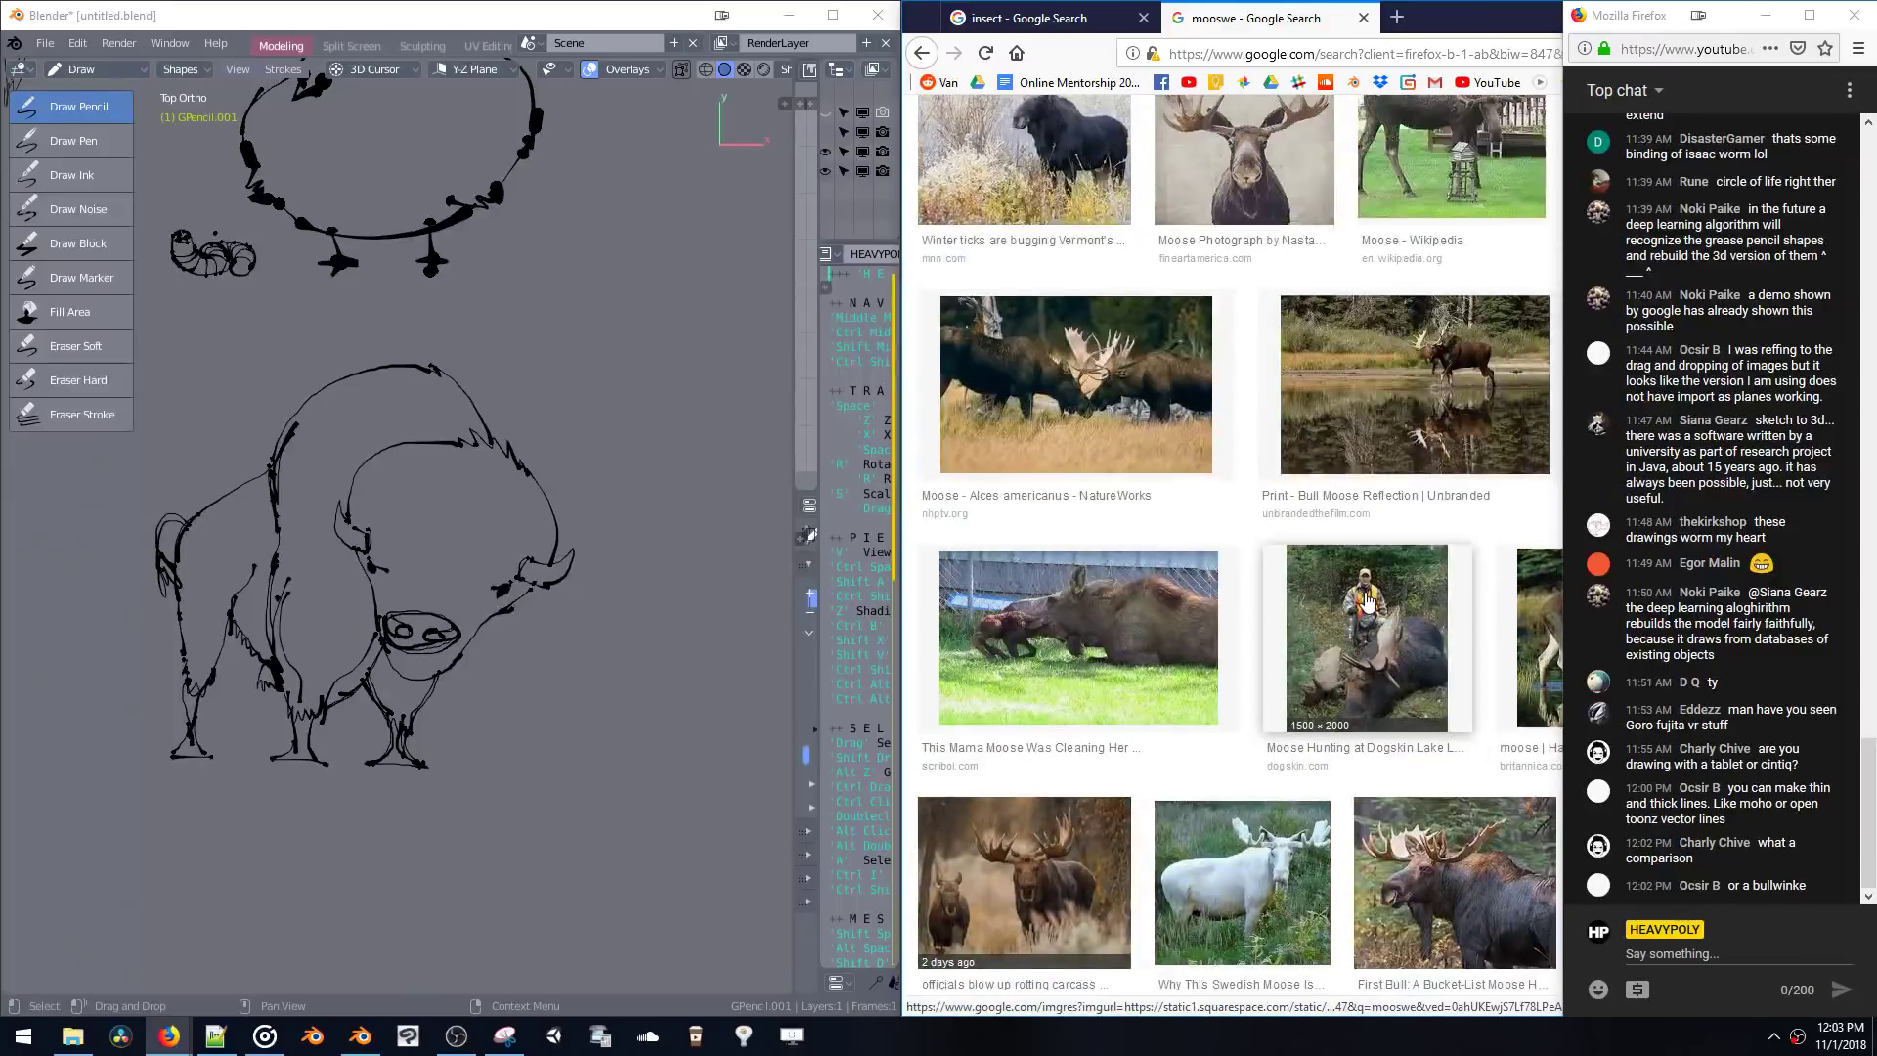
scroll(1362, 600, down, 12)
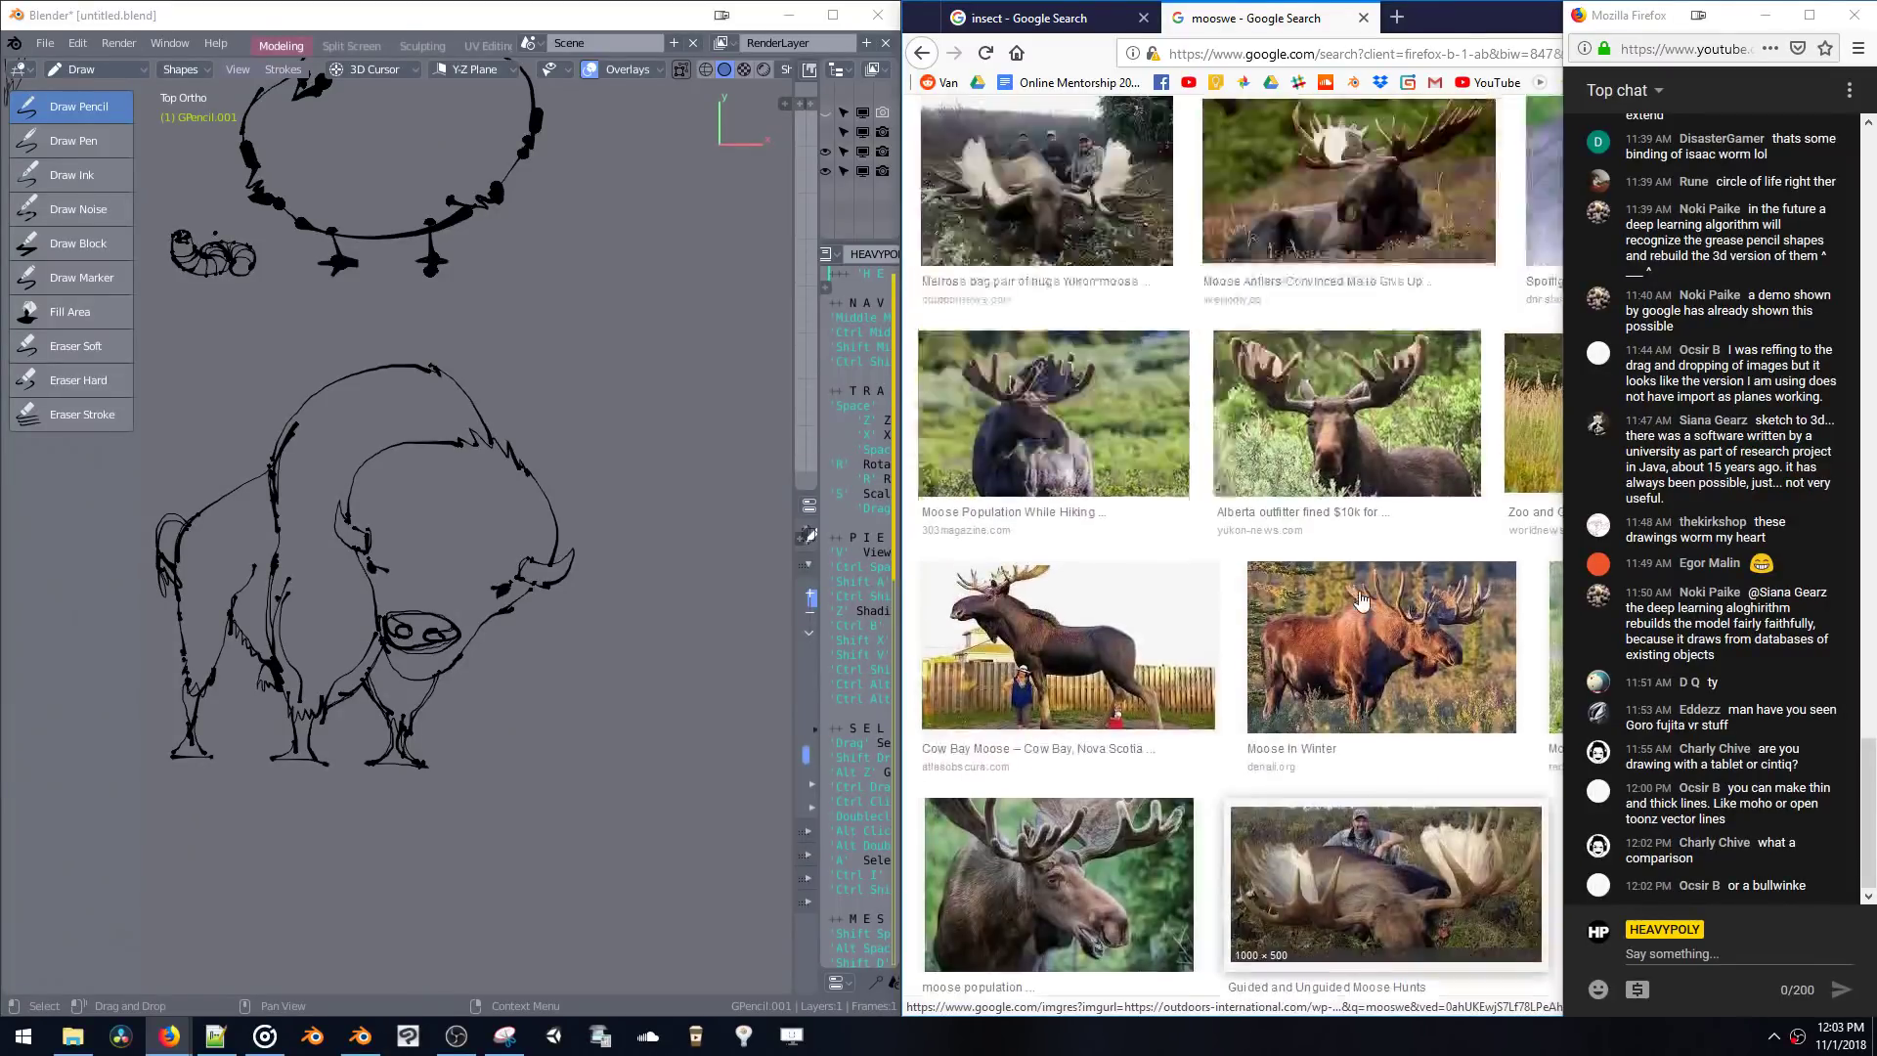
click(1132, 595)
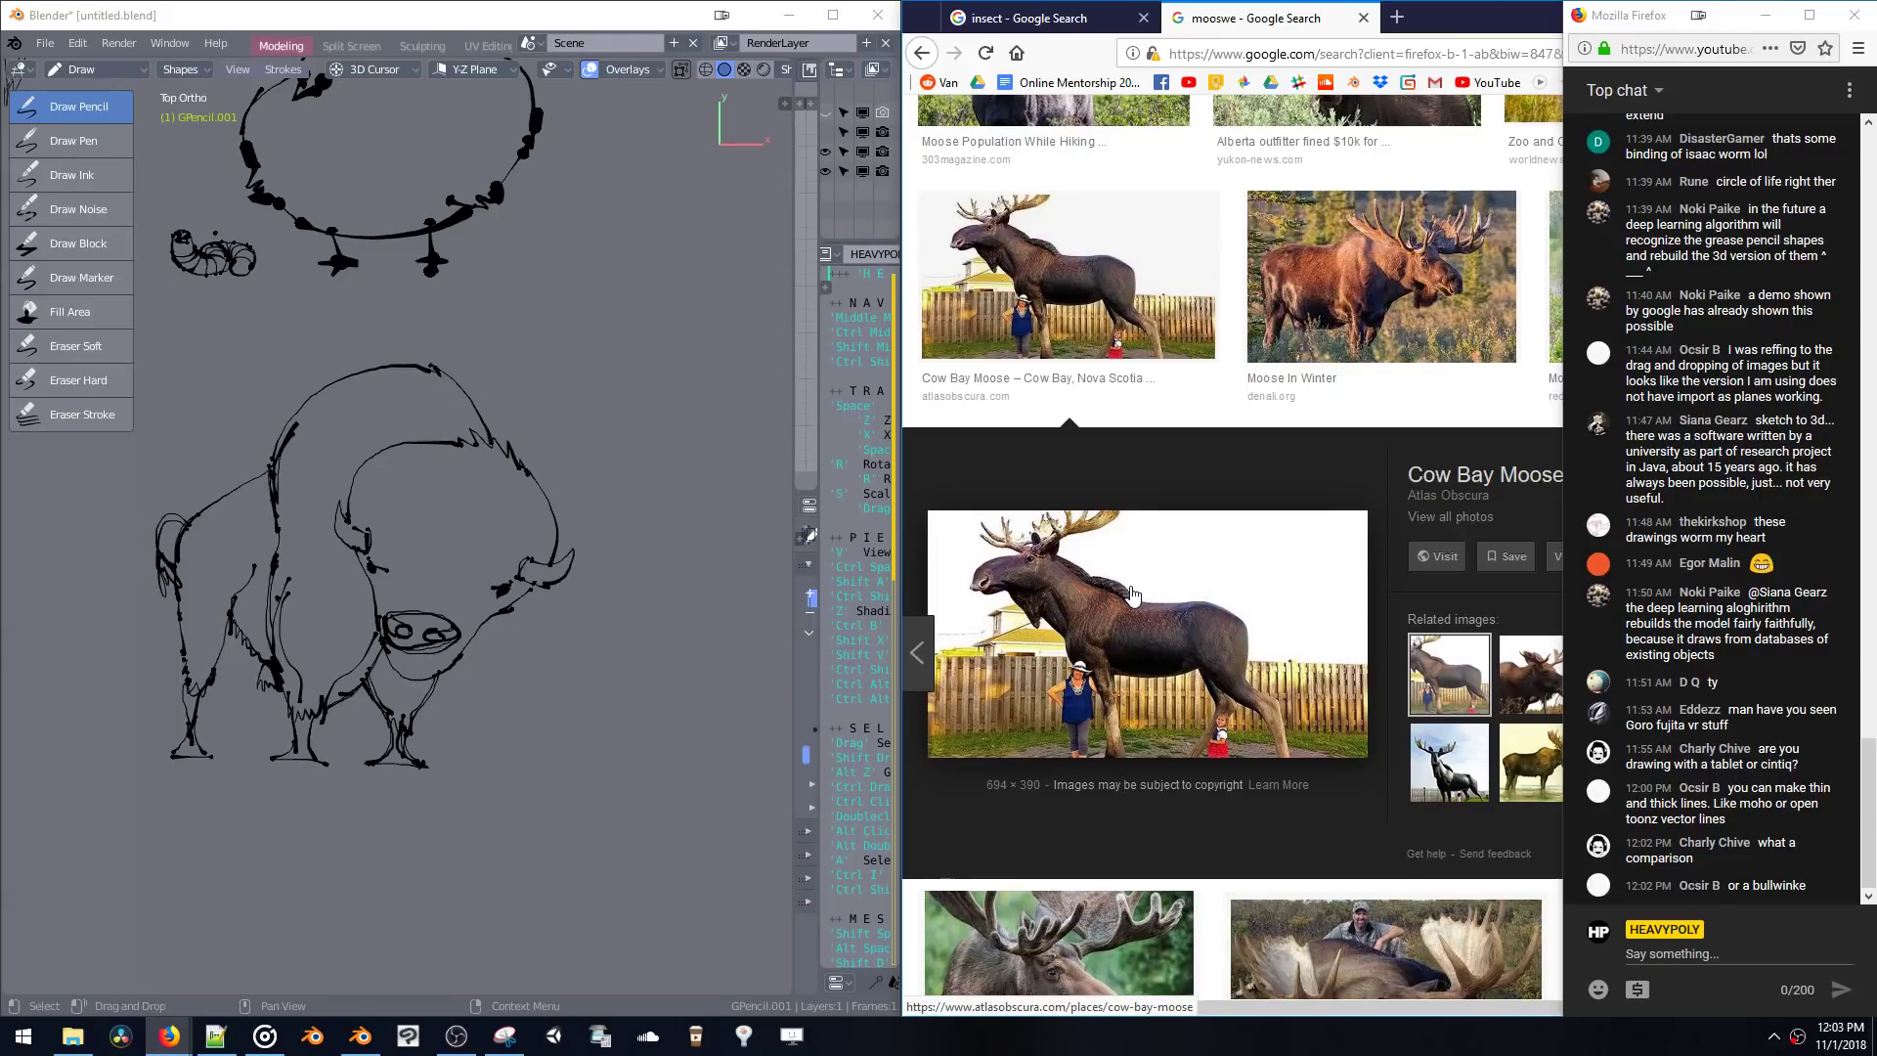
- Preview the Huge Adirondack moose and the moose statue photo among the Cow Bay Moose related images
scroll(1131, 594, up, 2)
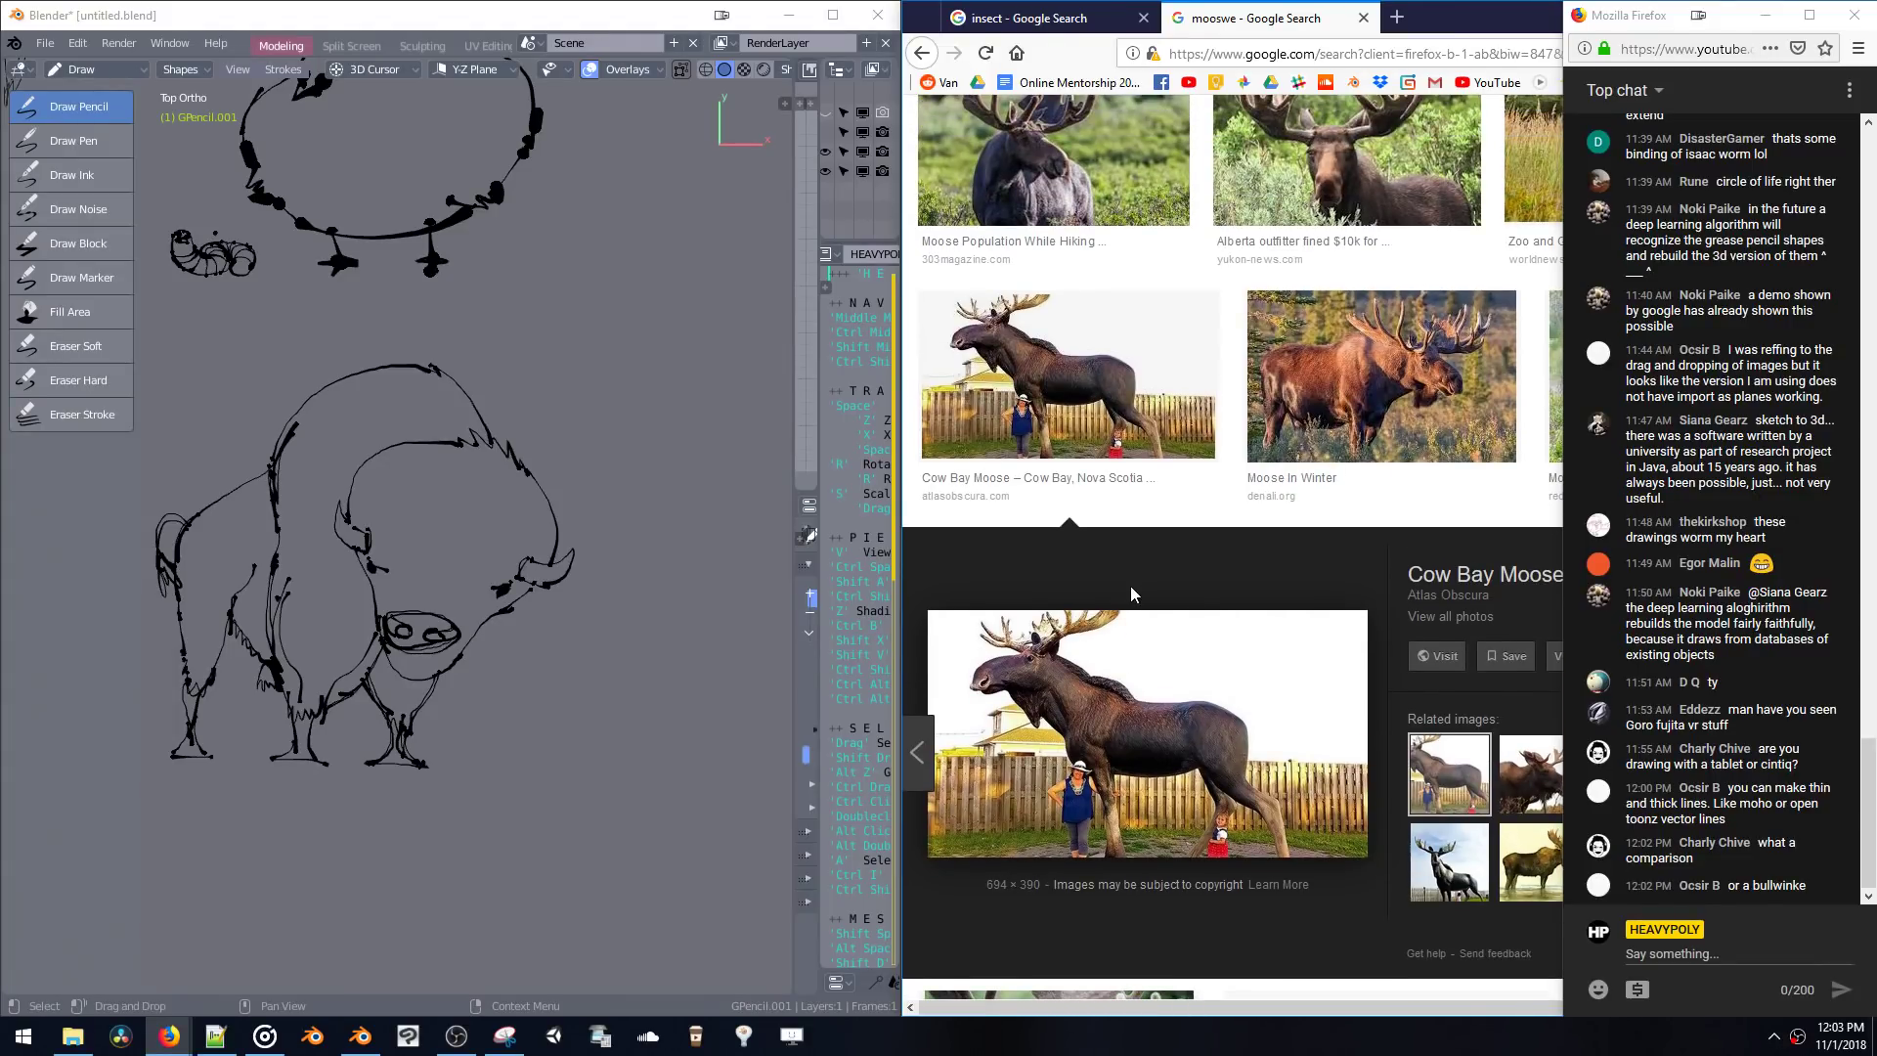
click(1521, 785)
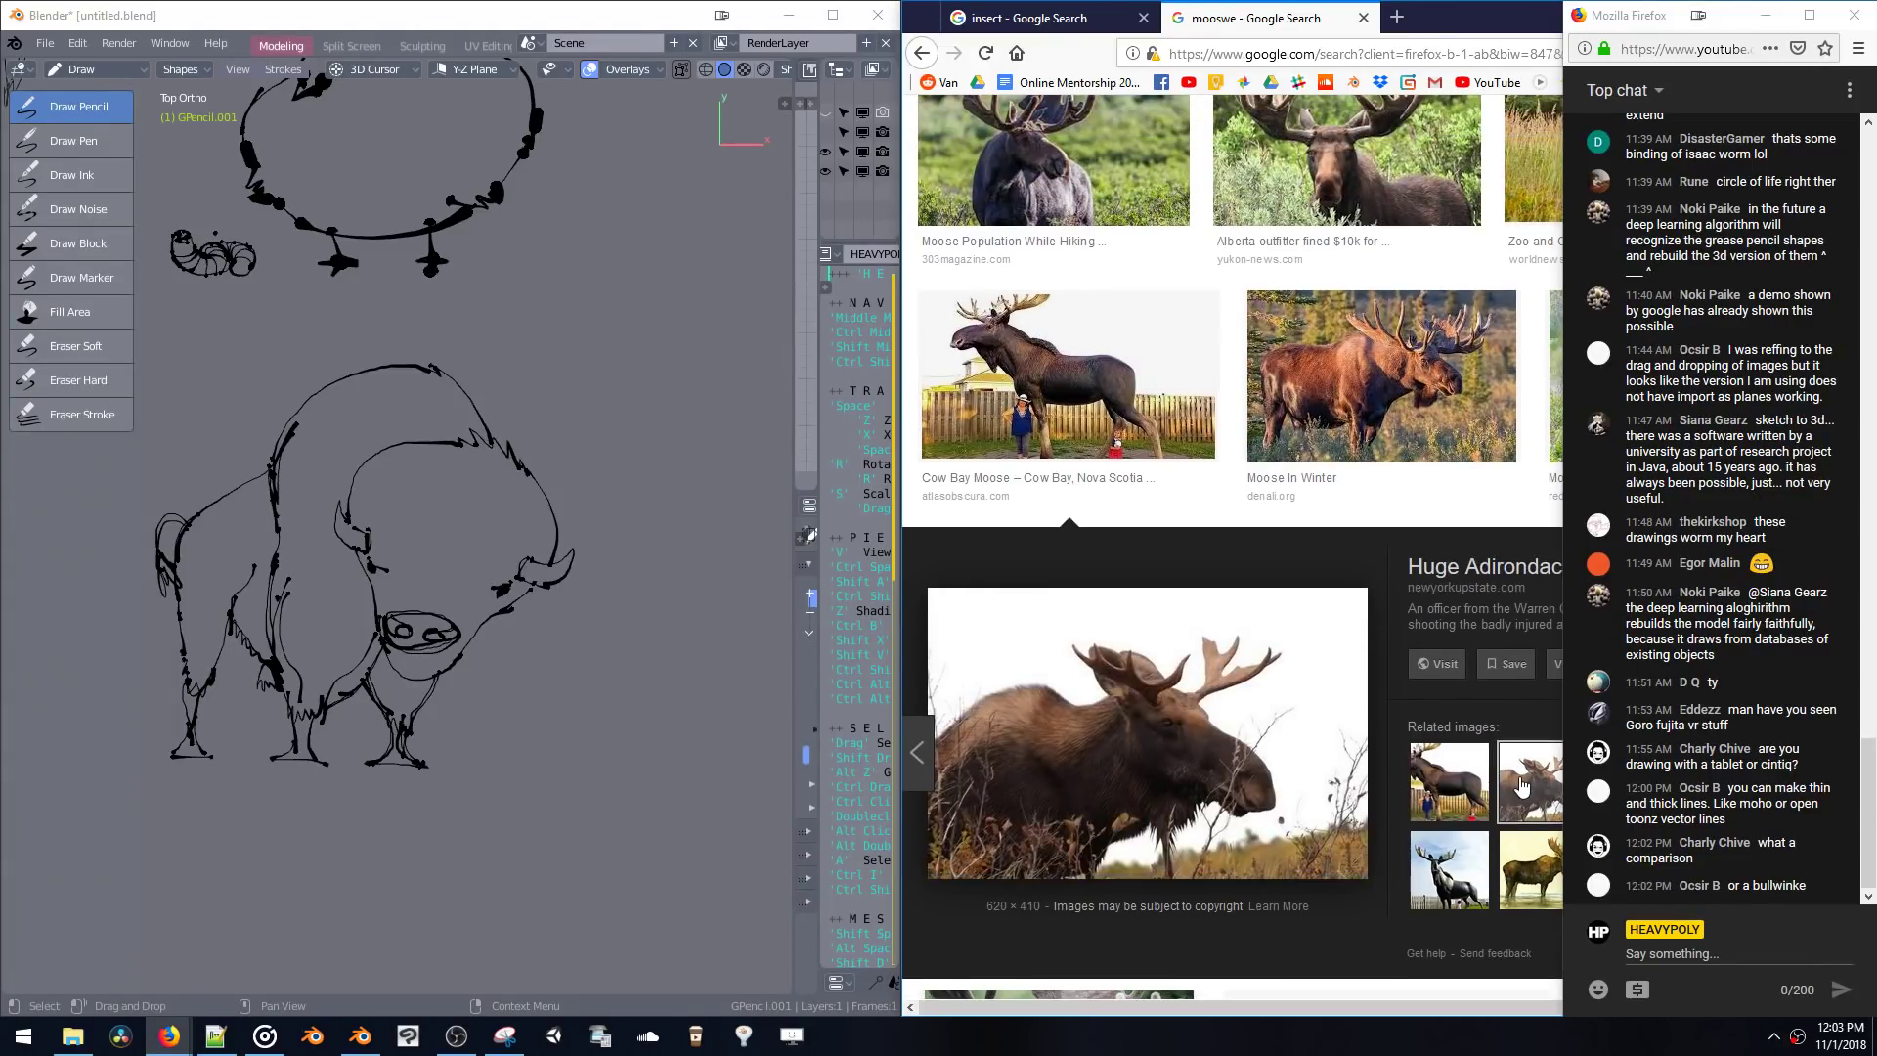
click(1450, 870)
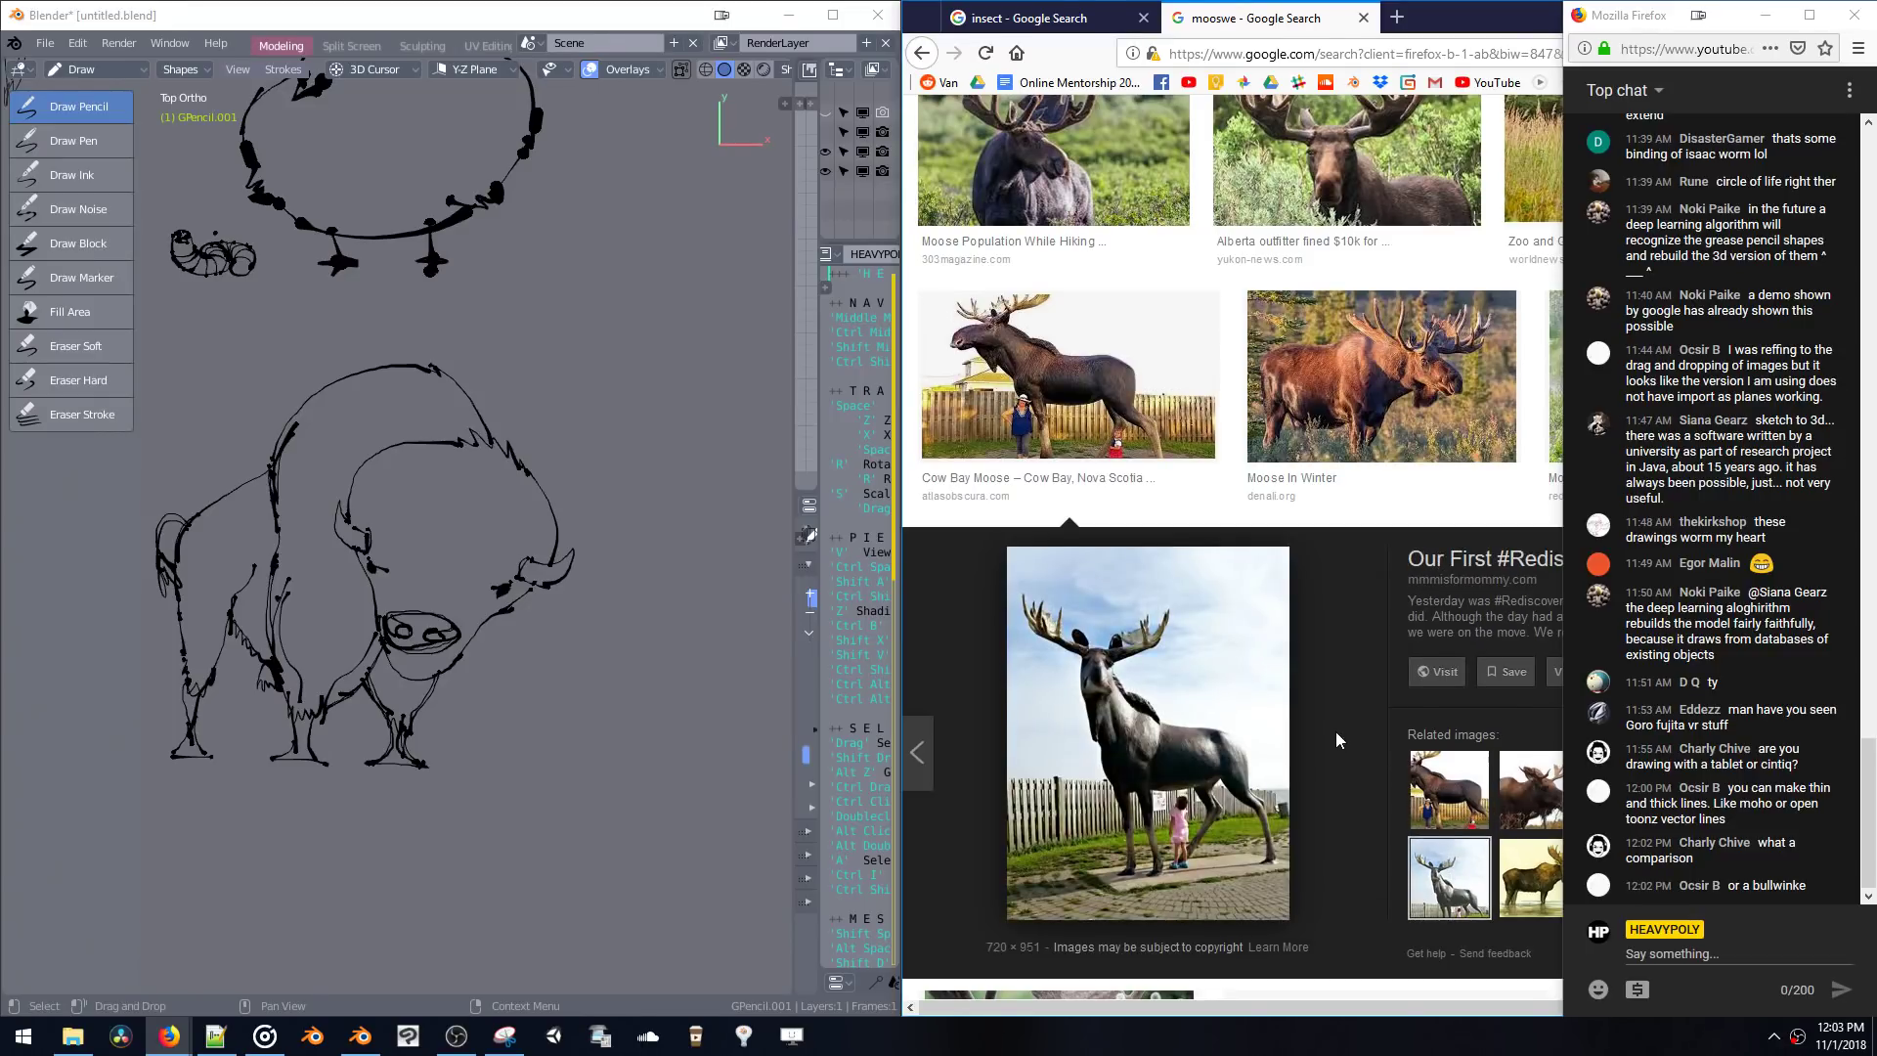
- Preview the World Record for Moose Call photo and two of its related images
scroll(1335, 733, up, 7)
scroll(1335, 736, up, 1)
scroll(1336, 735, up, 6)
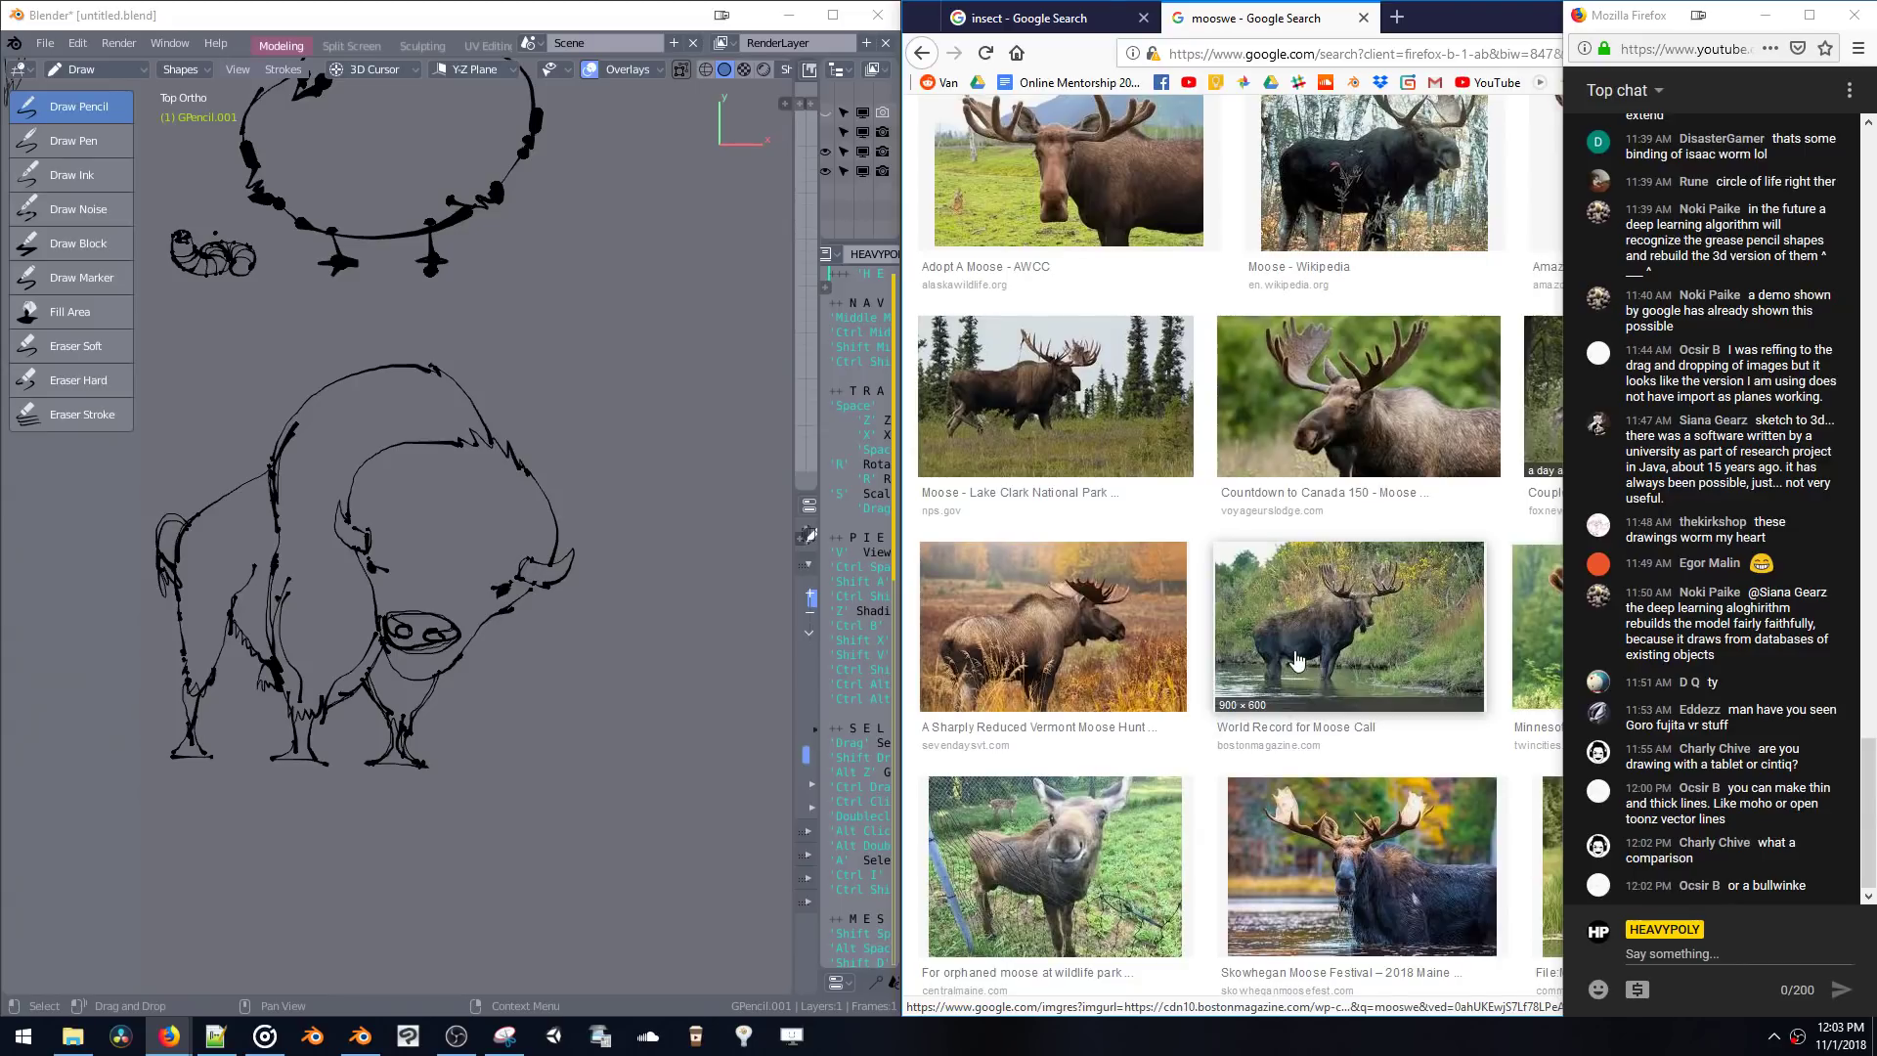
click(1314, 681)
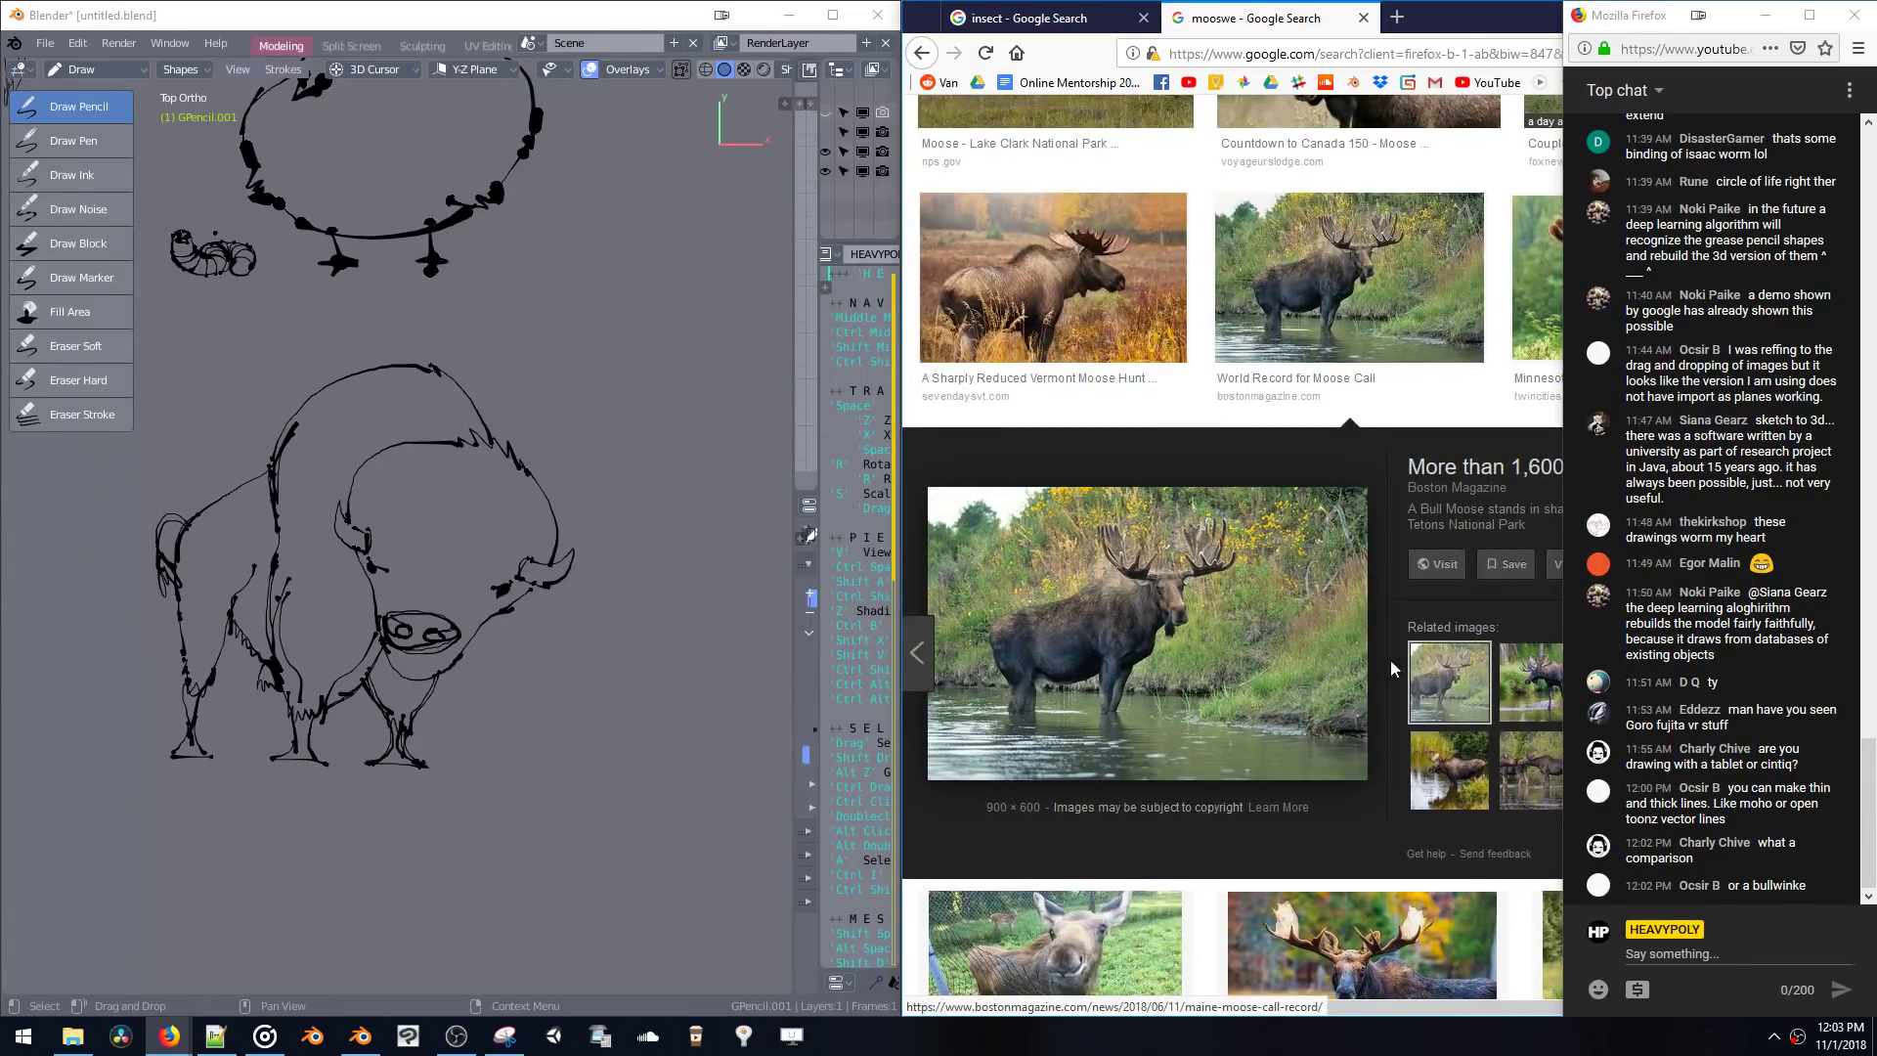
click(1449, 770)
click(1516, 770)
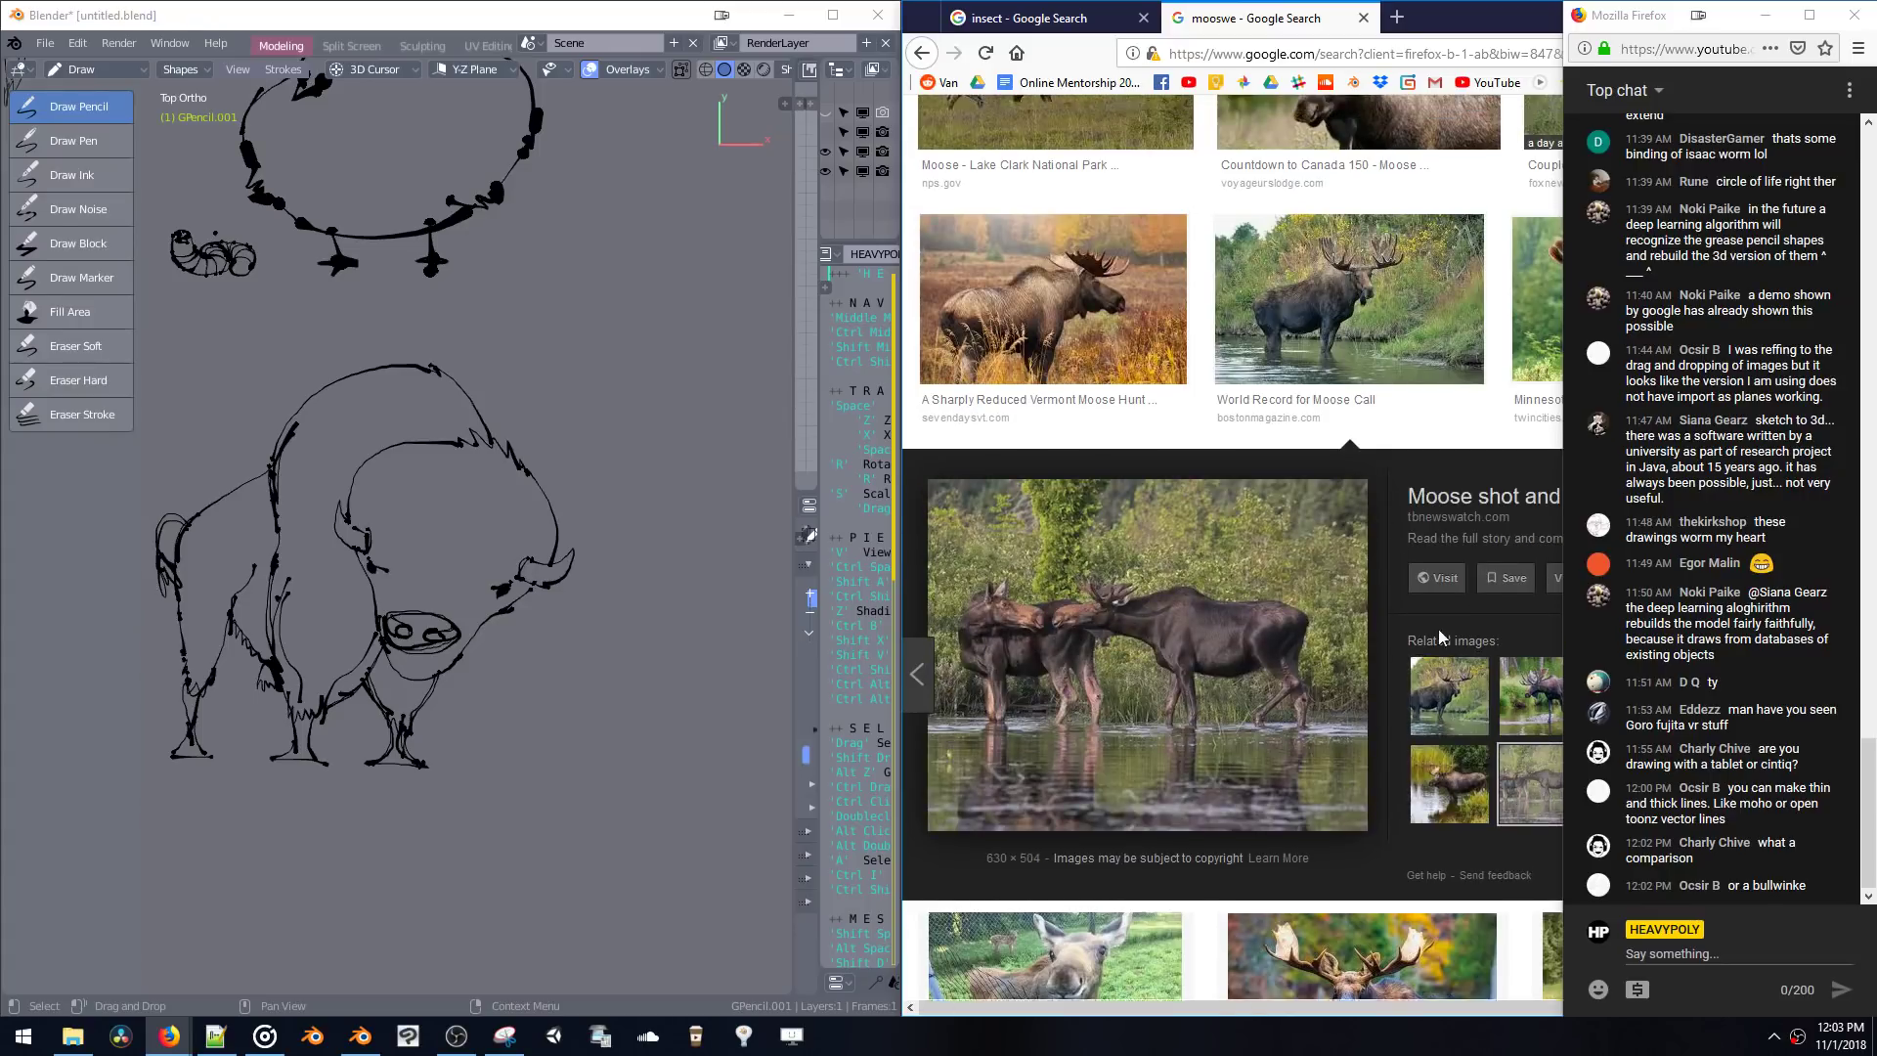
scroll(1408, 643, up, 3)
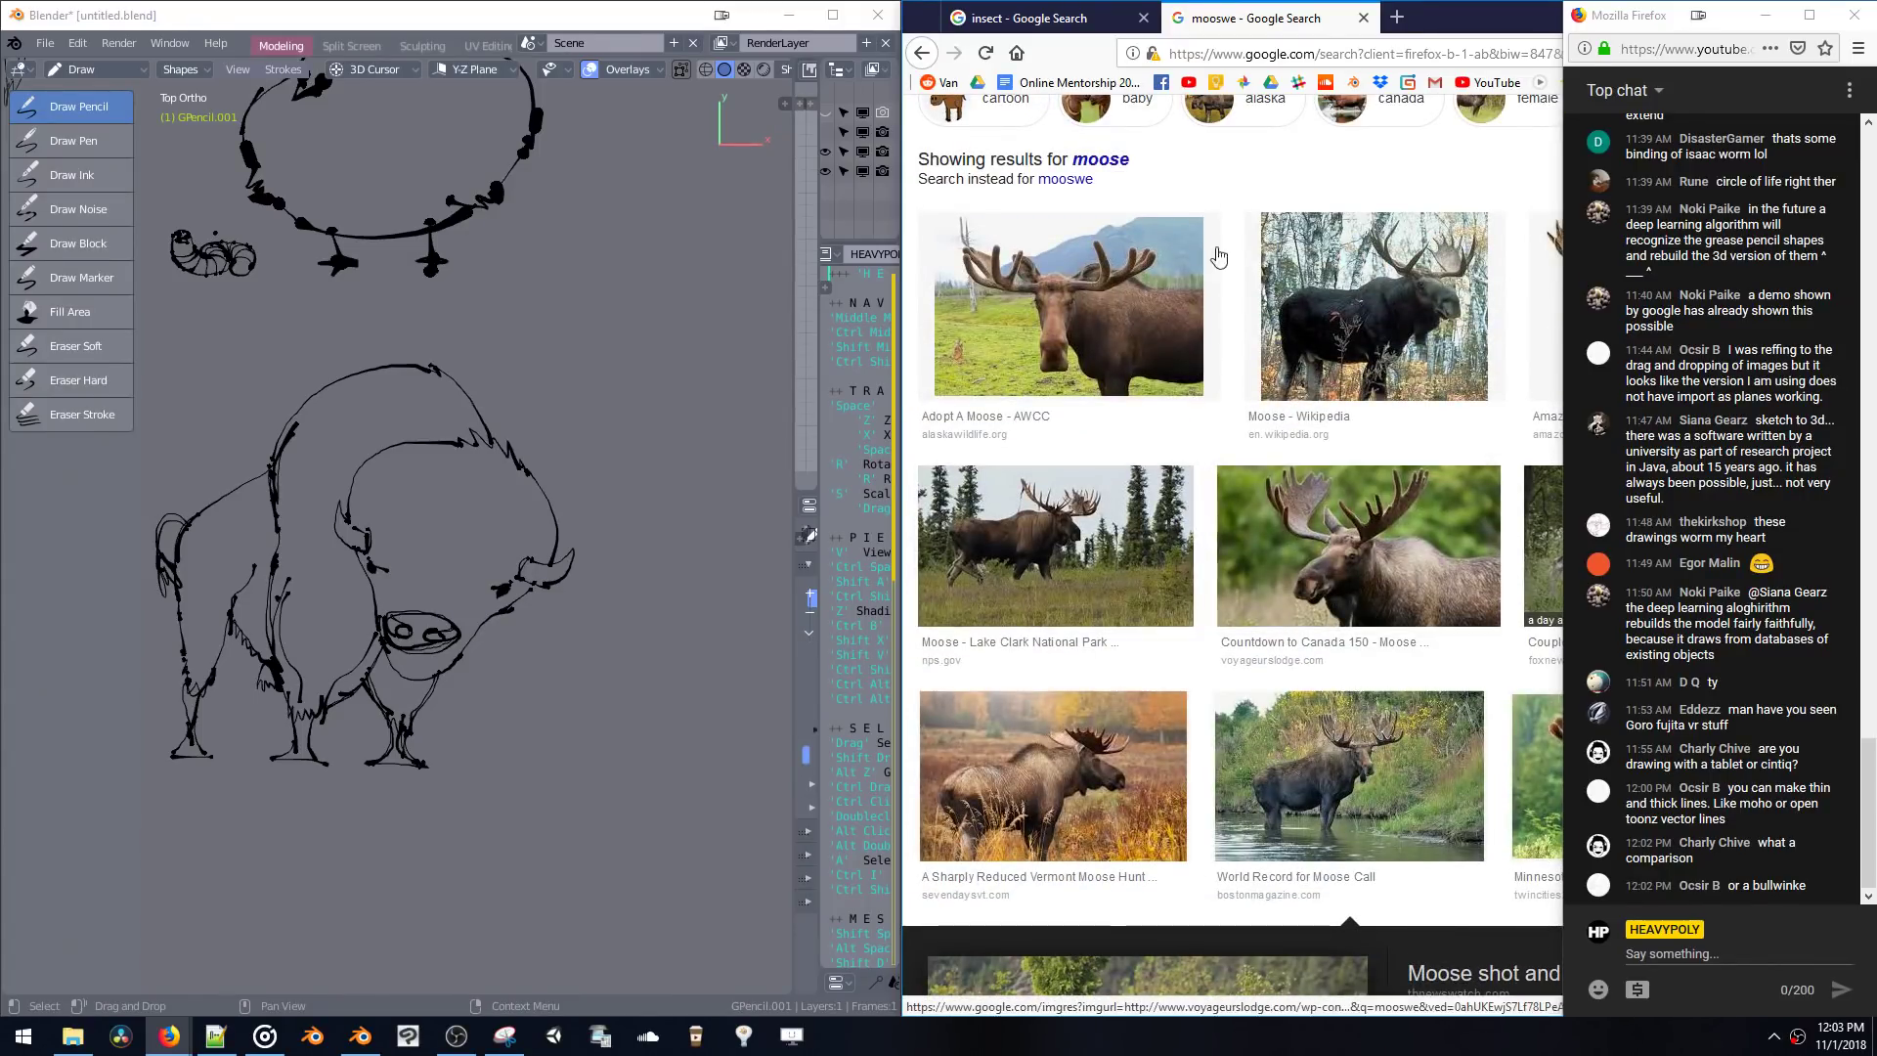
- Shift the browser window over Blender to show the full results and narrow the moose images to canada
drag(1443, 22, 923, 29)
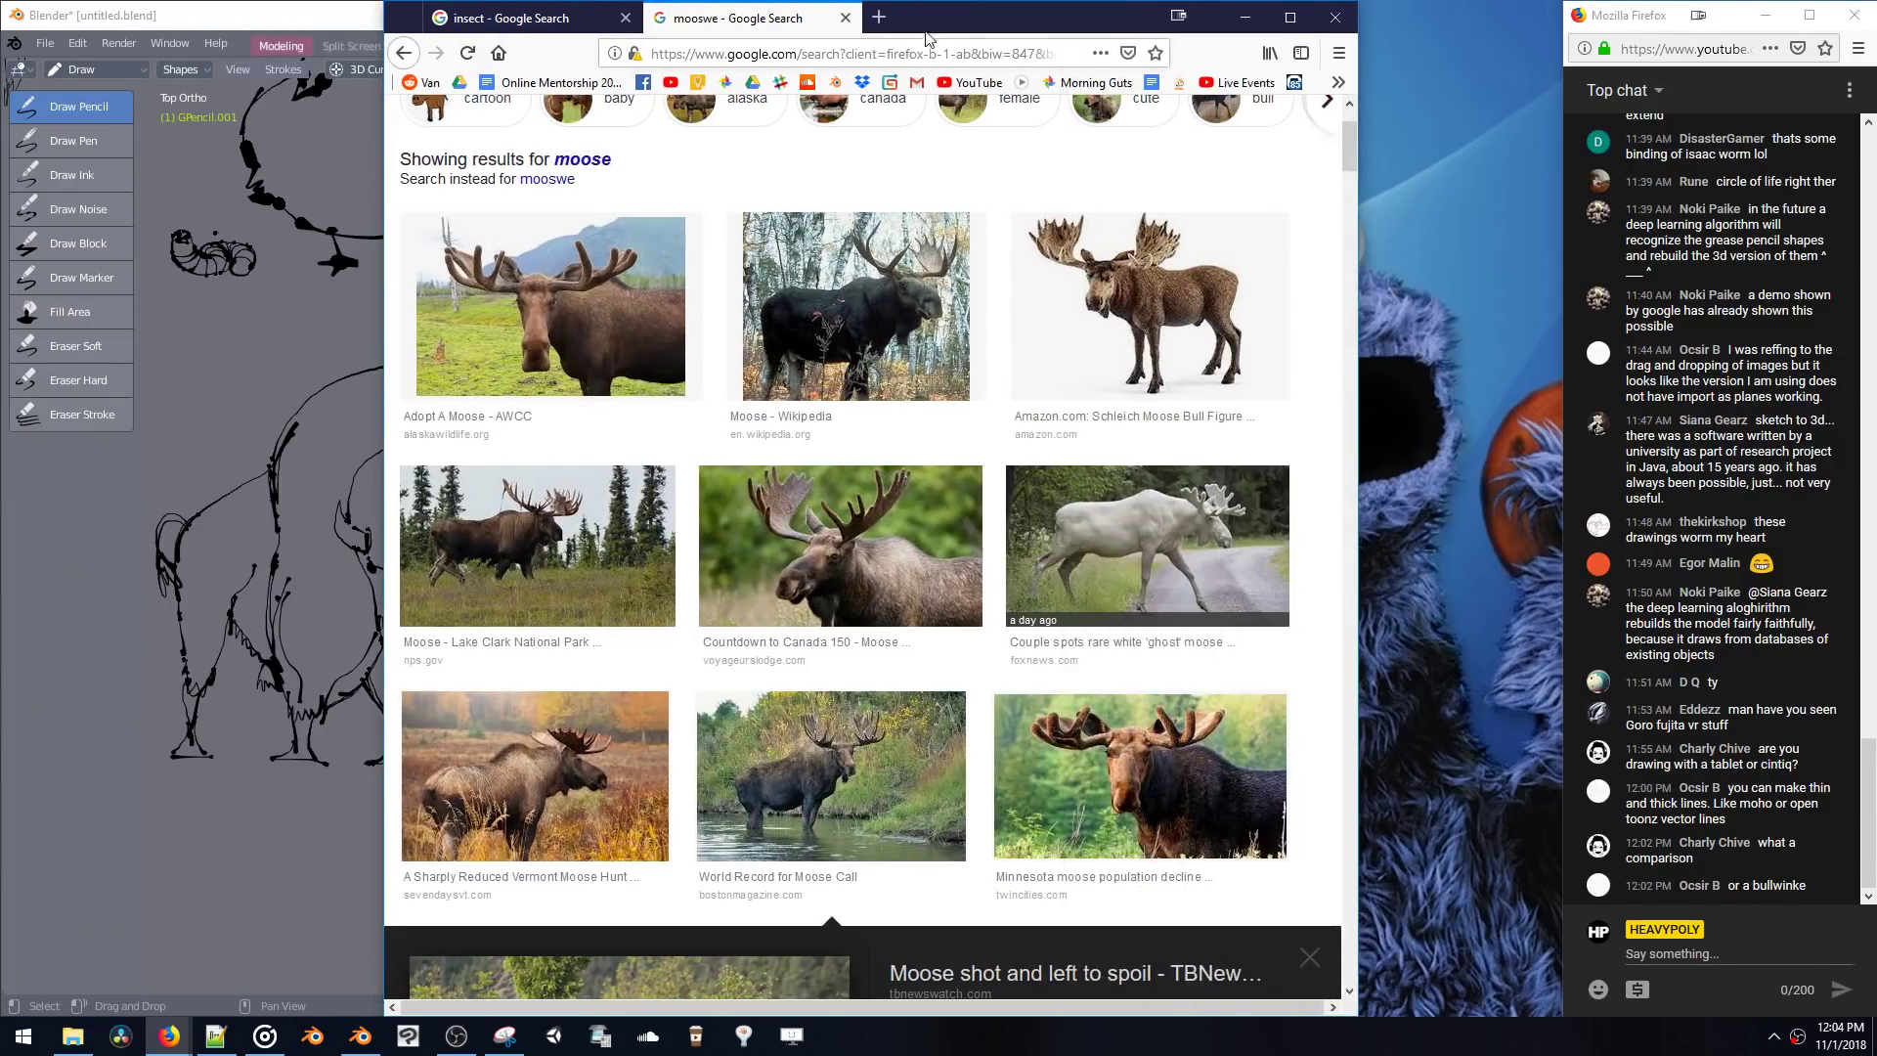
scroll(1124, 391, up, 2)
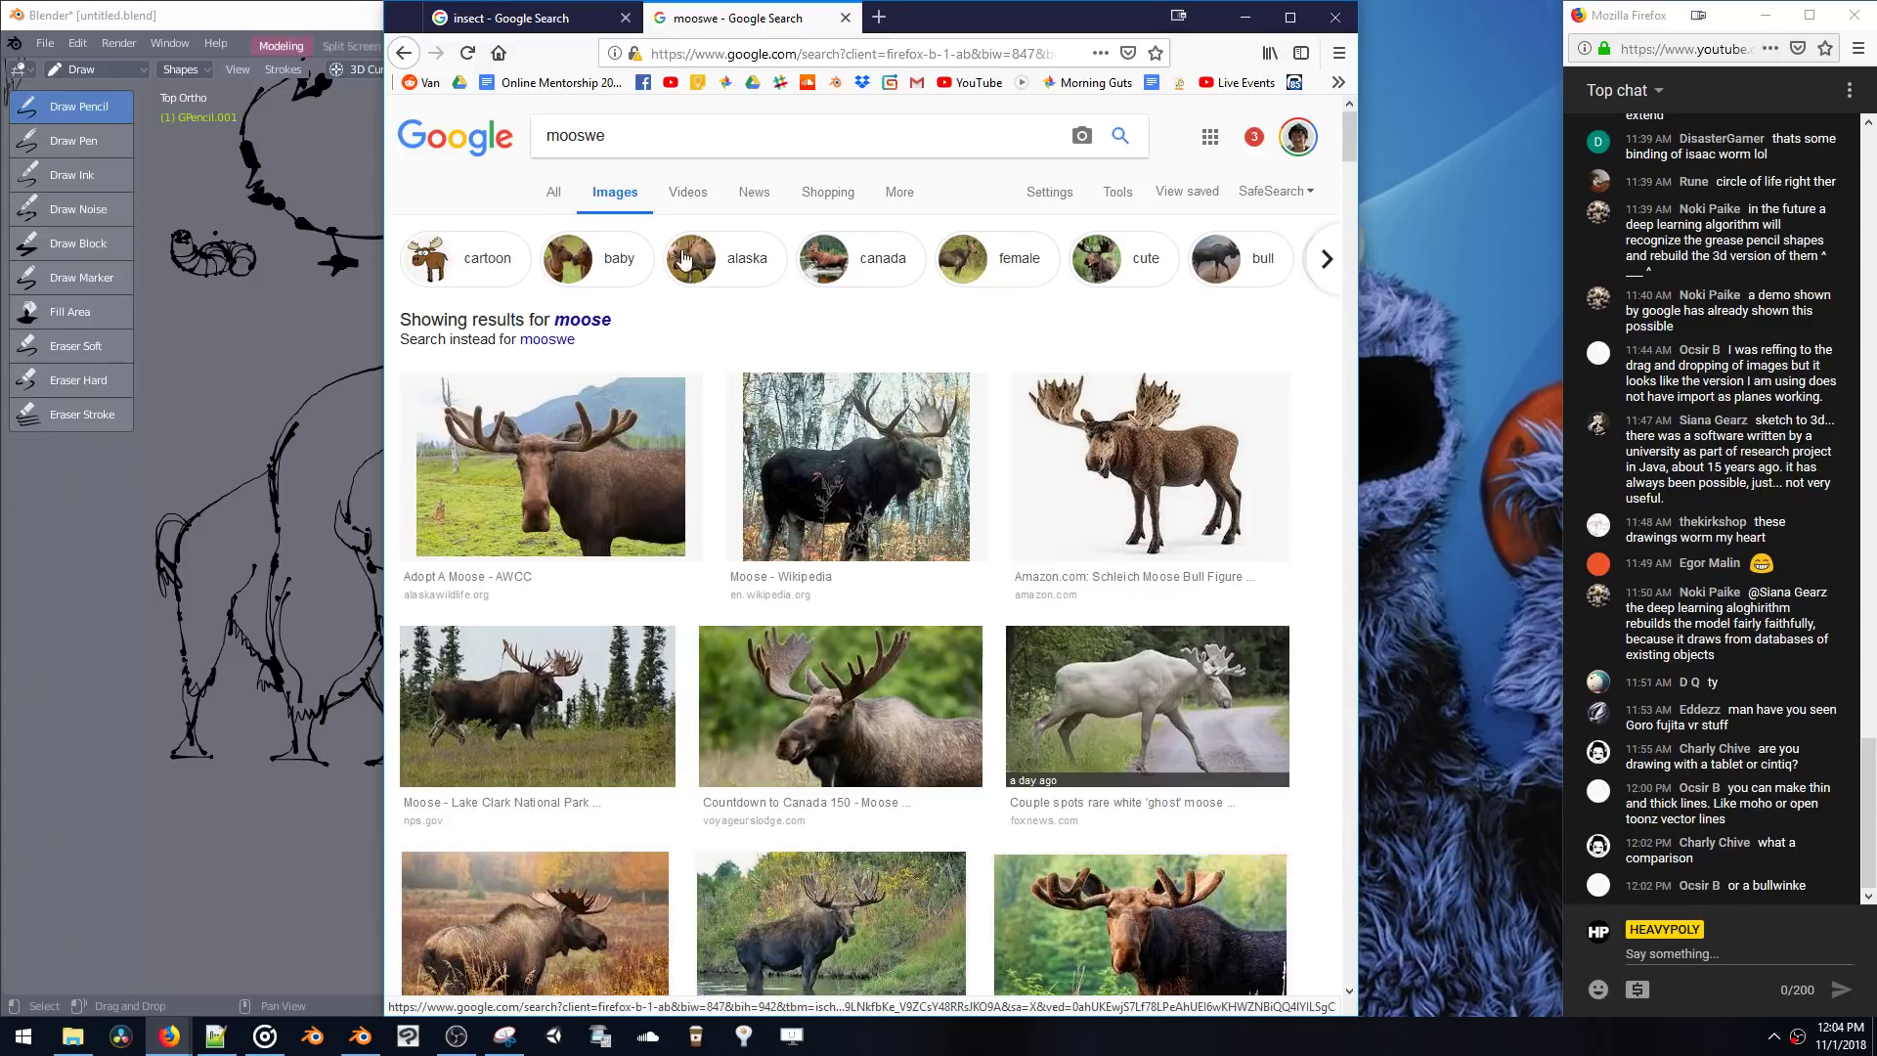
click(870, 262)
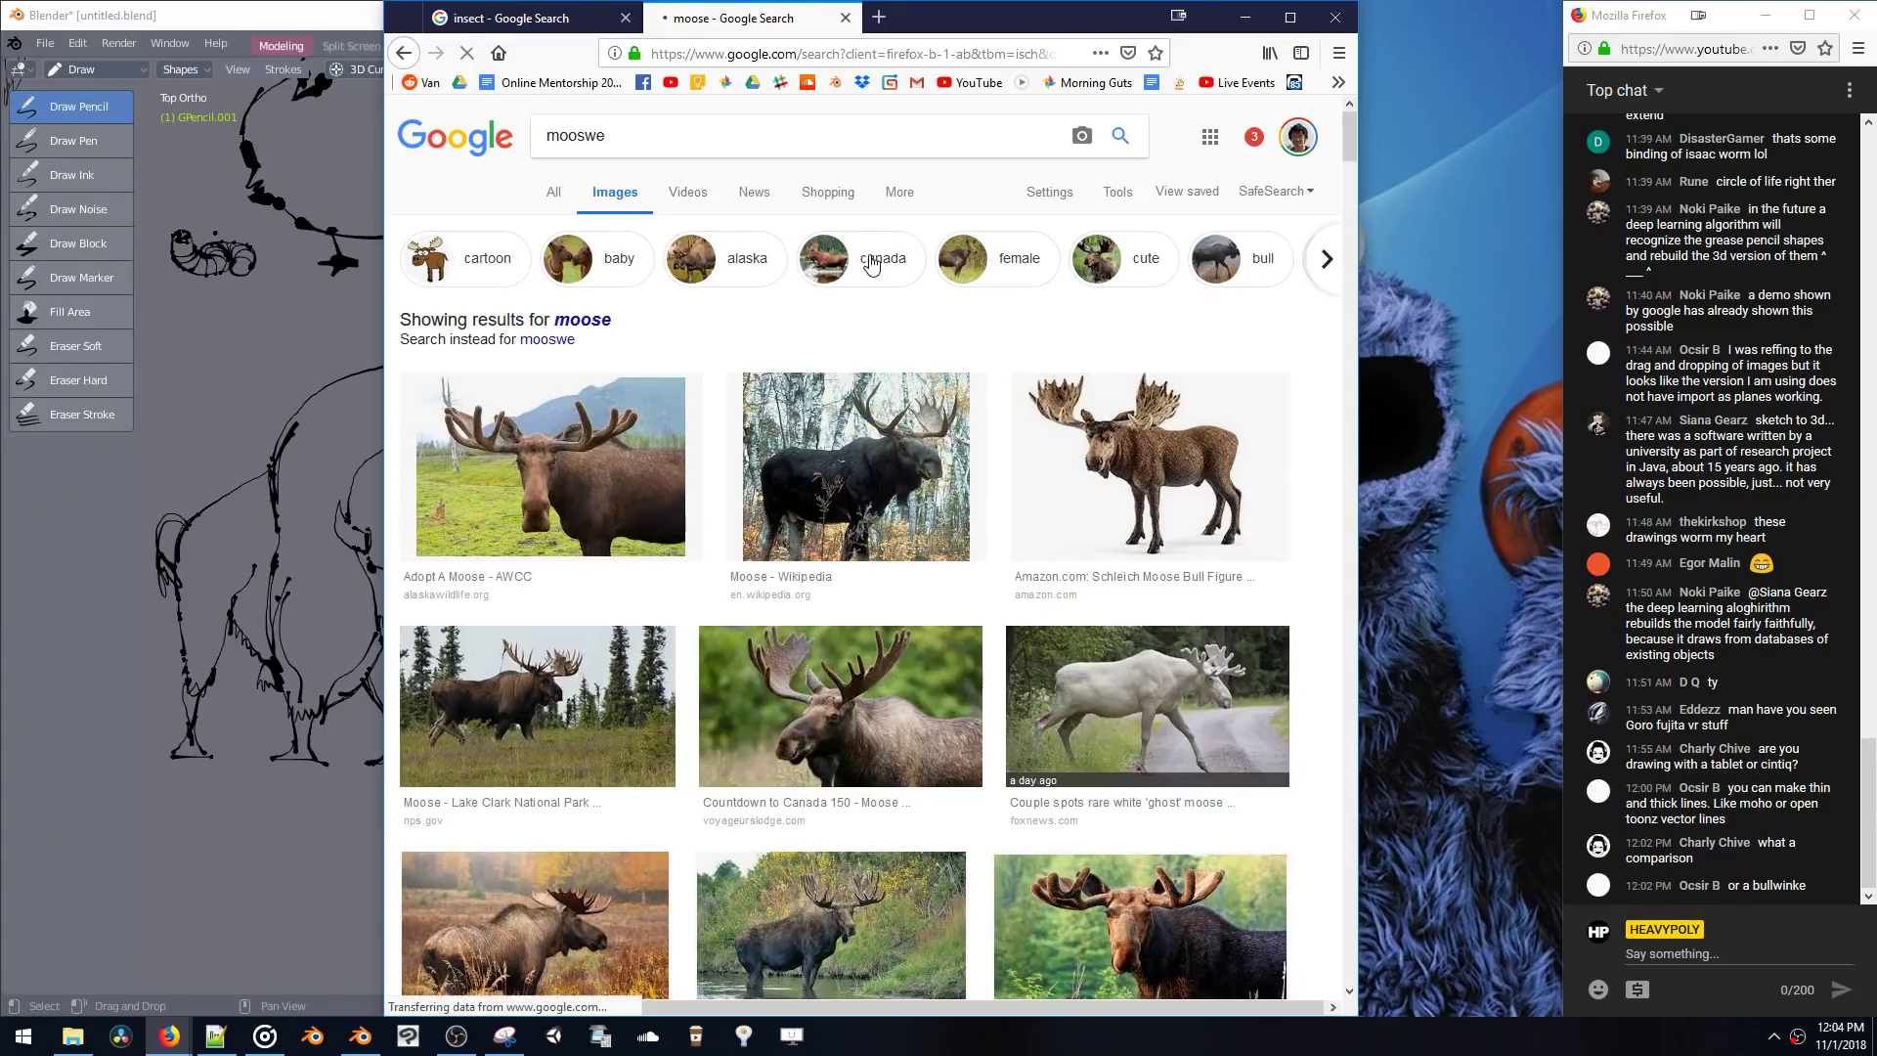
scroll(885, 335, down, 3)
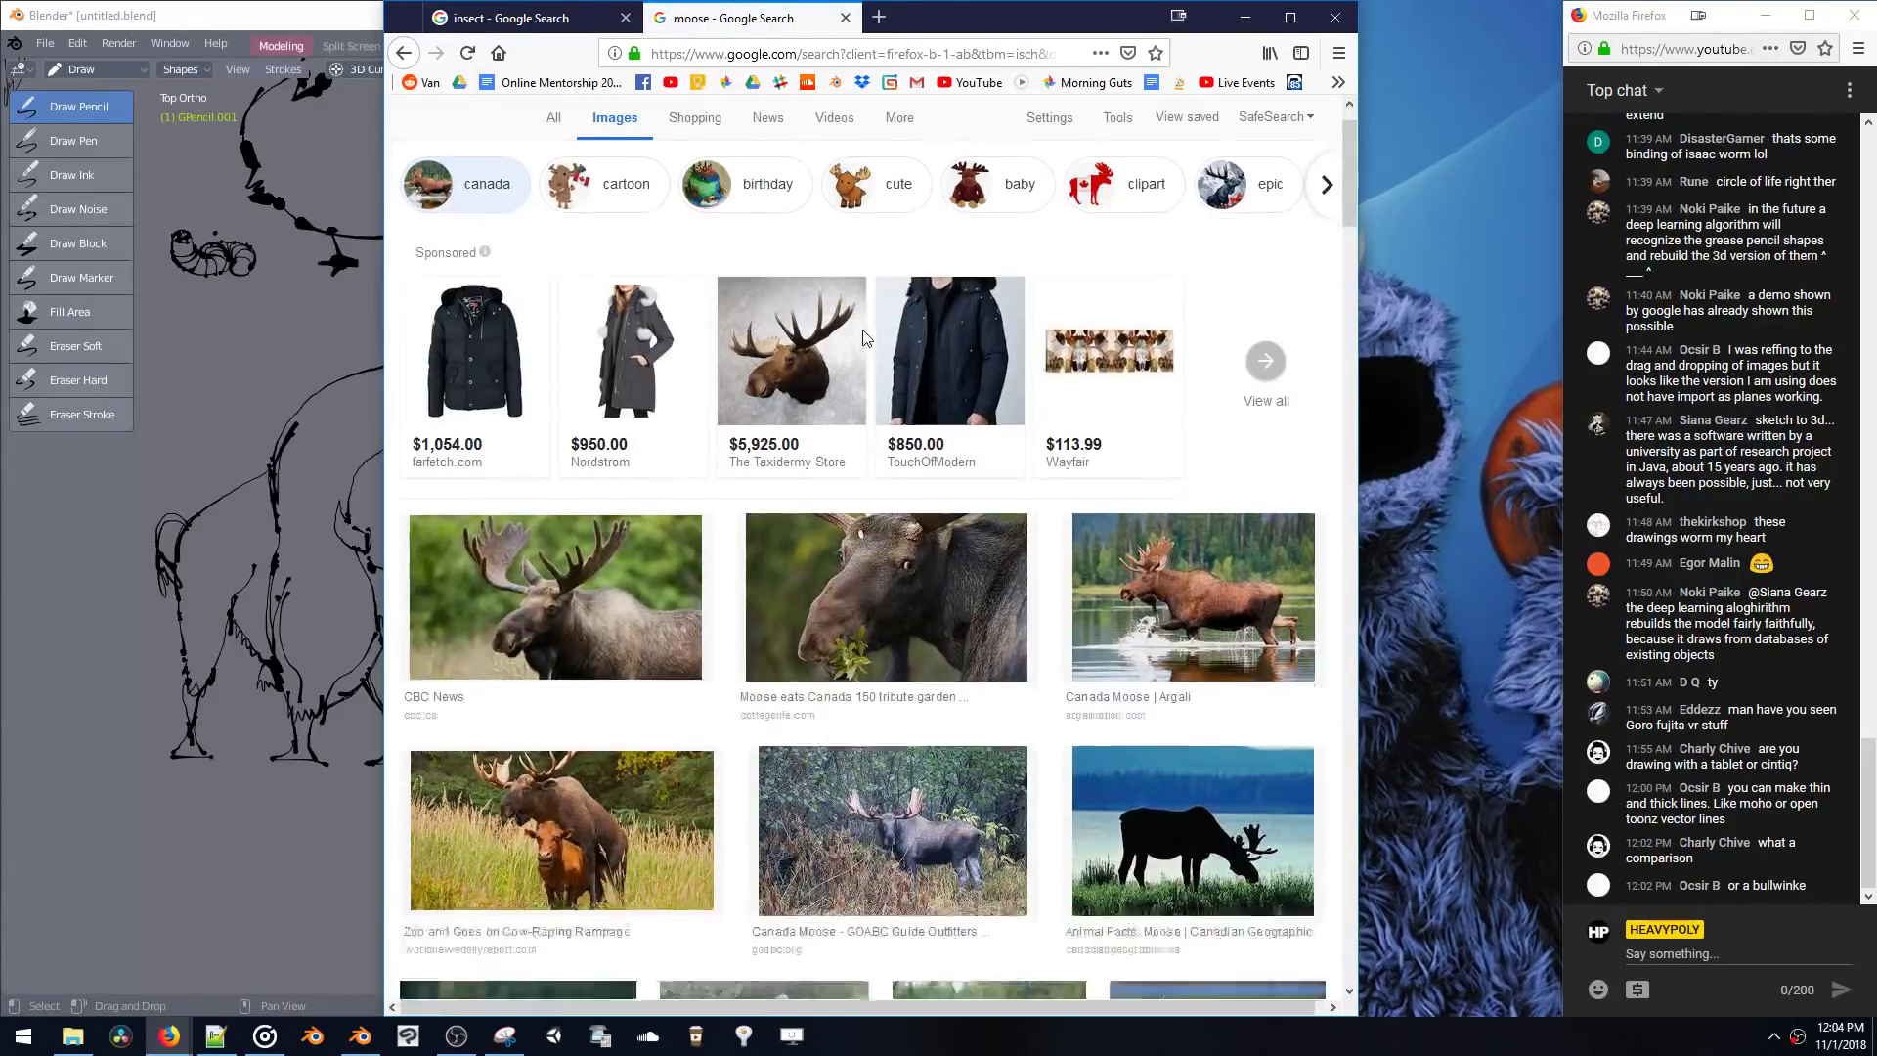
- Preview the Moose eats Canada 150 photo's related images, keep the lying moose from How Moose Antlers Convinced Me open, and return the browser beside Blender
click(826, 435)
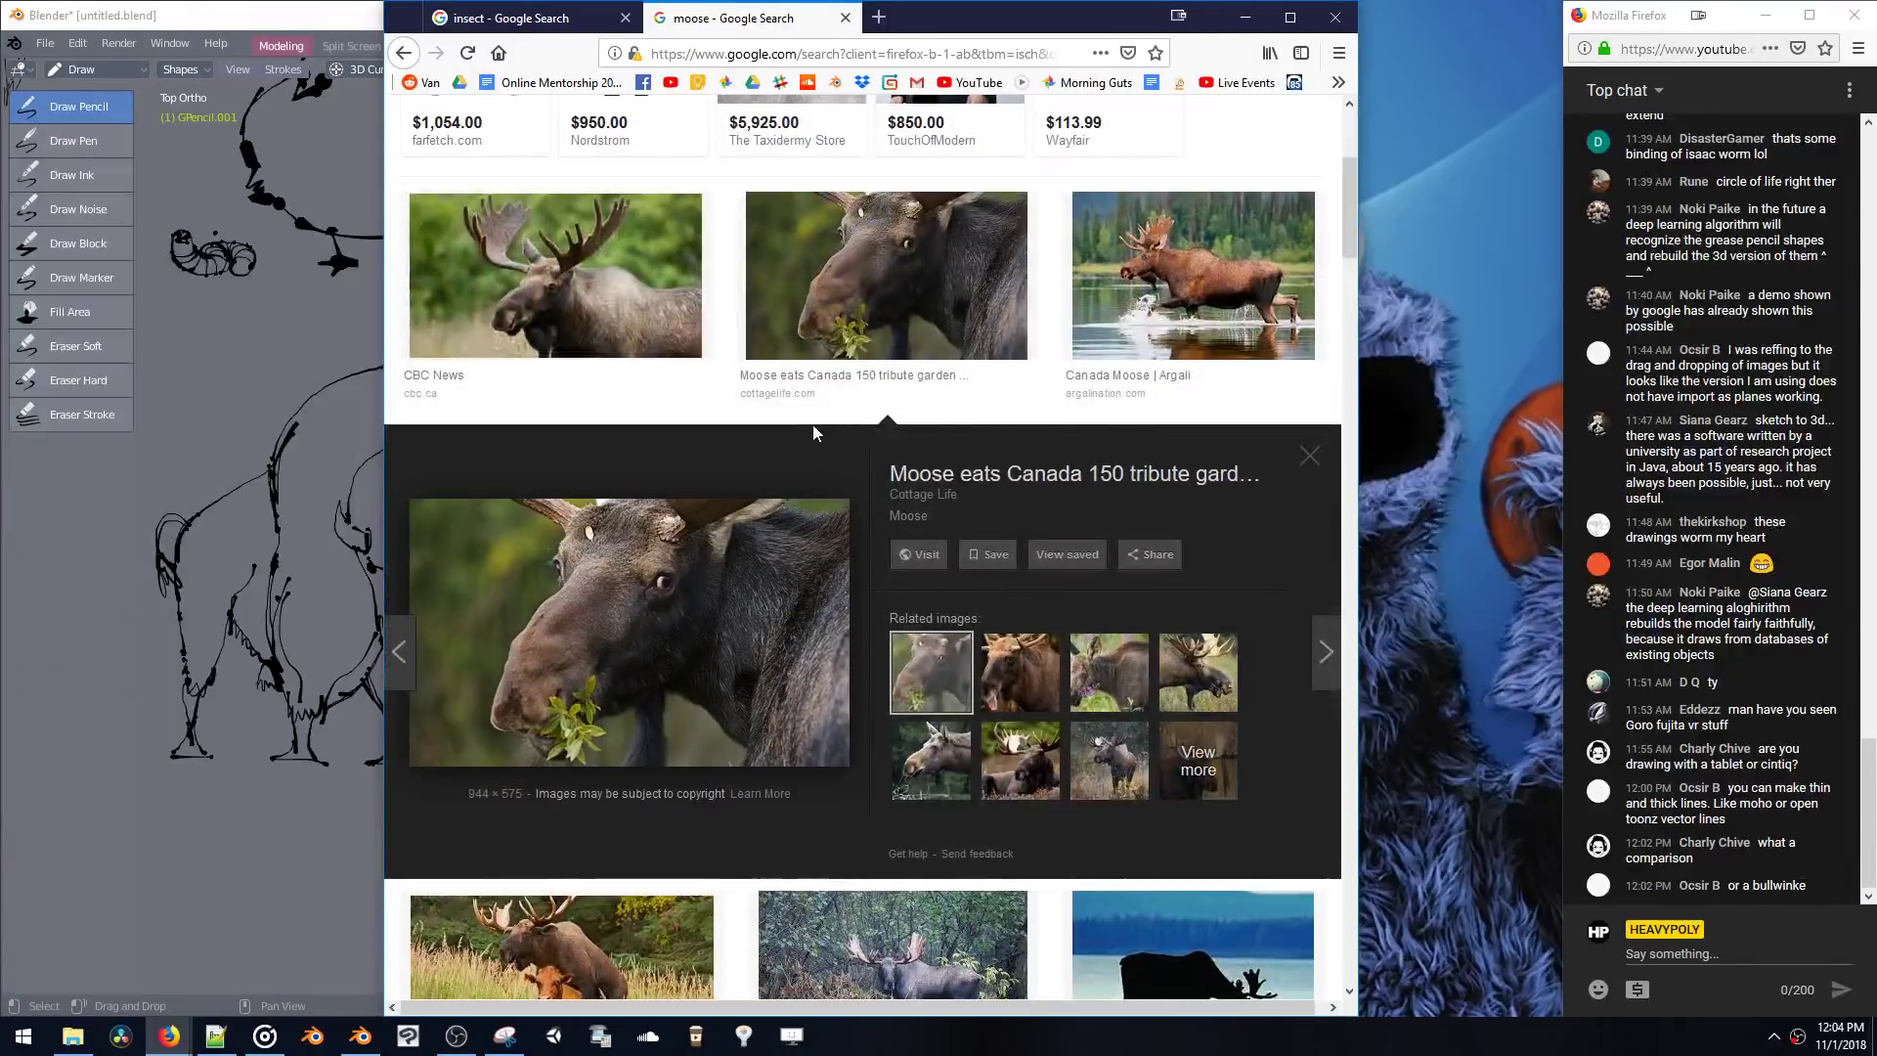
click(1039, 663)
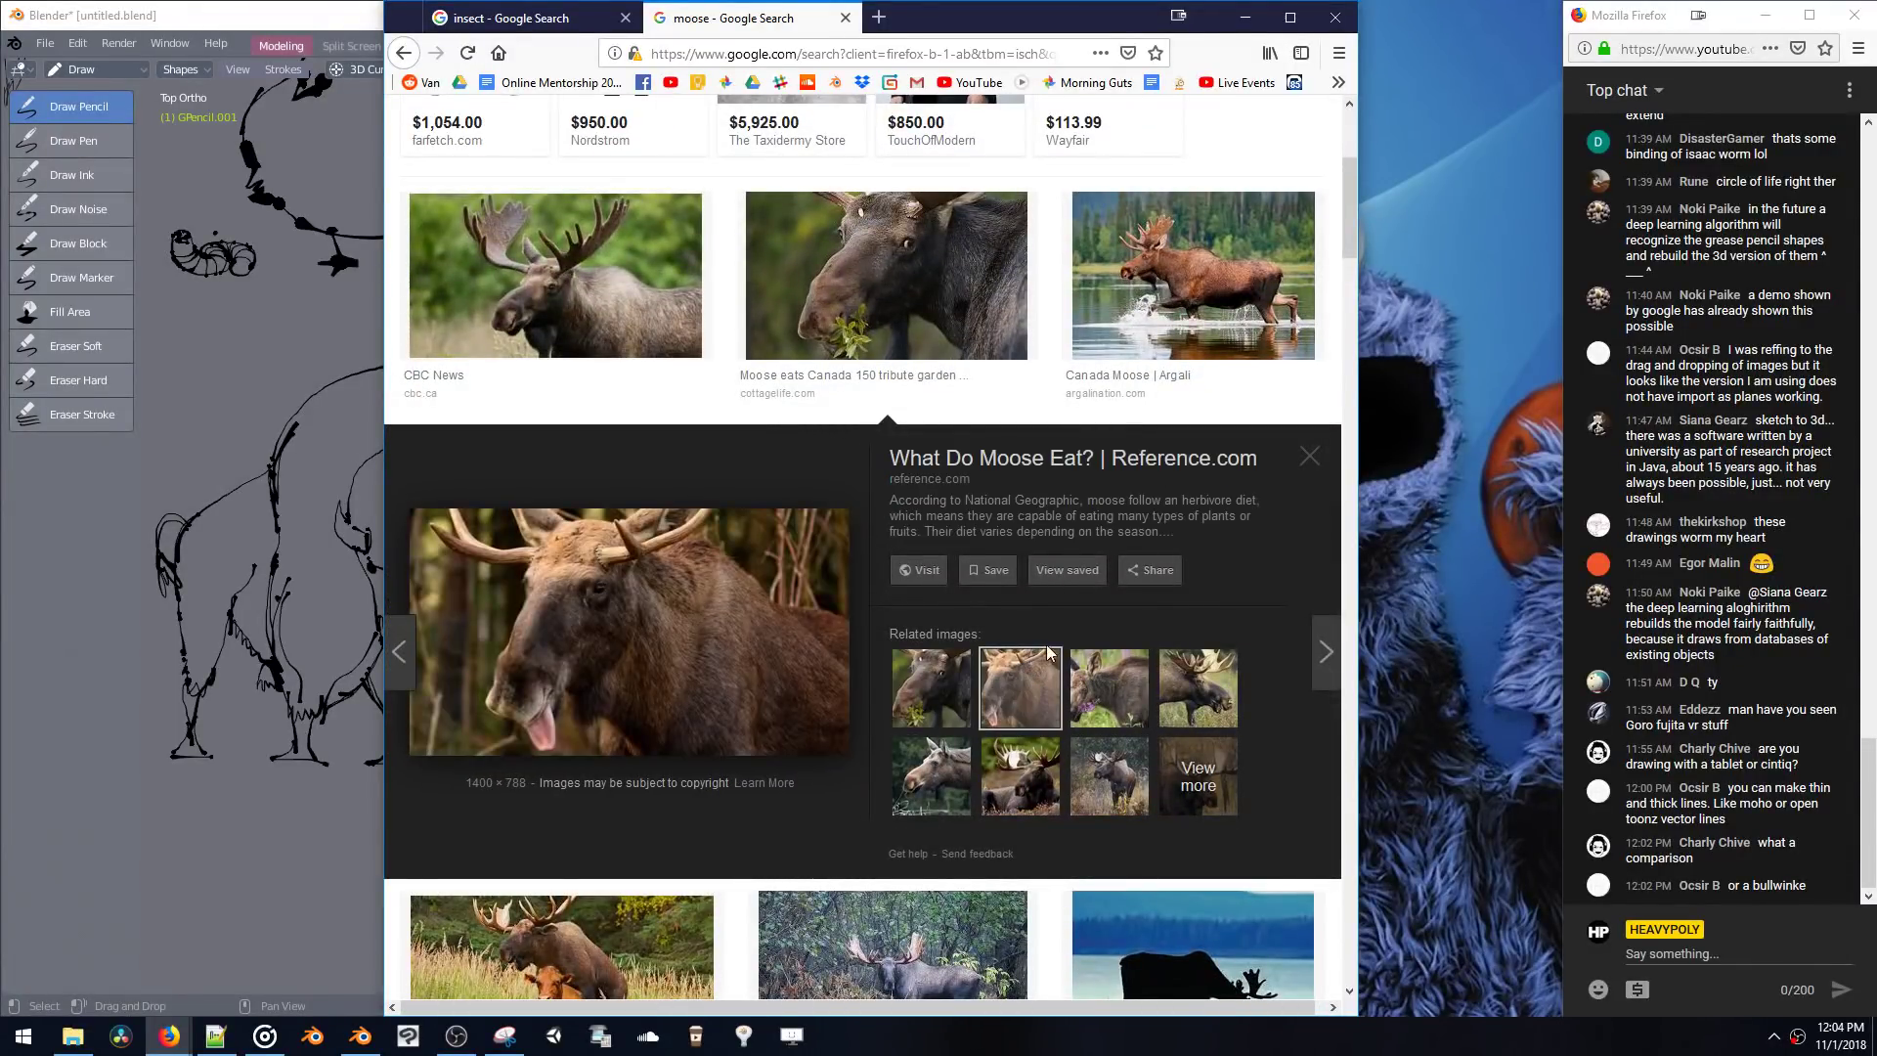
click(1119, 696)
click(1046, 748)
click(943, 752)
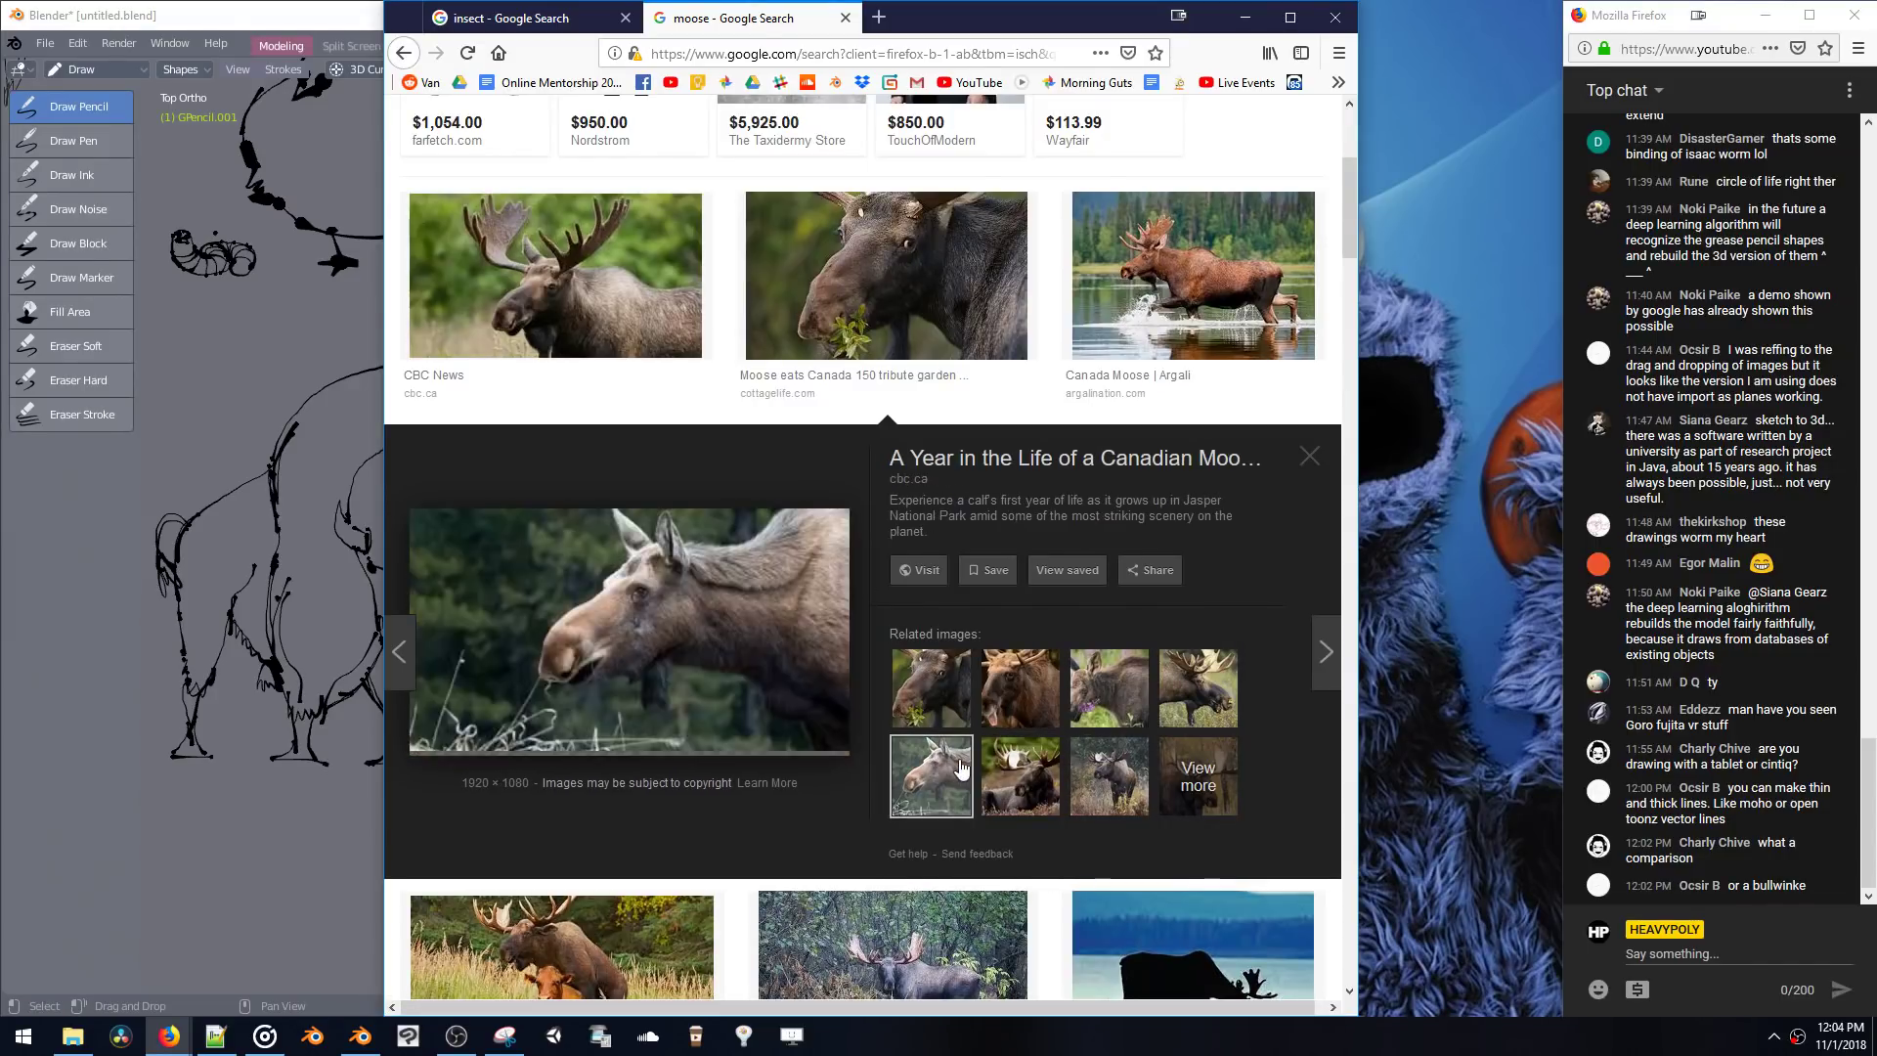
click(999, 749)
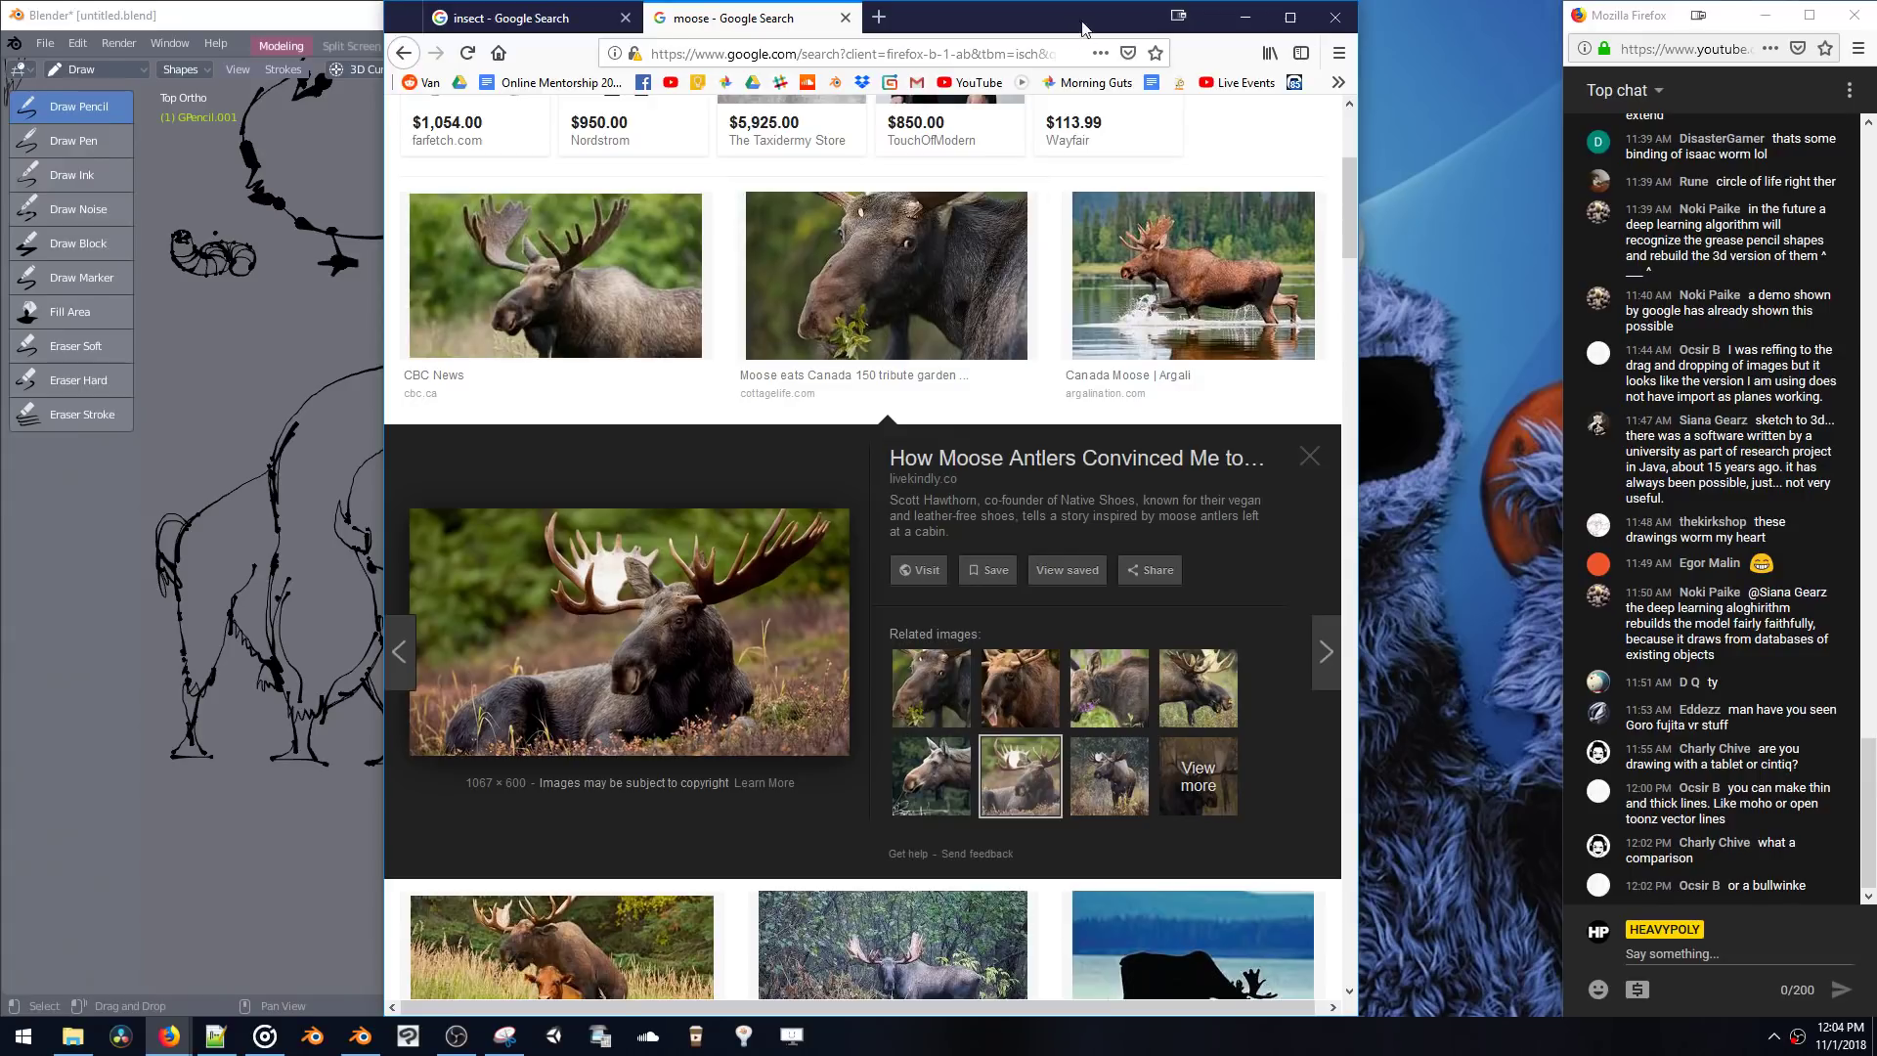
drag(978, 27, 1492, 39)
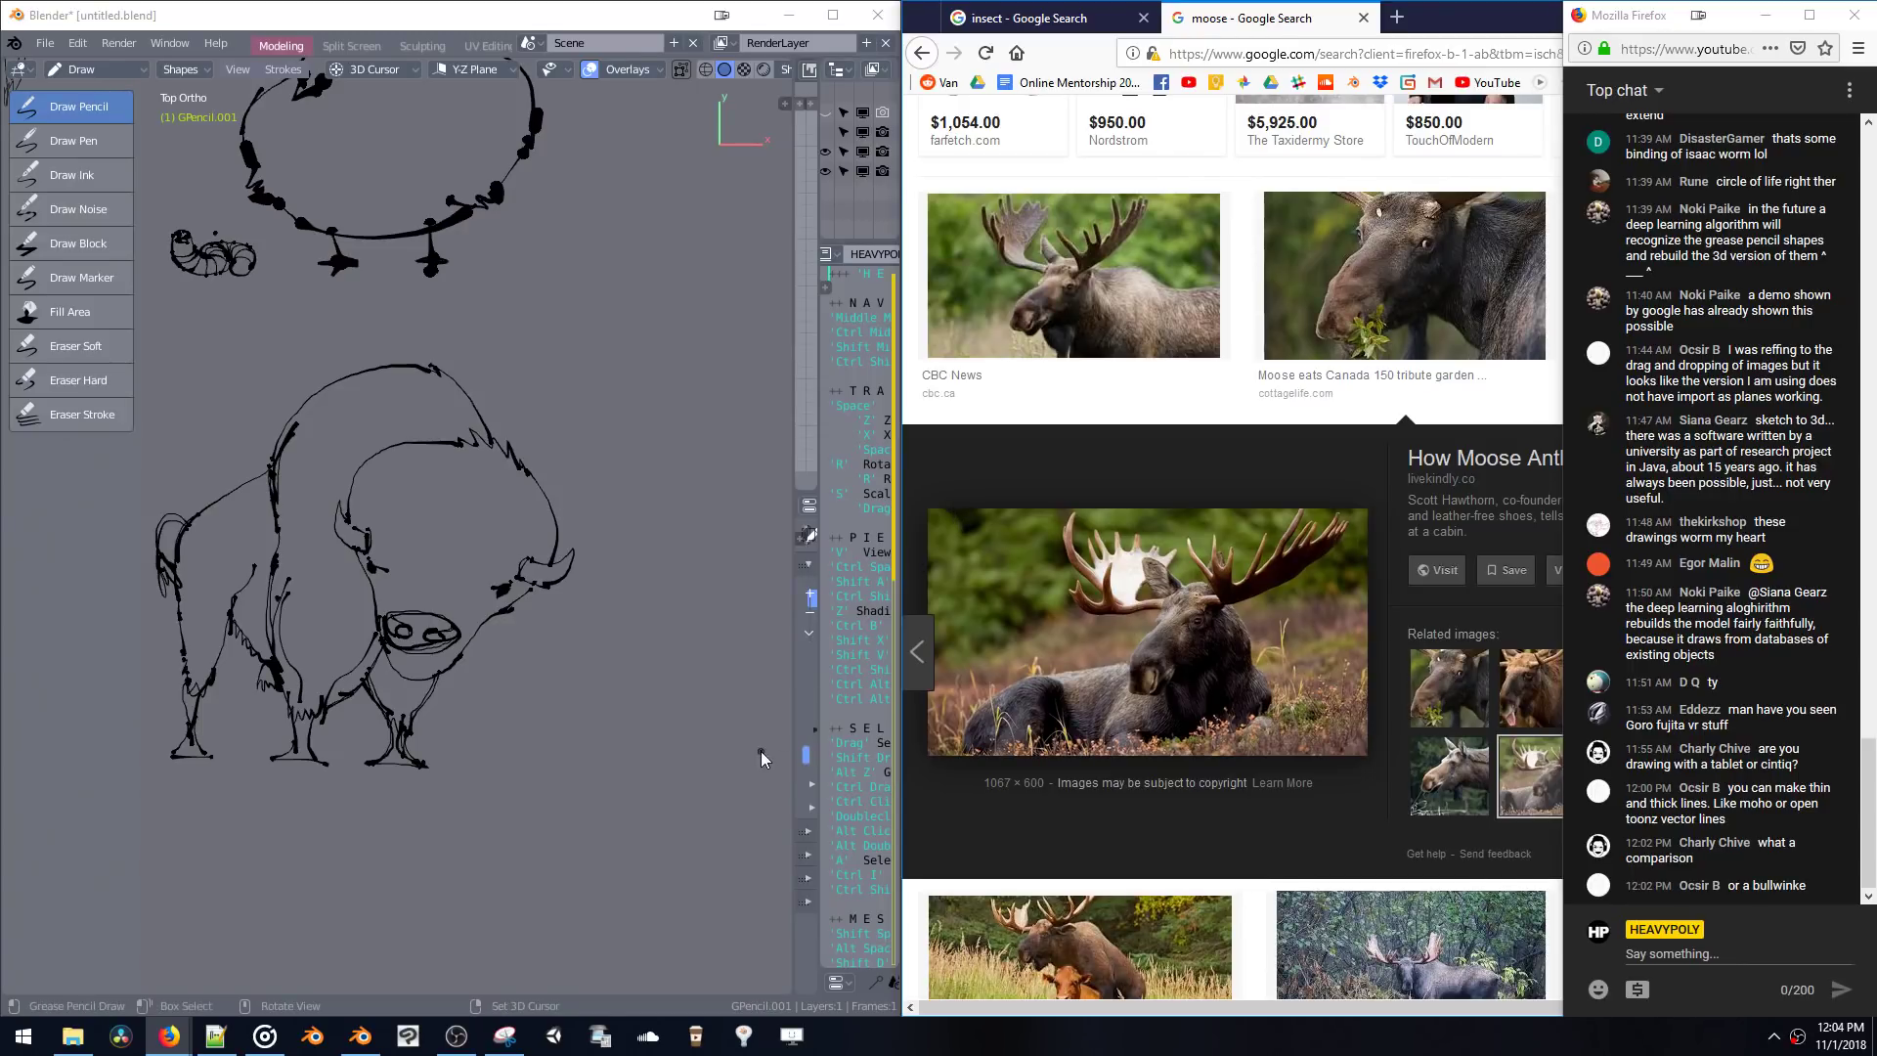
- Undo the stray pencil dot beside the bison drawing
mouse_move(688, 676)
shift+middle_down()
mouse_move(753, 648)
mouse_move(751, 342)
shift+middle_up()
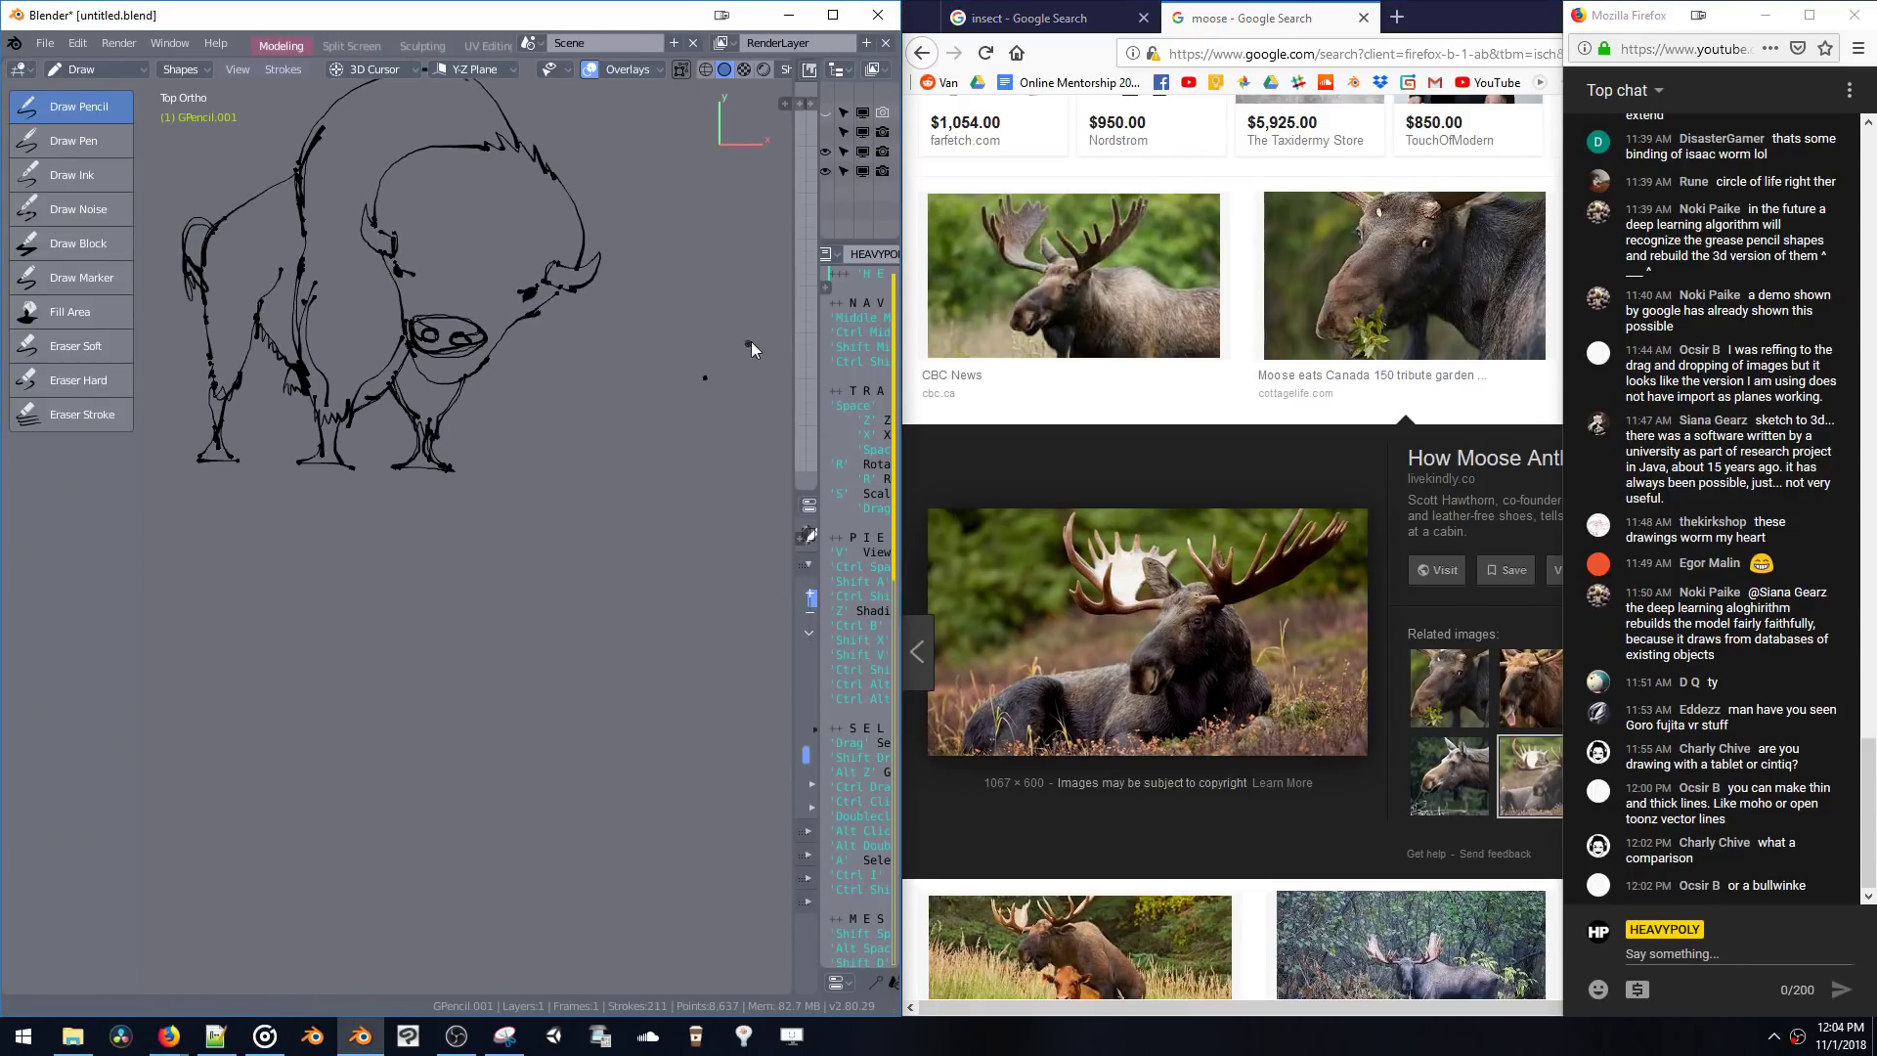
scroll(625, 519, up, 1)
scroll(635, 535, down, 1)
key(ctrl+z)
scroll(503, 513, down, 1)
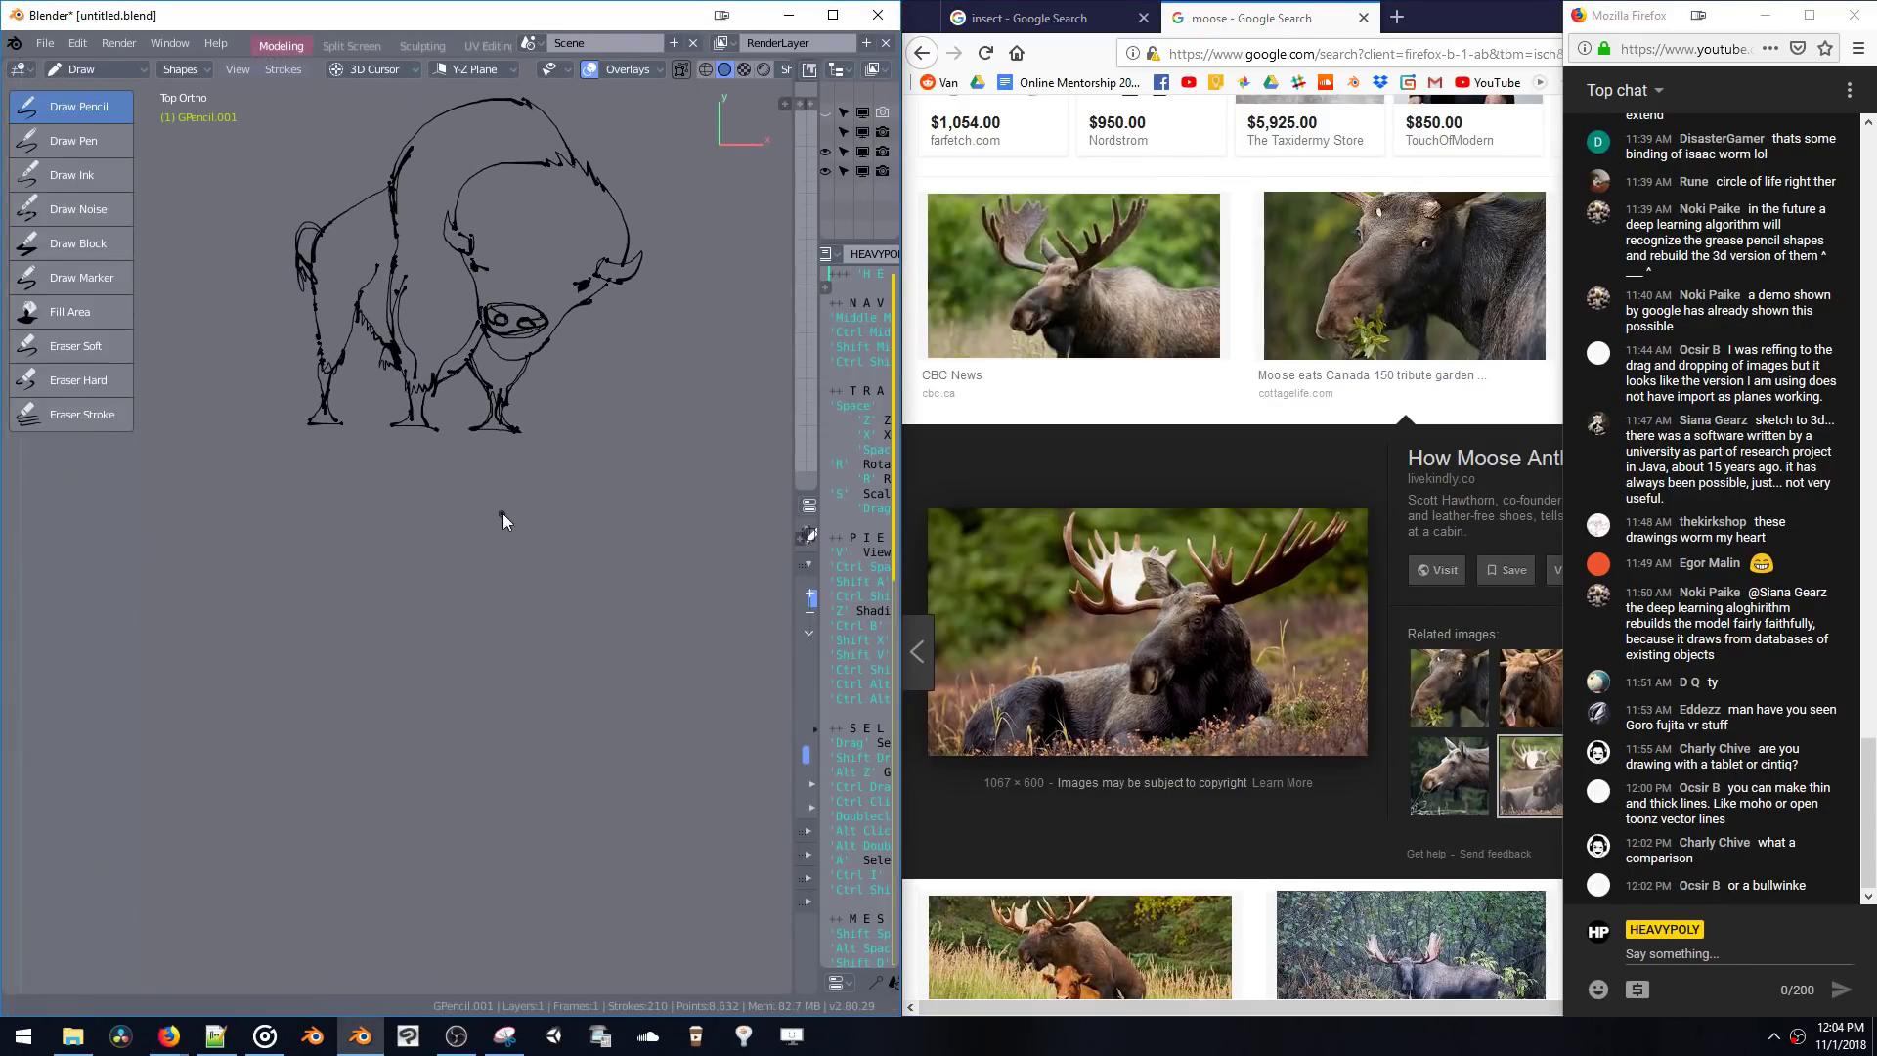
- Sketch the moose's head below the bison with a curved brow, long muzzle, mouth and small eye, undoing the false first strokes
shift+middle_drag(499, 525, 513, 481)
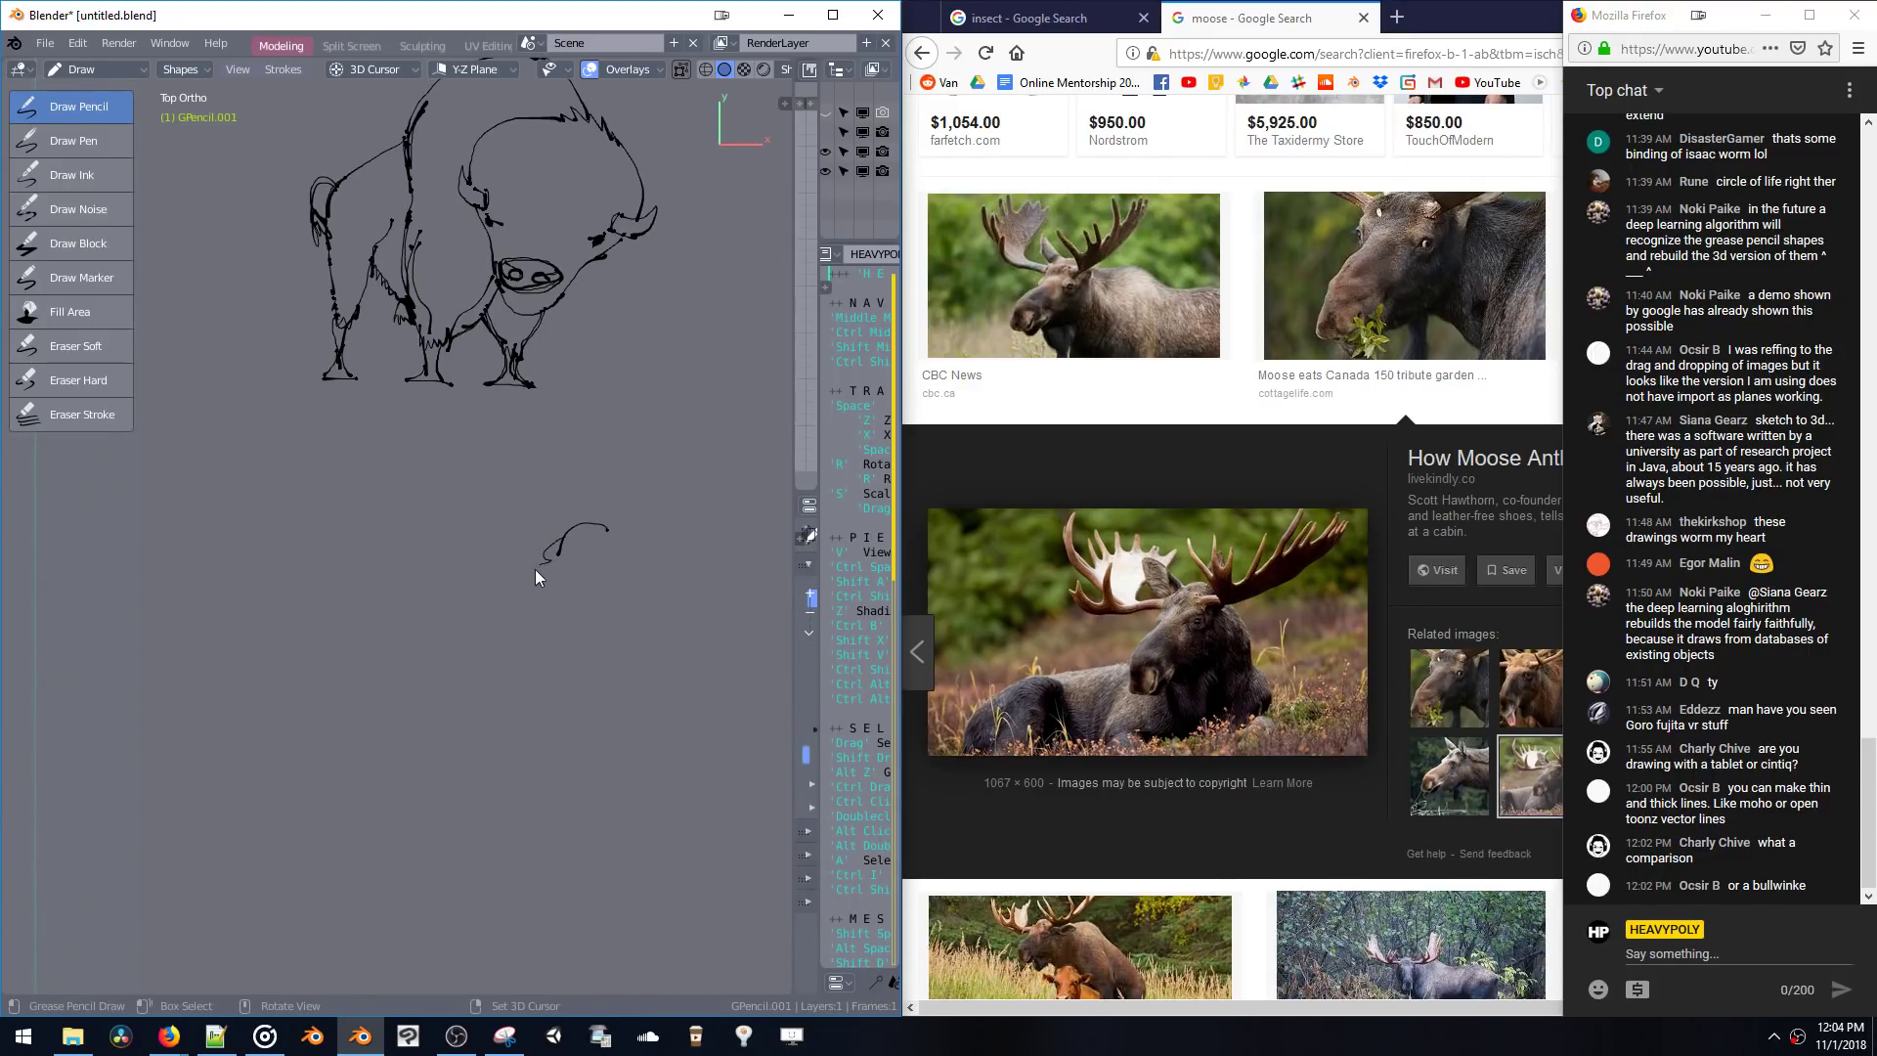
drag(563, 537, 530, 579)
key(ctrl+z)
mouse_move(498, 596)
mouse_down()
mouse_move(463, 623)
mouse_move(462, 658)
mouse_move(505, 664)
mouse_move(495, 690)
mouse_up()
drag(551, 644, 546, 647)
scroll(587, 538, up, 3)
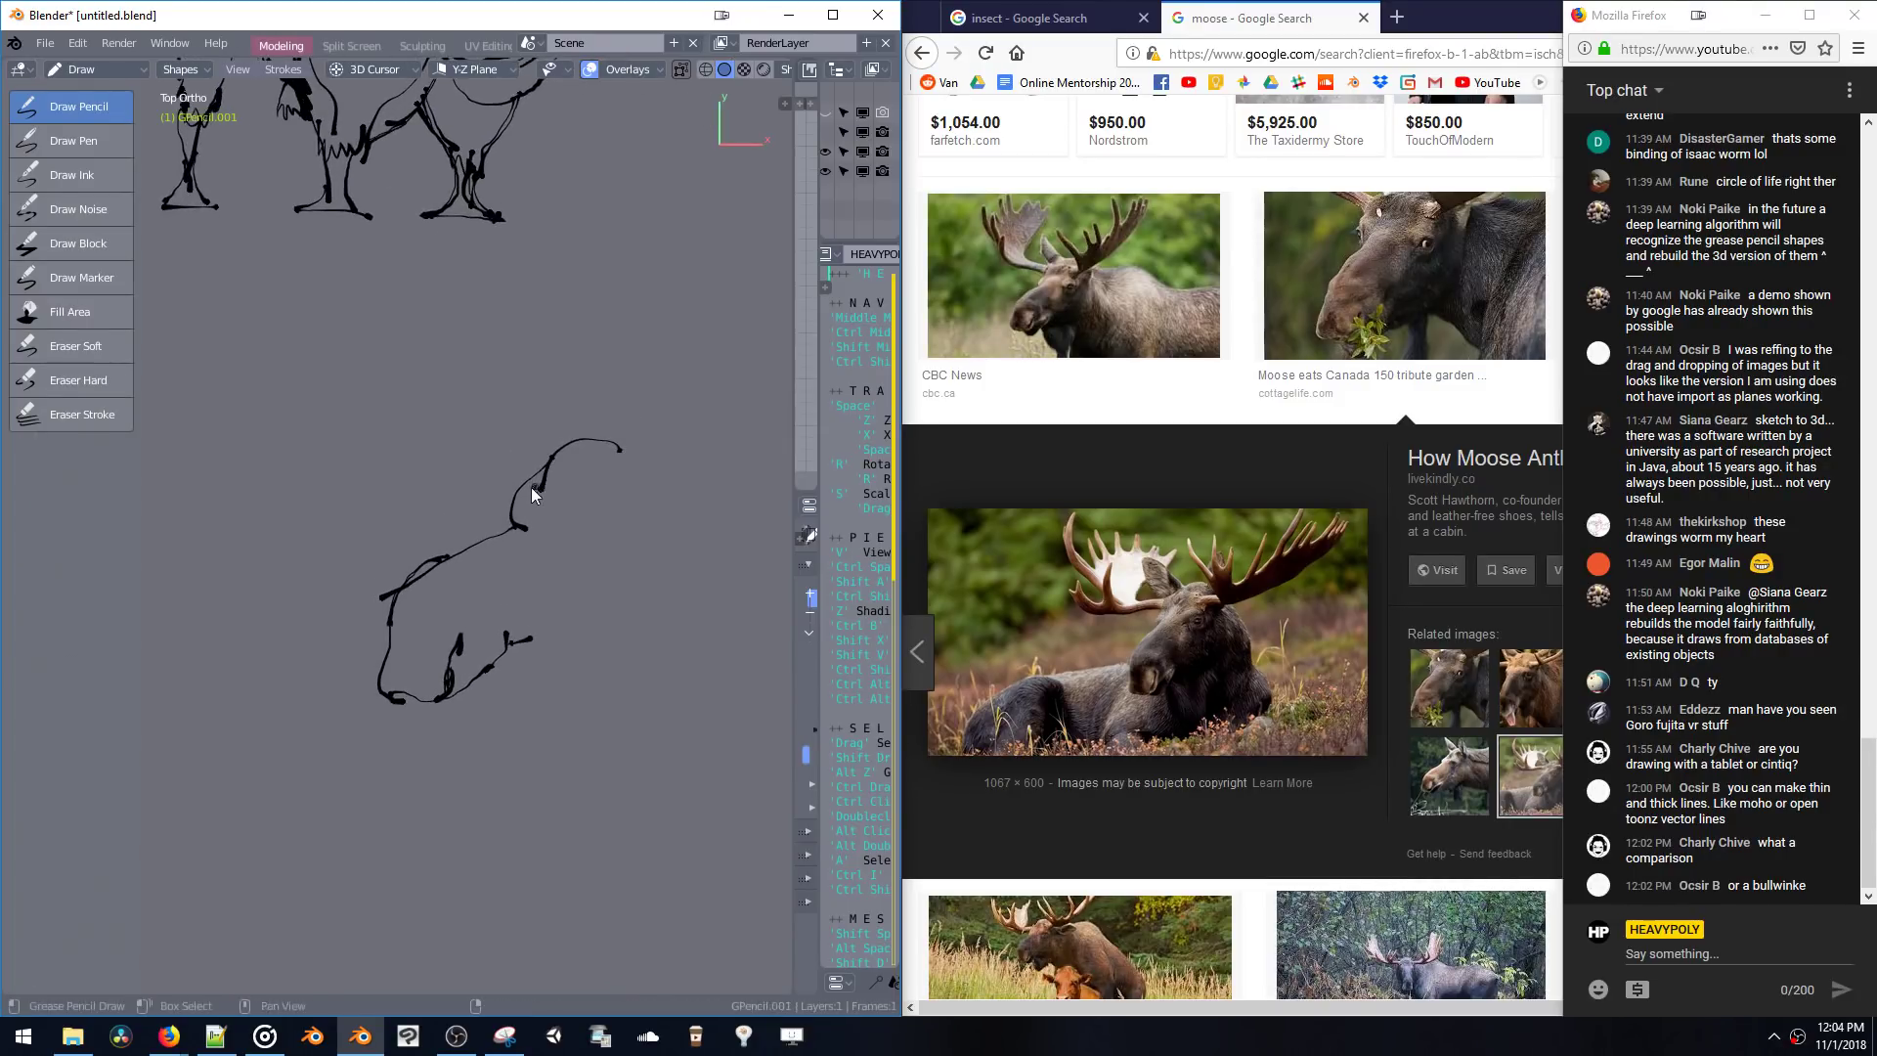
shift+middle_drag(575, 559, 546, 565)
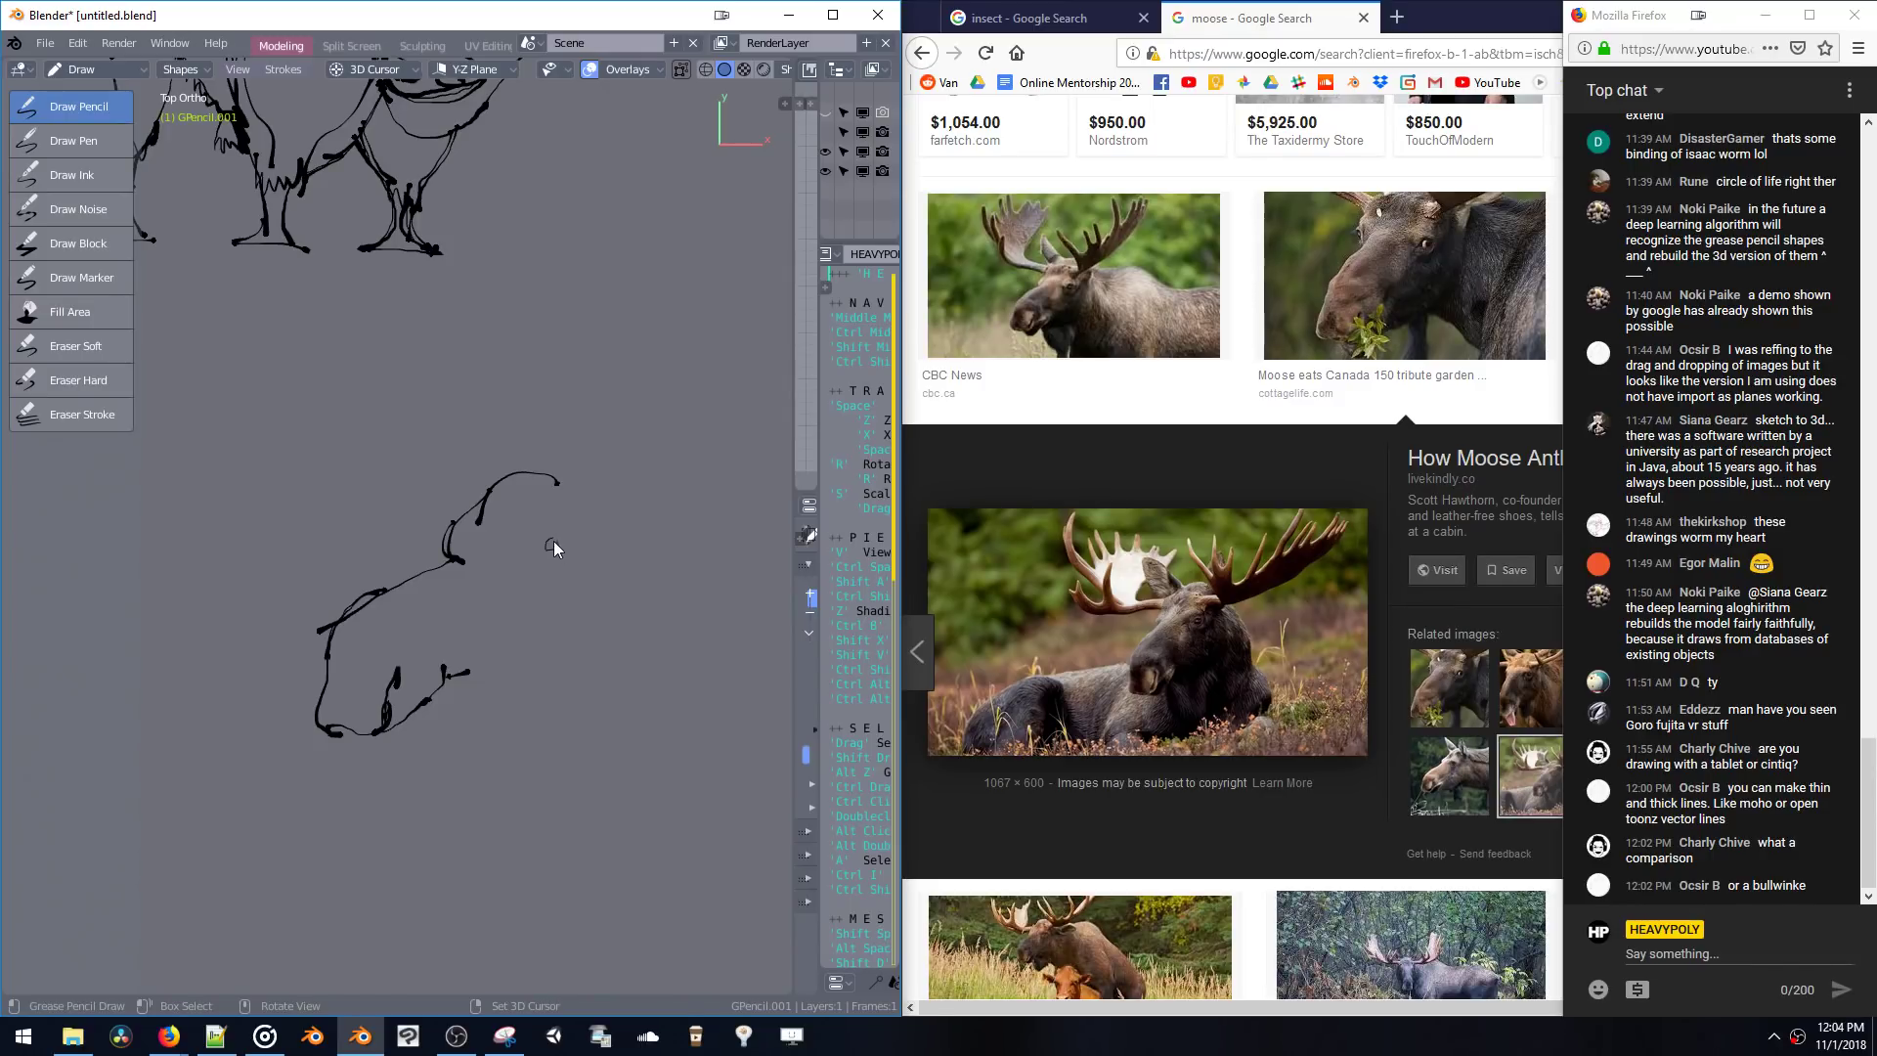
scroll(496, 501, down, 3)
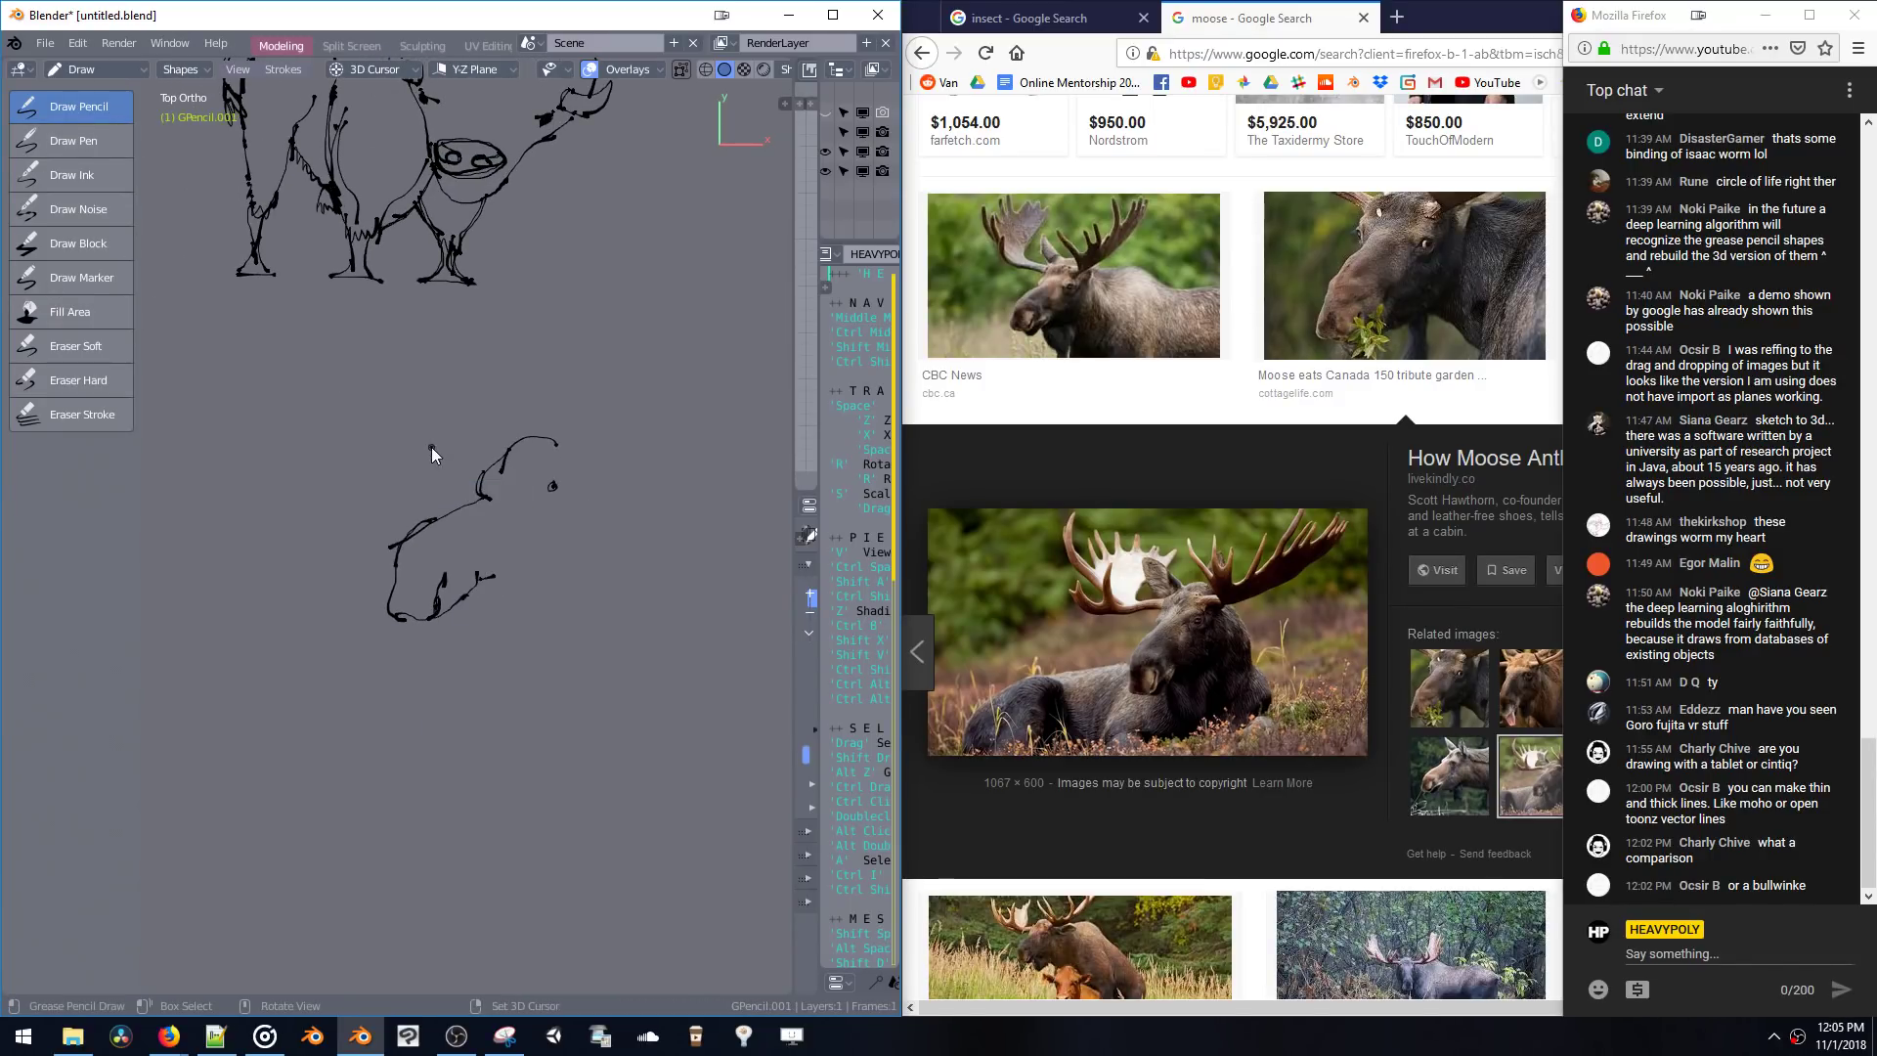
- Select all the moose head strokes in Edit Mode and move them about 12 m down, away from the bison
key(Tab)
click(337, 417)
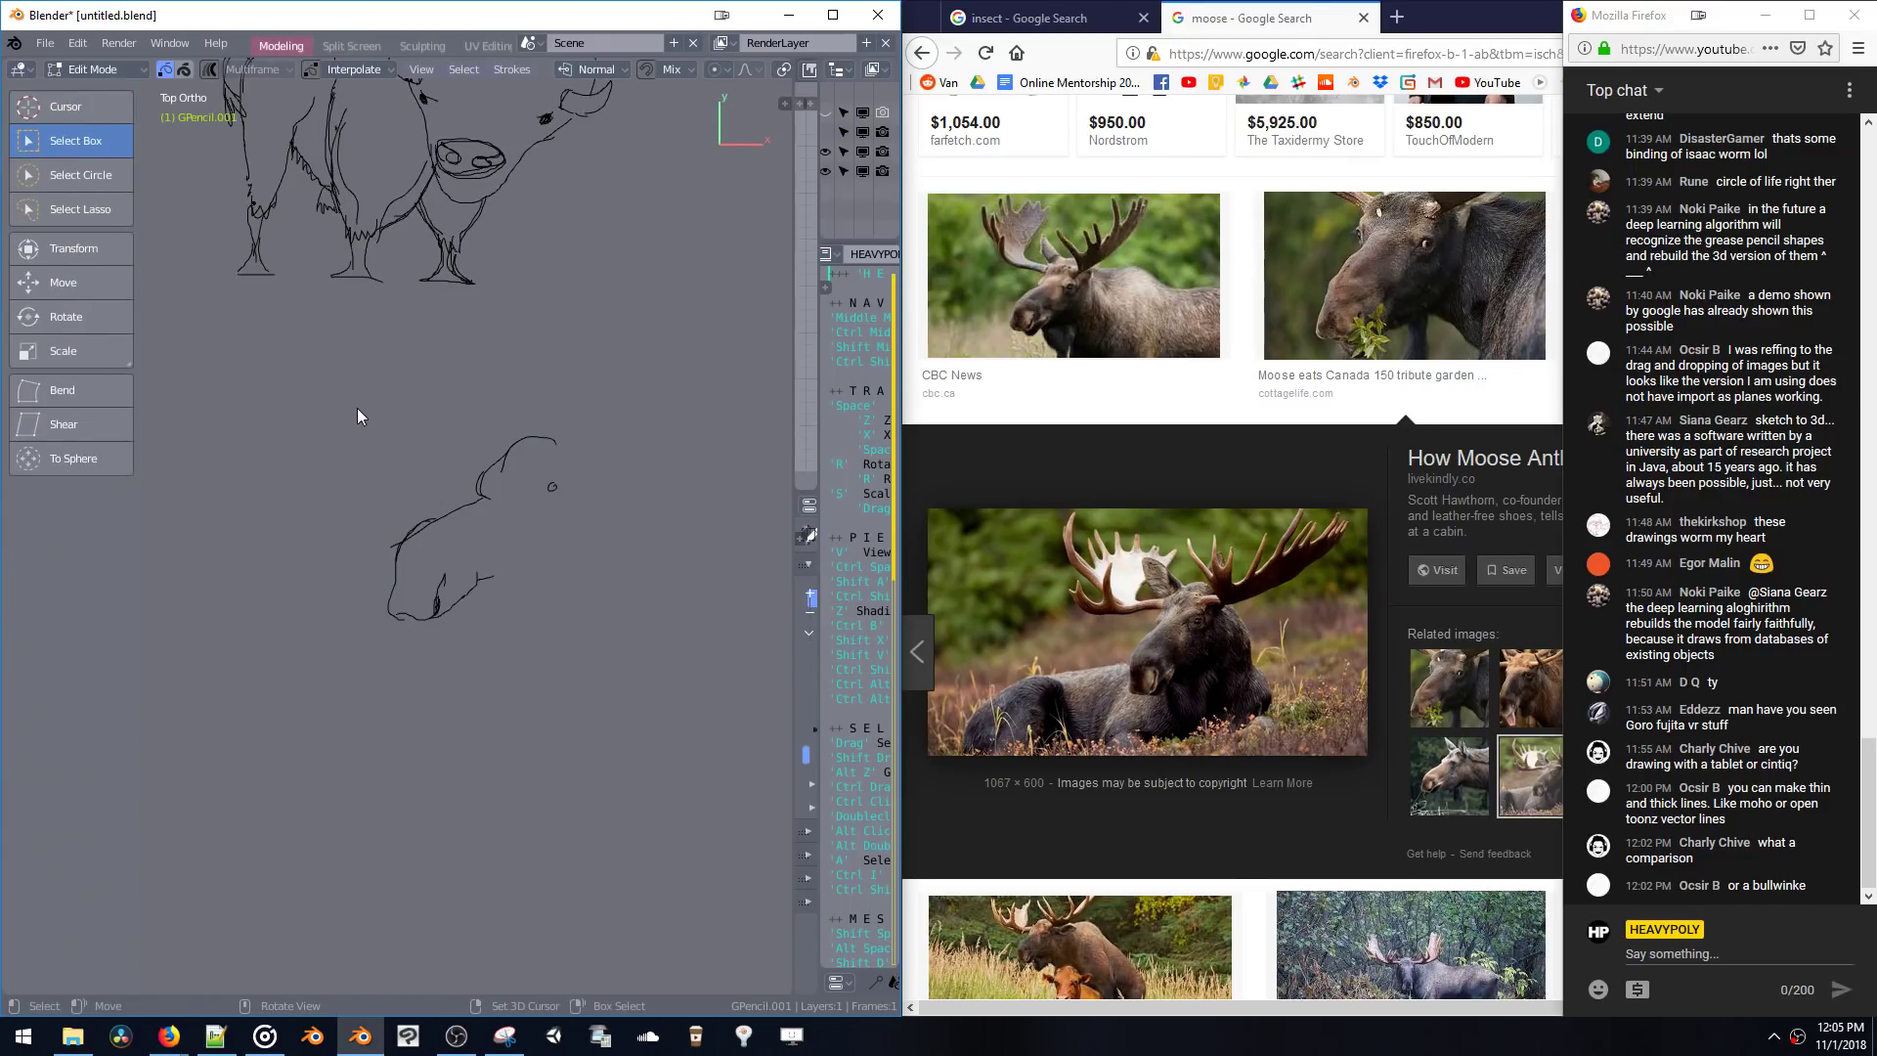
mouse_move(367, 415)
mouse_down()
mouse_move(525, 615)
mouse_move(572, 630)
mouse_up()
key(g)
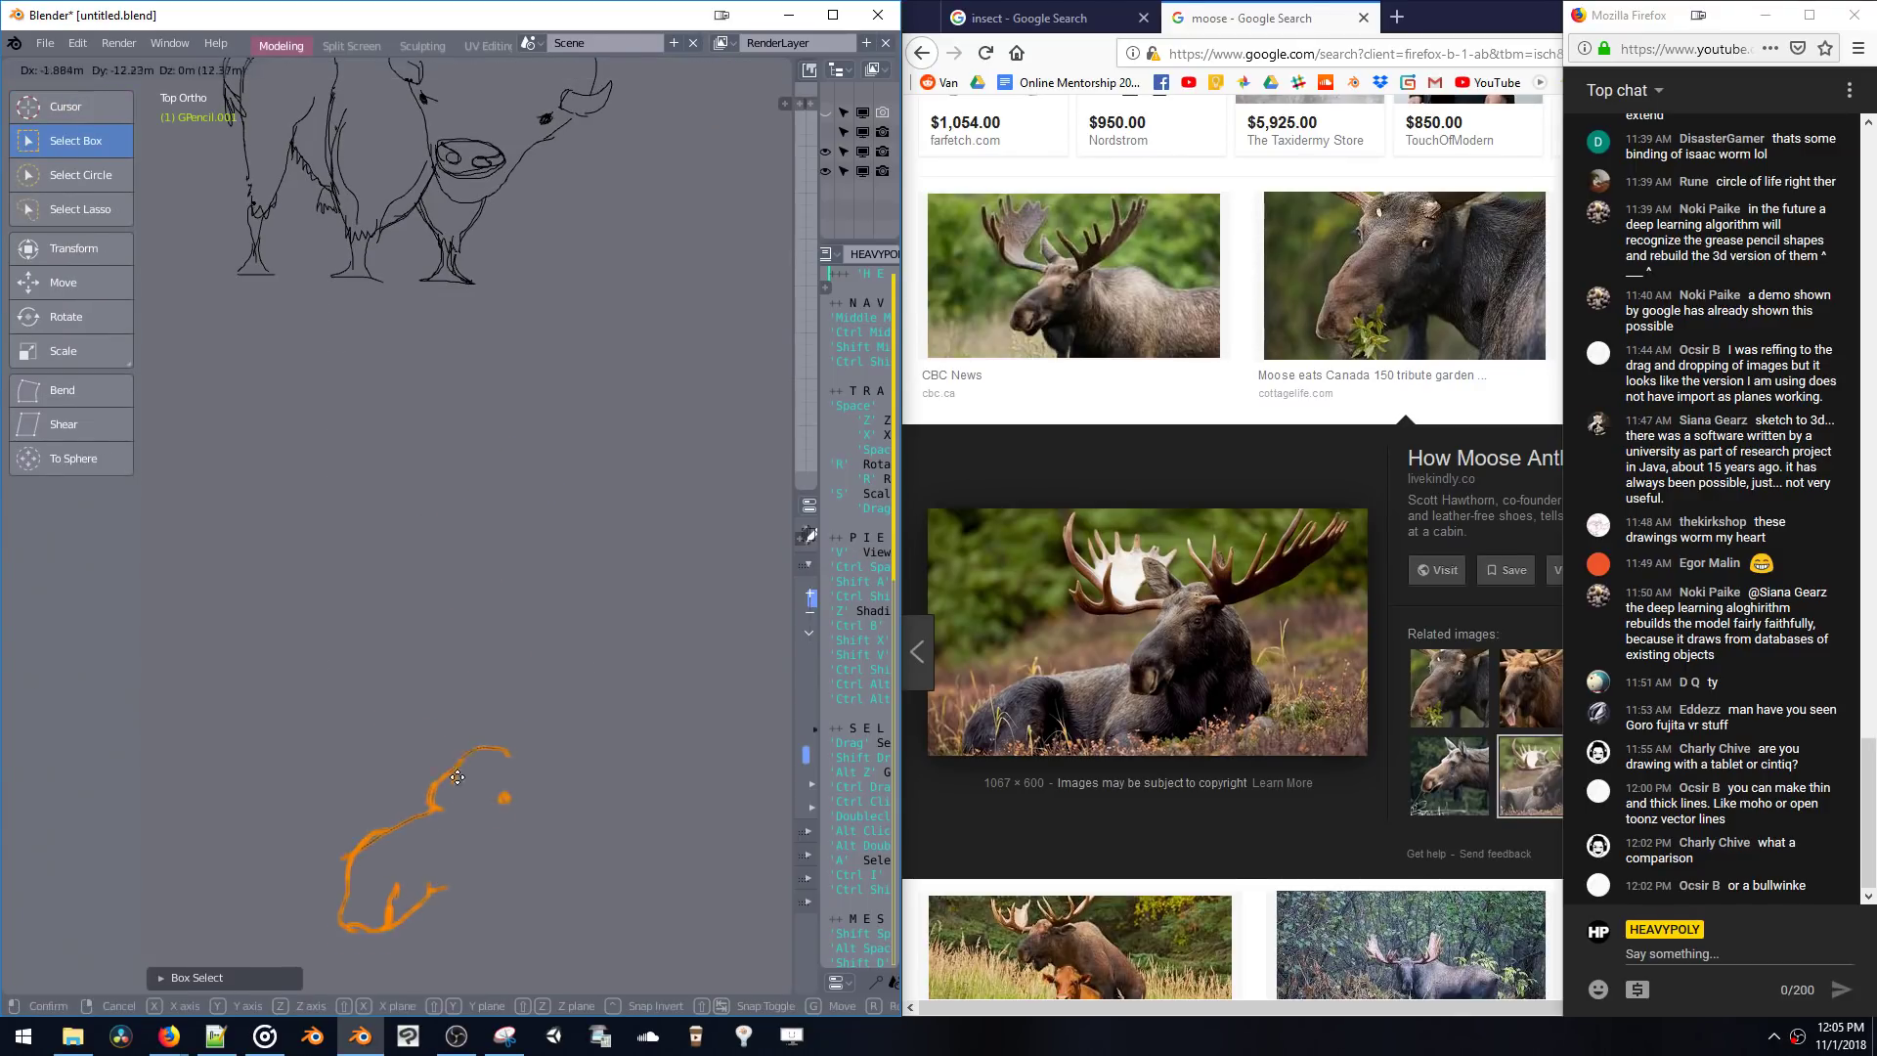
click(457, 777)
scroll(495, 503, down, 2)
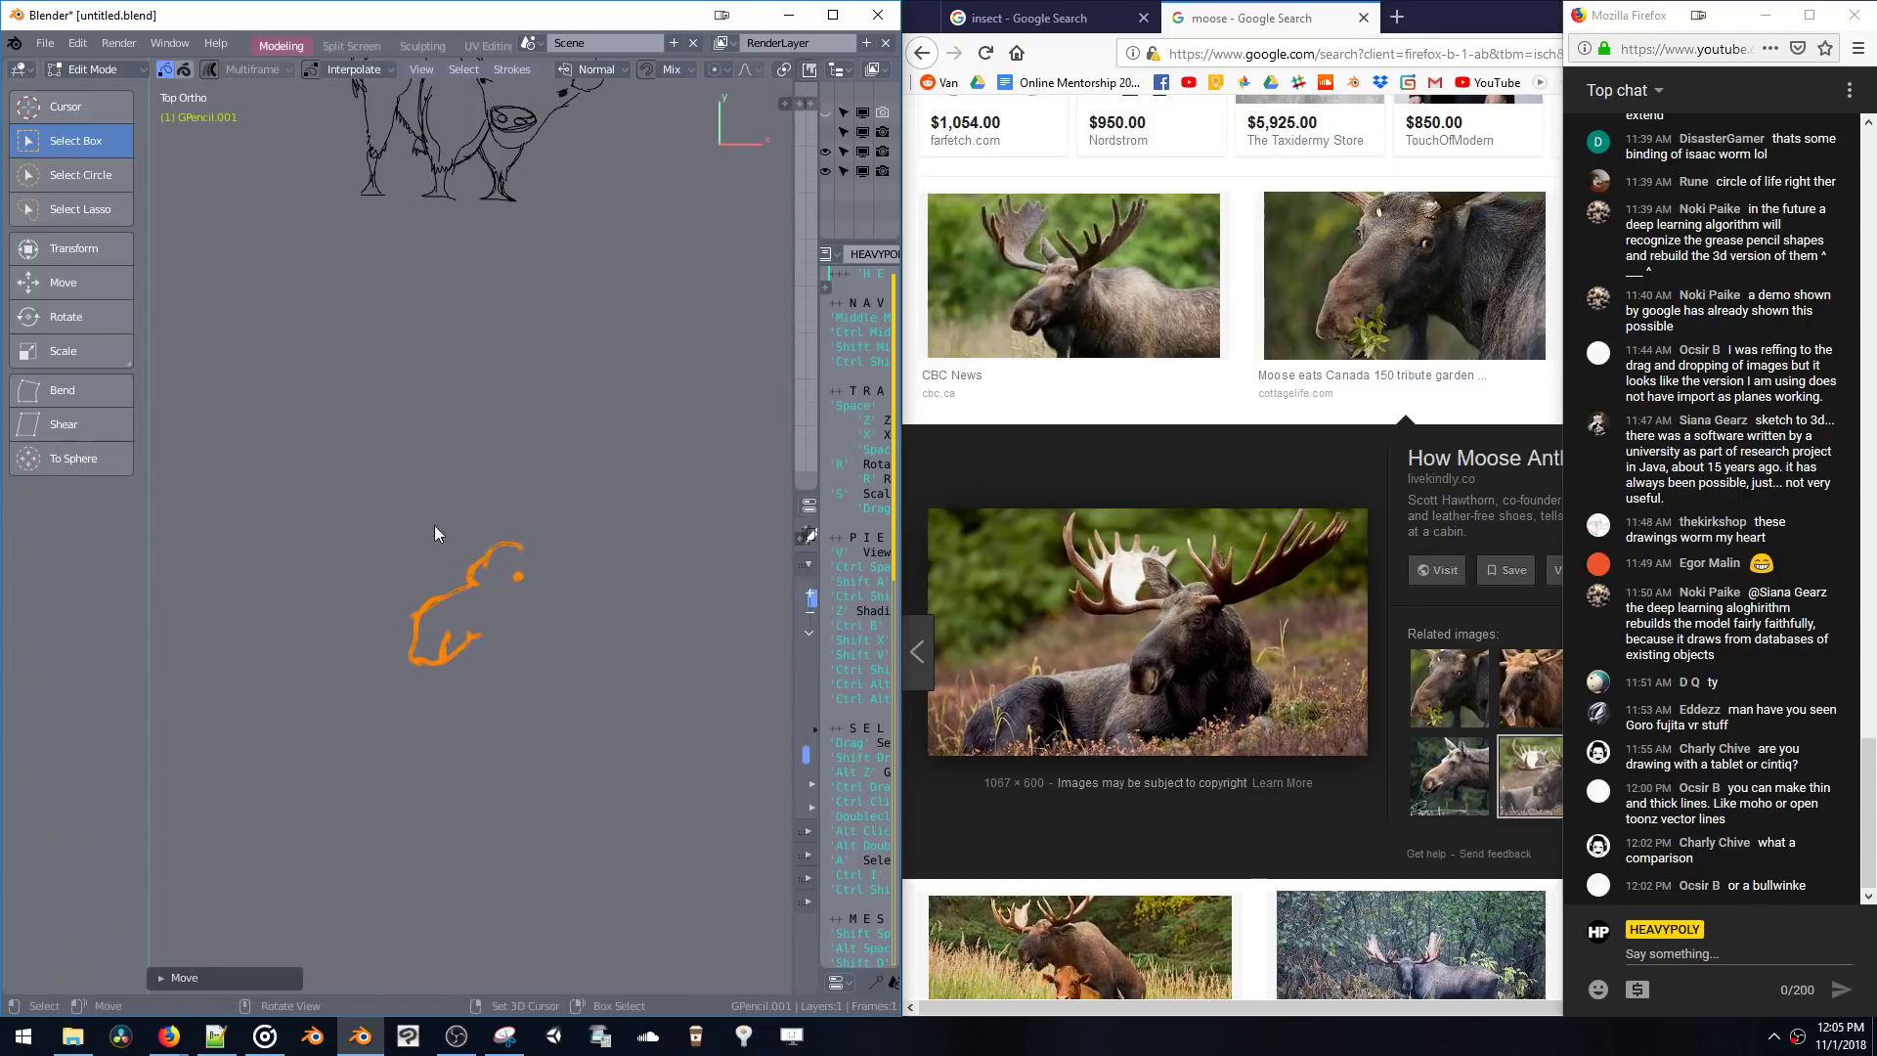
- Deselect the moose head strokes and return to Draw mode
key(Tab)
click(293, 407)
key(a)
key(alt+a)
key(ctrl+Tab)
scroll(543, 459, up, 3)
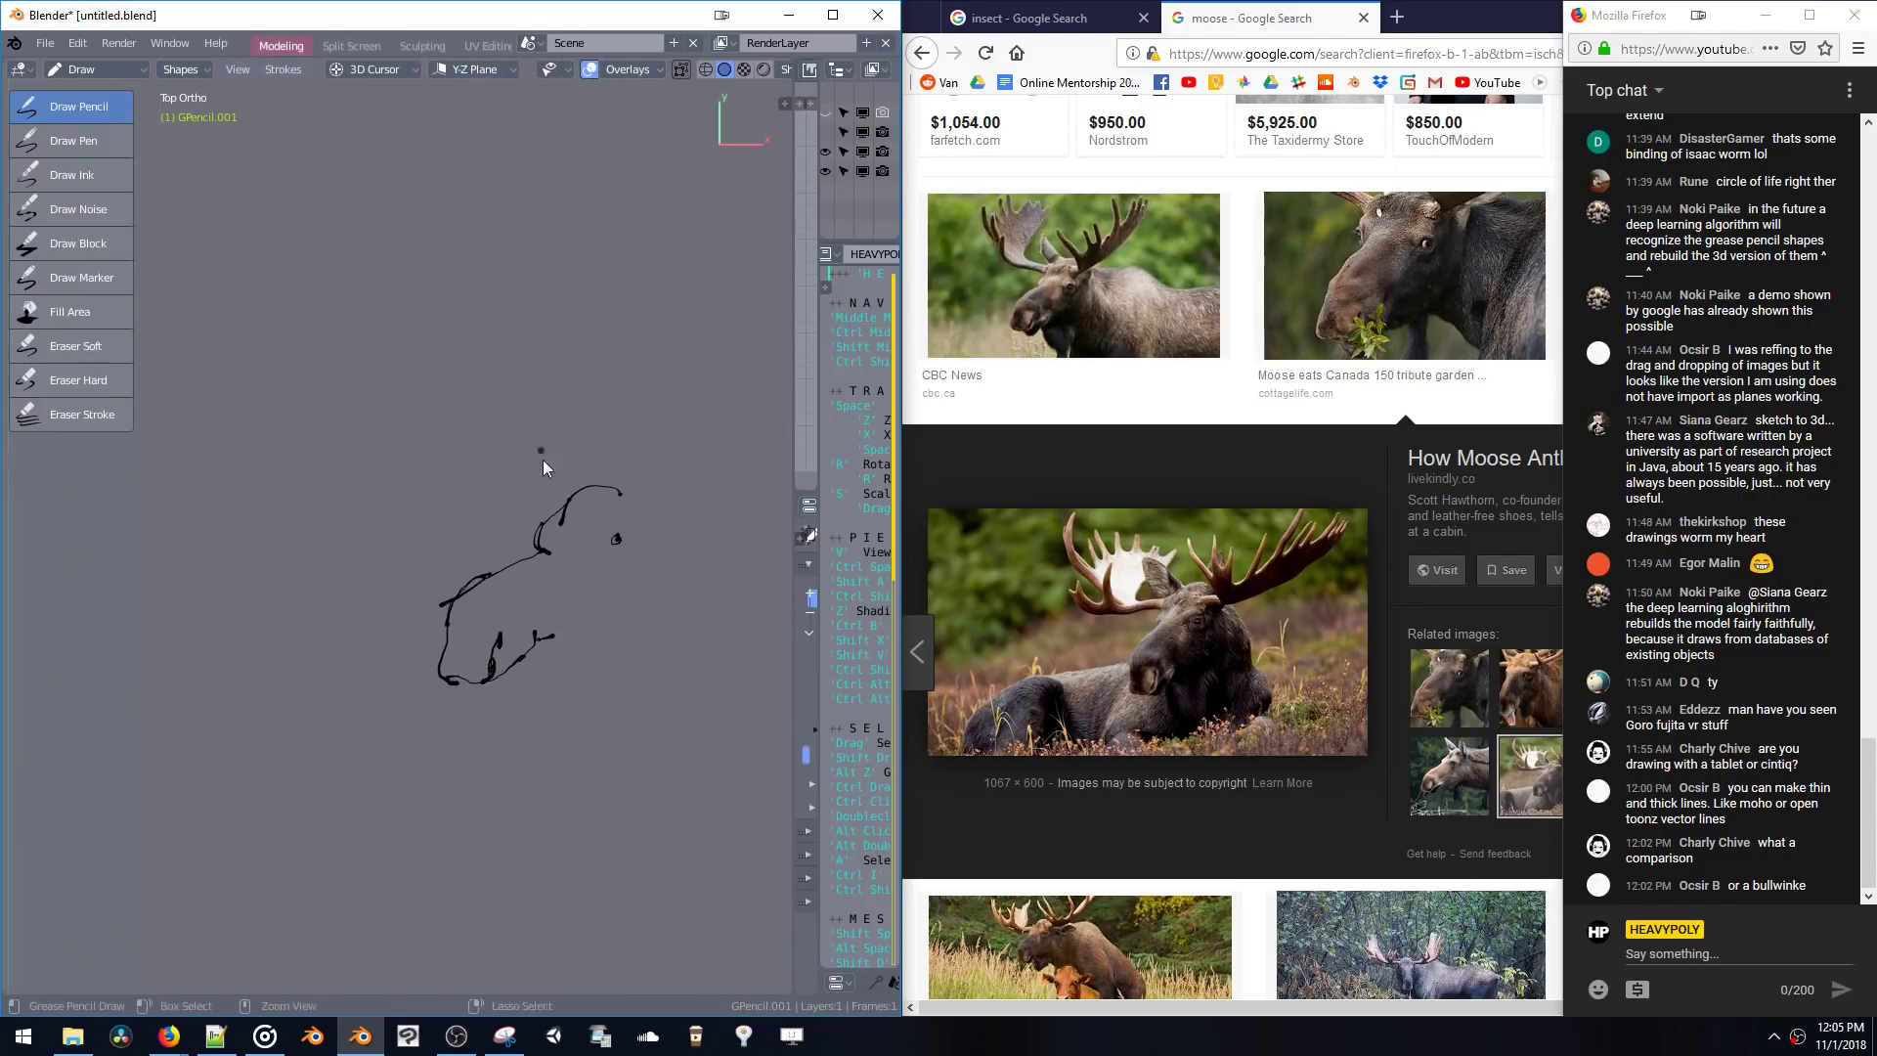
scroll(543, 460, down, 3)
mouse_move(430, 489)
shift+middle_down()
mouse_move(424, 589)
mouse_move(438, 512)
mouse_move(385, 542)
shift+middle_up()
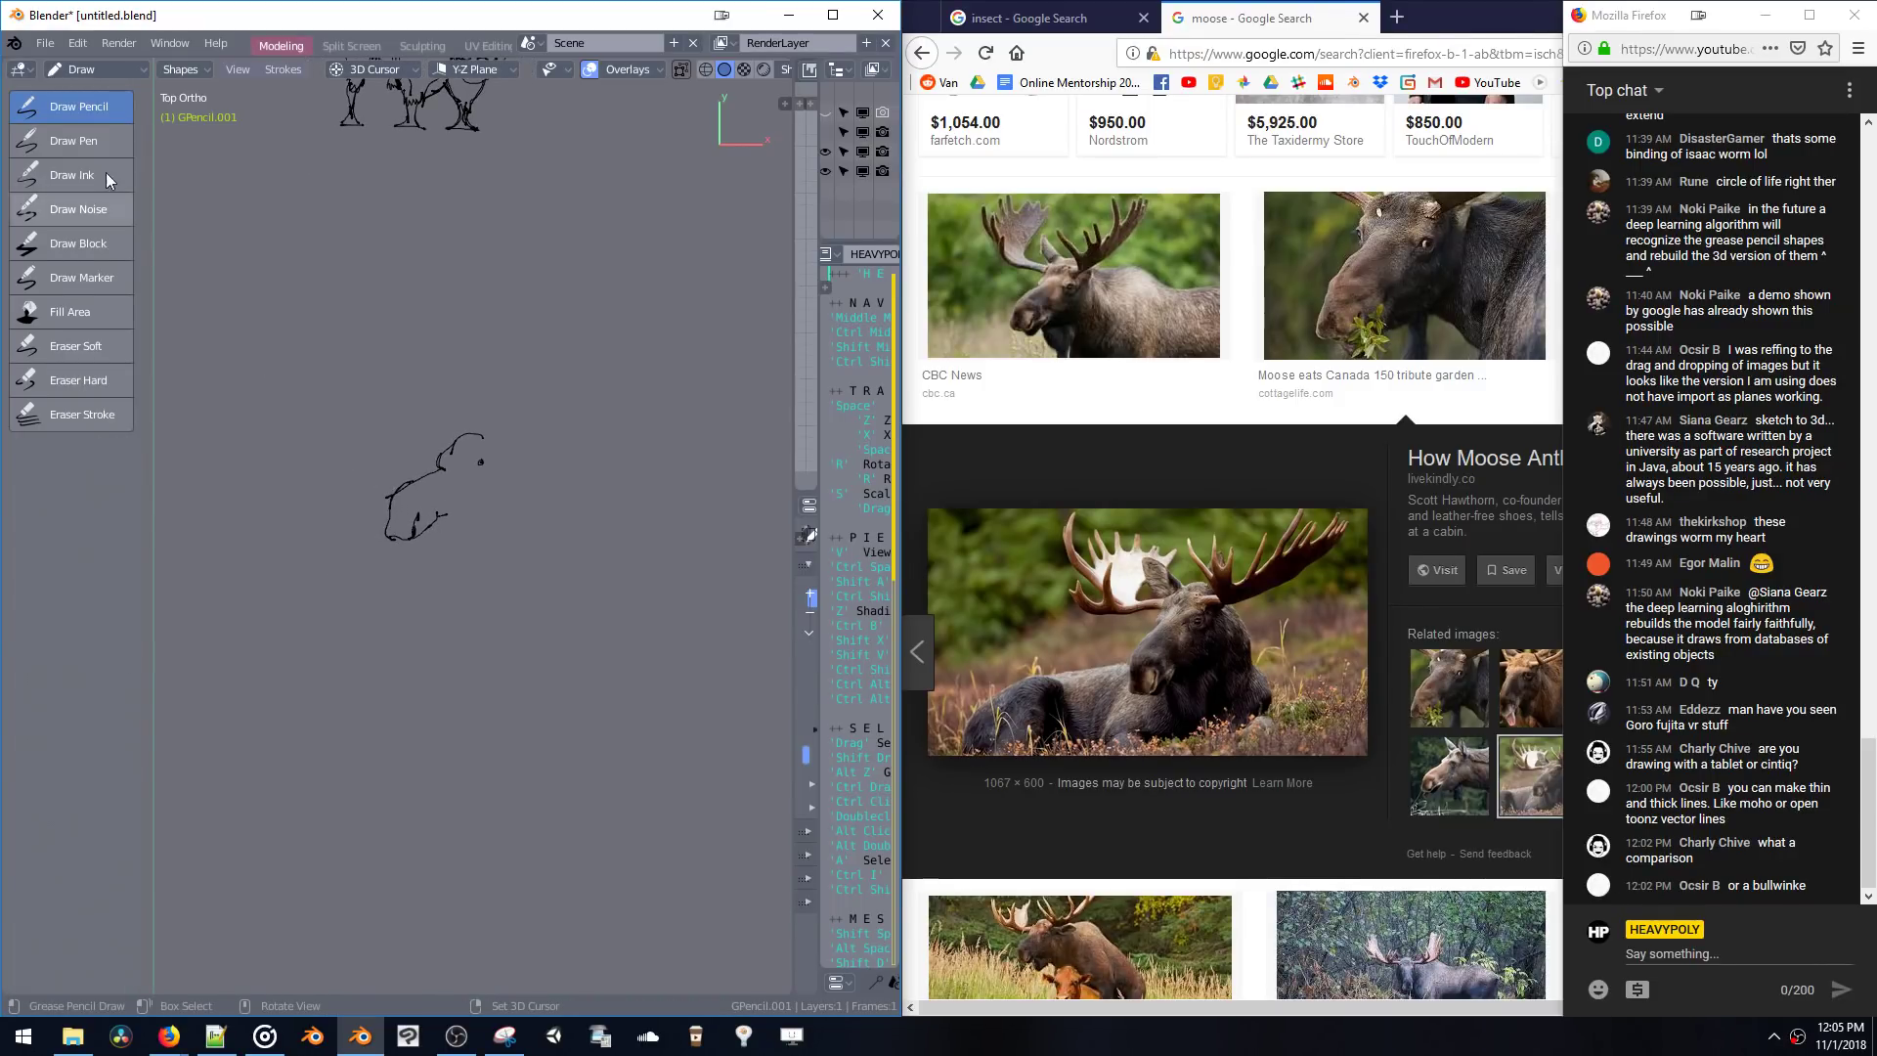
- Erase the moose's muzzle with Eraser Hard and redraw it larger and blunter with Draw Pencil, extending further from the eye
click(78, 380)
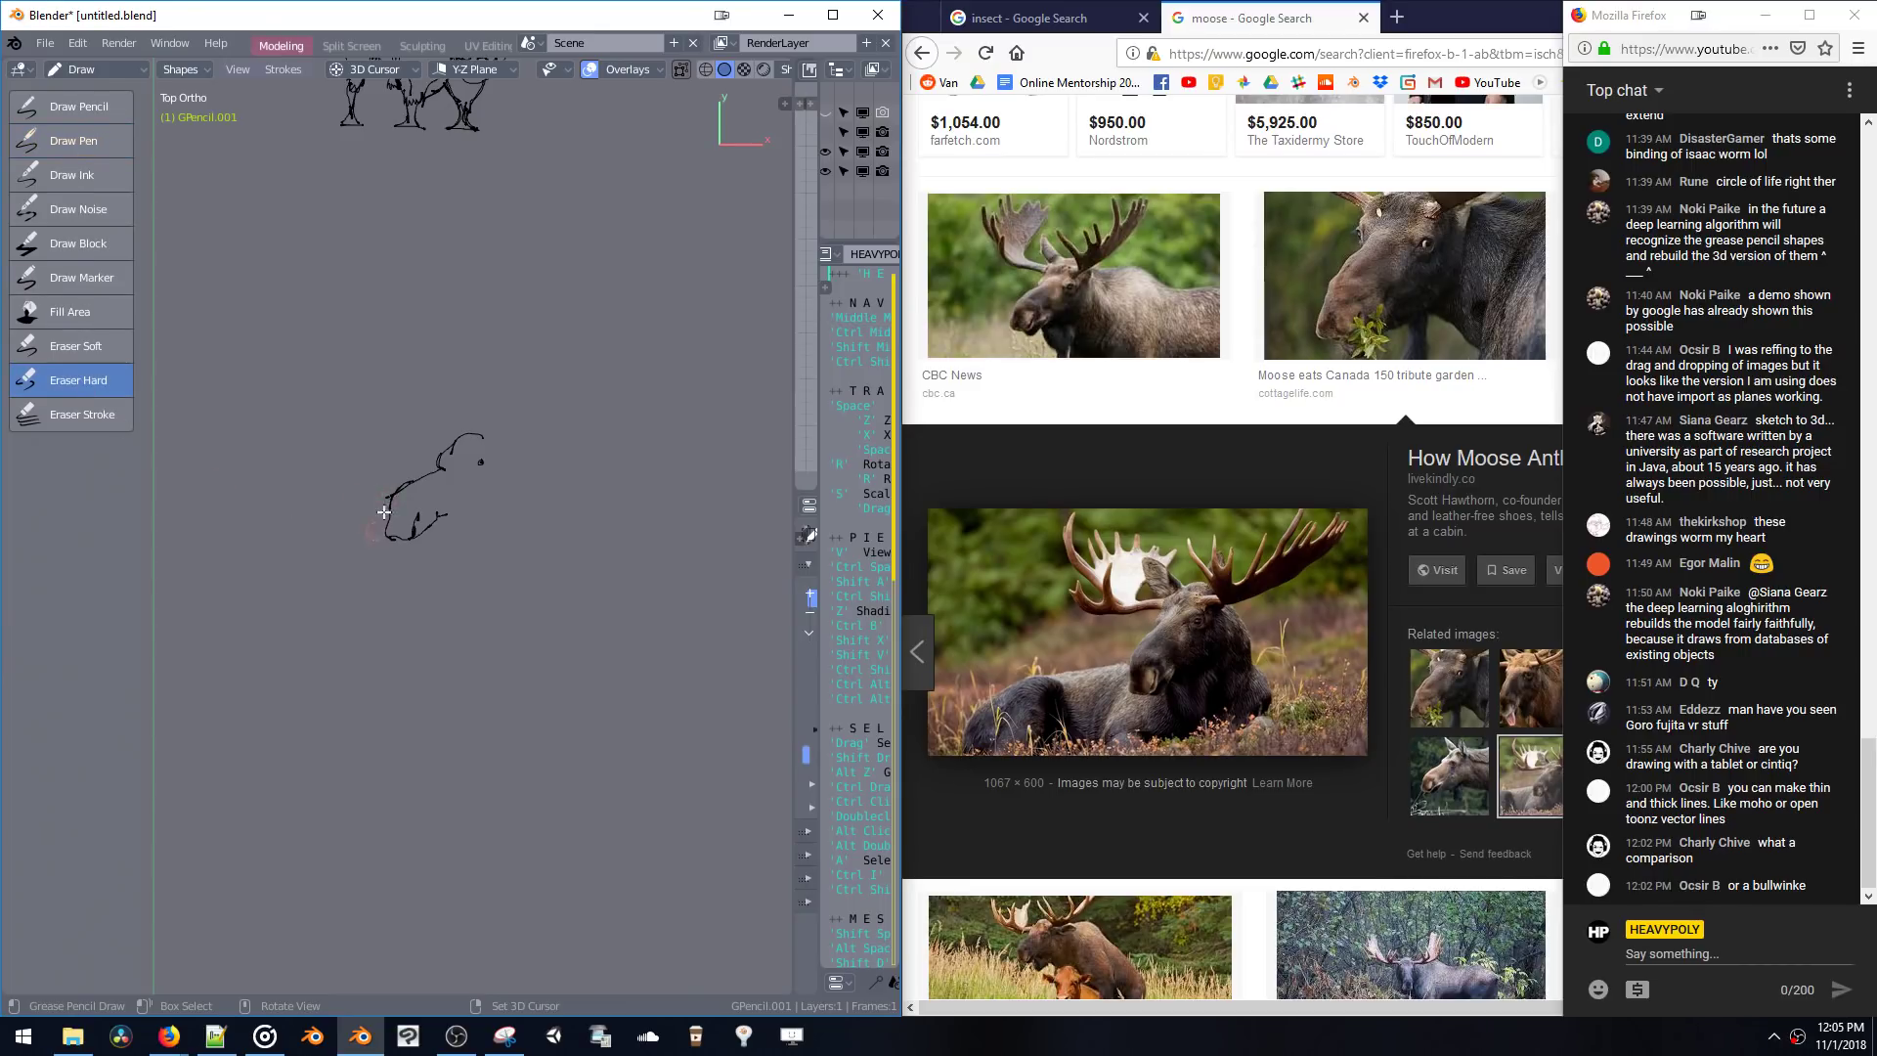
mouse_move(385, 511)
mouse_down()
mouse_move(416, 532)
mouse_move(423, 476)
mouse_move(414, 519)
mouse_up()
click(83, 110)
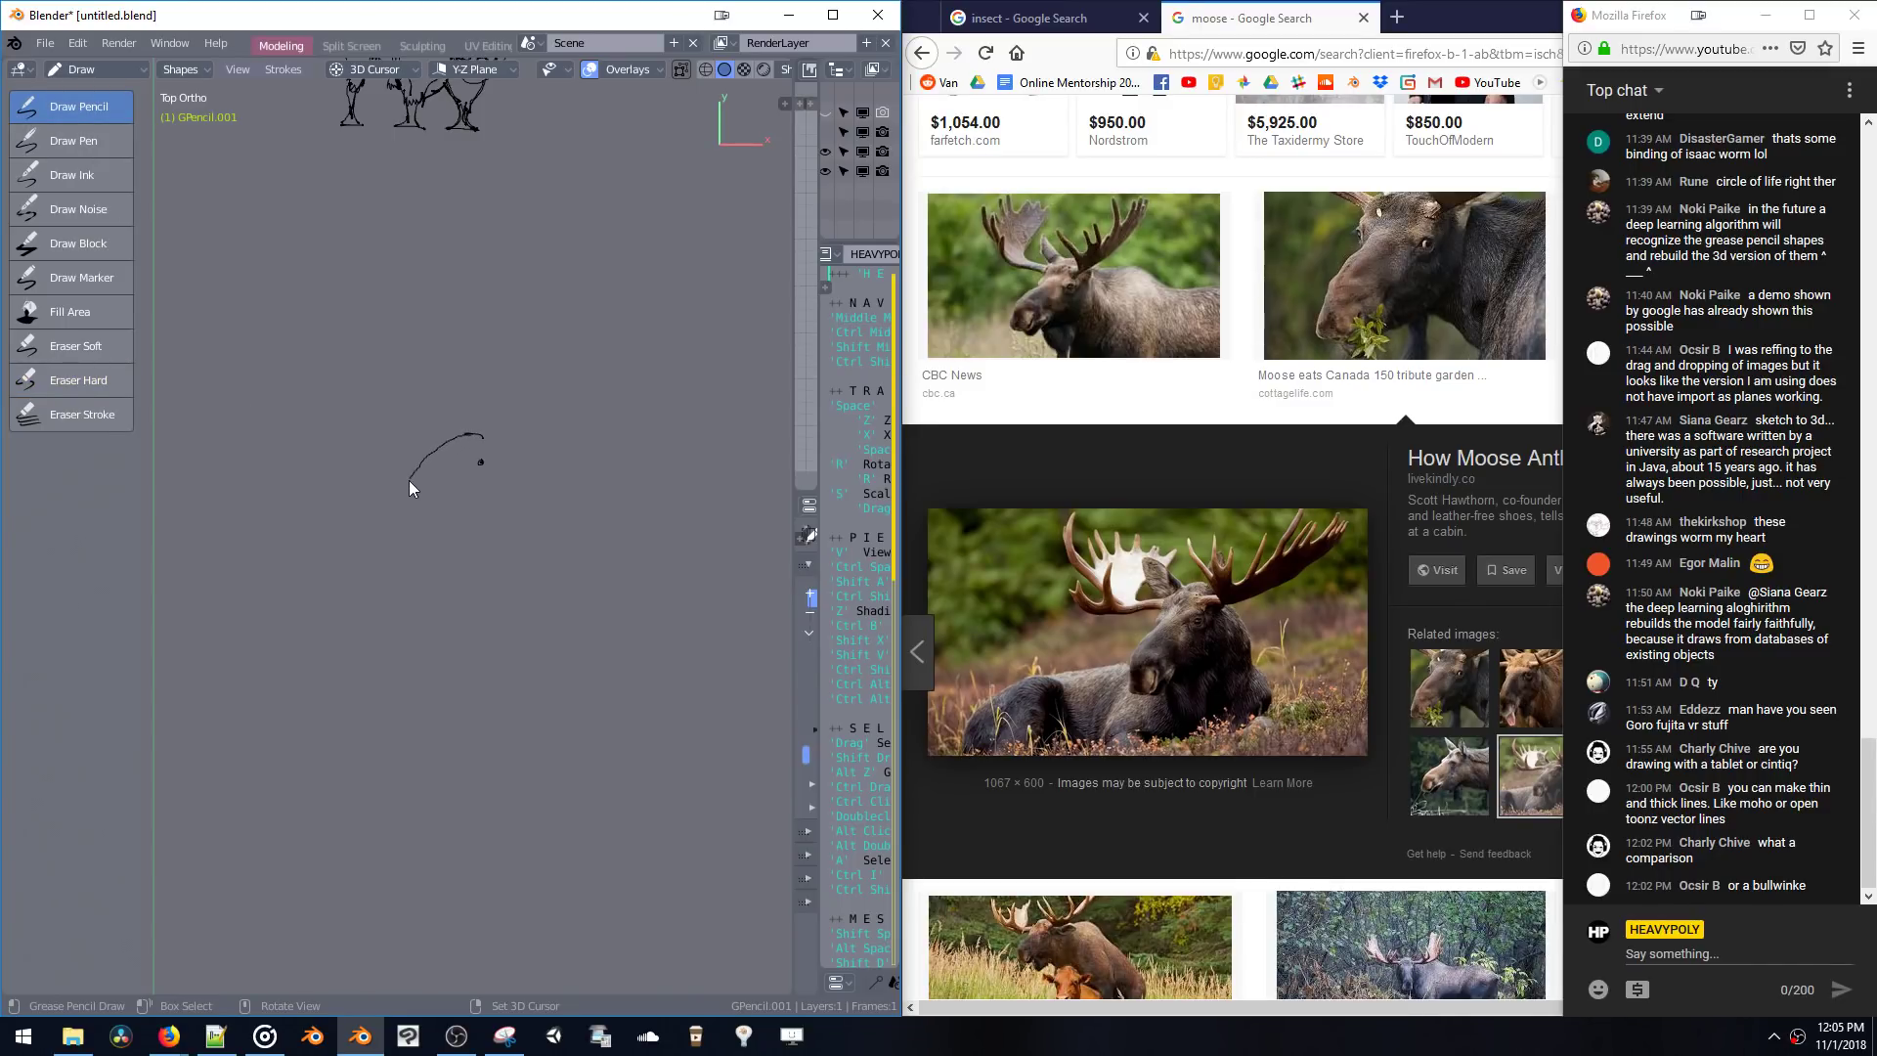
drag(405, 495, 379, 512)
key(ctrl+z)
mouse_move(320, 538)
mouse_down()
mouse_move(342, 490)
mouse_move(384, 477)
mouse_up()
- Erase the rounded upper line of the muzzle and try a new stroke for it
click(98, 380)
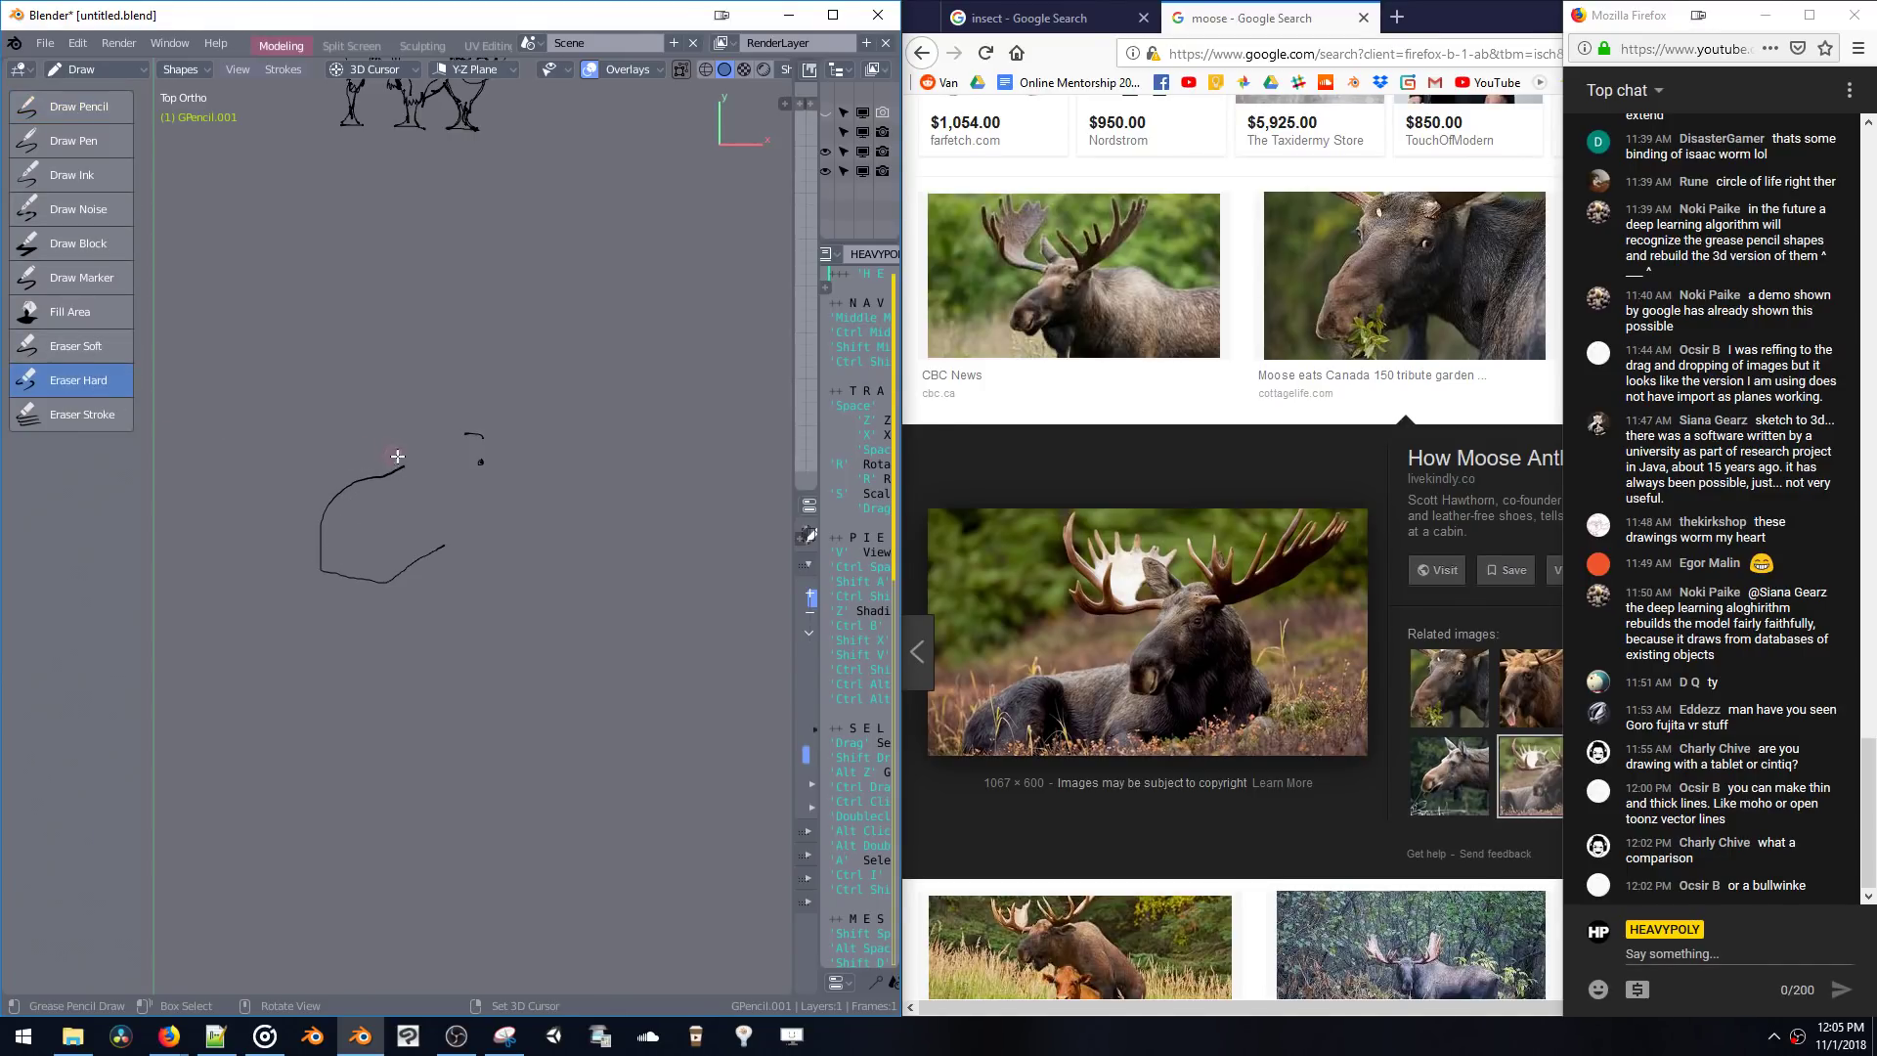
mouse_move(398, 456)
mouse_down()
mouse_move(327, 523)
mouse_move(326, 502)
mouse_up()
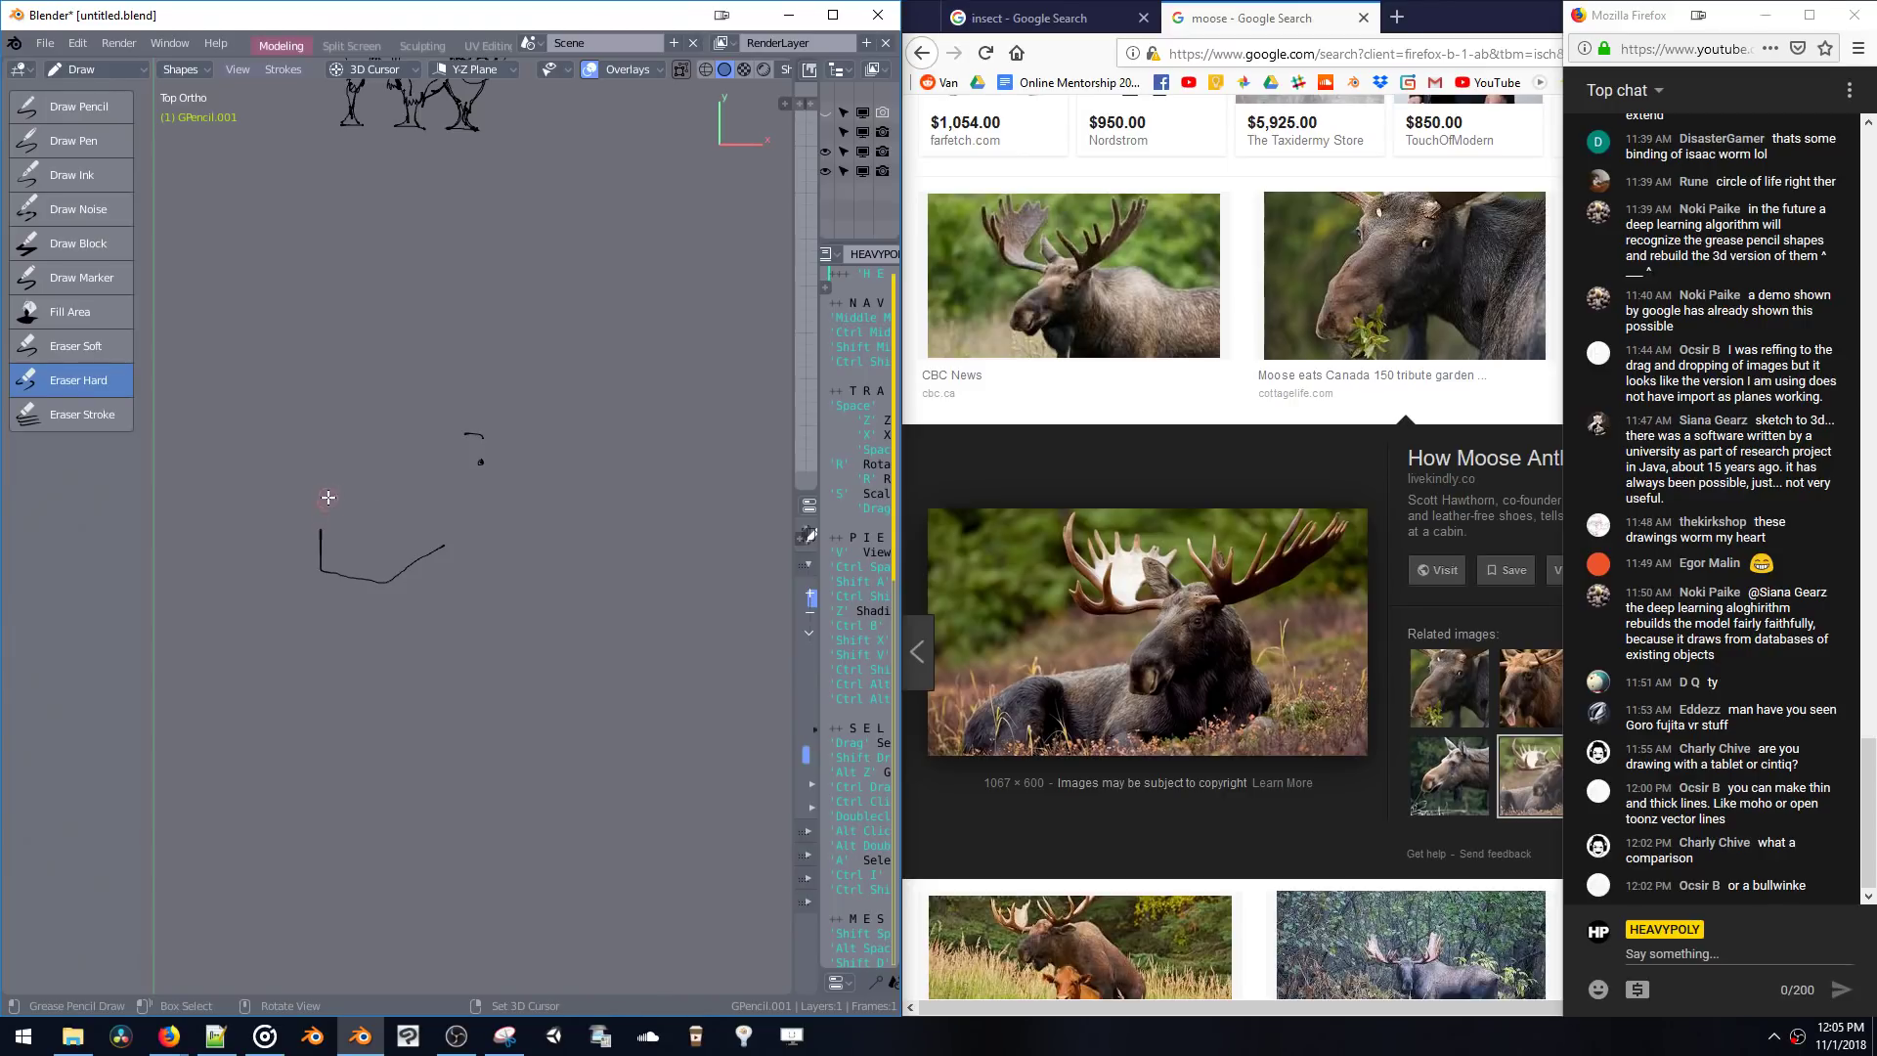
click(68, 112)
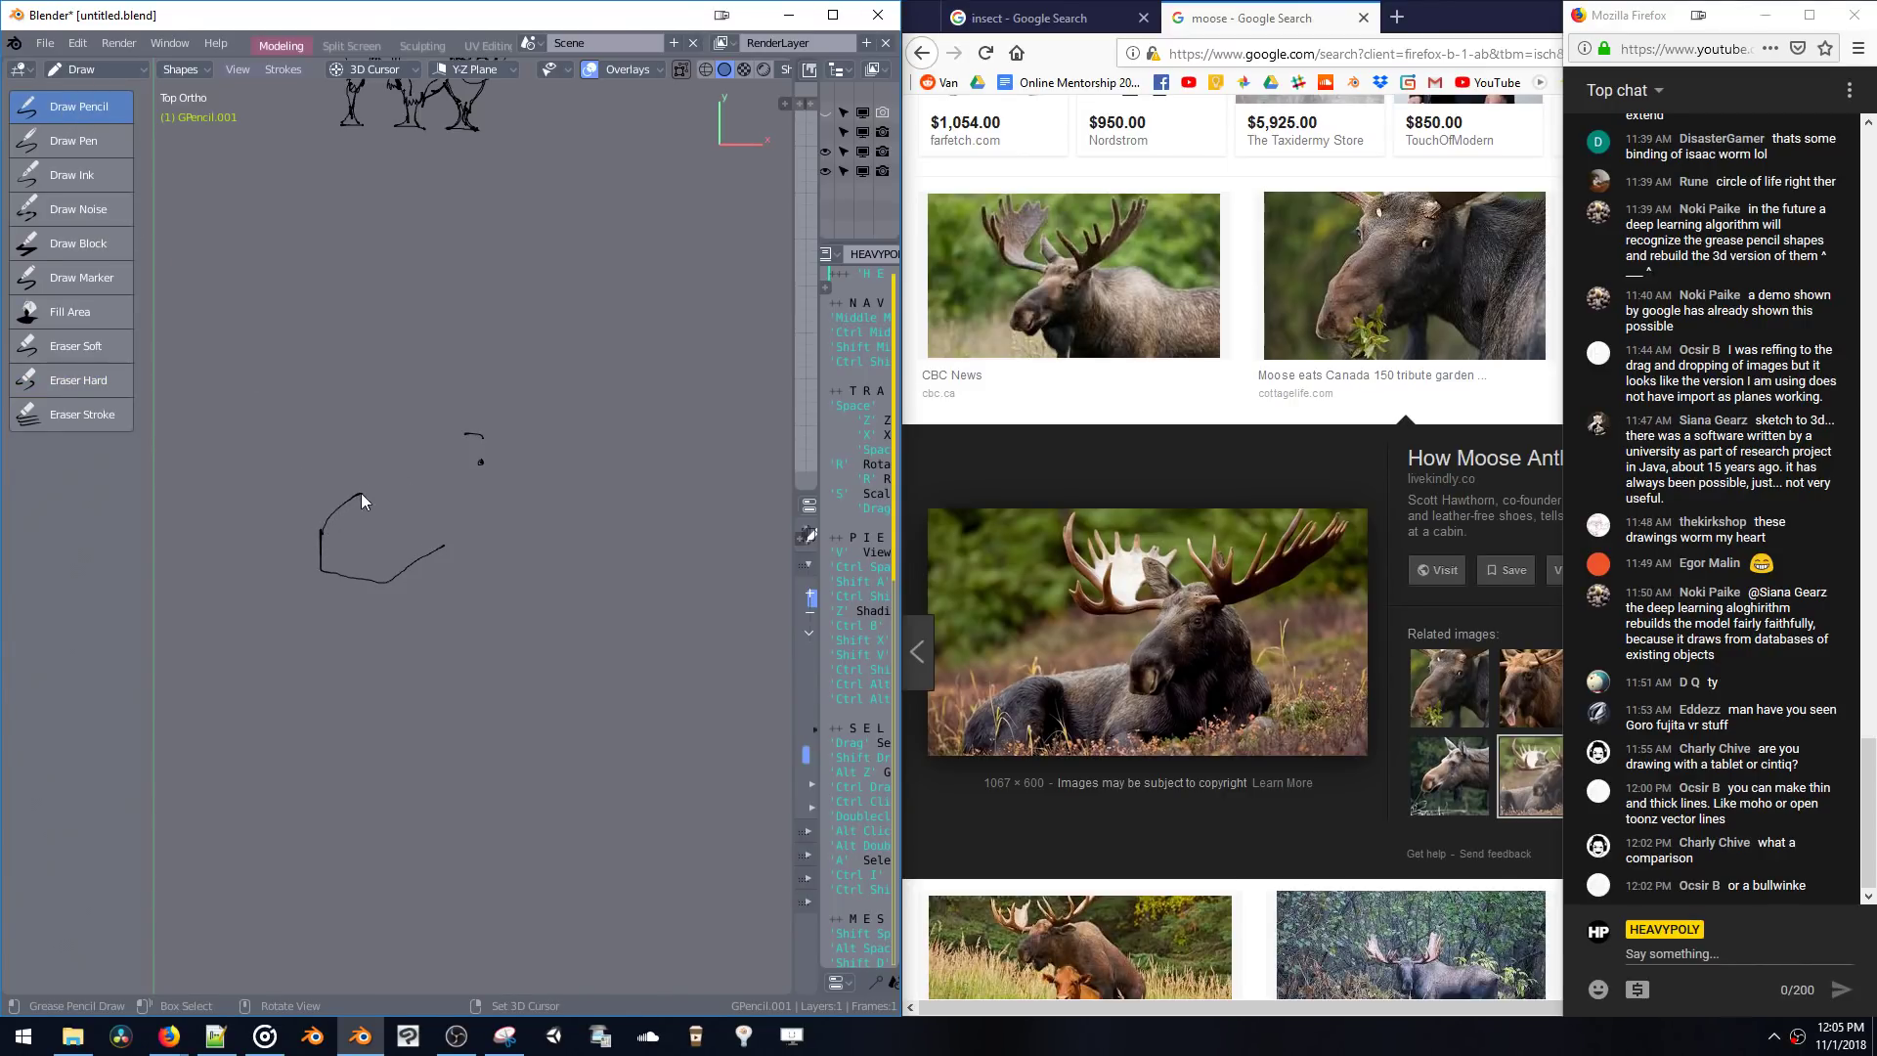
drag(361, 493, 389, 477)
key(e)
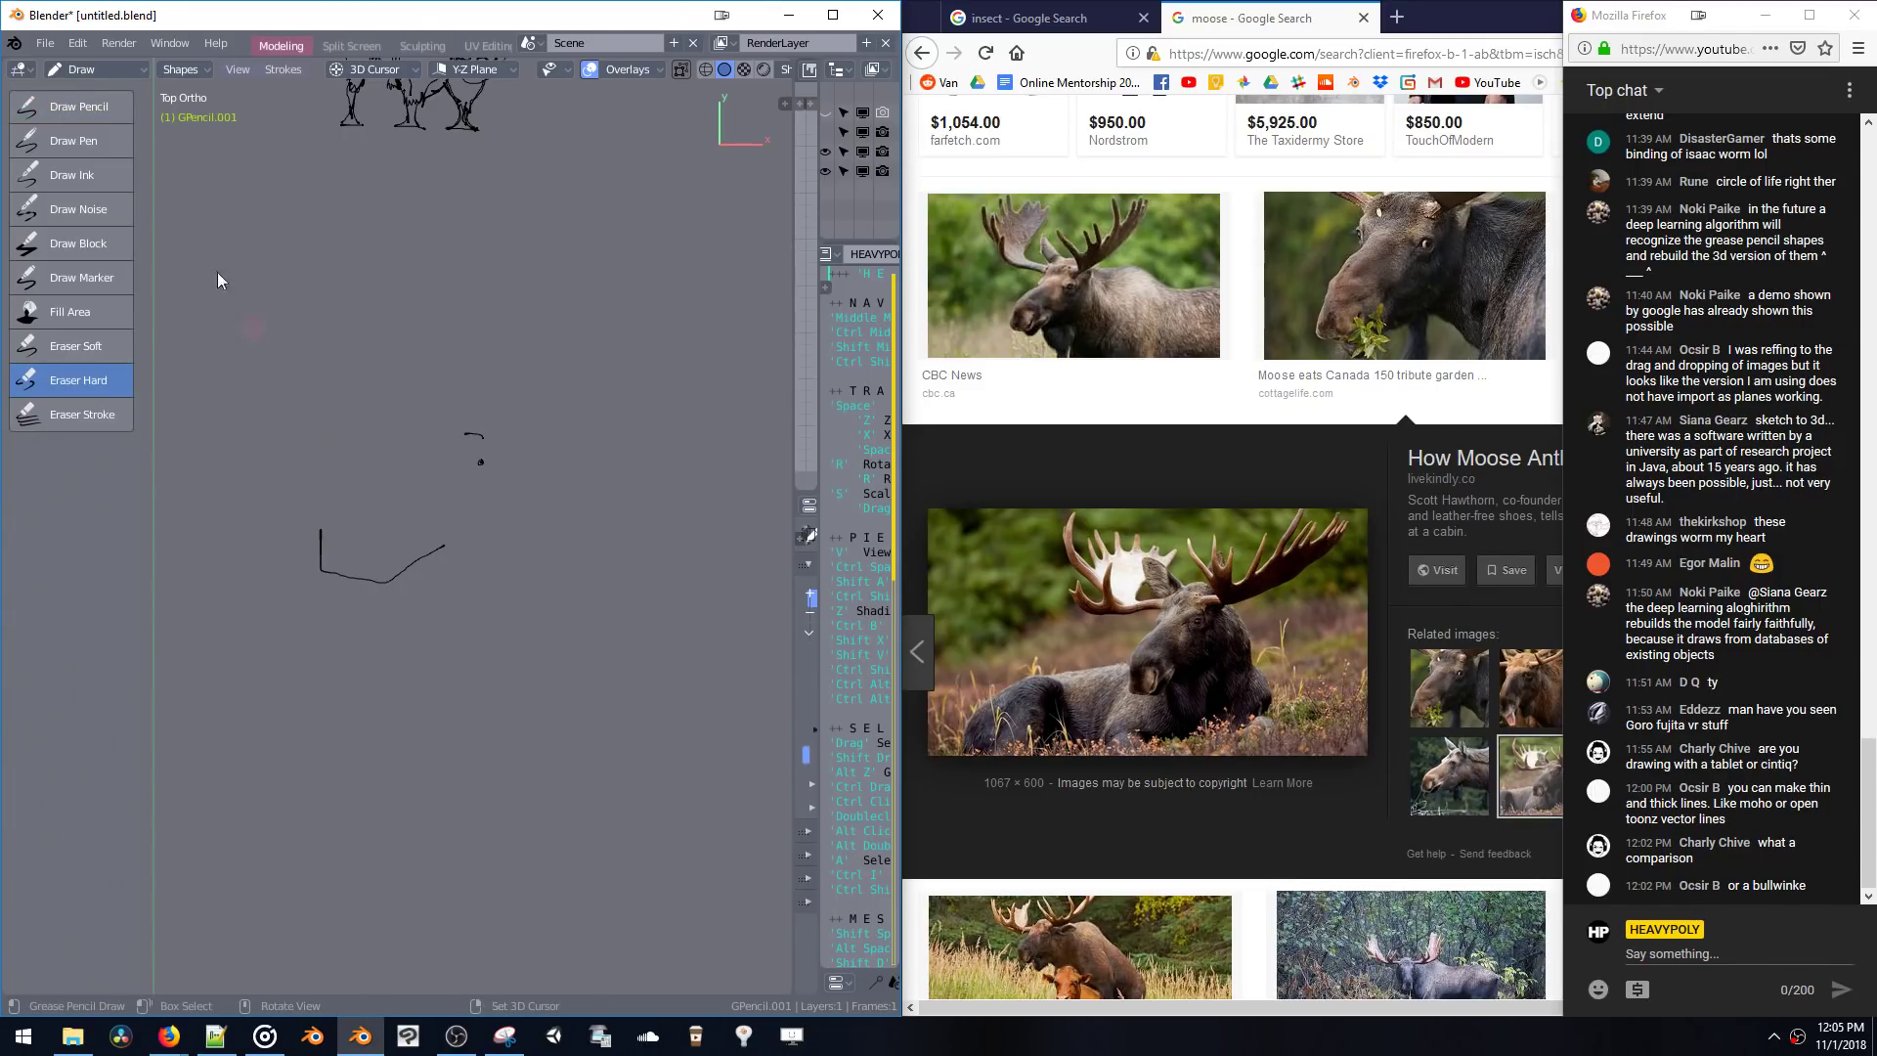
- Redraw the muzzle's top line with a gentler slope, close the head with a large rounded cheek, and add detail to the eye
click(66, 109)
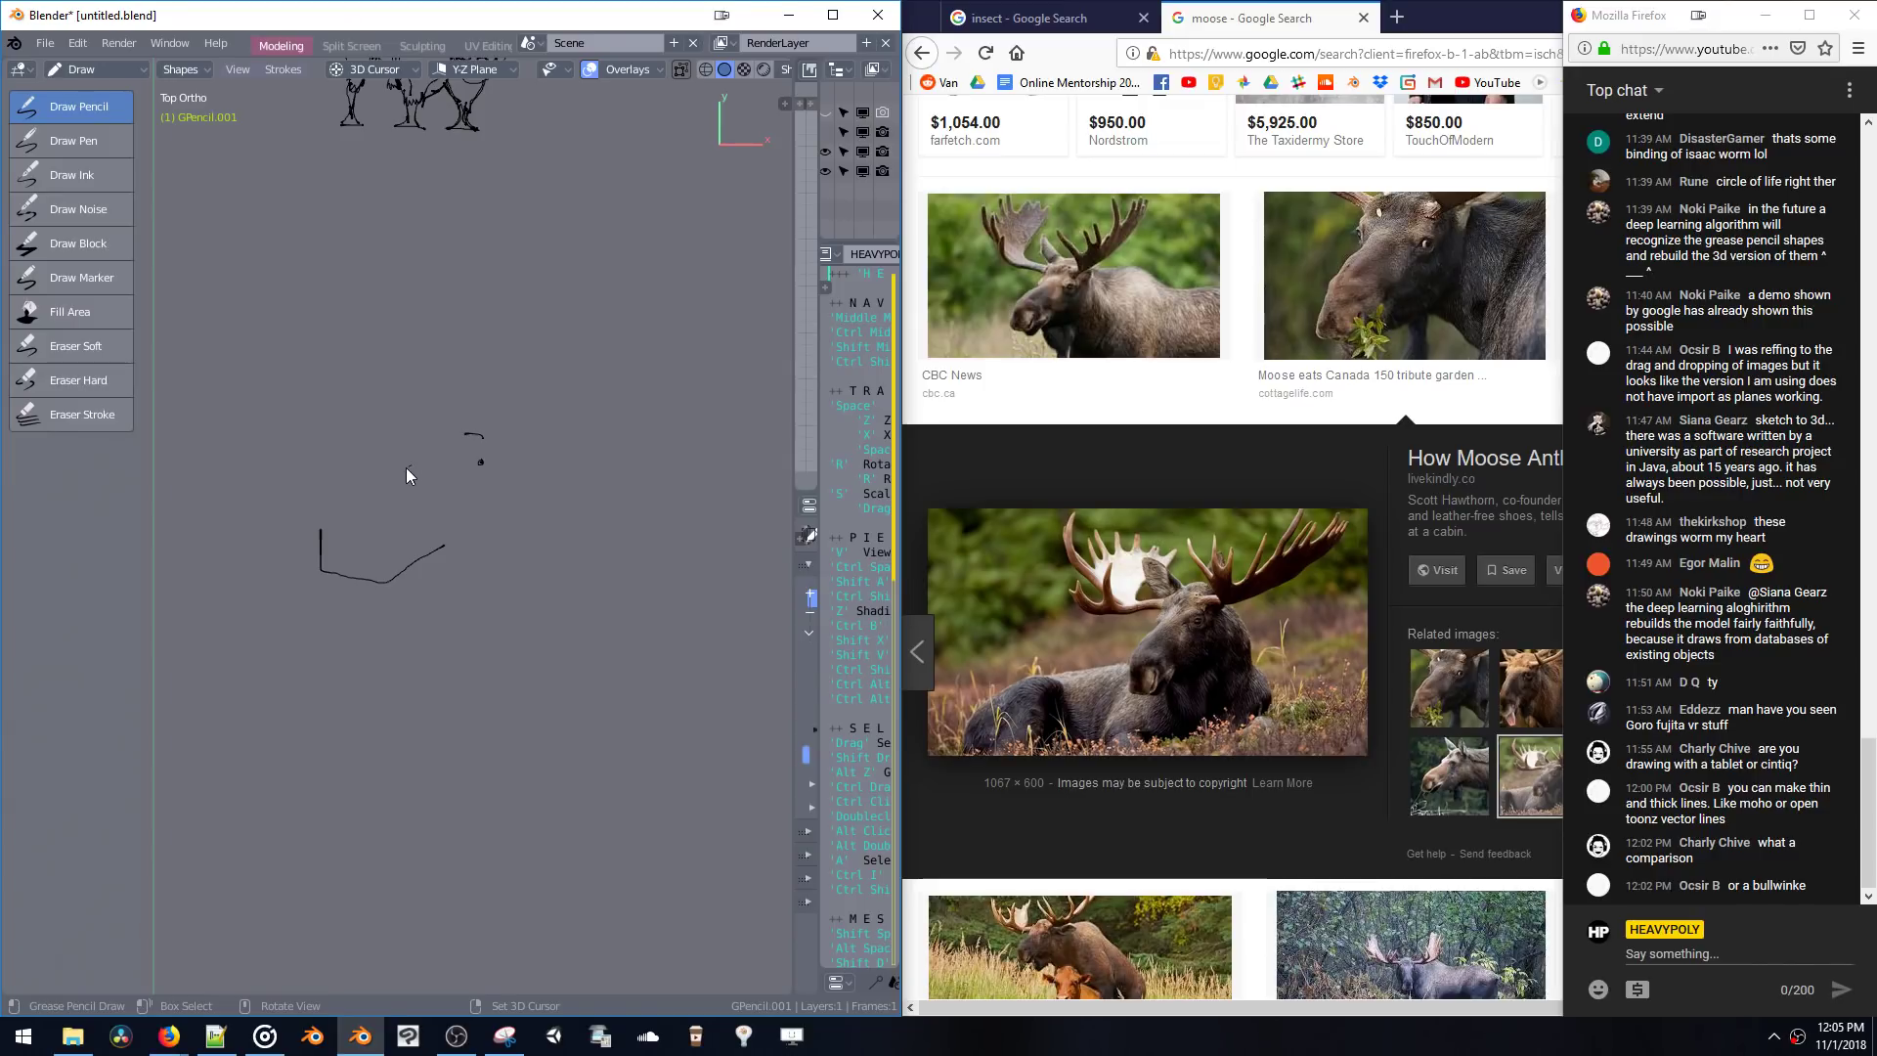
drag(362, 490, 334, 511)
drag(426, 559, 481, 566)
key(ctrl+z)
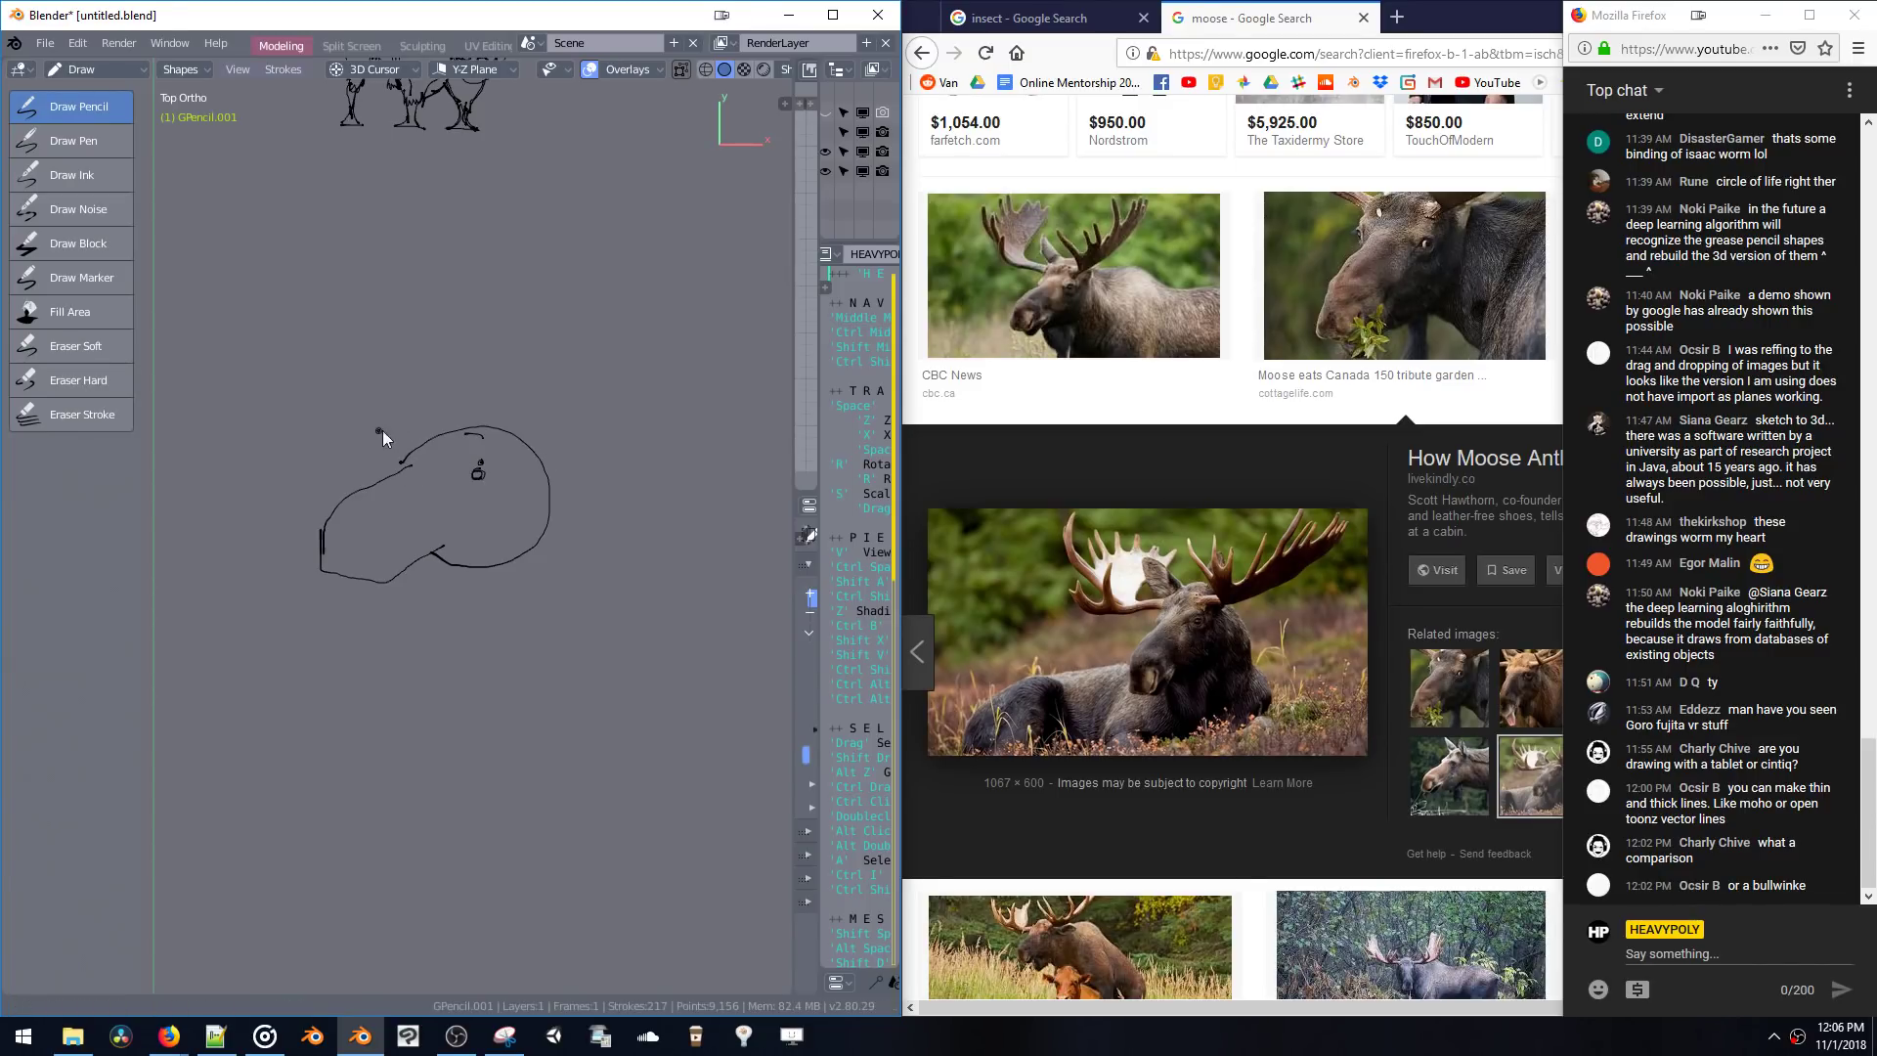
scroll(383, 430, down, 2)
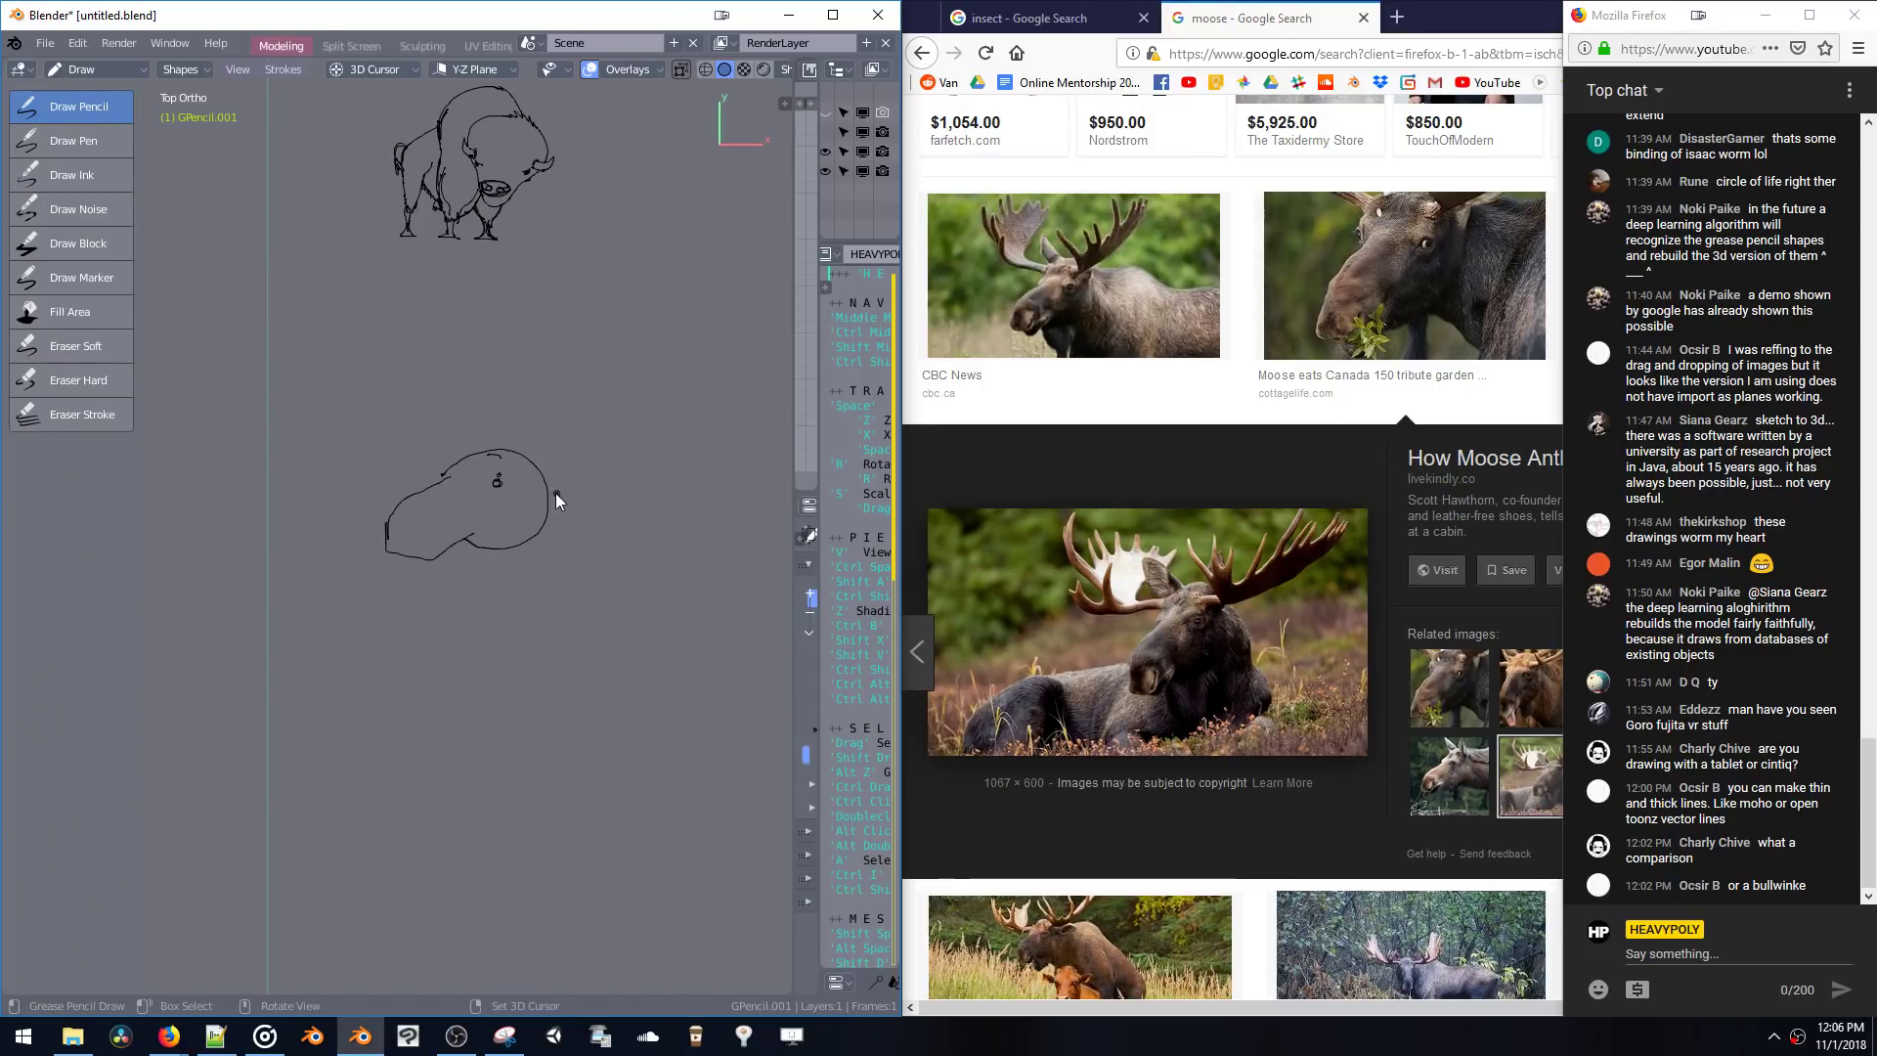
key(ctrl+z)
key(ctrl+z)
drag(543, 520, 556, 526)
key(ctrl+z)
key(ctrl+z)
- Sketch the lying moose's chest, rounded body, ground line and long back behind the head, with the raised rump at the far end
mouse_move(546, 505)
mouse_down()
mouse_move(573, 540)
mouse_move(510, 596)
mouse_up()
drag(346, 598, 385, 543)
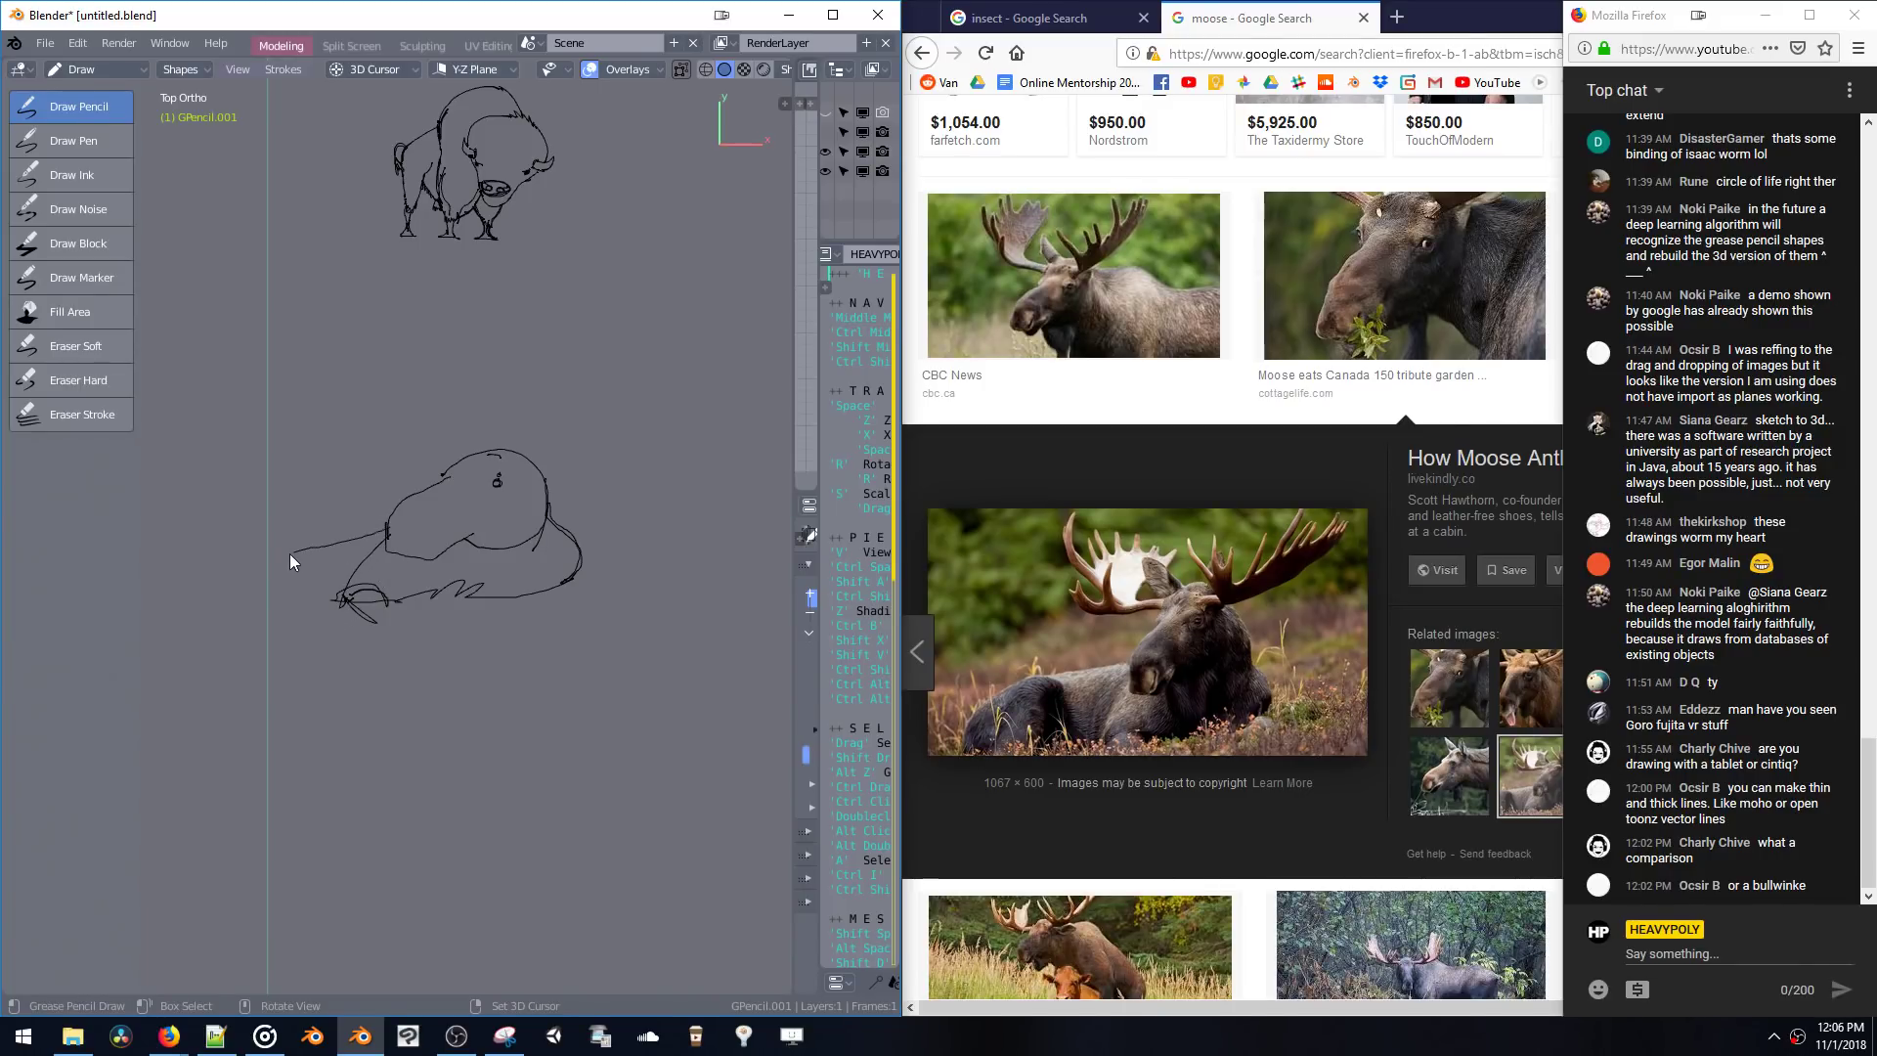
mouse_move(285, 544)
mouse_down()
mouse_move(301, 595)
mouse_move(325, 600)
mouse_up()
drag(306, 537, 243, 559)
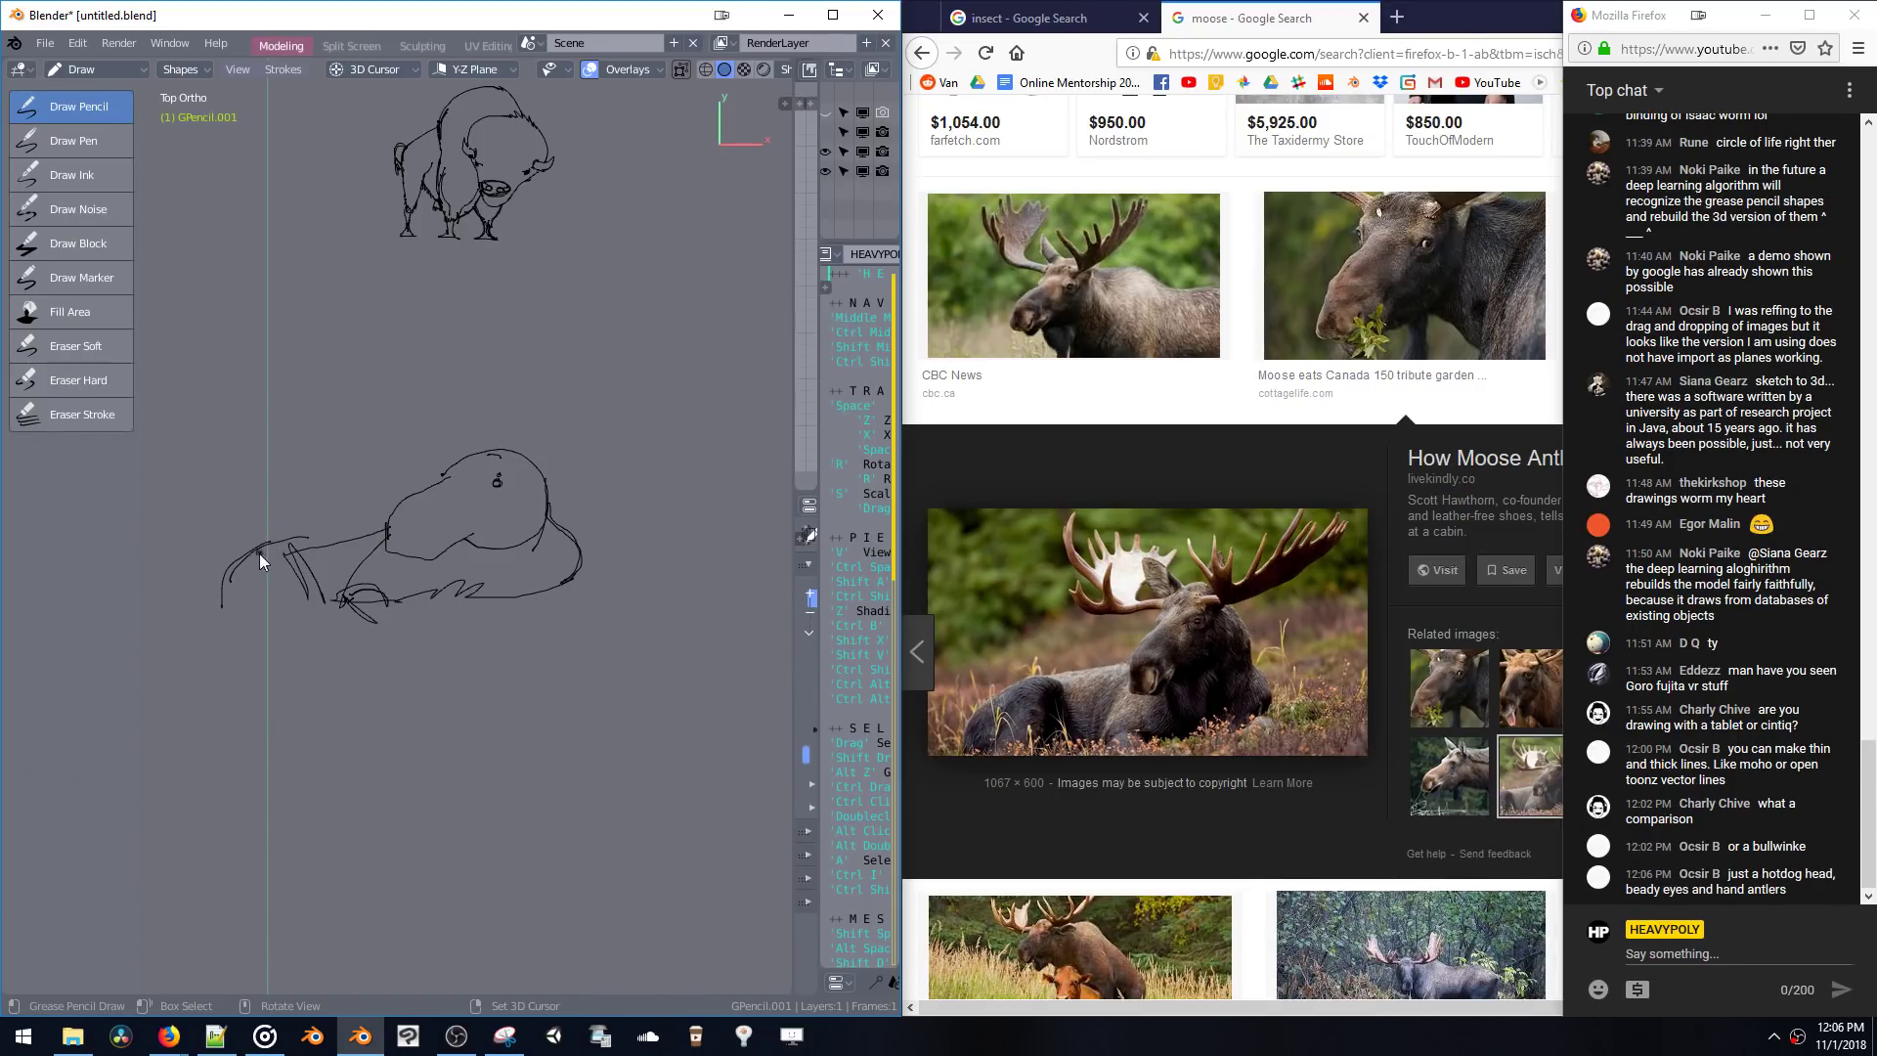
- Finish the moose's hindquarters, erase stray lines there and add spiky grass blades over the rump
drag(225, 581, 220, 603)
ctrl+drag(242, 589, 294, 594)
drag(276, 573, 275, 596)
mouse_move(239, 584)
mouse_down()
mouse_move(278, 549)
mouse_move(234, 553)
mouse_move(262, 559)
mouse_up()
drag(260, 567, 252, 578)
- Switch to the YouTube live chat and post the copied Google Photos share link
key(alt+Tab)
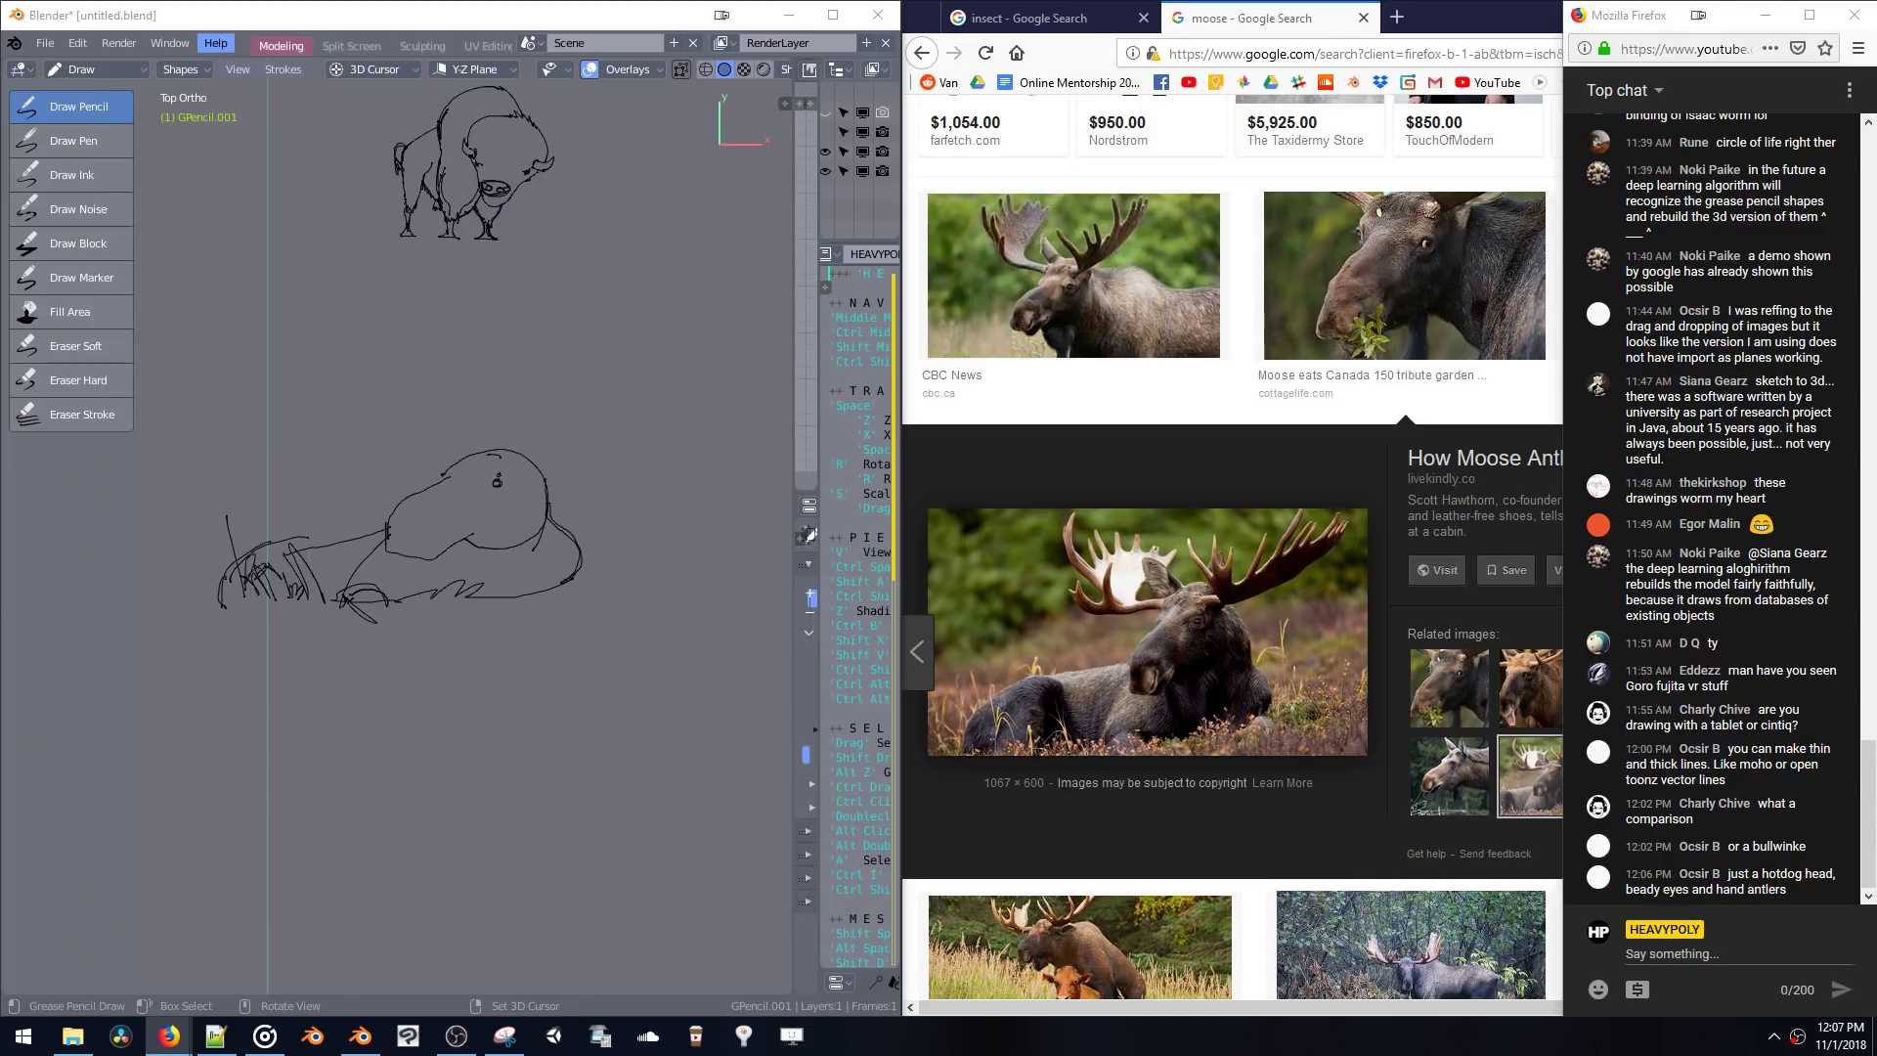
click(1764, 946)
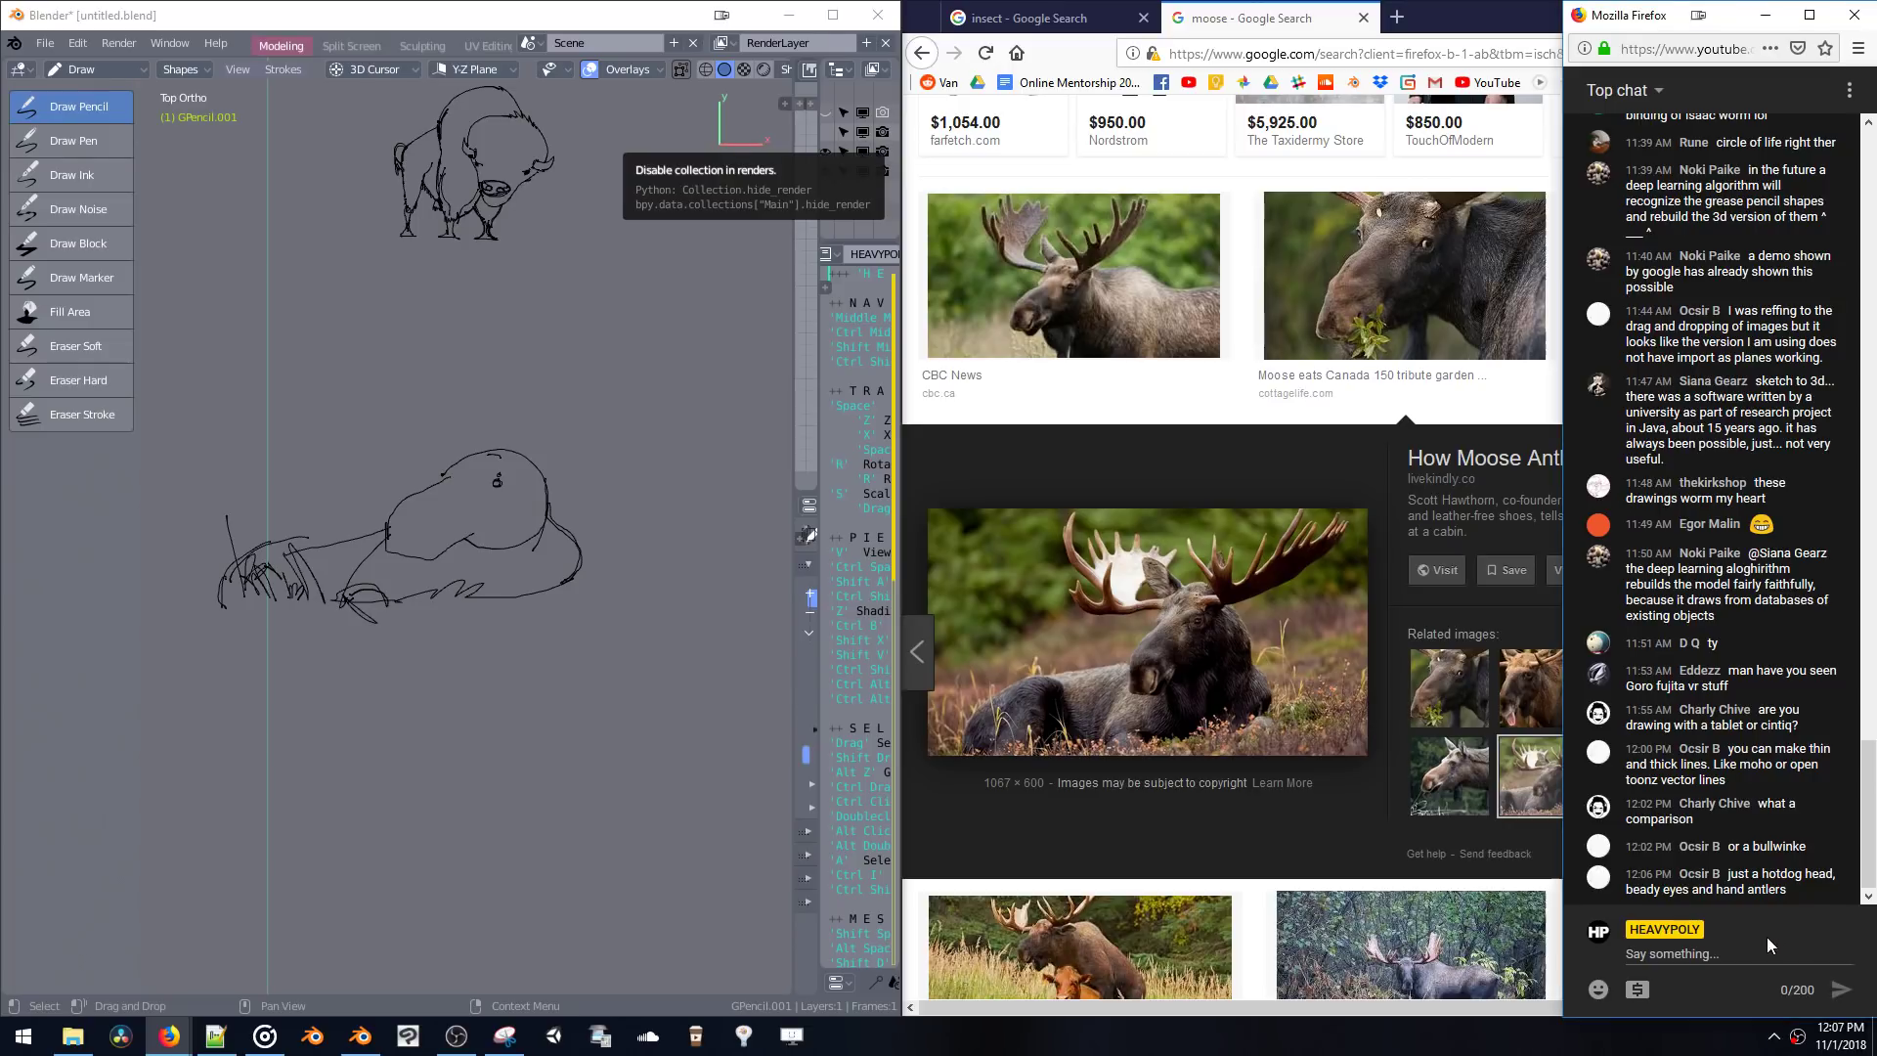
key(ctrl+v)
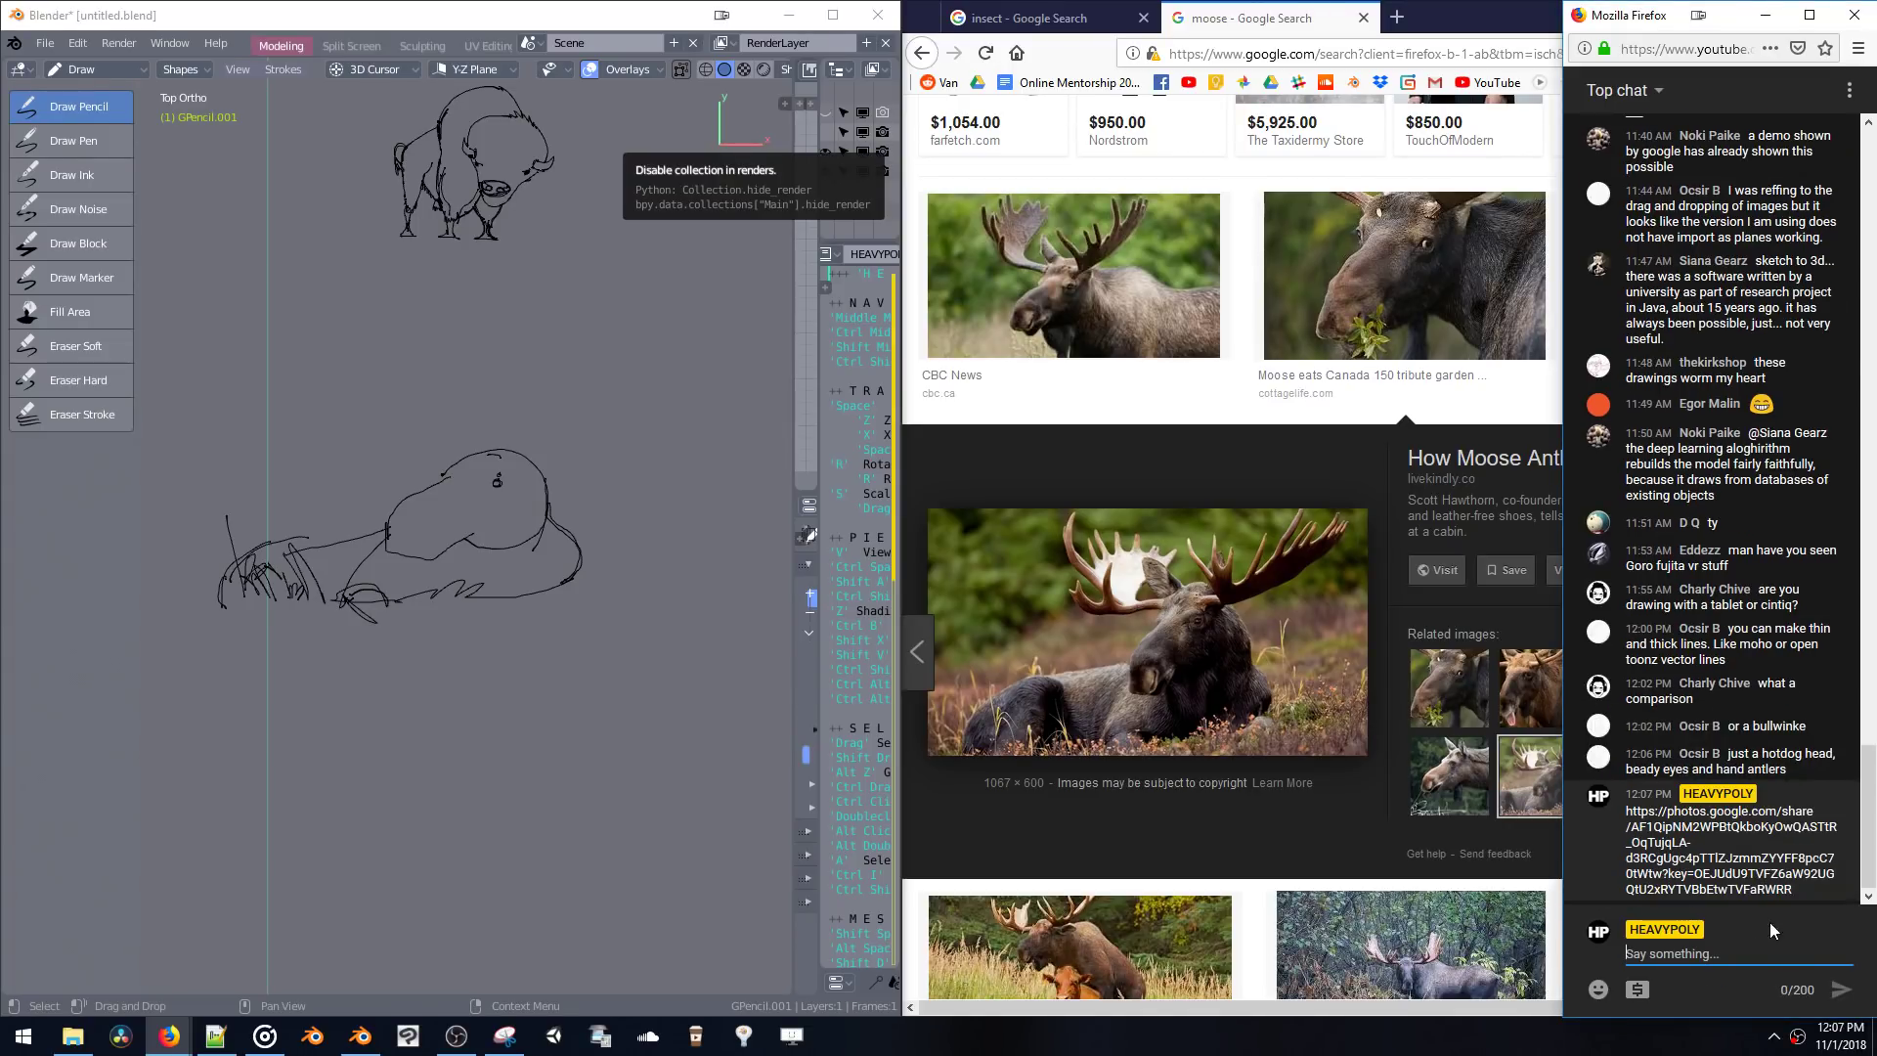
key(Return)
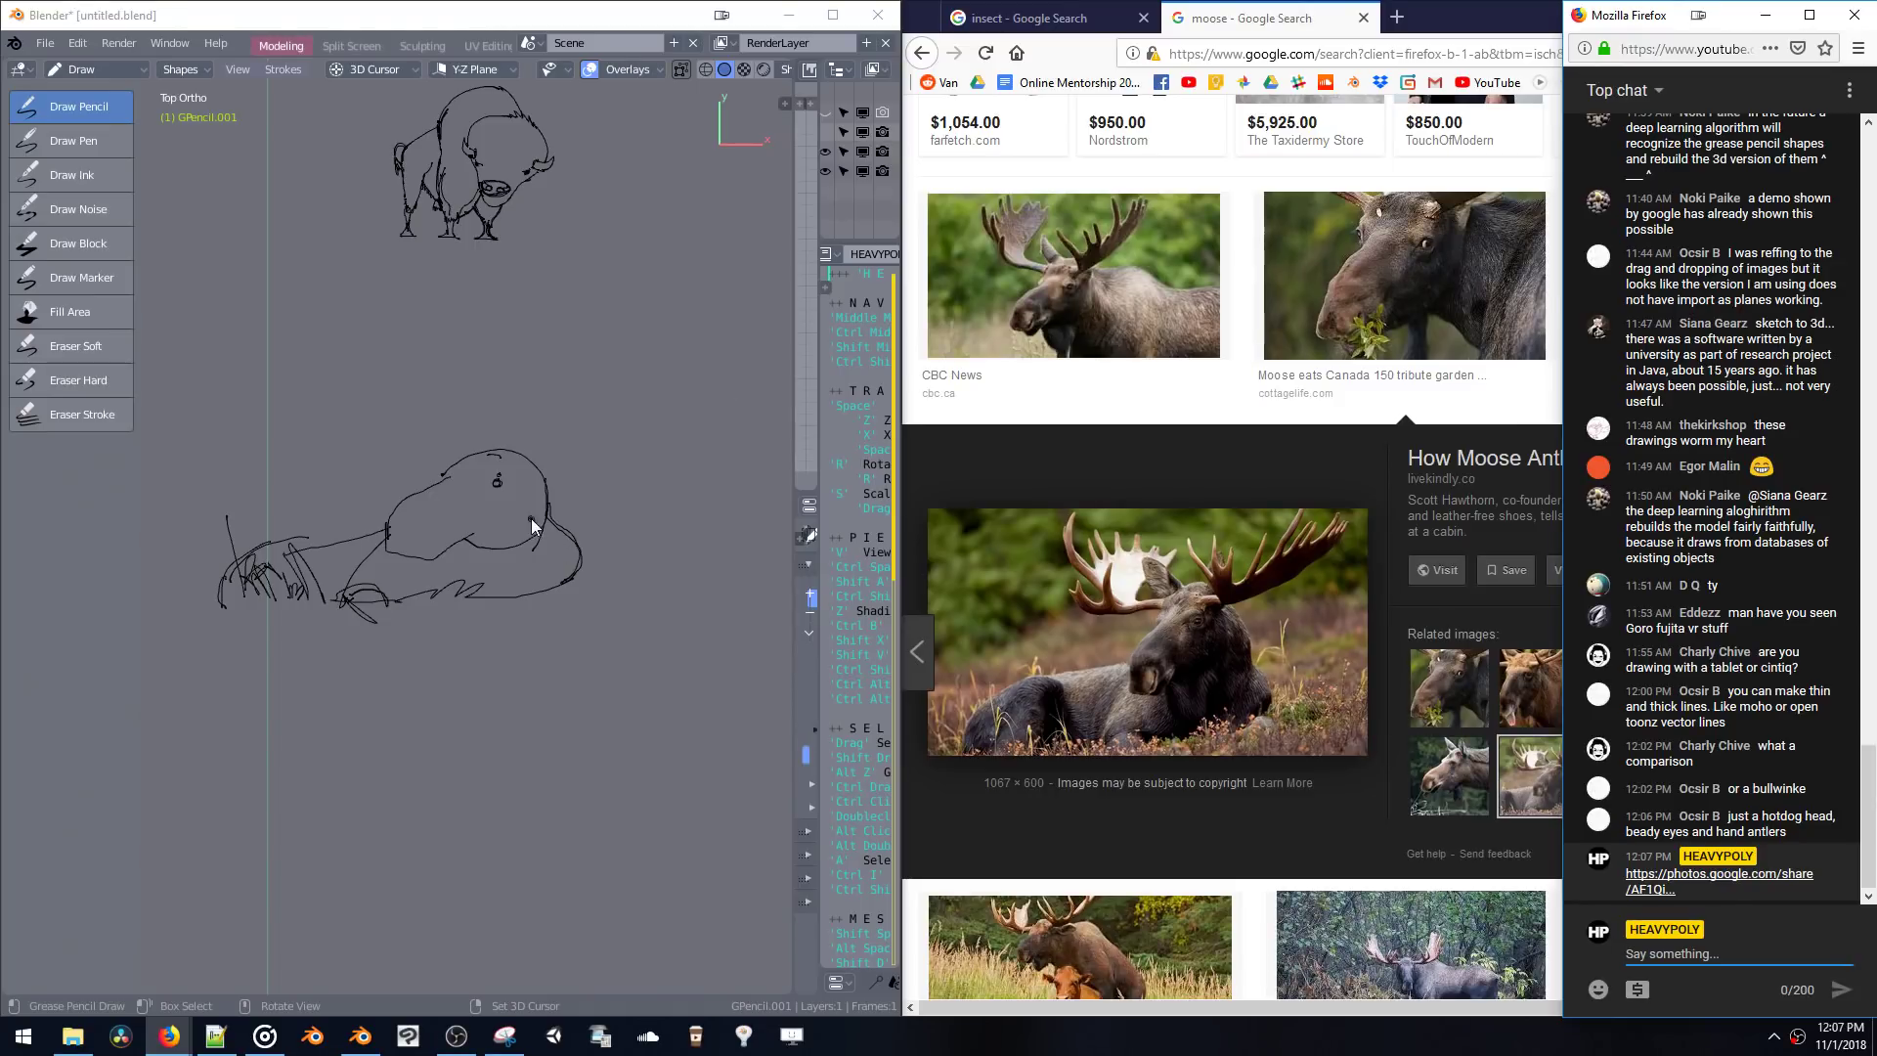
- Draw a pointed ear on top of the moose's head, redoing the first stroke
scroll(544, 456, up, 3)
scroll(590, 395, up, 2)
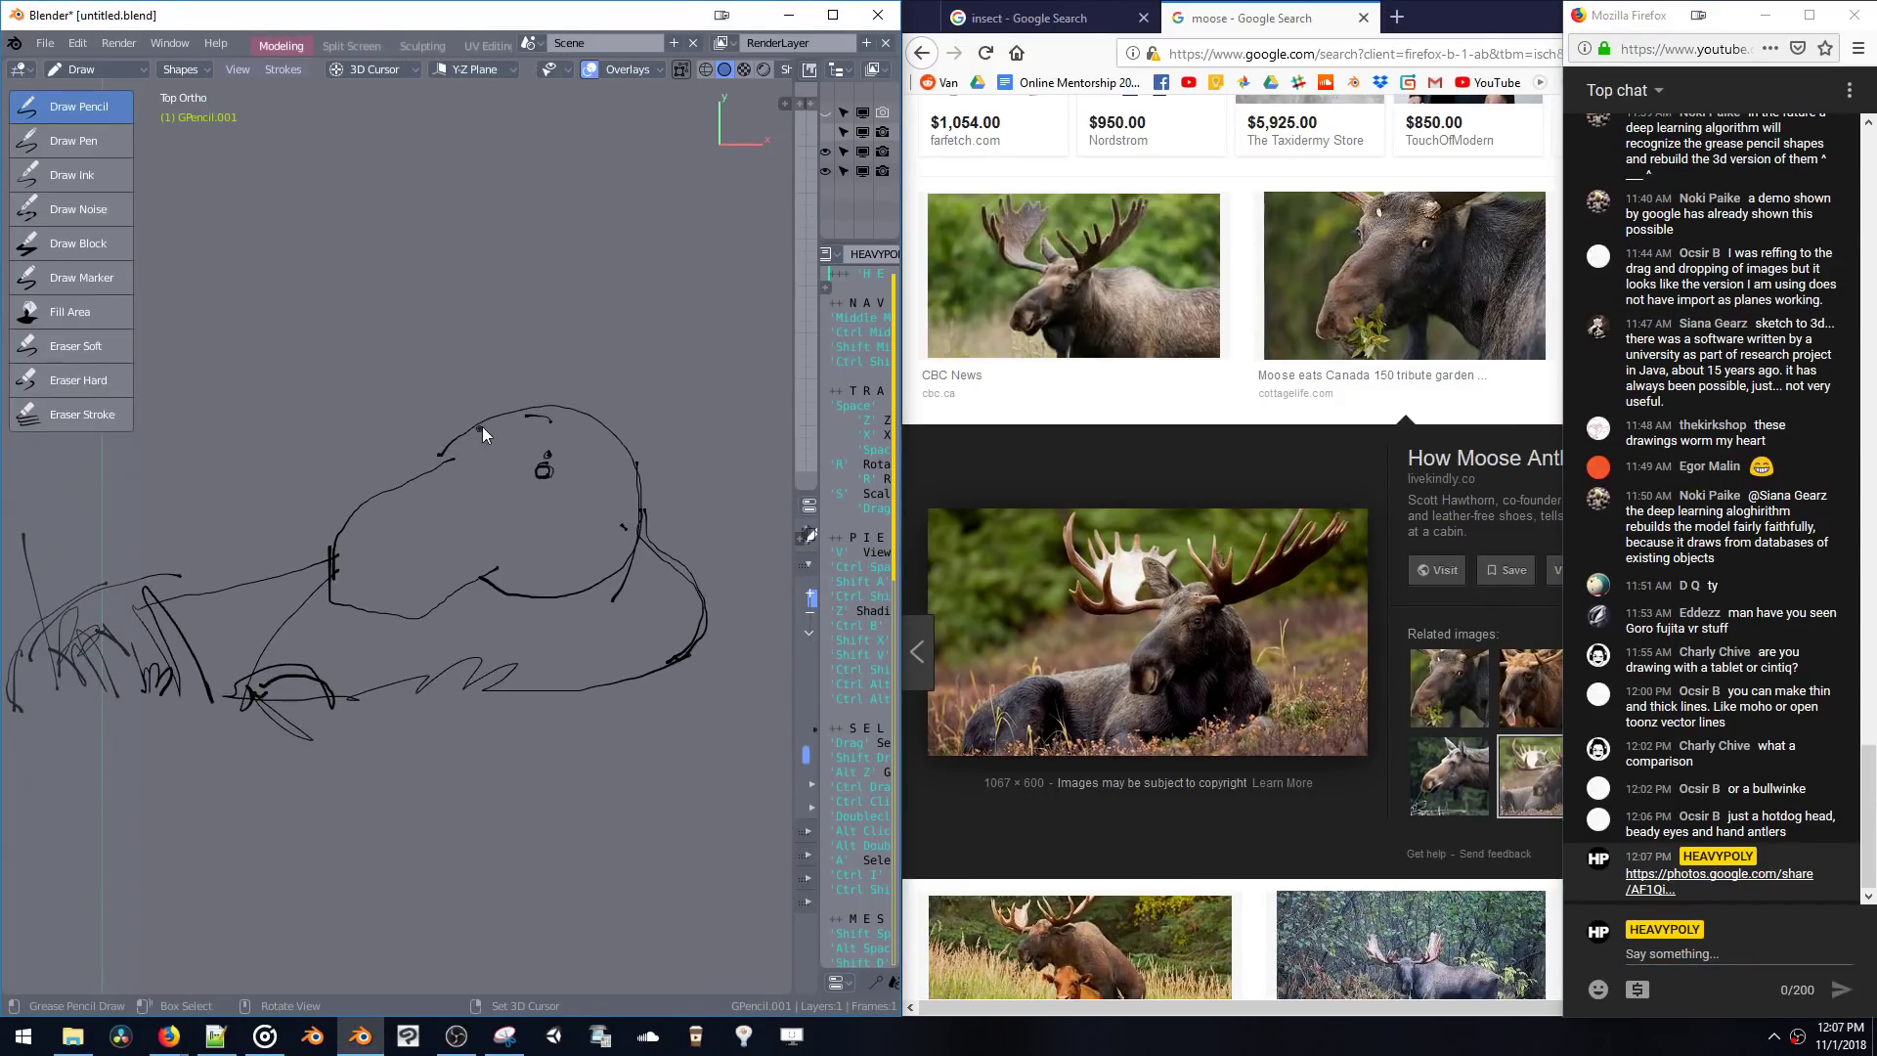
drag(483, 426, 437, 460)
key(ctrl+z)
click(482, 420)
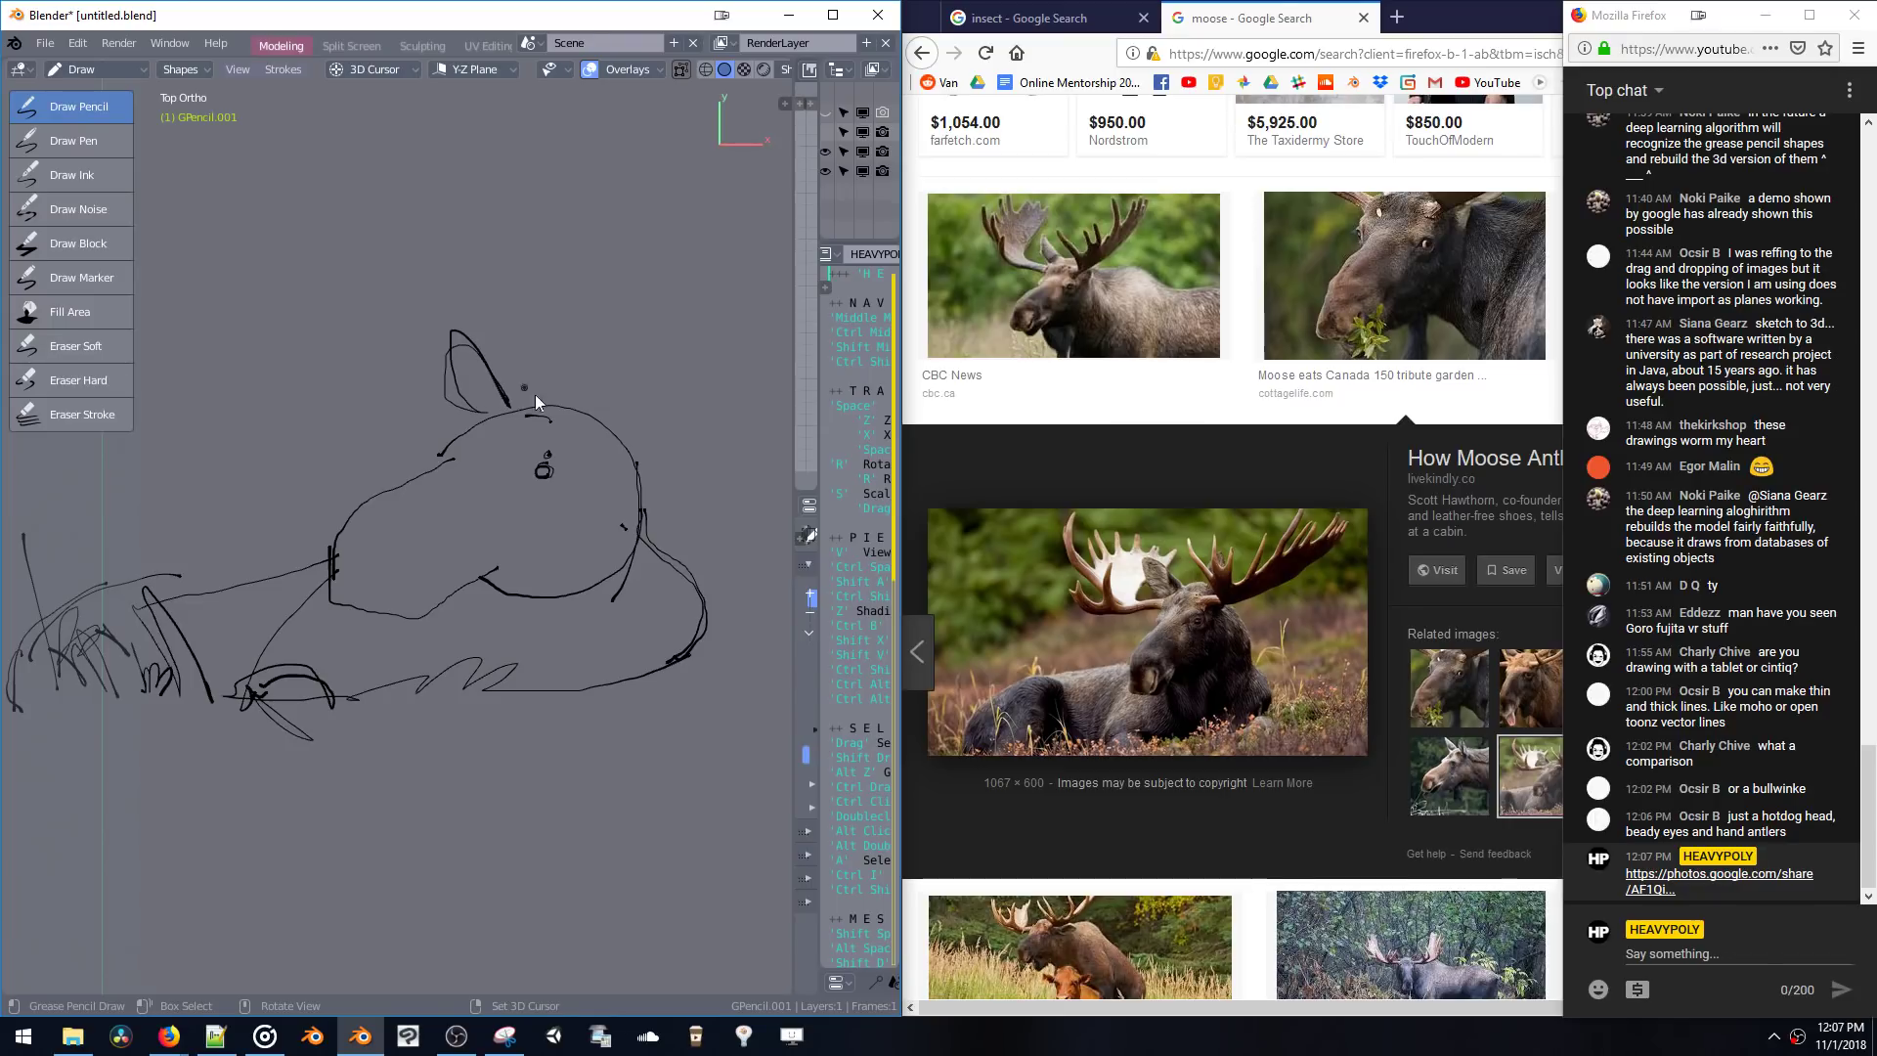
- Draw a brow line above the moose's eye and a large, many-pronged antler on each side of the head
mouse_move(536, 395)
ctrl+middle_down()
mouse_move(522, 354)
mouse_move(450, 391)
mouse_move(489, 334)
ctrl+middle_up()
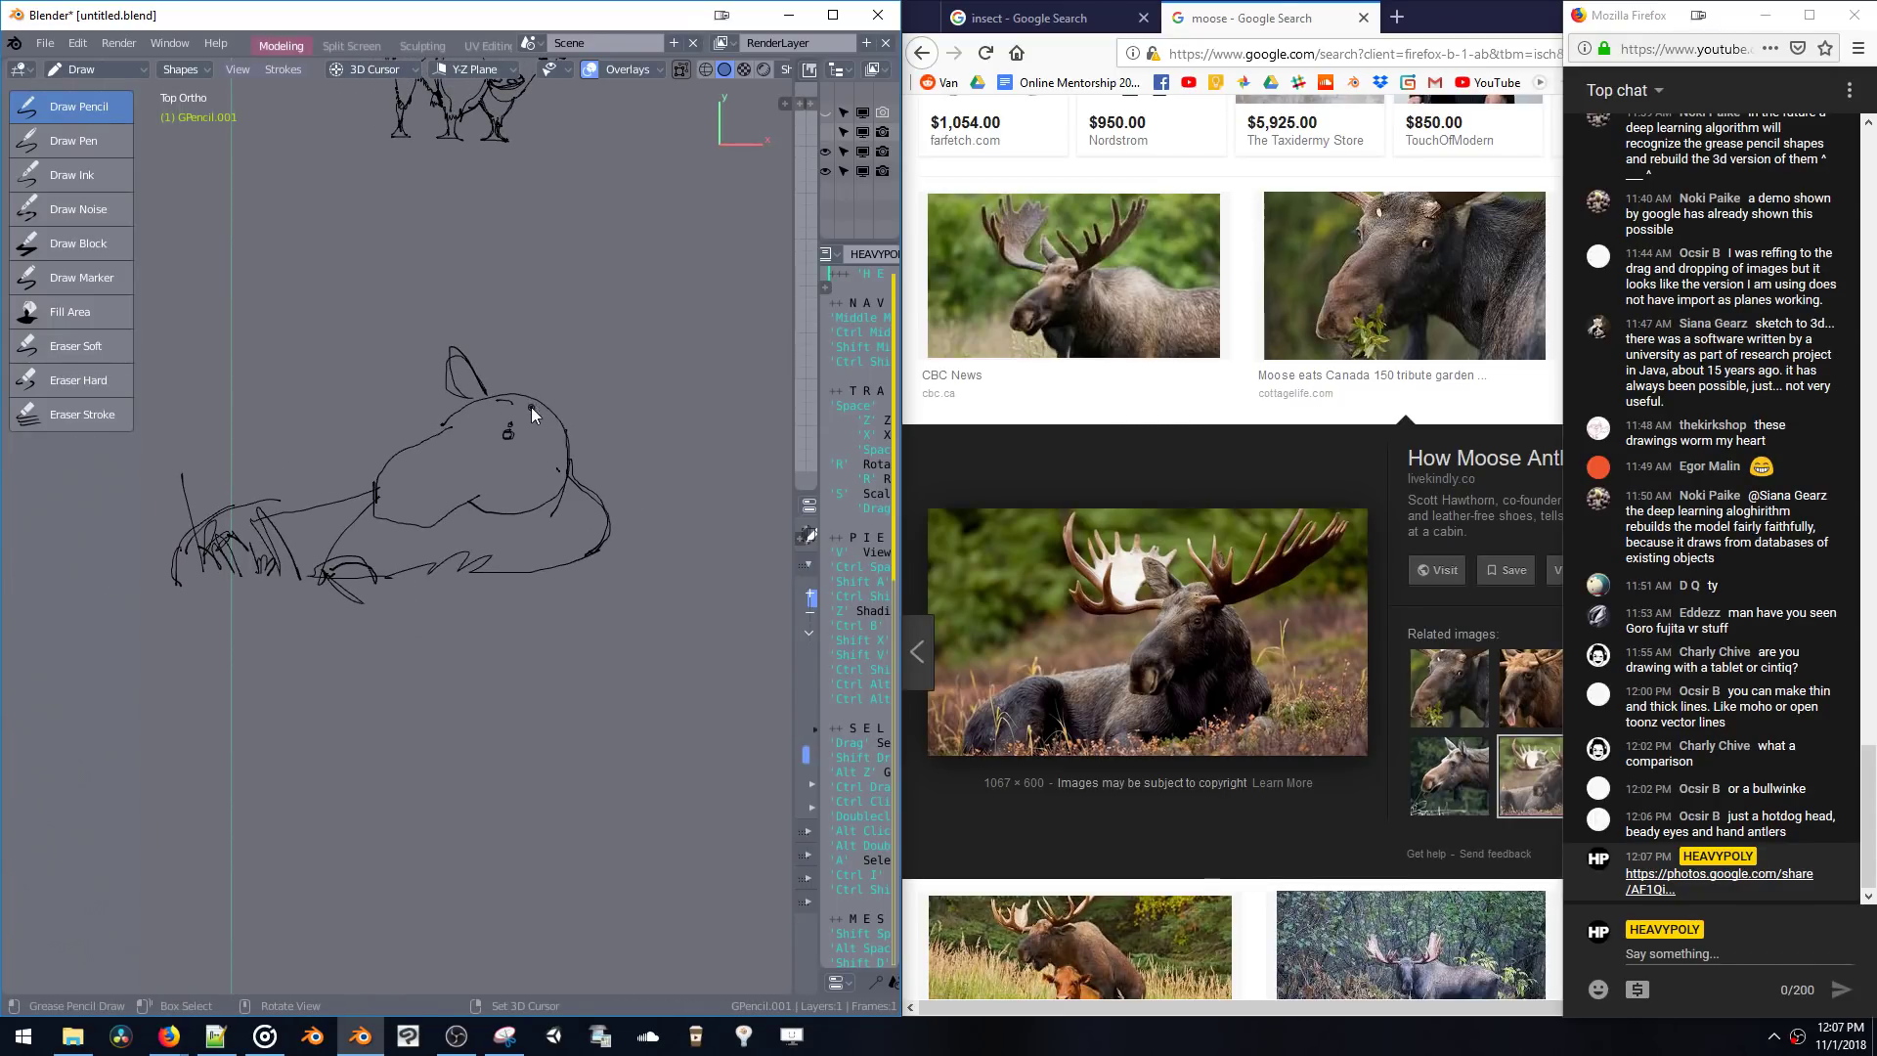
drag(524, 411, 531, 418)
drag(580, 354, 594, 384)
mouse_move(747, 348)
mouse_down()
mouse_move(778, 312)
mouse_move(783, 343)
mouse_up()
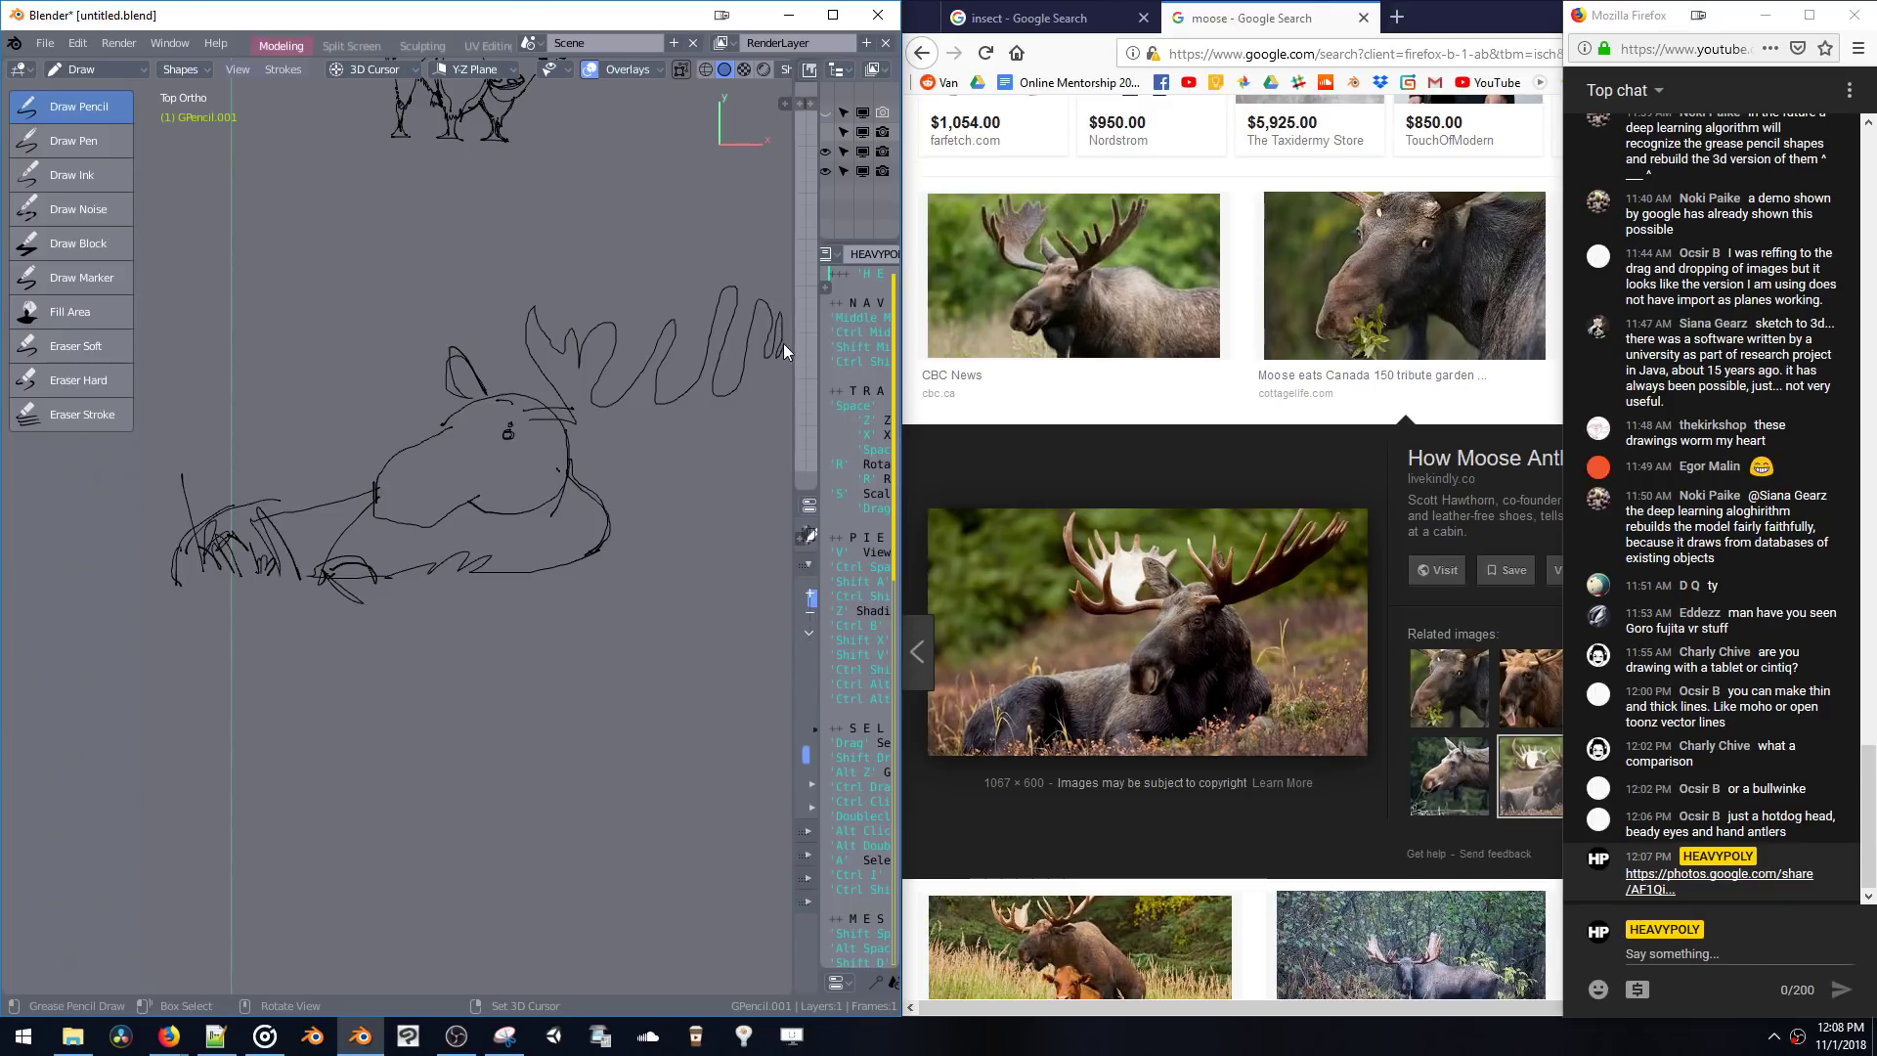
shift+middle_drag(685, 344, 591, 368)
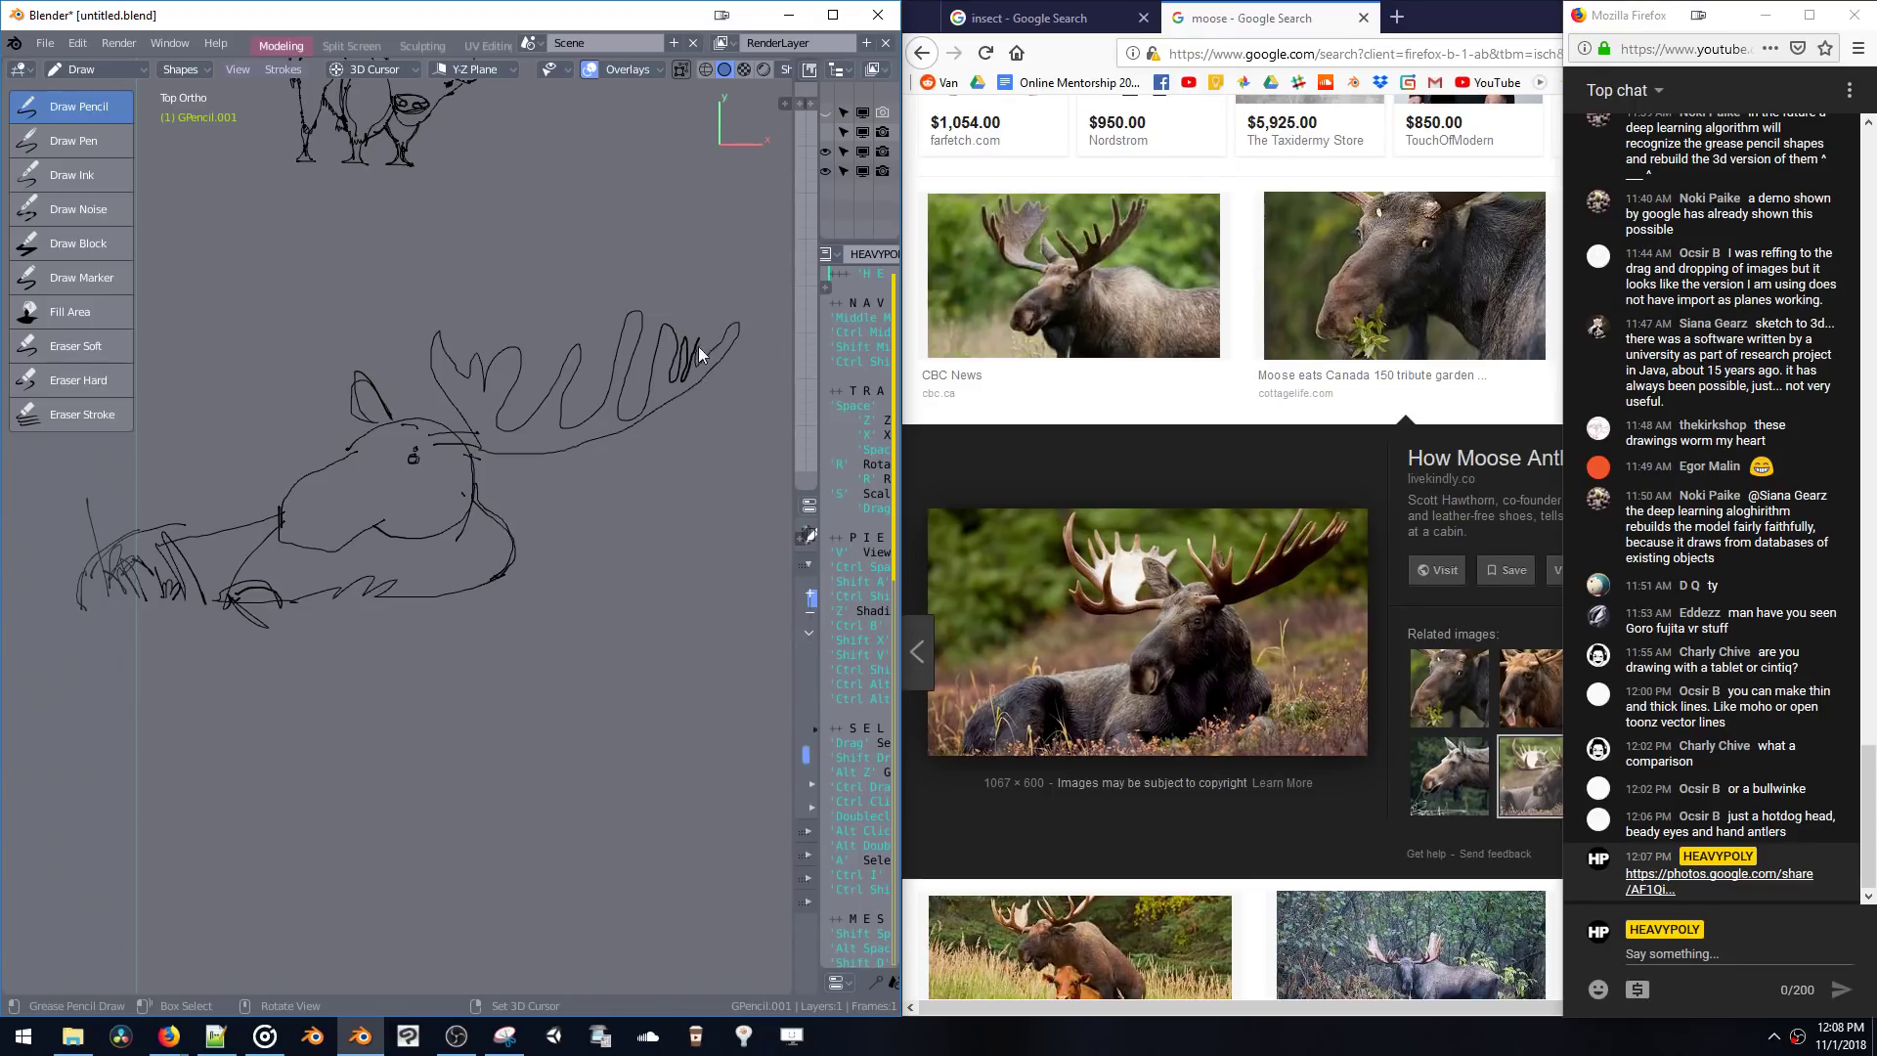
shift+middle_drag(322, 429, 402, 426)
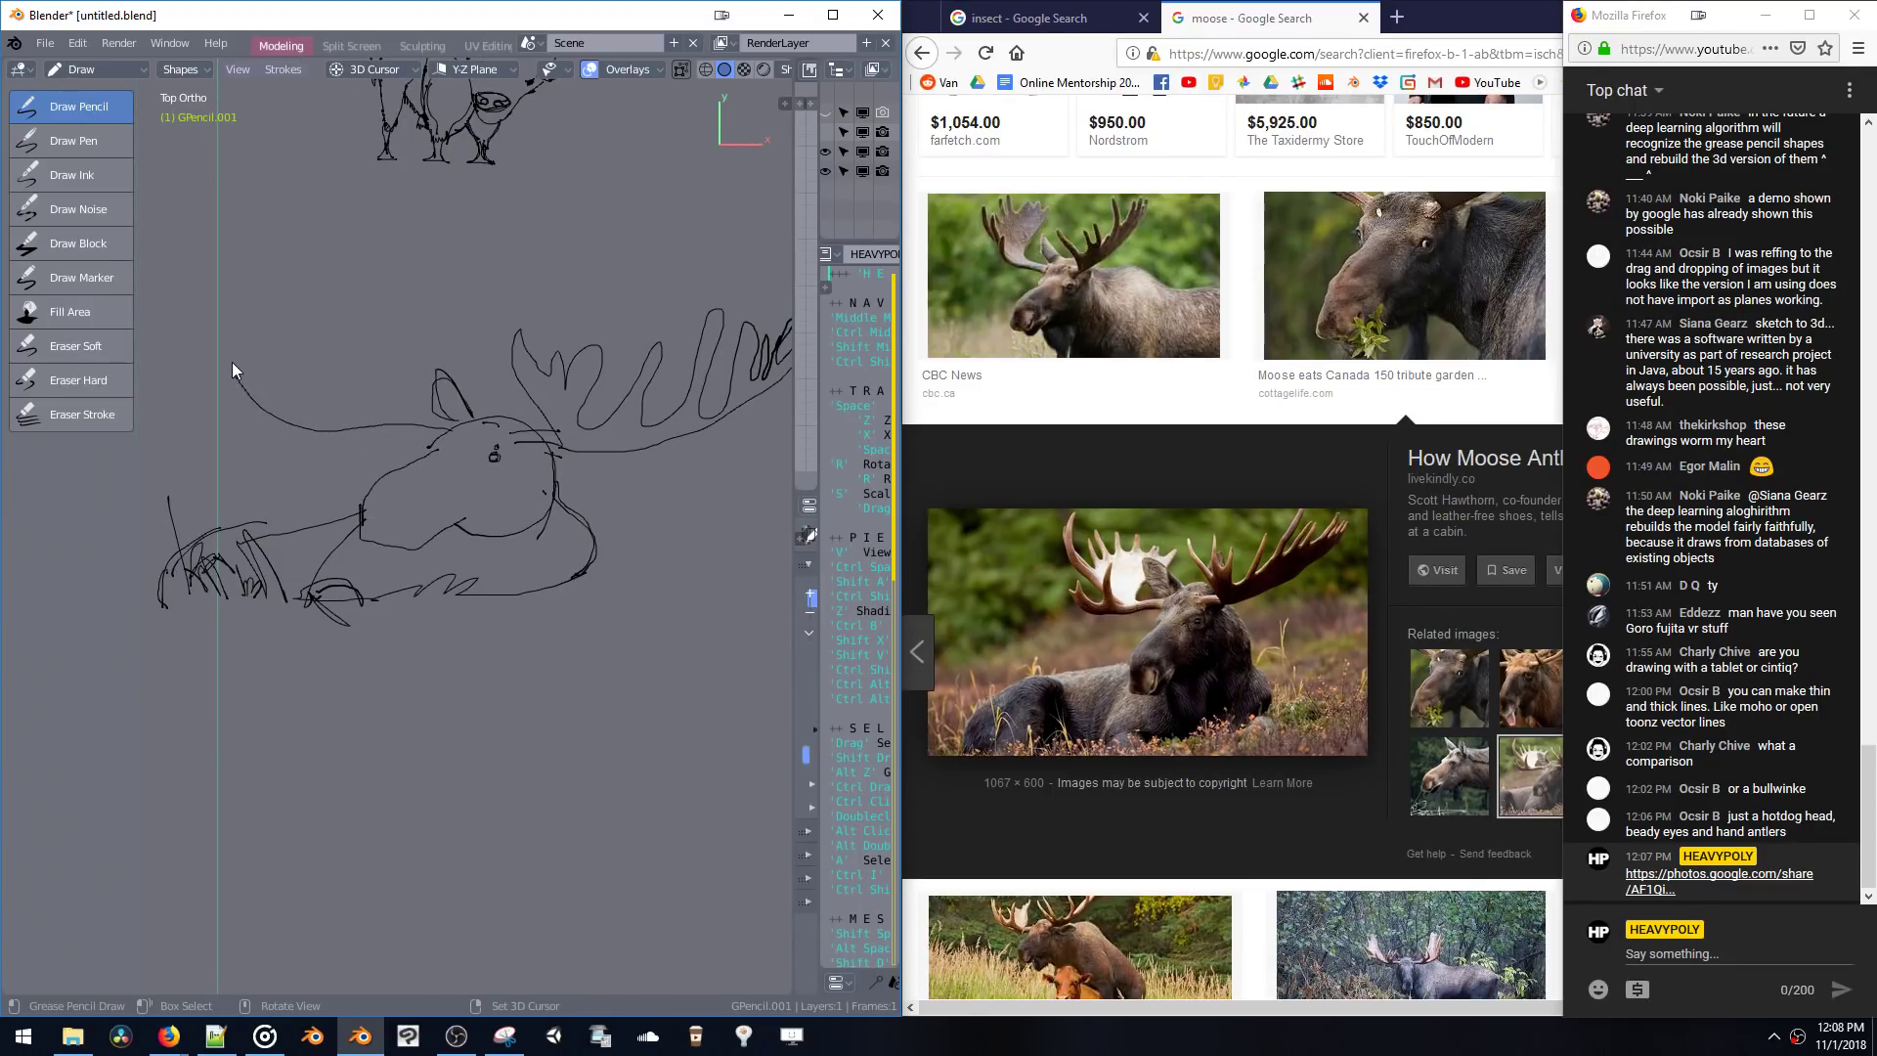
drag(232, 354, 261, 383)
drag(302, 244, 319, 331)
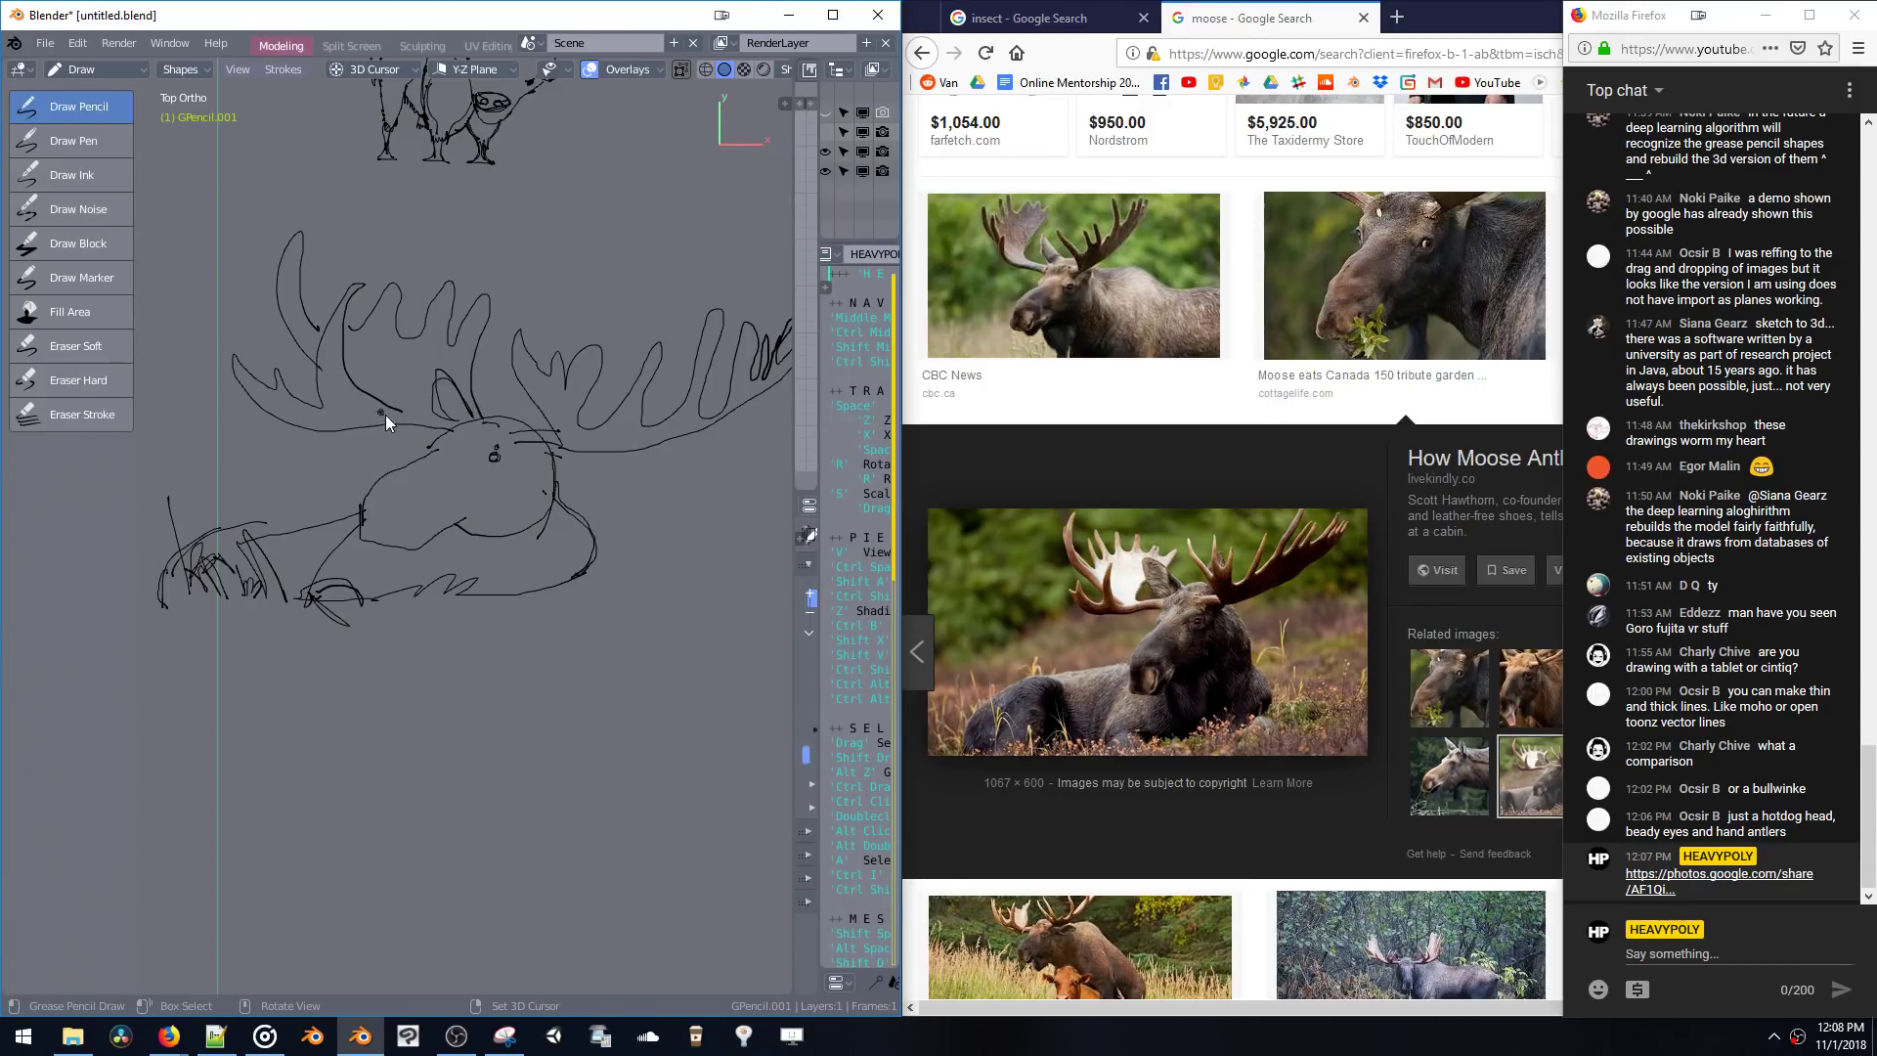
- Box-select the moose's antlers in Edit Mode, scale them down to about 0.63, reposition them and delete them
mouse_move(361, 378)
ctrl+middle_down()
mouse_move(302, 346)
mouse_move(308, 471)
mouse_move(324, 474)
mouse_move(350, 391)
mouse_move(367, 401)
ctrl+middle_up()
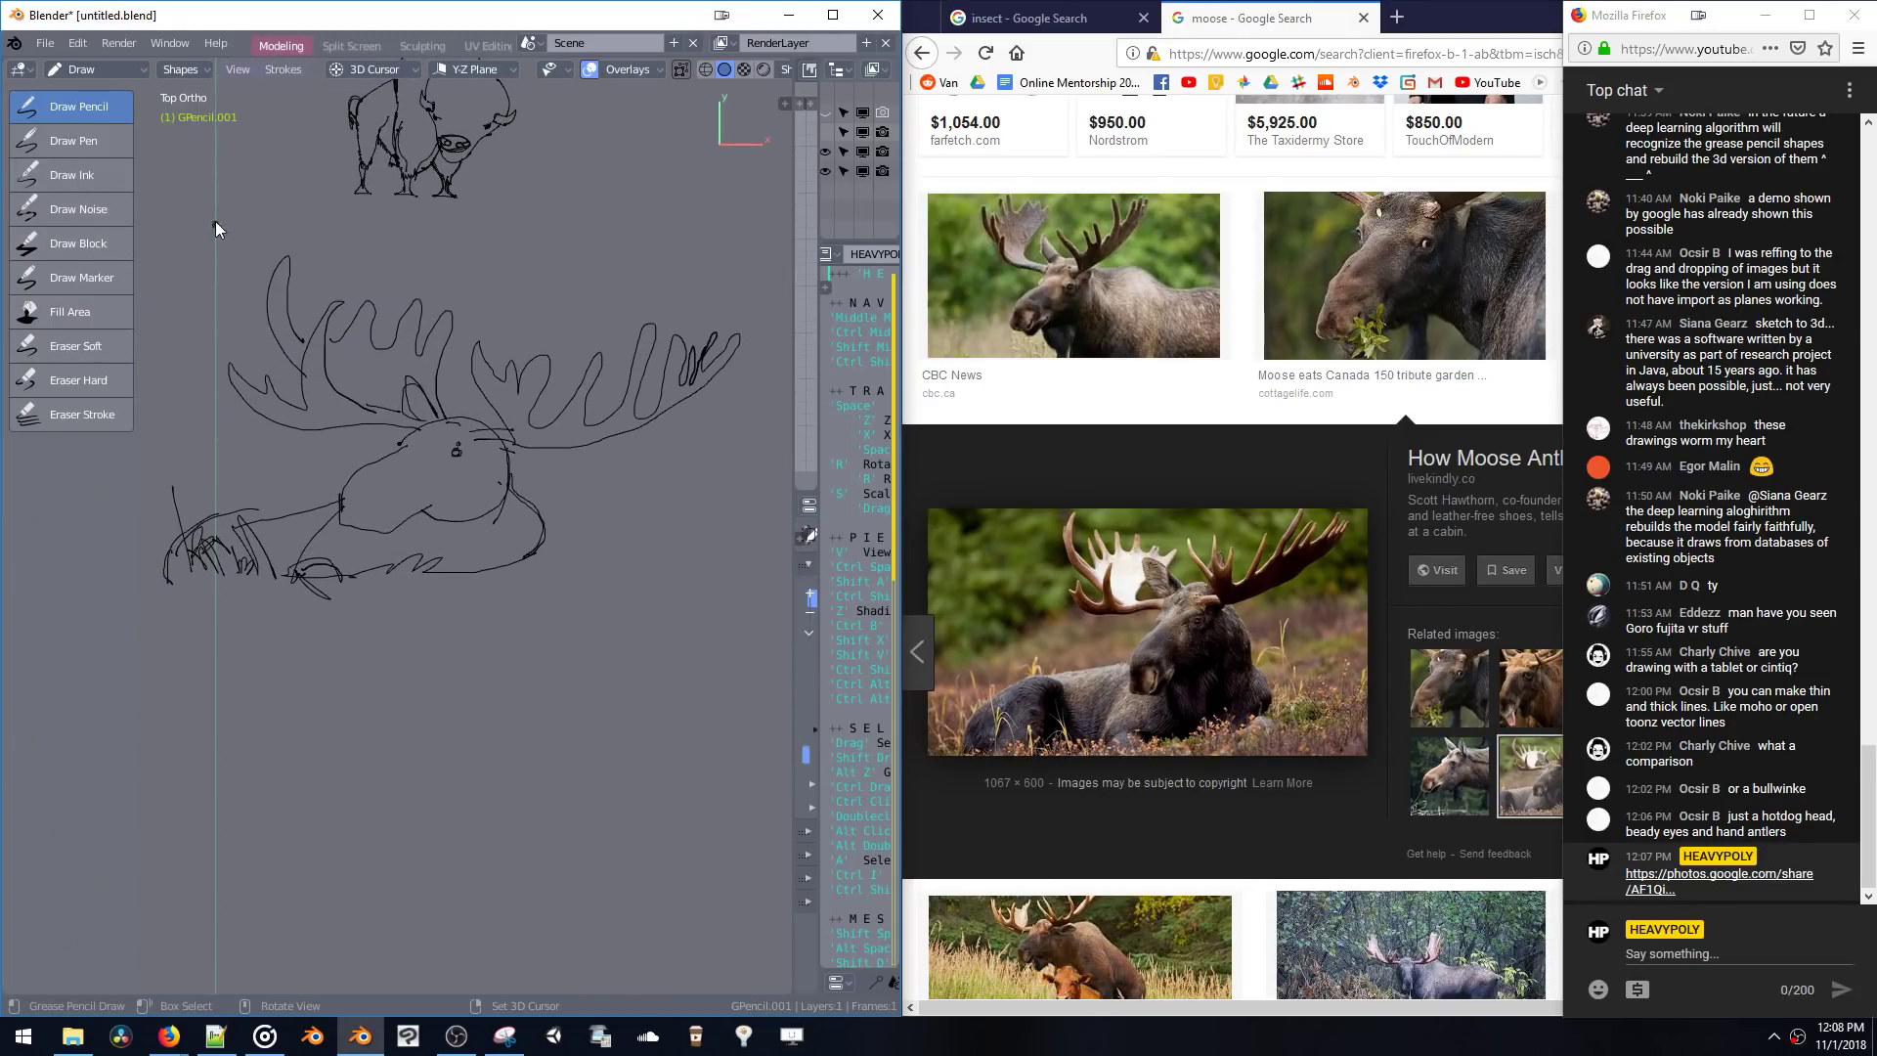
key(b)
mouse_move(207, 227)
mouse_down()
mouse_move(413, 418)
mouse_move(278, 350)
mouse_up()
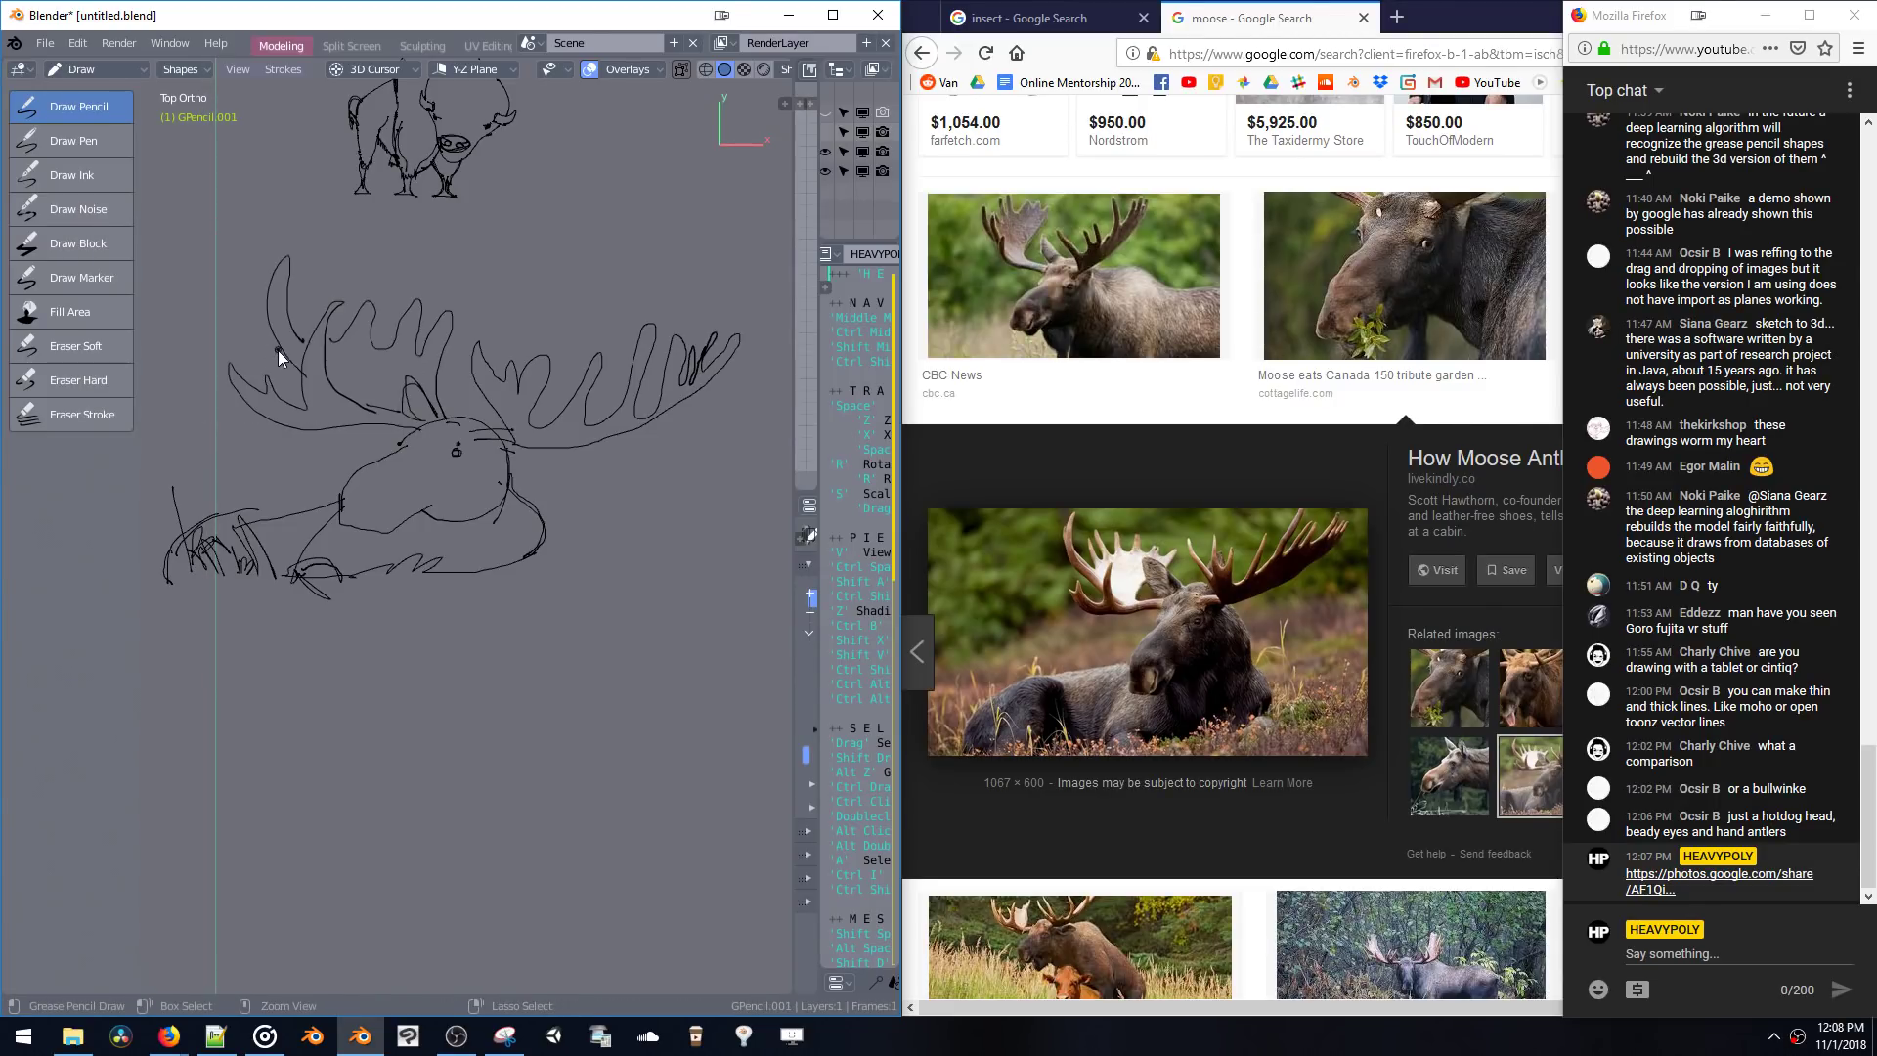
click(126, 70)
click(122, 108)
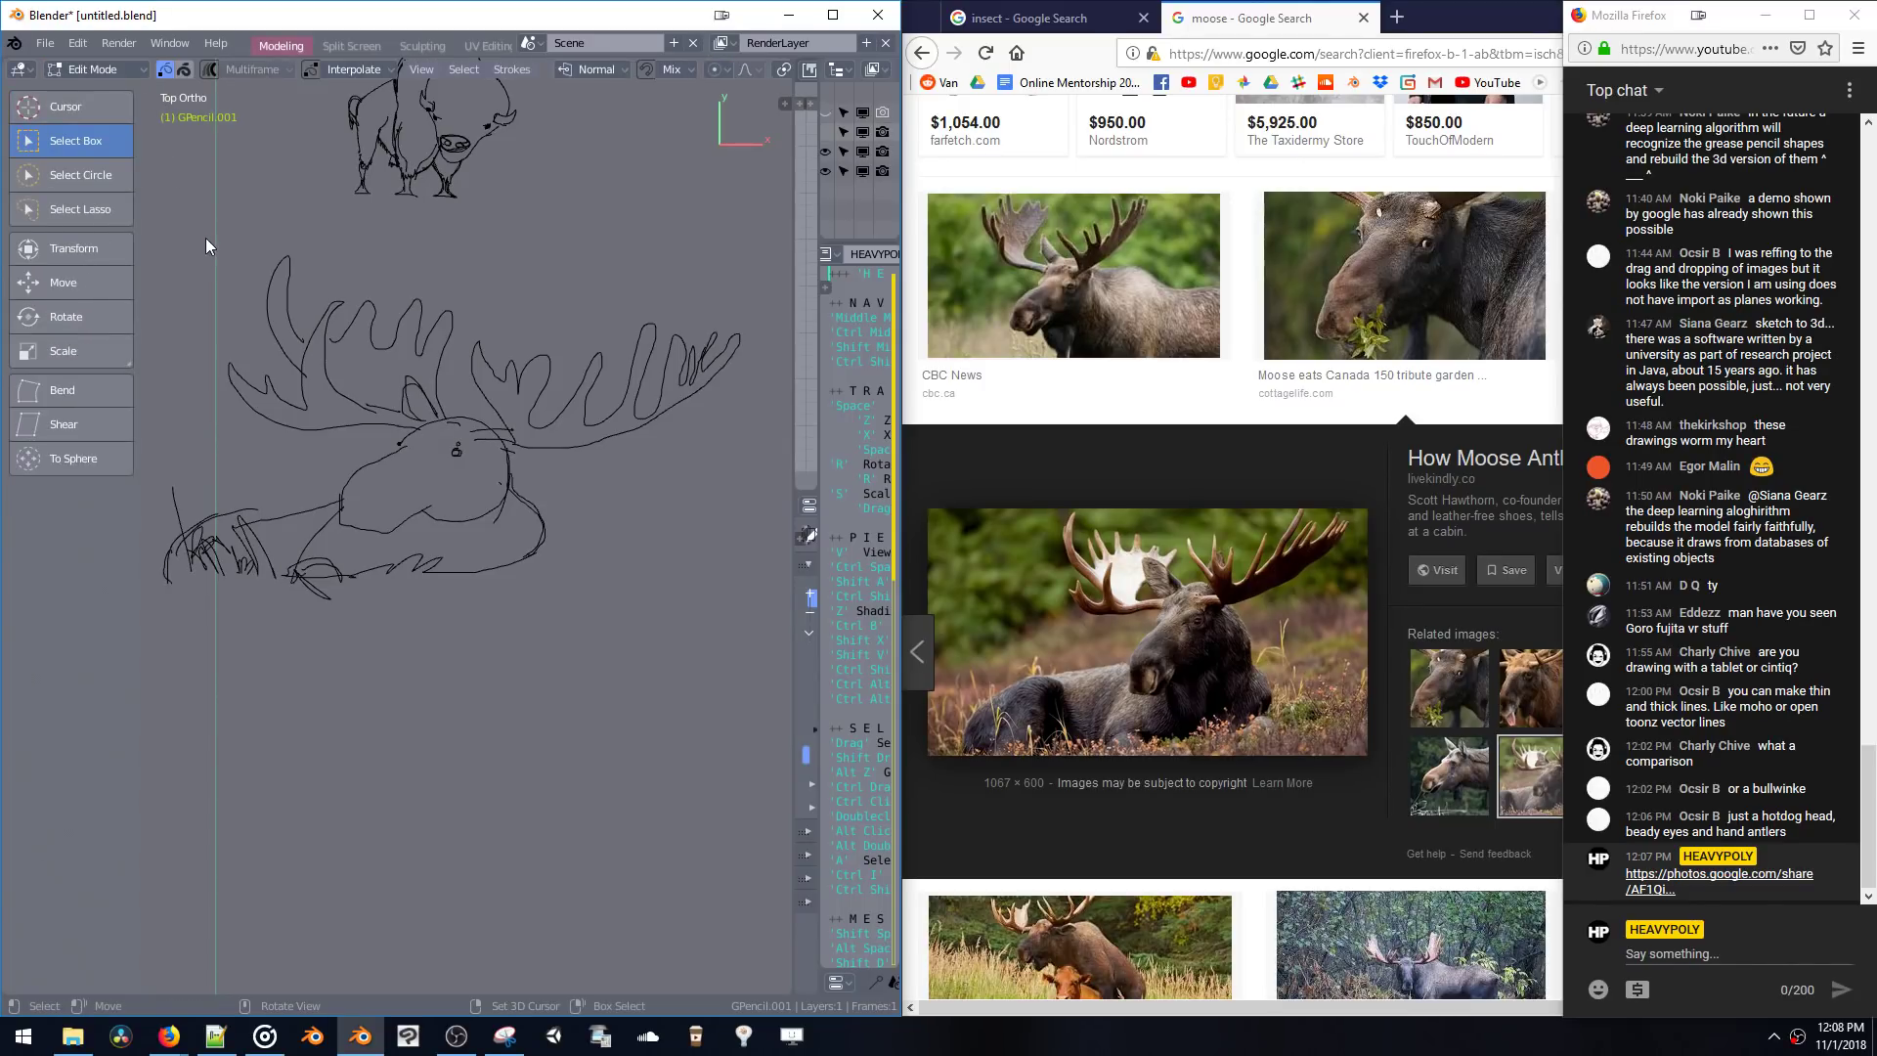
mouse_move(201, 232)
mouse_down()
mouse_move(342, 376)
mouse_move(741, 405)
mouse_up()
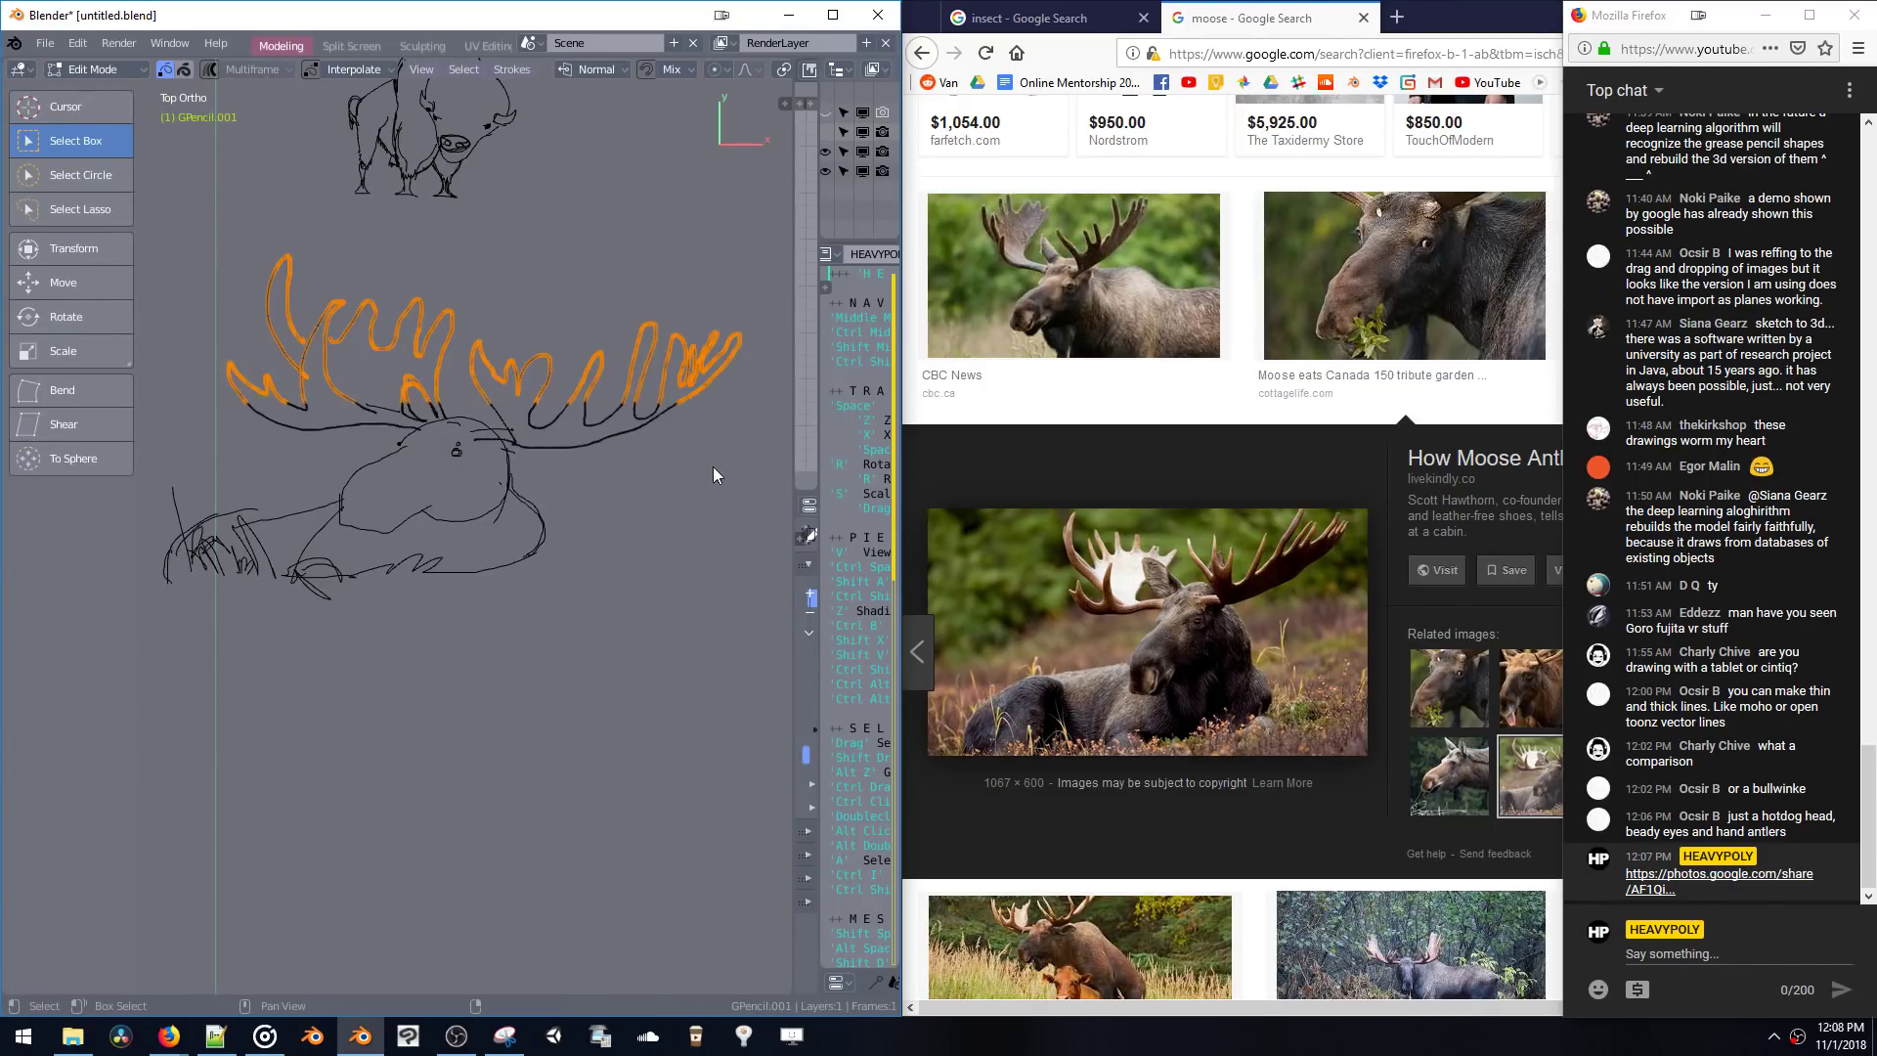
key(s)
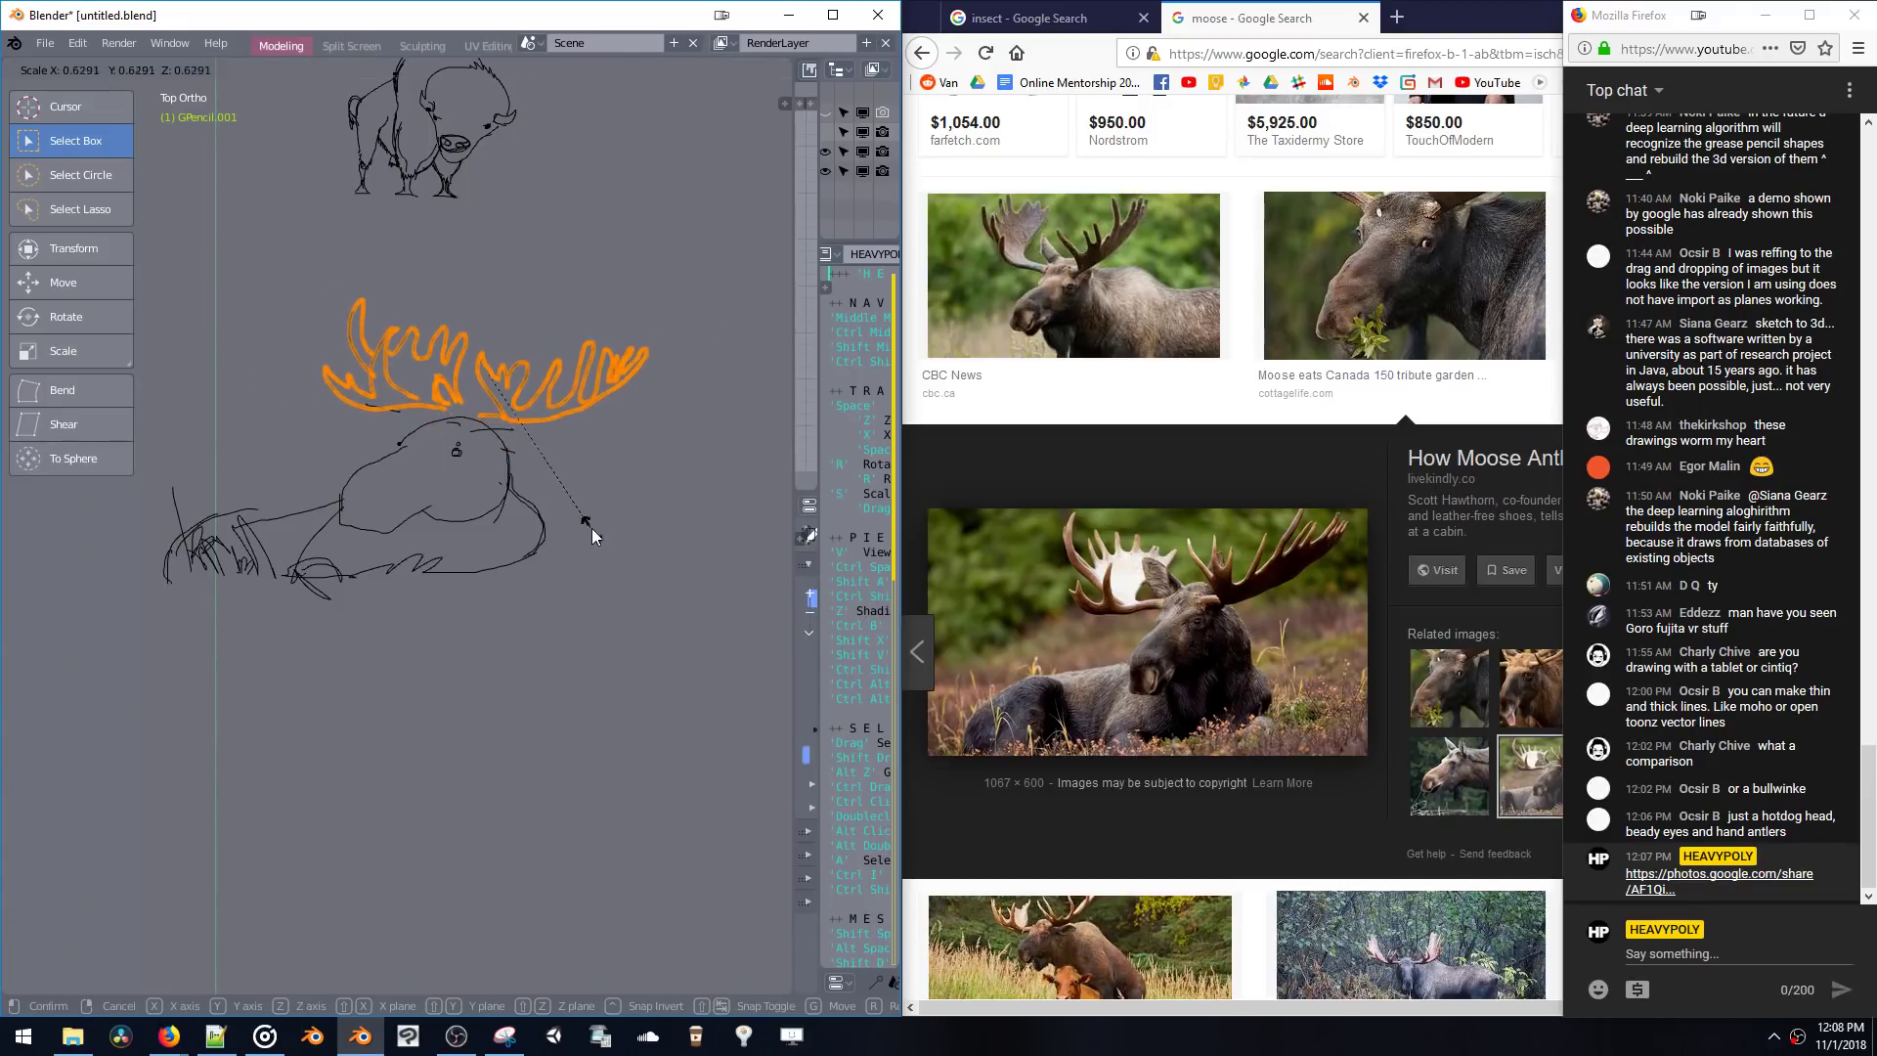
click(591, 528)
key(g)
click(590, 571)
key(x)
click(582, 550)
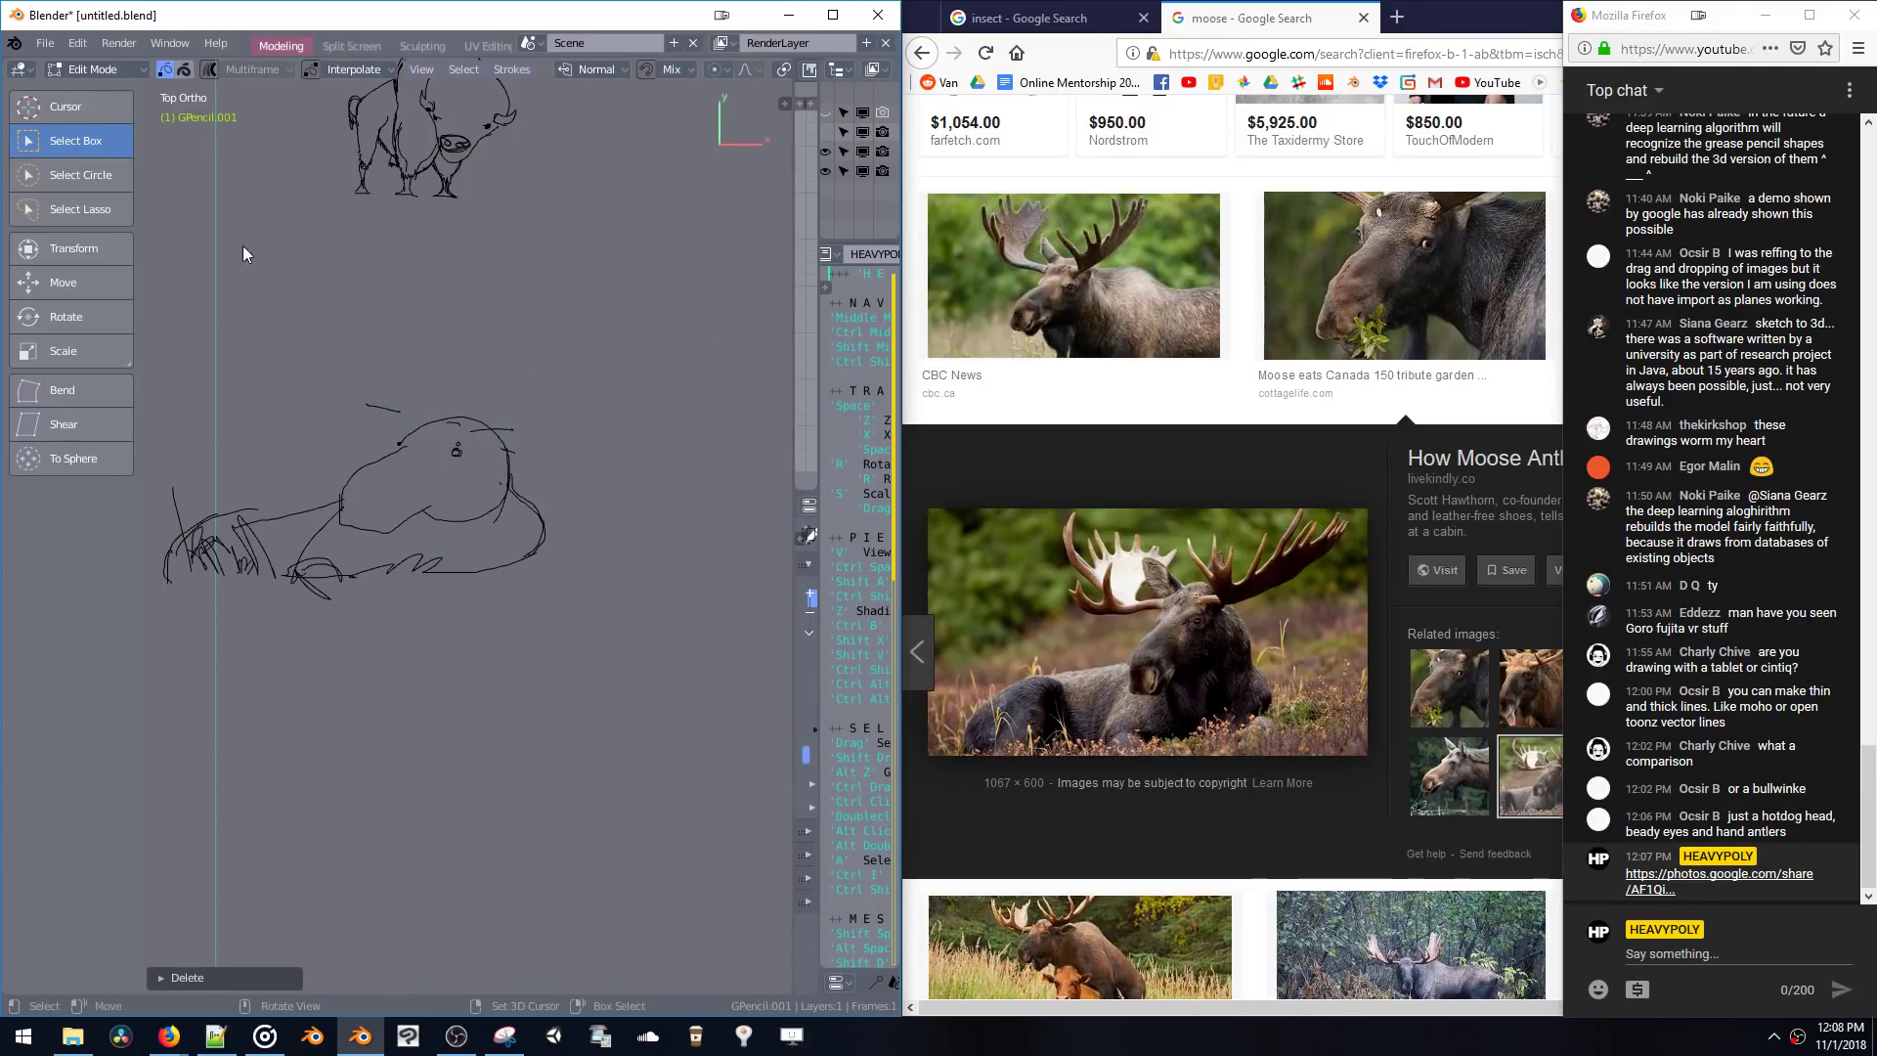
- Select the short leftover stroke above the moose's head and delete it
drag(342, 384, 407, 424)
key(x)
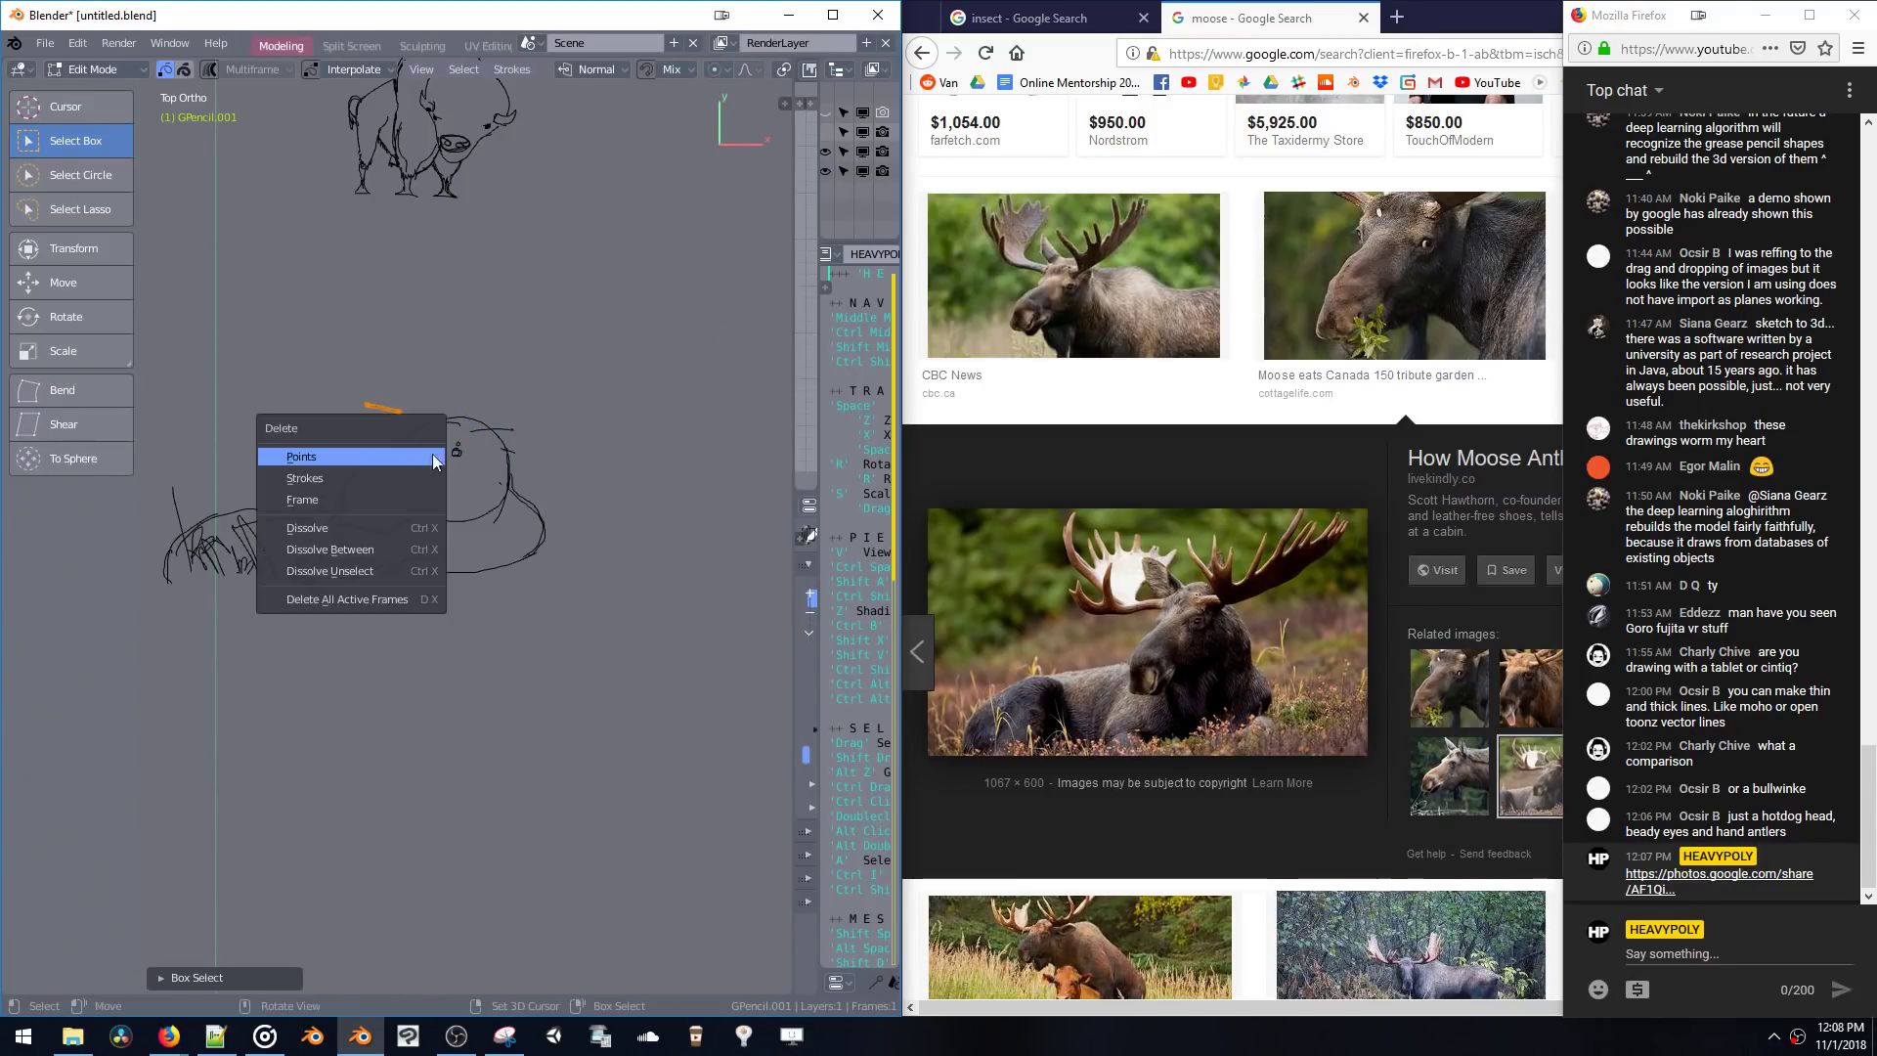
click(405, 430)
- Try to box-select and delete the remaining moose sketch in Draw mode, and undo the removal
key(ctrl+Tab)
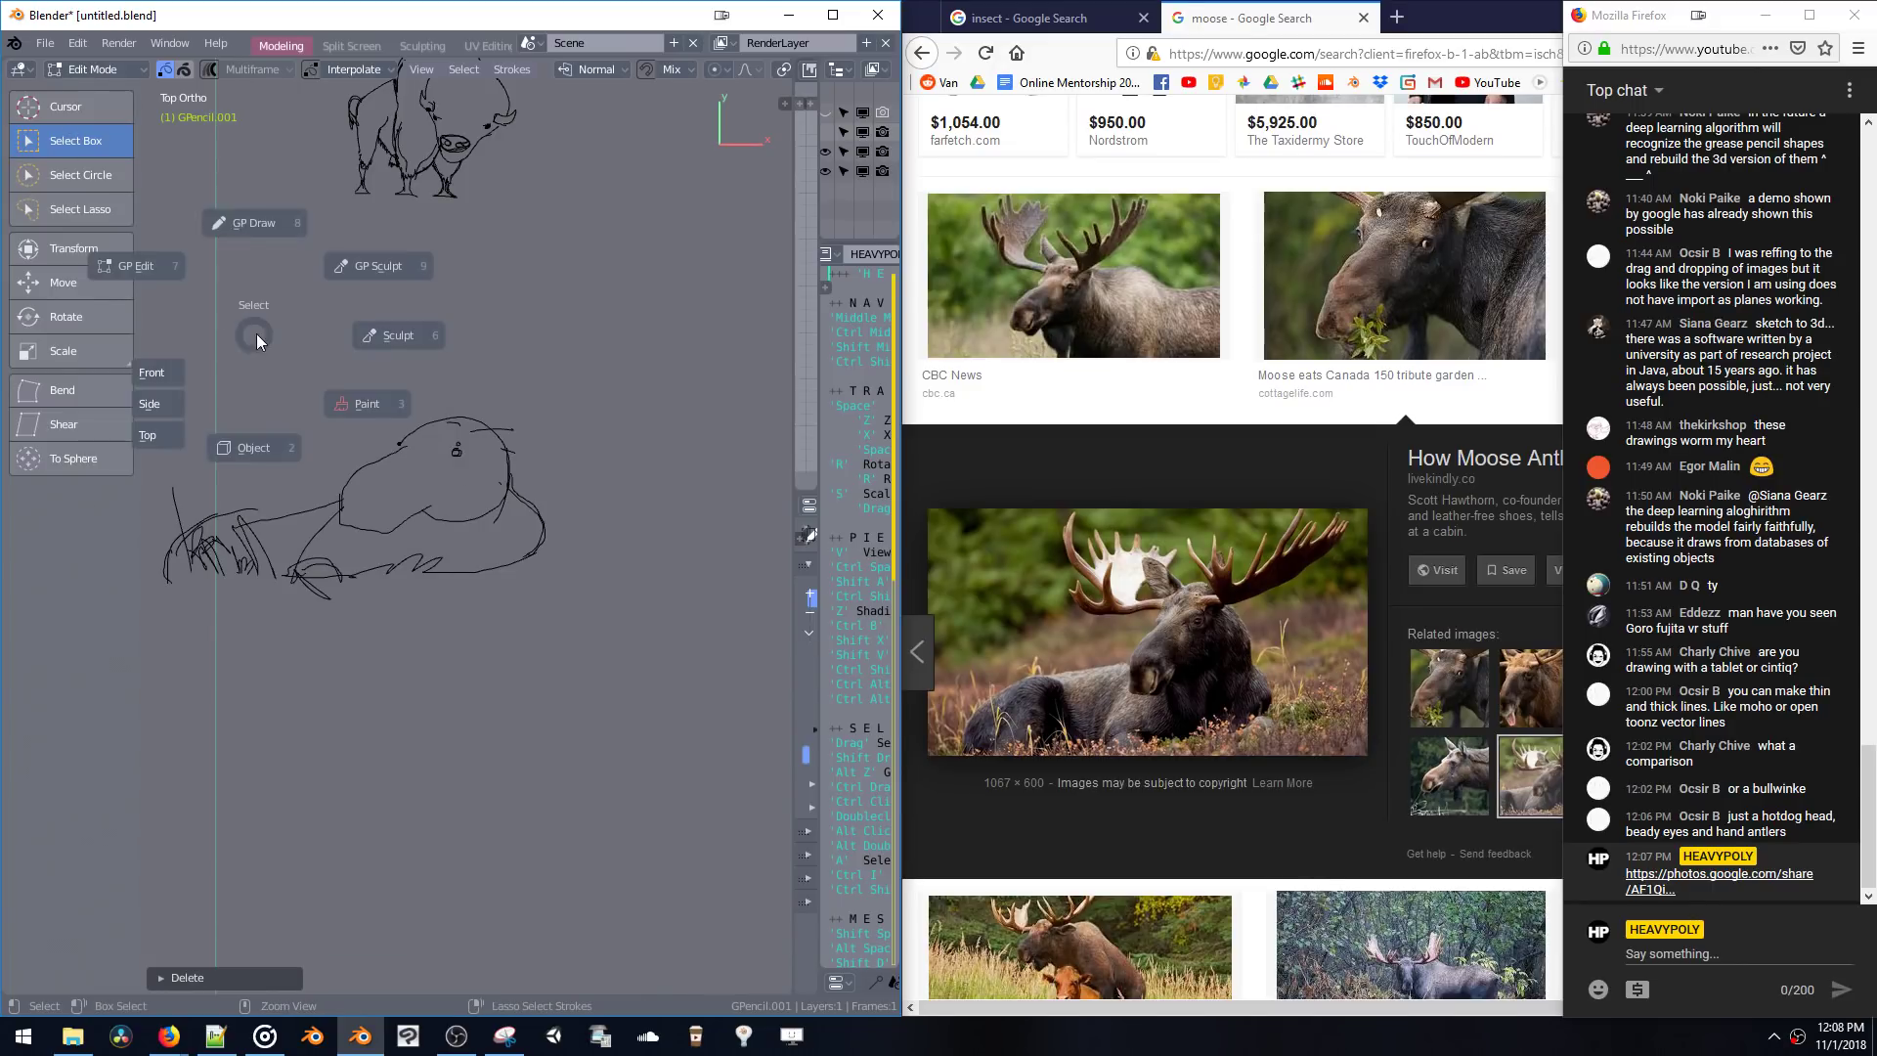
click(255, 226)
shift+middle_drag(313, 331, 451, 318)
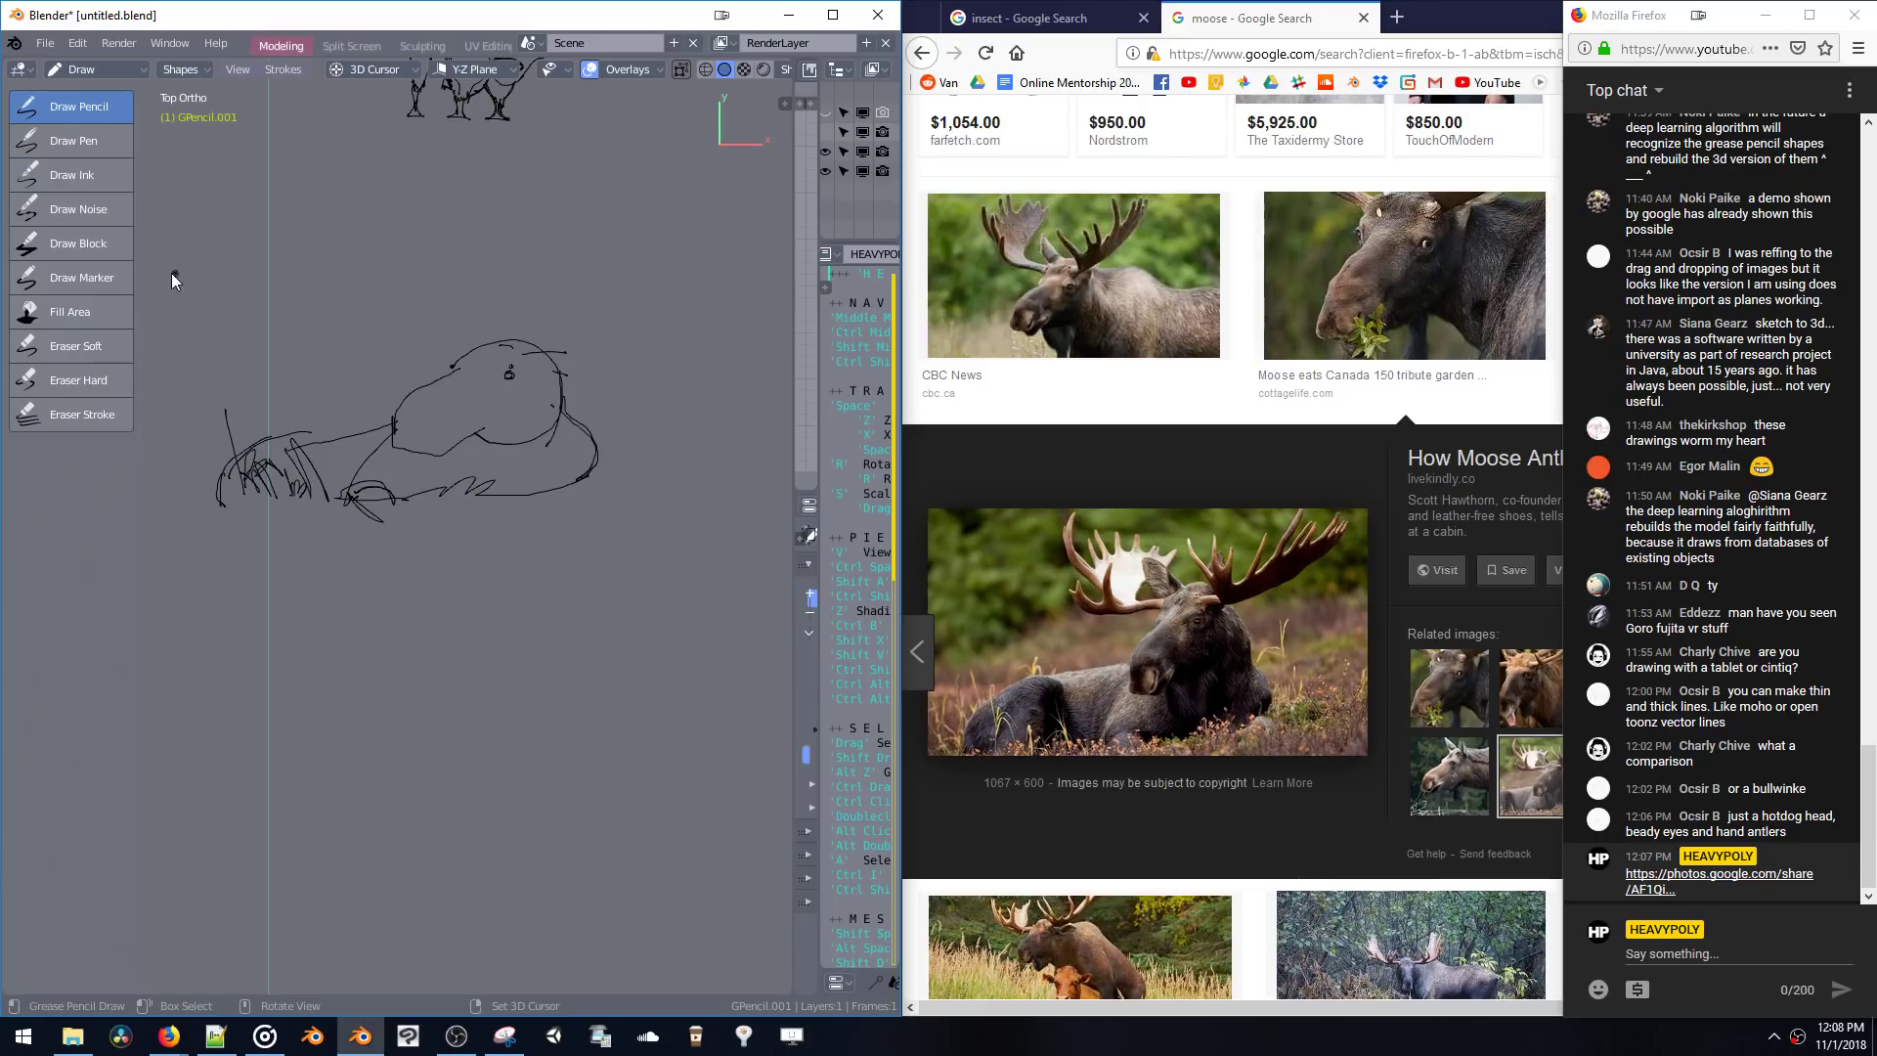
drag(164, 264, 401, 454)
key(x)
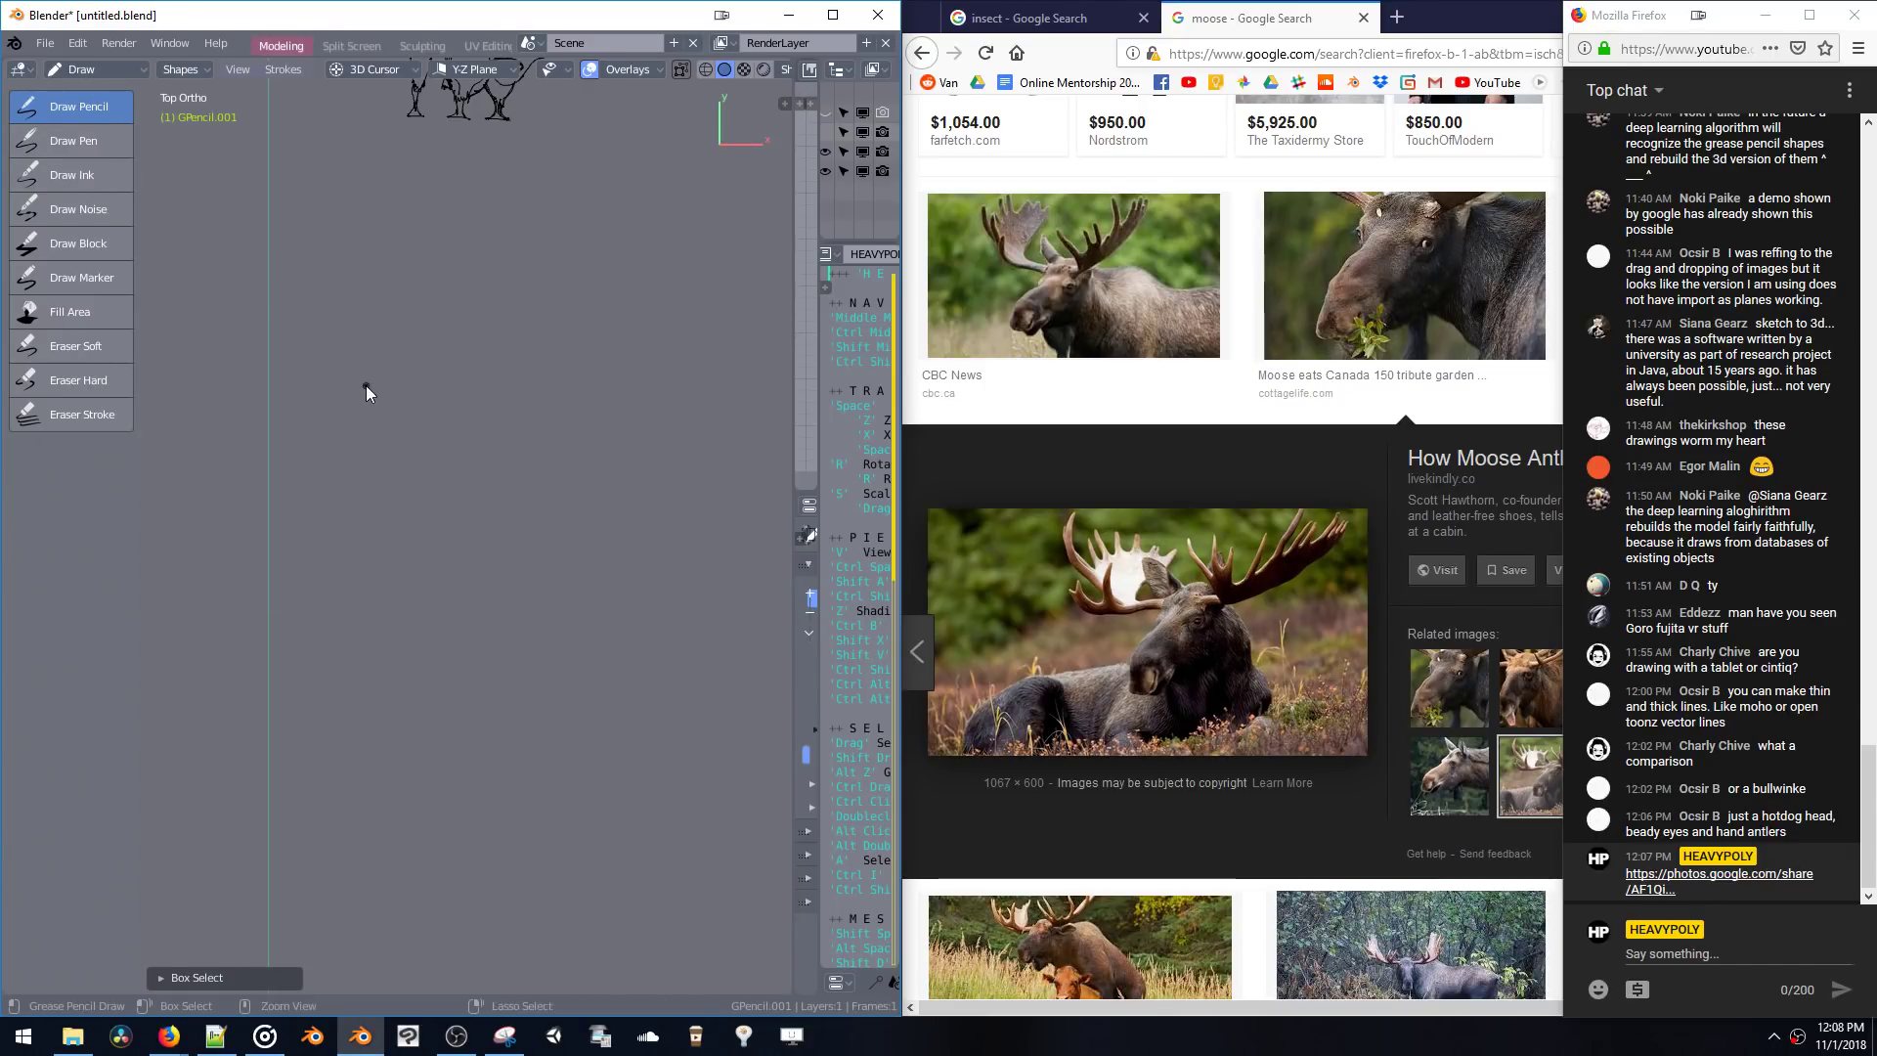
key(ctrl+z)
- Delete the whole remaining moose sketch in Edit Mode, keeping the bison, and return to Draw mode
key(ctrl+Tab)
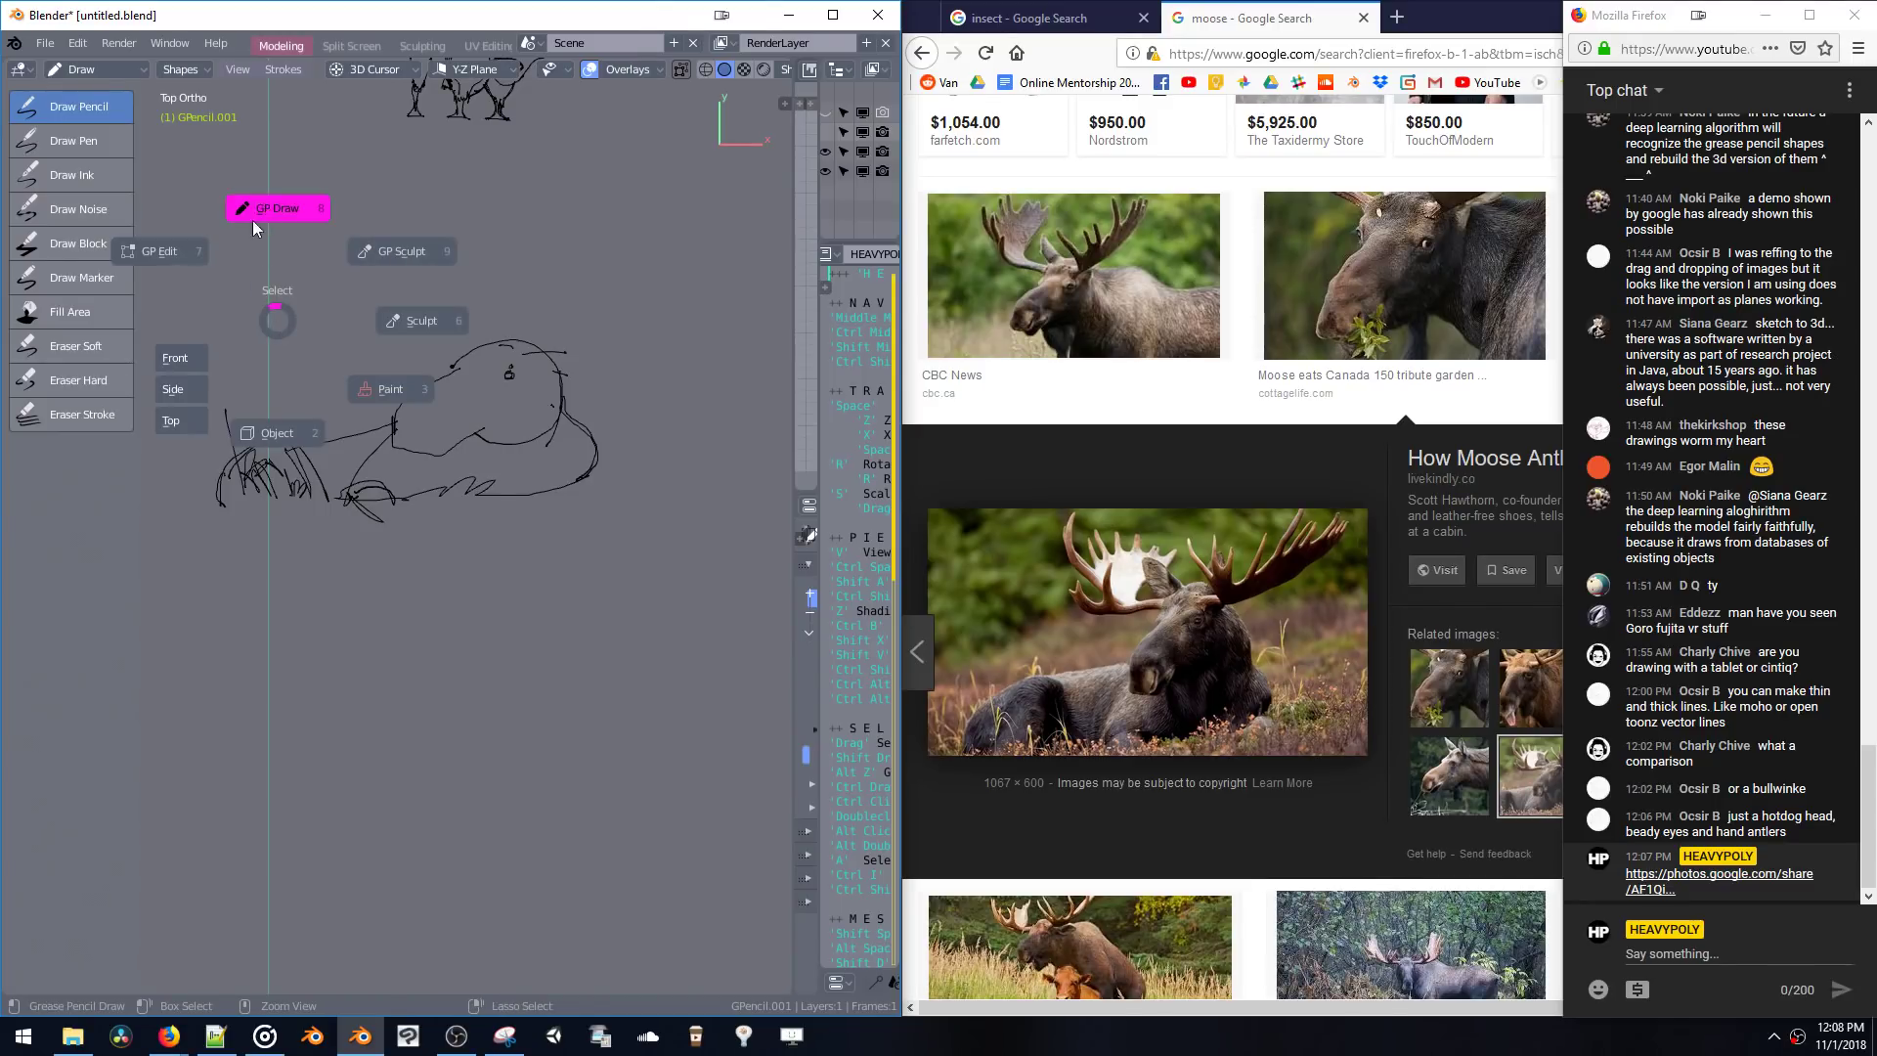
click(256, 207)
mouse_move(205, 283)
mouse_down()
mouse_move(249, 331)
mouse_move(606, 538)
mouse_up()
key(x)
click(587, 581)
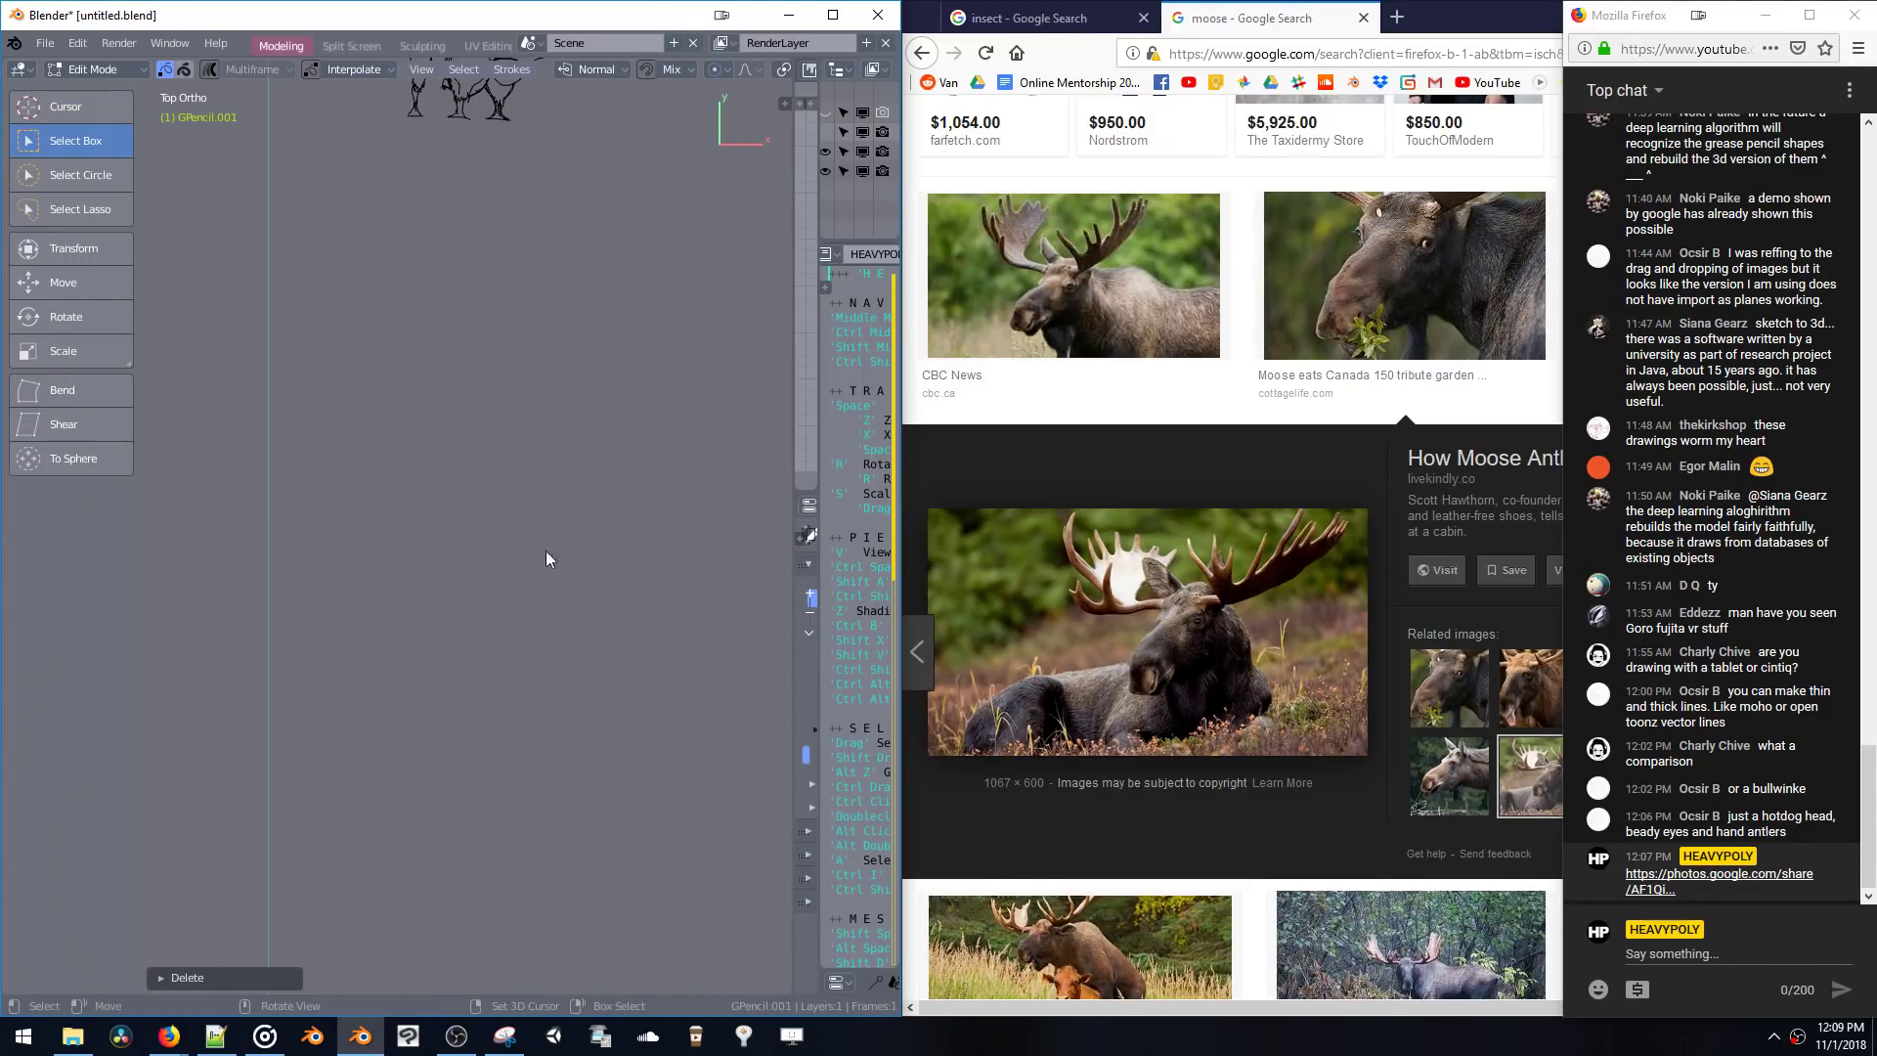
key(ctrl+Tab)
click(516, 314)
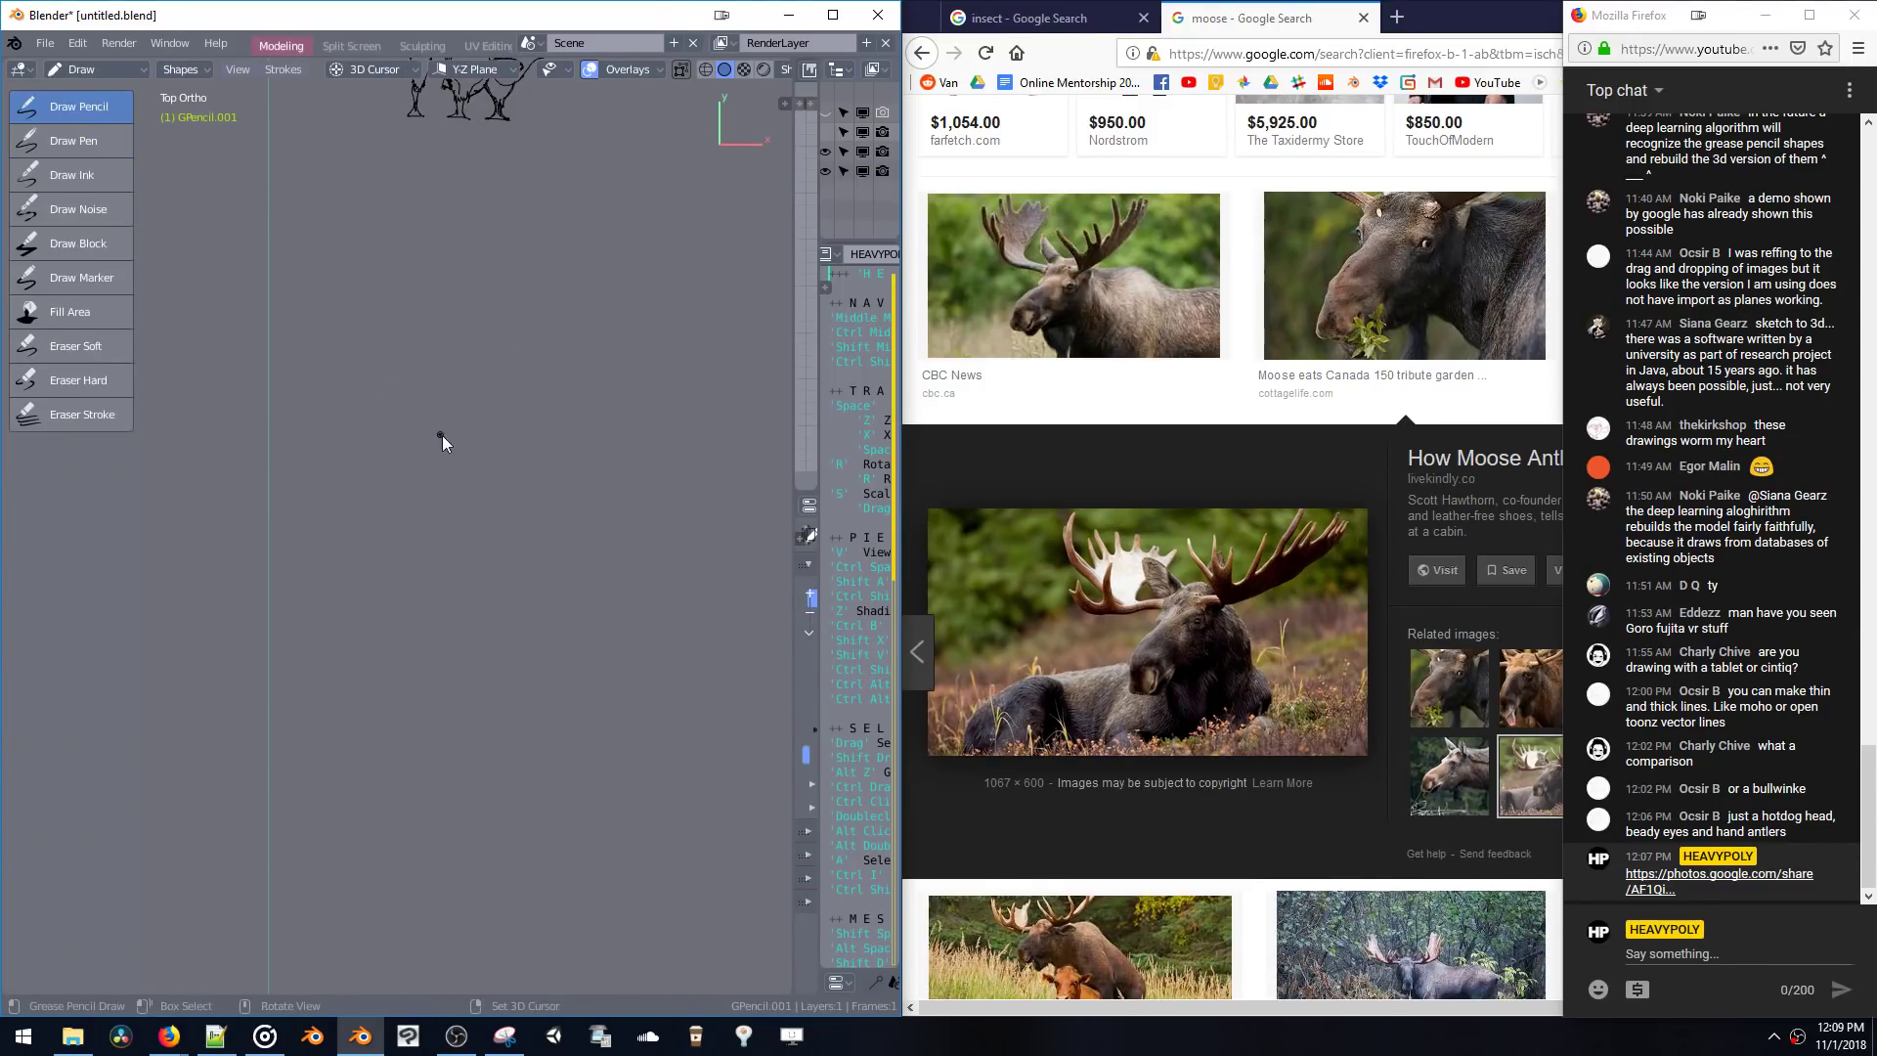
- Sketch a large rounded triangular moose head below the bison, replacing the circled eye with two solid dot eyes
ctrl+scroll(474, 401, down, 1)
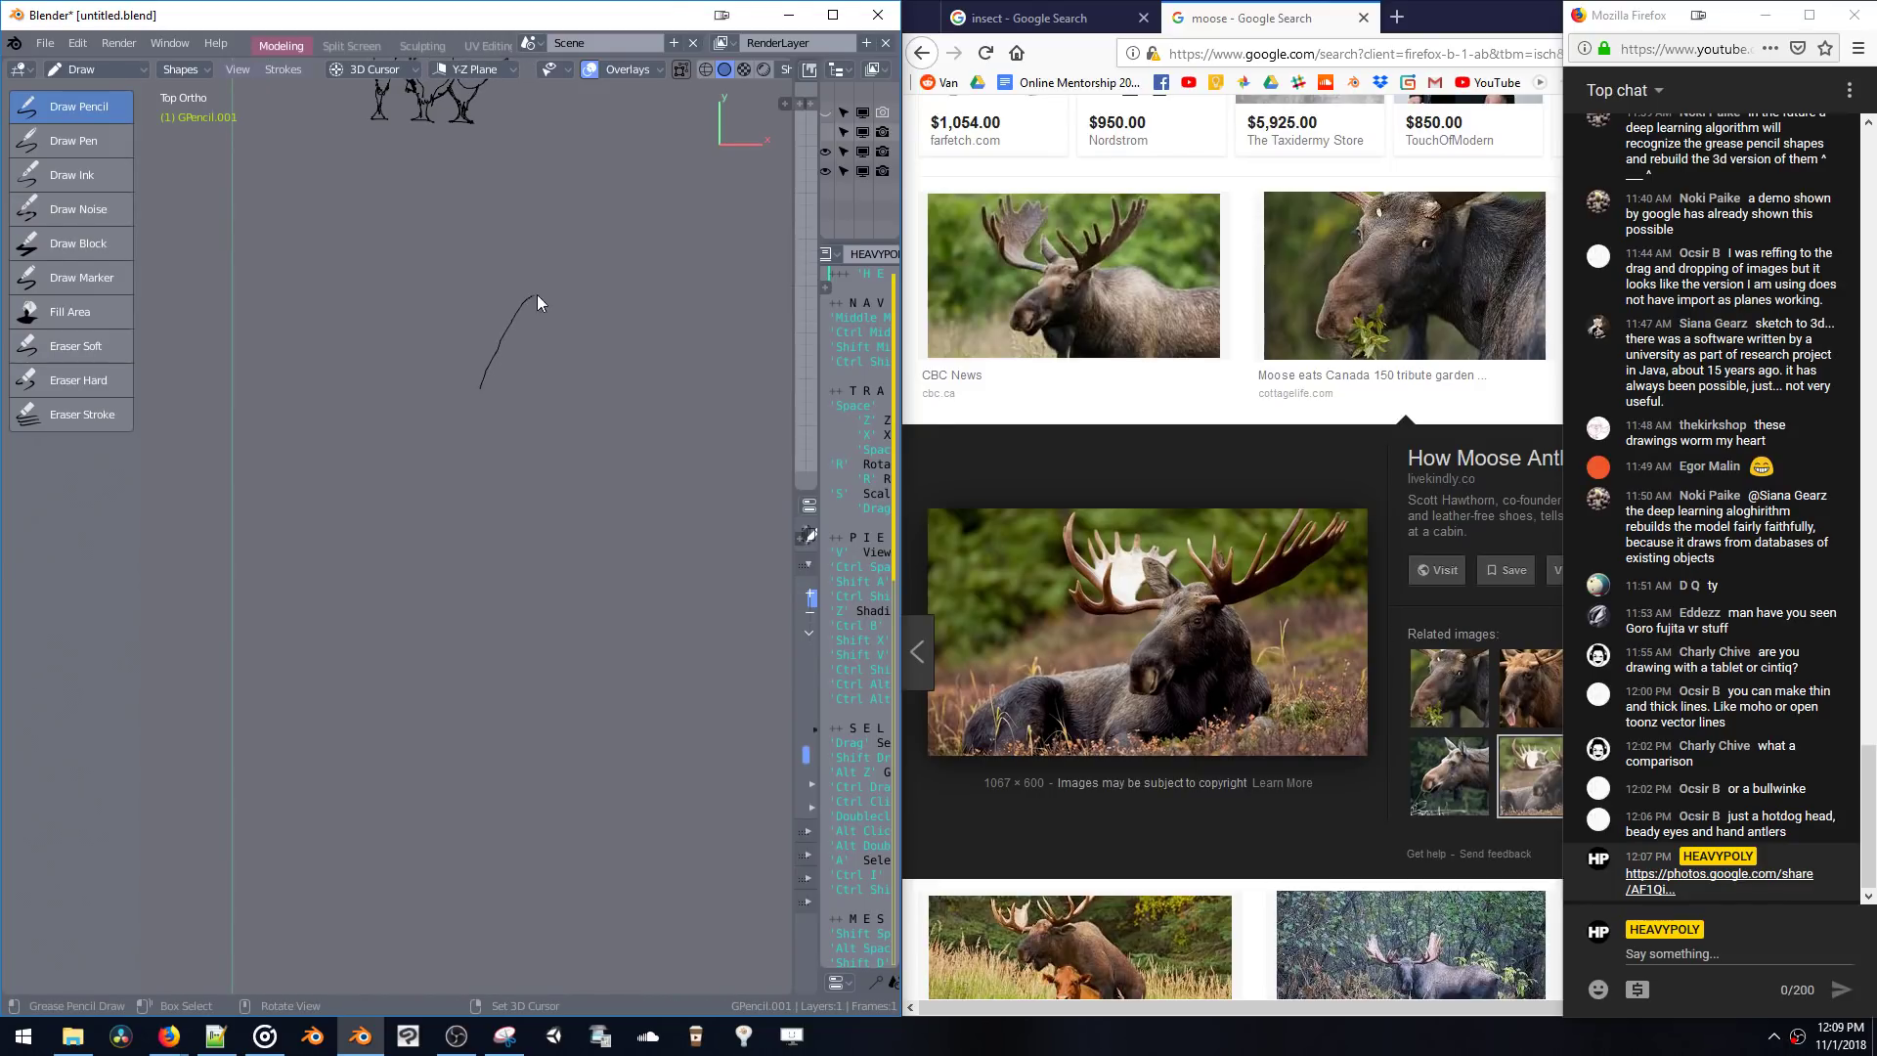
key(ctrl+z)
mouse_move(637, 474)
mouse_down()
mouse_move(683, 545)
mouse_move(611, 557)
mouse_up()
drag(475, 519, 471, 551)
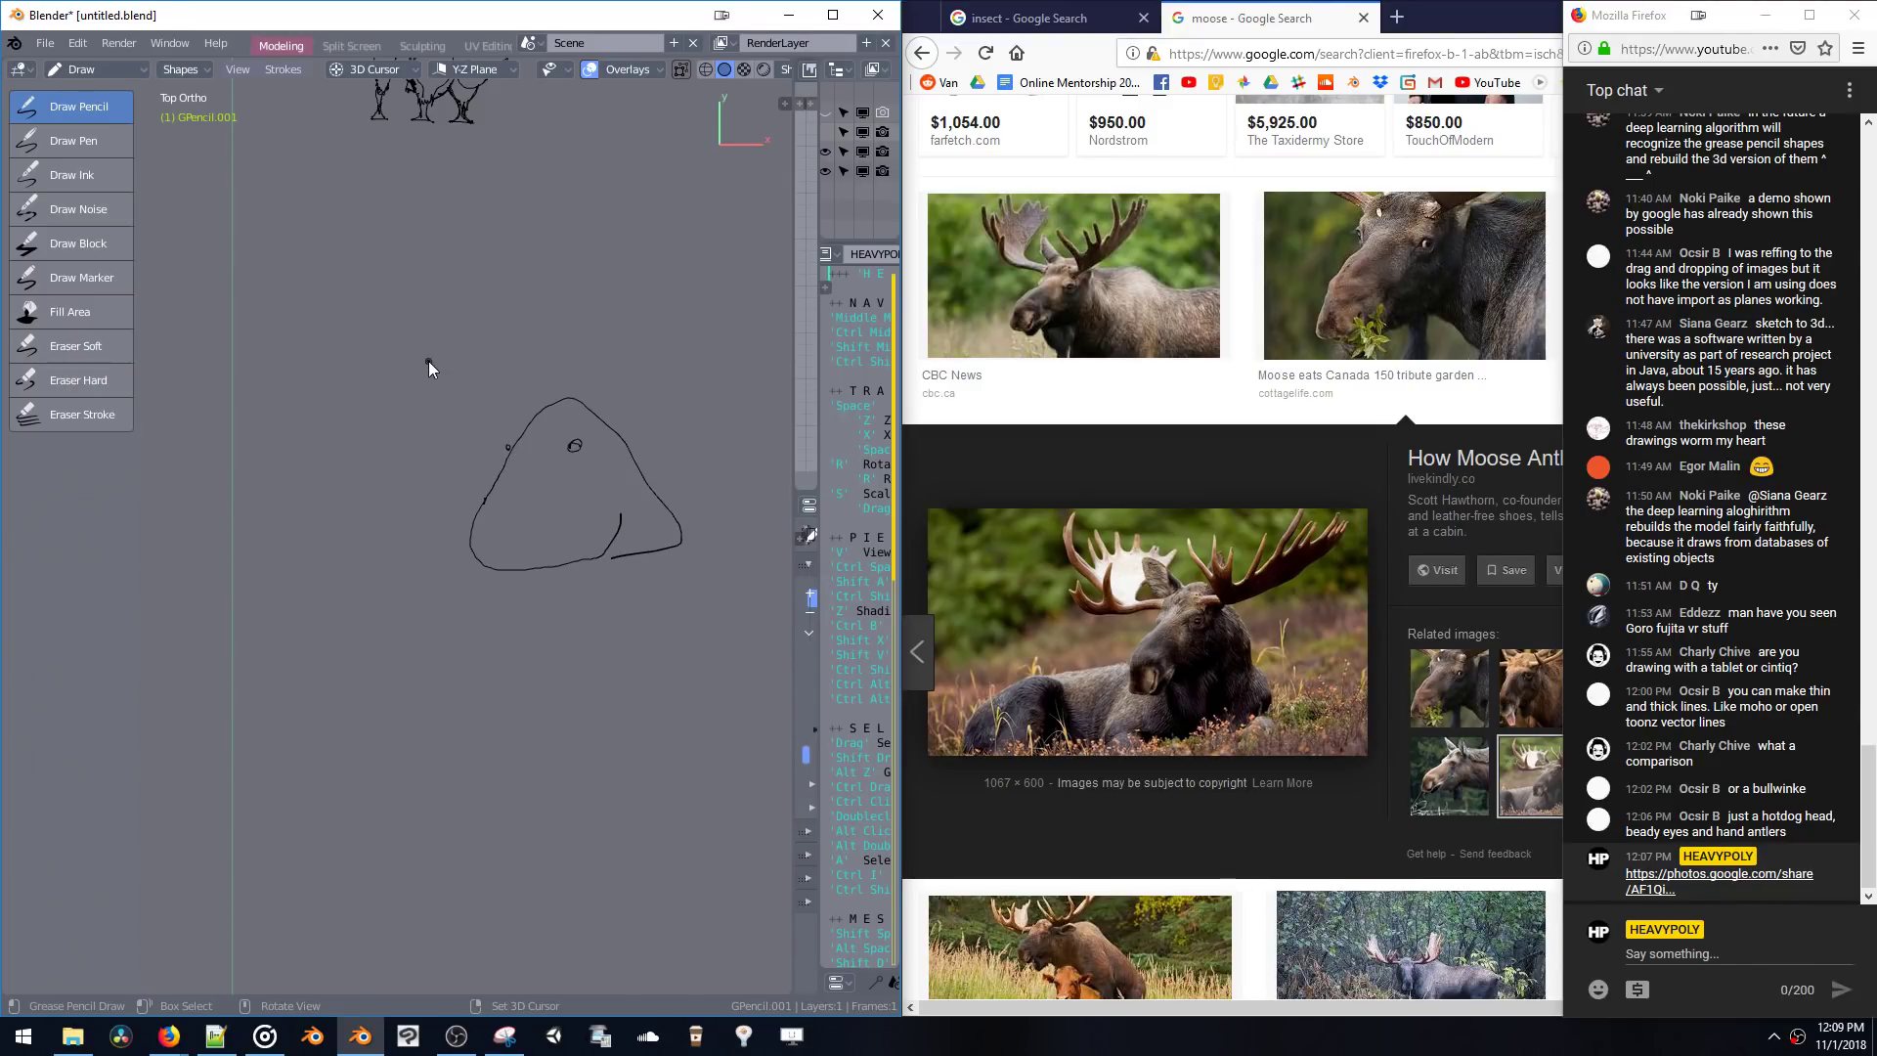
ctrl+drag(423, 377, 570, 450)
click(570, 451)
click(541, 450)
- Draw the moose's mouth, chest and jaw lines, and a rounded shoulder curving down from the head
drag(506, 571, 524, 536)
drag(632, 543, 613, 567)
drag(684, 547, 689, 620)
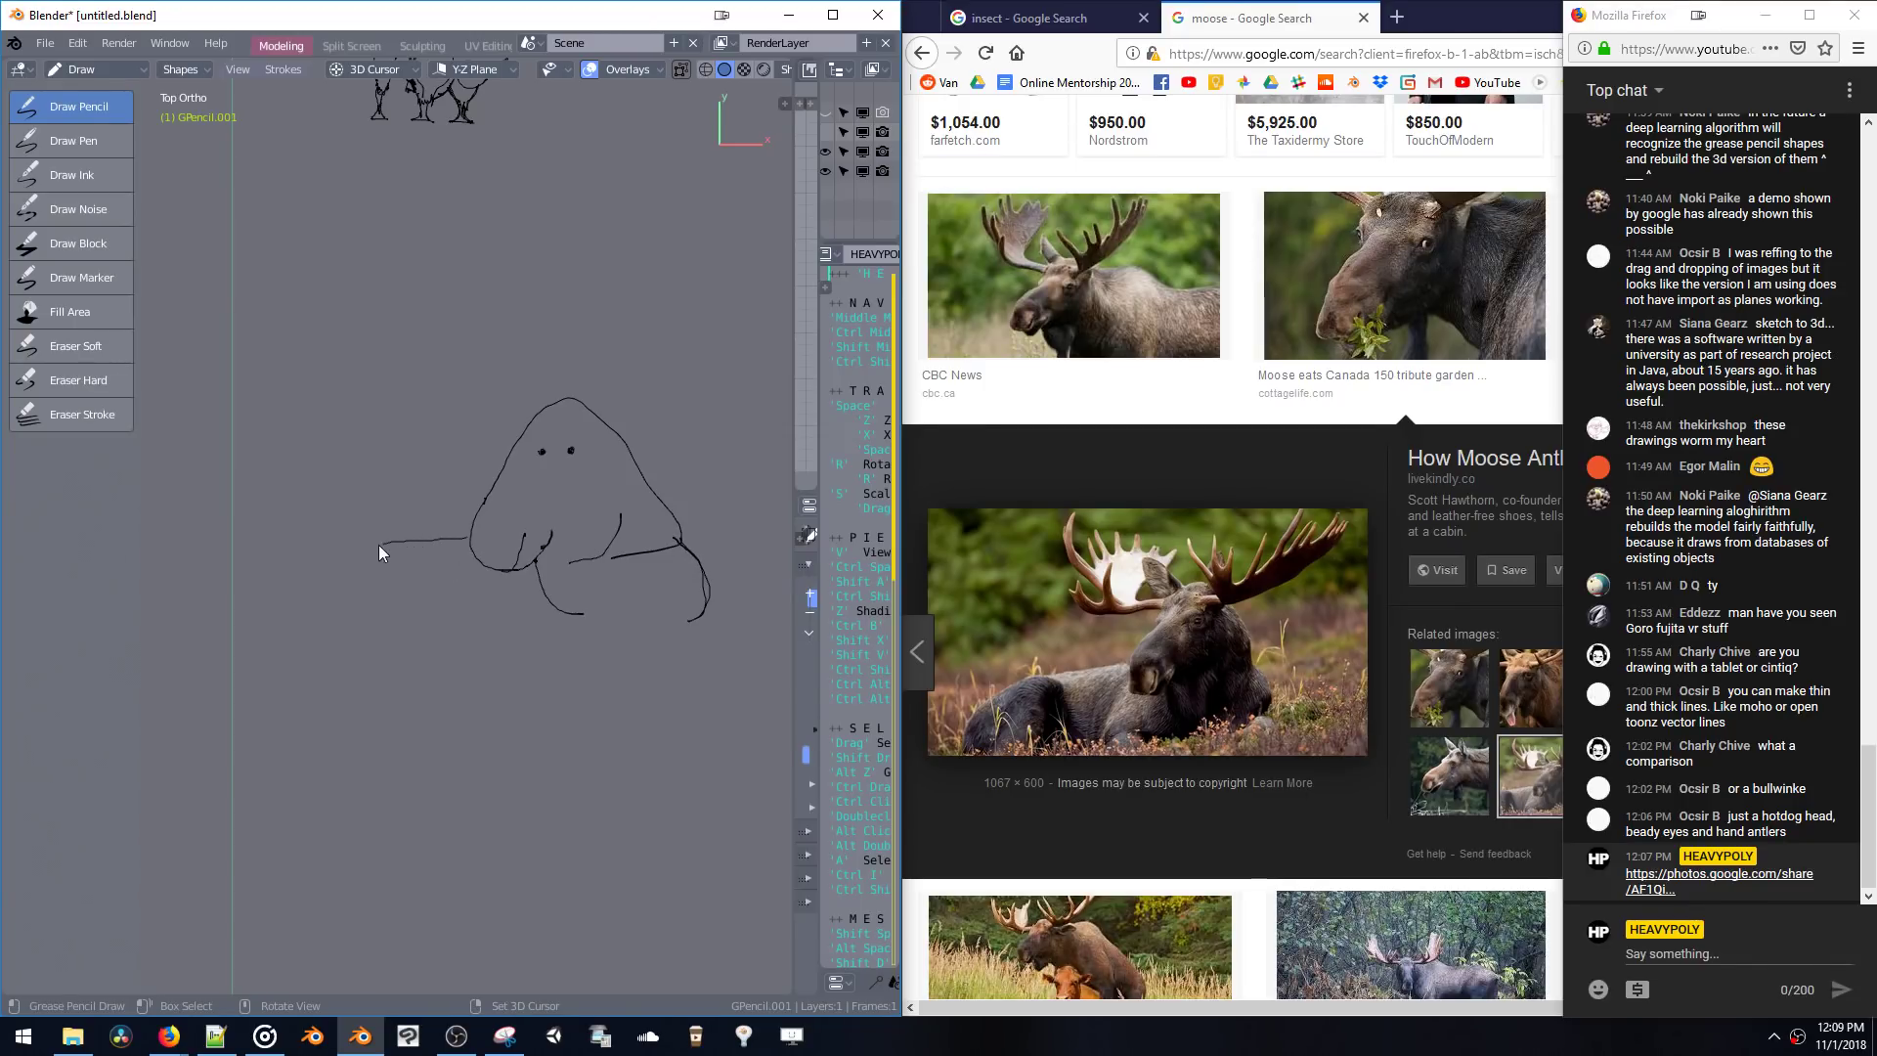
- Draw the moose's humped hindquarters, folded front leg and flat ground line, undoing the strokes that miss
key(ctrl+z)
drag(438, 582, 450, 603)
key(ctrl+z)
drag(332, 619, 418, 627)
key(ctrl+z)
key(ctrl+z)
drag(478, 620, 515, 621)
drag(659, 618, 266, 603)
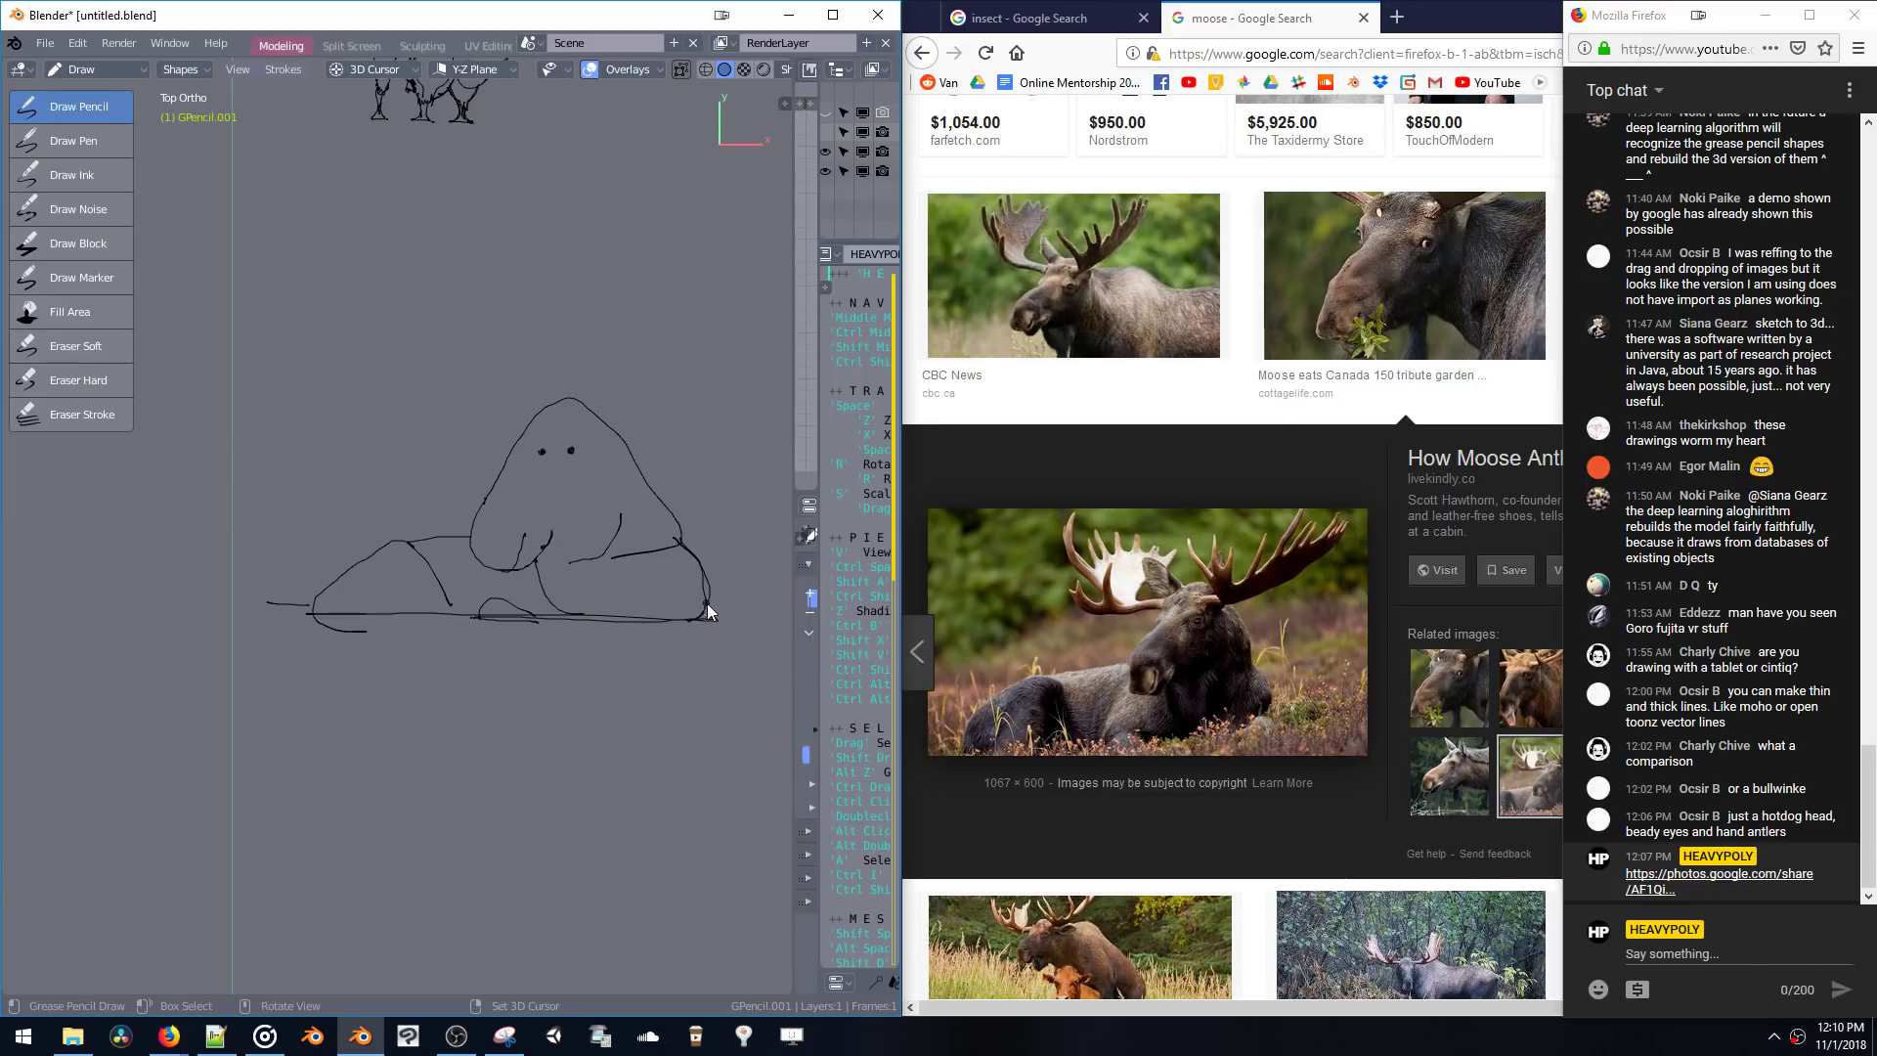
key(ctrl+z)
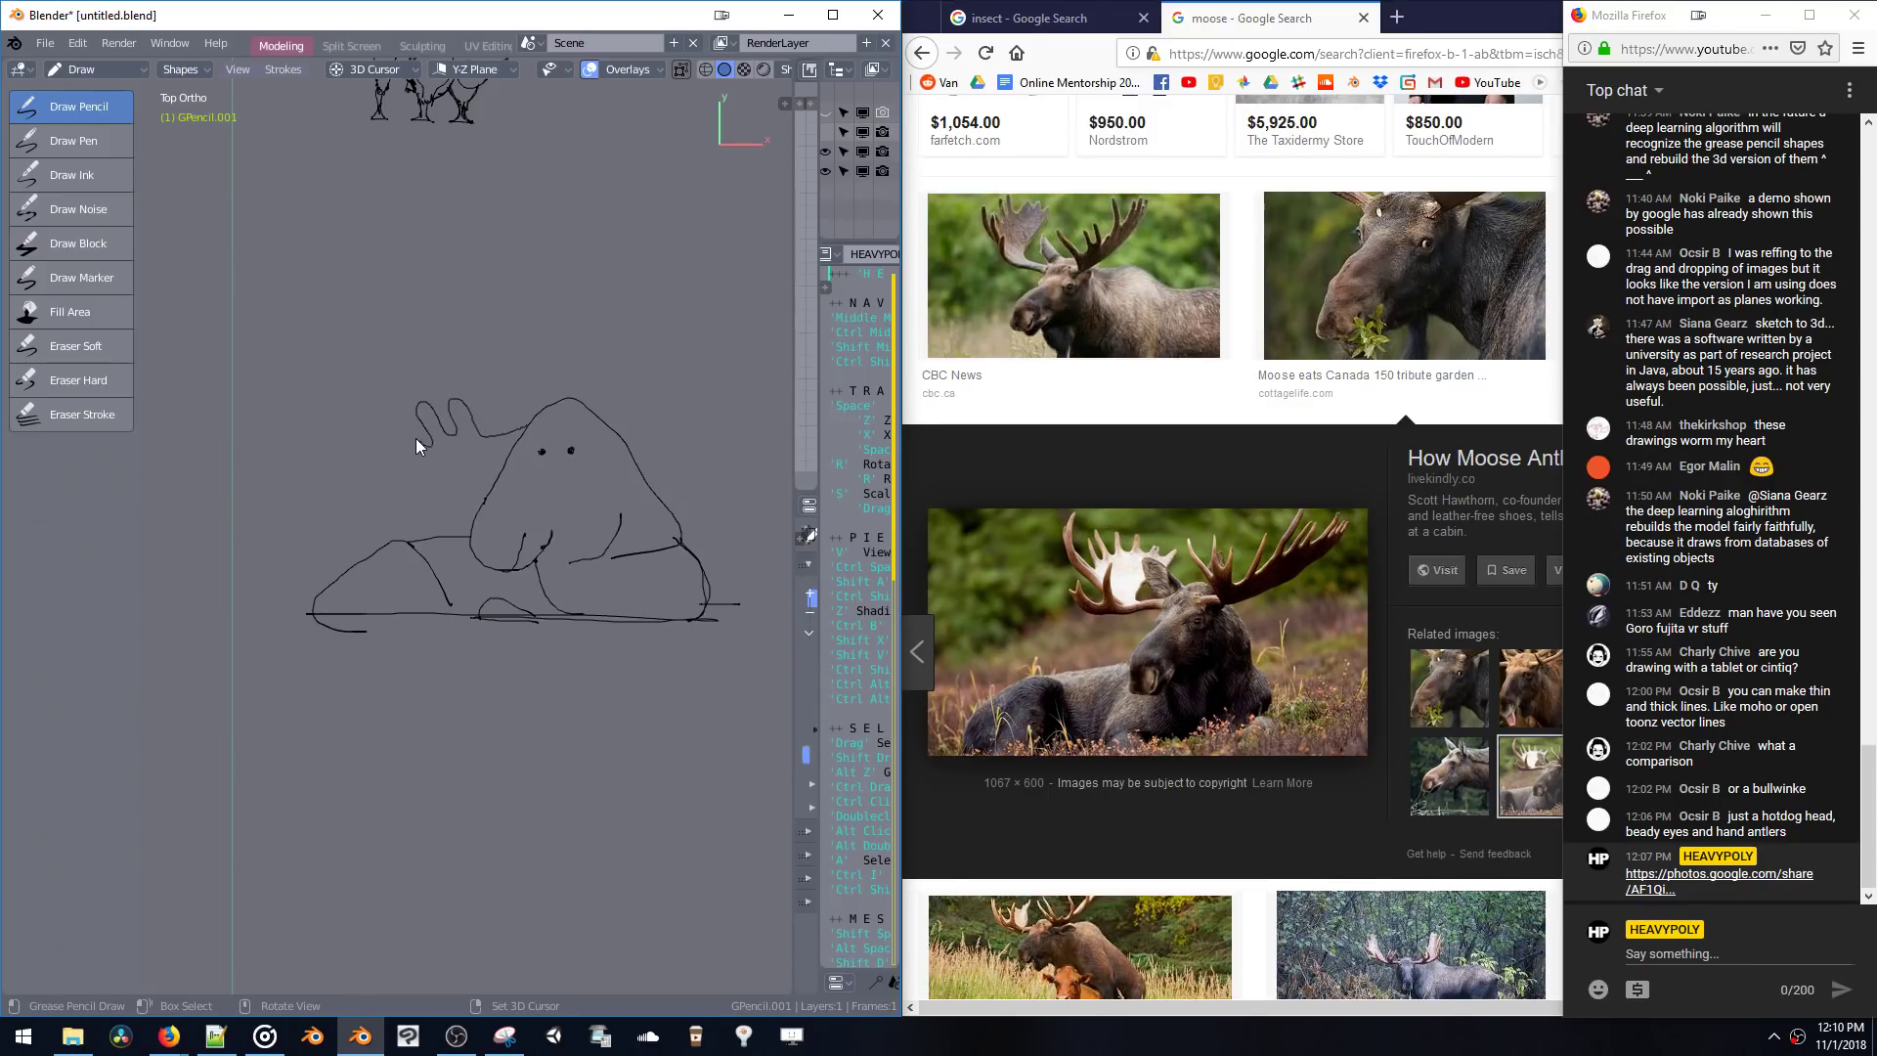
- Draw a wide pronged antler on each side of the moose's head and two small pointed ears on top
mouse_move(390, 407)
mouse_down()
mouse_move(402, 442)
mouse_move(349, 415)
mouse_move(390, 462)
mouse_up()
drag(660, 344, 680, 378)
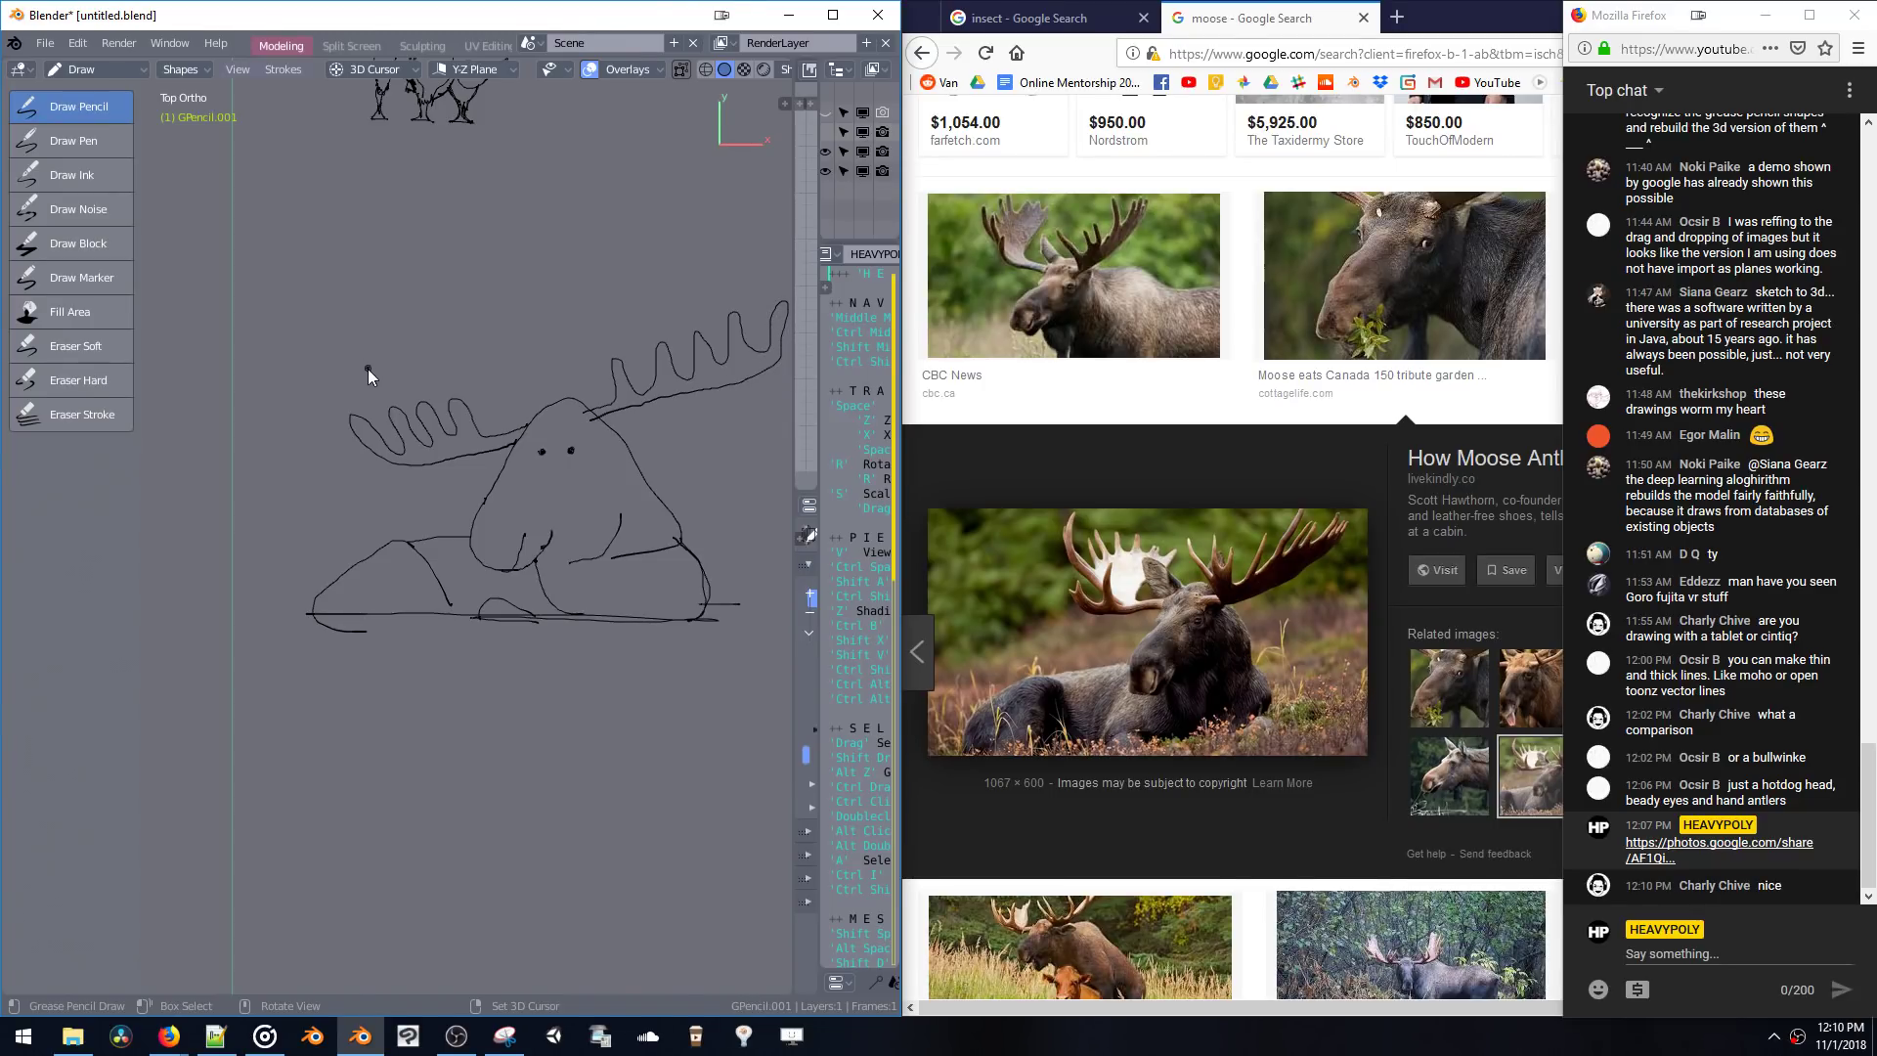
shift+middle_drag(522, 413, 448, 391)
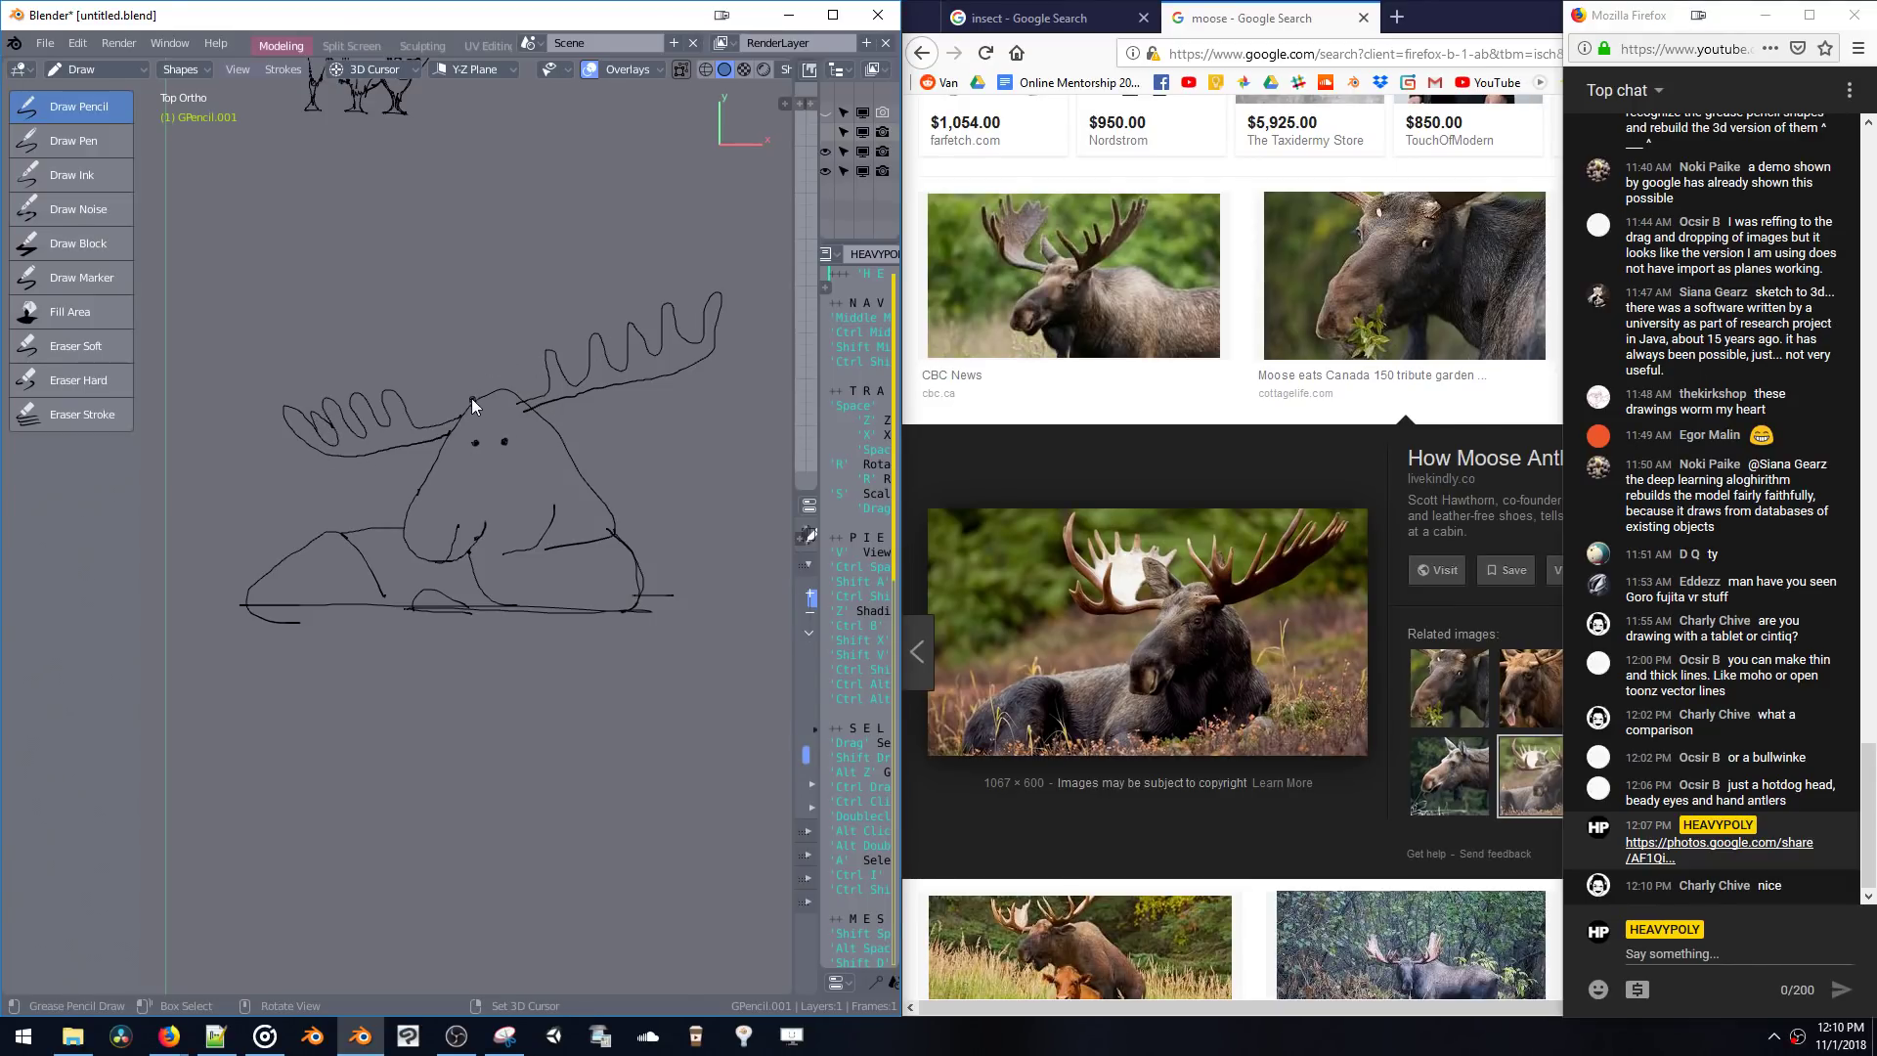
mouse_move(464, 404)
mouse_down()
mouse_move(524, 381)
mouse_move(510, 393)
mouse_up()
scroll(448, 567, up, 3)
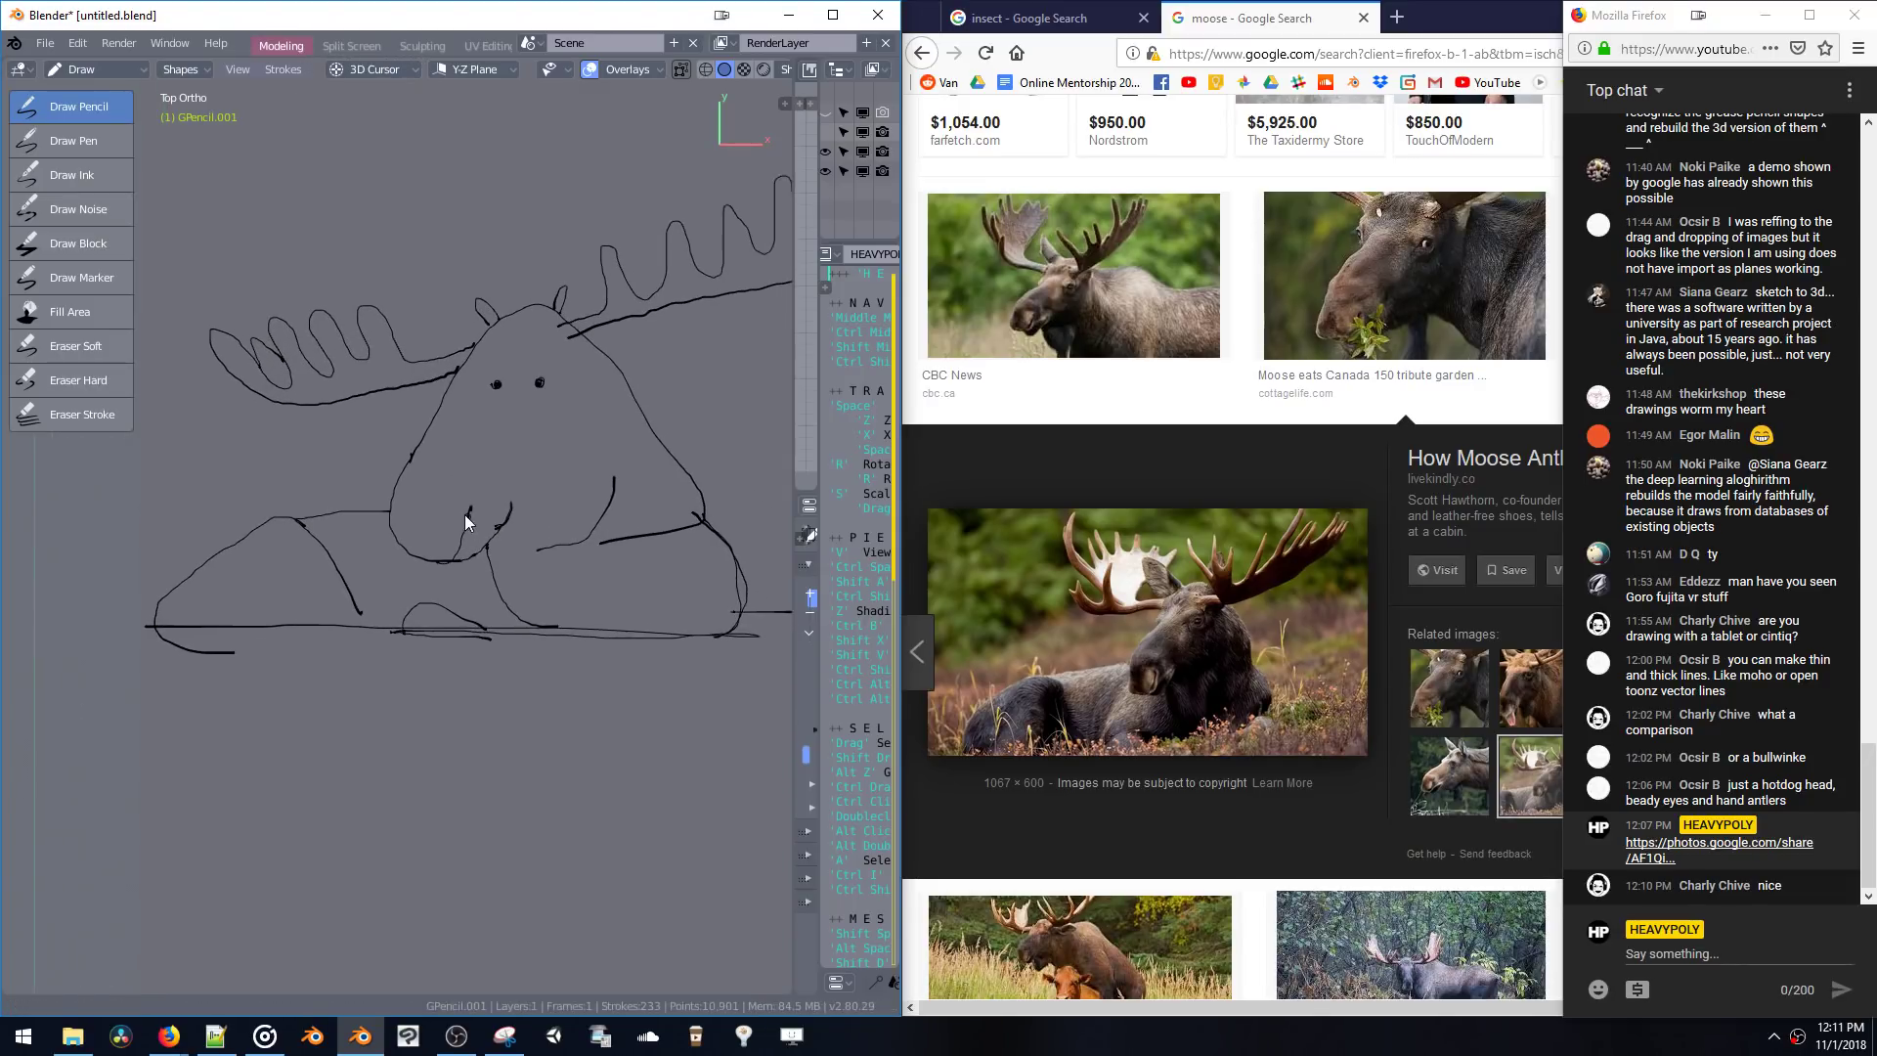
mouse_move(466, 544)
shift+middle_down()
mouse_move(453, 520)
mouse_move(425, 541)
mouse_move(471, 555)
shift+middle_up()
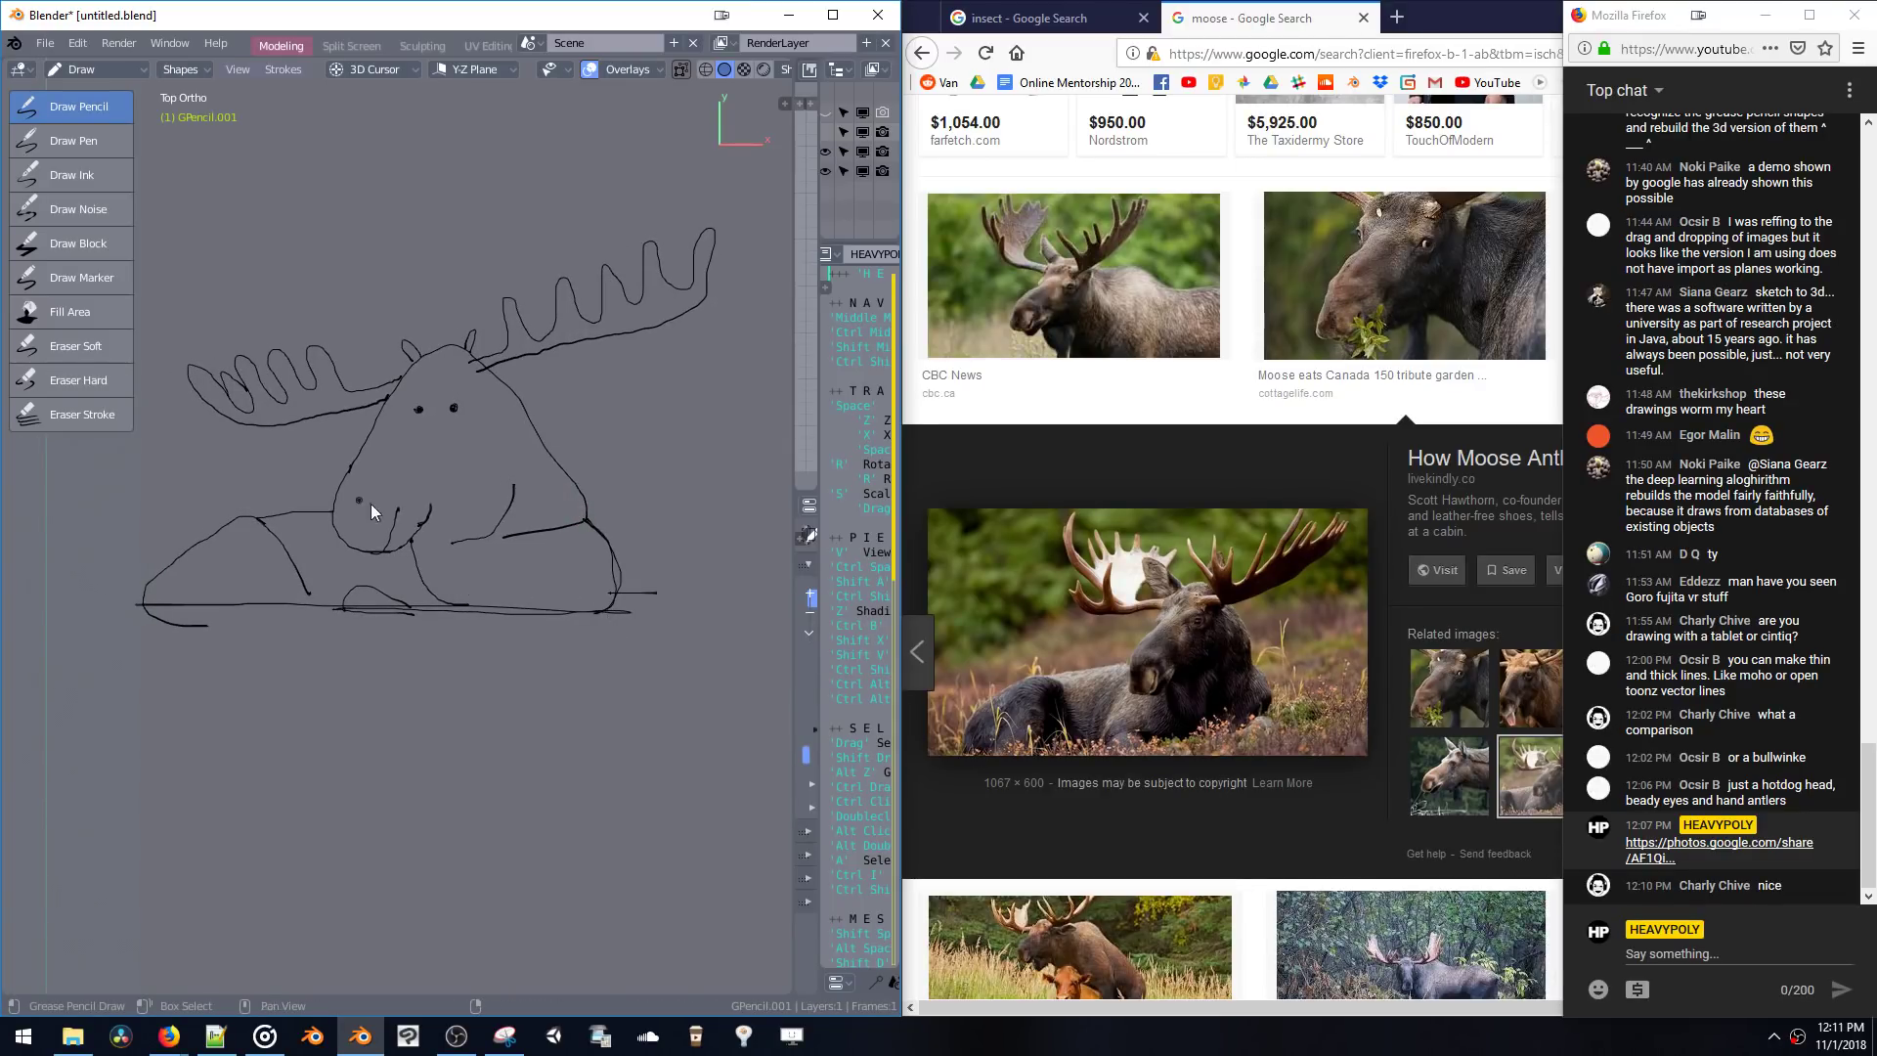
- Draw a small foot where the moose's shoulder meets the ground line and touch up the base of the larger antler
mouse_move(399, 495)
shift+middle_down()
mouse_move(489, 546)
mouse_move(401, 532)
shift+middle_up()
scroll(404, 539, down, 1)
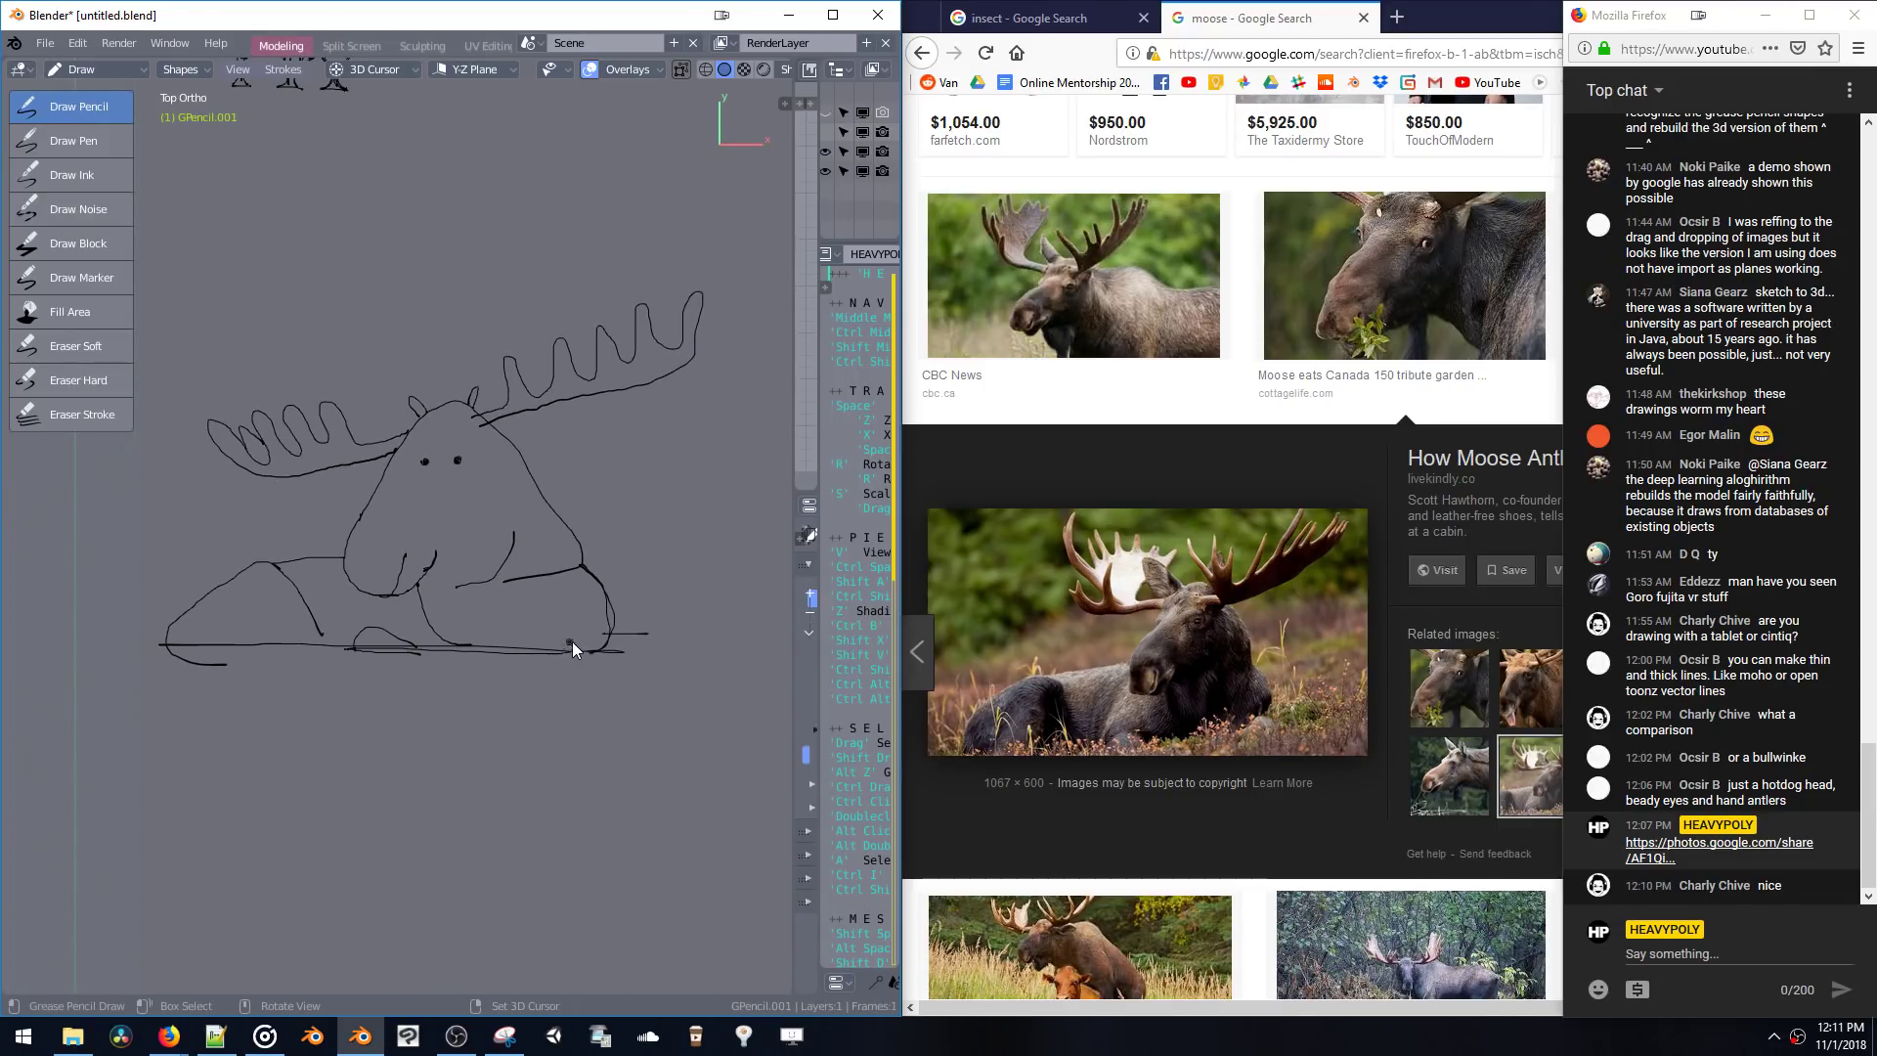
drag(577, 649, 648, 635)
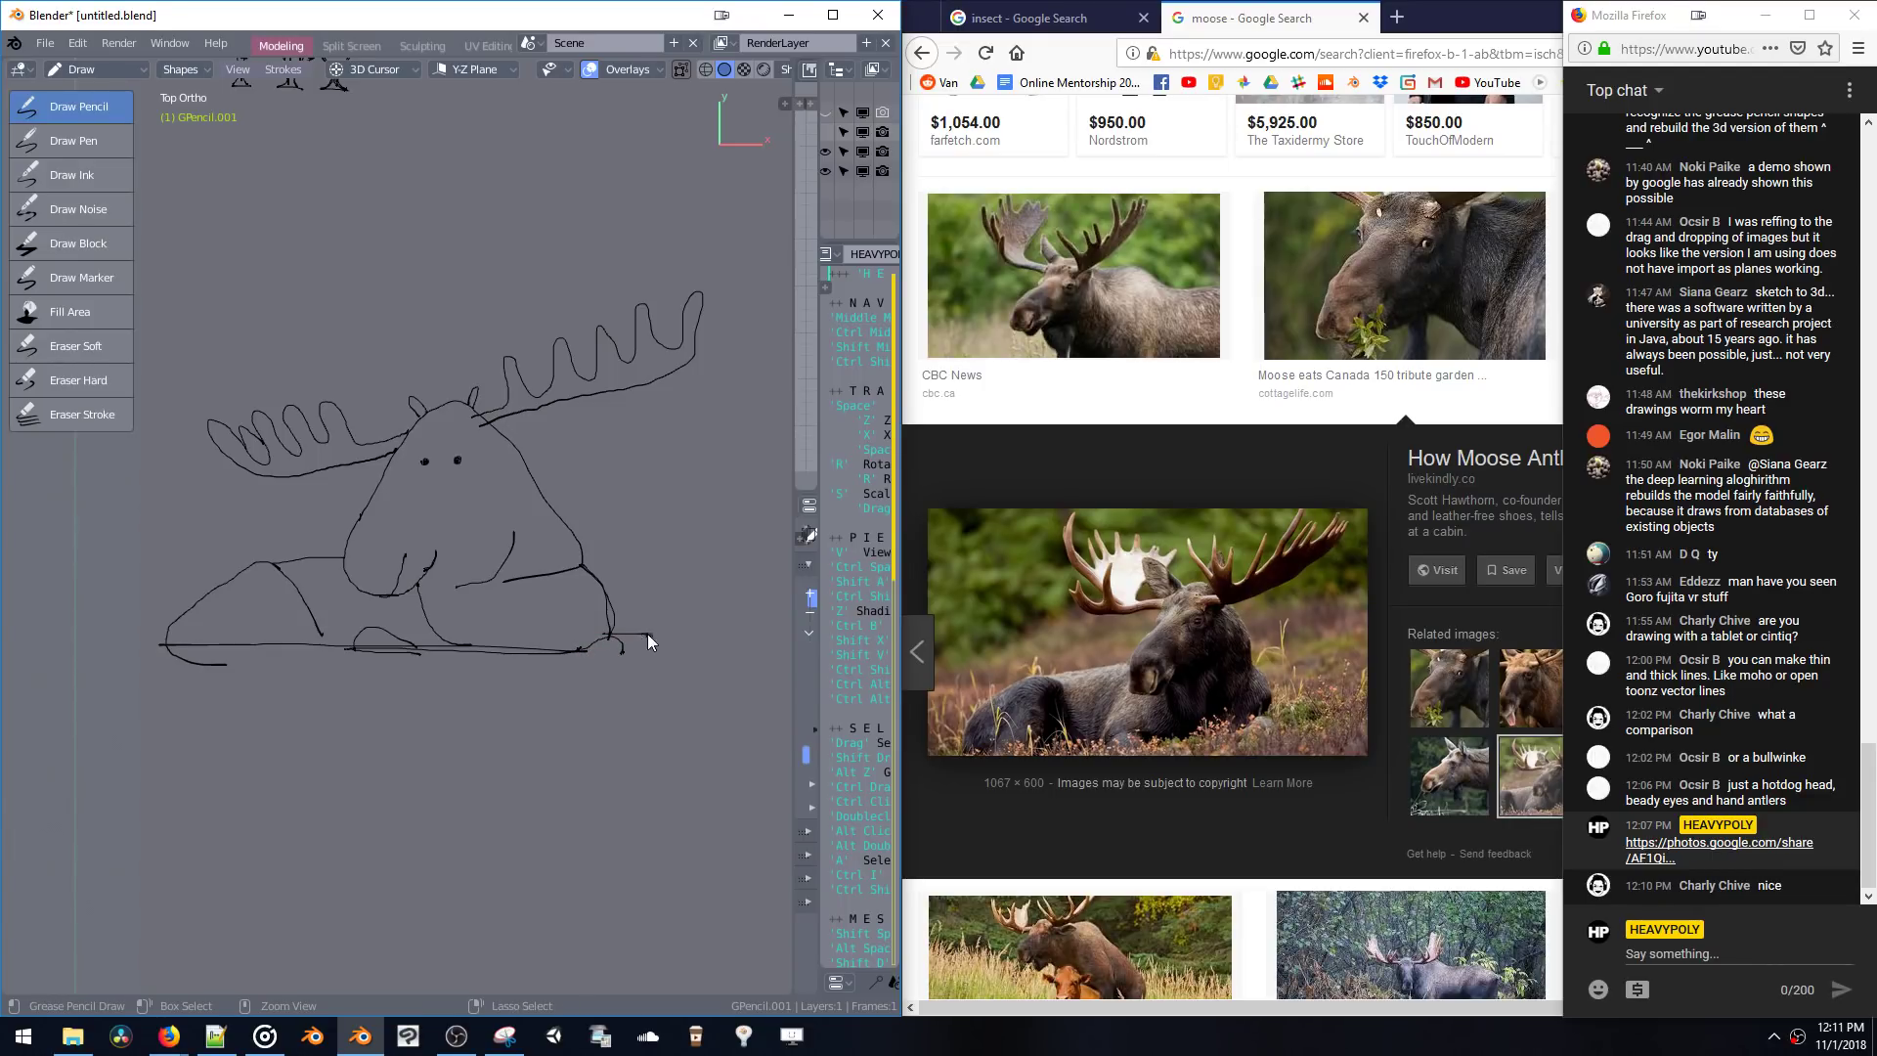
ctrl+click(430, 485)
click(554, 508)
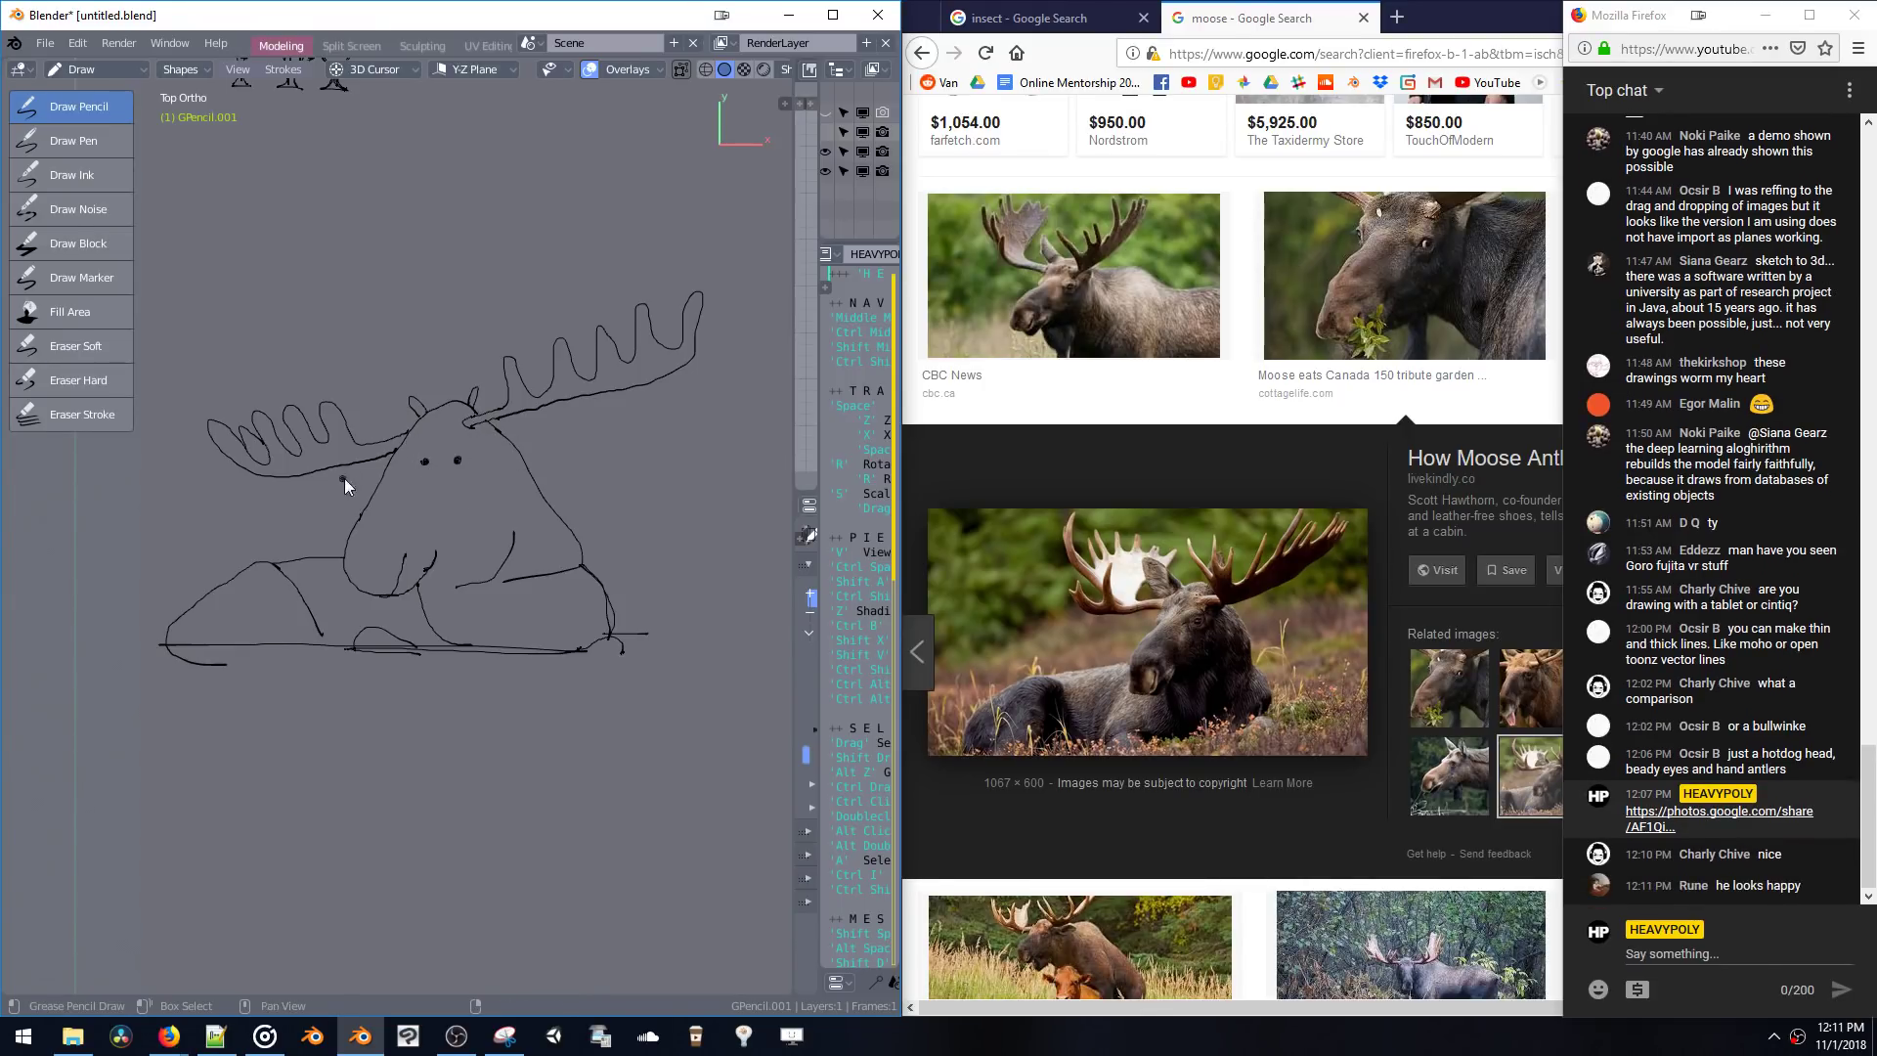
- Erase the inner shoulder line of the moose and clean up the outer back outline running down to the foot
mouse_move(345, 478)
shift+middle_down()
mouse_move(397, 400)
mouse_move(409, 431)
shift+middle_up()
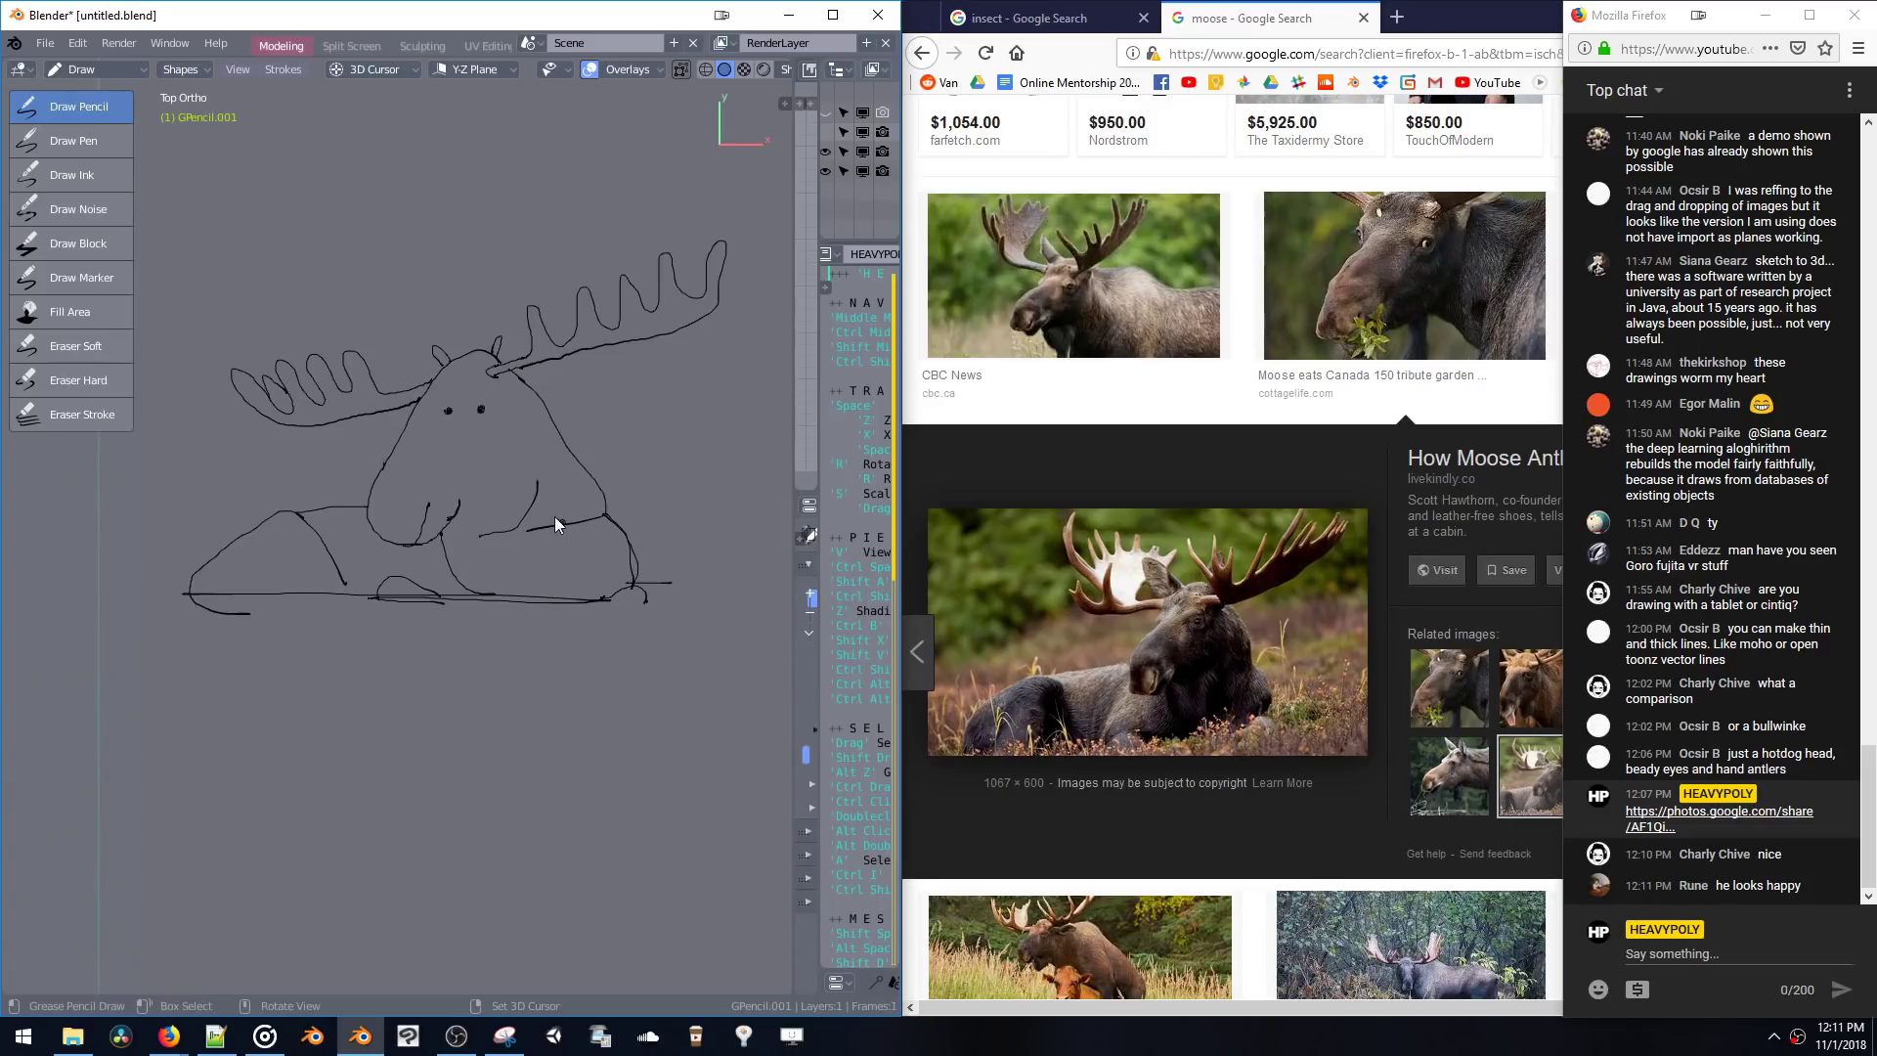
mouse_move(536, 494)
ctrl+mouse_down()
mouse_move(473, 532)
mouse_move(489, 508)
mouse_move(520, 543)
mouse_move(600, 510)
mouse_move(632, 567)
ctrl+mouse_up()
mouse_move(619, 532)
ctrl+mouse_down()
mouse_move(606, 509)
mouse_move(624, 537)
ctrl+mouse_up()
shift+scroll(456, 348, down, 2)
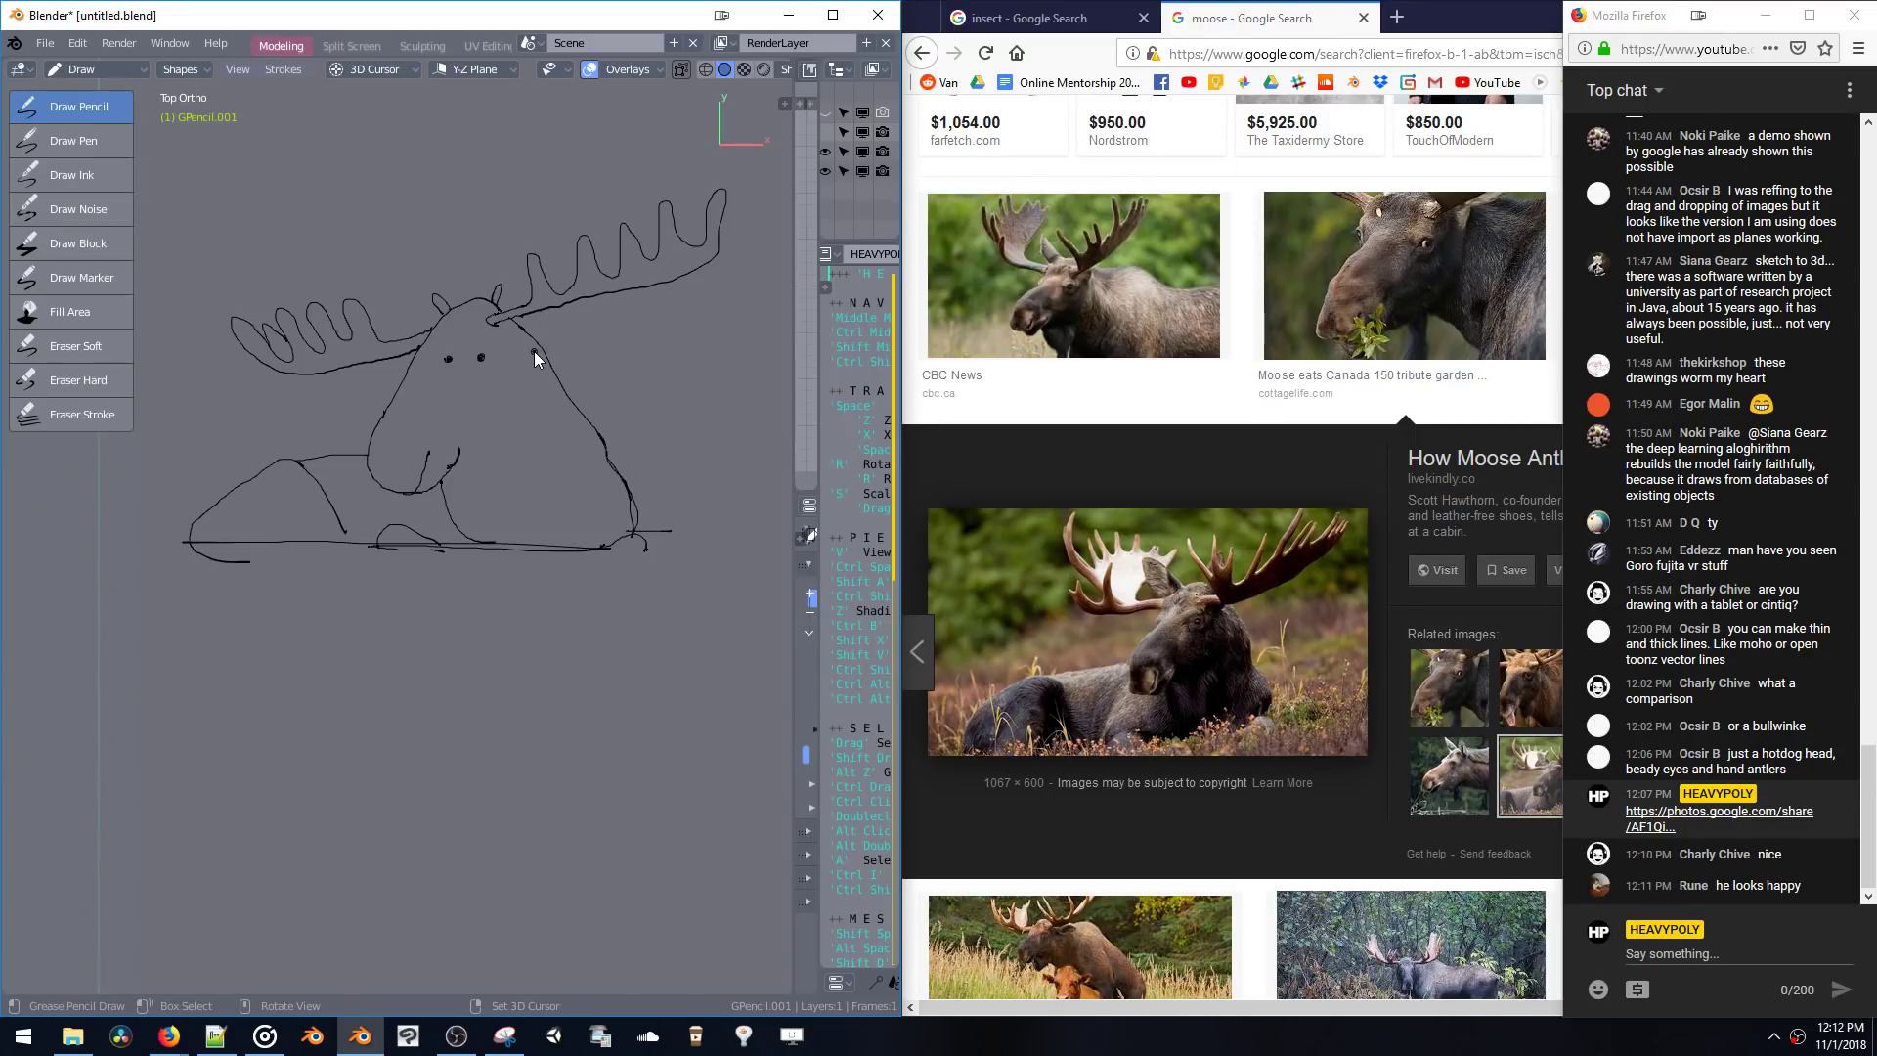
- Draw a solid nostril on the moose's muzzle, and try a dark patch at the mouth before undoing it
click(401, 512)
scroll(473, 449, up, 3)
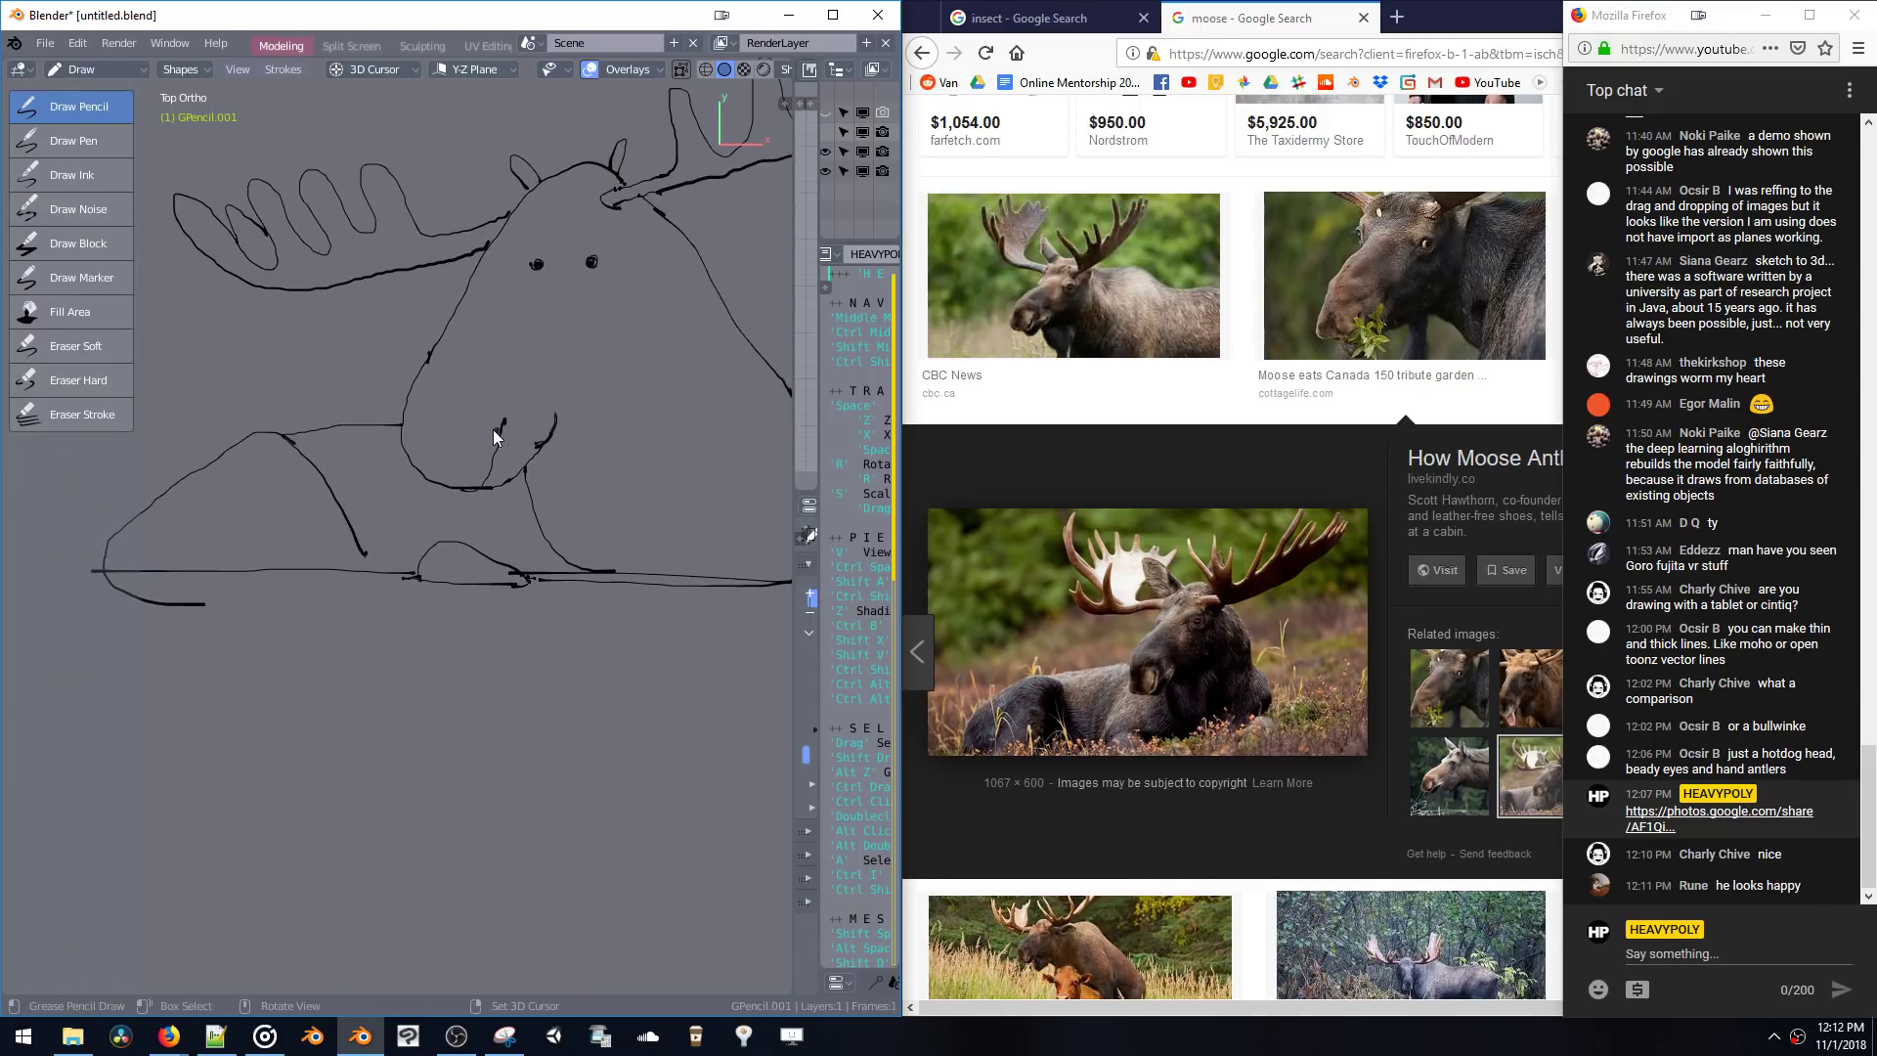
drag(496, 407, 500, 449)
drag(488, 466, 471, 489)
ctrl+middle_drag(477, 367, 504, 500)
scroll(502, 372, up, 4)
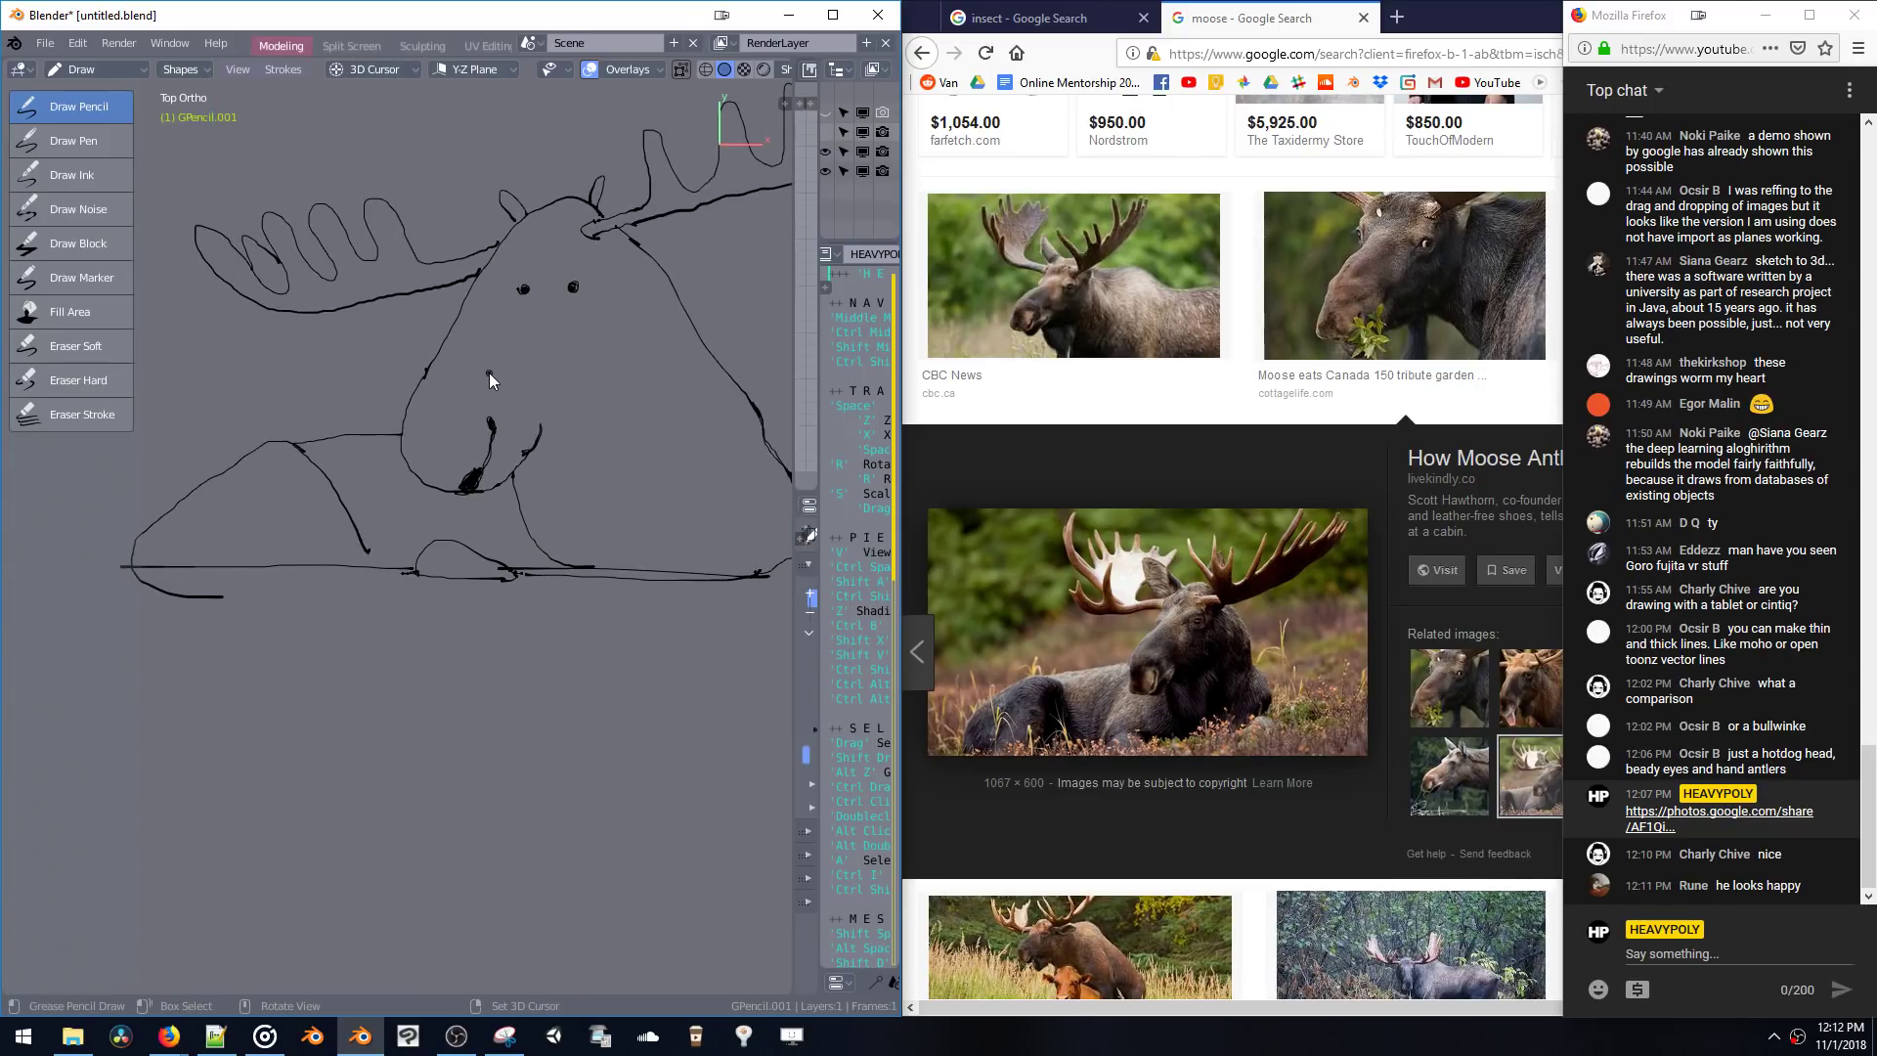
key(ctrl+z)
key(ctrl+z)
mouse_move(506, 315)
ctrl+middle_down()
mouse_move(536, 366)
mouse_move(504, 313)
ctrl+middle_up()
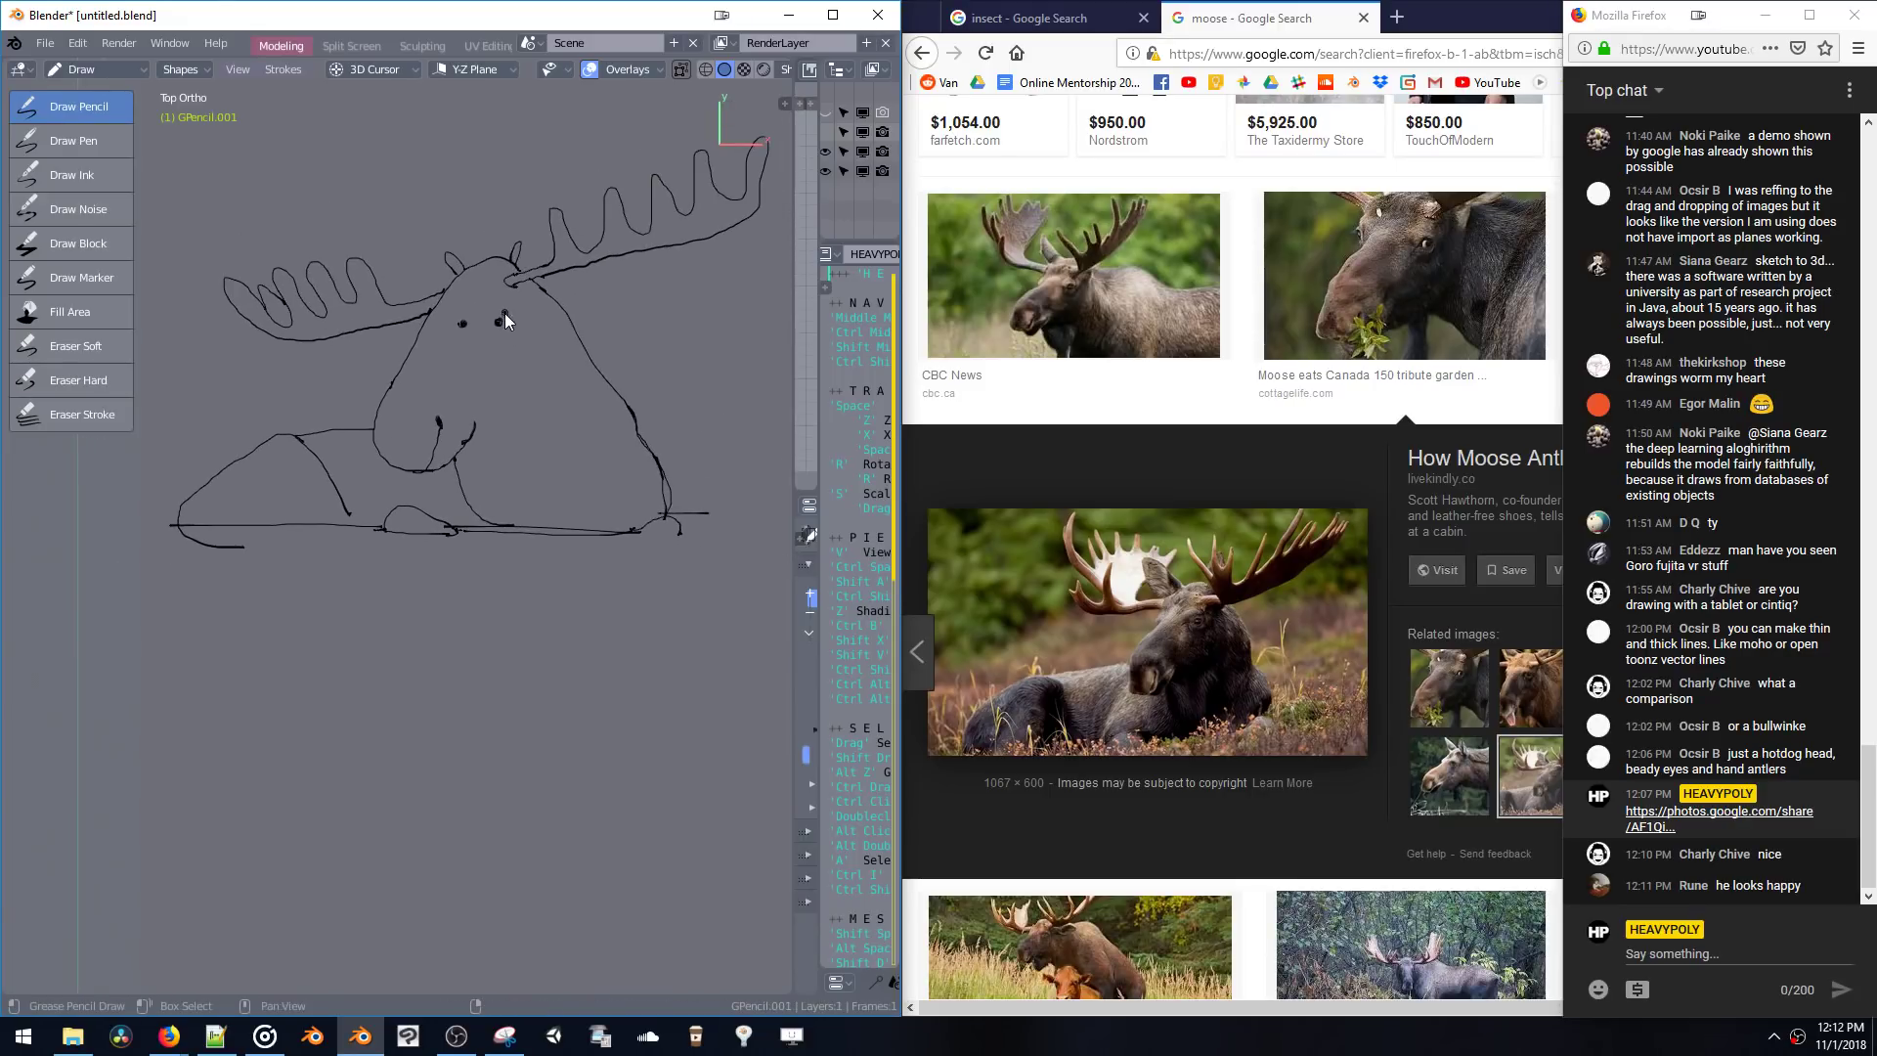
- Undo the stray line beneath the moose's eye and darken the eye dot nearer the larger antler
mouse_move(516, 390)
ctrl+middle_down()
mouse_move(530, 297)
mouse_move(522, 354)
mouse_move(565, 279)
ctrl+middle_up()
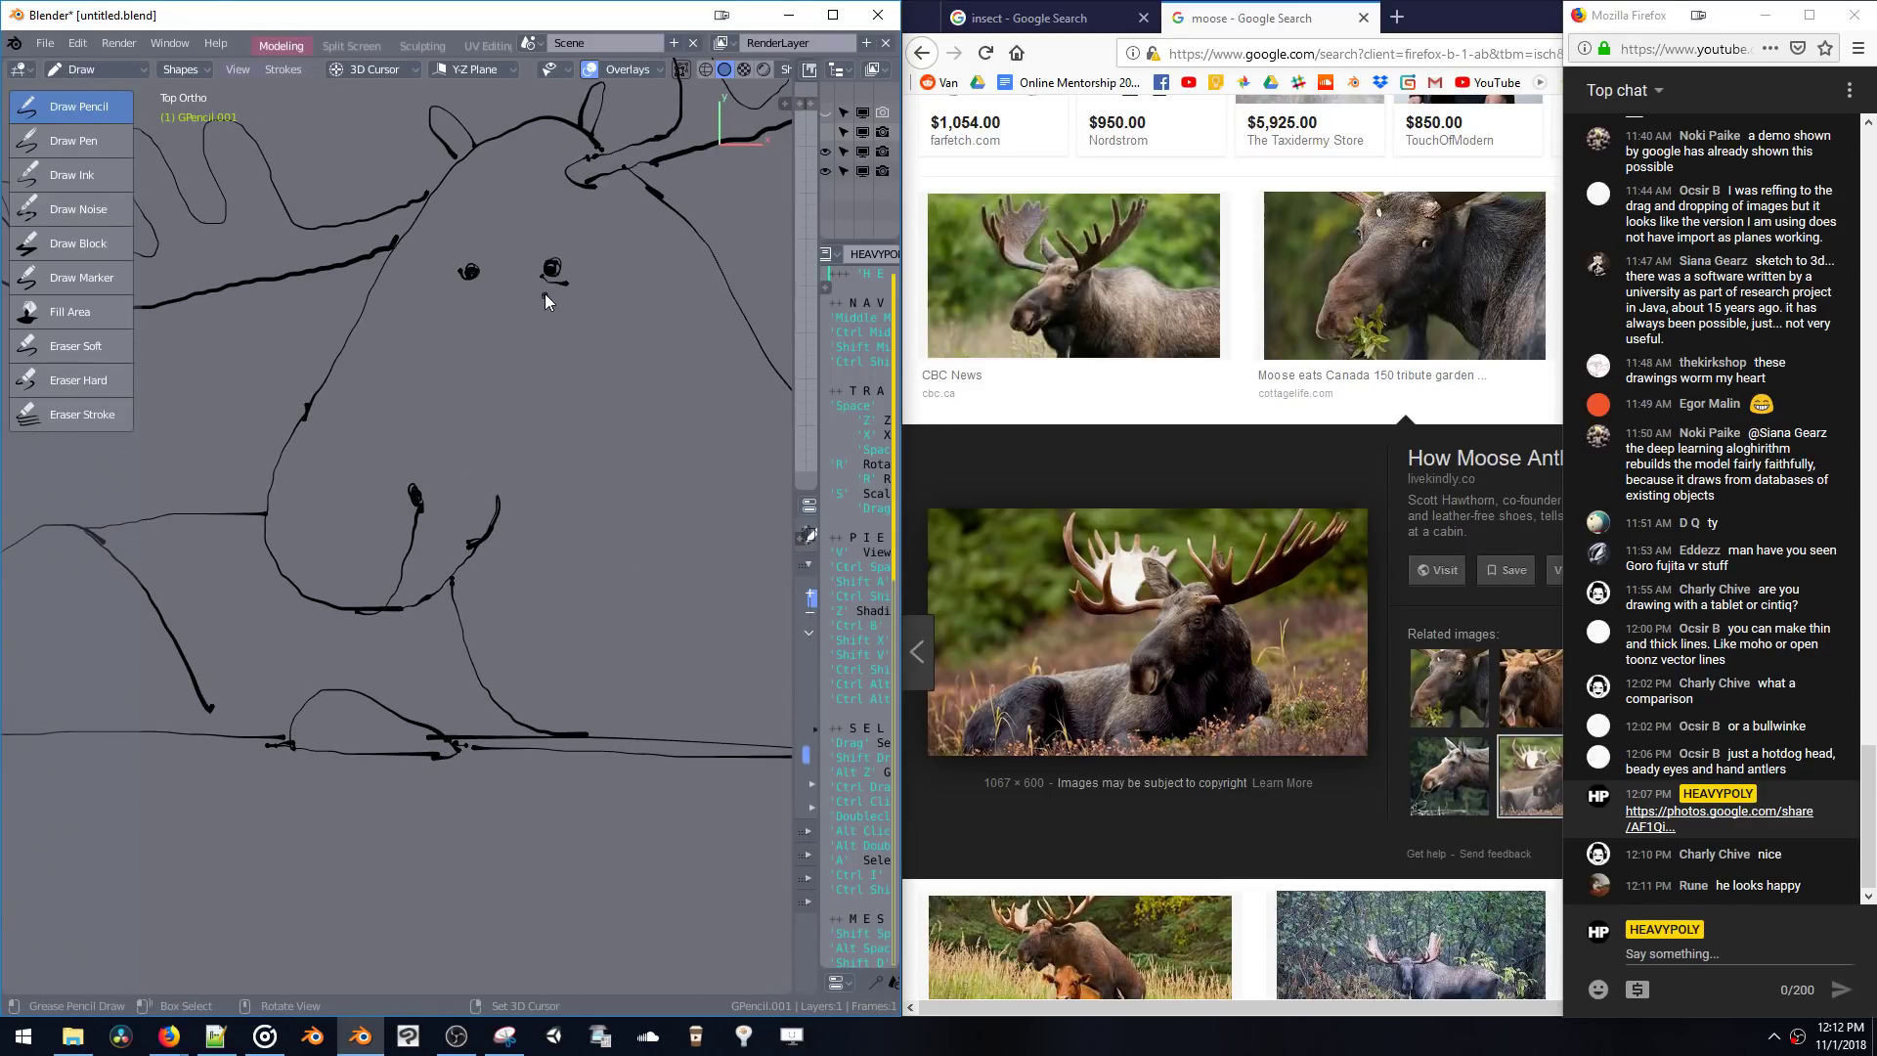
key(ctrl+z)
drag(552, 271, 558, 262)
ctrl+middle_drag(419, 282, 494, 524)
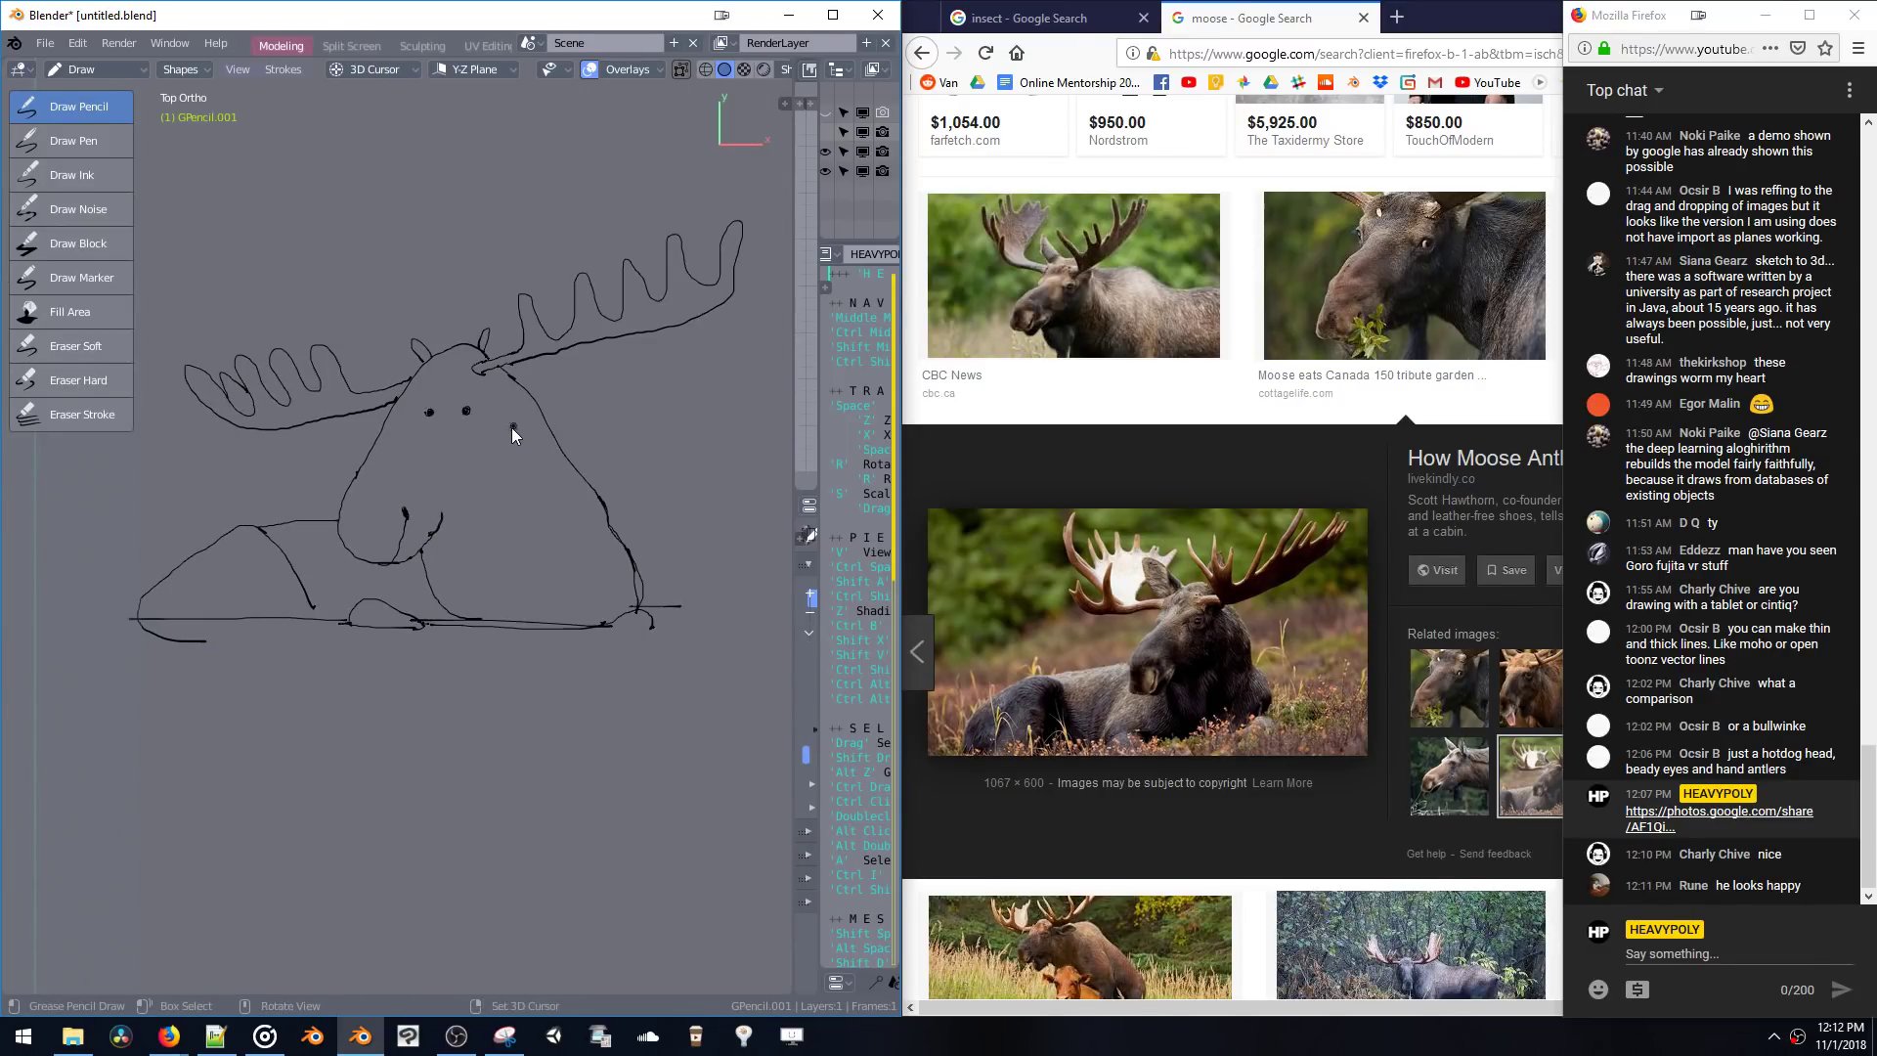
- Remove the stray curve beneath the moose's hindquarters and extend the ground line outward behind its rump
mouse_move(512, 426)
shift+middle_down()
mouse_move(495, 320)
mouse_move(510, 254)
mouse_move(494, 334)
mouse_move(549, 322)
shift+middle_up()
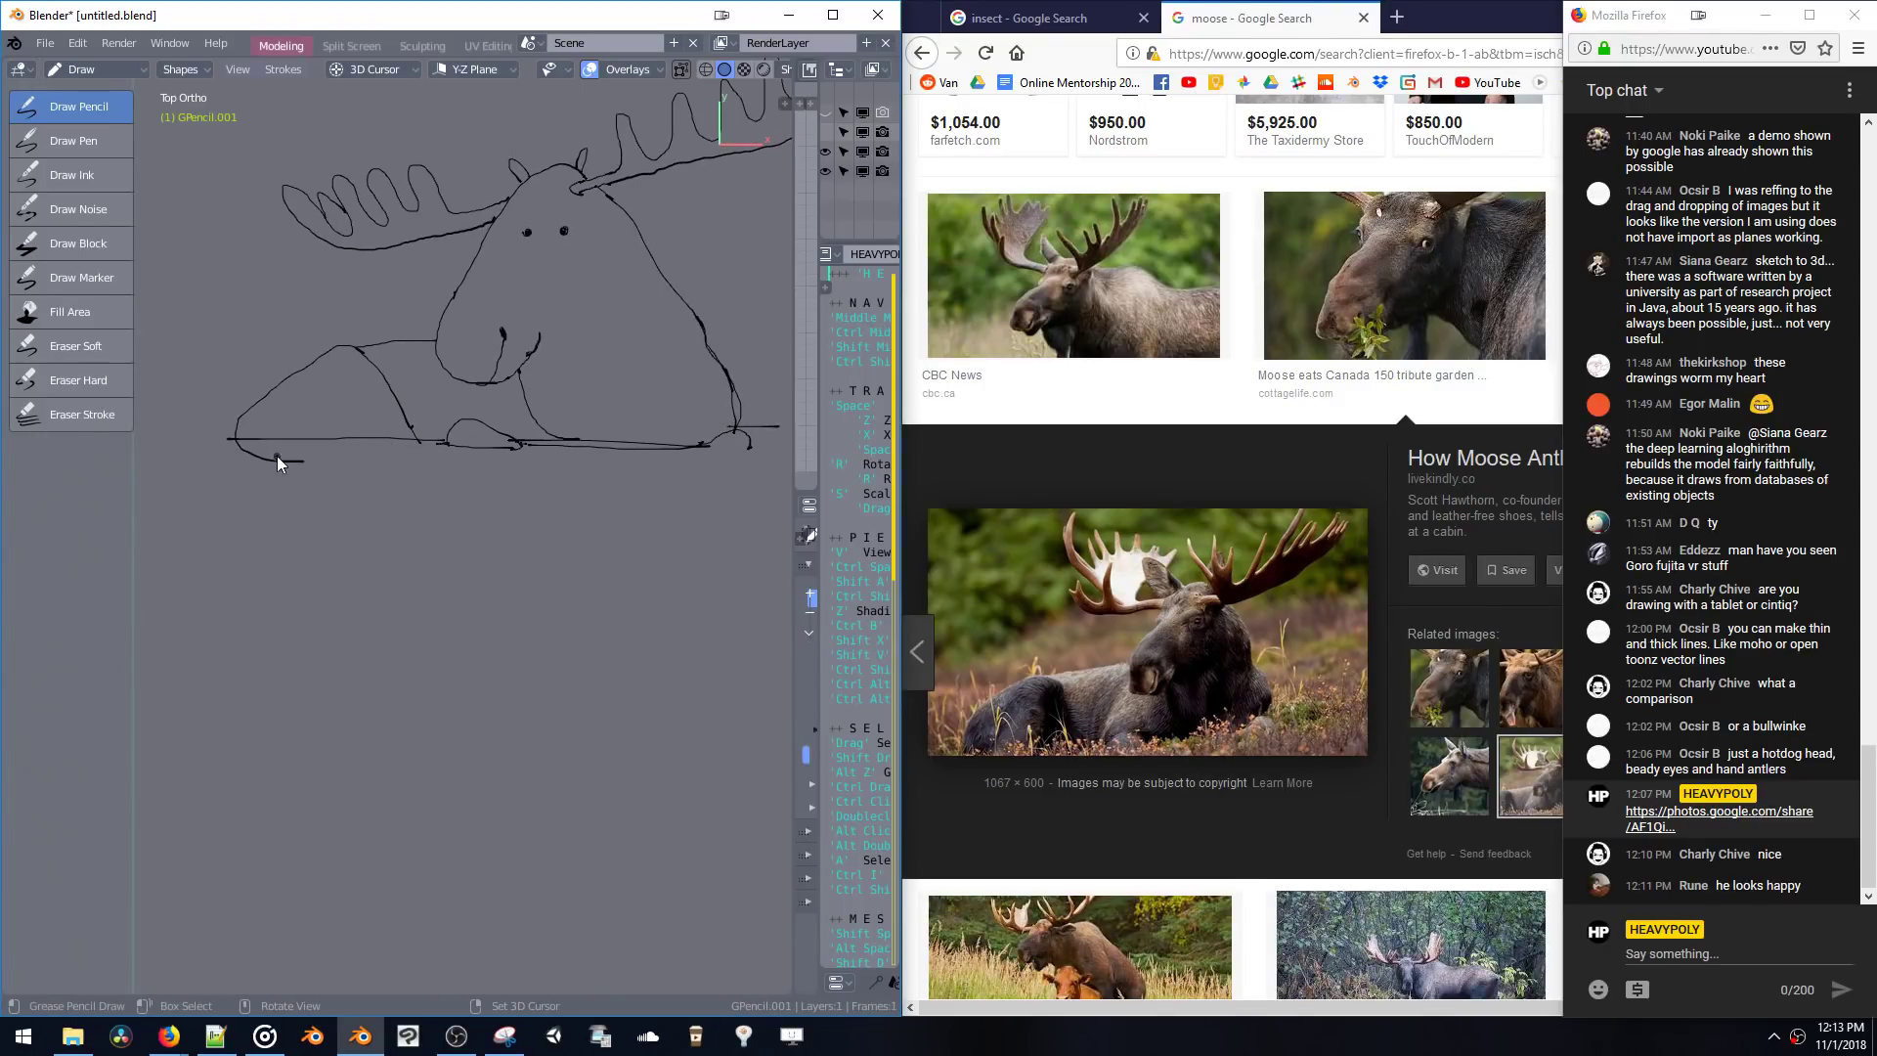
shift+middle_drag(262, 389, 348, 428)
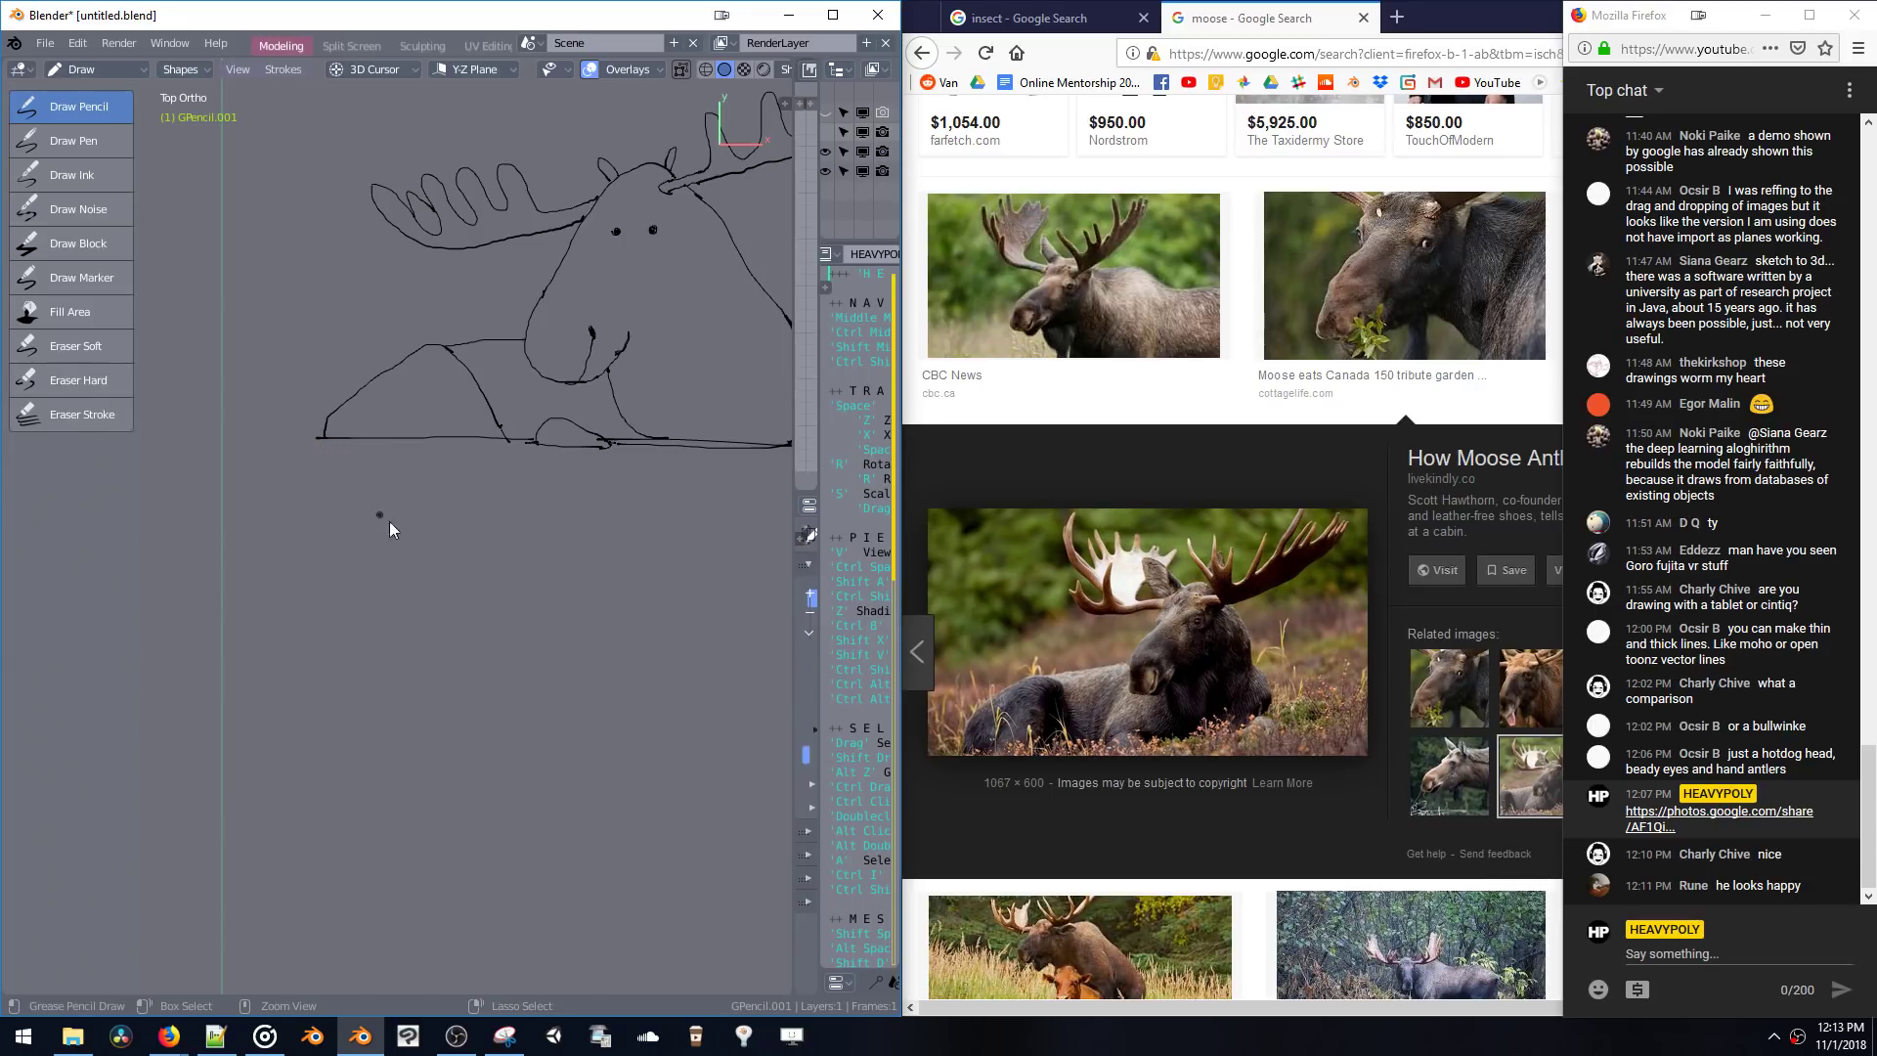
mouse_move(389, 520)
shift+middle_down()
mouse_move(235, 513)
mouse_move(366, 557)
shift+middle_up()
shift+middle_drag(156, 467, 166, 475)
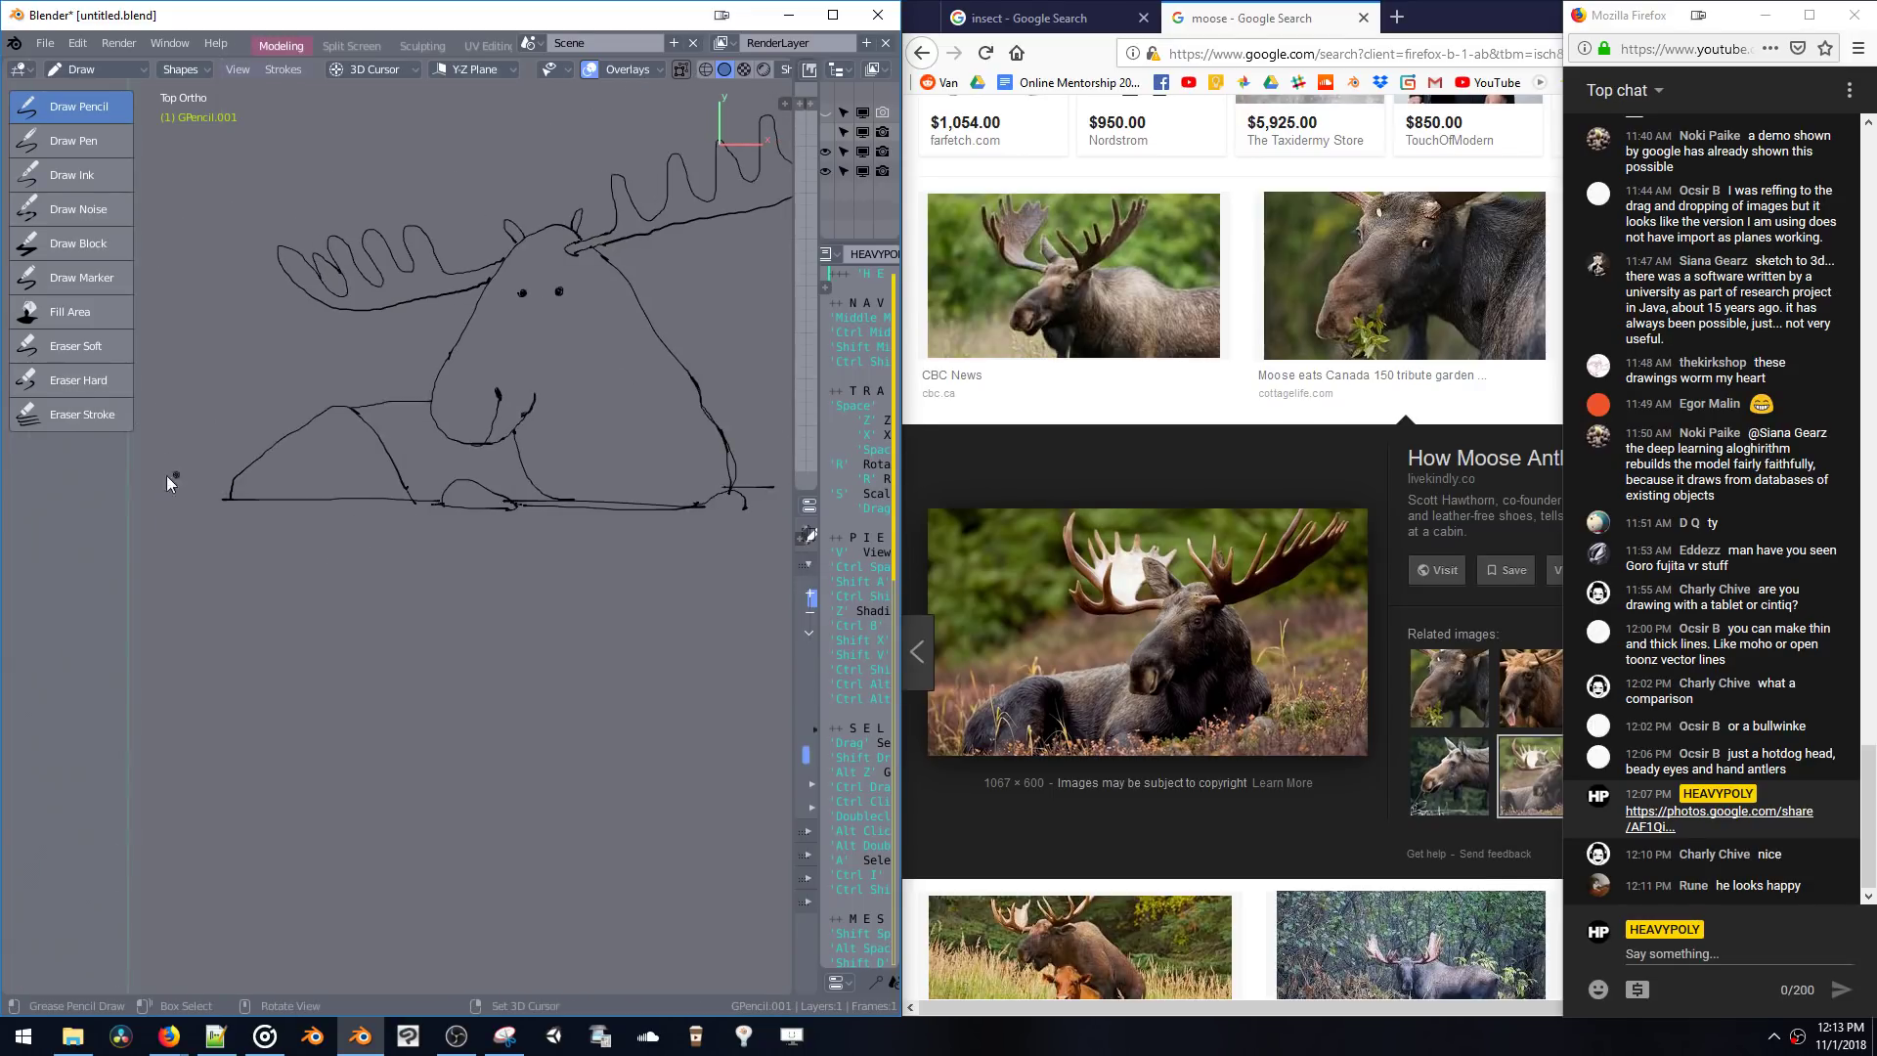
key(ctrl+z)
key(ctrl+shift+z)
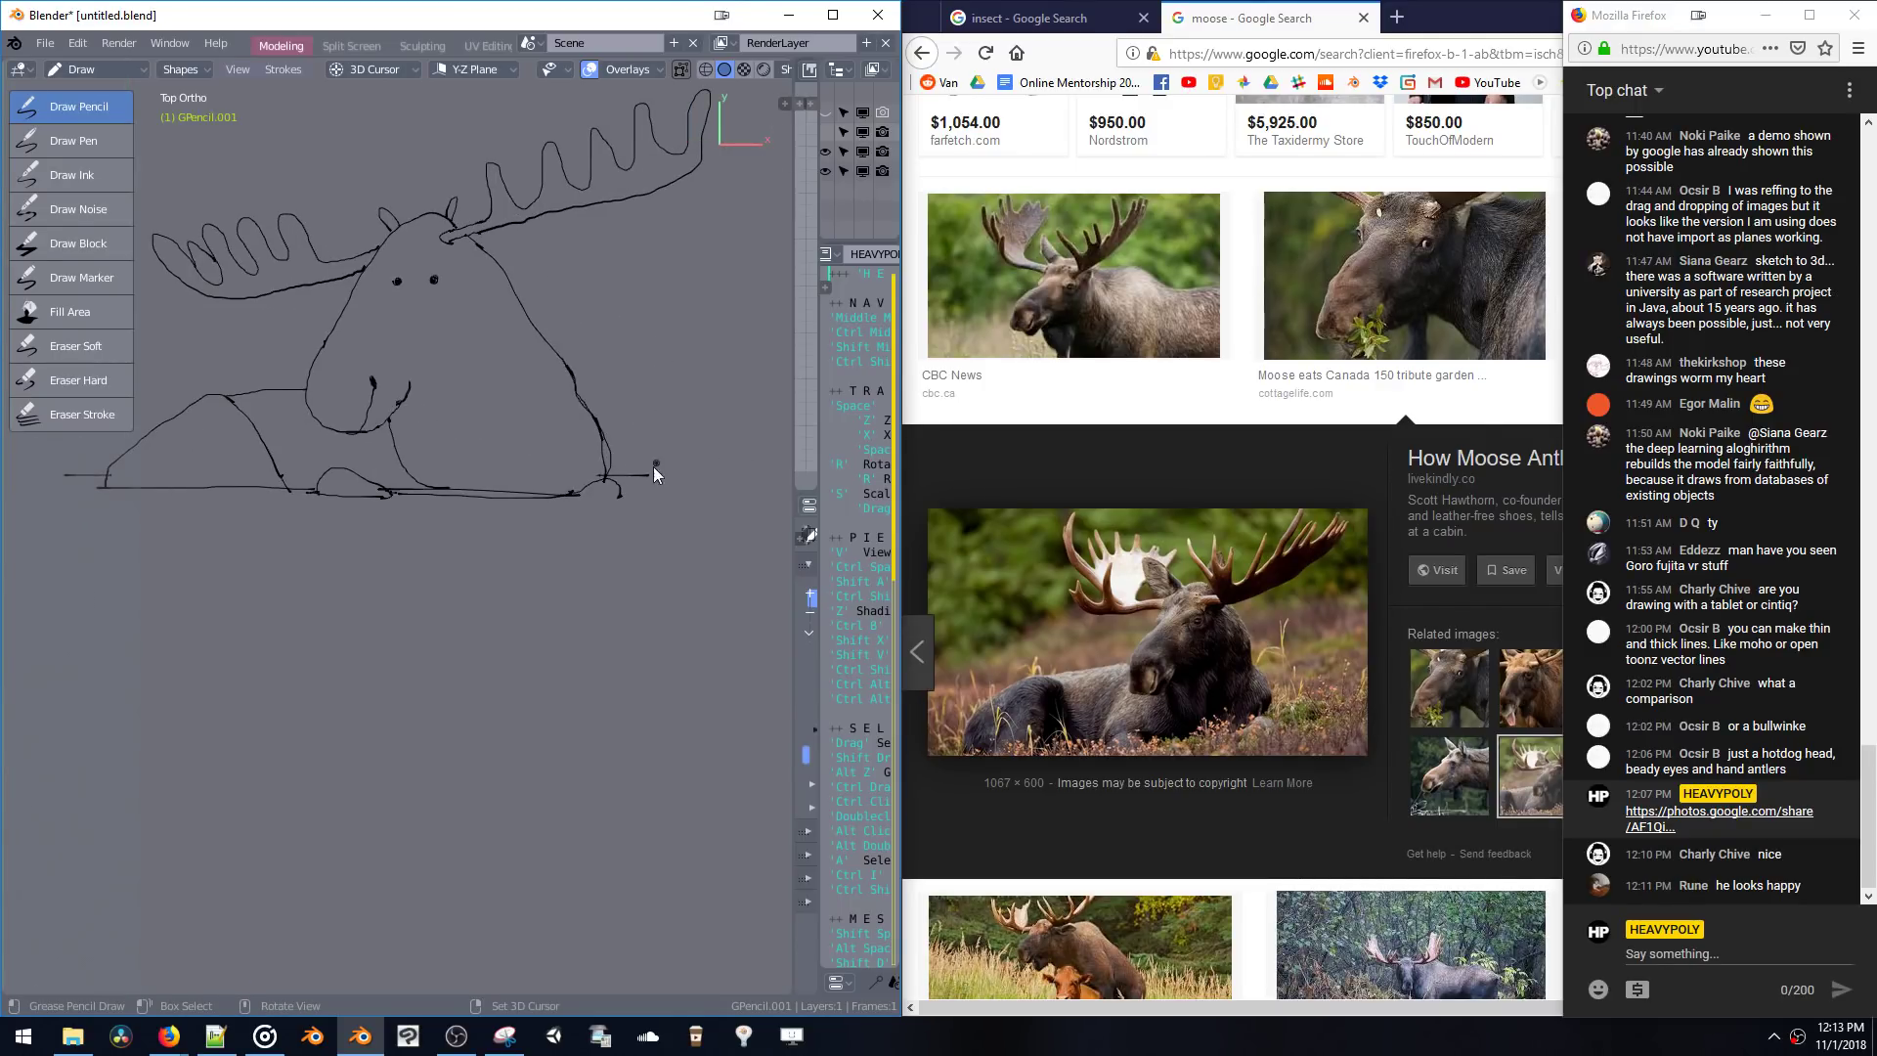
- Try sketching tufts of grass beside the moose's shoulder, above its back and at its rump
drag(624, 469, 653, 338)
key(ctrl+z)
key(ctrl+z)
drag(595, 397, 620, 395)
mouse_move(484, 367)
shift+middle_down()
mouse_move(555, 348)
mouse_move(514, 382)
shift+middle_up()
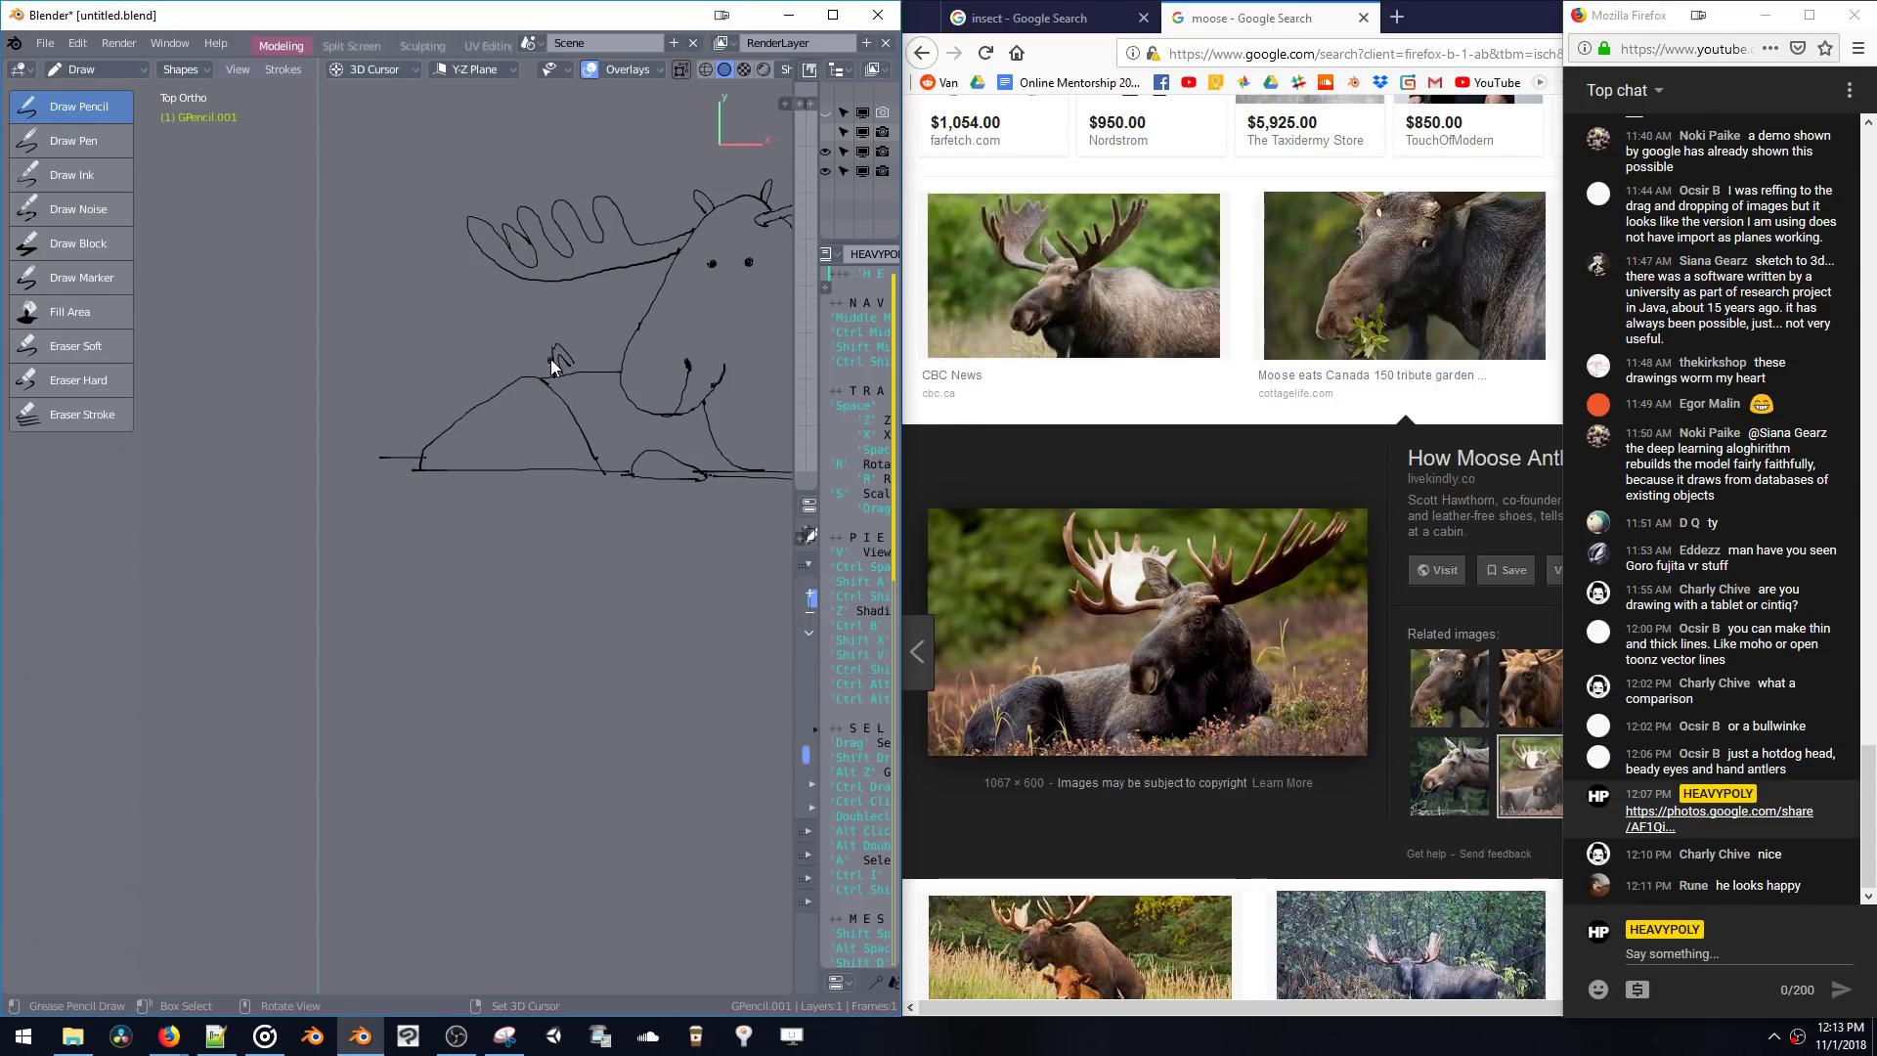
key(v)
key(v)
key(Escape)
drag(420, 468, 451, 403)
mouse_move(602, 485)
shift+middle_down()
mouse_move(471, 438)
mouse_move(391, 488)
shift+middle_up()
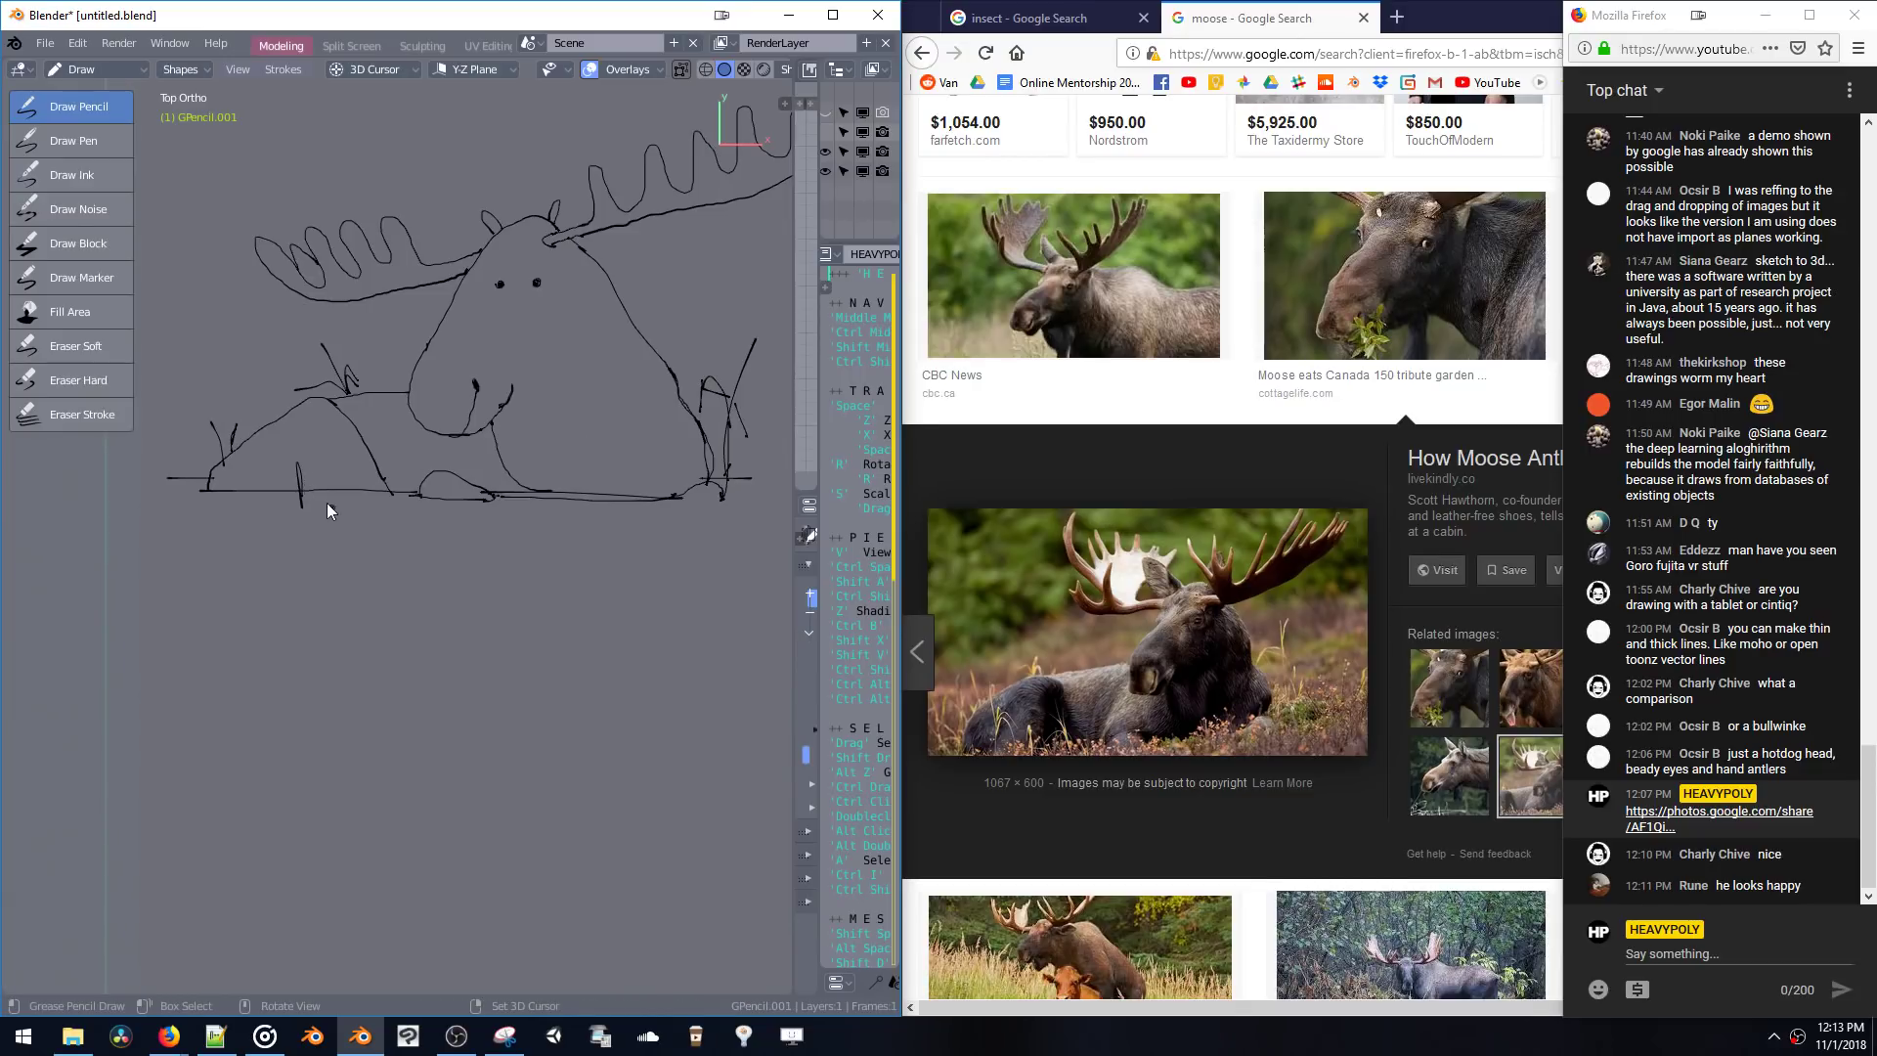
- Try adding short grass blades across the ground line in front of the moose and near its foot
drag(313, 486, 317, 495)
key(ctrl+z)
drag(638, 465, 634, 499)
key(ctrl)
ctrl+middle_drag(561, 501, 545, 427)
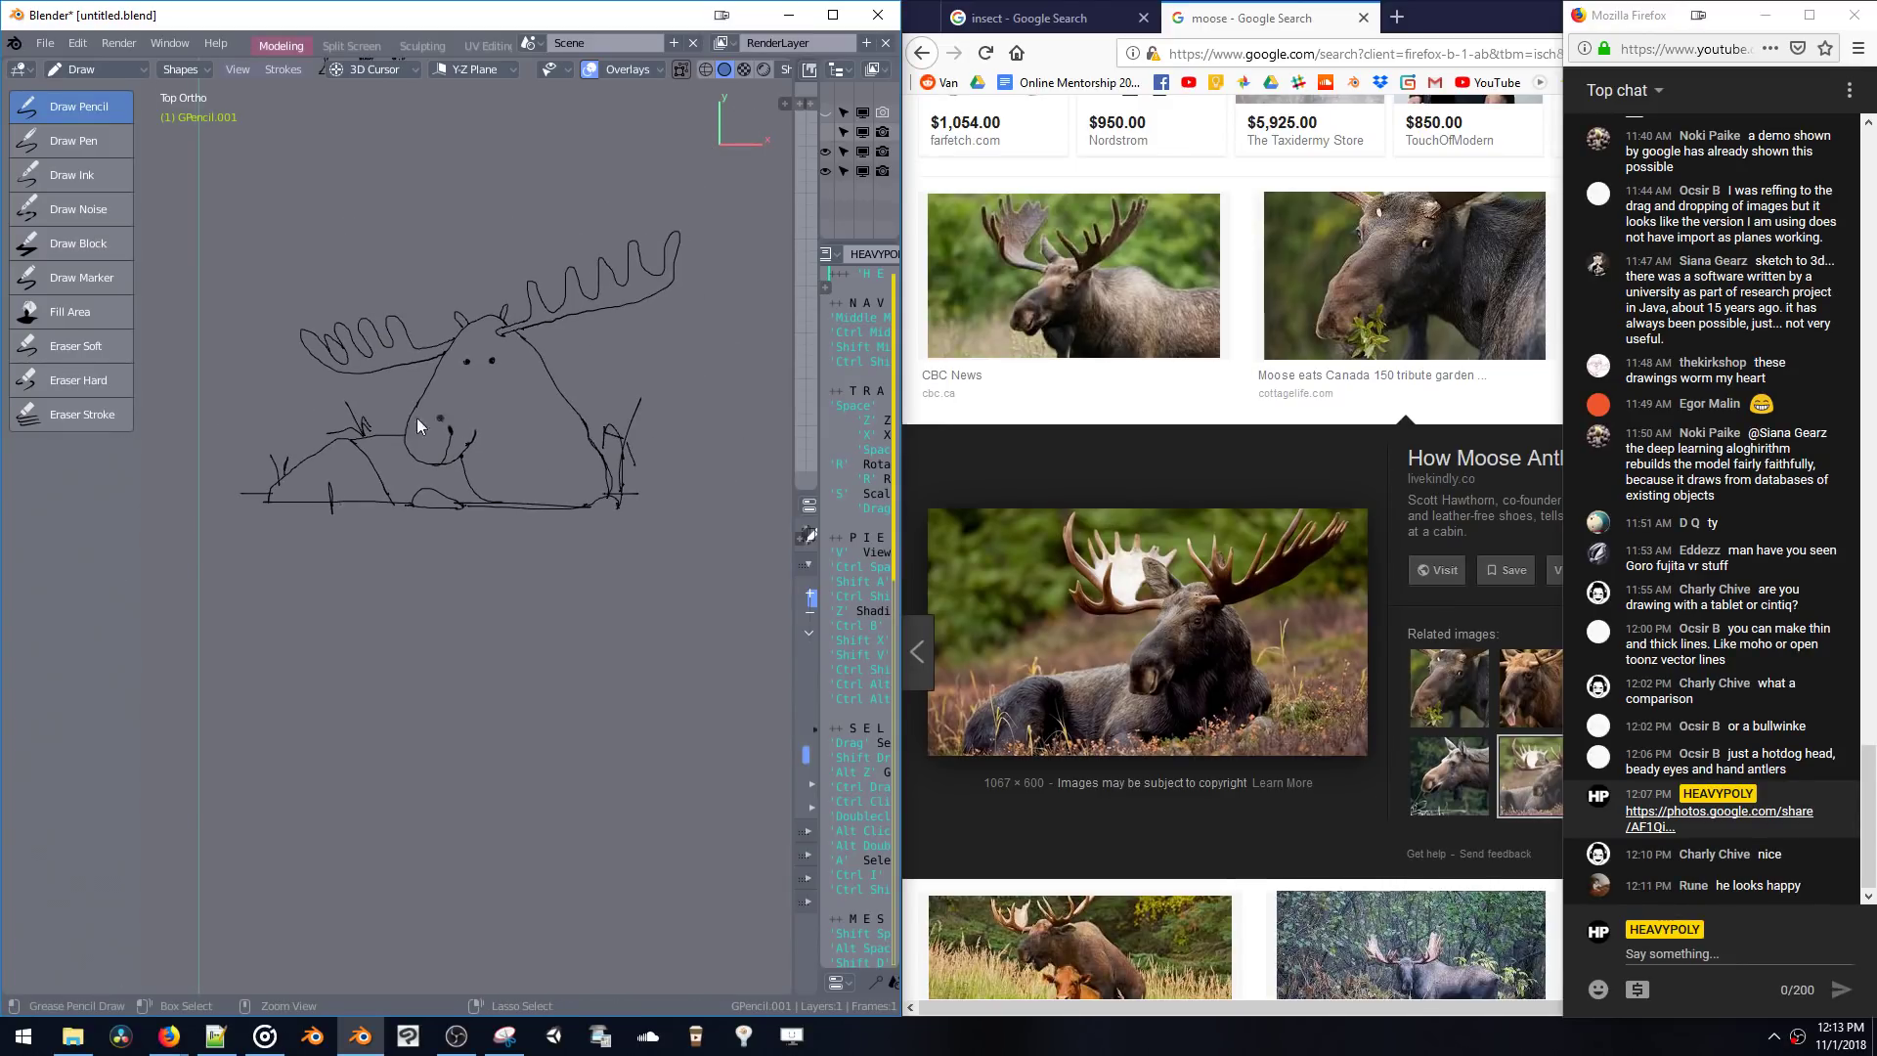
- Undo the grass strokes and a trial extension of the ground line beyond the foot
key(ctrl+z)
key(ctrl+z)
key(ctrl+z)
drag(614, 505, 627, 501)
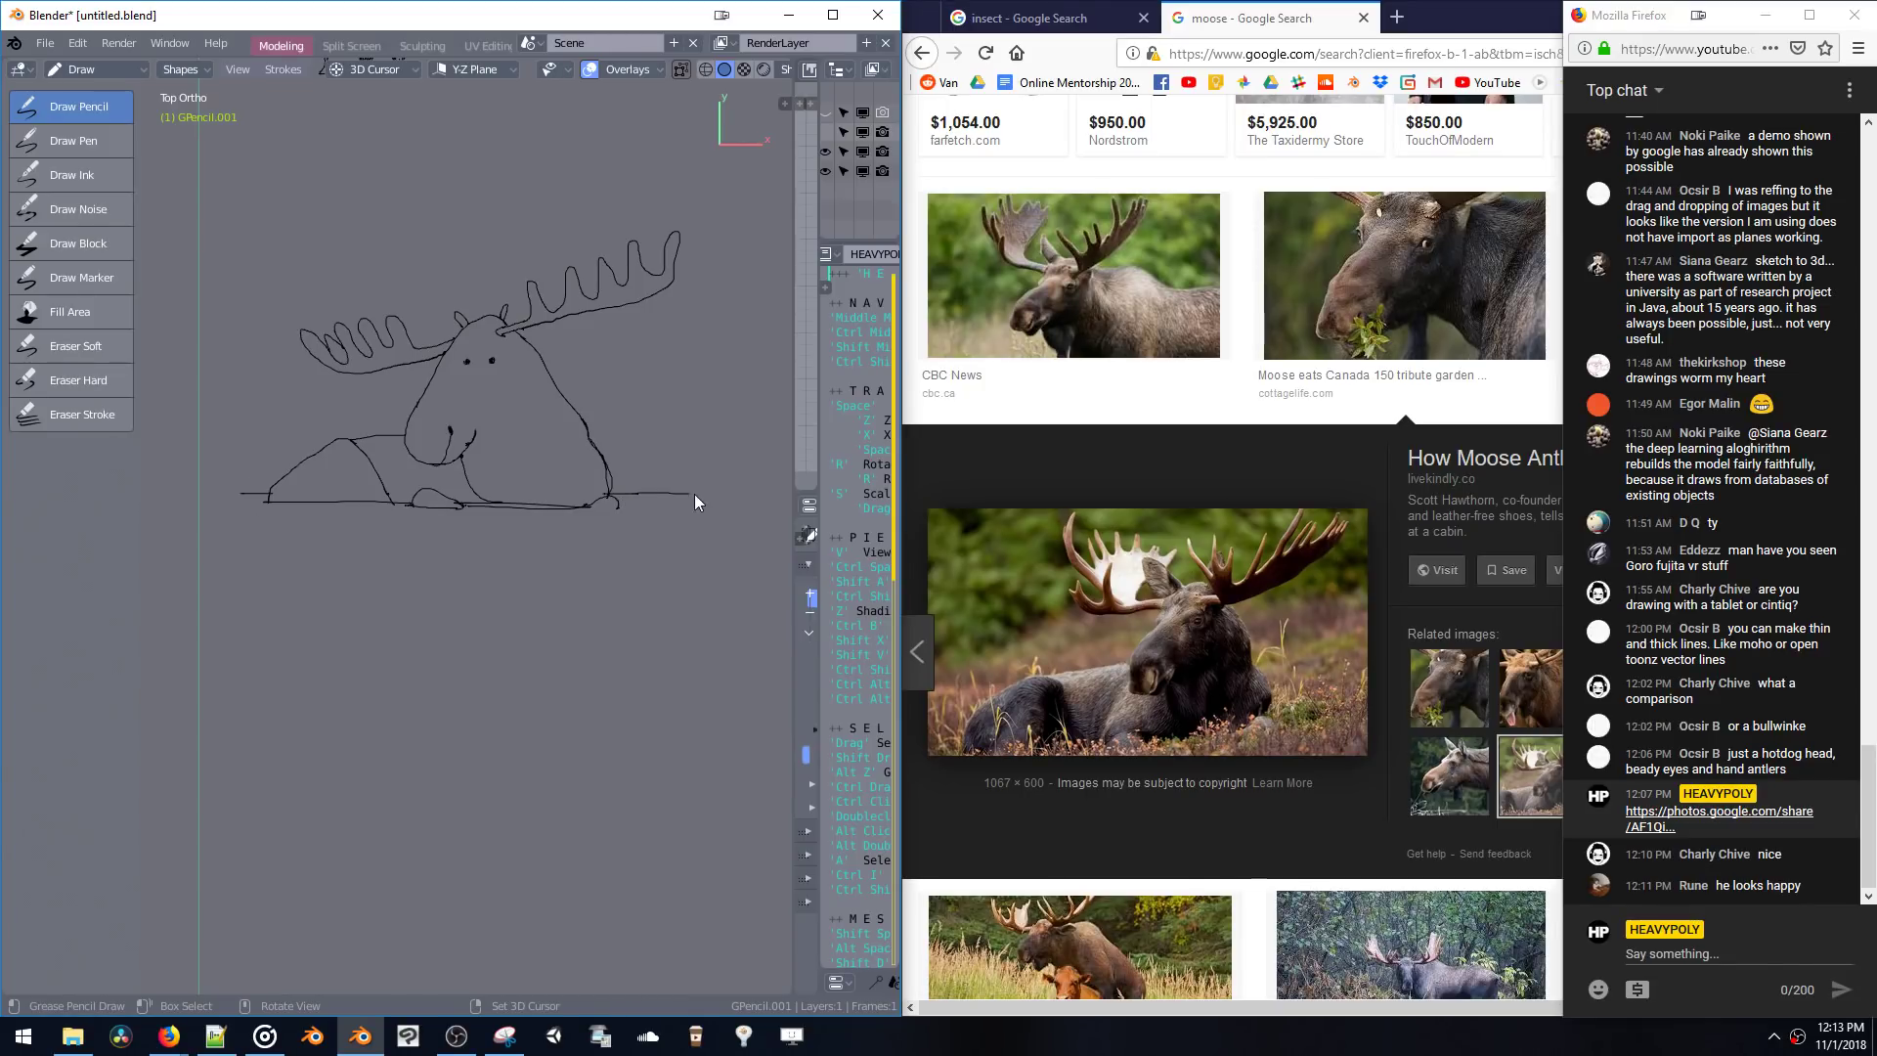
key(ctrl+z)
key(ctrl+z)
shift+middle_drag(647, 495, 694, 596)
ctrl+middle_drag(554, 427, 629, 547)
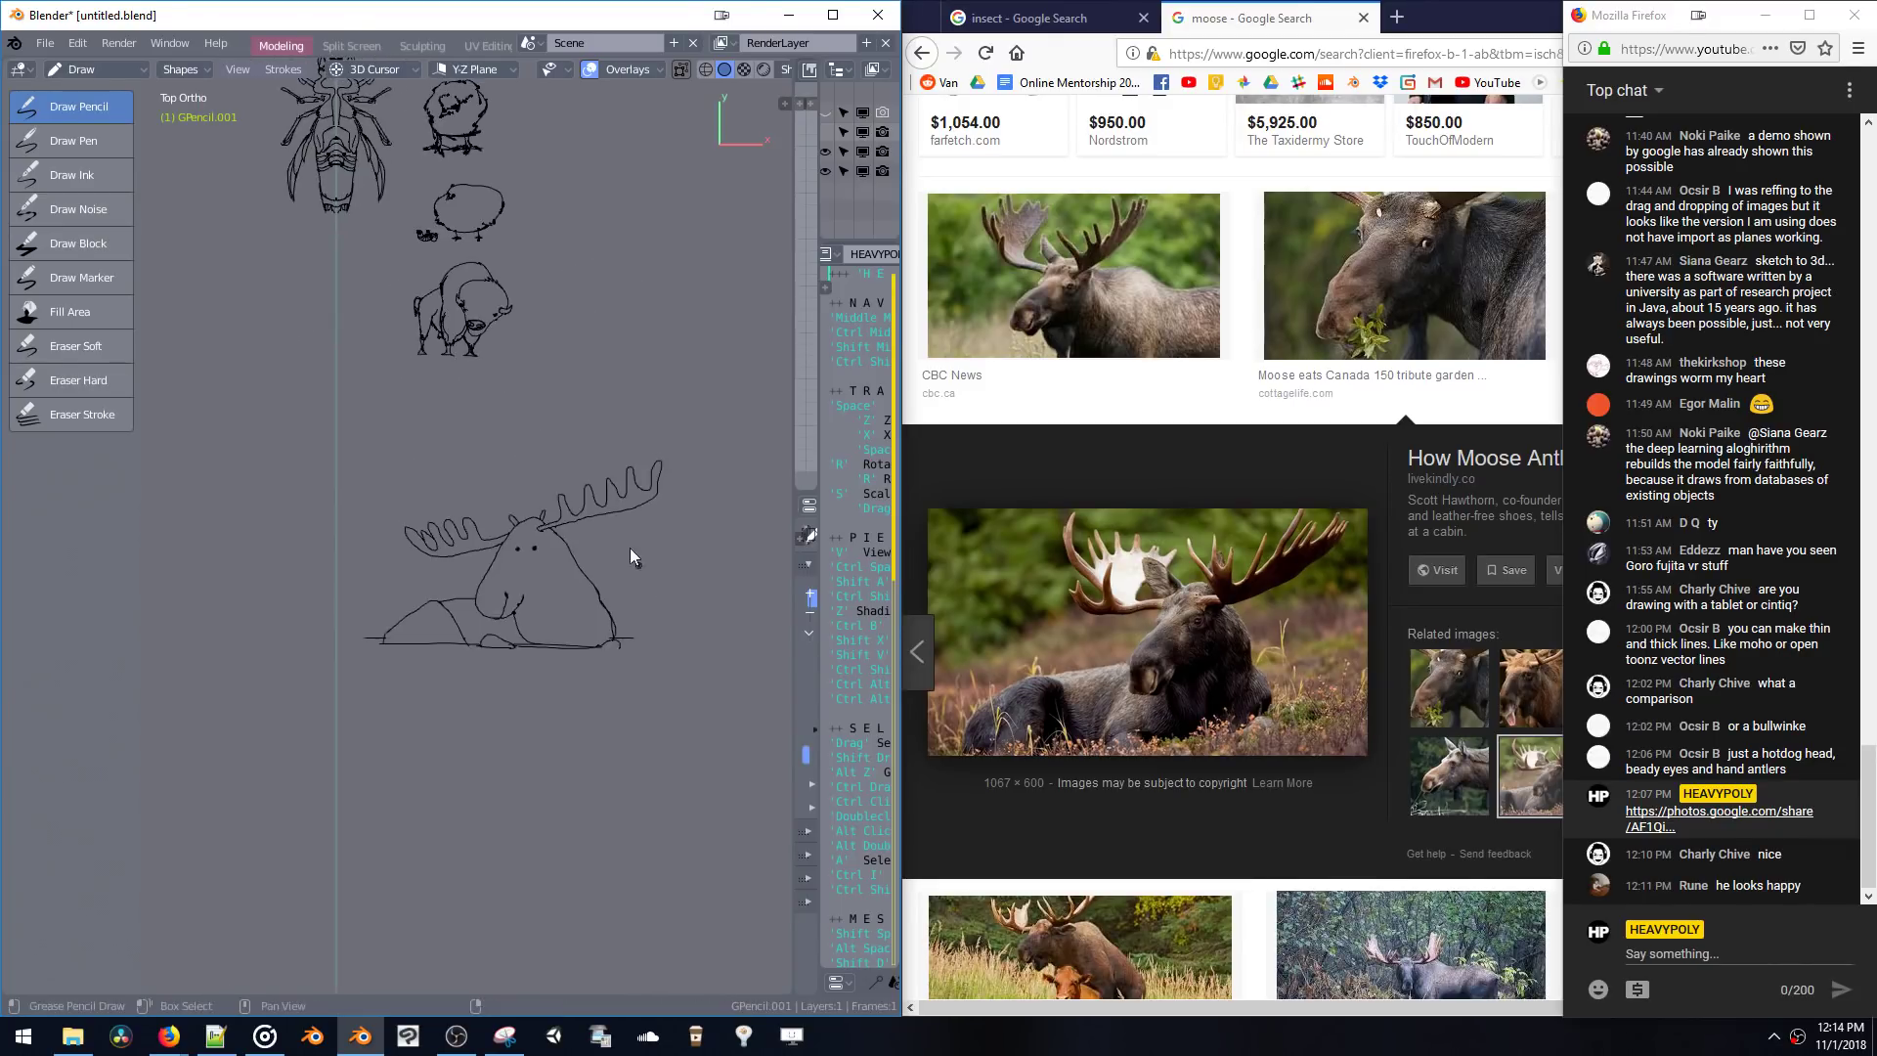
ctrl+middle_drag(589, 382, 635, 542)
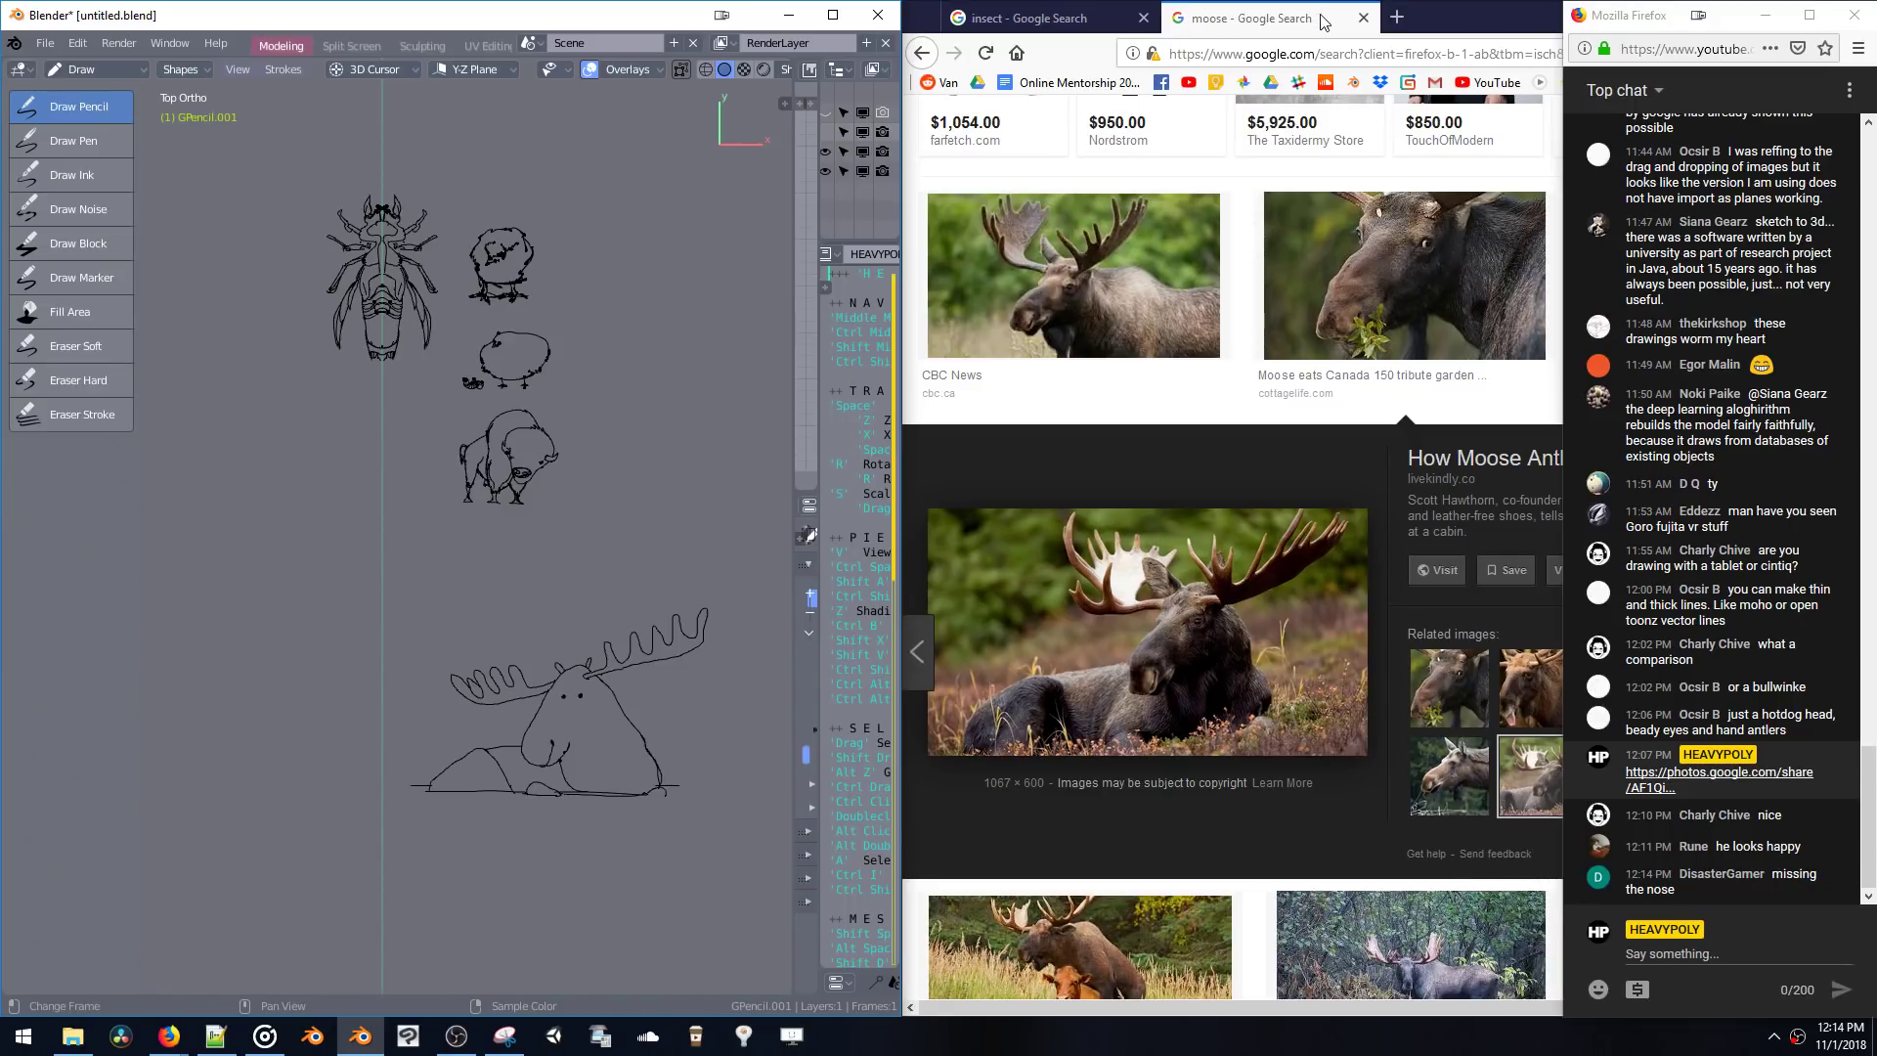
- Open Google Photos in a new browser tab and browse the library back through October
click(1396, 17)
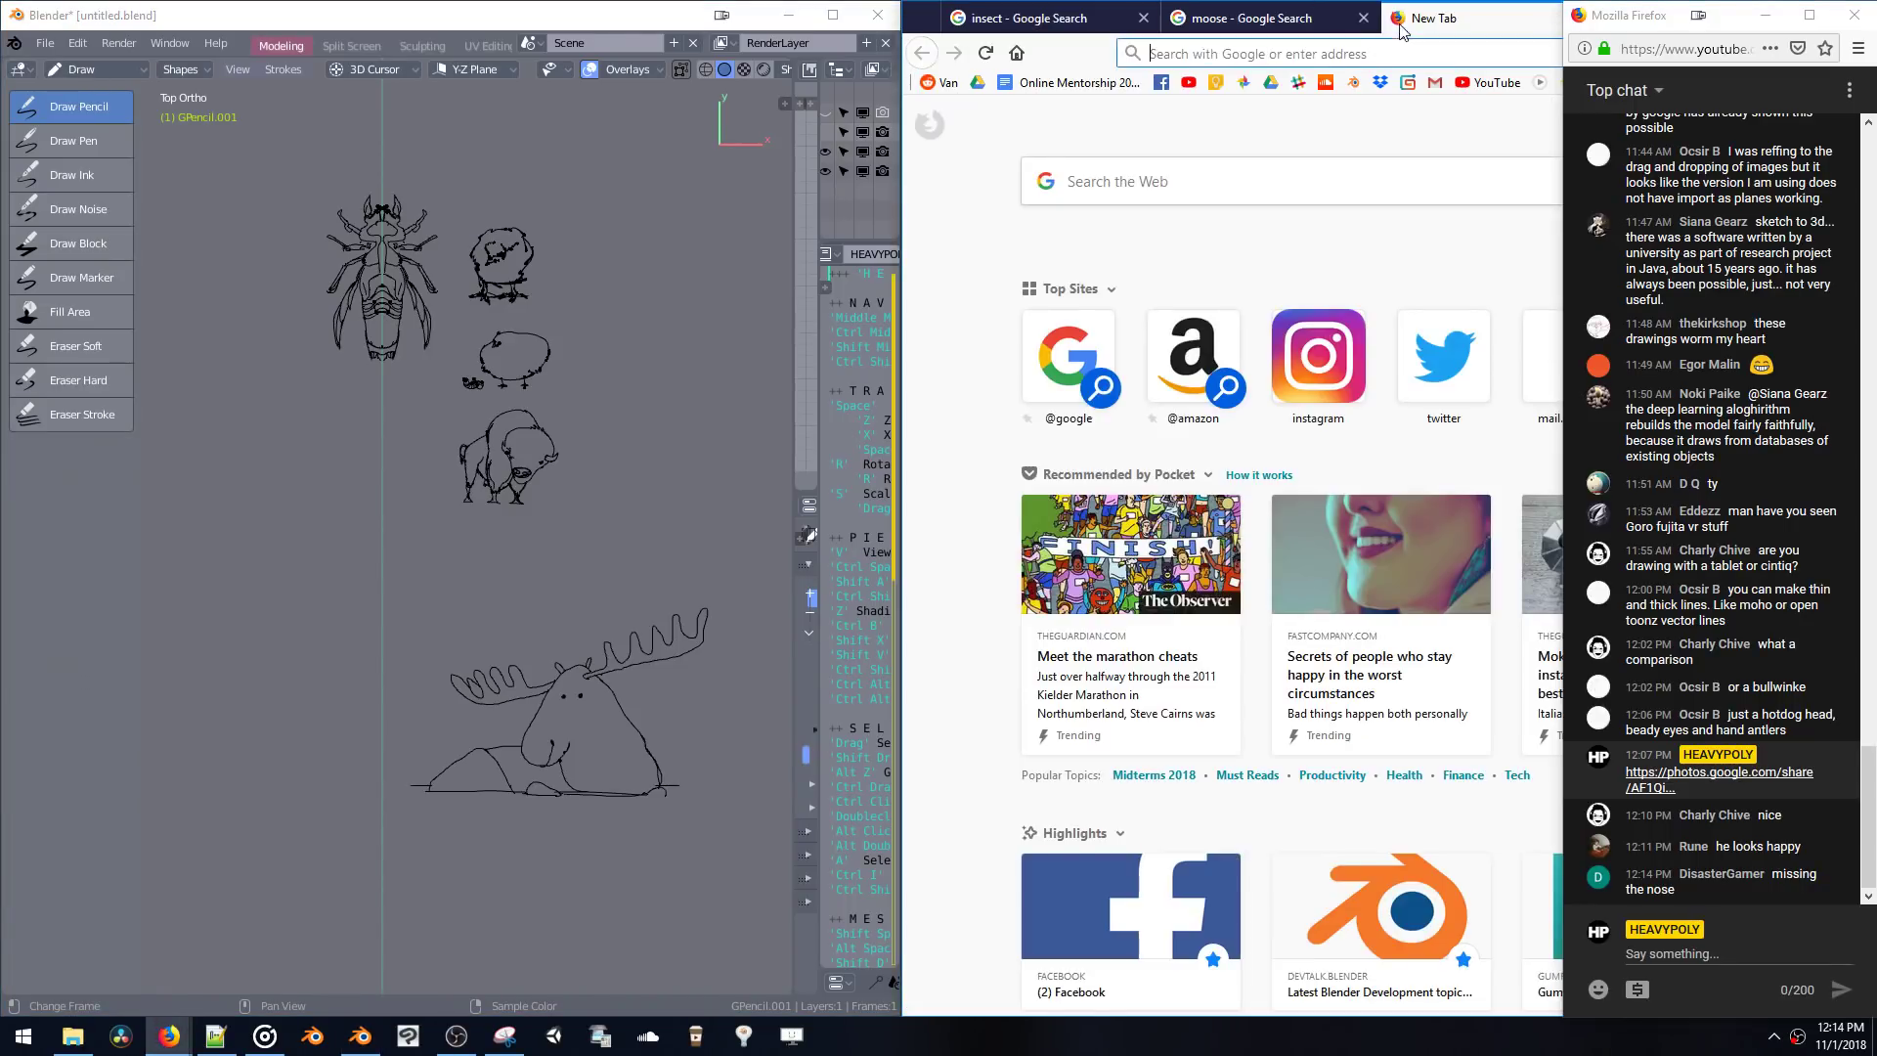
click(1239, 89)
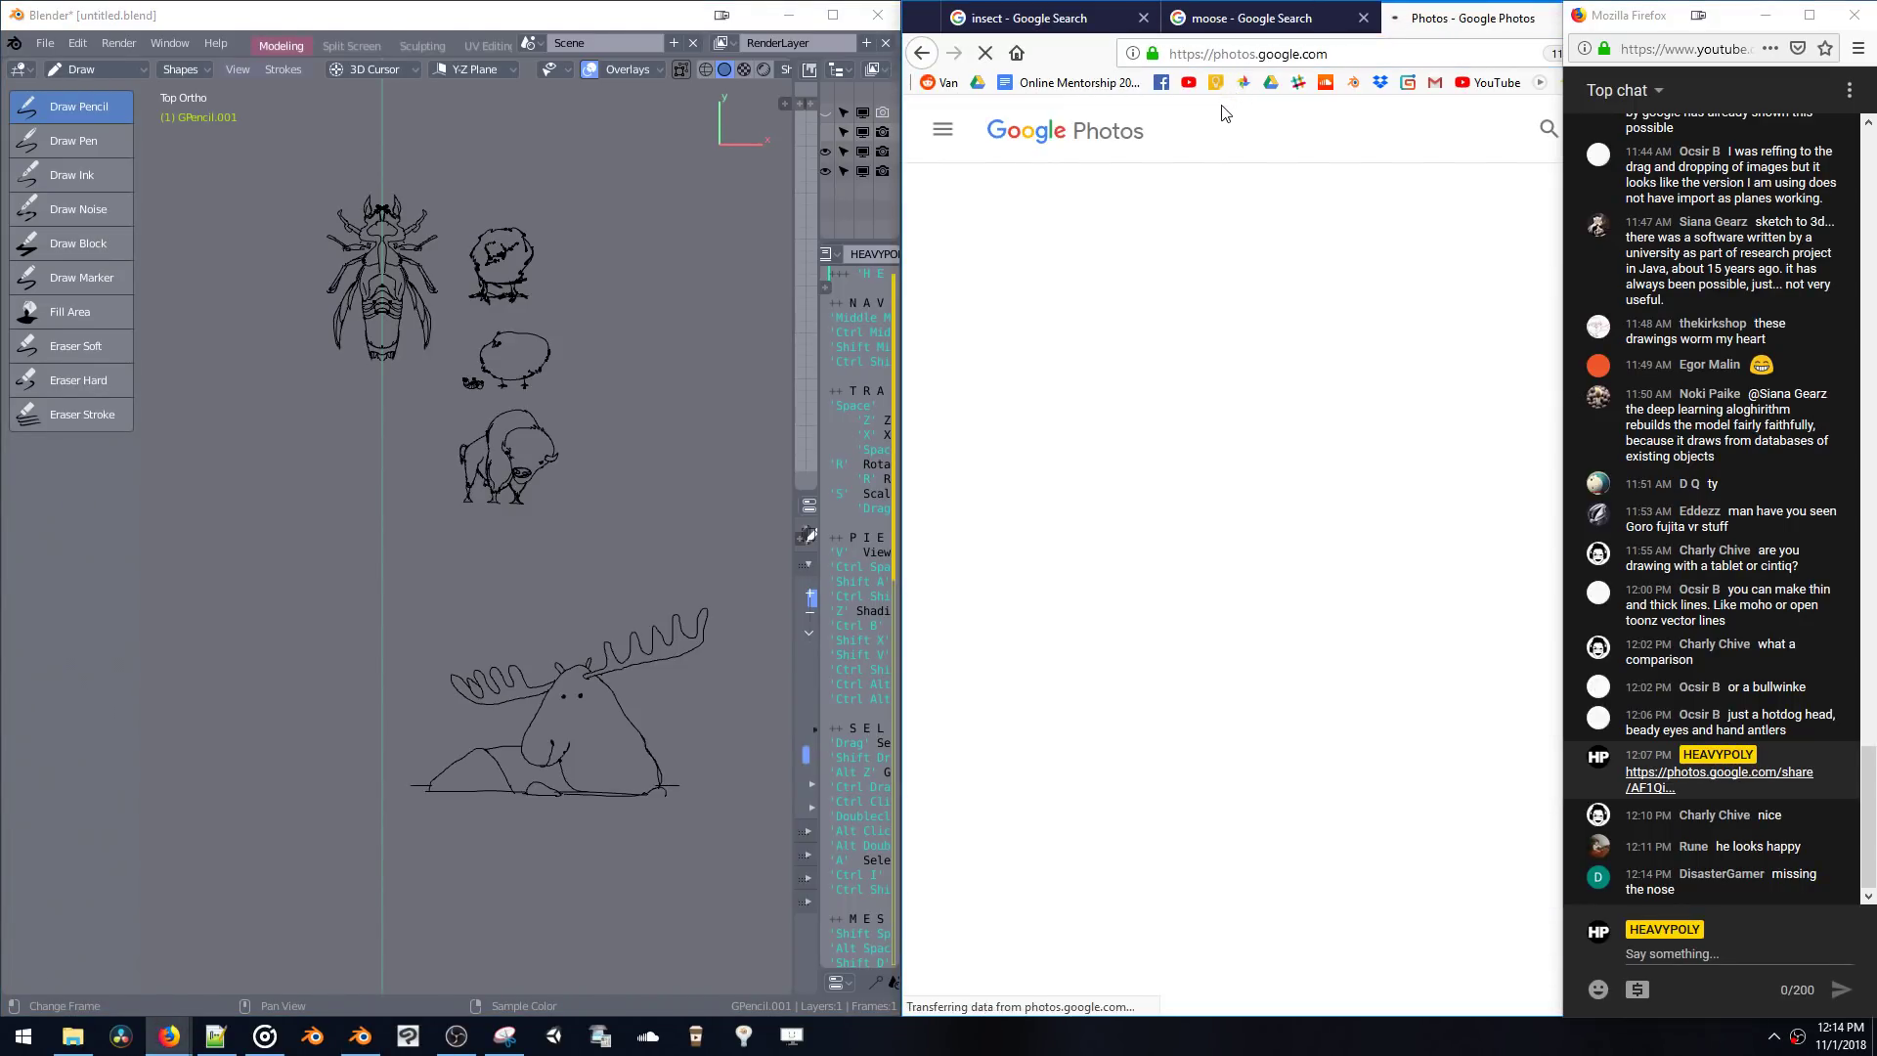
scroll(1243, 182, down, 4)
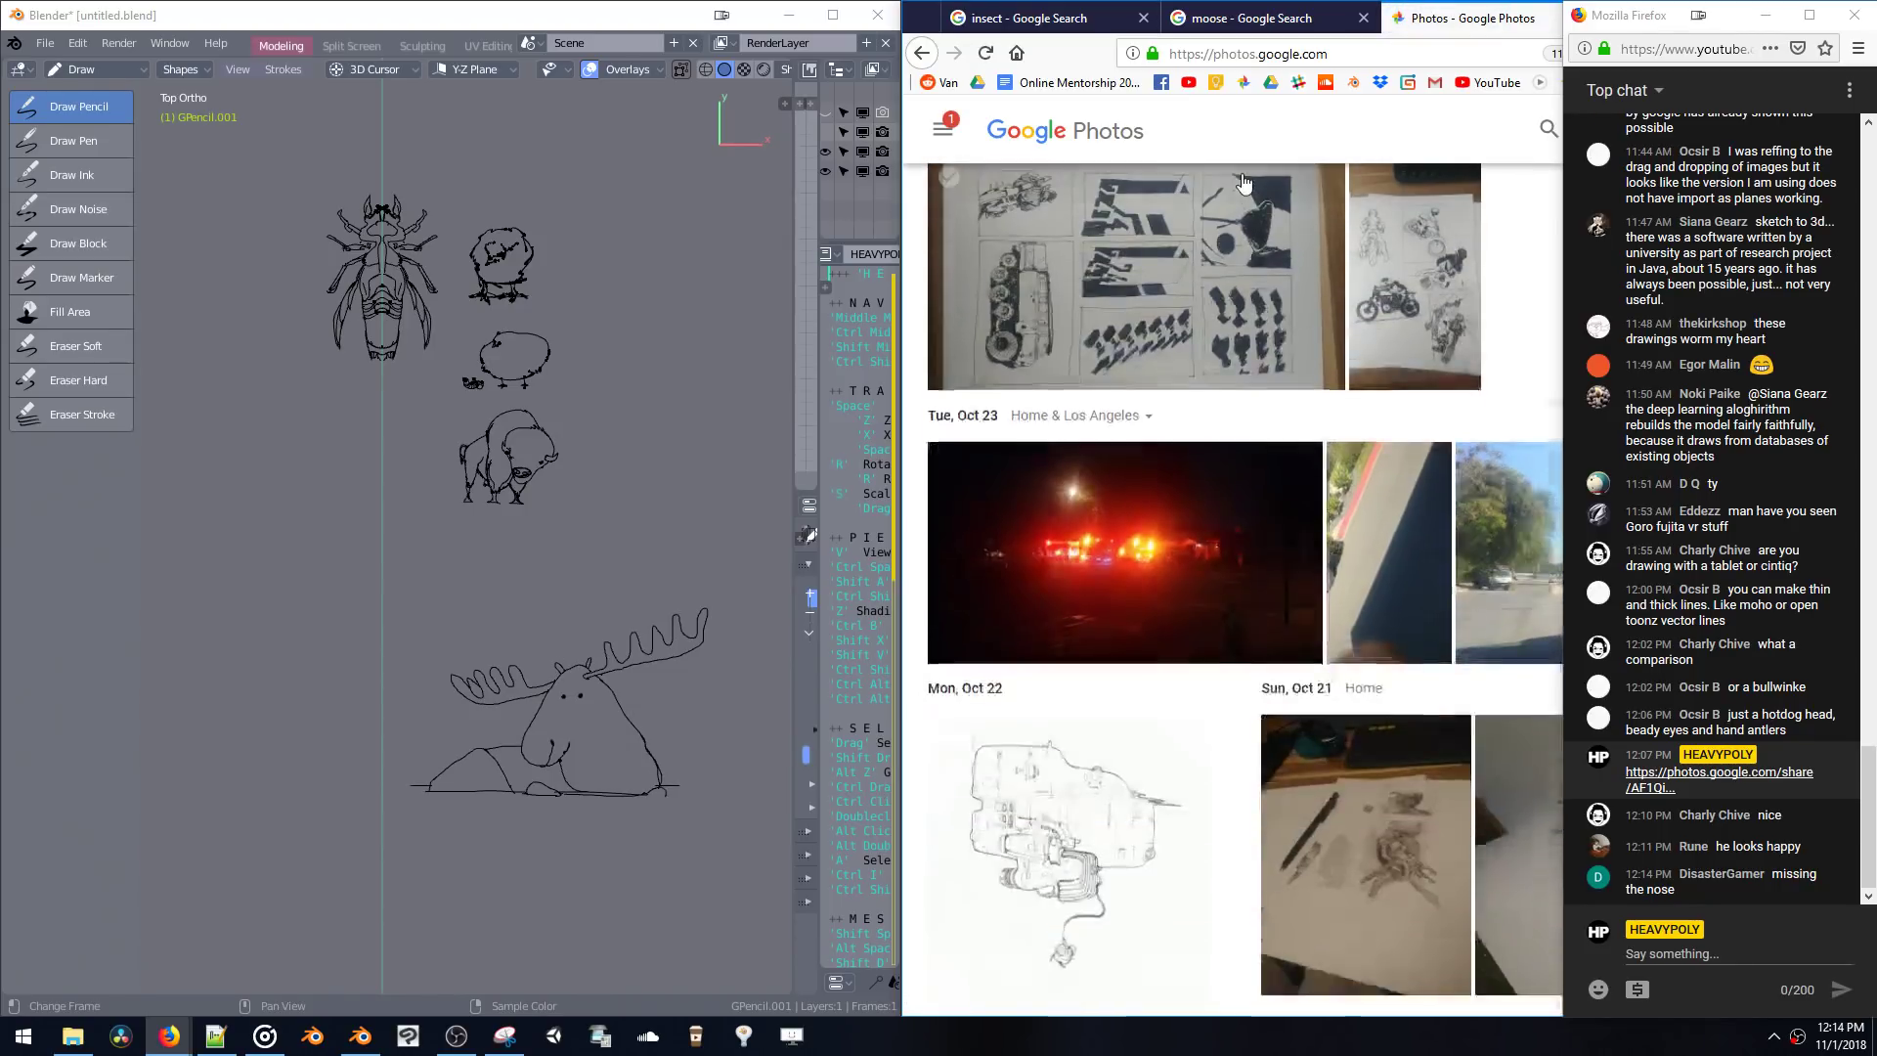
scroll(1243, 183, down, 20)
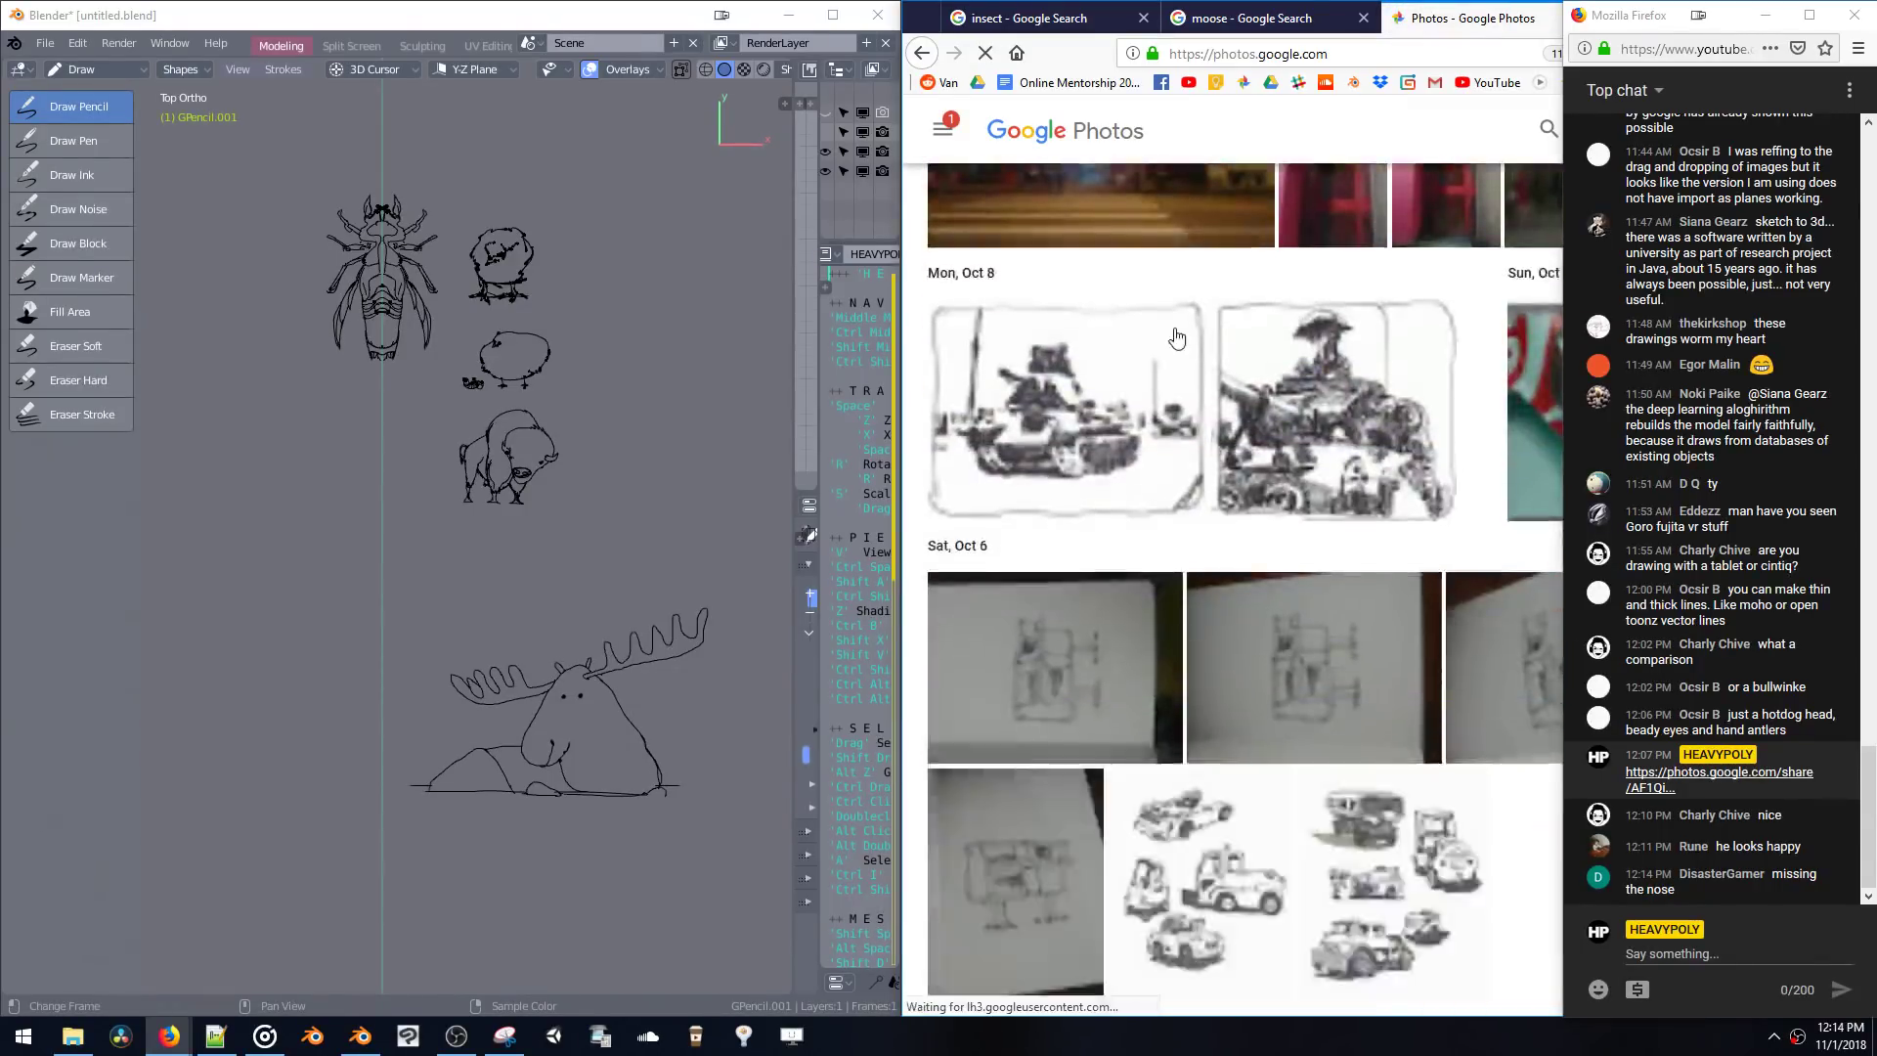
scroll(1176, 338, down, 10)
- Widen the browser window and look through the early October sketches and the photos of the goggled creature sculpture
drag(901, 192, 761, 192)
scroll(1270, 411, down, 12)
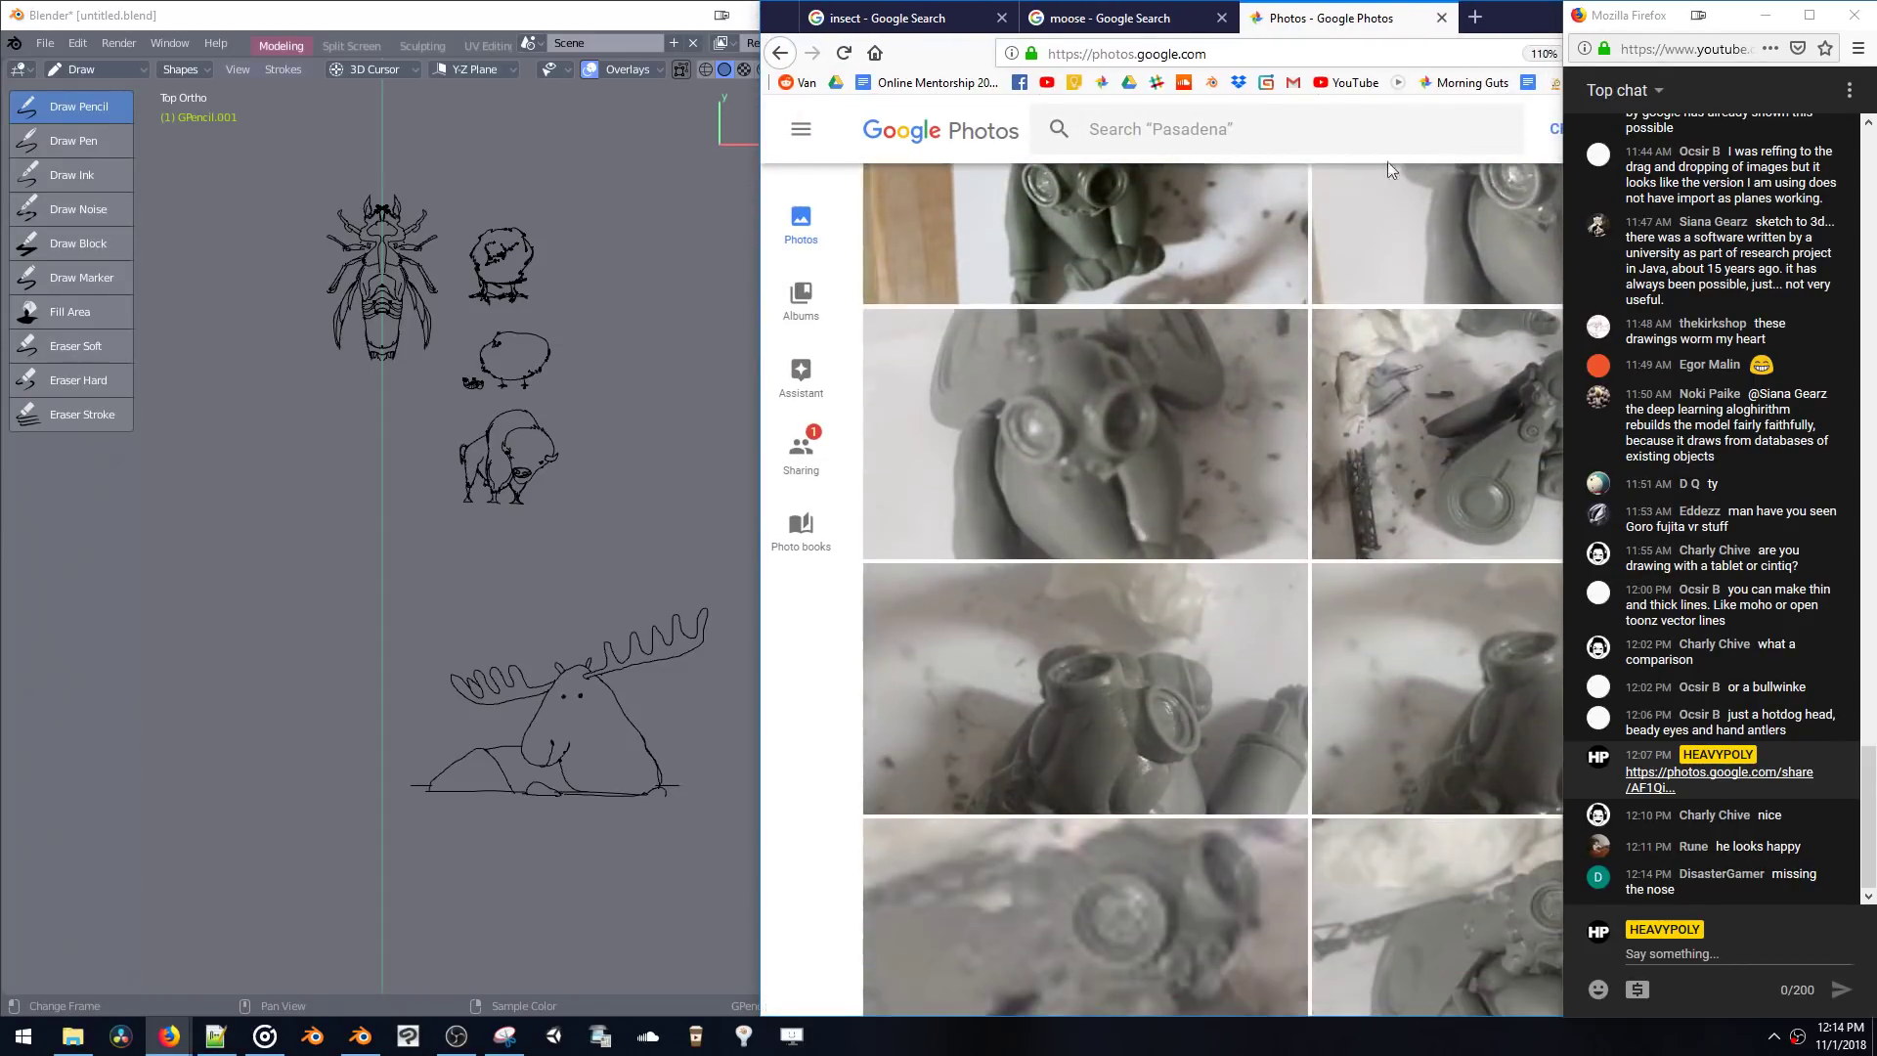
scroll(1282, 272, up, 10)
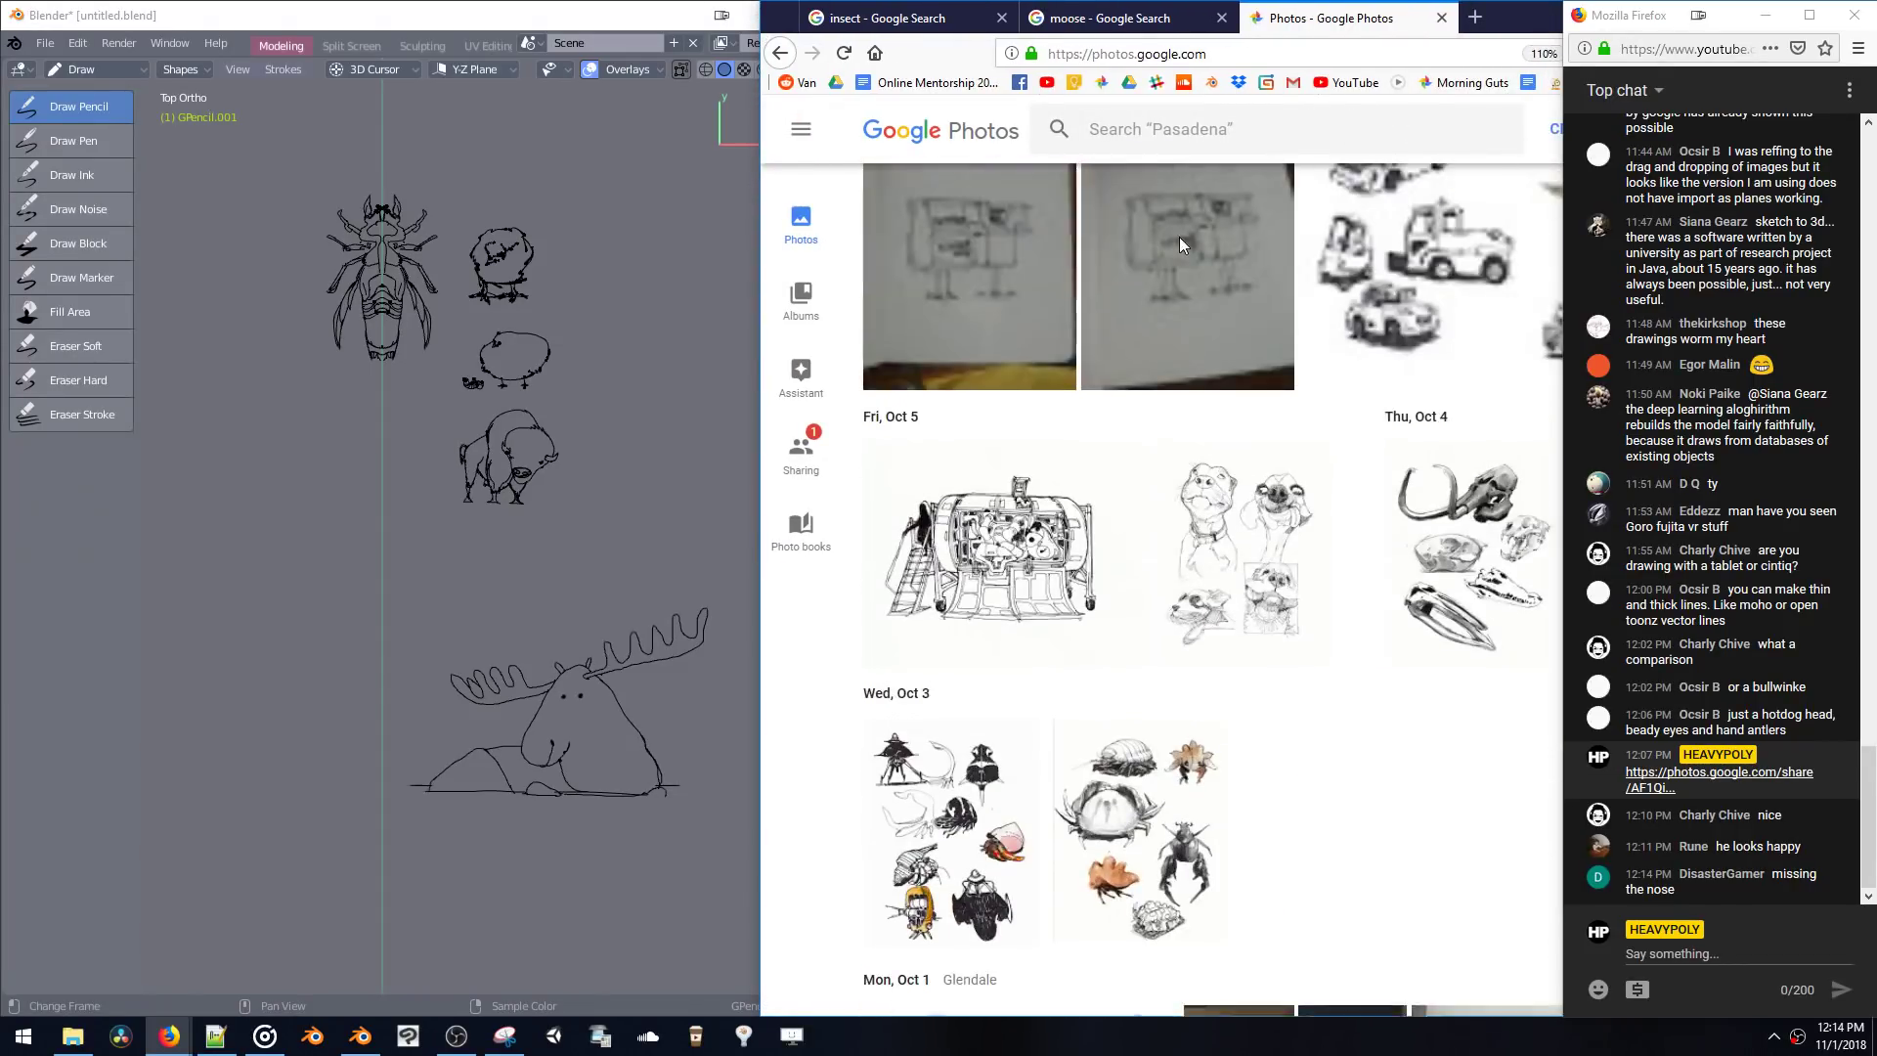
scroll(1183, 247, down, 15)
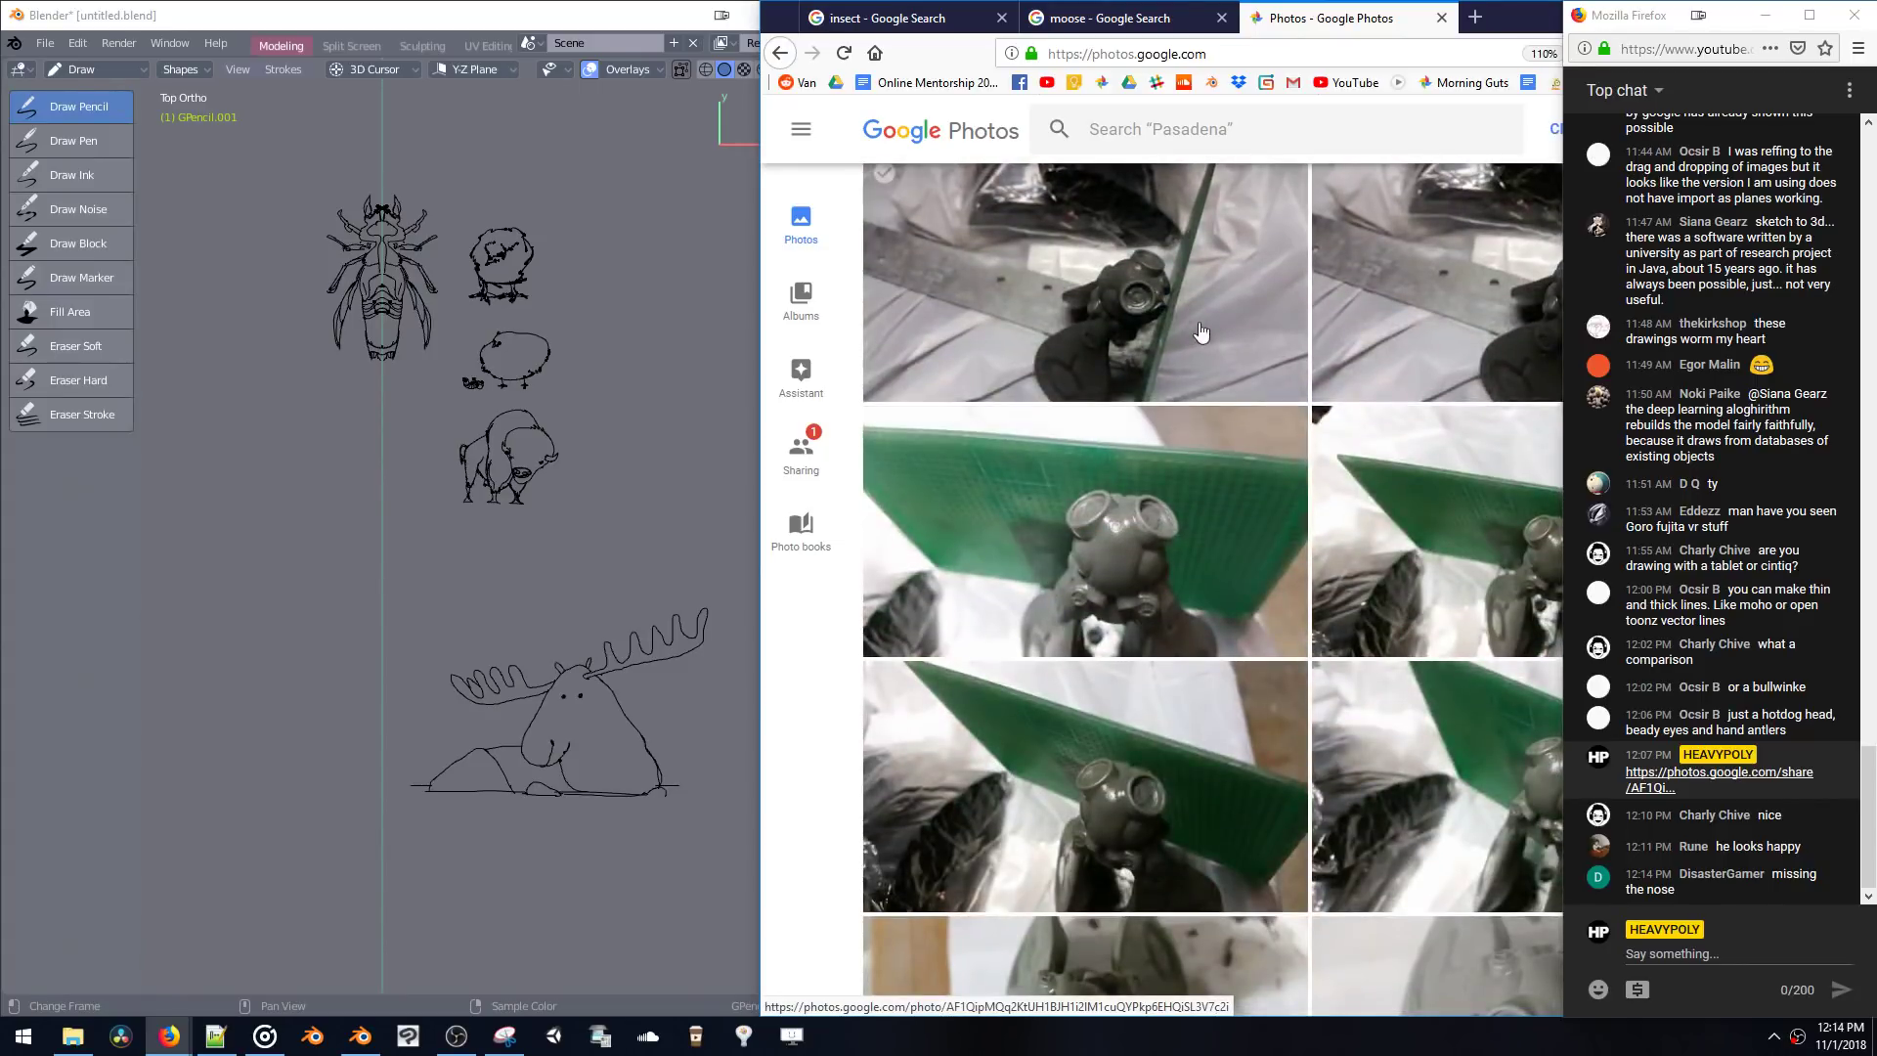
scroll(1246, 335, up, 3)
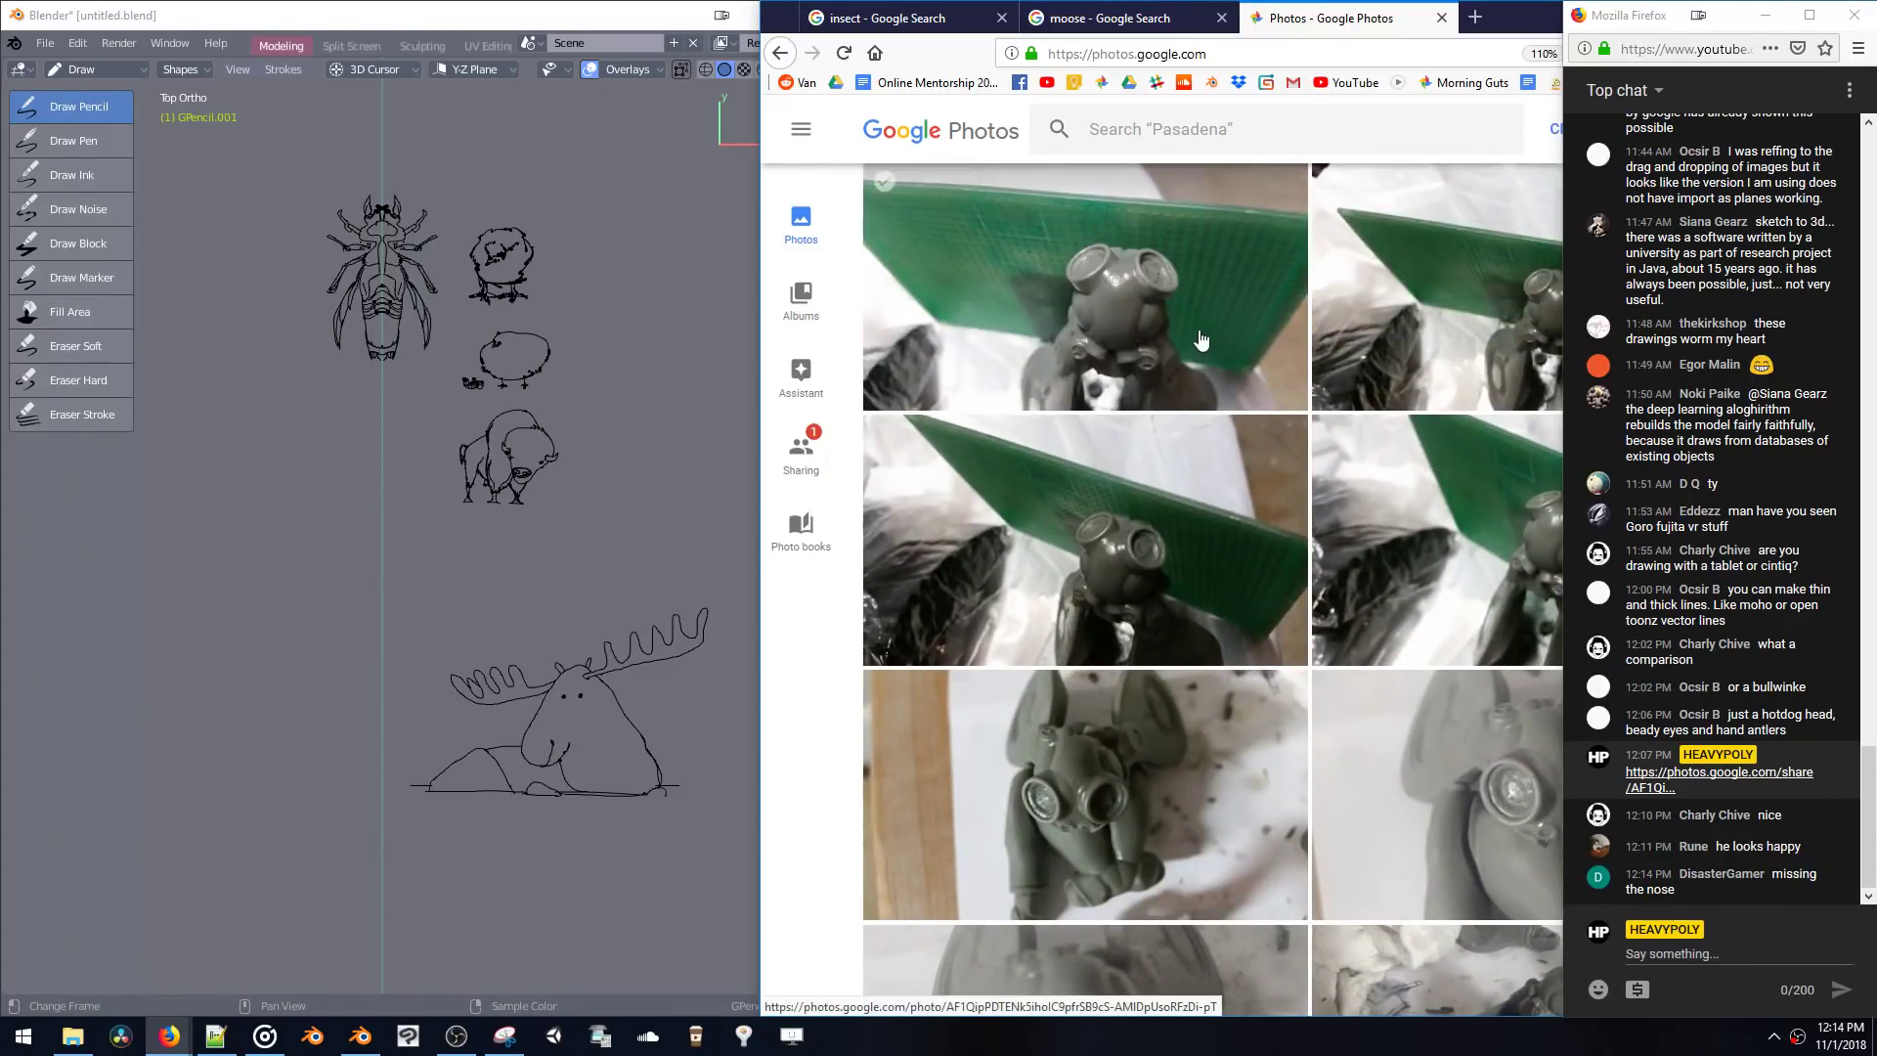
scroll(1153, 784, down, 4)
- View enlarged photos of the goggled creature sculpture and its hand-held sculpted part from Sep 29, returning to the library each time
click(1134, 446)
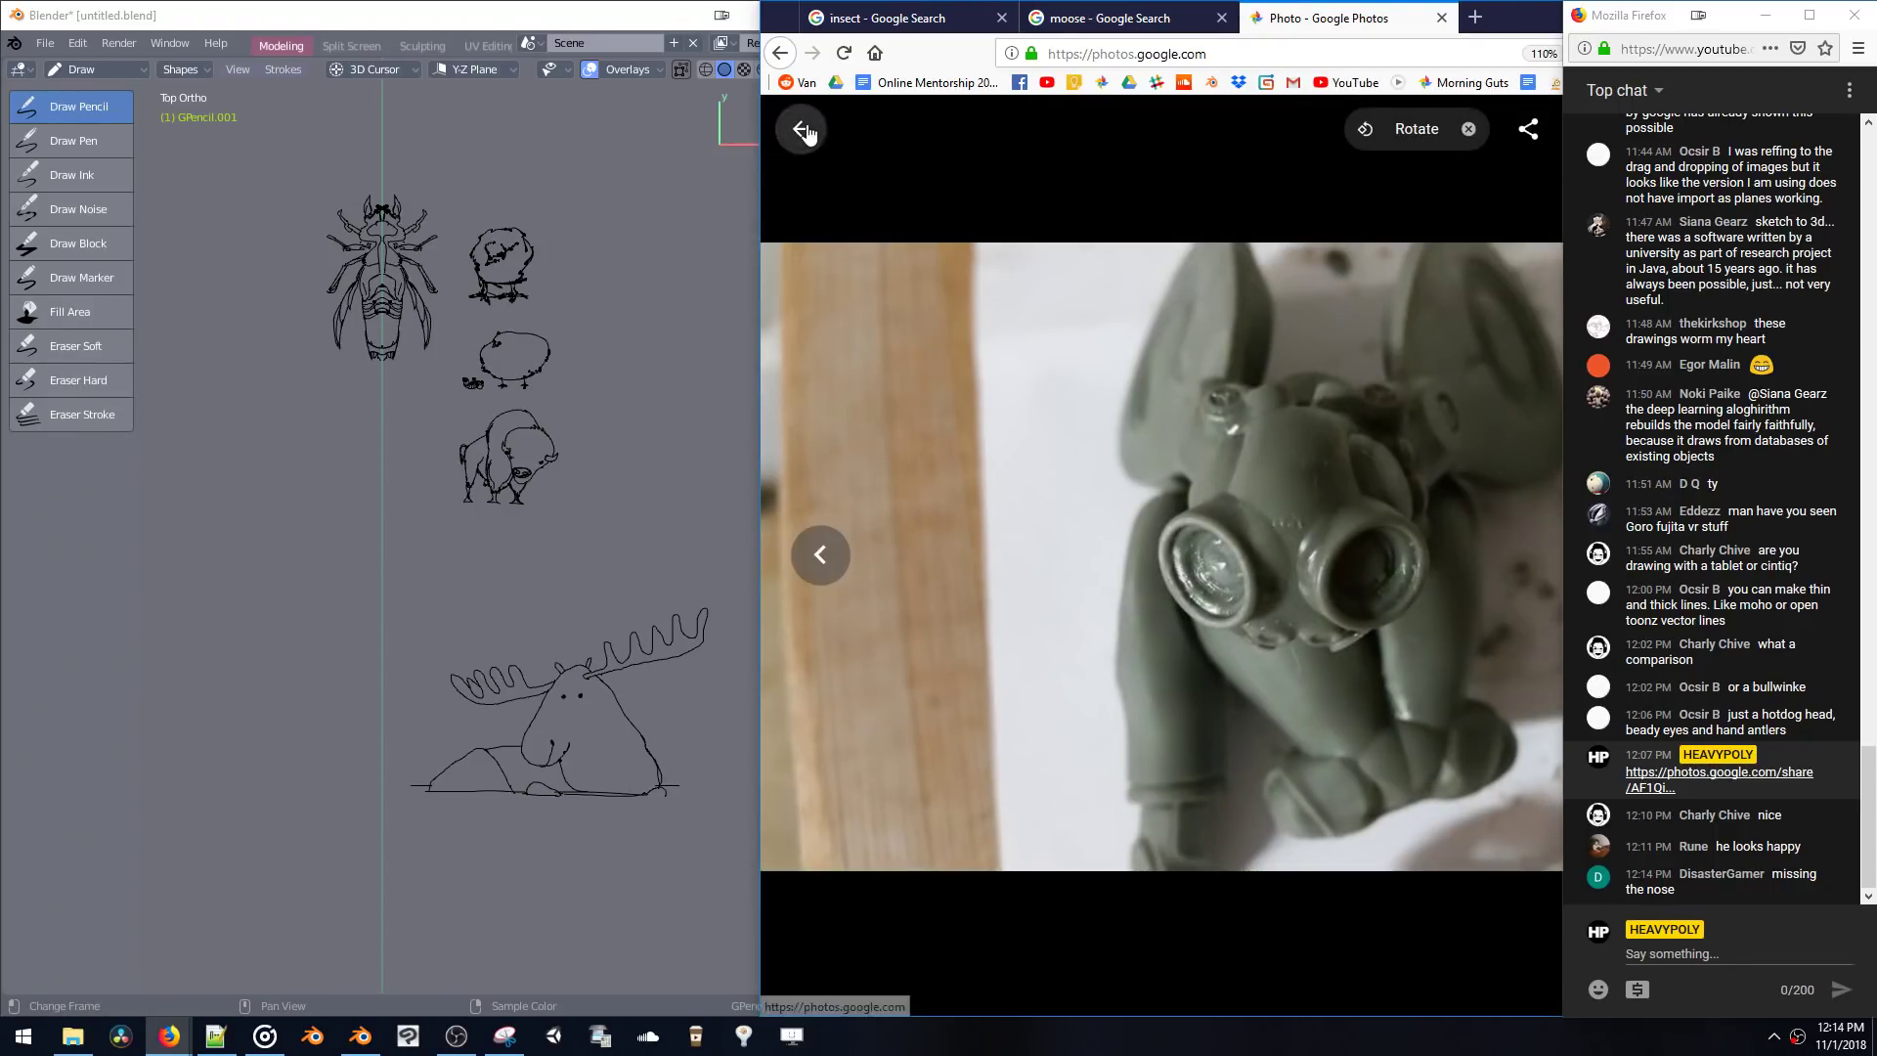
click(800, 128)
scroll(1485, 630, down, 5)
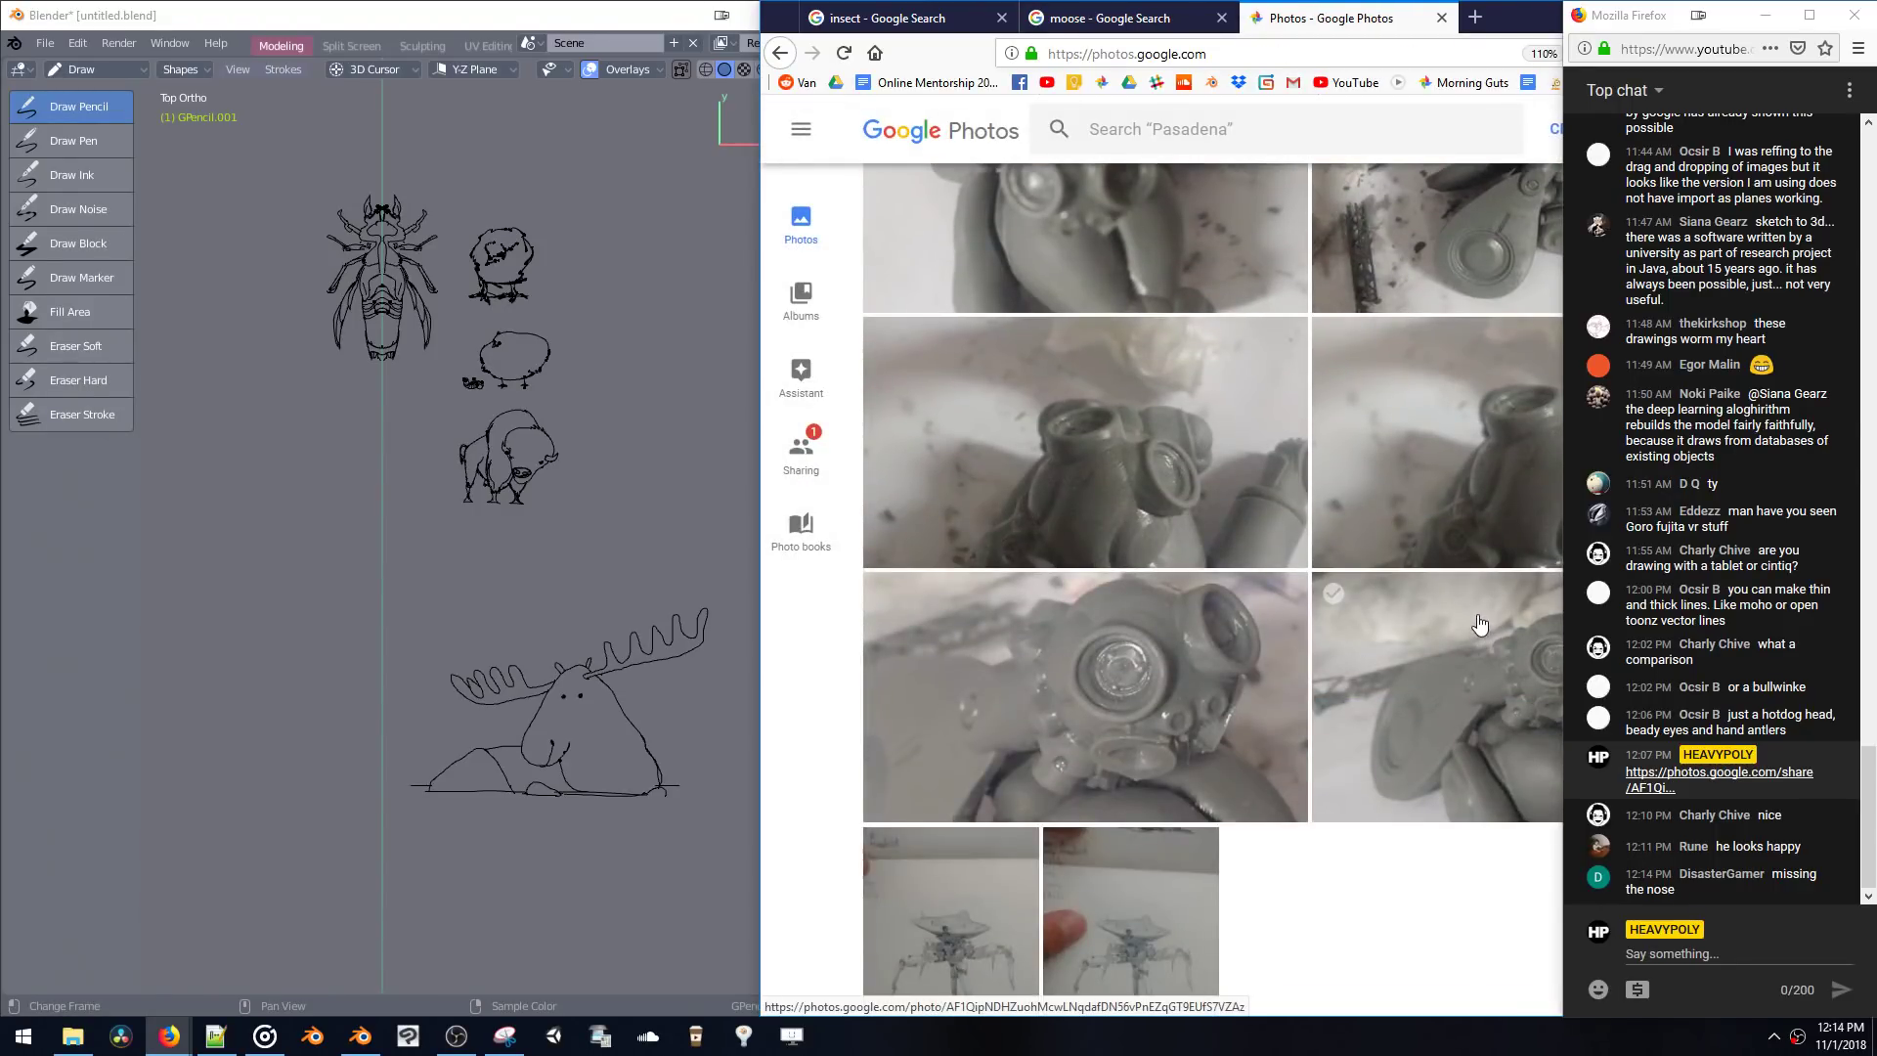
click(1481, 651)
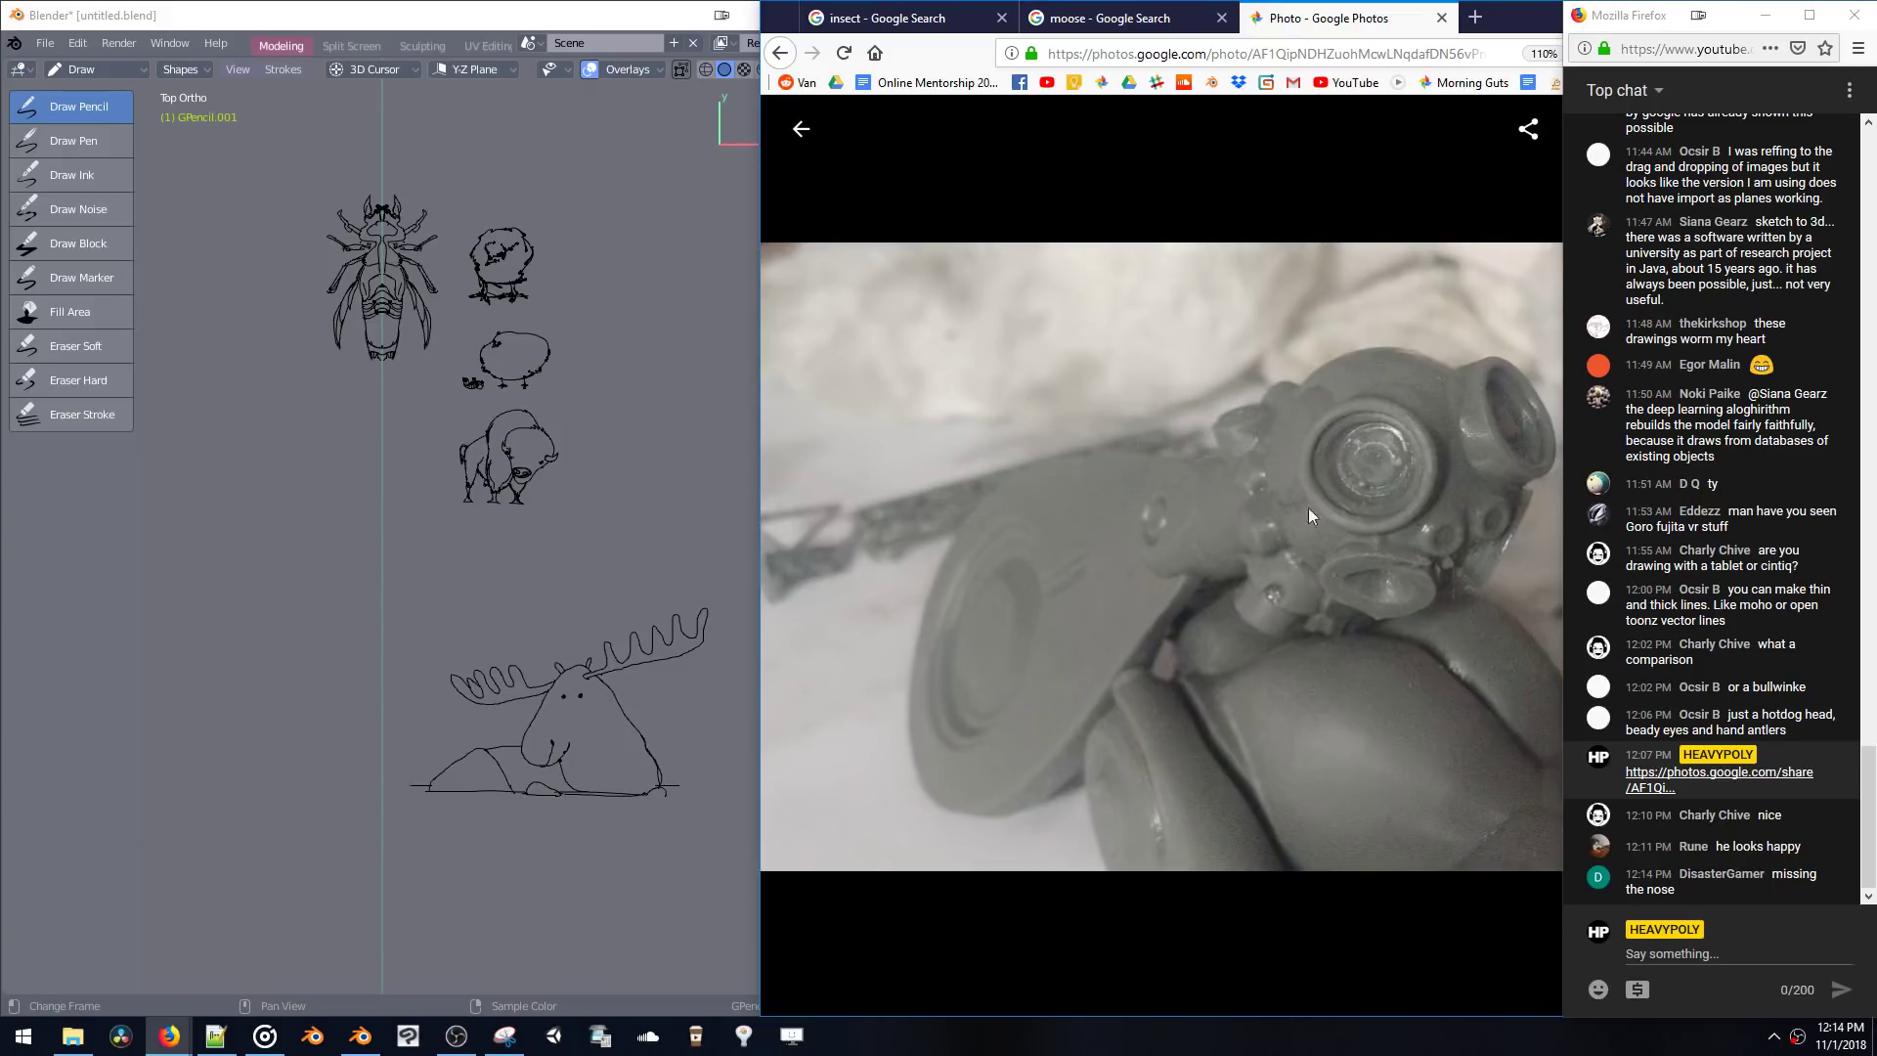
click(801, 128)
scroll(1222, 527, down, 5)
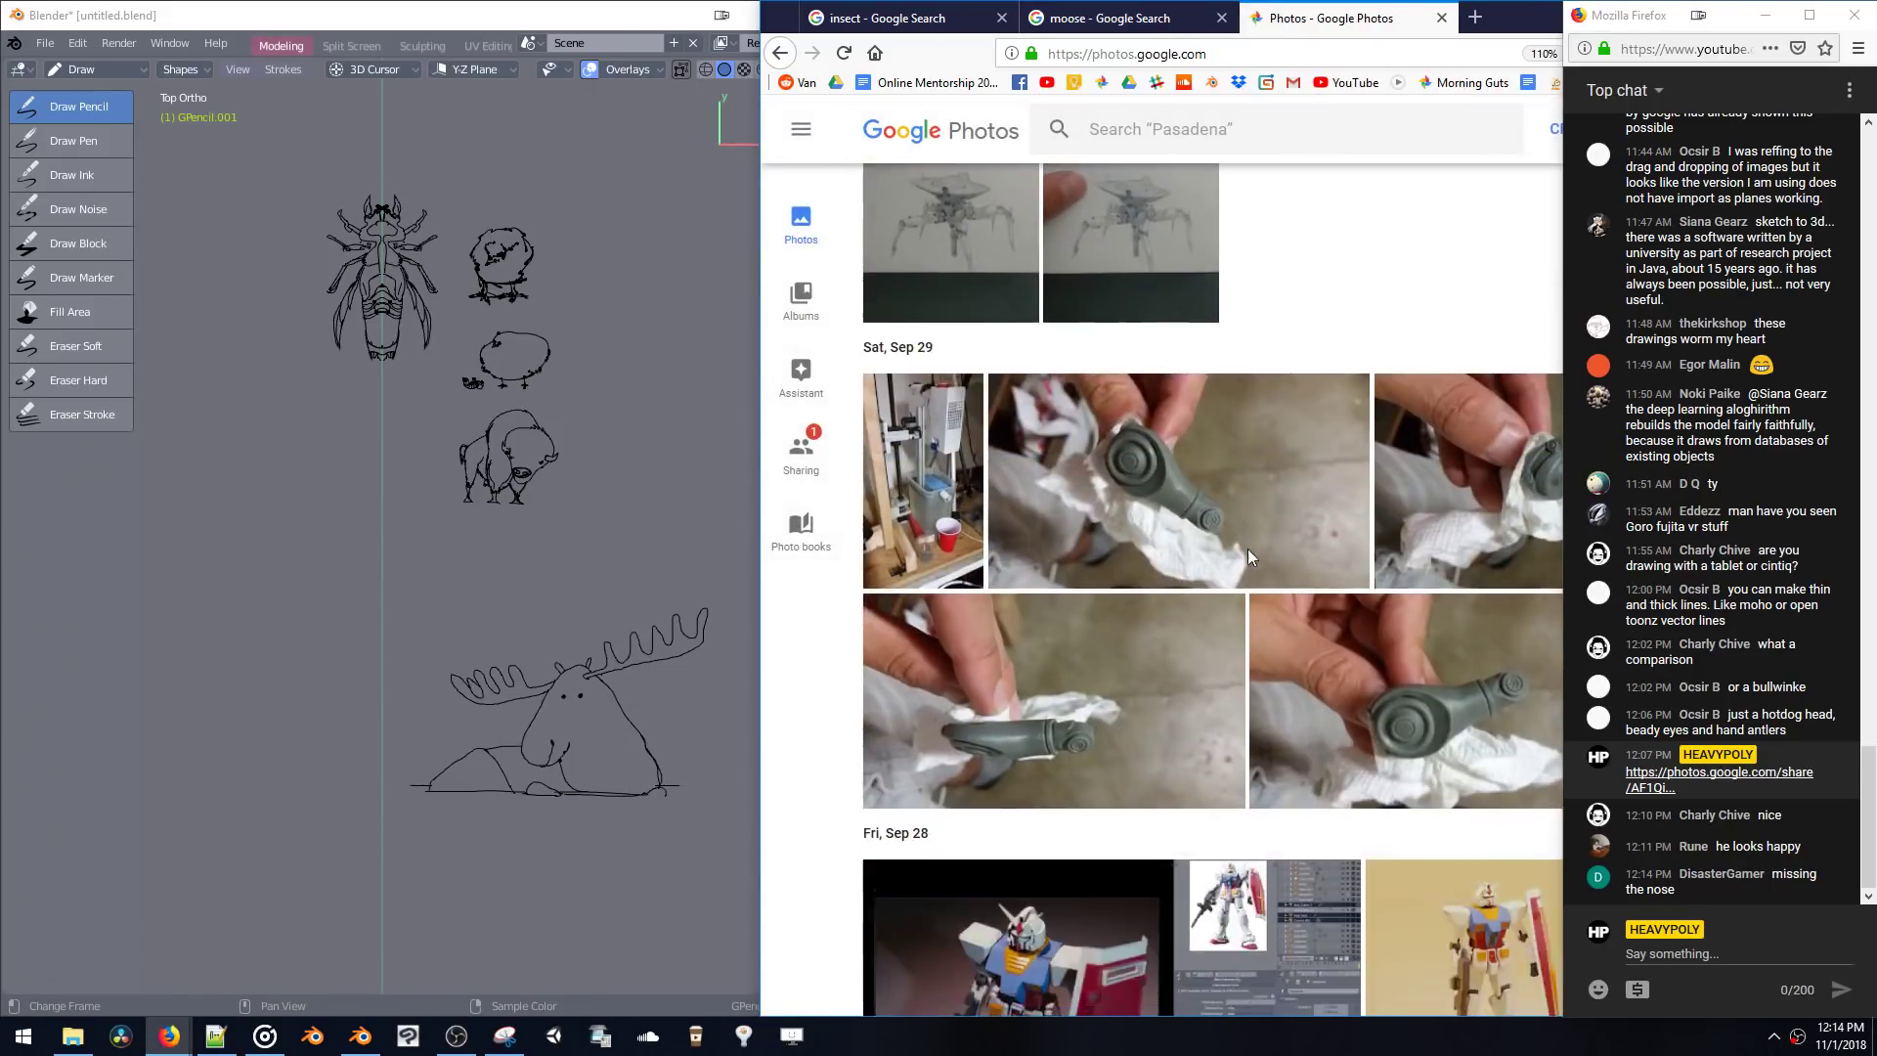
click(1388, 689)
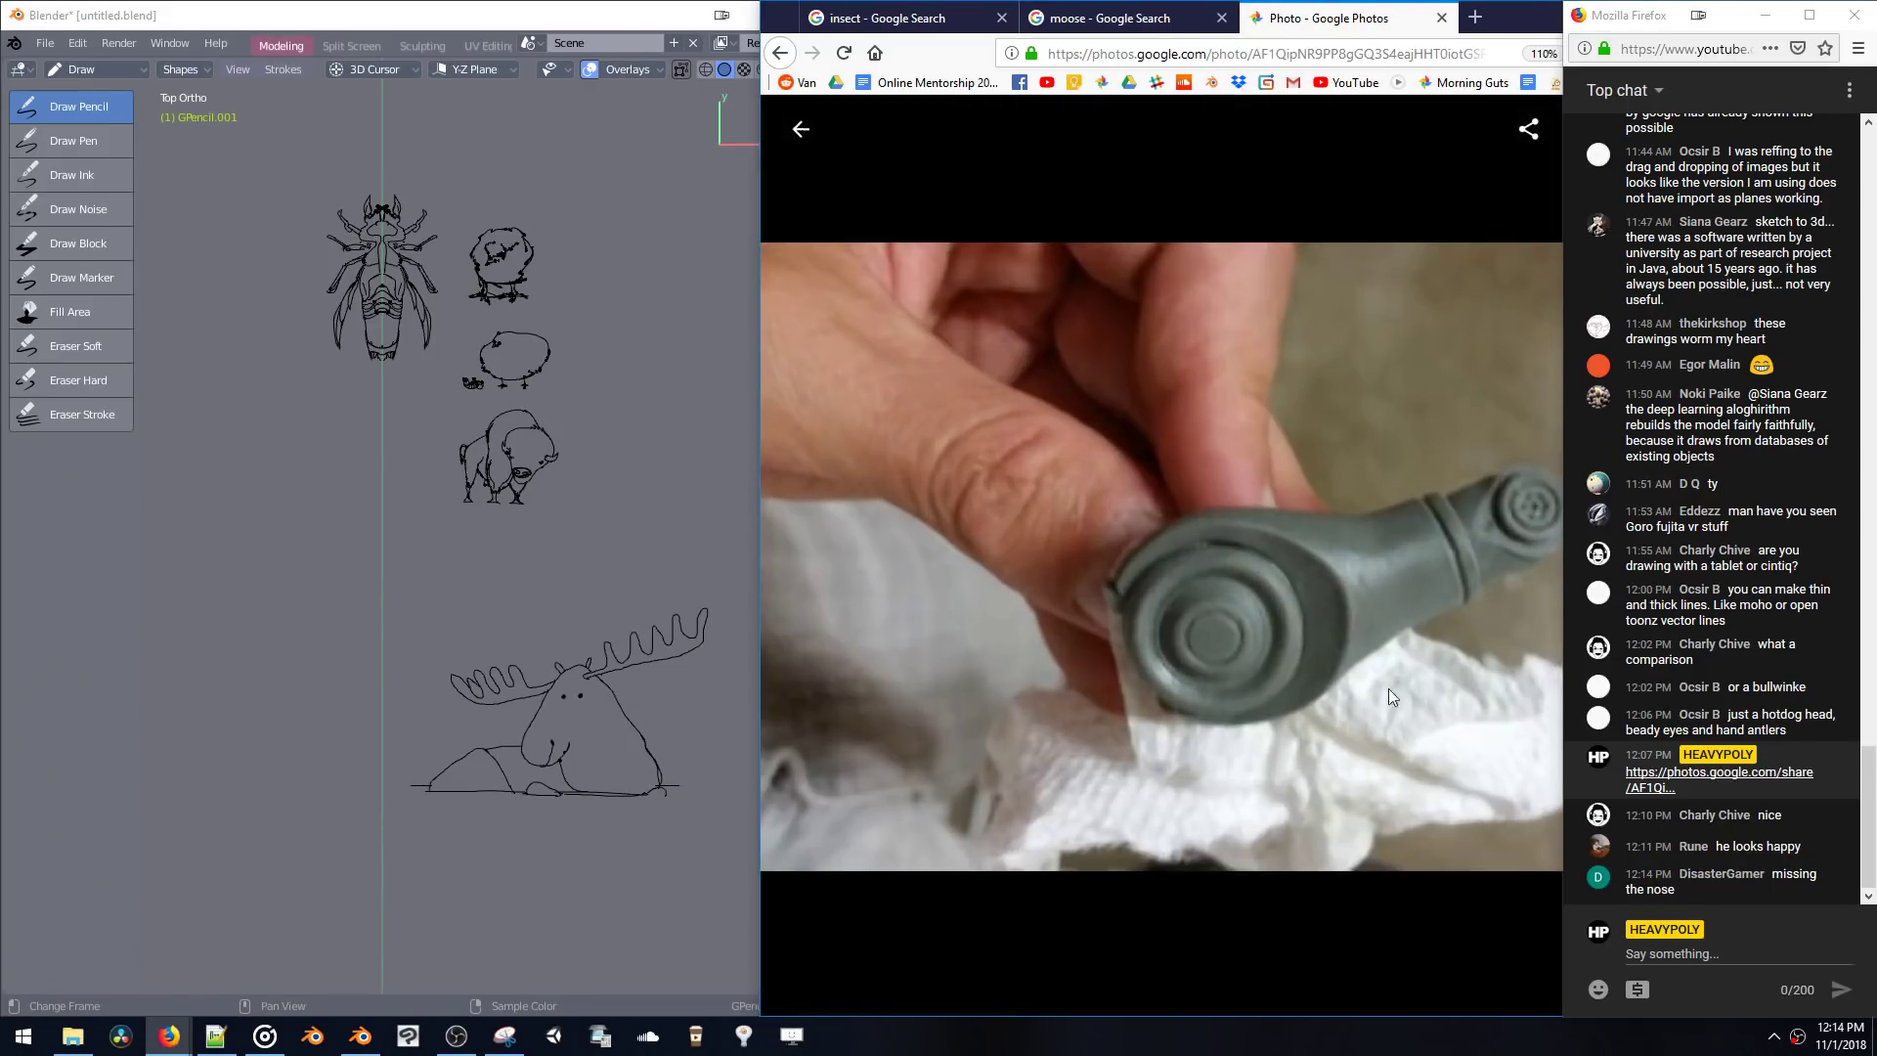
click(799, 130)
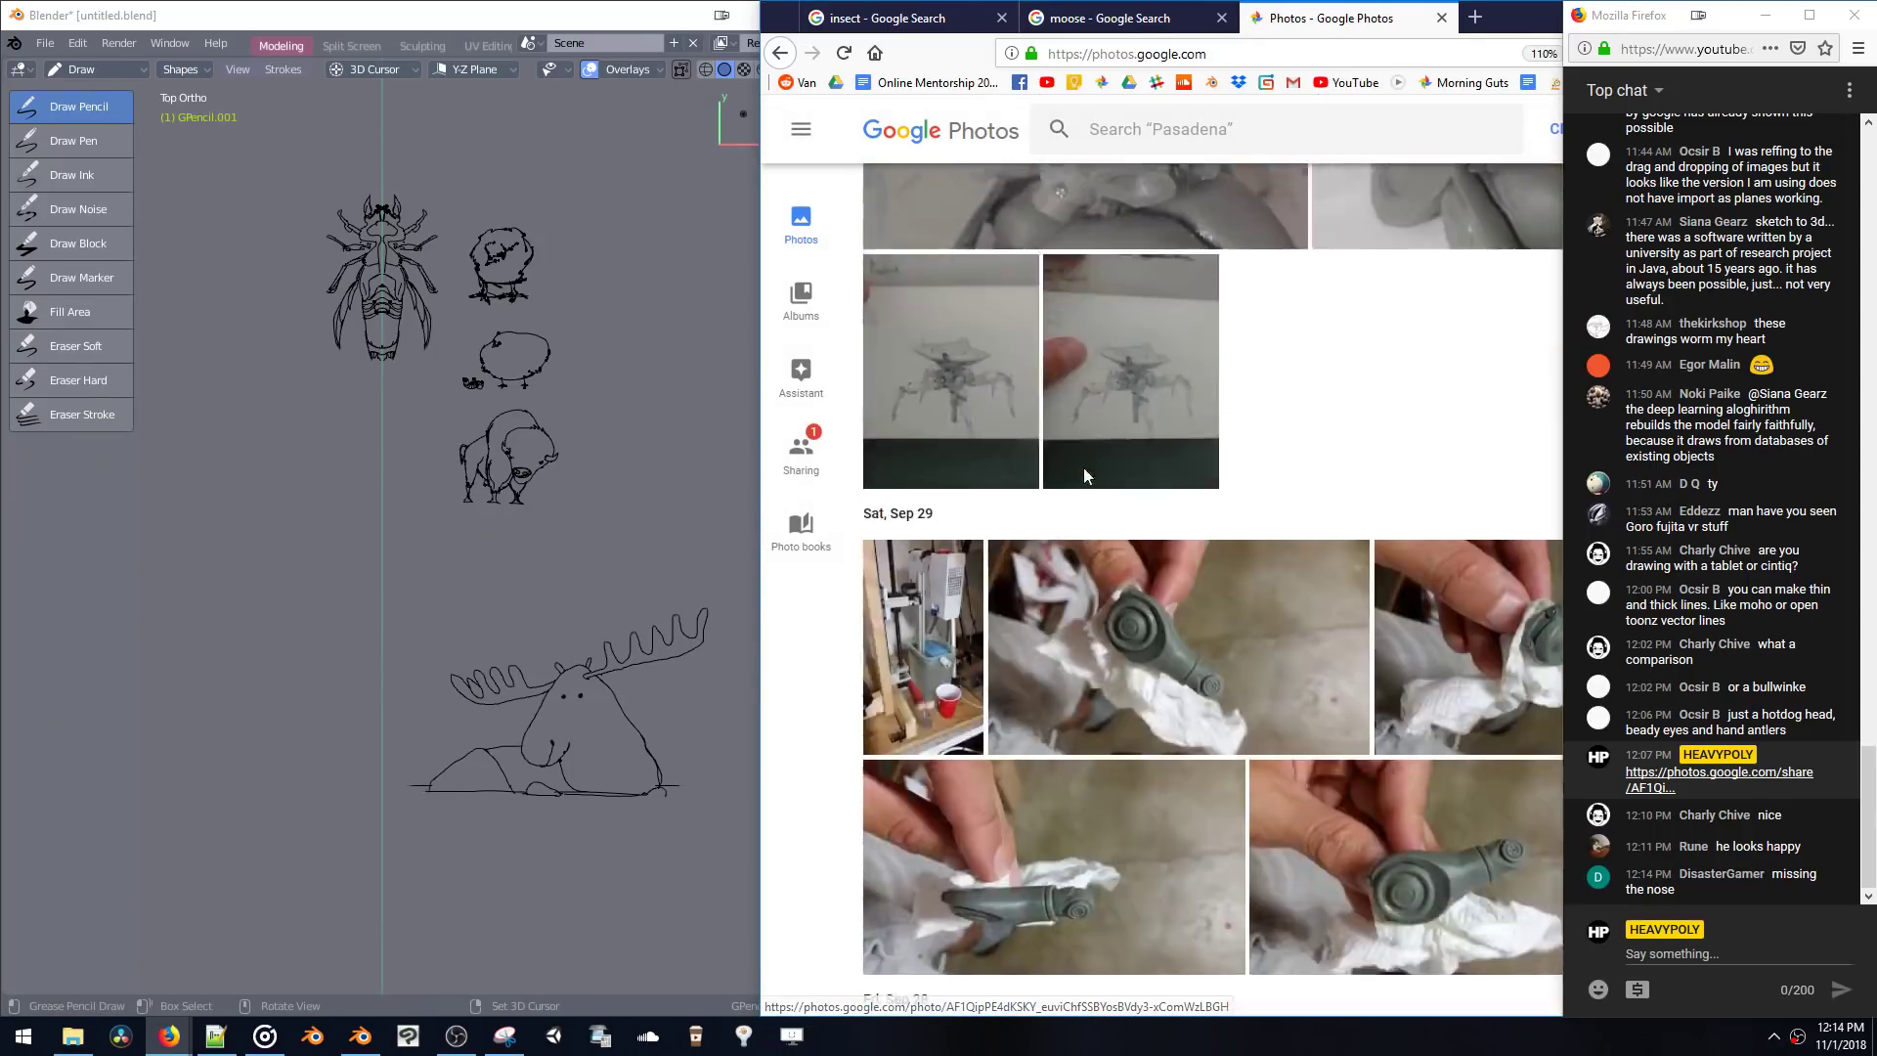
- Narrow the chat window and move the browser window clear of it so the whole photo page is visible
mouse_move(1564, 227)
mouse_down()
mouse_move(1722, 226)
mouse_move(1585, 227)
mouse_up()
drag(1499, 26, 1166, 27)
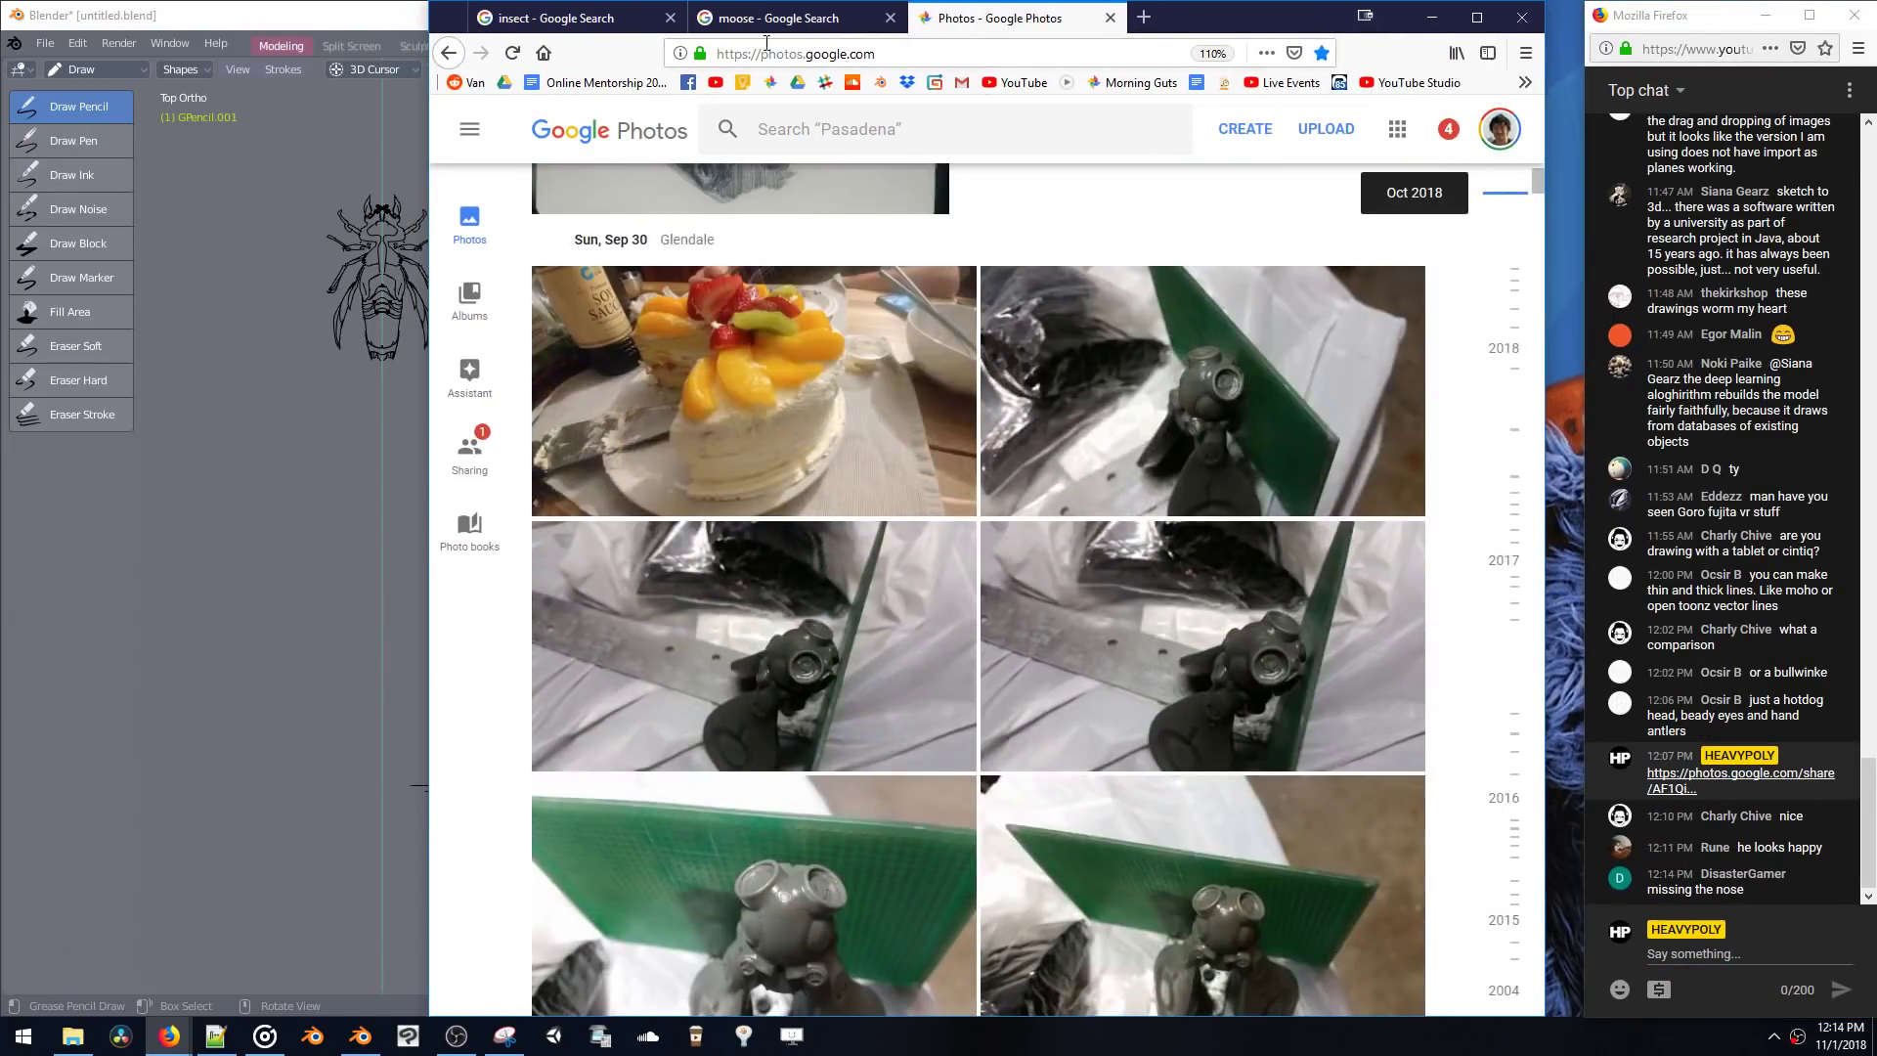
- Open the shared Morning Guts album and look through it down to the newest uploads
click(1109, 86)
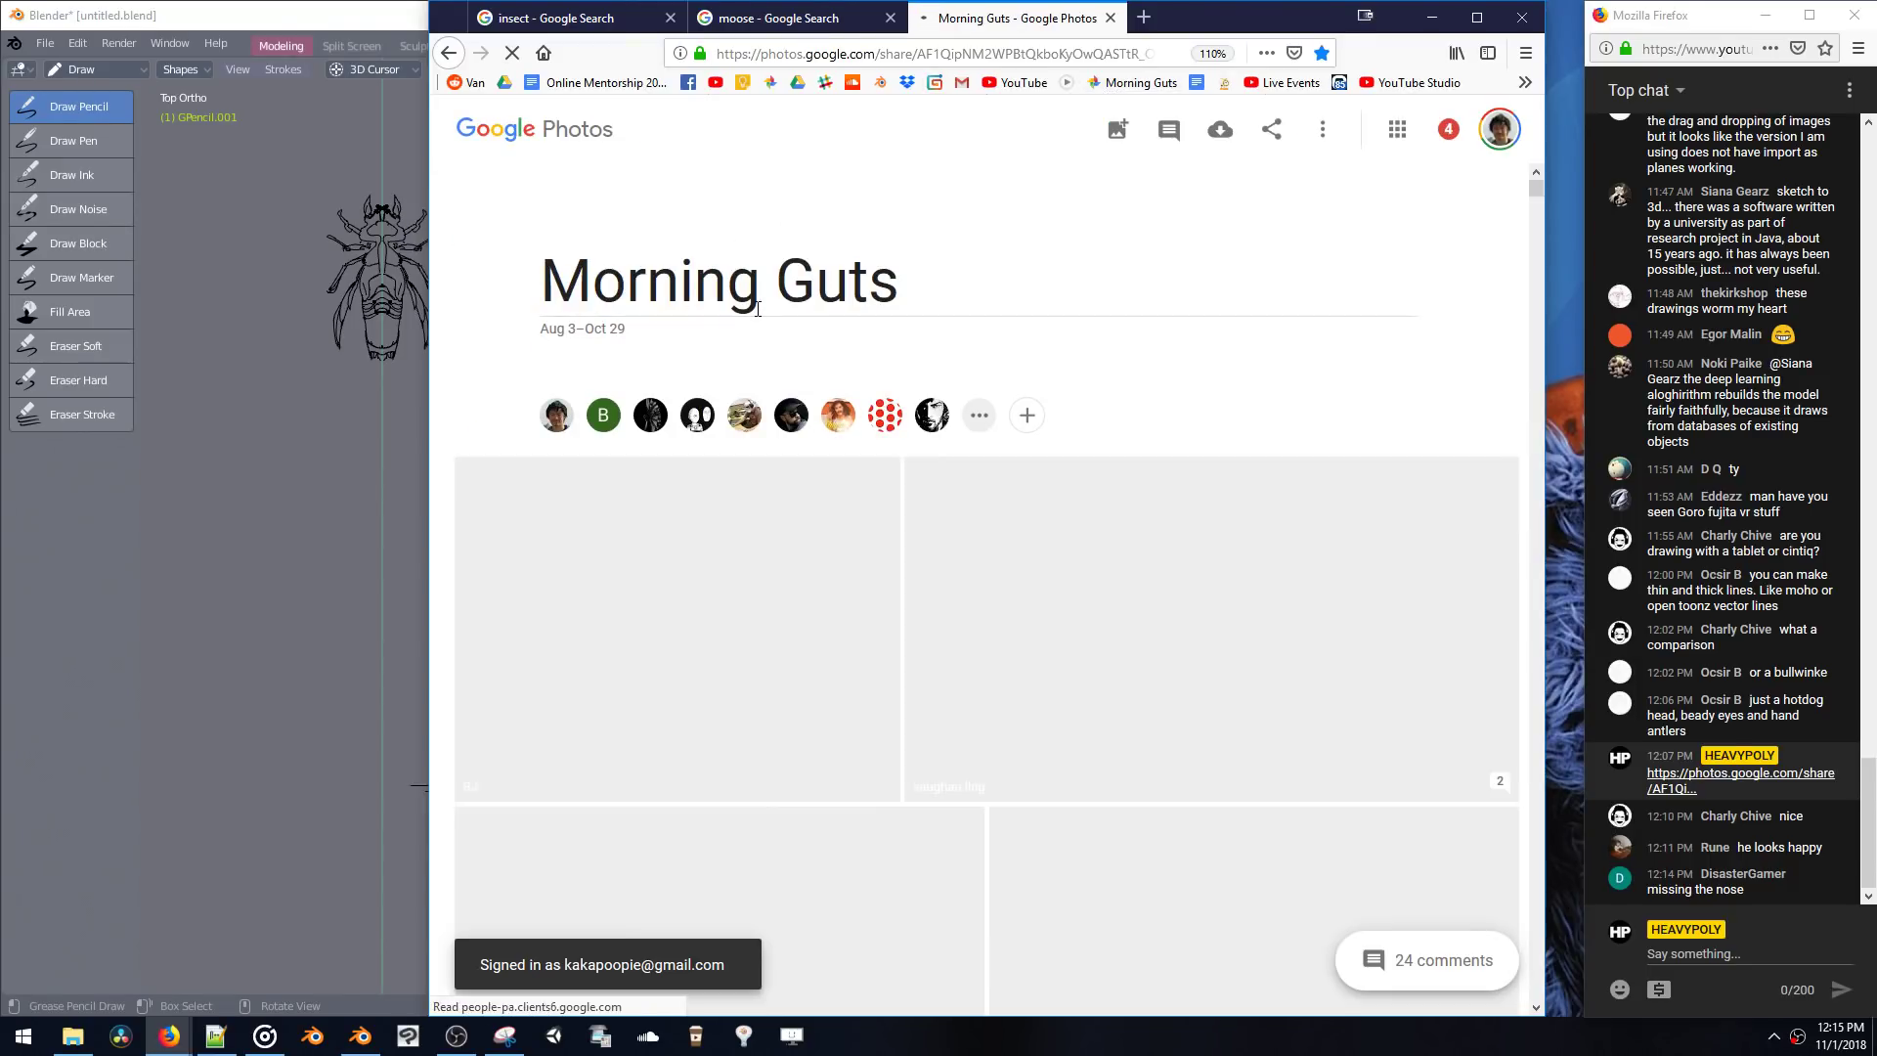
scroll(762, 336, down, 3)
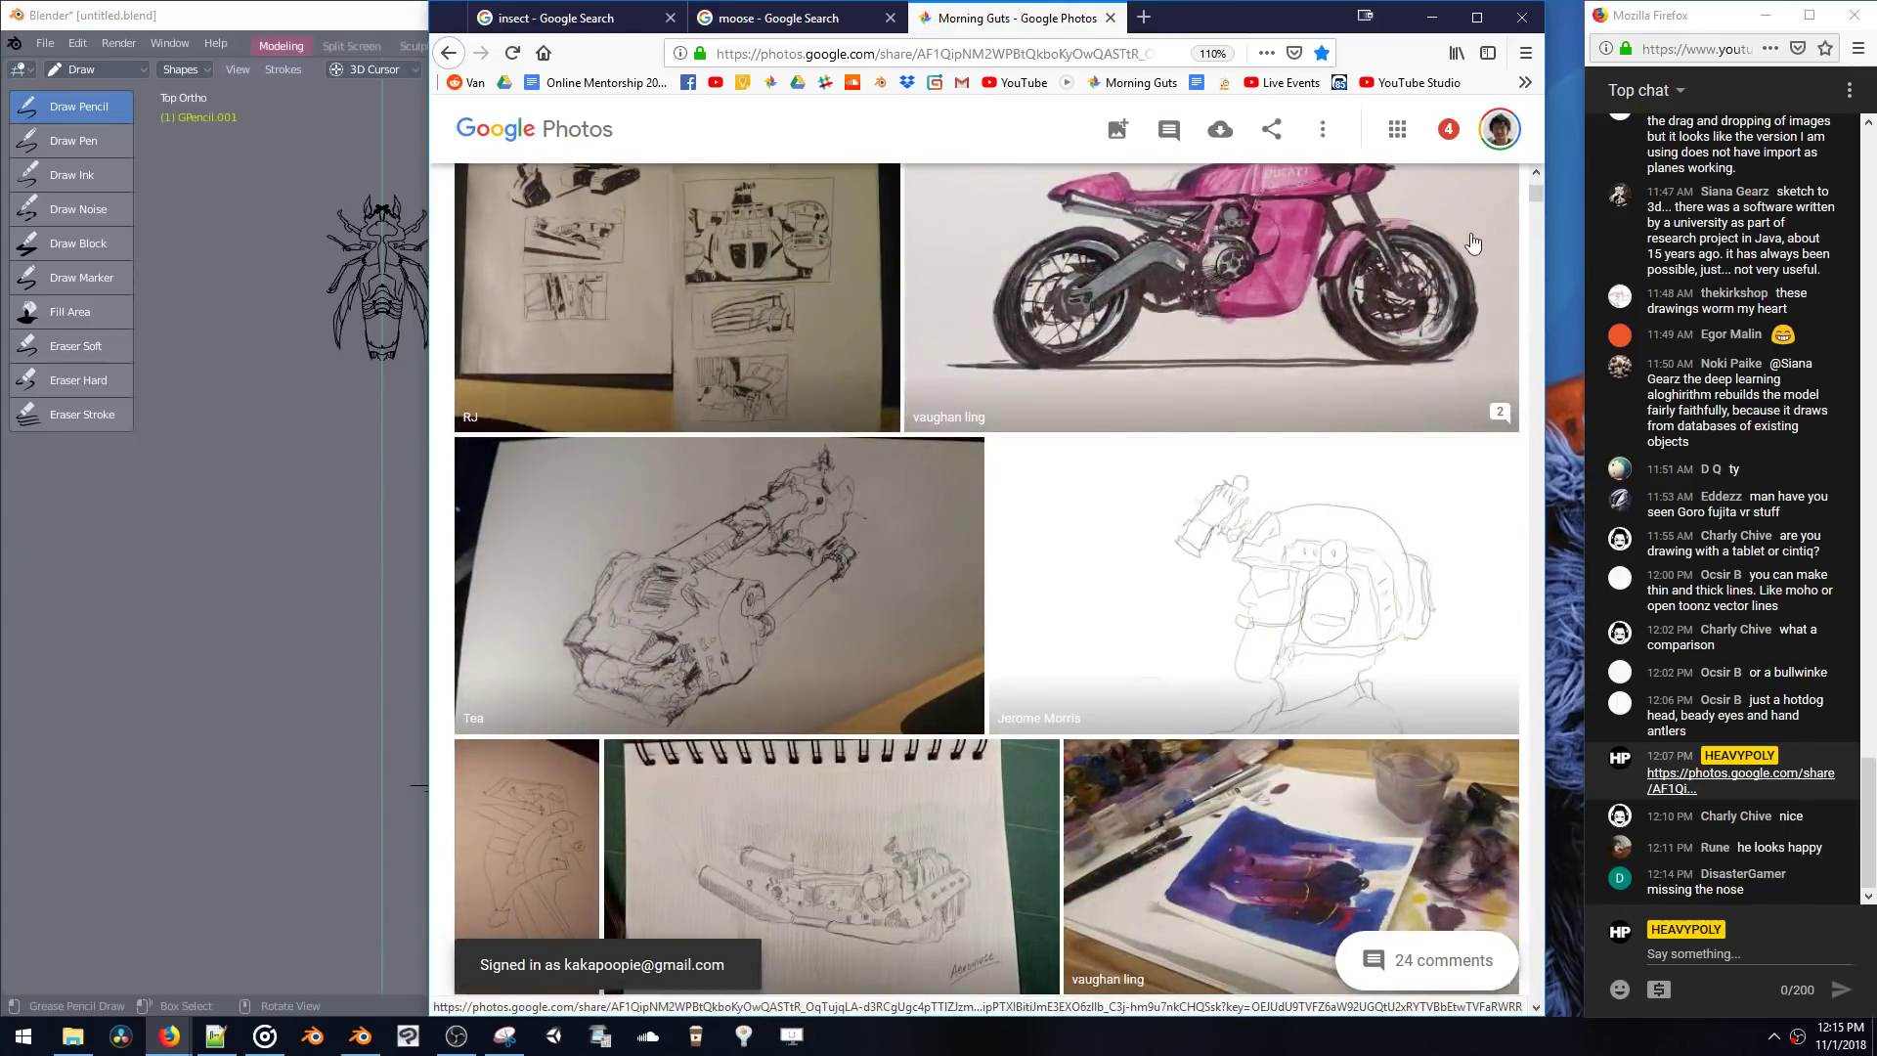
drag(1533, 195, 1515, 1030)
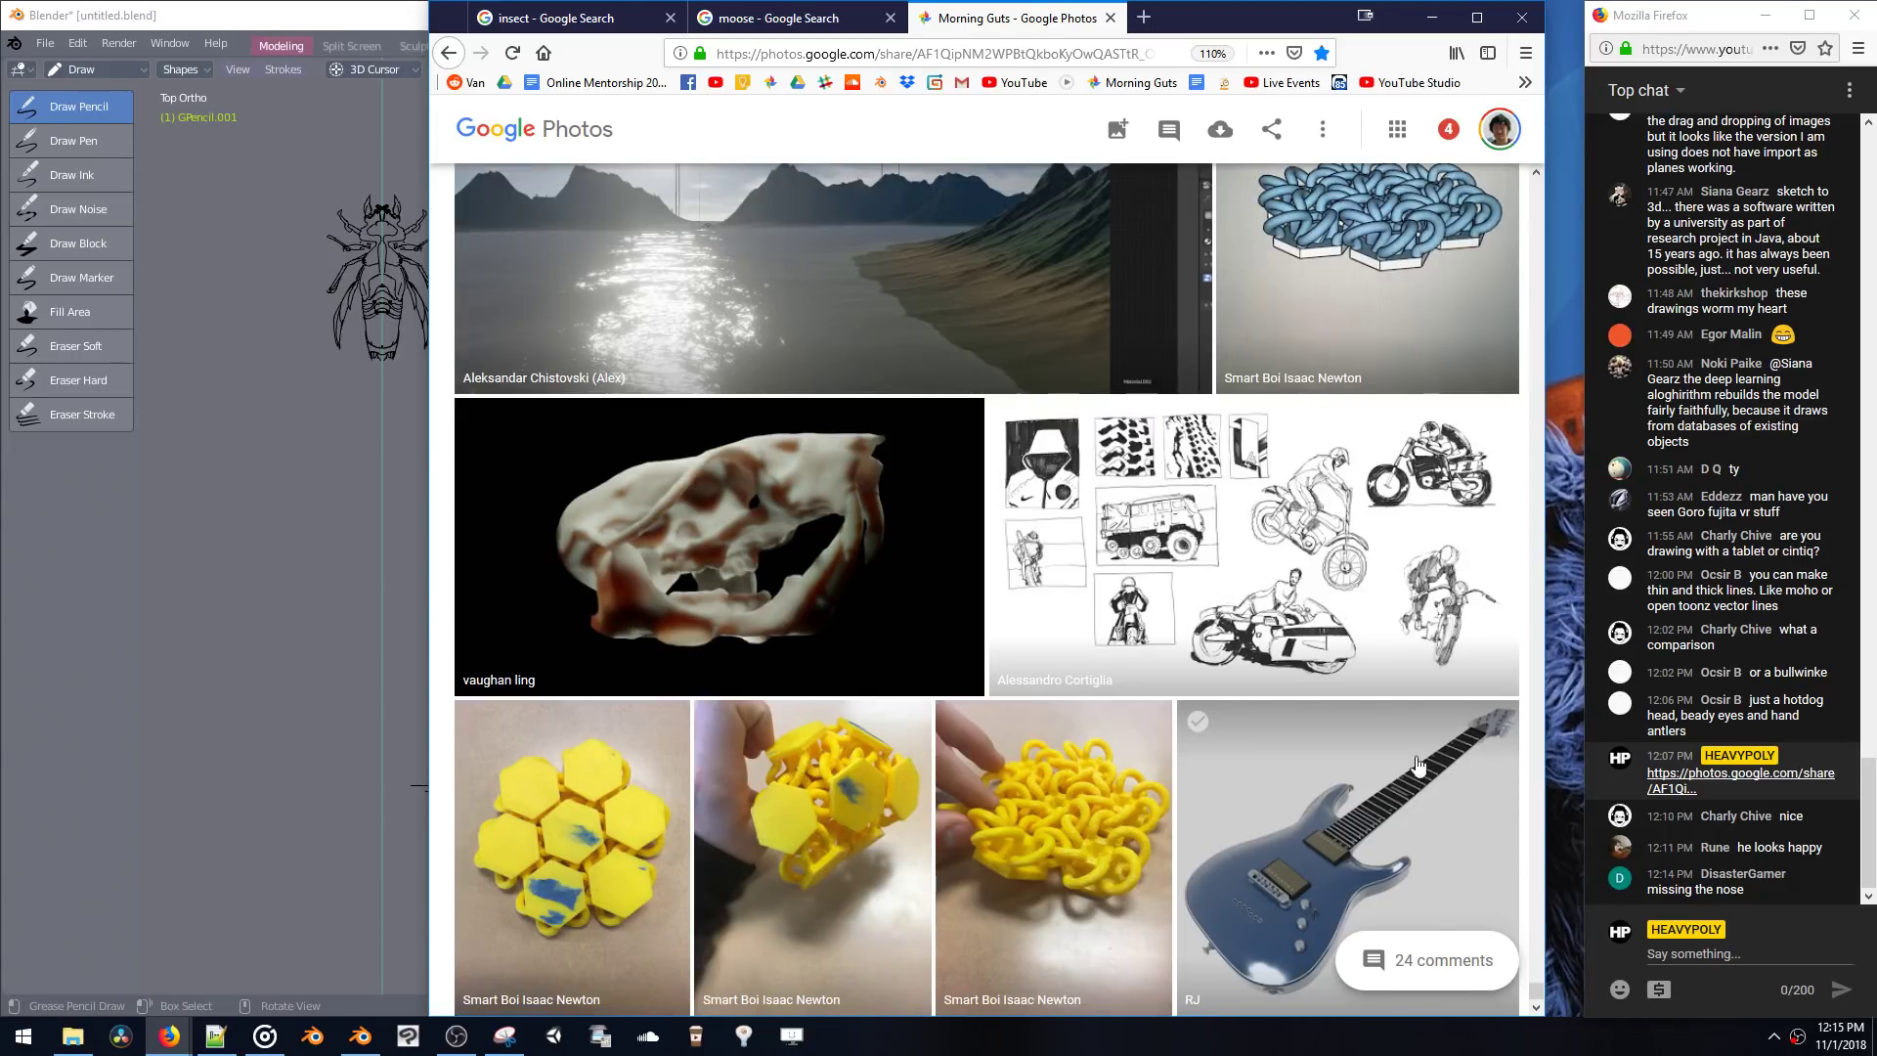
- Return to the moose image results and narrow the browser window so it sits beside the Blender sketches
click(848, 20)
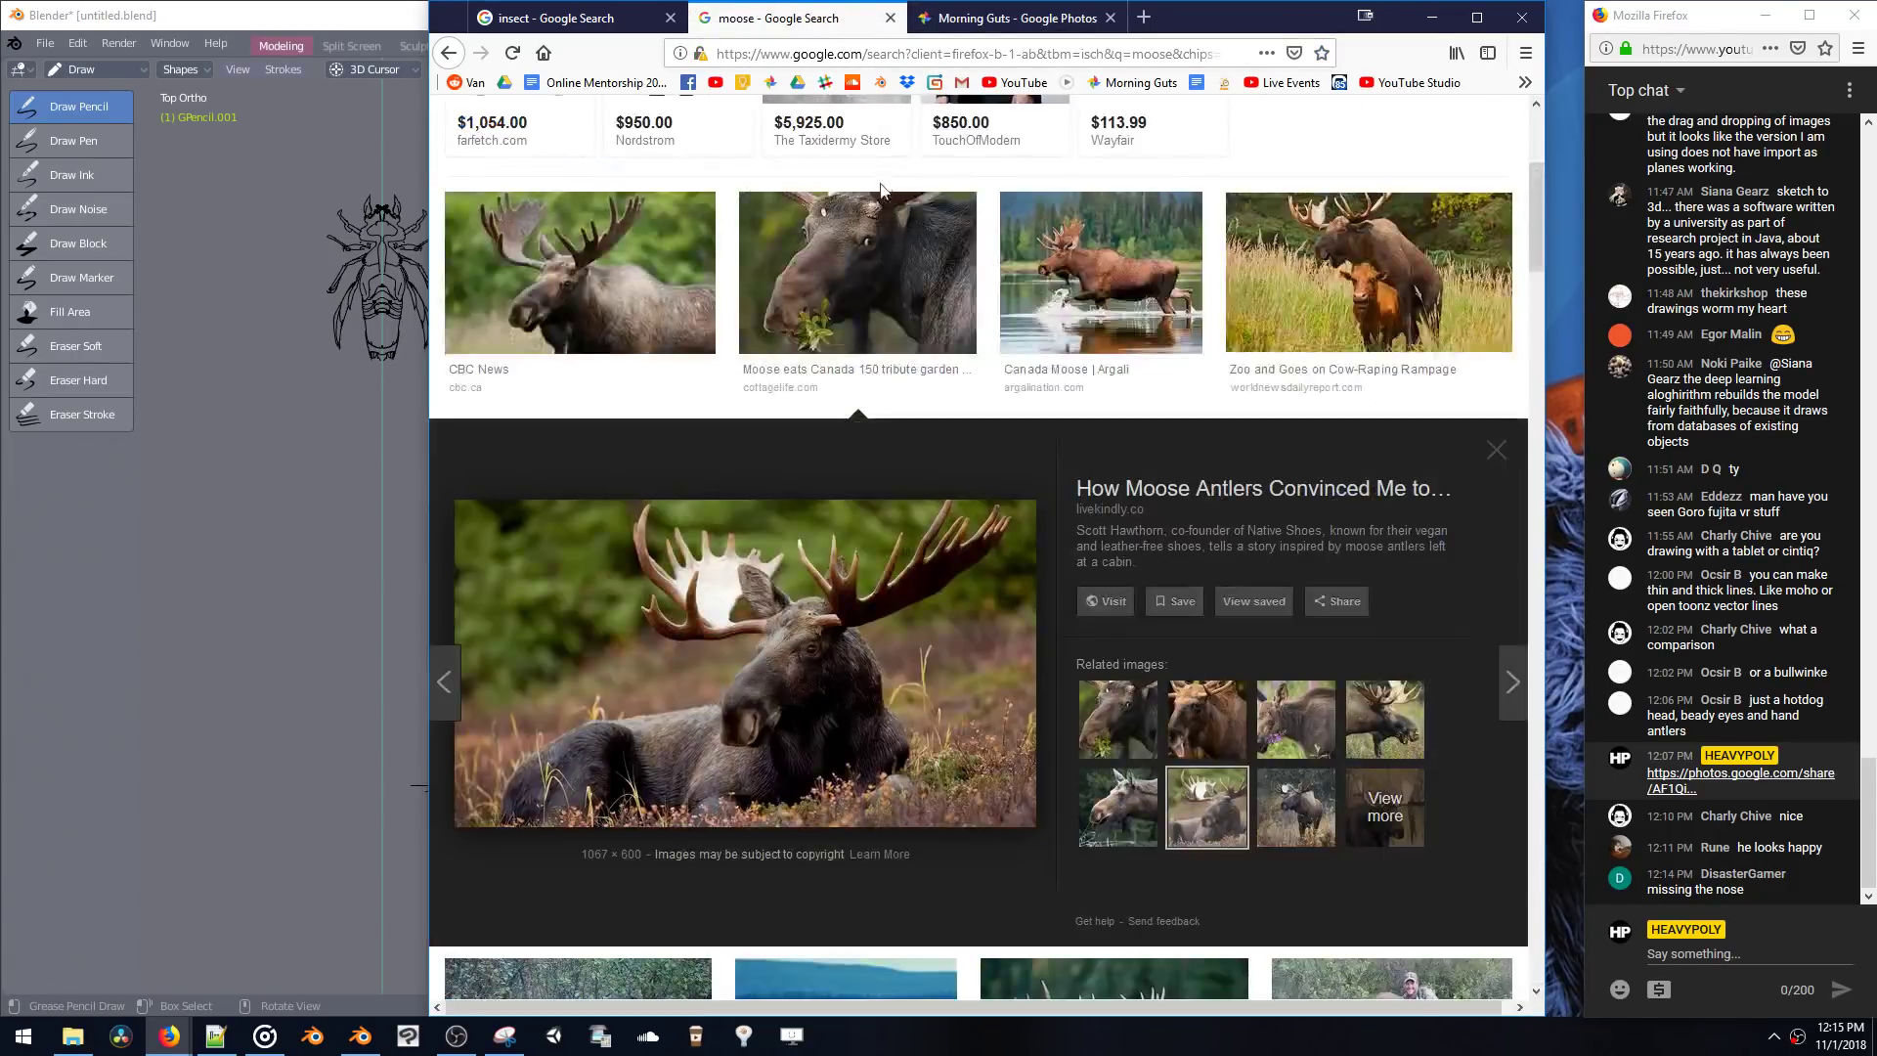
drag(1230, 14, 1268, 13)
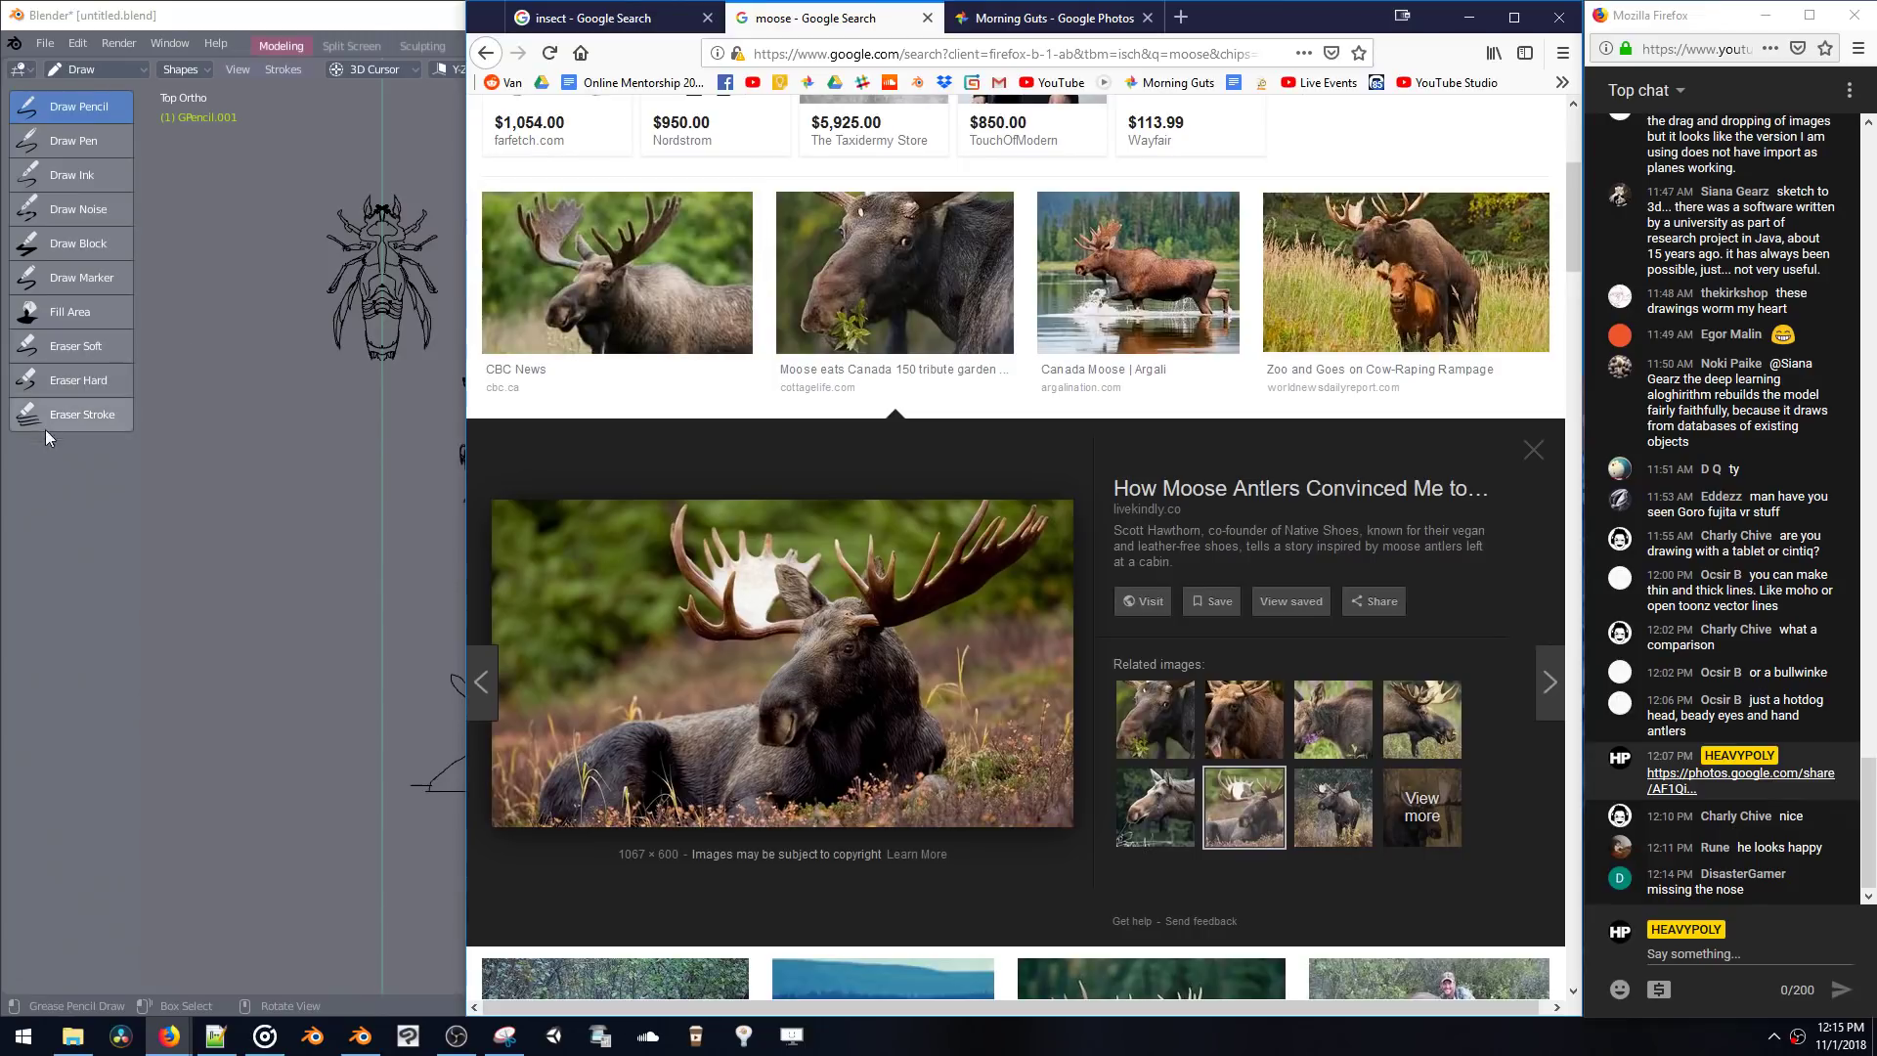
click(225, 455)
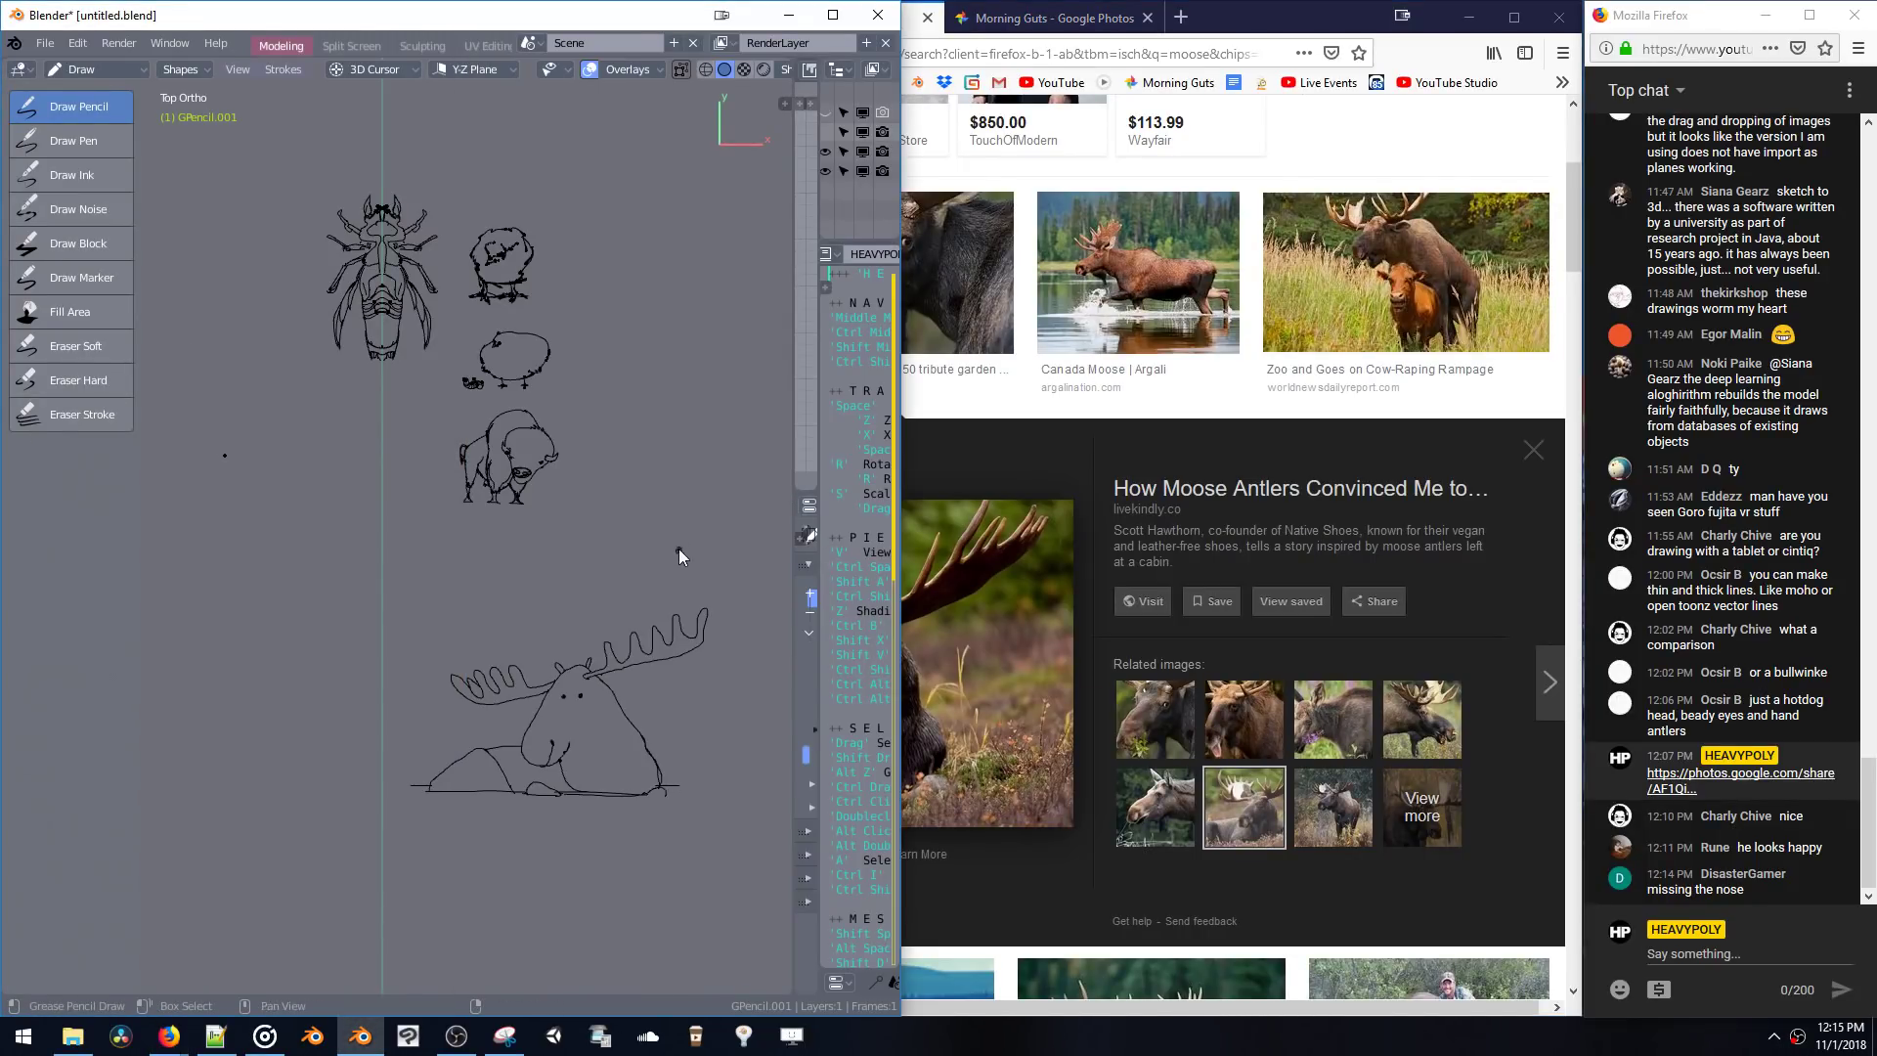
mouse_move(679, 548)
shift+middle_down()
mouse_move(724, 377)
mouse_move(633, 528)
shift+middle_up()
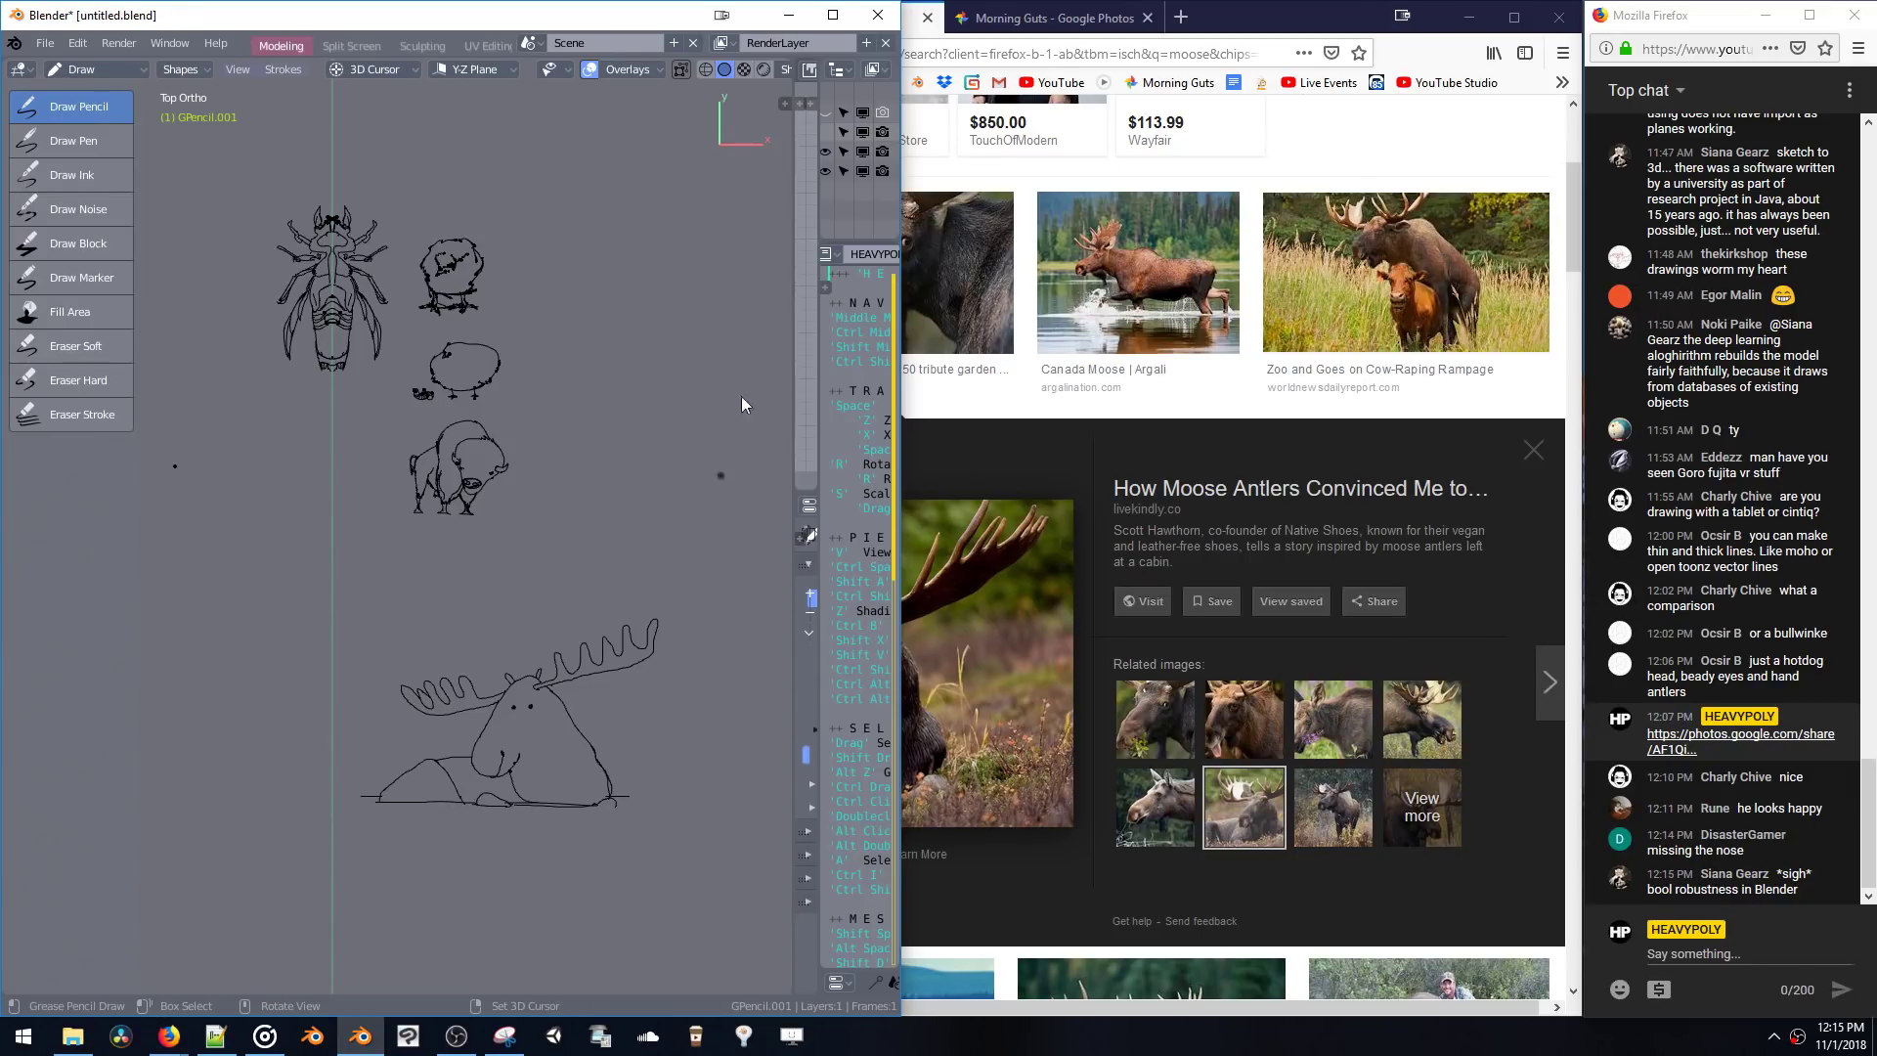
key(alt+Tab)
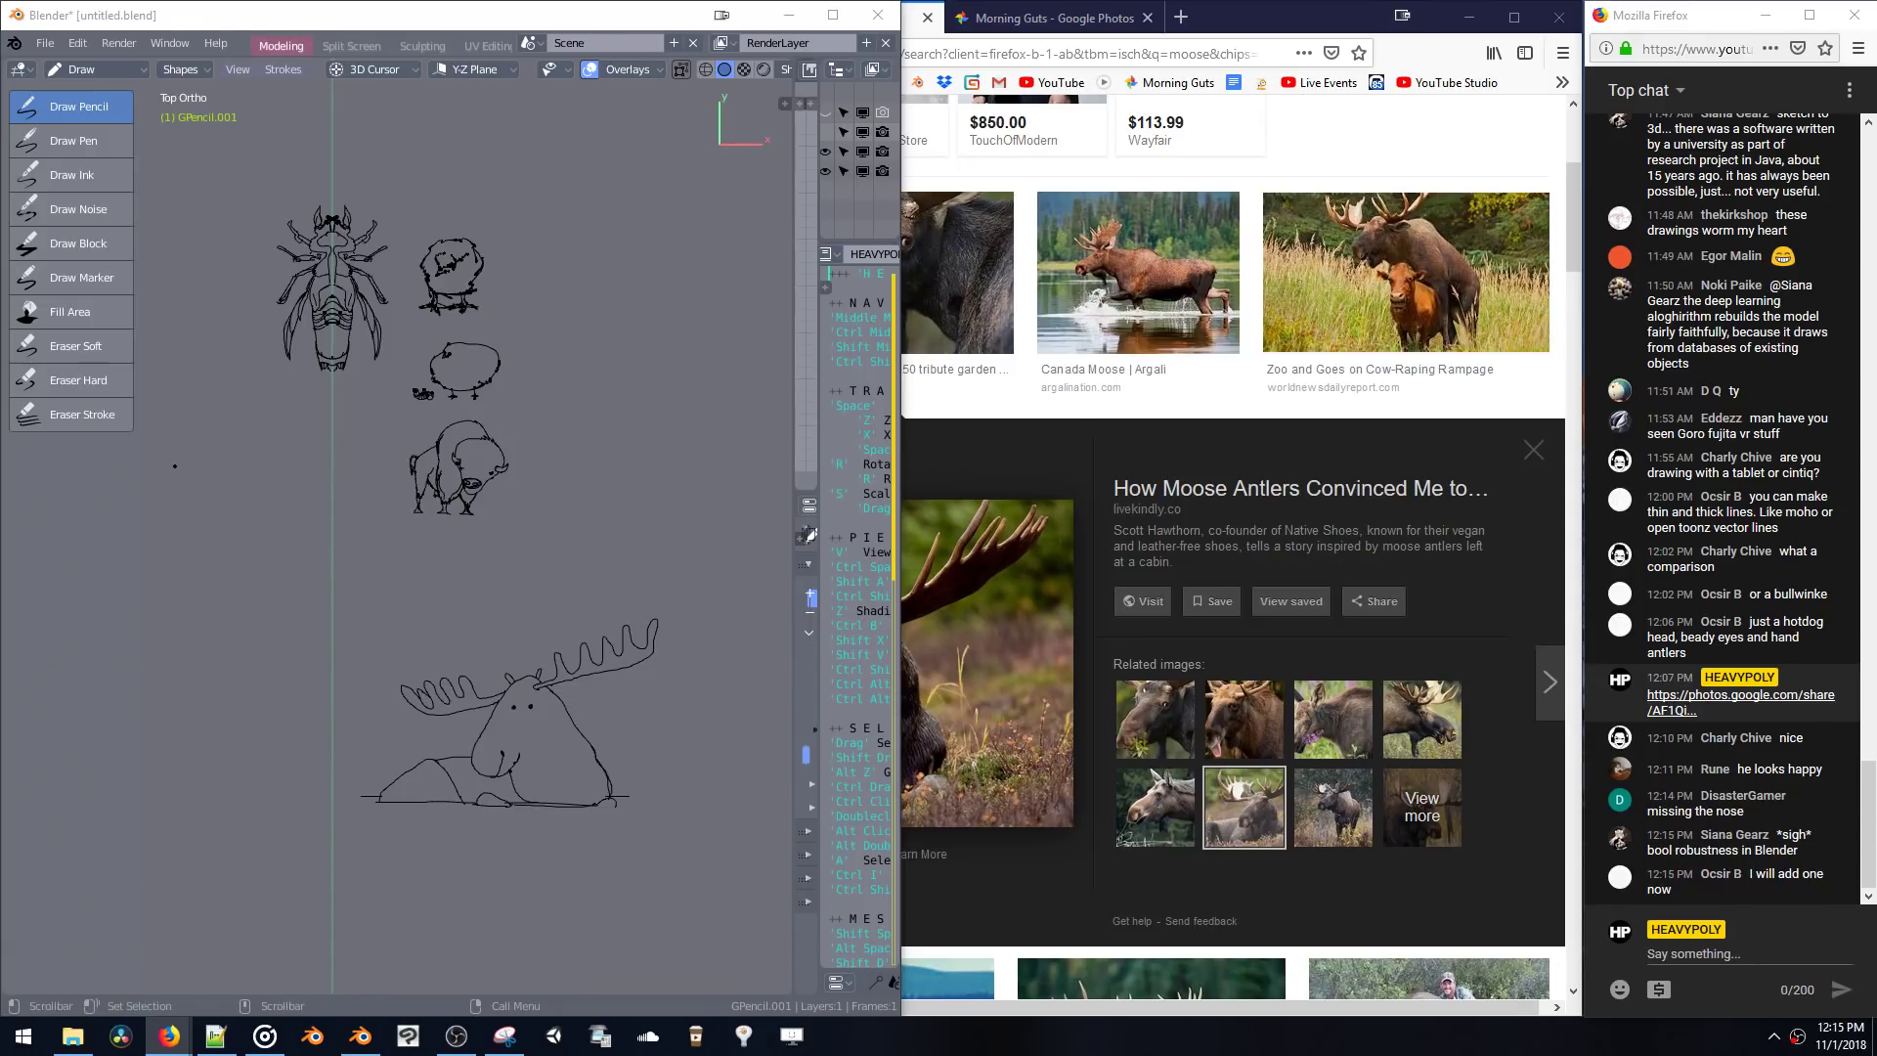
click(1836, 1038)
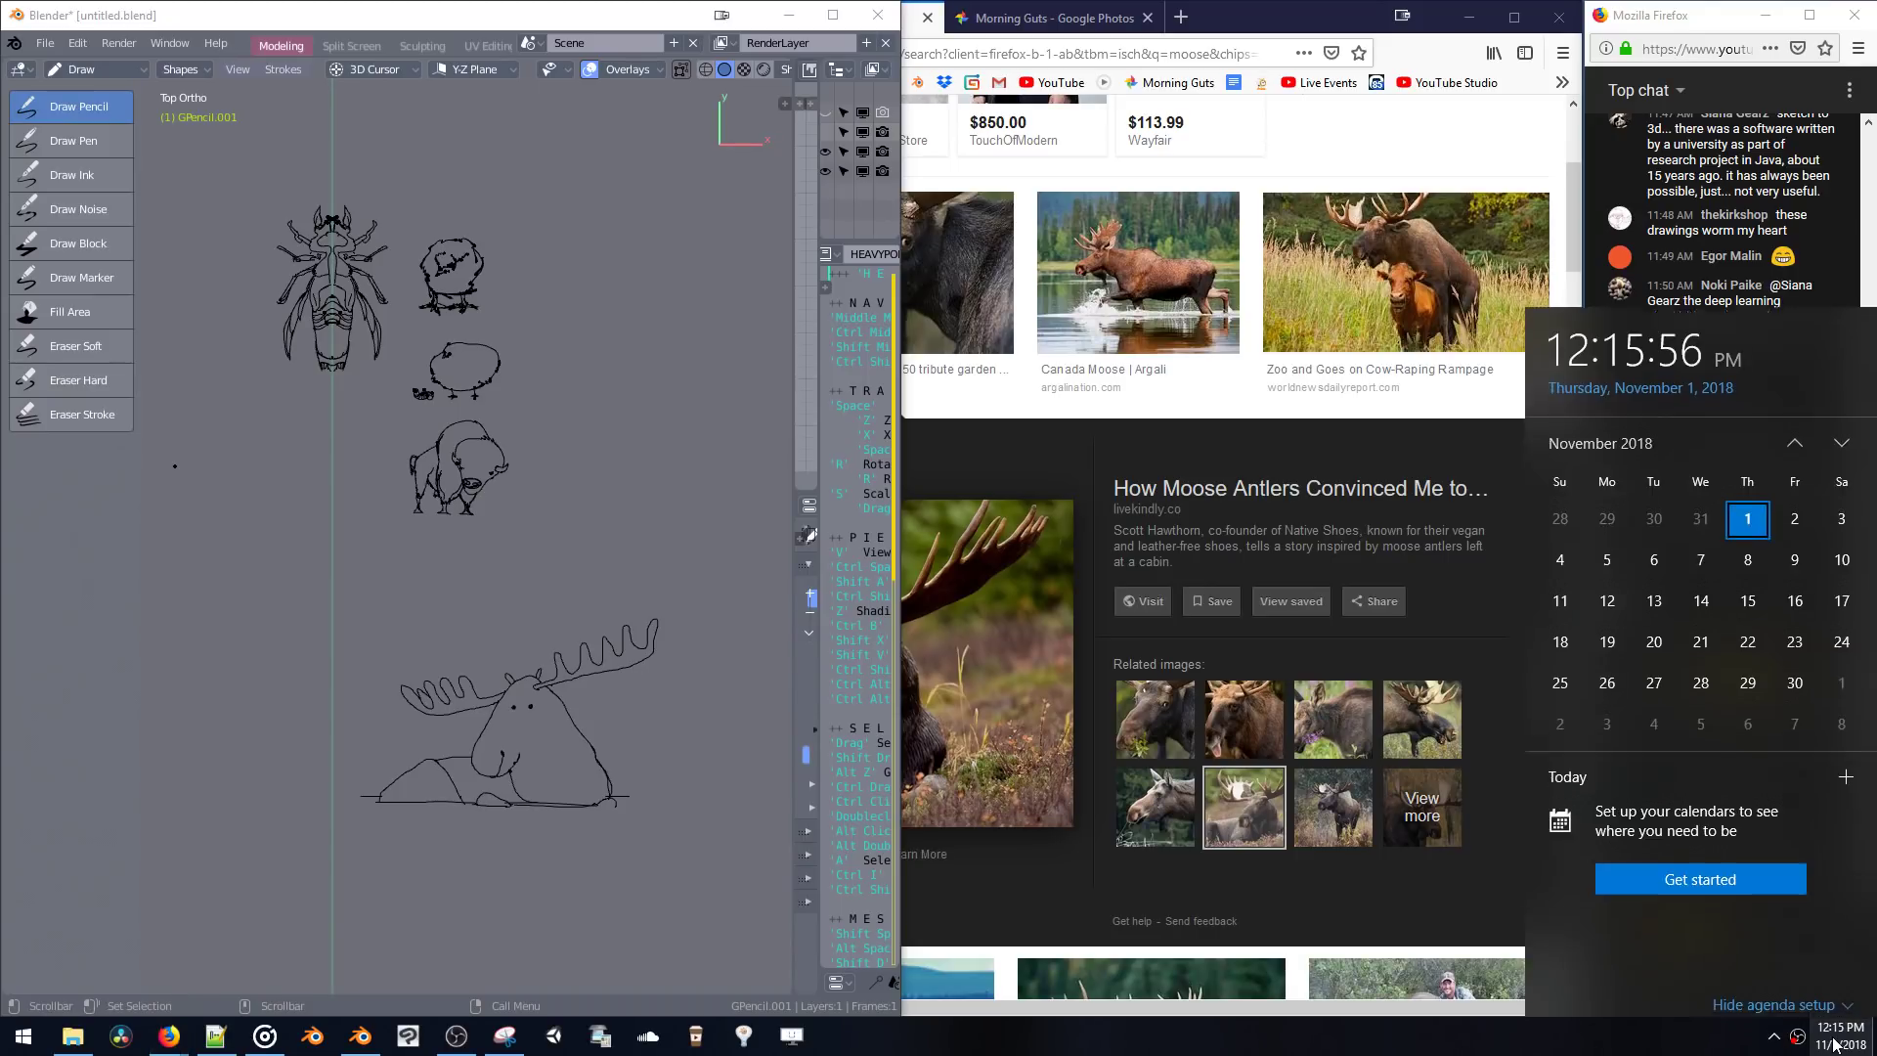
click(1148, 426)
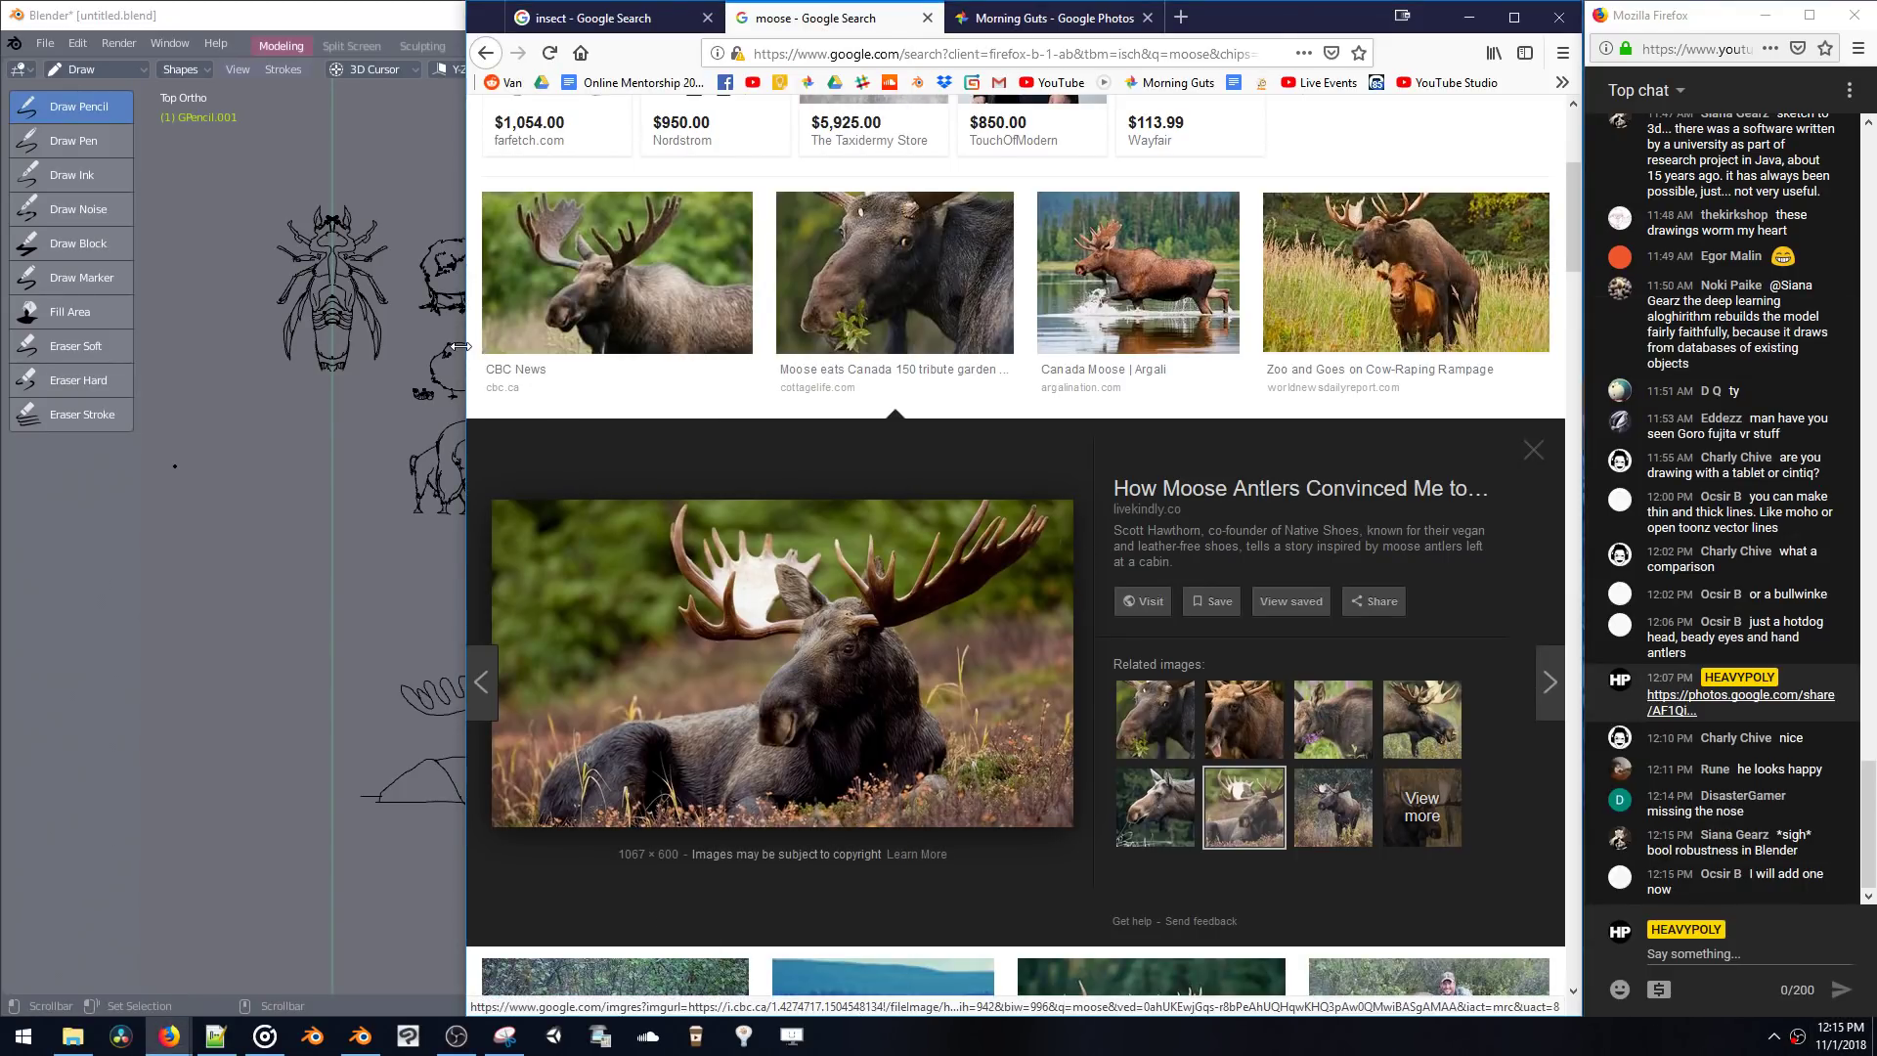
drag(466, 347, 838, 345)
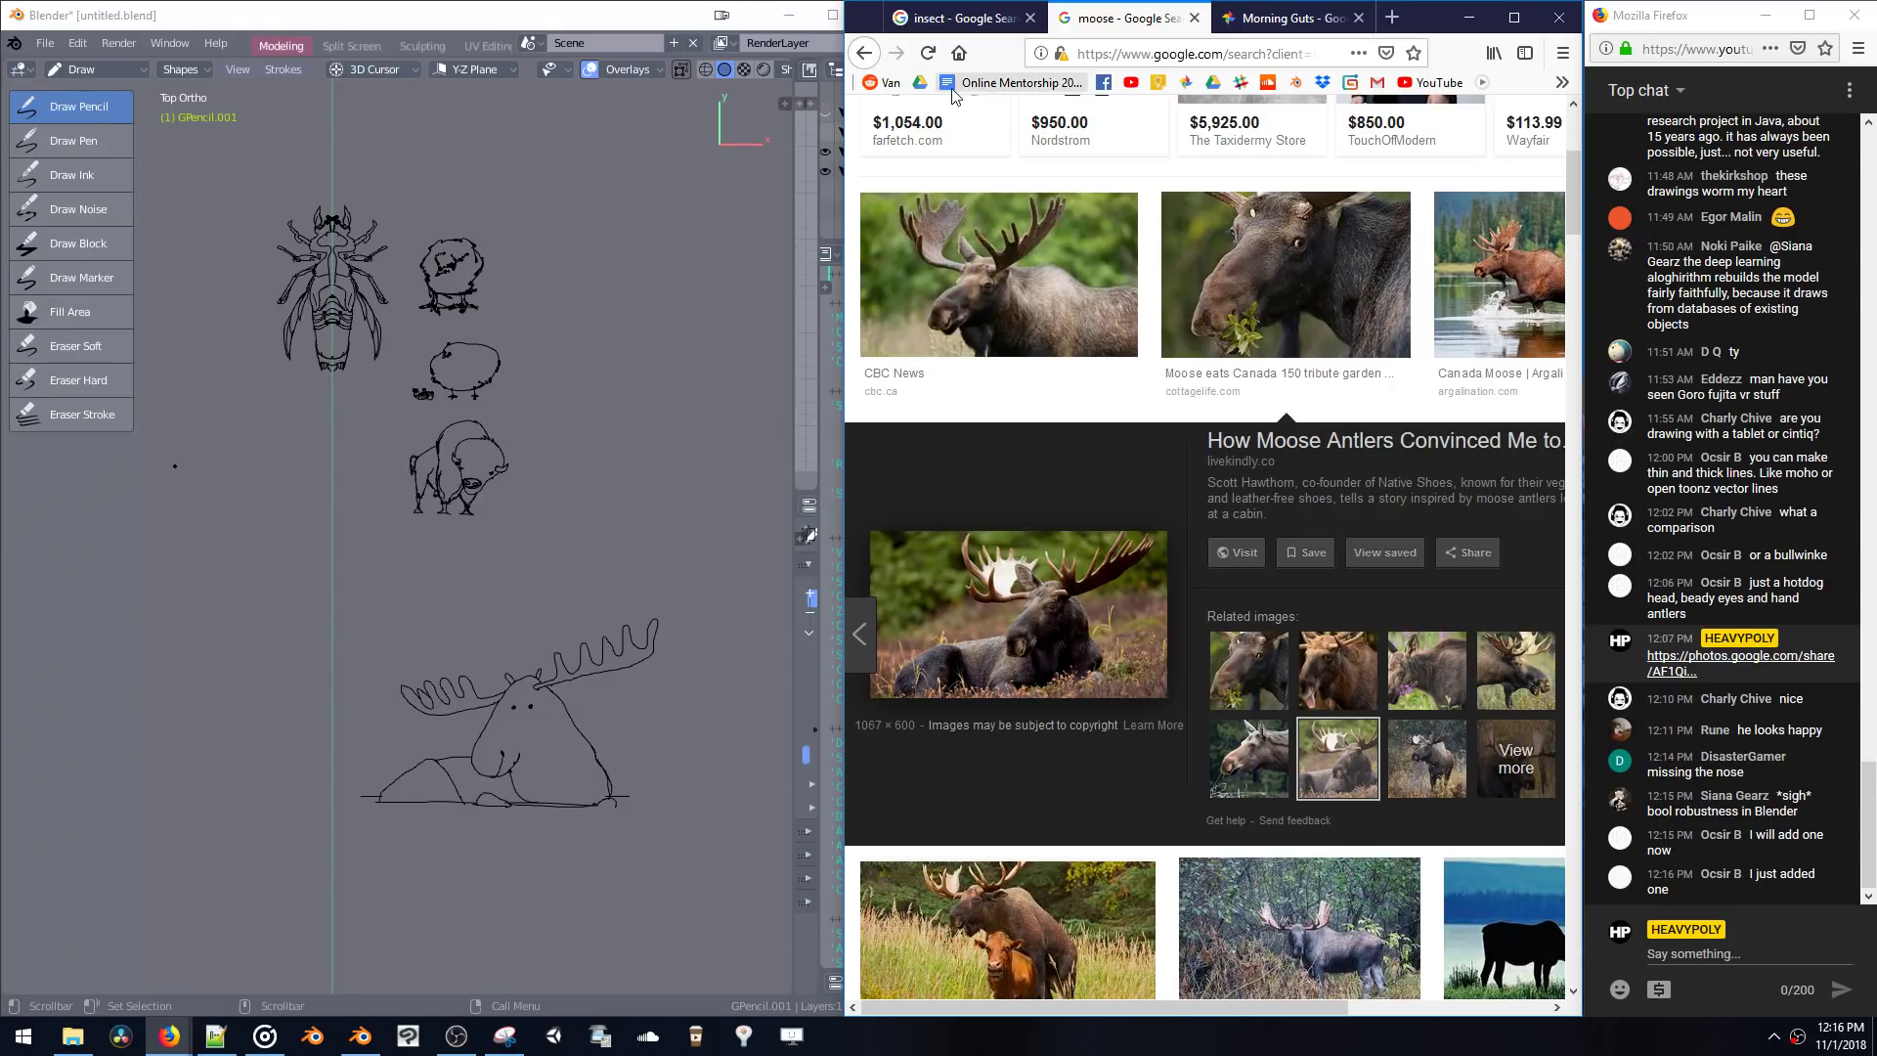
- Open Google Docs in a new browser tab and open the document Intro To Blender 2018 Online
click(1392, 18)
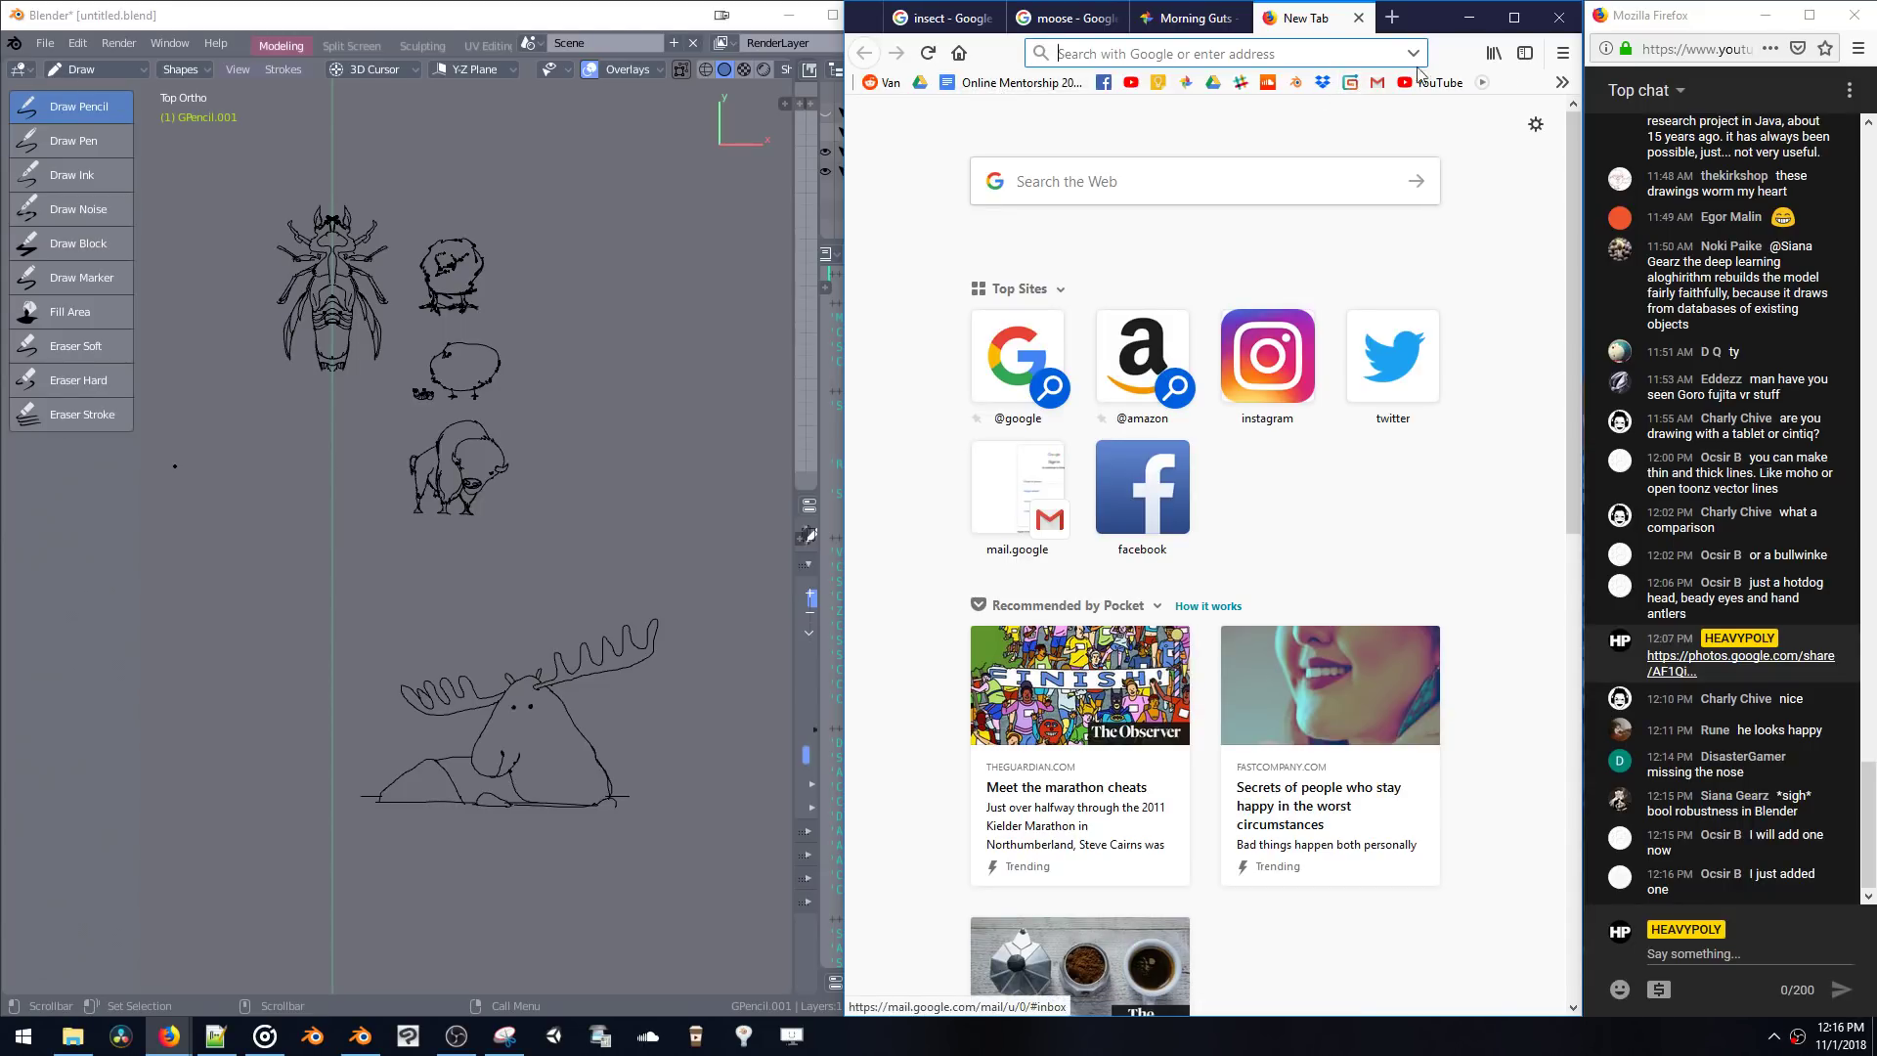
scroll(1509, 116, down, 4)
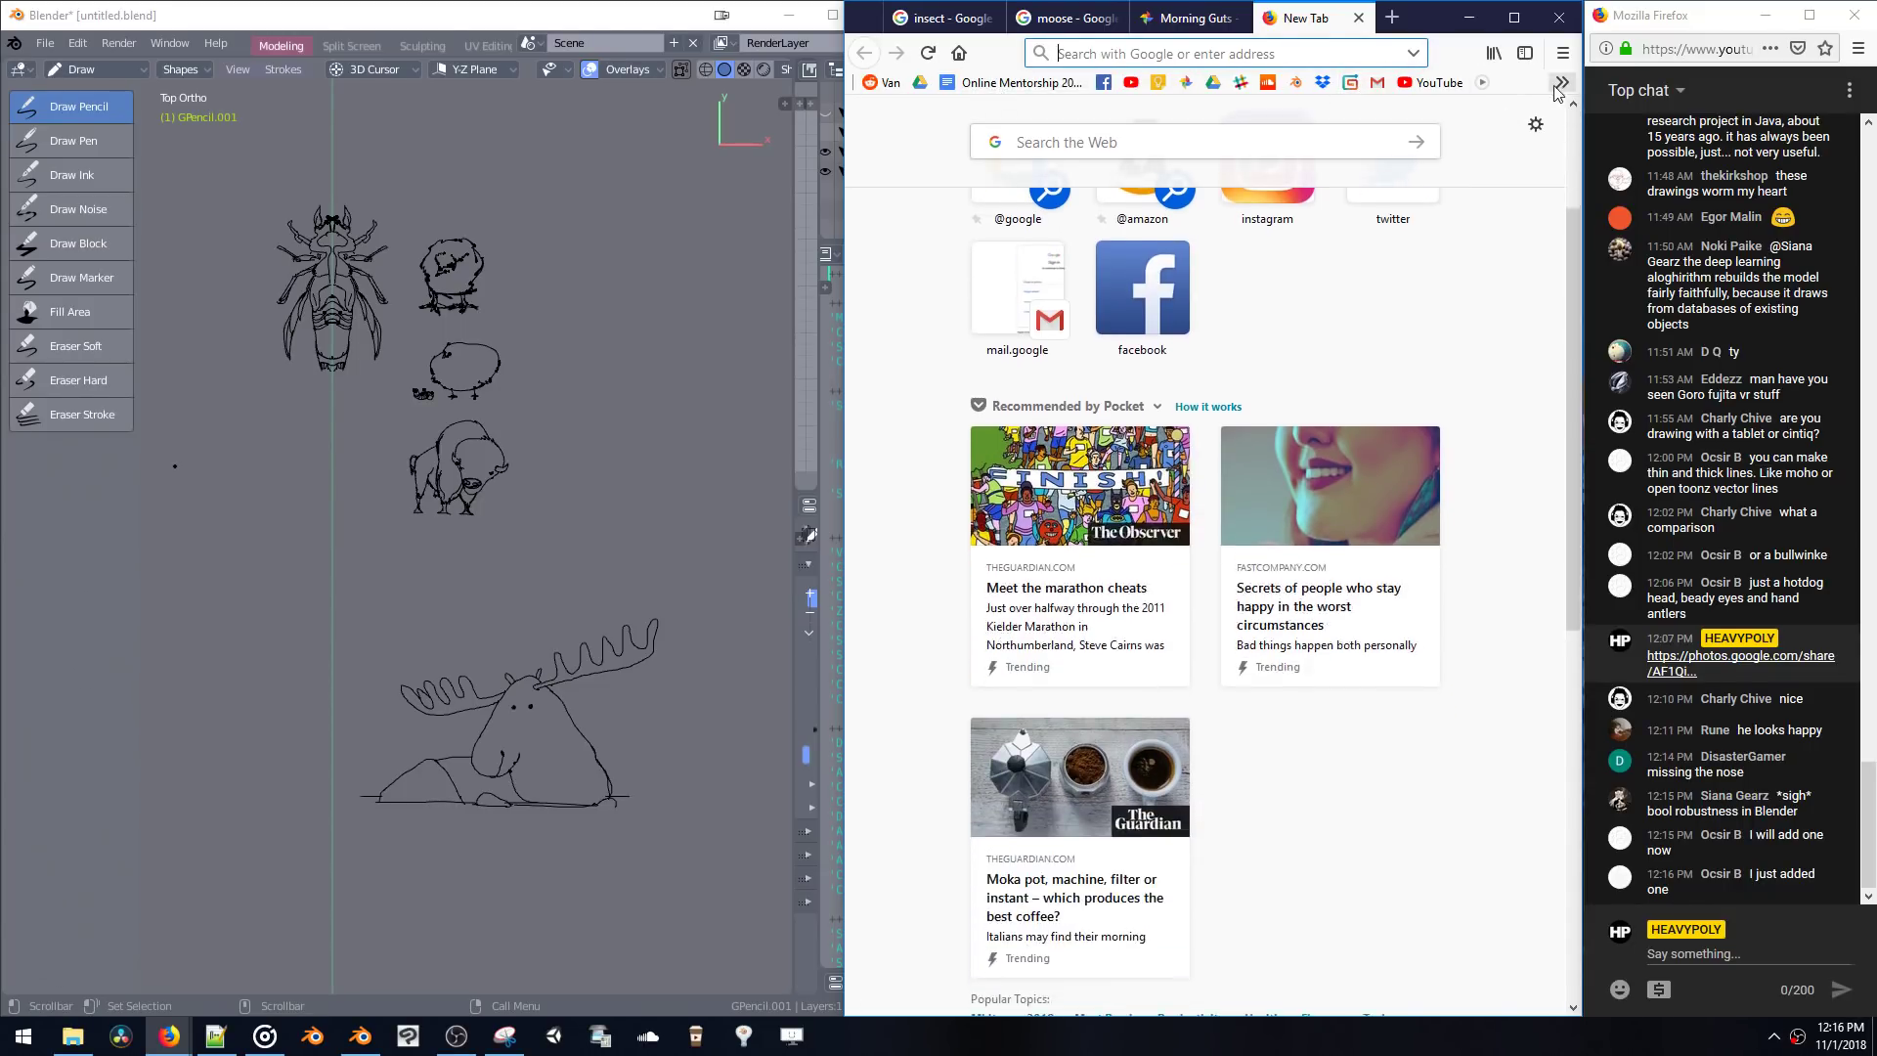
click(1561, 83)
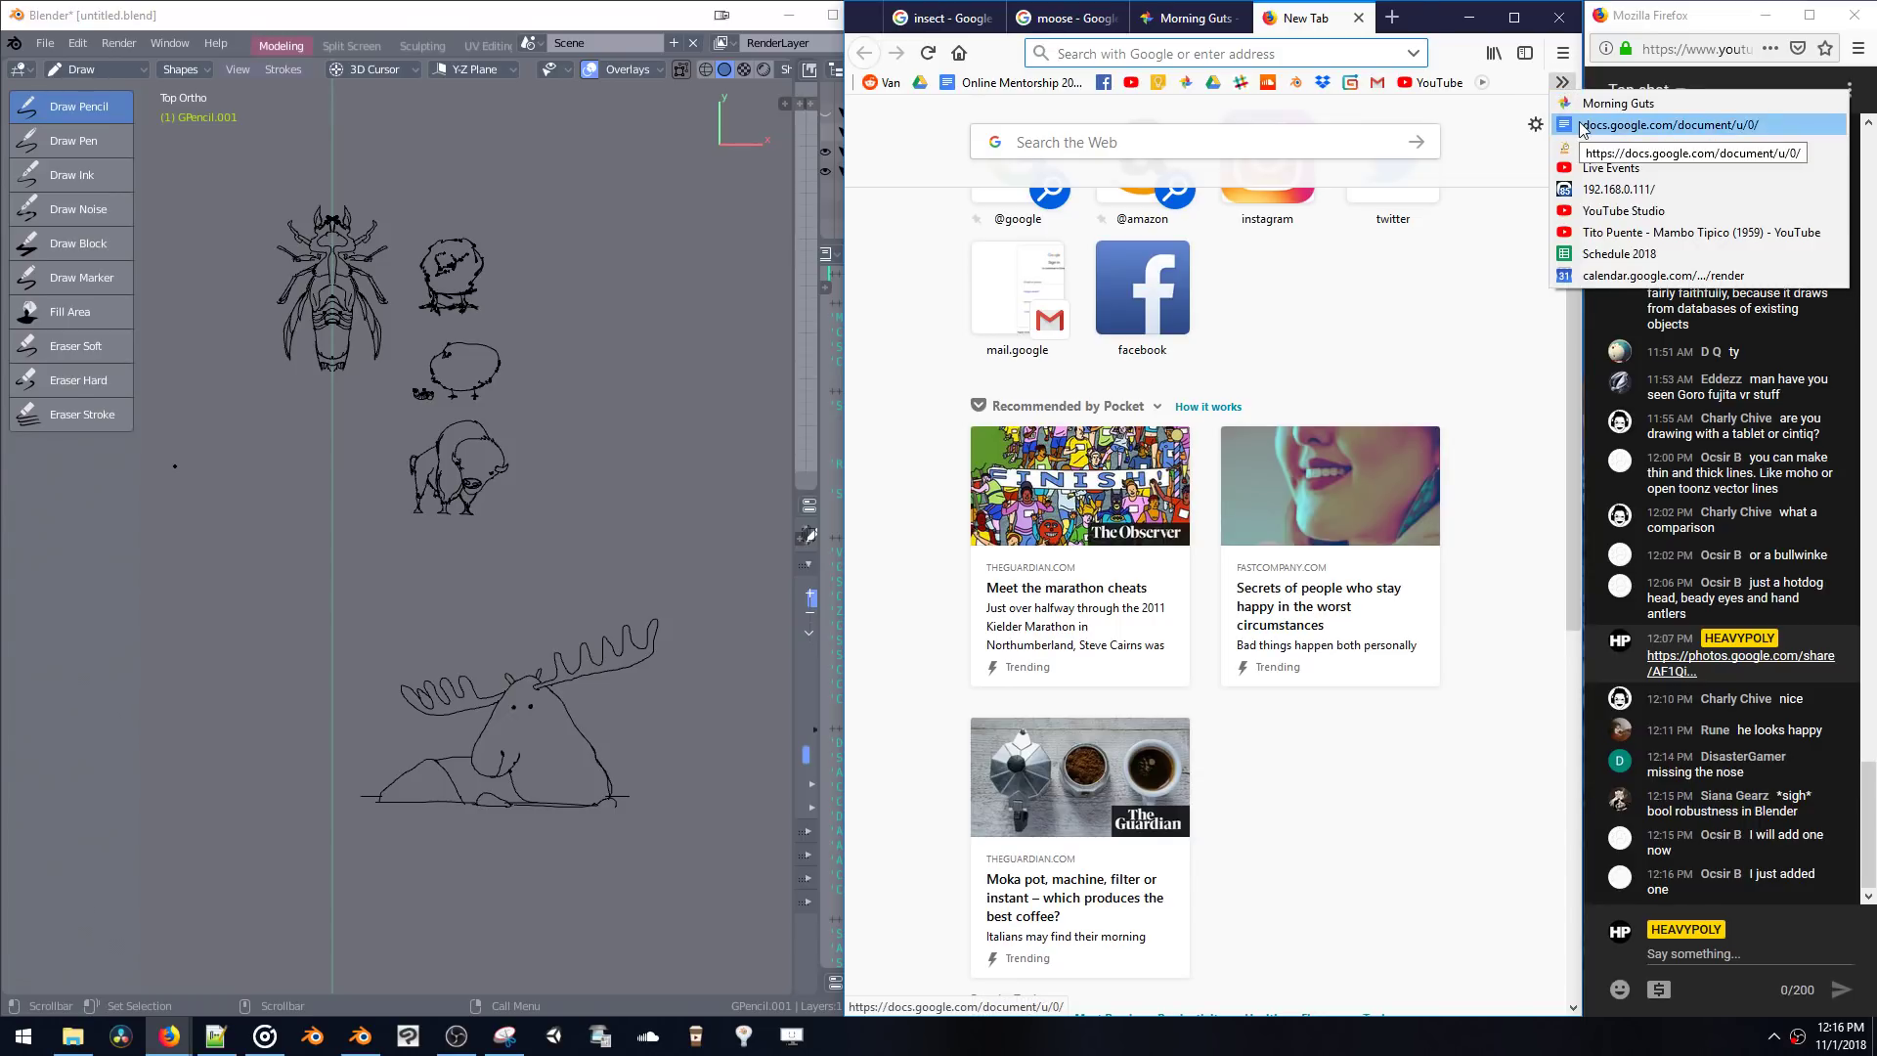
click(1584, 127)
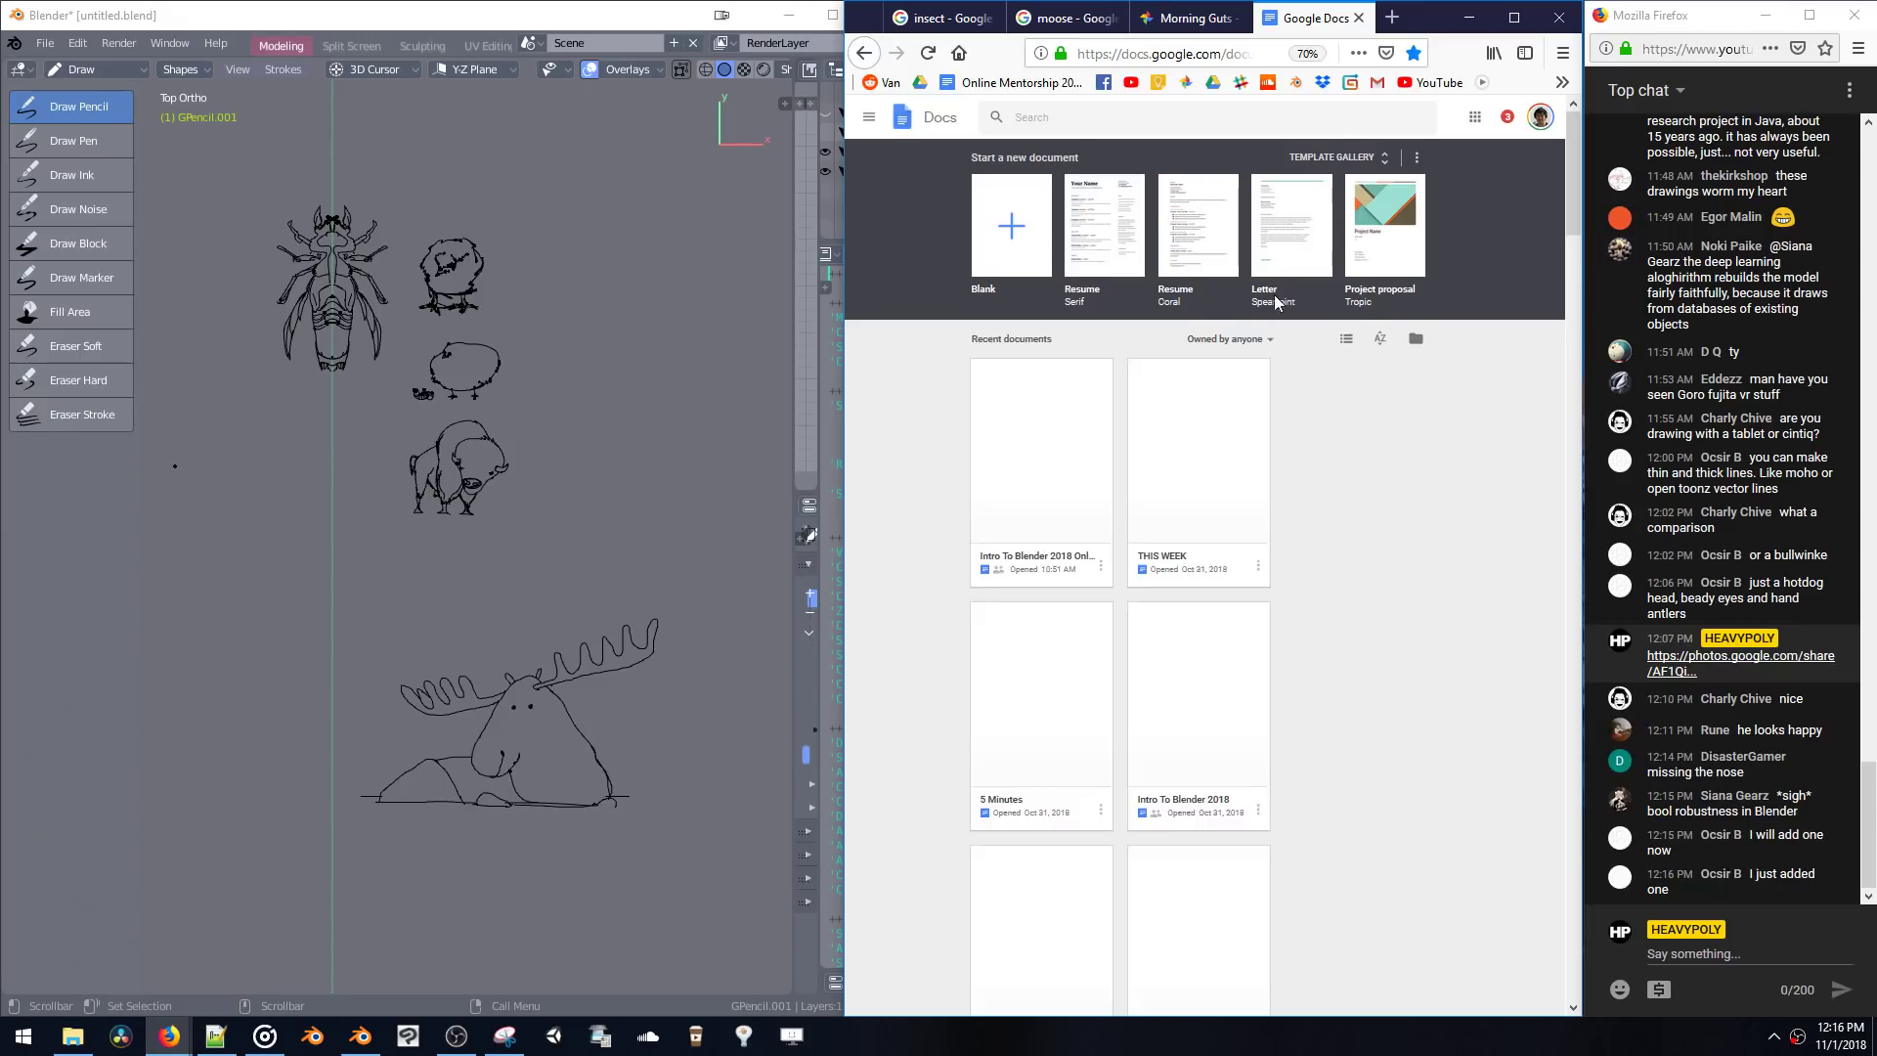
scroll(1270, 299, down, 3)
scroll(1270, 311, up, 2)
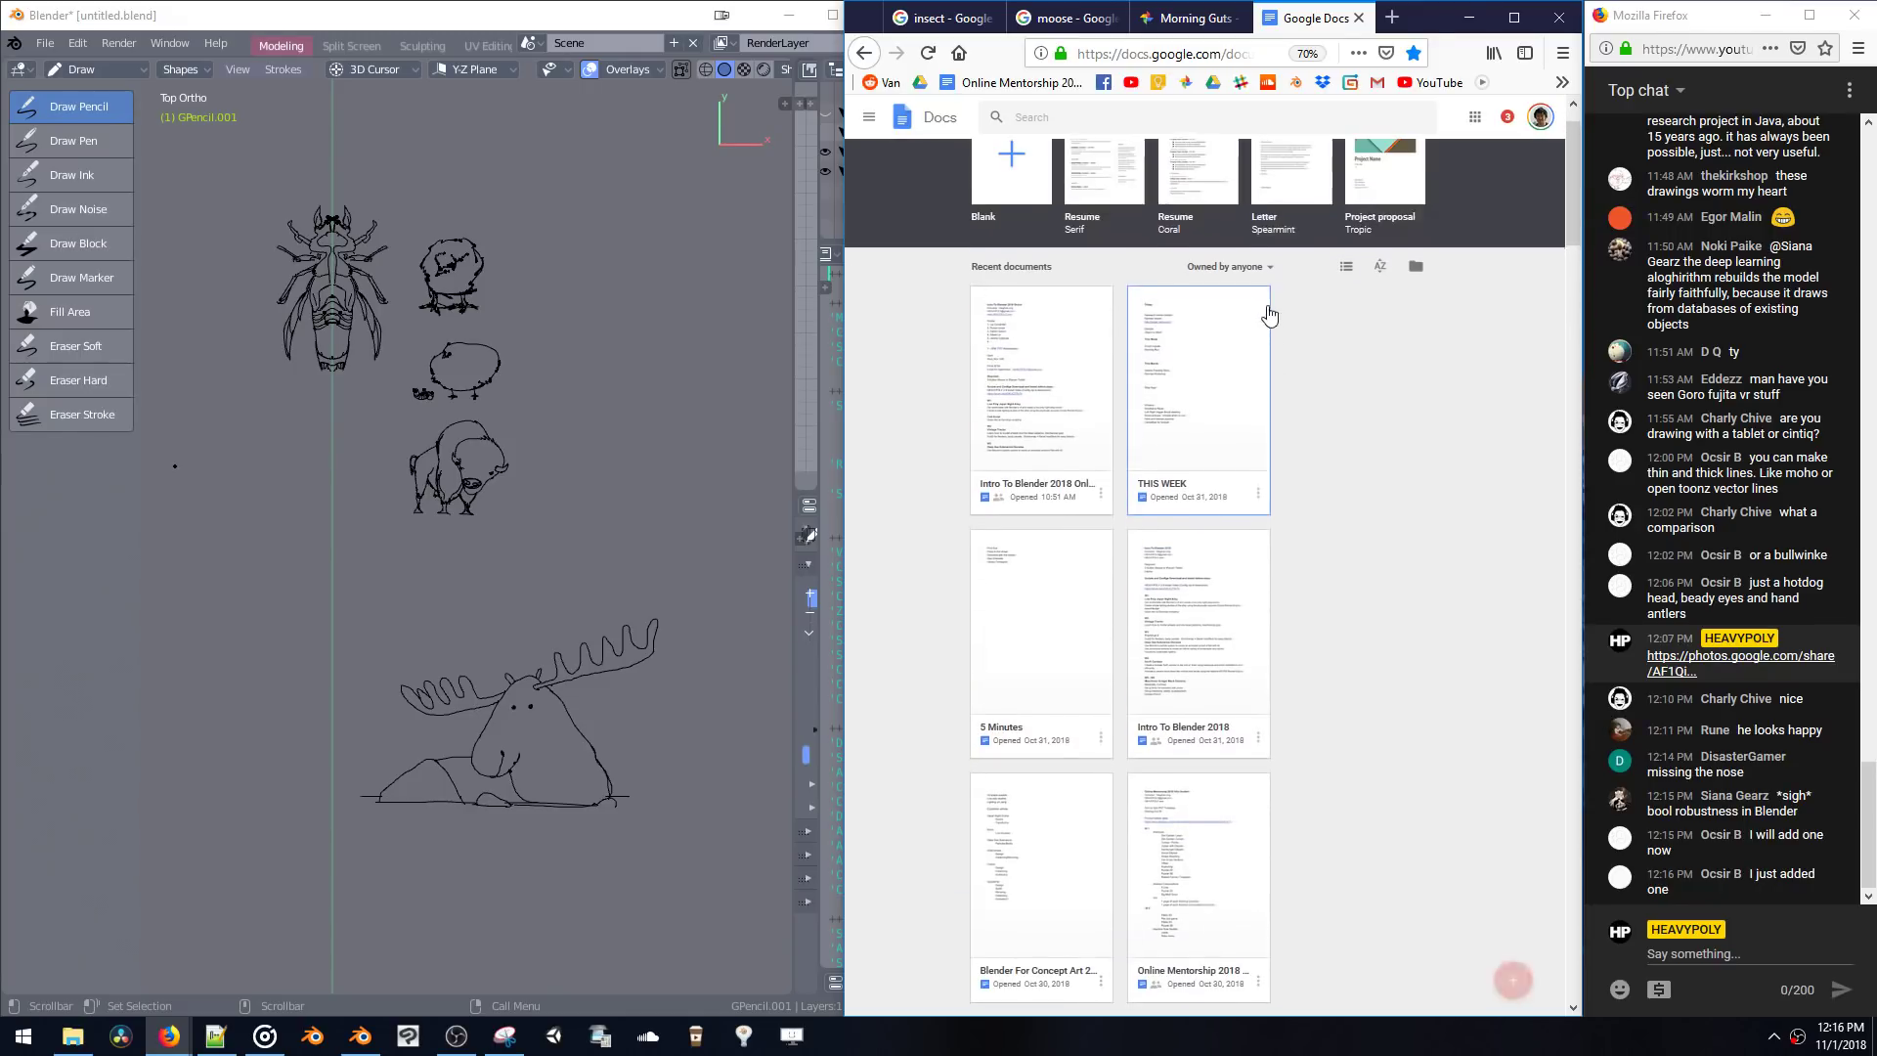
click(1070, 354)
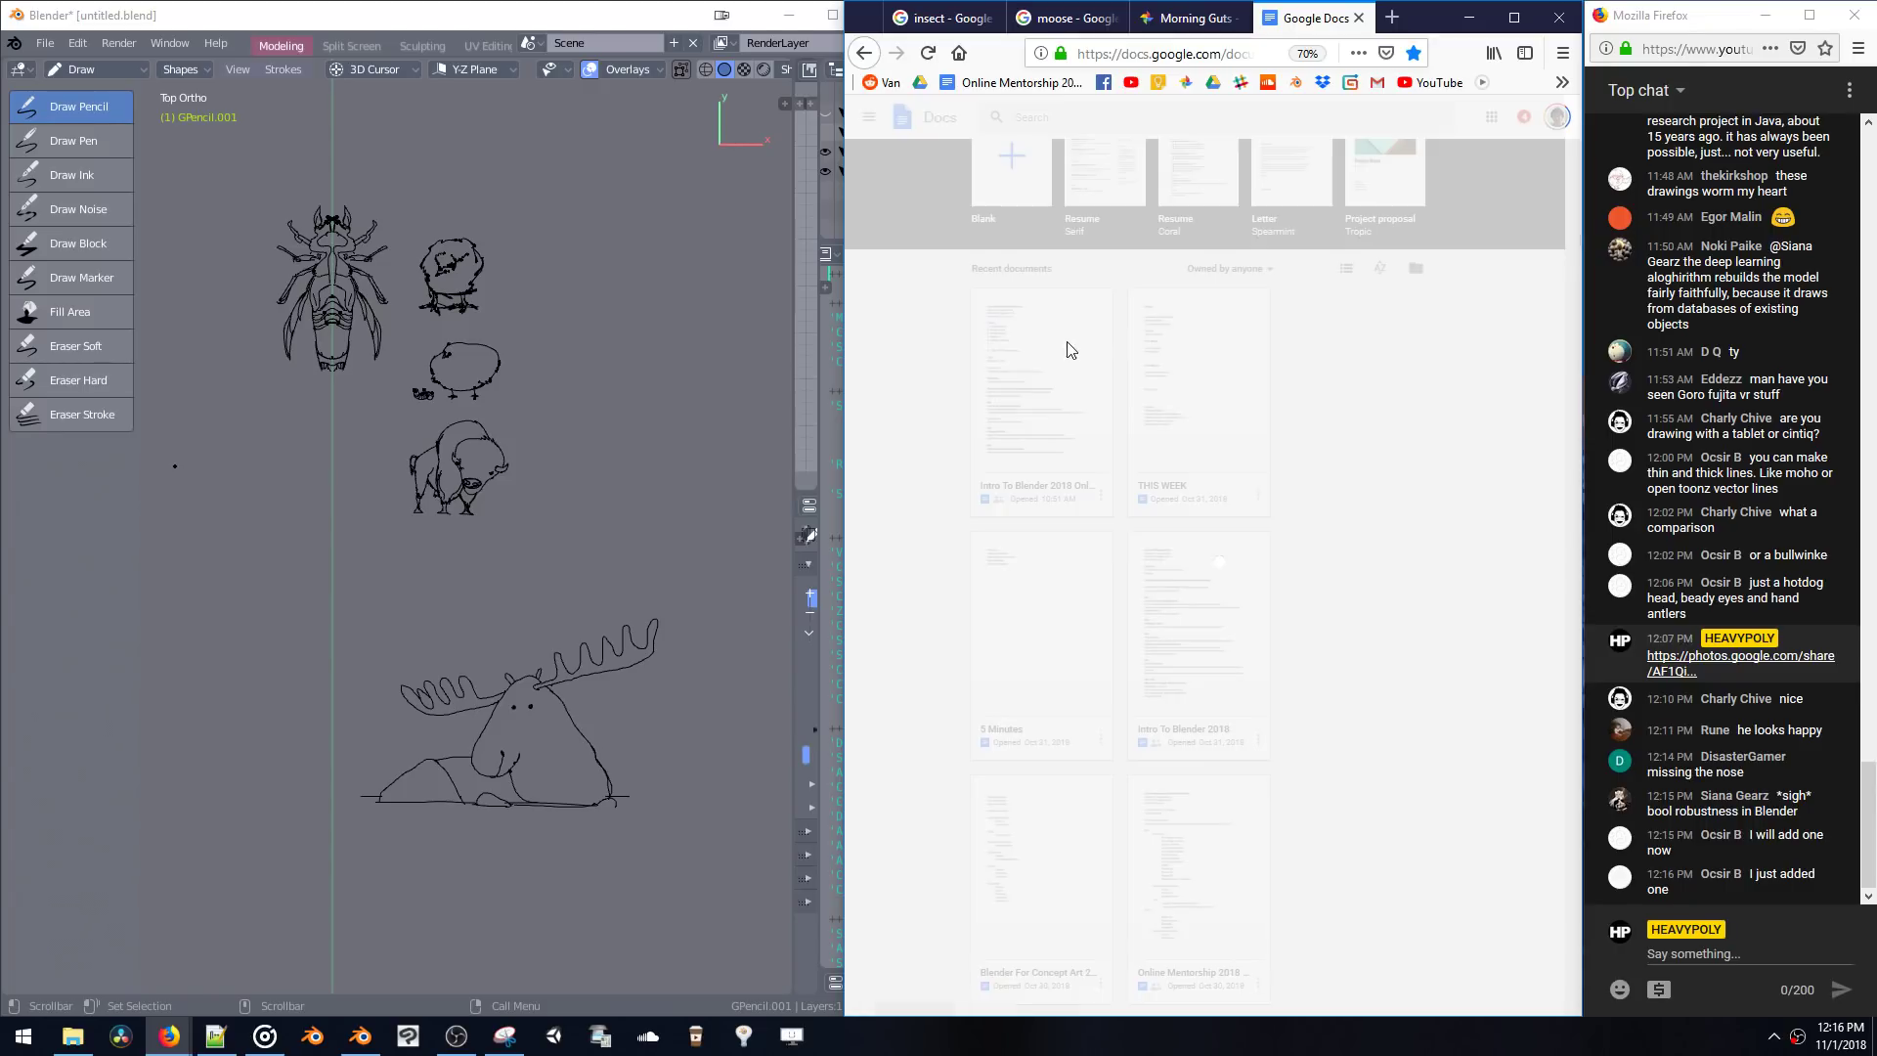
- Copy the course document's sharing link, post it in the live chat, and close the sharing dialog
click(1225, 54)
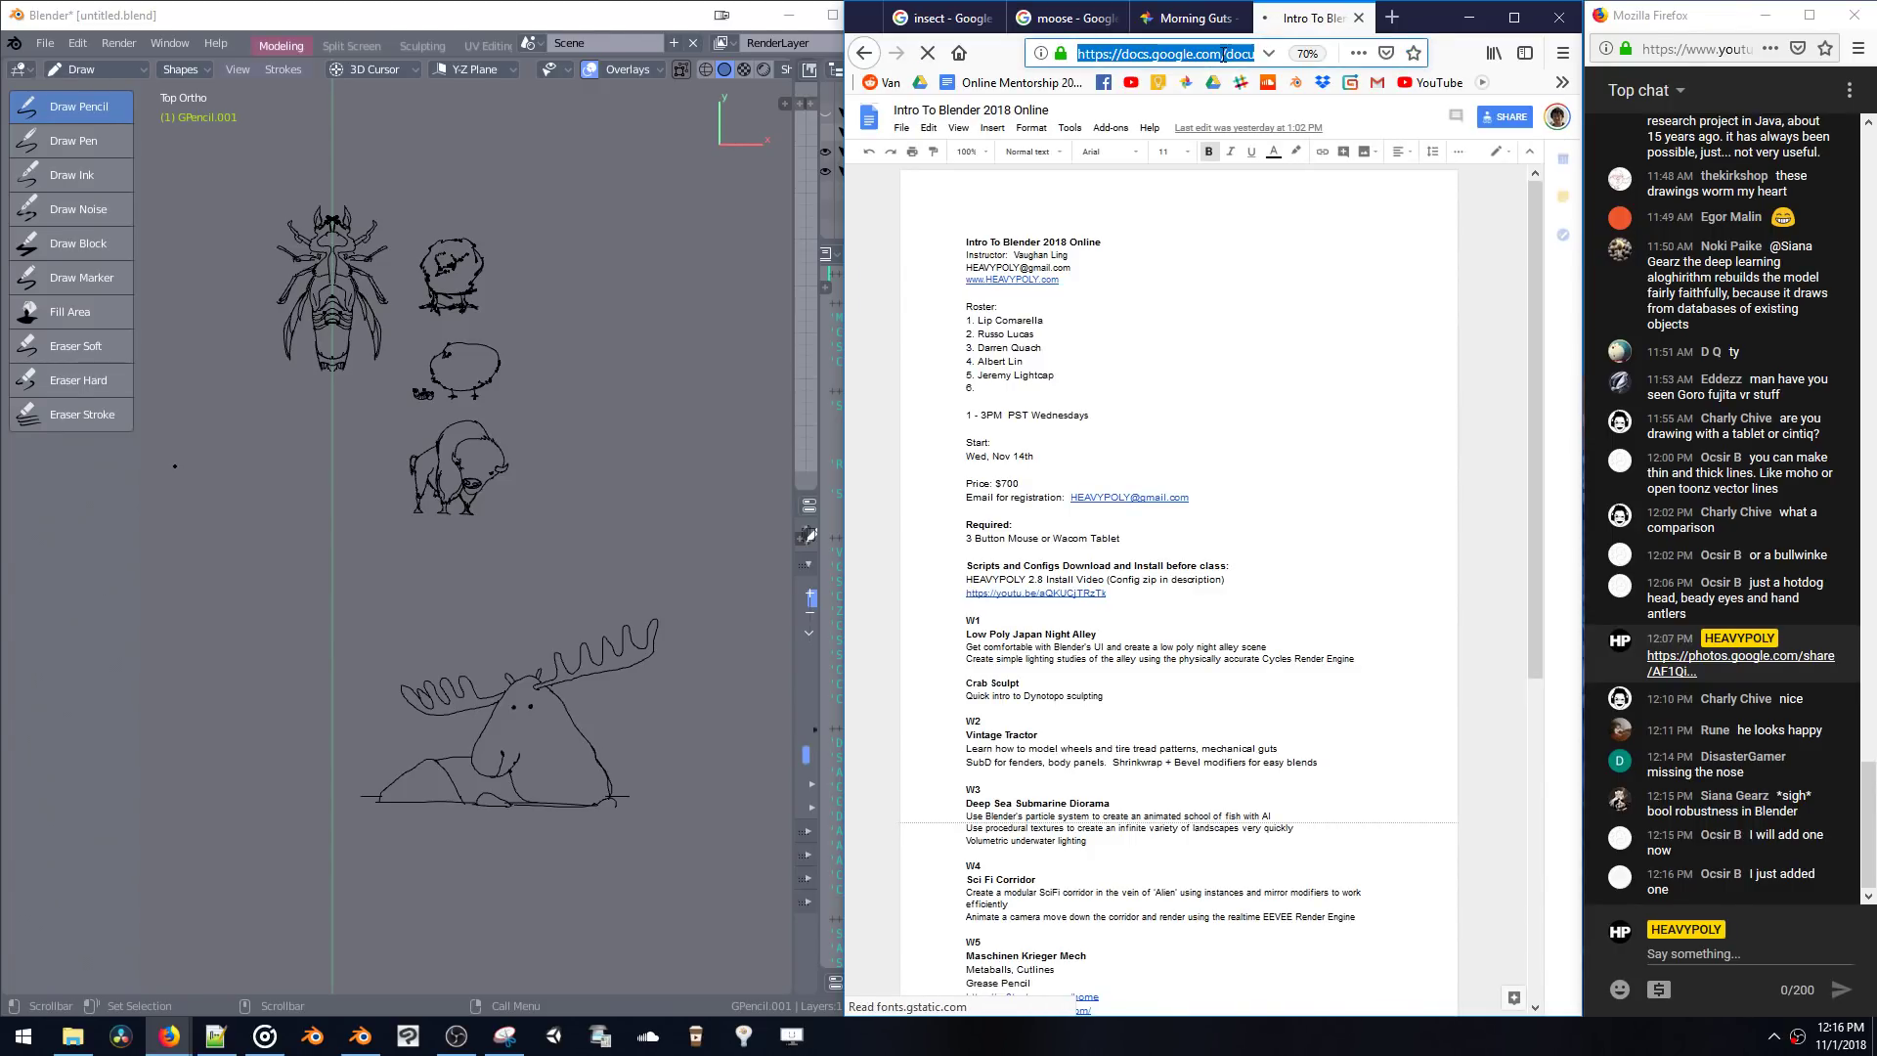
click(1500, 118)
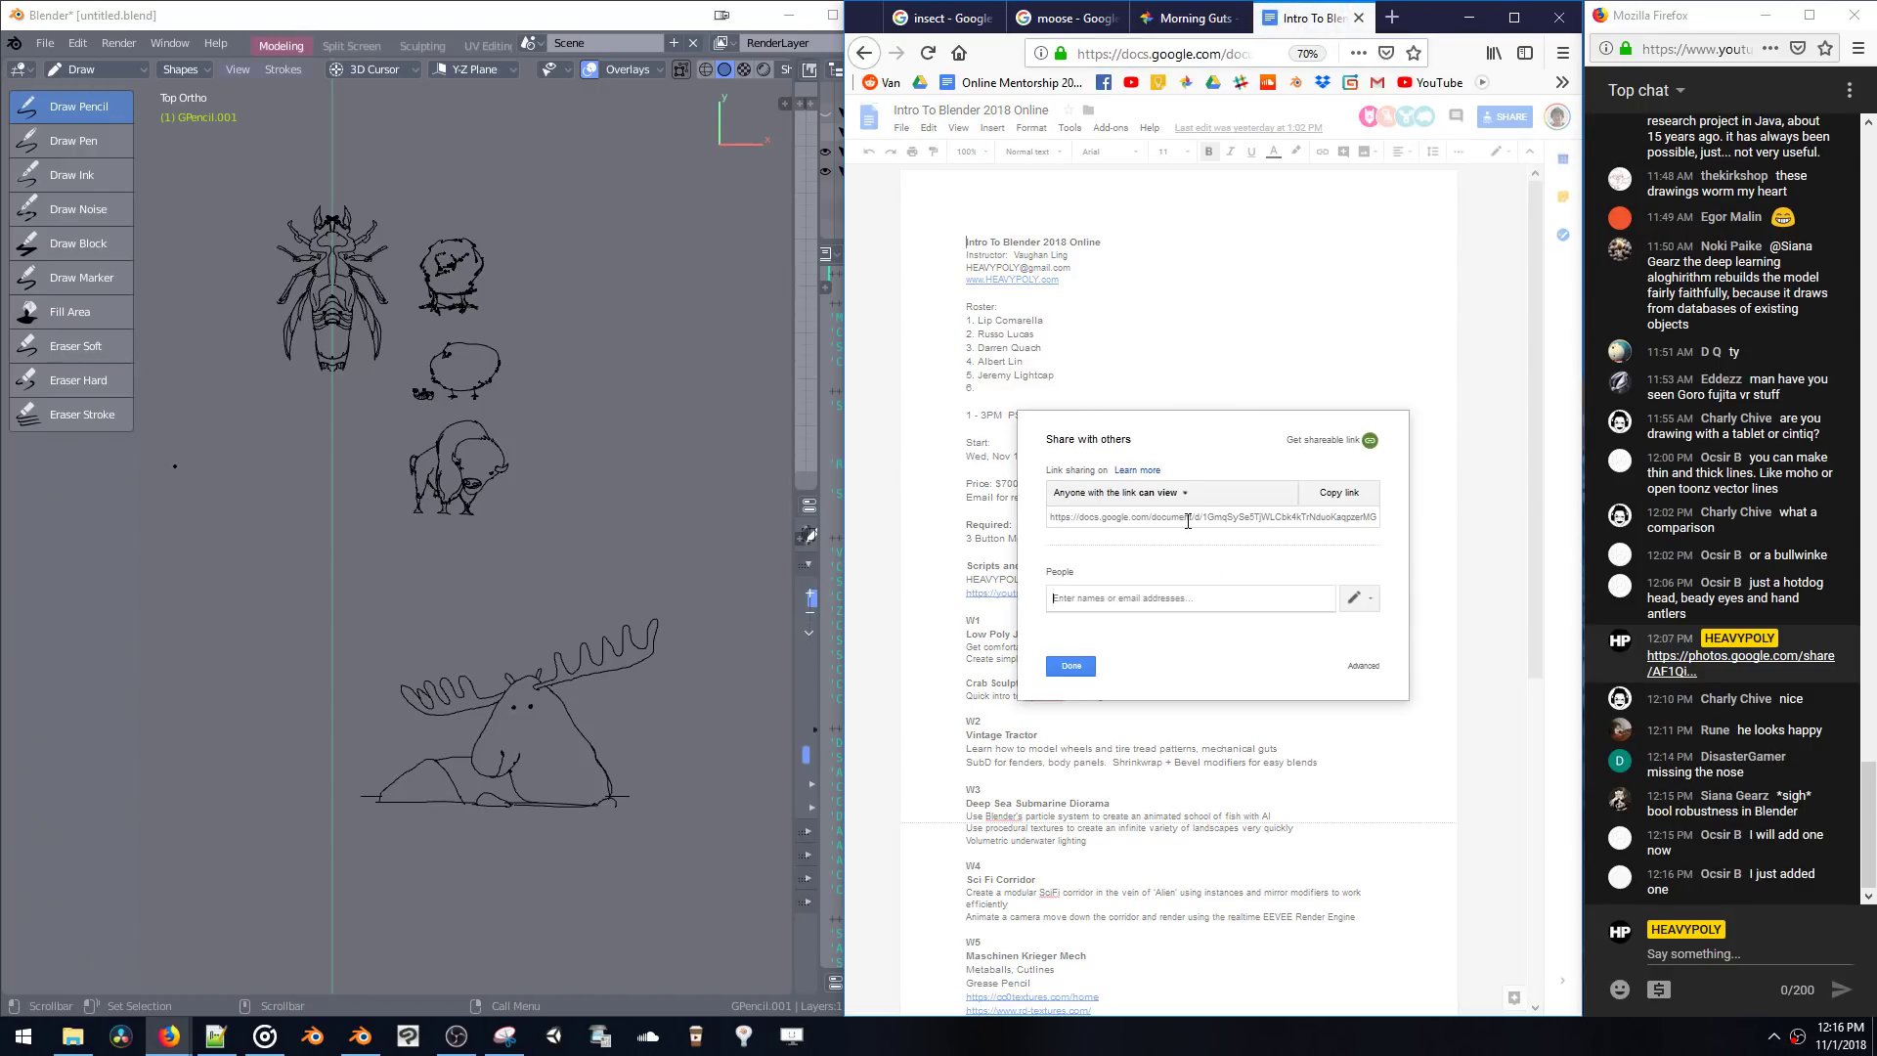
double_click(1188, 517)
triple_click(1188, 517)
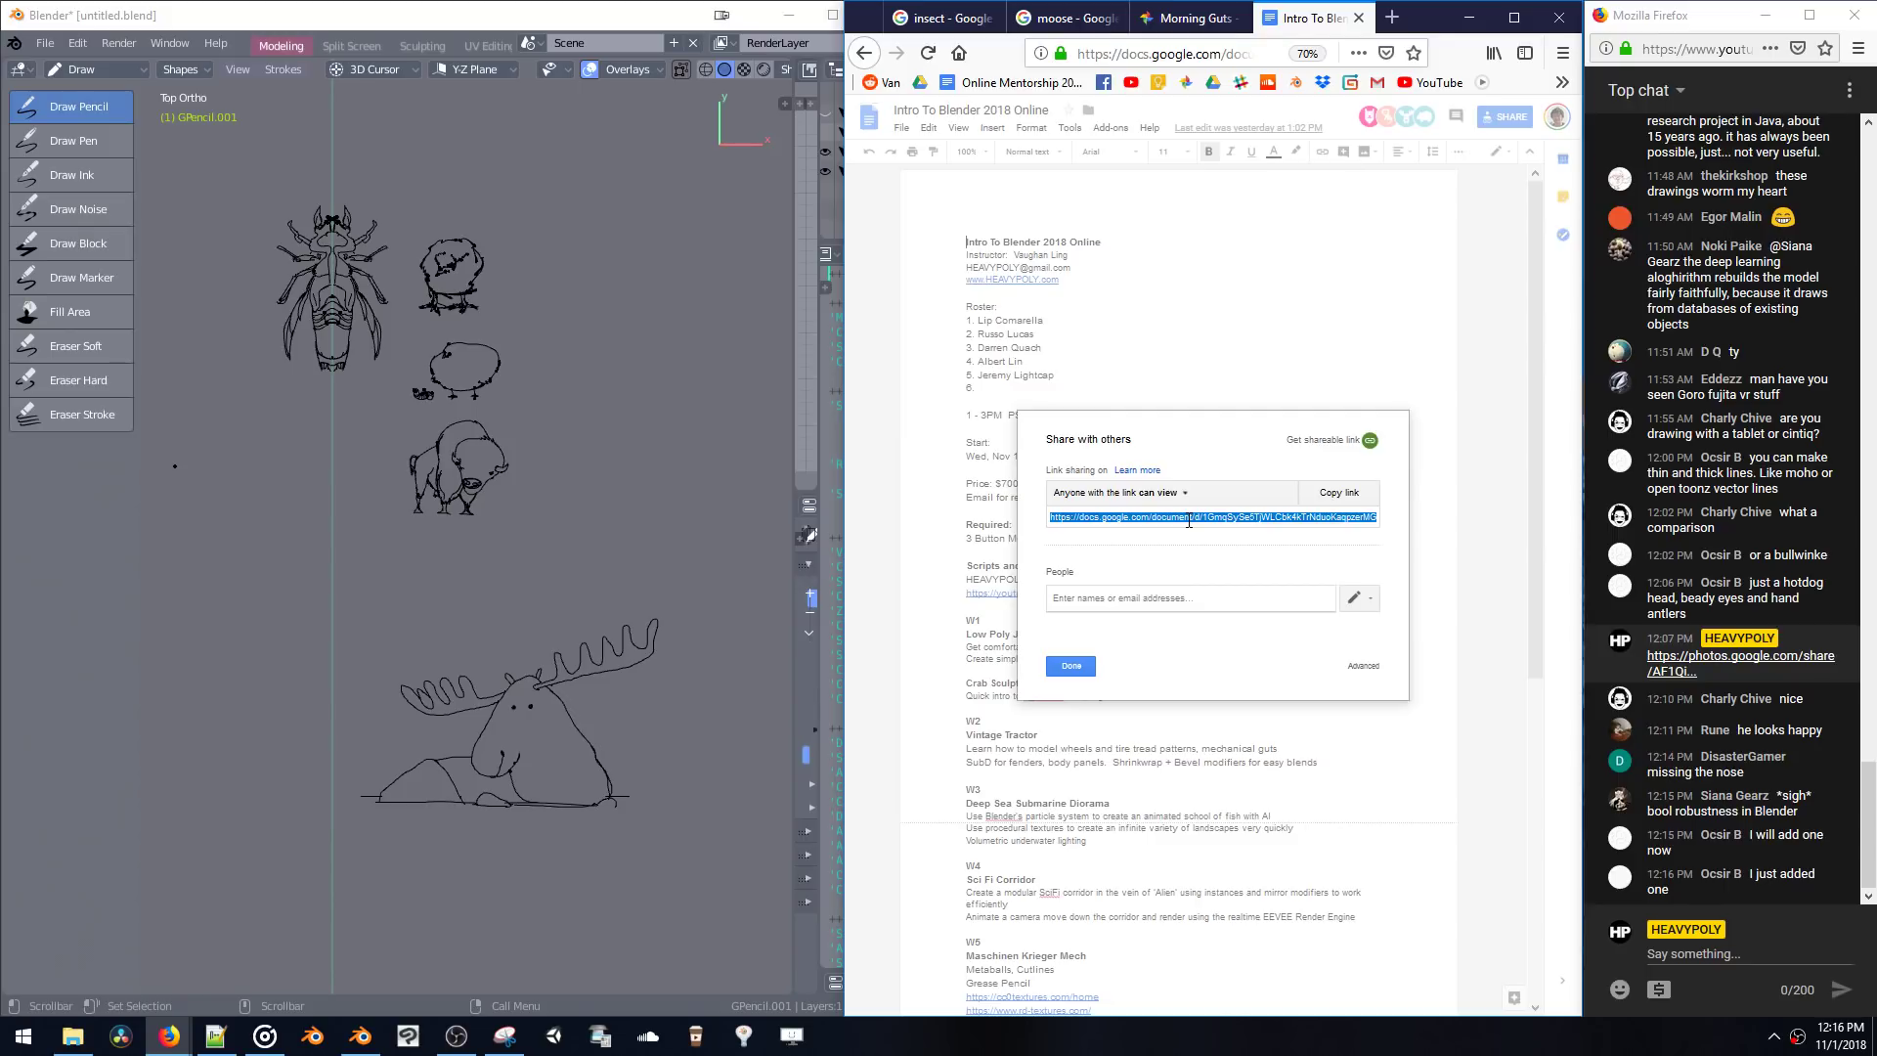
key(ctrl+c)
click(1732, 953)
key(ctrl+v)
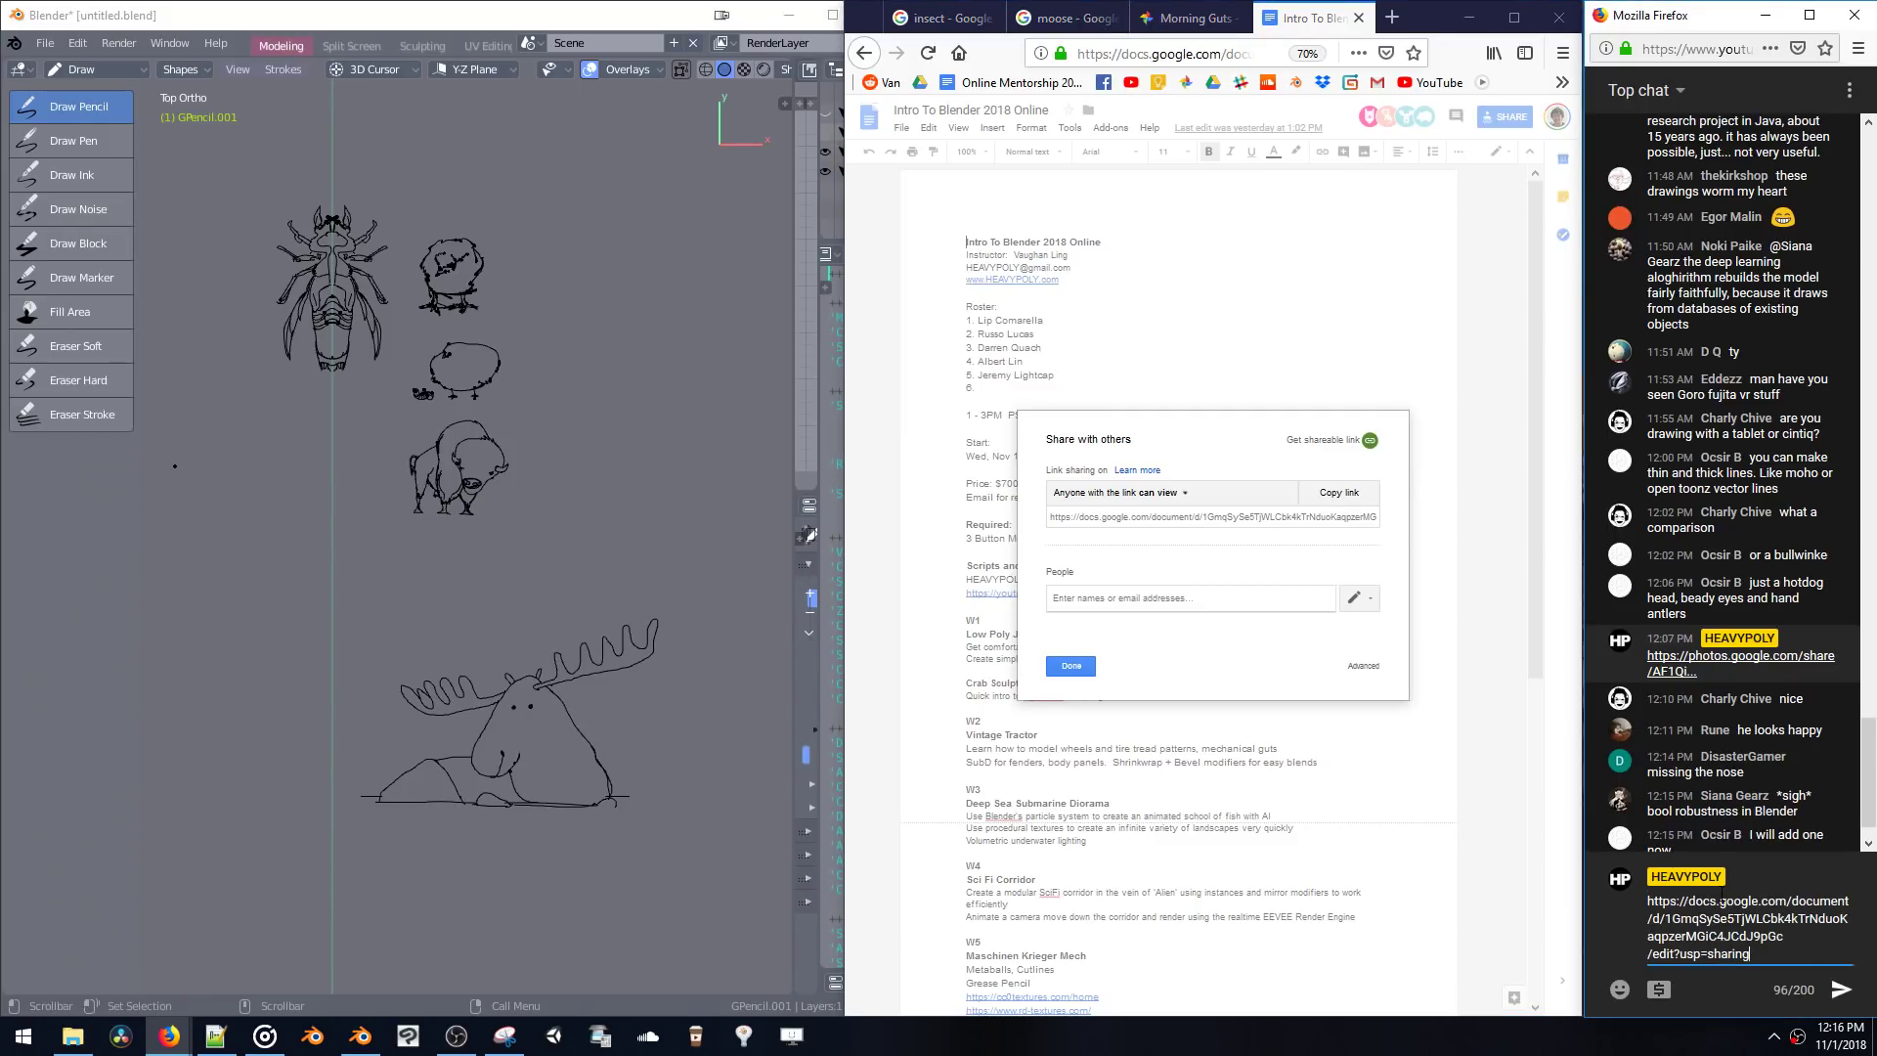
key(Return)
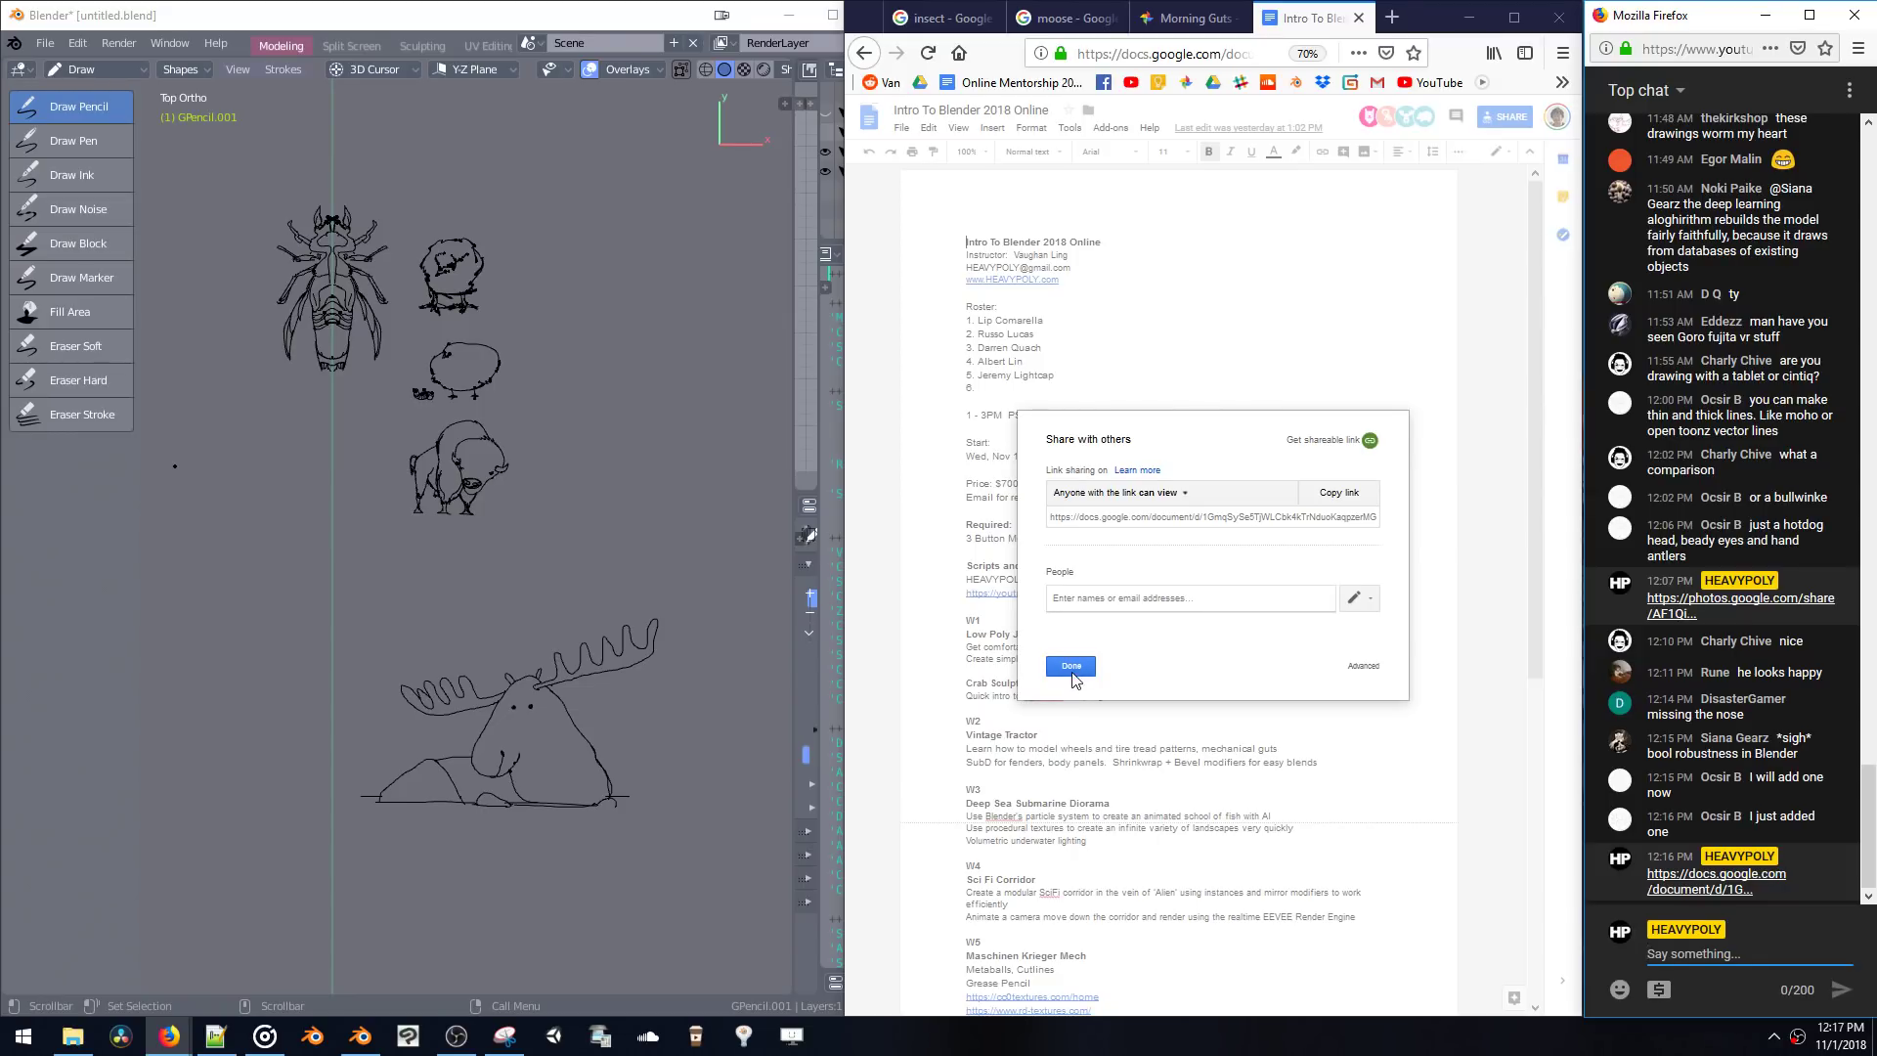
click(1072, 667)
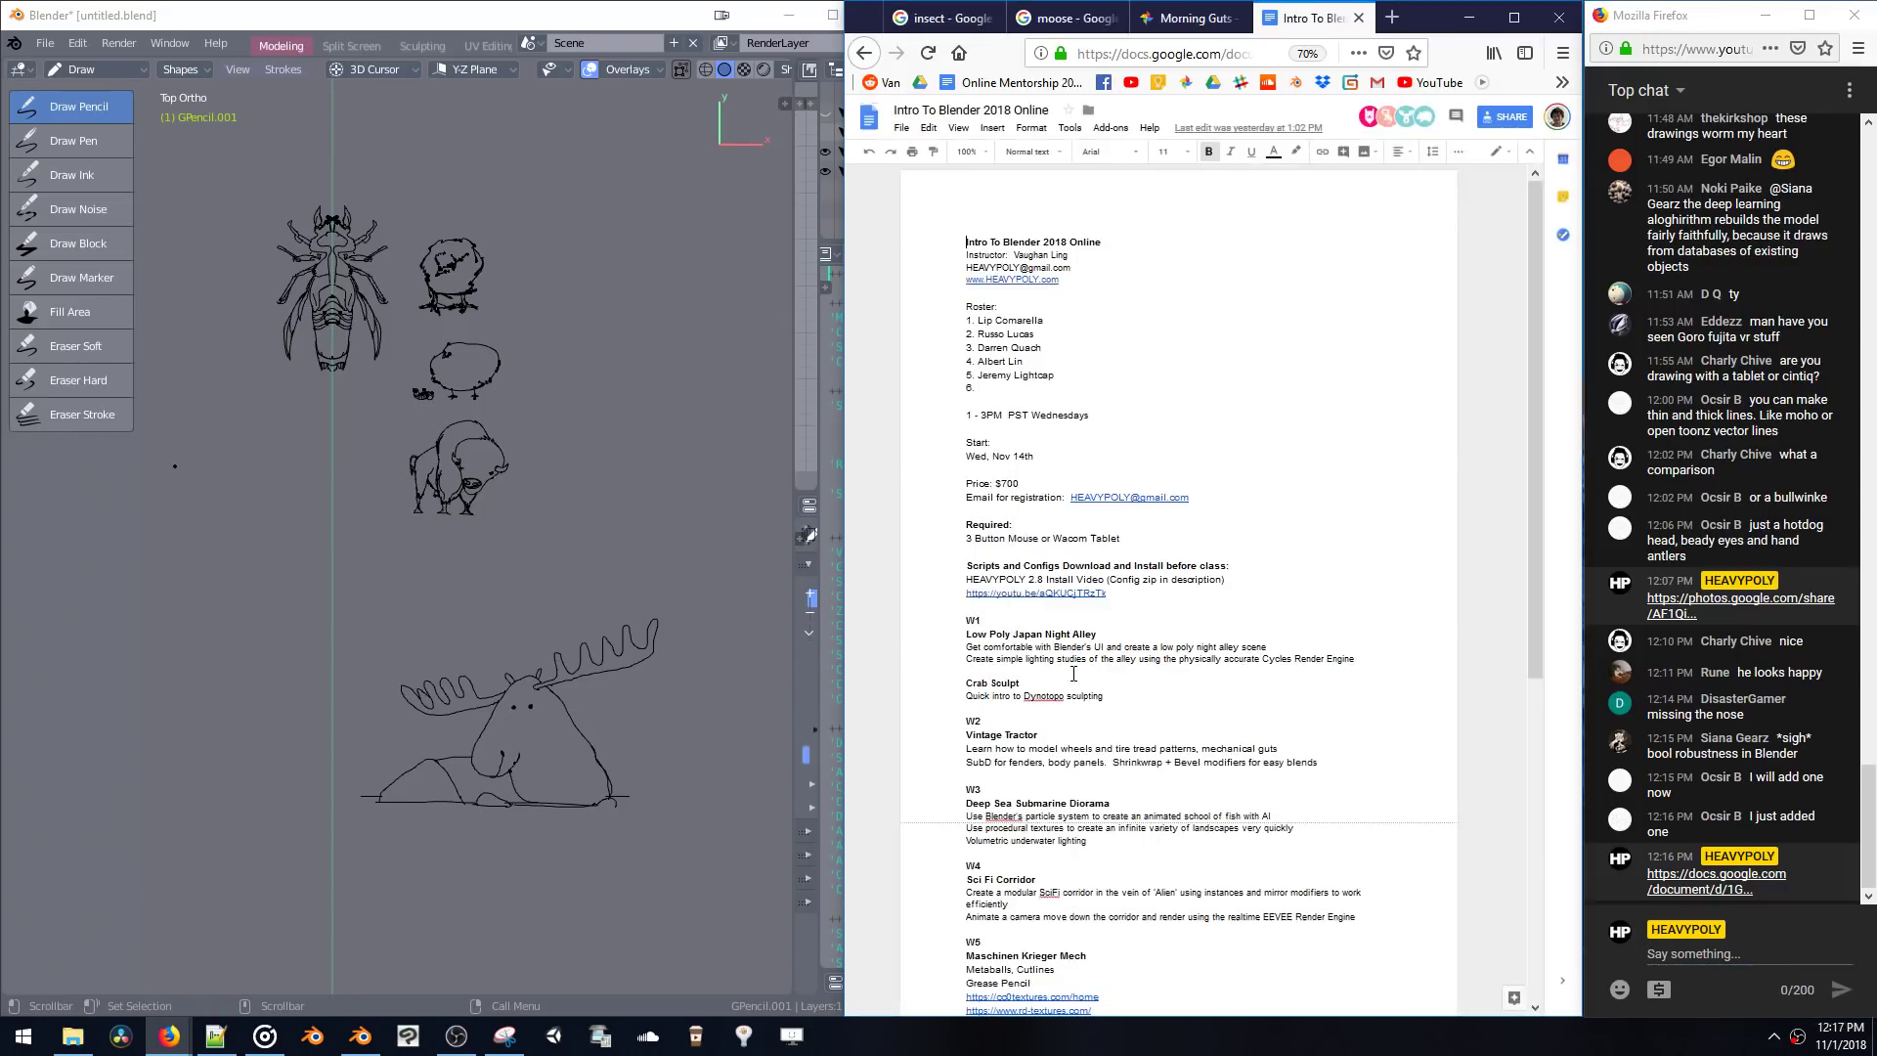
- Go back to the Morning Guts album and refresh it to check for new submissions, briefly revisiting the course document
click(1199, 19)
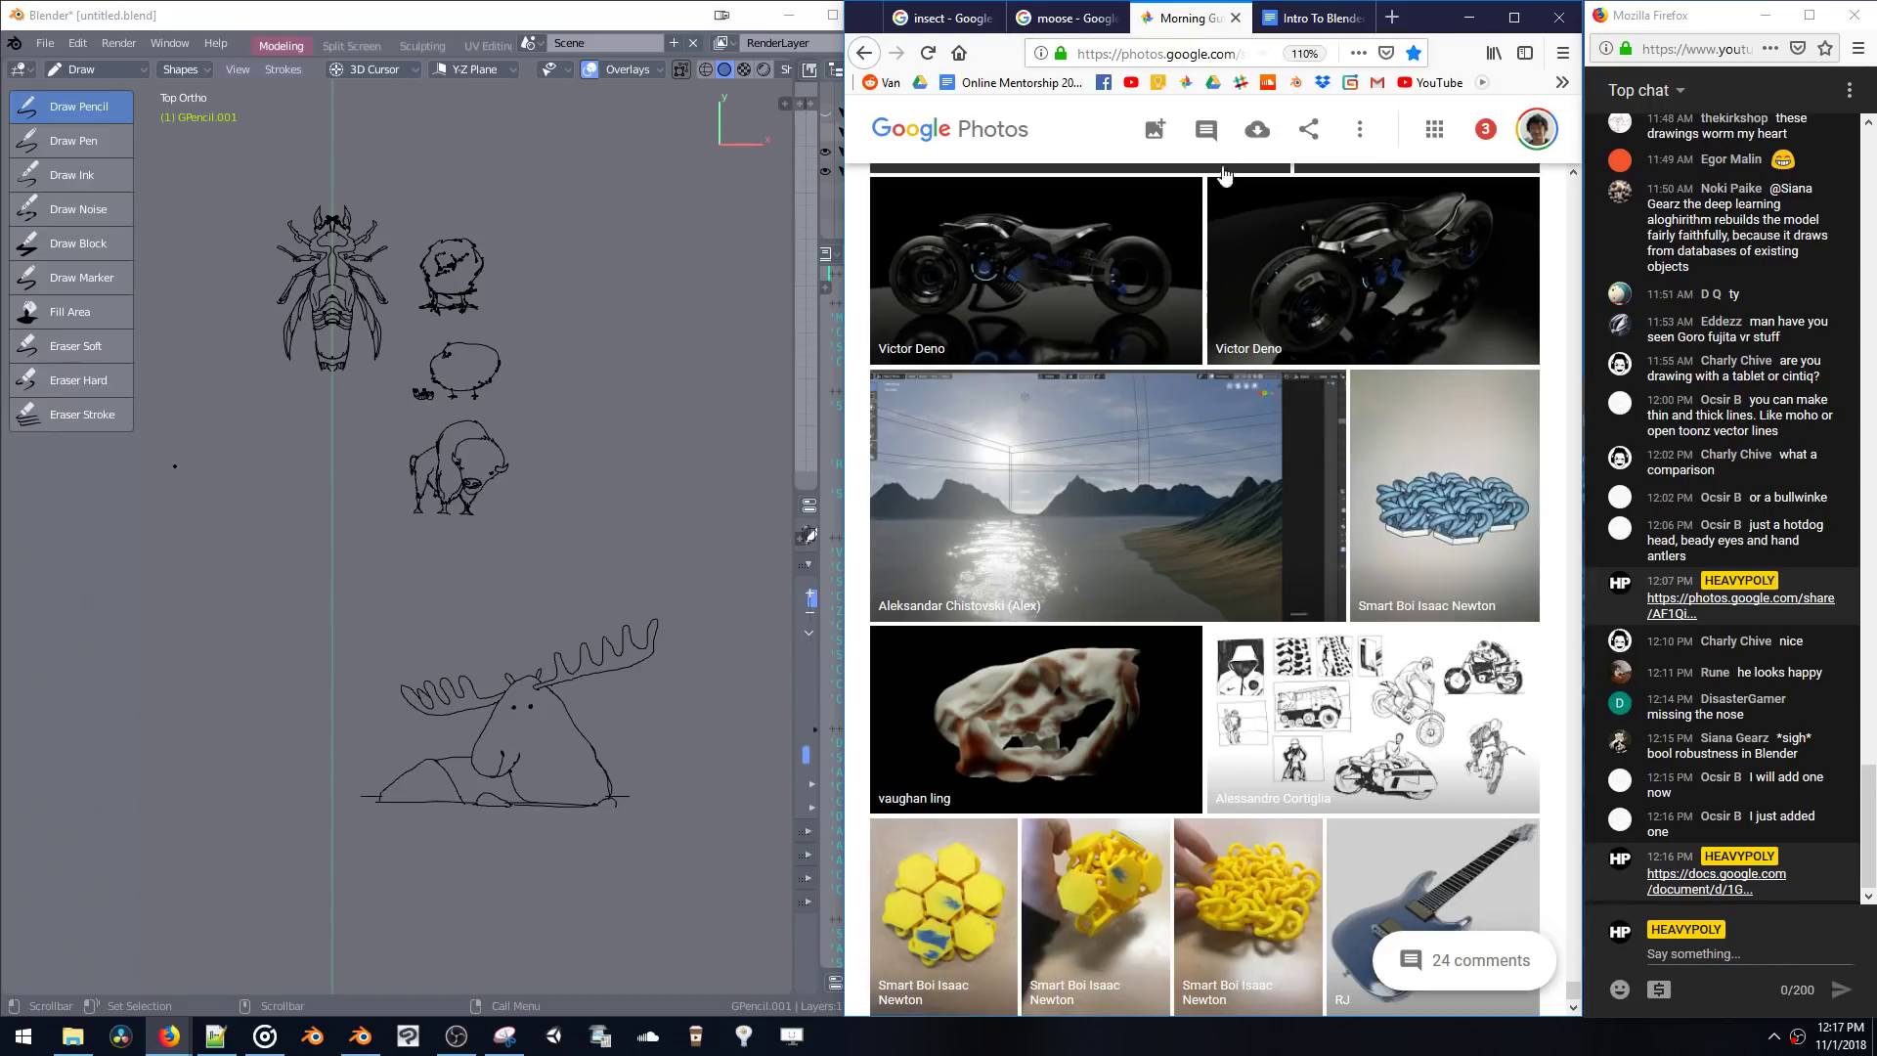
scroll(1255, 395, up, 6)
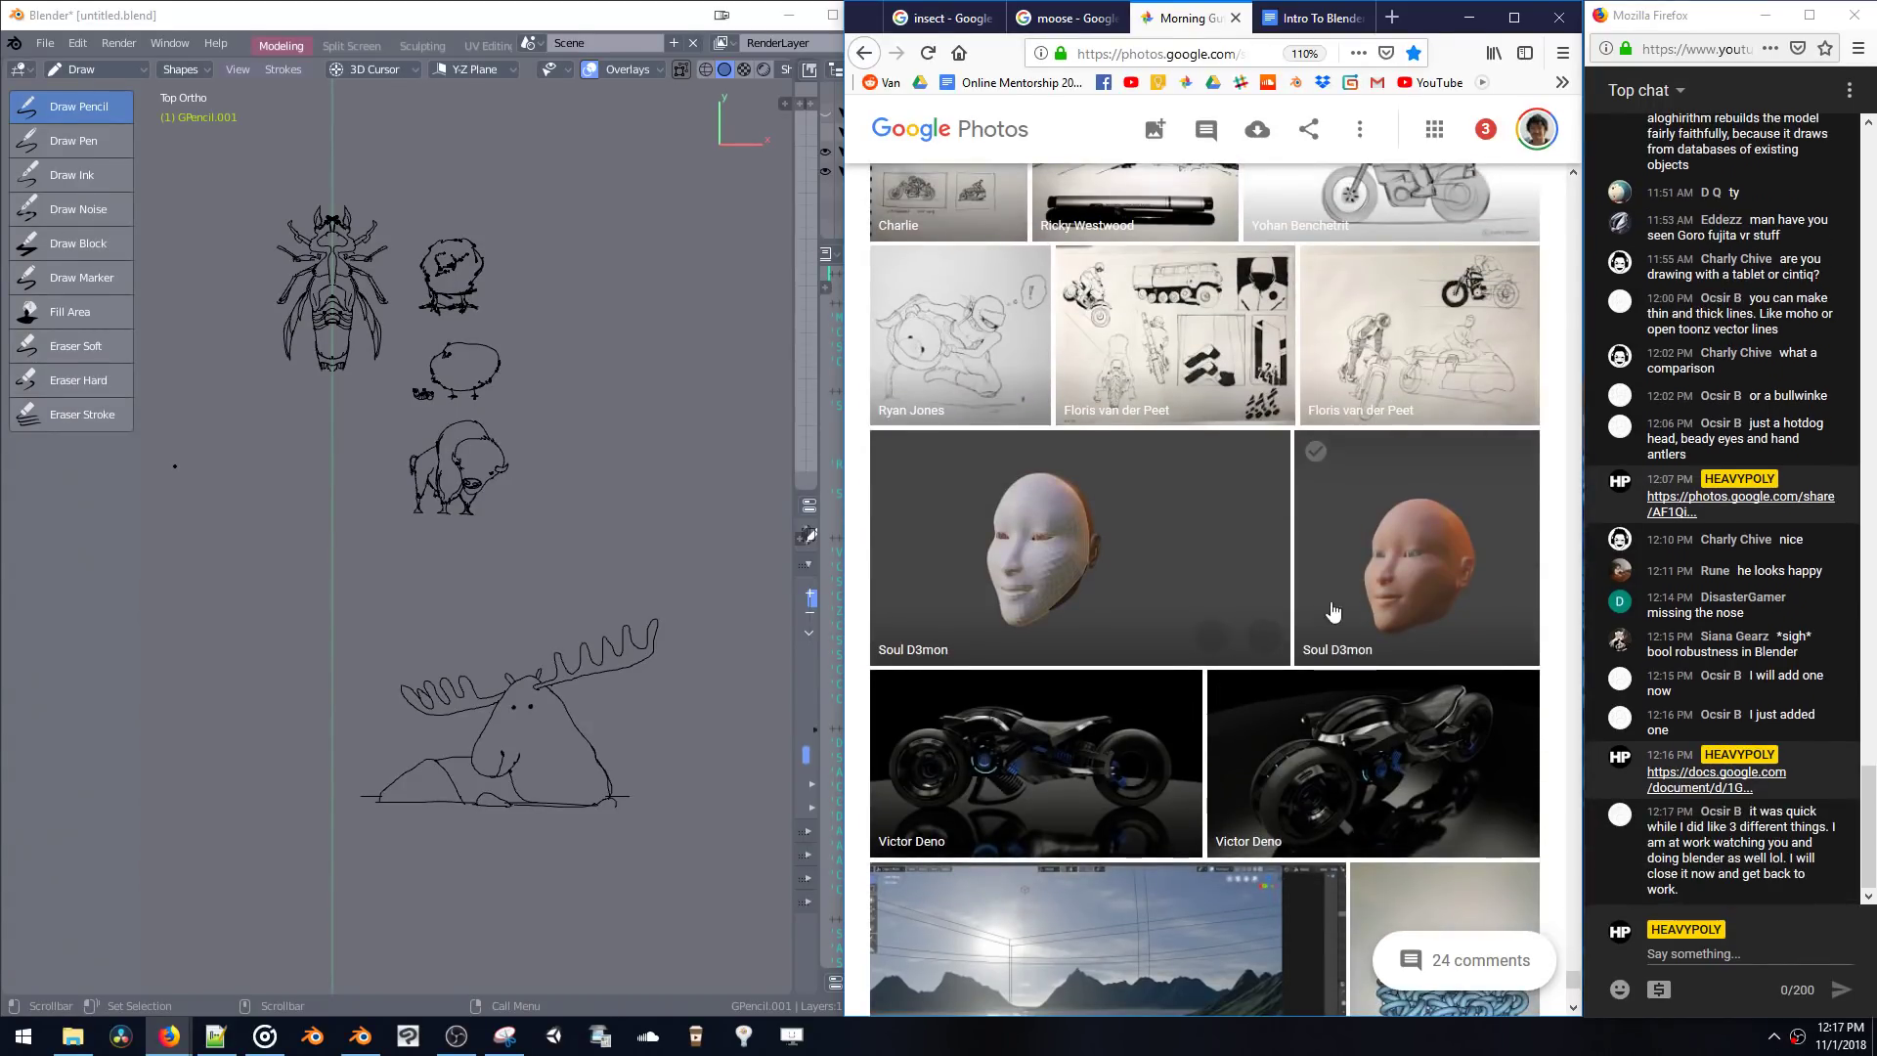
scroll(1320, 535, up, 3)
scroll(1319, 535, up, 5)
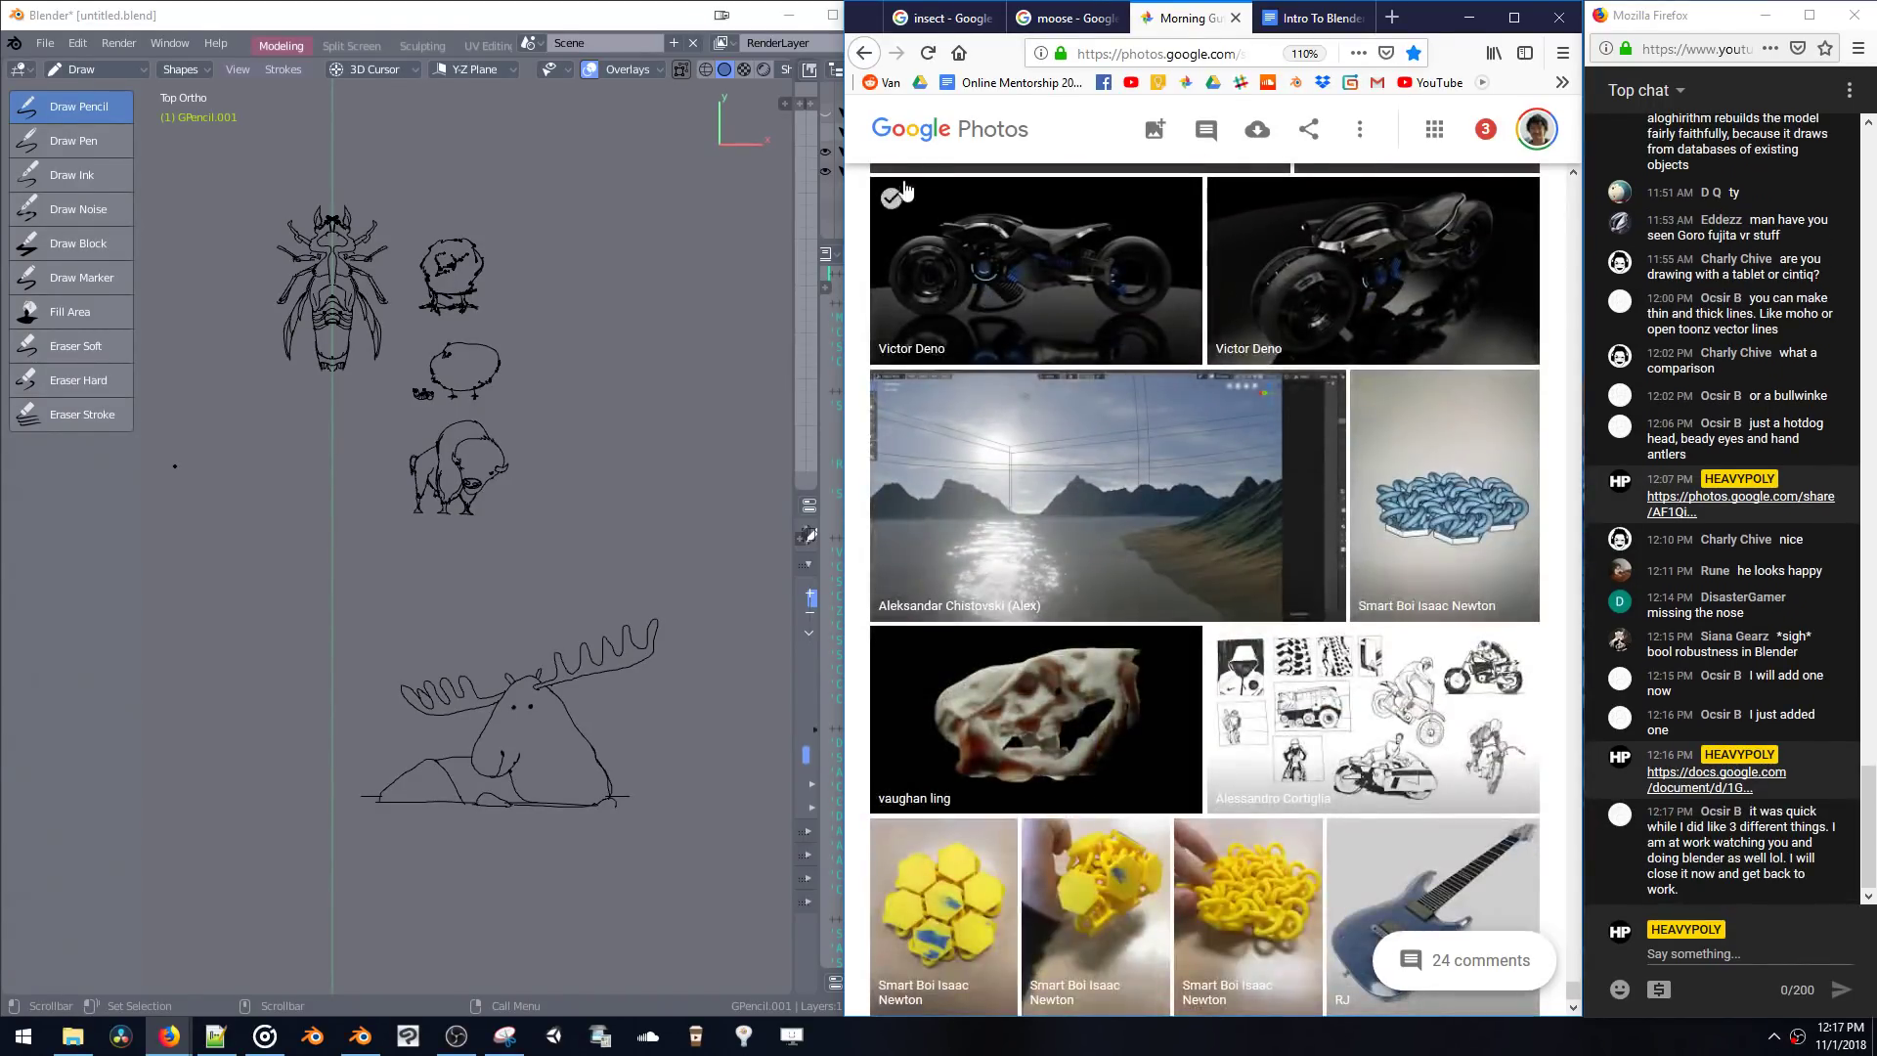
click(929, 53)
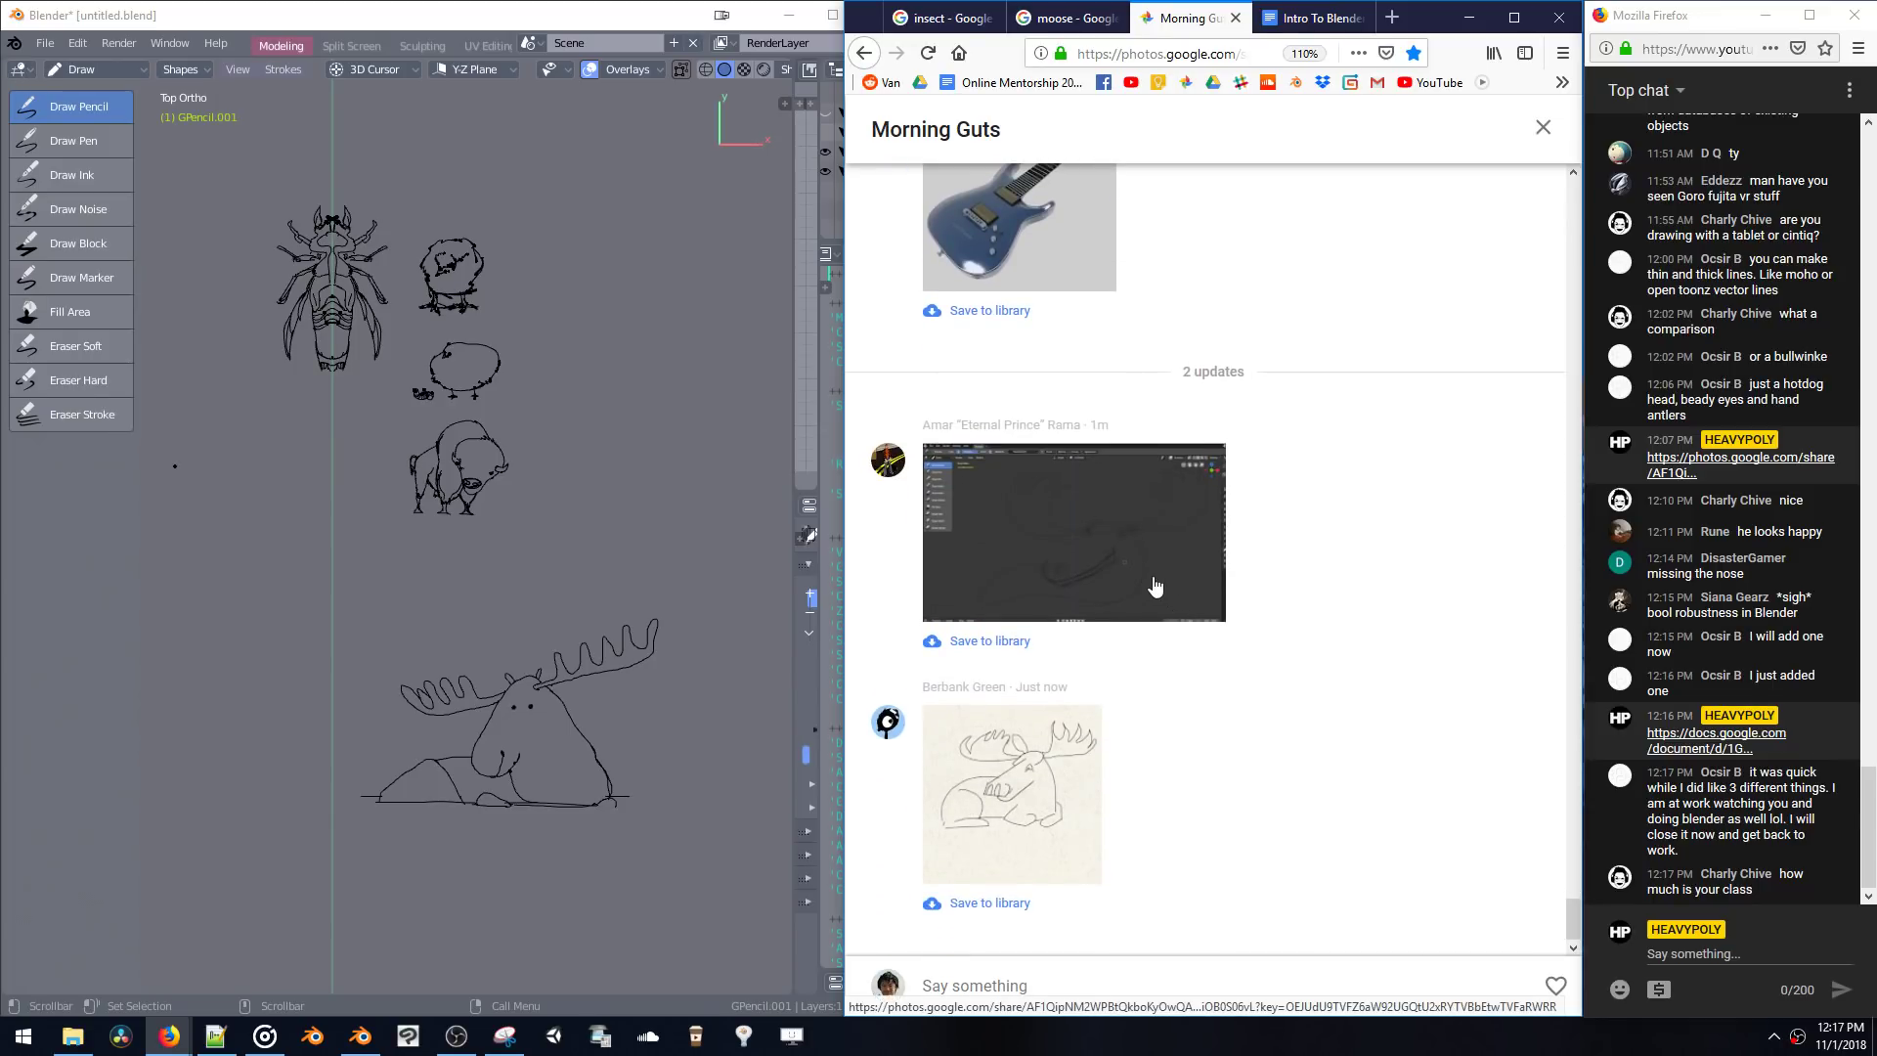
click(1311, 18)
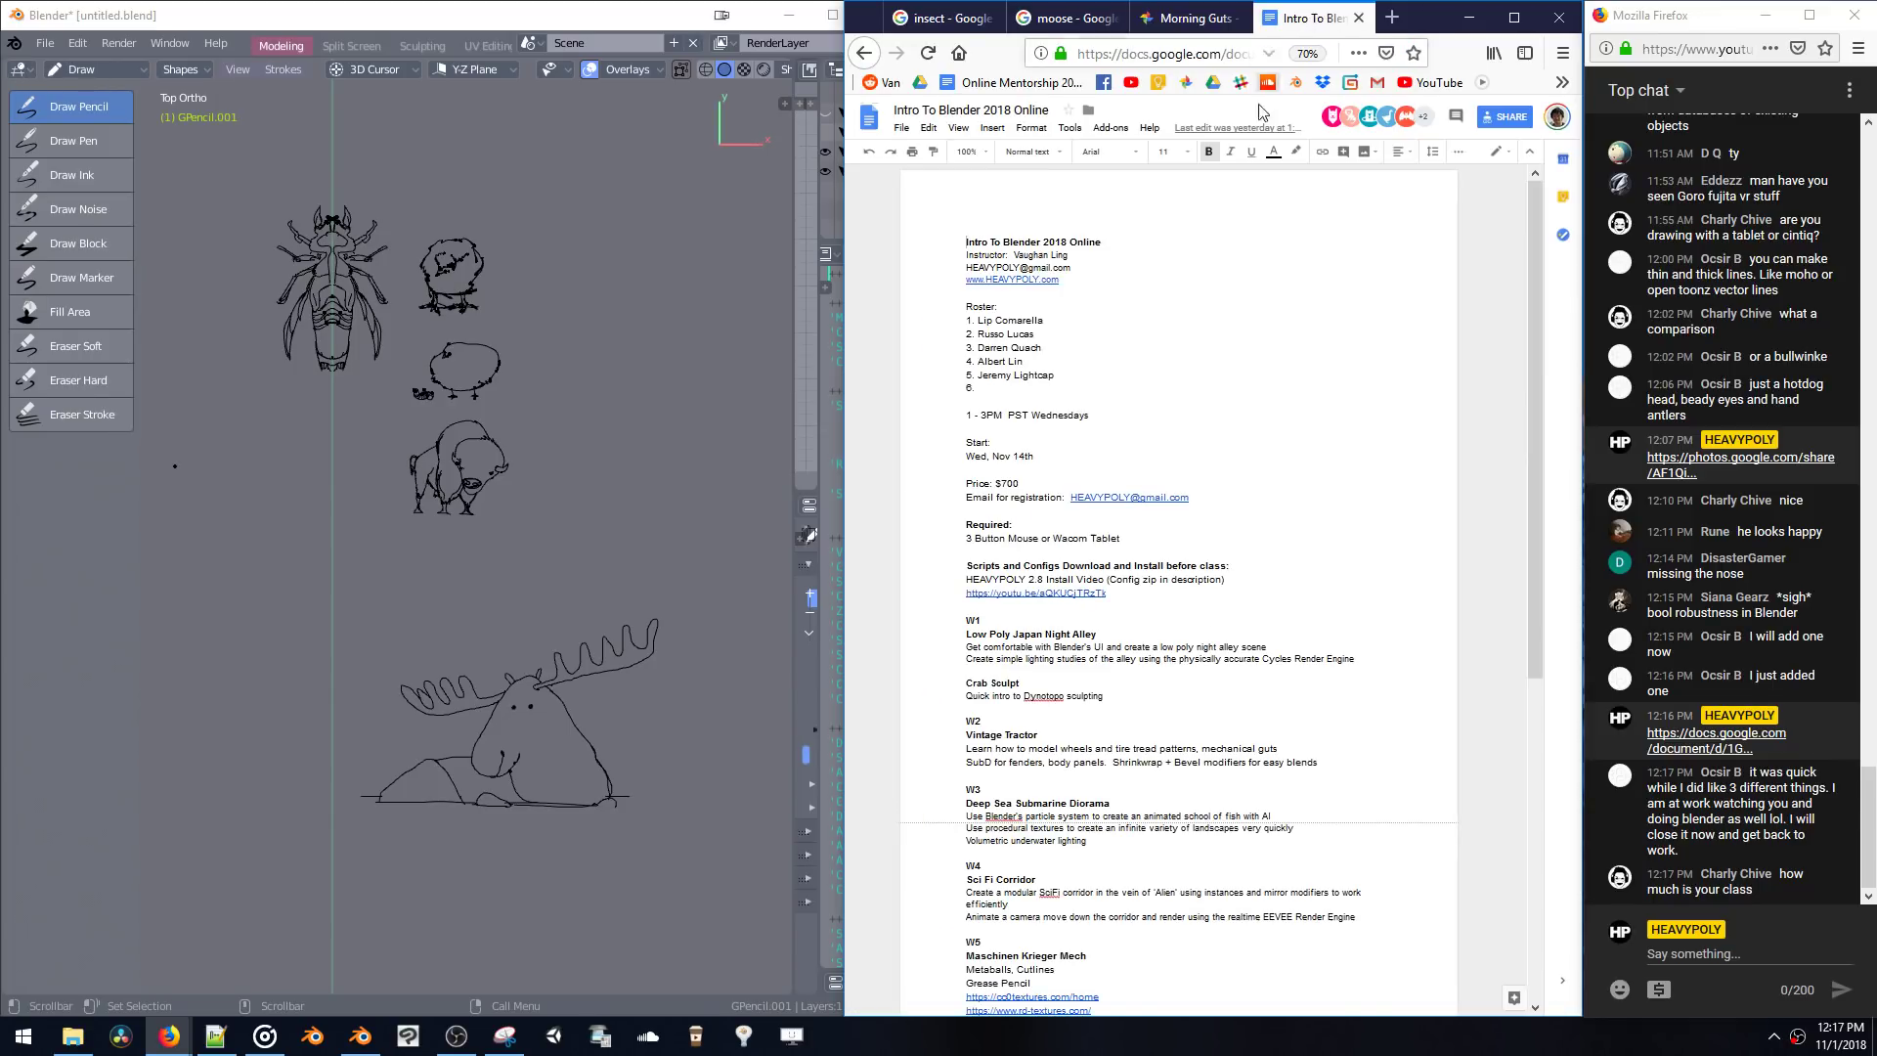
click(1178, 18)
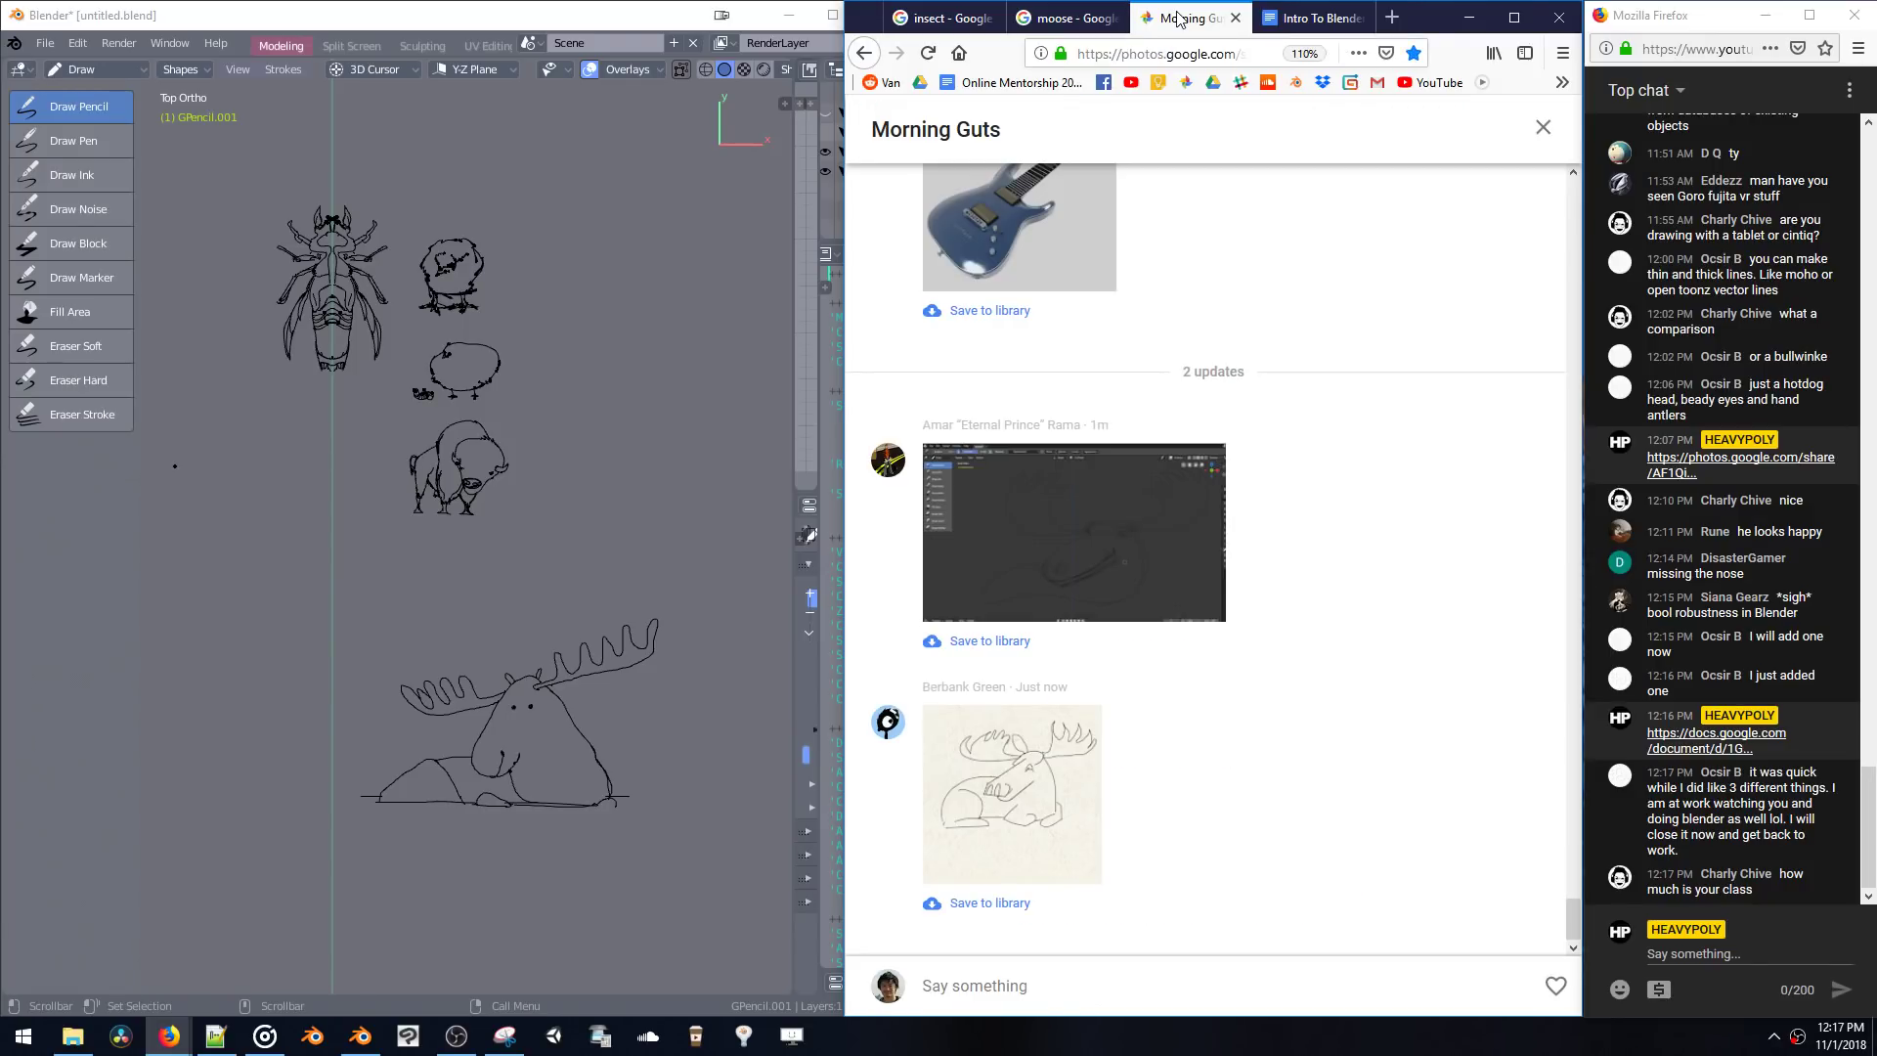
- View the two newly submitted moose drawings enlarged, returning to the album's updates after each one
click(1166, 555)
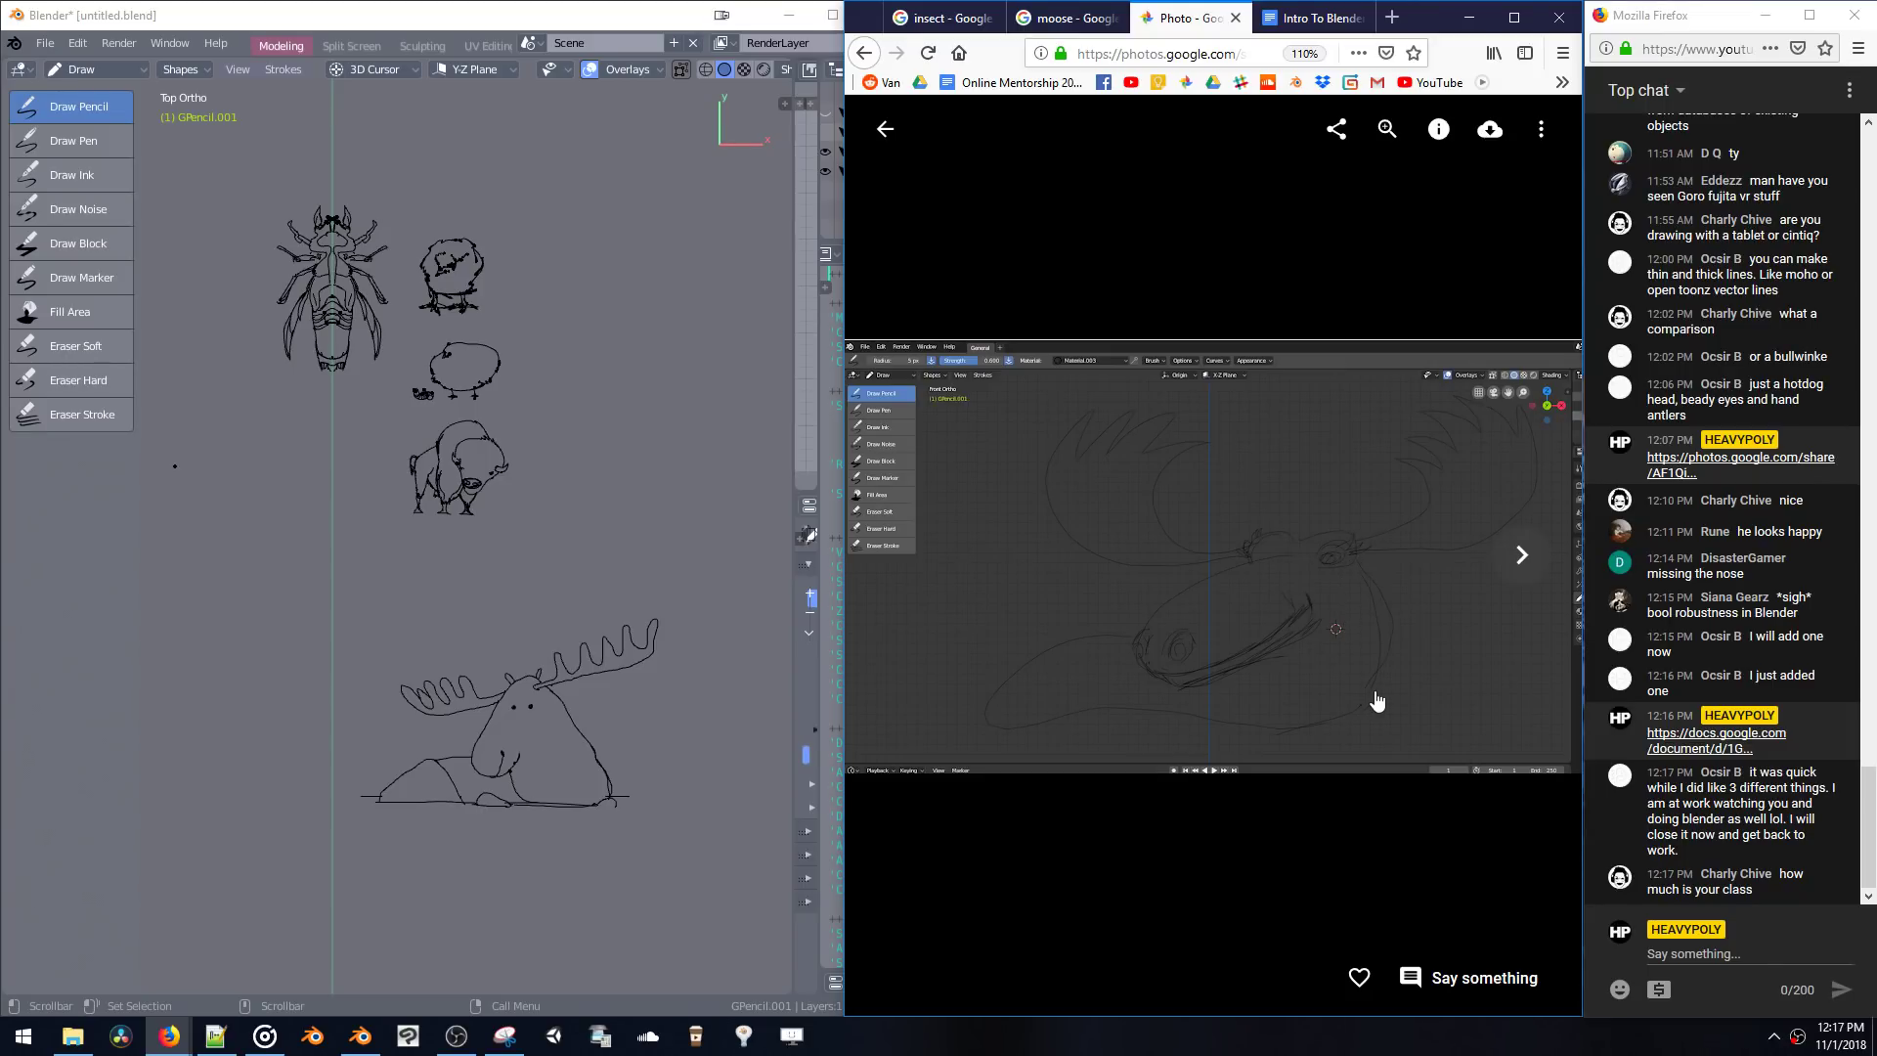
click(885, 137)
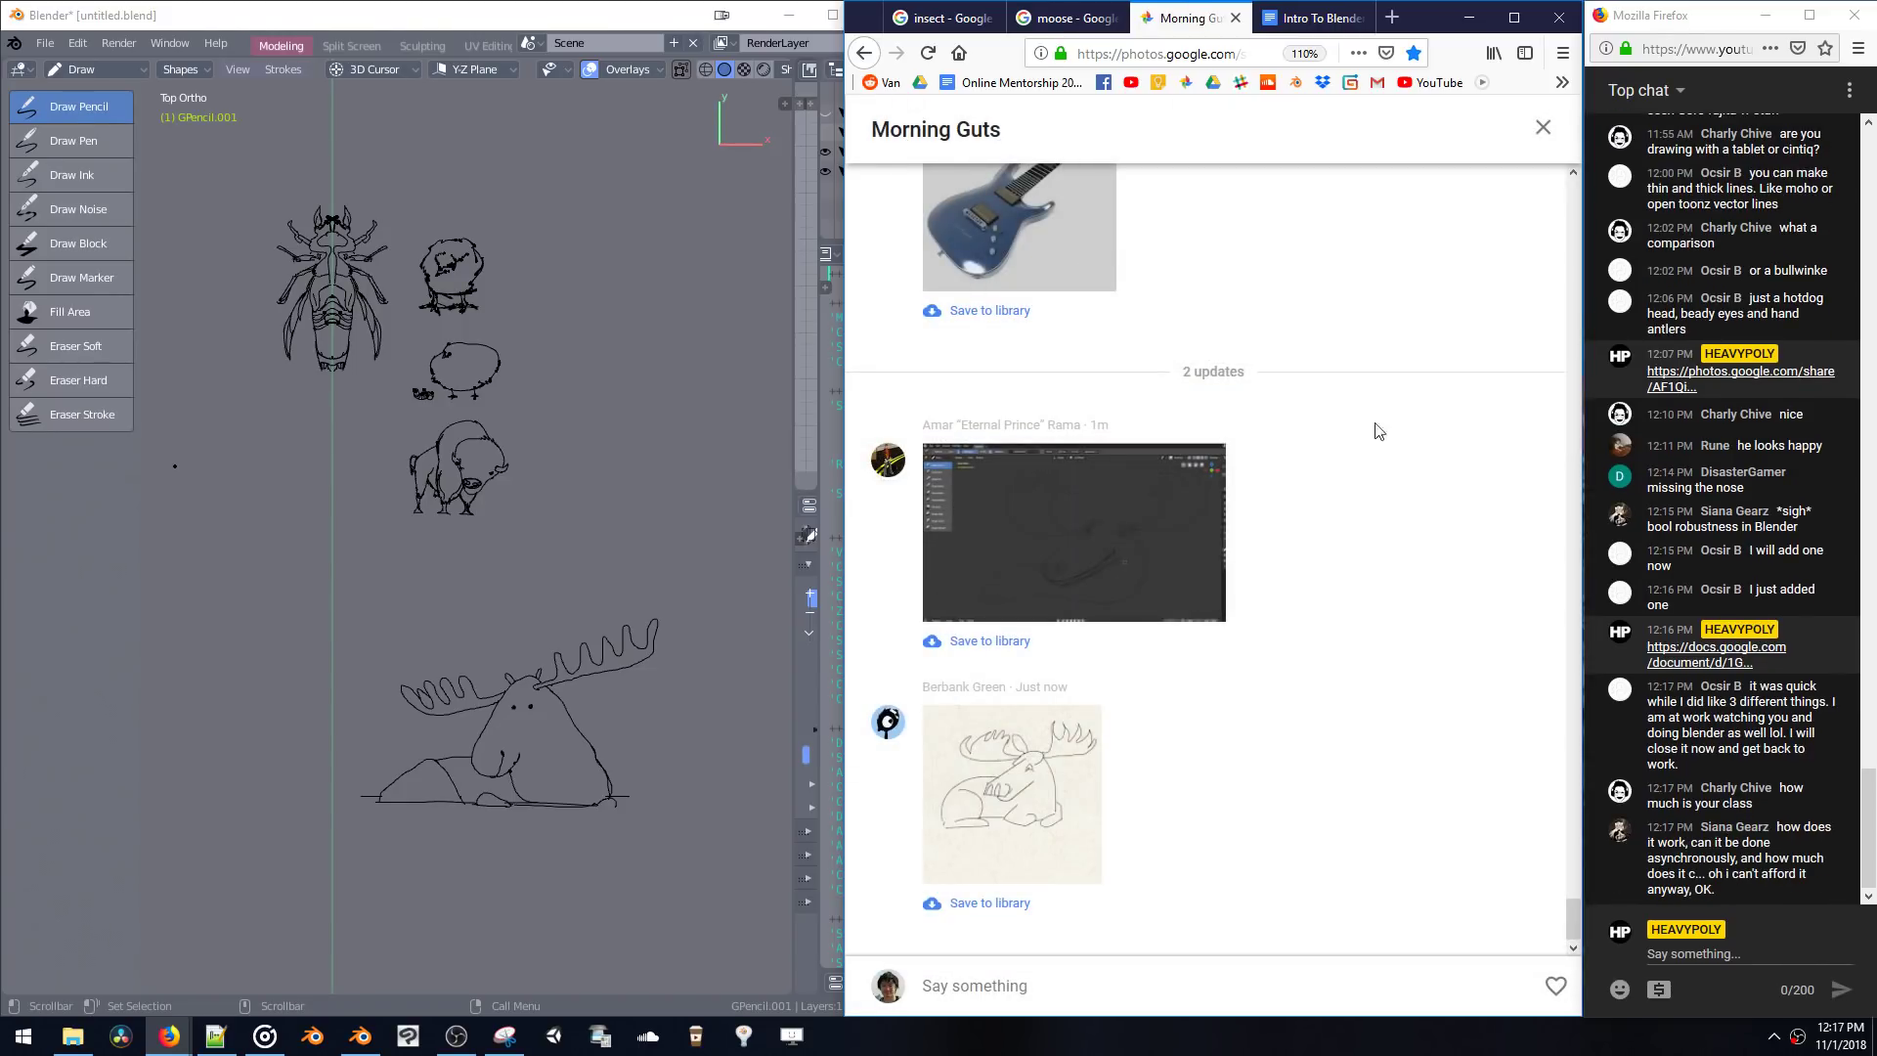
click(988, 755)
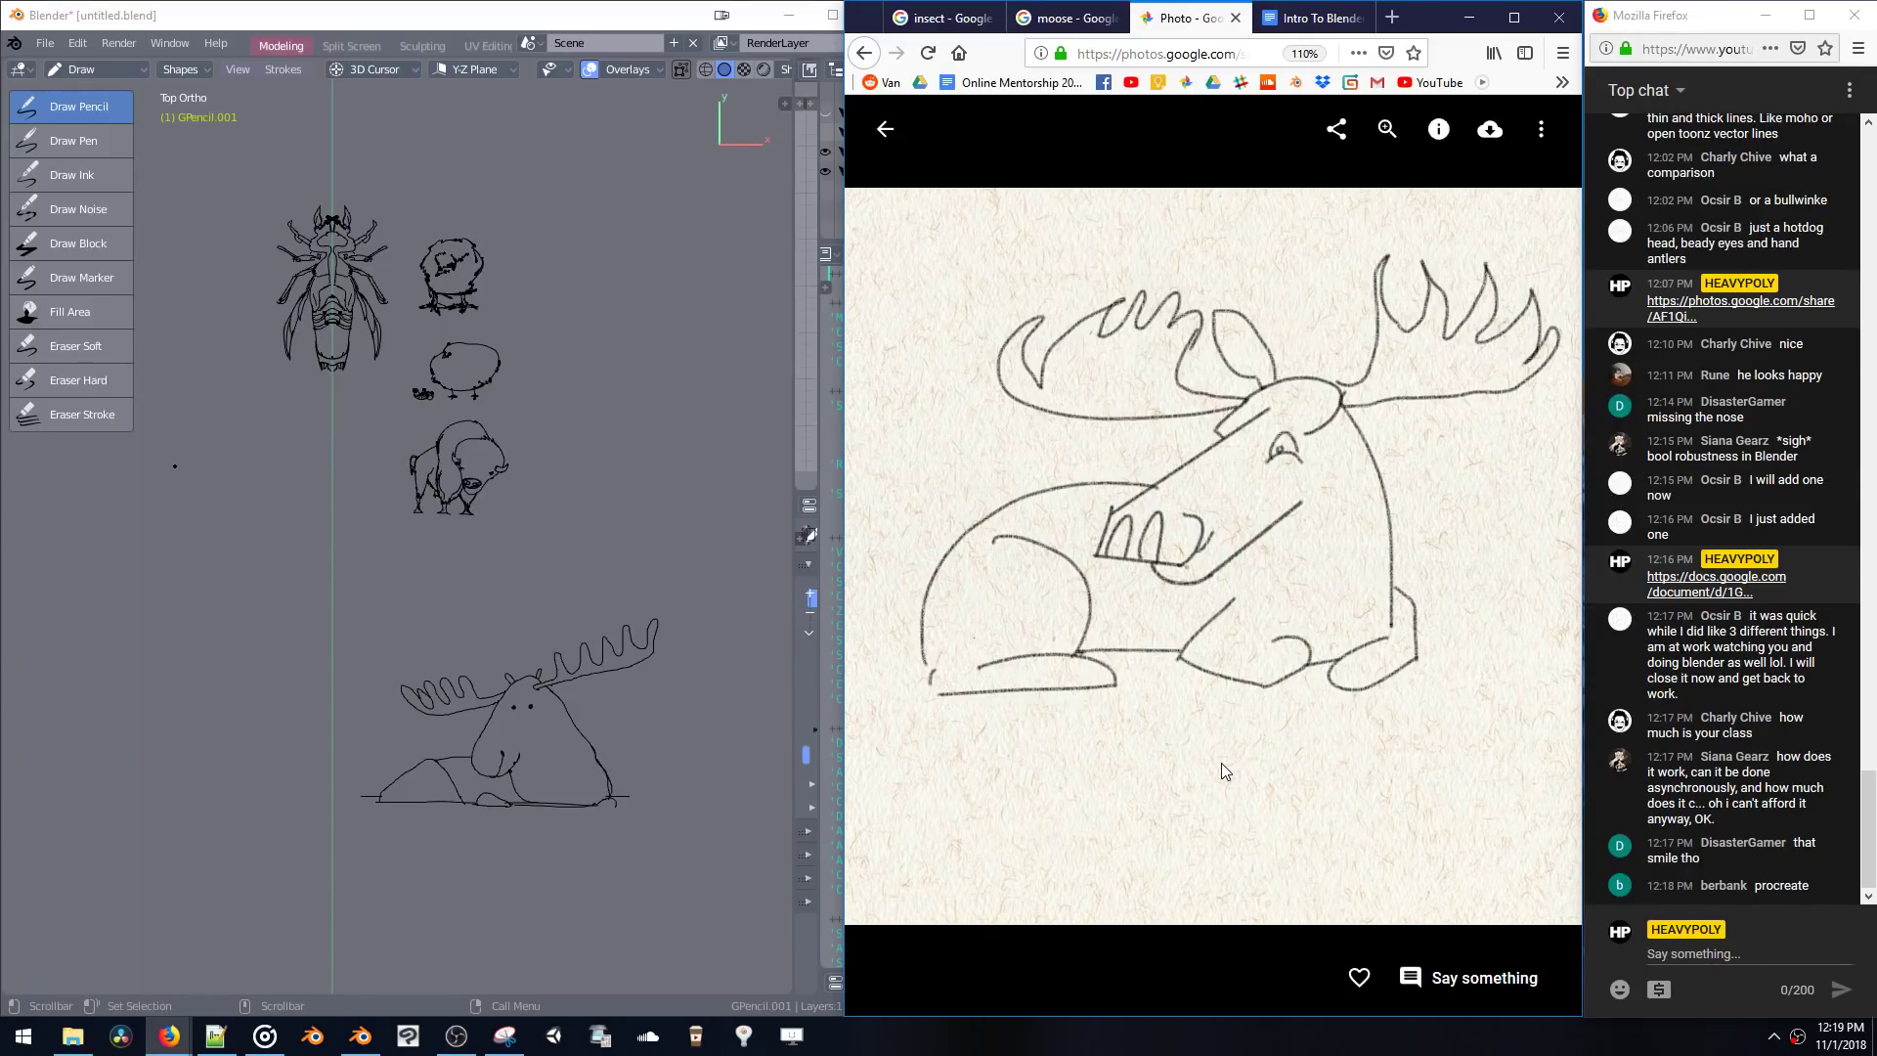
click(880, 132)
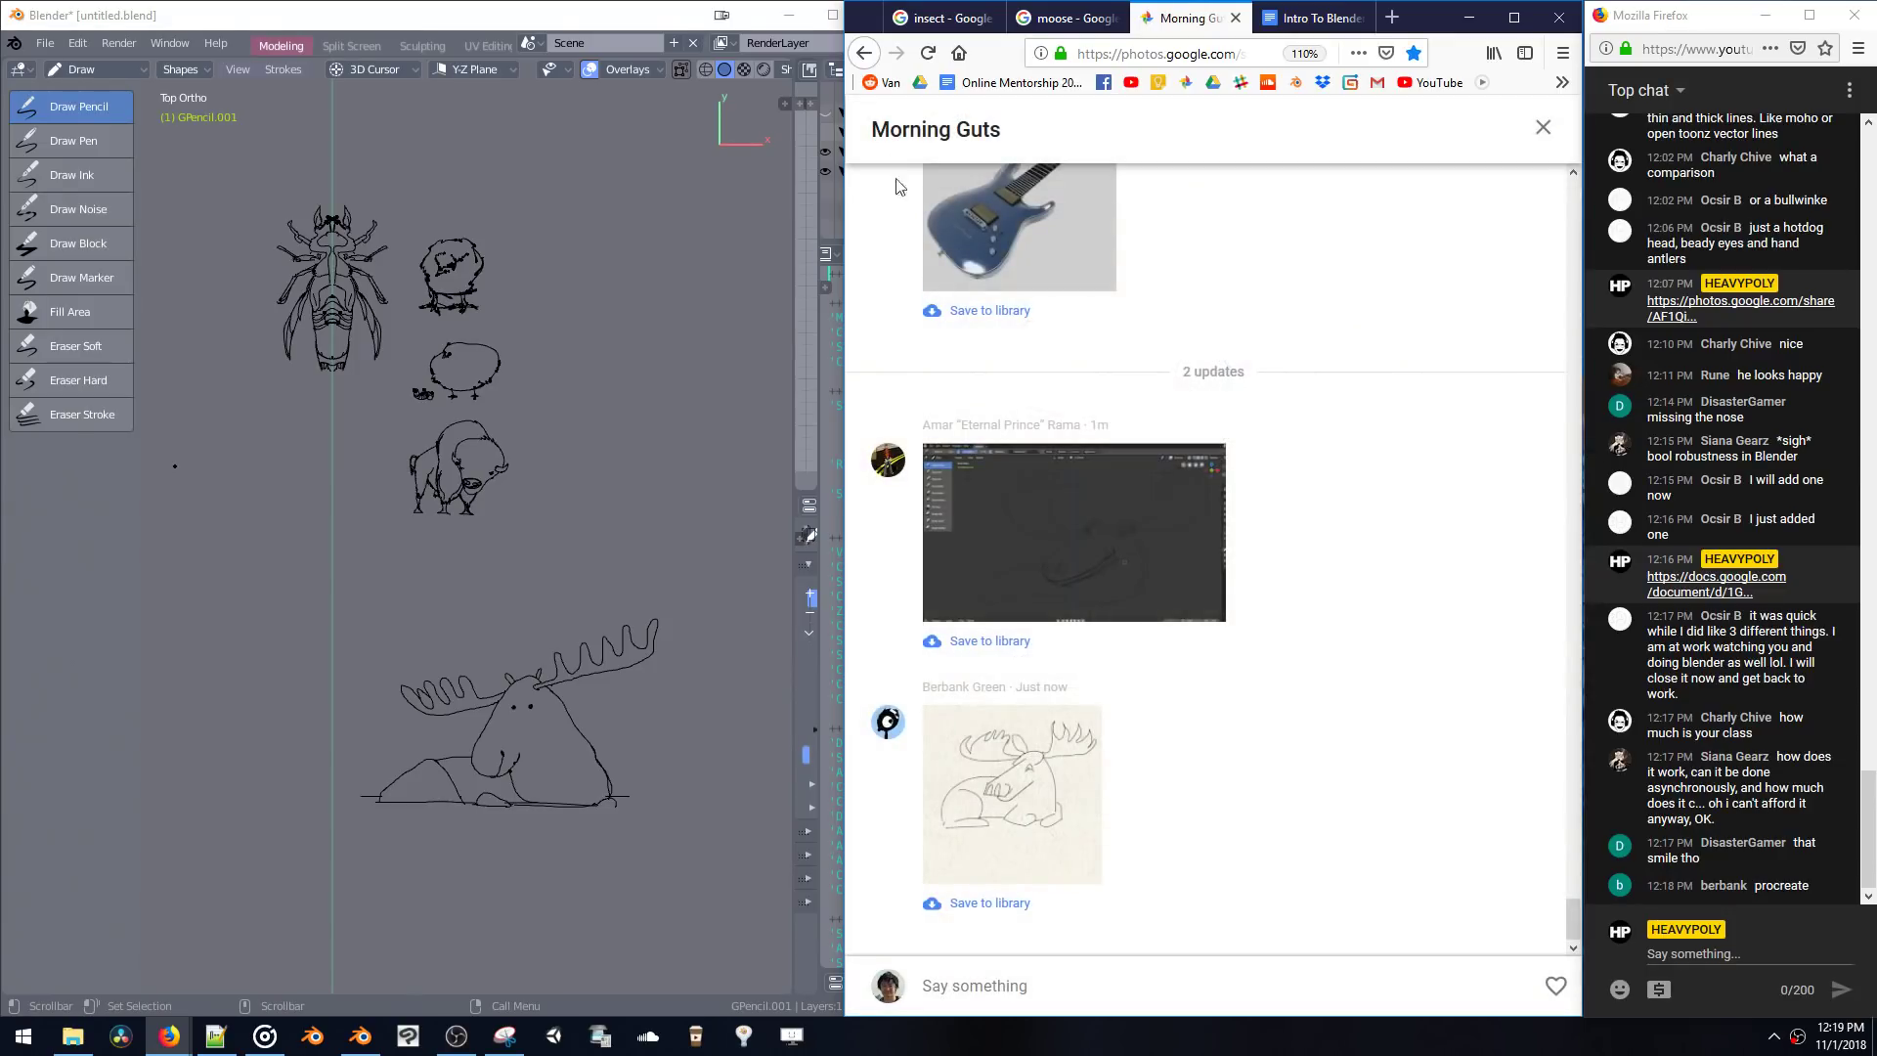
- Reload the Morning Guts album and look through its sketches down to the latest moose drawings
click(929, 60)
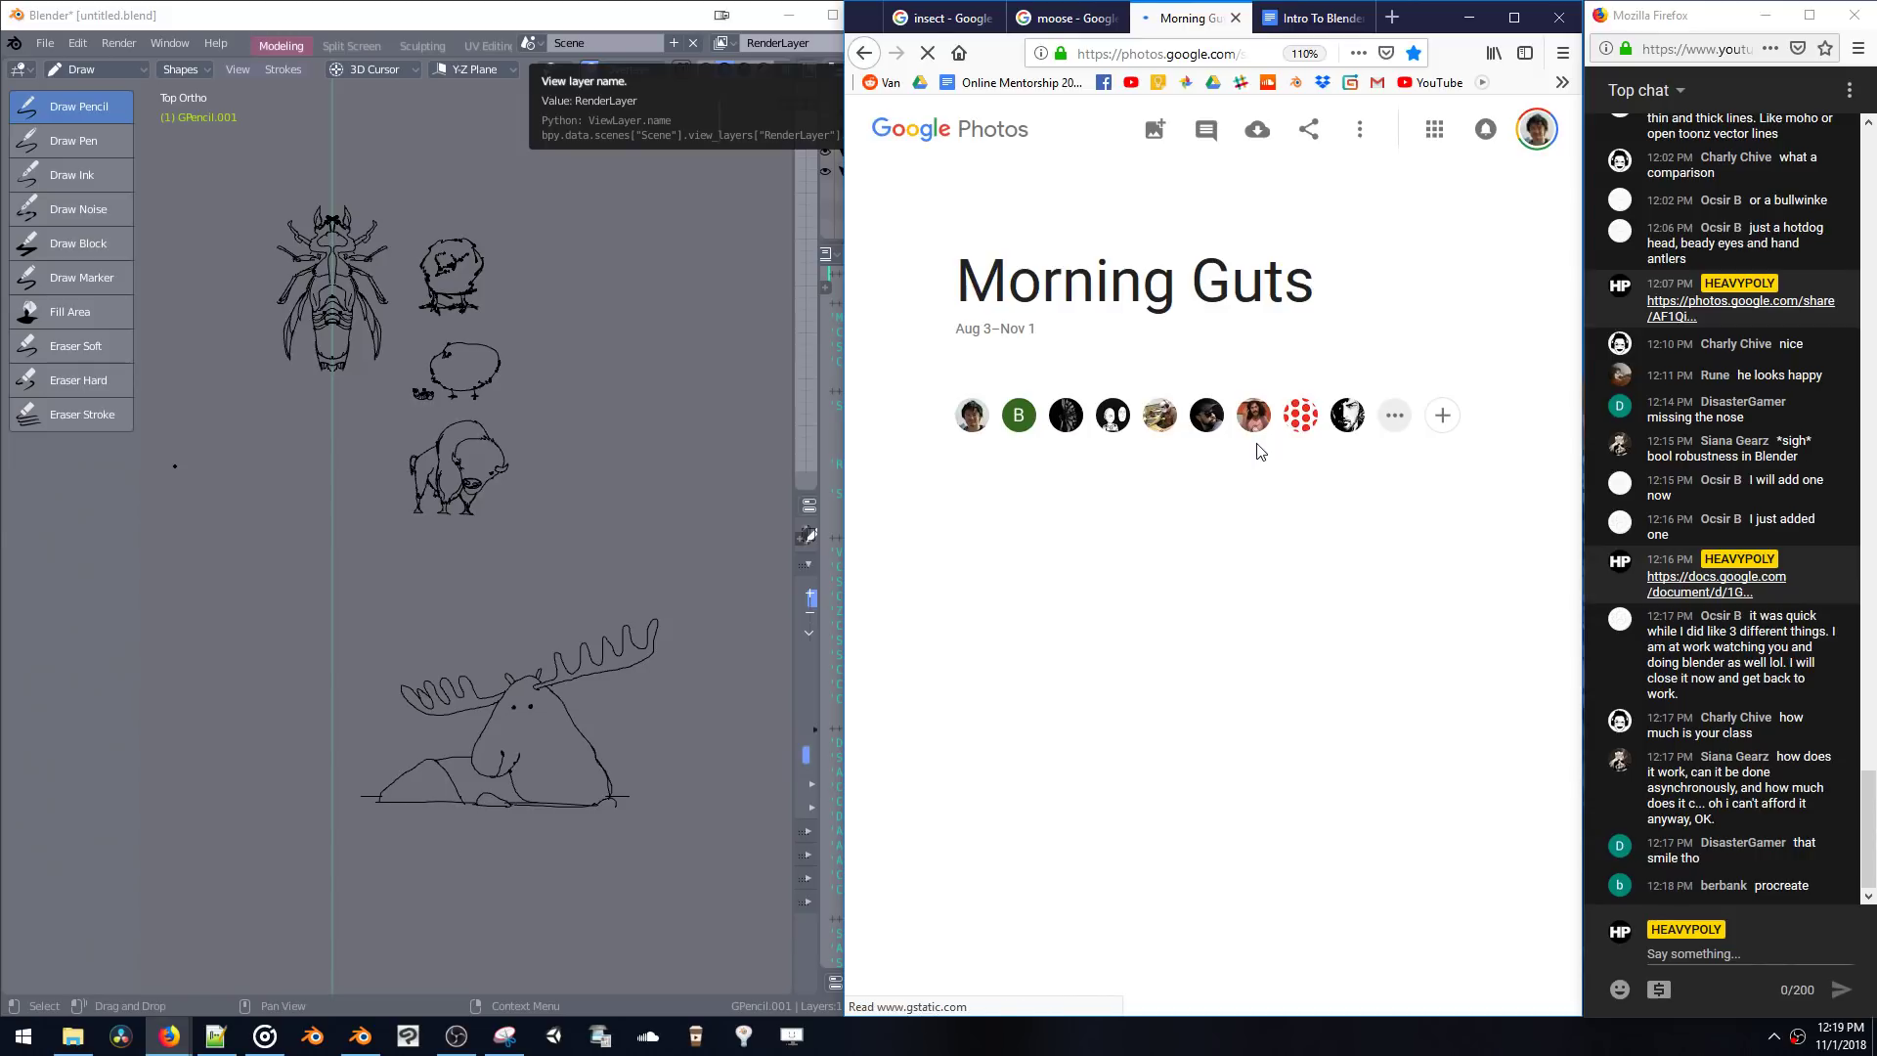
scroll(1466, 342, down, 5)
scroll(1559, 244, down, 8)
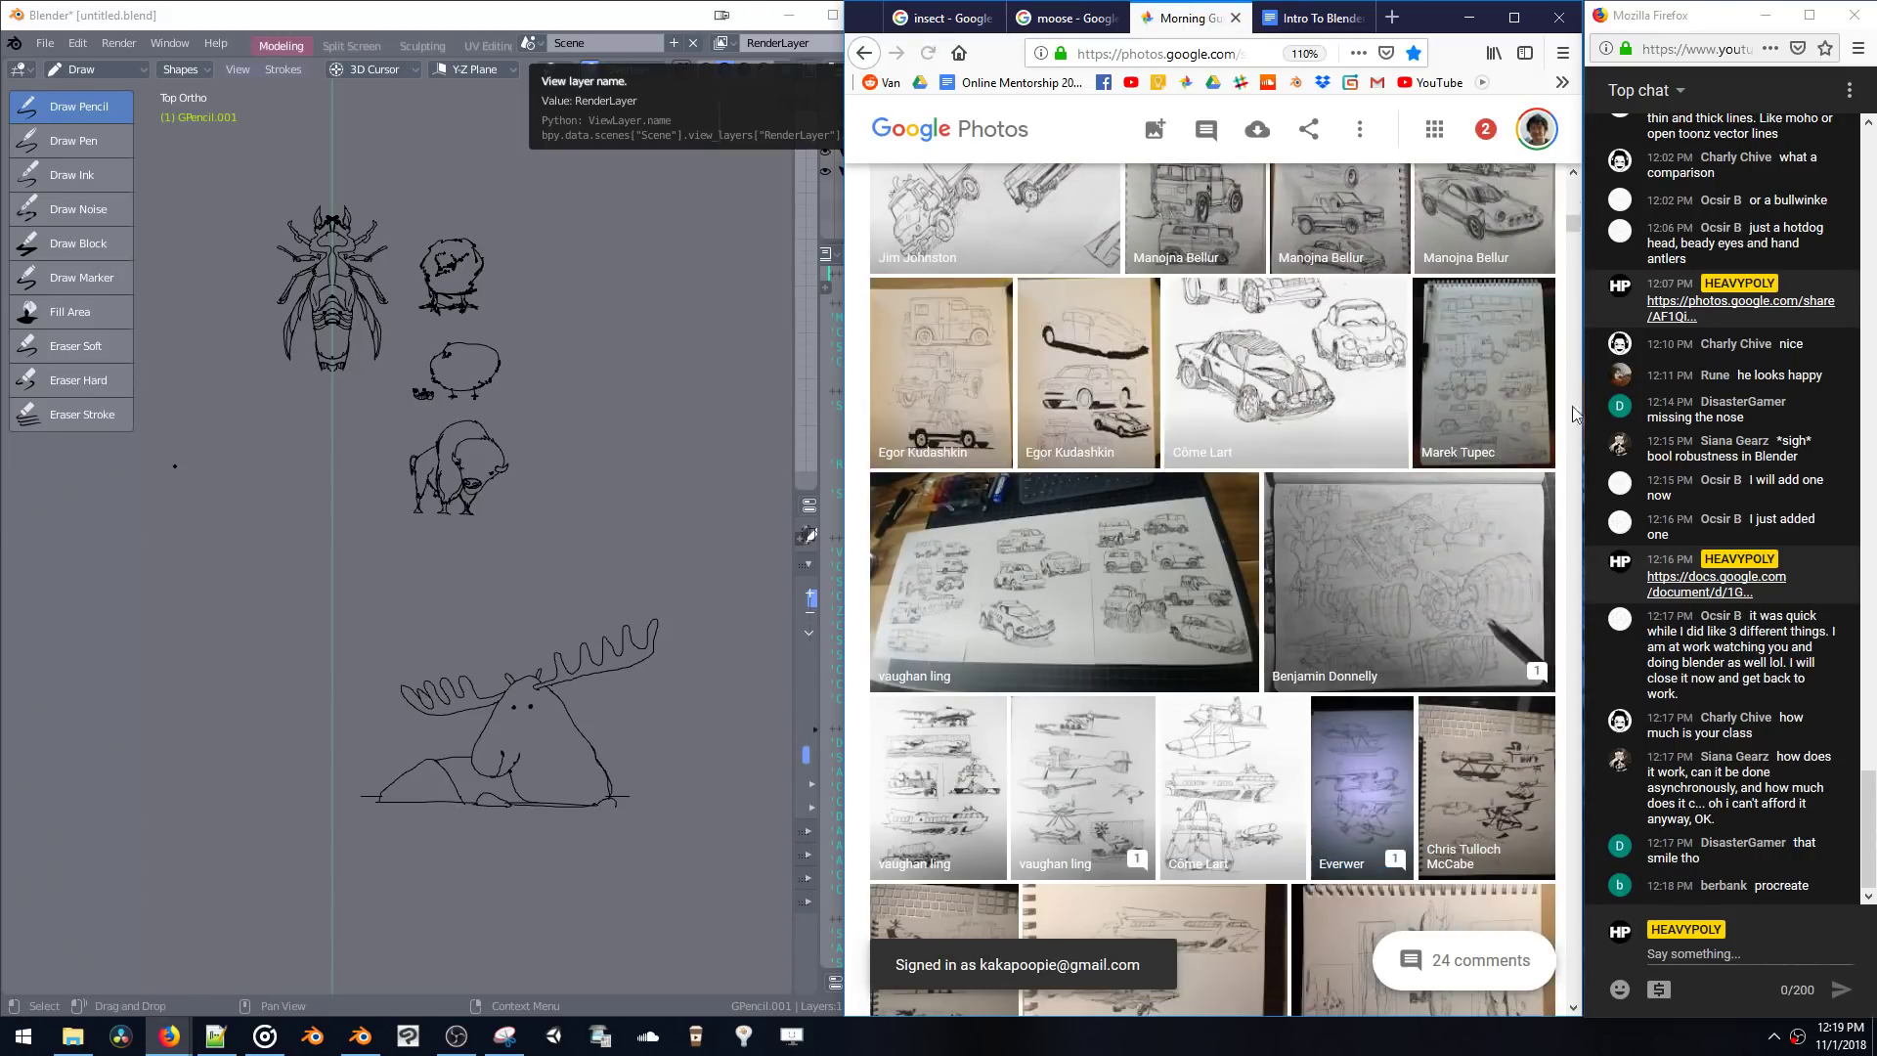
drag(1561, 238, 1571, 741)
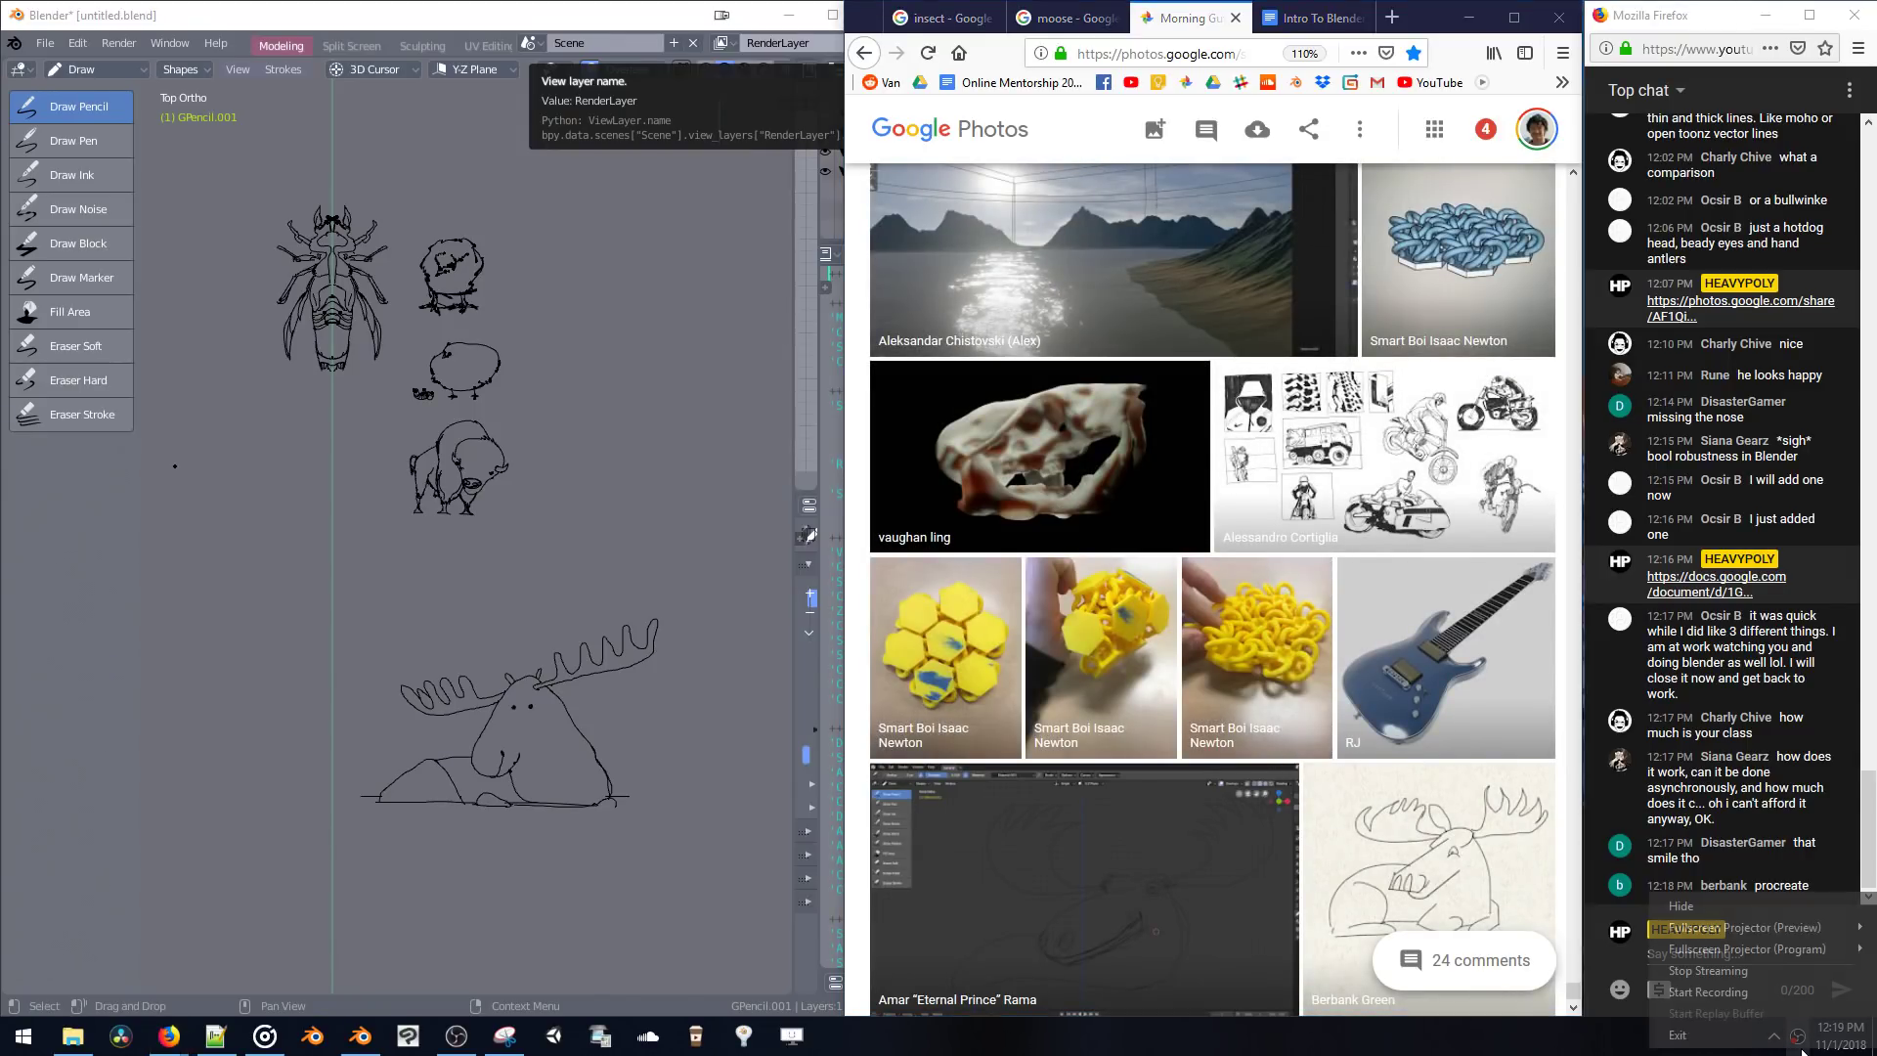
- Bring up the streaming software's quick commands and choose one of its stream and recording options
right_click(1797, 1036)
click(1785, 991)
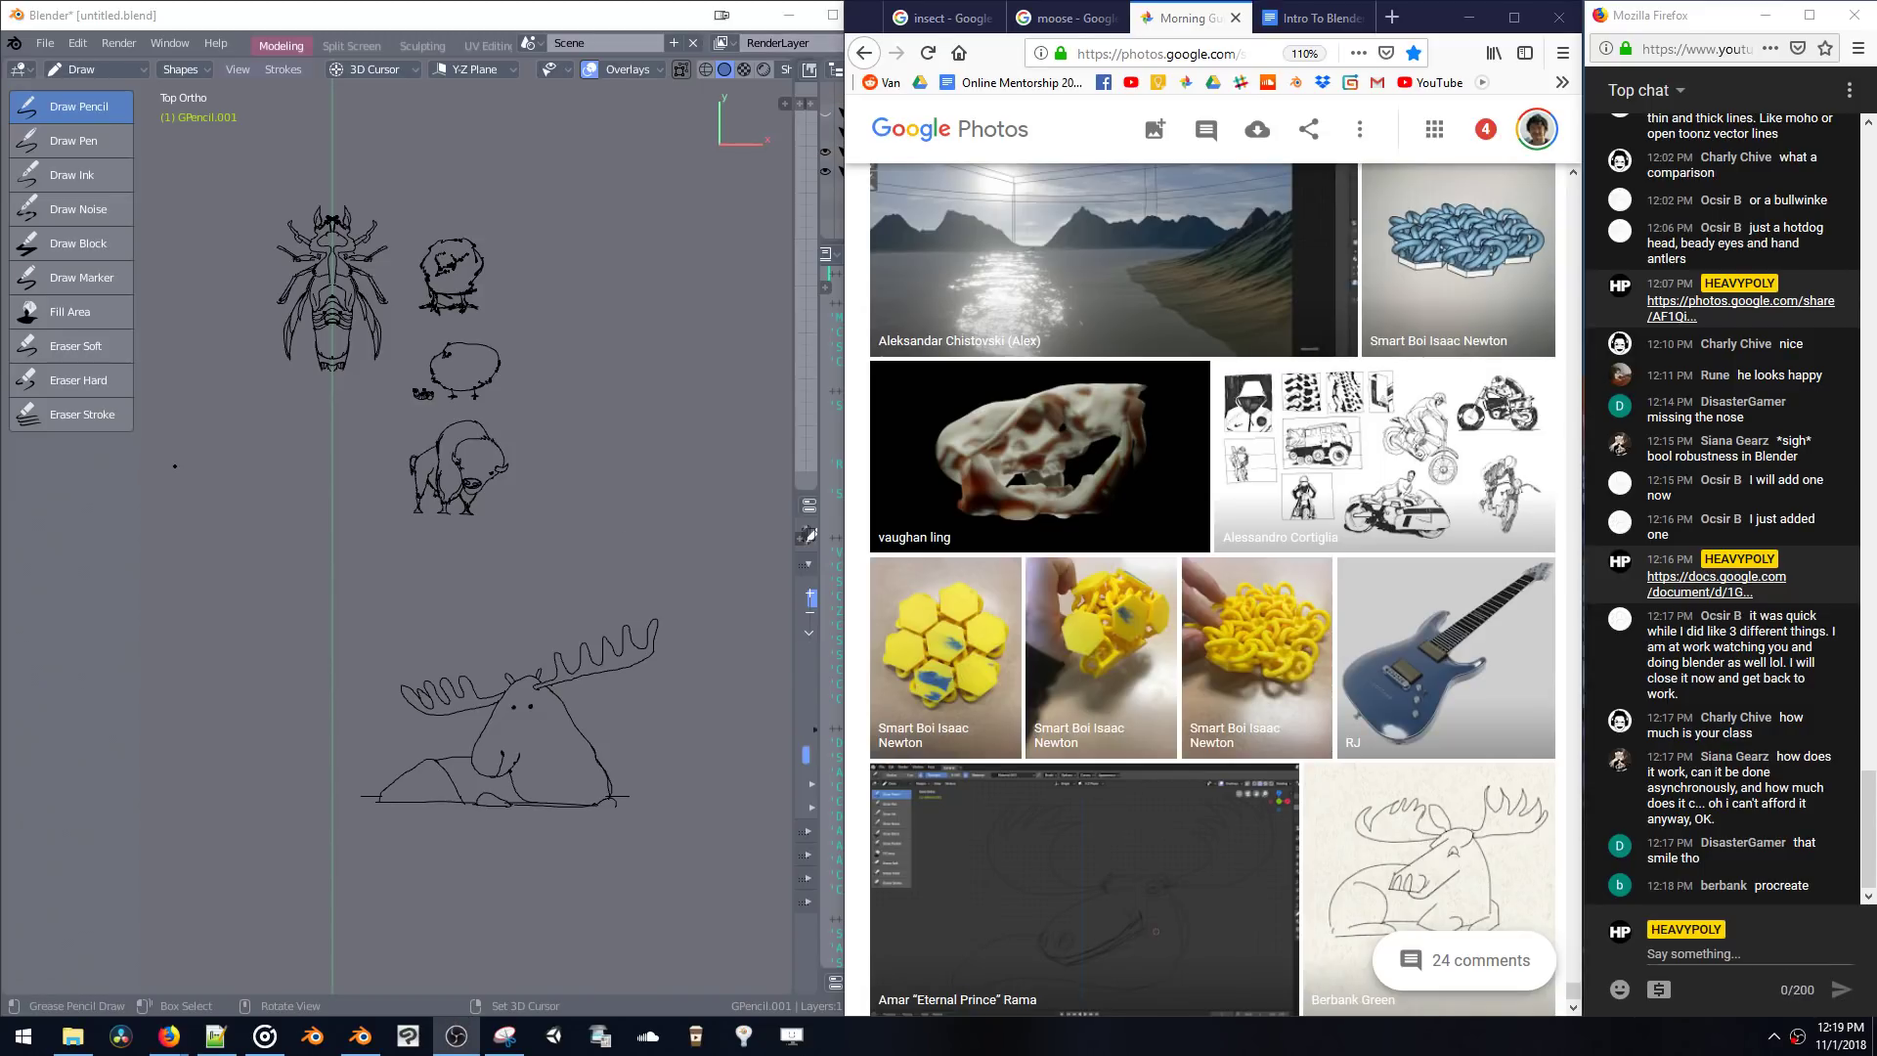